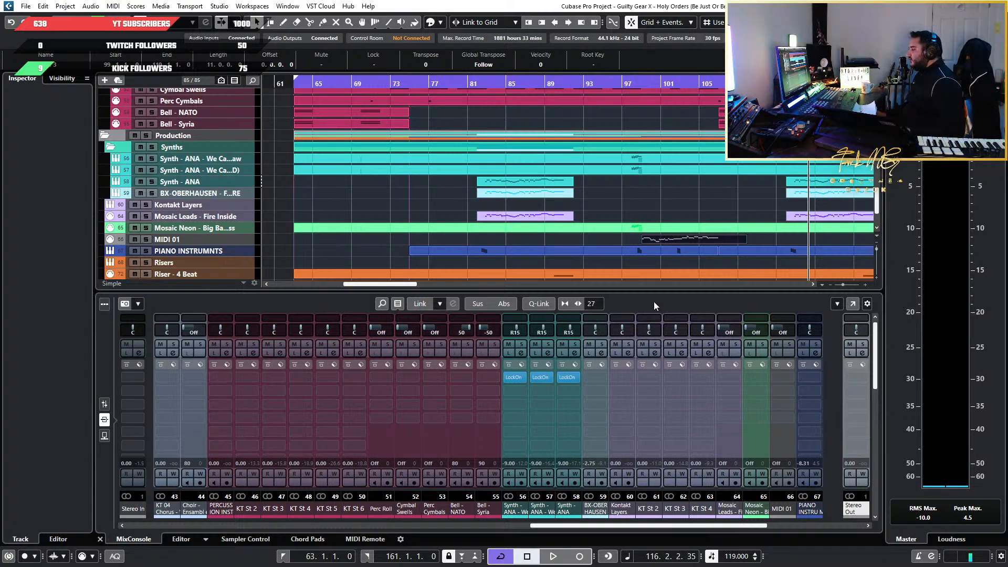
Look through the arrangement's guitar, orchestra, percussion, synth and riser tracks from about bar 63 onward
click(689, 169)
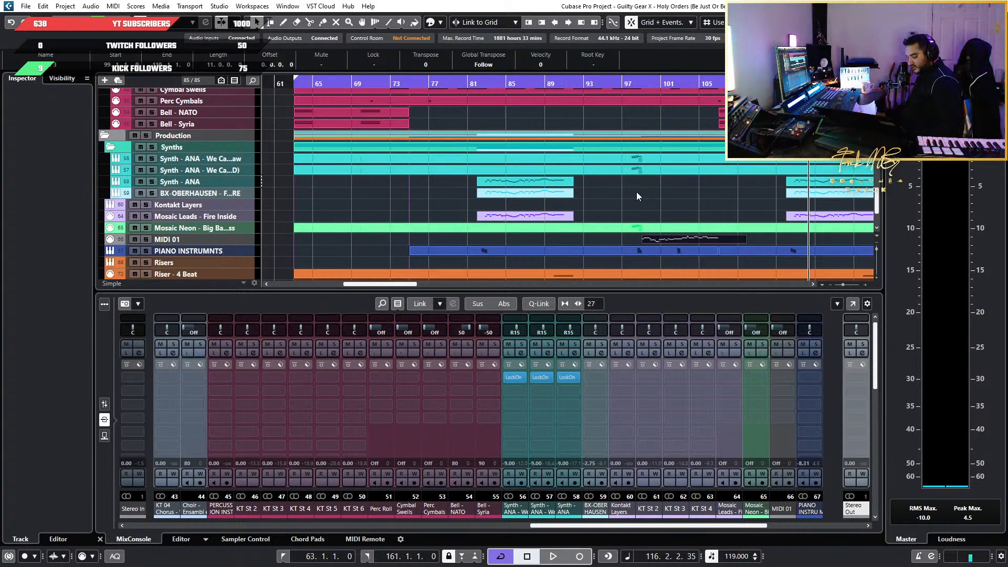
scroll(637, 193, down, 3)
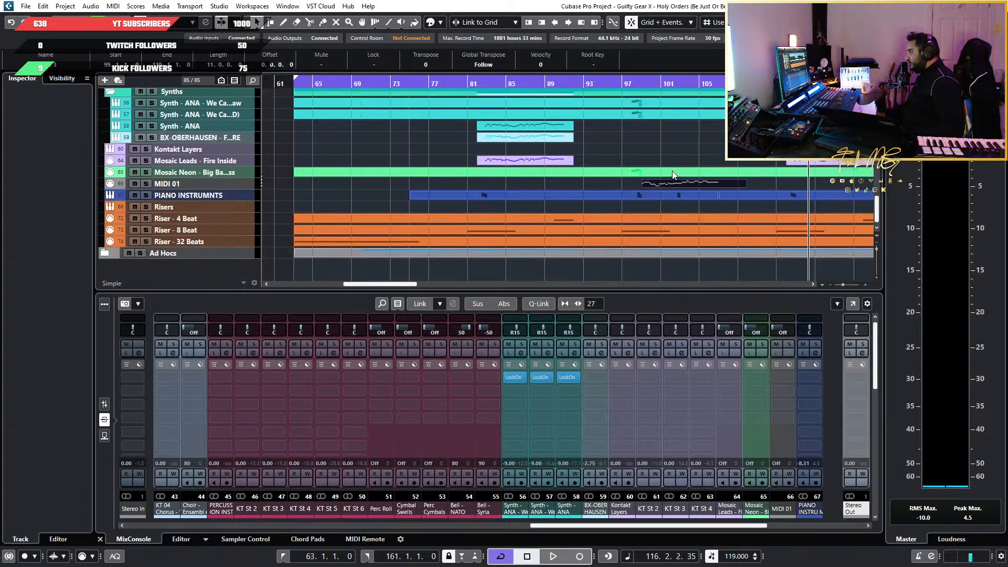
click(686, 143)
scroll(684, 143, right, 5)
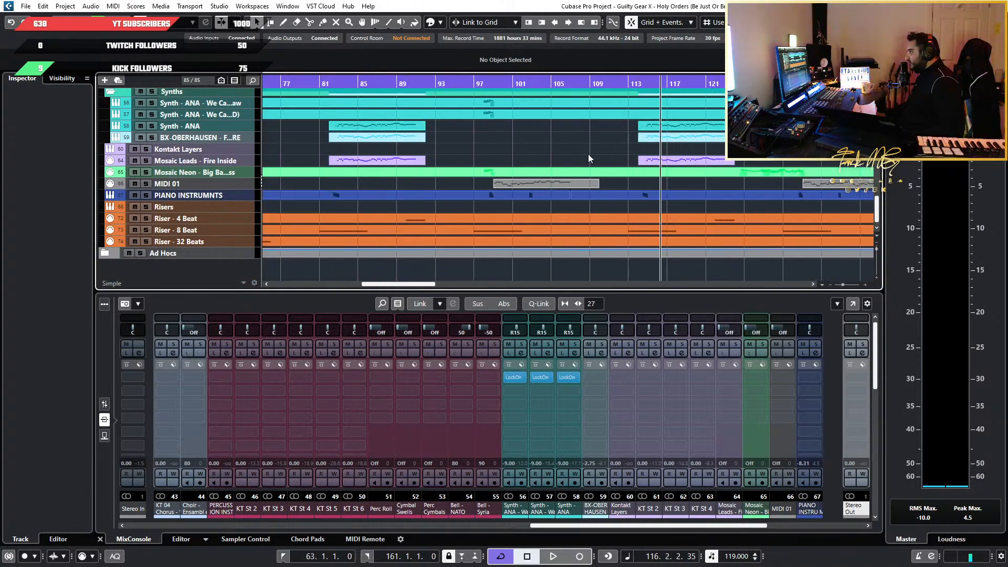
scroll(588, 157, down, 2)
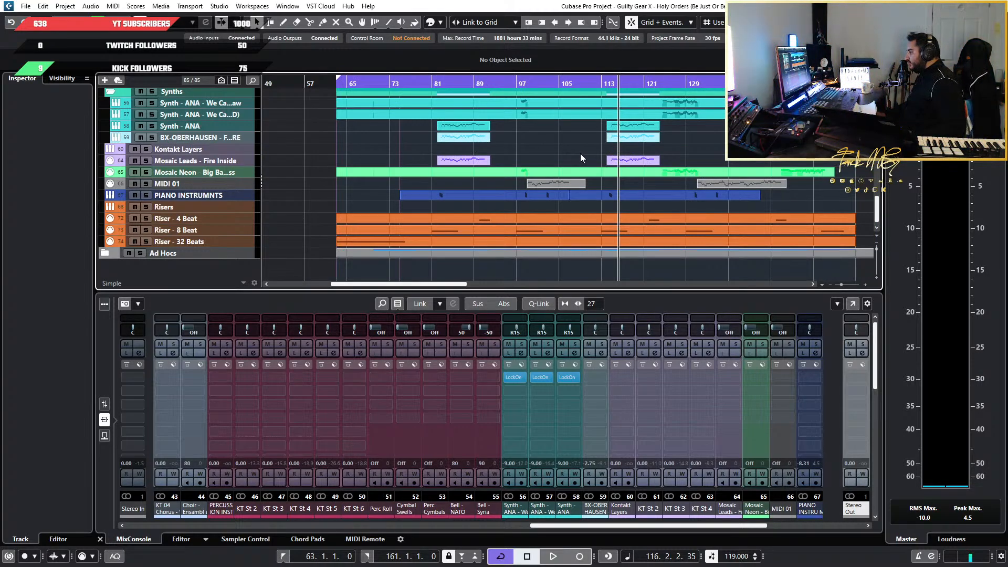
scroll(512, 176, up, 3)
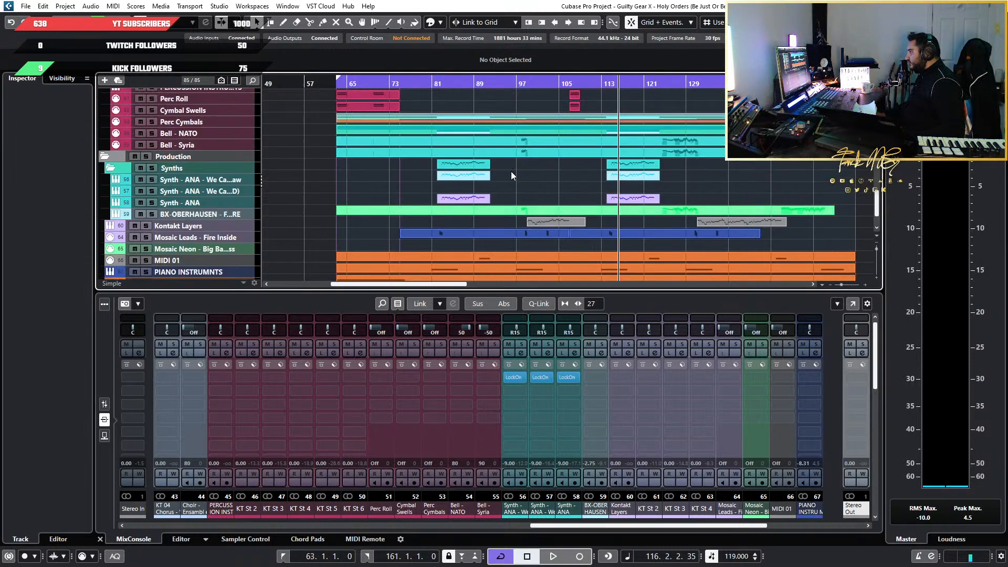
scroll(511, 171, down, 3)
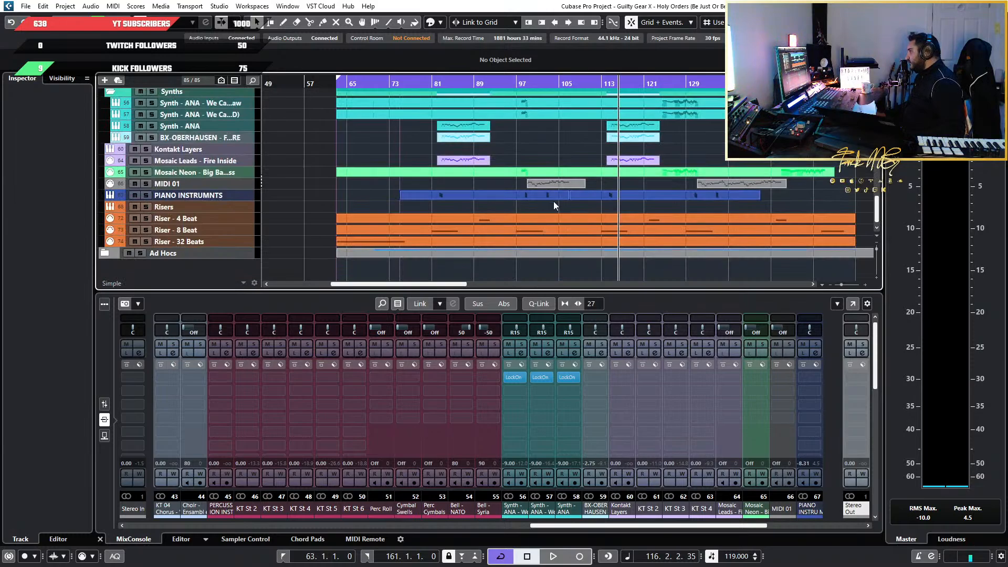
scroll(554, 204, up, 15)
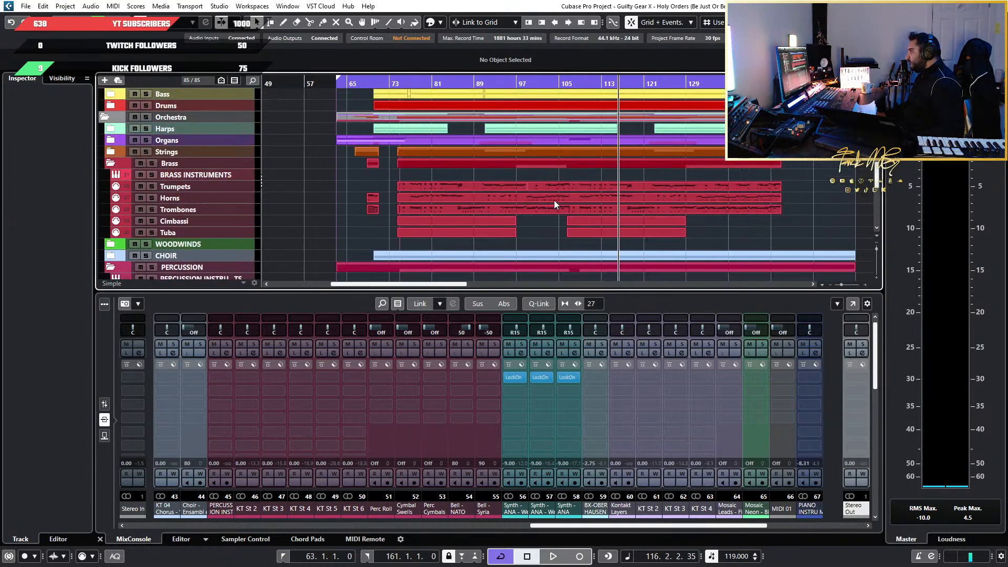
scroll(553, 200, up, 5)
scroll(474, 209, down, 4)
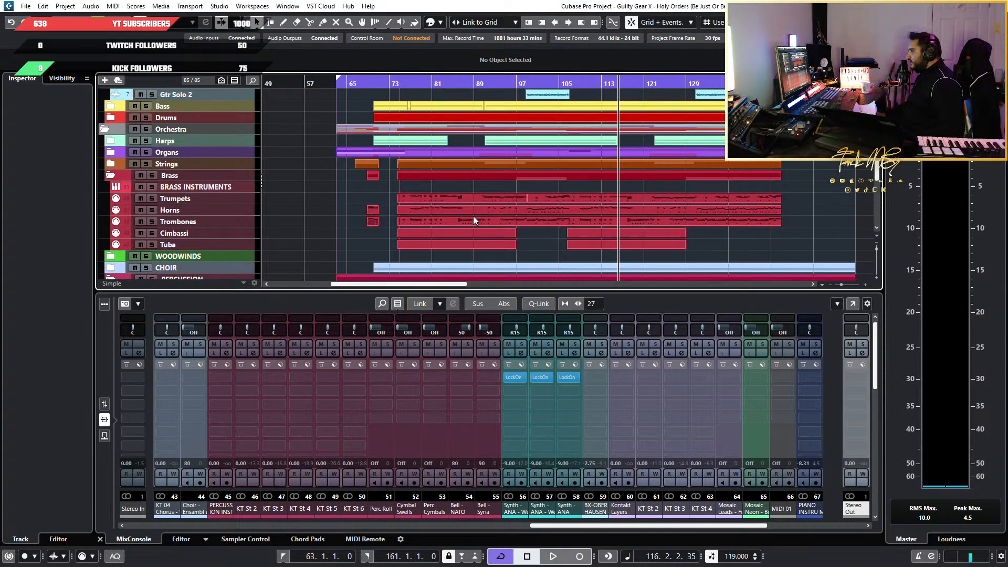
scroll(474, 216, down, 3)
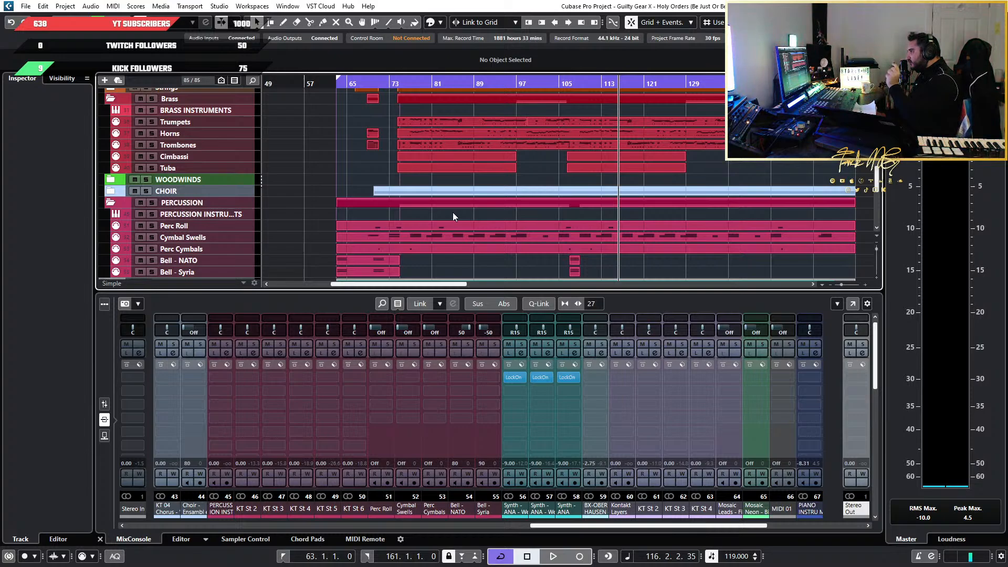
scroll(556, 169, down, 3)
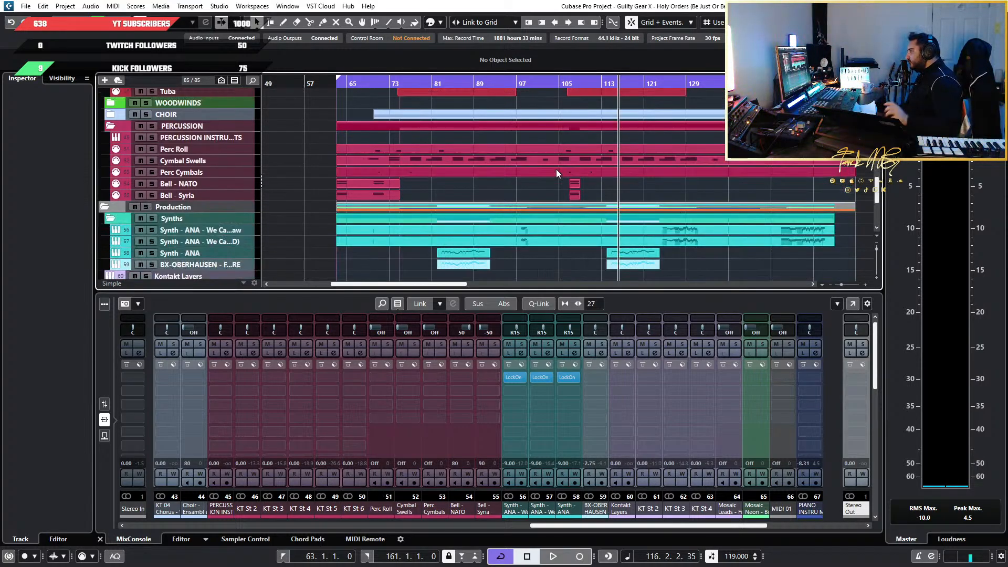
scroll(579, 172, up, 8)
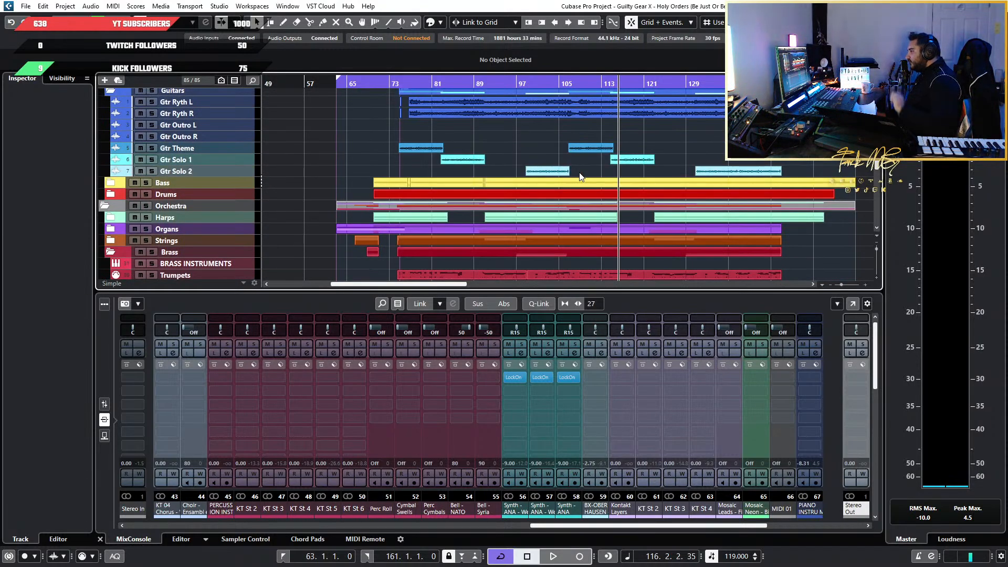
scroll(581, 177, down, 6)
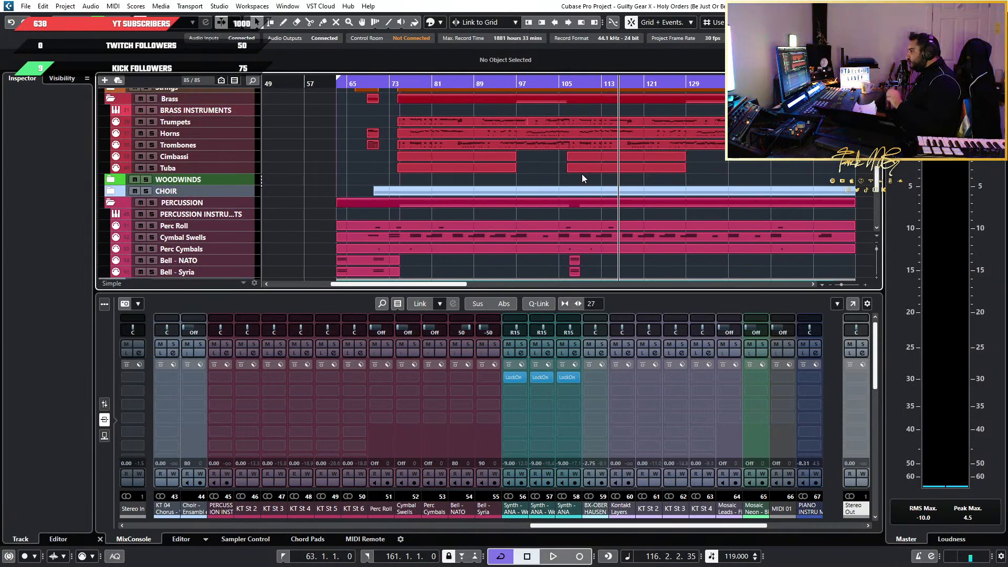
scroll(581, 179, down, 10)
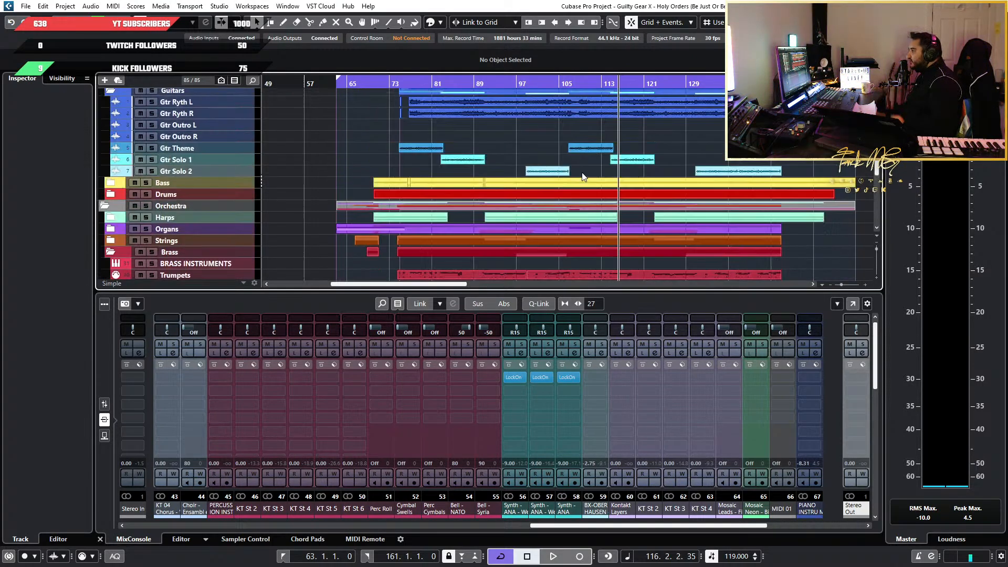
scroll(682, 162, down, 3)
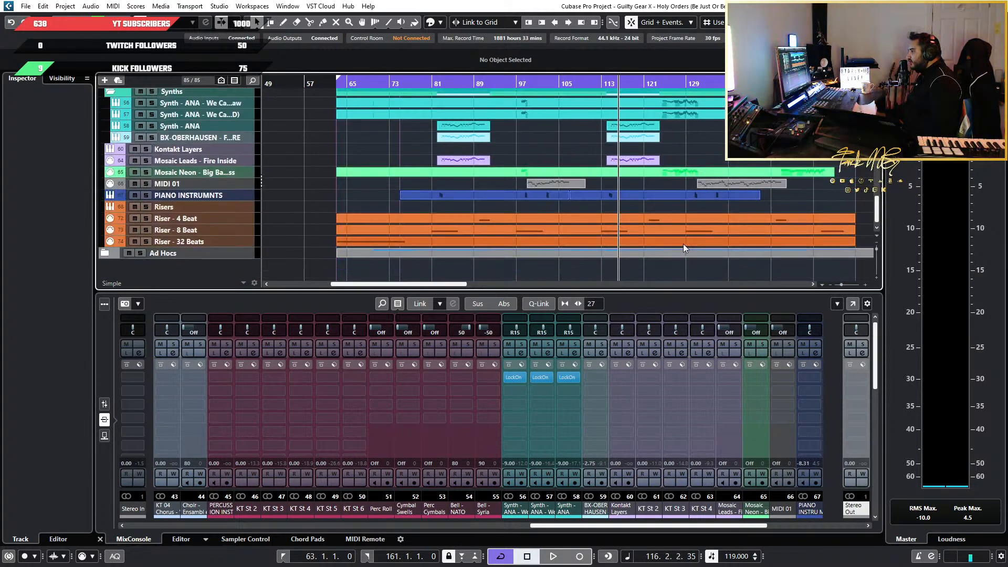
scroll(415, 194, up, 18)
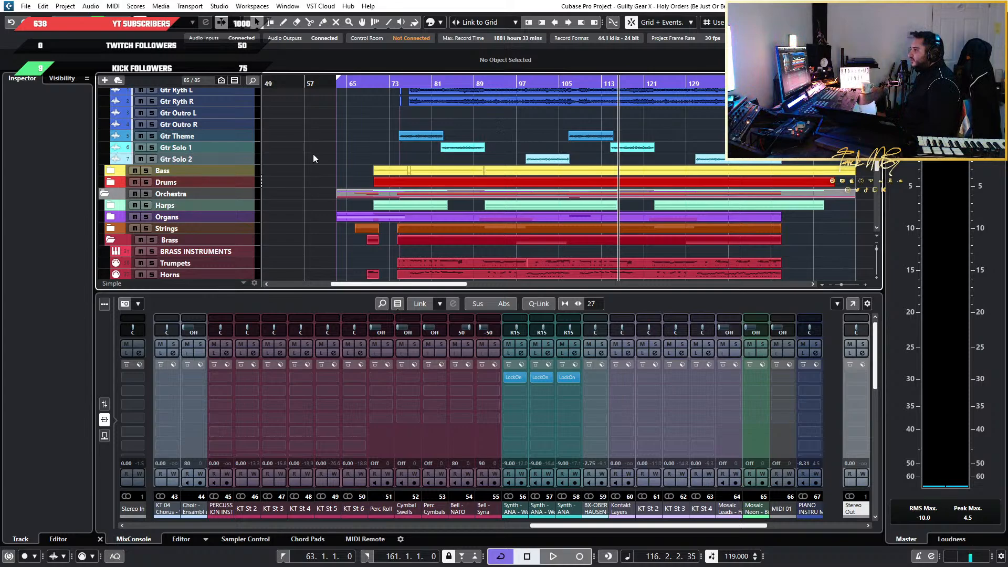
scroll(314, 158, up, 3)
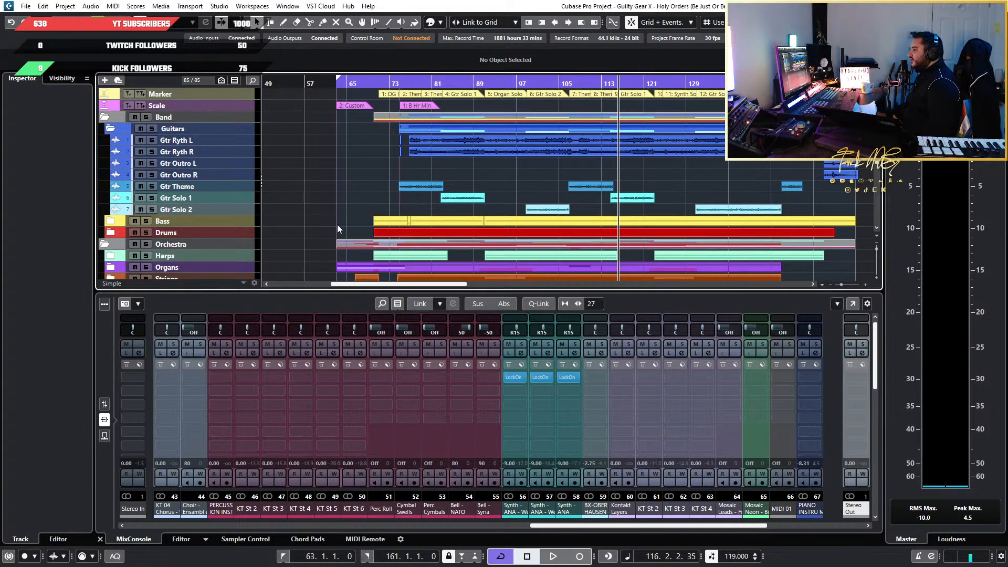
scroll(316, 222, down, 3)
scroll(316, 222, up, 3)
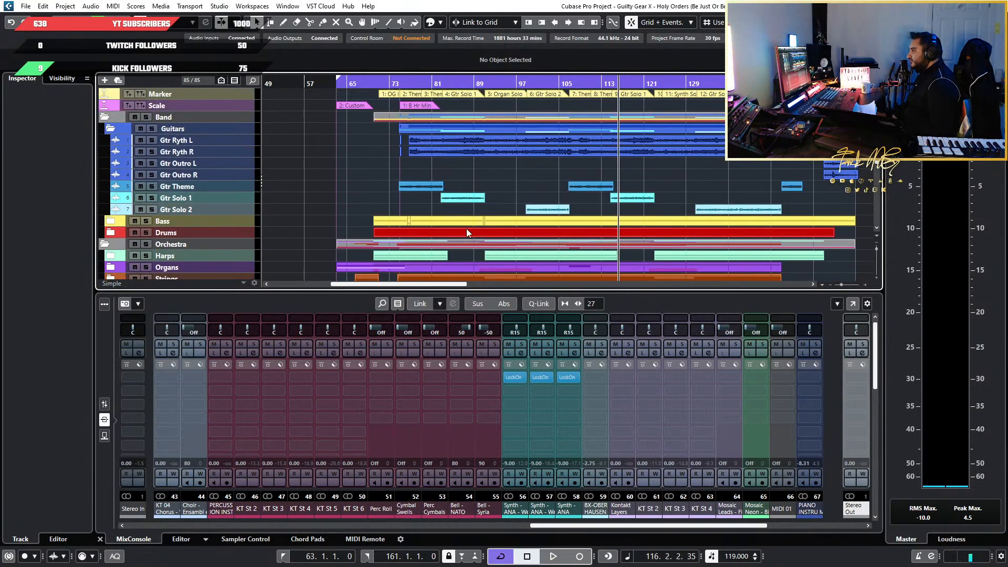
scroll(466, 228, down, 5)
scroll(609, 174, up, 4)
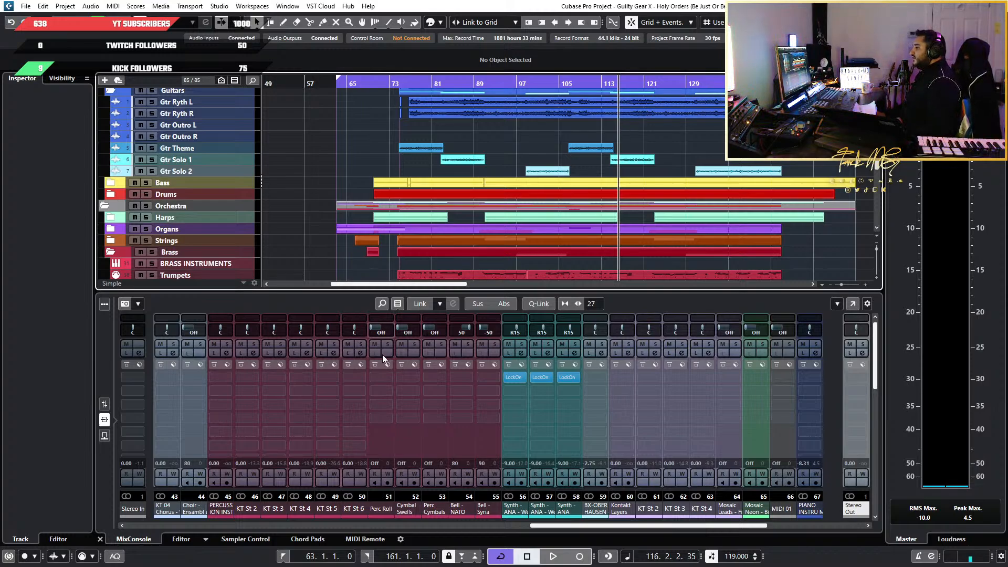
Show the channel faders in the MixConsole and look over the arrangement up to its end near bar 161
click(106, 418)
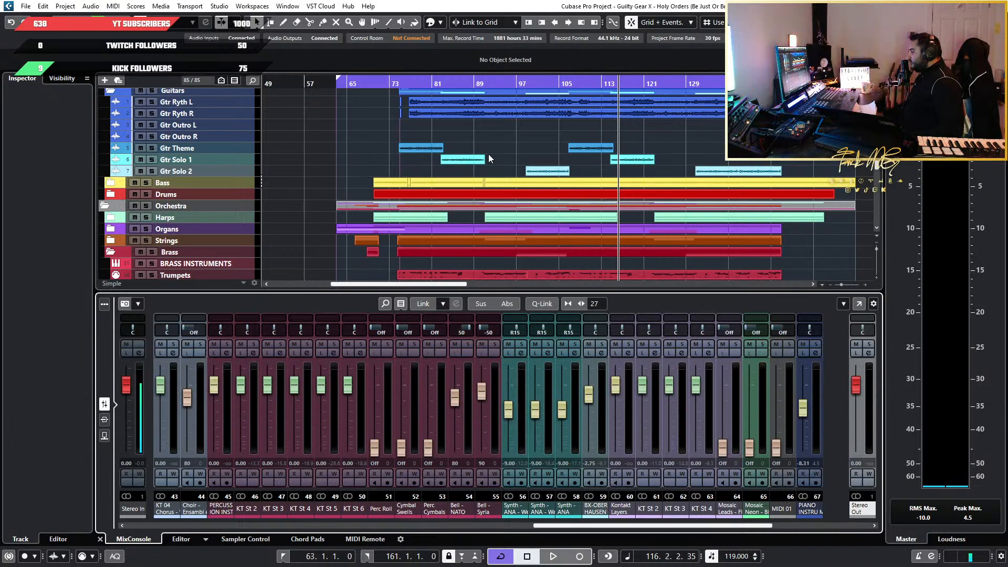
scroll(470, 147, down, 4)
scroll(414, 138, up, 4)
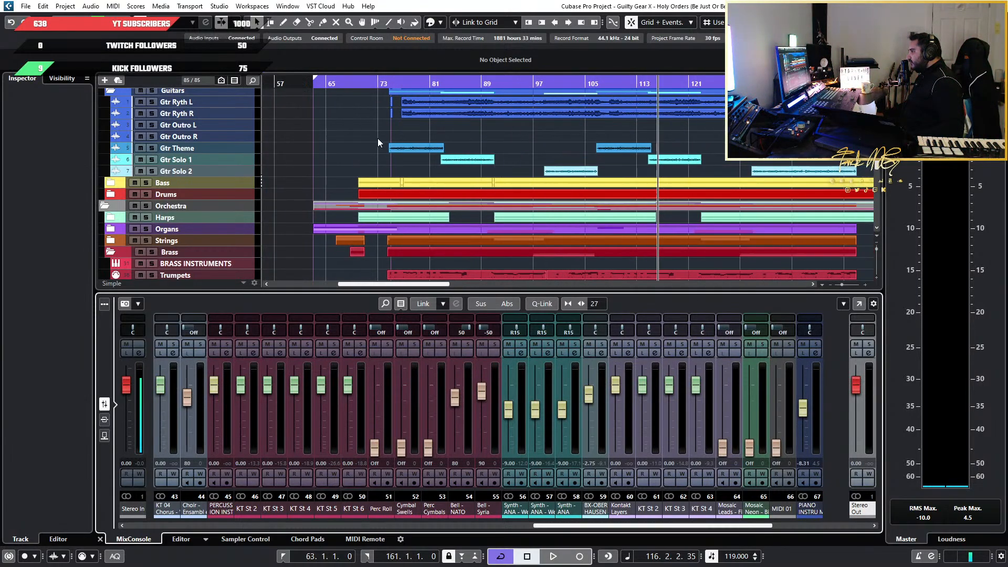
scroll(543, 137, down, 4)
scroll(530, 137, up, 4)
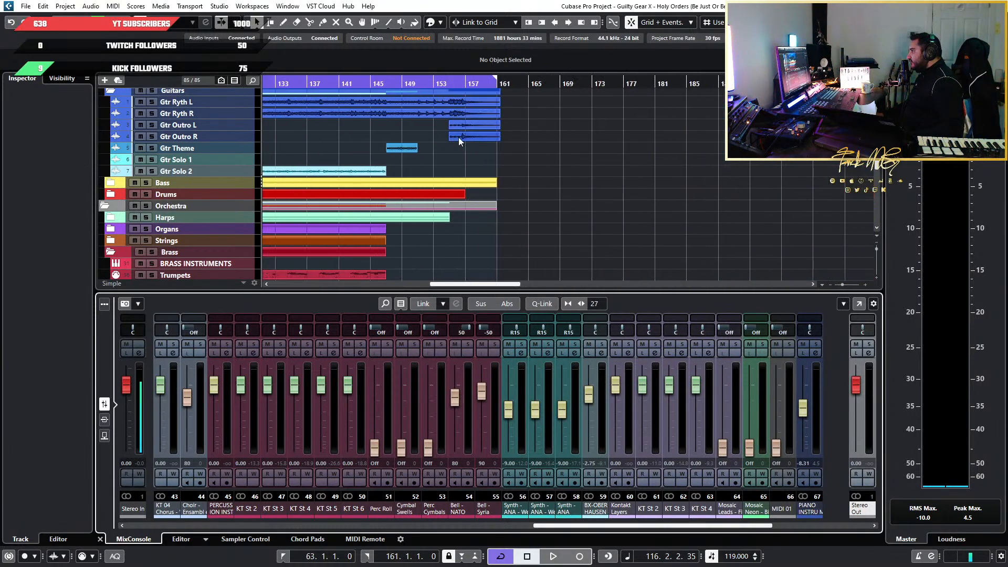
scroll(458, 137, down, 1)
scroll(459, 137, left, 3)
scroll(458, 137, left, 8)
scroll(411, 138, up, 3)
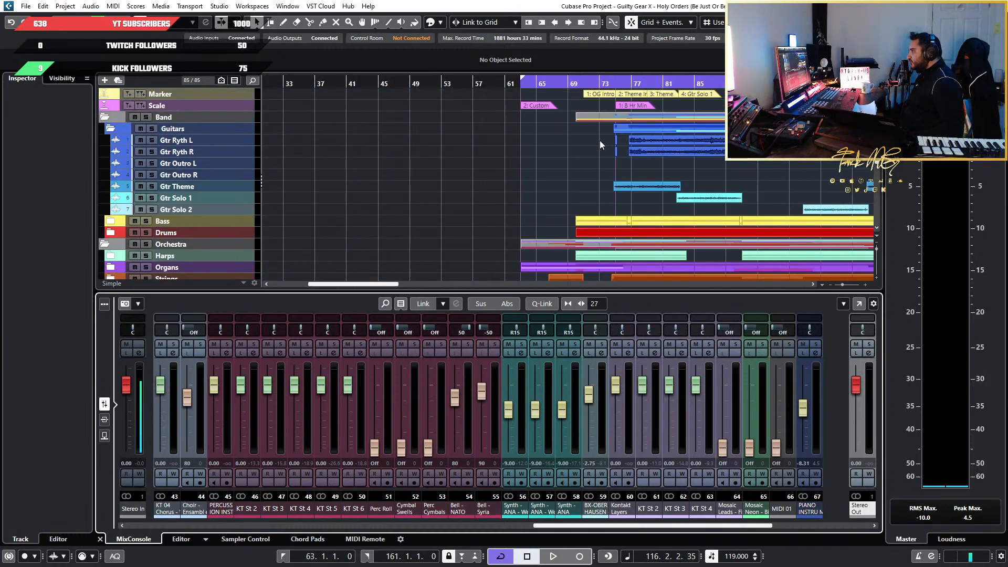
Place the playhead just before bar 63 and play the song from there
scroll(587, 143, up, 1)
scroll(575, 146, down, 3)
scroll(538, 145, down, 6)
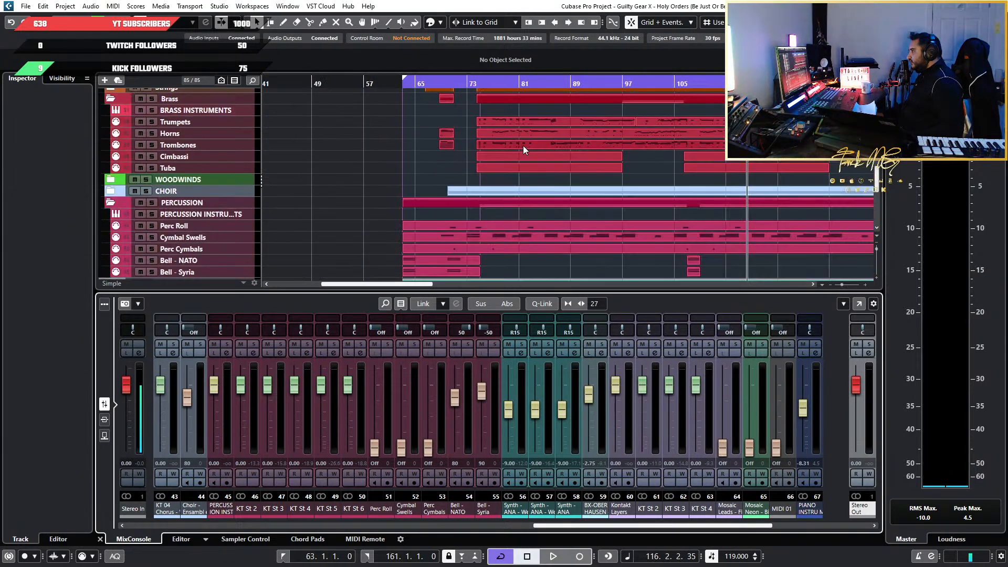
scroll(523, 146, up, 5)
scroll(512, 149, up, 2)
click(397, 85)
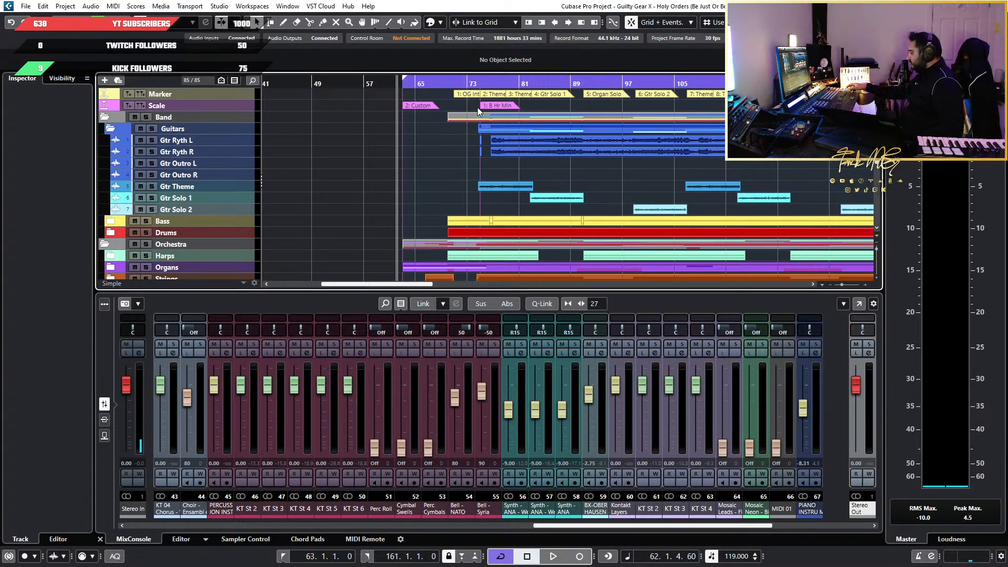
key(space)
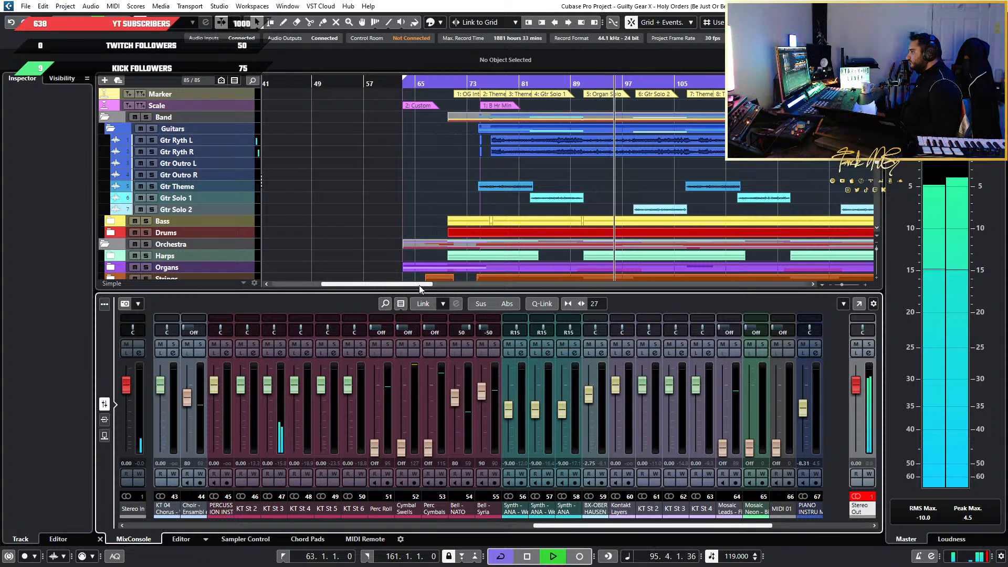
Collapse the Guitars folder and expand the Bass folder in the track list during playback
scroll(297, 223, down, 3)
scroll(112, 105, up, 3)
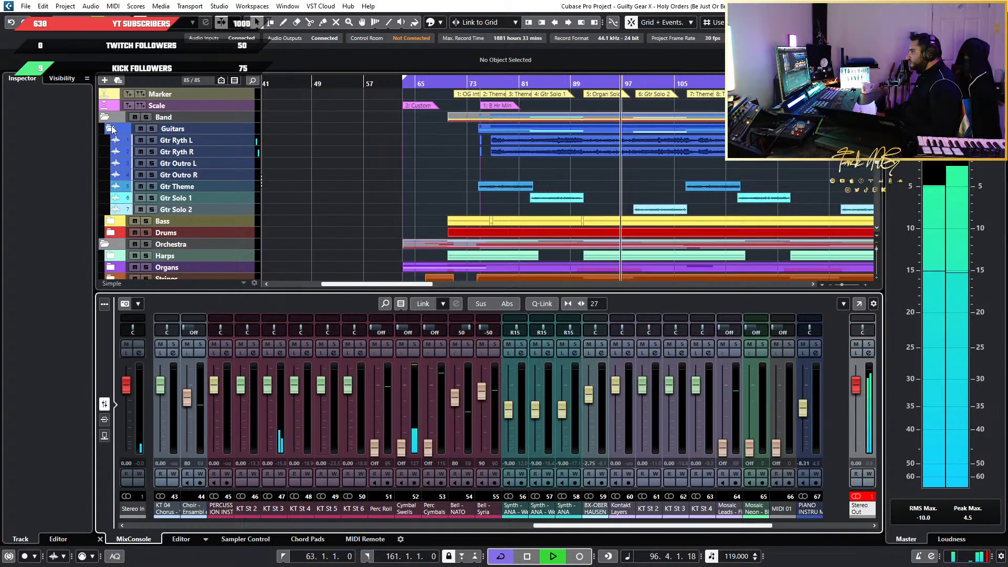
click(109, 126)
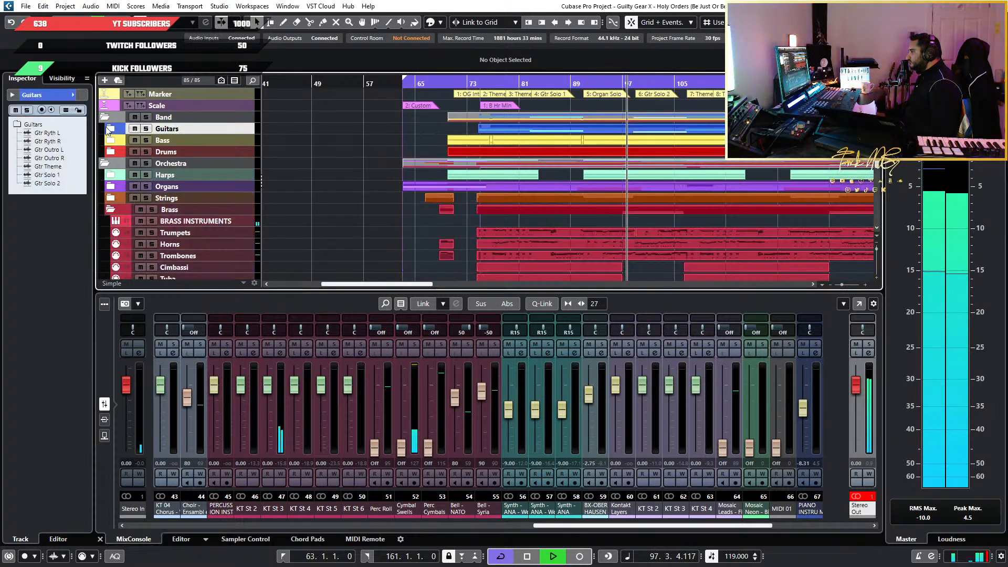
click(111, 141)
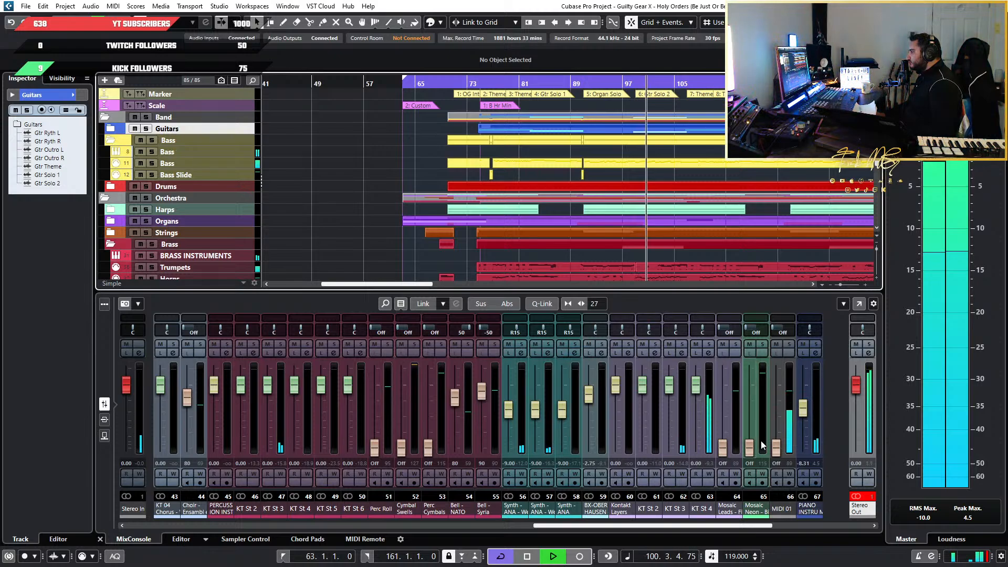
Reset the clipping indicator on the Stereo Out channel
click(855, 499)
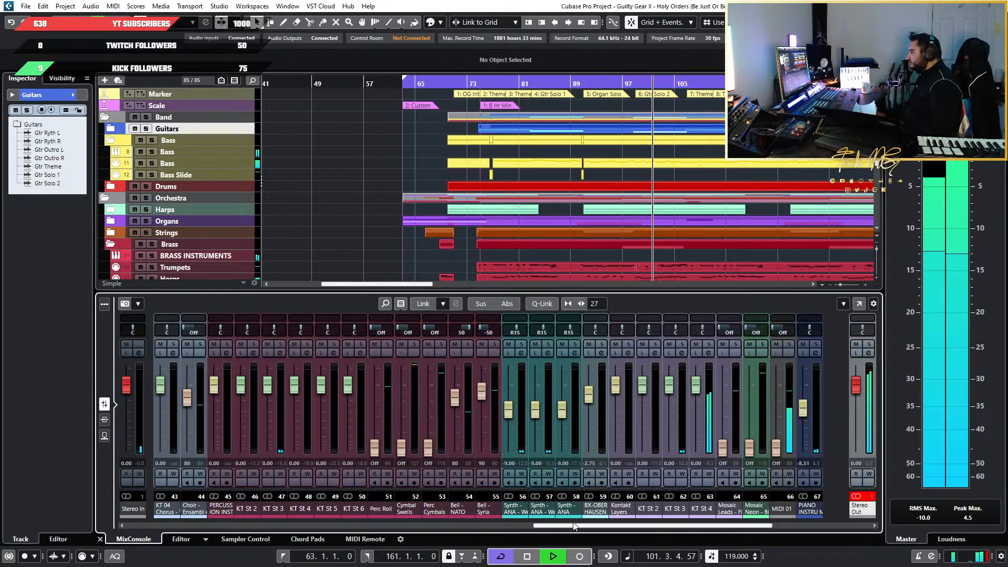
drag(576, 526, 614, 527)
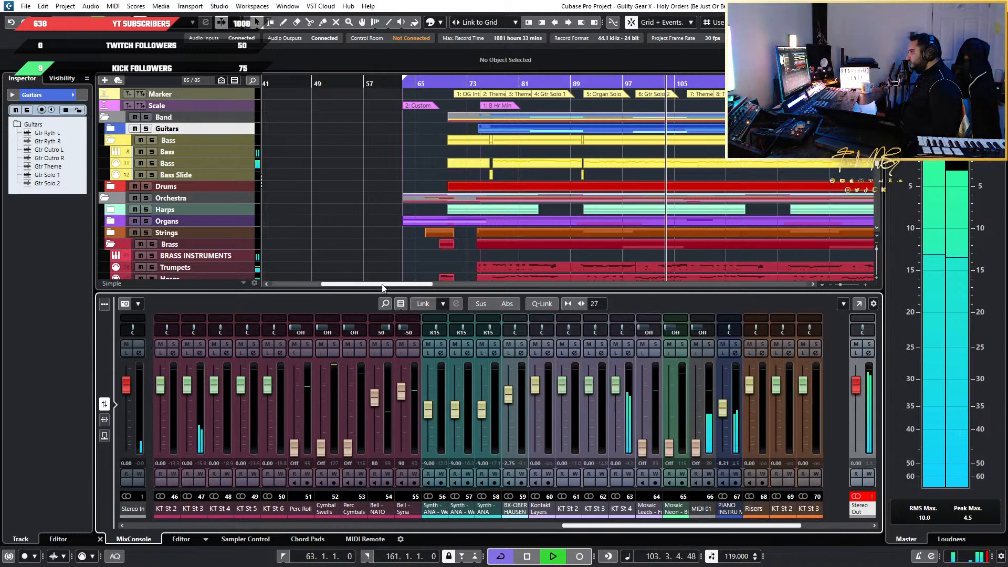
Expand the Strings, Organs, Harps, Drums and Guitars folders in the track list while the song plays
drag(383, 287, 418, 288)
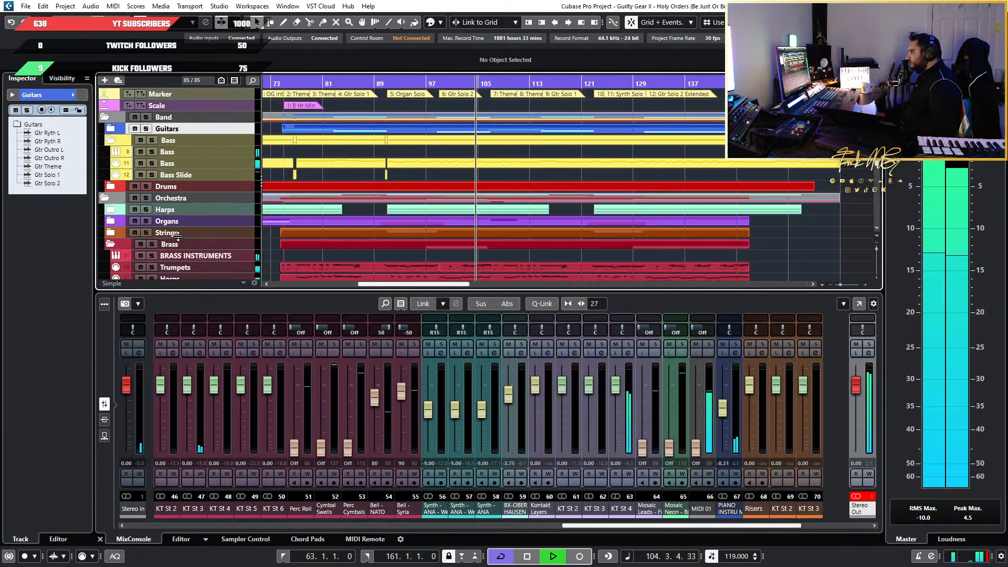
click(109, 232)
click(110, 221)
click(110, 210)
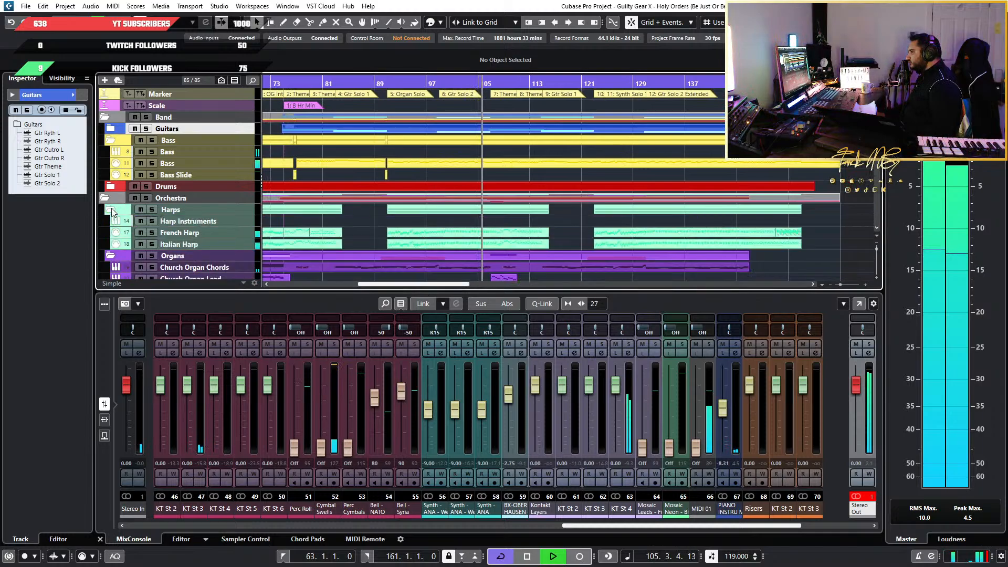
click(111, 187)
click(111, 128)
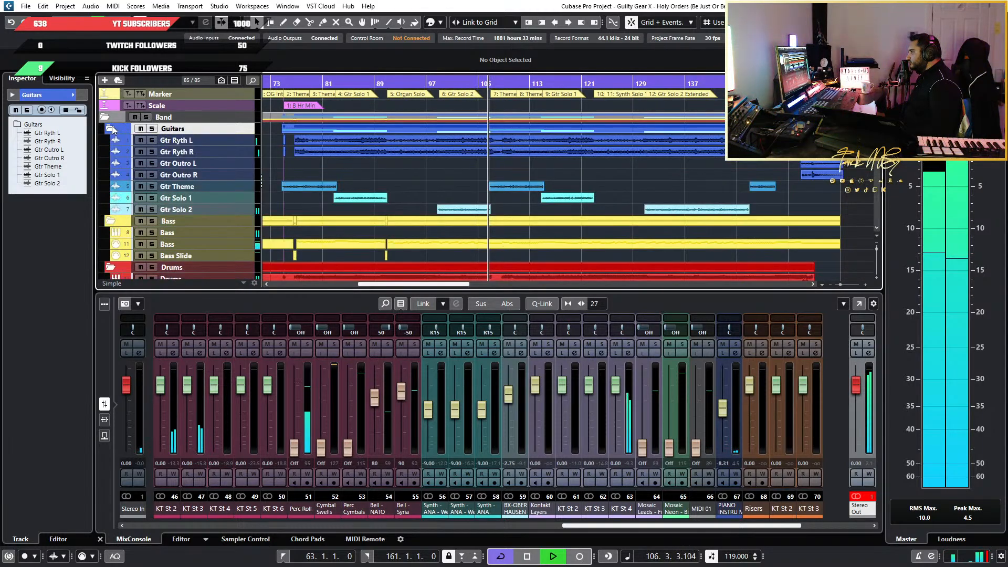
Expand the WOODWINDS and CHOIR folders in the track list during playback
scroll(291, 147, down, 8)
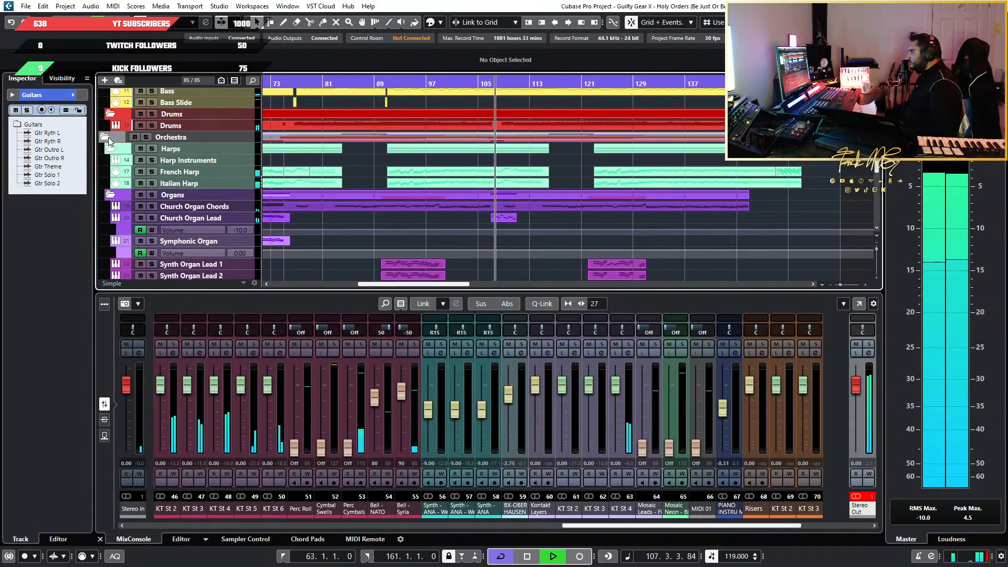
scroll(117, 204, down, 3)
scroll(117, 204, down, 3)
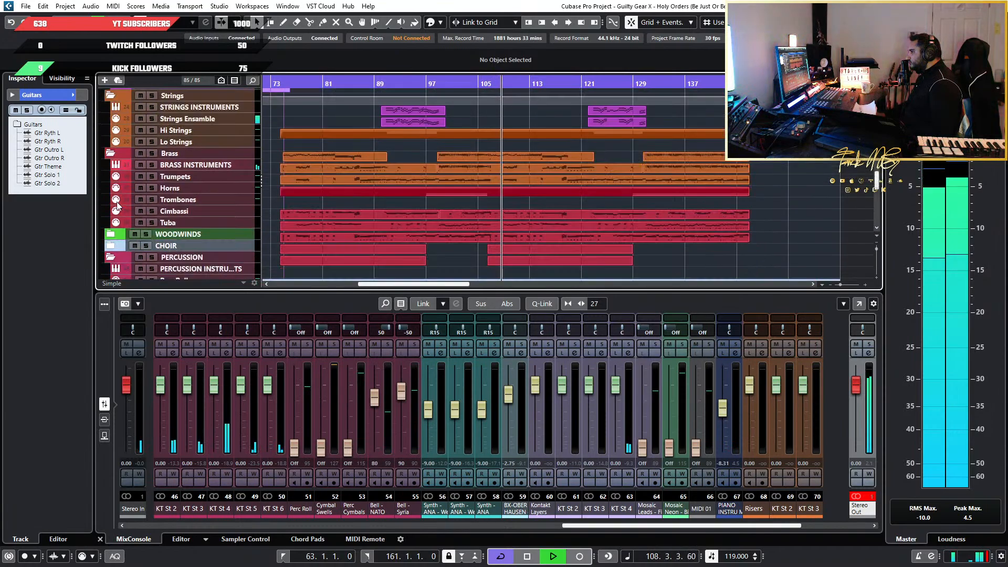
click(109, 234)
scroll(108, 234, down, 1)
scroll(109, 236, down, 3)
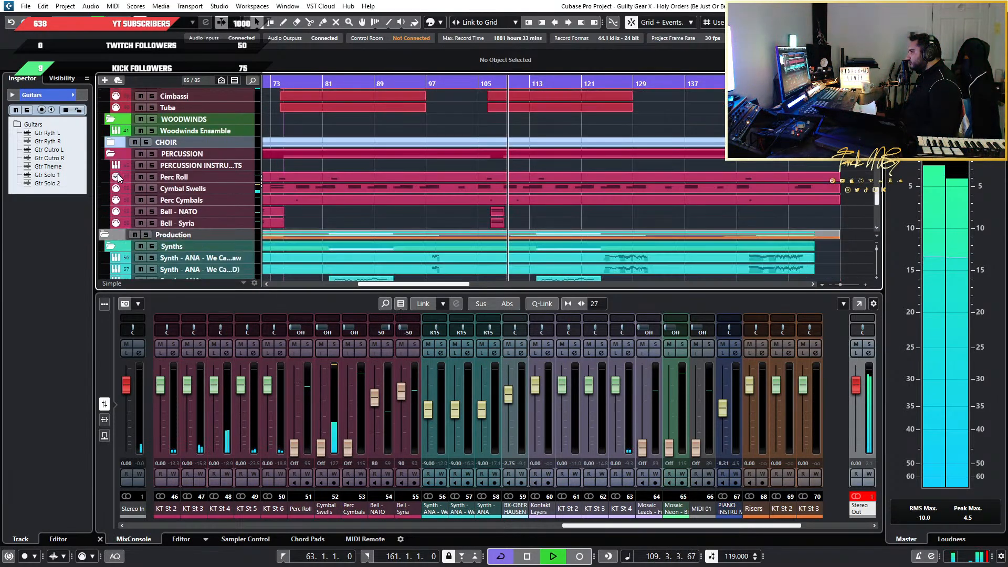
scroll(119, 156, down, 2)
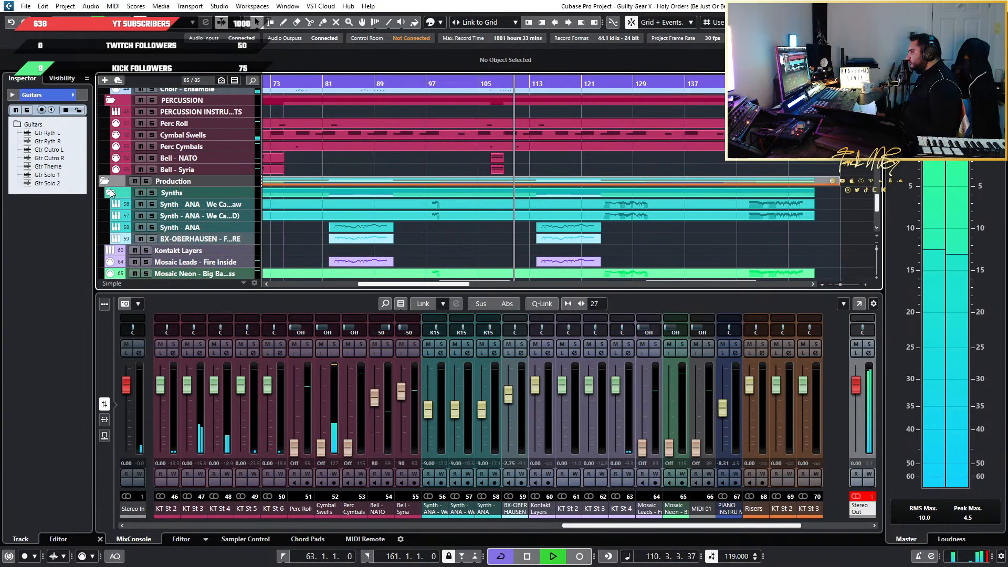
Look over the Production, orchestra and band tracks during playback, and stop the song just after bar 160
scroll(110, 196, down, 3)
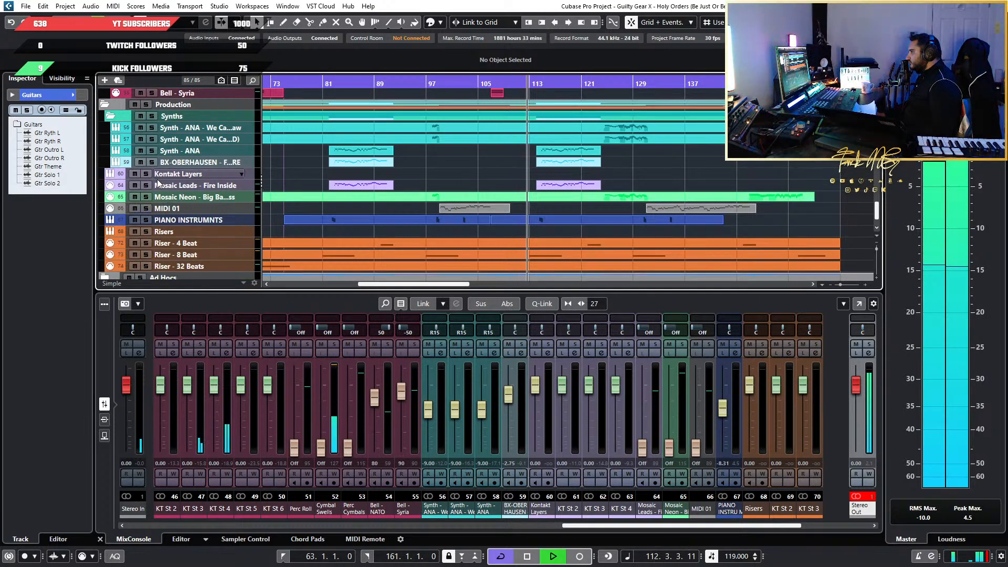
scroll(134, 238, up, 2)
scroll(133, 244, up, 3)
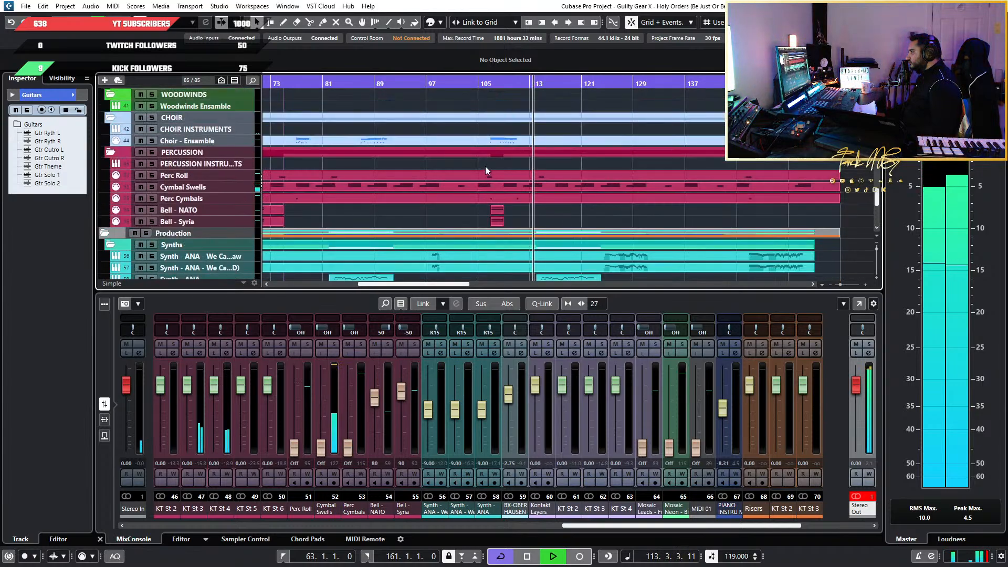
scroll(486, 166, up, 5)
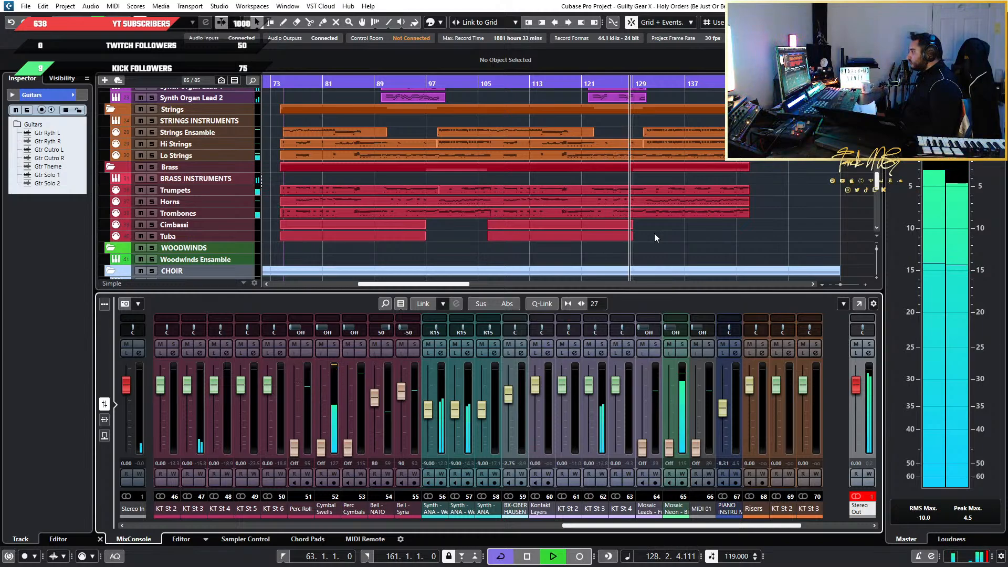
scroll(654, 233, up, 10)
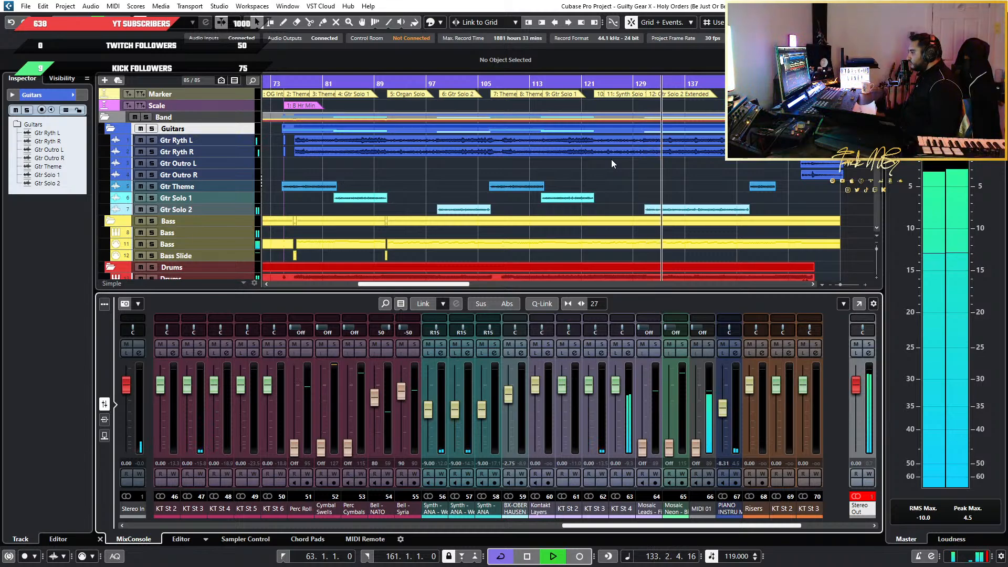
scroll(612, 160, down, 5)
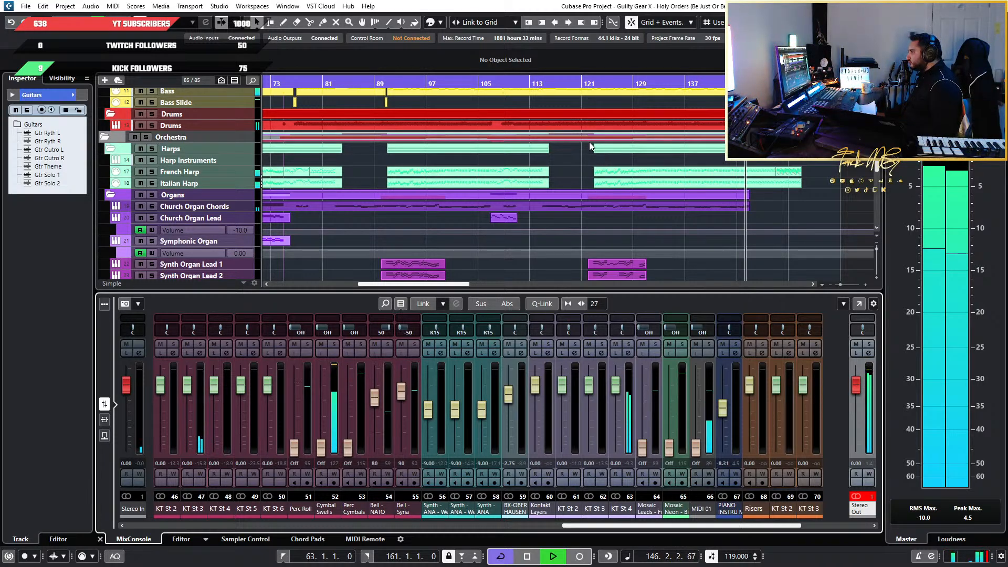
scroll(560, 205, down, 5)
scroll(560, 205, down, 5)
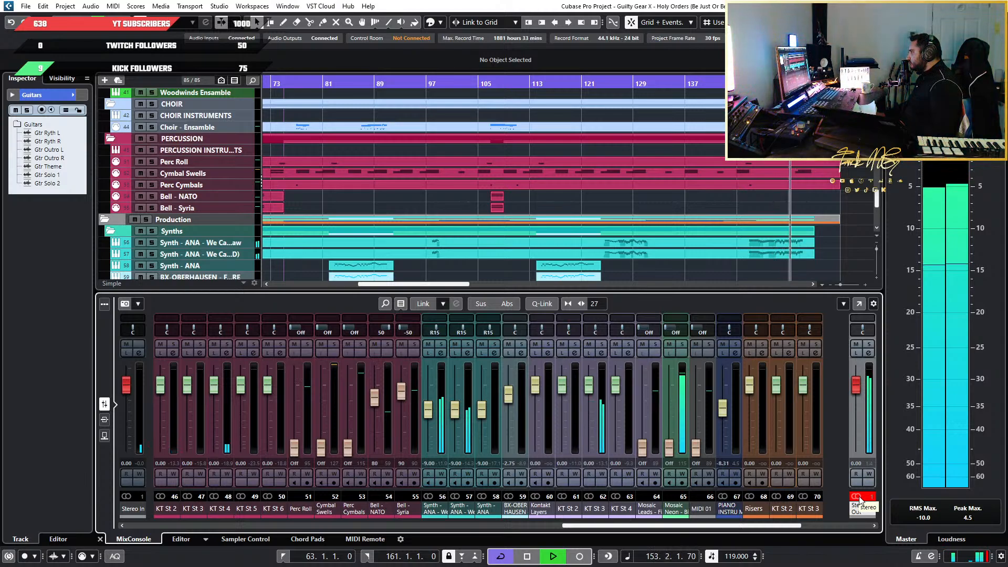
scroll(667, 241, down, 3)
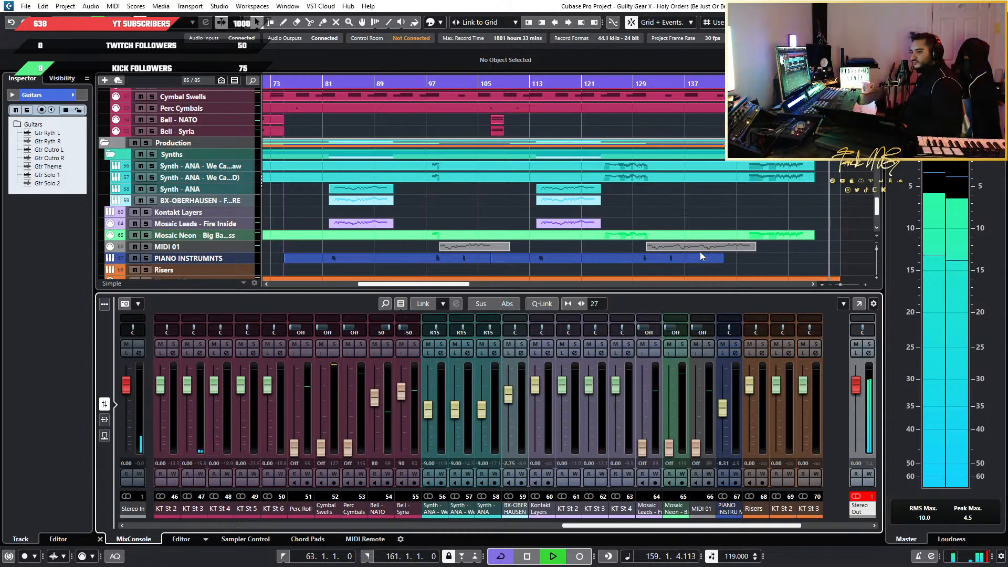
key(space)
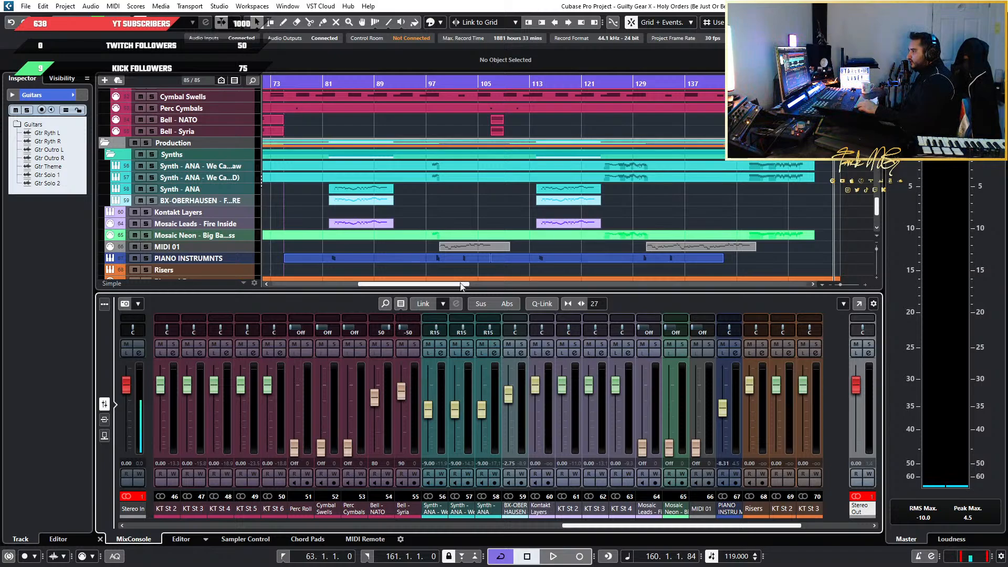
Examine how the band, organ, strings and brass parts are laid out across the arrangement from bar 65 onward
drag(450, 282, 475, 268)
scroll(722, 254, up, 20)
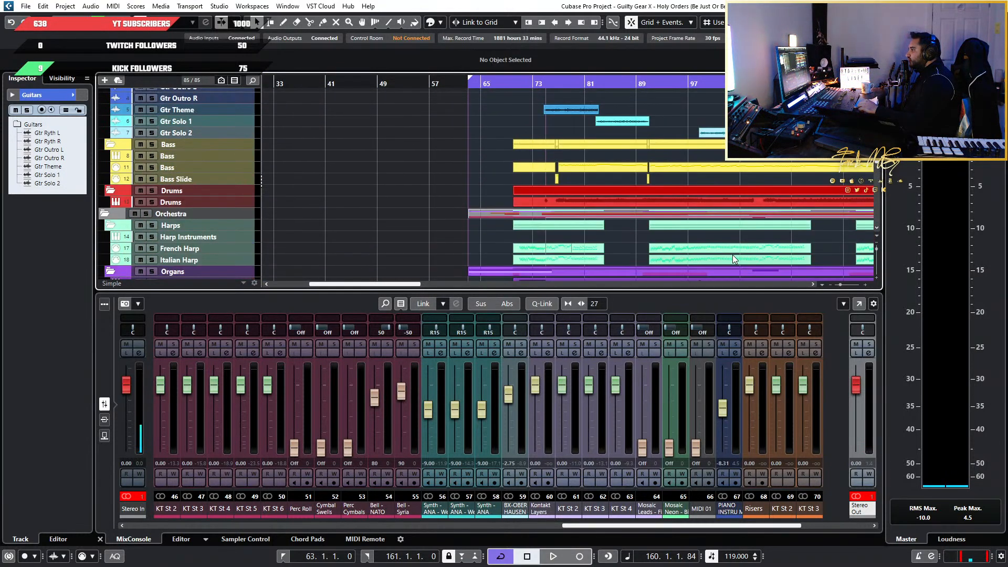
drag(383, 285, 430, 285)
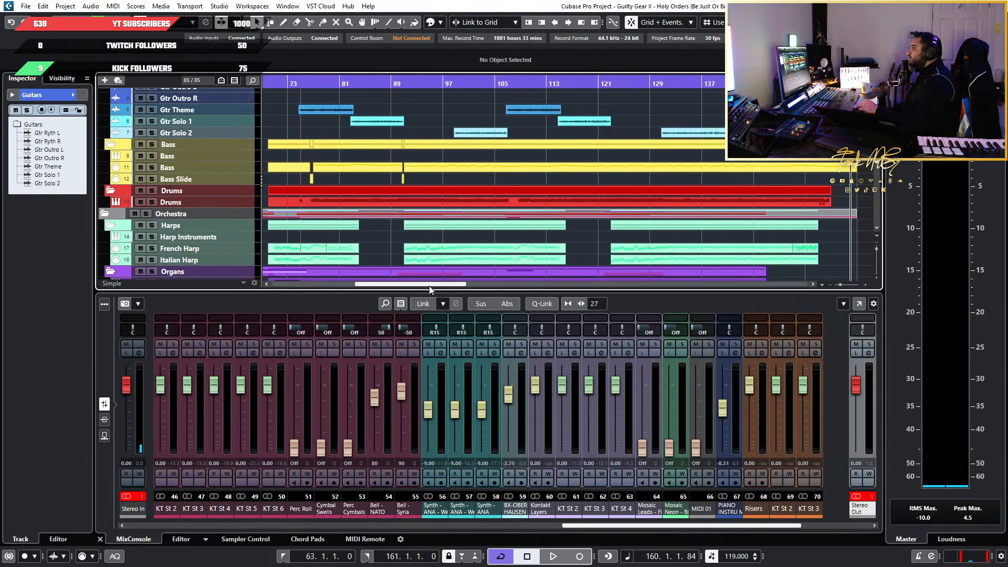
scroll(432, 207, down, 8)
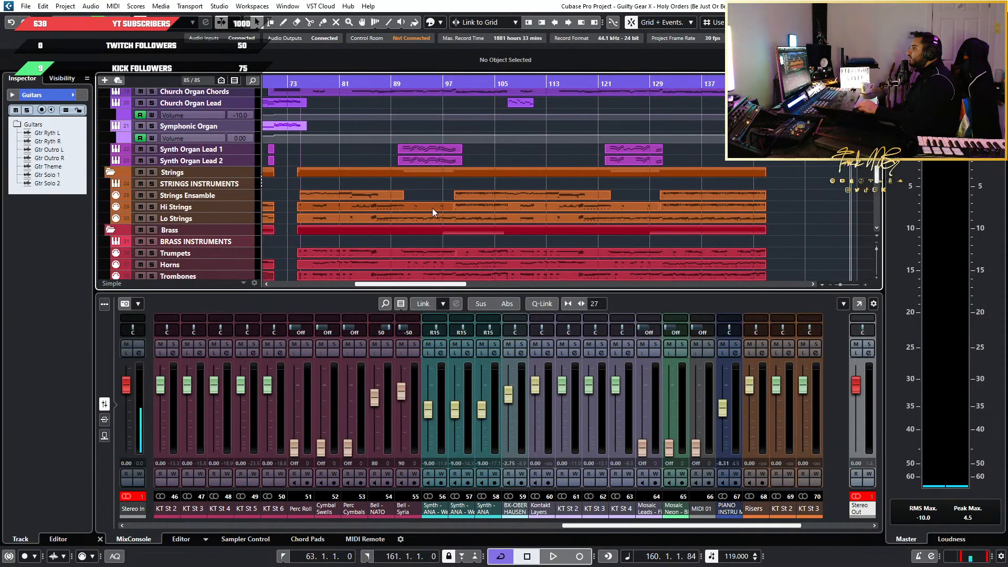
drag(440, 286, 414, 285)
scroll(438, 240, down, 3)
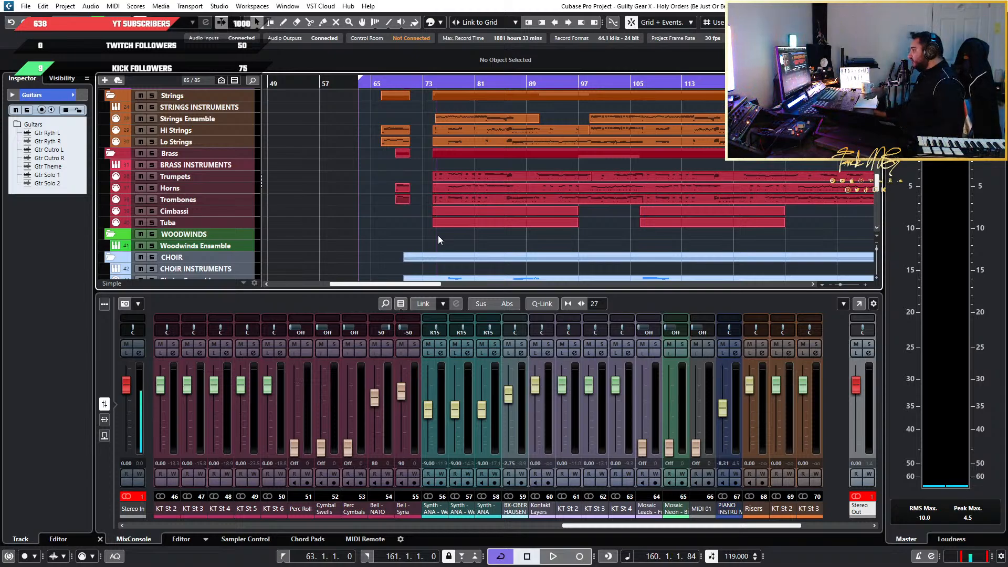
scroll(625, 184, up, 3)
scroll(622, 182, up, 12)
scroll(597, 176, up, 3)
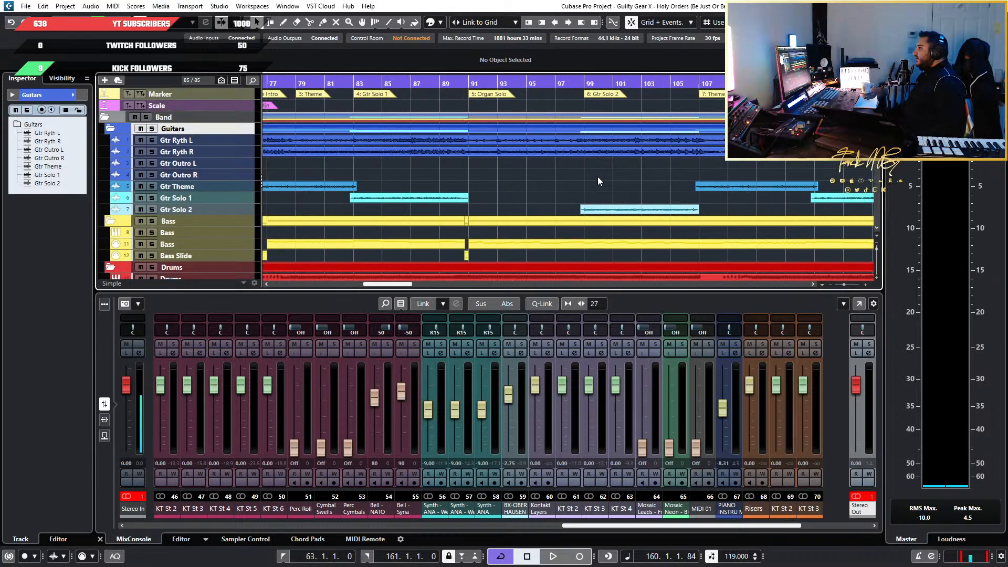
Examine the harp, organ, strings and brass parts in the intro section around bars 63 to 77
scroll(540, 170, down, 5)
scroll(608, 172, up, 6)
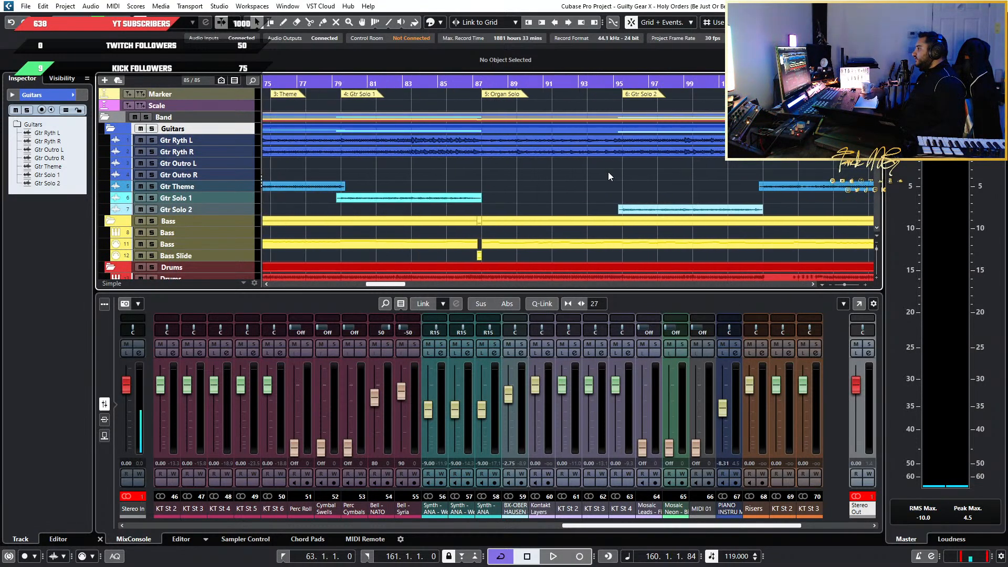
scroll(603, 169, down, 15)
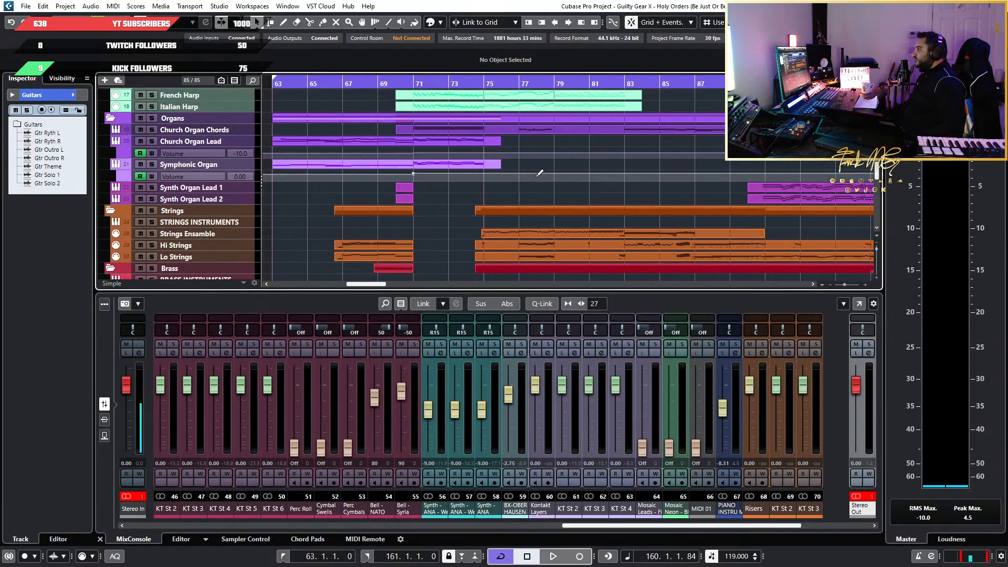
scroll(528, 187, down, 5)
scroll(525, 187, up, 5)
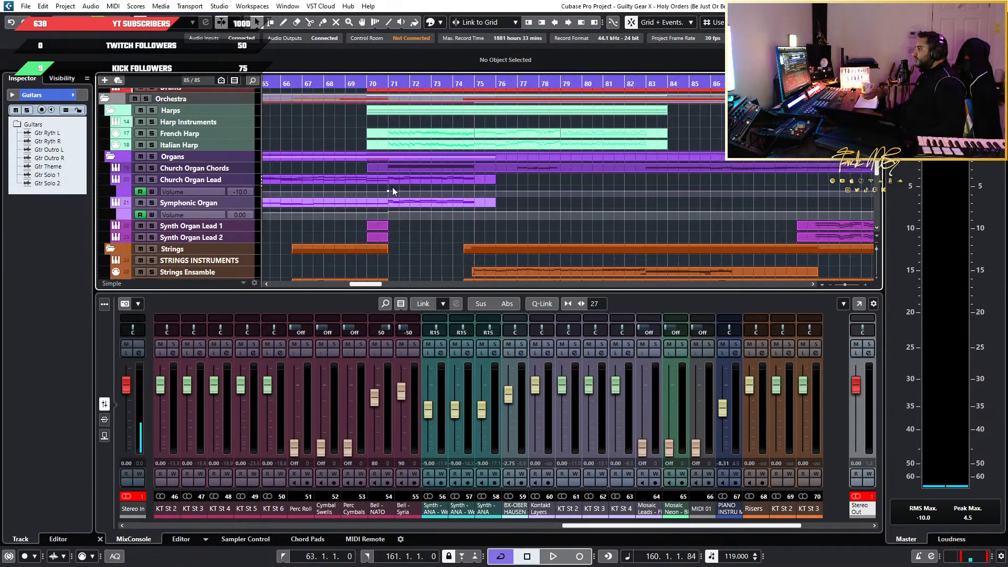
scroll(382, 187, down, 5)
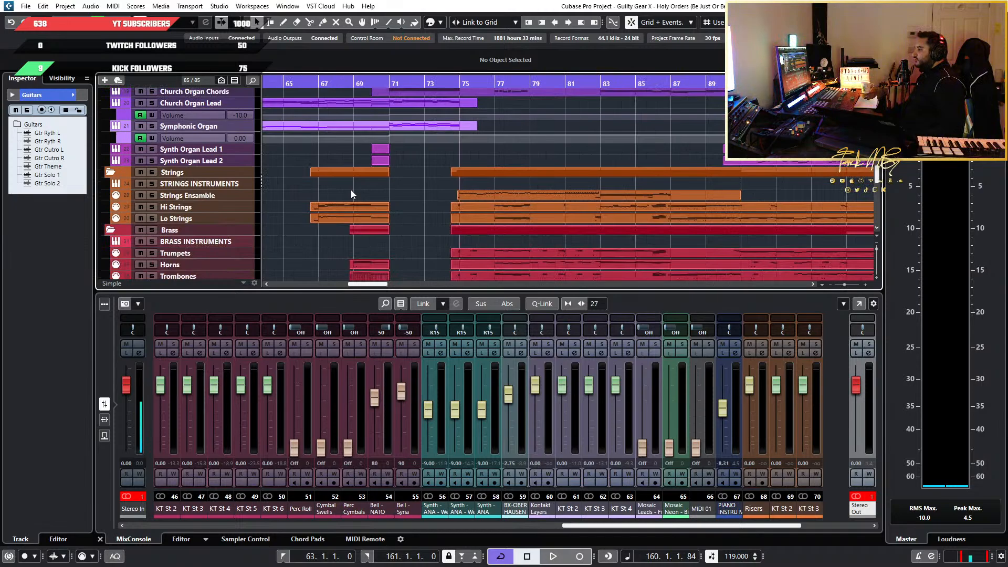
scroll(350, 190, up, 15)
Place the playhead between bars 76 and 77 in the Theme Intro section and play about one bar
drag(446, 82, 458, 92)
click(508, 107)
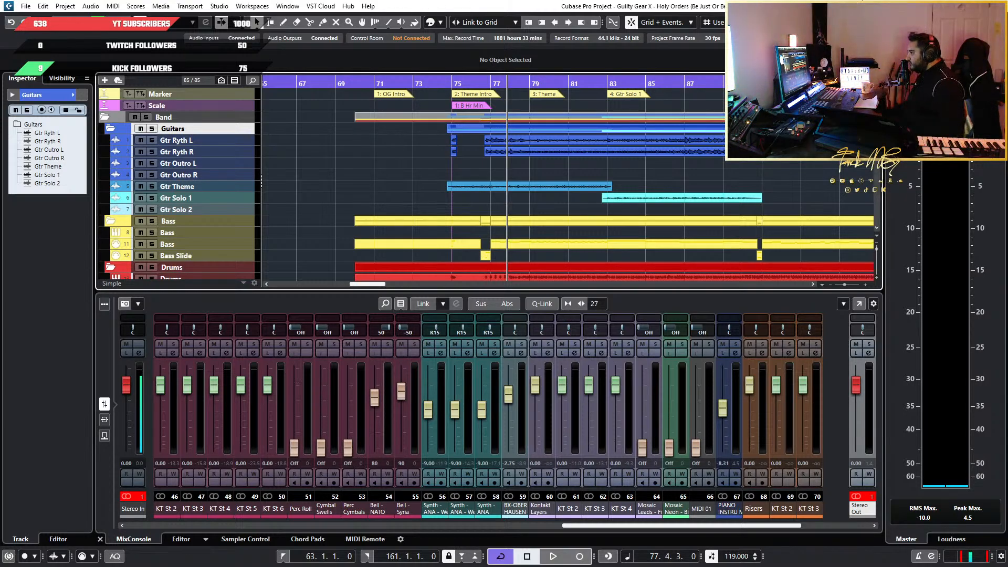
key(h)
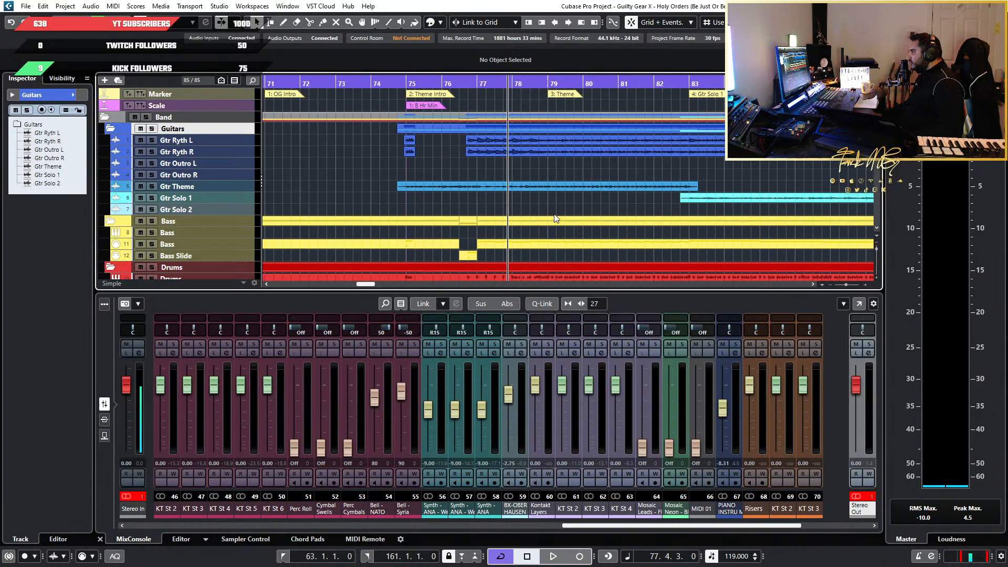
click(454, 84)
key(space)
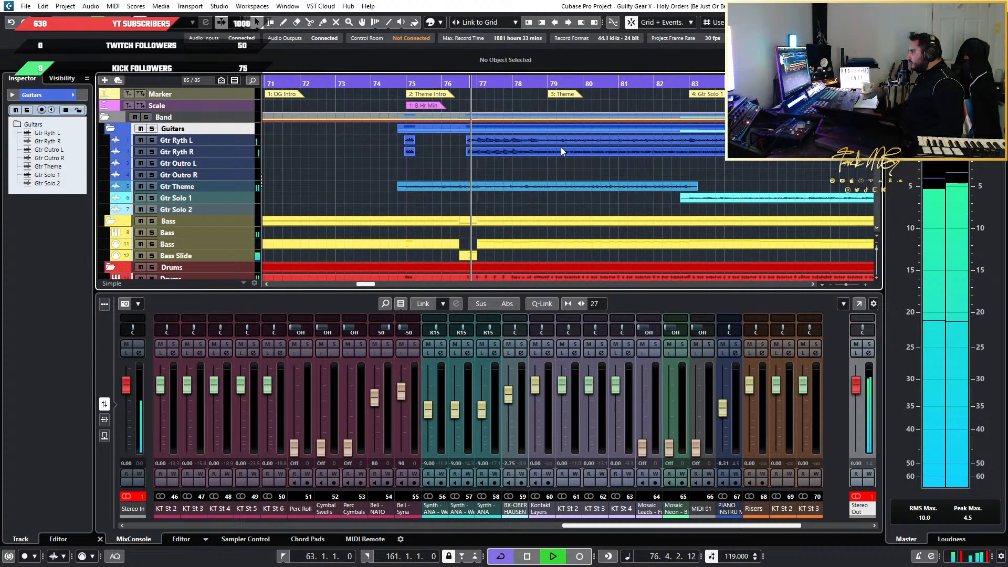
key(space)
Examine the guitar, bass, organ, strings, brass, choir and percussion parts at the theme entry around bar 77
scroll(504, 184, down, 5)
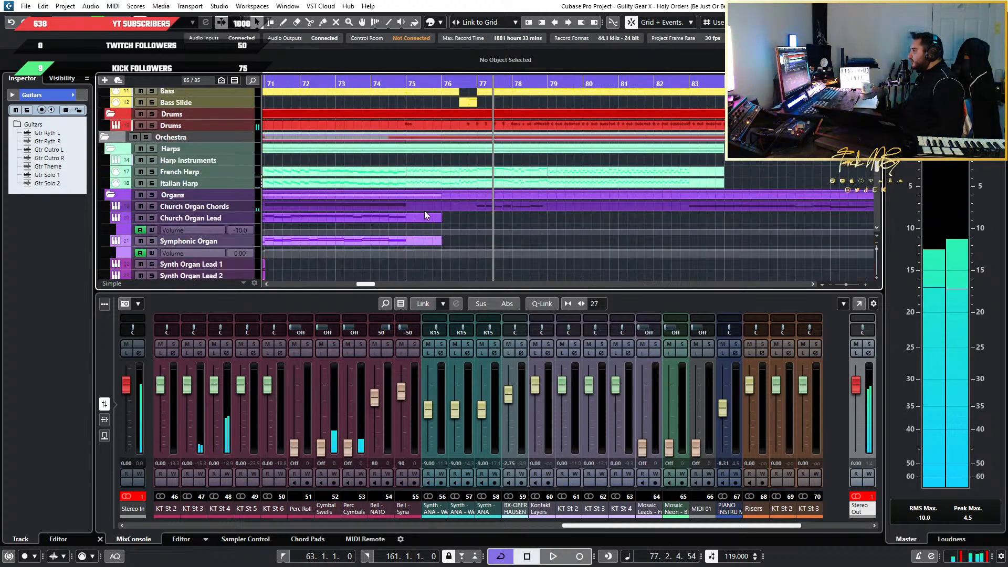
scroll(473, 226, up, 2)
scroll(546, 253, up, 5)
scroll(413, 240, down, 3)
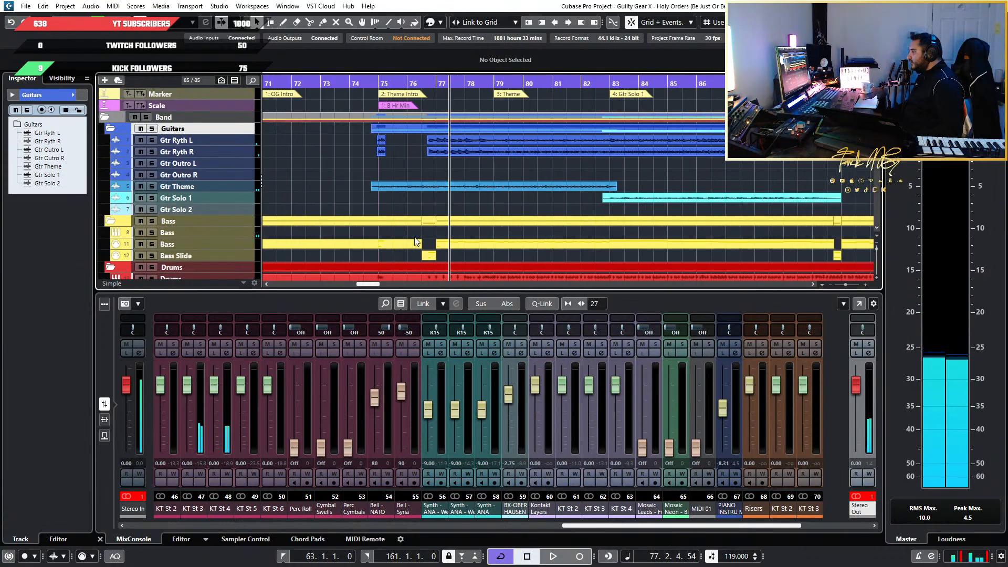
scroll(349, 215, down, 10)
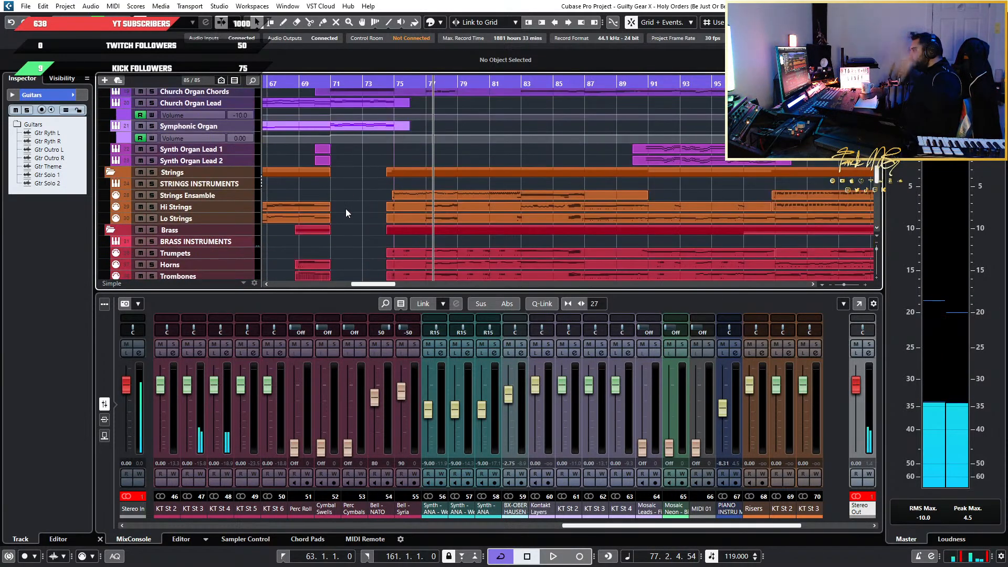
scroll(344, 208, down, 5)
scroll(342, 210, up, 6)
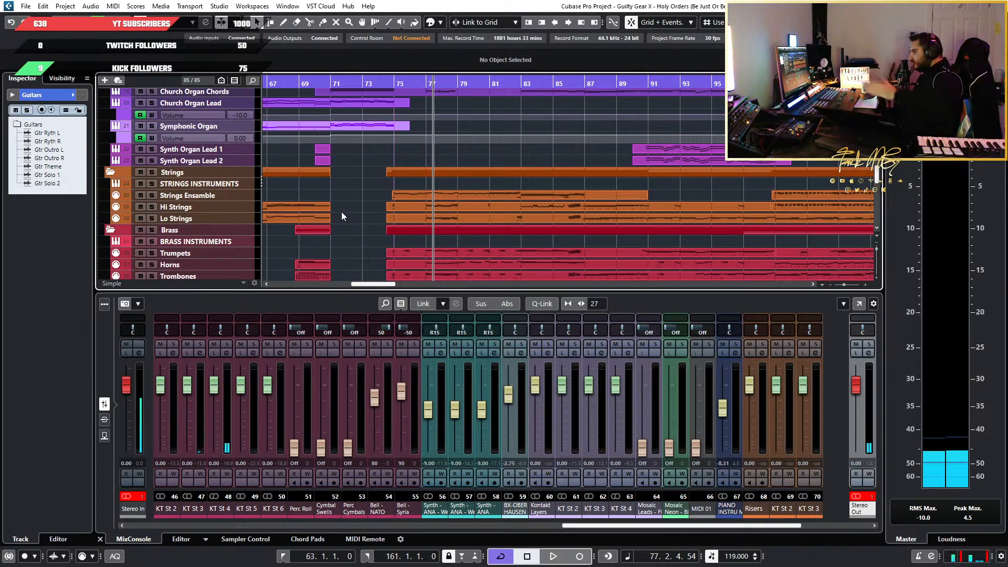
scroll(341, 213, down, 5)
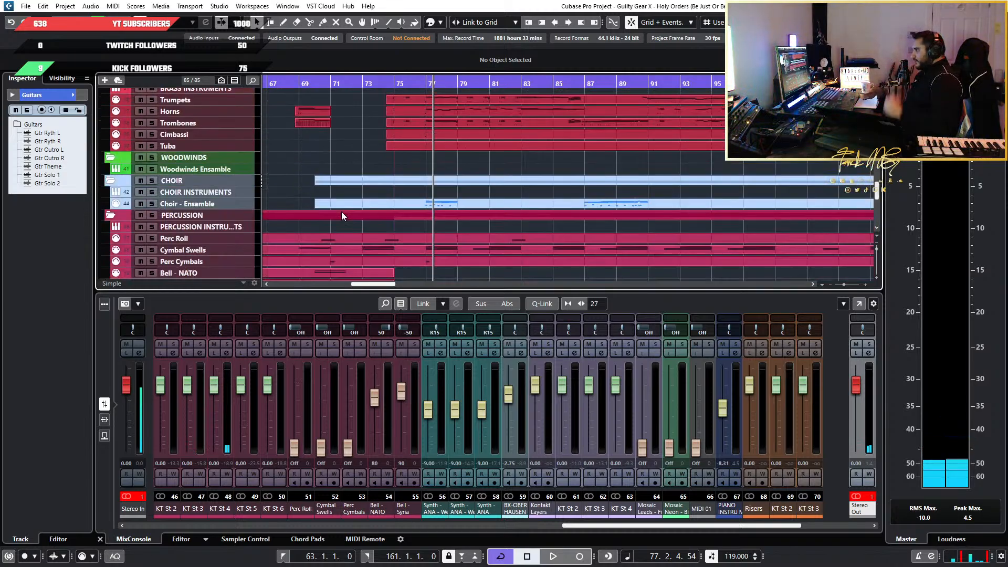
scroll(440, 153, up, 5)
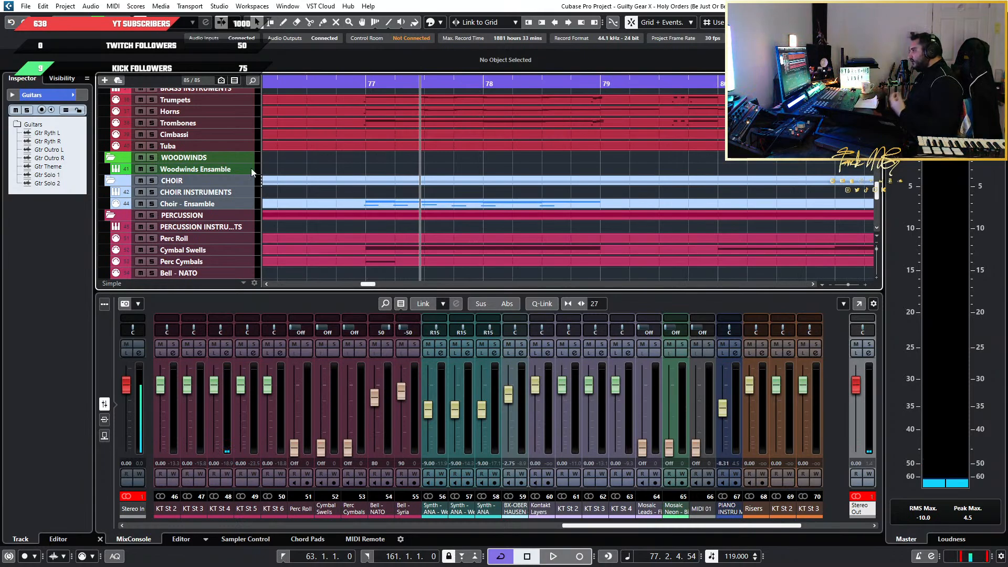
scroll(346, 166, up, 5)
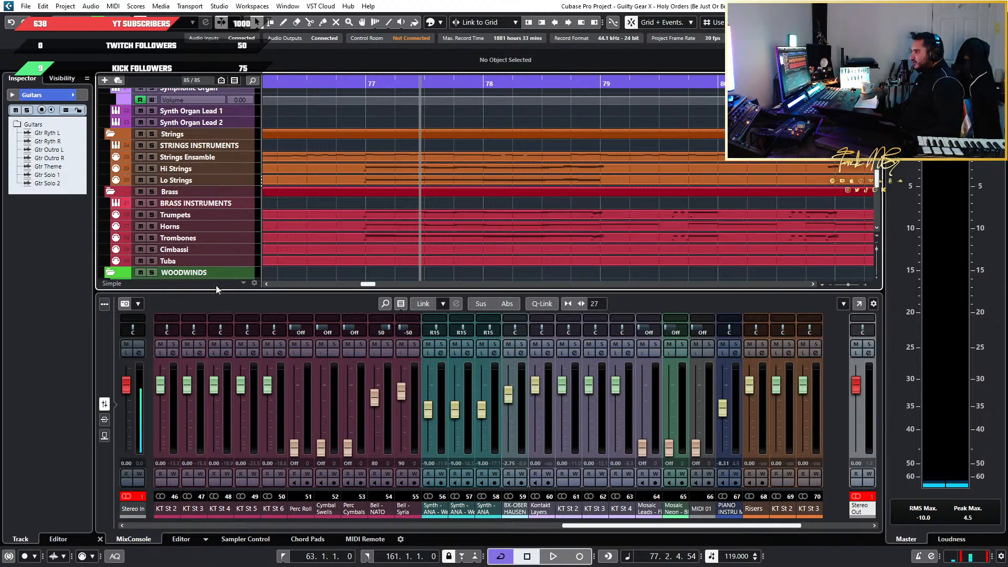
scroll(231, 235, down, 2)
scroll(390, 225, up, 10)
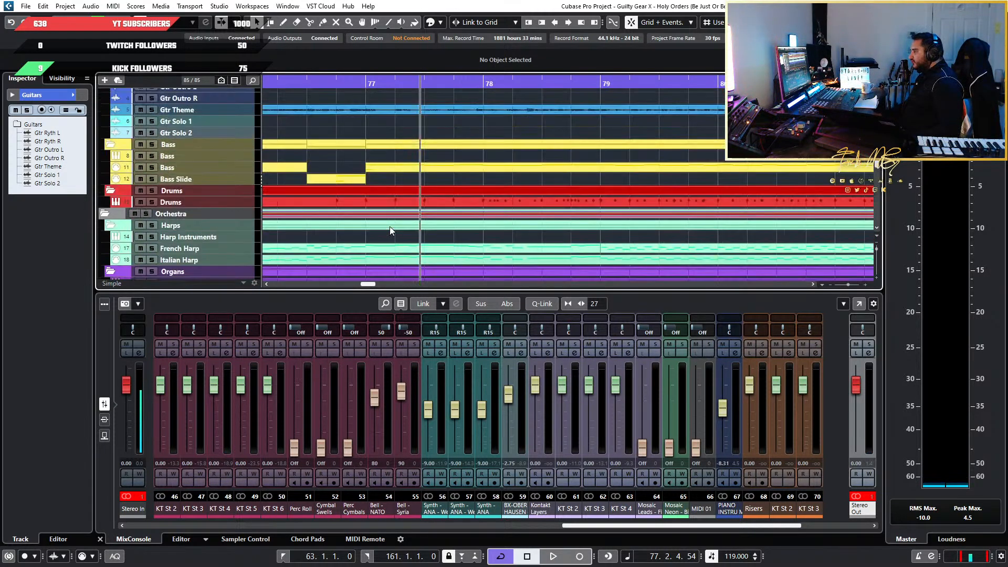
Compare how the bass, harp, organ, strings and brass tracks line up before and after the bar 77 theme entry
scroll(390, 230, down, 6)
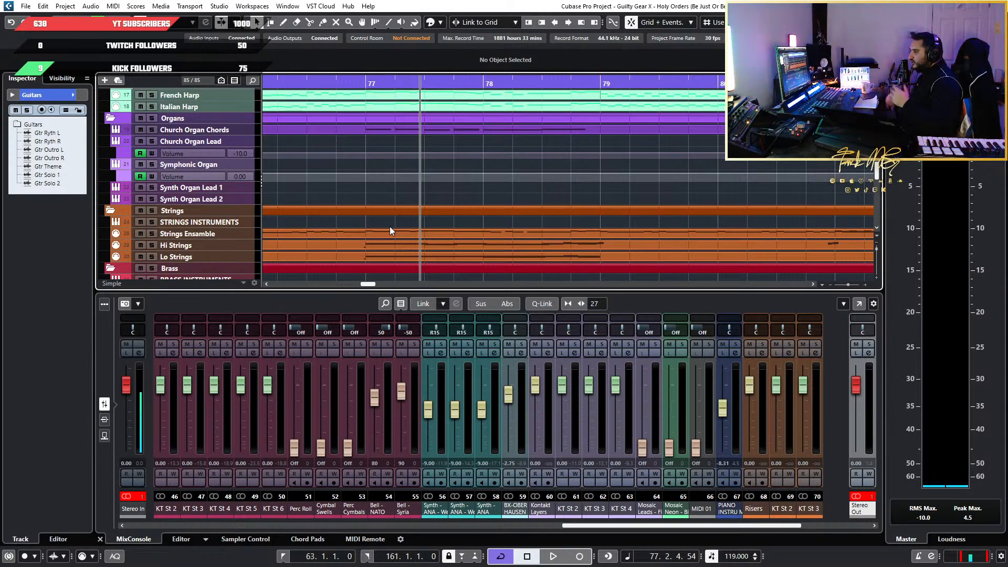
scroll(436, 210, up, 8)
scroll(436, 210, down, 10)
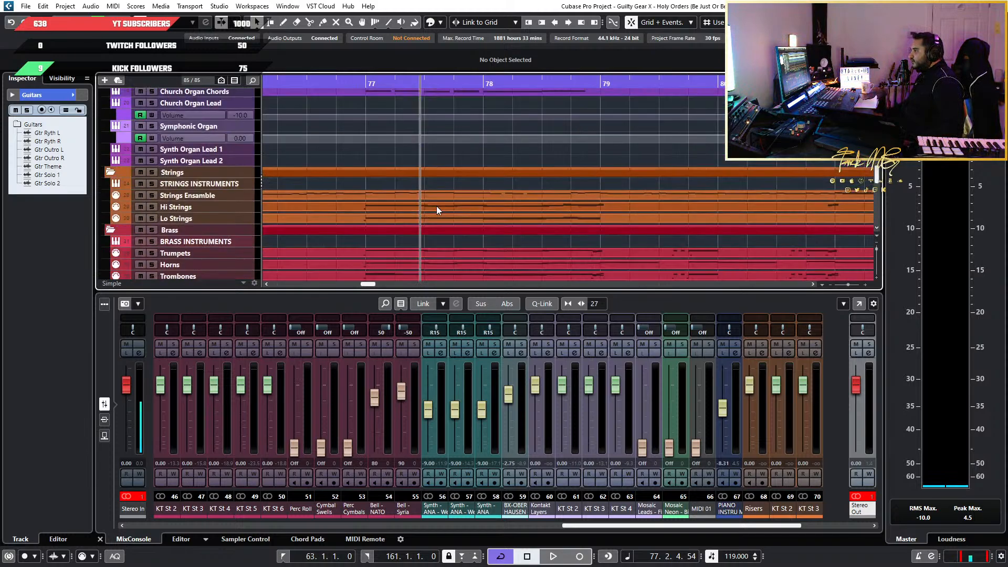
scroll(437, 210, down, 3)
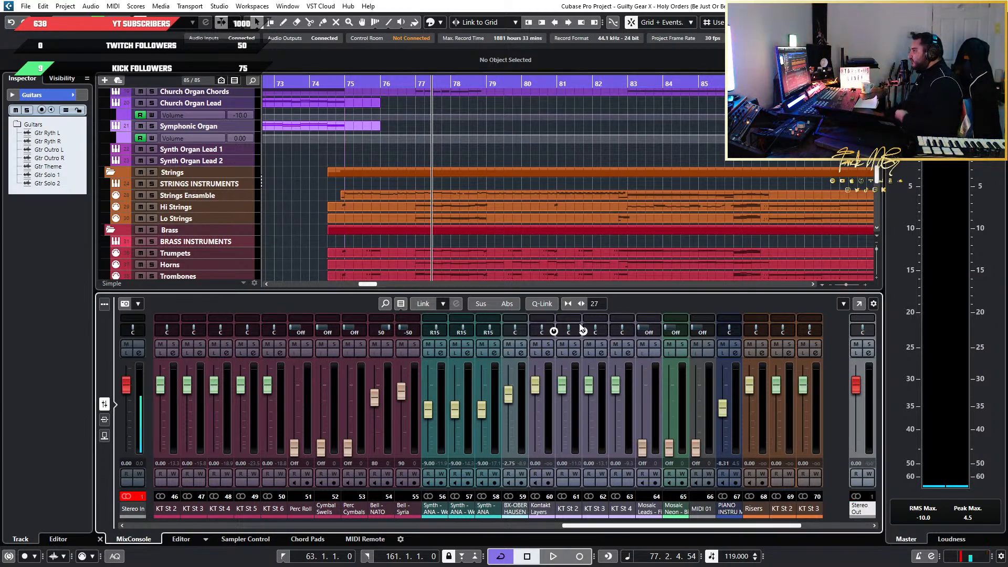
scroll(399, 190, up, 5)
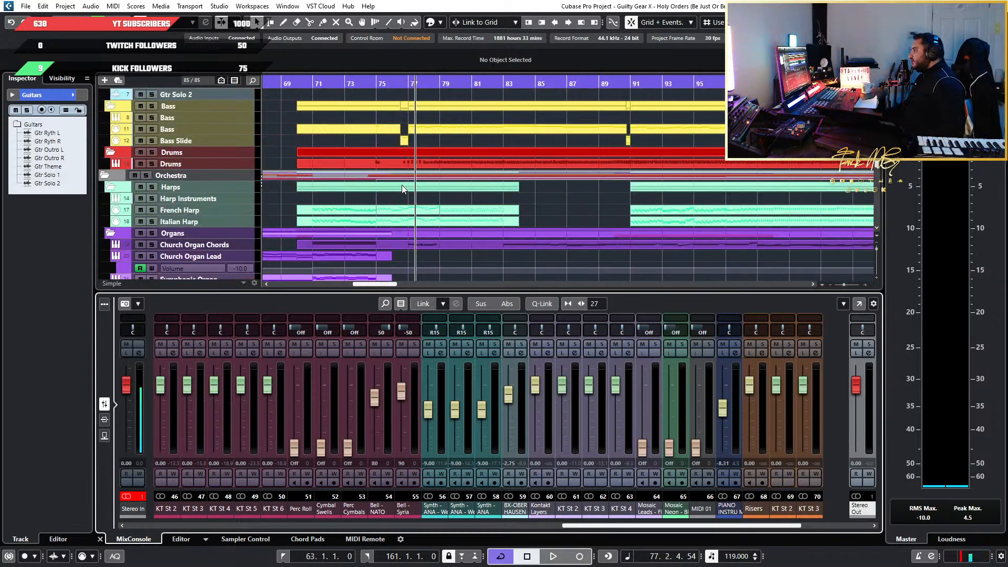
scroll(379, 183, up, 3)
scroll(488, 167, down, 3)
scroll(489, 166, down, 5)
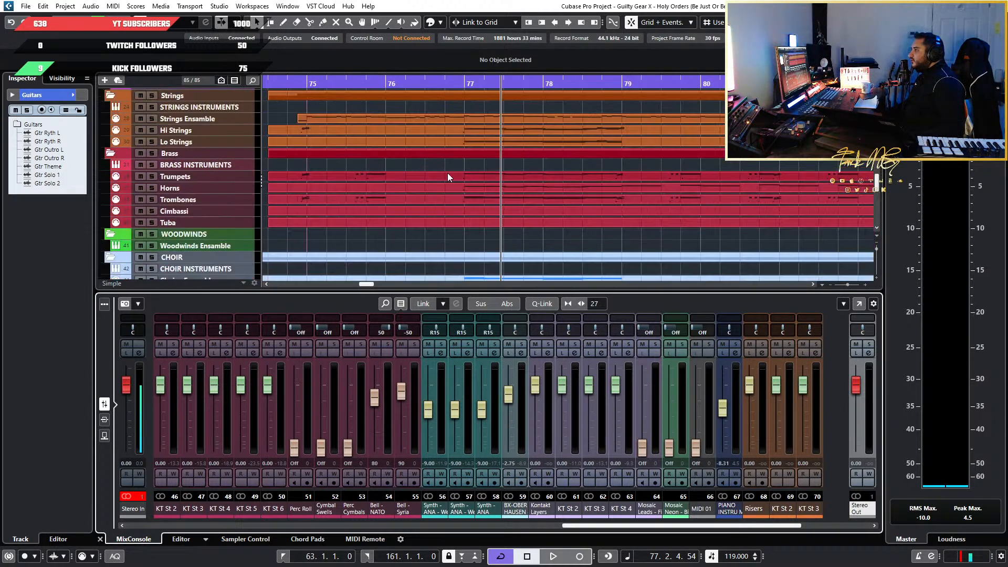
scroll(448, 172, up, 2)
scroll(481, 159, up, 3)
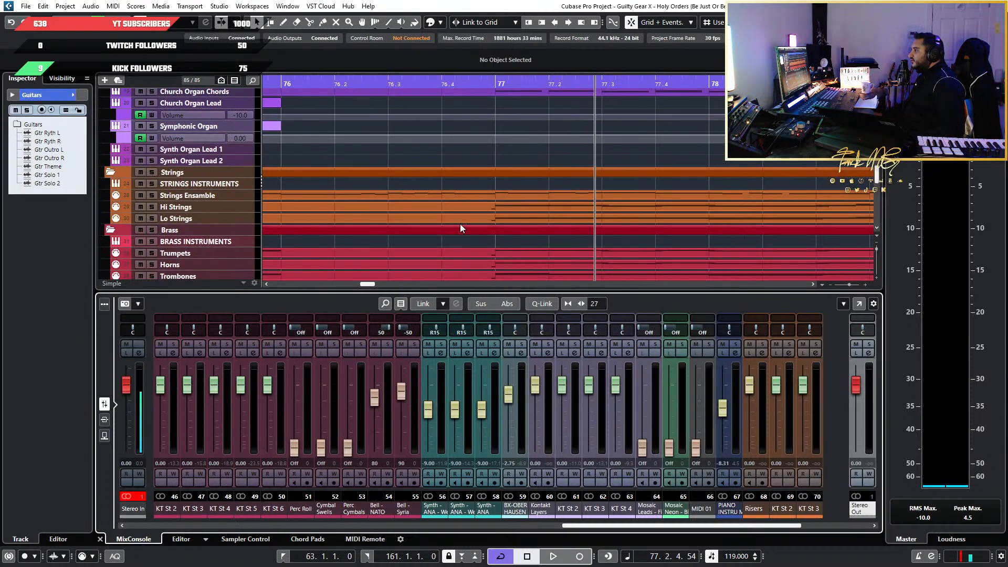
Open the Lo Strings part in the Key Editor and bring its notes in bars 77 to 79 into view
click(538, 219)
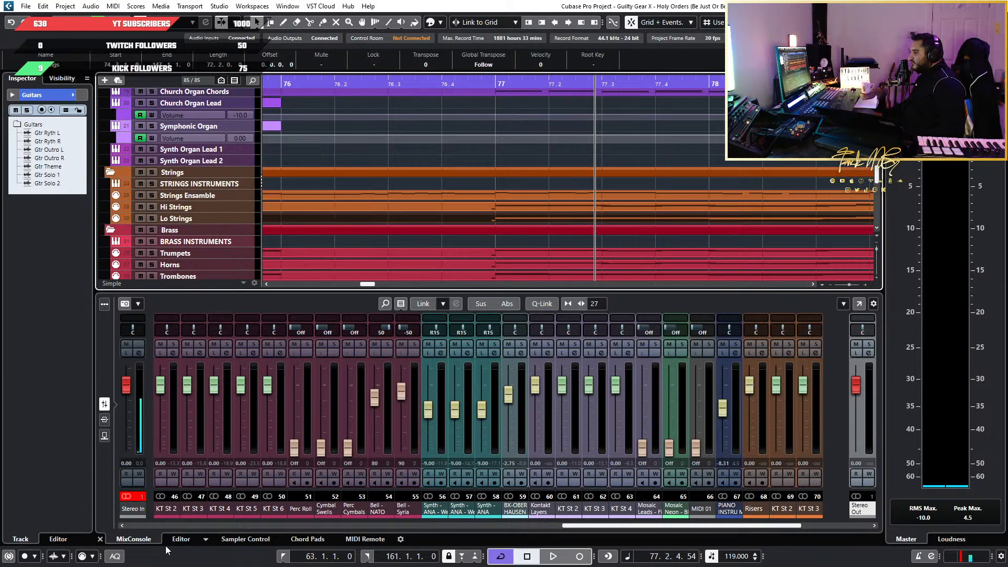
click(180, 540)
scroll(538, 469, up, 3)
scroll(552, 446, down, 10)
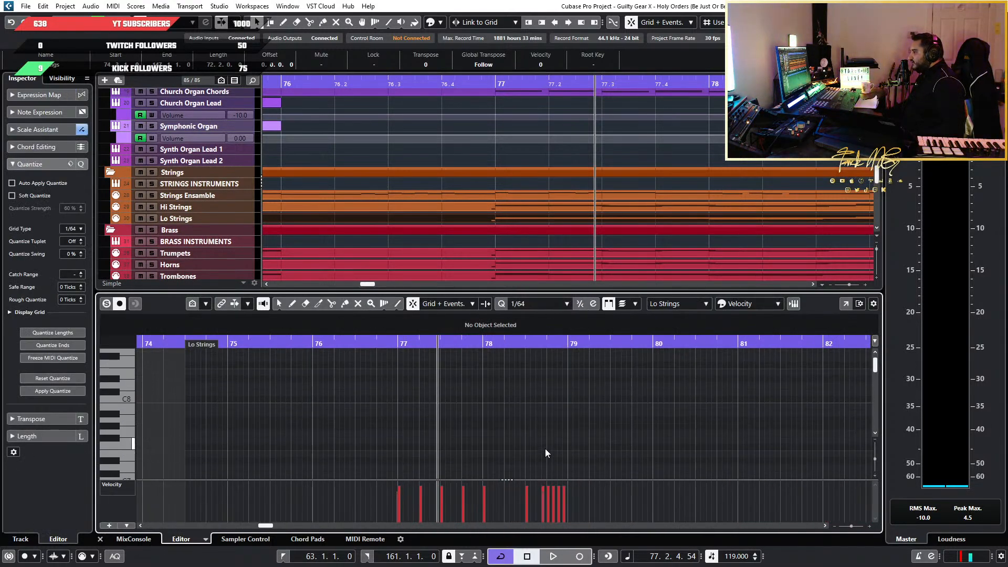
scroll(535, 448, down, 5)
scroll(440, 446, up, 11)
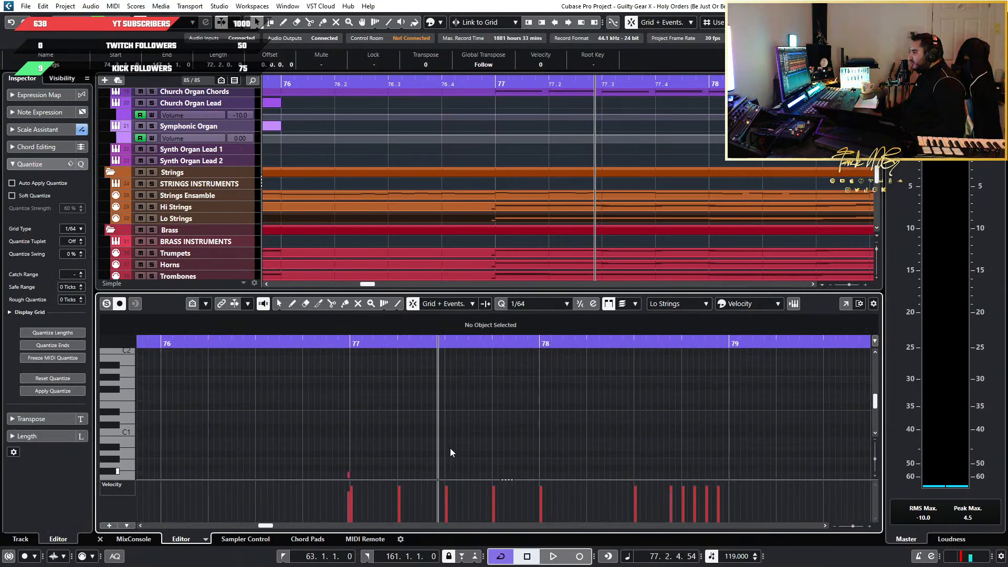
scroll(449, 448, down, 3)
Solo the Lo Strings track and play it from just before bar 77 until just past bar 79
click(401, 342)
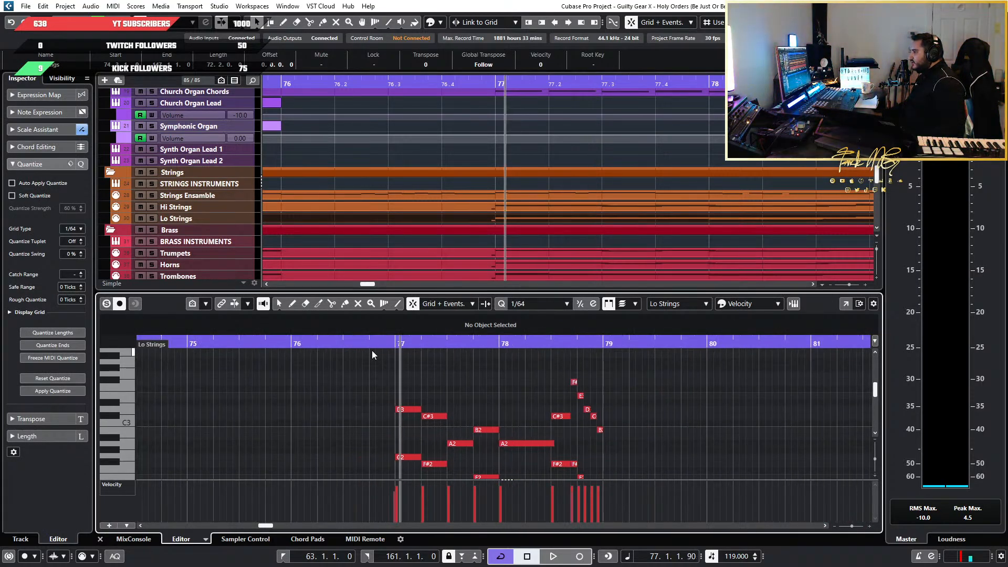
drag(380, 343, 391, 339)
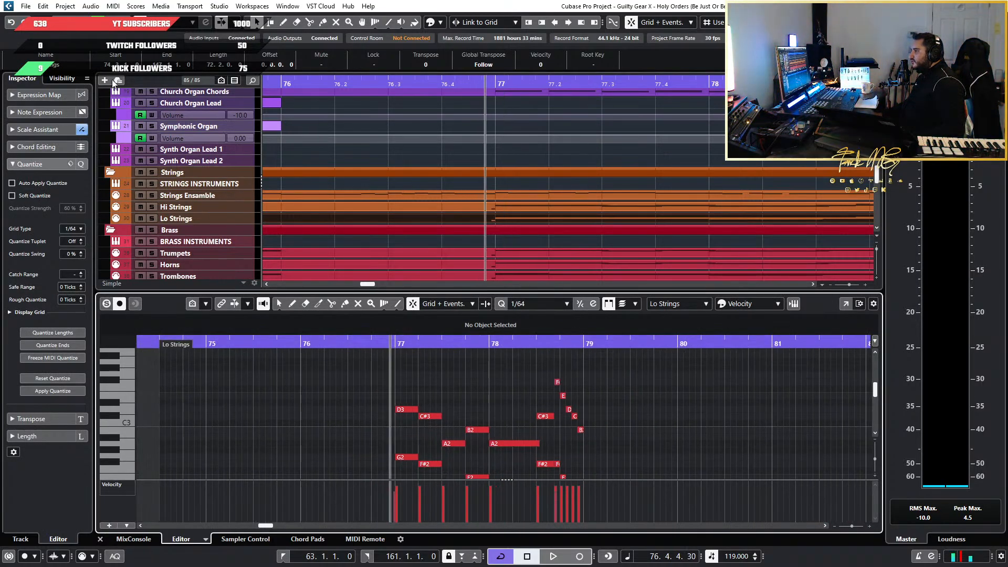
click(150, 219)
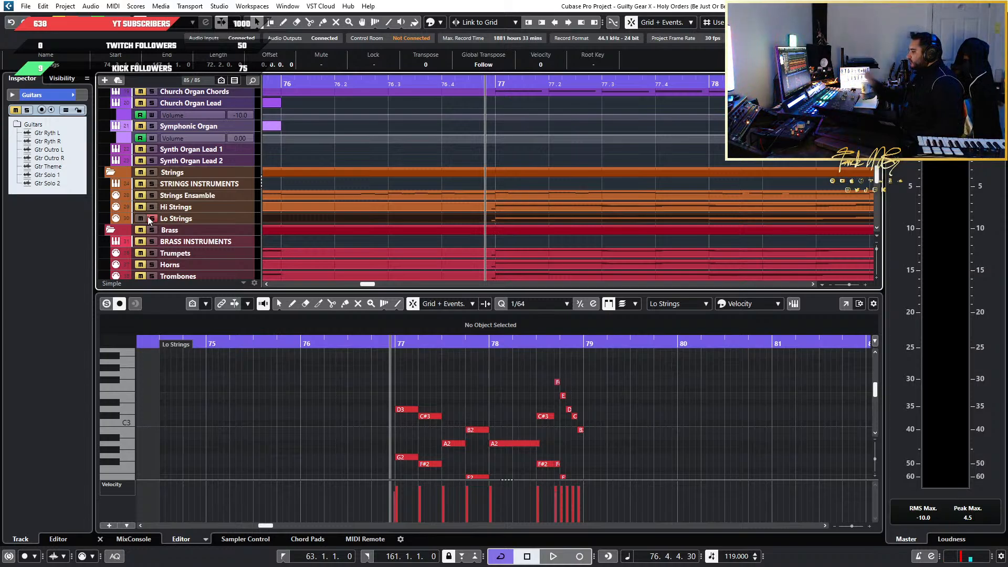
key(space)
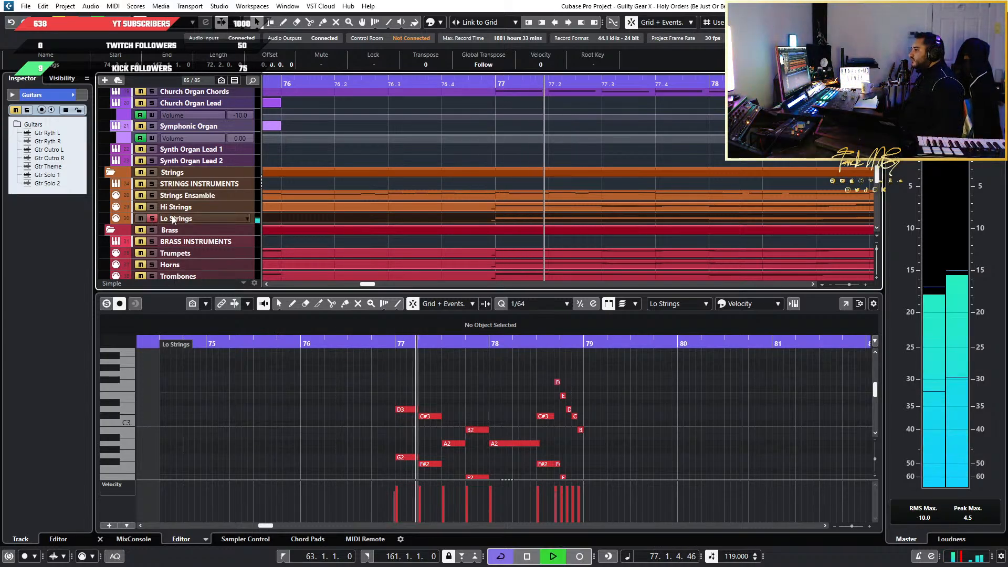
scroll(612, 428, down, 3)
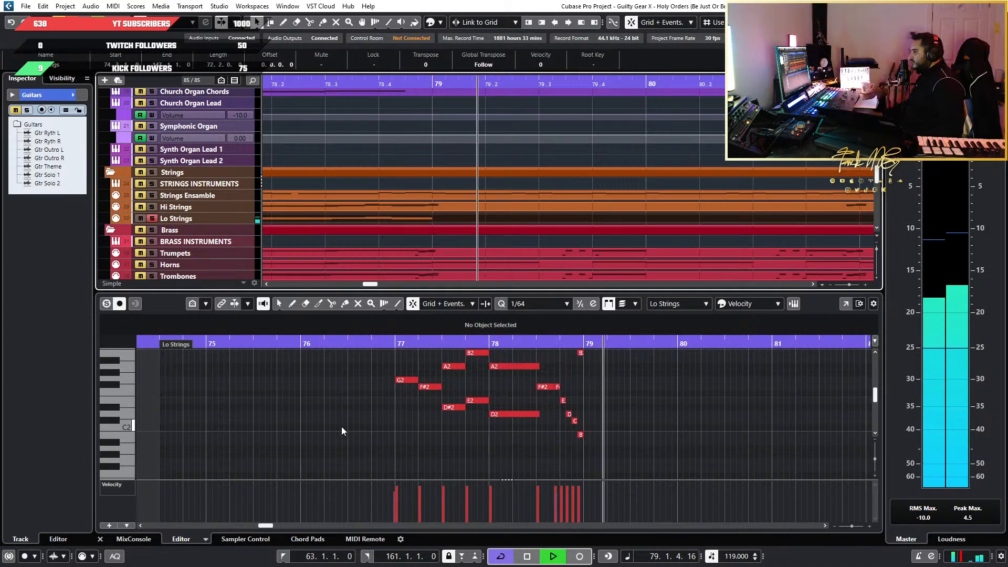
key(space)
Set the quantize value to 1/1 and duplicate the lower line G2, F#2, D#2, E2, D2 at bar 77 one octave lower
scroll(402, 426, up, 3)
drag(348, 363, 455, 399)
drag(489, 454, 703, 400)
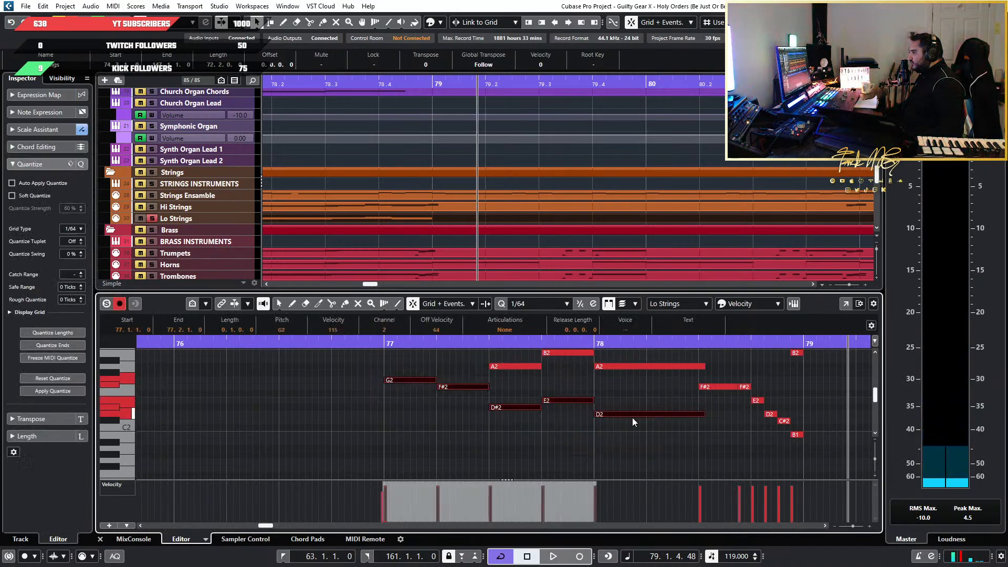
click(384, 343)
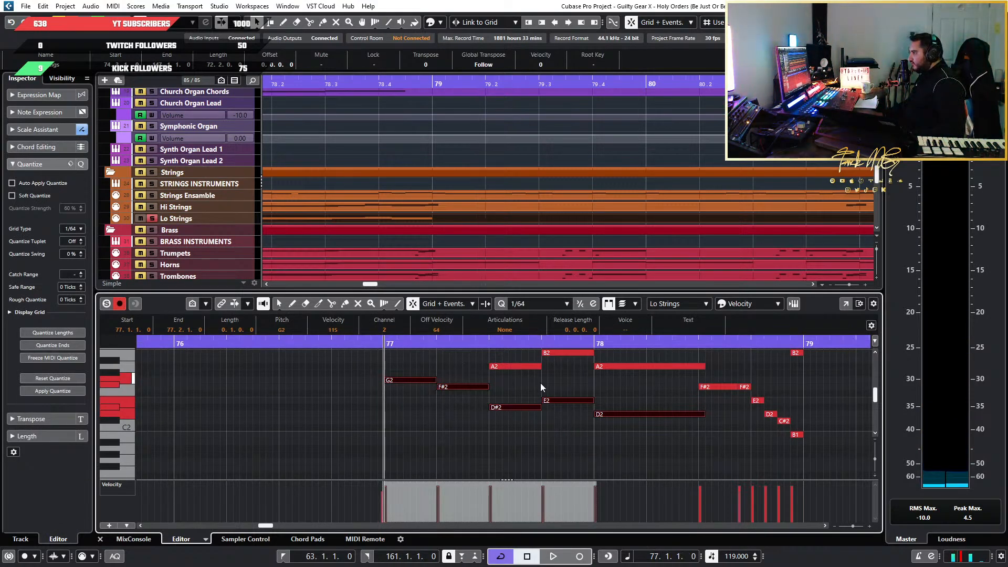
click(515, 305)
click(529, 329)
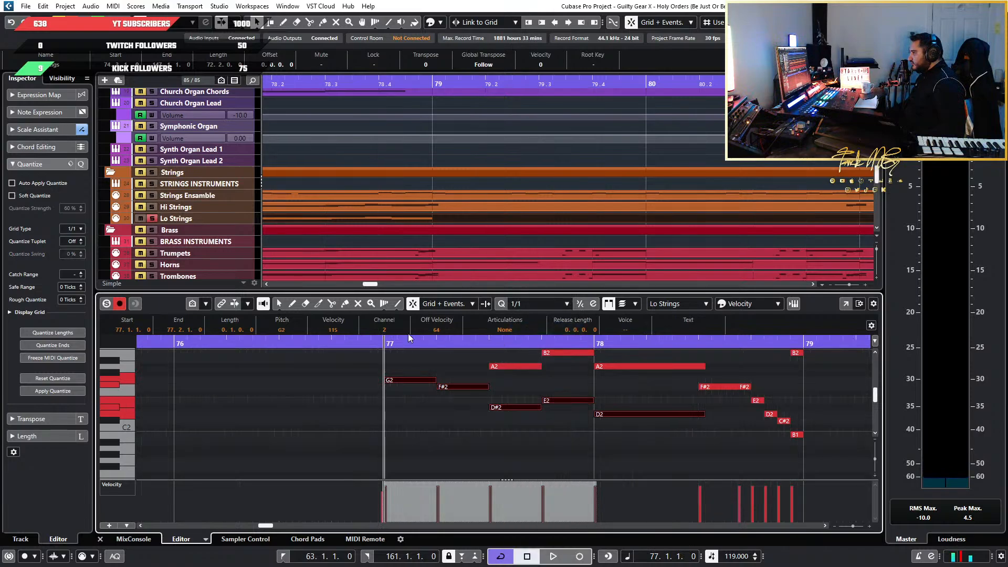
ctrl+scroll(462, 424, up, 2)
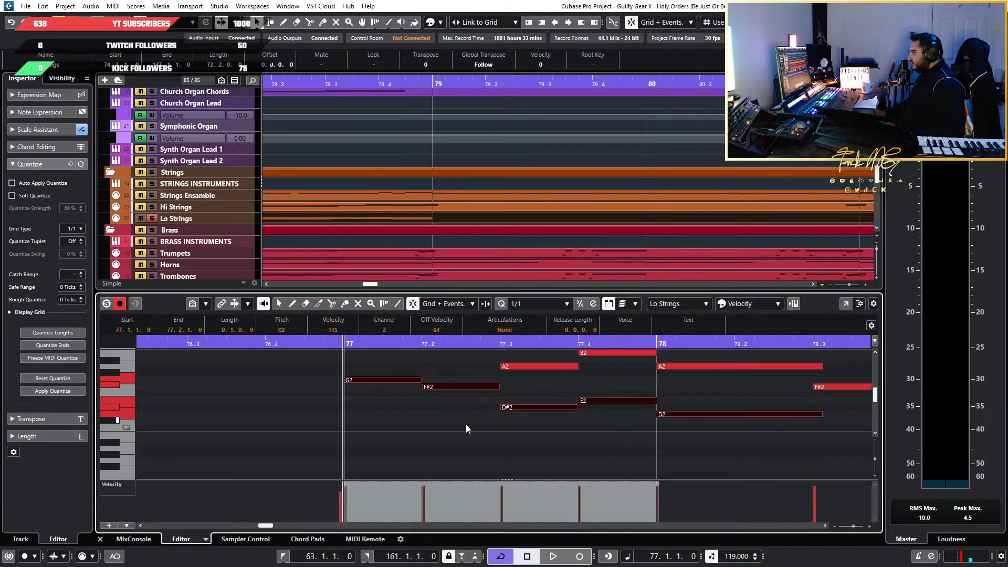
key(ctrl+v)
key(shift+Down)
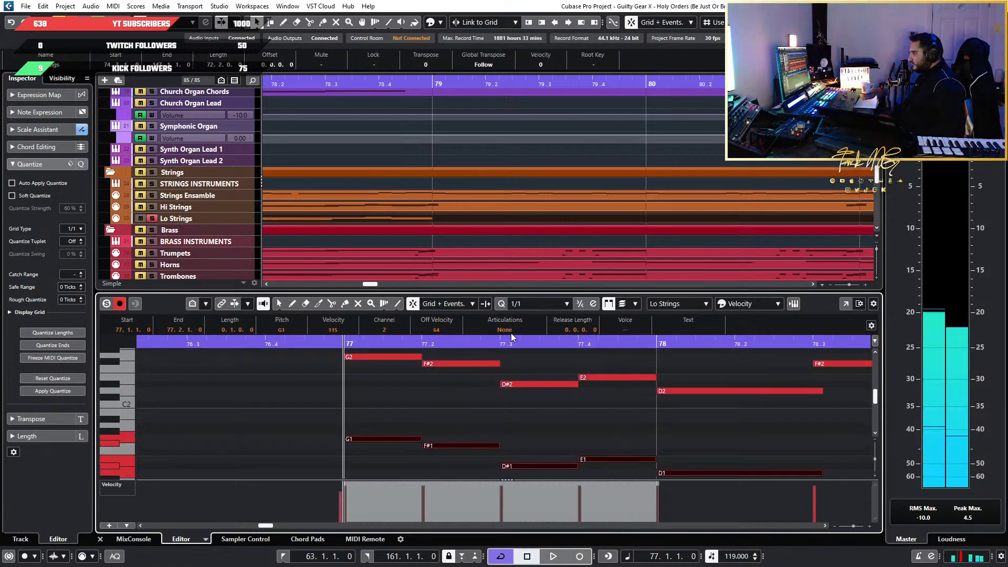
Audition notes of the duplicated G1 to D1 line and try transposing the whole line down to octave 0
click(376, 439)
click(493, 446)
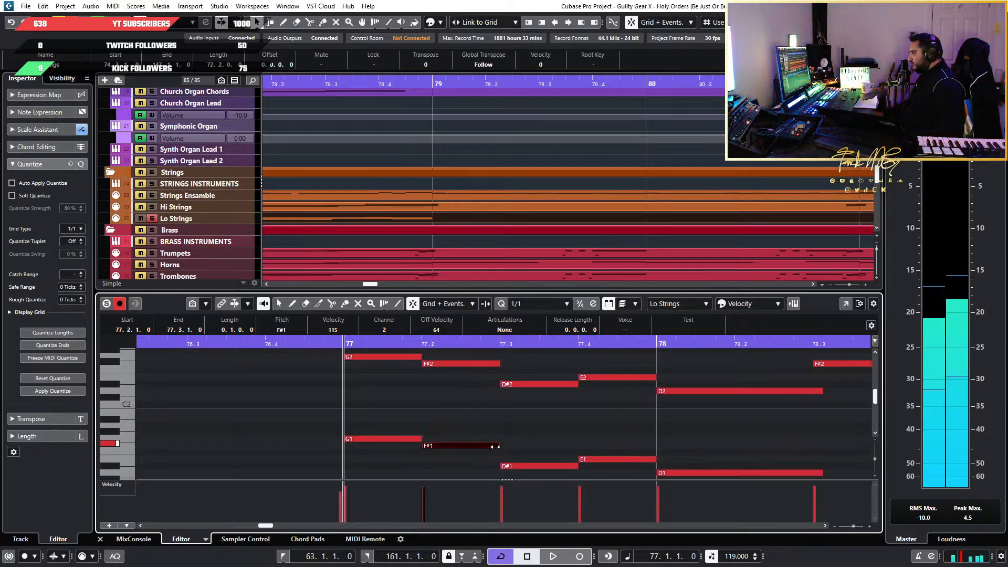
click(554, 470)
drag(841, 424, 273, 478)
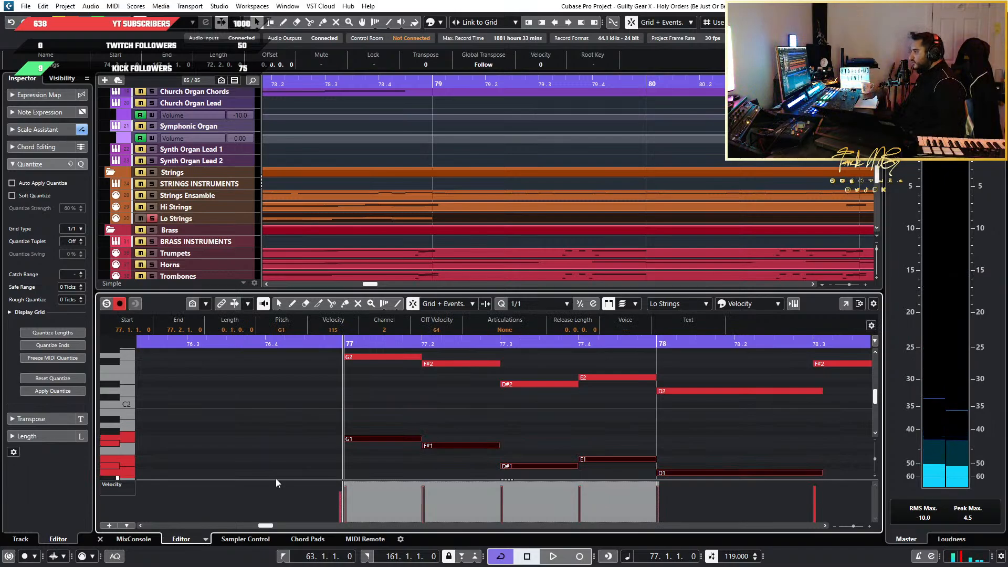
key(shift+Down)
key(shift+Down)
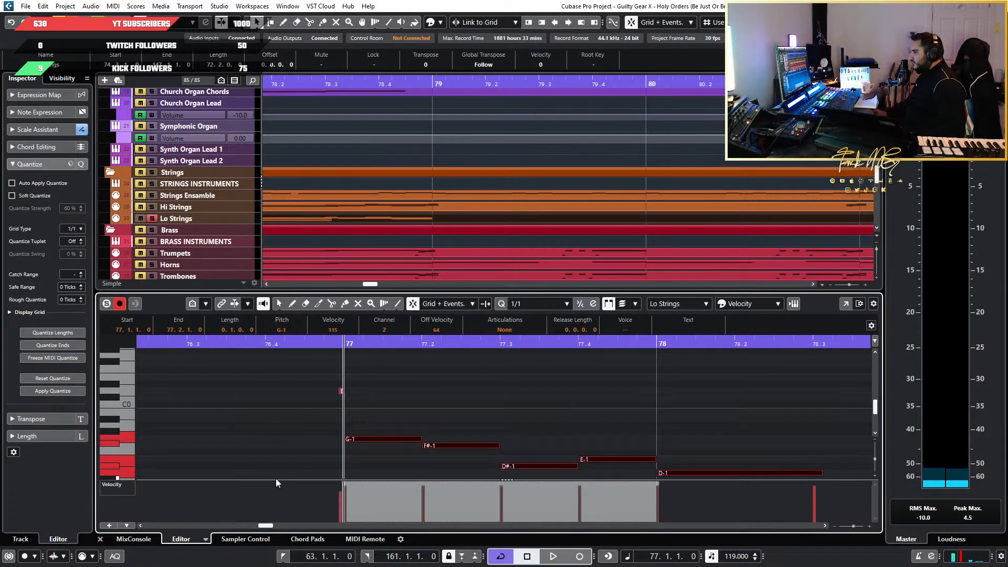
key(shift+Up)
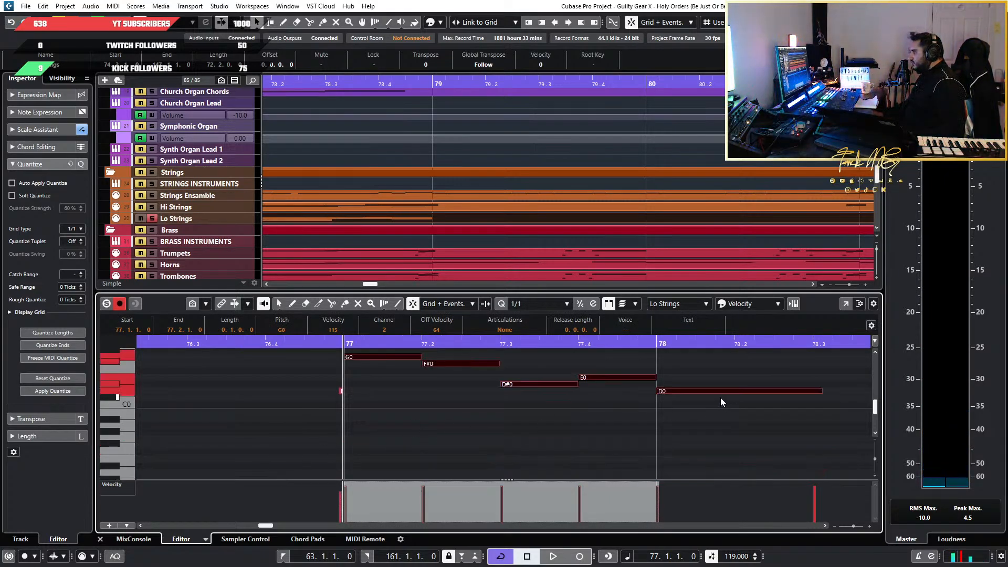
Audition the individual octave 0 notes and raise the duplicated line back up one octave, starting on G1
click(528, 386)
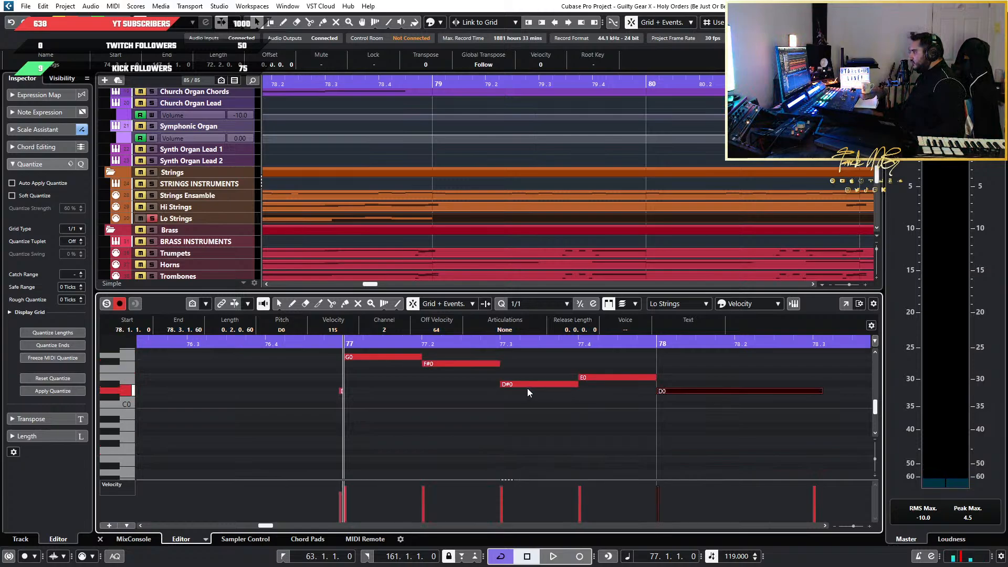
click(615, 378)
click(465, 366)
click(399, 356)
drag(817, 360, 480, 392)
key(Delete)
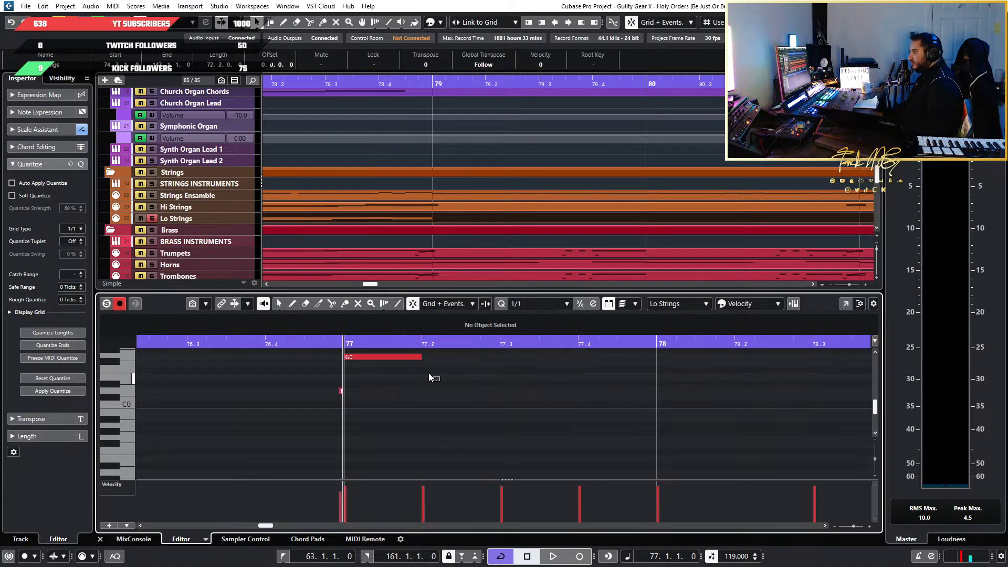
drag(429, 373, 400, 354)
scroll(502, 408, up, 5)
key(shift+Up)
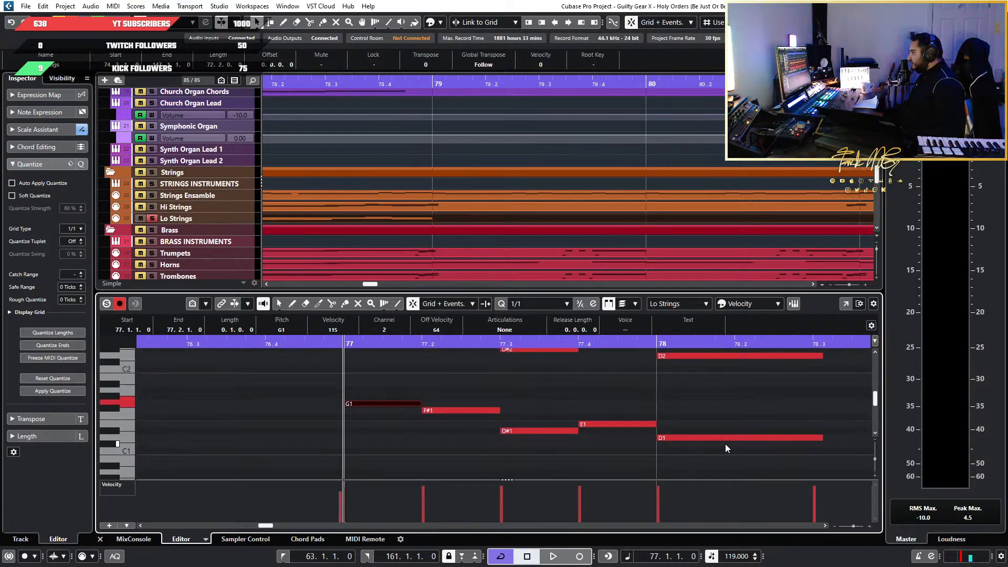
Examine the Lo Strings voicing at bars 77 to 79 and its note layout onward to about bar 92
scroll(538, 408, down, 5)
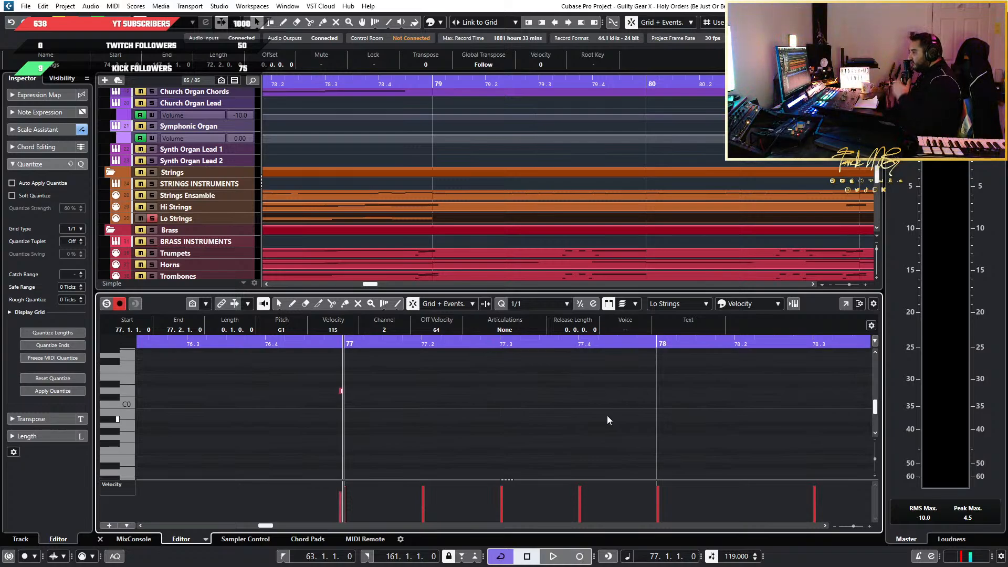
scroll(431, 427, up, 5)
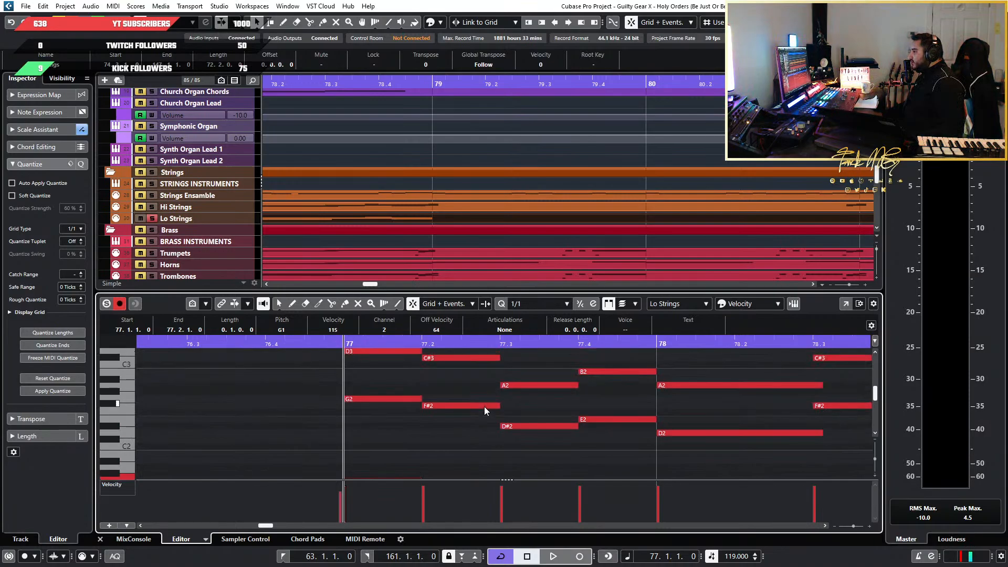
scroll(484, 407, down, 4)
scroll(484, 406, down, 3)
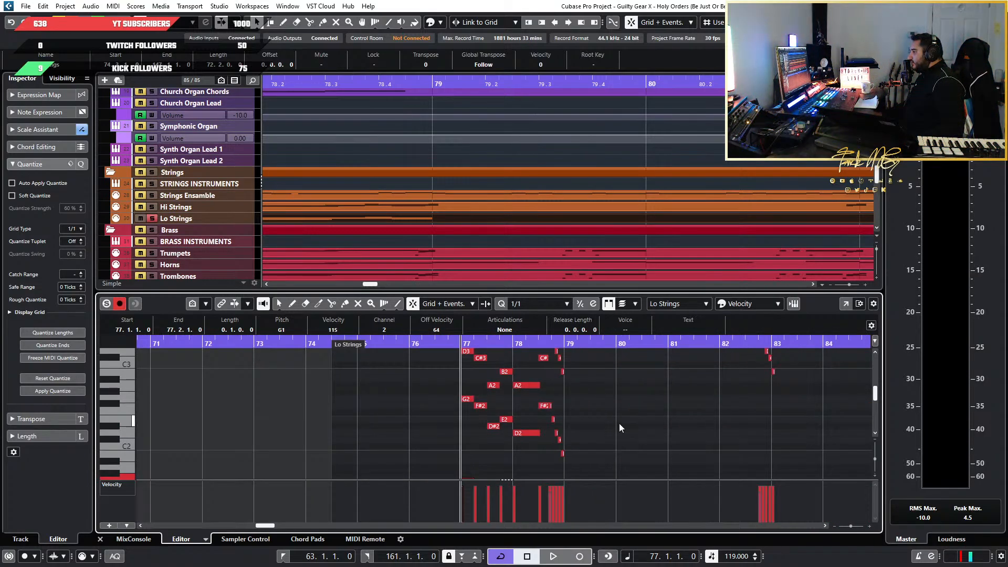
scroll(665, 432, down, 4)
scroll(665, 432, up, 5)
scroll(484, 432, up, 7)
scroll(484, 433, down, 6)
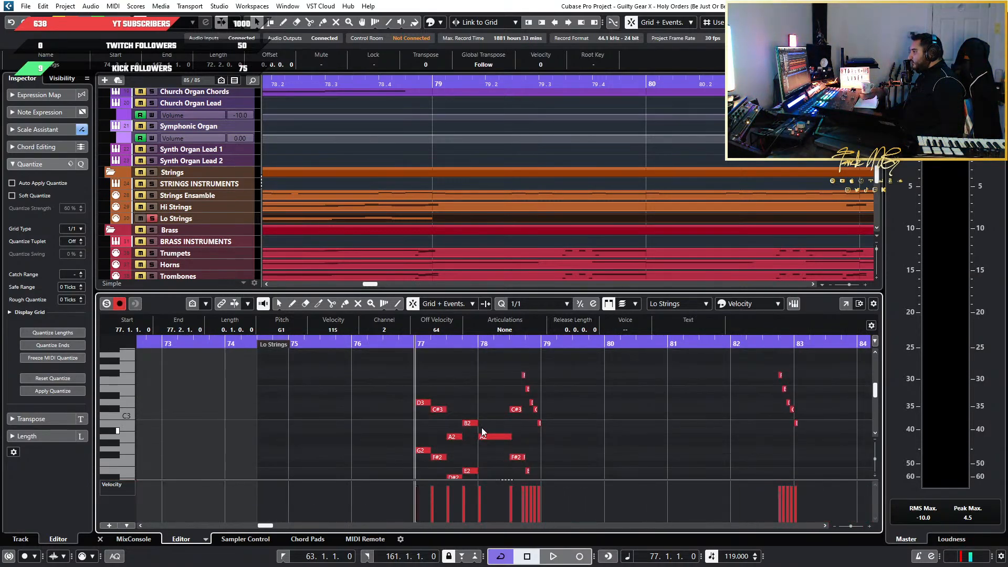
scroll(484, 432, down, 3)
scroll(484, 433, up, 2)
scroll(551, 433, down, 4)
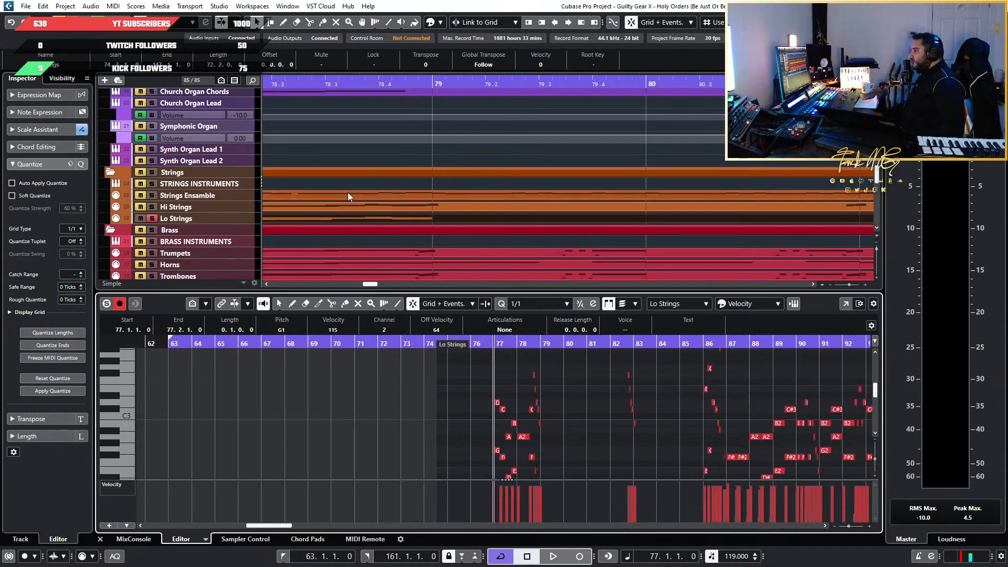
Open the Strings Ensemble part in the Key Editor and view its notes around bars 77 to 87
scroll(322, 216, down, 2)
scroll(333, 220, up, 1)
scroll(417, 217, left, 4)
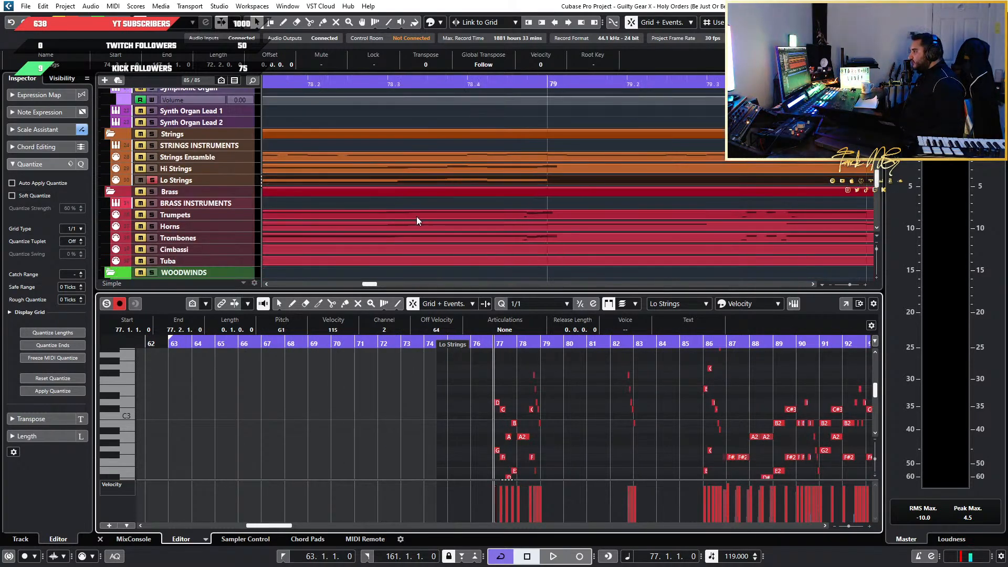
click(435, 169)
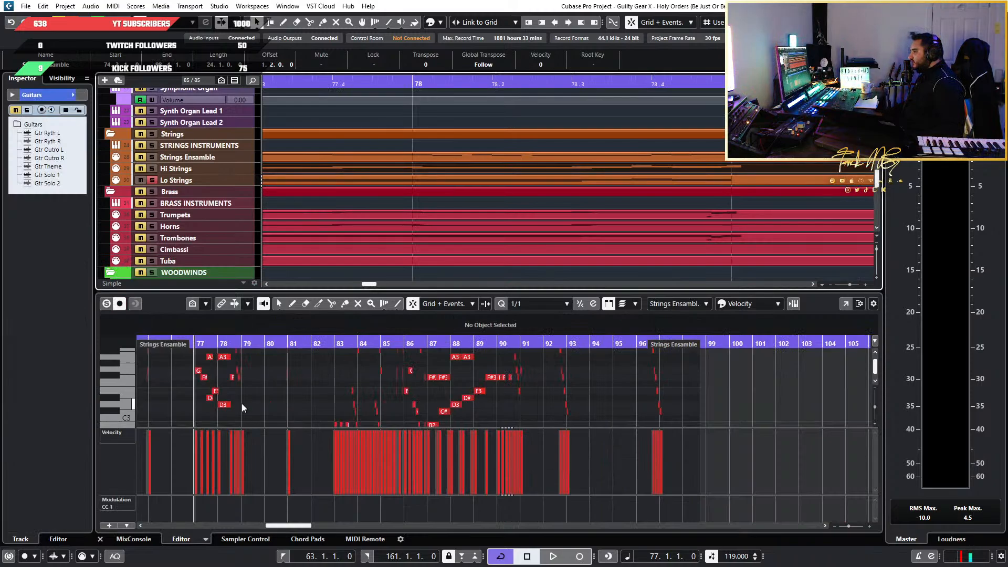
scroll(243, 409, up, 4)
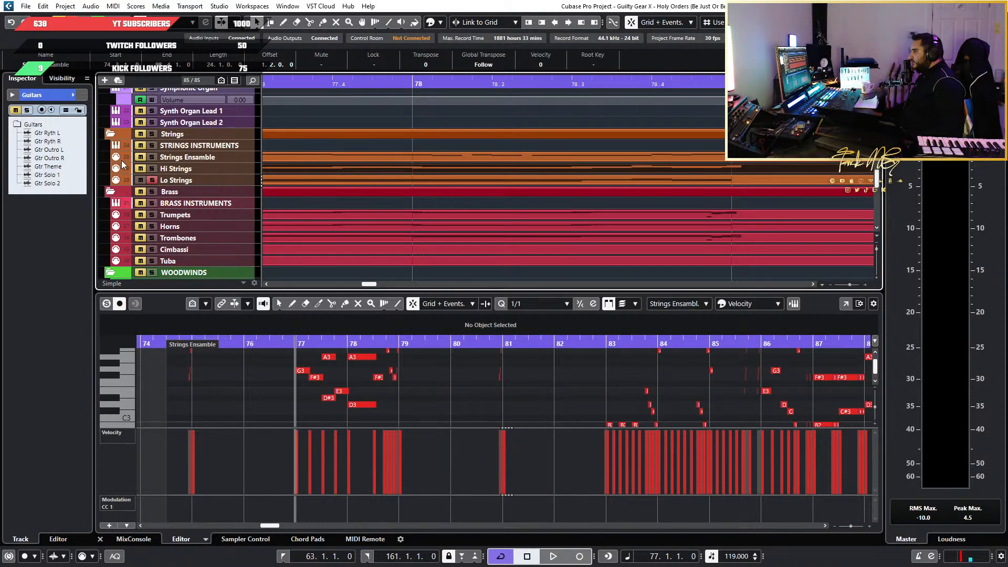
scroll(153, 169, up, 10)
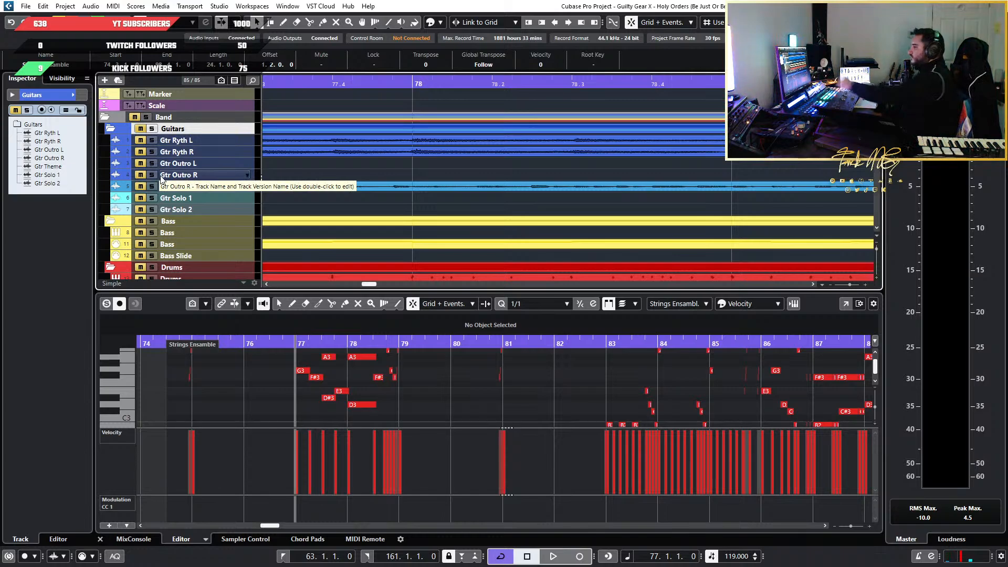
Play the Strings Ensemble part from bar 77 to bar 79 while viewing its upper voices
key(space)
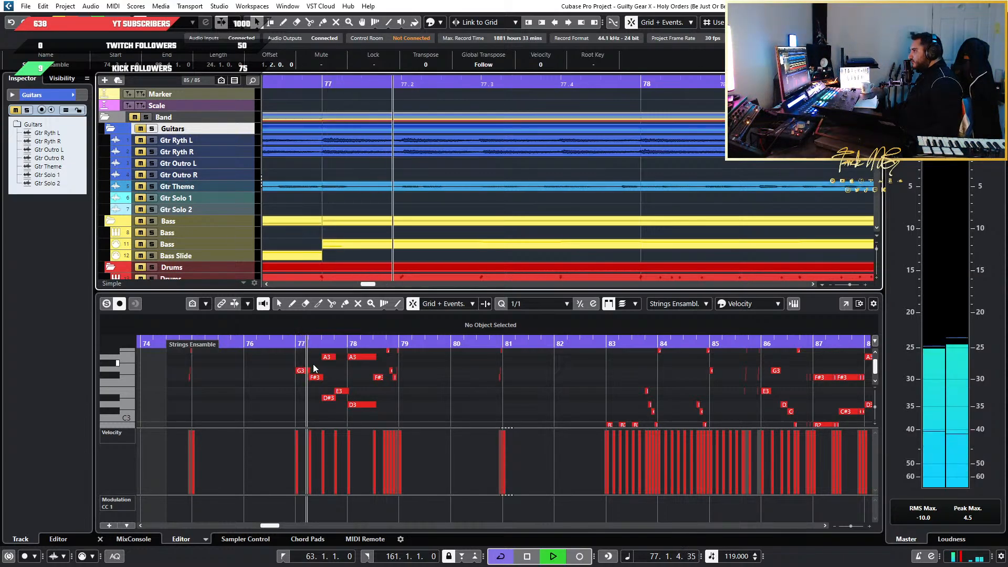
ctrl+scroll(283, 381, up, 2)
scroll(331, 379, up, 3)
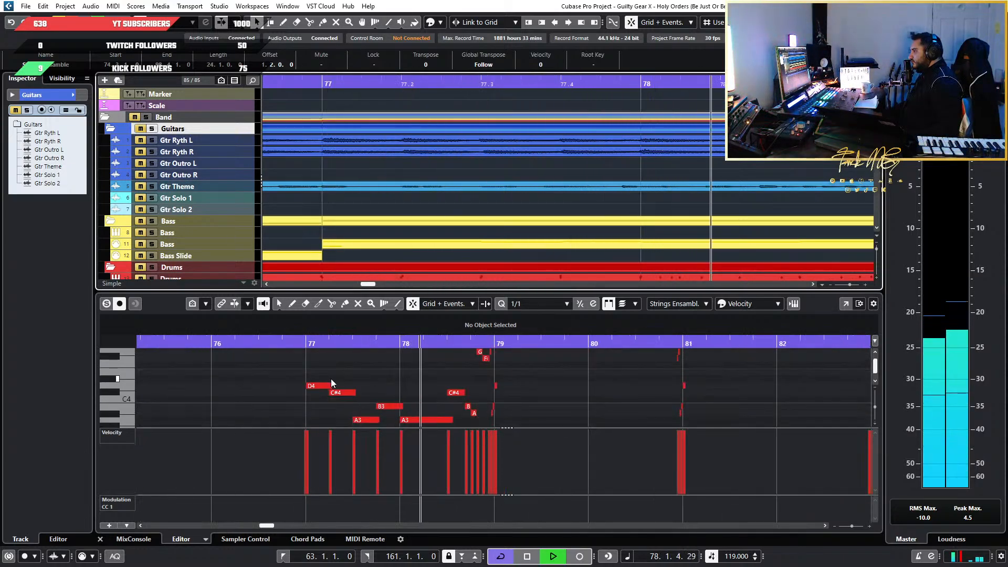
scroll(331, 379, up, 3)
scroll(330, 379, down, 4)
key(space)
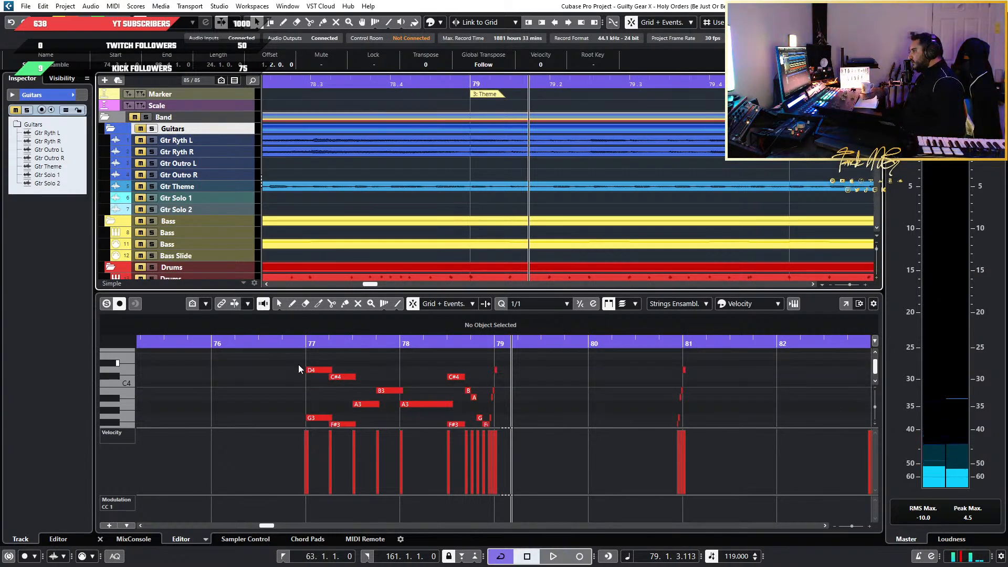
Return to bar 77 and replay the ensemble passage, following the D4 and G3 lines
ctrl+scroll(298, 364, up, 2)
ctrl+scroll(298, 364, down, 2)
click(303, 342)
key(space)
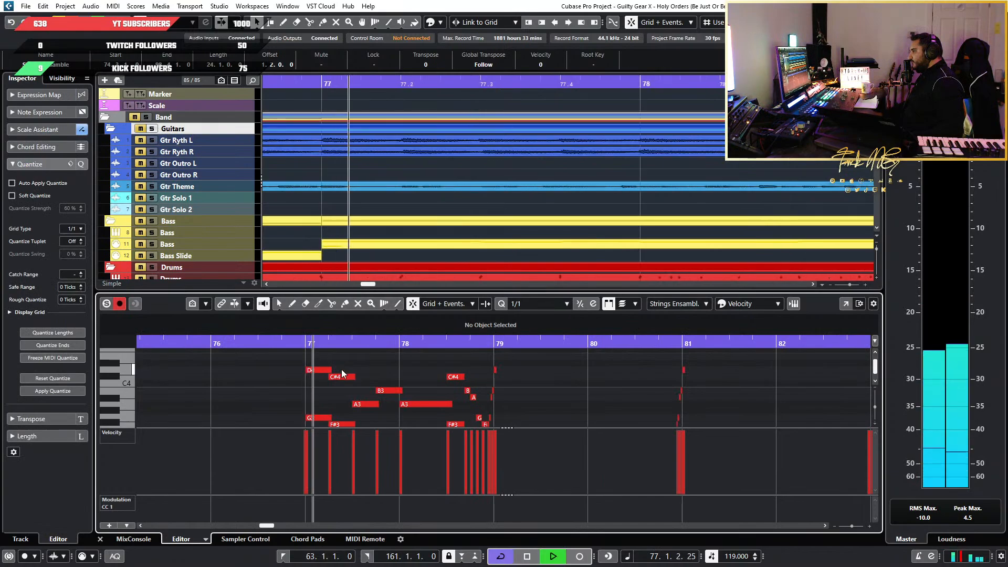
scroll(342, 389, up, 4)
scroll(342, 397, down, 4)
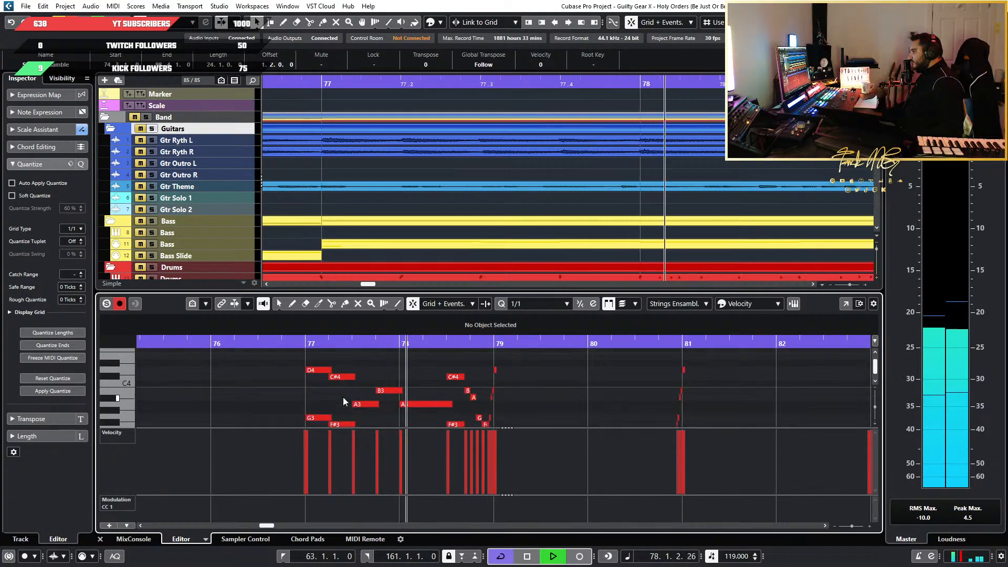
key(space)
Paste the copied bass line at bar 77 of the Strings Ensemble part and lower it one octave to start on G2
drag(458, 356, 295, 406)
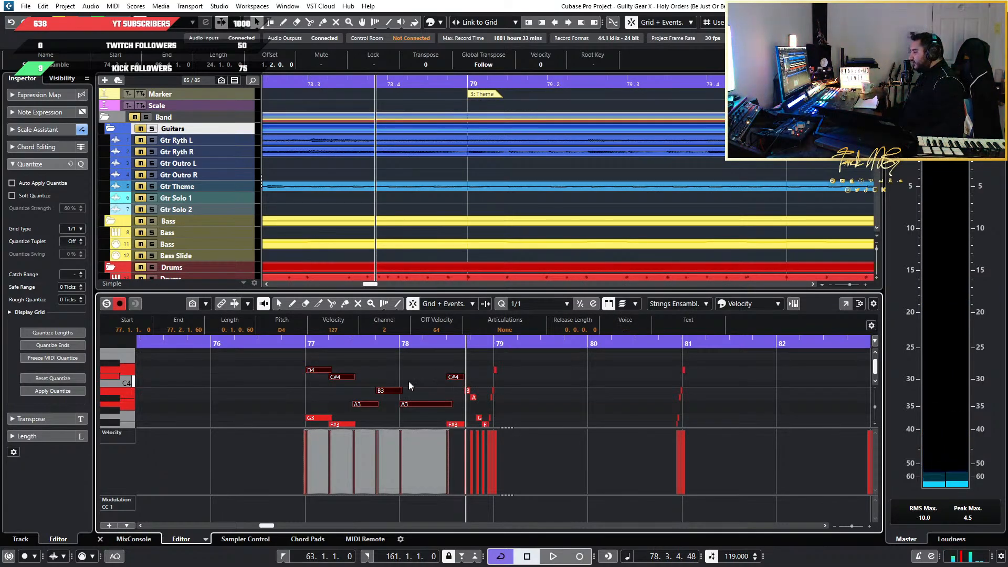
scroll(207, 226, down, 10)
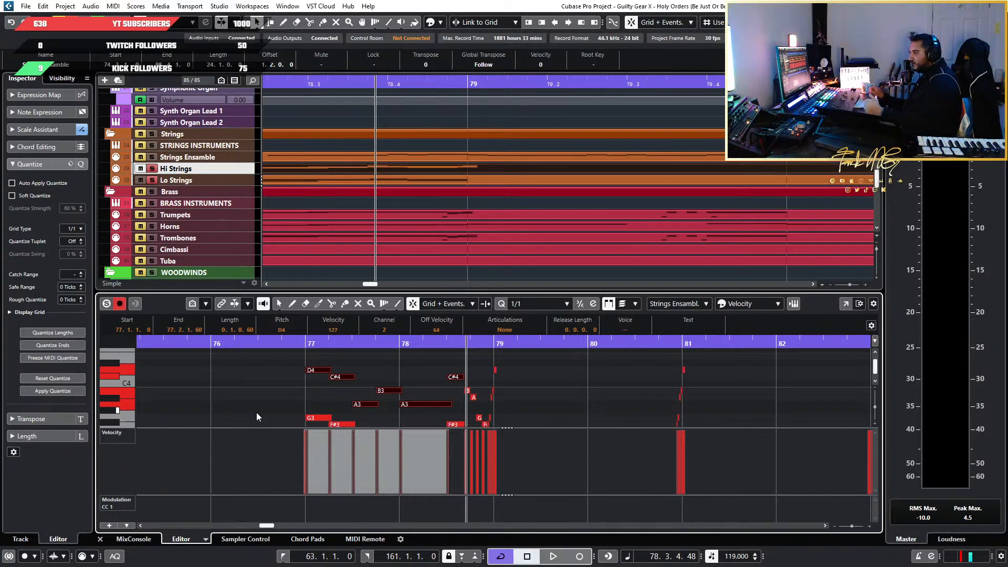
click(309, 343)
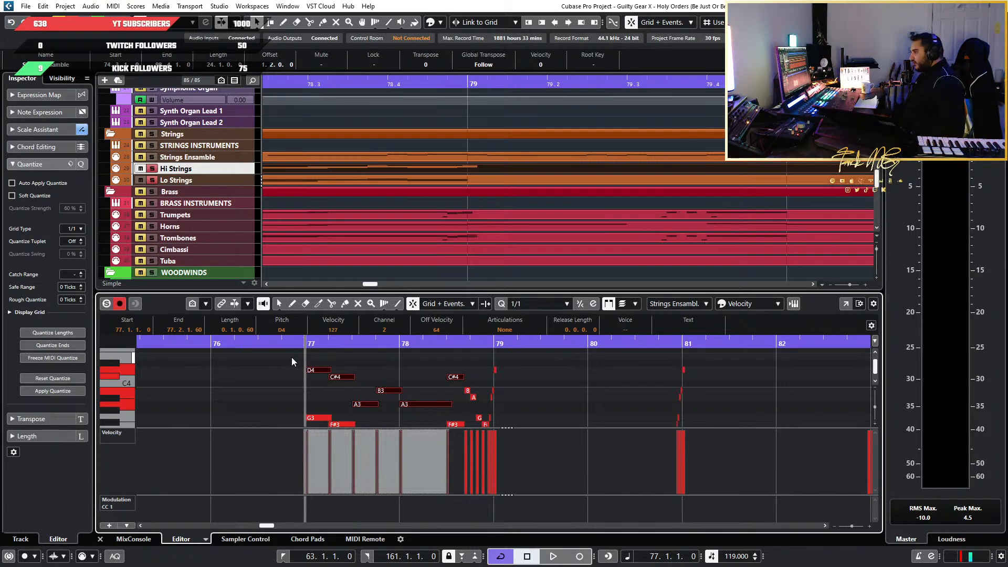
key(ctrl+v)
key(shift+Down)
scroll(408, 405, down, 1)
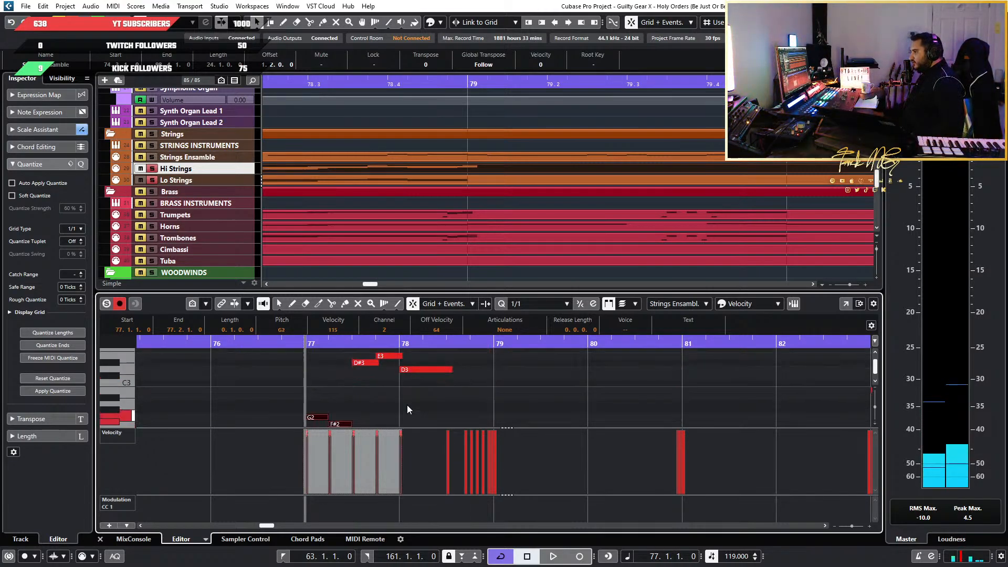
Examine the stacked ensemble voices at bars 77 to 79, from the pasted G2 line up to octave 5
scroll(369, 328, down, 1)
scroll(362, 380, up, 3)
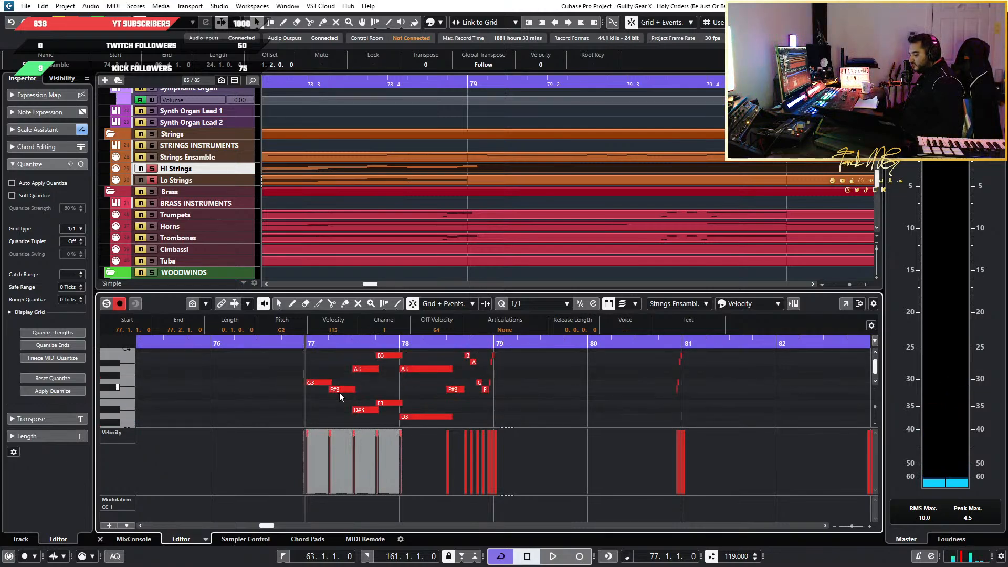
scroll(330, 393, up, 2)
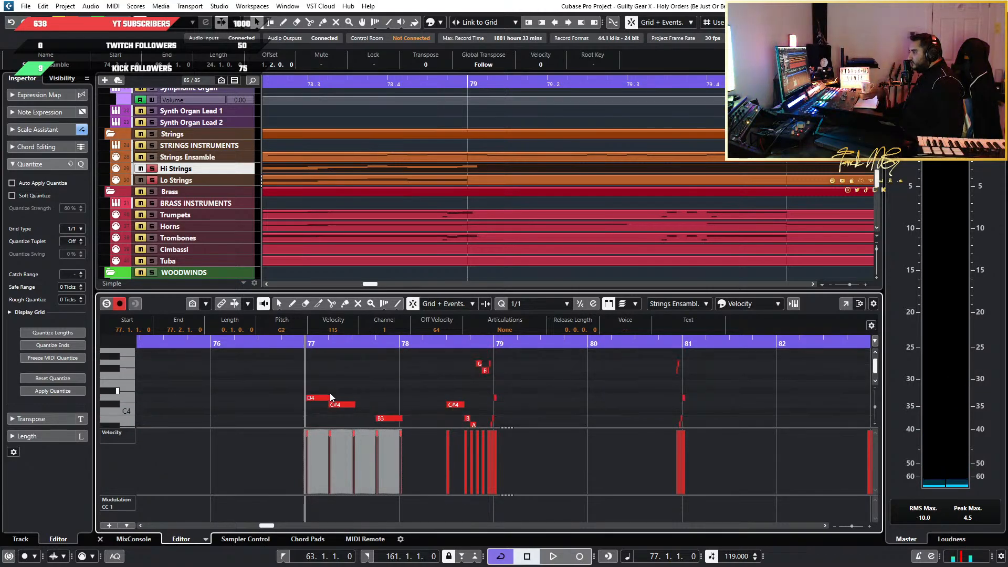
scroll(330, 393, down, 3)
scroll(330, 393, up, 1)
scroll(330, 393, up, 2)
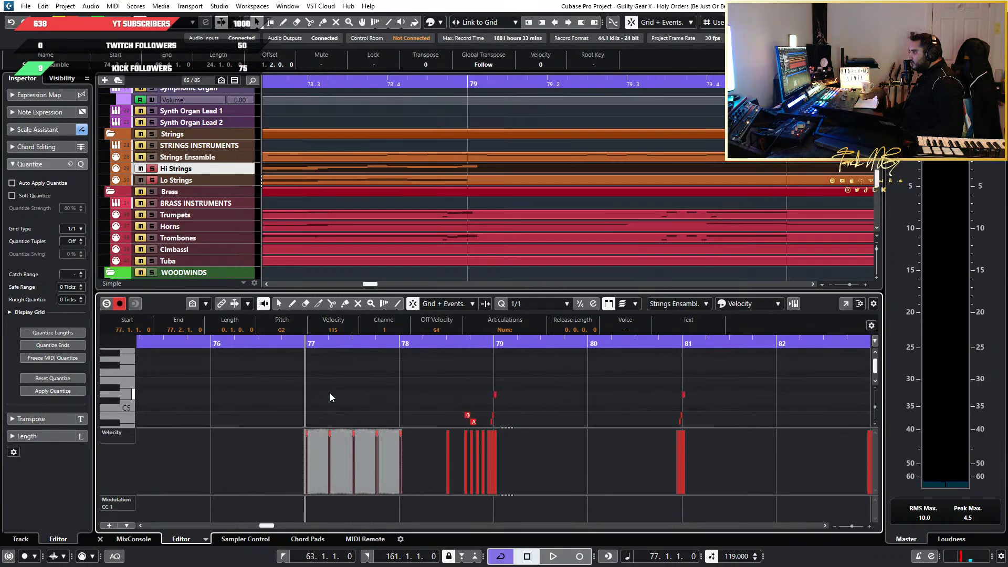
scroll(329, 392, down, 2)
scroll(330, 393, up, 2)
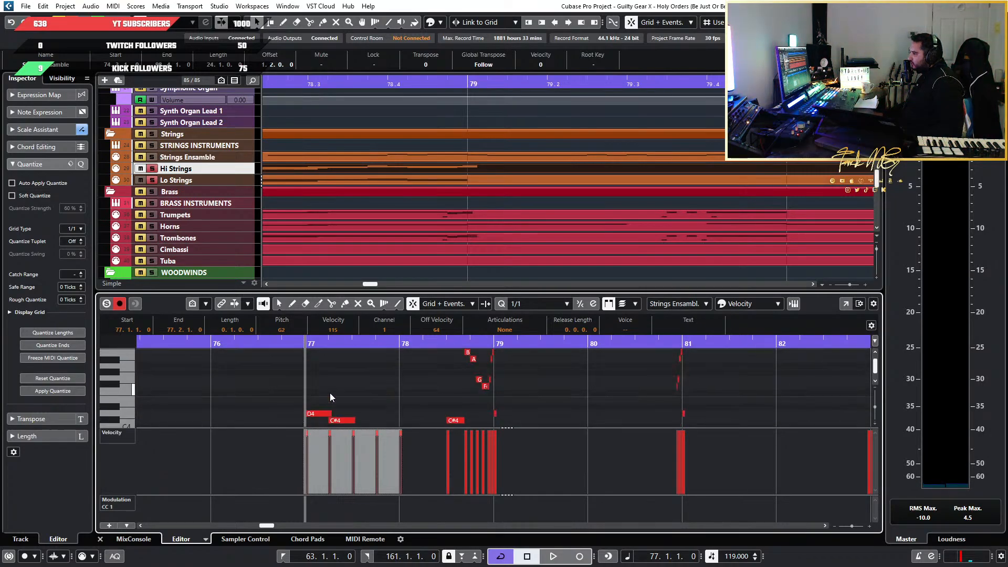
key(2)
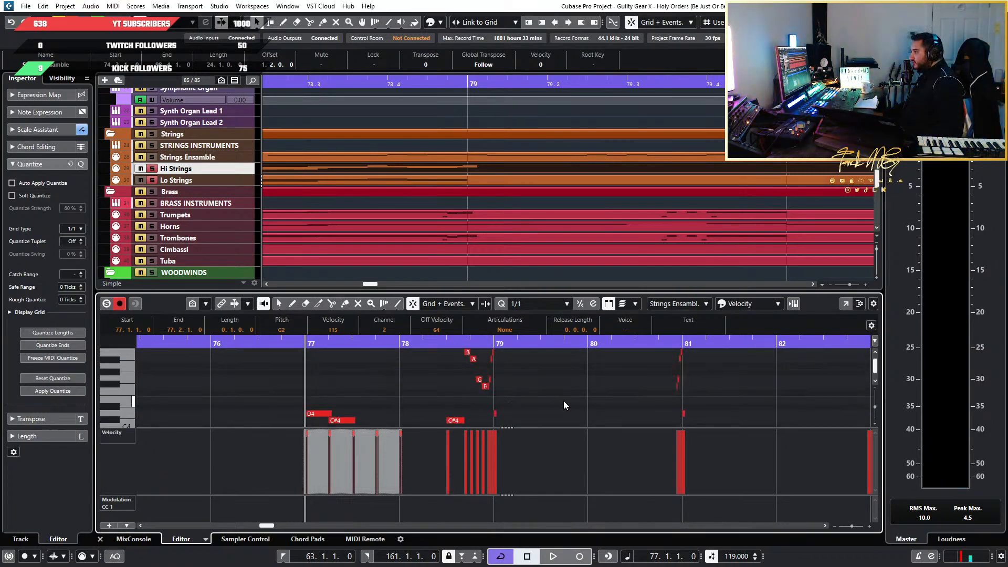
scroll(564, 403, down, 6)
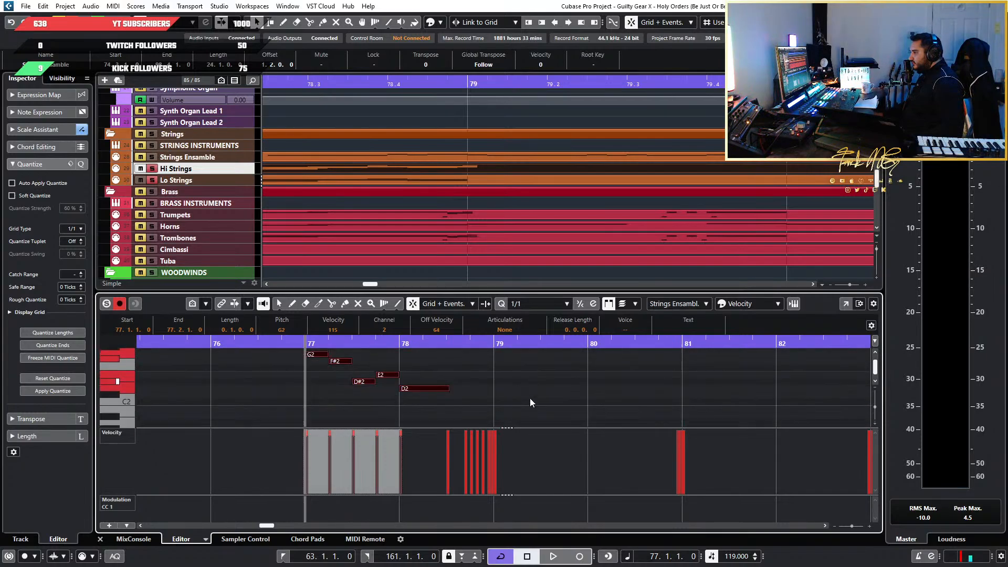
scroll(531, 403, down, 2)
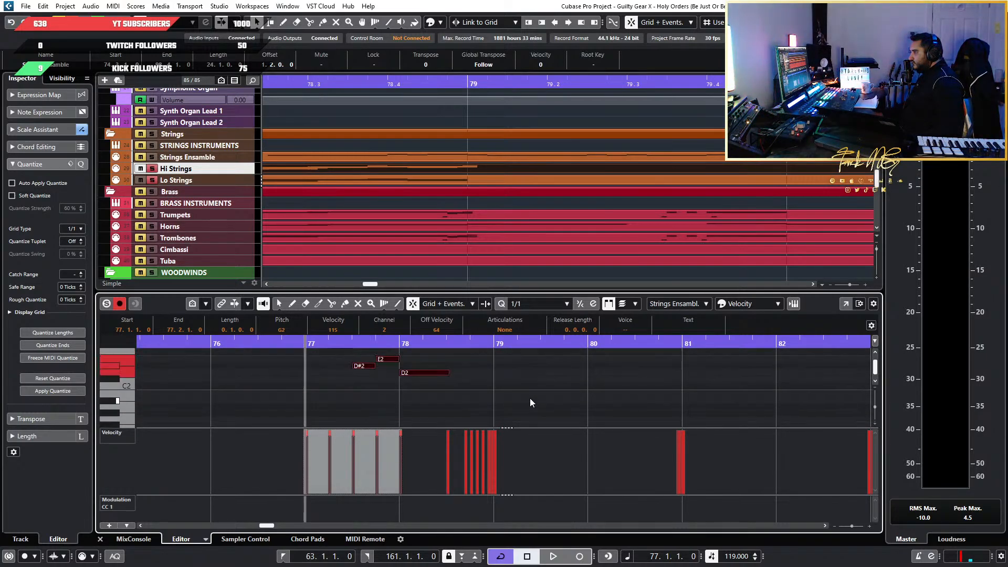
Lower the pasted line another octave to start on G1 and play the passage from bar 77
key(shift+Down)
scroll(504, 396, up, 10)
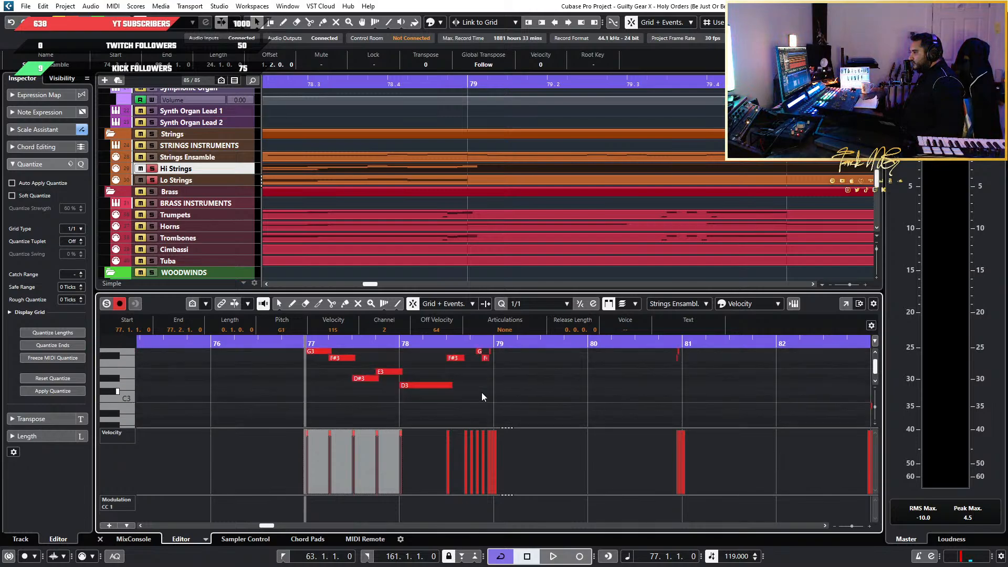
key(space)
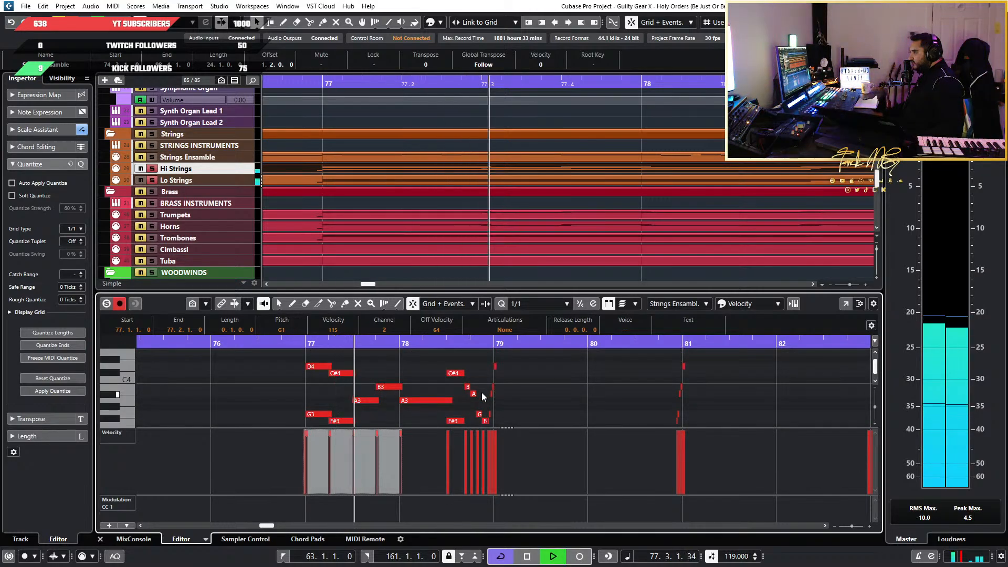
scroll(481, 394, down, 4)
key(space)
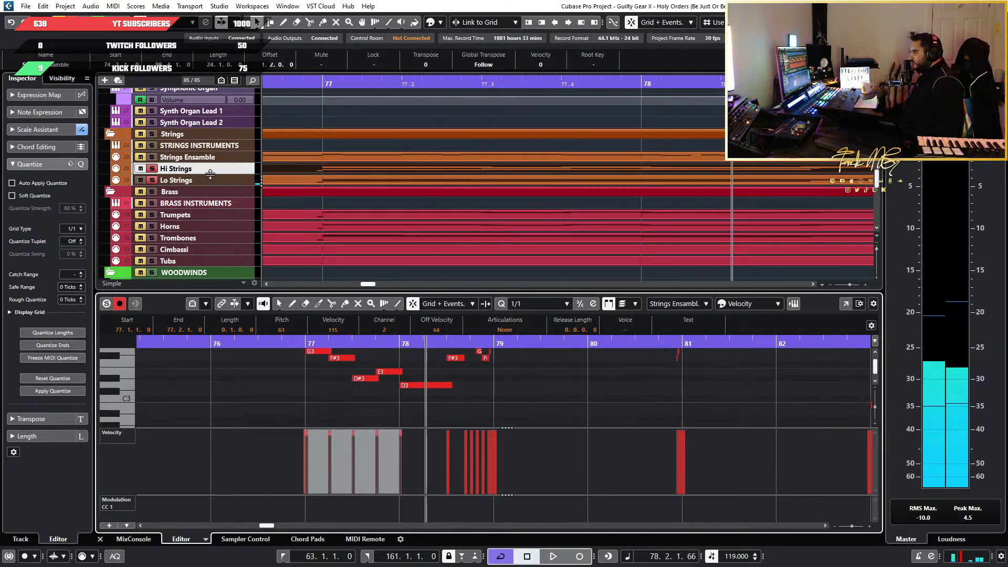
Open the Lo Strings part and examine its octave-stacked voicing at bars 77 to 79, from D3 down to D0
click(223, 180)
click(436, 181)
scroll(445, 404, down, 3)
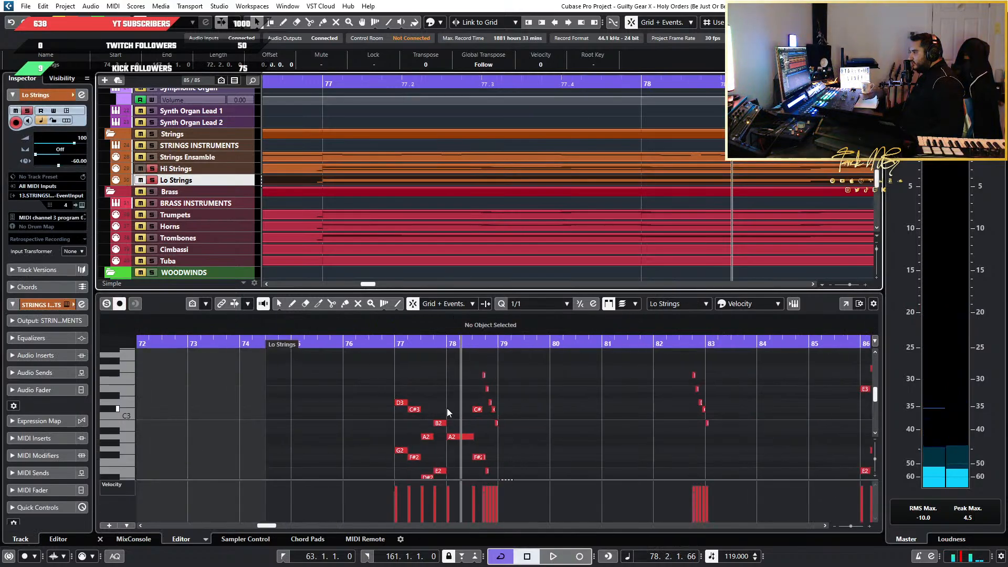
scroll(446, 408, down, 6)
scroll(446, 409, up, 3)
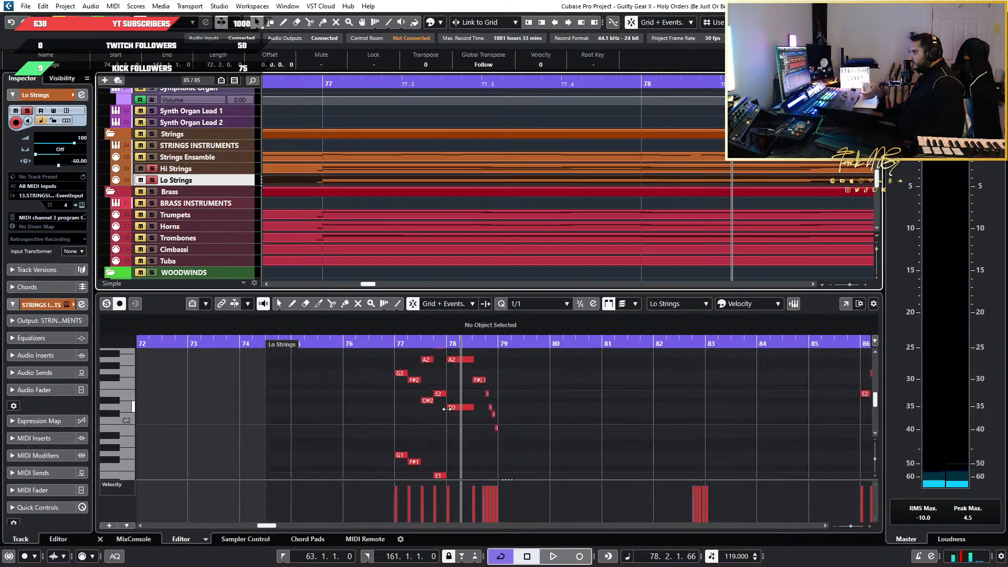
scroll(469, 431, down, 3)
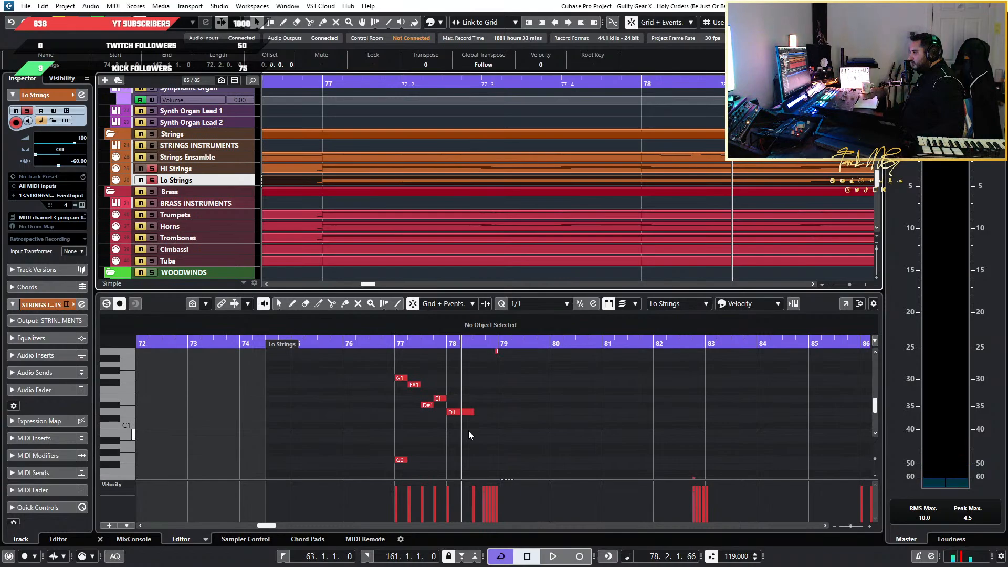
scroll(468, 431, down, 2)
scroll(468, 430, down, 2)
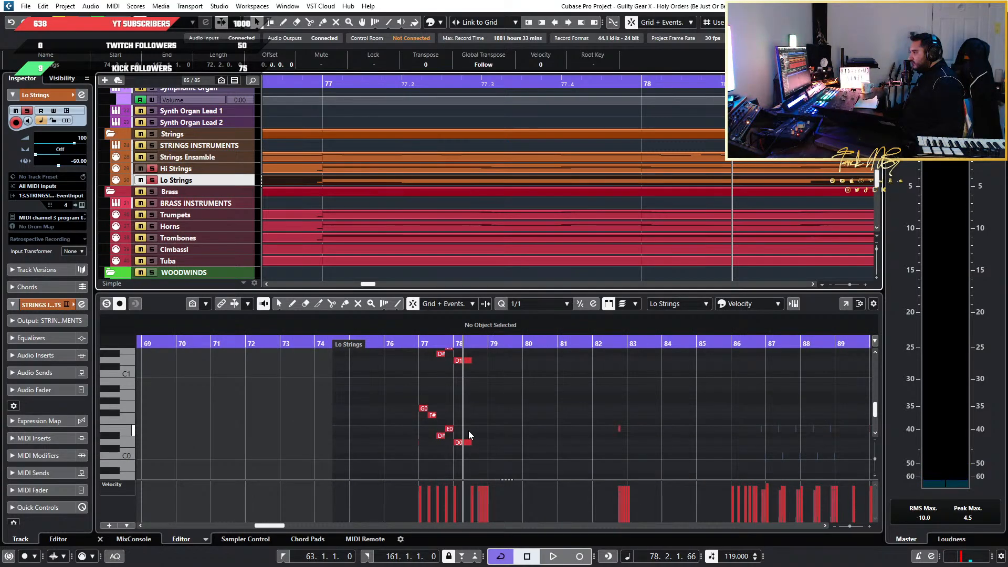
scroll(468, 431, up, 5)
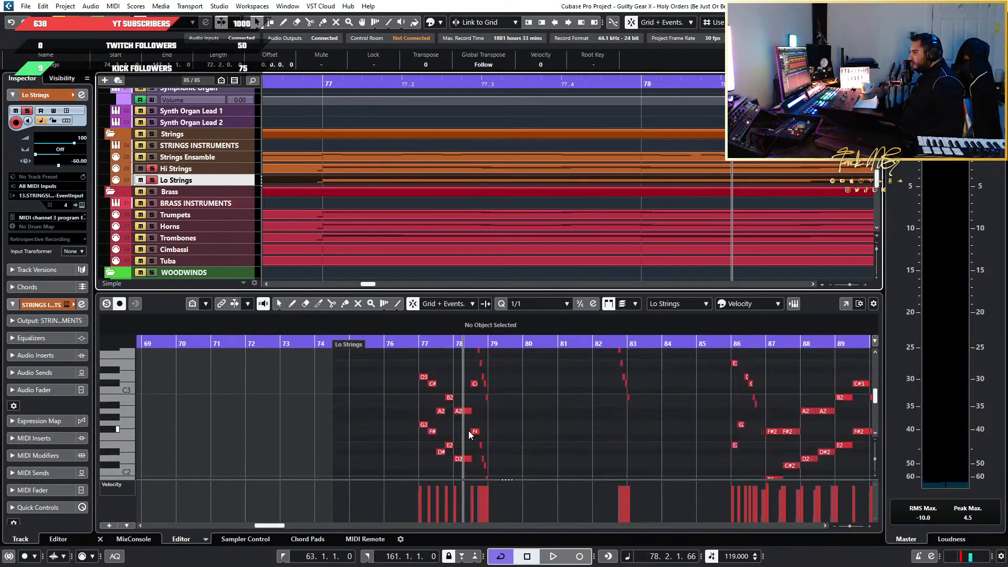
Reopen the Hi Strings track's part and place a copy of its D4 upper line at bar 77 one octave higher, starting on D5
click(218, 167)
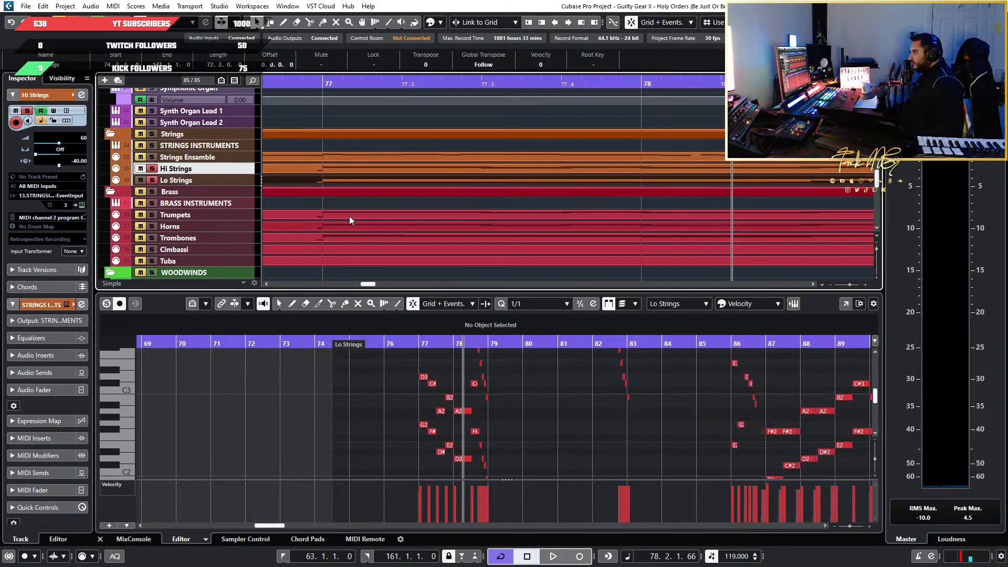
scroll(225, 393, up, 3)
scroll(225, 393, up, 4)
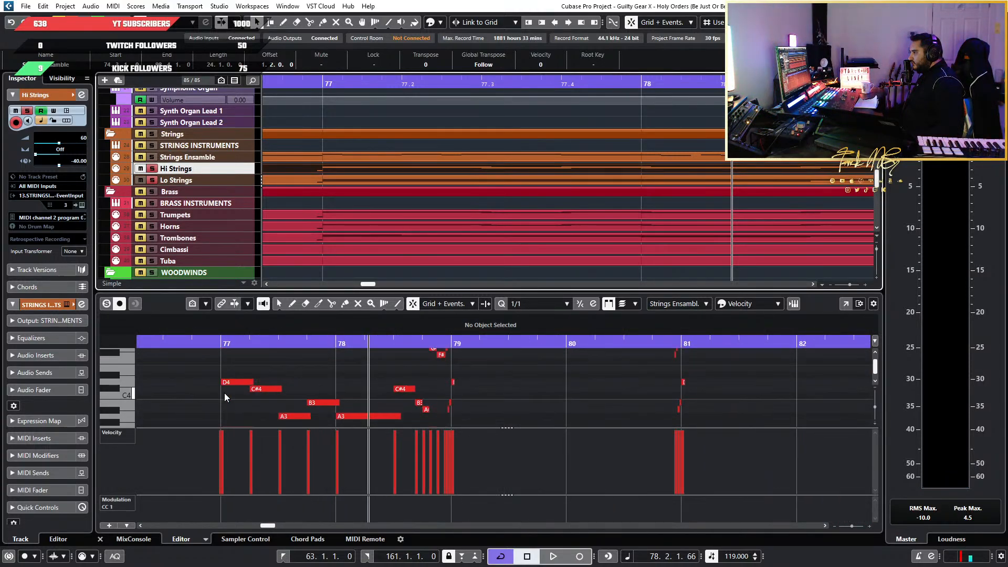
scroll(225, 394, down, 7)
scroll(225, 394, up, 7)
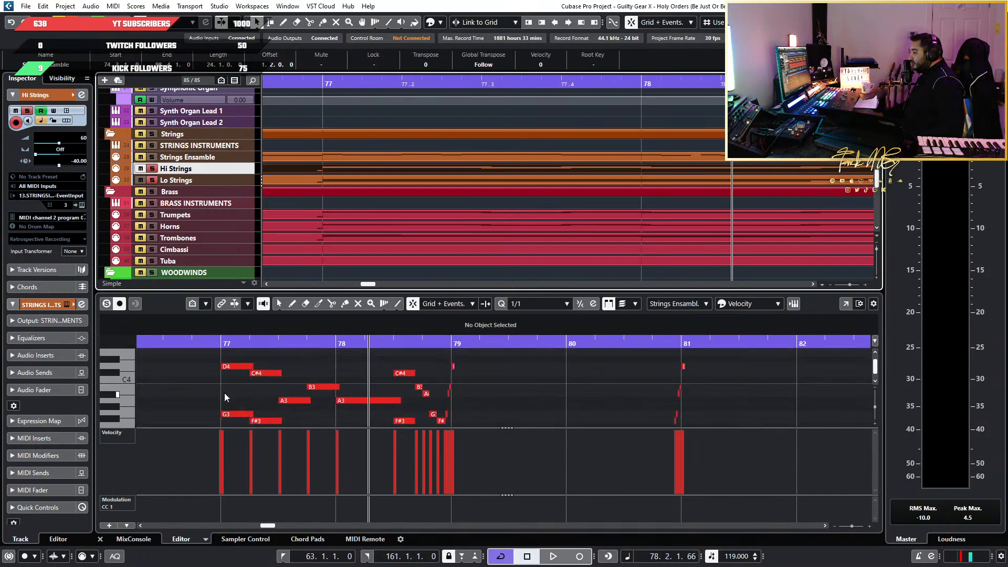
drag(212, 359, 403, 401)
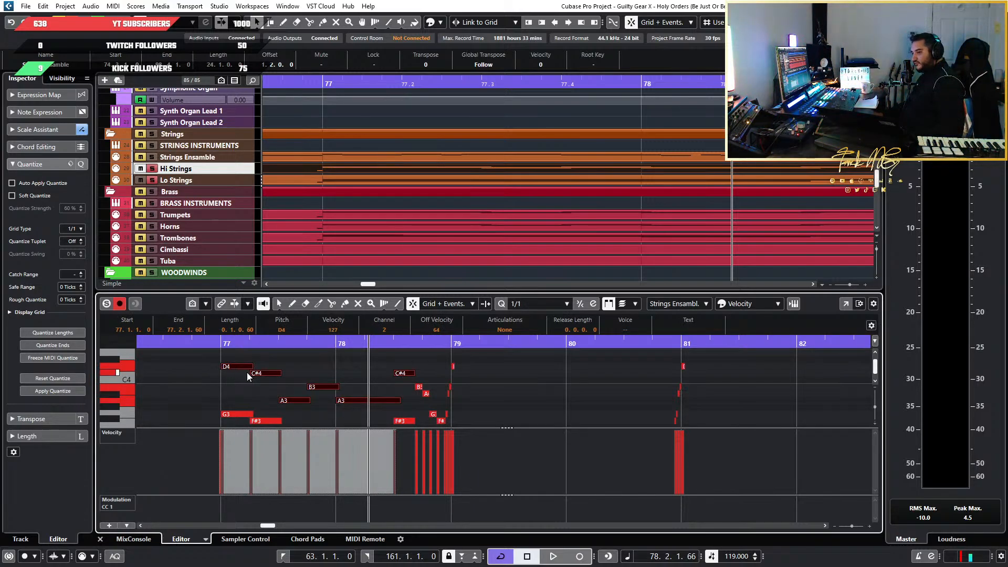
click(215, 343)
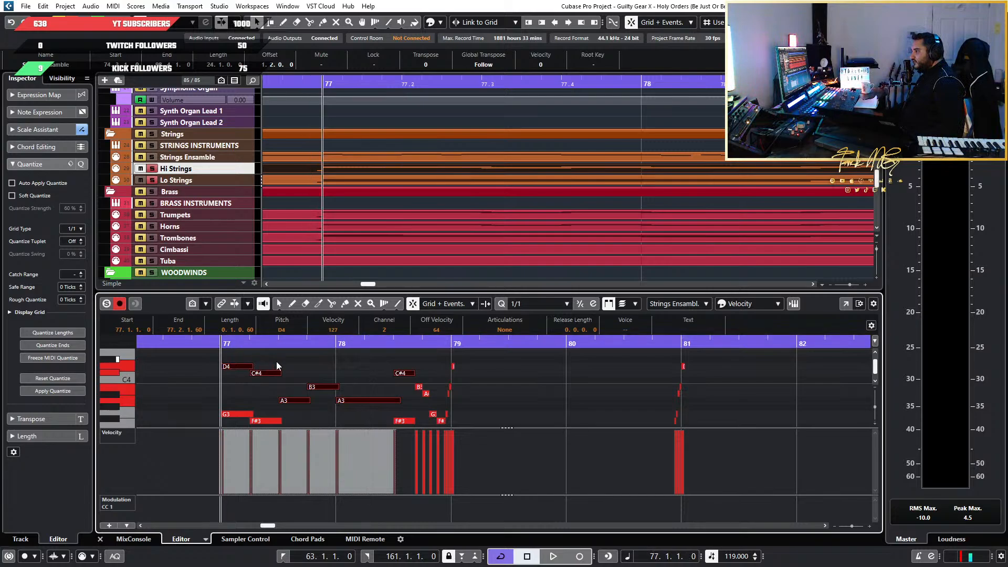
scroll(295, 367, up, 2)
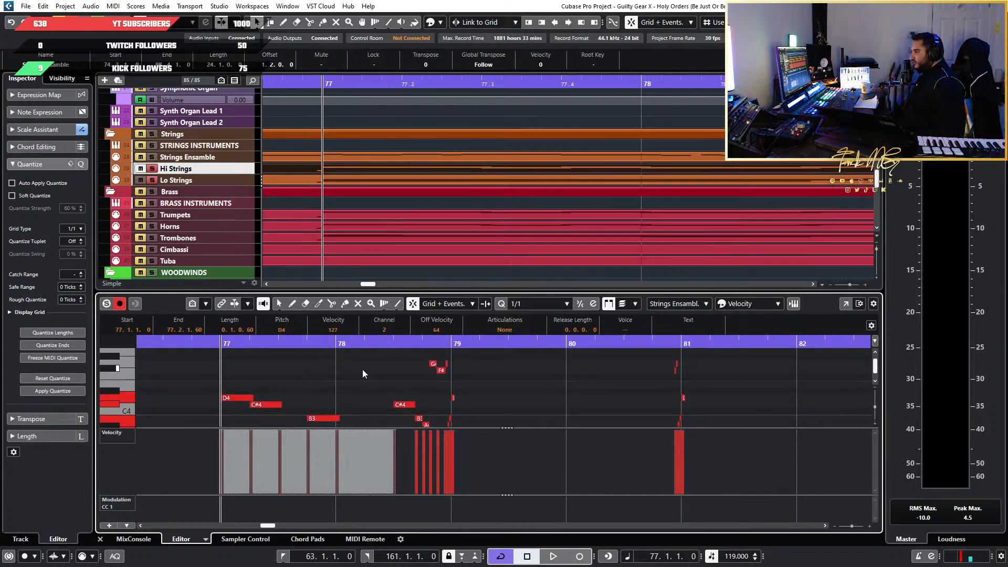
key(shift+Up)
Audition individual notes of the octave-raised line, including D5, C#5 and A4 in bar 77 and C#5 in bar 78
click(232, 368)
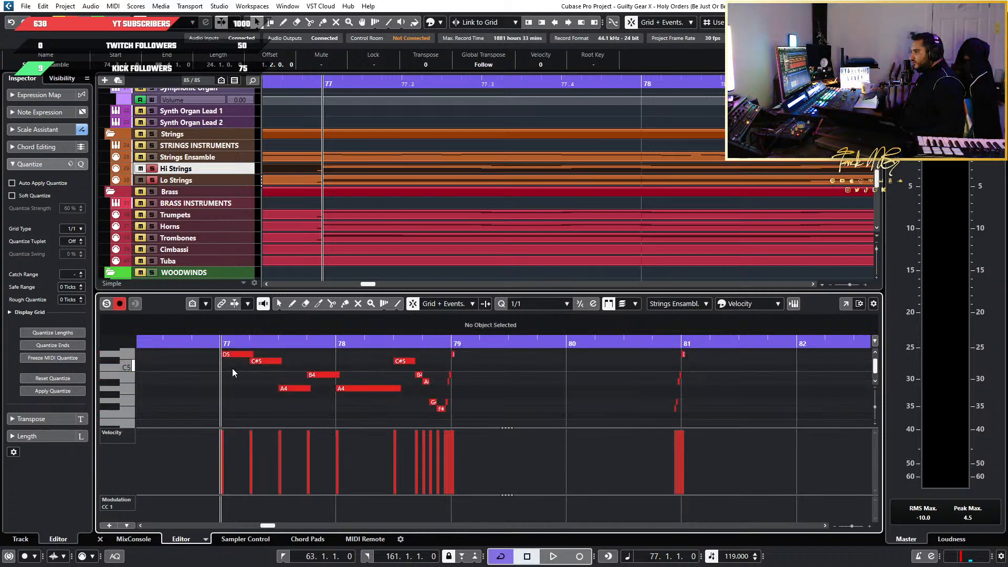
click(234, 356)
click(273, 362)
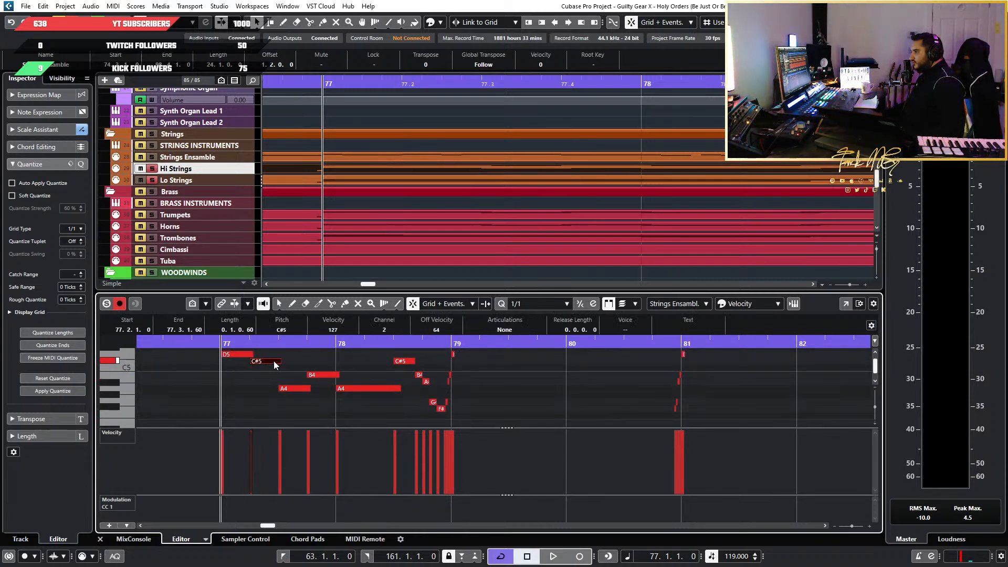
click(305, 389)
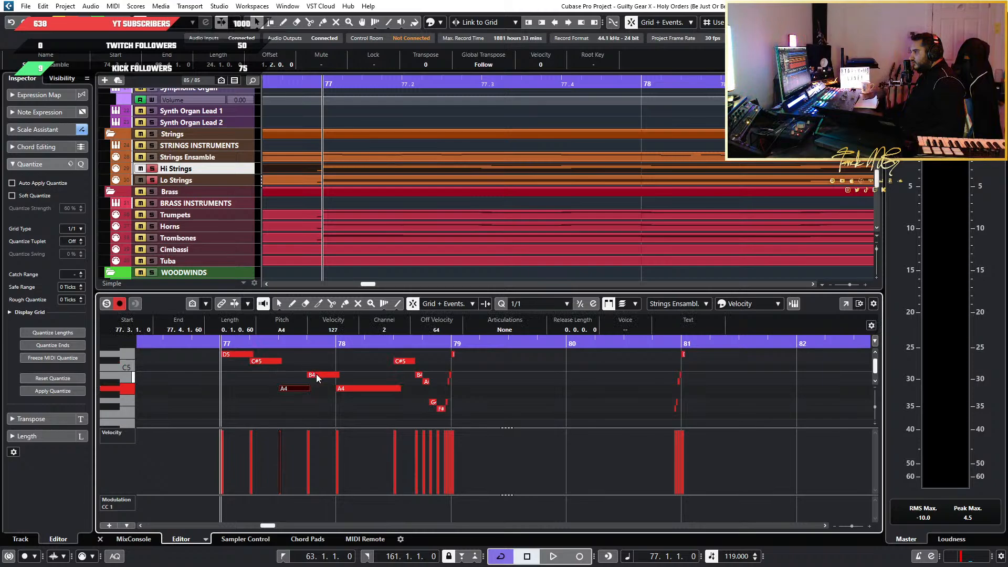
click(263, 358)
click(262, 360)
click(243, 355)
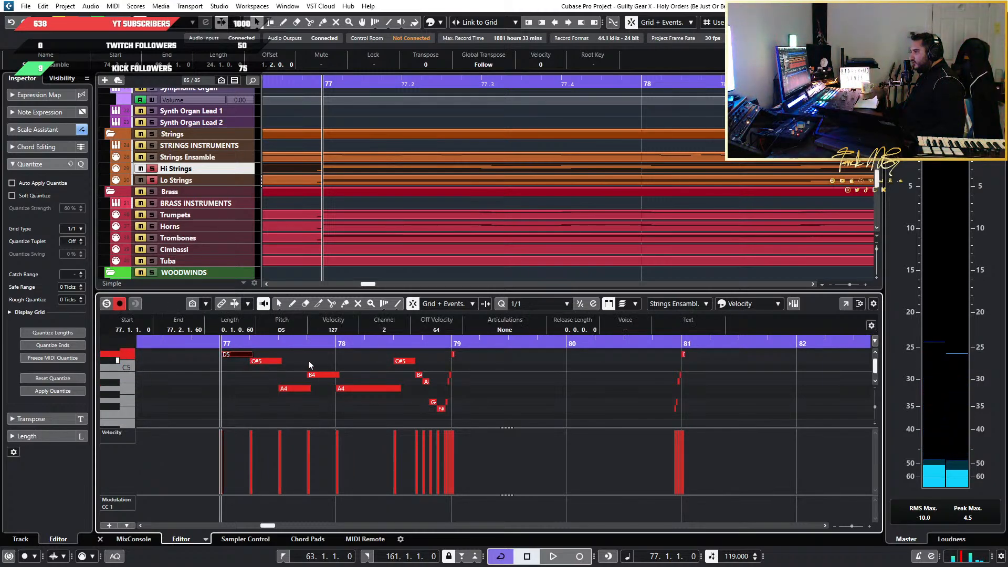
click(408, 361)
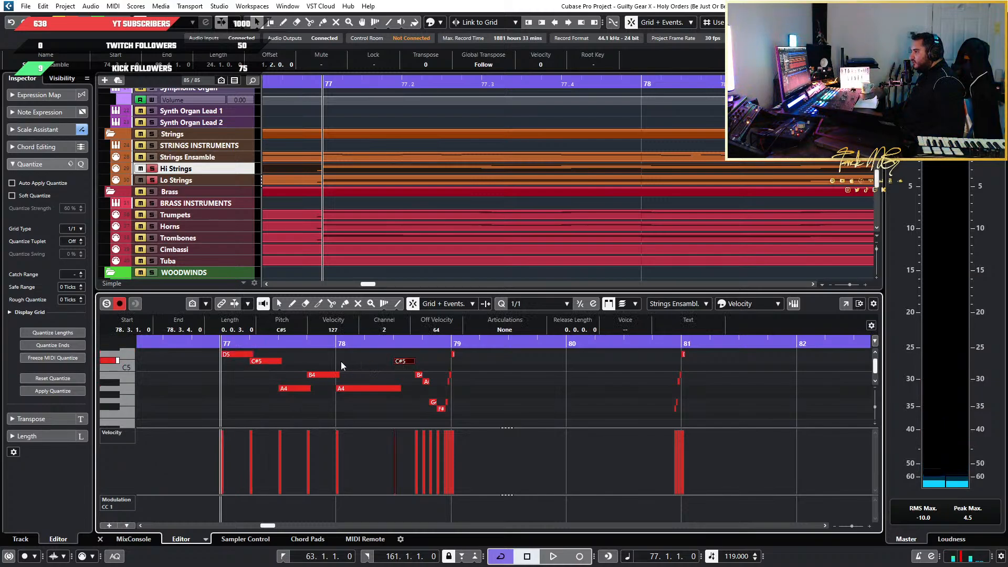
Undo the octave-raised copy of the upper line in the Hi Strings part
key(ctrl+z)
scroll(270, 389, down, 3)
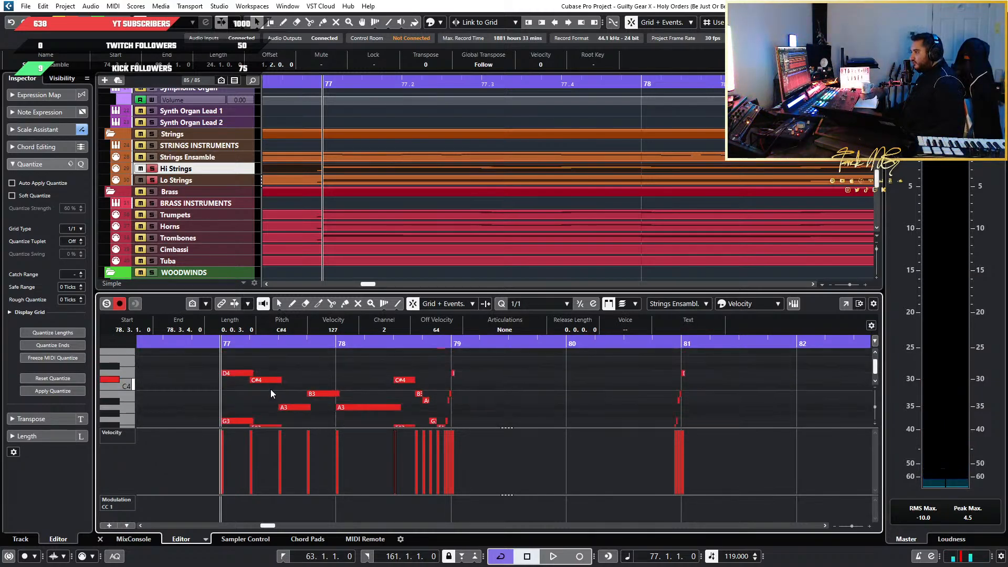
scroll(270, 389, down, 5)
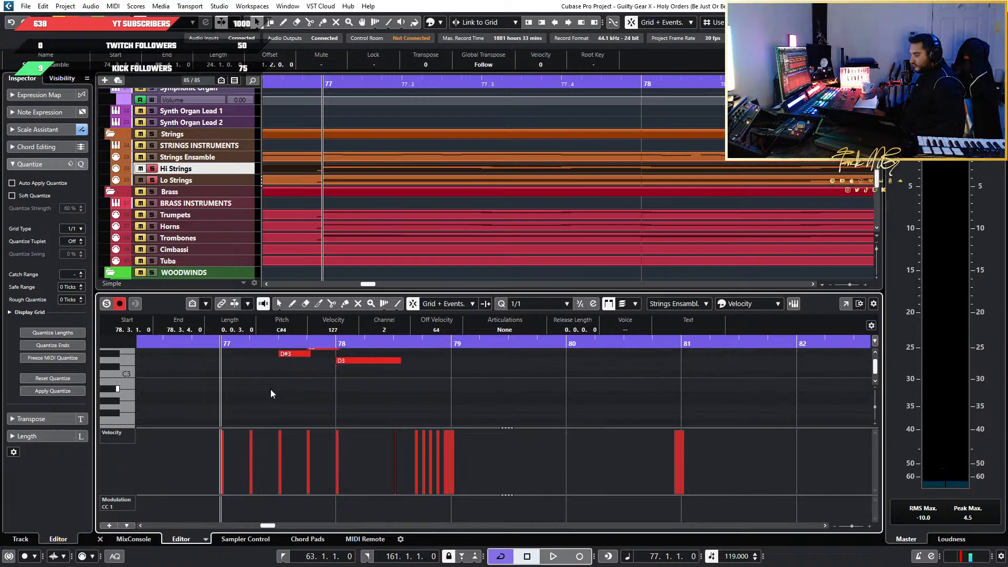
Try a copy of the Hi Strings upper line at bar 77 one octave lower, starting on D3
key(ctrl+v)
key(shift+Down)
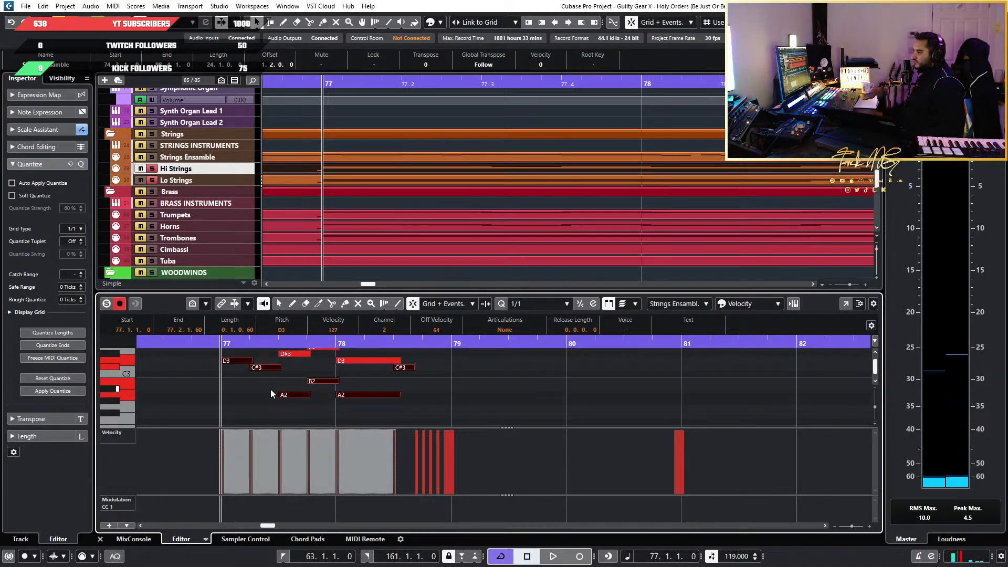
scroll(270, 389, up, 6)
scroll(271, 394, down, 2)
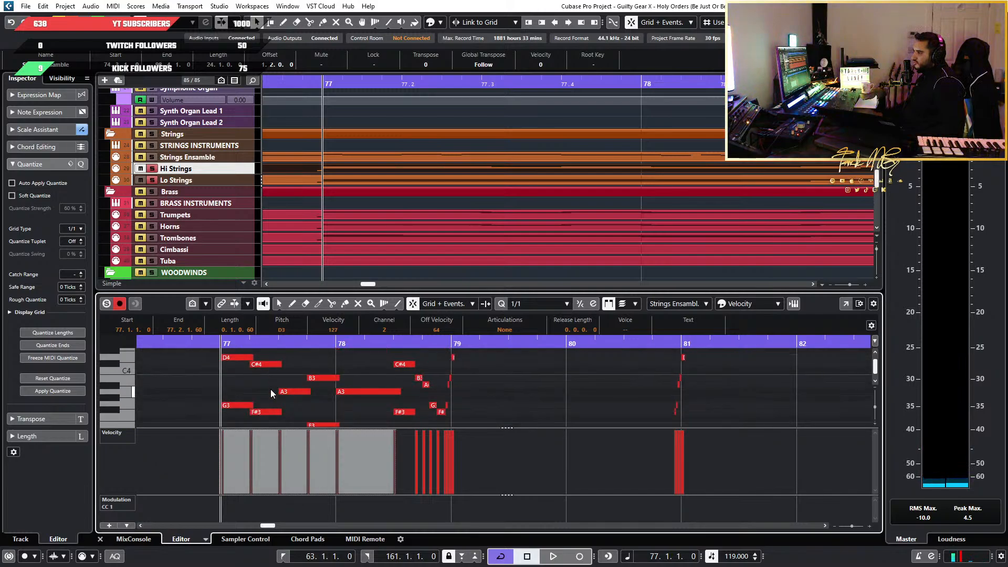
scroll(270, 389, down, 4)
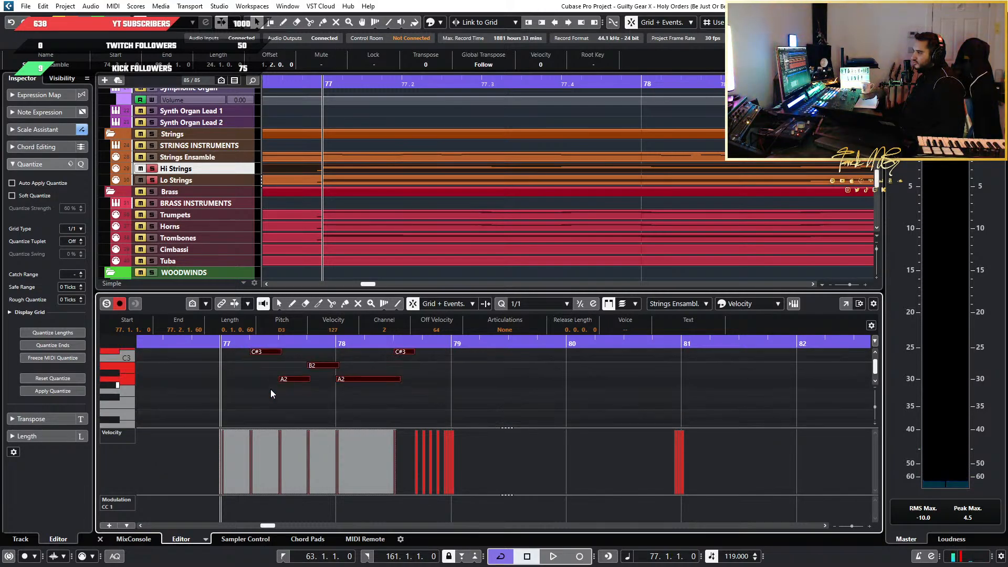
scroll(270, 389, up, 3)
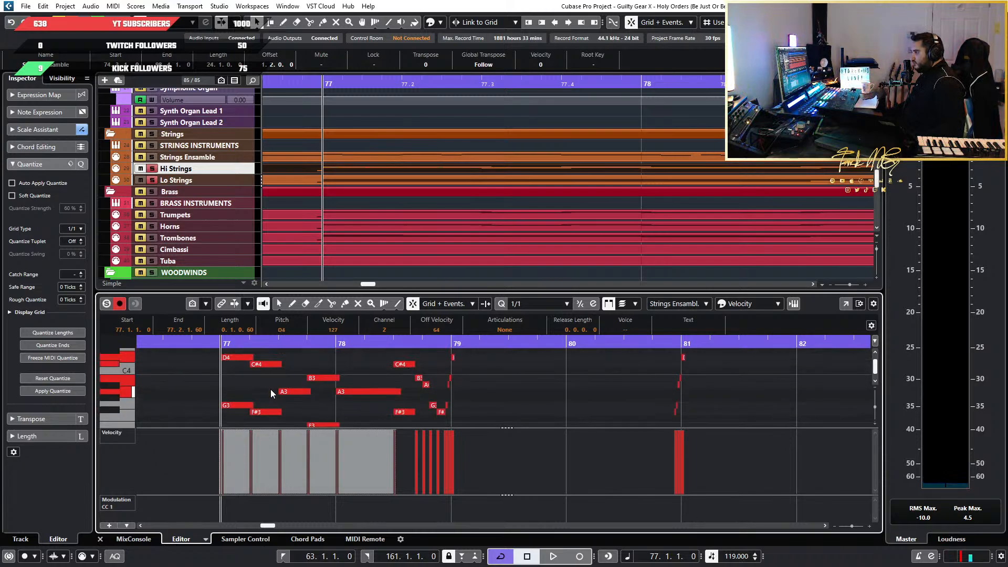
scroll(271, 394, up, 2)
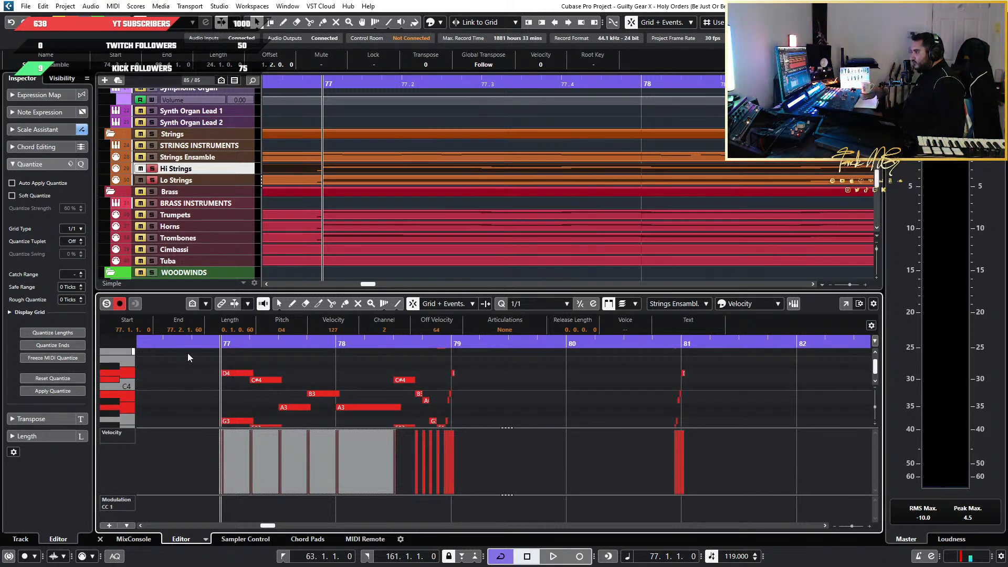
Copy the D4 and G3 lines of bars 77 to 78 together and place the copy one octave lower, on D3 and G2
drag(203, 367, 402, 392)
scroll(414, 393, up, 4)
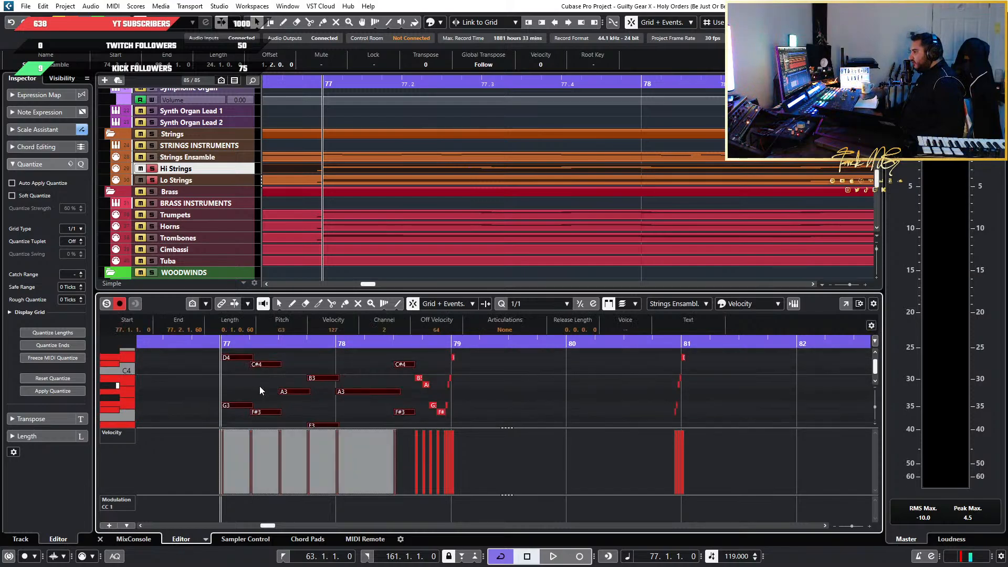
scroll(250, 375, up, 3)
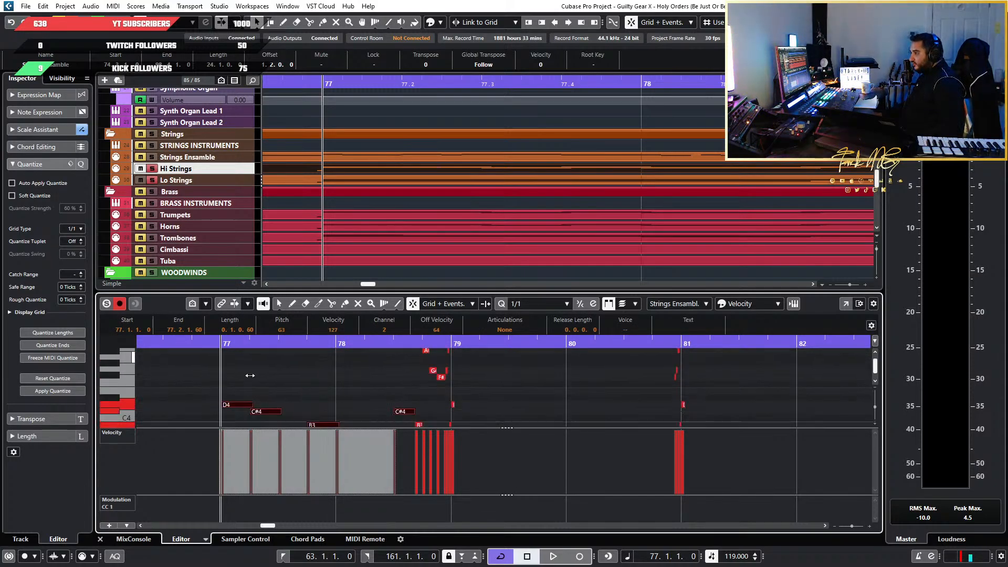
scroll(250, 375, down, 3)
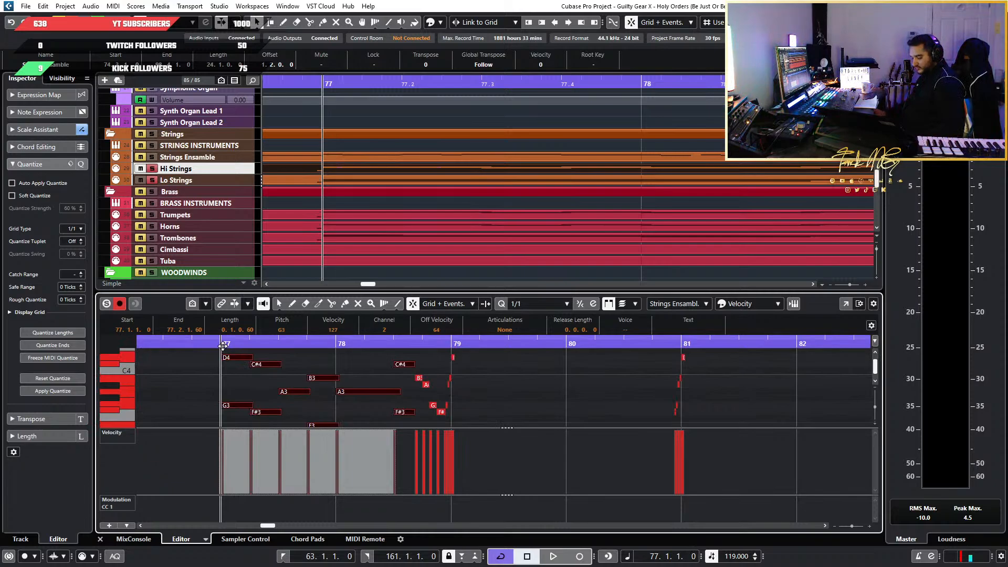
scroll(212, 364, down, 6)
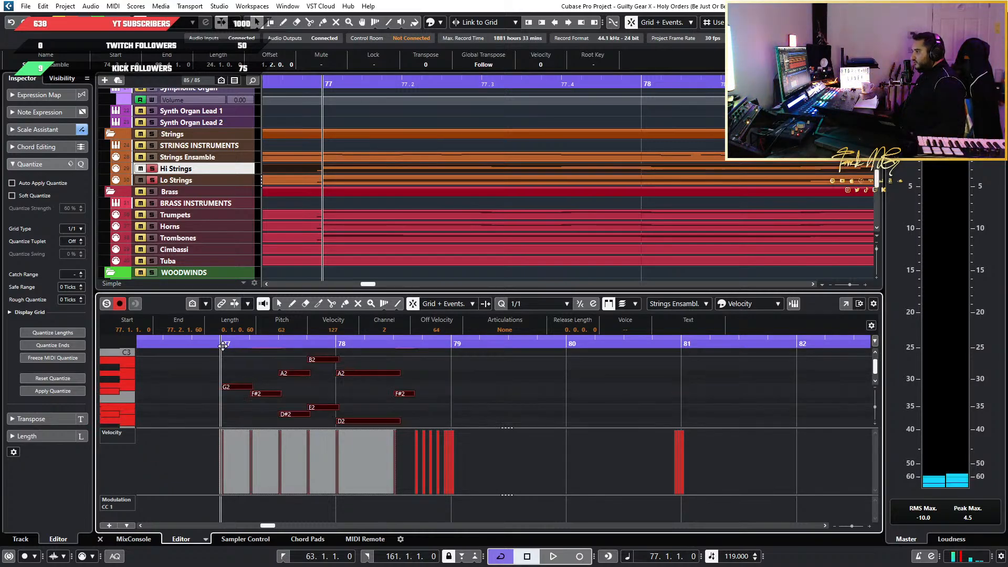
Audition the lowered D3 and G2 notes at bar 77 and play the passage to bar 79
scroll(212, 364, up, 3)
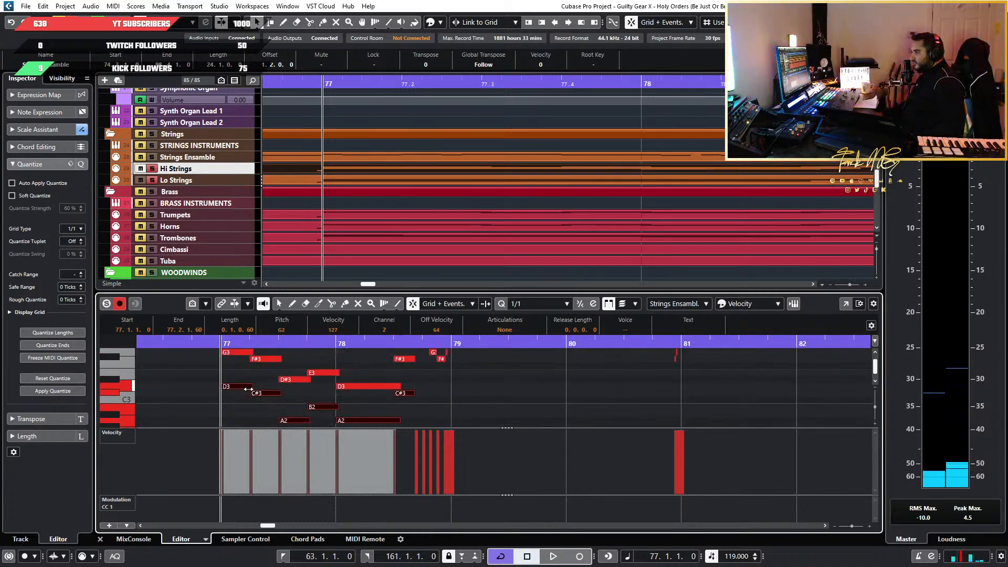
scroll(243, 387, down, 2)
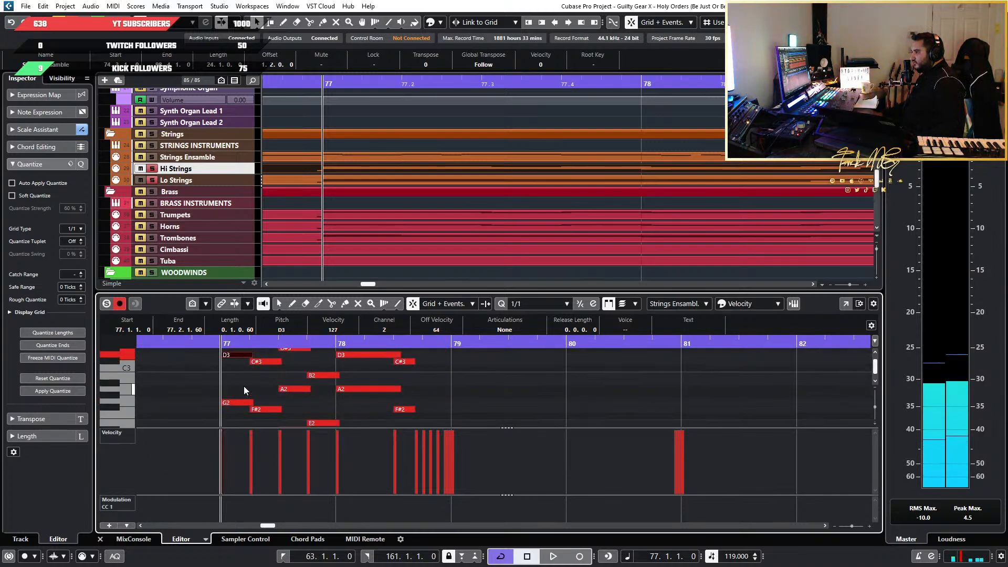
scroll(244, 389, up, 5)
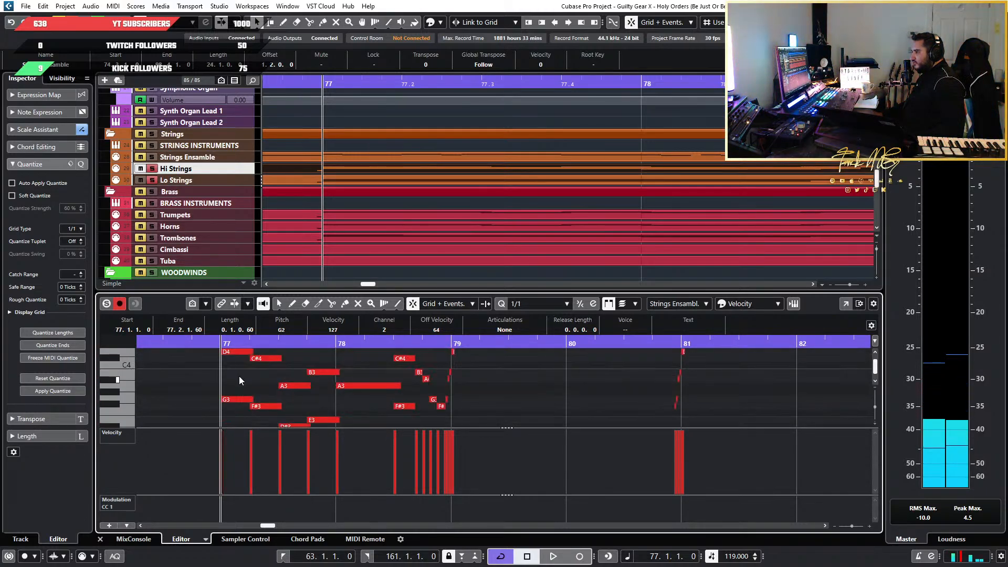
key(space)
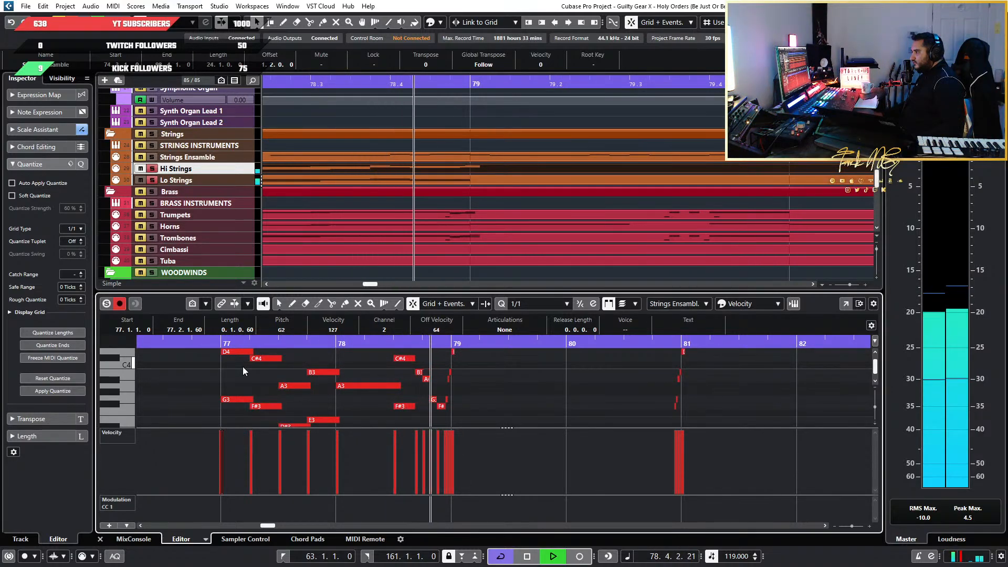
key(space)
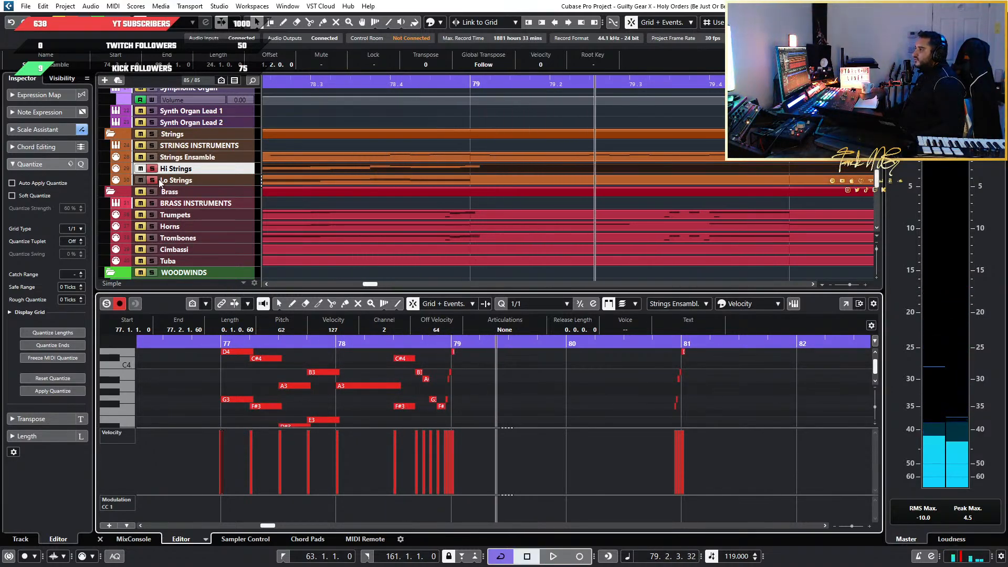
Look over the brass, choir and percussion tracks around bar 79 and open the Lo Strings part in the note editor
scroll(223, 191, down, 8)
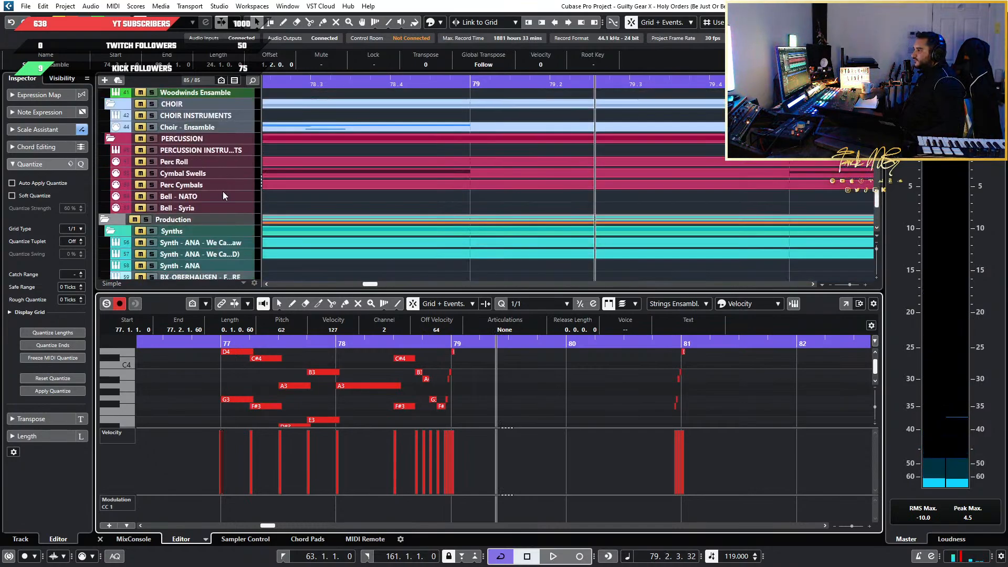
scroll(223, 191, up, 3)
scroll(365, 235, down, 5)
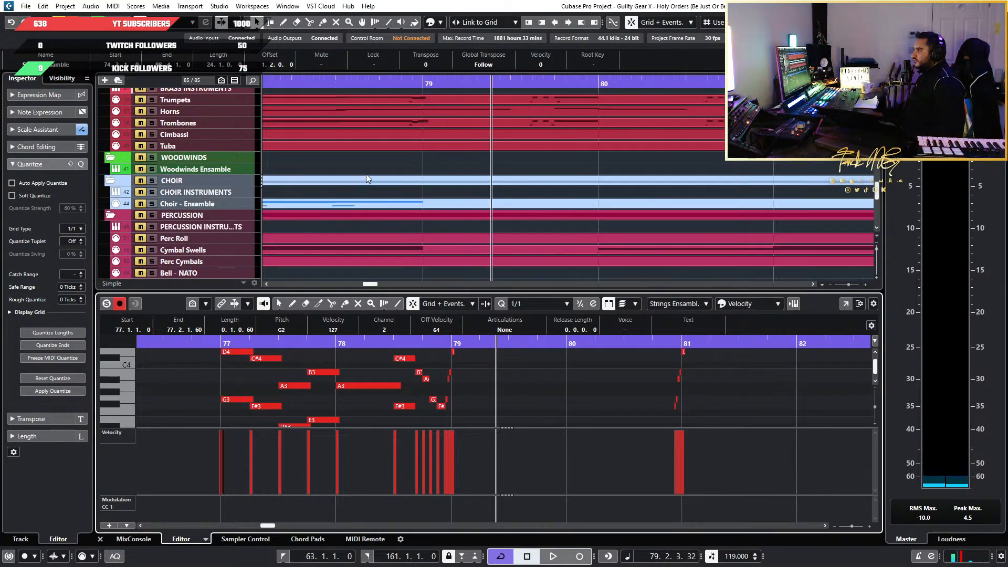
scroll(370, 152, left, 1)
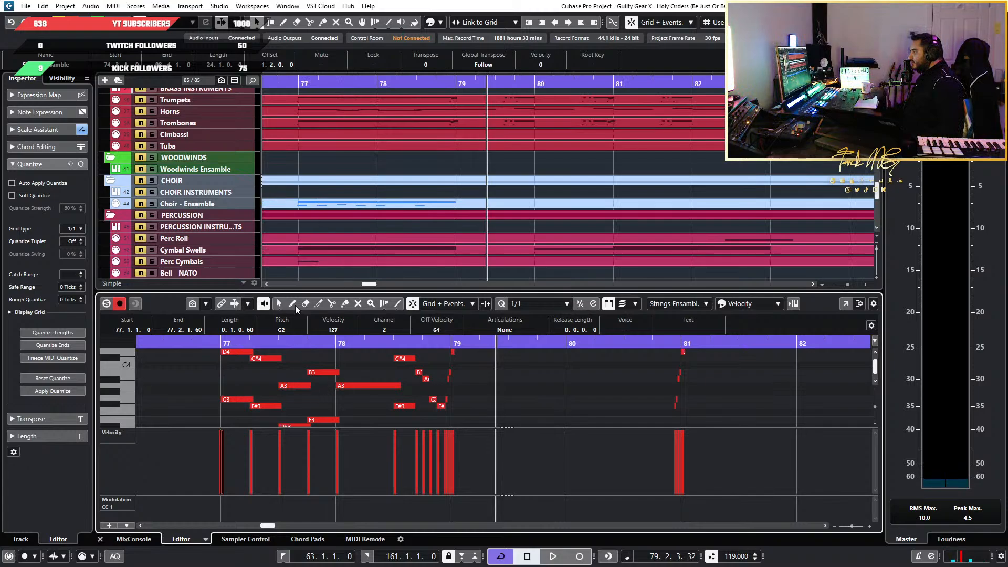
scroll(427, 165, up, 4)
click(370, 216)
double_click(354, 220)
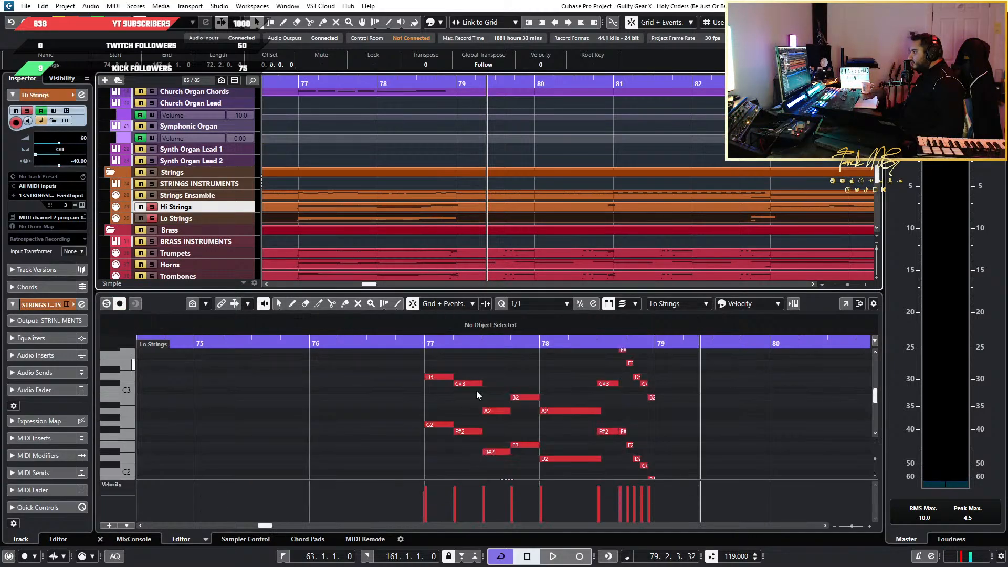
Delete the lowest Lo Strings line in bars 77 to 78, running from G1 to D1
scroll(581, 404, up, 3)
scroll(491, 404, down, 2)
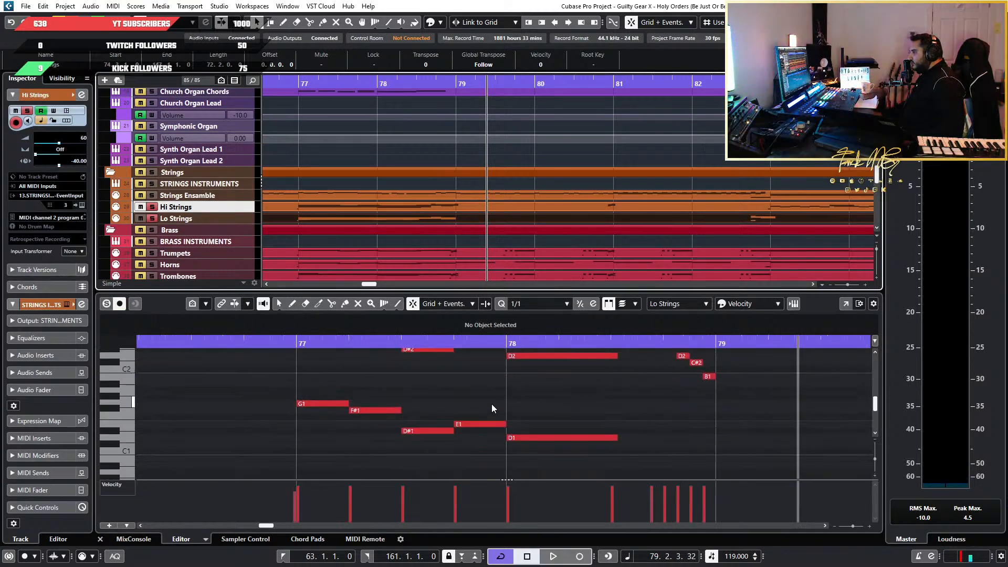
scroll(491, 404, down, 6)
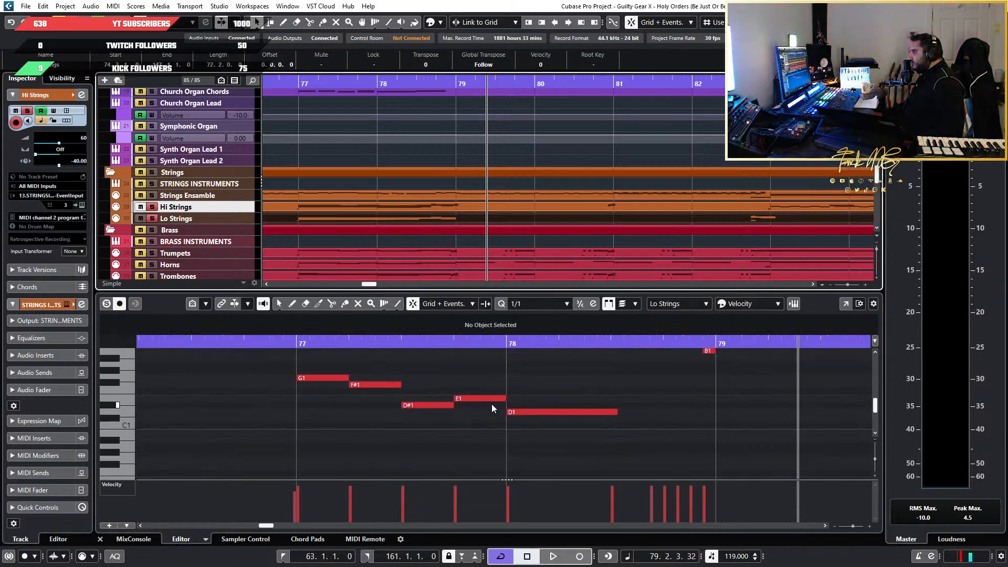
scroll(491, 404, up, 6)
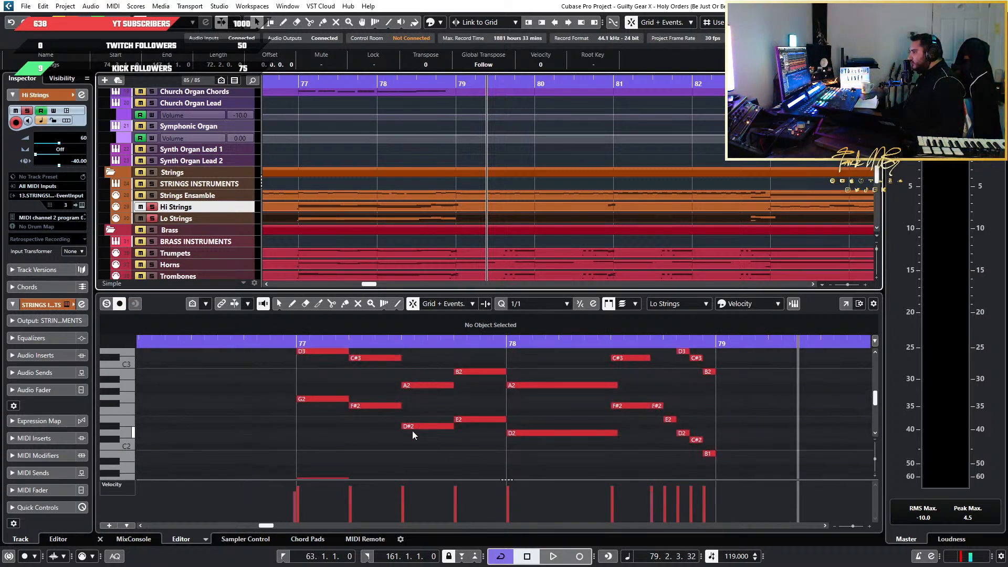
scroll(411, 432, down, 4)
drag(238, 387, 642, 458)
key(Delete)
scroll(641, 458, up, 6)
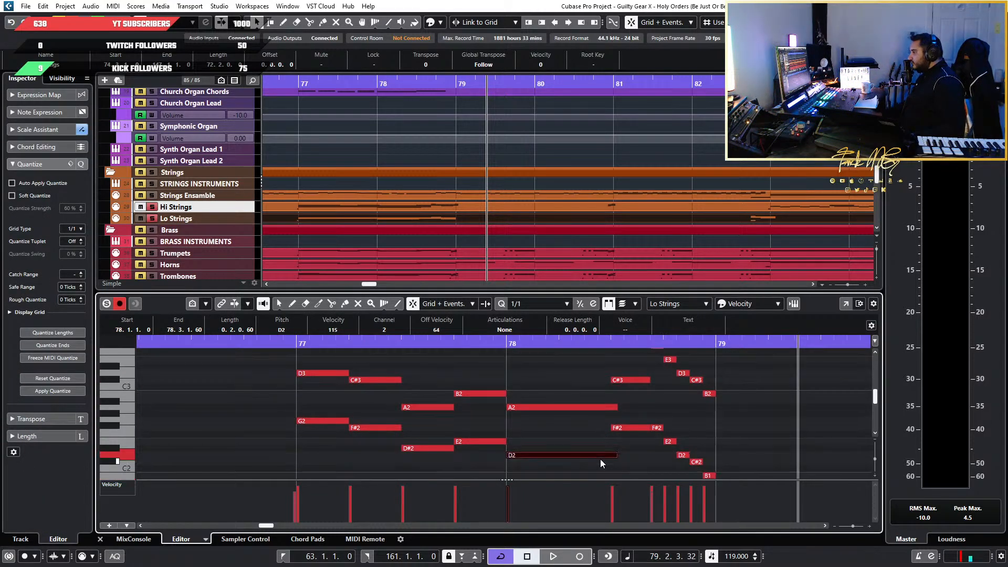
Copy the D3 and G2 lines of the Lo Strings at bar 77 one octave lower, starting on D2 and G1
drag(219, 358, 551, 468)
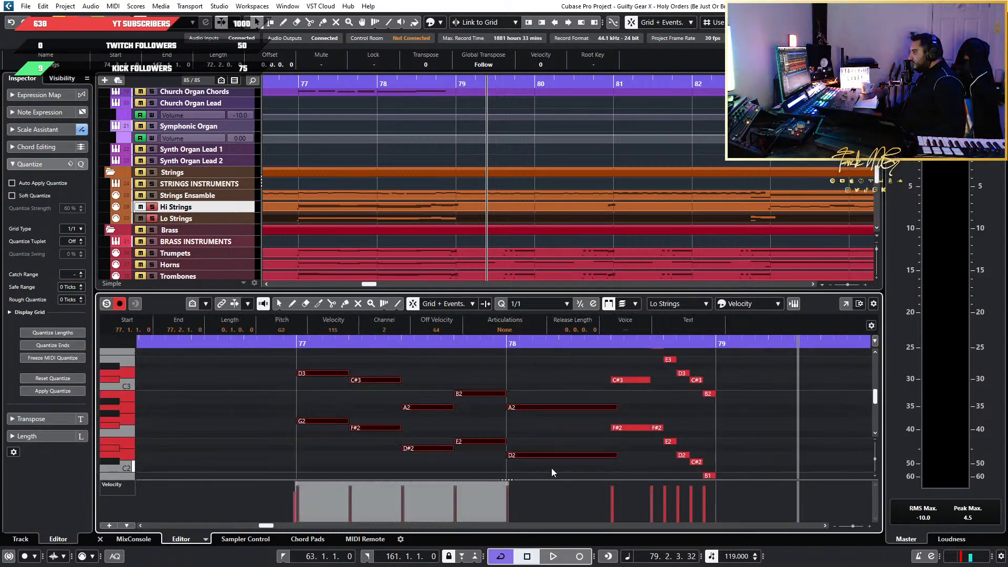
click(296, 344)
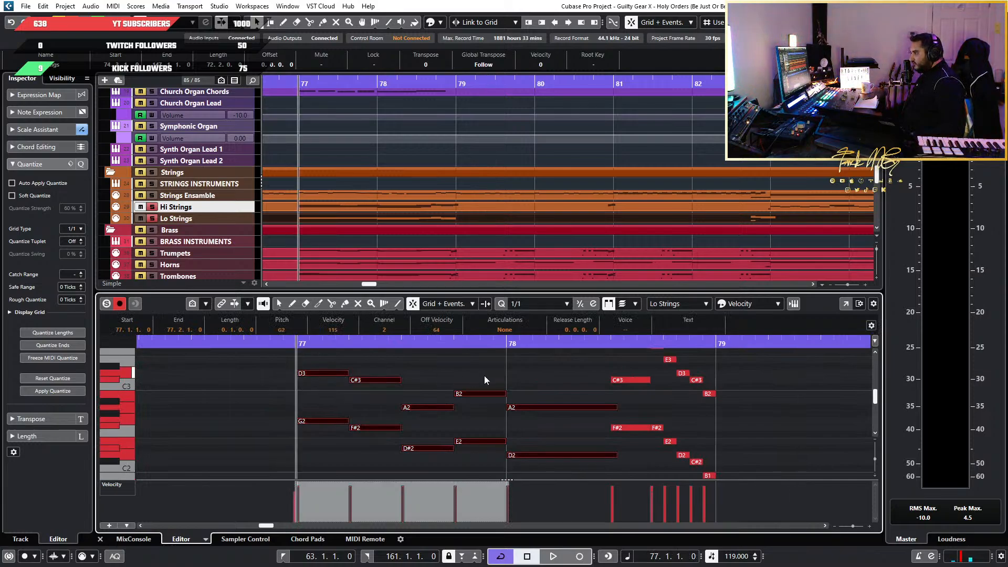
key(ctrl+v)
key(shift+Down)
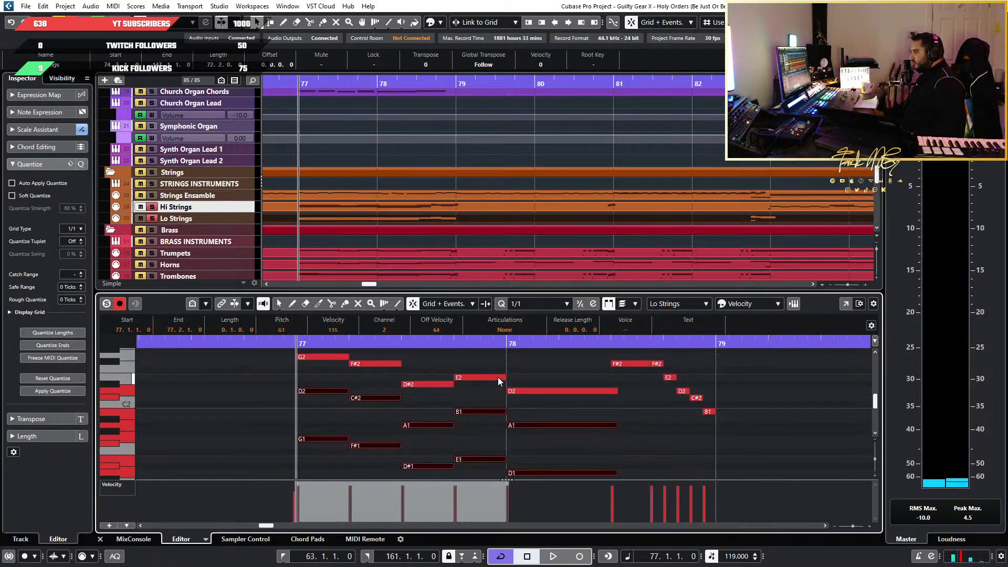
Audition the stacked Lo Strings notes D2, G1, G2, F#2 and D3 individually in bar 77
click(223, 408)
click(320, 393)
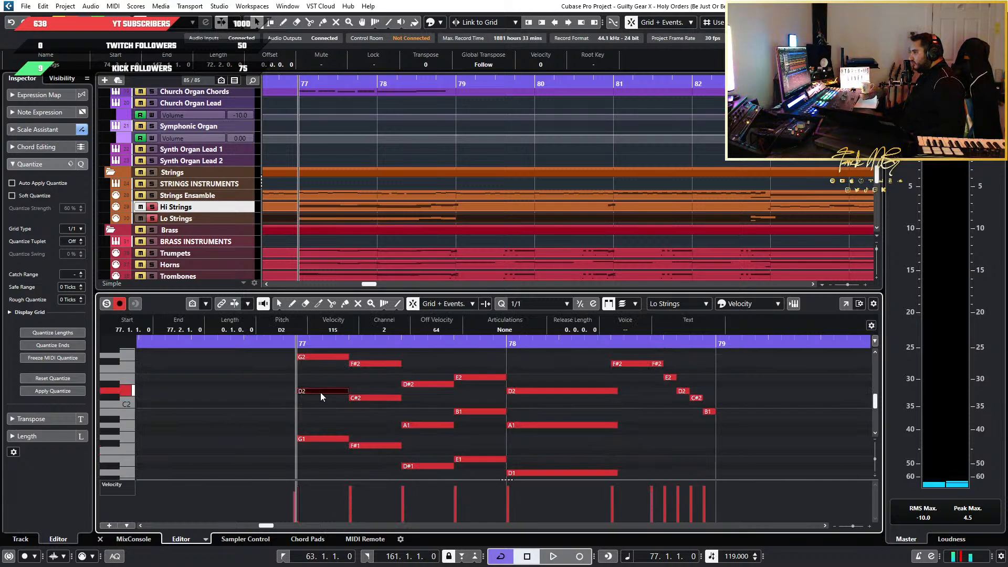
click(334, 439)
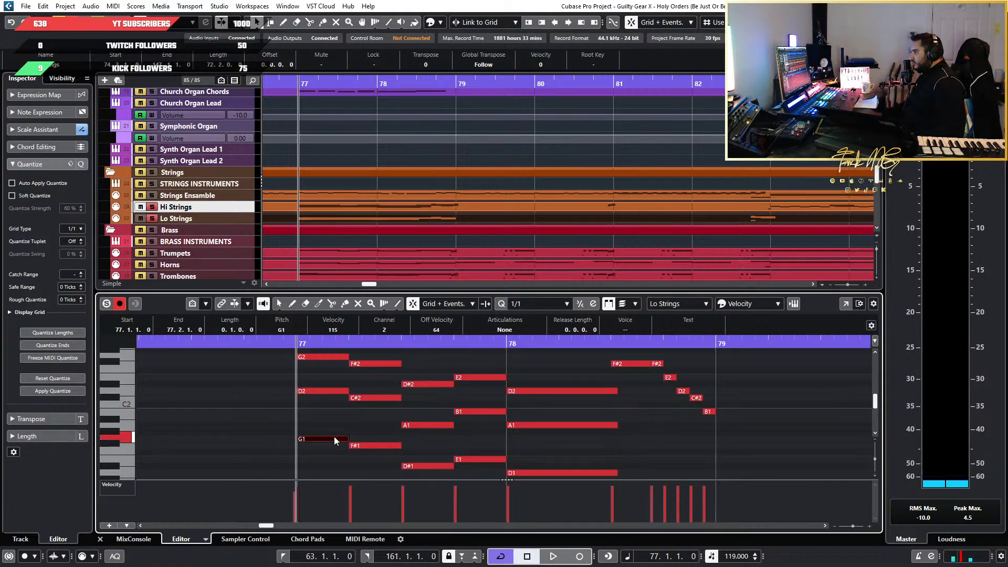
click(332, 353)
click(333, 356)
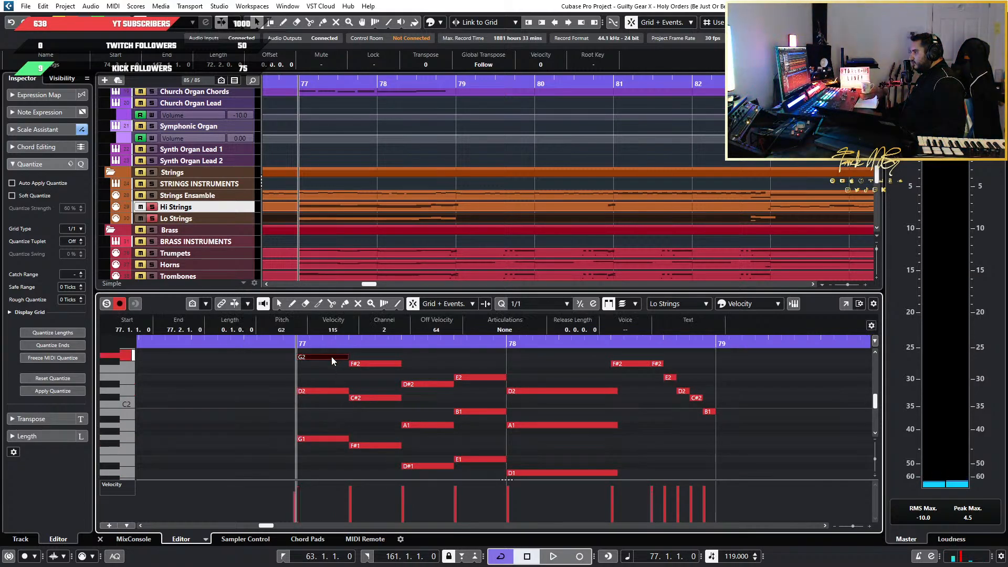
click(371, 364)
scroll(415, 430, up, 3)
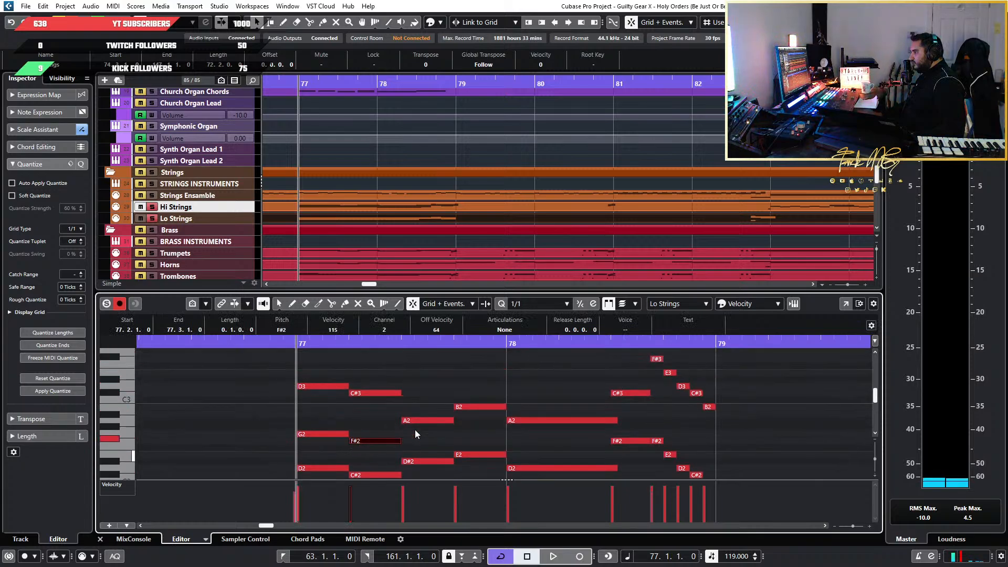
click(329, 387)
Turn off solo on the Hi Strings track and play the soloed Lo Strings from bar 77 to bar 79
key(space)
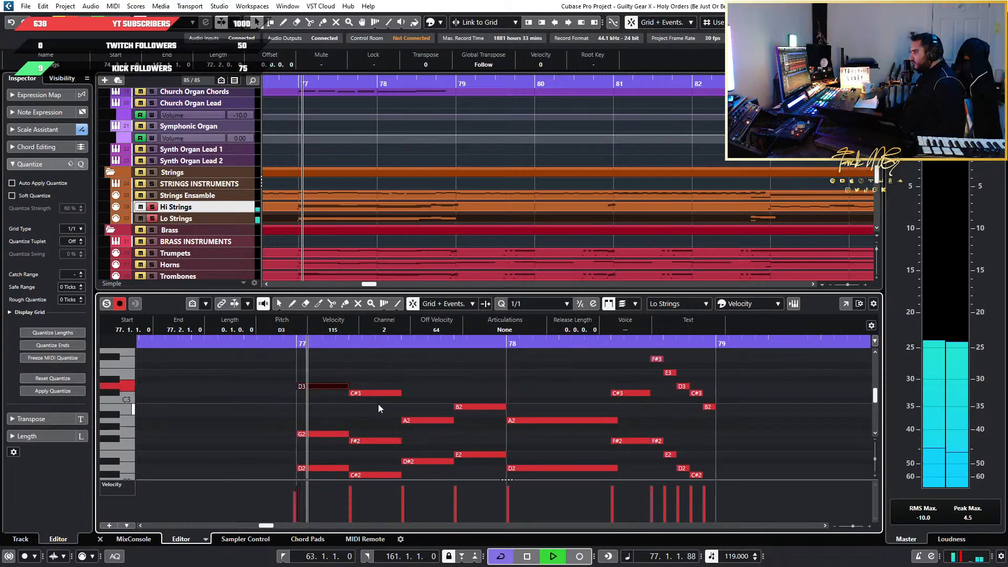
click(153, 207)
key(space)
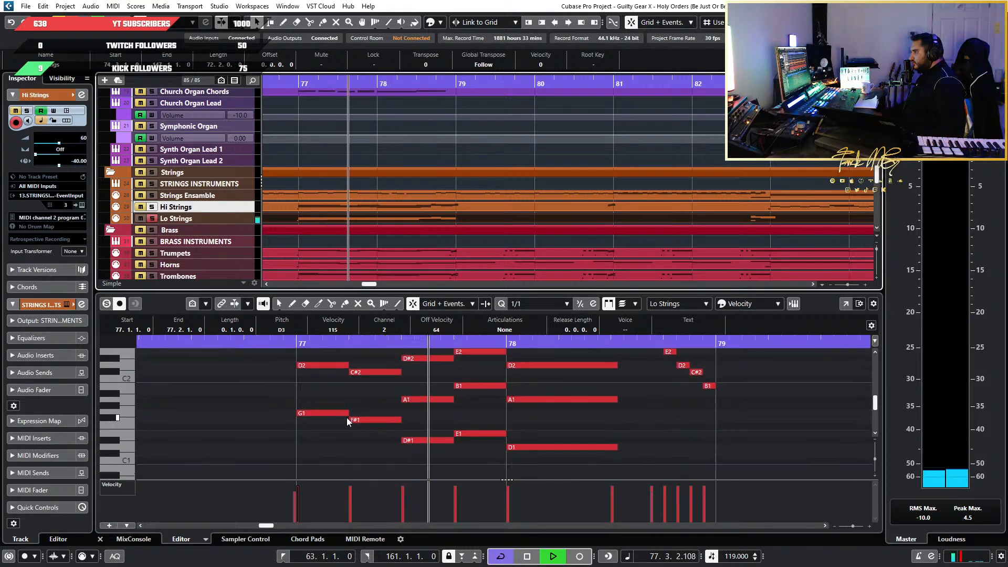
scroll(346, 418, down, 4)
scroll(419, 423, down, 3)
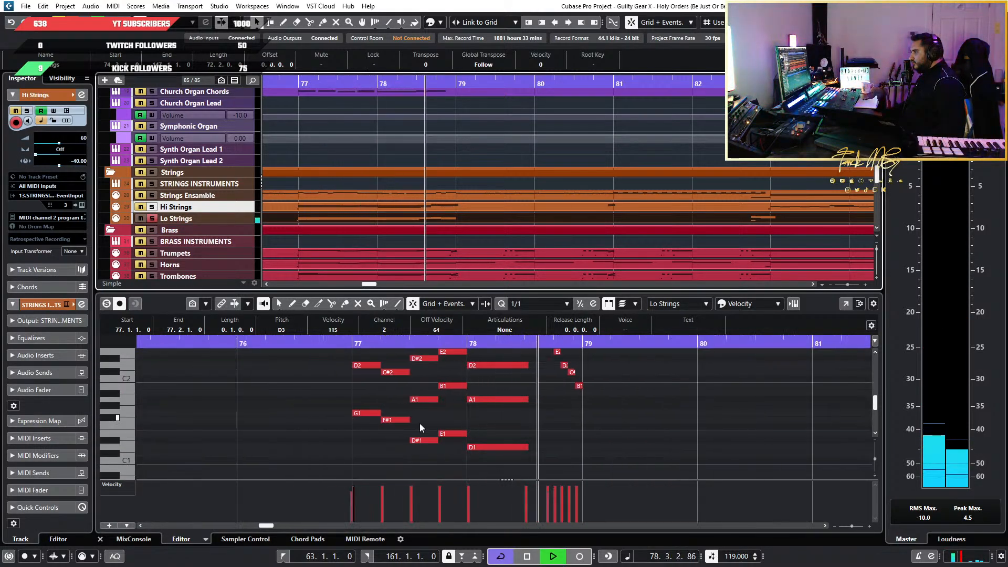
key(space)
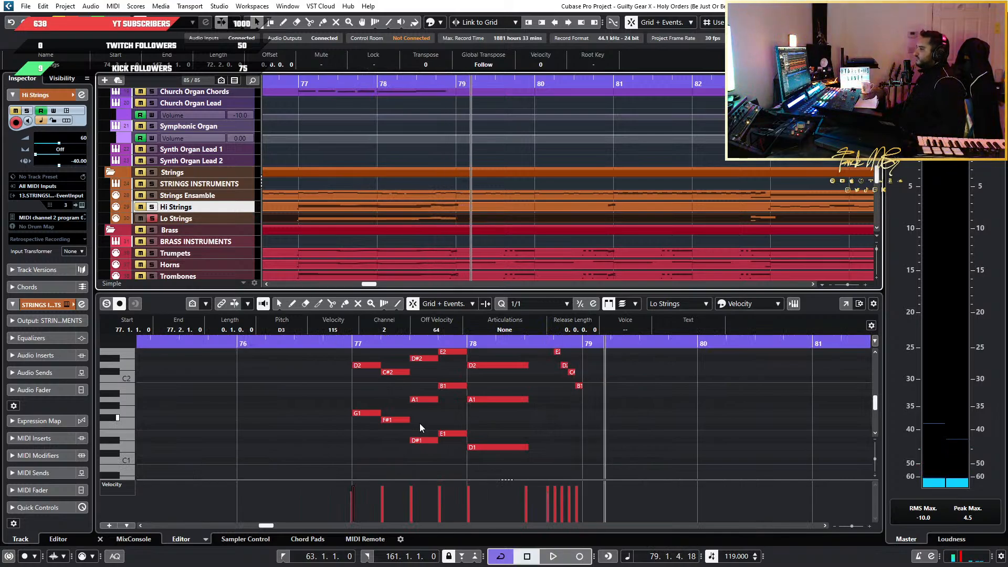
Open the Lo Strings track's Kontakt instrument and bring up the 02. Wolfenstein Strings (Low) patch beside the notes
scroll(420, 423, up, 5)
scroll(420, 424, down, 6)
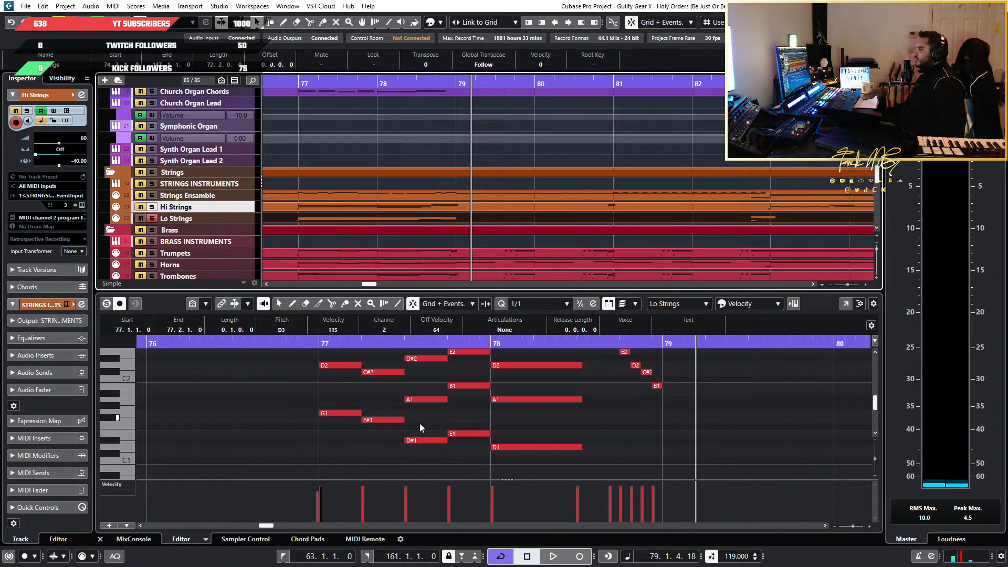
click(350, 341)
click(238, 215)
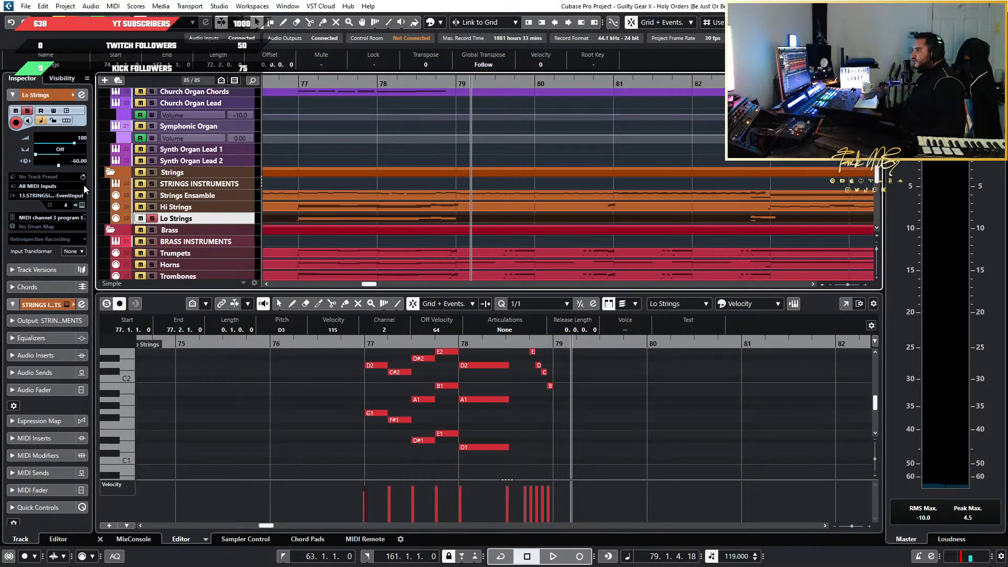
click(83, 206)
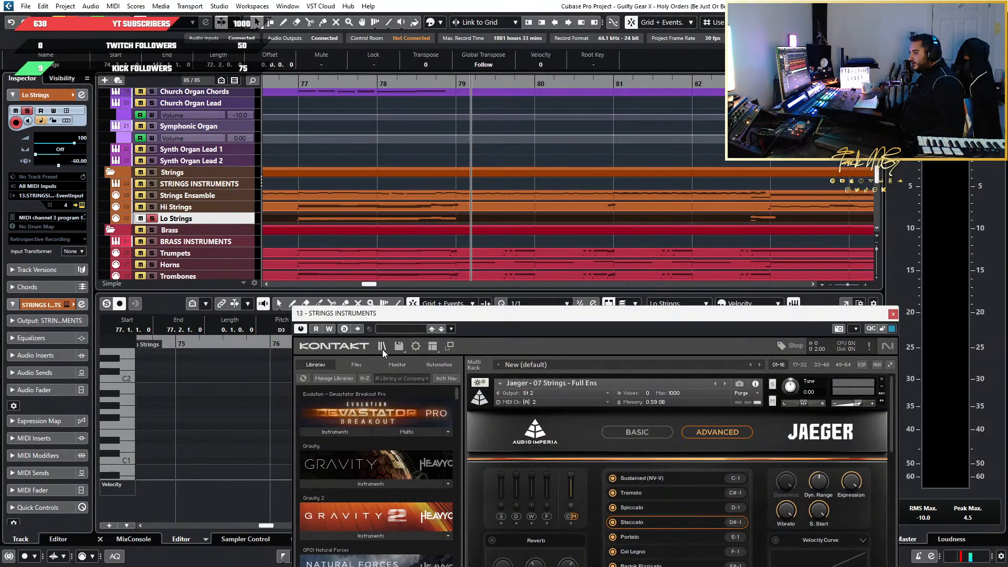
drag(659, 322, 426, 171)
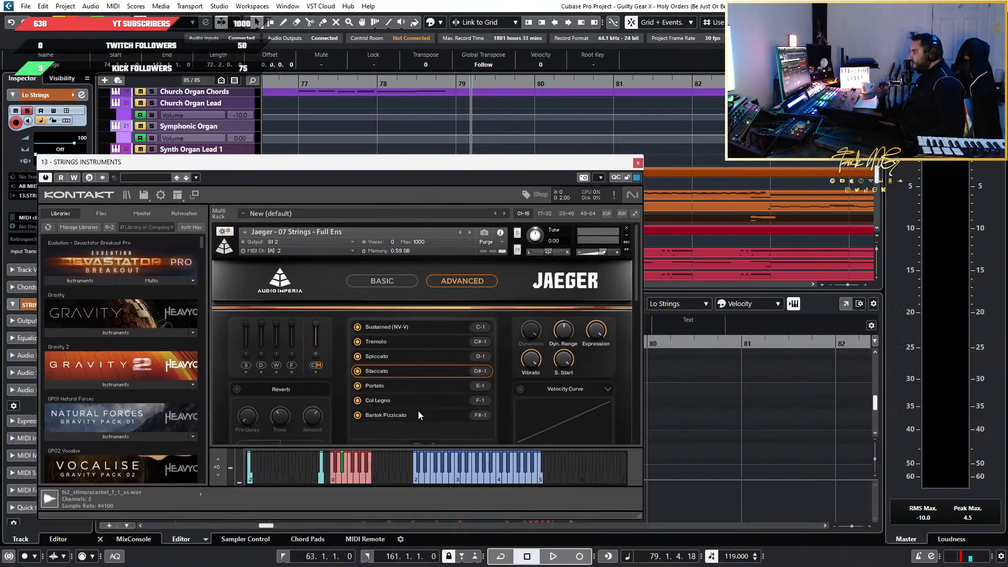
scroll(473, 410, down, 3)
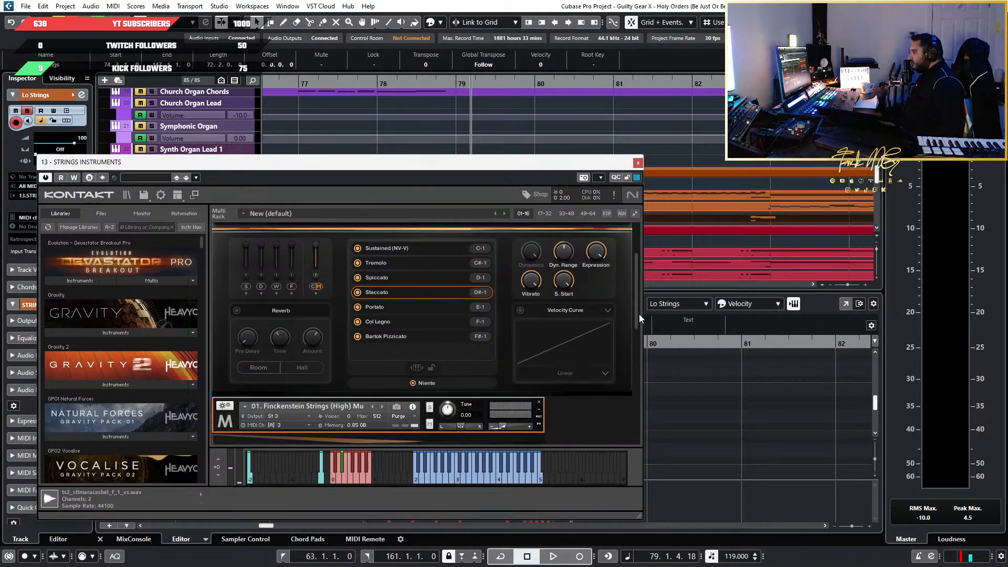
drag(638, 314, 647, 420)
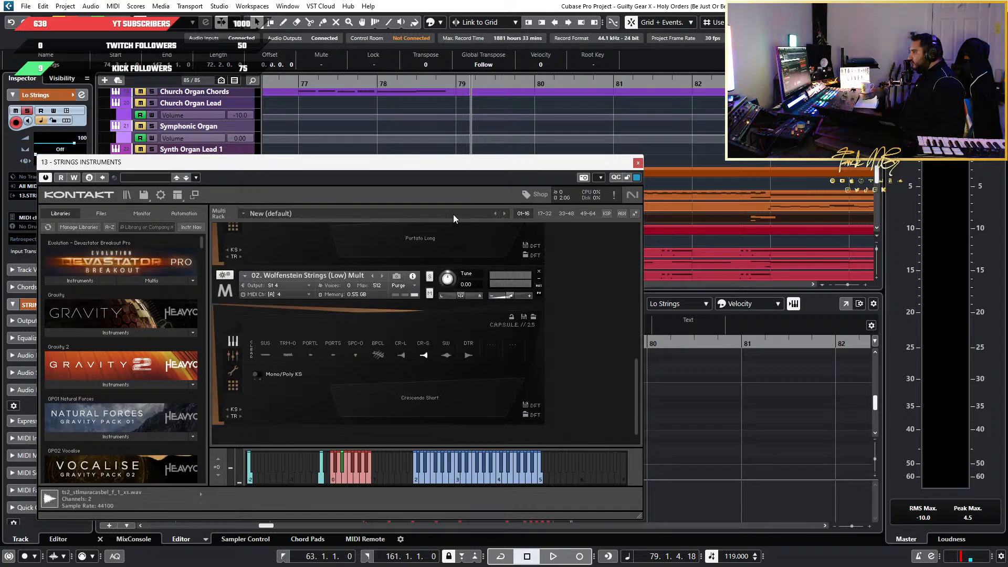
drag(330, 166, 689, 81)
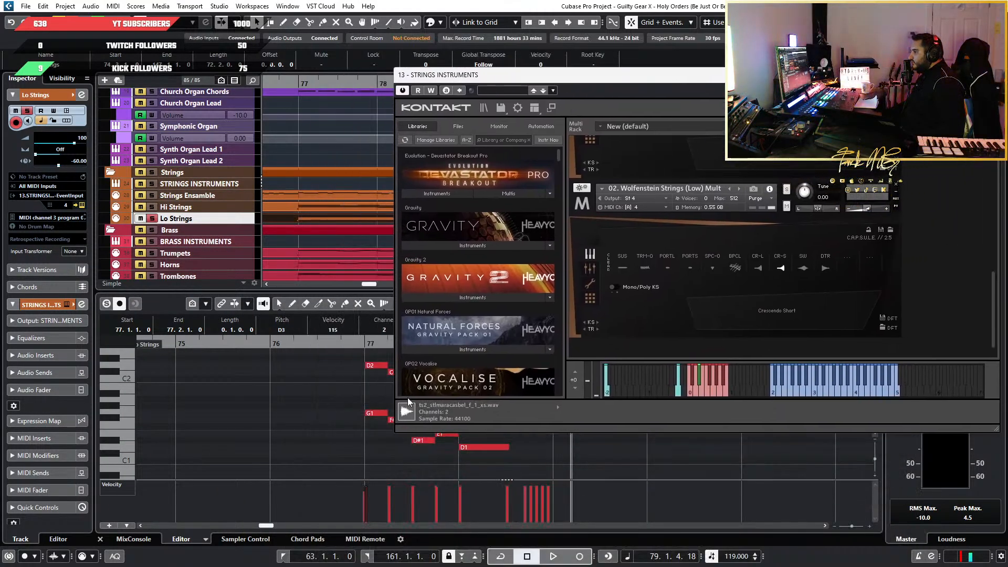
Play the soloed Lo Strings from bar 76 to bar 79 while watching the patch's articulations, and close the instrument window
scroll(338, 453, down, 5)
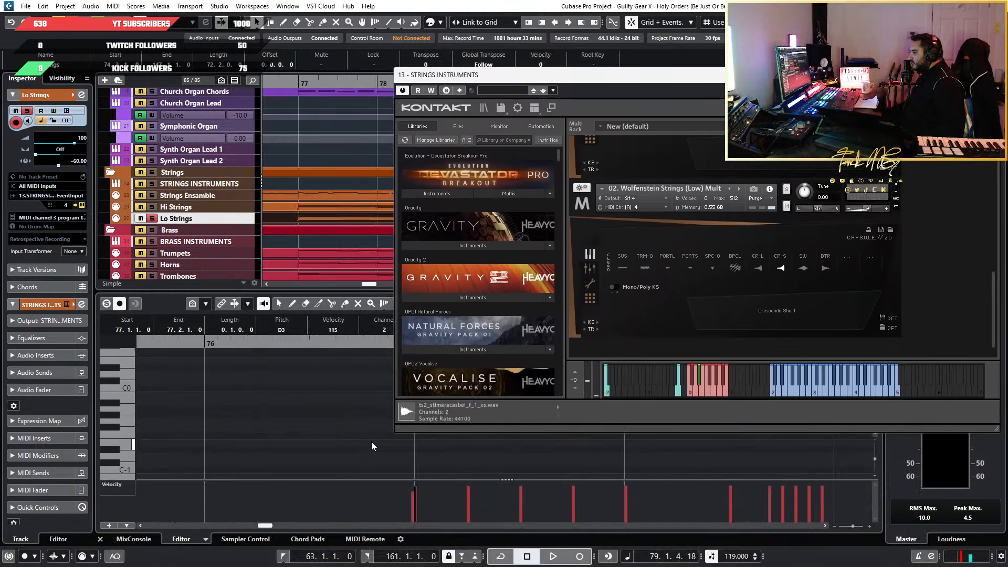
click(354, 349)
key(space)
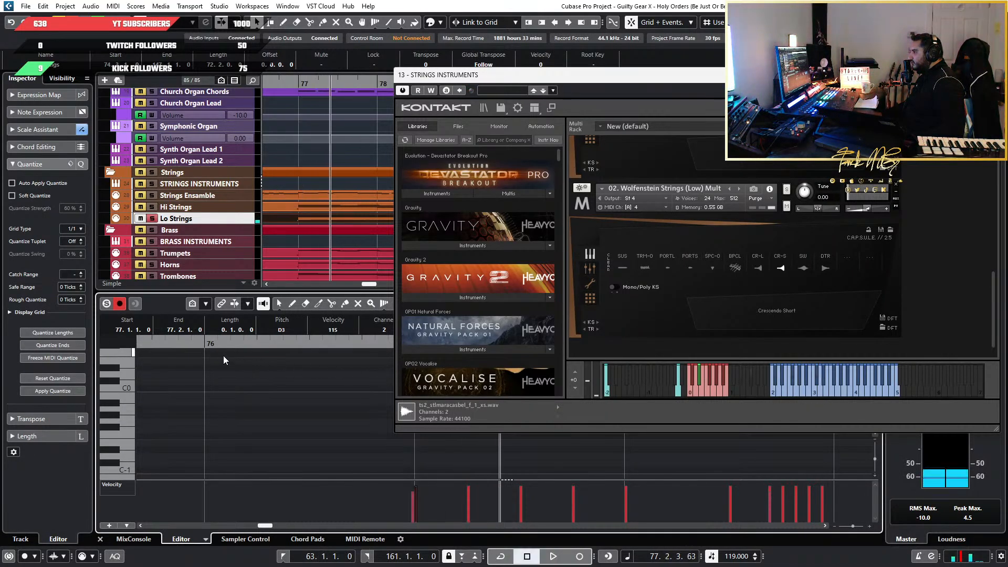
click(224, 360)
key(space)
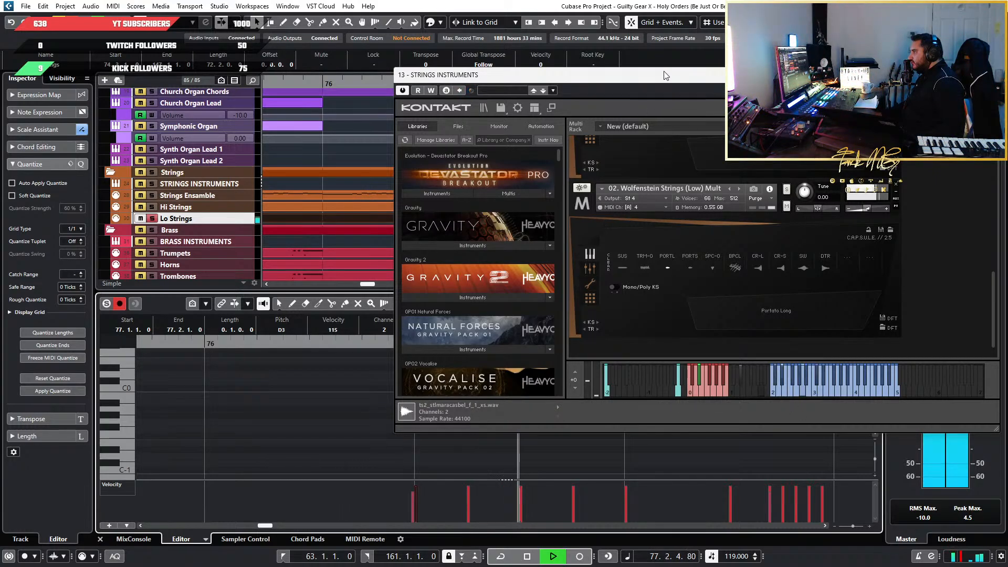
drag(664, 76, 415, 100)
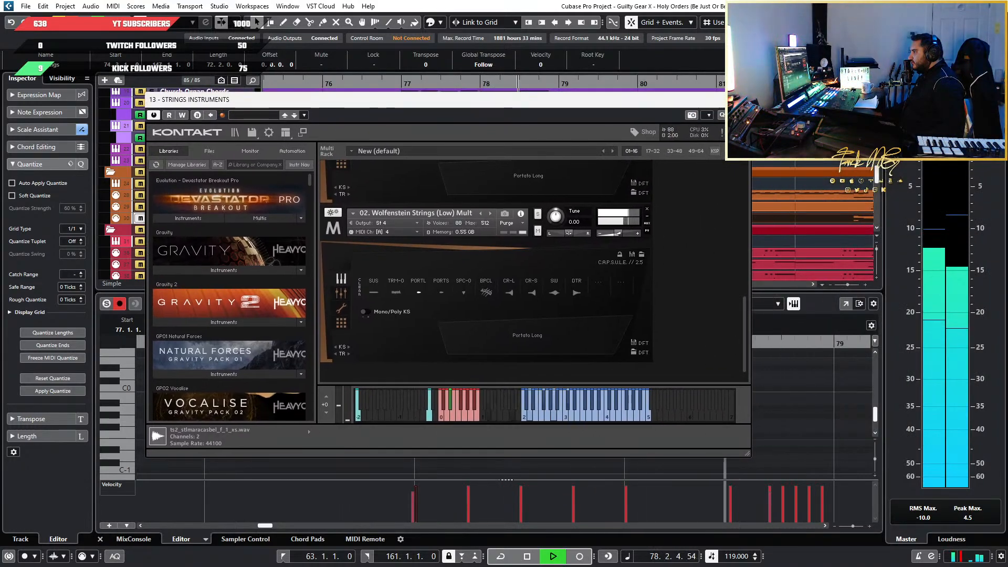
key(space)
click(742, 99)
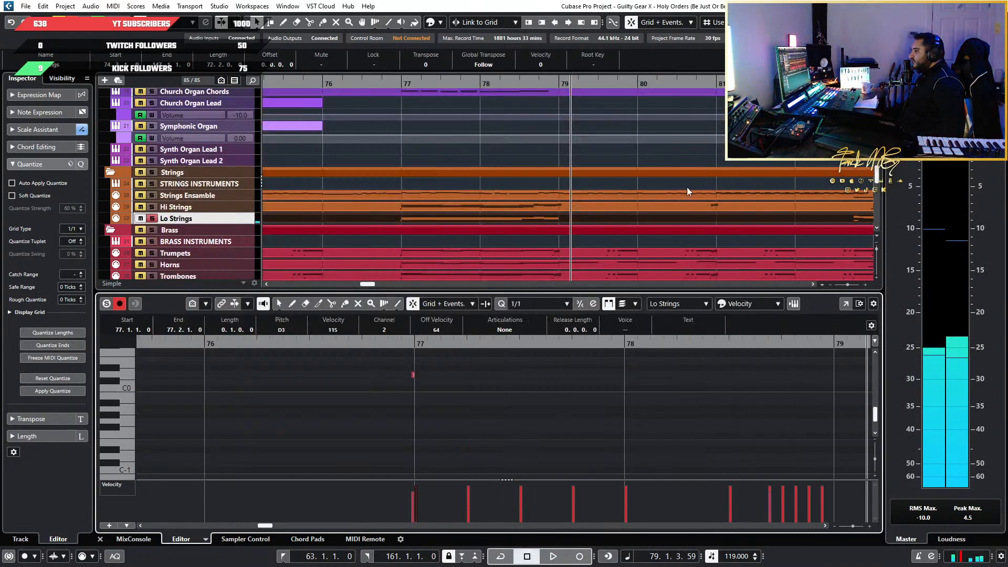
Examine the short keyswitch note below the Lo Strings at bar 77 and set the quantize value to 1/16
key(shift+f)
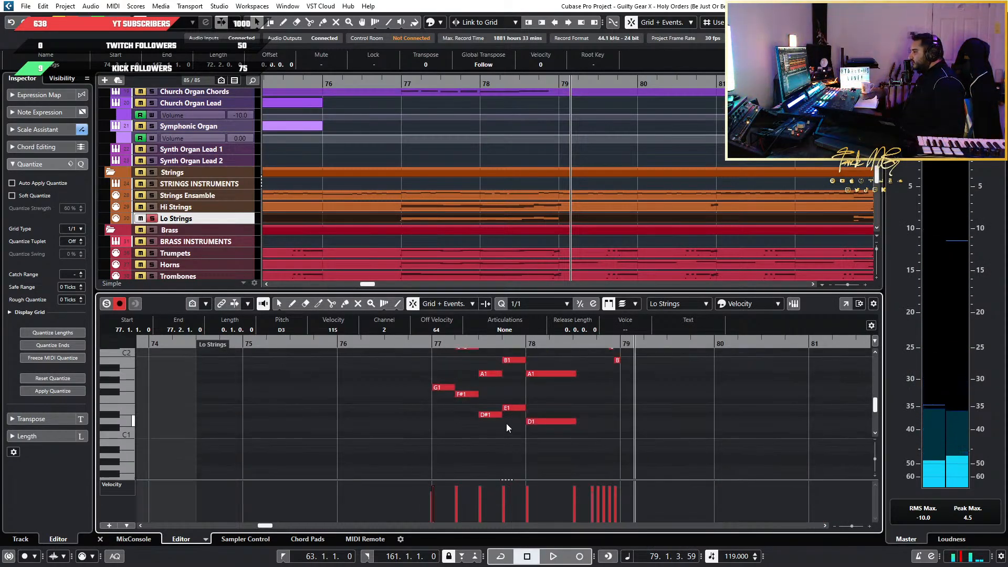
scroll(506, 423, down, 3)
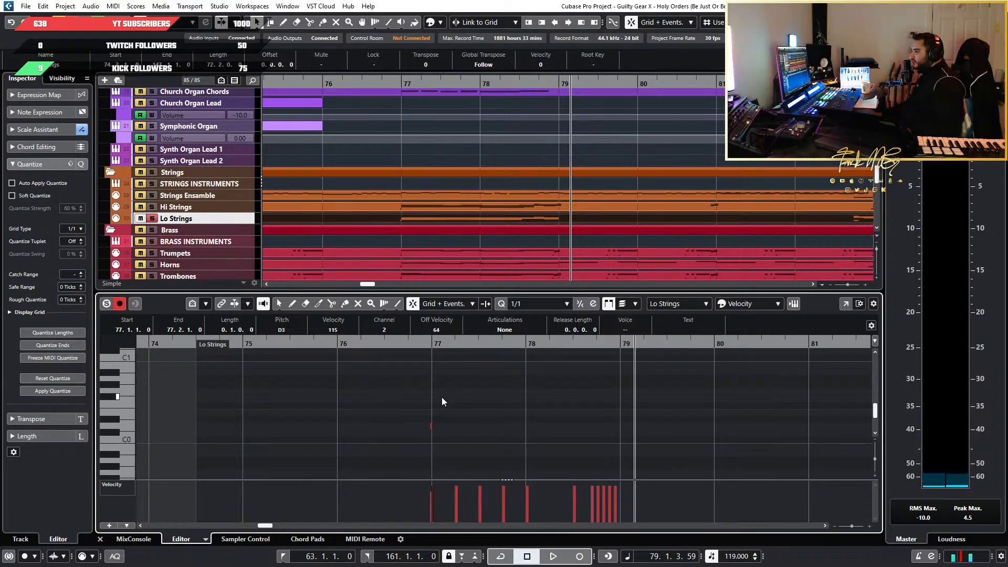
scroll(484, 397, up, 3)
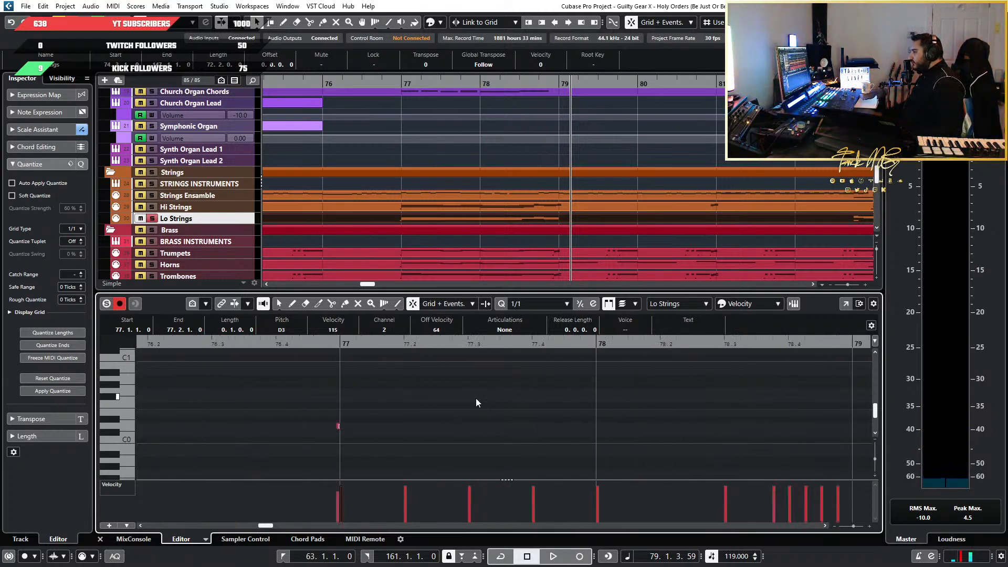
scroll(326, 377, up, 4)
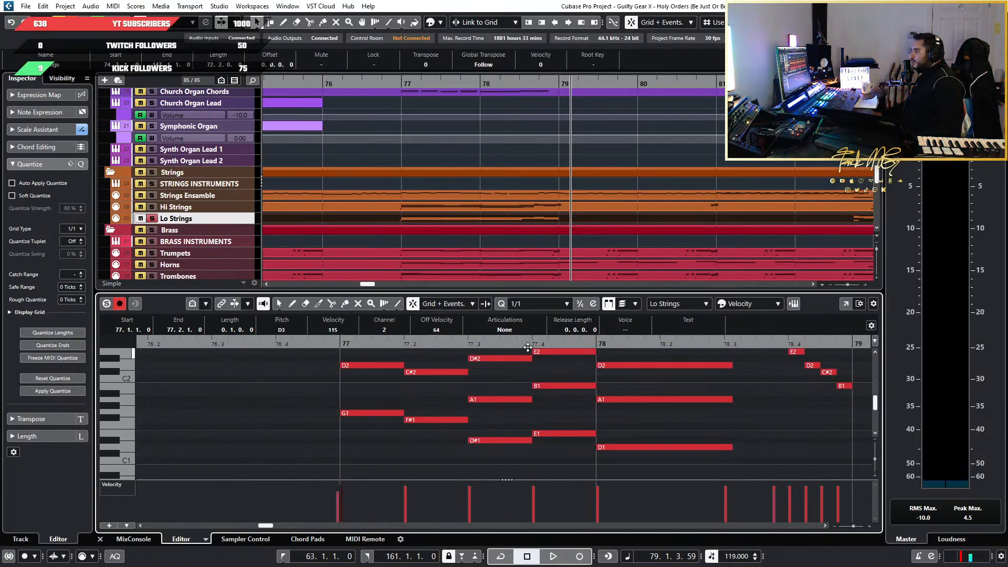
click(543, 304)
click(533, 375)
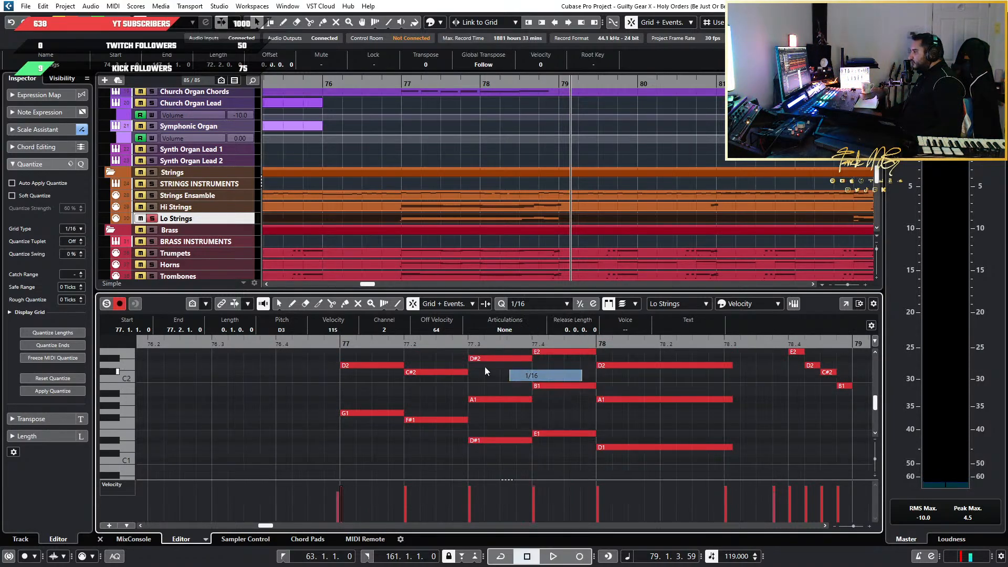
Play the Lo Strings from just before bar 77, alone and with the Hi Strings soloed too, and turn off both solos
click(287, 345)
key(space)
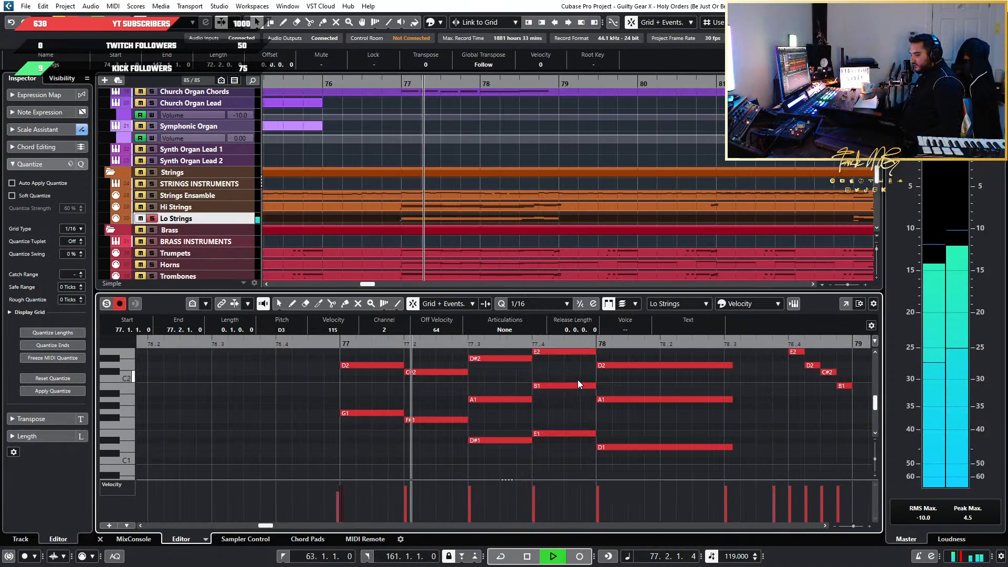
key(space)
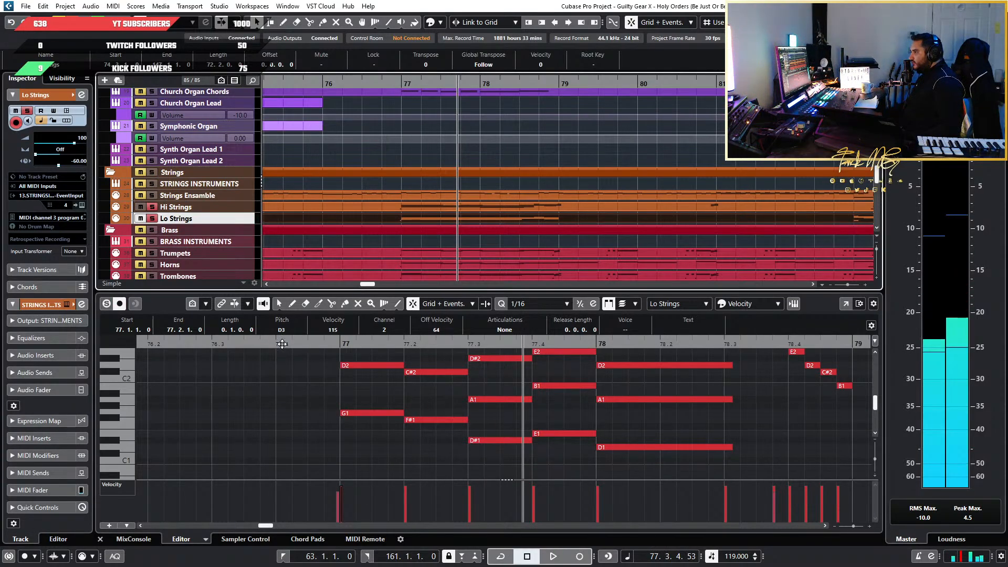
key(space)
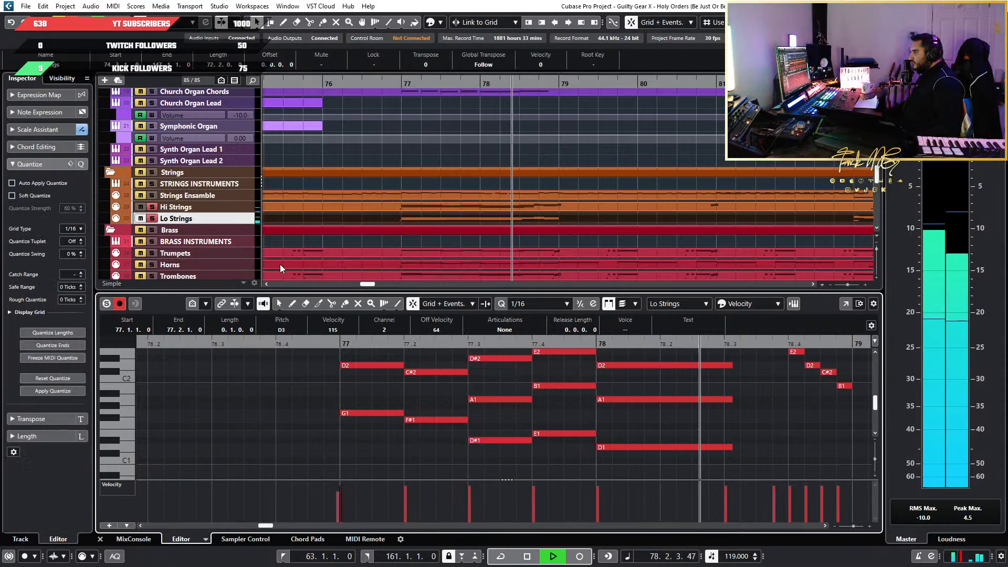
key(space)
click(153, 219)
click(152, 208)
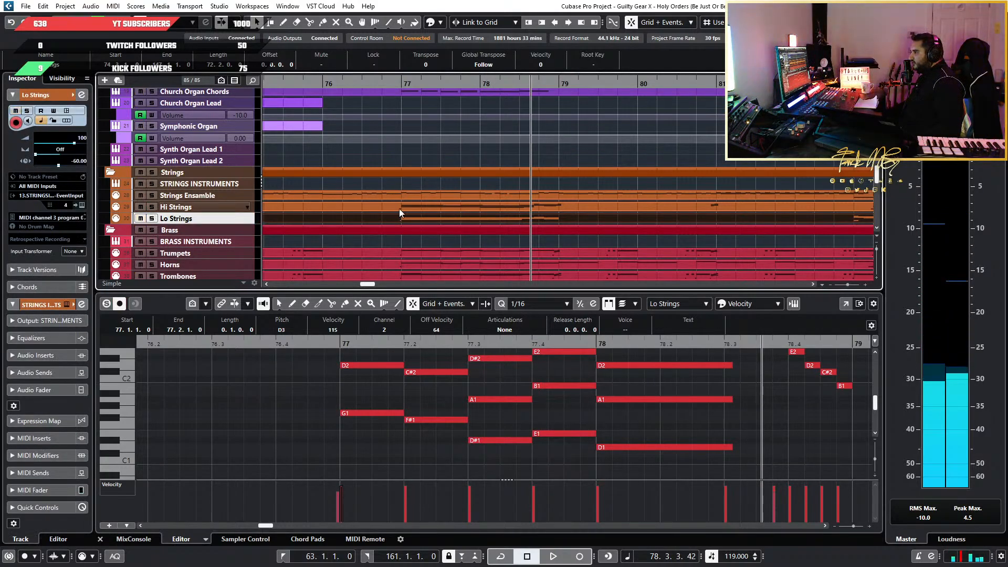
Solo the Trombones track and play it from bar 77 to bar 79
scroll(415, 233, down, 3)
scroll(494, 254, up, 1)
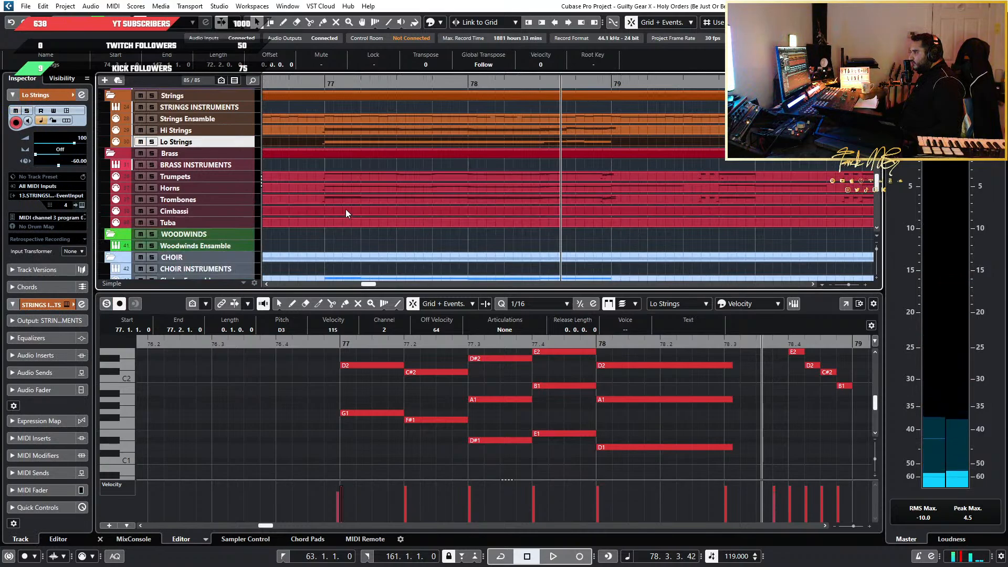
key(h)
click(323, 79)
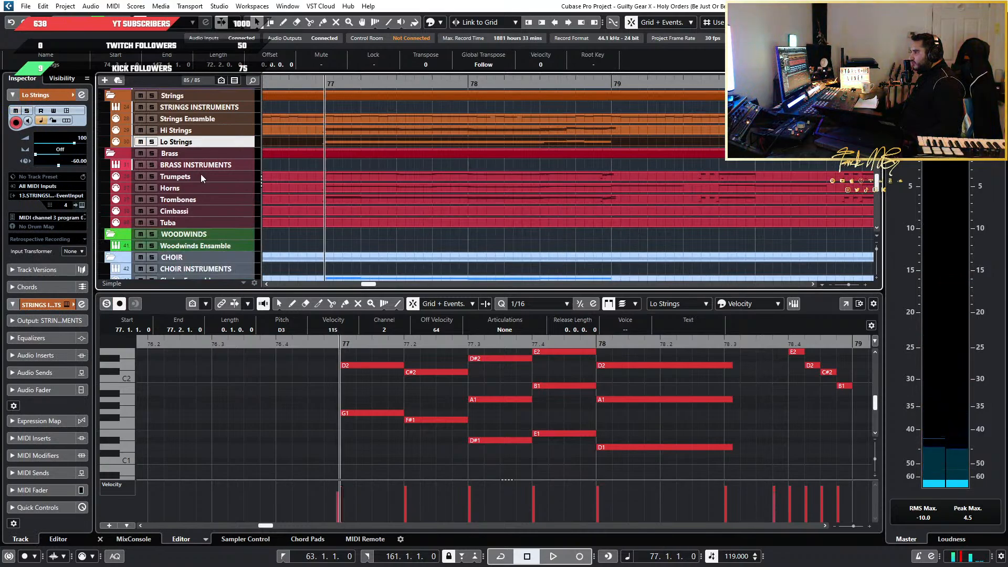
click(150, 200)
key(space)
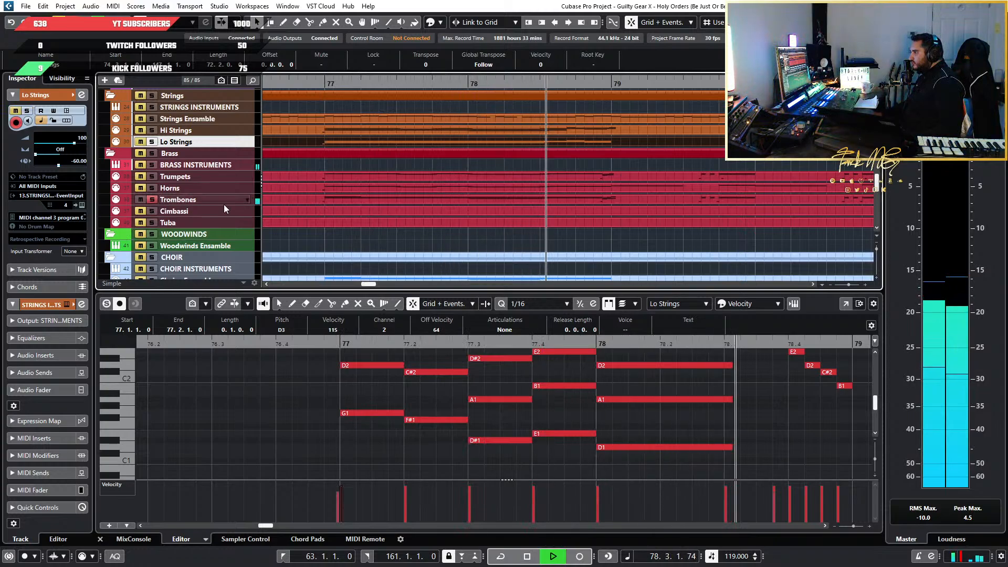
key(space)
scroll(389, 203, down, 3)
scroll(387, 204, up, 2)
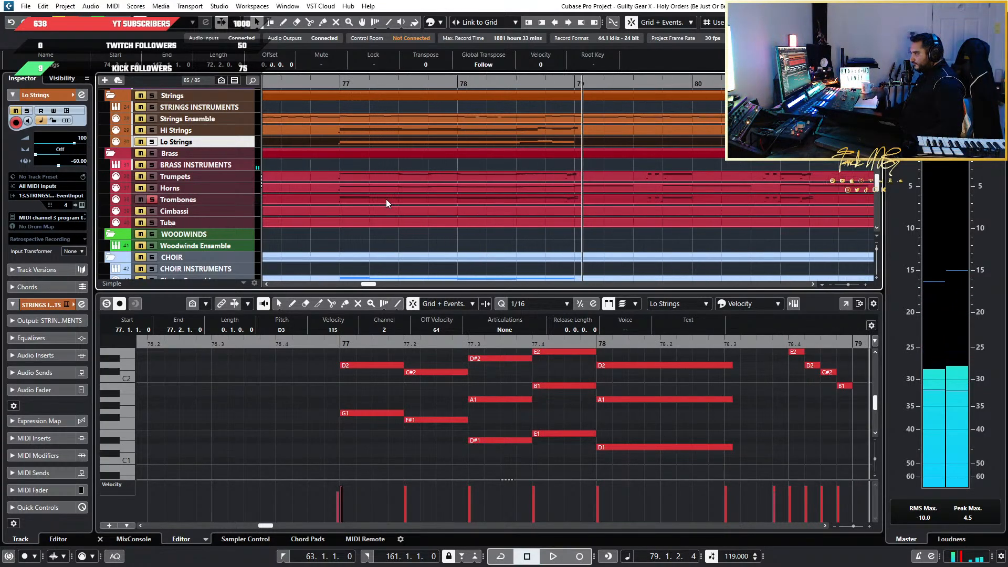
Solo the Cimbassi track, turn off solo on the Trombones, and look over the brass parts around bar 77
click(151, 211)
click(151, 200)
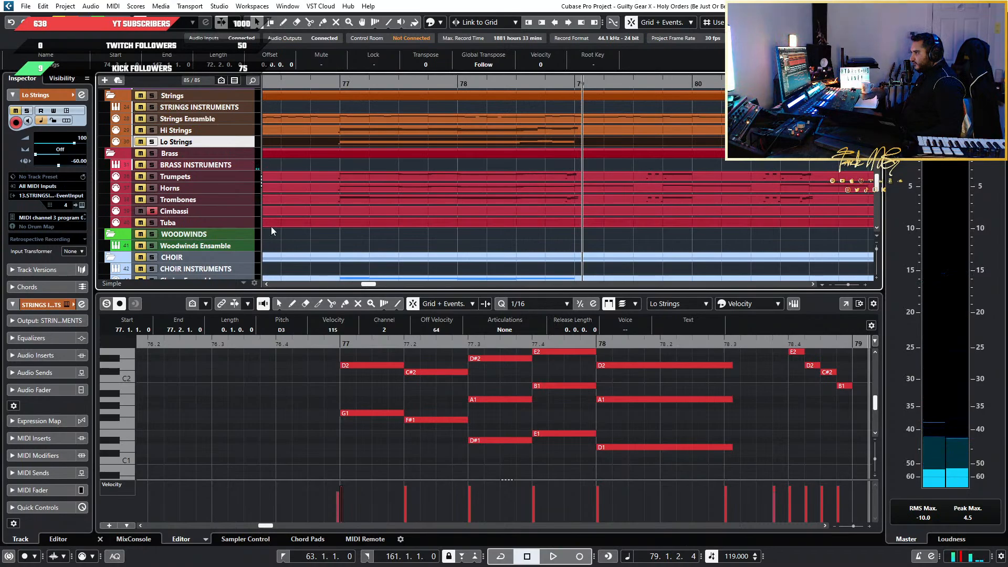
scroll(613, 213, down, 8)
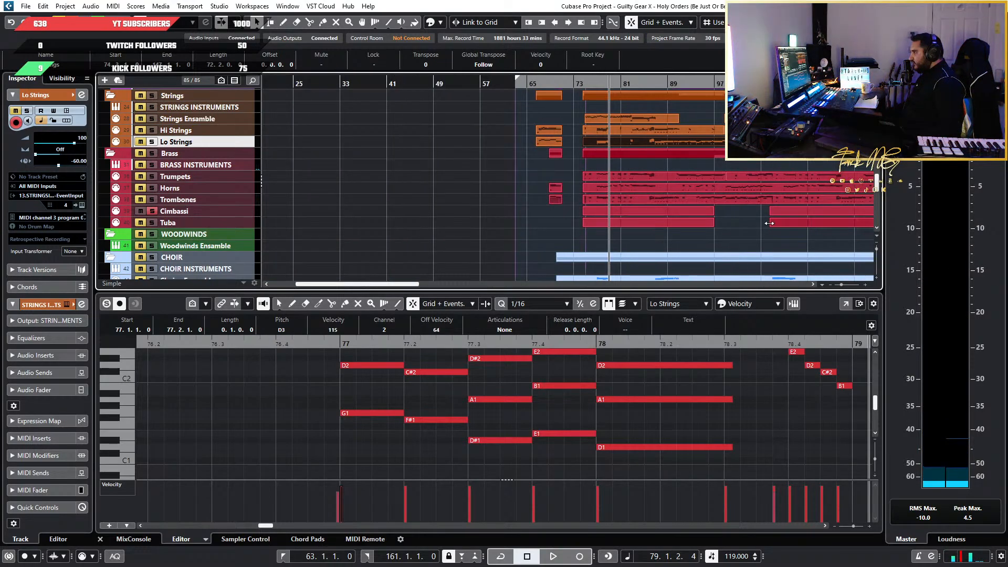
scroll(611, 227, down, 3)
scroll(445, 231, up, 10)
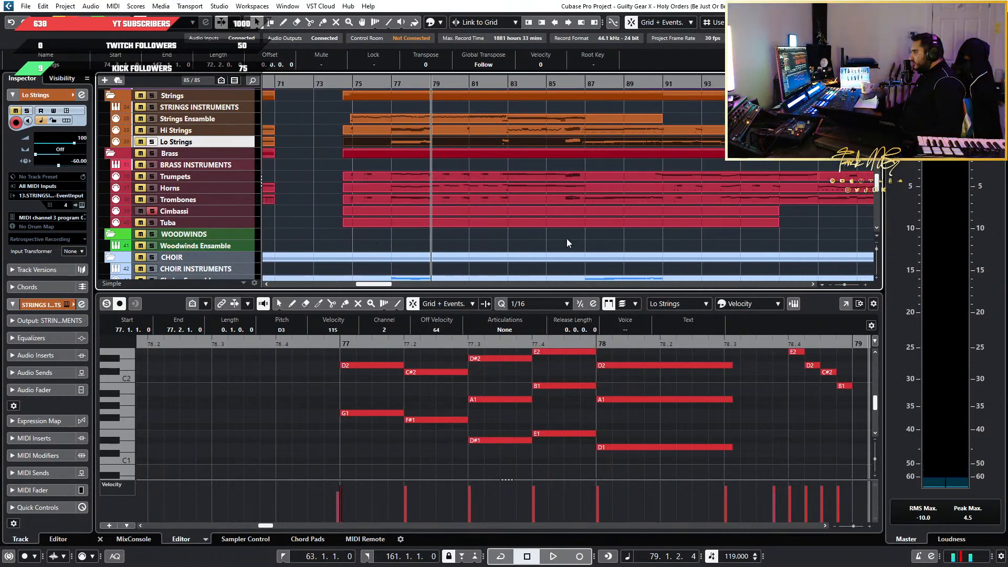
Select the lowest Strings Ensemble line in bars 77 to 78, running G2, F#2, D#2, E2 and D2
click(343, 201)
scroll(302, 421, down, 3)
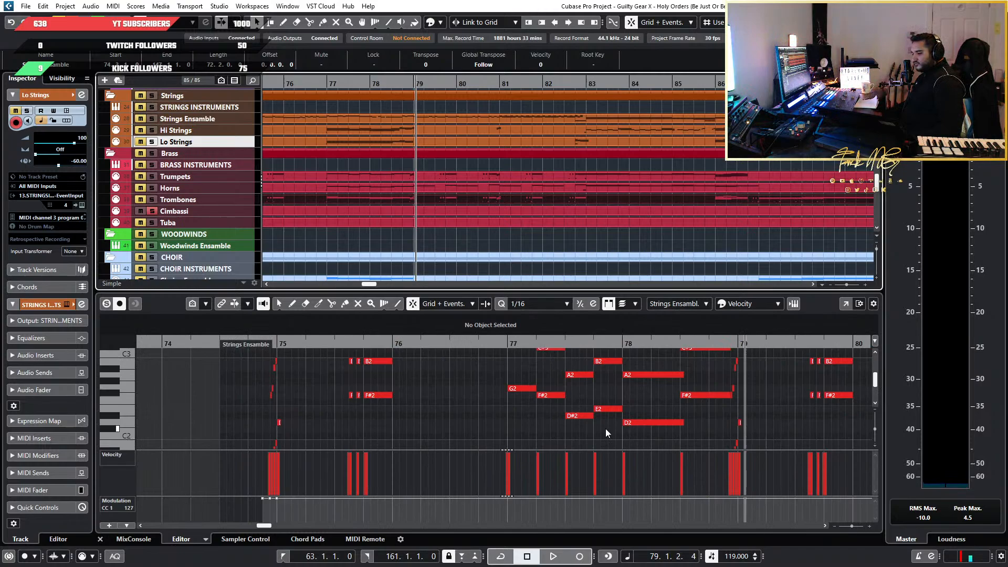
scroll(671, 430, down, 2)
drag(513, 428, 710, 379)
scroll(584, 389, up, 4)
scroll(444, 403, down, 3)
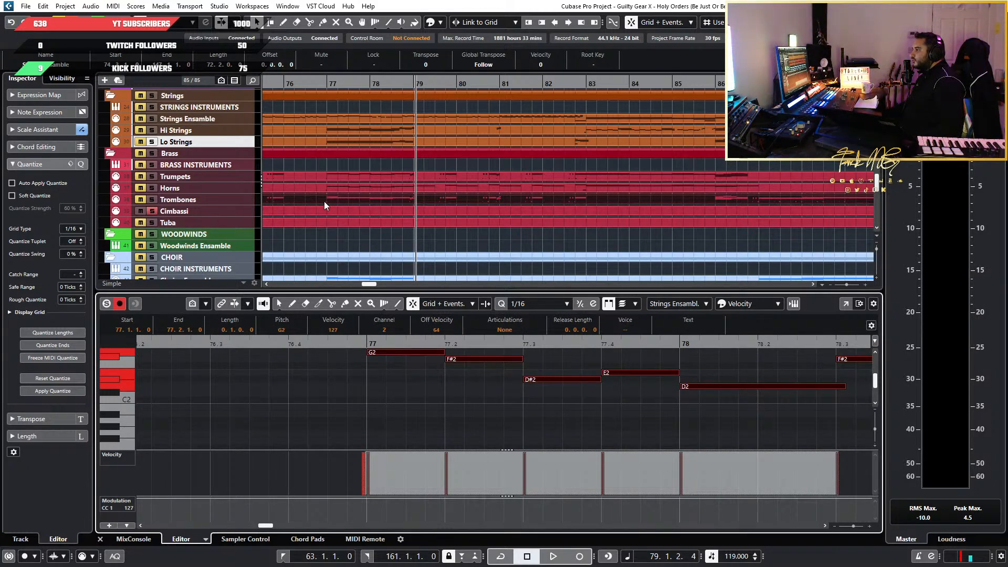
Set the quantize value to 1/2 and place the playhead exactly at bar 77
click(323, 94)
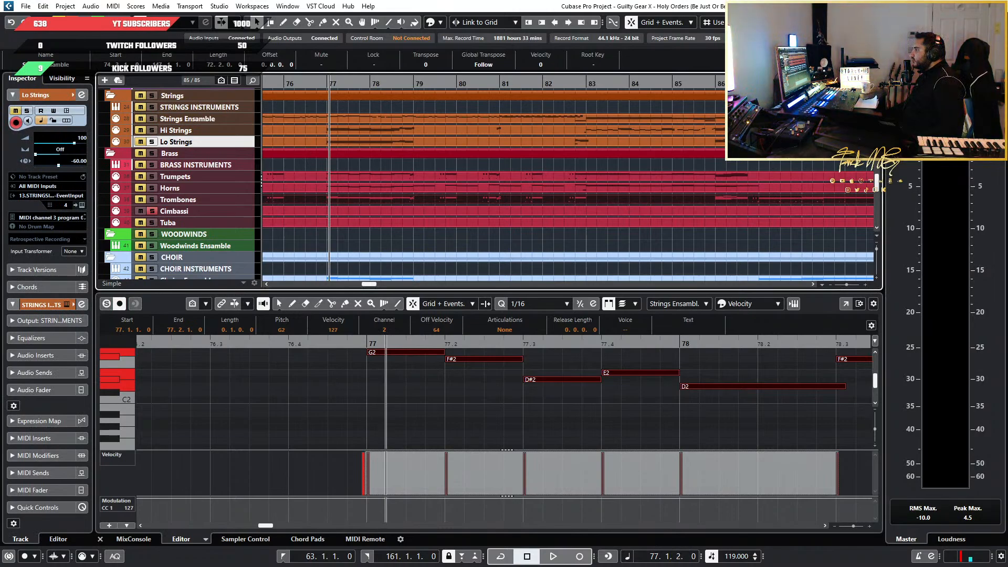
click(819, 22)
click(814, 44)
click(331, 82)
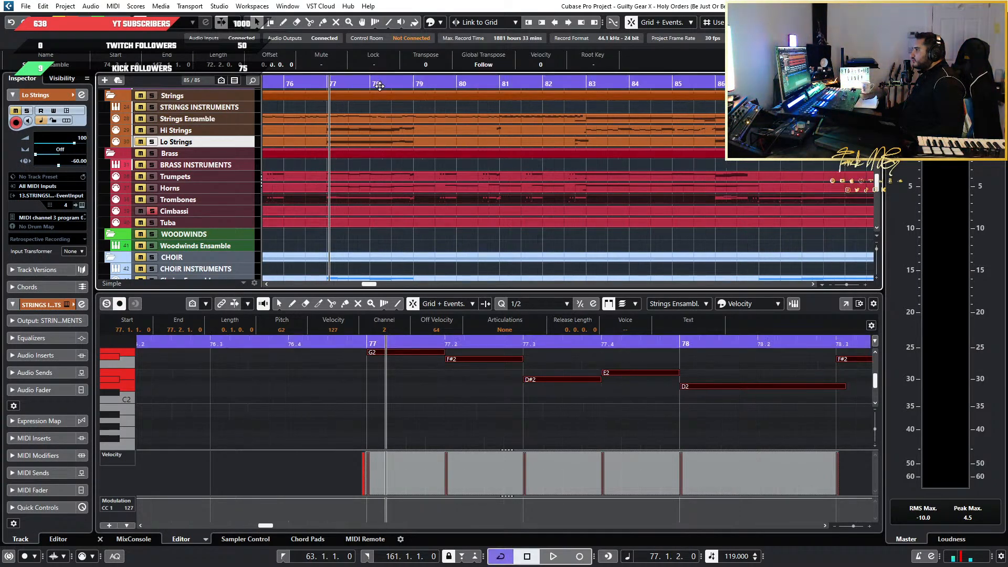
click(327, 83)
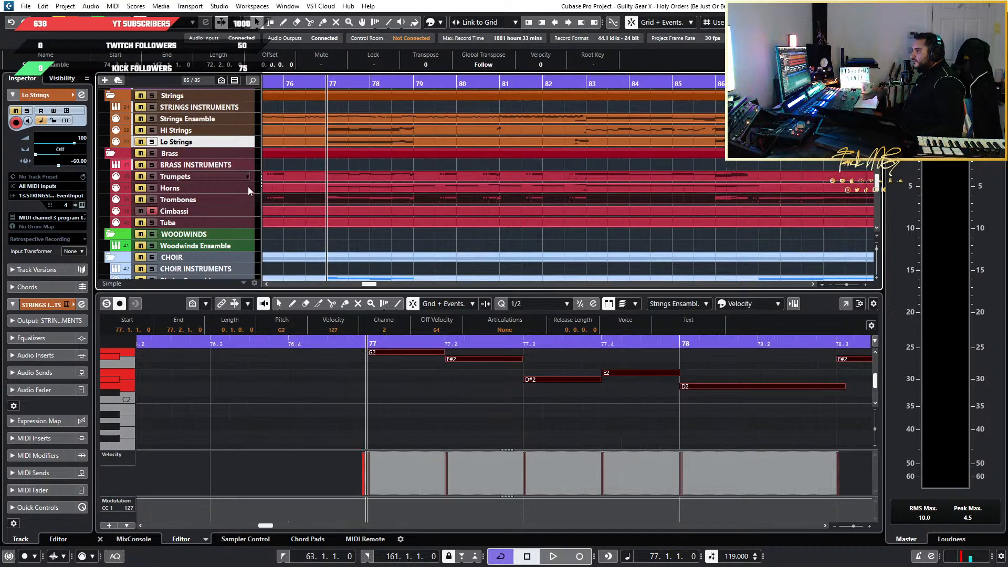
Open the Cimbassi part for note editing and show its empty bars 77 to 78
right_click(245, 211)
click(477, 210)
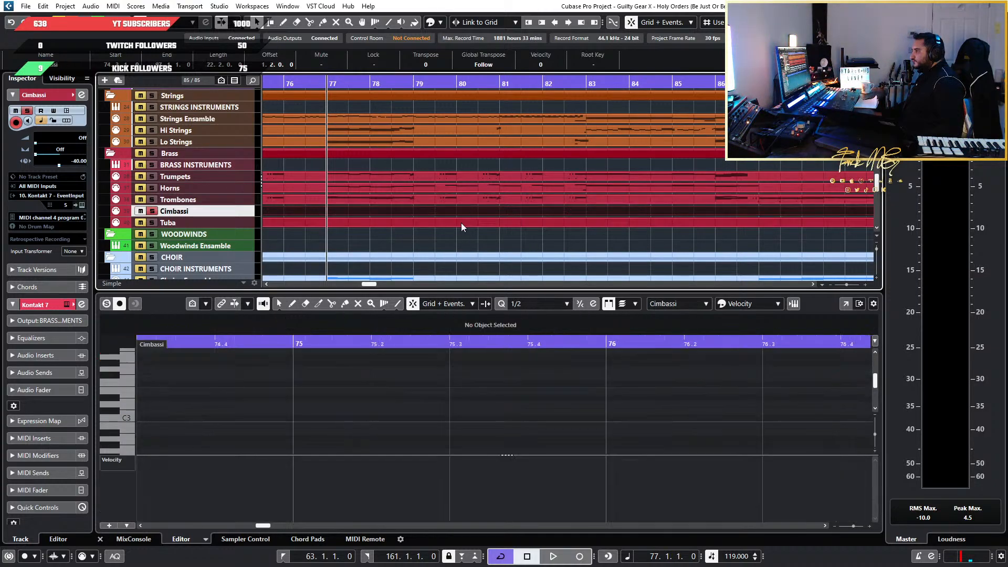
scroll(574, 402, down, 5)
scroll(695, 390, right, 2)
scroll(582, 383, up, 5)
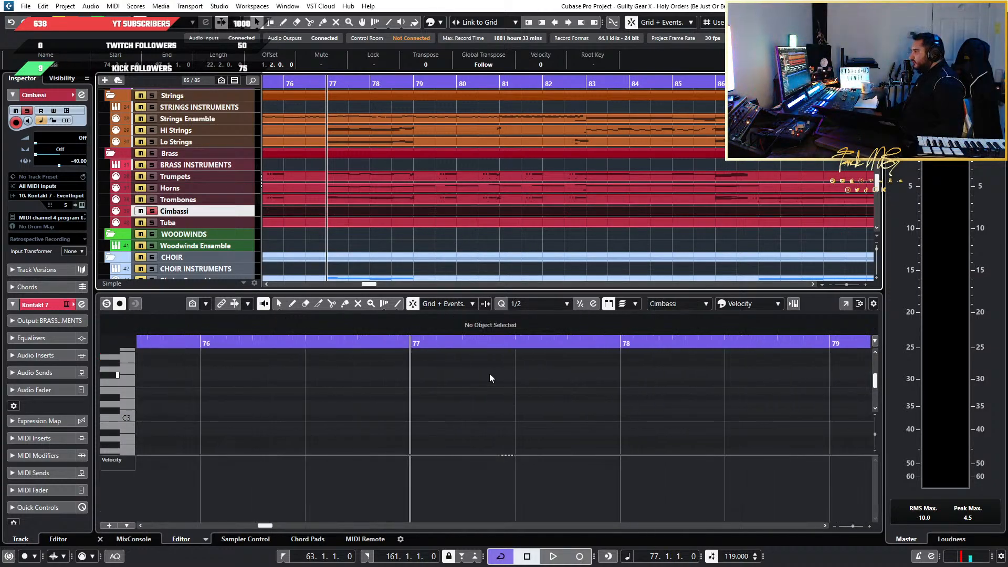
Paste the copied string notes into the Cimbassi part at bar 77 and play them back
scroll(480, 373, up, 3)
click(469, 390)
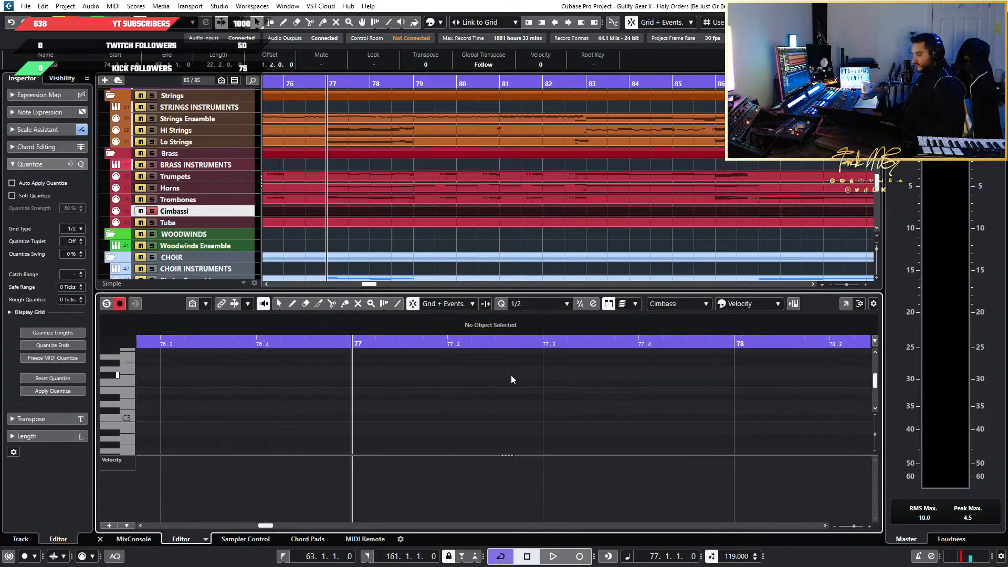
key(ctrl+v)
scroll(553, 414, down, 5)
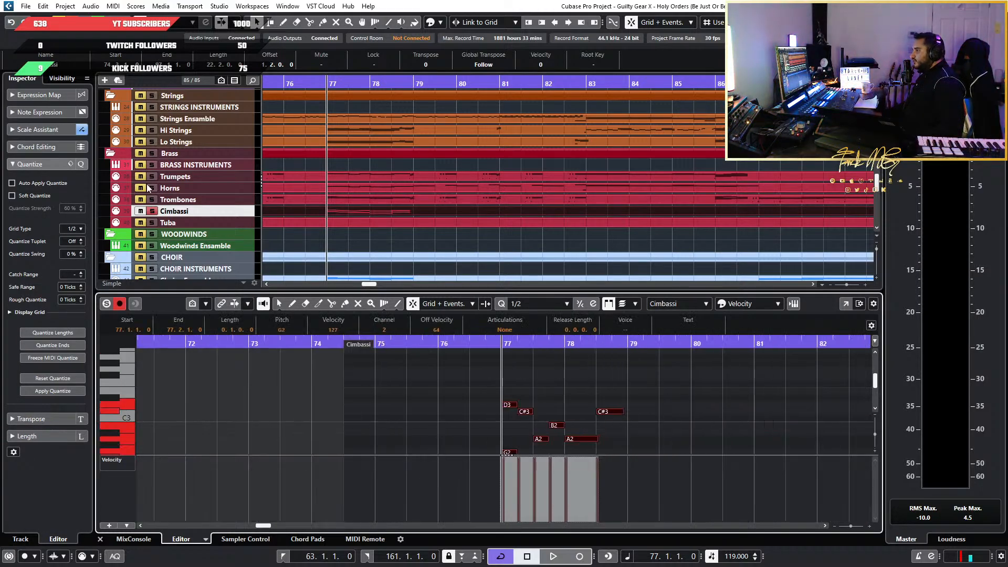
key(space)
scroll(572, 374, down, 3)
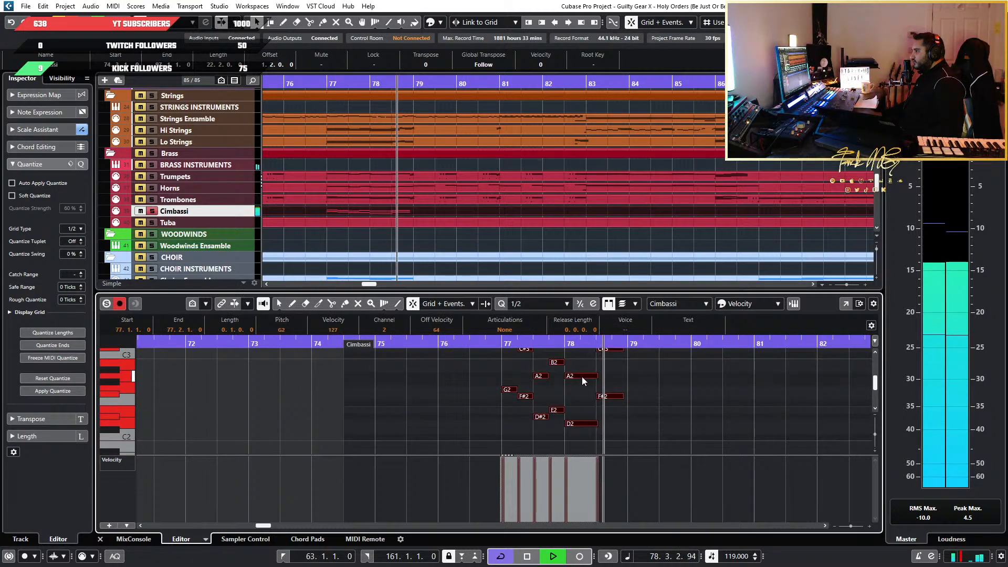
key(space)
Look over the lower pasted notes in bars 77 to 78 and show the Cimbassi track's settings
ctrl+scroll(679, 424, up, 3)
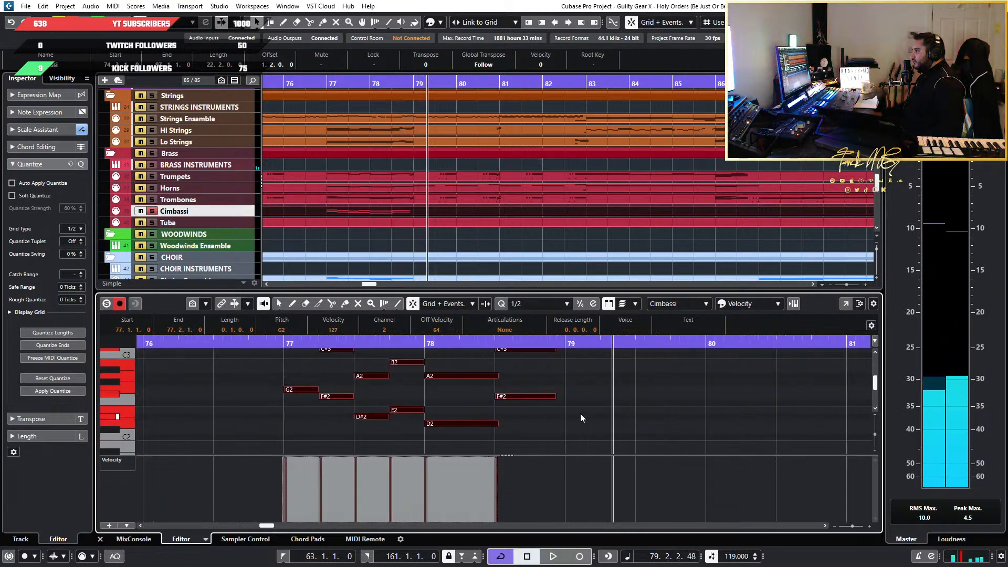
scroll(581, 414, up, 2)
scroll(289, 410, down, 3)
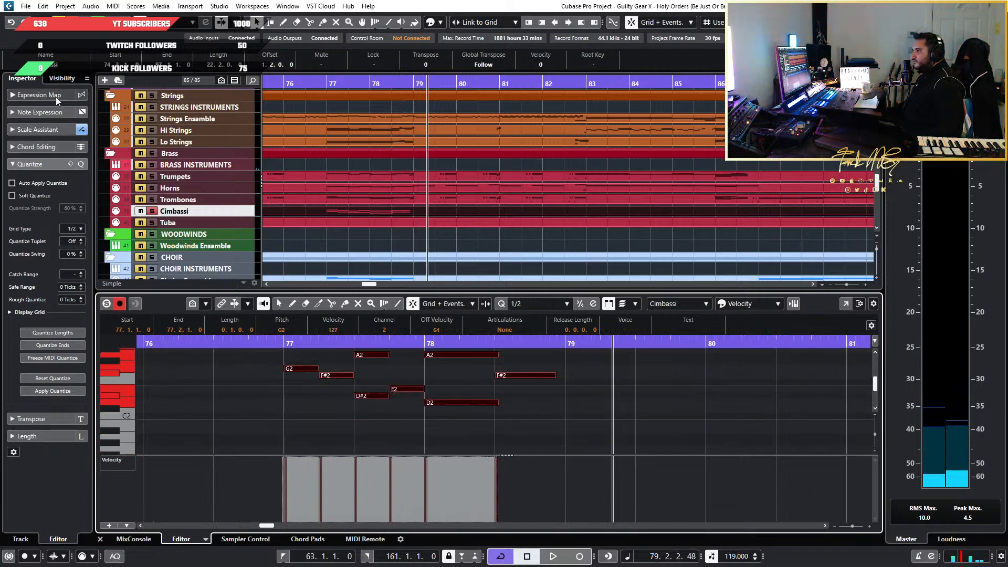
click(62, 79)
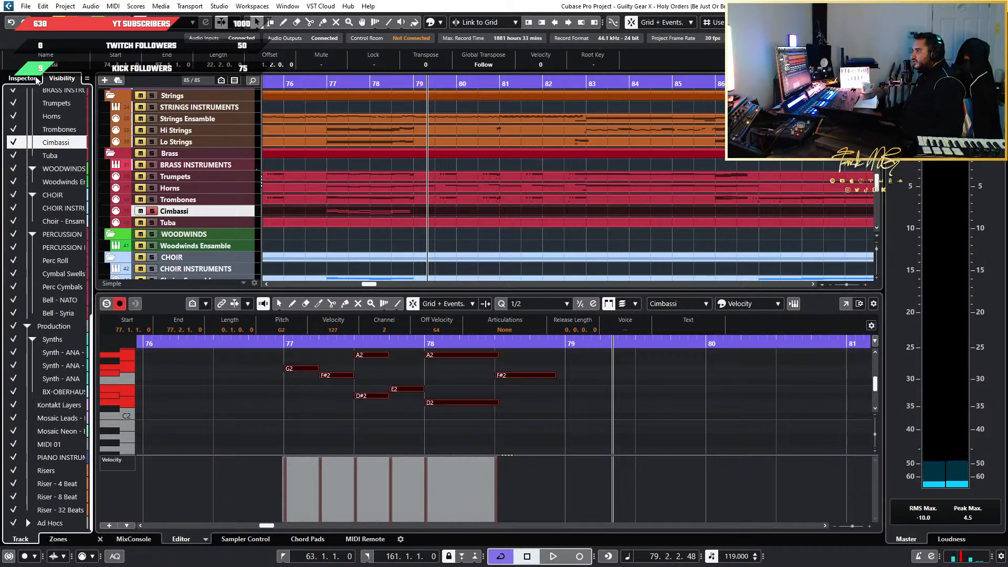
click(22, 78)
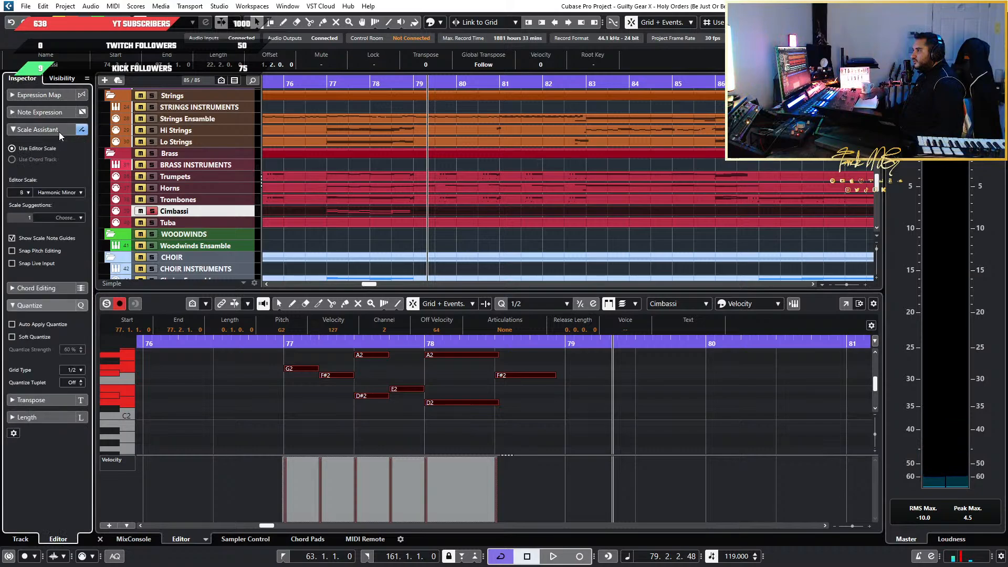
click(246, 202)
click(231, 211)
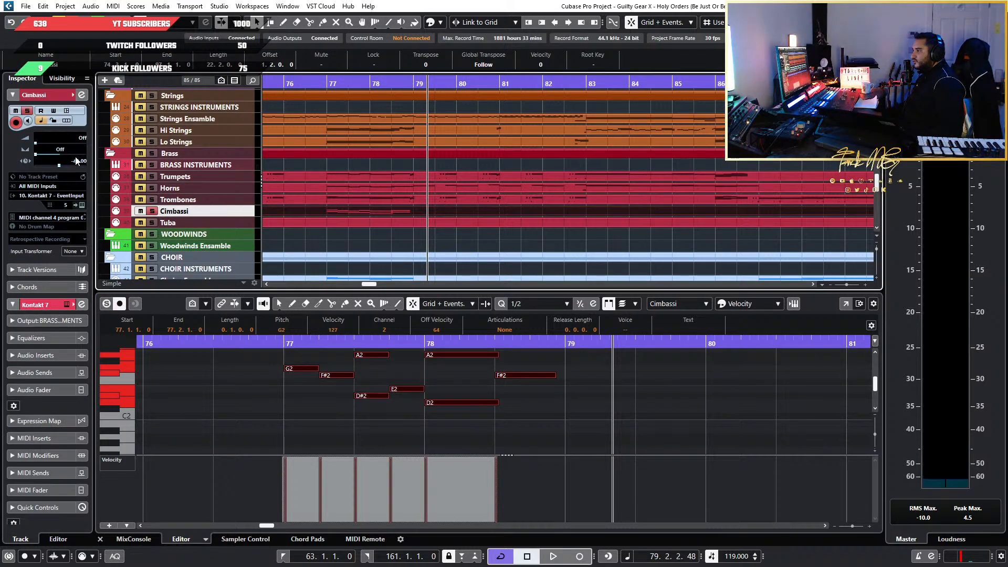
Play the Cimbassi line twice from just before bar 77 to hear how it sounds
click(265, 346)
key(space)
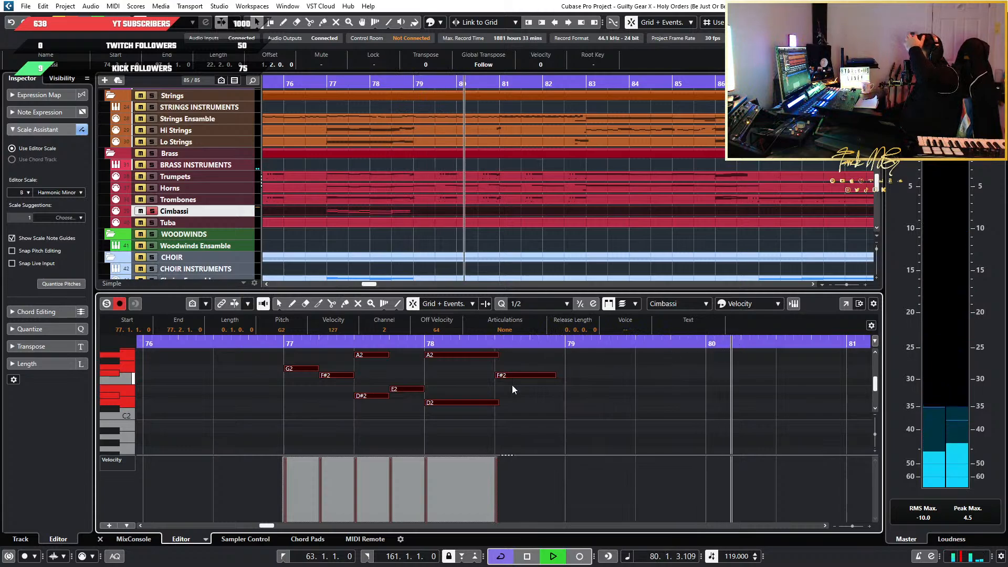
key(space)
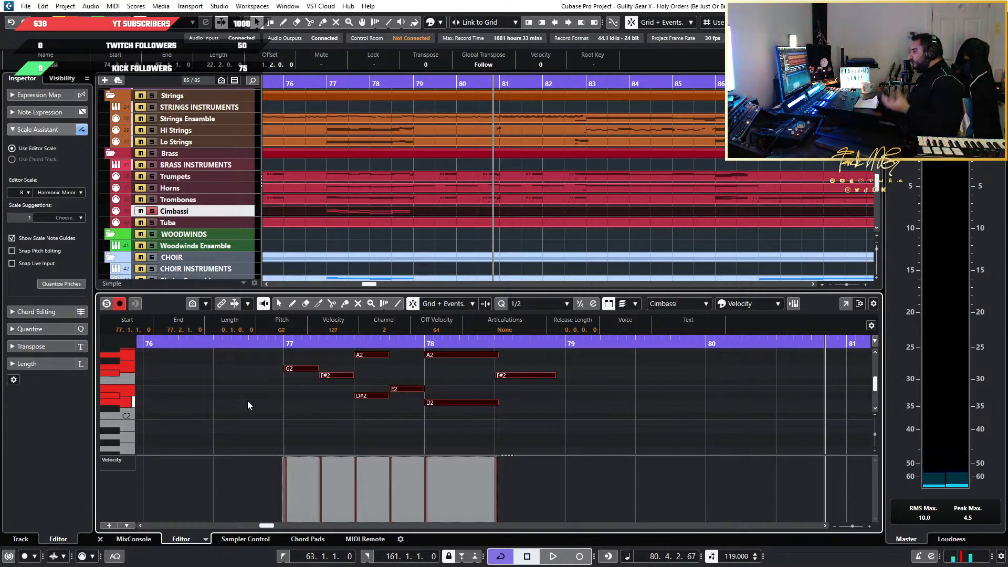
click(247, 346)
key(space)
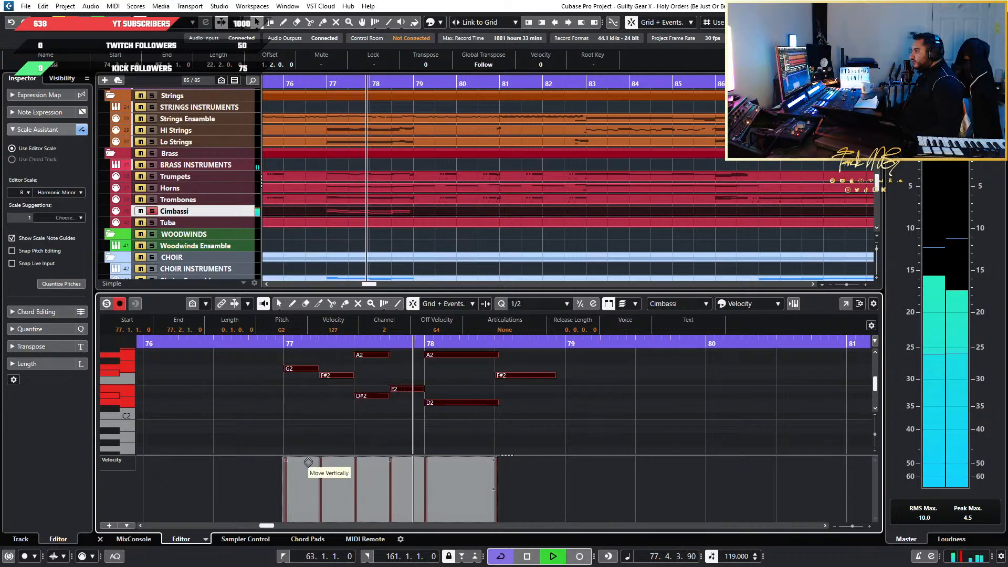
key(space)
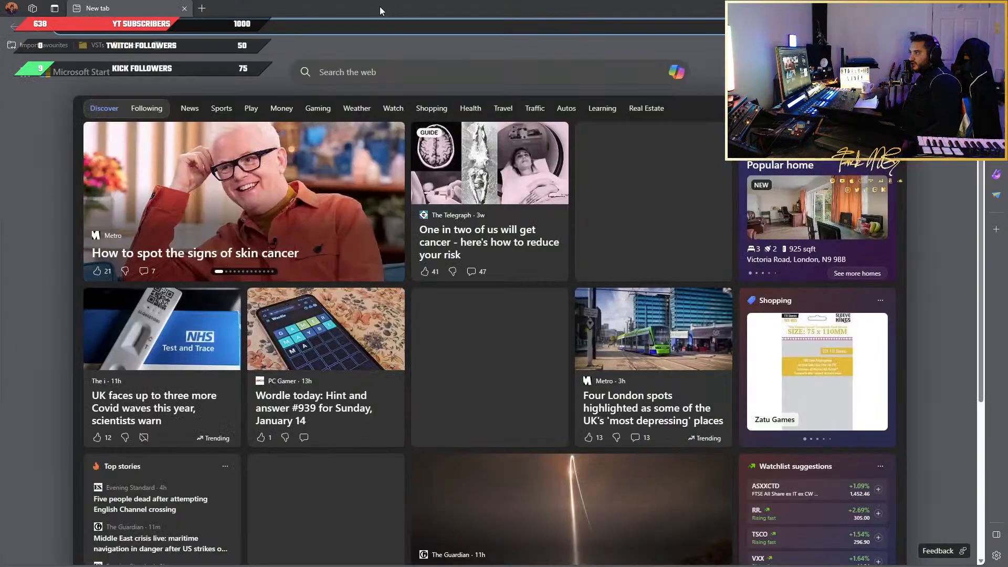
Switch to the web browser showing the OCHRESTRATION PANNING image results and maximize its window
drag(381, 8, 382, 0)
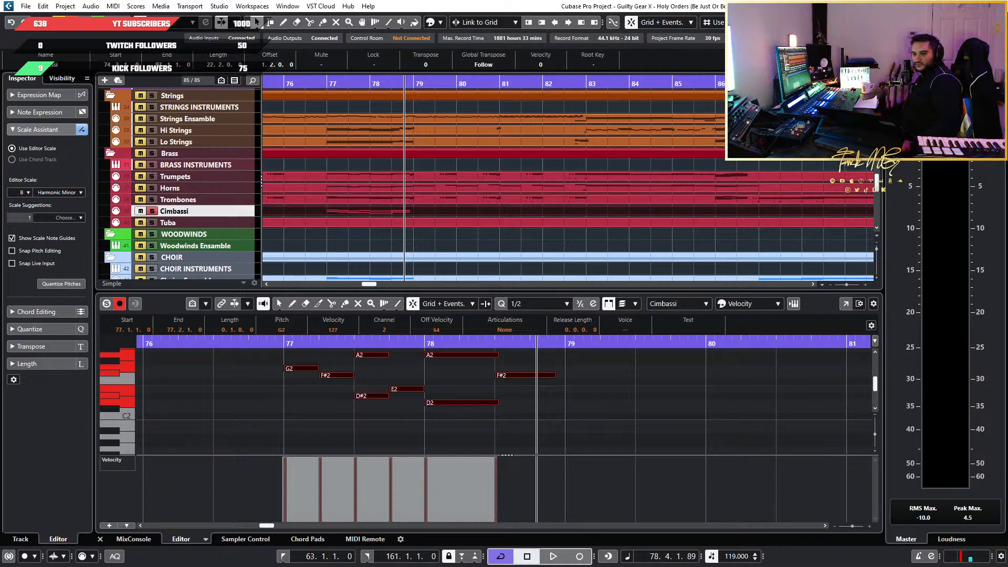
drag(0, 136, 533, 68)
click(694, 60)
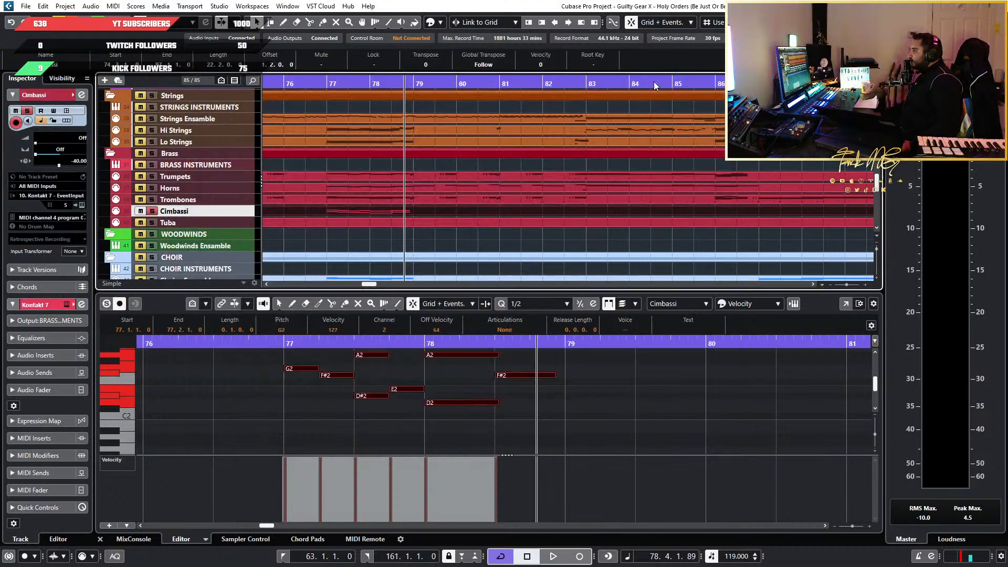
key(alt+Tab)
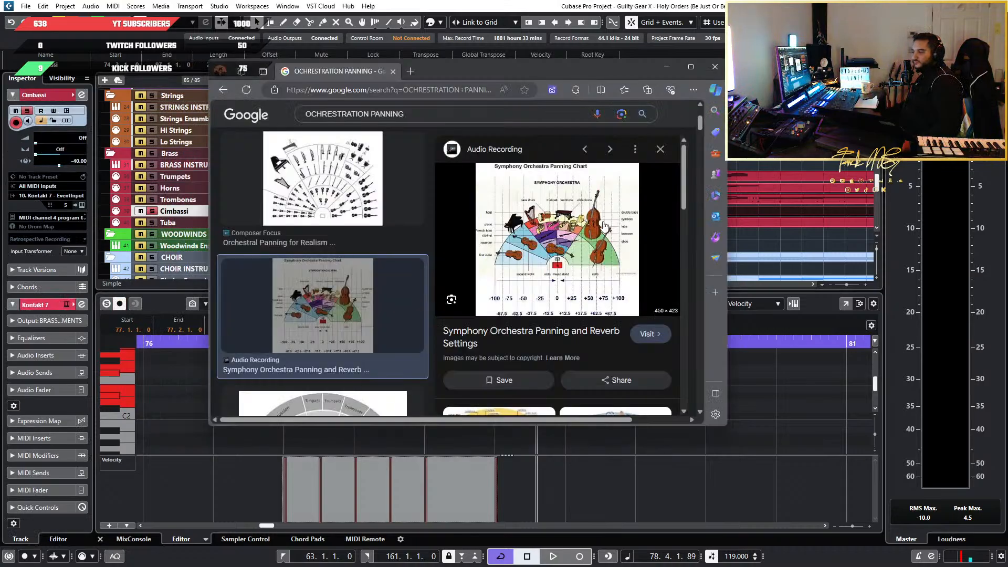
click(691, 62)
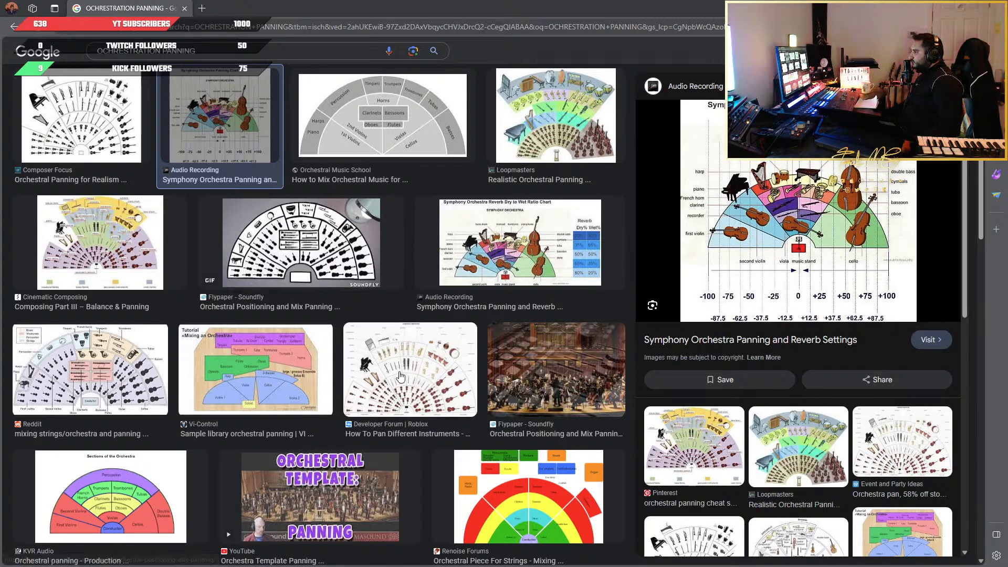
Preview the Reddit and Roblox Developer Forum orchestra seating charts among the image results and compare the instrument positions
click(330, 265)
click(144, 366)
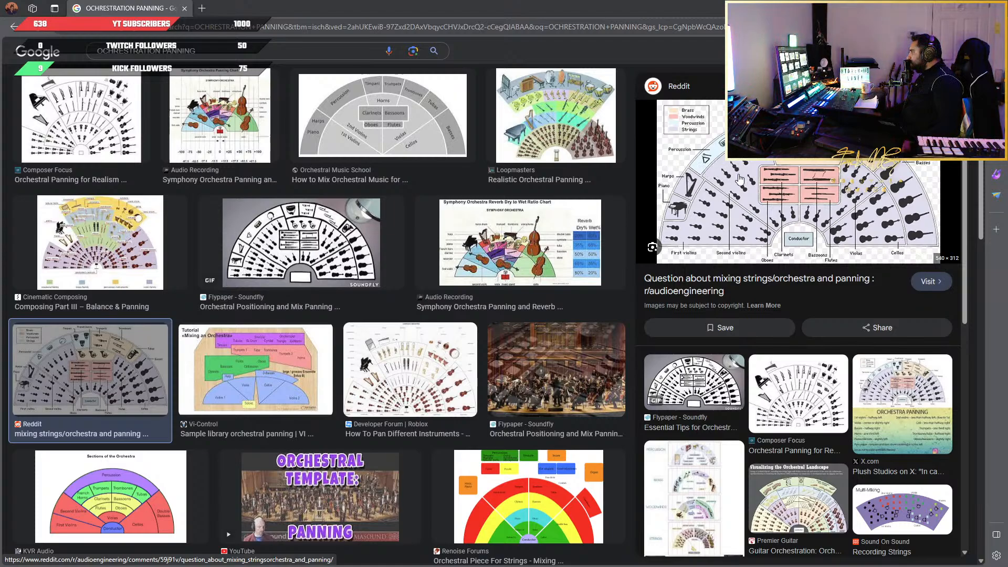
scroll(422, 279, down, 3)
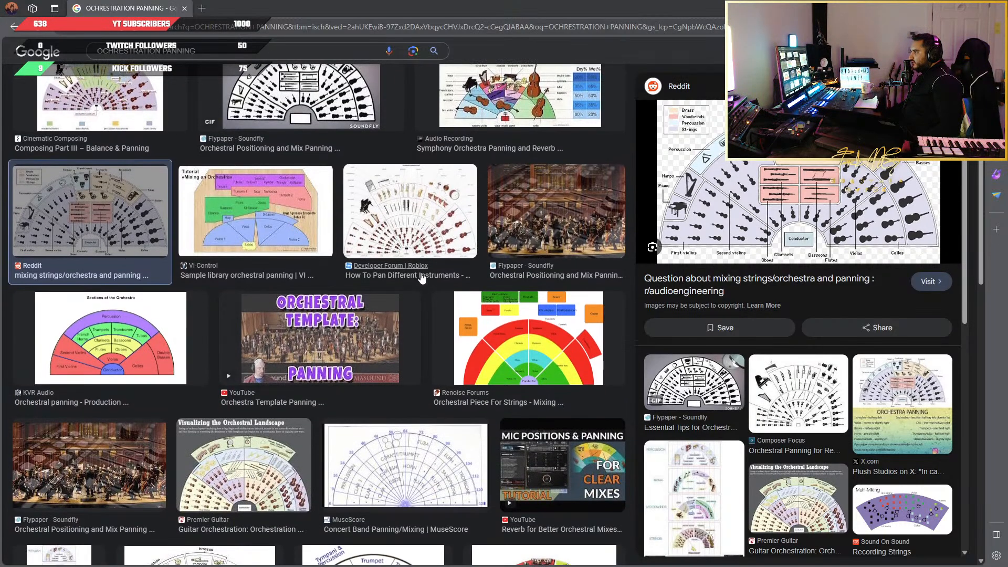
click(422, 278)
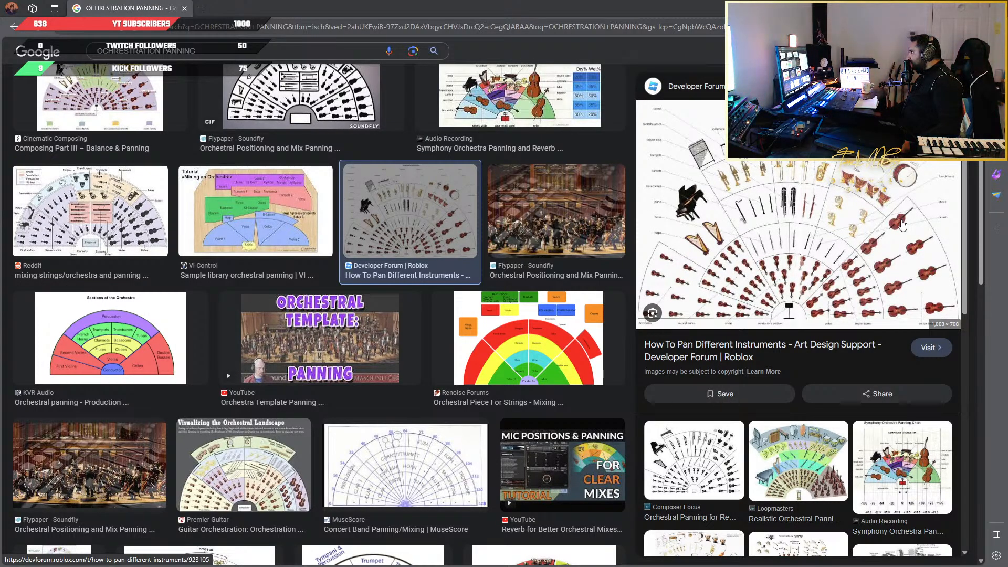
scroll(569, 227, up, 6)
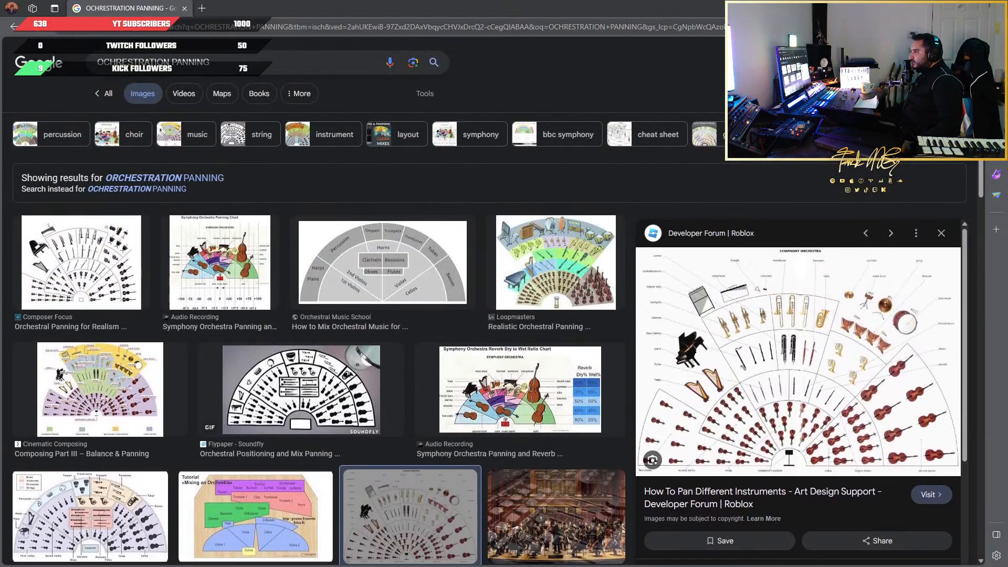
Search images for CIMBASSI ORCHESTRAL POSITION and preview the Quora chart of where trombone players sit
drag(227, 63, 30, 61)
text(c)
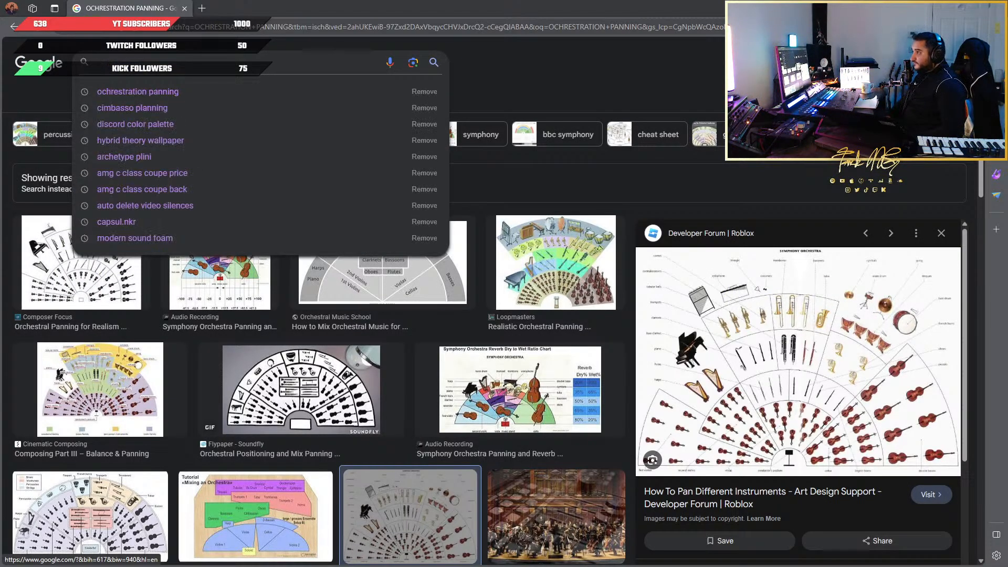
text(IMBASSI ORCHESTRAL POSITION)
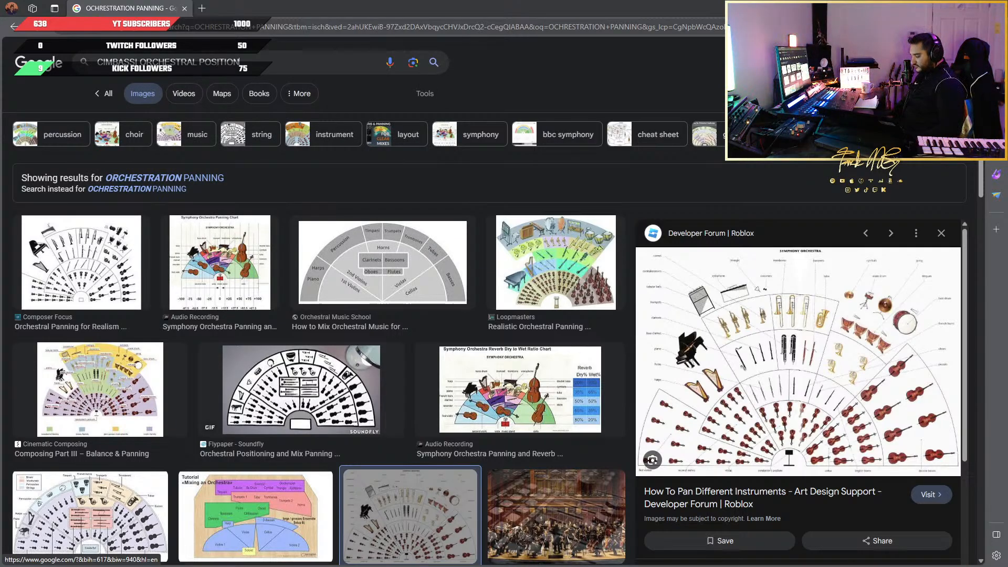
key(Return)
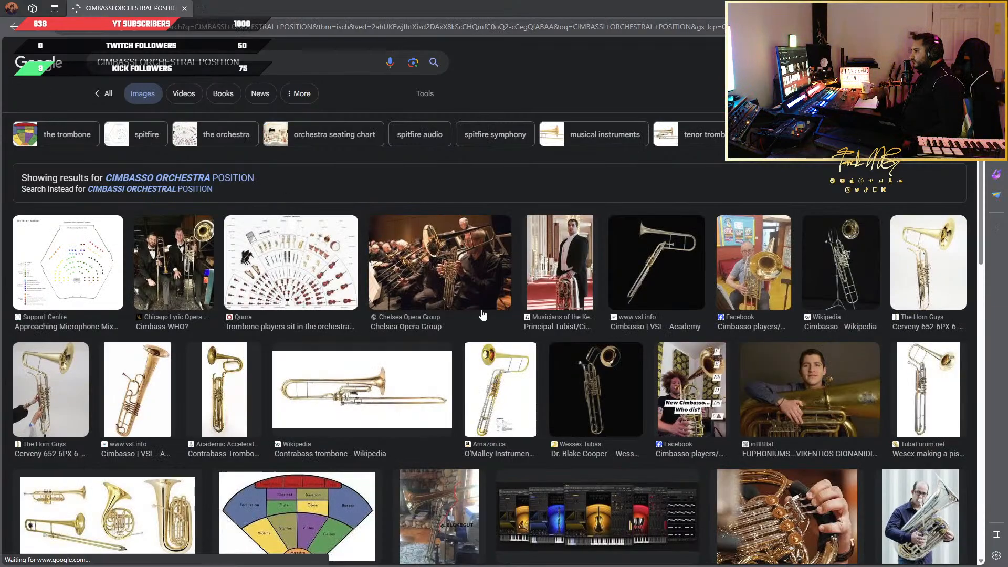
scroll(278, 313, down, 3)
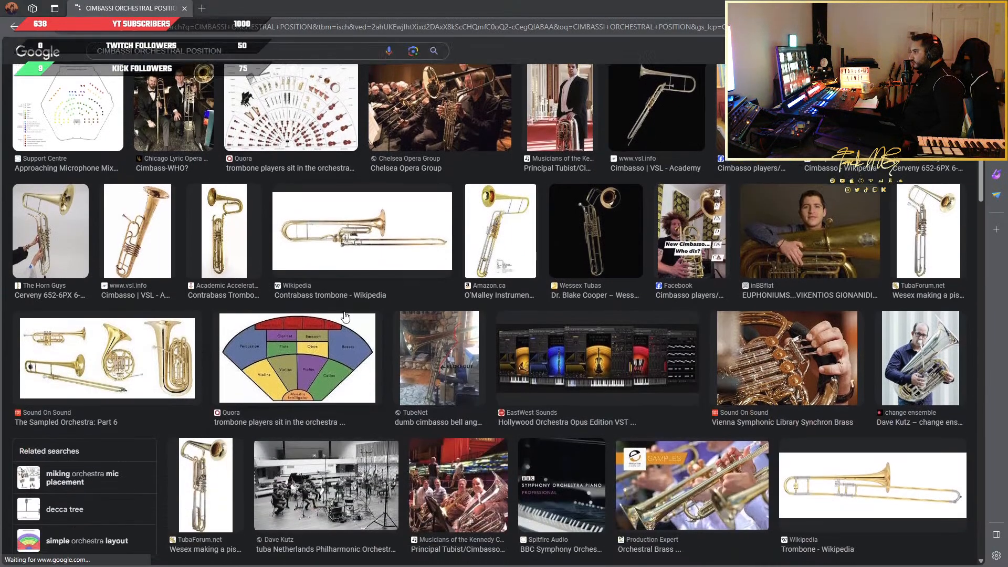
click(361, 346)
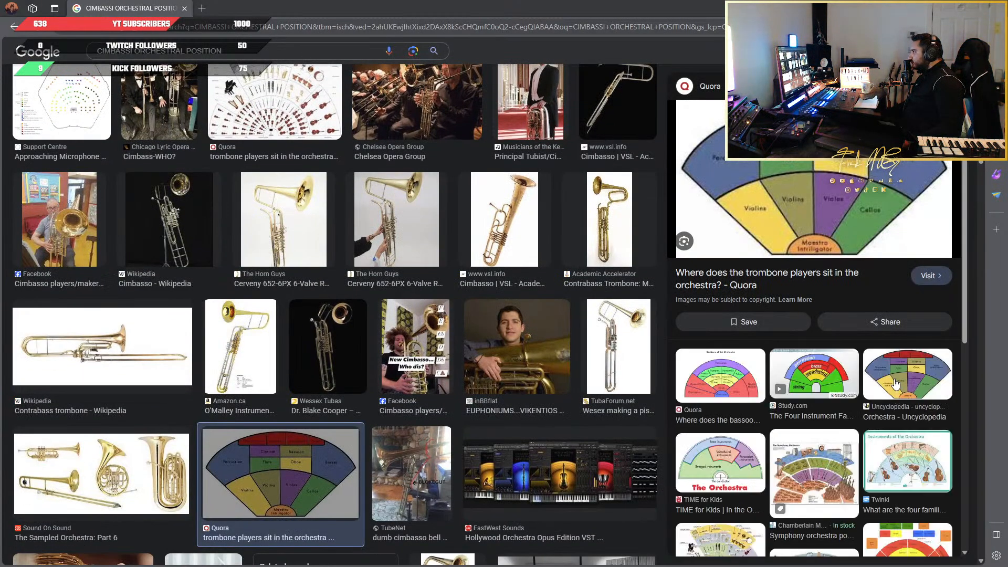
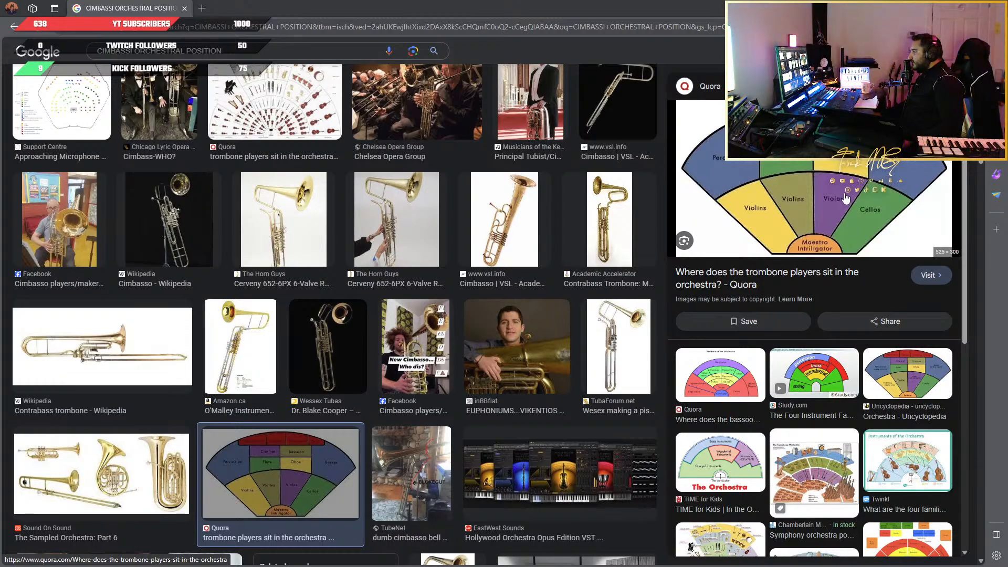
Preview the Quora chart of where the bassoon sits and check the trombone and tuba positions
scroll(453, 276, down, 5)
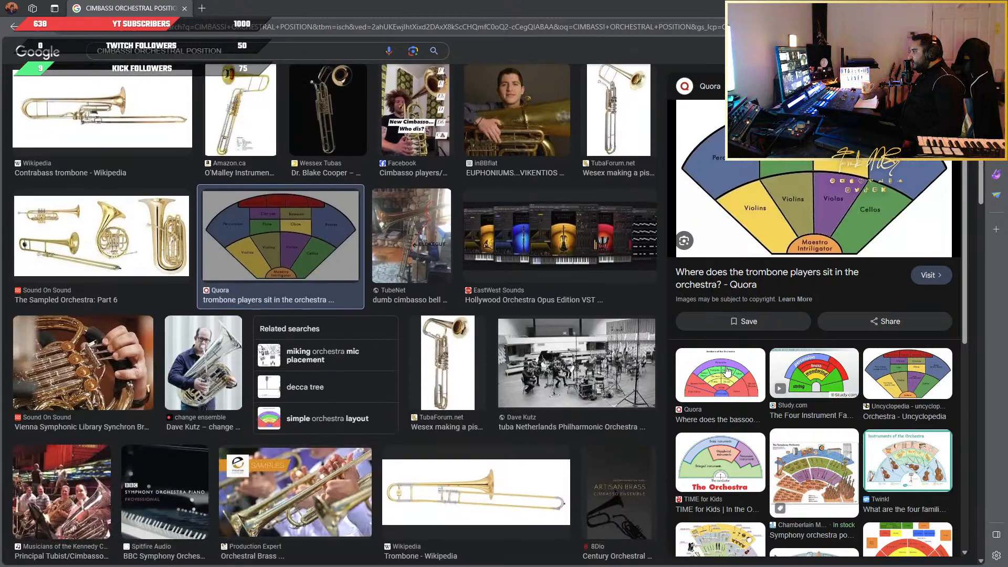
click(720, 372)
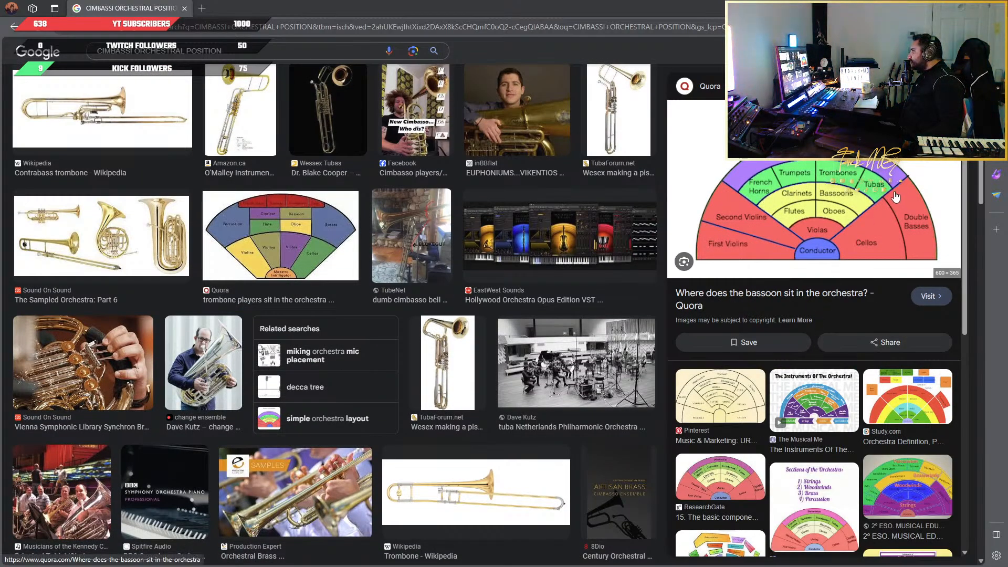
scroll(201, 107, up, 7)
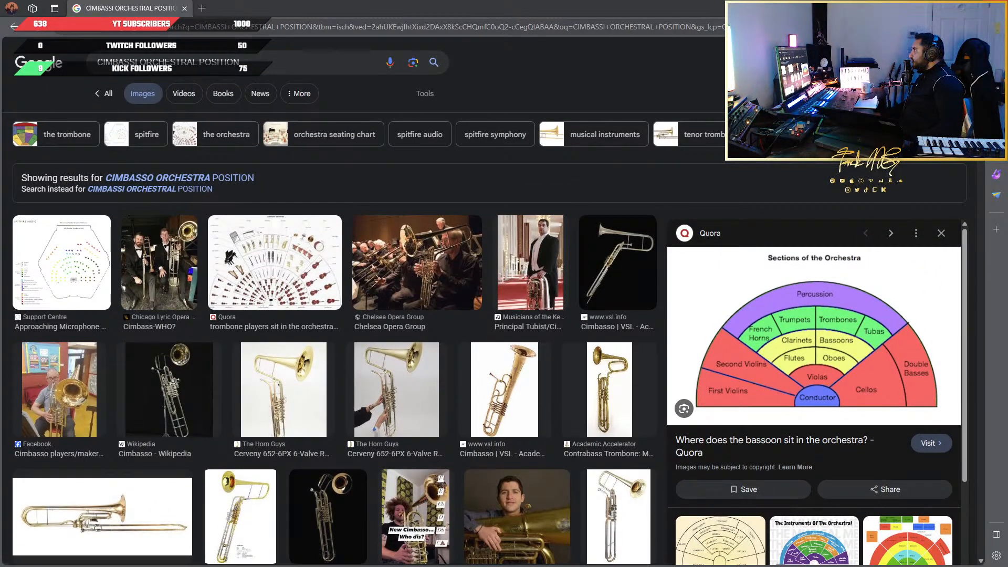
Switch back to the Cubase project and set the Cimbassi track's pan to 20
key(alt+Tab)
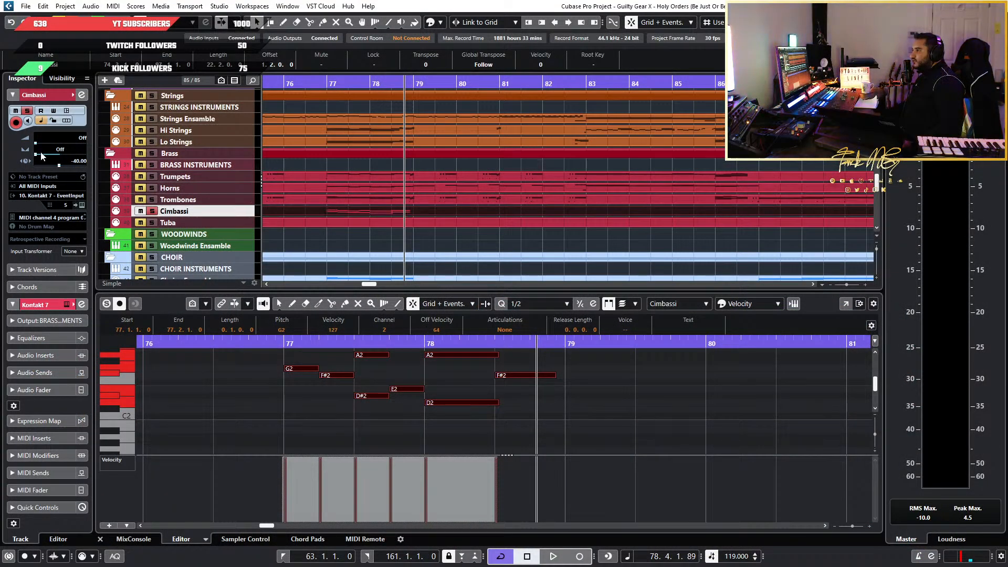
drag(41, 154, 65, 156)
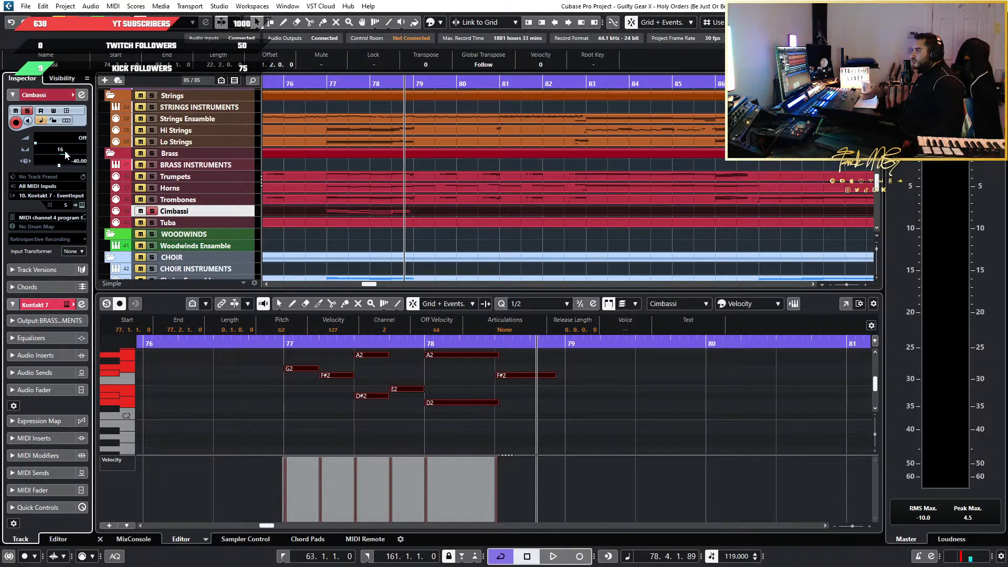
text(20)
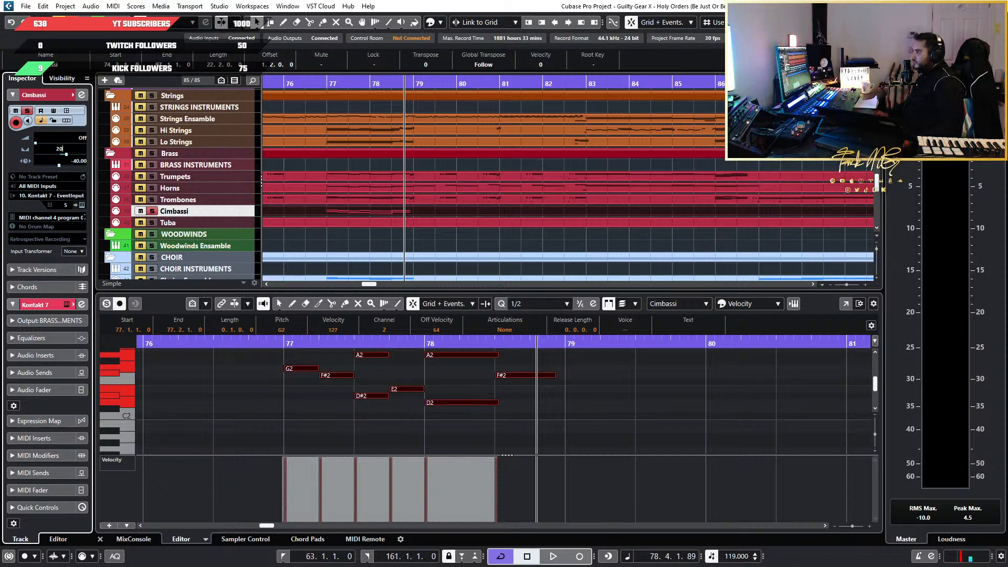
key(Return)
Play the soloed Cimbassi line from just before bar 77 to hear the new panning
click(310, 84)
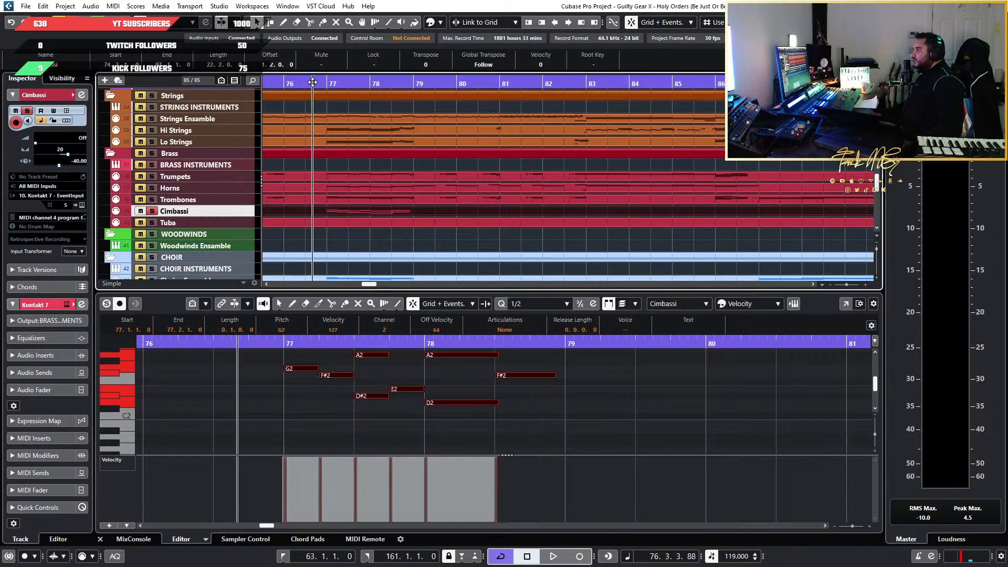
key(space)
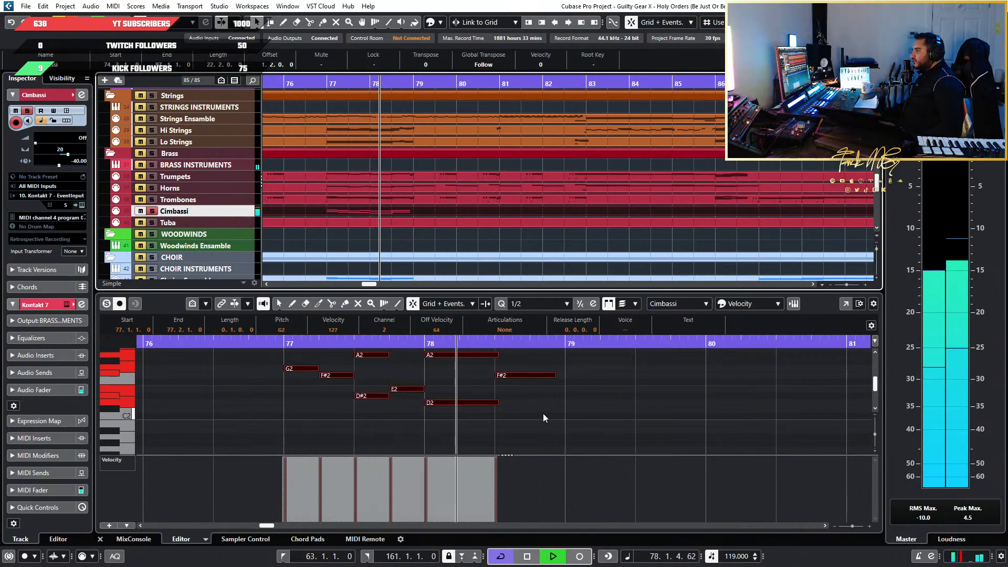
key(space)
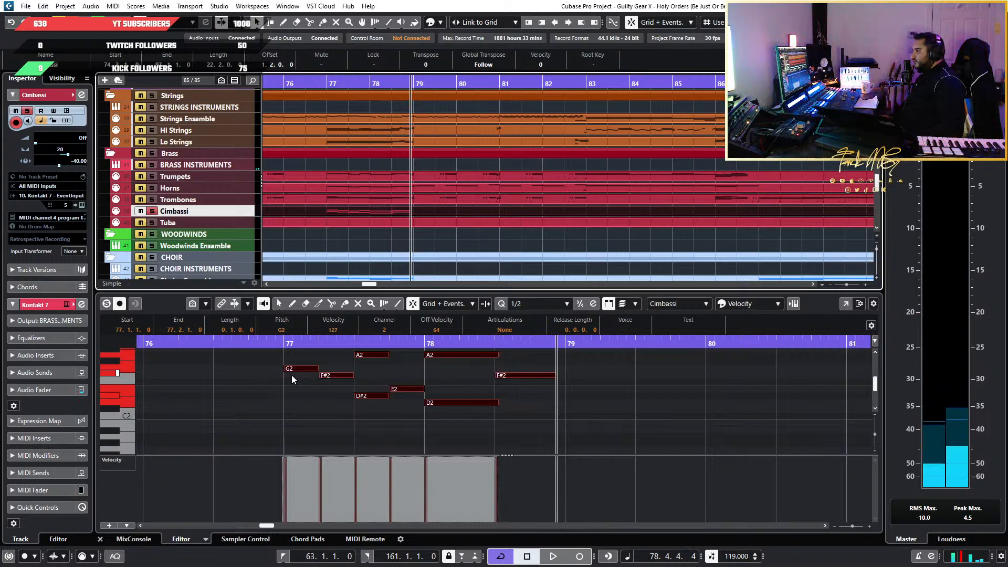
Transpose all Cimbassi notes in bars 77 and 78 down one octave and play the passage
click(292, 375)
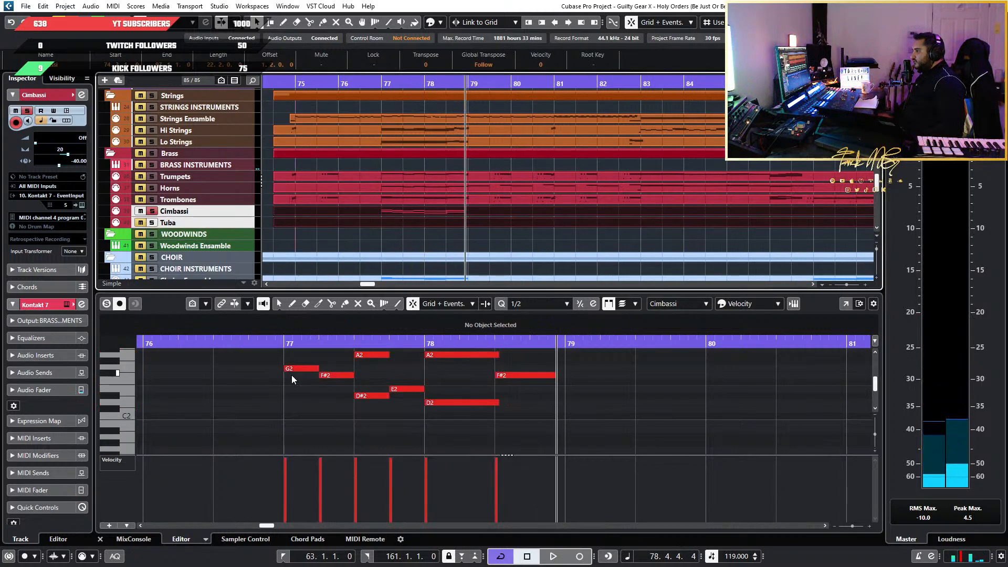
click(501, 212)
click(550, 431)
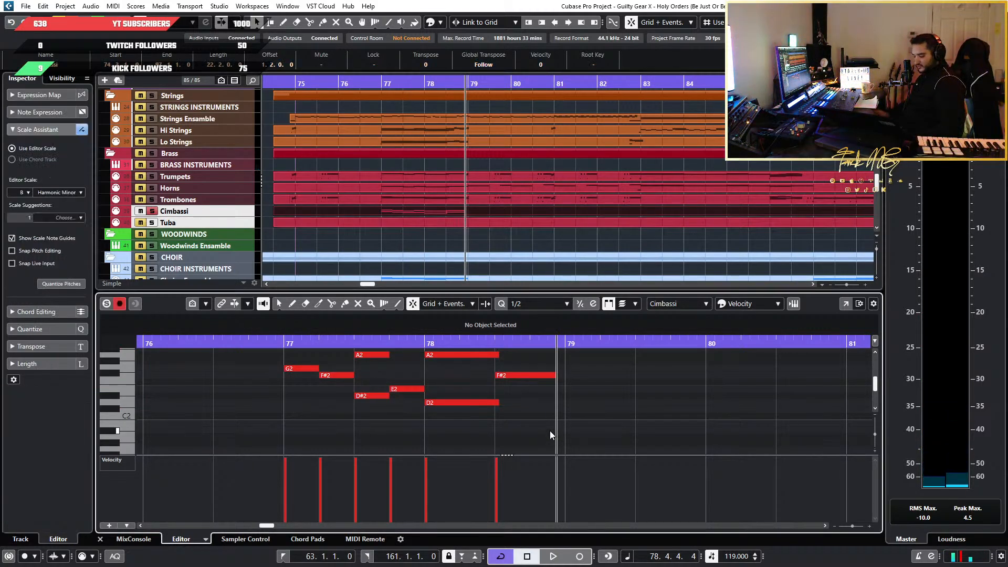
key(ctrl+a)
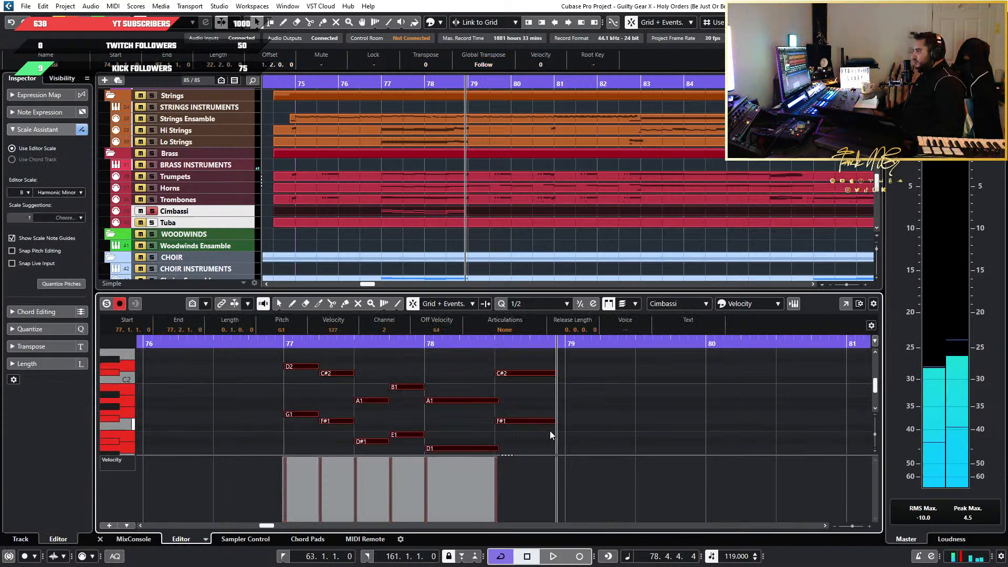
click(282, 344)
key(space)
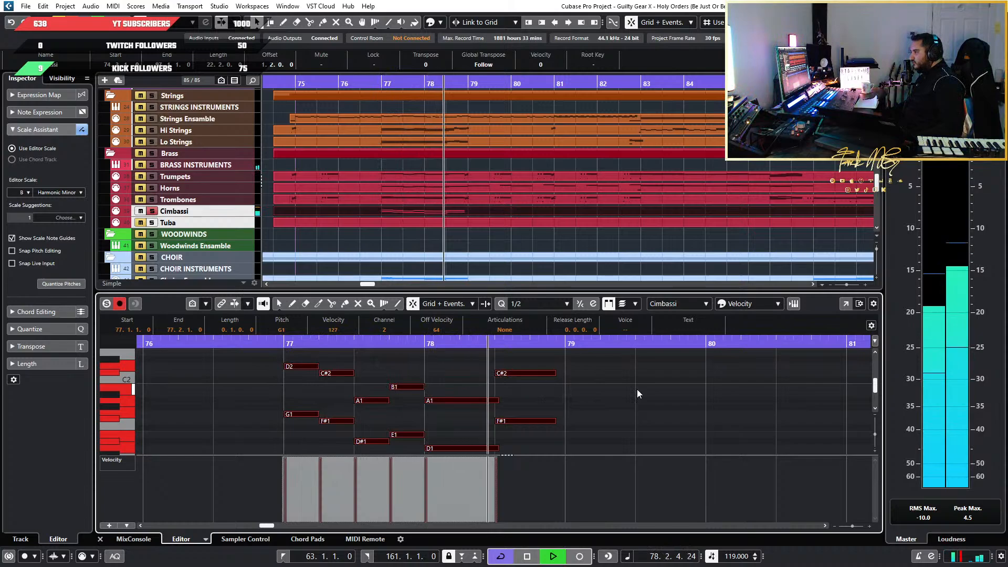
key(space)
Try all the Cimbassi notes another octave lower and audition the first low and high notes
key(shift+Down)
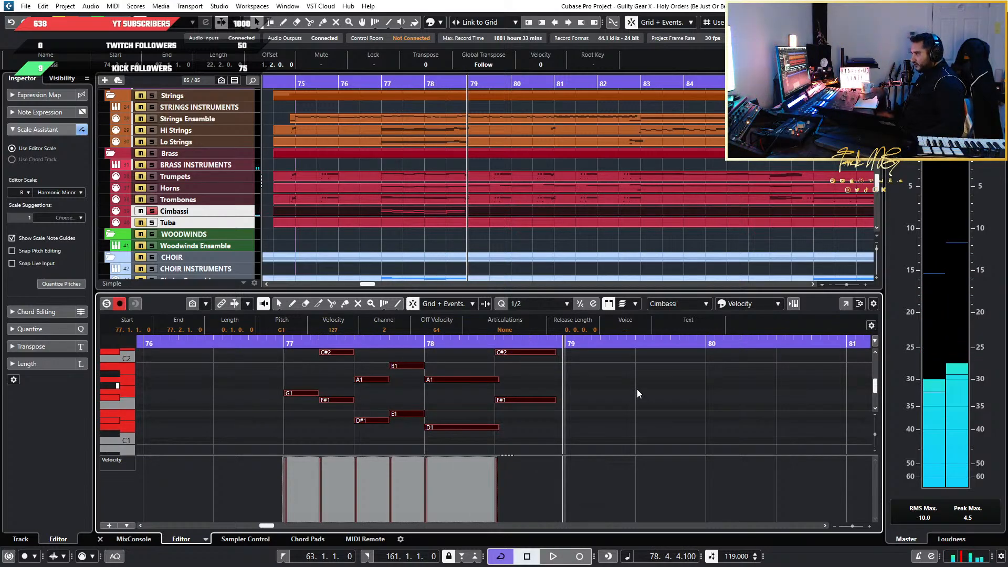
click(276, 430)
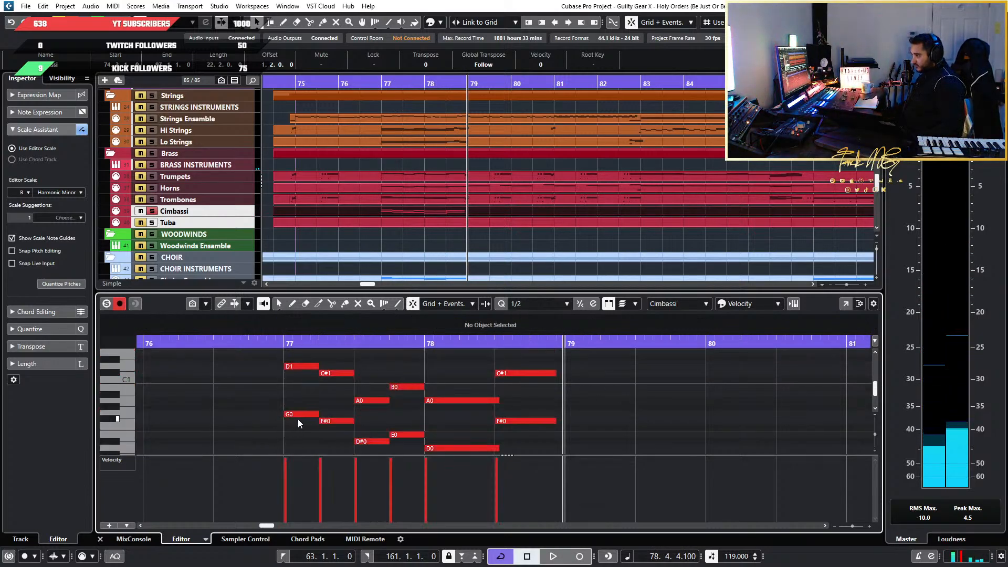
click(303, 415)
click(303, 366)
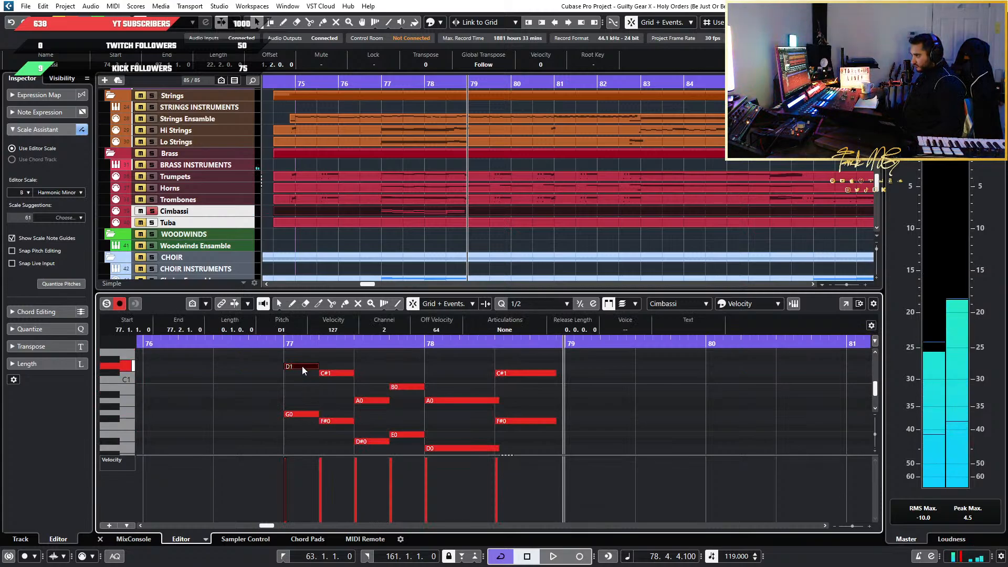
Play from before bar 77, turn off the Cimbassi solo during playback, and replay the passage with the full arrangement
click(271, 345)
key(space)
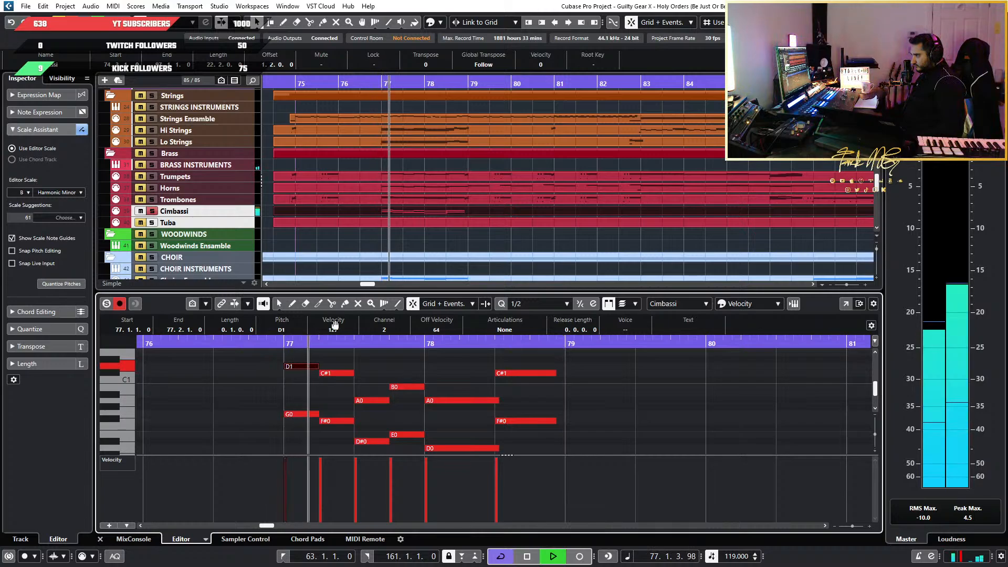
click(153, 214)
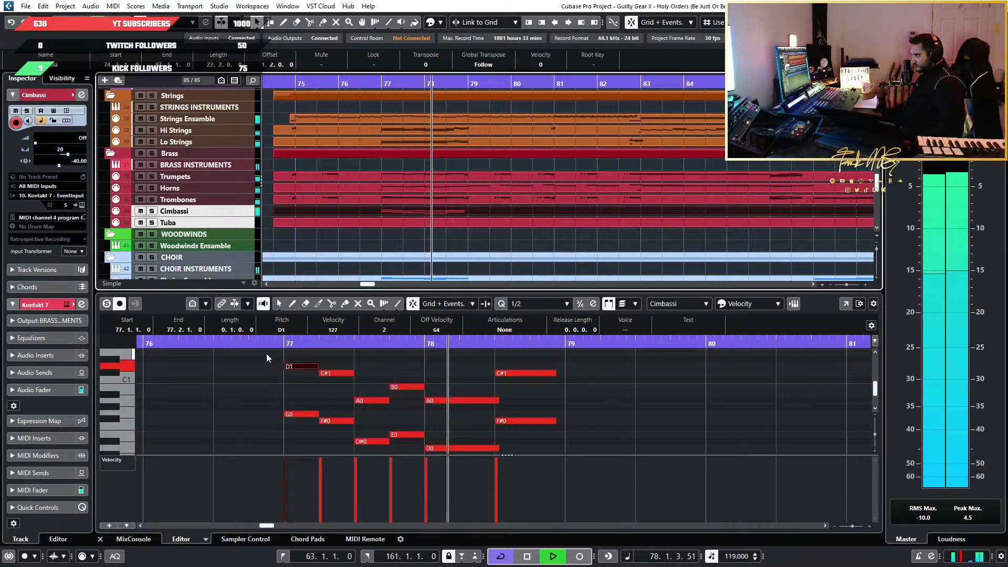
click(195, 346)
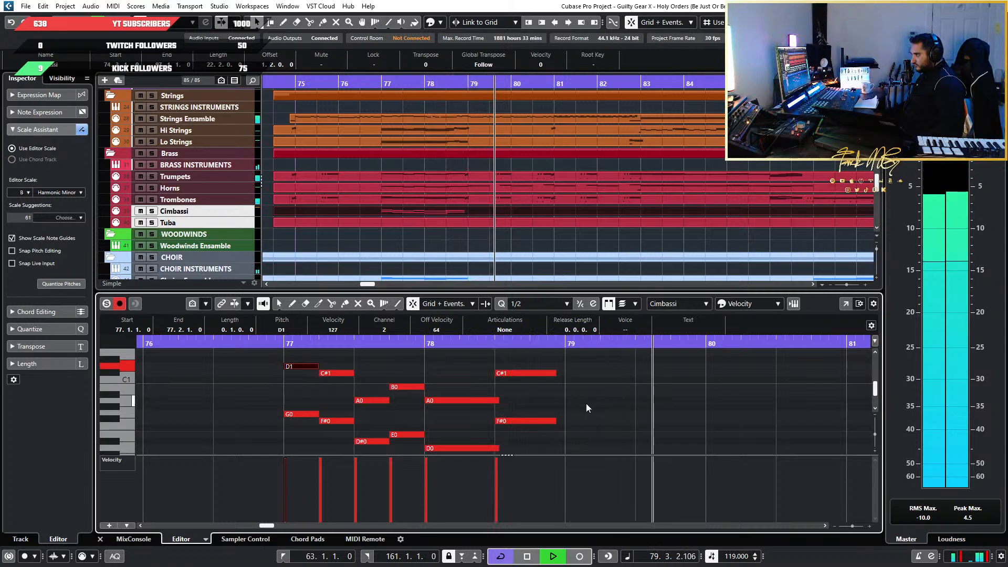
key(space)
Transpose all the Cimbassi notes back up one octave
scroll(504, 407, down, 2)
scroll(442, 407, up, 1)
drag(559, 445, 212, 387)
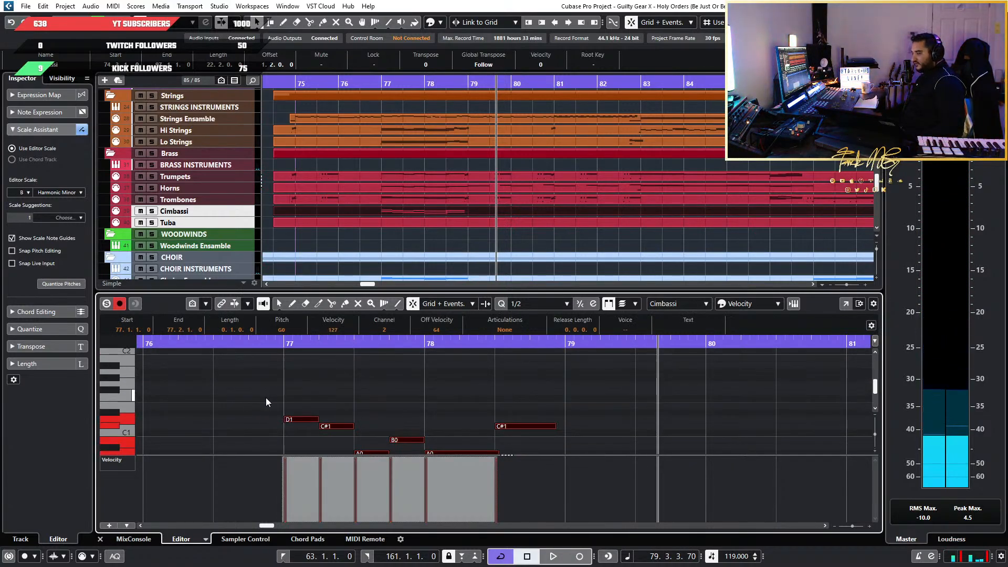
key(shift+Up)
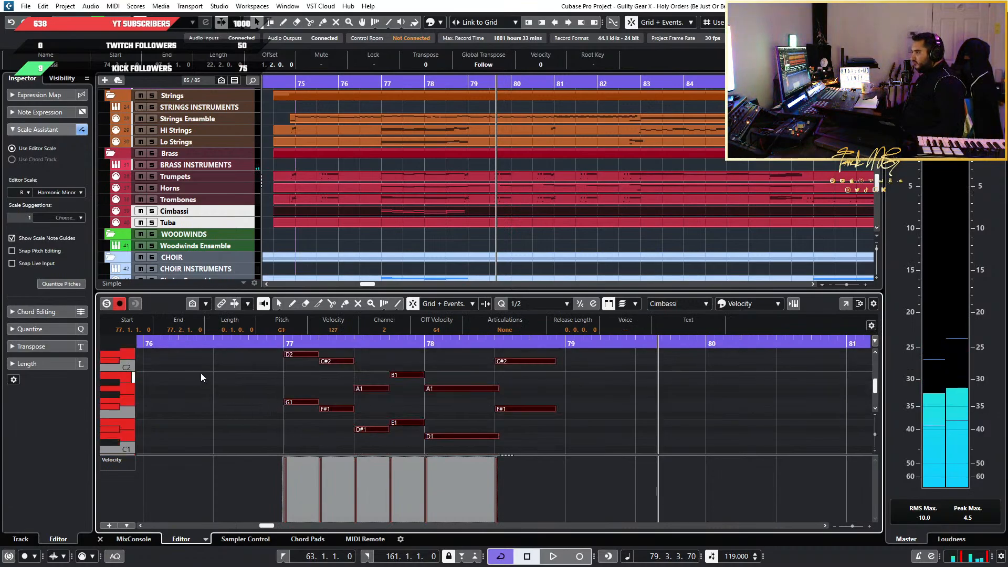
Play the restored Cimbassi octave with the full arrangement from before bar 77
click(243, 344)
key(space)
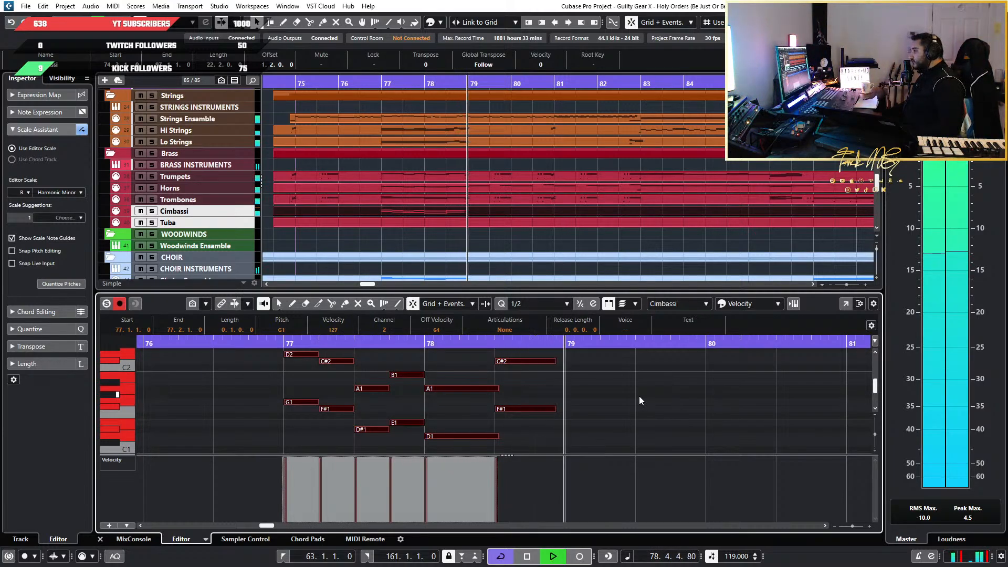
key(space)
Examine the Cimbassi notes across bars 77 and 78, including the lengths of the final two notes
click(616, 401)
scroll(591, 426, up, 3)
scroll(583, 426, down, 1)
scroll(582, 426, left, 3)
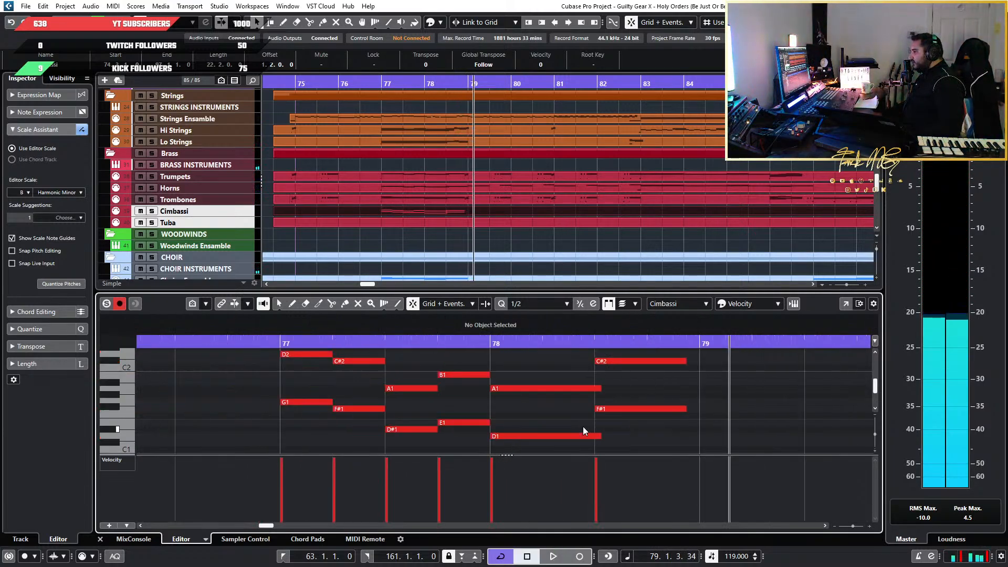
scroll(431, 431, up, 2)
scroll(431, 430, down, 2)
scroll(431, 434, right, 3)
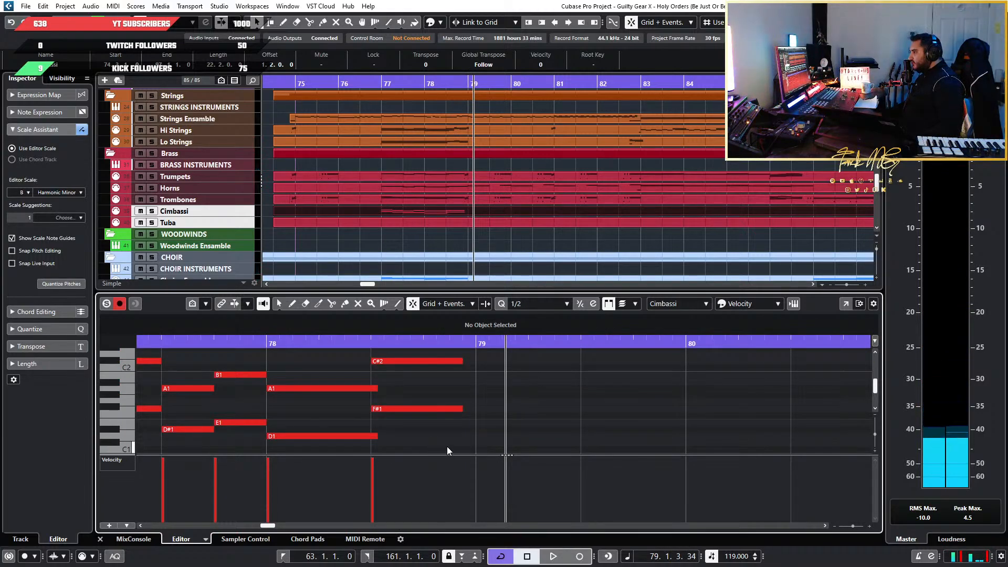
drag(447, 447, 449, 350)
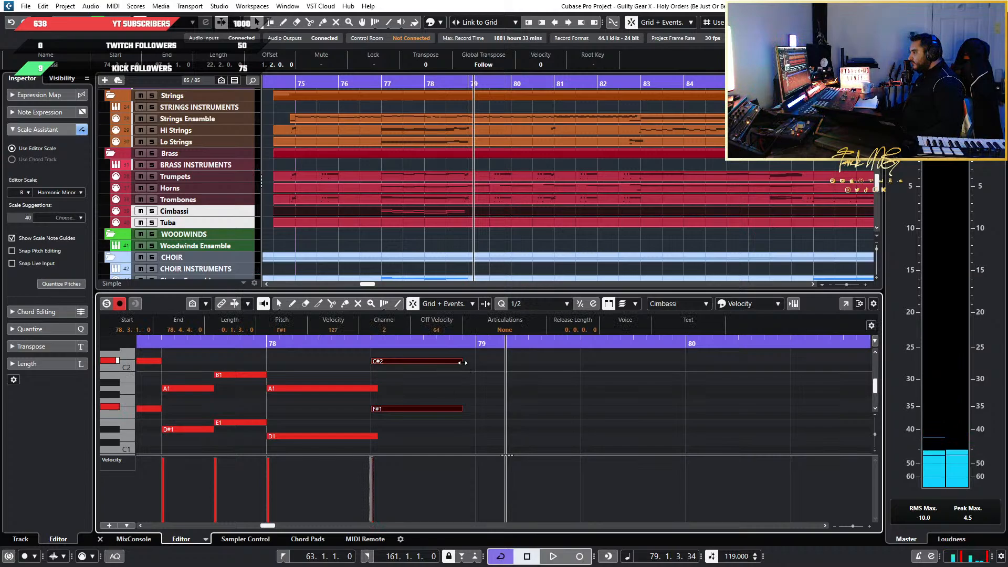
scroll(373, 416, up, 2)
scroll(374, 412, down, 3)
scroll(258, 417, left, 3)
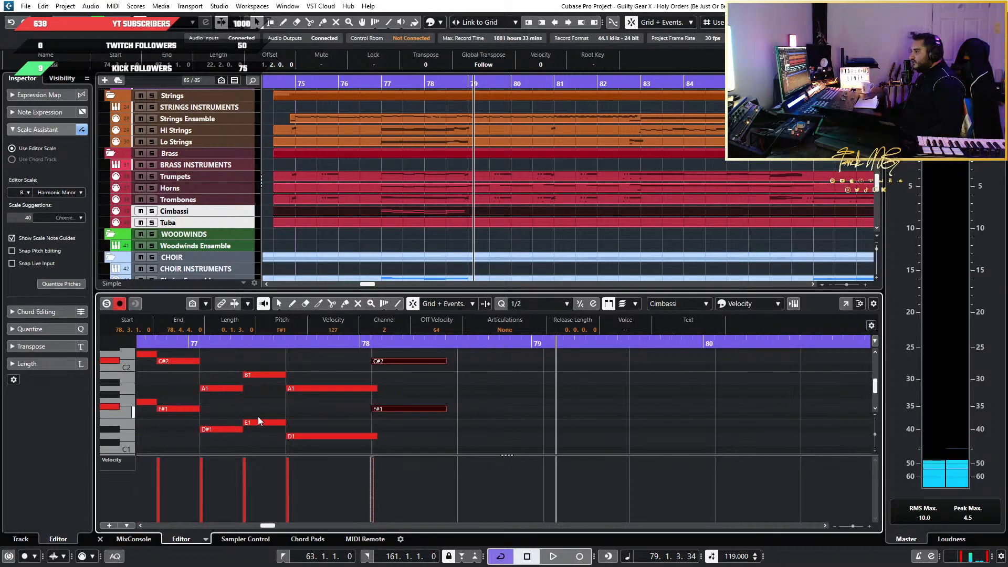
scroll(482, 412, up, 1)
scroll(487, 412, down, 1)
scroll(488, 411, down, 1)
scroll(660, 405, down, 2)
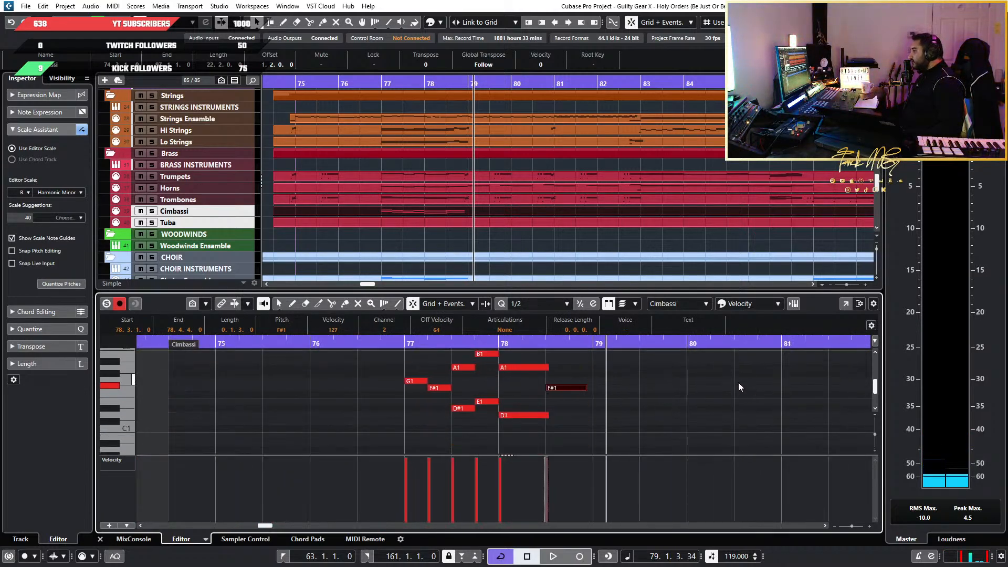
click(362, 418)
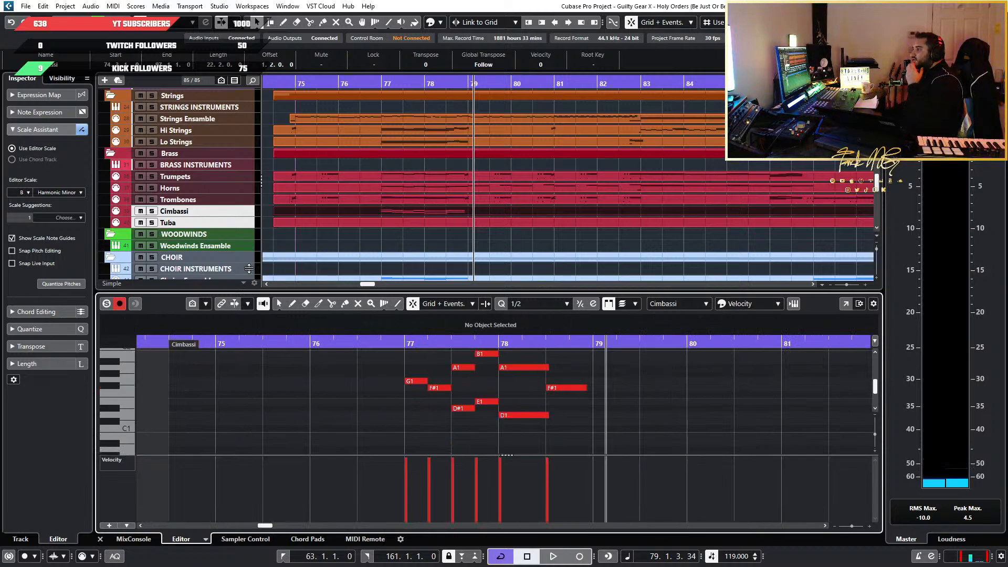
Compare the Tuba and Cimbassi track settings and open the Cimbassi track's Kontakt 7 instrument
click(245, 225)
click(227, 209)
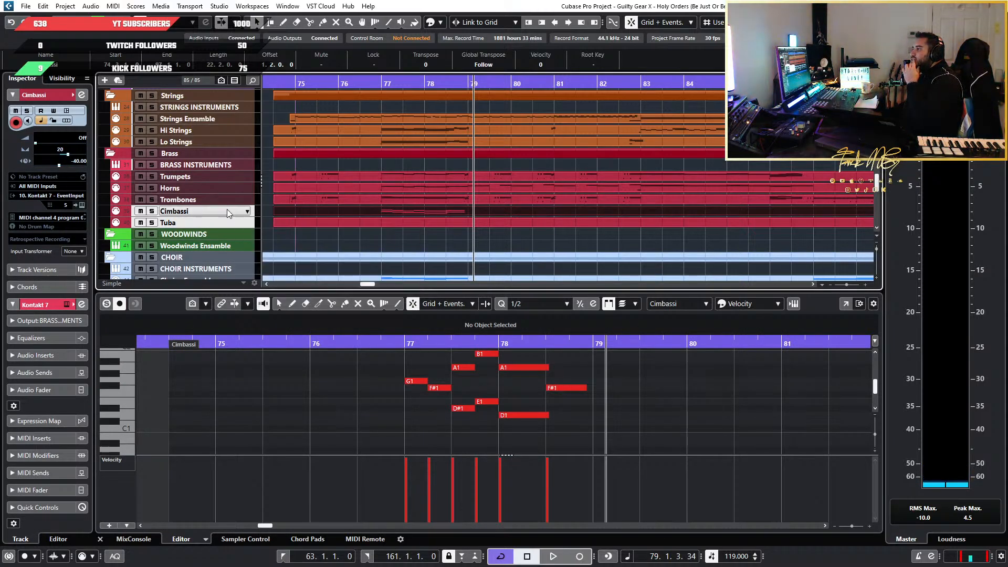
click(225, 222)
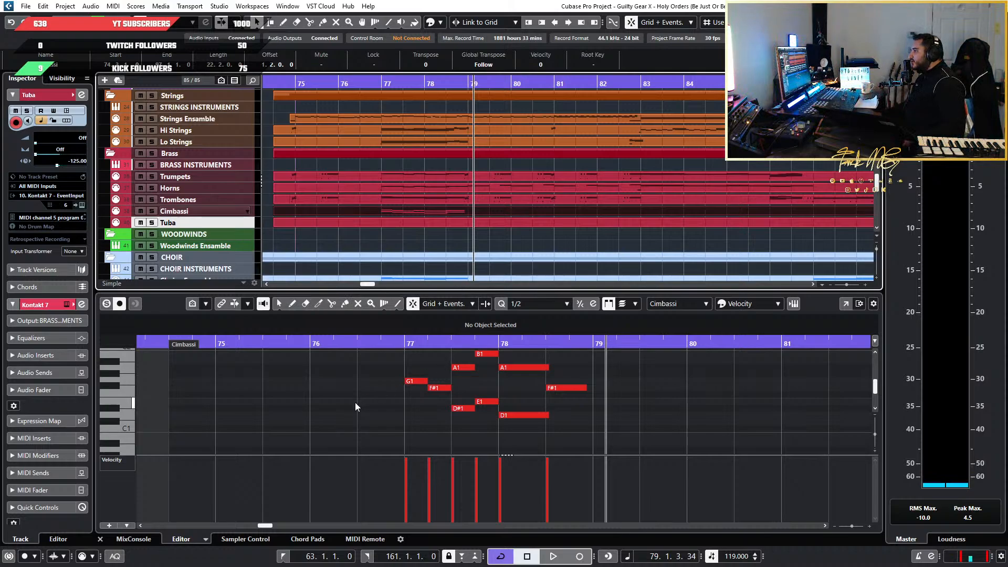
scroll(356, 403, down, 1)
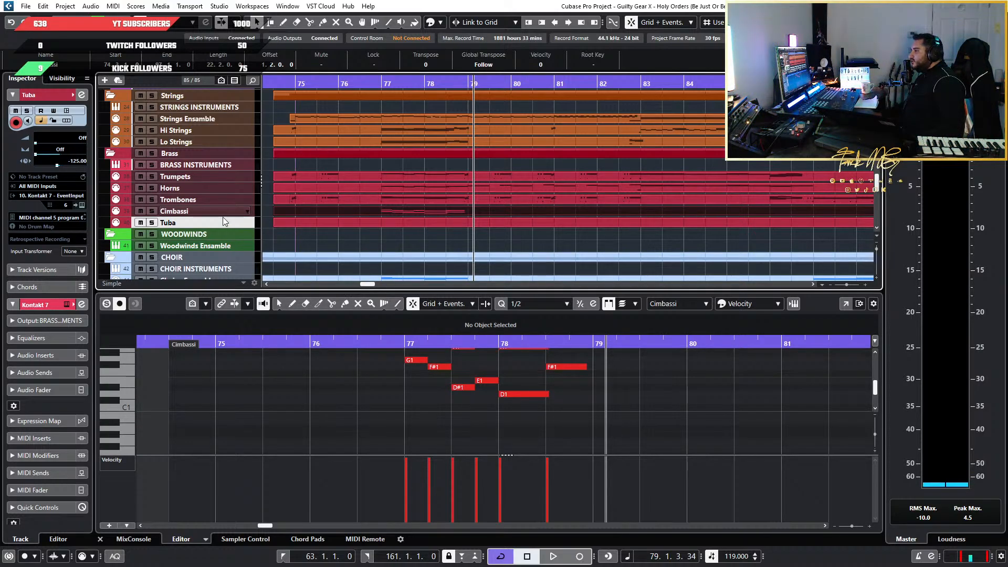
click(248, 211)
click(81, 206)
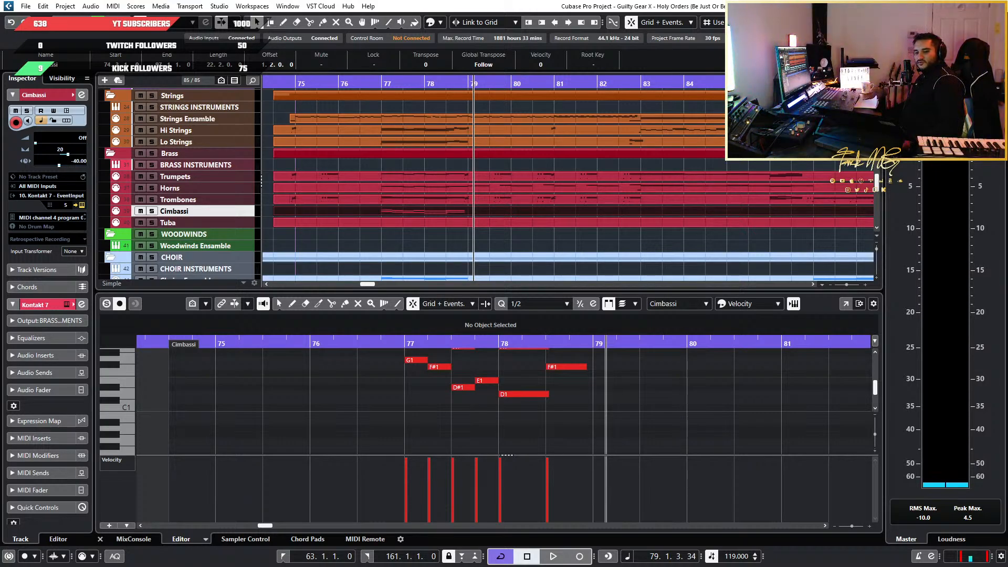
Draw a 1/64 note on C#0 in the Cimbassi part immediately before bar 77, with the quantize grid at 1/64
scroll(378, 378, down, 3)
click(295, 306)
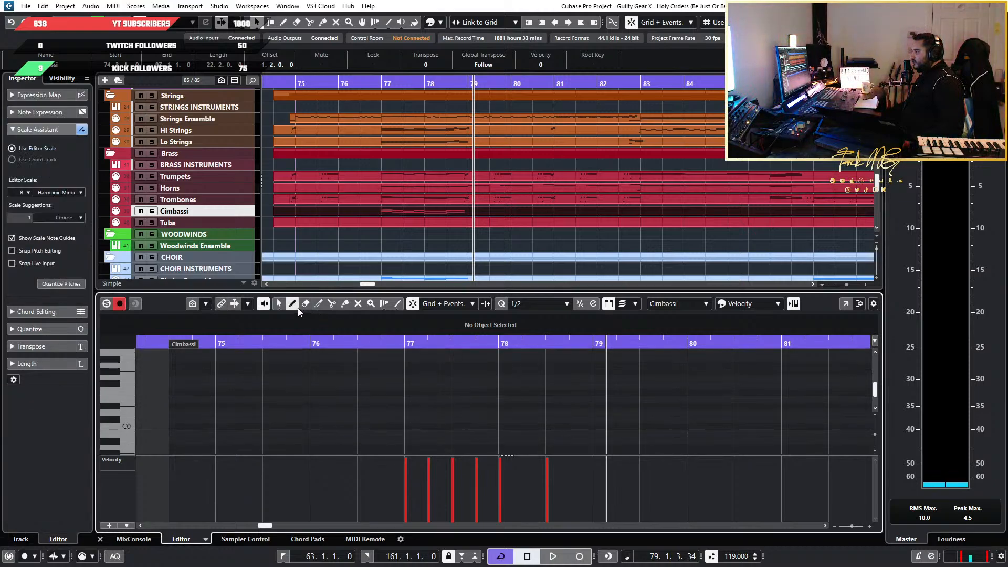
scroll(418, 393, up, 4)
scroll(420, 391, up, 3)
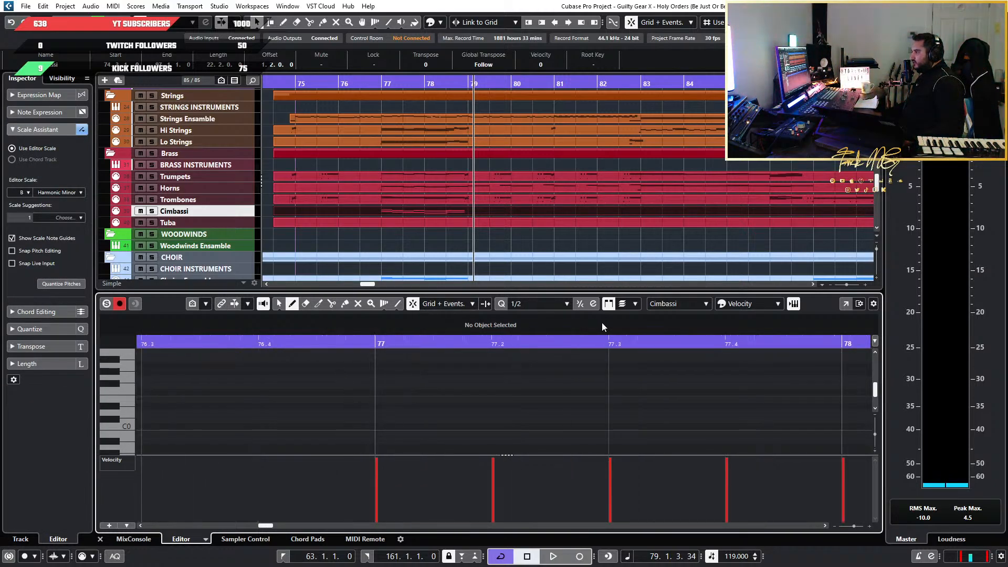
click(530, 304)
click(530, 407)
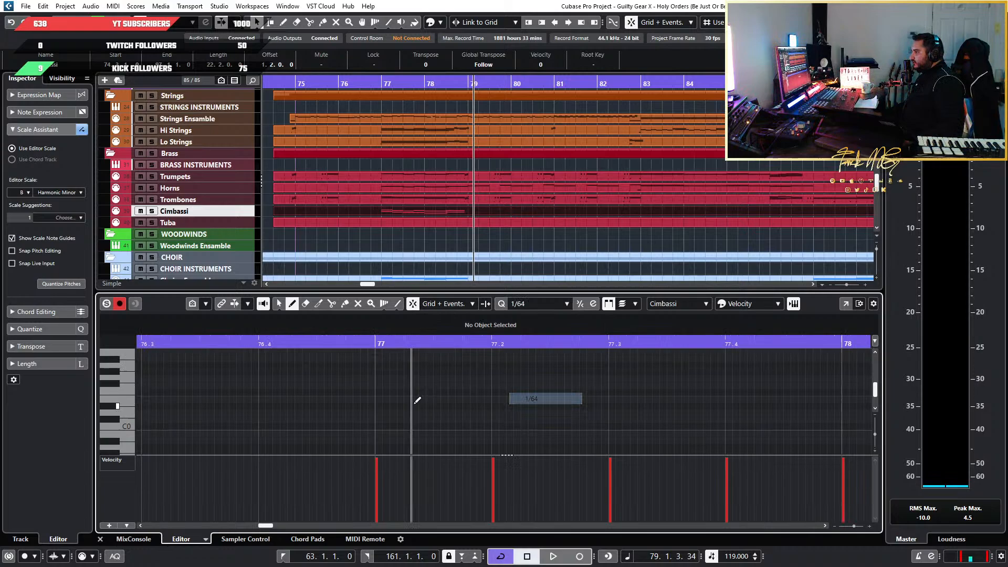
click(369, 419)
key(1)
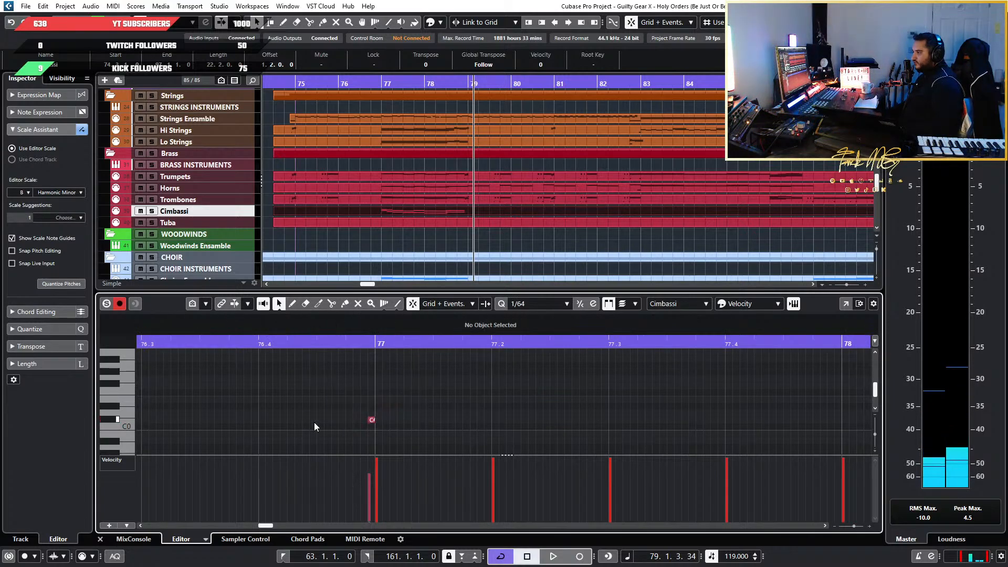
Select the new short note and check the Cimbassi articulation keyswitches in the Kontakt 7 instrument
key(Right)
mouse_move(577, 1)
mouse_down()
mouse_move(577, 24)
mouse_move(580, 15)
mouse_up()
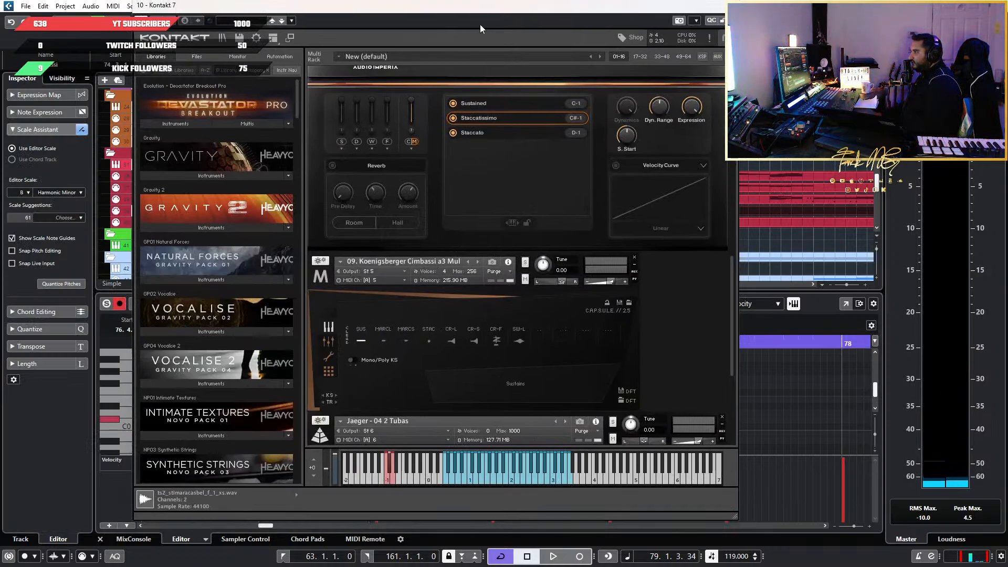
click(729, 5)
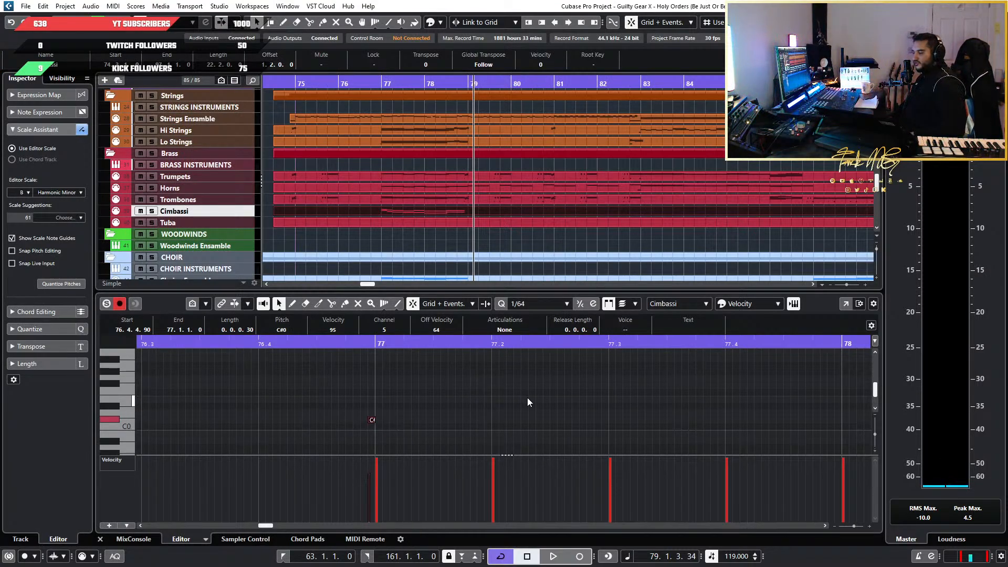
Transpose the short Cimbassi note before bar 77 up by octaves to C#6
key(shift+Up)
key(shift+Up)
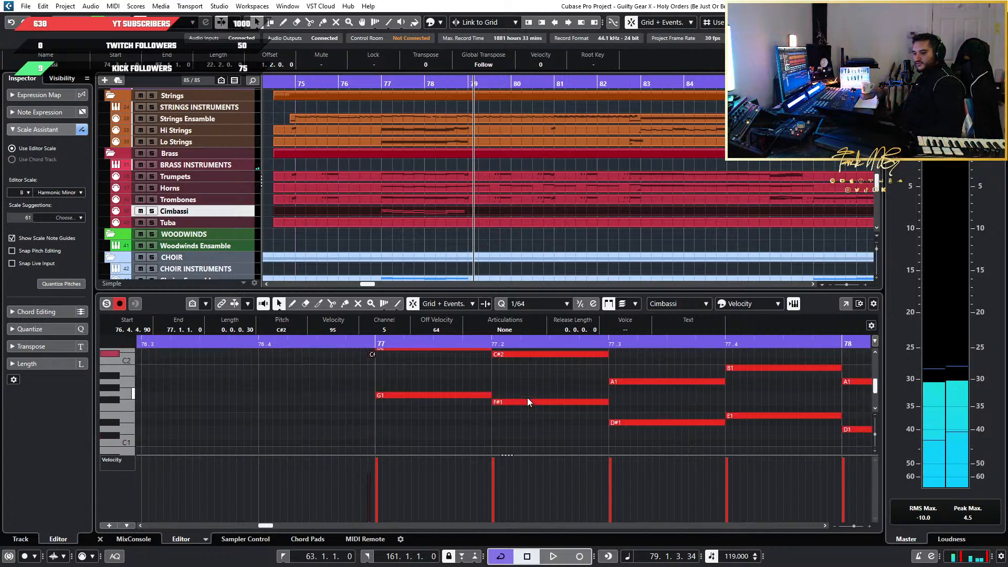
key(shift+Up)
key(shift+Up)
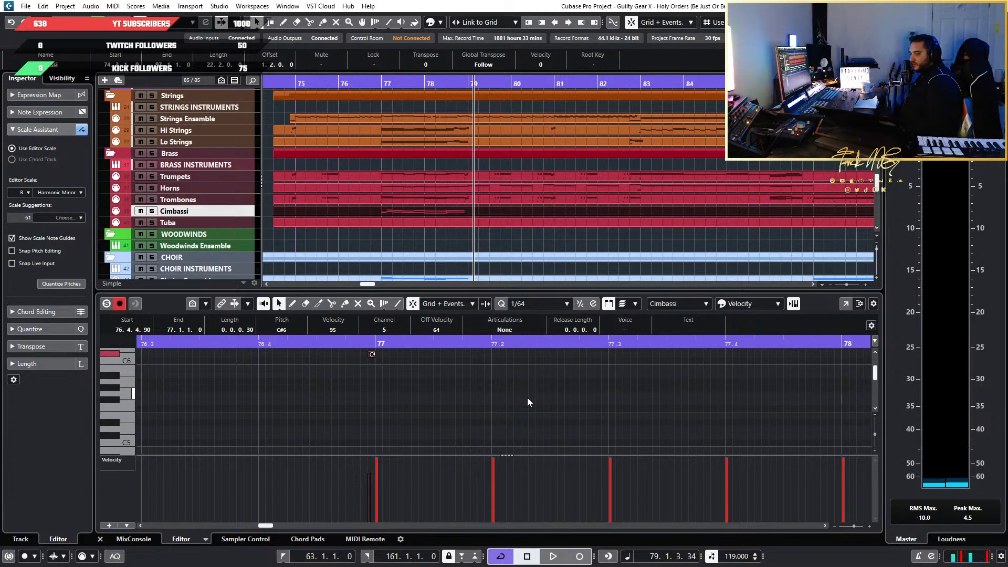
Try the short note before bar 77 at D6 and return it to C#6
key(Up)
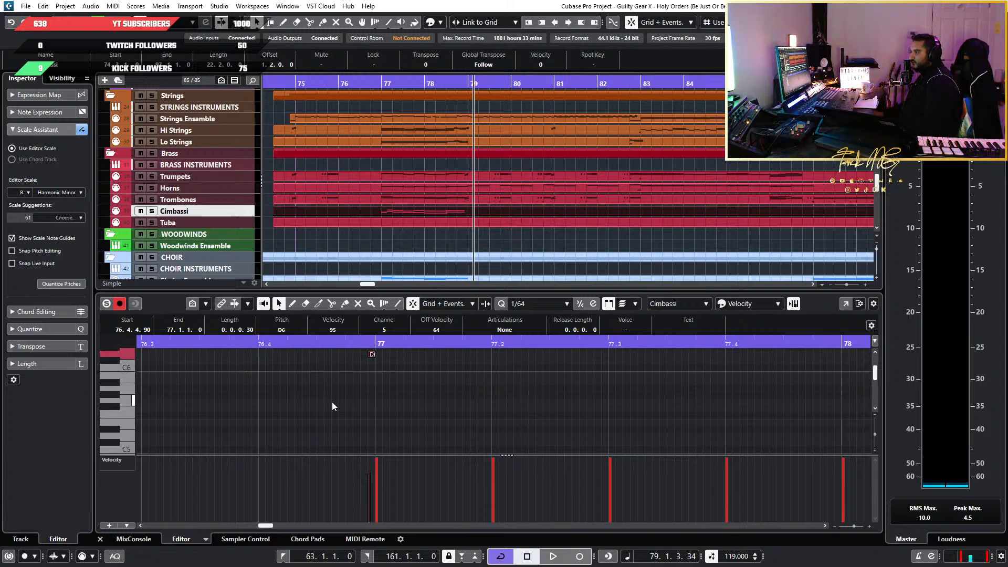
scroll(336, 399, up, 1)
drag(315, 352, 431, 400)
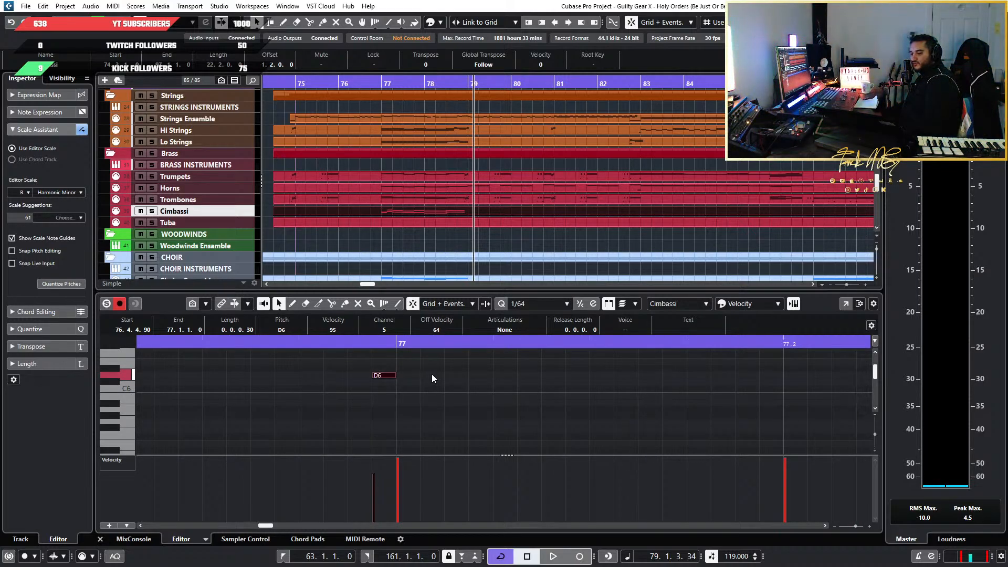
key(Down)
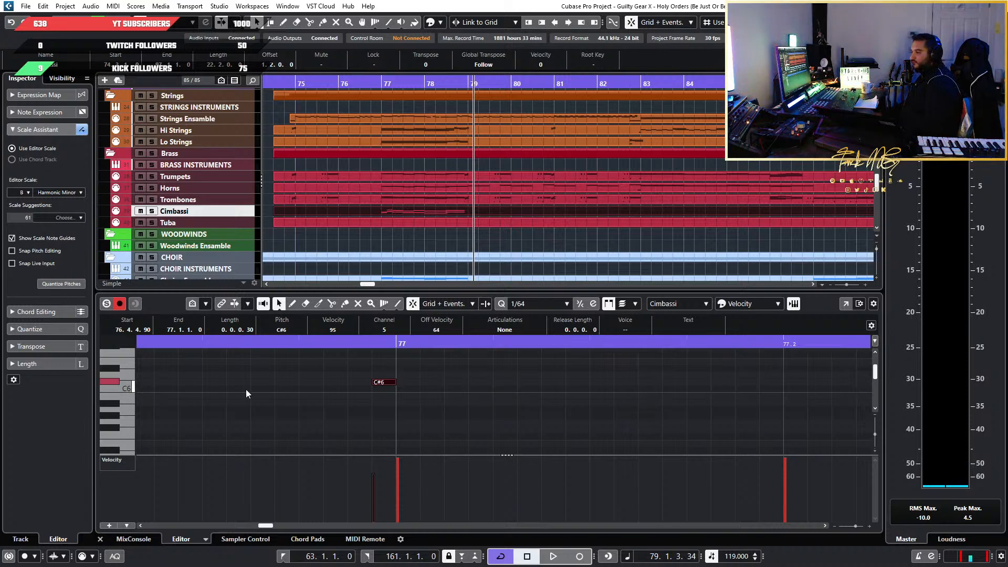
Solo the Cimbassi track and play it from just before bar 77 with the short note at C#6
click(275, 341)
key(space)
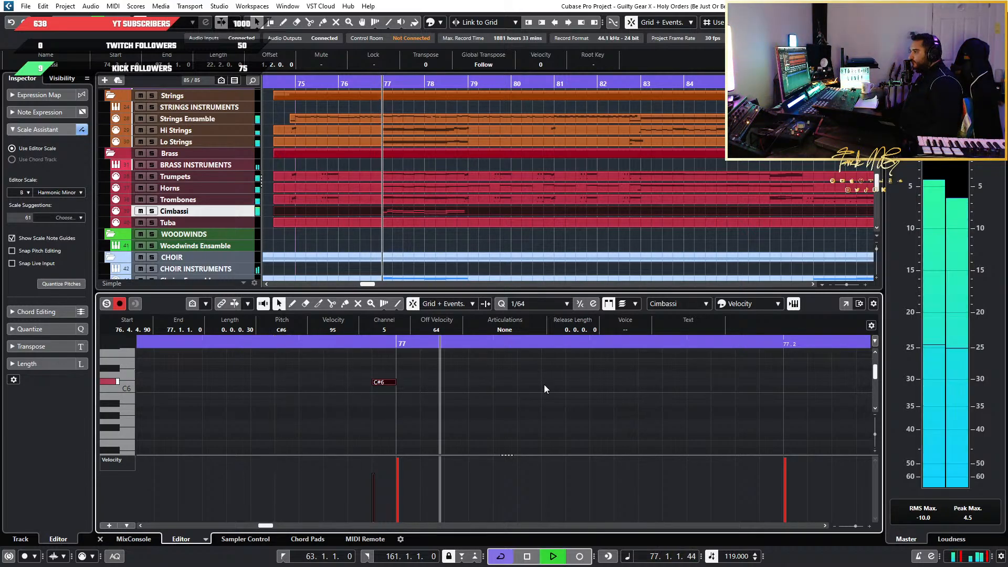
click(152, 211)
click(310, 342)
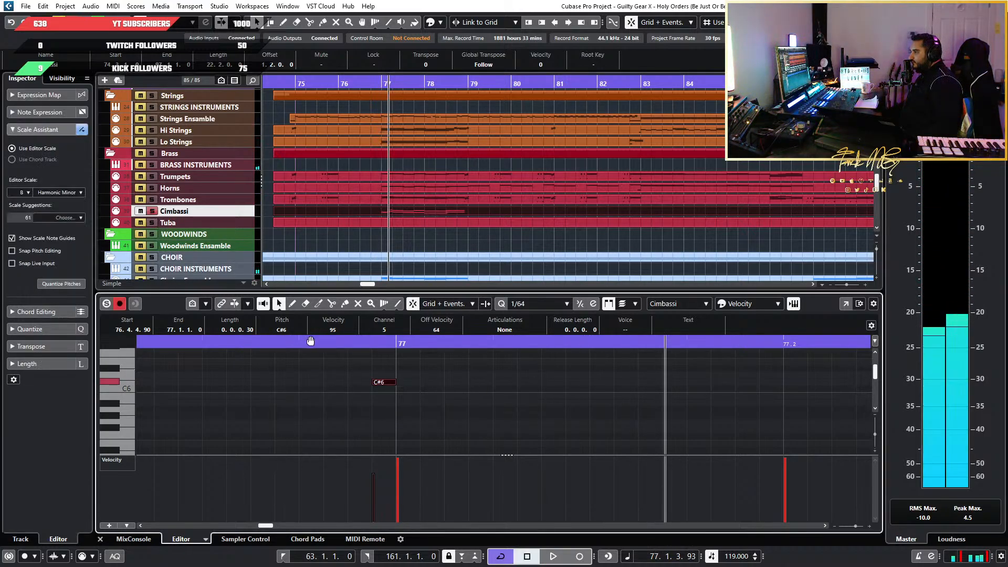
key(space)
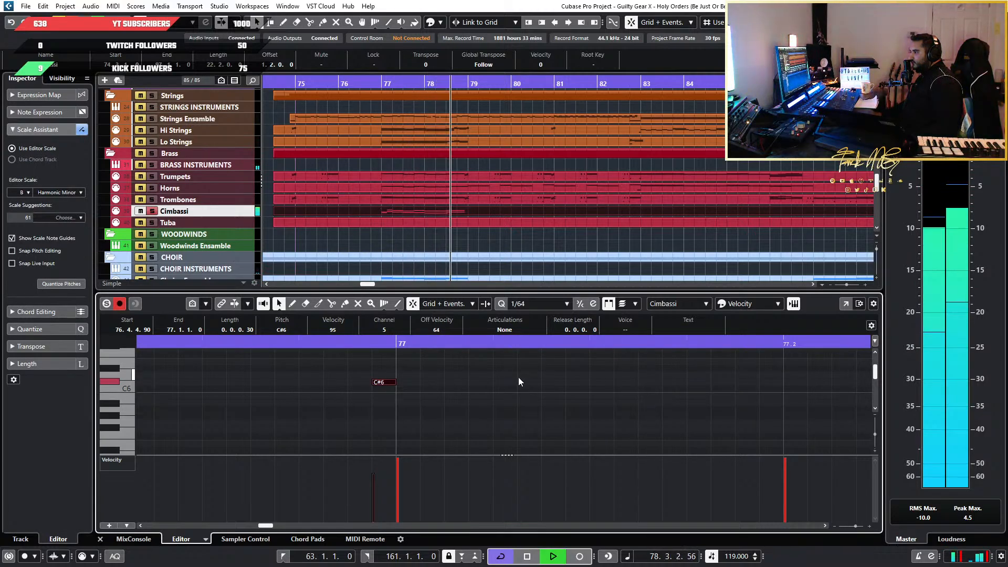
key(space)
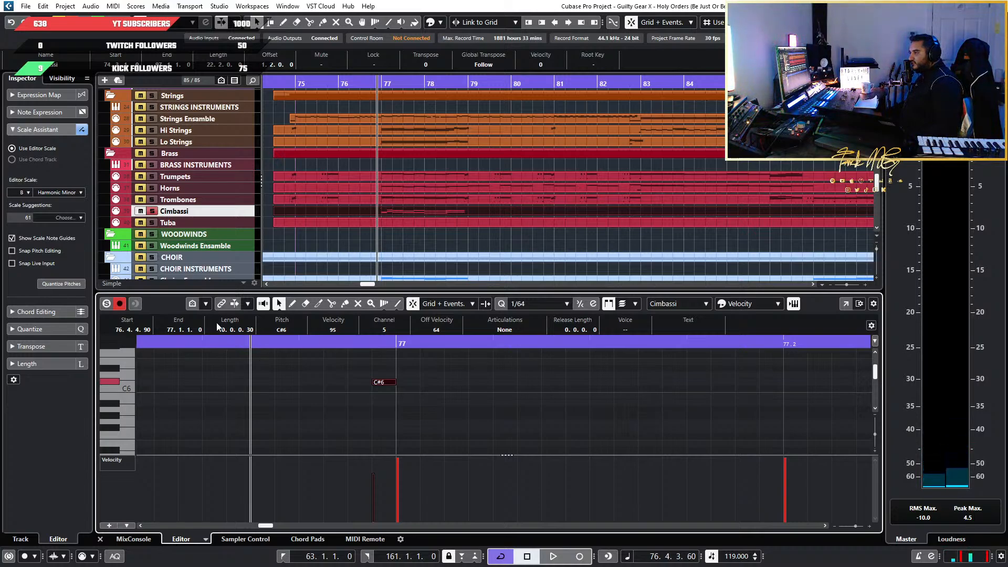
Audition the soloed Cimbassi with the short note raised to D6, and set the note back to C#6
key(Up)
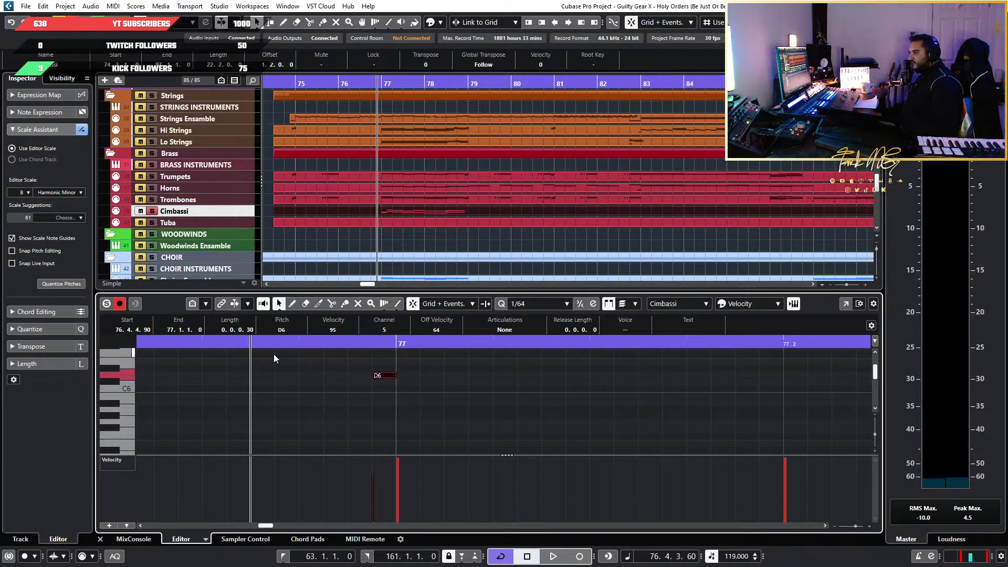
key(space)
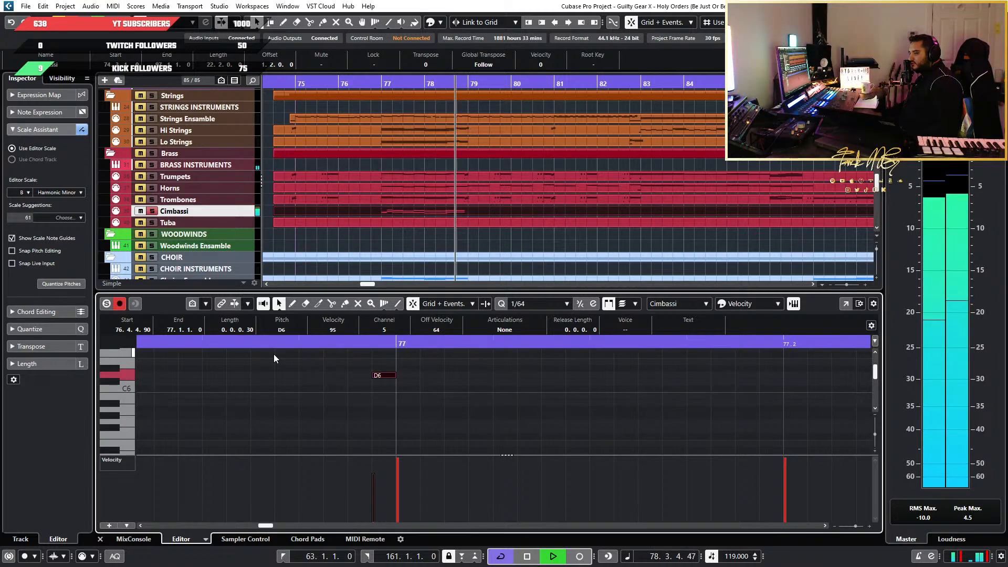
key(space)
key(Down)
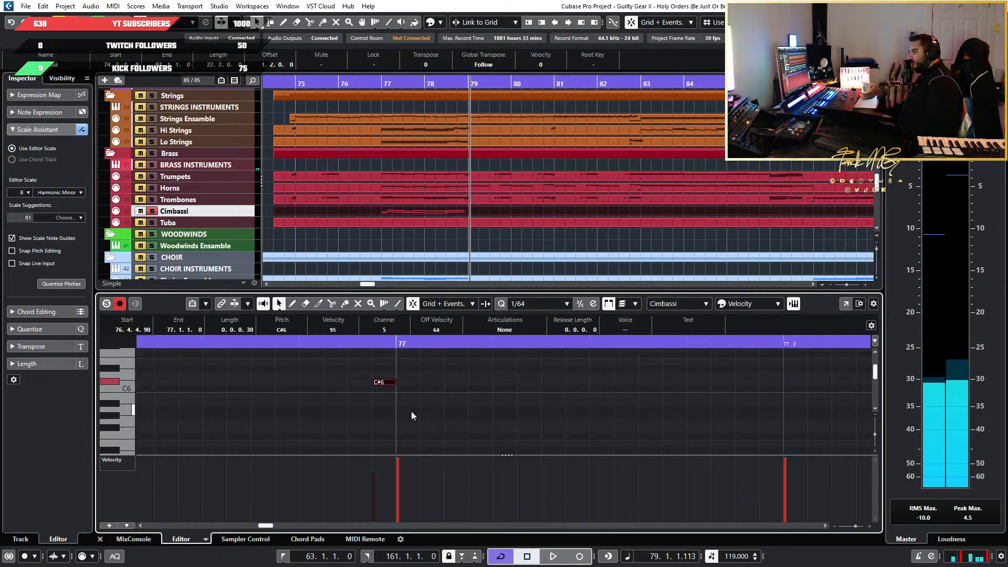
Replay the Cimbassi passage from before bar 77, turn off its solo and listen to it with the full arrangement
scroll(565, 417, down, 8)
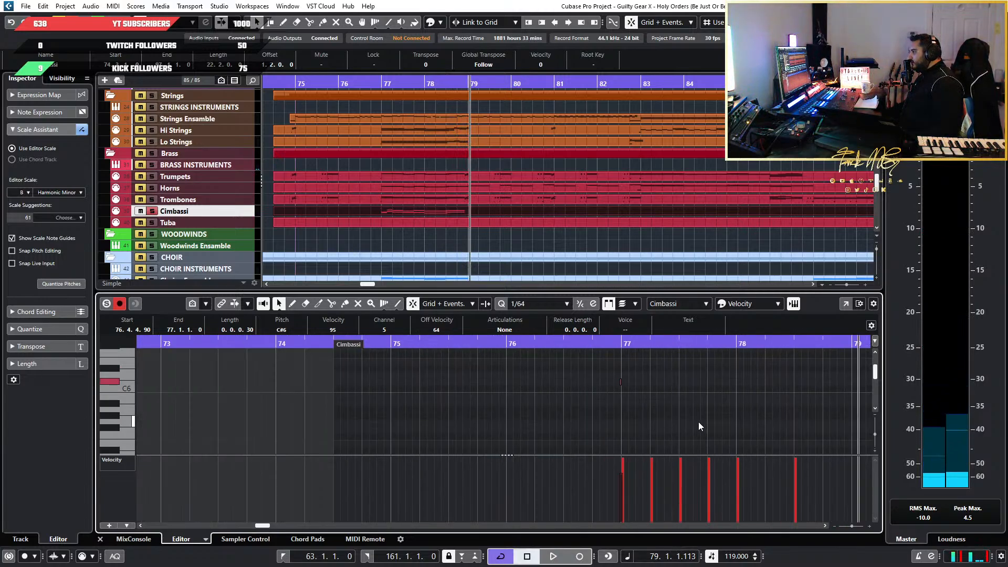
scroll(728, 417, right, 4)
click(368, 344)
key(space)
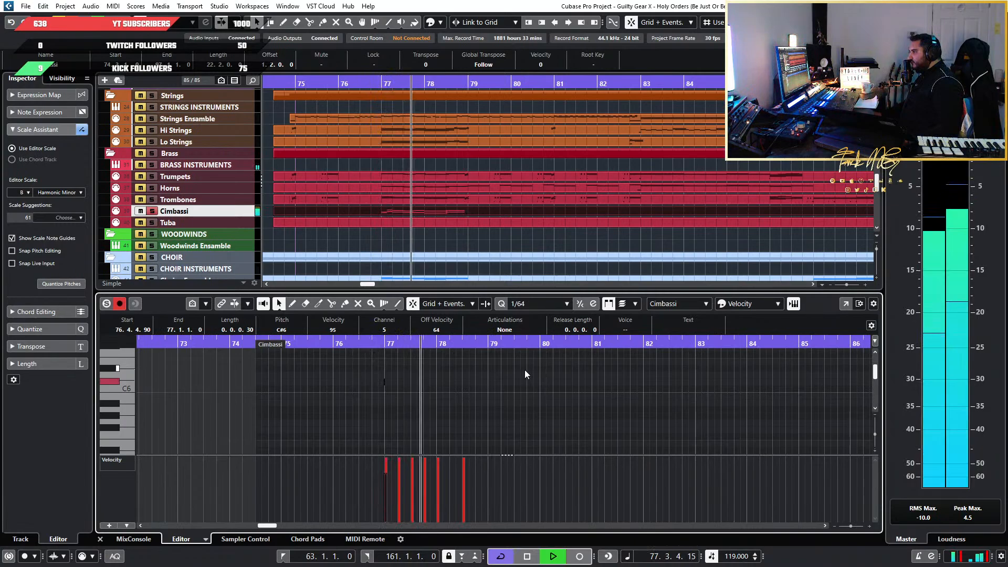
click(152, 211)
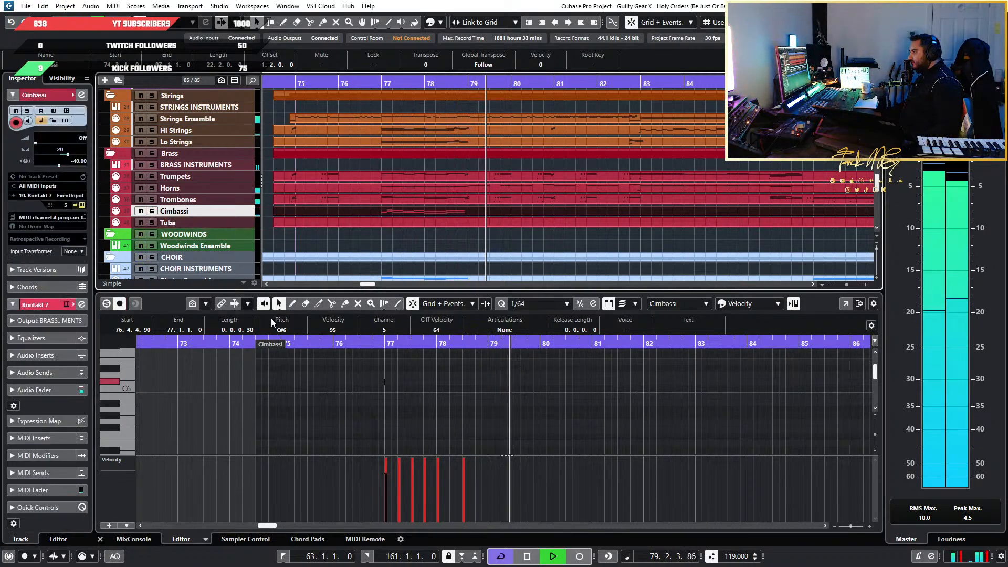
click(368, 345)
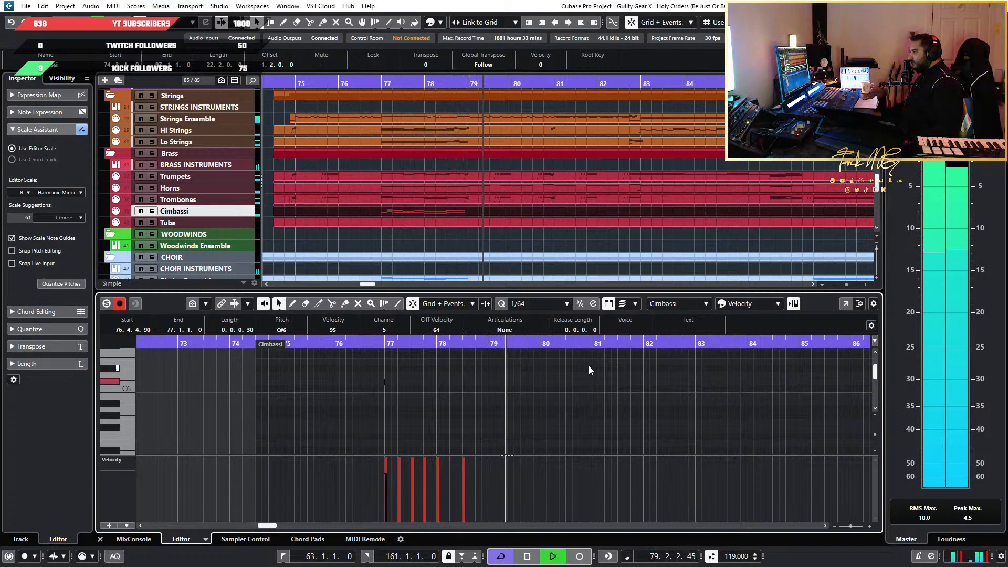
key(space)
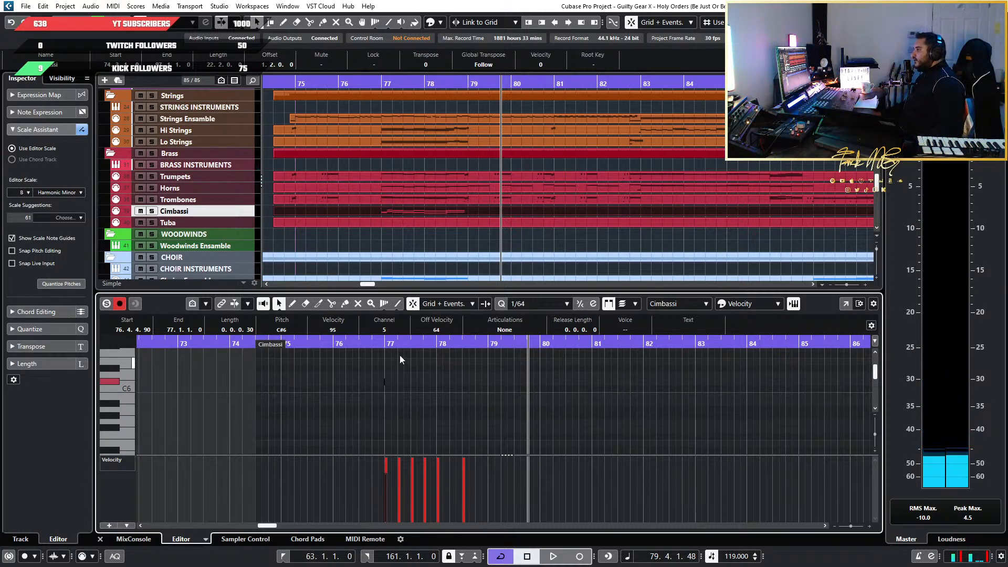
Select and copy all the low Cimbassi notes in bars 77 and 78, from D1 up to D2
click(243, 222)
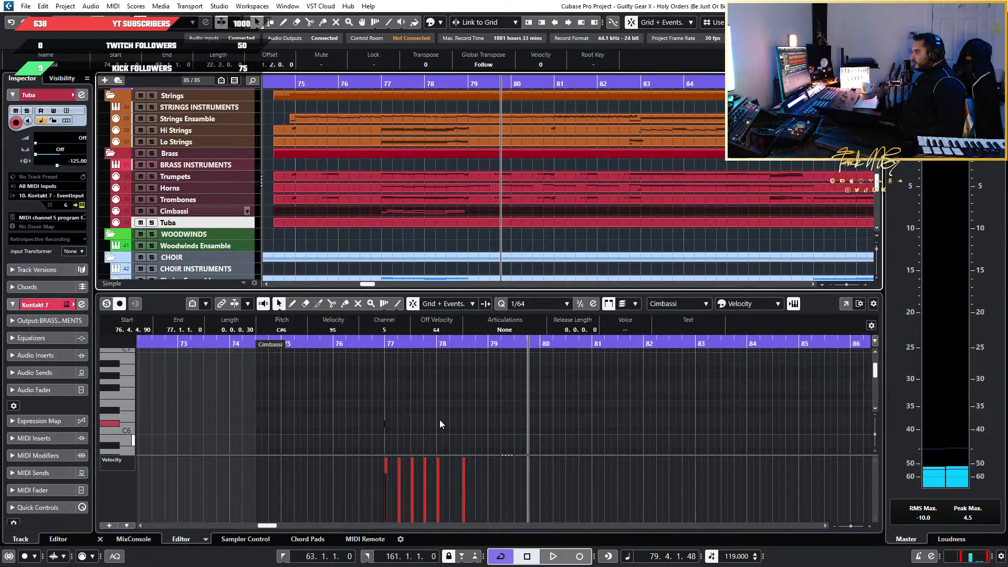
drag(528, 420, 325, 330)
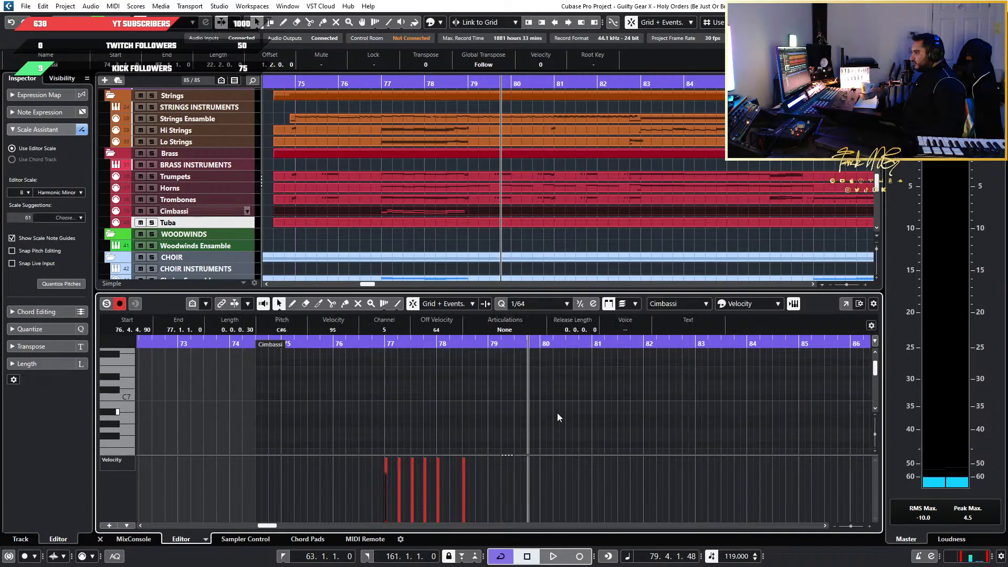
scroll(557, 413, down, 5)
scroll(556, 397, down, 5)
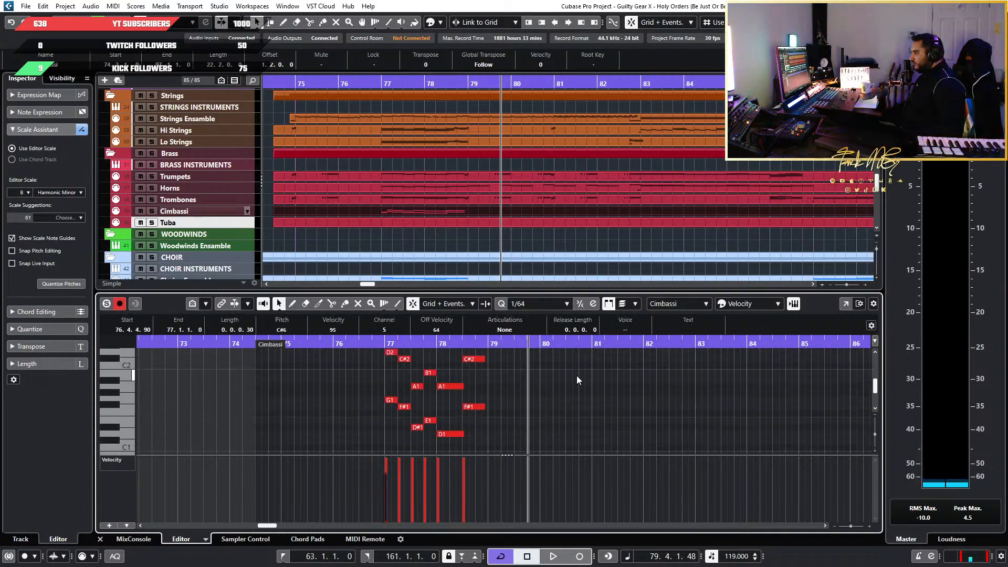
drag(548, 362, 342, 453)
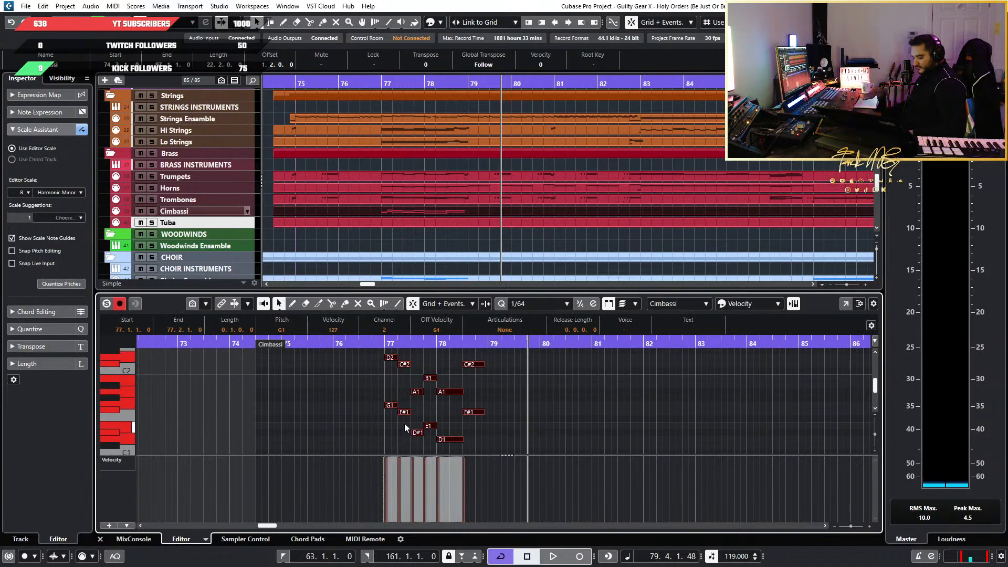
Open the Tuba part for editing around bar 77 with the quantize grid set to 1/2
click(383, 225)
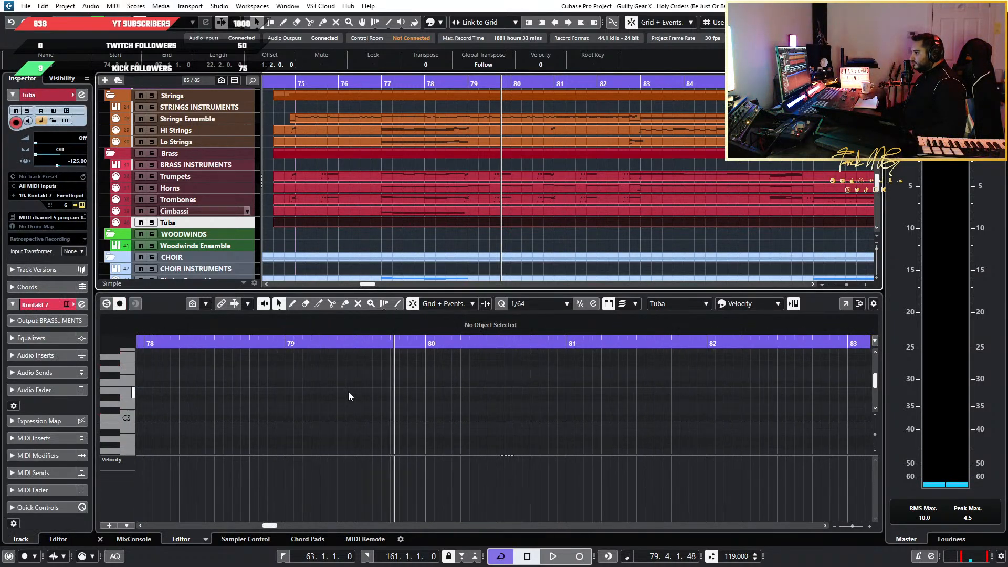
click(380, 108)
scroll(398, 422, up, 1)
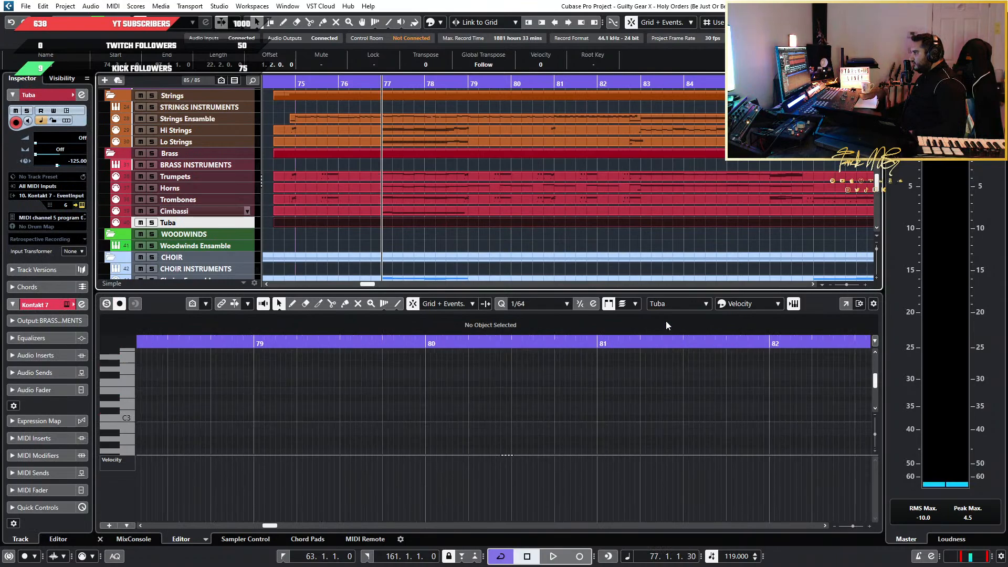
click(534, 301)
click(525, 330)
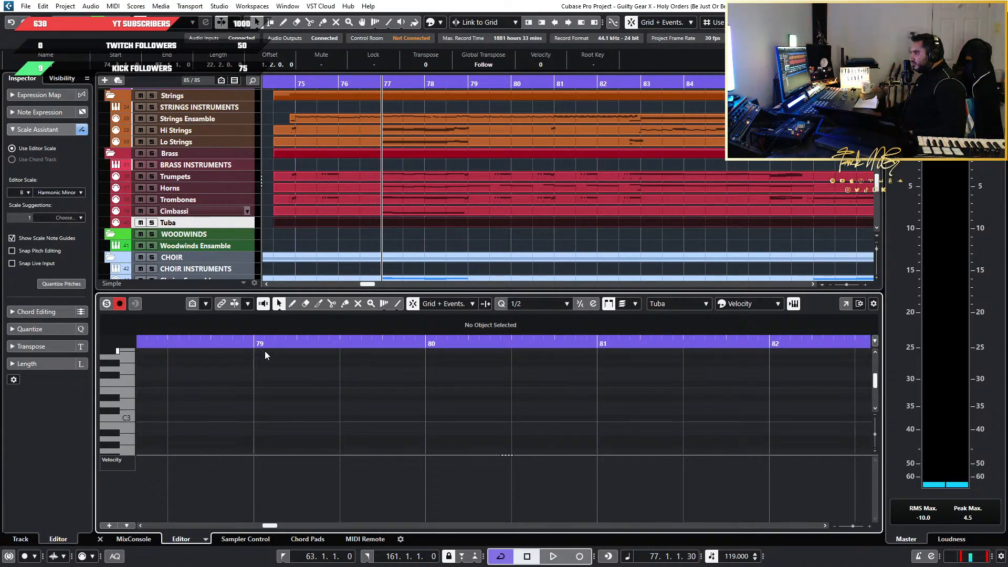
scroll(233, 367, down, 2)
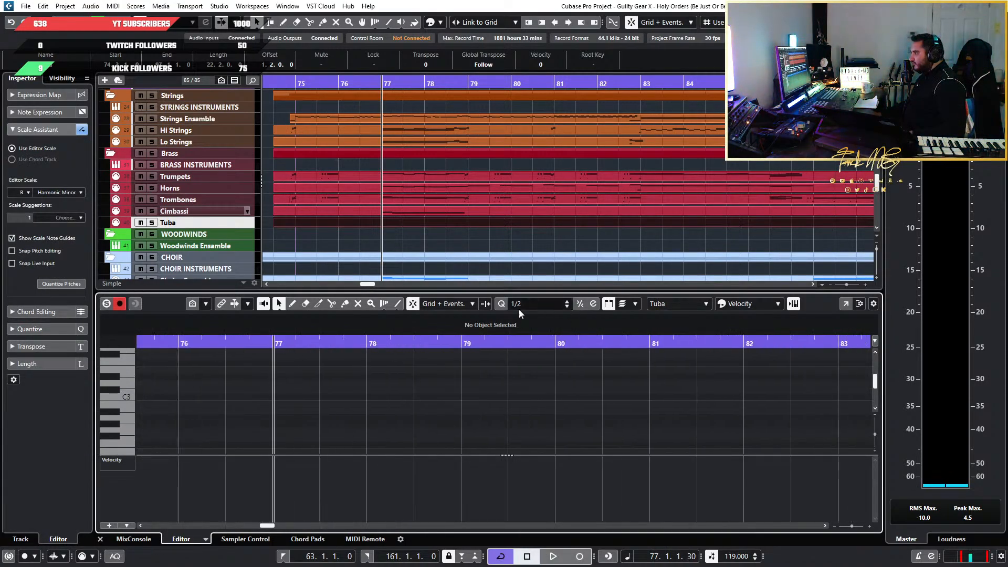
scroll(273, 365, up, 1)
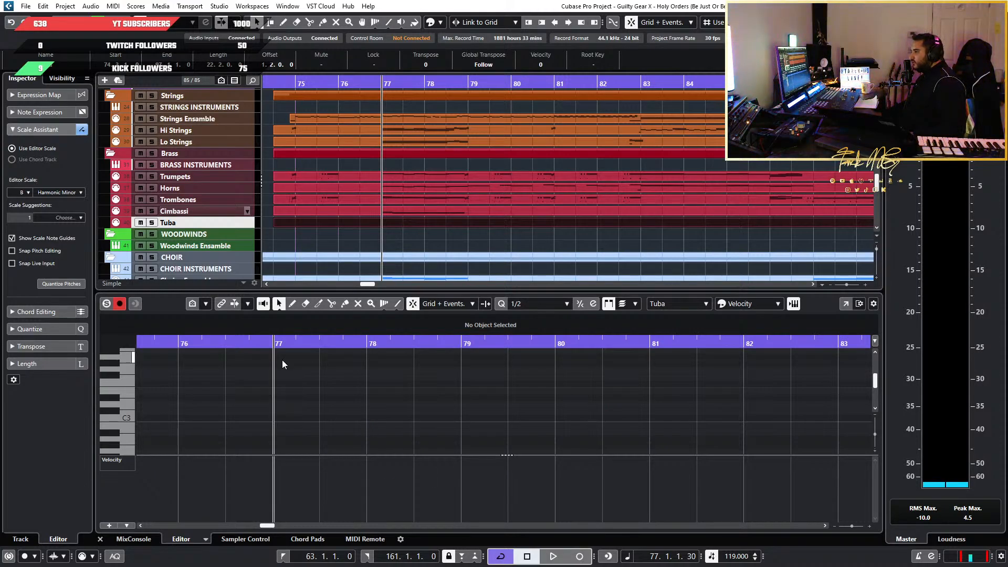
Paste the copied Cimbassi notes into the Tuba part at the start of bar 77
key(h)
key(h)
key(h)
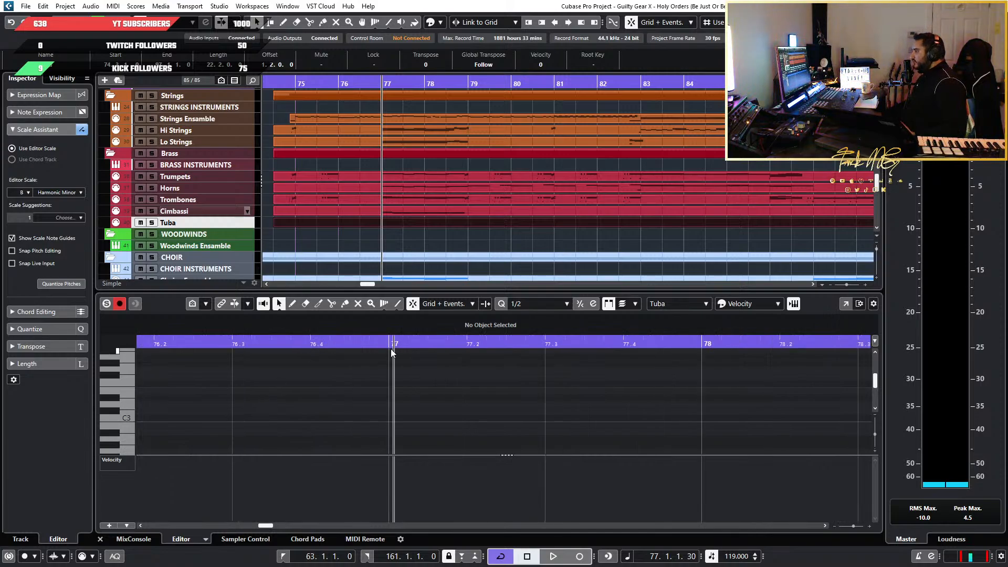
click(391, 346)
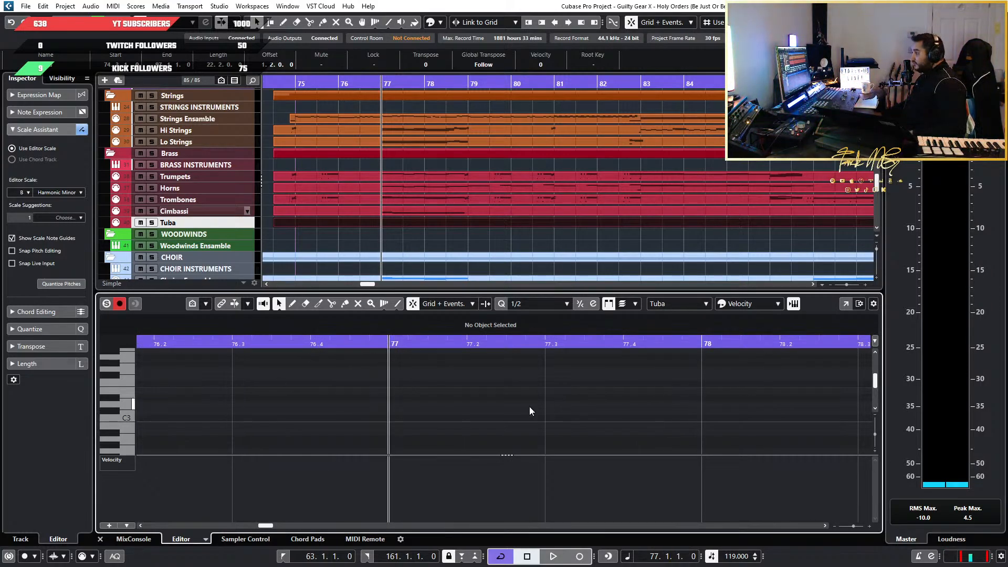
key(ctrl+v)
key(g)
key(g)
key(g)
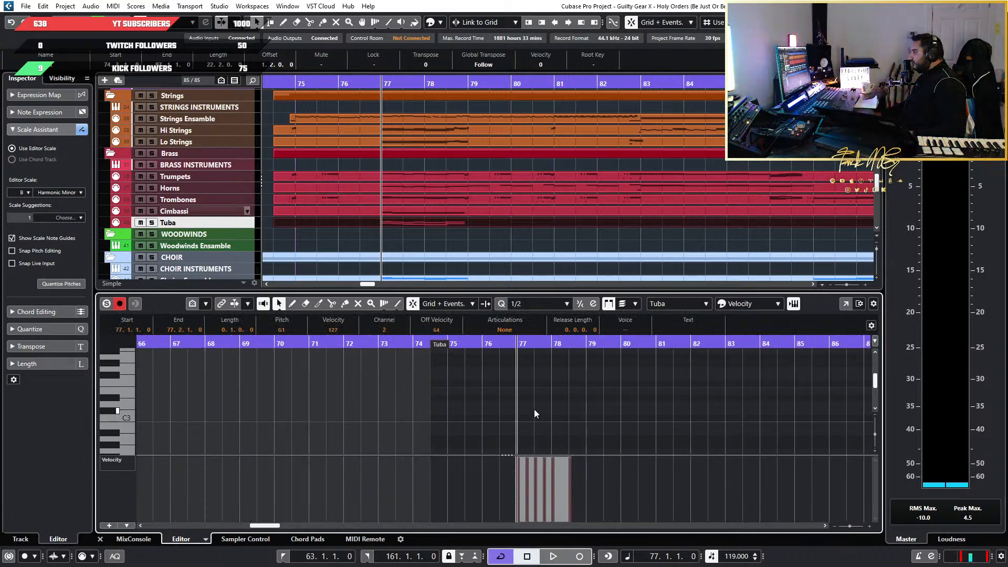
Inspect the pasted Tuba notes in bars 77 and 78 and audition the opening D2 and G1
scroll(617, 416, down, 9)
scroll(622, 415, up, 3)
scroll(484, 401, up, 3)
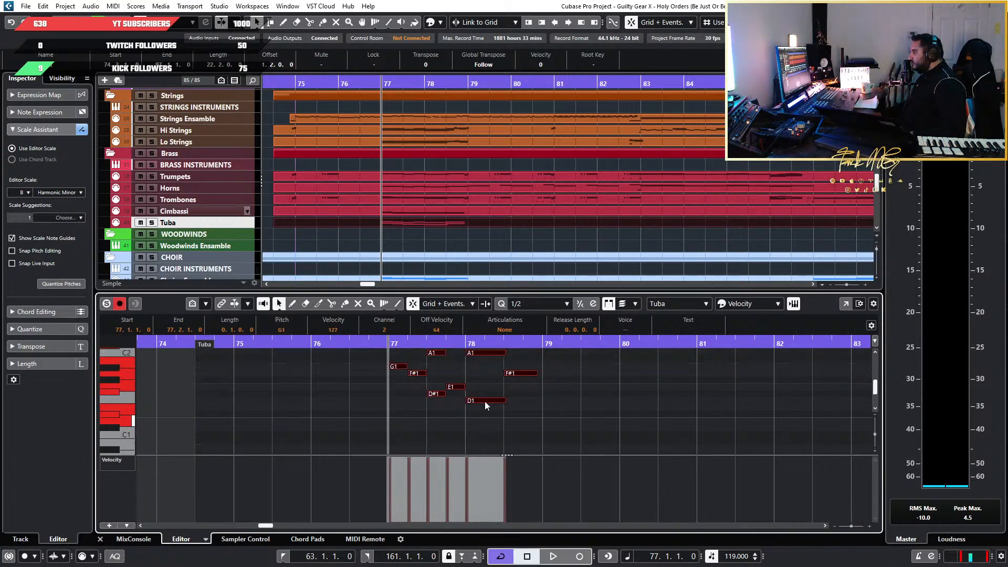
click(482, 401)
drag(616, 437, 368, 347)
scroll(437, 390, up, 4)
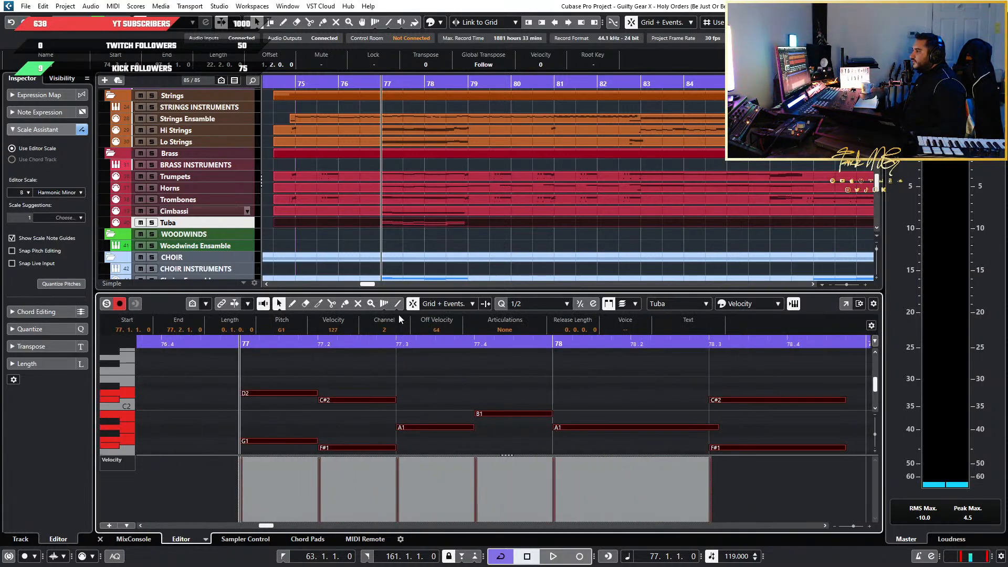
scroll(261, 402, down, 1)
click(288, 360)
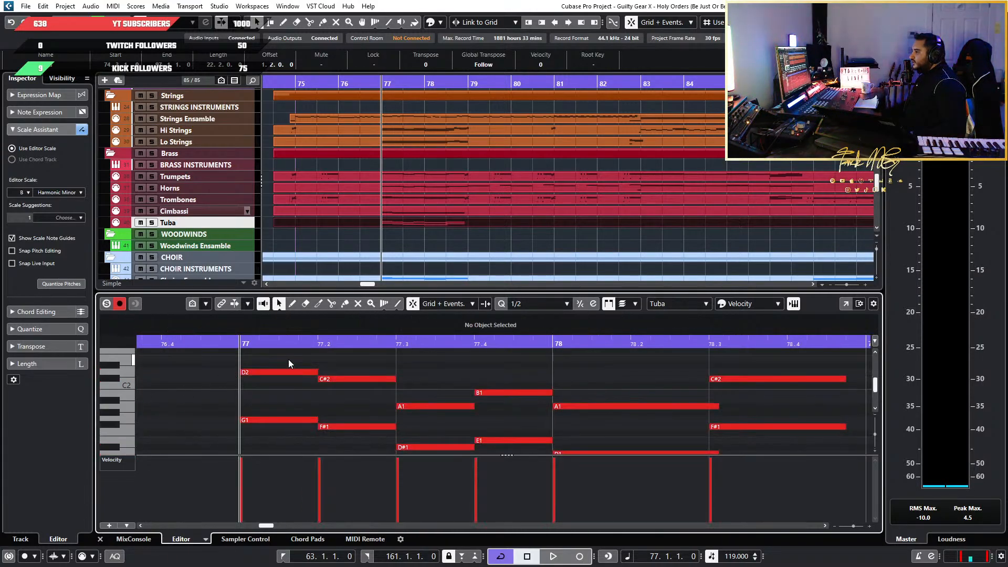
click(297, 373)
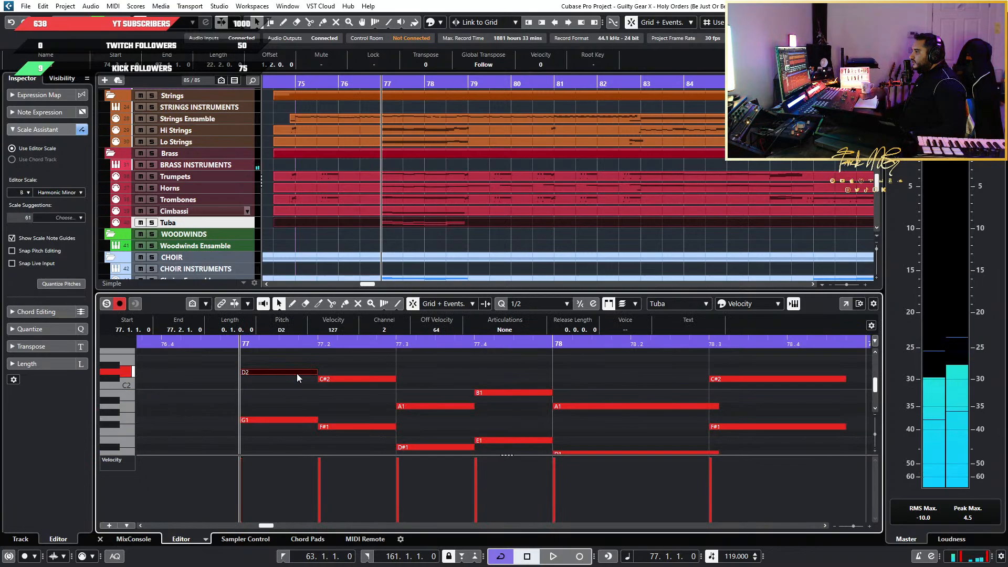
click(286, 420)
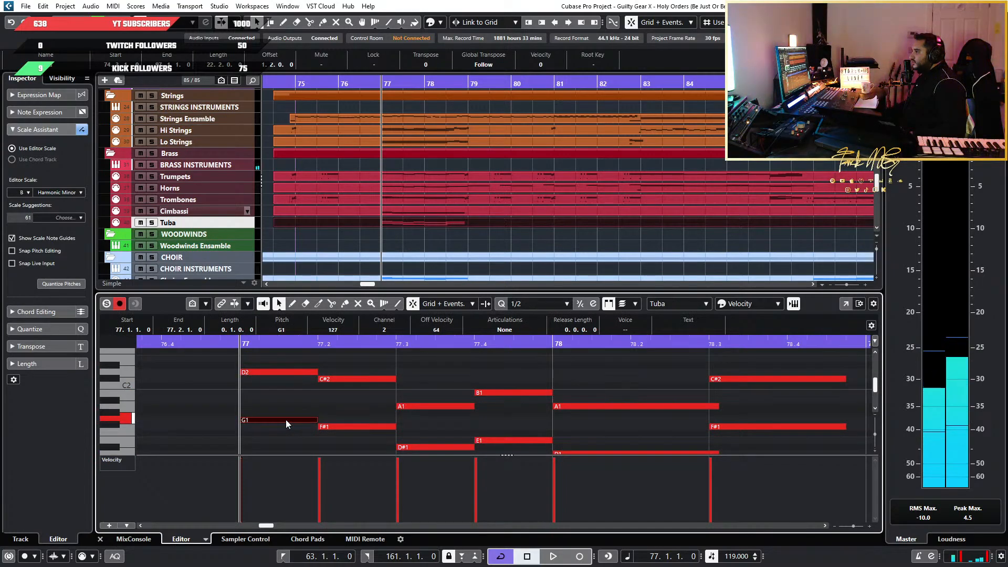
click(242, 227)
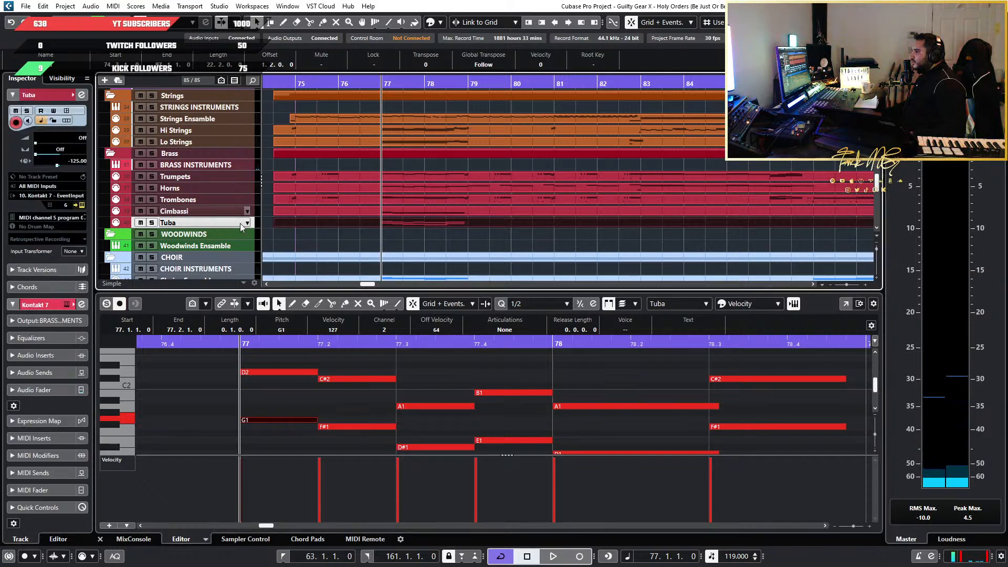
click(302, 372)
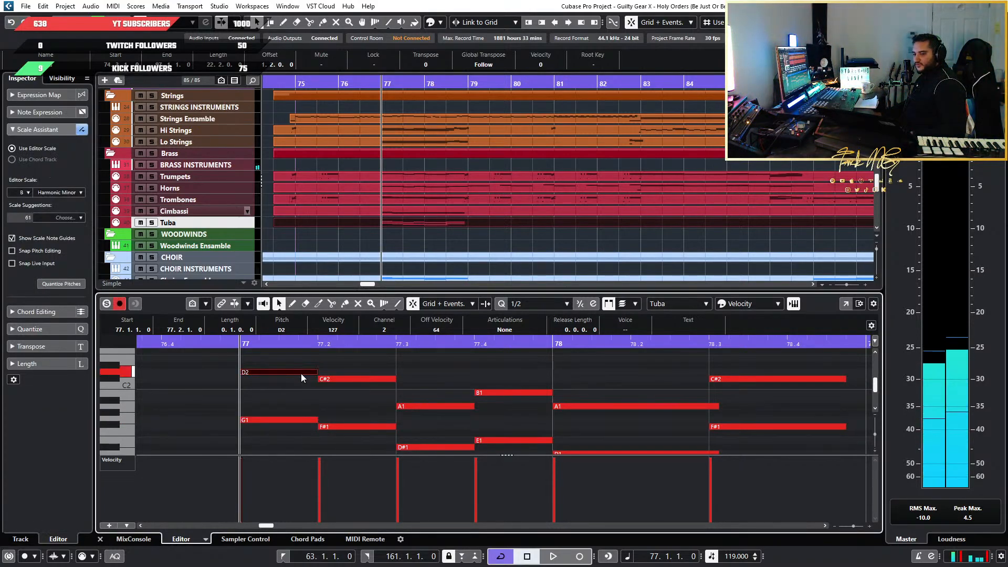
Open the brass Kontakt 7 rack, look through its instruments and remove 06. Schwarzdorn Horns a9 Multi
drag(0, 128, 195, 2)
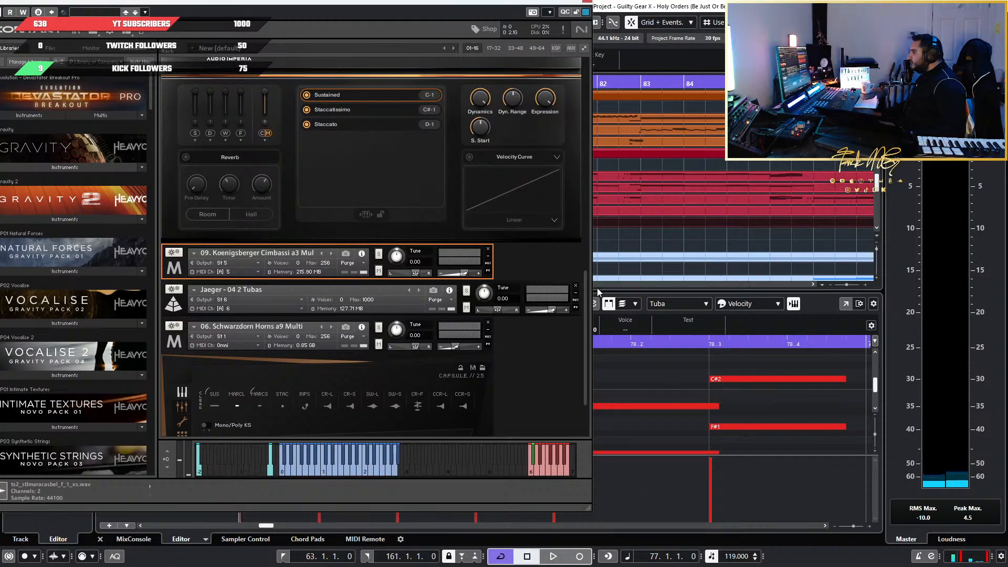
drag(588, 311, 588, 355)
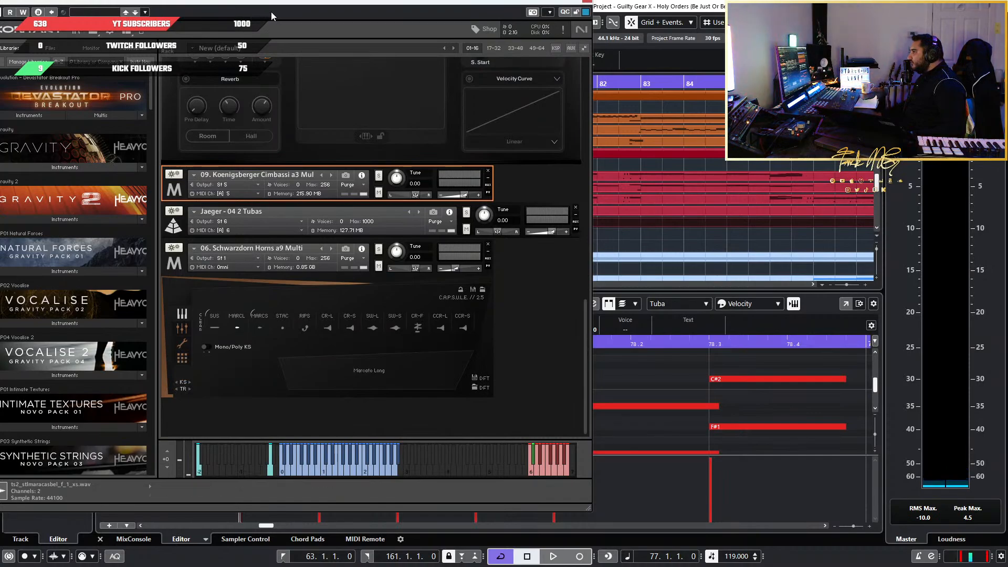
drag(366, 6, 699, 41)
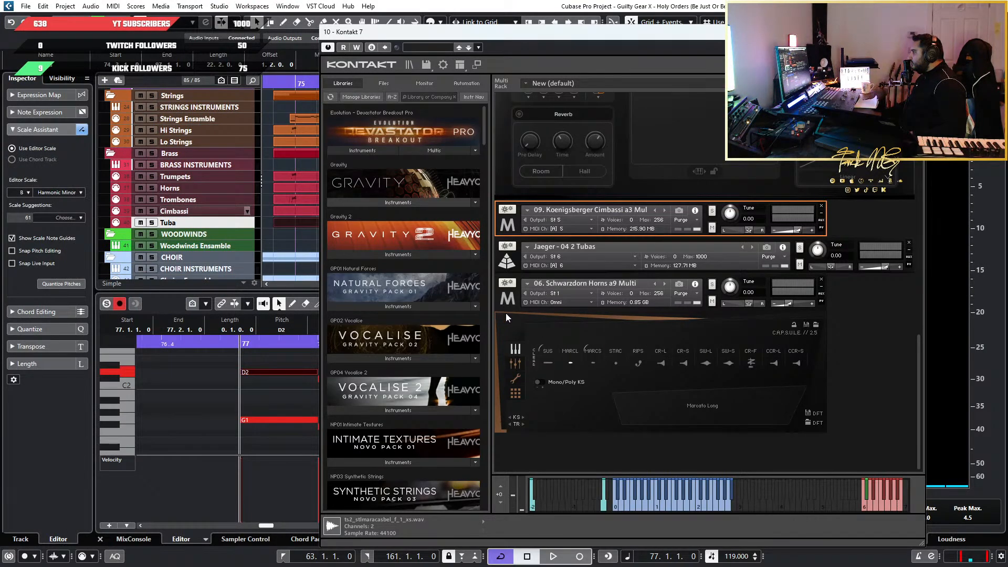
scroll(505, 313, up, 3)
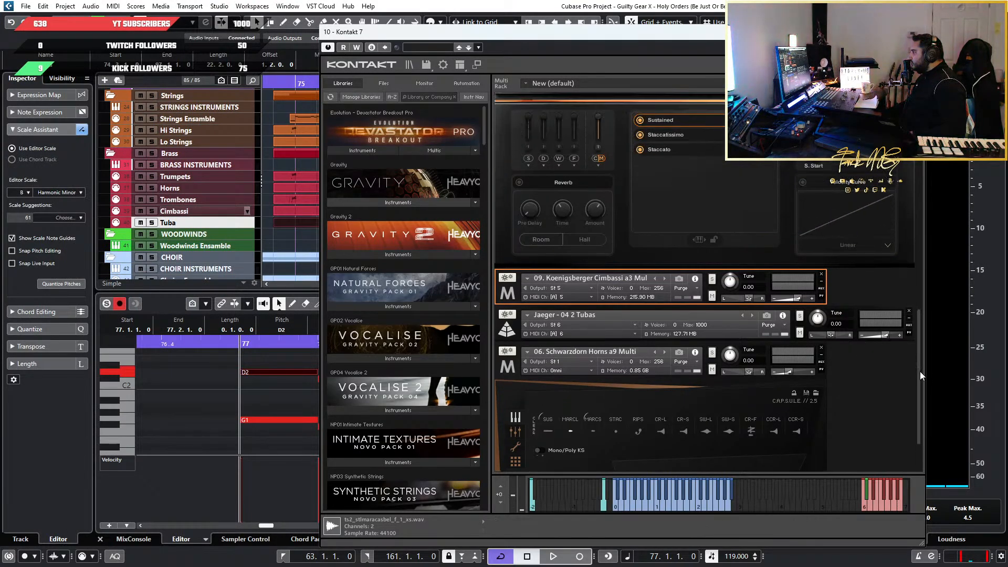
drag(920, 370, 922, 156)
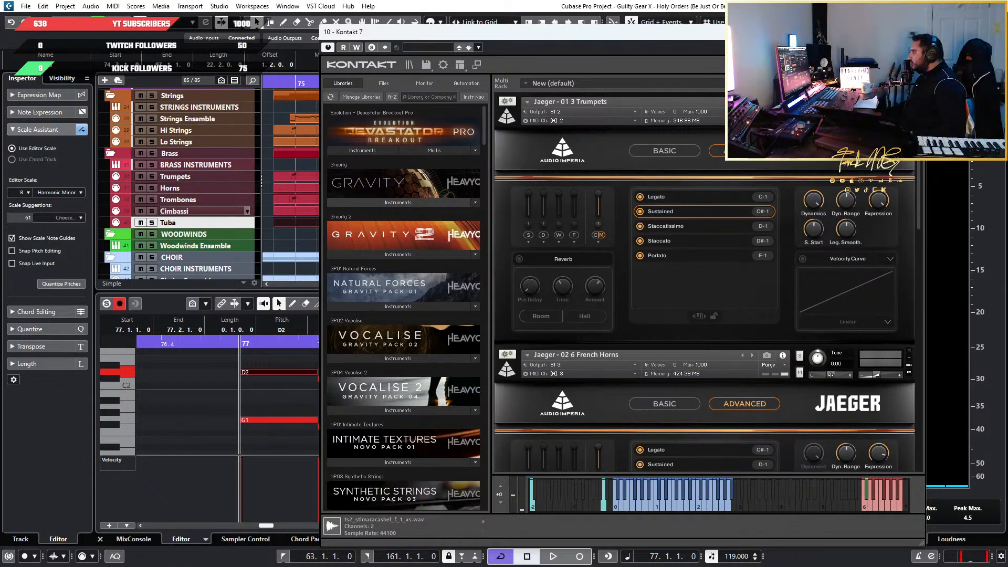
drag(922, 156, 913, 400)
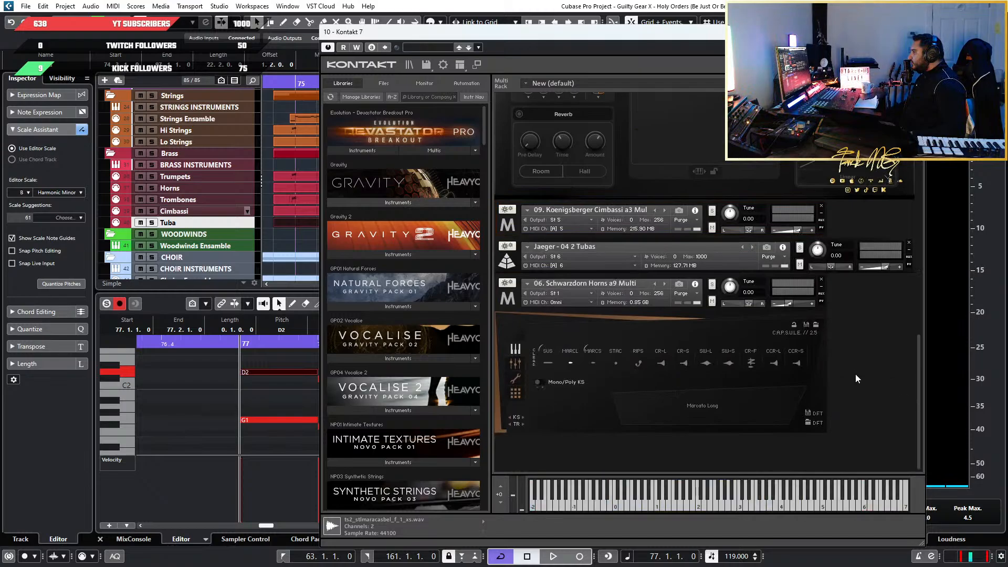
click(822, 280)
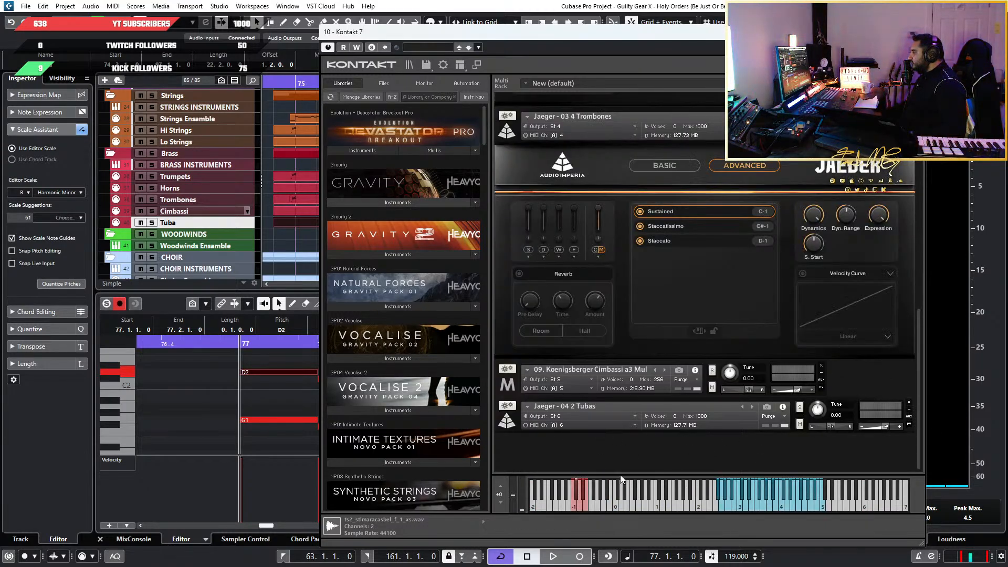
Audition the Tuba's D2, solo the Tuba track and play it from the start of bar 77
drag(523, 37, 636, 38)
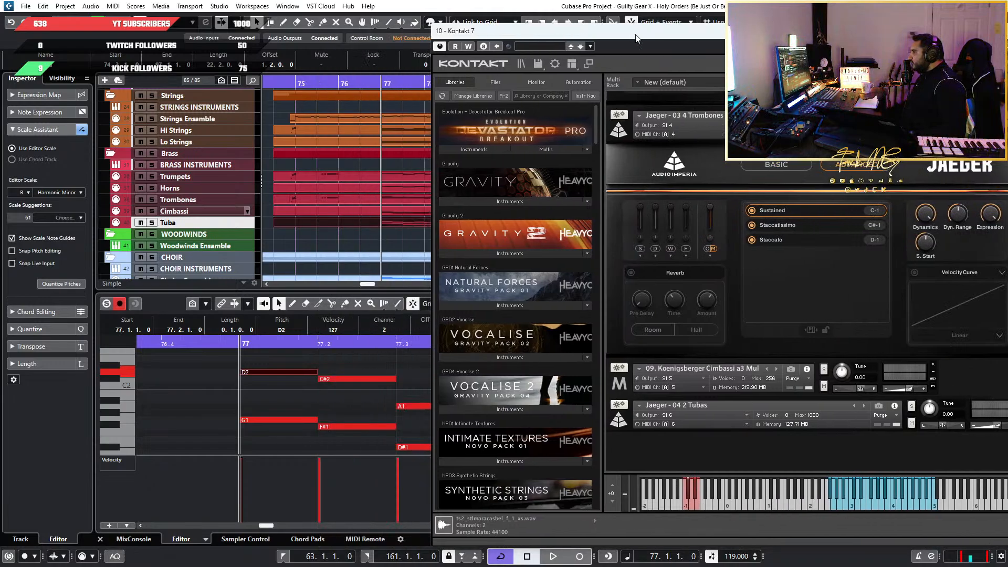
click(280, 373)
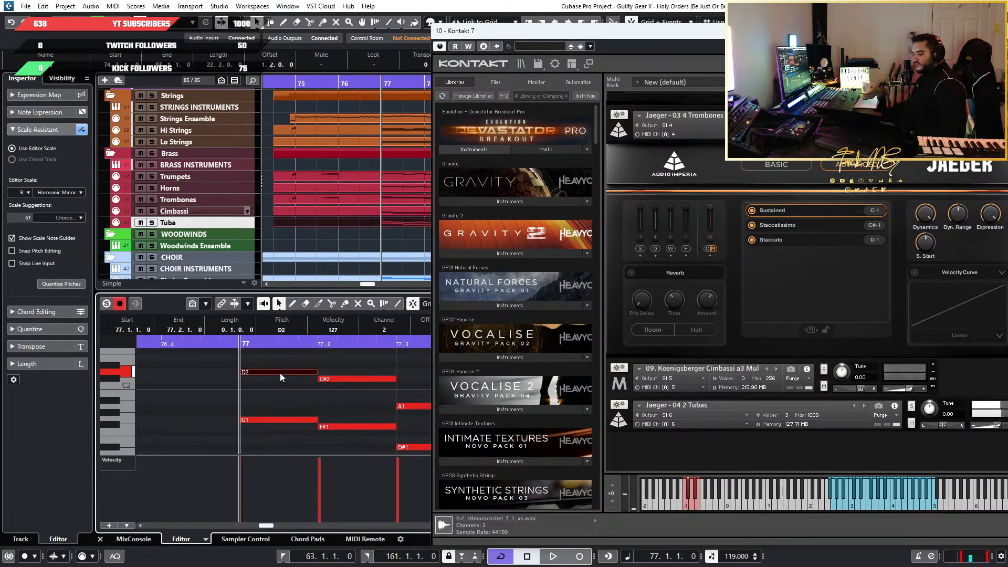
key(space)
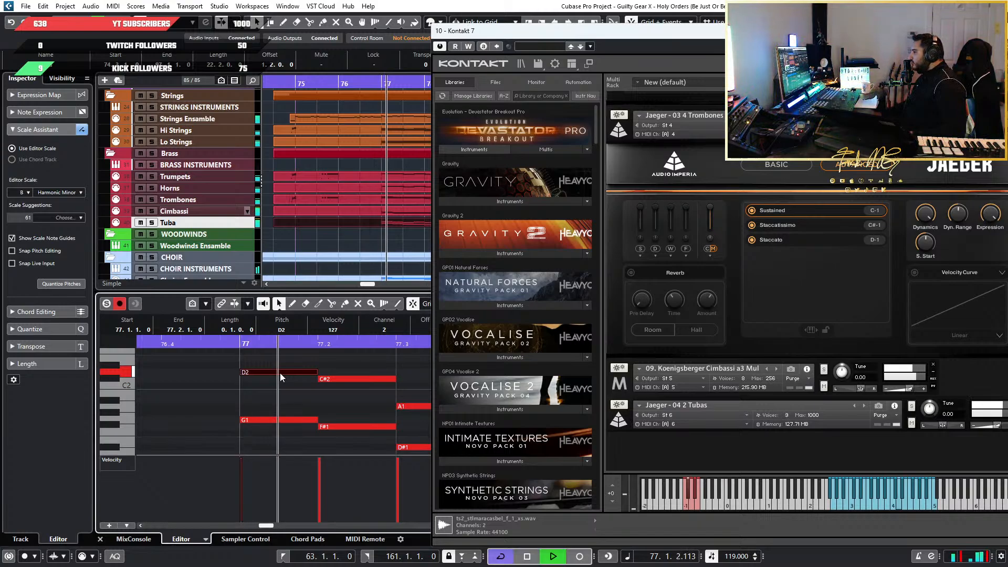
click(152, 223)
key(space)
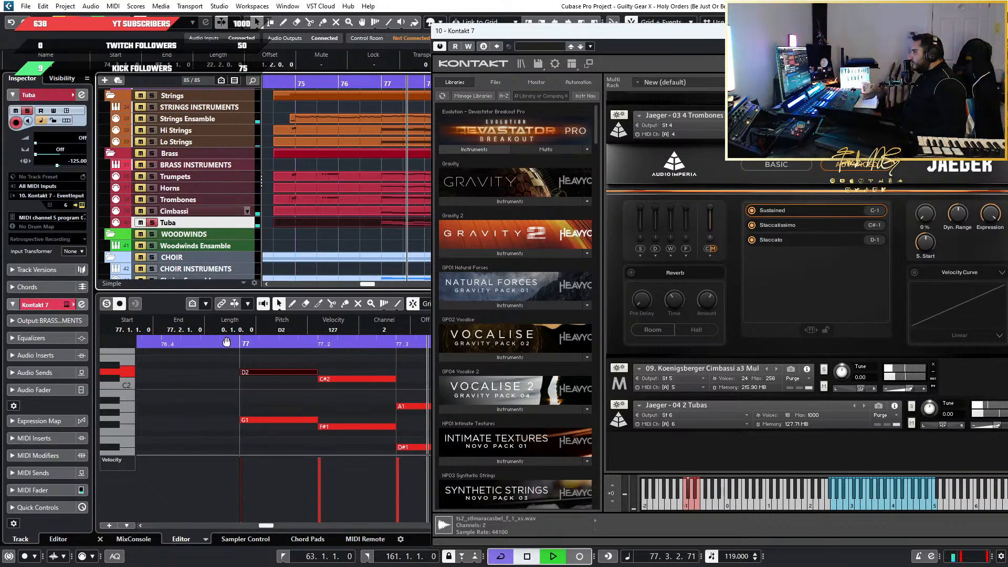
click(237, 344)
key(space)
scroll(283, 400, down, 2)
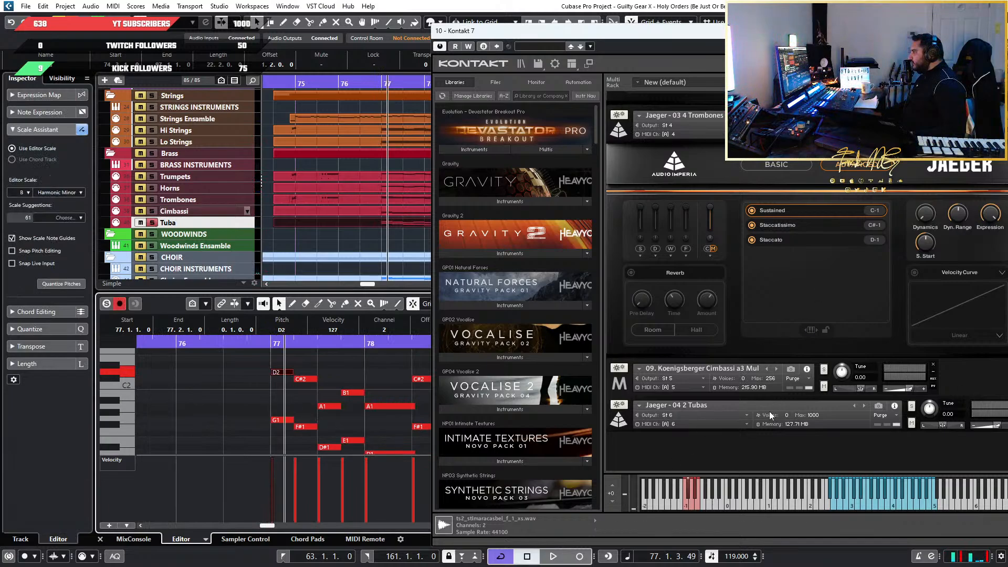
Collapse the Jaeger - 03 4 Trombones instrument and expand Jaeger - 04 2 Tubas in the Kontakt rack
click(622, 131)
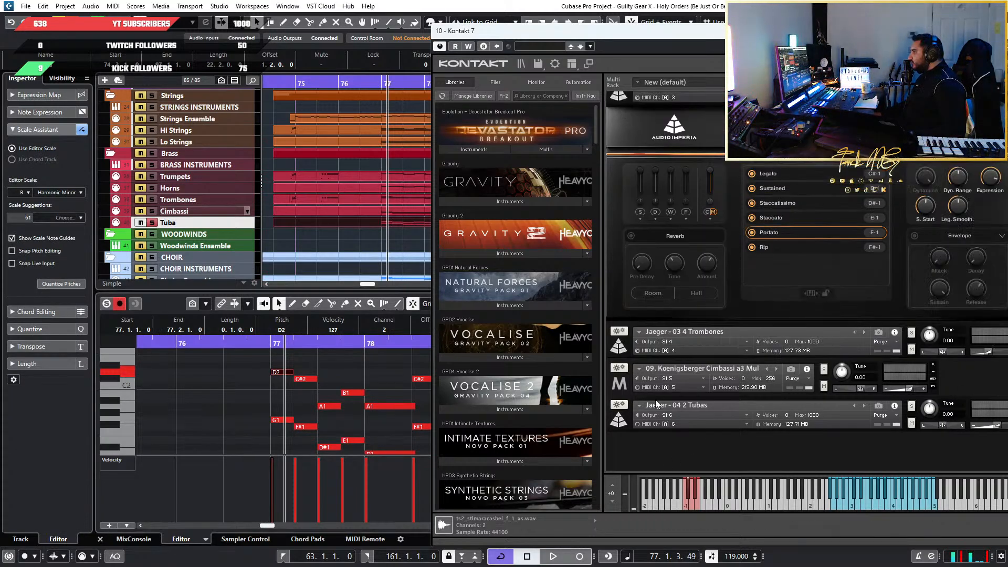
click(629, 421)
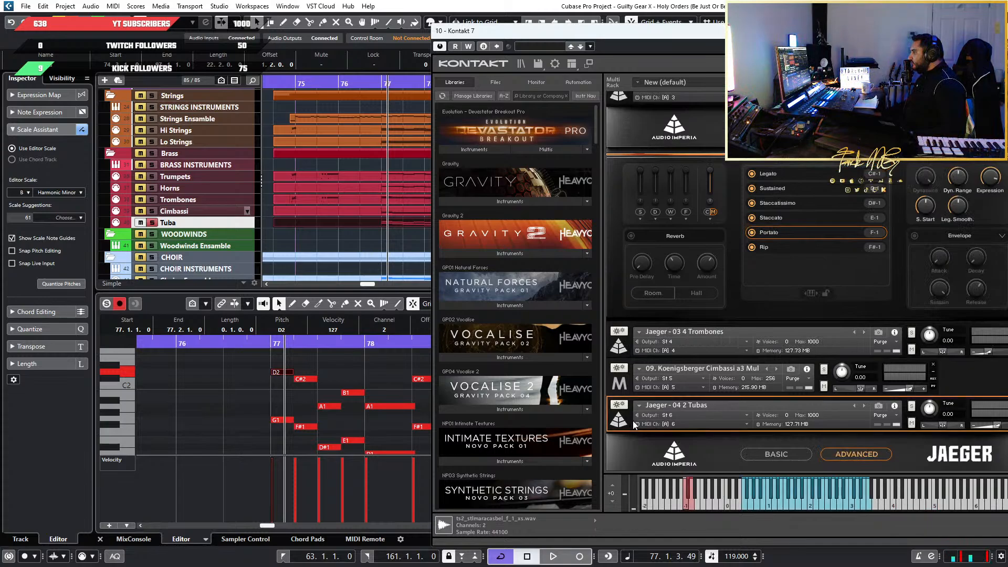
scroll(272, 442, down, 1)
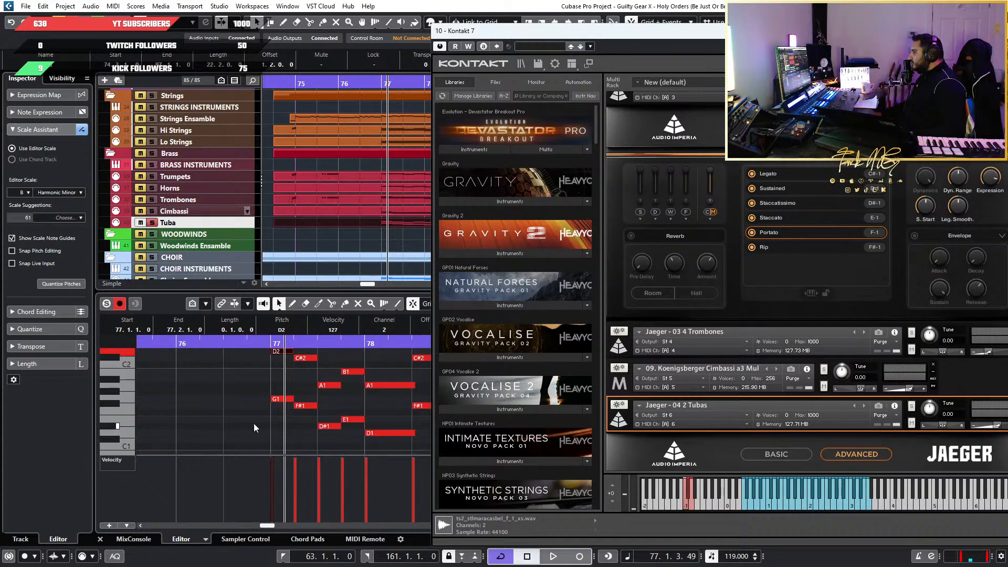
scroll(266, 427, up, 1)
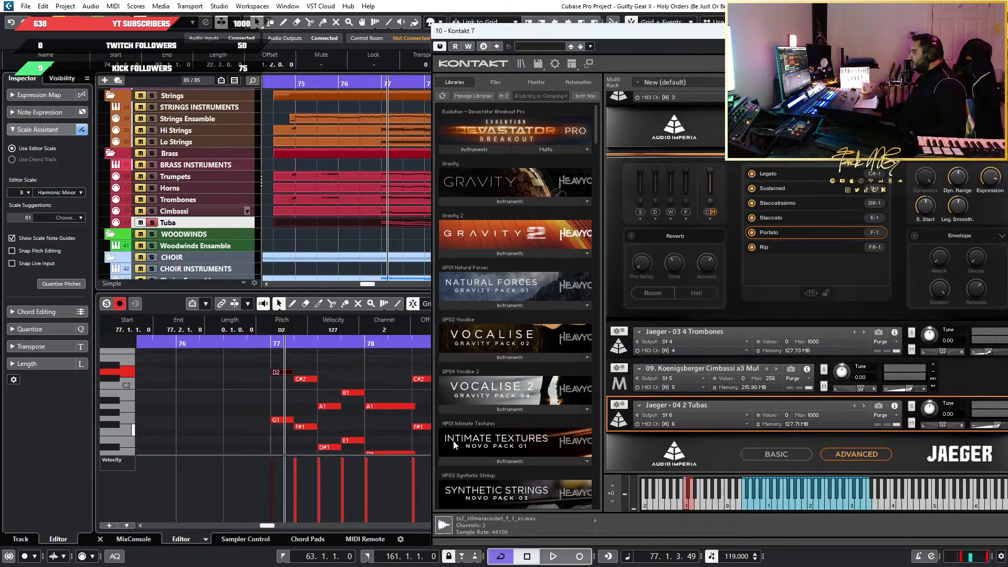
scroll(367, 433, up, 2)
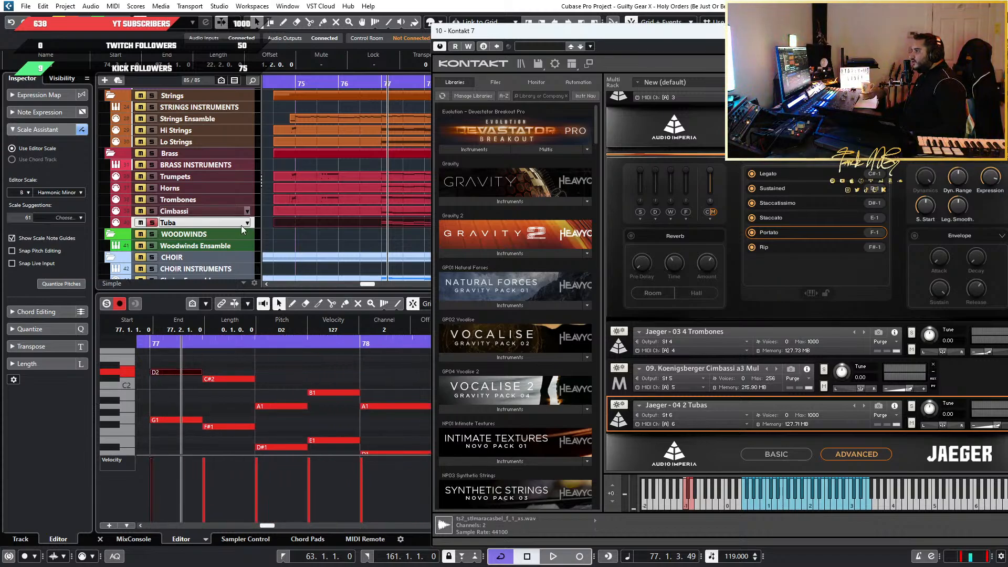
Check the Tuba track's MIDI output routing and compare it with the Trombones and Cimbassi tracks
click(209, 224)
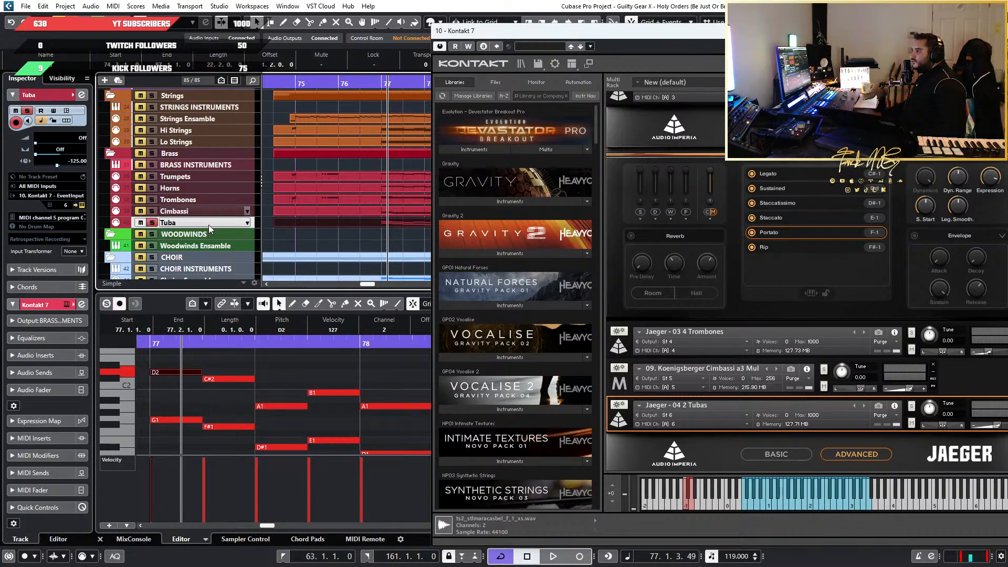
click(61, 197)
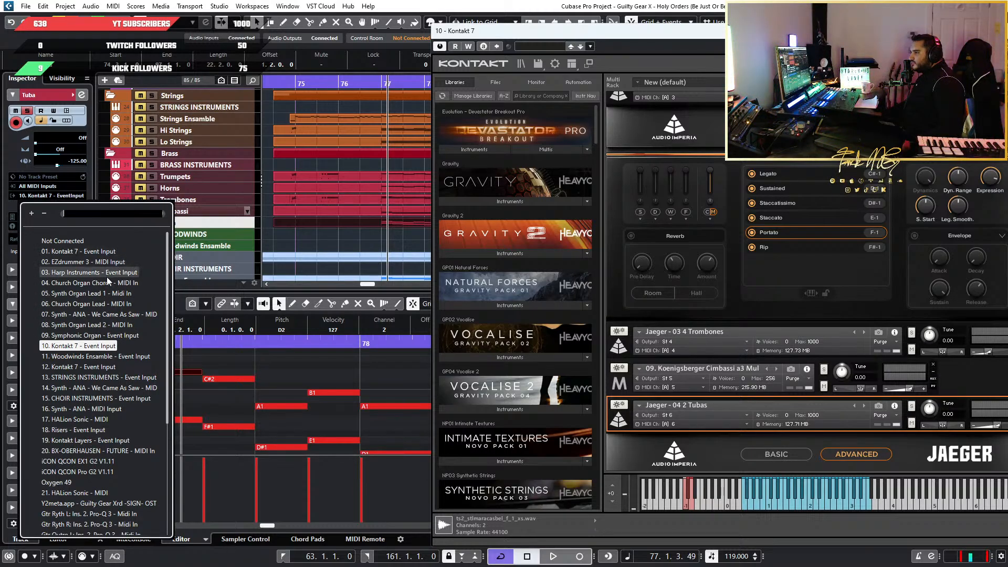
scroll(99, 419, down, 6)
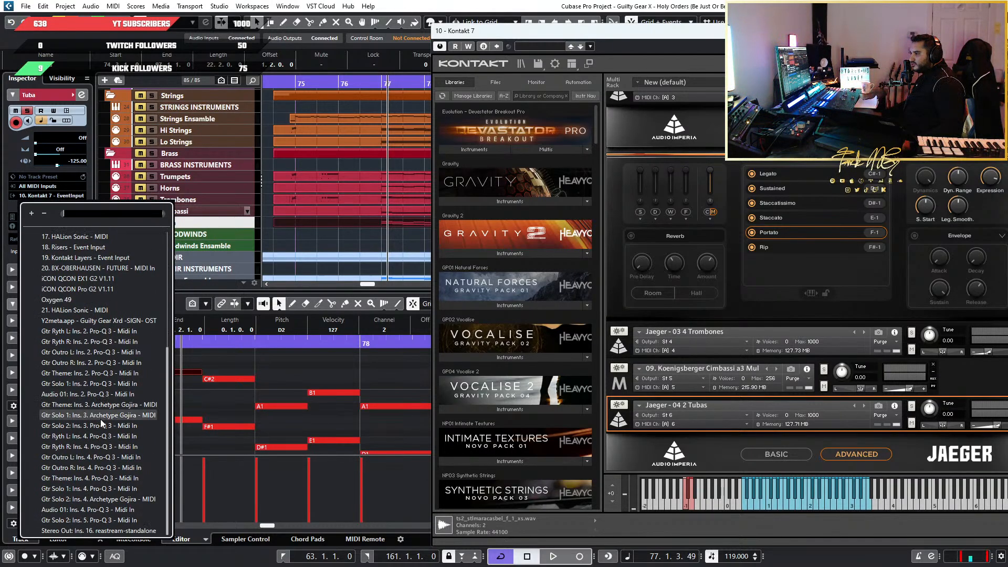
scroll(100, 419, up, 5)
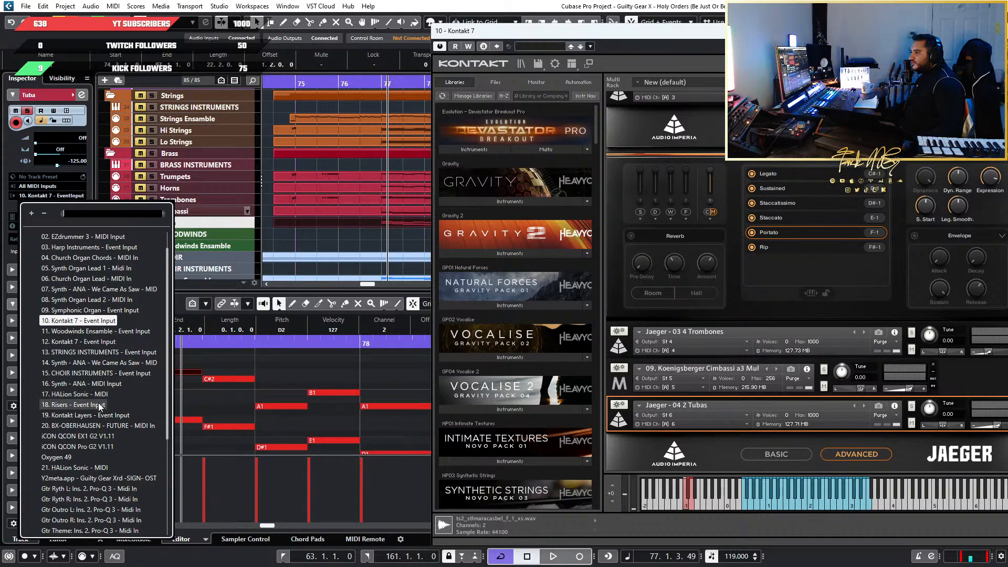
scroll(100, 407, up, 1)
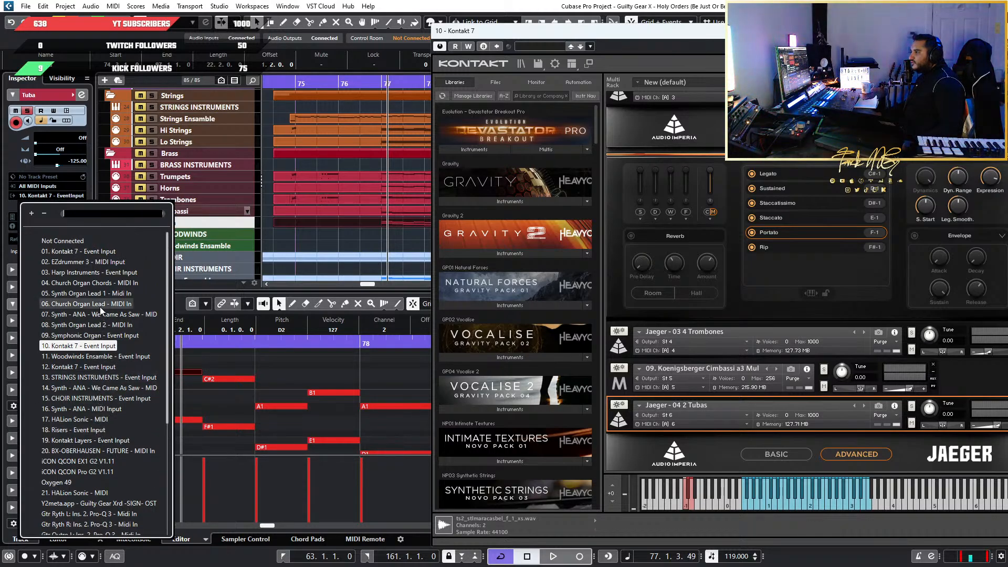
click(213, 197)
click(213, 197)
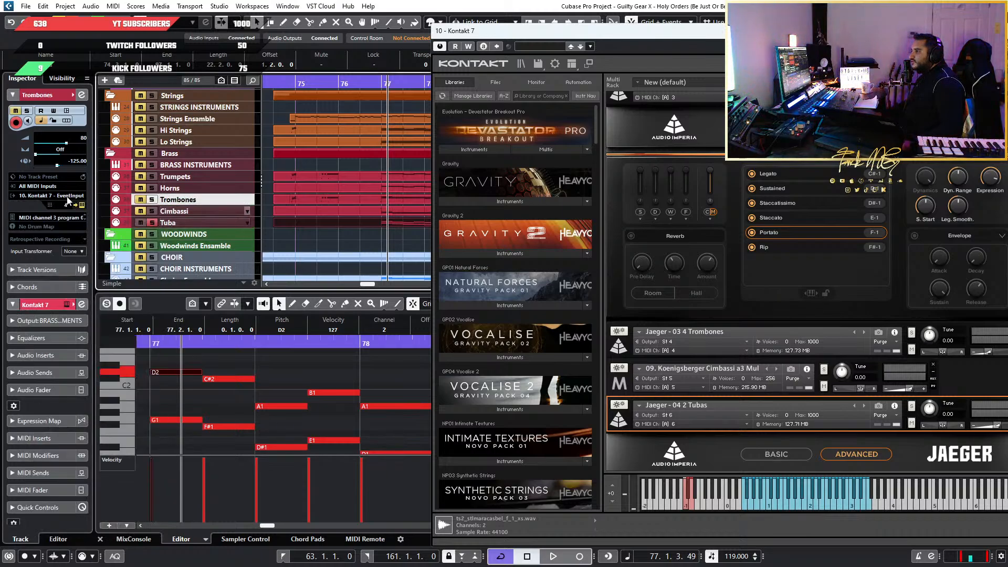
click(202, 211)
click(201, 223)
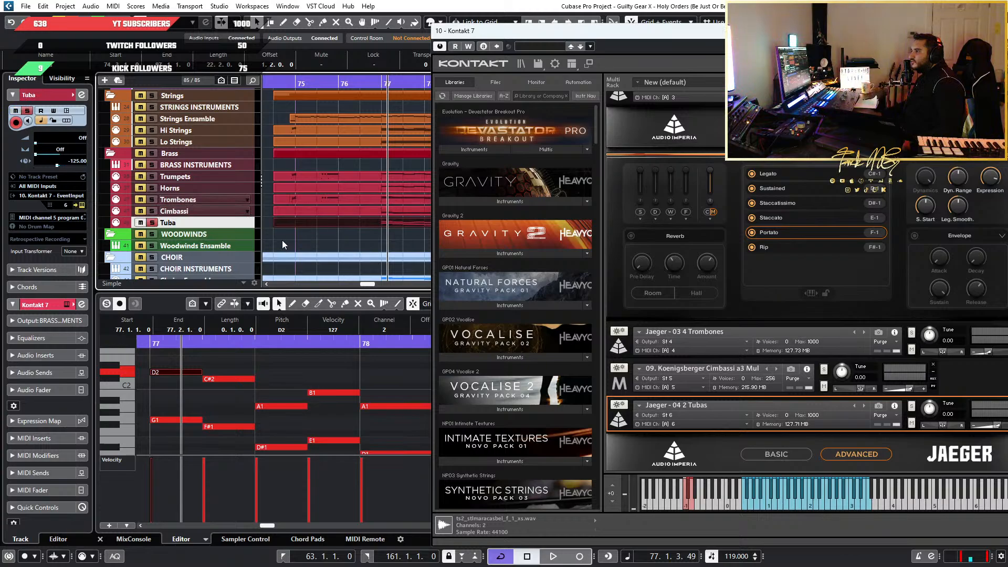
Activate the KT St 6 stereo output for BRASS INSTRUMENTS and audition the Tuba's G1 and D2 notes in bar 77
click(236, 376)
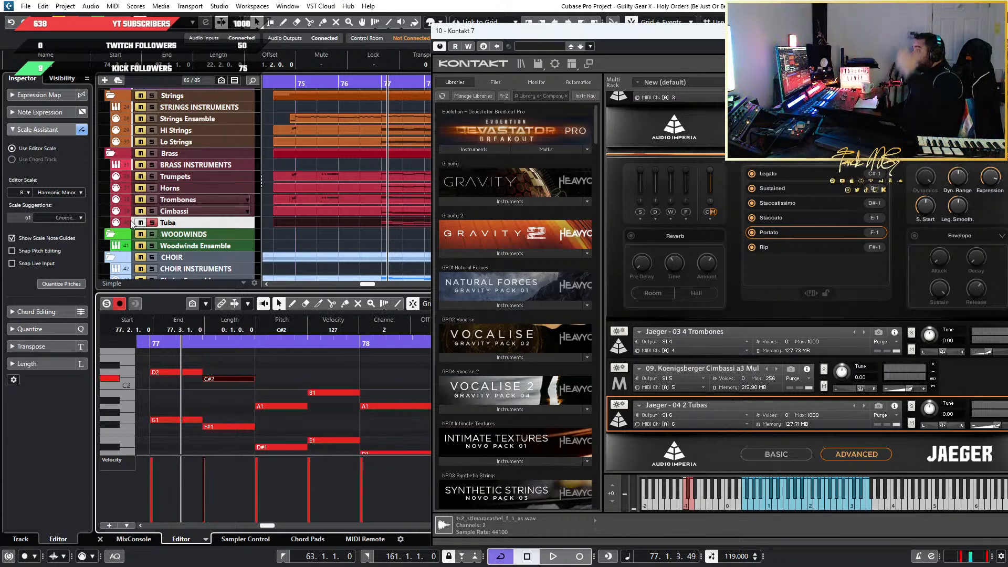
click(215, 165)
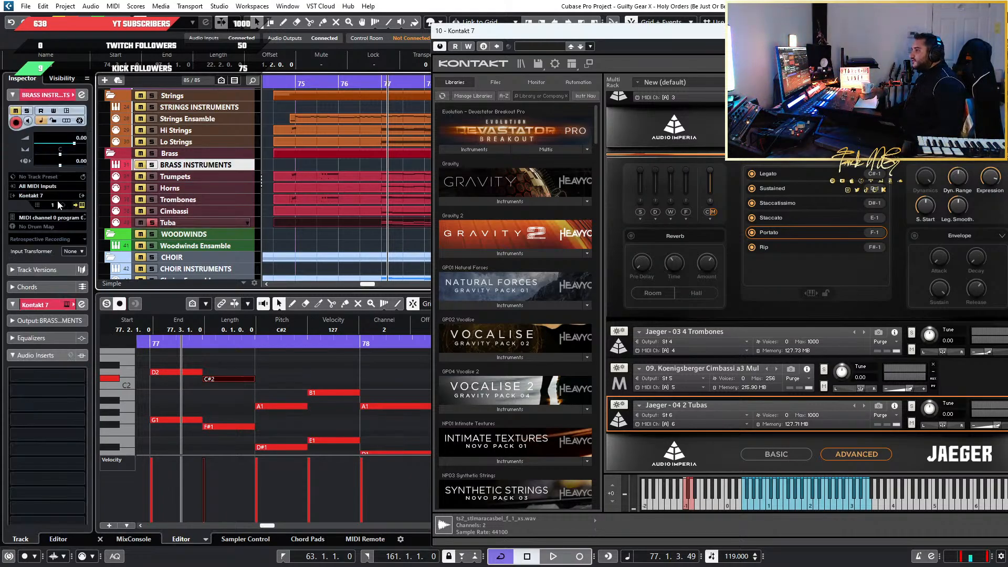
click(80, 200)
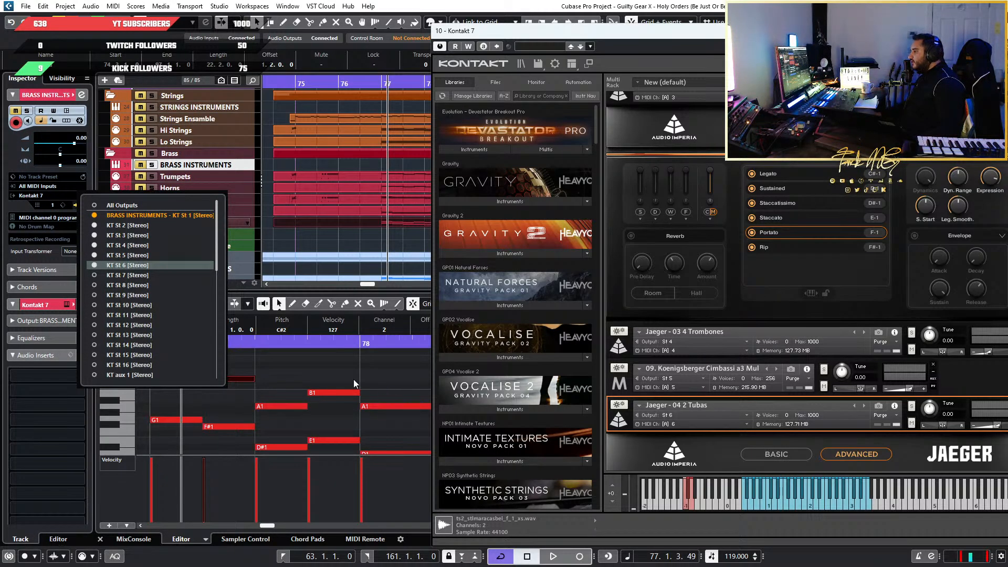
click(180, 418)
click(180, 371)
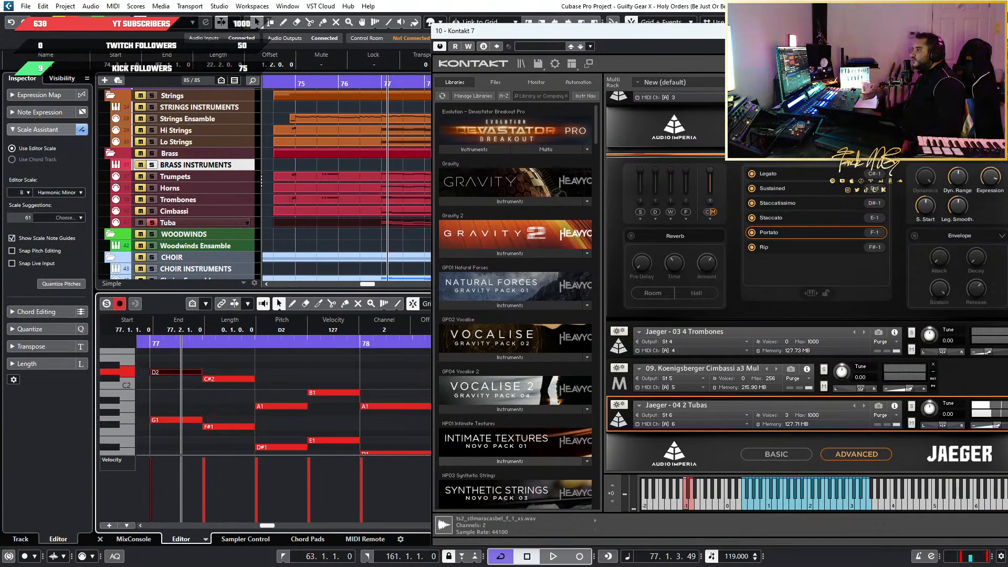
Toggle the Tuba track's solo off and on again and audition its D2 note in bar 77
click(151, 223)
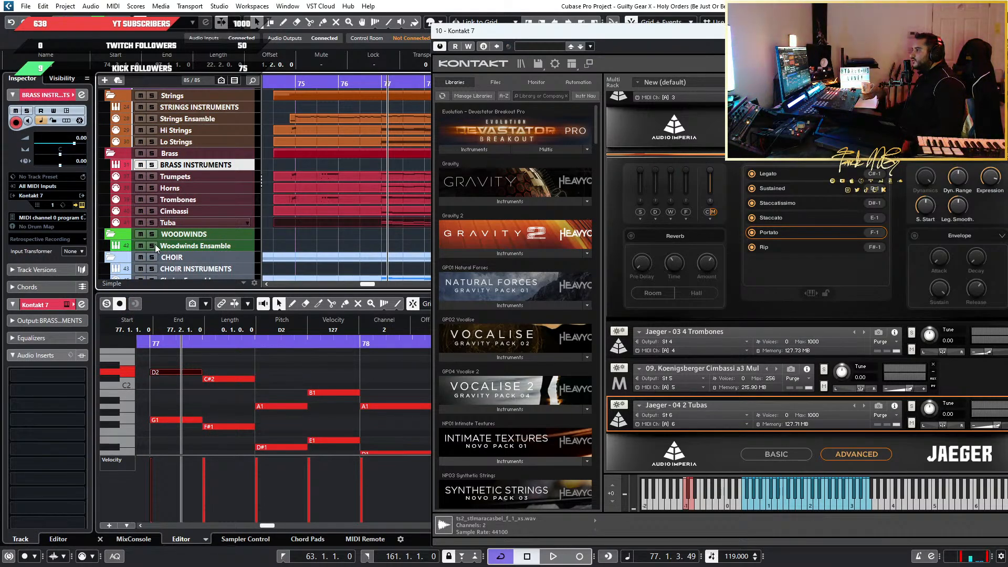
click(151, 223)
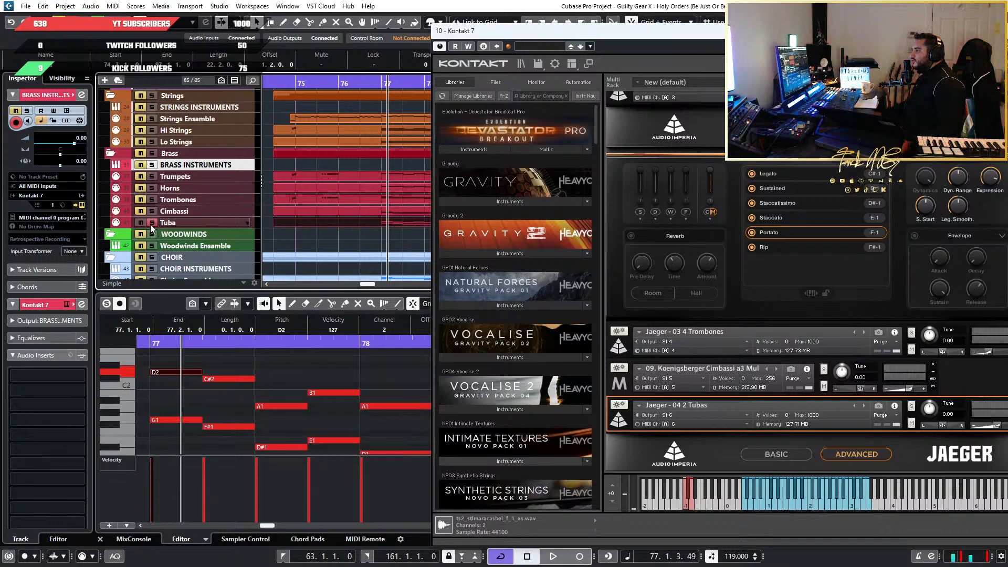
click(193, 373)
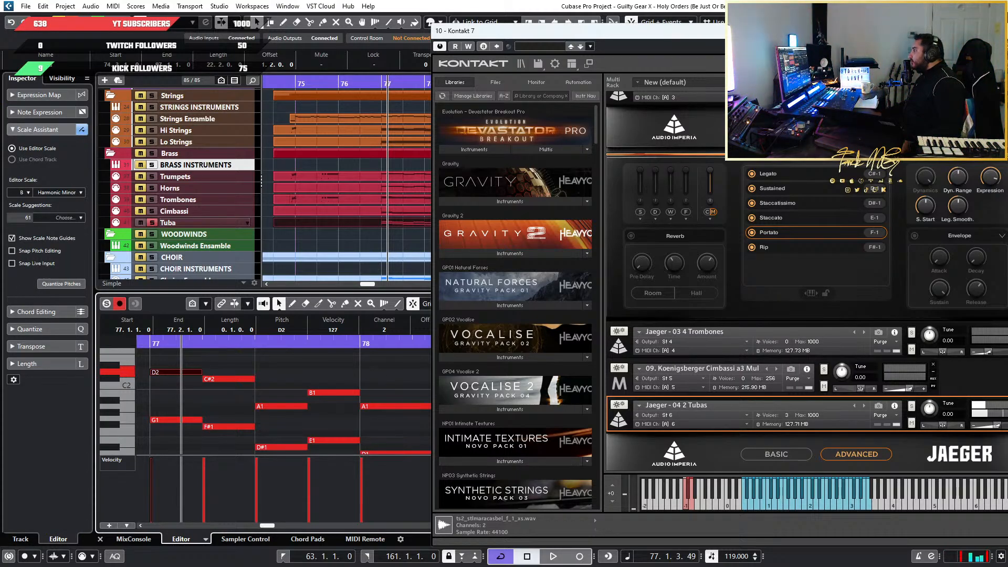
Examine the articulation keyswitches of Jaeger - 04 2 Tubas and clear the Kontakt window away from the project
scroll(254, 361, down, 2)
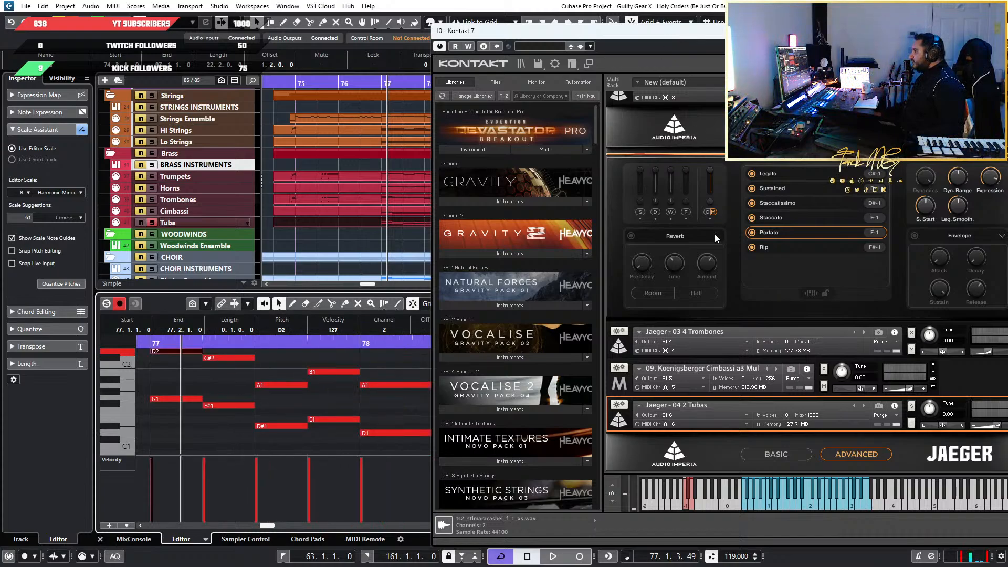
scroll(715, 237, down, 4)
drag(945, 30, 761, 17)
scroll(706, 389, down, 3)
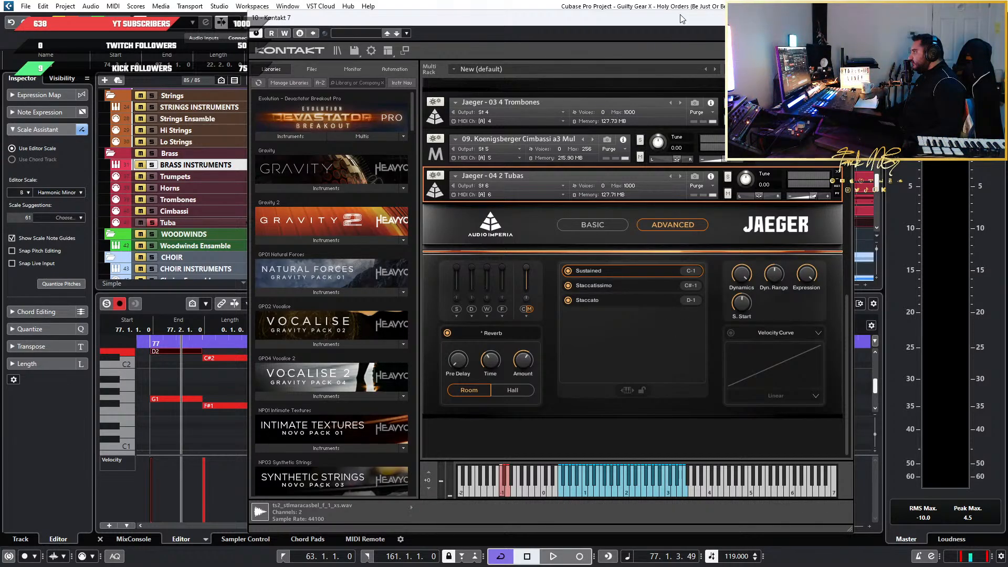
drag(680, 15, 1, 126)
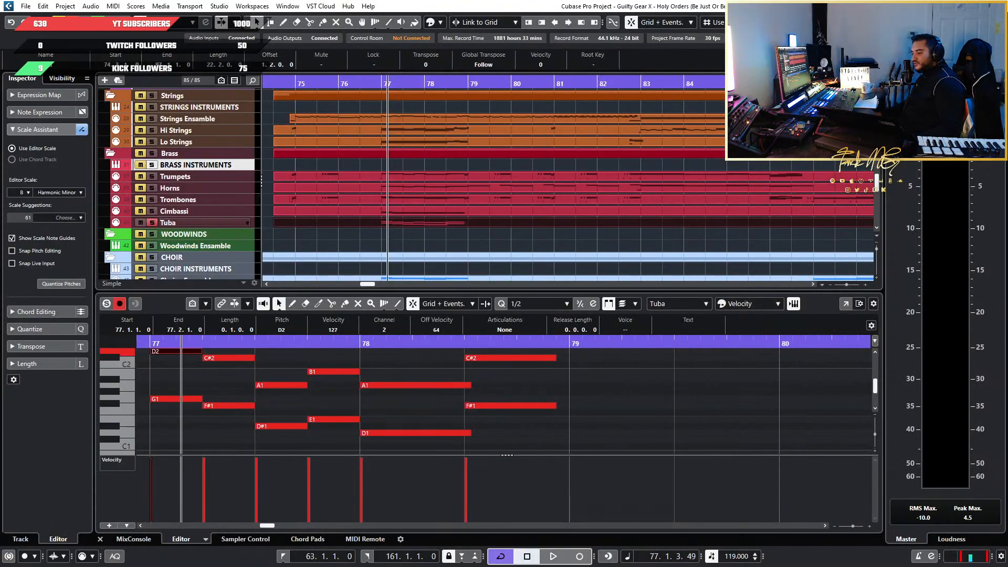
Raise the Tuba's D2 at the start of bar 77 to D#2 and set the quantize preset to 1/64
scroll(357, 362, down, 3)
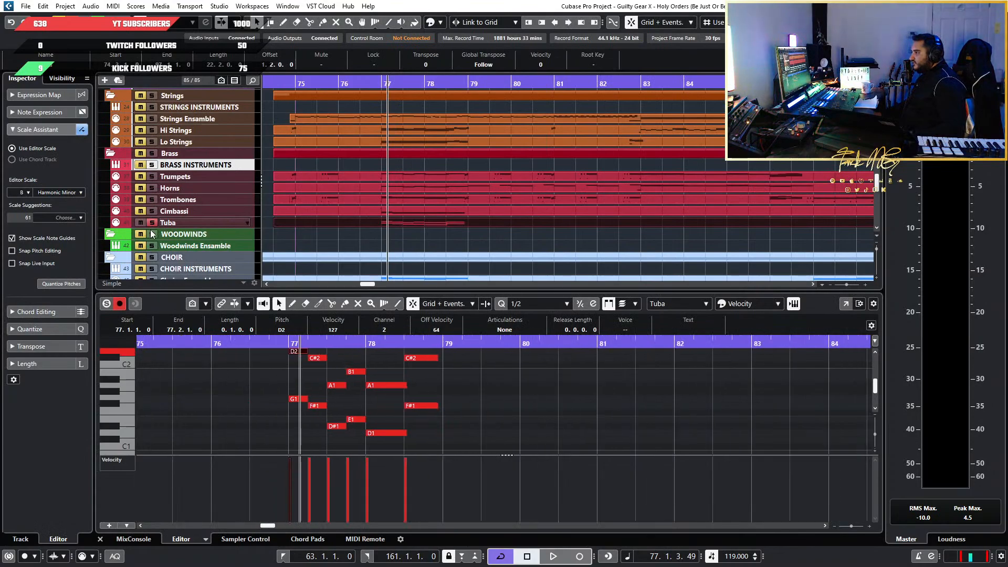
scroll(301, 413, up, 5)
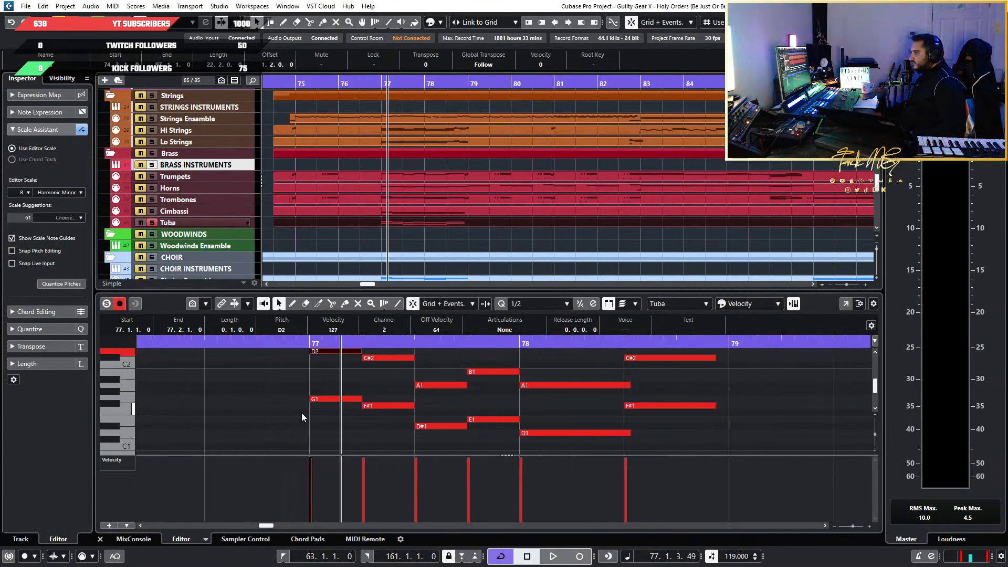
click(527, 307)
click(540, 396)
scroll(318, 399, up, 3)
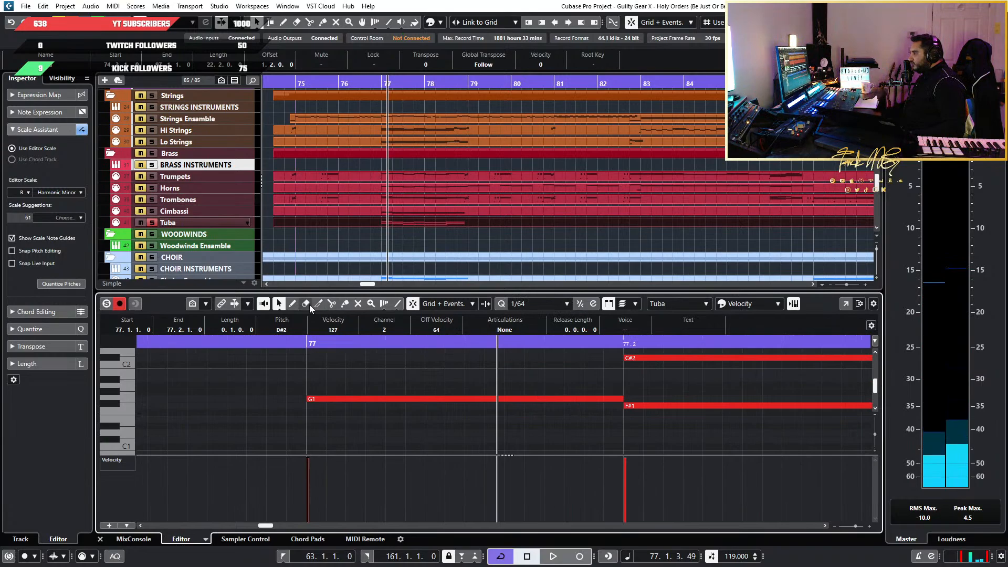
Draw a 1/64 keyswitch note just before bar 77 on the Tuba and transpose it down to C#-1
click(292, 304)
click(294, 405)
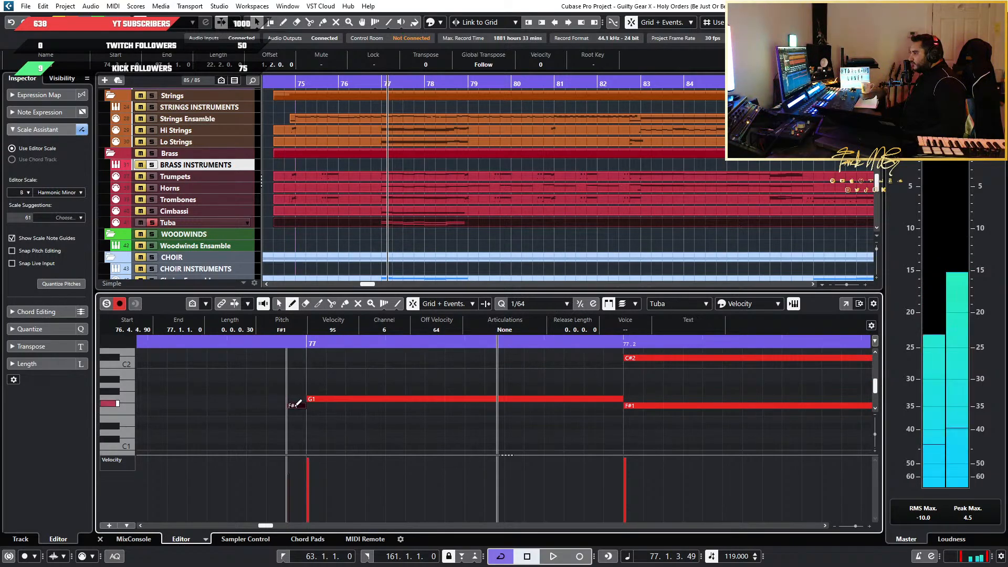
key(Down)
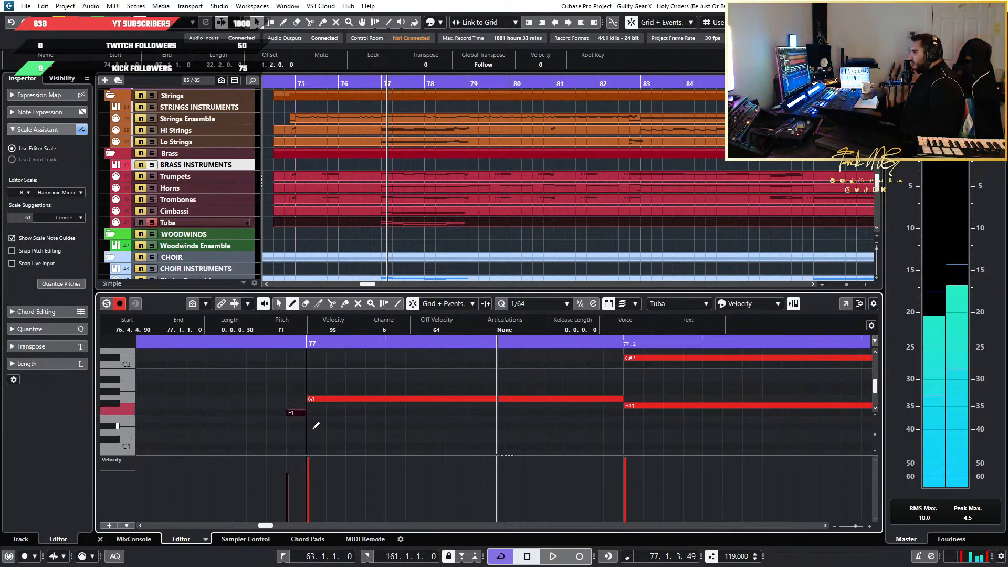
key(Down)
key(Down)
key(Down)
key(Down)
key(Down)
key(Down)
key(Down)
key(Down)
key(Down)
key(Down)
key(Down)
key(Down)
key(Down)
key(Down)
key(Down)
key(Down)
key(Down)
key(Down)
key(Down)
key(Down)
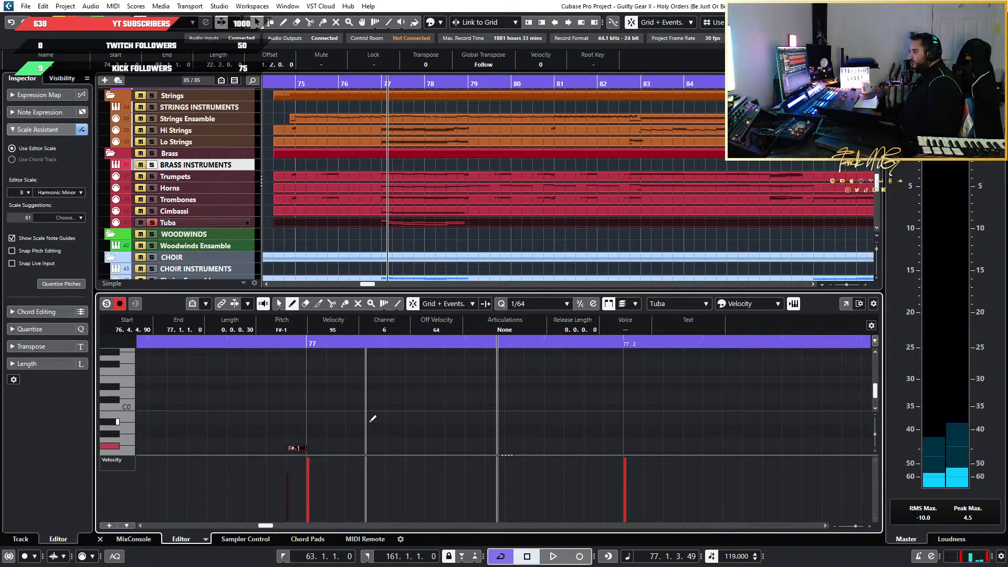
key(Down)
key(Down)
key(Down)
key(Down)
key(Down)
key(Down)
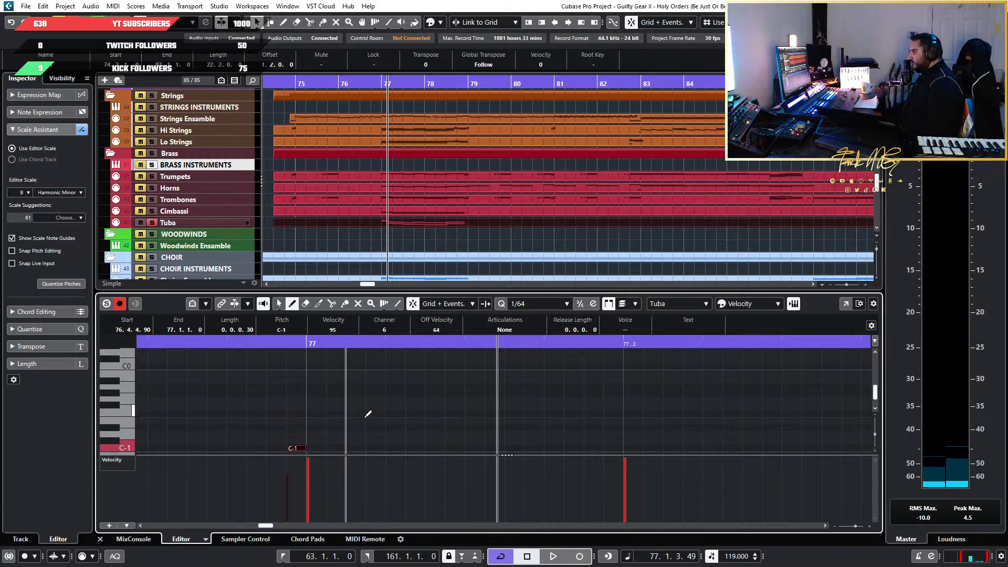
key(Up)
Play the soloed Tuba from just before bar 77 to hear the C#-1 keyswitch articulation
click(246, 343)
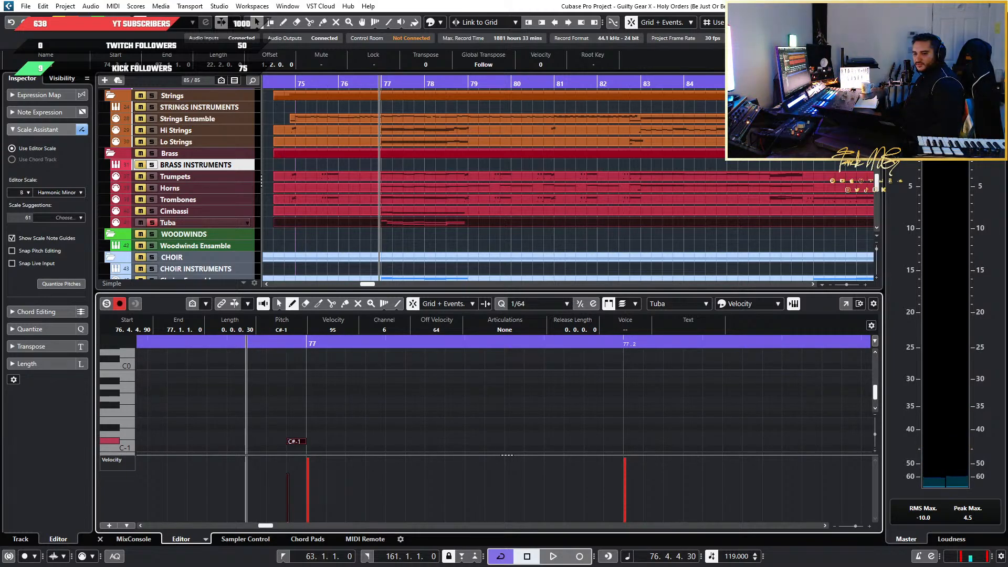
key(space)
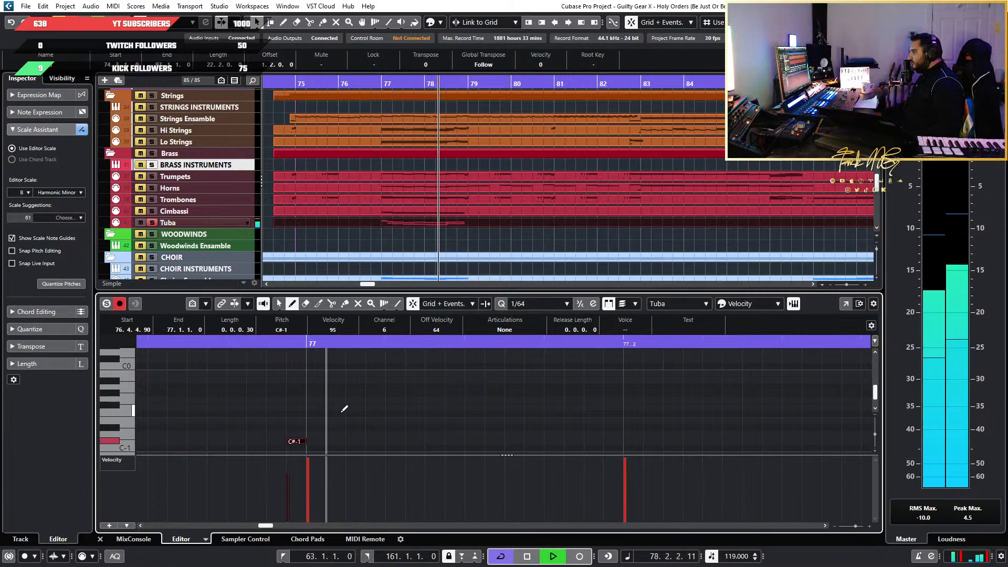
key(space)
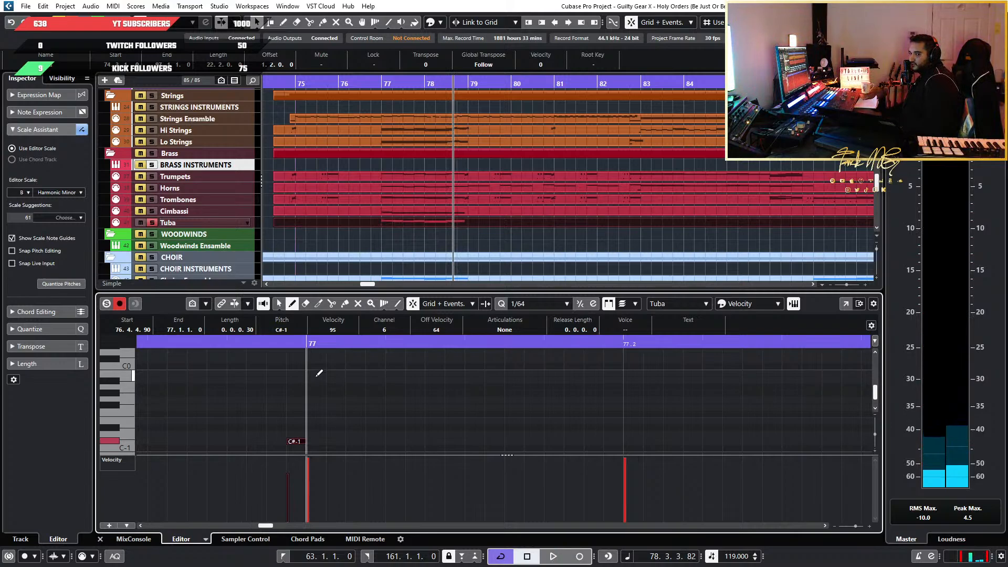
Move the Tuba's keyswitch note to D-1 and play the soloed passage from just before bar 77
key(Down)
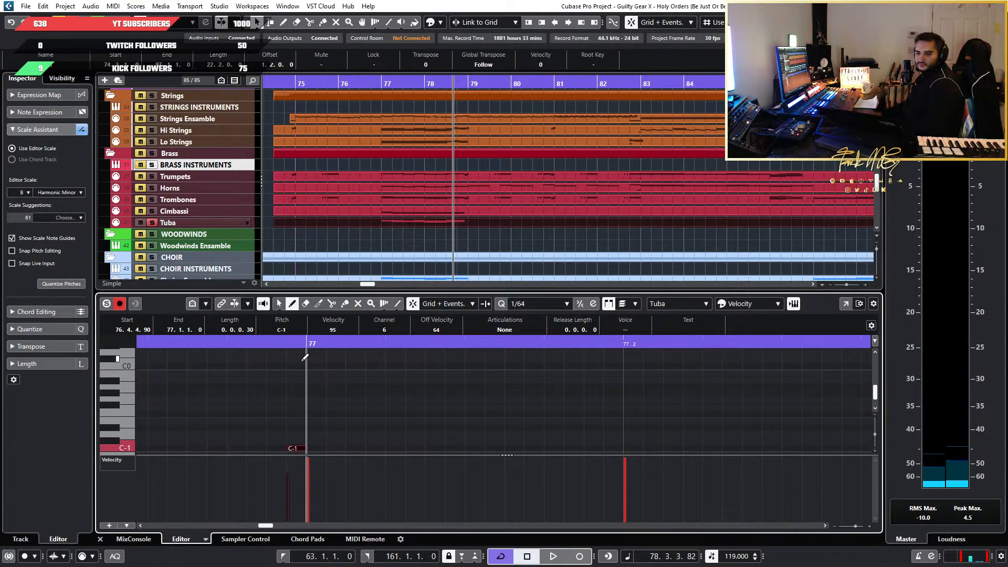
key(Up)
key(Up)
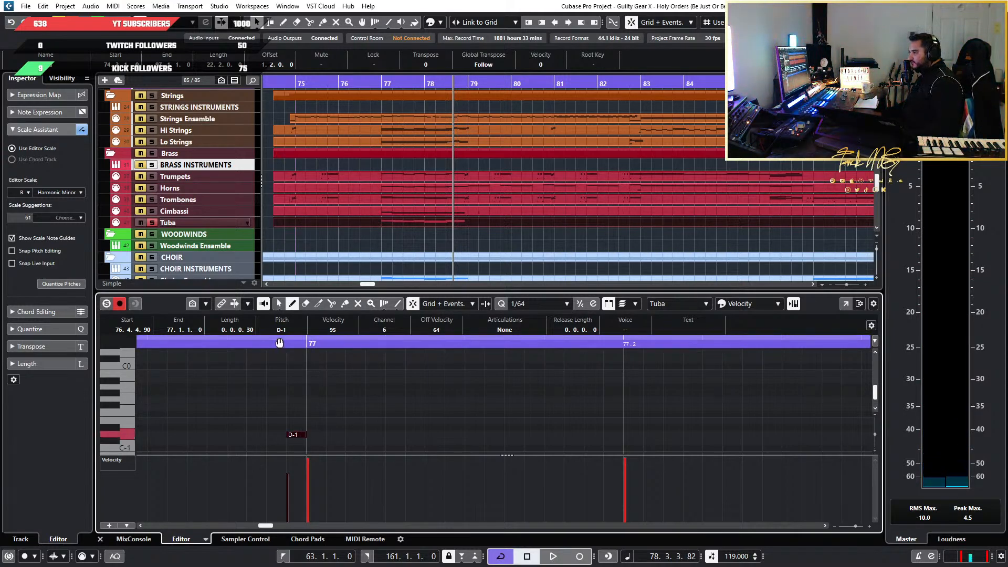
click(269, 342)
key(space)
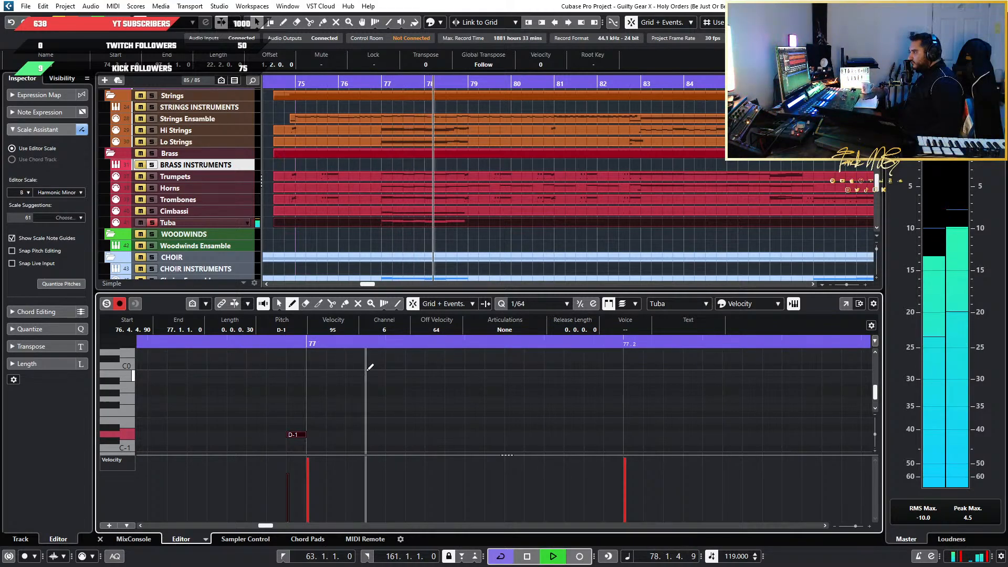
key(space)
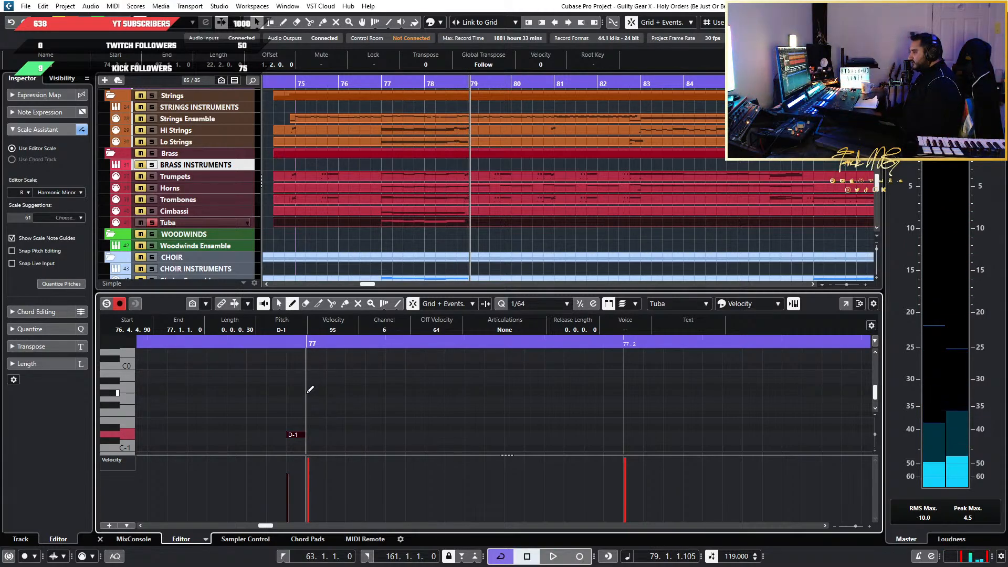
Set the Tuba's keyswitch note to C-1 and play the soloed passage from just before bar 77
key(Up)
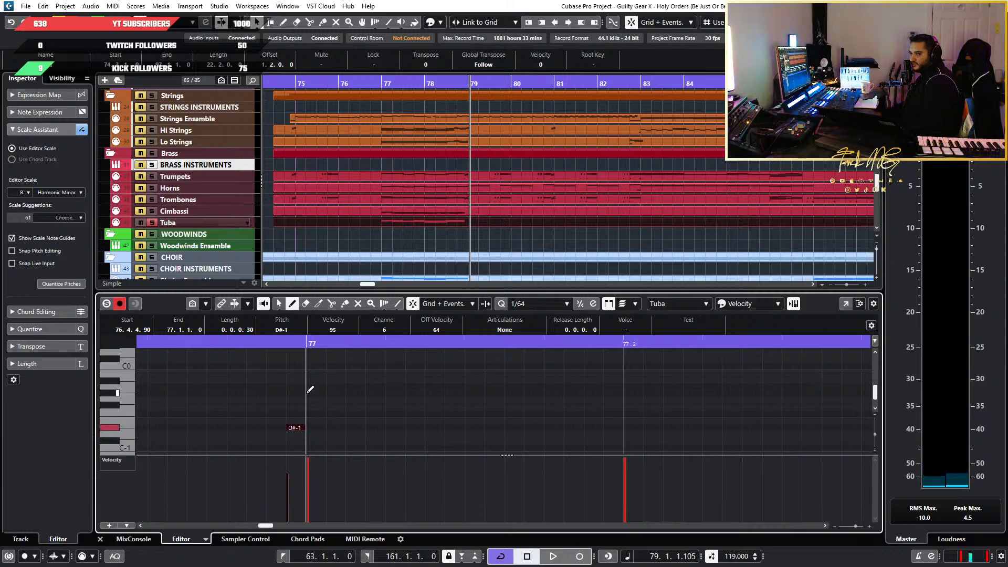
key(Down)
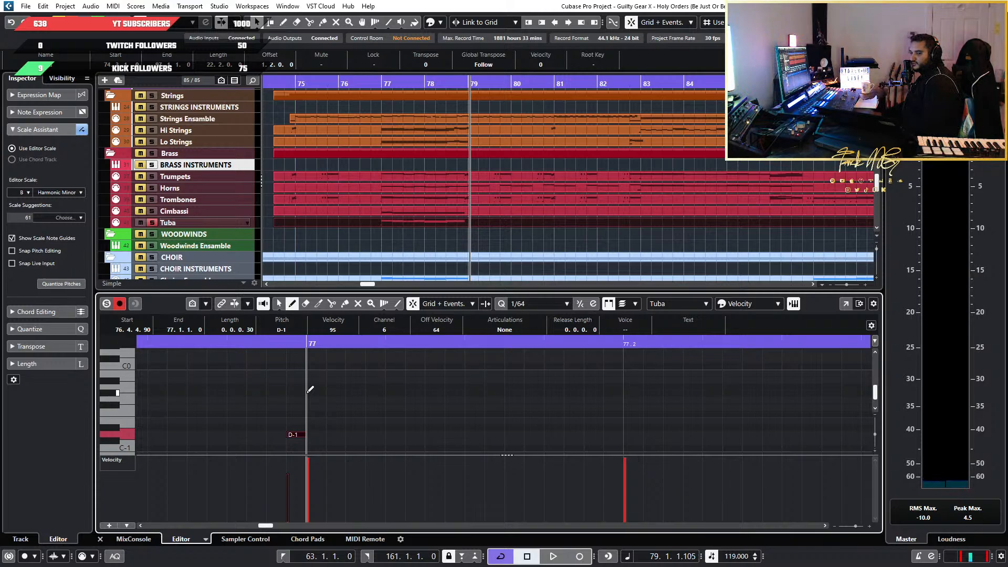
key(Down)
key(Down)
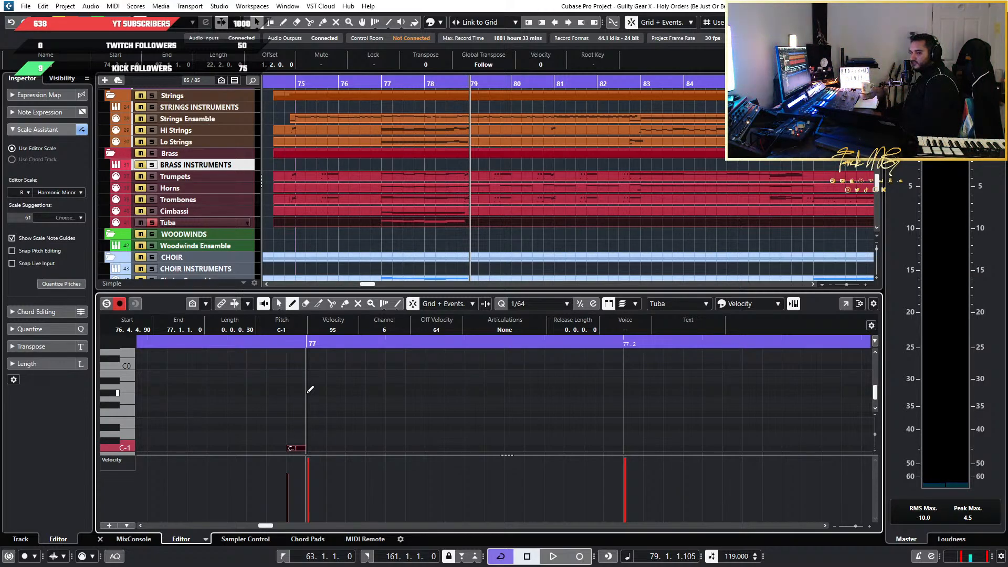
click(230, 344)
key(space)
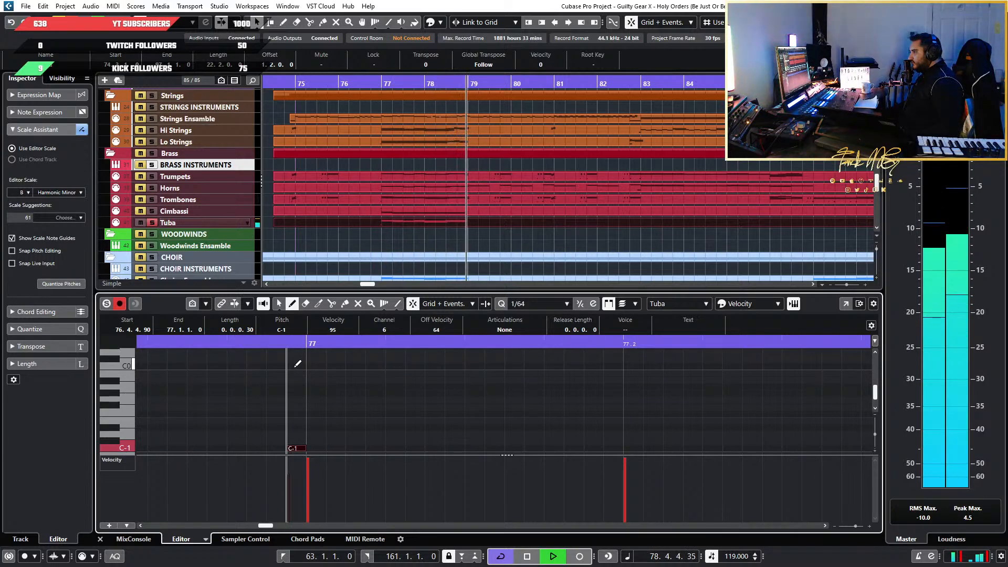
key(space)
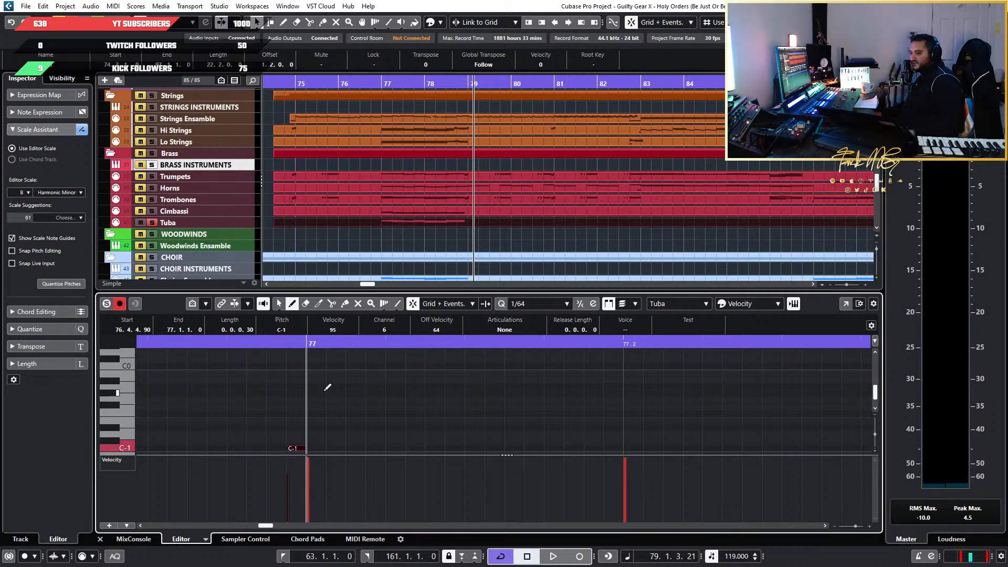
Turn off the Tuba's solo and play the full arrangement from 76.4 through bar 78
click(227, 342)
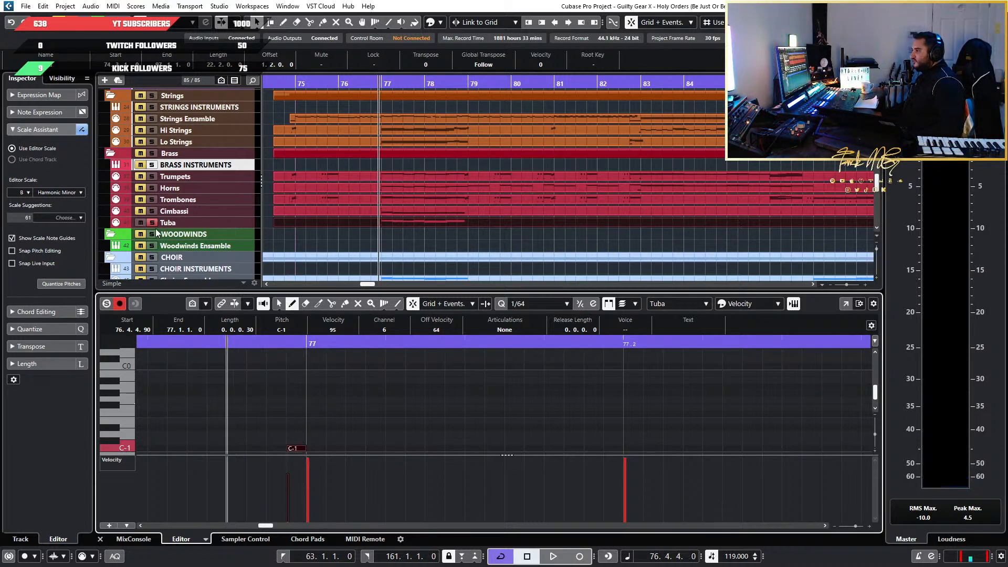
key(space)
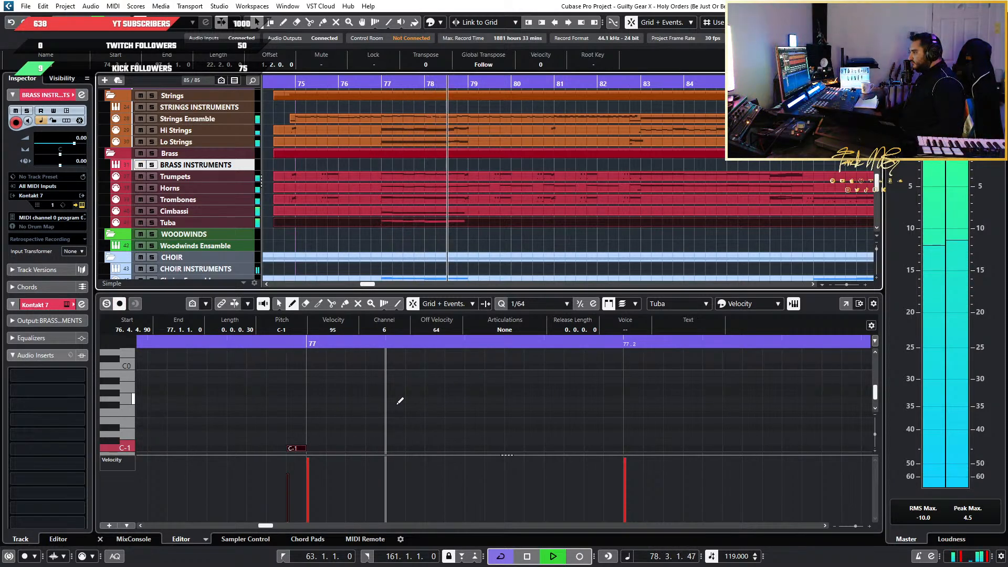
key(space)
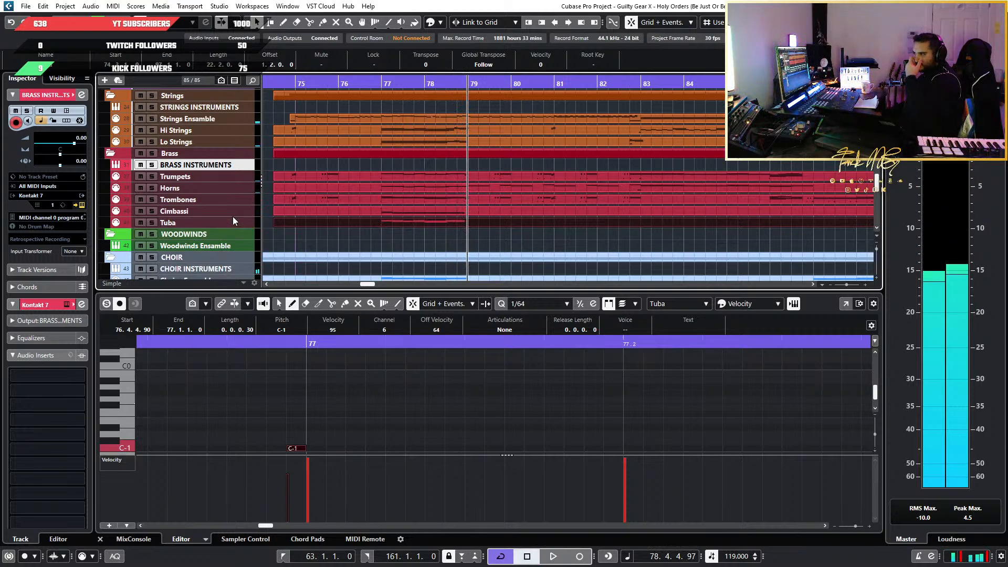
Select all the Tuba's melodic notes in bars 77 and 78 and transpose them down one octave
scroll(495, 415, down, 2)
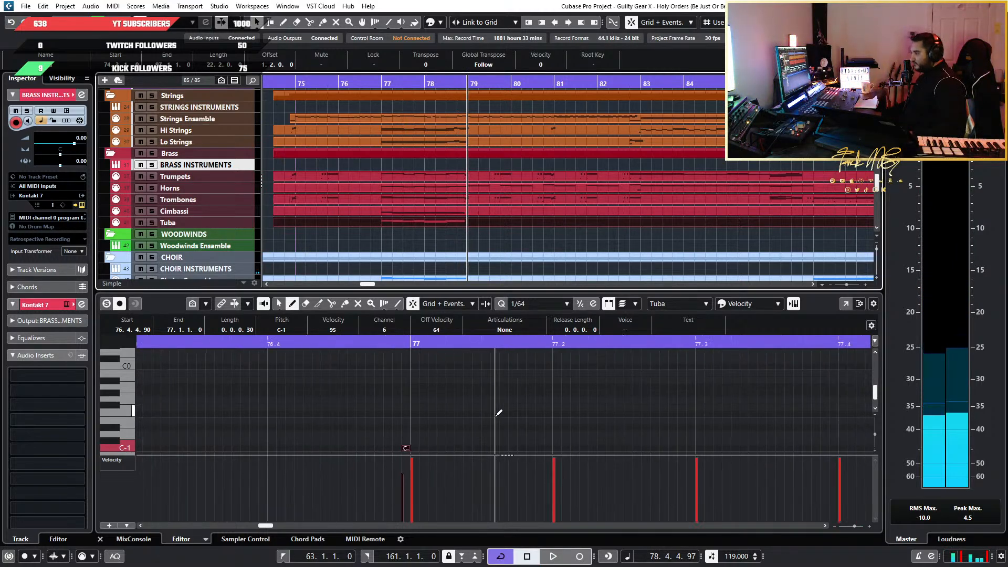
scroll(499, 413, down, 2)
scroll(716, 387, up, 5)
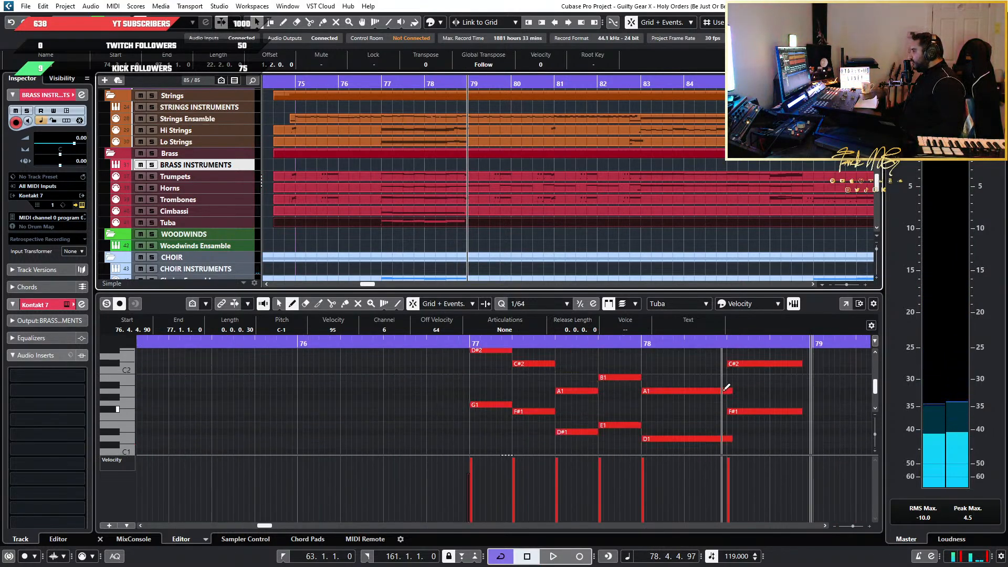
click(279, 304)
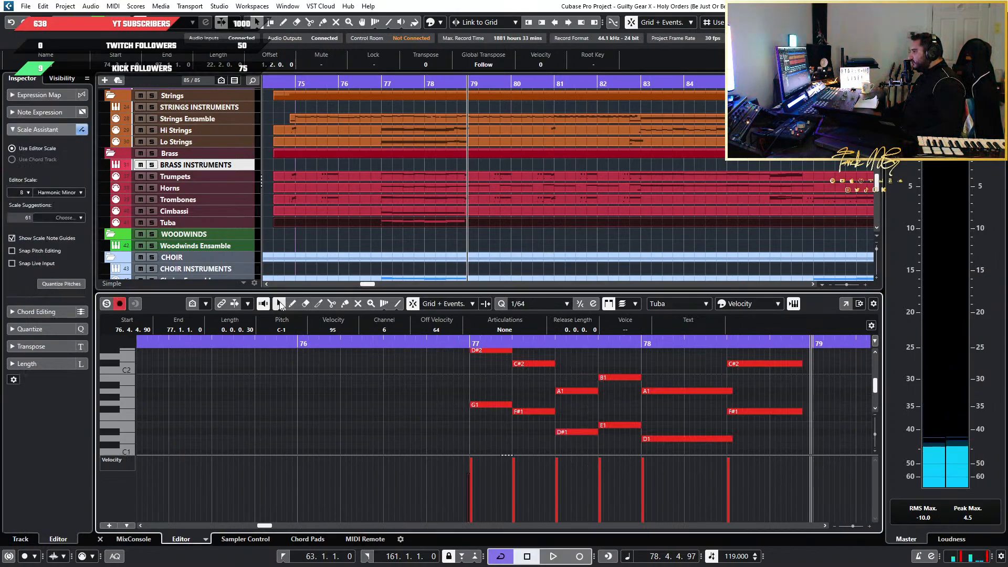
click(280, 303)
click(780, 433)
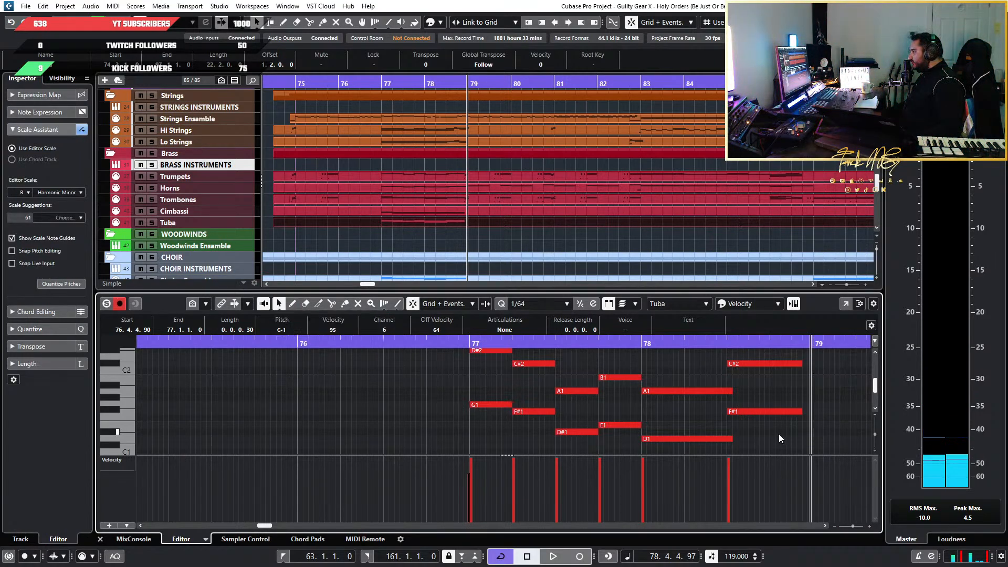
click(480, 406)
scroll(683, 426, down, 2)
drag(783, 428, 417, 339)
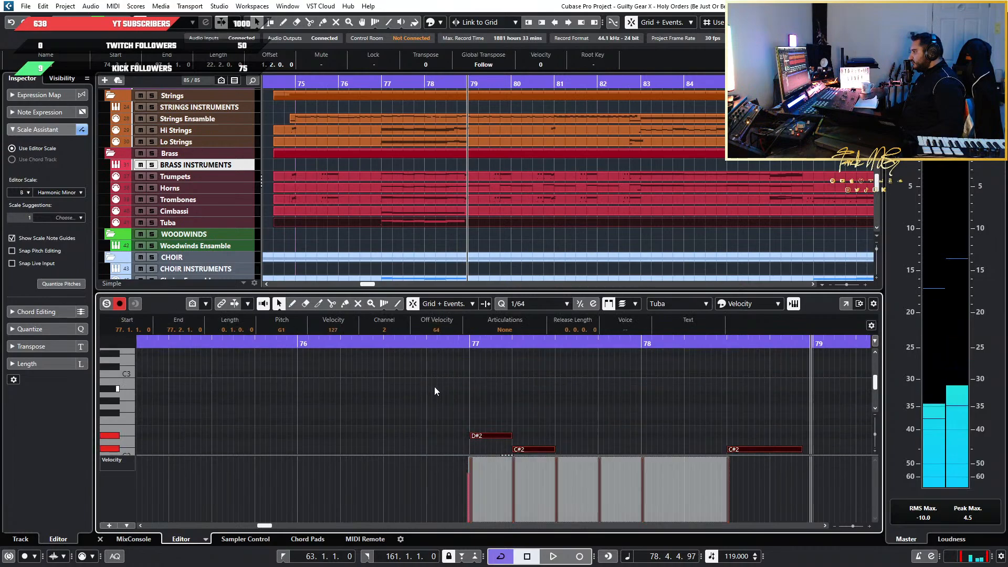
key(shift+Down)
Audition the Tuba's G0 at the start of bar 77 and play the lowered part within the full arrangement
click(507, 410)
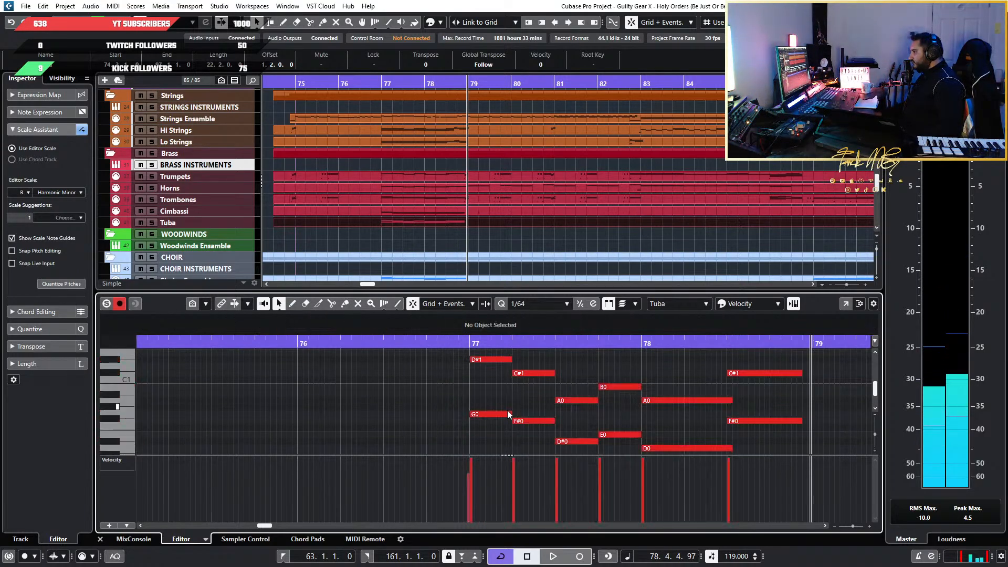
click(500, 413)
key(space)
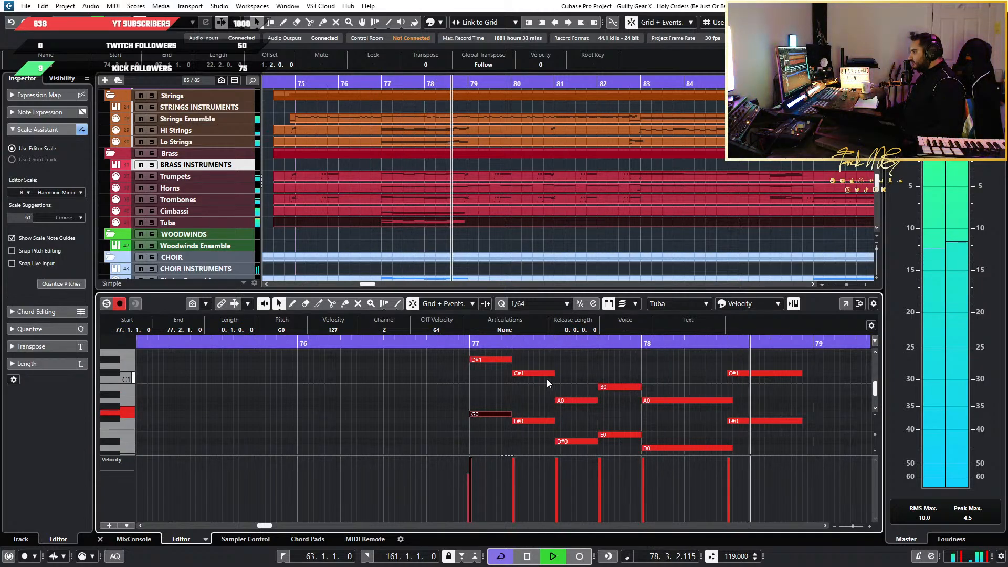
Stop playback and set the Tuba track's MIDI volume to 54
key(space)
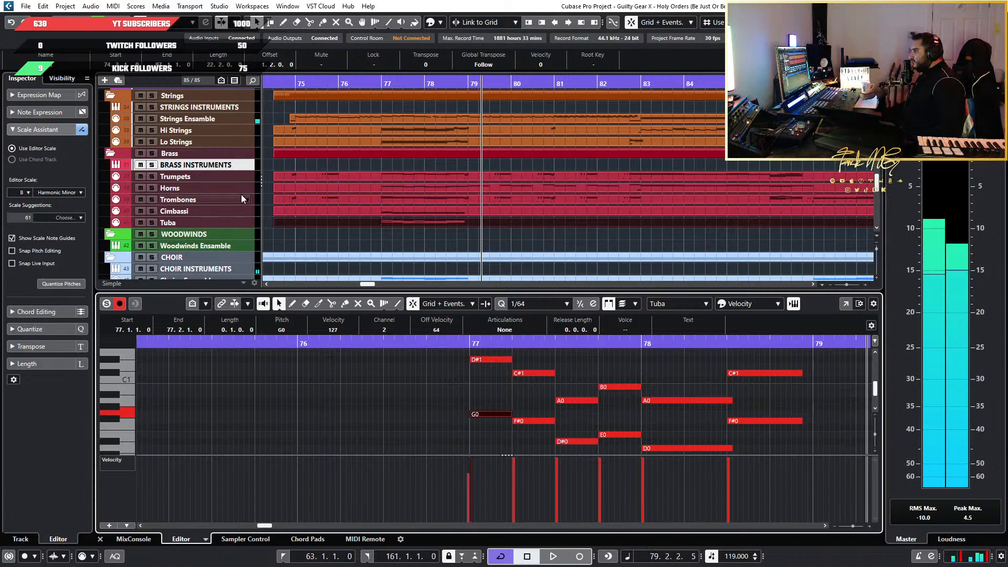
click(247, 222)
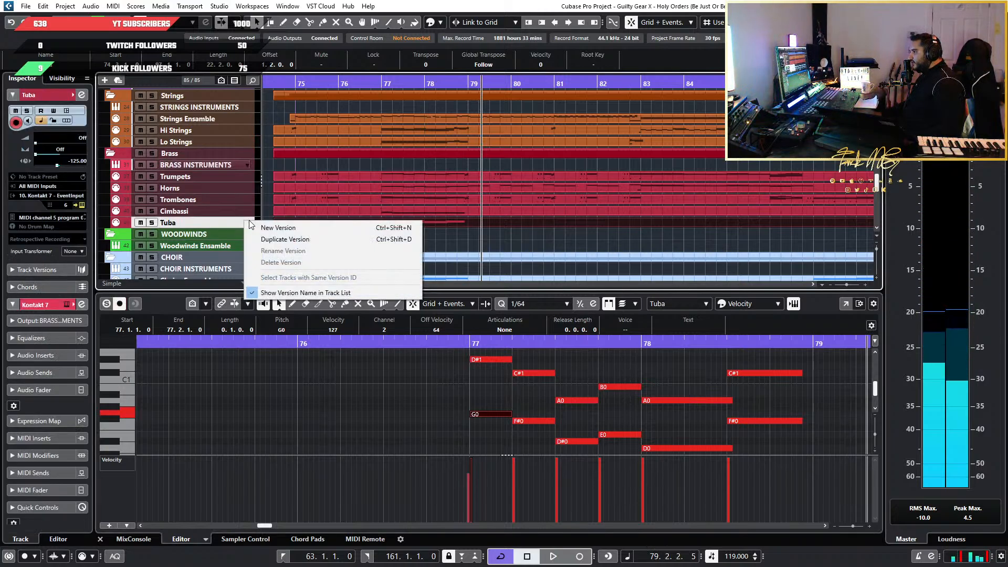
click(62, 153)
click(57, 146)
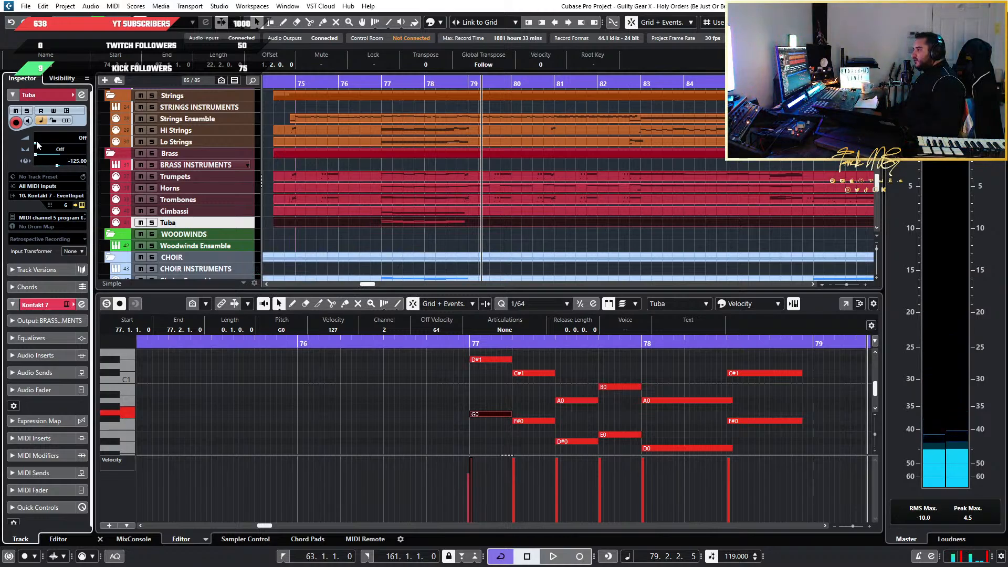
drag(37, 143, 64, 145)
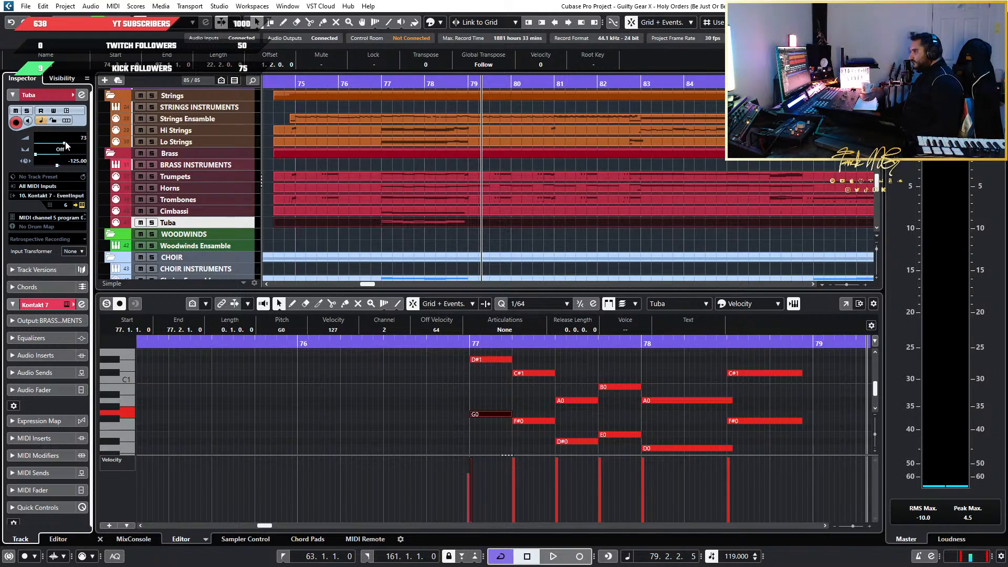
drag(64, 145, 57, 146)
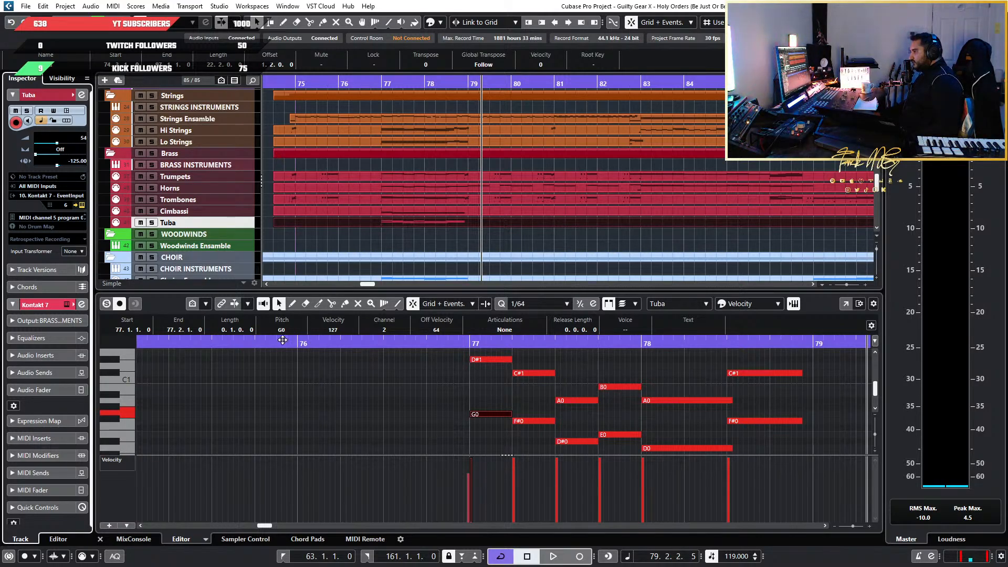
Play the full arrangement from just before bar 76 into bar 86, closing the floating instrument window along the way
click(280, 341)
key(space)
scroll(452, 384, down, 2)
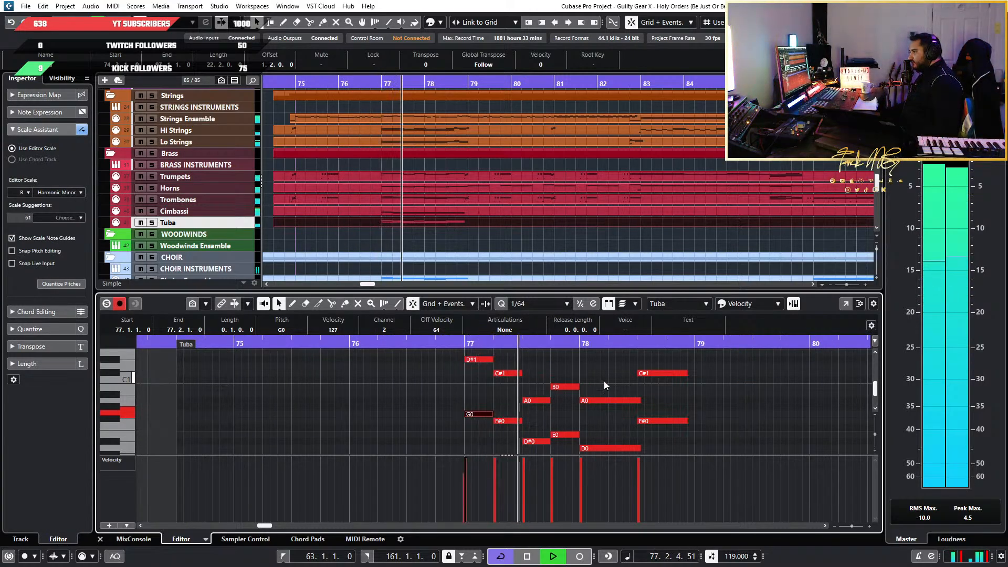
scroll(682, 379, up, 2)
scroll(682, 380, down, 3)
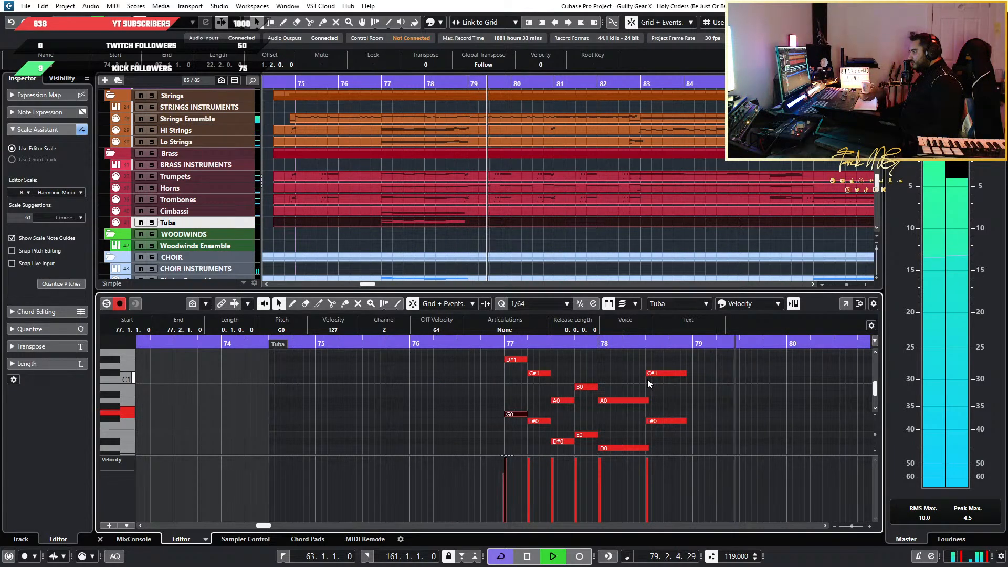
scroll(527, 380, down, 2)
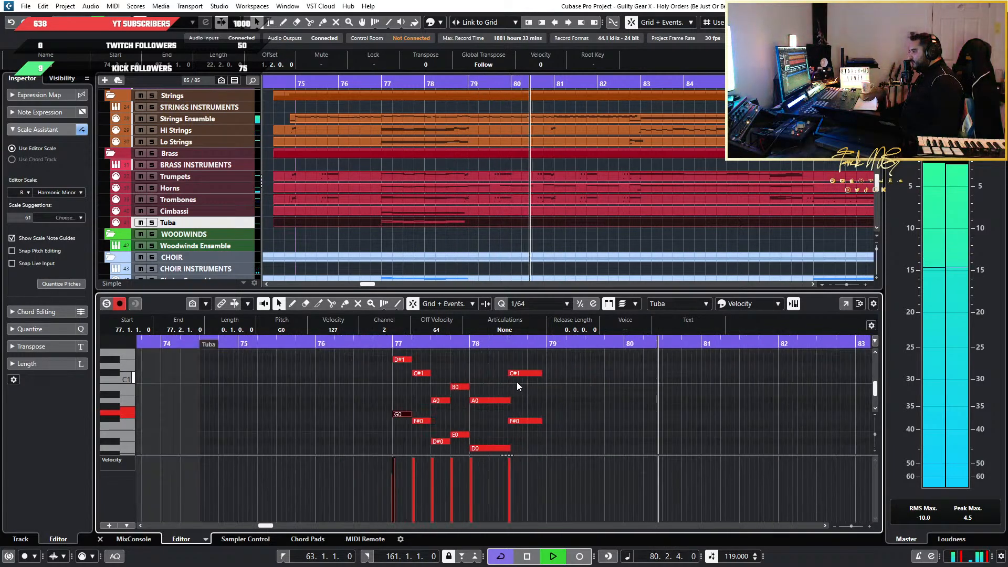
scroll(516, 383, down, 5)
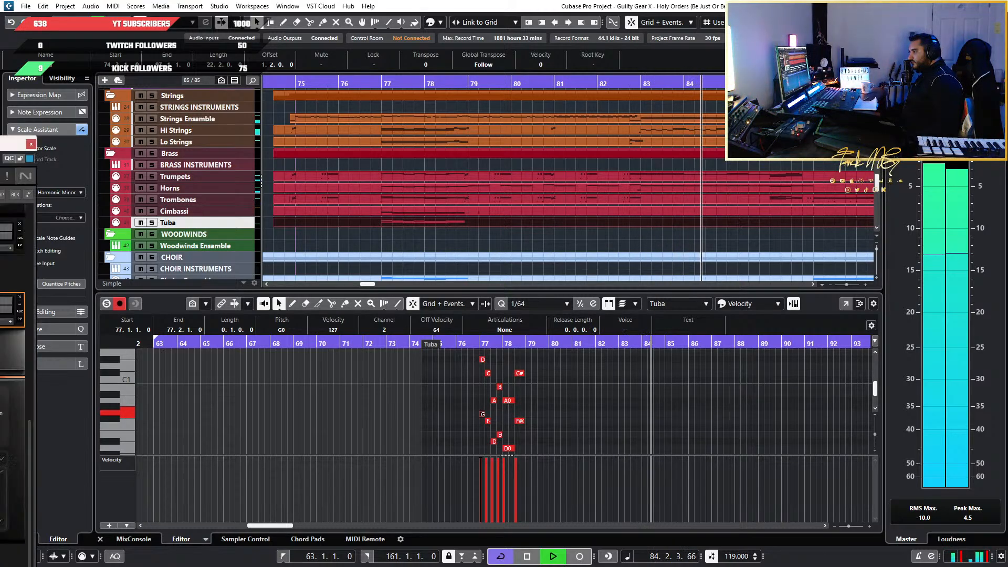
drag(14, 144, 337, 92)
click(354, 92)
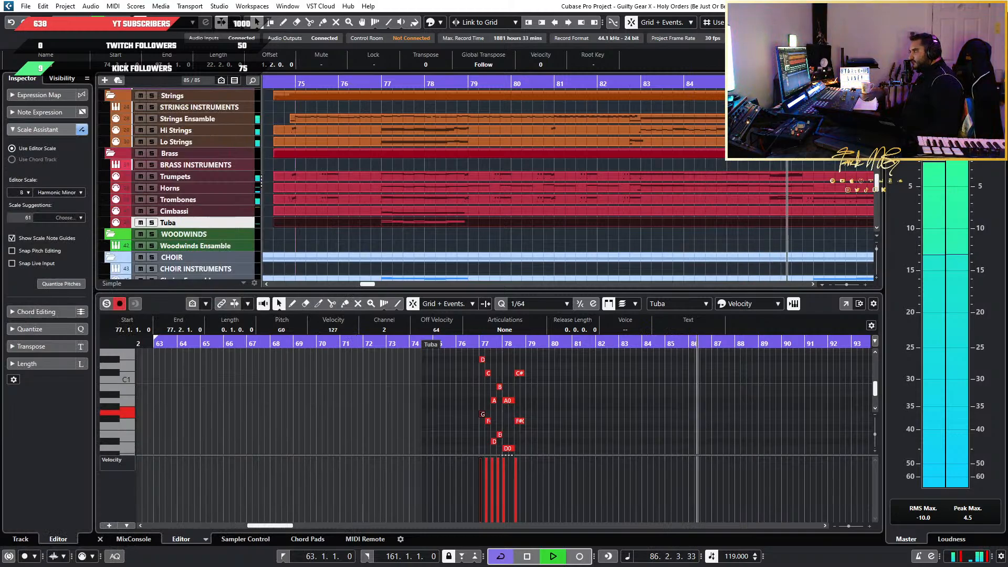
key(space)
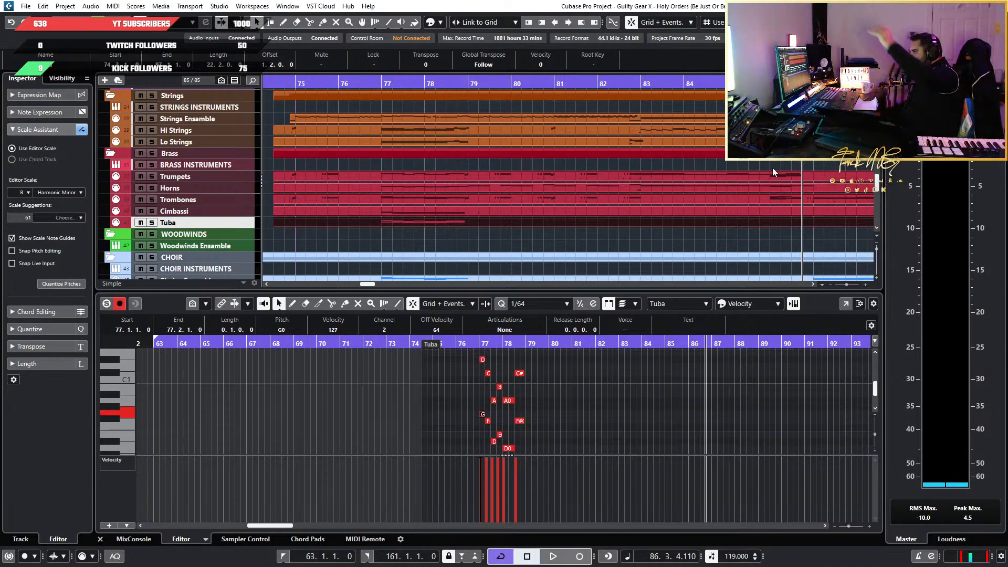
Replay the passage around bar 86, and play the arrangement from bar 83 into bar 91
key(space)
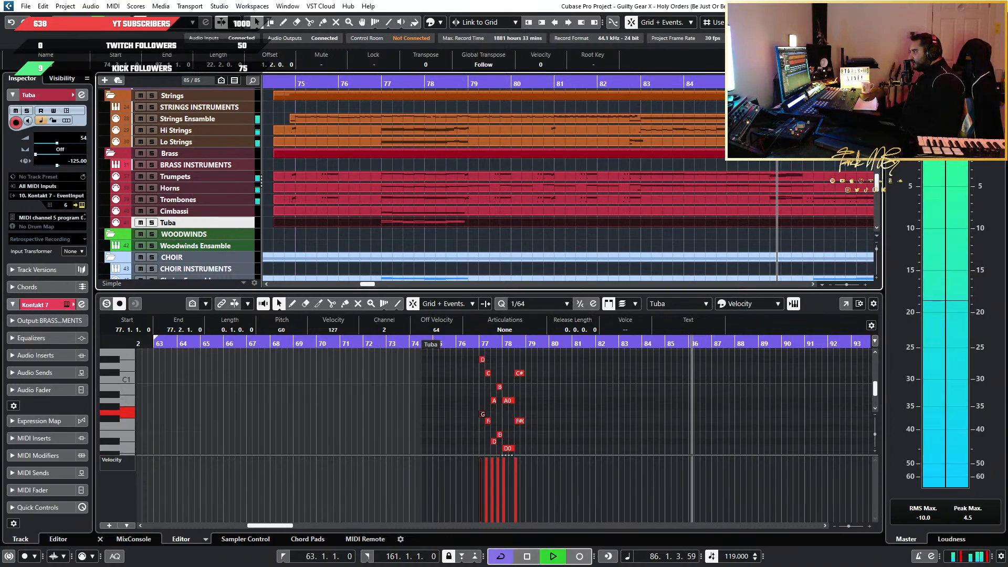
key(space)
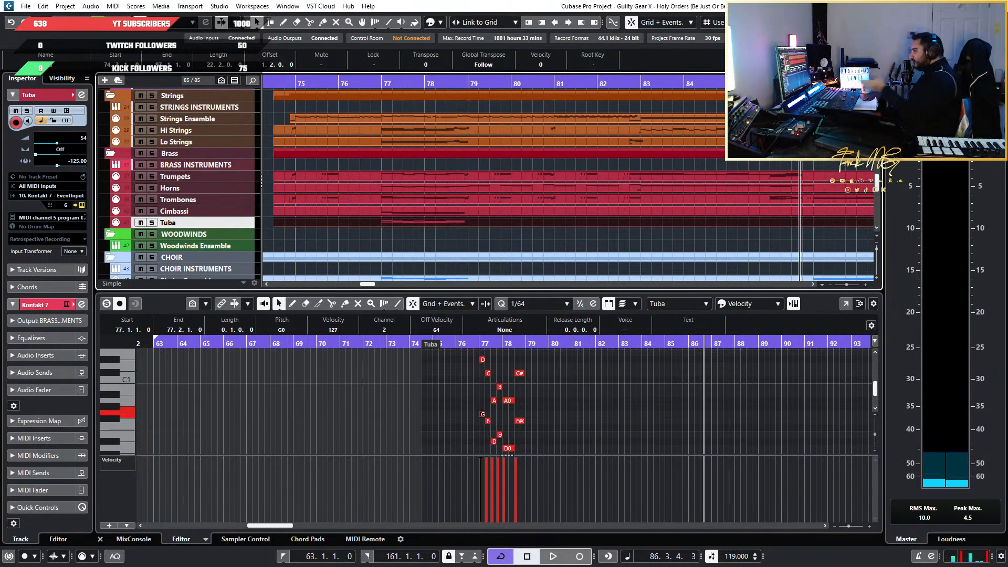
click(640, 84)
key(space)
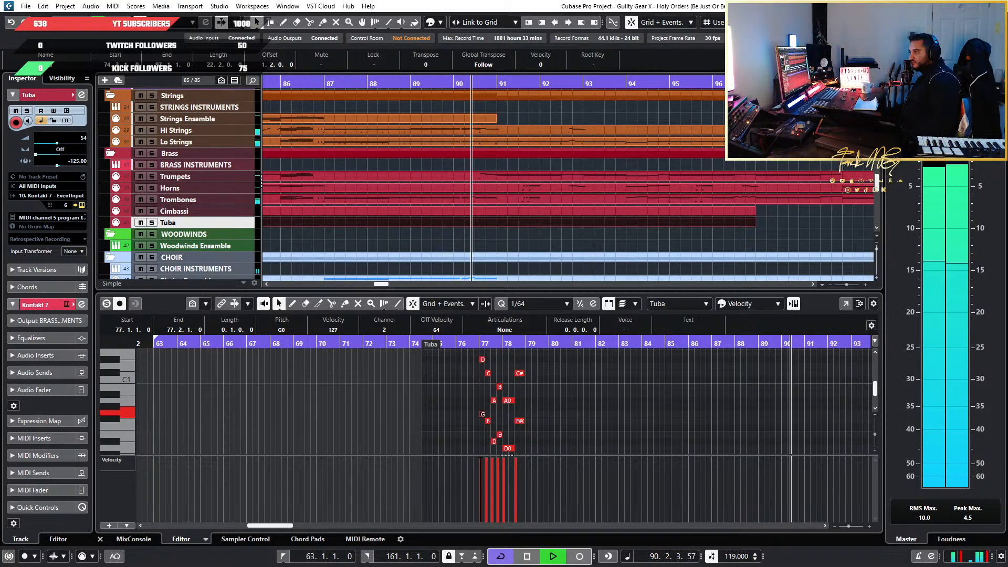
key(space)
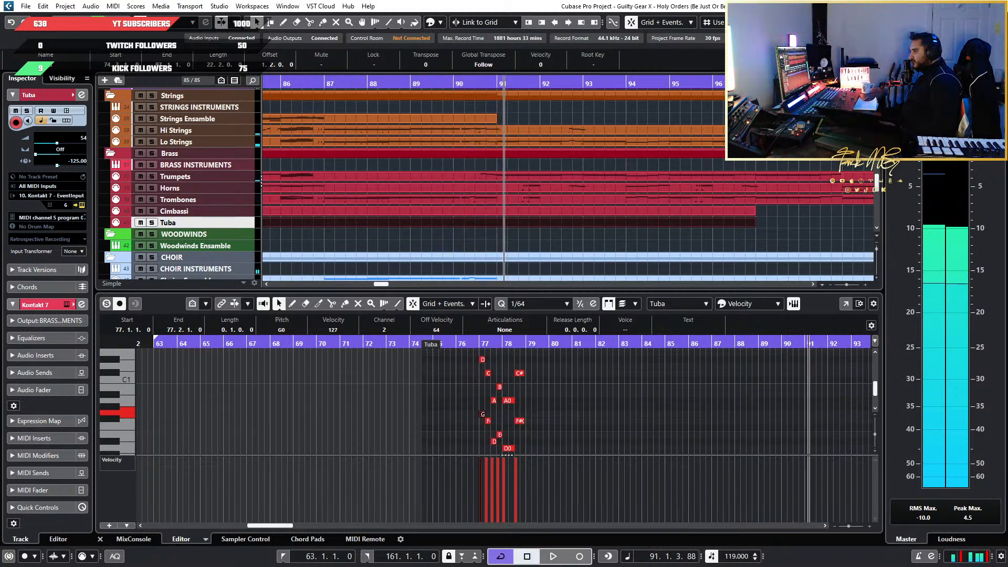
Set the quantize value to 1/2 and draw an empty eight-bar part on the Woodwinds Ensemble track, starting midway through bar 74
scroll(401, 148, down, 3)
scroll(375, 176, up, 3)
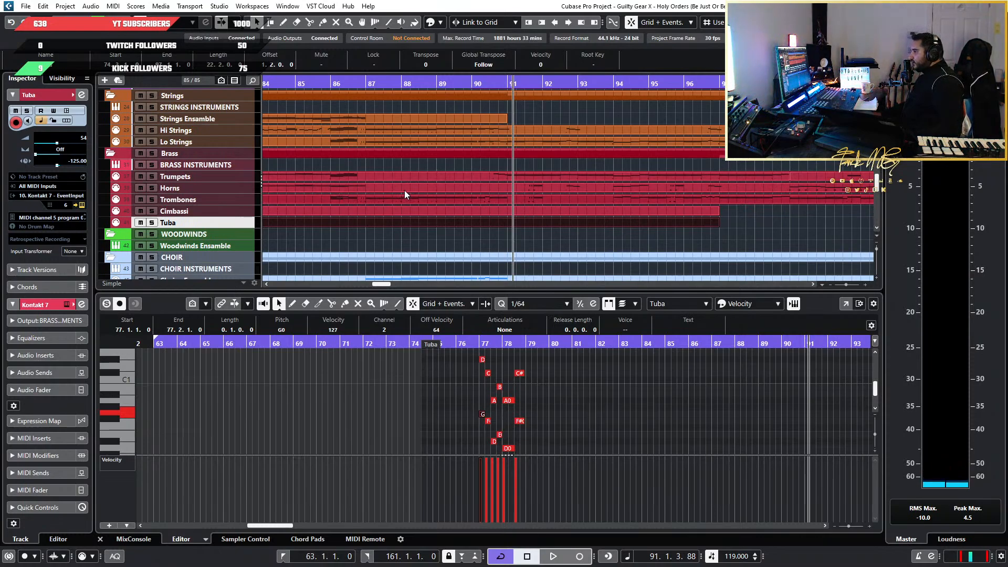
key(g)
scroll(386, 156, up, 3)
scroll(446, 133, left, 5)
scroll(746, 202, down, 4)
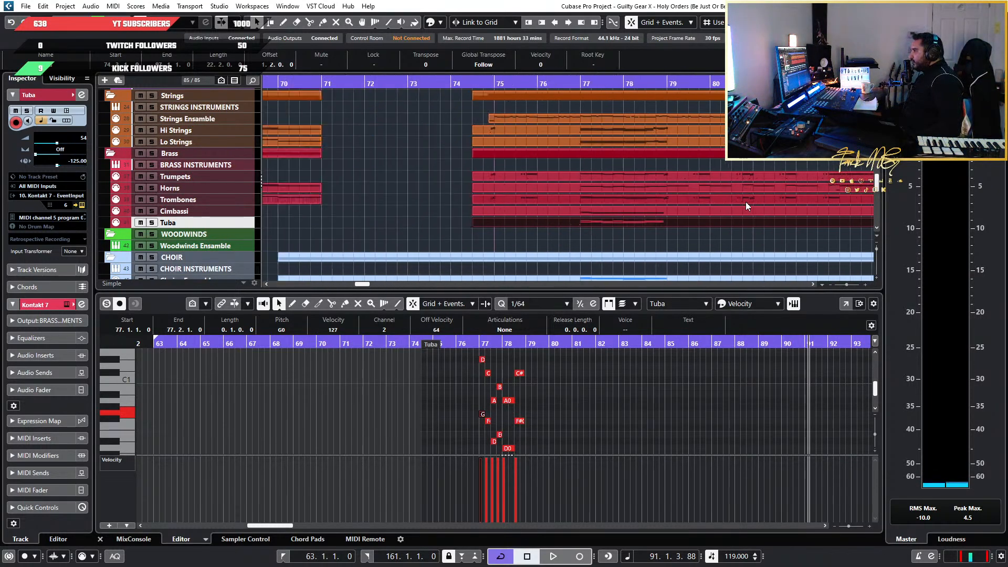
scroll(774, 202, right, 5)
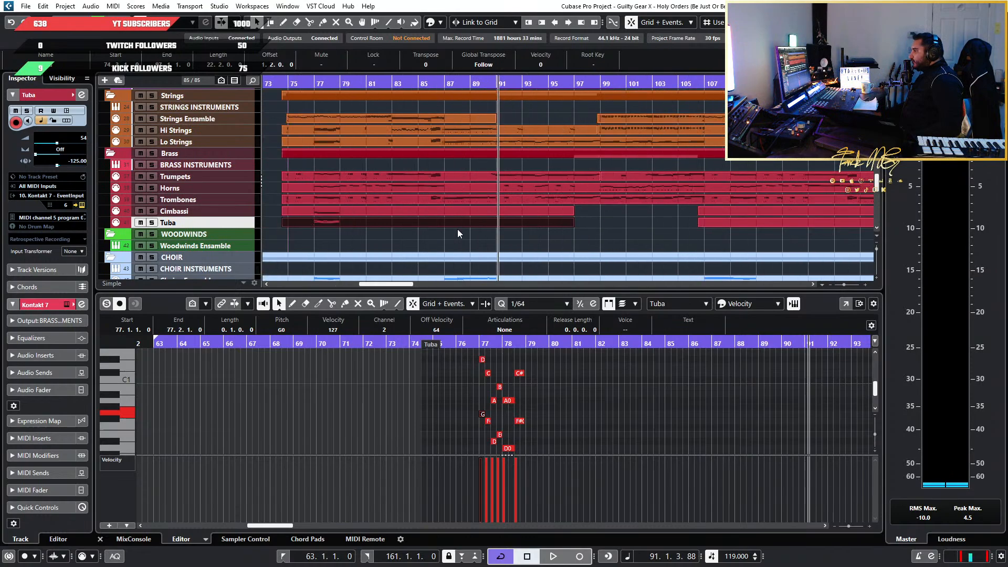
scroll(535, 241, up, 3)
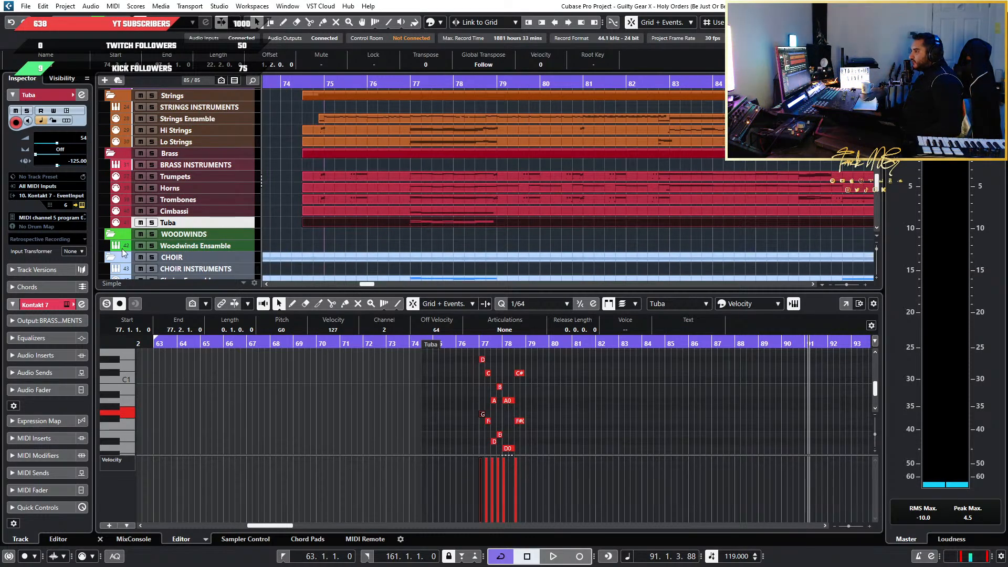
scroll(449, 243, up, 1)
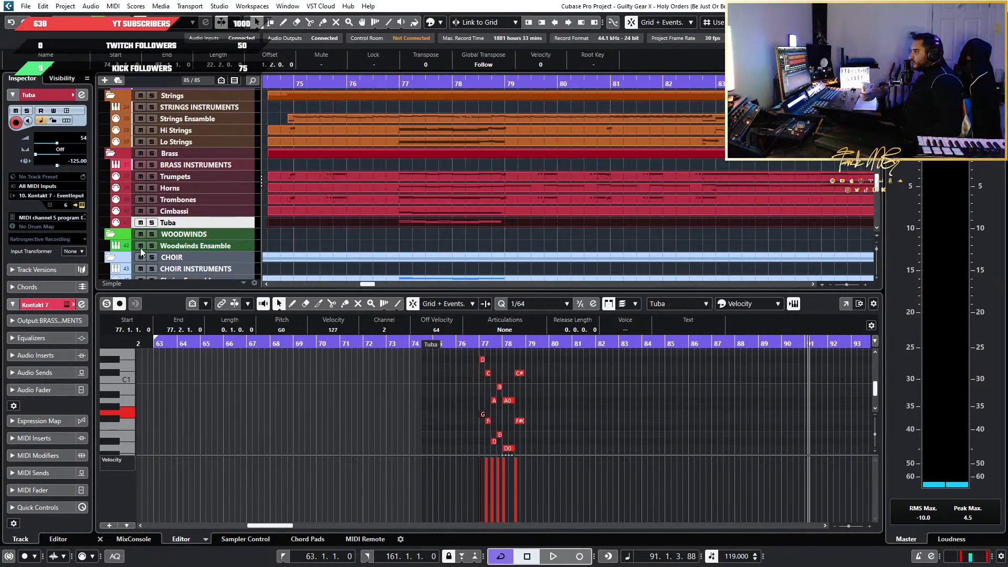
scroll(433, 210, down, 2)
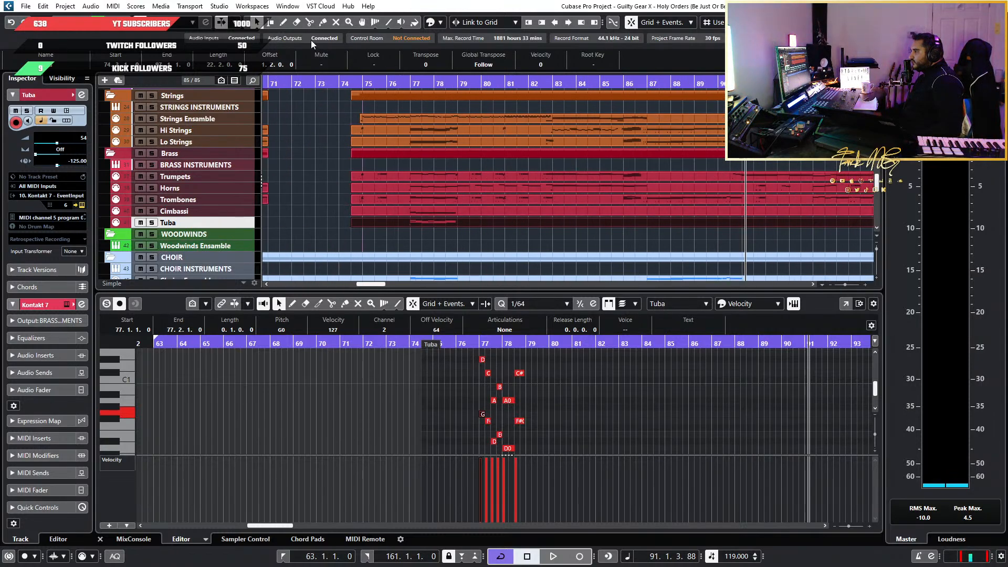
scroll(322, 234, up, 2)
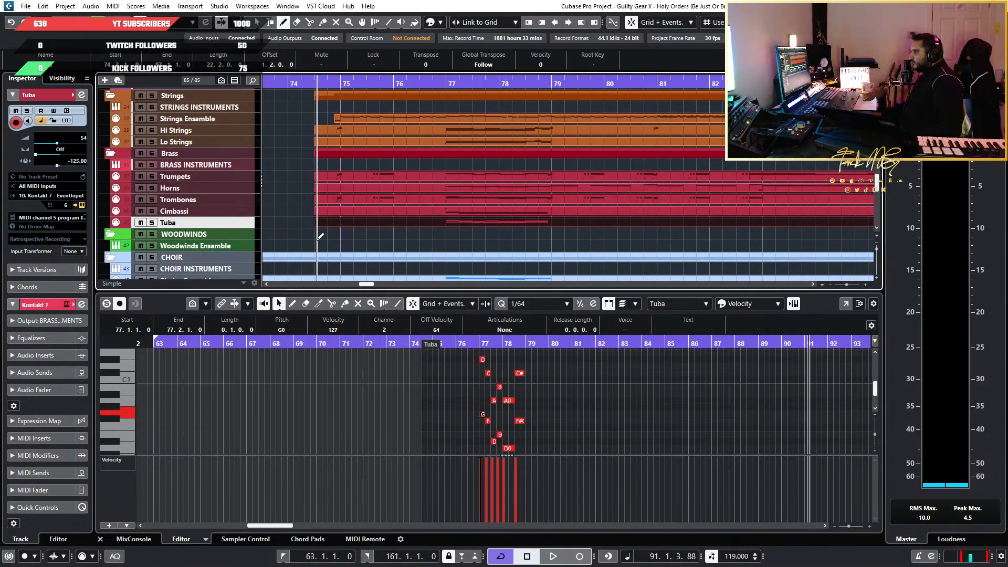
click(819, 22)
click(819, 47)
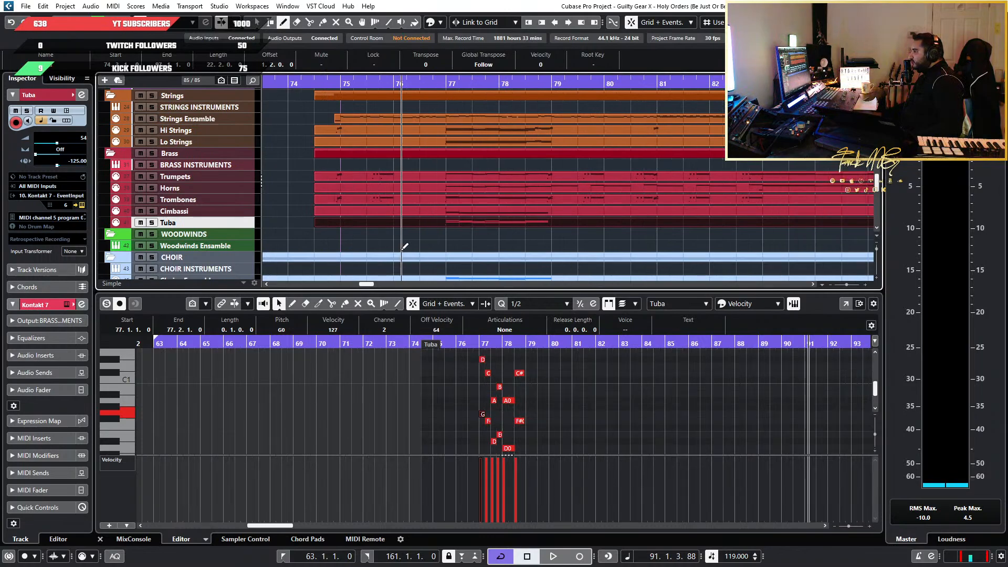
scroll(288, 234, right, 1)
scroll(287, 232, left, 2)
drag(384, 243, 805, 243)
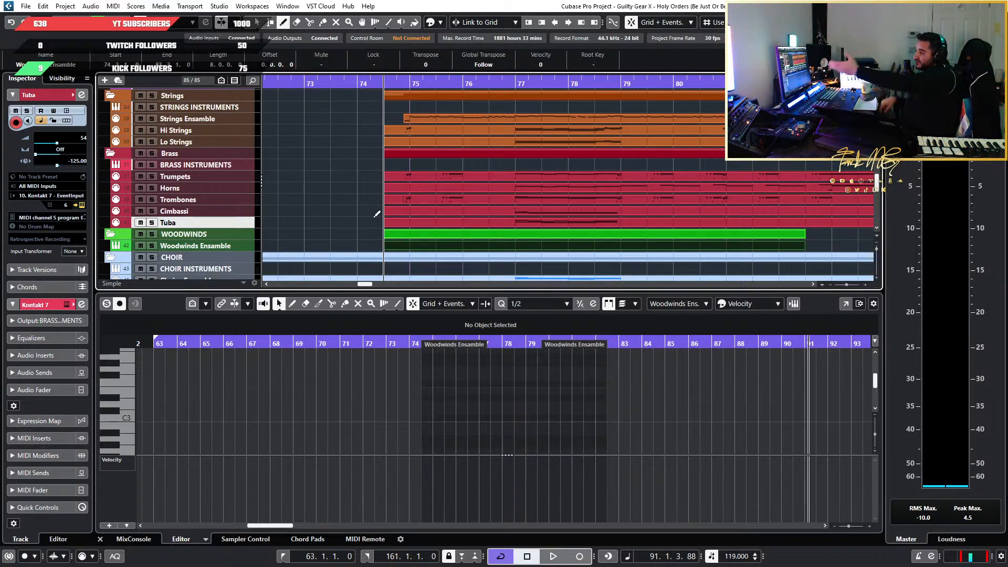
Examine the arrangement around the new woodwinds part, comparing it with the string, brass, choir and percussion tracks
scroll(530, 206, down, 2)
scroll(530, 205, down, 7)
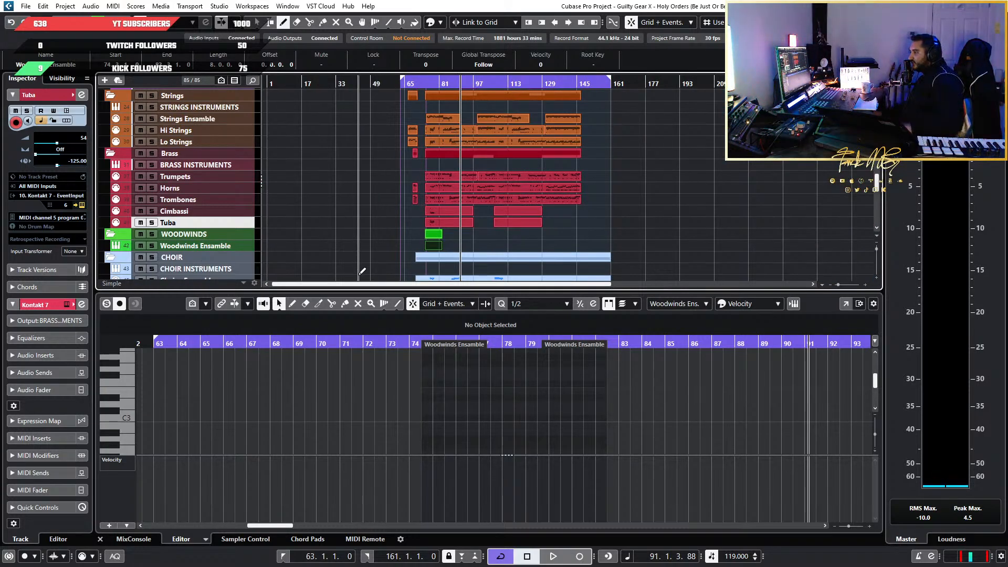
scroll(421, 246, up, 2)
scroll(342, 241, up, 3)
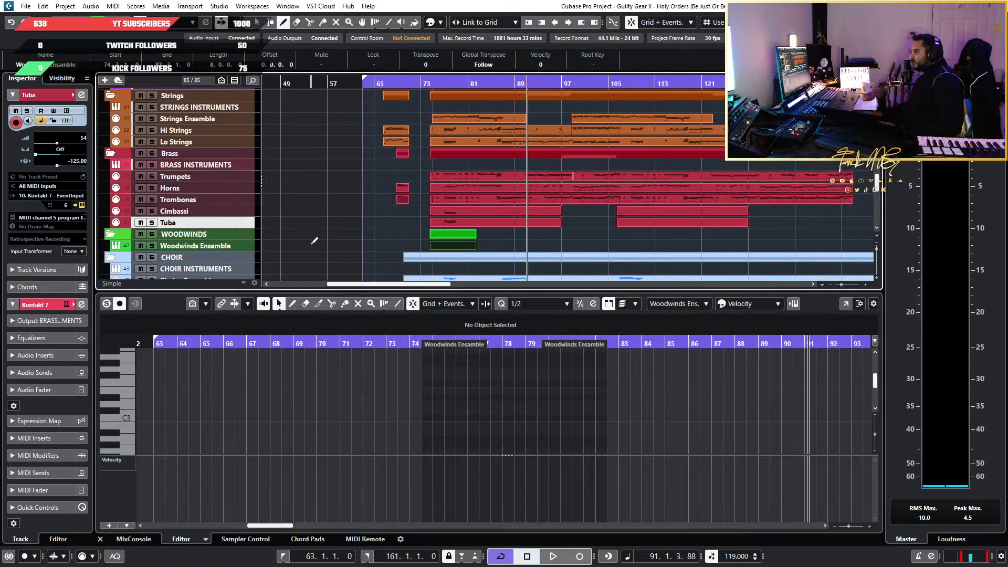
scroll(634, 257, down, 4)
scroll(685, 249, up, 3)
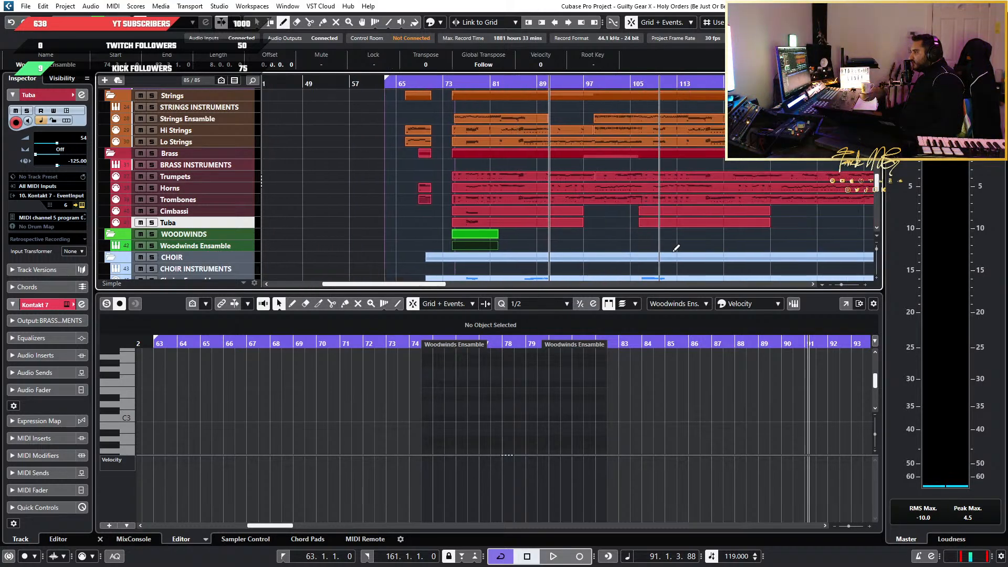
scroll(529, 248, up, 1)
scroll(532, 247, down, 3)
scroll(604, 251, up, 3)
scroll(777, 233, down, 2)
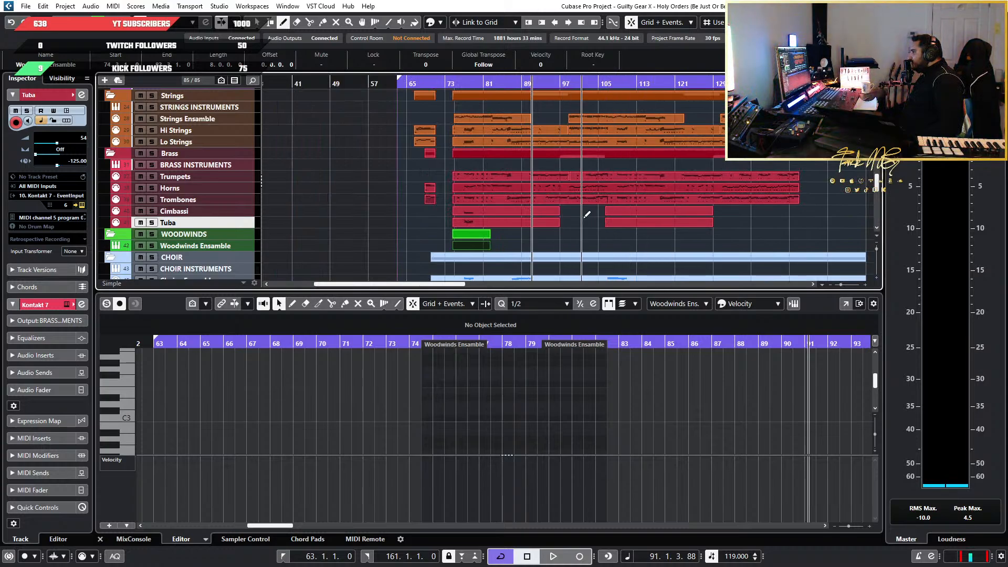
scroll(457, 249, up, 5)
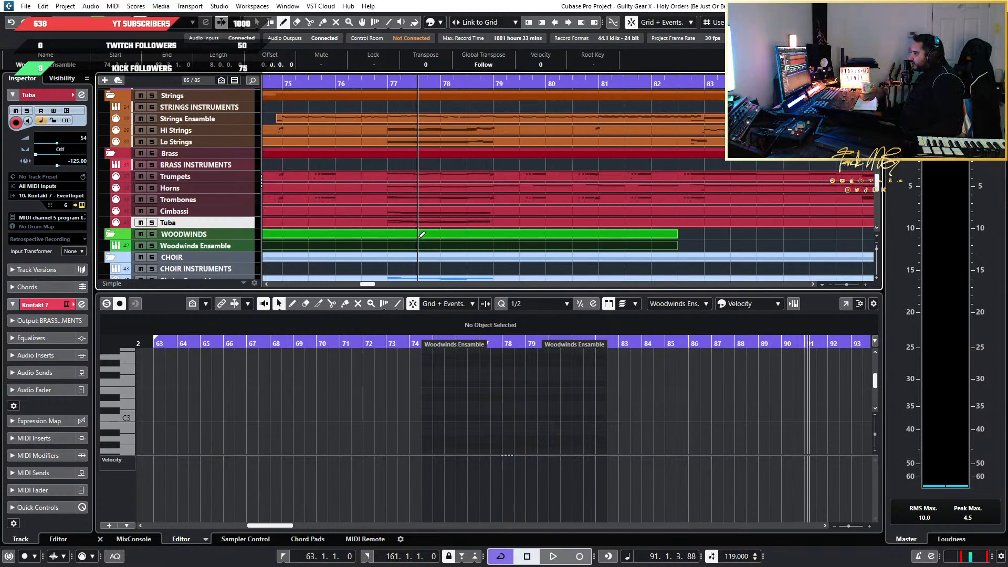
scroll(461, 214, up, 3)
scroll(460, 214, down, 3)
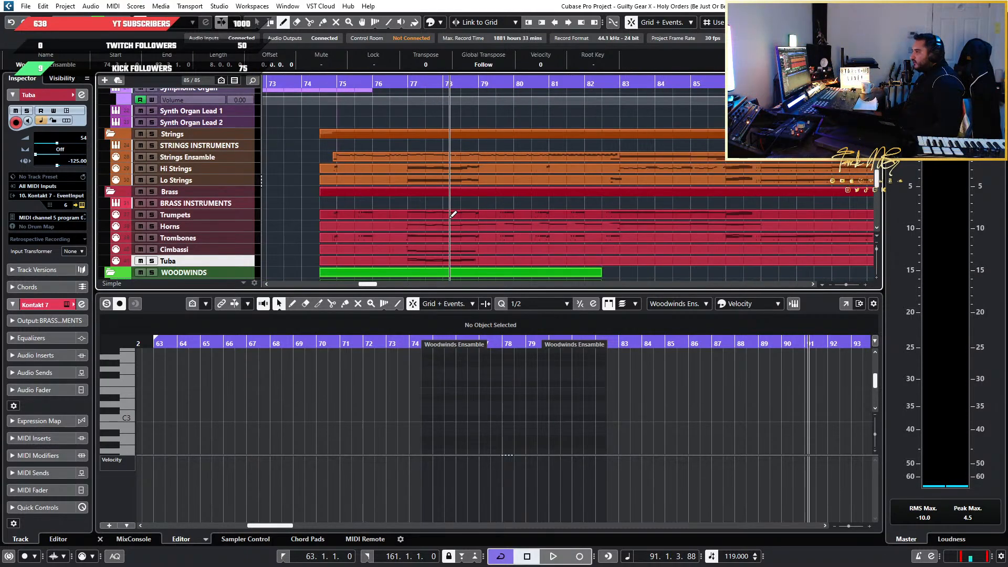
scroll(360, 187, down, 5)
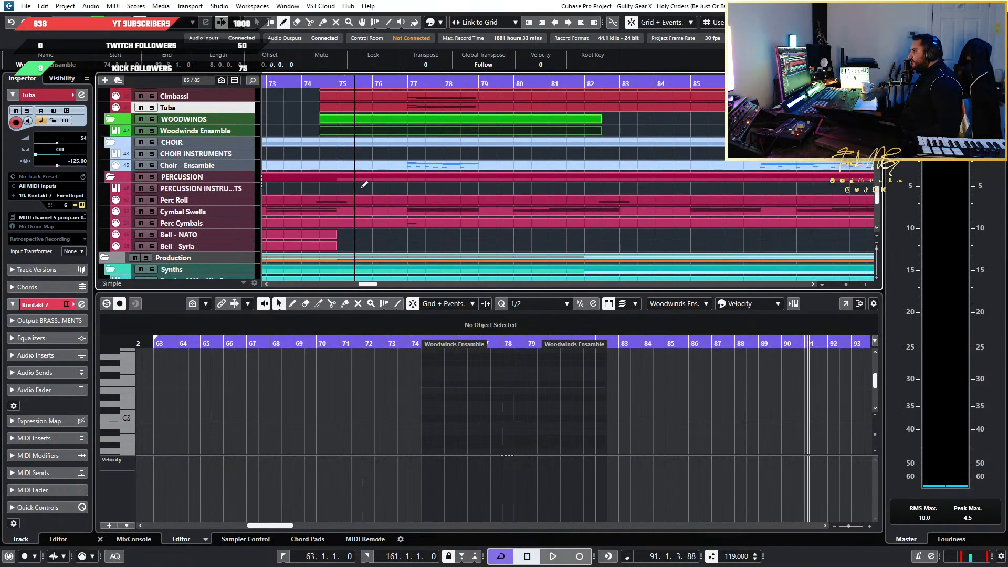
scroll(410, 181, up, 3)
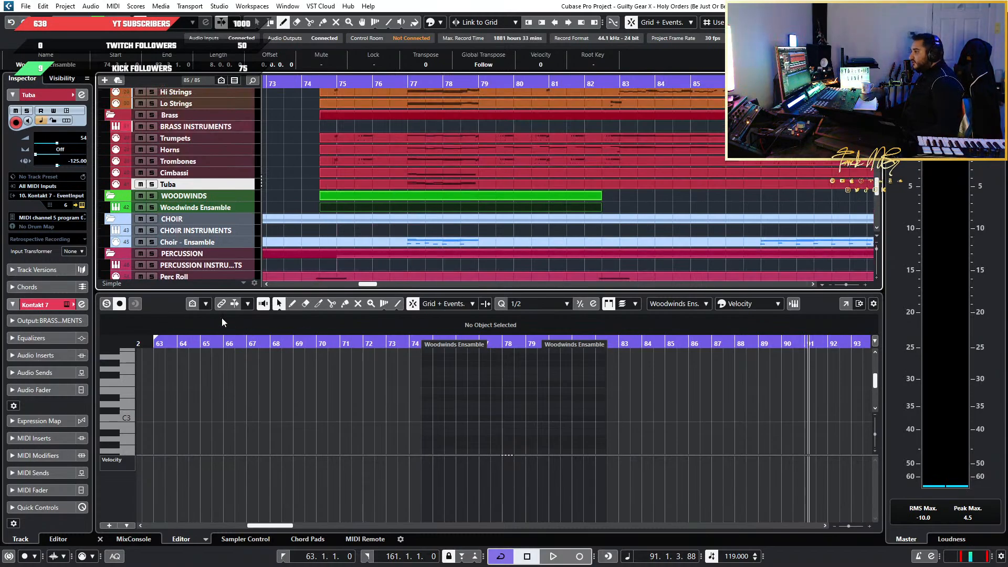
Activate the Draw tool for note editing and open the Tuba part's notes in bars 77 and 78
click(292, 304)
scroll(420, 221, up, 3)
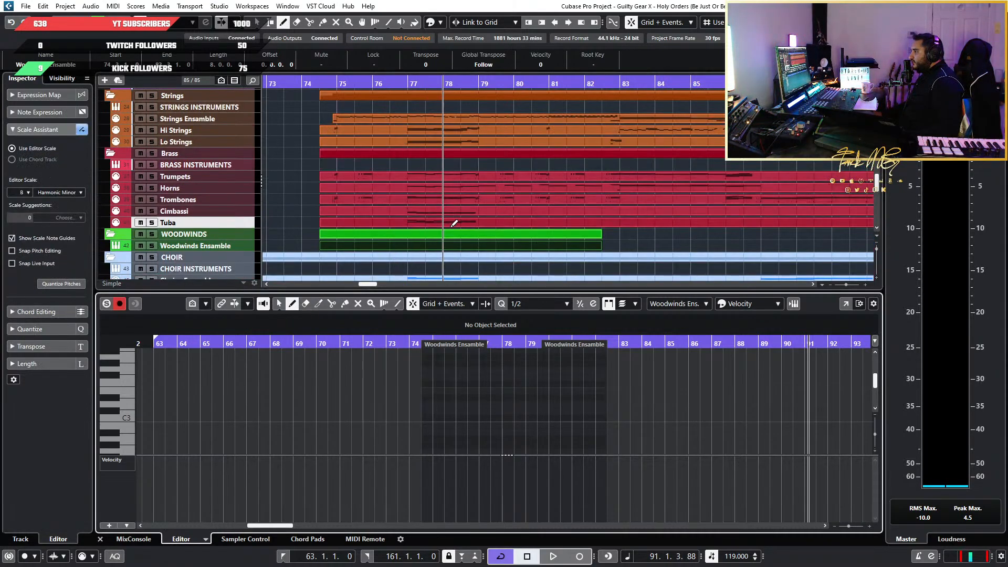
click(258, 22)
click(446, 221)
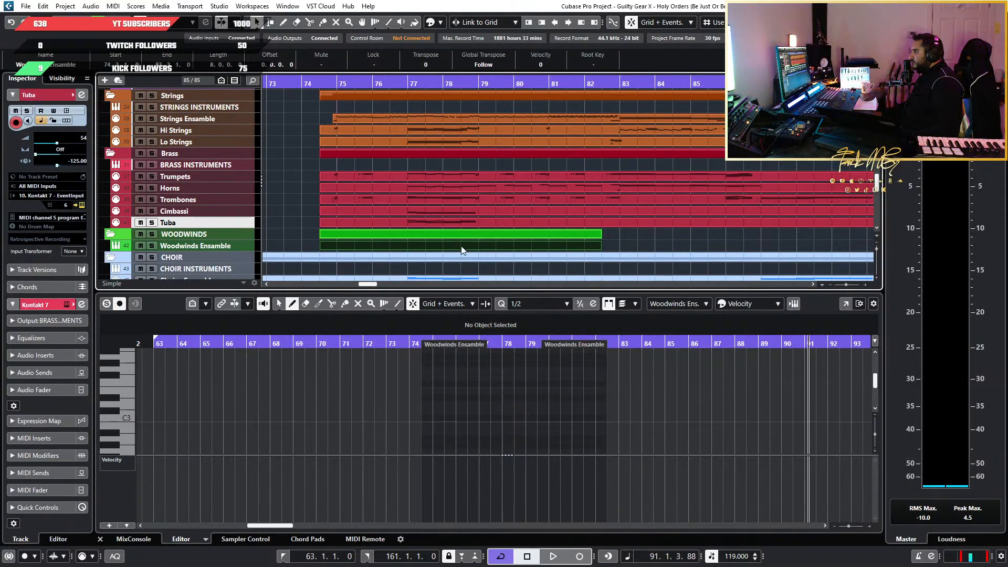
scroll(288, 421, up, 6)
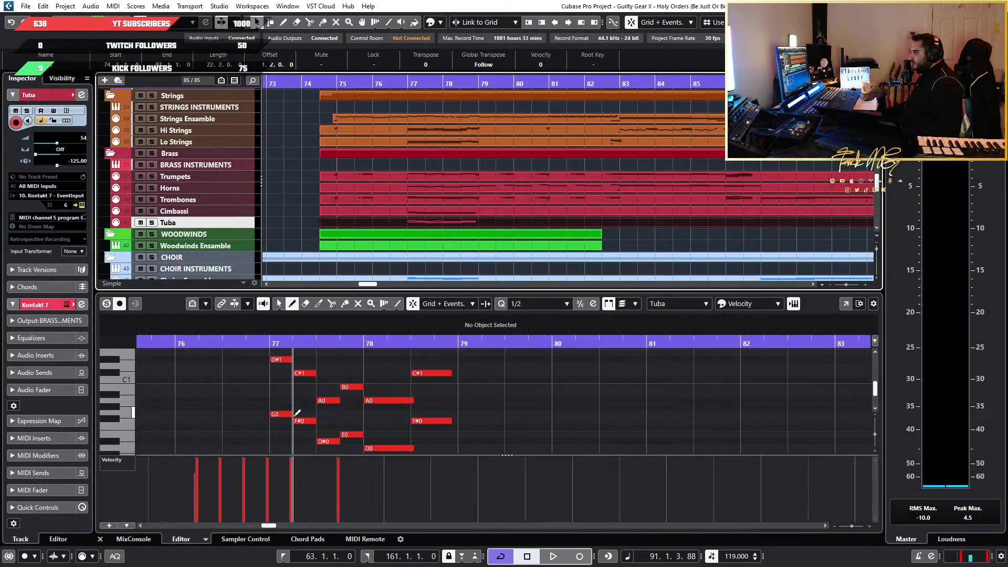
Copy all of the Tuba notes in bars 77 and 78, and place the playhead at the start of bar 77
click(279, 304)
scroll(448, 389, down, 2)
mouse_move(490, 418)
mouse_down()
mouse_move(232, 310)
mouse_move(238, 399)
mouse_up()
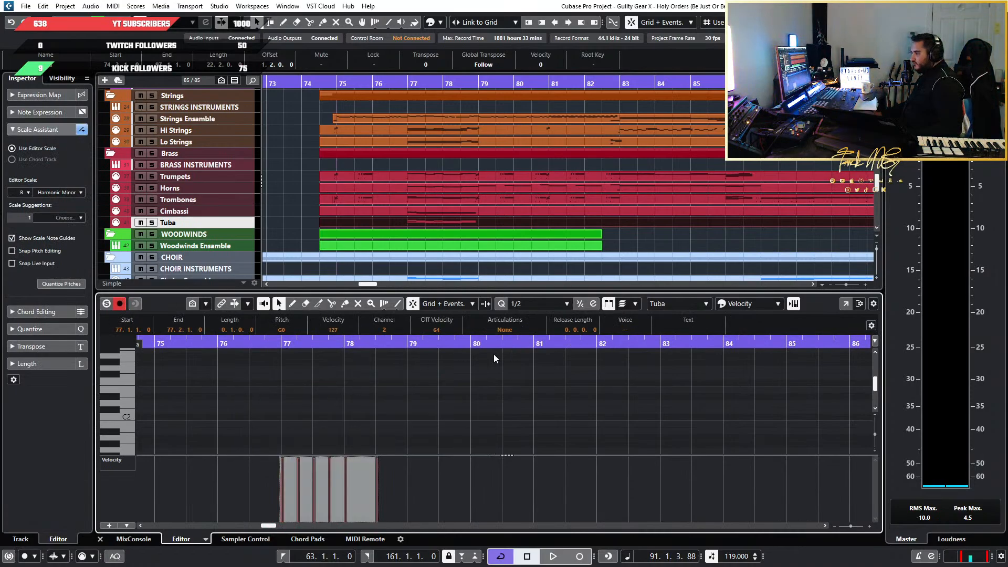
scroll(243, 424, down, 3)
scroll(256, 420, up, 5)
scroll(329, 405, down, 1)
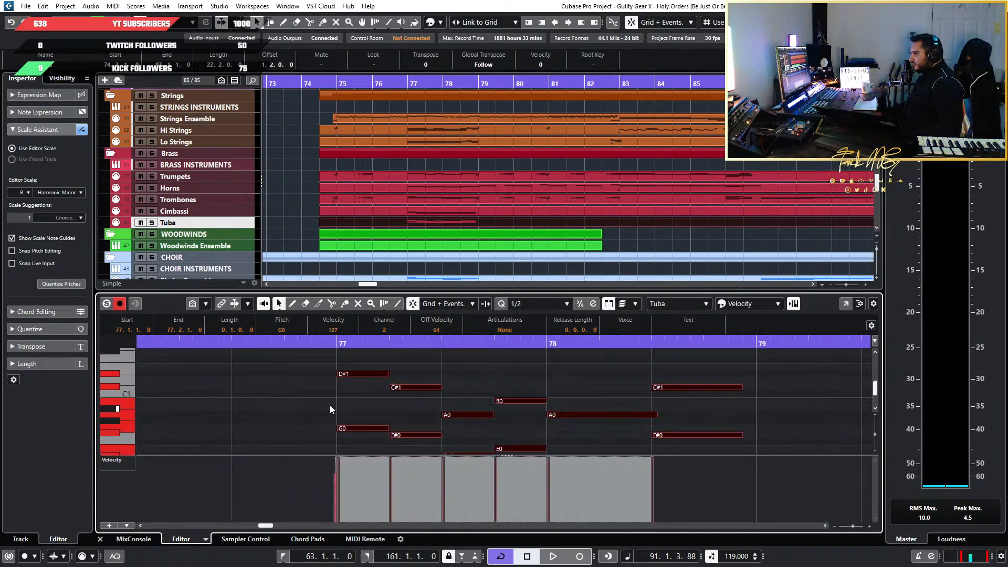
scroll(329, 420, down, 1)
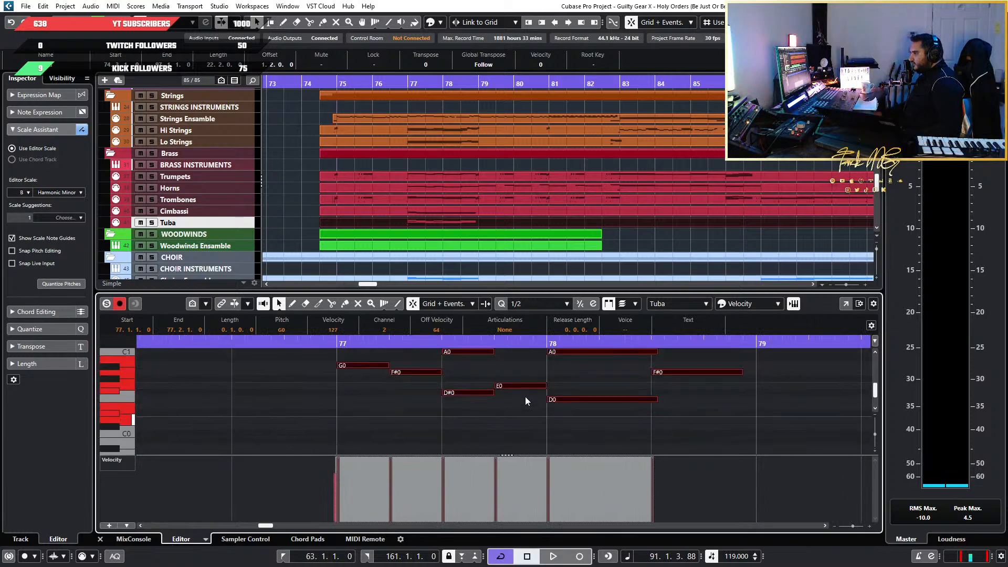
scroll(422, 231, down, 5)
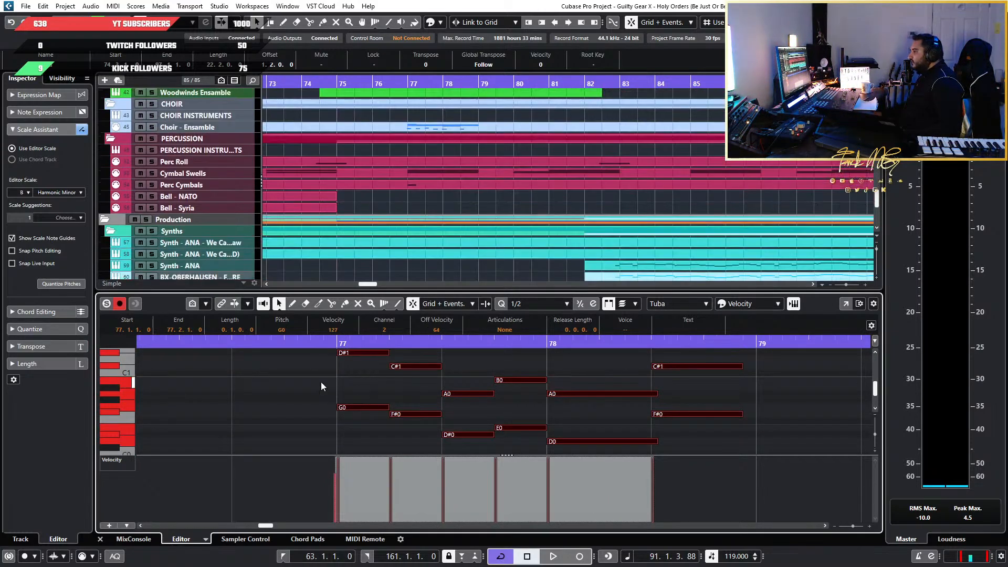
click(335, 344)
Paste the copied Tuba notes into the Woodwinds Ensemble part at bar 77
scroll(408, 161, up, 3)
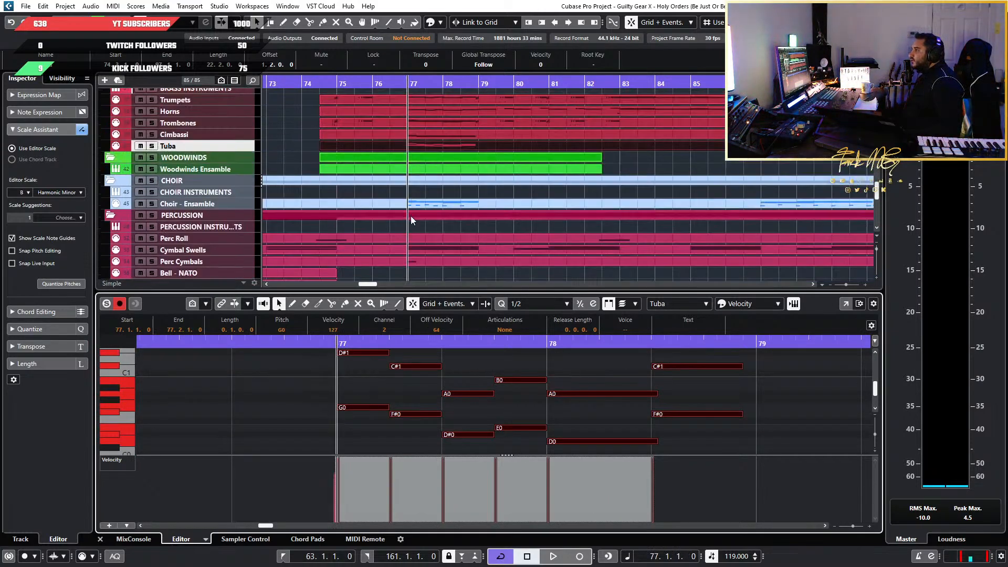
click(235, 167)
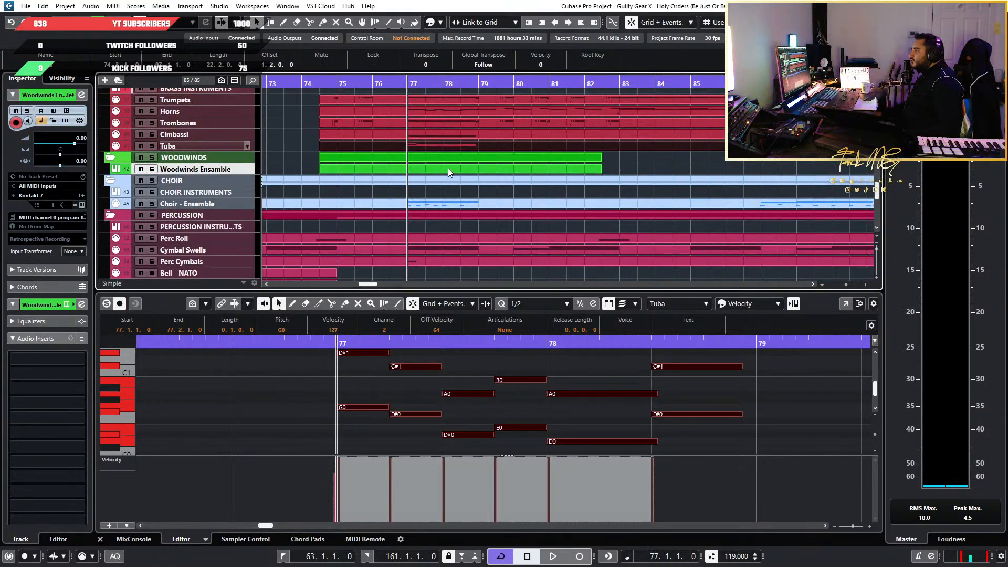
click(669, 330)
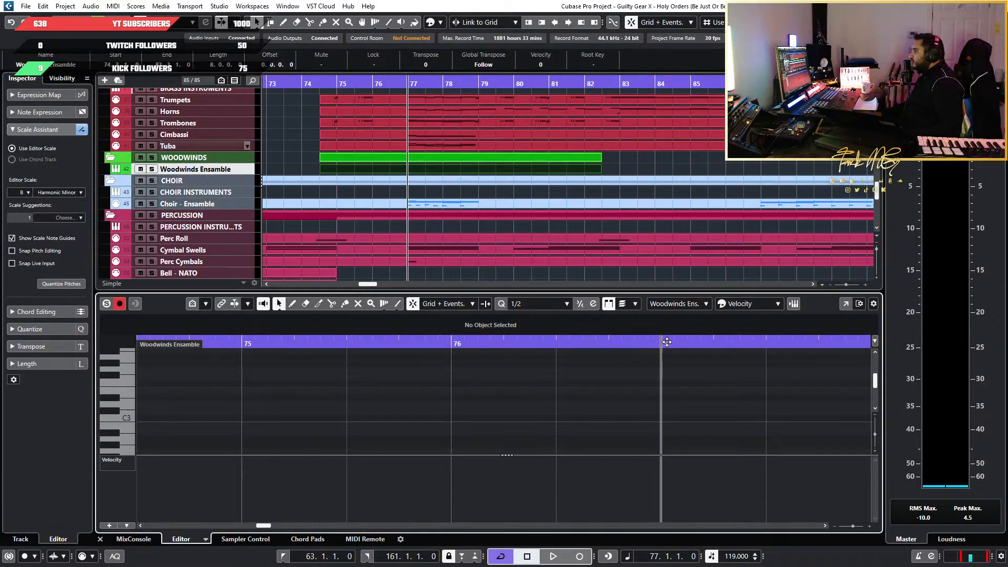
key(ctrl+v)
Transpose the pasted notes in the Woodwinds Ensemble part up one octave
scroll(683, 436, down, 3)
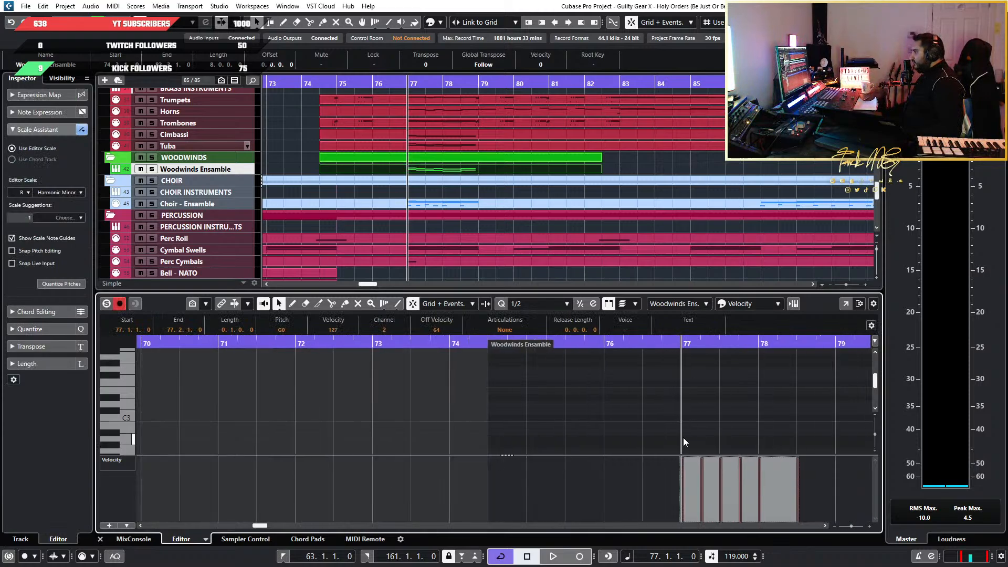
scroll(637, 435, right, 2)
scroll(473, 432, up, 5)
scroll(465, 430, down, 8)
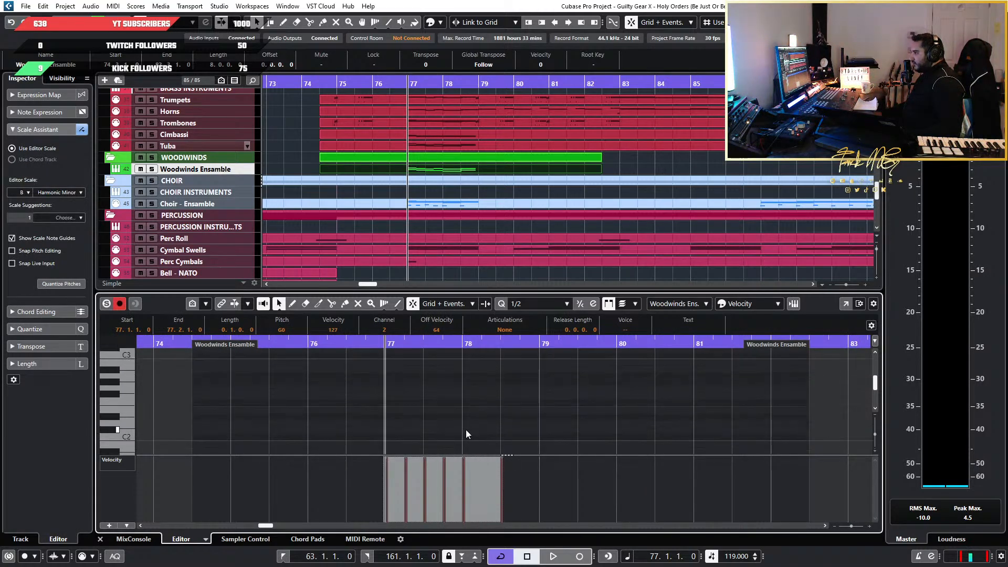
scroll(443, 430, up, 3)
scroll(450, 433, up, 1)
scroll(473, 429, down, 2)
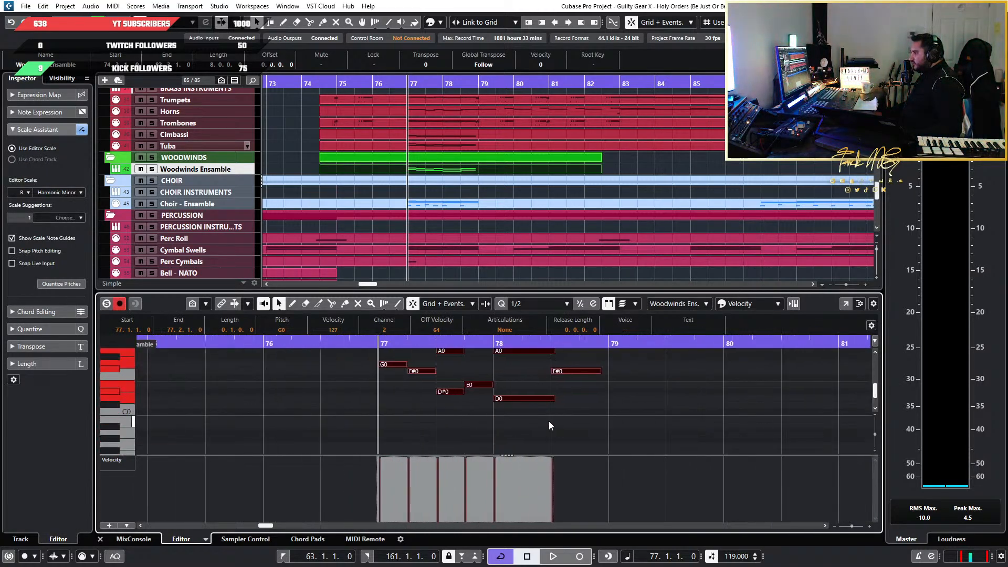
key(shift+Up)
scroll(550, 421, up, 1)
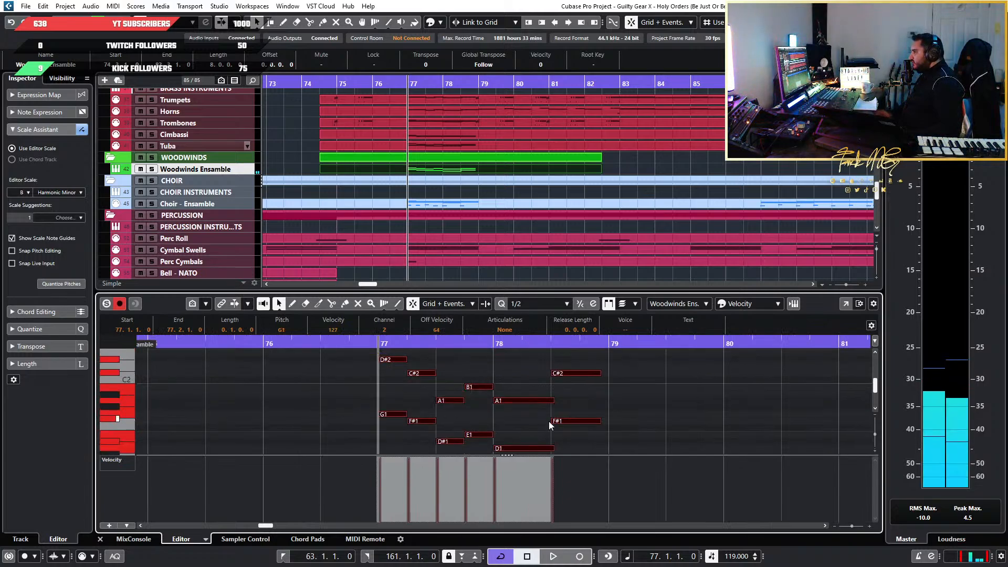
Look over the brass Kontakt 7 instrument window with the Jaeger 2 Tubas patch, and close it
click(223, 172)
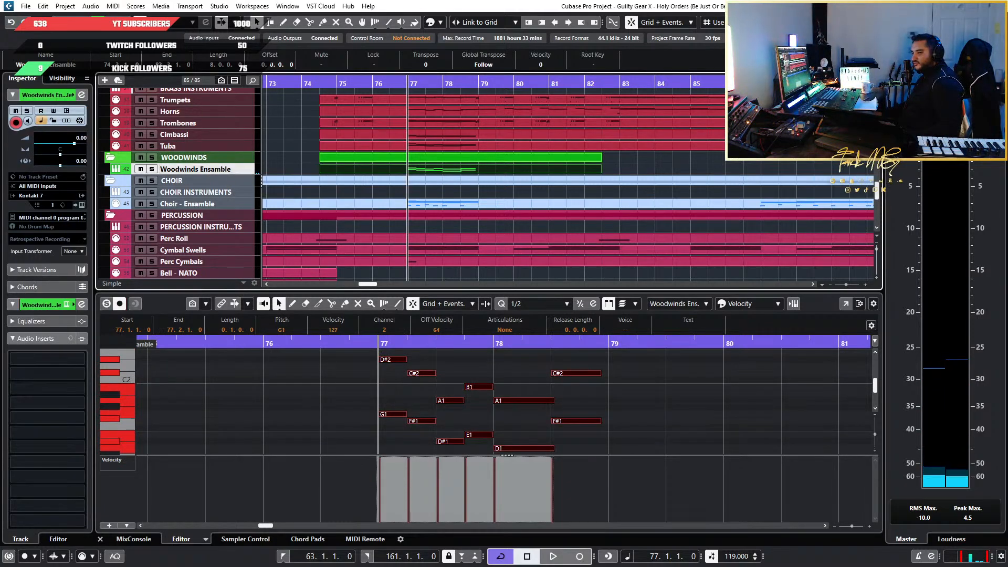
drag(1007, 37, 522, 39)
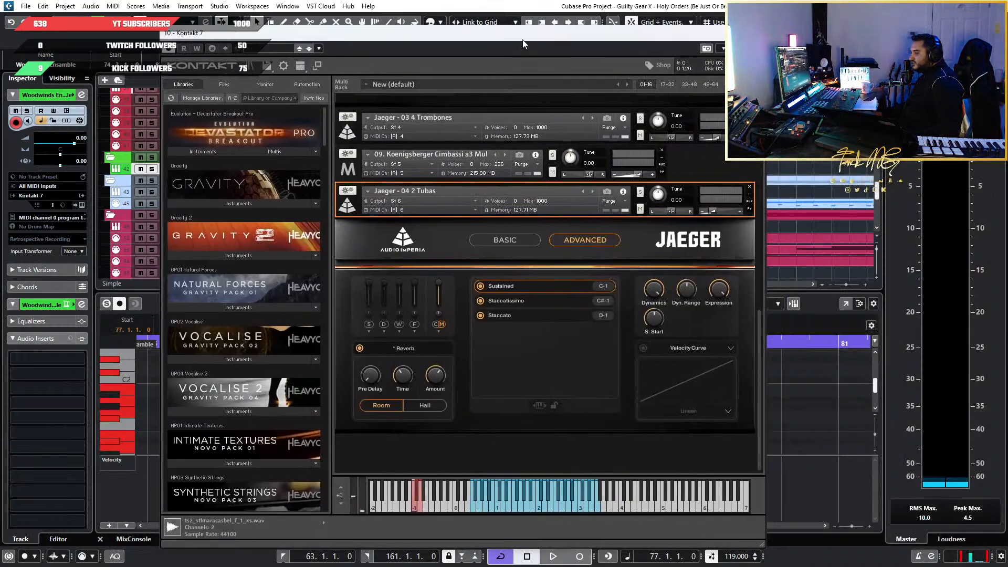
scroll(244, 308, down, 3)
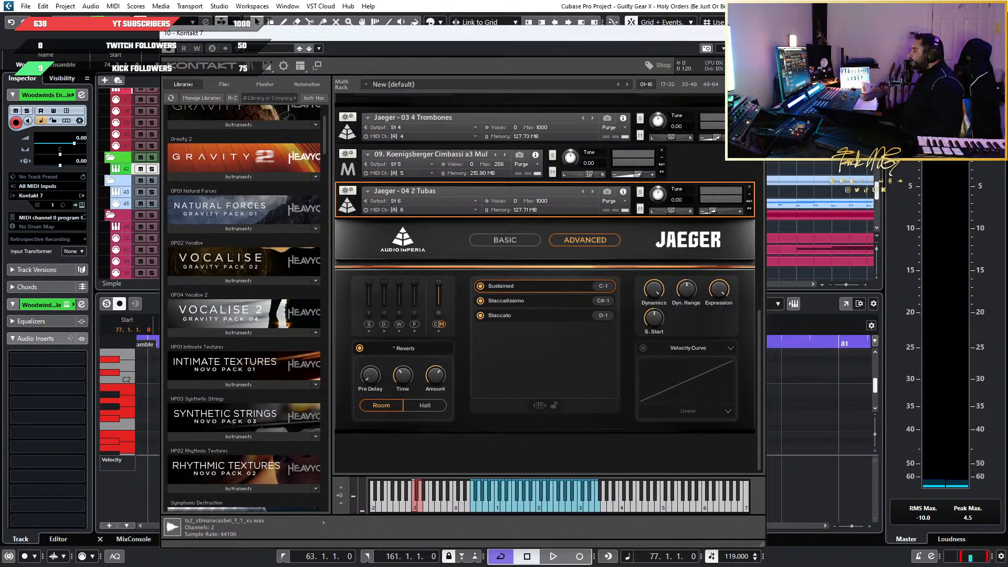
click(754, 33)
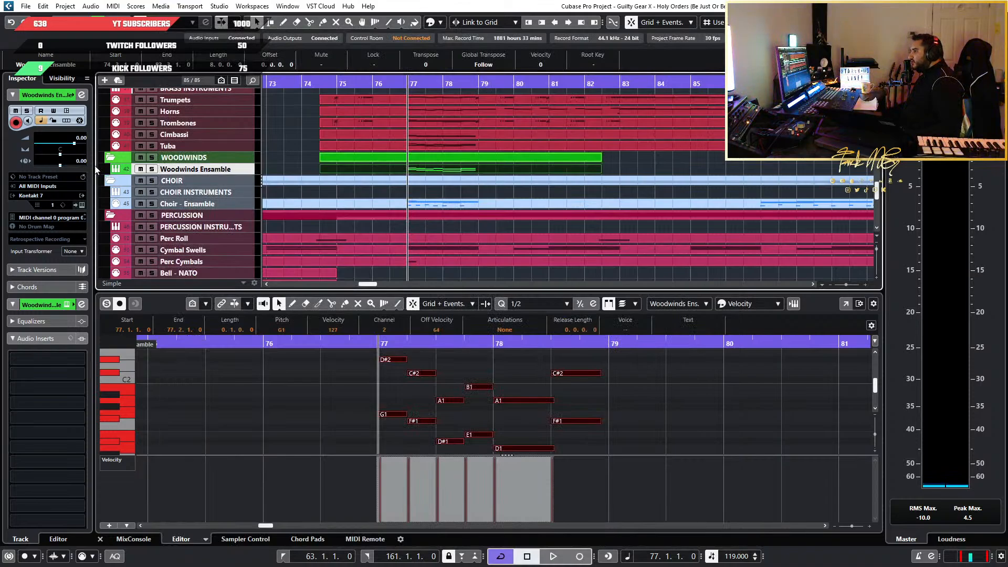
Compare the track delay settings of the Trombones and Woodwinds Ensemble tracks, reviewing the string and brass tracks
scroll(210, 179, up, 5)
click(231, 235)
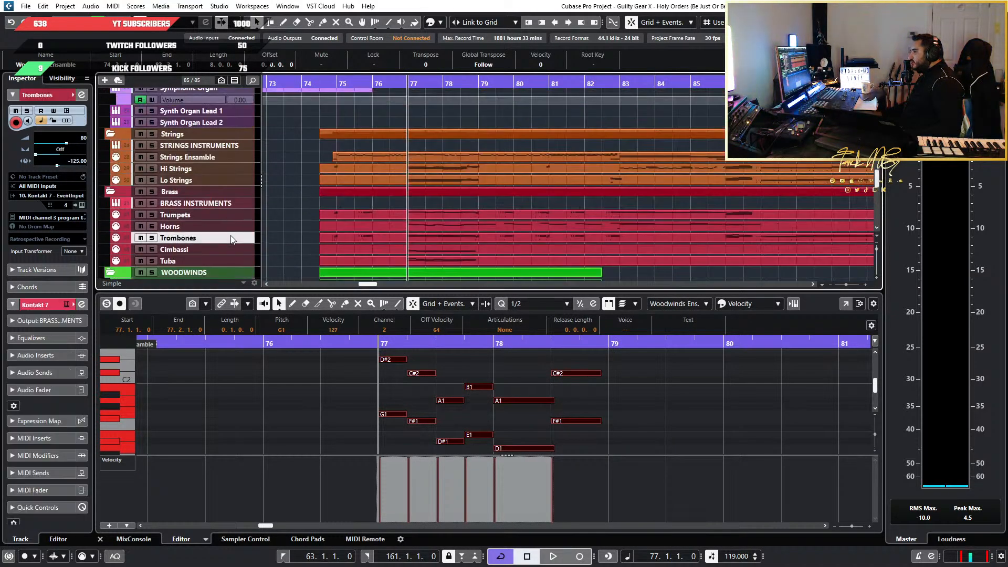
scroll(217, 214, down, 3)
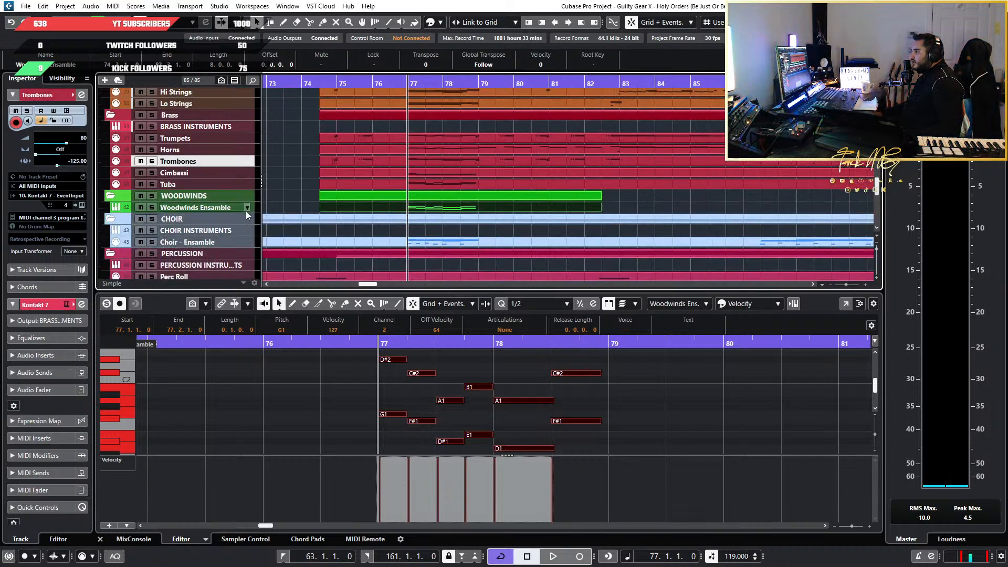
click(233, 207)
click(214, 157)
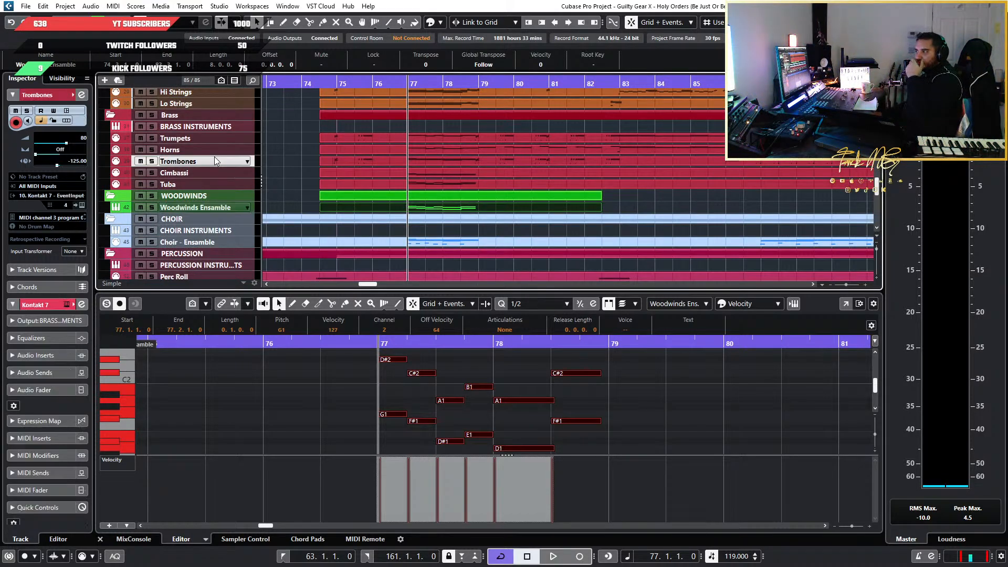
scroll(202, 180, up, 2)
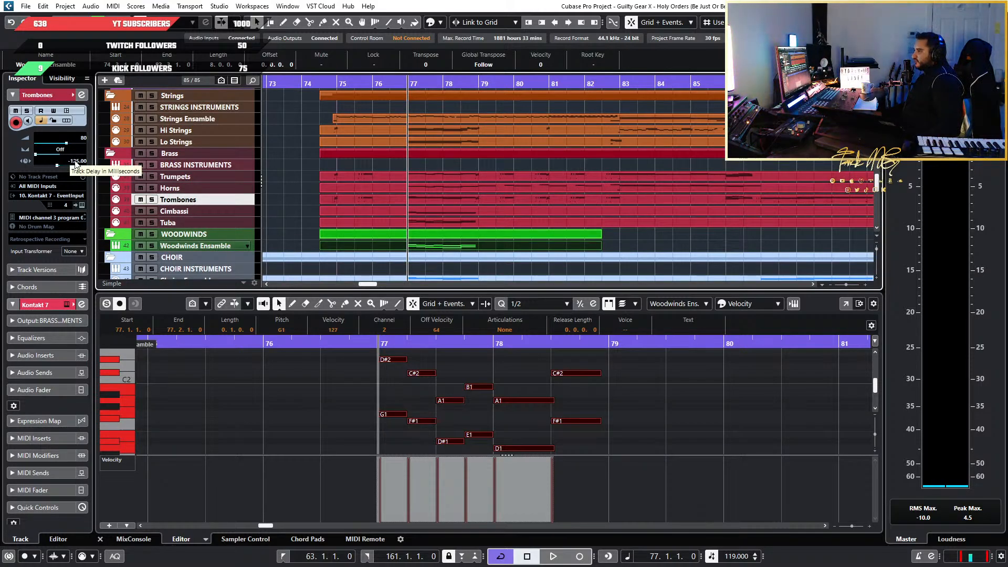
click(213, 246)
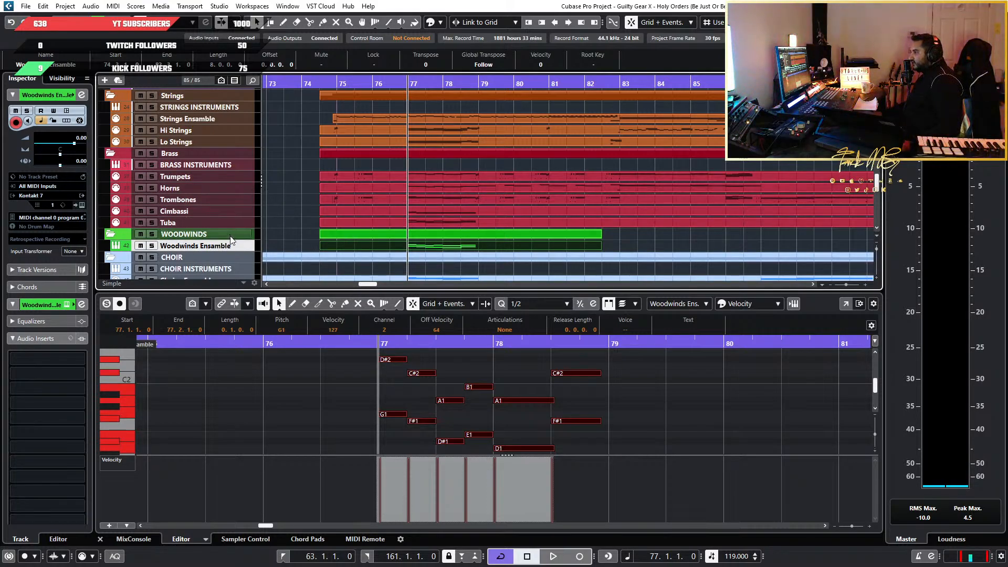
scroll(197, 217, up, 3)
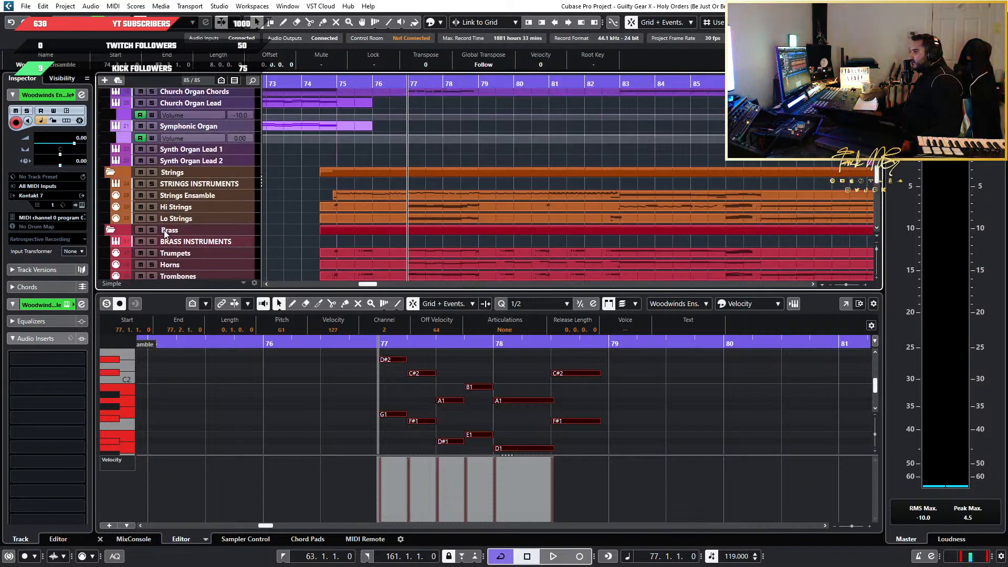
scroll(165, 233, down, 2)
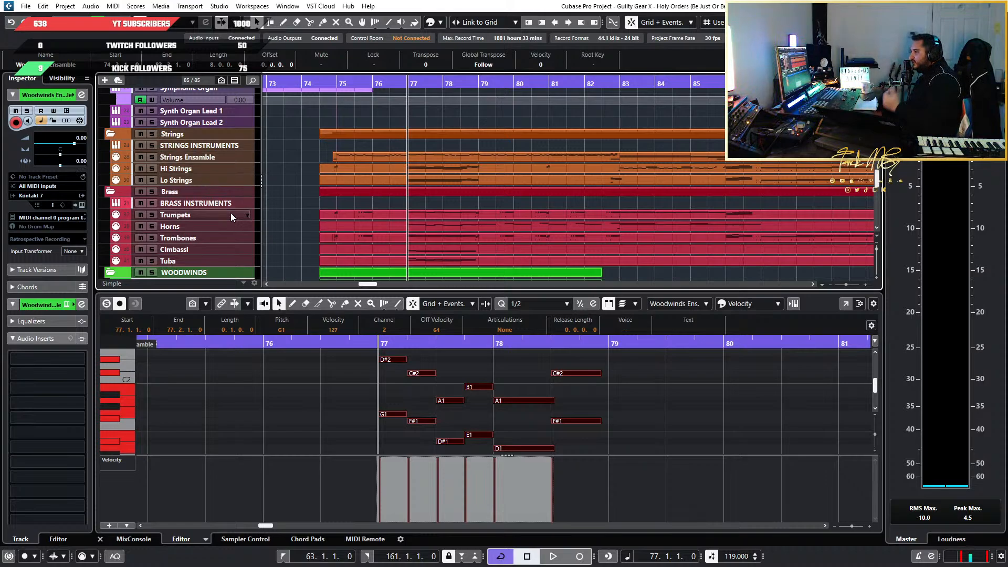
scroll(226, 167, down, 3)
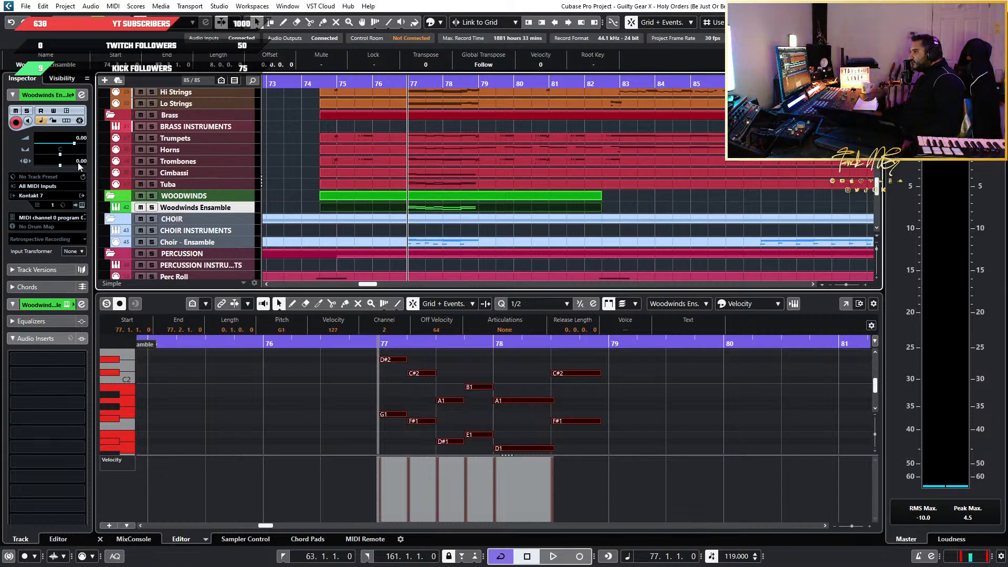
Open the Woodwinds Ensemble's Nucleus instrument and examine its S. Start control
click(81, 205)
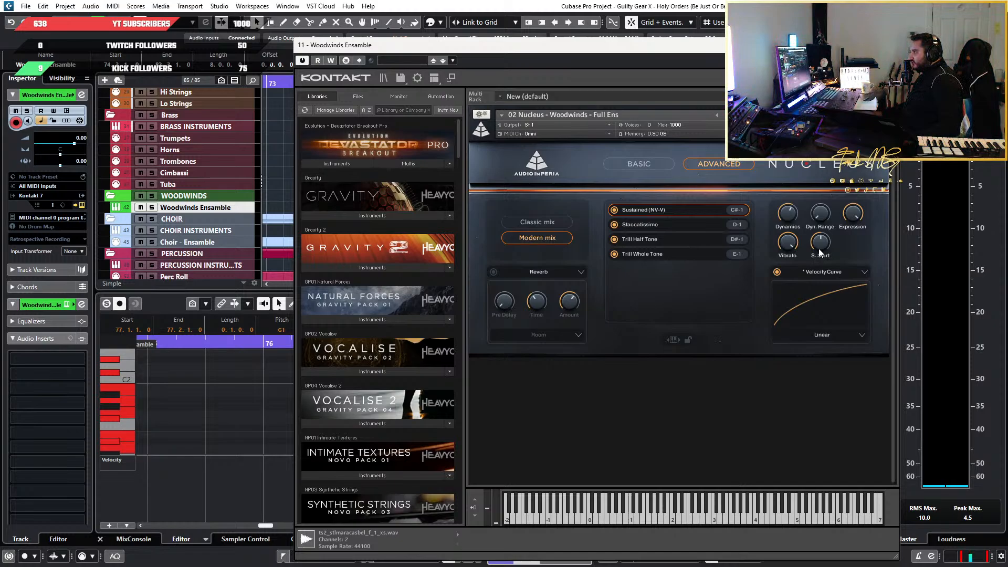
drag(818, 247, 818, 257)
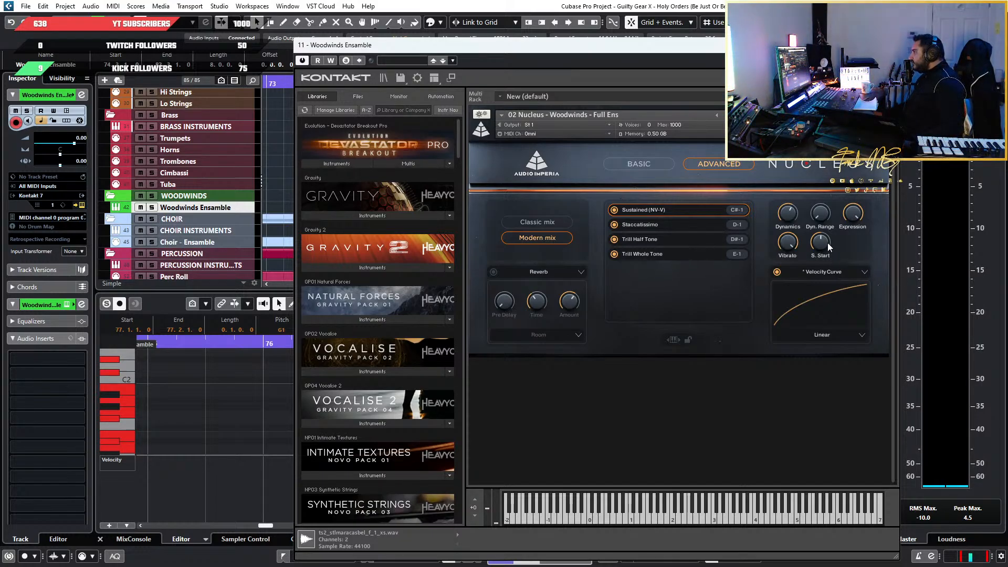
drag(827, 246, 828, 232)
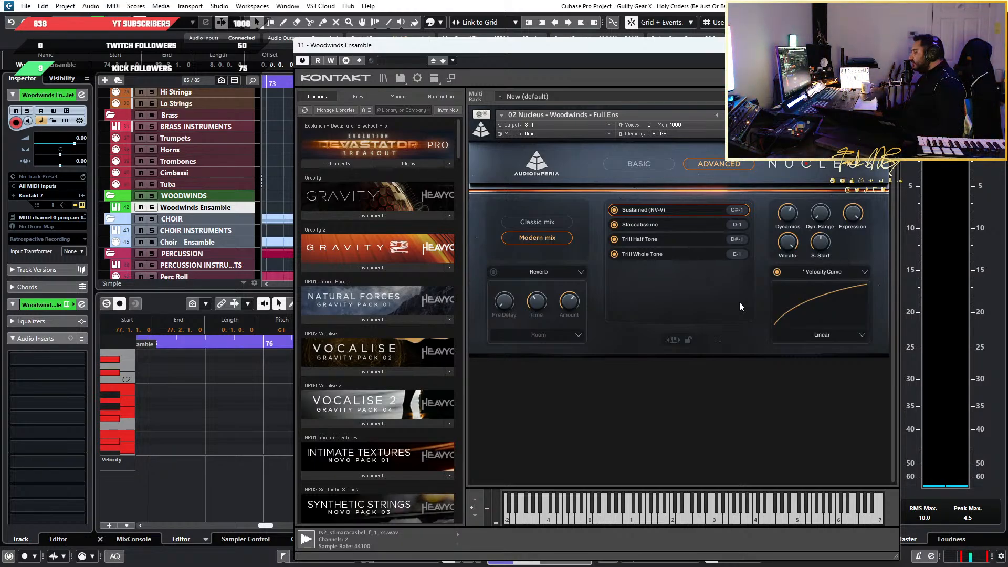
Set the Woodwinds Ensemble track delay to -125 ms
double_click(81, 160)
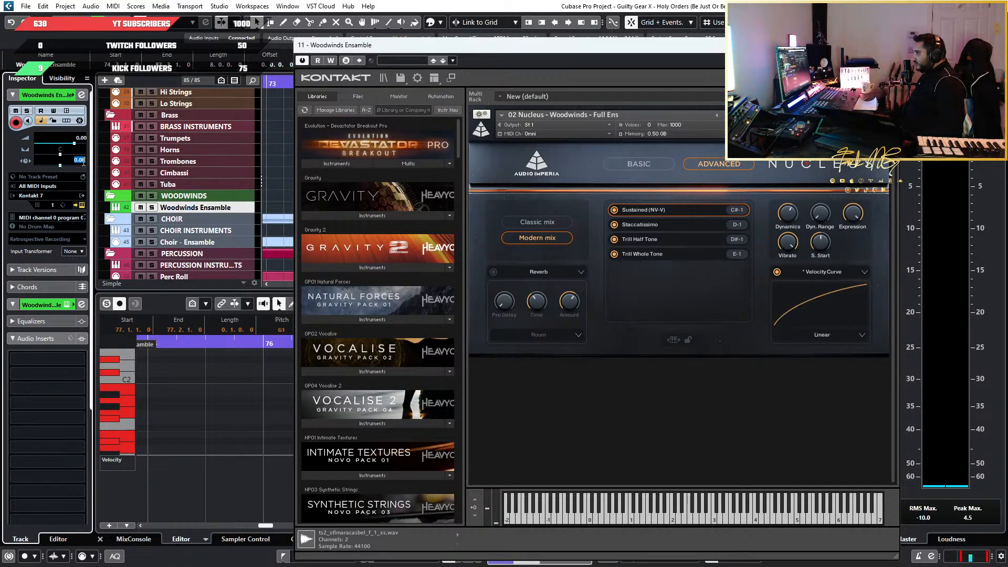
text(-112)
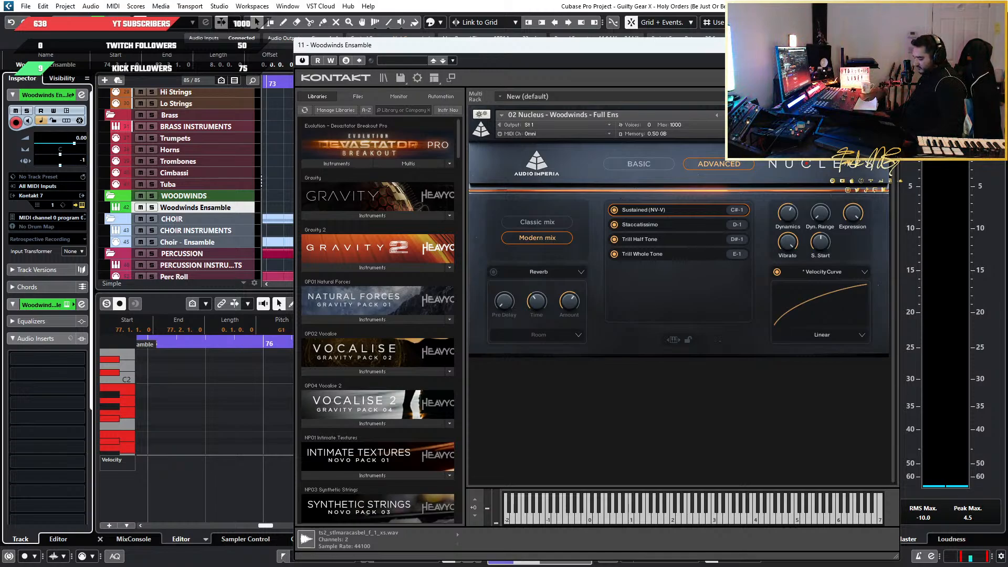
key(Return)
key(BackSpace)
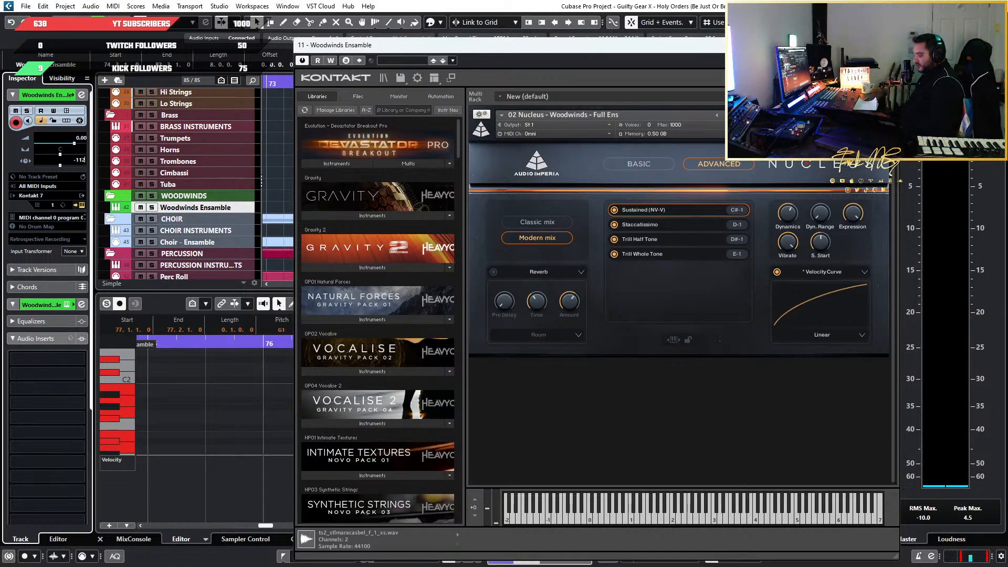
text(5)
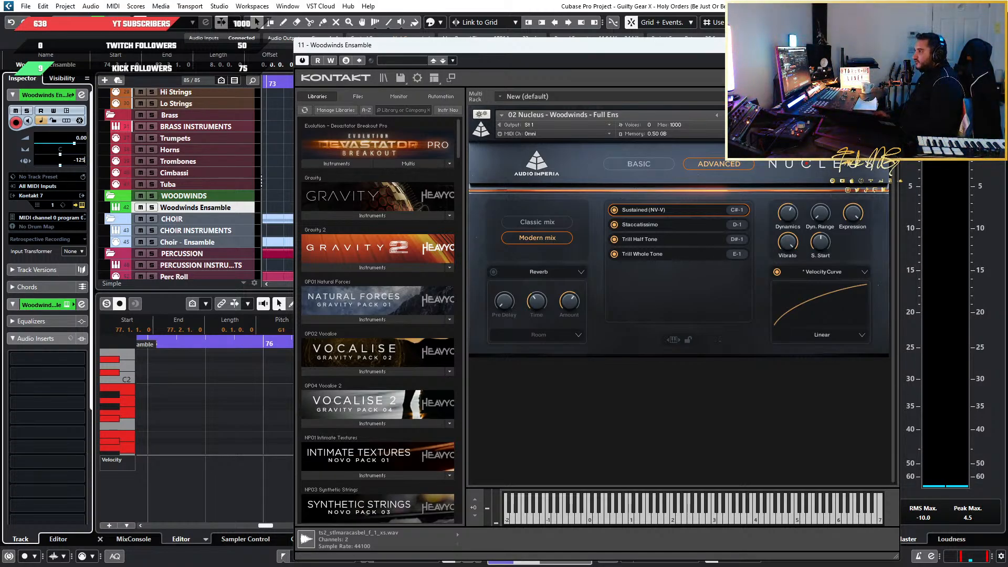
key(Return)
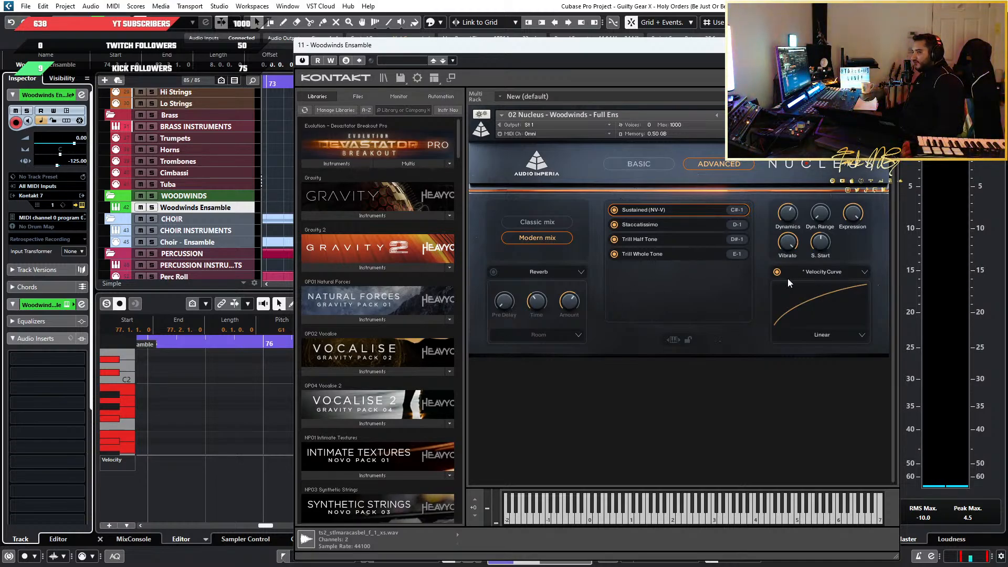
Solo the Woodwinds Ensemble track and play it from bar 77 with the full Nucleus controls in view
drag(615, 47, 541, 316)
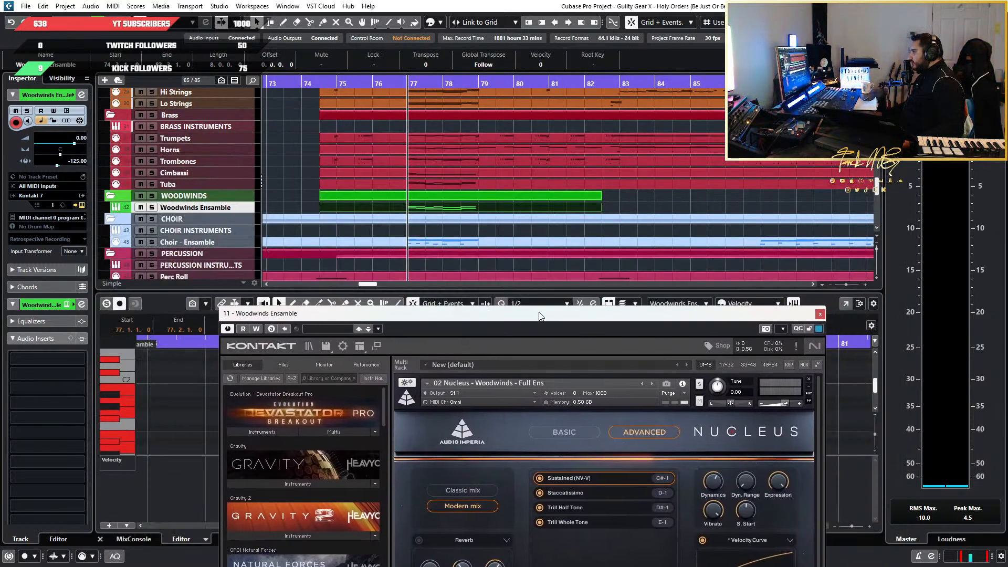
click(152, 209)
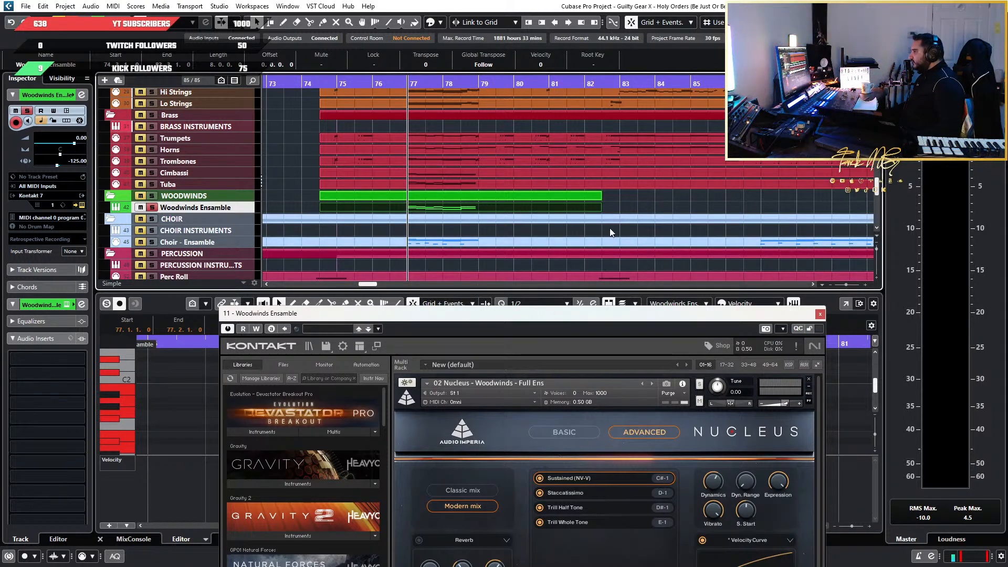
key(space)
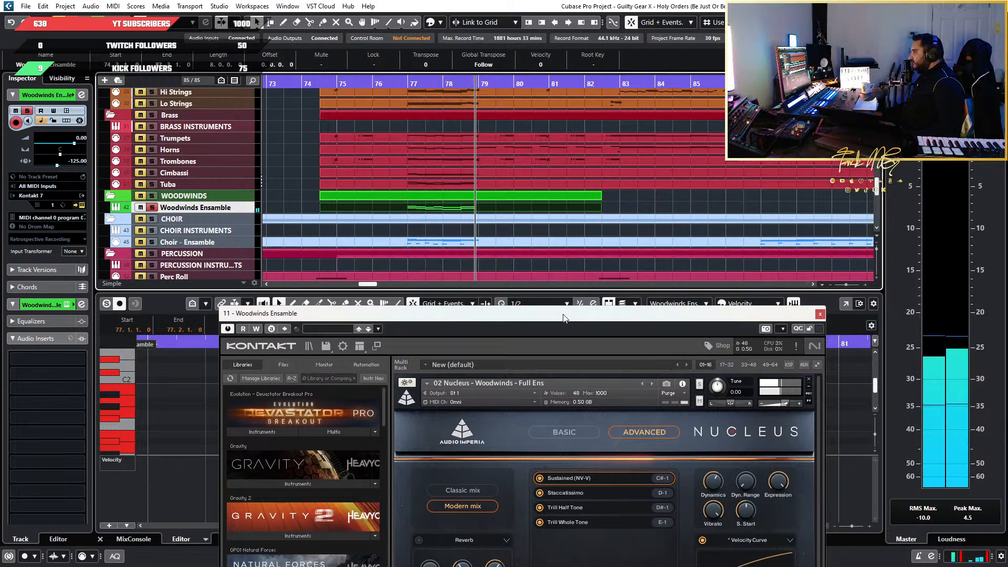
drag(563, 319, 555, 129)
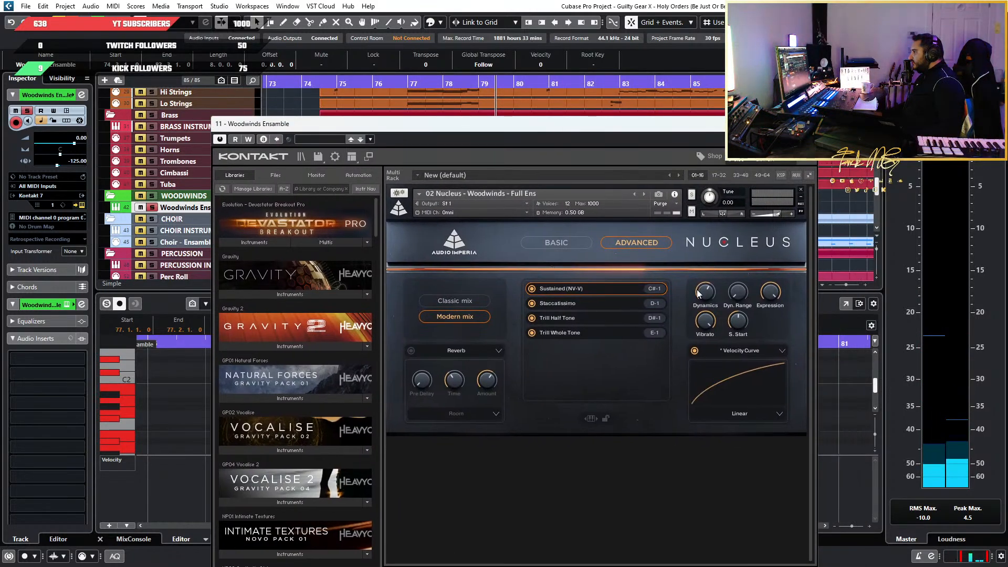
Examine the Woodwinds Ensemble's notes in bars 77 to 78 alongside the Nucleus articulations and controls
drag(527, 120, 530, 486)
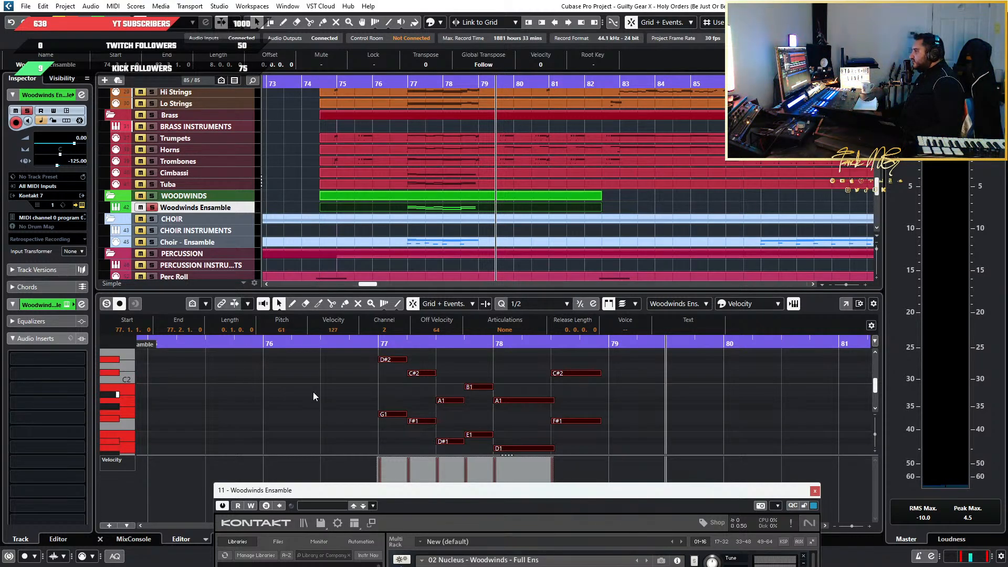
drag(385, 490, 357, 441)
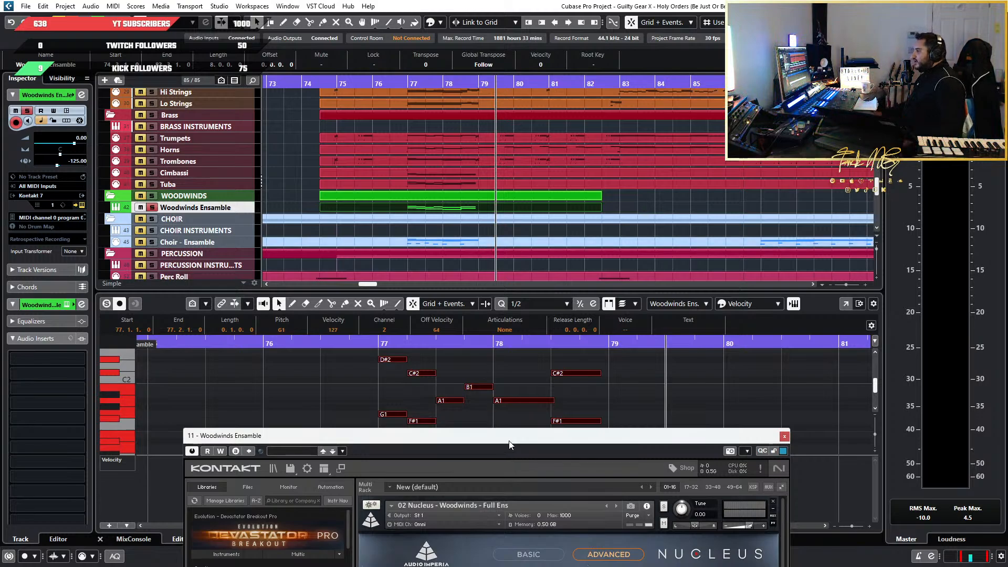
drag(511, 439, 566, 530)
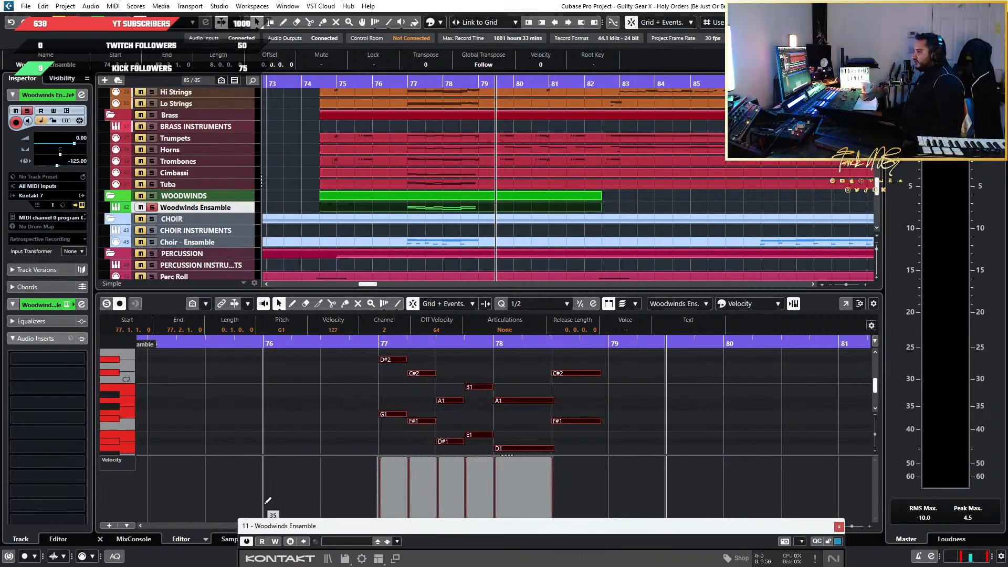
scroll(569, 428, down, 2)
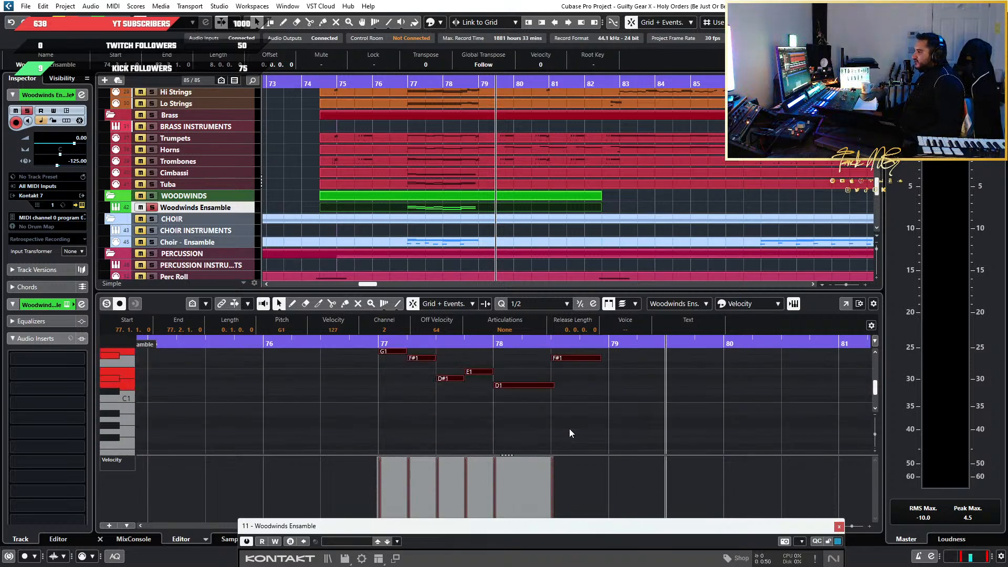
scroll(569, 432, up, 1)
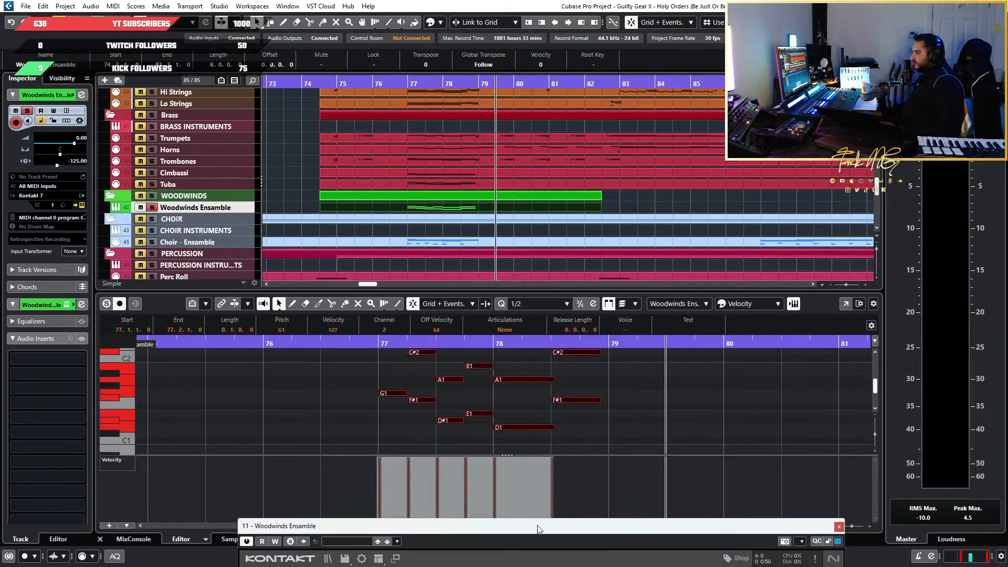
drag(546, 529, 541, 130)
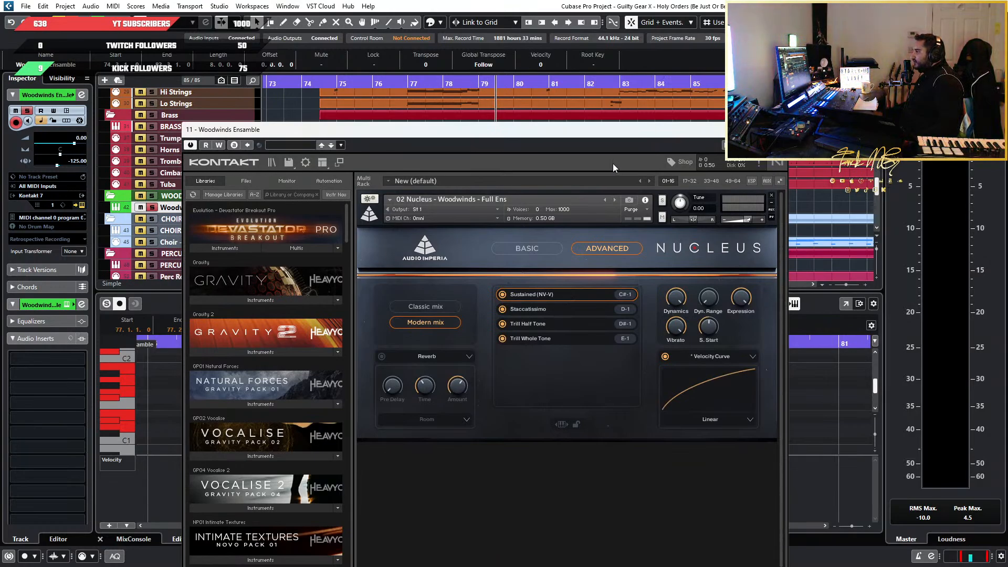
drag(613, 129, 623, 384)
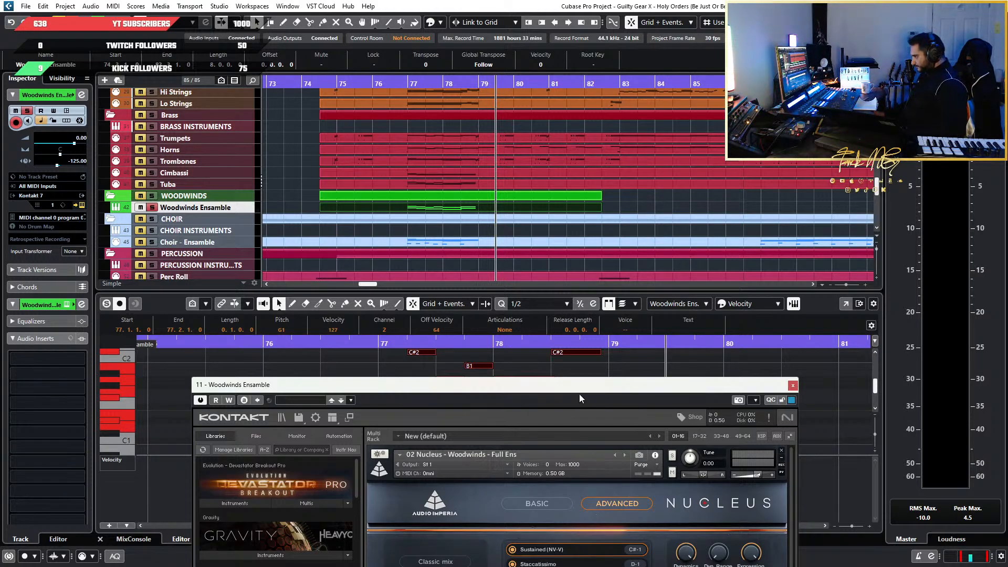
drag(588, 390, 597, 287)
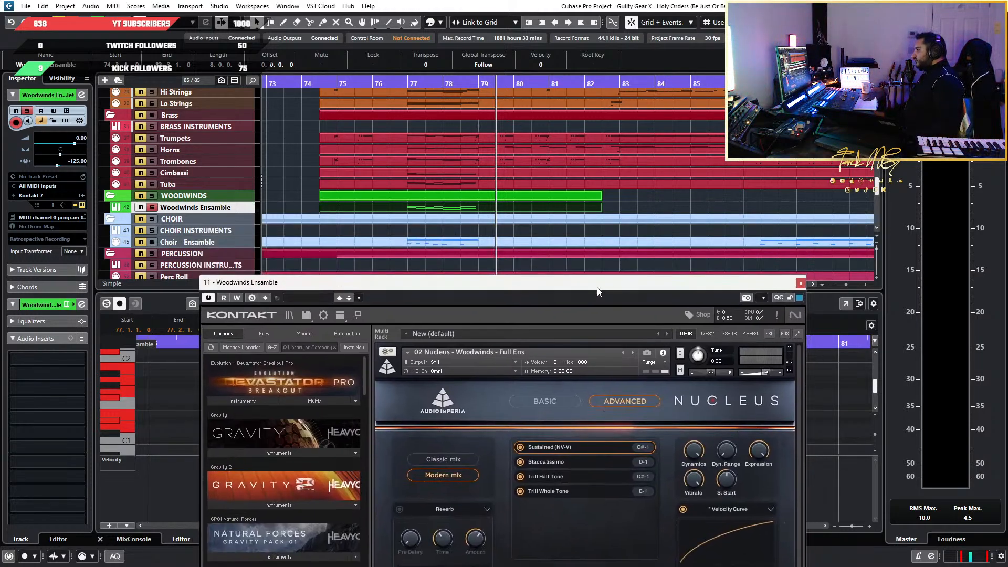
Switch the Nucleus articulation to Staccatissimo and audition the Woodwinds Ensemble from bar 77, soloed and in the full mix
click(415, 80)
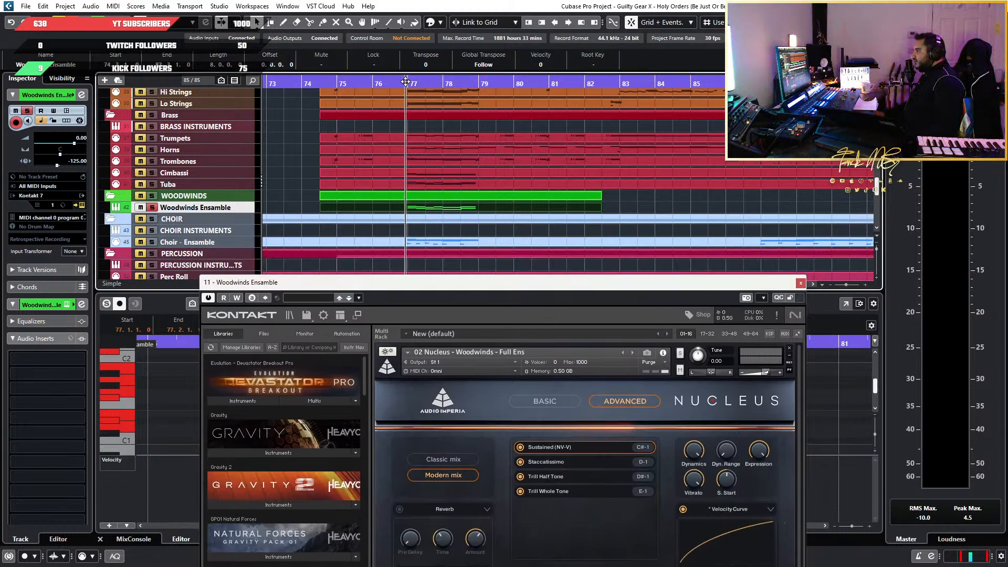
key(space)
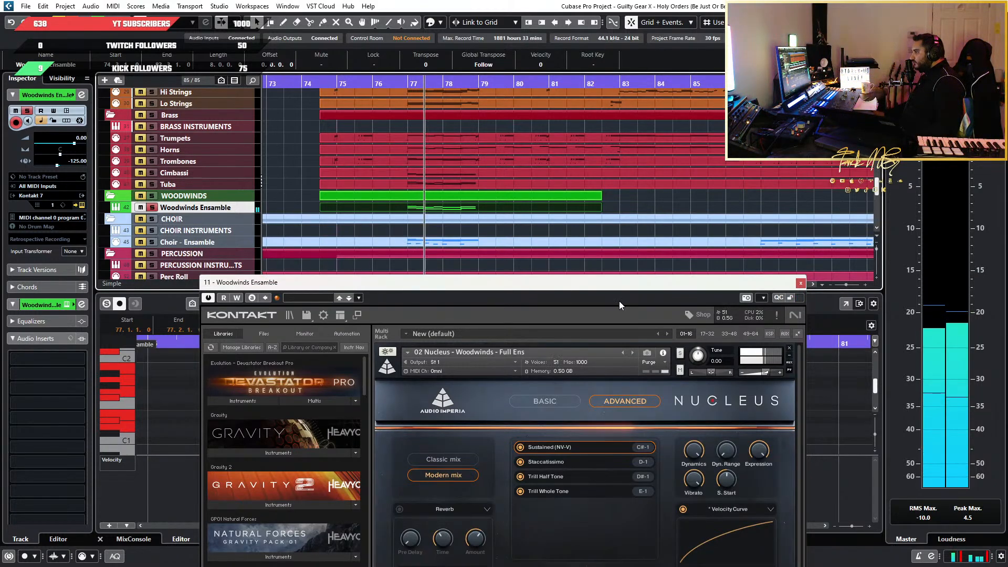
click(559, 464)
key(space)
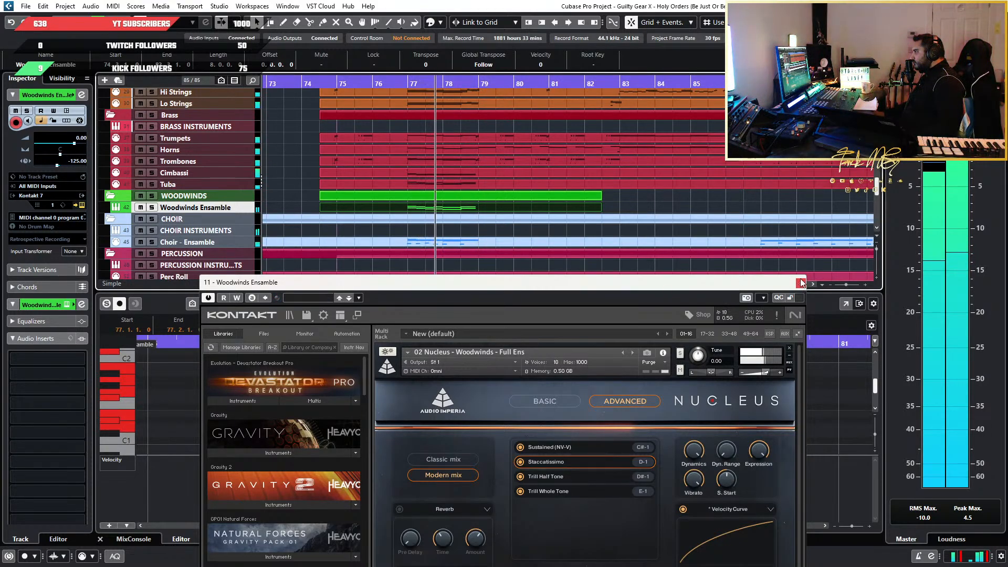
Layer two copies of the woodwind phrase at bar 77, one and two octaves above the original notes
drag(726, 289, 631, 541)
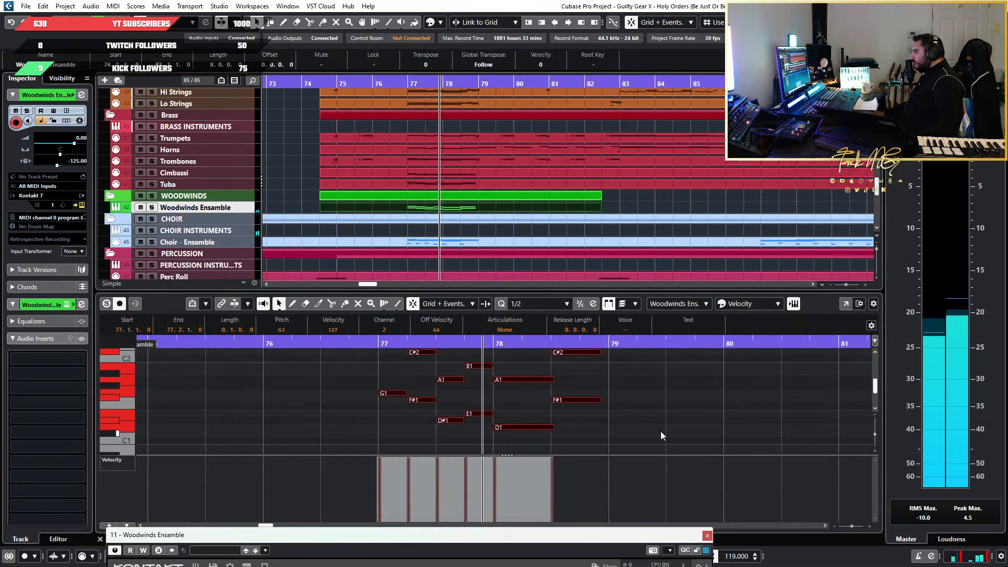
drag(661, 431, 336, 355)
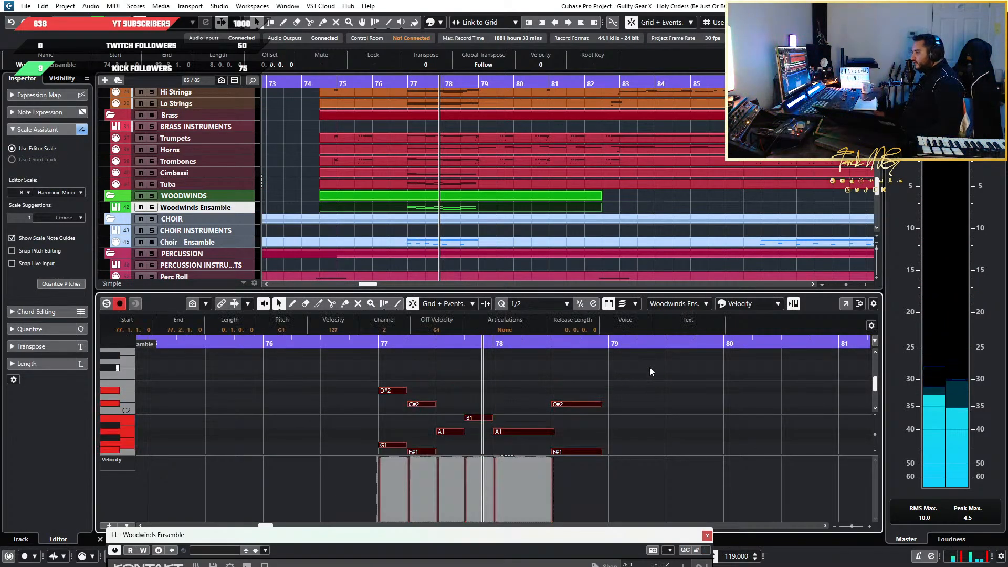
click(373, 345)
scroll(529, 392, up, 2)
key(ctrl+v)
key(shift+Up)
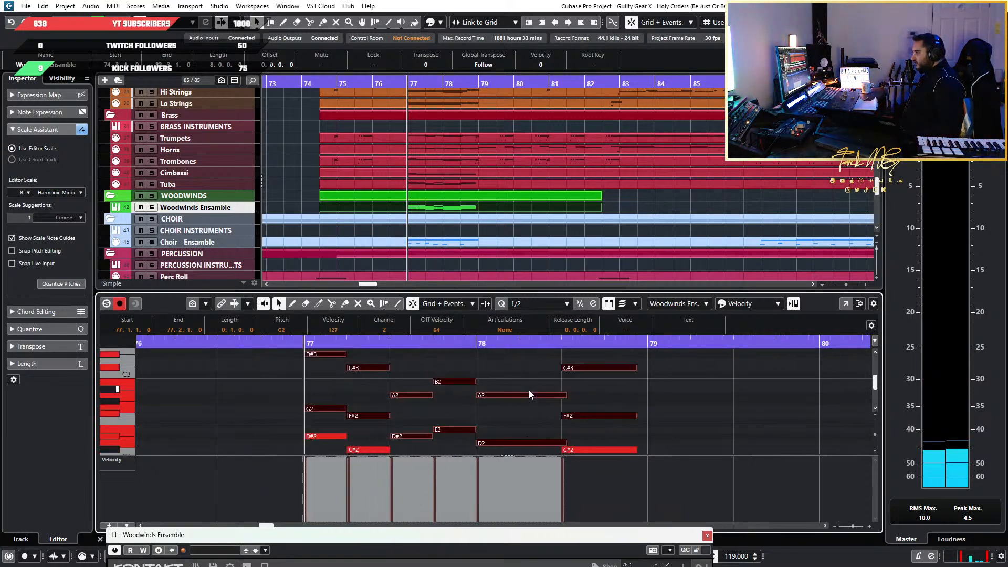
key(ctrl+v)
key(shift+Up)
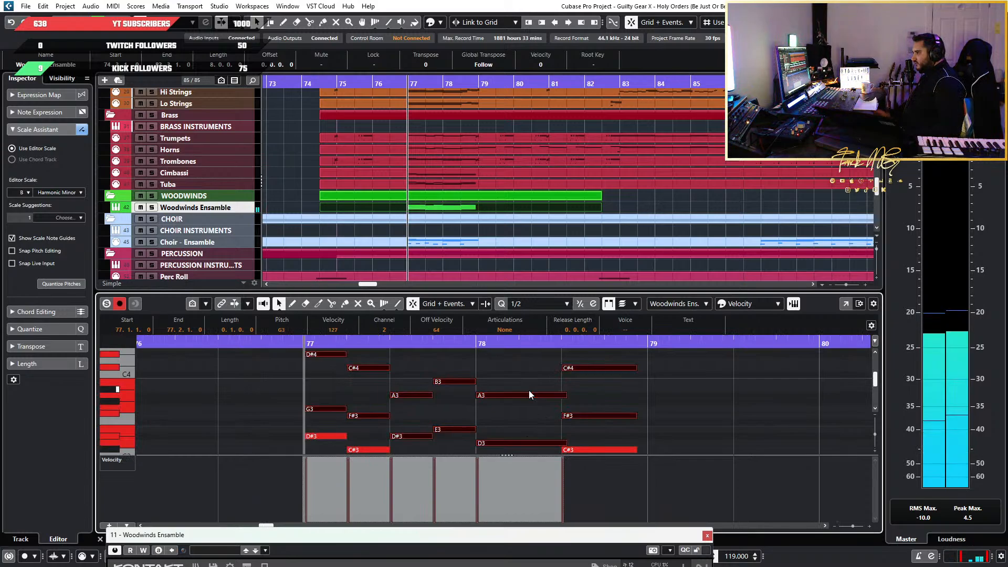
Play the layered woodwind phrase from bar 77 in the full mix, and replay it with the Woodwinds Ensemble soloed
key(space)
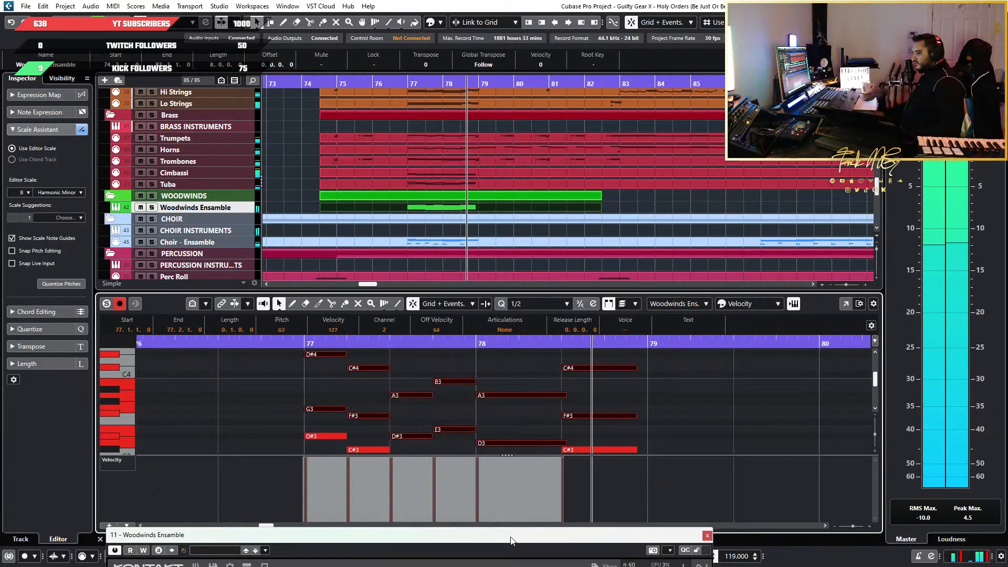
click(305, 344)
key(space)
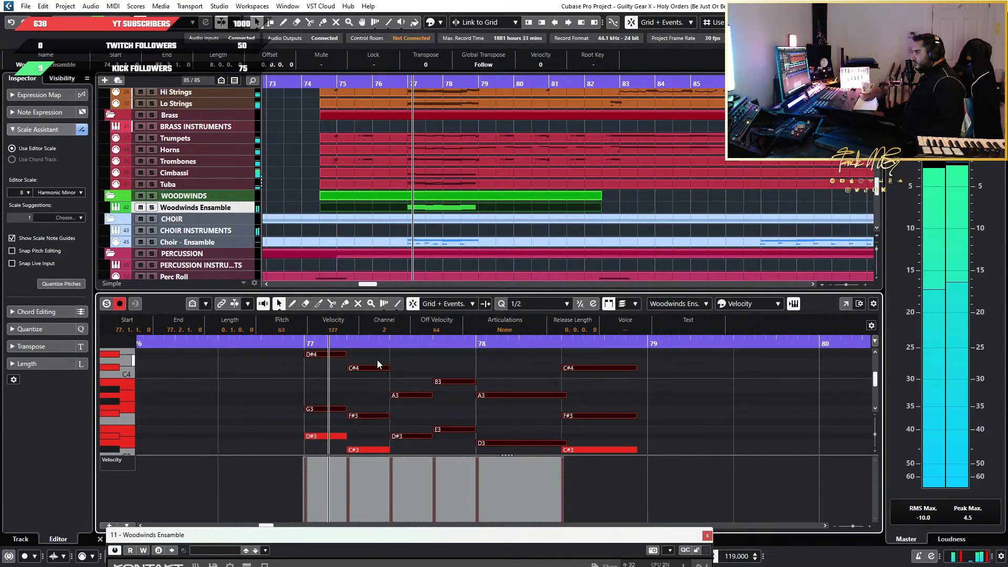
click(151, 208)
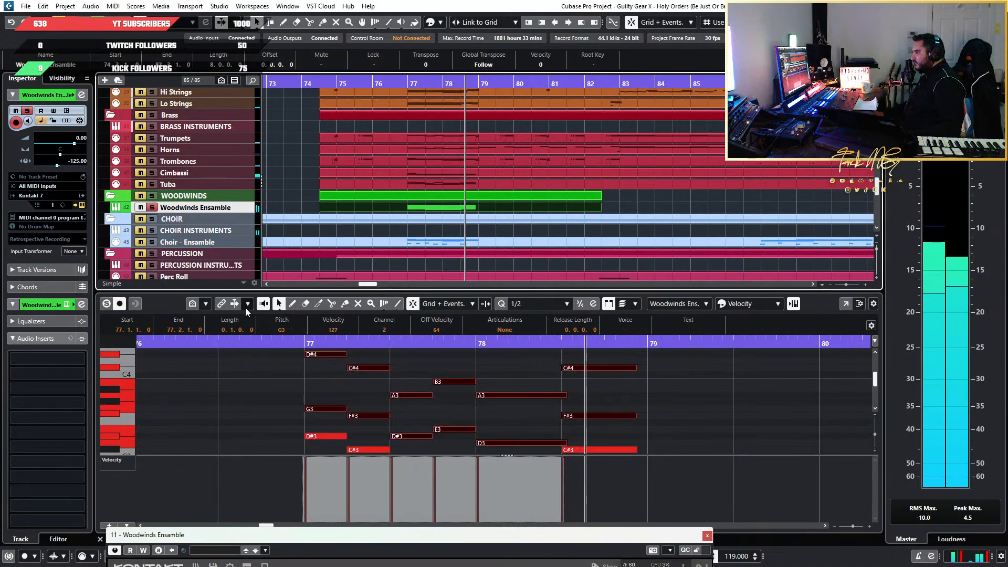
click(286, 348)
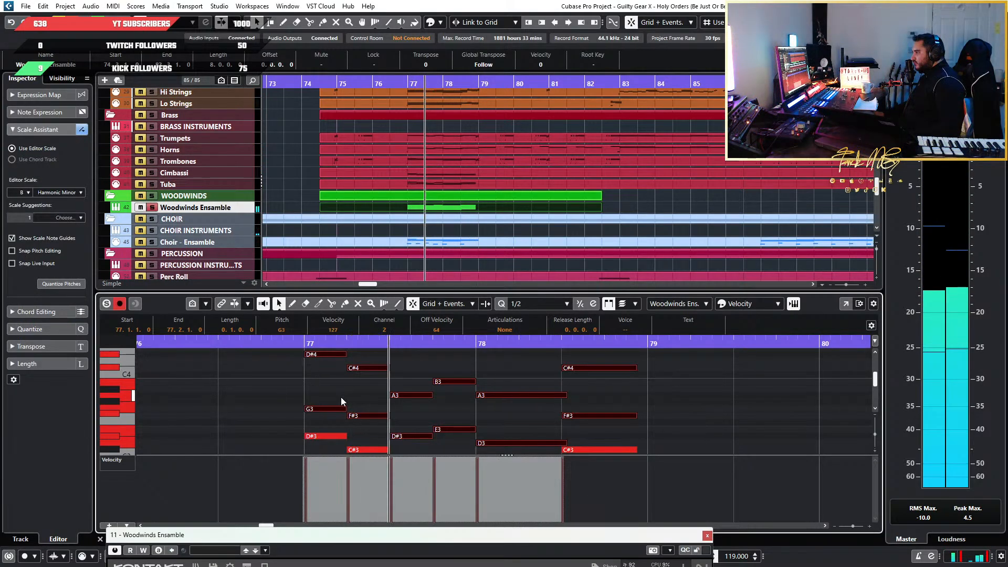
Add another copy of the phrase at bar 77, transposed three octaves above the original so its first note is G4
scroll(342, 399, up, 3)
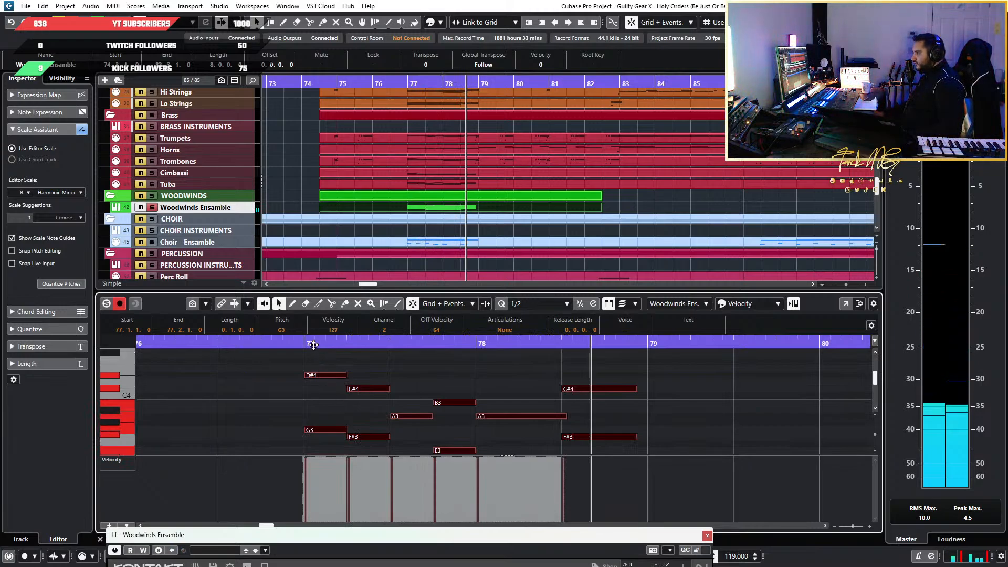
key(space)
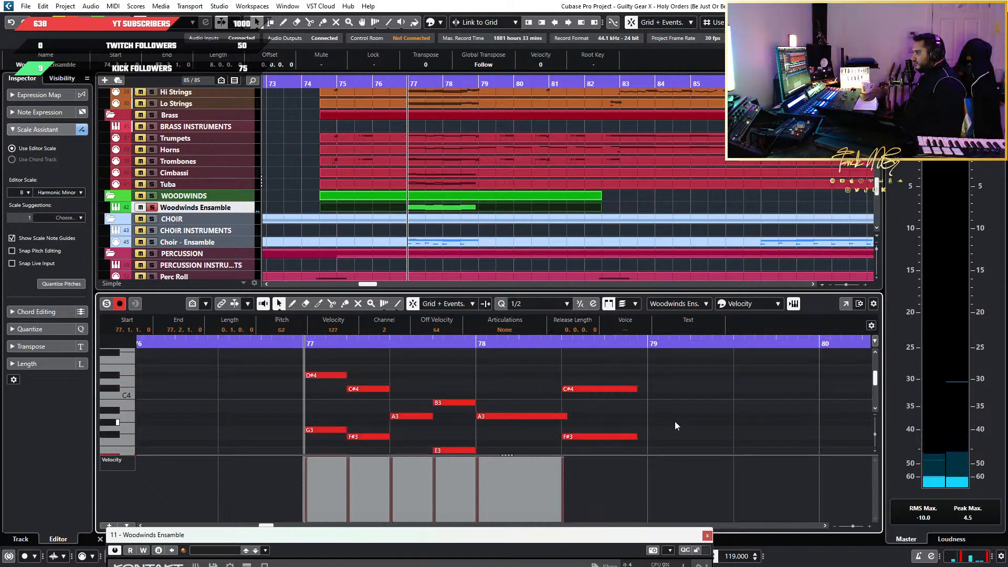
key(shift+Up)
key(shift+Up)
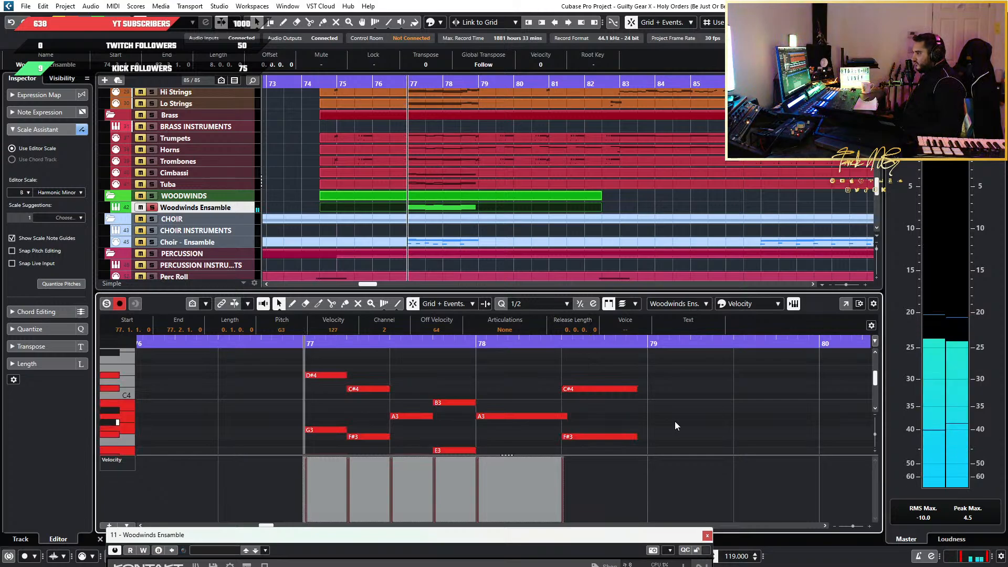
Compare the woodwind phrase soloed and in the full mix, and close the Nucleus window
key(space)
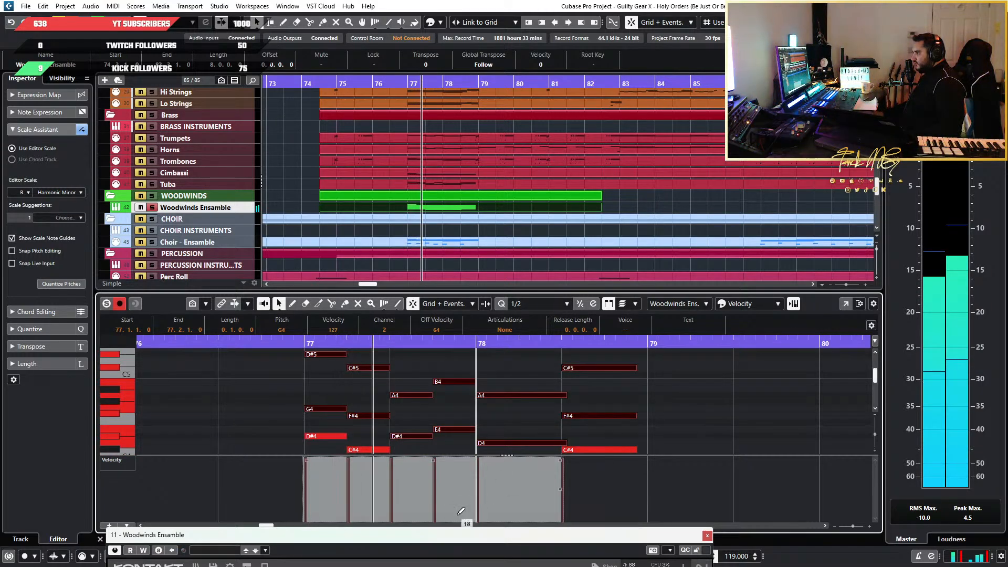
drag(452, 537, 502, 109)
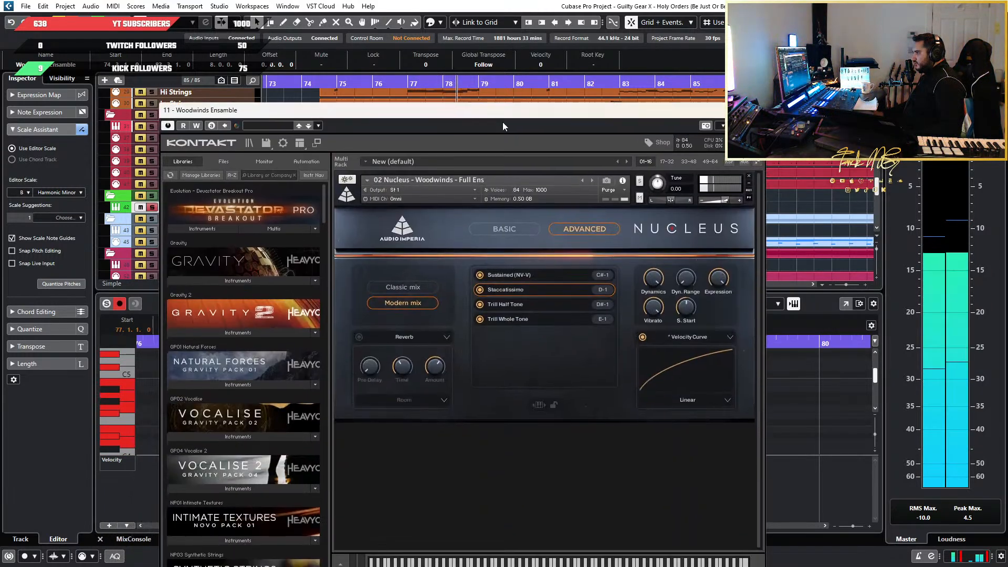
drag(636, 112, 654, 404)
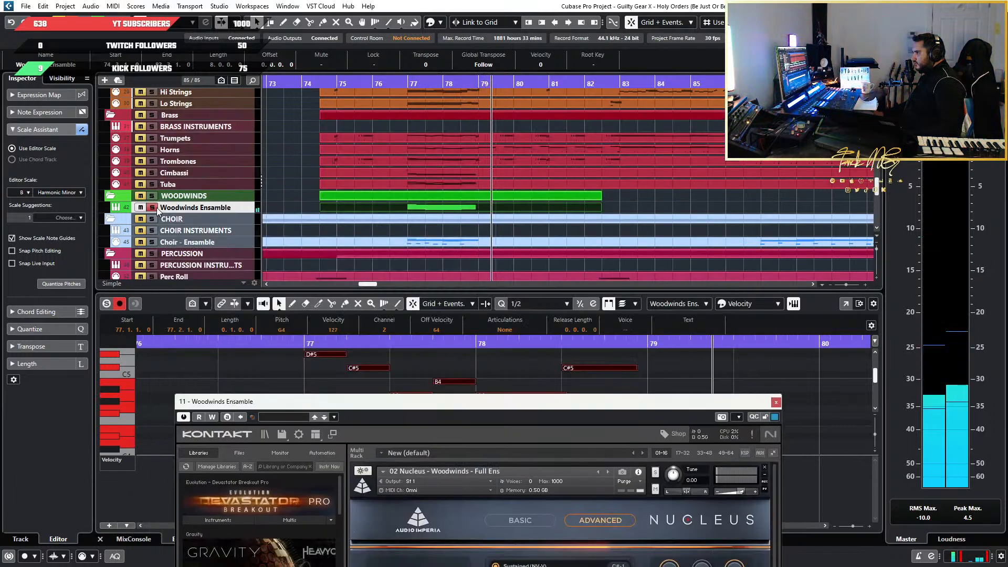
key(space)
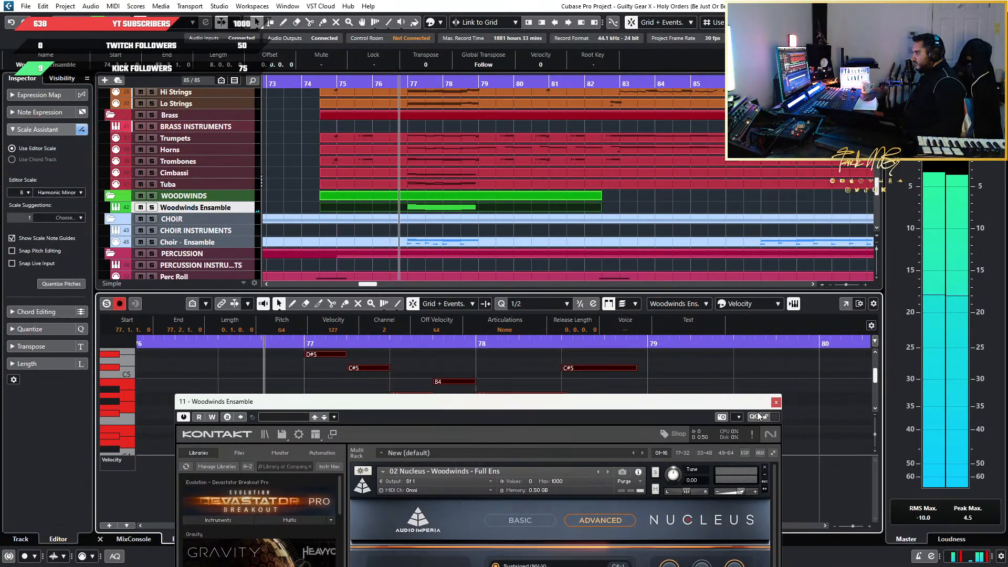
click(777, 403)
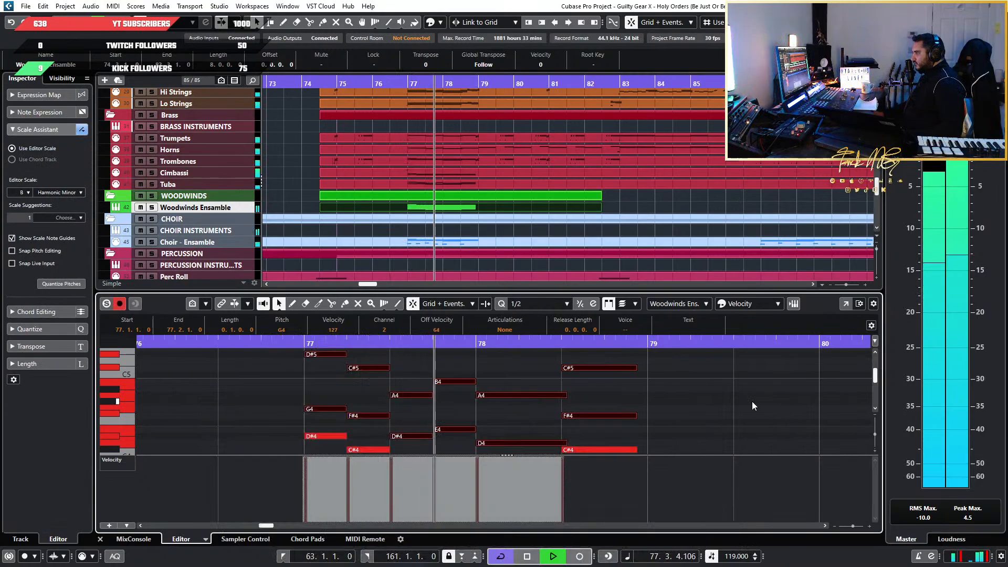
Examine all the stacked octave layers of the woodwind phrase while the full mix plays
scroll(752, 401, down, 2)
scroll(743, 400, down, 1)
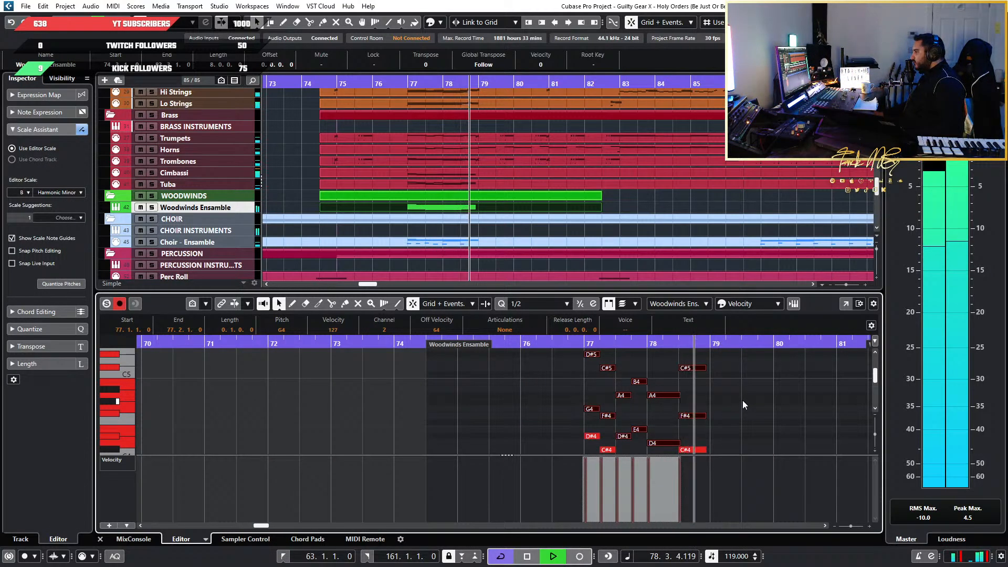
scroll(504, 372, down, 2)
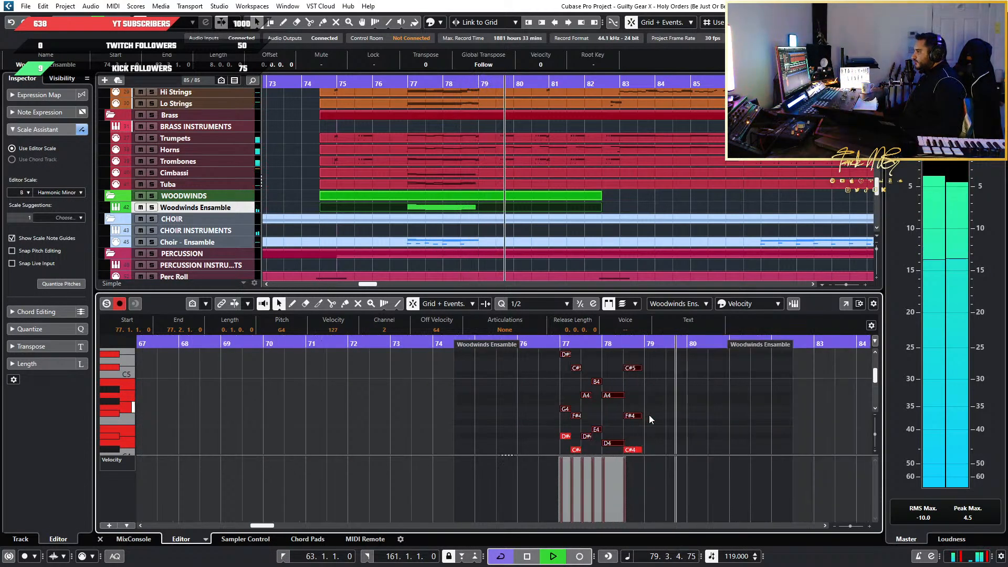
scroll(599, 415, right, 2)
scroll(514, 406, down, 3)
scroll(513, 409, down, 5)
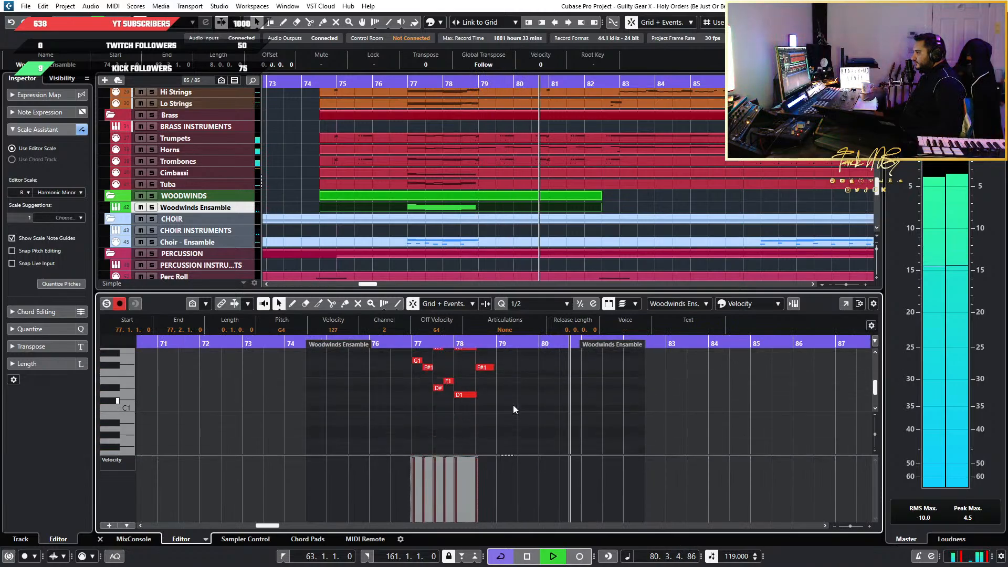
scroll(513, 408, up, 4)
Replay the full mix from bar 77 and check the woodwind phrase against the neighbouring brass and choir parts
click(408, 83)
scroll(425, 205, up, 3)
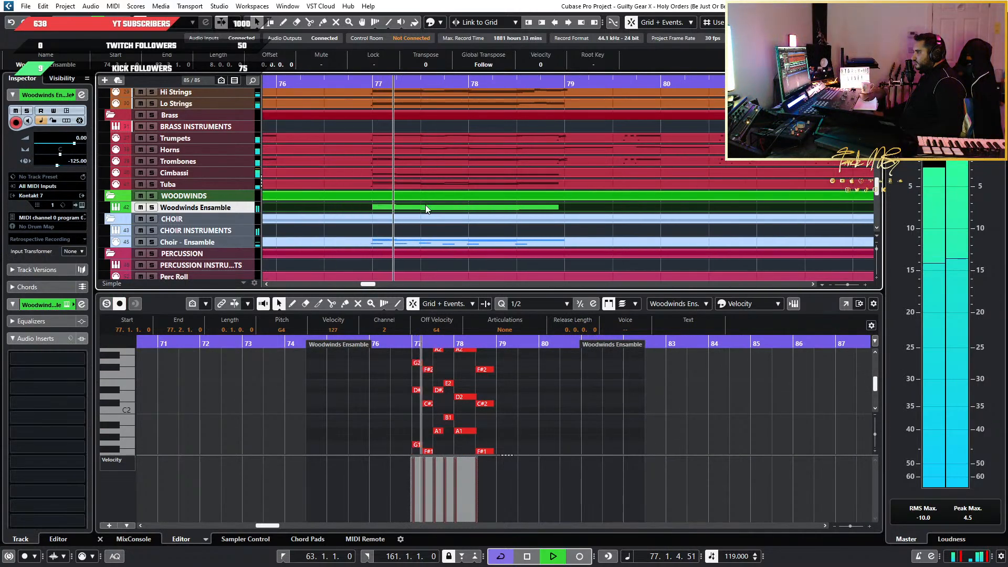
scroll(550, 430, up, 1)
scroll(430, 415, up, 6)
scroll(429, 415, right, 2)
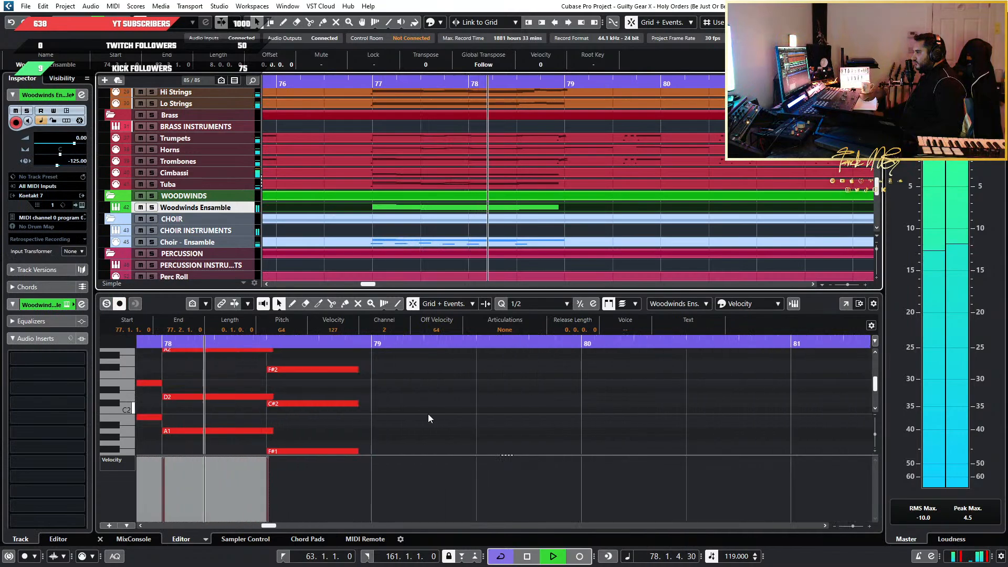
scroll(439, 413, left, 3)
scroll(441, 413, down, 5)
scroll(441, 413, down, 3)
scroll(440, 413, up, 10)
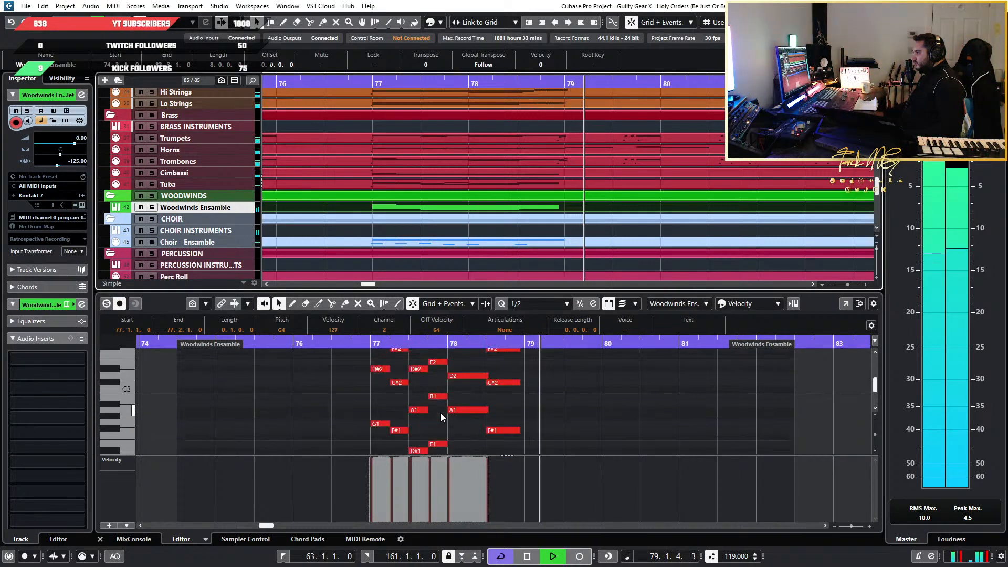
key(space)
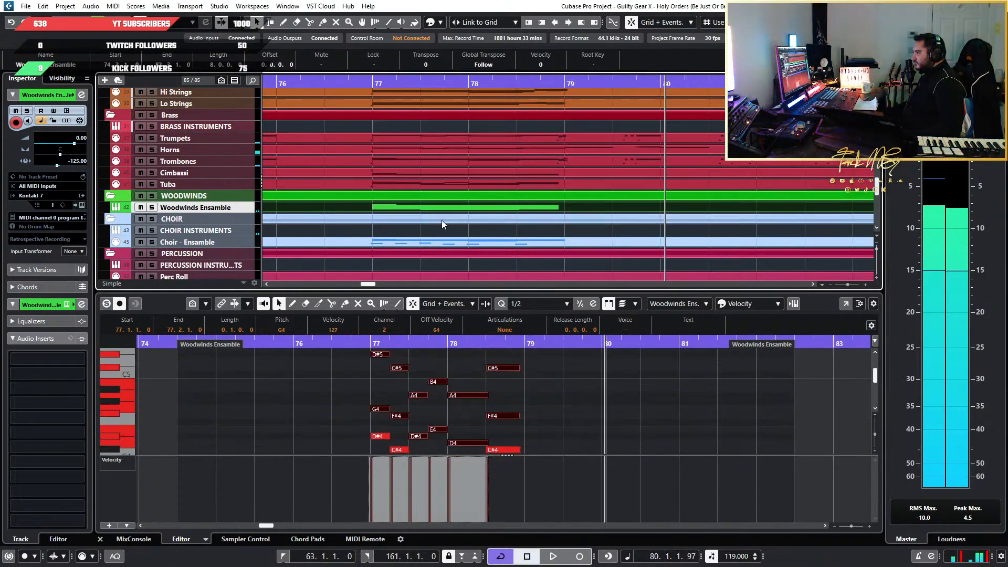
scroll(429, 204, down, 6)
scroll(421, 193, up, 3)
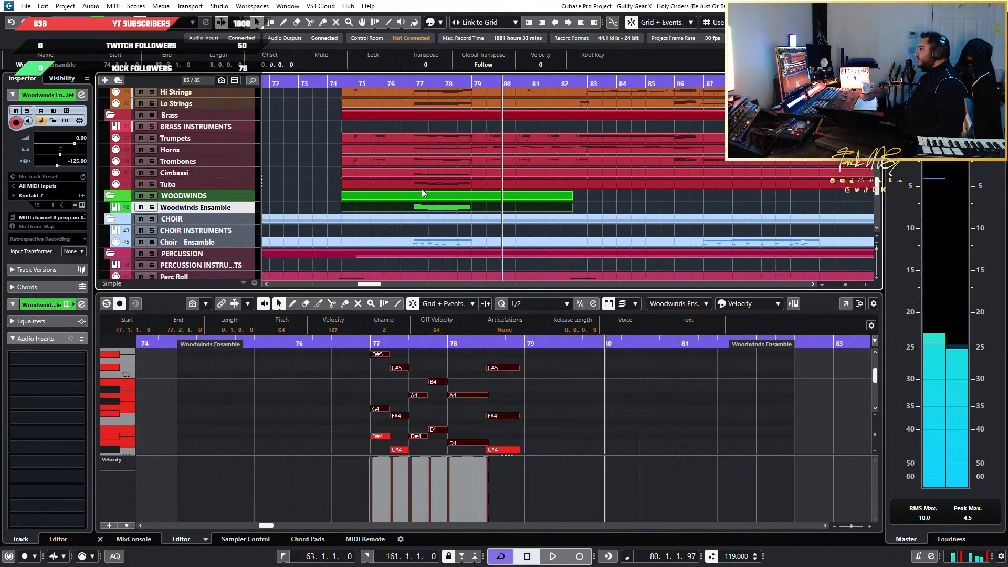
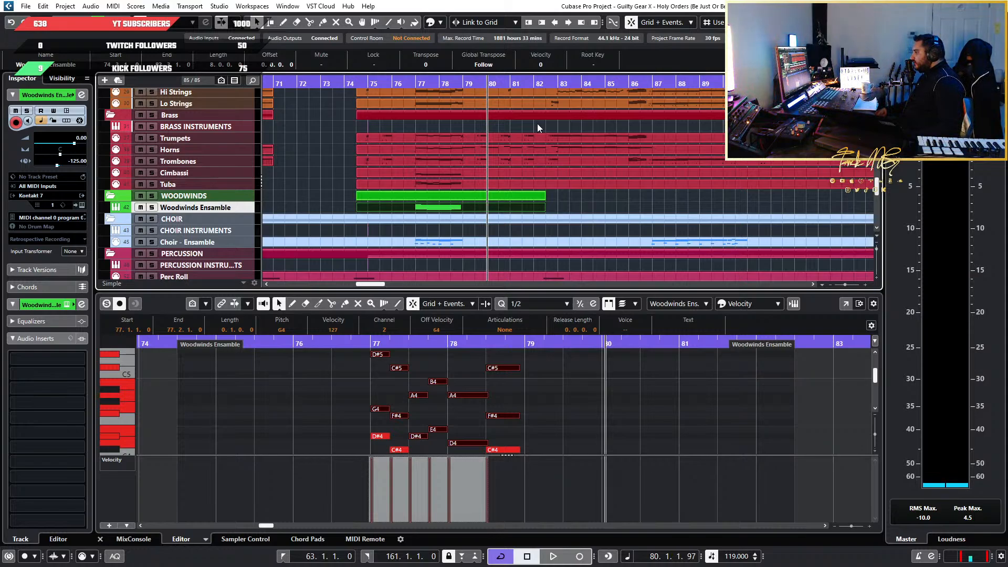
Examine the stacked octave layers of the woodwind phrase across bars 77 and 78, selecting part of its notes
drag(437, 347, 436, 380)
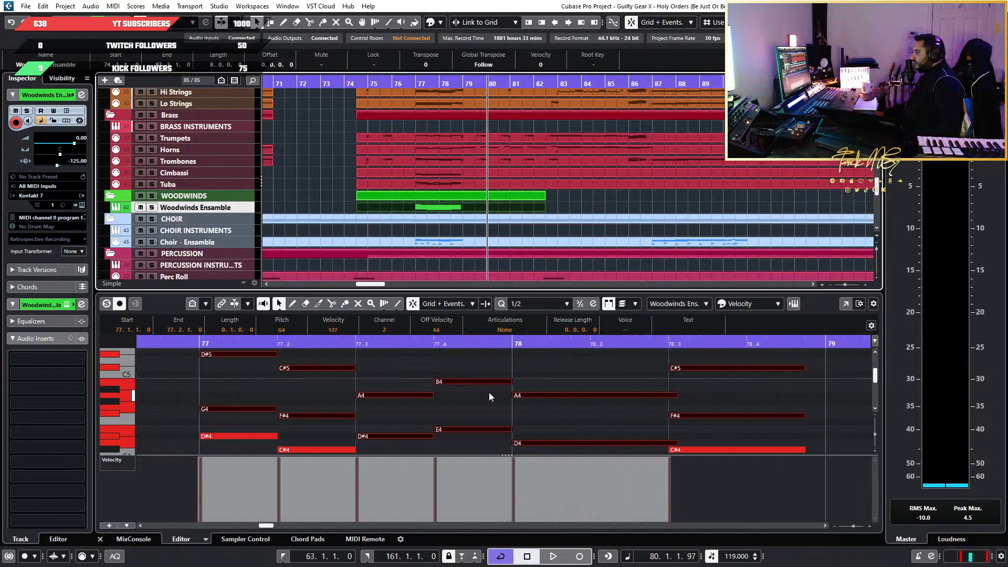
scroll(544, 381, down, 10)
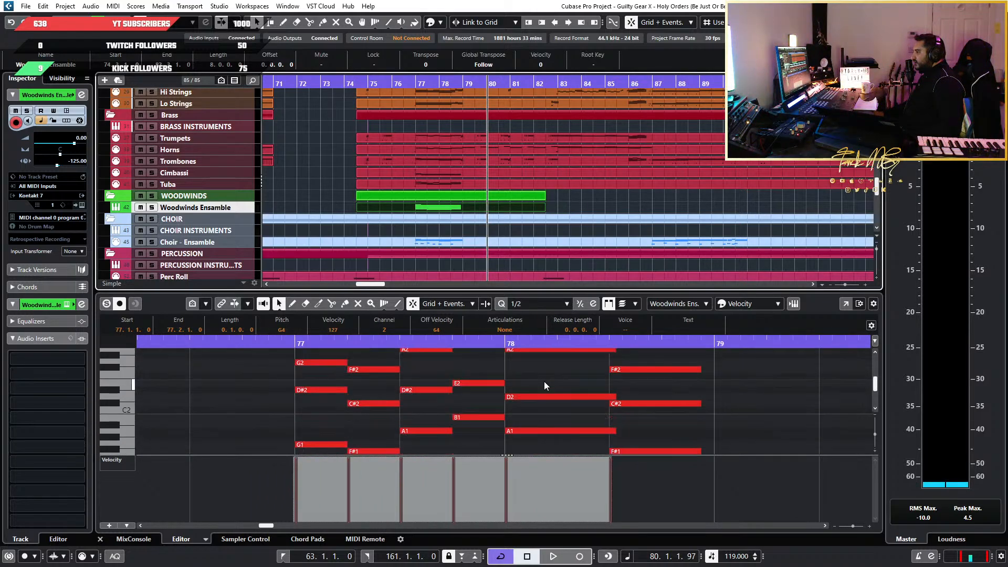
click(516, 406)
drag(517, 405, 273, 372)
scroll(356, 380, up, 1)
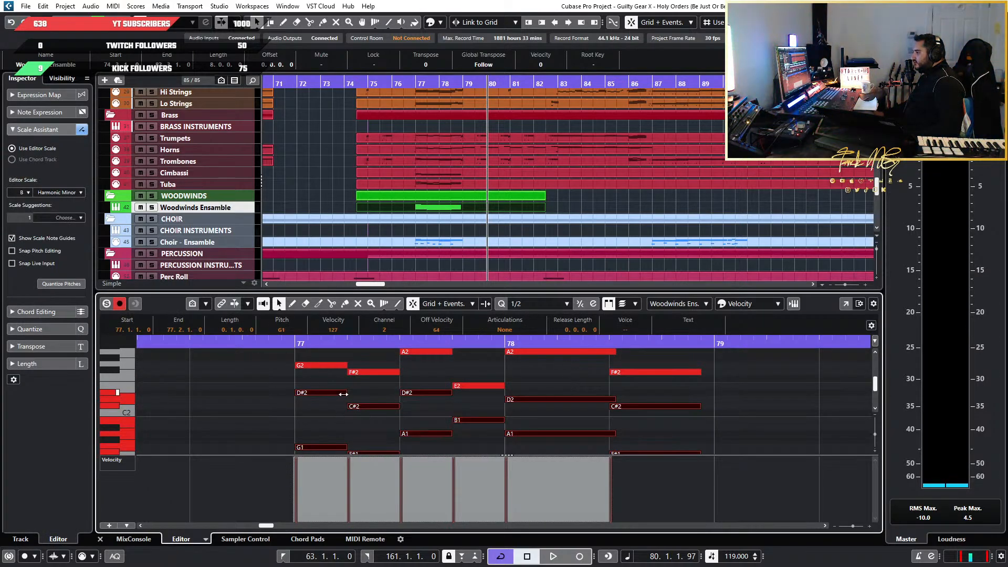
scroll(396, 420, up, 12)
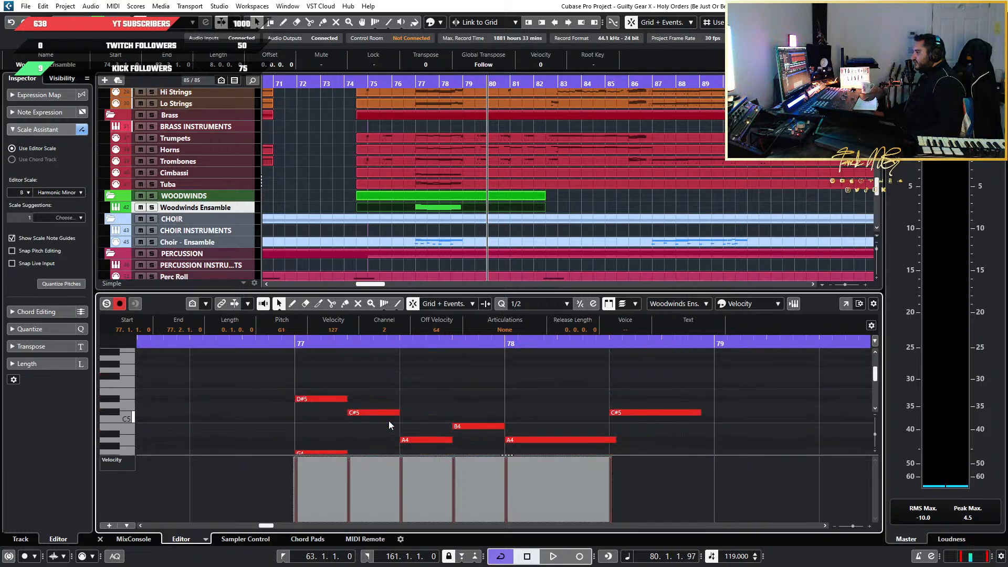
scroll(389, 422, up, 3)
scroll(474, 418, down, 3)
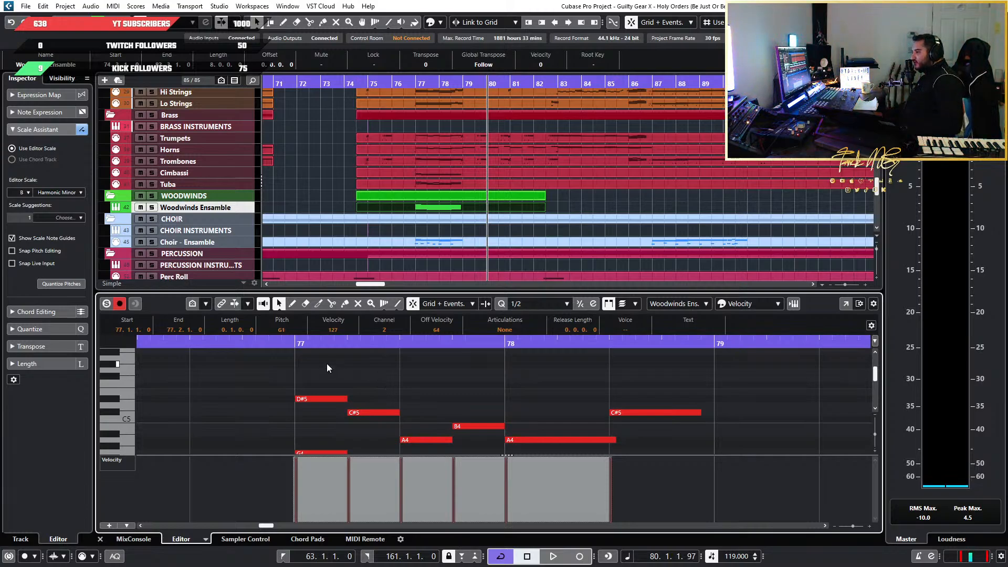
Play the full mix from bar 77 through the end of the woodwind phrase, and stop playback
click(259, 338)
click(295, 344)
key(space)
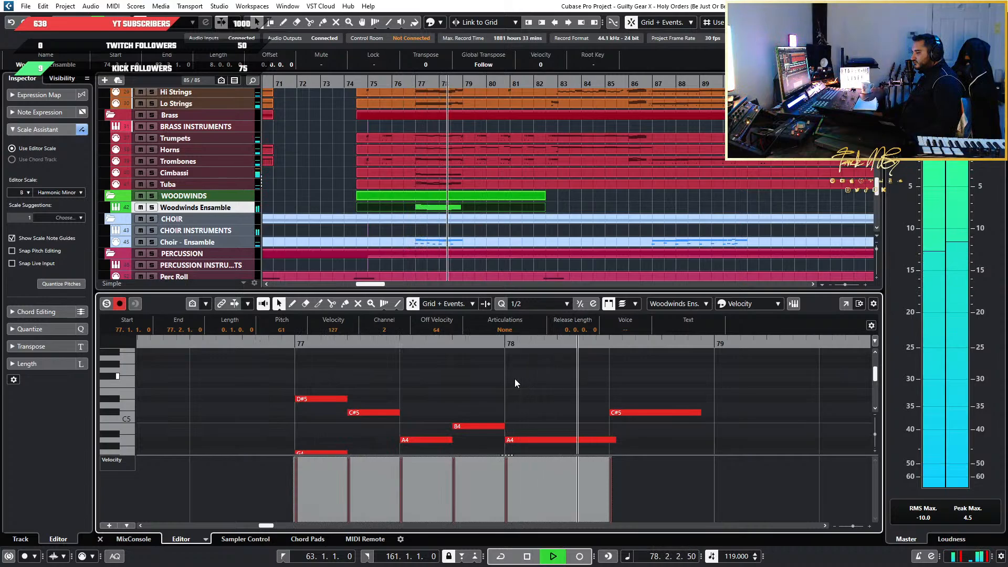
key(space)
Select and copy all octave layers of the woodwind phrase at bars 77 and 78
scroll(754, 400, down, 8)
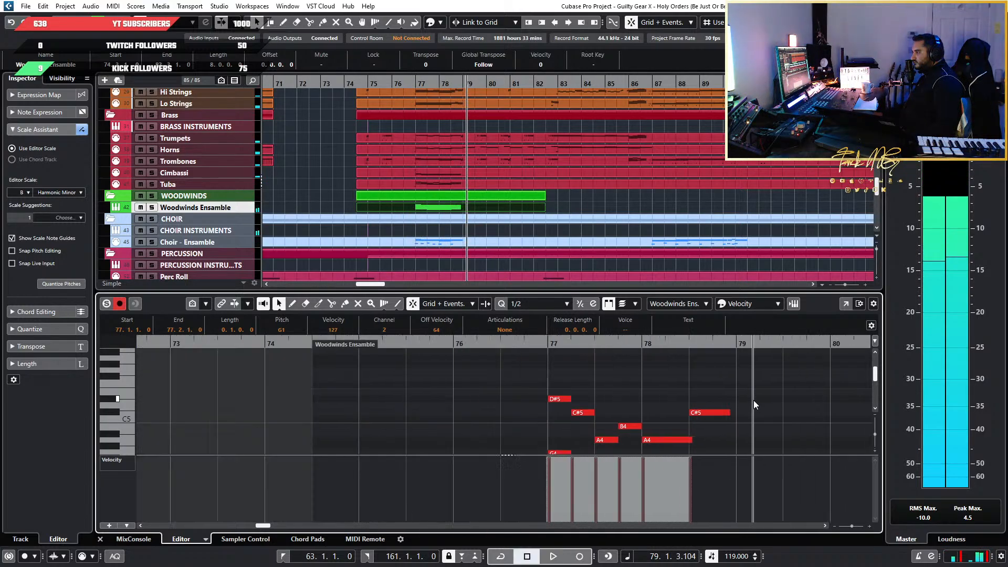
scroll(493, 193, down, 3)
scroll(493, 194, right, 3)
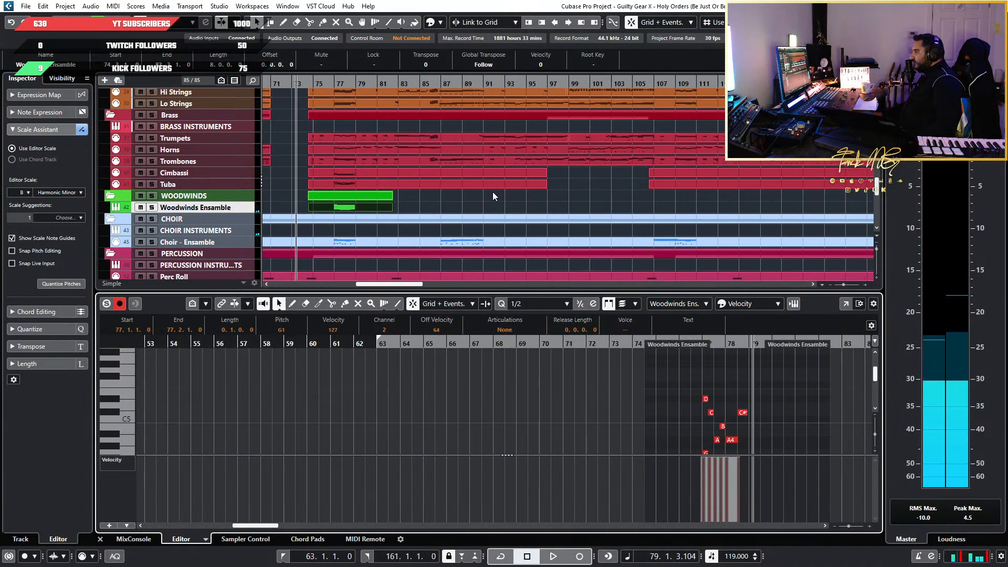
scroll(352, 192, left, 3)
scroll(550, 221, up, 5)
scroll(551, 220, up, 3)
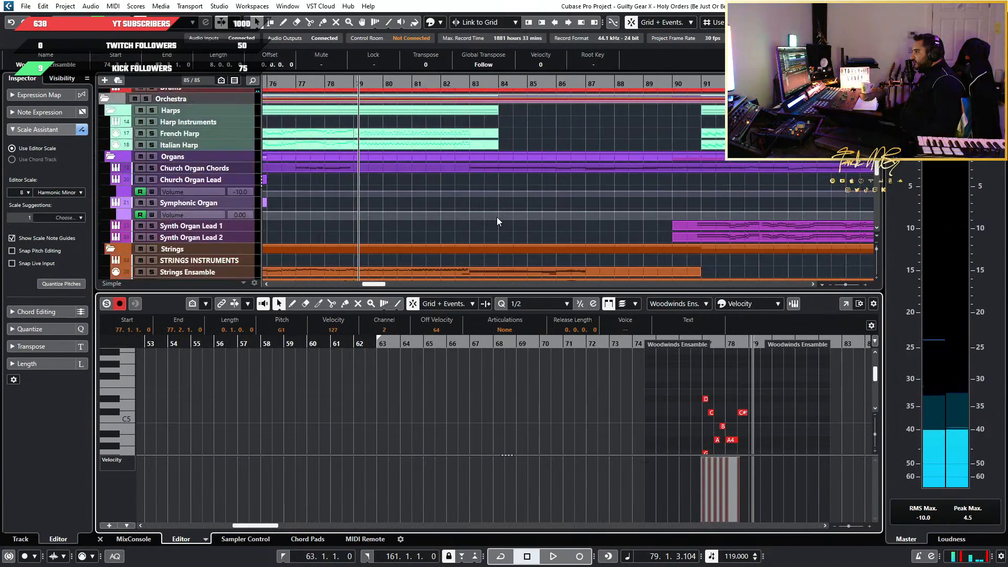
scroll(472, 216, down, 7)
scroll(749, 403, up, 3)
scroll(664, 395, up, 4)
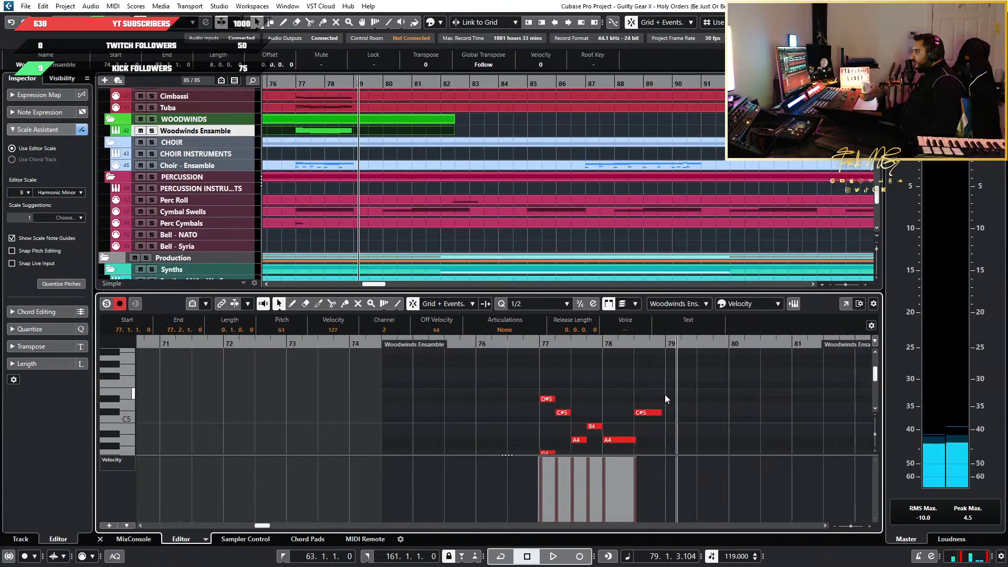
scroll(653, 393, down, 4)
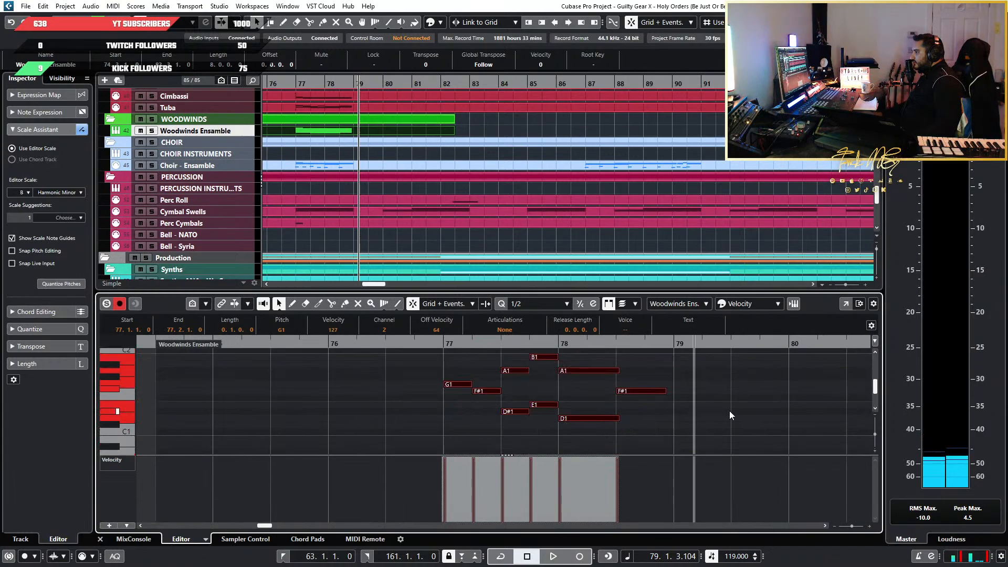
drag(709, 410, 376, 355)
Extend the end of the Woodwinds Ensemble part so it is 86 bars and 2 beats long
scroll(537, 176, down, 4)
scroll(537, 176, down, 2)
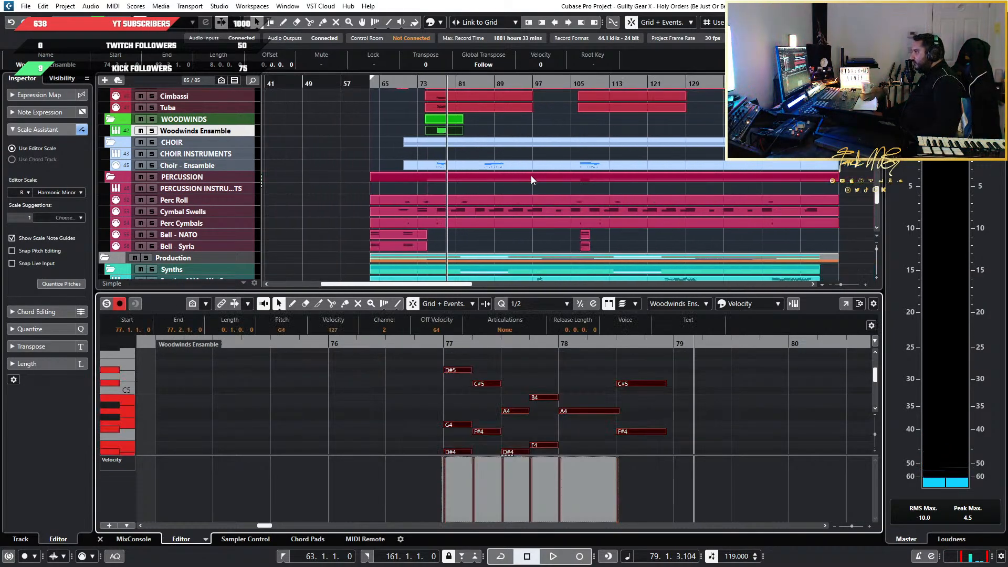
drag(462, 133, 840, 132)
Locate the section's repeat at bar 109, play the mix from there, and check the surrounding tracks
scroll(637, 133, up, 3)
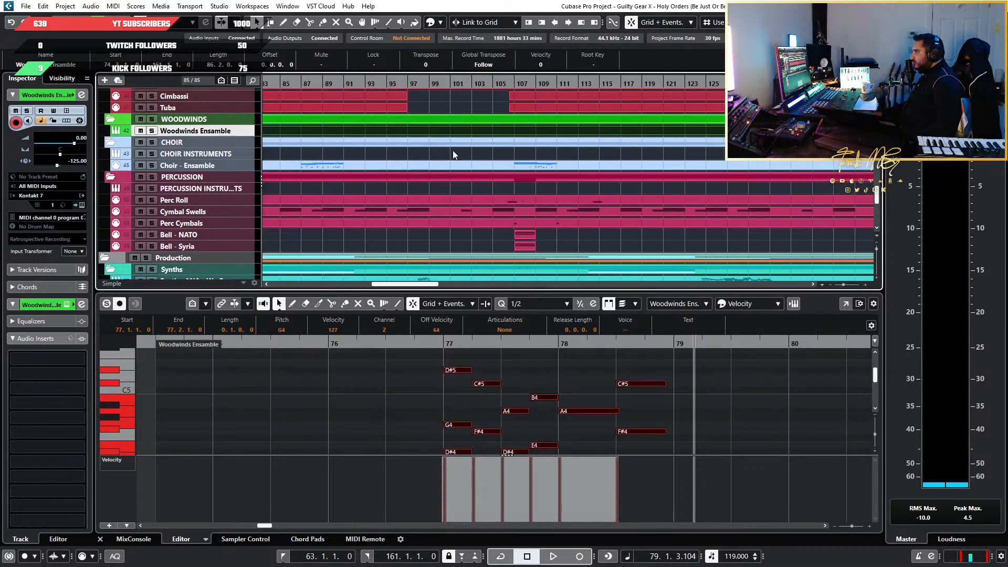
scroll(454, 151, up, 5)
scroll(566, 193, up, 4)
scroll(565, 193, down, 3)
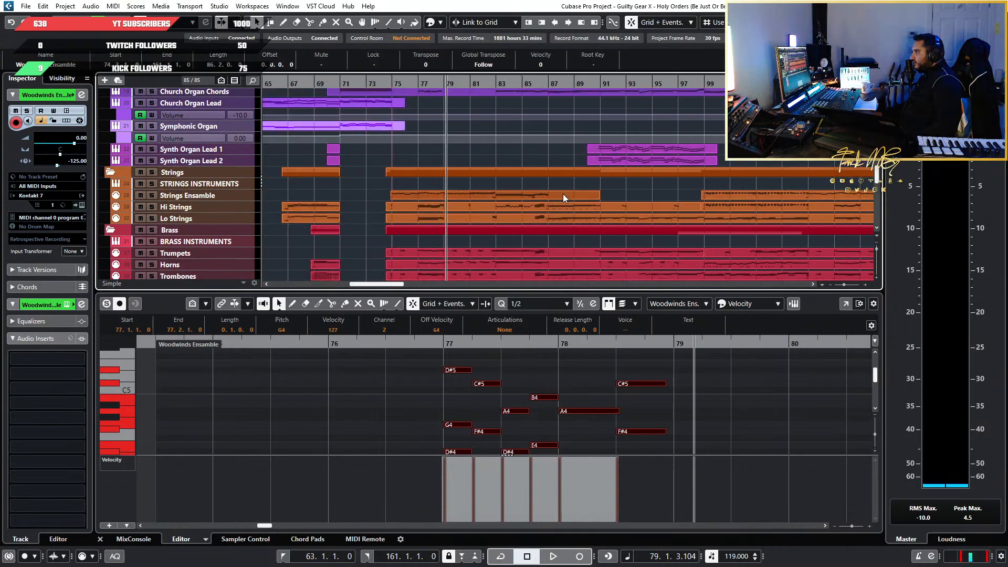
scroll(595, 191, up, 5)
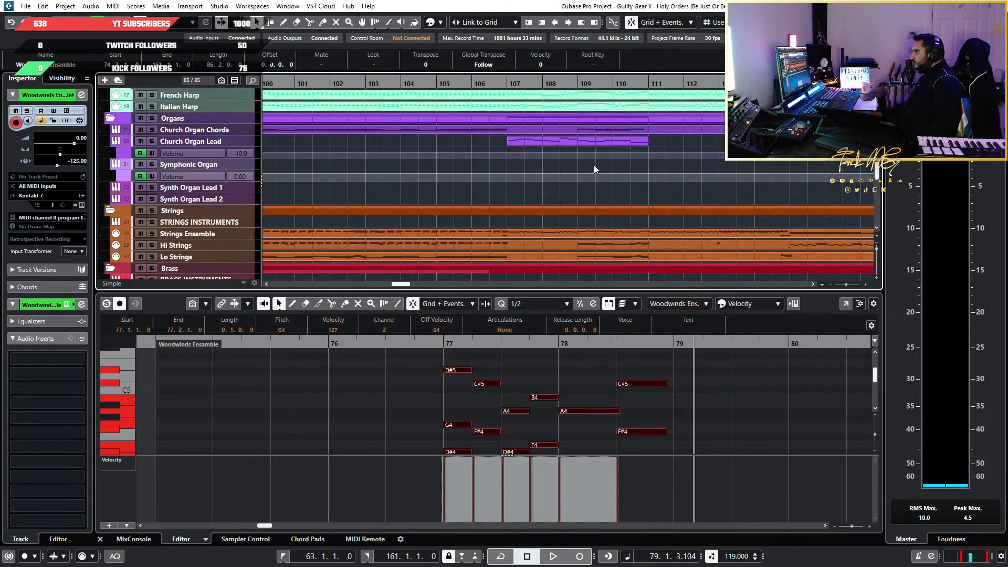
drag(548, 82, 551, 91)
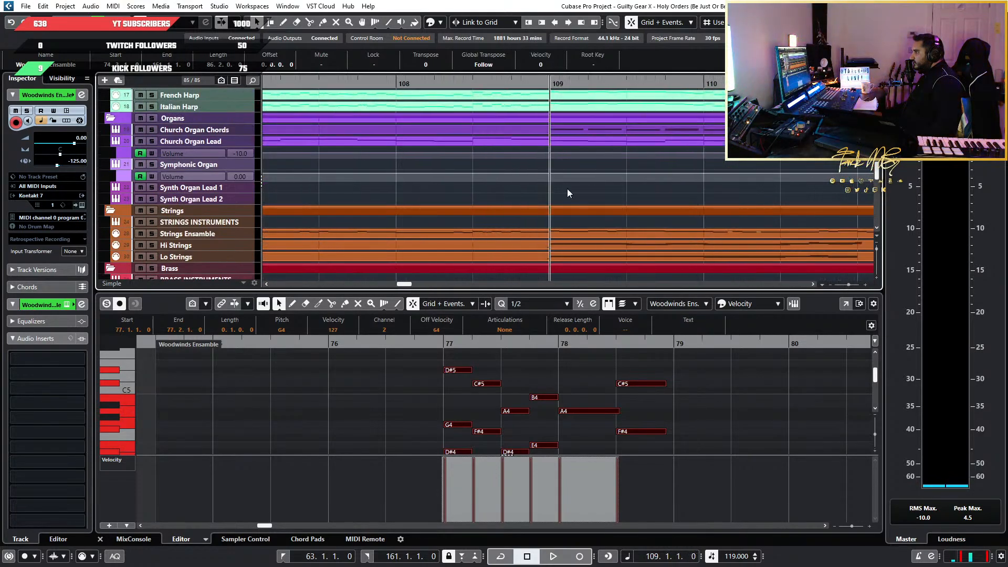
scroll(577, 195, down, 10)
key(space)
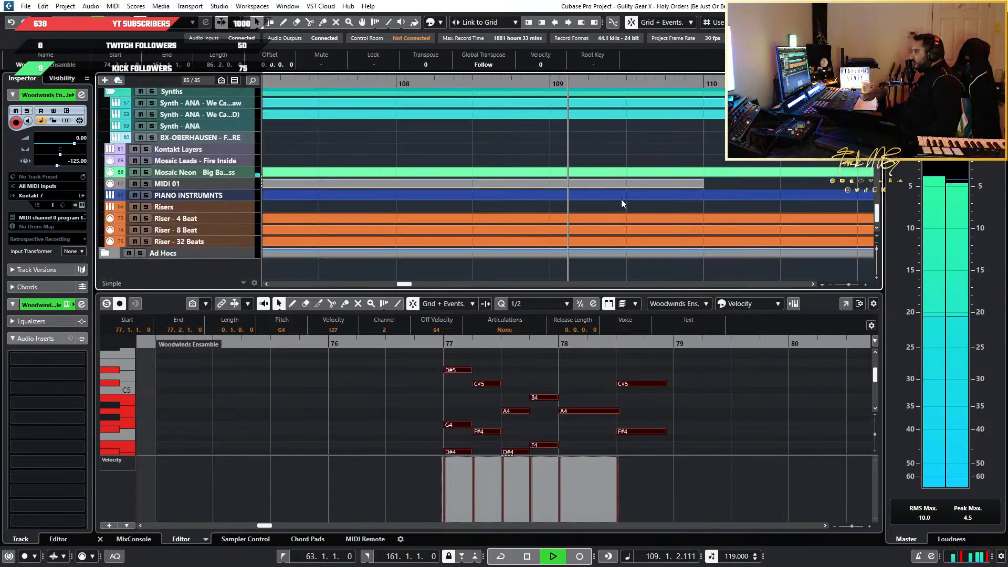
scroll(621, 199, up, 3)
scroll(621, 200, down, 4)
scroll(670, 202, down, 1)
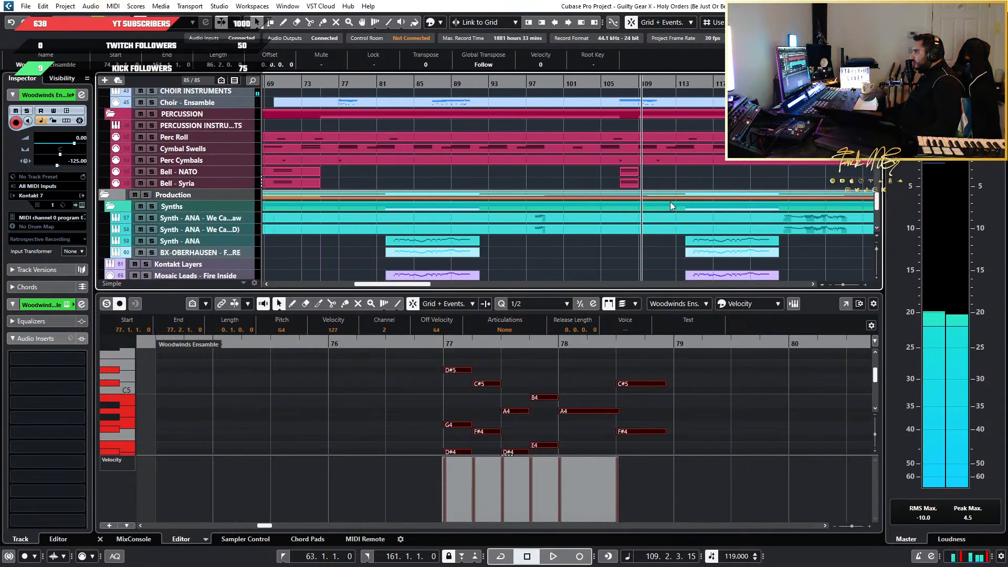
scroll(670, 204, down, 4)
scroll(692, 222, up, 1)
scroll(691, 222, up, 6)
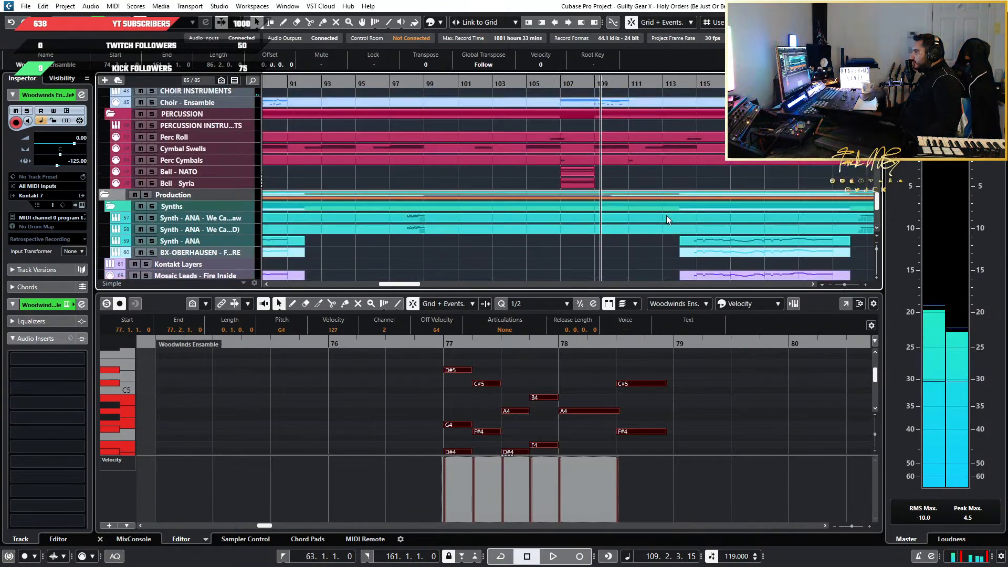
Paste the copied woodwind phrase at bar 109 in the Woodwinds Ensemble part and play its opening
scroll(750, 383, down, 6)
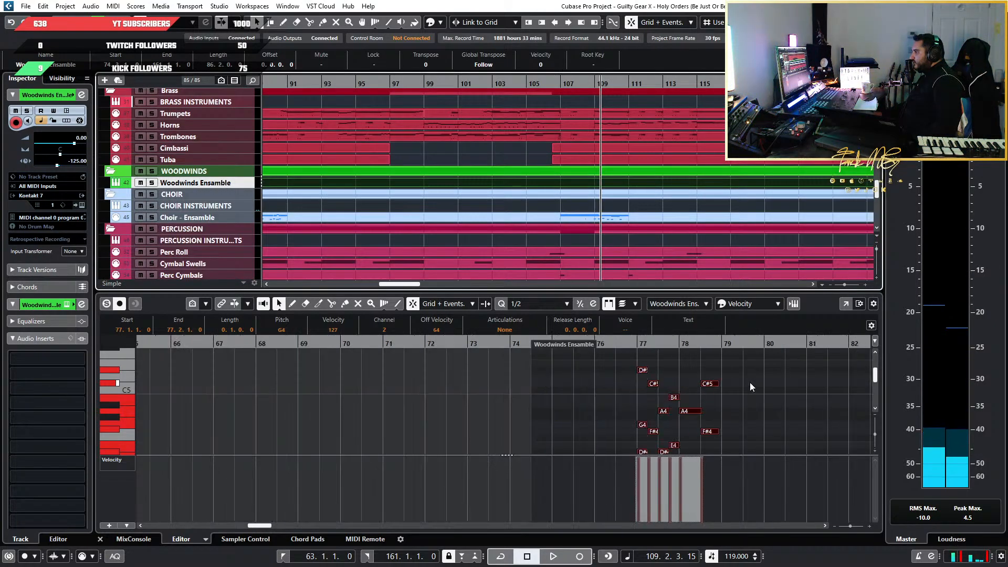
scroll(750, 386, right, 5)
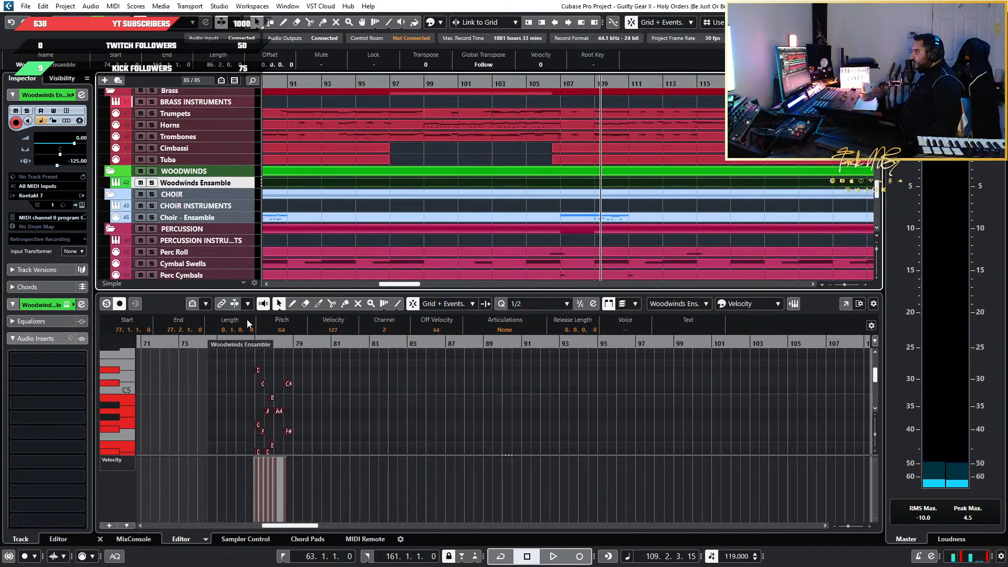
click(234, 303)
drag(208, 342, 250, 350)
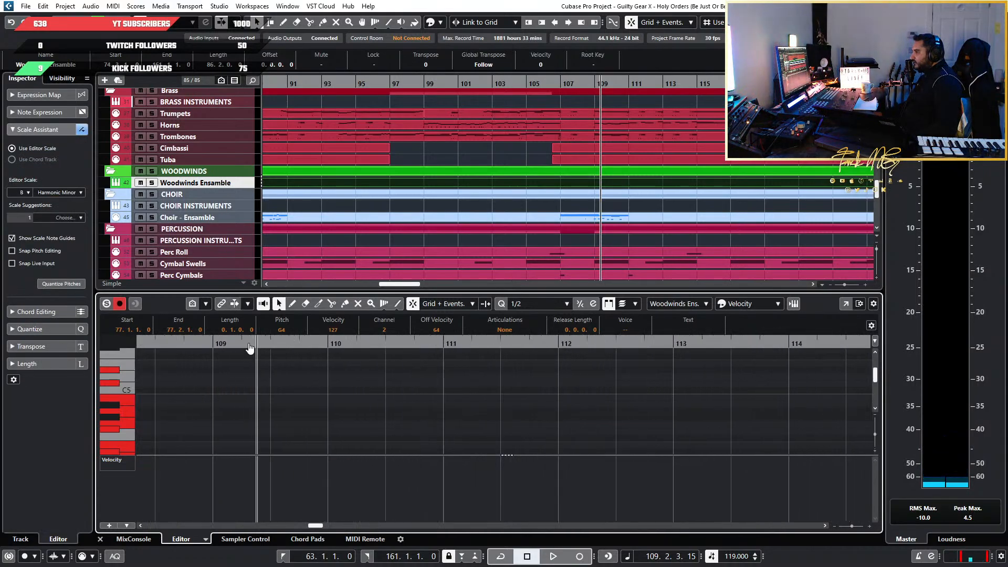
click(214, 347)
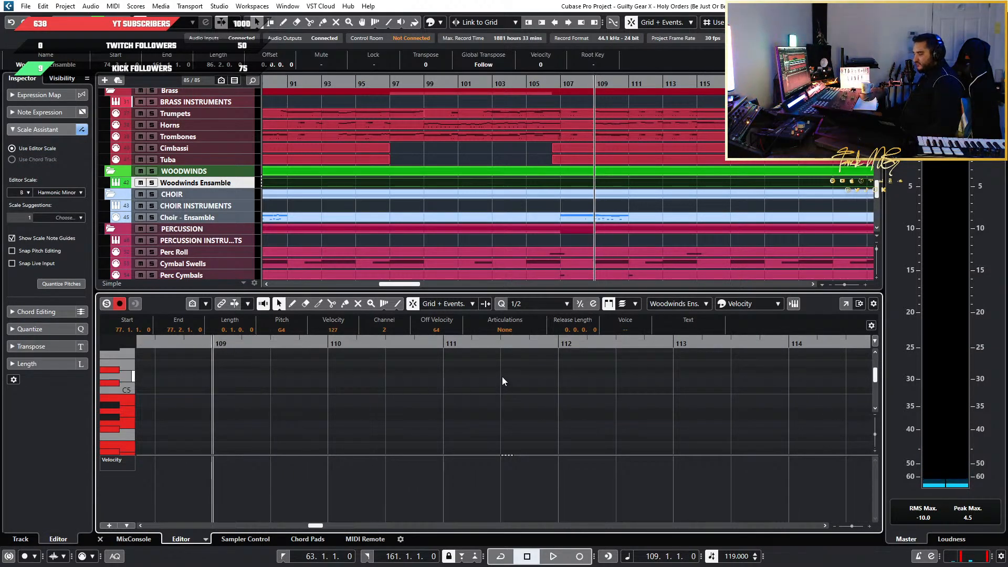
key(ctrl+v)
scroll(475, 381, down, 4)
key(space)
key(space)
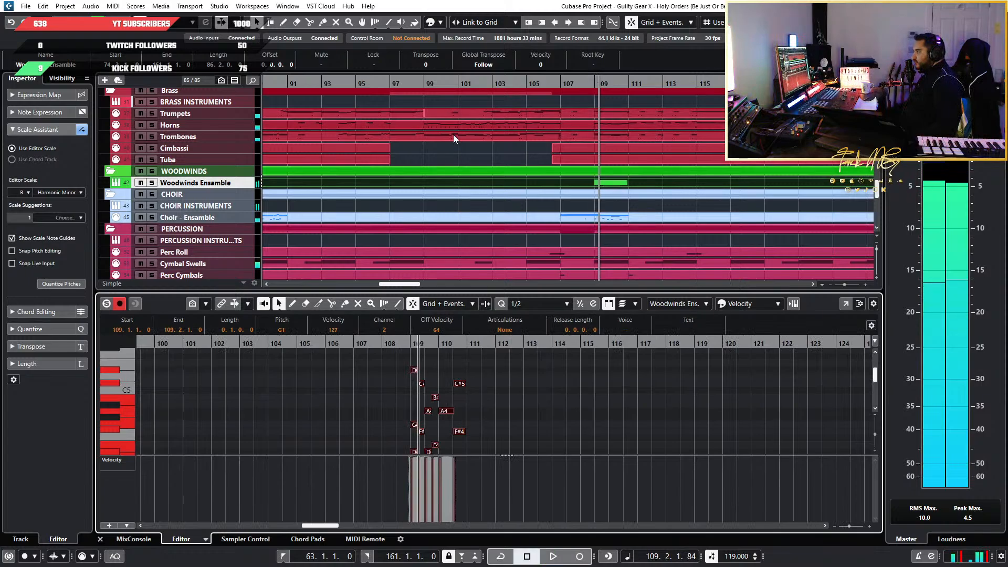
Open the first Tuba and Cimbassi parts together and select and copy all their notes
scroll(454, 152, up, 3)
scroll(456, 174, down, 3)
scroll(477, 196, left, 4)
scroll(478, 196, up, 5)
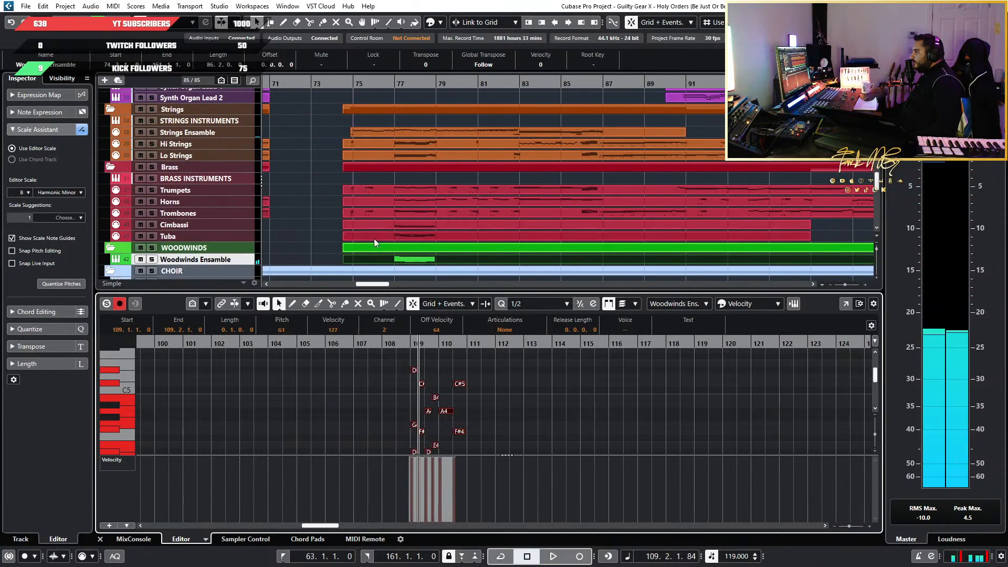
click(436, 234)
shift+click(433, 225)
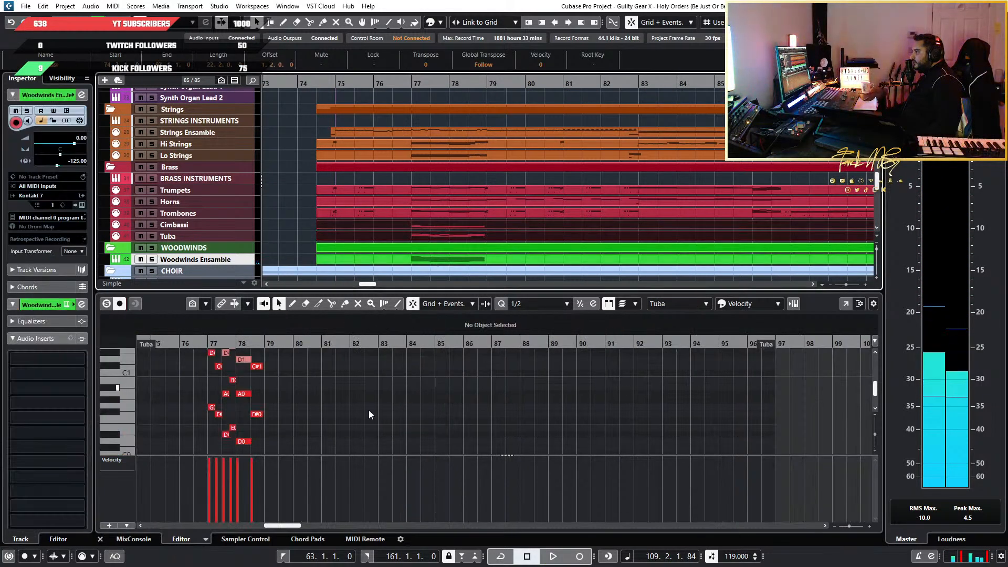
scroll(368, 411, down, 3)
scroll(362, 407, down, 2)
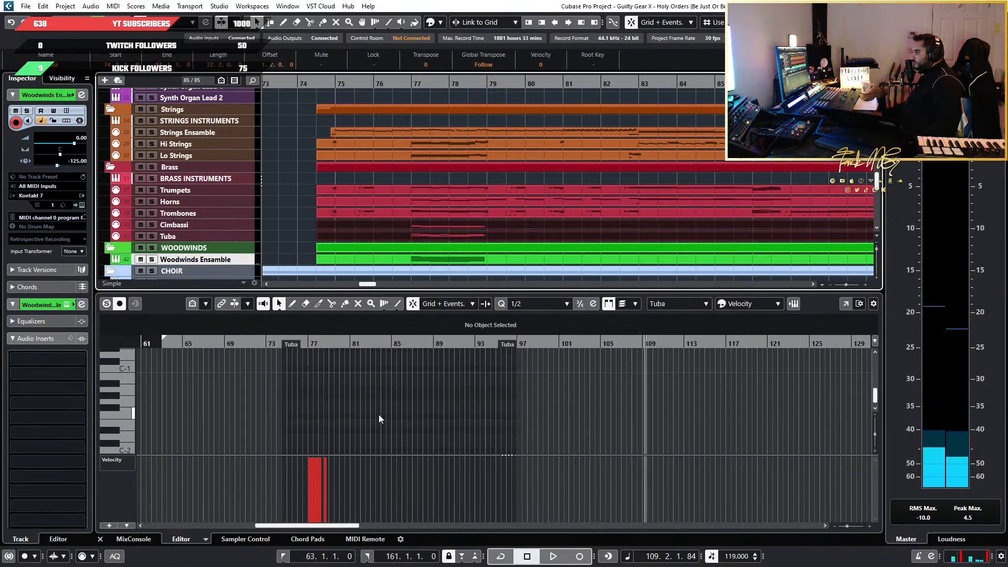
click(333, 405)
key(ctrl+a)
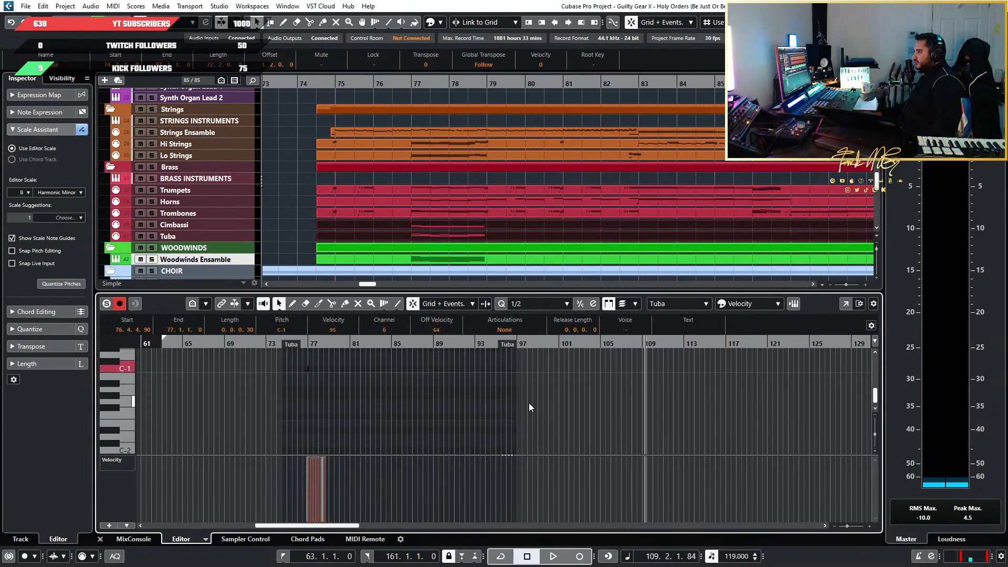
Delete the second Cimbassi and Tuba parts and extend the first ones to where the other brass parts end
scroll(814, 209, down, 5)
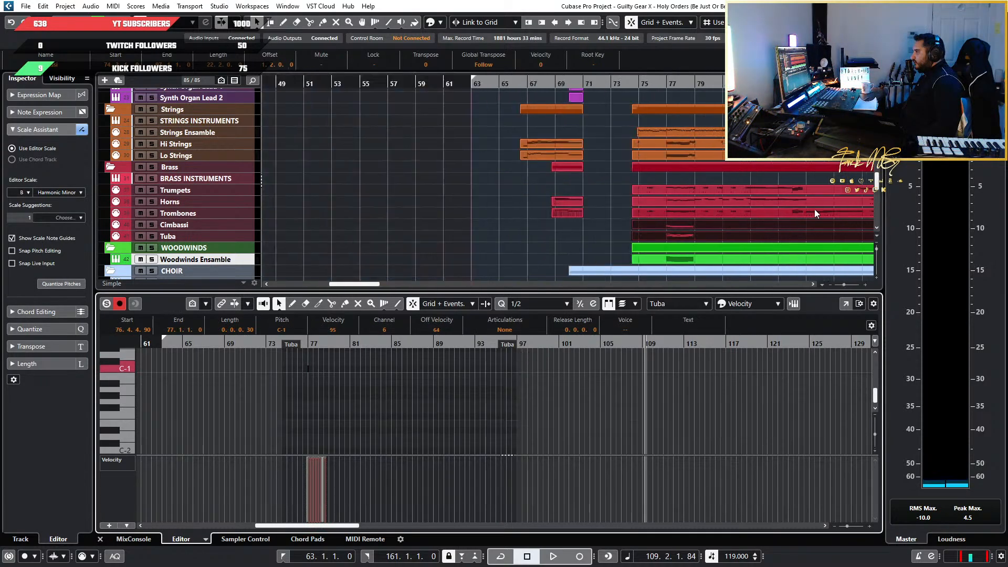
scroll(683, 246, right, 3)
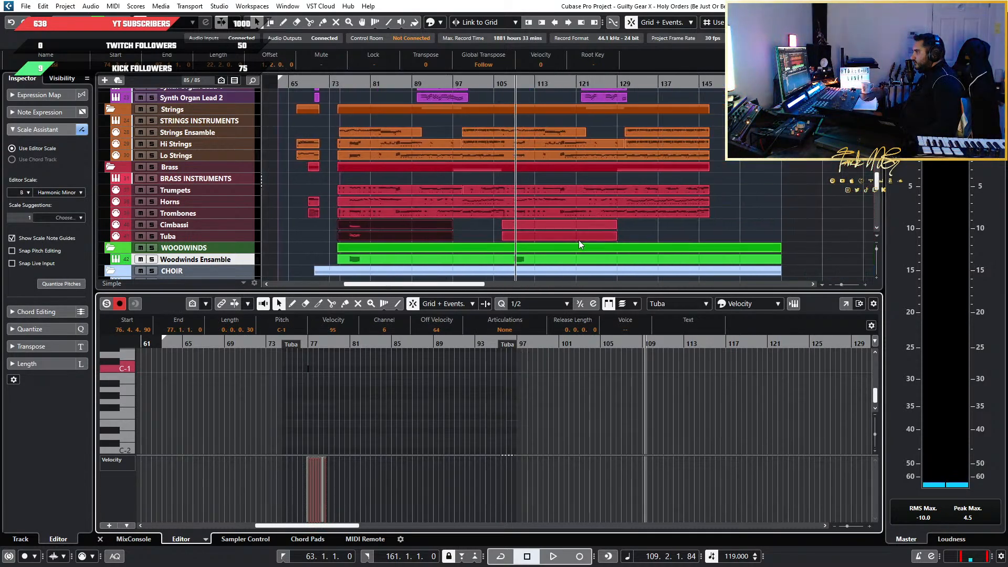
mouse_move(693, 222)
mouse_down()
mouse_move(544, 239)
mouse_move(434, 233)
mouse_move(703, 230)
mouse_up()
key(Delete)
Try pasting the copied brass notes at bar 109 in the Cimbassi part, undo the paste, and deselect the parts
scroll(286, 412, up, 3)
scroll(727, 389, up, 2)
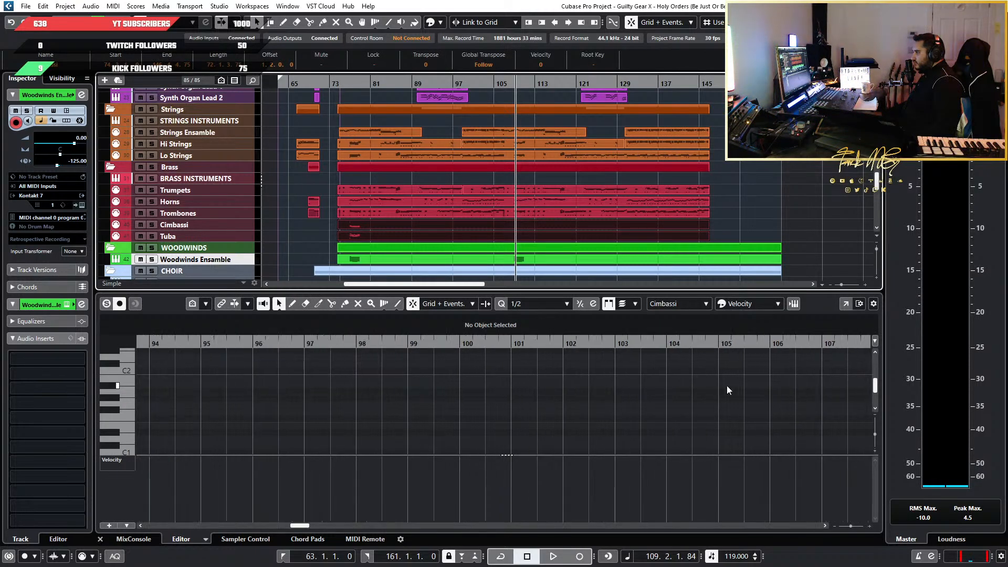
scroll(727, 388, right, 4)
scroll(697, 386, up, 3)
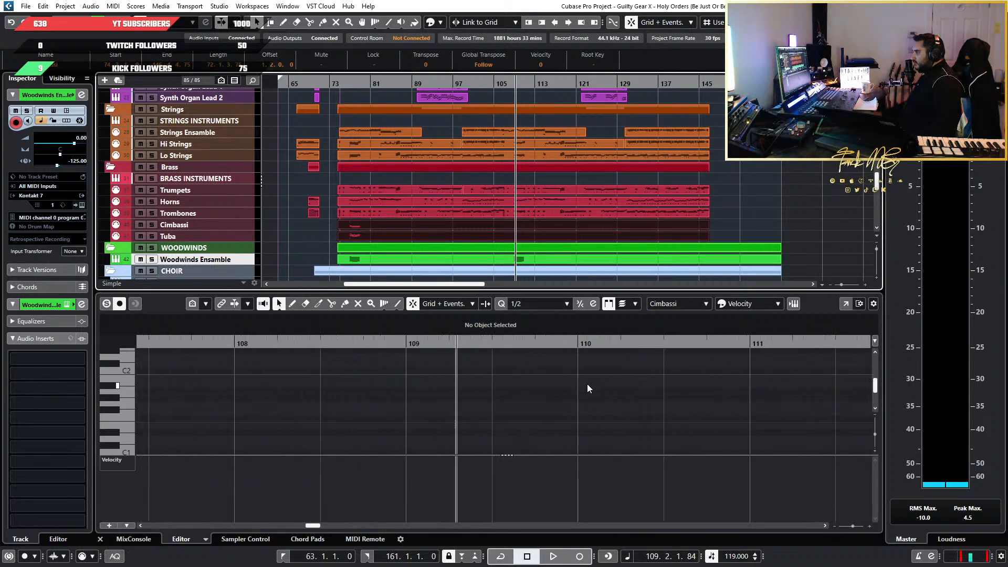
click(407, 345)
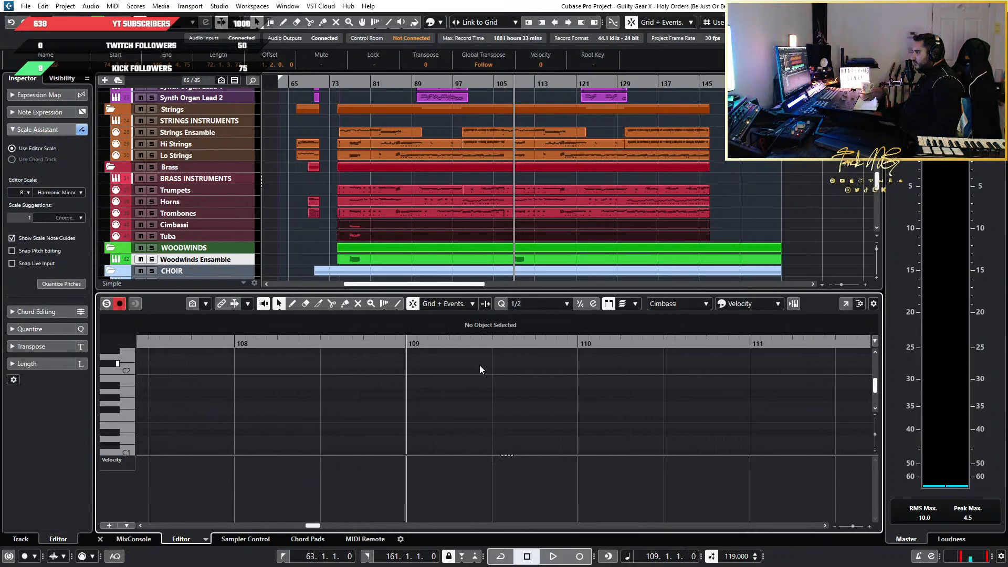
key(ctrl+v)
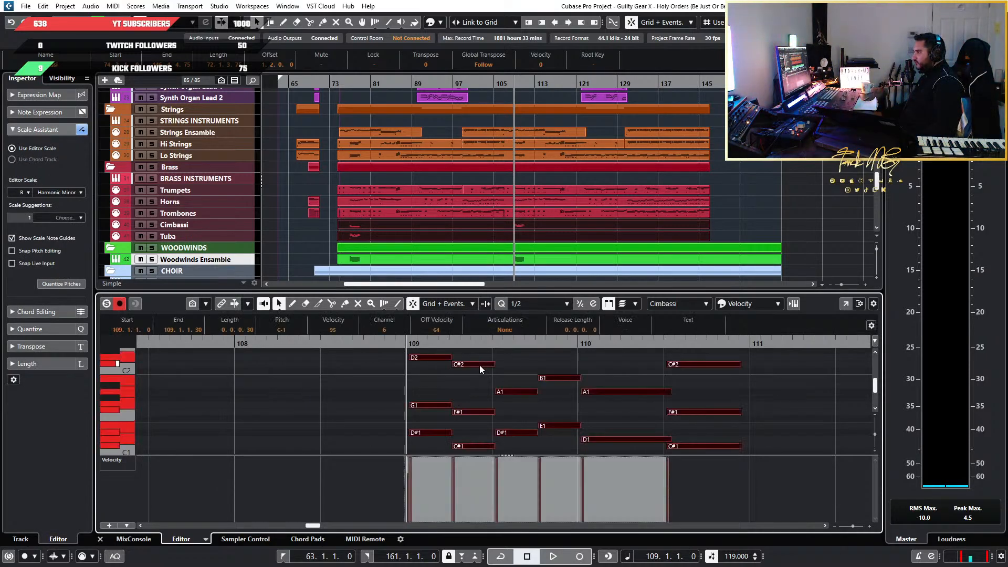
key(ctrl+z)
click(330, 227)
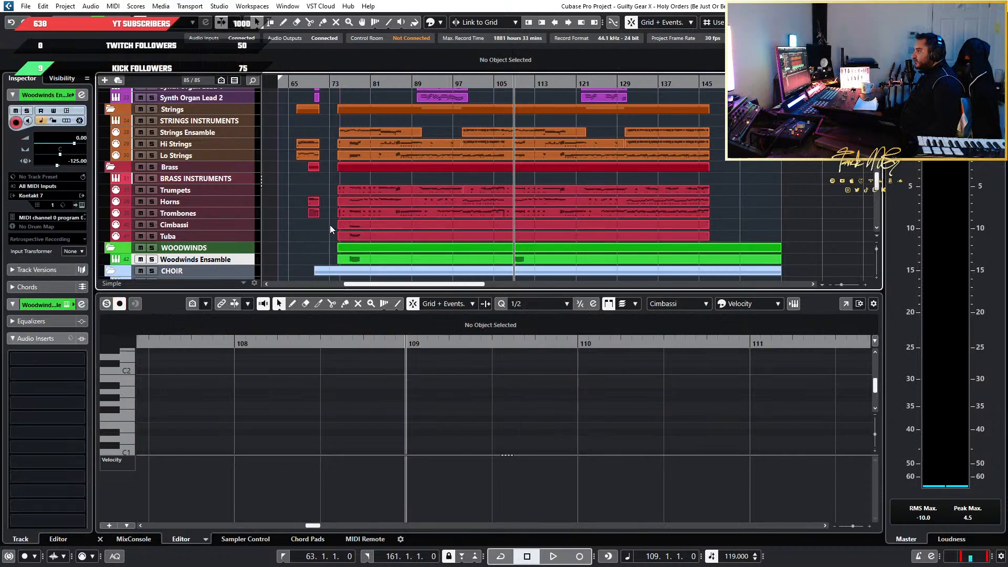
Copy all notes of the Cimbassi part and paste them at bar 109 in the same part
click(345, 225)
scroll(317, 414, down, 8)
scroll(310, 408, left, 5)
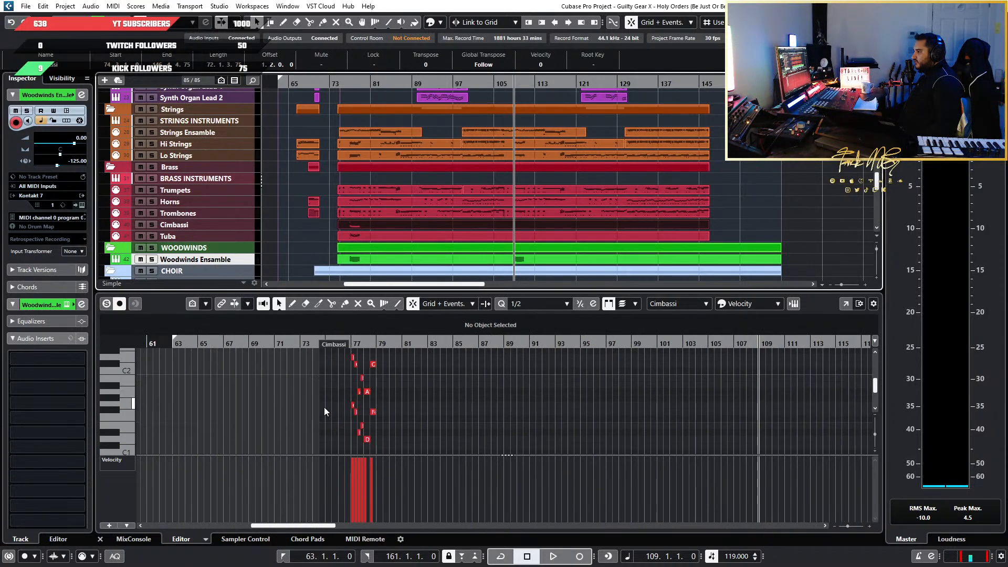
click(323, 407)
key(ctrl+a)
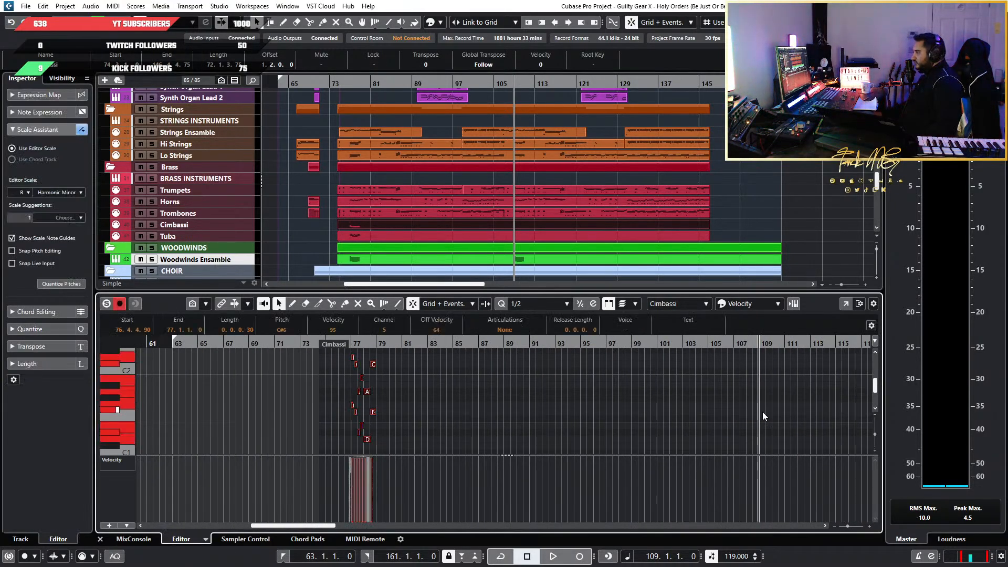
scroll(776, 410, up, 9)
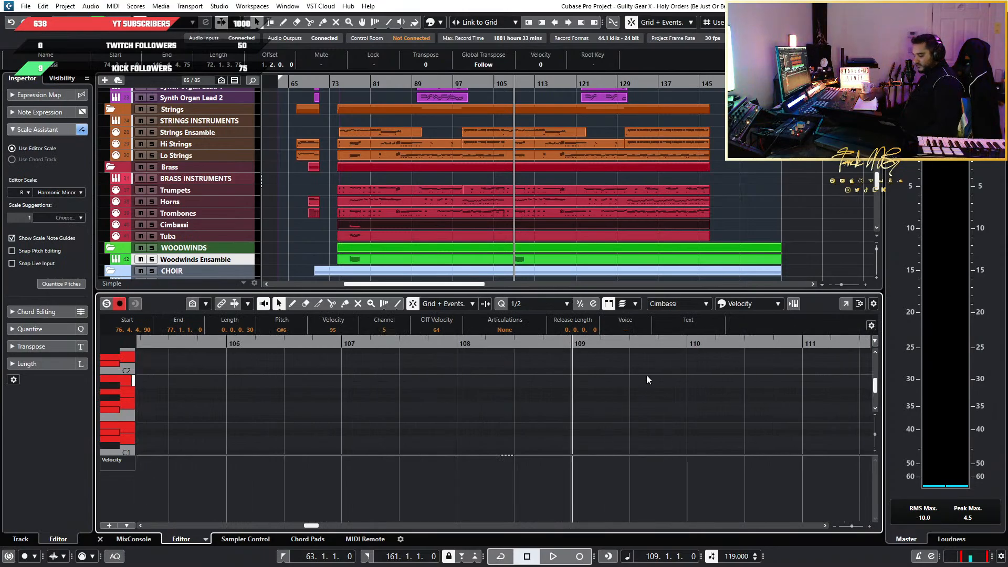
scroll(647, 375, left, 10)
Copy all notes of the Tuba part and paste them at bar 109 in the same part
click(379, 236)
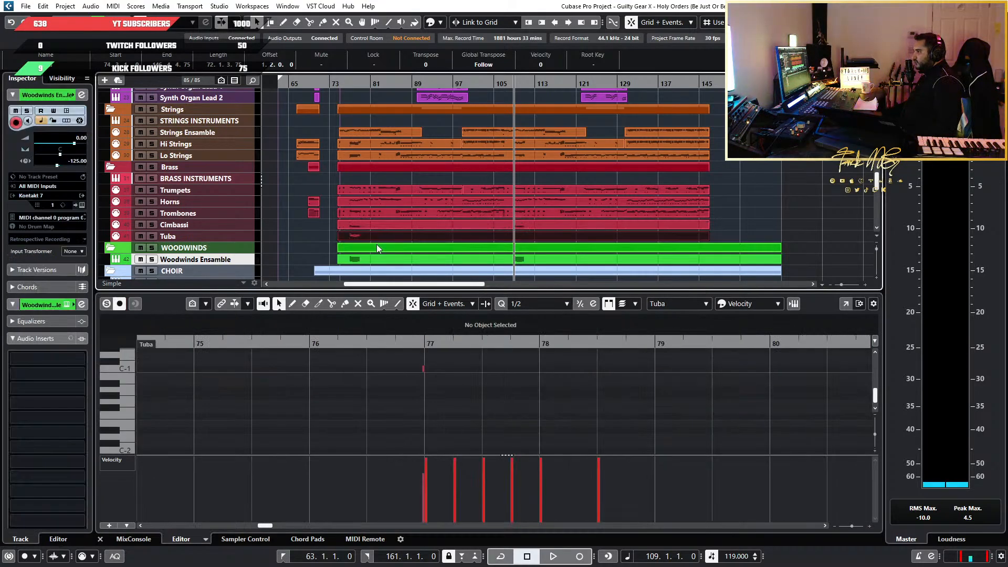
click(374, 435)
key(ctrl+a)
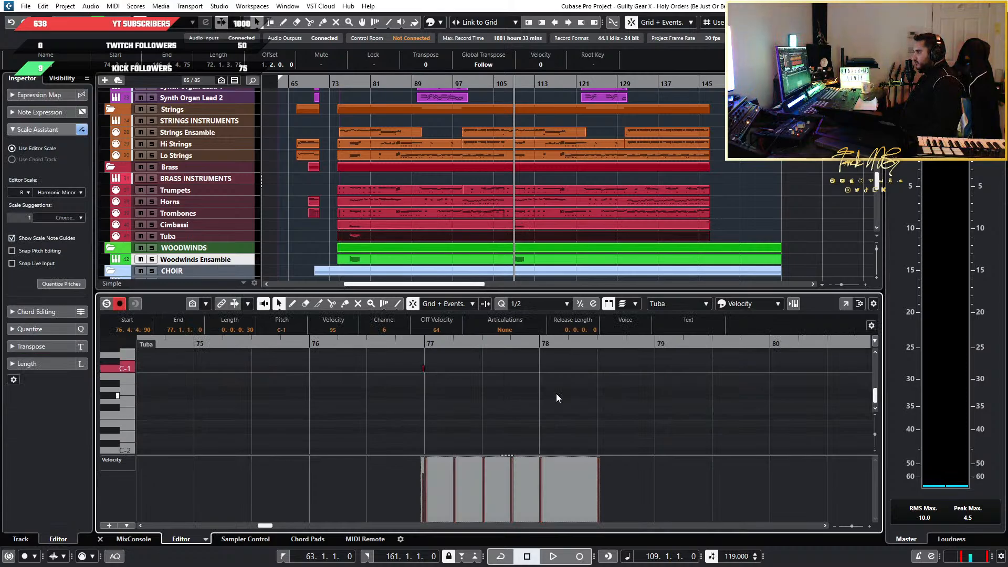
scroll(727, 357, down, 6)
scroll(658, 367, right, 10)
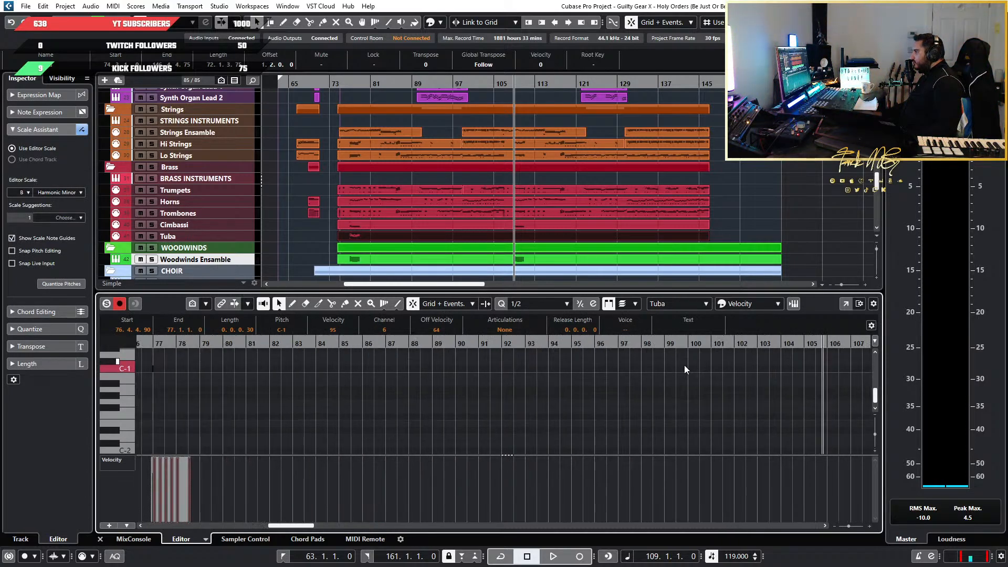
scroll(779, 356, up, 4)
scroll(779, 356, up, 1)
scroll(779, 356, right, 3)
key(ctrl+v)
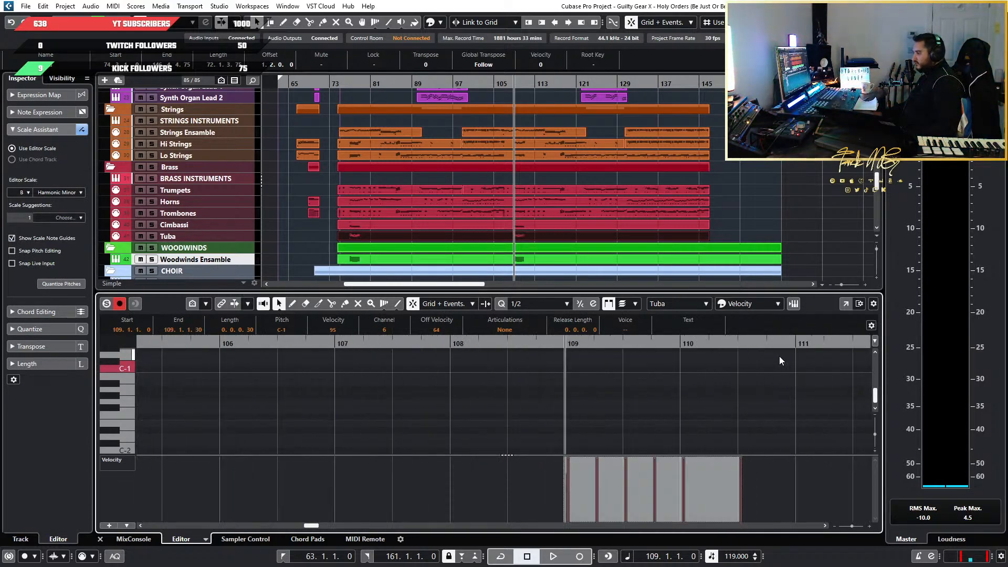
Solo the Tuba track and compare its phrase at bar 109 with the original at bar 77 by playing both
scroll(665, 390, down, 5)
key(space)
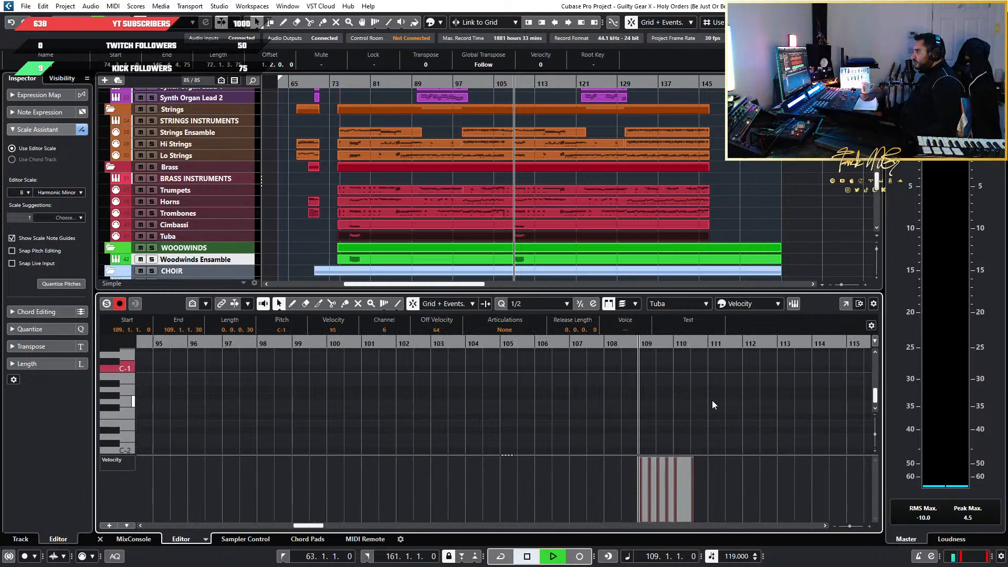
click(152, 235)
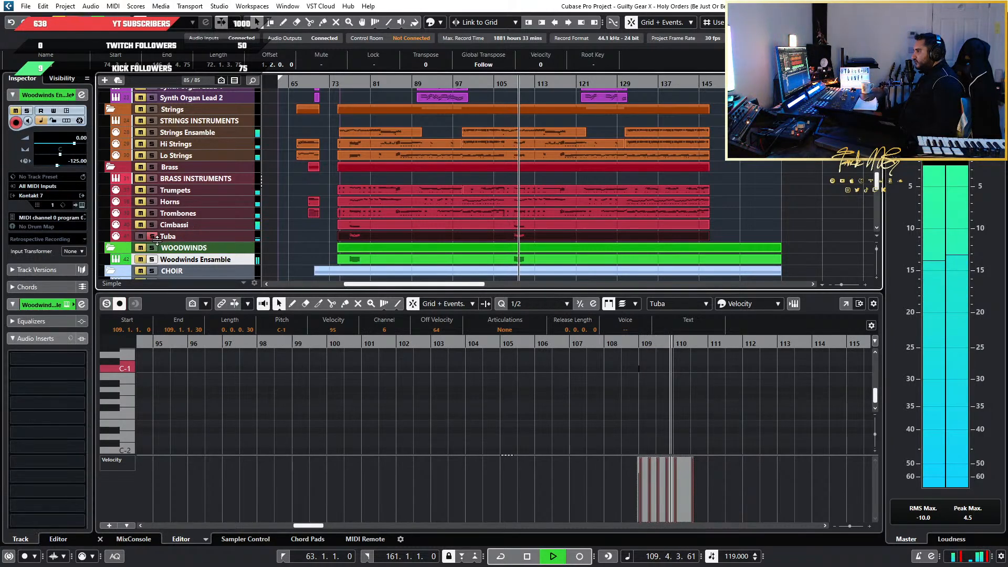
scroll(791, 393, up, 2)
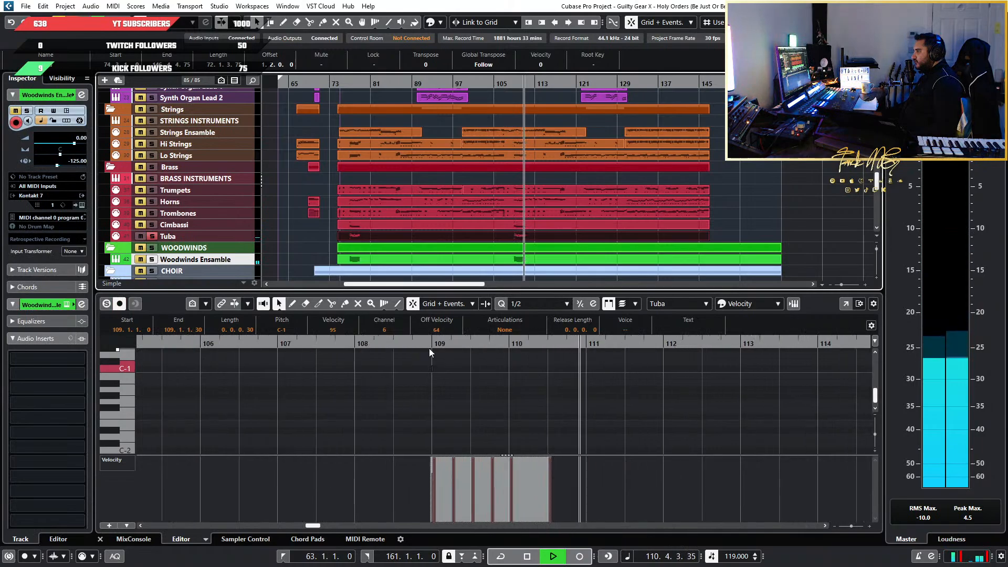
click(430, 347)
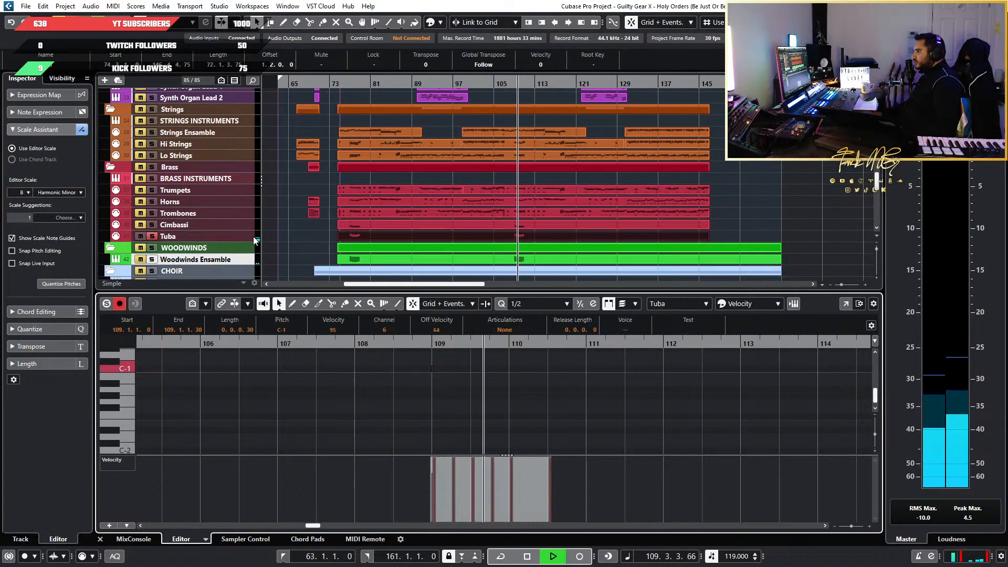
scroll(361, 389, down, 3)
scroll(360, 389, left, 3)
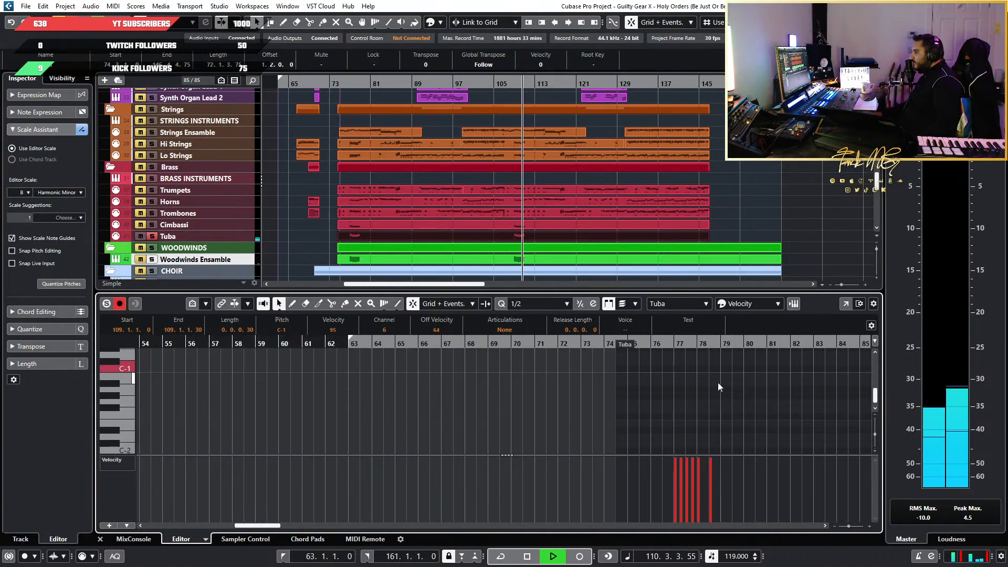
scroll(717, 383, up, 3)
click(515, 344)
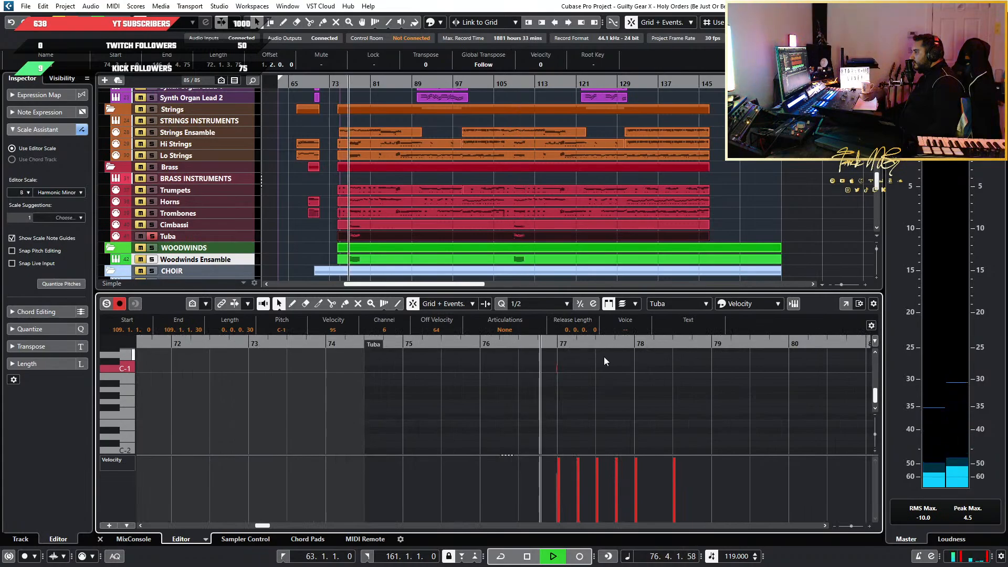
key(space)
Set the Tuba track's volume to 100, then play the bar 77 phrase and take the track out of solo
click(218, 234)
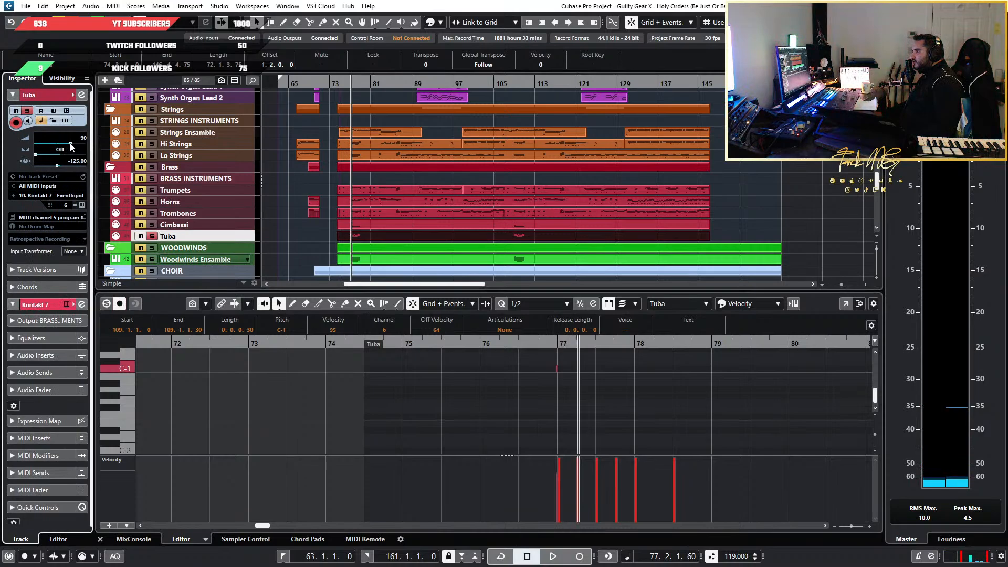
click(523, 362)
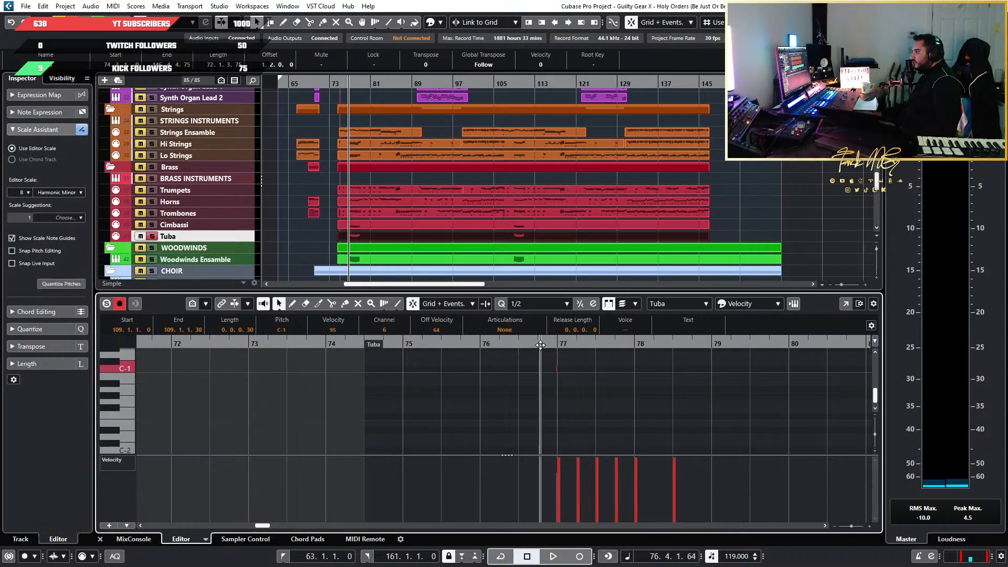
key(space)
click(152, 236)
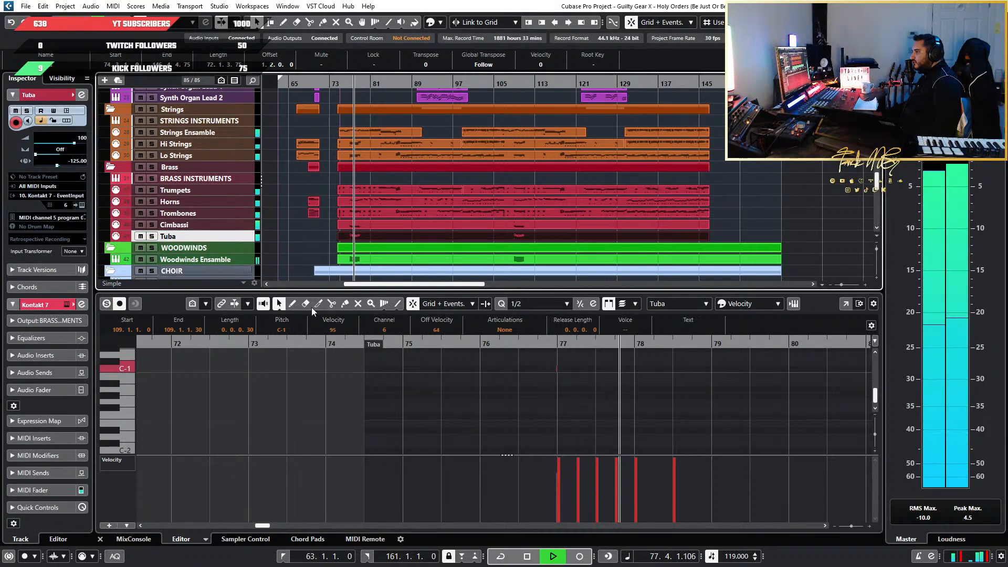
Listen to the low-brass and woodwind phrase in the full mix before bar 77 and again around bar 109
click(519, 343)
key(g)
key(g)
key(g)
key(g)
key(g)
key(g)
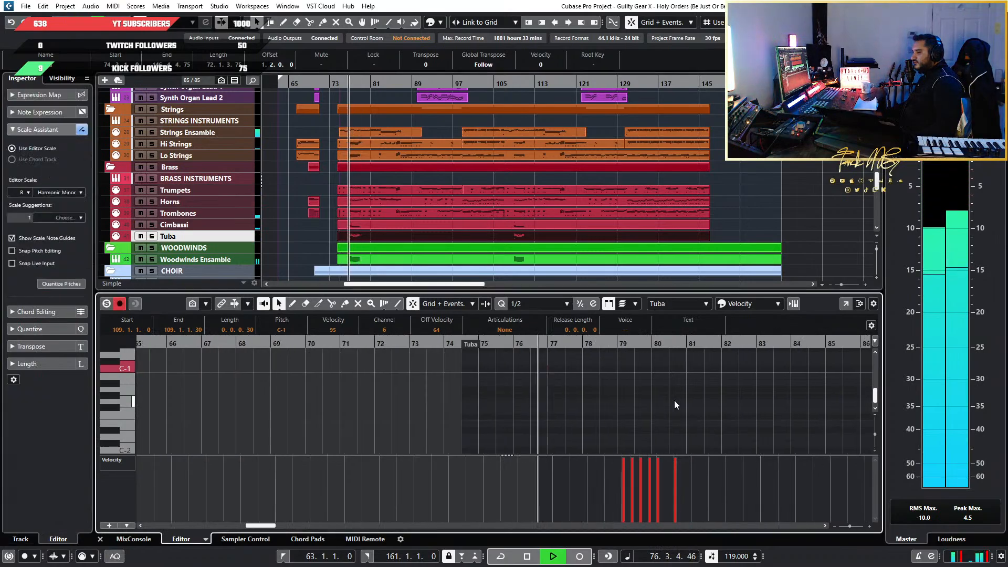
scroll(675, 400, right, 4)
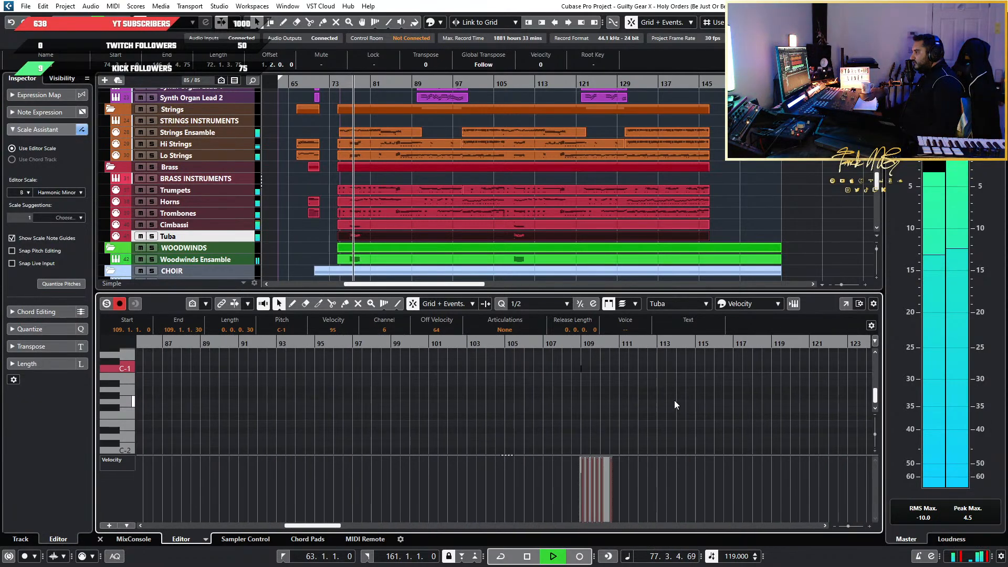
click(562, 343)
key(h)
key(h)
key(h)
key(h)
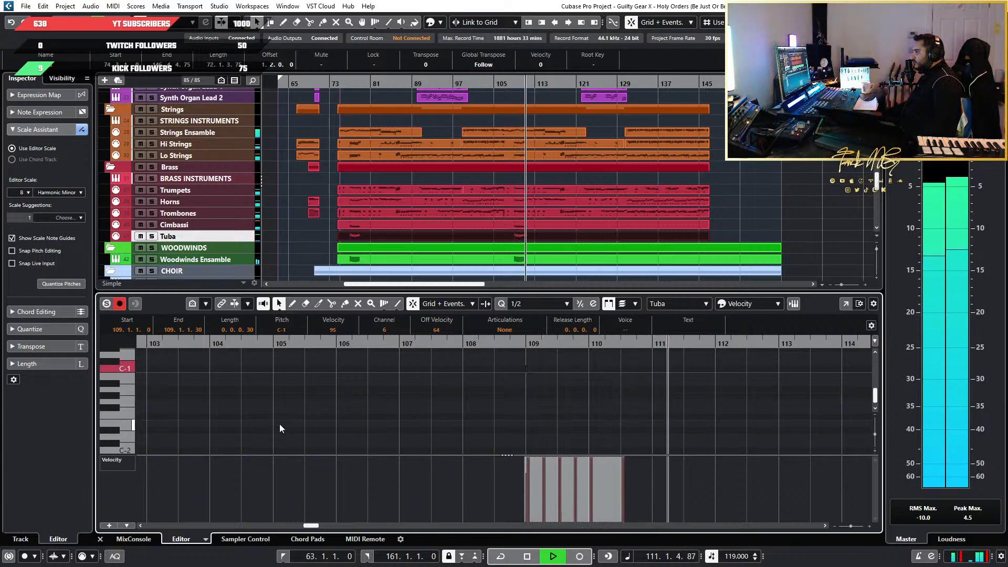
key(space)
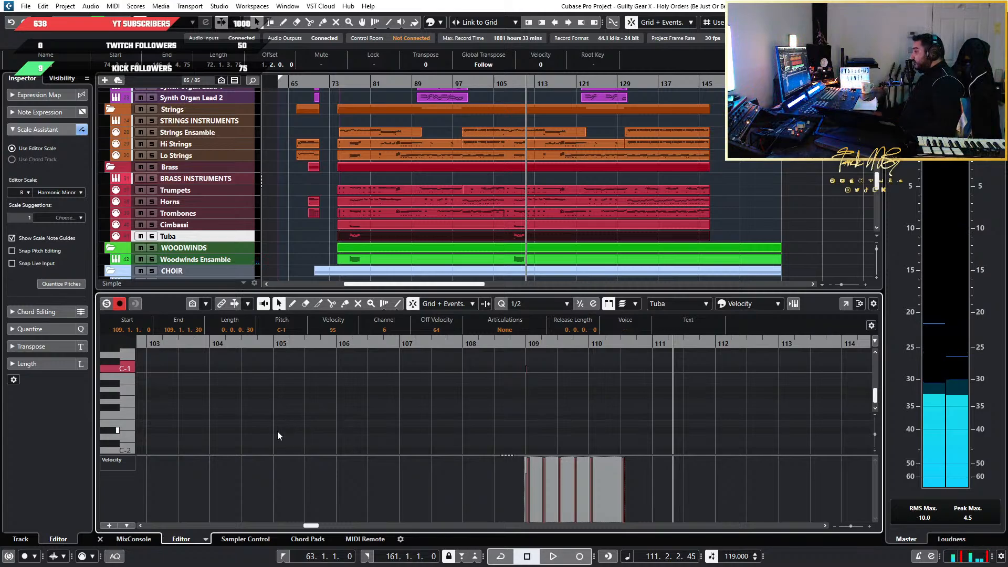
Play the arrangement around bars 86 and 87 to check the passage shared by strings and brass
scroll(489, 418, down, 2)
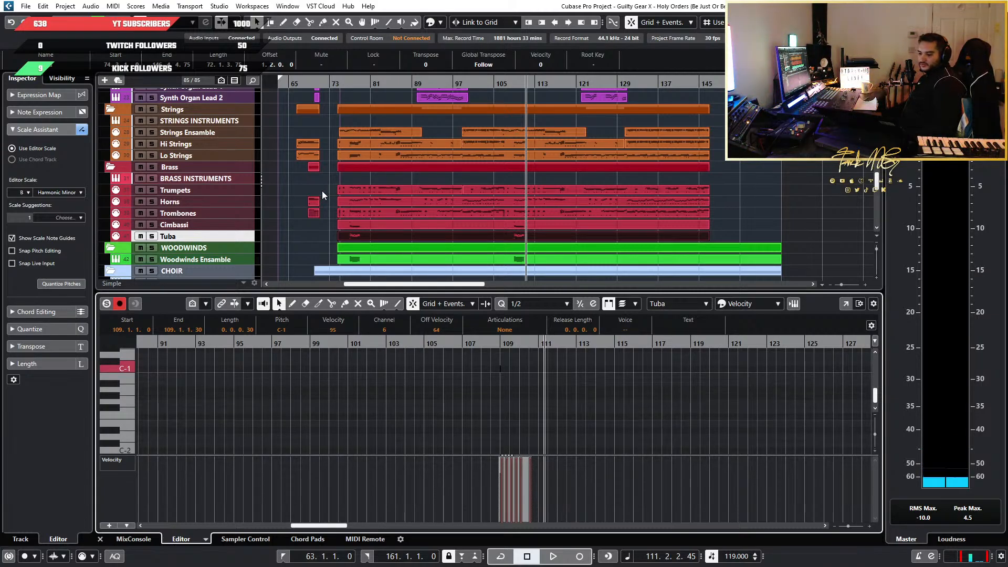
scroll(322, 192, up, 4)
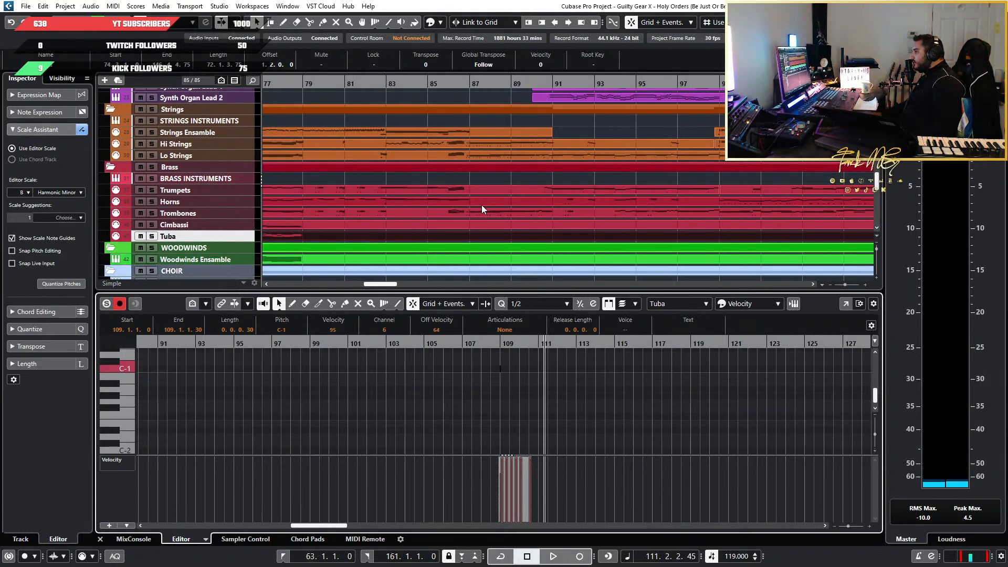
scroll(593, 209, right, 3)
click(518, 83)
key(space)
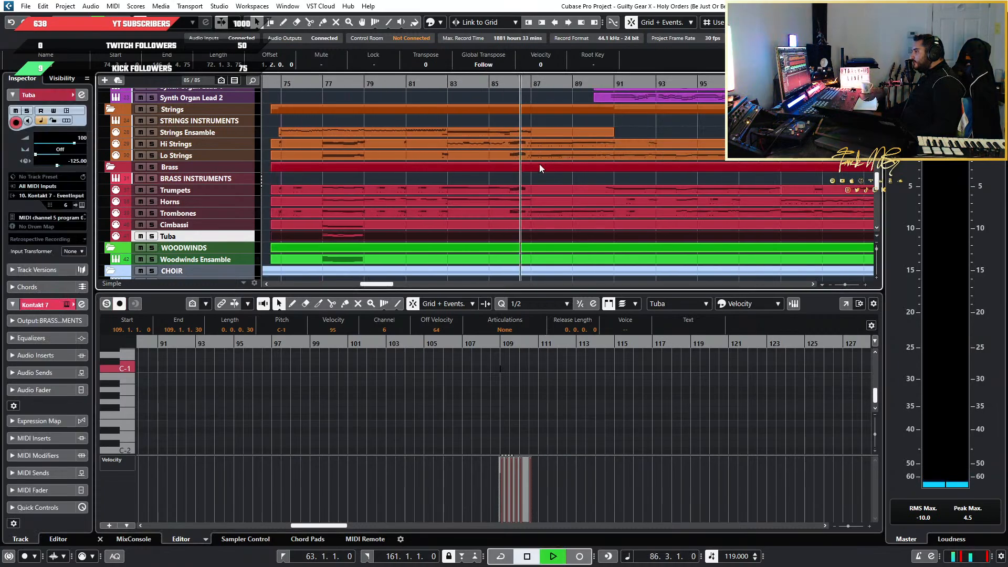
scroll(457, 223, up, 2)
scroll(587, 204, up, 2)
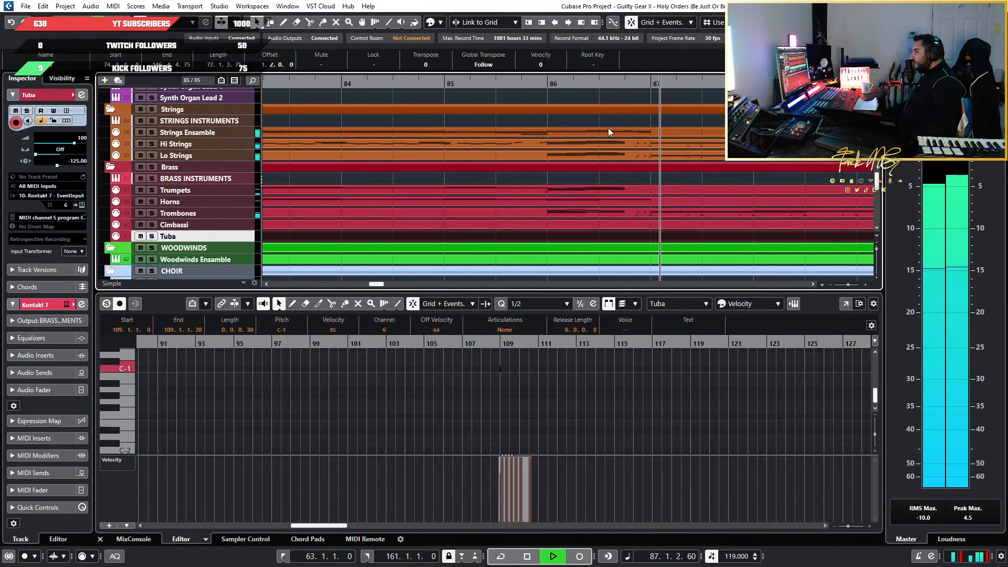
click(536, 84)
scroll(614, 184, down, 2)
key(space)
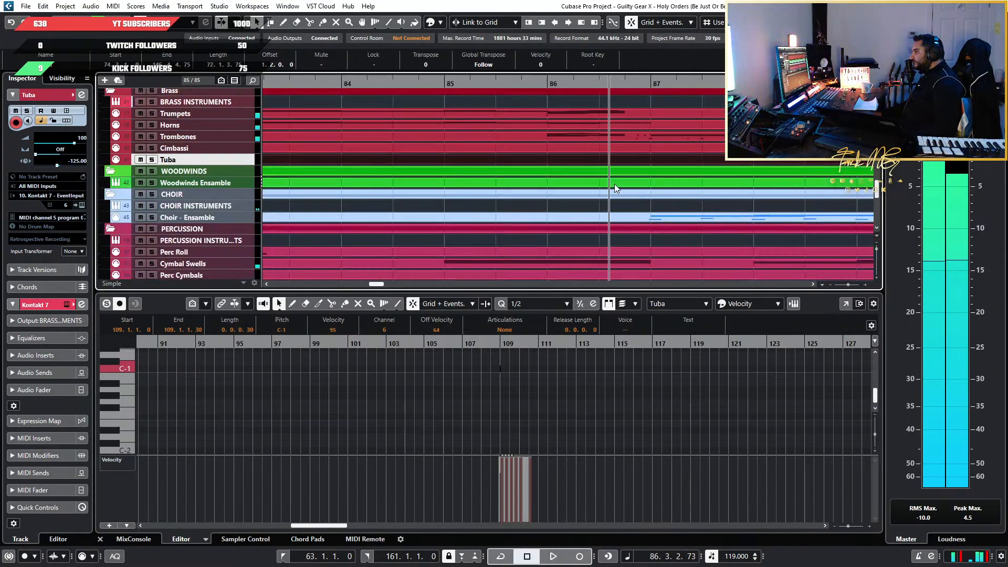
Open the Hi Strings part in the editor and play its descending run in bar 86
scroll(615, 192, up, 2)
scroll(618, 193, down, 5)
scroll(584, 190, up, 3)
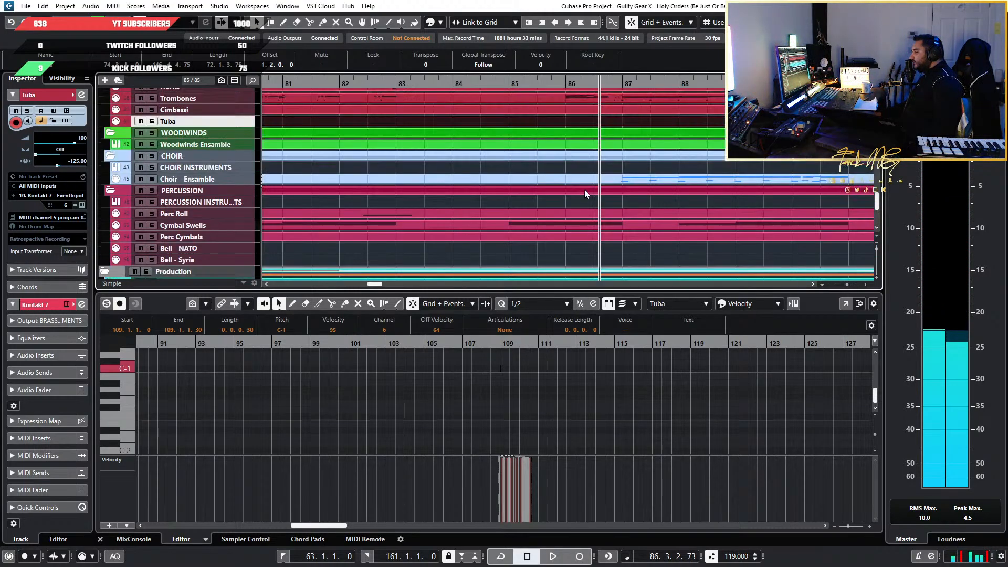
scroll(572, 184, down, 2)
scroll(585, 179, up, 5)
click(583, 182)
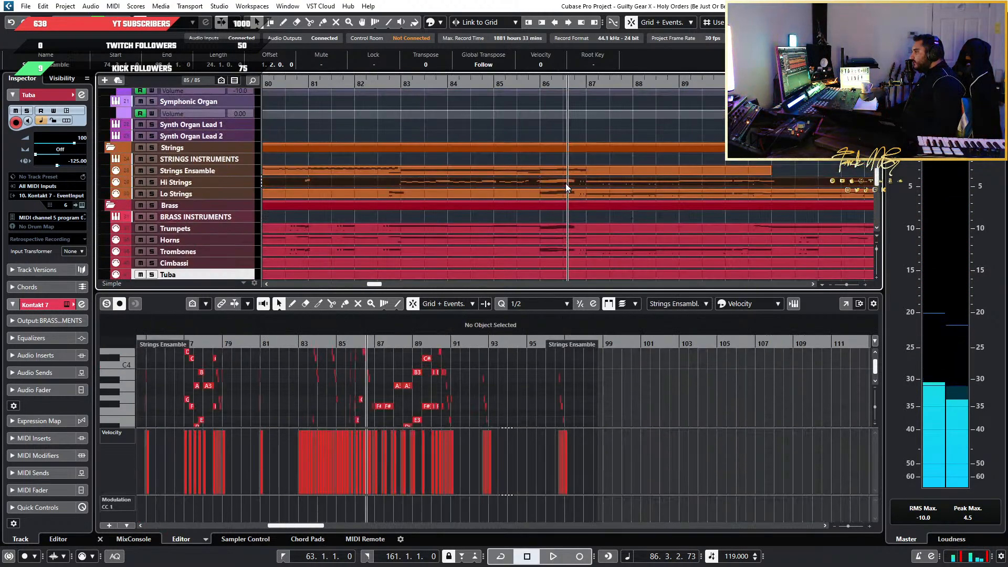
scroll(367, 401, up, 5)
scroll(295, 363, up, 2)
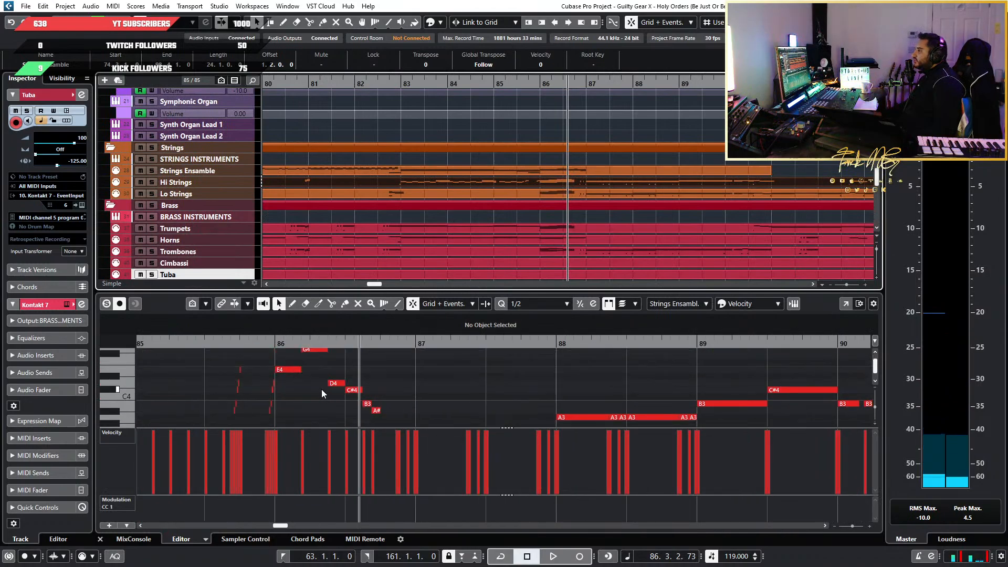
scroll(282, 398, down, 4)
scroll(274, 400, up, 5)
click(332, 343)
key(space)
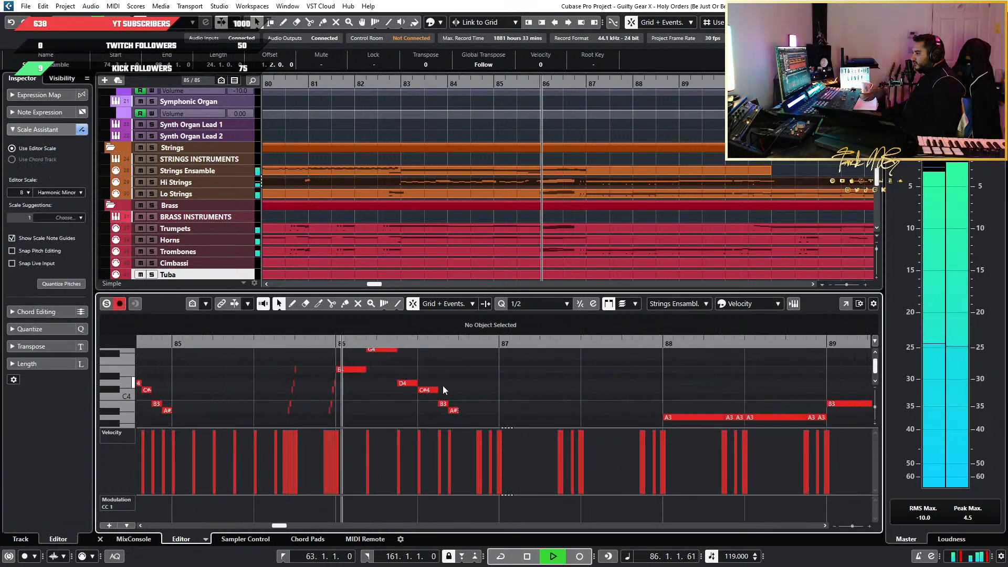
scroll(456, 391, up, 2)
key(space)
Solo the Hi Strings track, play the end of the bar 86 run, and select its D5 note
scroll(411, 403, up, 2)
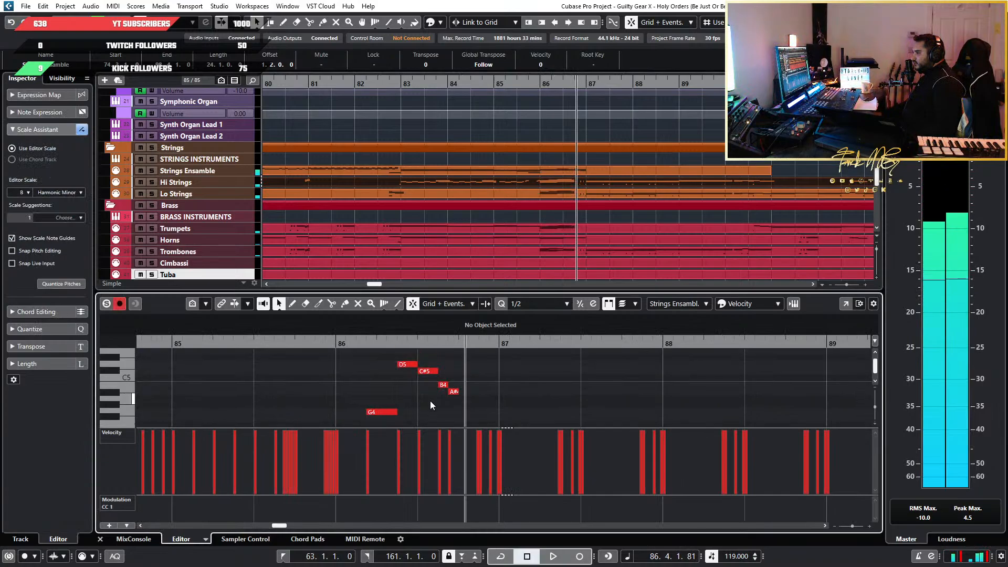
click(411, 397)
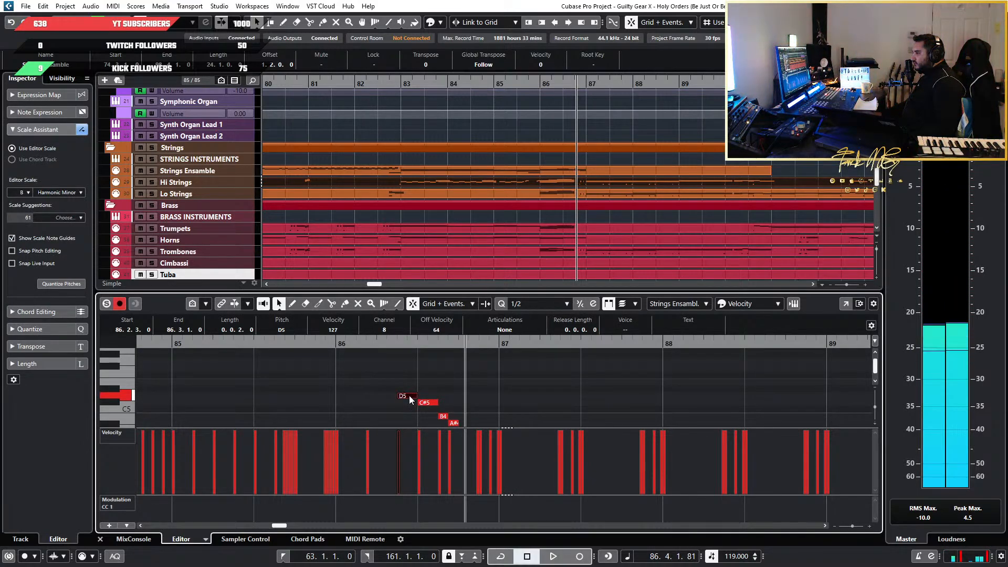
scroll(410, 401, up, 3)
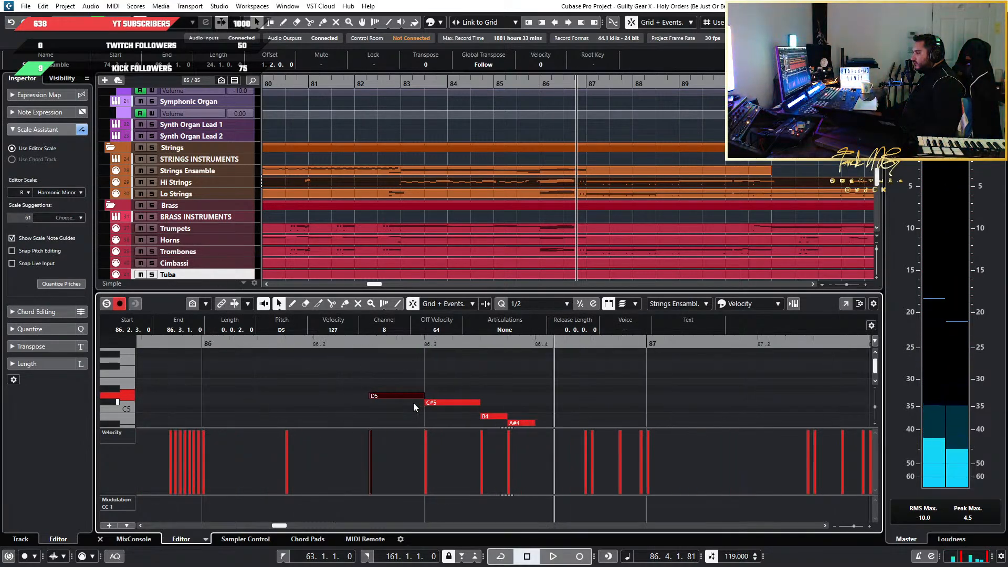
click(368, 343)
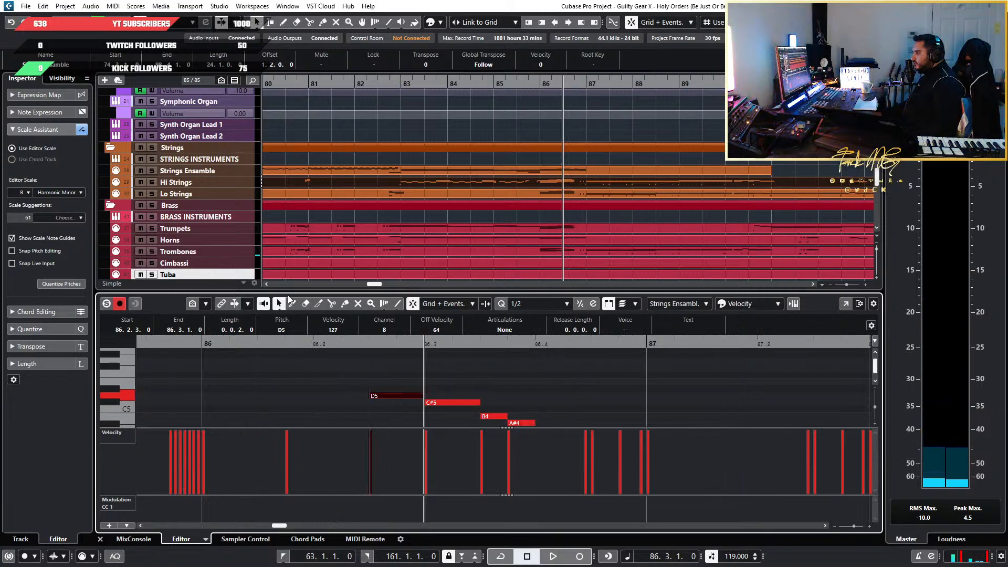
click(152, 182)
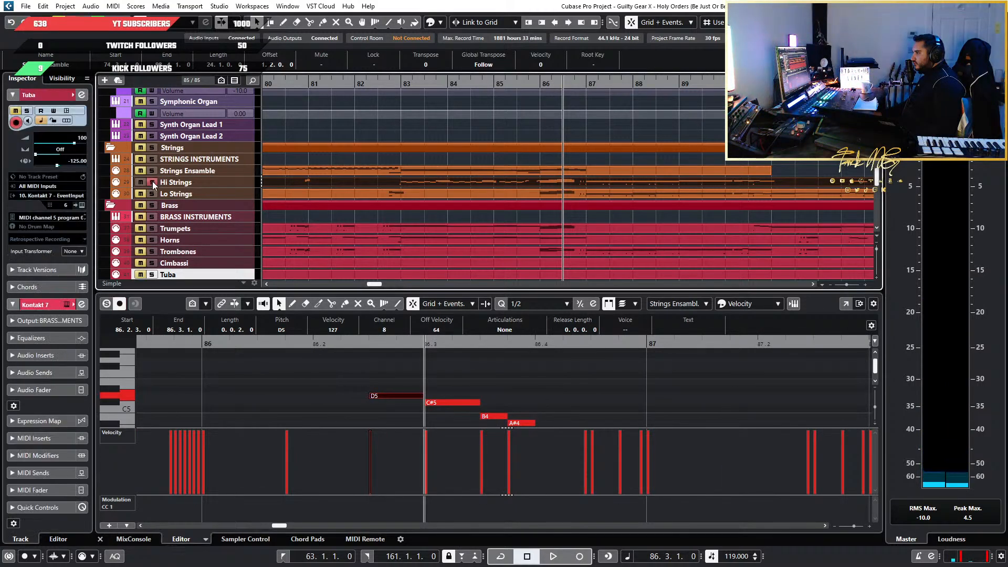
key(space)
key(space)
click(402, 395)
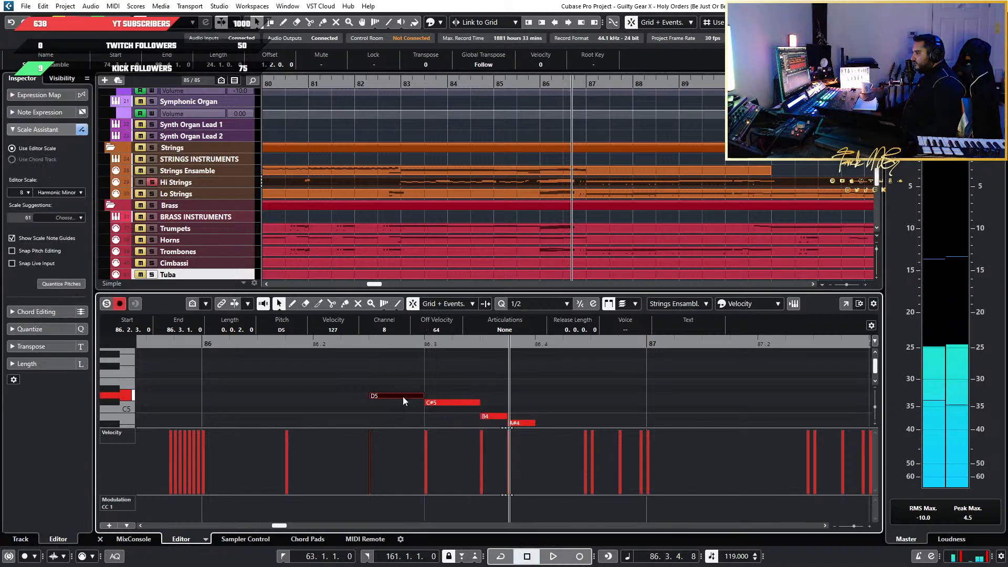
Select the C#5 note of the Hi Strings run and play the end of bar 86 from just before it
key(Delete)
click(458, 404)
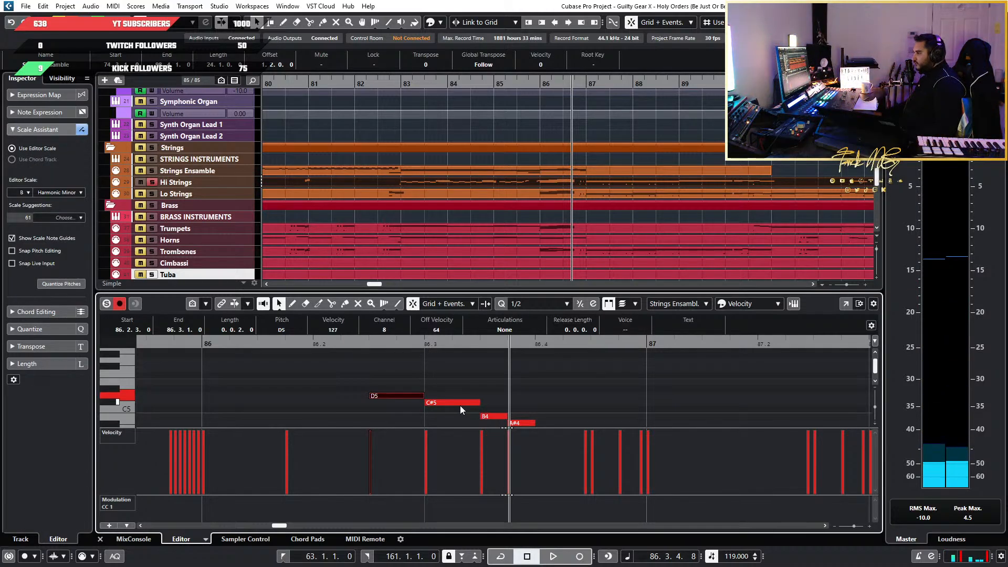
key(ctrl+z)
click(388, 344)
key(space)
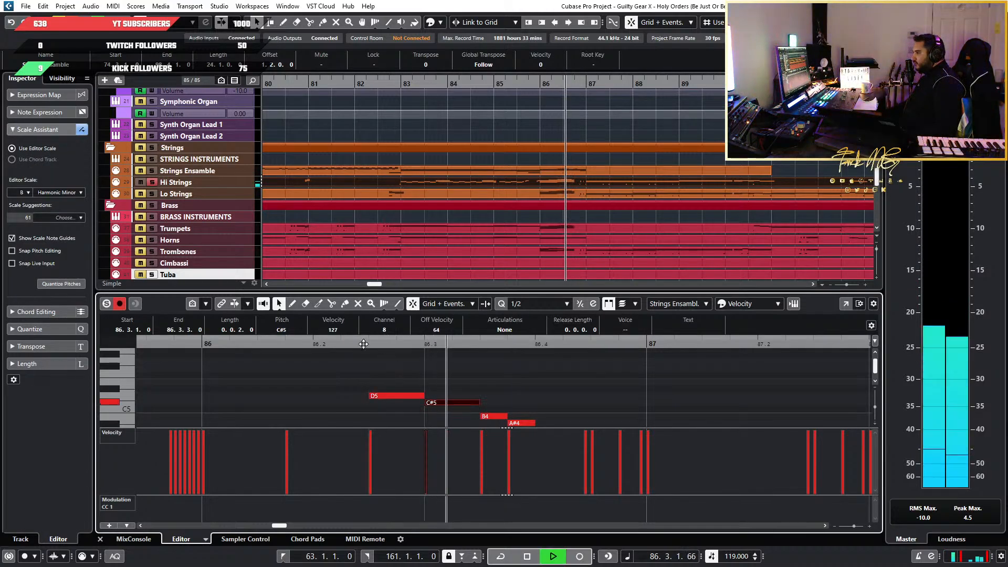
click(365, 344)
key(space)
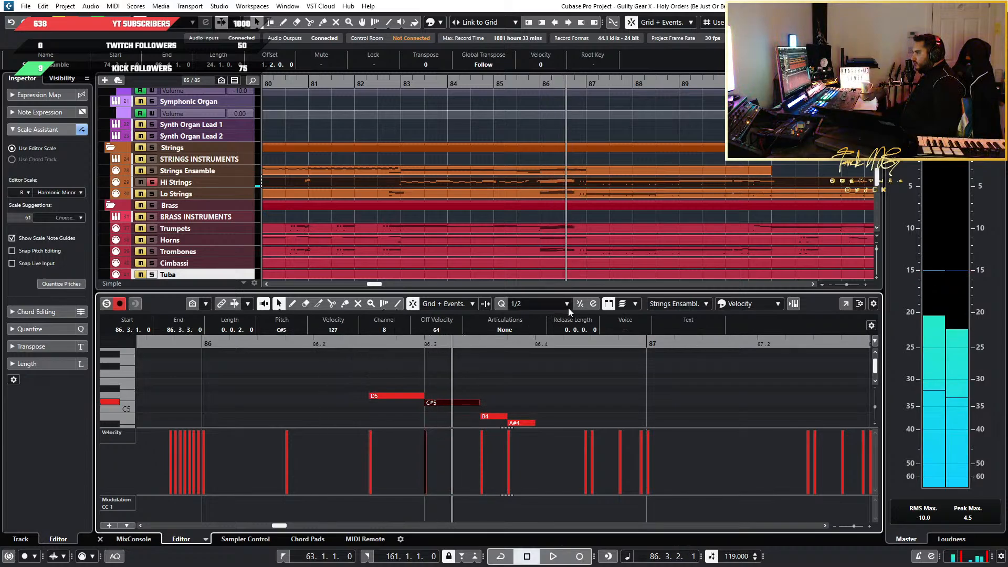
Set the editor's quantize value to 1/8 and play the Hi Strings run from beat 2 of bar 86
click(536, 304)
click(512, 367)
click(314, 344)
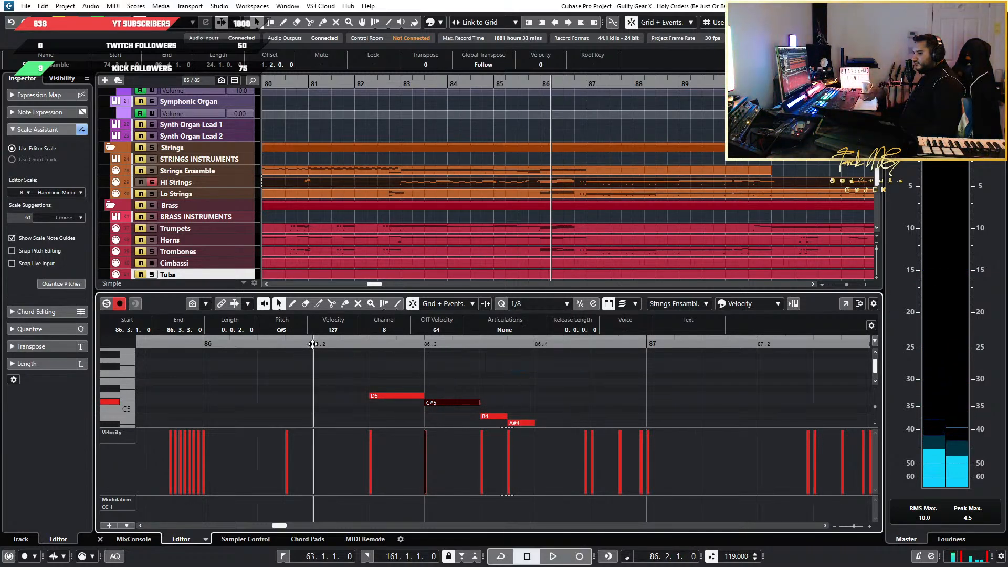
key(space)
key(space)
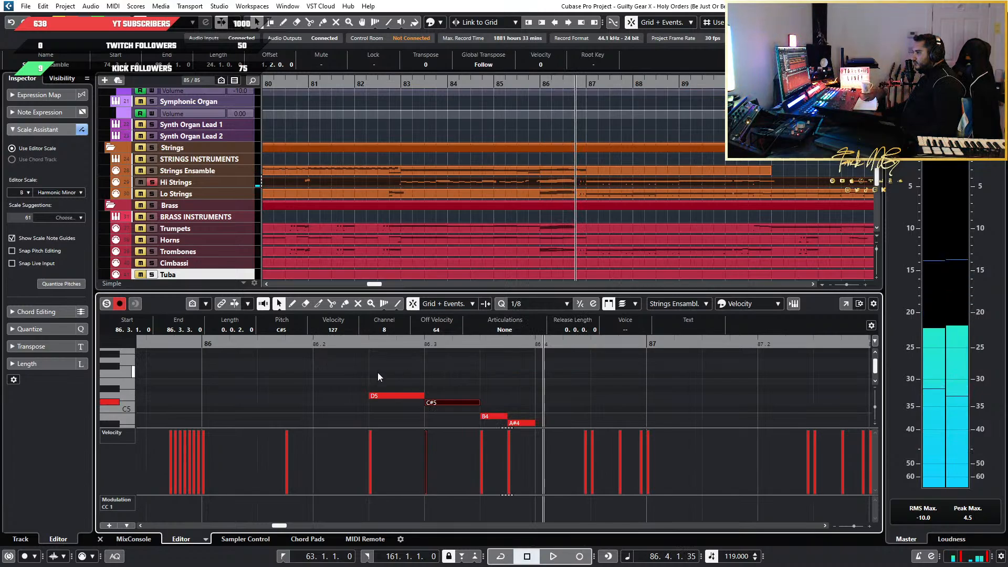
Select the D5 note in bar 86 and replay the descending figure starting on it
click(395, 374)
click(397, 395)
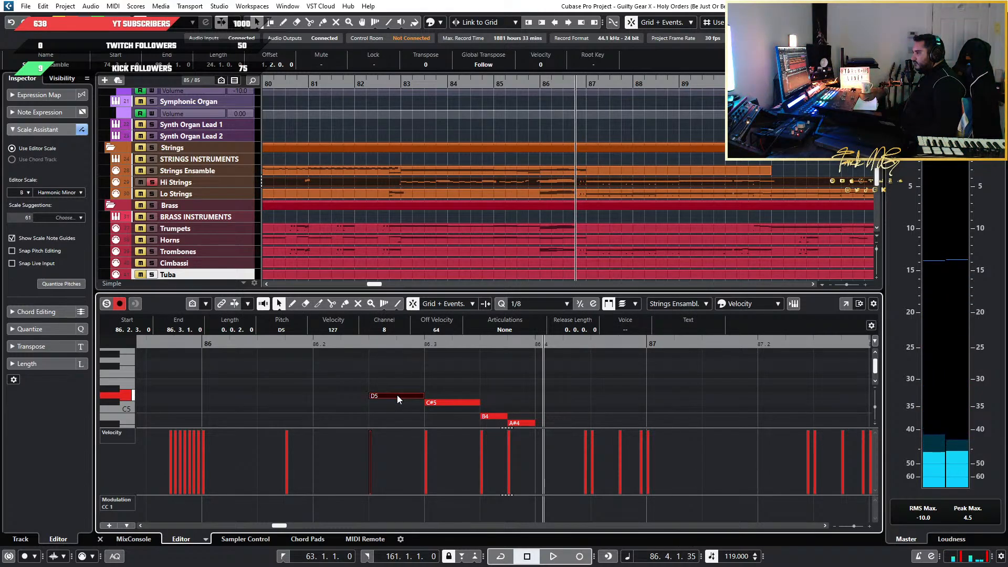
click(386, 346)
key(space)
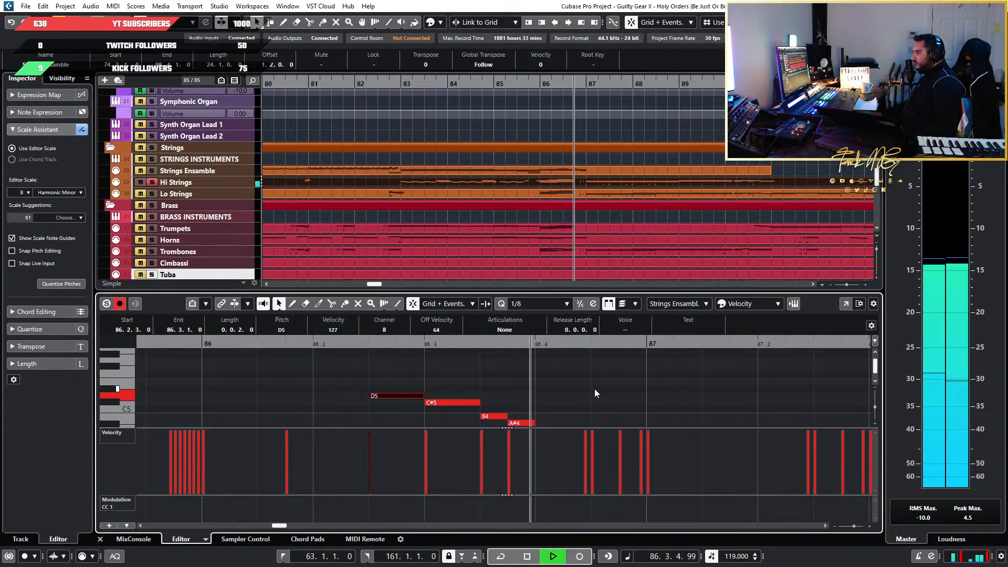
Examine the Hi Strings notes leading into and out of the bar 86 run
ctrl+scroll(597, 389, down, 3)
scroll(597, 388, down, 3)
scroll(588, 389, up, 5)
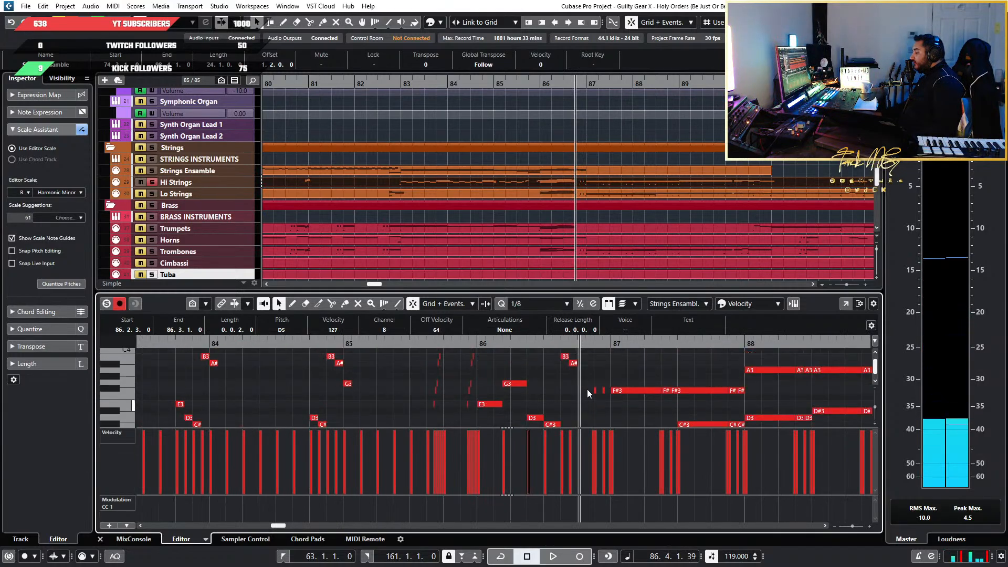
ctrl+scroll(576, 388, up, 3)
ctrl+scroll(577, 389, up, 2)
scroll(434, 396, down, 2)
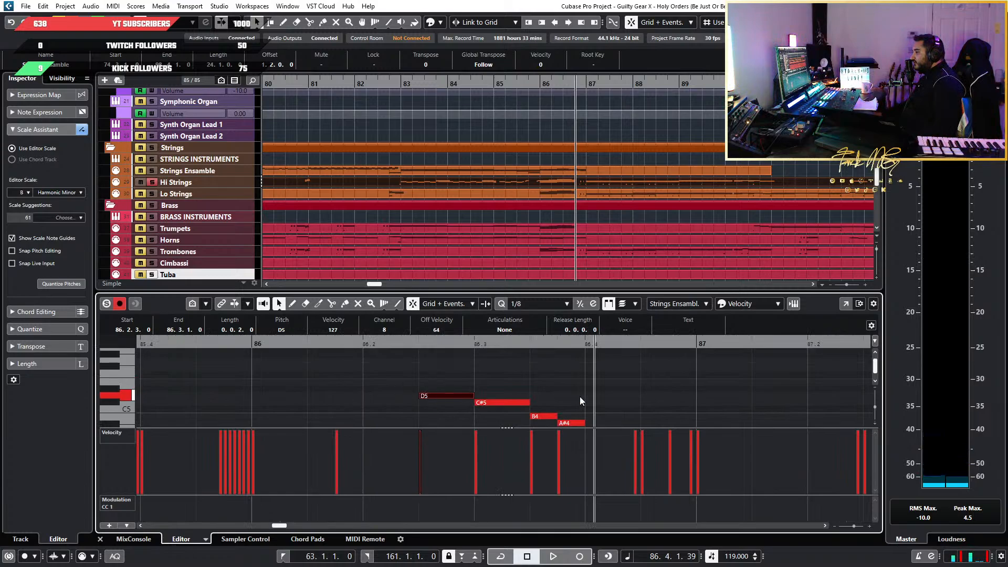
scroll(481, 379, left, 3)
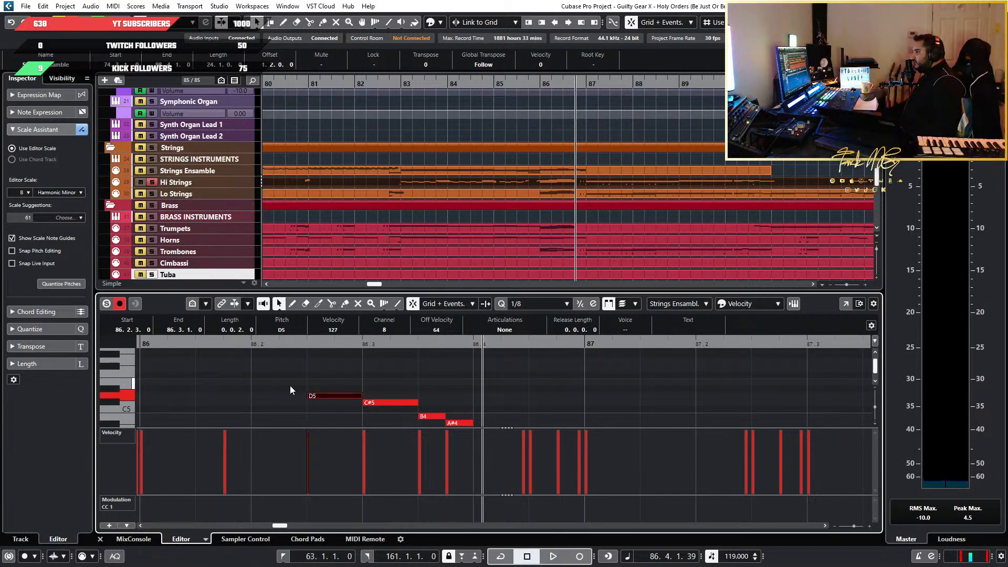
ctrl+scroll(318, 387, down, 2)
ctrl+scroll(325, 385, up, 4)
scroll(342, 387, left, 2)
ctrl+scroll(464, 395, down, 4)
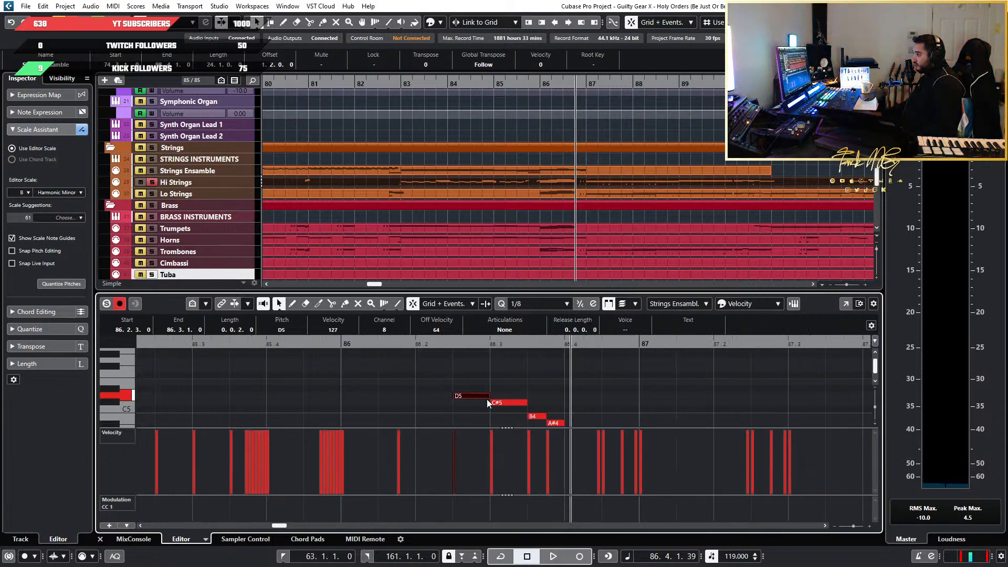
ctrl+scroll(487, 399, up, 3)
Select the D5 and C#5 notes of the run, clear the selection, and inspect the G4 note preceding them
drag(474, 375, 425, 408)
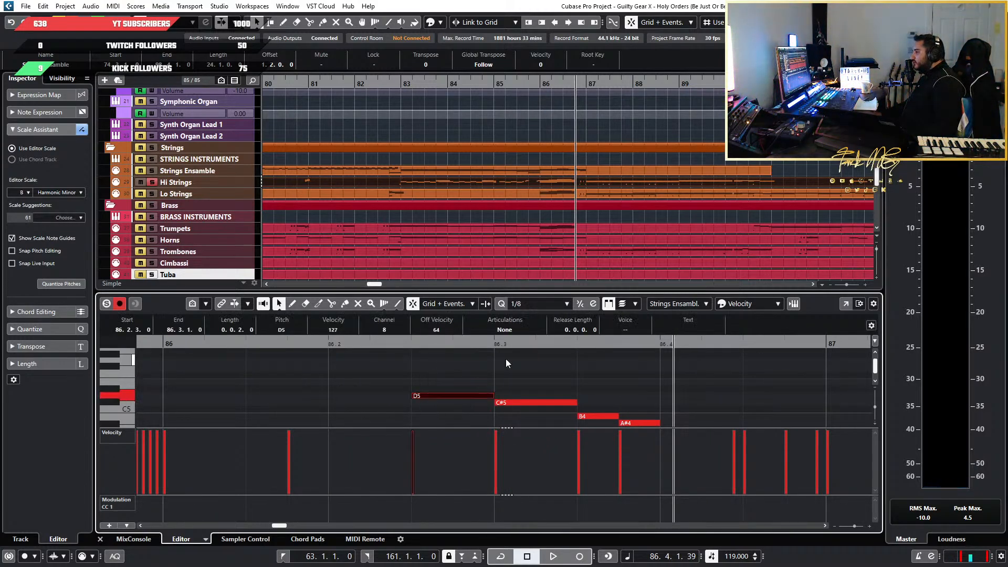
drag(385, 368, 723, 402)
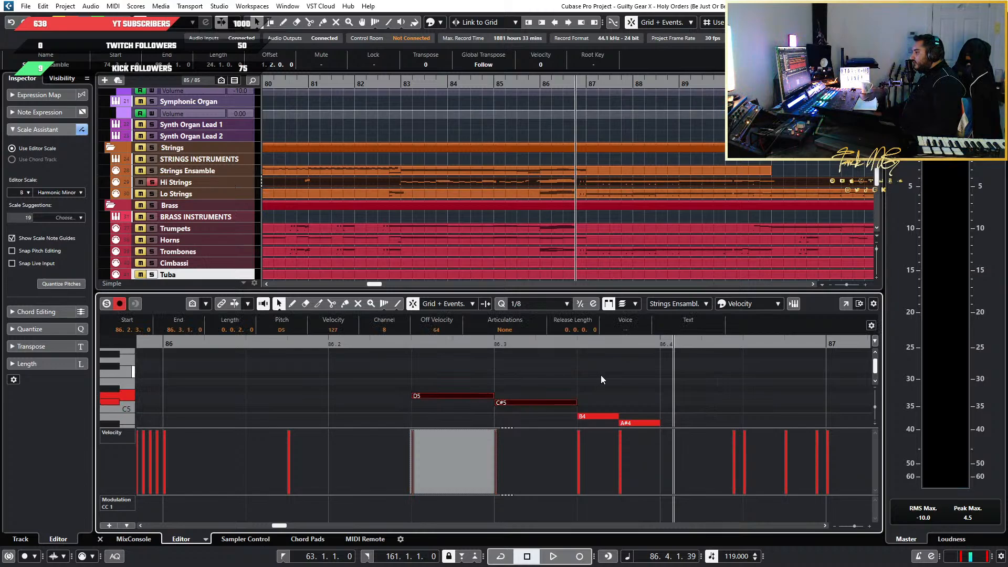
click(468, 402)
ctrl+scroll(439, 401, down, 4)
ctrl+scroll(424, 406, up, 3)
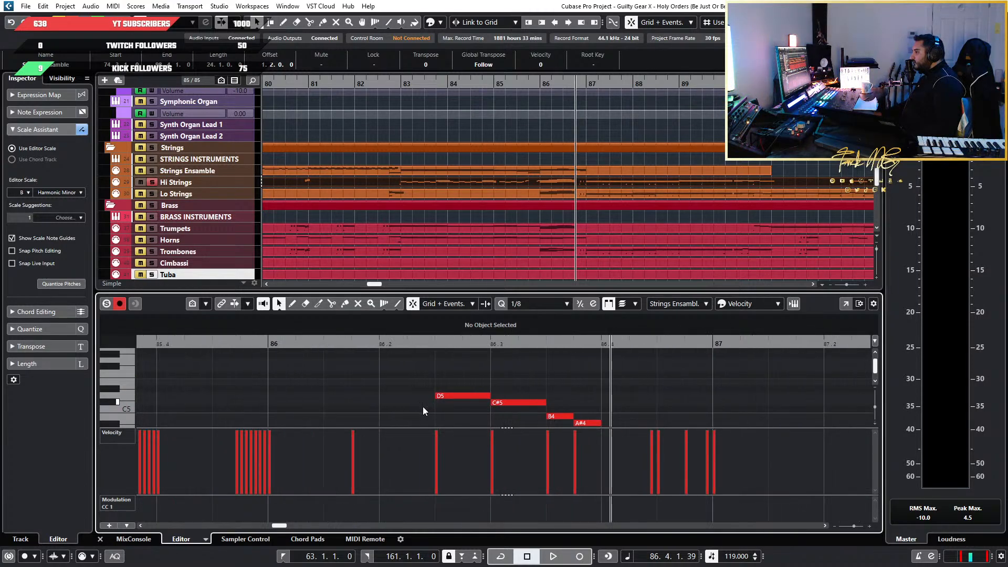
scroll(424, 408, down, 3)
scroll(430, 410, up, 1)
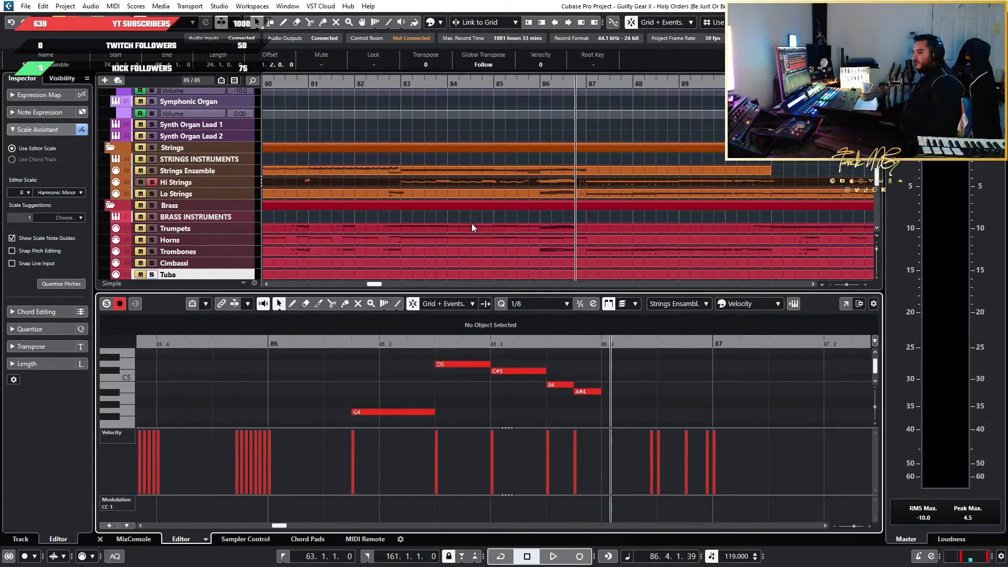
Play the Hi Strings run in bar 86 starting from its G4 note
ctrl+scroll(525, 231, down, 2)
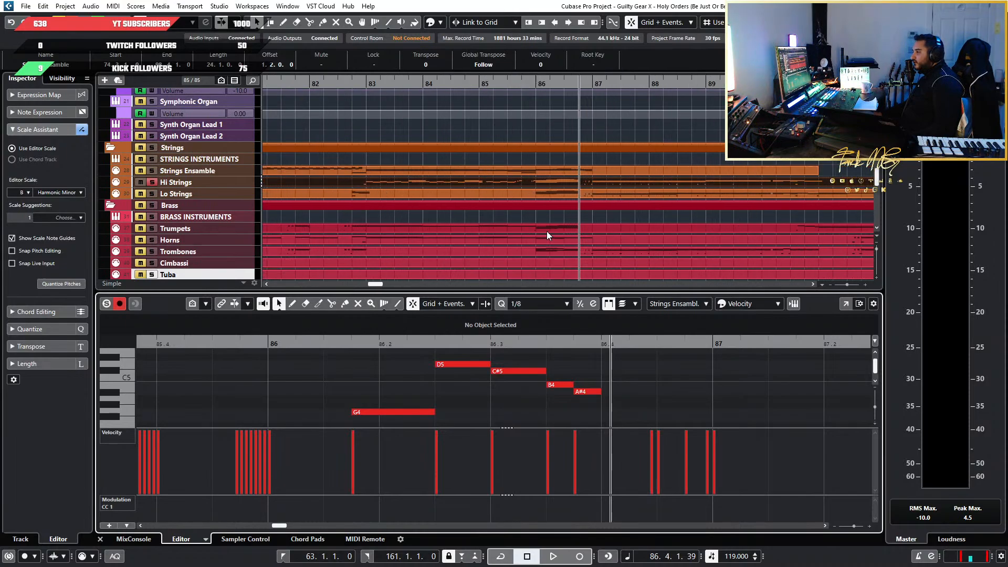
ctrl+scroll(547, 231, up, 2)
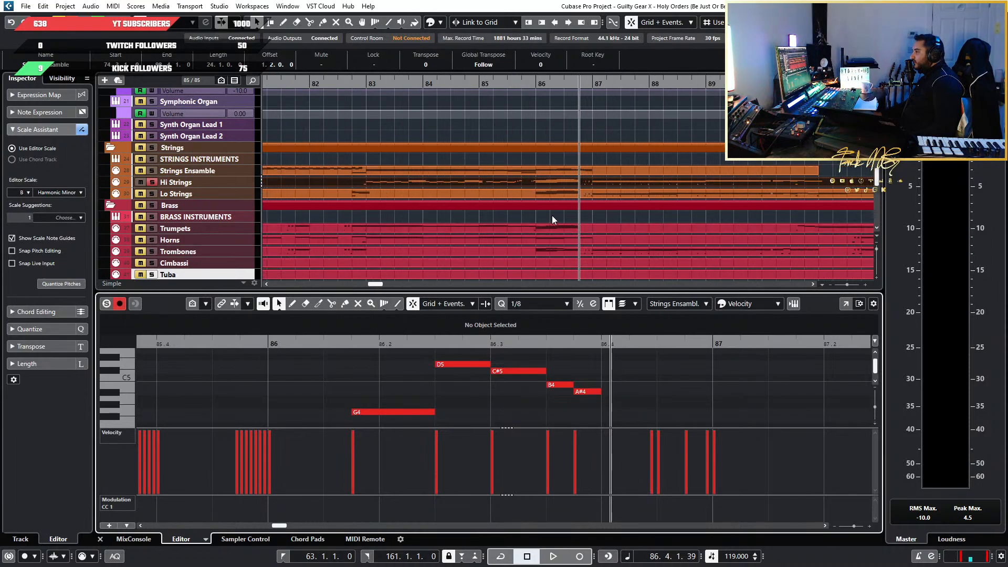
click(349, 346)
key(space)
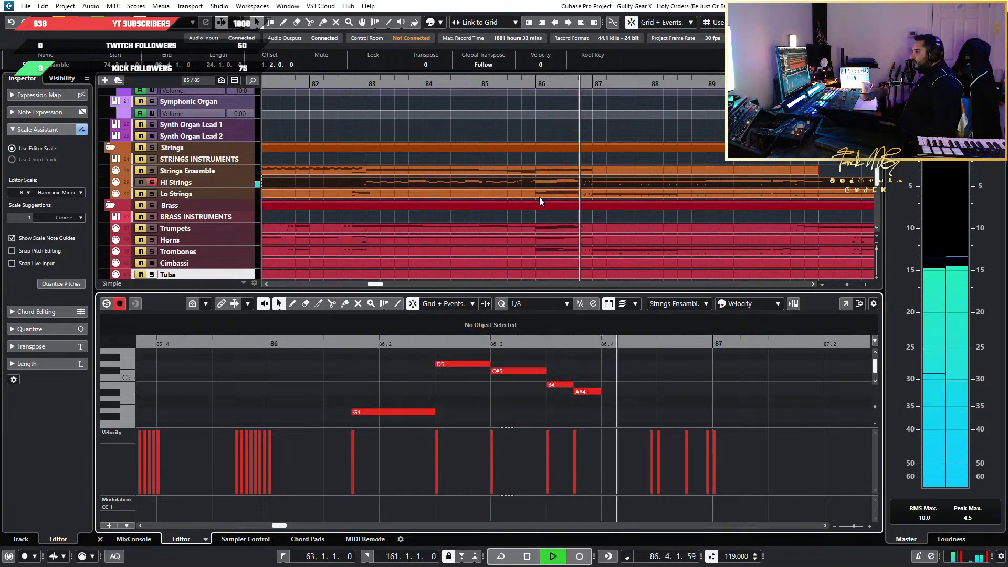
key(space)
Play the soloed Hi Strings from bar 85 through the end of the bar 86 run
ctrl+scroll(580, 254, down, 3)
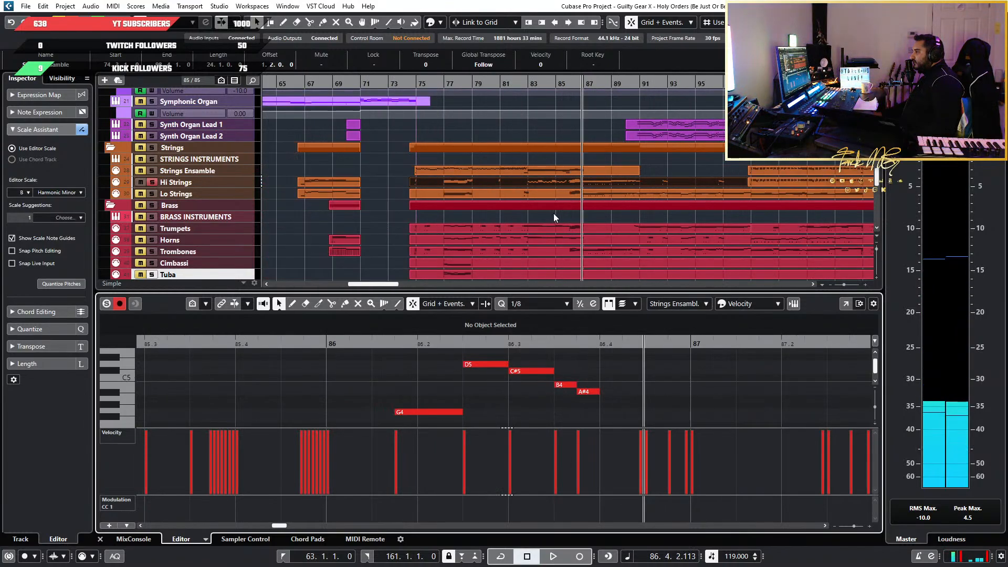
ctrl+scroll(592, 235, up, 2)
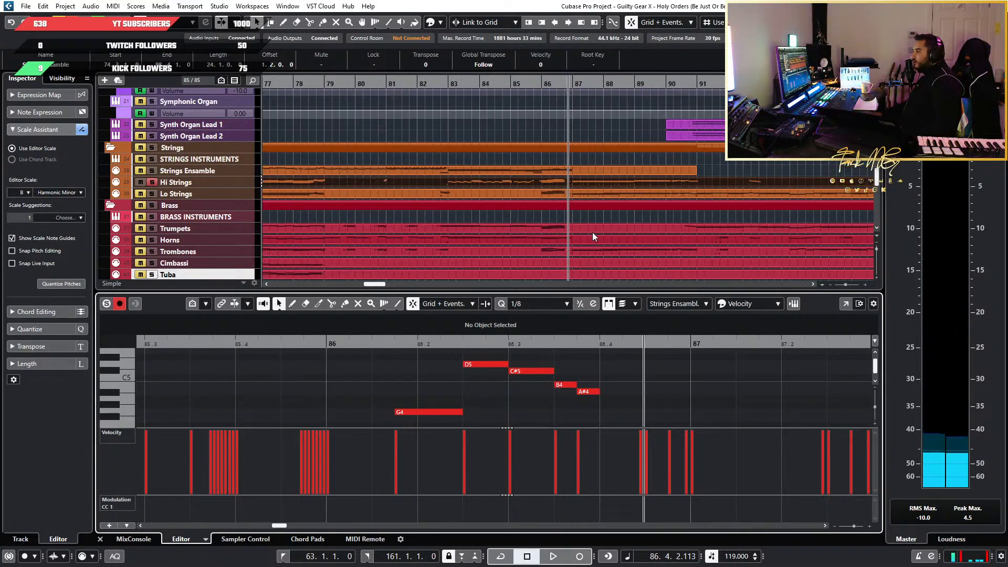
click(516, 83)
key(space)
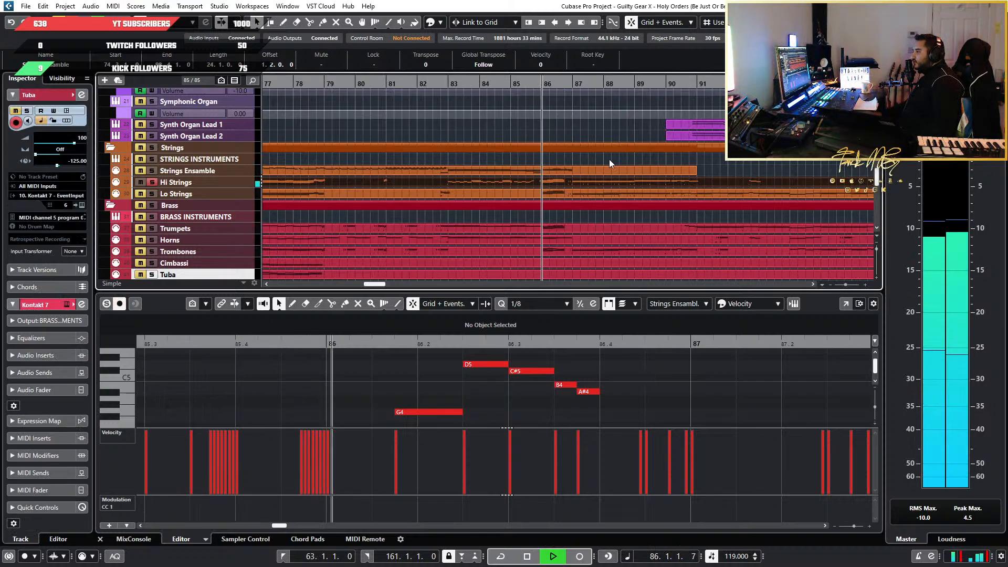
key(space)
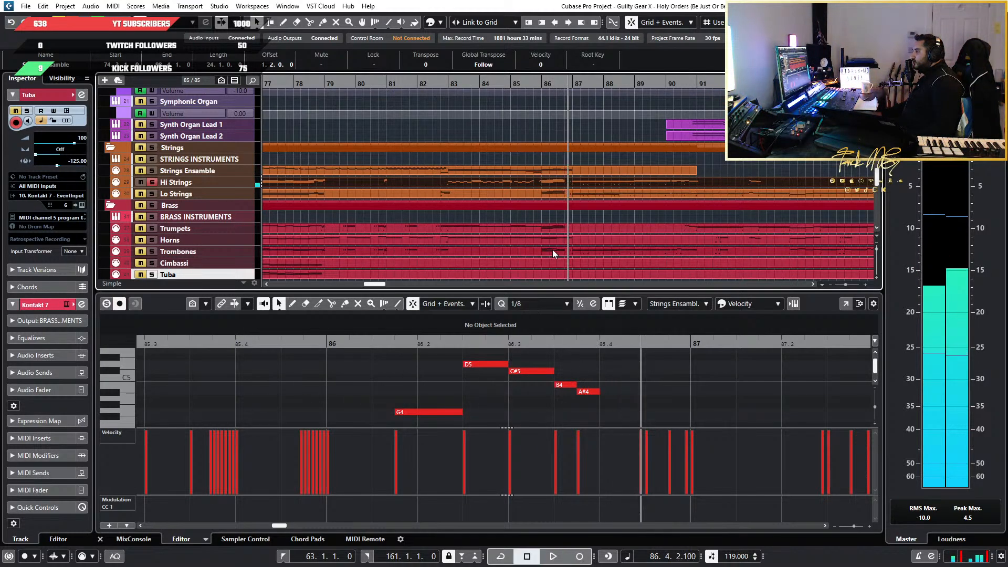
Open the Lo Strings part in the editor and play its octave-doubled run from the start of bar 86
click(563, 196)
scroll(603, 404, right, 10)
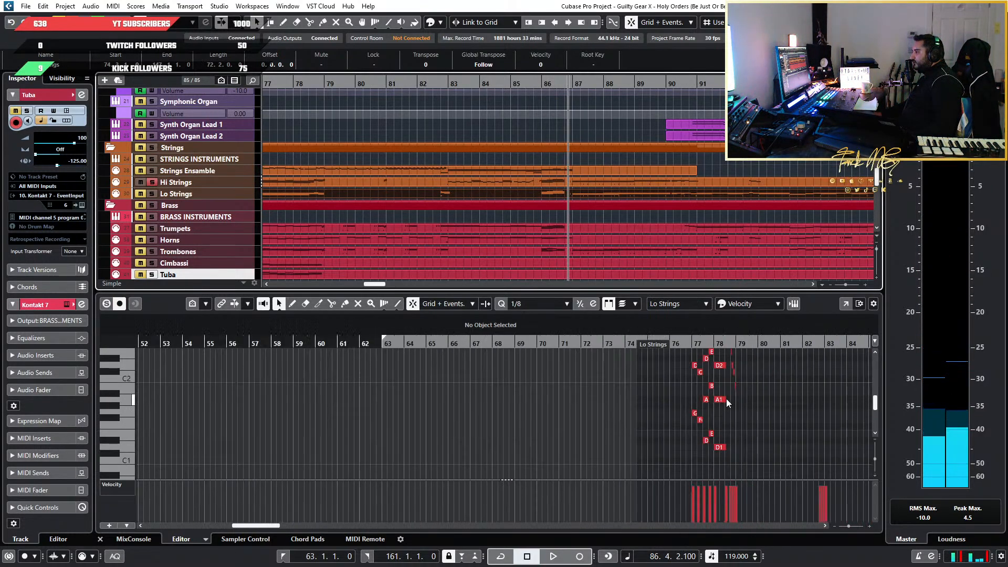
scroll(564, 401, up, 5)
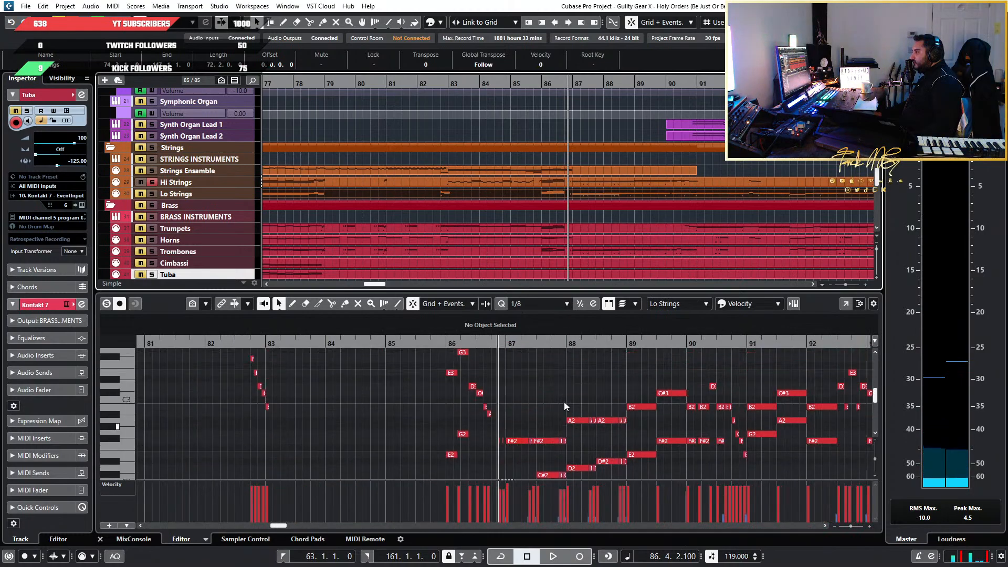
scroll(483, 411, down, 3)
scroll(451, 409, up, 7)
scroll(452, 409, down, 4)
scroll(451, 410, up, 6)
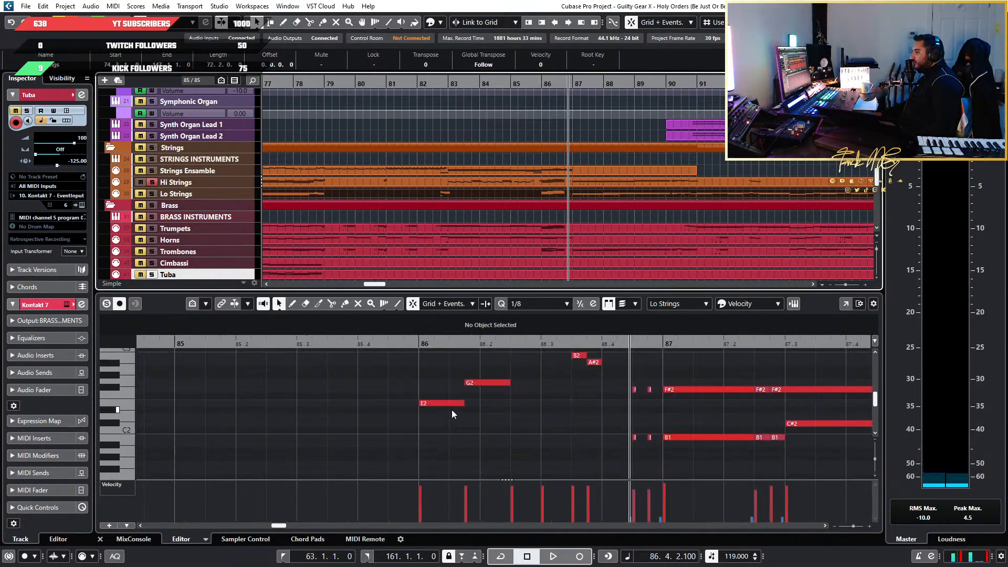
click(419, 345)
key(space)
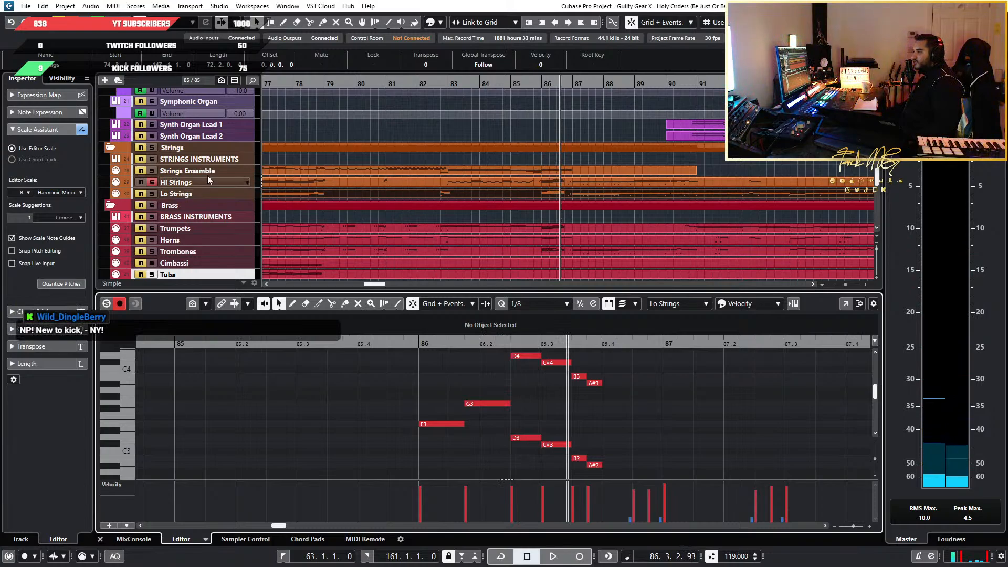
Solo the Lo Strings track alongside Hi Strings and play both from the start of bar 86
click(152, 194)
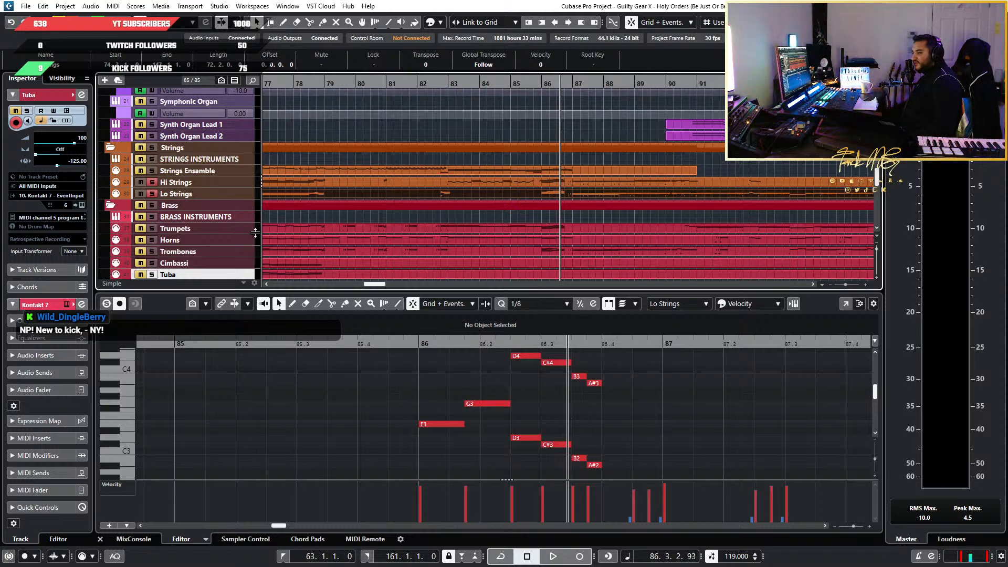
scroll(556, 176, down, 3)
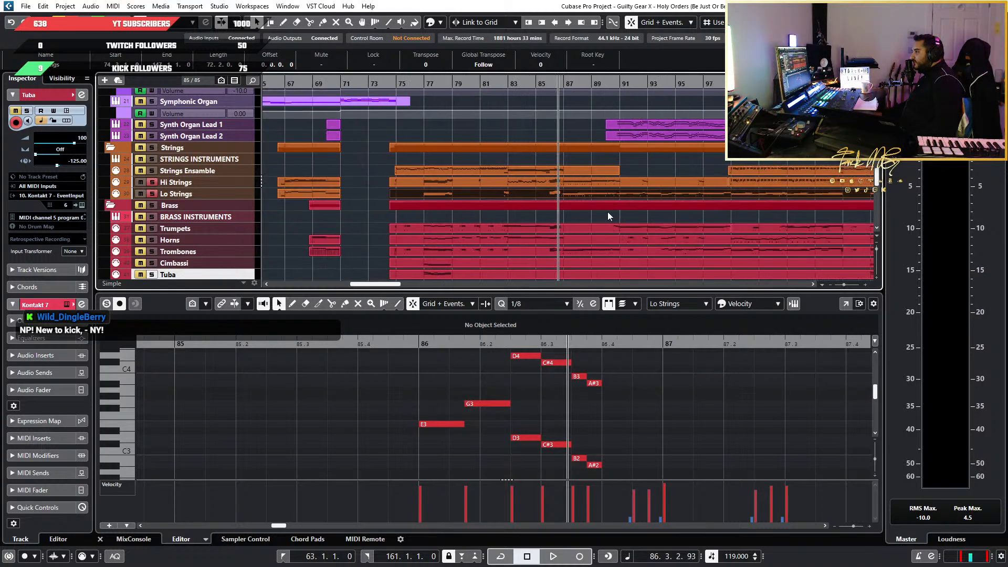
scroll(621, 217, up, 6)
scroll(620, 216, up, 2)
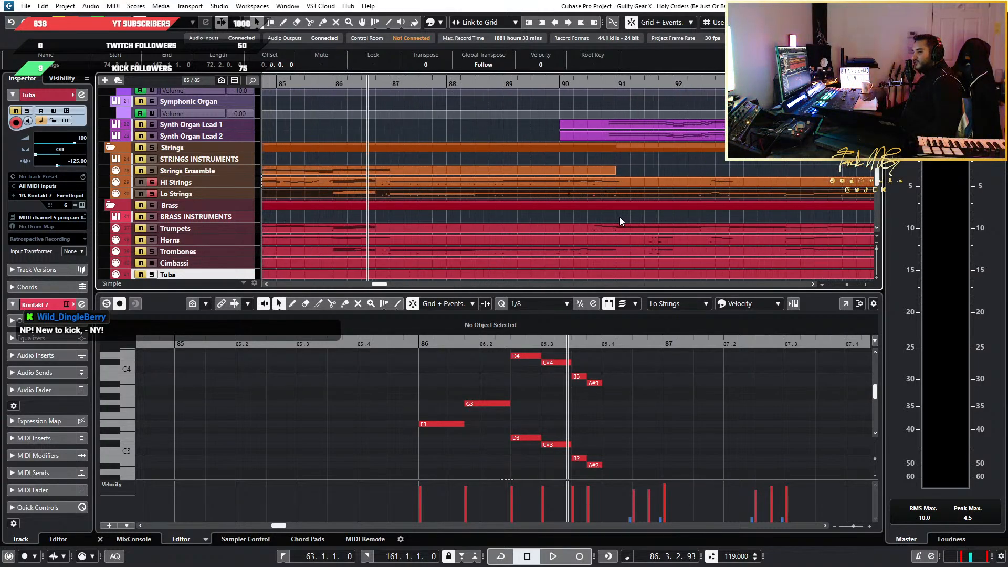
scroll(452, 215, up, 3)
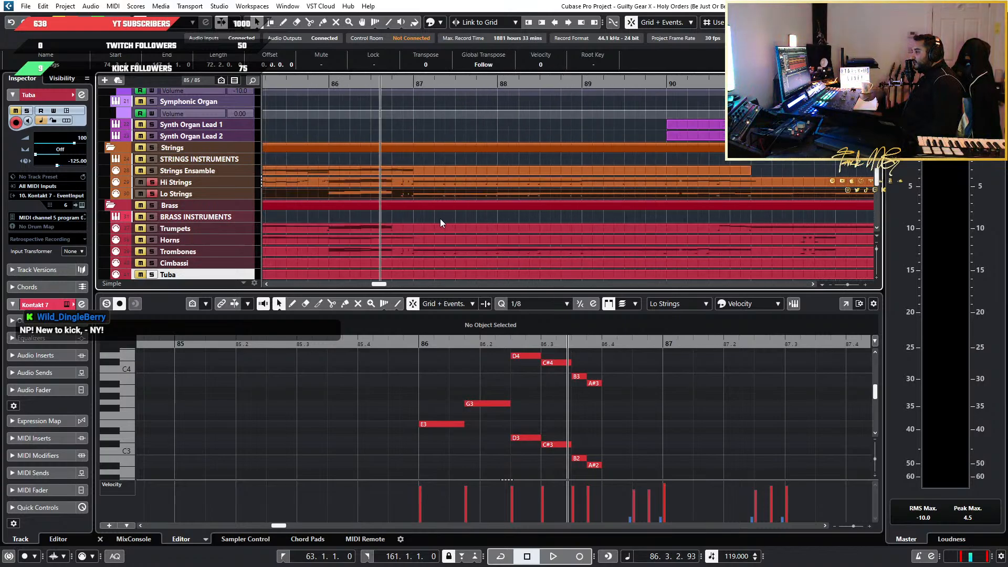
scroll(440, 218, up, 2)
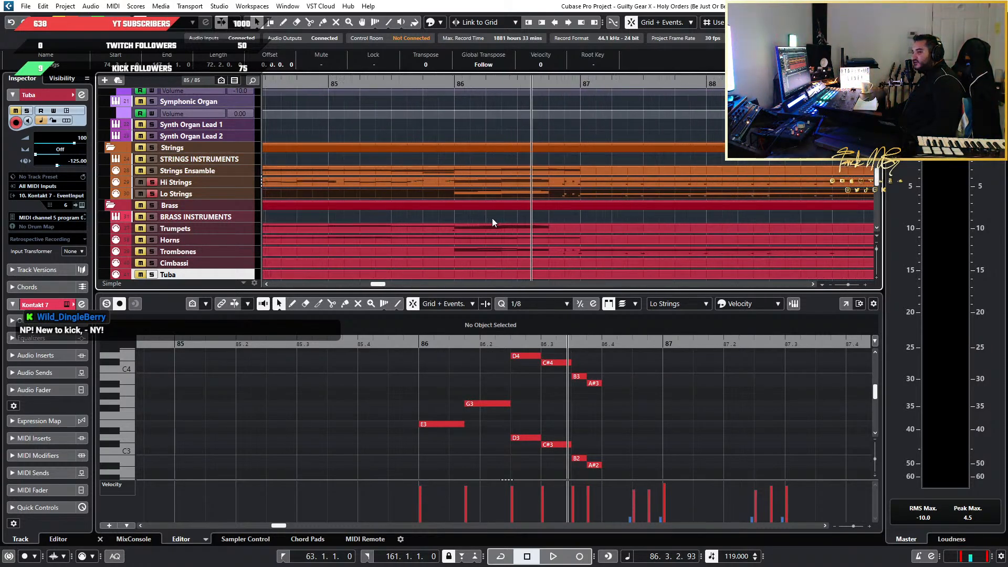
key(space)
key(space)
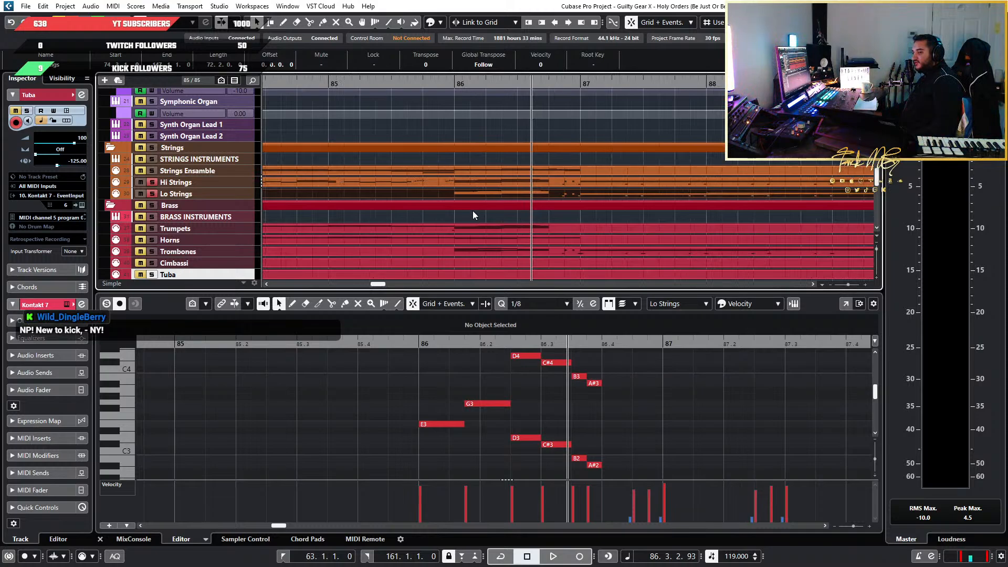
click(456, 84)
key(space)
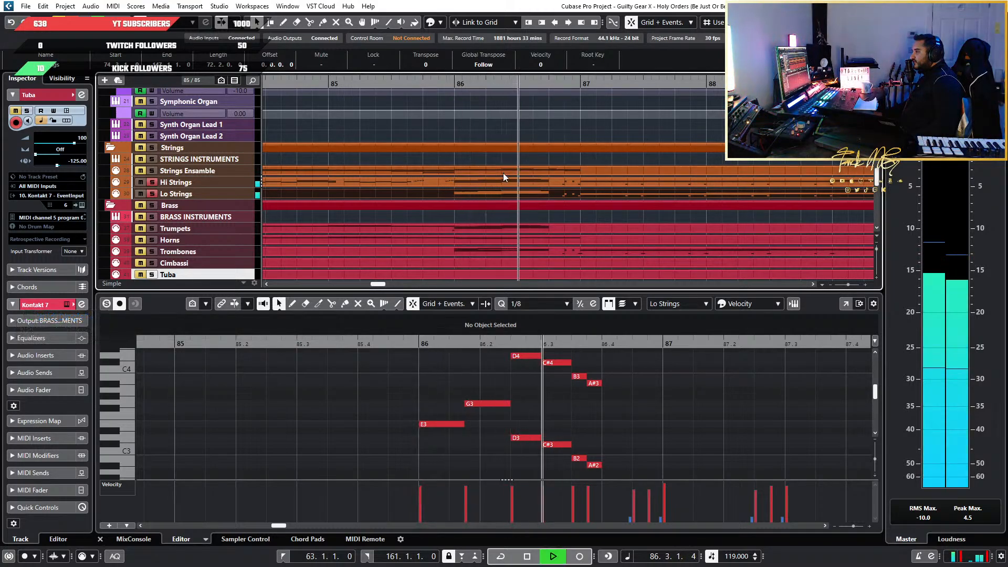
key(space)
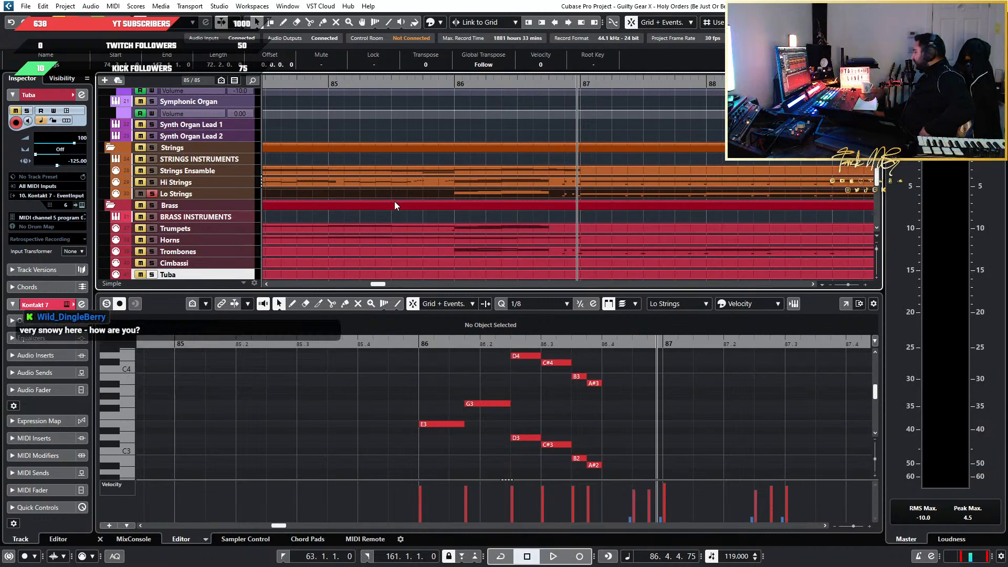
scroll(531, 243, down, 5)
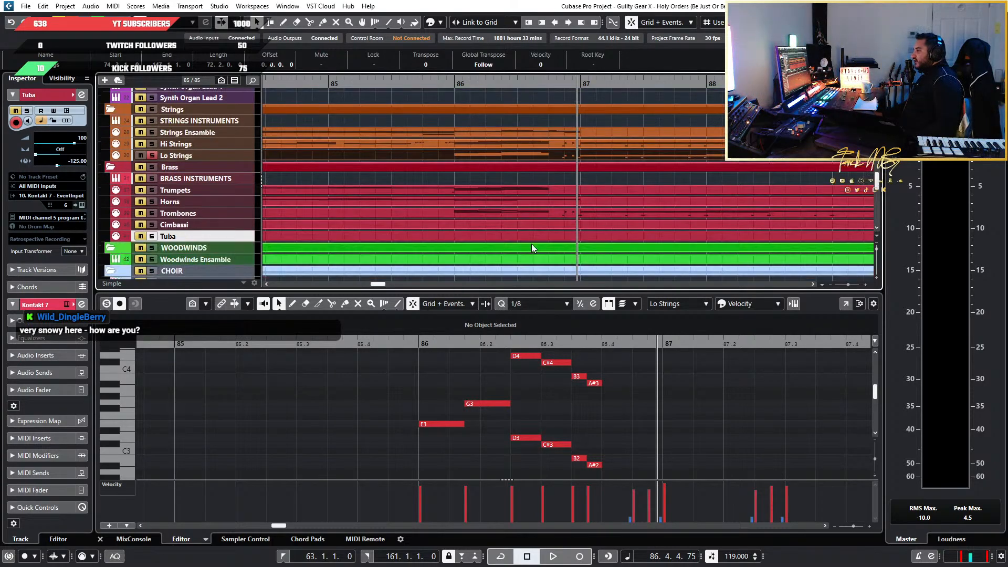
Survey the string, brass, woodwind, choir and percussion parts around bar 86, and the harp, organ and band tracks above them
scroll(499, 206, up, 5)
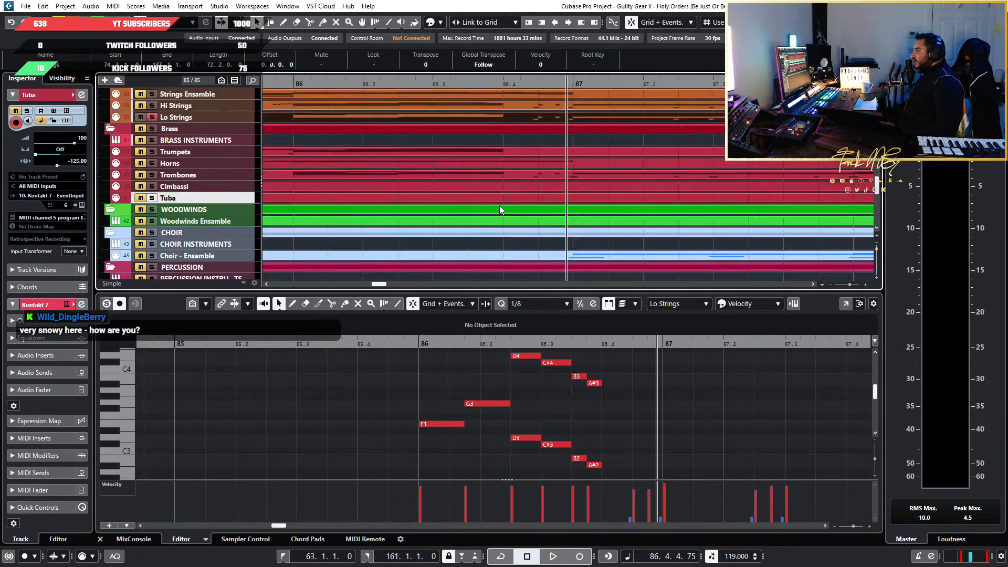
ctrl+scroll(425, 168, up, 2)
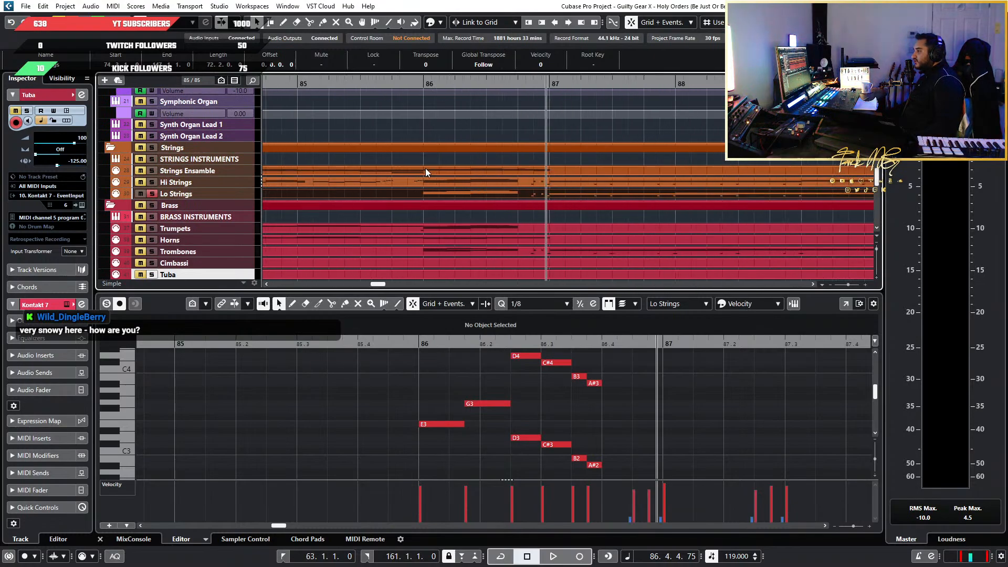
scroll(426, 168, down, 3)
scroll(426, 168, down, 3)
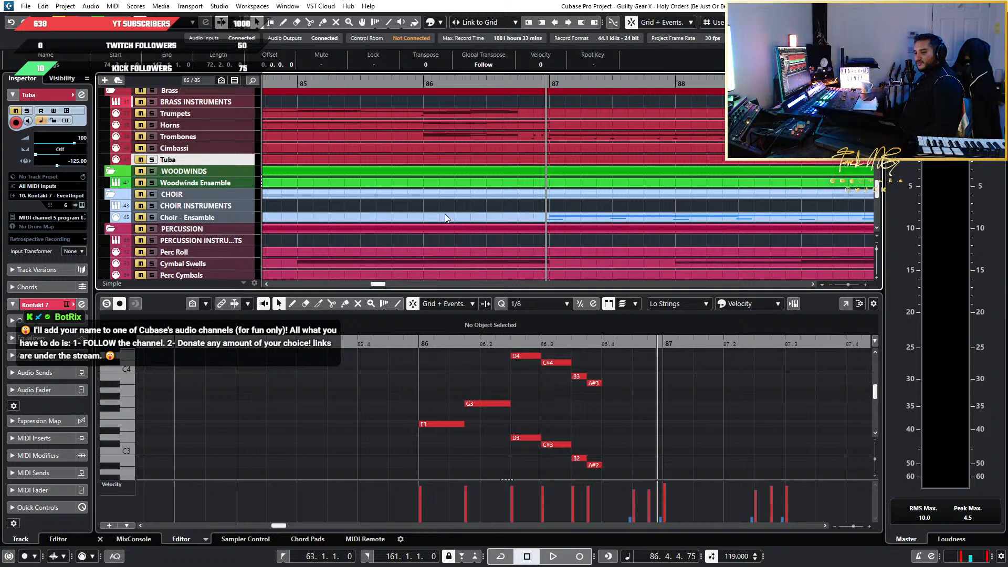
scroll(600, 255, down, 5)
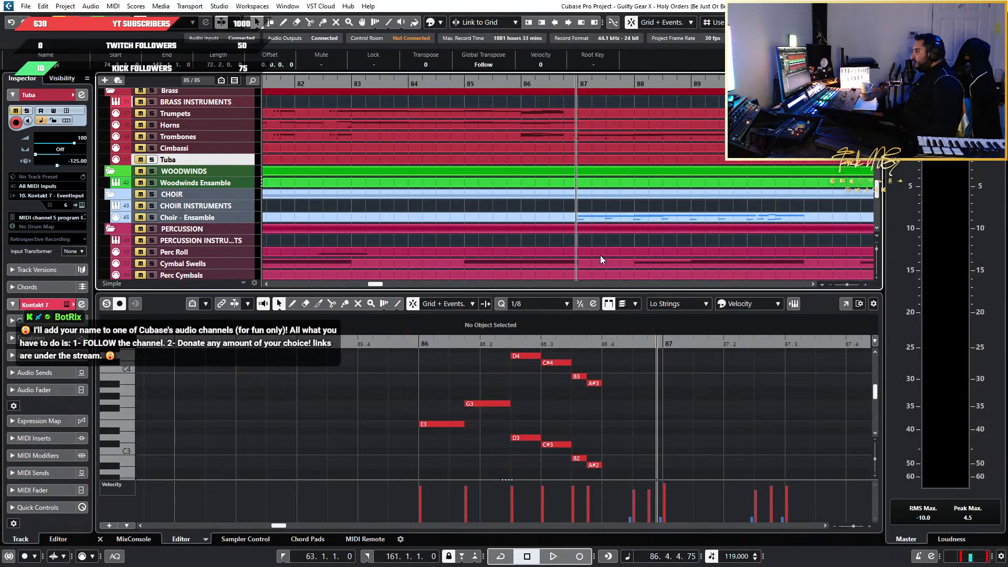
scroll(525, 248, down, 2)
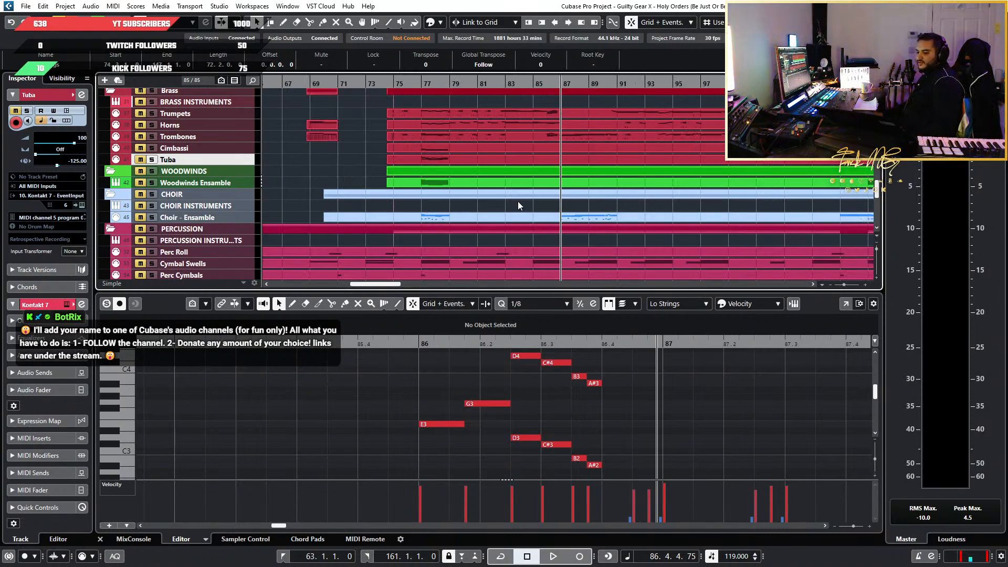
scroll(379, 185, up, 3)
scroll(428, 186, down, 4)
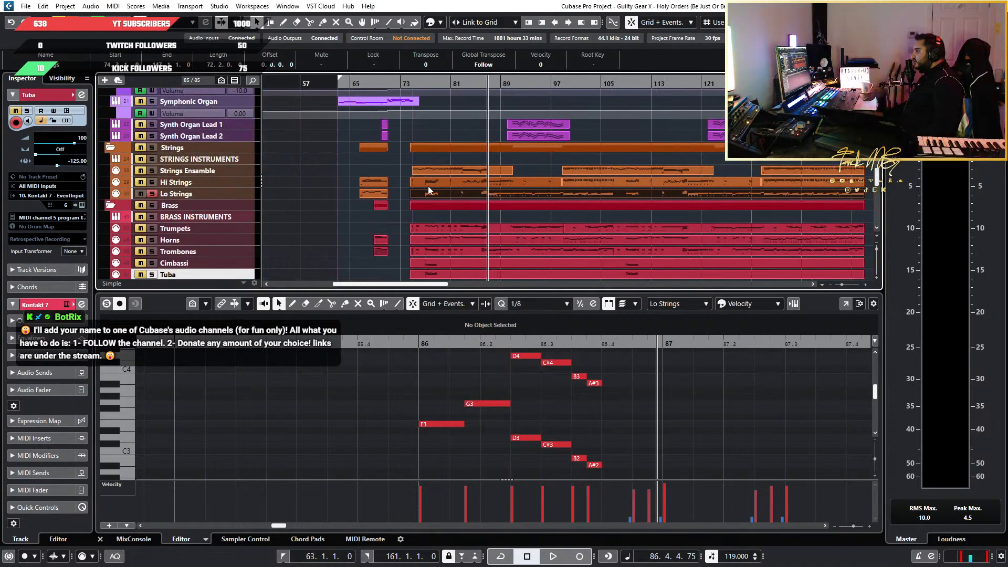
scroll(427, 186, up, 3)
scroll(428, 181, left, 3)
scroll(427, 181, left, 1)
scroll(427, 181, up, 3)
scroll(578, 178, left, 1)
scroll(599, 178, up, 4)
scroll(609, 178, down, 5)
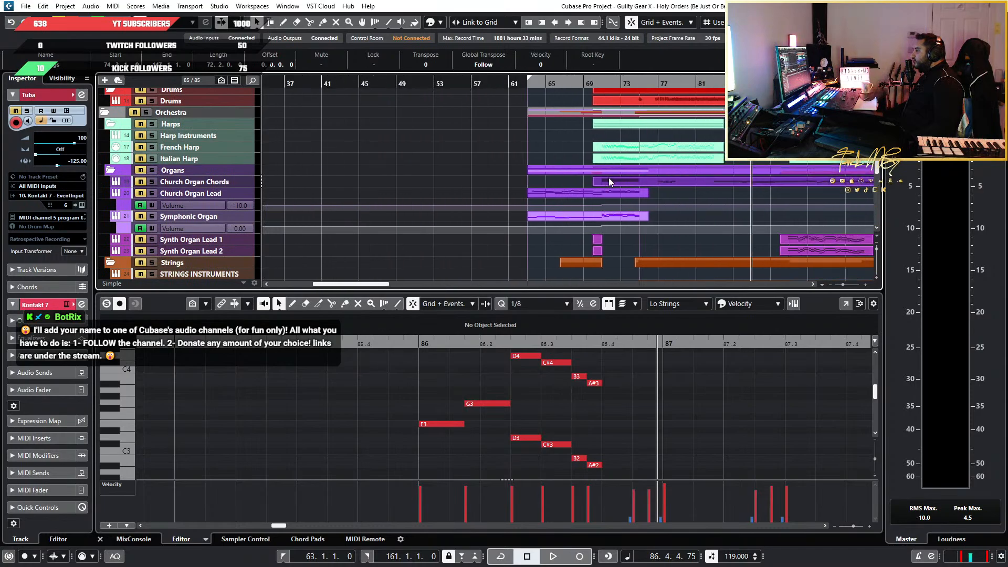
scroll(609, 178, right, 3)
scroll(499, 173, up, 1)
scroll(500, 177, up, 5)
Place the playback cursor near bar 64 and look over the band tracks and section markers across the whole arrangement
drag(389, 82, 358, 84)
scroll(713, 150, down, 4)
scroll(713, 149, right, 3)
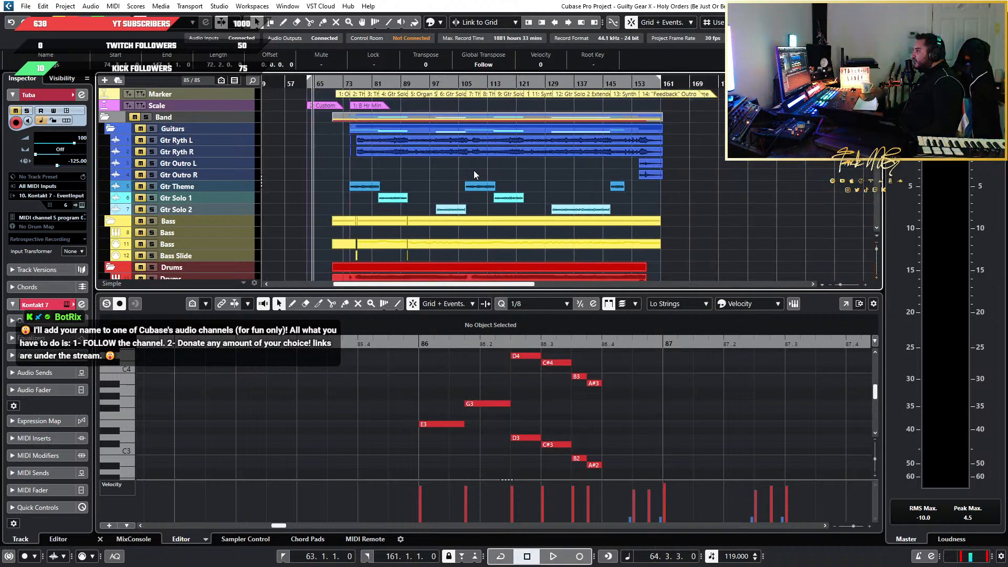
scroll(474, 169, up, 4)
scroll(478, 167, left, 2)
scroll(706, 138, down, 4)
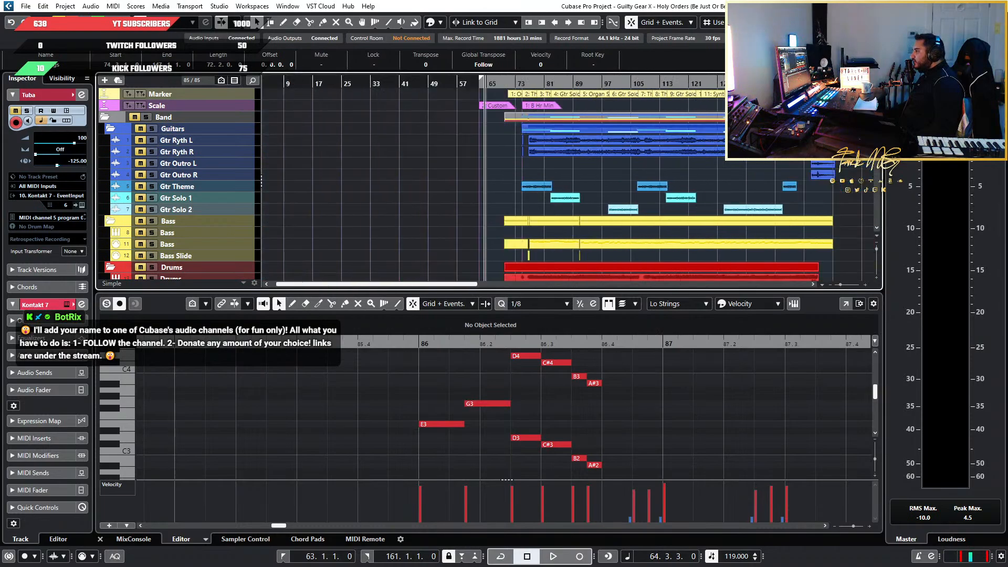
scroll(697, 124, up, 4)
scroll(612, 111, down, 3)
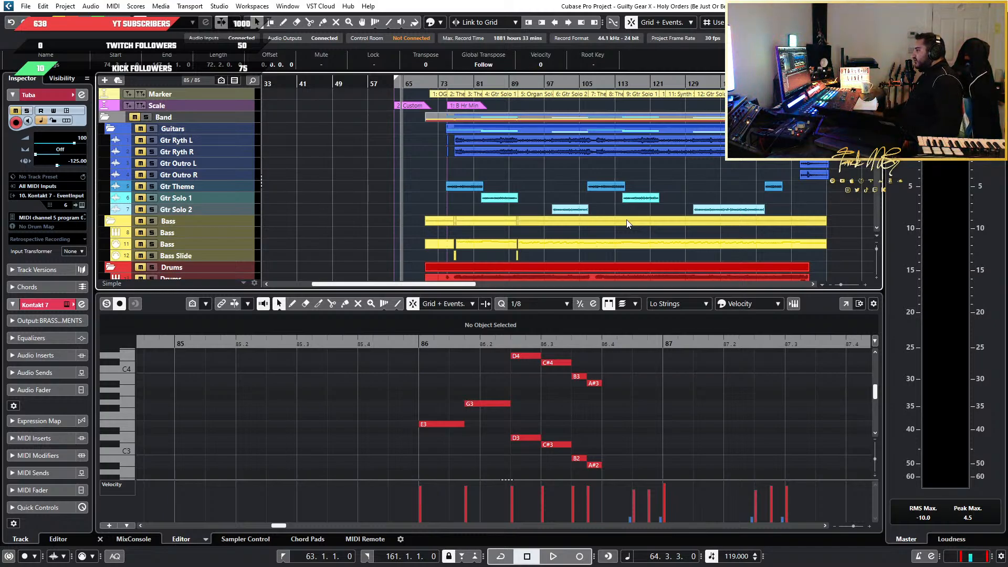
scroll(599, 219, up, 3)
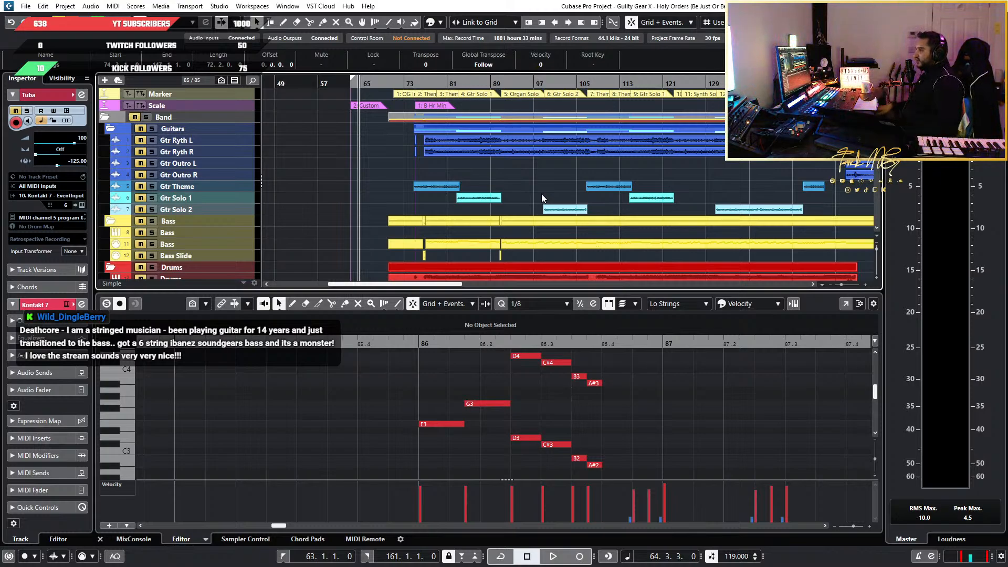
scroll(683, 190, down, 4)
scroll(546, 190, up, 2)
scroll(531, 168, left, 3)
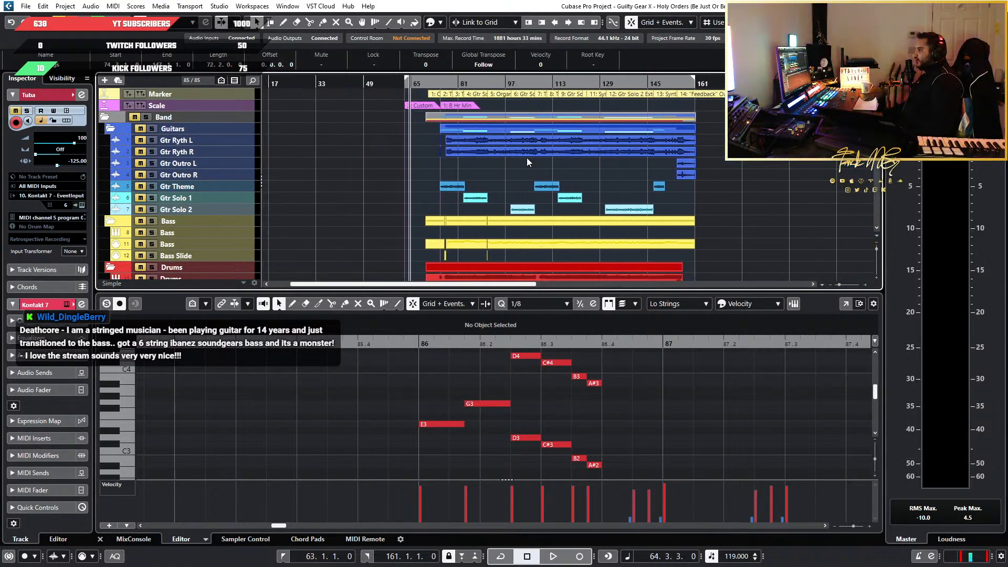
scroll(590, 162, left, 2)
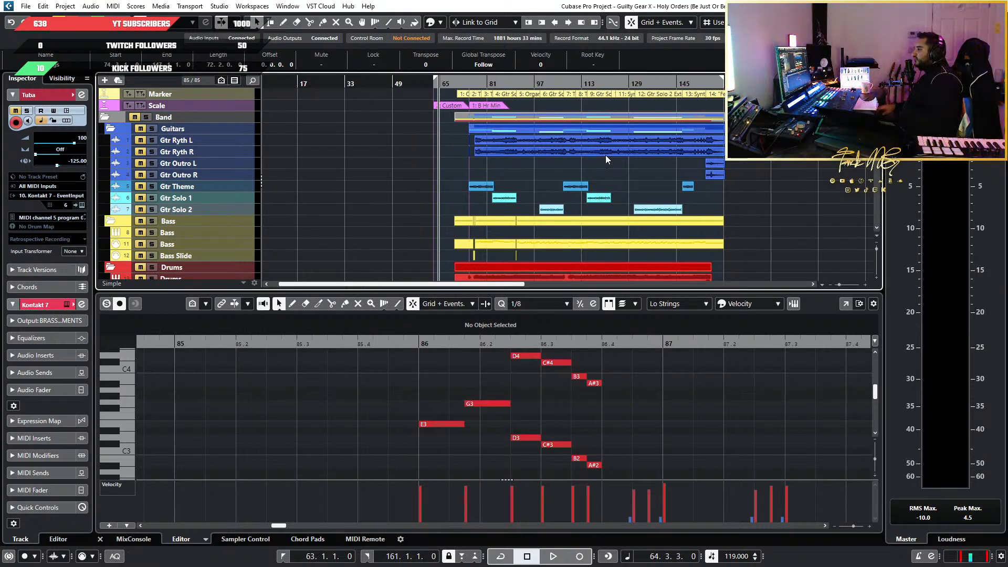
scroll(605, 156, up, 3)
scroll(457, 151, left, 3)
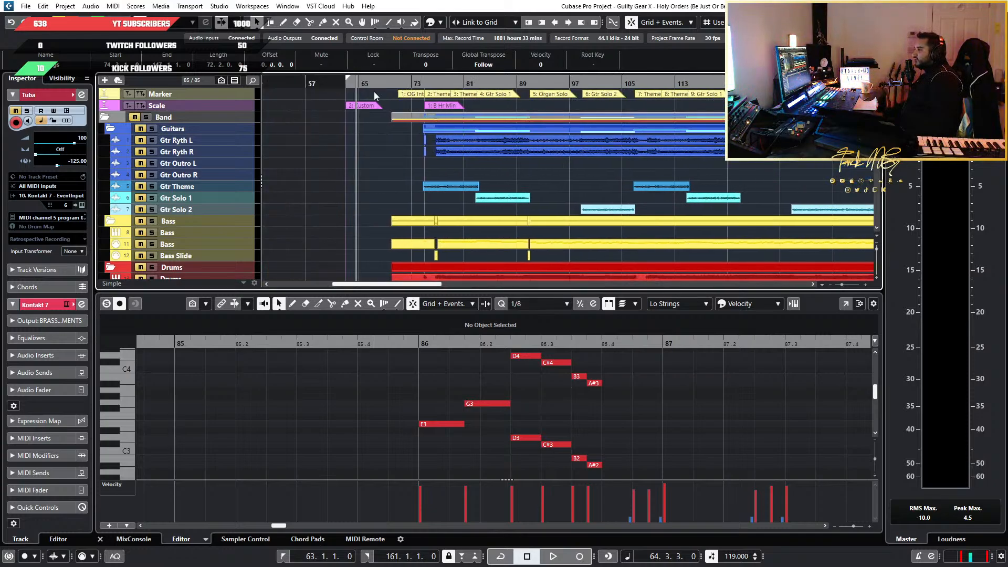
Play the full arrangement without solos from bar 62 into the Theme Intro section at bar 108
click(343, 83)
scroll(416, 125, down, 2)
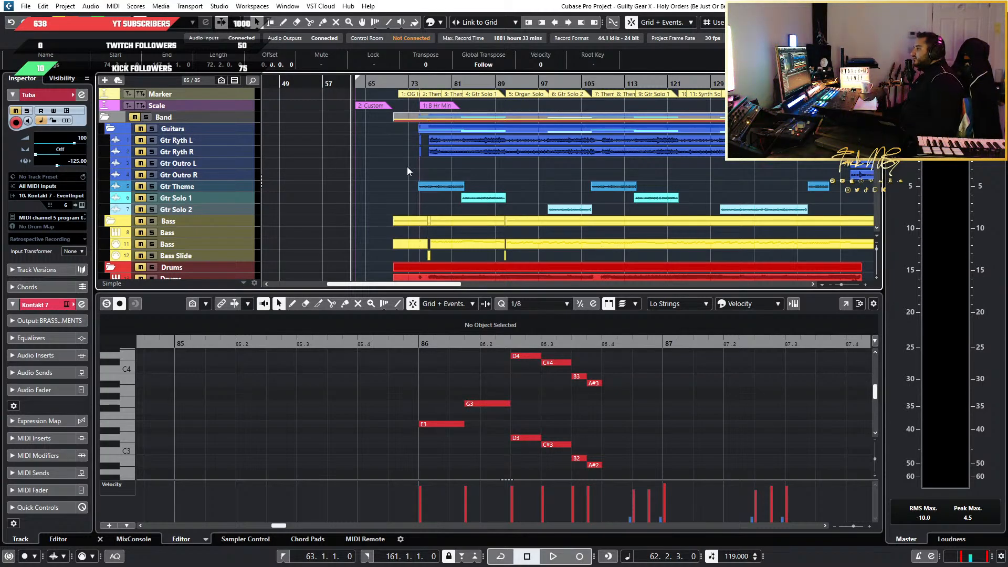
ctrl+scroll(403, 167, up, 3)
ctrl+scroll(403, 167, down, 2)
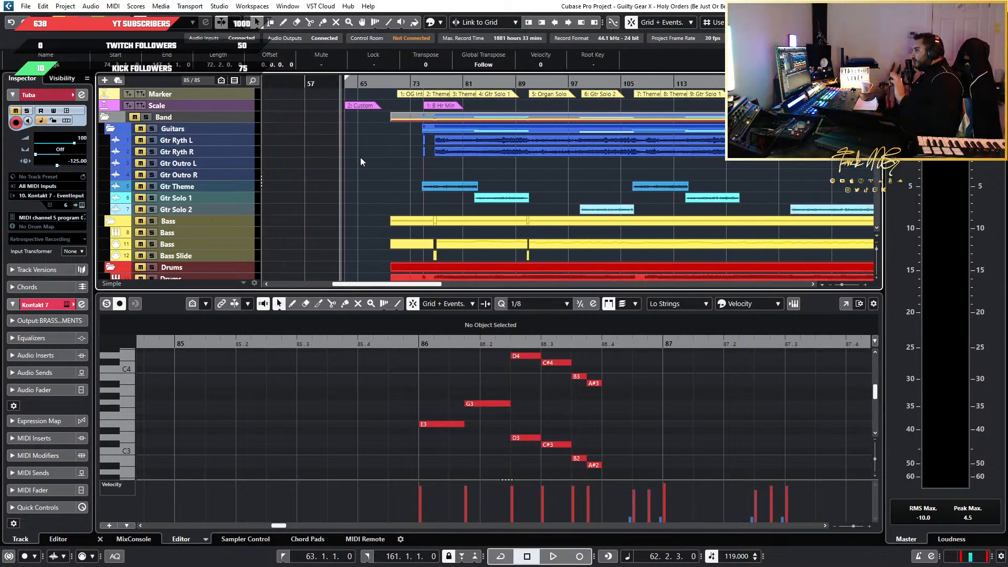
scroll(226, 160, down, 3)
scroll(210, 187, up, 3)
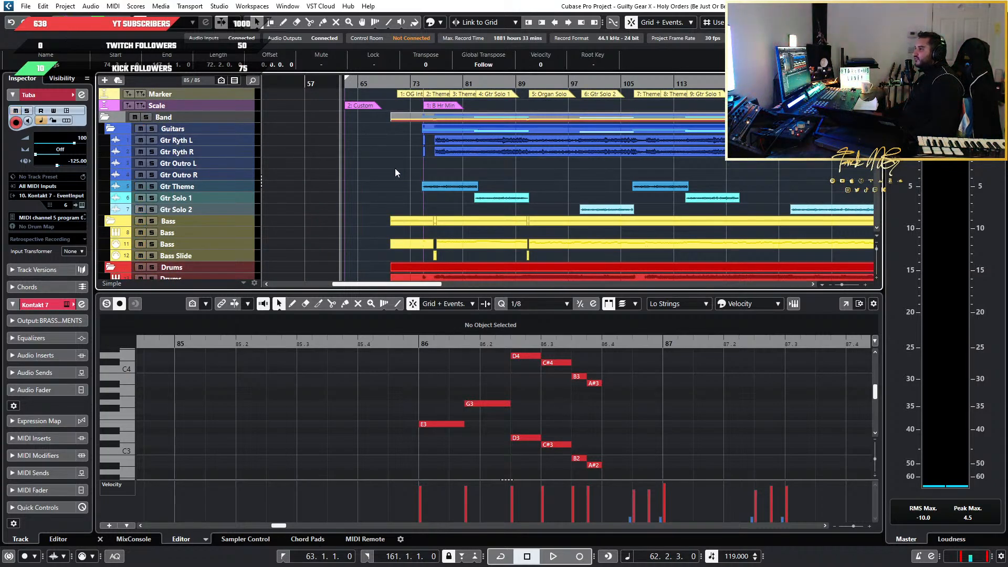
ctrl+scroll(381, 170, up, 2)
key(space)
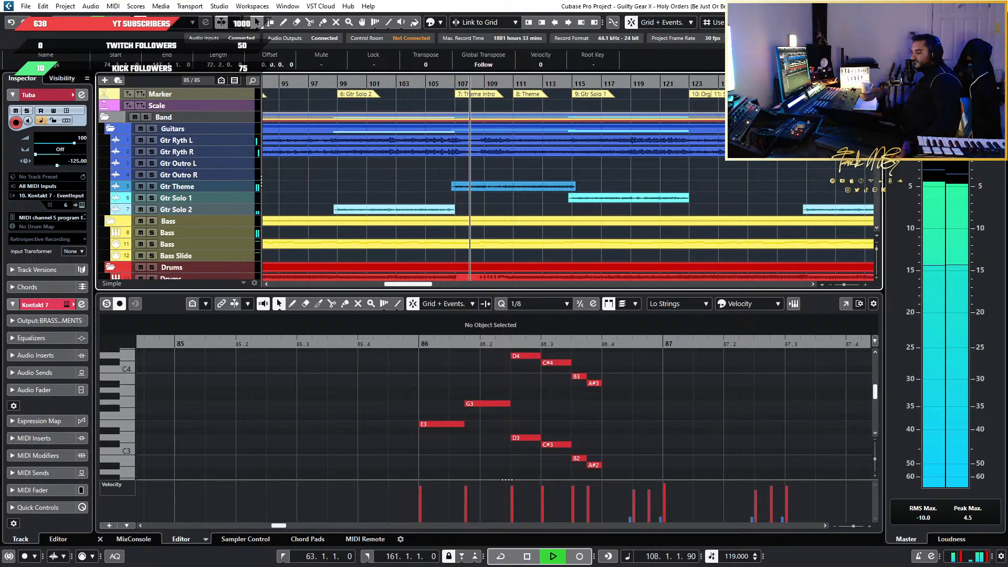
key(space)
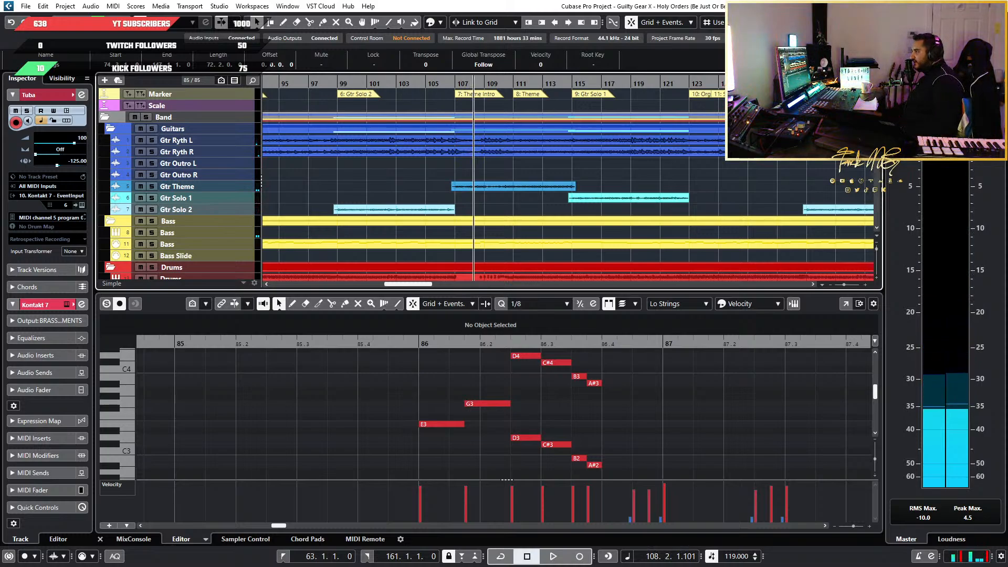
Play the opening of the Synth "Feedback" Solo 2 + Theme section from bar 147
scroll(678, 147, down, 6)
scroll(678, 147, right, 3)
scroll(678, 147, up, 2)
scroll(678, 146, up, 3)
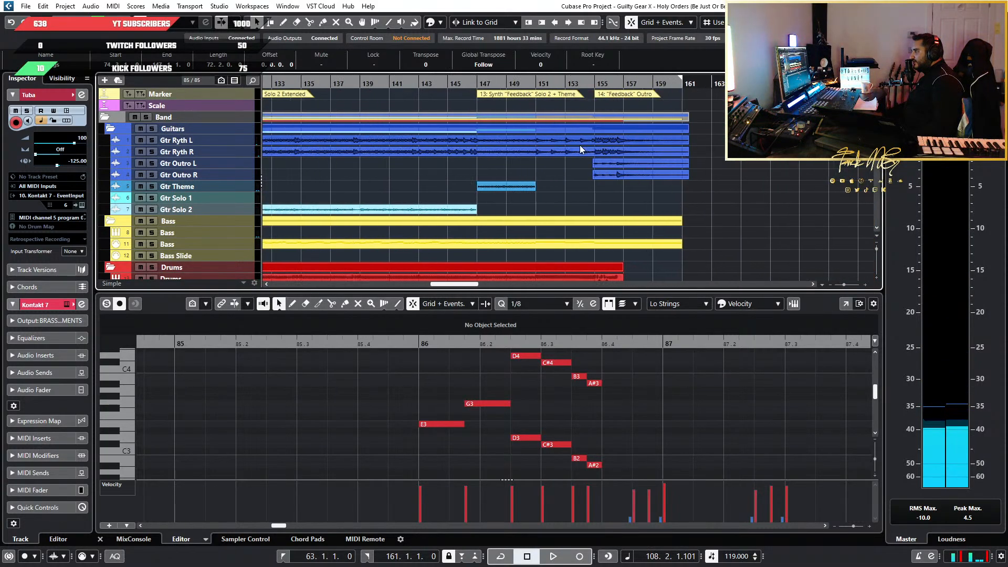
drag(791, 115, 504, 226)
click(846, 182)
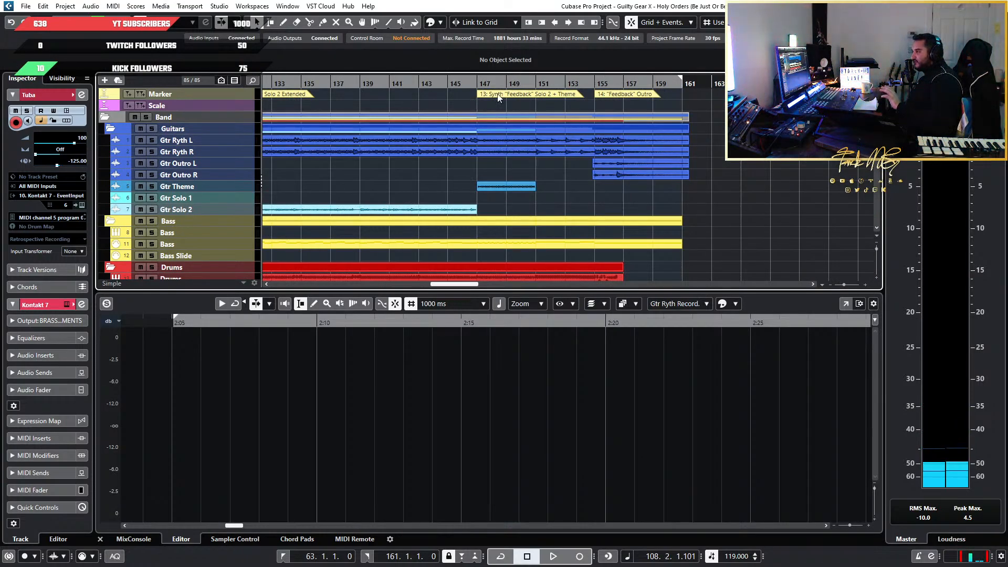
double_click(485, 85)
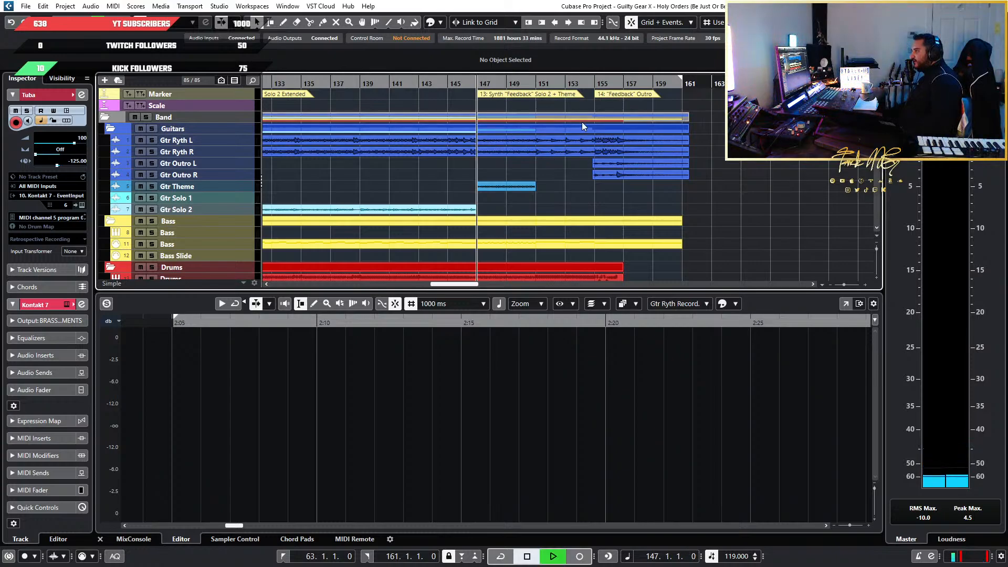
key(space)
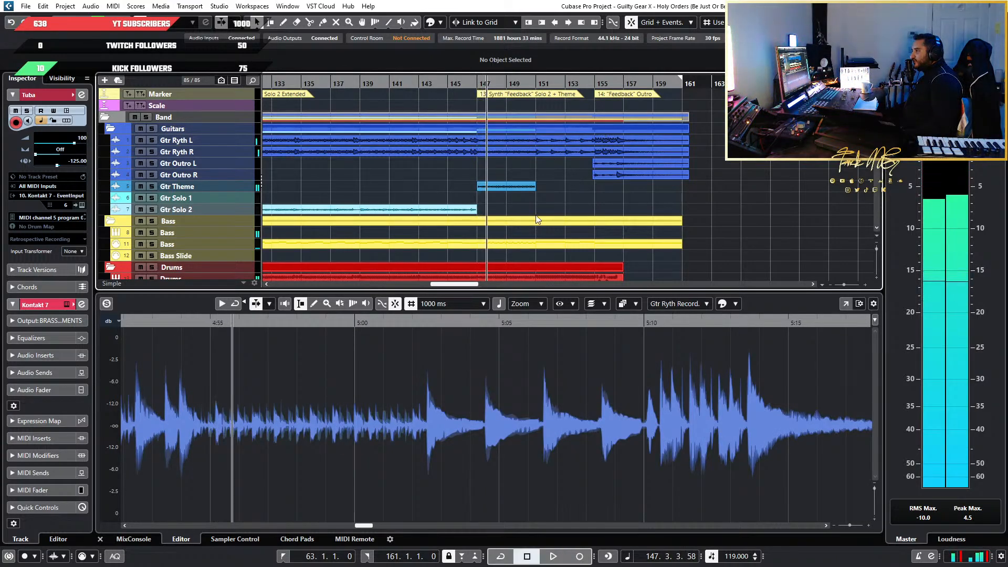
scroll(539, 216, down, 5)
scroll(531, 216, left, 2)
scroll(731, 198, up, 1)
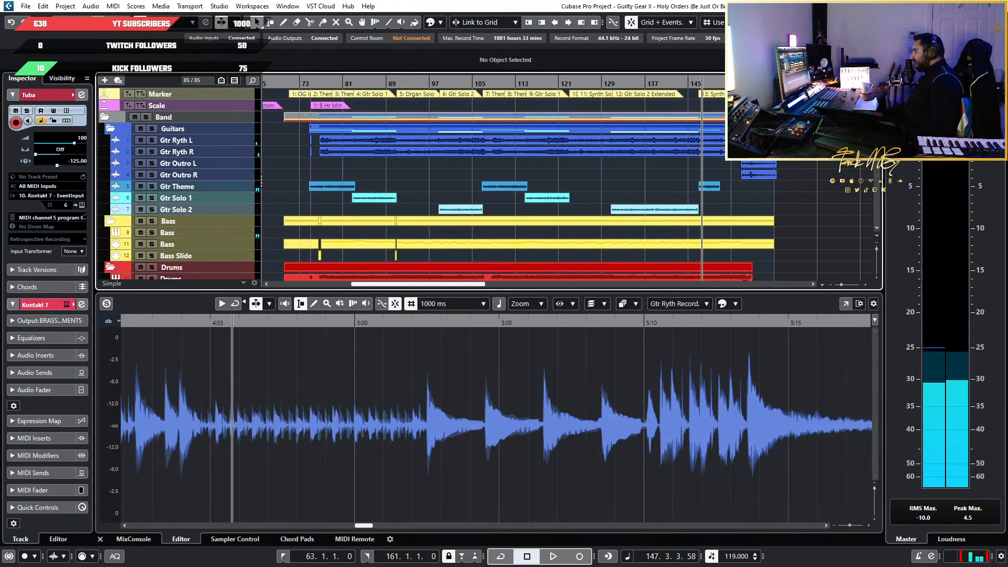
scroll(525, 184, left, 3)
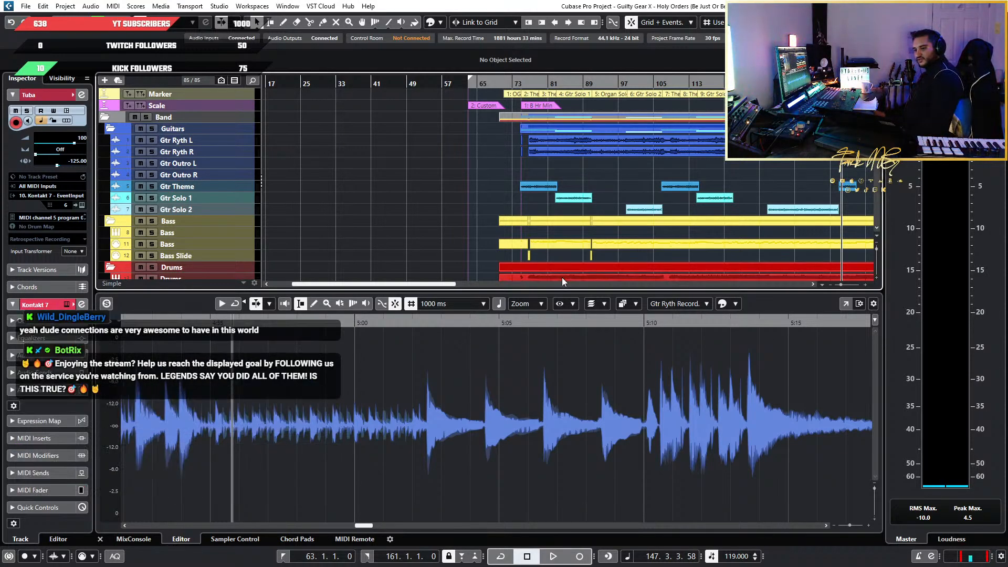
scroll(616, 218, down, 1)
scroll(616, 218, up, 3)
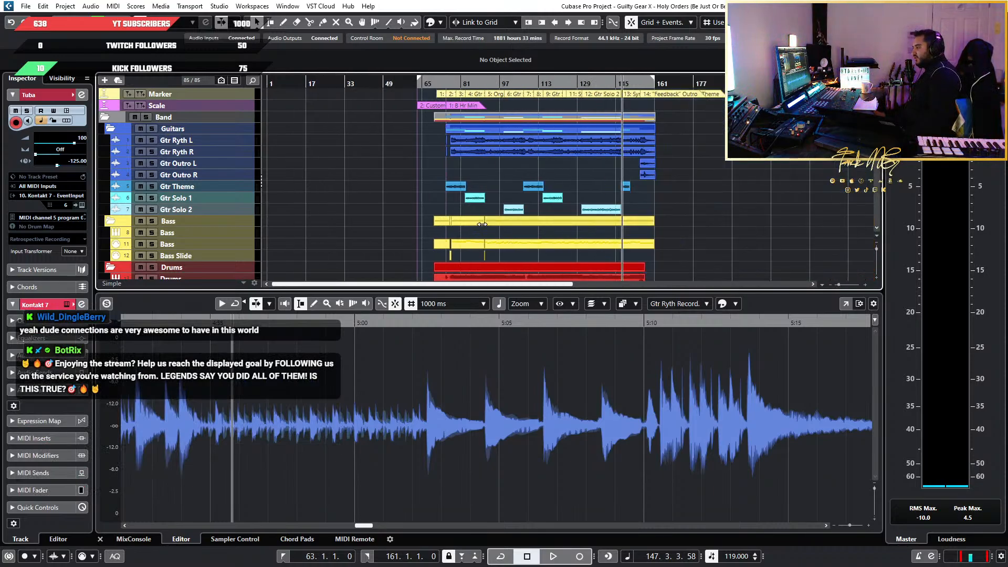
Play a short excerpt of the full arrangement from around bar 77, where the strings, brass and woodwinds play together
scroll(477, 222, down, 8)
scroll(476, 224, down, 3)
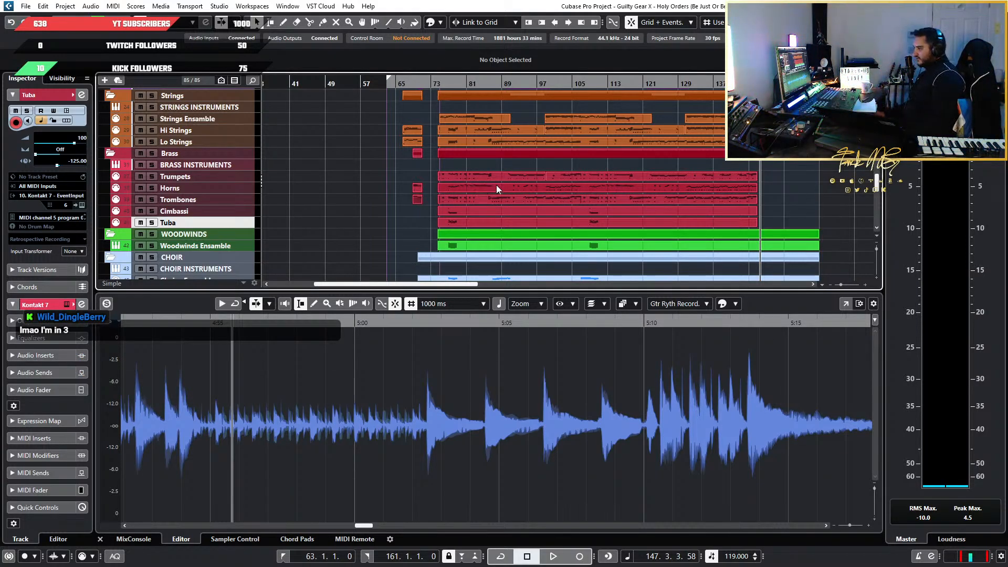
scroll(487, 200, up, 5)
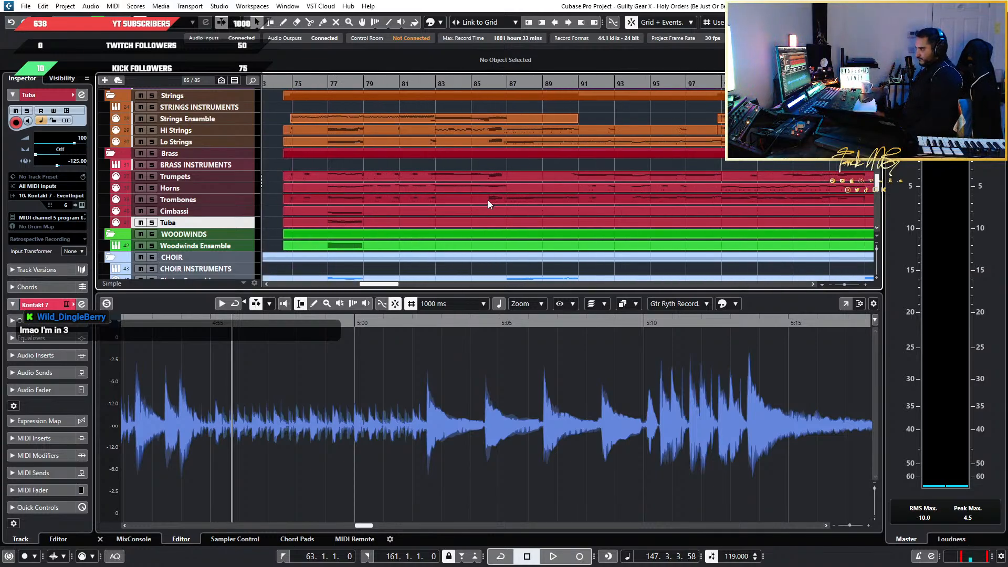
scroll(488, 202, down, 2)
scroll(330, 205, up, 4)
scroll(641, 202, down, 6)
scroll(631, 208, up, 5)
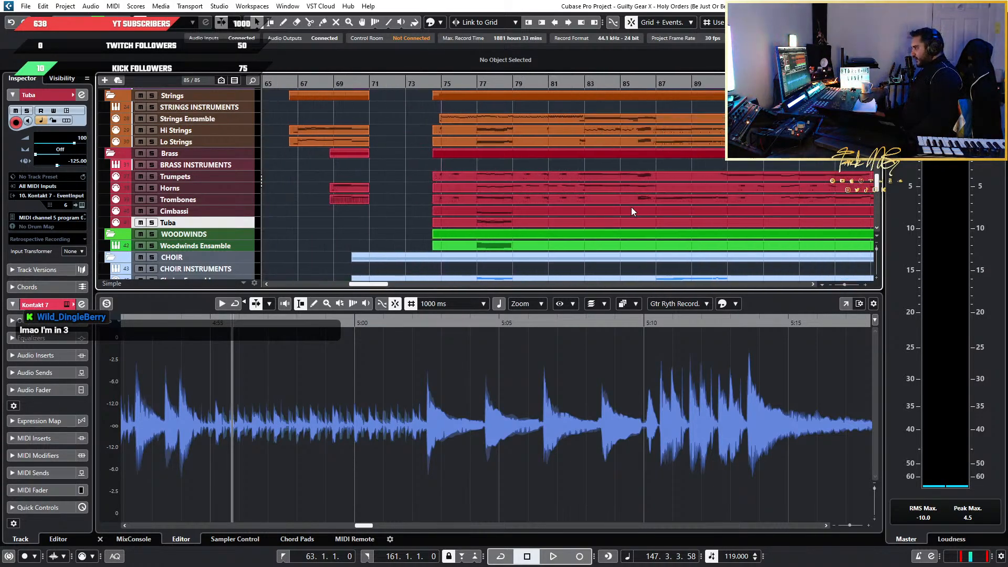
drag(492, 83, 481, 85)
key(space)
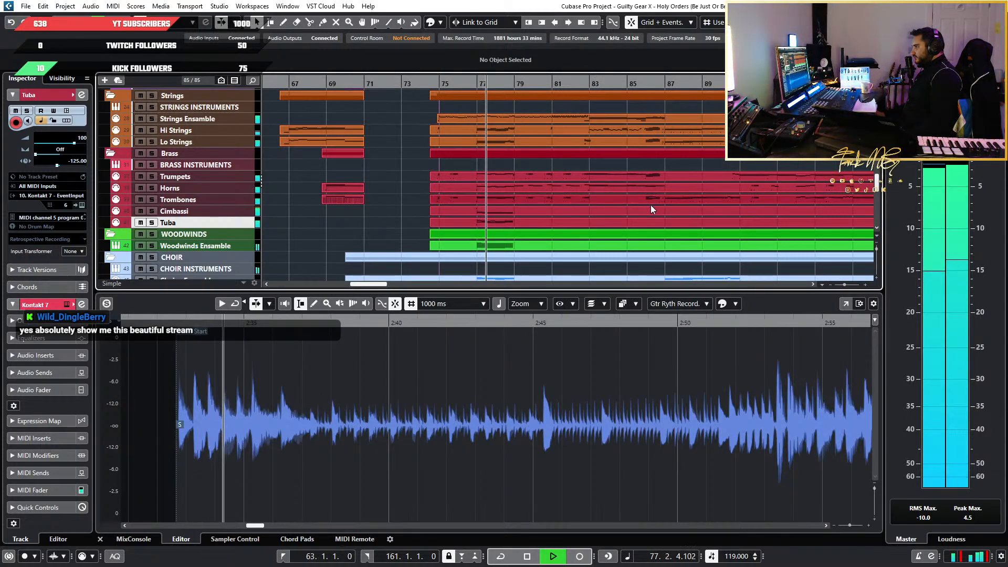
key(space)
Play the bar 86 run from its start with the full band and orchestra
scroll(493, 247, up, 5)
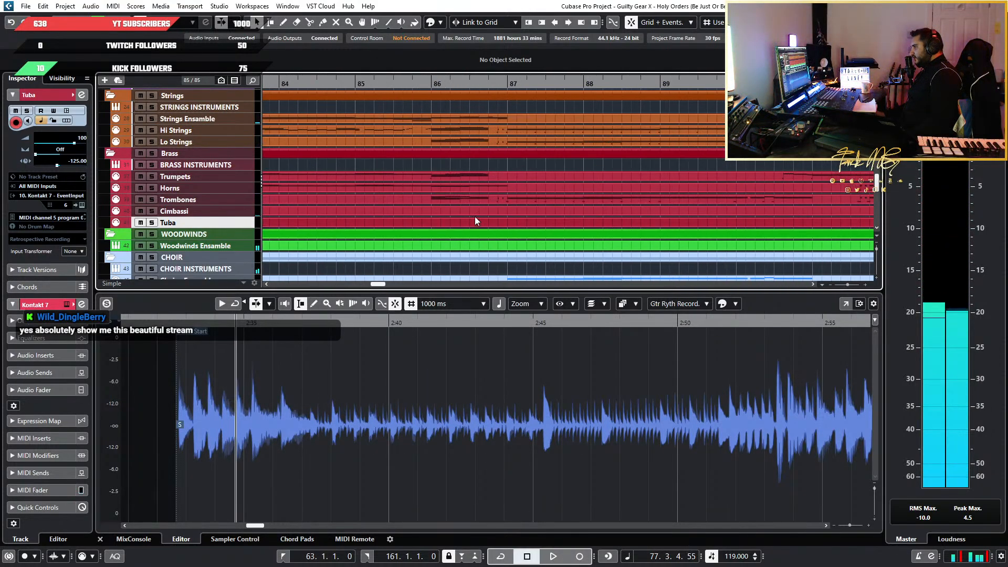
scroll(464, 206, up, 3)
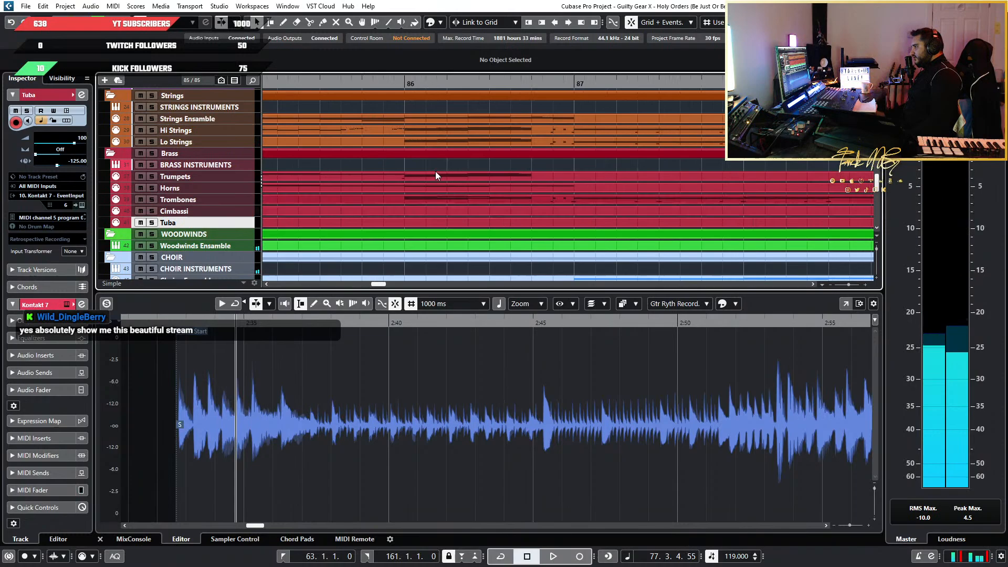
click(403, 87)
key(space)
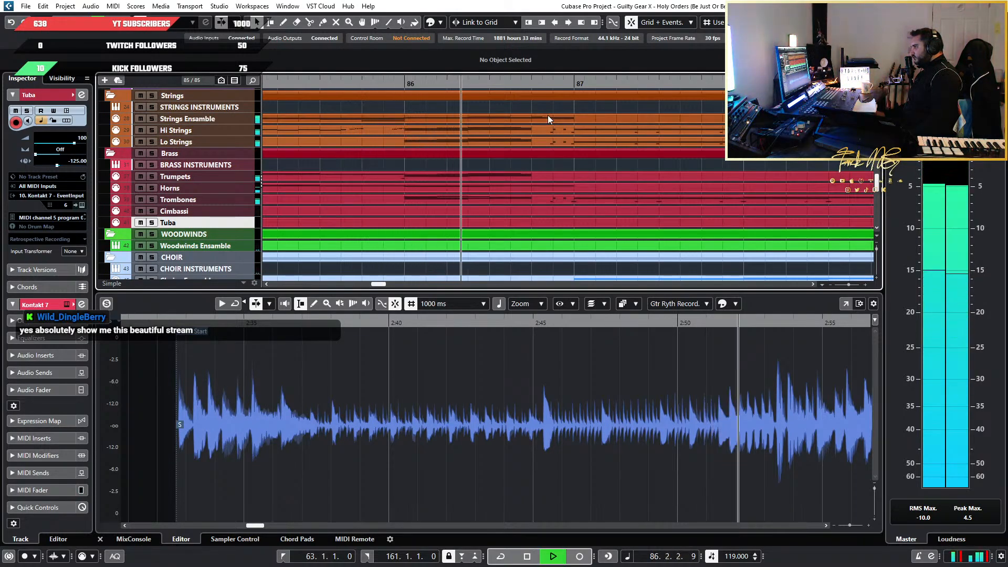
key(space)
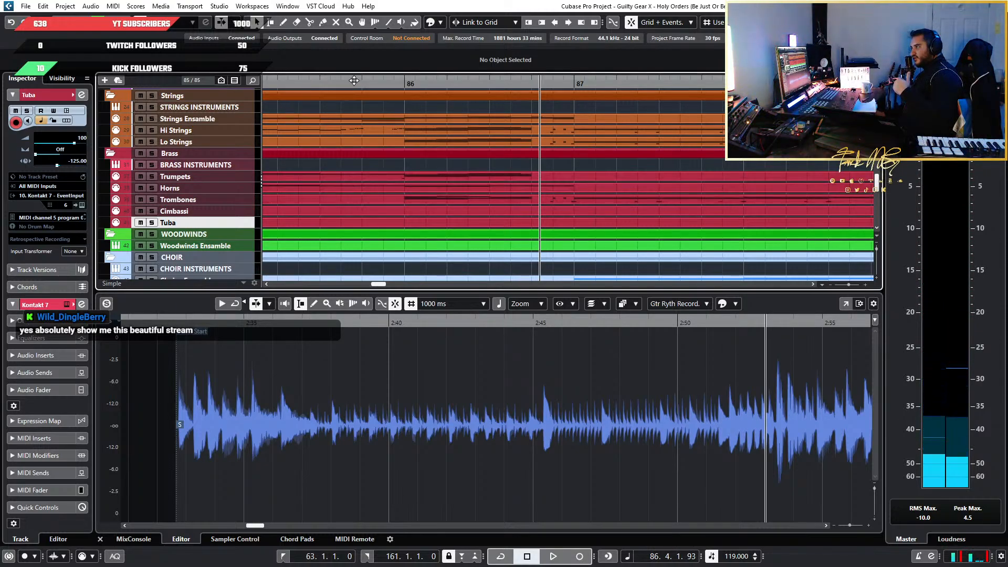
Play the full arrangement from beat 3 of bar 84 through the end of the bar 86 run
drag(353, 82, 435, 83)
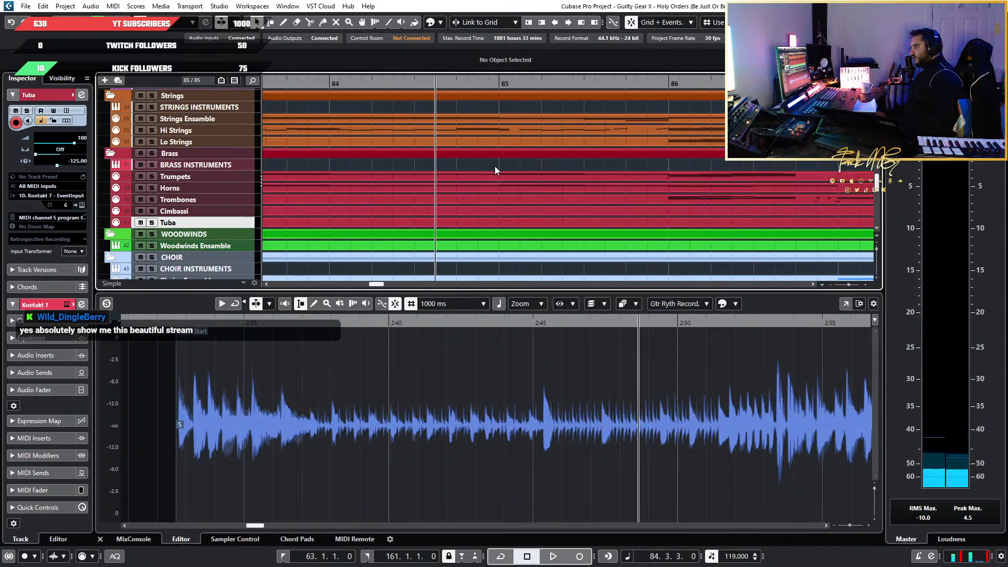
scroll(494, 166, down, 4)
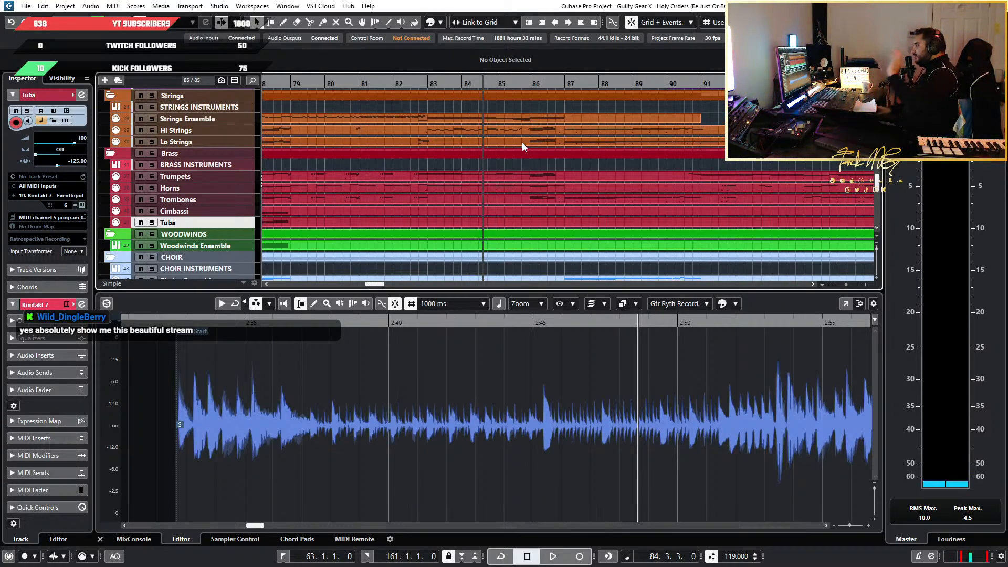
scroll(552, 231, up, 5)
scroll(551, 234, up, 3)
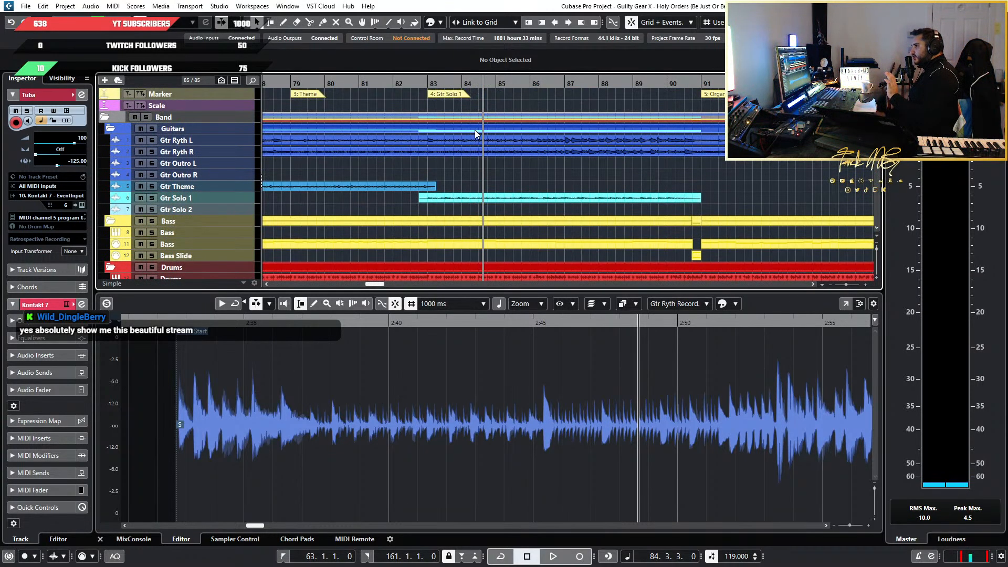
scroll(519, 184, down, 8)
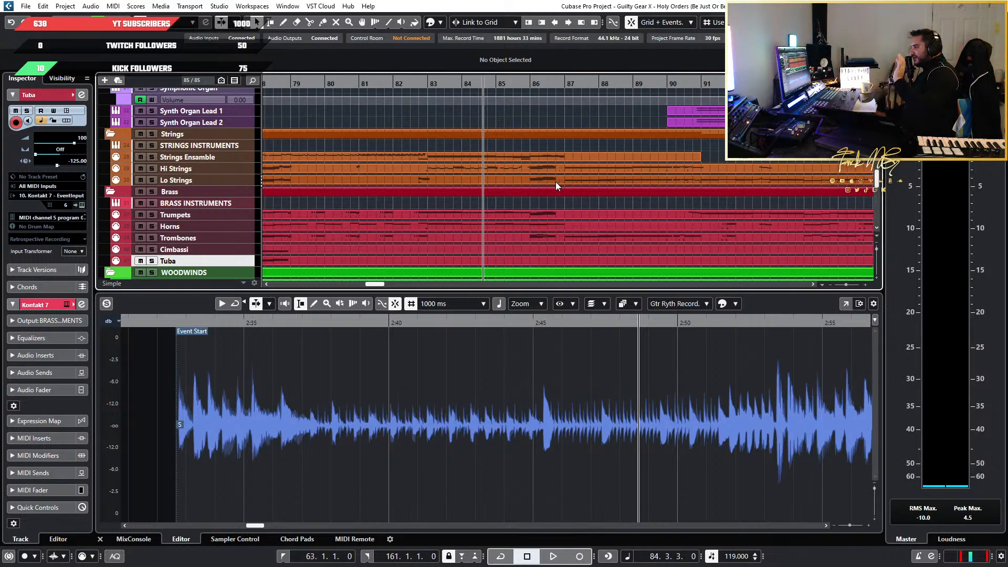
scroll(555, 182, down, 3)
scroll(556, 184, up, 3)
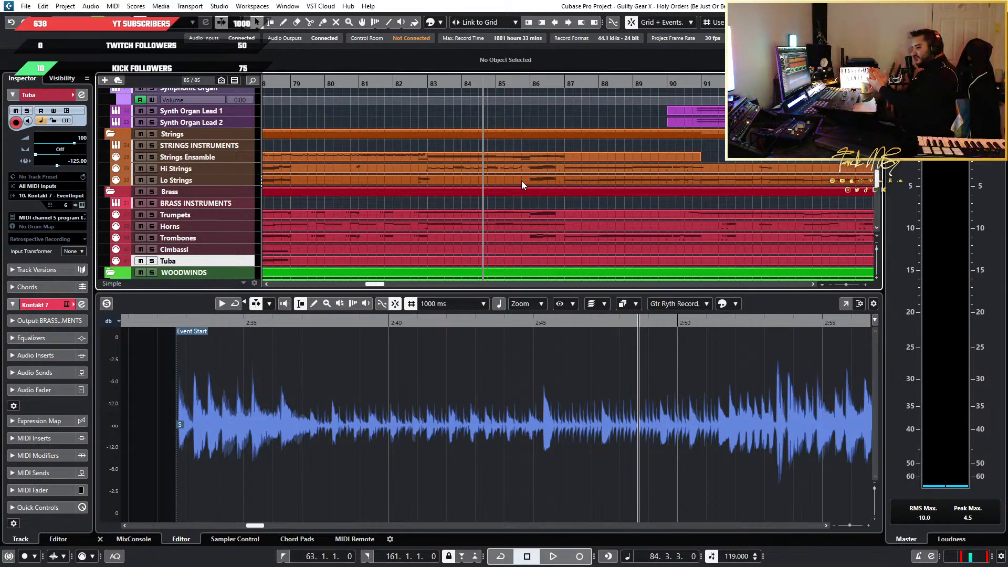
key(space)
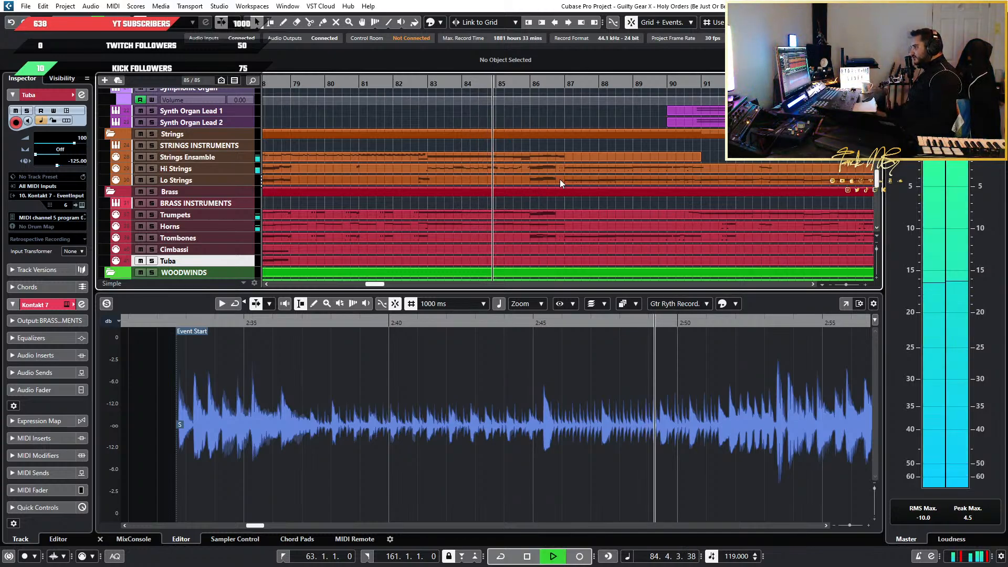
scroll(530, 141, up, 2)
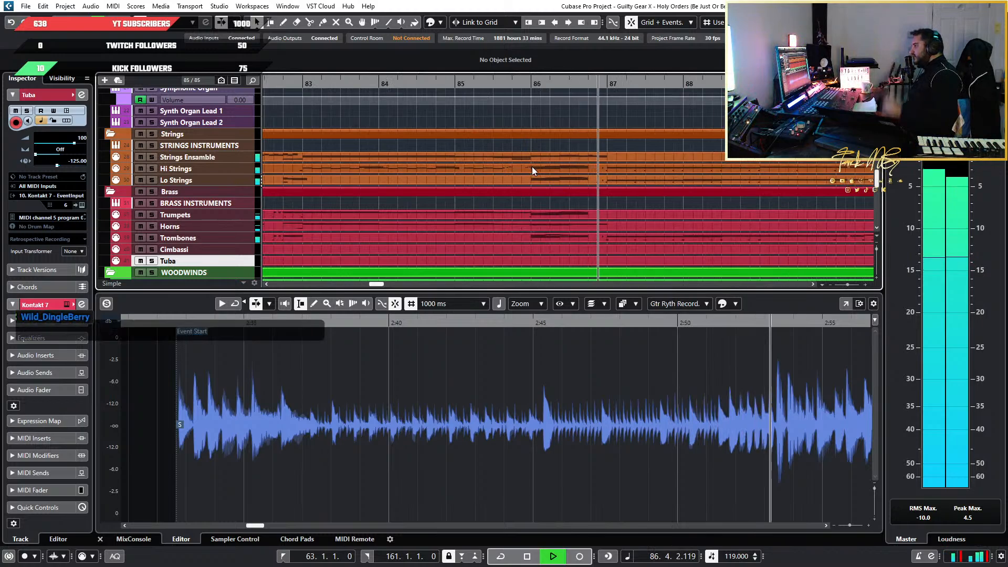
key(space)
Open the Trombones part for note editing and audition its low E1 note at the start of bar 86
scroll(573, 186, down, 5)
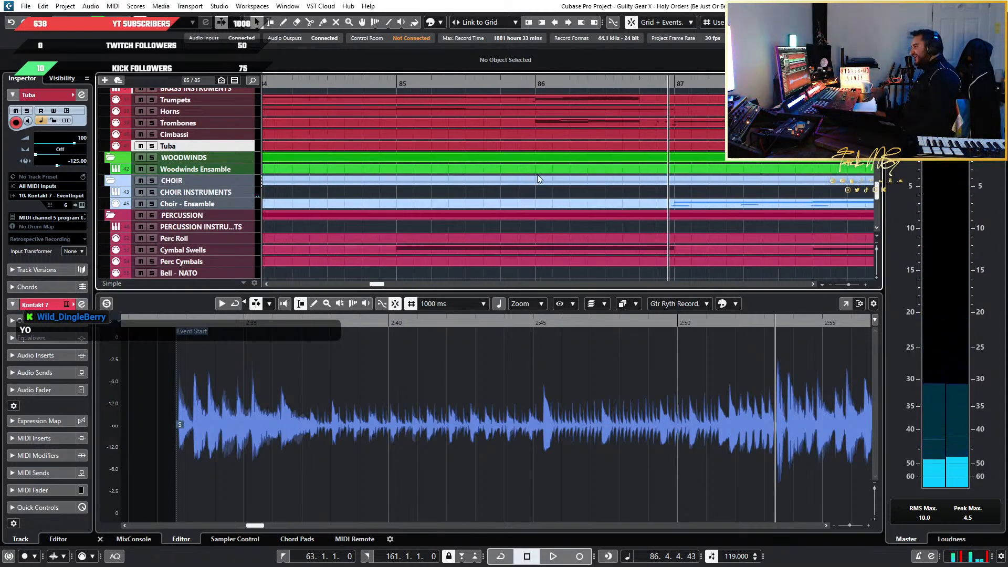
scroll(606, 147, up, 3)
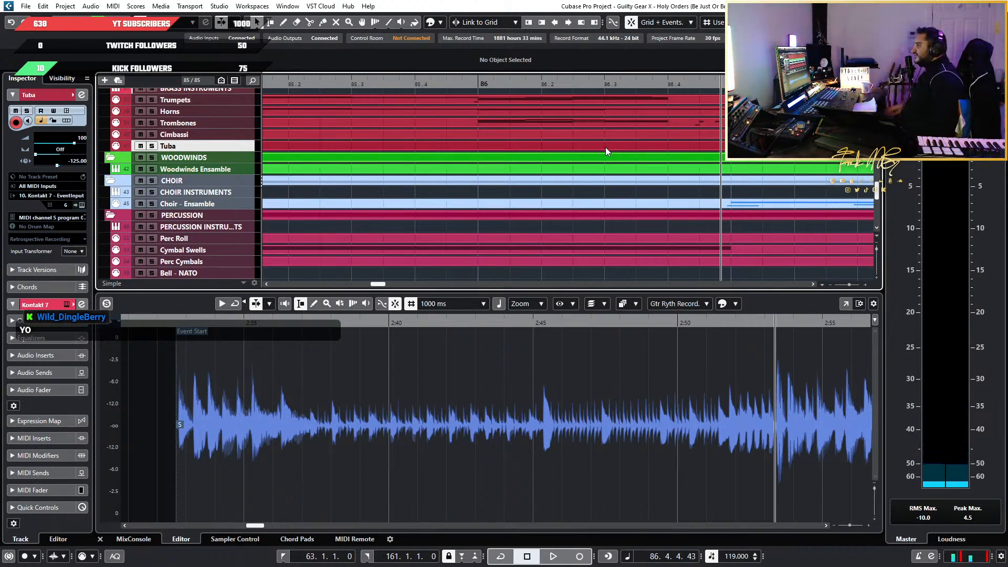
scroll(496, 152, down, 1)
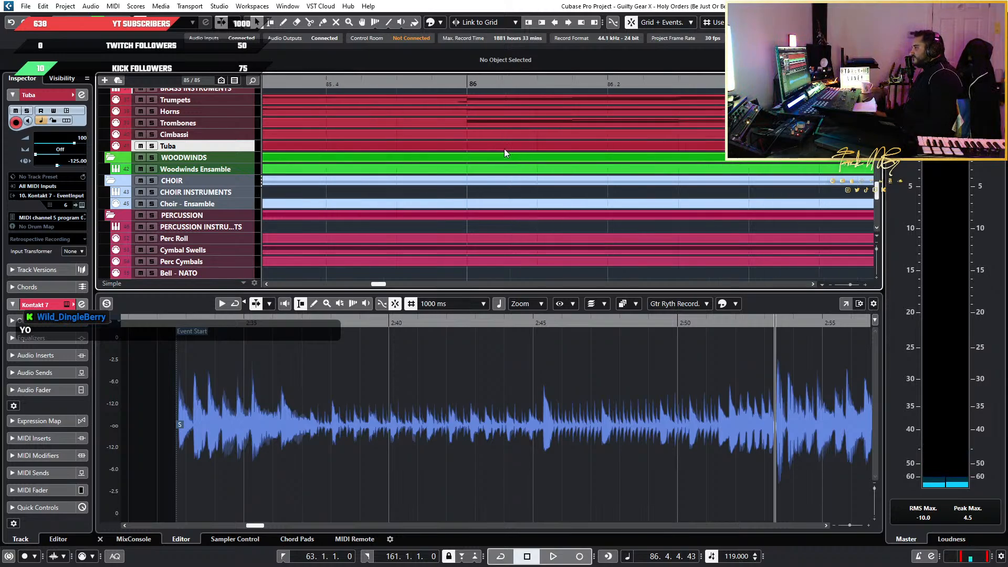
click(539, 125)
scroll(386, 400, down, 2)
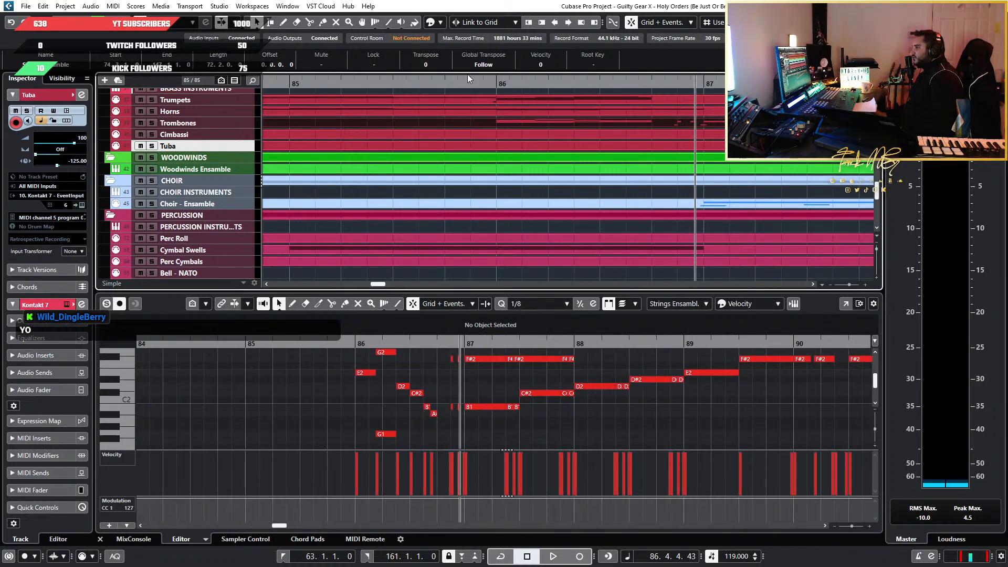
scroll(543, 169, up, 3)
scroll(581, 385, down, 2)
scroll(549, 411, up, 4)
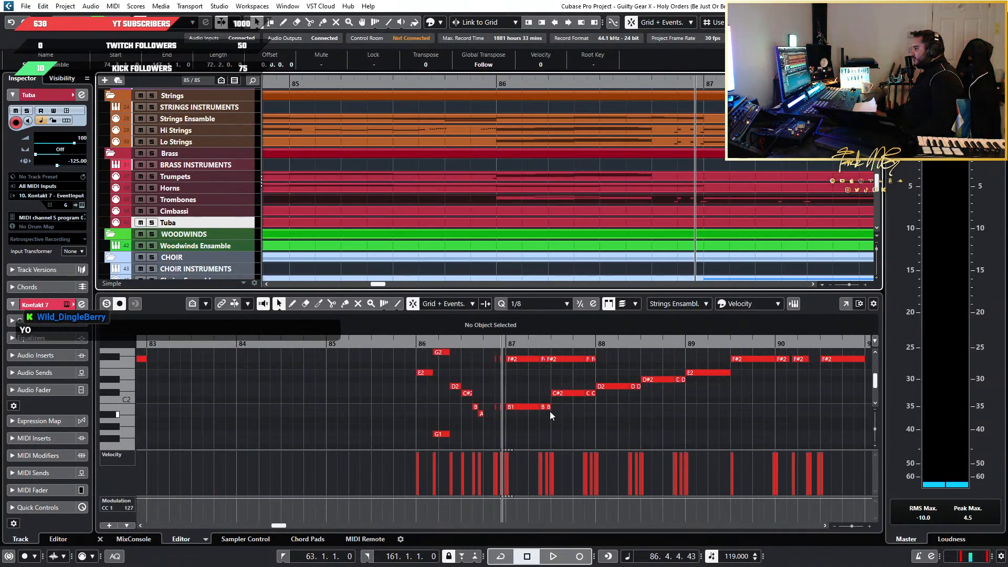
scroll(423, 411, up, 2)
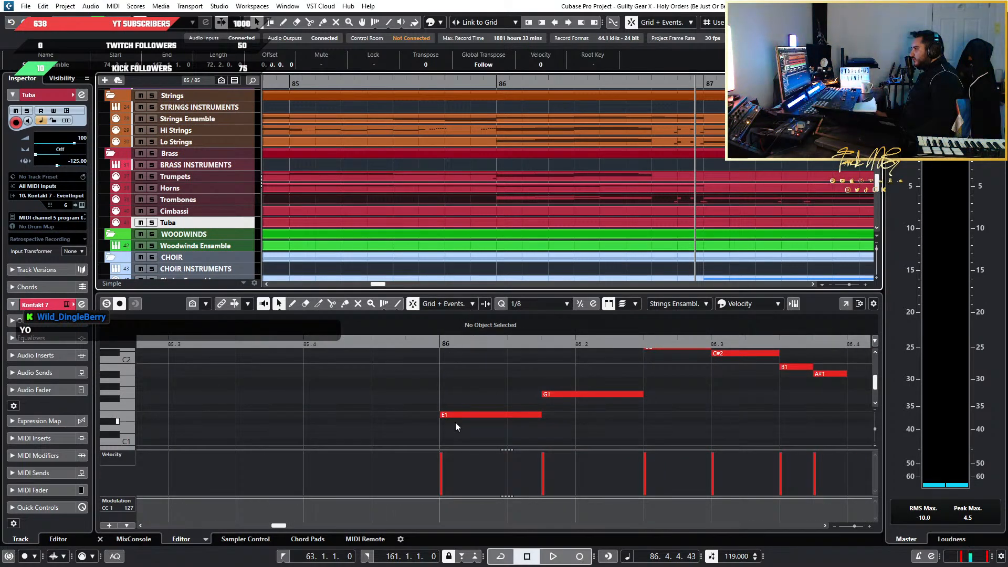
click(489, 415)
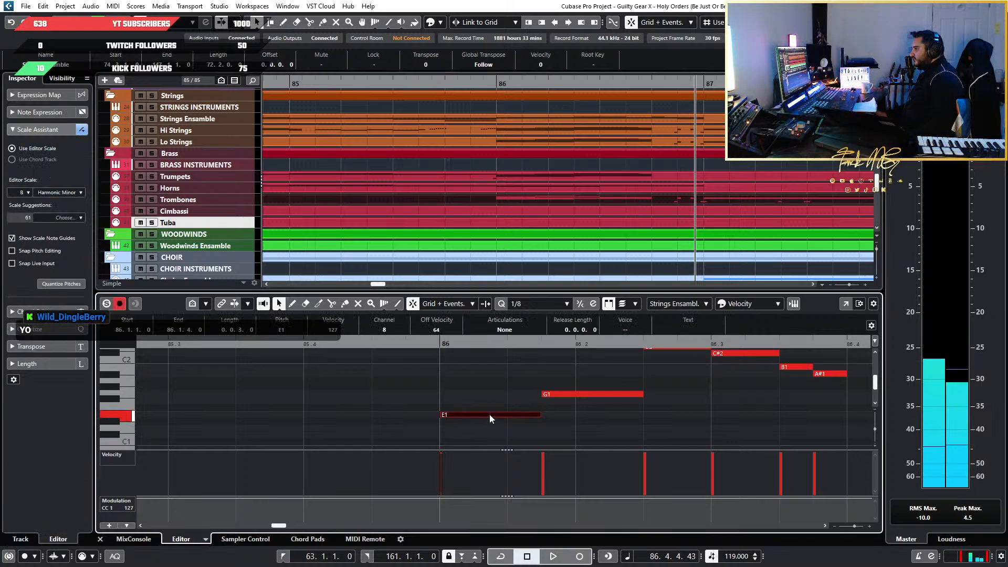
scroll(479, 407, down, 3)
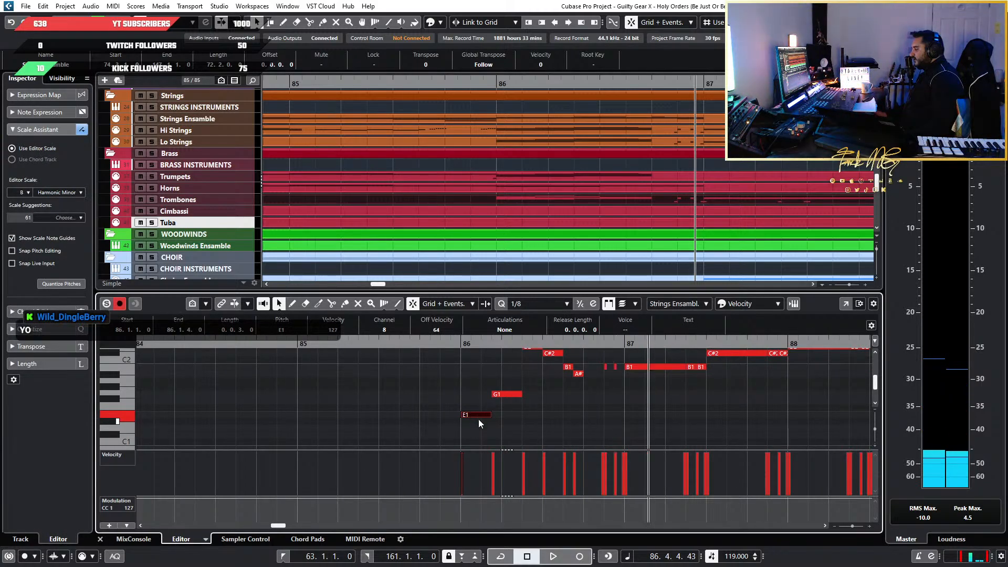
Examine the Trombones' notes in the bar 86 run across both octaves and compare with the neighbouring brass tracks
scroll(478, 420, up, 2)
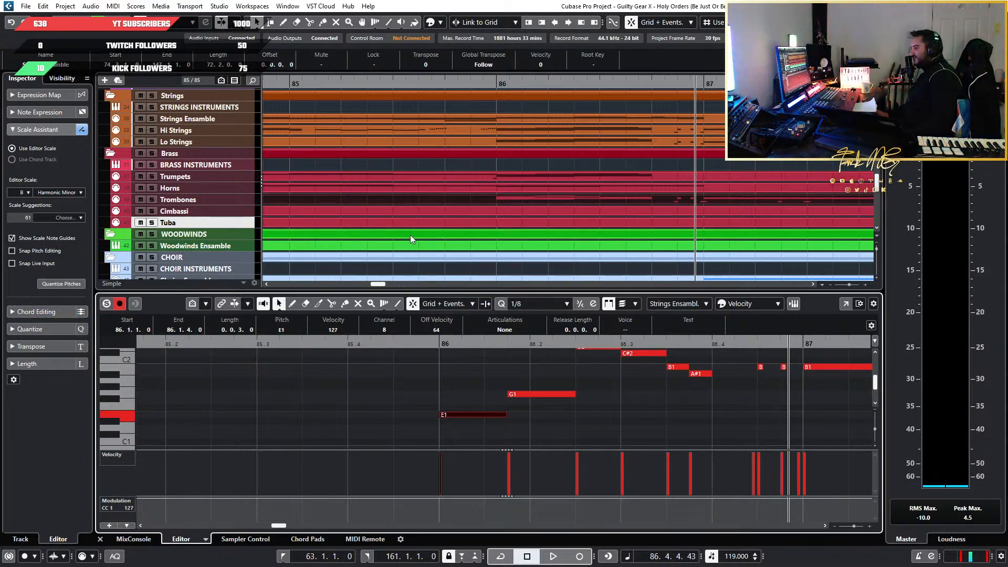
scroll(500, 380, up, 1)
scroll(625, 397, up, 2)
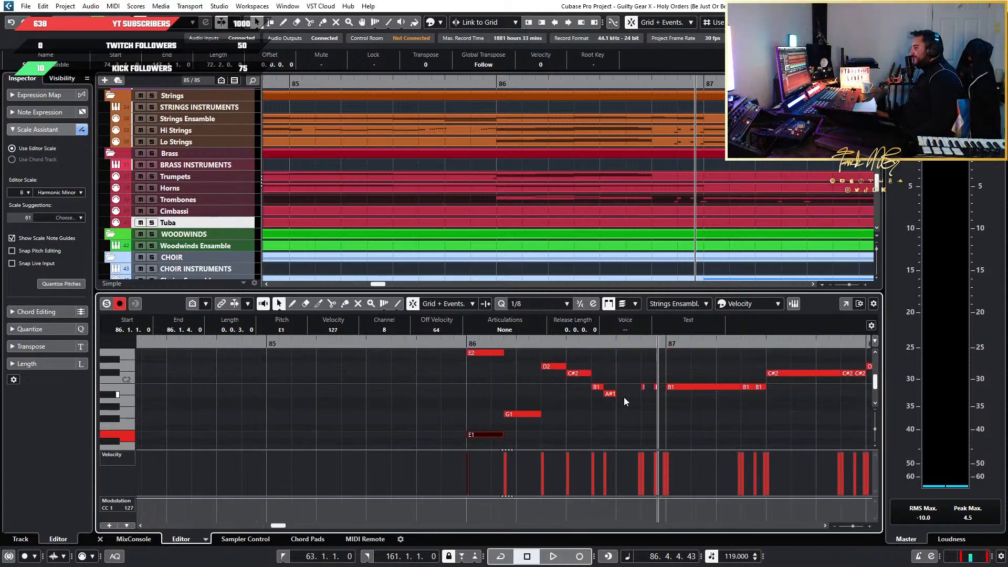
scroll(527, 392, right, 3)
scroll(527, 391, down, 2)
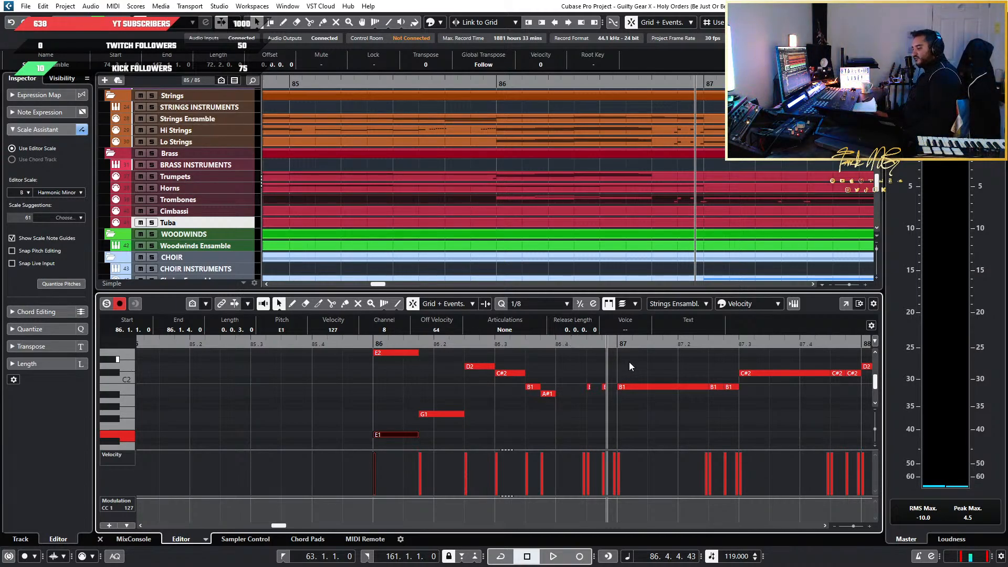
scroll(600, 211, down, 3)
scroll(600, 211, down, 3)
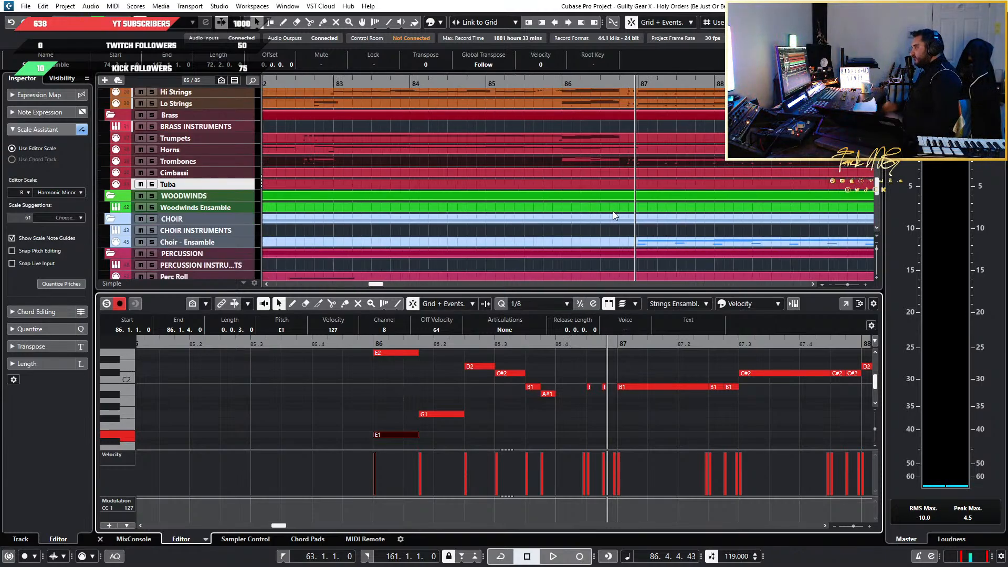
scroll(613, 211, up, 3)
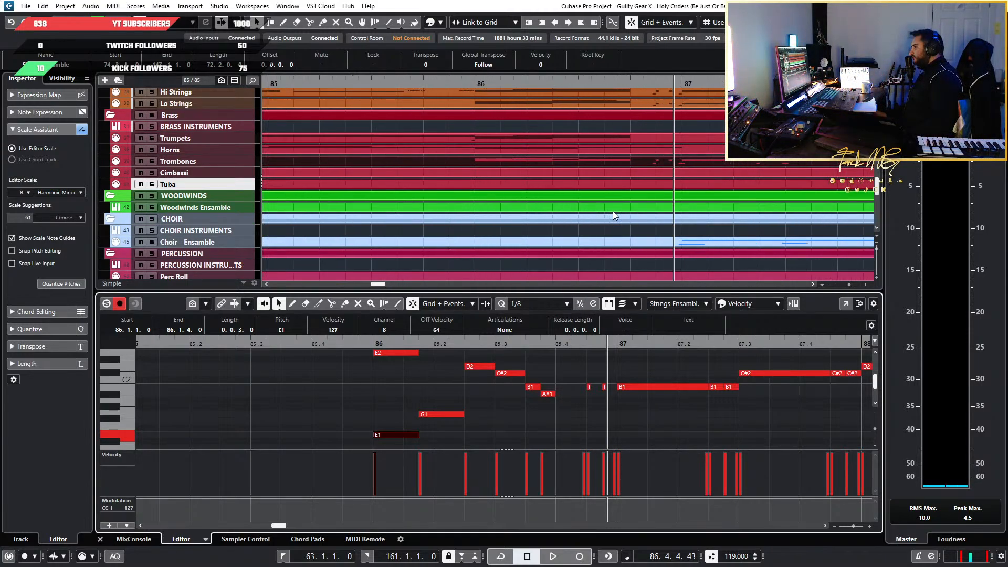
scroll(613, 211, down, 1)
scroll(376, 381, down, 3)
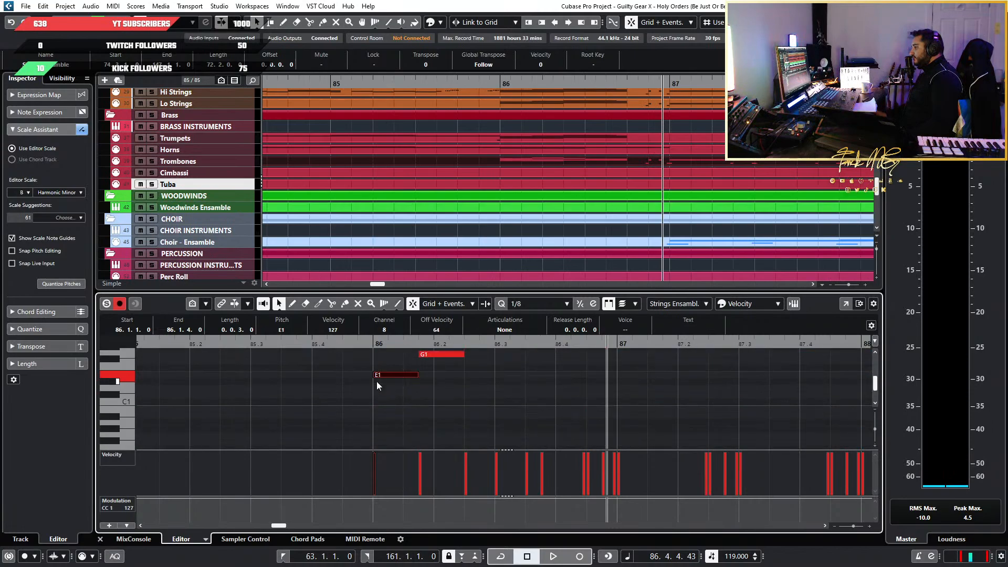
scroll(376, 383, down, 1)
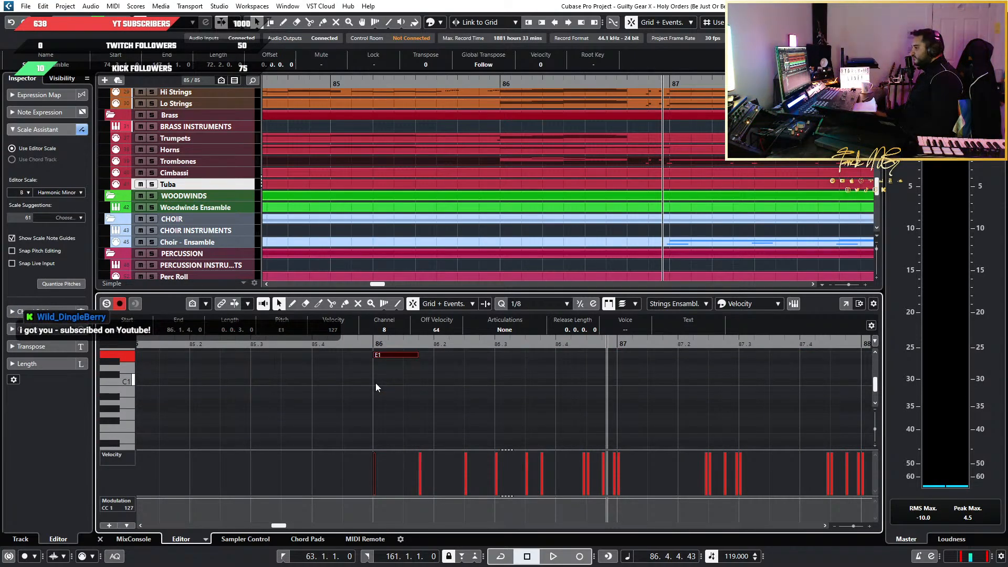
scroll(376, 384, up, 5)
ctrl+scroll(376, 384, up, 2)
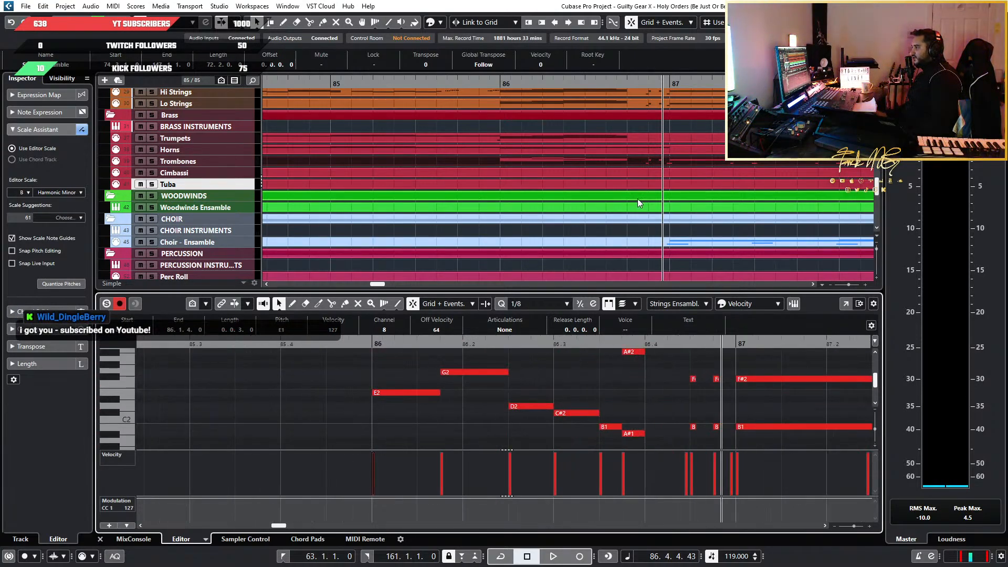
Copy all notes of the bar 86 run from the Trombones part and place the playhead at the start of bar 86
click(548, 176)
click(582, 165)
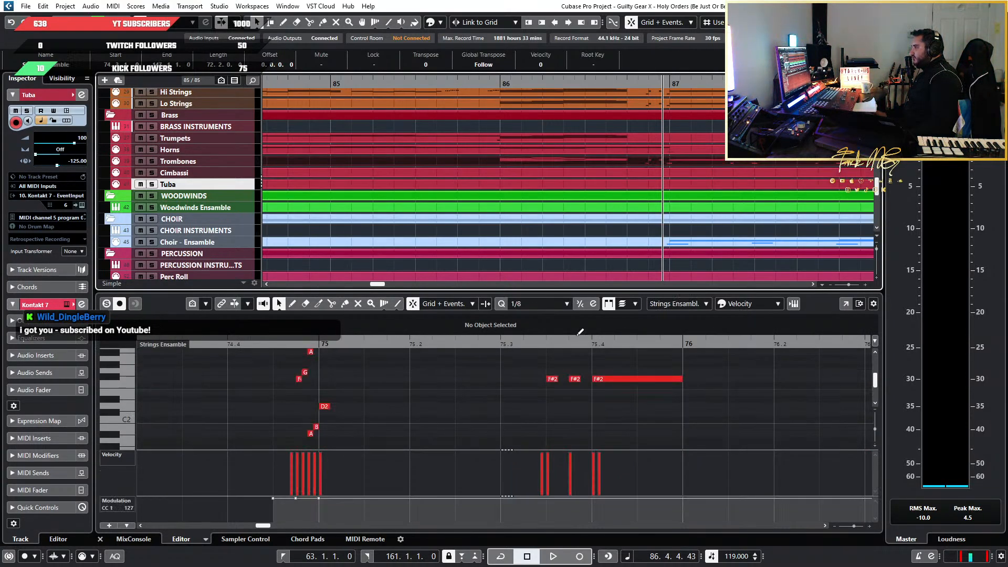
ctrl+scroll(565, 378, down, 4)
scroll(422, 418, down, 3)
ctrl+scroll(702, 406, down, 4)
scroll(701, 403, right, 5)
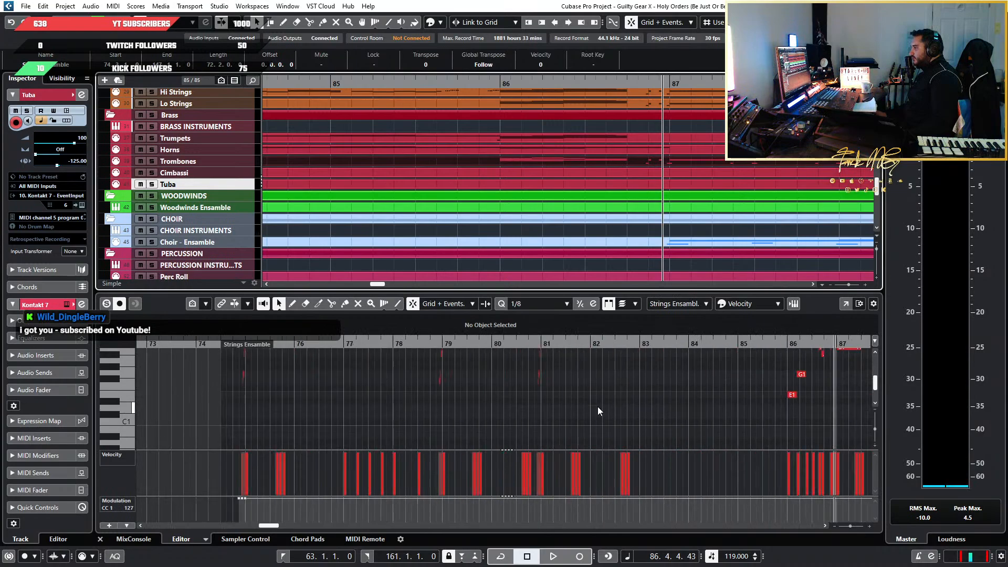
ctrl+scroll(761, 400, up, 4)
drag(405, 427, 570, 431)
scroll(569, 431, down, 3)
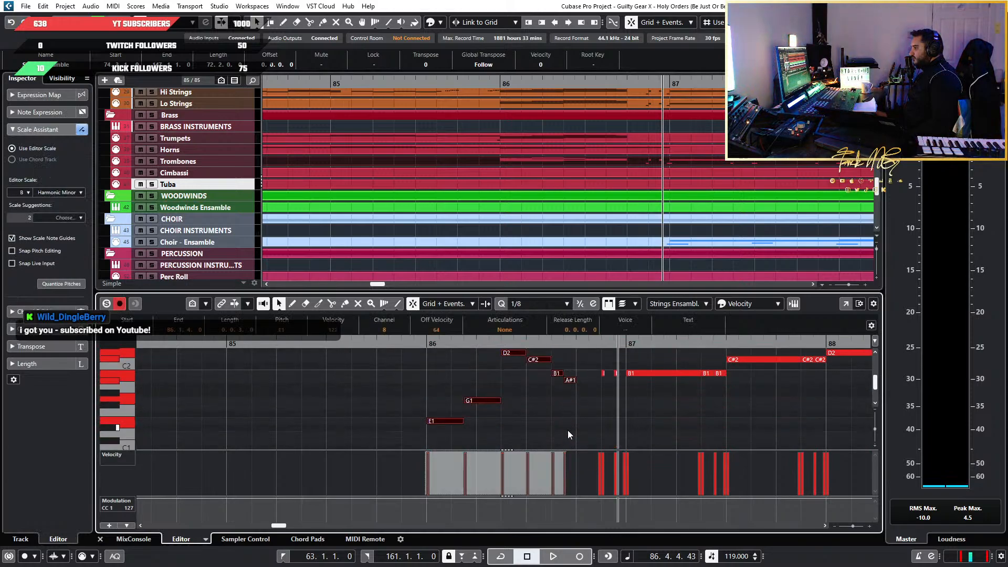
scroll(516, 418, up, 3)
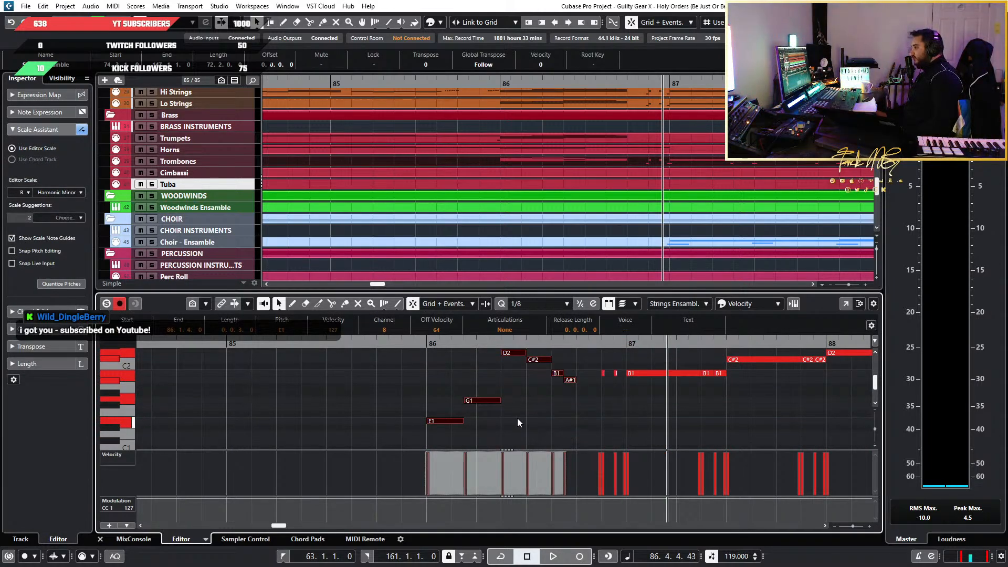
click(262, 346)
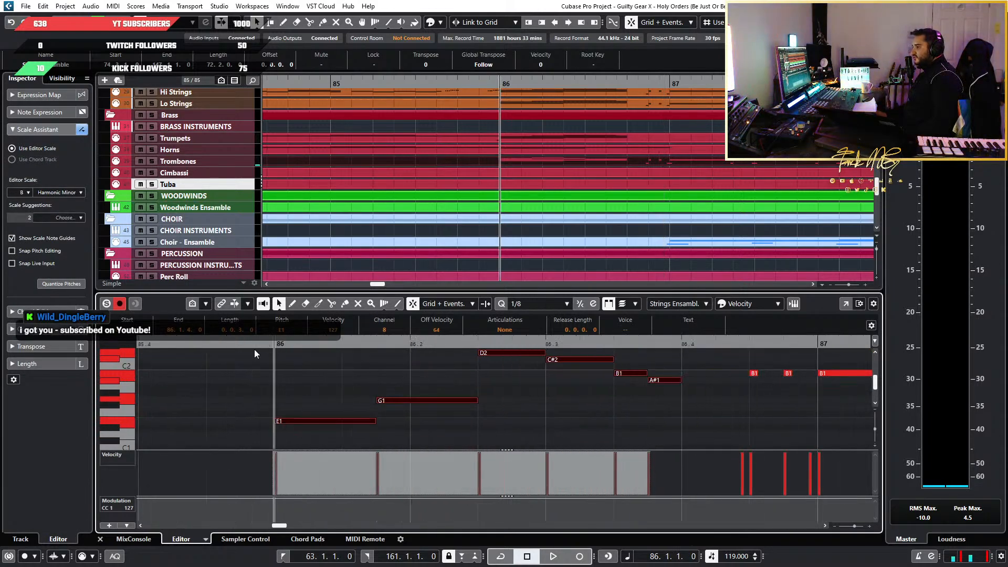
Open the Cimbassi part for note editing around bar 86 and set the quantize preset to 1/2
click(540, 178)
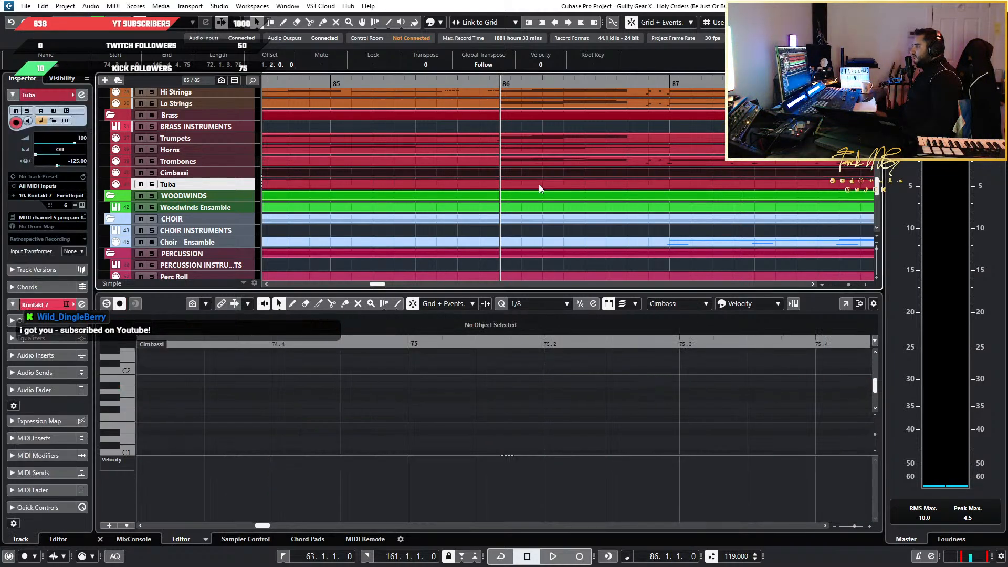
scroll(699, 363, down, 3)
scroll(626, 377, right, 3)
scroll(569, 376, up, 8)
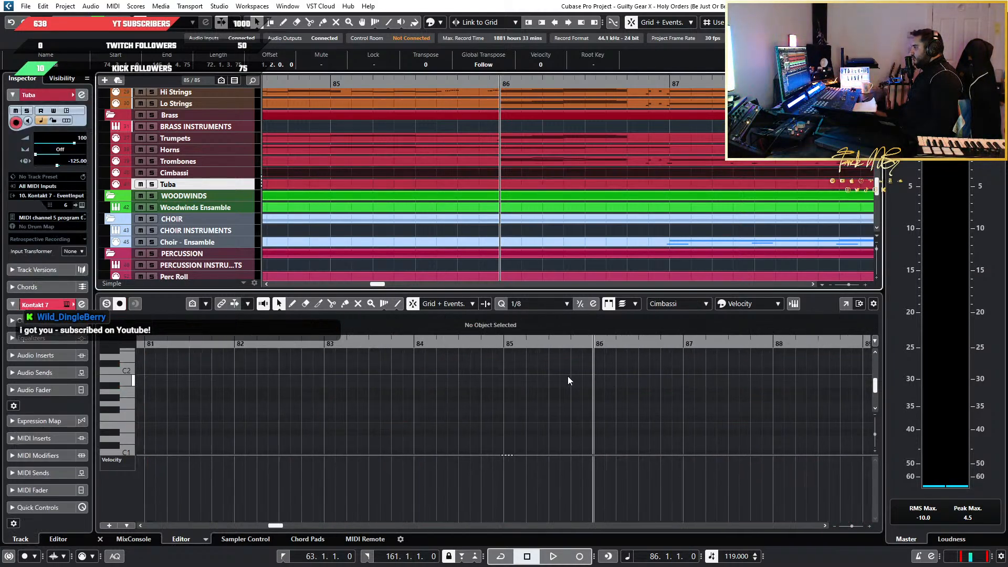
scroll(627, 374, right, 4)
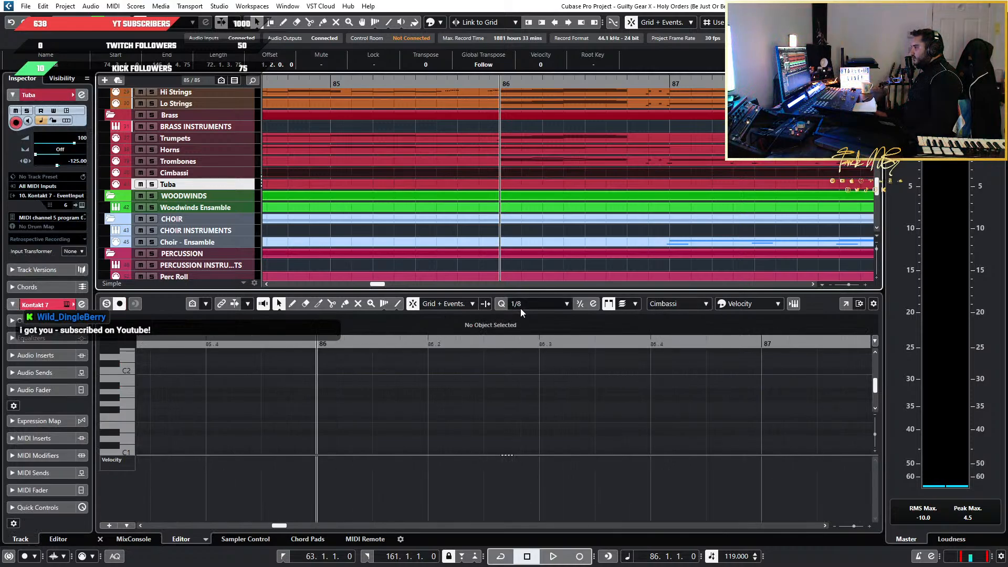
click(546, 305)
click(547, 330)
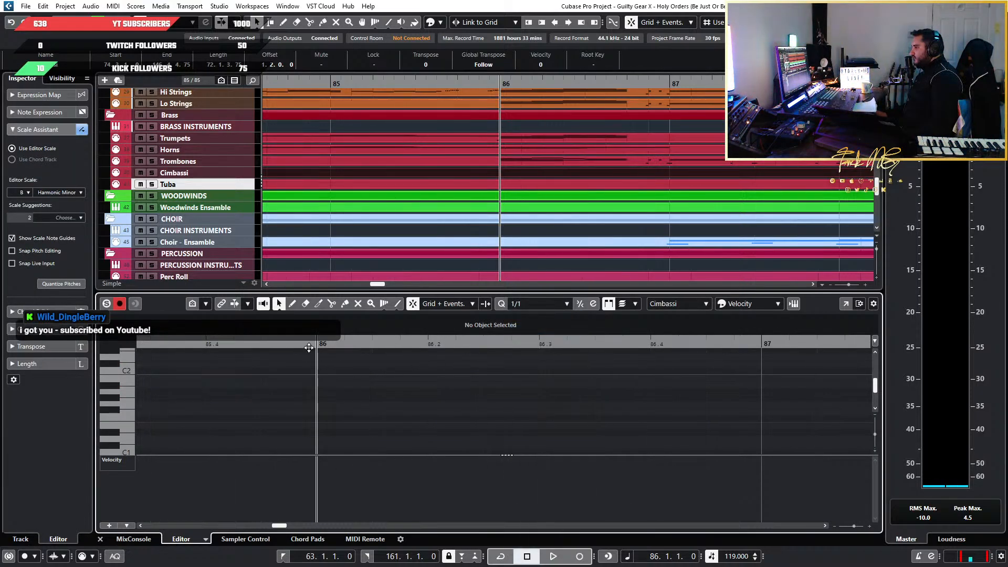
key(g)
click(538, 303)
click(545, 340)
key(g)
key(g)
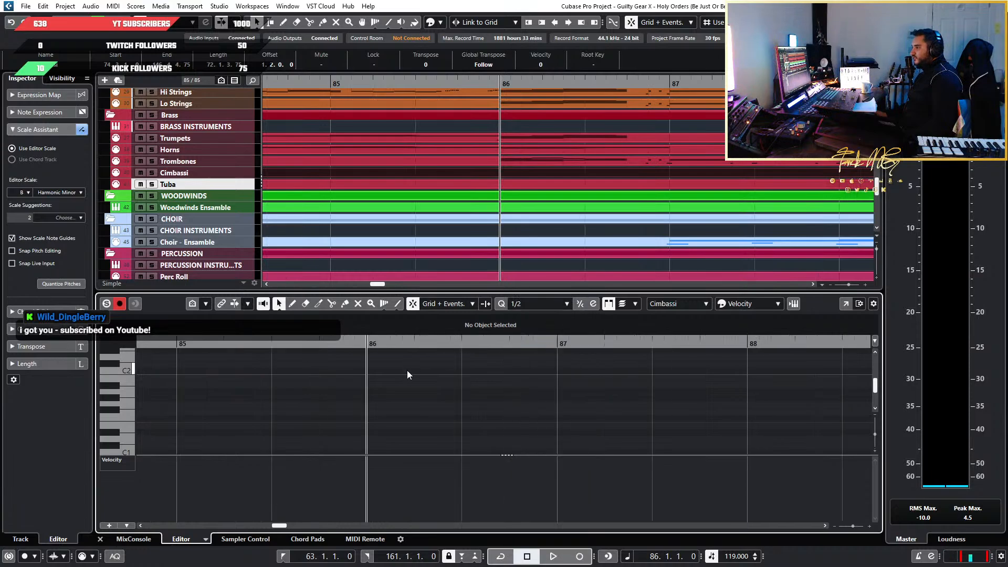
Paste the copied trombone run into the Cimbassi part at bar 86 and check its upper notes
key(ctrl+v)
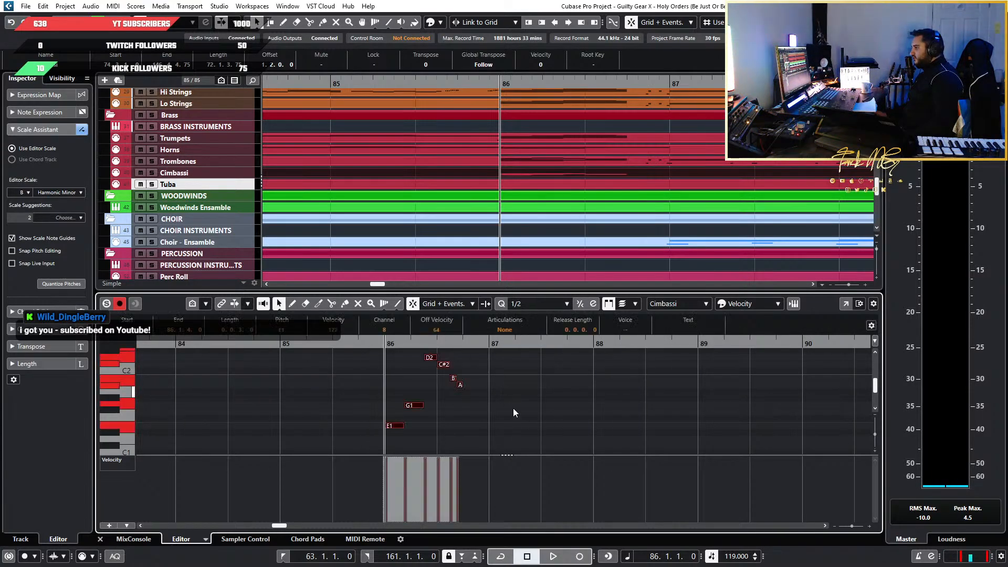
scroll(378, 436, up, 8)
scroll(478, 437, up, 4)
key(g)
key(g)
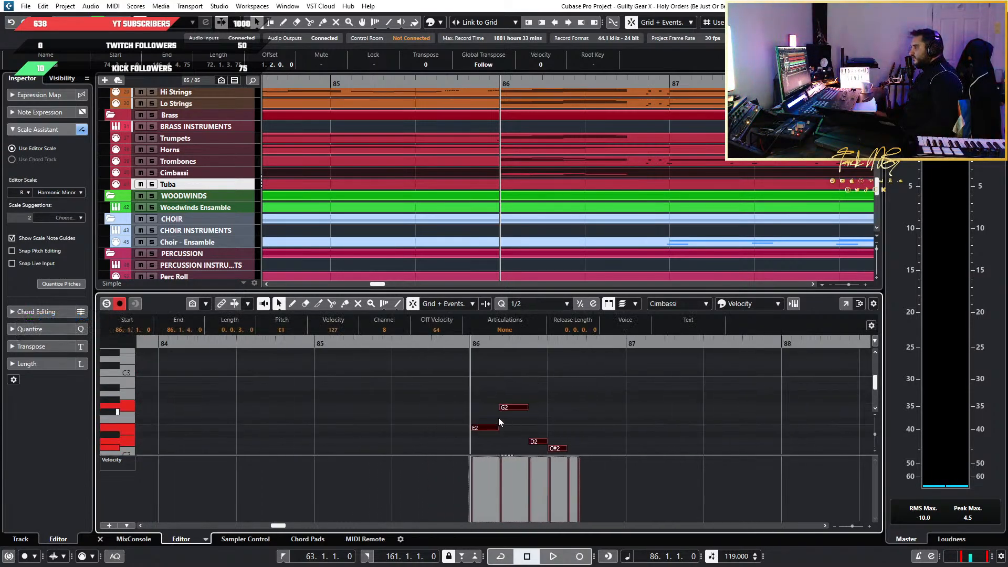
Compare the run pasted at bar 86 with the Cimbassi's existing notes in bars 77 and 78
scroll(569, 404, down, 4)
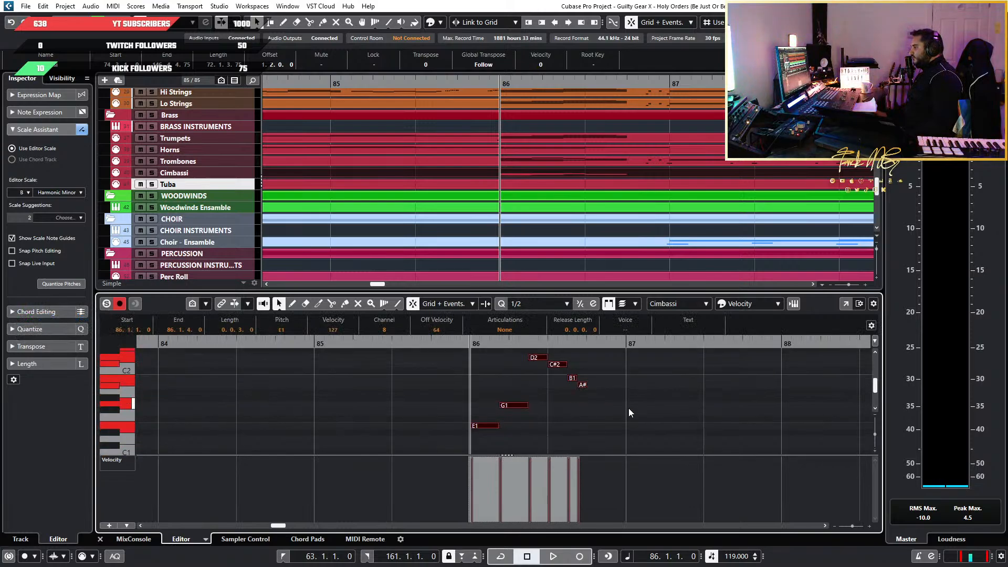
scroll(610, 409, up, 2)
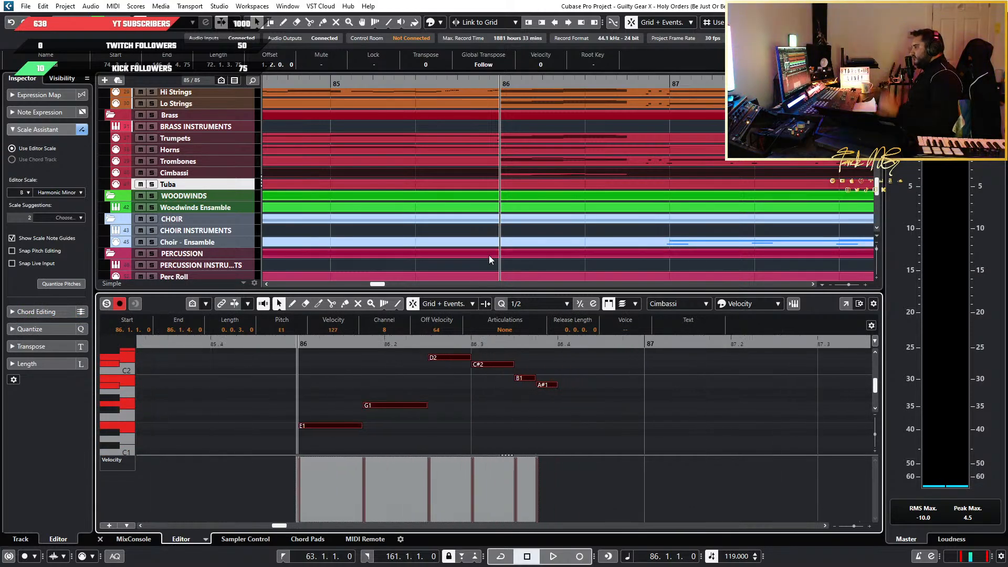
scroll(475, 226, down, 1)
scroll(475, 223, down, 2)
scroll(441, 223, left, 2)
scroll(412, 223, down, 2)
scroll(445, 185, up, 3)
scroll(445, 185, down, 3)
scroll(445, 185, left, 3)
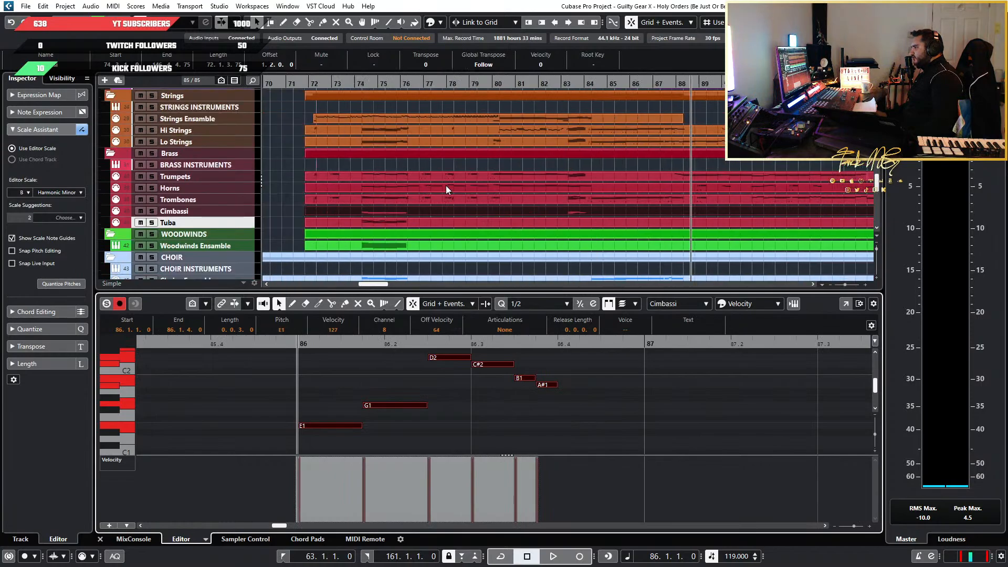
click(496, 85)
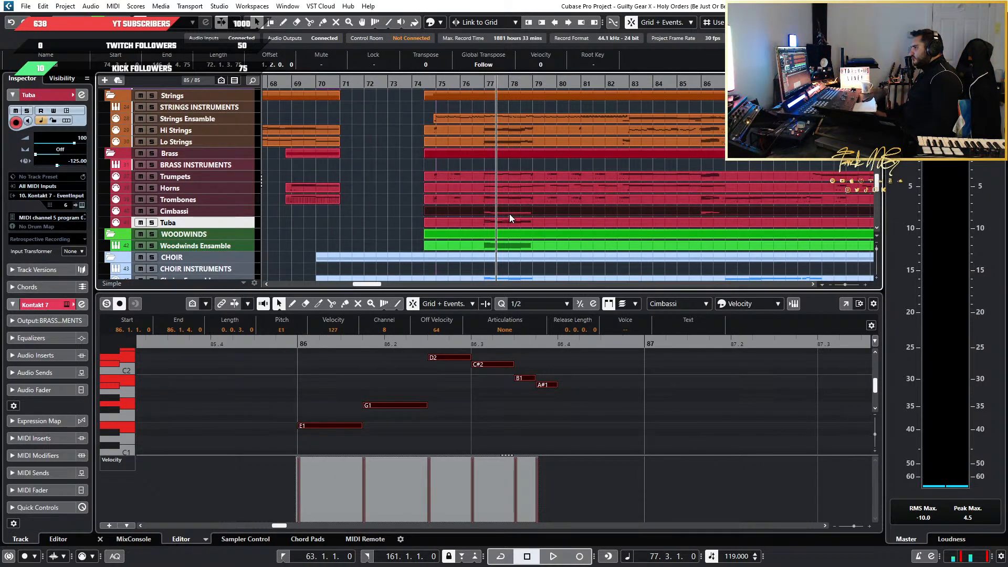
scroll(315, 398, down, 3)
scroll(312, 399, left, 10)
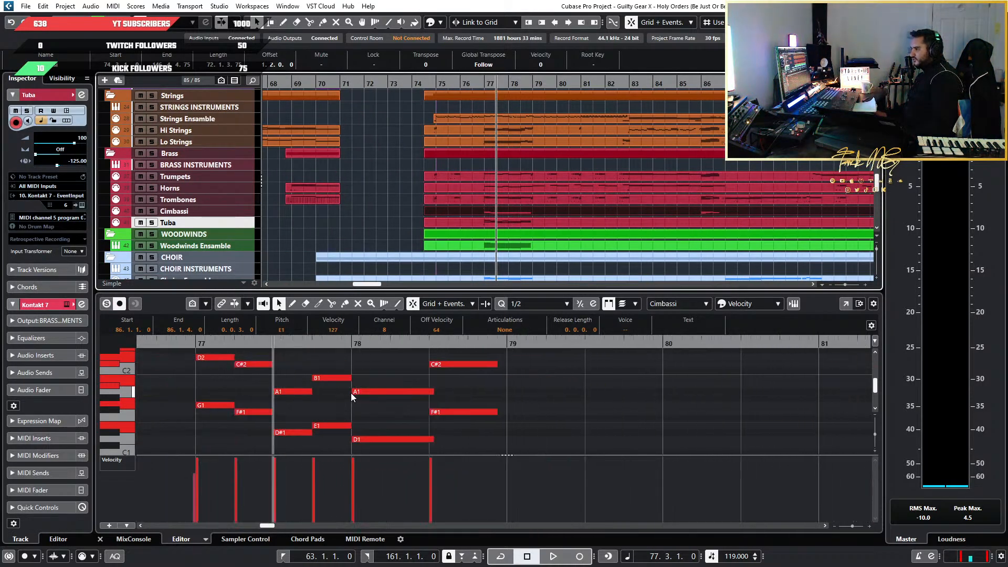
scroll(297, 421, up, 4)
scroll(297, 421, down, 5)
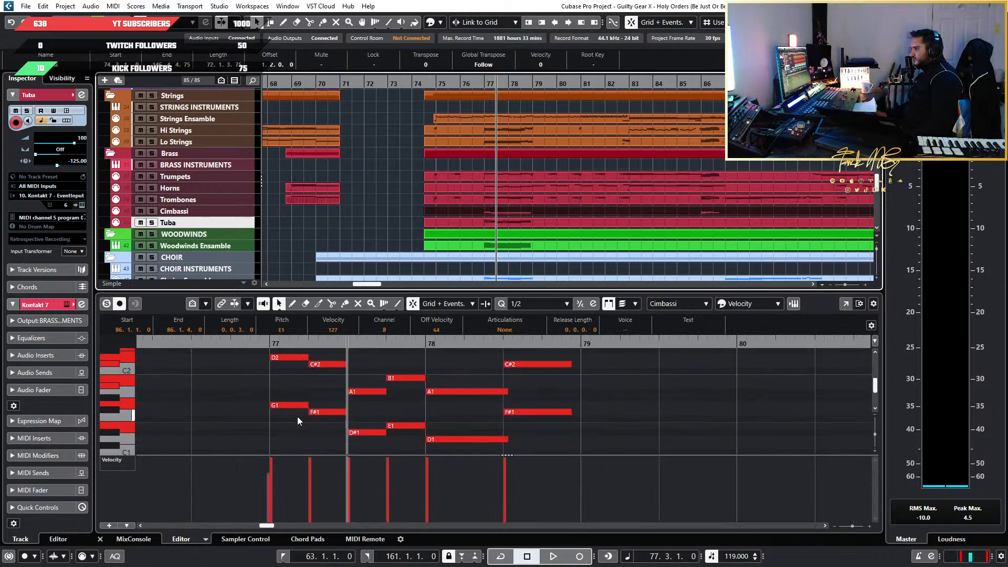
scroll(297, 421, down, 3)
scroll(297, 417, right, 12)
scroll(489, 399, left, 6)
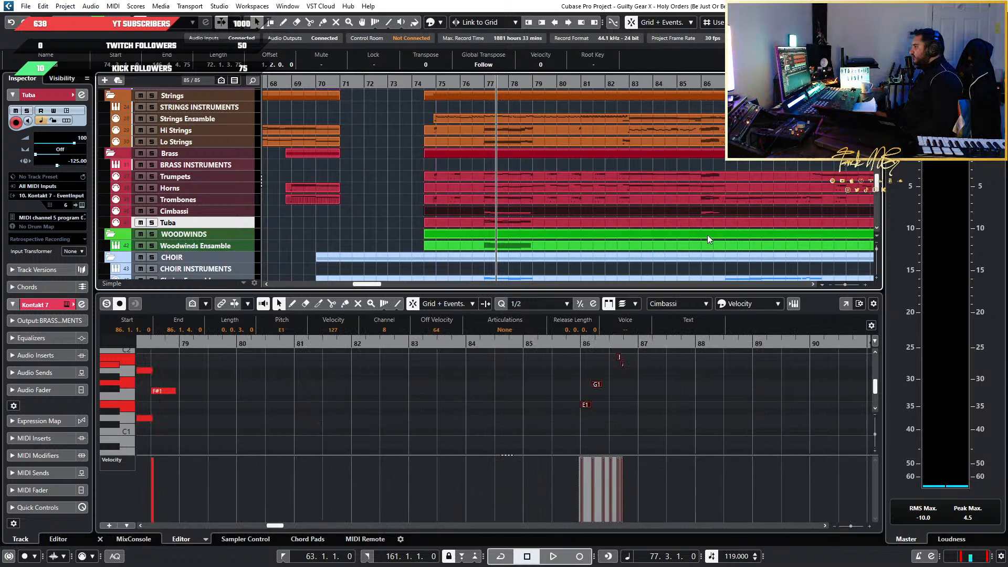
Audition the low E1 note of the Cimbassi's bar 86 run and play the run back
click(713, 84)
scroll(620, 411, up, 6)
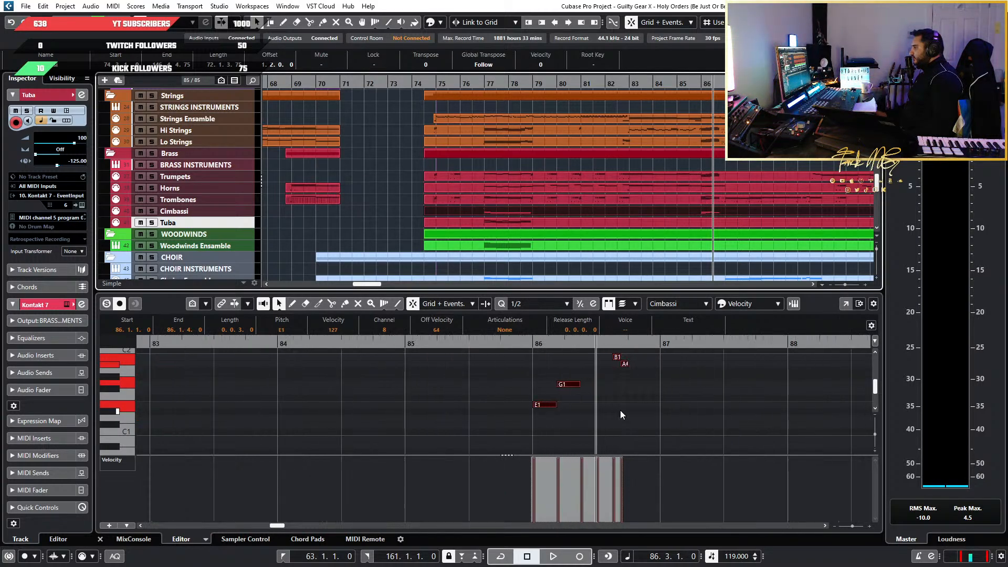
click(745, 411)
drag(713, 412, 363, 339)
click(412, 441)
click(427, 400)
scroll(426, 401, down, 4)
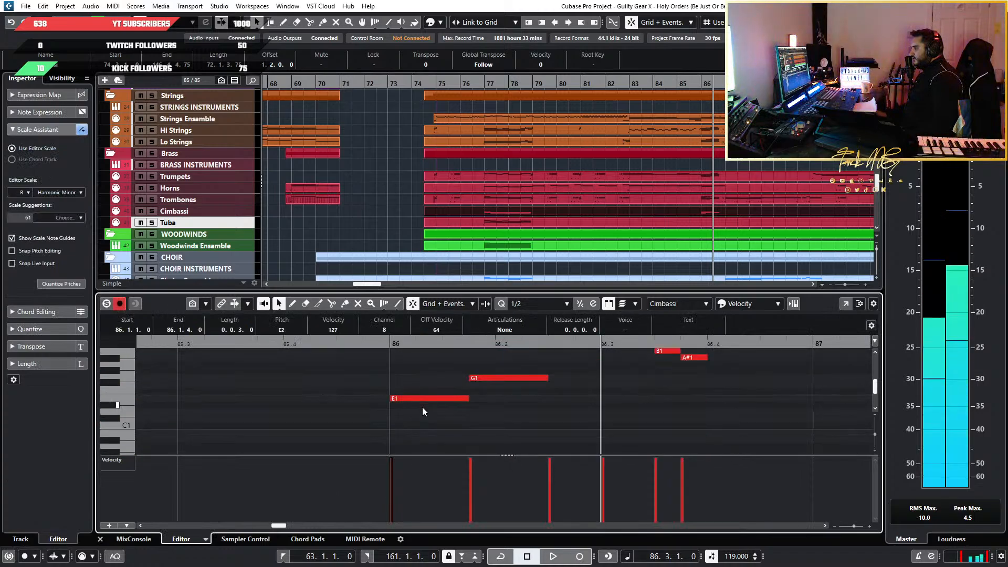
click(428, 401)
key(space)
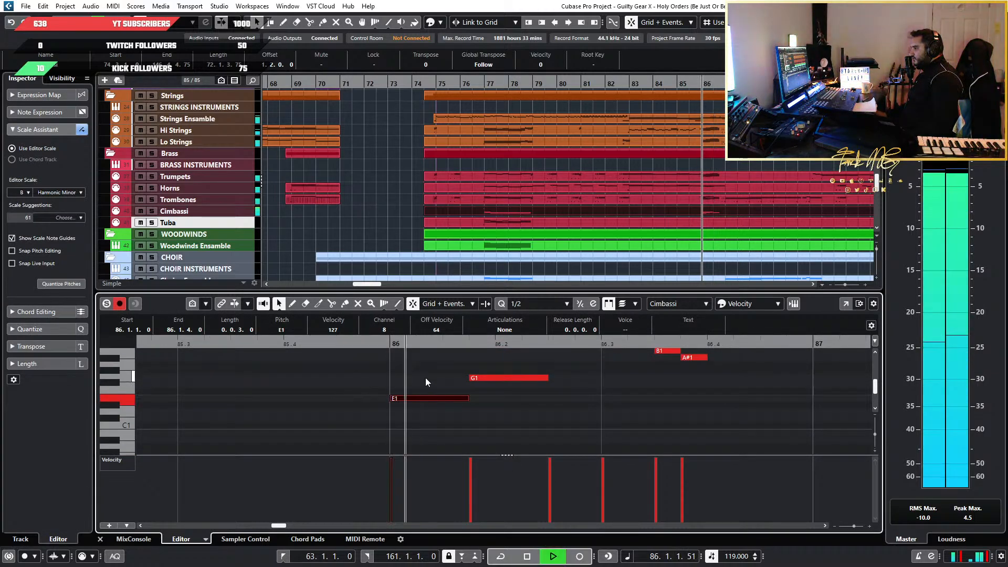
key(space)
Clear the note selection and review the Cimbassi part from bar 74 onward against the other orchestral tracks
ctrl+scroll(722, 417, down, 4)
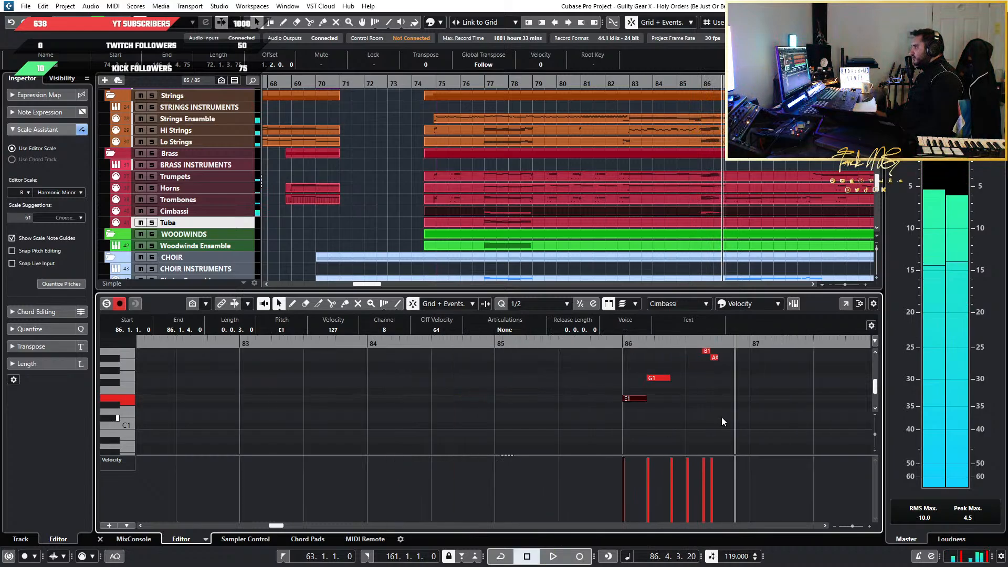
scroll(717, 414, right, 2)
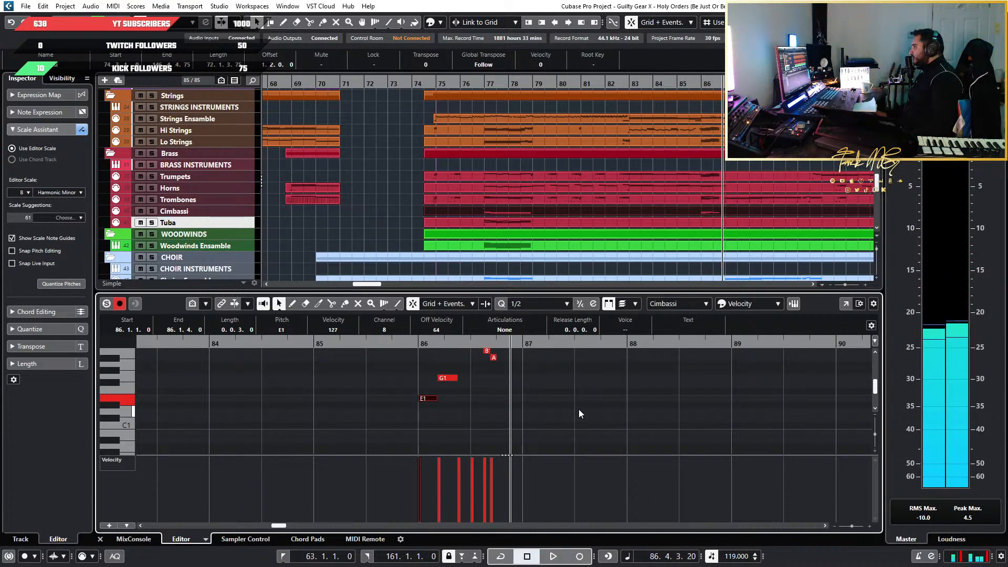
drag(577, 411, 248, 392)
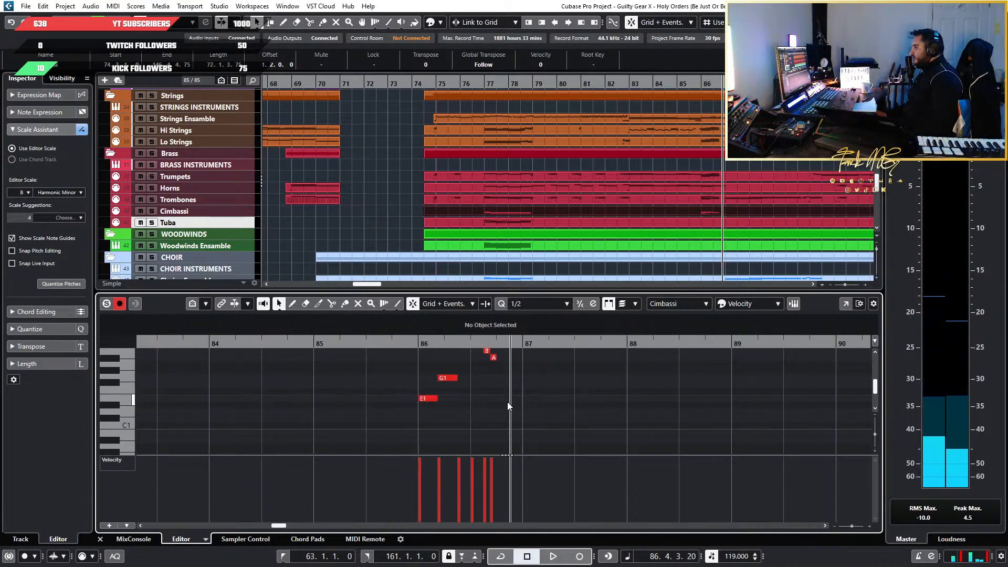
ctrl+scroll(381, 418, up, 4)
ctrl+scroll(382, 417, down, 5)
ctrl+scroll(639, 253, down, 3)
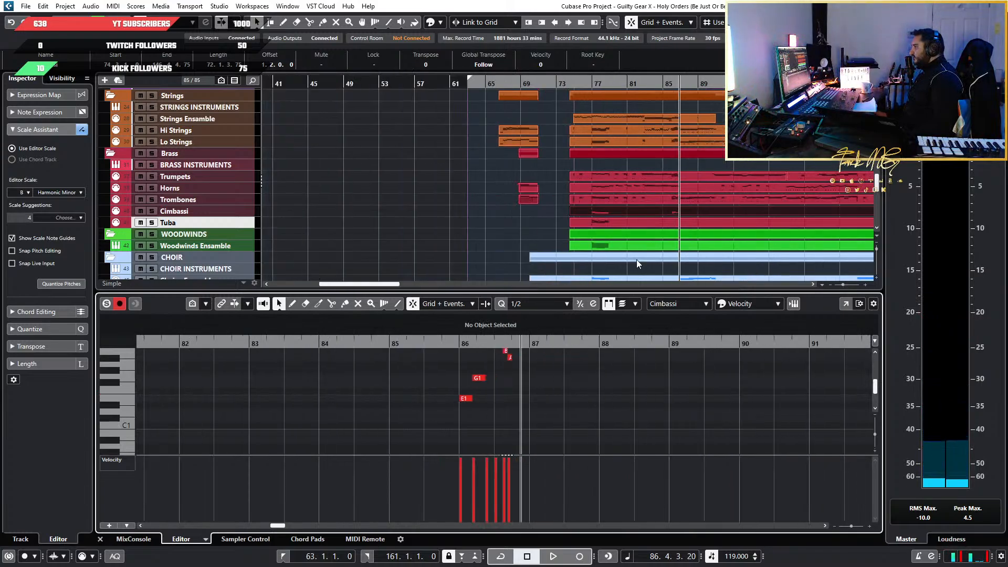
ctrl+scroll(458, 411, up, 3)
ctrl+scroll(556, 401, down, 5)
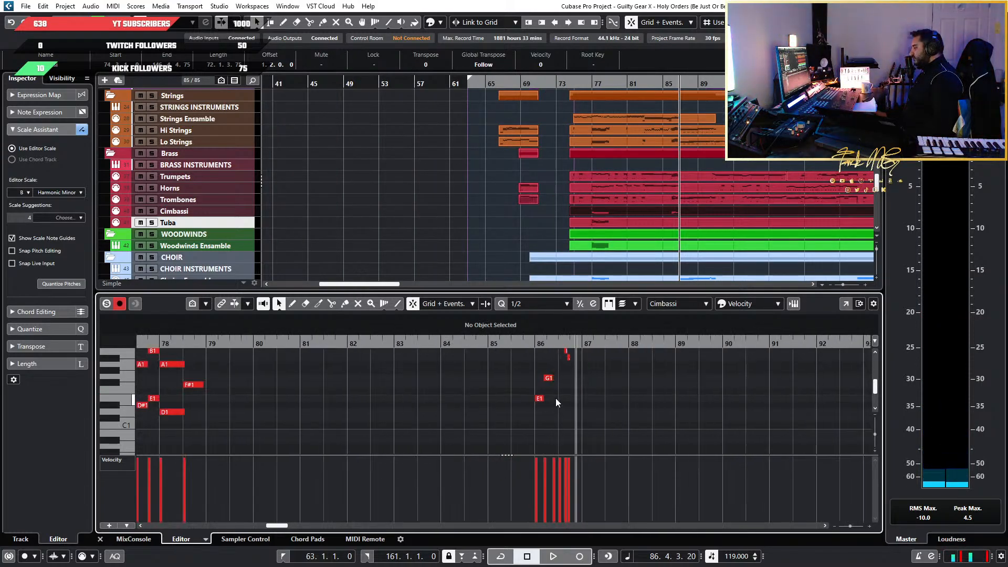
ctrl+scroll(411, 400, down, 4)
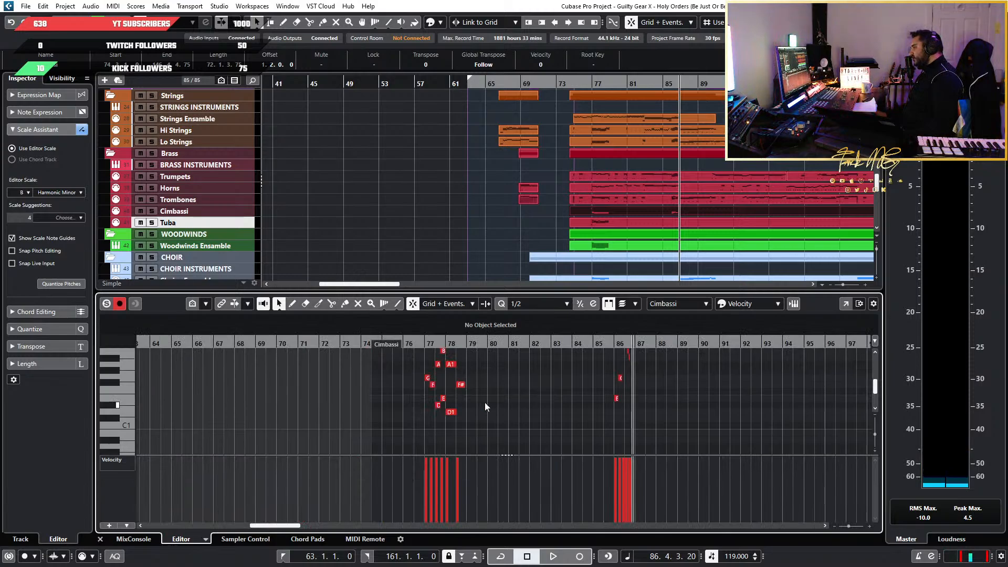
scroll(693, 214, right, 5)
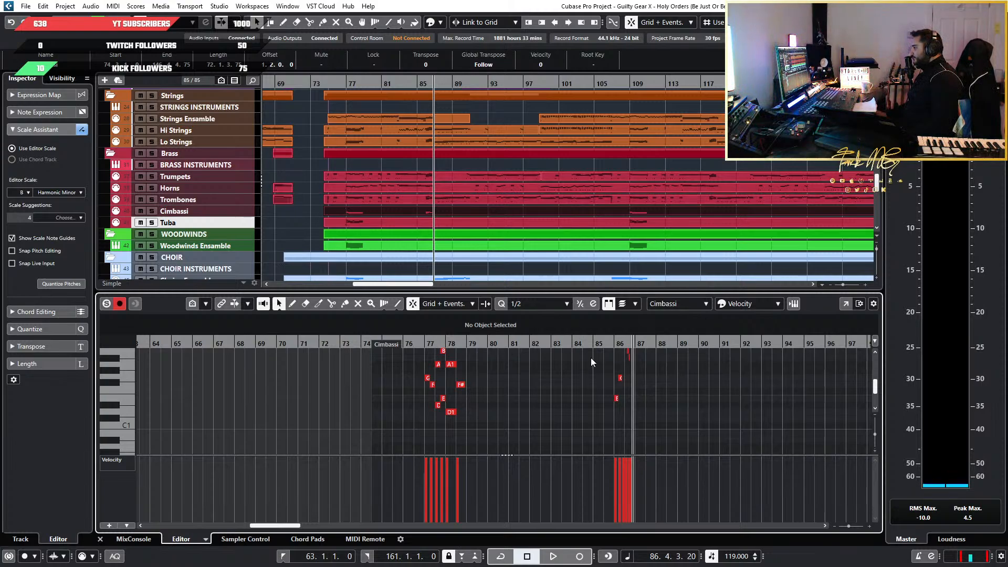
Select all notes of the Cimbassi's bar 86 run in both octaves and copy them
ctrl+scroll(622, 378, up, 8)
ctrl+scroll(657, 391, up, 3)
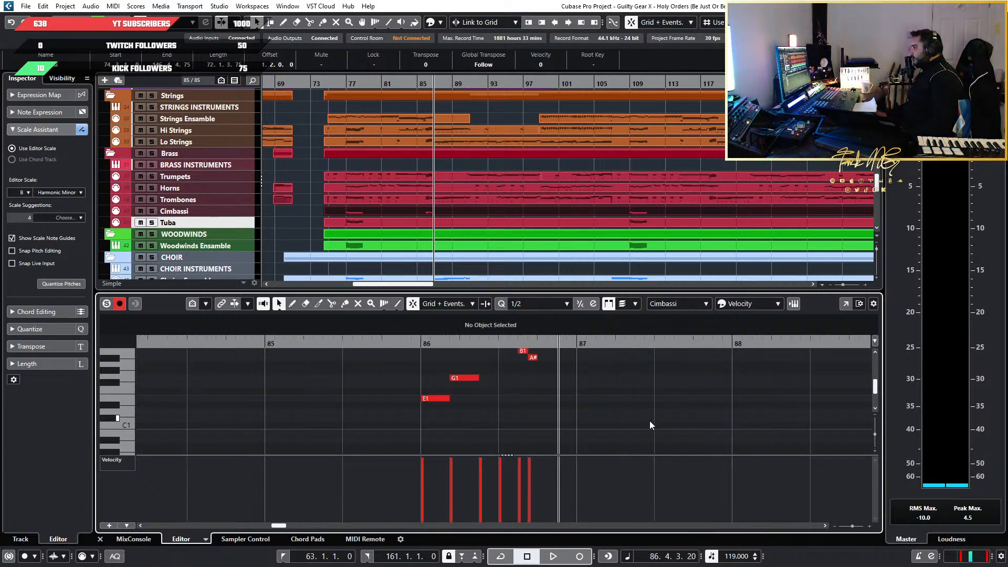
mouse_move(650, 420)
mouse_down()
mouse_move(328, 340)
mouse_move(363, 362)
mouse_up()
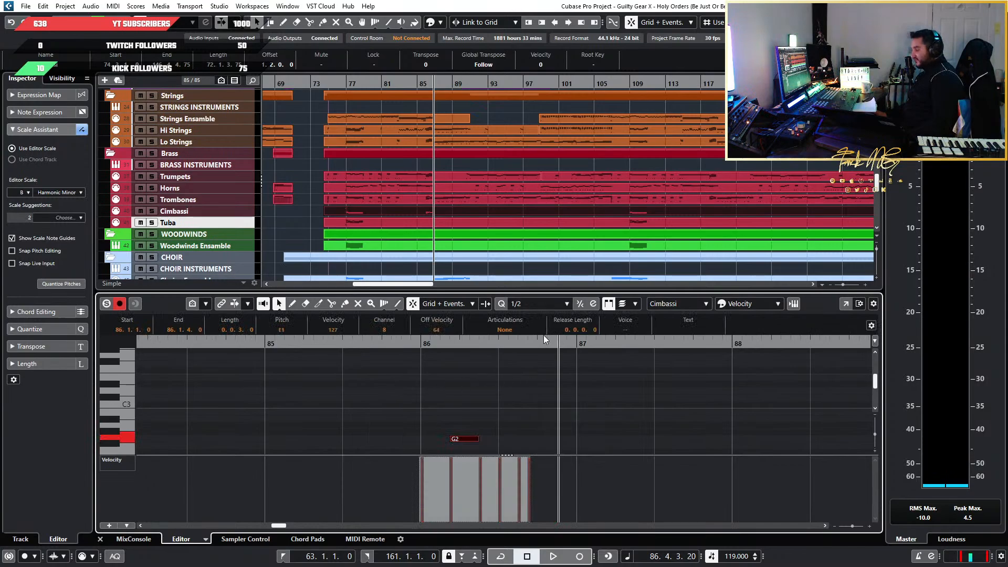
Paste the copied run into the Cimbassi part at the start of bar 118 and play it back
ctrl+scroll(553, 204, up, 5)
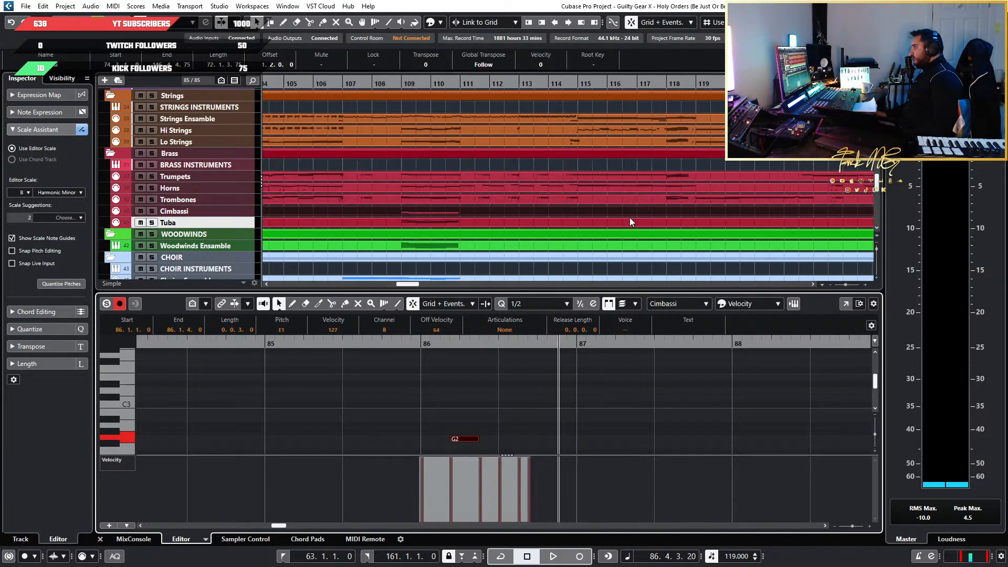
ctrl+scroll(688, 191, down, 2)
click(674, 85)
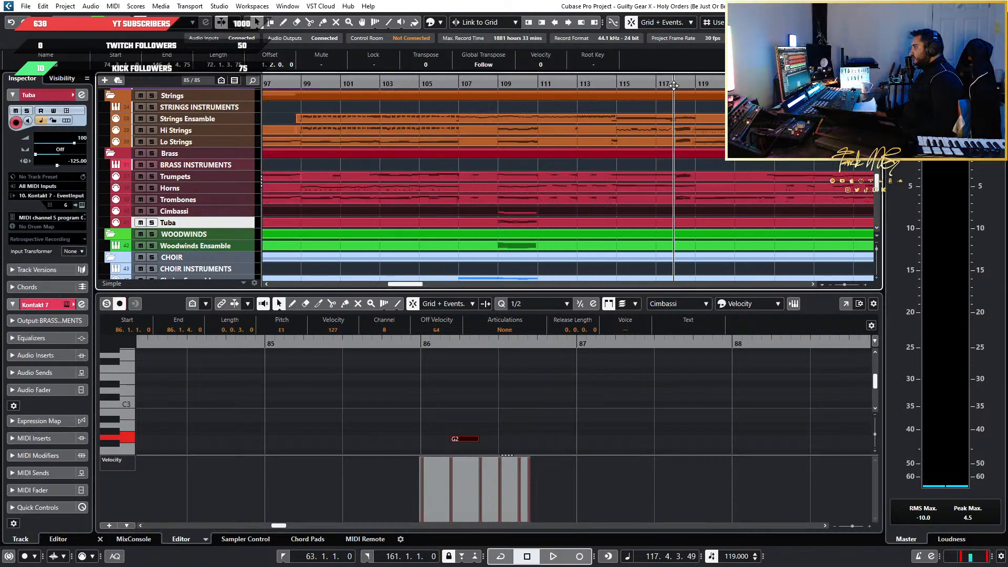
ctrl+scroll(691, 141, up, 5)
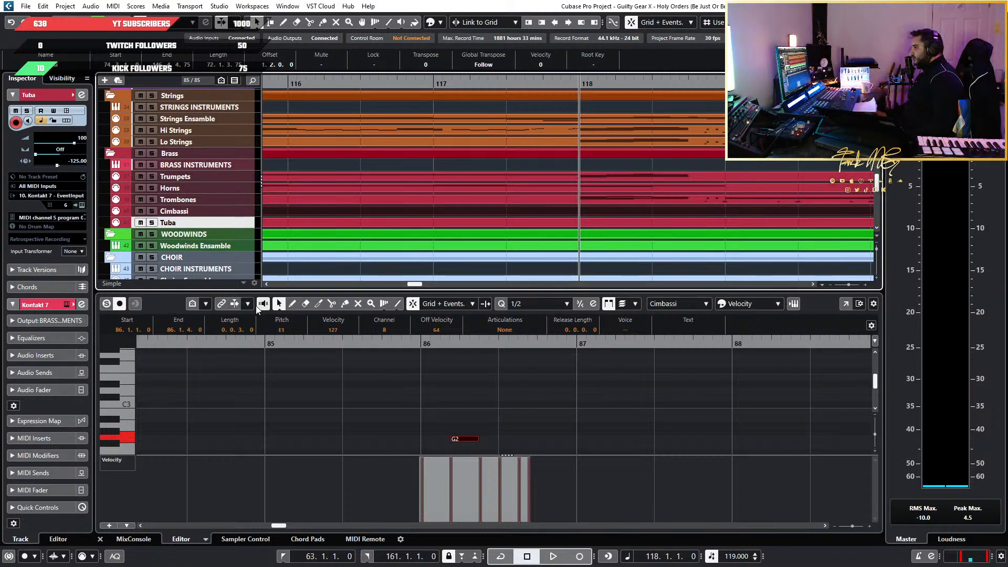
click(235, 303)
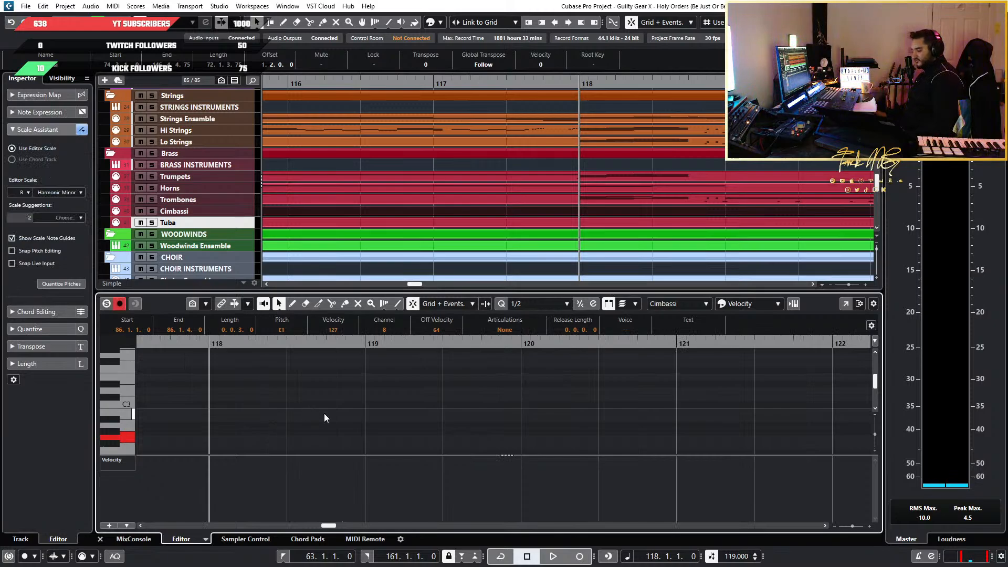
key(space)
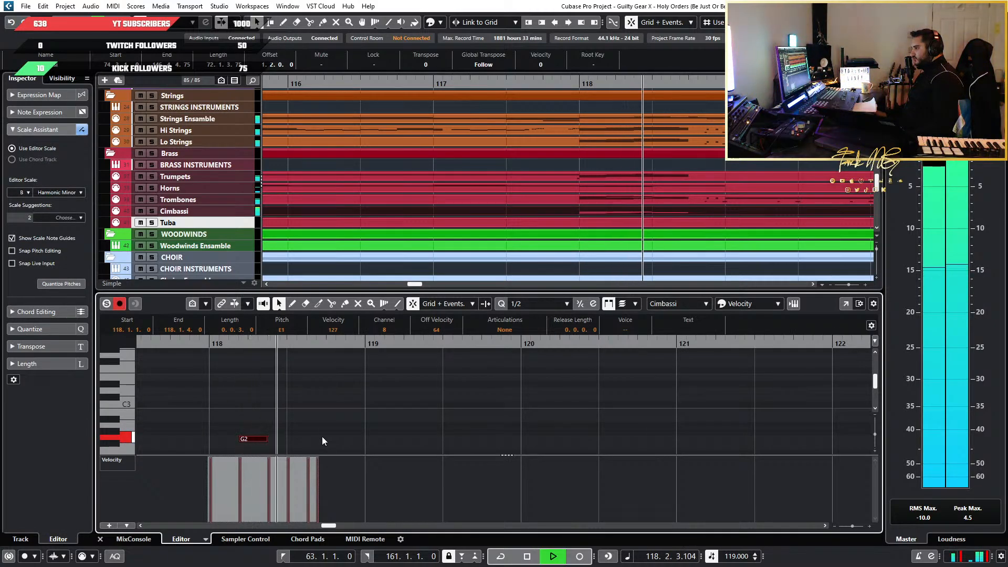
key(space)
Survey the brass tracks across the arrangement up to bar 145 and compare the Cimbassi and Tuba coverage
scroll(686, 437, down, 4)
scroll(691, 236, down, 9)
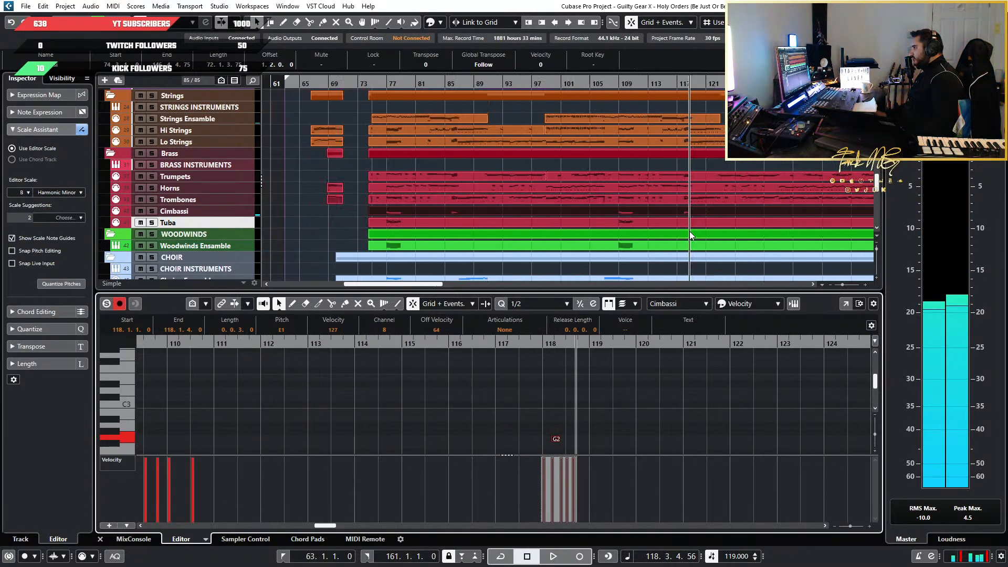
scroll(789, 220, right, 4)
scroll(587, 223, up, 4)
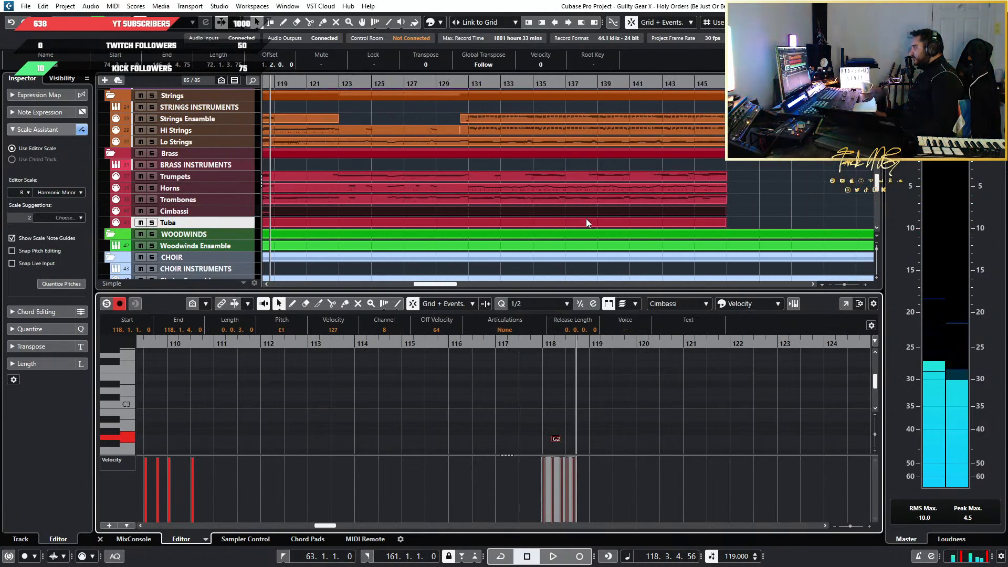
scroll(586, 218, down, 4)
scroll(588, 219, left, 5)
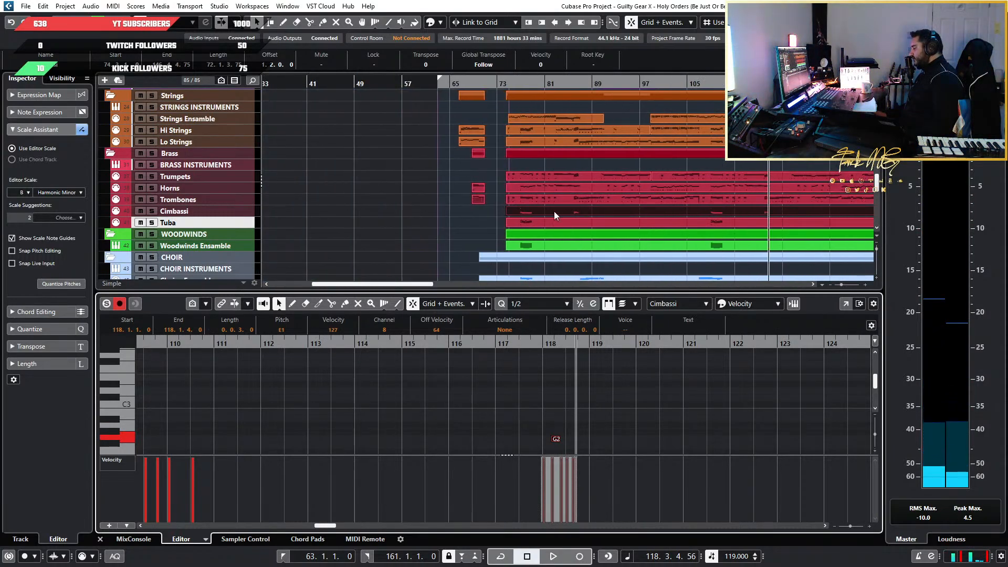
scroll(554, 211, down, 2)
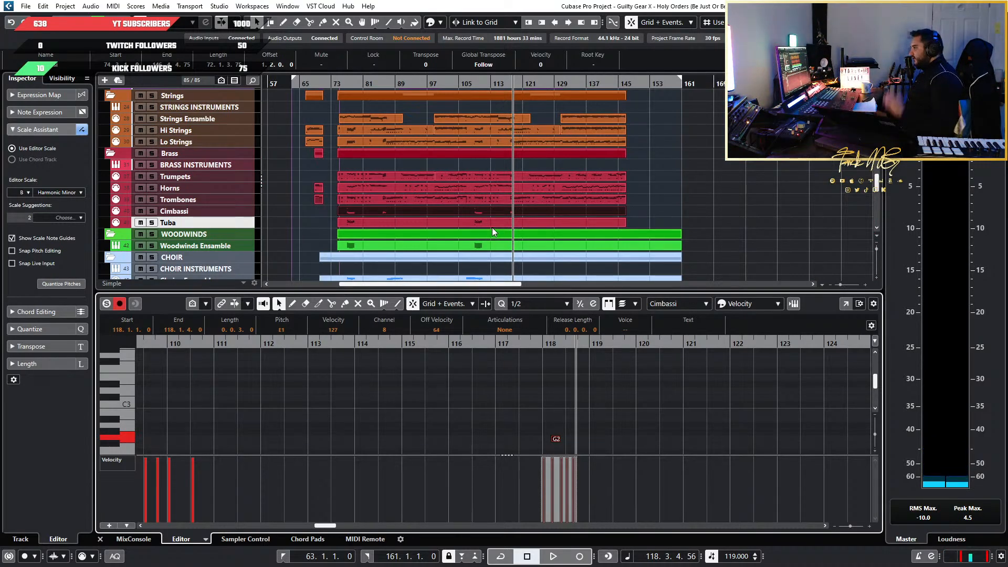
scroll(516, 217, up, 3)
scroll(516, 217, down, 2)
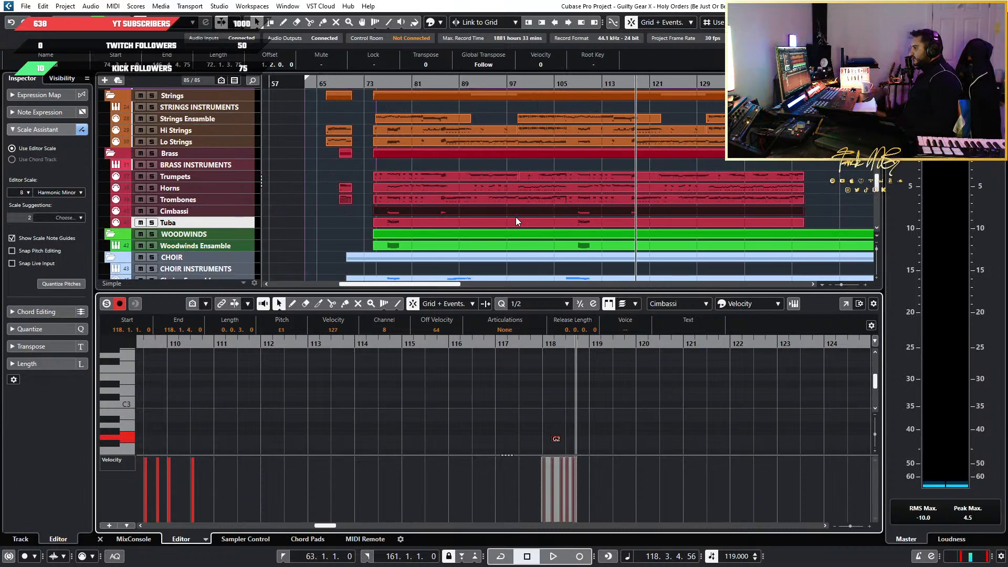
Open the Tuba part at bar 77, select its notes in bars 77 and 78, and compare them with the phrase at bar 109
click(414, 85)
drag(415, 85, 388, 85)
scroll(337, 247, up, 4)
click(586, 226)
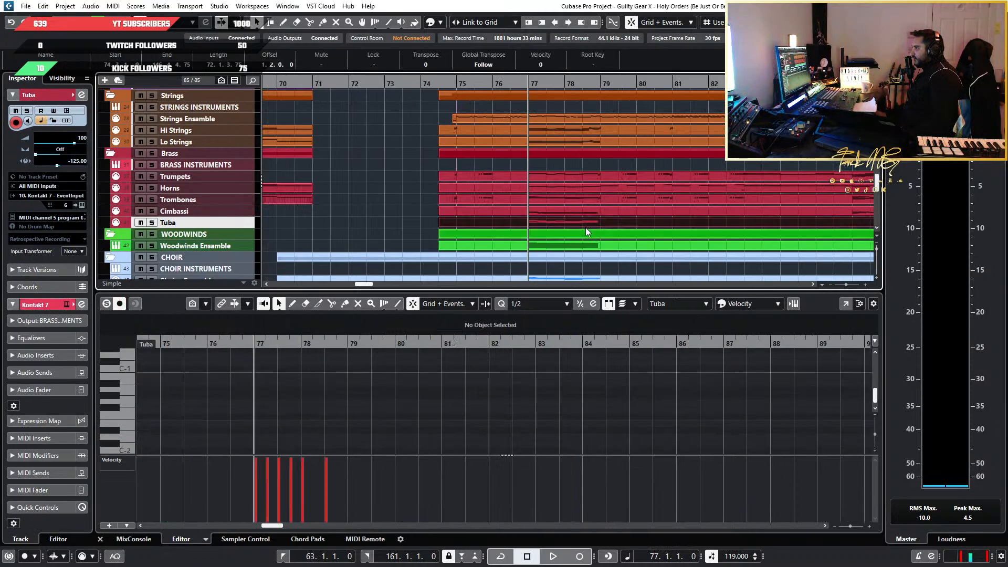
scroll(347, 384, up, 3)
scroll(309, 407, down, 7)
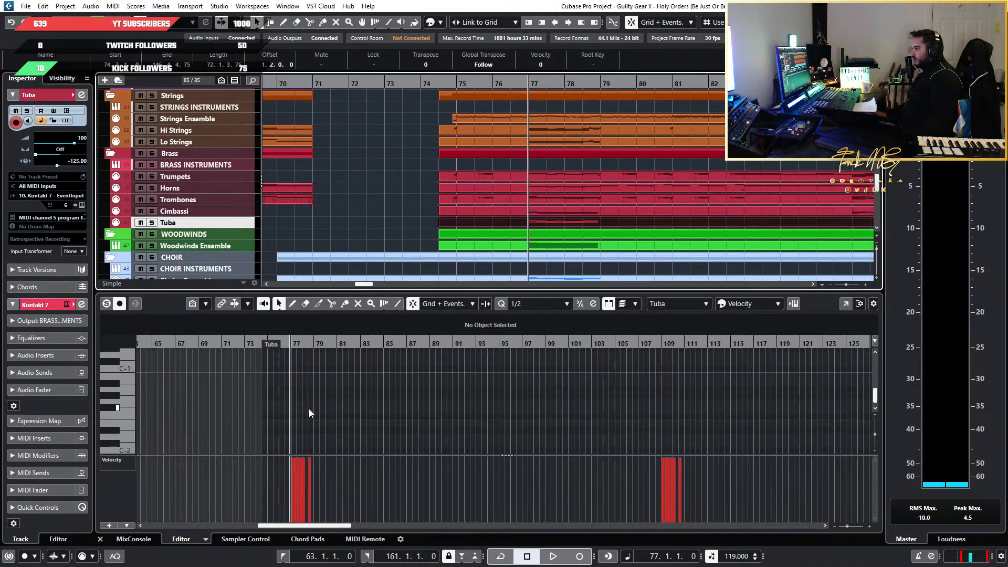
scroll(307, 412, up, 4)
scroll(305, 421, up, 7)
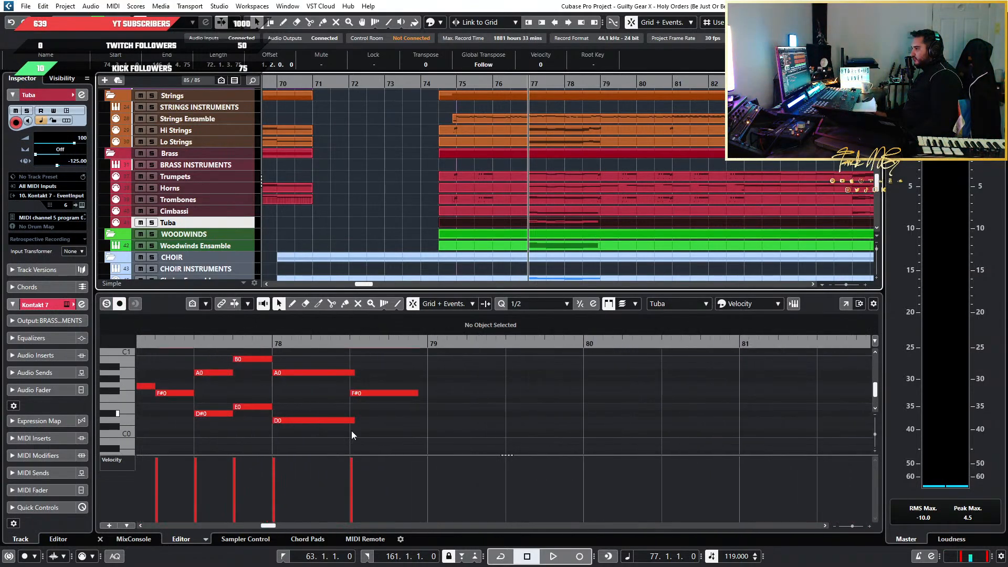
drag(487, 432, 162, 398)
key(g)
key(g)
key(g)
key(g)
key(g)
key(g)
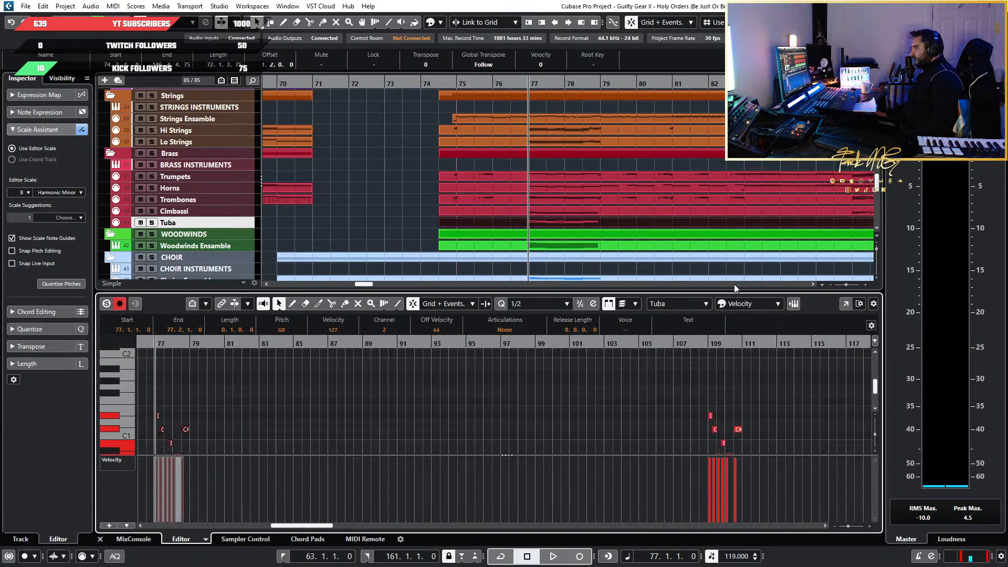
Open the Cimbassi part, set the cursor at bar 86, and select and copy all notes of the run in both octaves
scroll(734, 285, right, 3)
click(683, 210)
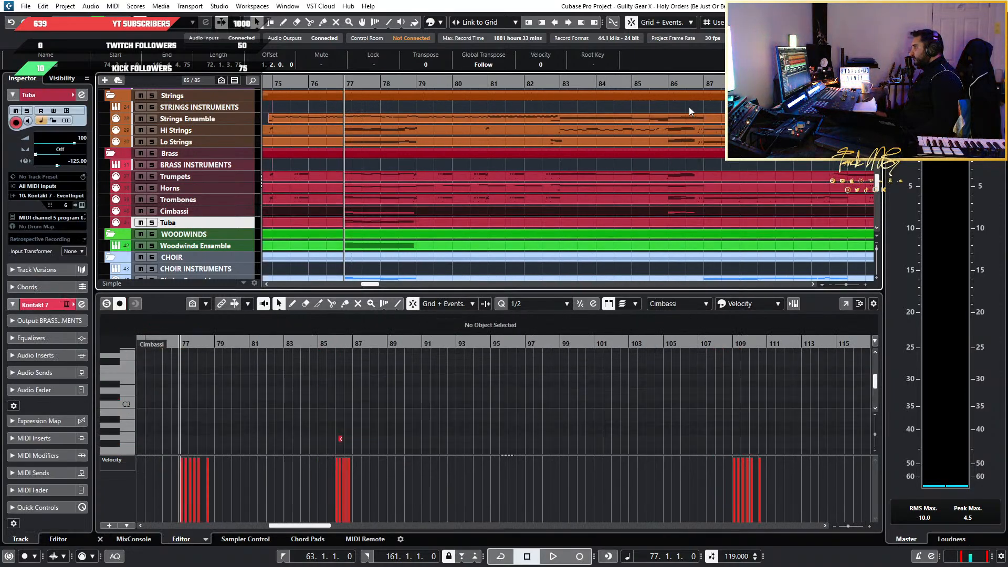
click(667, 84)
drag(727, 343, 520, 430)
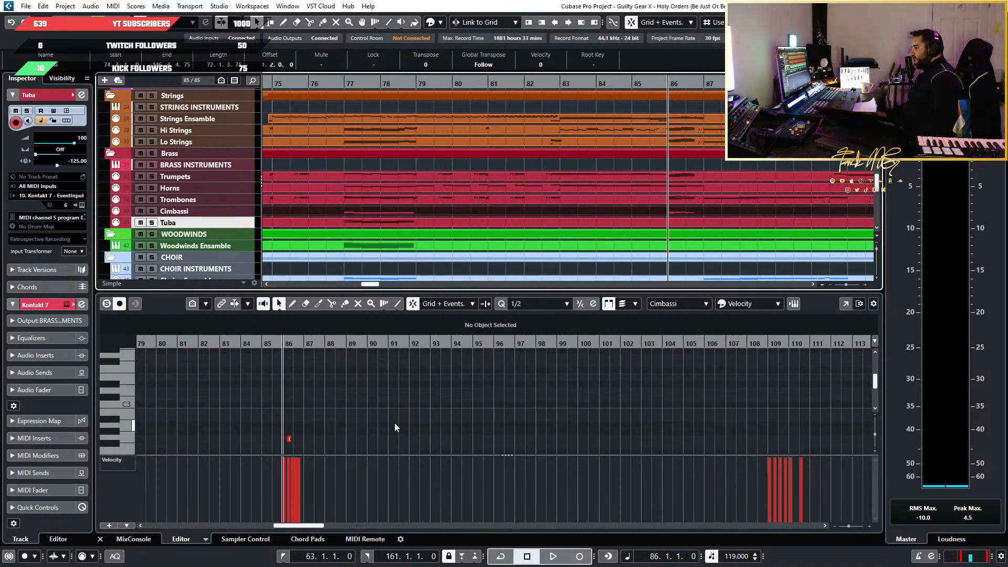
scroll(800, 368, down, 5)
scroll(271, 413, up, 4)
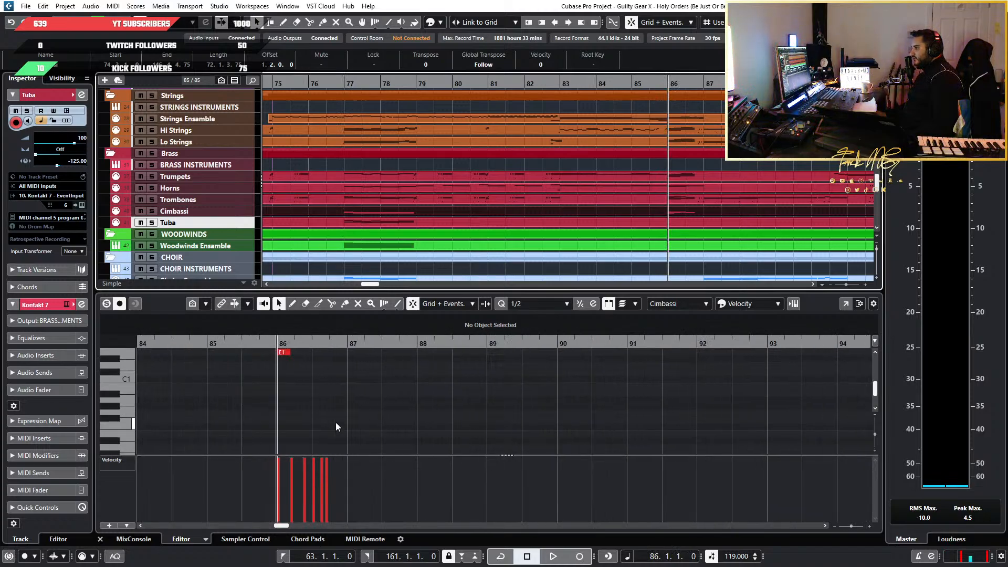
drag(365, 428, 234, 376)
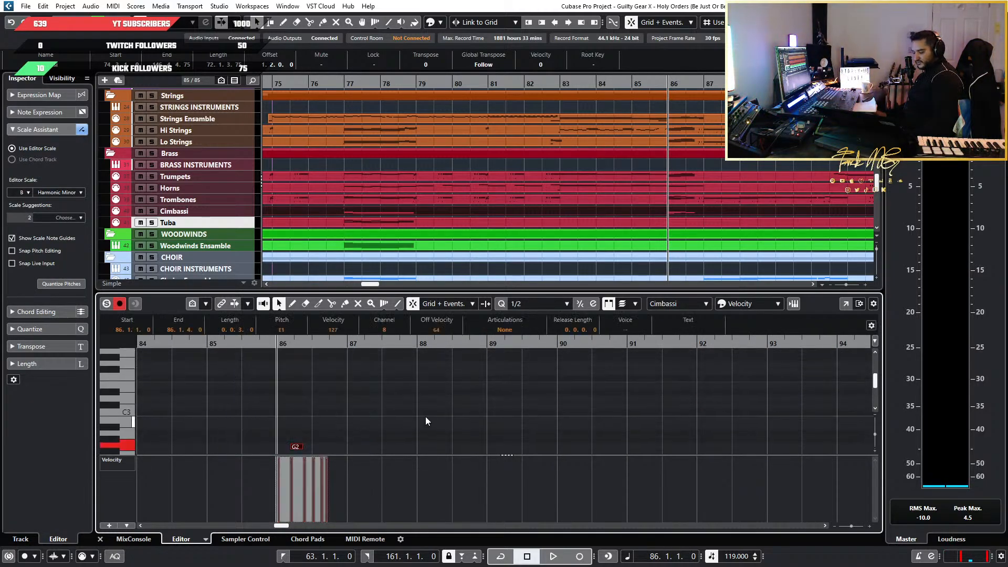
scroll(334, 417, up, 3)
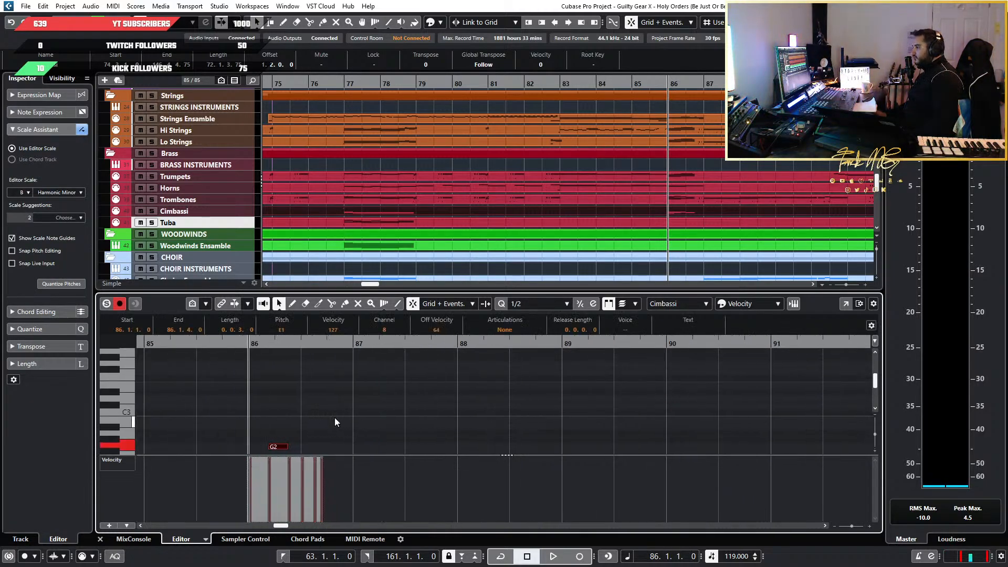
Paste the copied run into the Tuba part at the start of bar 86 and transpose it down one octave
click(678, 221)
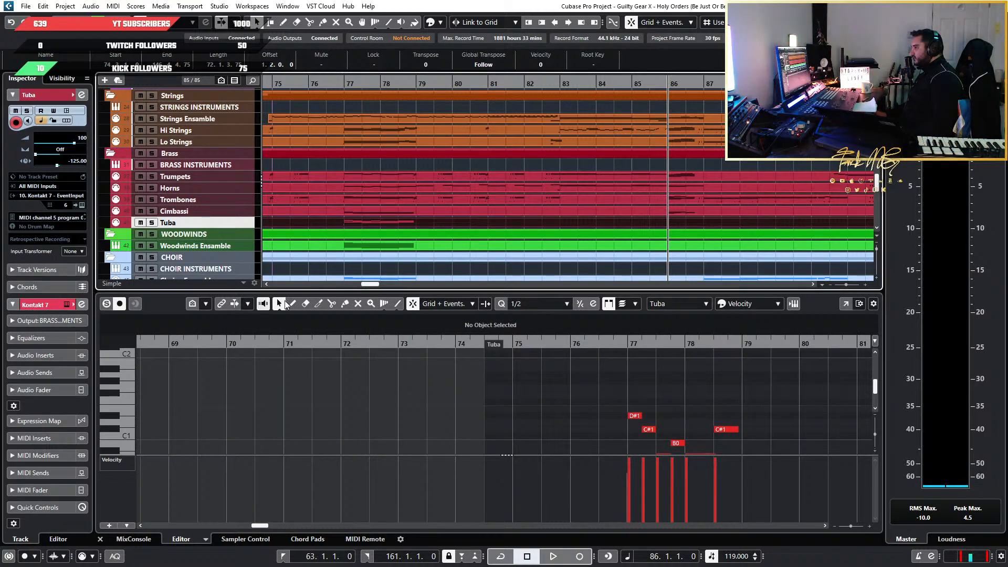
click(236, 303)
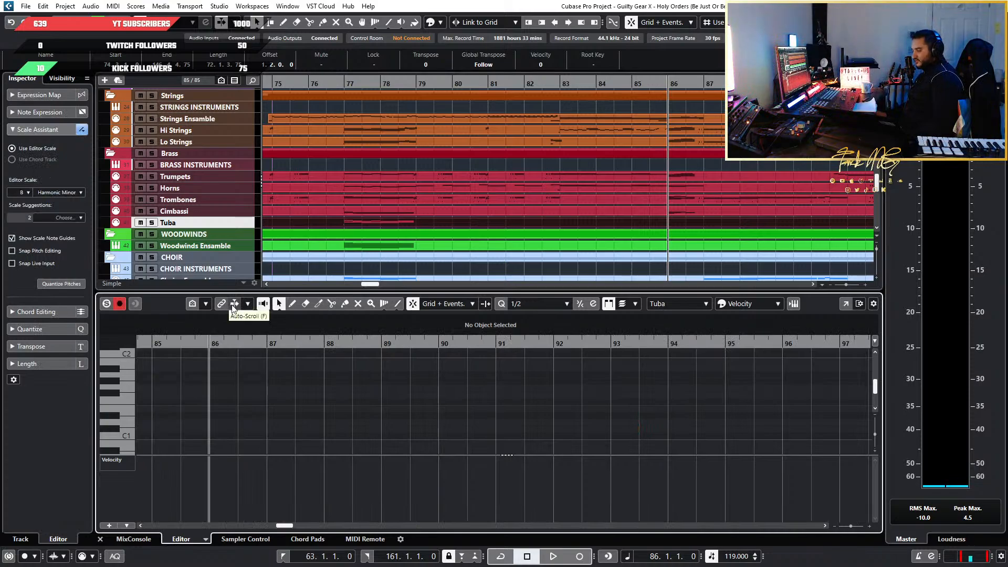
scroll(198, 431, up, 5)
key(ctrl+v)
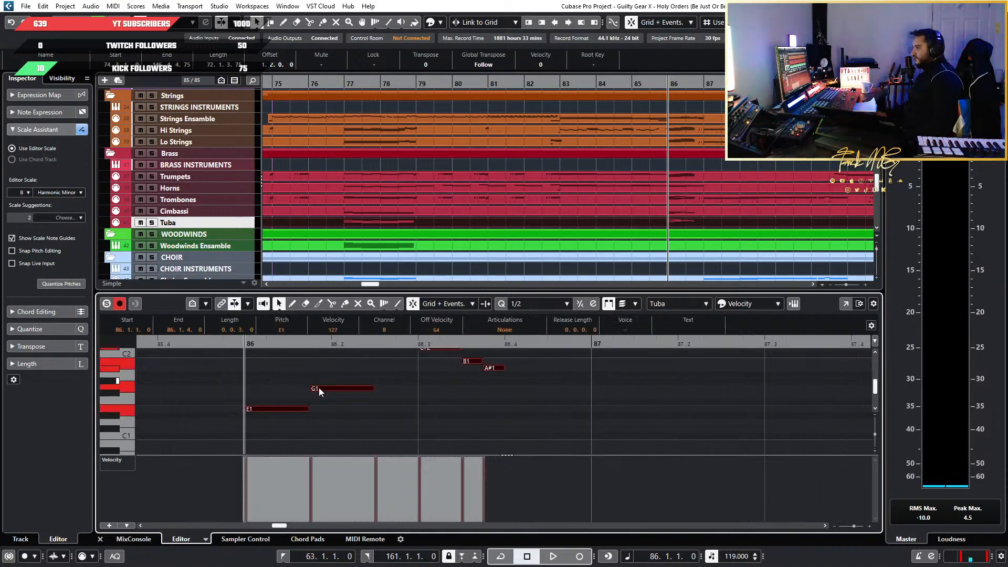
key(shift+Down)
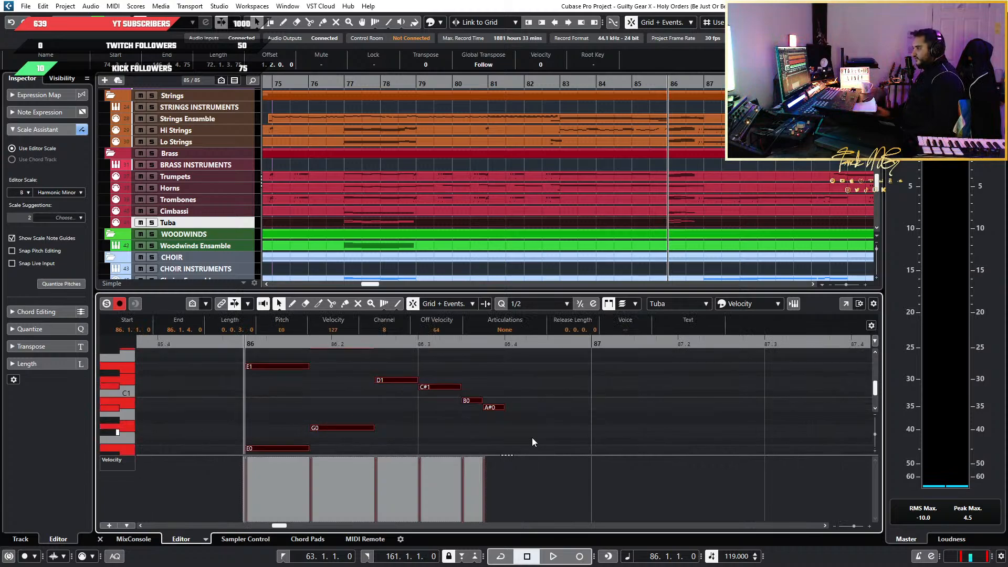
Audition the Tuba's bar 86 notes E0, E1, G0, A#0 and B0 to check how its low register sounds
click(275, 449)
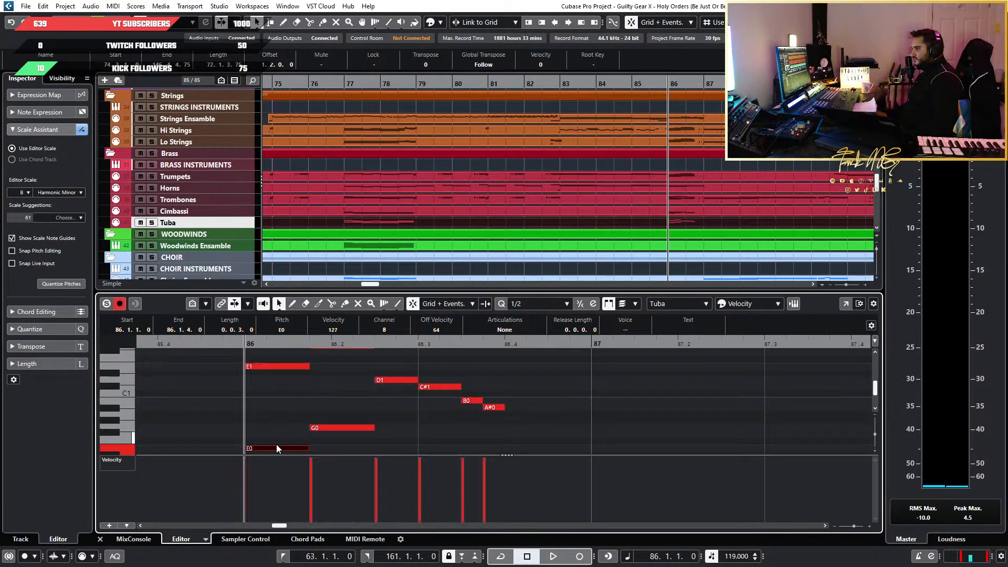
click(276, 364)
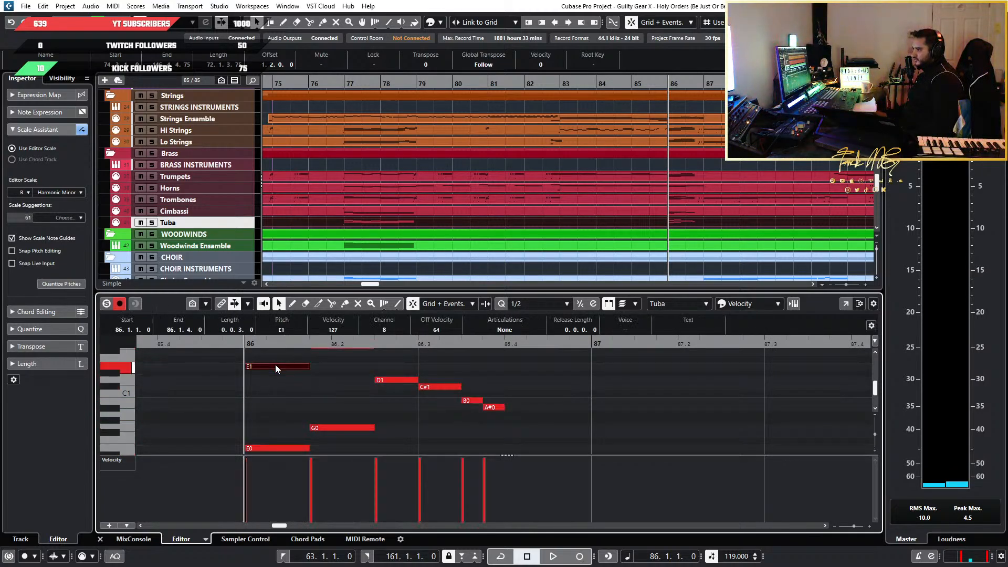
click(289, 450)
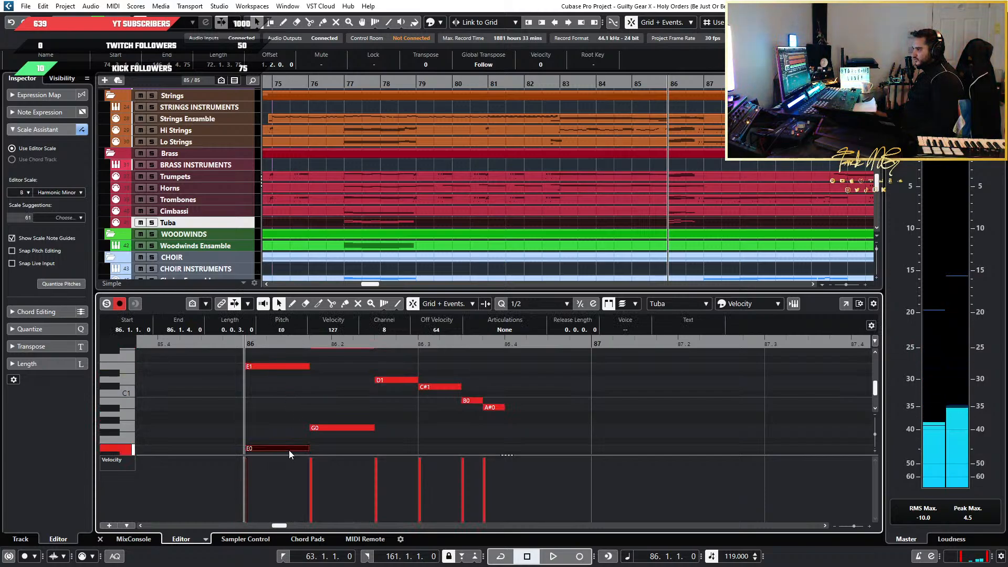
scroll(432, 401, down, 2)
scroll(433, 401, up, 2)
scroll(405, 403, down, 1)
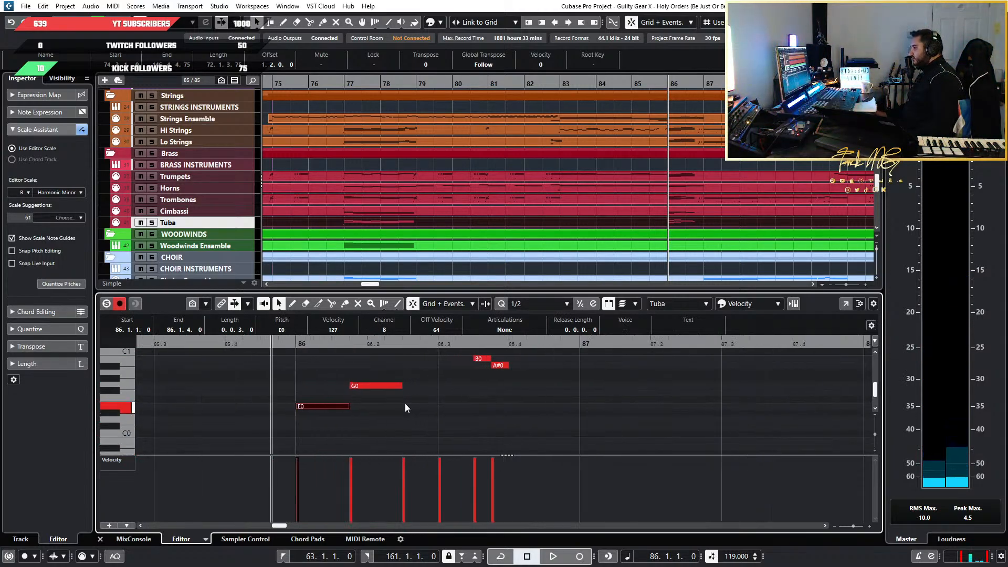
click(404, 405)
click(385, 385)
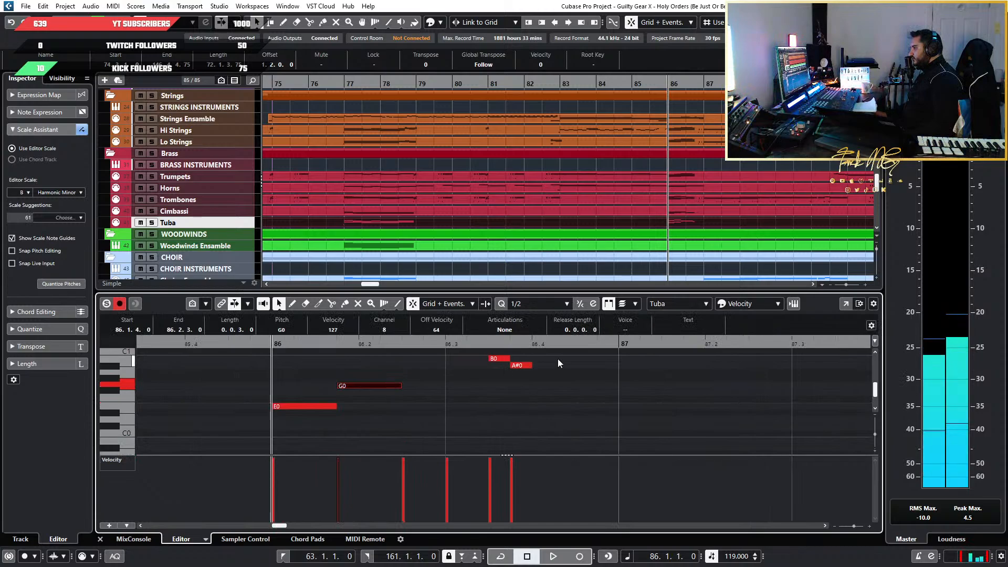
click(520, 366)
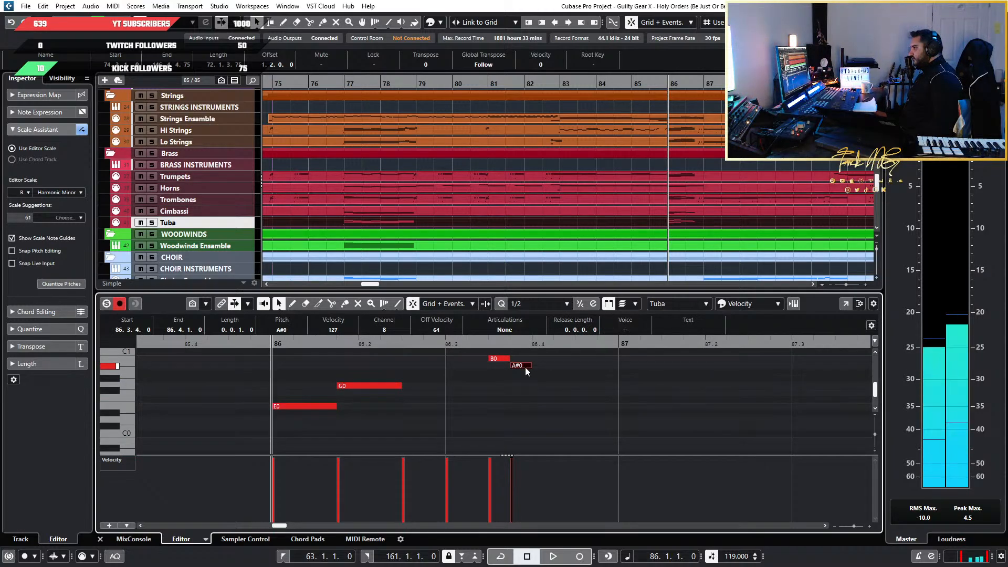
click(499, 360)
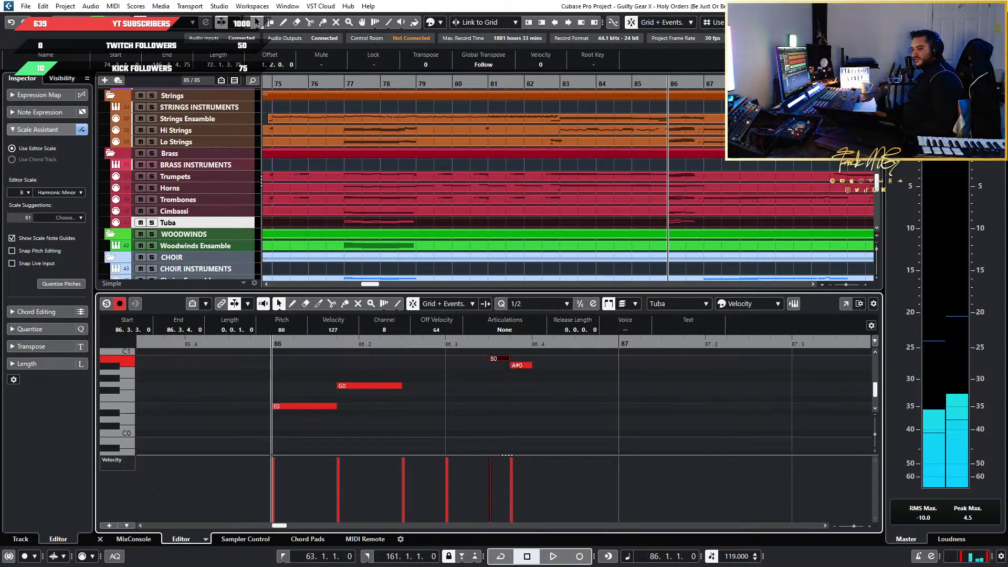
Open the Tuba track's Kontakt 7 instrument and collapse the loaded Jaeger brass instruments to inspect the 2 Tubas patch
click(240, 222)
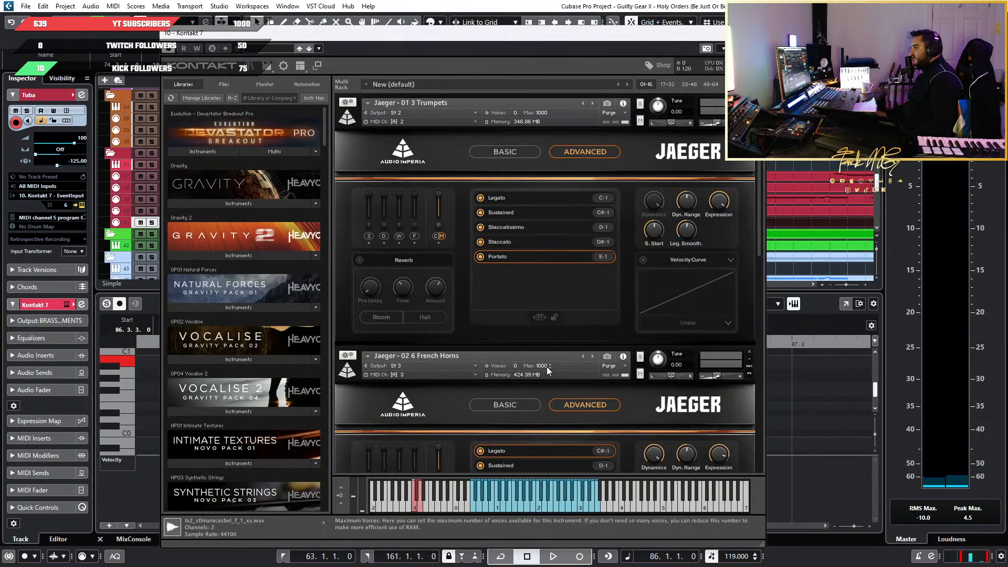
click(350, 125)
click(348, 156)
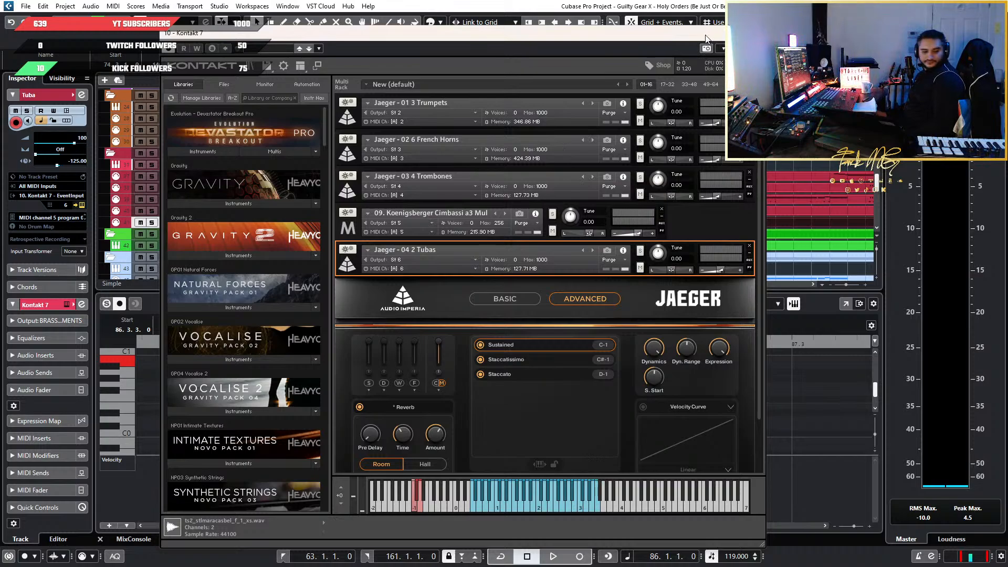
Audition the Tuba's low E0 at bar 86, raise it one octave to E1, and close the Kontakt window
drag(717, 33, 688, 438)
click(330, 407)
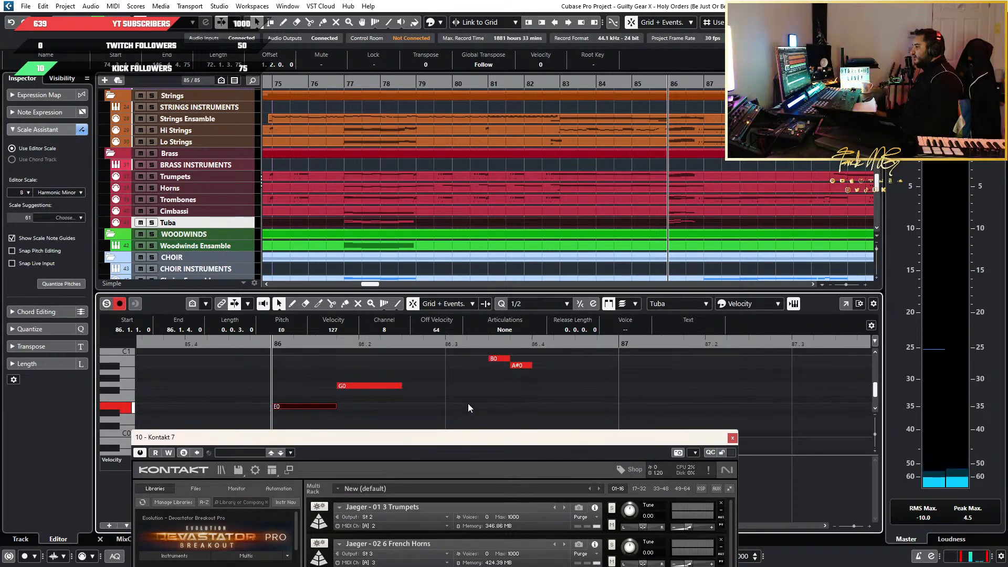
drag(406, 417, 294, 409)
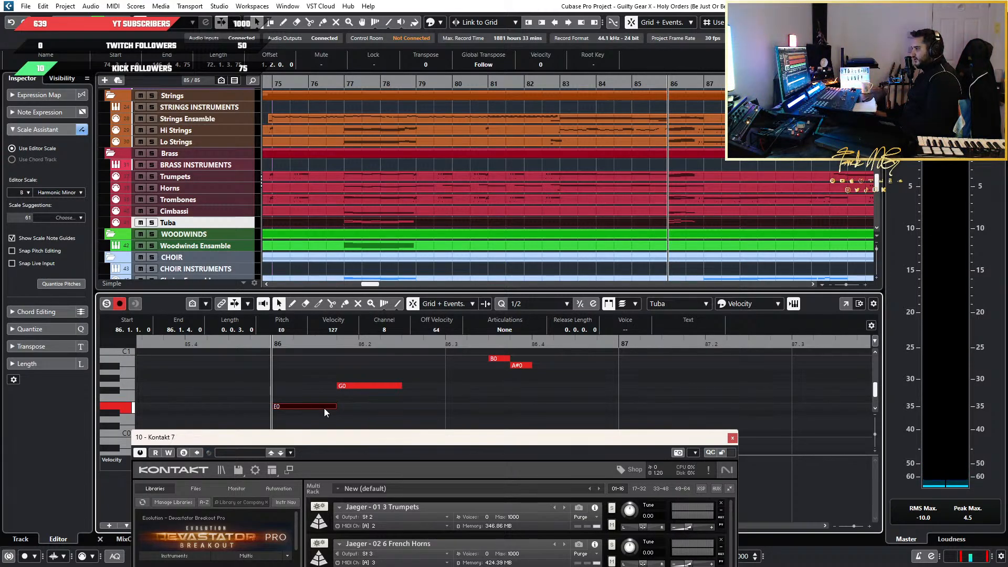
key(shift+Up)
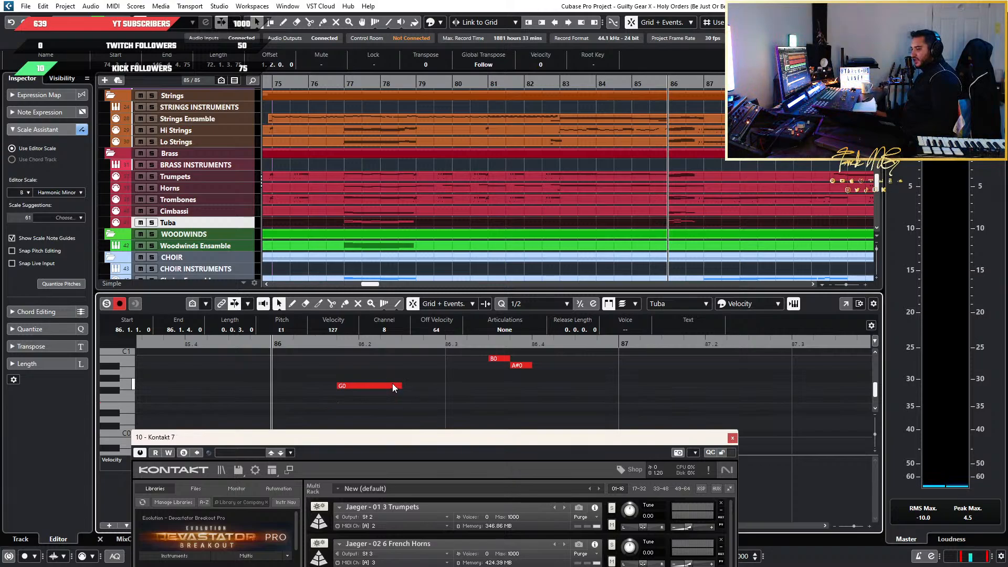
drag(421, 438, 507, 289)
click(818, 288)
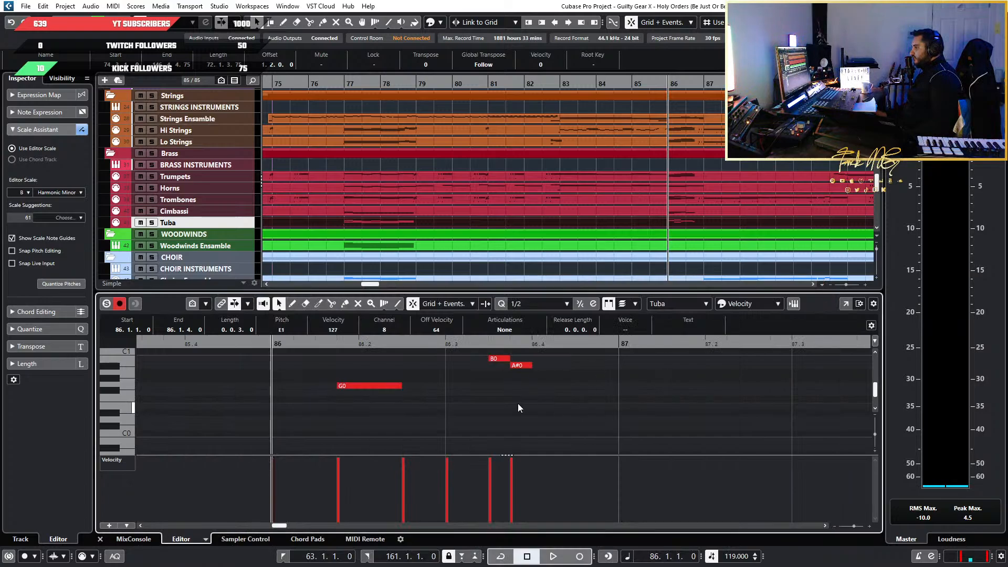
Review the Tuba's bar 86 run and play it back from the start of the bar
scroll(513, 396, down, 4)
scroll(513, 396, up, 2)
scroll(513, 397, up, 4)
scroll(351, 392, down, 3)
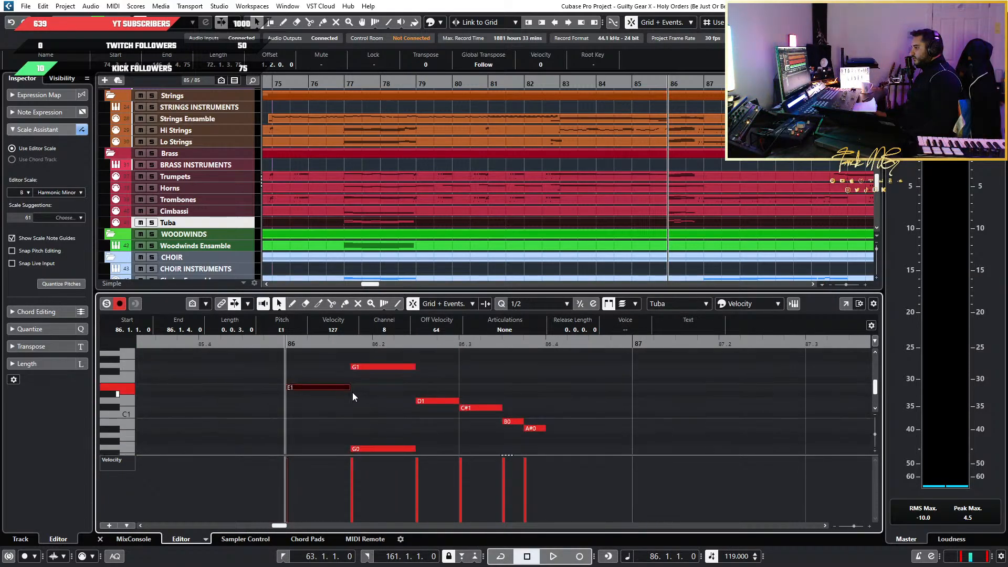
scroll(336, 377, down, 3)
scroll(315, 394, up, 3)
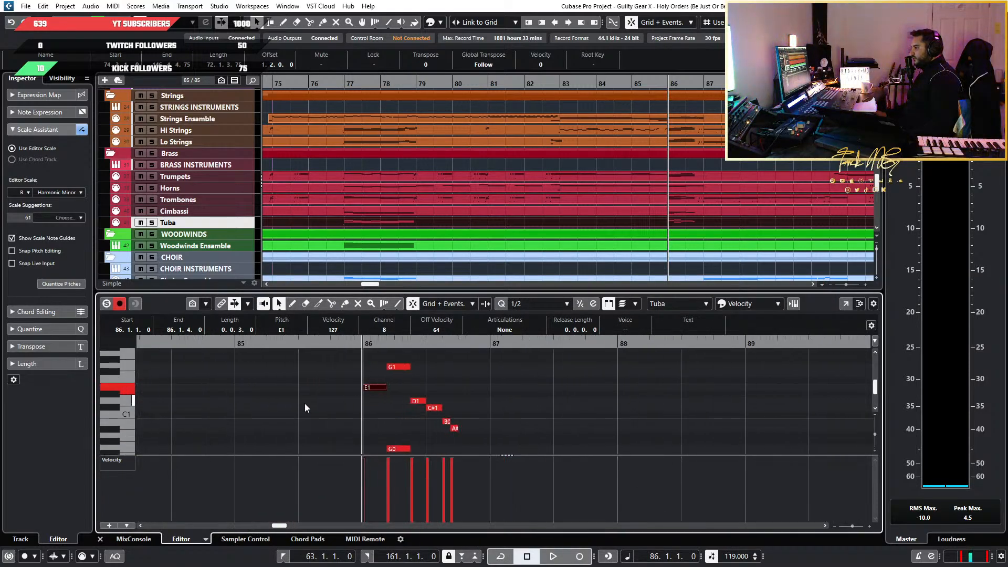
key(space)
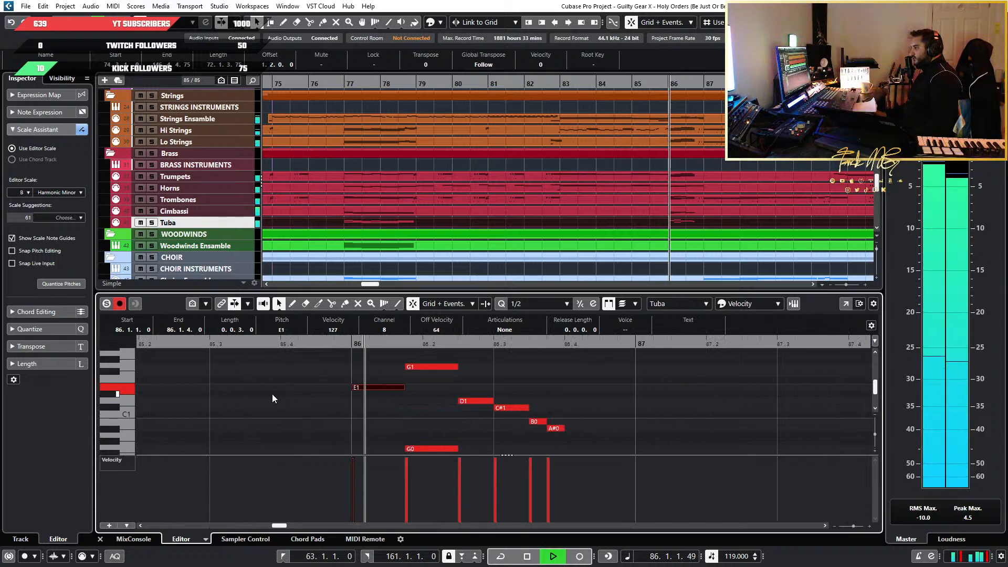
key(space)
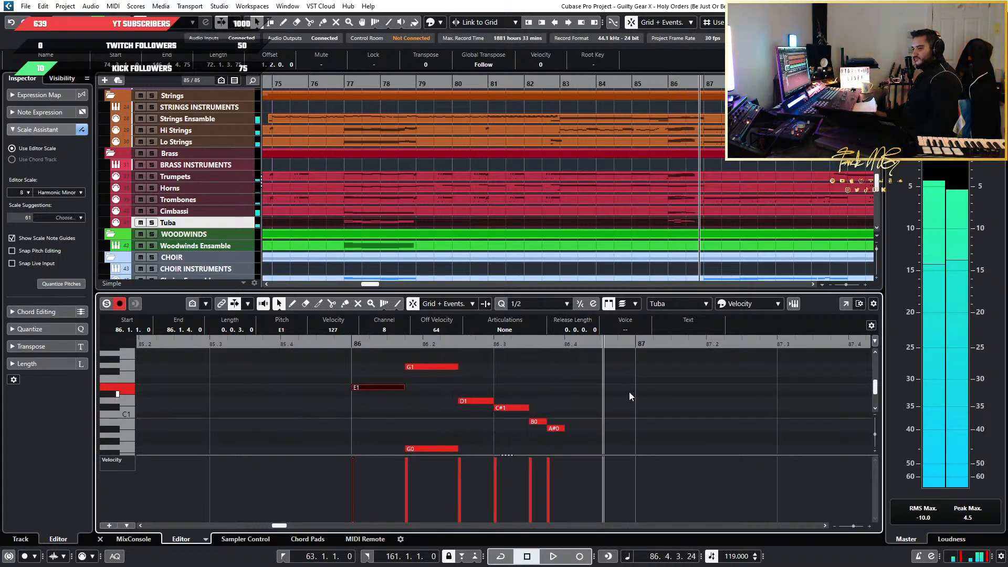
Select and copy the Tuba's bar 86 run, and set the cursor at the start of bar 118 in the Tuba part
scroll(629, 391, down, 5)
drag(661, 416, 432, 360)
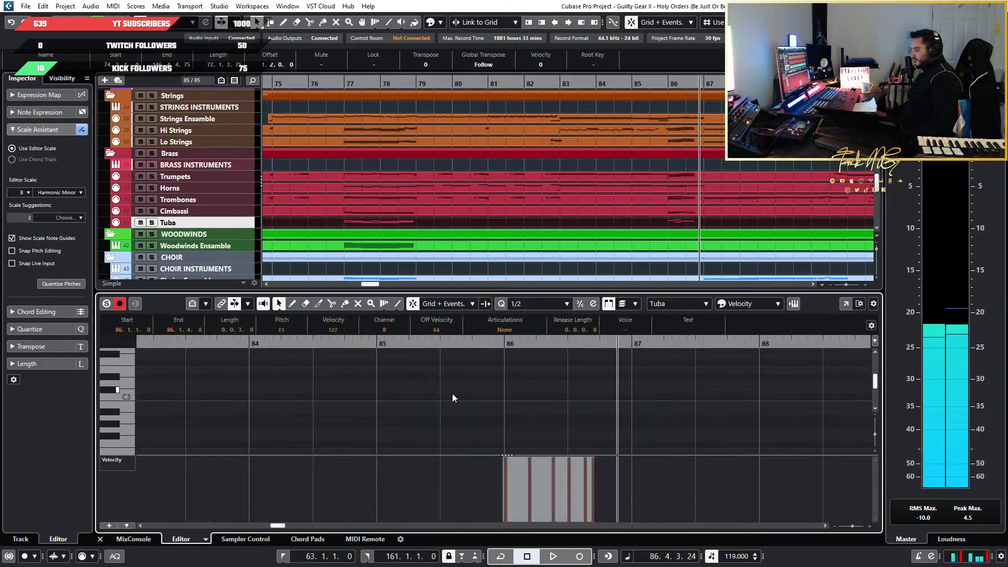
scroll(730, 188, down, 3)
scroll(730, 188, right, 8)
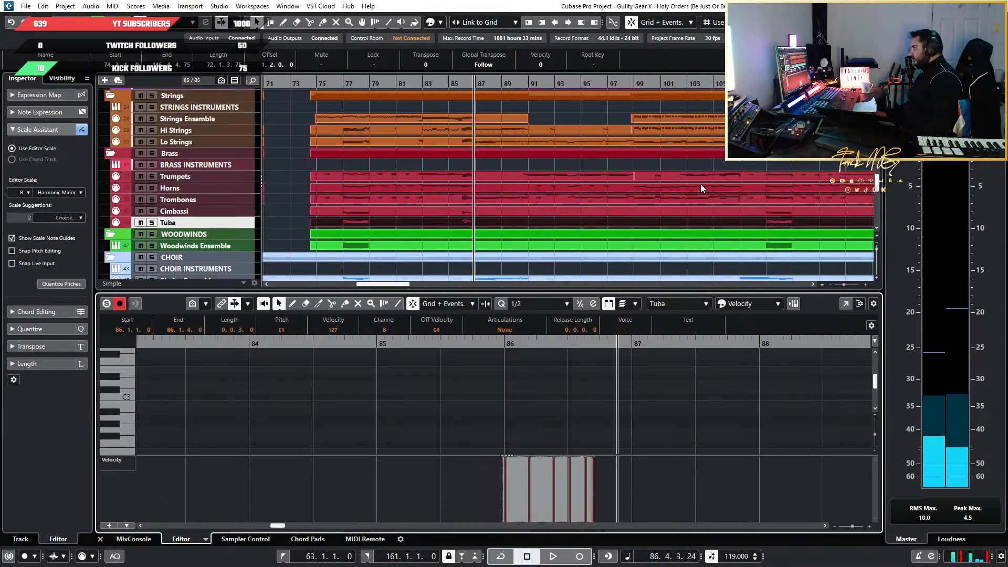
scroll(637, 216, up, 5)
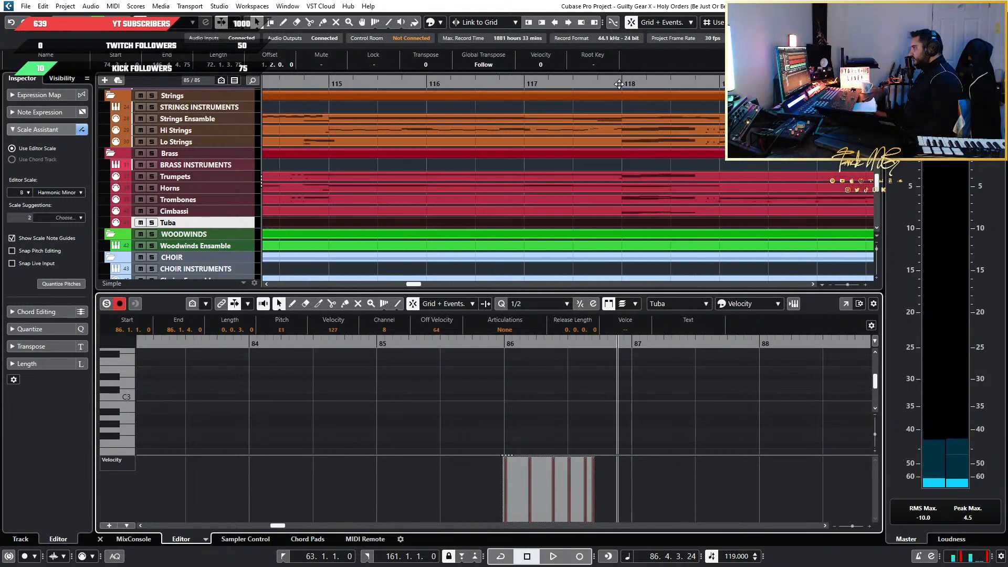
click(658, 218)
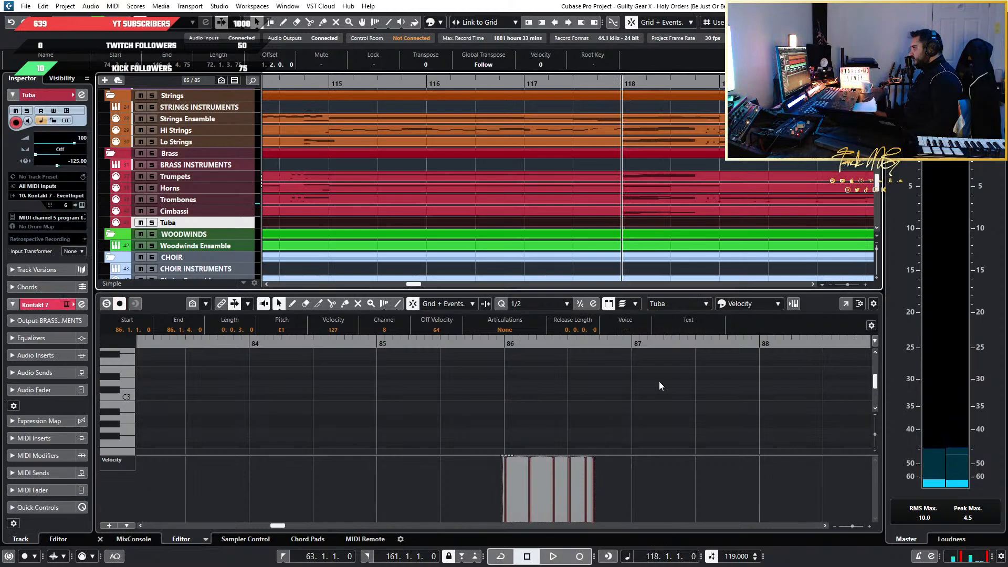
click(597, 392)
scroll(305, 391, down, 5)
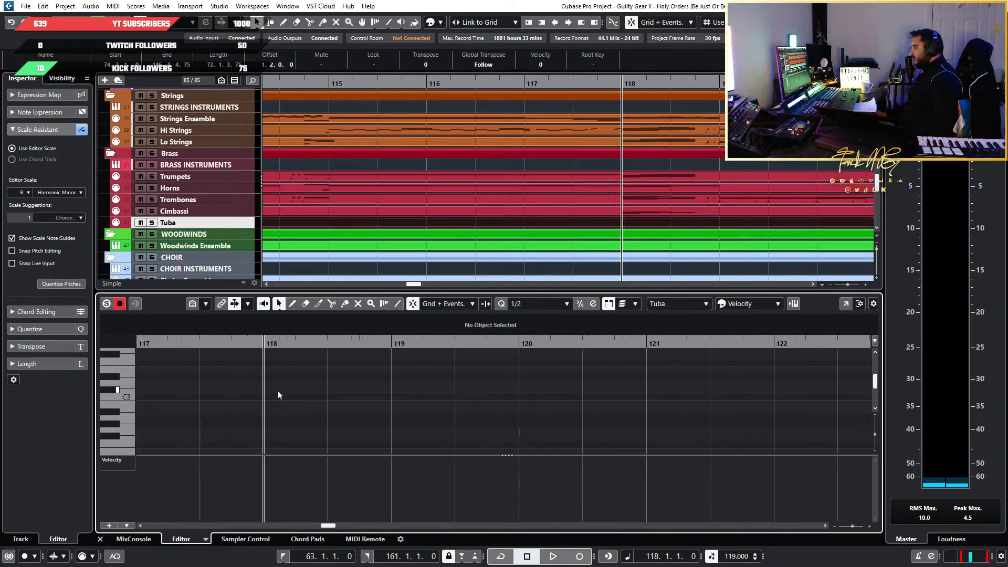
scroll(396, 401, left, 6)
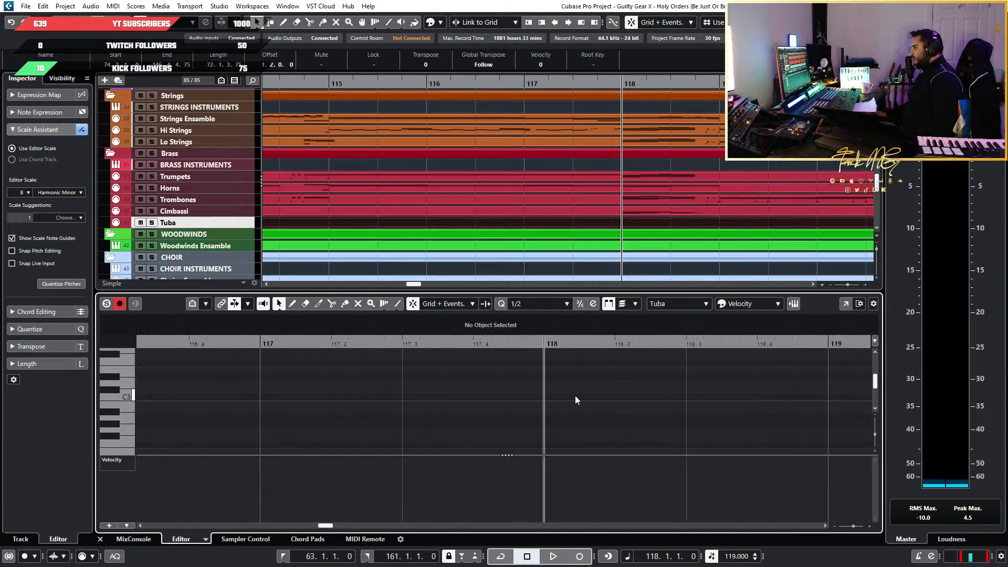
Look over the Tuba part around bars 109 to 118 and move the playback position to bar 115
scroll(575, 397, down, 1)
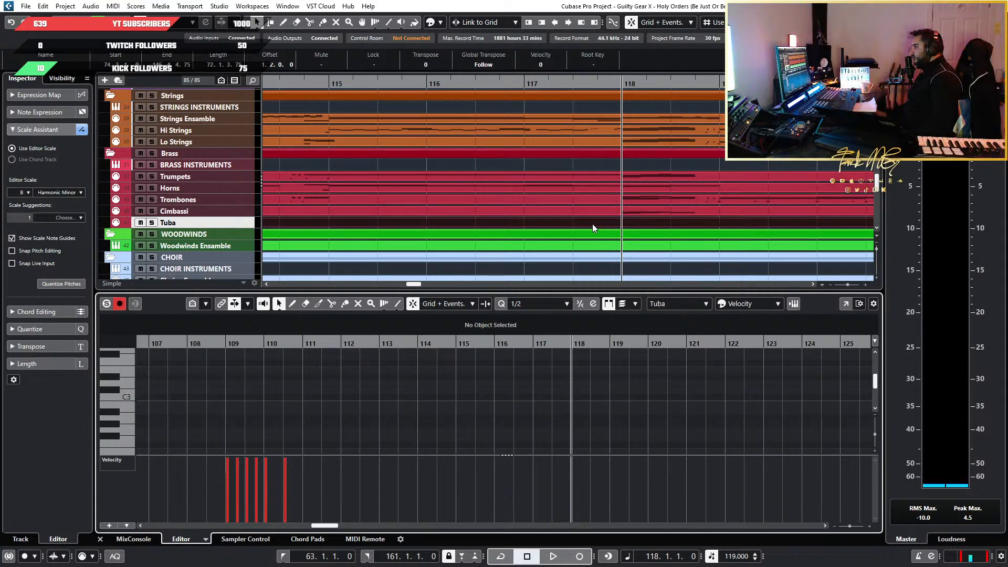
scroll(656, 404, down, 2)
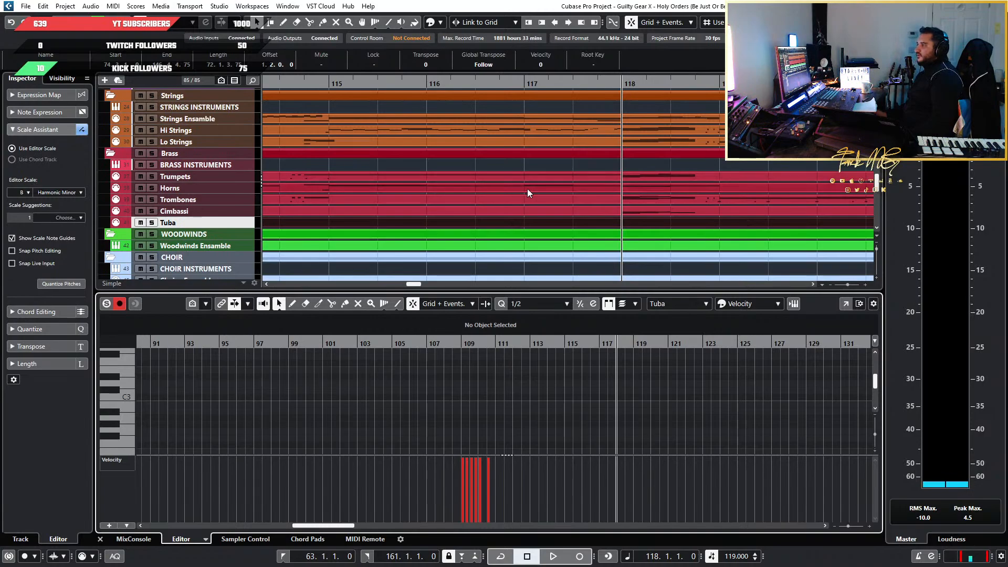
drag(429, 88, 318, 88)
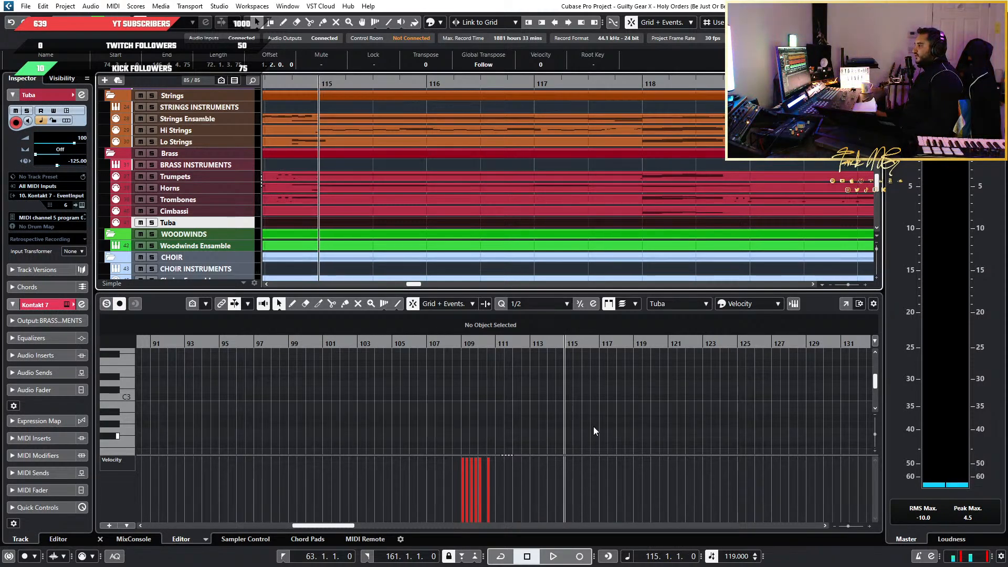
Set the playback position at the start of bar 118 for the Tuba part
click(222, 304)
ctrl+scroll(372, 409, down, 6)
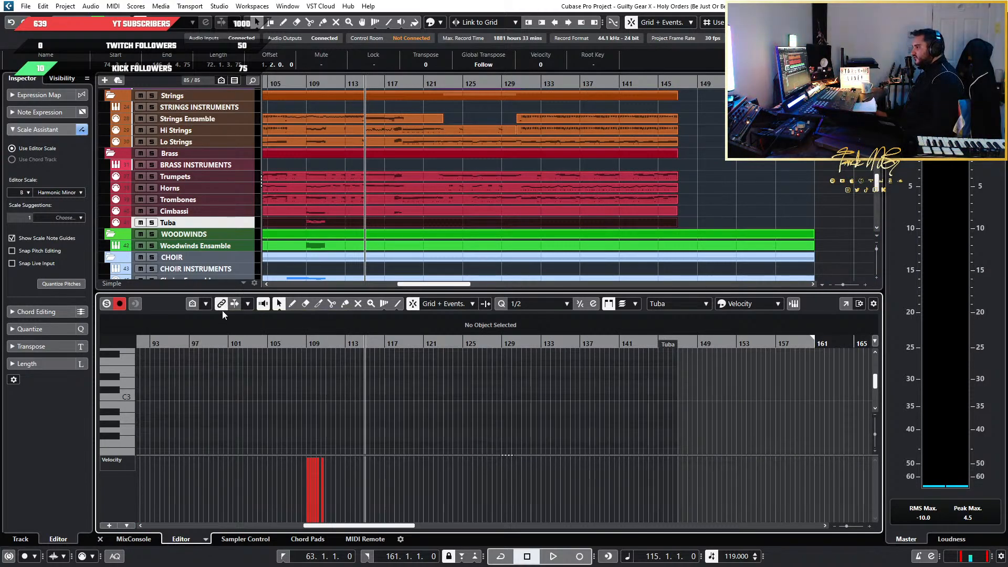
scroll(306, 387, up, 5)
scroll(580, 193, down, 3)
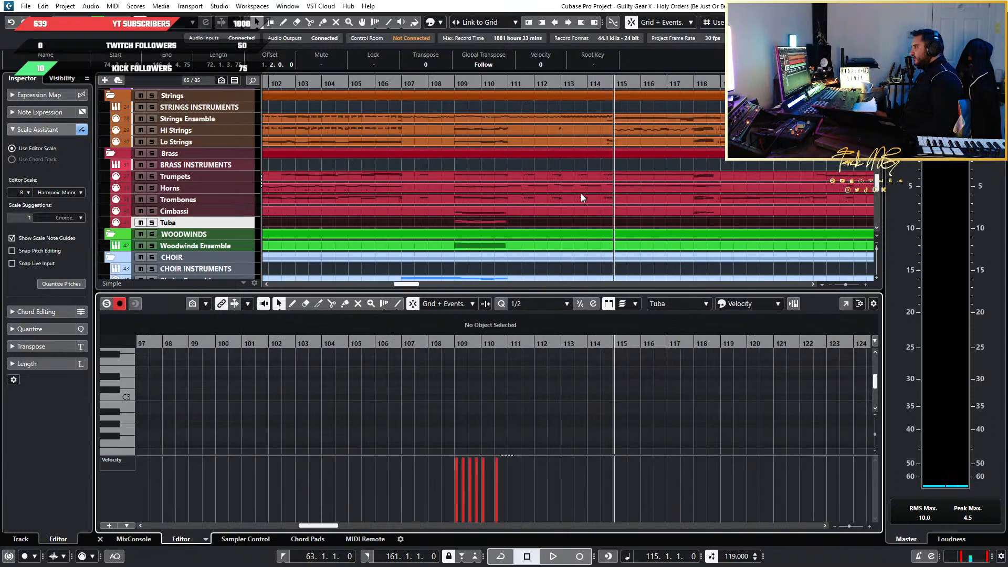
drag(665, 84, 658, 84)
scroll(686, 171, up, 3)
scroll(672, 176, up, 6)
scroll(515, 421, up, 4)
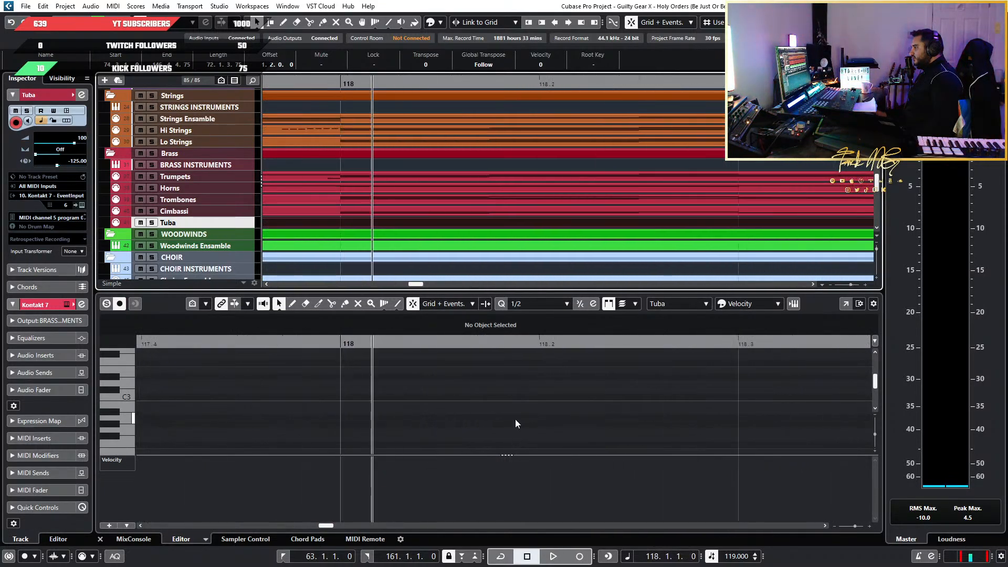
scroll(515, 420, down, 5)
Paste the copied Tuba run at bar 118 and play it back with the other brass
scroll(544, 396, up, 5)
scroll(312, 348, down, 2)
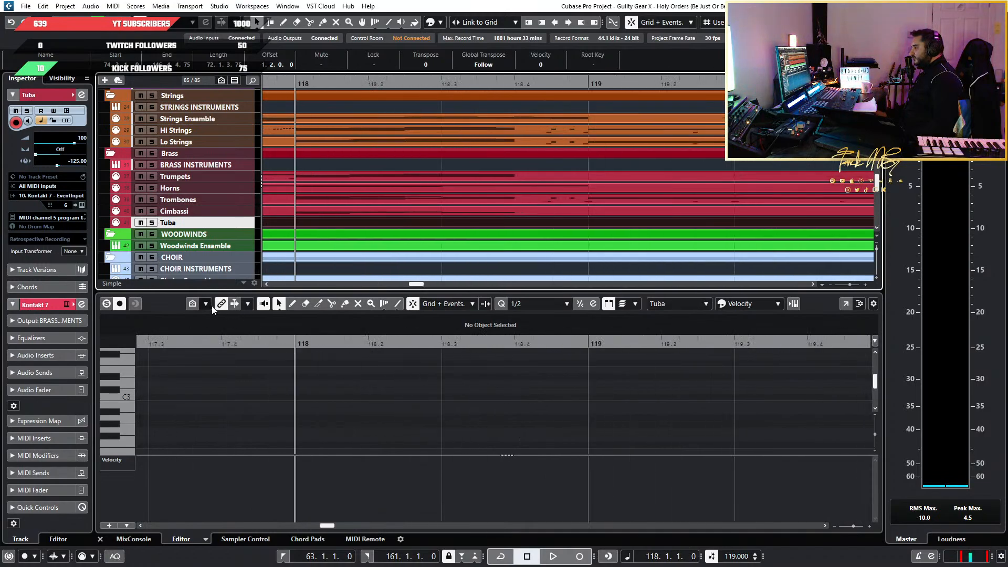
click(218, 304)
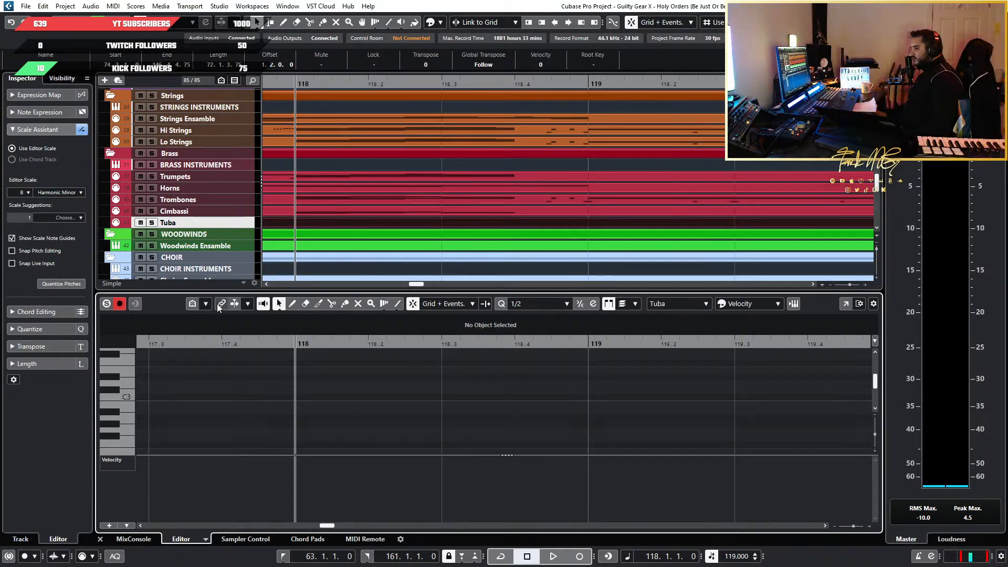
click(218, 305)
scroll(326, 383, left, 3)
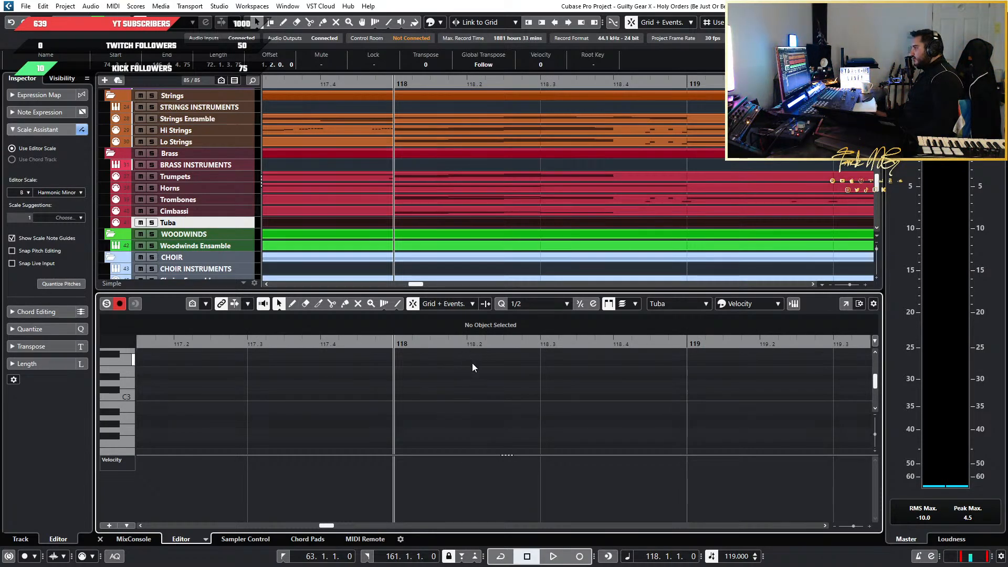
key(ctrl+v)
scroll(480, 388, down, 3)
scroll(478, 392, down, 1)
key(space)
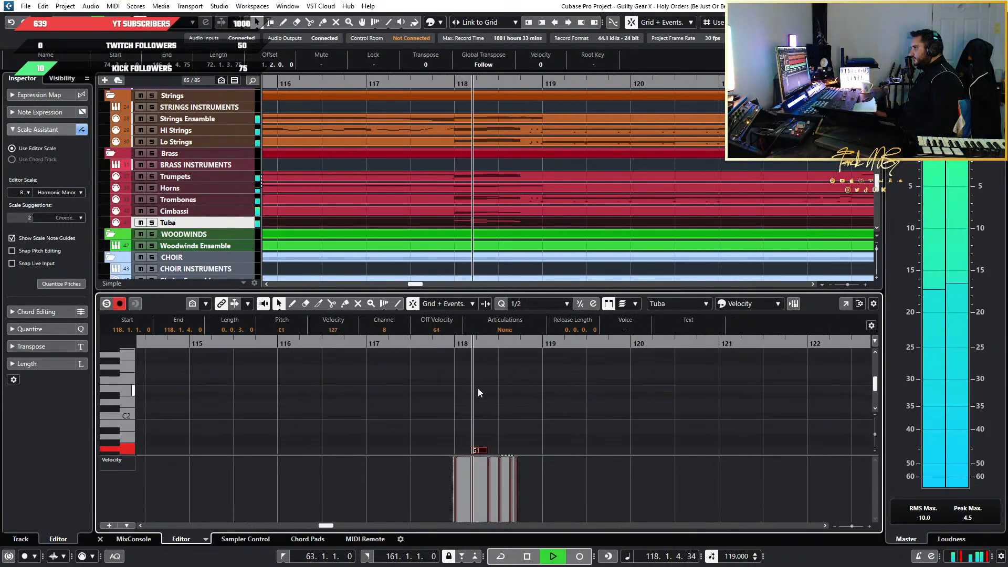
key(space)
Open the Lo Strings part in the editor and audition the first note, E2, of its bar 118 run
key(g)
key(g)
key(g)
key(g)
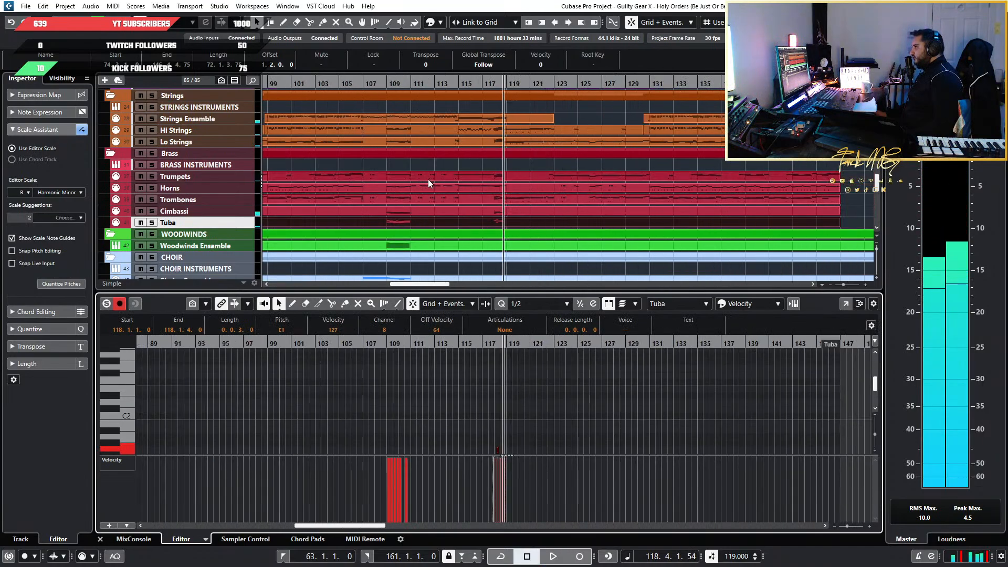
scroll(473, 188, up, 4)
scroll(500, 171, down, 5)
click(499, 104)
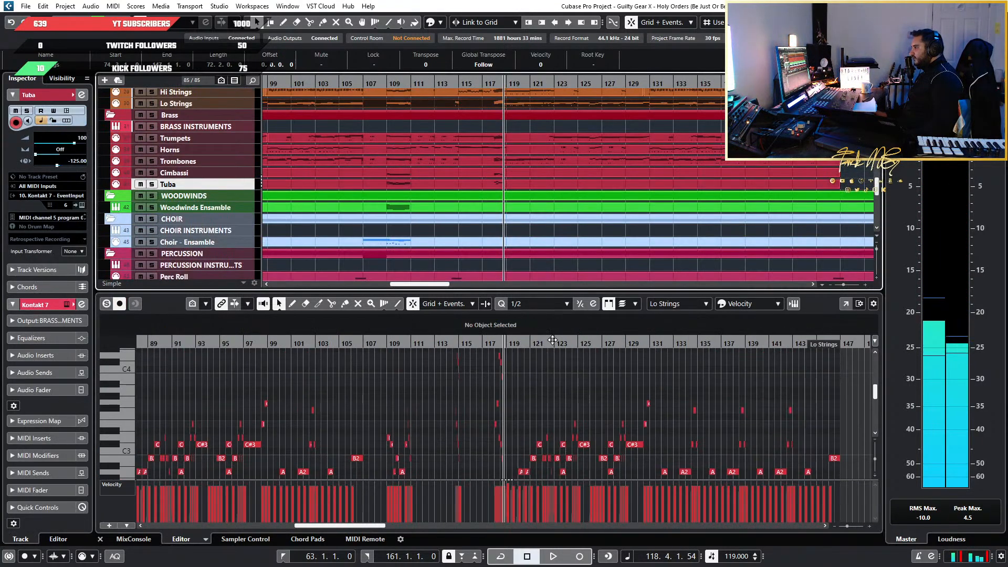
scroll(495, 419, up, 5)
scroll(520, 412, up, 4)
scroll(508, 416, down, 4)
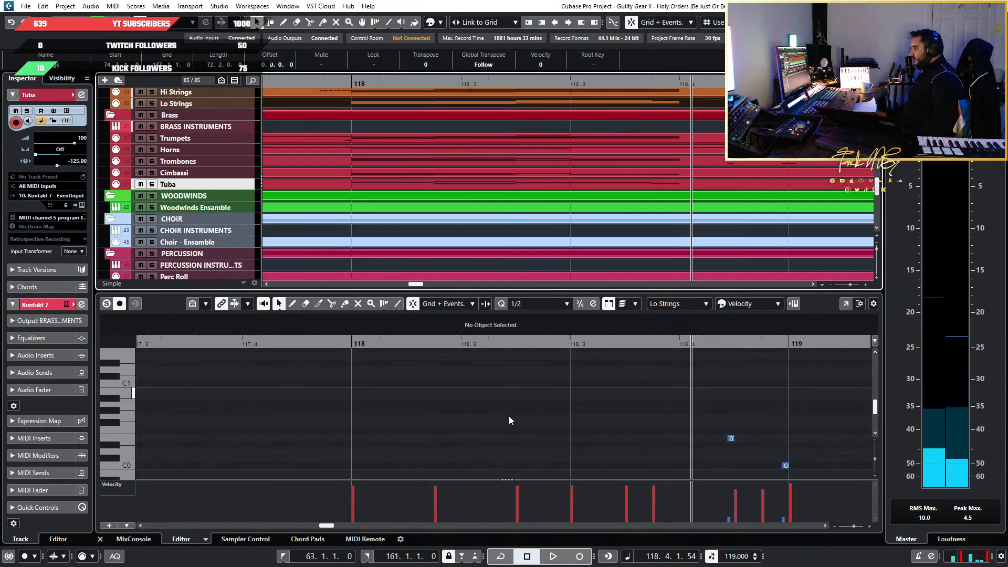
click(402, 402)
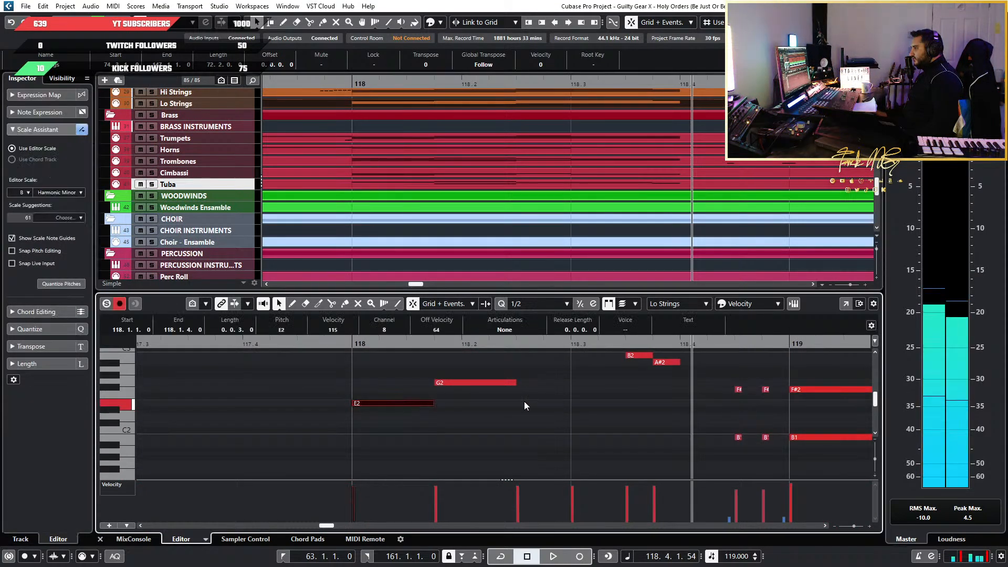
Set the playback position at the start of bar 86 and examine the Lo Strings run there
scroll(524, 401, down, 5)
scroll(381, 404, left, 4)
scroll(547, 413, right, 9)
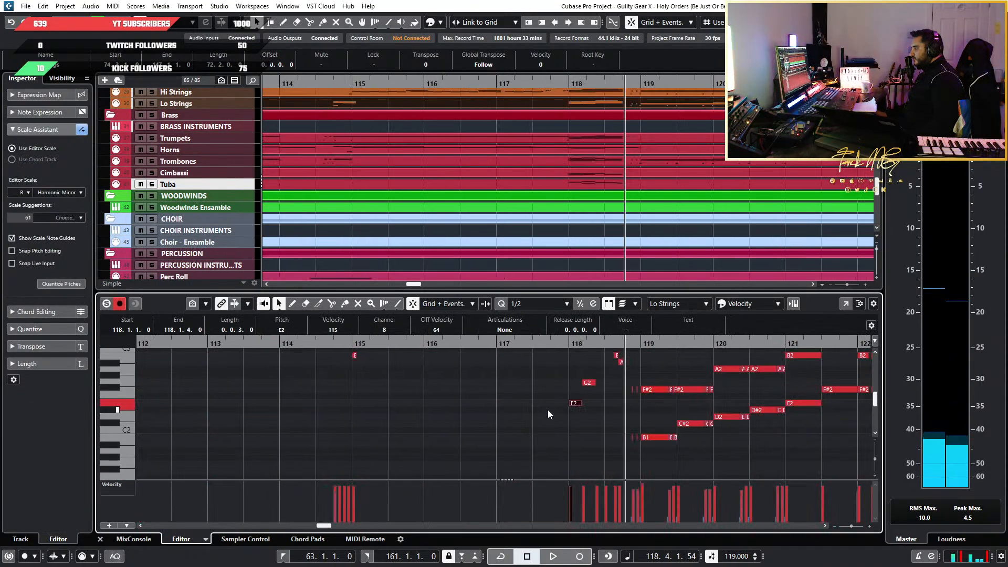
scroll(299, 437, left, 4)
scroll(300, 436, down, 8)
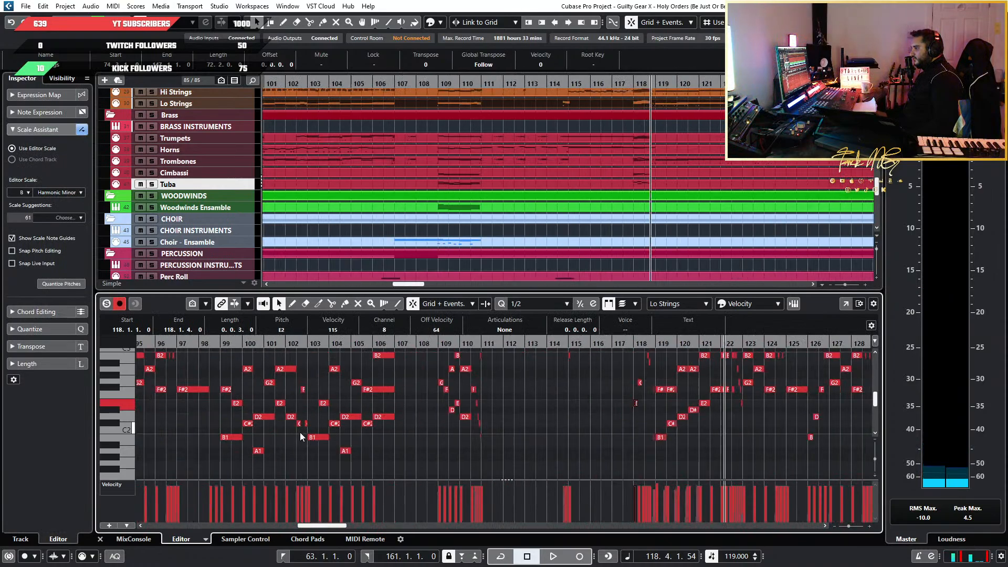
scroll(449, 194, left, 6)
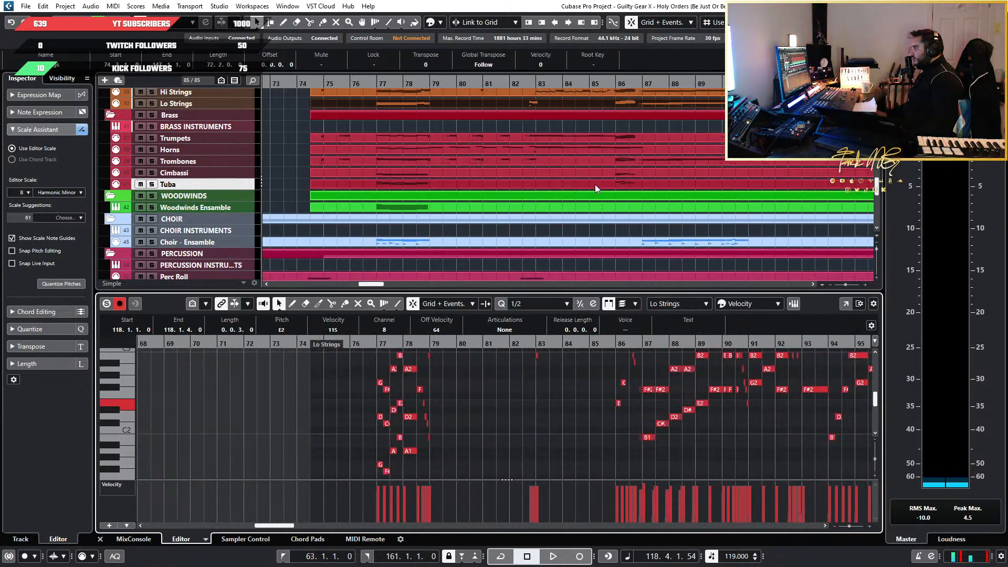
scroll(607, 193, up, 2)
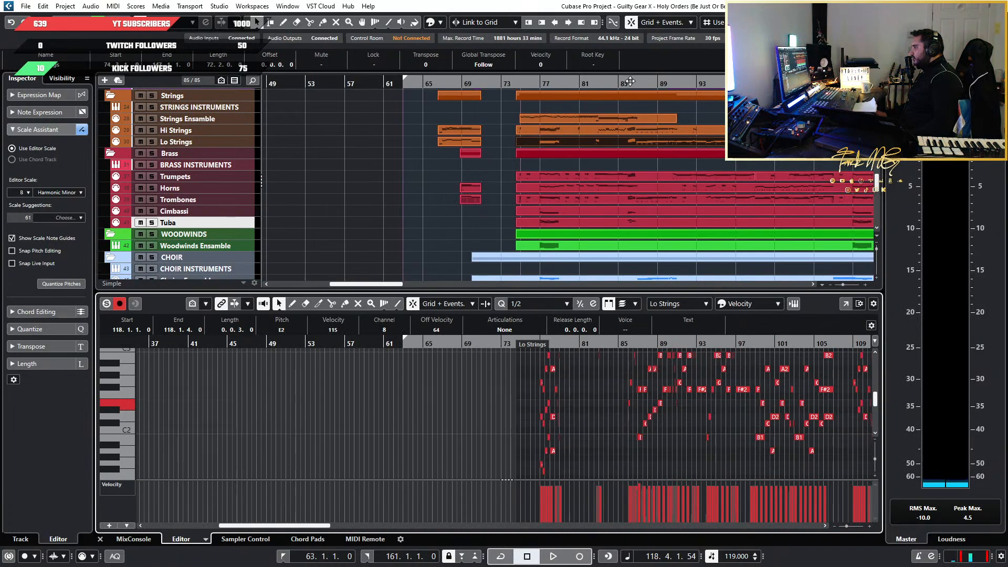
drag(630, 82, 545, 436)
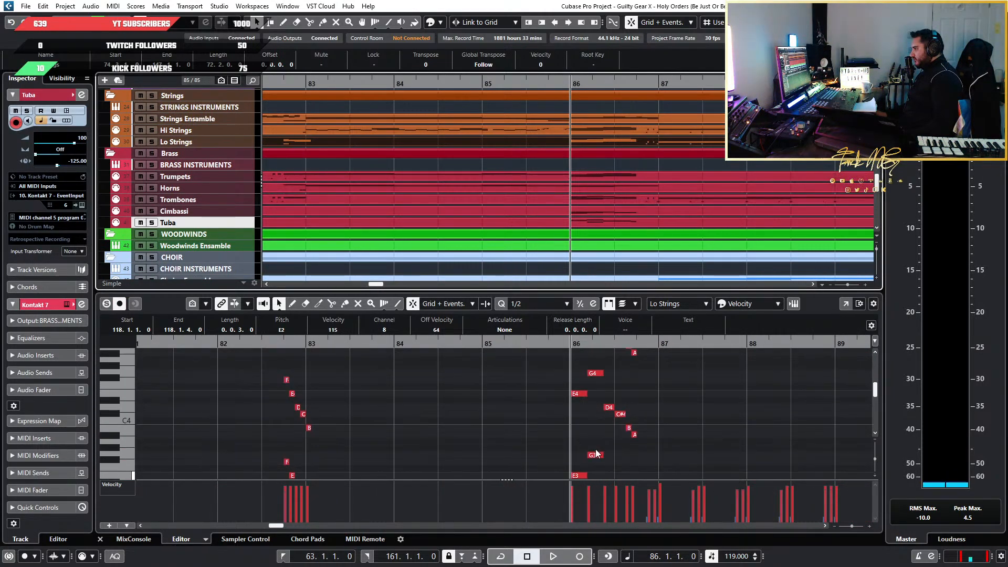
scroll(628, 425, down, 7)
scroll(629, 426, up, 3)
scroll(546, 429, up, 4)
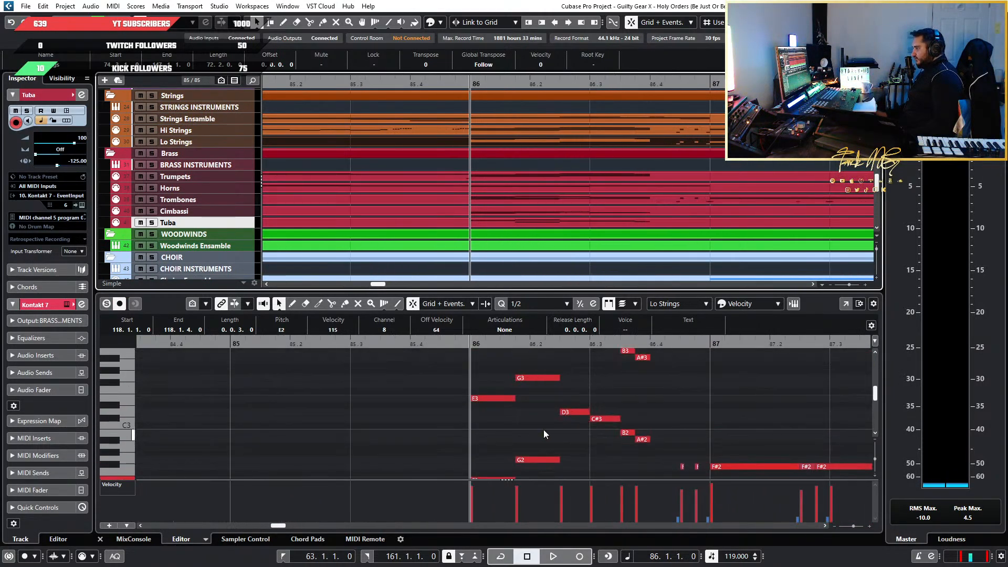
scroll(543, 429, down, 2)
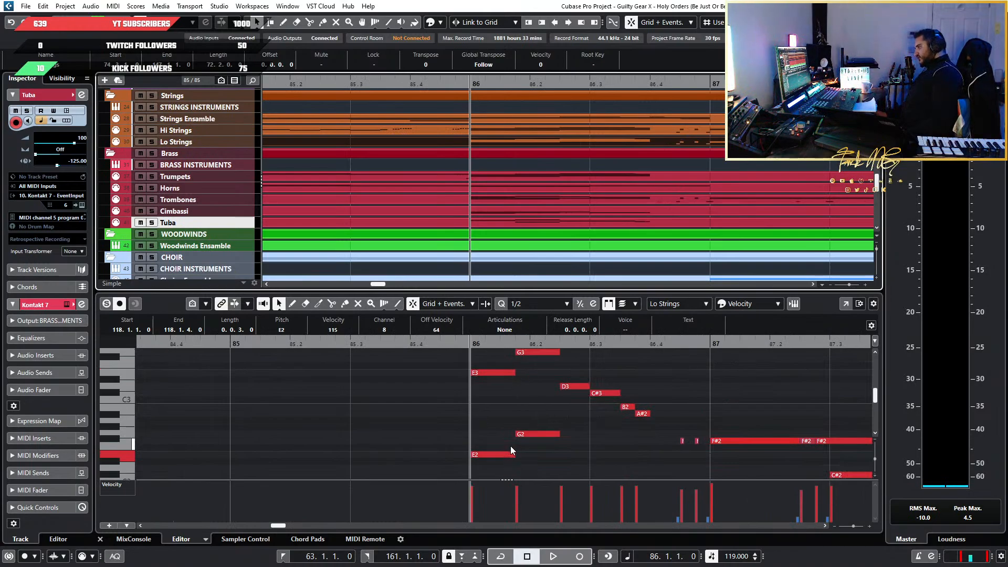
Select the Lo Strings' lower bar 86 run from E2 to A#2 and duplicate it one octave lower, starting at E1
click(480, 459)
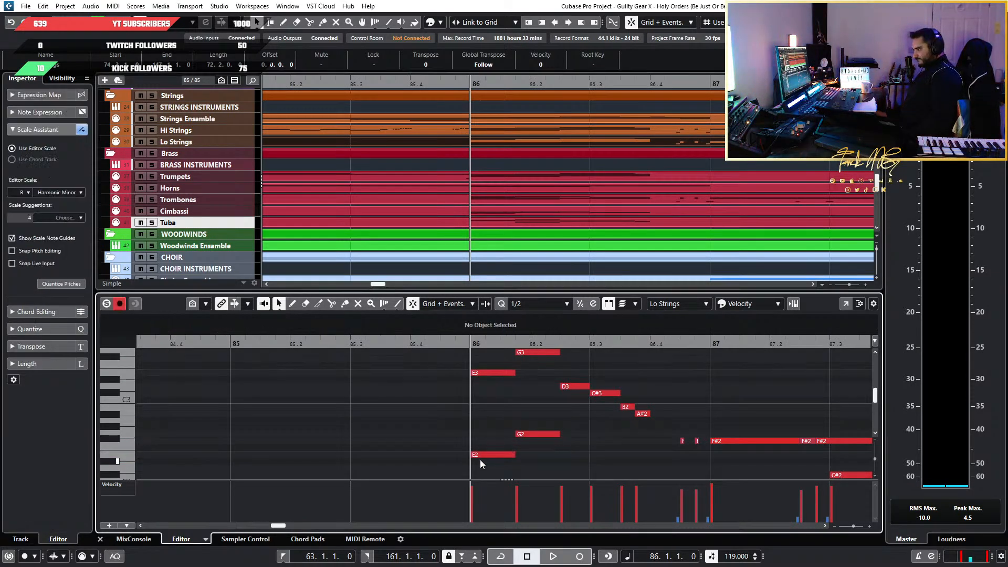
click(493, 454)
scroll(564, 455, down, 4)
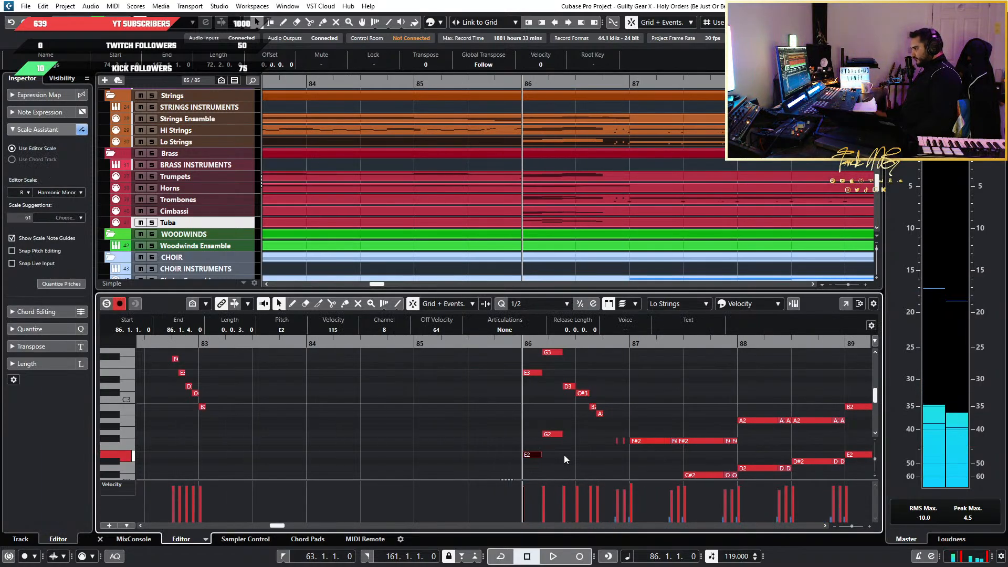
scroll(563, 455, right, 2)
scroll(462, 442, up, 5)
drag(641, 371, 406, 458)
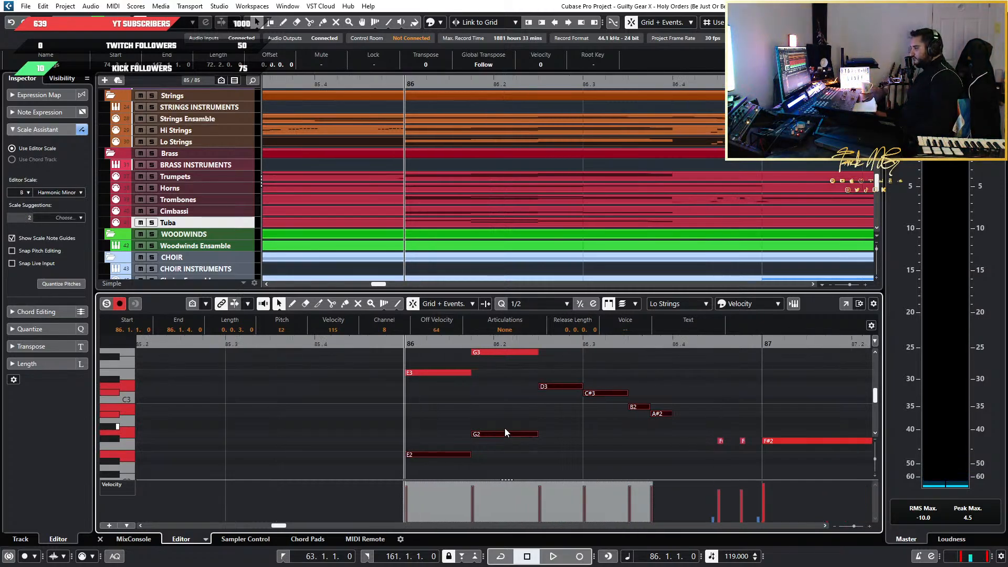
scroll(505, 430, up, 2)
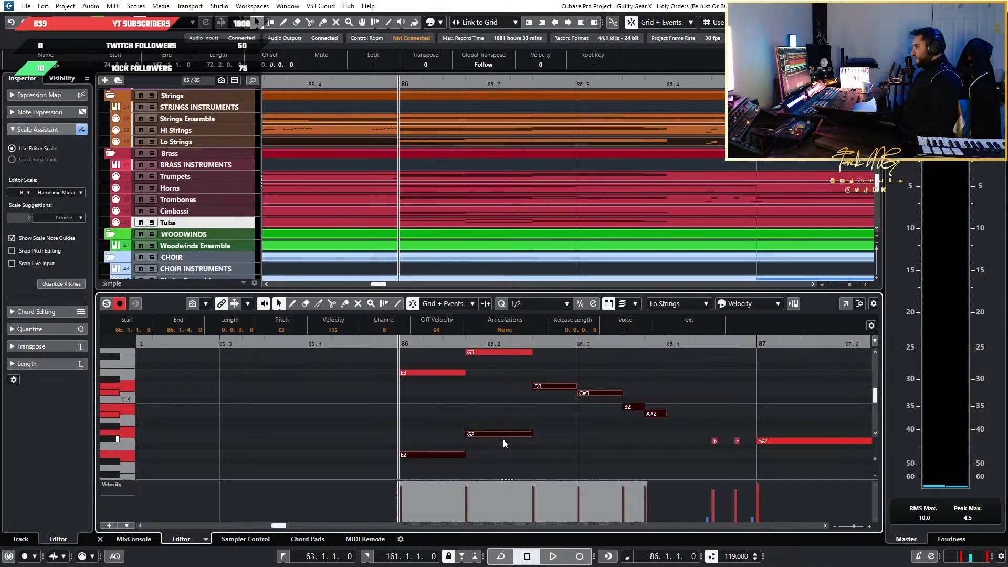
key(shift+Down)
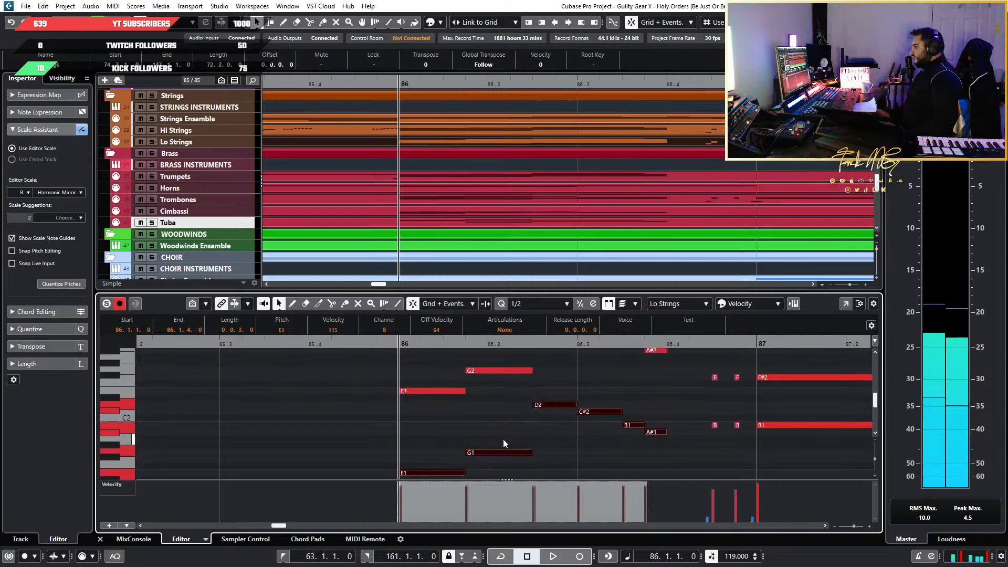
Audition the Lo Strings' low E1 and the doubled run, and return the playback position to bar 86
scroll(478, 423, down, 3)
drag(667, 434, 428, 435)
drag(436, 444, 435, 444)
key(space)
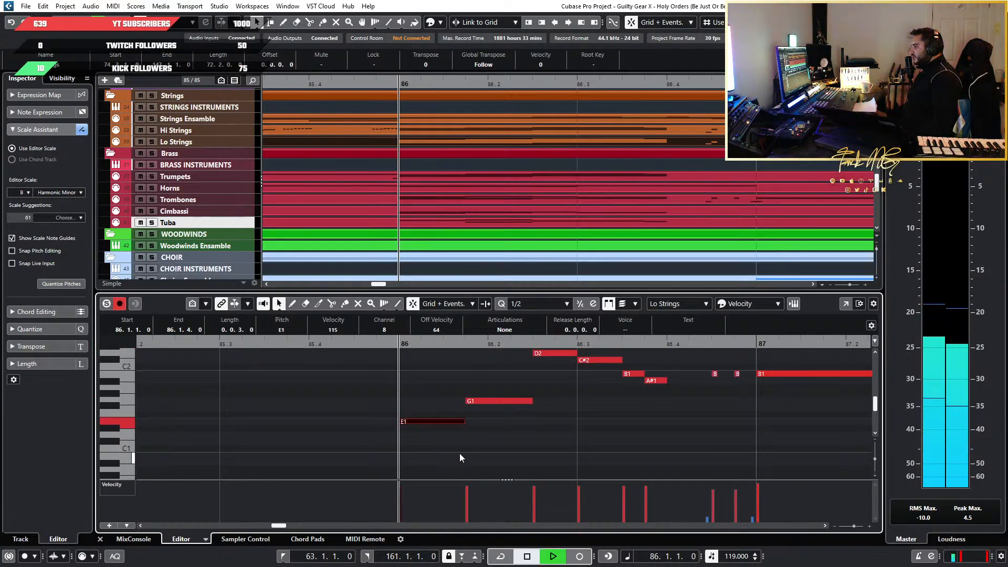
click(459, 453)
drag(693, 437, 487, 414)
click(401, 343)
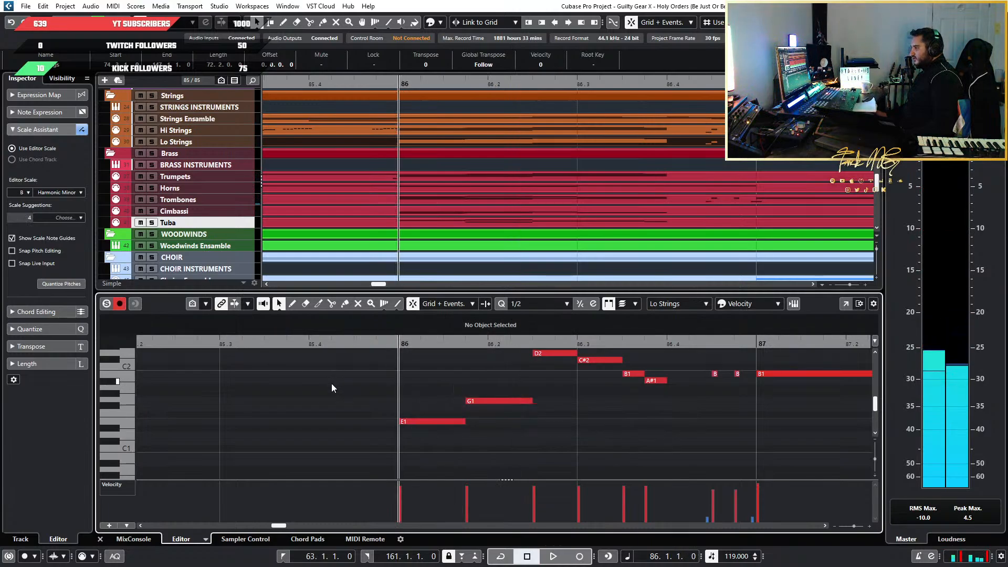
Paste the Lo Strings run again at bar 86 and try it two octaves lower, starting at E0
key(ctrl+v)
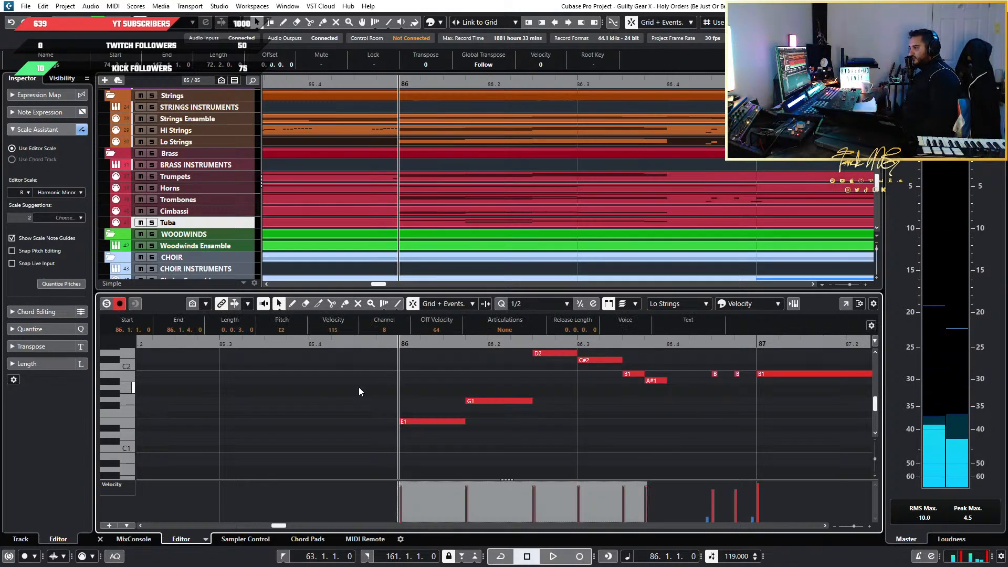
key(shift+Down)
key(shift+Down)
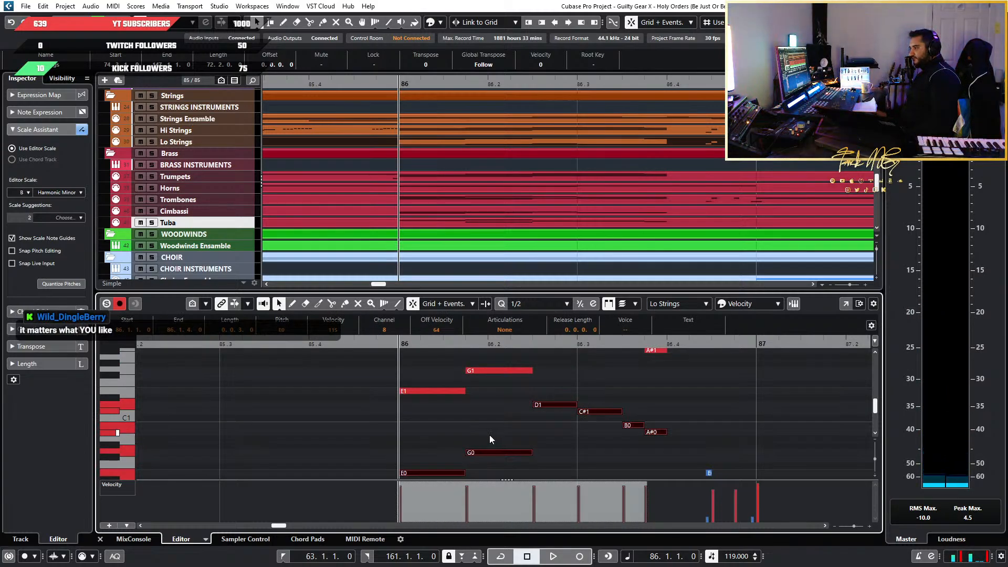
key(Delete)
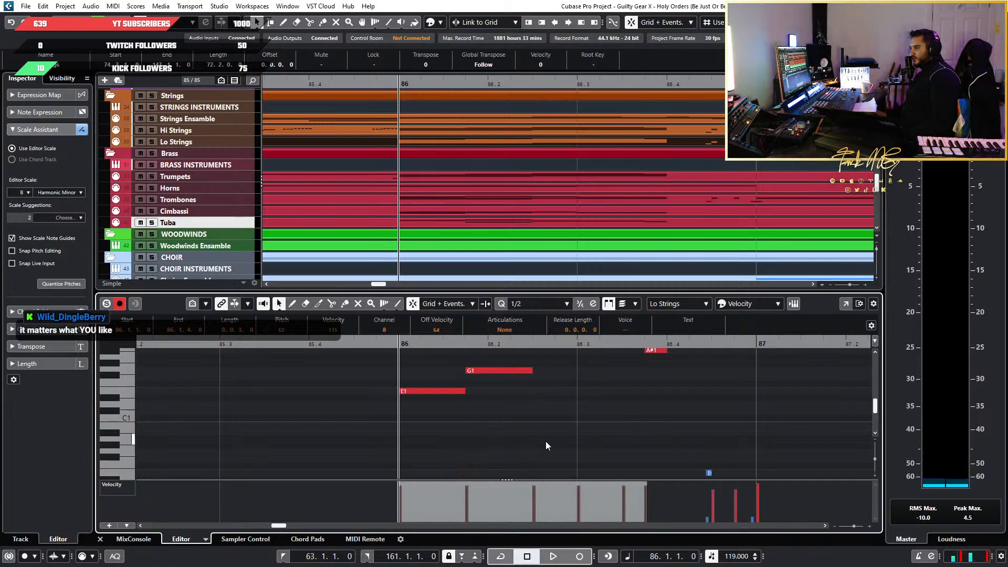
Move the playback position to bar 85 and look over the Lo Strings part around bar 86
scroll(546, 443, down, 3)
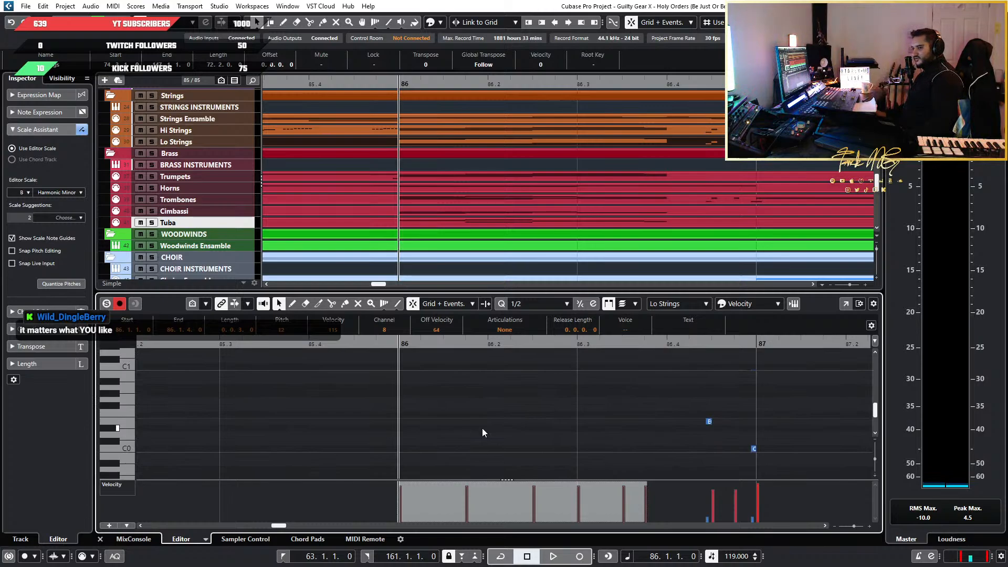
scroll(483, 428, down, 4)
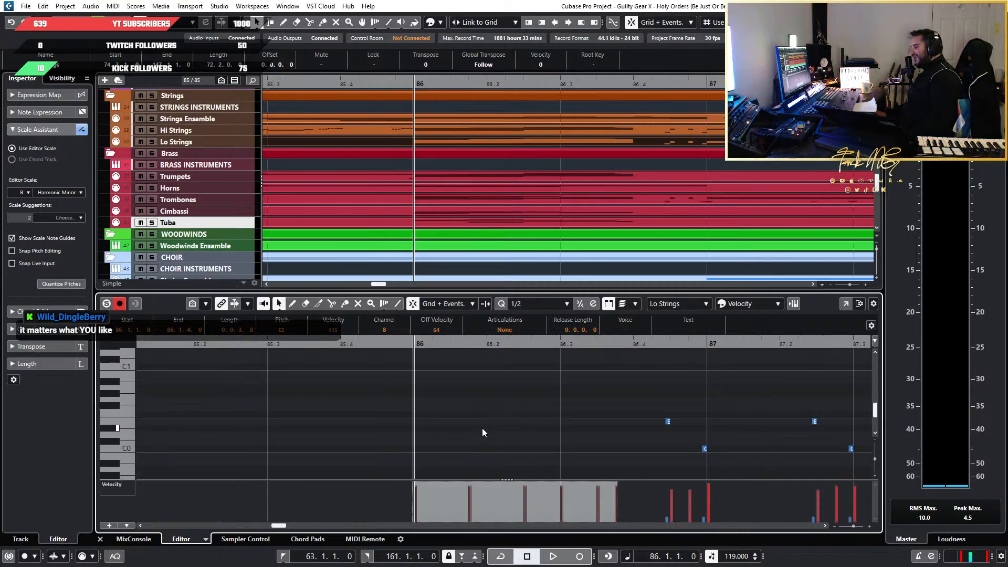
scroll(490, 422, up, 4)
scroll(490, 425, down, 3)
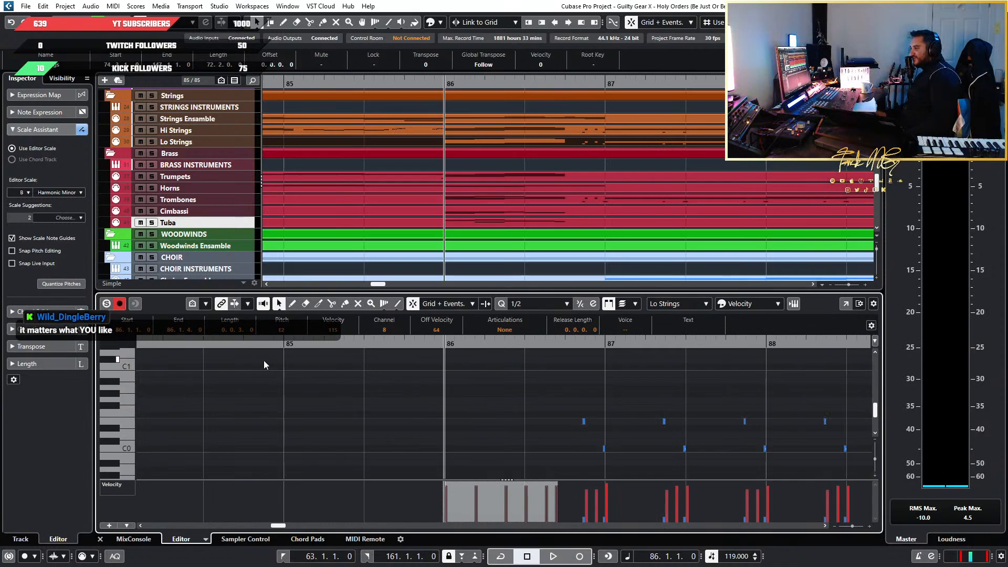
click(273, 342)
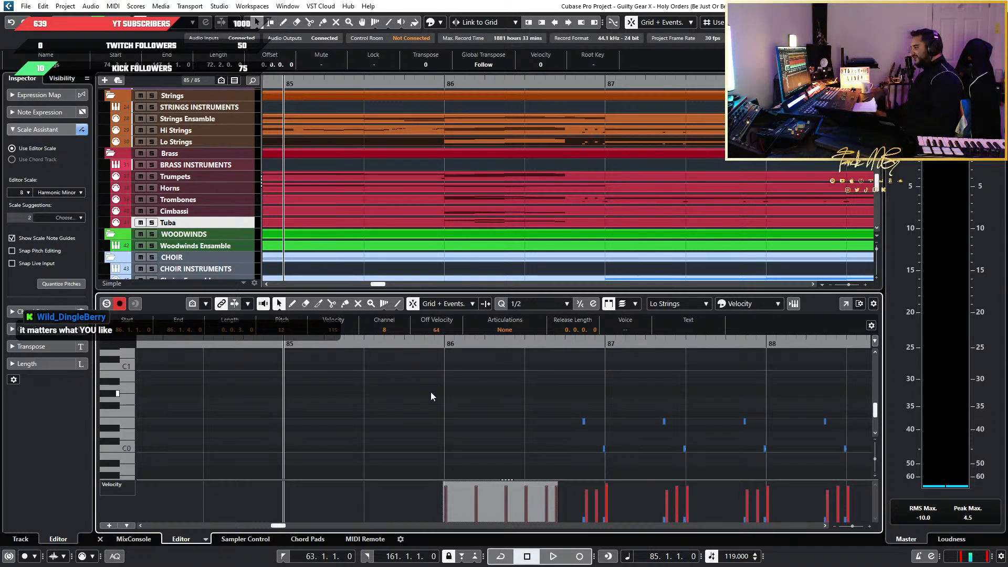
scroll(383, 372, down, 4)
scroll(370, 373, up, 8)
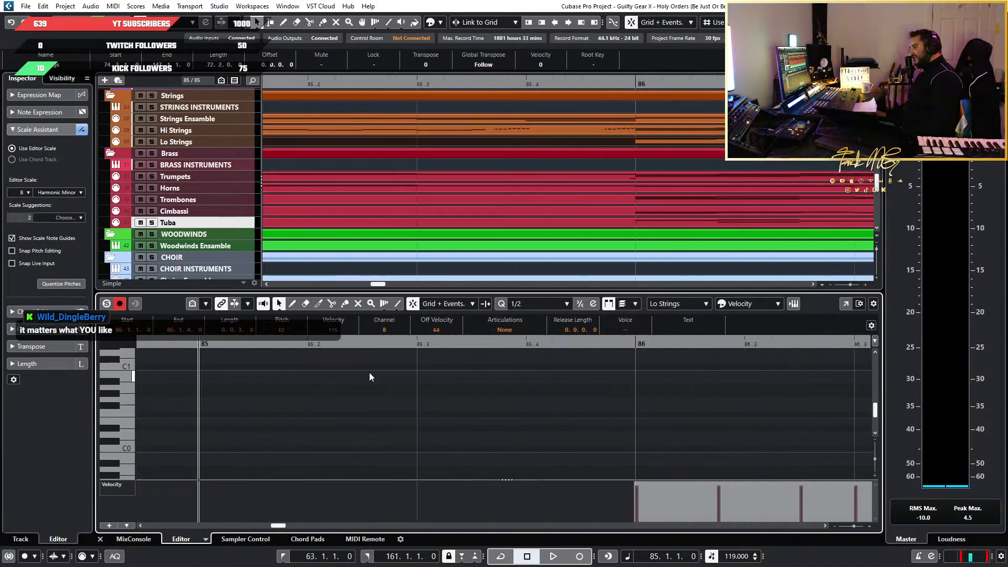
scroll(370, 376, down, 10)
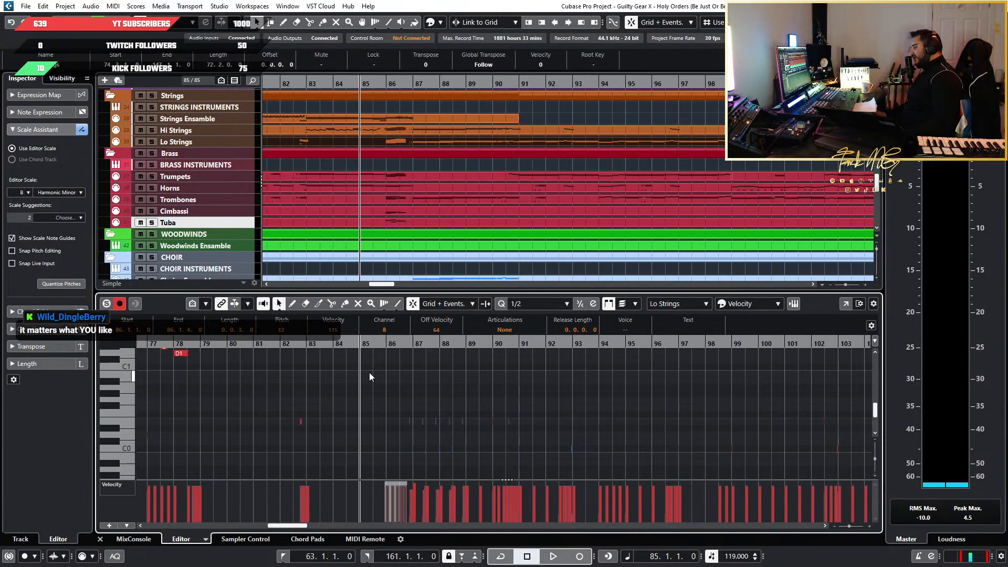
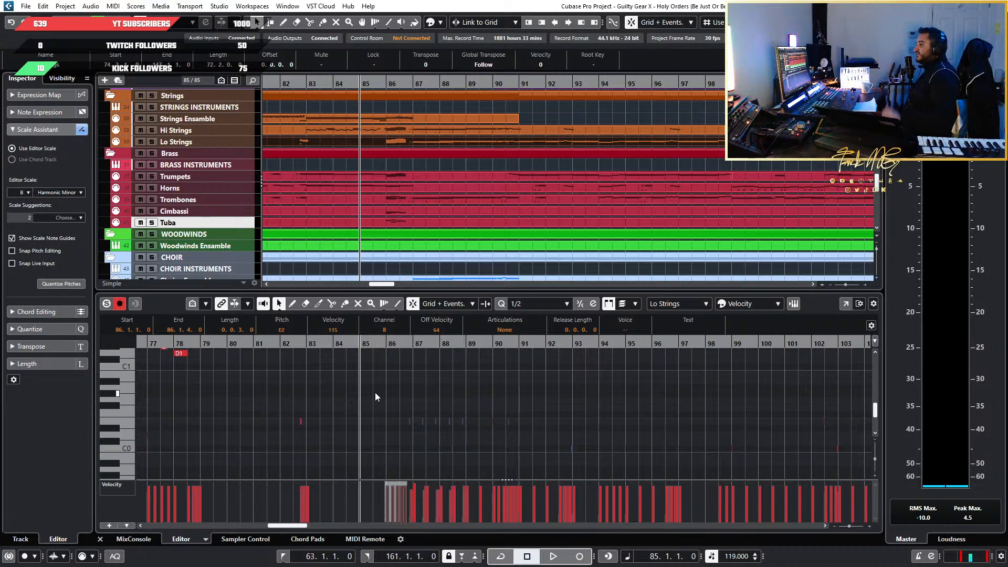
Look over the Lo Strings' low run at bar 86 and audition it from the start of that bar
click(375, 392)
scroll(381, 393, up, 5)
scroll(231, 437, down, 5)
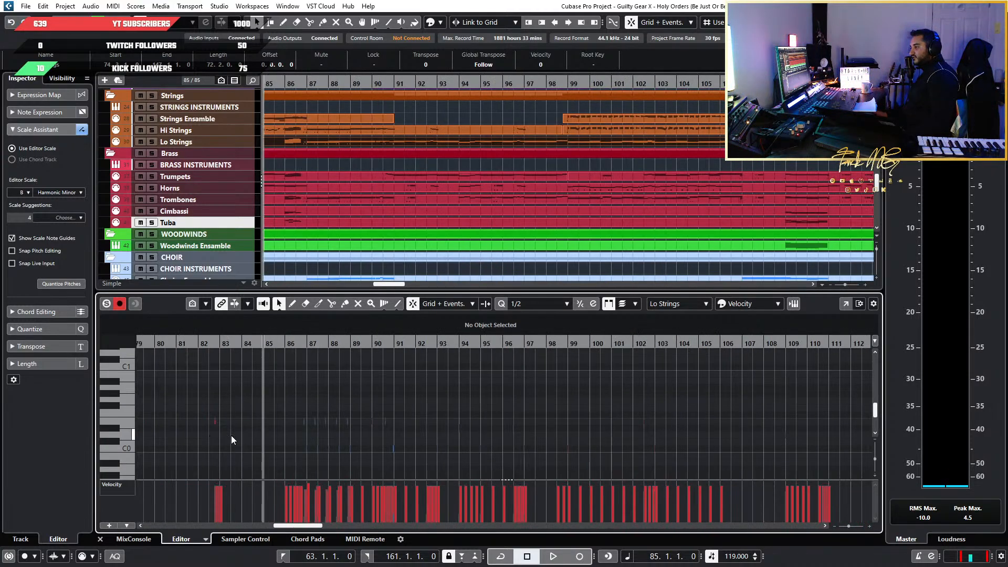
scroll(279, 438, left, 4)
scroll(326, 441, up, 4)
scroll(501, 458, up, 4)
scroll(494, 456, up, 4)
scroll(464, 454, down, 4)
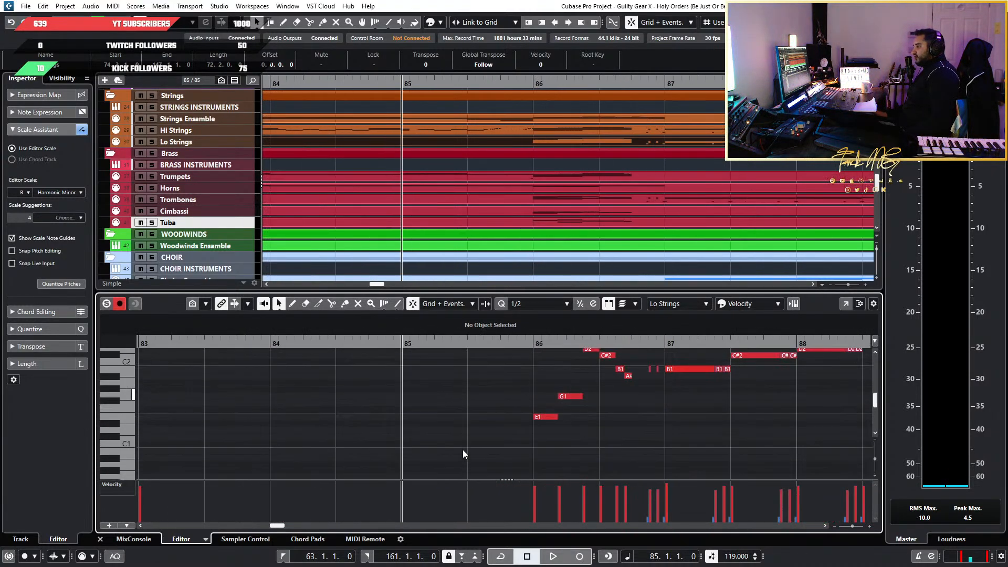
click(535, 342)
key(space)
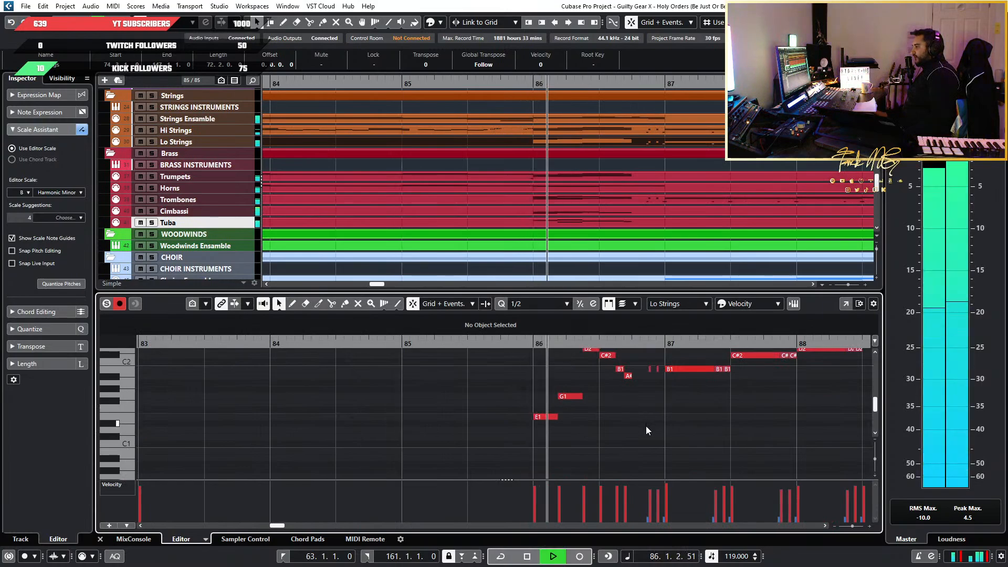
Select the Lo Strings' low bar 86 run starting at E1 and move the playback position to bar 118
drag(546, 442, 625, 354)
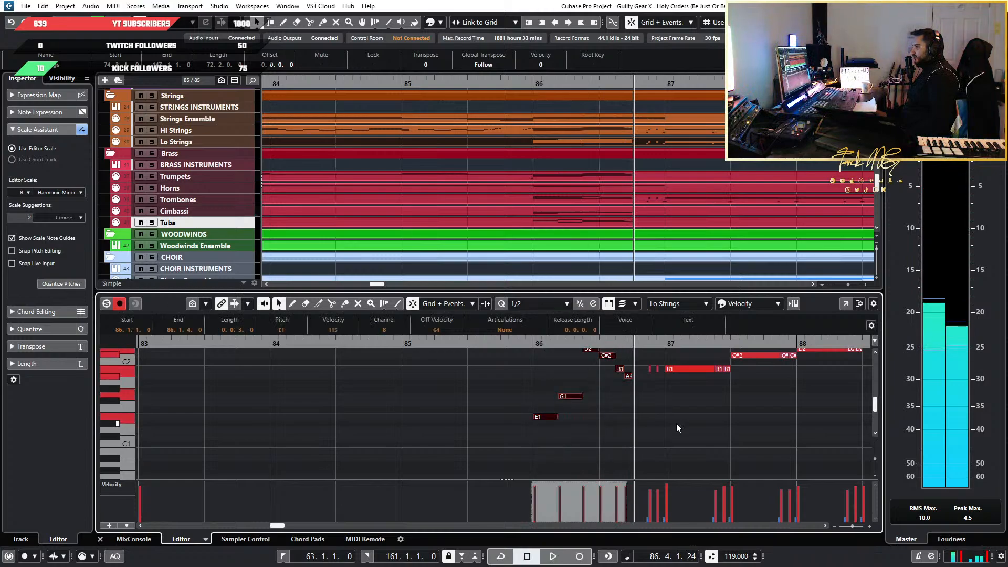
scroll(629, 442, up, 3)
scroll(626, 440, down, 8)
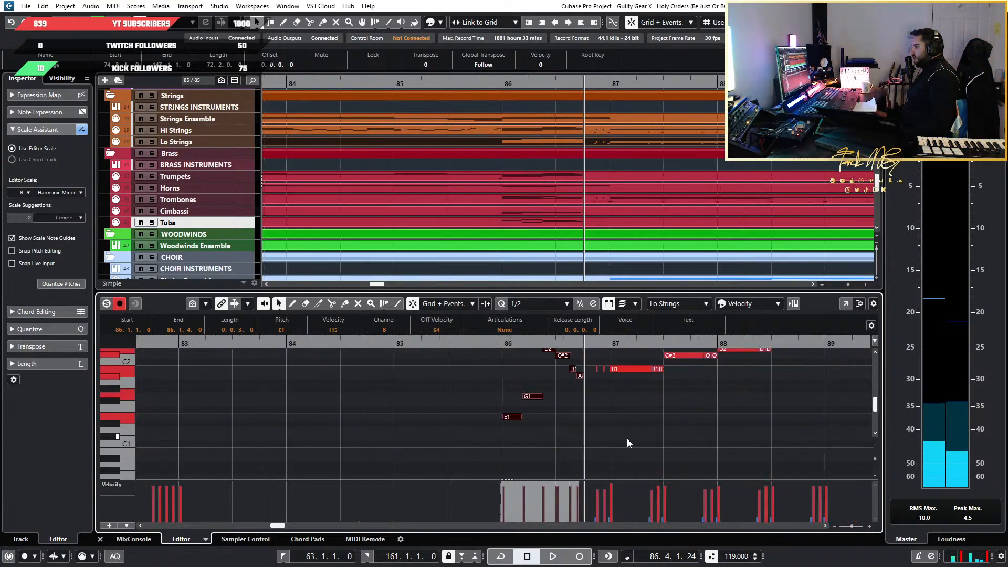
scroll(622, 440, down, 5)
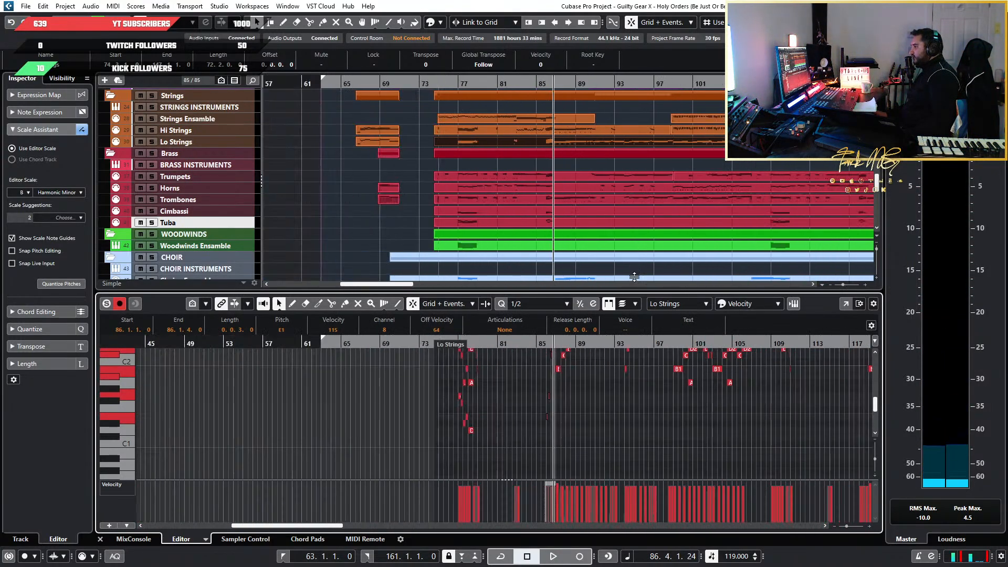
scroll(667, 192, down, 4)
scroll(625, 207, up, 5)
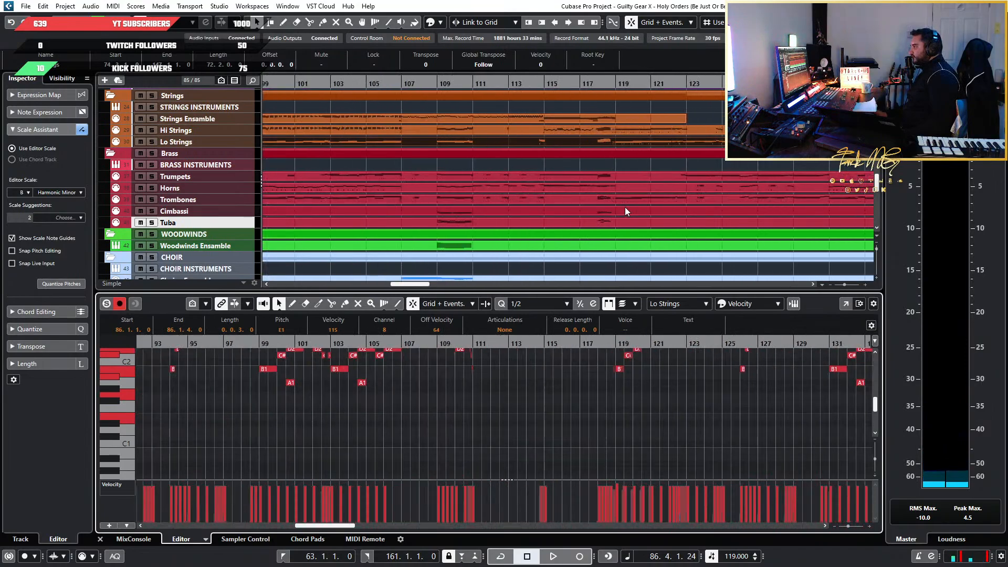
click(578, 87)
scroll(584, 426, up, 6)
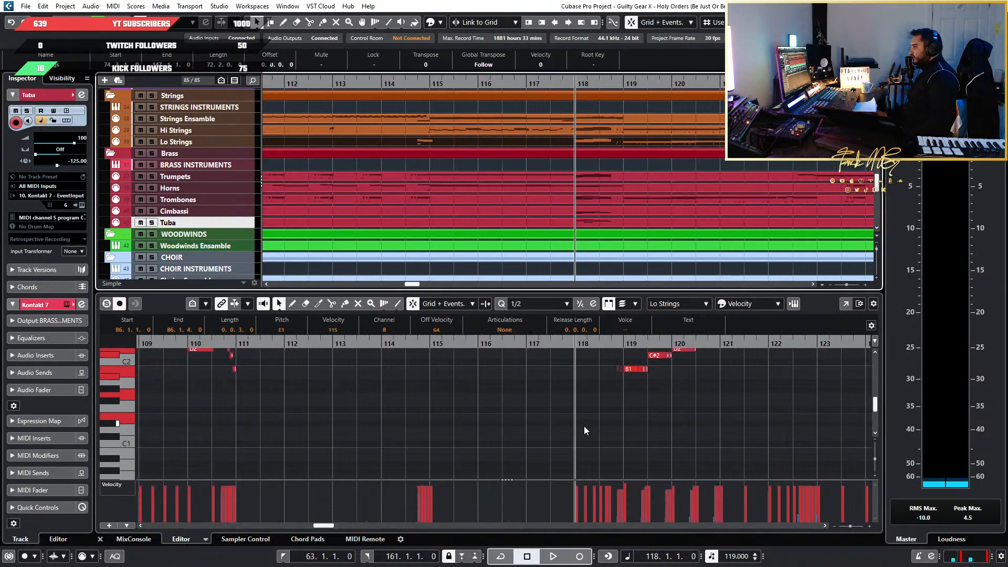
Try pasting at bar 118 and undo the paste
key(ctrl+v)
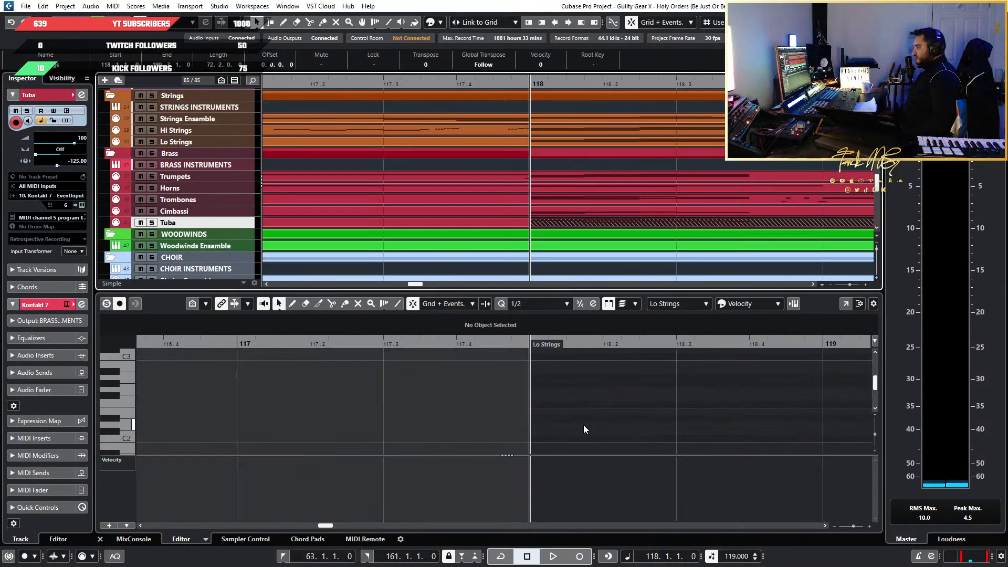
key(ctrl+z)
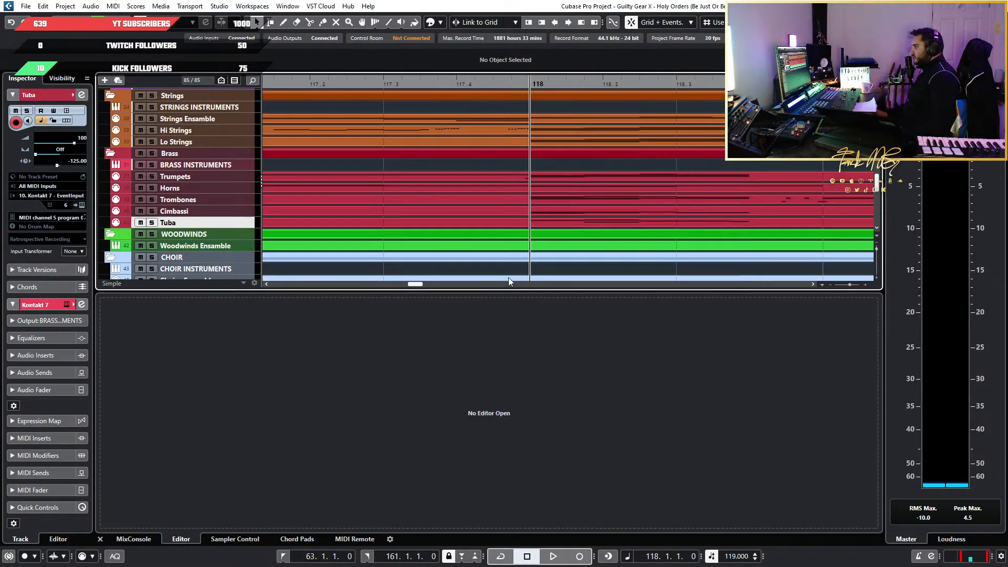
In the Lo Strings part, select the lower bar 118 run from E2 to A#2 and duplicate it one octave lower, starting at E1
click(552, 215)
click(571, 140)
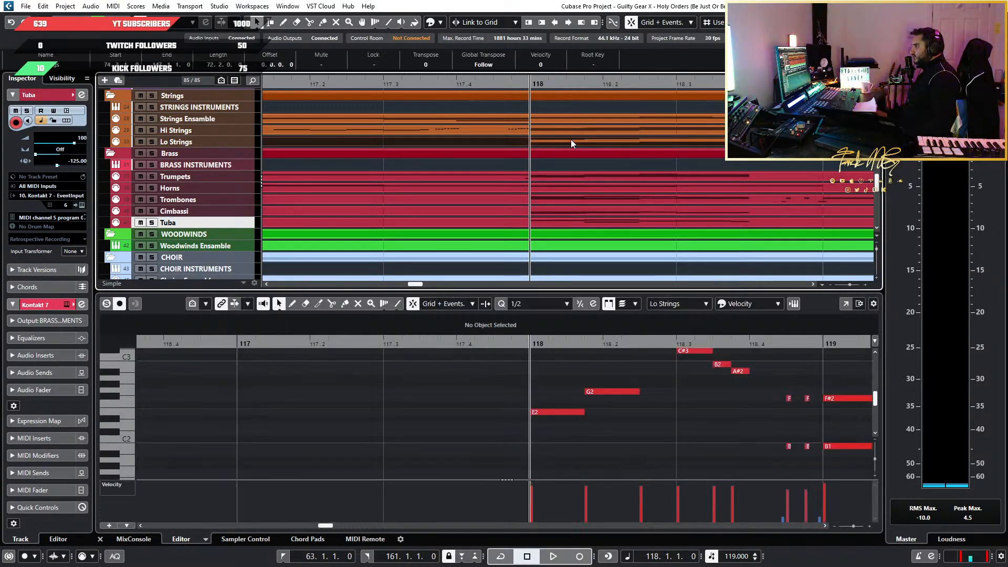
click(573, 375)
scroll(573, 375, down, 3)
scroll(573, 375, up, 6)
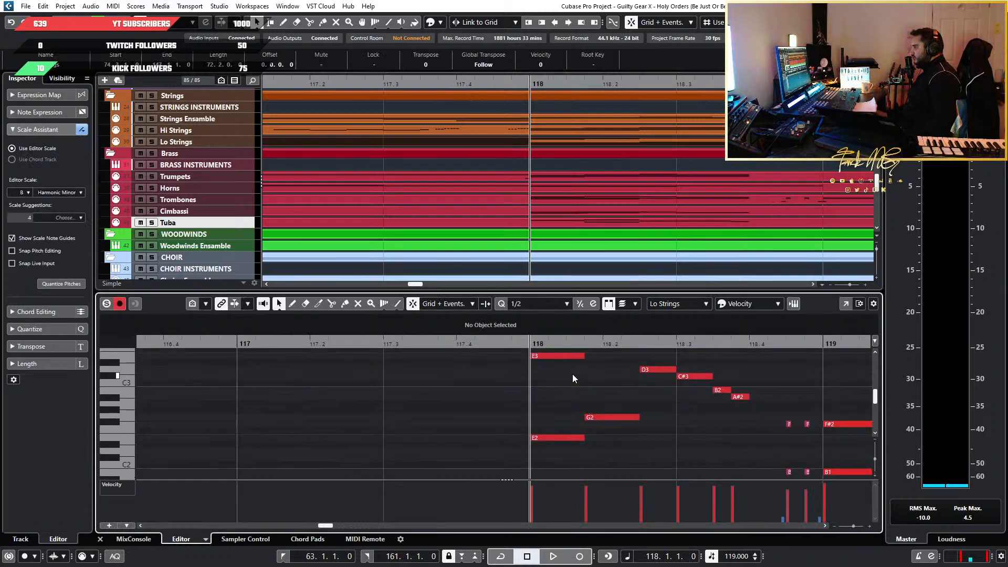
scroll(573, 375, down, 2)
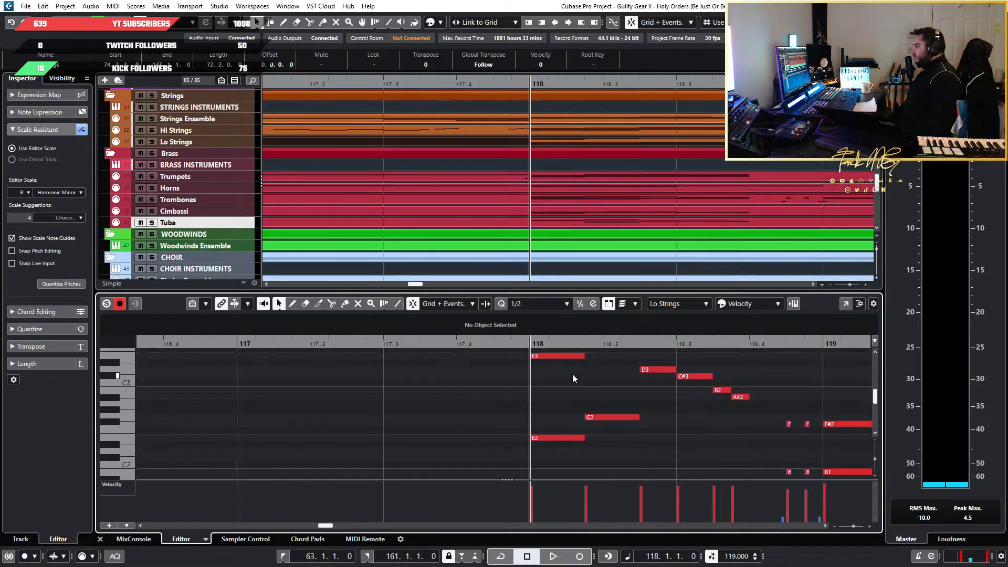
click(627, 418)
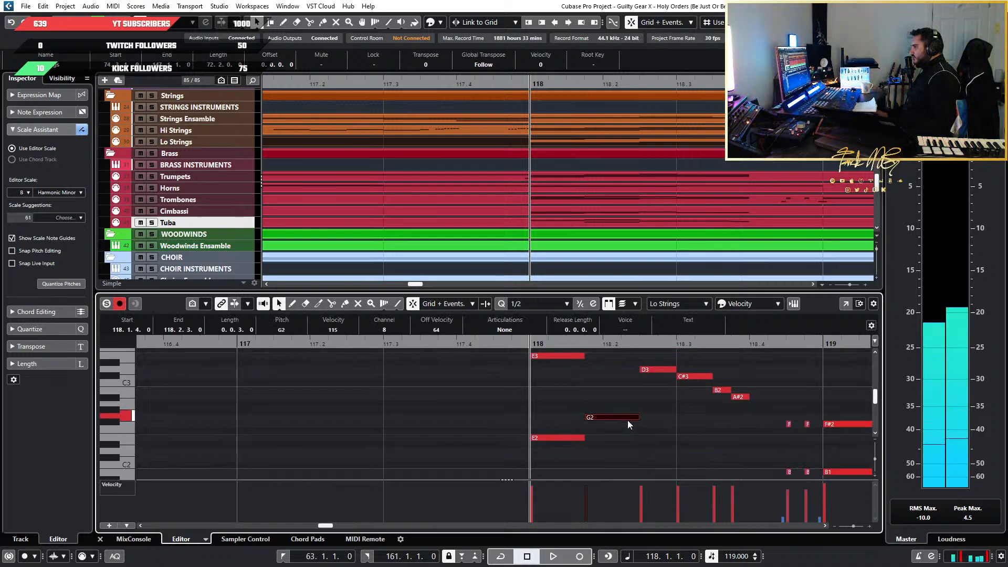
ctrl+scroll(606, 449, down, 3)
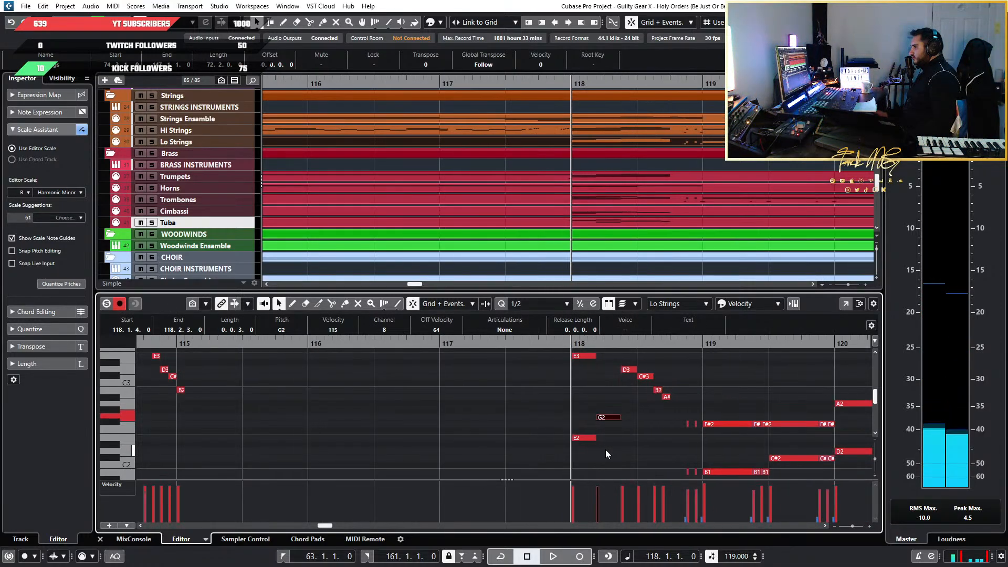
scroll(605, 450, up, 2)
ctrl+scroll(605, 452, up, 4)
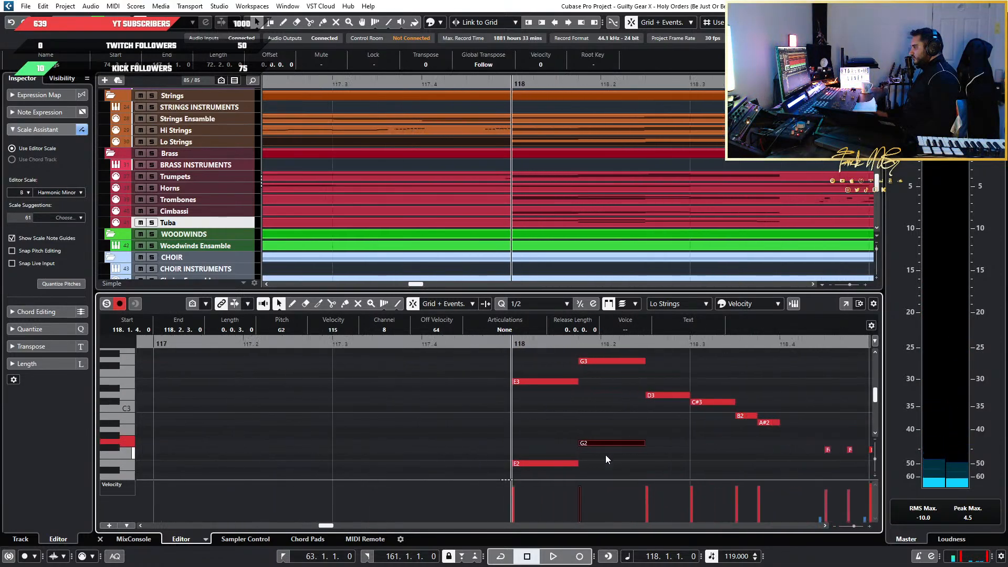
drag(557, 476, 792, 397)
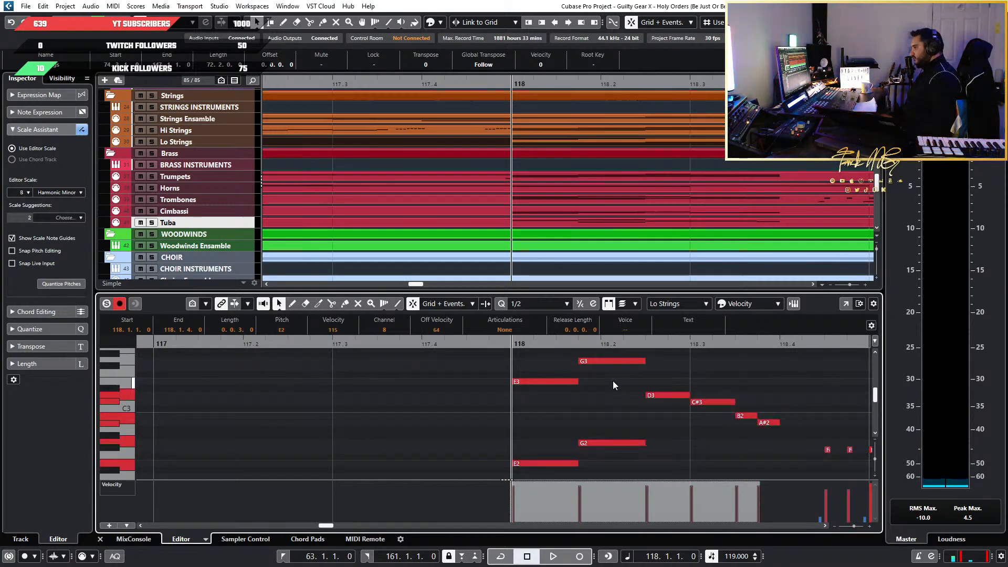
key(shift+Down)
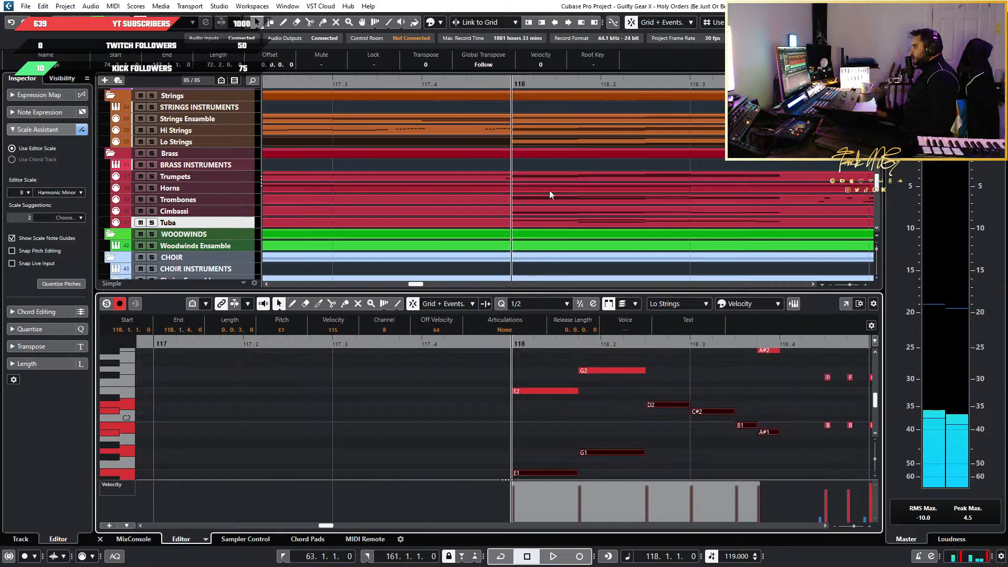
Examine the part on the Hi Strings track around bar 118 and audition the full arrangement from that bar
scroll(549, 190, down, 12)
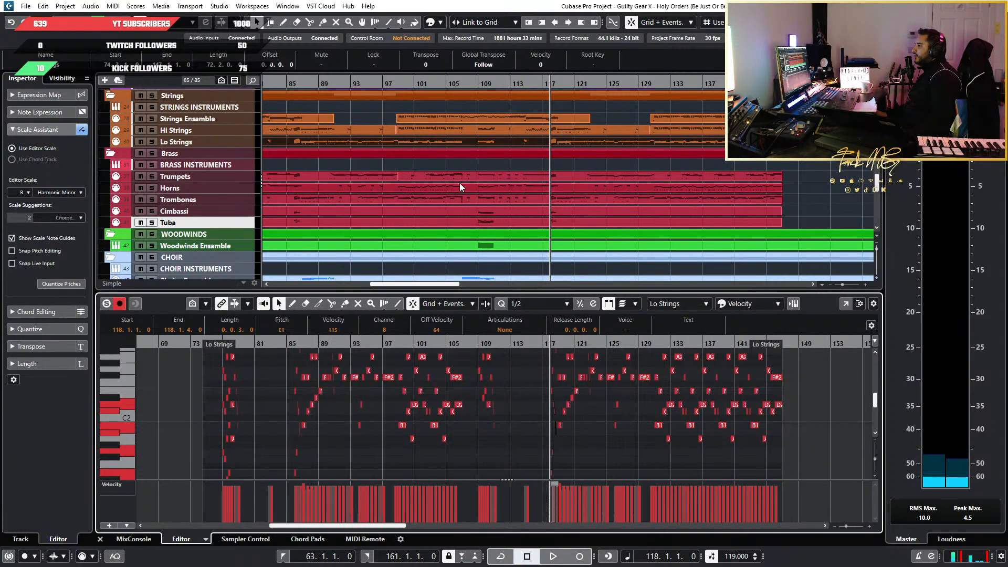
click(563, 130)
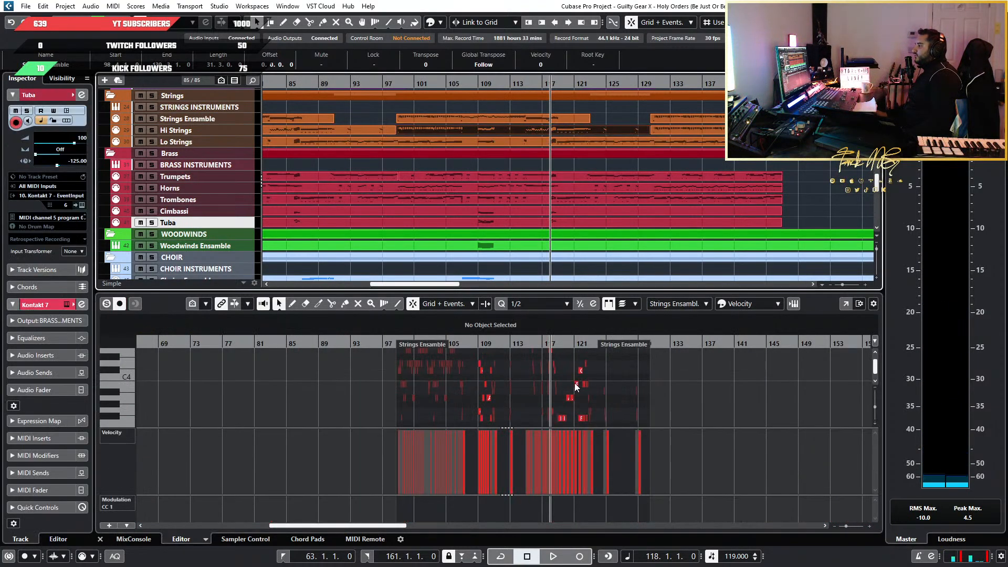
scroll(562, 408, up, 12)
scroll(633, 408, up, 2)
scroll(635, 412, up, 5)
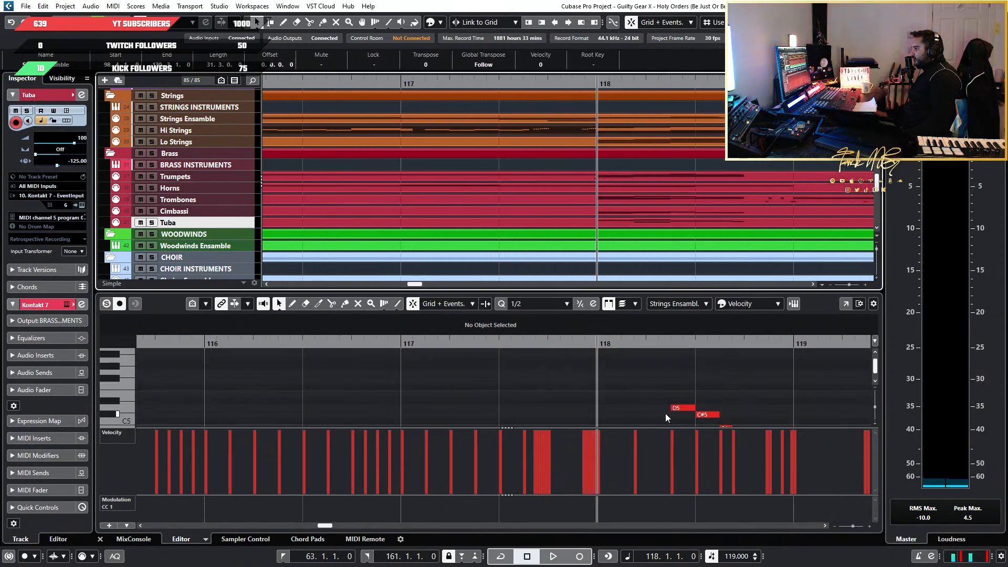
scroll(666, 413, up, 3)
scroll(529, 171, down, 4)
scroll(529, 169, down, 5)
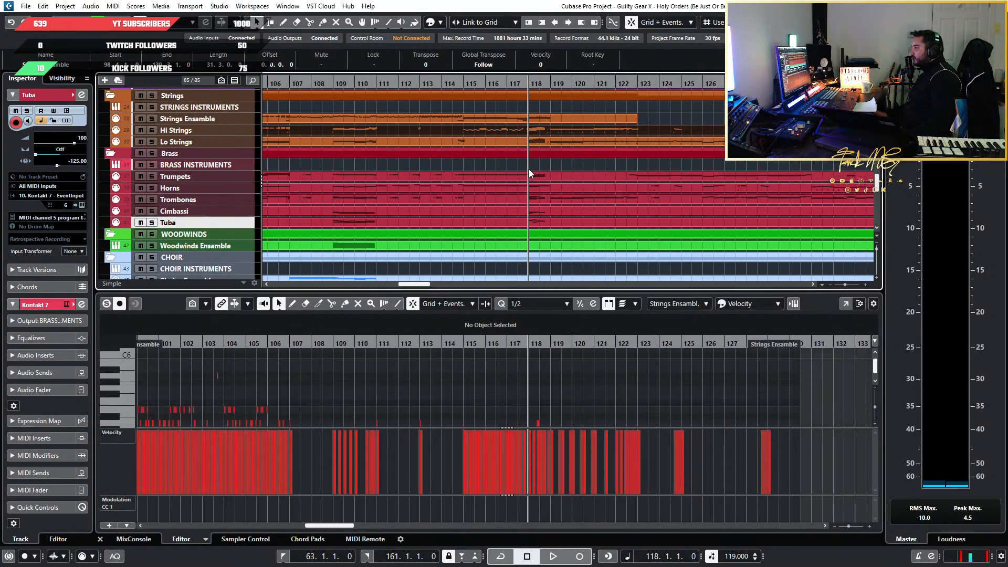
key(space)
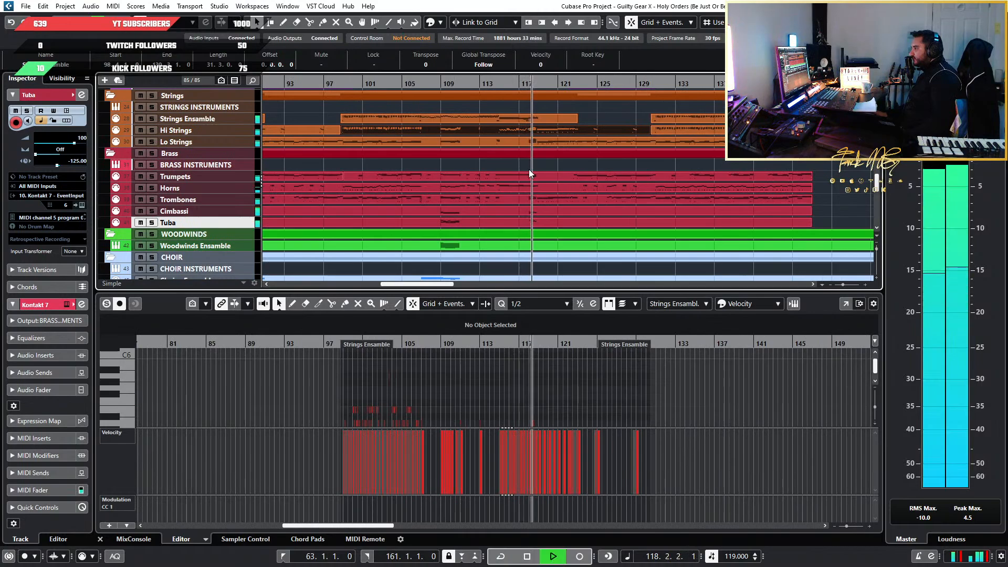
scroll(494, 219, down, 5)
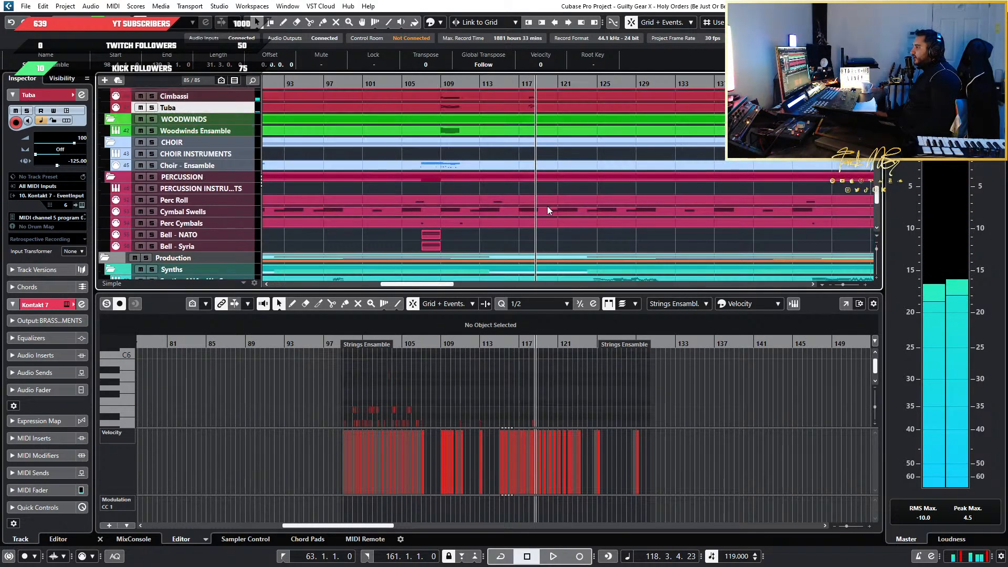
Open the Woodwinds Ensemble part and inspect its notes at bars 109 and 110
click(450, 131)
drag(433, 340, 520, 408)
scroll(596, 134, down, 2)
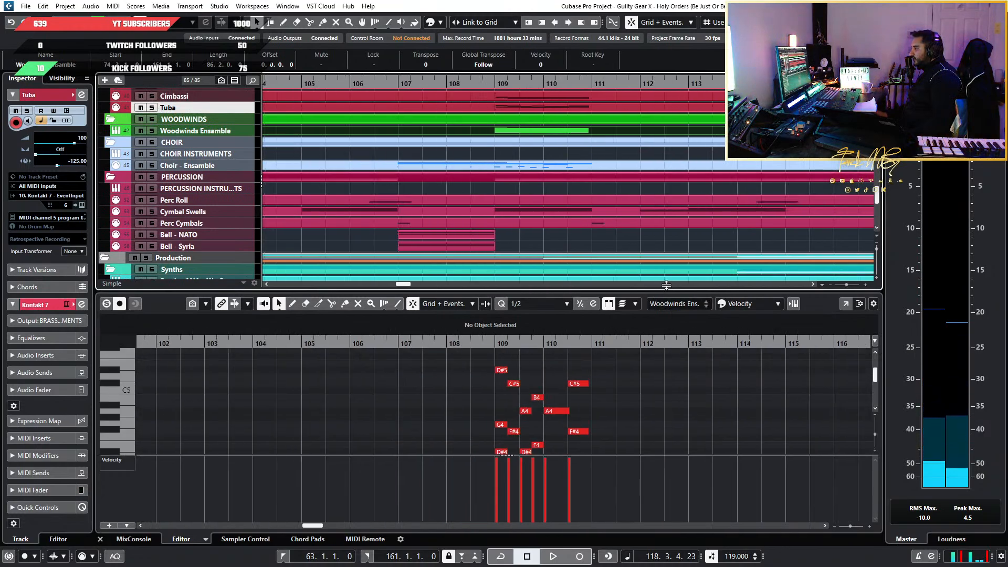
scroll(625, 130, up, 3)
scroll(647, 189, down, 2)
scroll(647, 190, right, 2)
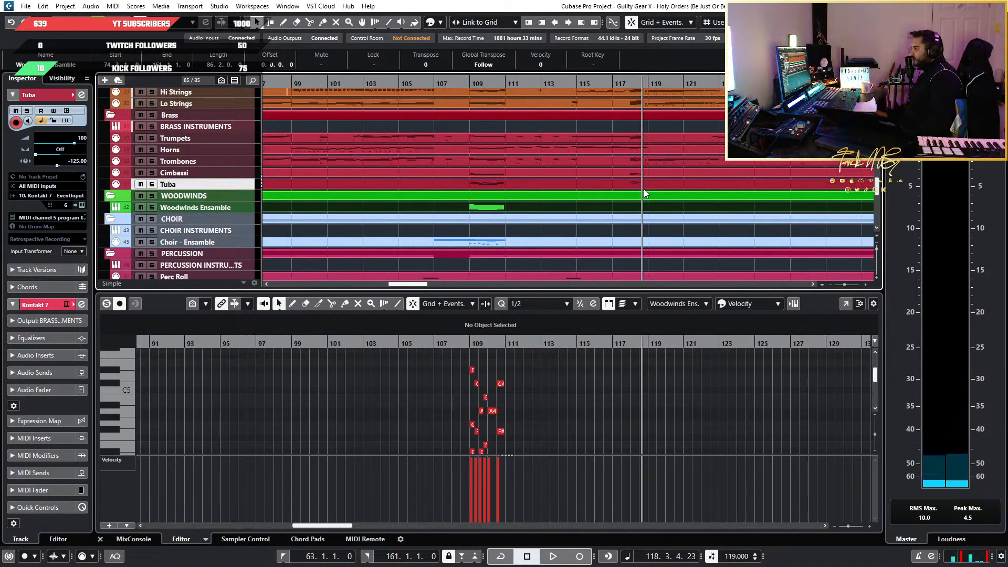
Try to copy the Tuba's bar 118 run to the Woodwinds Ensemble at the same bar, and undo the paste
click(643, 187)
scroll(716, 404, down, 1)
scroll(716, 405, up, 4)
scroll(509, 409, up, 2)
scroll(718, 414, down, 5)
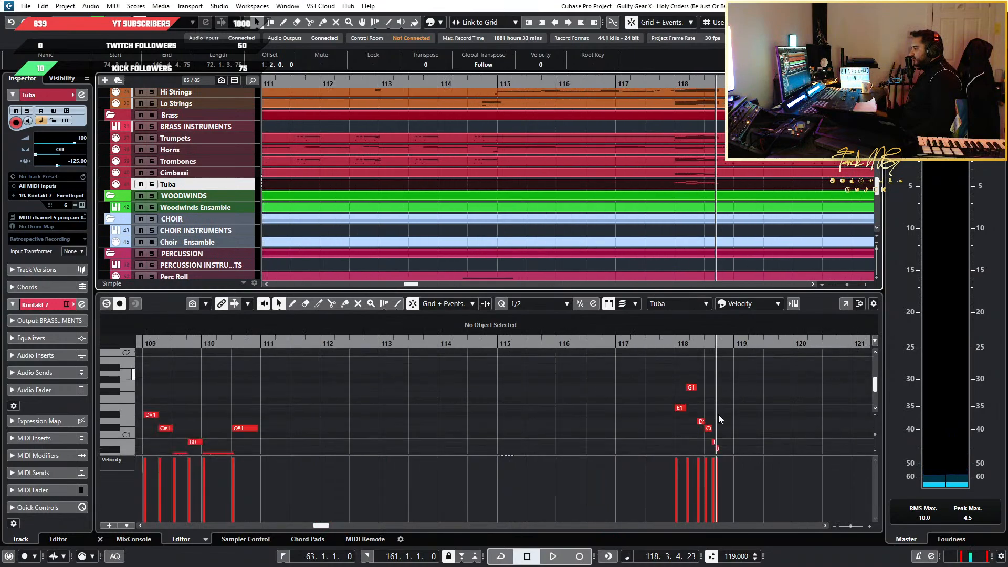
drag(760, 427, 643, 371)
scroll(760, 410, up, 7)
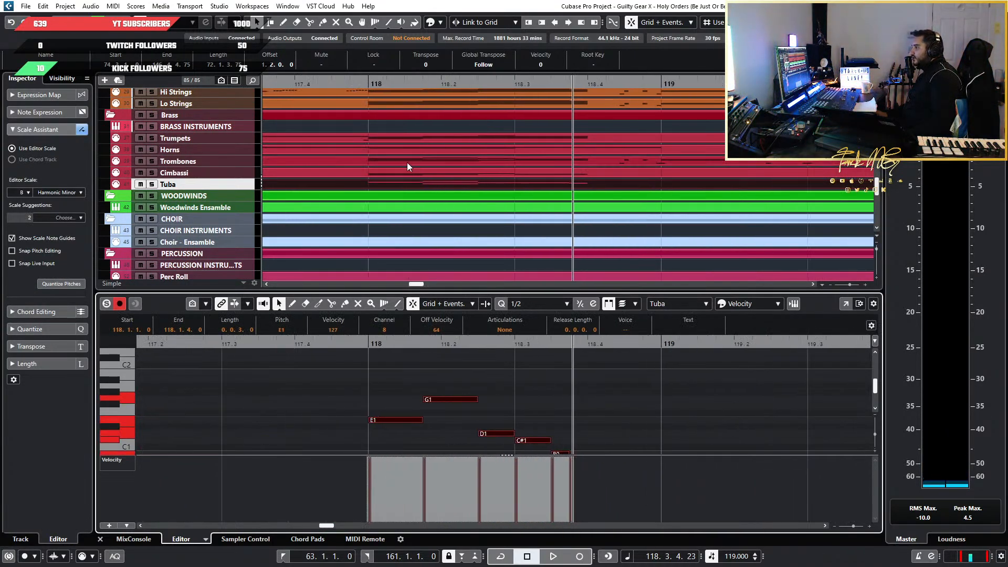
click(368, 80)
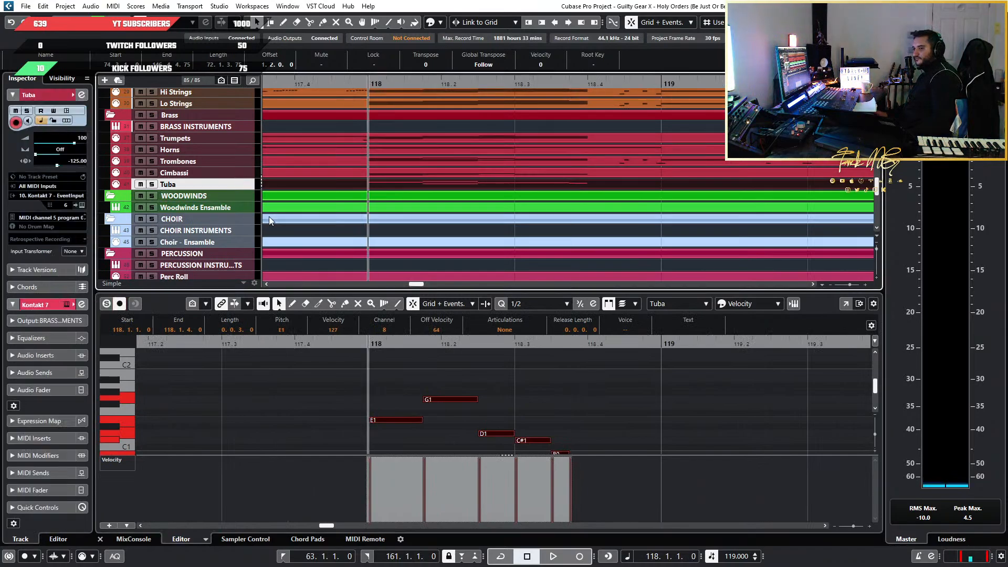
click(382, 206)
key(Up)
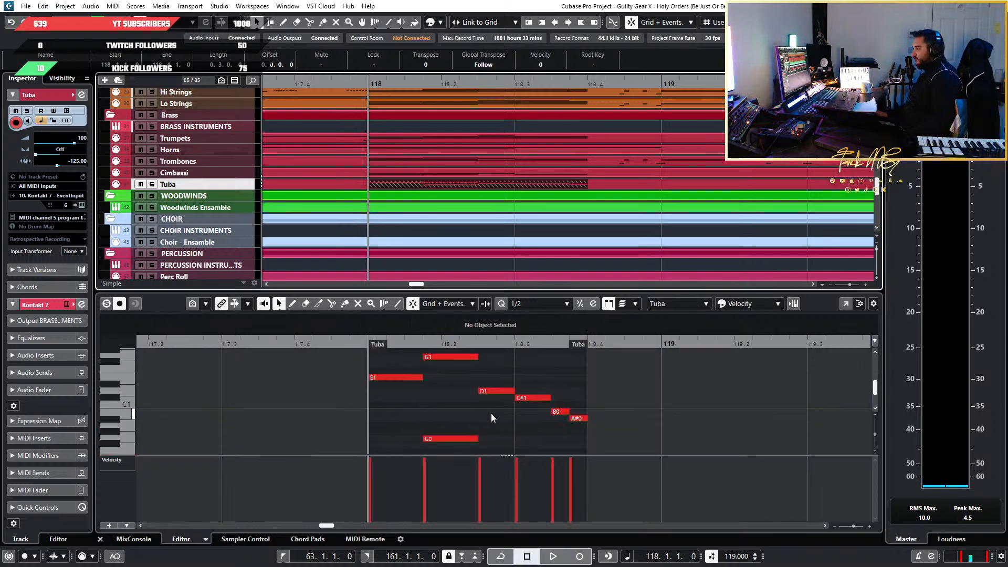
key(ctrl+z)
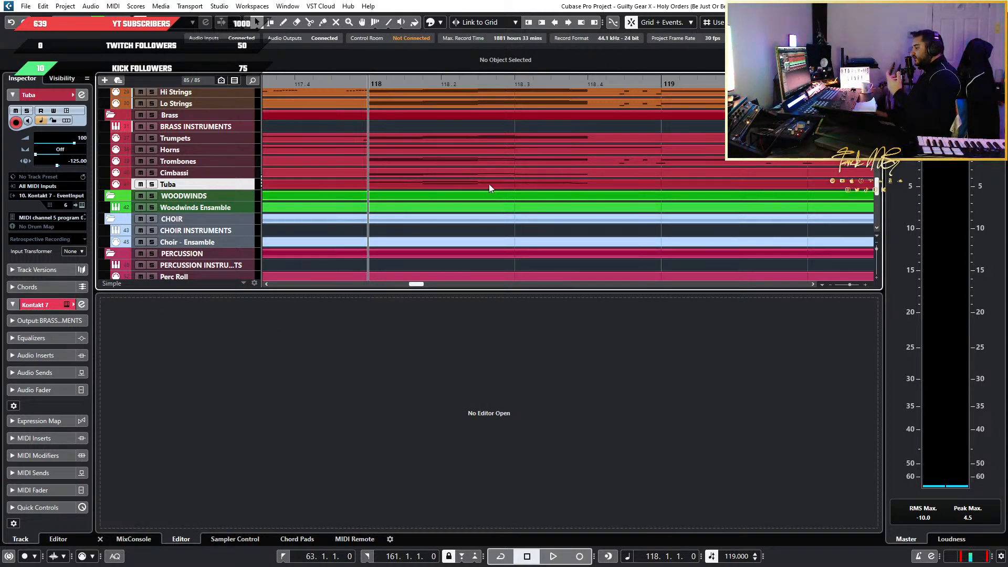
Select the Tuba's run at bar 118 and compare it with the same run in the Lo Strings and Cimbassi parts
click(414, 183)
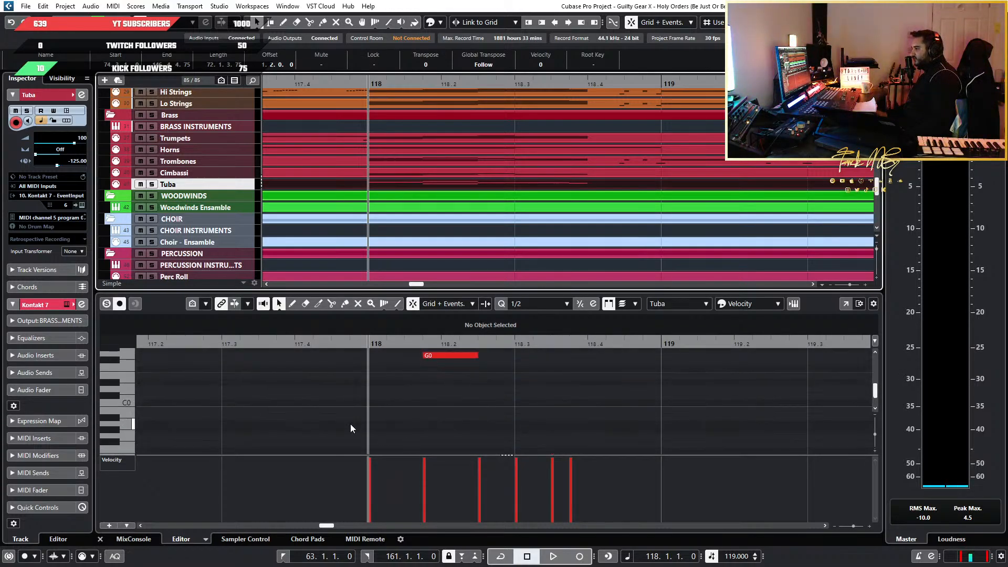
drag(351, 424, 656, 411)
scroll(656, 405, down, 5)
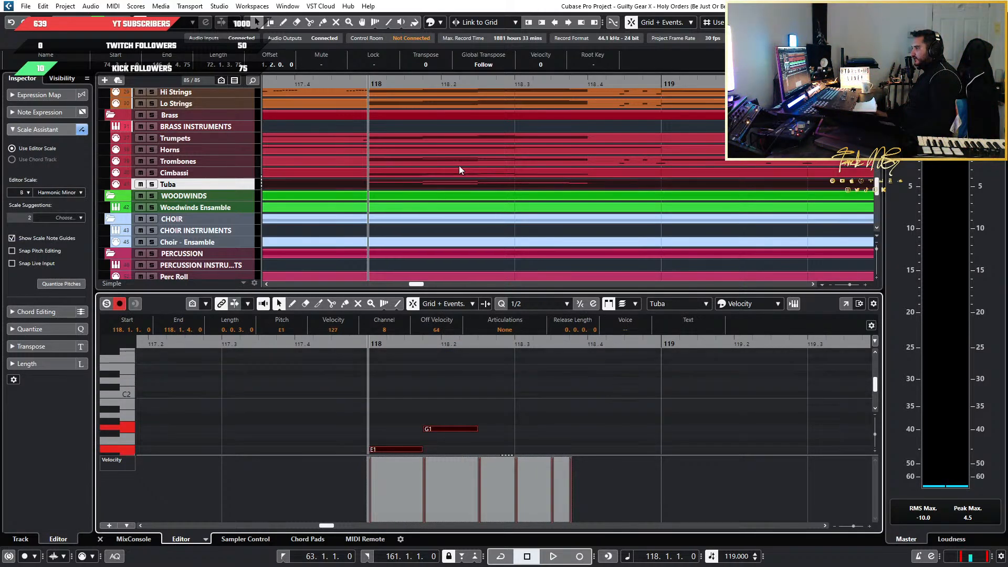
click(410, 105)
click(407, 162)
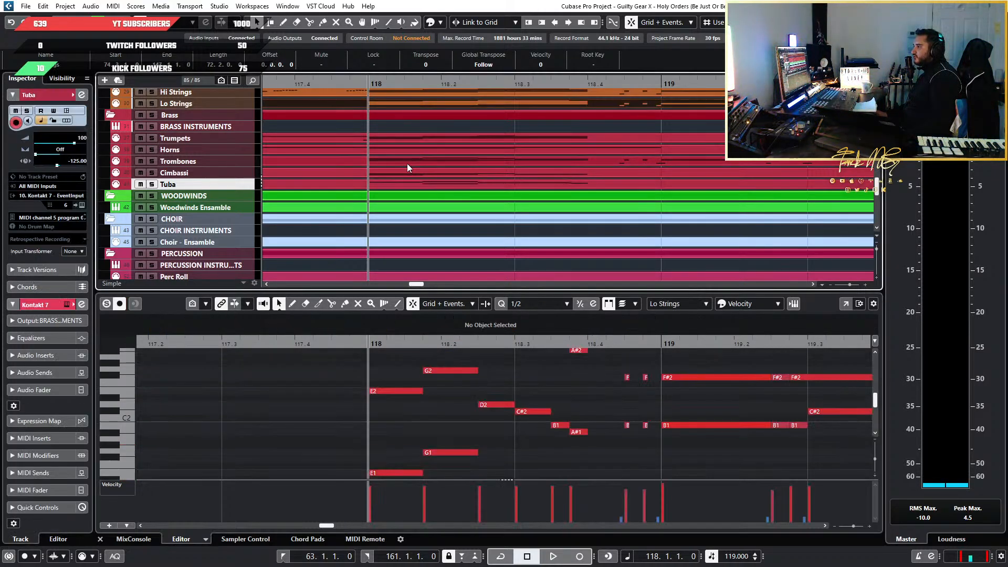
click(407, 172)
scroll(430, 405, down, 5)
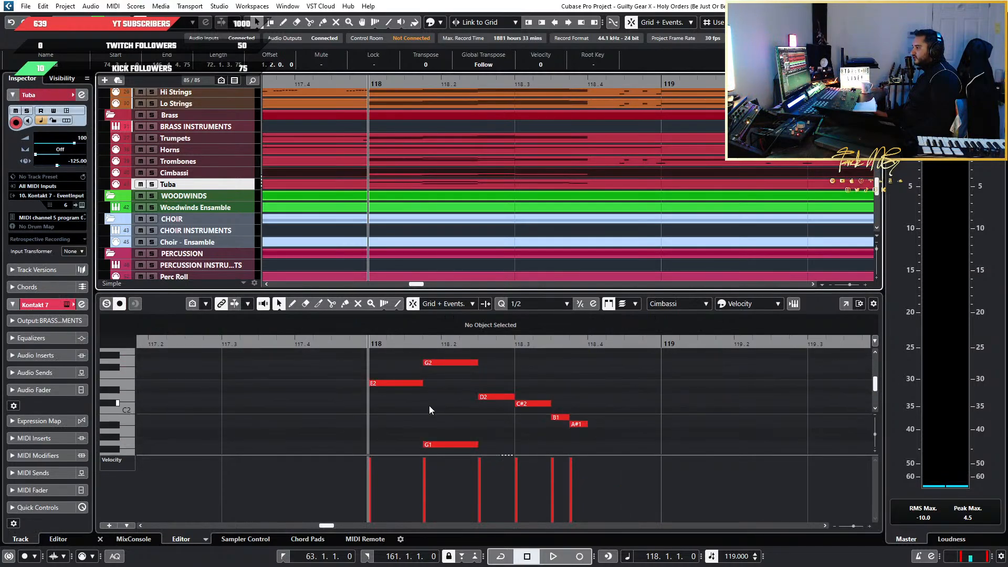
Open the Strings Ensemble part on the Trombones track, check its run at bar 118, and play the arrangement from there
scroll(323, 420, up, 2)
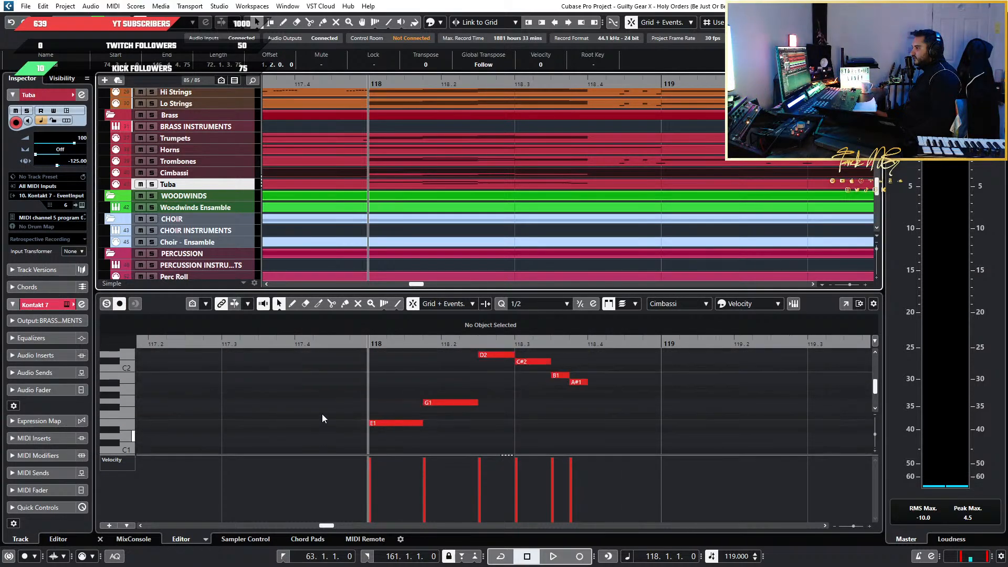
click(411, 165)
drag(343, 407, 518, 352)
click(407, 384)
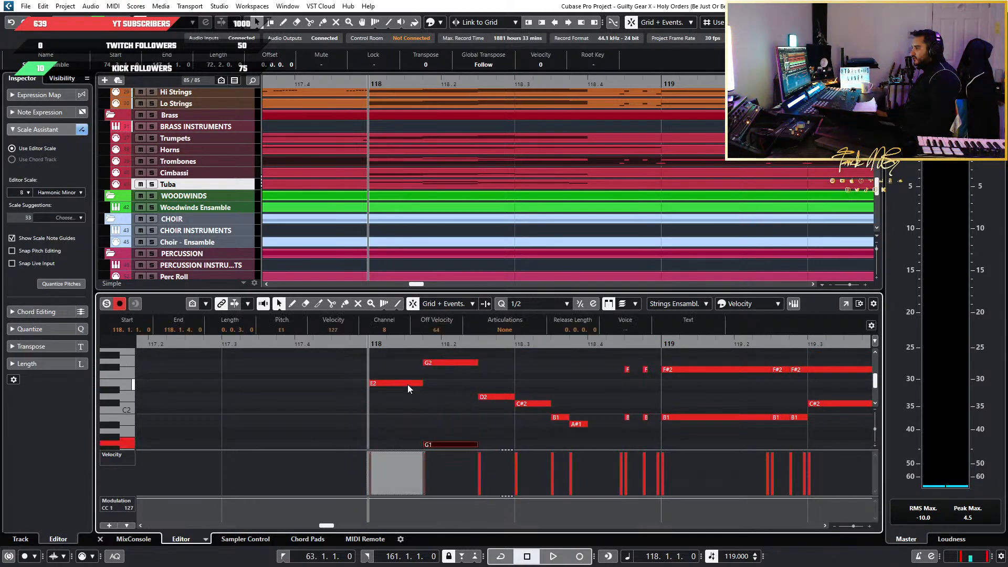
key(space)
key(space)
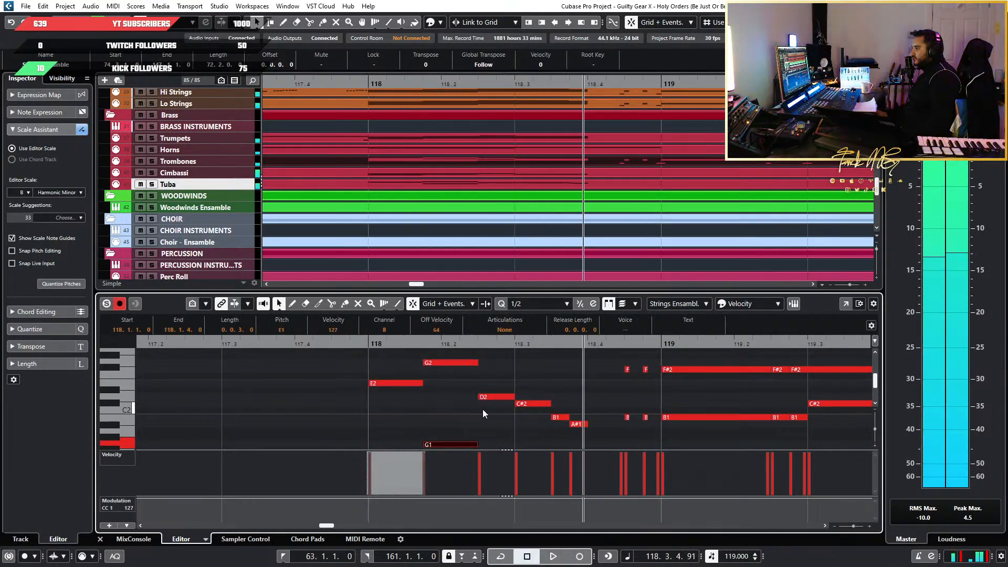
Copy the full bar 118 run from the Strings Ensemble part and paste it into the Woodwinds Ensemble part at bar 118
scroll(342, 420, down, 3)
drag(342, 420, 584, 370)
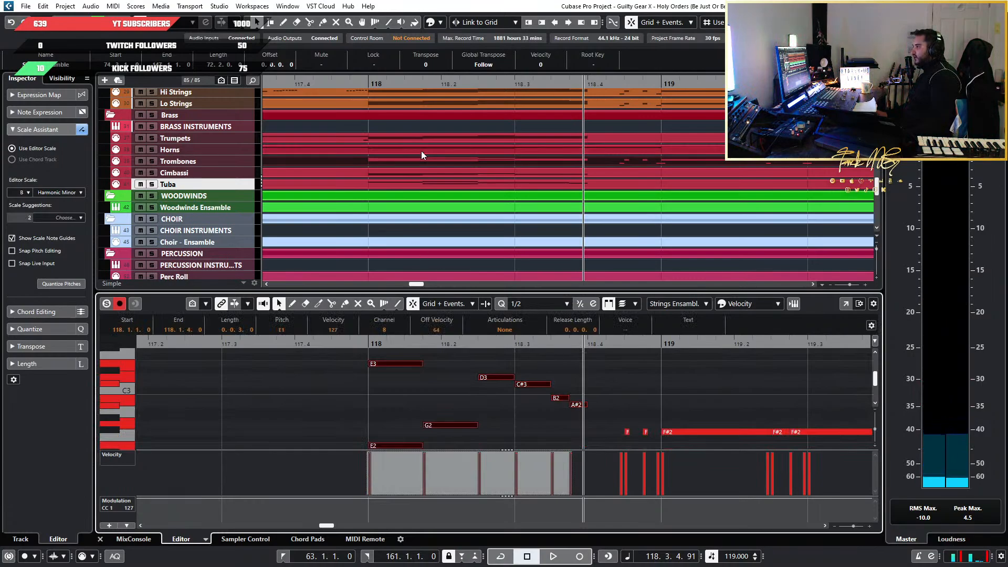
scroll(412, 189, down, 5)
scroll(394, 225, up, 2)
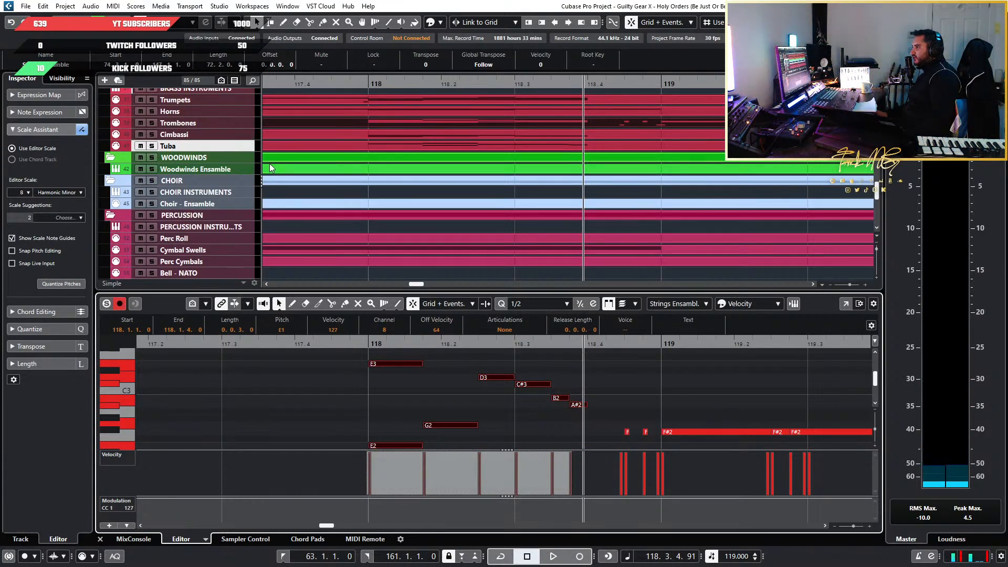
click(399, 170)
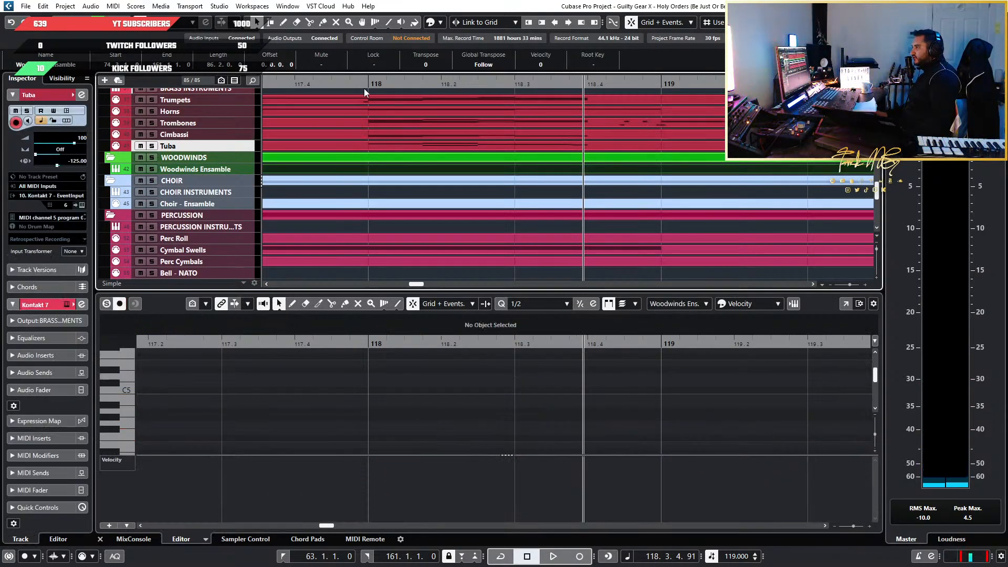
drag(365, 85, 367, 93)
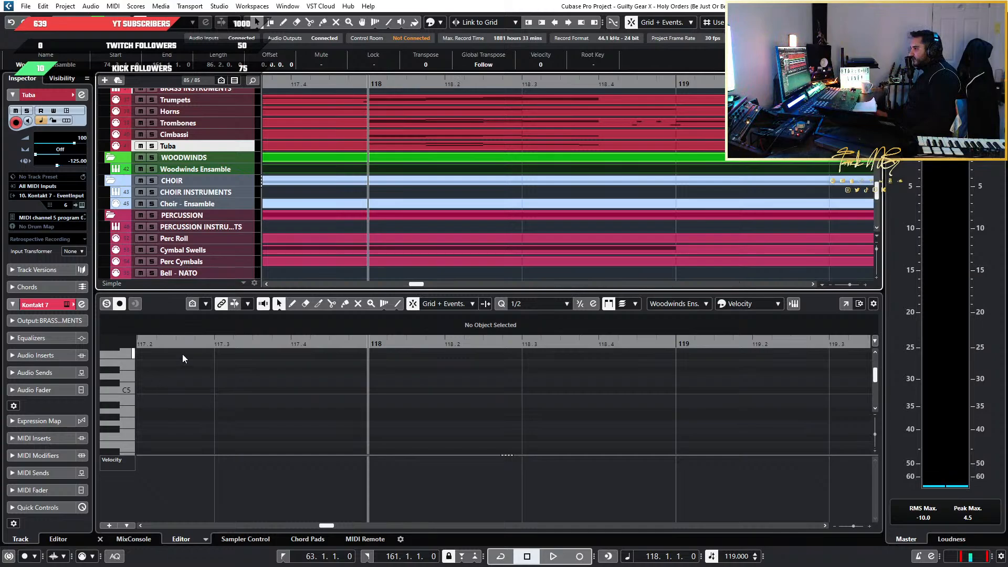
click(164, 307)
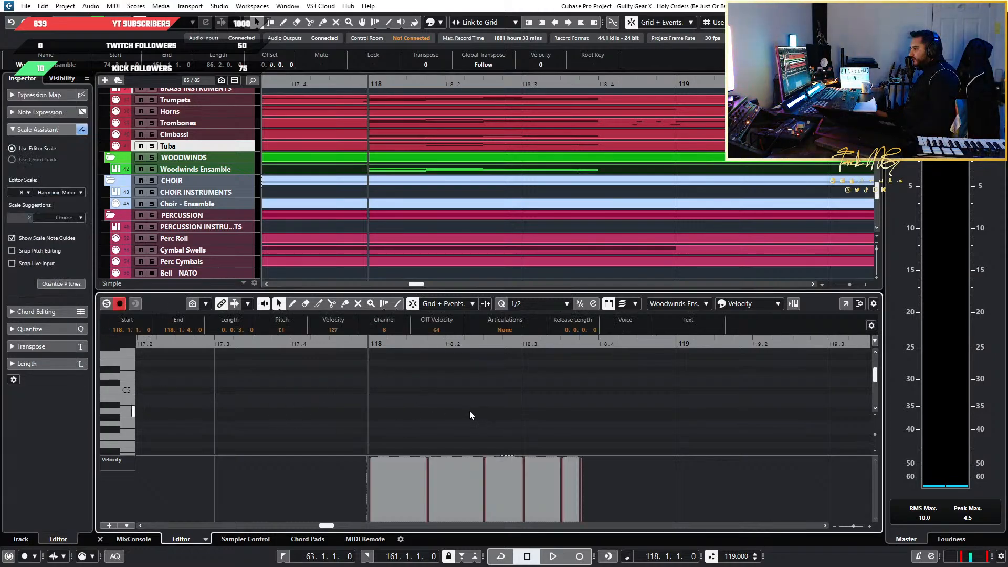
Inspect the pasted run in the Woodwinds Ensemble part at bar 118 and sound its lowest note, E1
scroll(438, 420, up, 4)
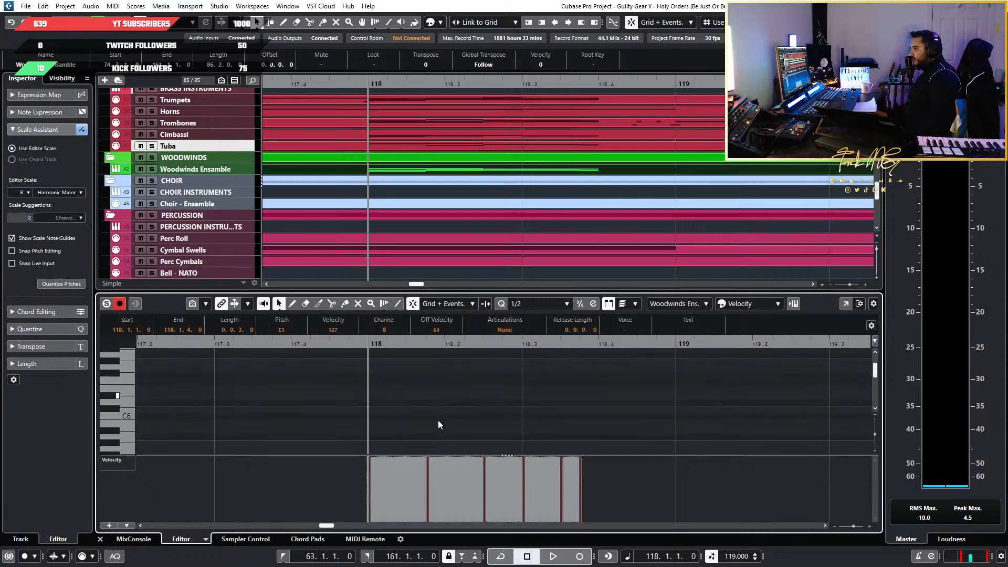
scroll(438, 420, down, 10)
scroll(431, 411, down, 4)
scroll(458, 410, down, 2)
scroll(455, 411, up, 5)
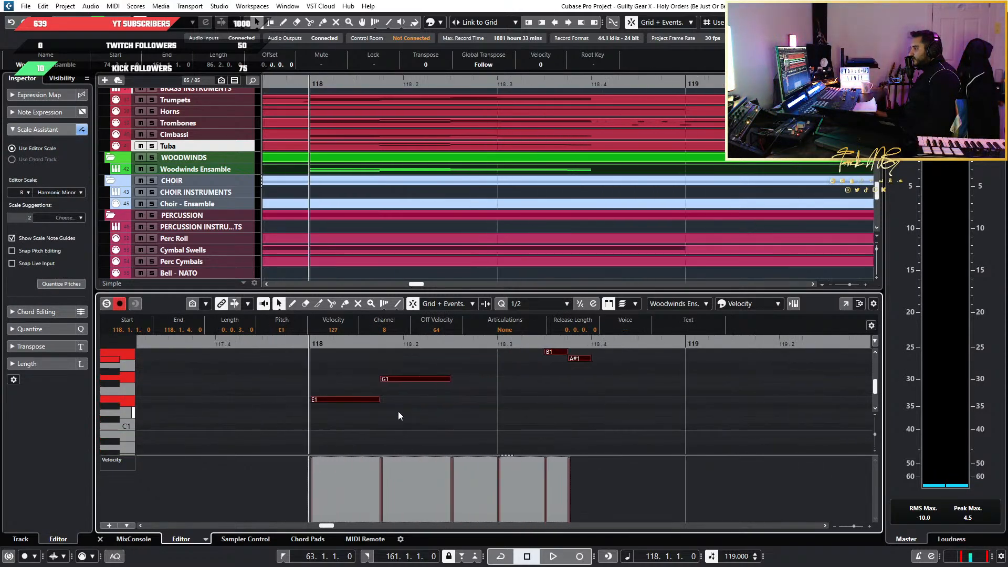
scroll(398, 411, up, 3)
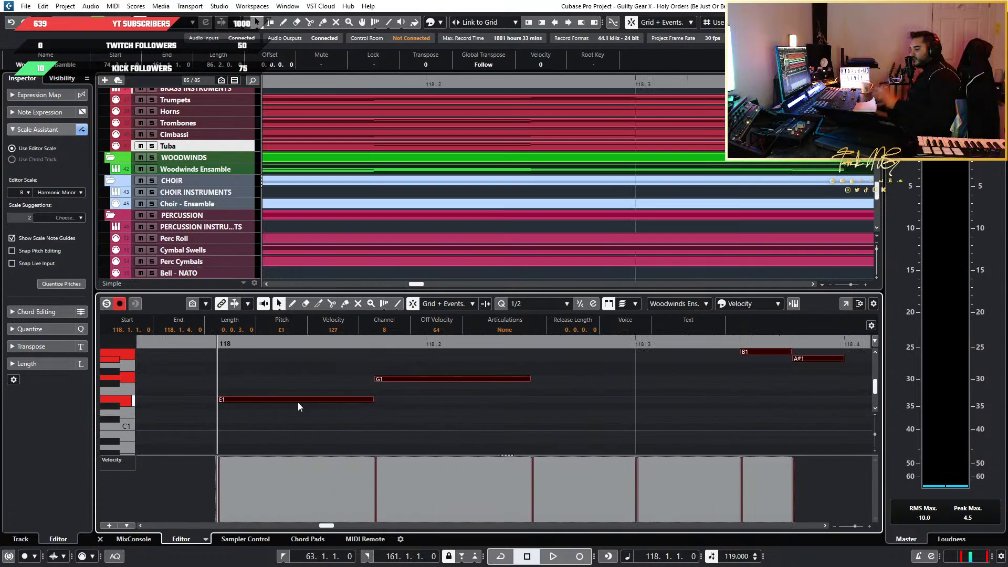
click(276, 409)
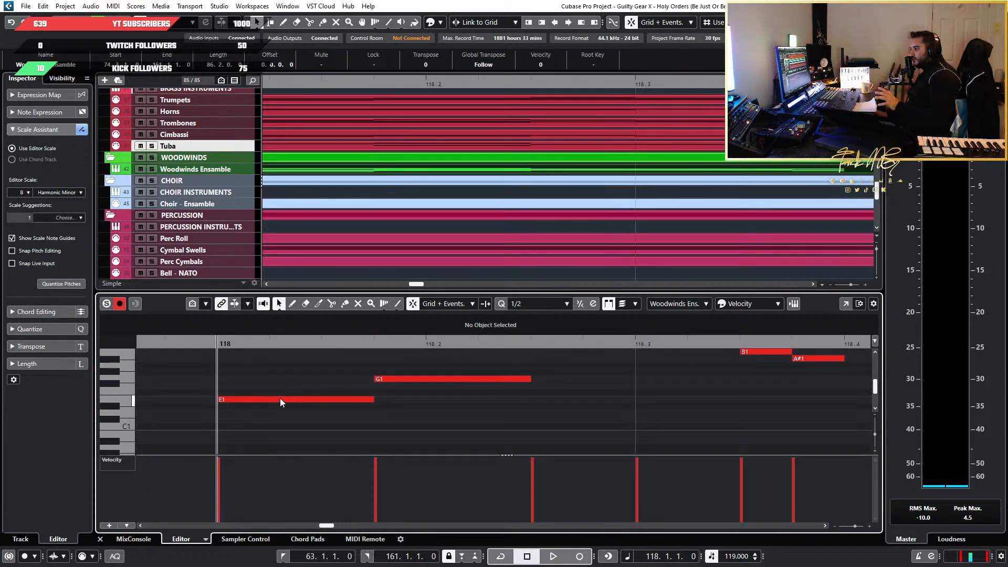
click(280, 400)
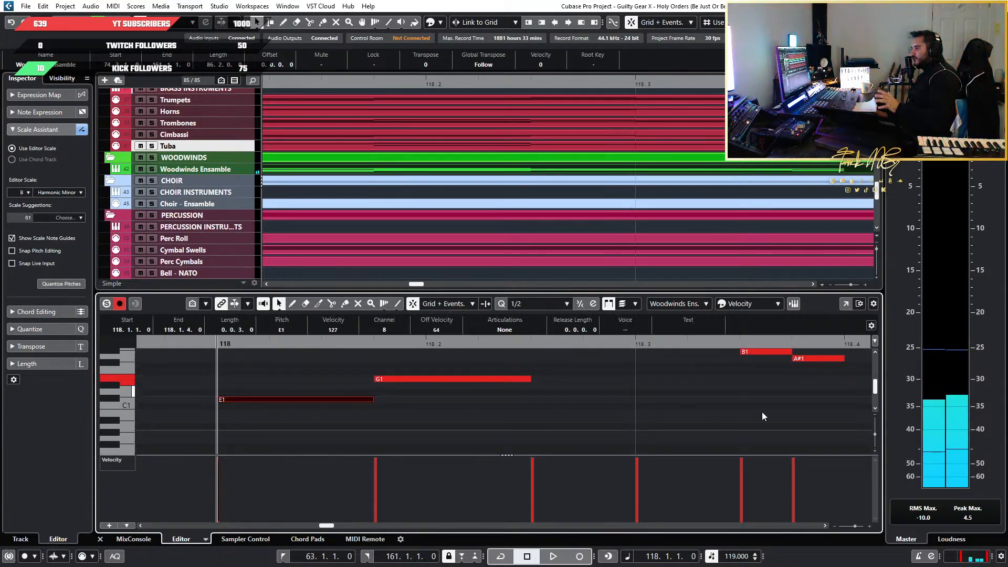
Check which octaves the pasted Woodwinds Ensemble run covers by selecting its notes from the lowest octave upward
scroll(762, 416, down, 2)
scroll(762, 416, up, 1)
scroll(763, 415, down, 3)
scroll(762, 416, down, 2)
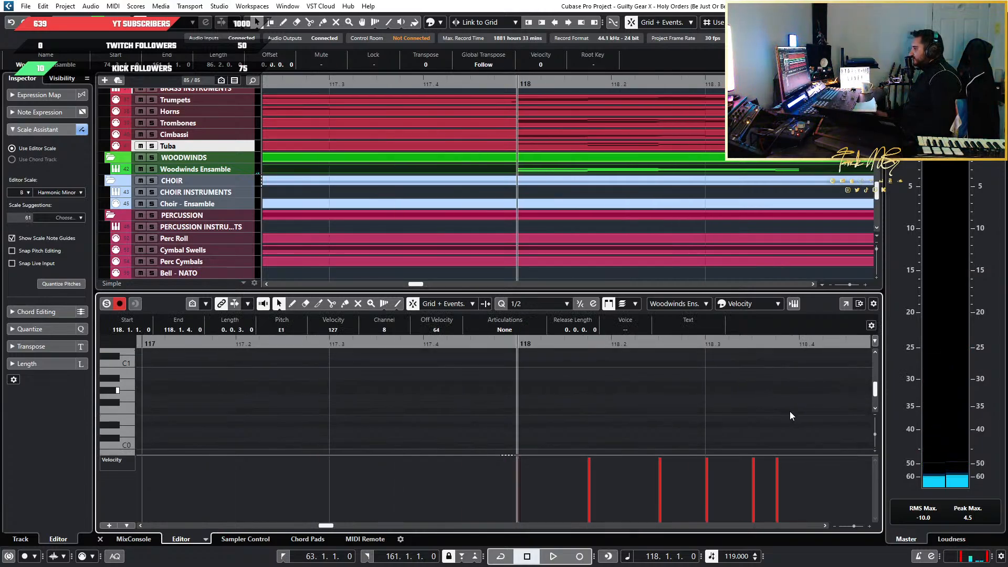
scroll(761, 411, up, 3)
drag(819, 418, 508, 364)
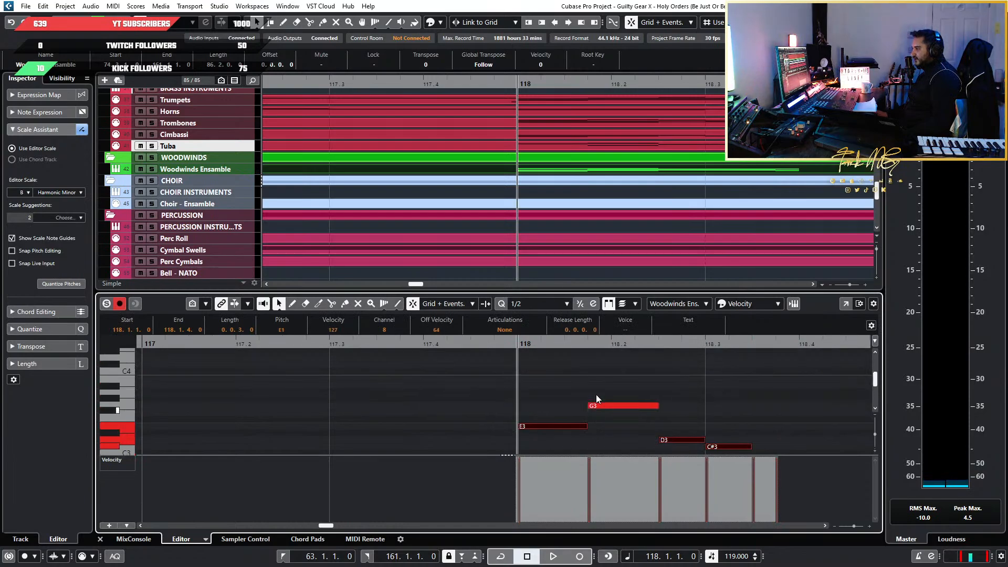
scroll(598, 395, down, 1)
click(635, 396)
scroll(777, 395, down, 10)
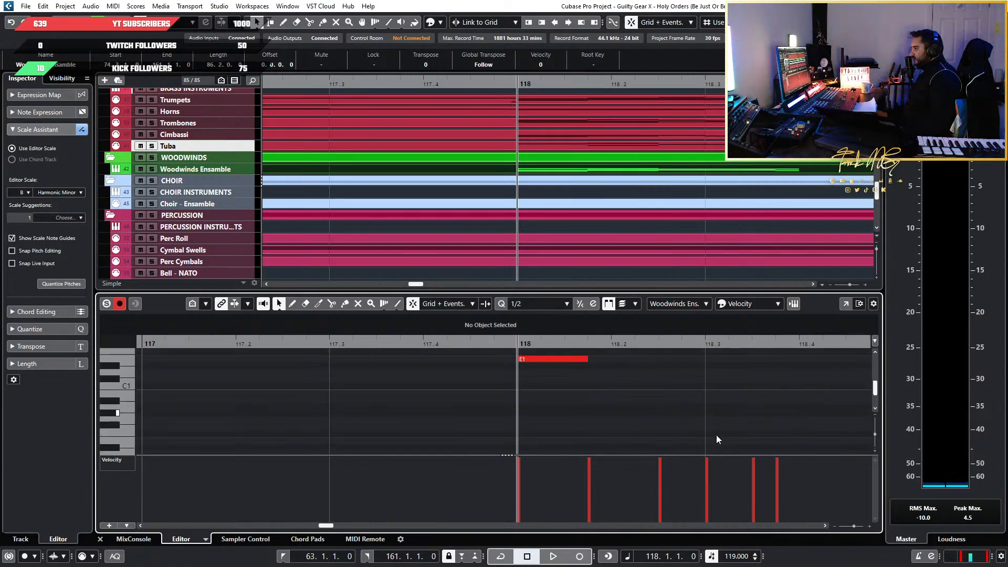
scroll(716, 435, up, 8)
drag(793, 428, 503, 420)
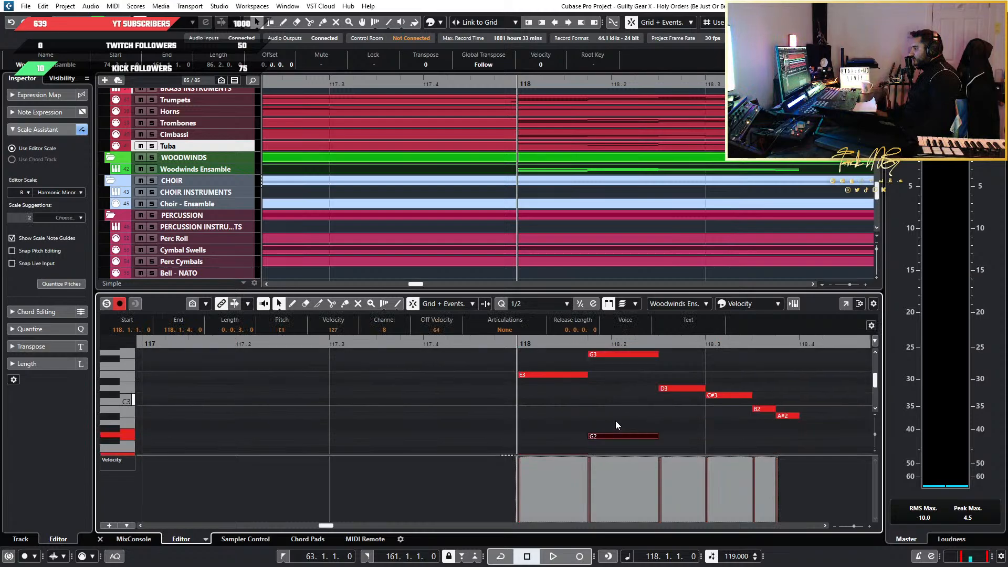
scroll(615, 421, up, 3)
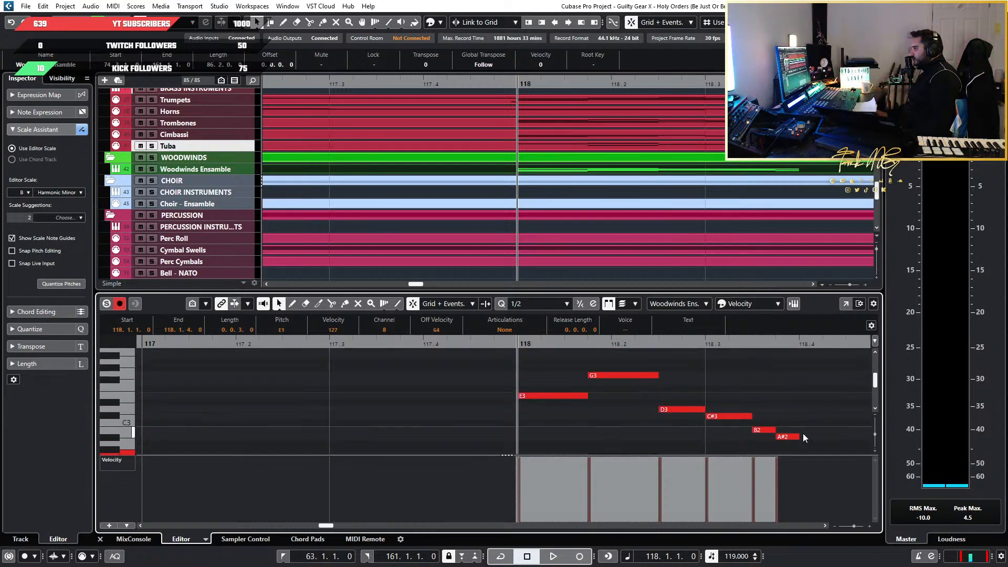
Extend the Woodwinds Ensemble's E3 run at bar 118 upward with octave copies starting on E4 and E5, and audition it
drag(842, 370, 518, 434)
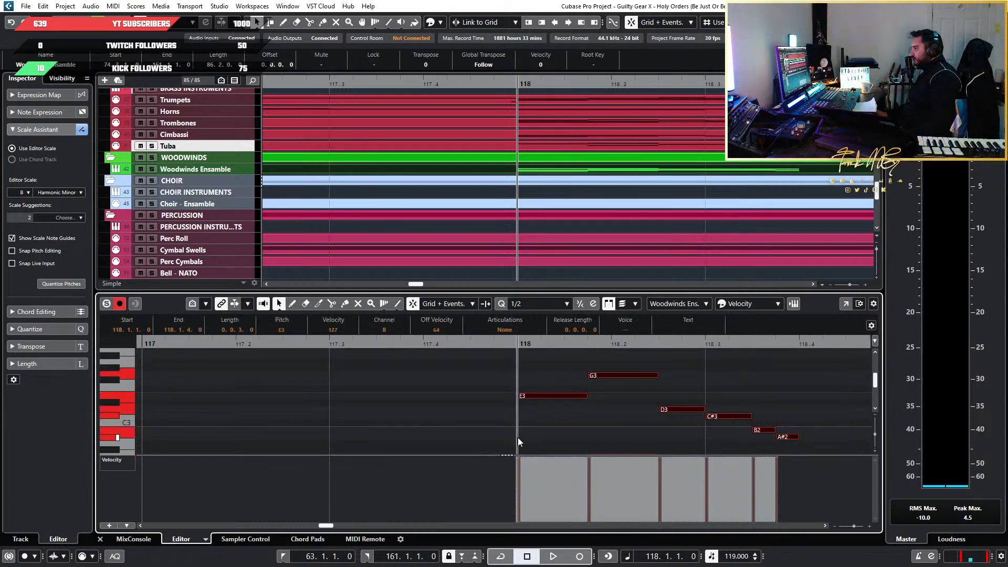
key(h)
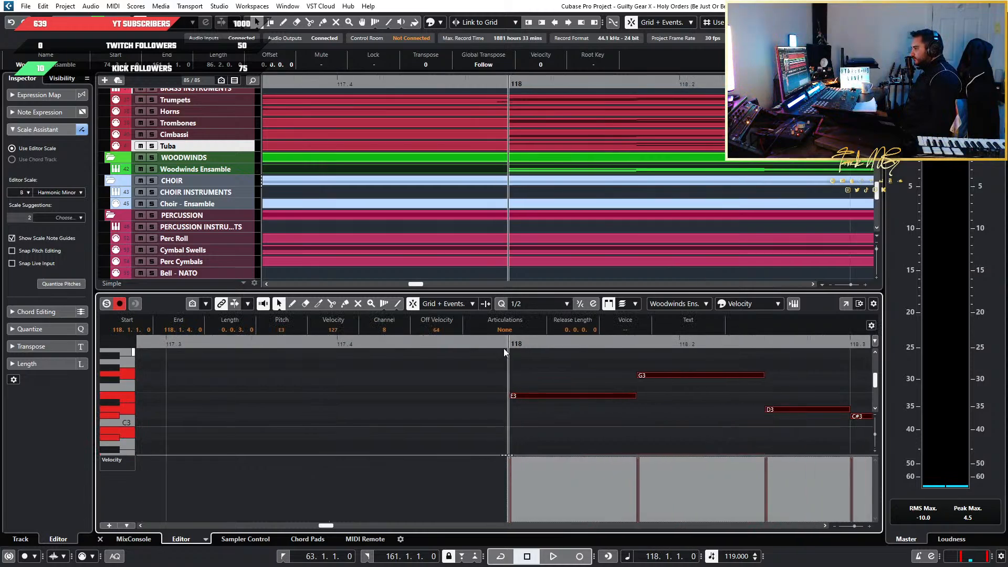
key(shift+Up)
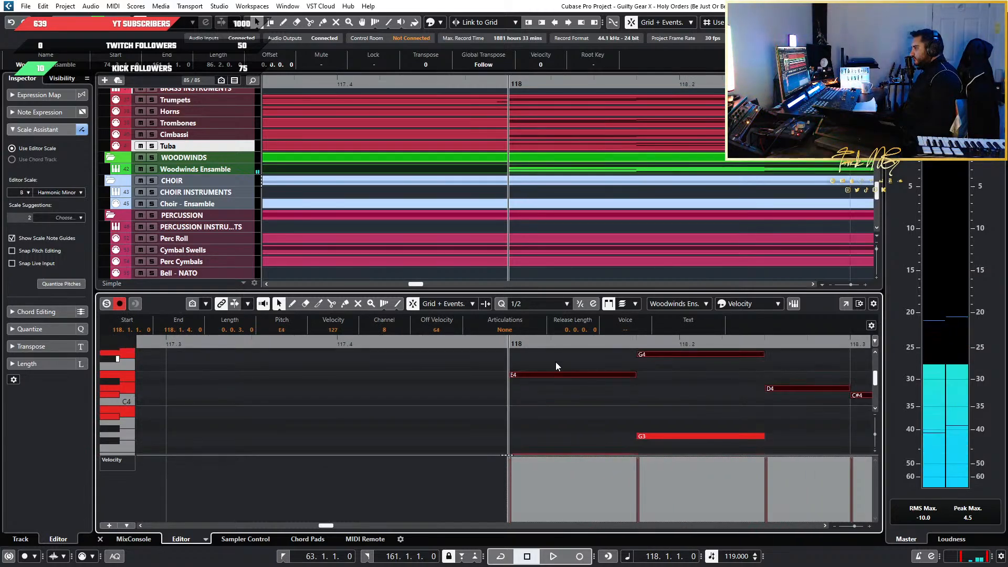
key(shift+Up)
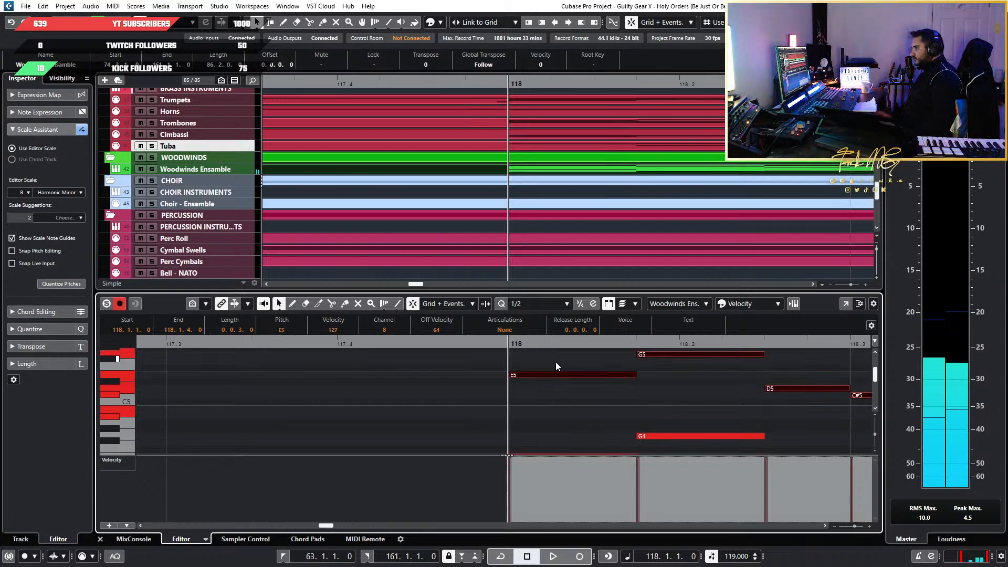
key(shift+Up)
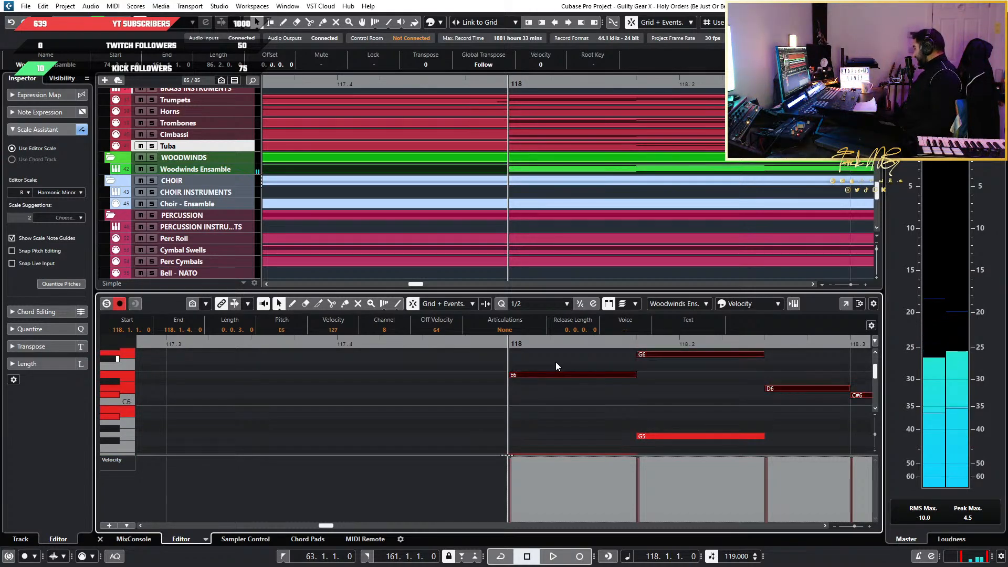
key(shift+Down)
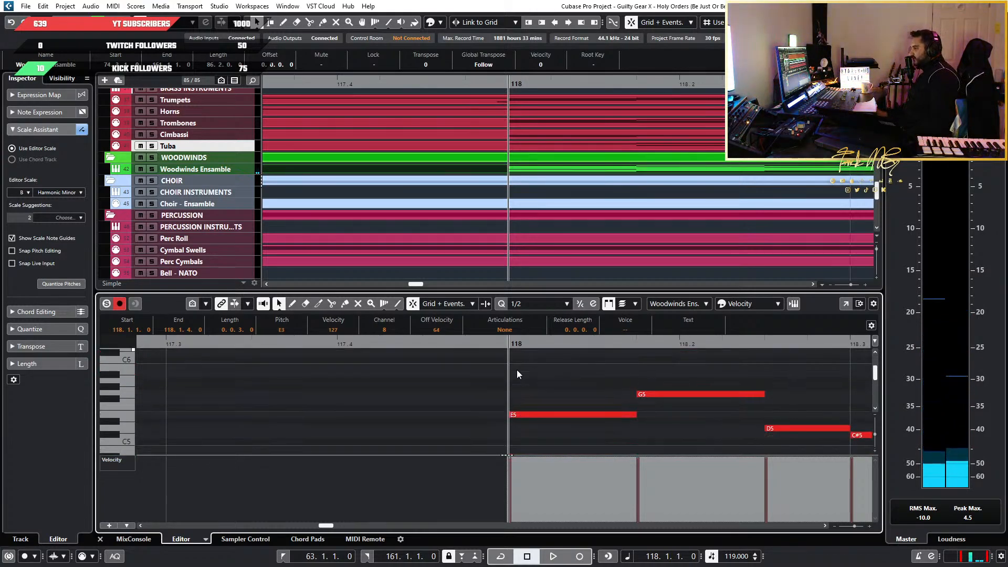
key(space)
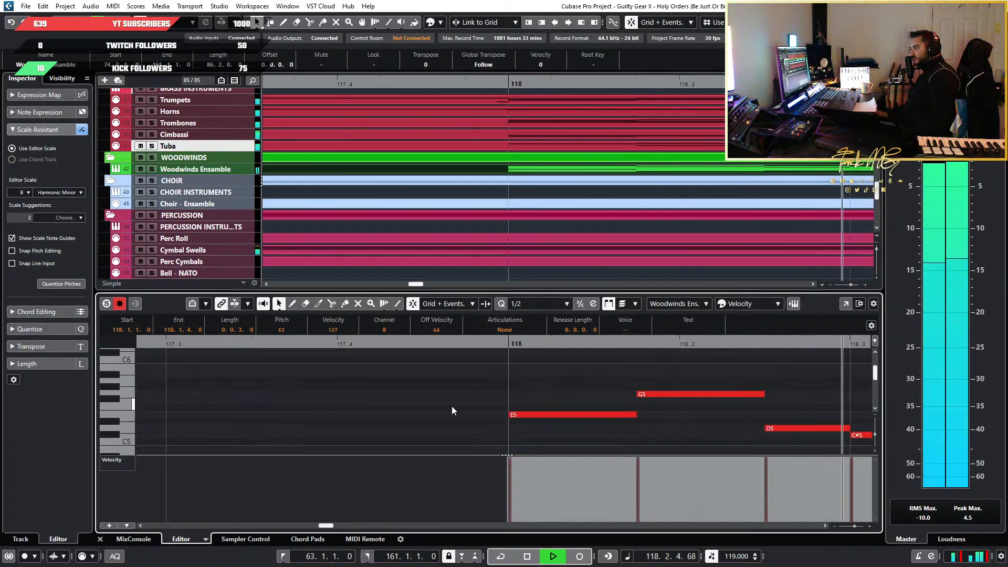
key(space)
Inspect the stacked Woodwinds Ensemble run at bar 118 and sound the G5 note in its upper octave
scroll(455, 403, down, 6)
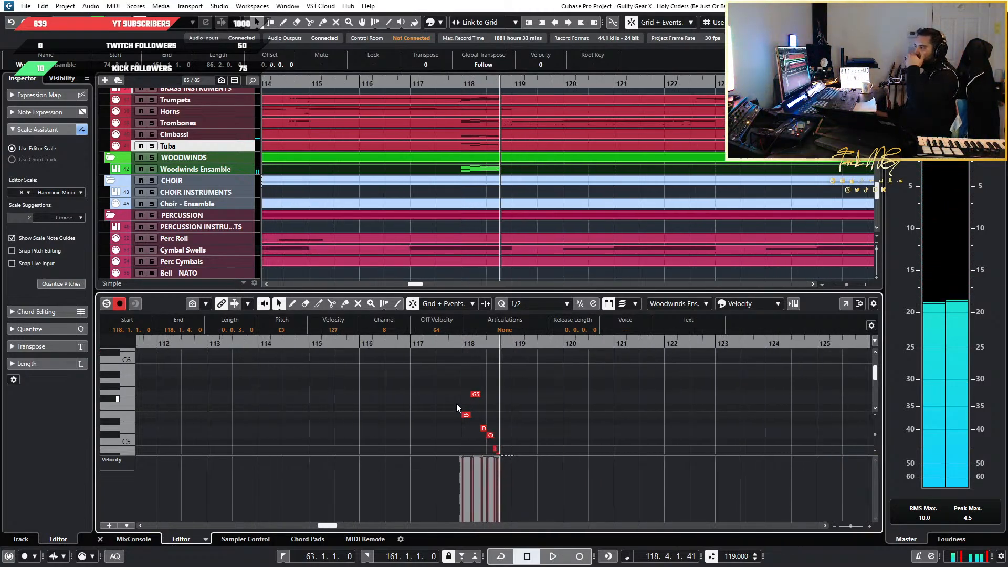
scroll(546, 405, down, 8)
drag(561, 419, 426, 335)
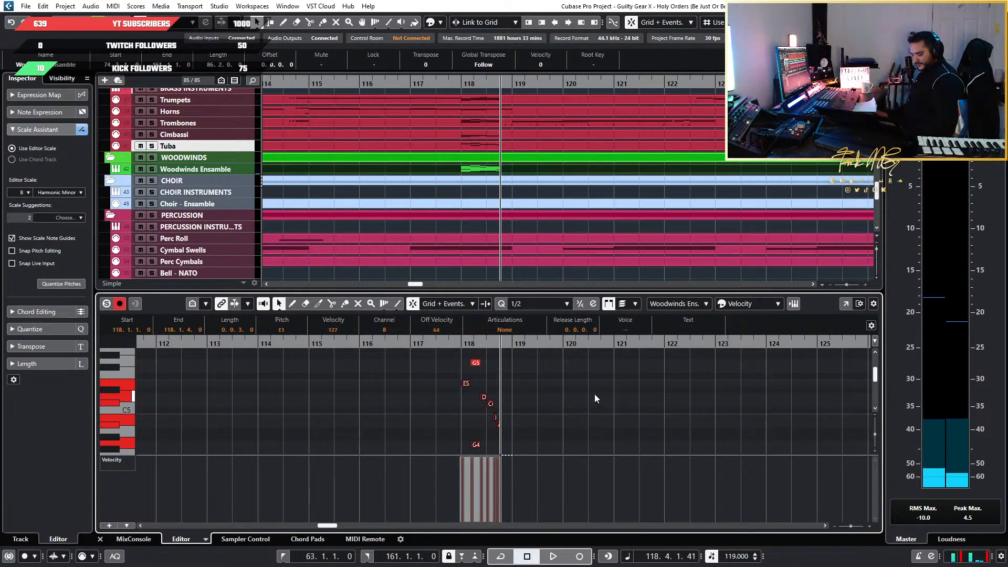
click(383, 366)
scroll(392, 383, up, 1)
drag(464, 366, 525, 407)
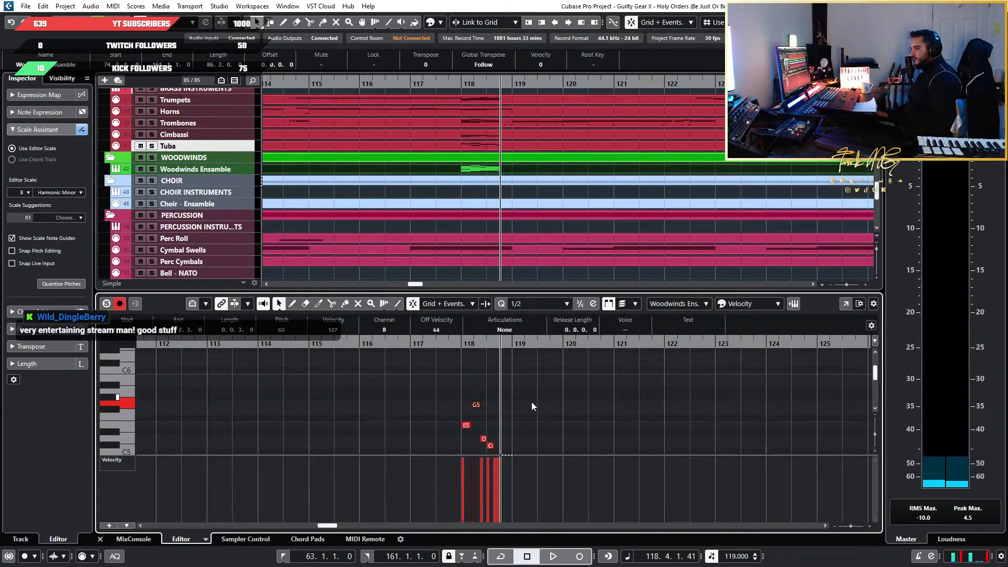
click(532, 406)
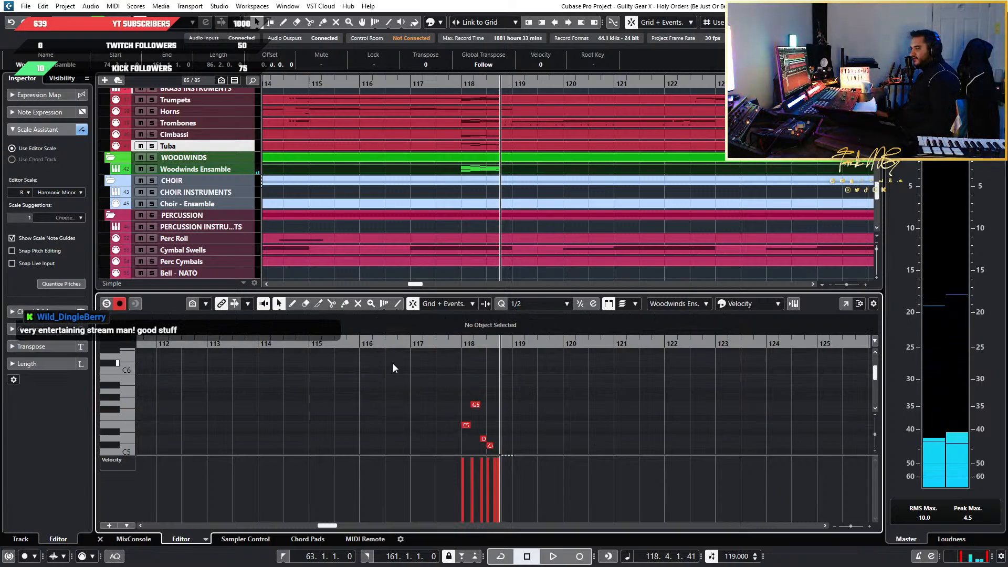
Compare the register of the Woodwinds Ensemble run at bar 118 with the woodwind notes at bars 109 and 110
drag(393, 367, 582, 418)
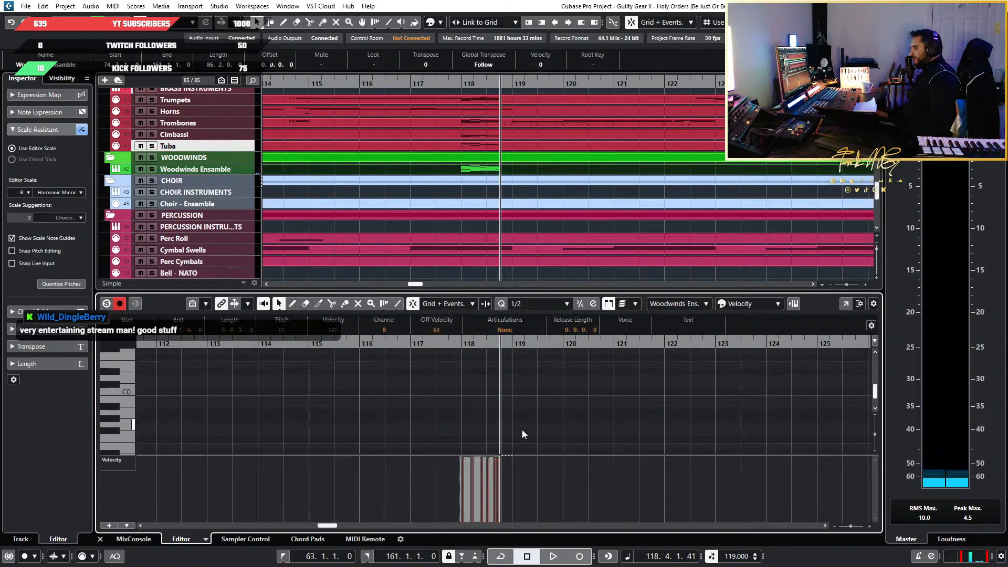
scroll(524, 429, up, 5)
scroll(524, 430, down, 2)
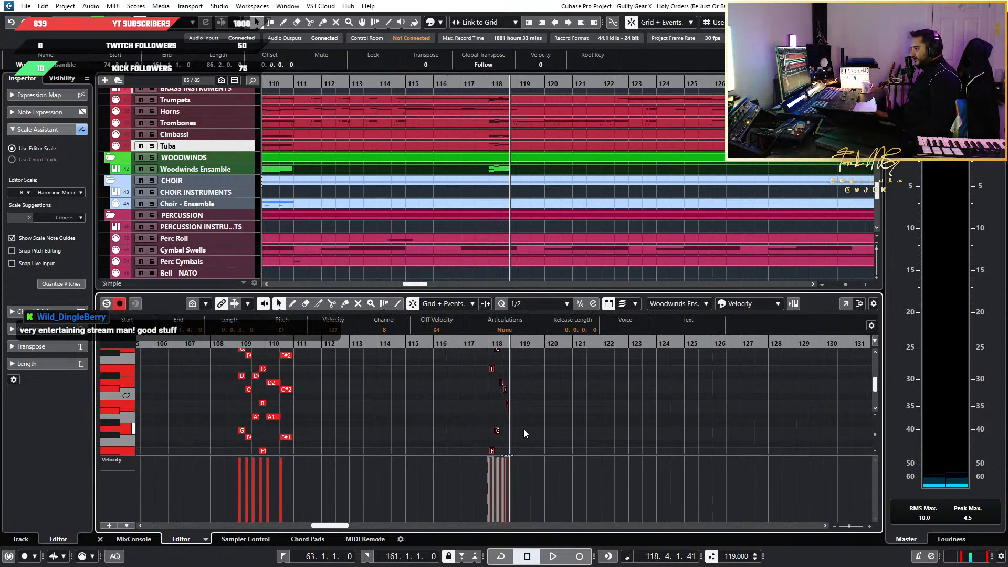
scroll(524, 430, up, 4)
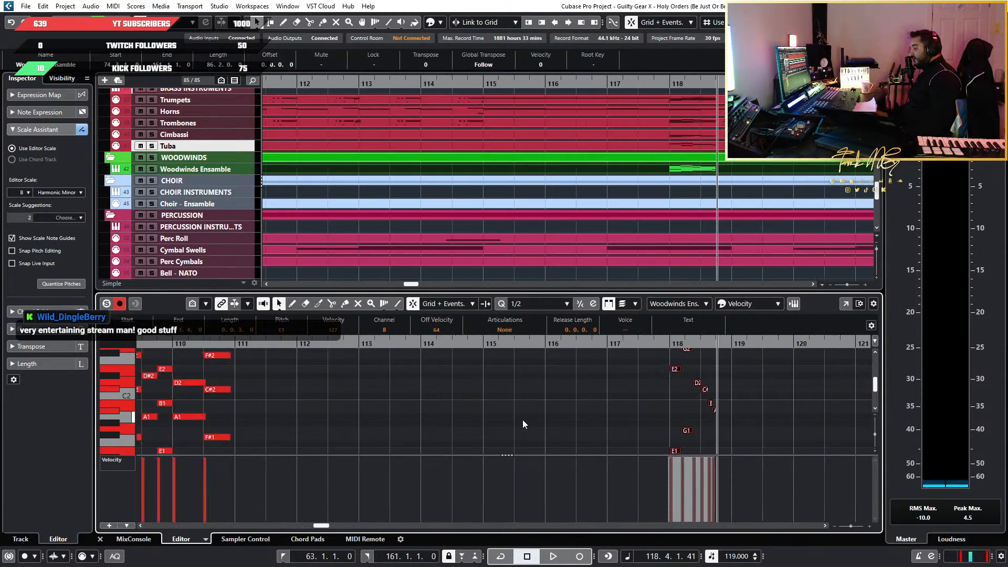
scroll(523, 421, down, 3)
scroll(402, 412, up, 3)
scroll(406, 412, left, 3)
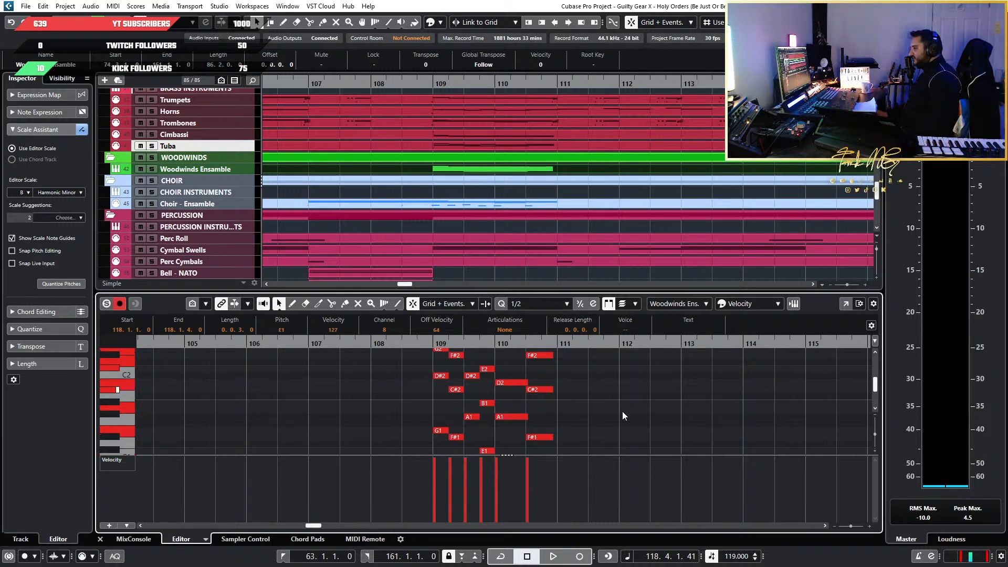
scroll(622, 412, down, 3)
click(660, 411)
scroll(618, 399, down, 5)
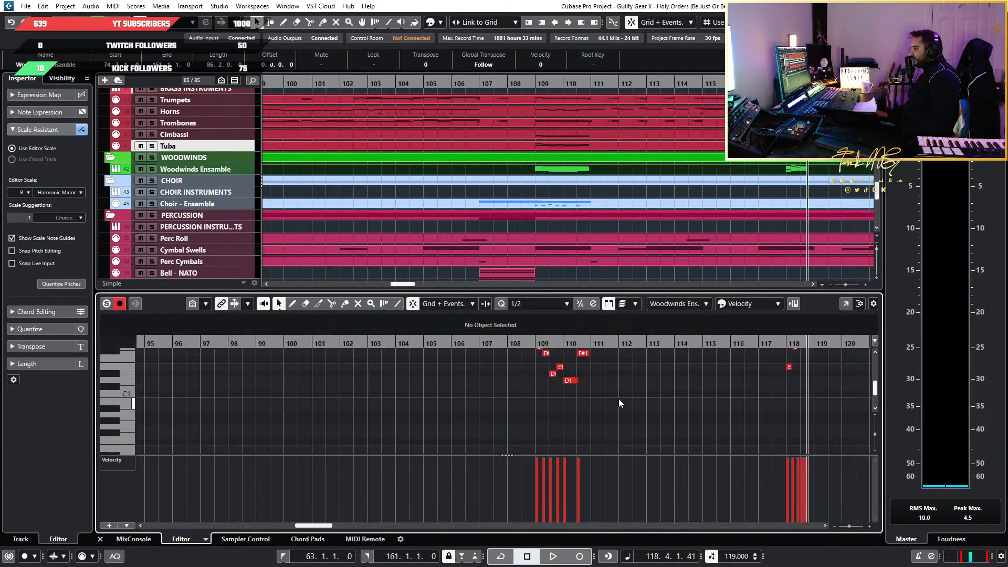
scroll(634, 415, right, 4)
scroll(635, 417, up, 4)
scroll(557, 428, up, 6)
scroll(475, 414, left, 4)
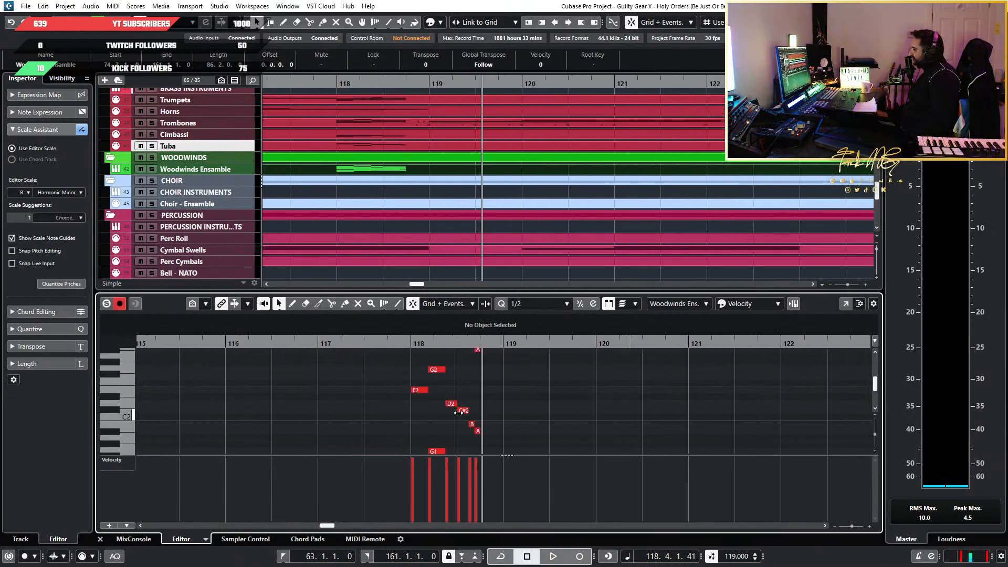
Select the octave-stacked Woodwinds Ensemble run at bar 118 and compare its position with the woodwind passages at bars 77 and 109
scroll(625, 408, down, 3)
drag(717, 437, 465, 352)
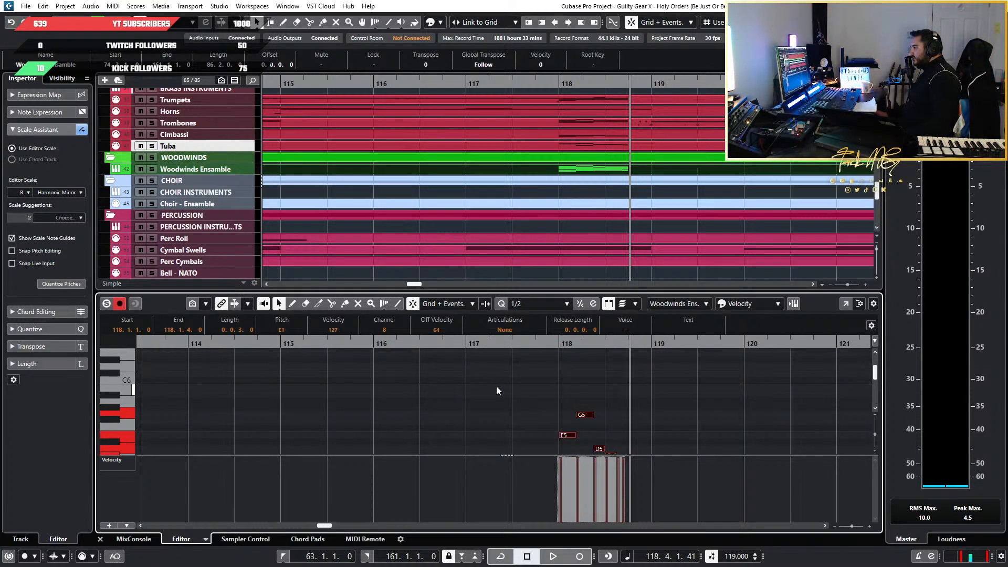
scroll(496, 390, down, 9)
scroll(290, 399, left, 4)
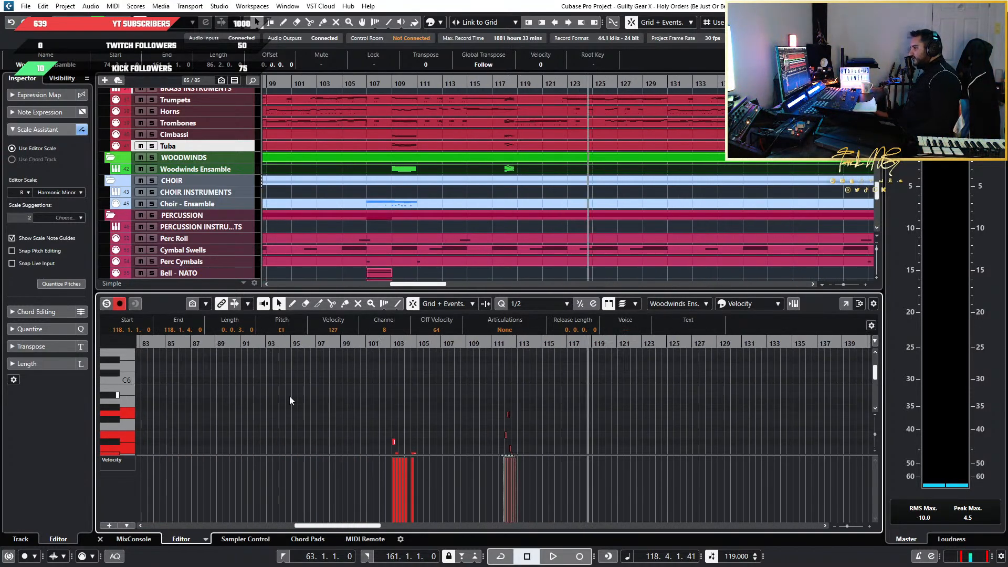
scroll(342, 392, up, 2)
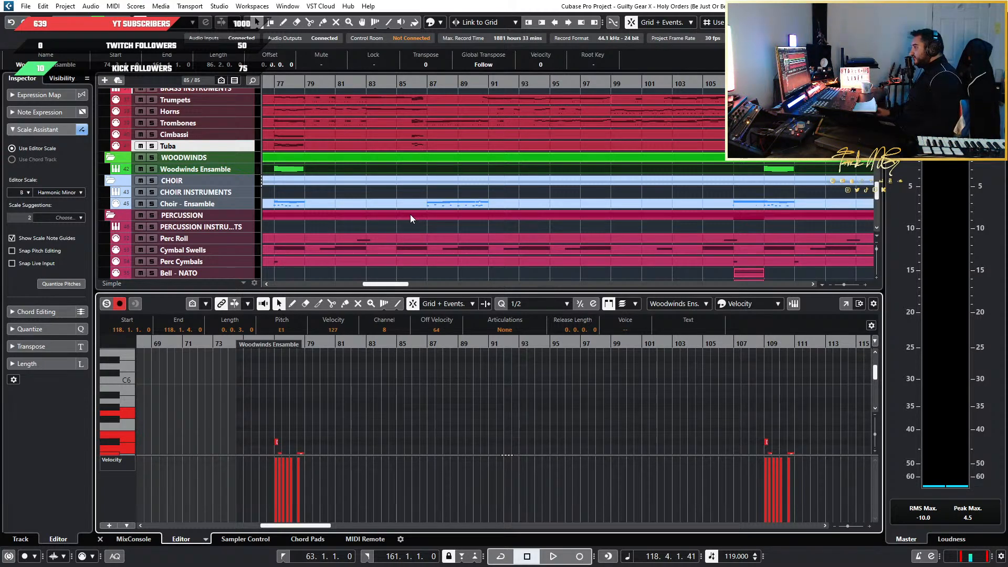
scroll(508, 418, up, 1)
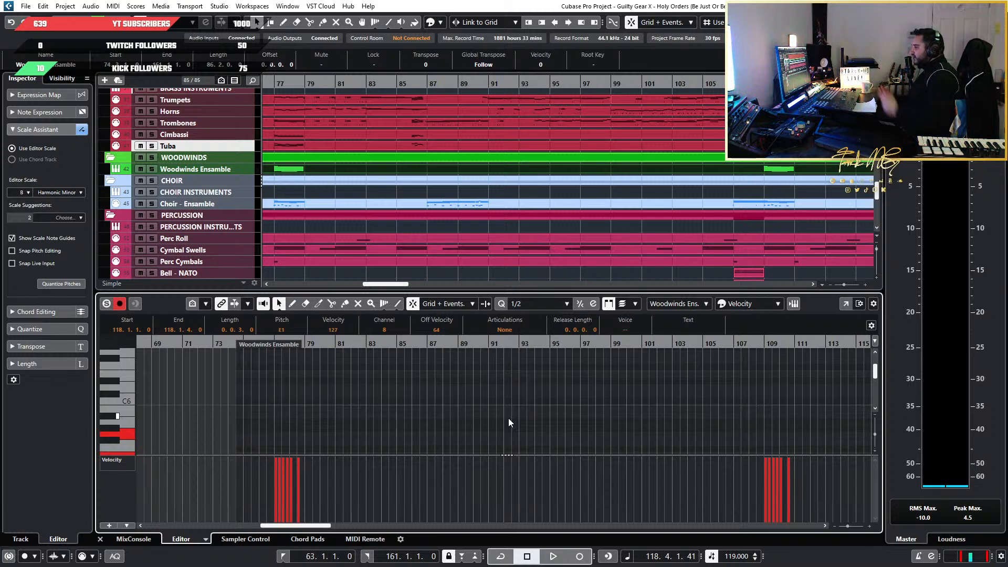
scroll(501, 421, down, 5)
scroll(647, 420, up, 4)
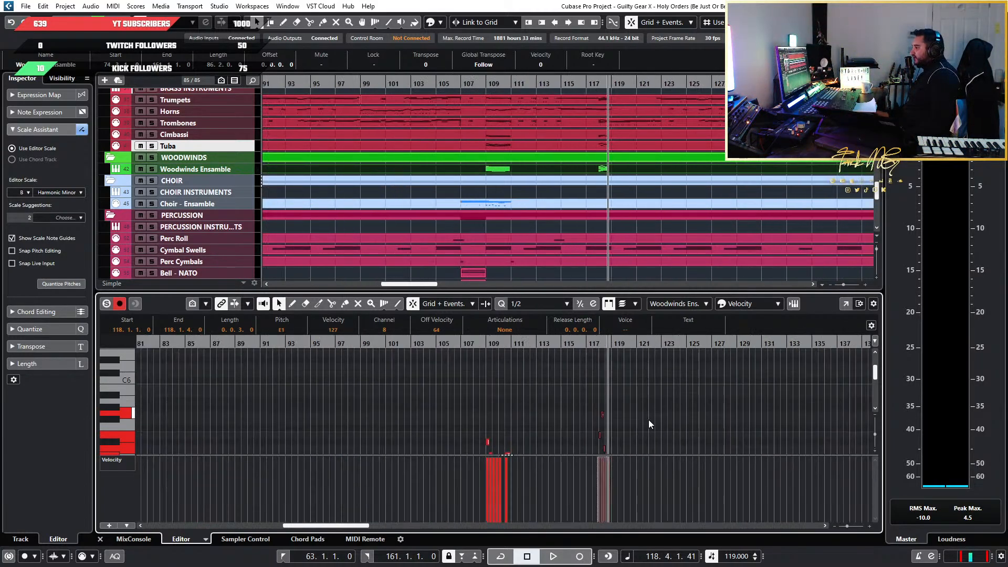
scroll(563, 417, up, 4)
scroll(557, 415, down, 10)
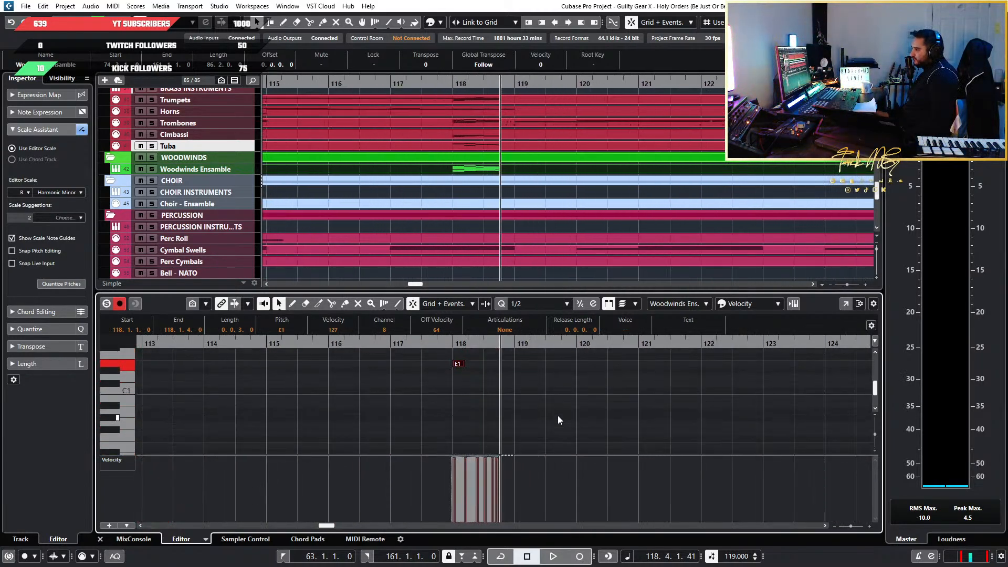
Copy the octave-stacked Woodwinds Ensemble run from bar 118 to the start of bar 86 and audition it there
drag(580, 421, 412, 374)
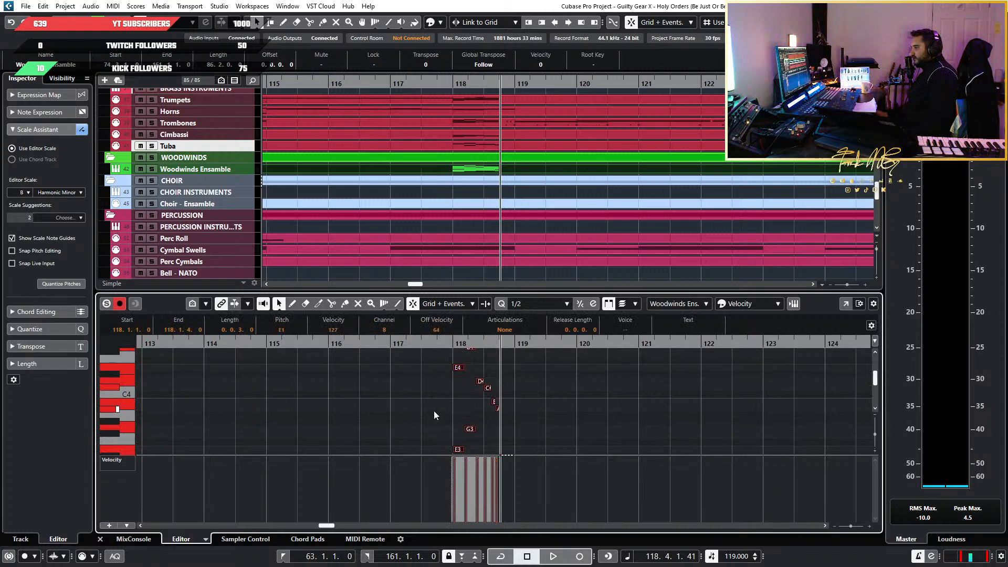
scroll(434, 411, down, 3)
scroll(433, 411, left, 11)
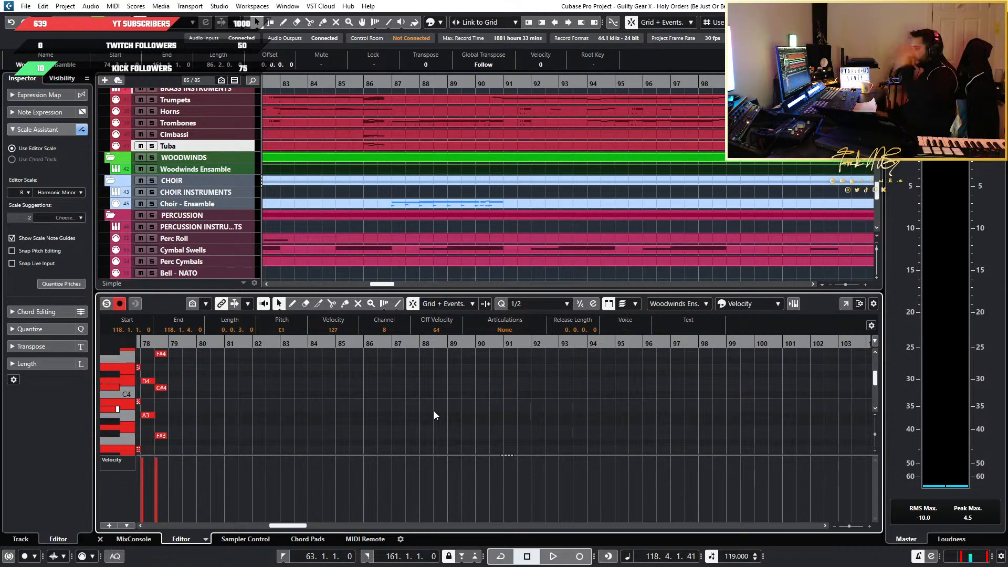
scroll(374, 395, down, 3)
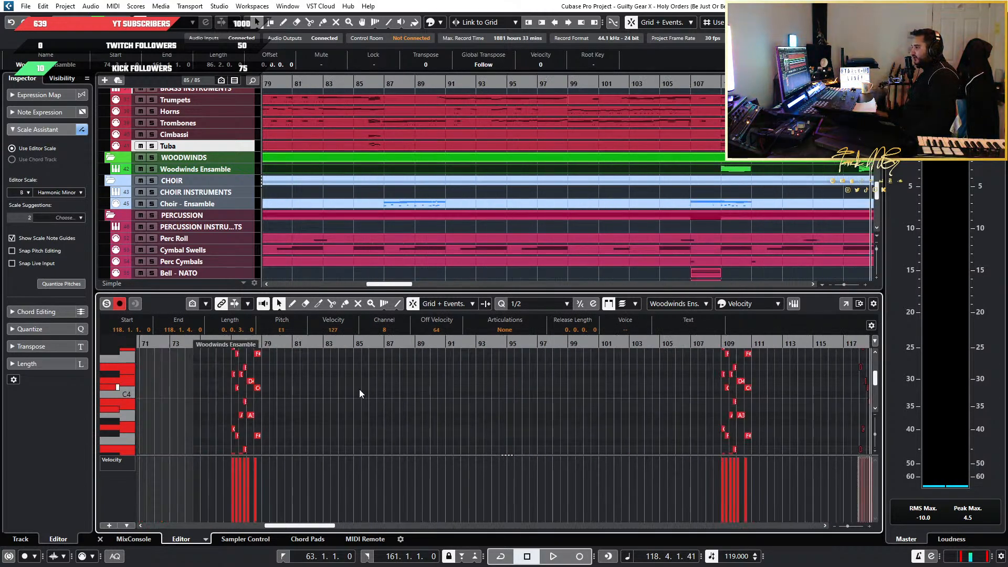
scroll(351, 207, up, 7)
click(451, 85)
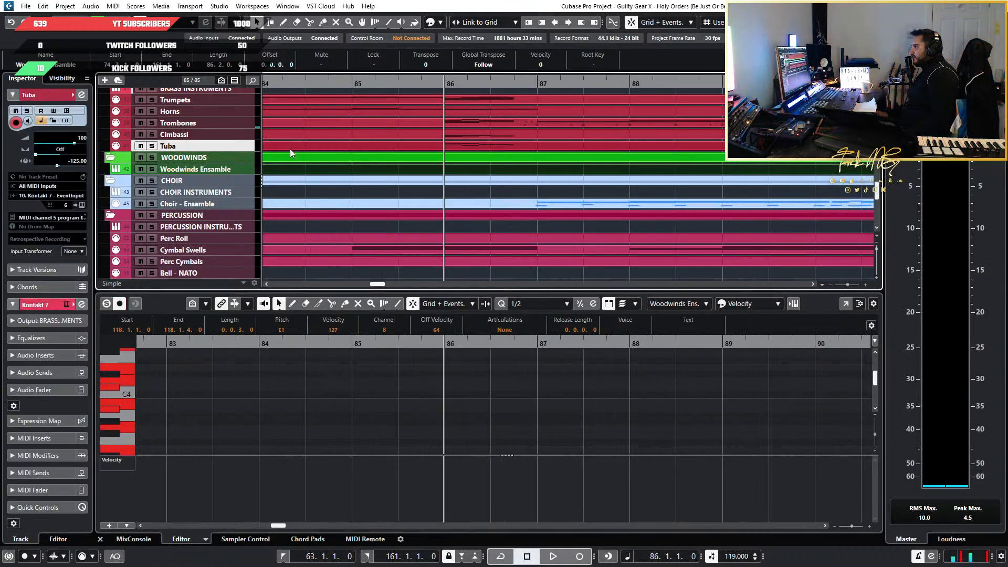
scroll(746, 369, down, 7)
scroll(739, 393, up, 8)
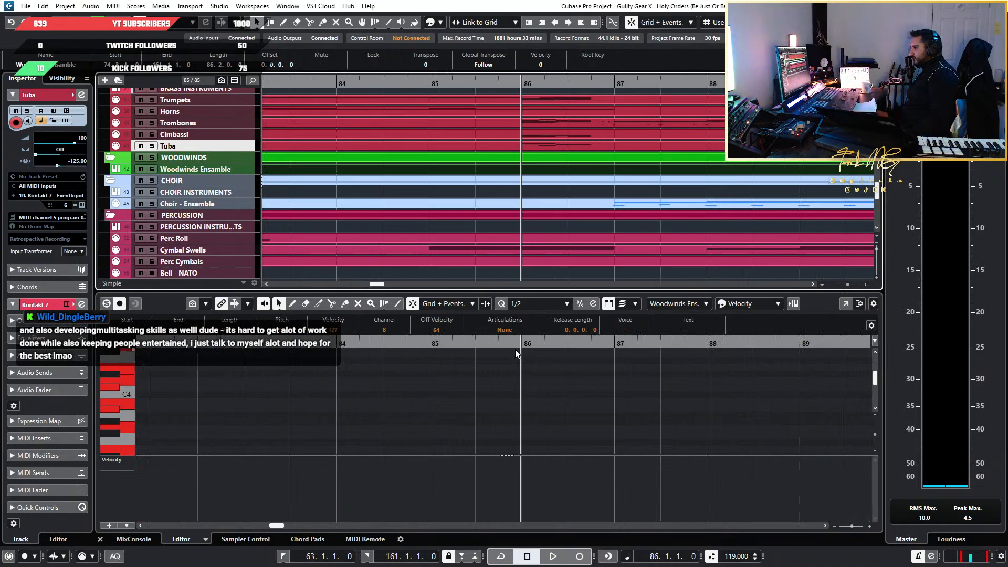
click(534, 329)
key(ctrl+v)
key(space)
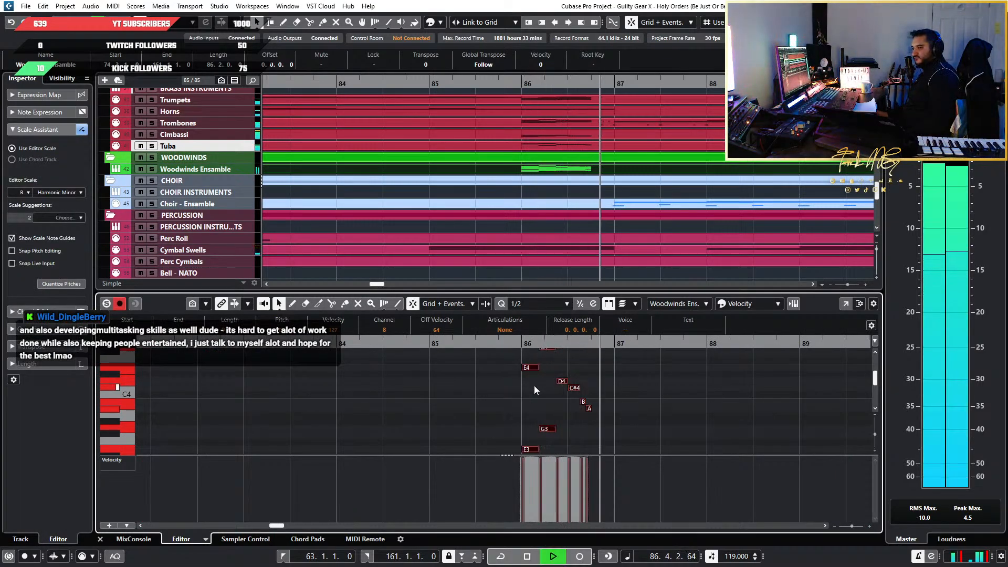
key(space)
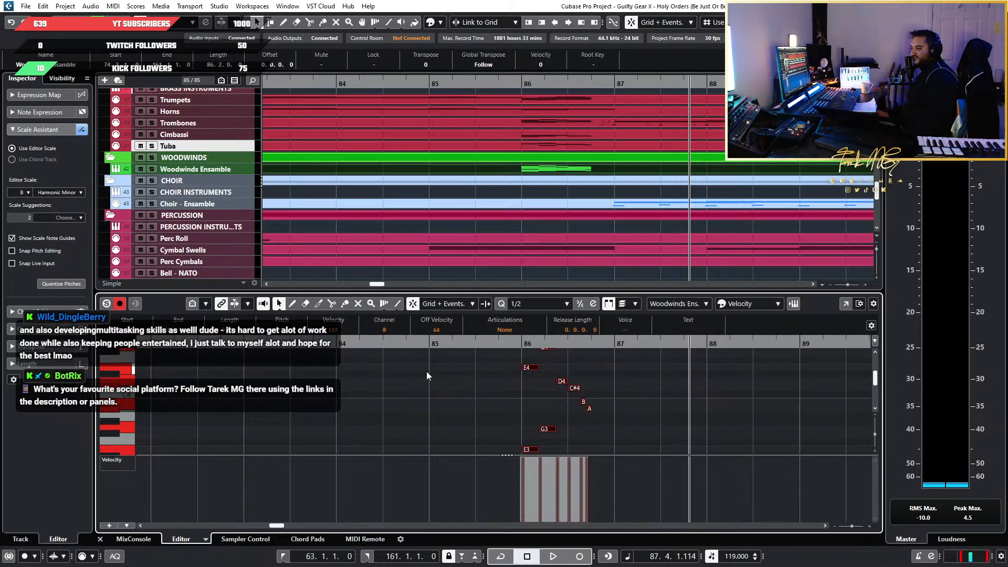
Inspect the octaves of the Woodwinds Ensemble run at bar 86 and return the playhead to the start of that bar
scroll(536, 397, down, 4)
click(595, 402)
scroll(595, 401, up, 4)
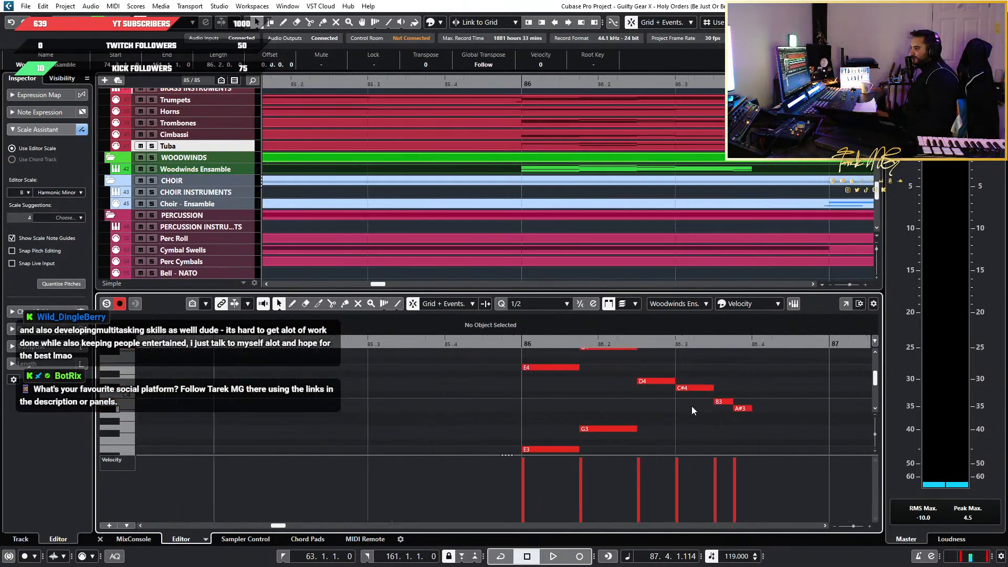
scroll(686, 401, right, 5)
scroll(519, 398, down, 3)
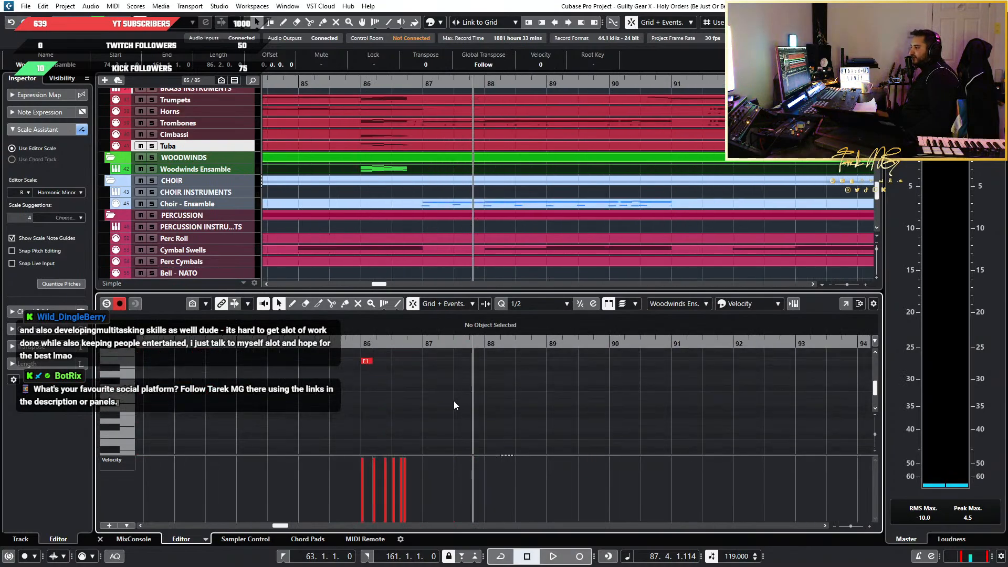
drag(428, 420, 311, 374)
click(361, 353)
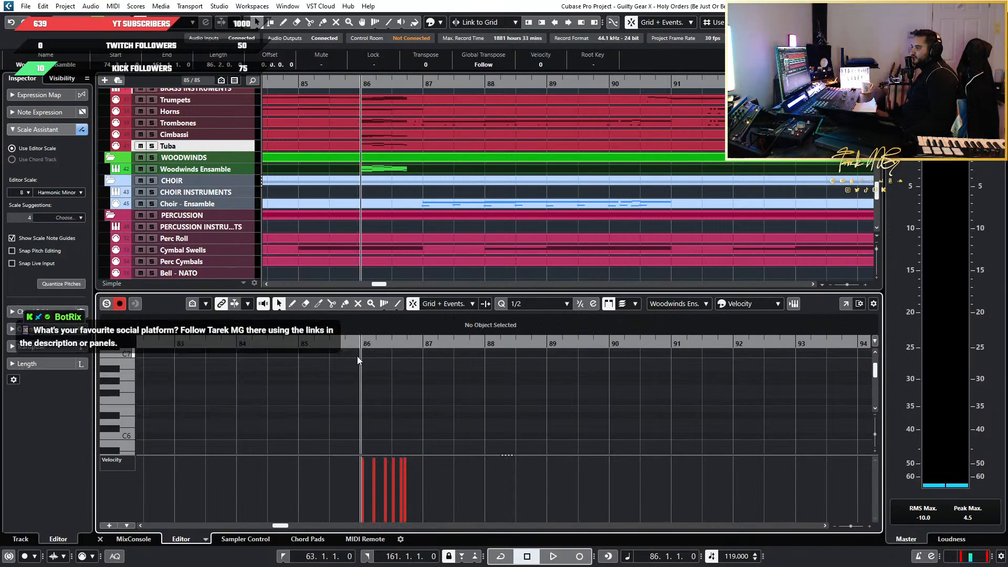
Survey the arrangement around bars 77, 86, 109 and 118, comparing where the woodwind, brass, string and choir parts play
scroll(684, 391, down, 6)
scroll(662, 398, right, 5)
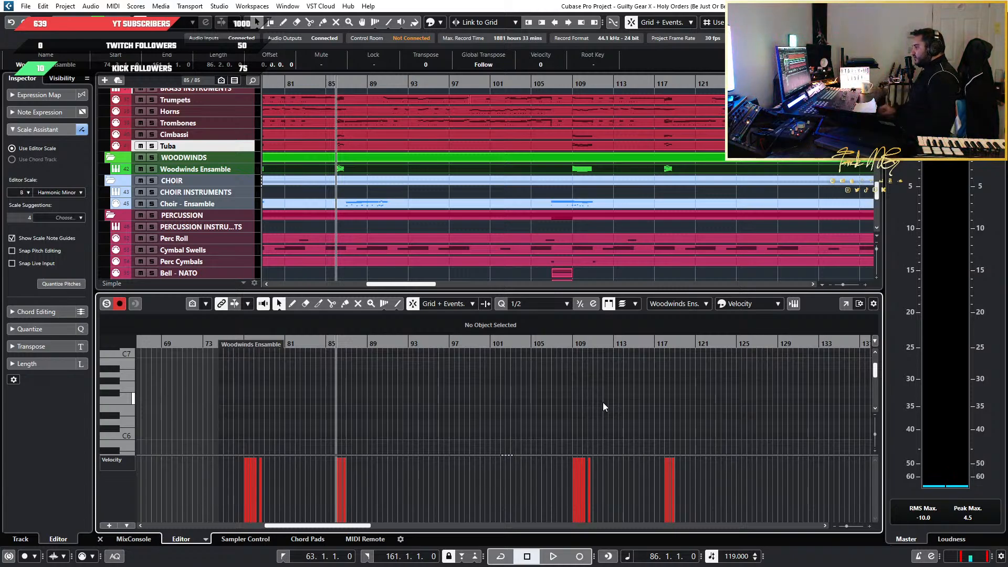
scroll(603, 402, up, 4)
scroll(593, 405, down, 6)
scroll(509, 412, up, 3)
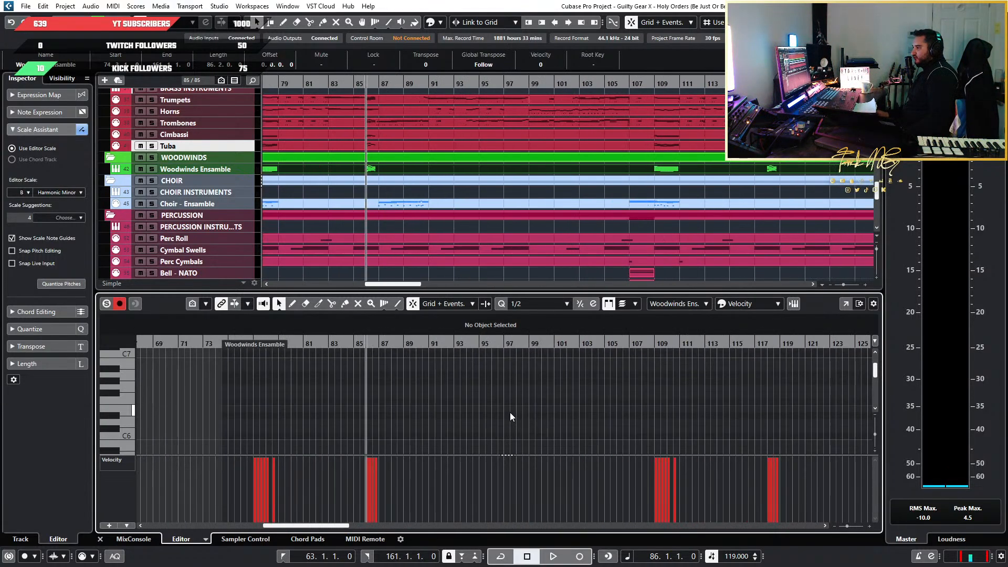
scroll(510, 412, down, 4)
scroll(509, 411, up, 5)
scroll(509, 412, up, 1)
scroll(509, 412, right, 4)
scroll(509, 411, down, 3)
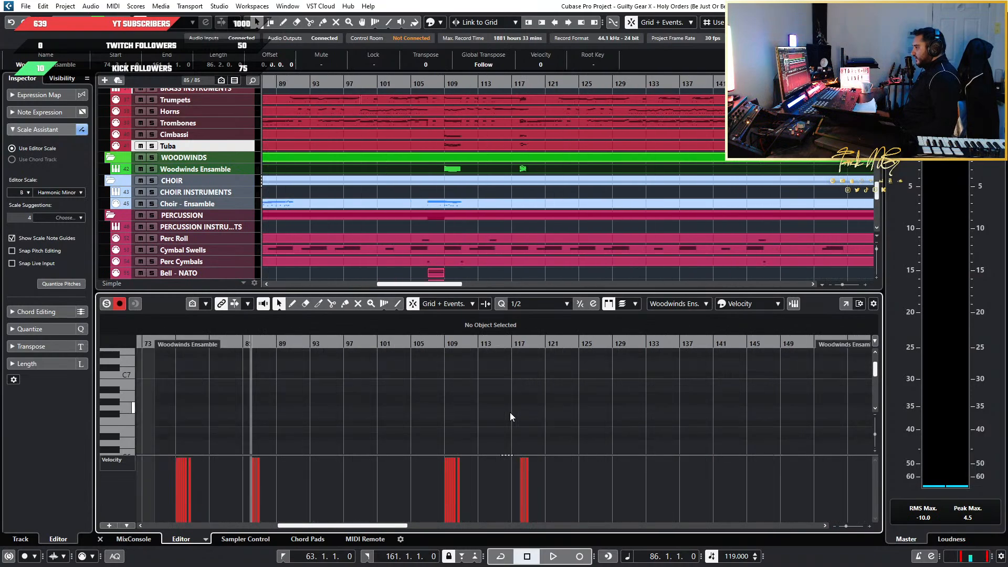
scroll(527, 417, down, 2)
scroll(527, 389, down, 2)
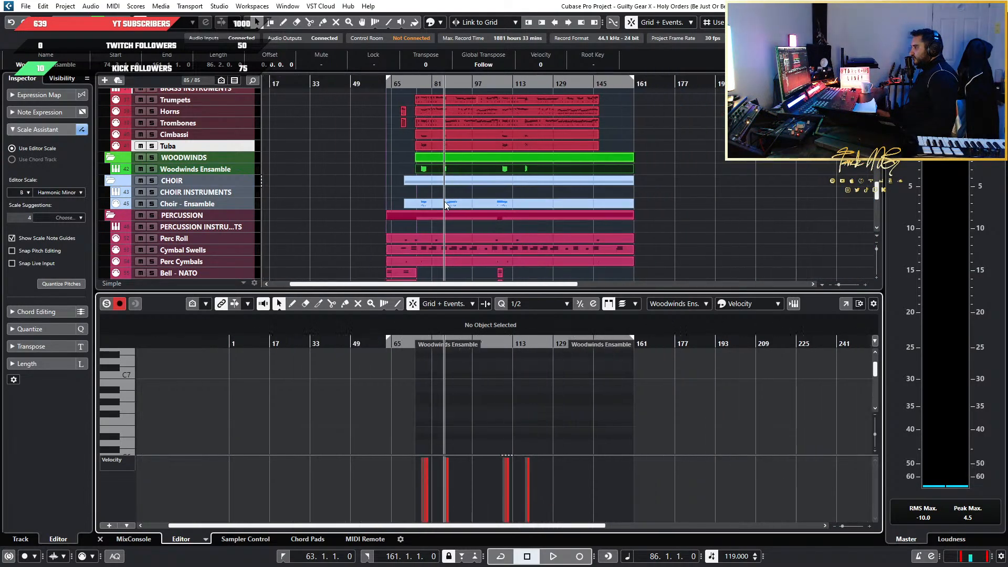
scroll(497, 194, up, 4)
scroll(594, 190, up, 2)
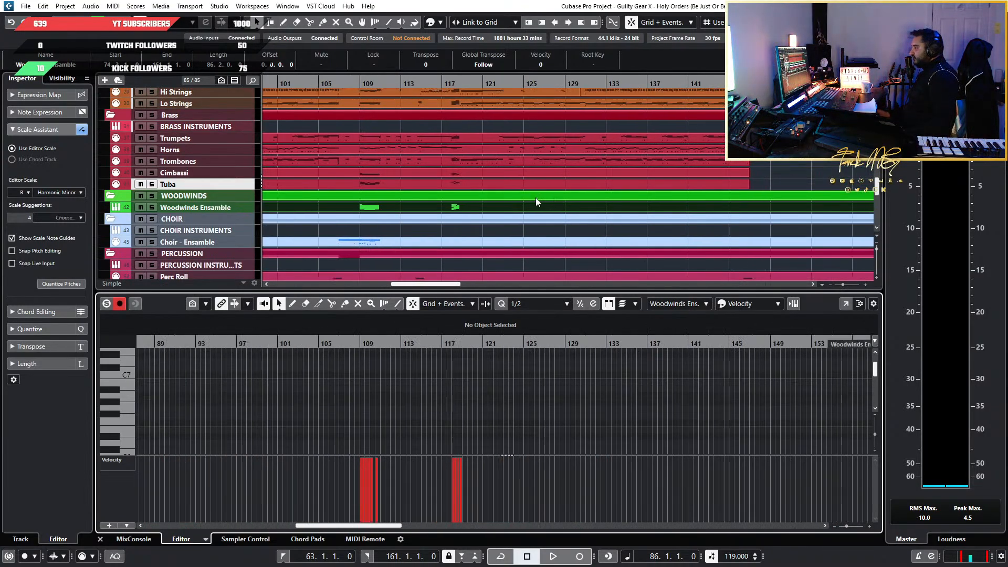
scroll(534, 198, down, 4)
scroll(397, 221, up, 5)
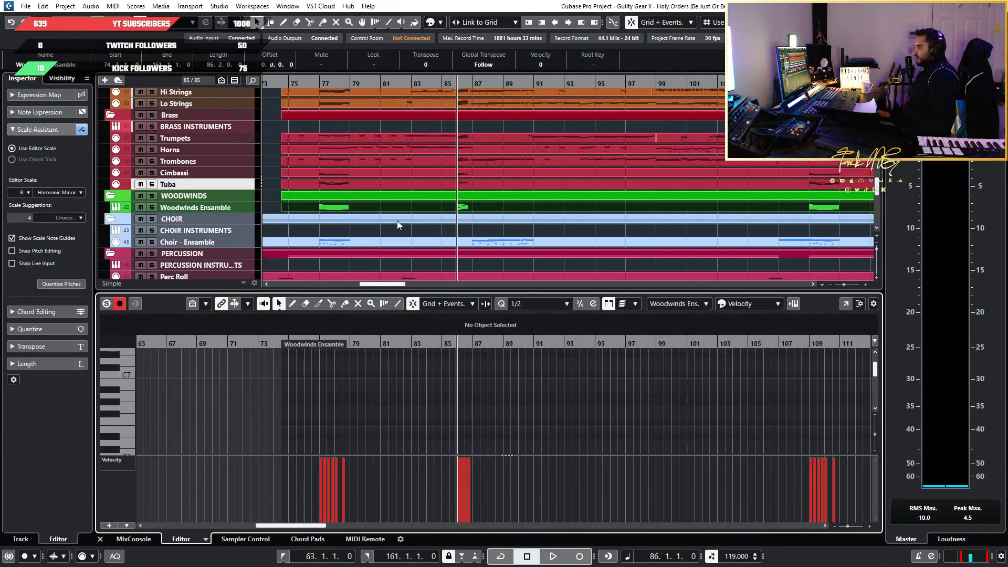
scroll(397, 220, up, 3)
scroll(397, 212, down, 2)
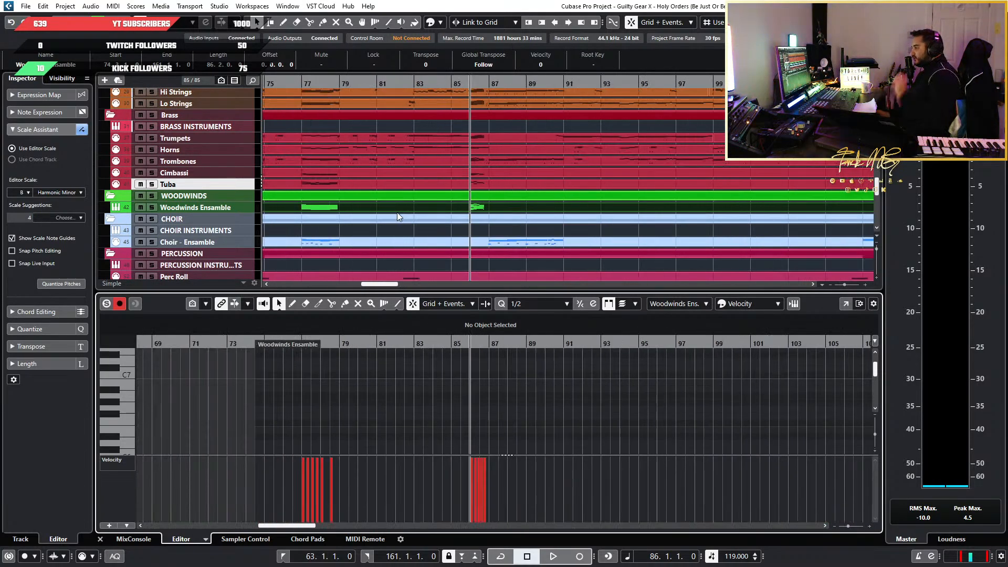
scroll(414, 203, down, 3)
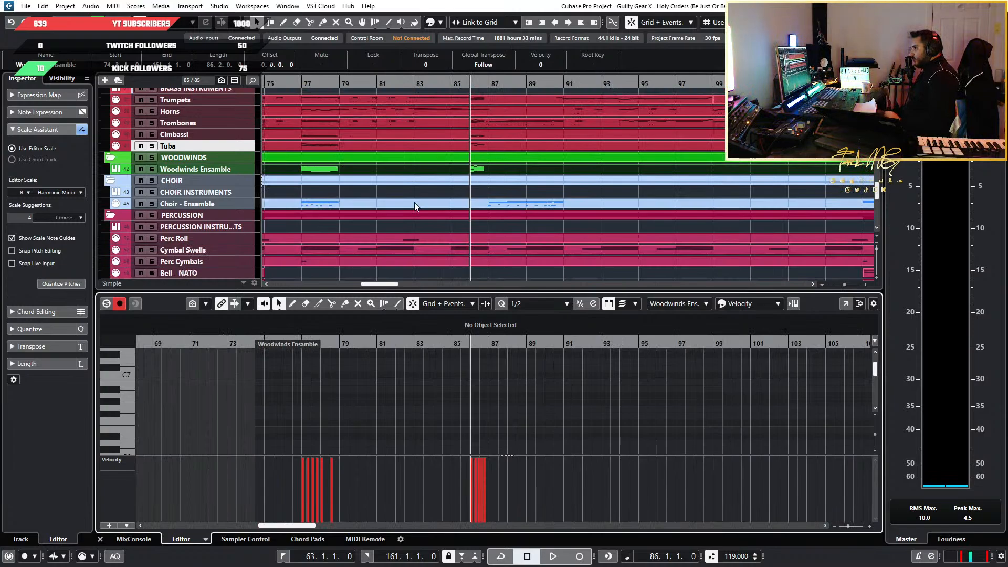
Audition the arrangement from bar 76 into the bar 77 passage, and play the doubled run at bar 86 for comparison
click(293, 84)
key(space)
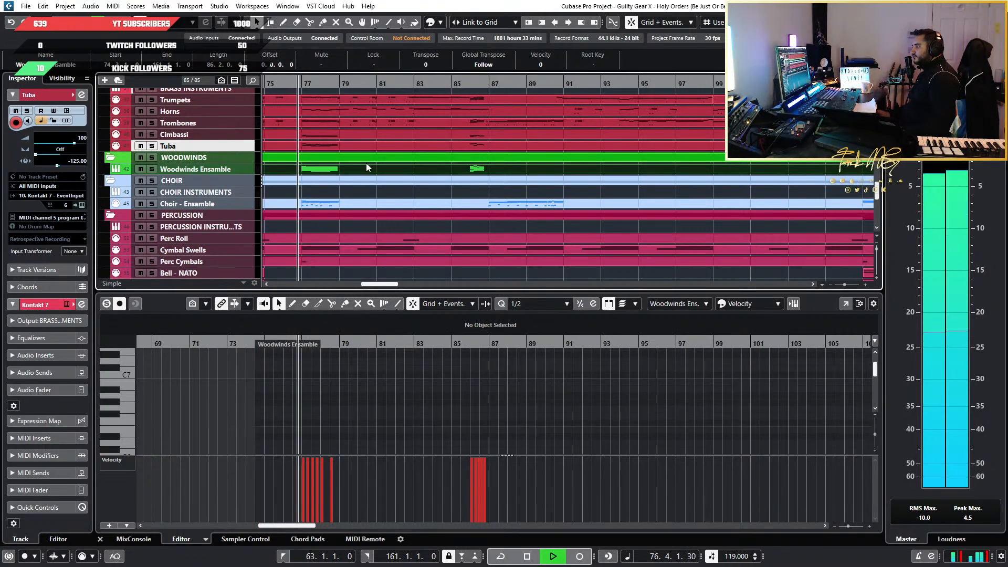
scroll(470, 204, up, 3)
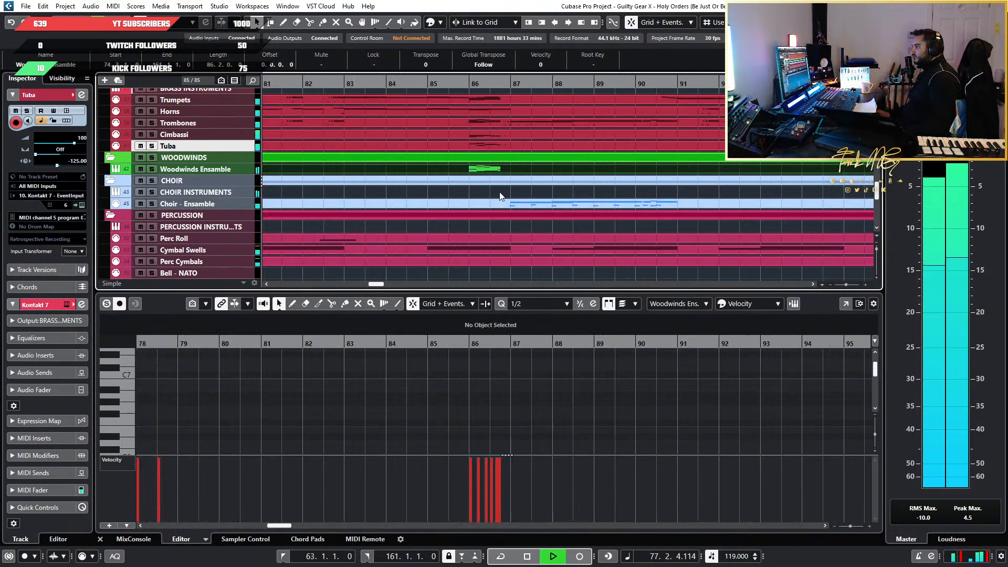
click(467, 84)
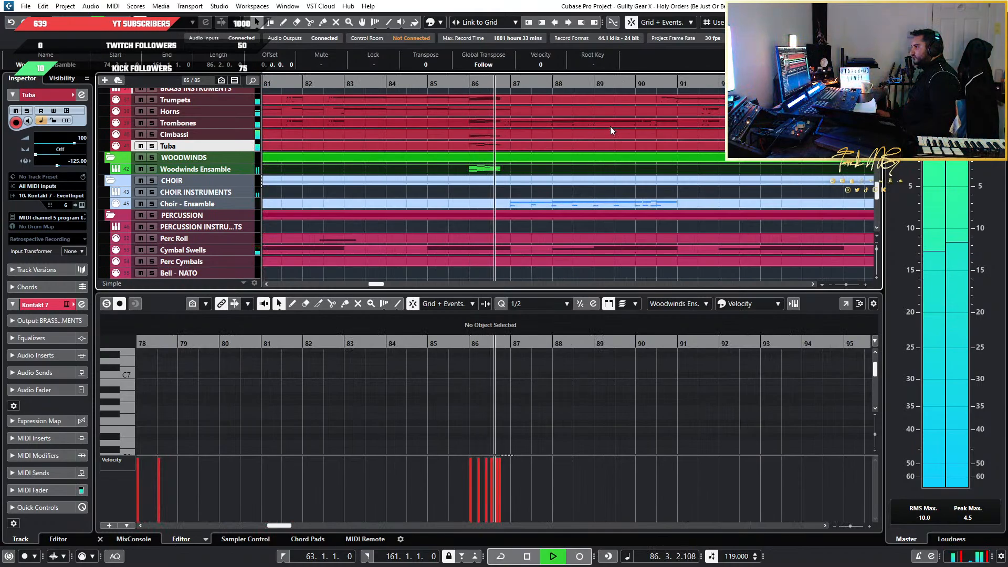
key(space)
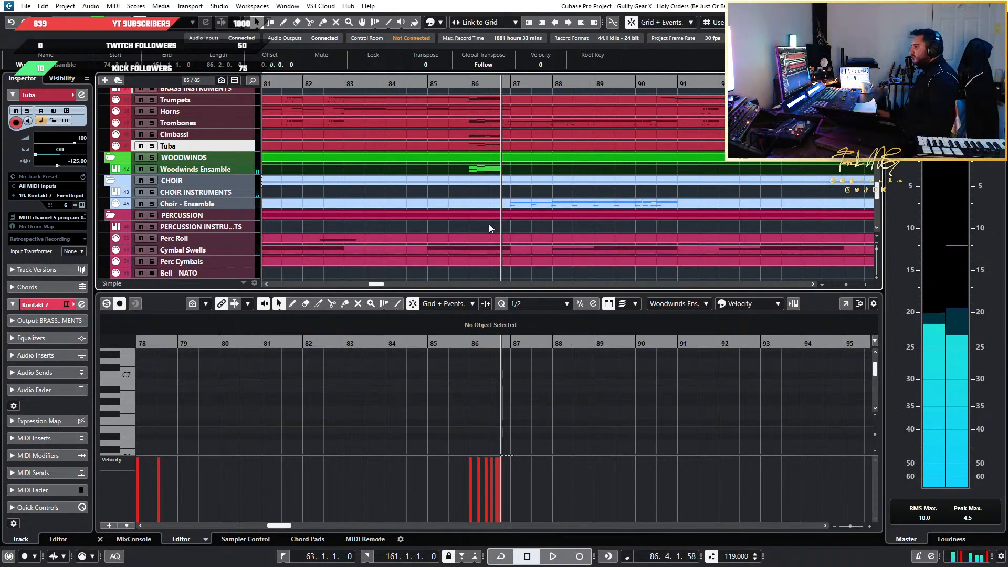
Open the Choir - Ensemble part in the key editor and examine its notes around bars 77 and 87
click(481, 203)
scroll(528, 419, up, 2)
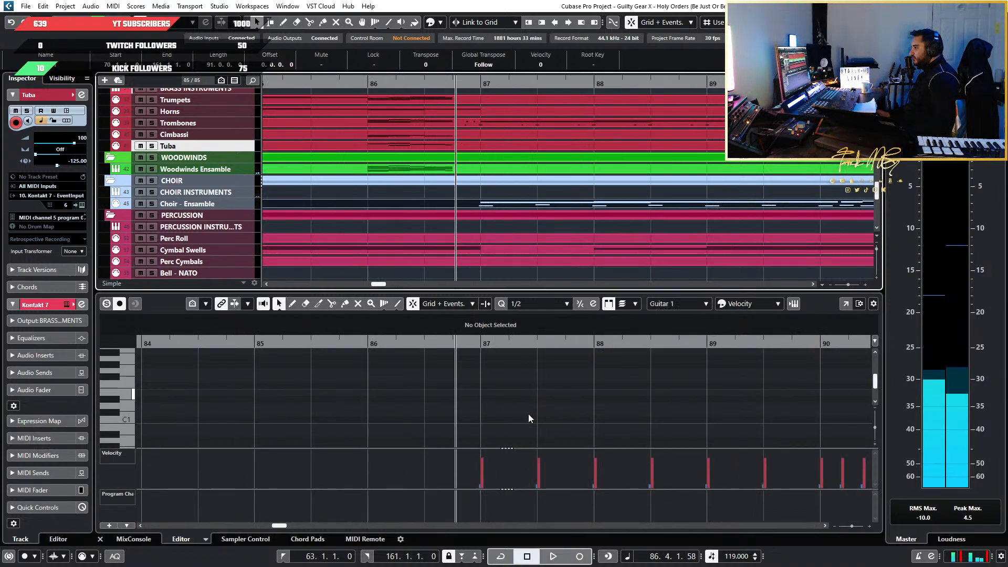
scroll(527, 410, down, 4)
scroll(528, 405, down, 5)
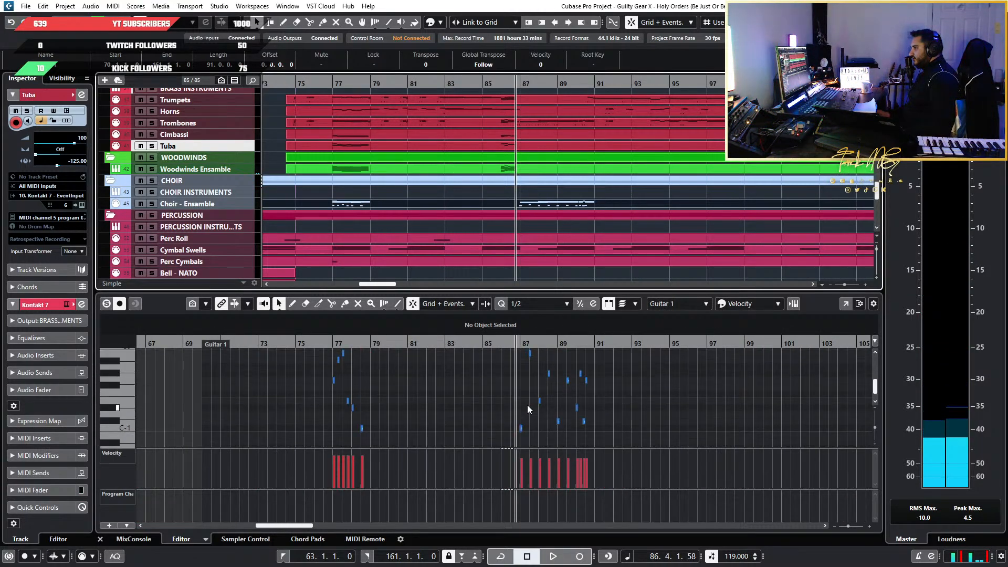
Open the Choir - Ensemble track's Kontakt instrument and examine the syllable settings of the Chorus Women and Men patches
click(256, 209)
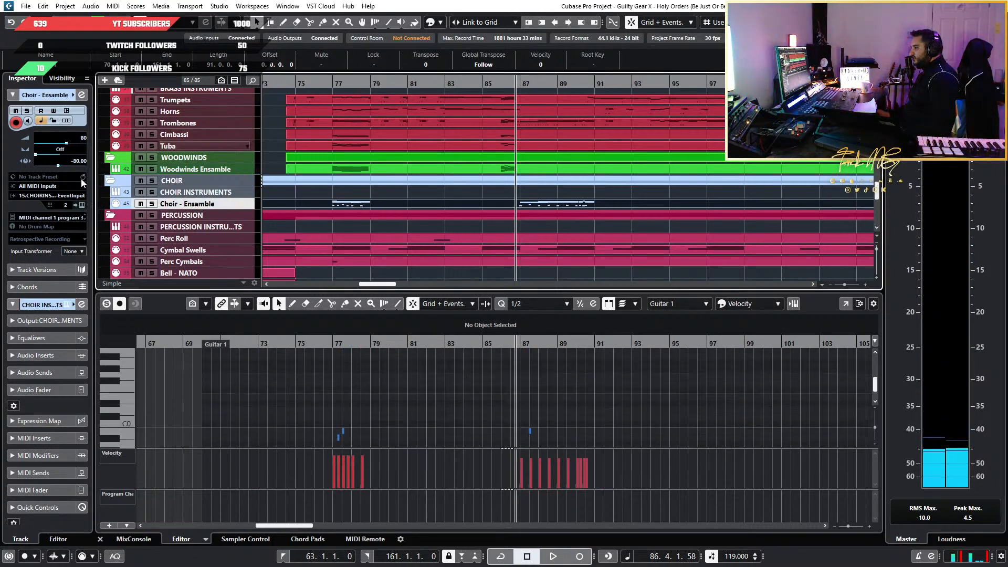
click(81, 205)
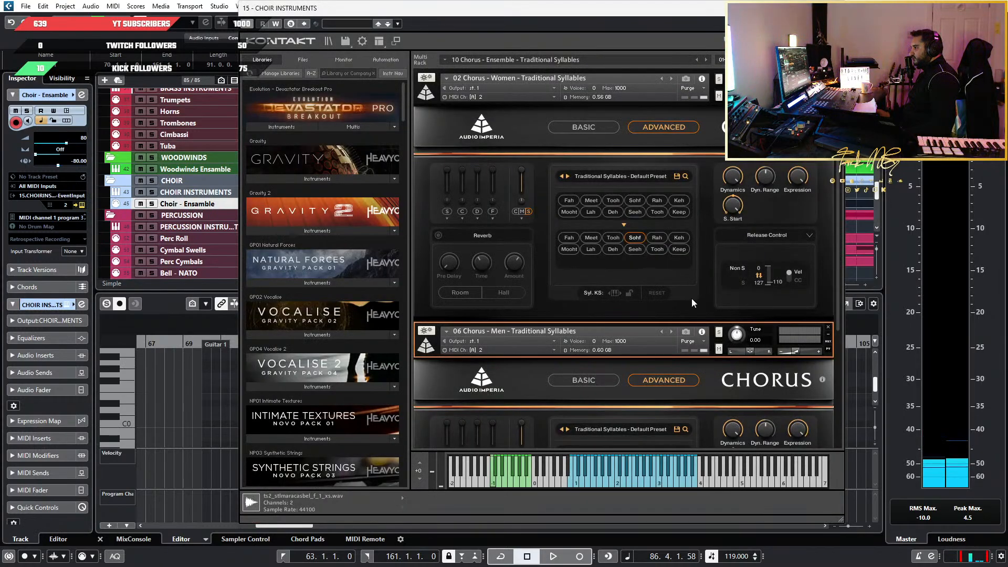
scroll(729, 325, down, 5)
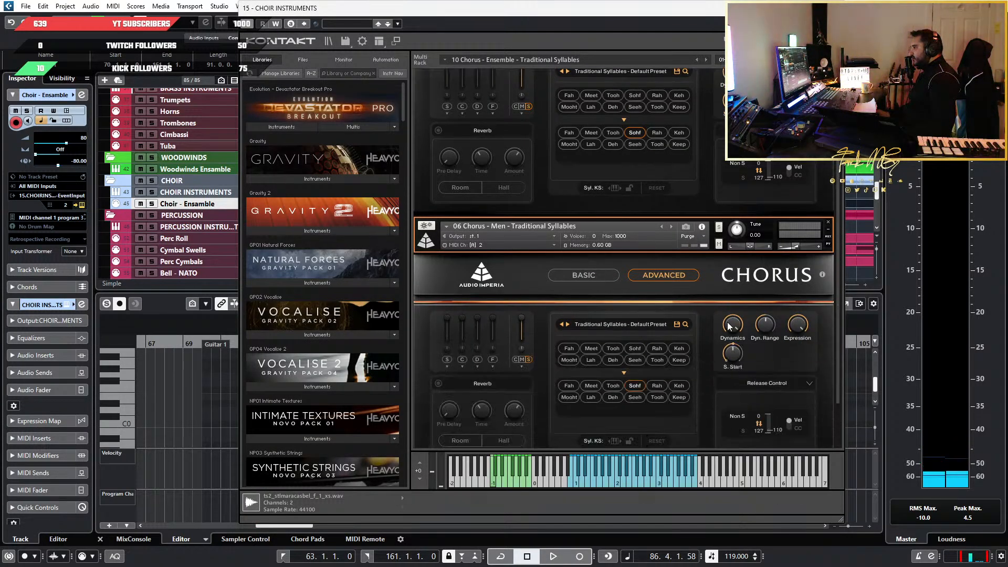
scroll(638, 166, up, 2)
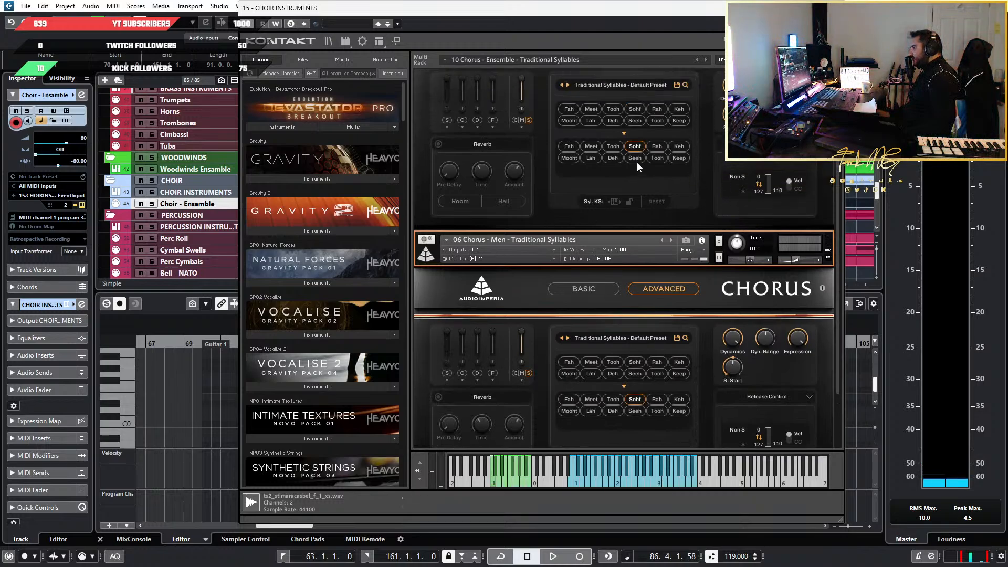
scroll(641, 414, down, 2)
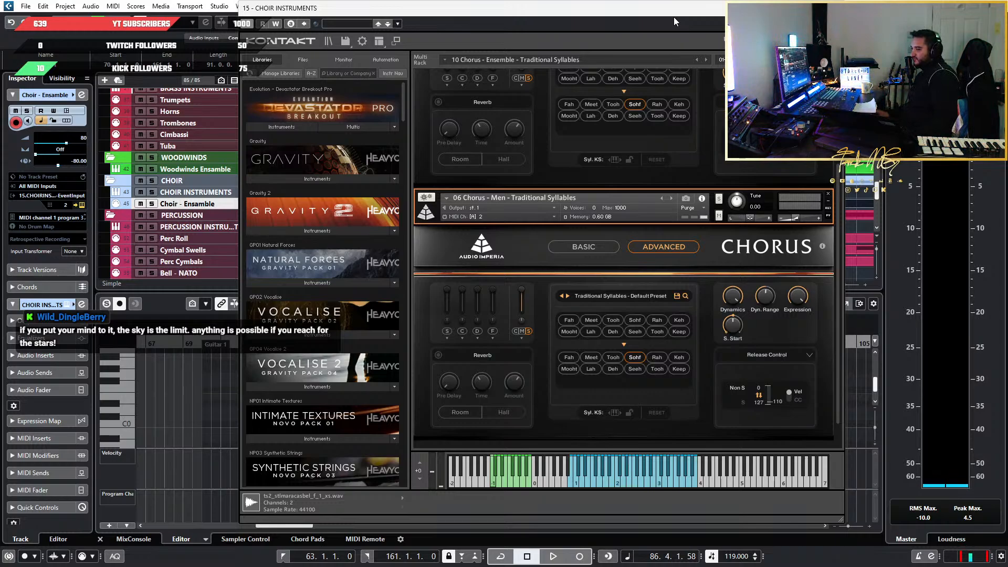
Close the choir's Kontakt window and examine the choir, brass, woodwind and string parts around bars 86 and 87
drag(664, 15, 722, 67)
click(886, 59)
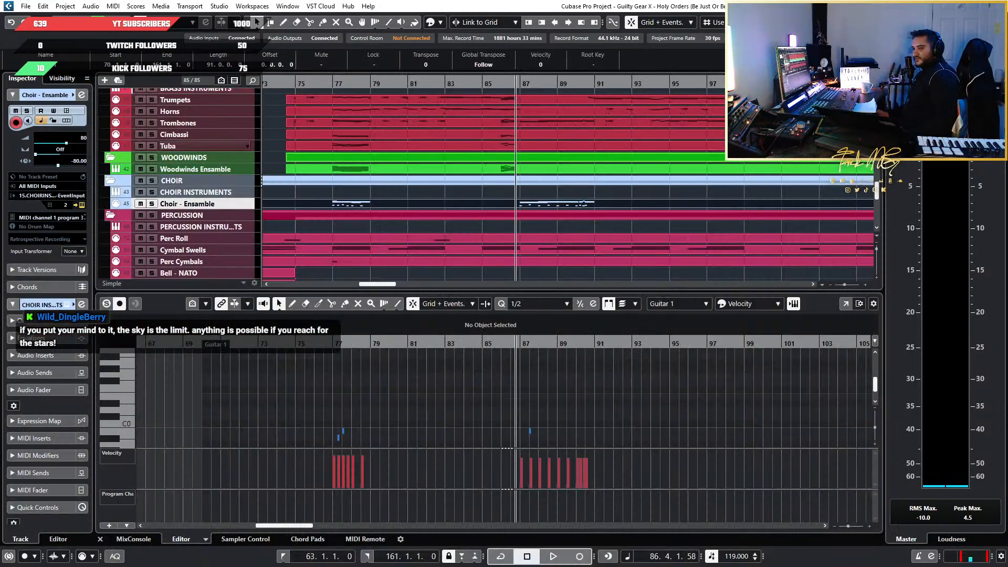
scroll(543, 393, up, 3)
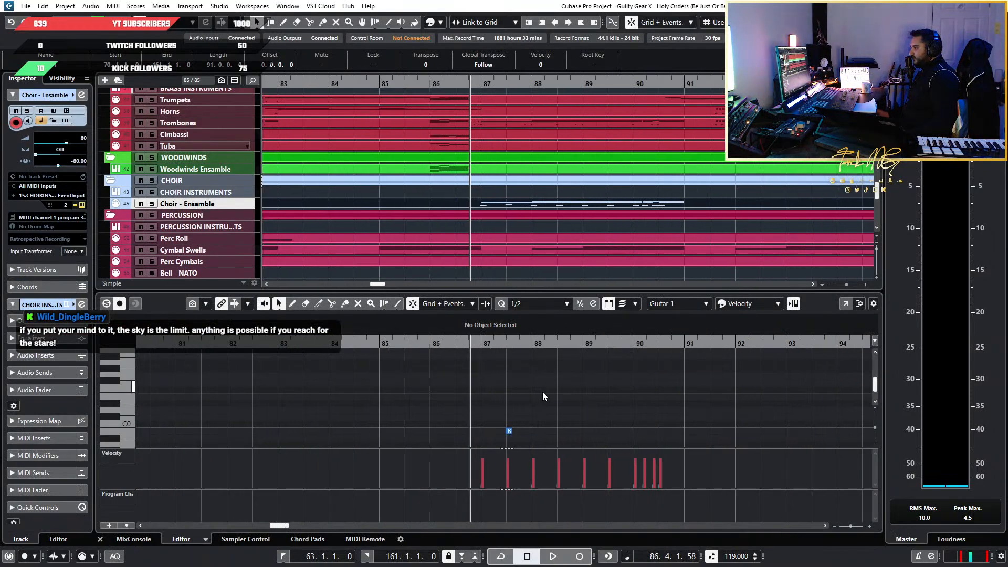
scroll(446, 178, down, 2)
scroll(440, 177, up, 4)
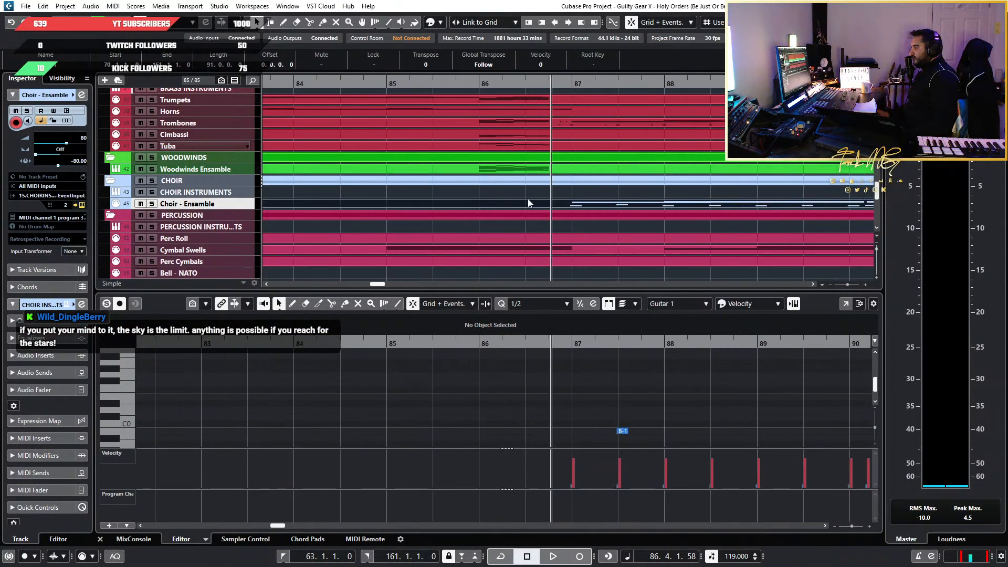
scroll(538, 427, up, 3)
scroll(535, 423, up, 3)
scroll(534, 421, down, 3)
scroll(523, 197, up, 3)
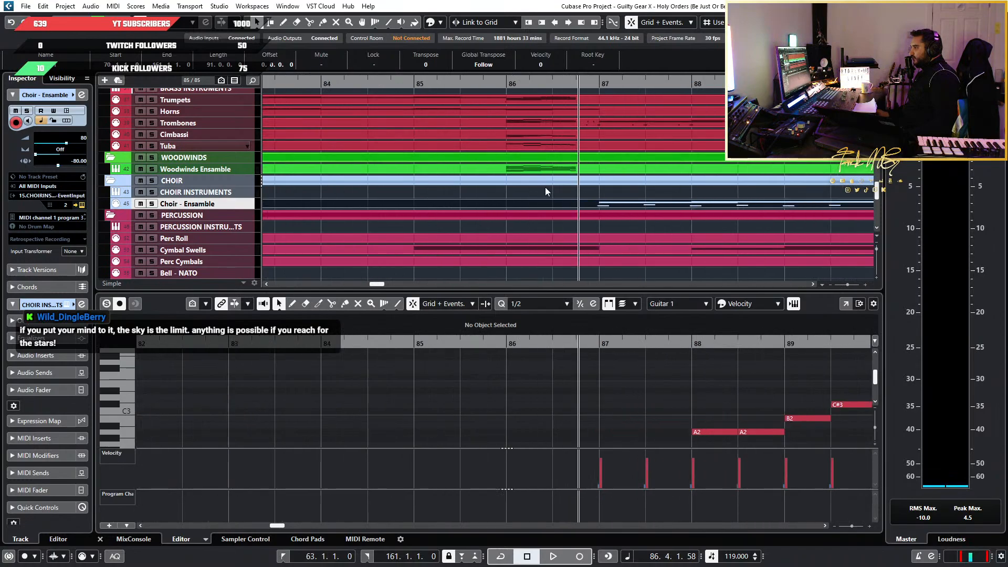
scroll(532, 161, up, 2)
scroll(531, 159, up, 3)
scroll(550, 224, down, 3)
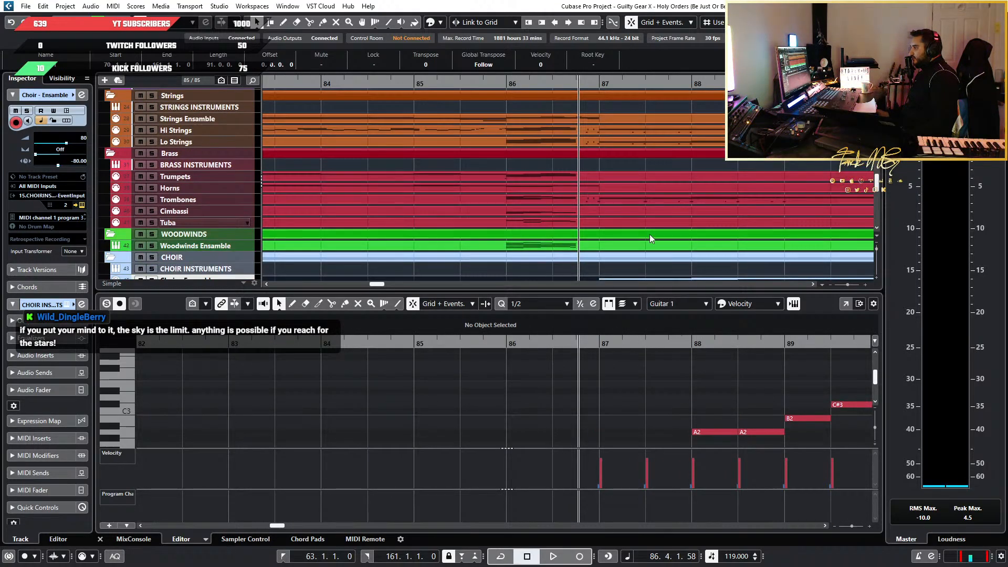
Copy the Tuba part's run notes at bar 86 and place the playback cursor at the start of bar 86
click(541, 221)
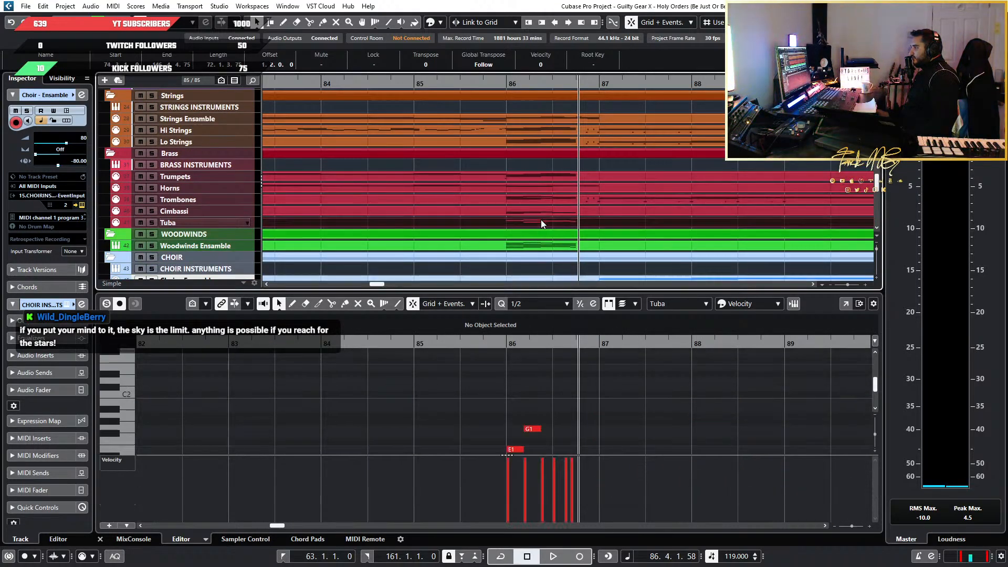
scroll(584, 405, up, 3)
scroll(491, 386, down, 2)
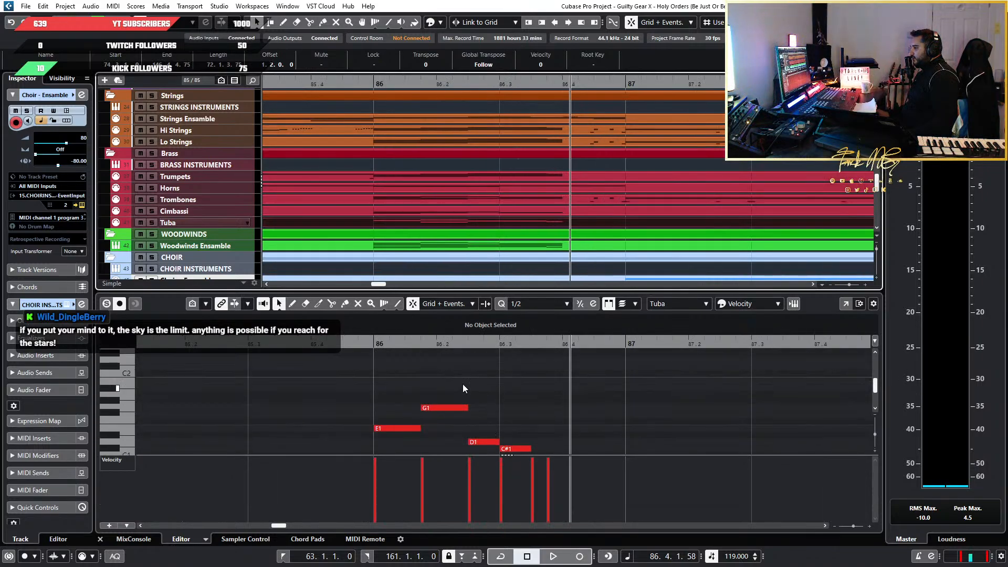
drag(326, 370, 597, 411)
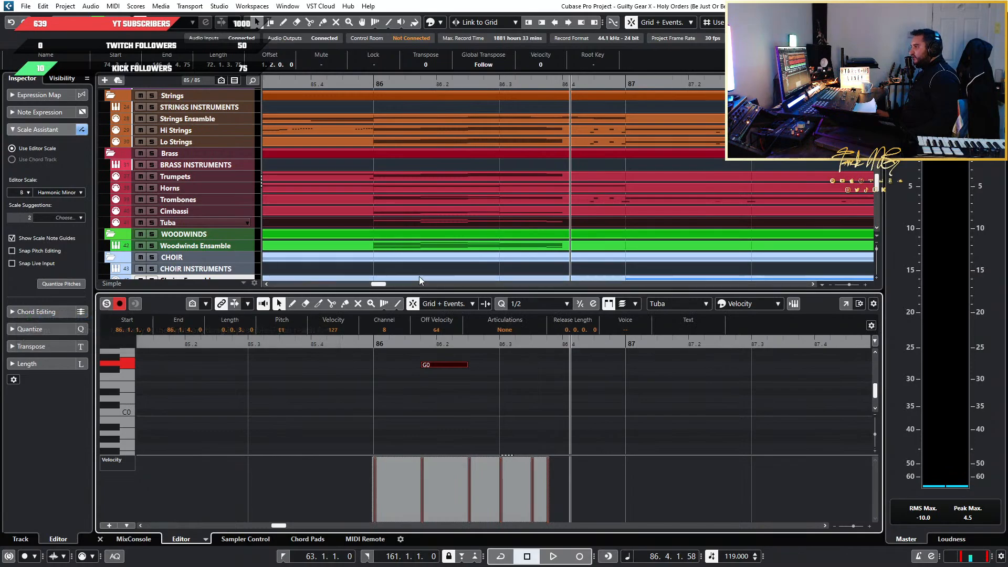
scroll(385, 250, down, 2)
scroll(386, 250, down, 1)
click(378, 80)
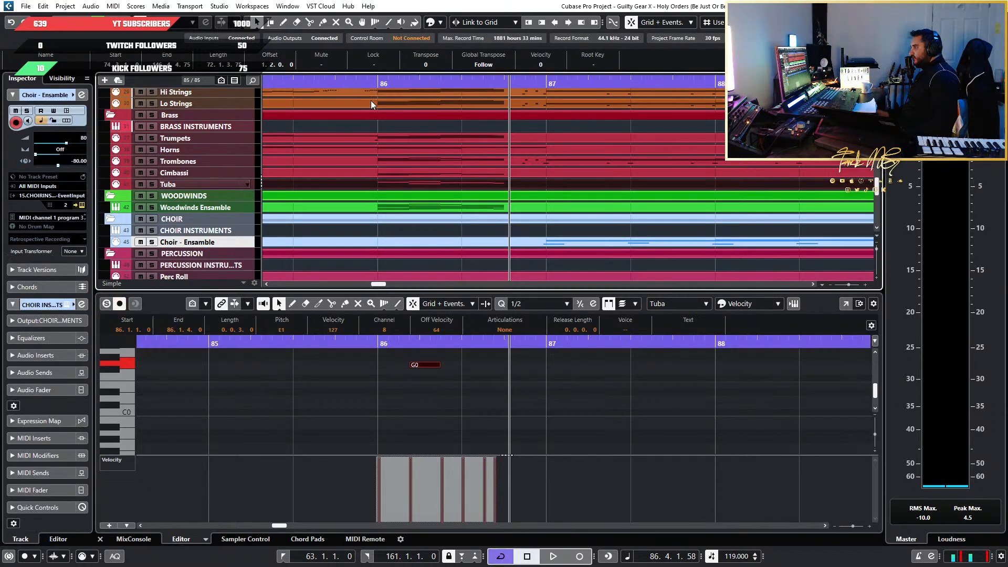
click(374, 82)
scroll(465, 197, down, 3)
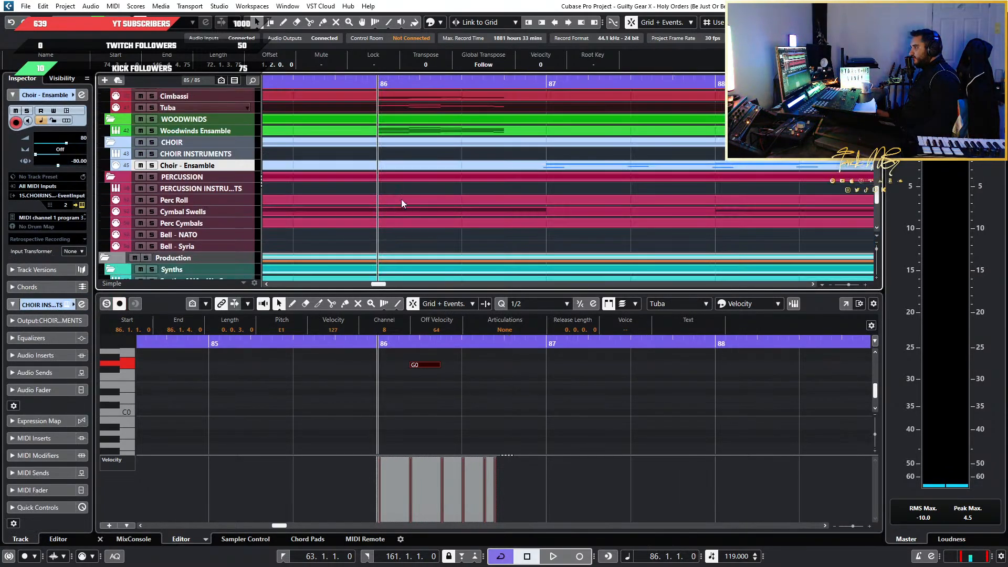
click(377, 164)
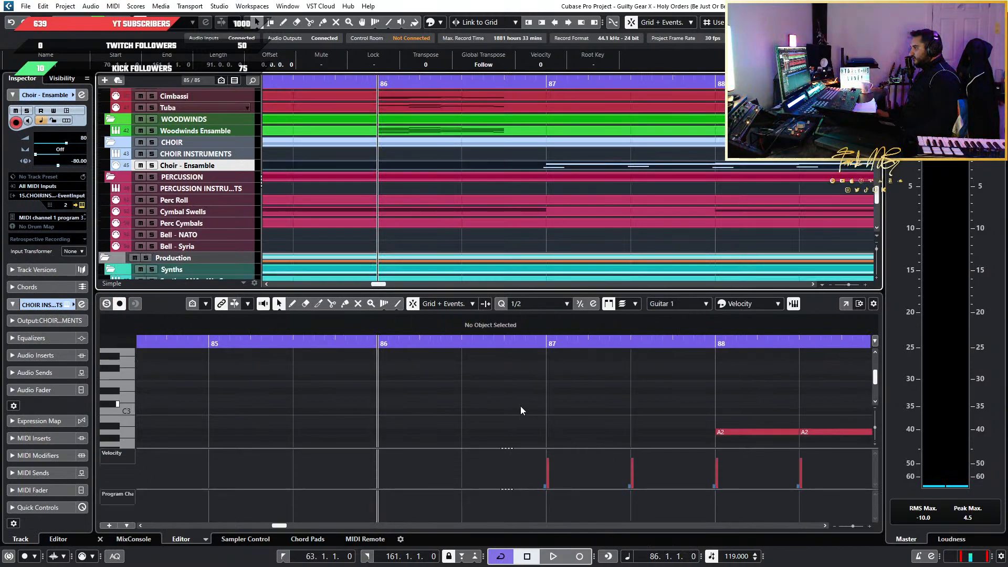
key(ctrl+v)
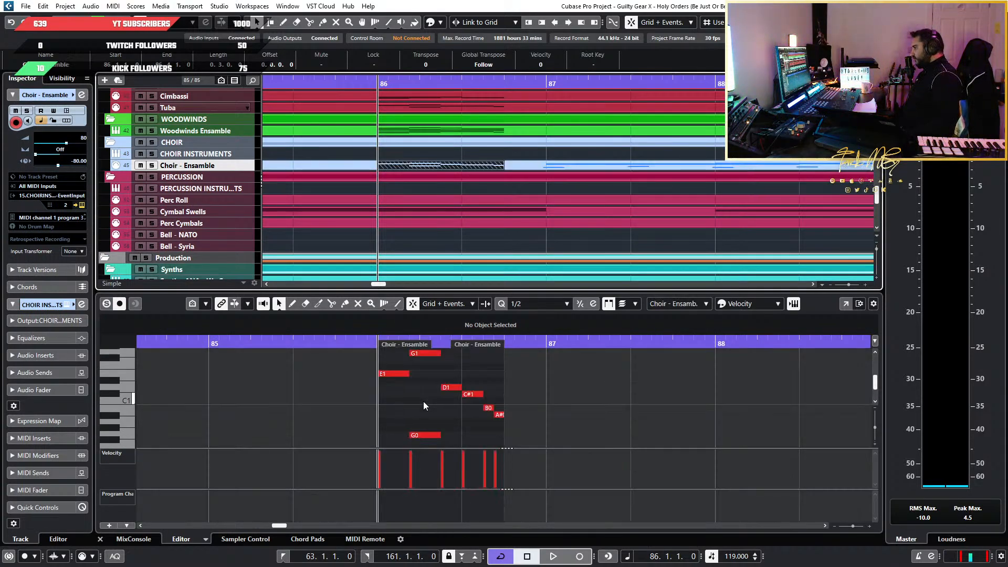
key(ctrl+z)
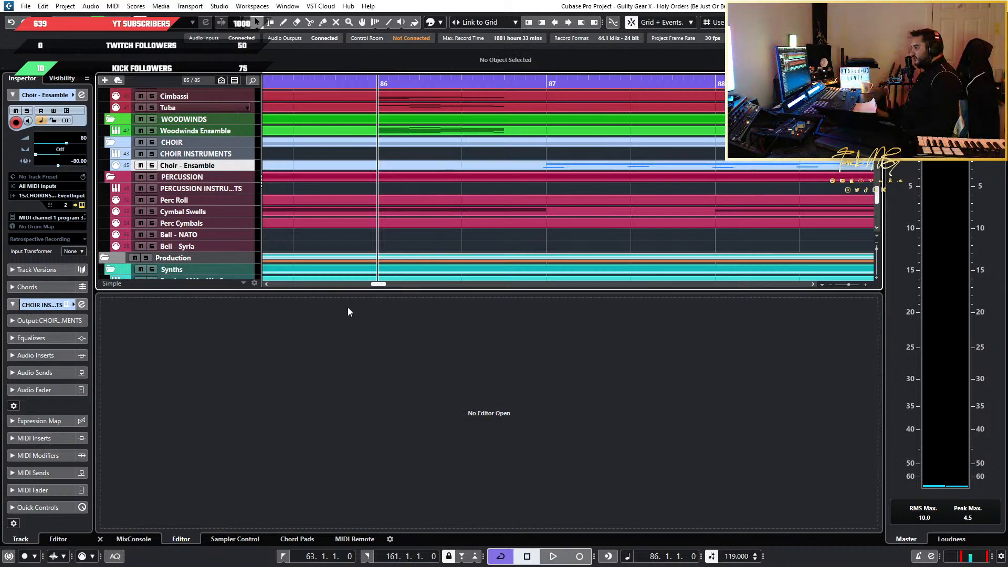
Paste the copied Tuba run into the existing Choir - Ensemble part at bar 86
click(410, 167)
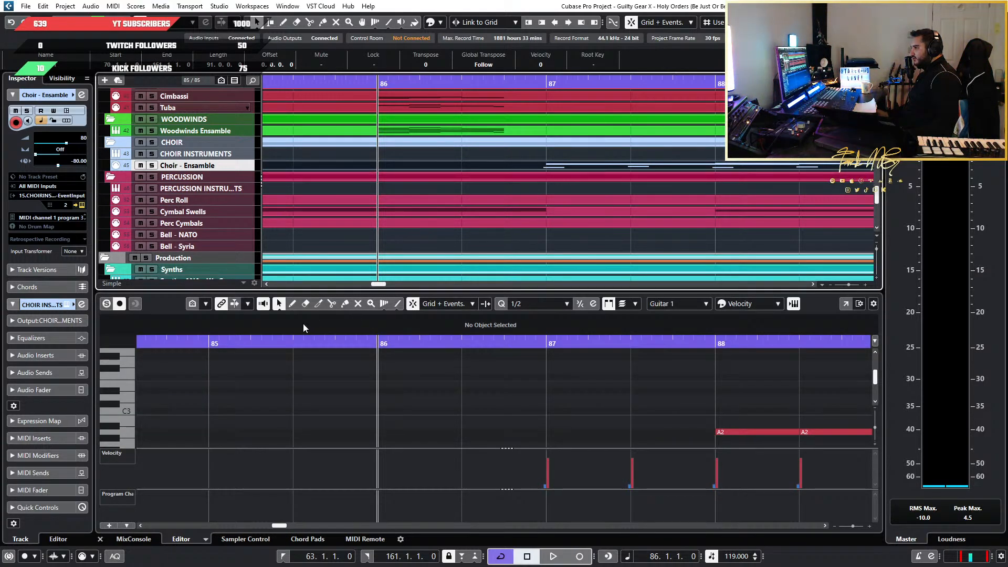
click(191, 323)
key(ctrl+v)
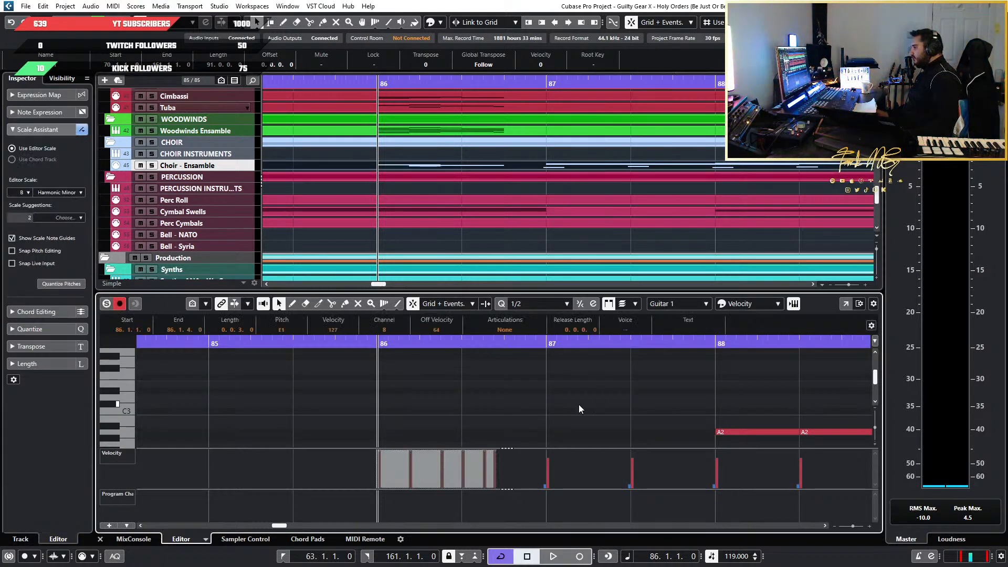
Compare the pasted run's register with the choir notes from bar 87 and transpose the run up two octaves to start on E3
scroll(549, 409, down, 4)
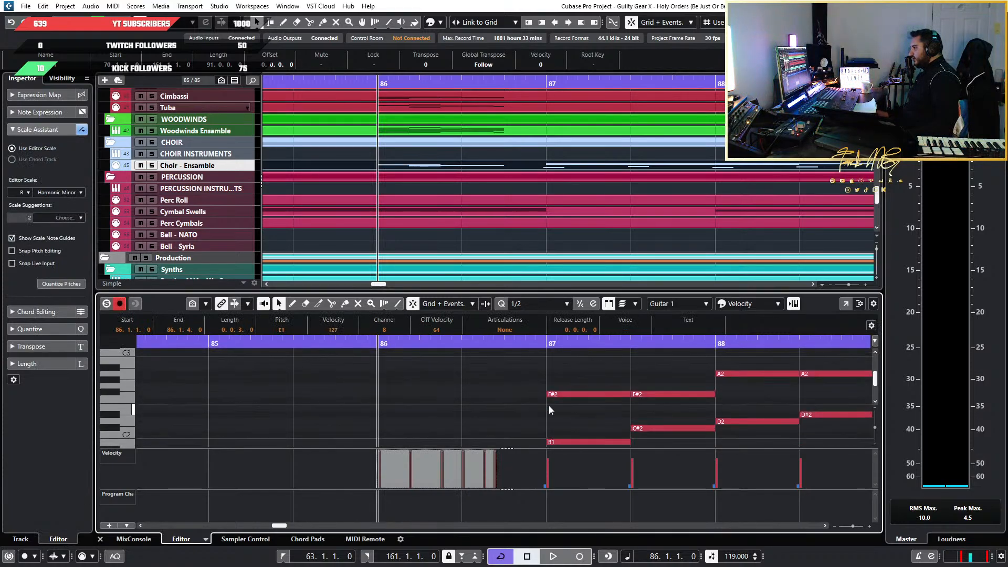
scroll(549, 406, down, 4)
scroll(596, 402, up, 3)
scroll(759, 400, down, 2)
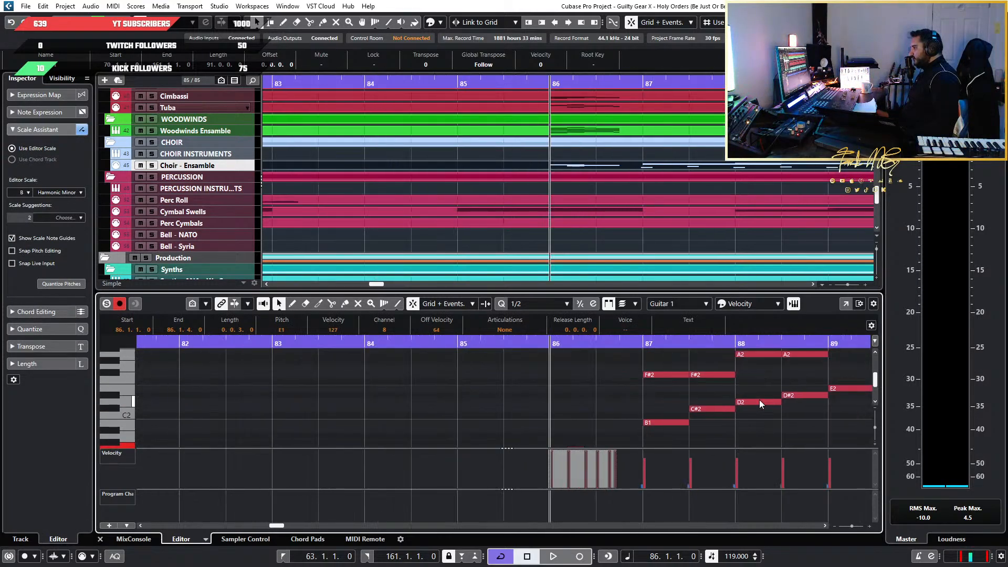
scroll(760, 399, up, 2)
scroll(765, 402, up, 2)
scroll(770, 405, right, 3)
scroll(695, 414, down, 1)
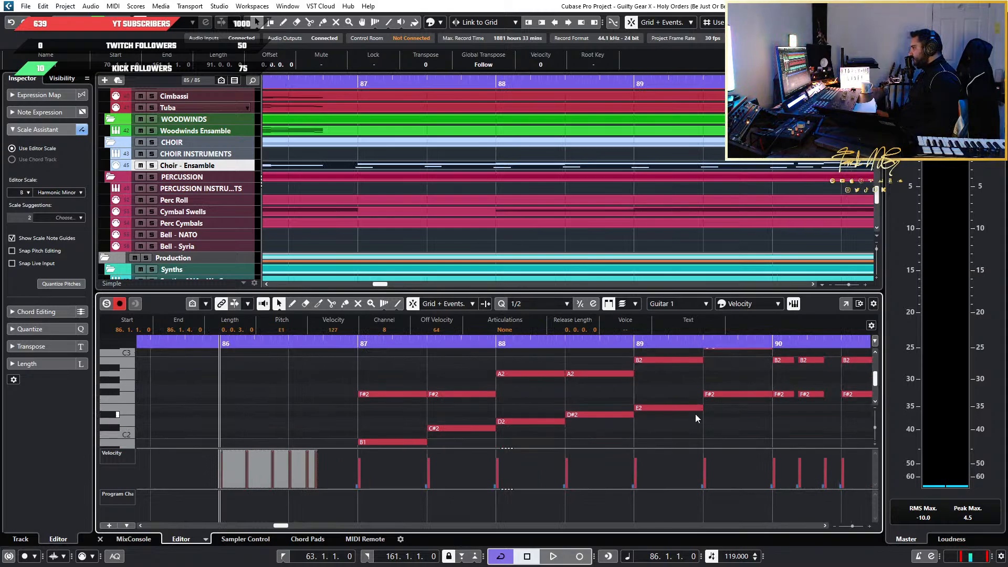
scroll(392, 425, down, 2)
scroll(392, 424, up, 1)
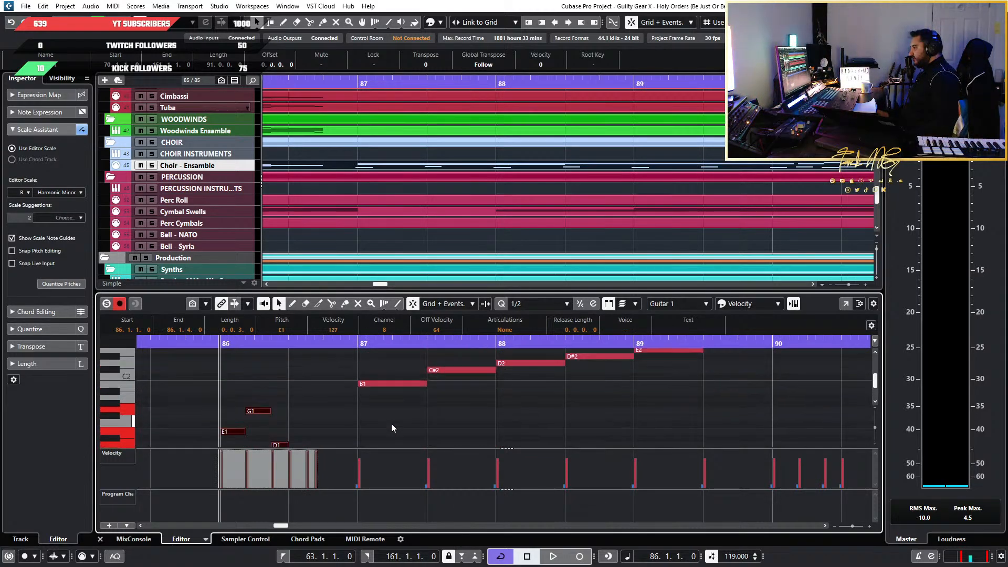
scroll(399, 414, down, 2)
scroll(424, 406, down, 3)
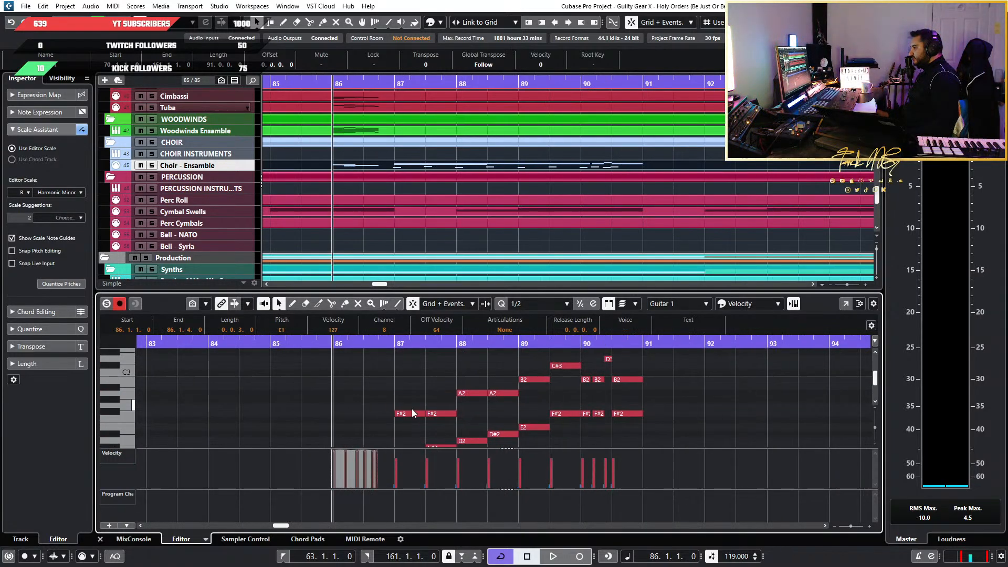
scroll(412, 409, down, 1)
scroll(410, 408, up, 2)
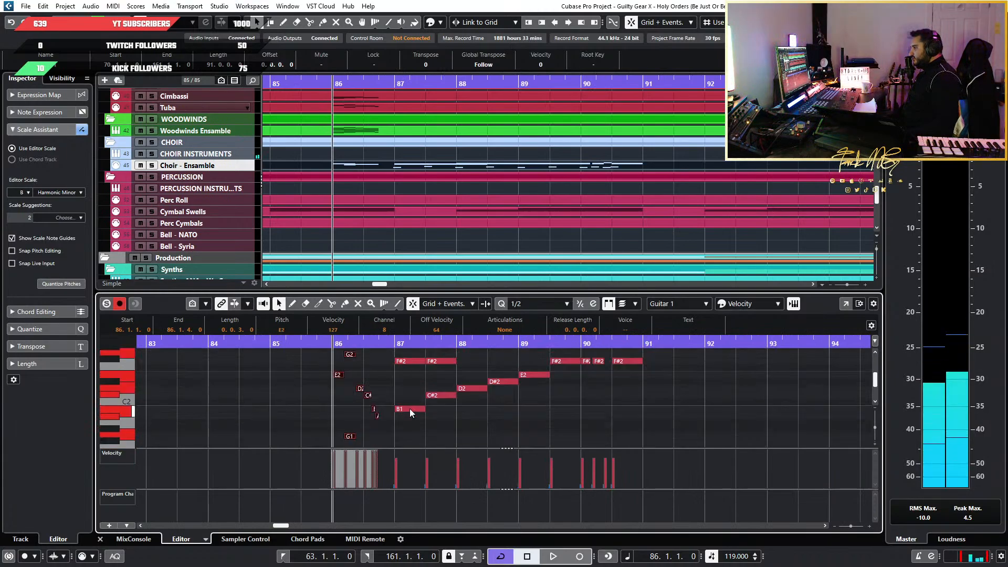
key(shift+Up)
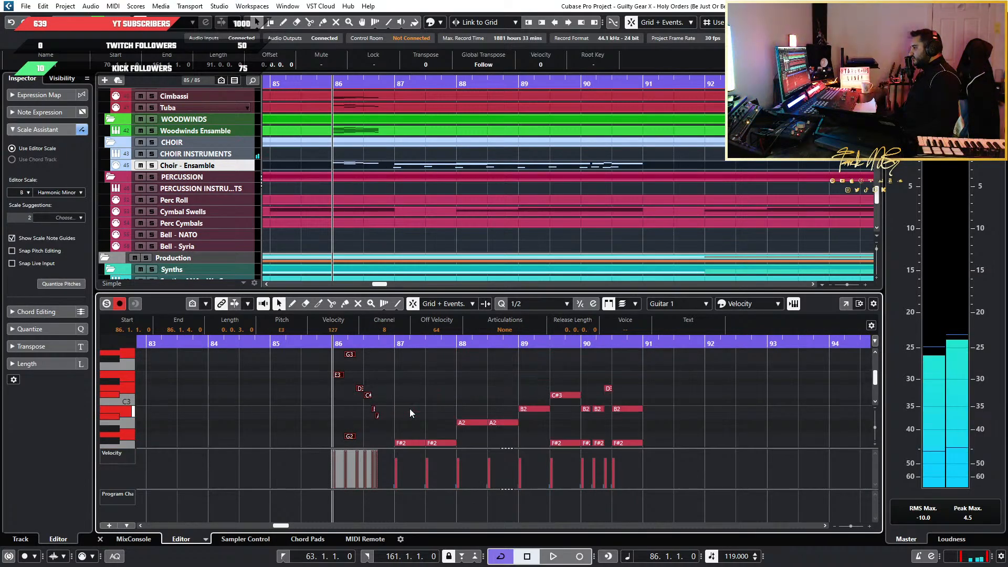
Audition the choir run at bar 86 within the full arrangement and with Choir - Ensemble soloed
key(space)
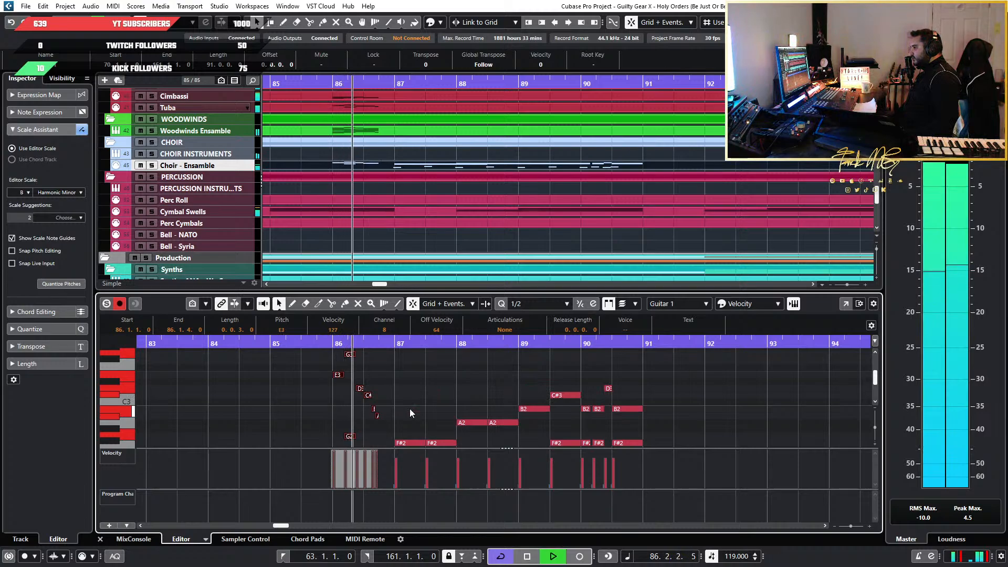
key(space)
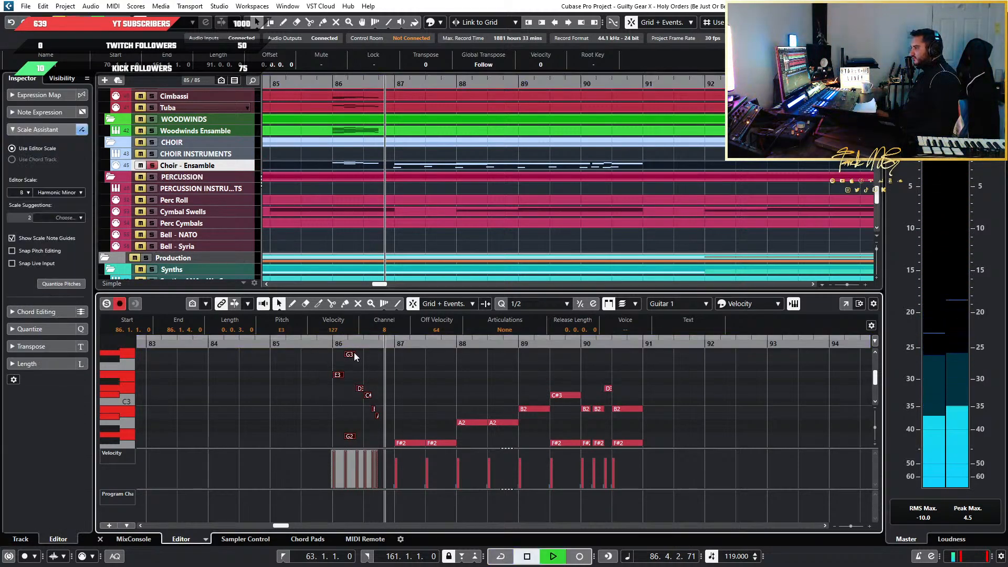
key(space)
click(320, 343)
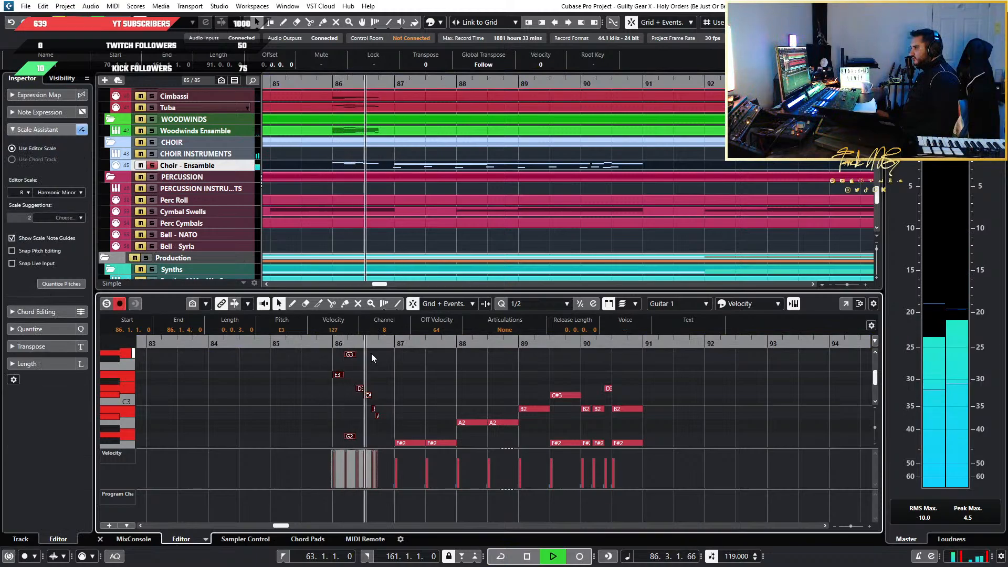
key(space)
scroll(325, 422, up, 10)
click(451, 416)
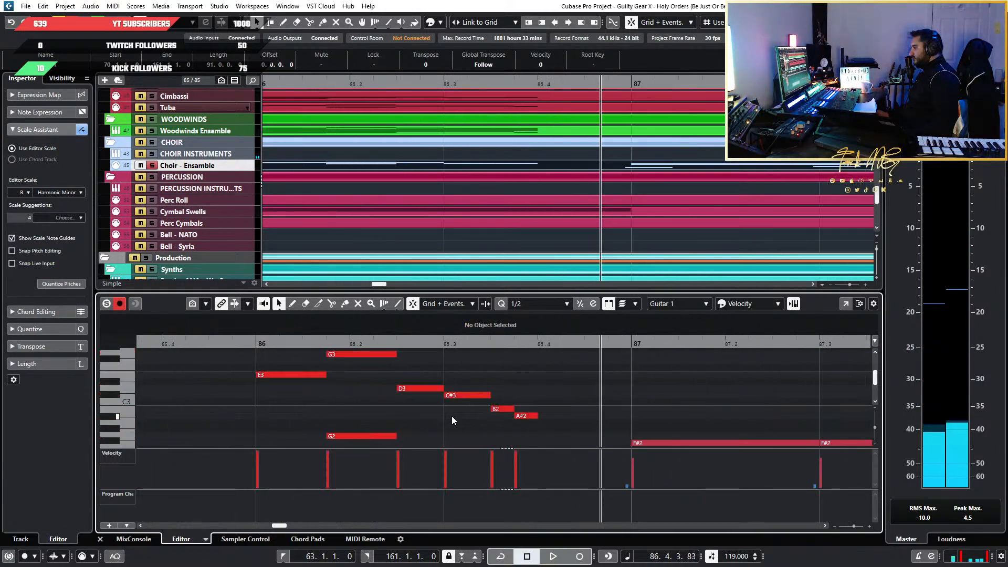
key(space)
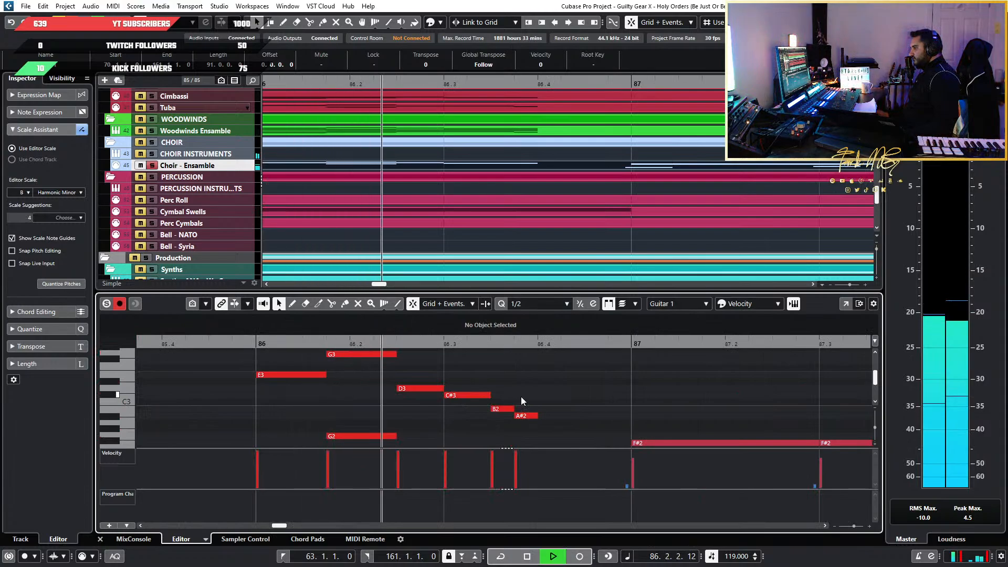
key(space)
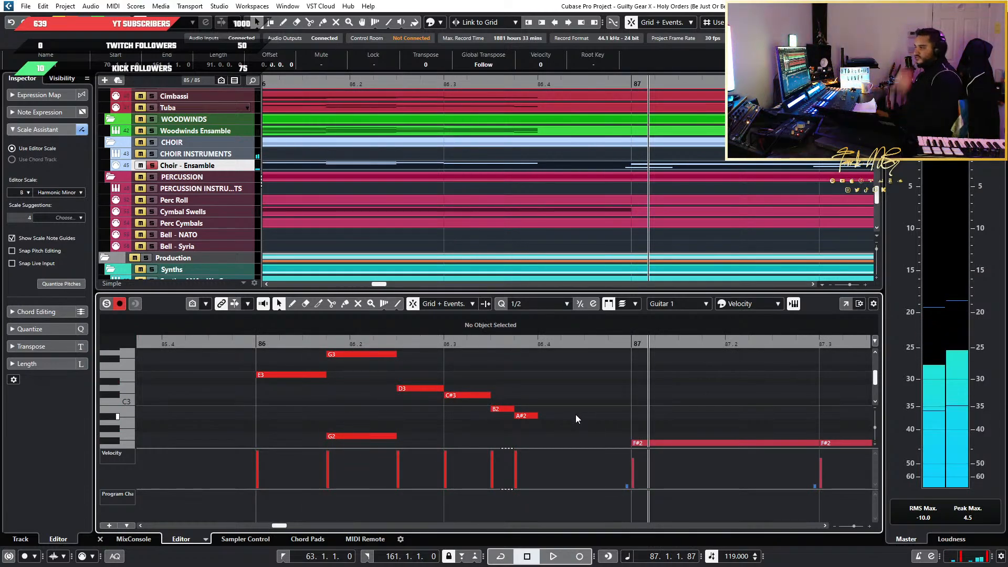
Set the velocity of all the choir run's notes in bar 86 to 100
scroll(535, 415, down, 4)
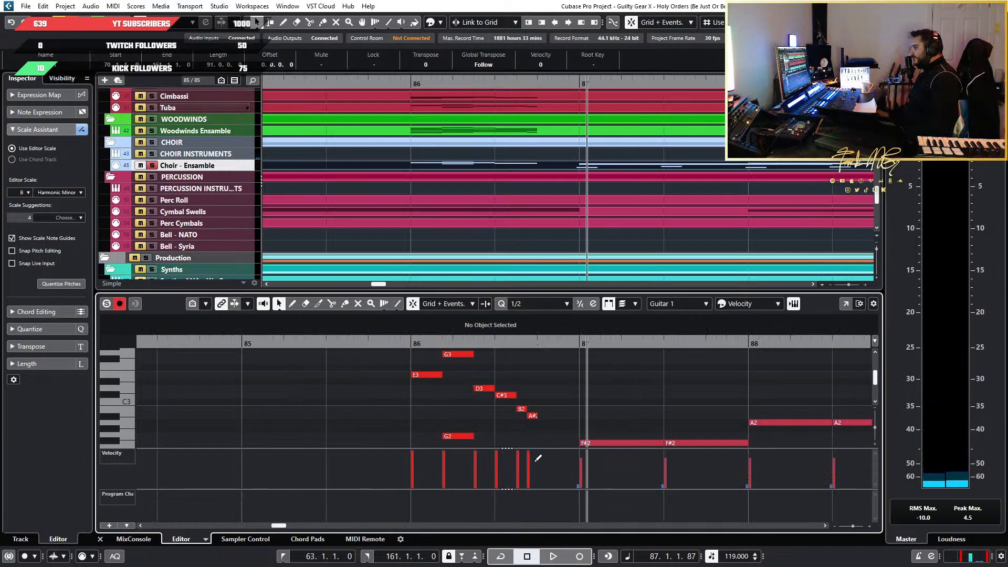
scroll(512, 428, down, 4)
drag(415, 390, 565, 338)
drag(560, 370, 560, 370)
scroll(531, 393, down, 7)
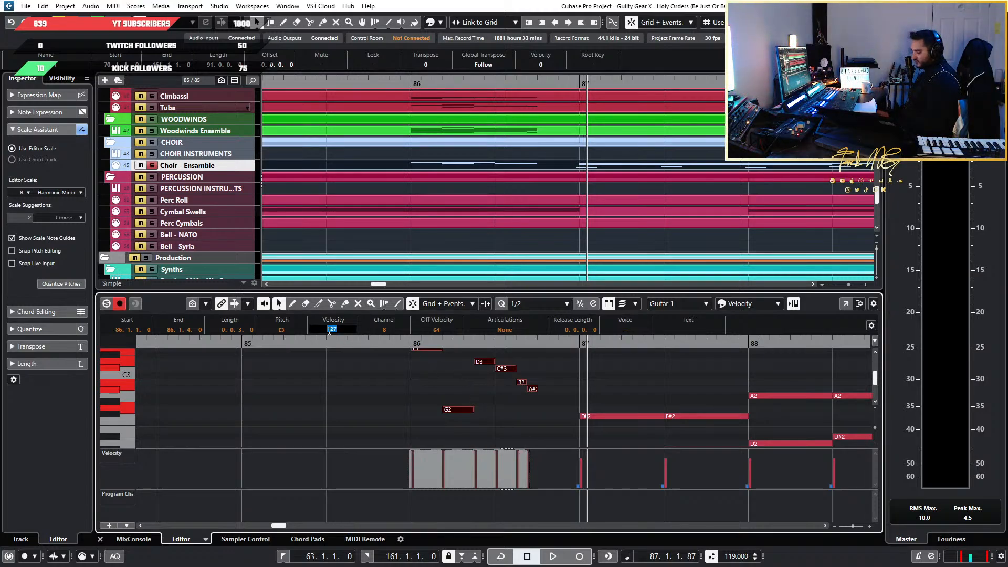
text(100)
key(Return)
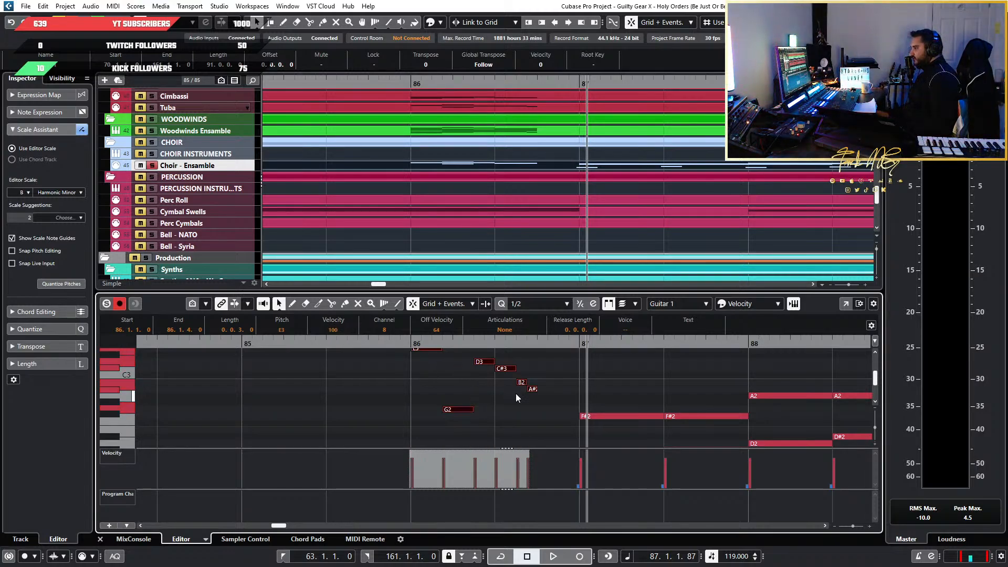
Play back the soloed choir run from just before bar 86 to hear the velocity change
click(397, 347)
key(space)
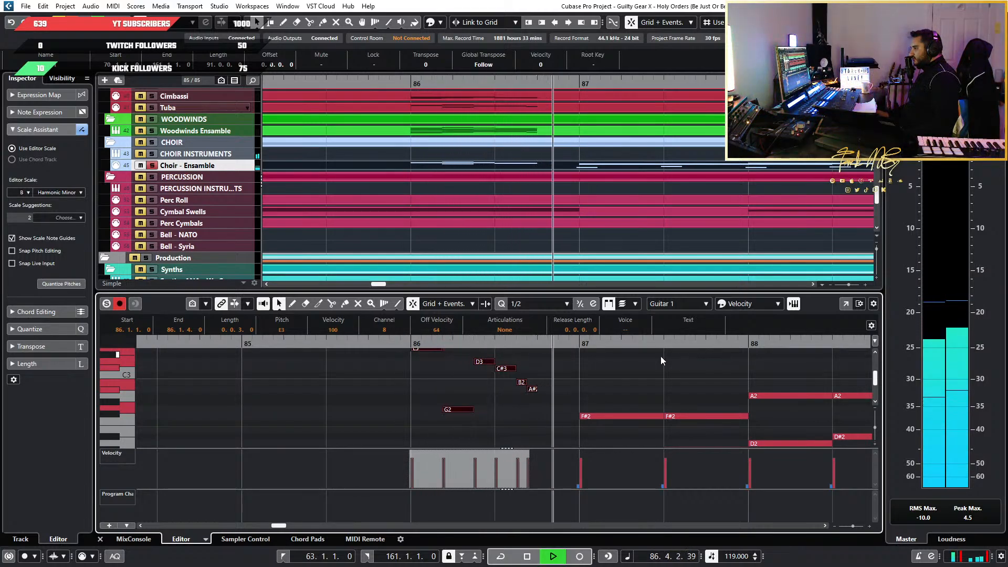
key(space)
Transpose all of the choir run's notes in bar 86 down one octave, starting on E2
click(383, 424)
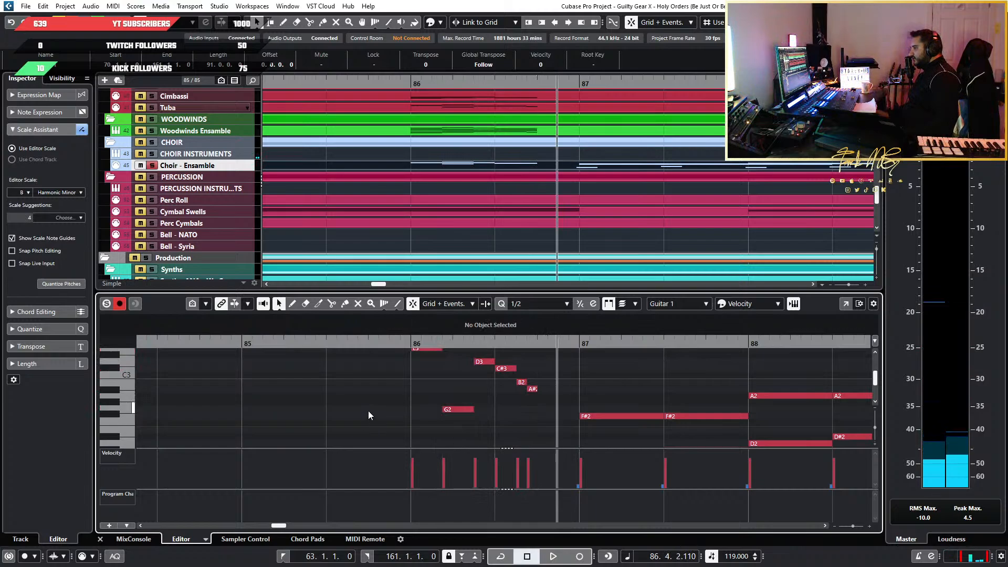
scroll(371, 409, down, 2)
drag(361, 403, 550, 342)
click(415, 346)
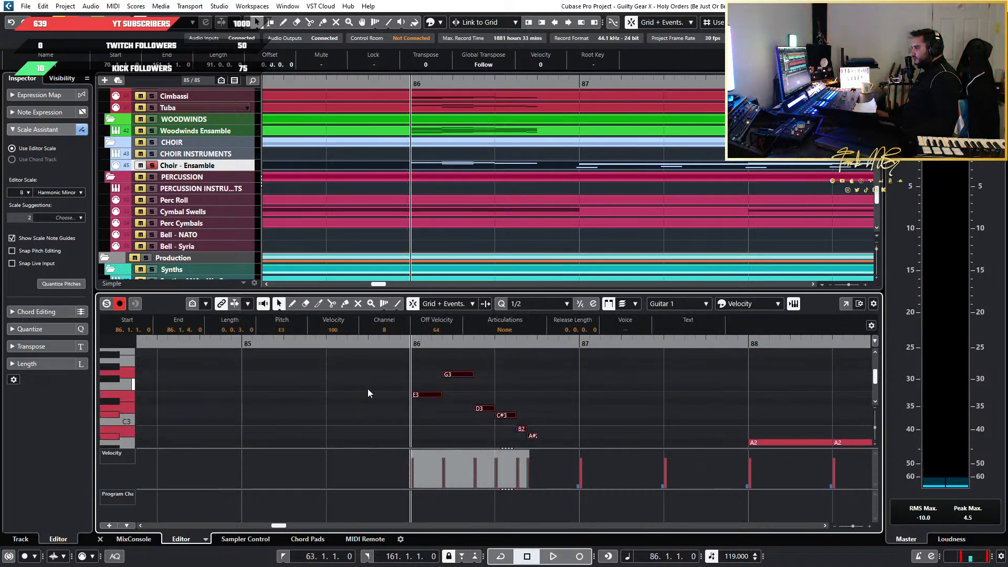
key(shift+Down)
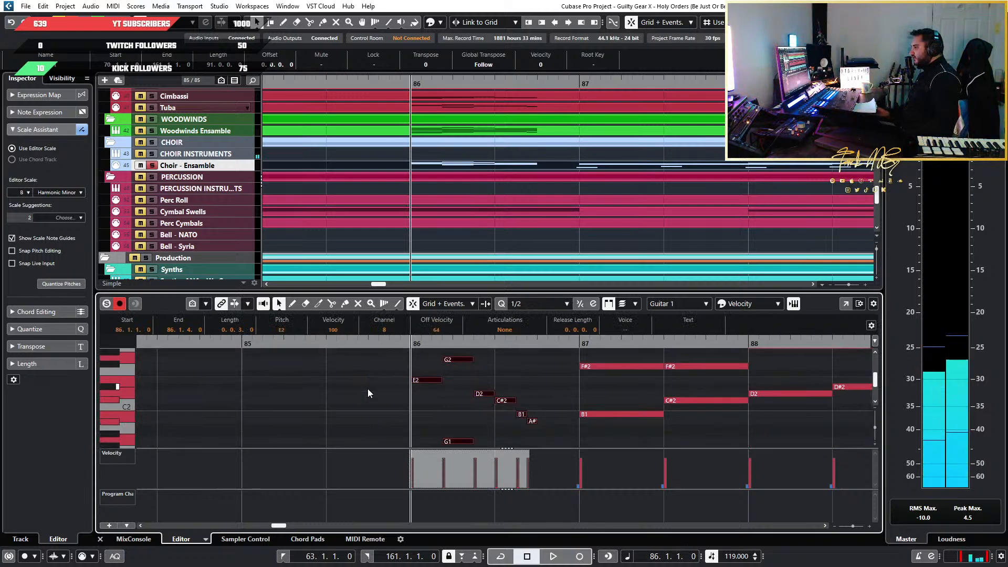
Audition the choir run in bar 86, including its low G1 note, and reselect all of the run's notes
click(457, 442)
key(space)
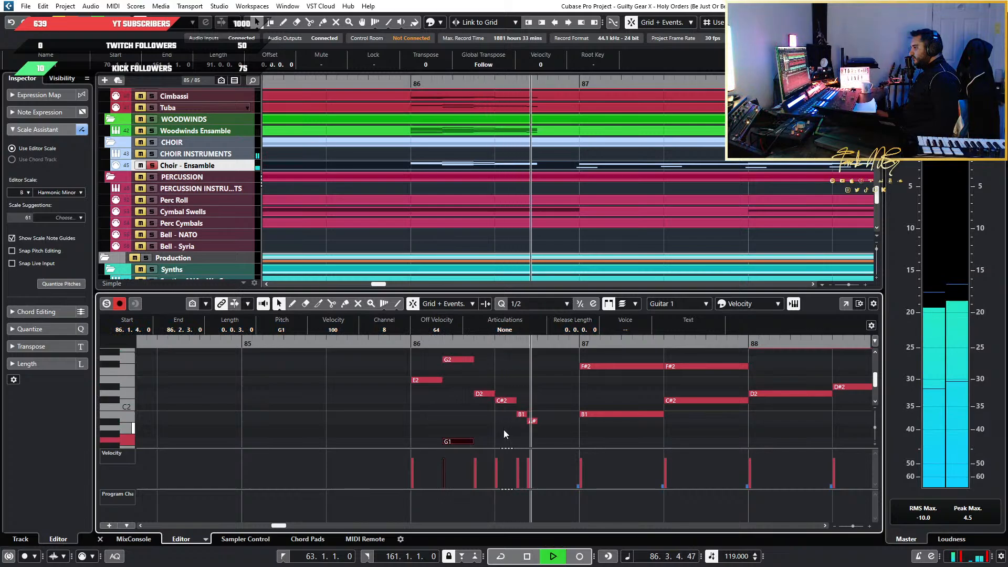
key(space)
scroll(497, 431, down, 3)
click(413, 406)
drag(377, 413, 562, 361)
scroll(559, 399, down, 3)
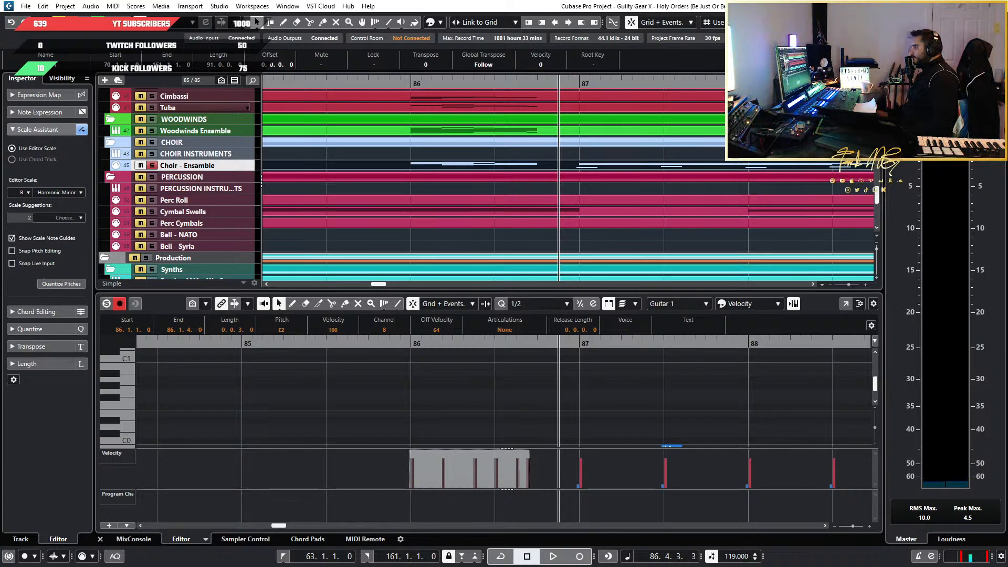
Set the key editor's quantize value to 1/64
scroll(452, 378, left, 3)
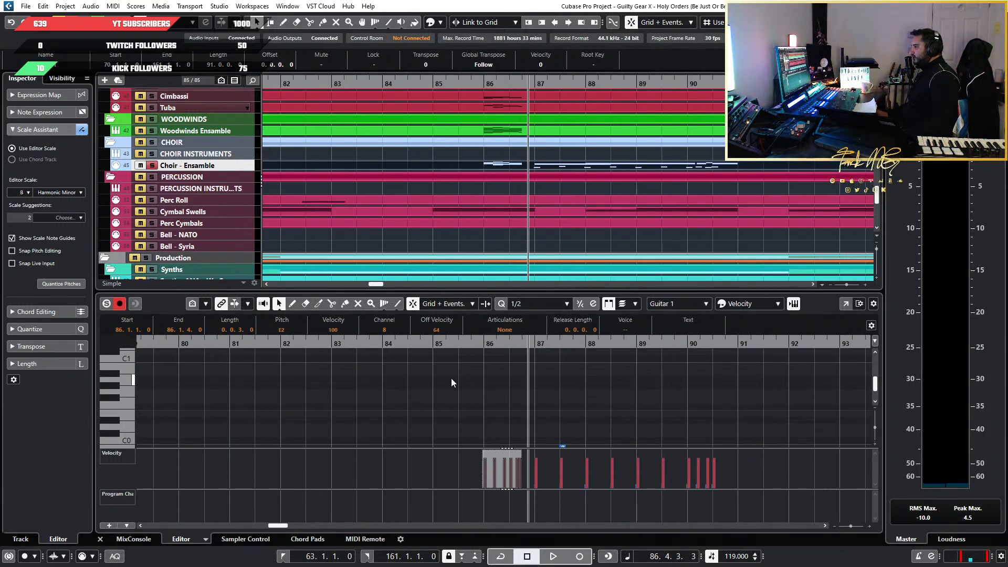
scroll(437, 391, down, 3)
scroll(449, 387, up, 6)
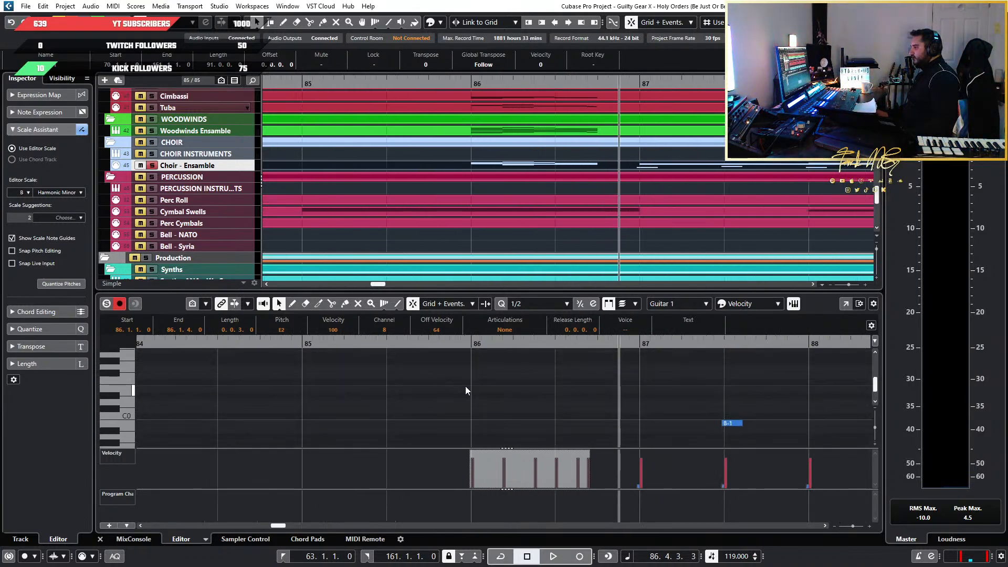
scroll(478, 406, up, 5)
click(559, 303)
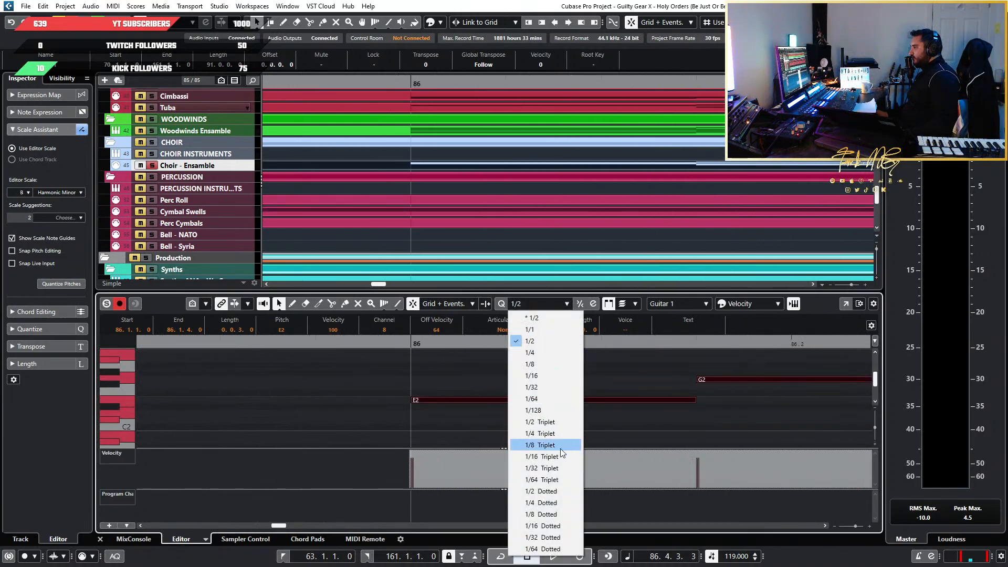
click(557, 388)
scroll(625, 410, left, 6)
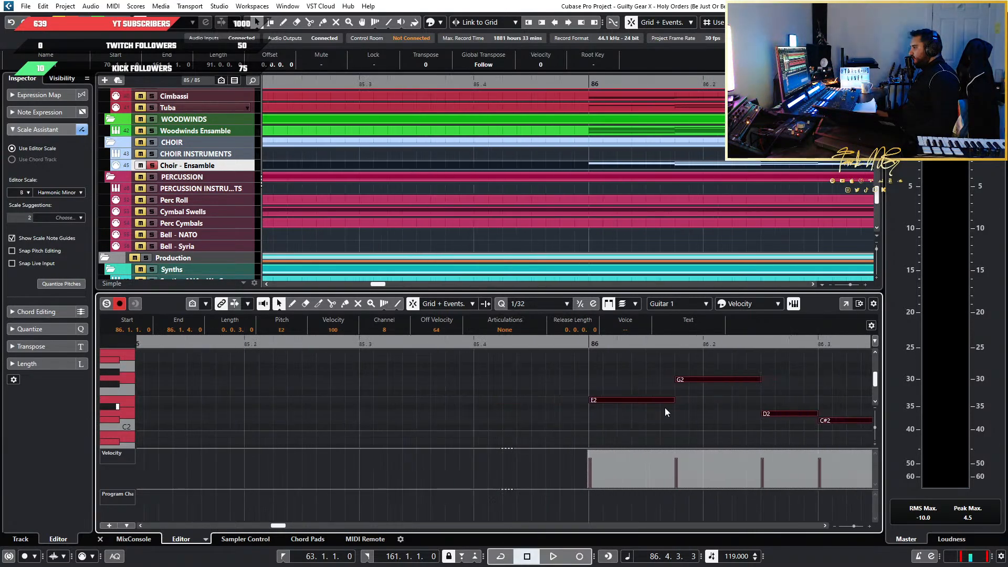
scroll(665, 407, down, 3)
click(543, 304)
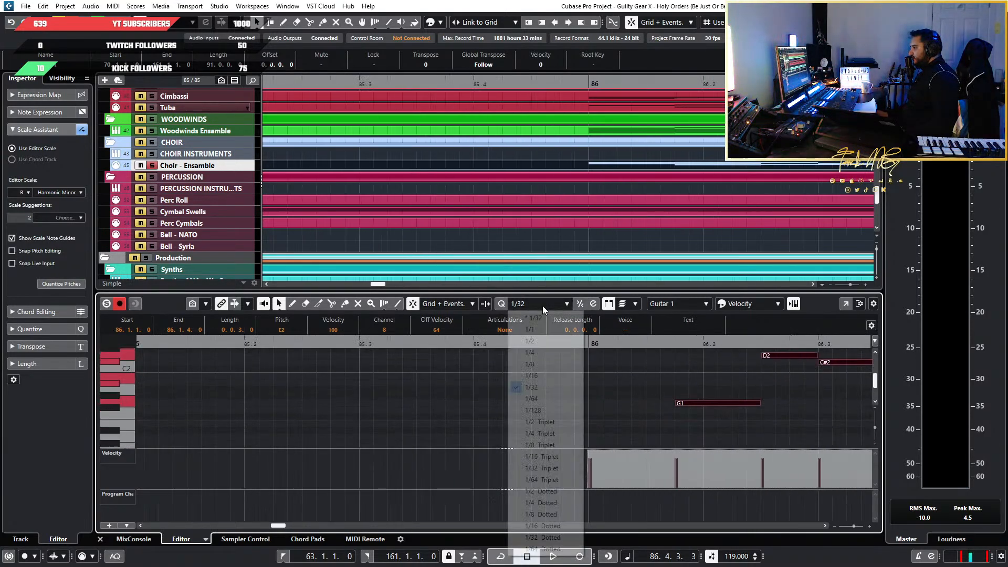
click(559, 397)
Draw a 1/64 keyswitch note on A#0 directly before bar 86 in the choir part
scroll(594, 412, up, 3)
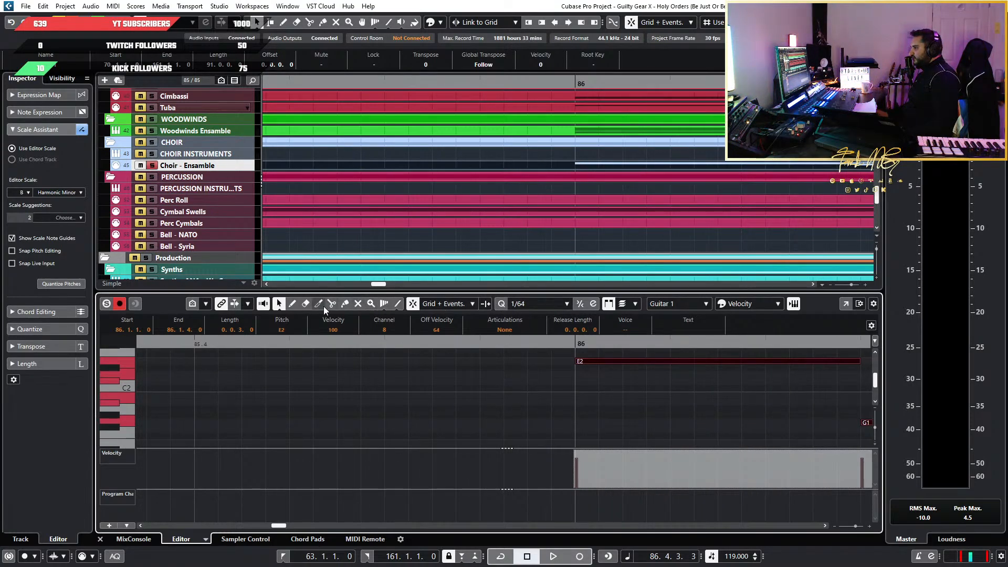
click(292, 304)
scroll(637, 420, down, 3)
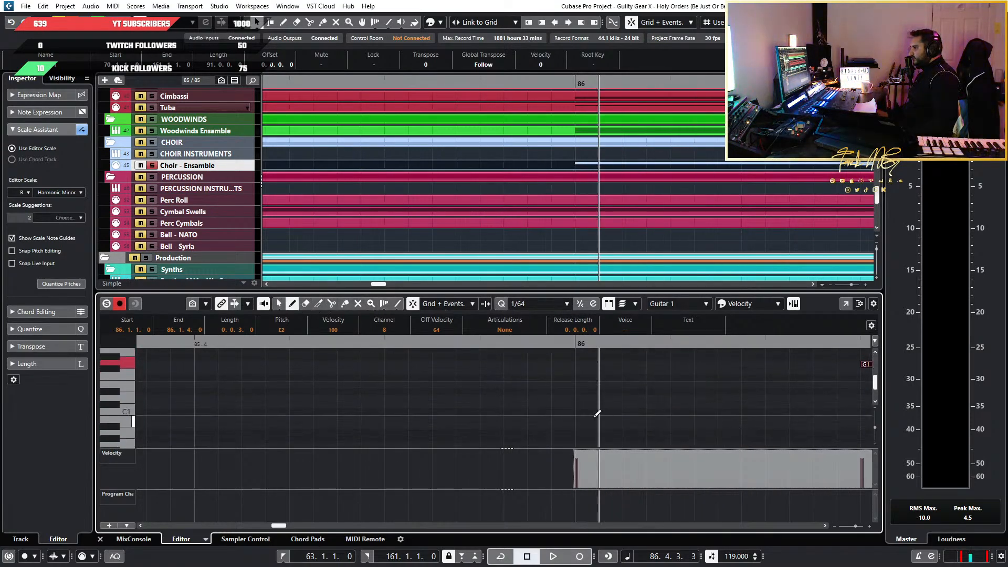
click(552, 425)
key(1)
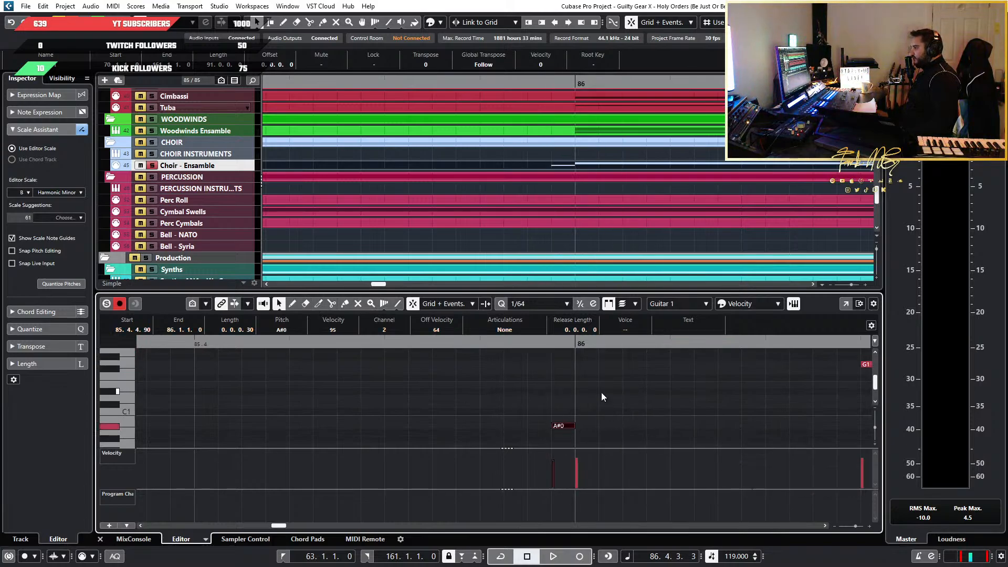
Check the Chorus Men syllable list in Kontakt and move its window aside so the choir notes stay in view
drag(0, 135, 557, 46)
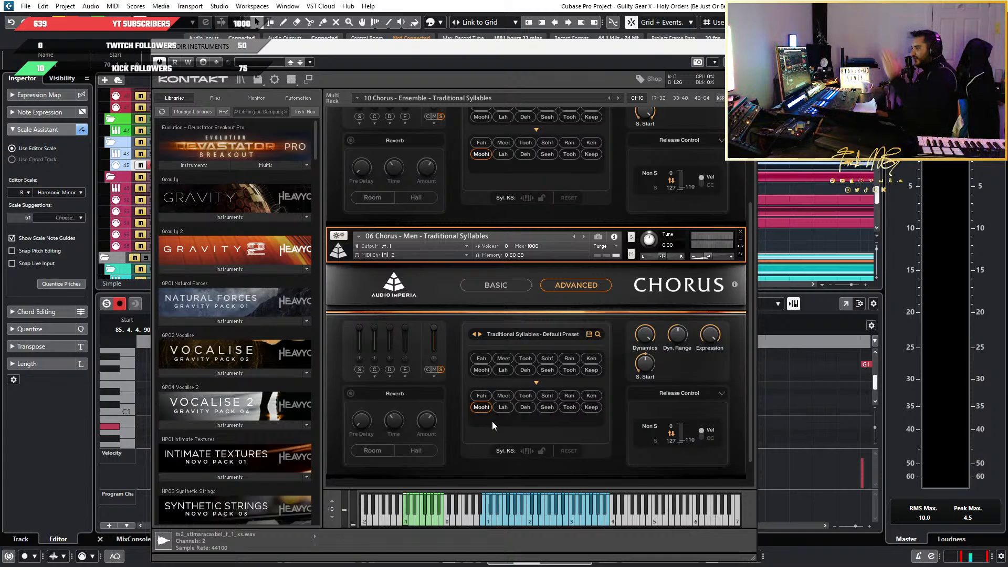
click(518, 399)
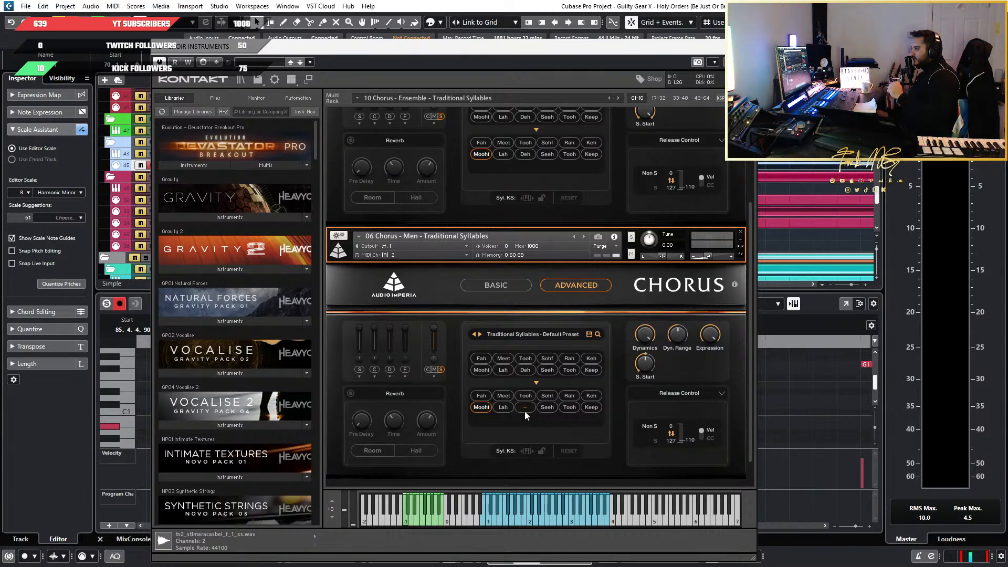
drag(553, 46, 139, 57)
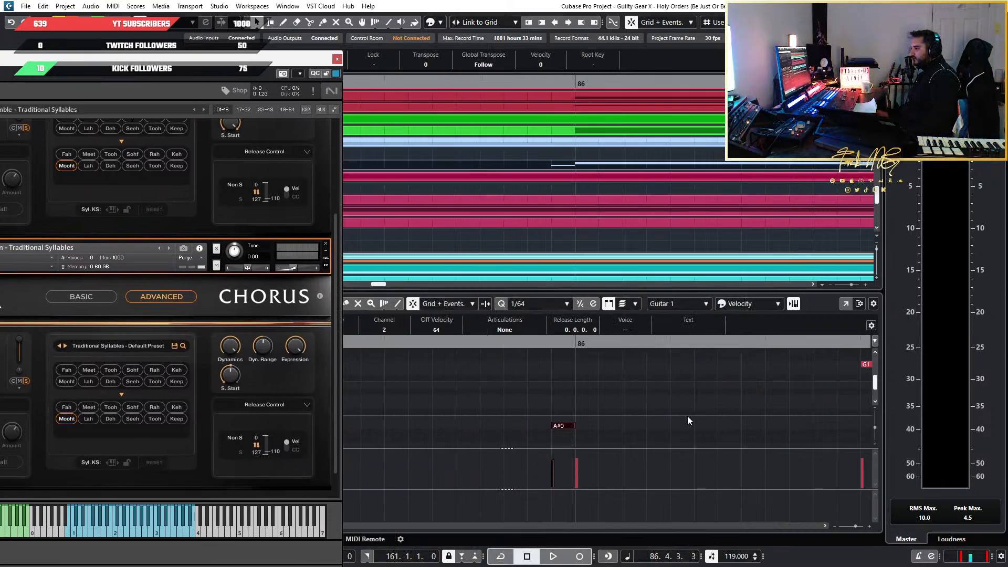
Try the keyswitch note before bar 86 on pitches around A#0 and up to E1 to change the choir's syllable
drag(687, 416, 541, 443)
drag(621, 377, 518, 410)
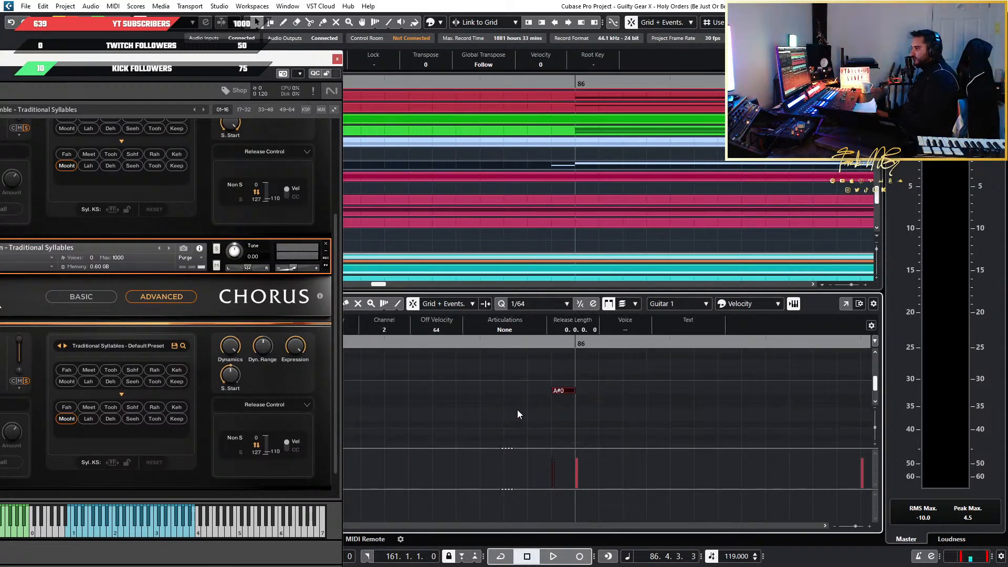
key(Up)
key(Up)
key(Down)
key(Down)
key(Down)
key(Down)
key(Up)
key(Up)
key(Up)
key(Up)
key(Up)
key(Up)
key(Up)
key(Up)
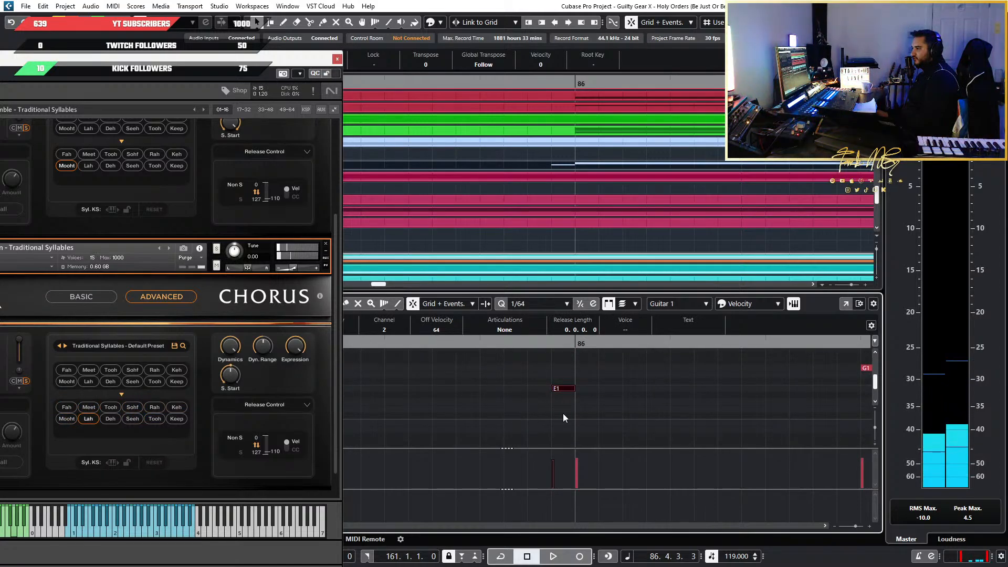
Play back the start of the choir run from just before bar 86 to check which syllable the E1 note triggers
click(551, 345)
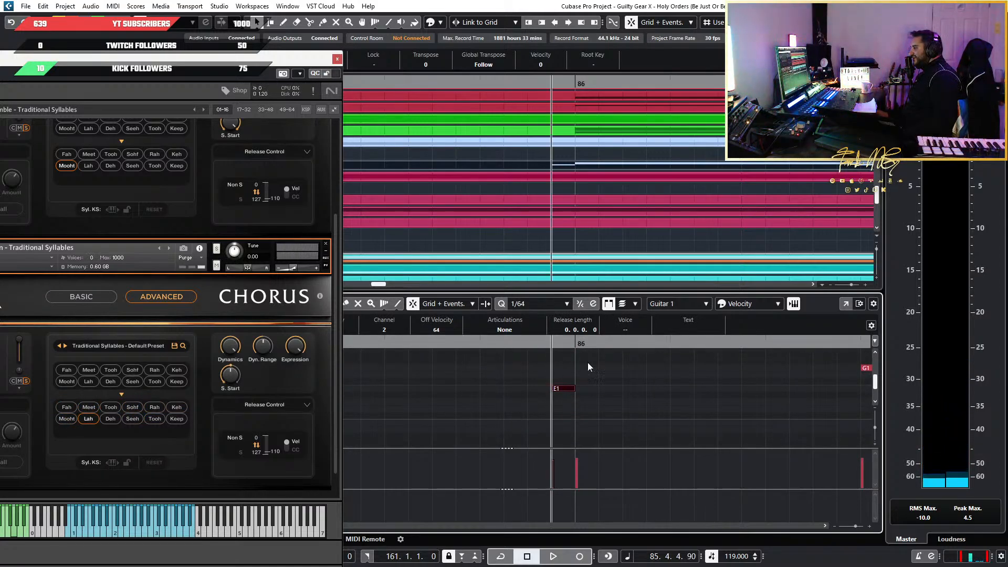
key(space)
key(space)
scroll(581, 388, down, 2)
scroll(581, 388, down, 3)
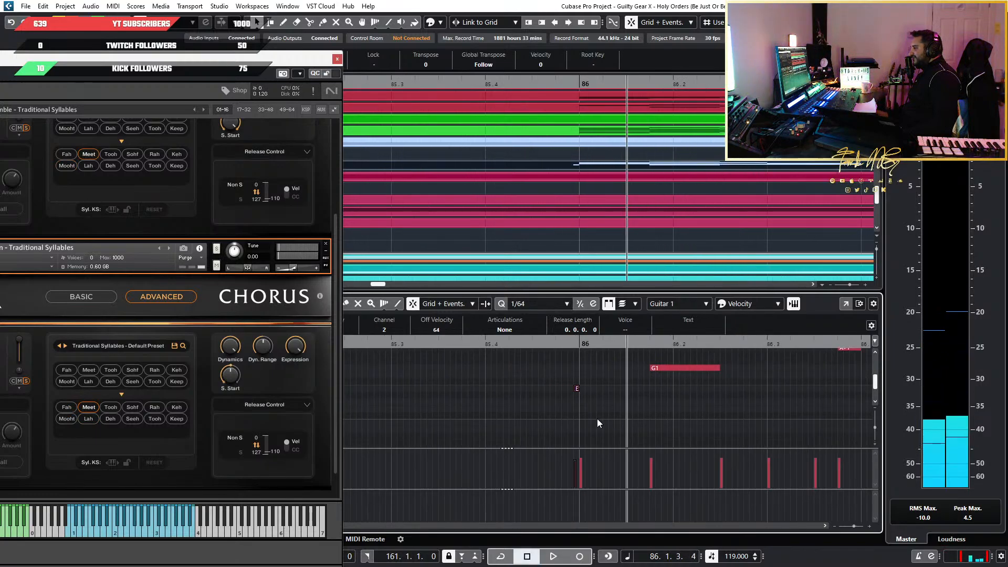
scroll(596, 419, up, 3)
scroll(597, 419, down, 2)
scroll(596, 420, up, 6)
scroll(588, 425, up, 1)
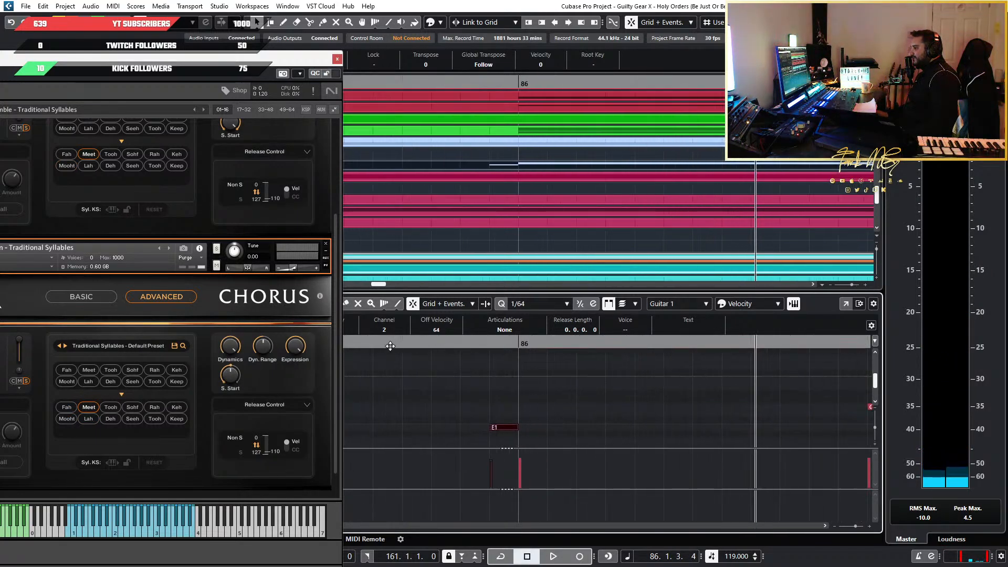
click(371, 345)
key(space)
key(space)
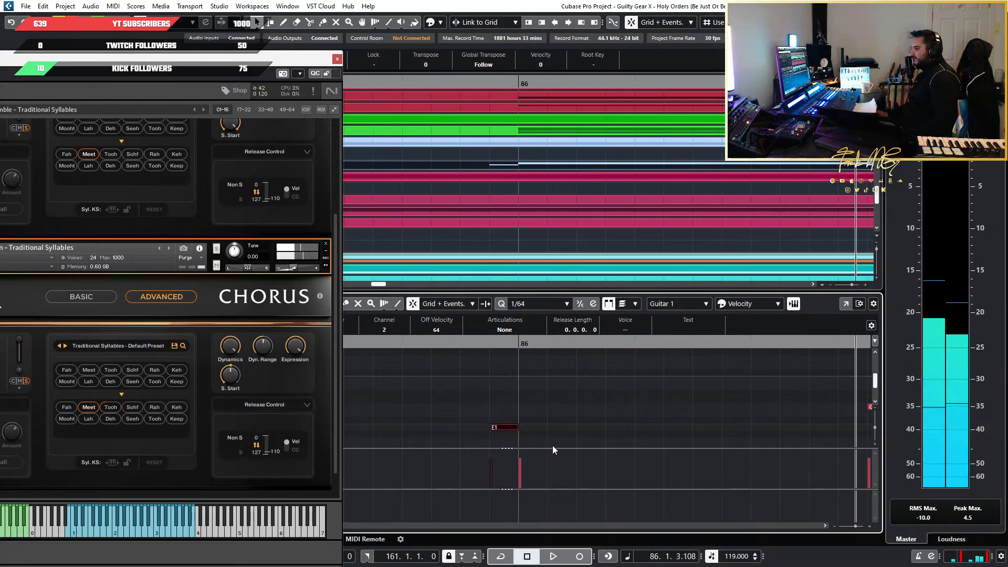
Try the keyswitch note on D1 and neighbouring pitches up to G1 while watching the syllables in the Chorus instrument
scroll(554, 440, down, 2)
key(Down)
key(Down)
key(Down)
key(Down)
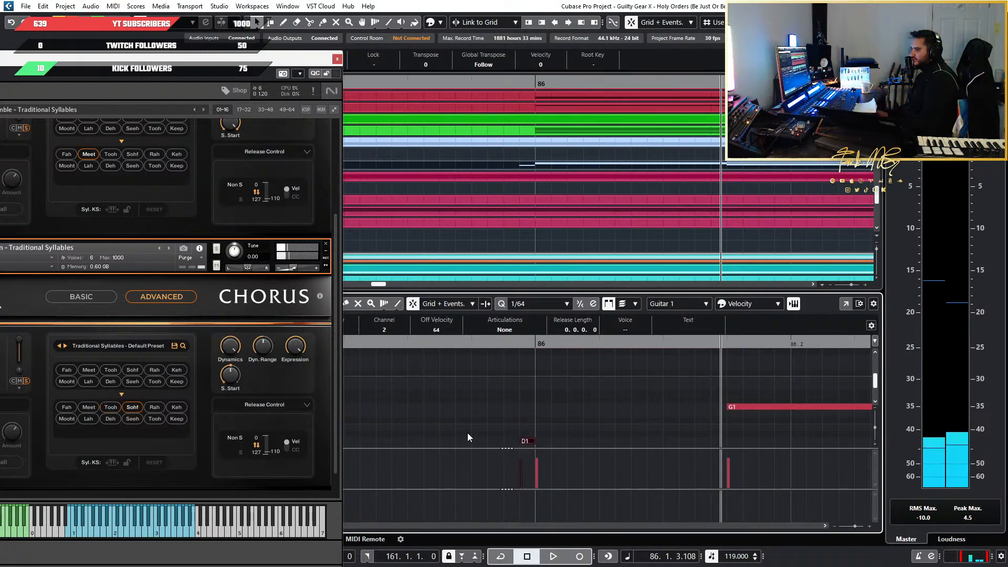
drag(243, 59, 355, 48)
key(Up)
key(Up)
key(Down)
key(Up)
key(Up)
key(Up)
key(Up)
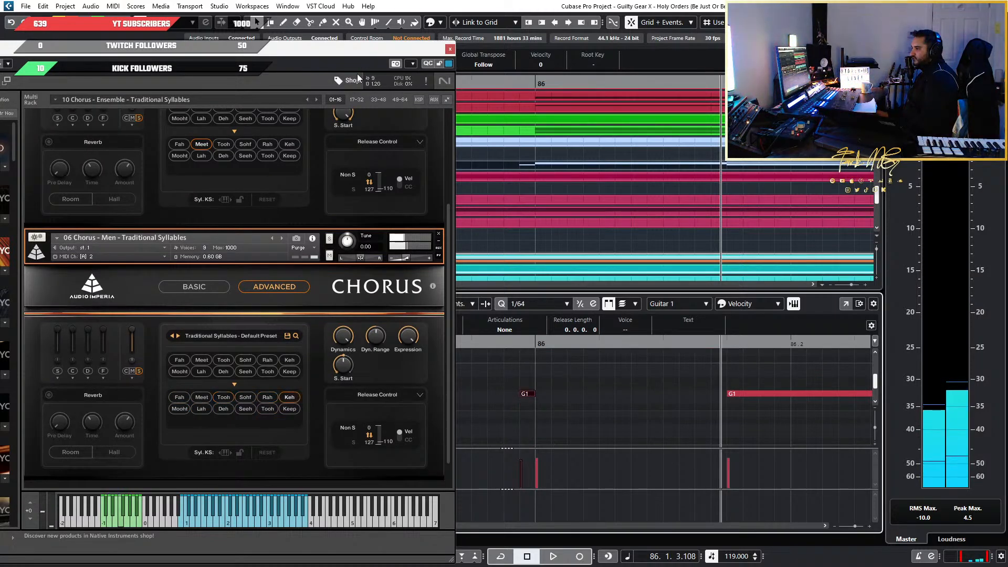
Step the keyswitch note through the pitches above G1 up to C#2 to find the syllable mapping
key(Up)
key(Up)
key(Up)
key(Up)
key(Up)
key(Up)
key(Down)
key(Down)
key(Down)
key(Down)
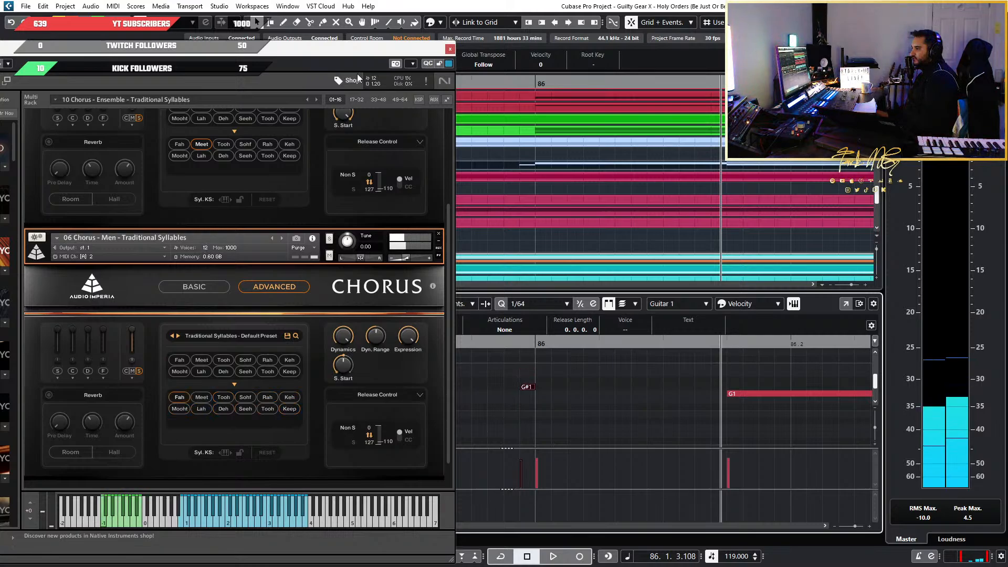
key(Up)
key(Up)
key(Up)
key(Up)
key(Up)
key(Up)
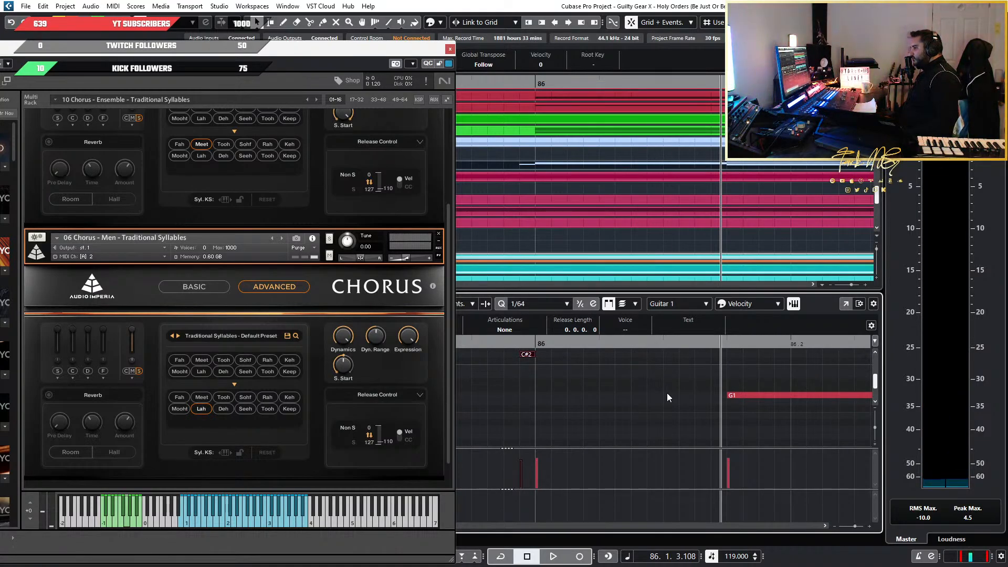
Move the keyswitch note before bar 86 down to G-1 for the Lah syllable and play it back
key(shift+Down)
key(shift+Down)
key(shift+Down)
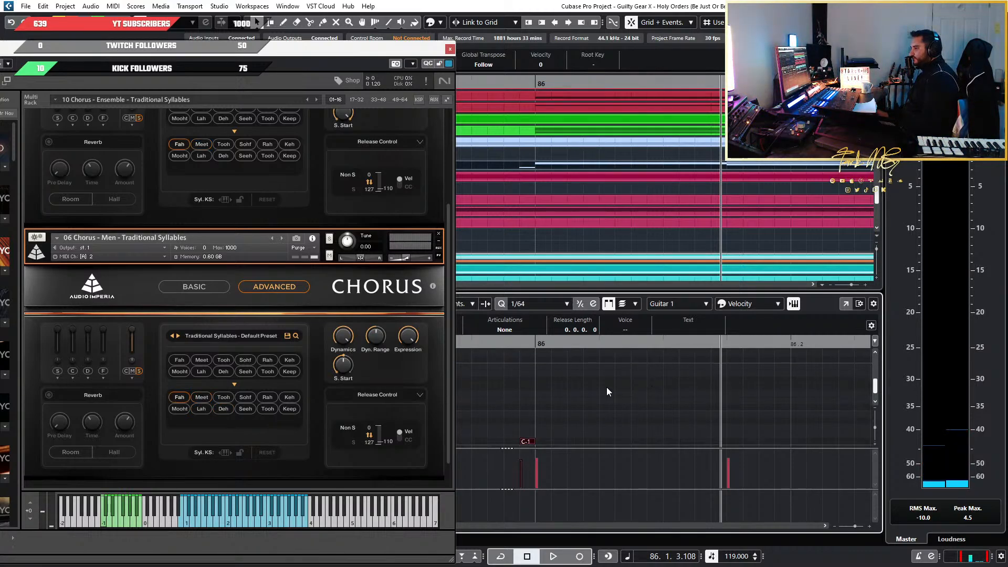
key(Up)
key(Up)
key(Up)
key(Up)
key(Up)
key(Up)
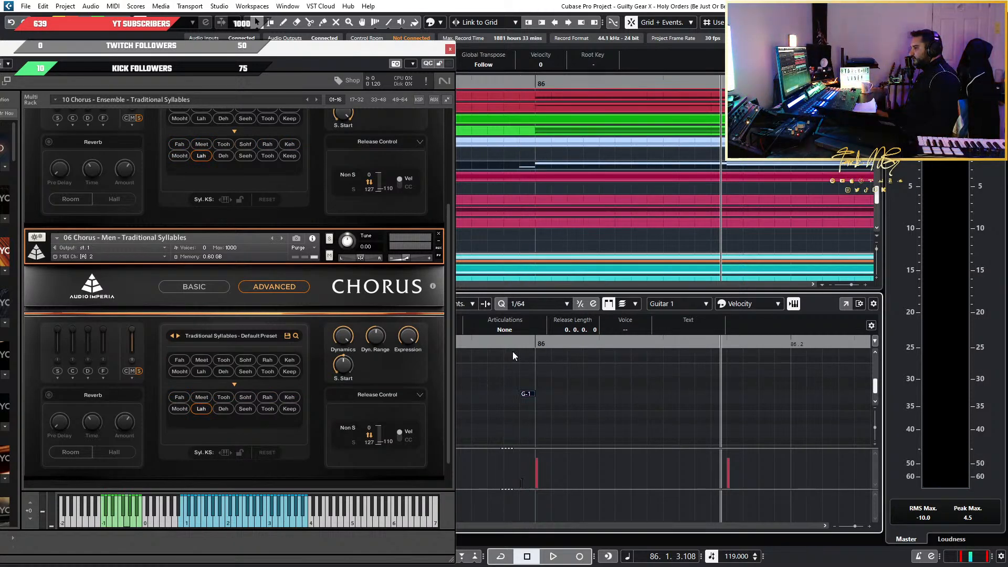
key(space)
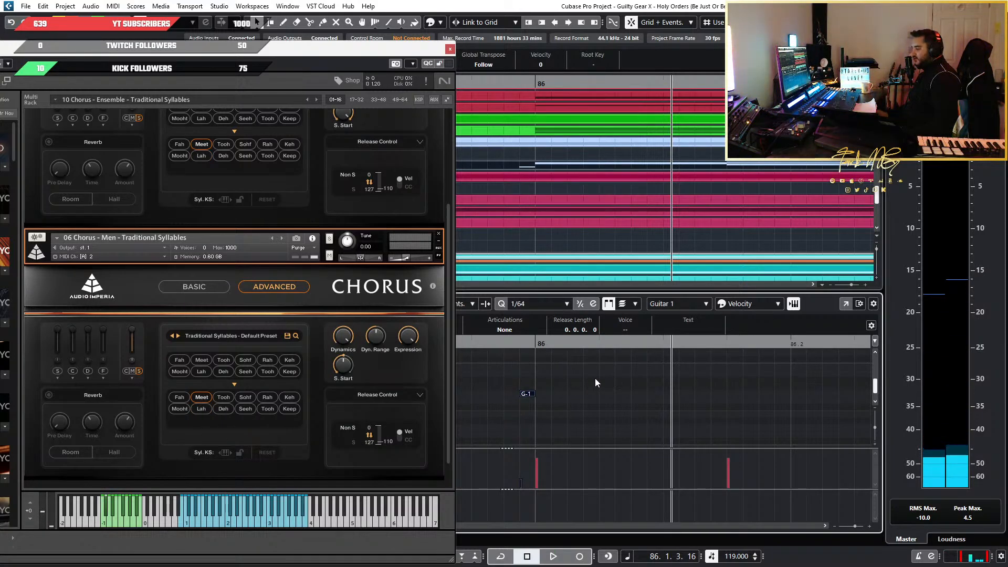
Duplicate the G-1 keyswitch and shift the copy to directly before the run's second note
key(ctrl+d)
key(ctrl+Right)
key(ctrl+Right)
key(ctrl+Right)
key(ctrl+Right)
key(ctrl+Right)
key(ctrl+Right)
key(ctrl+Right)
key(ctrl+Right)
key(ctrl+Right)
key(ctrl+Right)
key(ctrl+Right)
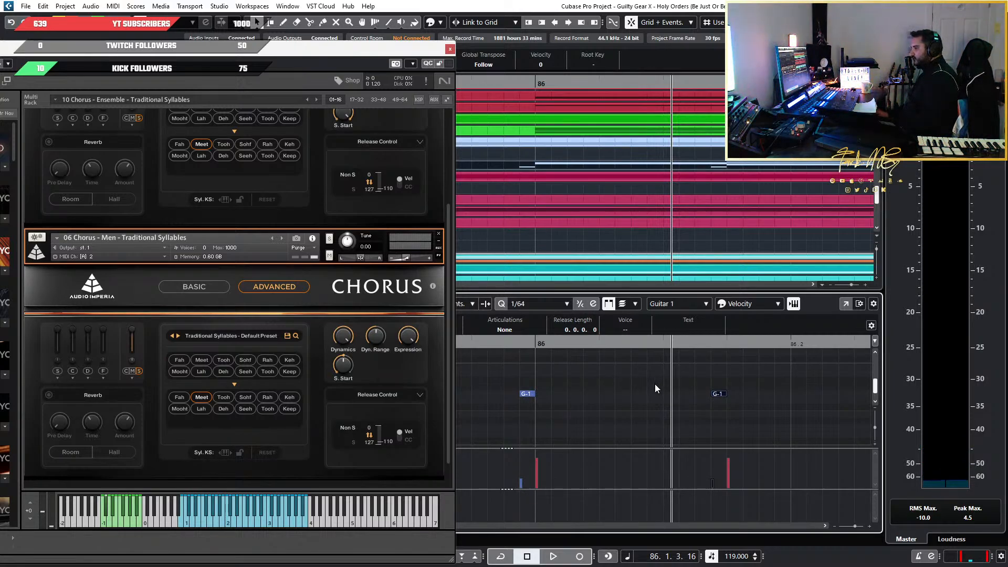
Set the second keyswitch to C#-1 for the Meet syllable and play back the run's opening notes
key(Up)
key(Up)
key(Up)
key(Up)
key(Up)
key(Up)
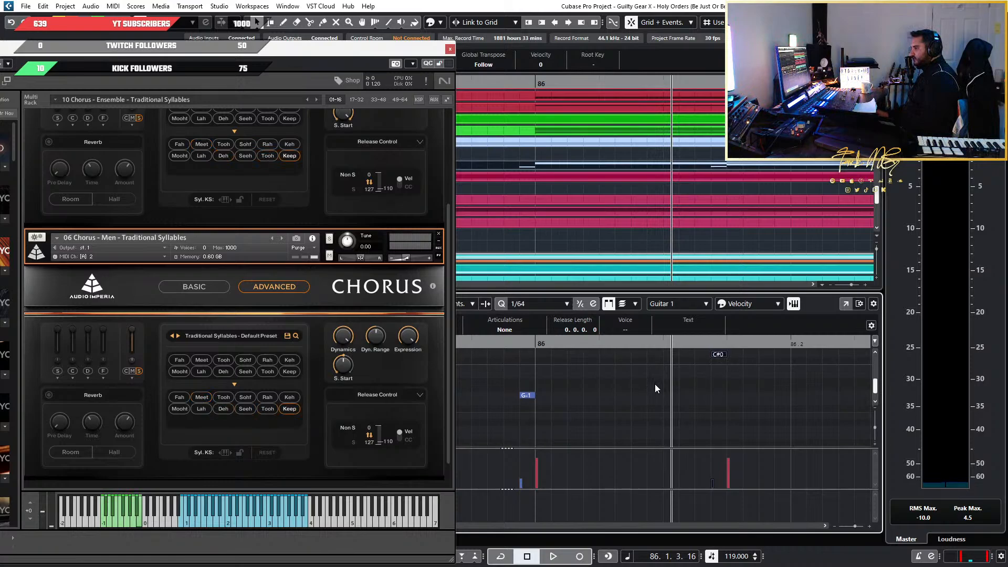
key(Down)
key(Down)
key(Down)
key(Down)
key(Down)
key(Down)
key(Down)
key(Down)
key(Down)
key(Down)
key(Down)
key(Down)
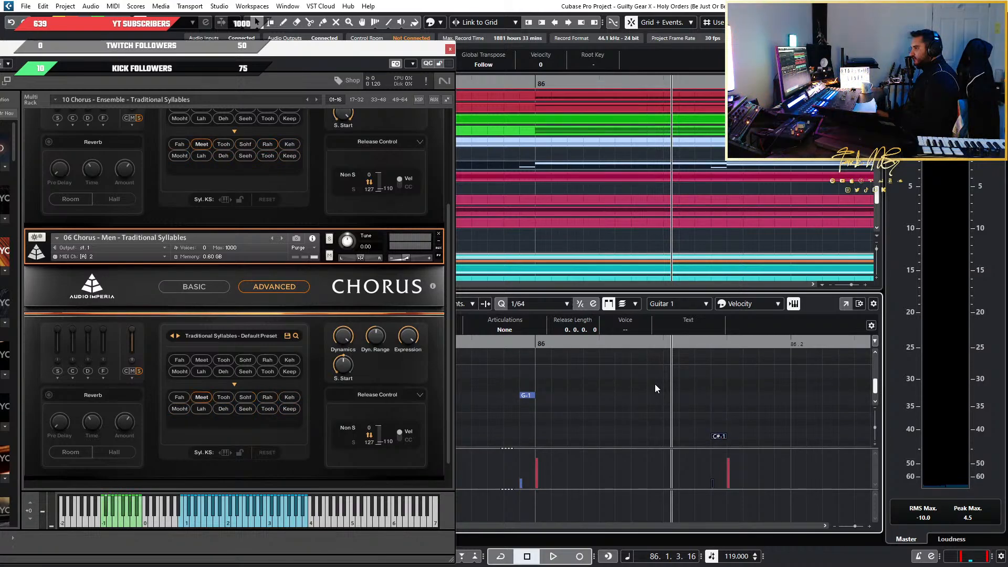
key(space)
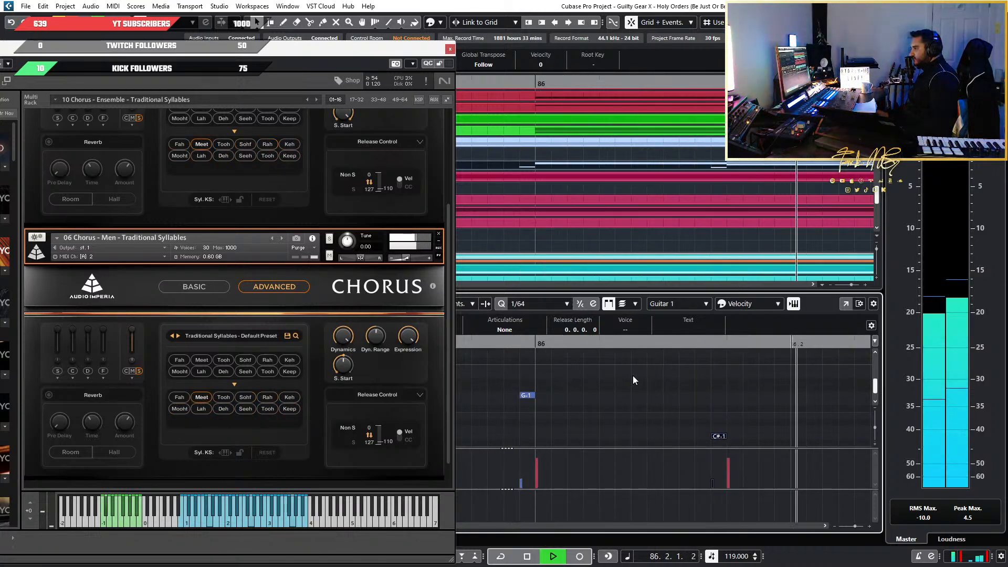
key(space)
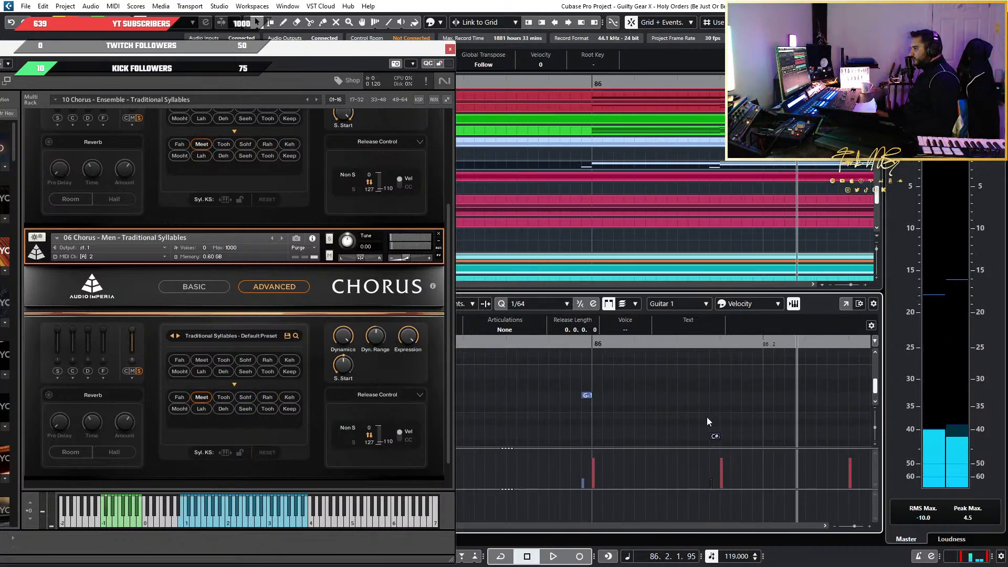
Duplicate the C#-1 keyswitch, shift the copy to directly before the run's third note and raise it to D-1 for Tooh
scroll(707, 417, down, 1)
scroll(707, 417, right, 1)
drag(687, 418, 603, 436)
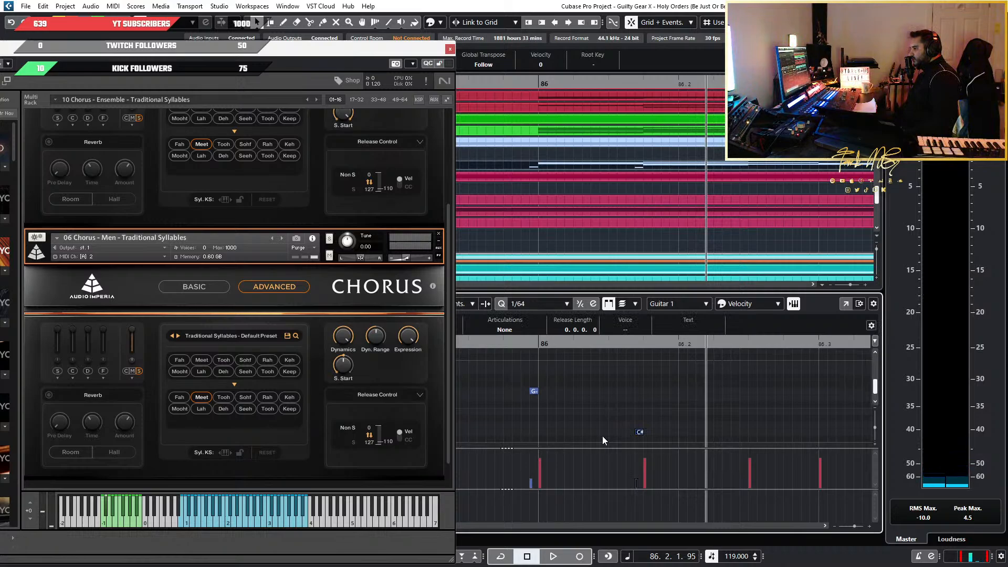
key(ctrl+d)
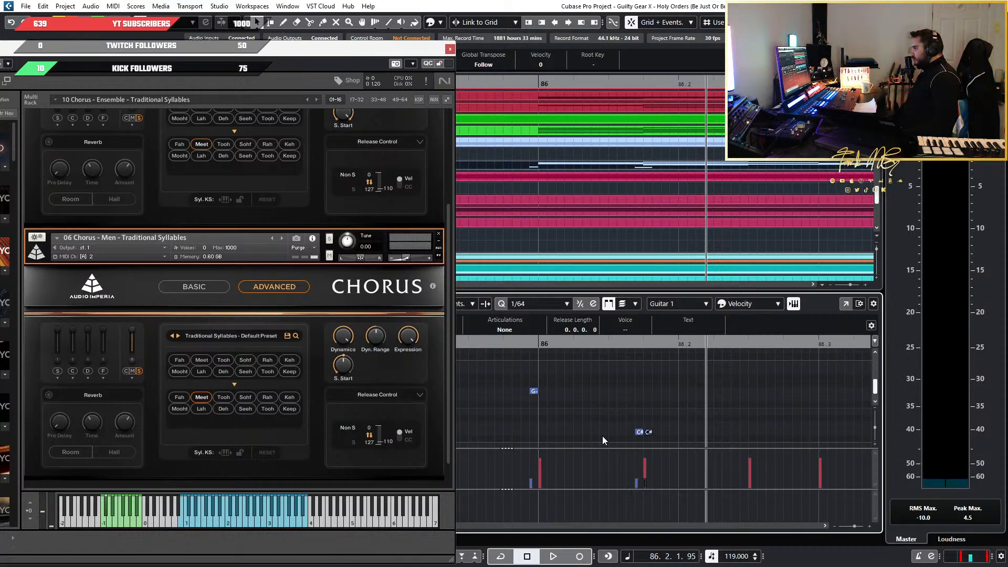
key(ctrl+Right)
key(ctrl+Right)
key(ctrl+Right)
key(ctrl+Right)
key(ctrl+Right)
key(ctrl+Right)
key(ctrl+Right)
key(ctrl+Right)
key(ctrl+Right)
key(ctrl+Right)
key(ctrl+Right)
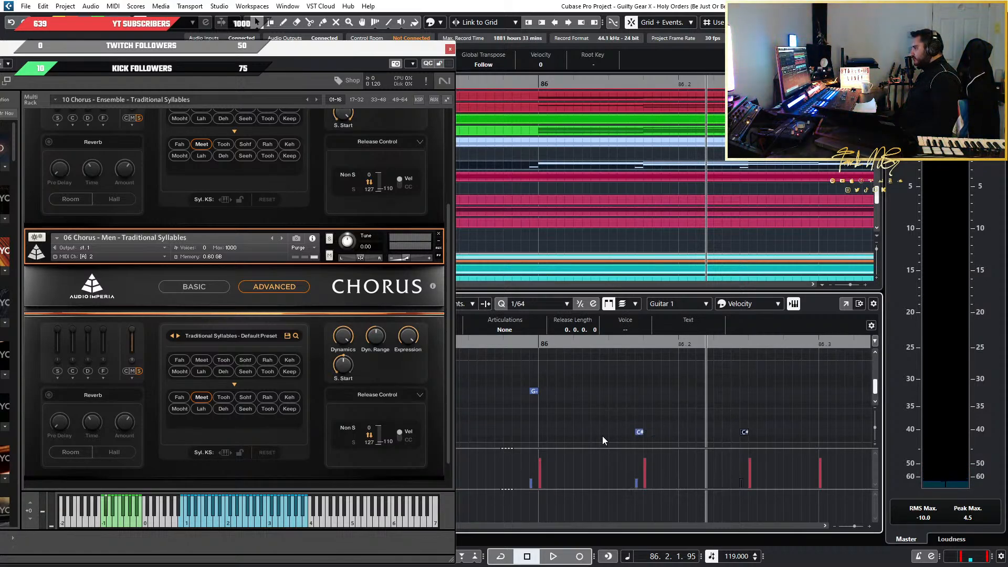
key(Up)
key(Up)
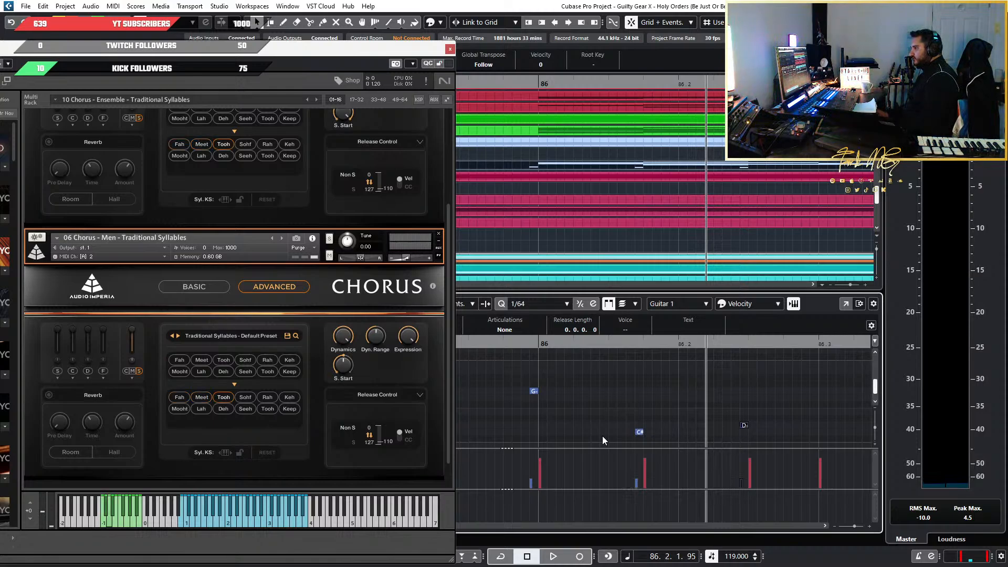
Raise the third note's keyswitch to D#-1 for Sohf and play back the run's opening notes from just before bar 86
click(517, 348)
key(space)
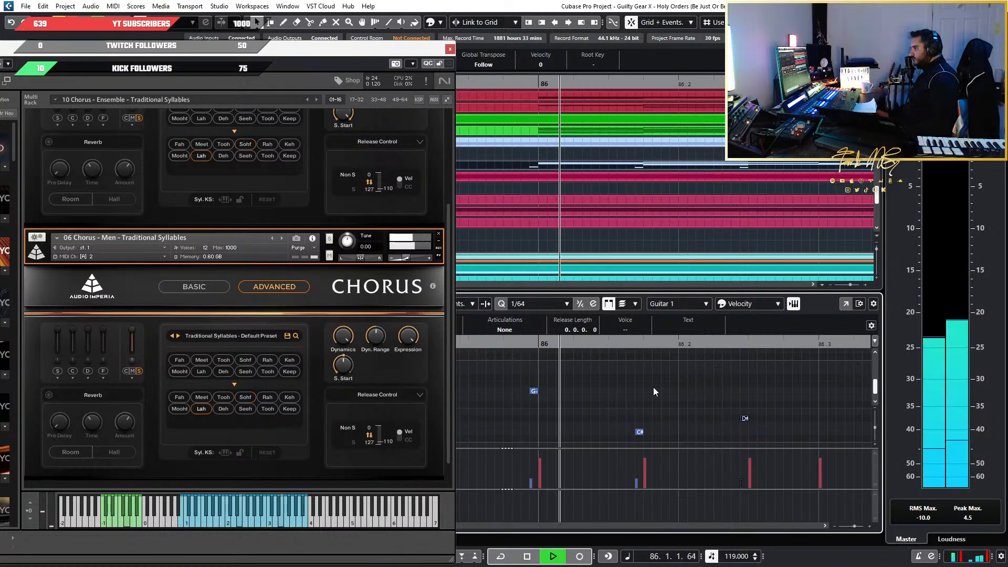
scroll(775, 437, up, 2)
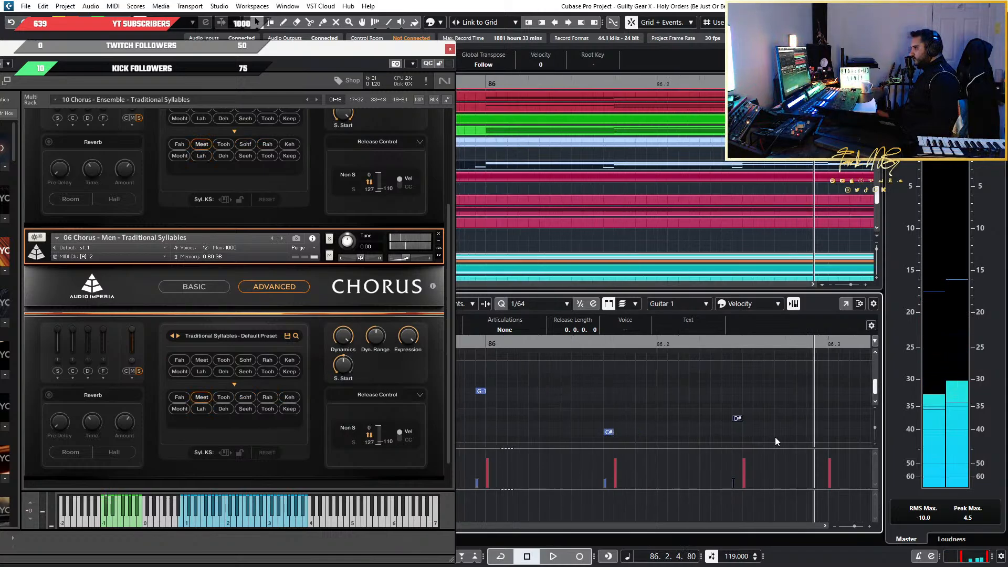
Duplicate the D#-1 keyswitch and shift the copy to directly before the run's sixth note
scroll(775, 437, right, 1)
scroll(756, 436, down, 1)
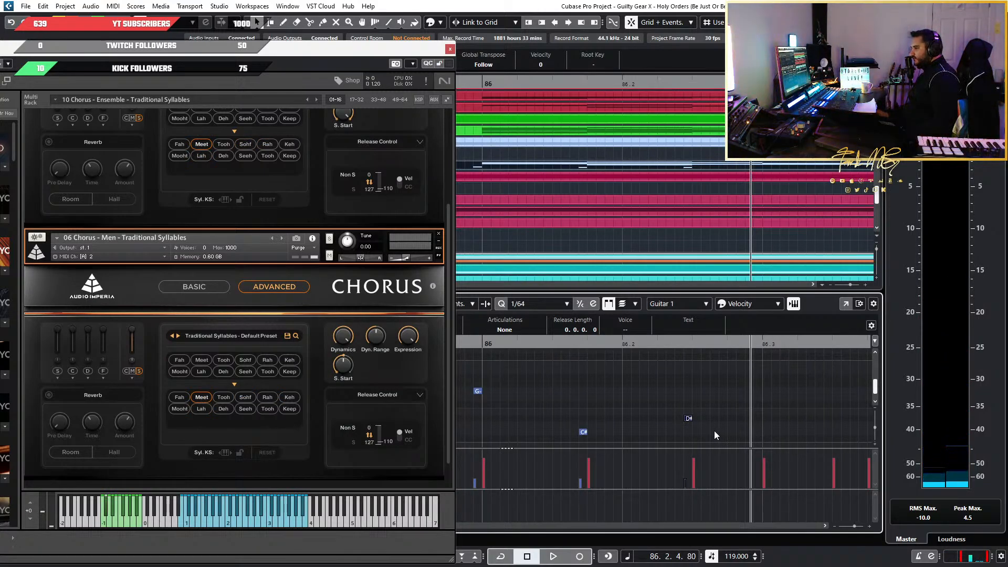
scroll(714, 431, down, 1)
scroll(714, 431, right, 2)
drag(619, 394, 555, 436)
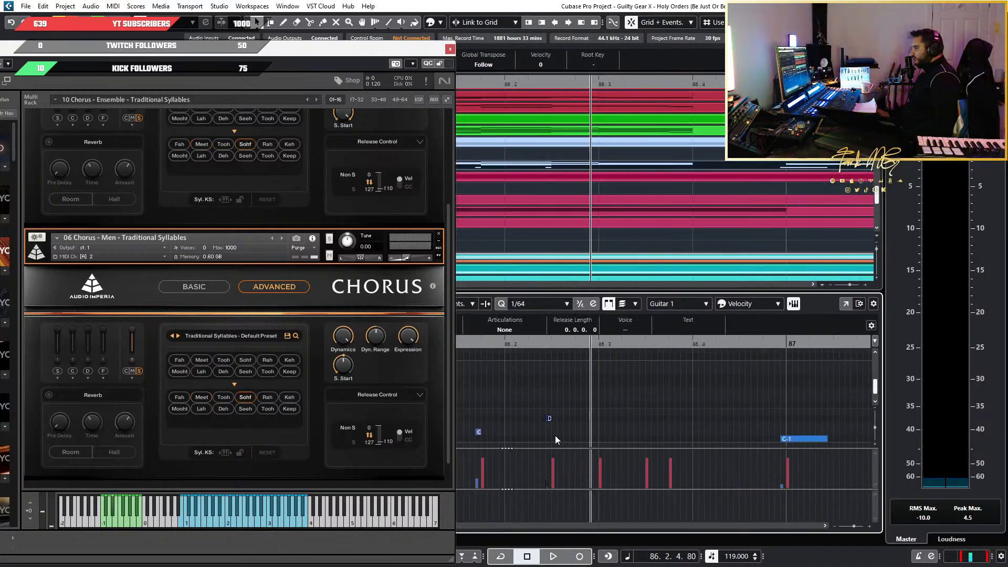
key(ctrl+d)
key(ctrl+Right)
key(ctrl+Right)
key(ctrl+Right)
key(ctrl+Right)
key(ctrl+Right)
key(ctrl+Right)
key(ctrl+Right)
key(ctrl+Right)
key(ctrl+Right)
key(ctrl+Right)
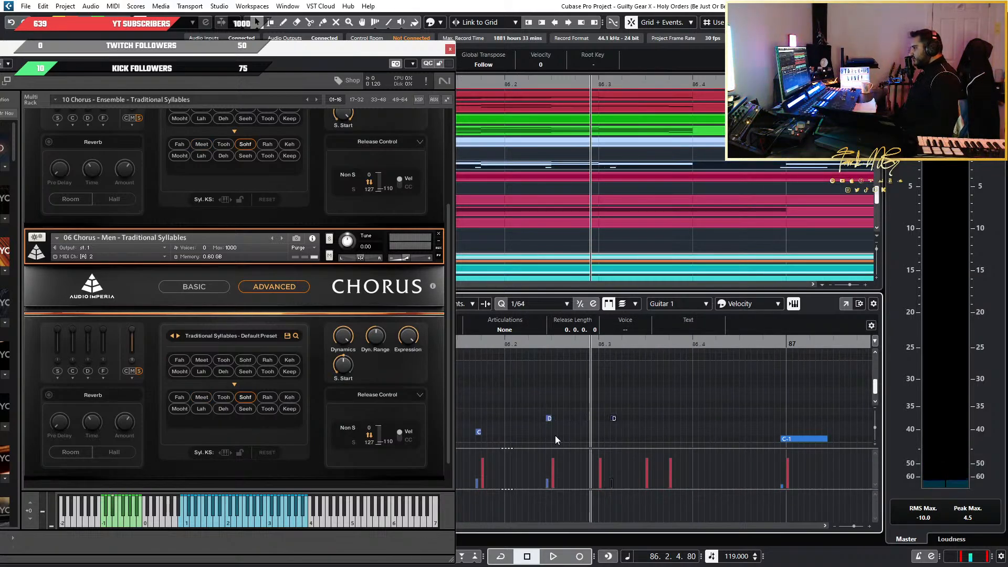
key(ctrl+Right)
key(ctrl+Right)
key(ctrl+Right)
key(ctrl+Right)
key(ctrl+Right)
key(ctrl+Right)
key(ctrl+Right)
key(ctrl+Right)
key(ctrl+Right)
key(ctrl+Right)
key(ctrl+Left)
key(ctrl+Left)
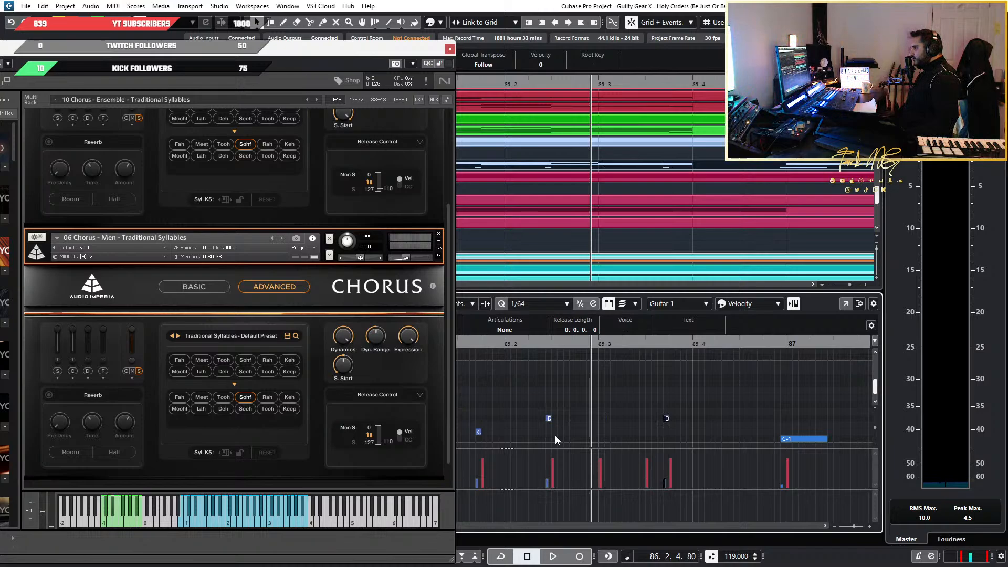
Set the sixth note's keyswitch to B-1 for the Keep syllable and play back the run
key(Down)
key(Down)
key(Up)
key(Up)
key(Up)
key(Up)
key(Up)
key(Up)
key(Up)
key(Up)
key(Up)
key(Up)
key(Up)
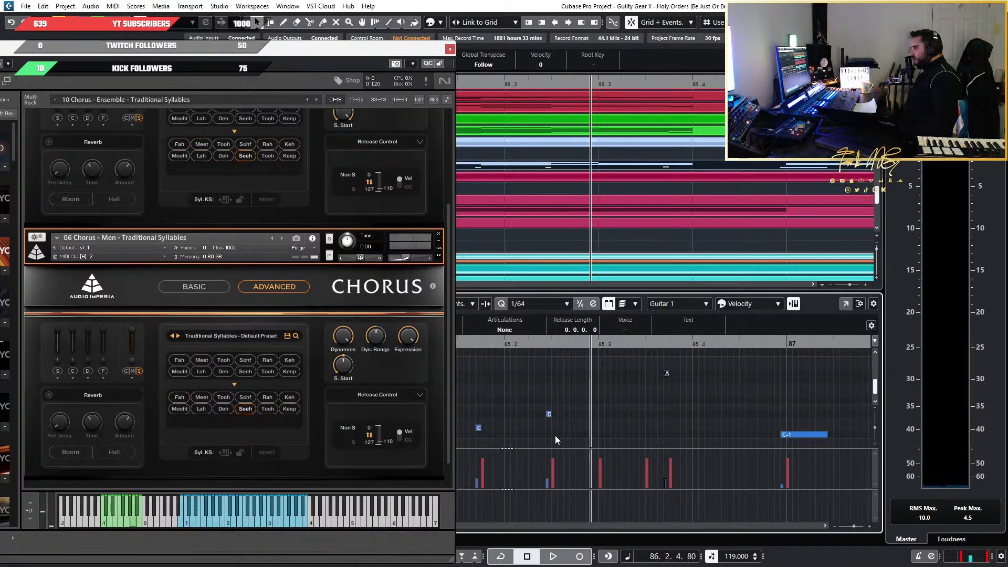
key(space)
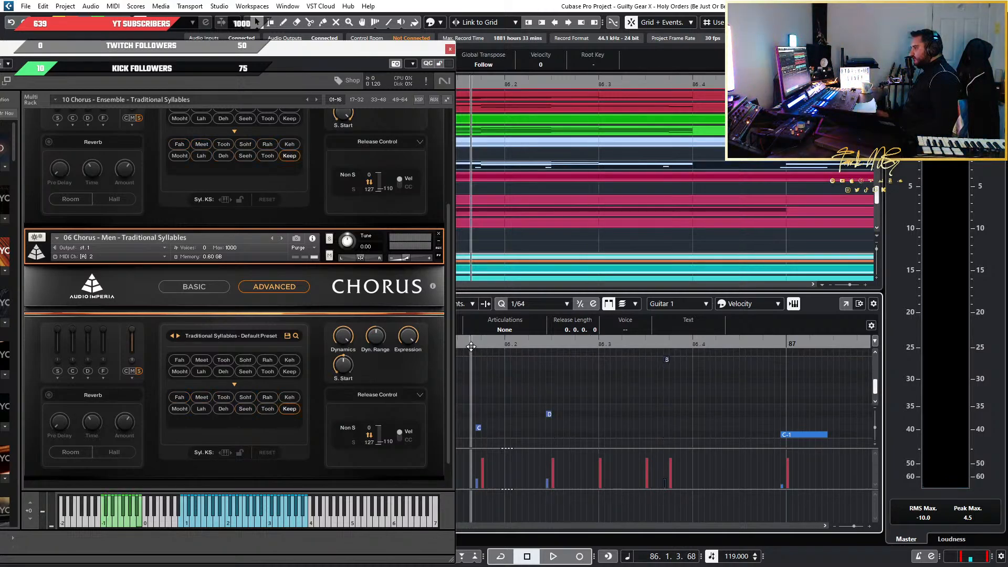
key(space)
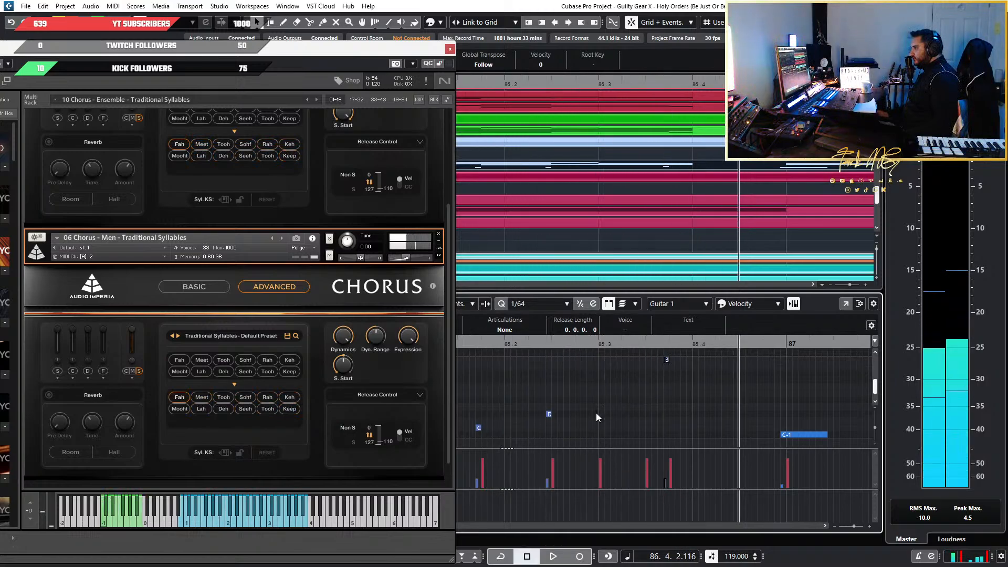
Copy the B-1 keyswitch to directly before the run's fifth note and lower the copy to E-1 for Rah
scroll(597, 411, left, 2)
click(740, 360)
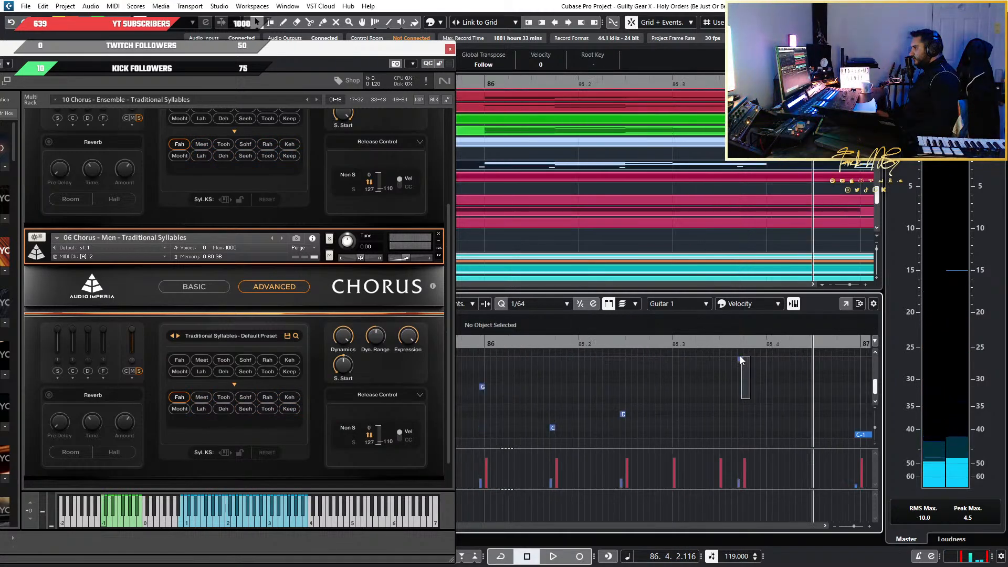
click(718, 344)
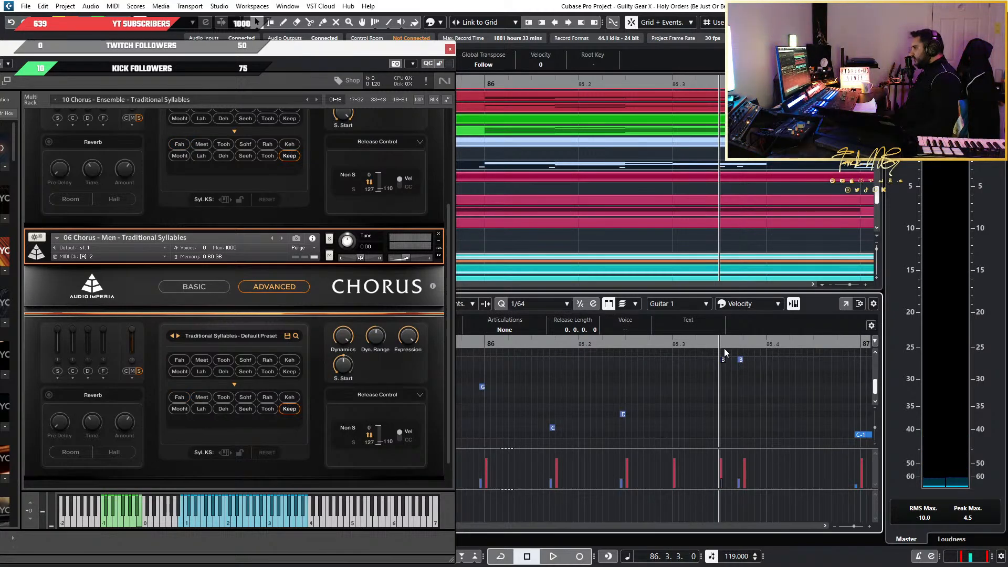
key(ctrl+Left)
key(Down)
key(Down)
key(Down)
key(Down)
key(Down)
key(Down)
key(Down)
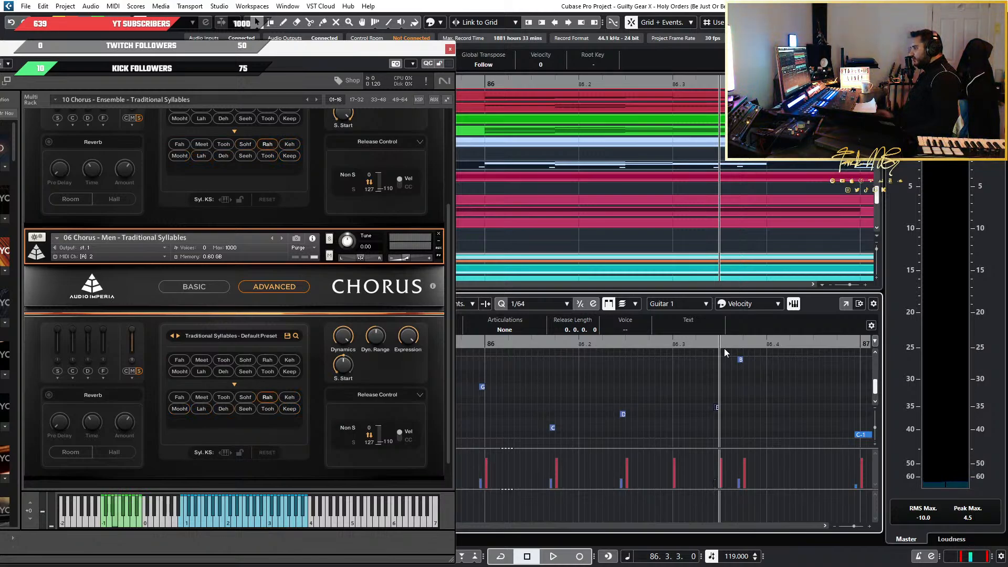
Play back the run's closing notes, followed by the whole bar 86 run, to check the choir syllables
key(space)
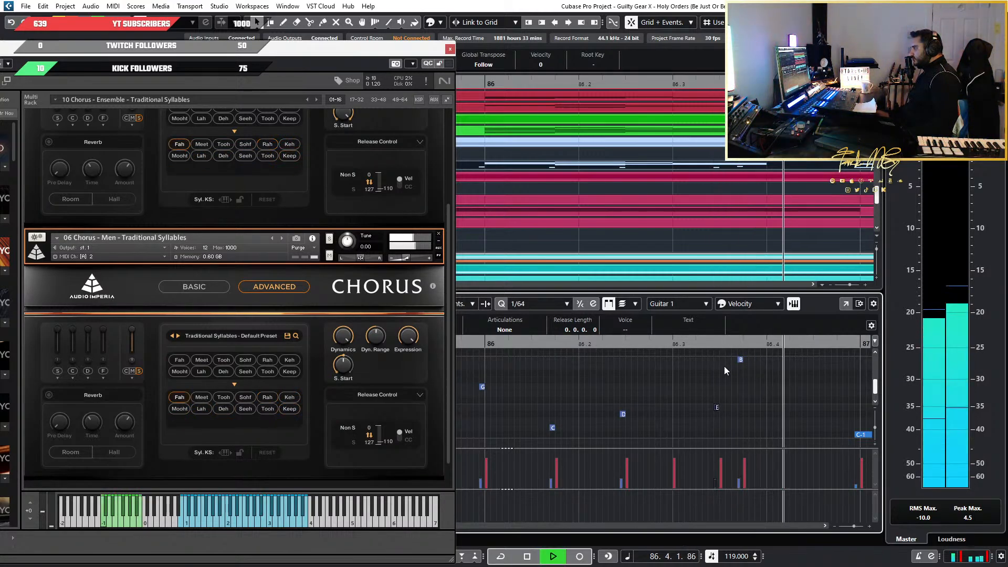
key(space)
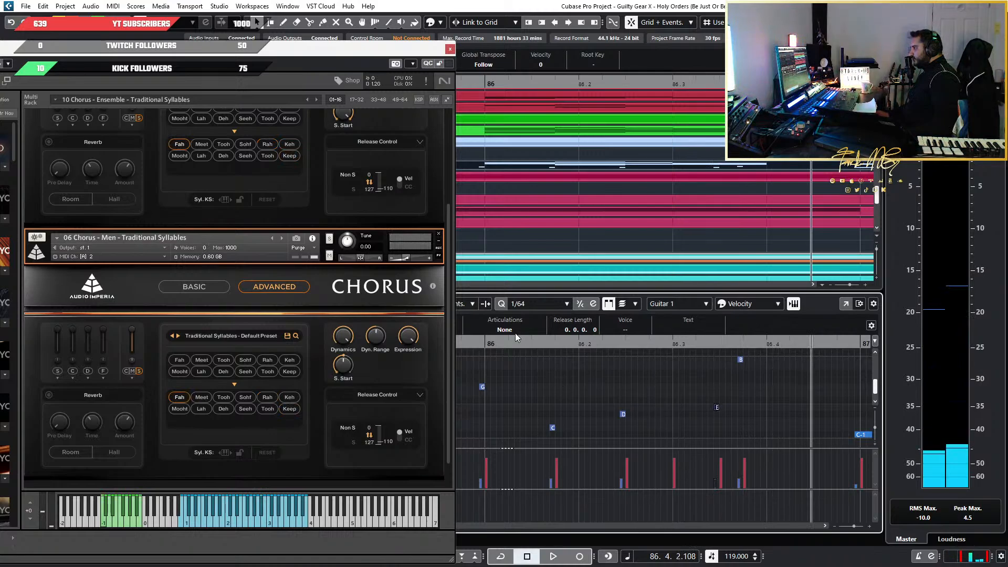
key(space)
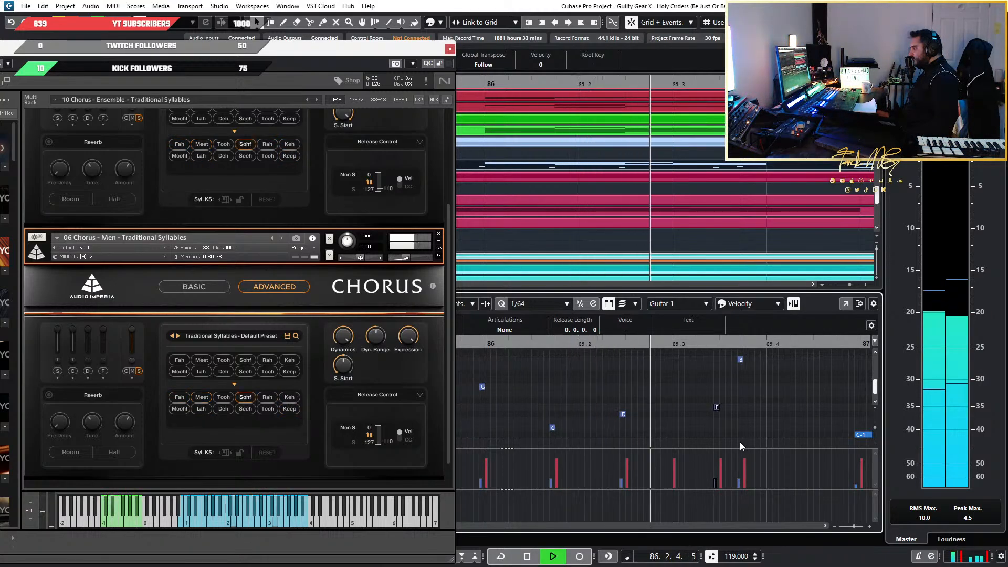
key(space)
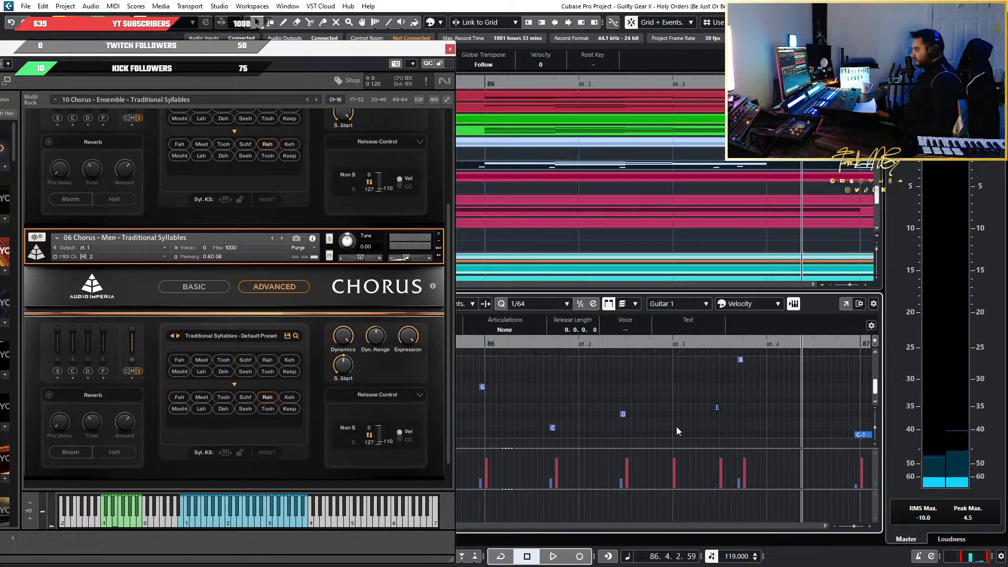
Paste a copy of the E-1 keyswitch directly before the note at 86.3, lower it to C-1 for Fah and play it back
scroll(676, 427, up, 3)
click(644, 339)
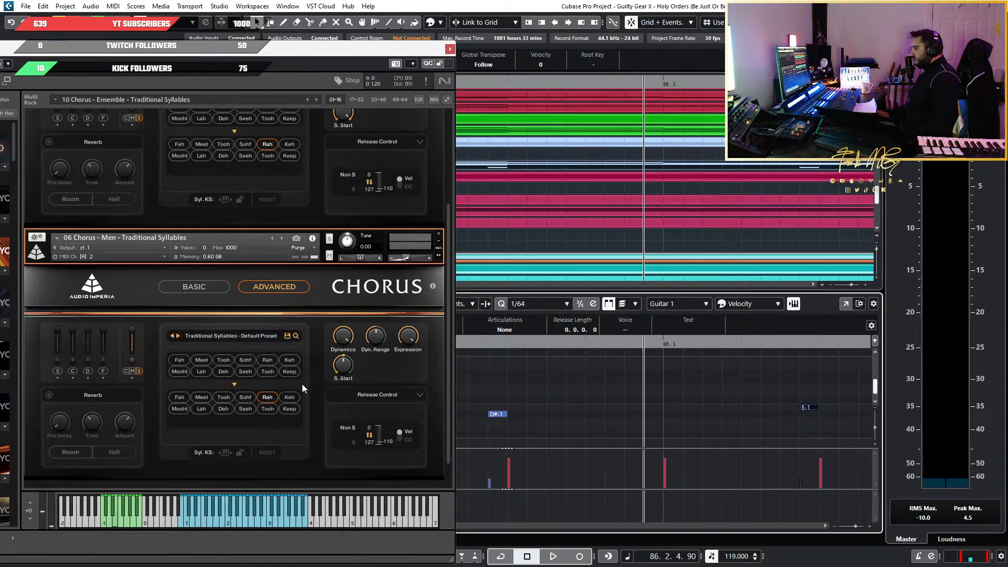
key(ctrl+v)
key(Down)
key(Down)
key(Down)
key(Down)
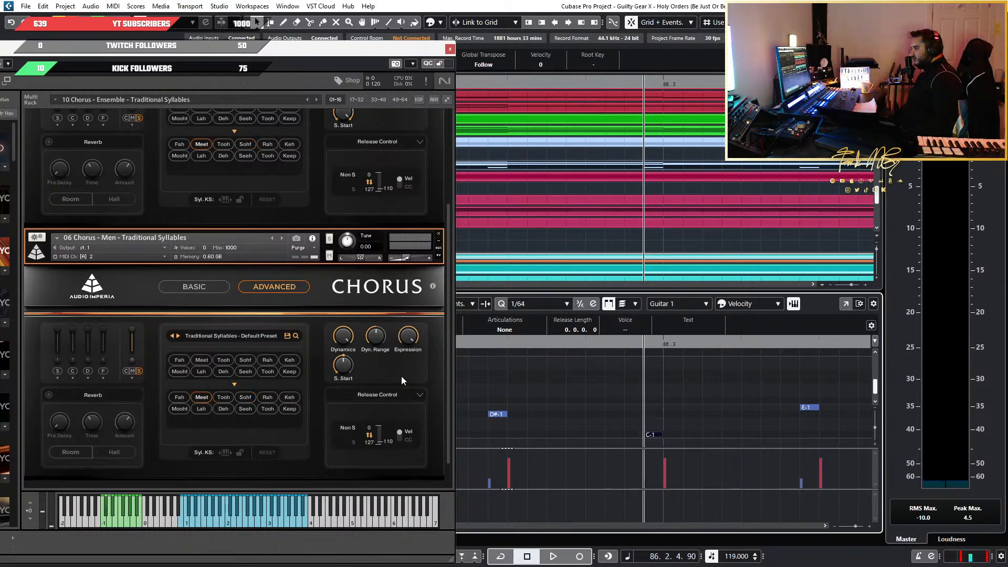
key(space)
key(space)
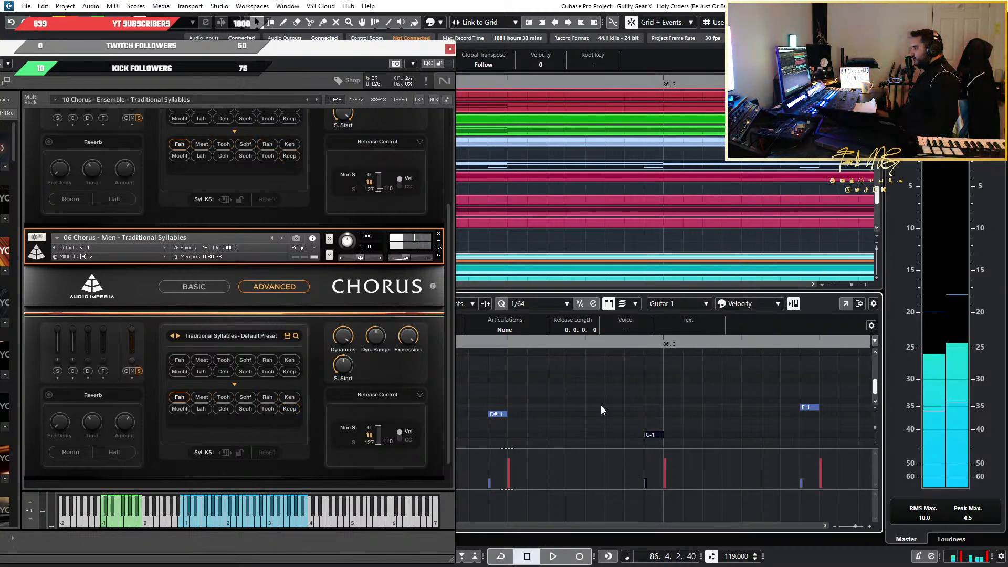
Play back the complete keyswitched choir run from shortly before bar 86
key(g)
key(g)
click(767, 350)
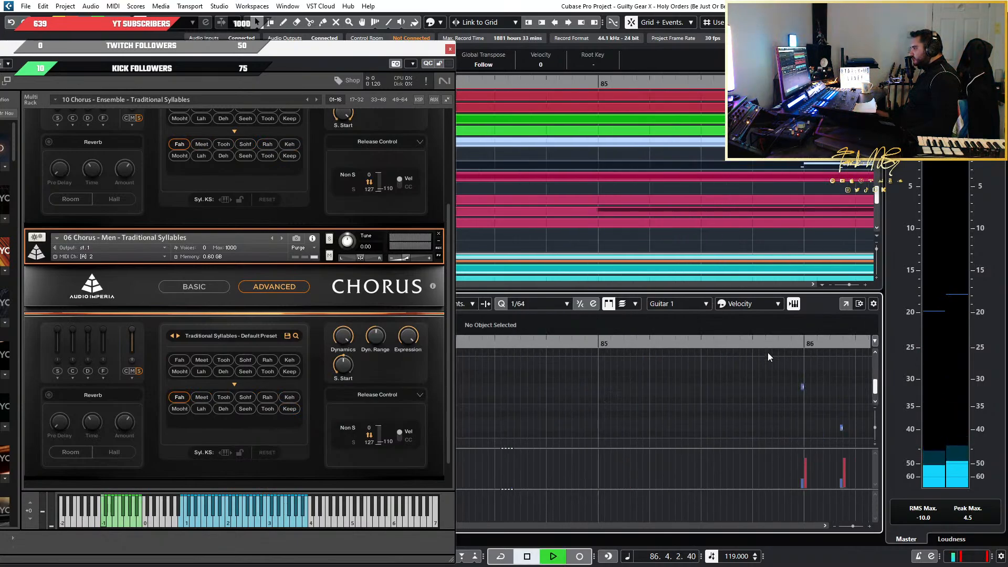
key(space)
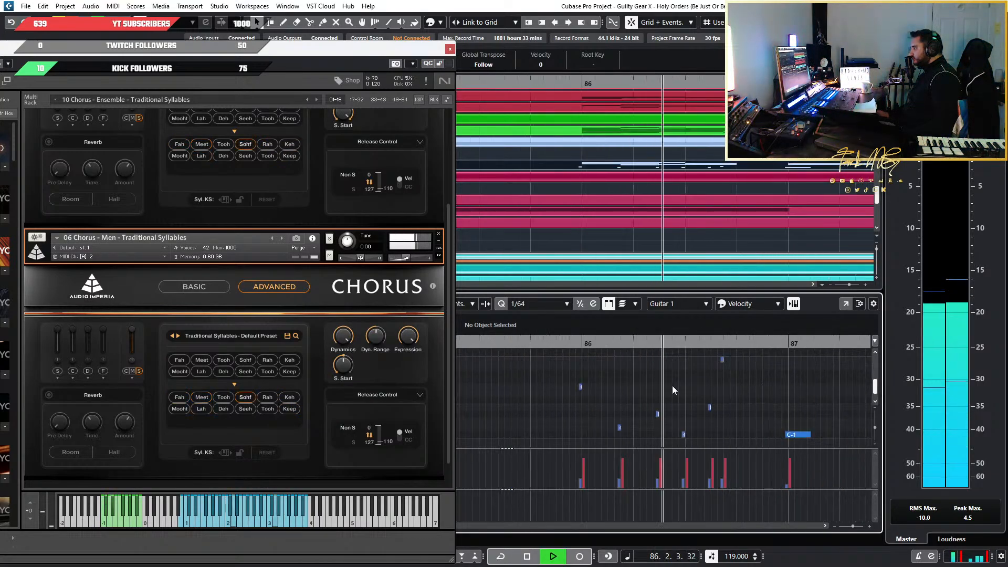
key(space)
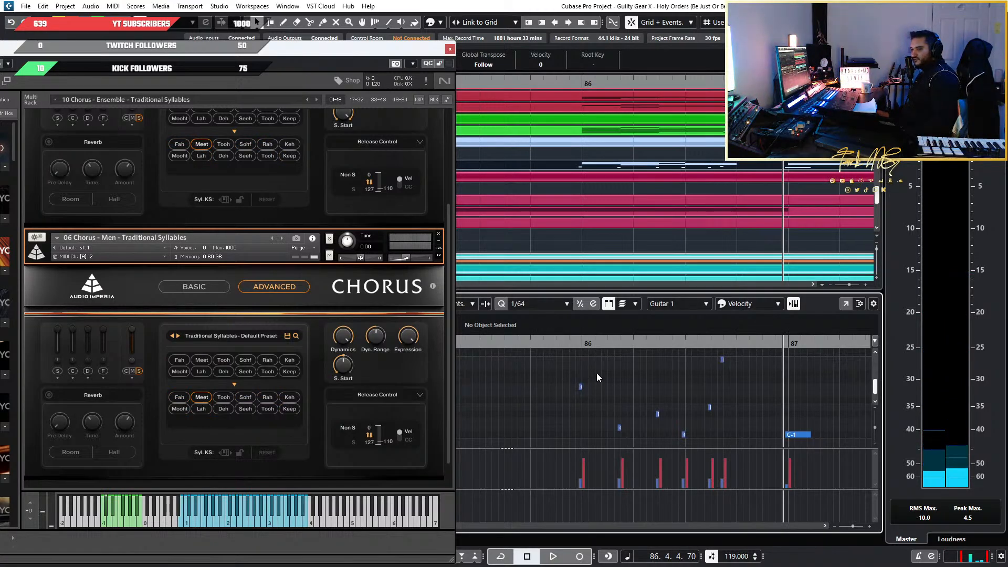
Select all notes and keyswitches of the choir run in bar 86
scroll(597, 401, down, 3)
drag(536, 403, 747, 376)
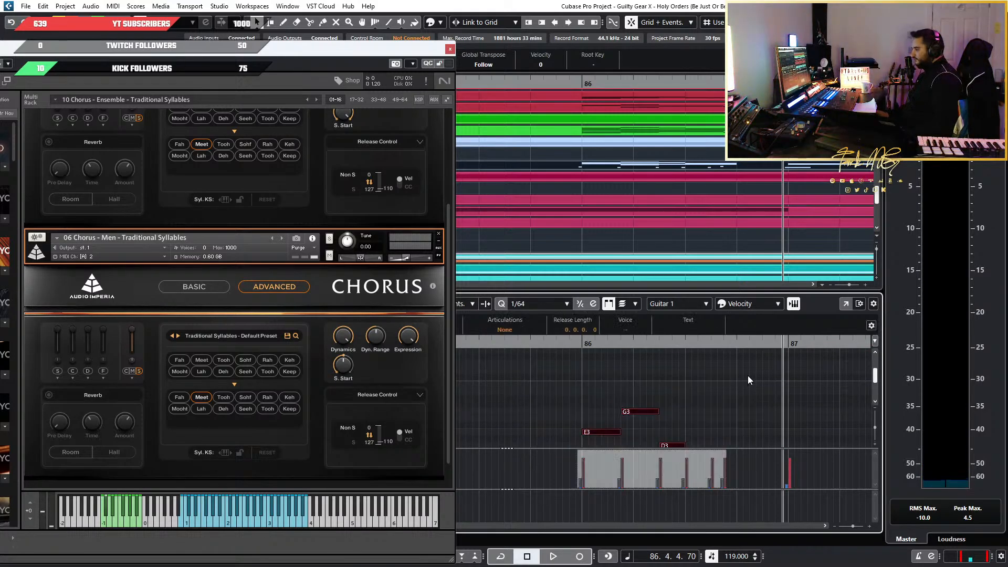
scroll(748, 376, down, 10)
Locate the run's second occurrence in the arrangement and place the project cursor just before bar 118
scroll(672, 408, down, 3)
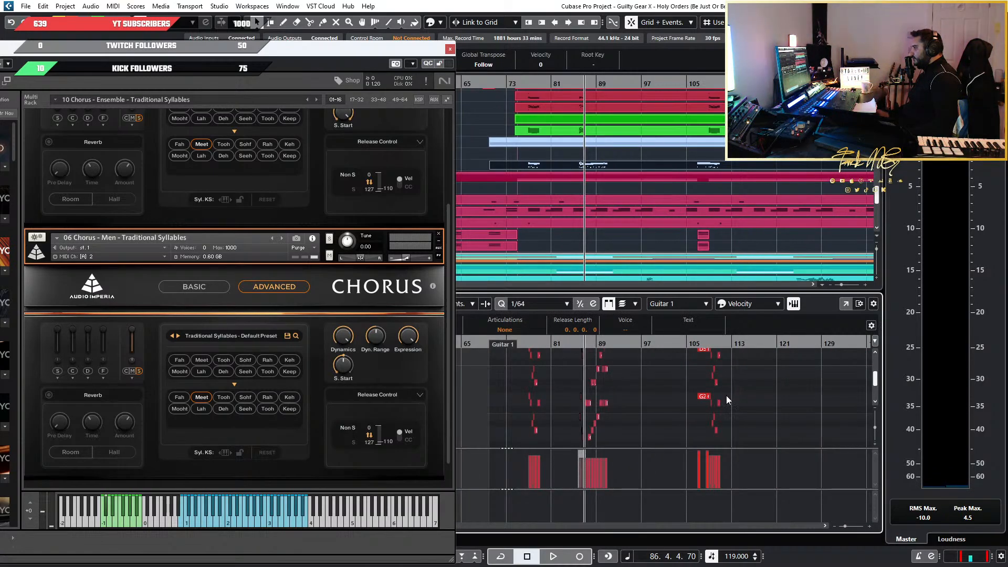
scroll(669, 407, up, 2)
scroll(669, 407, down, 1)
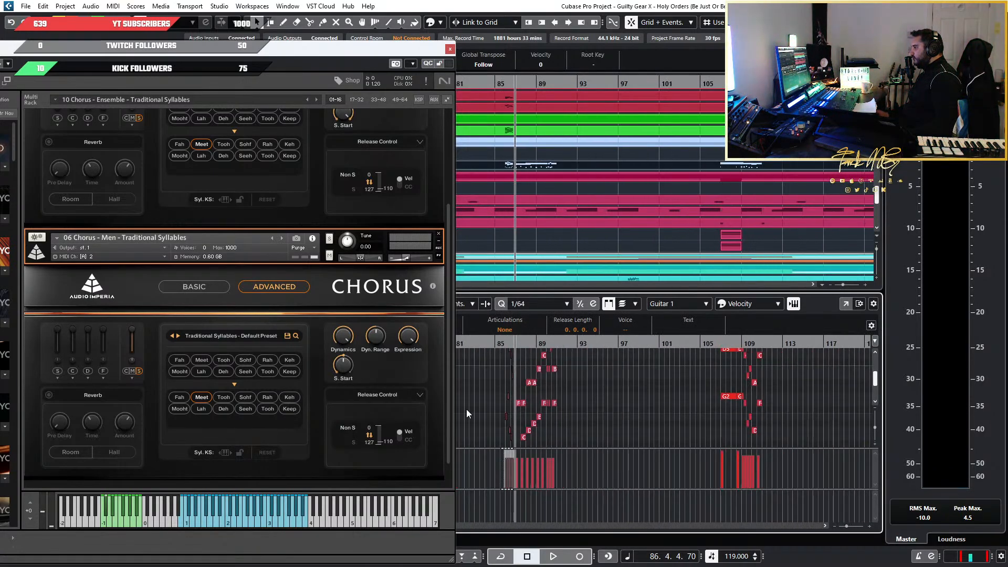
scroll(466, 409, up, 3)
scroll(648, 416, down, 2)
scroll(685, 414, right, 2)
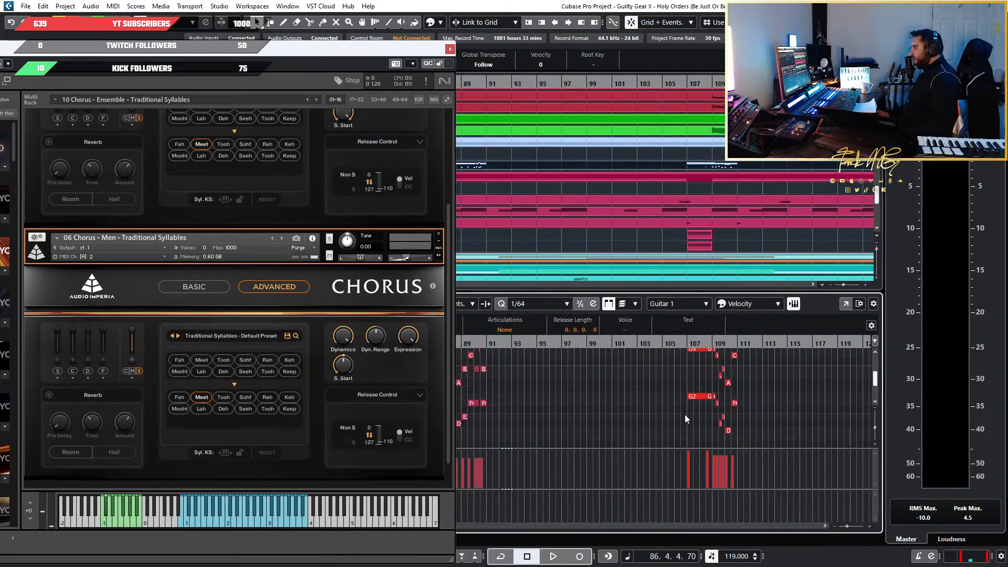
scroll(669, 167, down, 4)
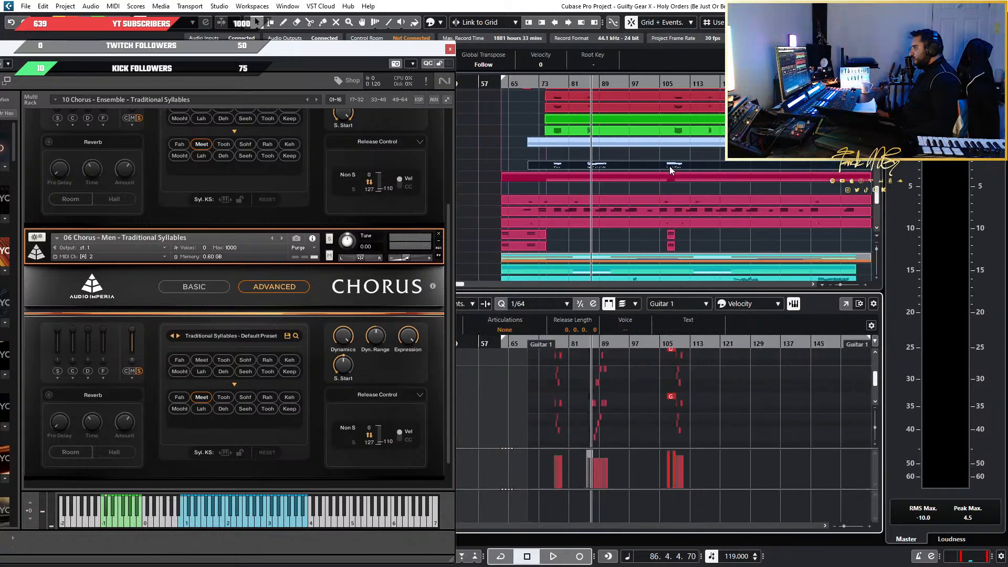
scroll(610, 167, up, 5)
scroll(622, 176, up, 3)
scroll(638, 180, up, 5)
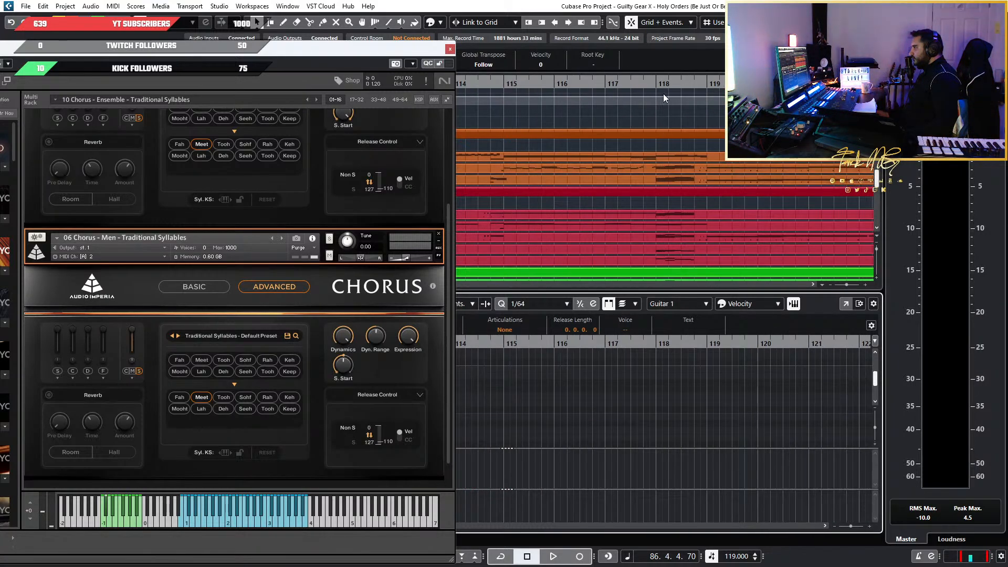
click(655, 81)
Compare the choir part around bars 118 and 86 with the orchestral parts and close the choir instrument window
scroll(667, 412, up, 3)
scroll(667, 413, down, 6)
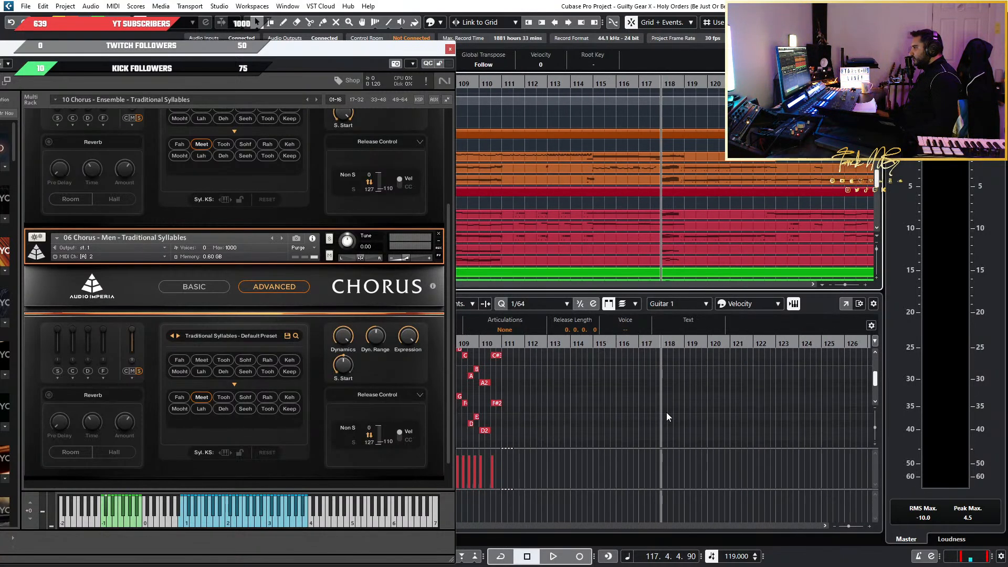
scroll(667, 413, up, 6)
scroll(666, 411, up, 5)
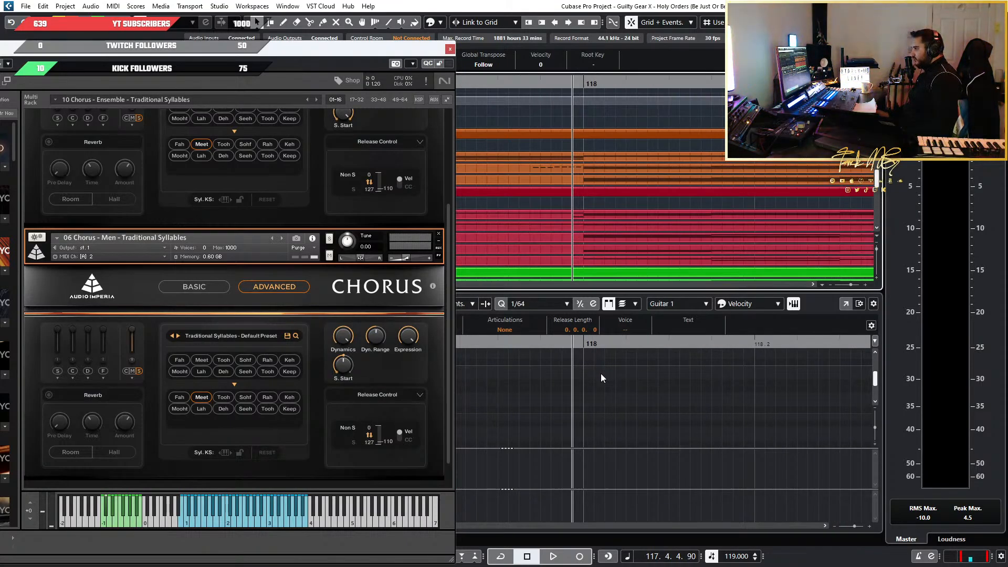
scroll(608, 403, down, 8)
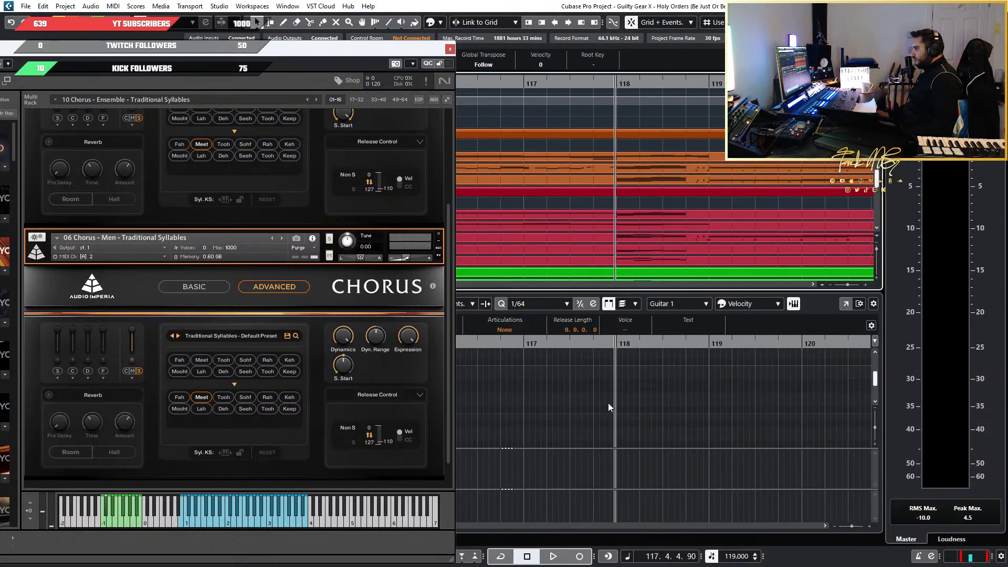
scroll(605, 403, left, 10)
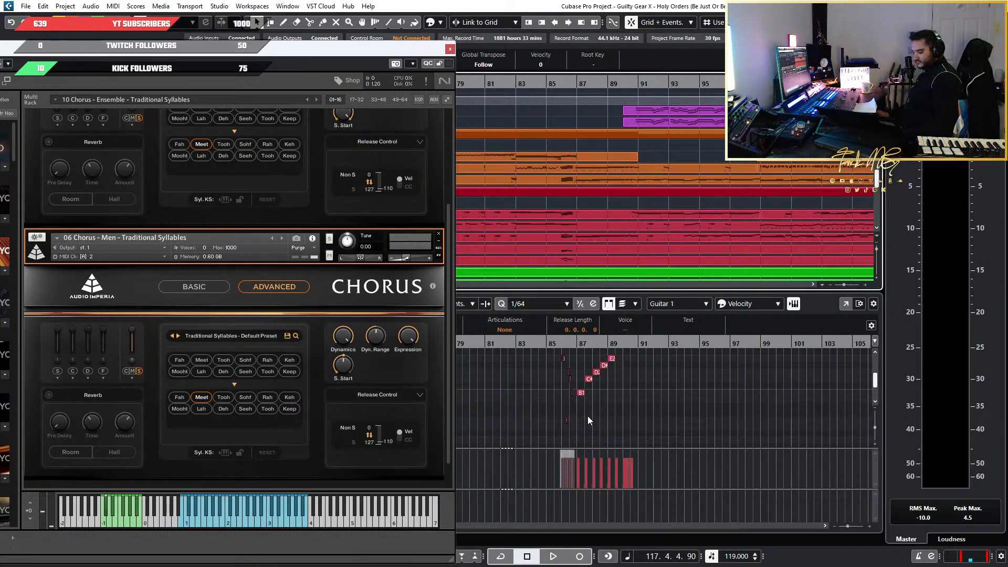
scroll(575, 424, up, 8)
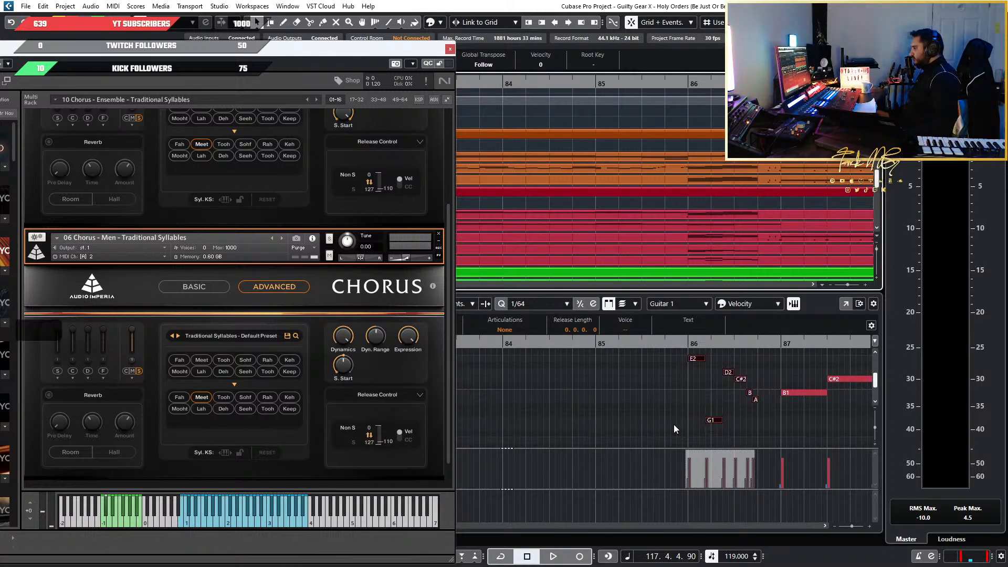
scroll(675, 428, down, 5)
scroll(673, 425, right, 12)
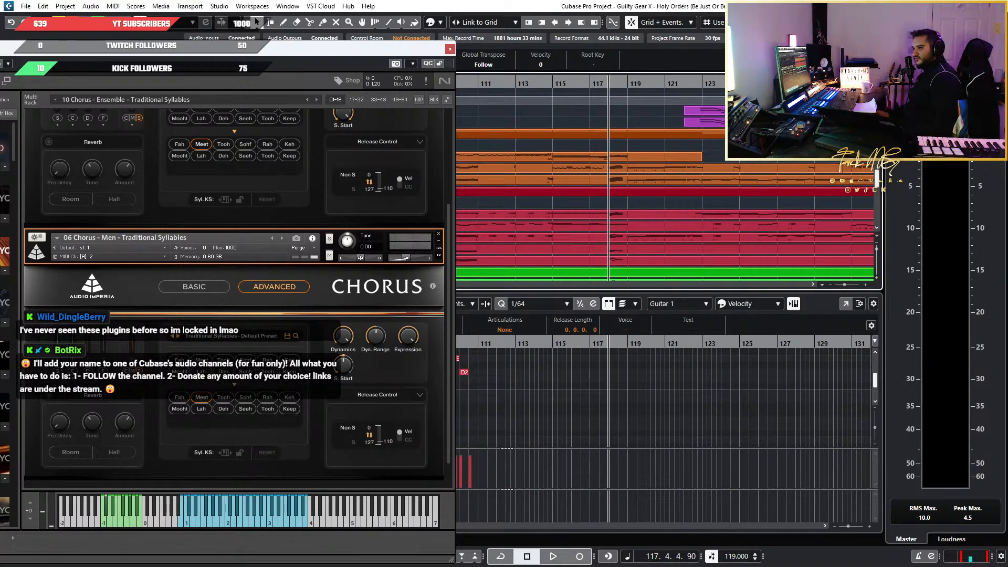
key(Escape)
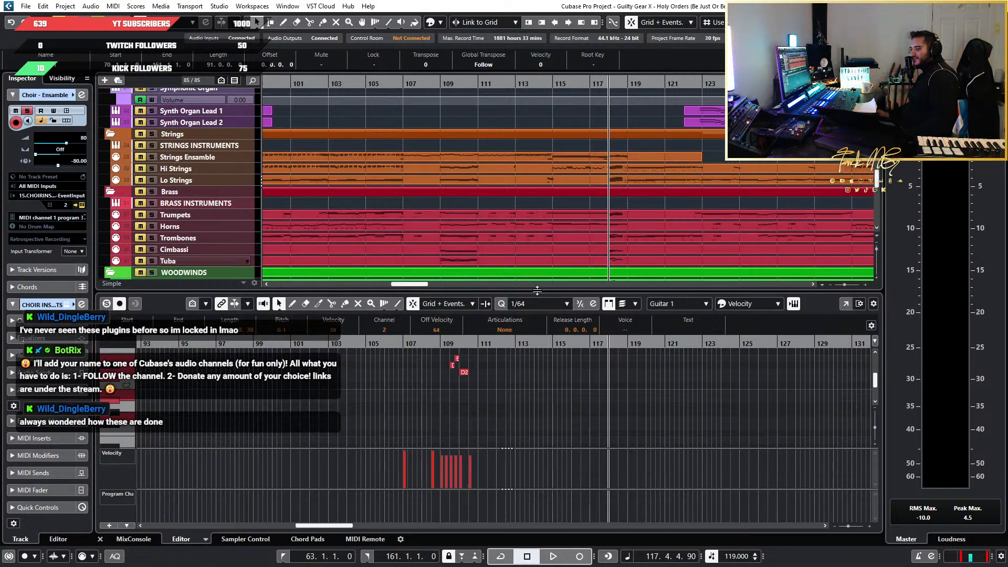
Place the project cursor just before bar 118 at 117.4.4.90 and clear the note selection in the choir part
scroll(561, 386, down, 2)
scroll(522, 384, up, 3)
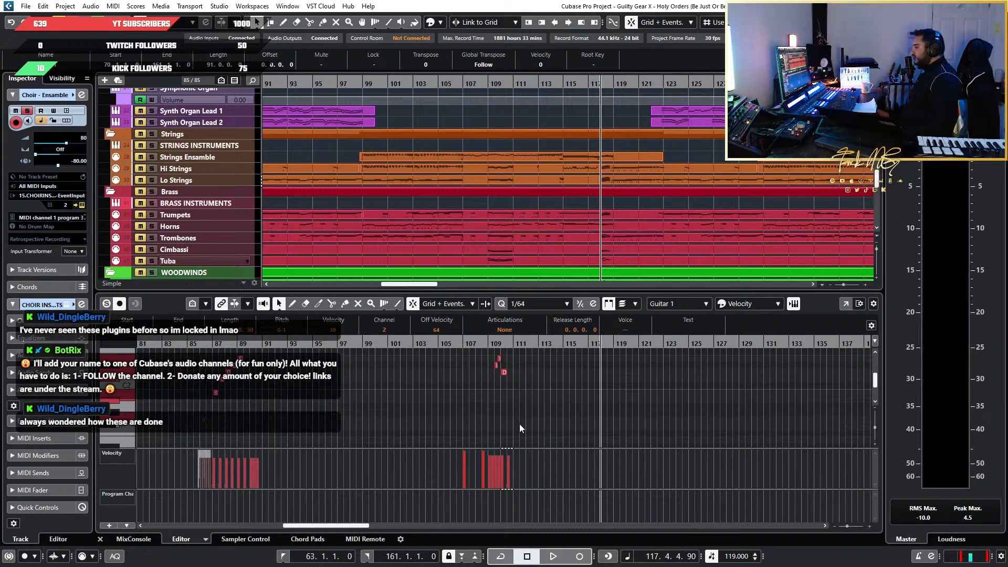
scroll(519, 423, up, 5)
scroll(519, 424, down, 8)
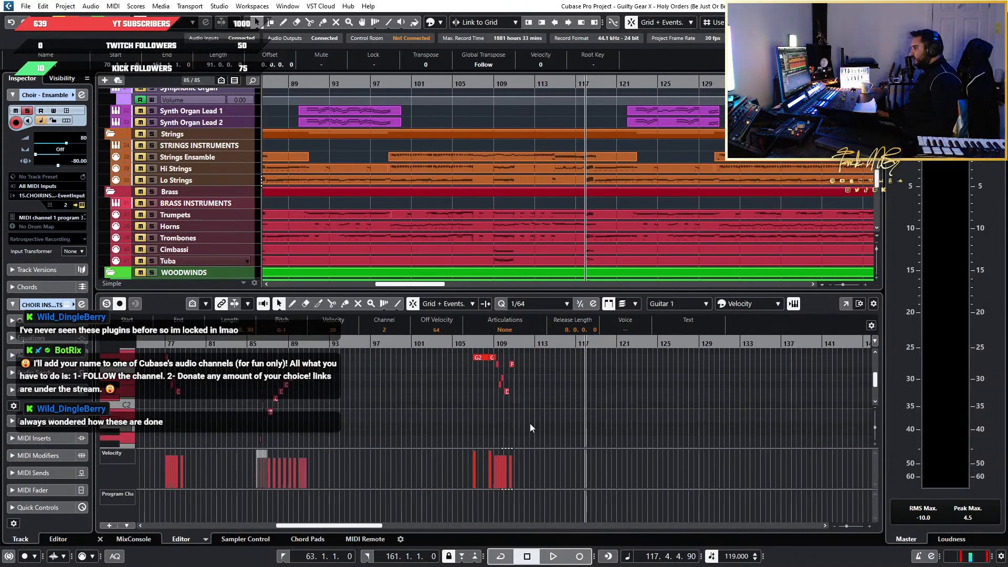
scroll(548, 430, up, 10)
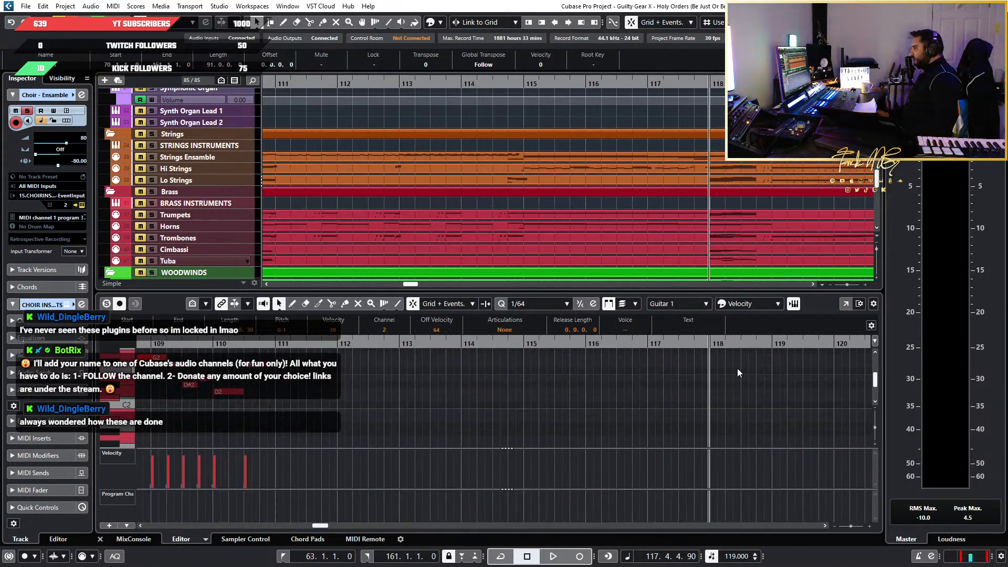
click(737, 372)
scroll(740, 370, up, 10)
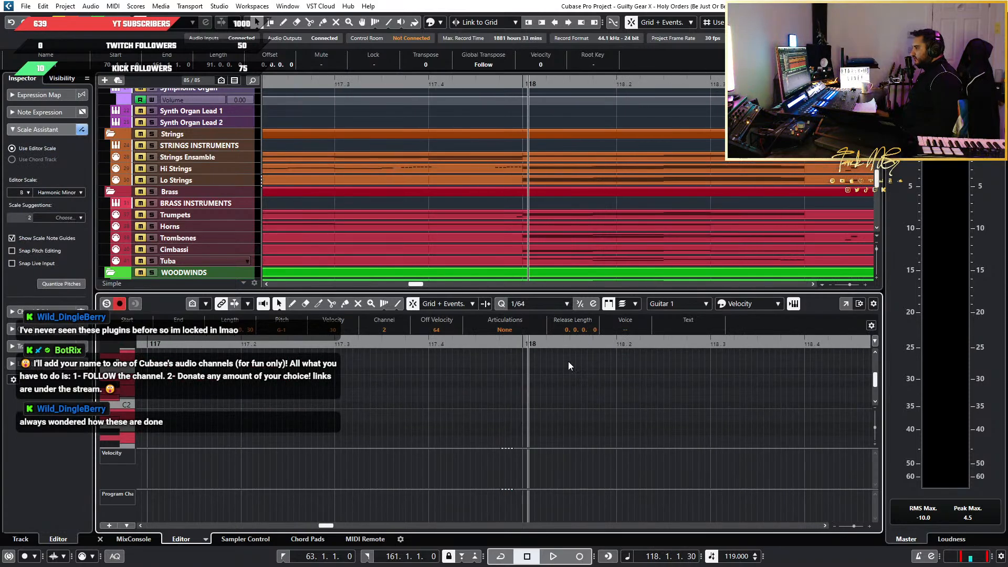
scroll(521, 348, up, 4)
click(511, 344)
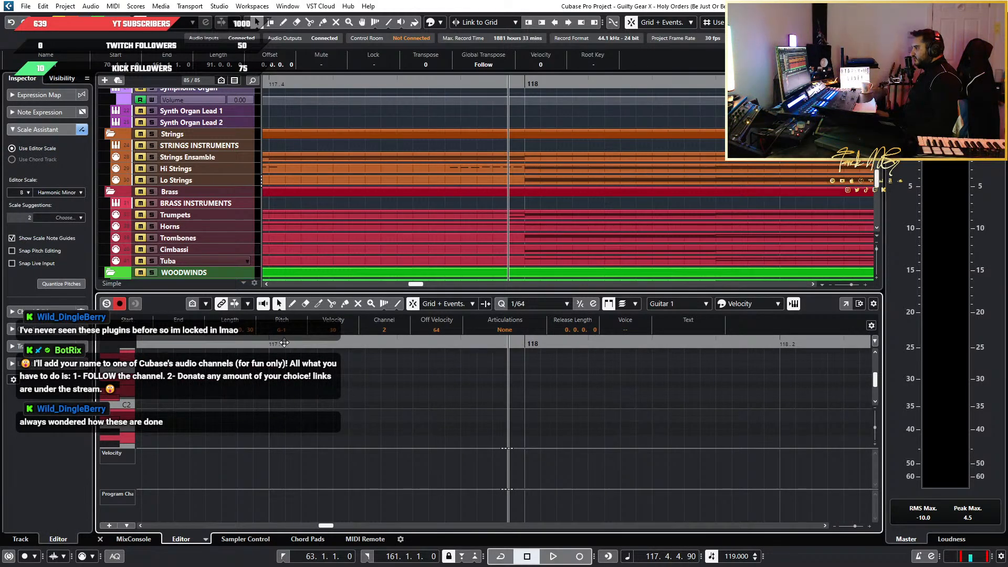
click(362, 368)
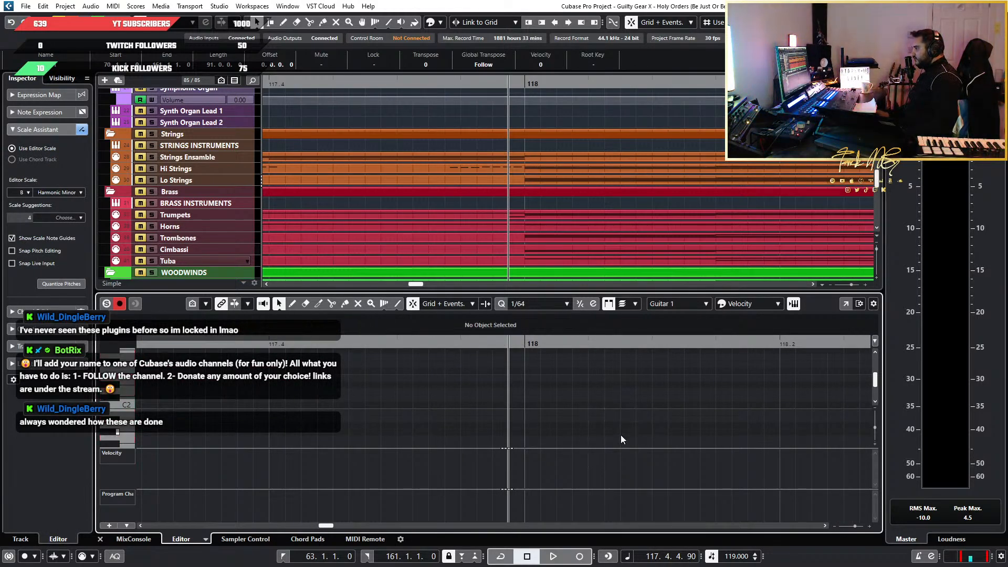
Copy only the melody notes of the choir run in bar 86, leaving out the keyswitches
scroll(555, 436, down, 3)
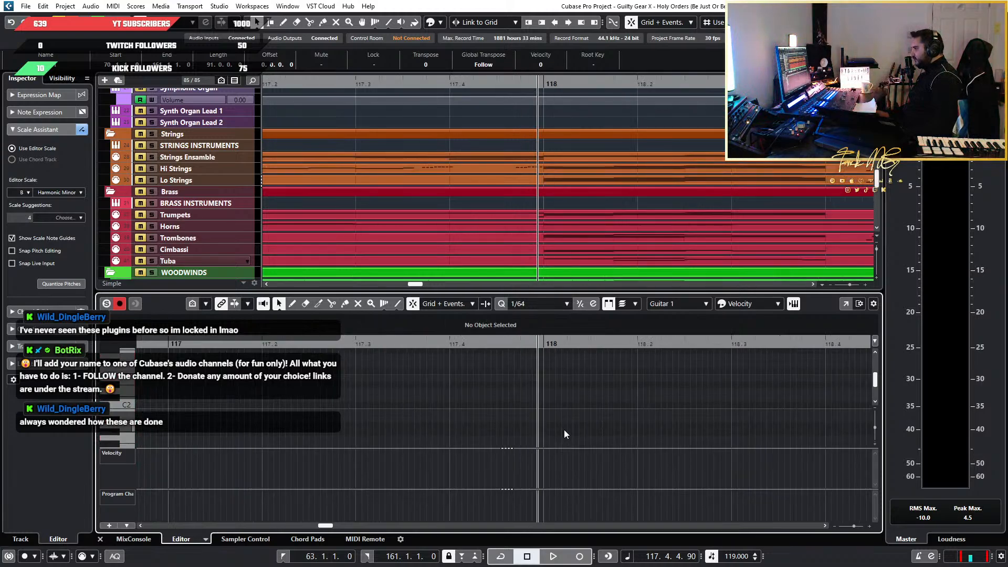
scroll(564, 429, down, 10)
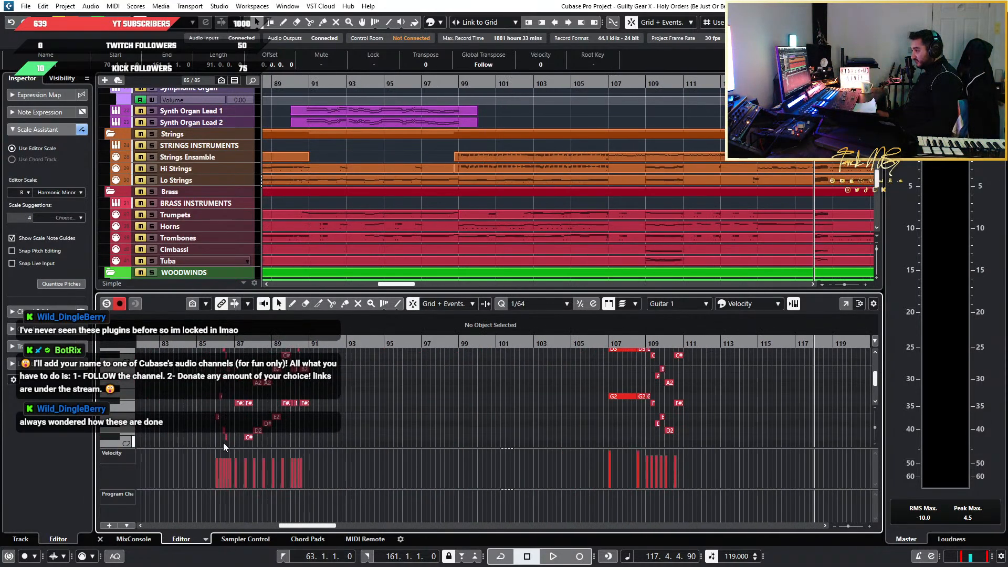
scroll(224, 442, up, 10)
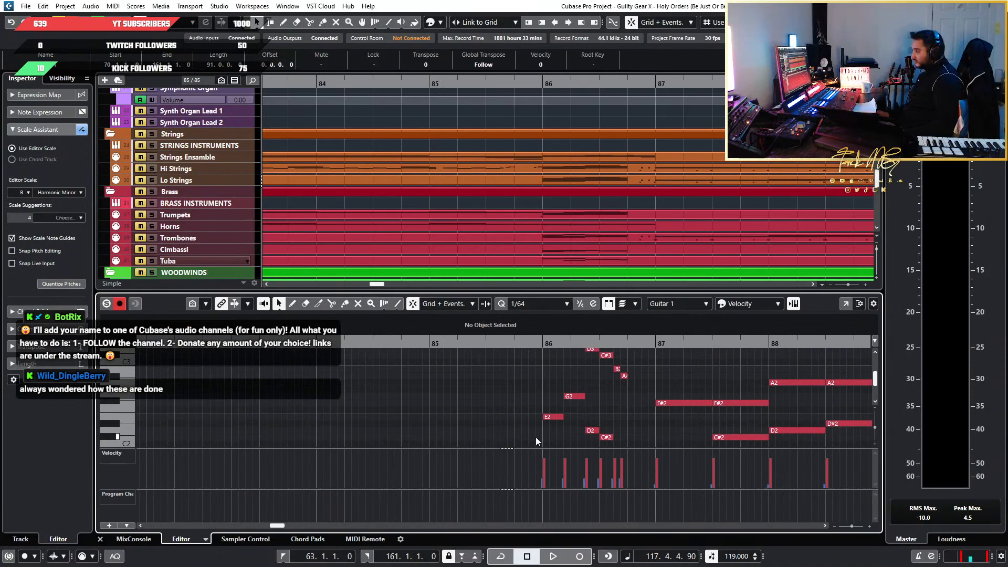
scroll(535, 437, down, 3)
drag(523, 438, 641, 366)
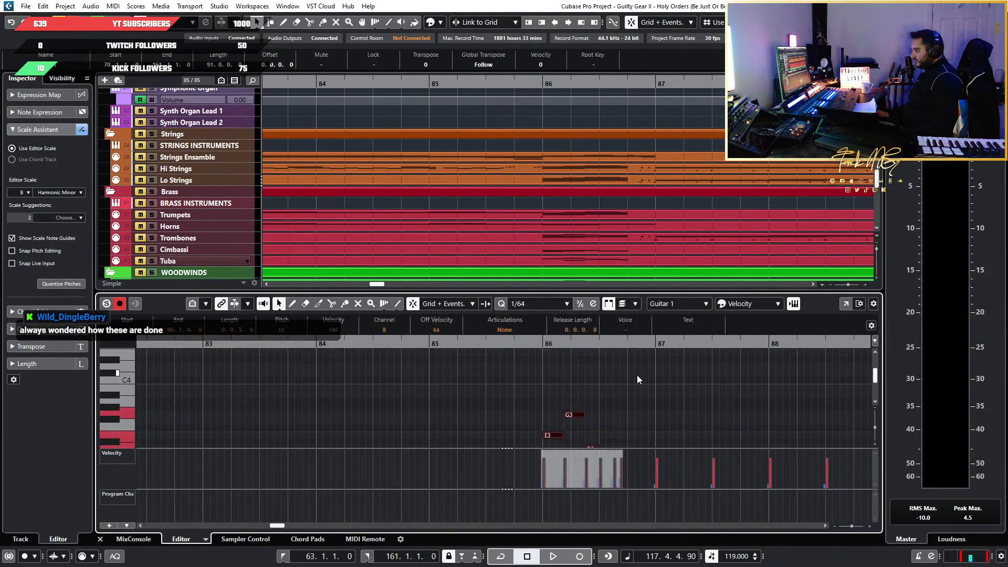
Paste the copied run notes at 117.4.4.90 and quantize them to 1/64 so the run starts on bar 118
scroll(634, 388, down, 8)
scroll(625, 401, right, 10)
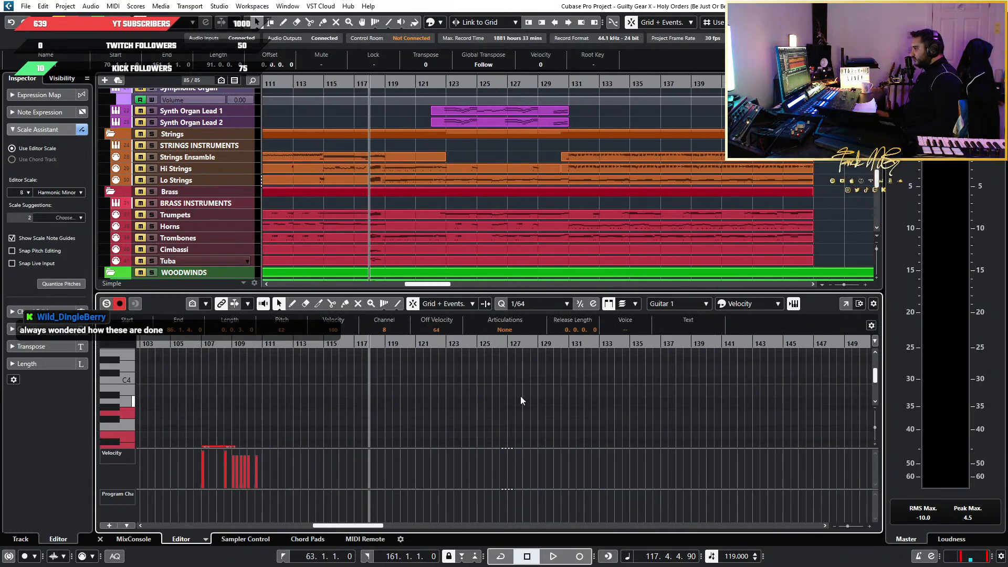
scroll(436, 391, up, 4)
scroll(250, 372, left, 3)
scroll(371, 371, up, 2)
click(359, 341)
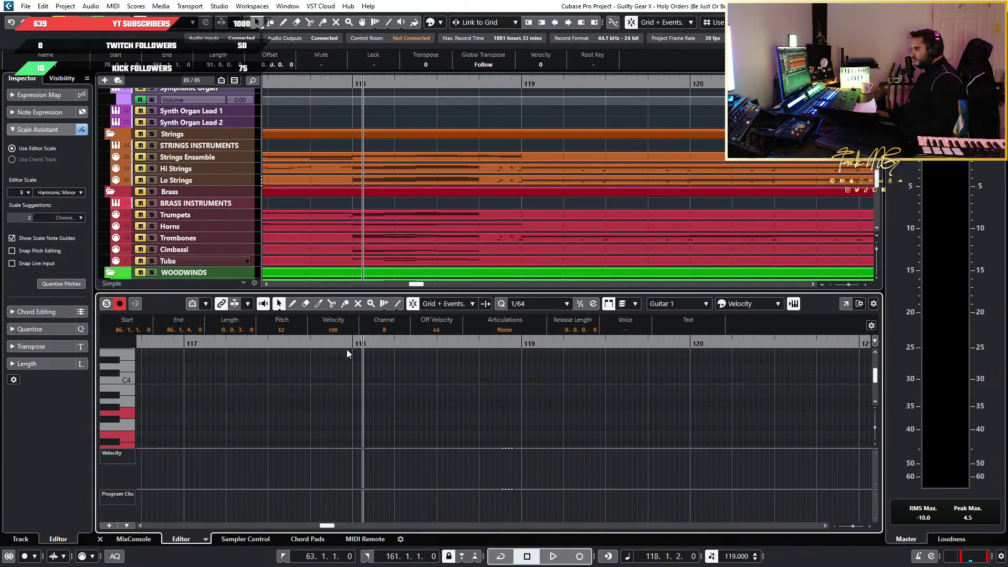
scroll(347, 351, up, 4)
click(354, 344)
key(ctrl+v)
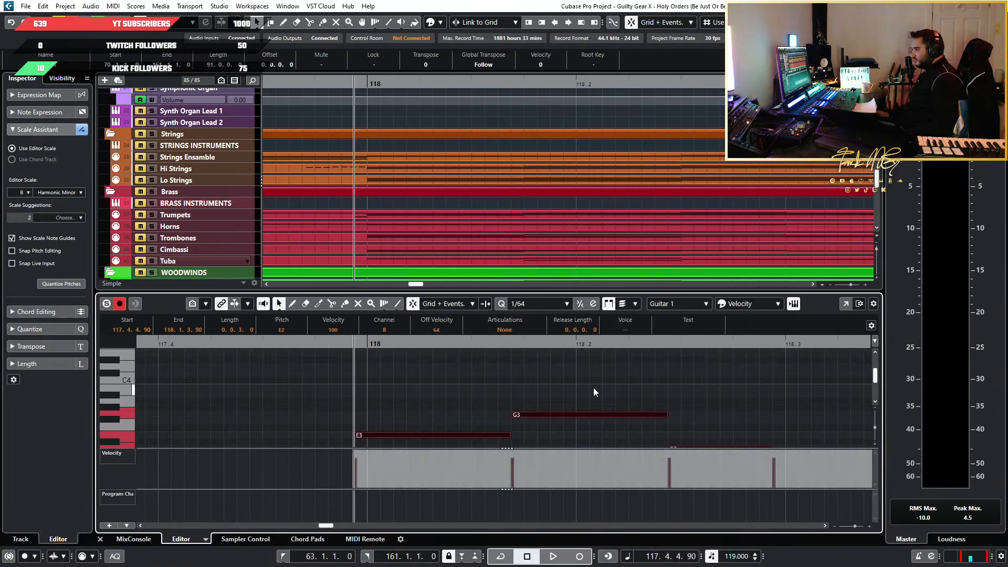
scroll(547, 386, down, 5)
scroll(522, 387, up, 6)
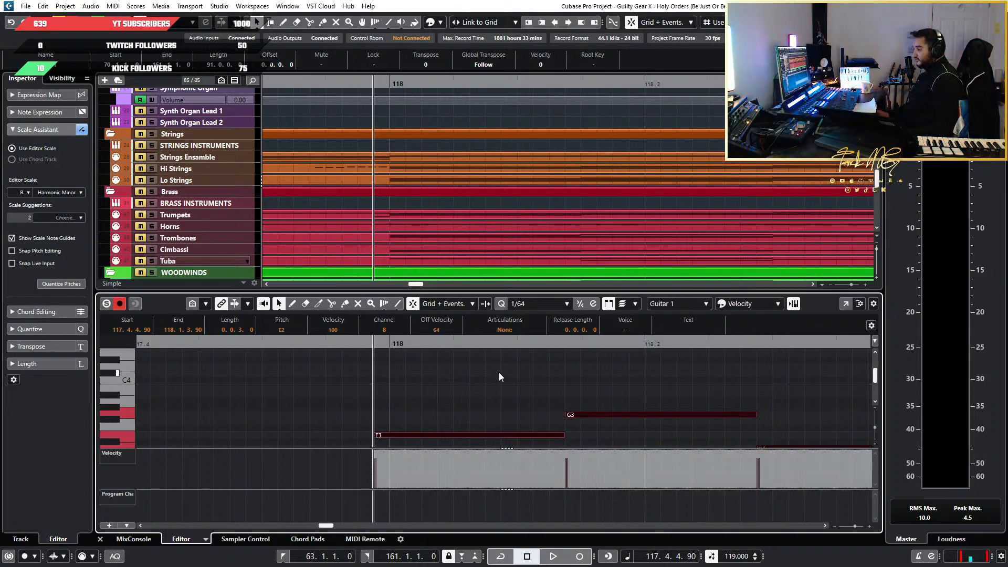
key(q)
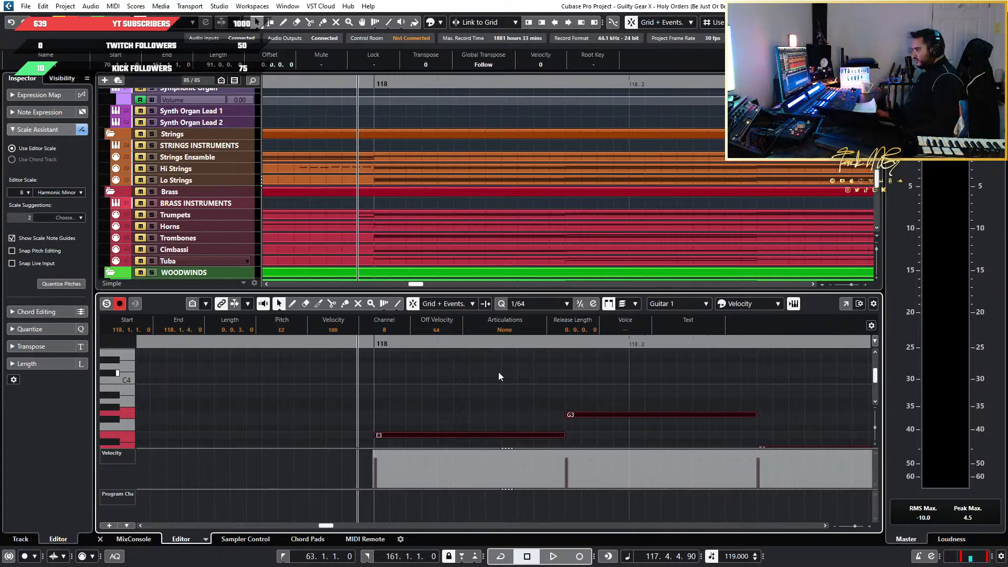
Copy only the low keyswitch notes belonging to the choir run in bar 86, excluding those from bar 87 onward
scroll(496, 379, down, 5)
scroll(486, 382, down, 3)
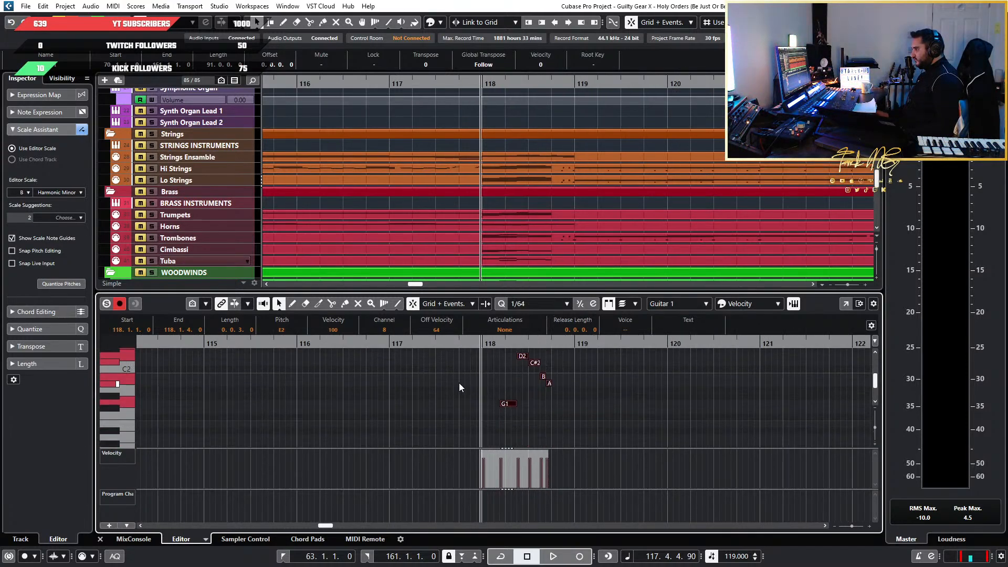
scroll(456, 383, down, 4)
scroll(444, 385, left, 10)
scroll(469, 395, left, 8)
scroll(399, 418, down, 5)
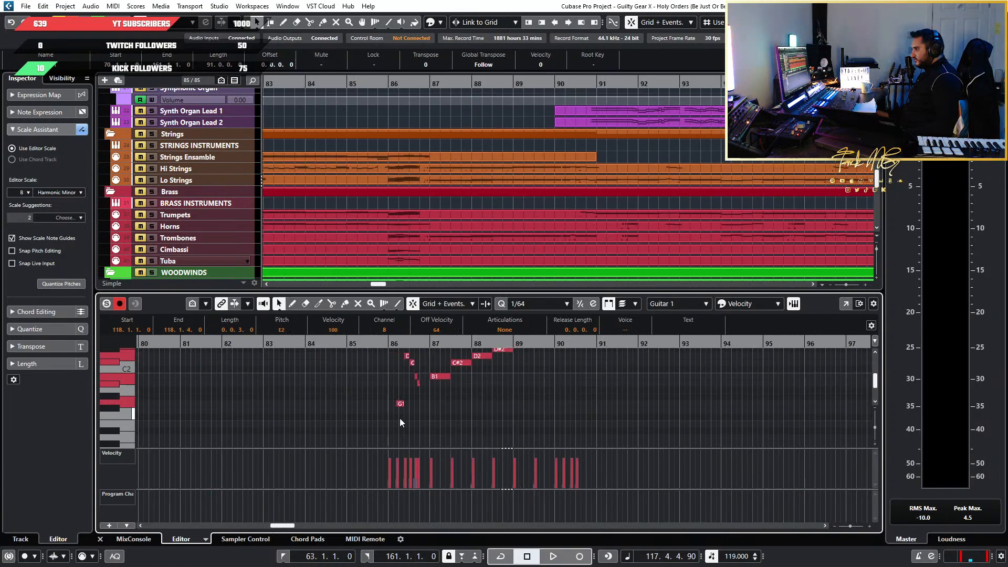
drag(360, 390, 658, 411)
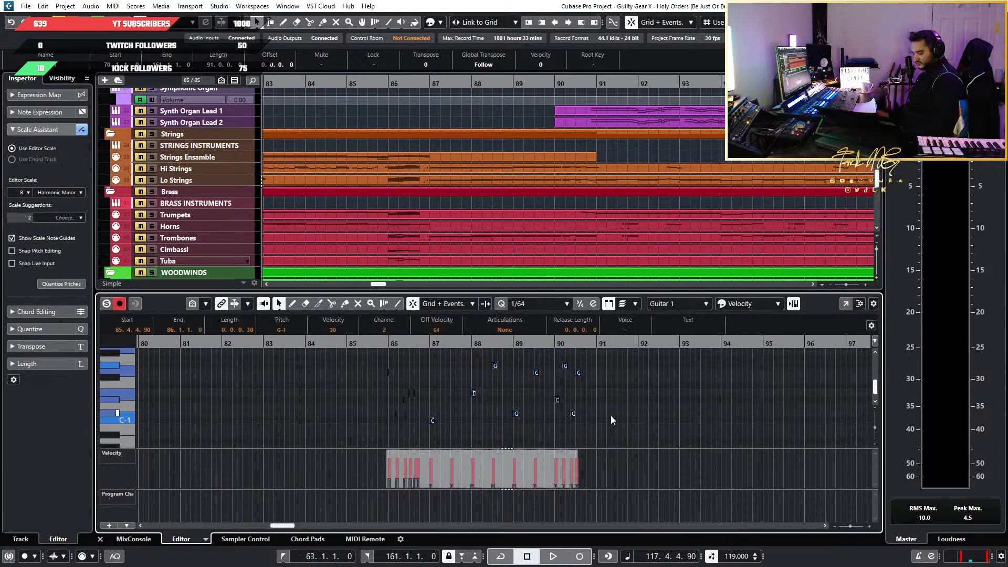
scroll(494, 440, up, 7)
scroll(309, 409, left, 6)
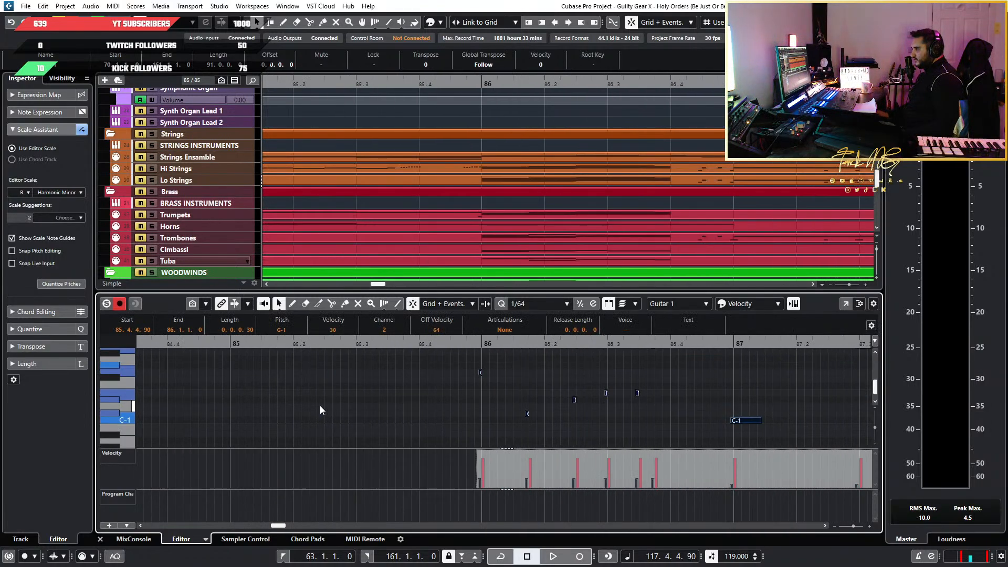
click(462, 404)
drag(454, 438, 693, 363)
Paste the copied keyswitches at 117.4.4.90, just ahead of the choir run in bar 118
scroll(693, 363, down, 4)
scroll(639, 365, down, 6)
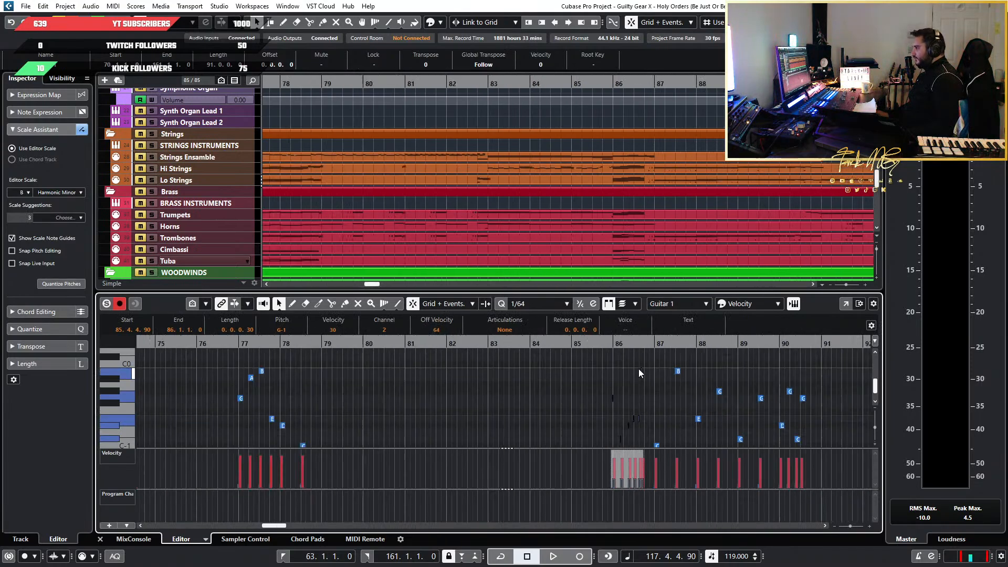
scroll(639, 369, right, 12)
scroll(518, 391, up, 3)
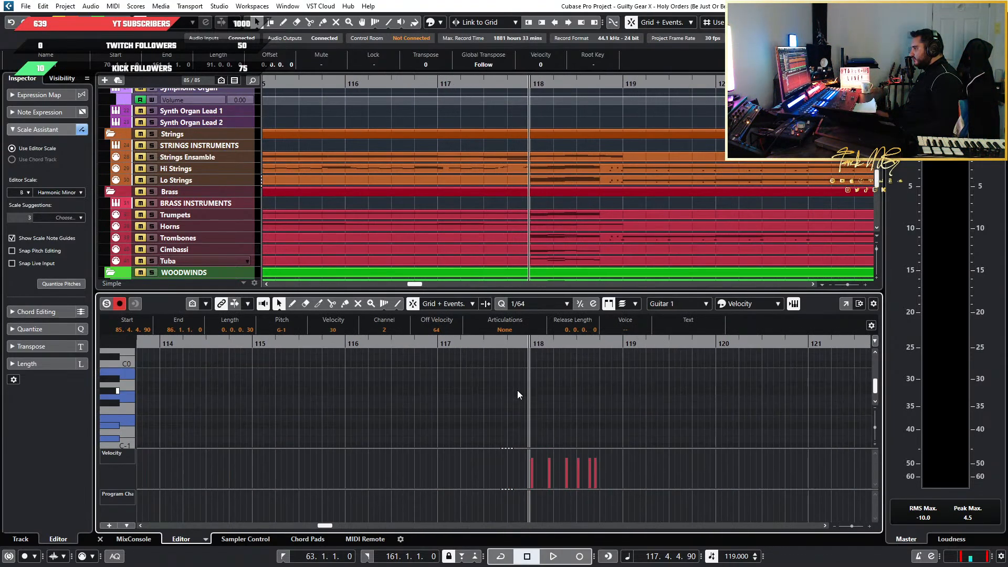
scroll(518, 395, up, 8)
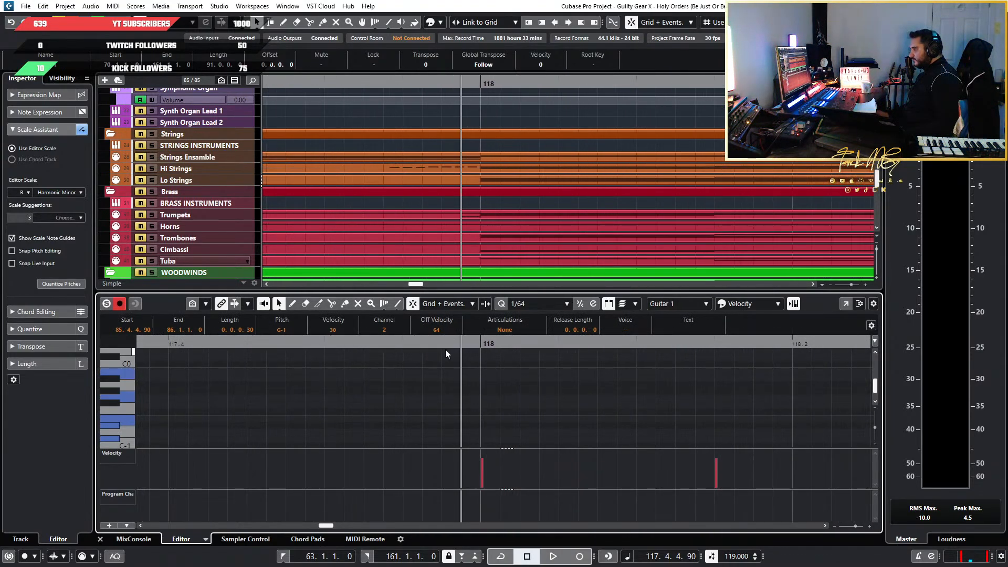
key(ctrl+v)
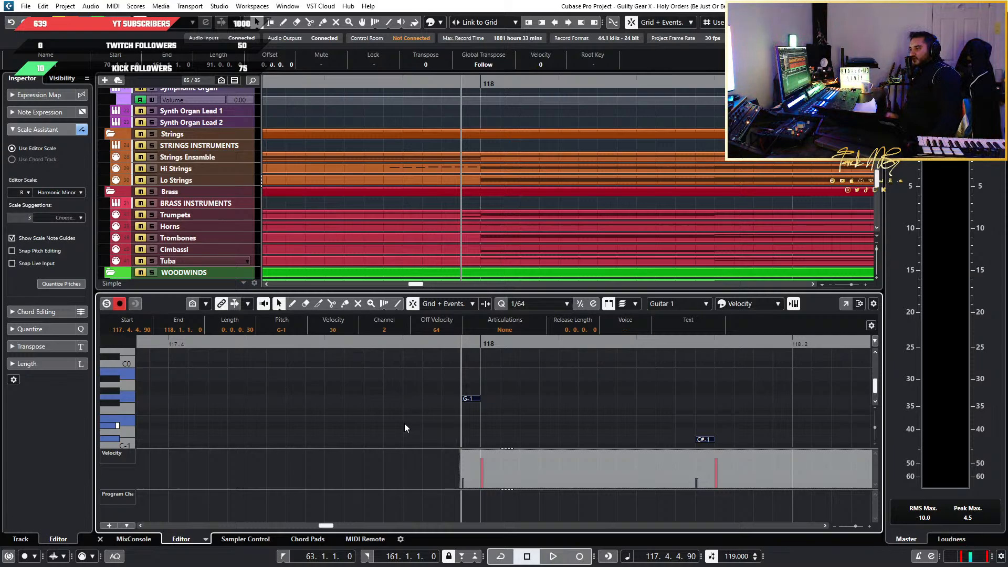
Open the Kontakt instance of the choir instruments and list the instrument patches of the Chorus library
scroll(400, 165, down, 5)
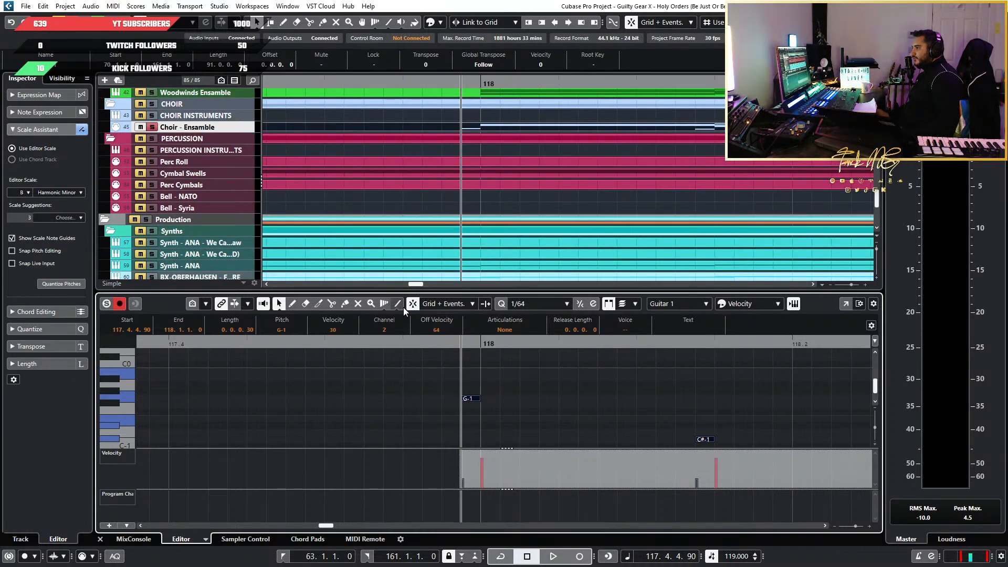
drag(0, 105, 670, 49)
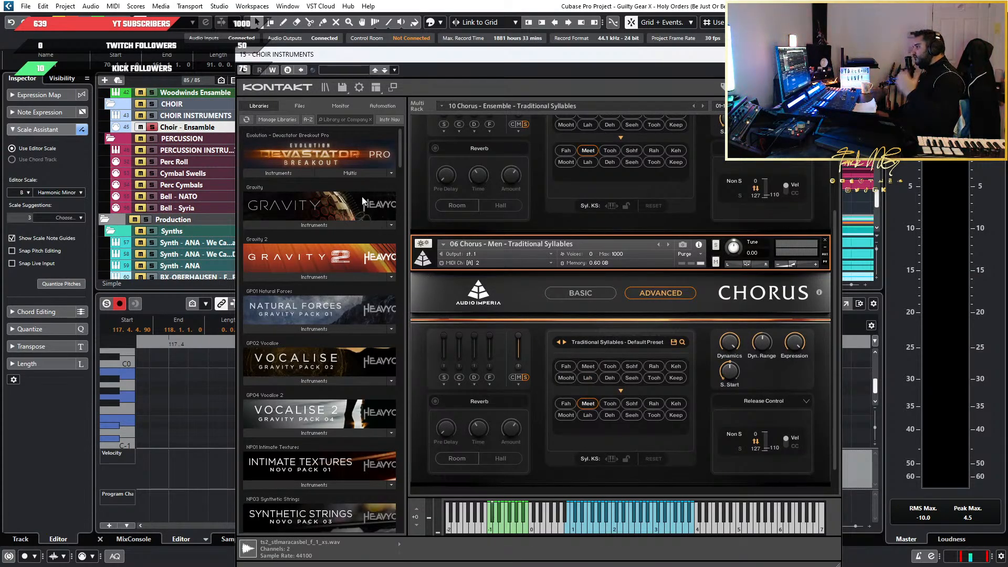
drag(400, 159, 410, 303)
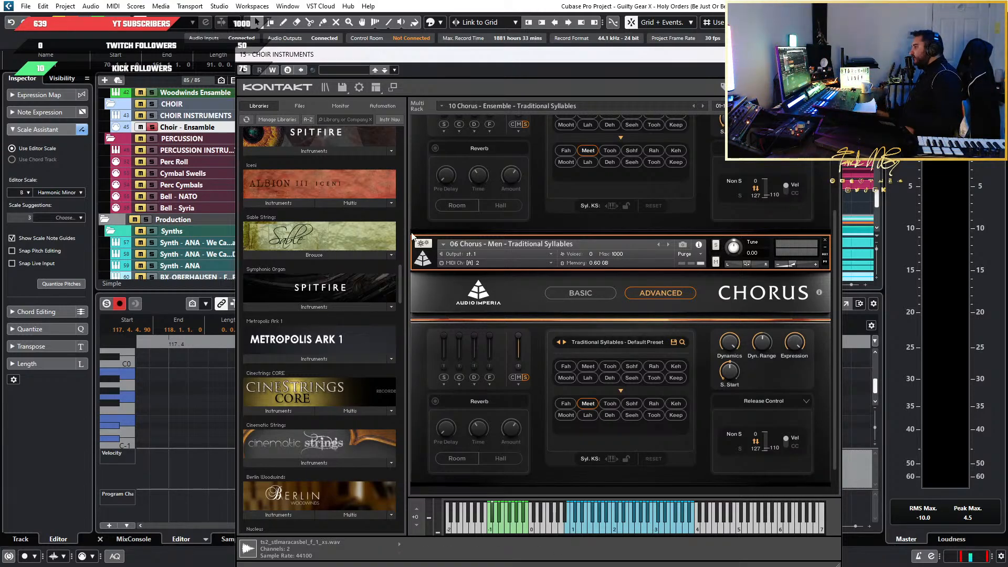
scroll(523, 311, down, 1)
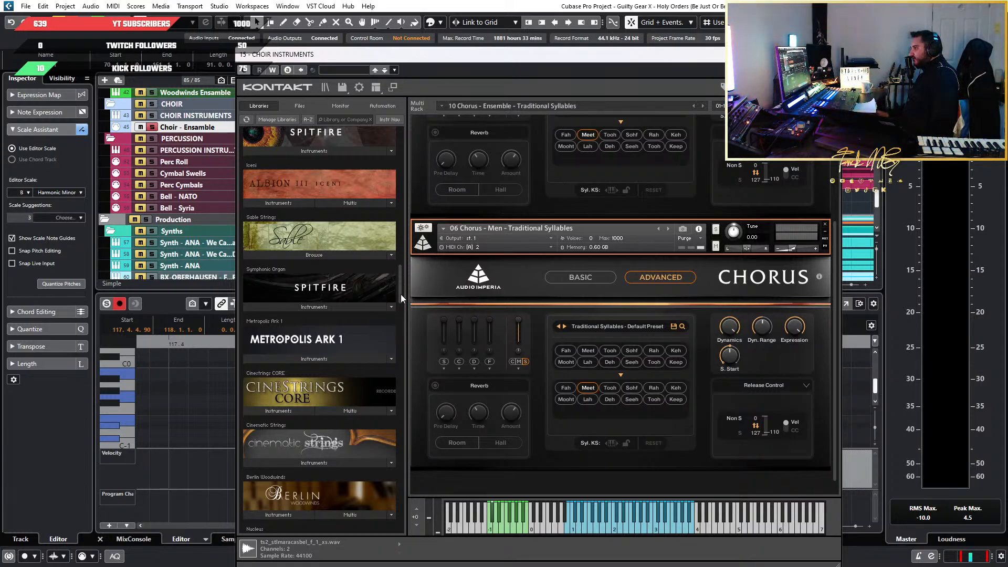
drag(401, 291, 400, 332)
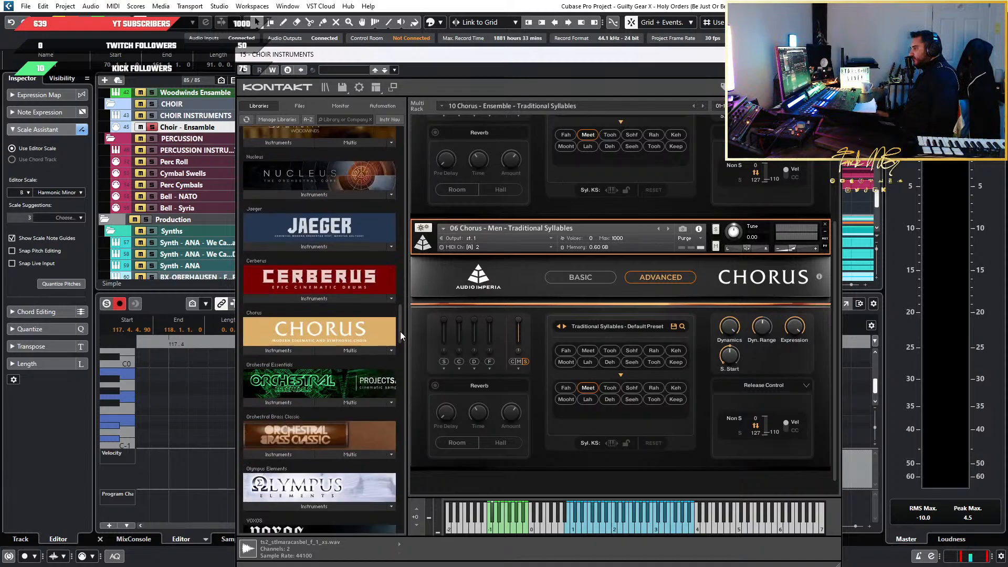
click(295, 350)
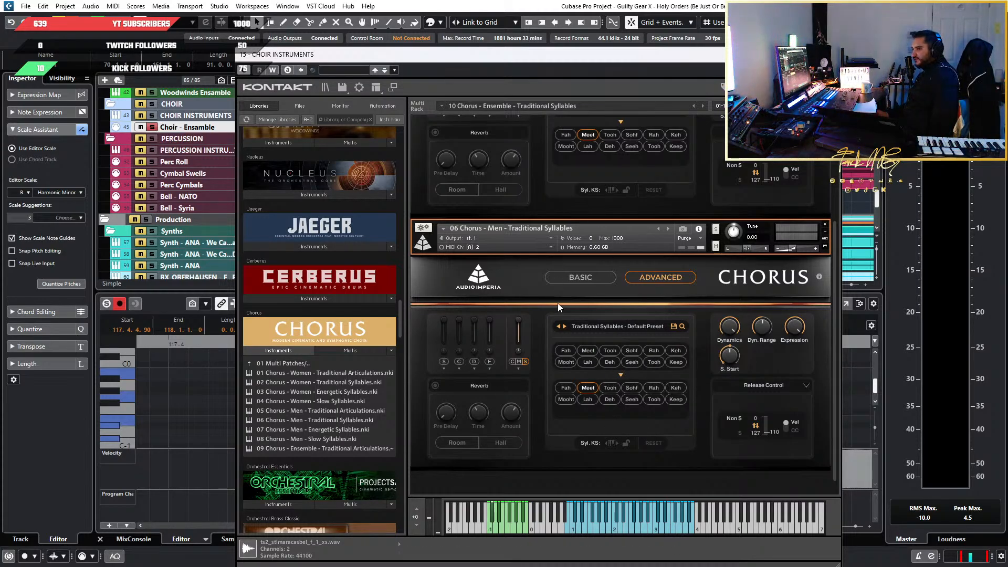
Review the loaded Women and Men Traditional Syllables patches and their MIDI channels against the Chorus library's patch list
scroll(557, 310, up, 2)
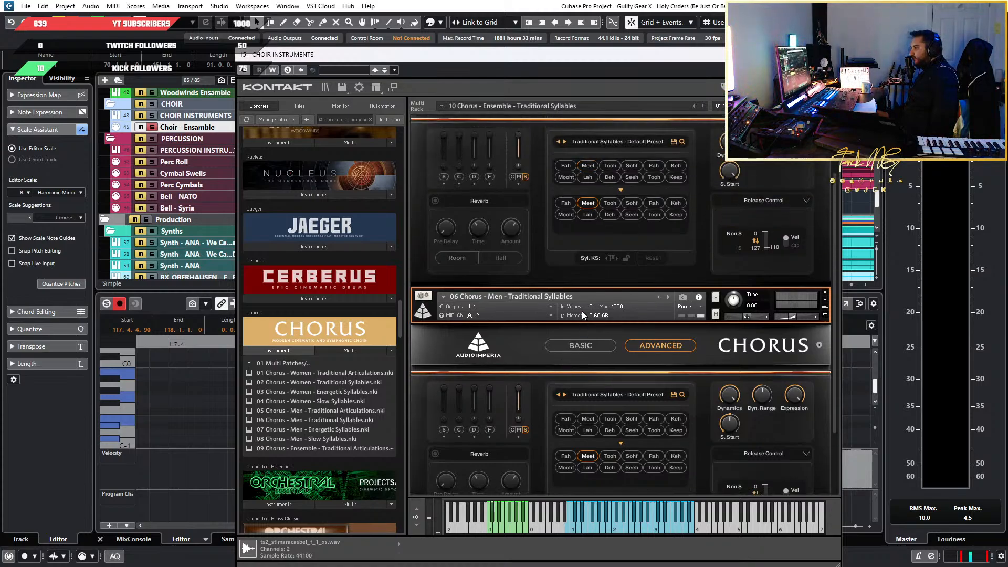
scroll(582, 314, down, 2)
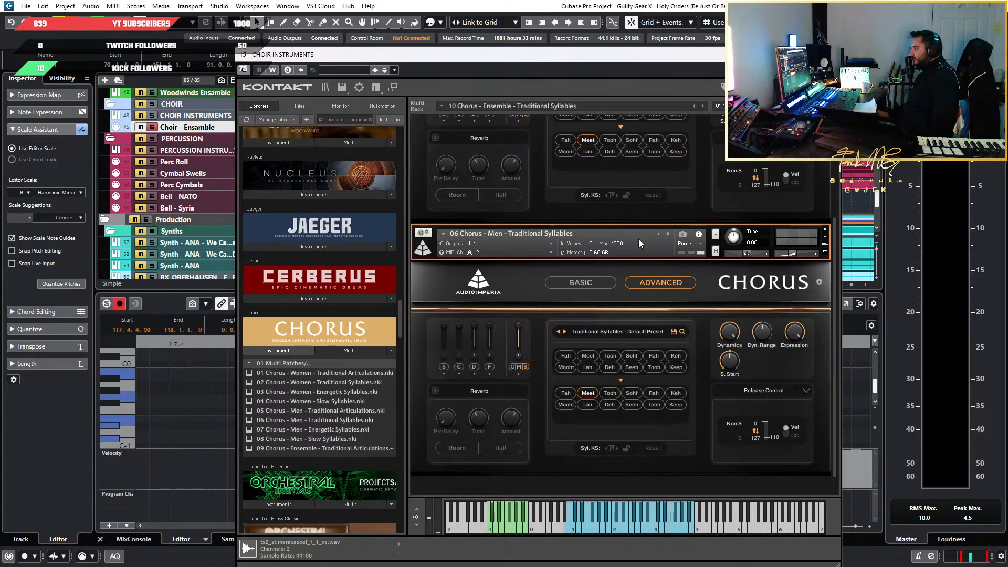
scroll(604, 182, up, 5)
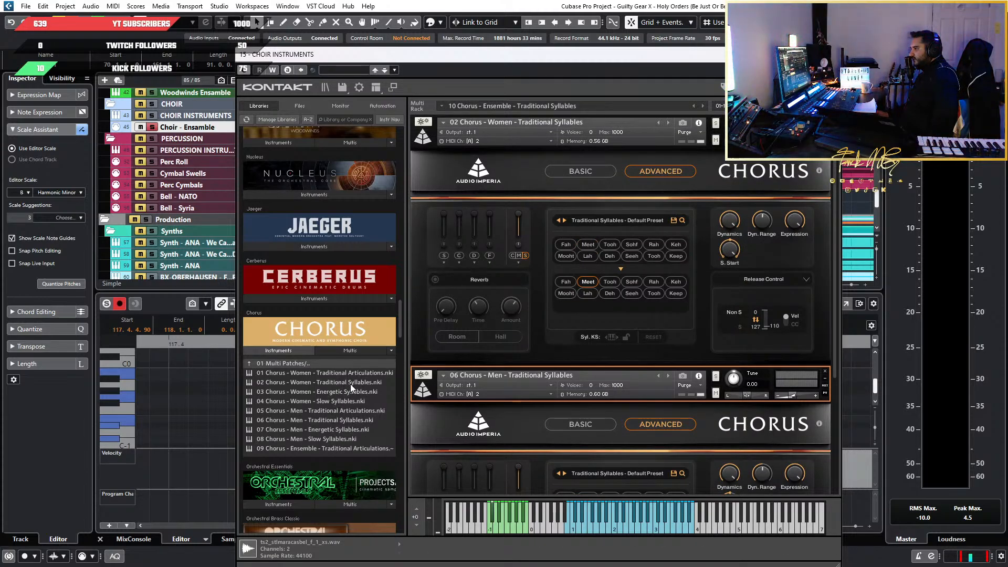
scroll(556, 378, down, 3)
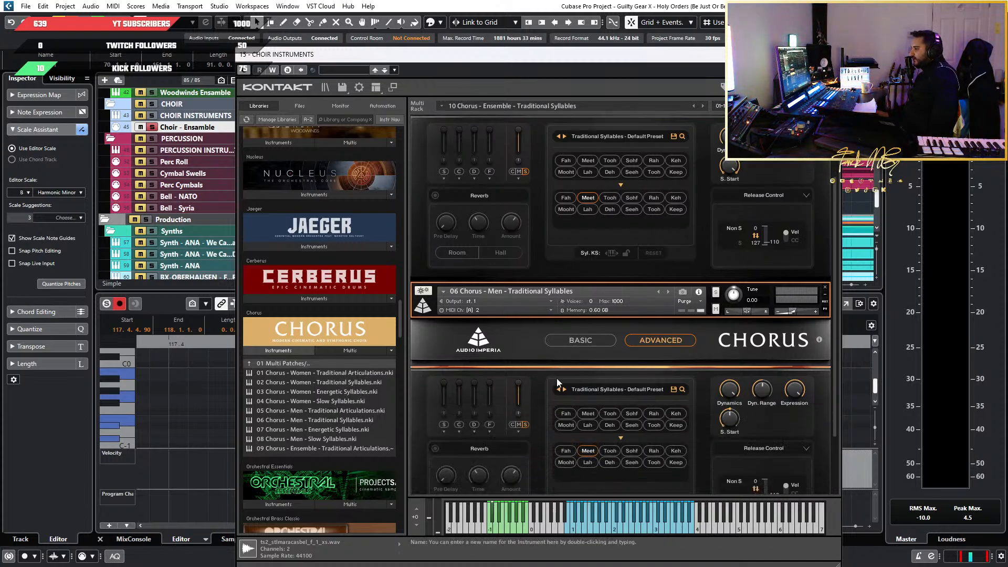
scroll(497, 373, up, 3)
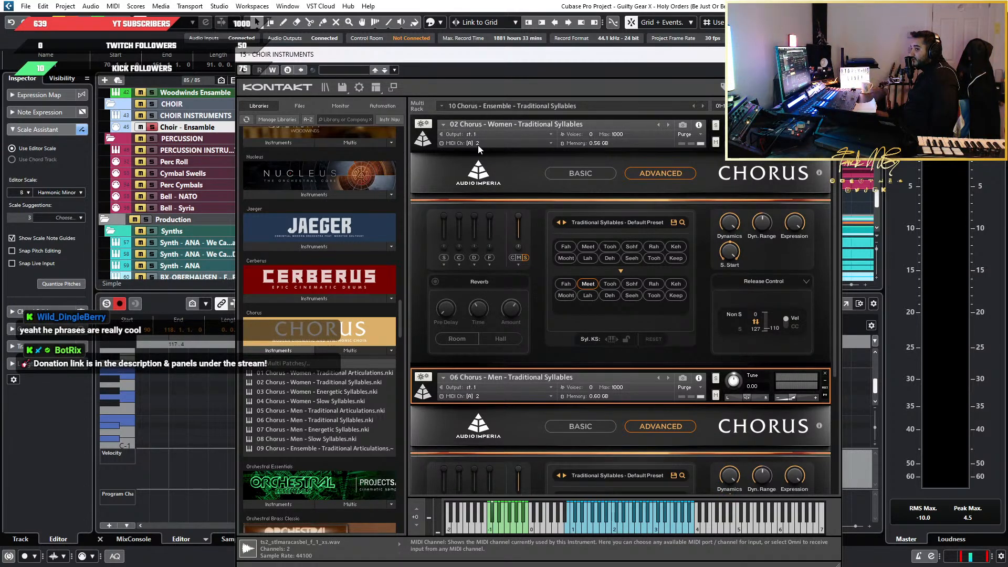
scroll(512, 358, down, 3)
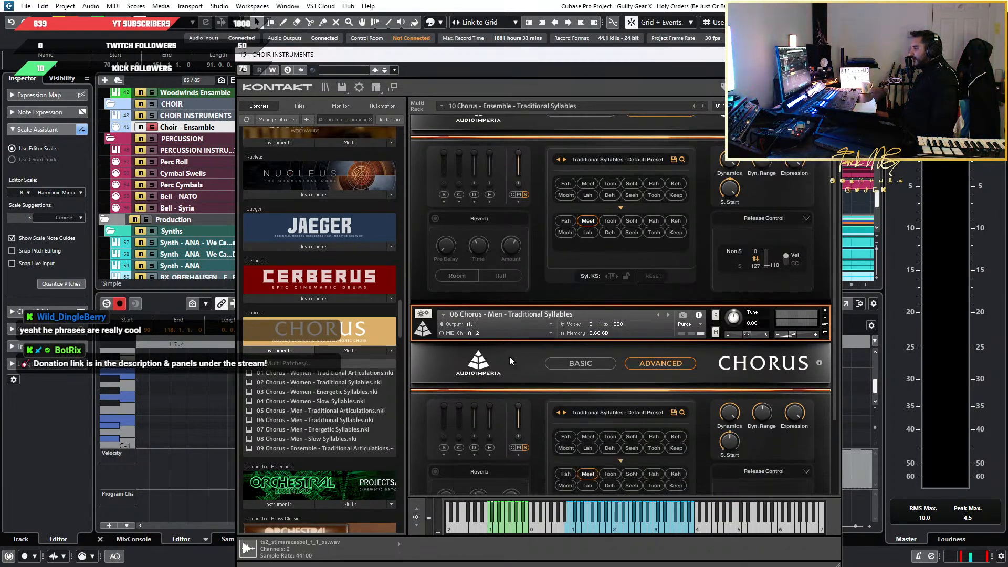
Audition the keyswitched syllables of the Men and Ensemble Traditional Syllables patches on the Kontakt keyboard
scroll(509, 356, down, 5)
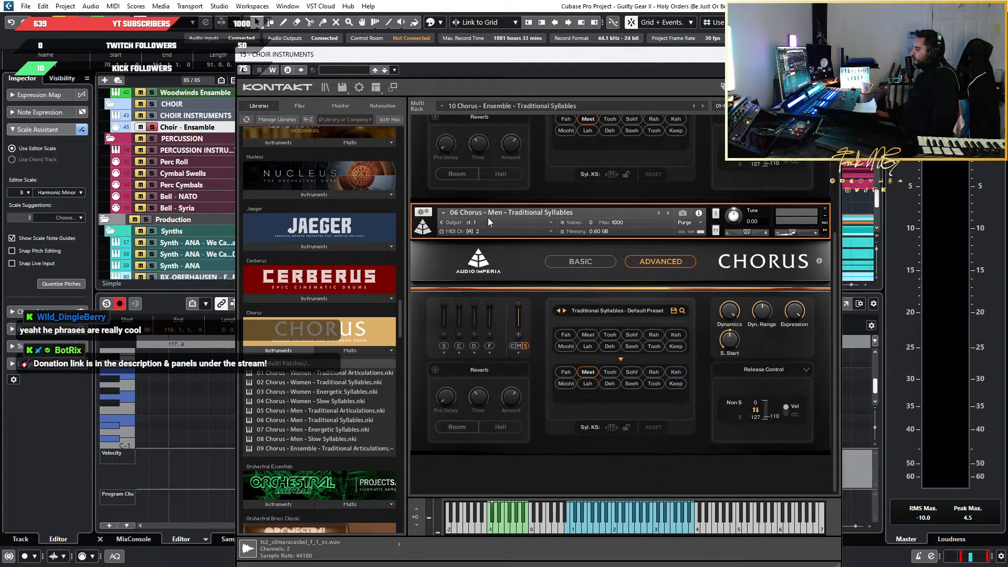
scroll(577, 210, up, 1)
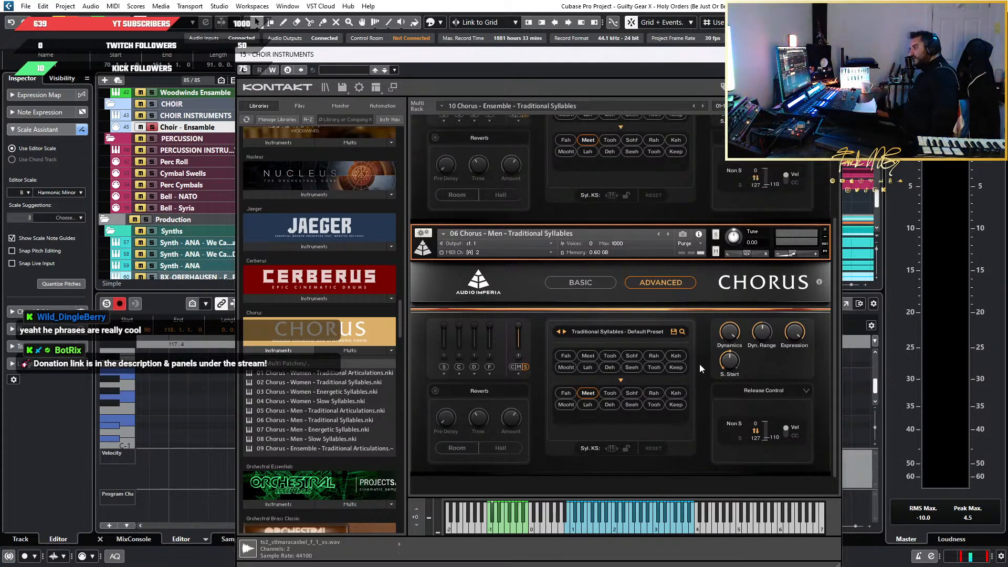
scroll(475, 483, down, 1)
scroll(603, 475, up, 2)
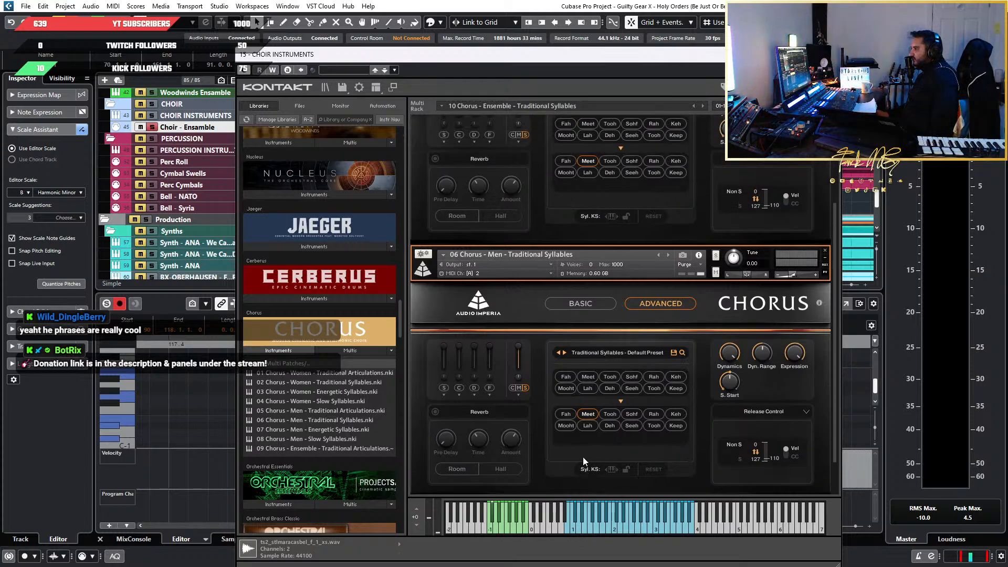
scroll(574, 399, down, 1)
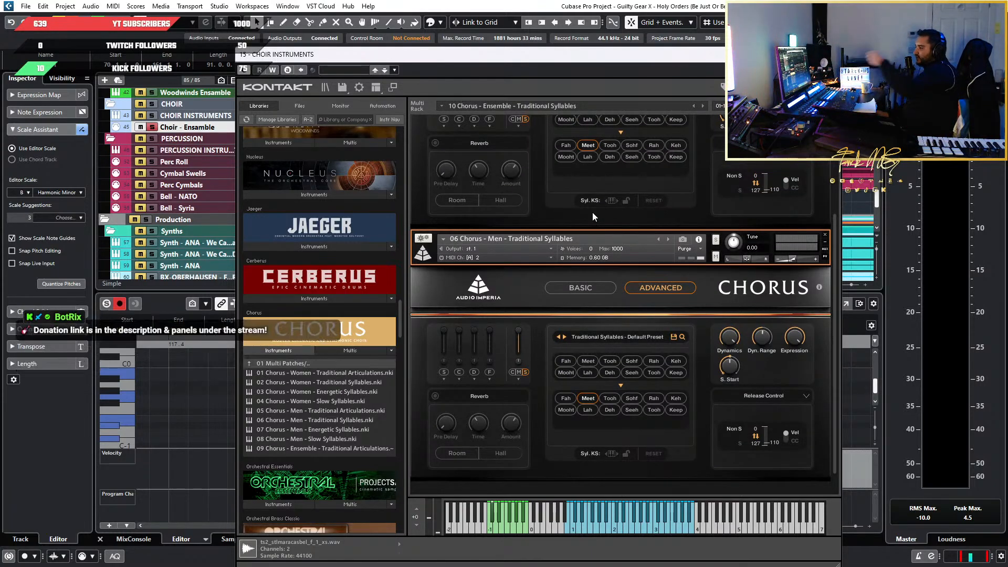
scroll(629, 340, down, 1)
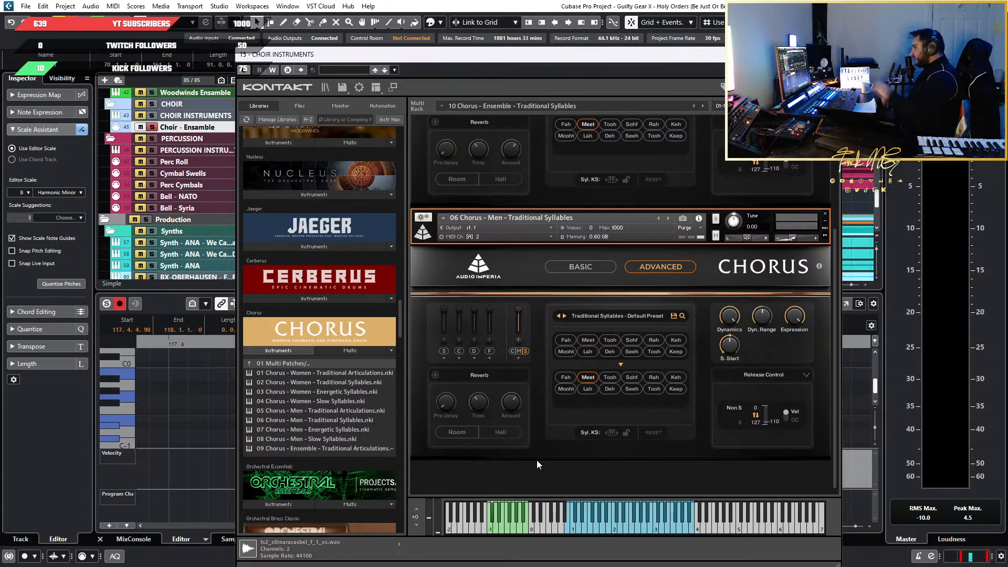
click(640, 530)
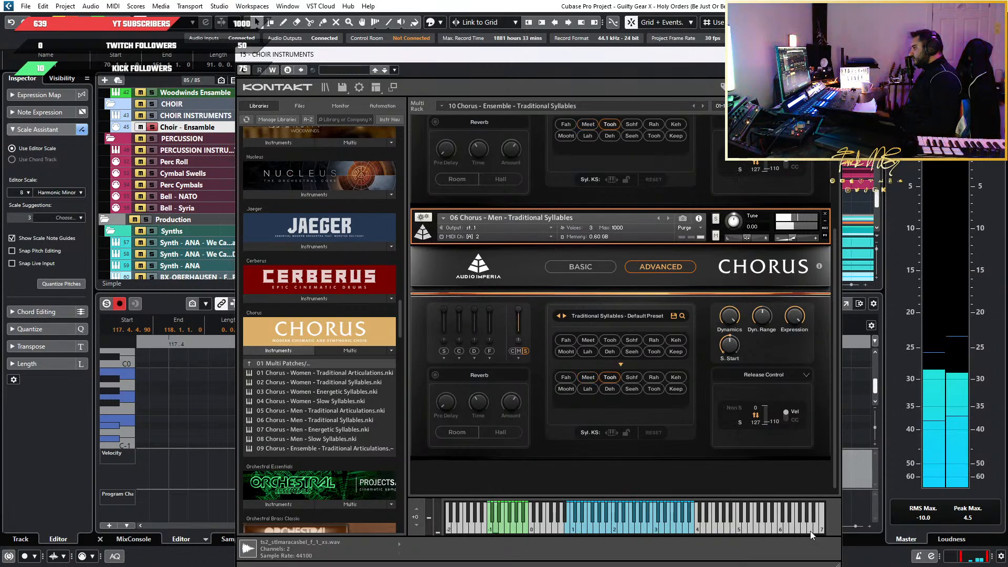
click(634, 530)
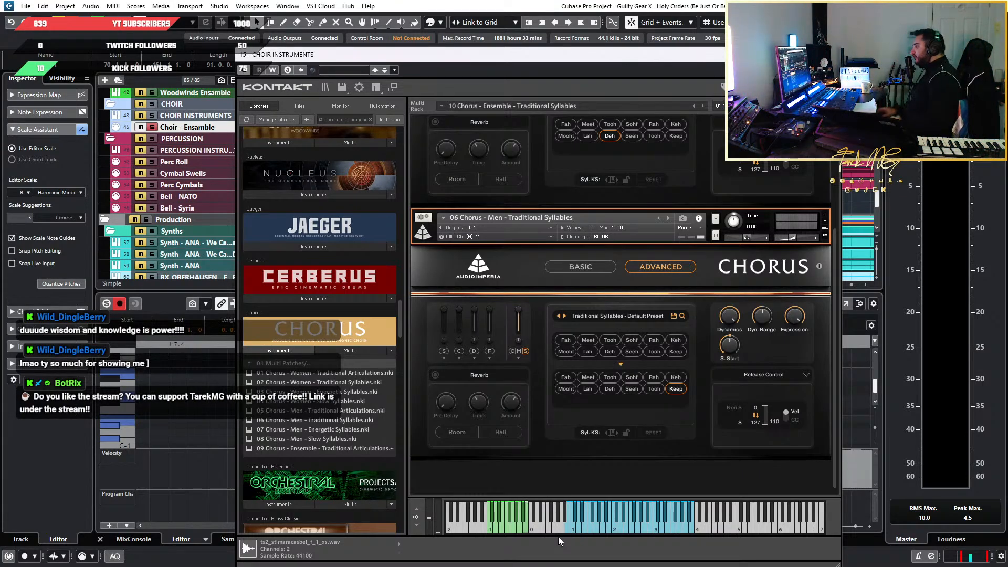
Browse the Kontakt library list beyond Chorus as far as Voxos and Middle East, and close the choir instrument window
scroll(441, 399, down, 1)
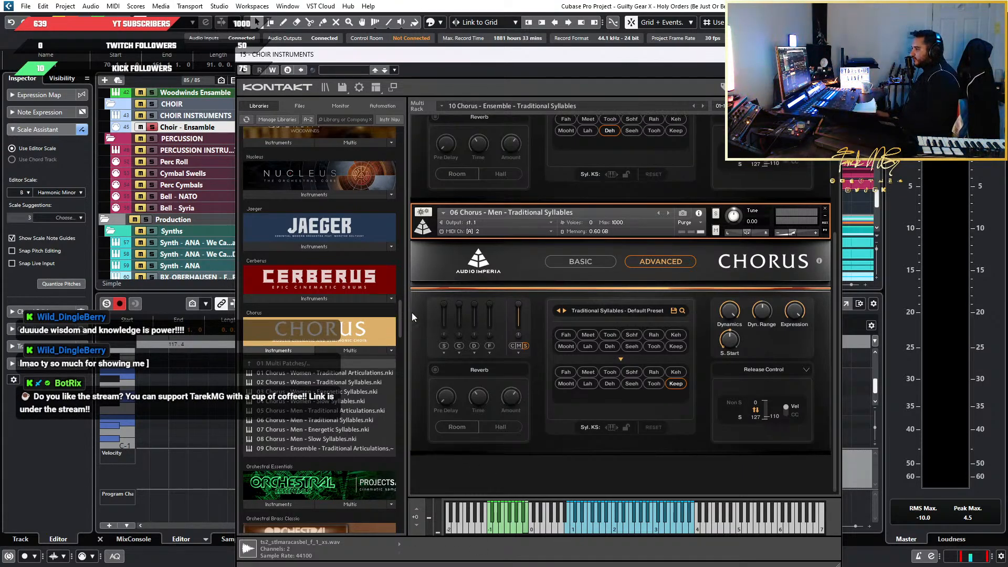
drag(401, 317, 406, 348)
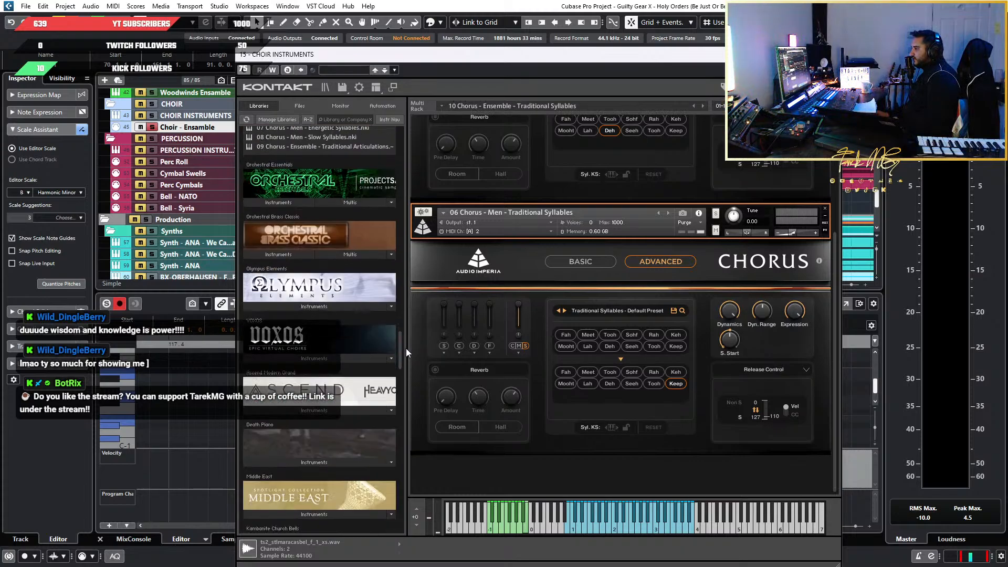
key(Escape)
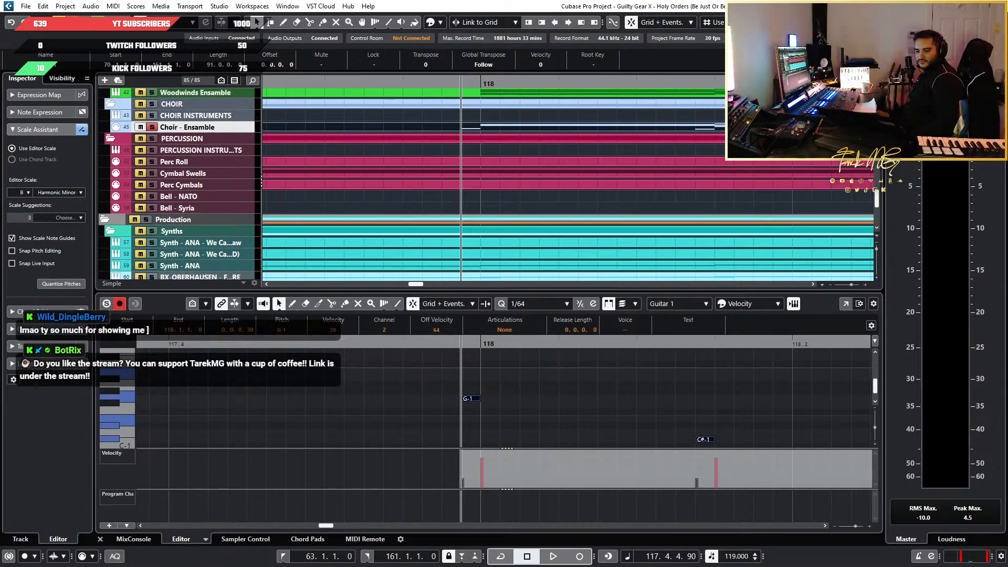
Switch to the Edge browser, open SoundCloud and go to the signed-in artist's own profile page
key(super+1)
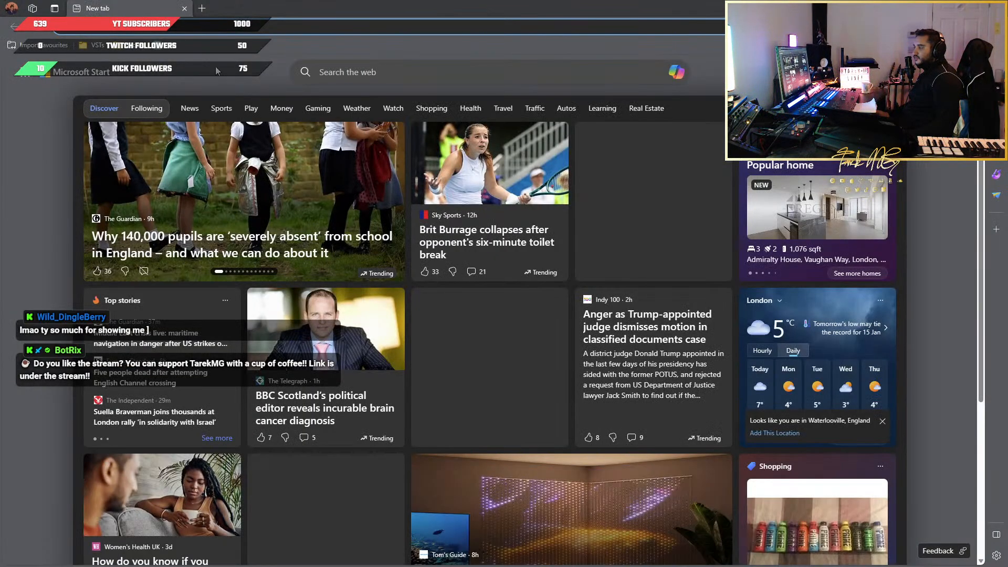
text(s)
click(155, 54)
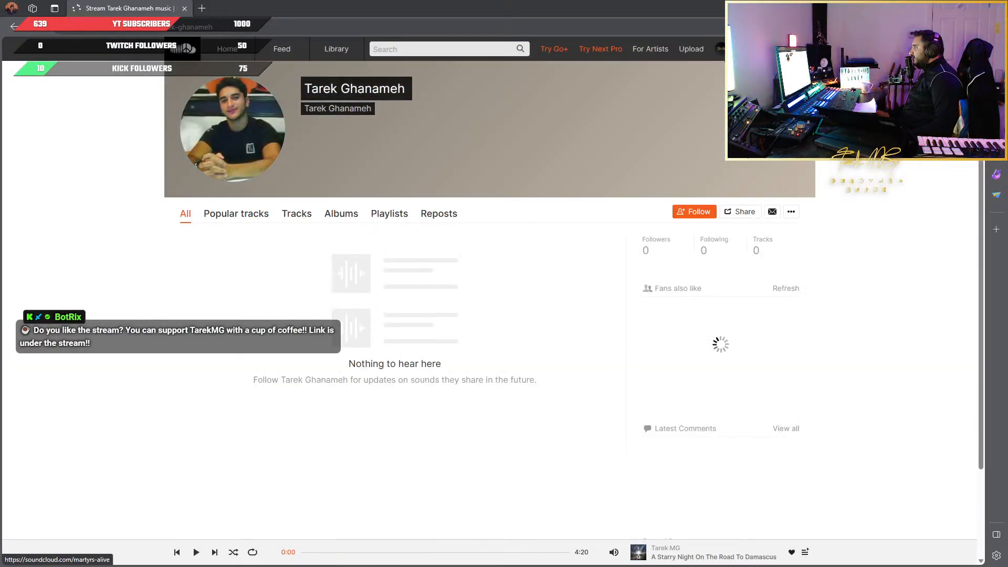
click(729, 49)
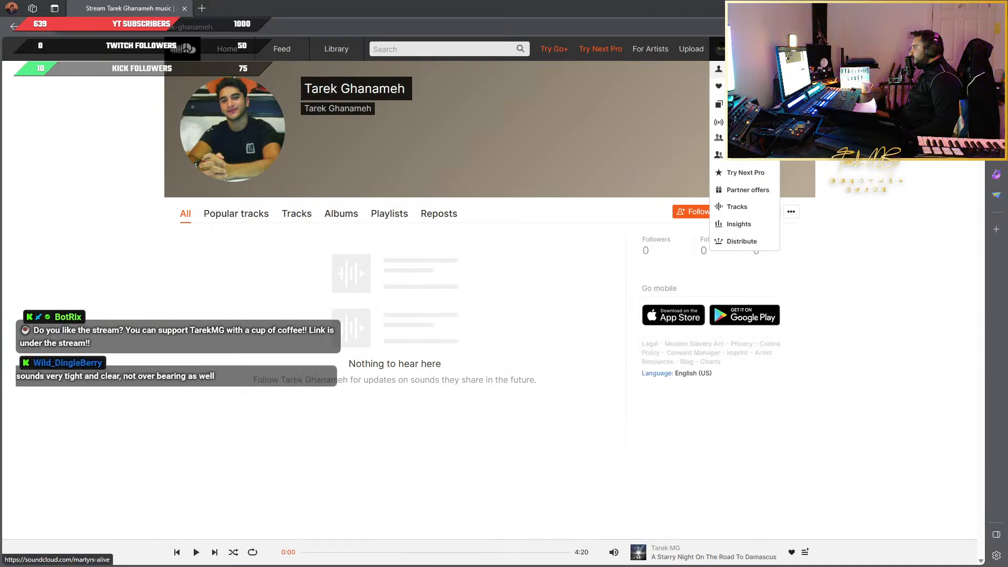
click(740, 69)
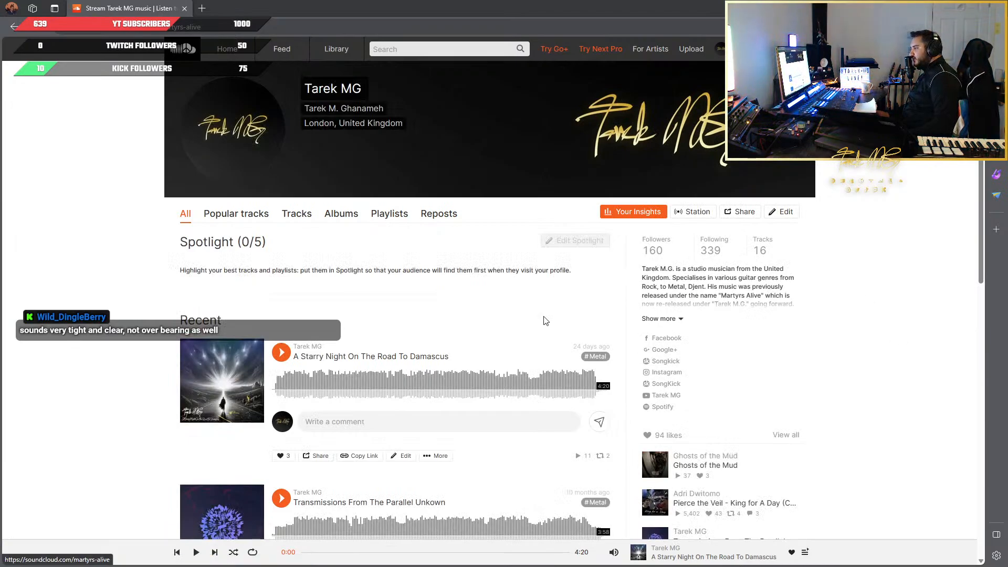
scroll(535, 318, down, 3)
scroll(533, 318, up, 3)
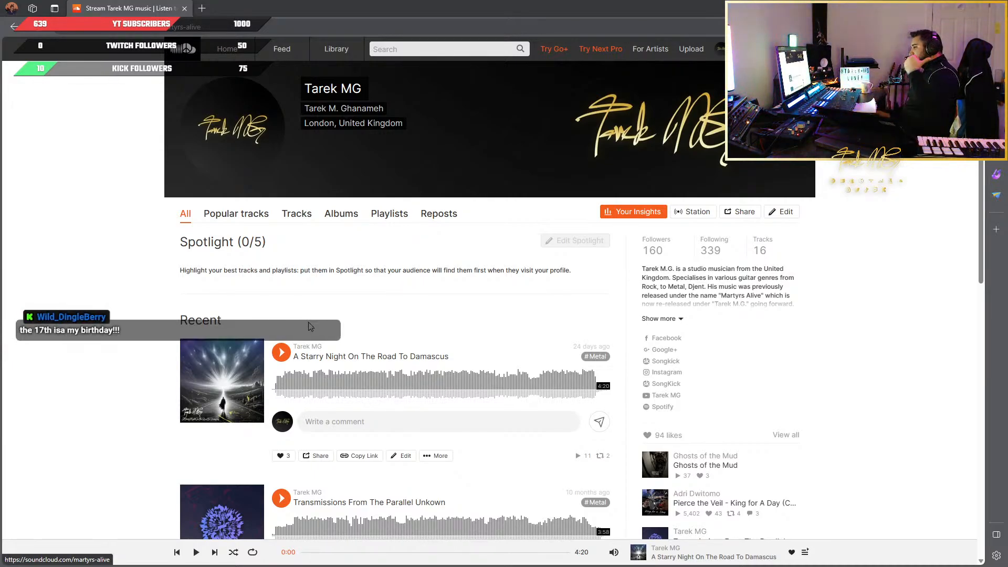
mouse_move(296, 351)
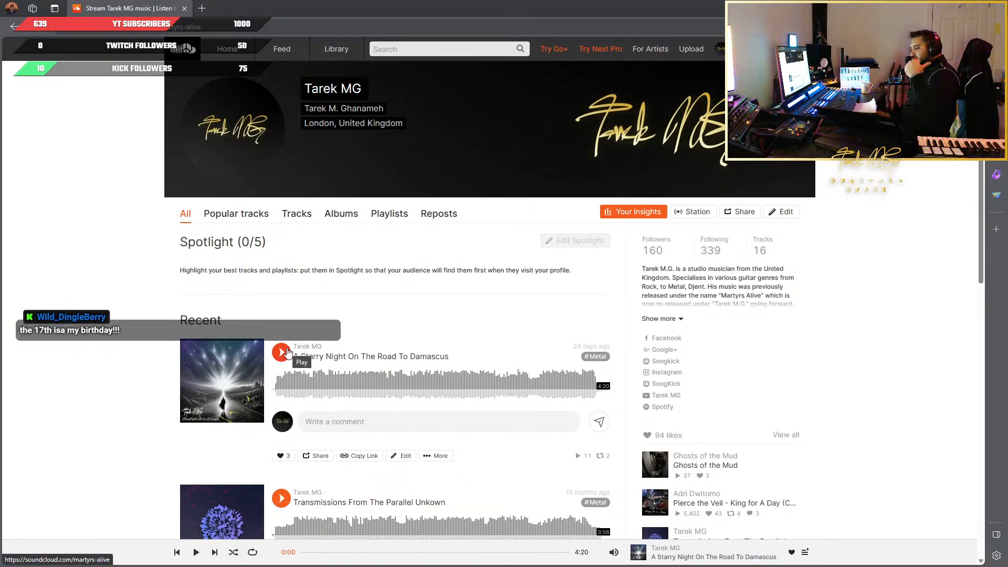
double_click(375, 279)
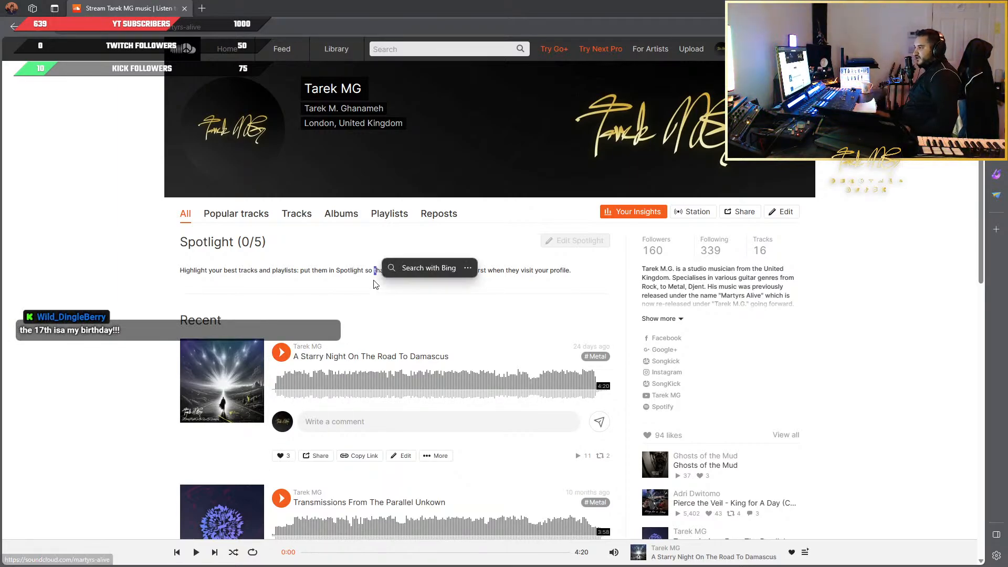
click(320, 301)
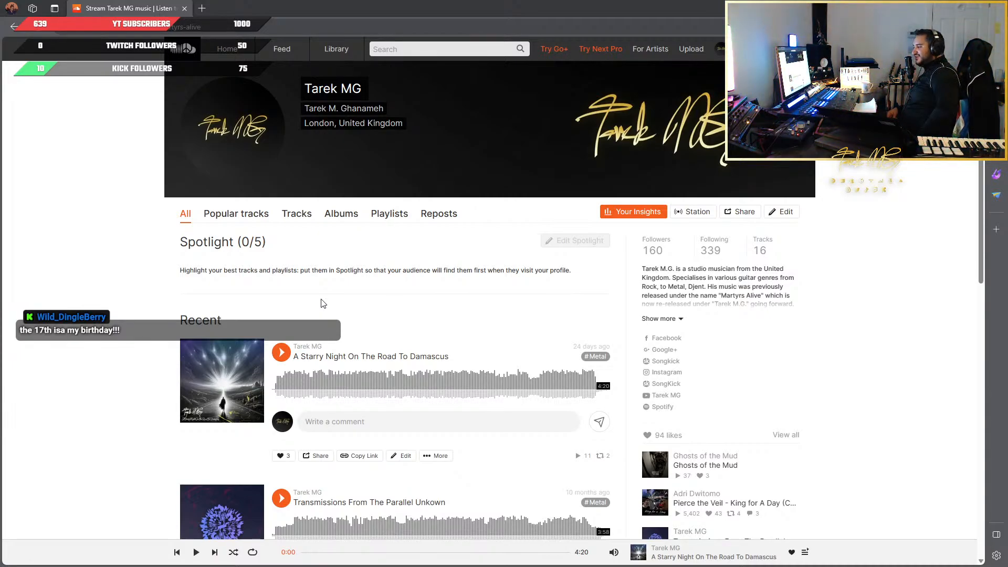
scroll(402, 333, down, 2)
scroll(402, 333, up, 2)
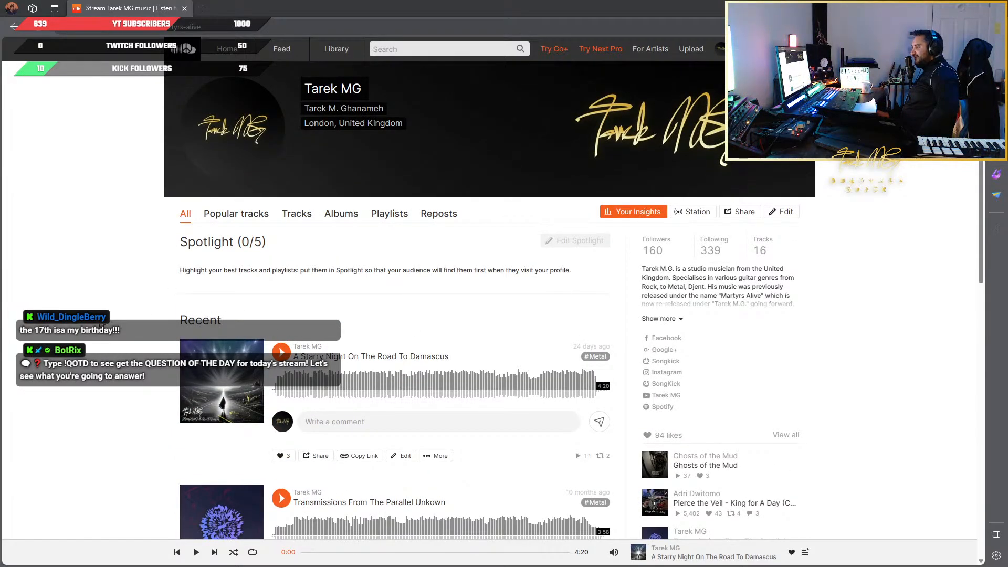
scroll(103, 326, down, 1)
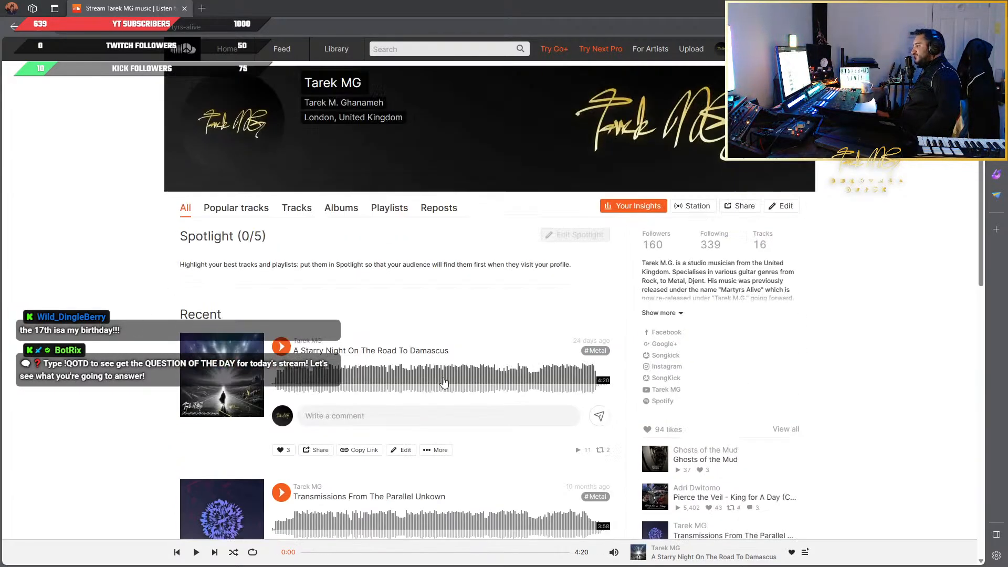
scroll(114, 326, up, 1)
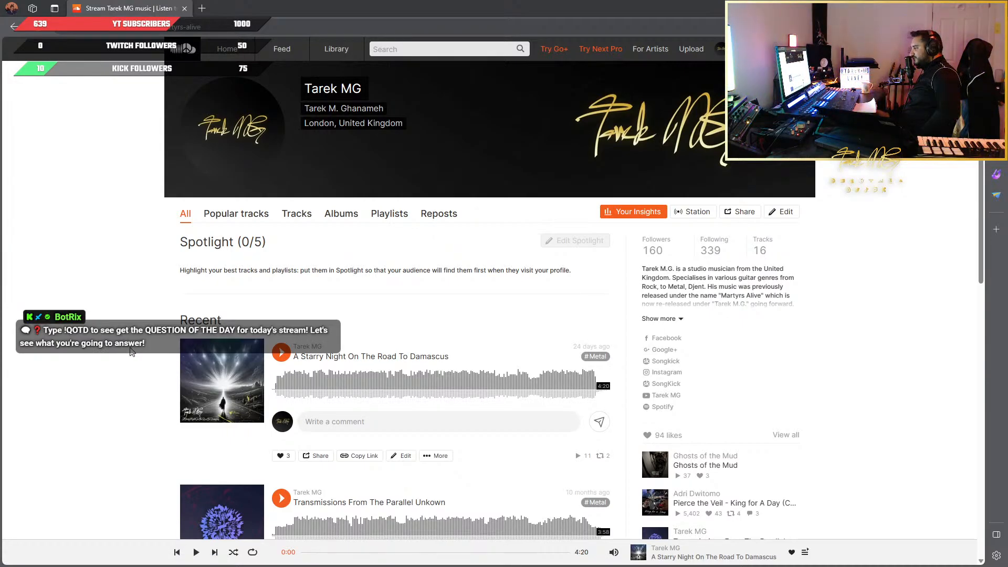
scroll(508, 408, down, 4)
scroll(508, 408, up, 3)
scroll(508, 408, up, 2)
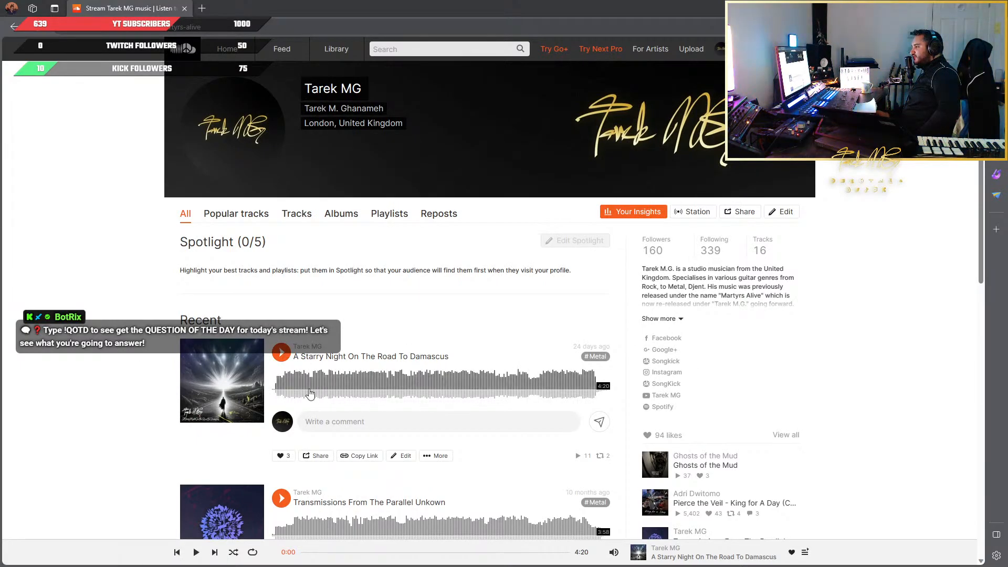
Play "A Starry Night On The Road To Damascus" from the recent tracks, pausing it and restarting it from the beginning
click(281, 353)
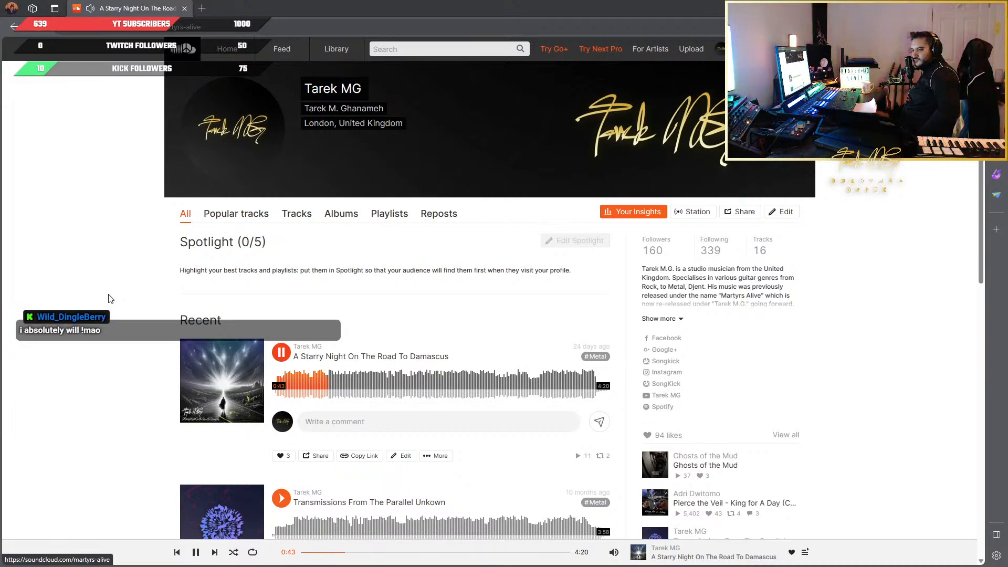
key(space)
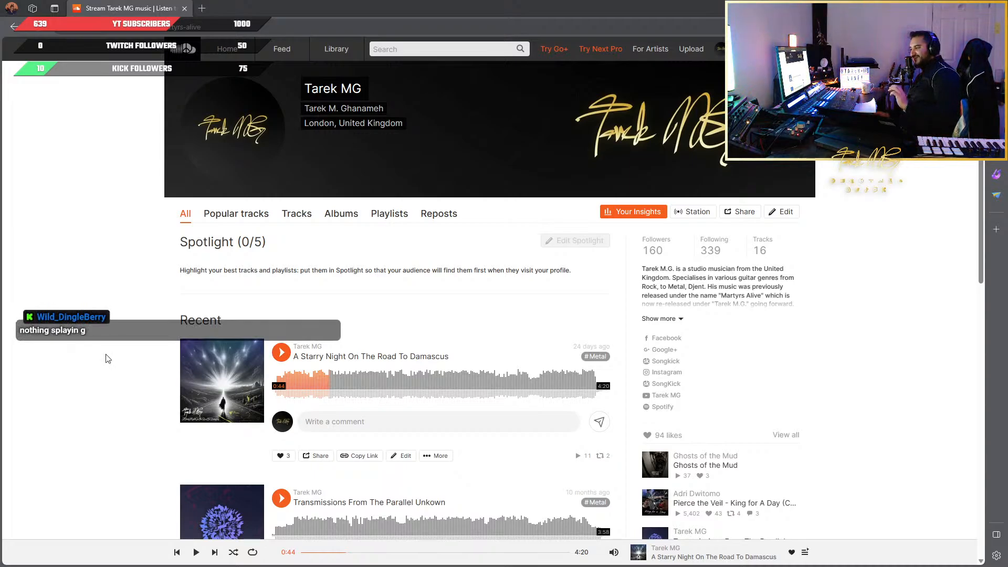
click(274, 379)
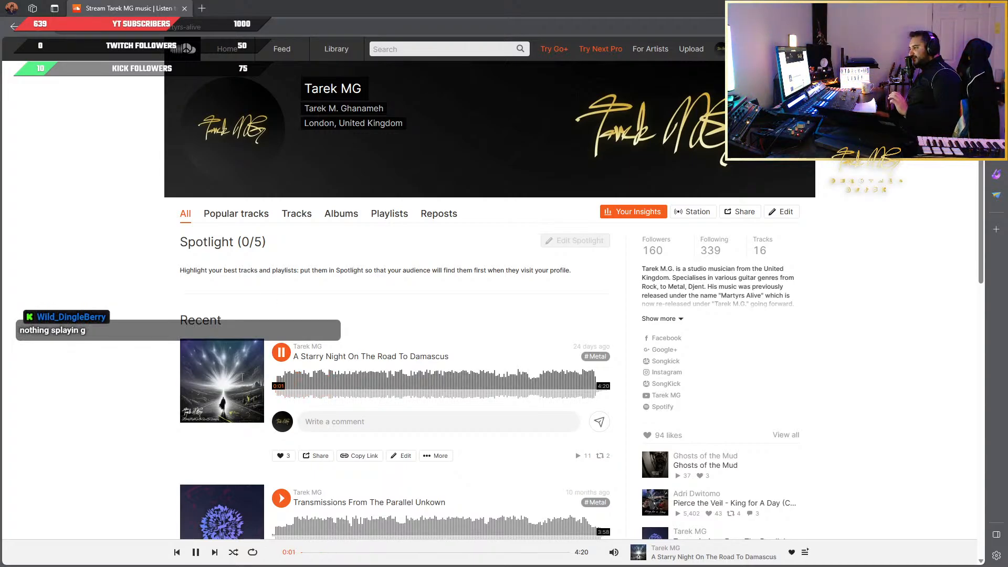
click(273, 354)
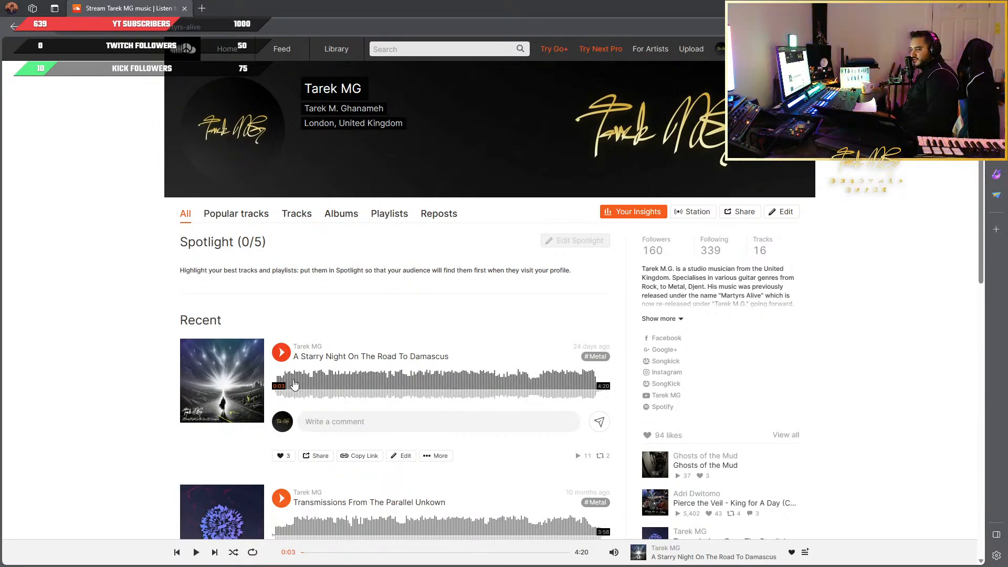
click(281, 352)
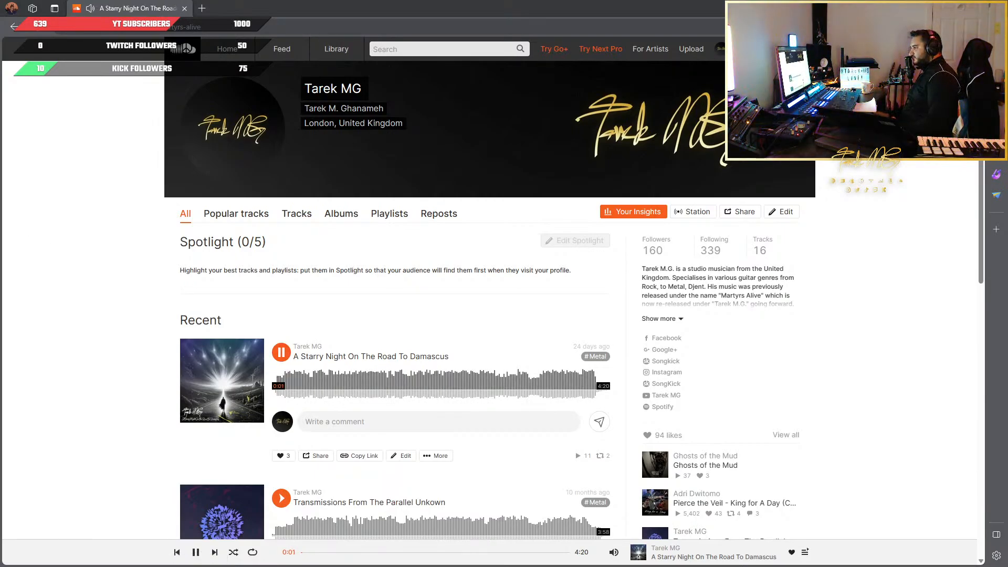
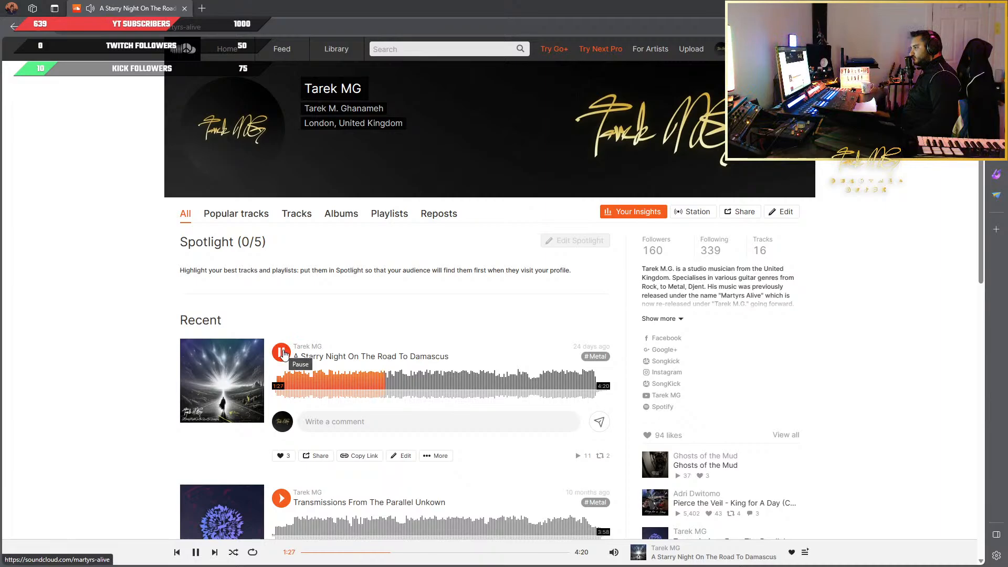
Play "A Starry Night On The Road To Damascus" from about 0:32, skip ahead to about 0:44, and pause it
click(282, 353)
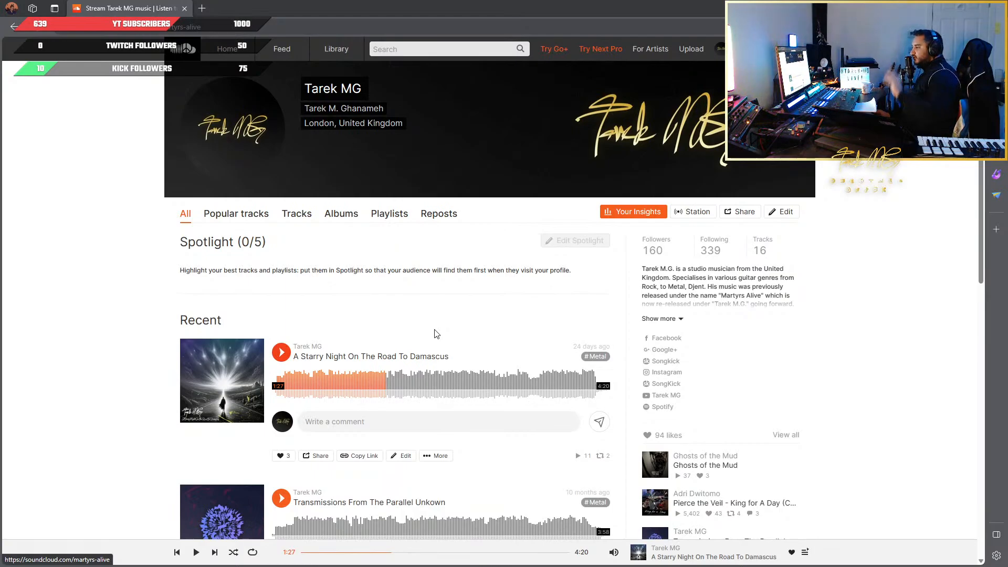
click(313, 389)
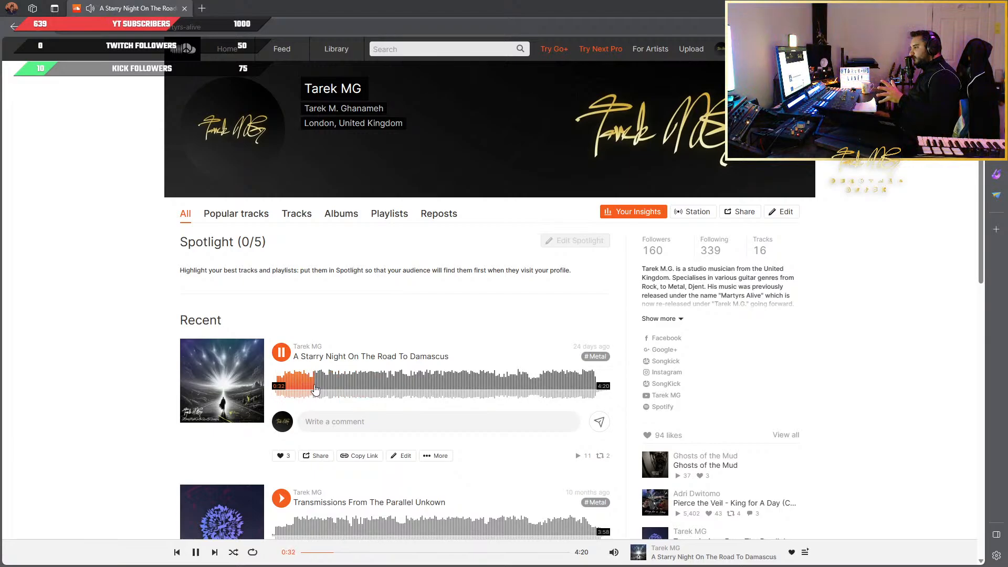
click(321, 389)
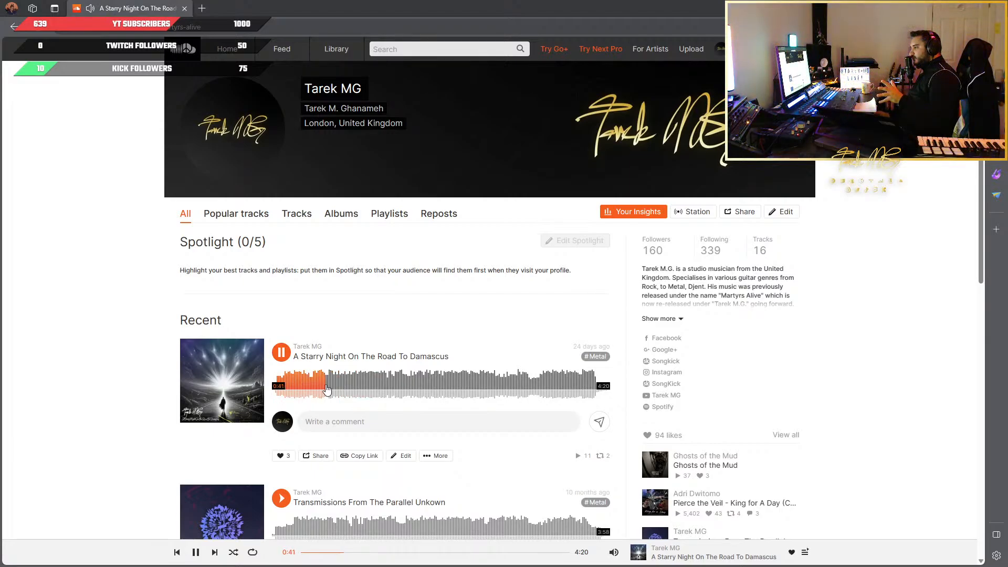
click(329, 389)
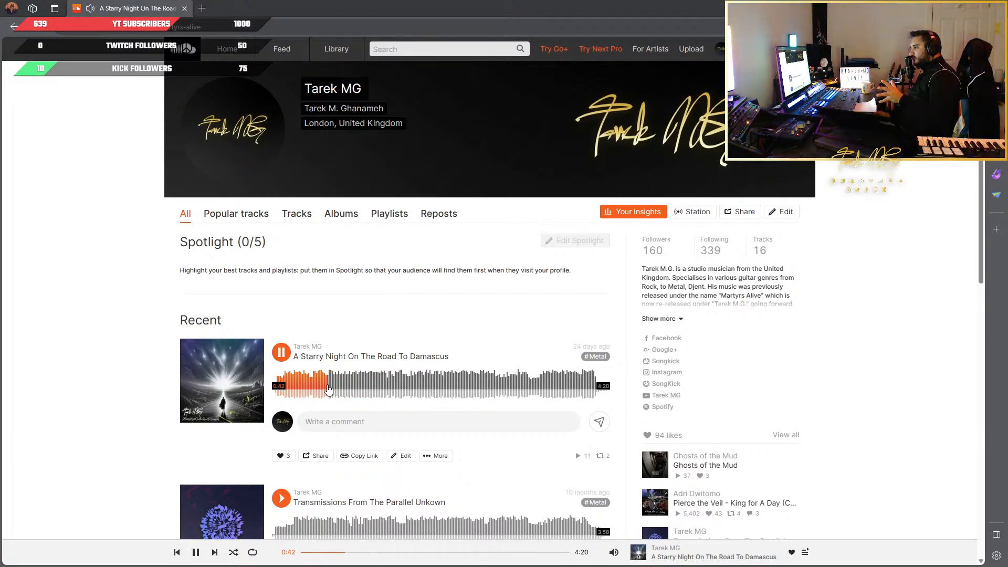
click(281, 352)
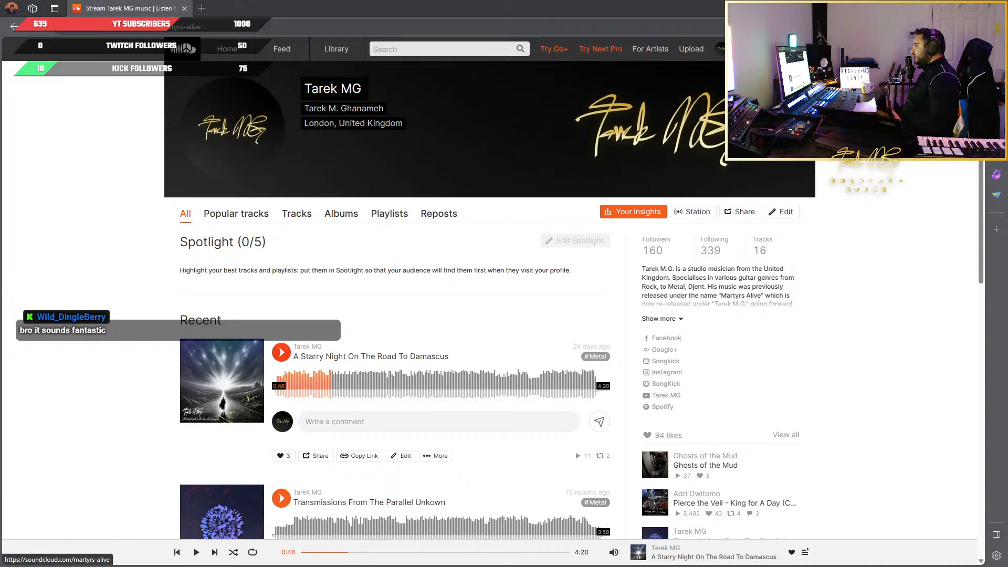
Switch to the Cubase project, view the Chorus patches in the CHOIR INSTRUMENTS Kontakt window, and close that window
key(alt+Tab)
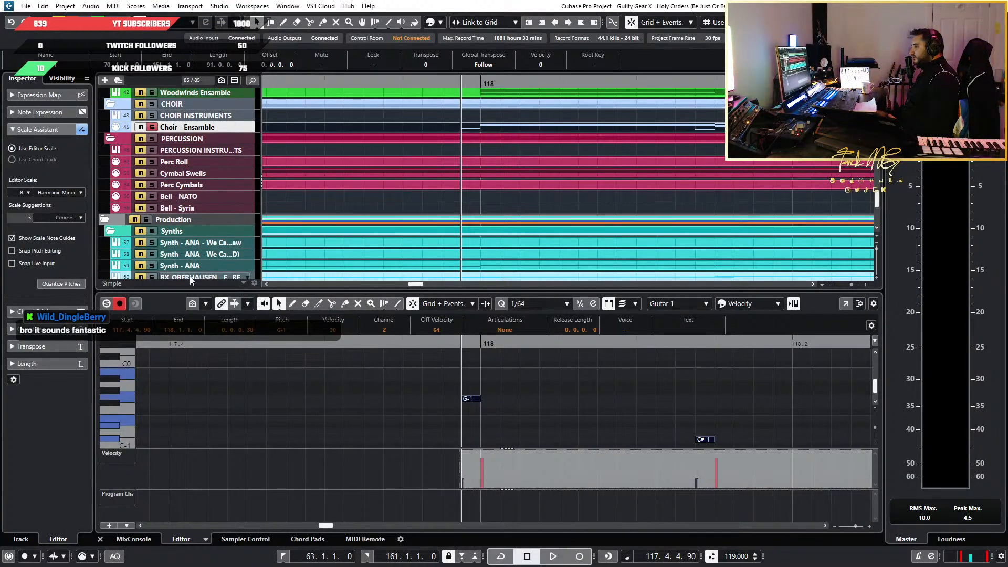
scroll(194, 259, up, 5)
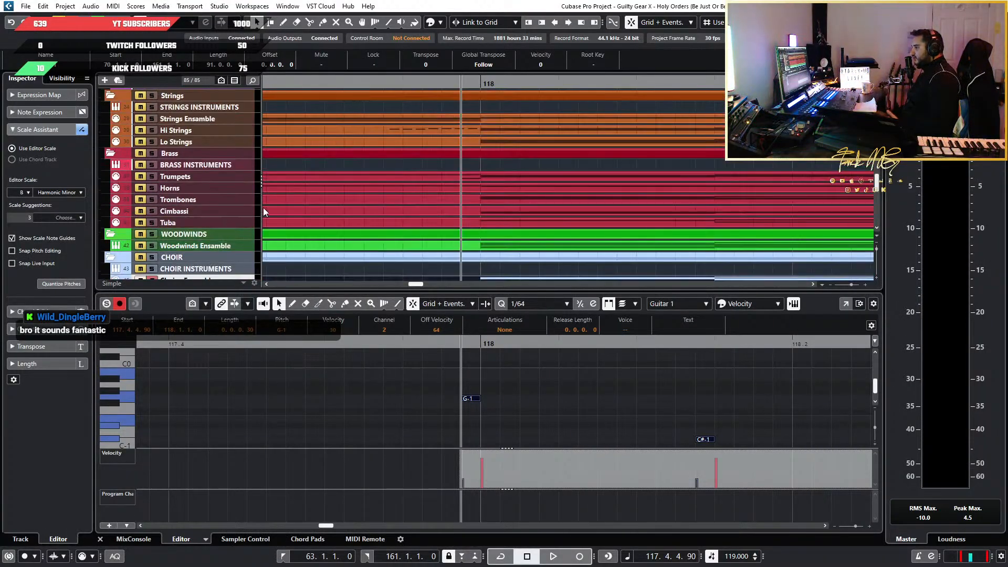
scroll(577, 412, down, 3)
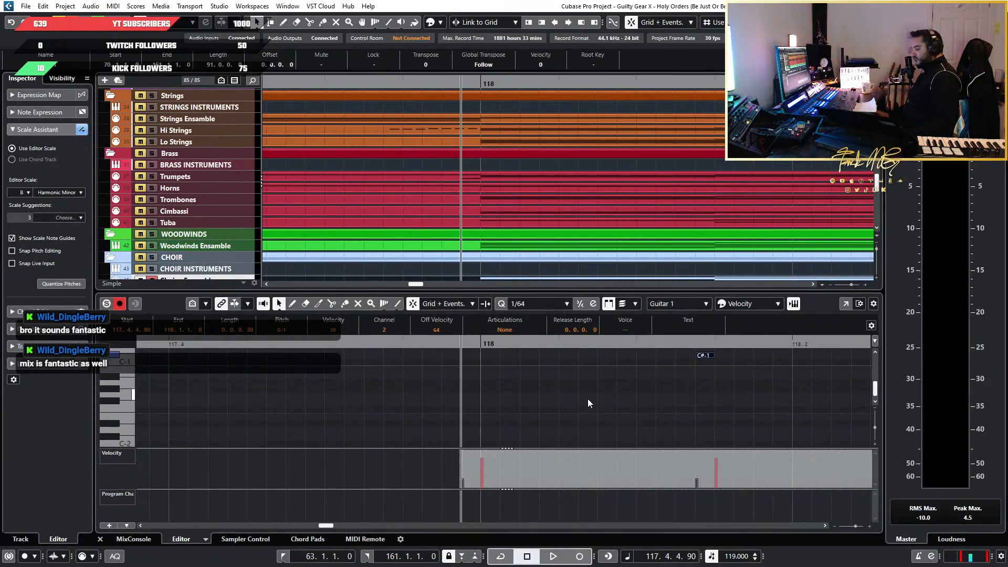
key(alt+Tab)
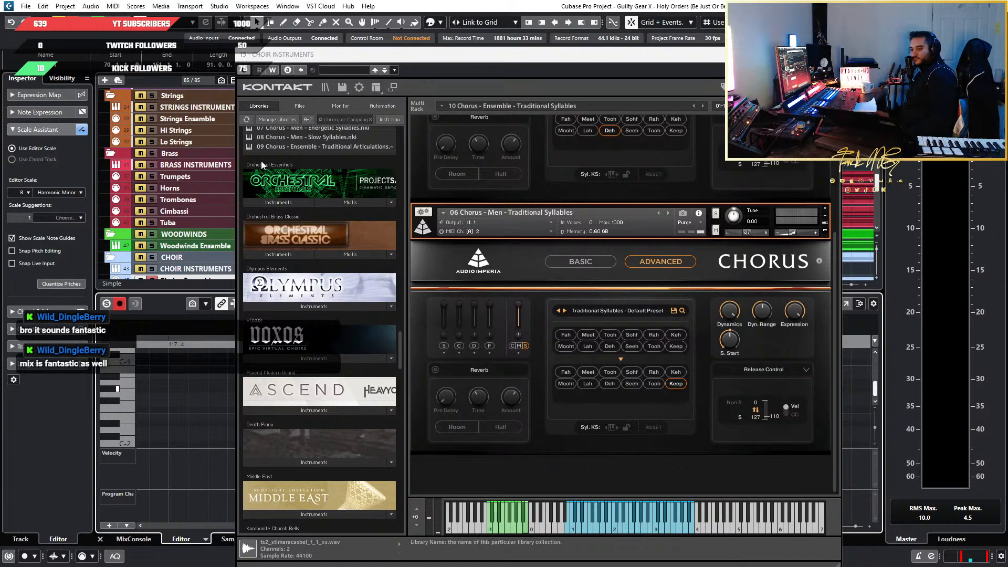
drag(457, 54, 402, 49)
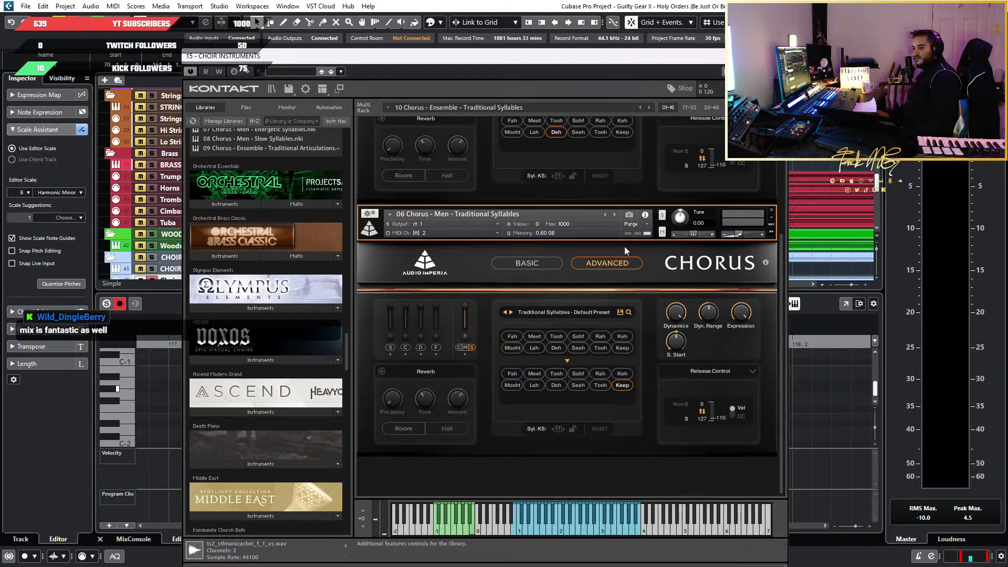
drag(571, 61, 444, 87)
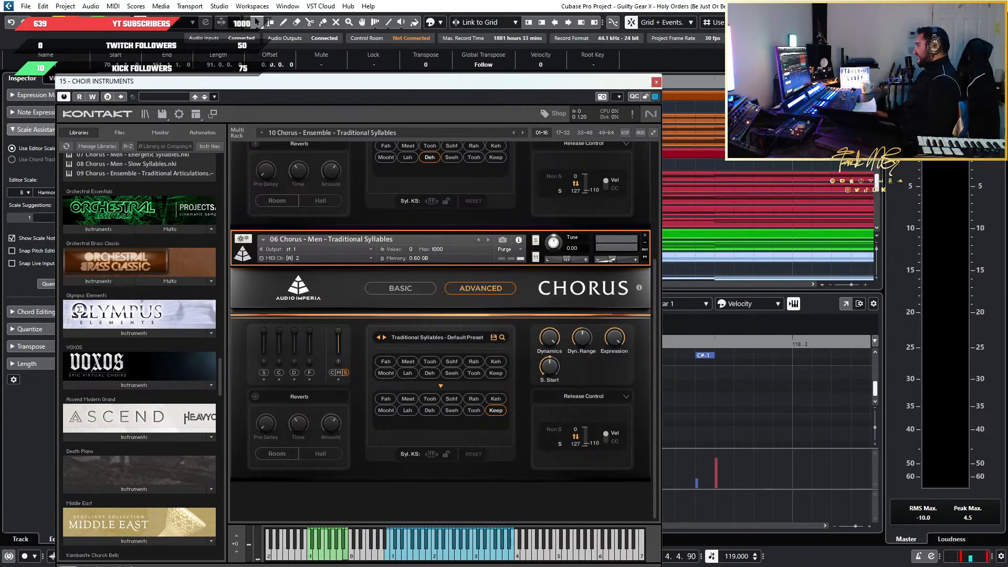
drag(615, 86, 653, 340)
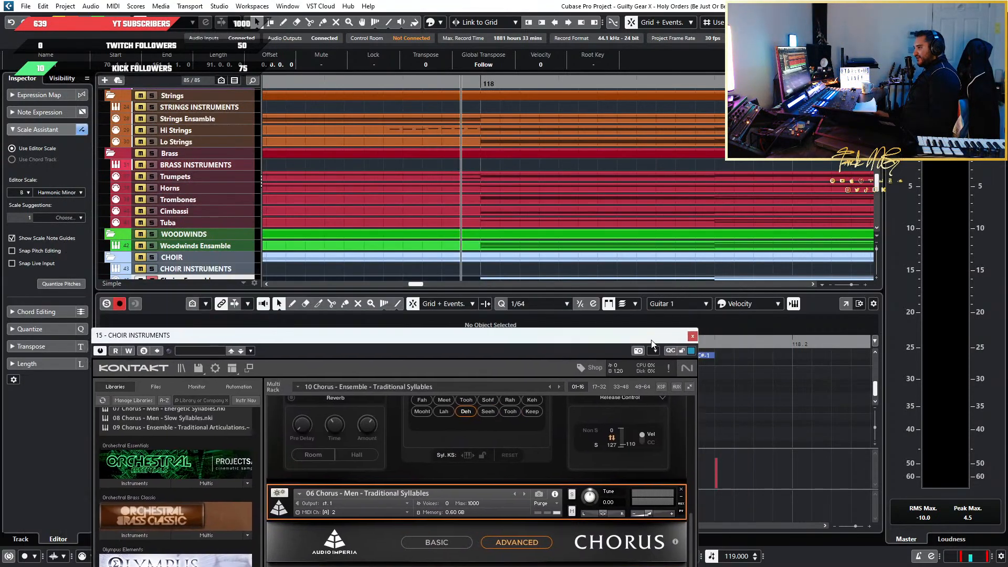
click(695, 335)
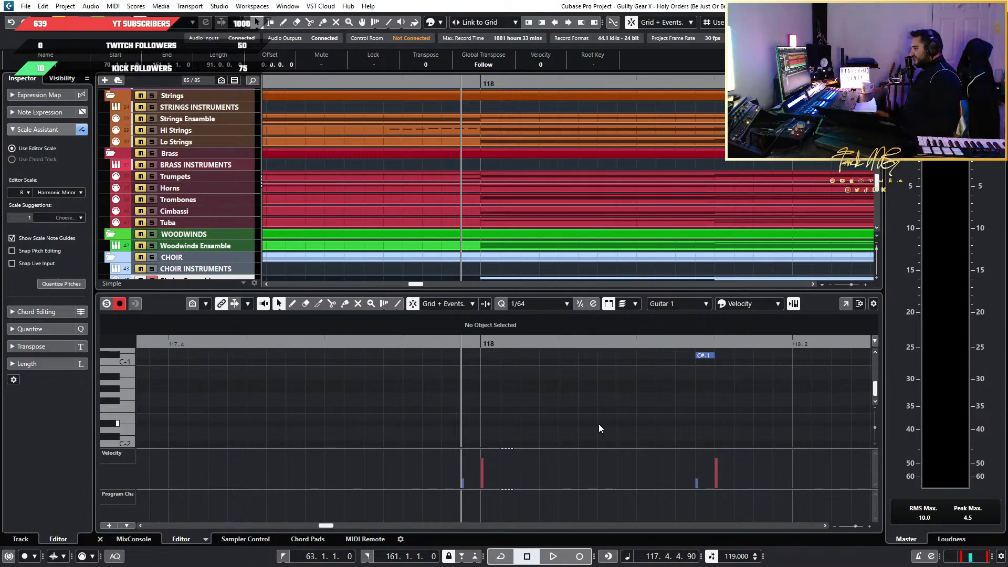
Turn off solo on the Choir - Ensamble track and play the passage at bar 118 in the full mix
scroll(598, 424, down, 2)
scroll(598, 423, down, 4)
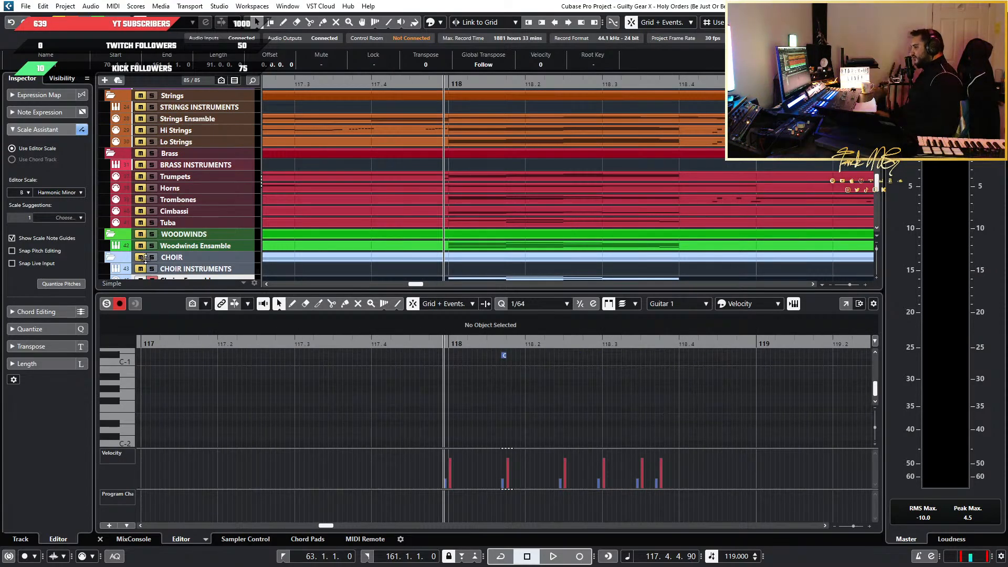
scroll(167, 231, down, 2)
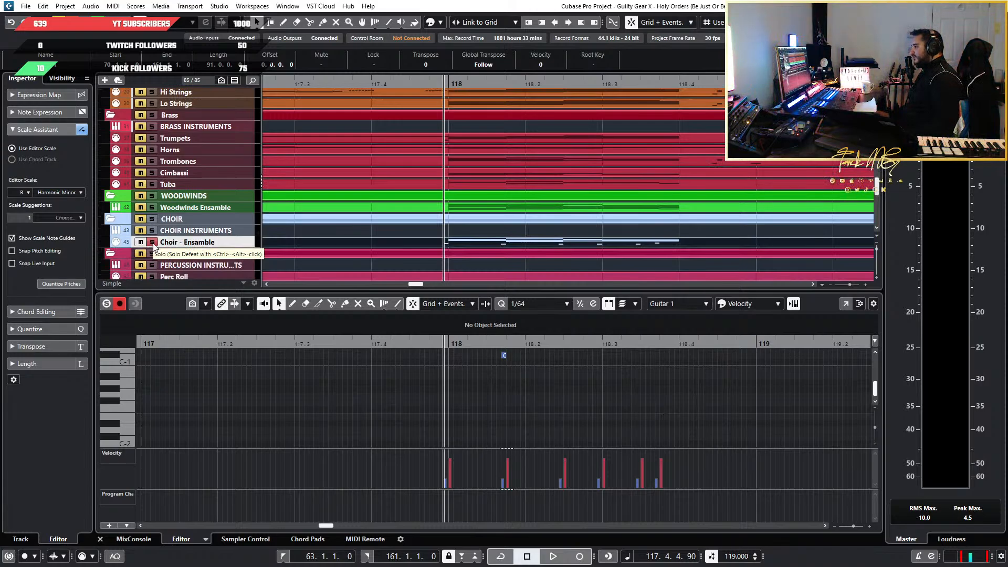
click(153, 244)
scroll(467, 418, up, 5)
key(space)
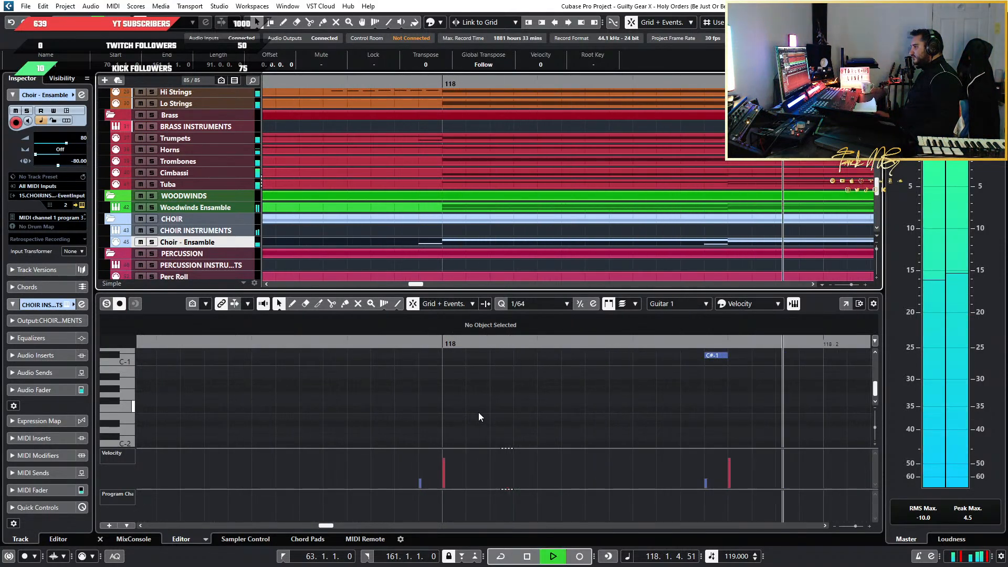
scroll(524, 412, down, 3)
key(space)
scroll(578, 415, up, 3)
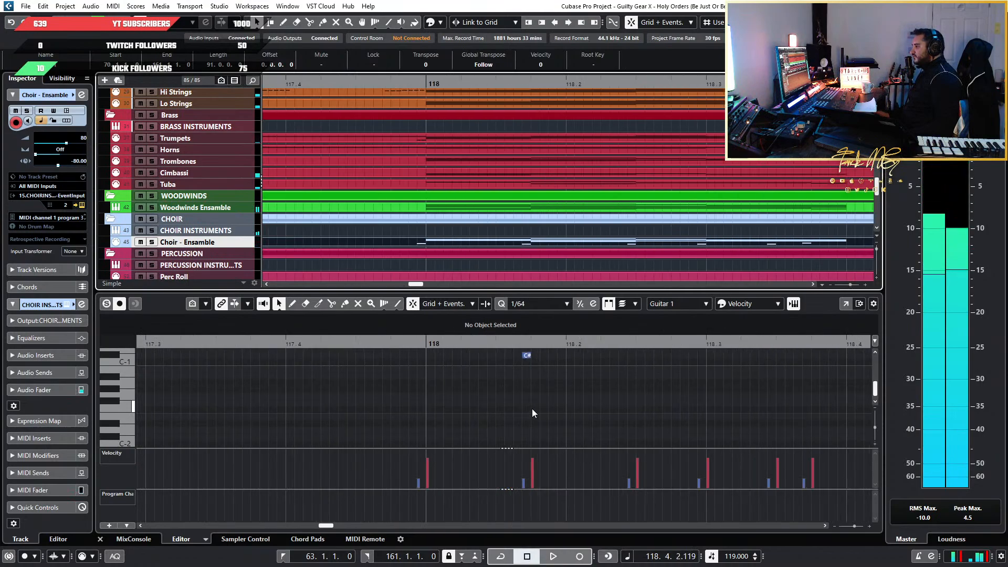
Replay the passage from just before bar 118, first with Choir - Ensamble soloed and again with the full mix
click(347, 345)
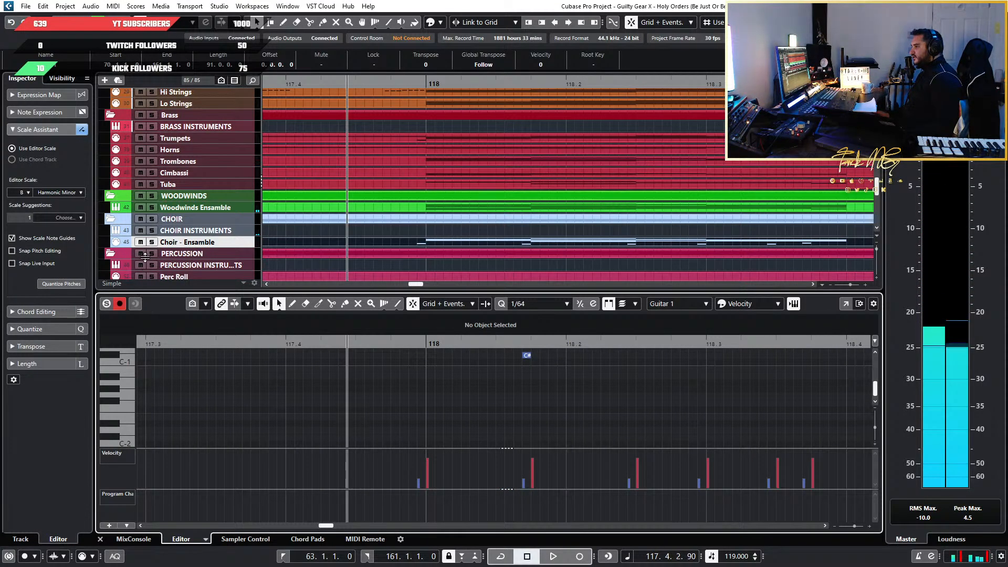
click(152, 242)
key(space)
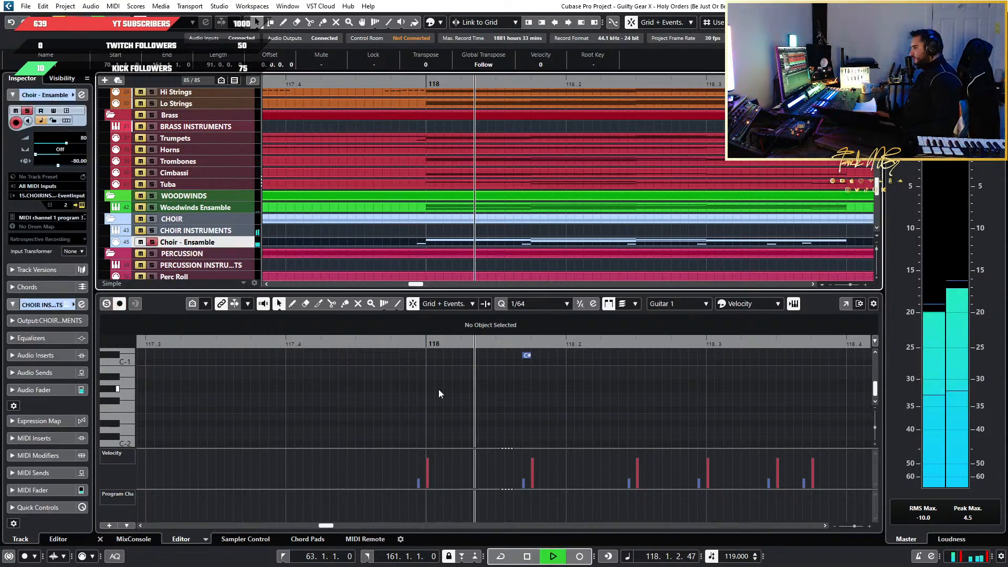
click(153, 242)
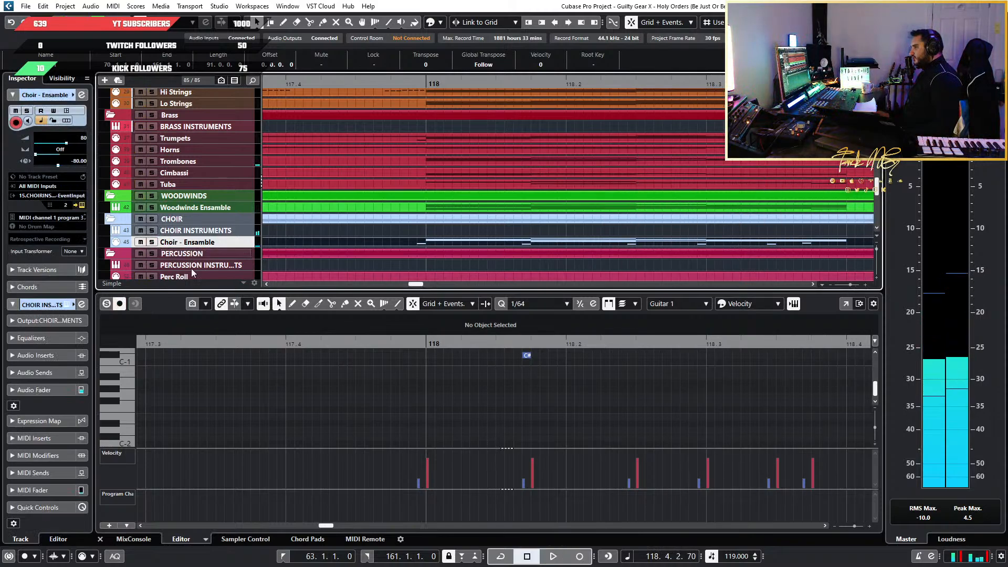
click(311, 342)
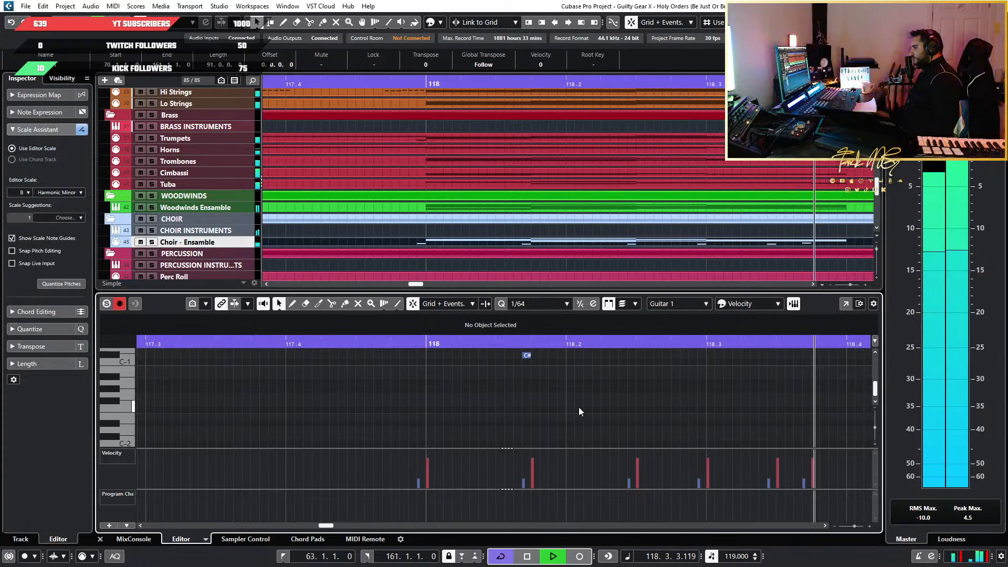
key(space)
Look over the choir parts between bars 77 and 118 and place the playhead just before bar 86
scroll(404, 201, down, 5)
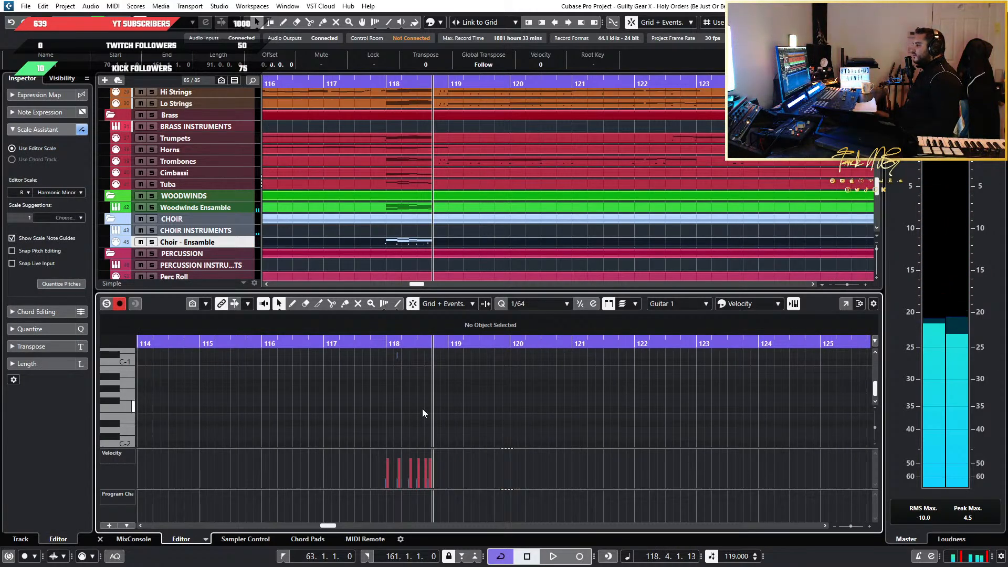
scroll(434, 418, down, 5)
scroll(441, 251, down, 5)
scroll(441, 251, down, 4)
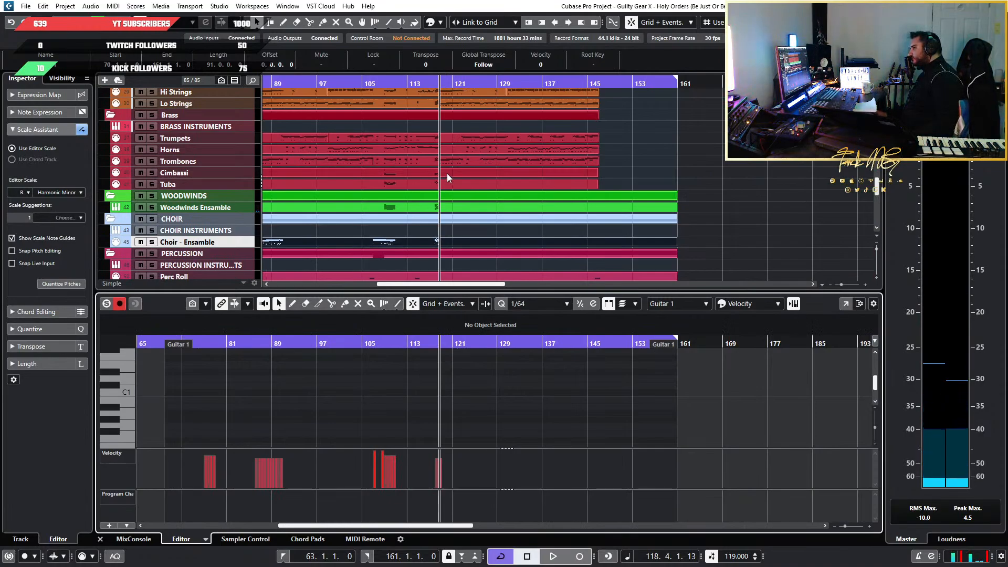
scroll(407, 467, up, 4)
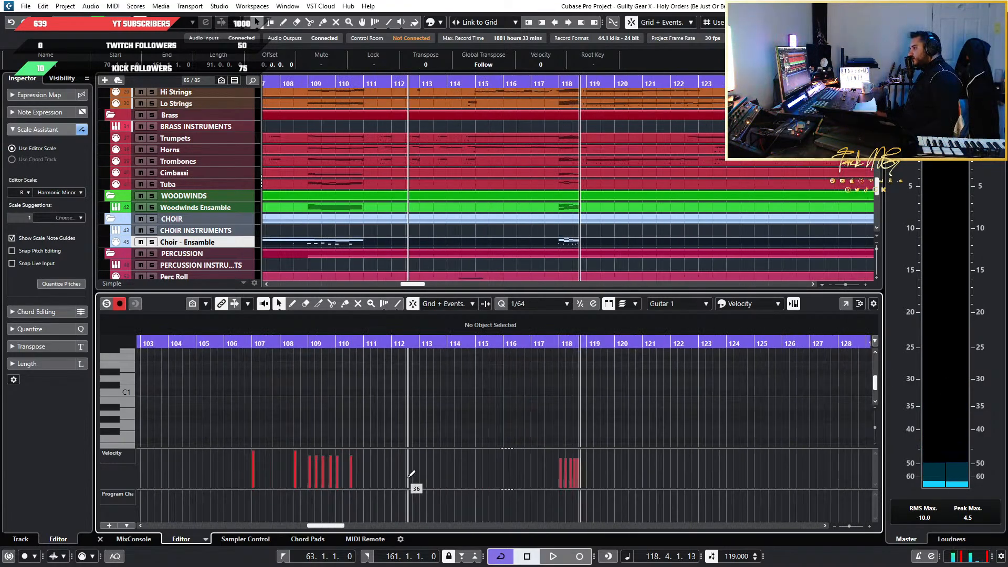
scroll(353, 420, down, 4)
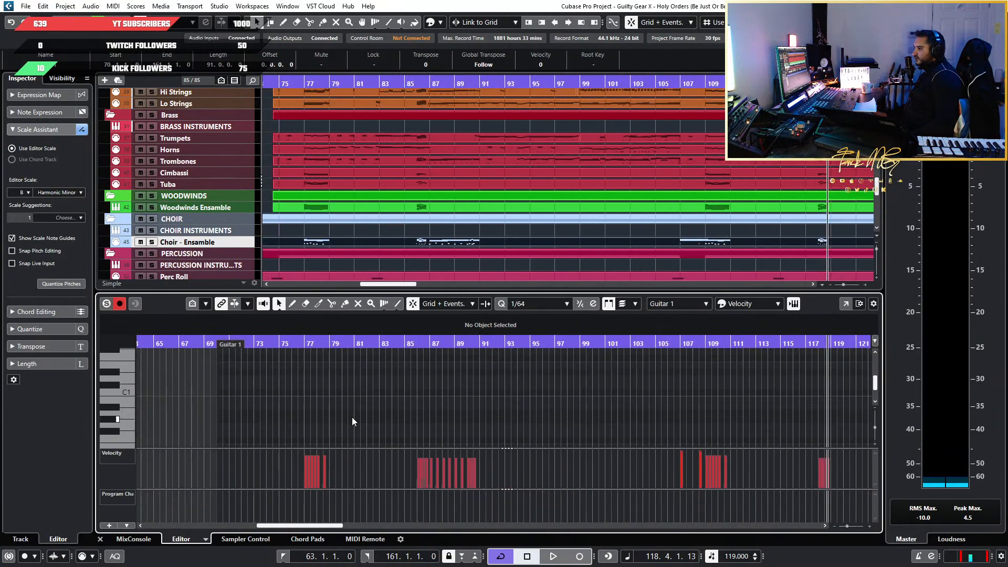
scroll(349, 417, up, 5)
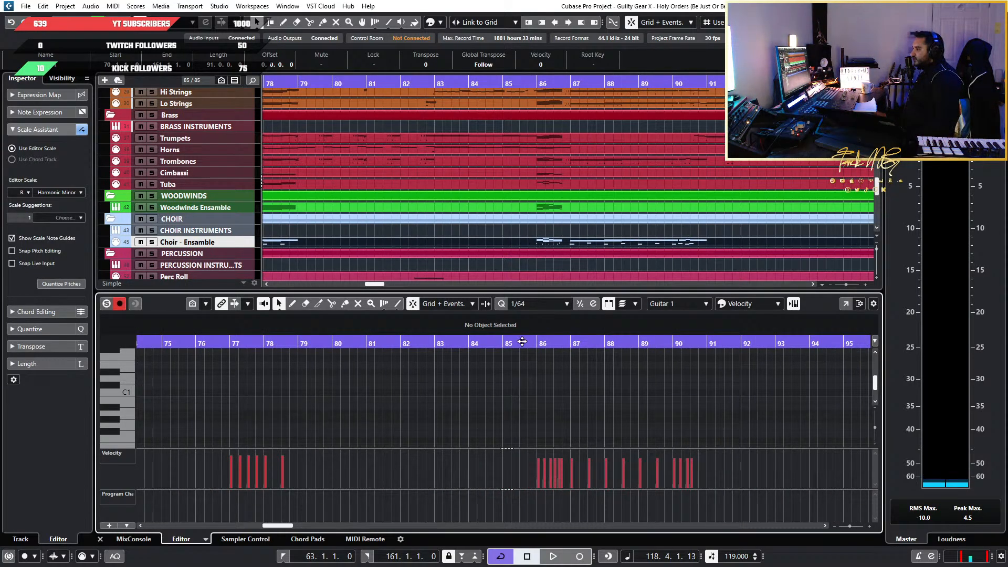
scroll(525, 353, down, 3)
click(525, 347)
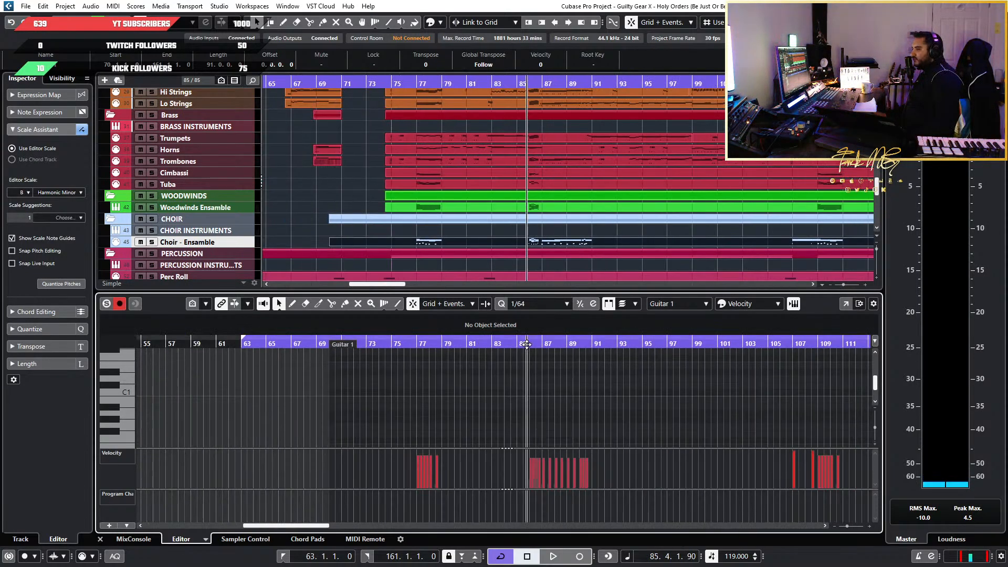
Place the playhead just before the choir part at bar 107 and select the Choir - Ensamble track to show its settings
scroll(441, 436, up, 3)
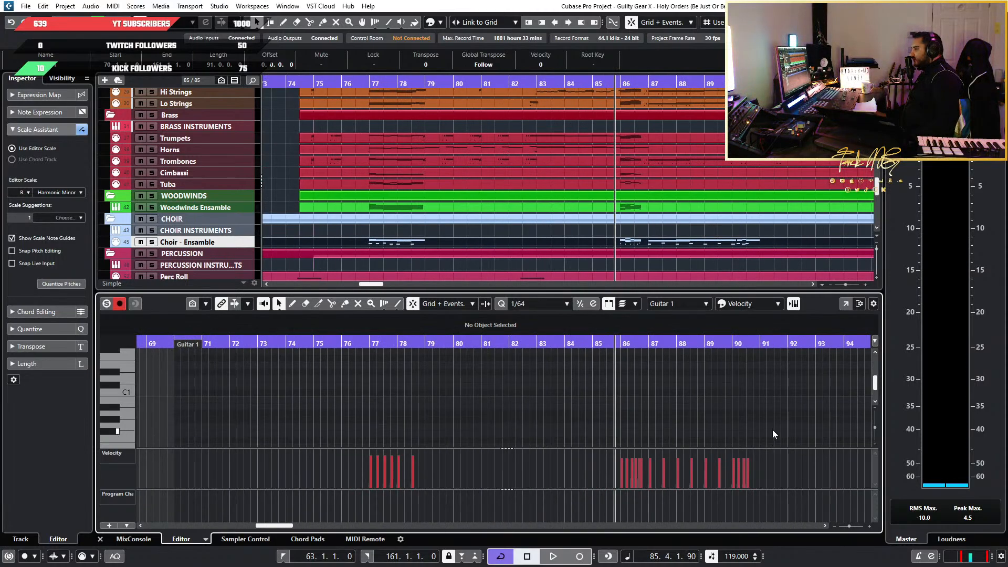
scroll(719, 413, down, 3)
scroll(720, 414, right, 6)
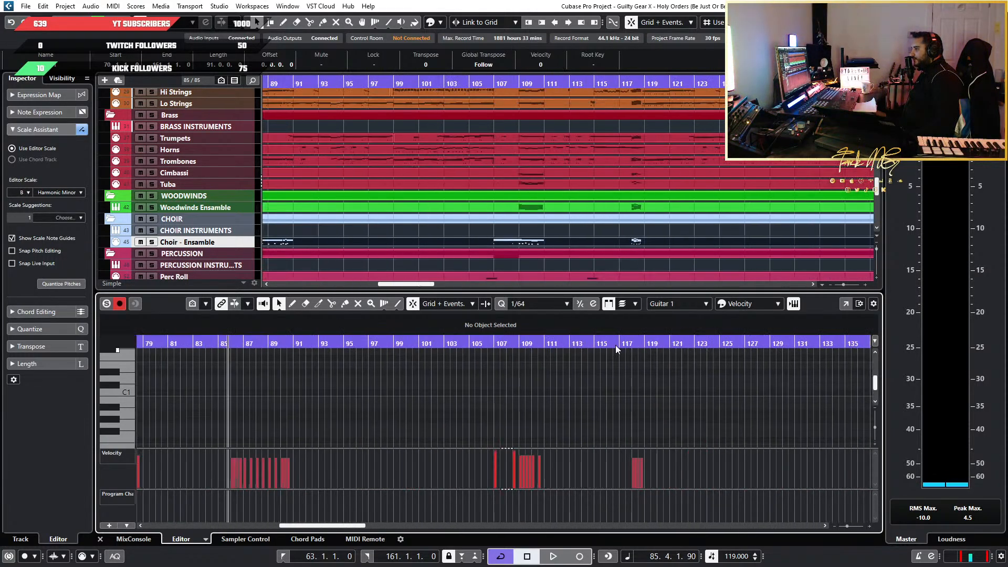
scroll(350, 413, up, 3)
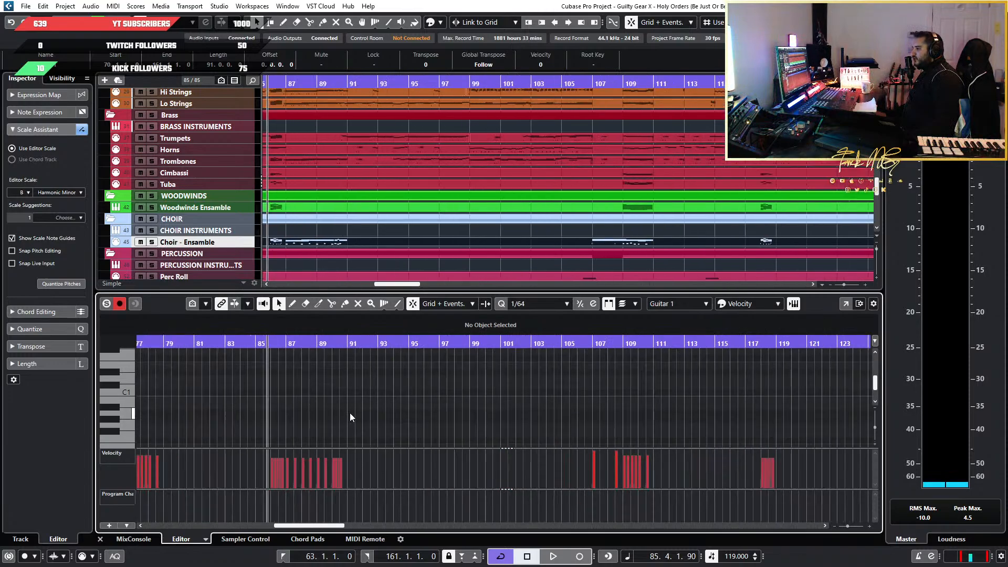
scroll(515, 422, left, 5)
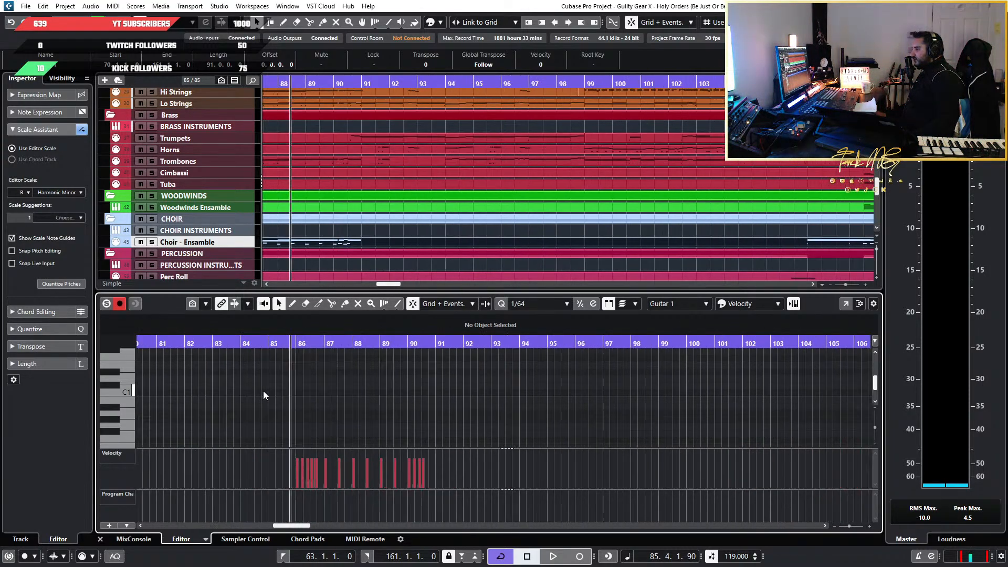
scroll(263, 391, right, 10)
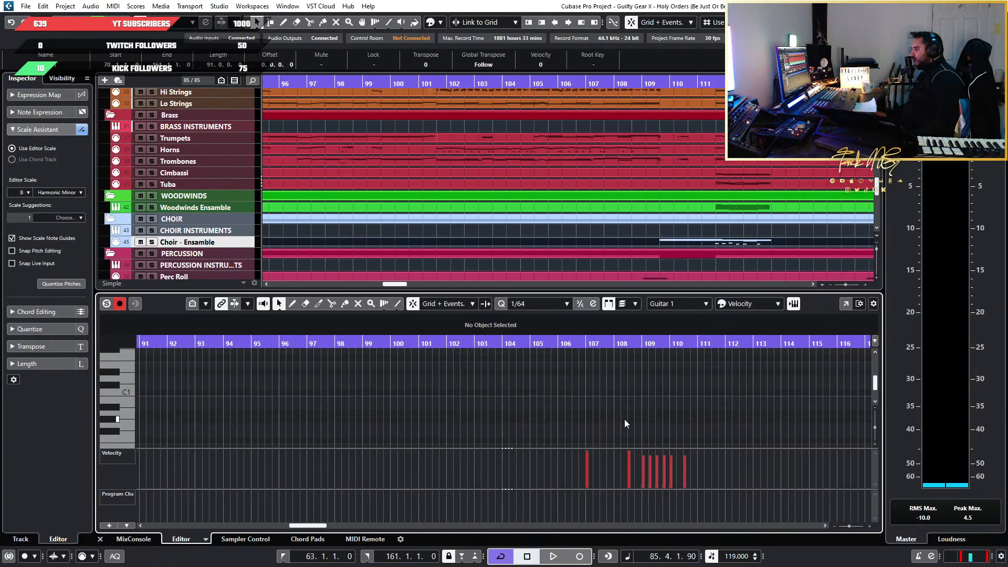
scroll(382, 434, up, 2)
scroll(291, 429, left, 2)
scroll(553, 428, up, 5)
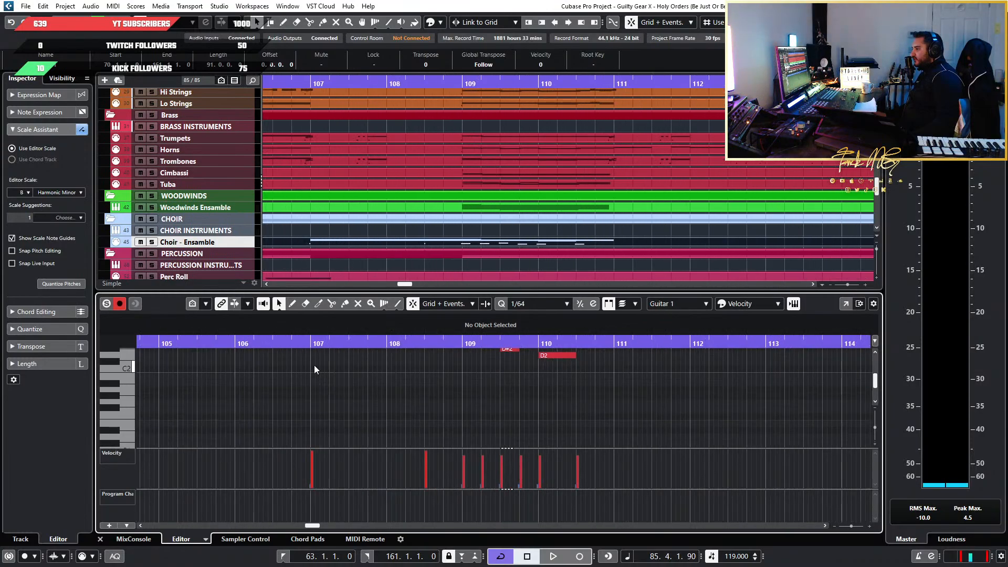
drag(299, 340, 287, 341)
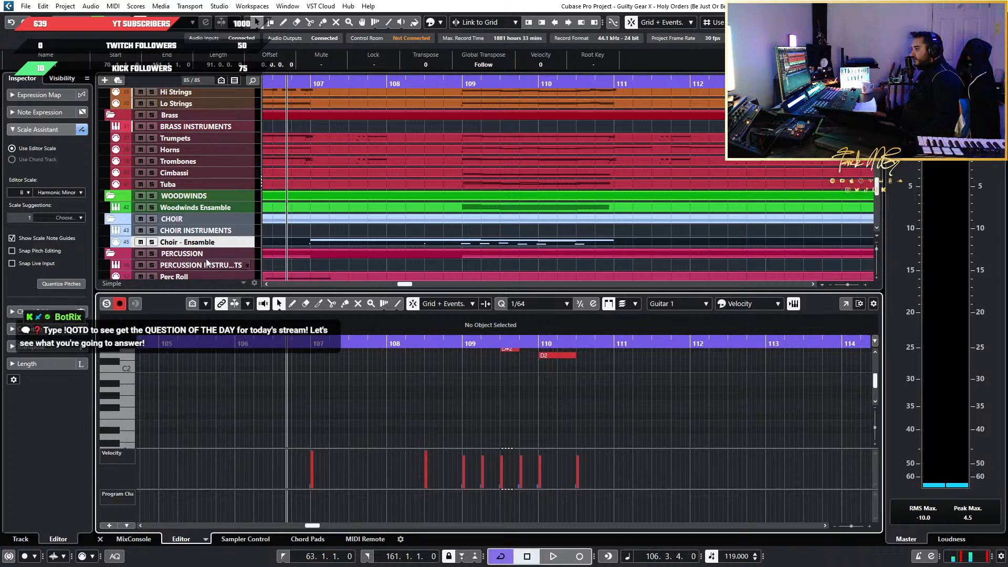
click(250, 244)
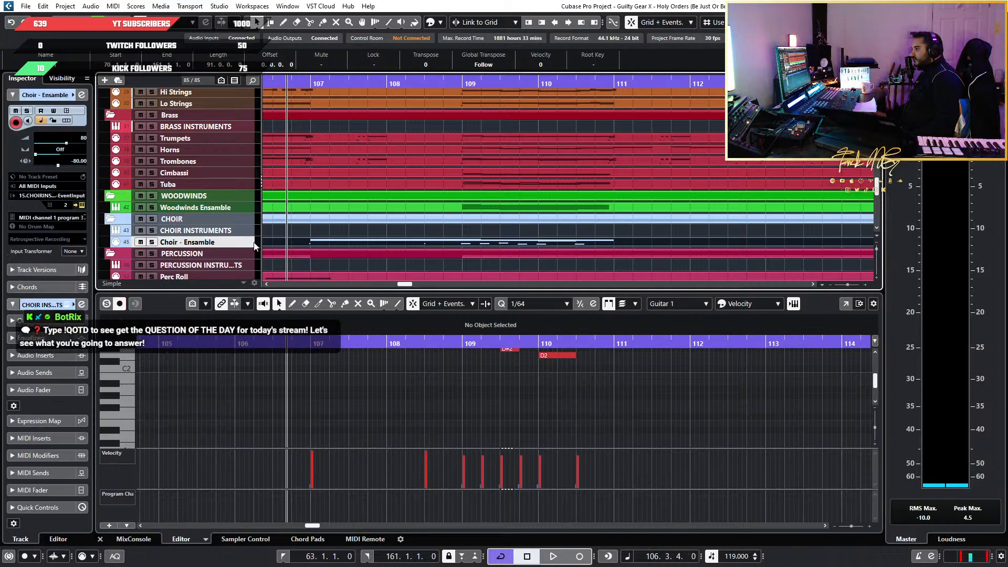
Open the Kontakt instrument of the Choir - Ensamble track and list the Chorus library's instruments in its browser
click(81, 206)
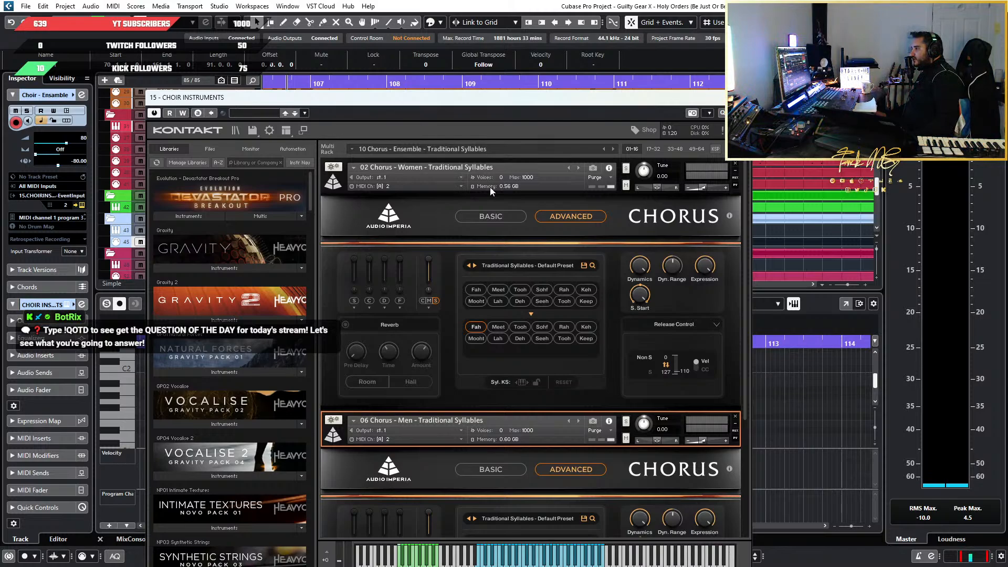
drag(395, 101, 380, 80)
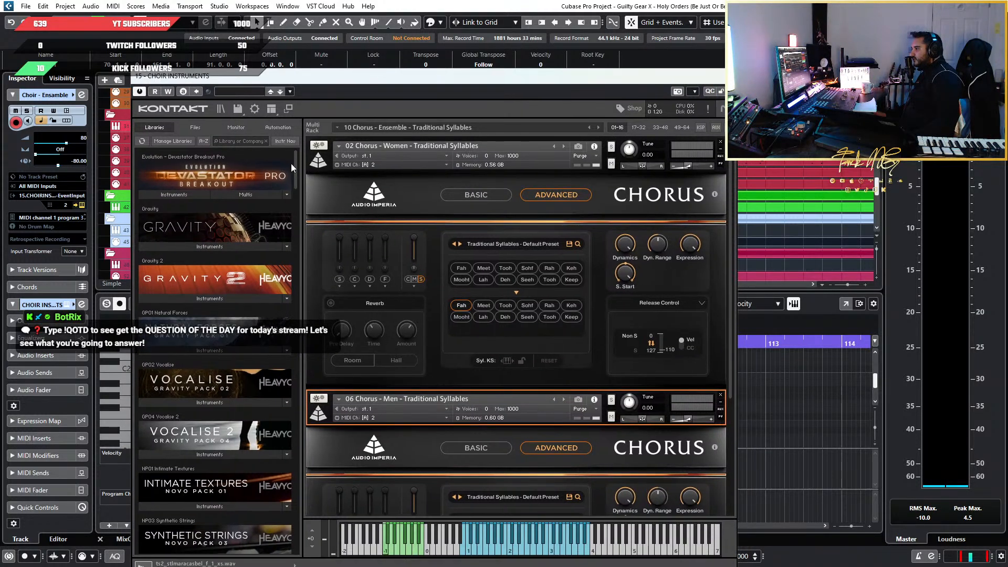
drag(294, 171, 310, 337)
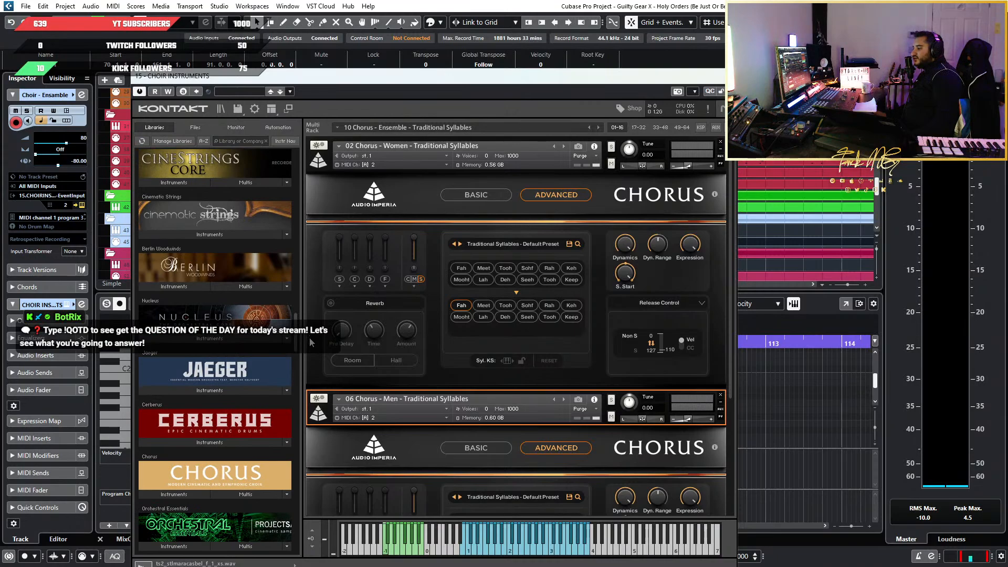
scroll(182, 377, down, 2)
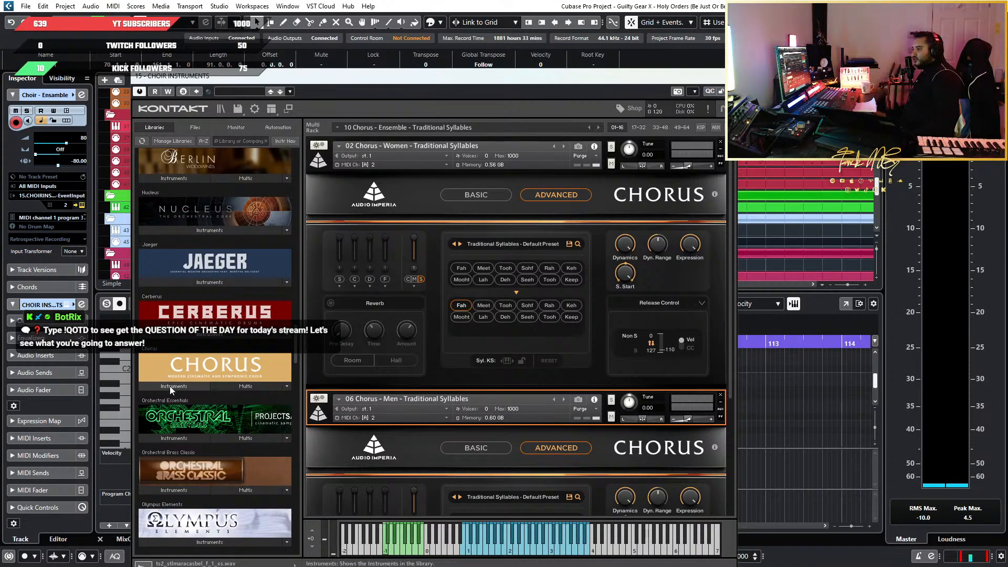
click(169, 386)
scroll(181, 385, down, 1)
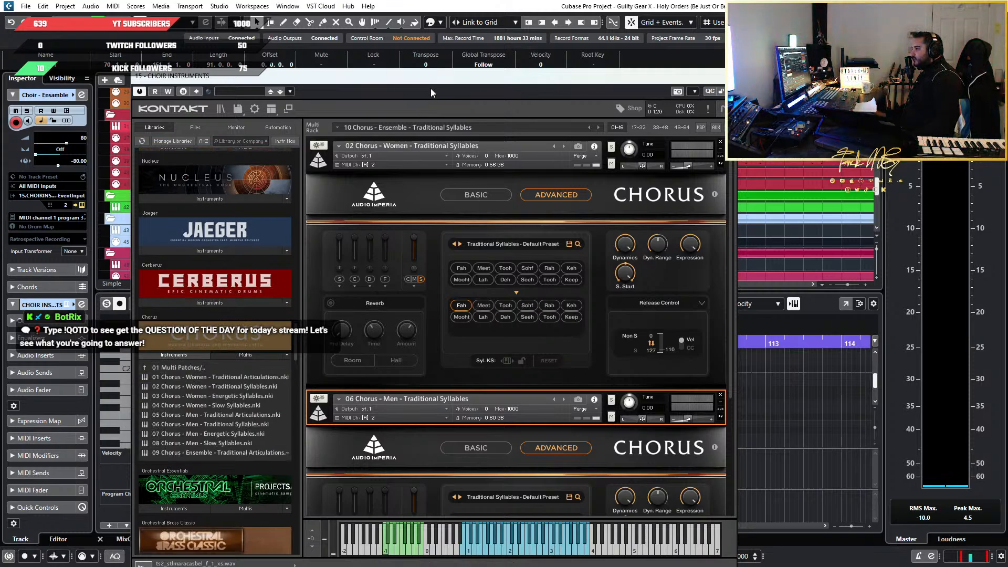
Close the choir instrument window and play the full mix from just before bar 107 to bar 109
drag(440, 80, 364, 120)
key(ctrl+w)
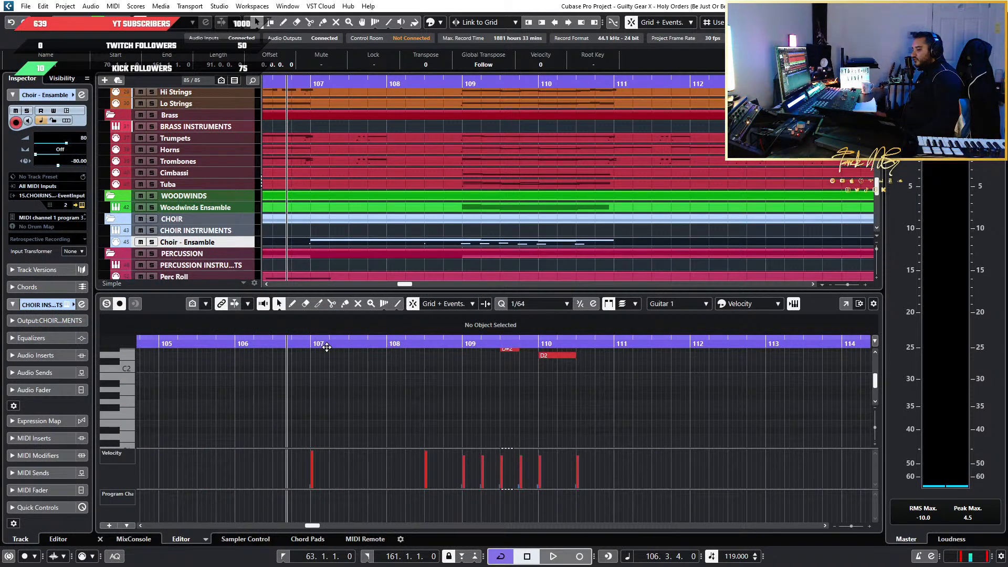
key(space)
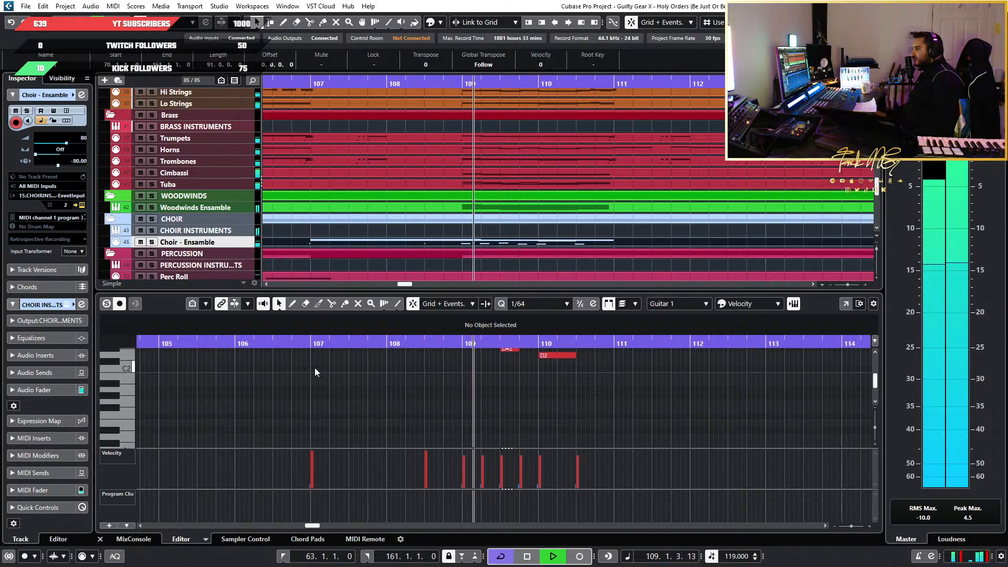
key(space)
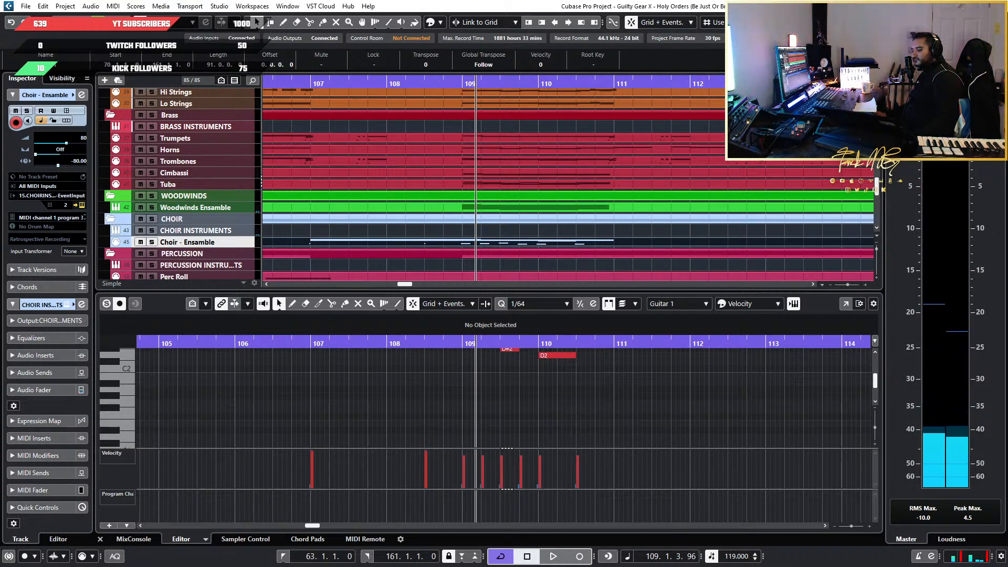
Reopen the choir's Kontakt instrument and load 09 Chorus - Ensemble - Traditional Articulations below the Men - Traditional Syllables patch
drag(0, 142, 429, 80)
scroll(430, 227, down, 3)
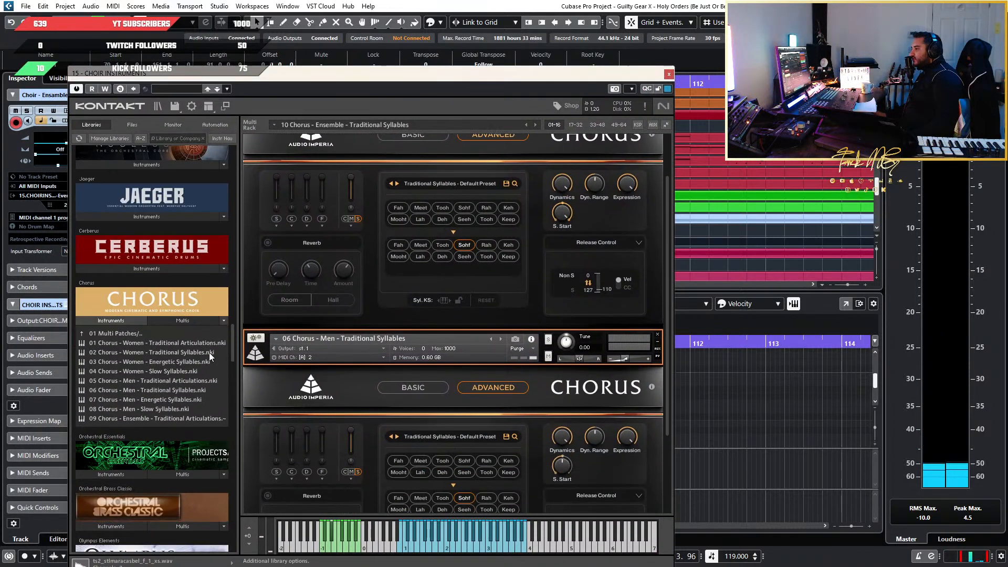
scroll(210, 357, down, 1)
scroll(473, 388, down, 1)
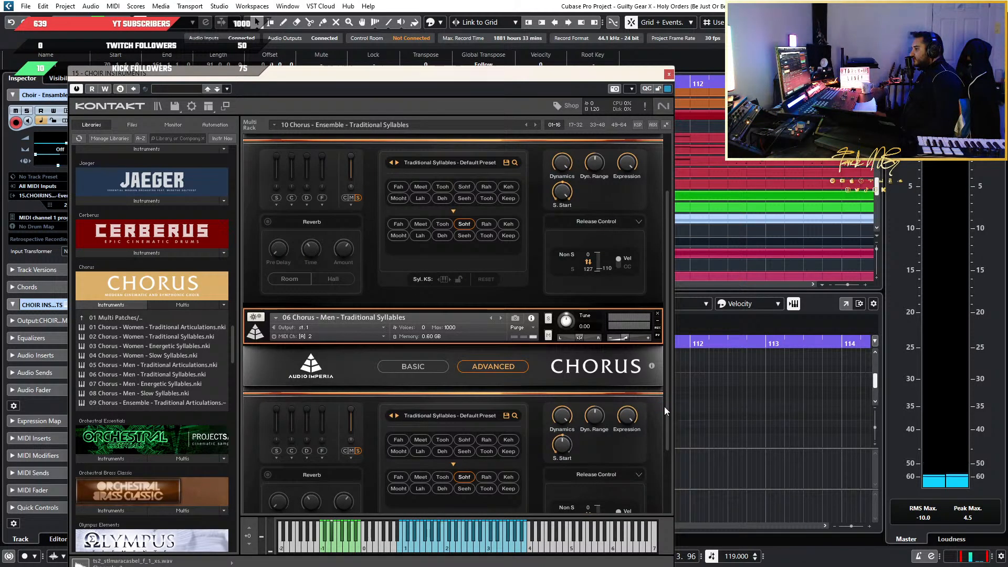
scroll(666, 402, down, 4)
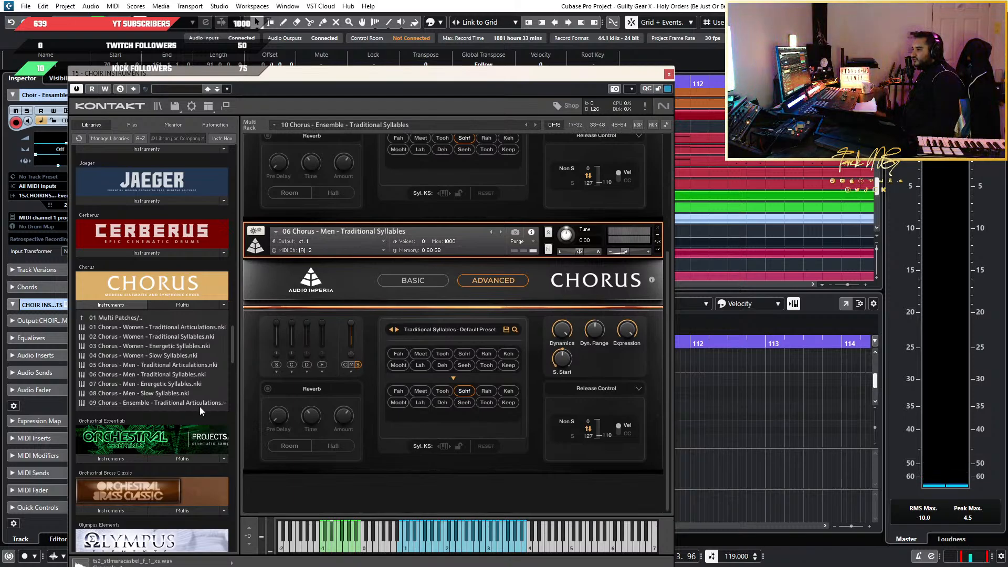
click(84, 403)
drag(110, 404, 411, 492)
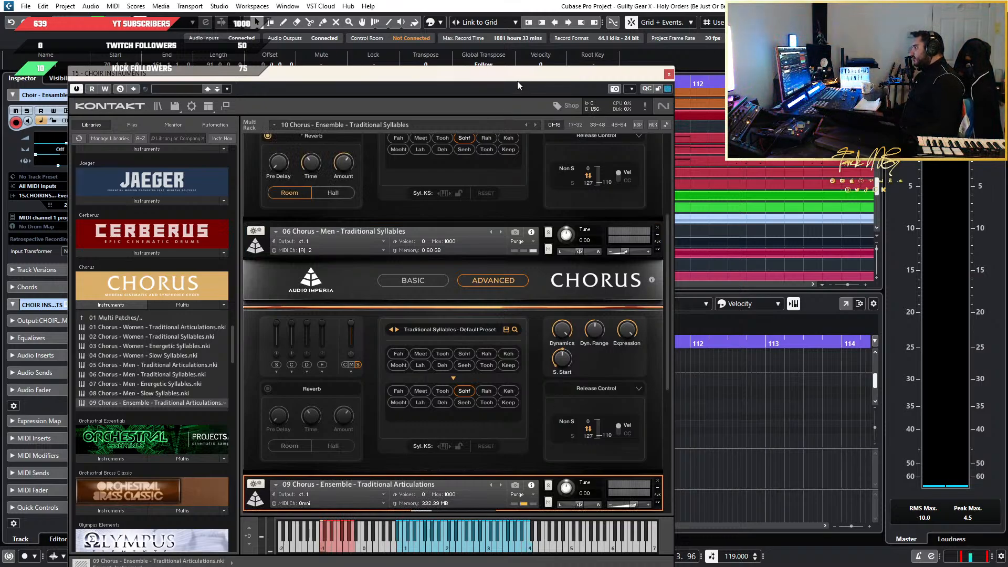
Review the articulations of the loaded Traditional Articulations ensemble patch and move the instrument window clear of the arrangement
drag(518, 75, 541, 40)
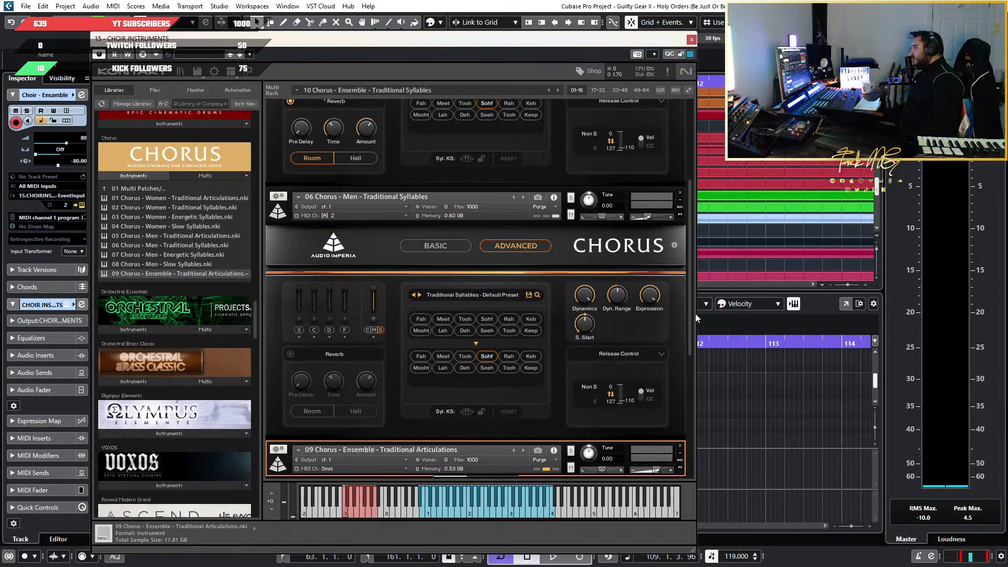
drag(691, 344, 697, 470)
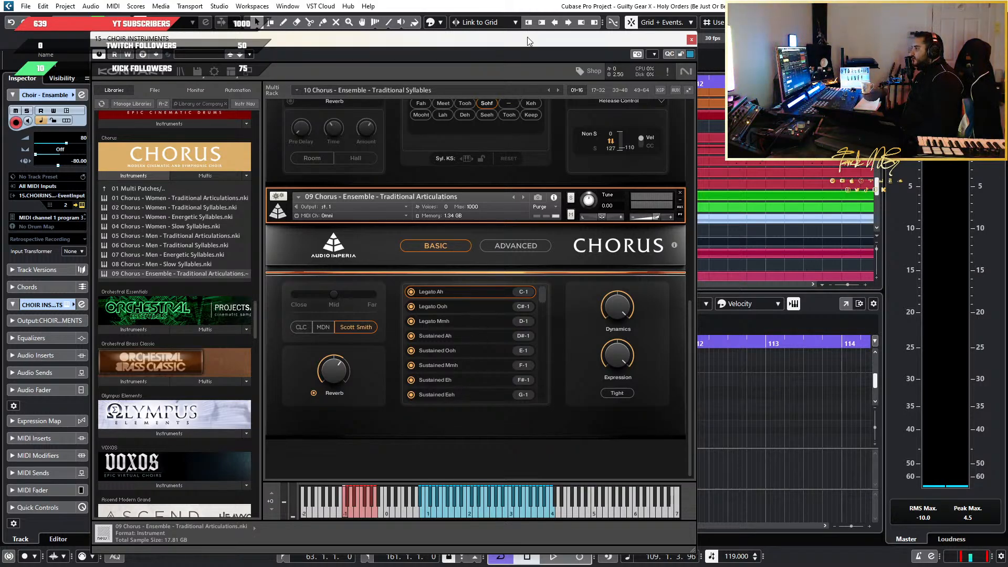
drag(527, 36, 589, 80)
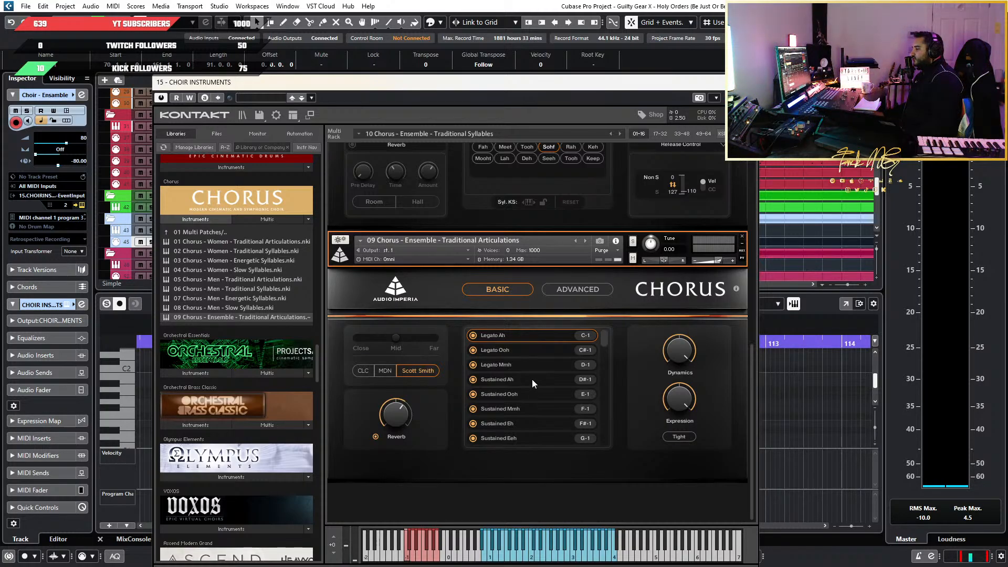
drag(515, 85, 561, 400)
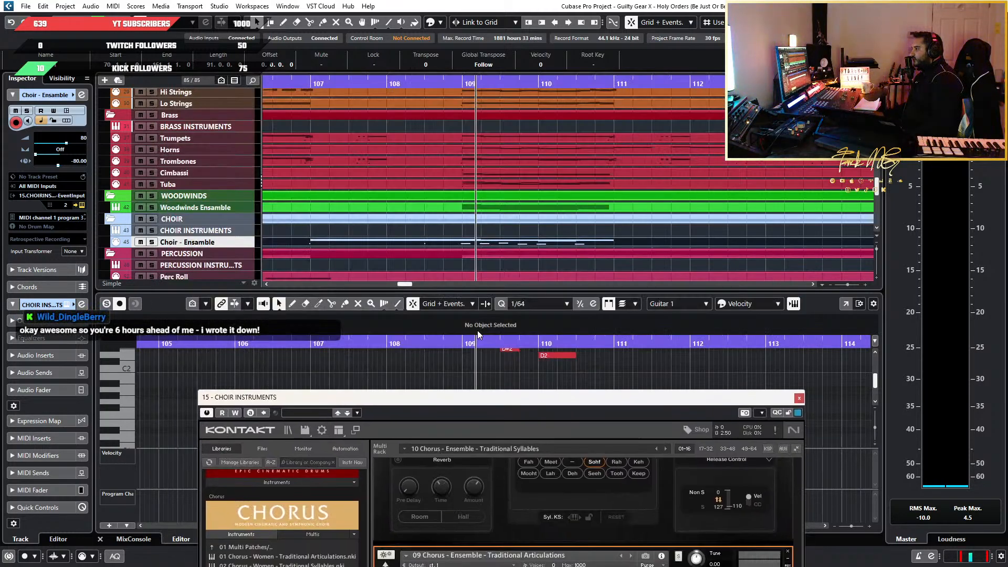
Examine the Choir - Ensamble parts across the song against the strings, brass, woodwinds and percussion, and deselect the choir part
scroll(357, 233, down, 8)
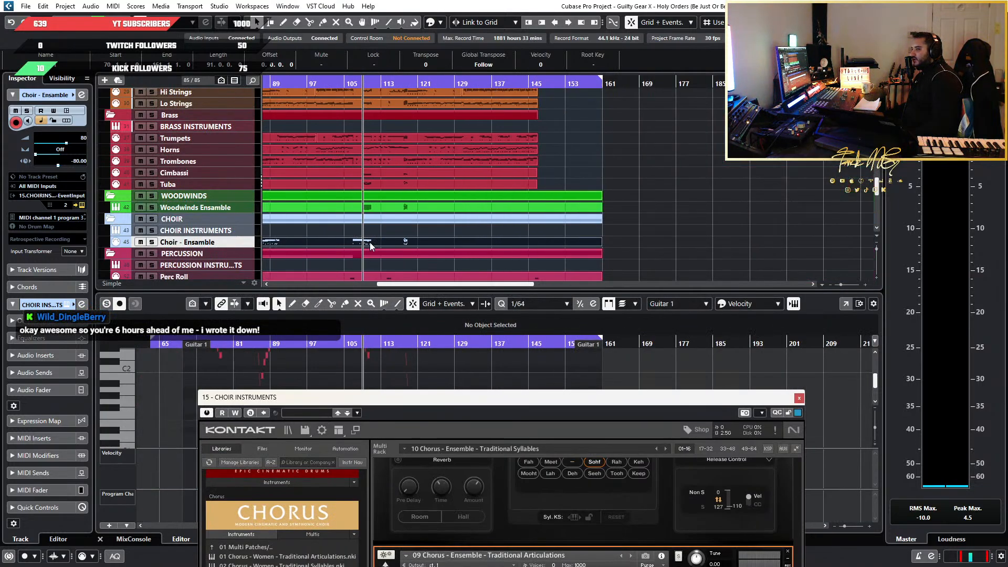
scroll(358, 241, up, 4)
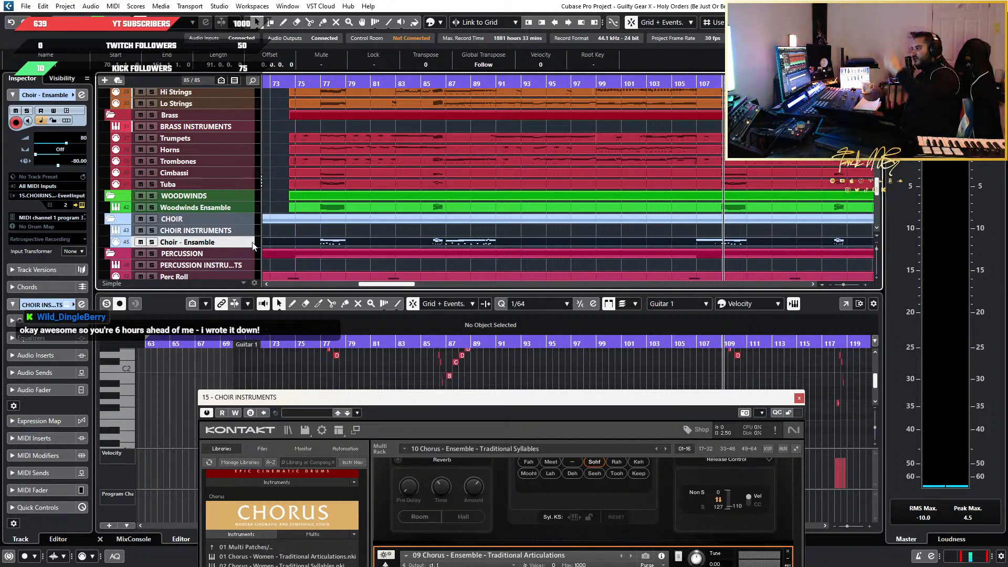
scroll(382, 229, down, 3)
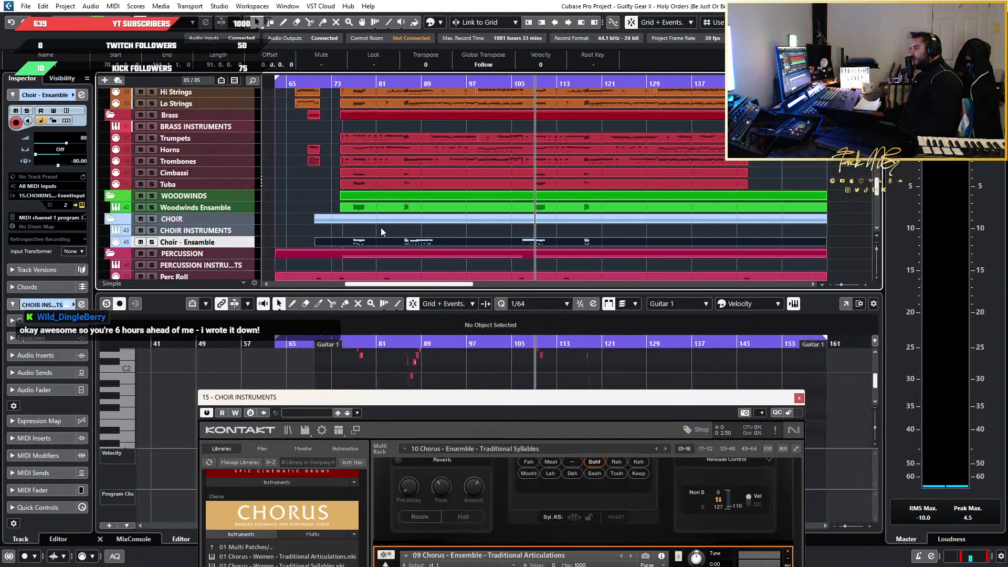
scroll(381, 231, up, 4)
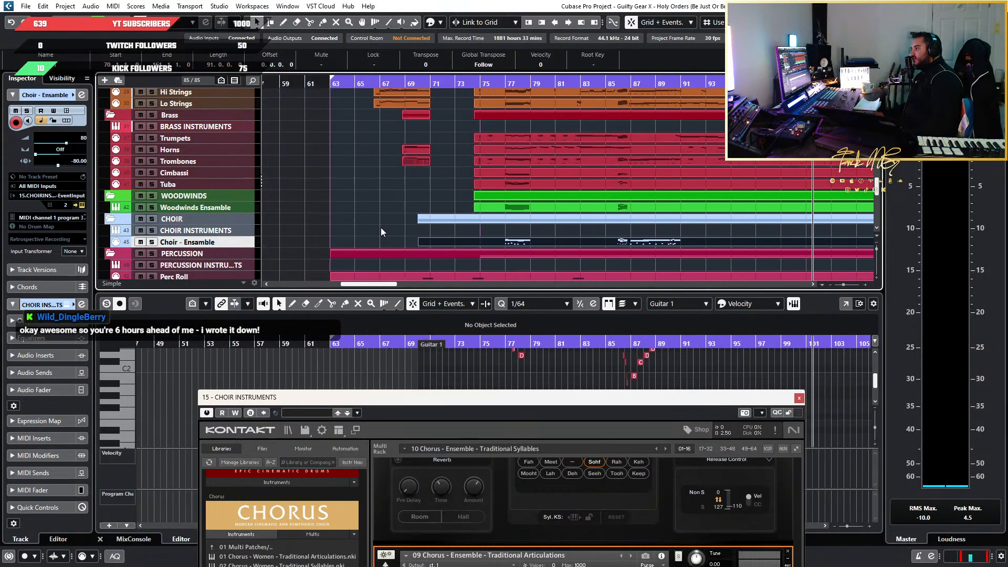
scroll(381, 231, down, 3)
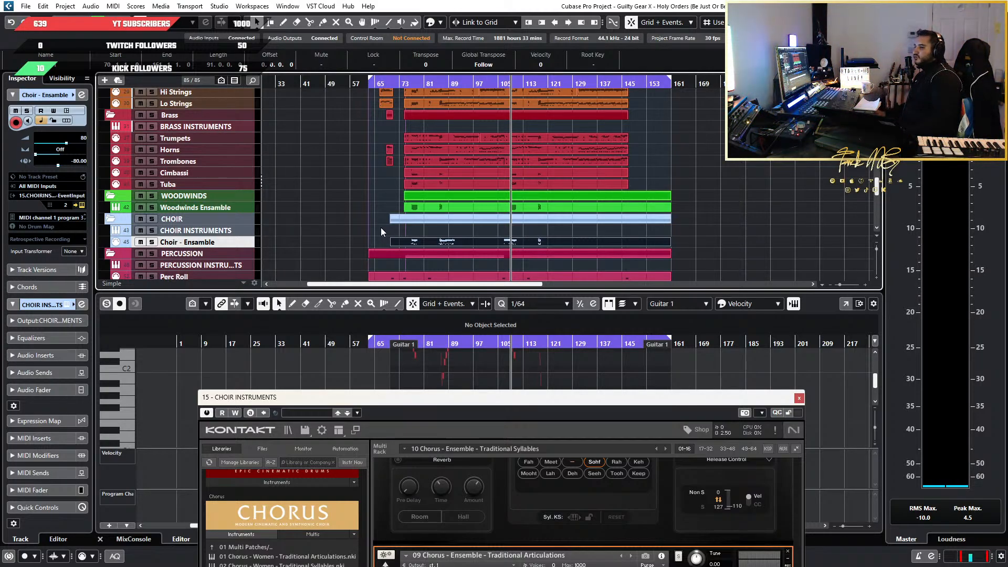
scroll(330, 222, up, 3)
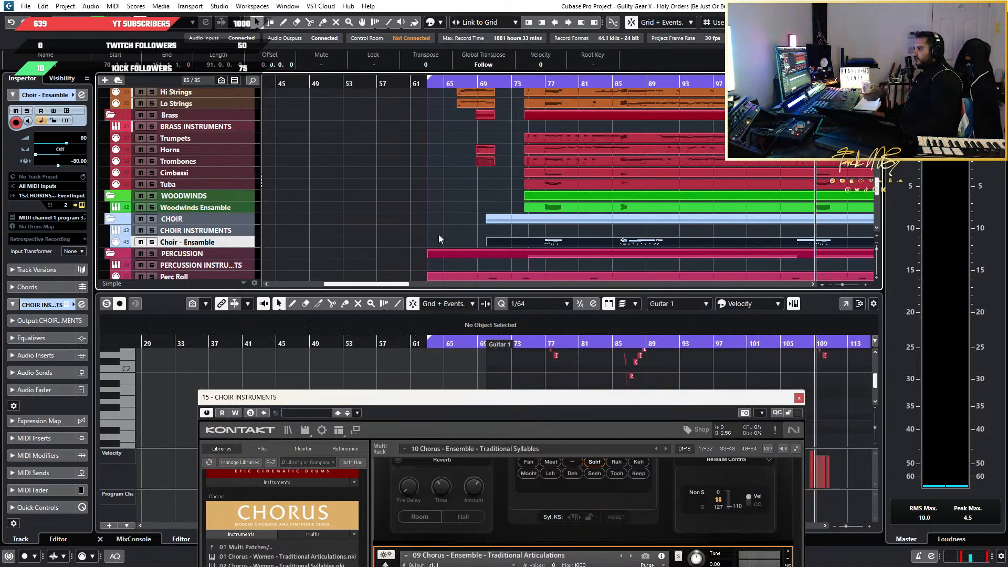
scroll(478, 237, down, 5)
scroll(465, 228, up, 4)
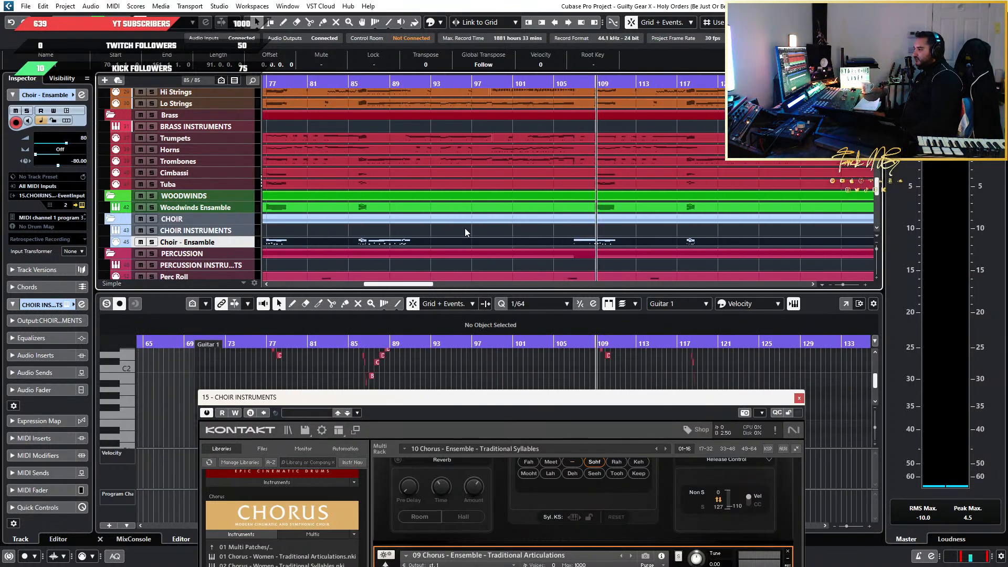
scroll(226, 228, down, 3)
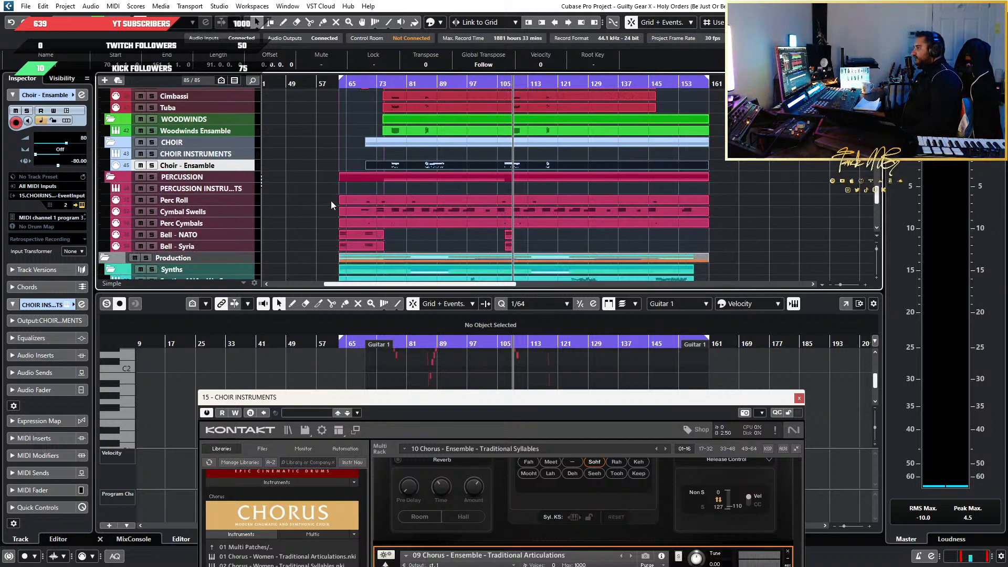
scroll(331, 200, up, 4)
scroll(731, 212, down, 1)
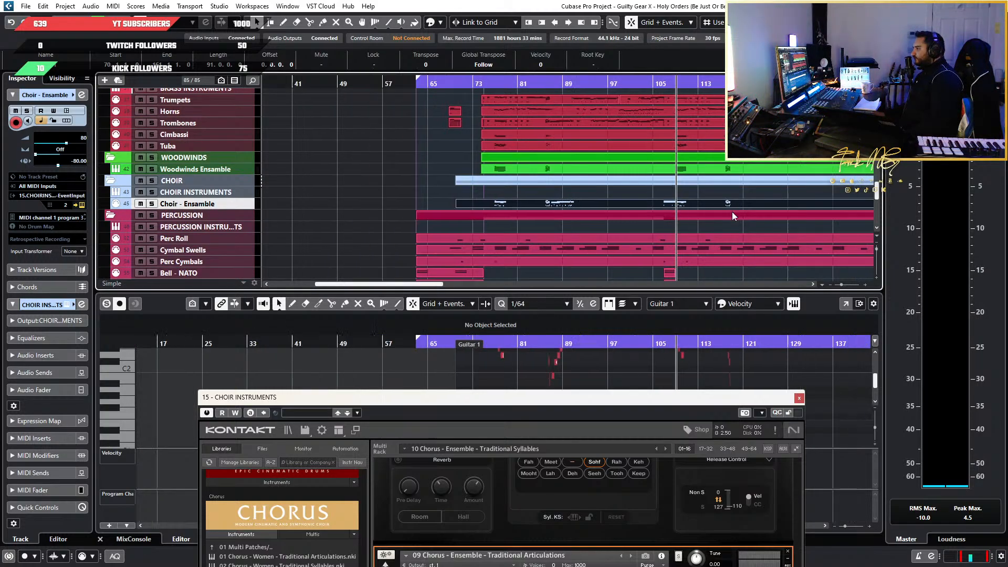
scroll(732, 212, down, 3)
scroll(732, 212, up, 4)
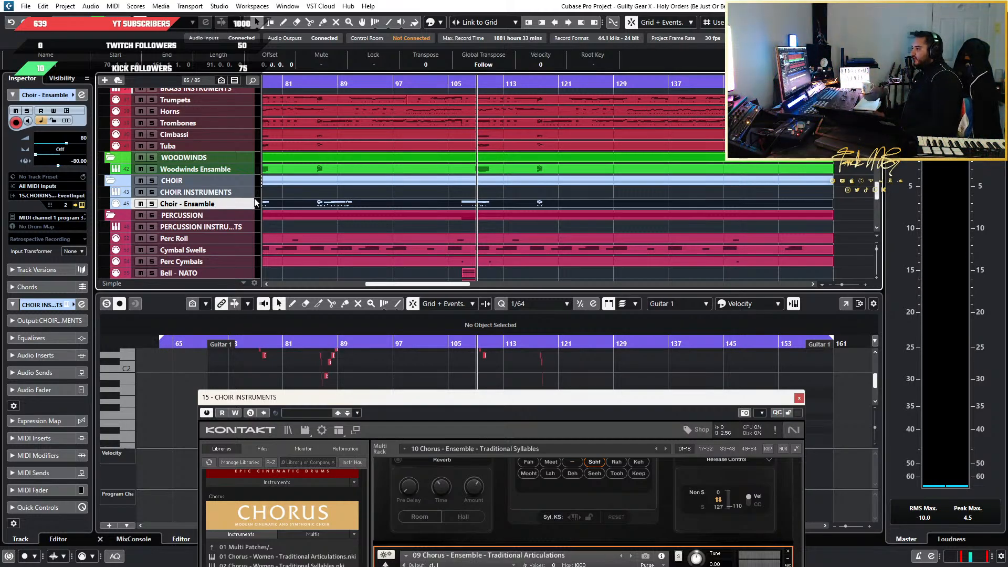
scroll(307, 209, down, 5)
scroll(307, 209, up, 4)
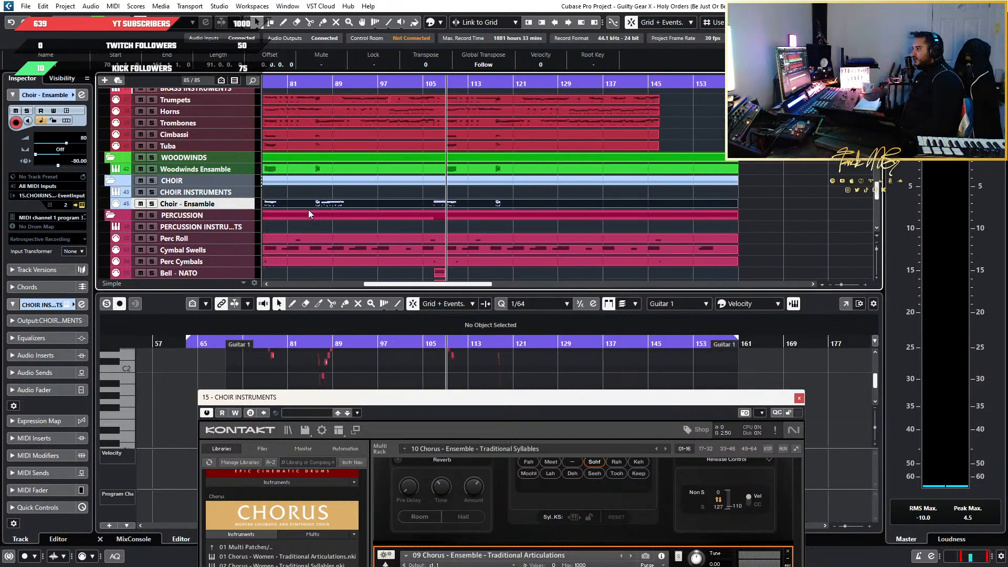
scroll(307, 210, left, 2)
scroll(469, 171, down, 5)
scroll(461, 165, up, 5)
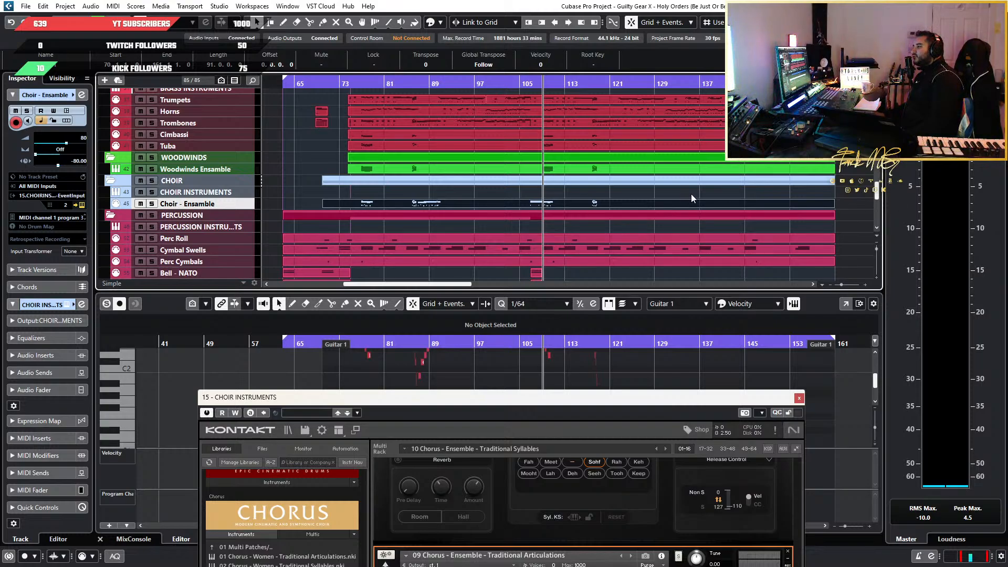
scroll(691, 194, down, 4)
click(738, 222)
scroll(571, 217, up, 5)
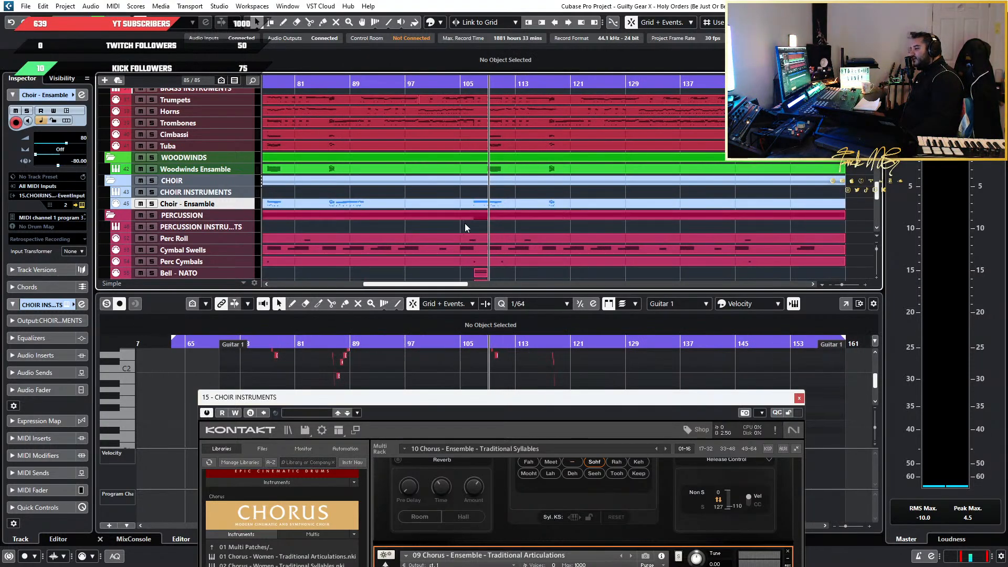
scroll(464, 222, down, 2)
scroll(506, 215, left, 2)
scroll(544, 228, up, 3)
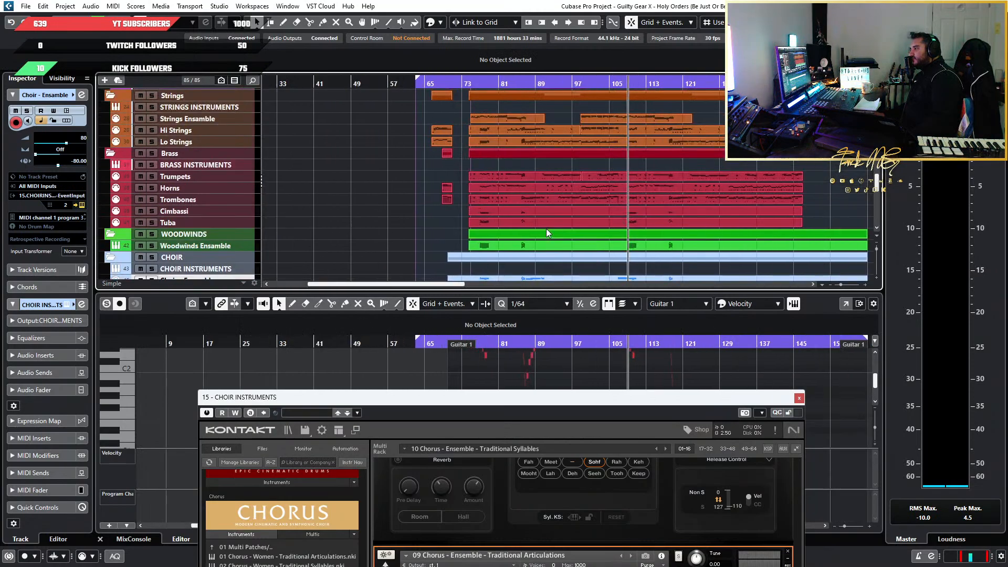
scroll(546, 229, down, 5)
scroll(546, 229, up, 1)
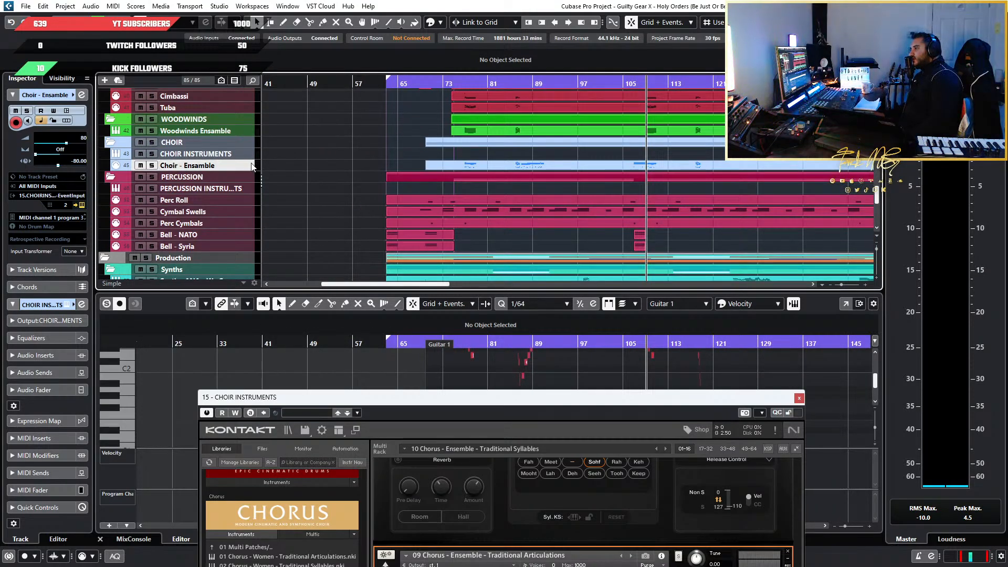
Add one MIDI track named Choir - Sustain below the Choir - Ensemble track
right_click(252, 166)
mouse_move(294, 171)
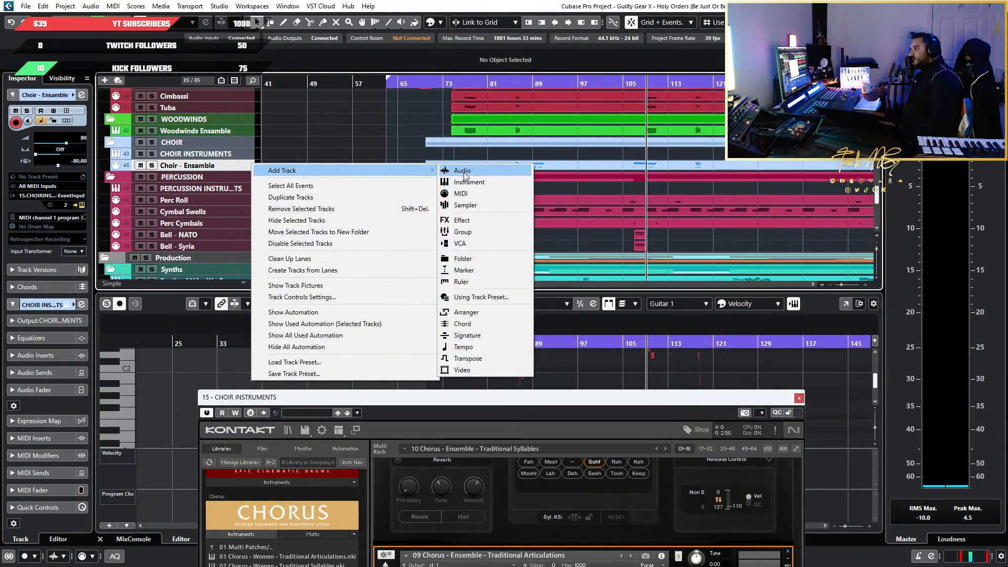
click(496, 194)
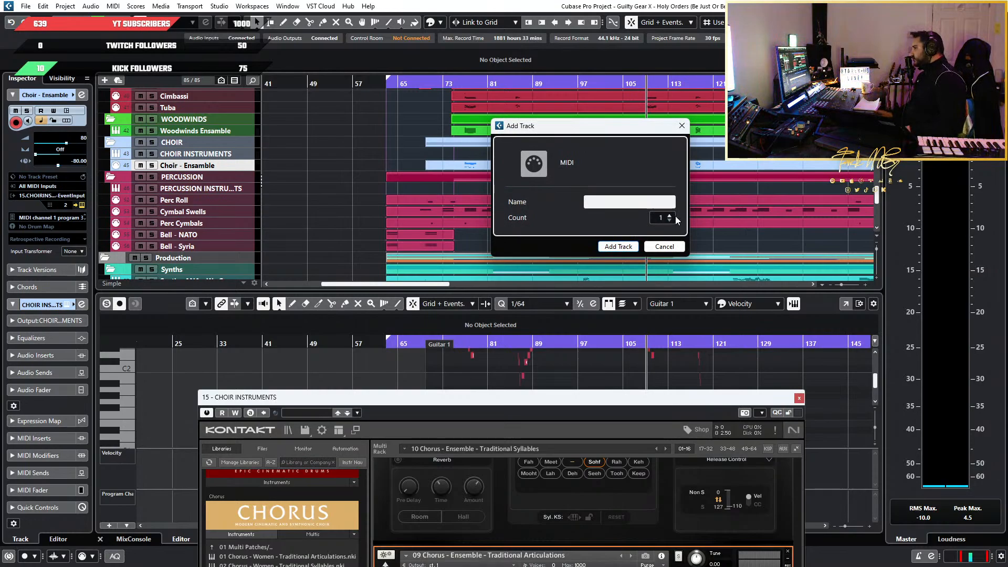
text(cHOIR )
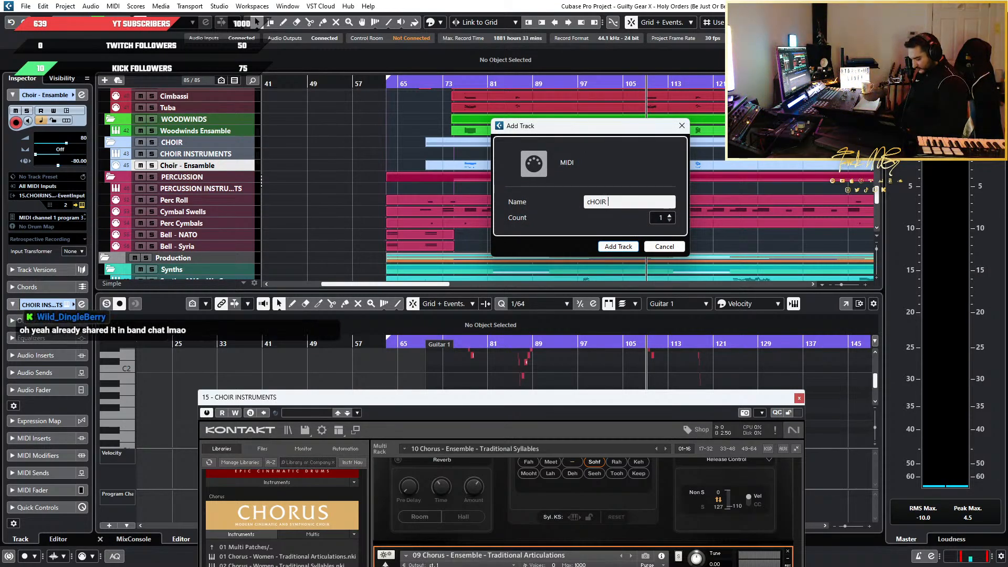
text(- sUSTAIN)
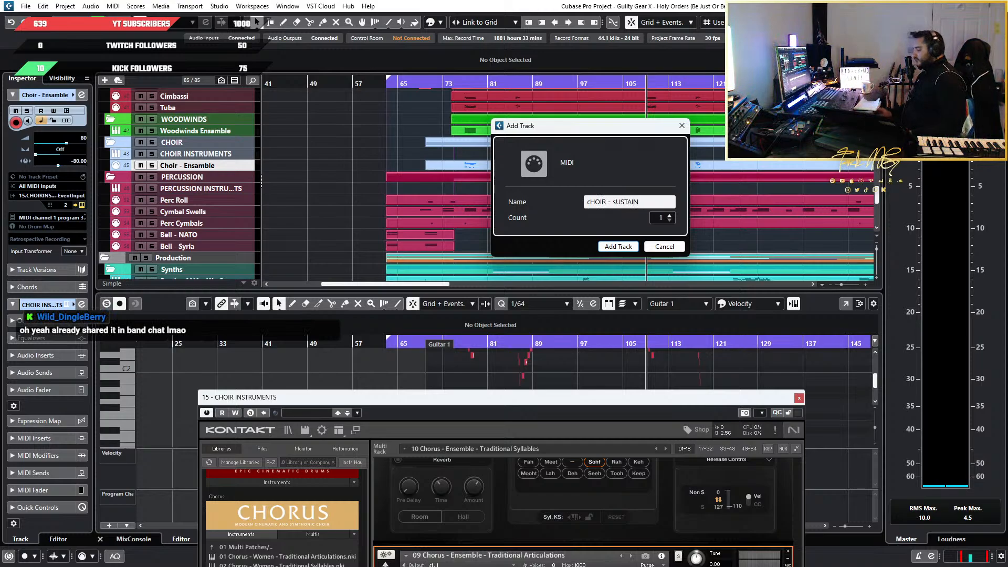
key(ctrl+a)
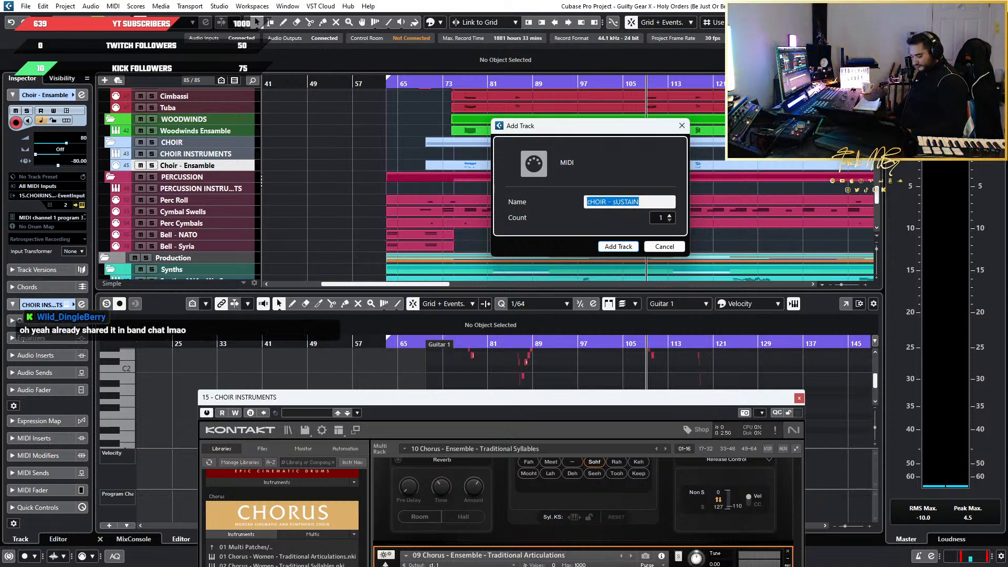
text(Choir - Sustain)
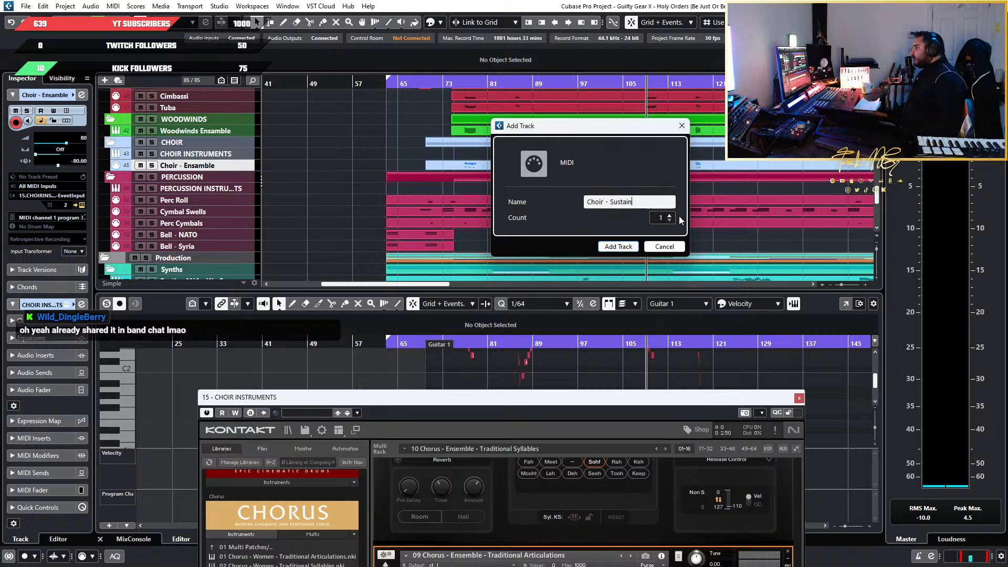
click(620, 246)
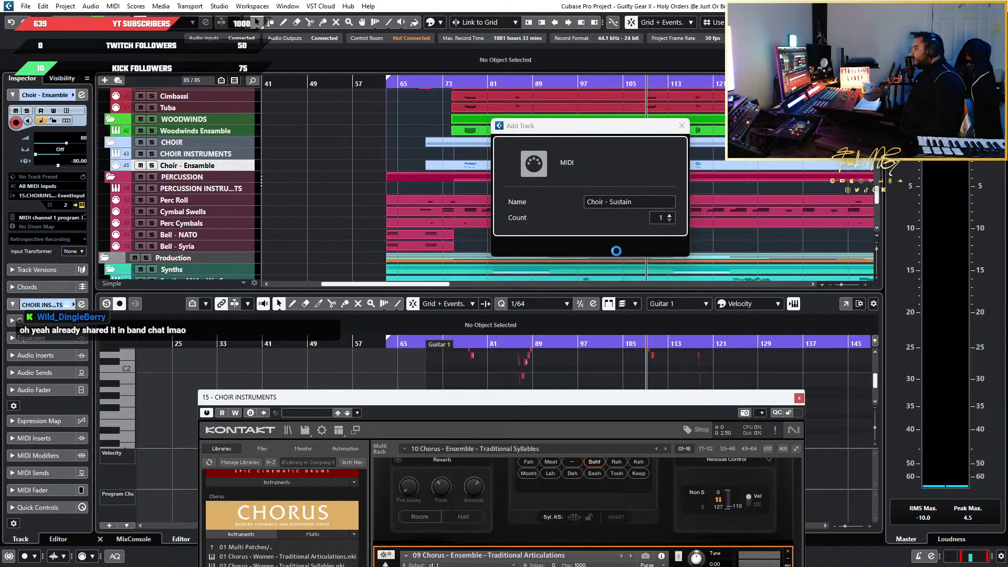
Rename the Choir - Ensemble track to Choir - Stacc
double_click(206, 165)
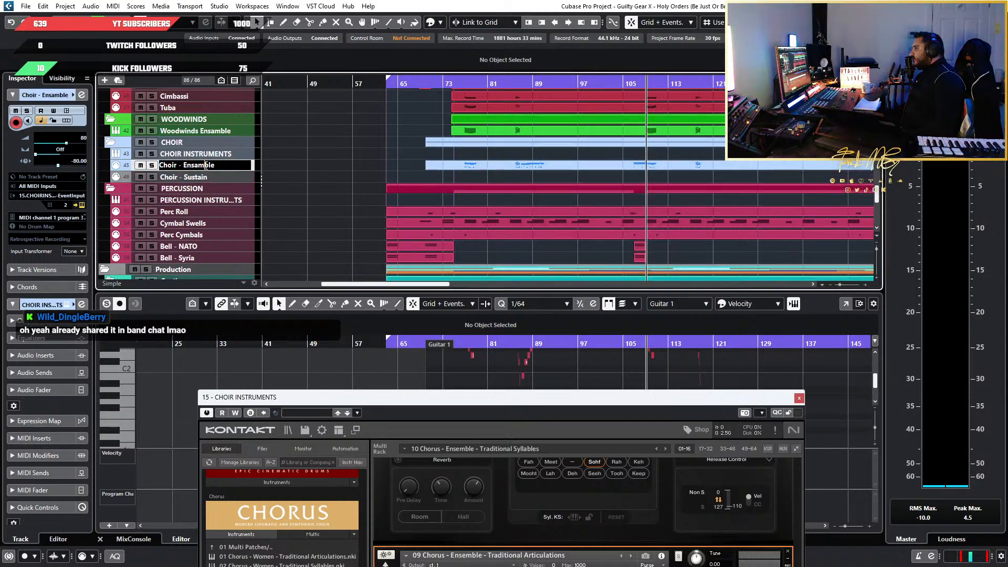
drag(215, 165, 183, 165)
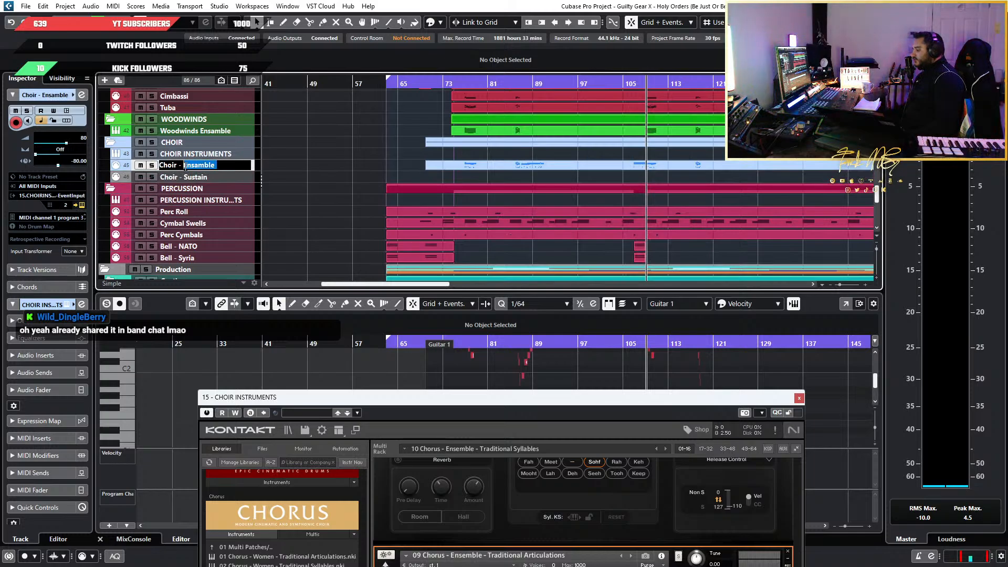
text(Stacc)
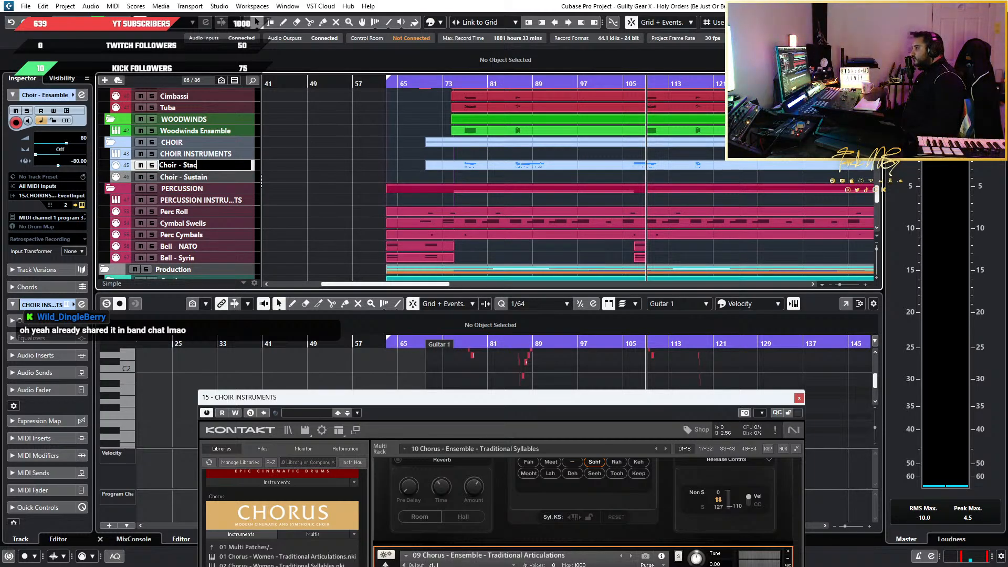
key(Return)
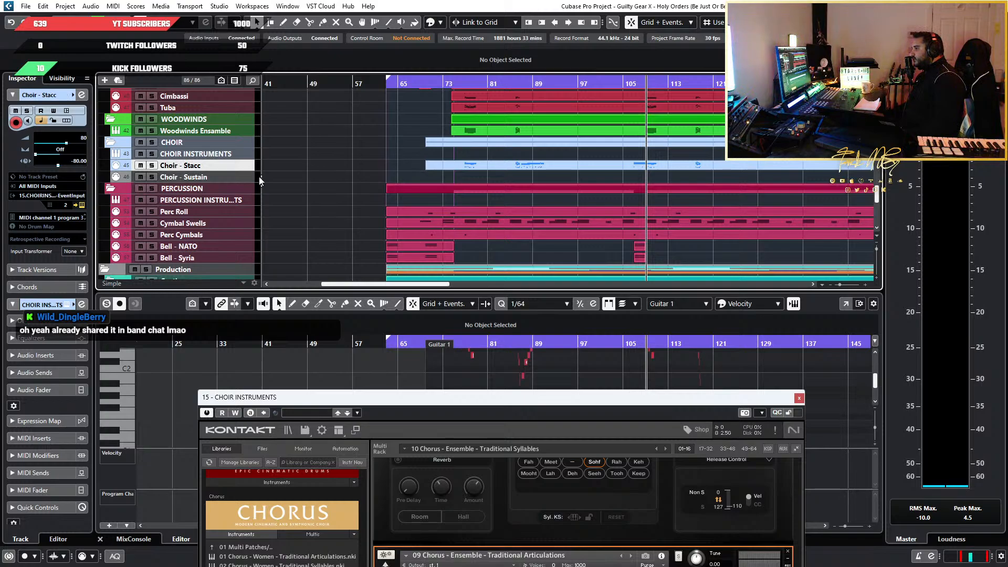
Colour the Choir - Sustain track light blue like the other choir tracks
click(253, 177)
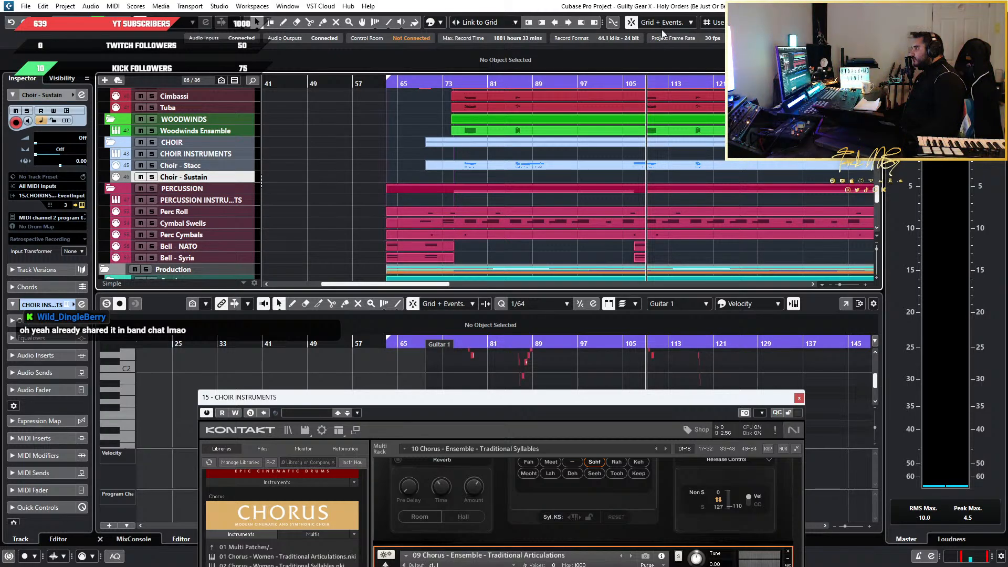
click(439, 22)
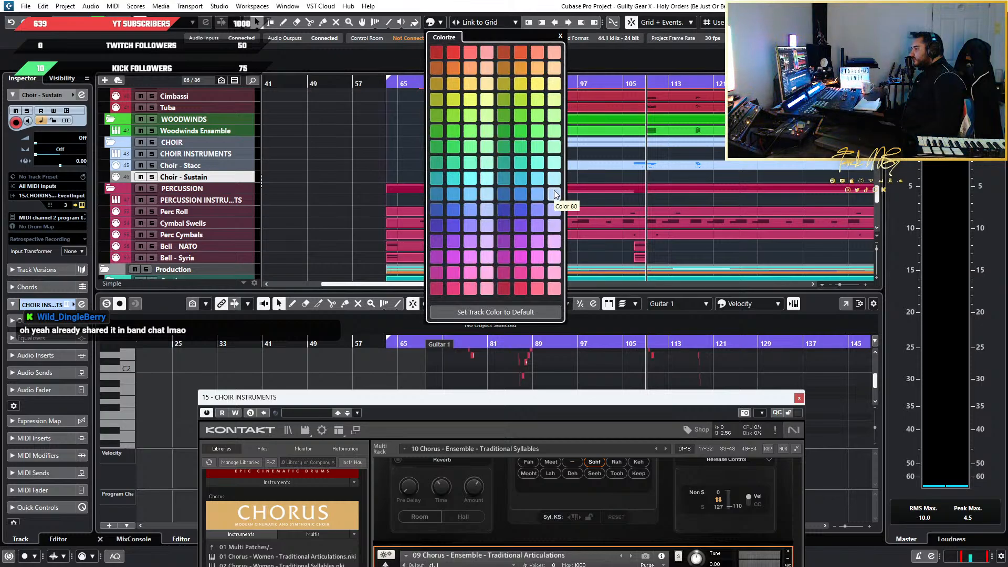
click(486, 196)
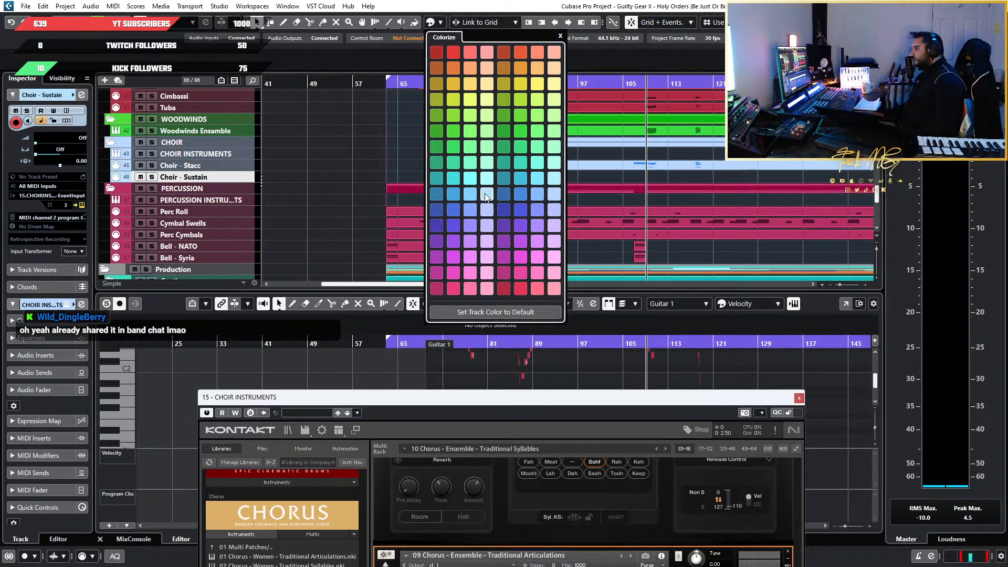
click(247, 166)
click(225, 180)
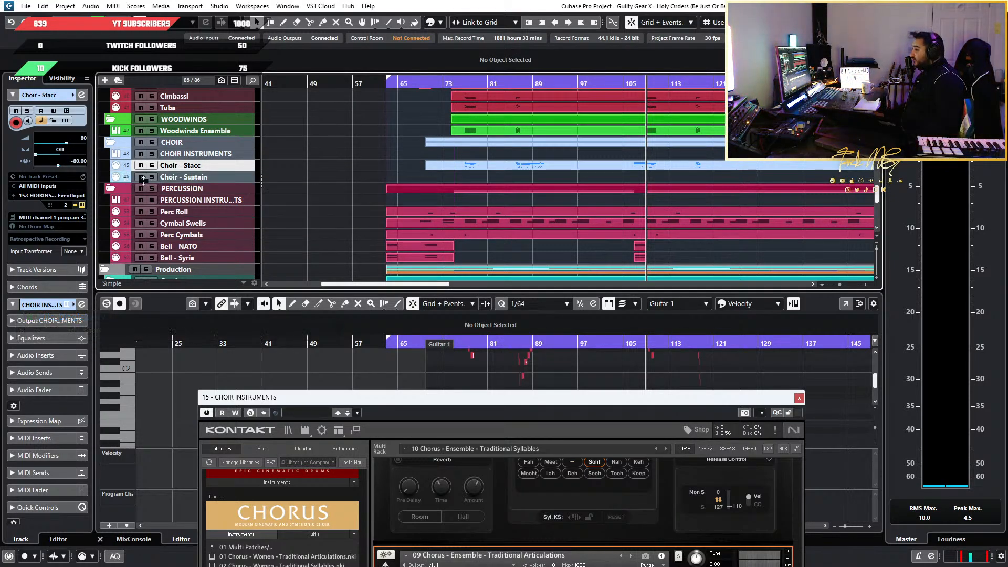
click(249, 177)
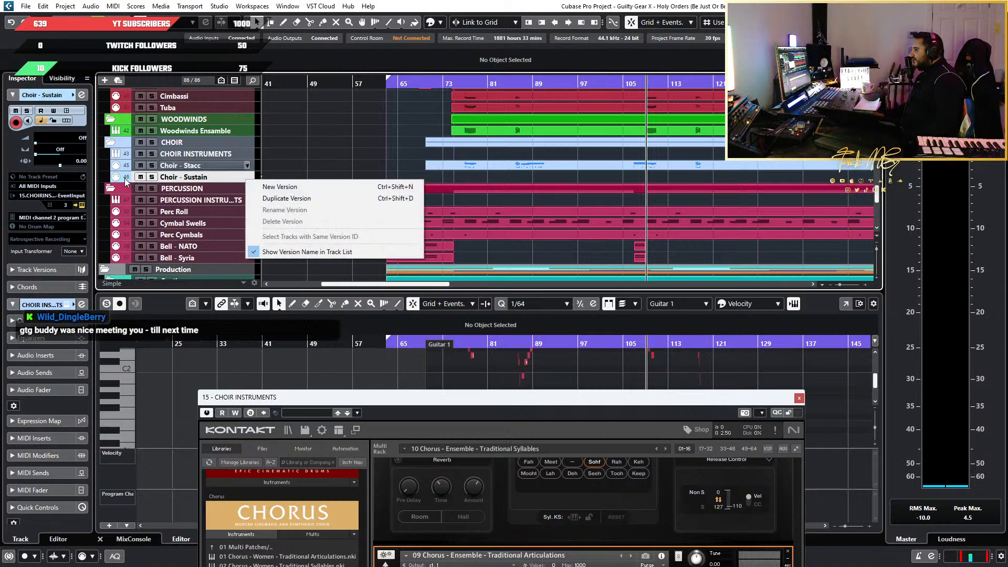
click(430, 23)
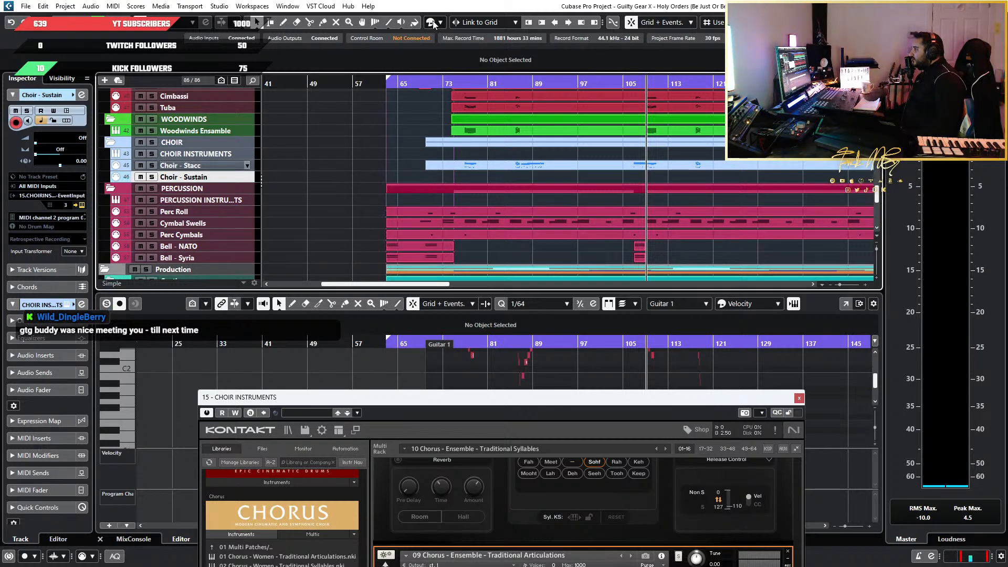
click(430, 23)
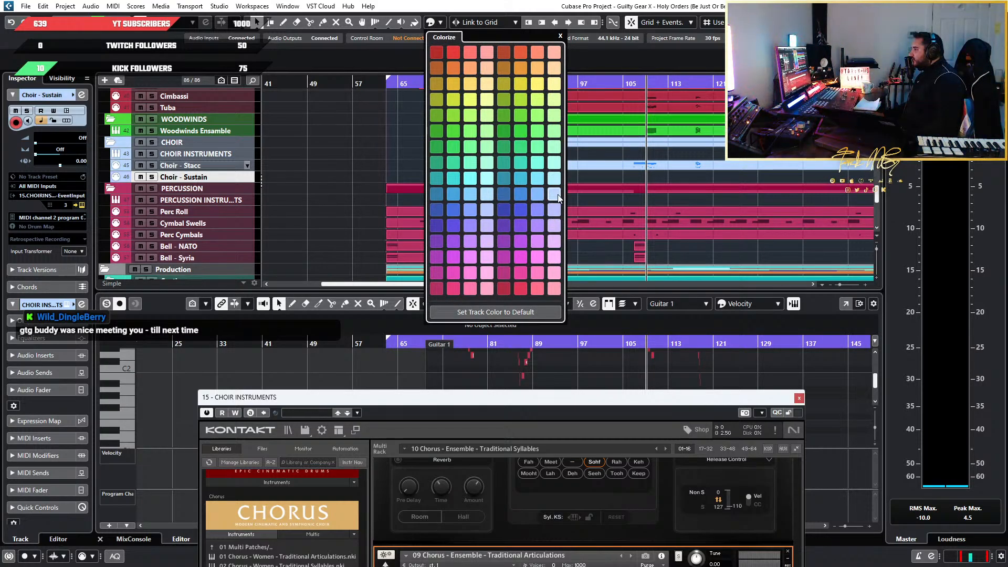
click(375, 183)
Copy the Choir - Stacc part and paste it onto the Choir - Sustain track starting at bar 70
scroll(399, 182, down, 6)
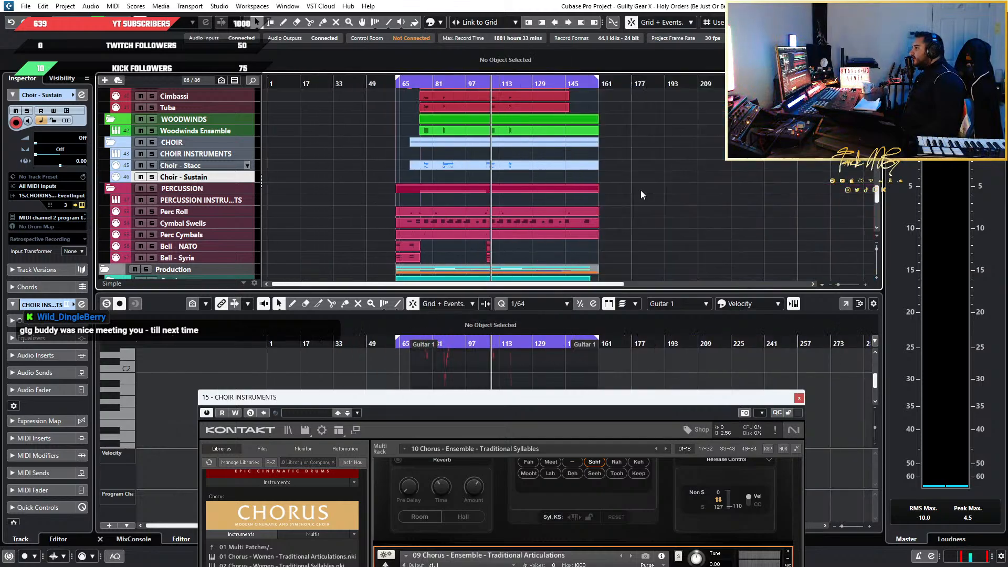
drag(706, 157, 357, 178)
scroll(357, 178, up, 4)
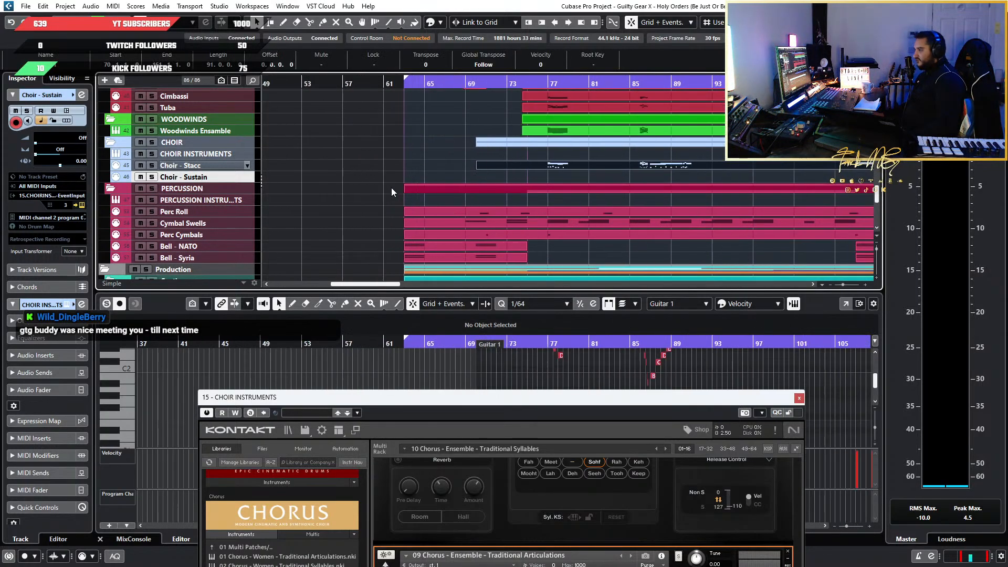
scroll(368, 173, up, 8)
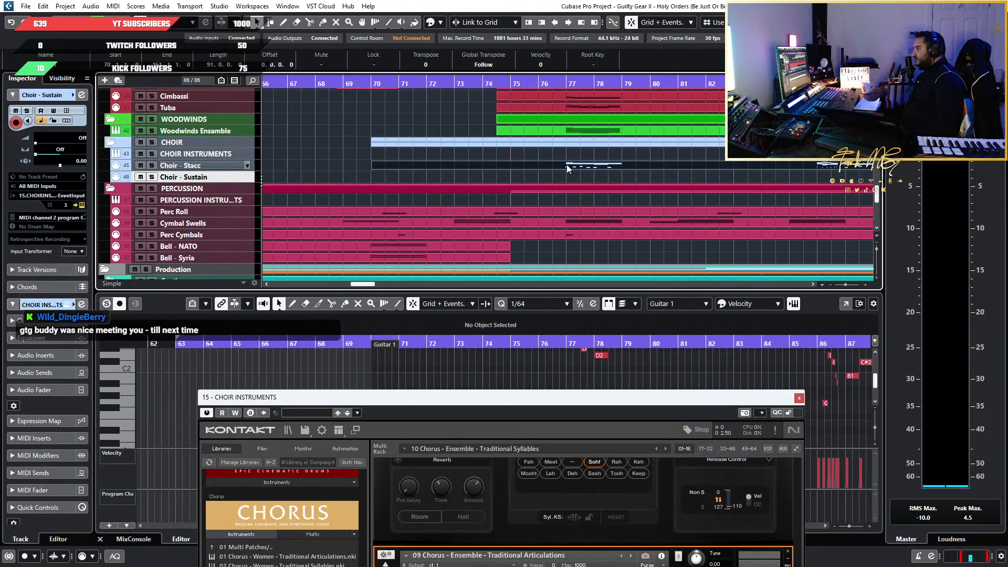
click(396, 84)
key(ctrl+v)
key(space)
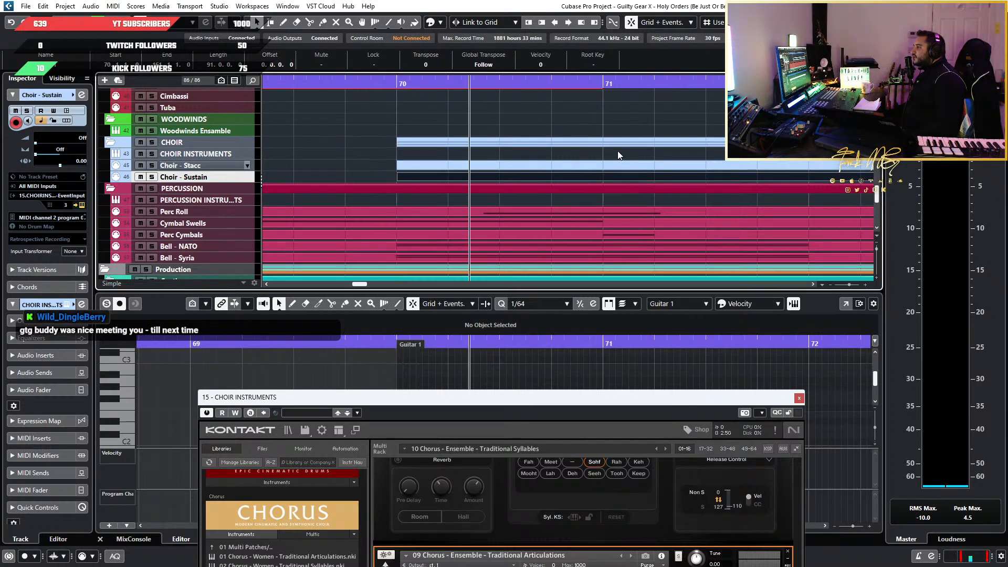
scroll(617, 150, down, 8)
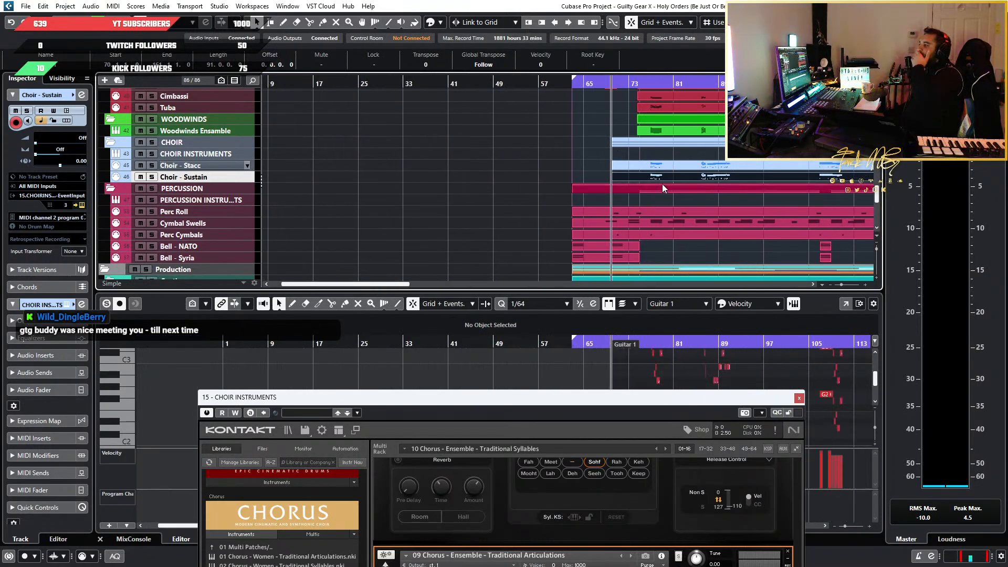
Move the Kontakt window clear of the note editor and examine the pasted choir notes between bars 77 and 91
drag(713, 419, 348, 401)
scroll(632, 431, up, 2)
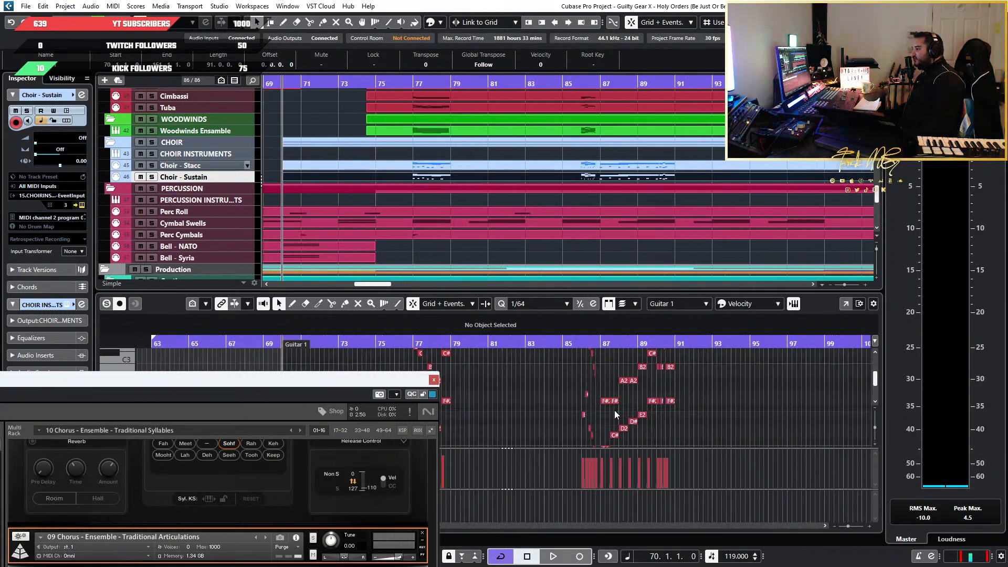
scroll(616, 415, left, 5)
scroll(616, 413, down, 2)
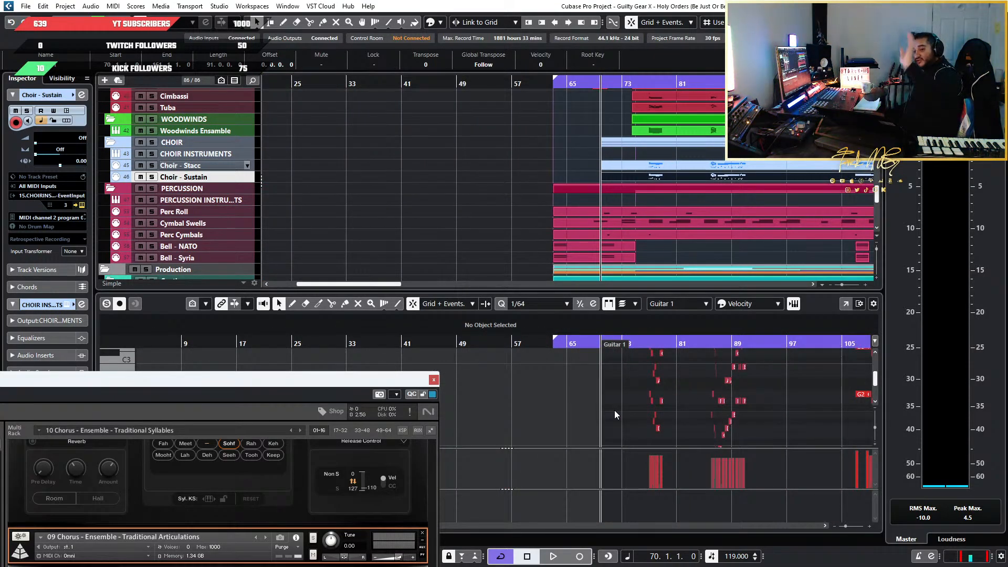
scroll(660, 456, up, 6)
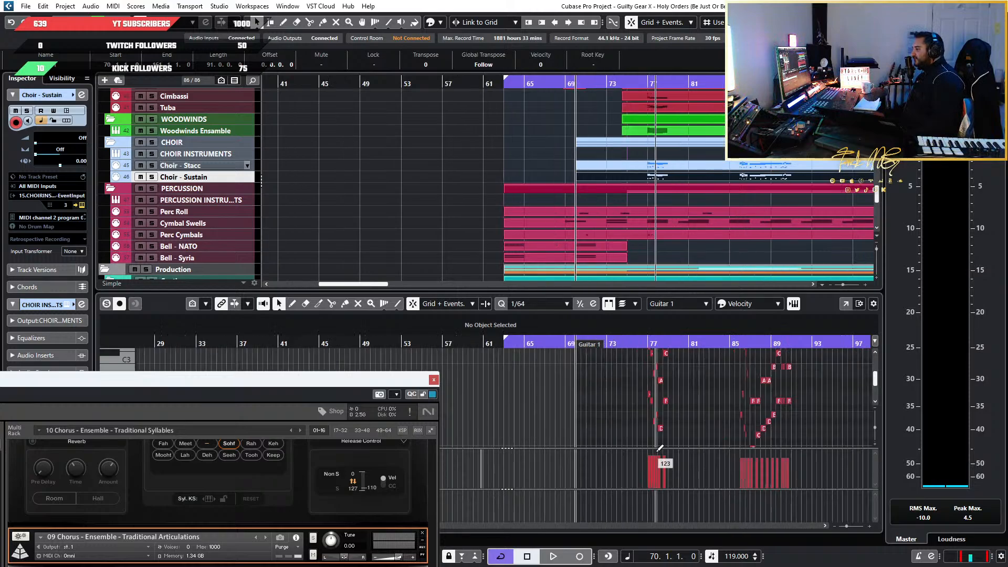
scroll(705, 420, down, 2)
scroll(538, 398, down, 2)
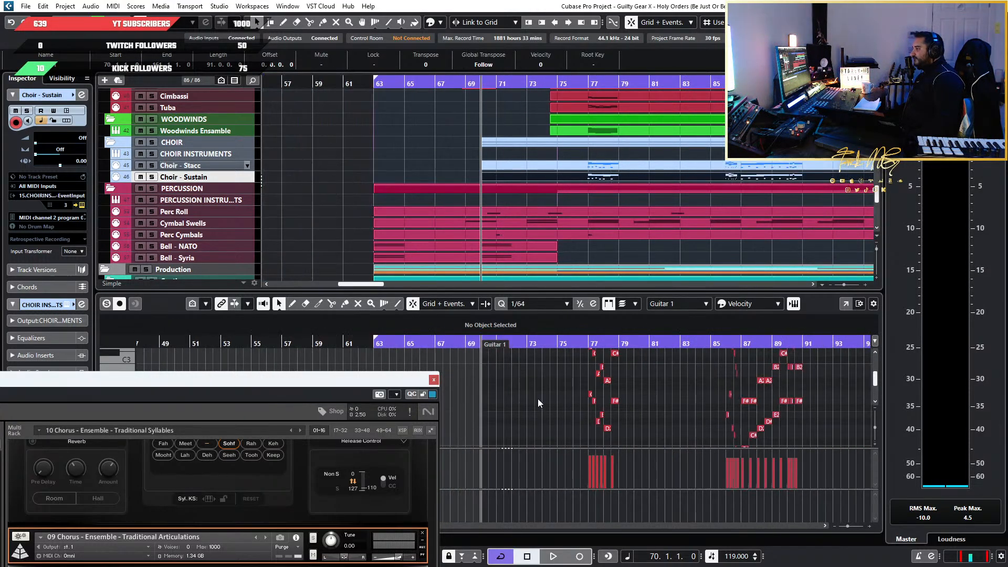
scroll(646, 405, down, 3)
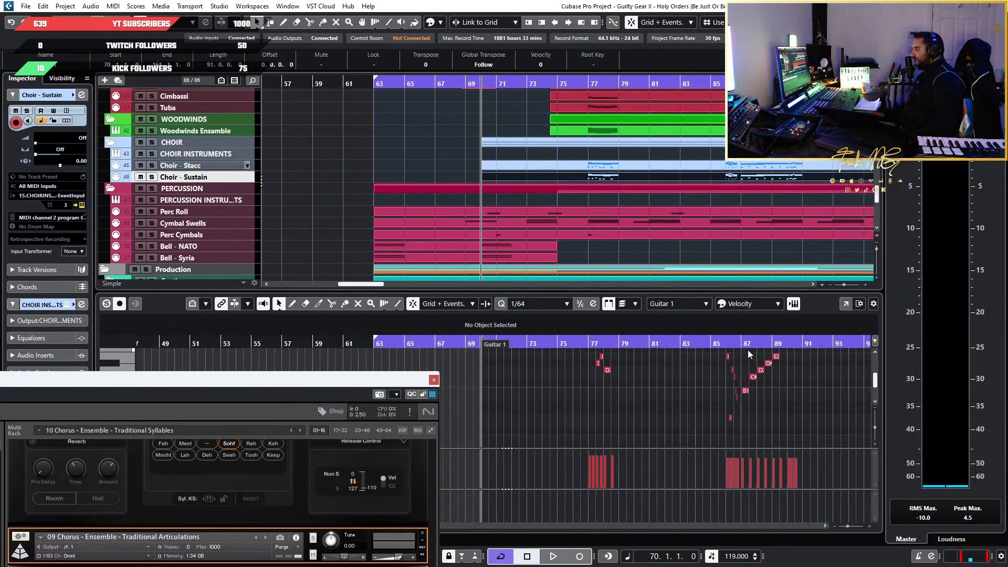
Play the arrangement from bar 86 into bar 87 to hear the duplicated choir line
double_click(735, 343)
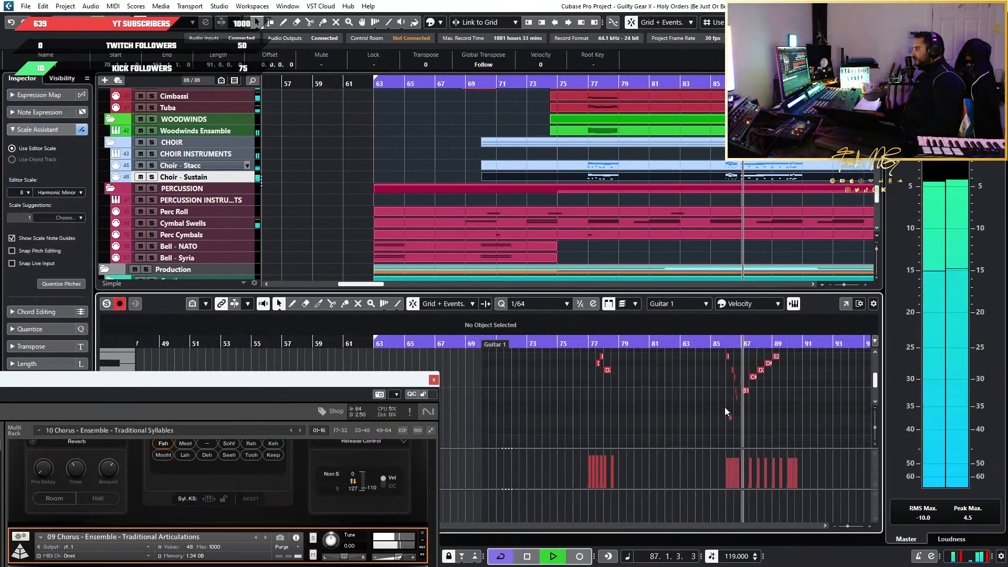
drag(558, 428, 703, 430)
scroll(738, 427, up, 6)
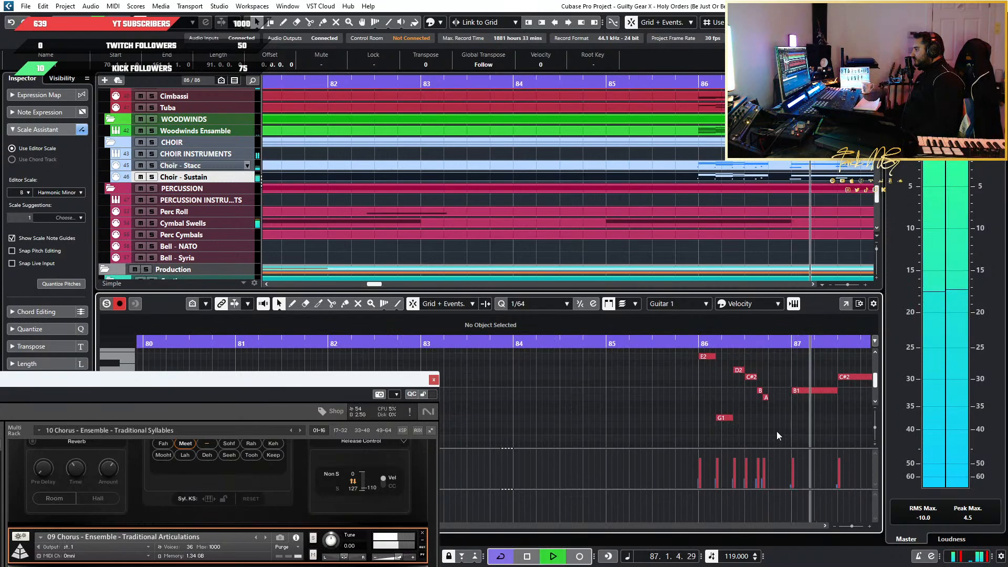
Delete the melody notes in bars 77 to 86 from the Choir - Sustain part
drag(771, 435, 195, 340)
scroll(672, 461, down, 6)
scroll(635, 417, left, 5)
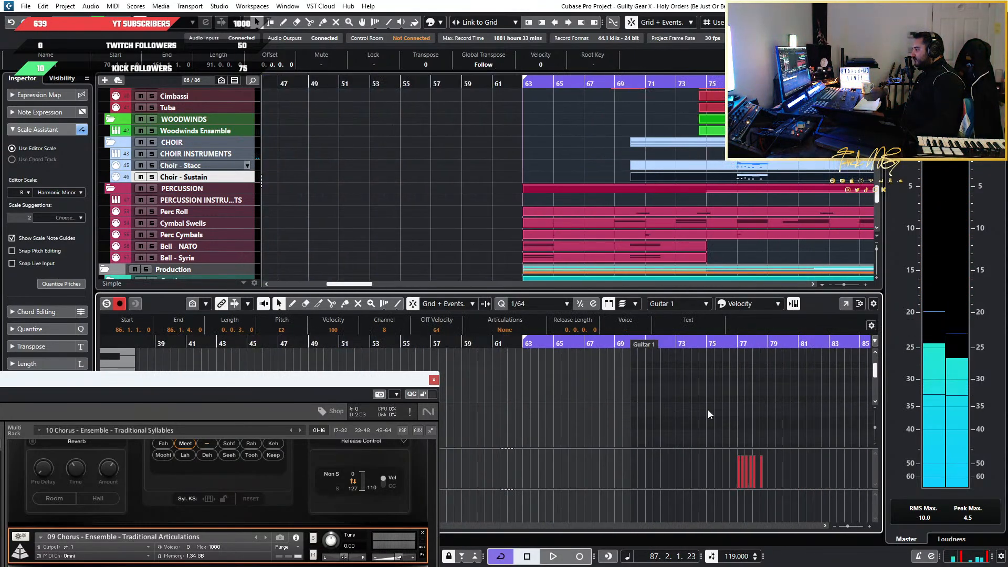
scroll(786, 414, down, 7)
scroll(783, 416, right, 4)
scroll(670, 427, down, 3)
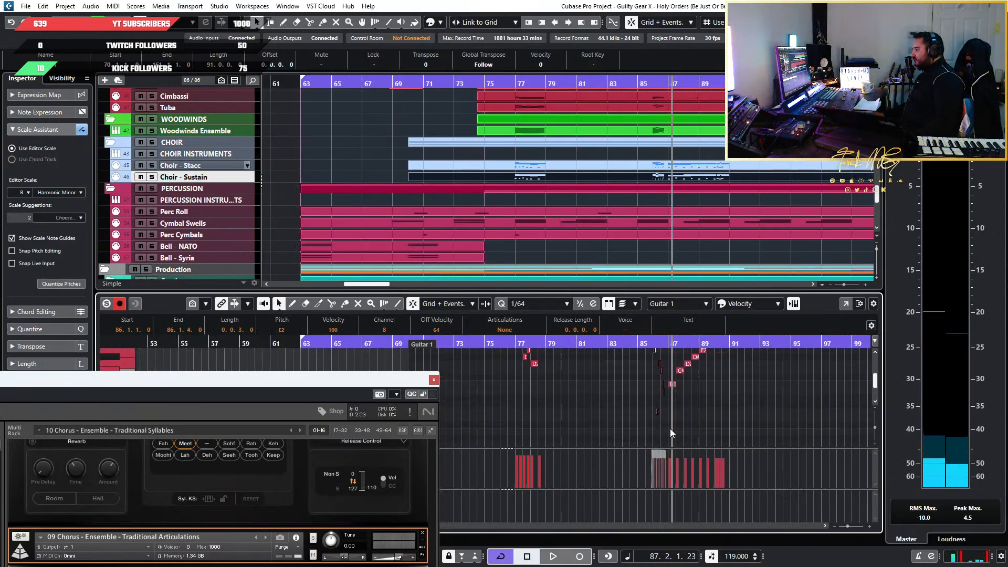
scroll(661, 424, up, 5)
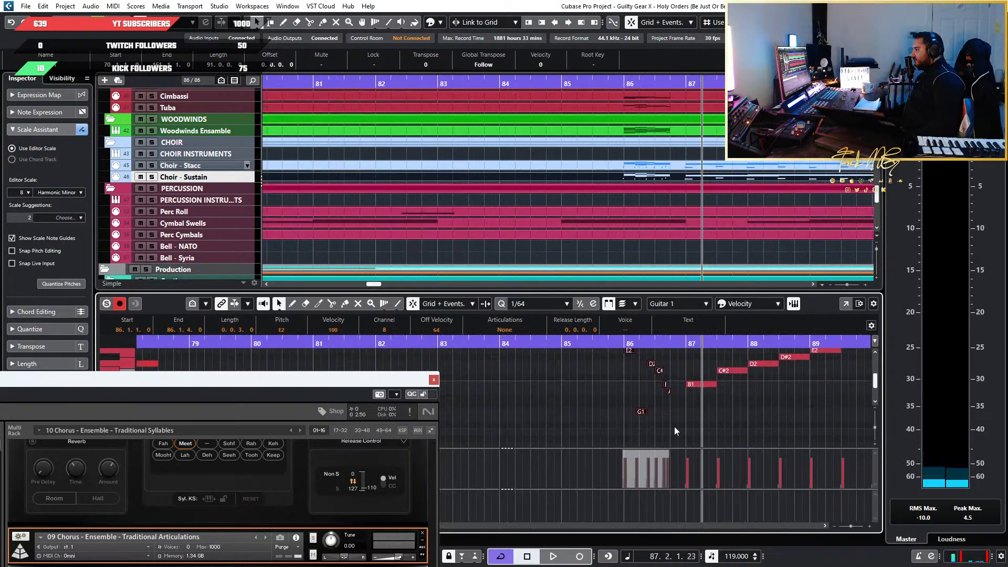
drag(673, 432, 173, 353)
scroll(653, 375, down, 5)
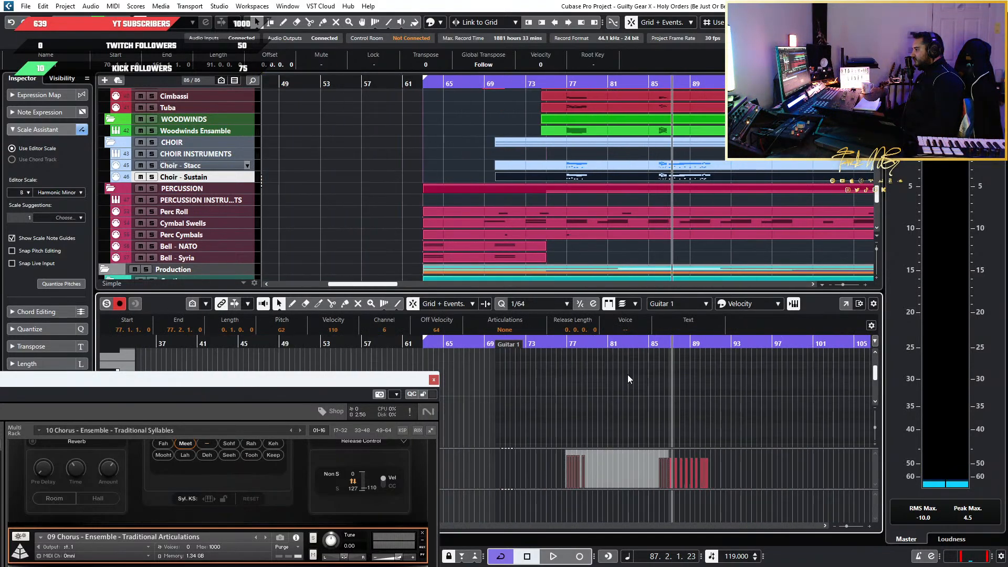
scroll(628, 375, up, 5)
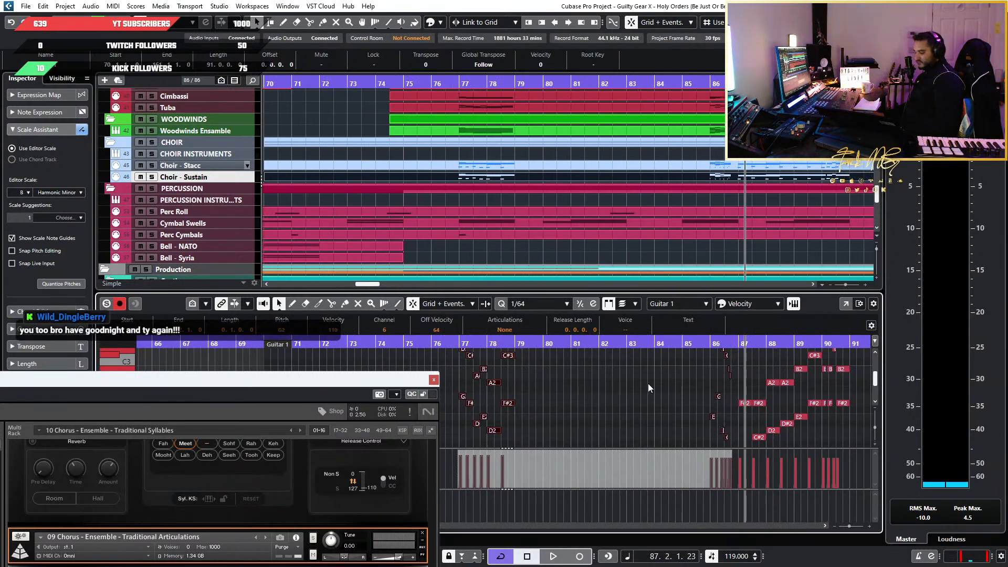
key(Delete)
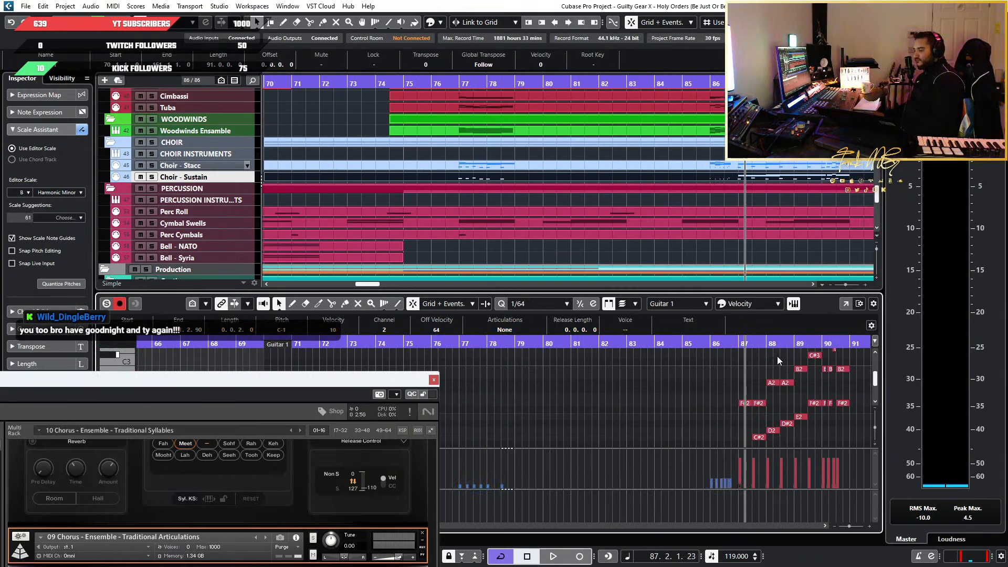
Delete the leftover keyswitch notes in bar 86 of the Choir - Sustain part
scroll(767, 383, up, 6)
scroll(767, 383, up, 1)
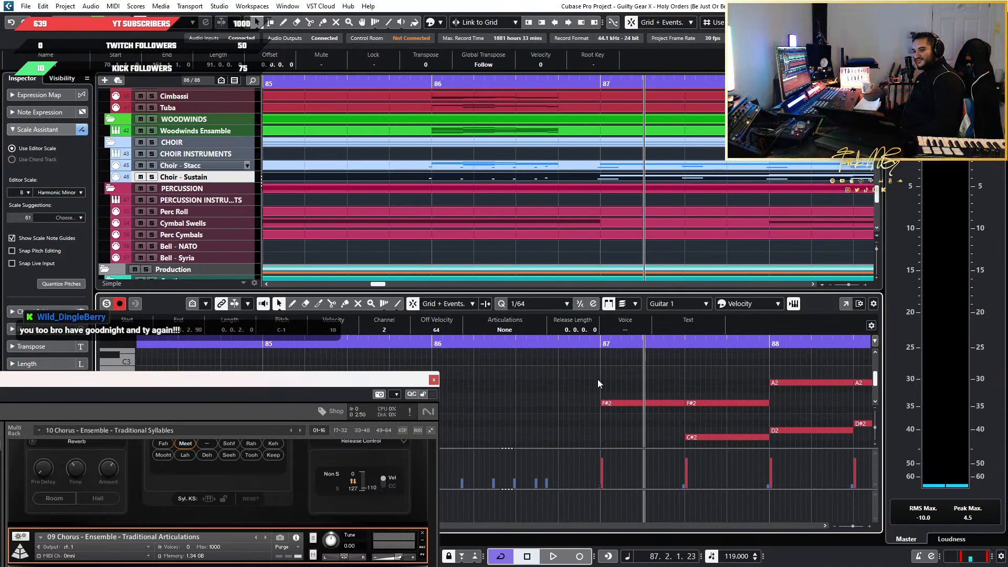
scroll(601, 386, down, 3)
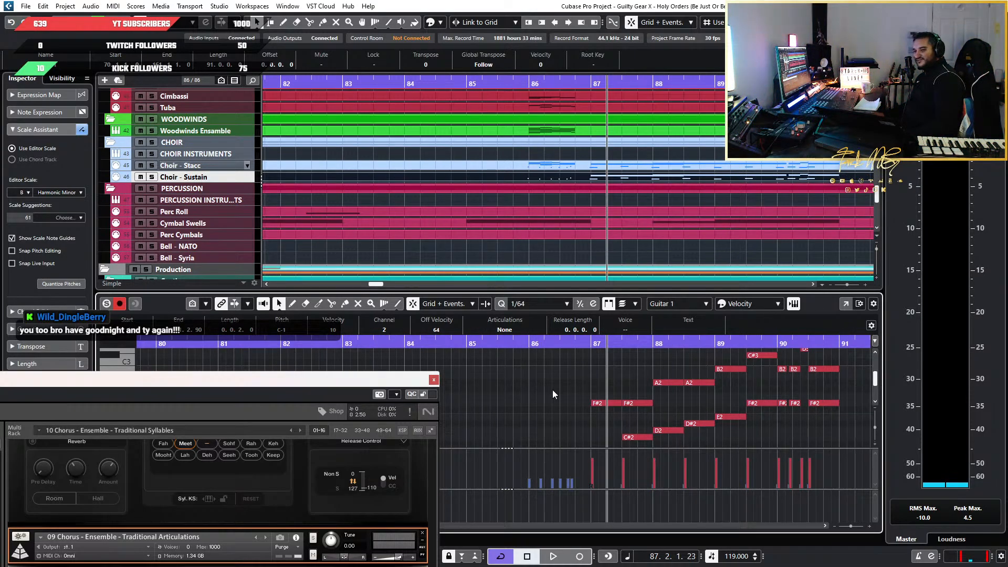
scroll(547, 396, down, 2)
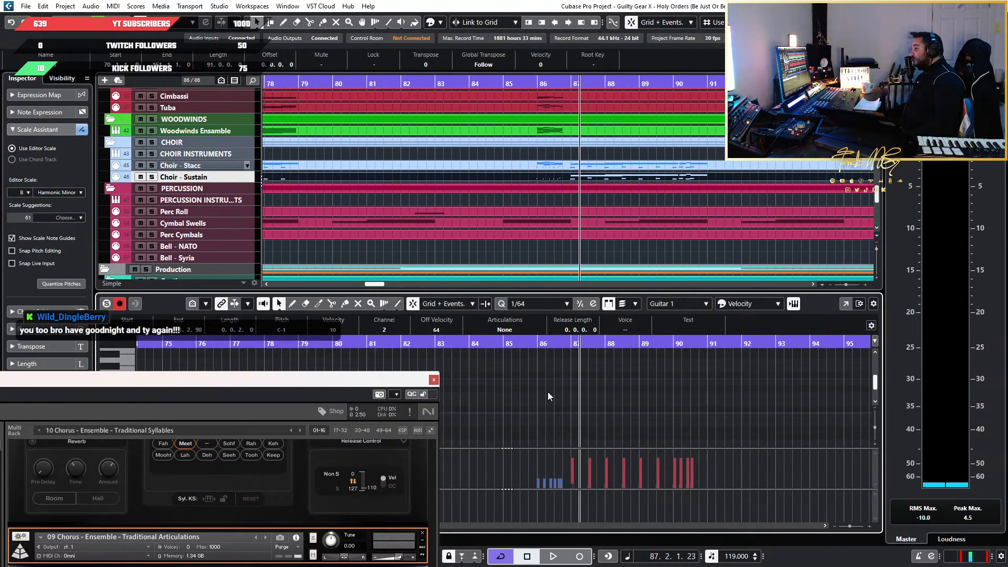
scroll(547, 391, down, 3)
scroll(529, 402, up, 3)
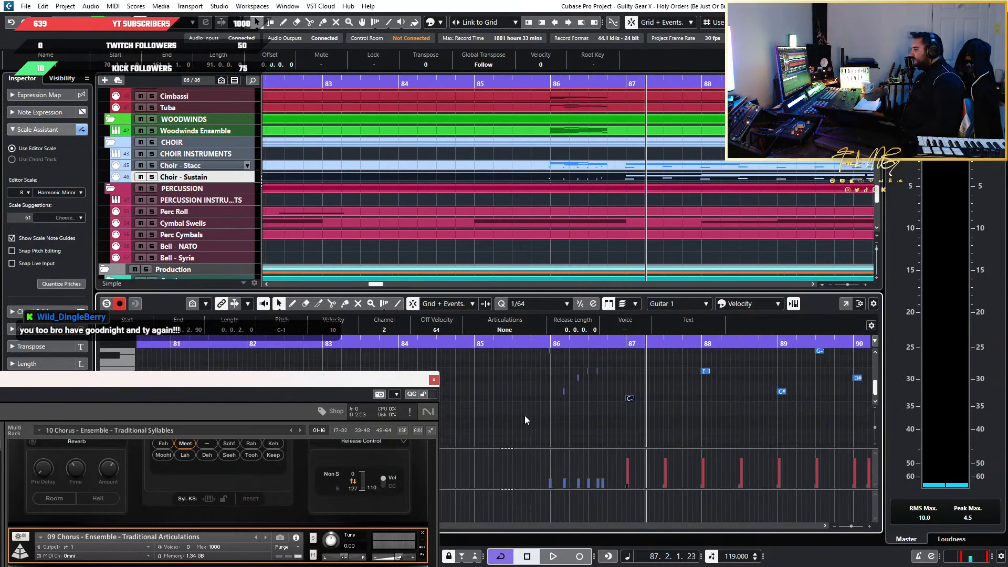
drag(526, 420, 618, 376)
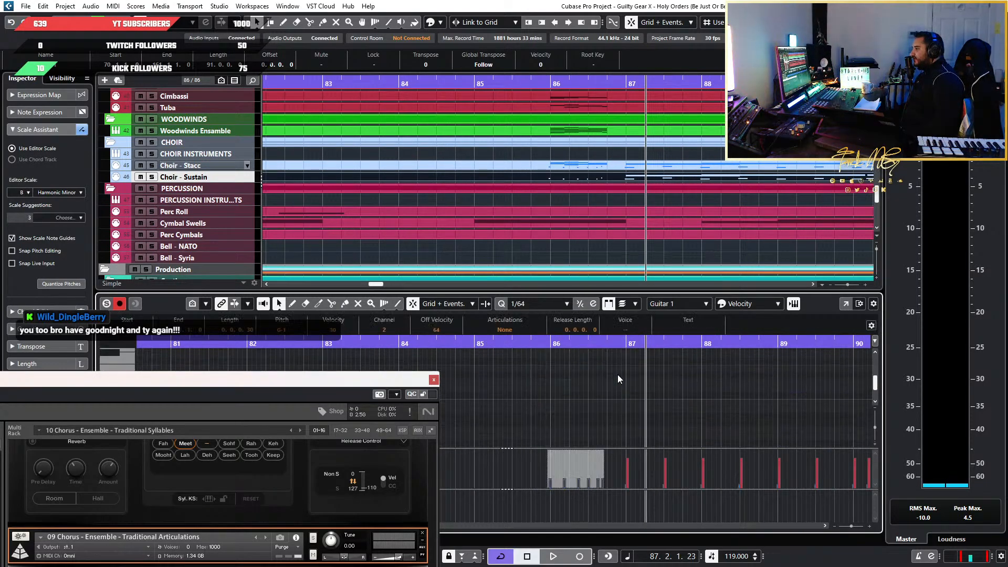
key(Delete)
Delete the leftover keyswitch notes around bars 77 and 78 of the Choir - Sustain part
scroll(499, 397, down, 4)
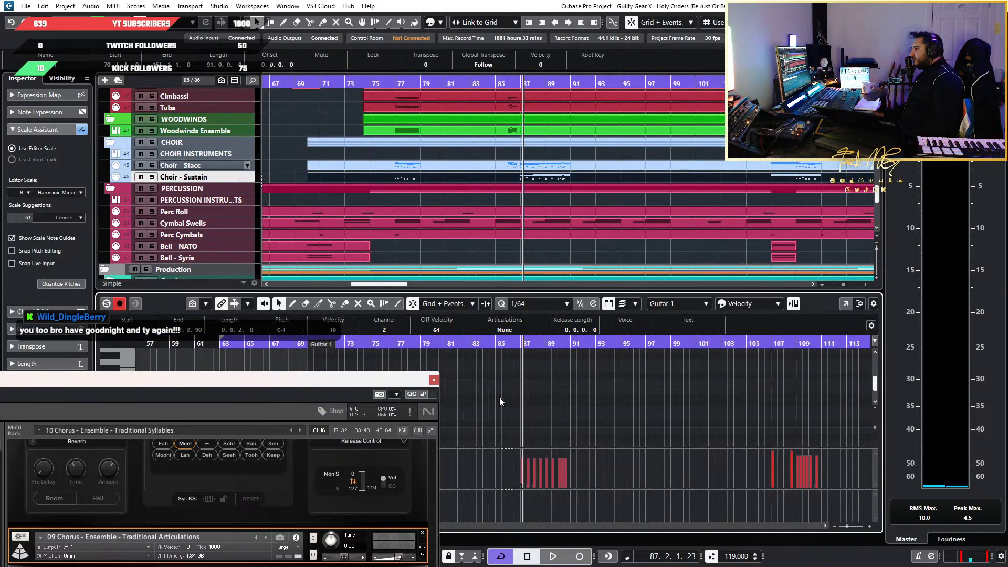
scroll(500, 397, left, 4)
scroll(568, 405, down, 3)
drag(770, 432, 658, 366)
scroll(735, 348, up, 3)
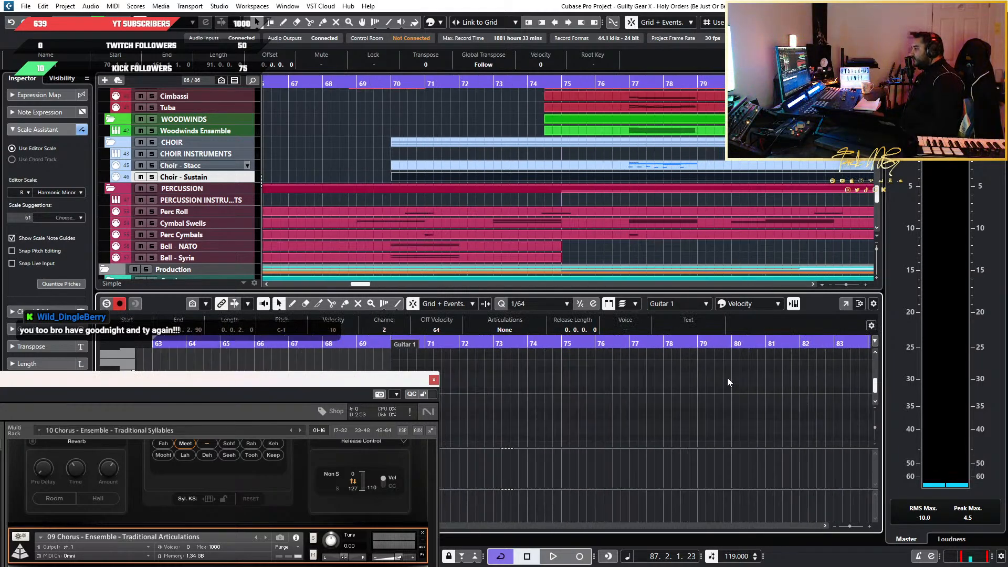
scroll(726, 383, right, 6)
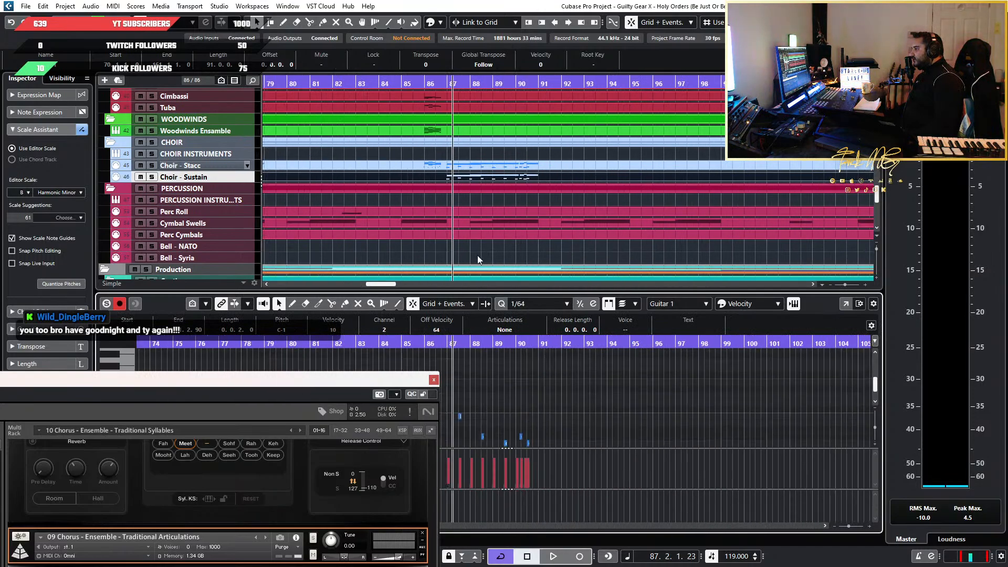
Delete the melody notes from bar 87 to bar 91 in the Choir - Stacc part
click(482, 176)
scroll(519, 392, up, 3)
scroll(525, 393, left, 5)
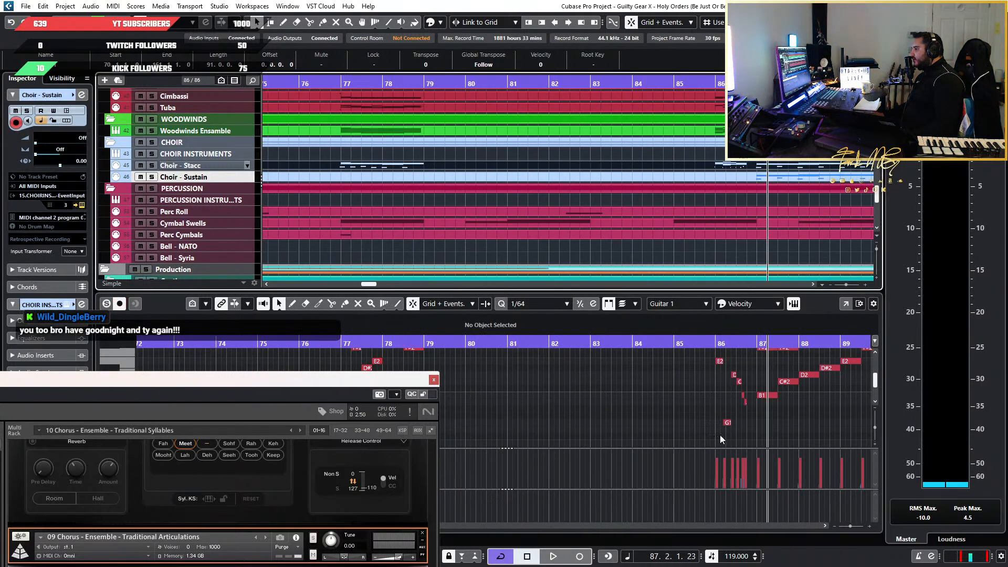
scroll(814, 423, down, 3)
drag(703, 435, 576, 362)
scroll(576, 362, up, 4)
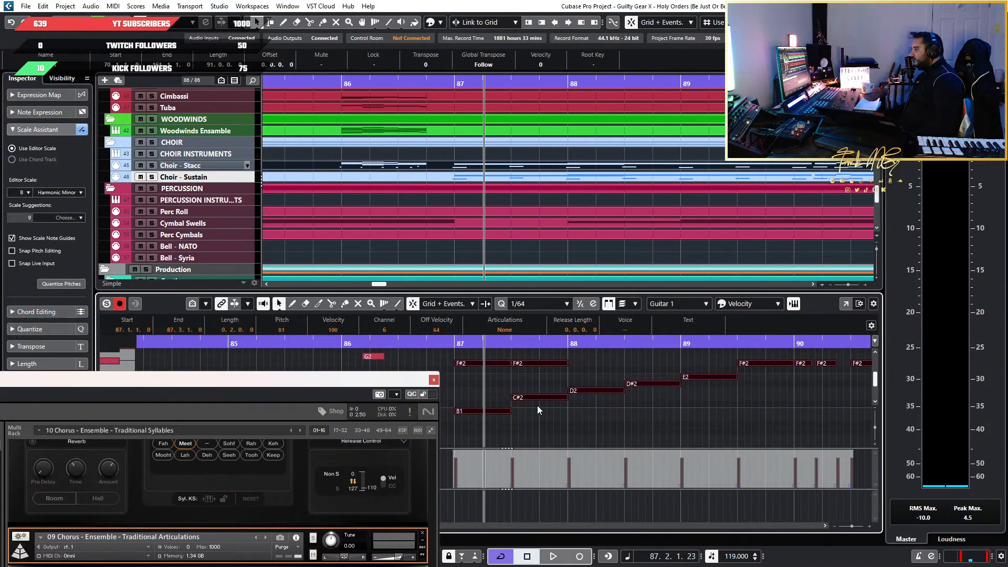
scroll(539, 410, down, 5)
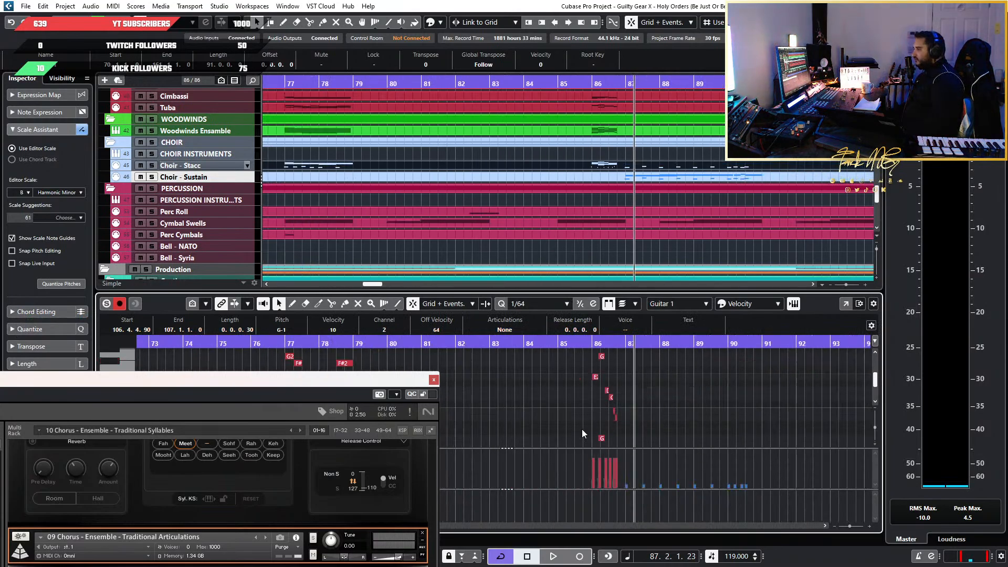
scroll(583, 433, down, 4)
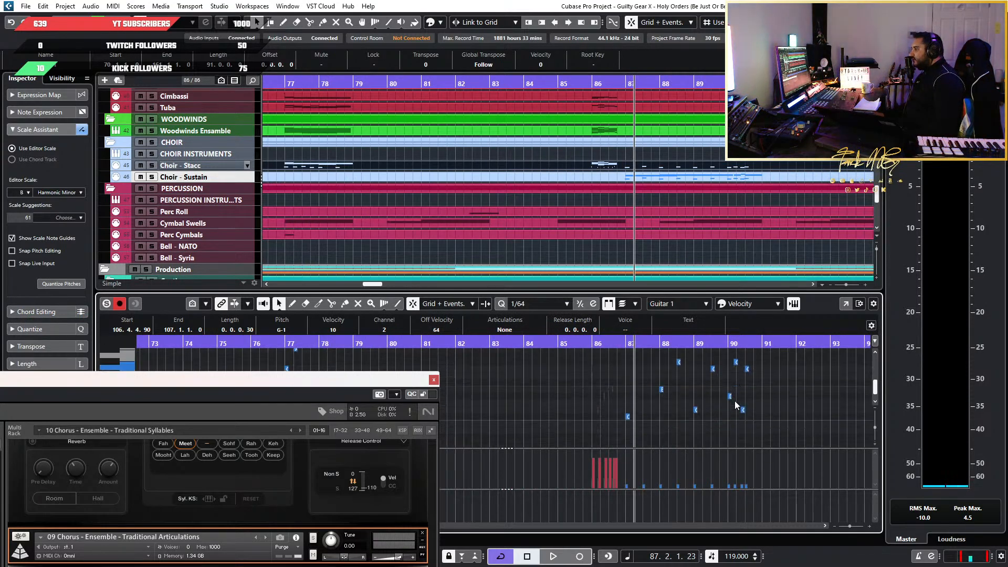
scroll(735, 404, down, 1)
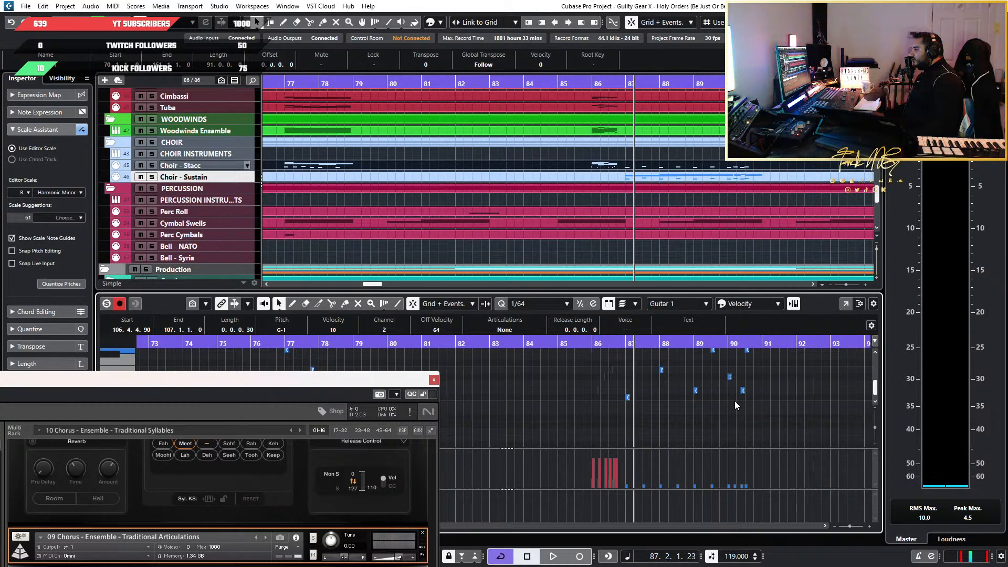
Undo the note deletions made in the Choir - Stacc and Choir - Sustain parts
key(ctrl+z)
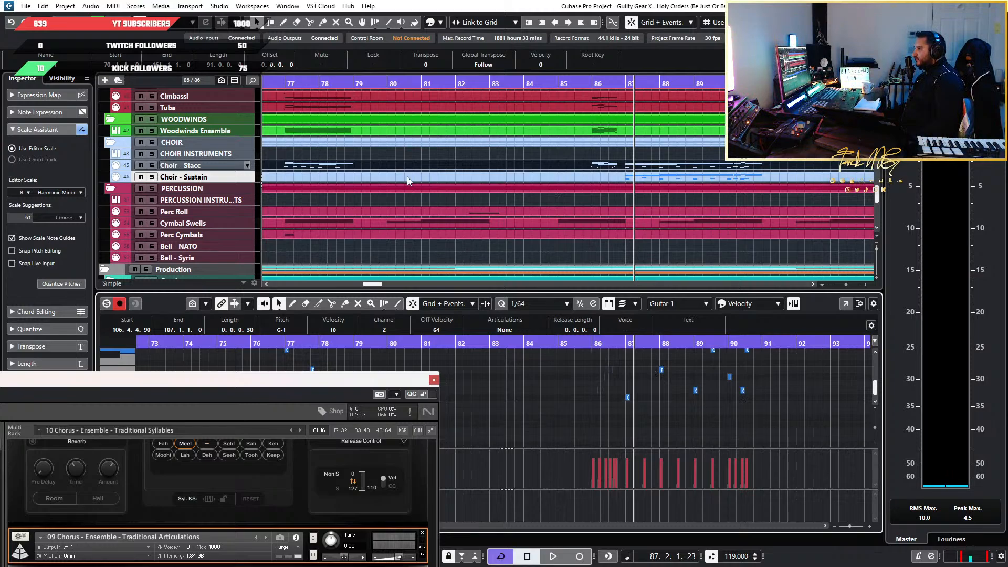
key(g)
key(g)
scroll(441, 183, left, 2)
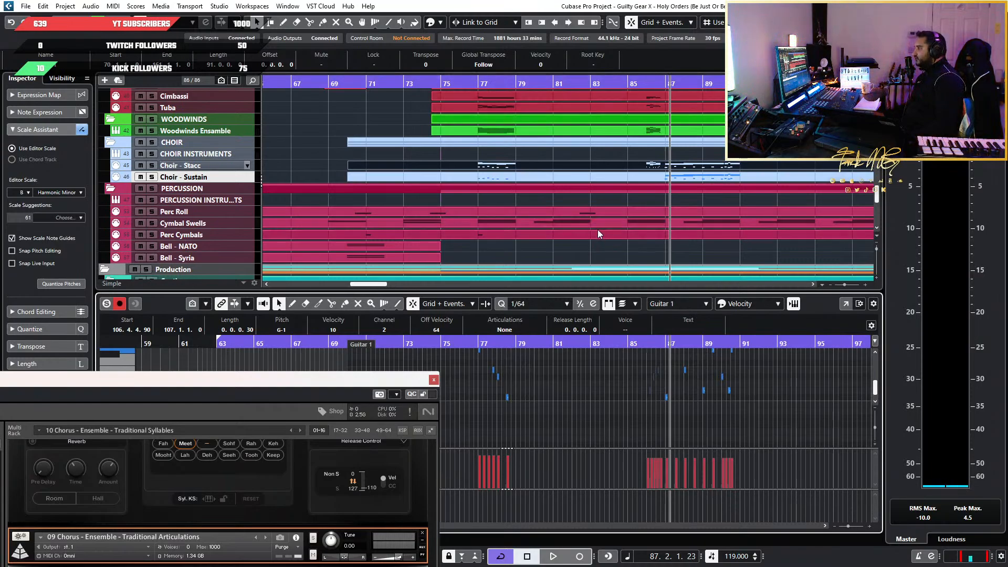
Delete the melody and keyswitch notes in bar 86 of the Choir - Stacc part
key(h)
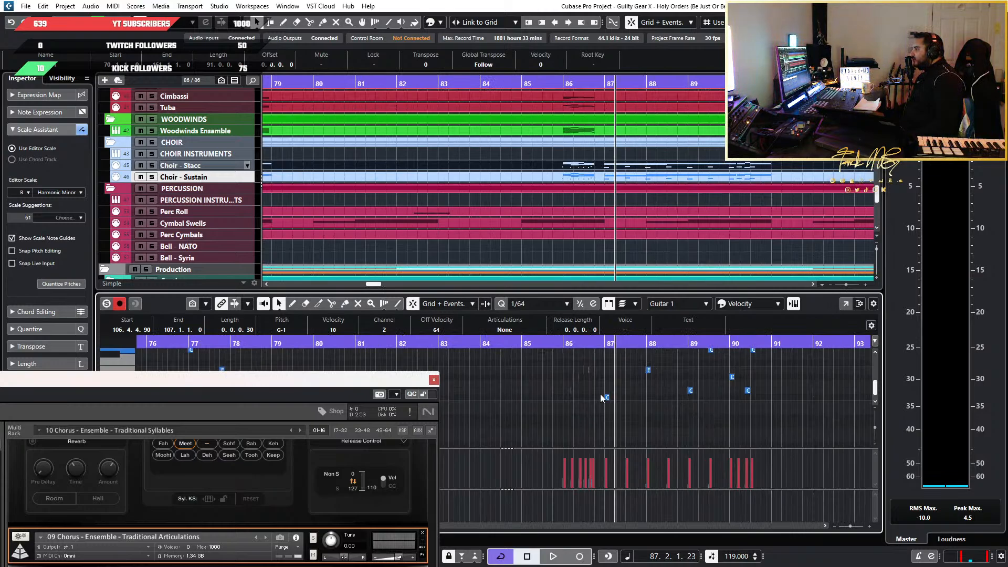
click(534, 419)
key(h)
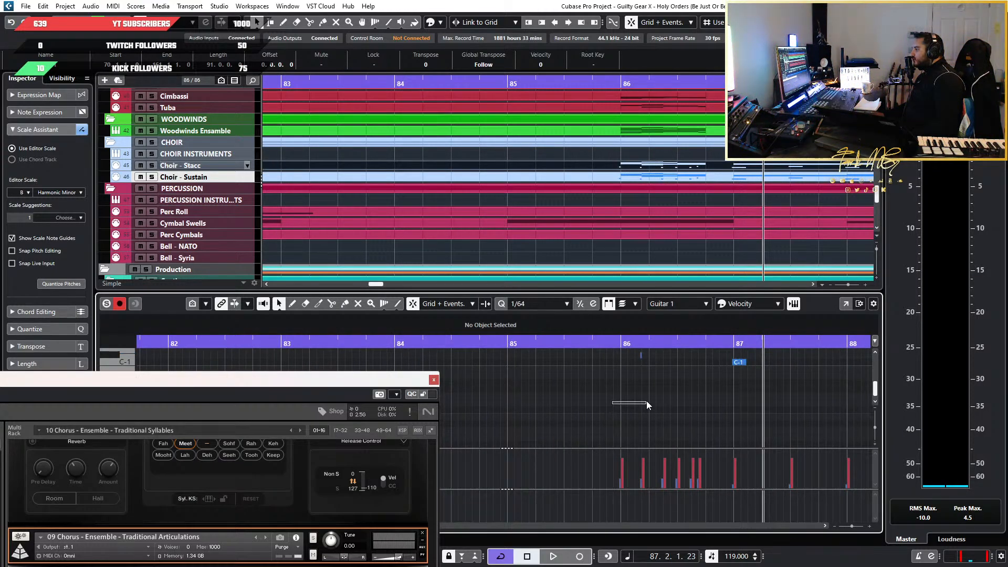
drag(647, 401, 717, 366)
key(Delete)
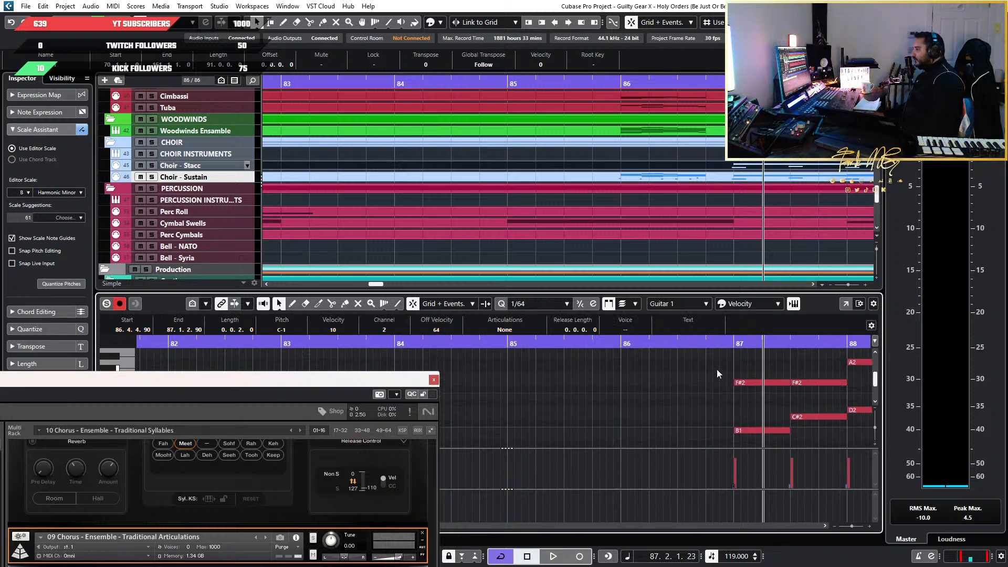
Examine the remaining melody and keyswitch notes between bars 87 and 91 of the Choir - Stacc part
scroll(717, 370, down, 11)
scroll(745, 378, down, 3)
scroll(736, 395, up, 3)
scroll(725, 400, down, 5)
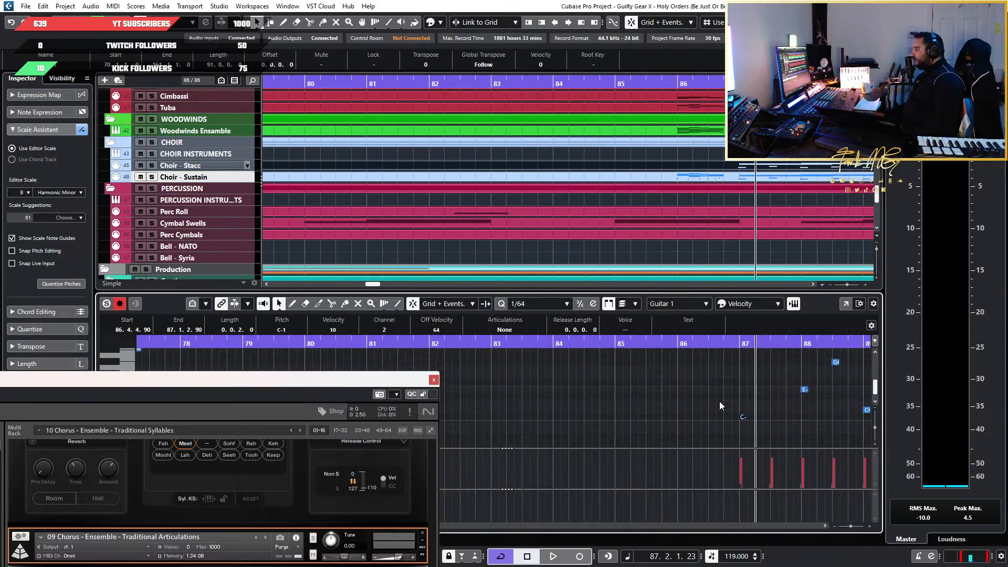
scroll(714, 403, right, 5)
scroll(578, 404, down, 5)
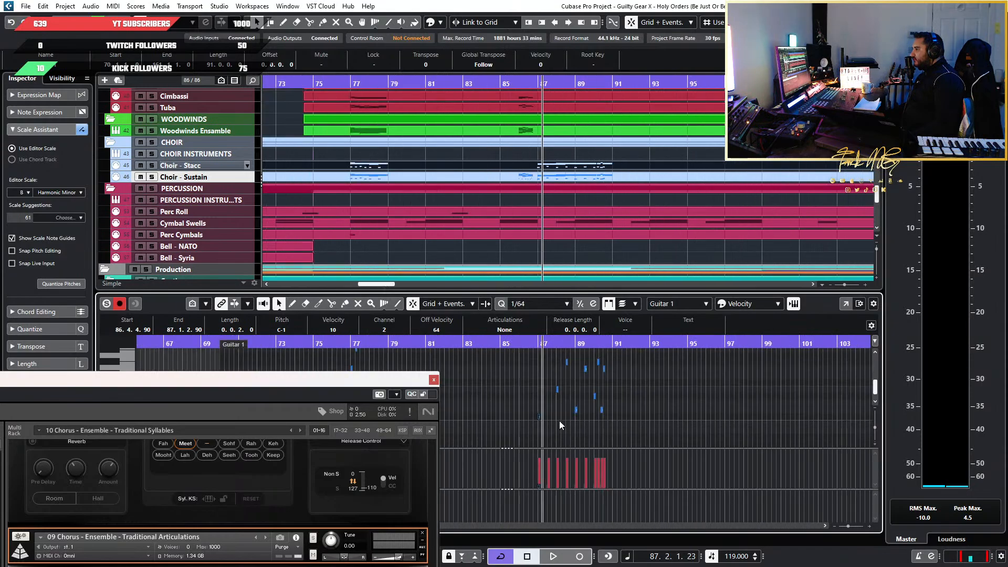
click(522, 388)
scroll(542, 392, up, 6)
scroll(572, 399, down, 4)
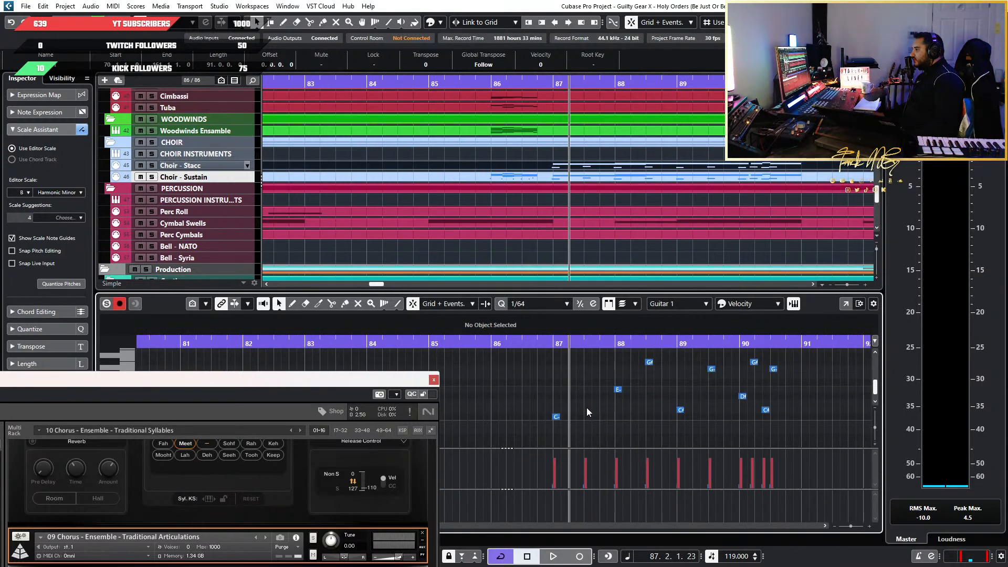
scroll(597, 409, up, 6)
scroll(603, 414, up, 5)
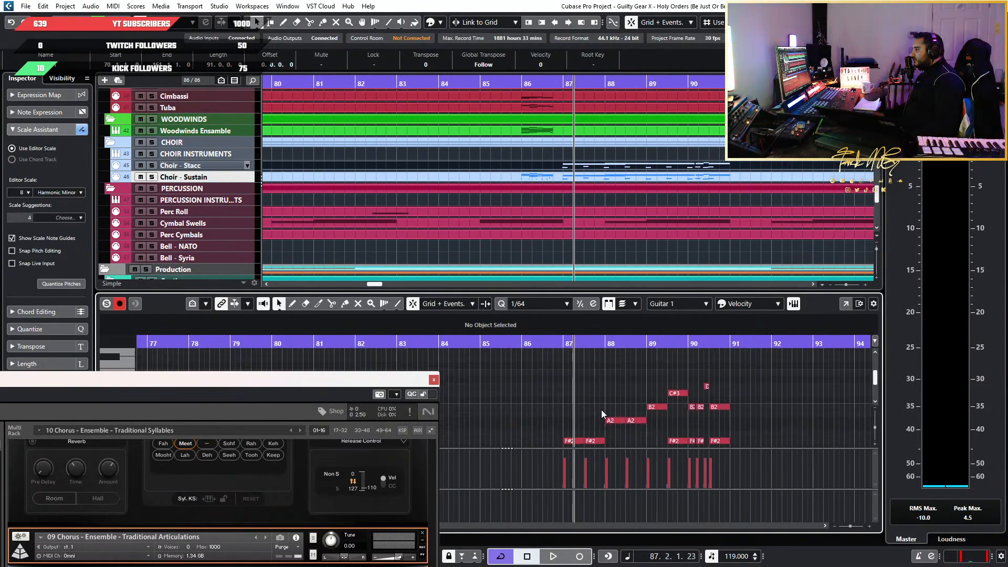
Solo the Choir - Sustain track and play the passage from just before bar 87
click(559, 343)
key(space)
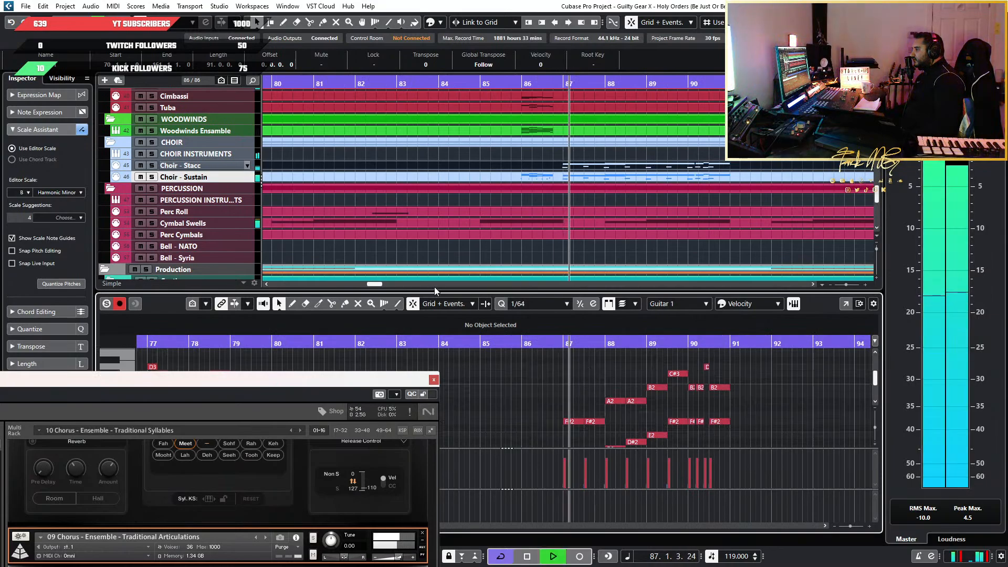
click(154, 178)
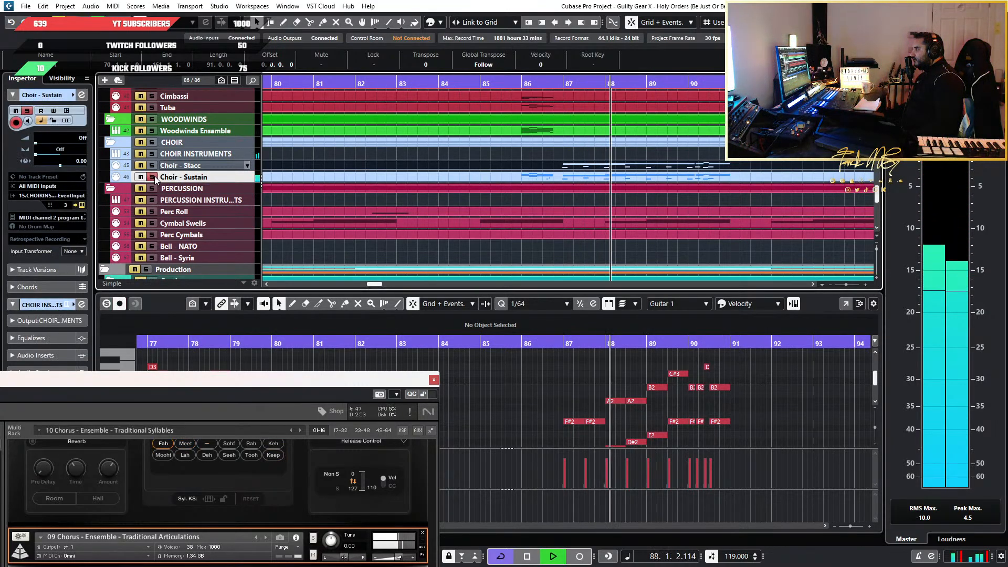
click(638, 371)
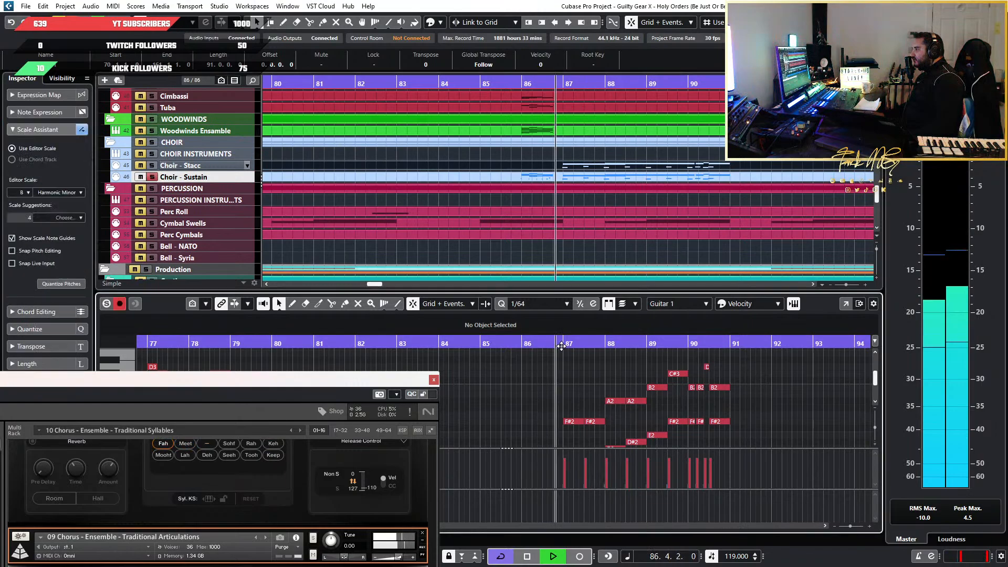
scroll(767, 398, down, 12)
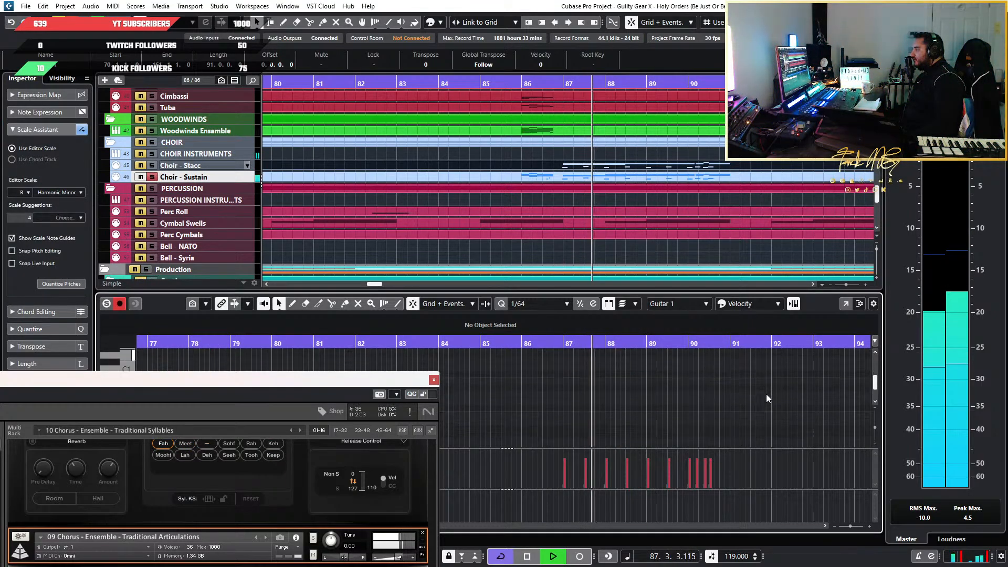
Stop playback and try to delete the keyswitch notes following the first one at bar 87 in the Choir - Stacc part
drag(304, 379, 346, 103)
key(space)
scroll(827, 427, down, 4)
drag(786, 414, 587, 371)
drag(421, 100, 485, 360)
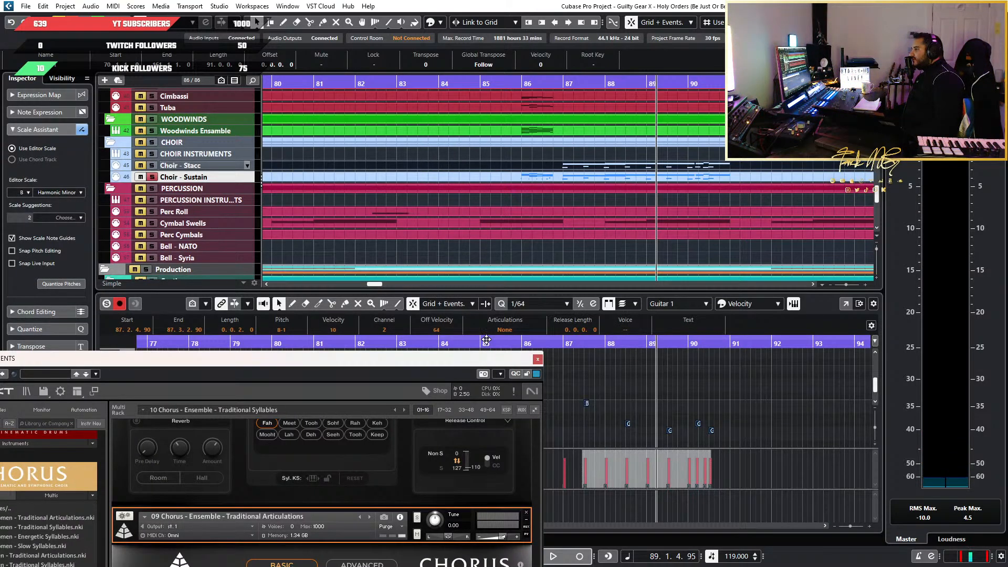
scroll(699, 412, down, 2)
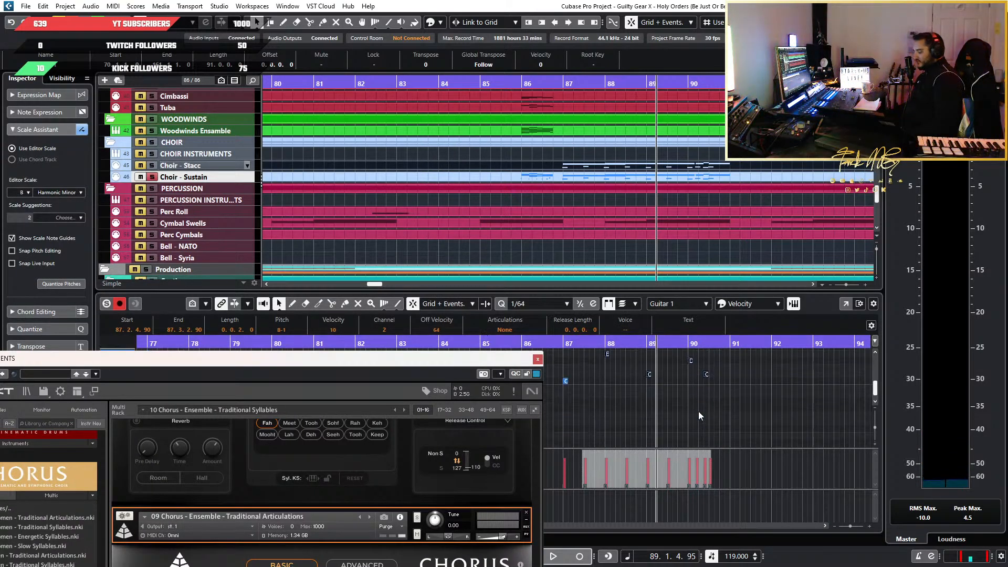
key(Delete)
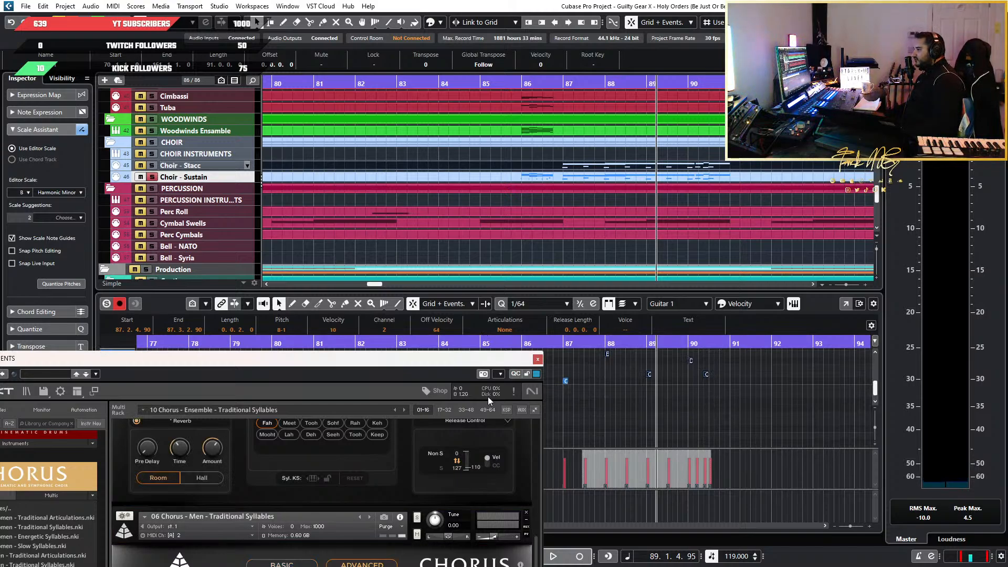
Examine the syllable slots and keyswitch settings of the Chorus Traditional Syllables patches in Kontakt
drag(419, 367, 488, 66)
scroll(373, 181, down, 1)
scroll(374, 181, up, 2)
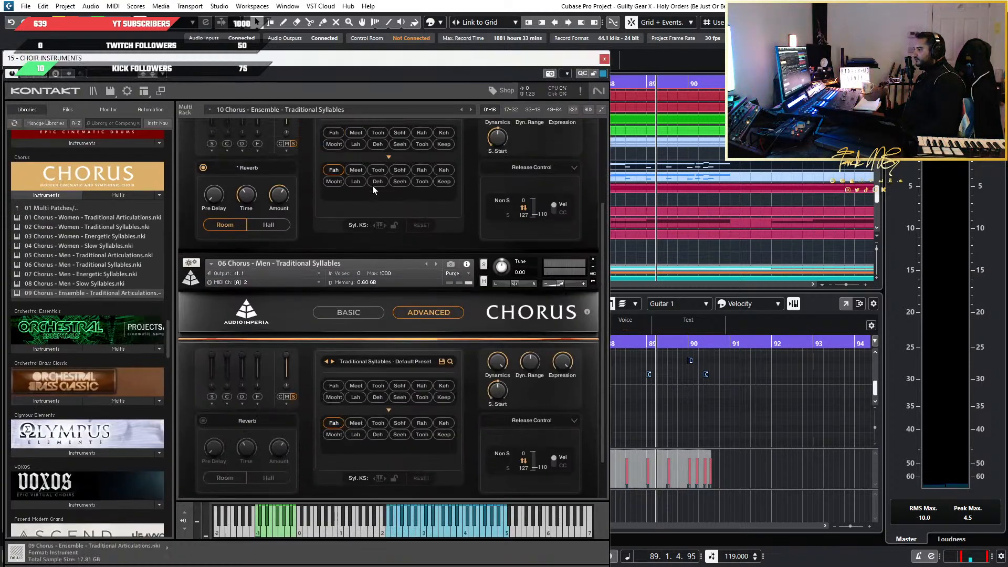
scroll(372, 194, up, 3)
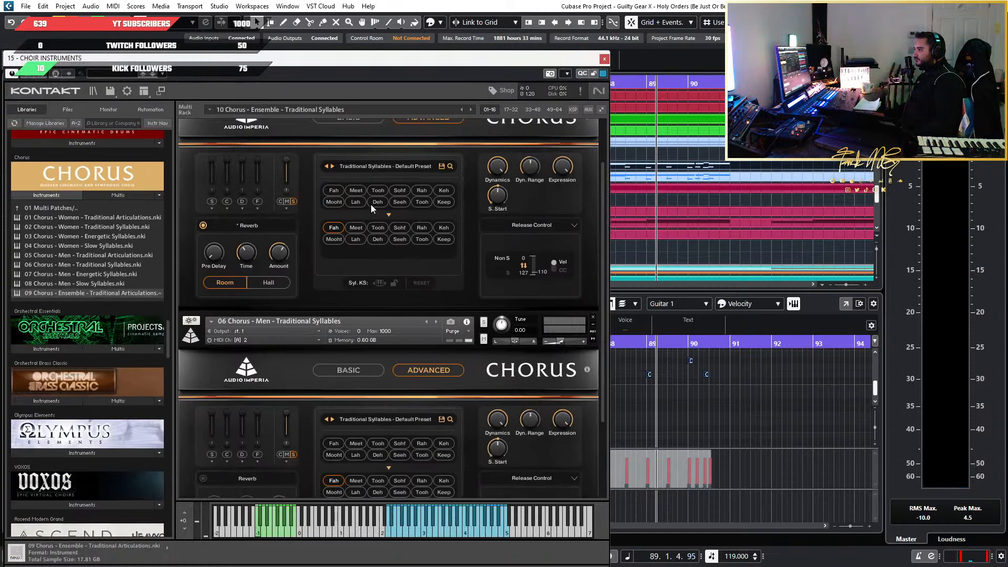
drag(419, 58, 195, 75)
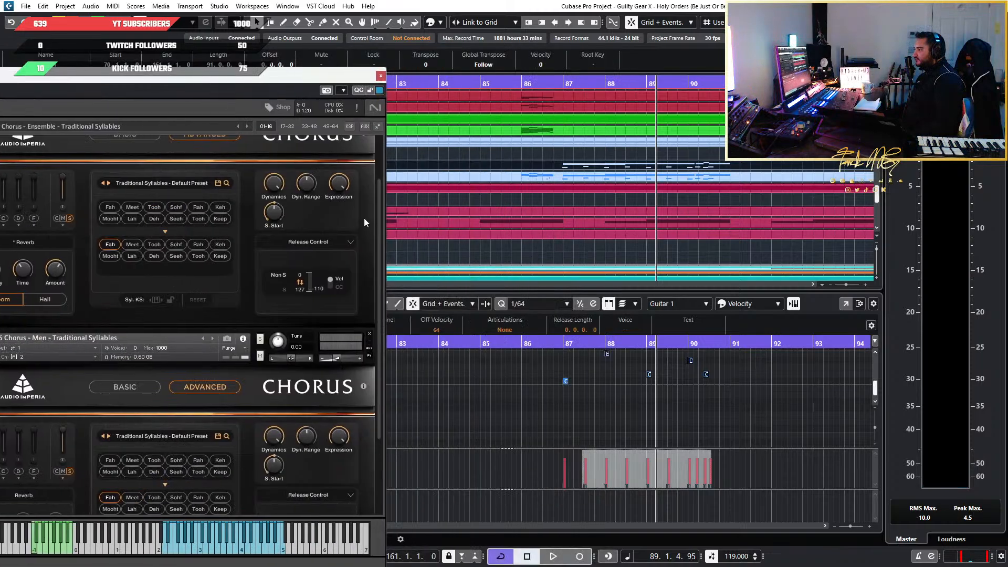
Delete every keyswitch note between bars 87 and 91 of the Choir - Stacc part except the first one
click(621, 405)
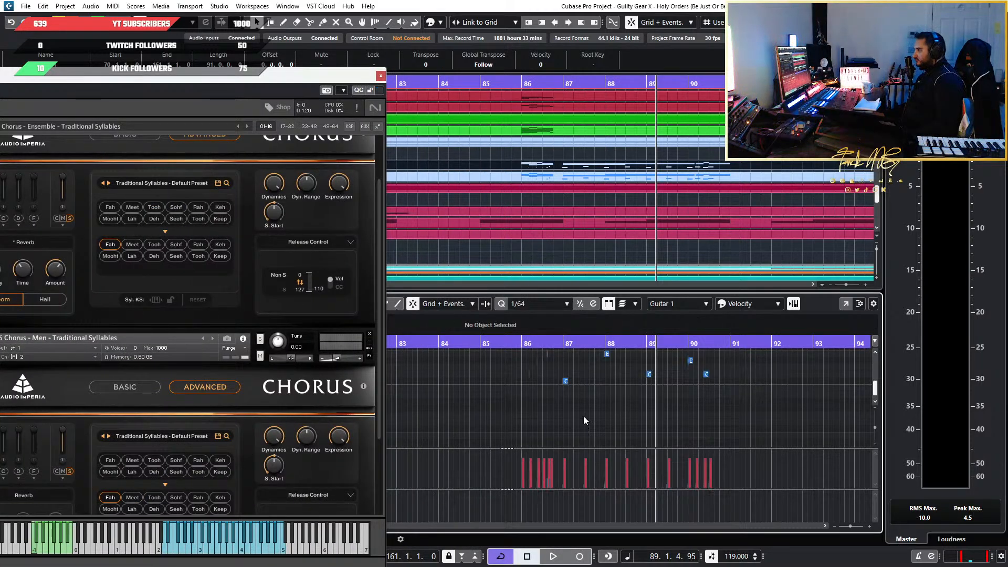
key(ctrl+z)
drag(700, 409, 579, 395)
key(Delete)
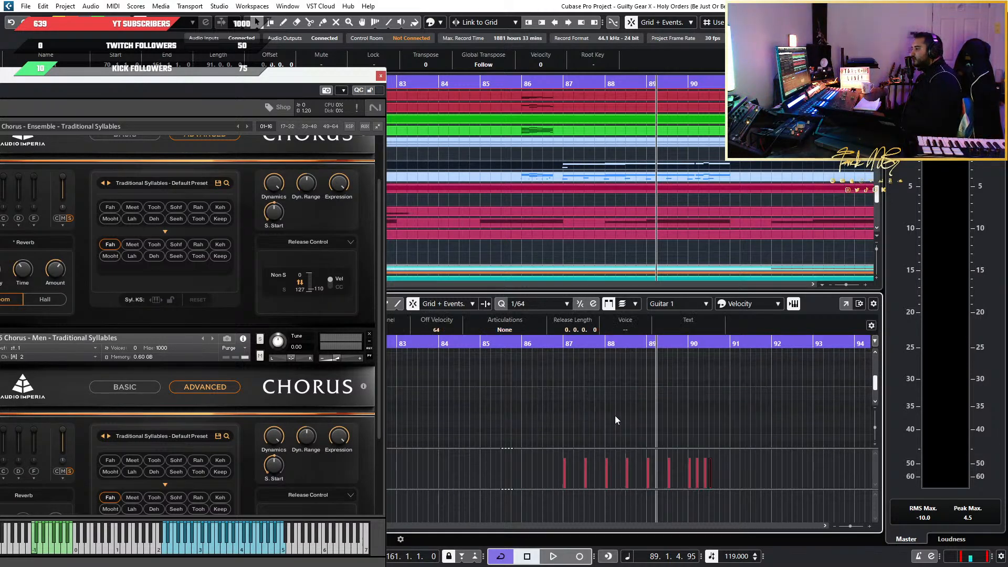
Move the remaining C-1 keyswitch in the Choir - Stacc part so it ends at bar 87, and shorten it from its start
scroll(591, 414, down, 4)
scroll(592, 414, up, 8)
scroll(546, 411, left, 2)
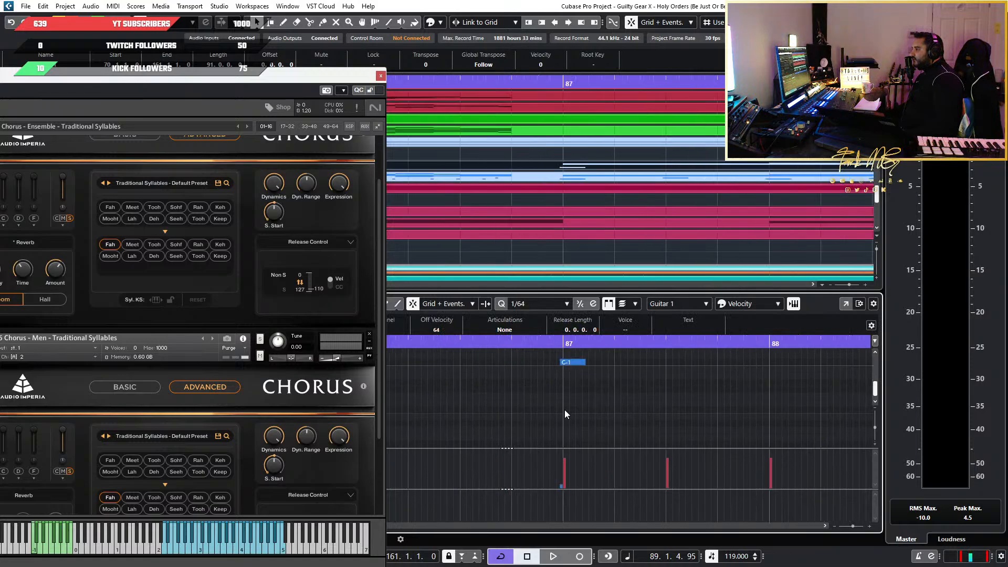
scroll(568, 412, up, 1)
drag(603, 419, 540, 367)
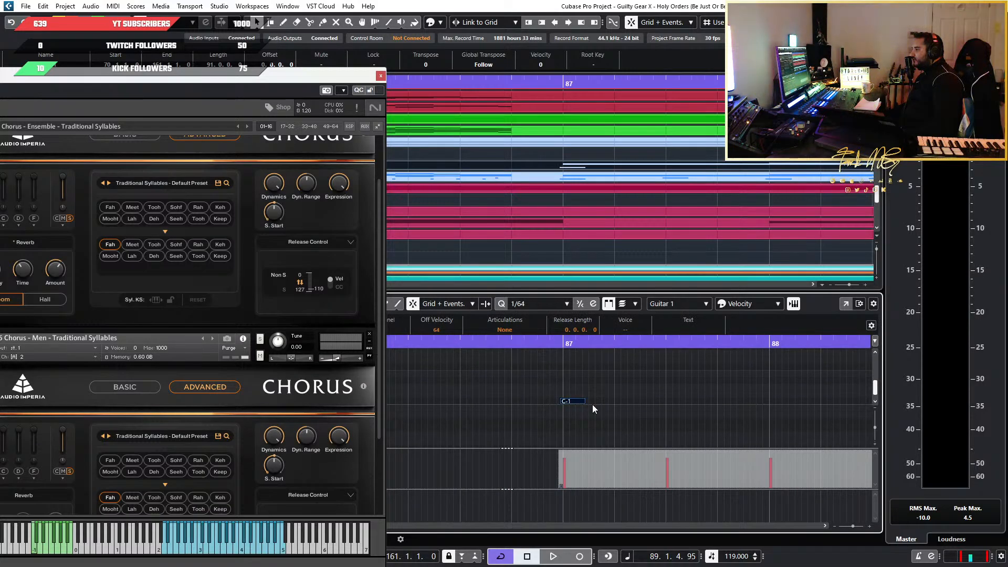
drag(620, 388, 554, 403)
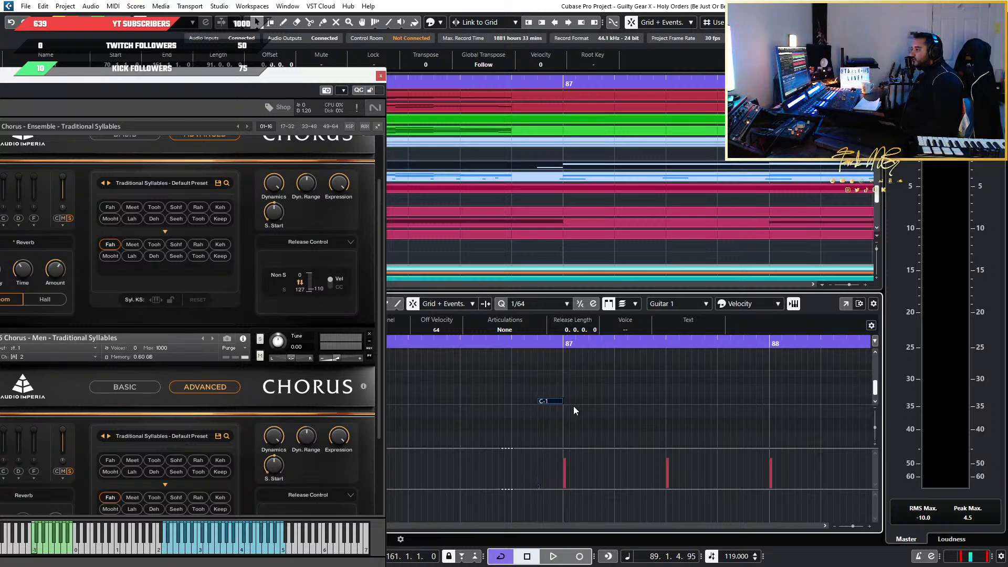
scroll(573, 406, up, 2)
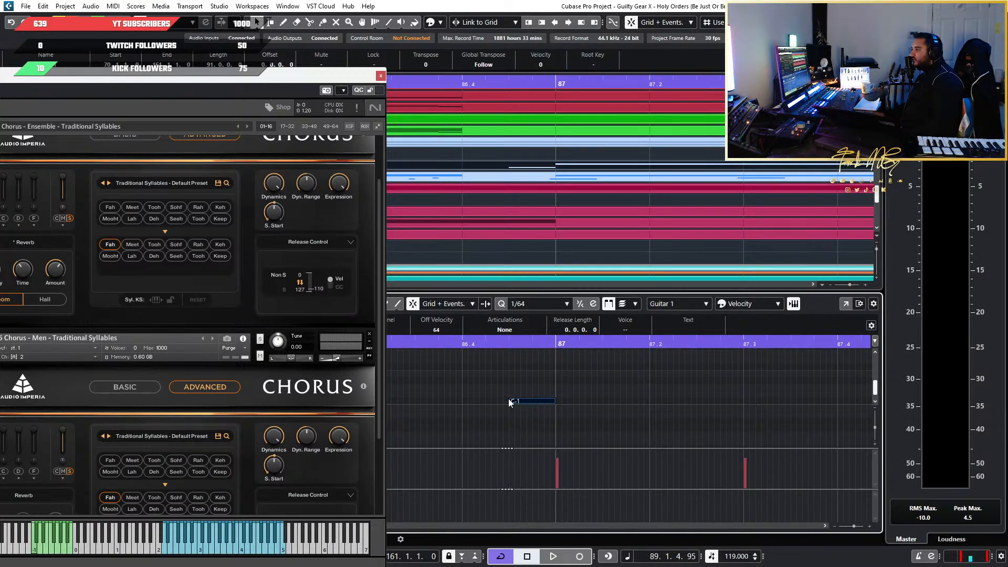
drag(510, 401, 581, 430)
scroll(583, 432, up, 2)
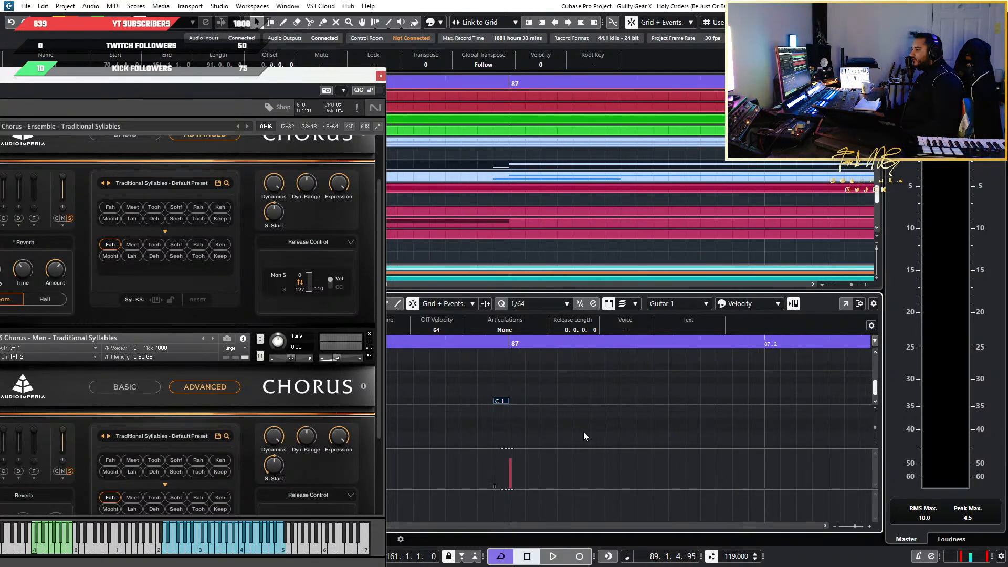
Set the key editor's quantize value to 1/32 and fit the C-1 keyswitch's length to that grid
click(533, 304)
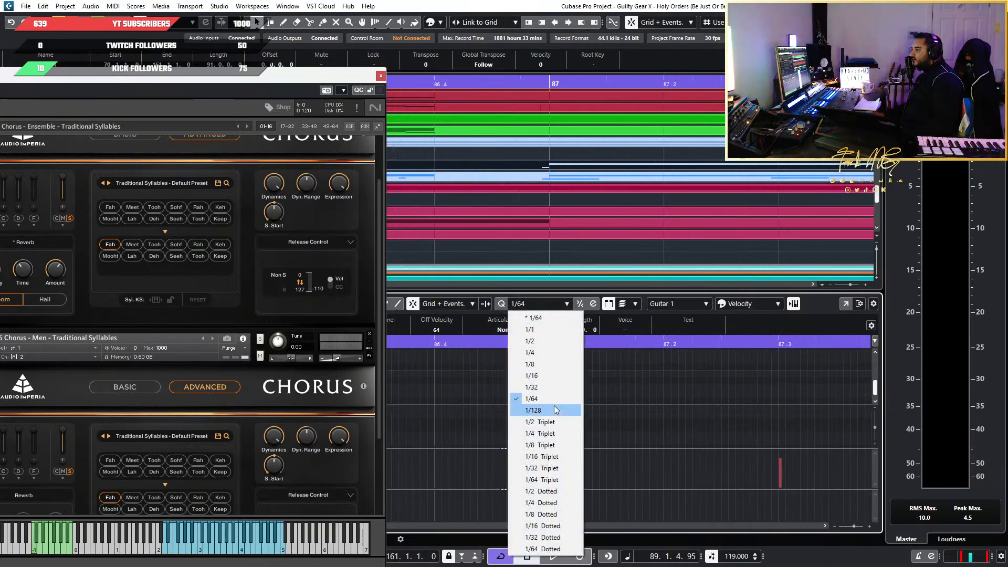
click(553, 389)
click(613, 406)
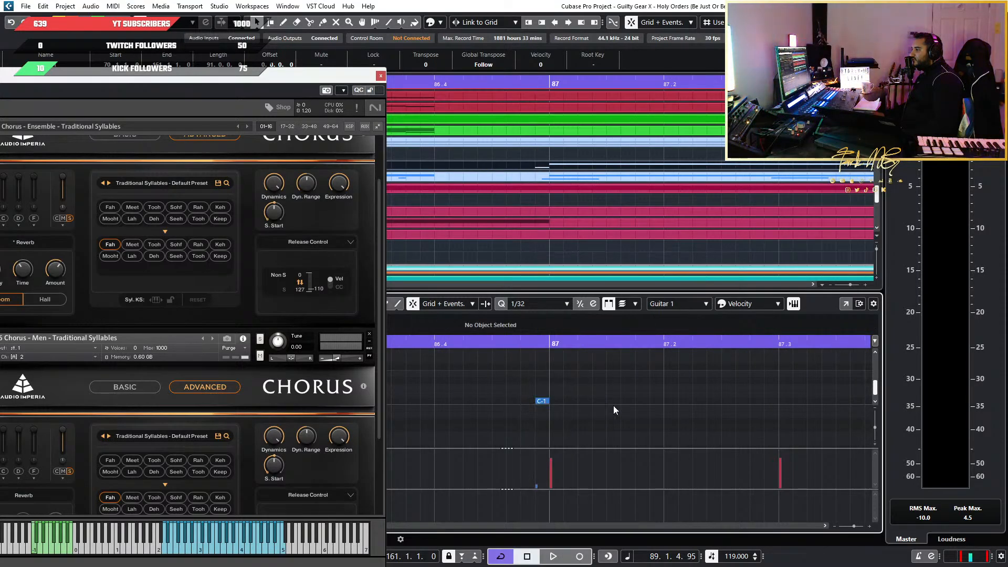
Undo the keyswitch edits and the bar 86 note deletions made in the Choir - Stacc part
scroll(609, 434, down, 3)
scroll(525, 436, right, 3)
scroll(525, 437, left, 3)
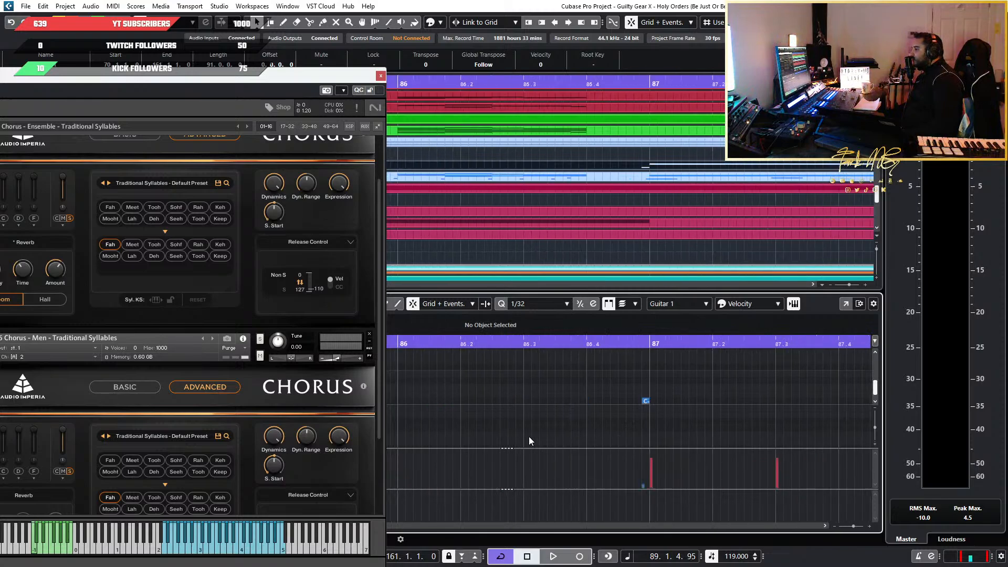
scroll(692, 431, up, 2)
scroll(692, 431, up, 1)
scroll(692, 431, right, 2)
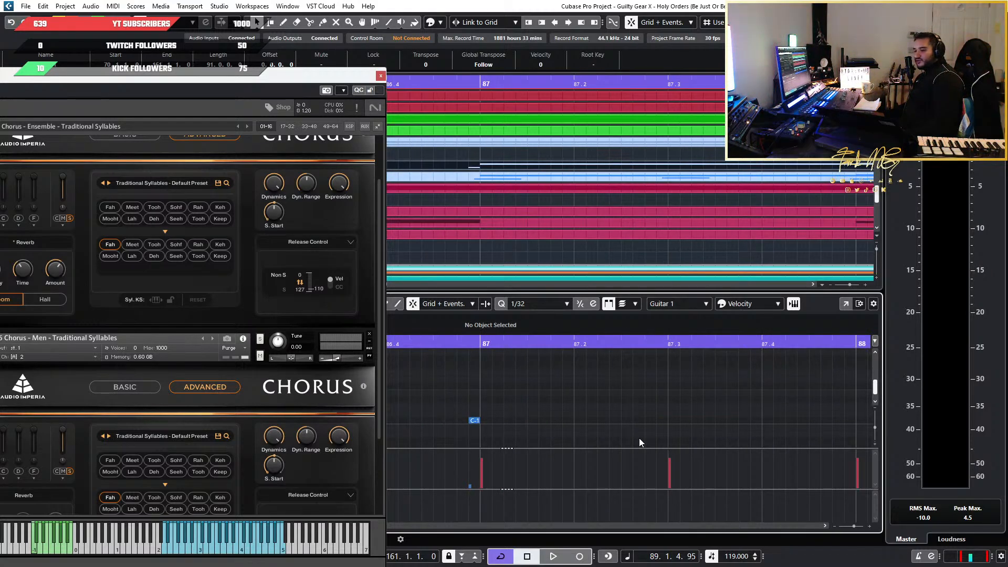
scroll(605, 426, down, 1)
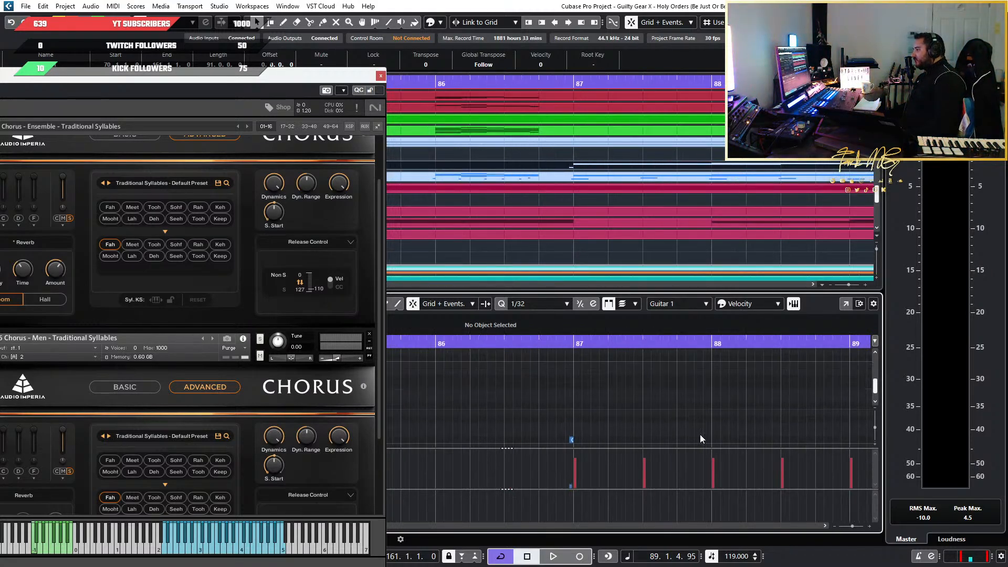
scroll(701, 434, down, 3)
scroll(646, 423, down, 1)
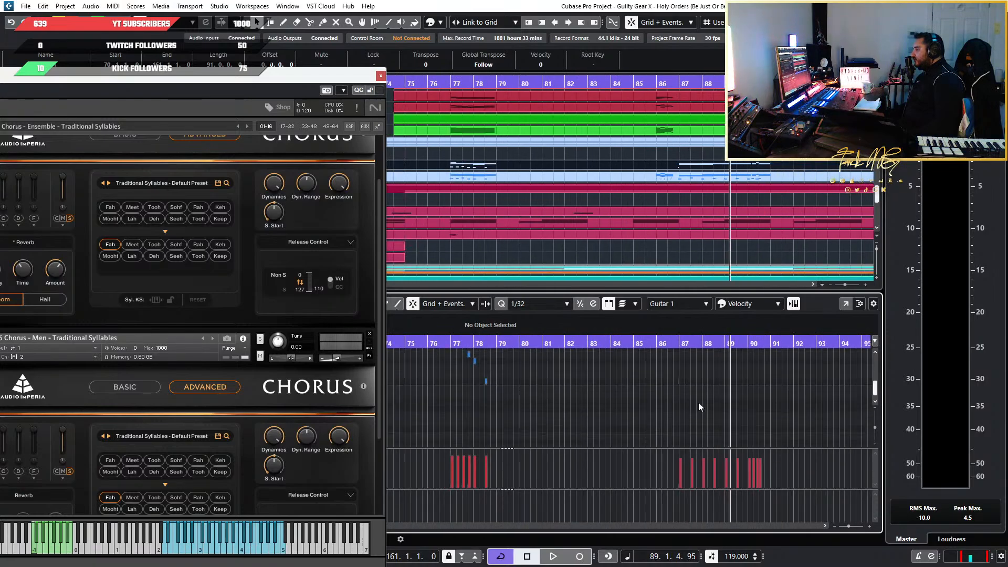
scroll(698, 405, up, 1)
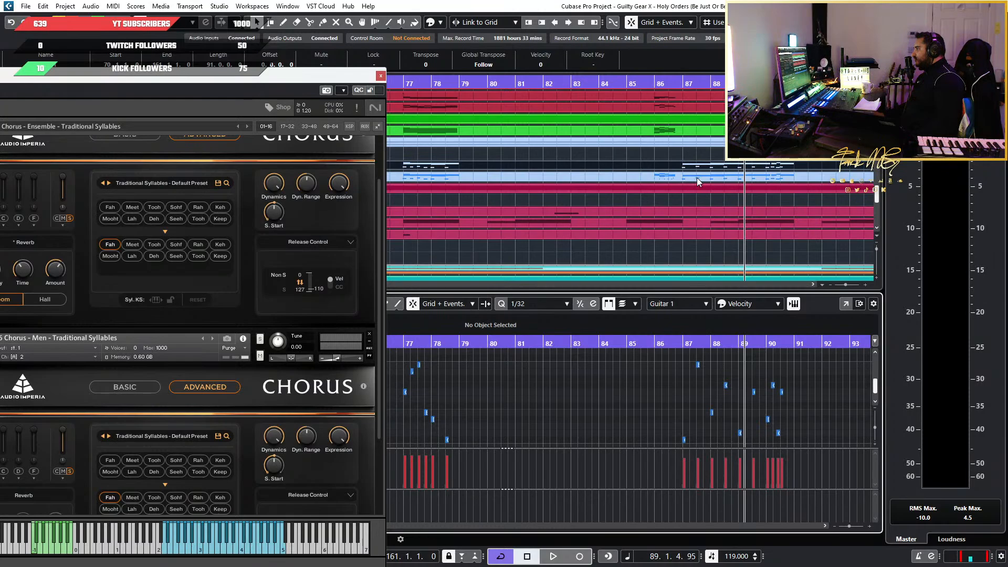
click(294, 83)
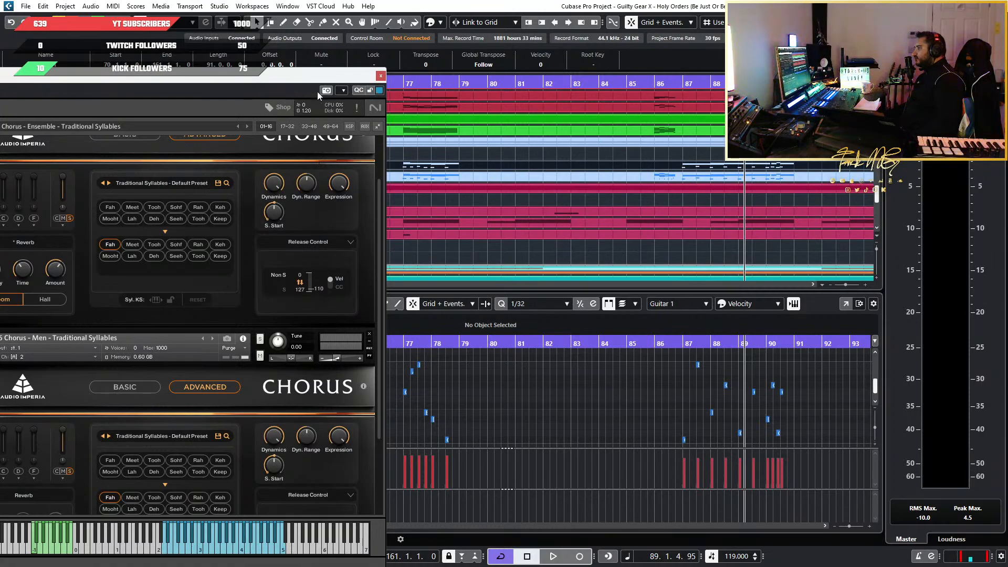
drag(338, 80, 370, 292)
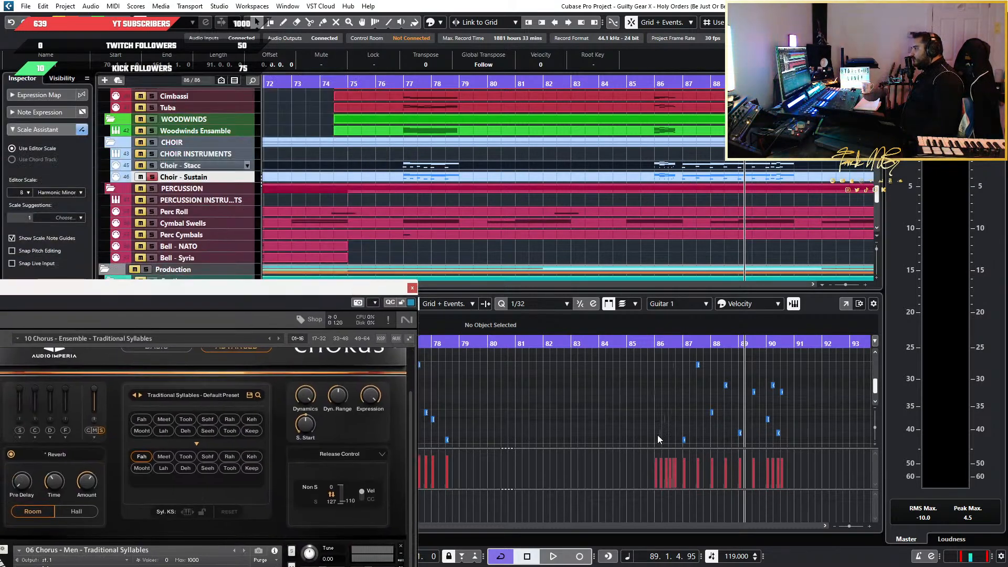
Open the Choir - Sustain part for editing and delete its melody and keyswitch notes in bar 86
scroll(594, 421, down, 5)
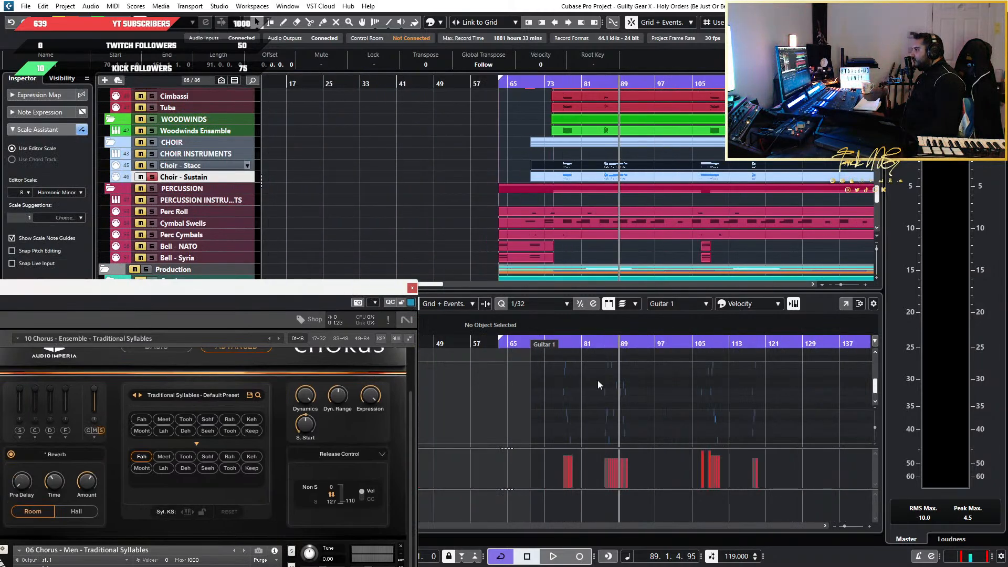
click(681, 180)
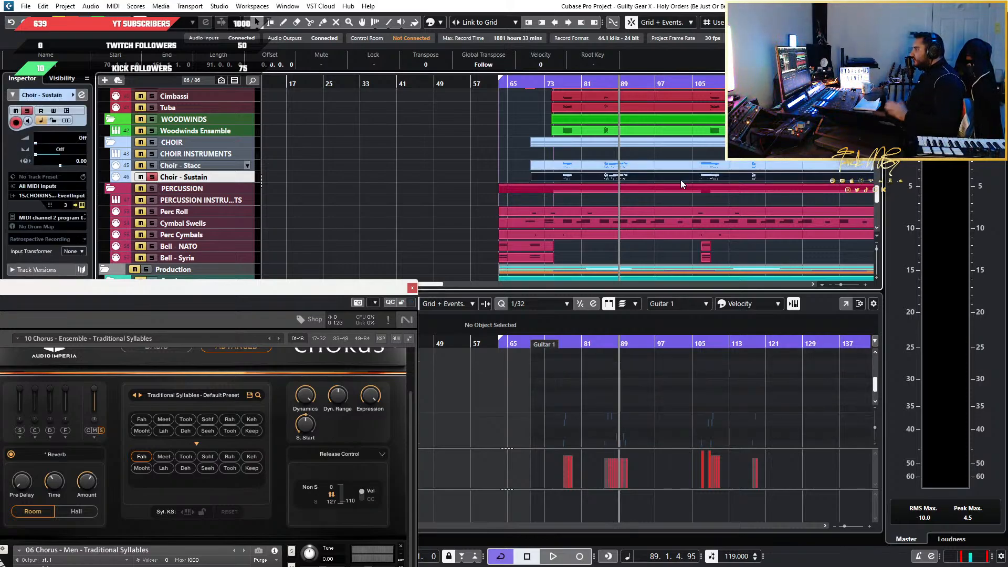
scroll(605, 420, up, 7)
scroll(647, 419, down, 2)
scroll(674, 182, down, 2)
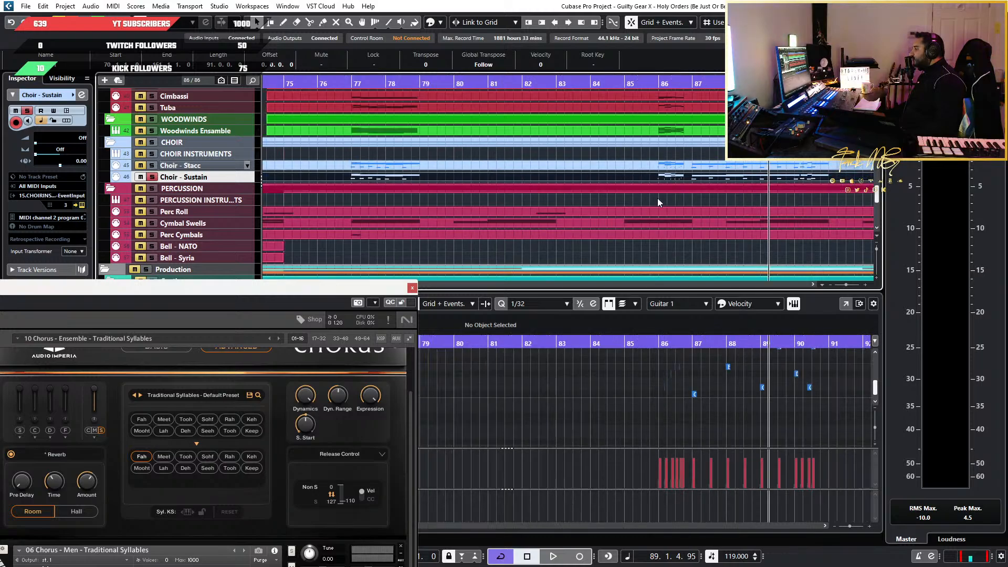
click(692, 424)
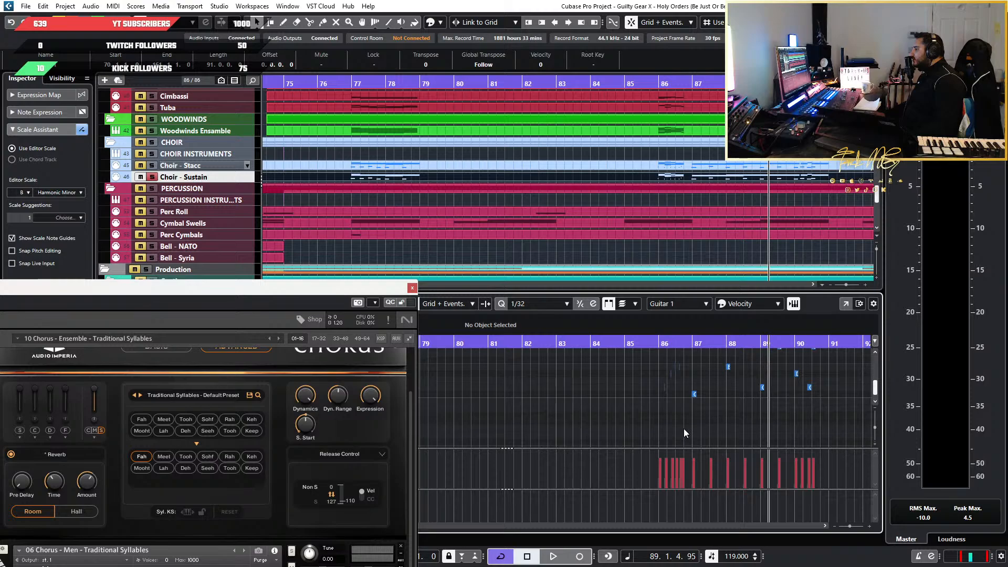
drag(684, 430, 365, 423)
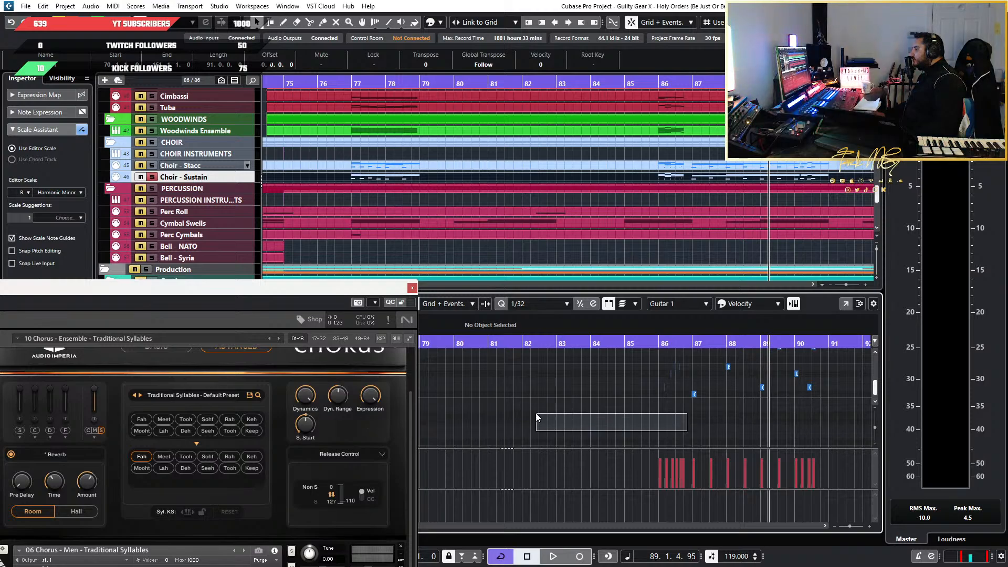
drag(536, 413, 576, 363)
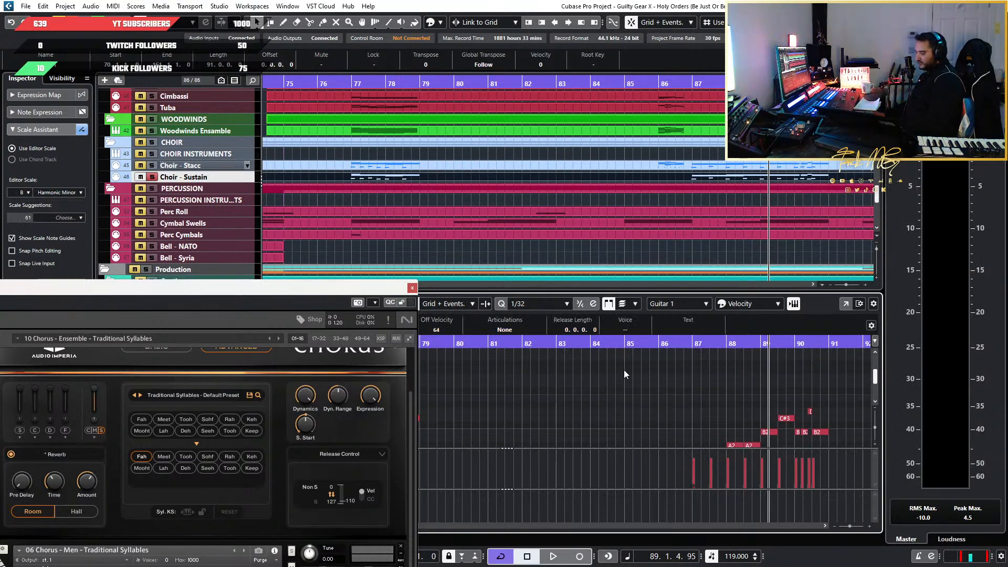
Delete all keyswitch notes between bars 87 and 91 of the Choir - Sustain part except the first one at bar 87
scroll(707, 416, up, 5)
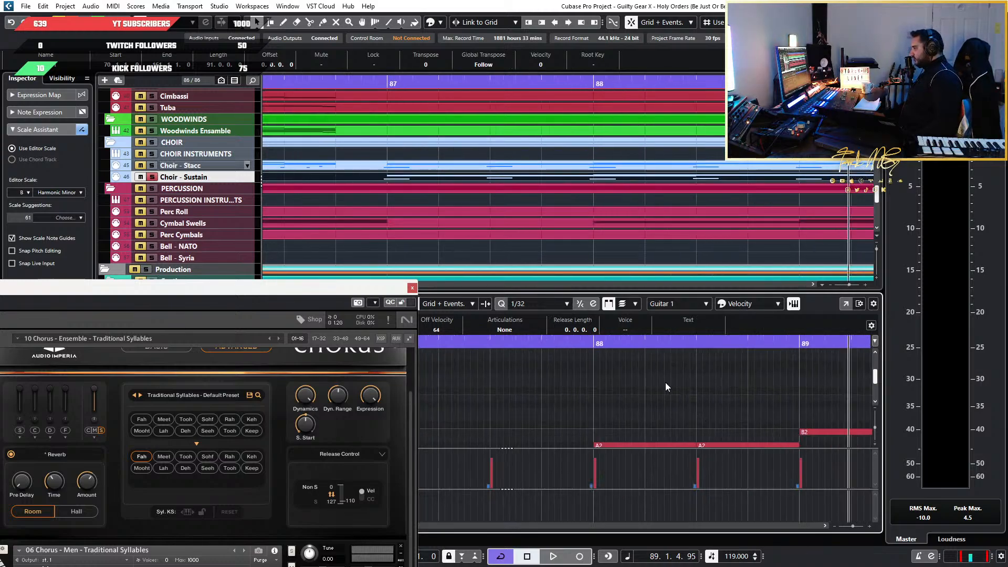
scroll(651, 388, down, 6)
scroll(496, 359, down, 4)
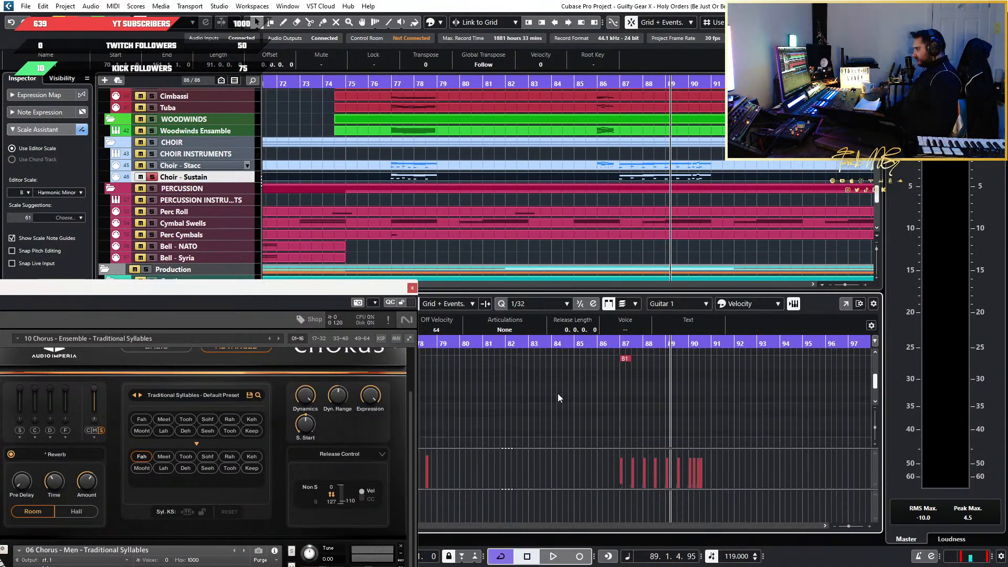
scroll(612, 410, down, 3)
scroll(663, 421, up, 4)
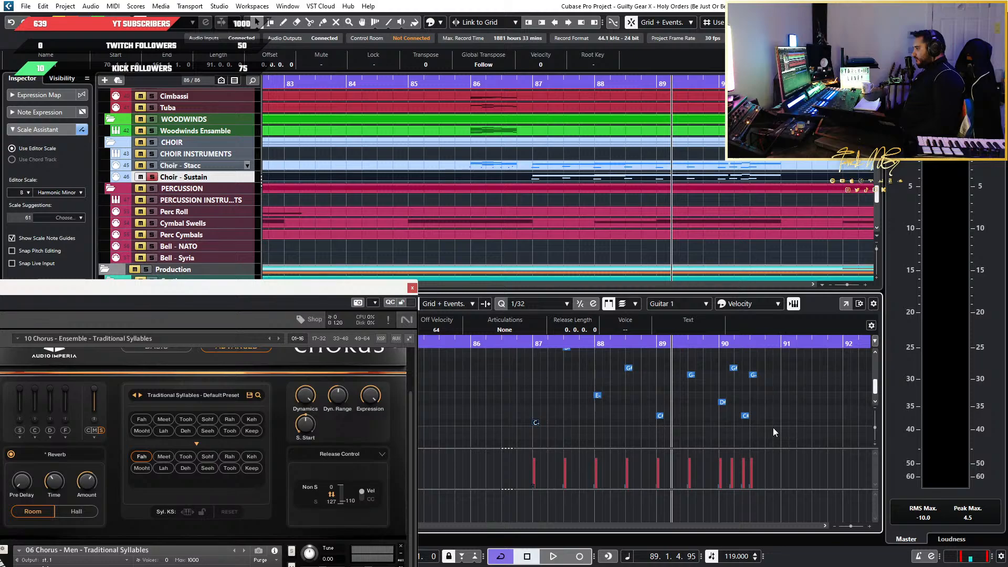
drag(797, 437, 560, 366)
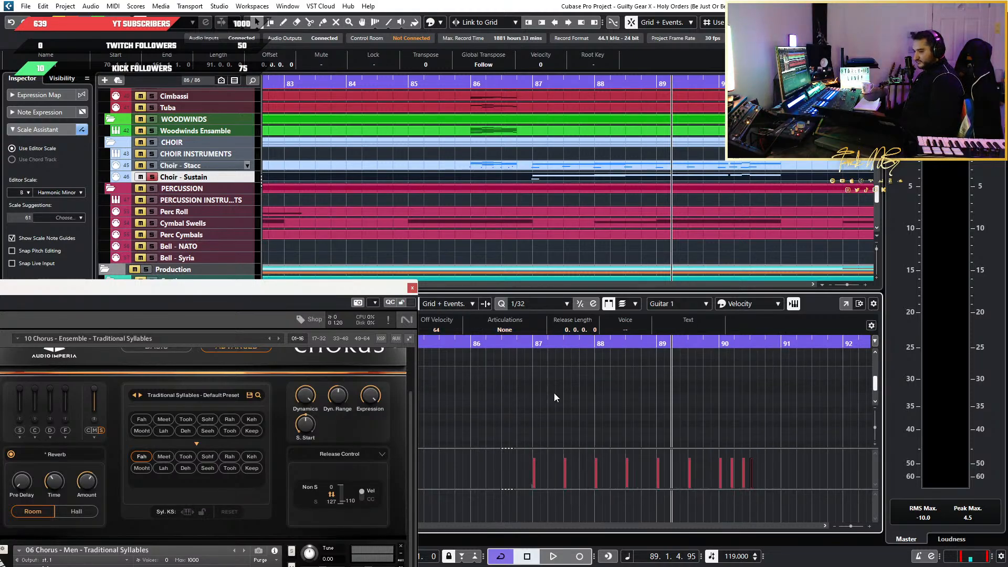
Move the C-1 keyswitch in the Choir - Sustain part so it ends at bar 87, and shorten it to about a 1/32 note
scroll(556, 399, up, 4)
drag(627, 376, 542, 392)
click(547, 304)
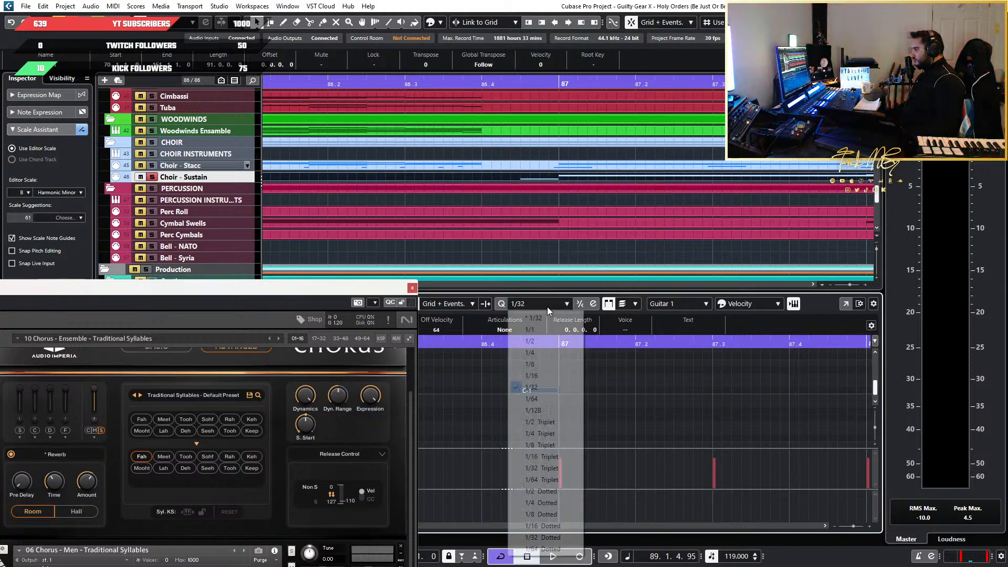
click(566, 395)
scroll(561, 401, up, 2)
scroll(562, 401, up, 1)
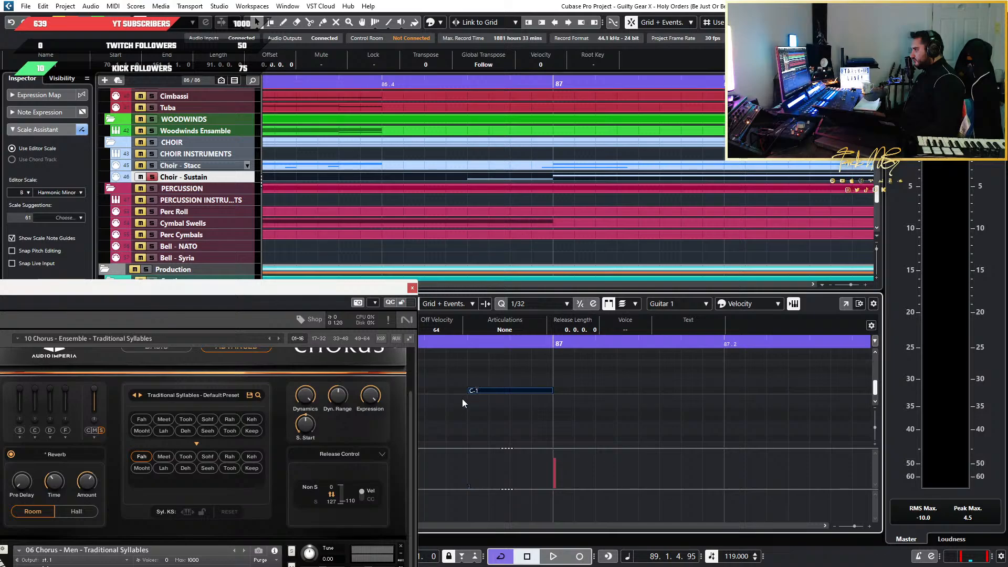
drag(467, 391, 532, 394)
scroll(489, 362, down, 3)
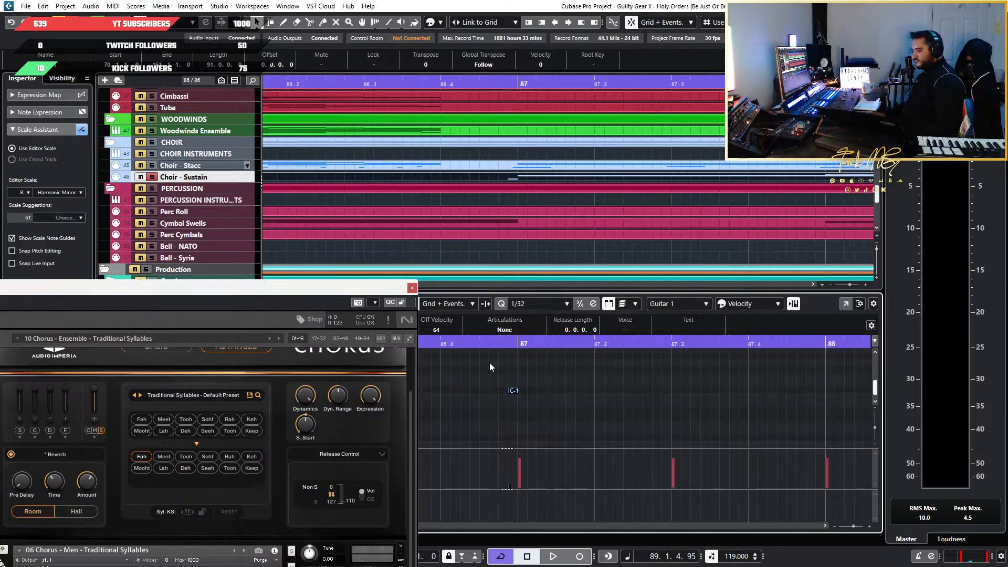
Play the Choir - Sustain part from bar 87 and examine its melody notes
scroll(592, 384, down, 2)
click(543, 346)
key(space)
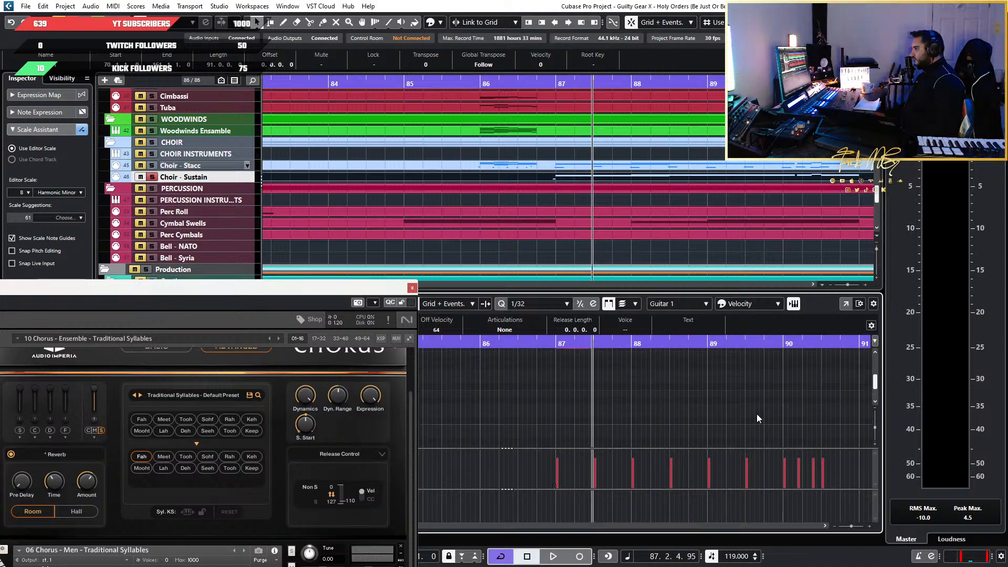
scroll(757, 413, up, 3)
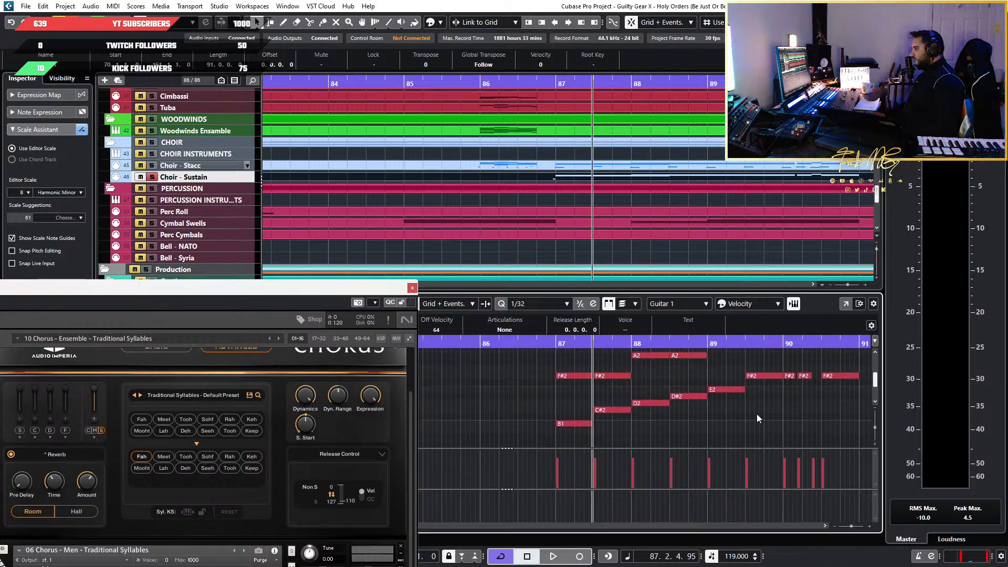
Select the CHOIR INSTRUMENTS track and examine its list of Kontakt audio outputs
click(222, 156)
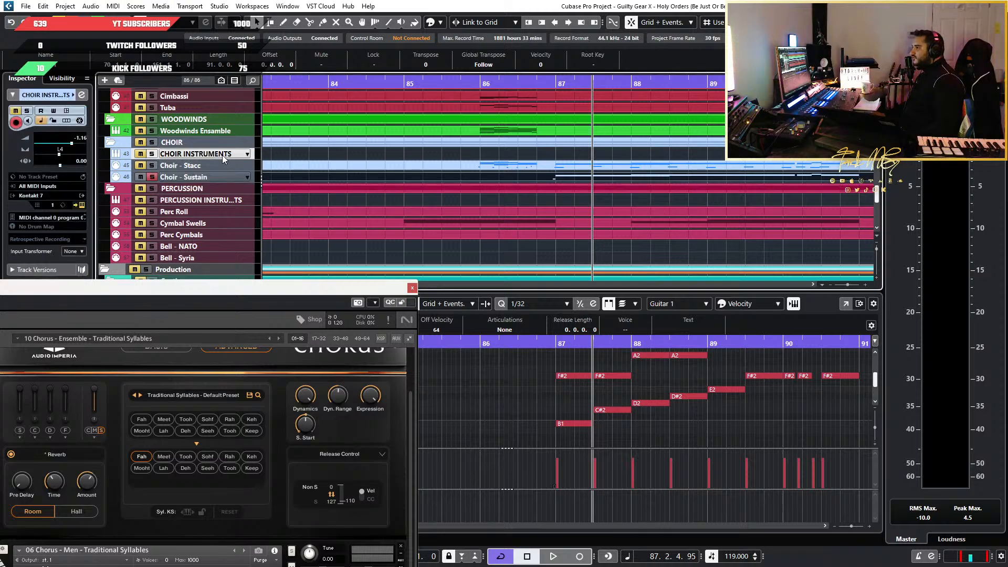
click(81, 196)
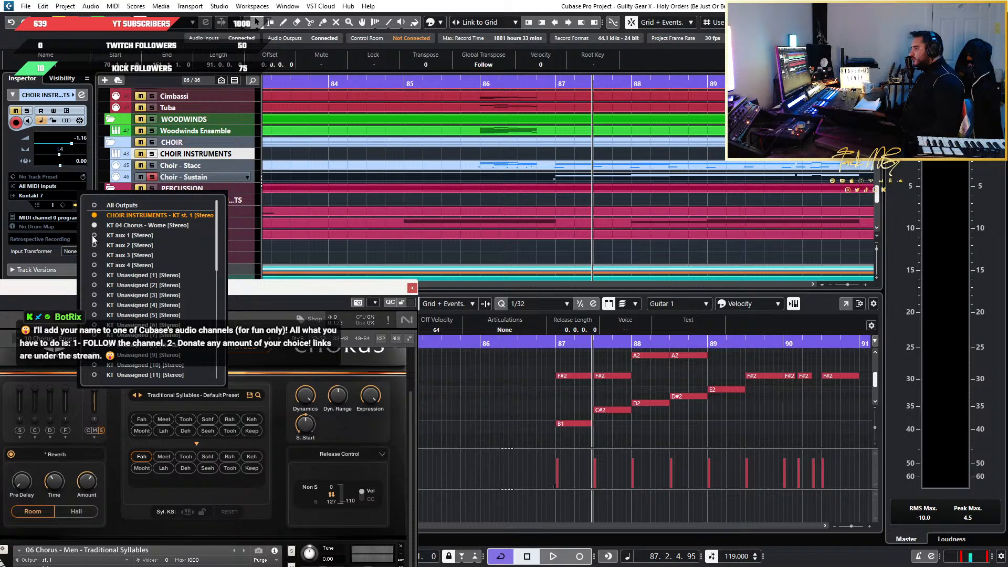
click(291, 292)
Create a separate master output channel for 06 Chorus - Men - Traditional Syllables in the choir's Kontakt instance
drag(261, 288, 775, 155)
drag(926, 341, 933, 453)
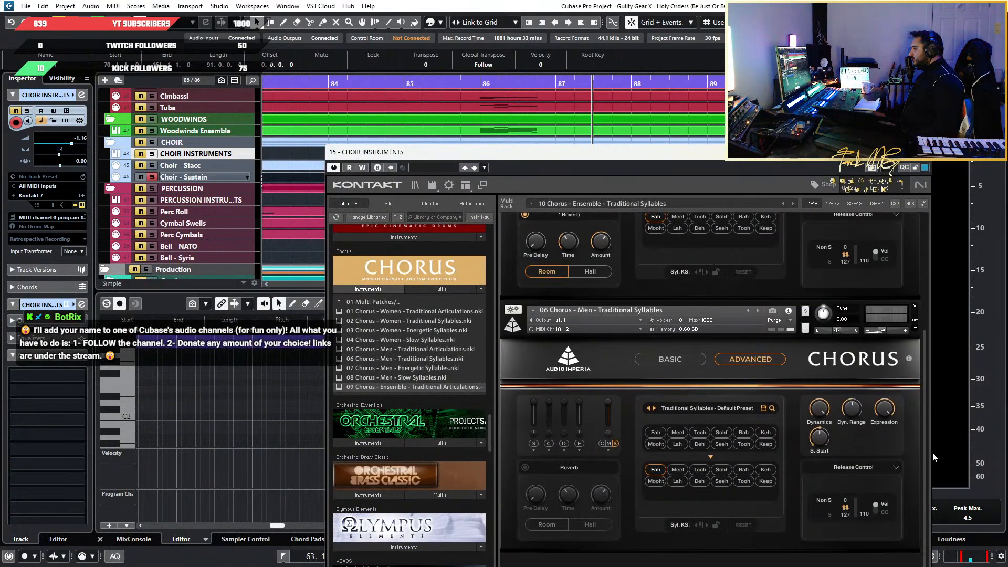
click(631, 321)
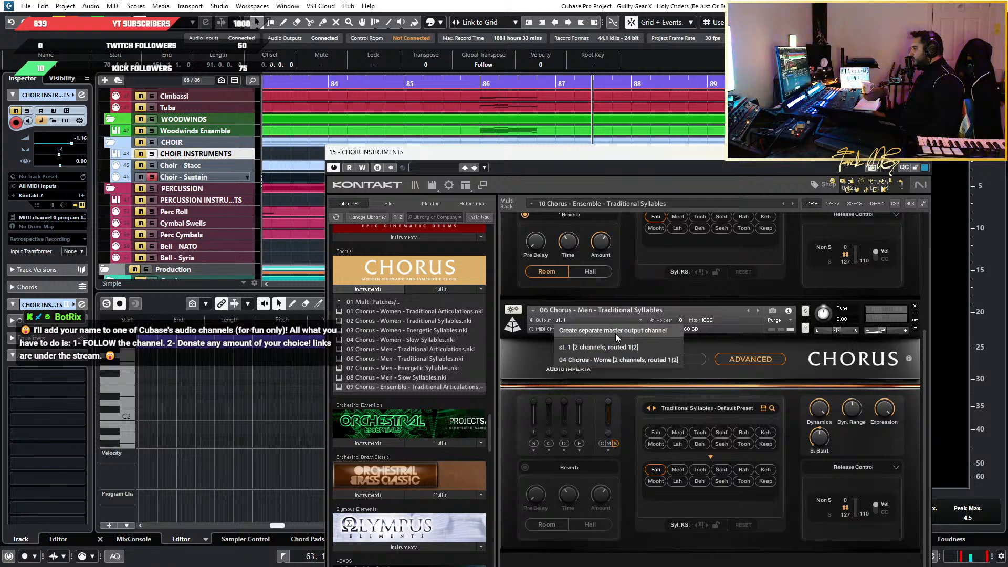
click(616, 331)
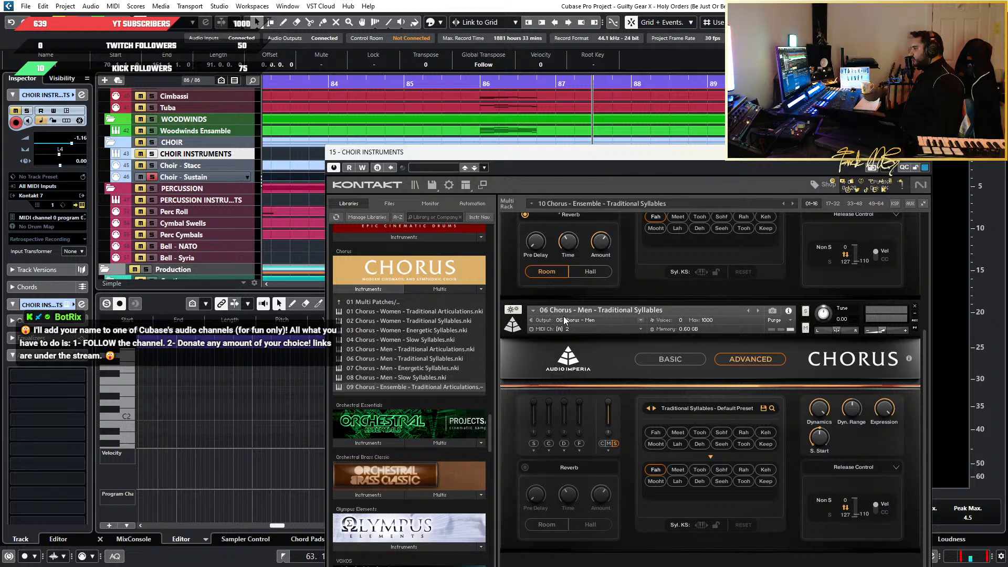
Route the output of 06 Chorus - Men - Traditional Syllables back to st. 1
click(599, 322)
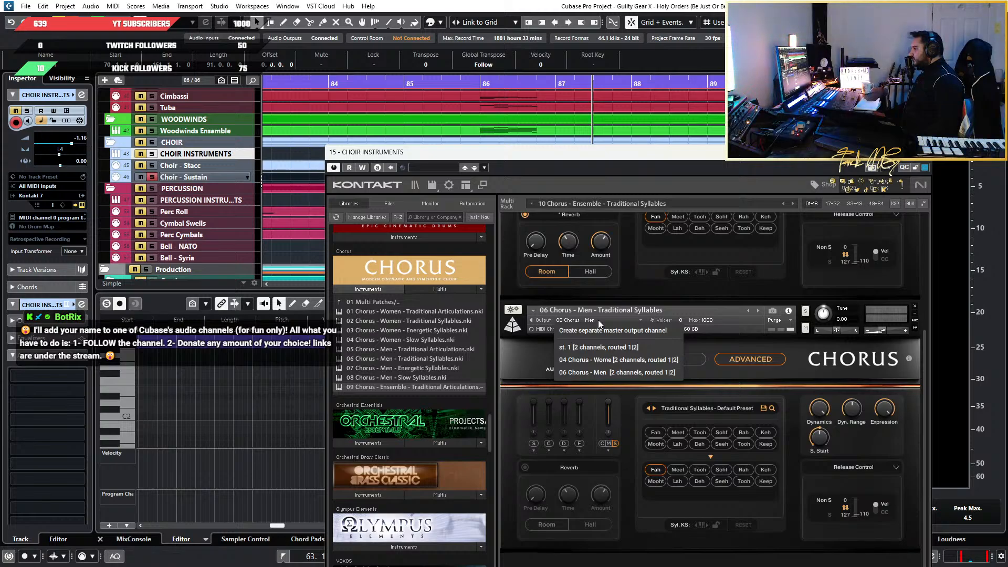
click(927, 368)
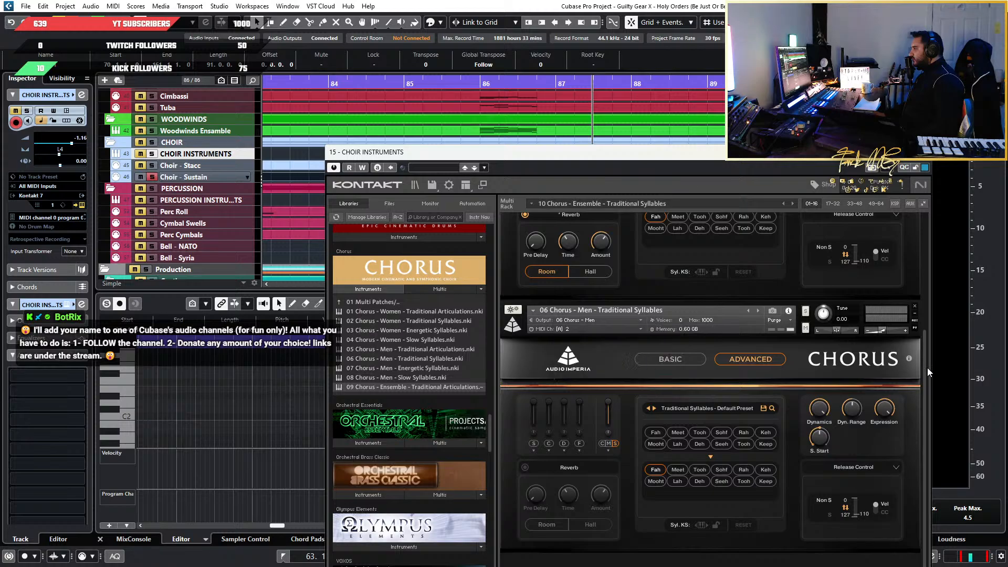
scroll(924, 361, up, 3)
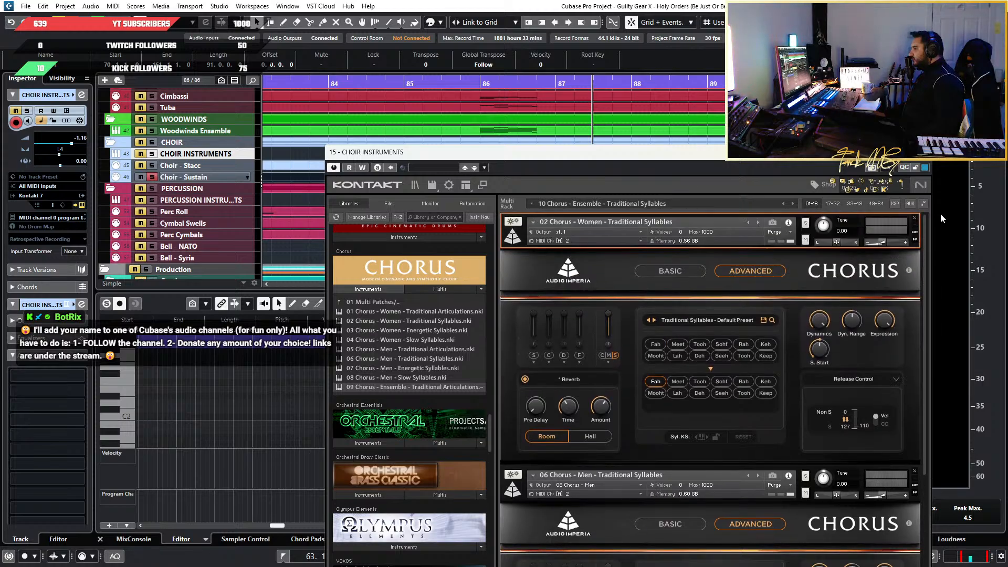
drag(940, 214, 928, 436)
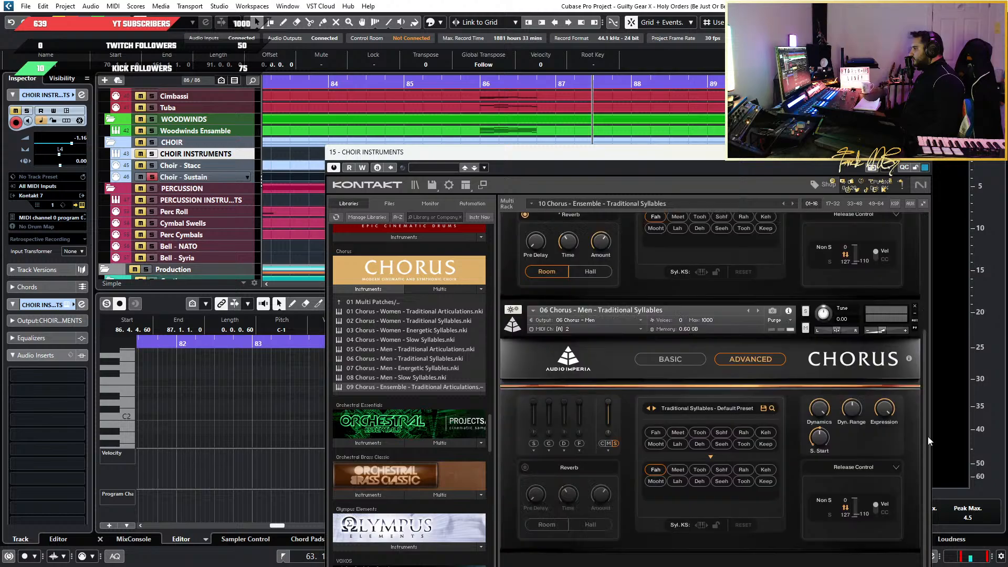
click(606, 318)
click(606, 348)
Load 09 Chorus - Ensemble - Traditional Articulations into the Kontakt rack and collapse the women's and men's syllable instruments
drag(634, 151, 444, 33)
mouse_move(739, 443)
mouse_down()
mouse_move(732, 204)
mouse_move(739, 462)
mouse_up()
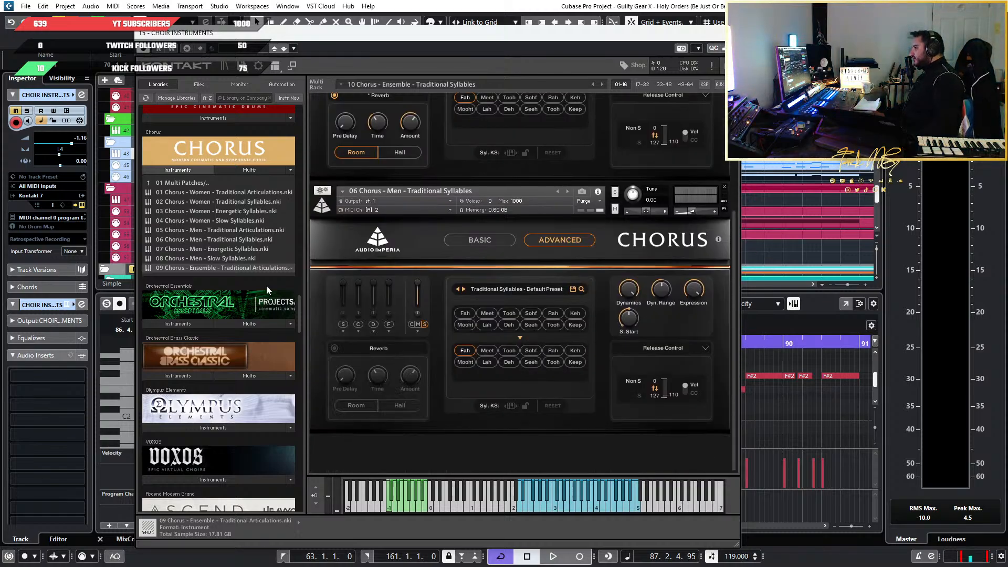
click(395, 452)
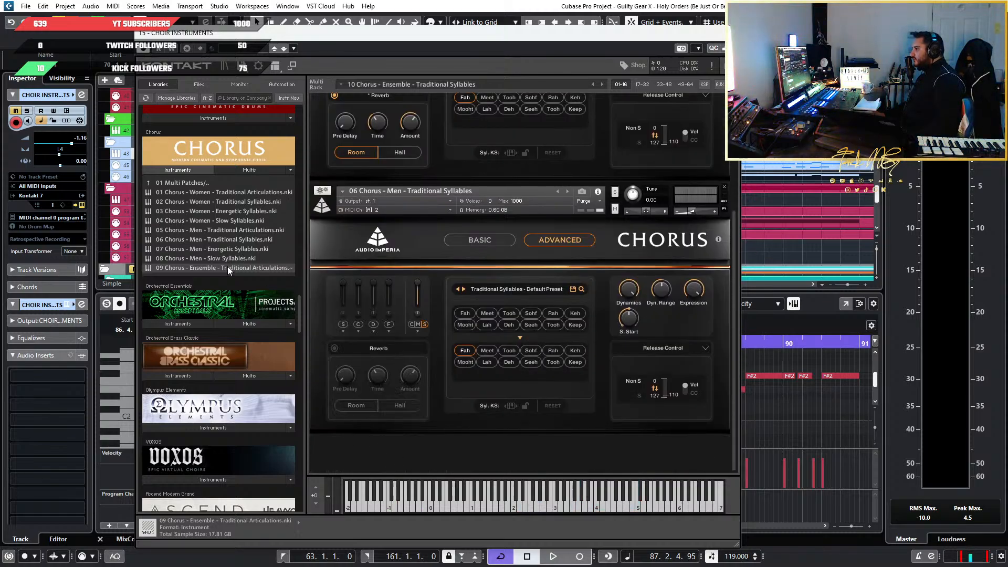
drag(402, 449, 402, 449)
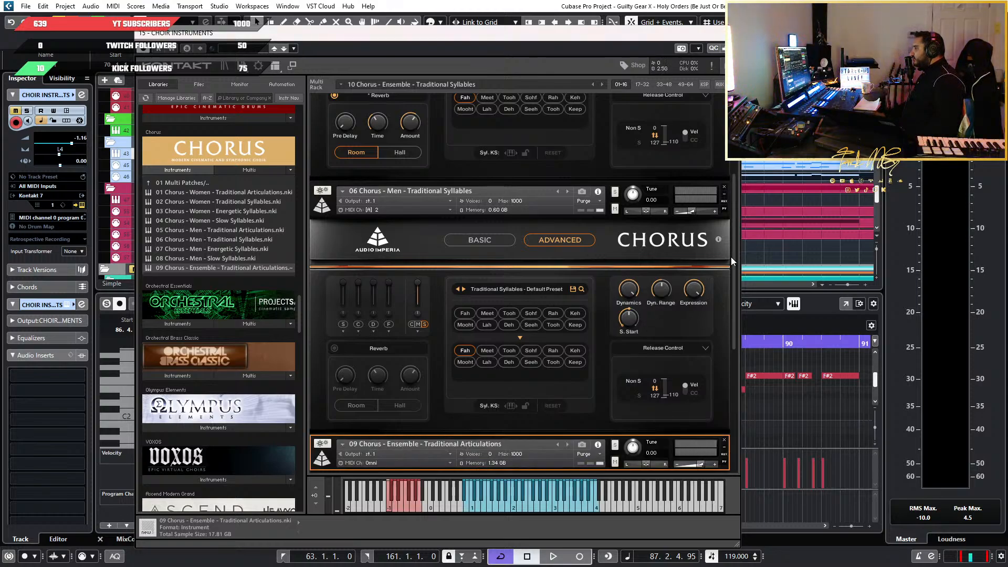
drag(735, 348, 696, 213)
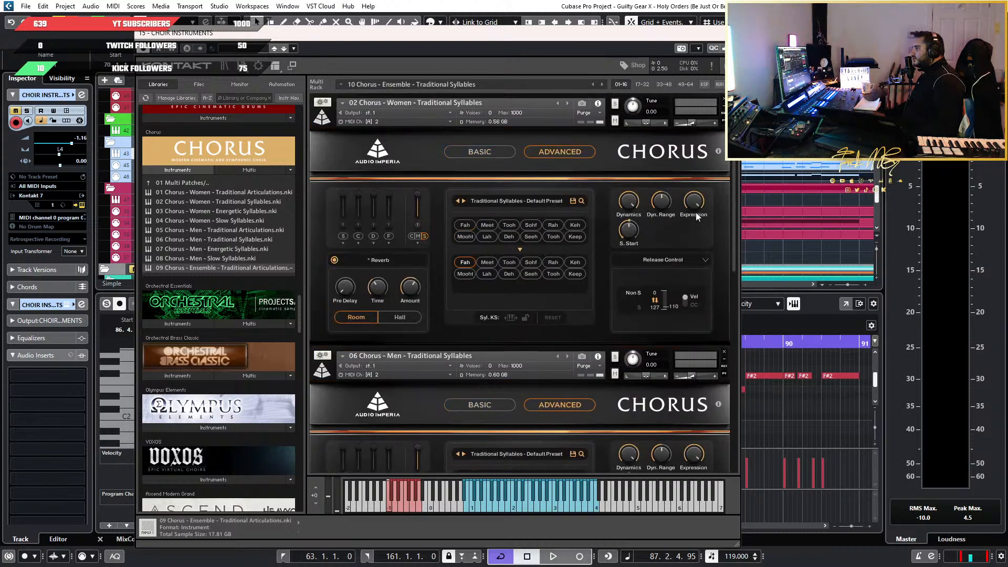
click(333, 124)
click(331, 155)
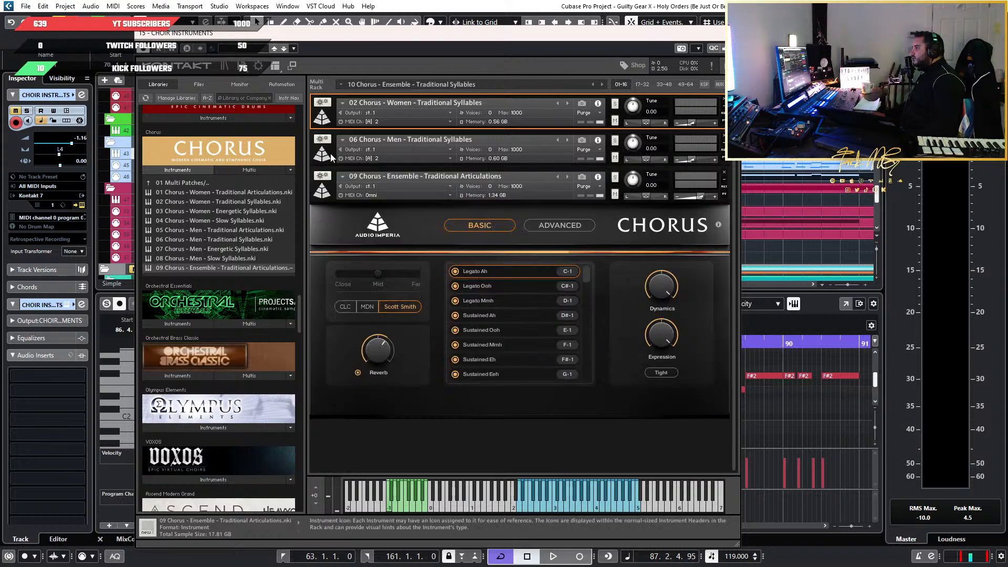
Give 09 Chorus - Ensemble - Traditional Articulations its own master output channel and set its MIDI input to port A, channel 3
click(405, 187)
click(407, 198)
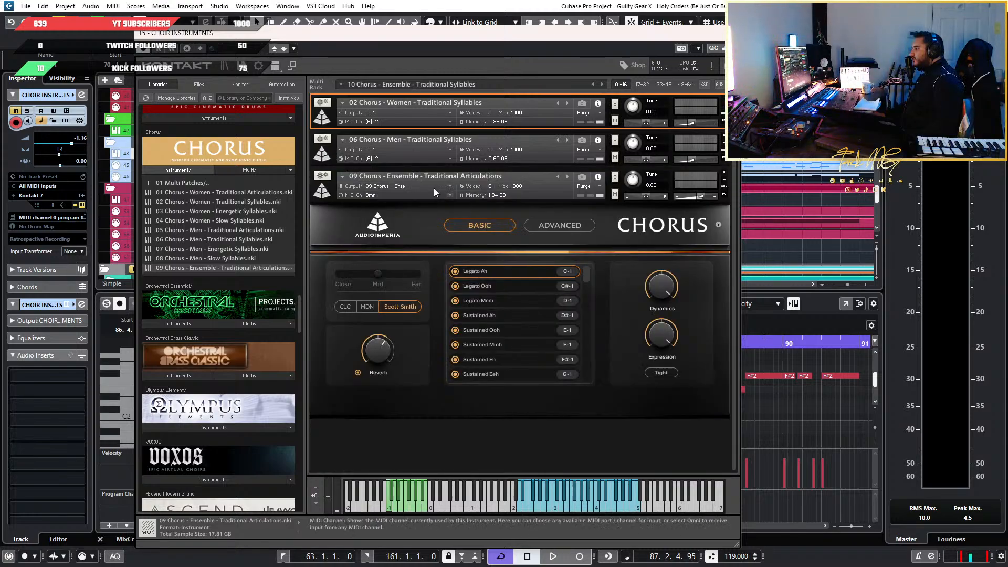
click(425, 196)
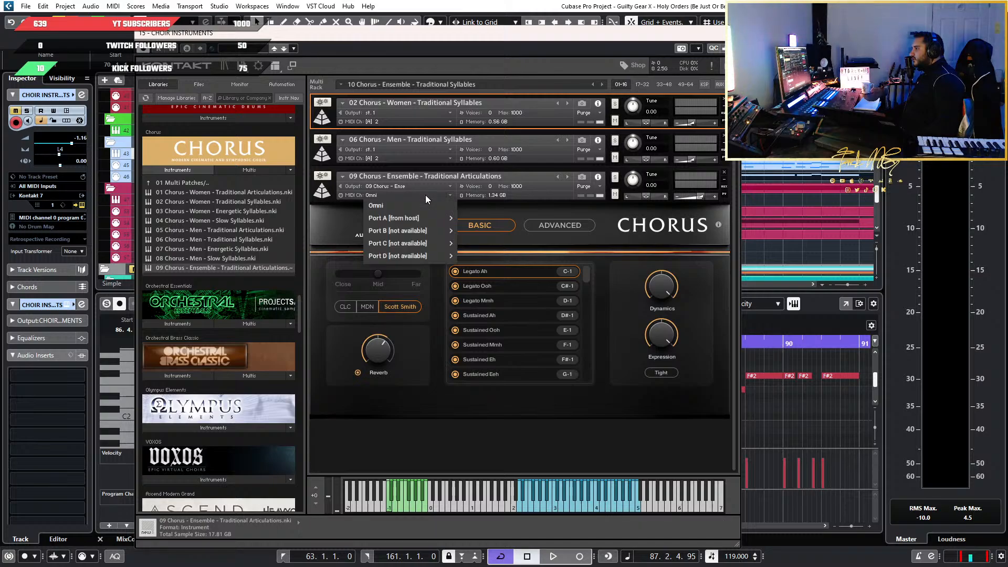
mouse_move(423, 217)
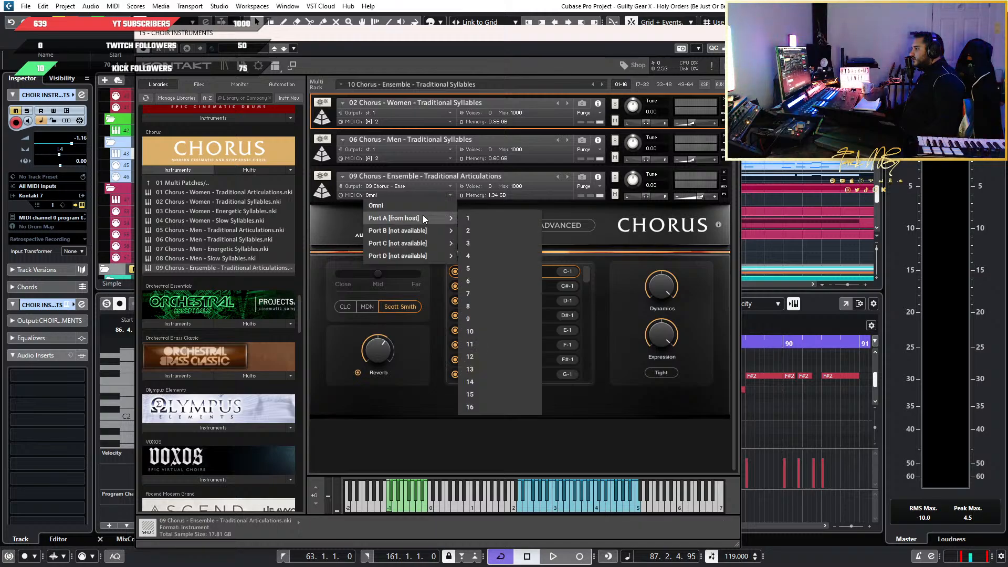
click(509, 237)
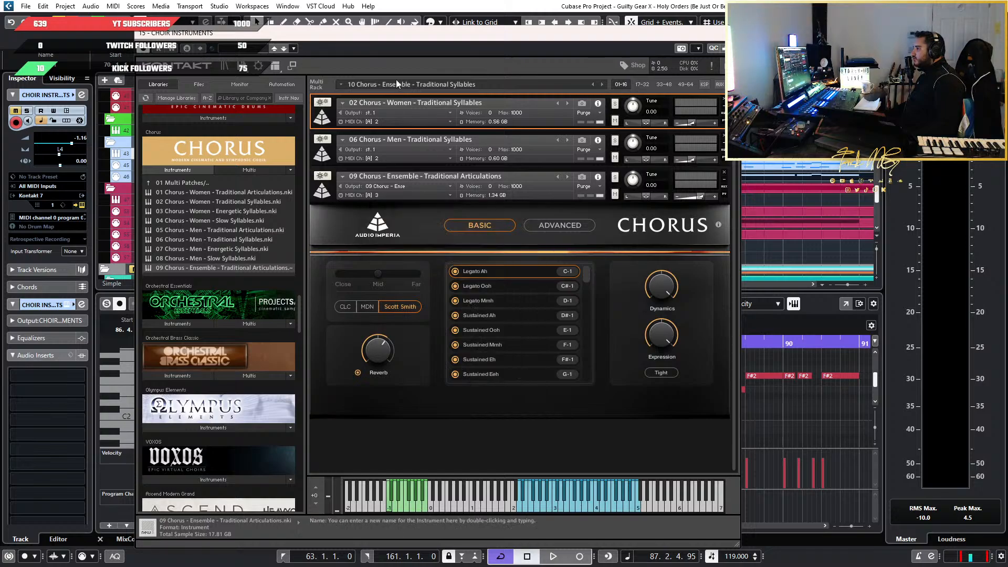
Try a separate master output channel for 02 Chorus - Women - Traditional Syllables, and return its output to st. 1
drag(439, 39, 526, 116)
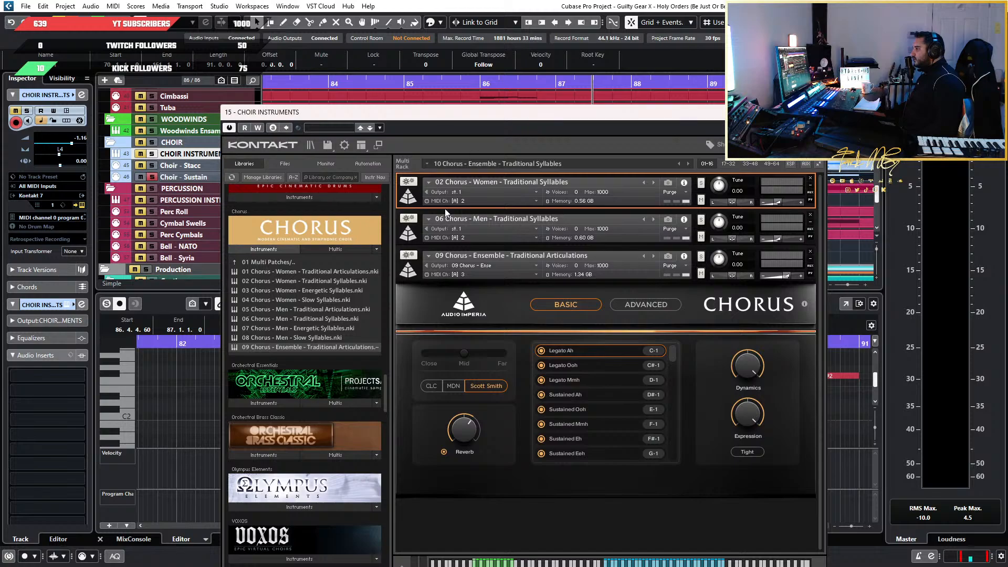
click(518, 191)
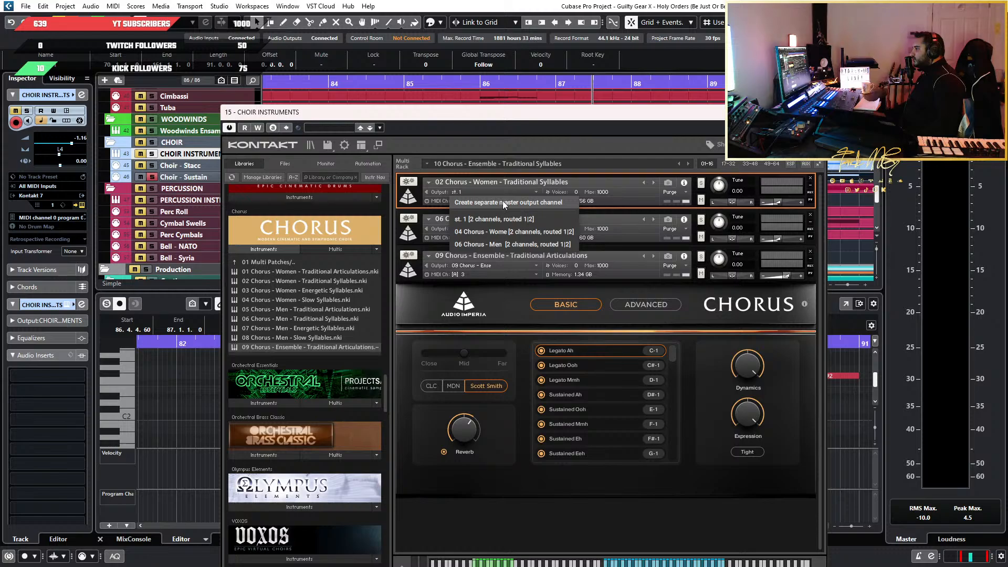
click(489, 298)
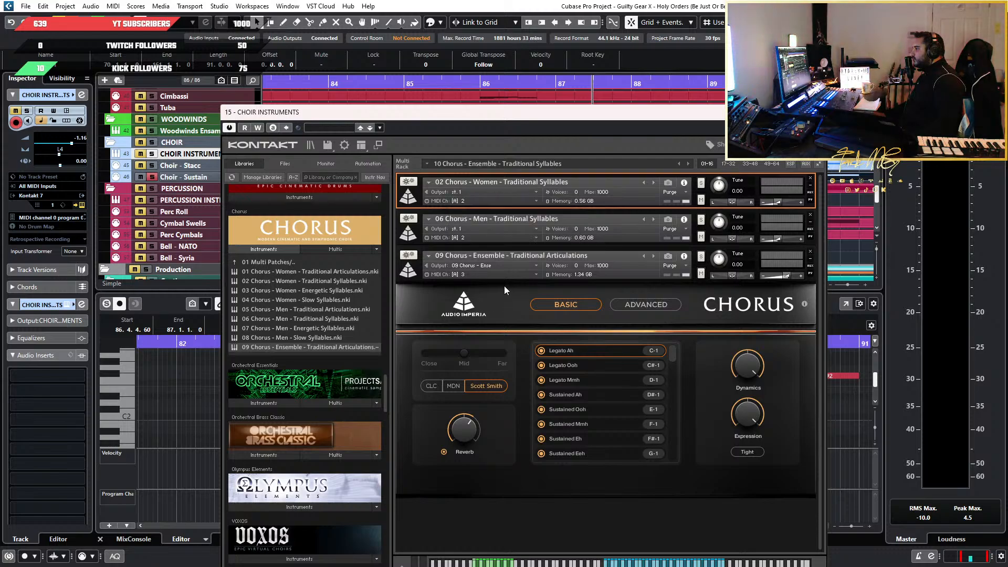
click(486, 192)
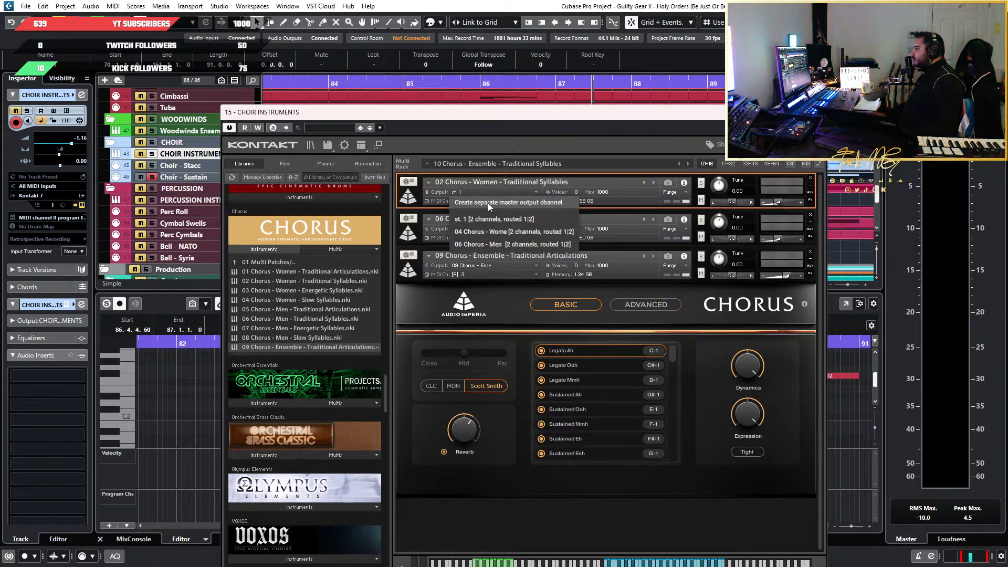
click(487, 202)
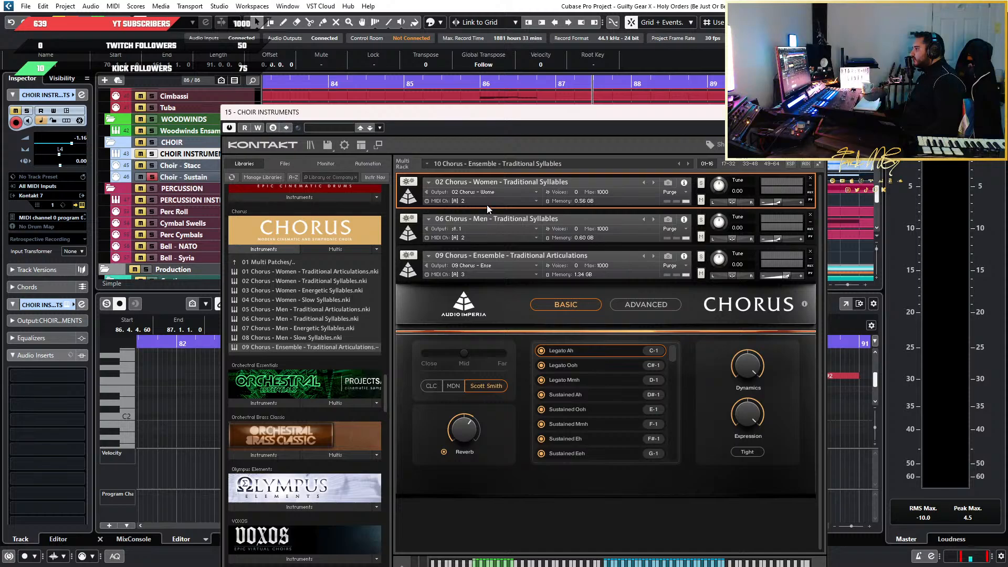
click(489, 192)
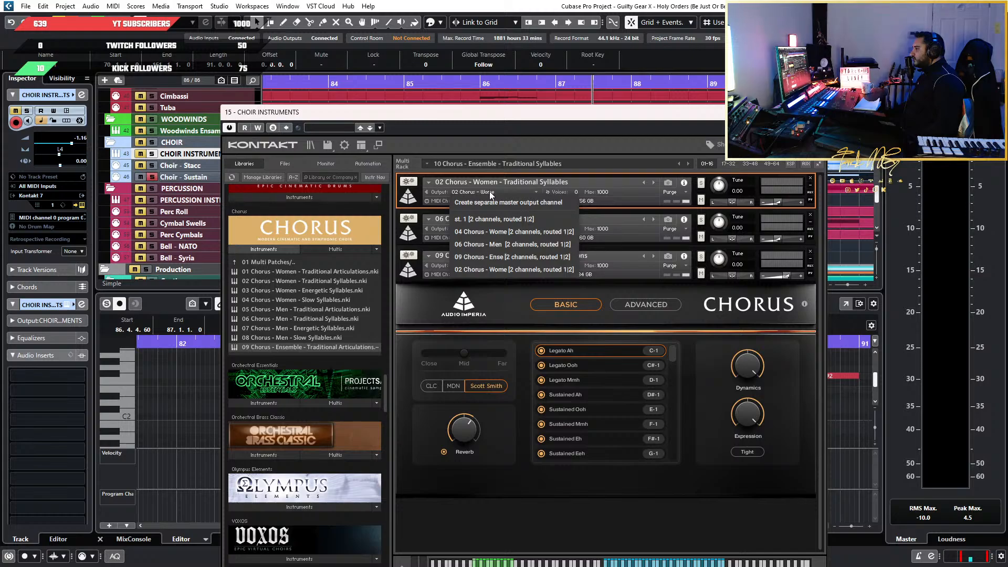
click(485, 219)
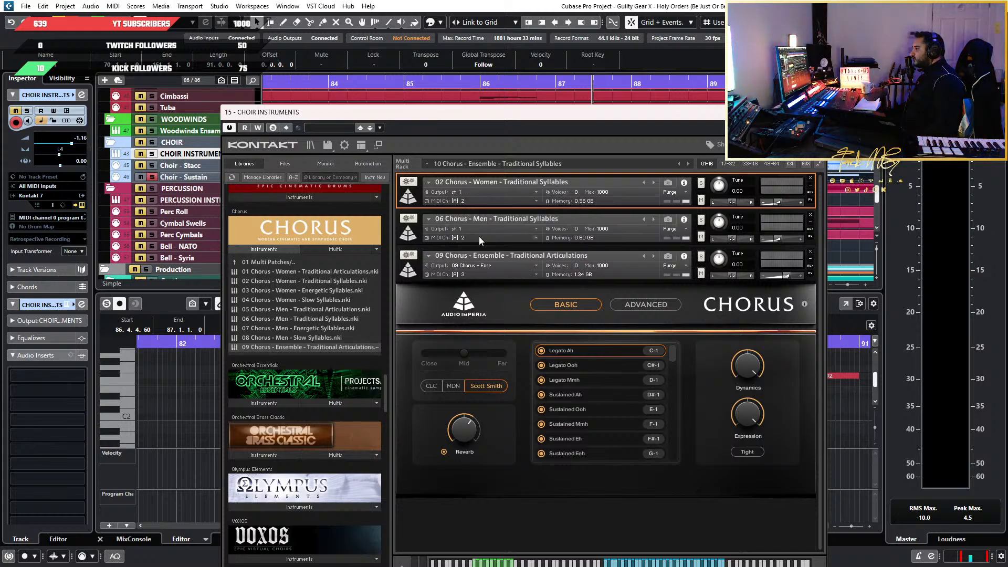
Examine the output choices of 06 Chorus - Men - Traditional Syllables and the CHOIR INSTRUMENTS track's list of Kontakt outputs
click(487, 228)
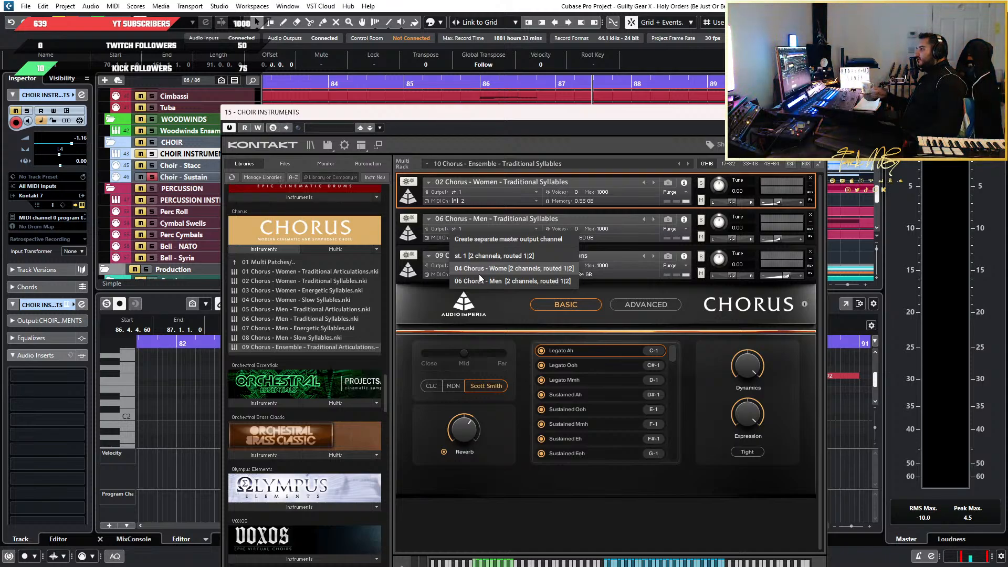
click(413, 290)
click(417, 281)
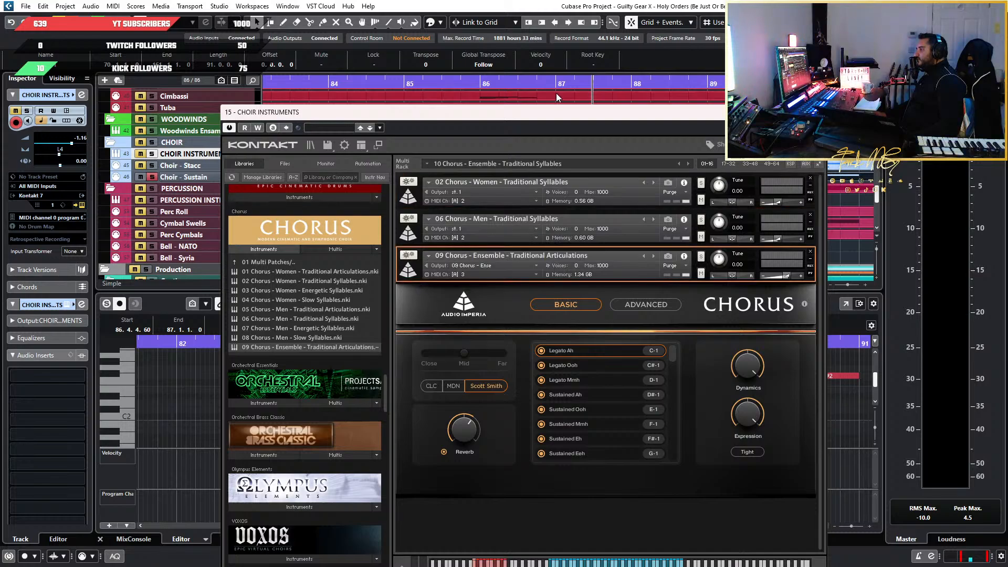
drag(556, 108, 582, 20)
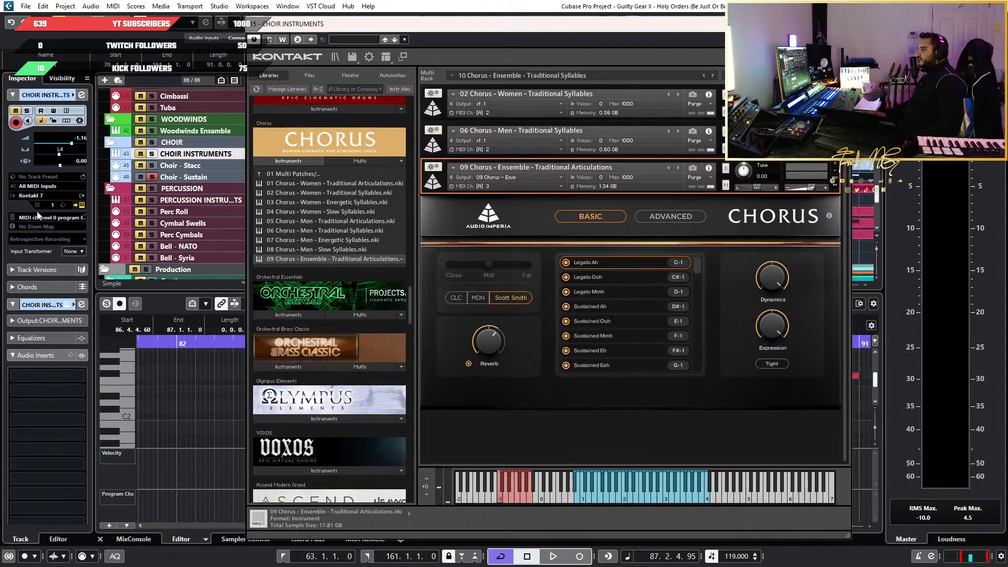
click(83, 195)
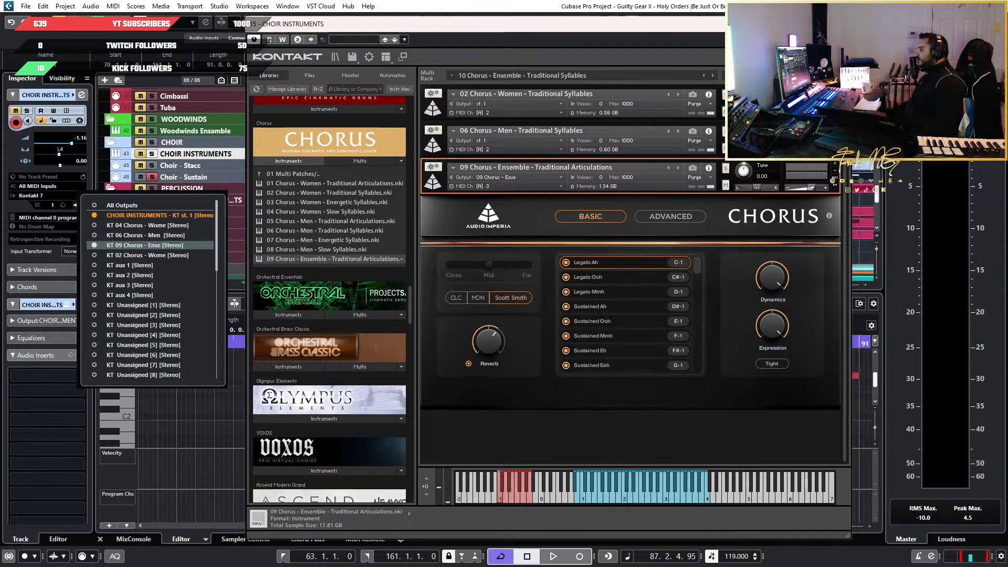
key(Escape)
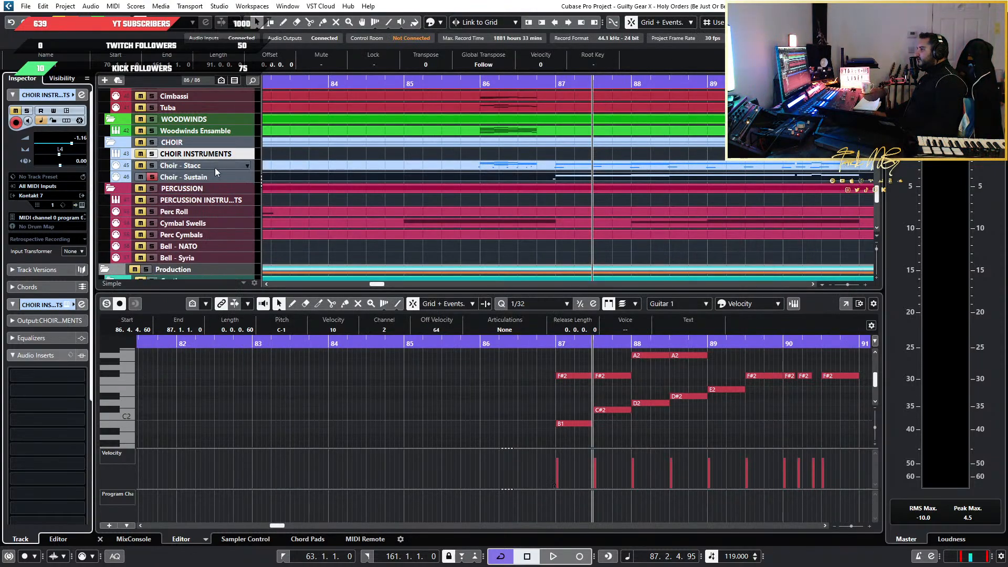
Check the MIDI channel assigned to the Choir - Sustain track and reopen its Kontakt instrument
click(252, 178)
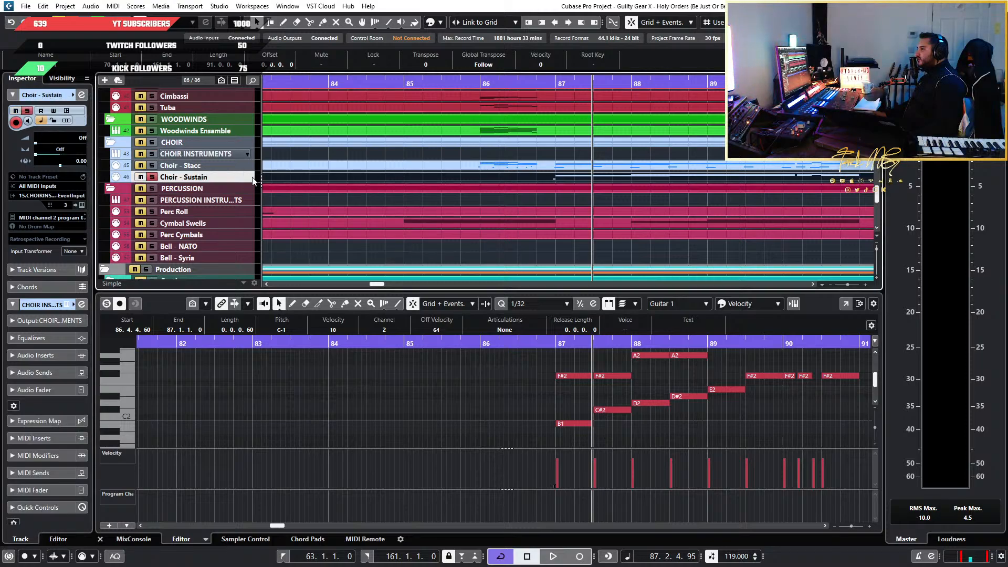
click(65, 206)
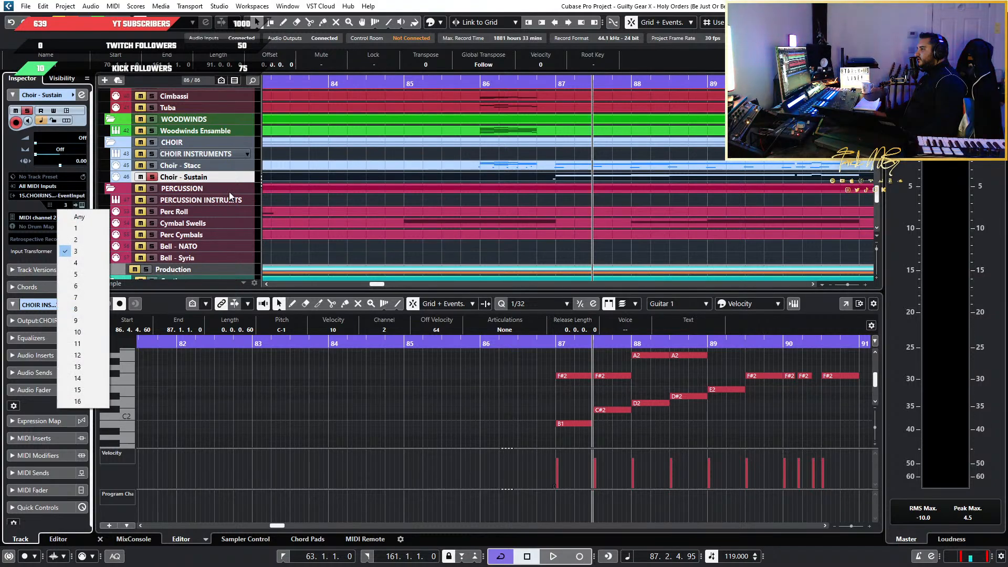
click(250, 178)
click(81, 205)
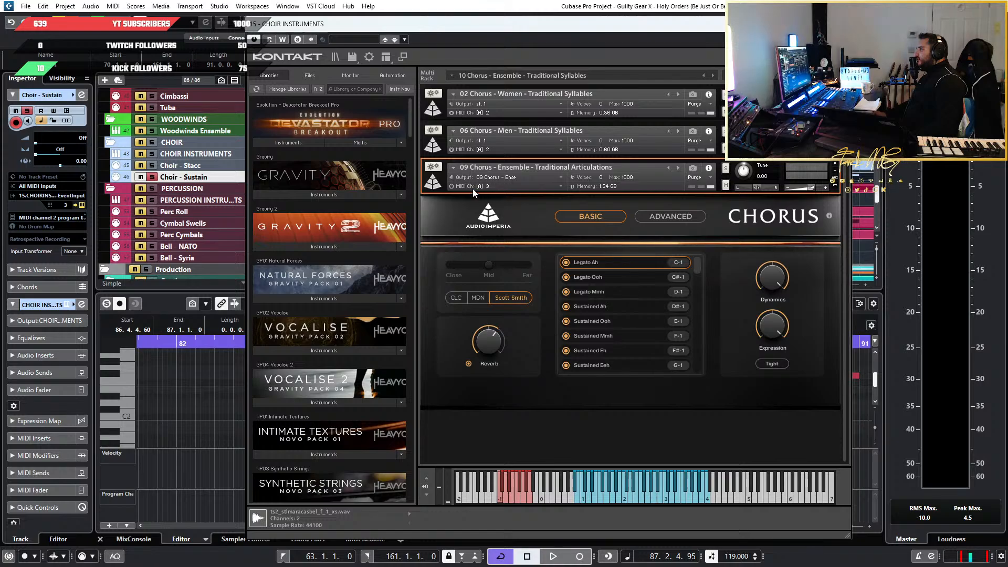
Close the Kontakt instrument and examine the Choir - Sustain notes and velocities around bar 87, placing the playback cursor in bar 86
click(841, 24)
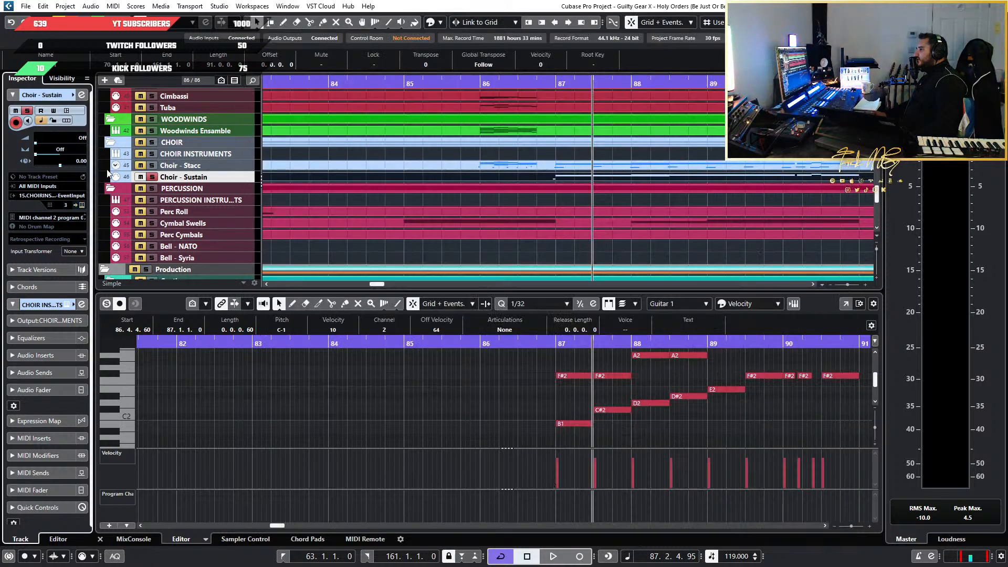
scroll(643, 428, down, 3)
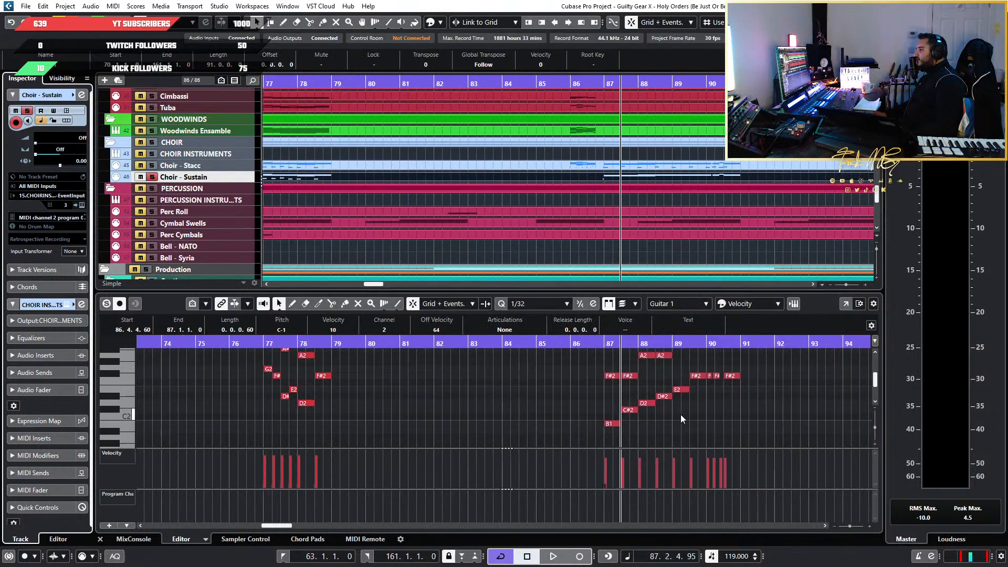
scroll(682, 416, down, 3)
scroll(681, 416, up, 1)
scroll(525, 416, down, 2)
scroll(517, 415, up, 1)
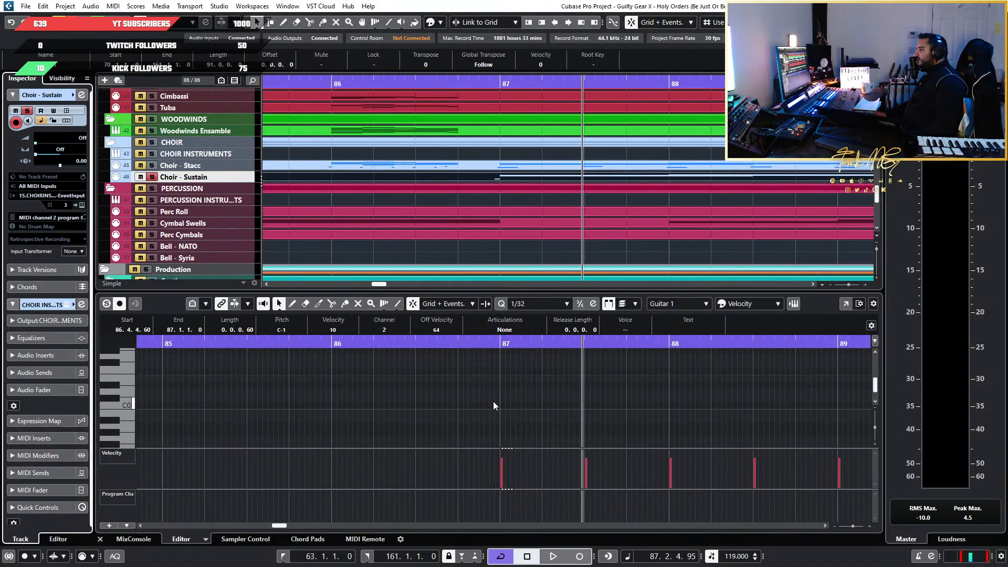
scroll(452, 372, down, 1)
scroll(414, 345, down, 2)
click(430, 346)
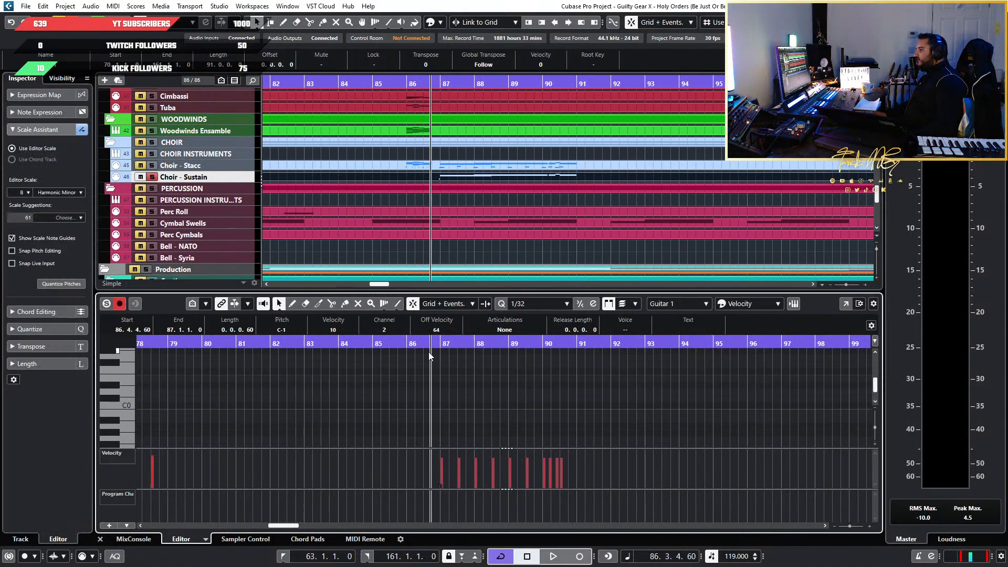
scroll(439, 403, up, 2)
Check the keyswitches of the Chorus Ensemble's legato and sustained articulations in the Choir - Sustain track's Kontakt instrument
right_click(241, 177)
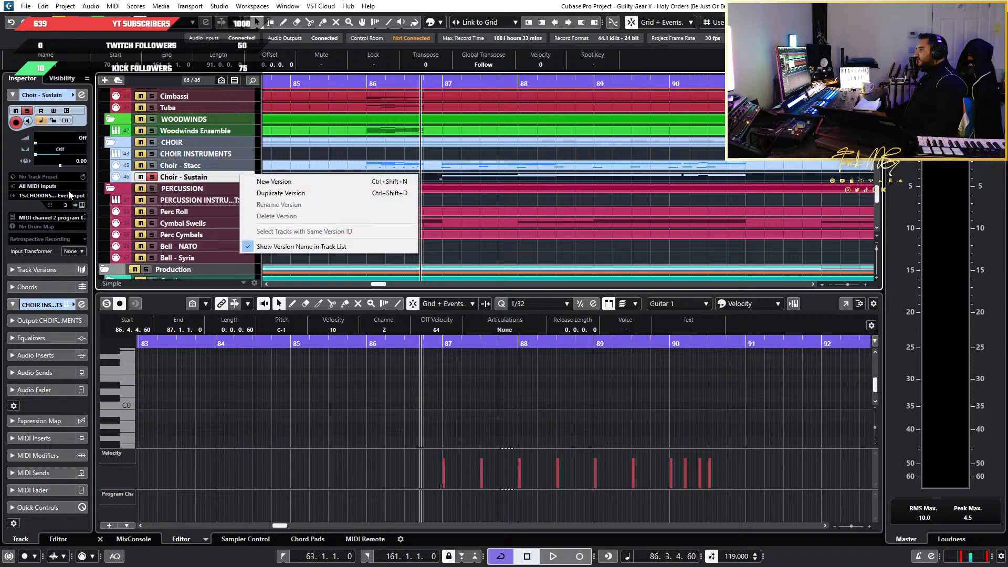
click(77, 204)
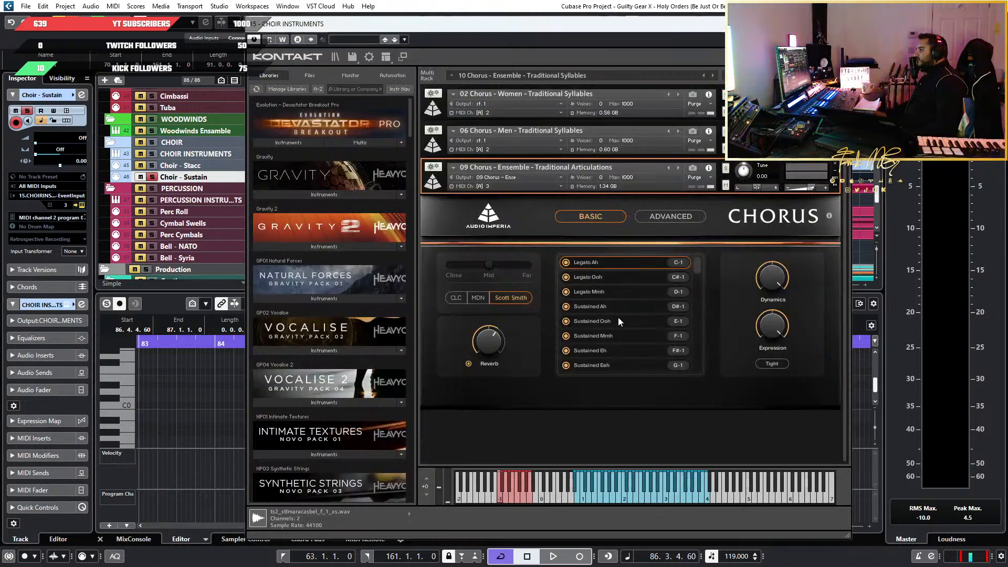
drag(581, 28, 0, 78)
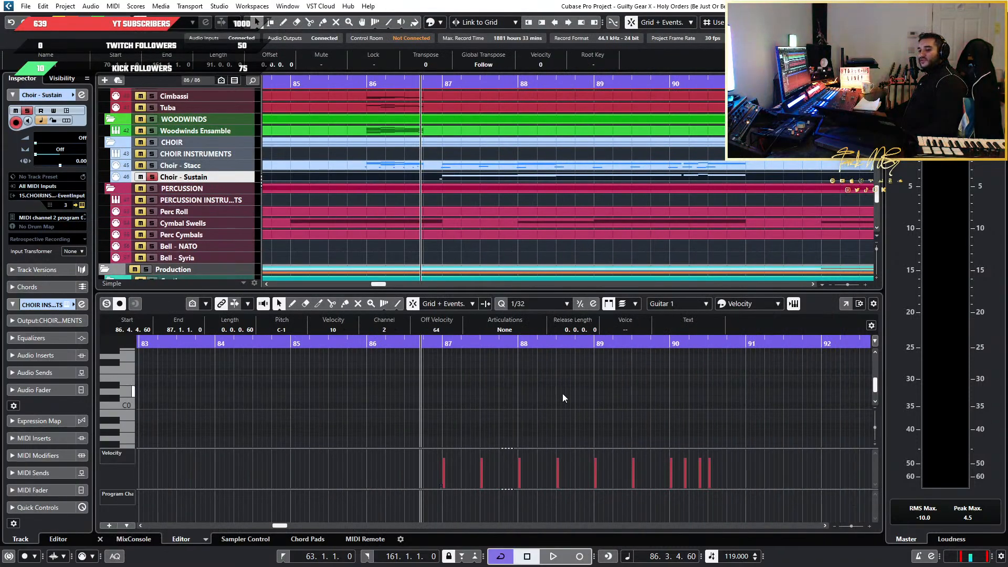
Transpose the keyswitch note just before bar 87 on the Choir - Sustain track to D#-1
scroll(524, 404, down, 1)
scroll(451, 412, up, 4)
scroll(404, 409, down, 2)
drag(414, 398, 503, 361)
scroll(436, 390, up, 3)
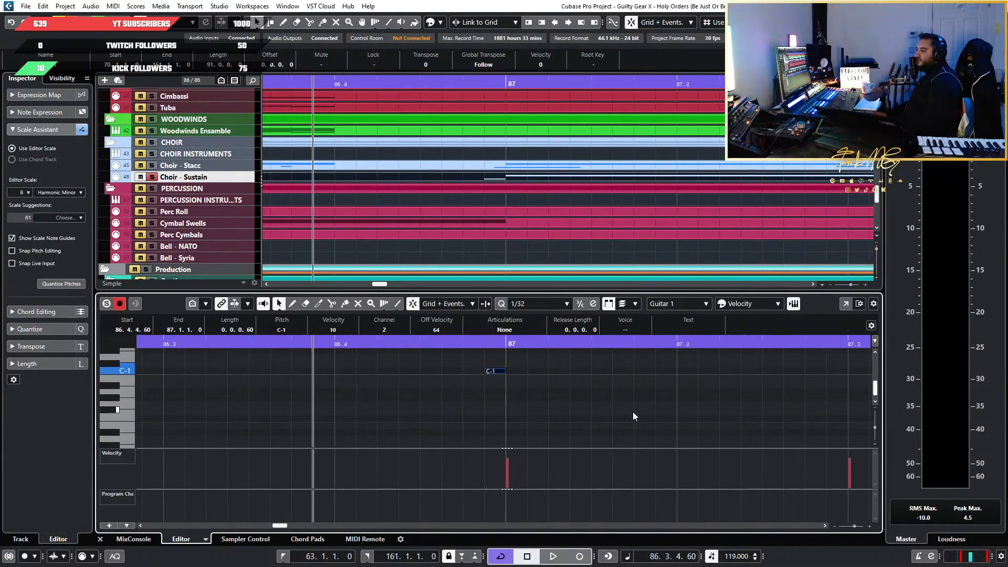
key(Down)
key(Down)
key(Down)
key(Down)
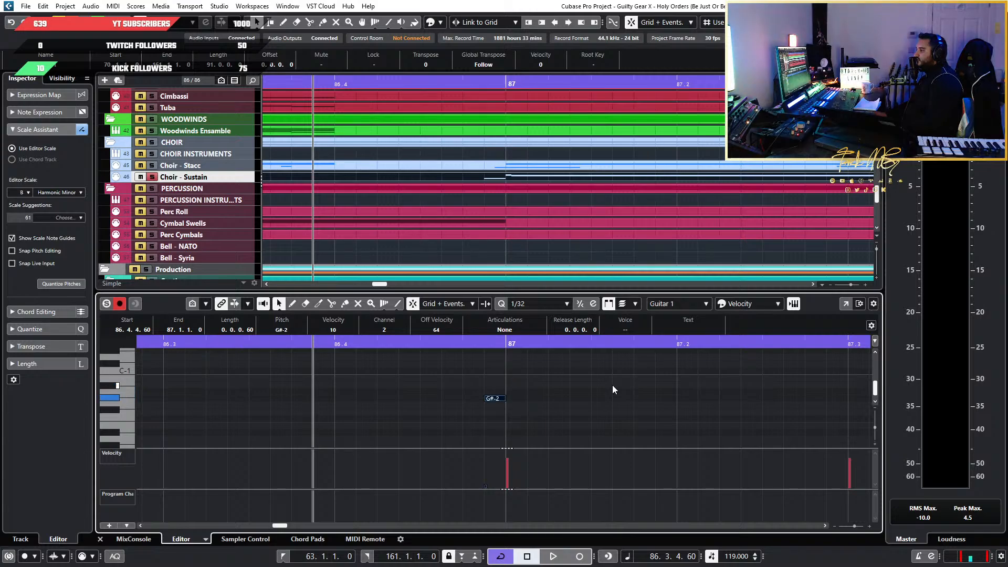
key(Up)
key(Up)
key(Up)
key(Up)
key(Up)
key(Up)
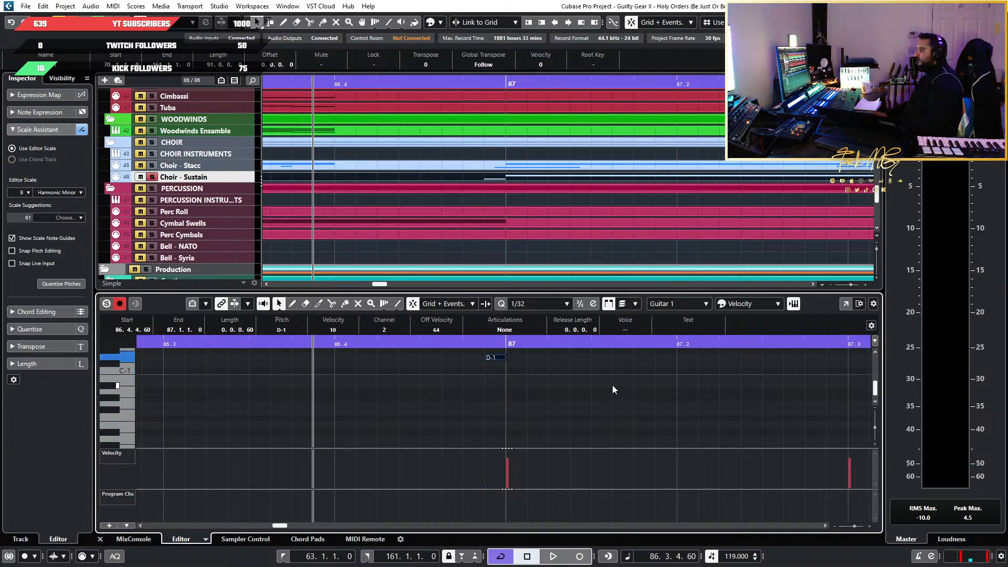
key(Up)
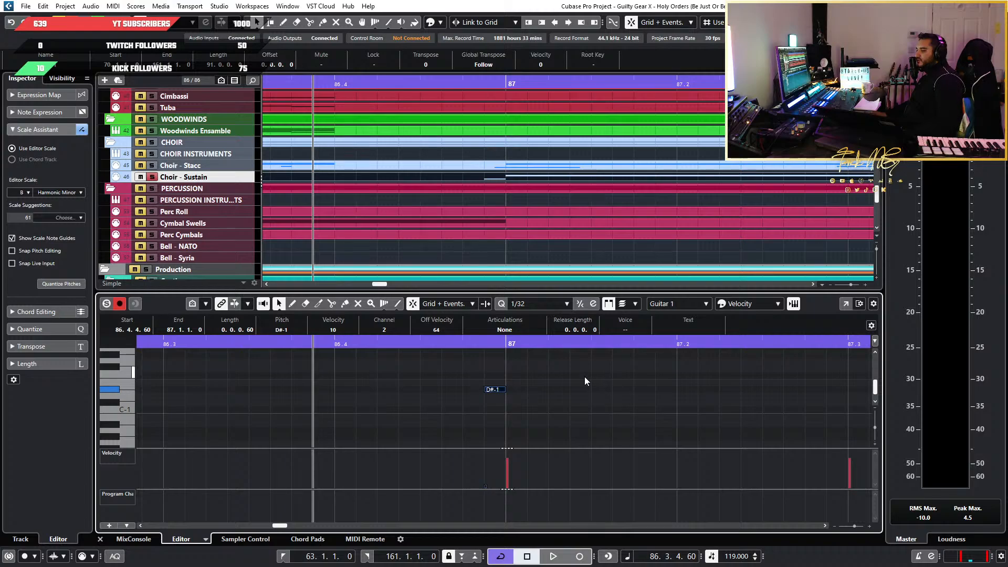
Play the Choir - Sustain passage through bar 90, and replay it from just before bar 86
key(space)
scroll(703, 405, down, 4)
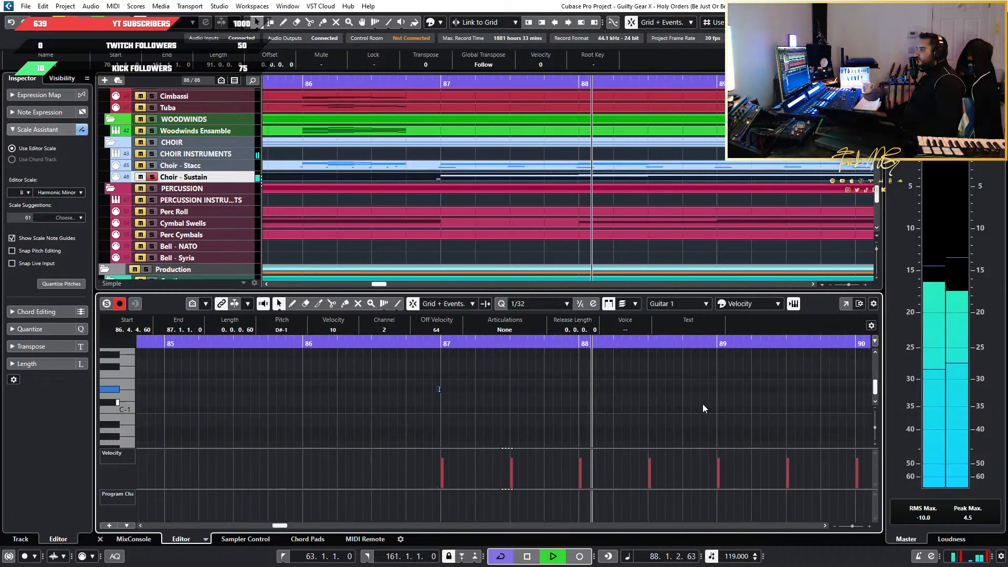
scroll(701, 404, up, 8)
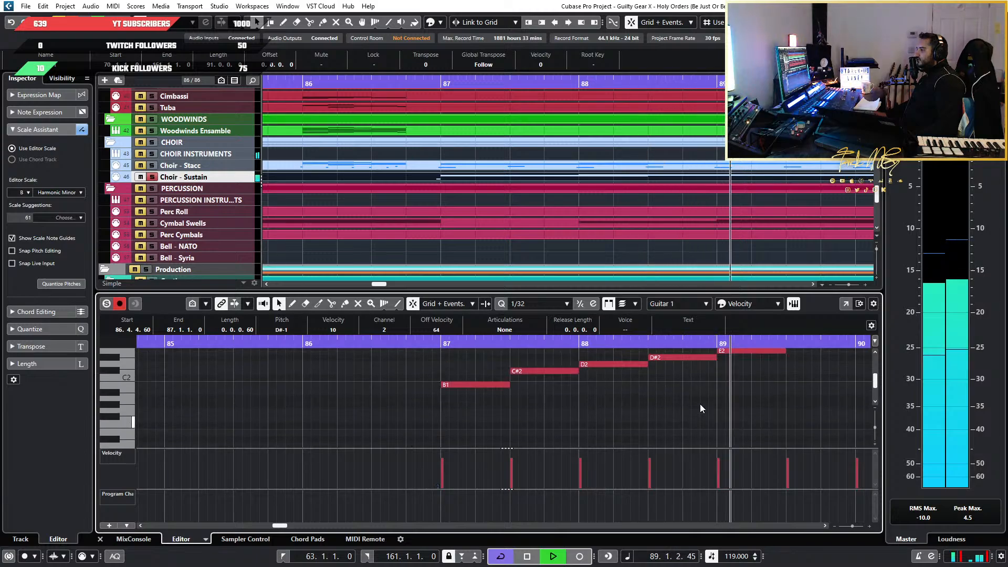
scroll(701, 405, down, 3)
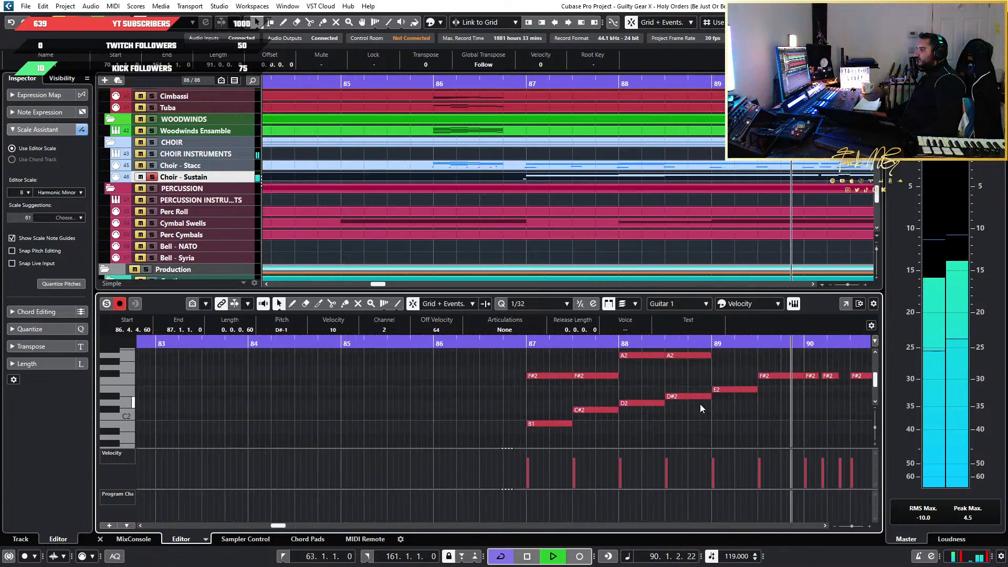
key(space)
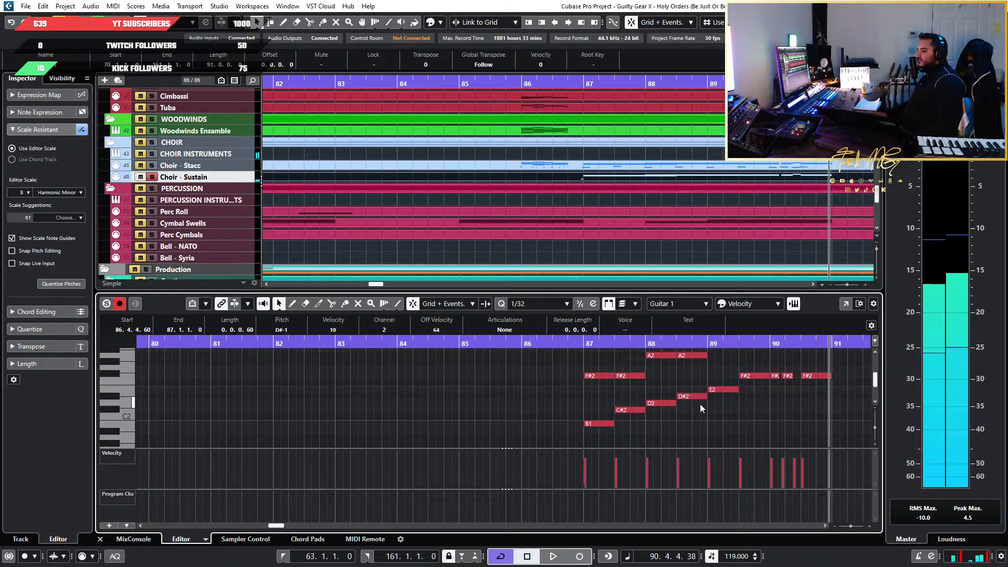
click(514, 348)
key(space)
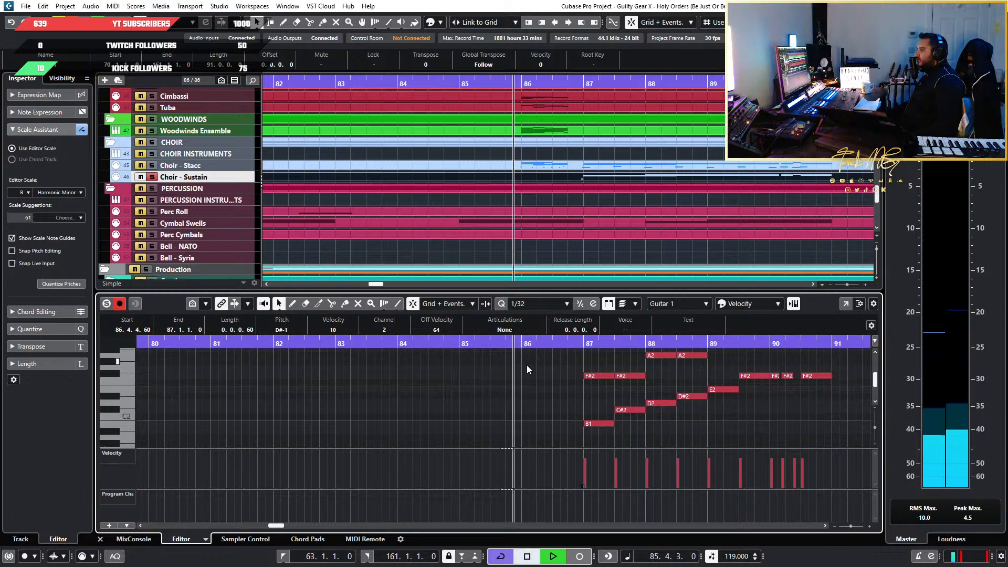
scroll(706, 414, up, 3)
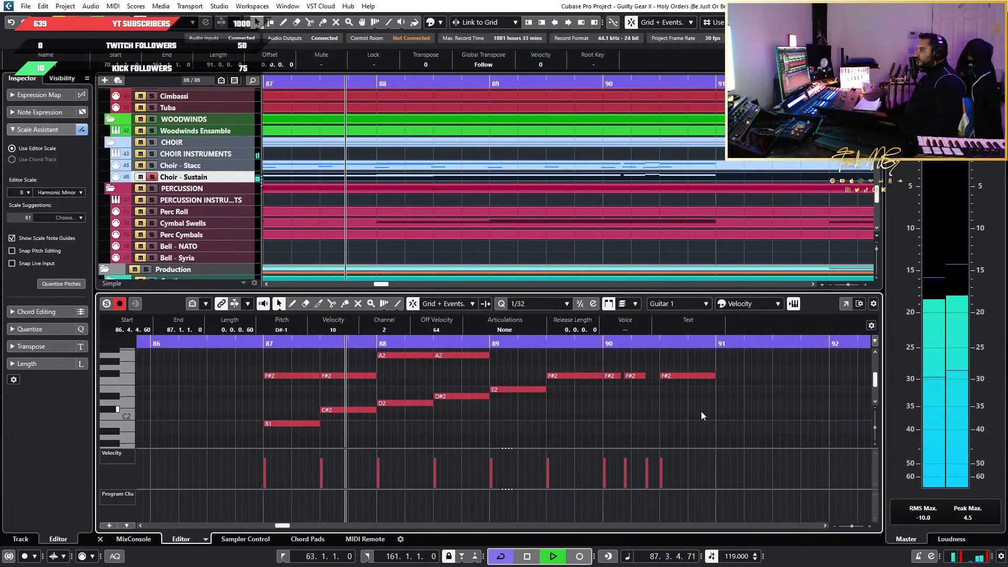
scroll(701, 411, up, 2)
Delete the Choir - Sustain notes in bar 90 and play the passage from bar 87
key(space)
drag(704, 434, 600, 361)
key(Delete)
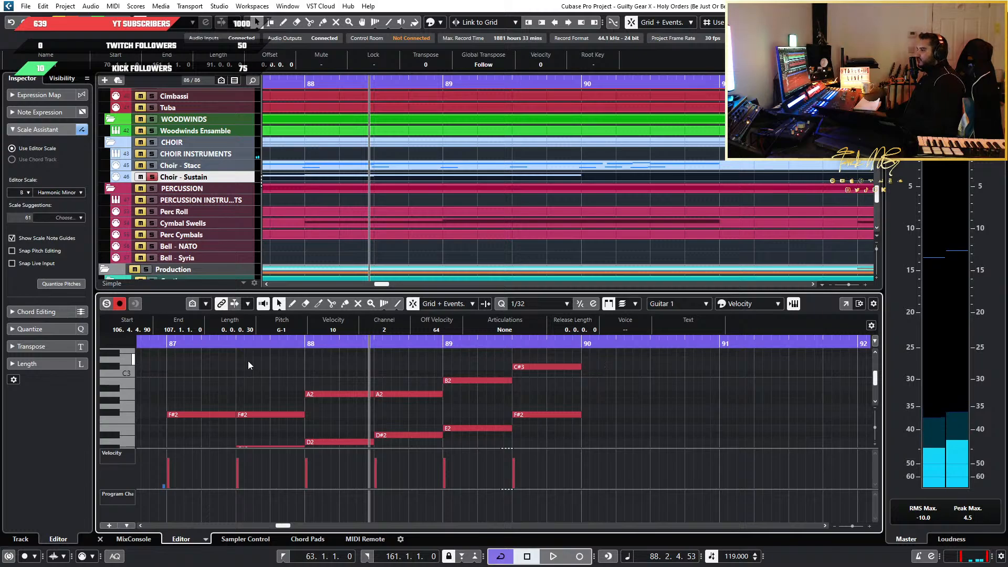
click(177, 345)
key(space)
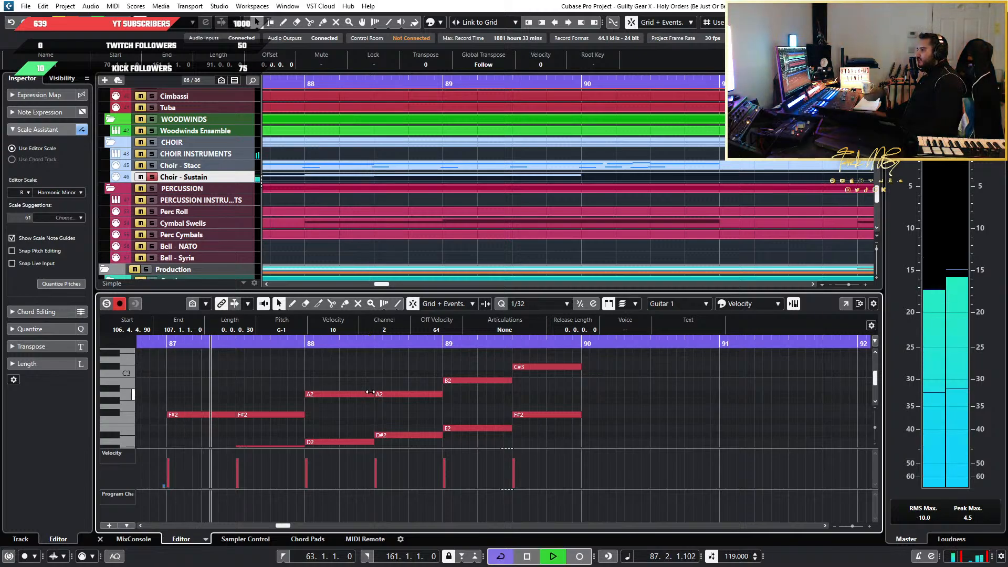
scroll(345, 395, down, 1)
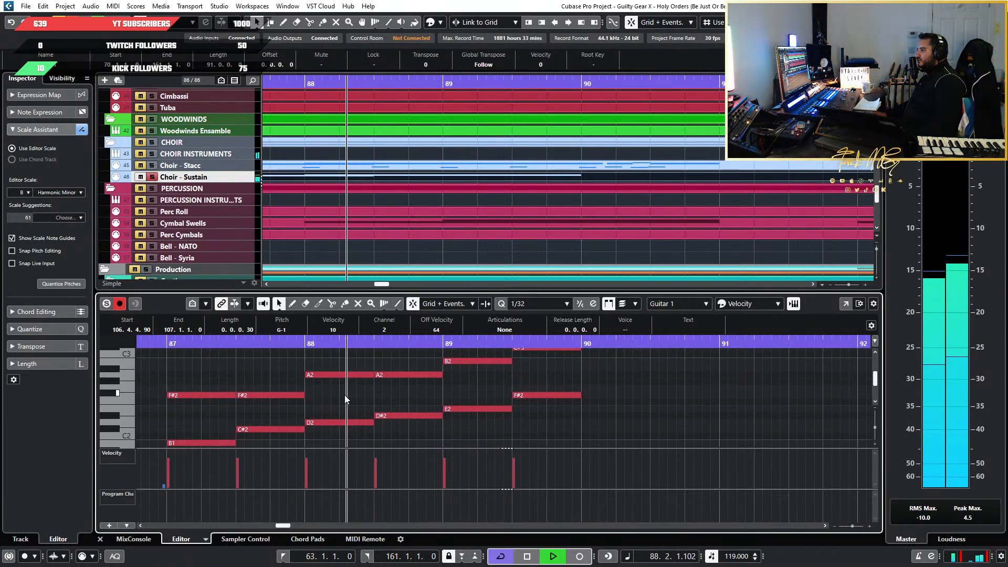
Try merging the repeated F#2 notes in bar 87 and A2 notes in bar 88 into one-bar notes, and audition them
drag(282, 365, 299, 397)
key(Delete)
drag(406, 360, 439, 381)
key(Delete)
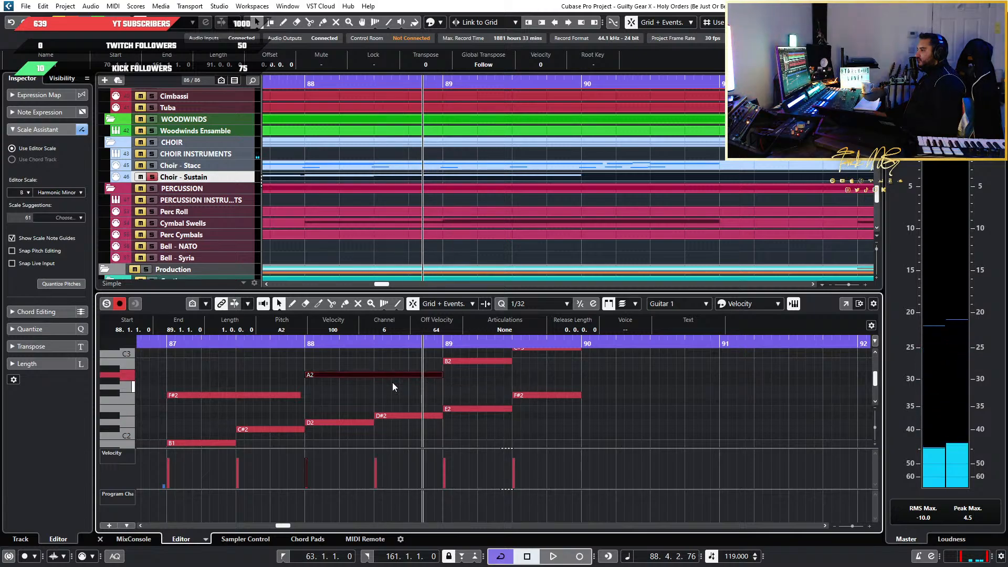
click(156, 346)
key(space)
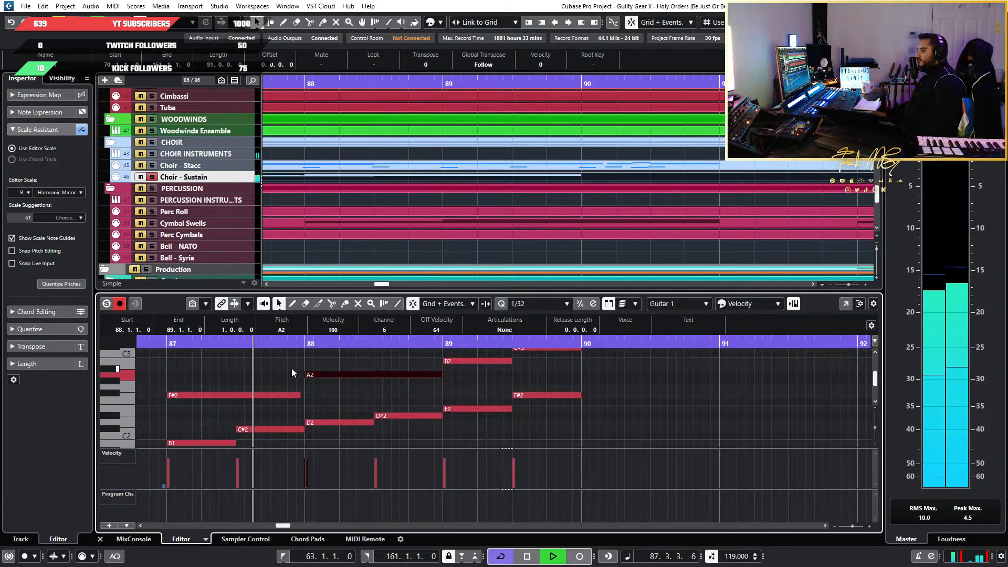
key(space)
drag(300, 398, 302, 398)
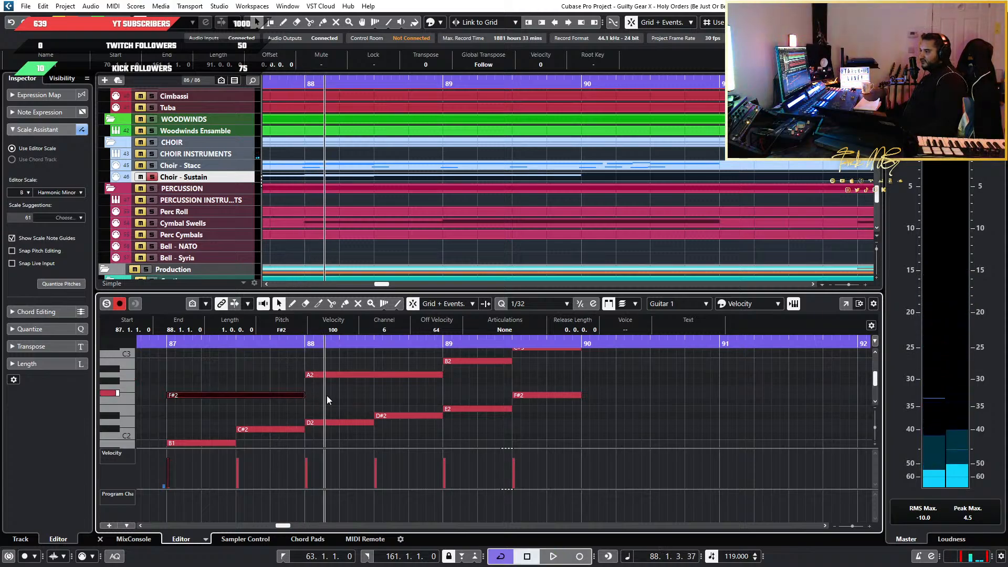
Undo the merging of the F#2 and A2 notes and replay the separate notes from bar 87
key(ctrl+z)
key(ctrl+z)
key(ctrl+z)
key(ctrl+z)
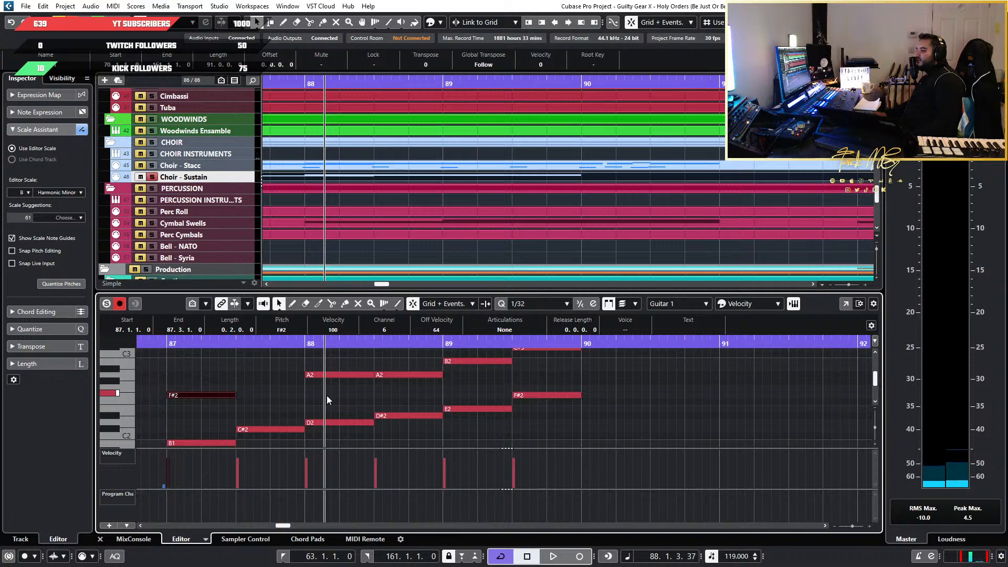
key(ctrl+z)
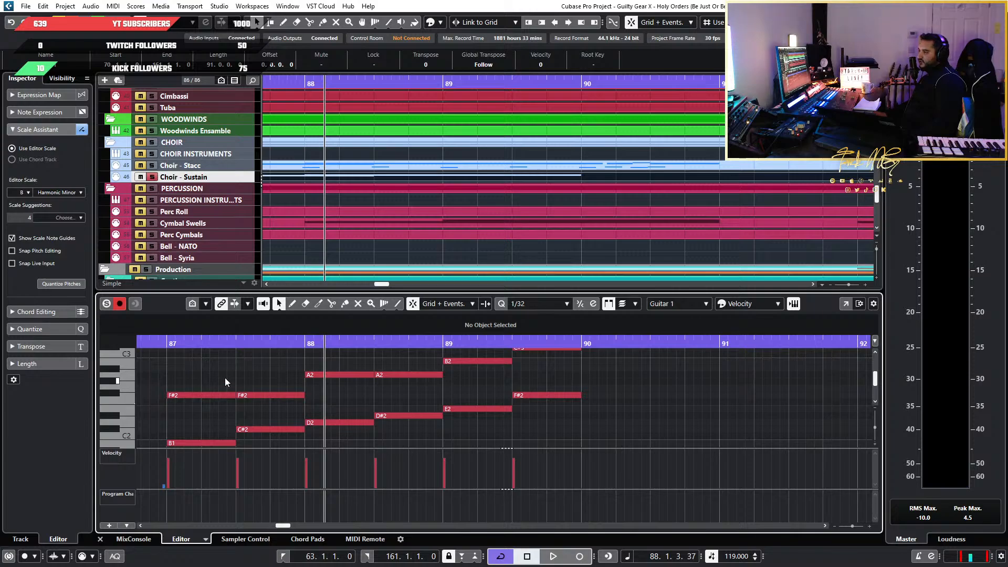
click(162, 344)
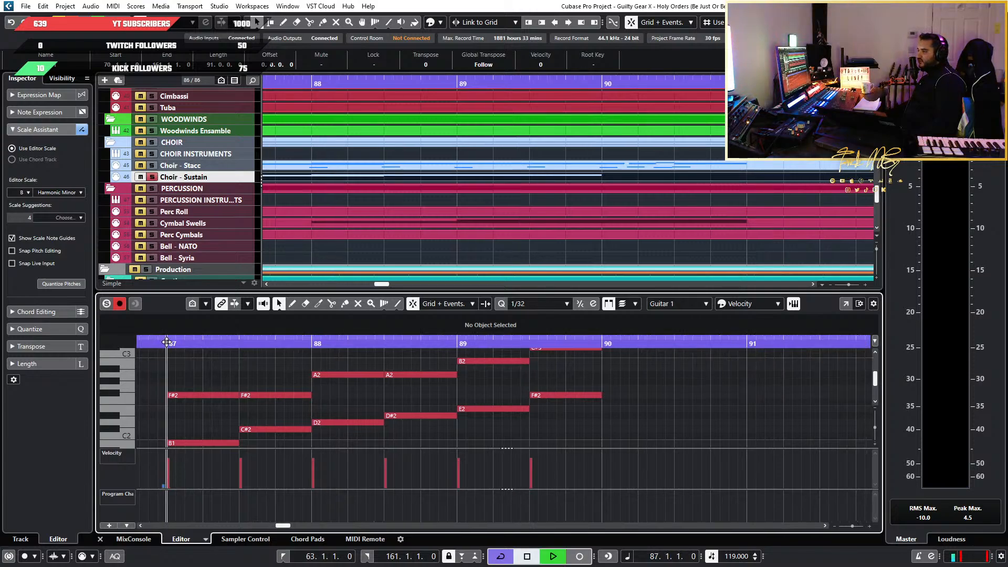
key(space)
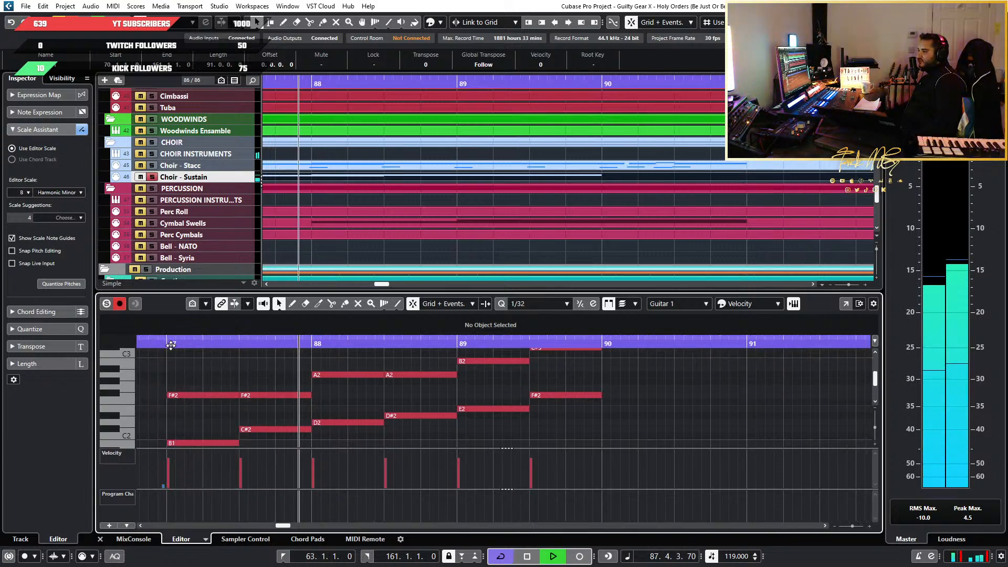
key(space)
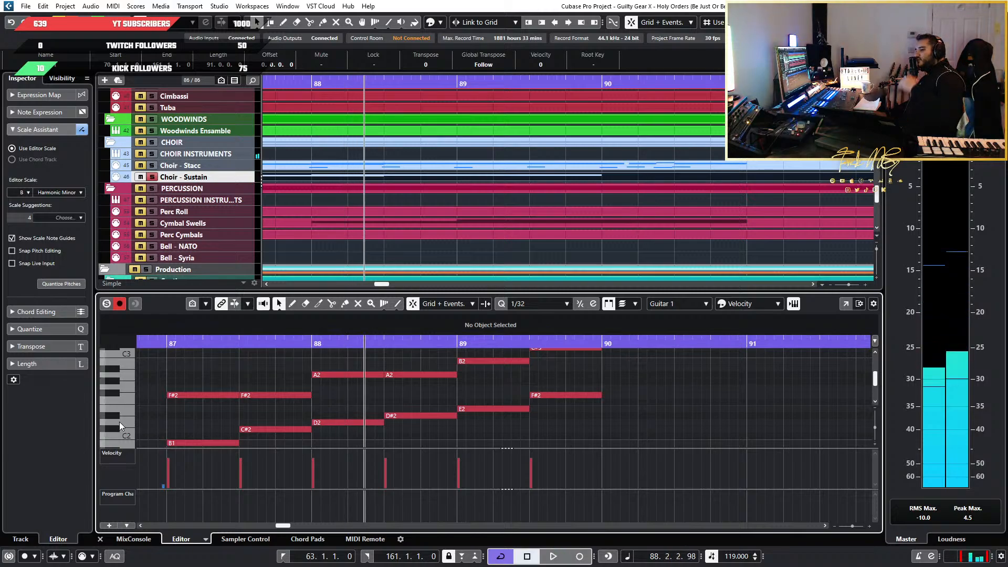
Replace the repeated F#2 notes in bar 87 and A2 notes in bar 88 with single notes one bar long
click(268, 394)
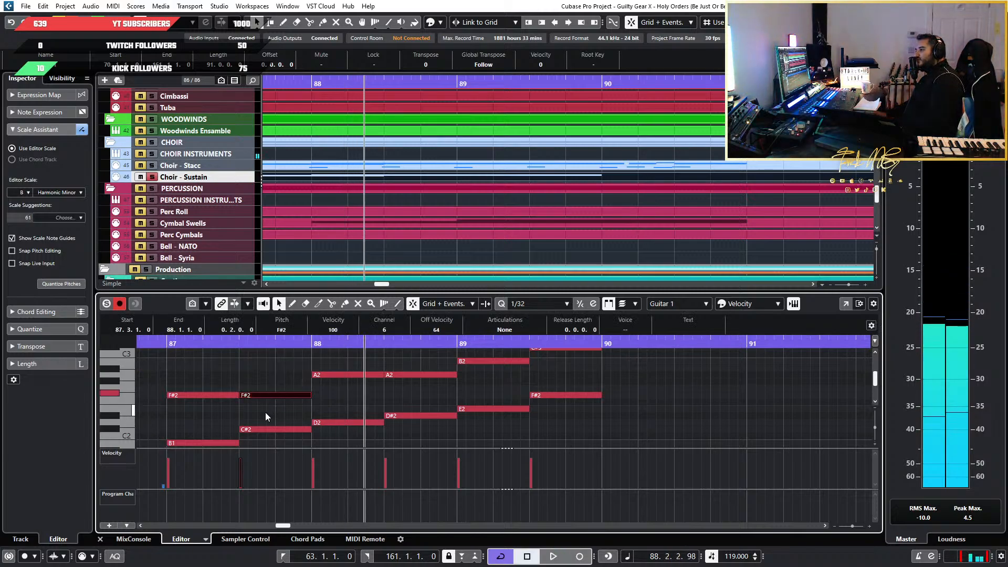
drag(238, 395, 313, 398)
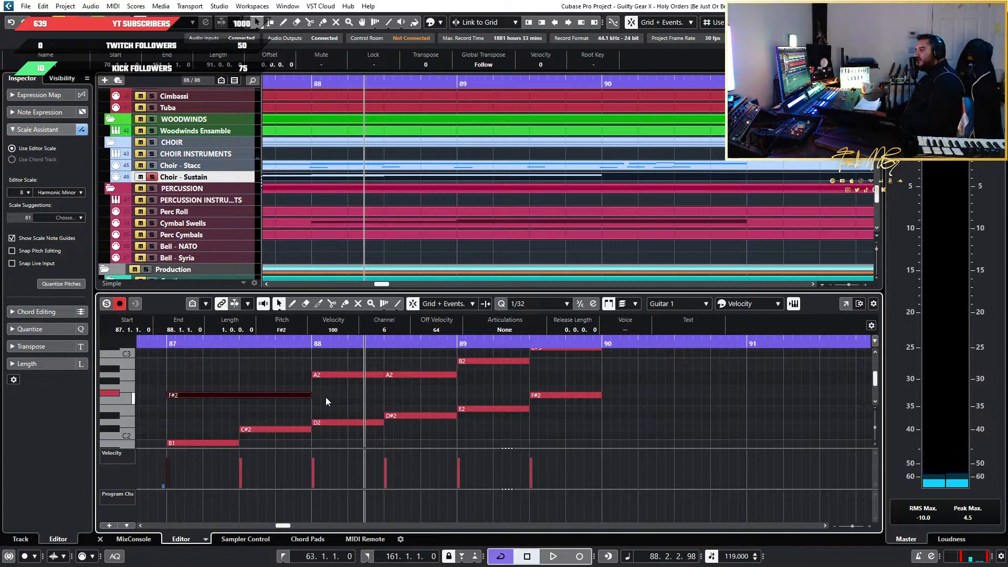
click(409, 388)
click(409, 375)
key(Delete)
drag(377, 376, 450, 376)
Play the edited Choir - Sustain line from bar 87 into bar 90
scroll(401, 399, down, 3)
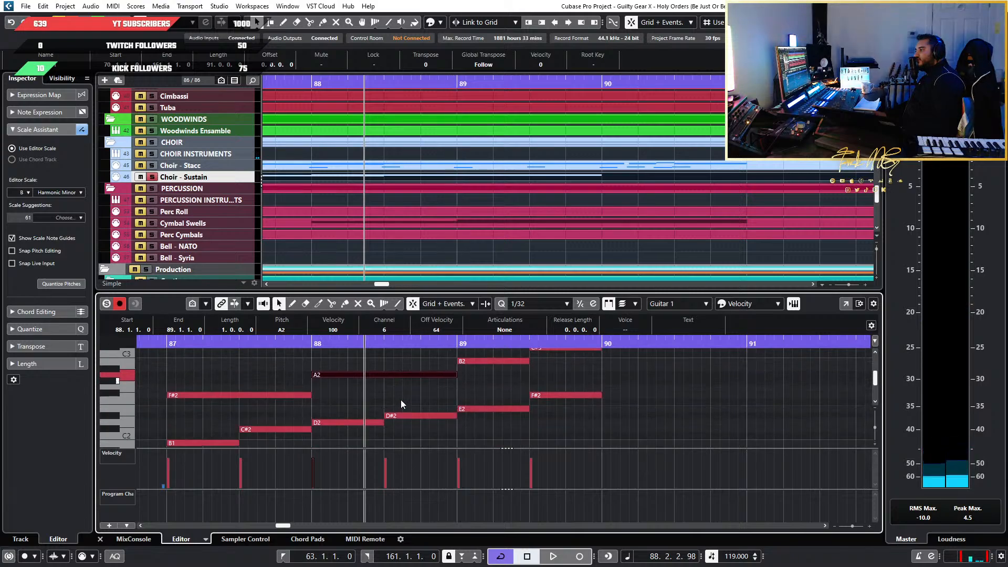
click(170, 344)
key(space)
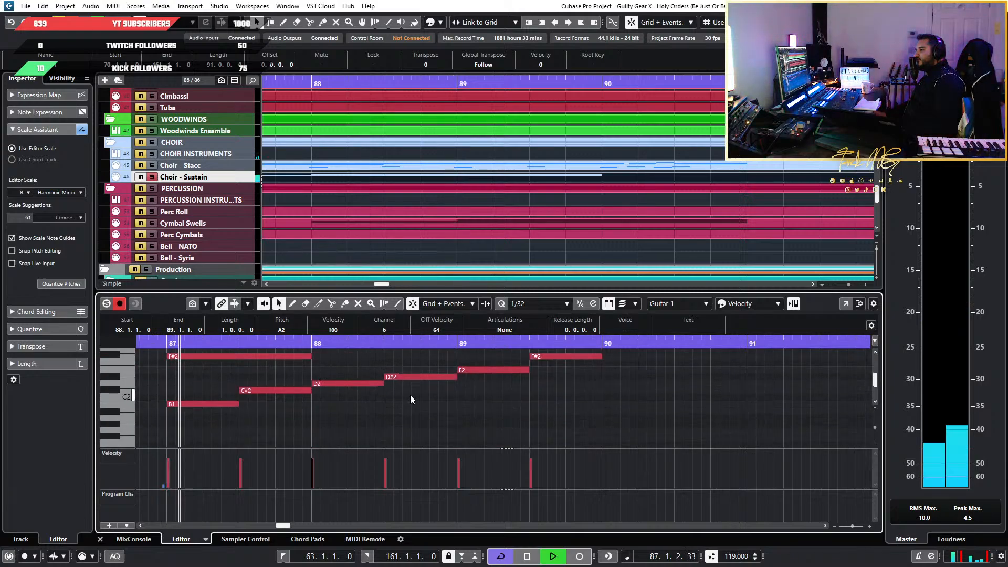
scroll(411, 395, up, 3)
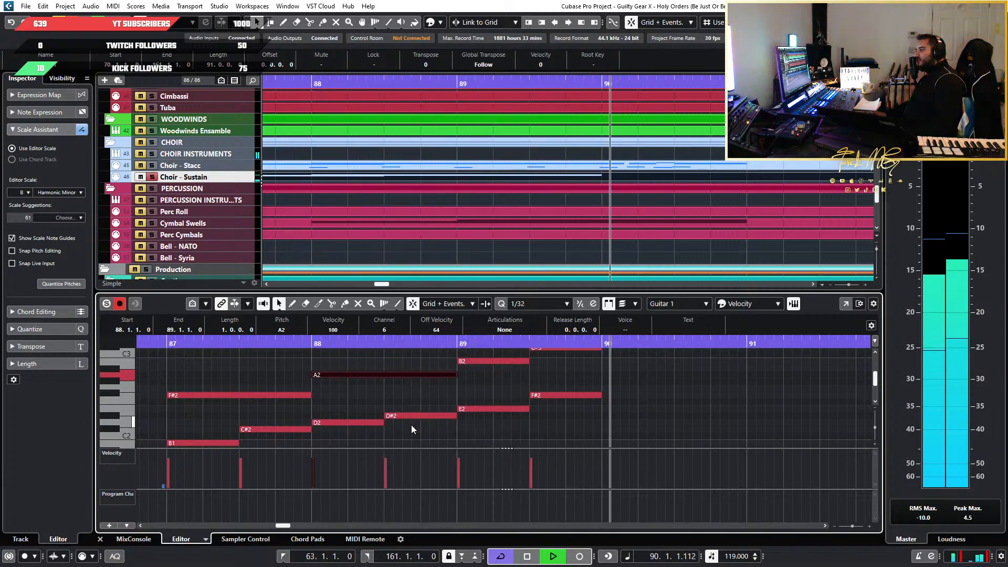
key(space)
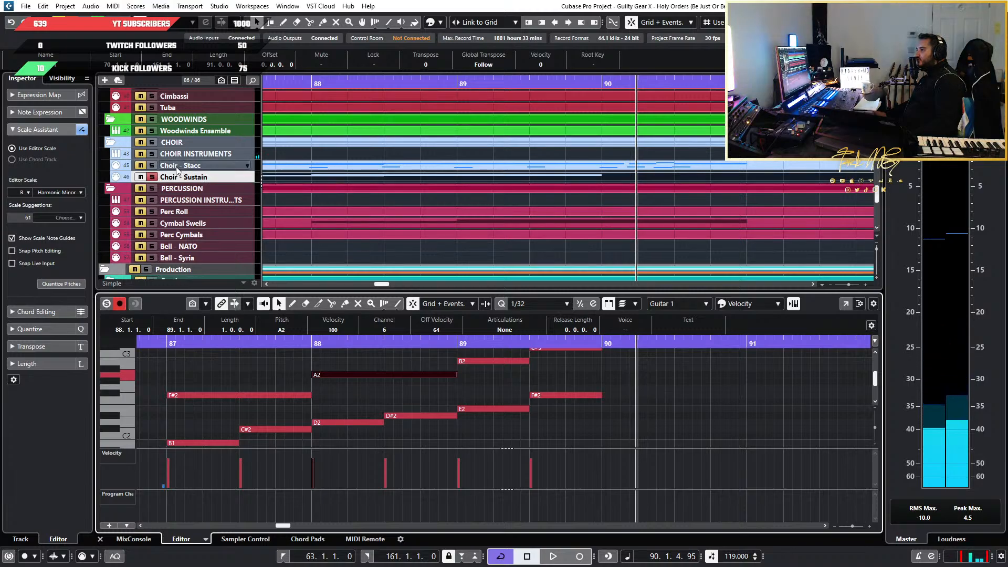
Solo the Choir - Stacc track and play the passage from bar 90
click(152, 166)
key(space)
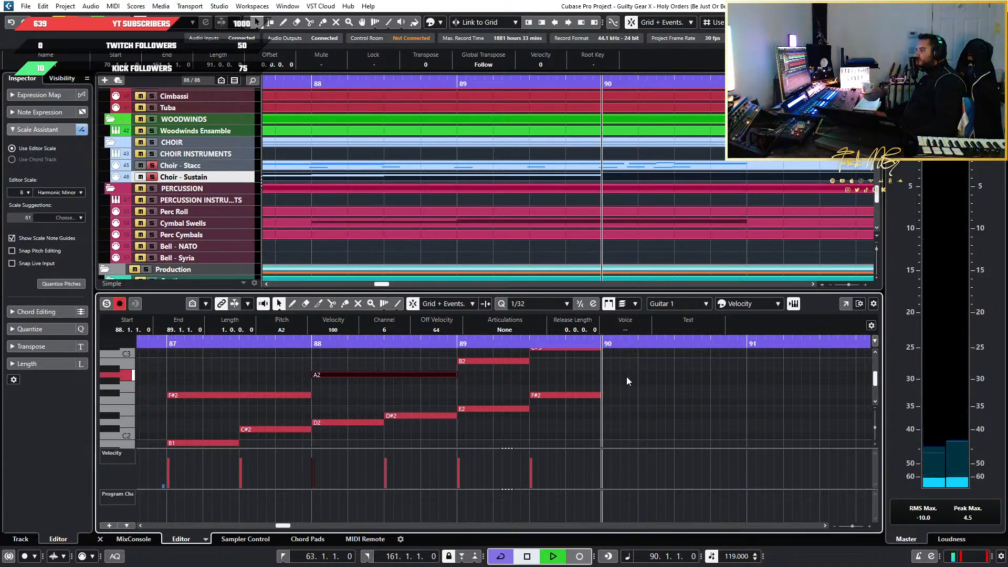
key(space)
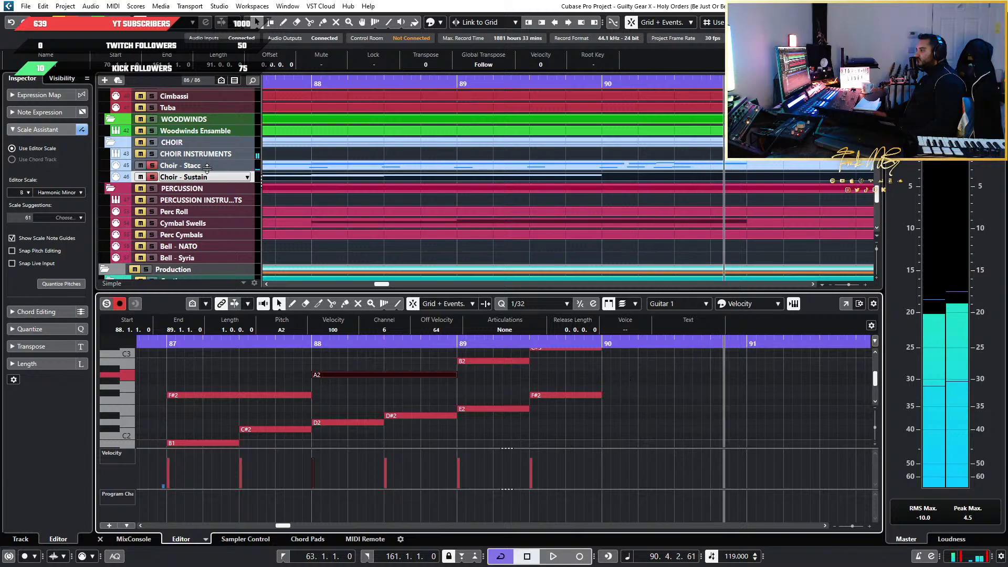
Try lengthening all the Choir - Sustain notes in bars 87 to 89 together by a 1/32 note
key(g)
key(g)
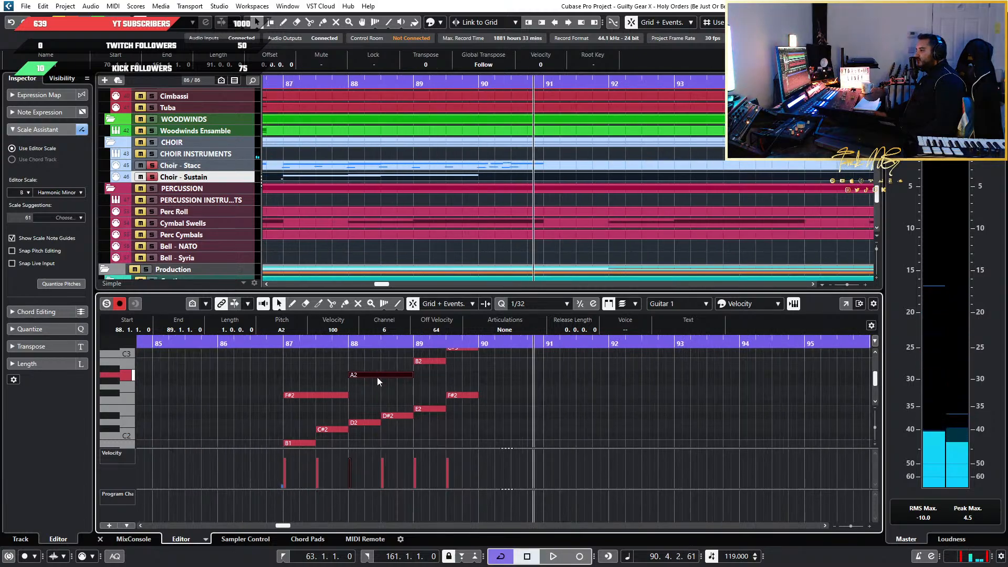
key(g)
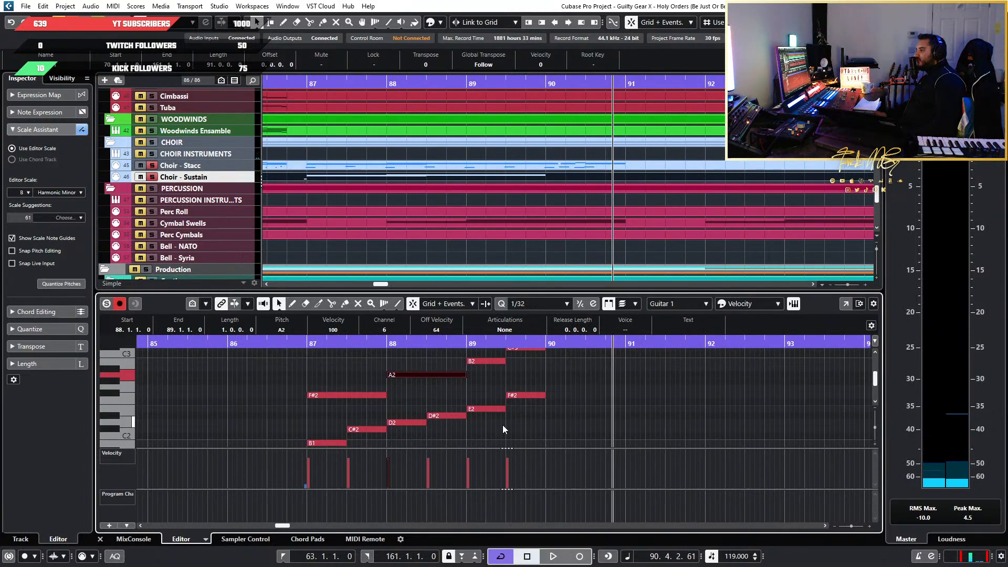
scroll(502, 424, down, 2)
drag(544, 427, 238, 371)
scroll(294, 387, up, 4)
scroll(555, 428, up, 1)
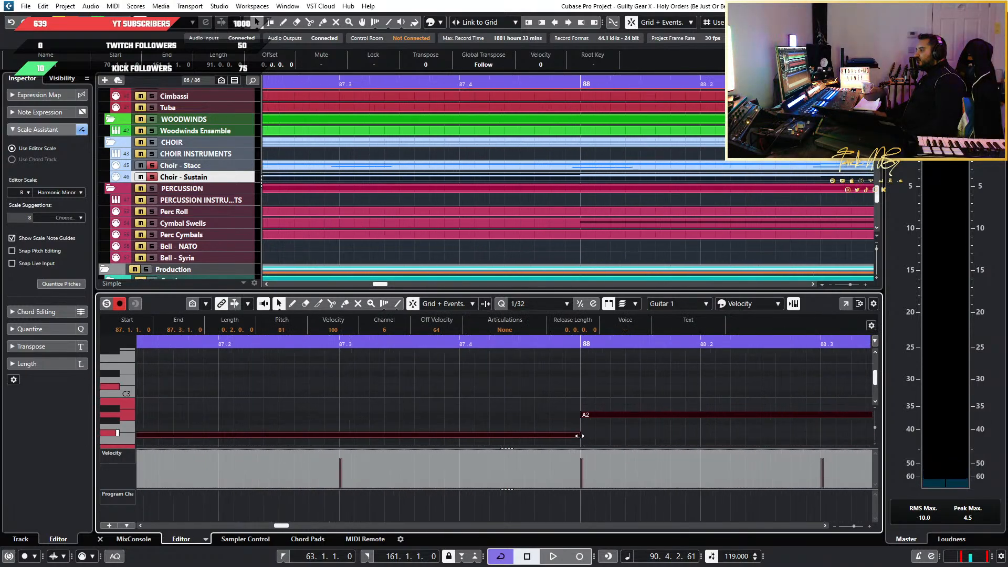
drag(583, 436, 588, 436)
Extend the selected sustain notes by another 1/32, so that the B1 note ends at 87.3.2.0
scroll(519, 412, down, 4)
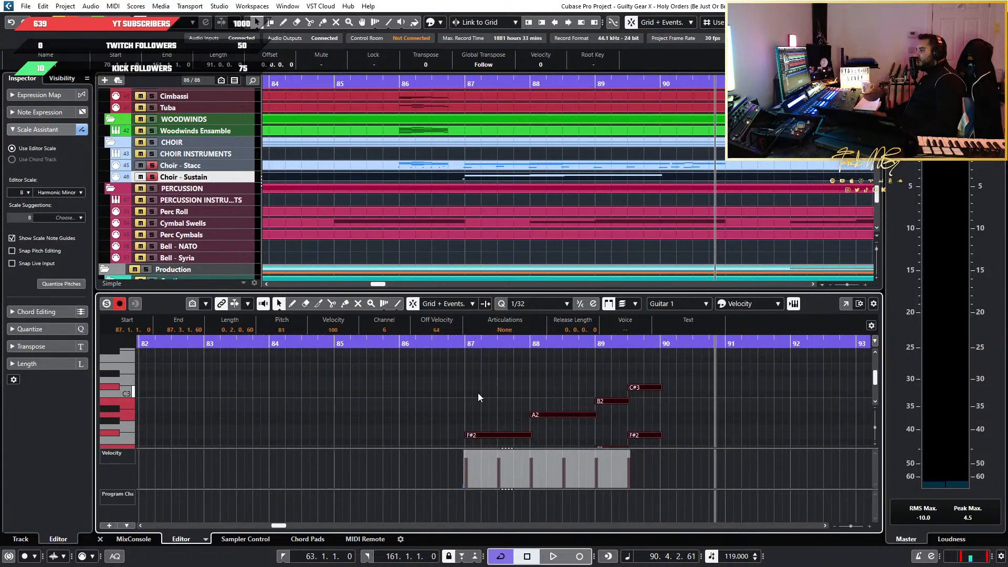
scroll(477, 389, down, 3)
scroll(521, 390, up, 2)
scroll(556, 369, up, 2)
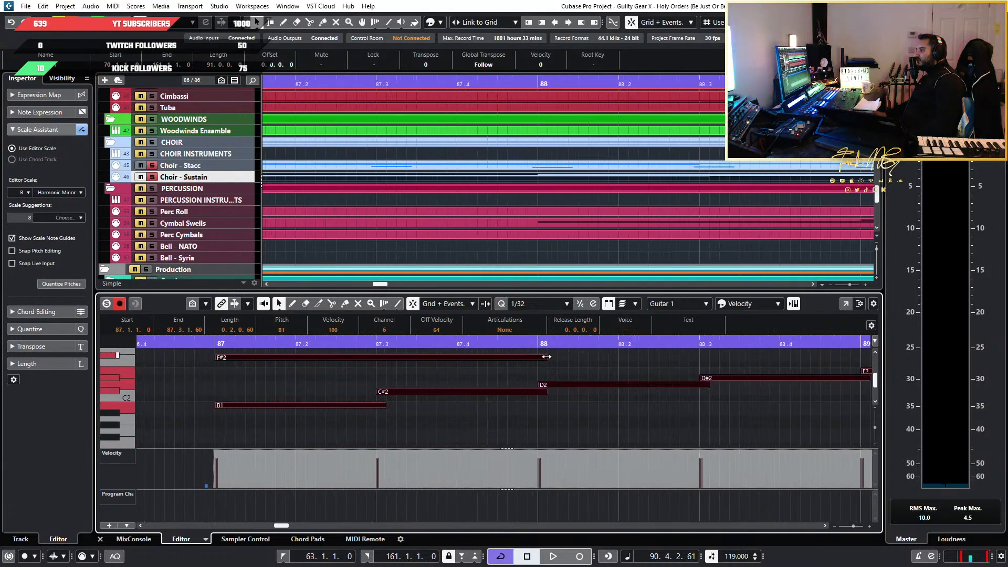
drag(547, 357, 553, 357)
Play the lengthened, overlapping sustain notes from just before bar 87 into bar 90
click(195, 342)
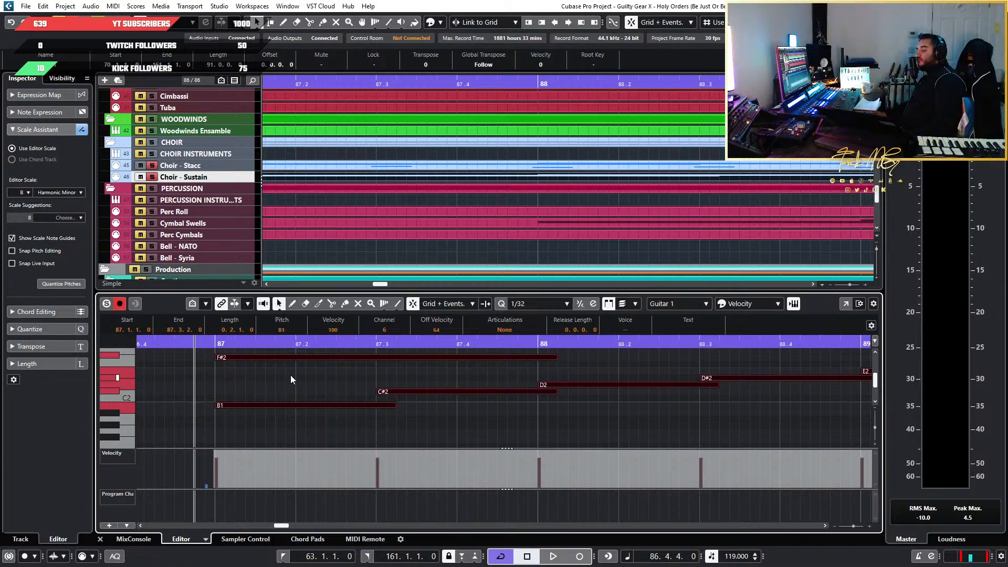
key(space)
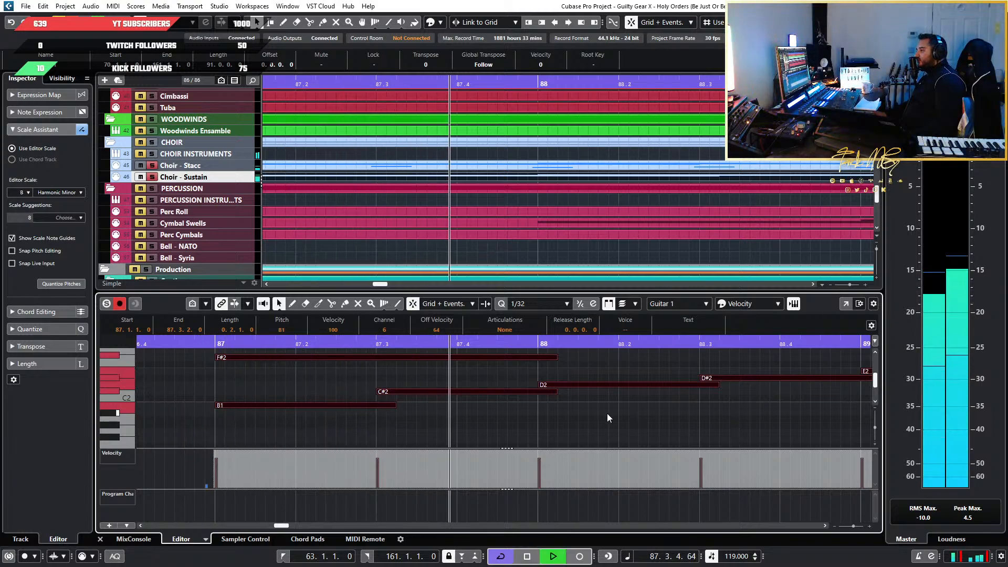
click(637, 410)
scroll(637, 410, down, 4)
scroll(685, 408, up, 3)
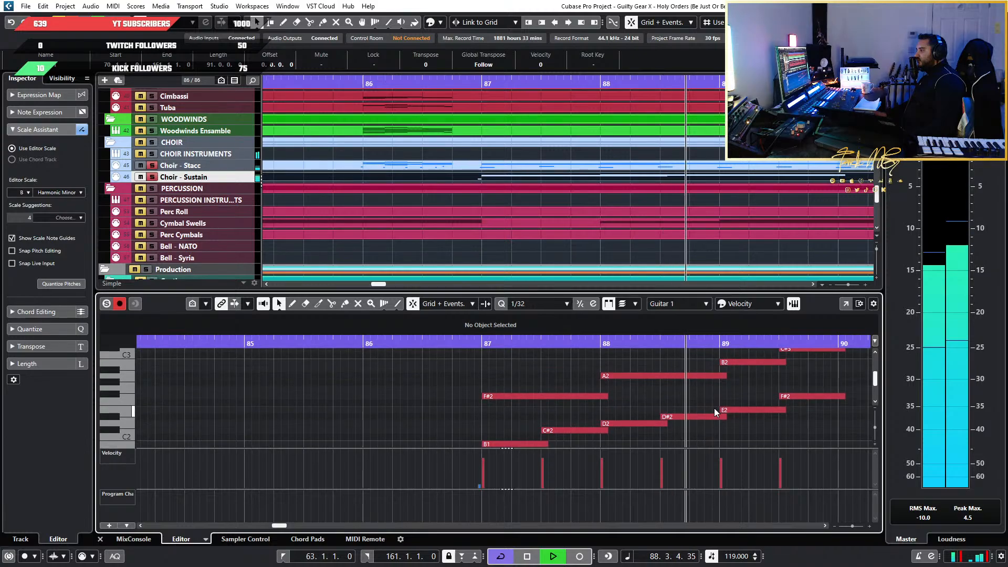
scroll(717, 408, down, 2)
scroll(718, 408, right, 3)
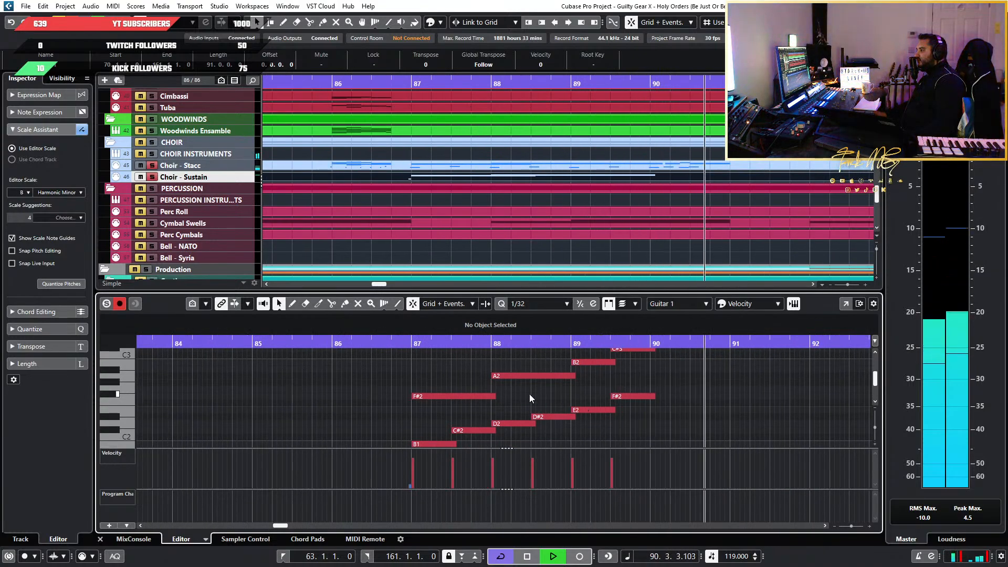
key(space)
Shorten the F#2 note in bar 87 and the A2 note in bar 88 together, ending F#2 at 87.4.4.60
scroll(527, 393, up, 3)
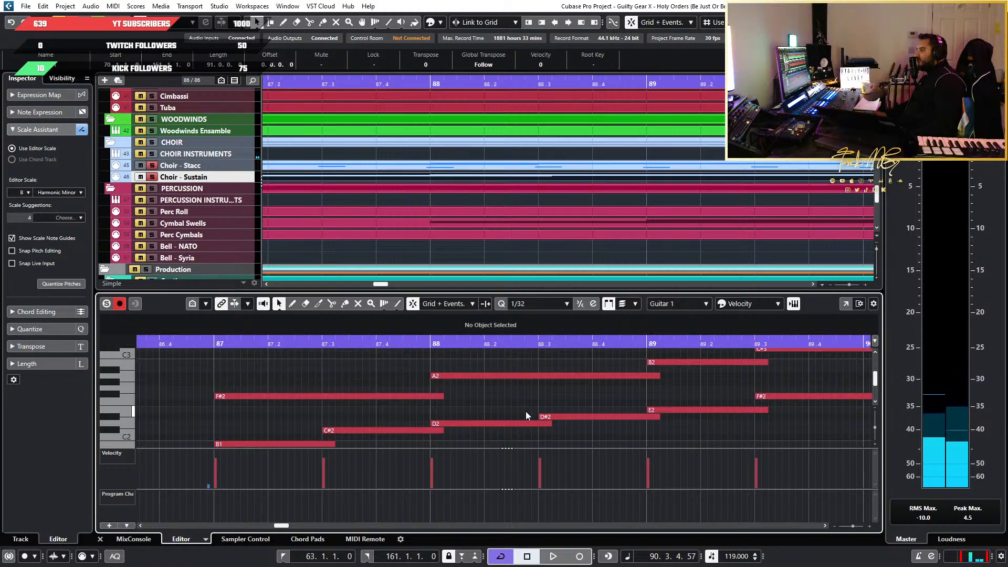
click(572, 376)
shift+click(439, 397)
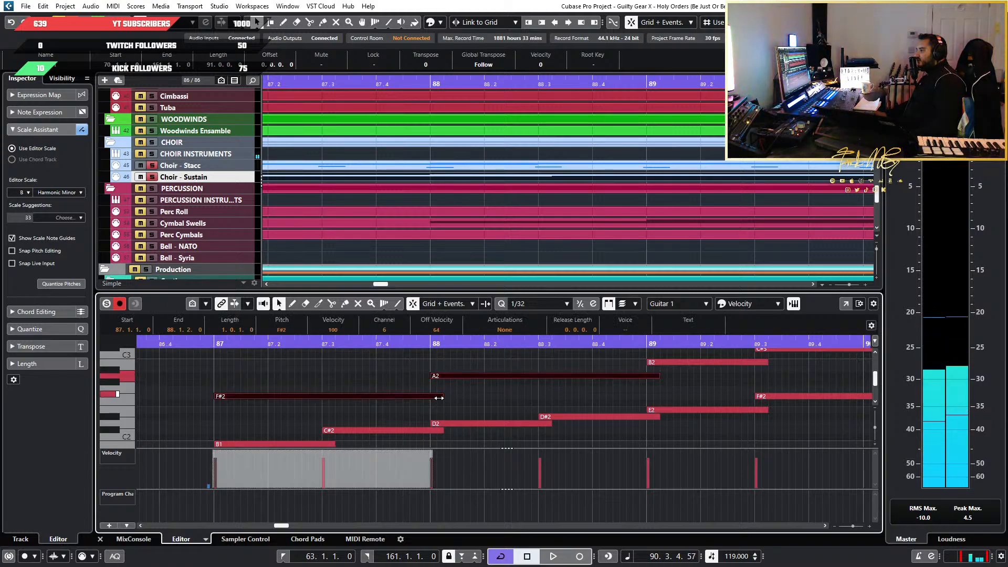
drag(442, 396, 423, 397)
Extend the F#2 and A2 notes to exactly one bar each and play them from just before bar 87
click(207, 344)
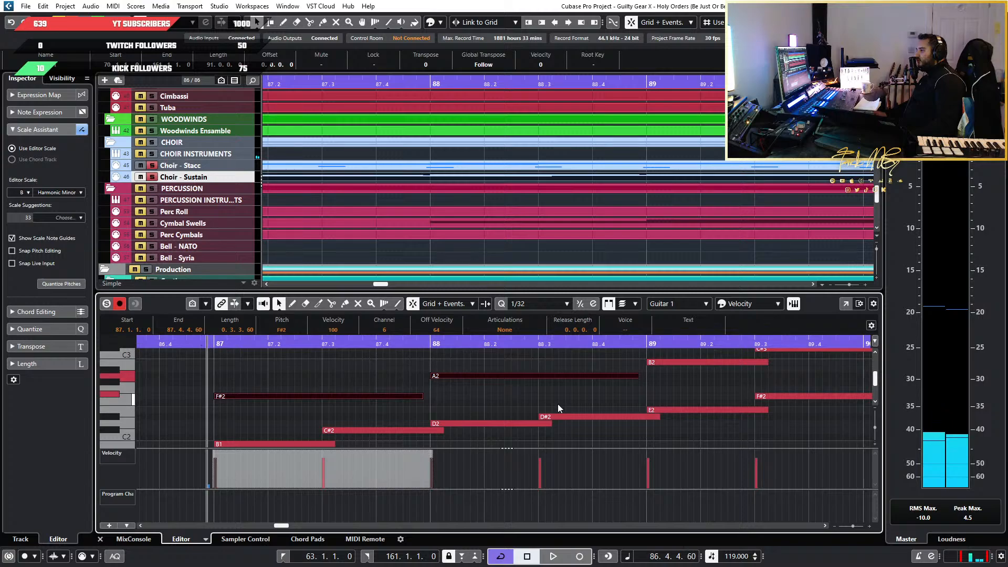
drag(416, 398, 421, 395)
key(space)
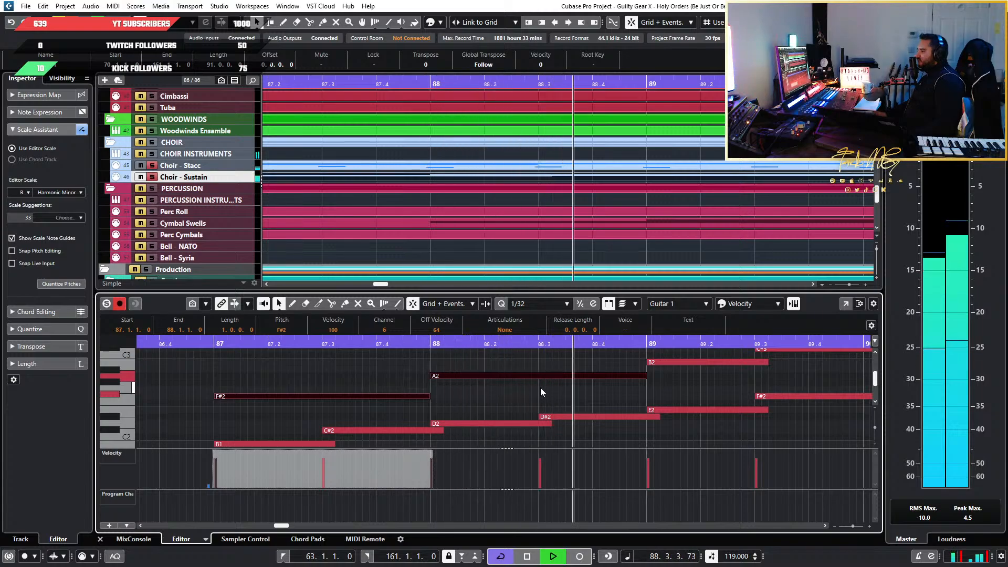
key(space)
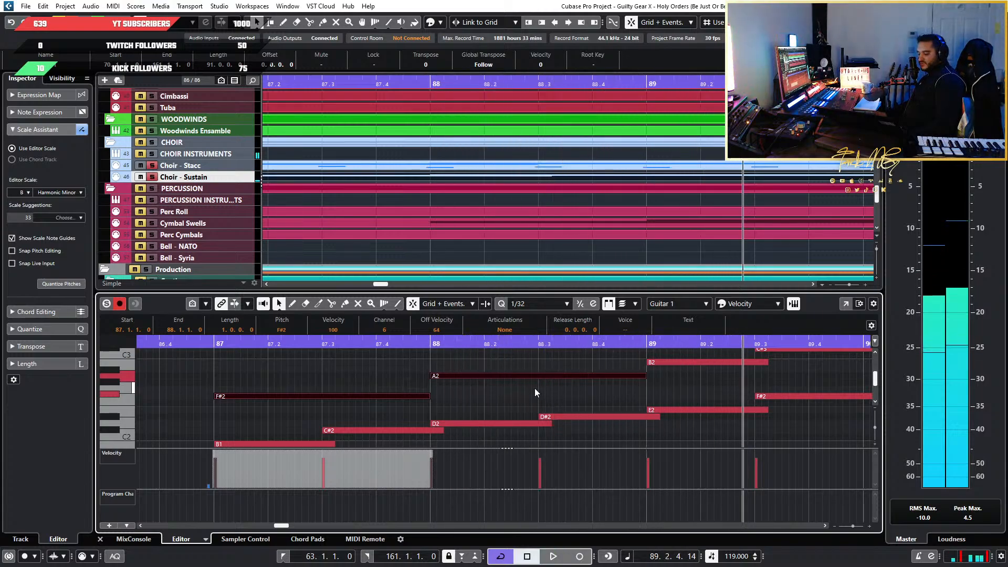
Undo the length changes on F#2 and A2 and the earlier lengthening of all the sustain notes
key(ctrl+z)
key(ctrl+z)
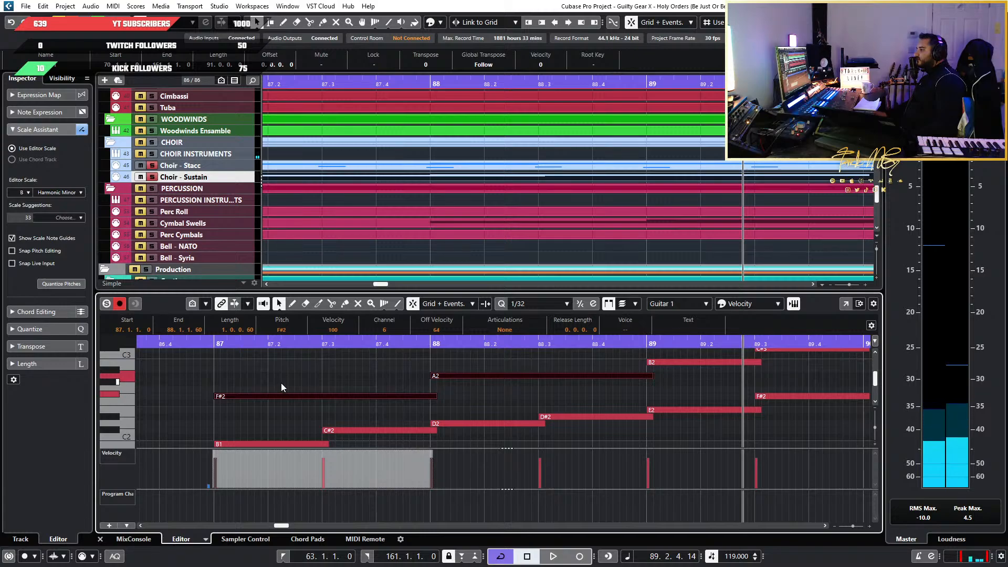
key(ctrl+z)
Play the sustain line twice from just before bar 87 into bar 88, checking the change from F#2 to A2
key(space)
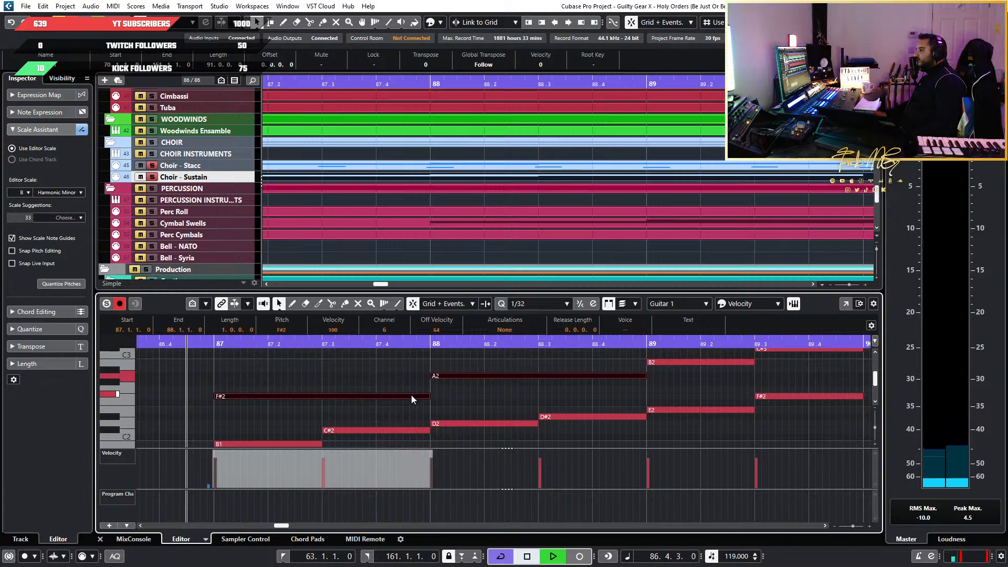
click(477, 394)
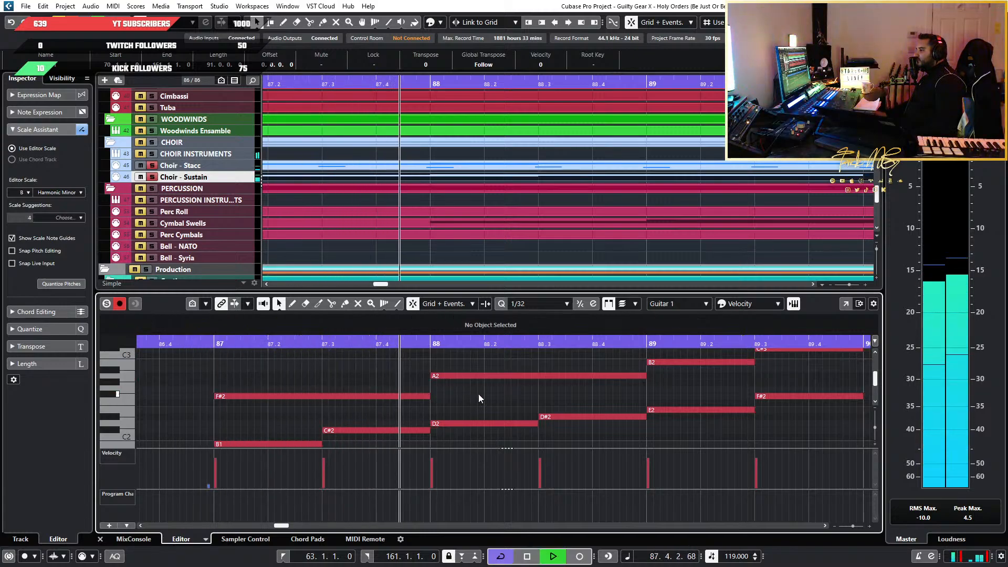
key(space)
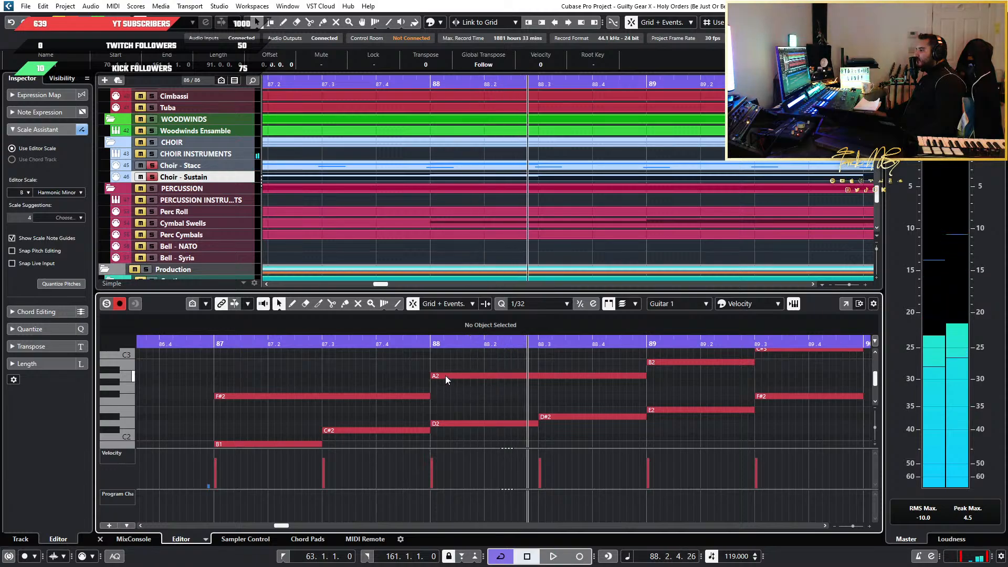
click(445, 376)
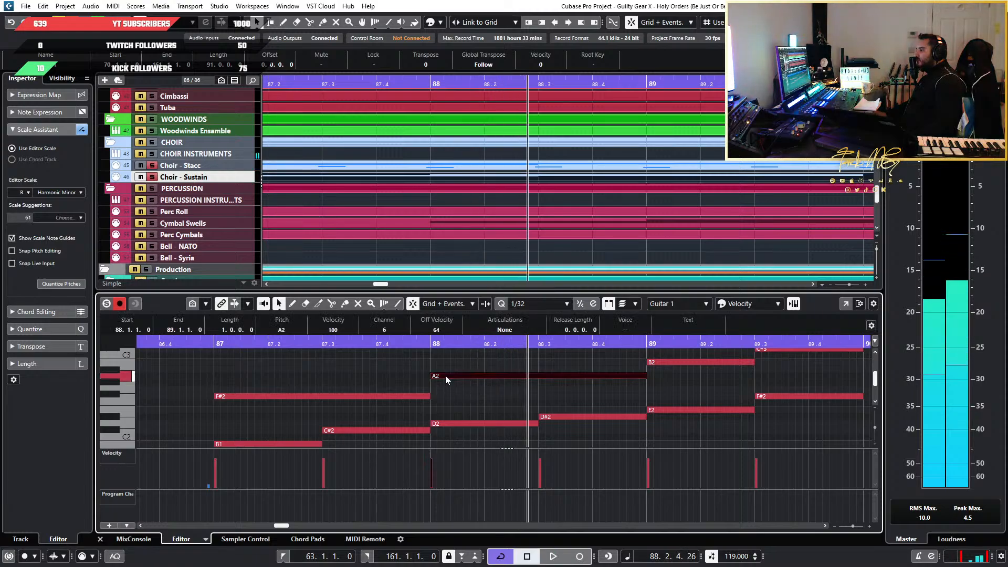
click(199, 346)
key(space)
scroll(449, 408, up, 3)
scroll(449, 408, up, 2)
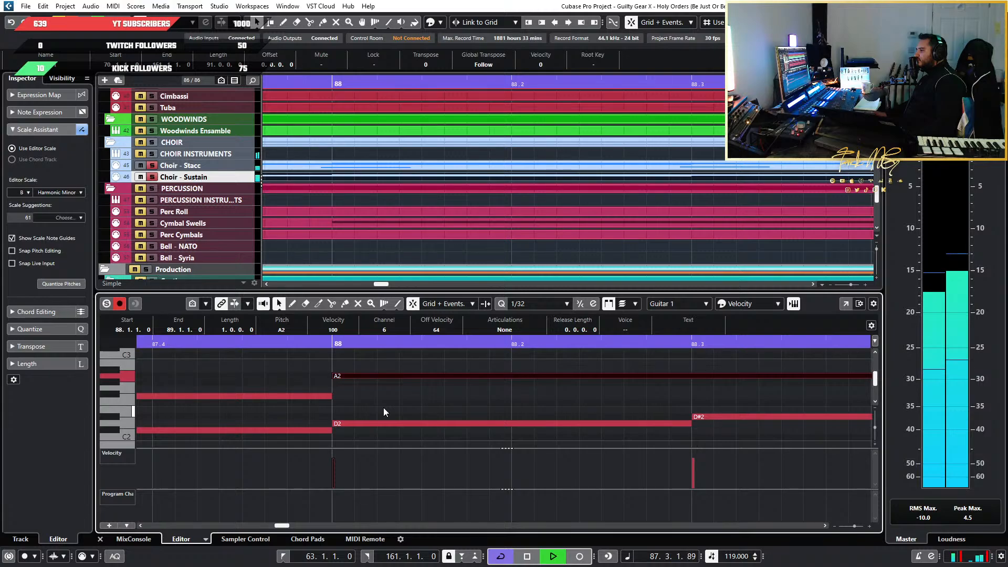
key(space)
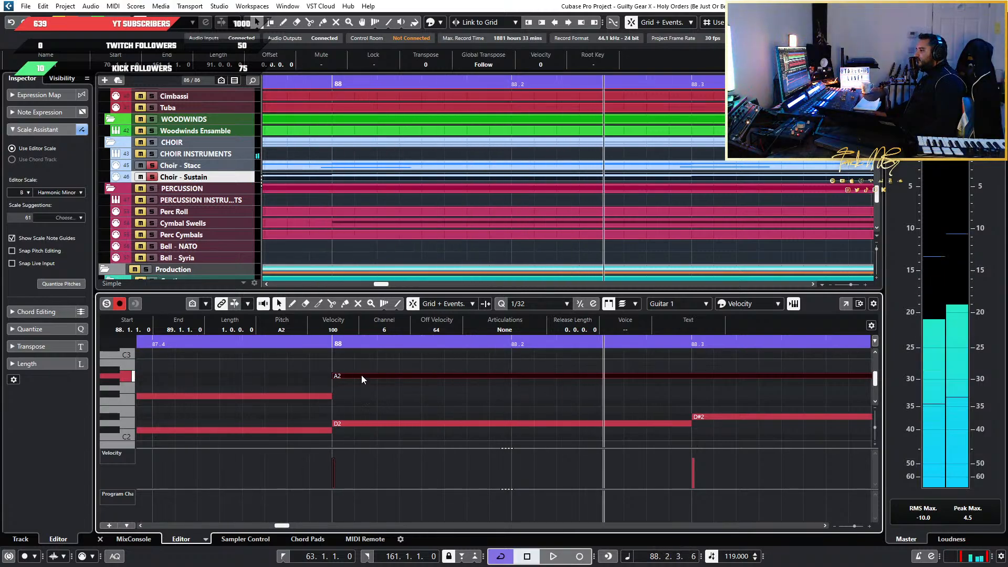
Start the A2 note a 1/32 before bar 88 and shorten the F#2 note to end at 87.4.4.60
scroll(340, 395, up, 1)
click(342, 393)
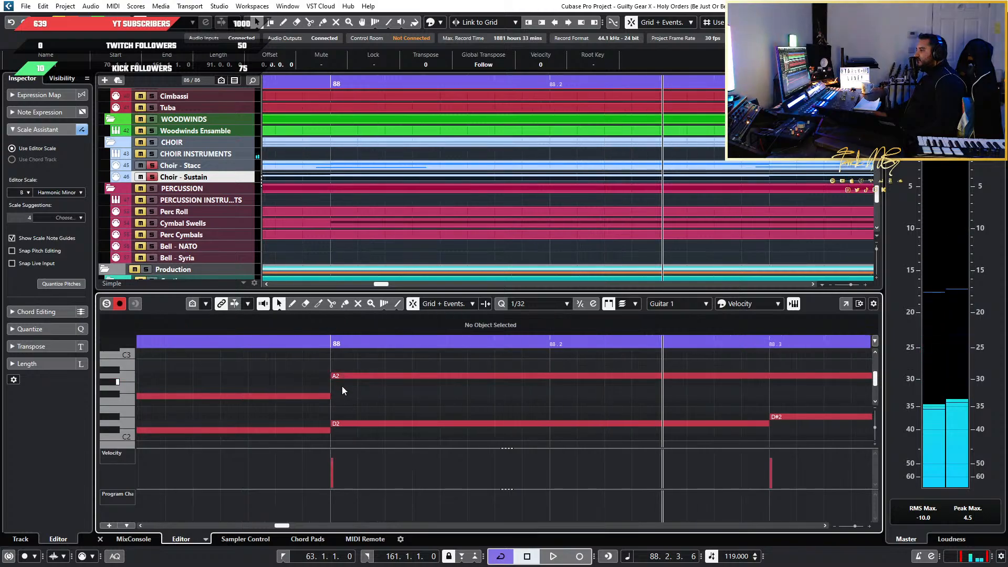
drag(328, 376, 304, 396)
click(330, 395)
Play the adjusted F#2 to A2 transition from the end of bar 86 into bar 88
scroll(305, 398, down, 4)
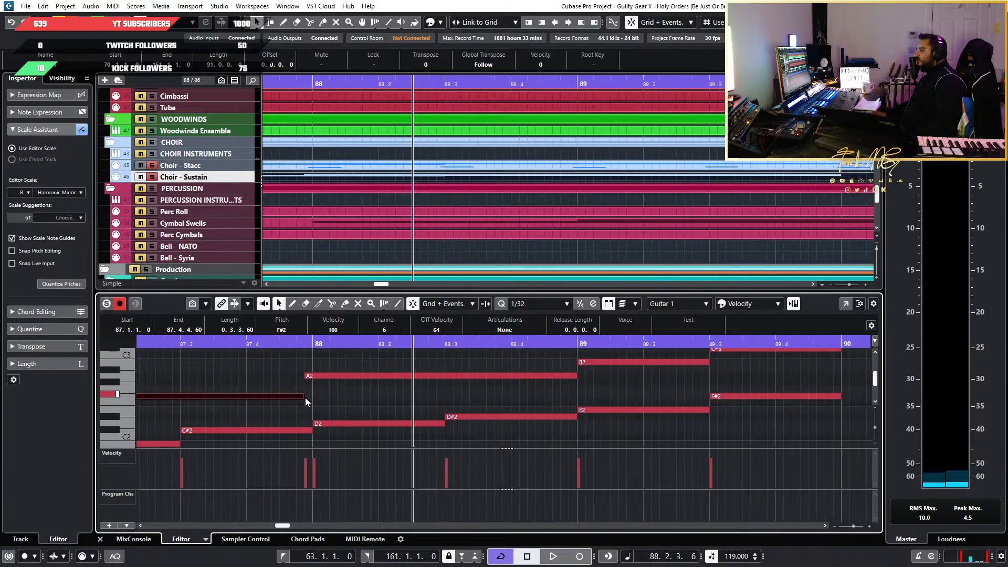
click(309, 342)
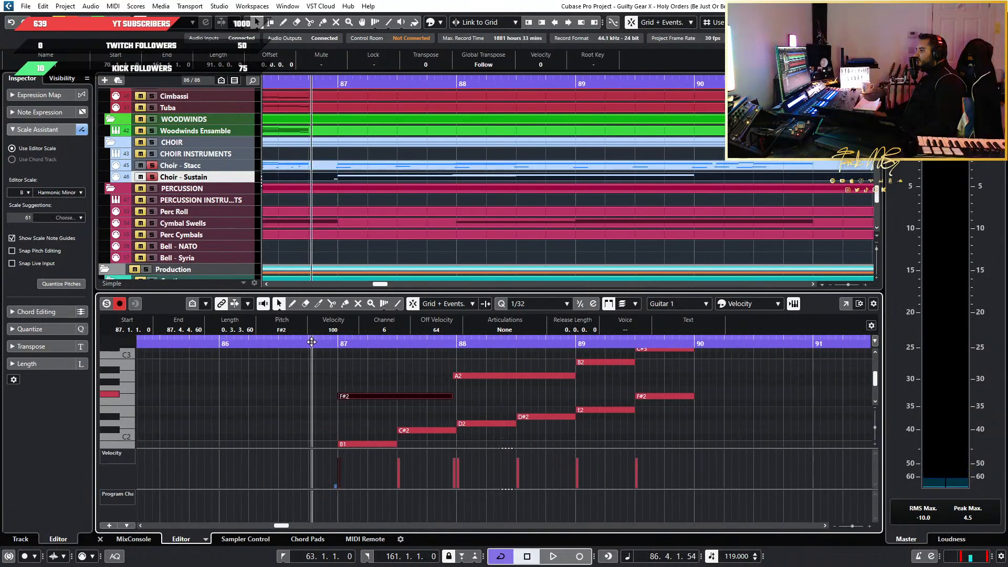
key(space)
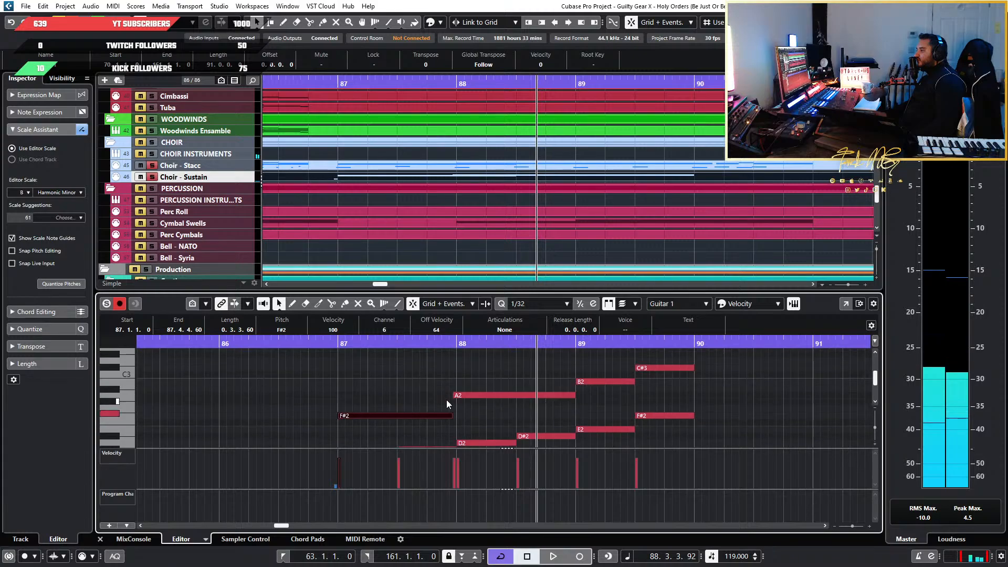
Show the advanced settings of the choir's Chorus ensemble patch and set the Choir - Sustain track delay to -125 ms
scroll(447, 401, up, 3)
scroll(462, 400, up, 3)
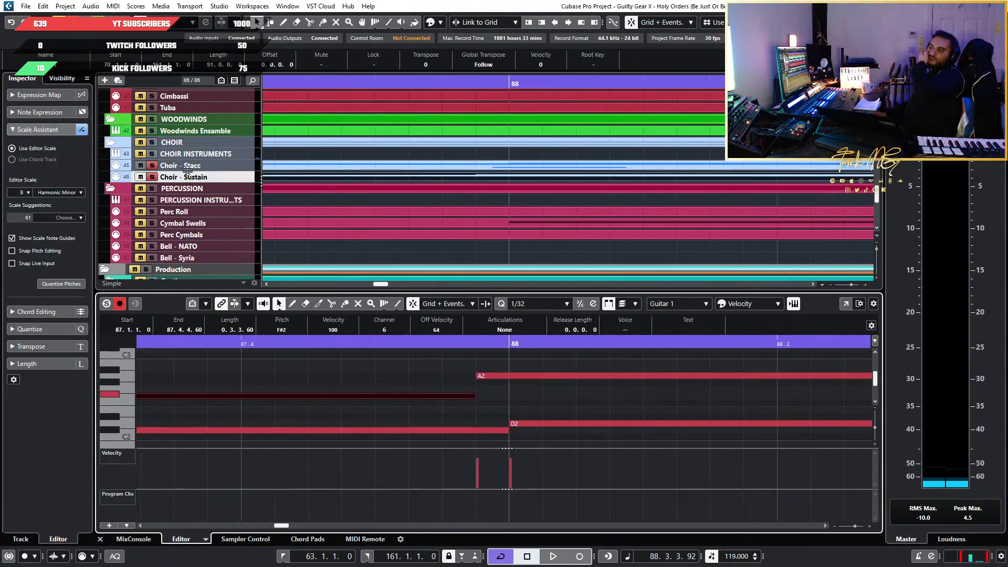
click(241, 175)
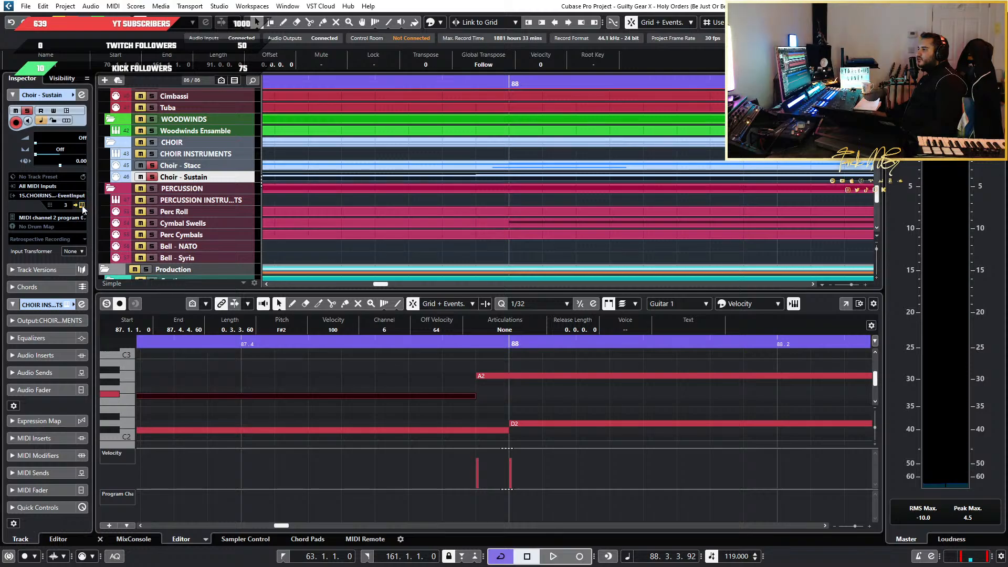
click(81, 304)
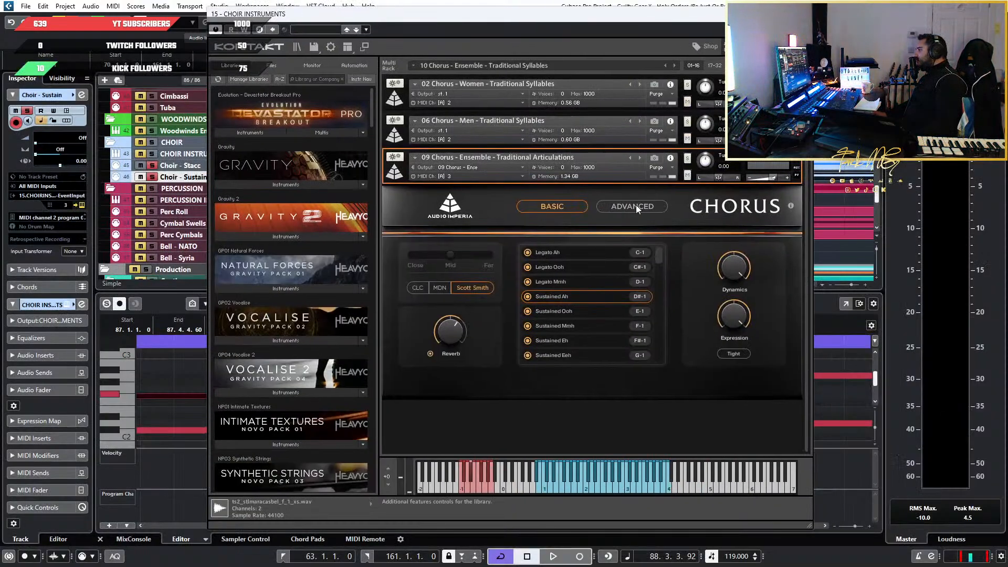
click(636, 206)
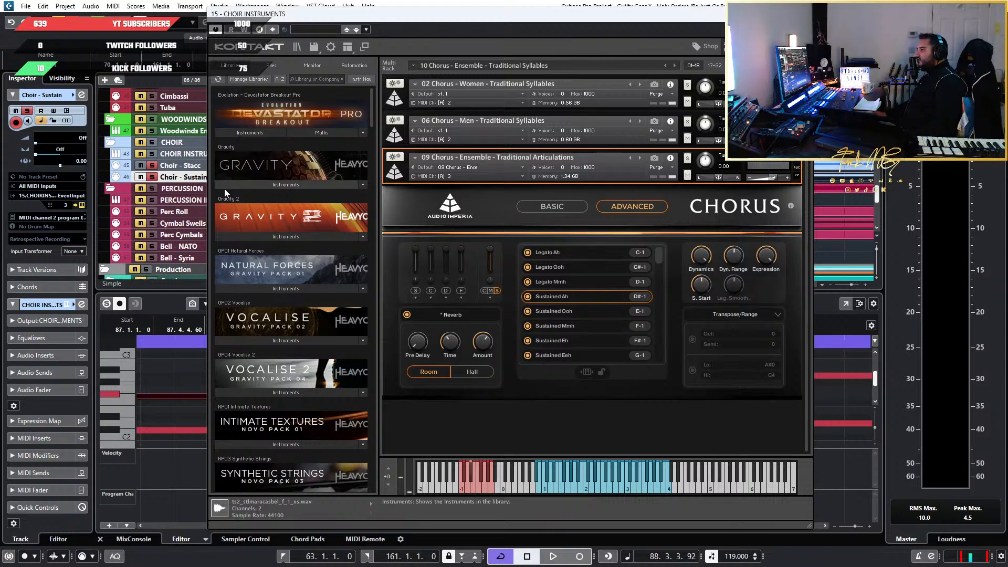
click(84, 160)
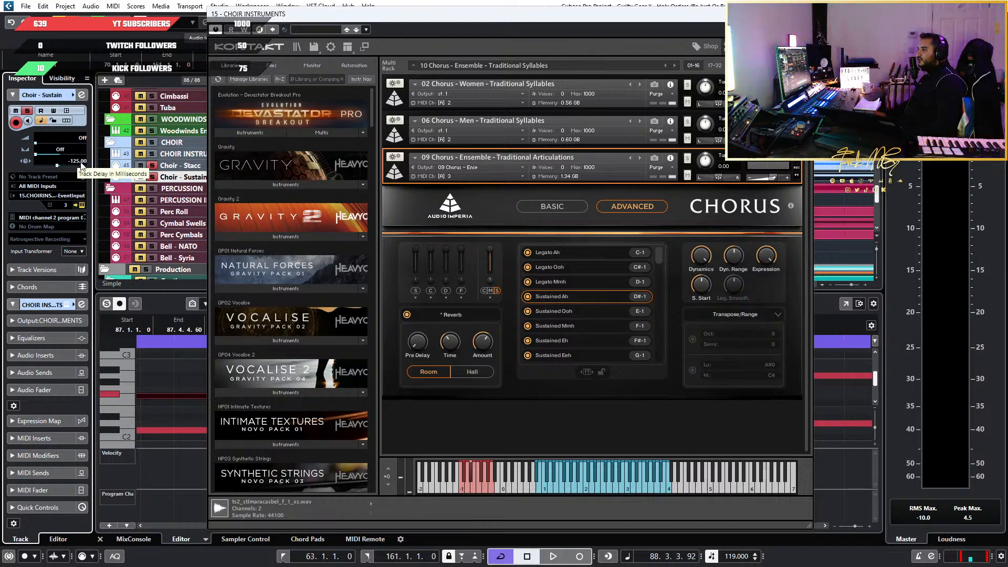
drag(589, 16, 0, 84)
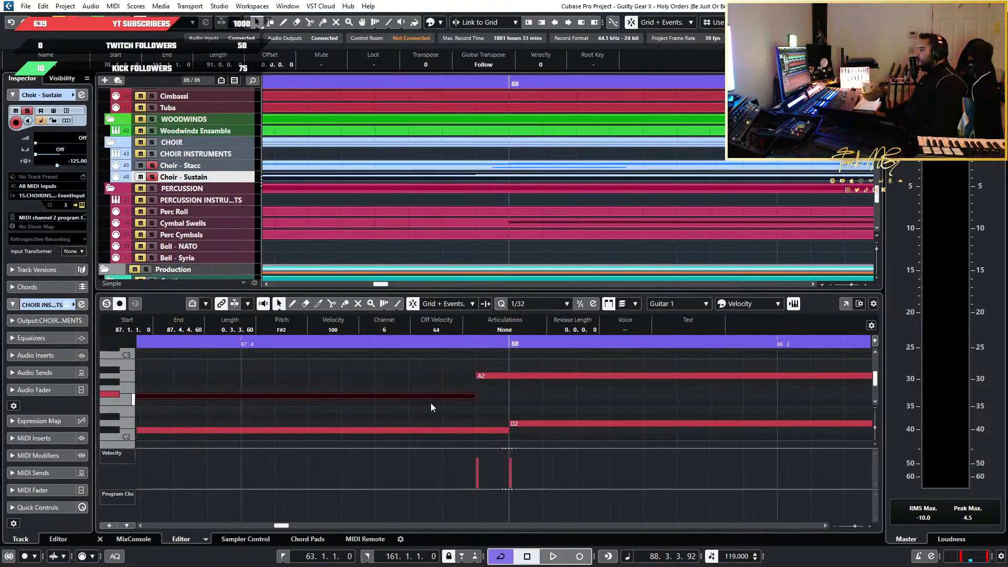
Play the sustain line with its new track delay from just before bar 87 to bar 90
scroll(428, 405, down, 3)
scroll(238, 358, down, 4)
scroll(223, 357, left, 1)
click(168, 344)
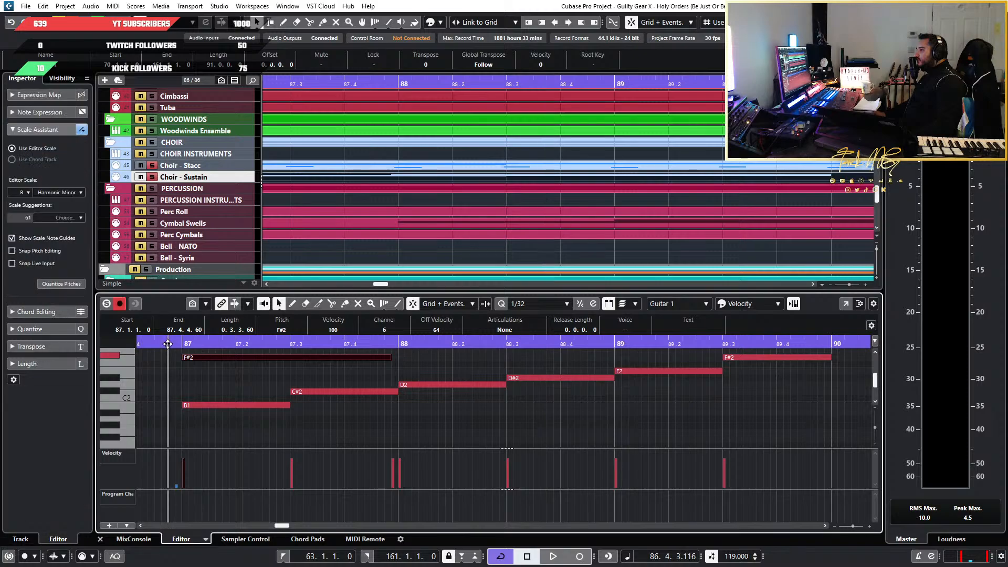
key(space)
scroll(304, 388, up, 2)
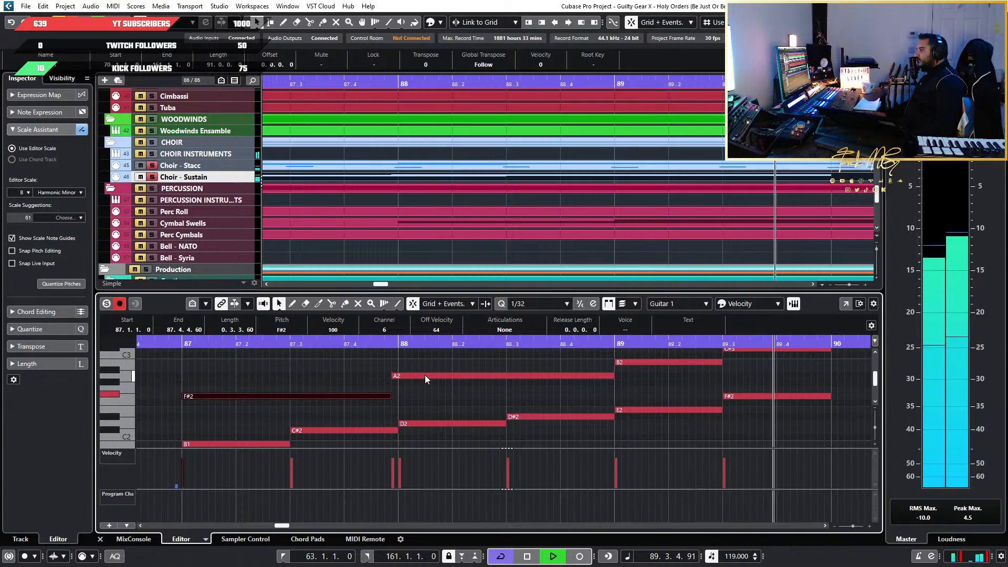
key(space)
Move the end of the F#2 note and the start of the A2 note earlier, to 87.4.4.0
scroll(285, 395, up, 7)
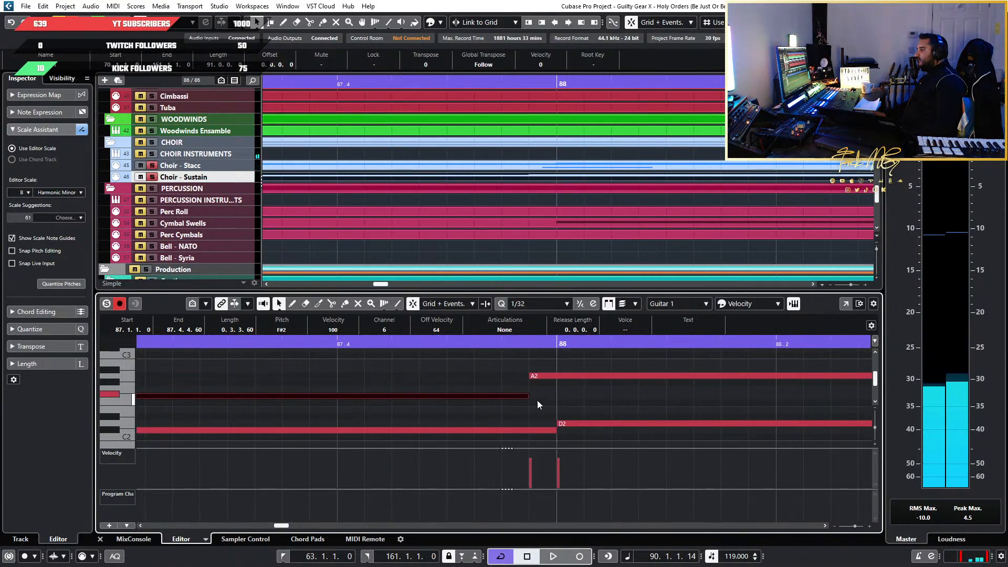
drag(508, 370, 542, 397)
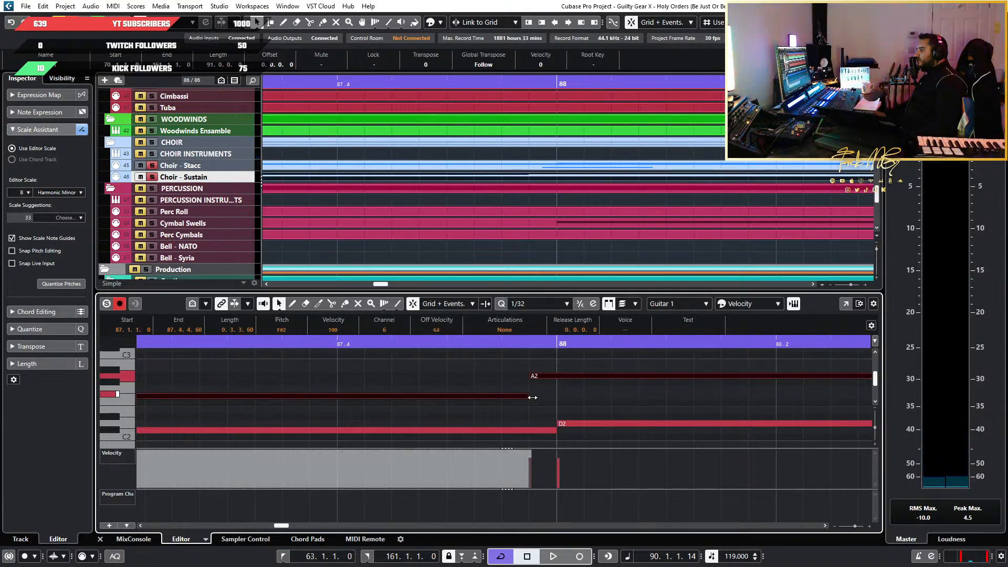
drag(533, 398, 506, 378)
Play the sustain line from just before bar 87 through bar 89 with the earlier A2 entry
key(g)
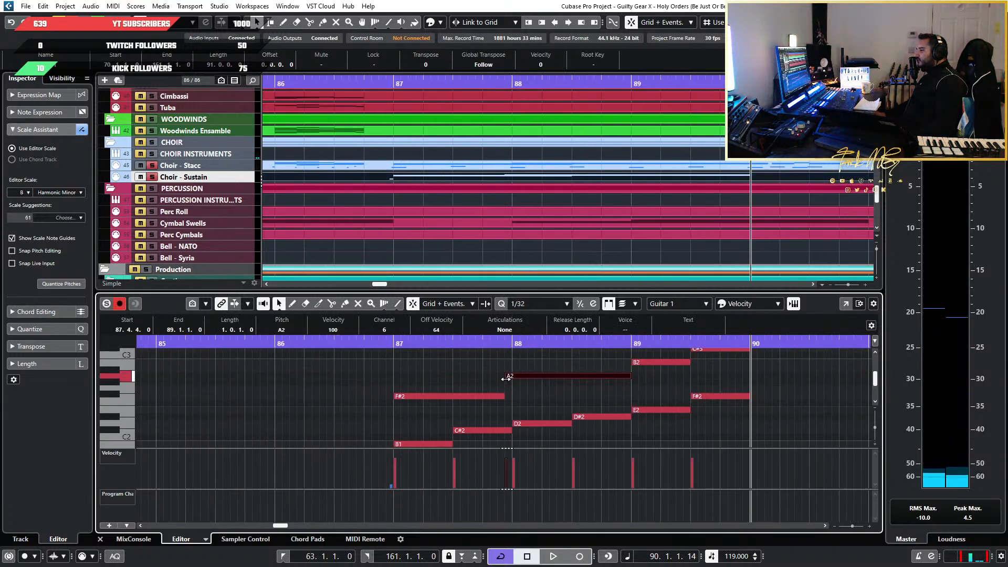
click(387, 343)
key(space)
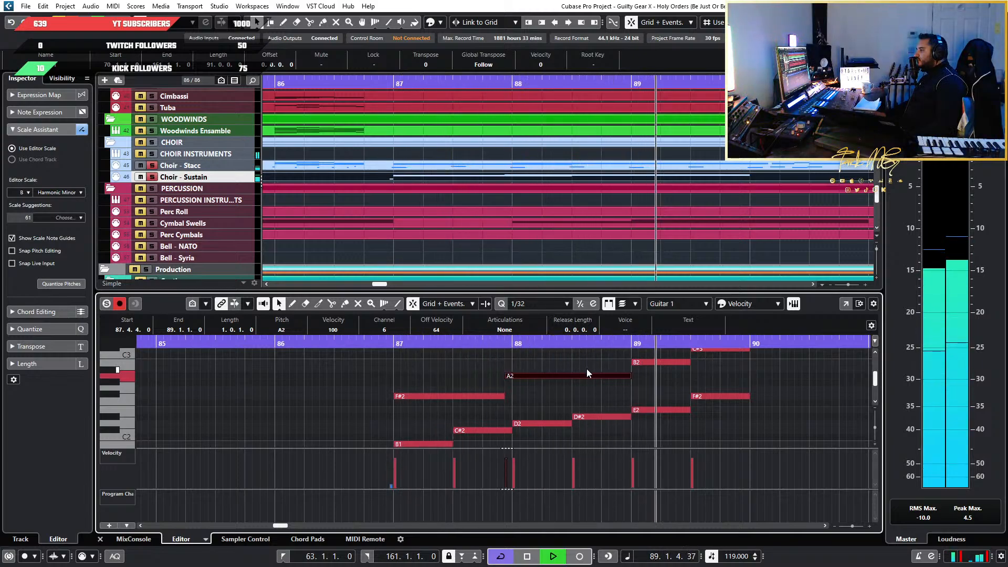
key(space)
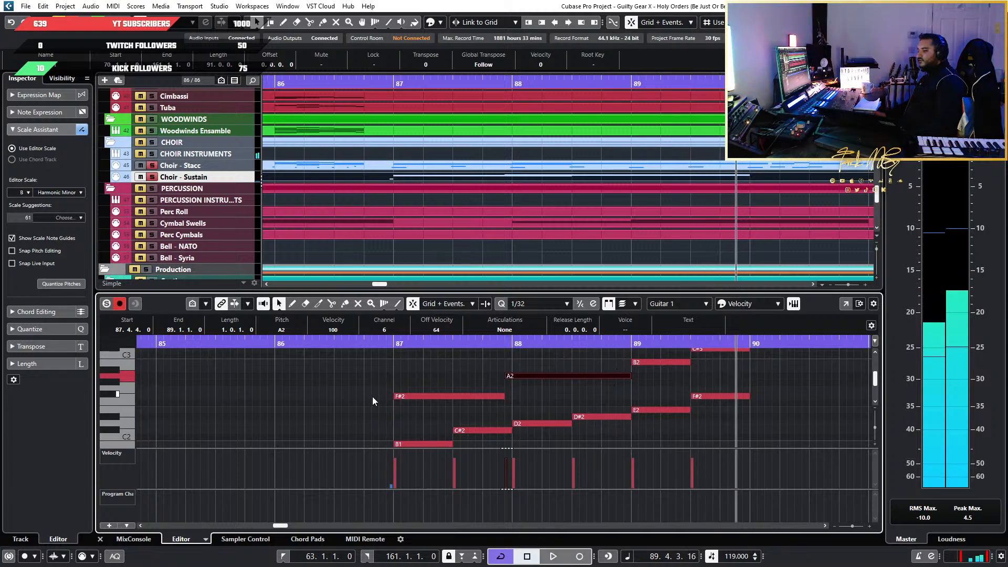
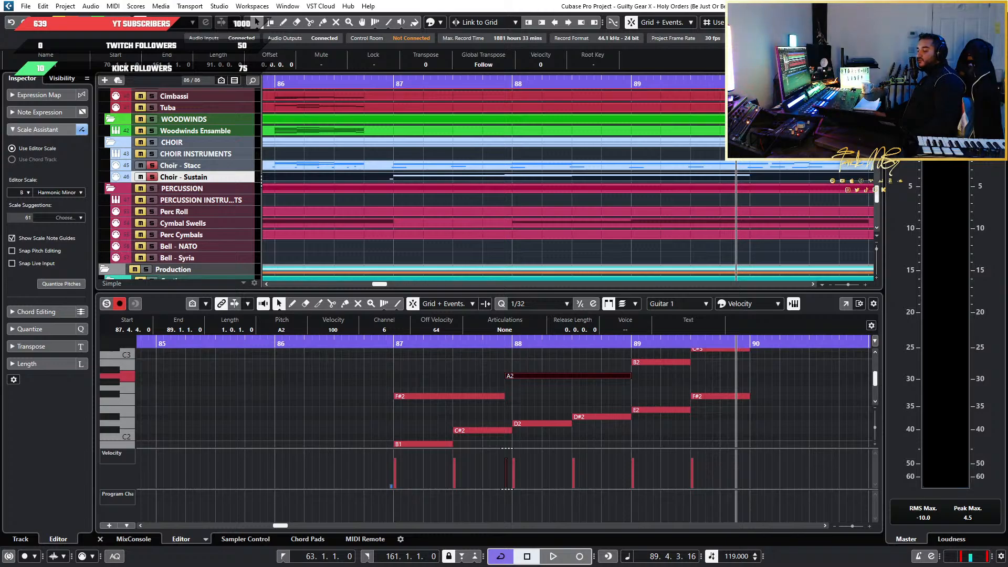
Examine the sustain line's notes and transitions between bars 87 and 90
scroll(380, 351, down, 3)
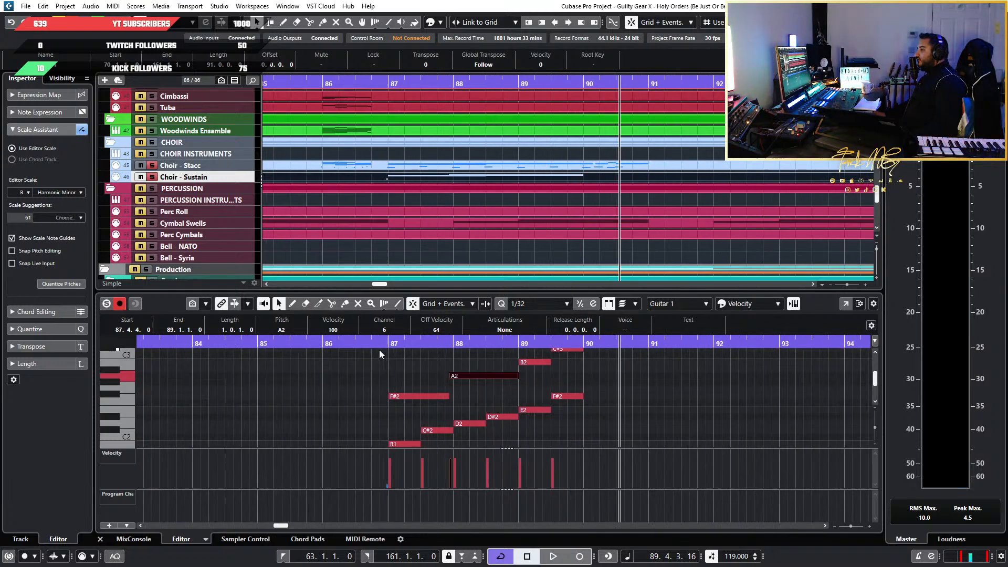
scroll(379, 350, up, 4)
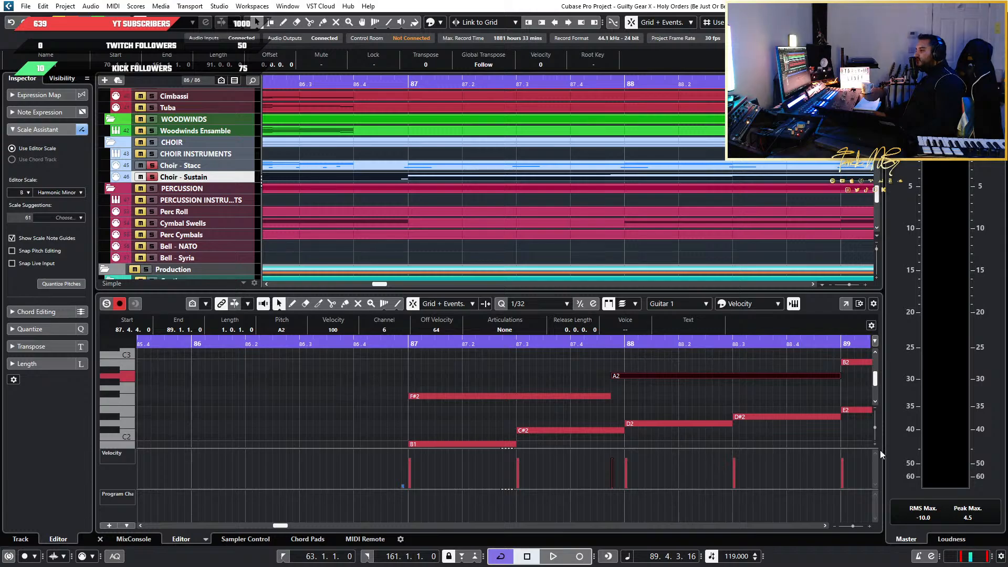
scroll(574, 404, down, 6)
scroll(573, 404, up, 2)
scroll(572, 401, up, 3)
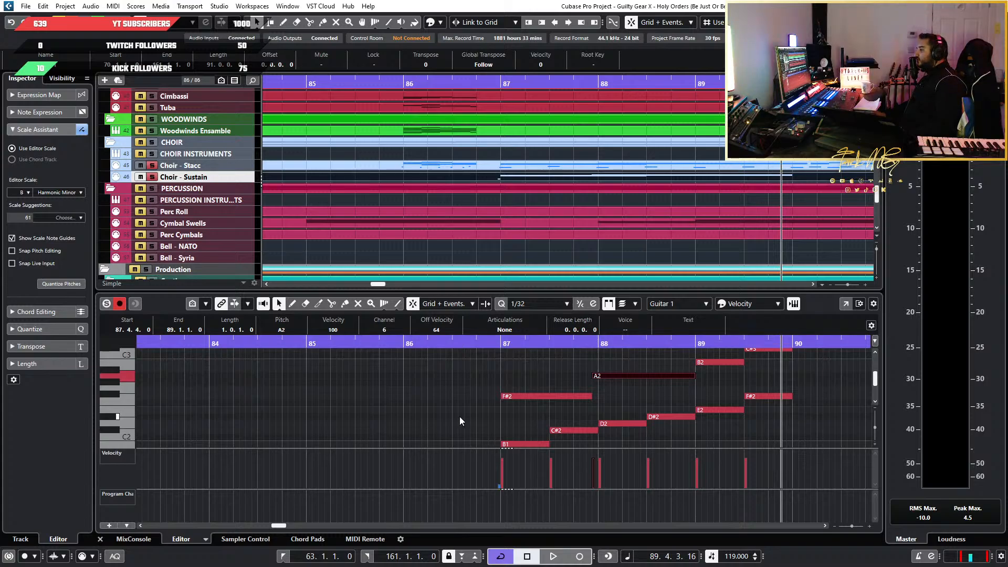
scroll(500, 404, up, 4)
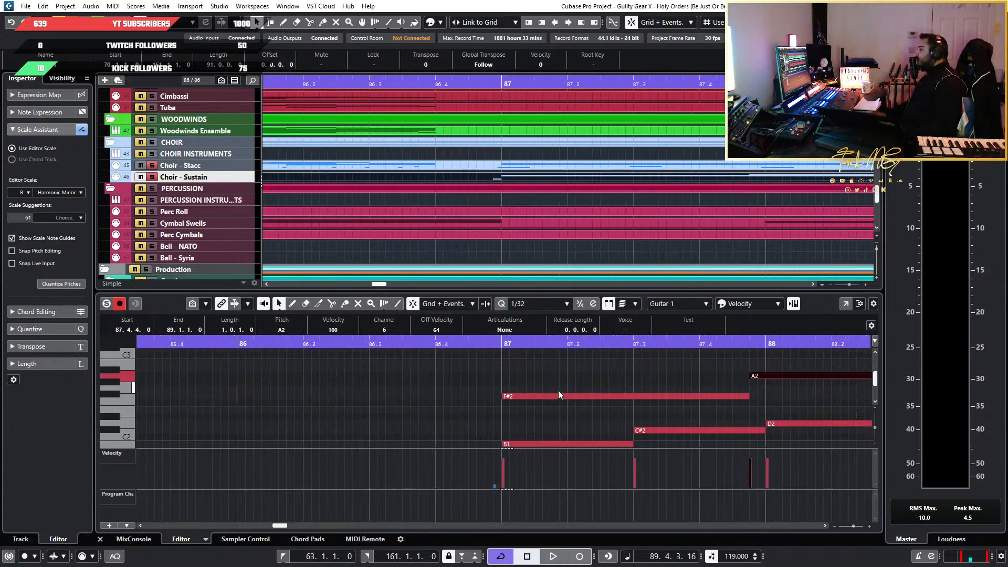
scroll(559, 390, down, 5)
scroll(552, 390, up, 2)
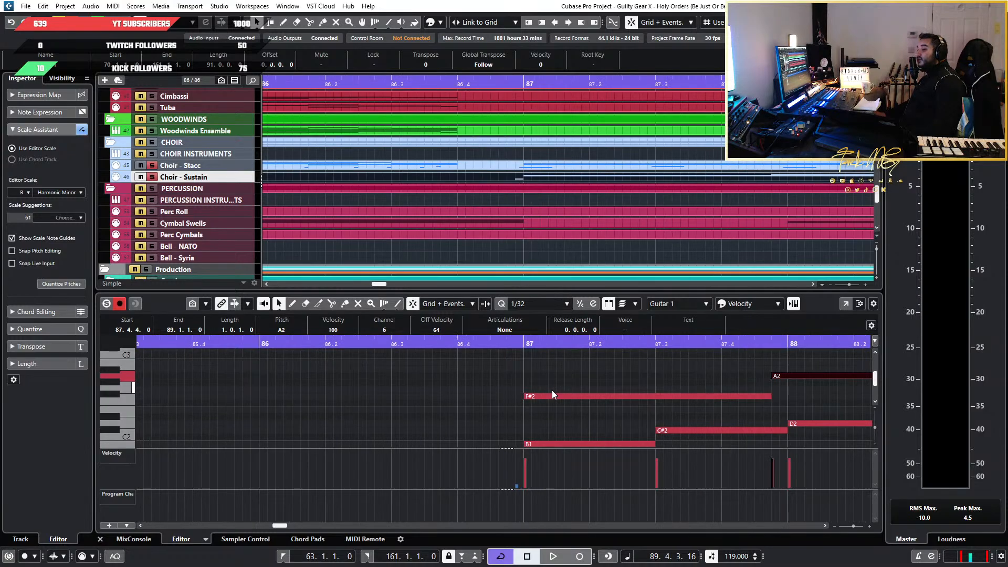
scroll(557, 368, up, 3)
scroll(556, 368, down, 3)
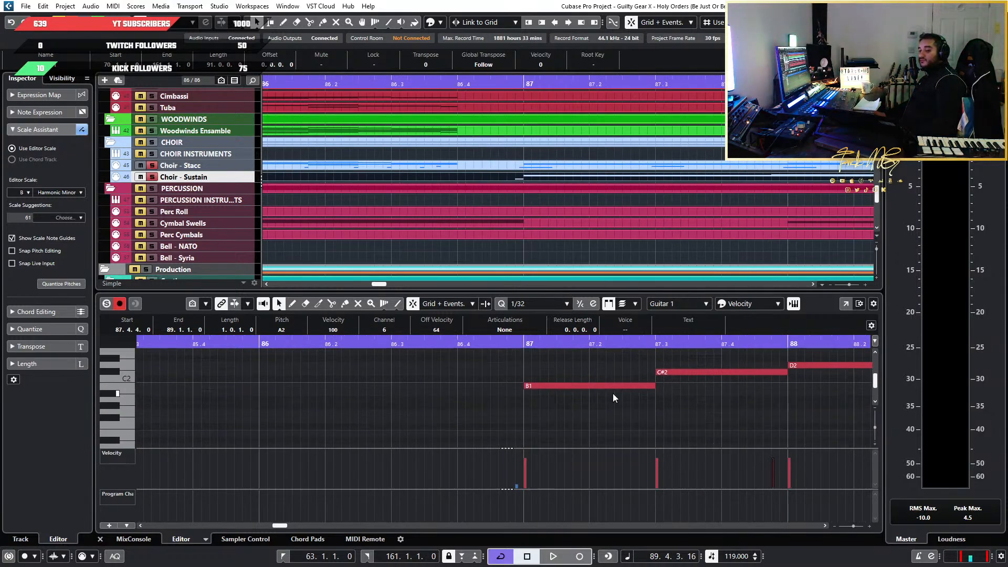
scroll(683, 391, down, 2)
scroll(742, 401, up, 2)
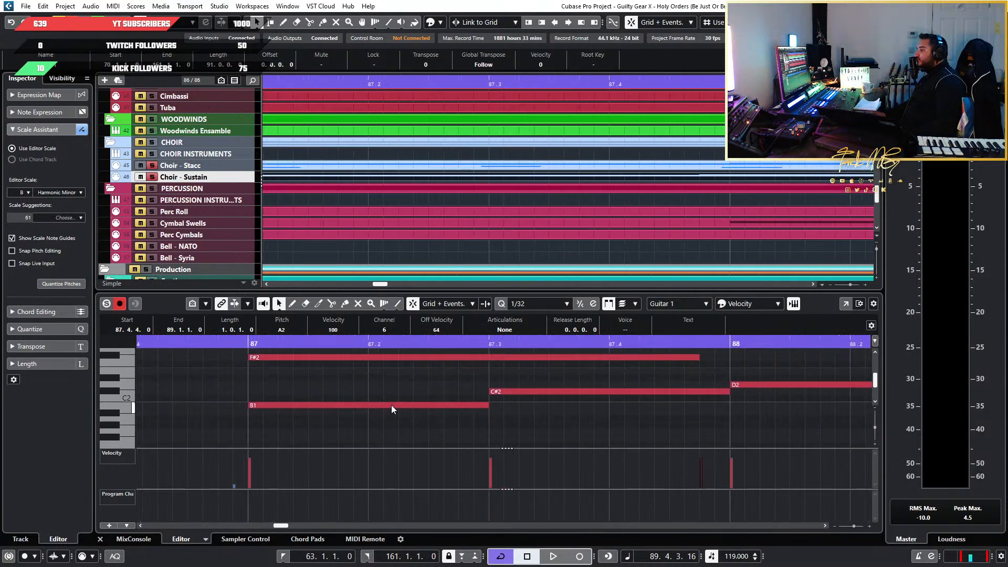
Play the sustain line from just before bar 87 to the start of bar 90
scroll(363, 392, up, 2)
click(292, 341)
key(space)
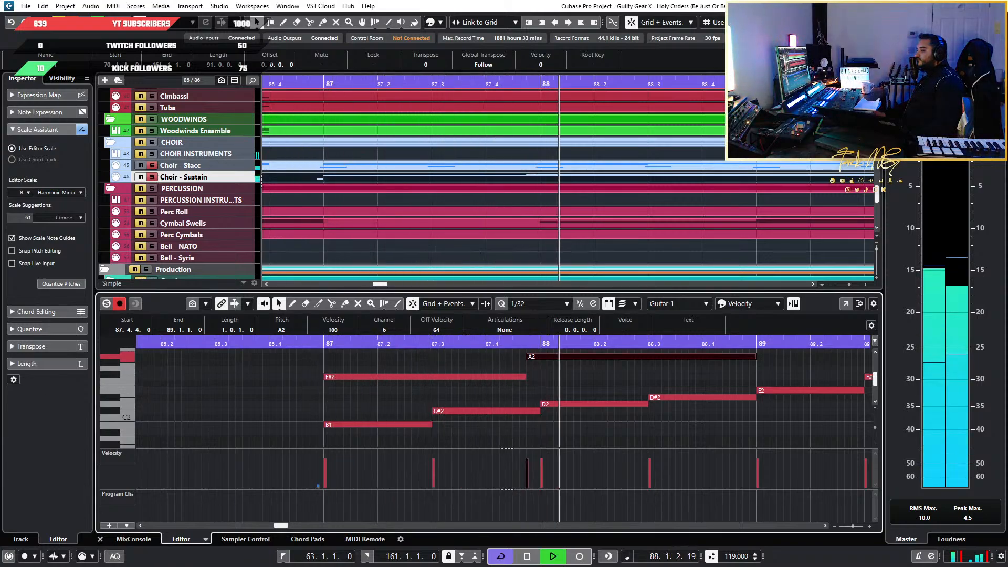
scroll(654, 441, down, 3)
scroll(748, 427, up, 3)
scroll(754, 433, up, 2)
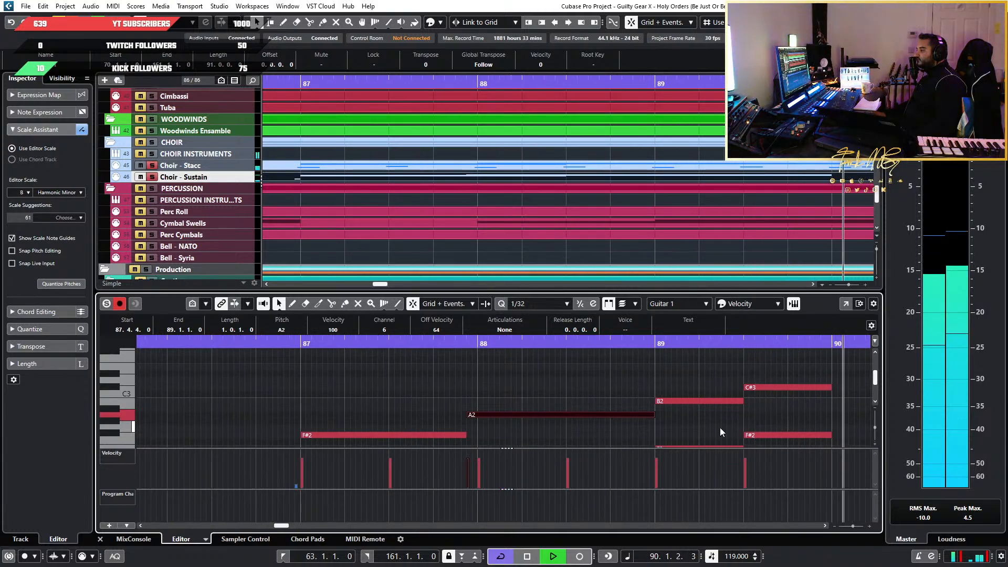
key(space)
scroll(321, 401, down, 5)
scroll(315, 398, up, 2)
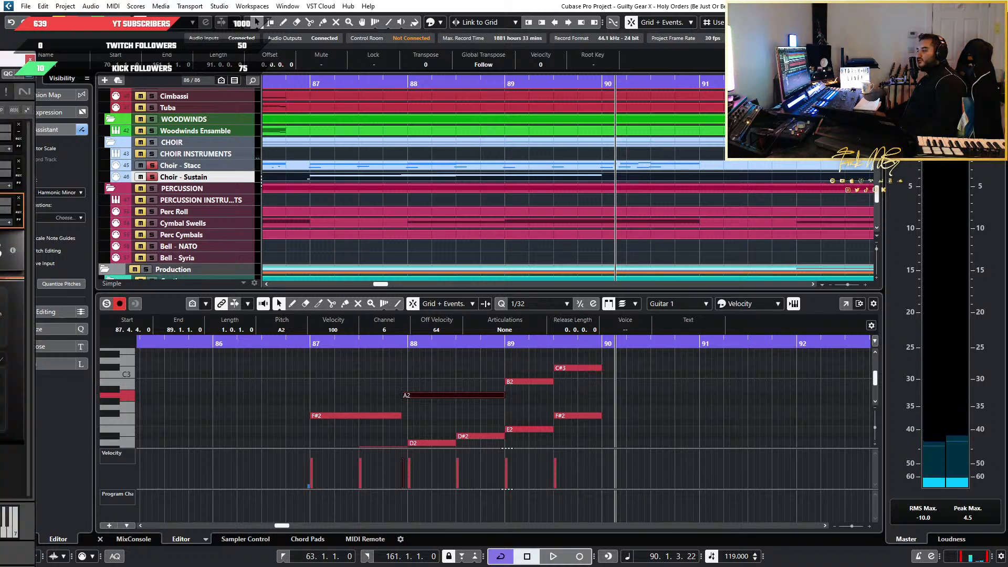
Bring up the choir's Chorus ensemble patch, switch its Transpose/Range section to Envelope and enable the envelope
drag(0, 58, 630, 37)
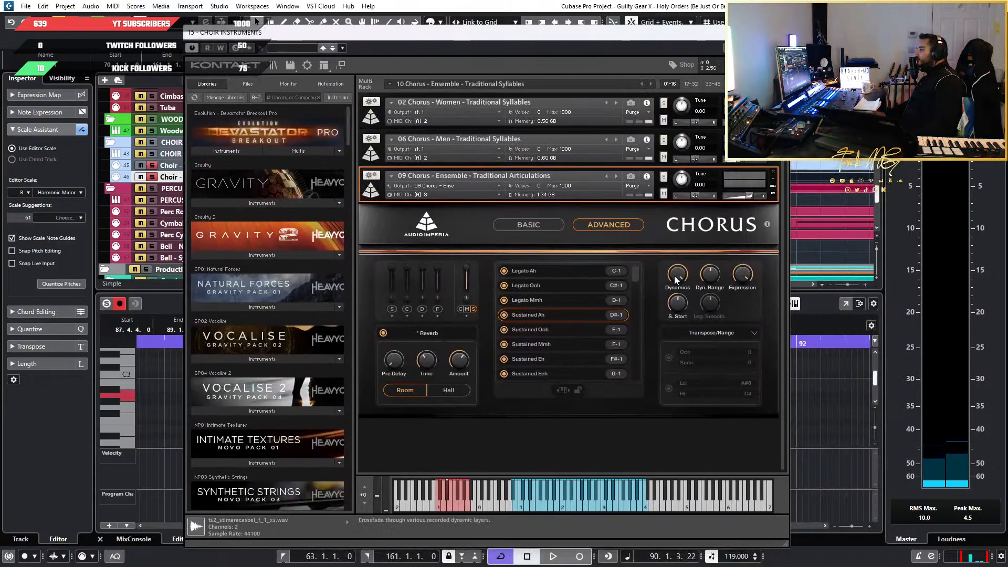
click(746, 332)
click(715, 370)
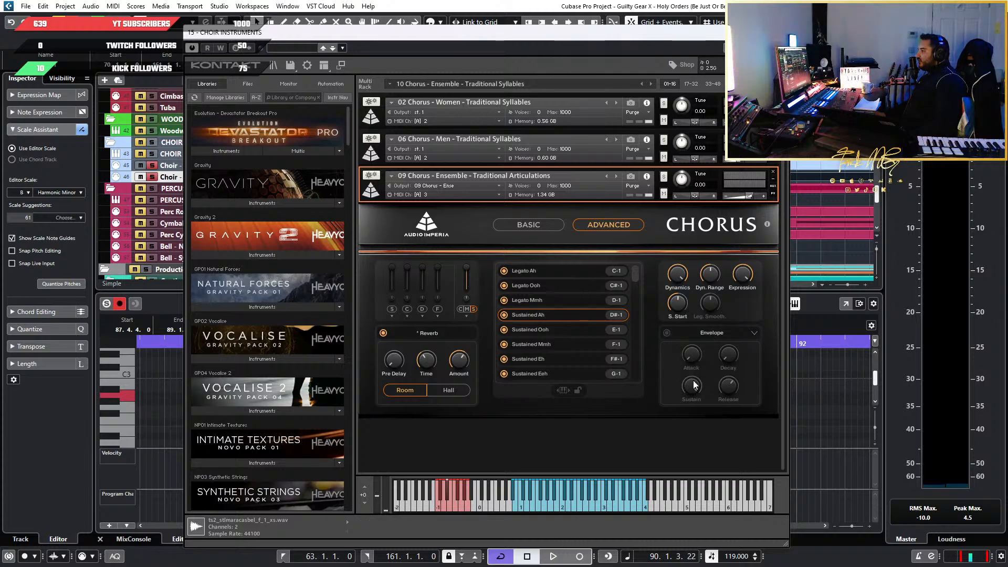
click(666, 333)
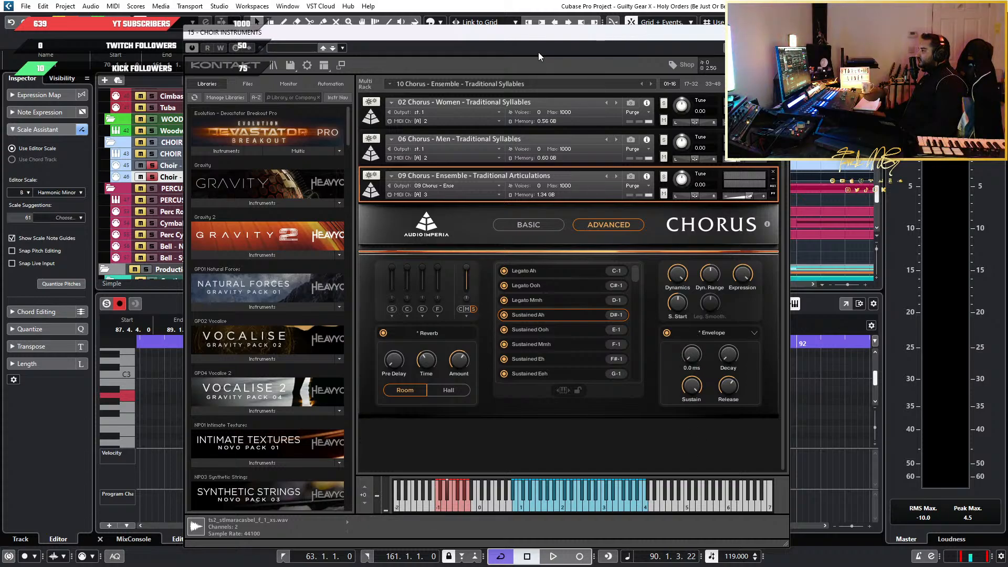
Move the choir instrument window out of the way and play bars 87 to 89 with the envelope enabled
drag(543, 45, 514, 490)
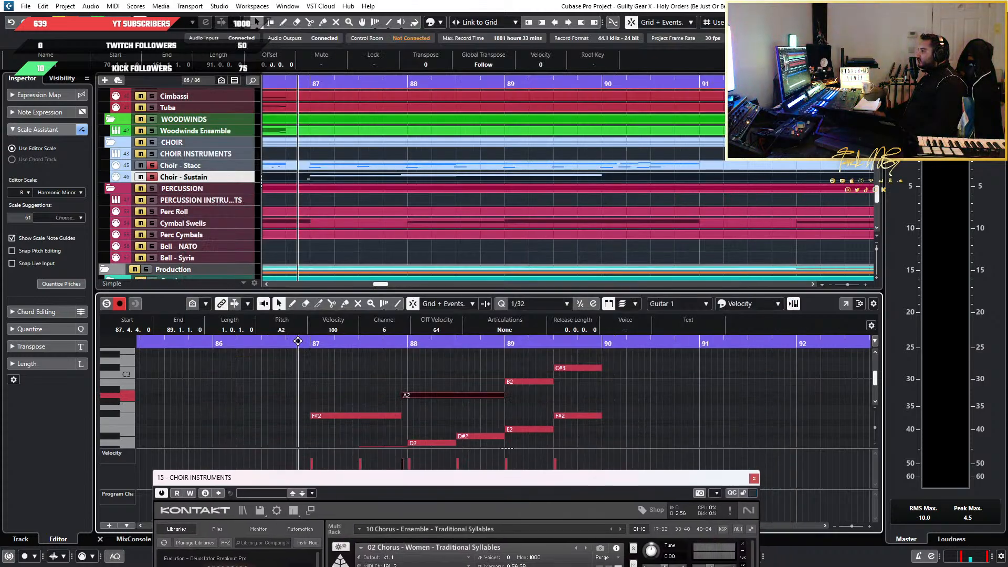
key(space)
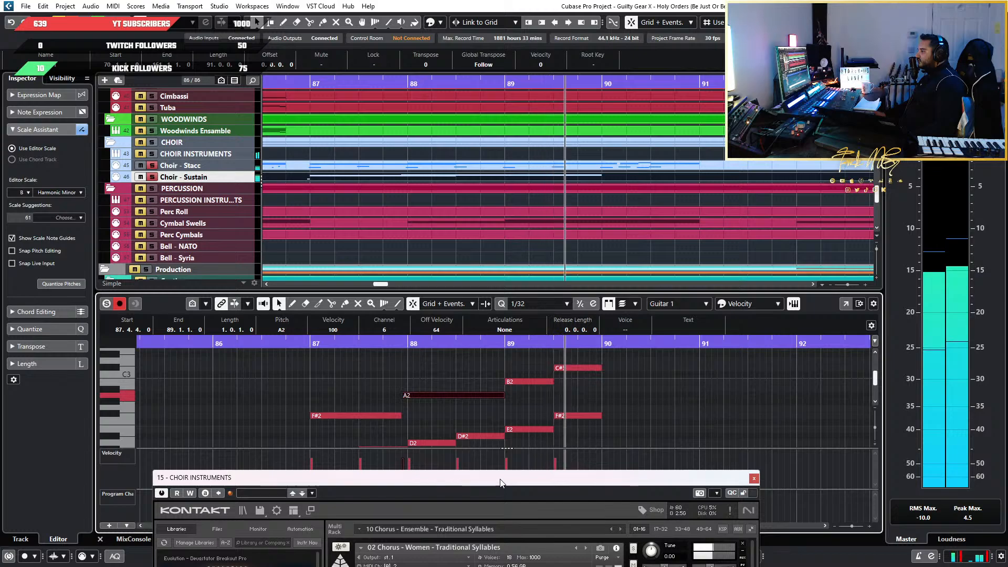
key(space)
Place the choir instrument window beside the note editor and change the keyswitch note before bar 87 to C-1 for Legato Ah
drag(500, 483, 514, 36)
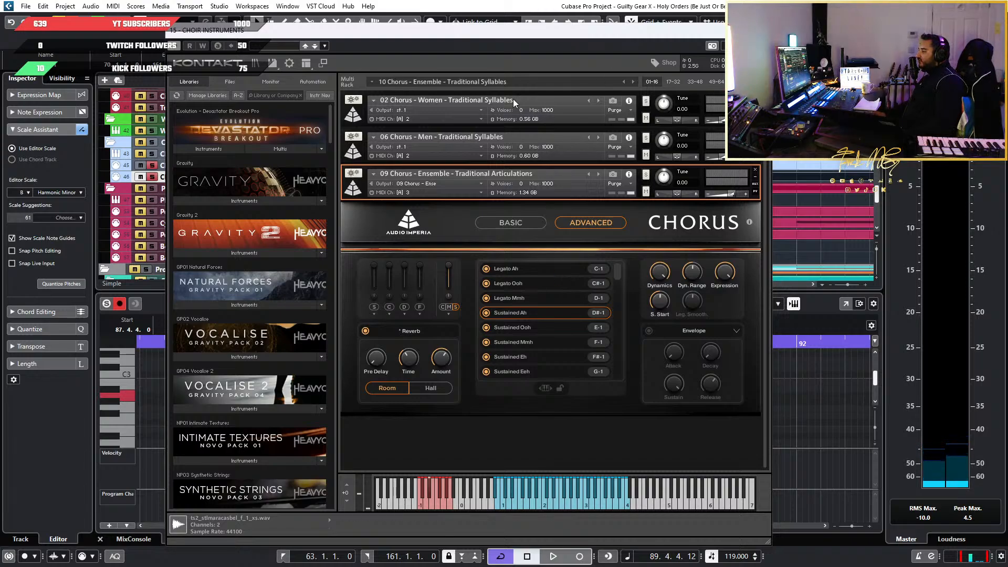
drag(509, 35, 825, 51)
scroll(246, 385, up, 4)
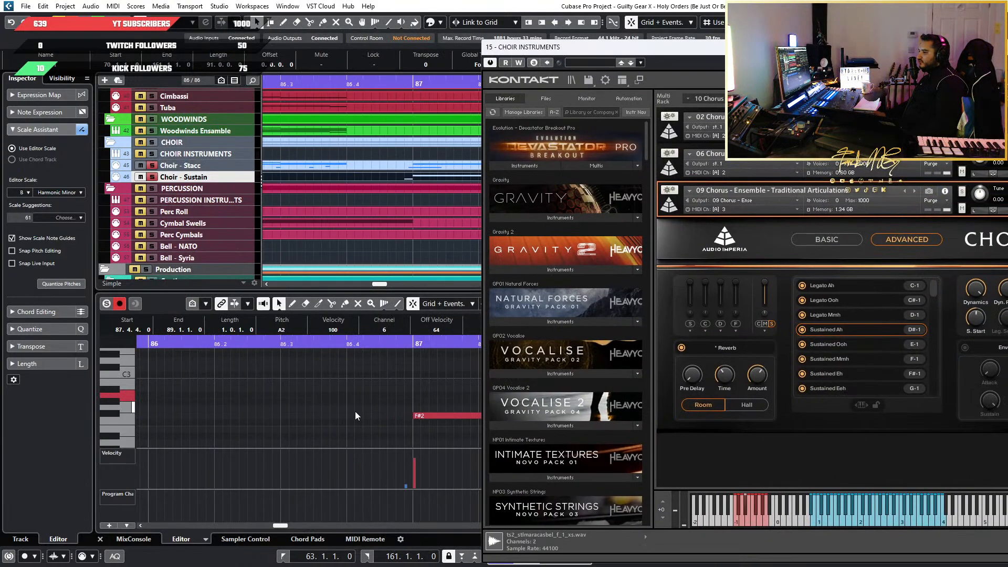
scroll(389, 411, down, 5)
scroll(390, 410, down, 3)
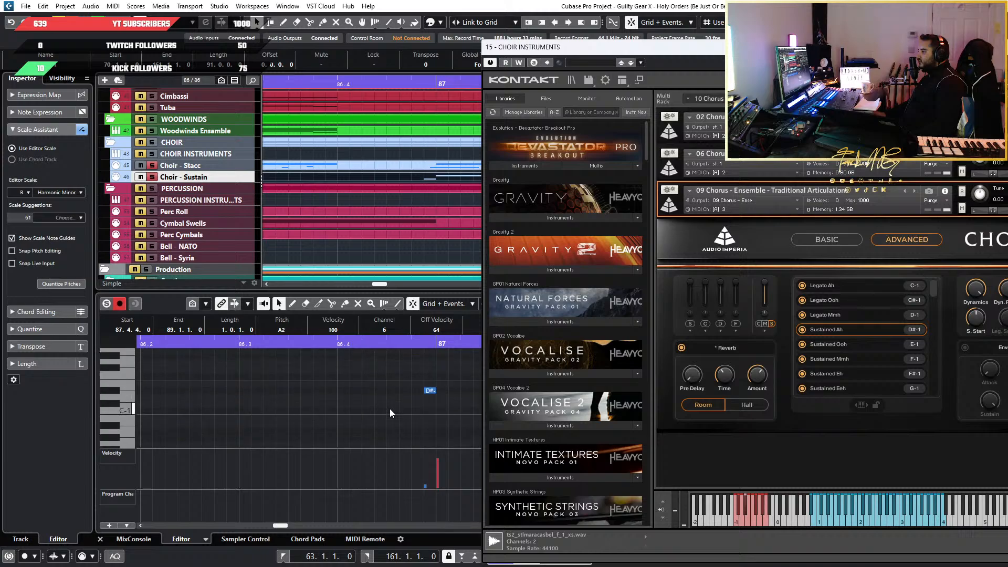
drag(380, 361, 430, 390)
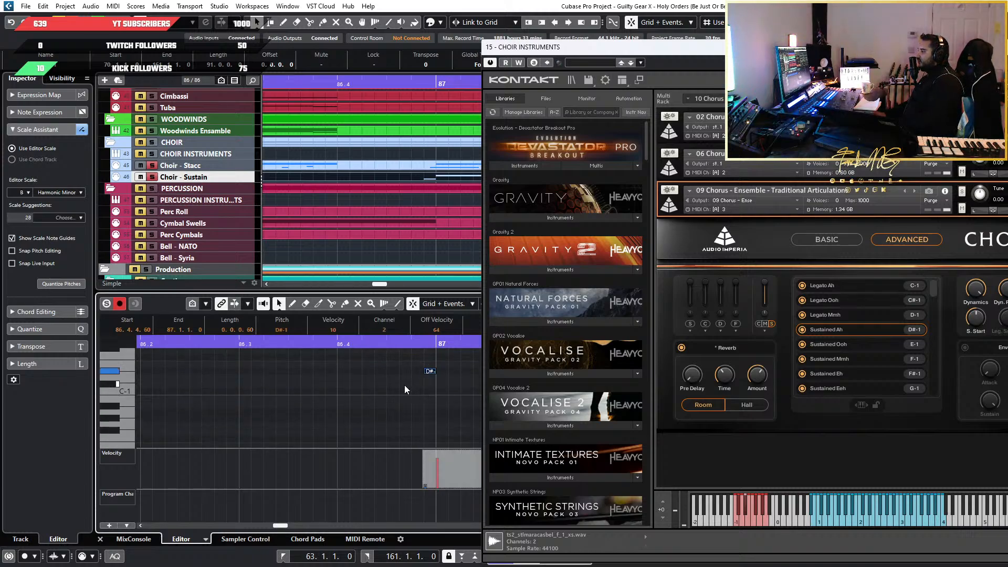
key(Up)
key(Down)
key(Down)
key(Down)
key(Down)
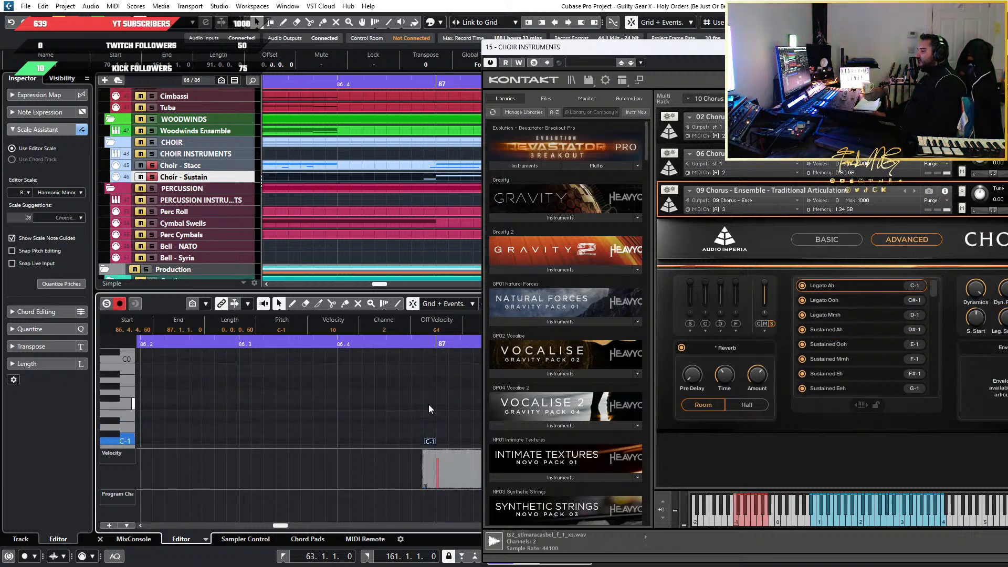
Play the choir passage from mid-bar 86 through bar 89 with the Legato Ah articulation
scroll(427, 402, down, 5)
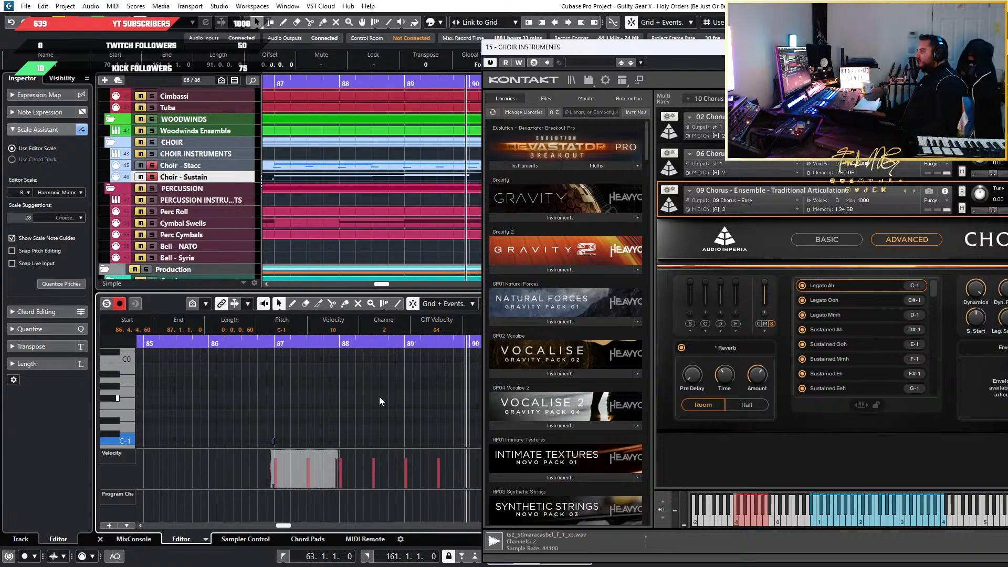
click(246, 345)
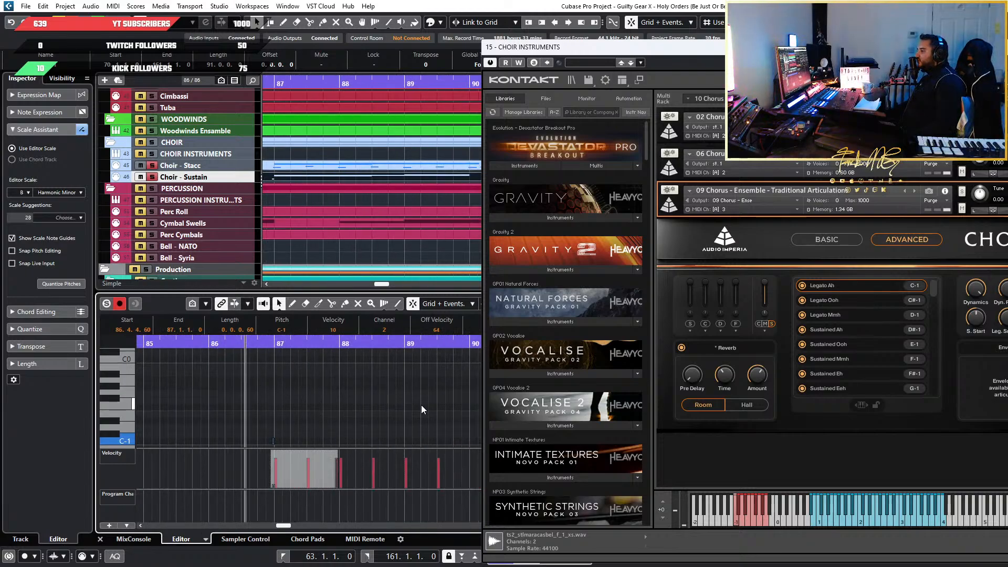
scroll(376, 405, up, 4)
key(space)
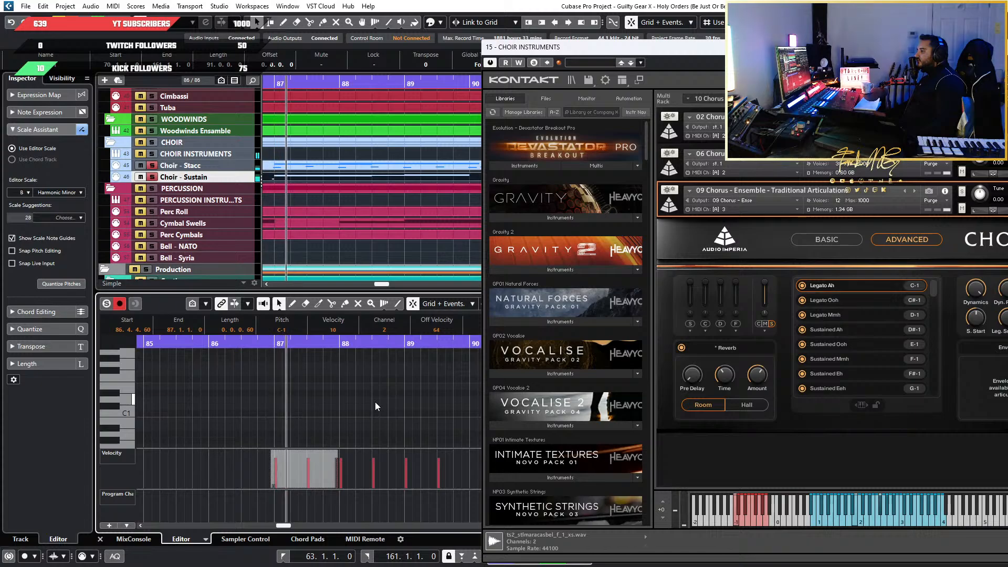
scroll(375, 402, up, 3)
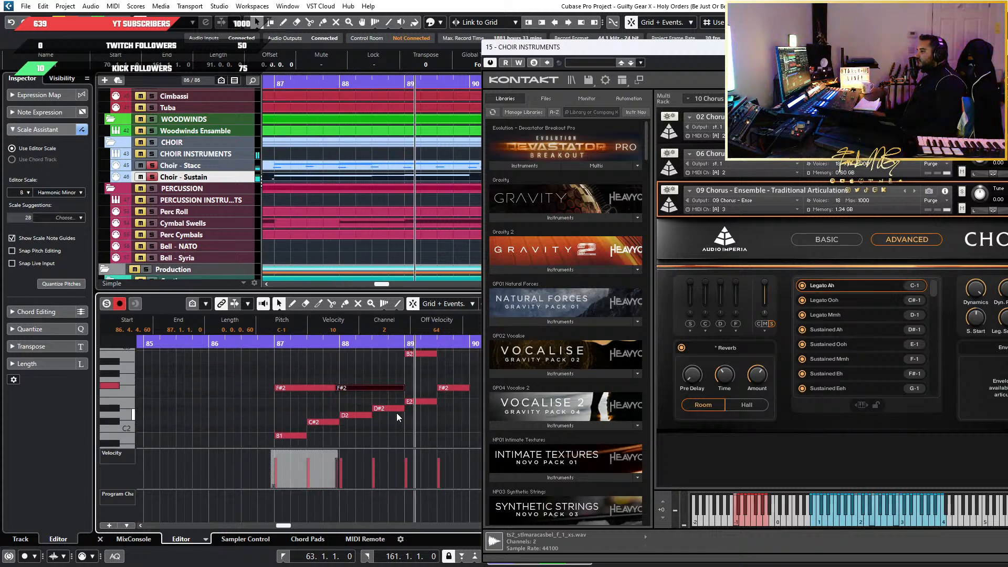
scroll(396, 413, up, 2)
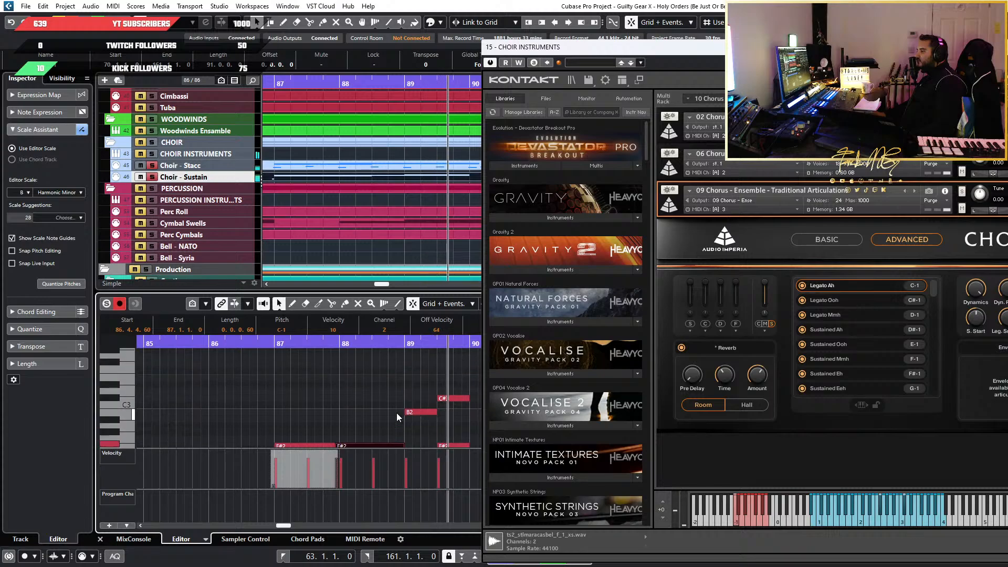
Turn off solo on the Choir - Stacc track and replay the legato sustain line alone from bar 86
click(265, 343)
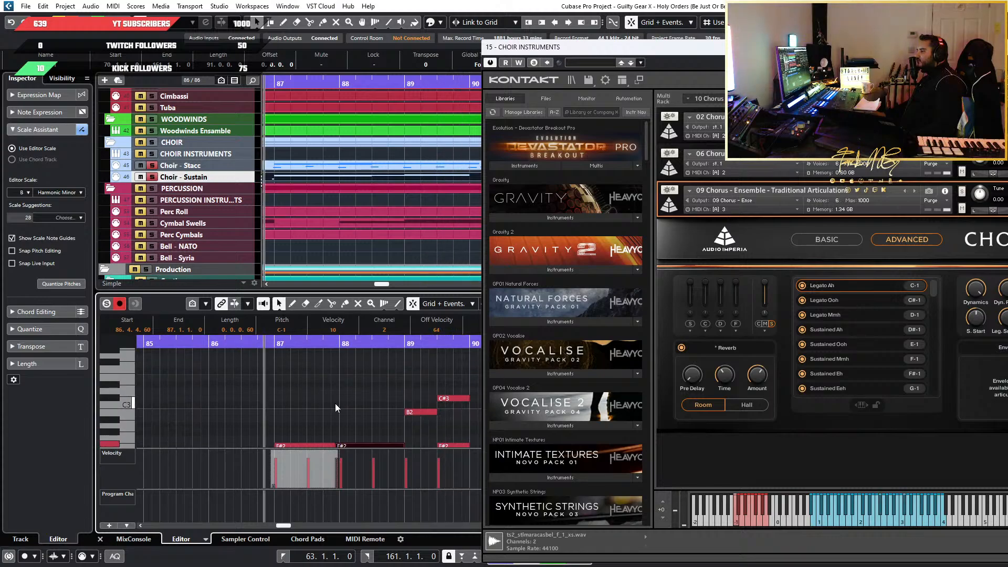
click(155, 165)
click(230, 343)
scroll(310, 383, down, 2)
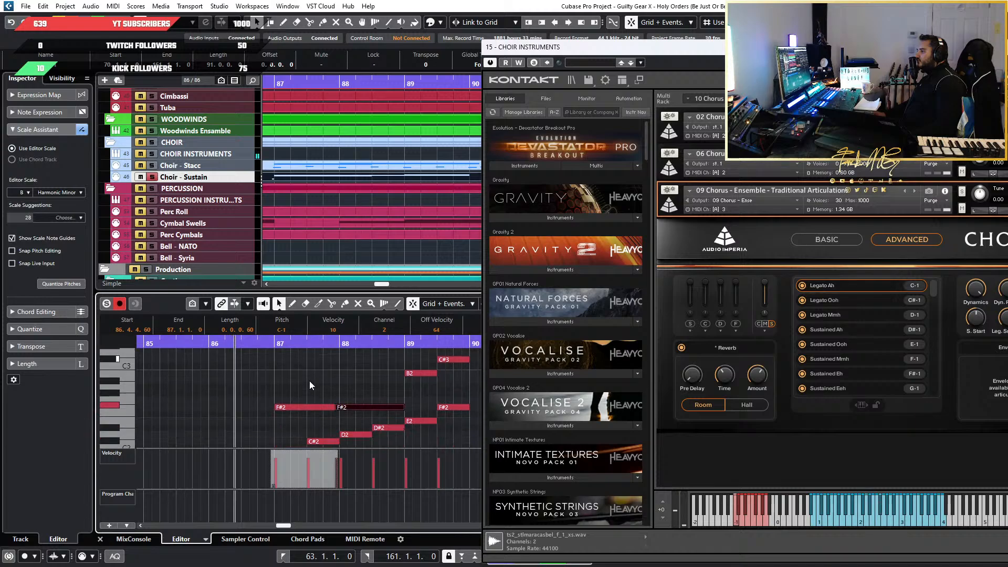
scroll(310, 380, down, 1)
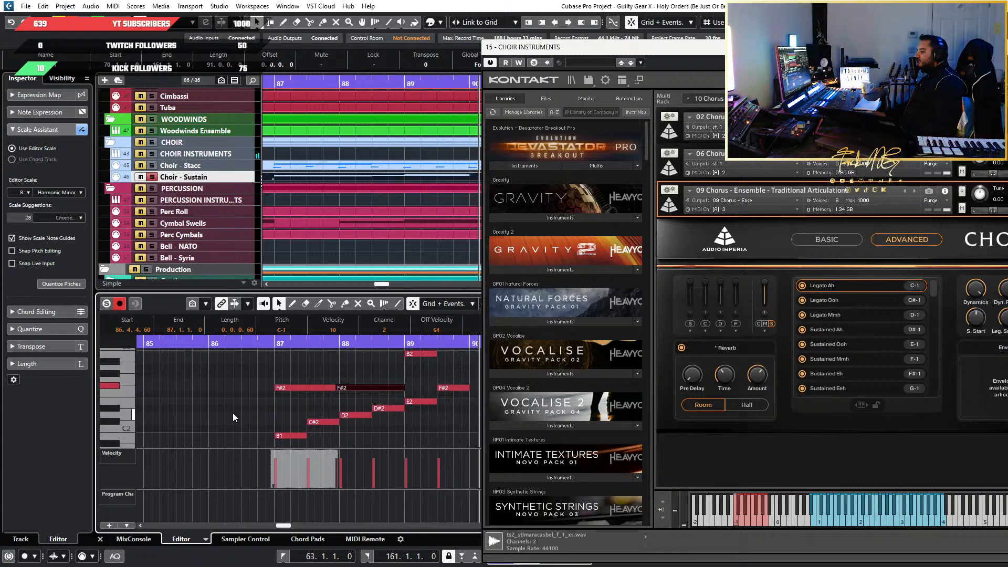
Delete all the Choir - Sustain notes in bars 87 to 89 together with their keyswitch note
scroll(233, 412, down, 4)
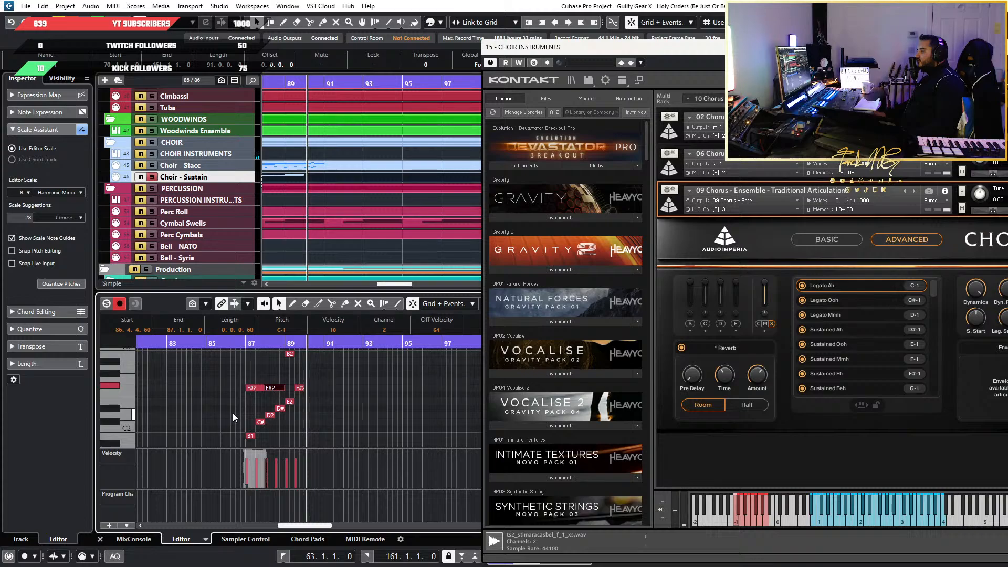
scroll(310, 166, down, 3)
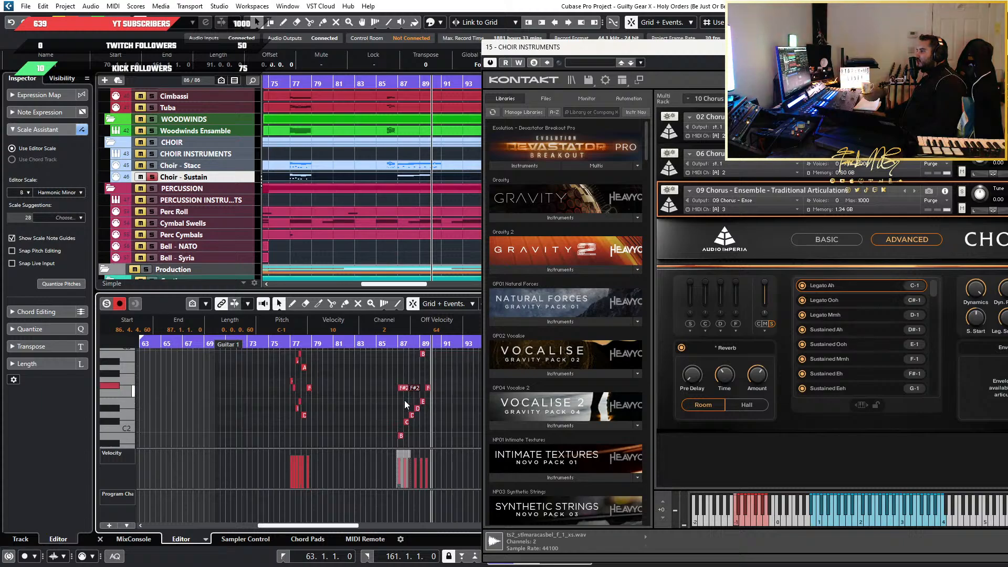
scroll(413, 420, up, 5)
scroll(413, 420, down, 2)
scroll(341, 364, down, 3)
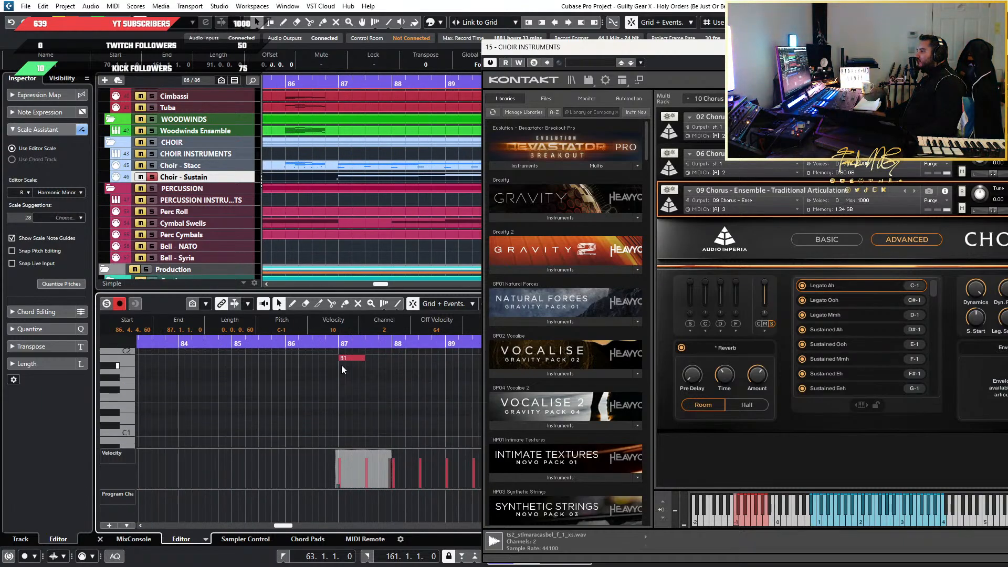
scroll(407, 410, up, 3)
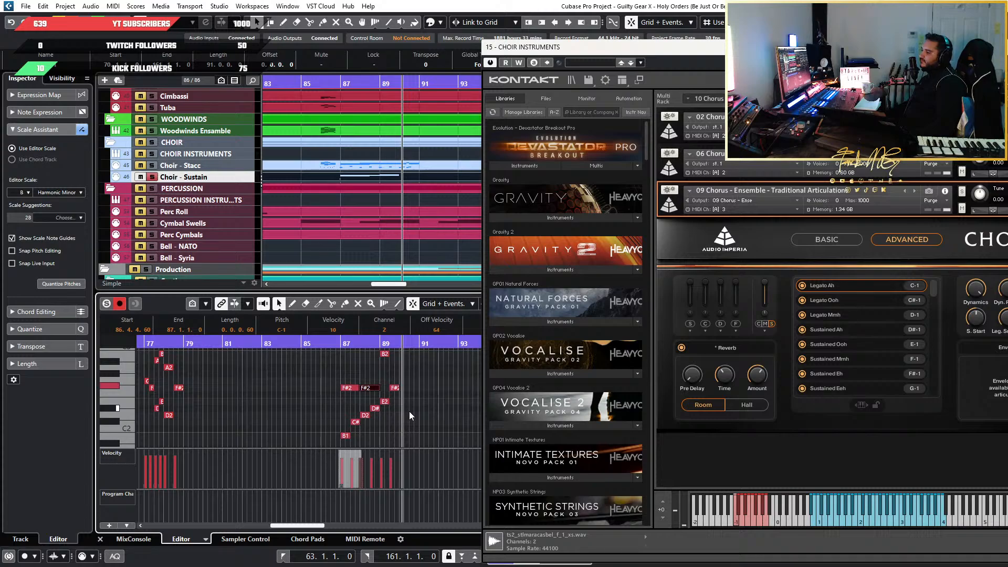
scroll(392, 378, up, 4)
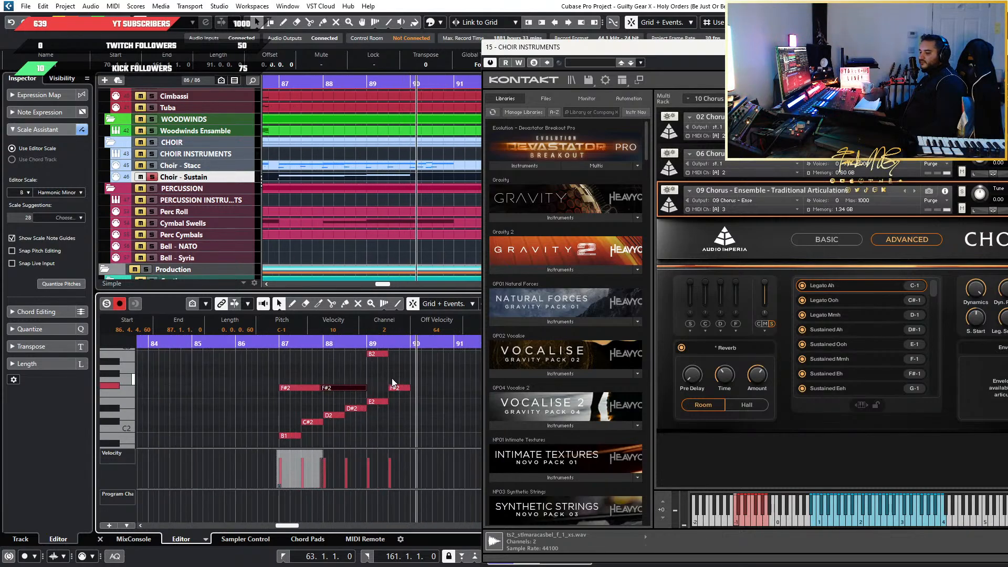
scroll(262, 390, down, 3)
scroll(262, 390, down, 4)
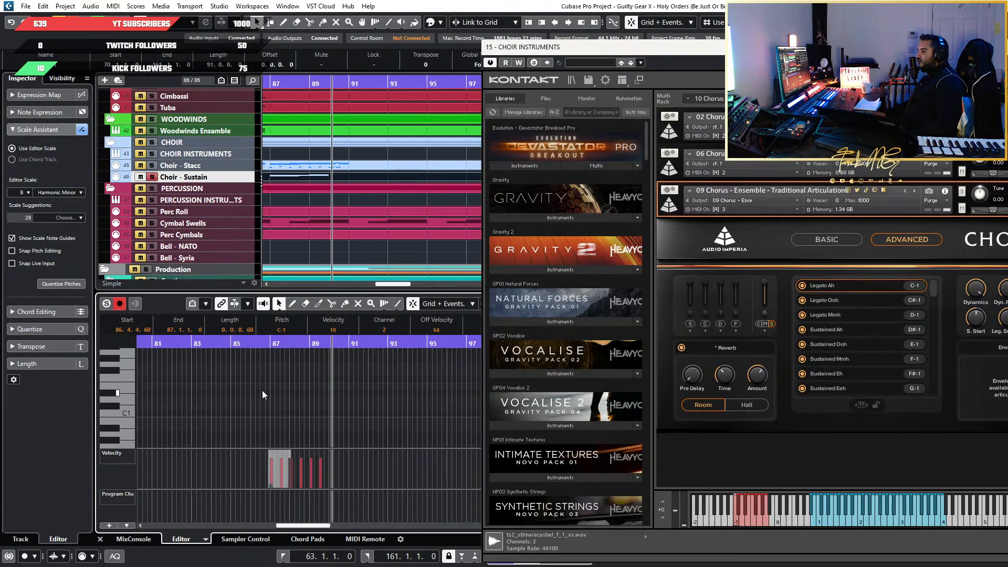
drag(228, 414, 384, 366)
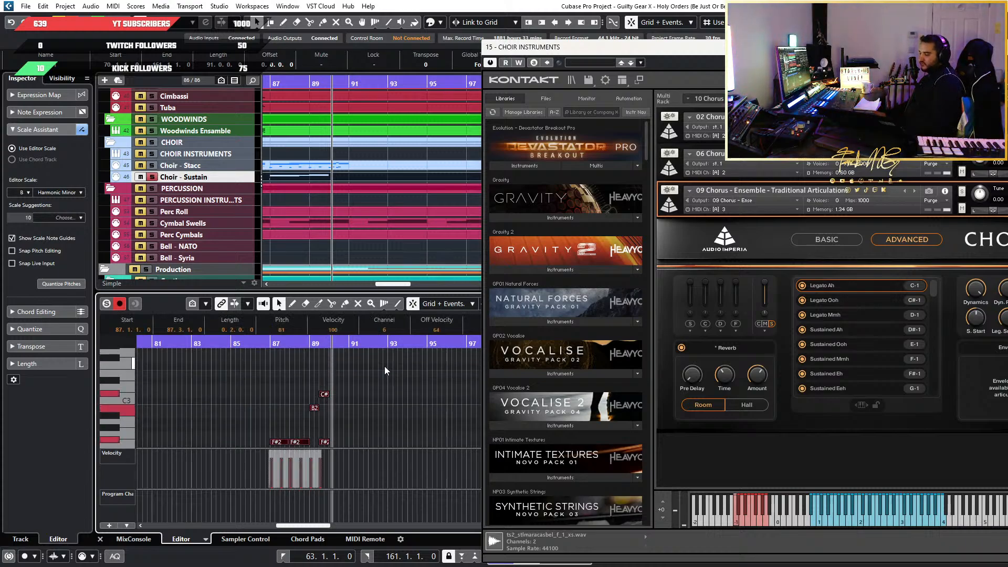
key(Delete)
scroll(336, 399, down, 12)
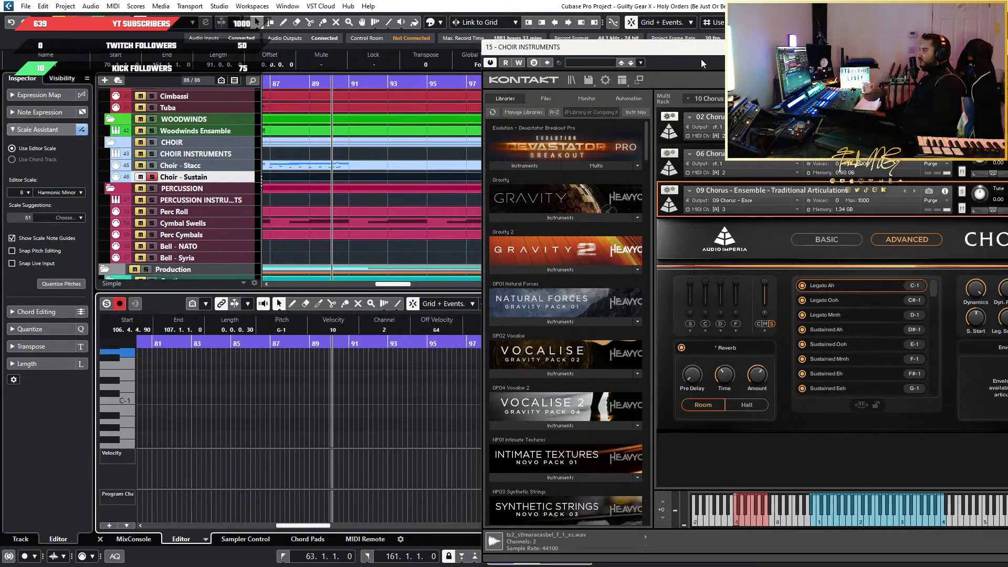
Put away the choir instrument window and play the choir passage from bar 107 to mid-bar 110
click(719, 49)
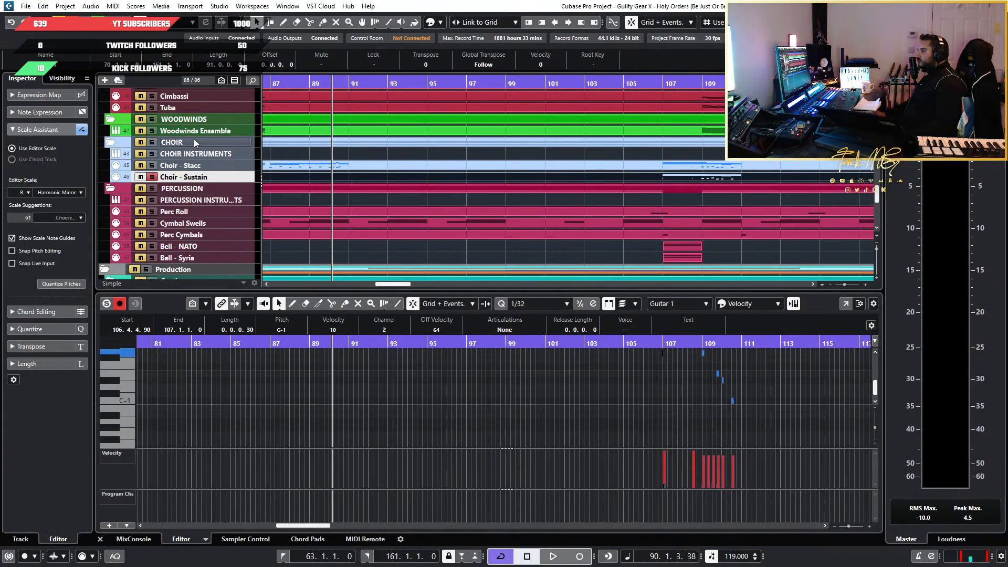
scroll(505, 371, down, 7)
scroll(546, 405, up, 10)
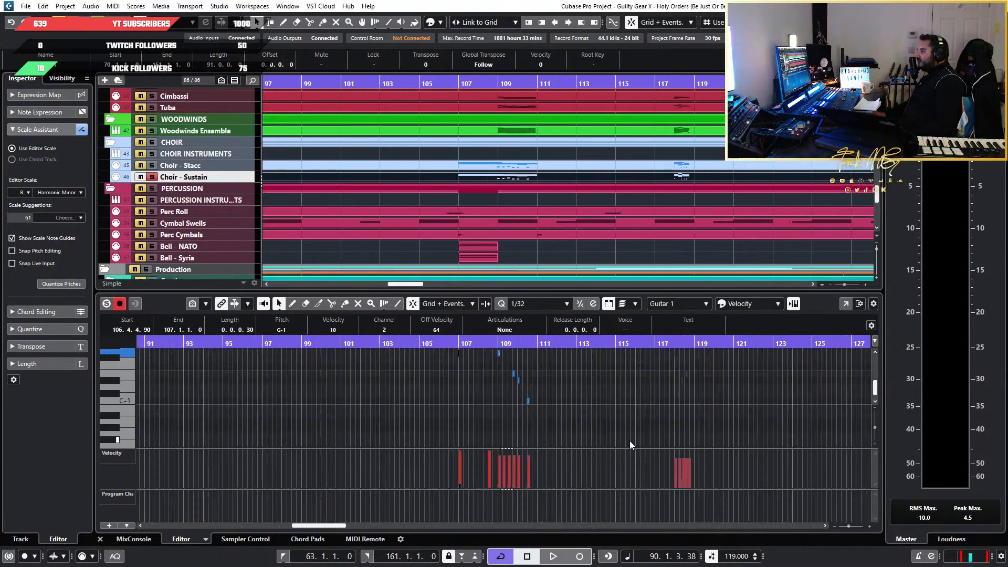
scroll(438, 399, up, 3)
scroll(362, 396, up, 5)
scroll(359, 396, down, 1)
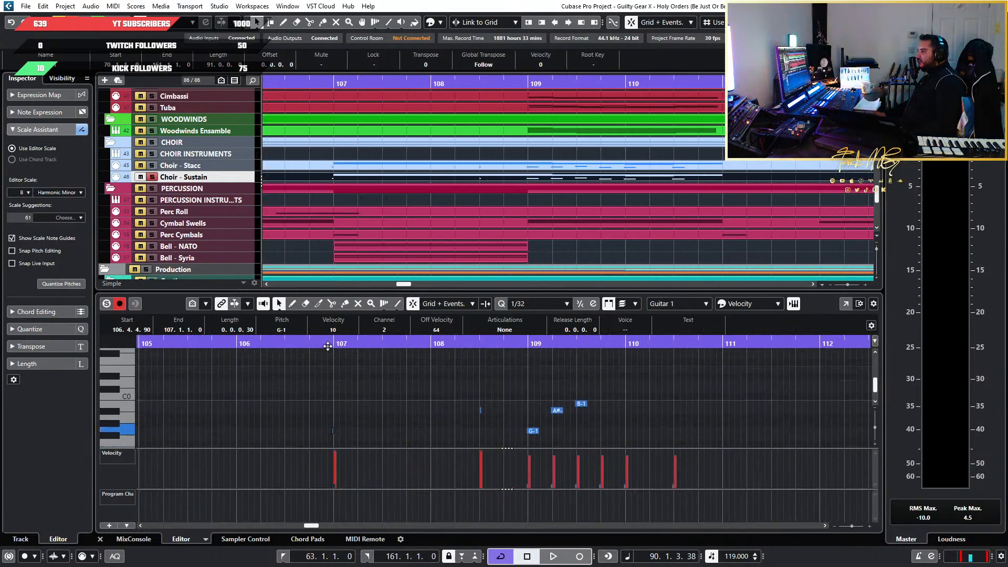
click(327, 344)
key(space)
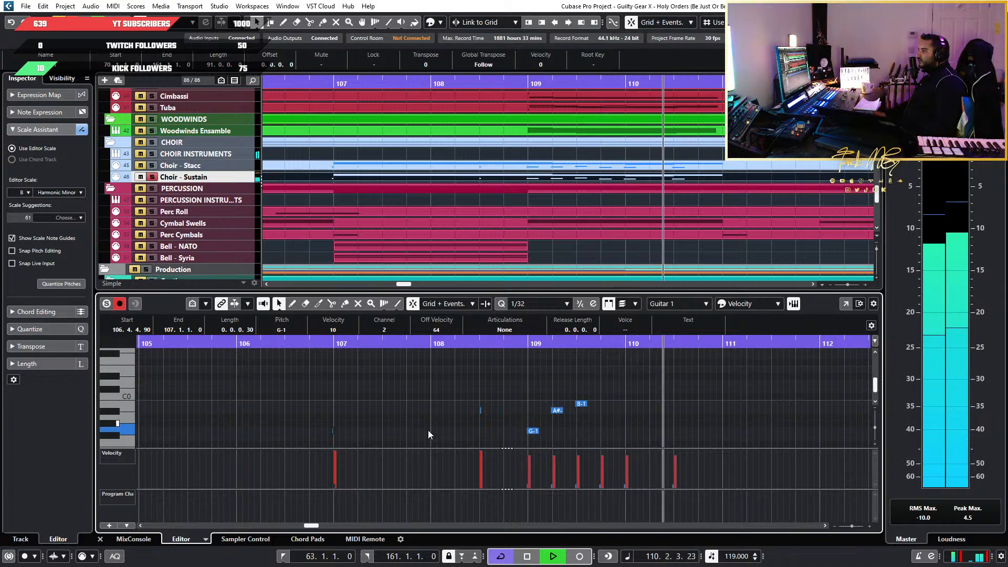
key(space)
Delete the Choir - Sustain notes and keyswitches in the passage around bars 77 to 79
scroll(508, 424, down, 8)
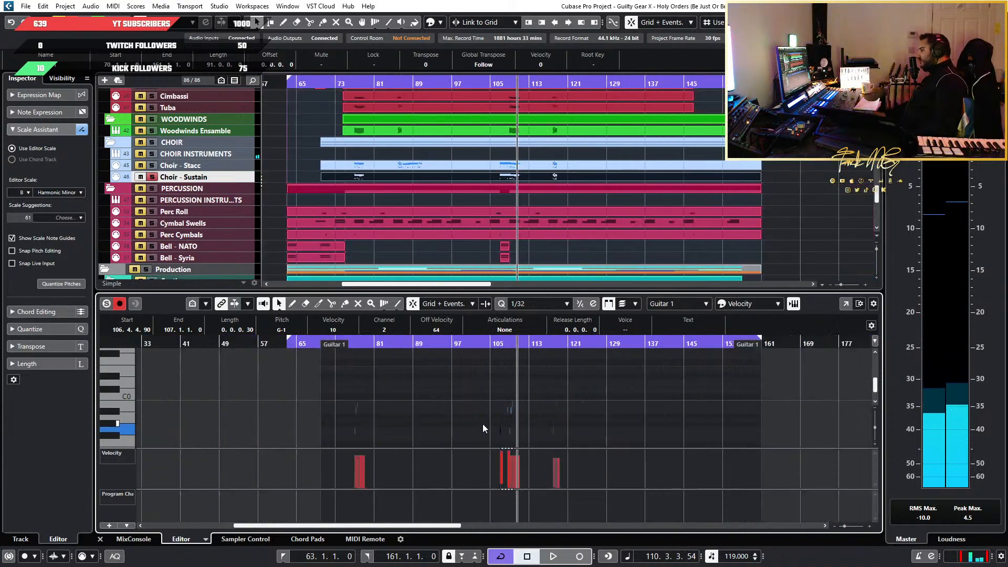
scroll(399, 402, down, 3)
drag(296, 413, 420, 337)
key(Delete)
scroll(627, 407, down, 8)
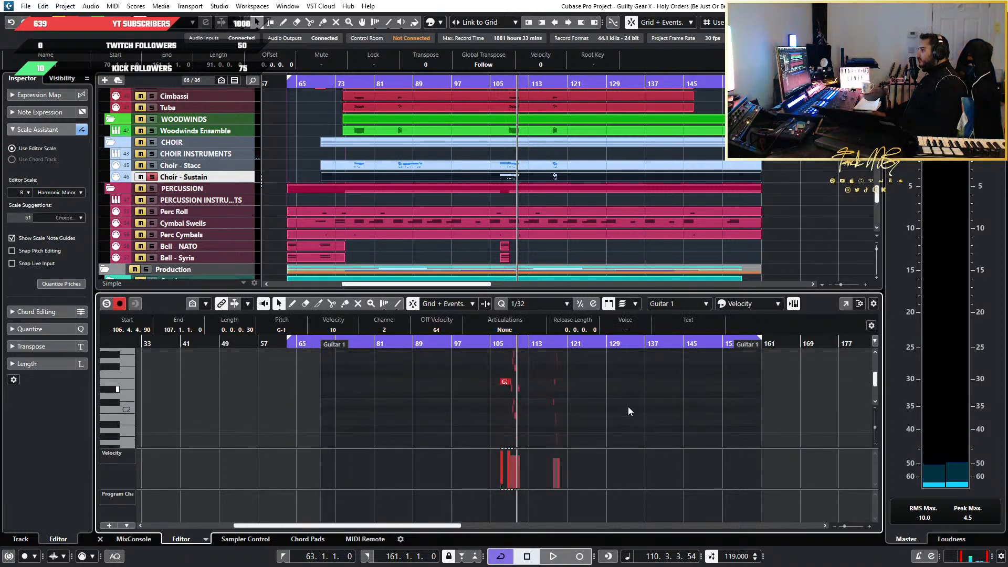
Delete all Choir - Sustain notes and keyswitches from the second beat of bar 109 onward, including the bar 118 passage
scroll(627, 403, up, 5)
scroll(499, 424, left, 4)
scroll(603, 405, down, 5)
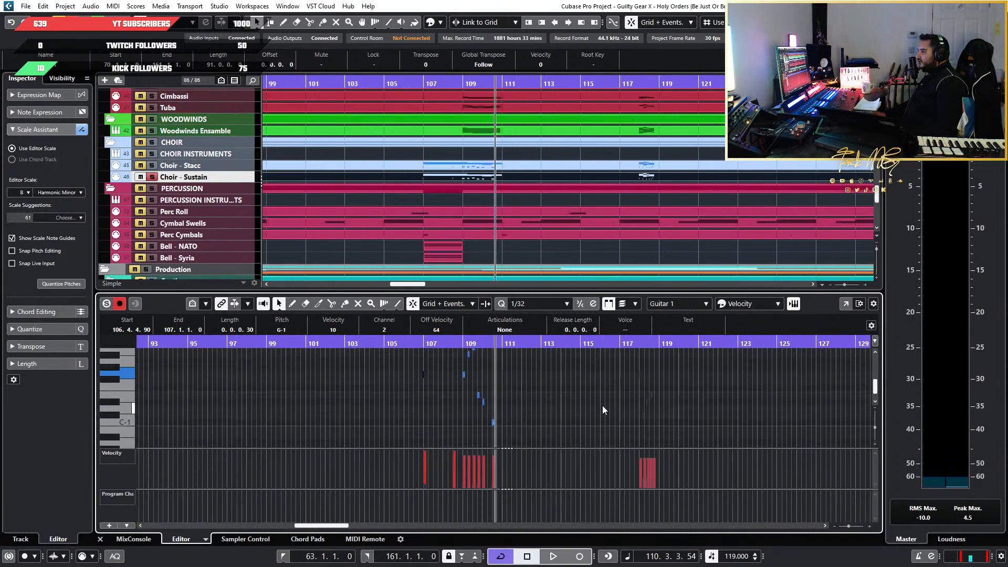
drag(741, 424, 469, 360)
scroll(468, 371, up, 6)
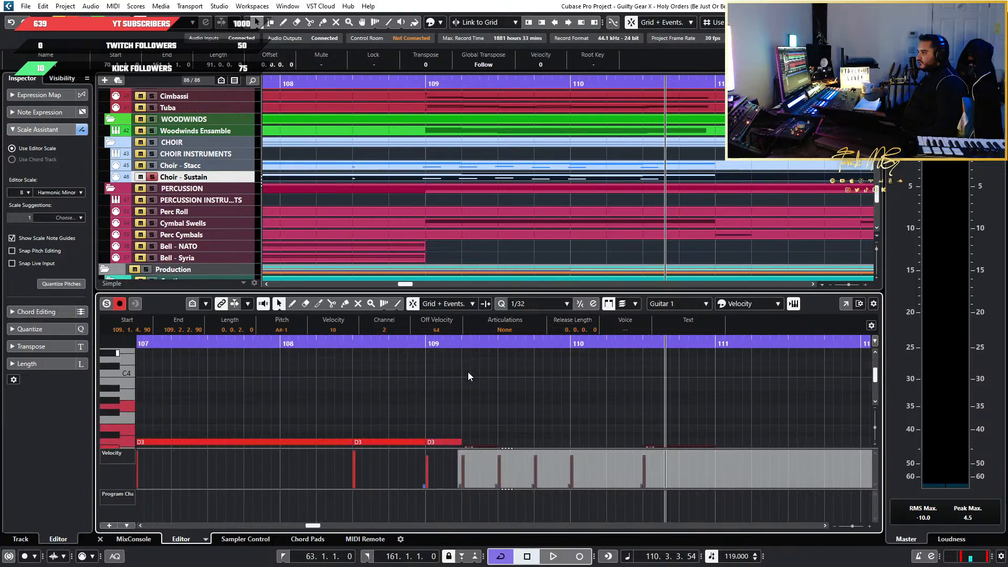
Delete the D3 and G2 sustain notes at the start of bar 109 along with their G-1 keyswitch
drag(476, 412, 438, 364)
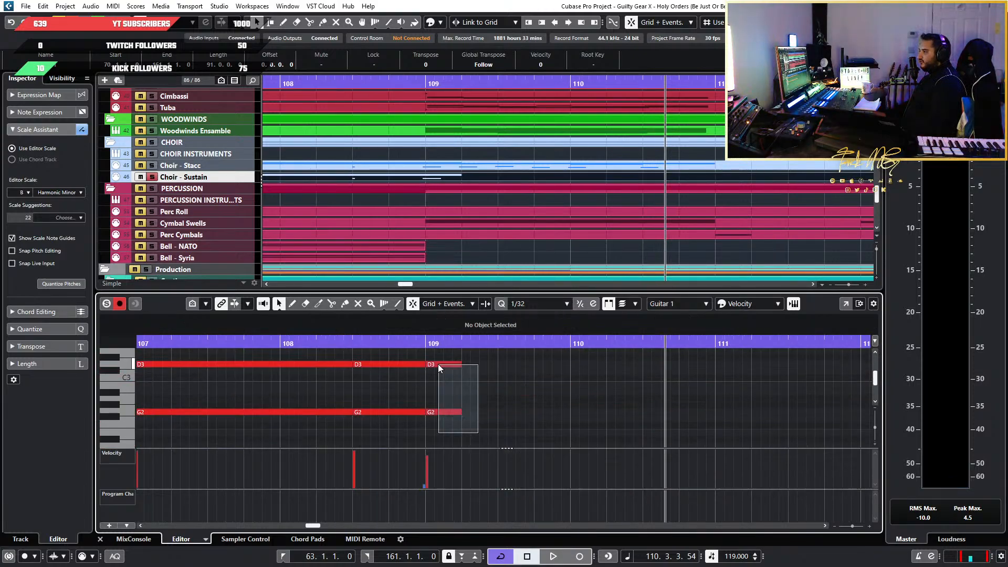
key(Delete)
scroll(456, 406, down, 5)
scroll(460, 406, up, 1)
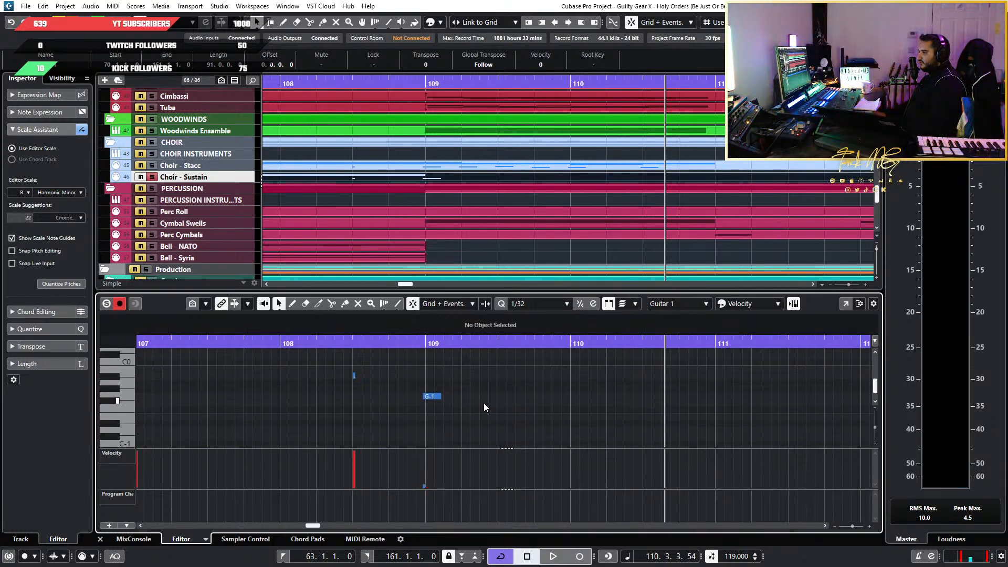
drag(484, 404, 411, 379)
key(Delete)
Play the trimmed choir sustain part from bar 107 into bar 109
scroll(374, 380, down, 4)
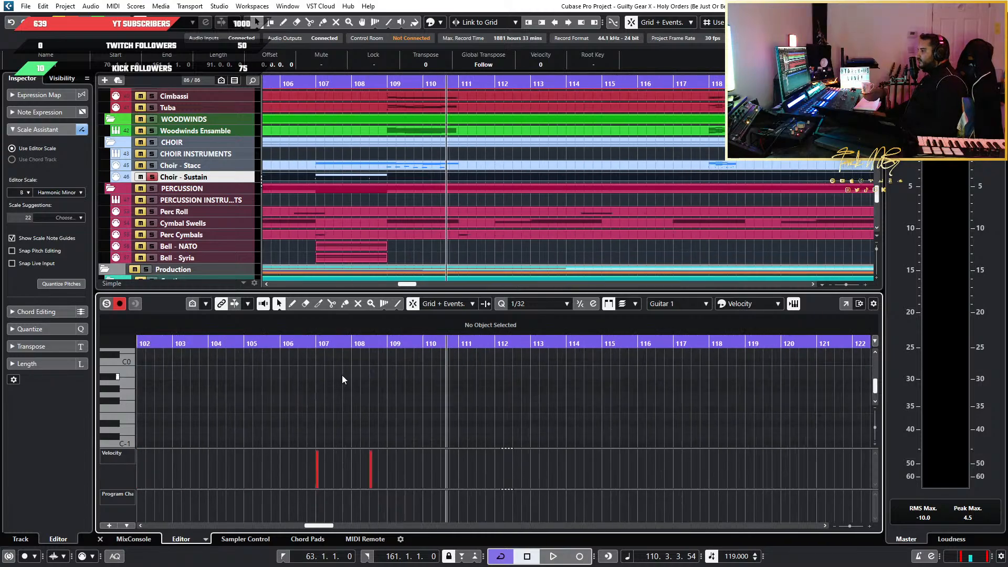
click(314, 348)
scroll(332, 367, up, 3)
key(space)
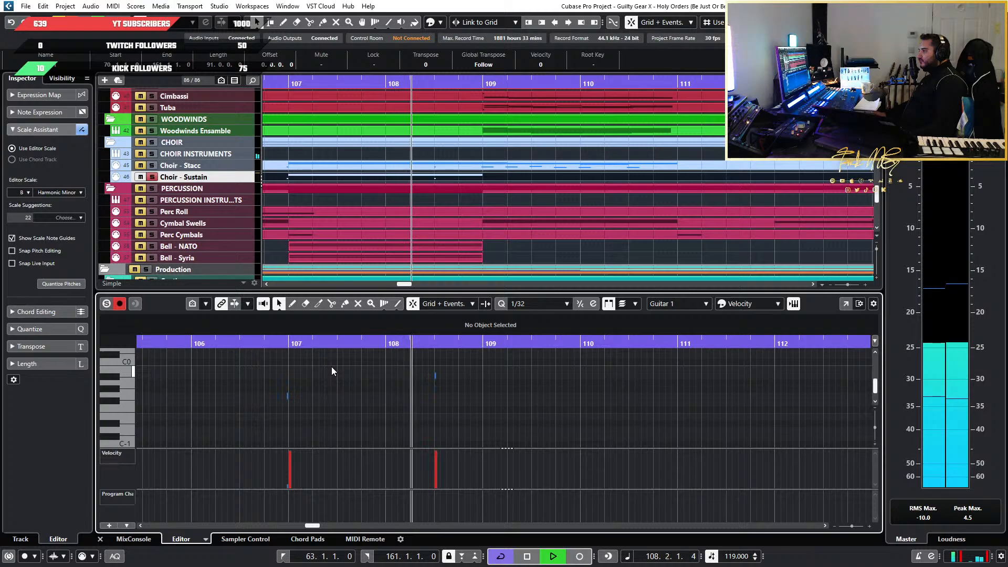
key(space)
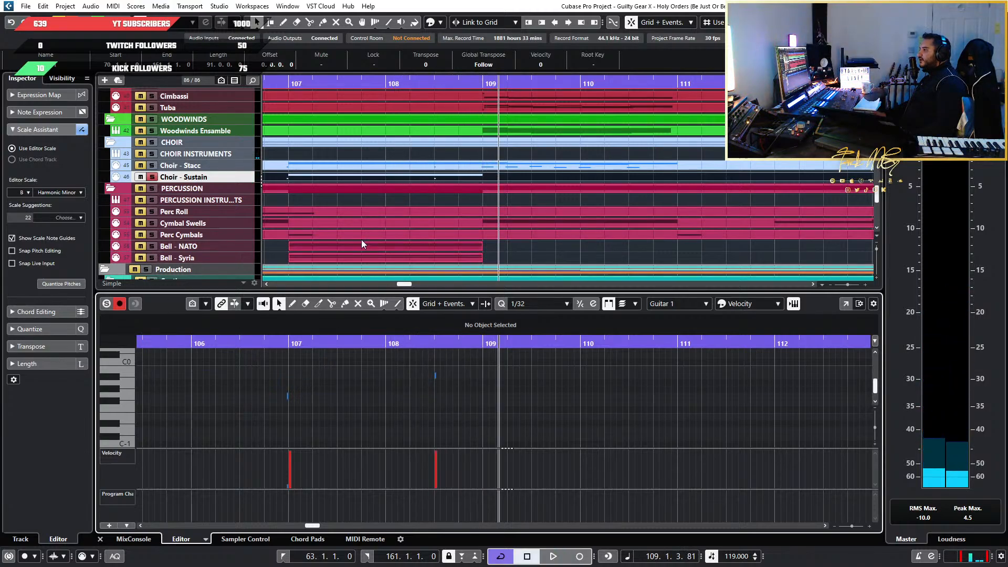
Compare the Choir - Stacc and Choir - Sustain parts around bars 107 to 109, checking the remaining held notes and keyswitches
scroll(439, 362, down, 3)
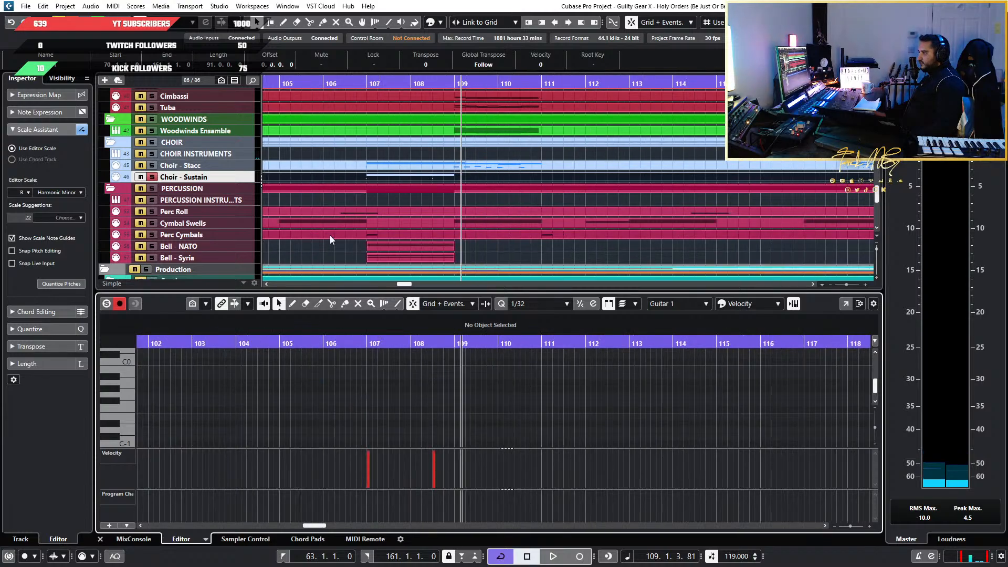
click(414, 167)
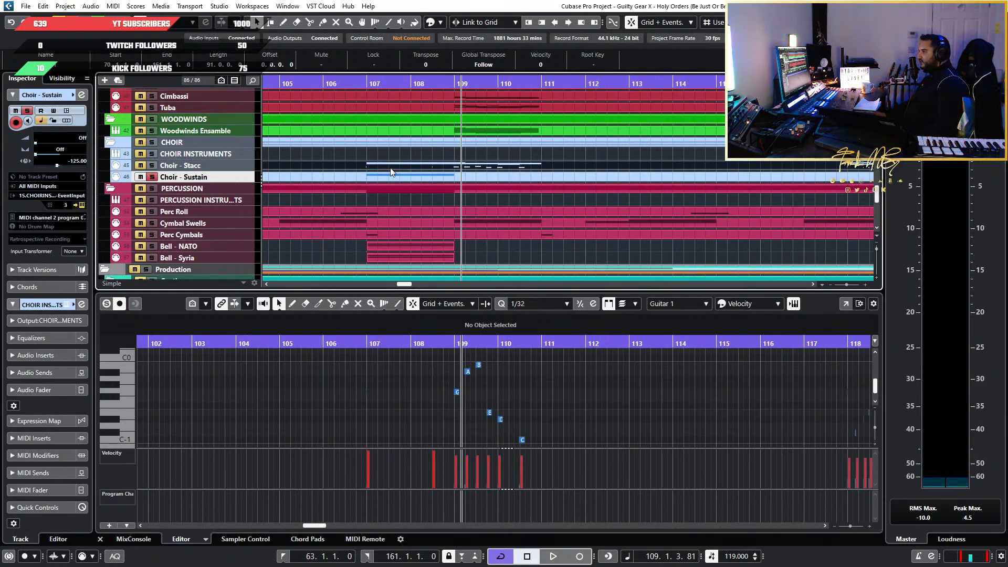
click(407, 167)
scroll(367, 383, up, 2)
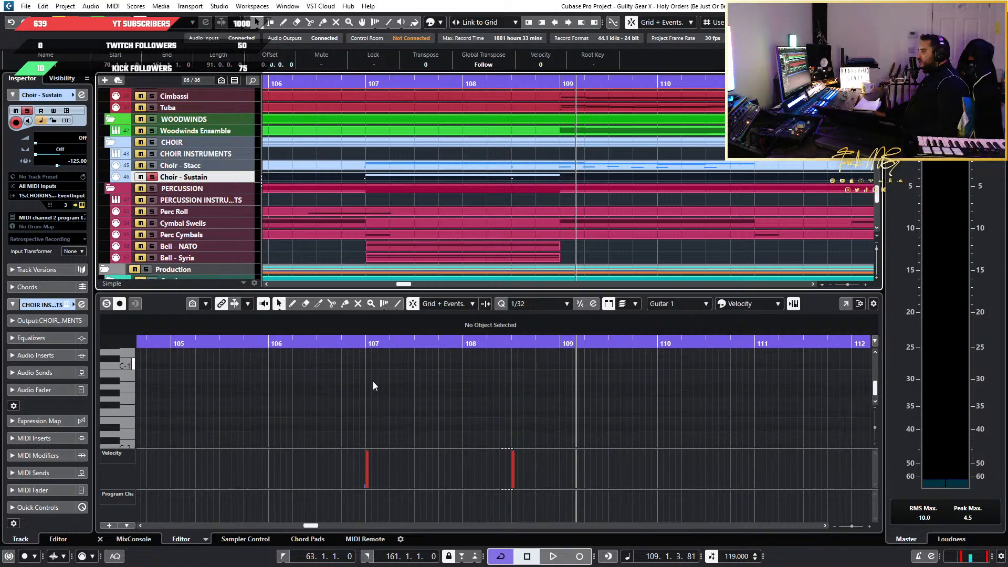
scroll(372, 382, down, 3)
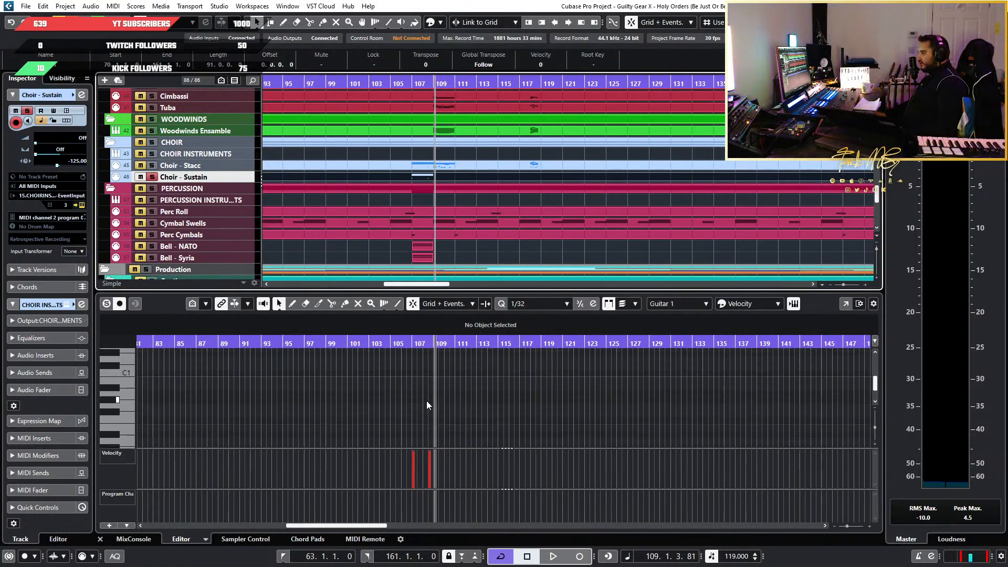
scroll(426, 401, up, 3)
scroll(397, 407, up, 1)
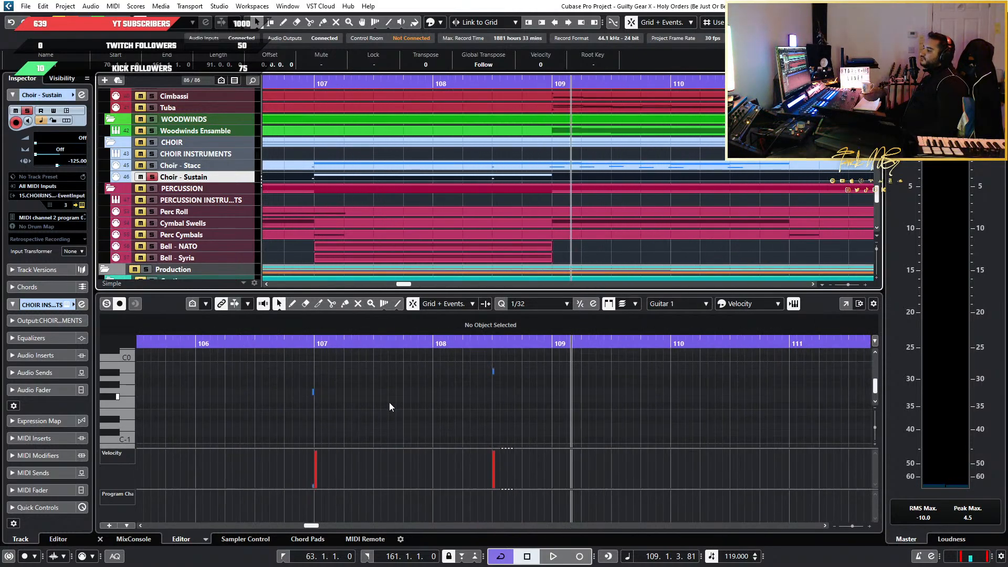
scroll(300, 418, down, 1)
scroll(300, 418, up, 1)
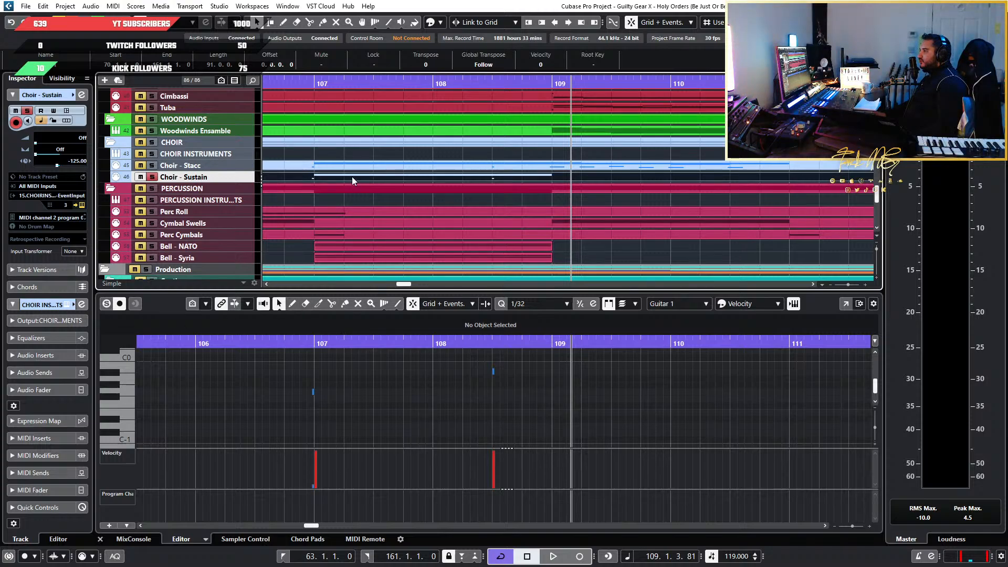
scroll(389, 395, up, 3)
scroll(388, 397, up, 2)
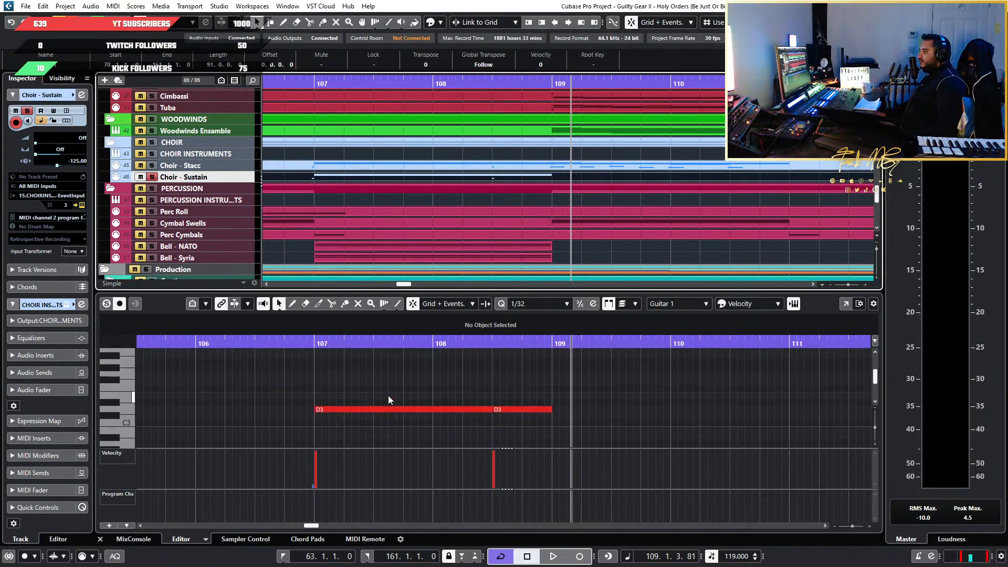
Play the held D3 and G2 choir notes from the start of bar 107
scroll(366, 377, down, 1)
click(315, 343)
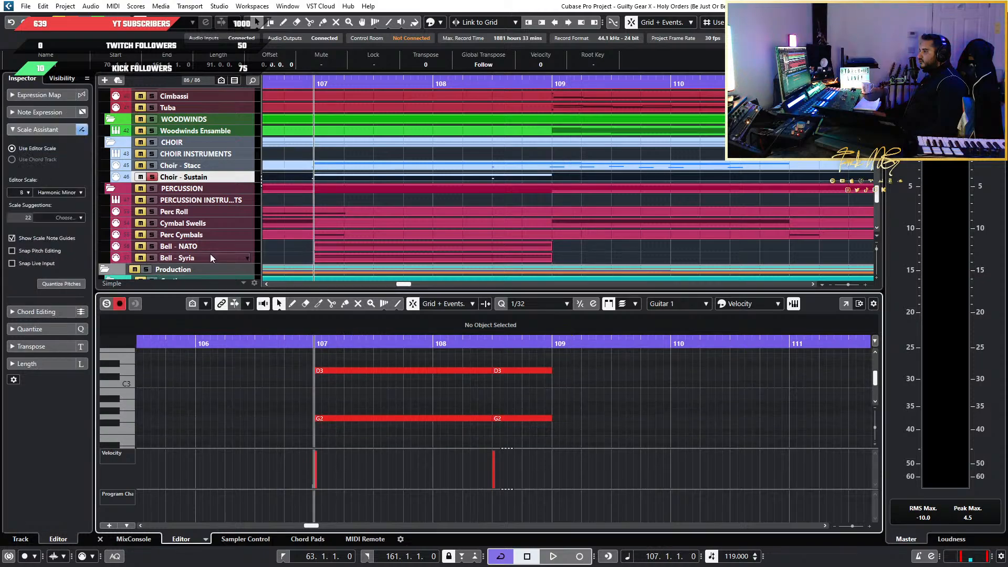
key(space)
Change the Choir - Sustain keyswitch note just before bar 107 to G#-1
scroll(425, 444, down, 3)
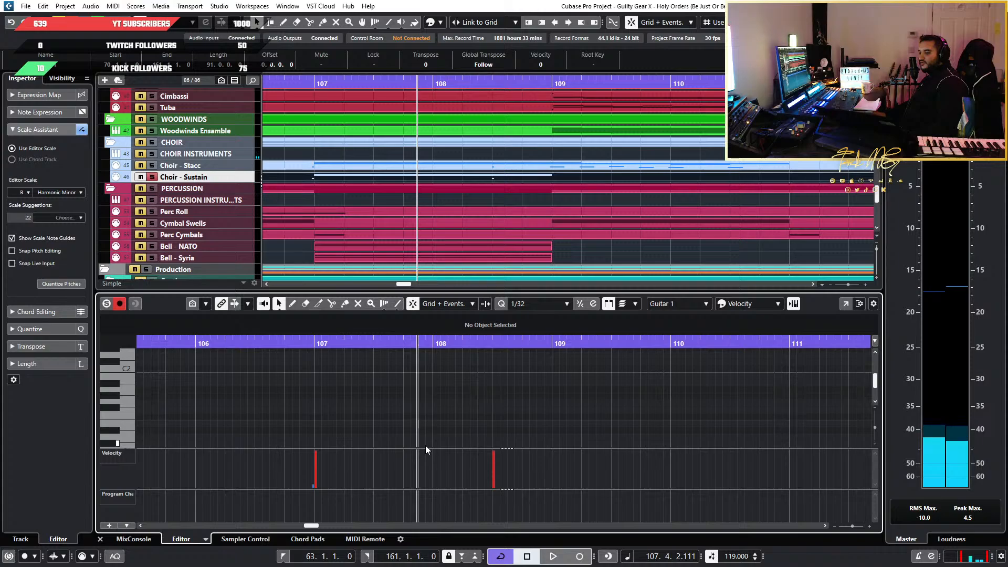
scroll(426, 450, down, 3)
scroll(425, 445, down, 2)
drag(383, 430, 276, 364)
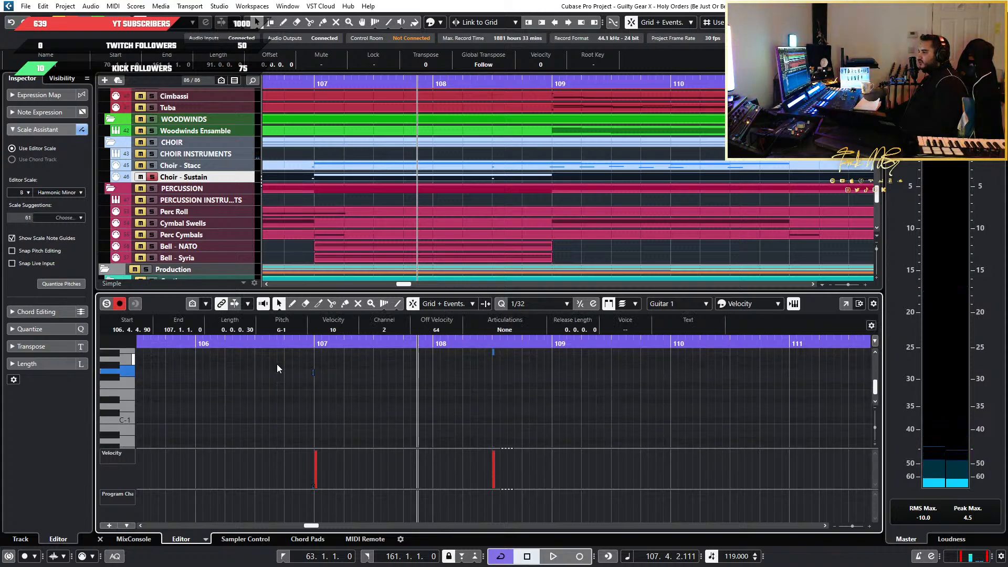
scroll(308, 385, up, 8)
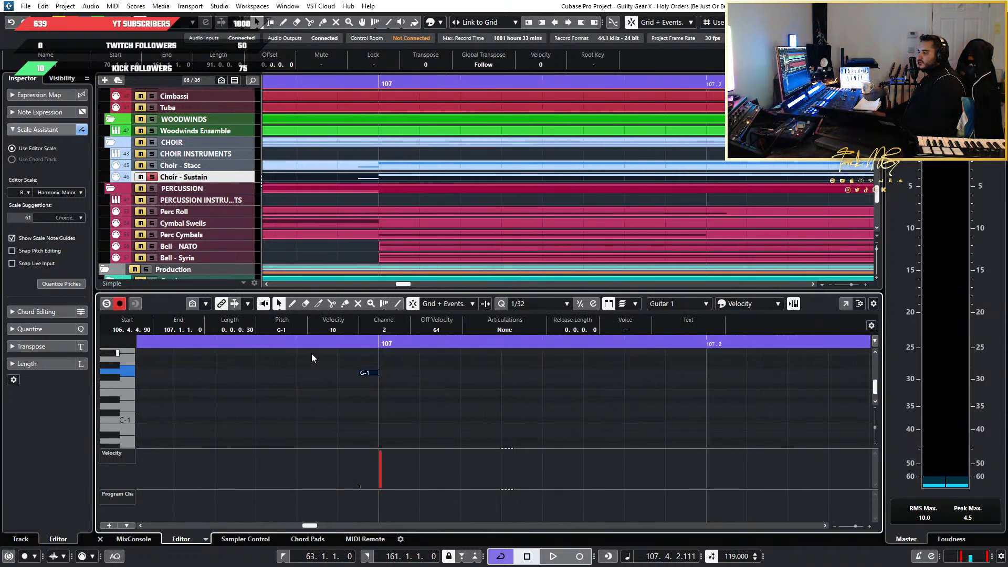
key(Down)
key(Down)
key(Down)
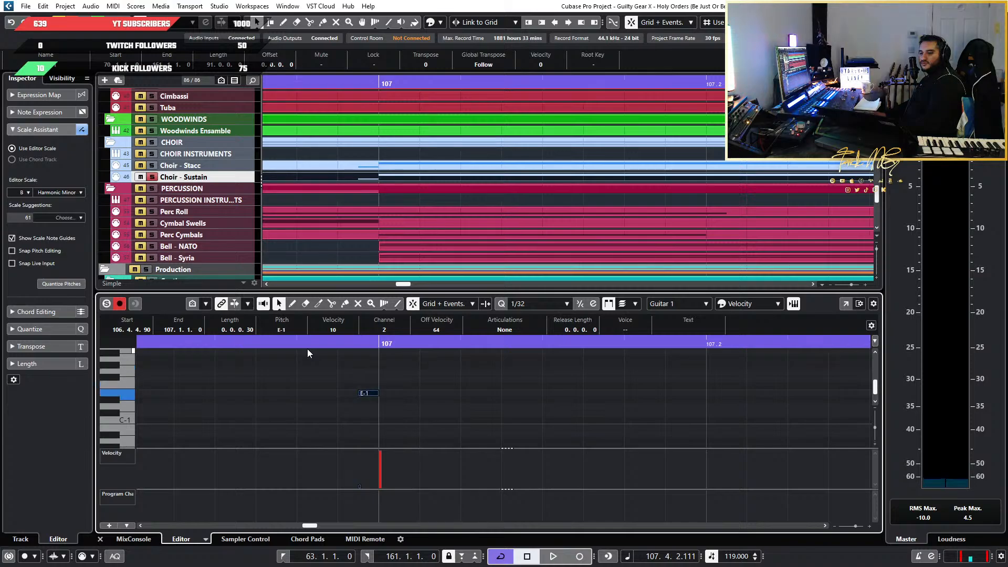
key(Up)
key(Up)
key(Up)
key(Up)
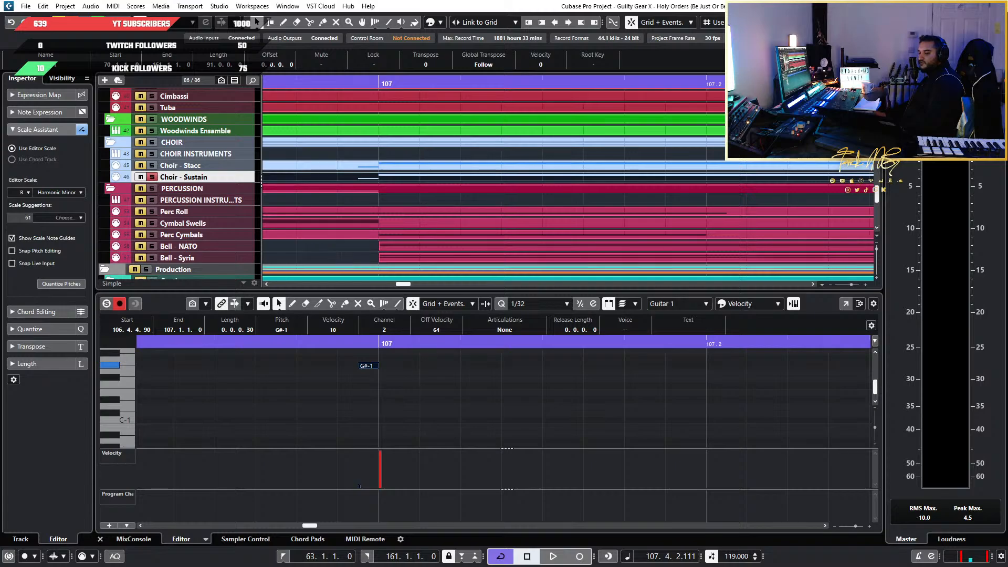
scroll(428, 395, down, 3)
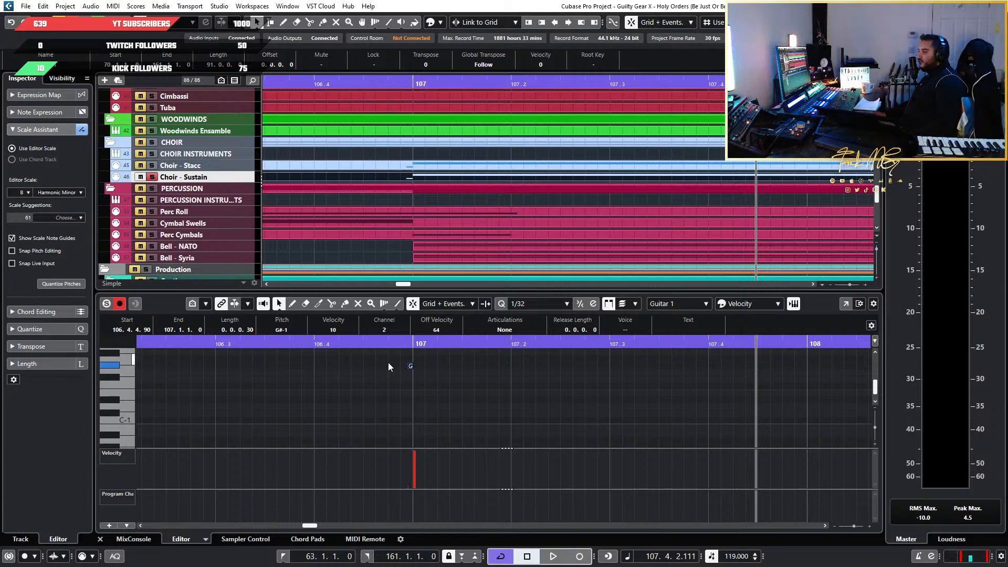
Transpose the Choir - Sustain keyswitch note just before bar 107 to D#-1
scroll(389, 362, up, 2)
key(Up)
key(Up)
key(Up)
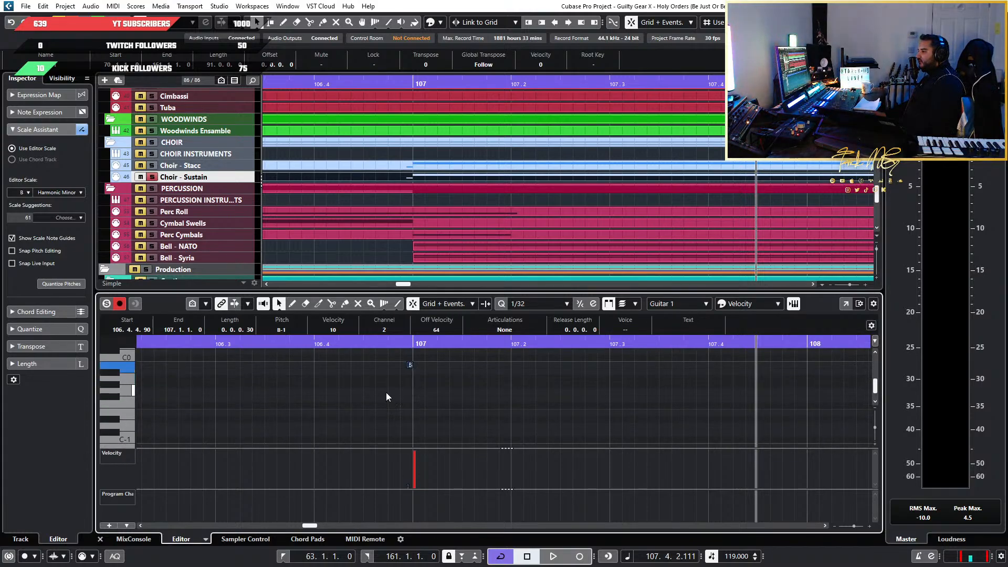
key(Down)
key(Down)
key(Down)
key(Down)
key(Down)
key(Down)
key(Down)
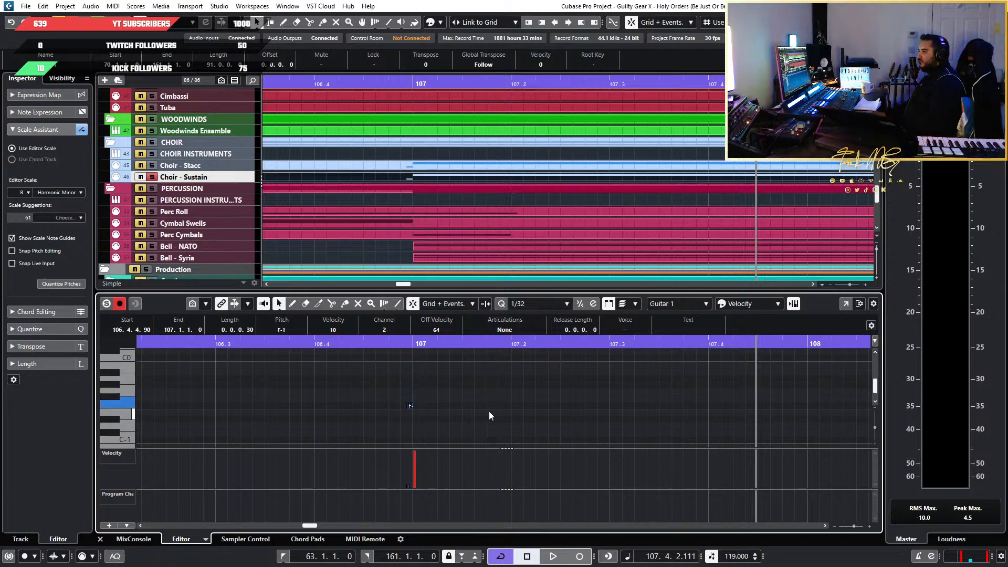
key(Down)
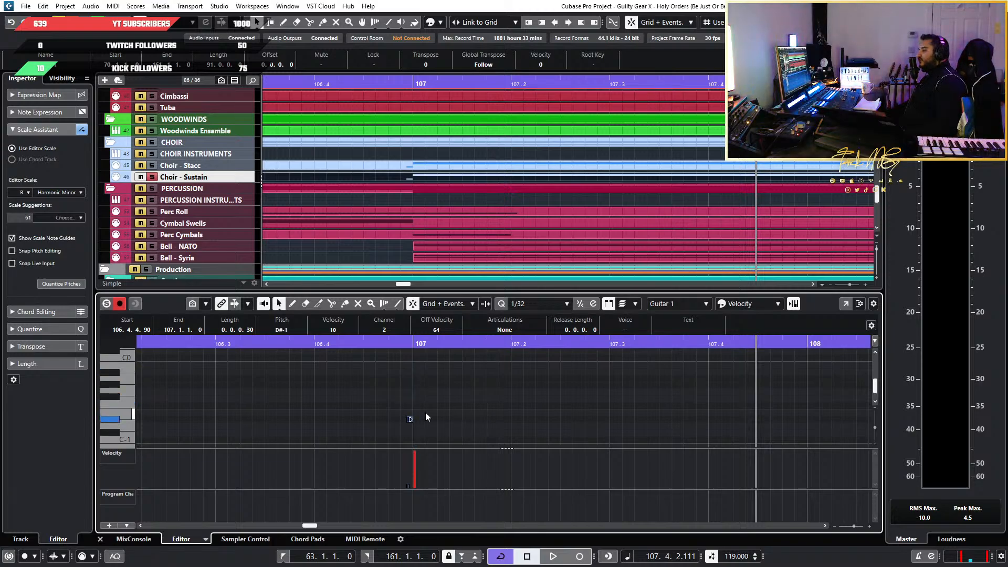
Play the soloed Choir - Sustain part from bar 107 into bar 109 to hear the changed articulation
scroll(426, 416, up, 3)
key(space)
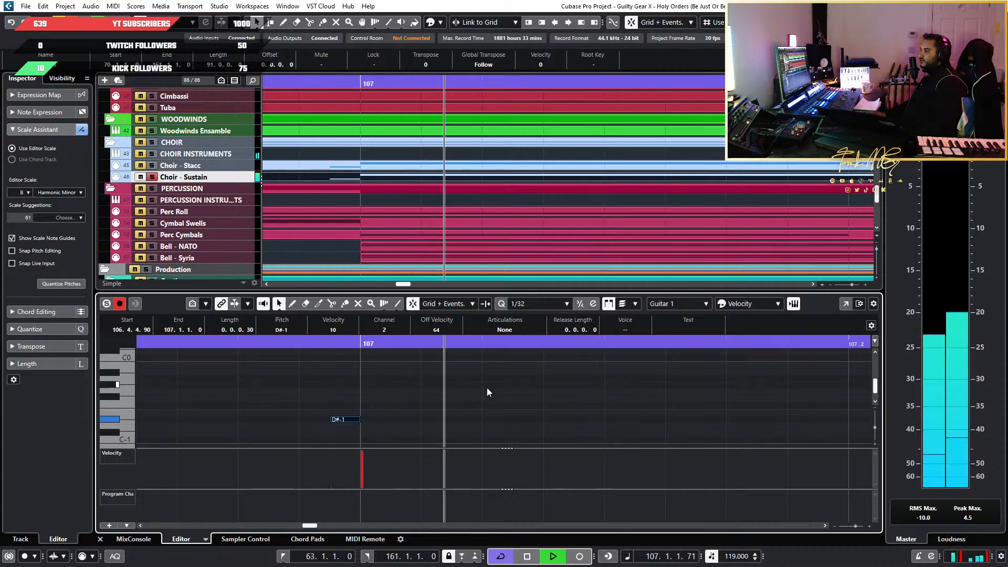
scroll(517, 391, down, 5)
scroll(601, 389, right, 1)
scroll(654, 392, up, 1)
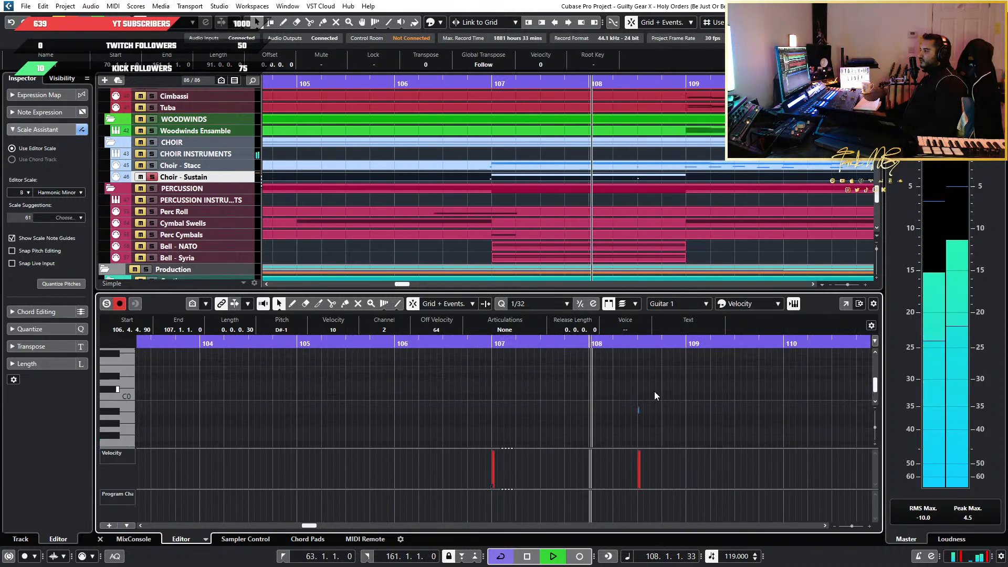
scroll(688, 395, right, 2)
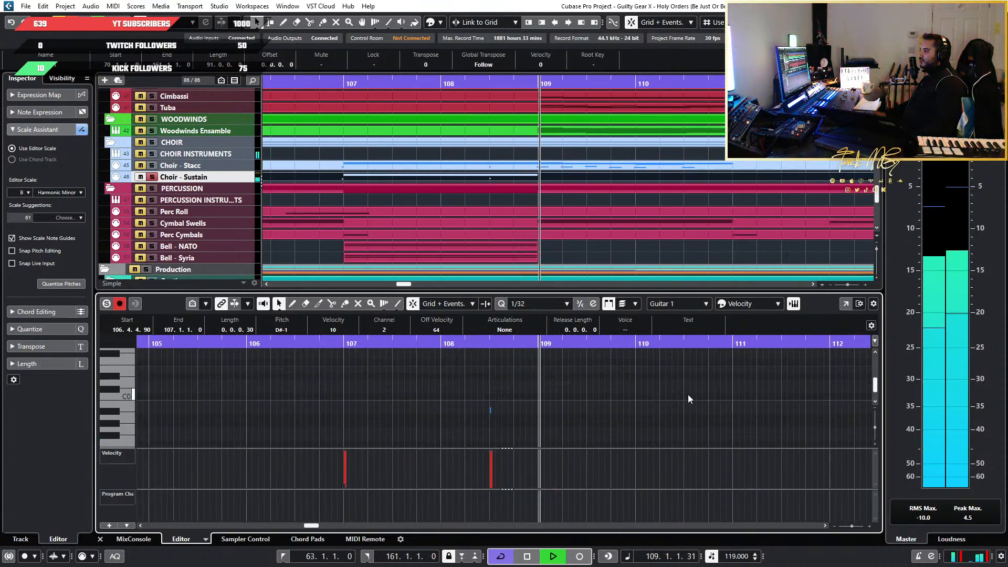
key(space)
scroll(604, 410, right, 2)
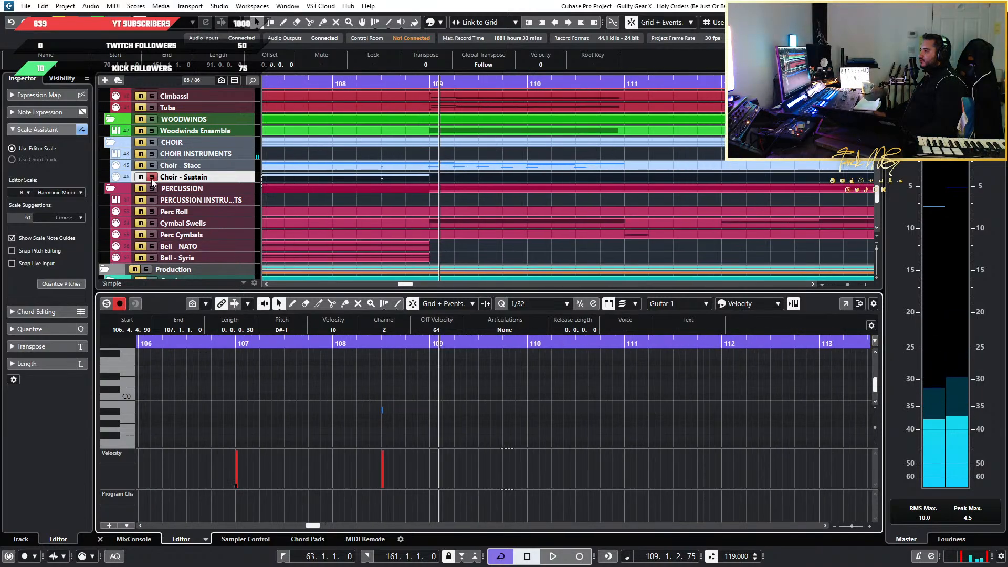
Unsolo Choir - Sustain, mute Choir - Stacc, and play the mix from bar 105 through bar 108
scroll(400, 184, down, 3)
click(152, 177)
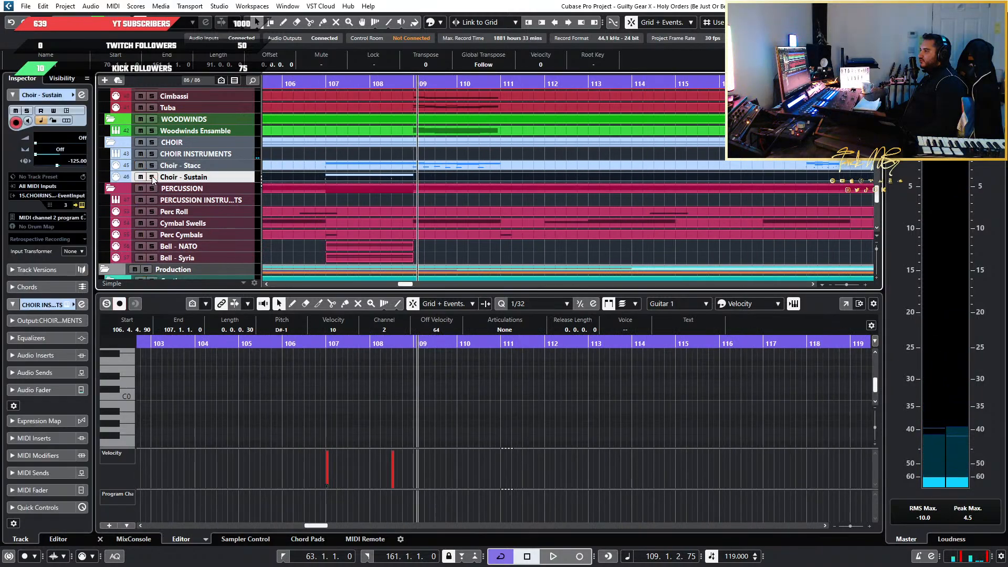
click(140, 165)
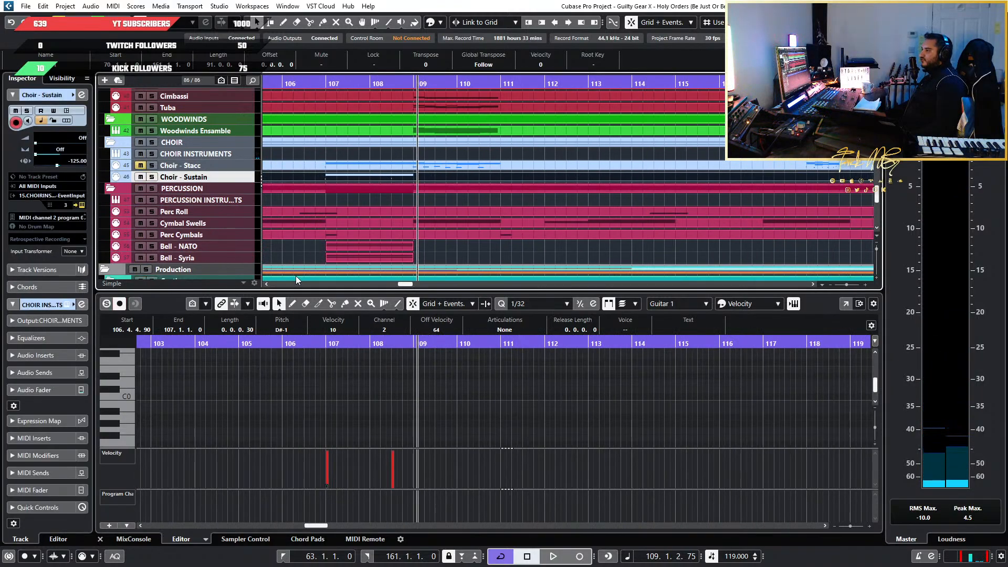
click(269, 345)
key(space)
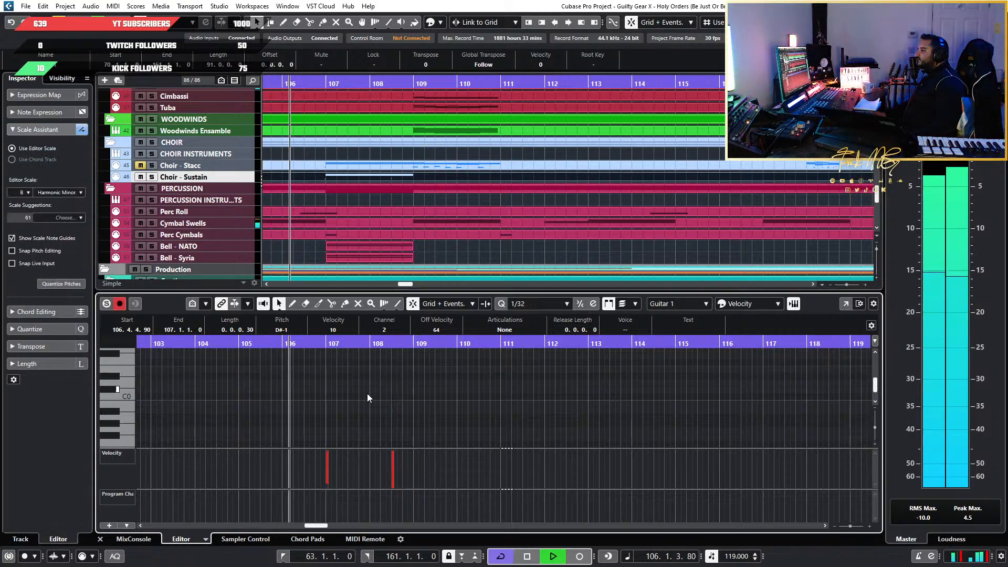
scroll(367, 394, up, 2)
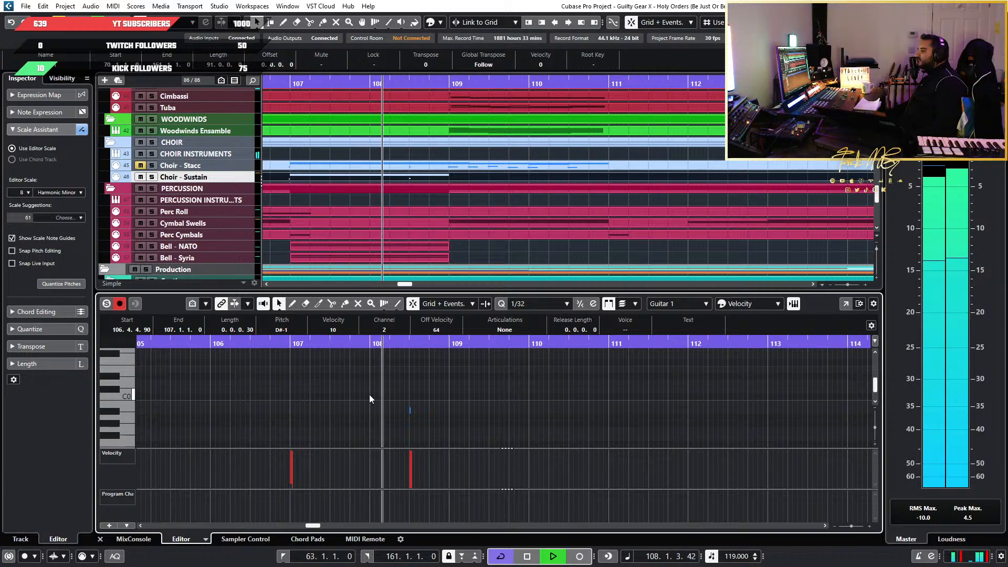
key(space)
scroll(439, 409, up, 2)
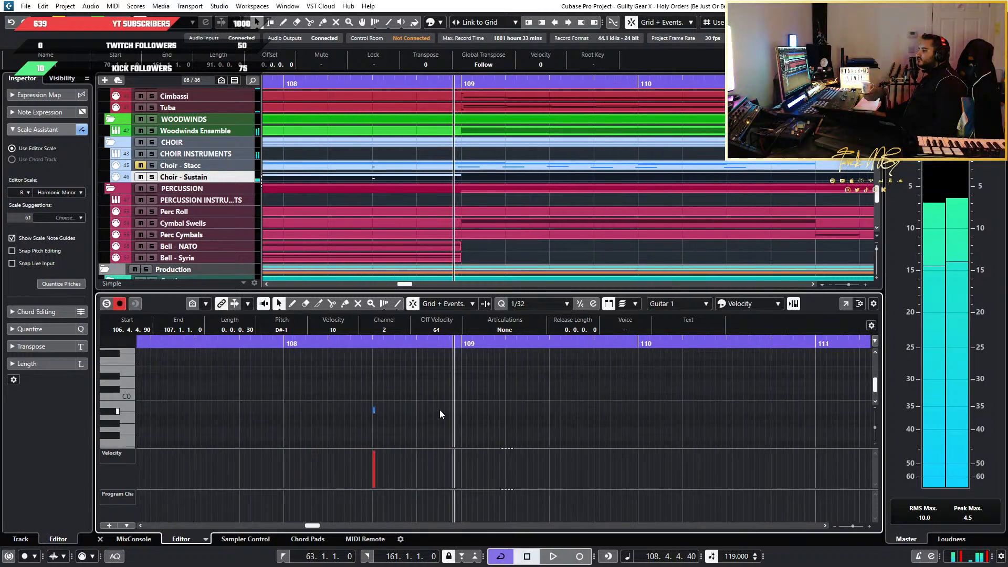
Delete the second keyswitch and the repeated half-bar choir notes at 108.3 in Choir - Sustain
scroll(440, 409, up, 1)
drag(403, 383, 327, 420)
key(Delete)
scroll(364, 424, up, 3)
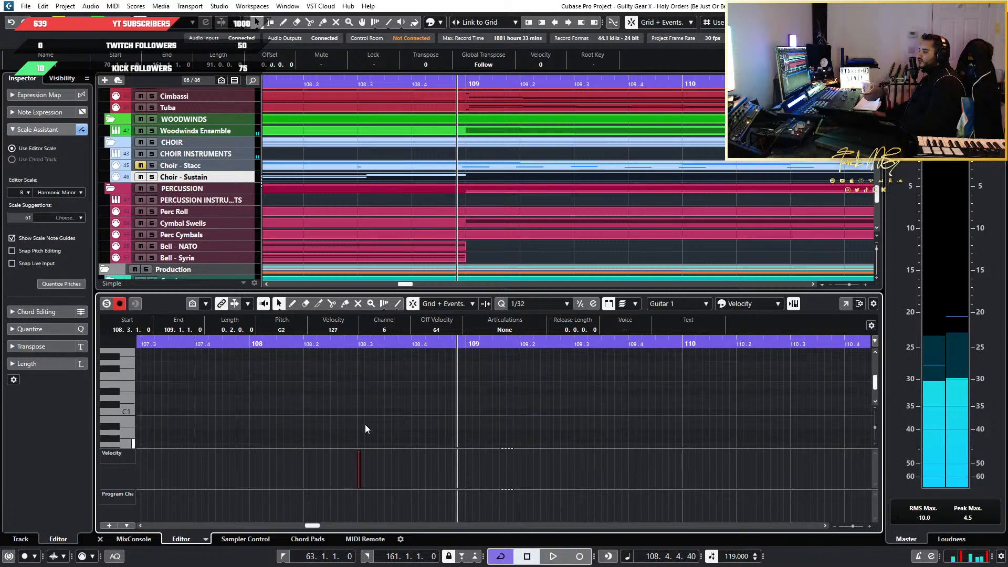
scroll(364, 424, up, 6)
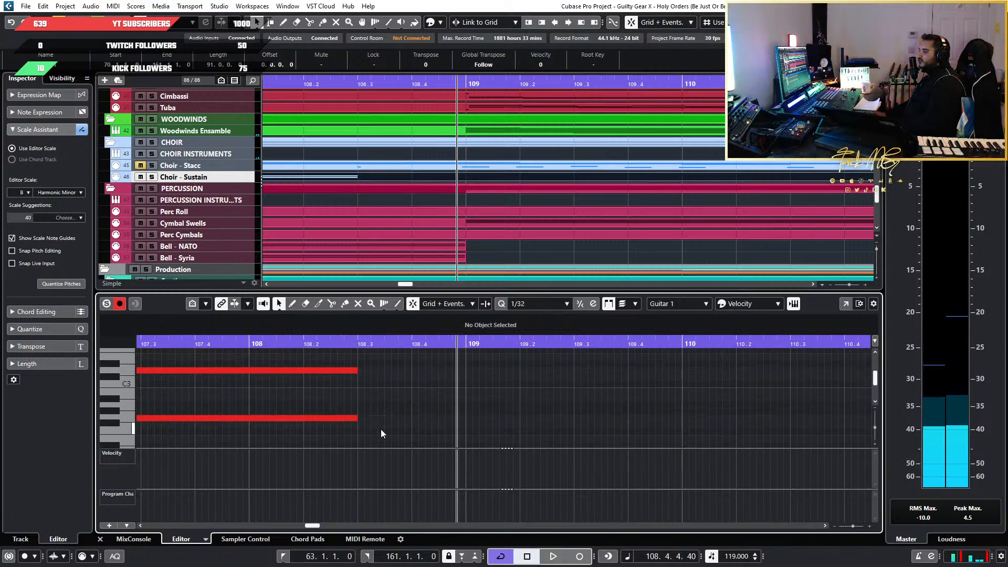
Extend the held D3 and G2 notes in Choir - Sustain to the start of bar 109
drag(357, 417, 465, 418)
drag(354, 370, 461, 370)
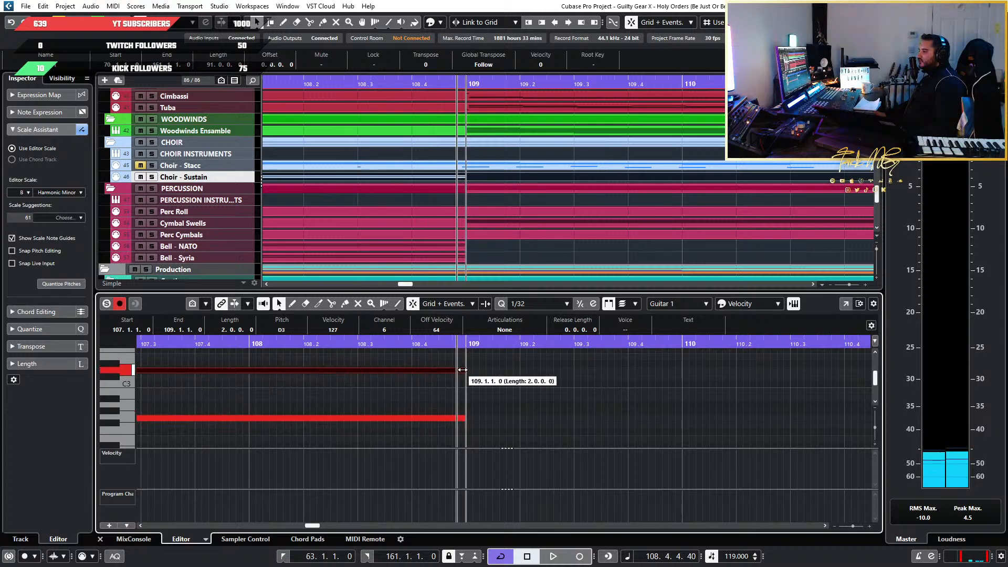
scroll(288, 398, down, 6)
scroll(264, 415, left, 3)
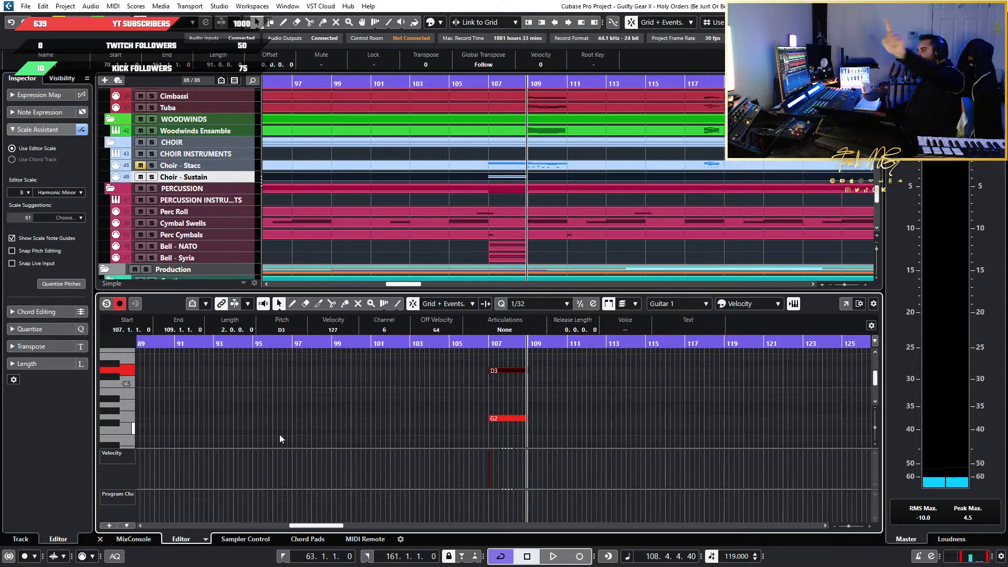
Turn off cycle playback and play from bar 105 and again from bar 107 with Choir - Stacc soloed
click(461, 78)
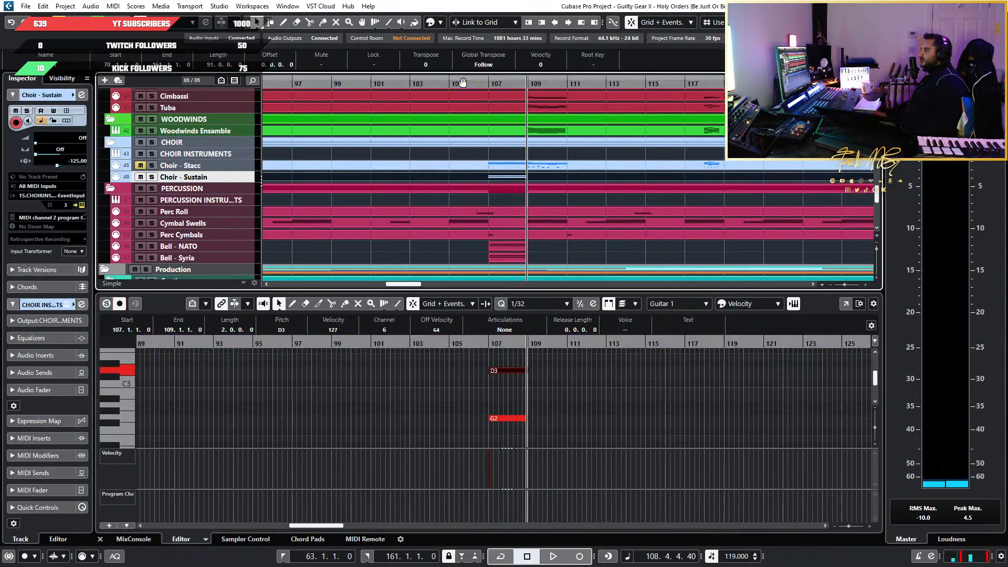
click(460, 84)
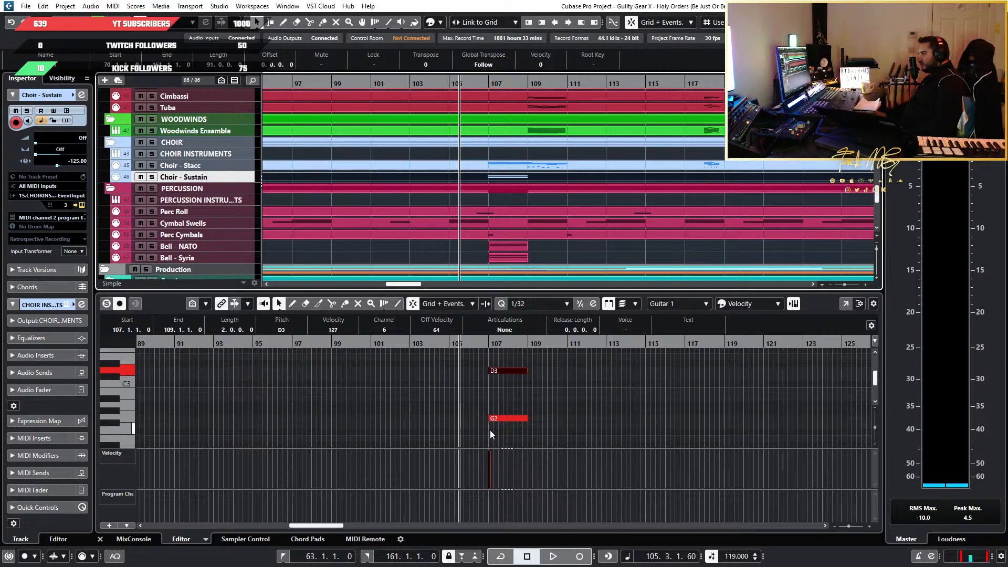
key(space)
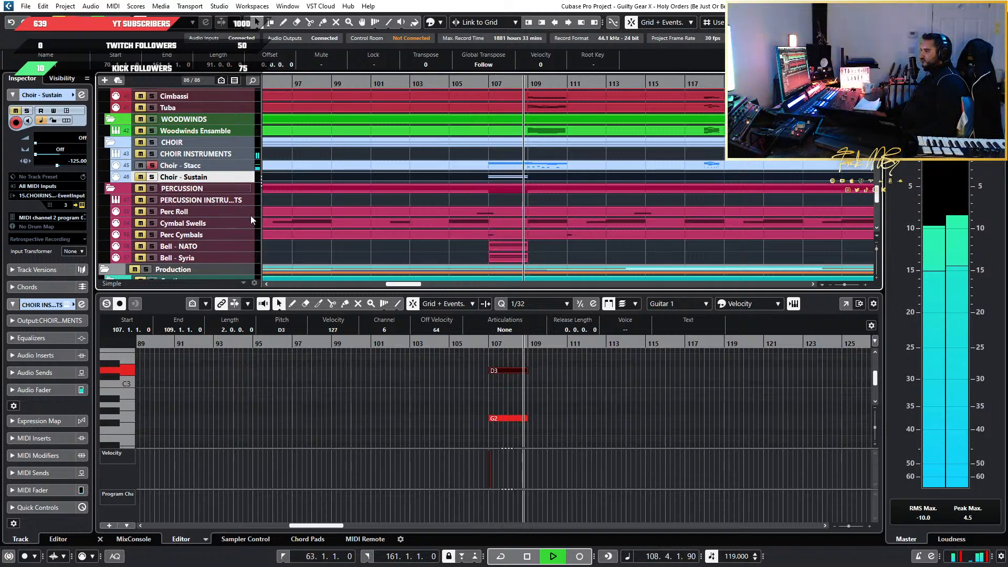
click(488, 345)
key(h)
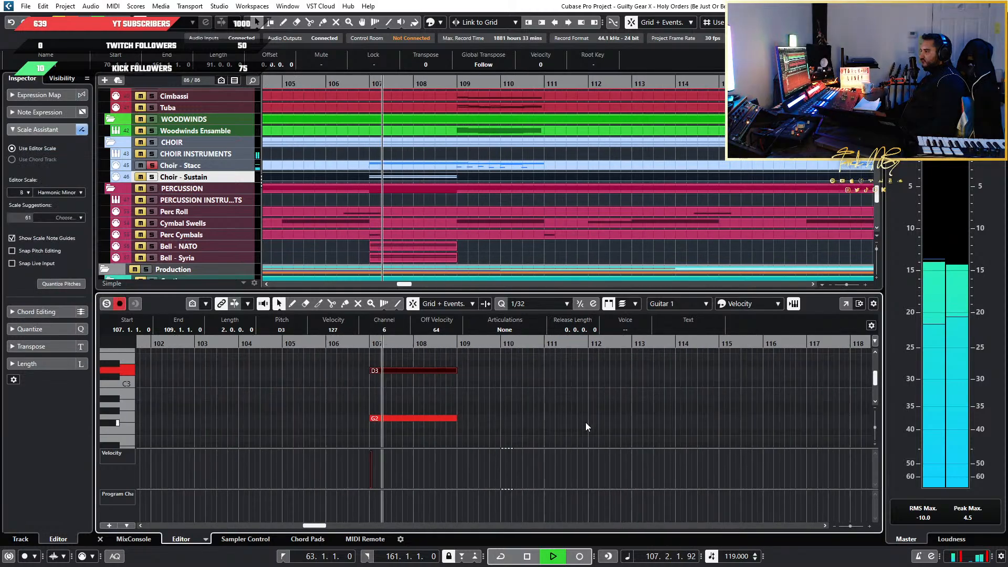
Replay the choir from bar 105 with Choir - Sustain also soloed, and release both choir solos during playback
click(317, 343)
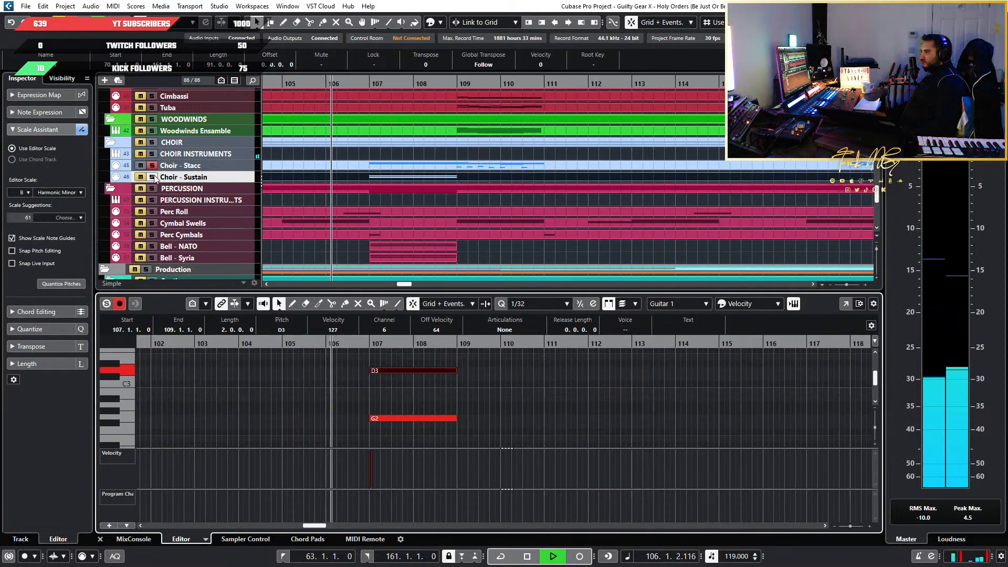
click(152, 176)
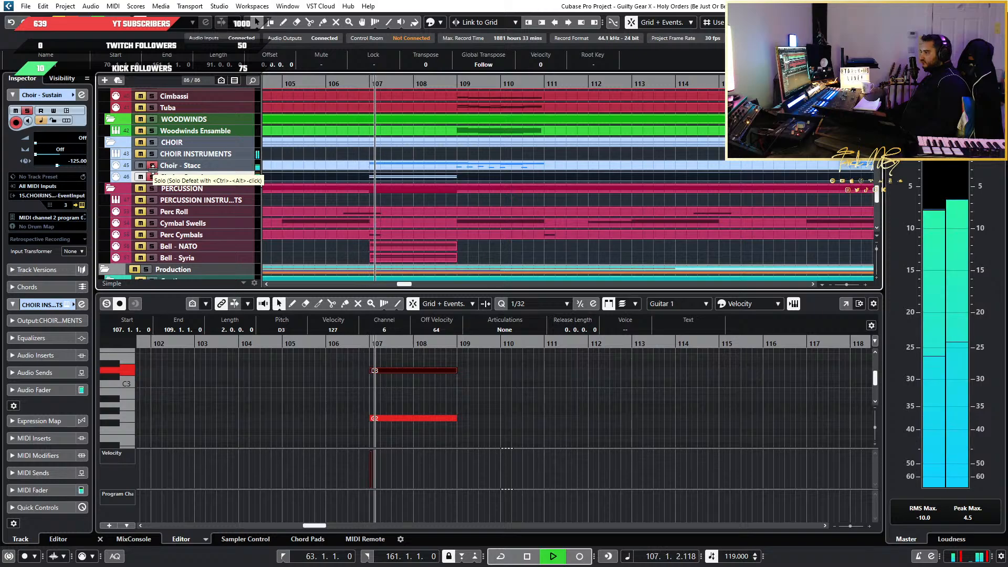
click(151, 165)
click(152, 177)
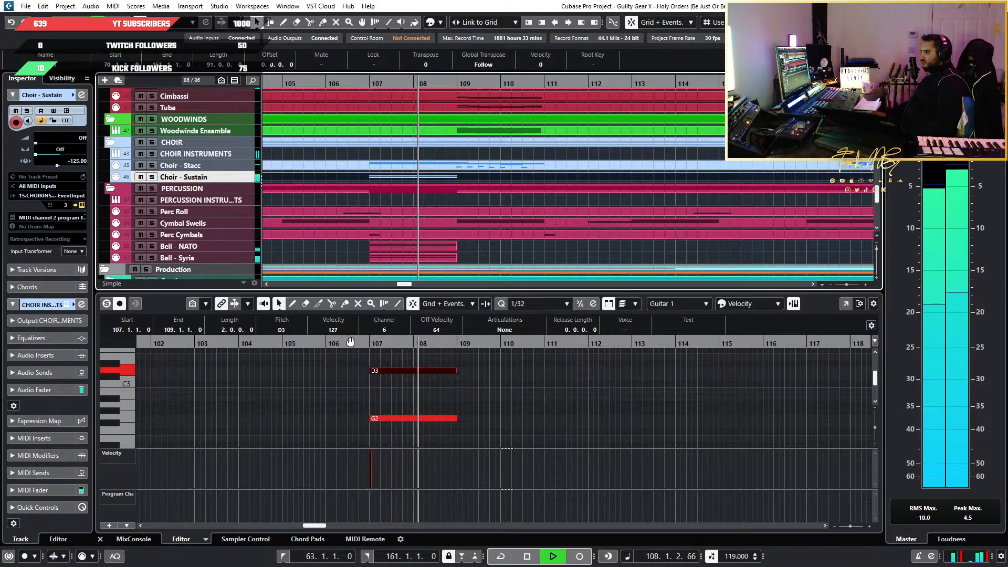
Play the full mix from bar 106 into bar 113, checking the choir against the strings and brass
click(349, 343)
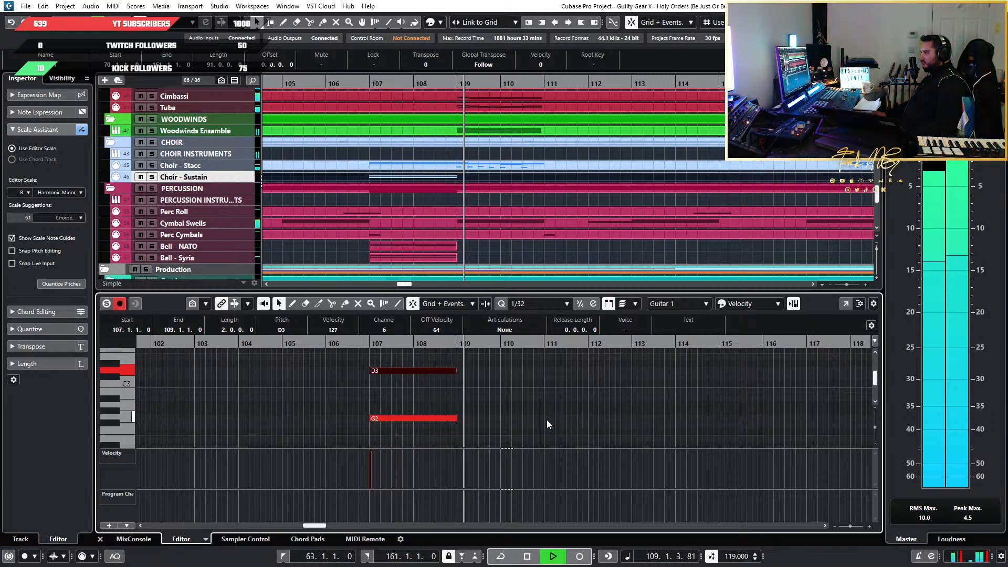
scroll(546, 420, down, 5)
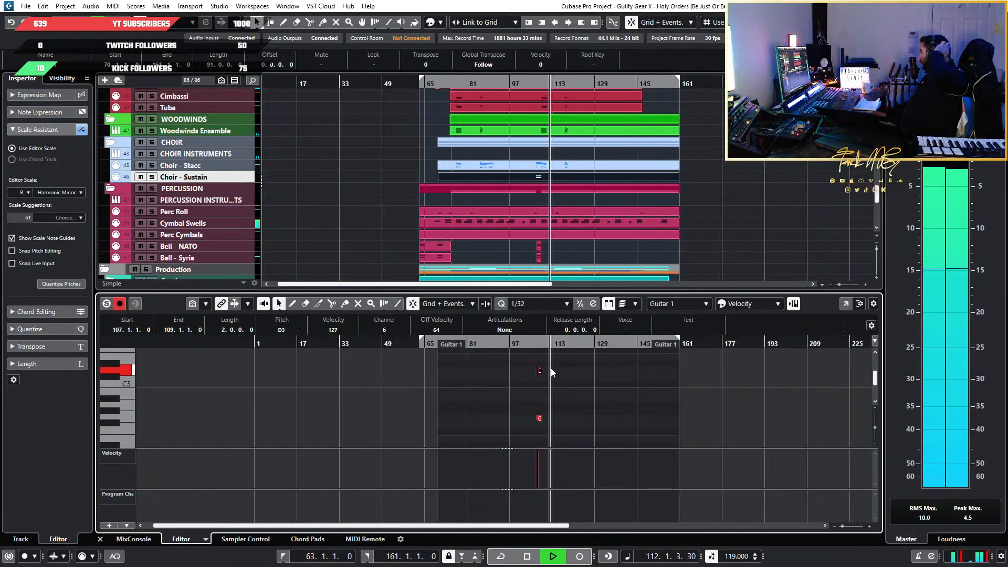
scroll(512, 196, up, 8)
scroll(571, 198, up, 5)
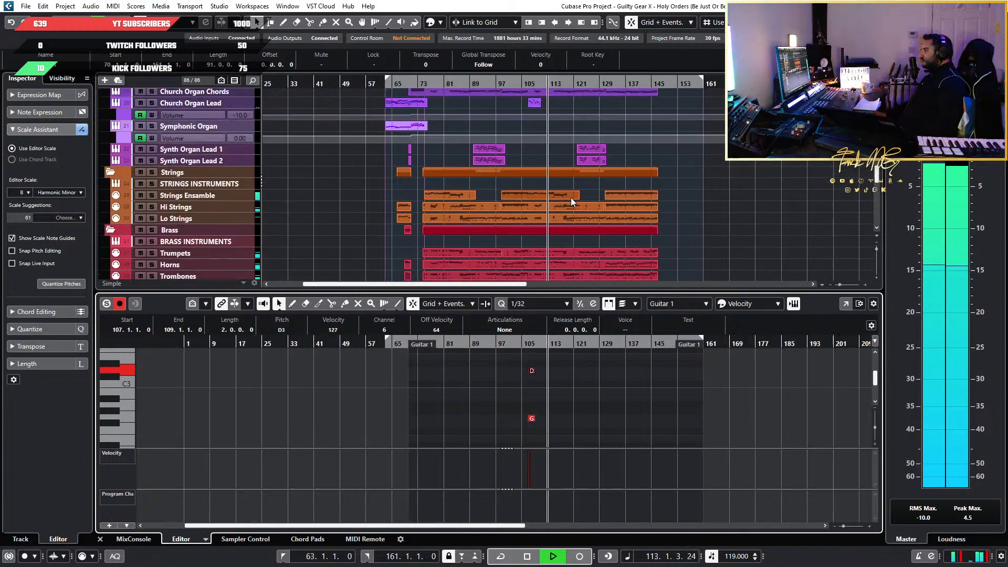
key(space)
Play the passage around bar 113 from 112.4 with Hi Strings soloed, and repeat it from slightly earlier
scroll(408, 213, down, 2)
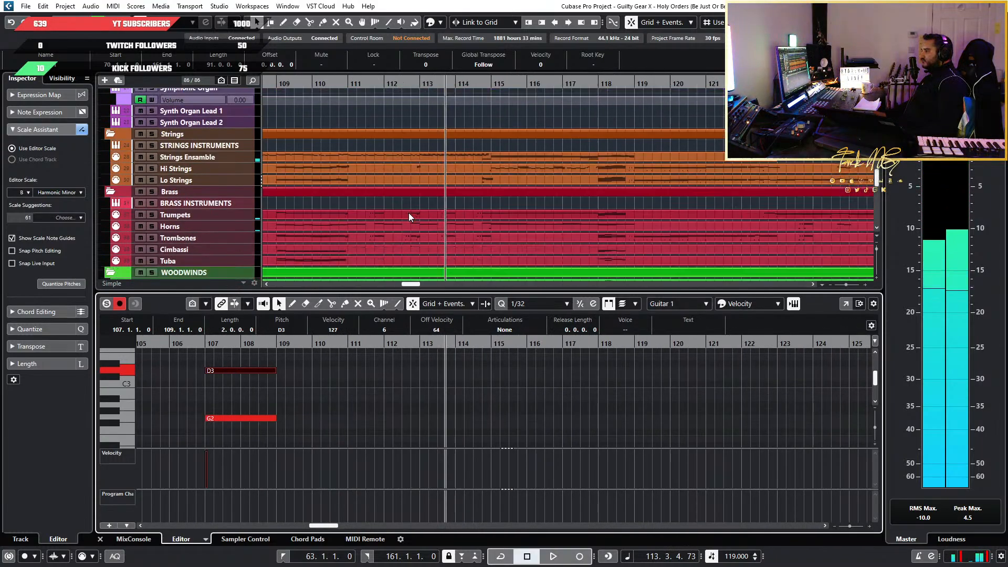
scroll(408, 213, up, 3)
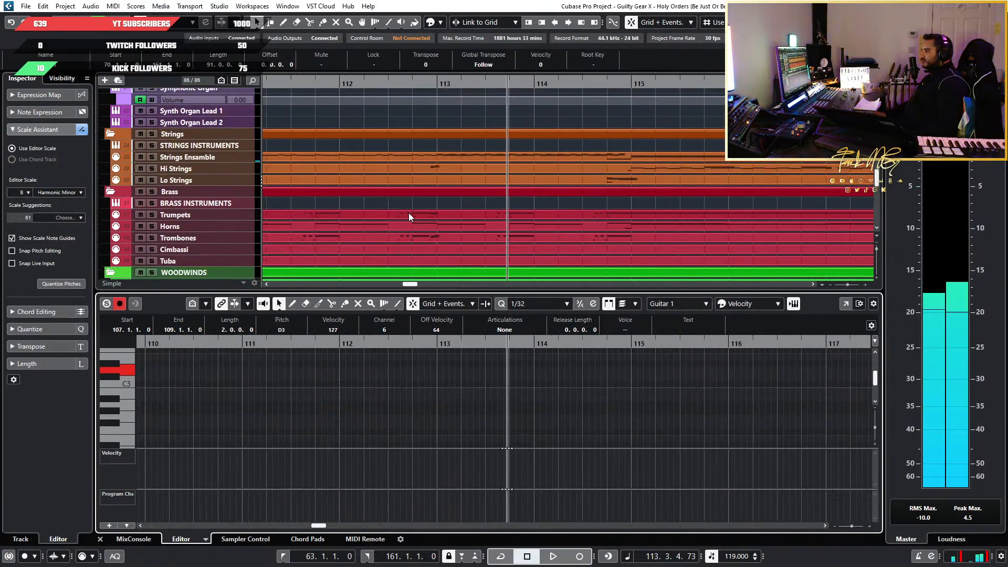
click(431, 83)
scroll(434, 136, up, 4)
scroll(433, 136, down, 4)
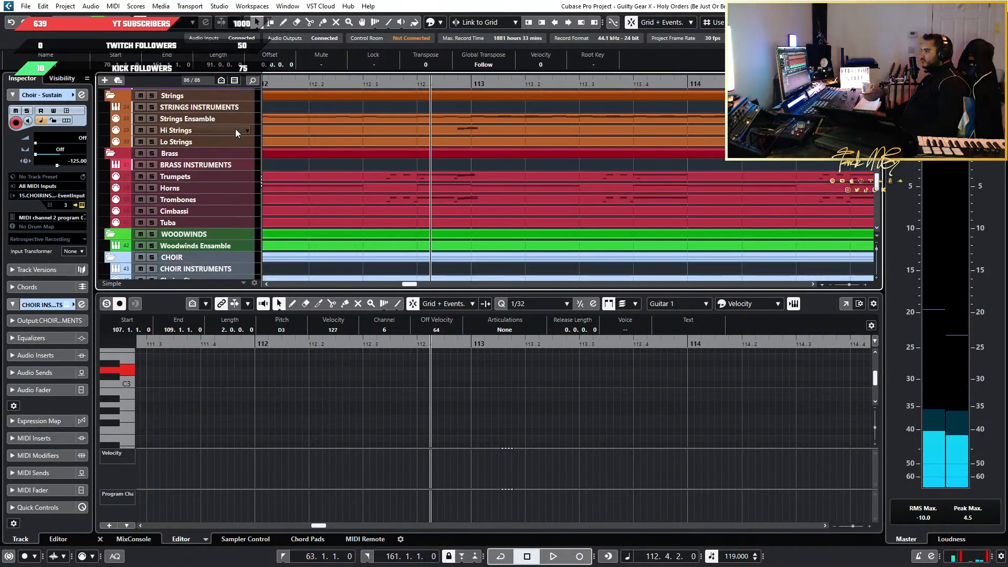
key(space)
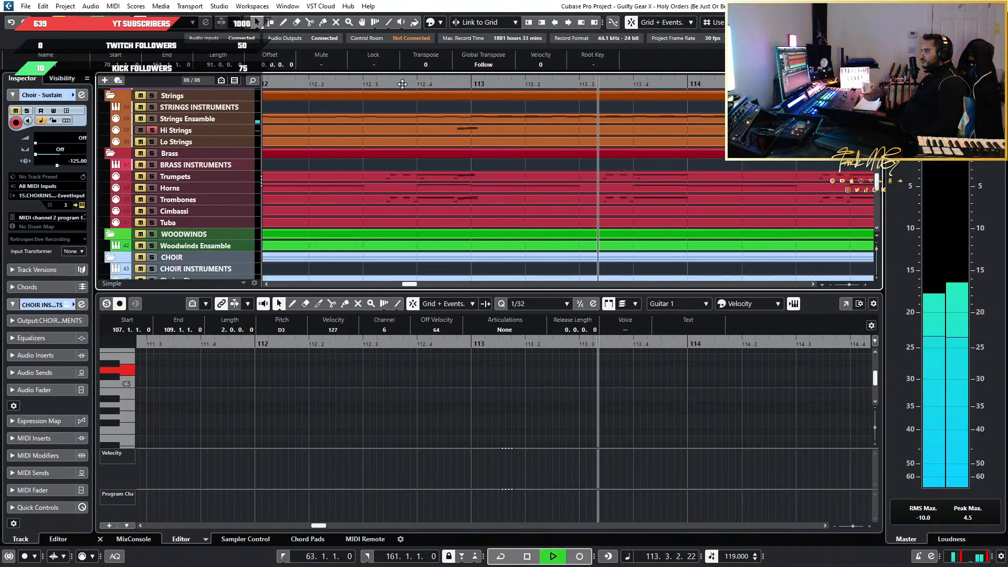
click(403, 125)
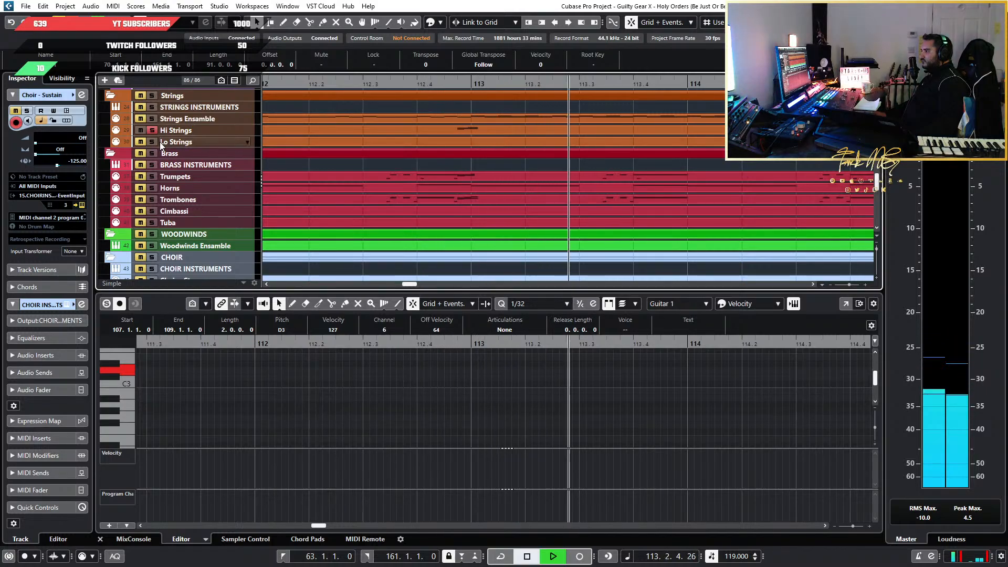
key(space)
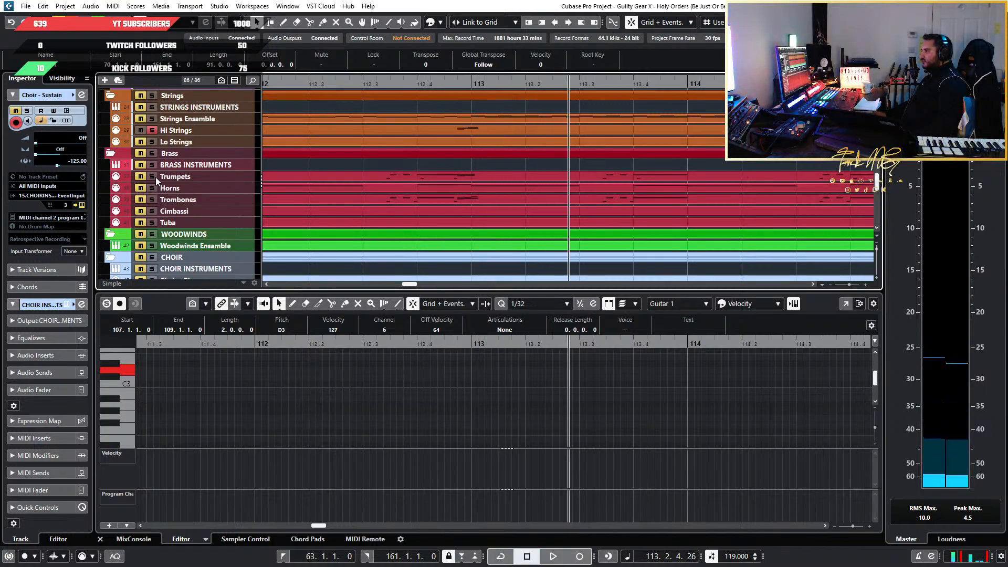
Add Trumpets and Trombones to the Hi Strings solo and play from 112.3 into bar 113
click(154, 200)
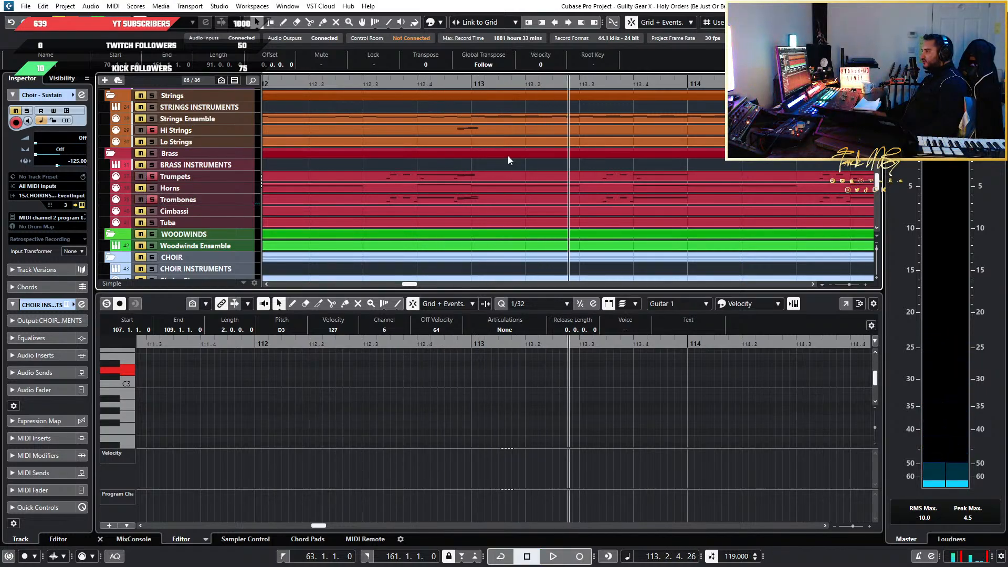
click(377, 84)
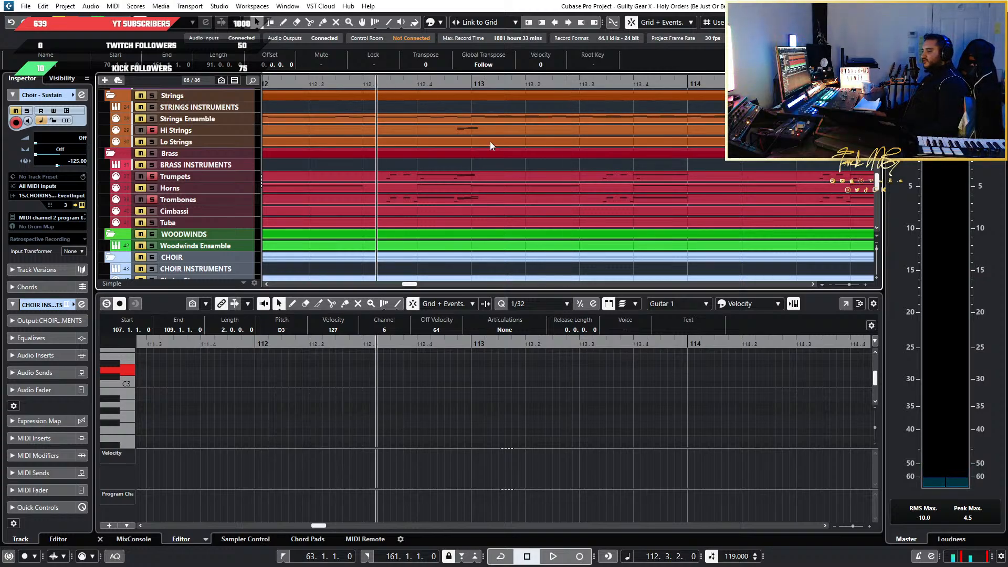
key(space)
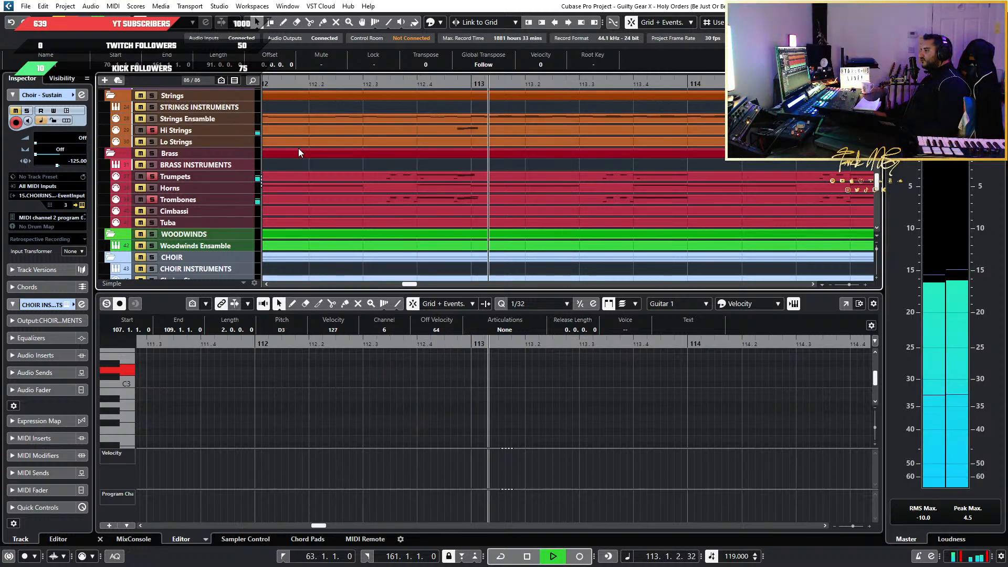
Release the Hi Strings, Trumpets and Trombones solos and play the full mix from just before bar 107
click(153, 200)
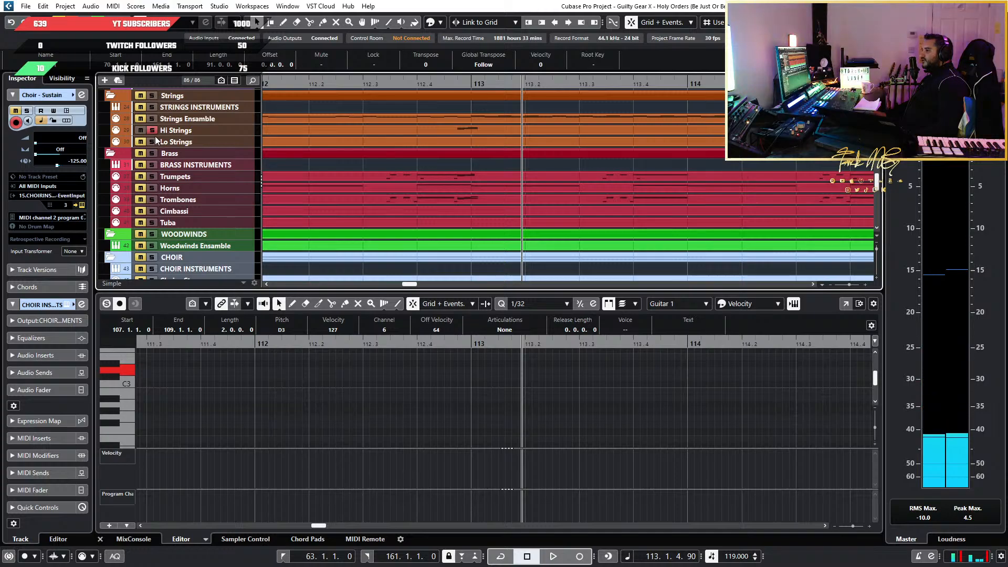
scroll(386, 196, down, 8)
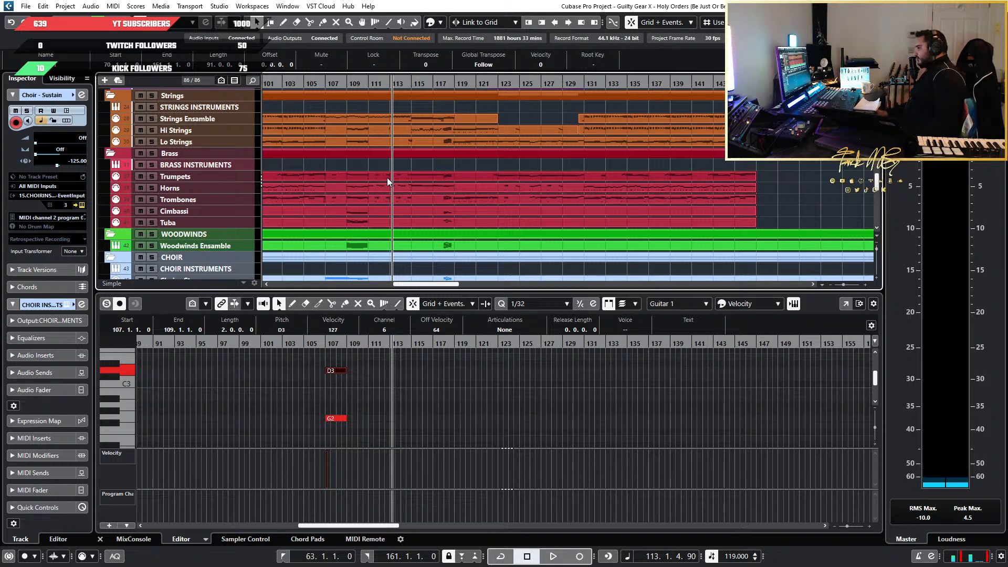
scroll(402, 387, up, 3)
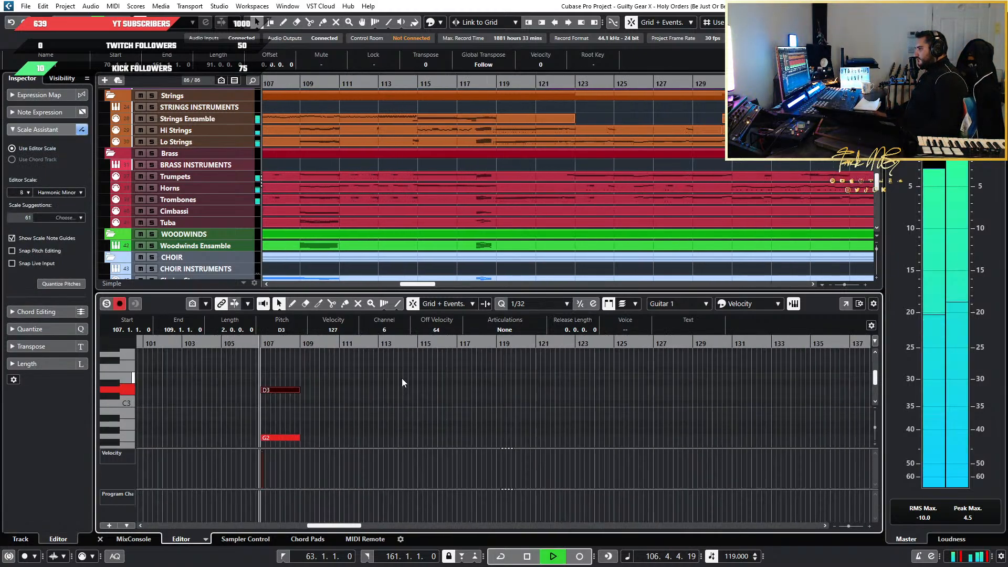
scroll(214, 178, down, 4)
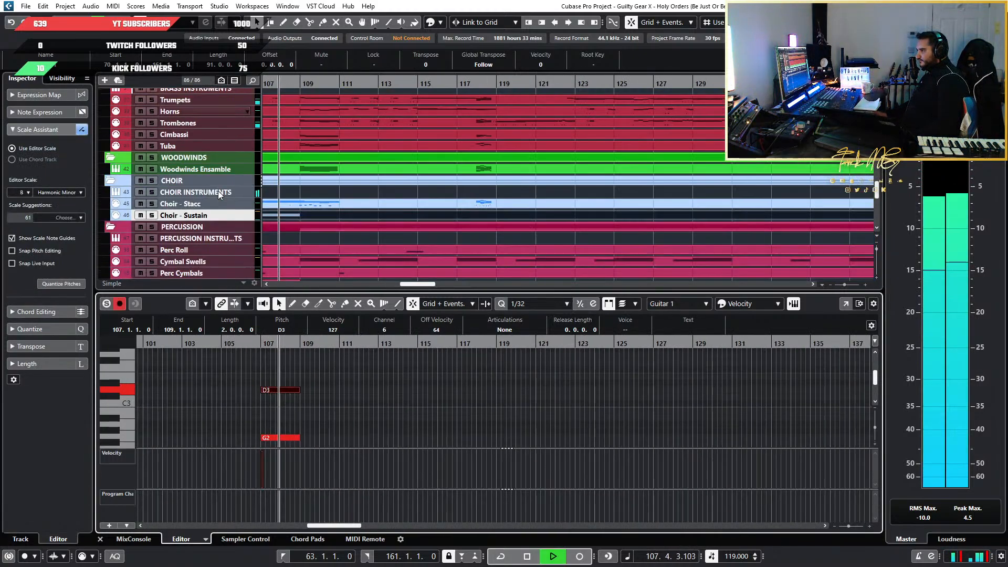
key(space)
click(221, 181)
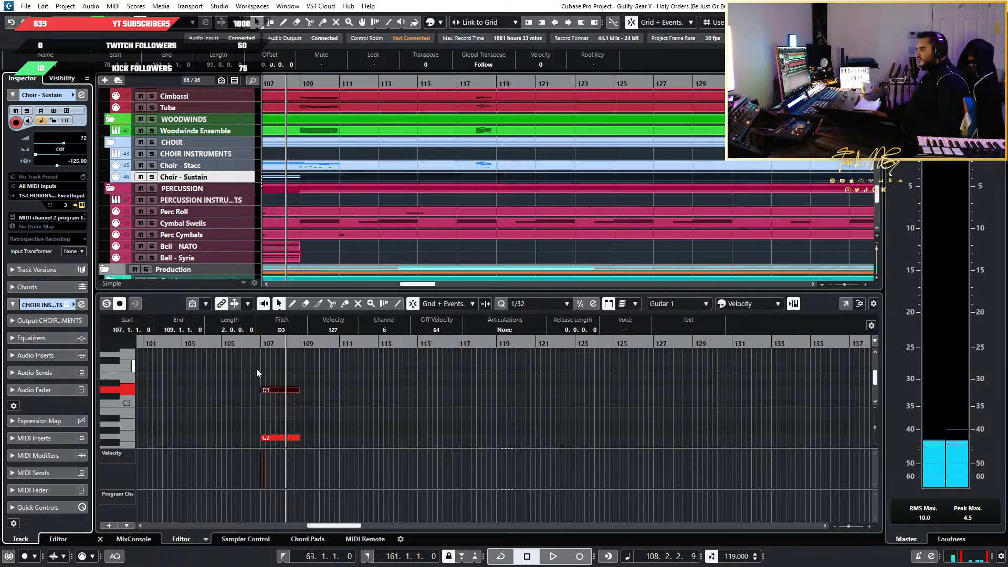
Replay the full mix from just before bar 107 up to bar 123, and close the choir's Kontakt window
click(255, 346)
key(space)
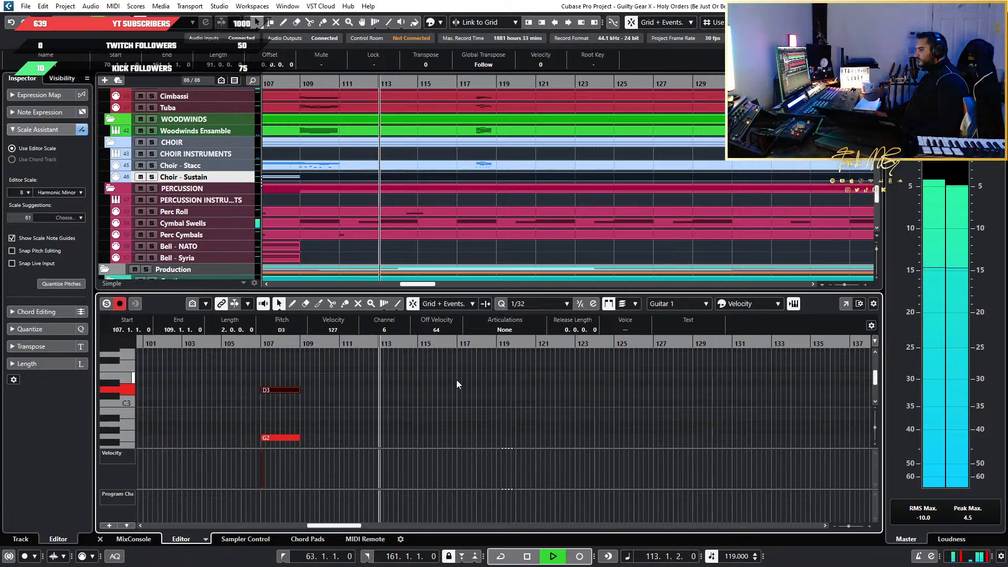
scroll(455, 379, down, 5)
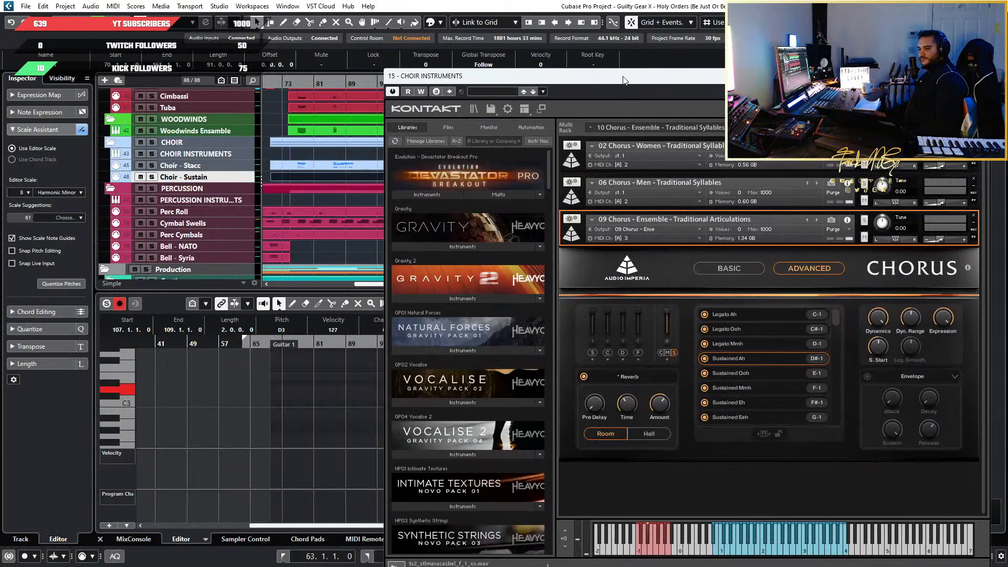
drag(628, 77, 335, 64)
click(694, 60)
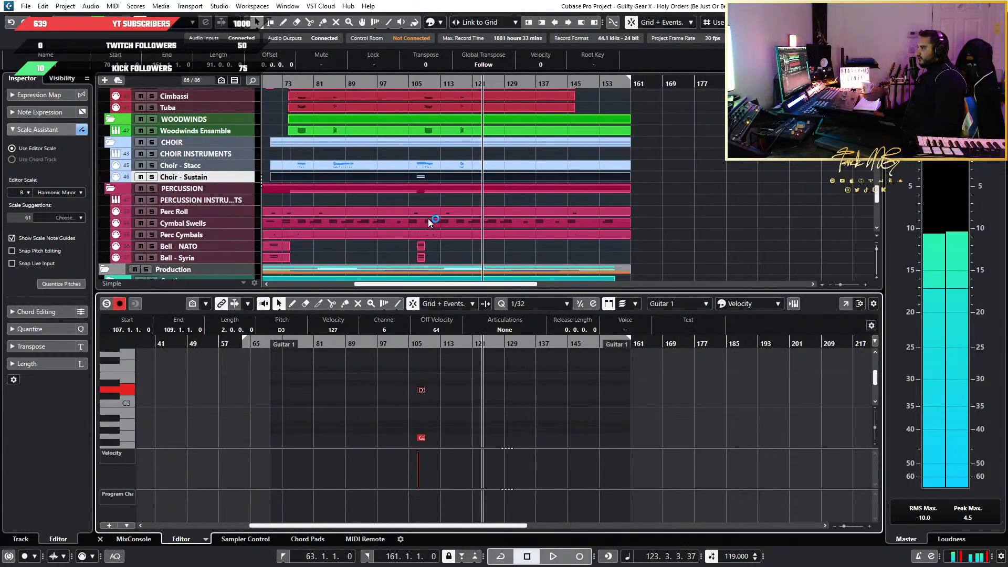
Examine the band, orchestra and synth tracks between bars 135 and 160 to see where each part ends
scroll(428, 219, up, 15)
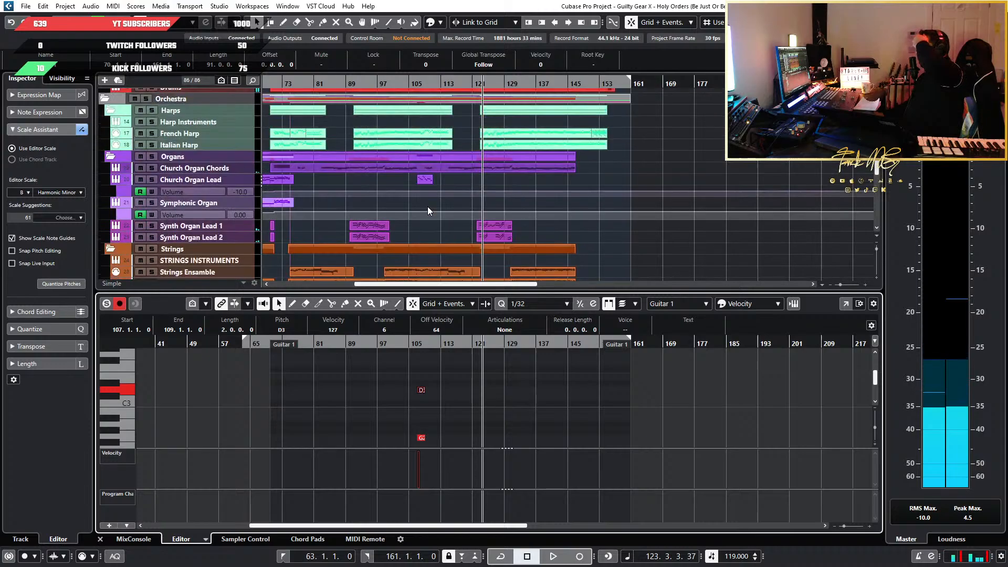
scroll(428, 211, down, 18)
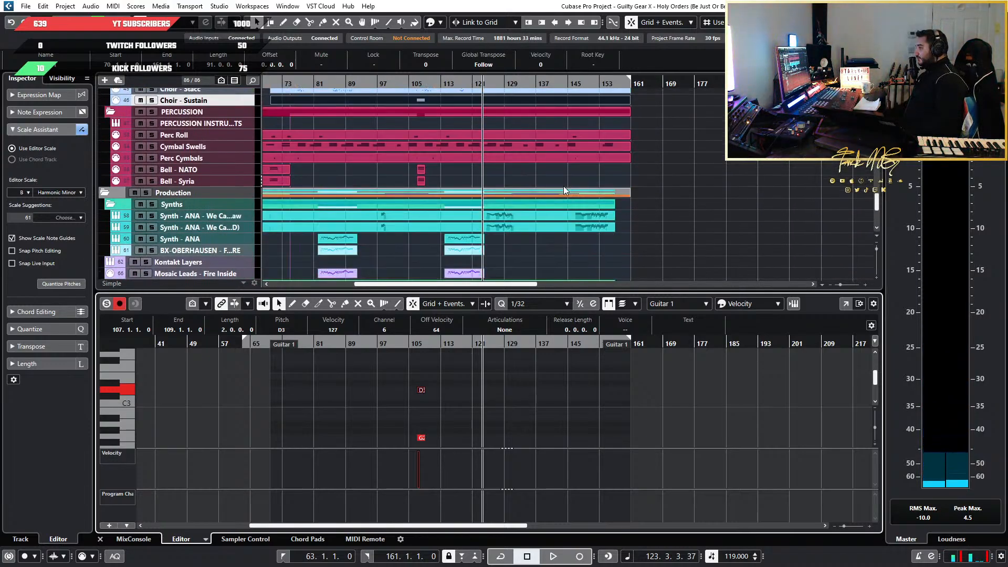
scroll(581, 237, down, 3)
scroll(594, 245, up, 5)
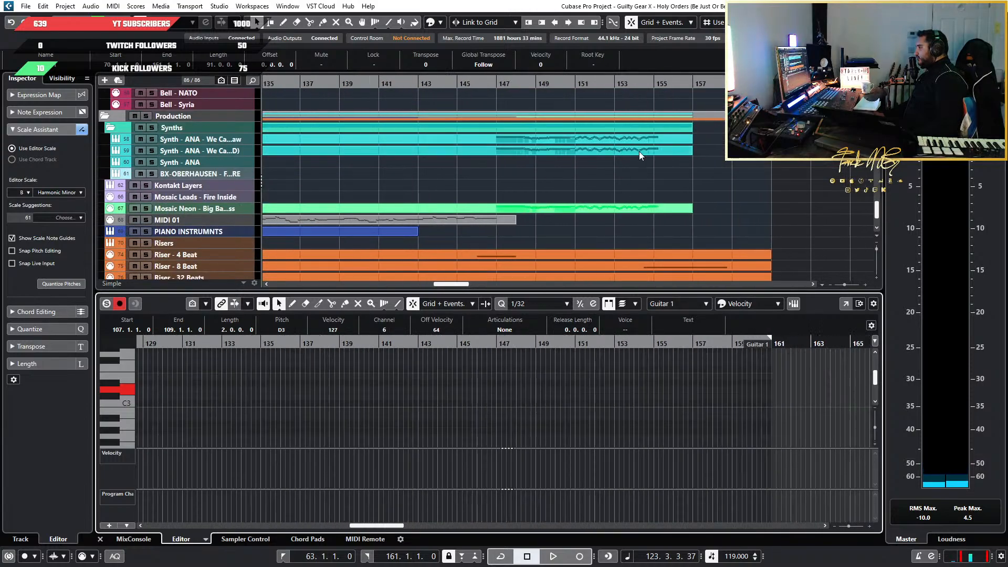
scroll(653, 141, down, 3)
scroll(735, 153, up, 6)
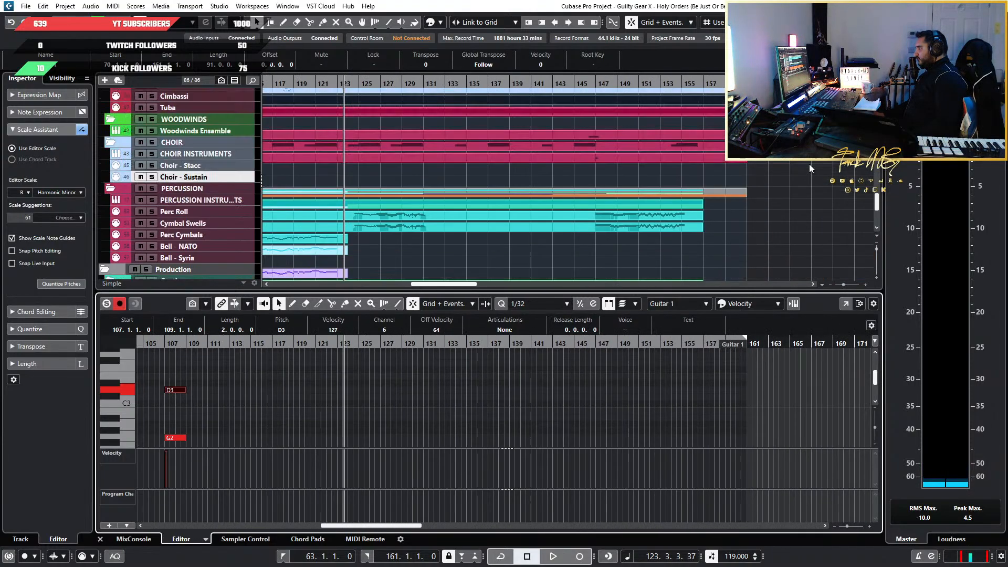
scroll(808, 166, up, 6)
scroll(759, 169, up, 5)
scroll(521, 184, up, 7)
scroll(459, 180, down, 5)
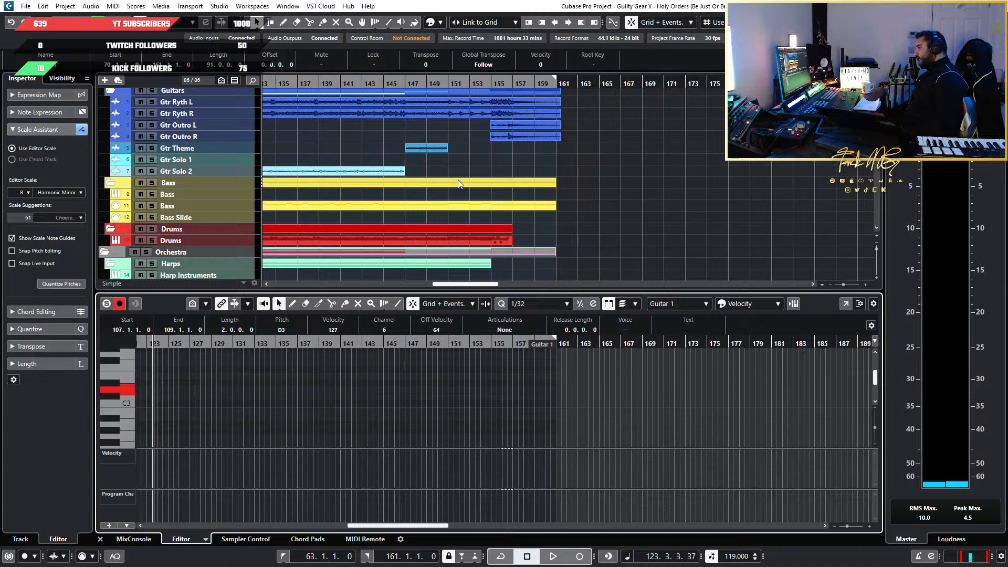
scroll(458, 180, down, 10)
scroll(457, 184, up, 8)
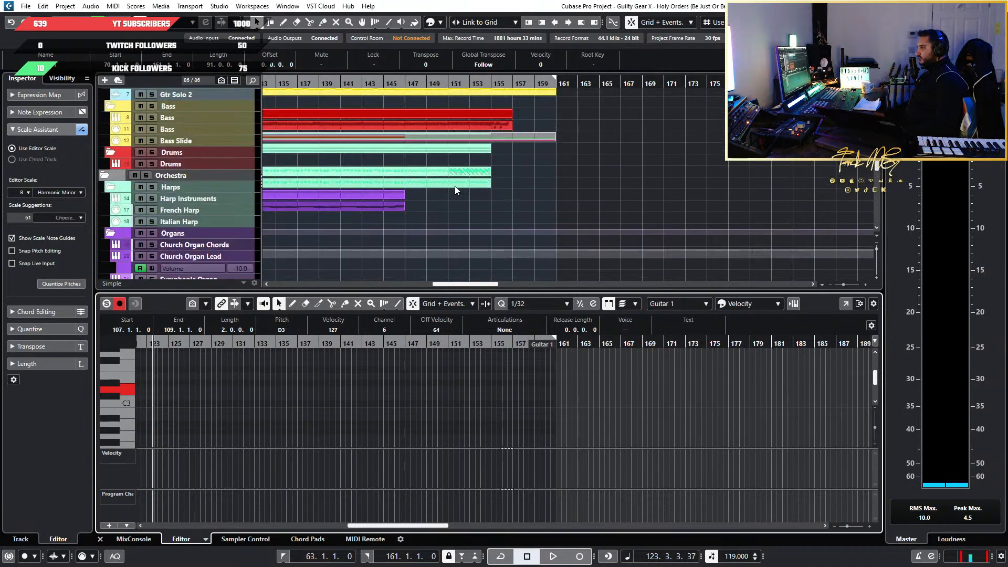
scroll(499, 236, up, 4)
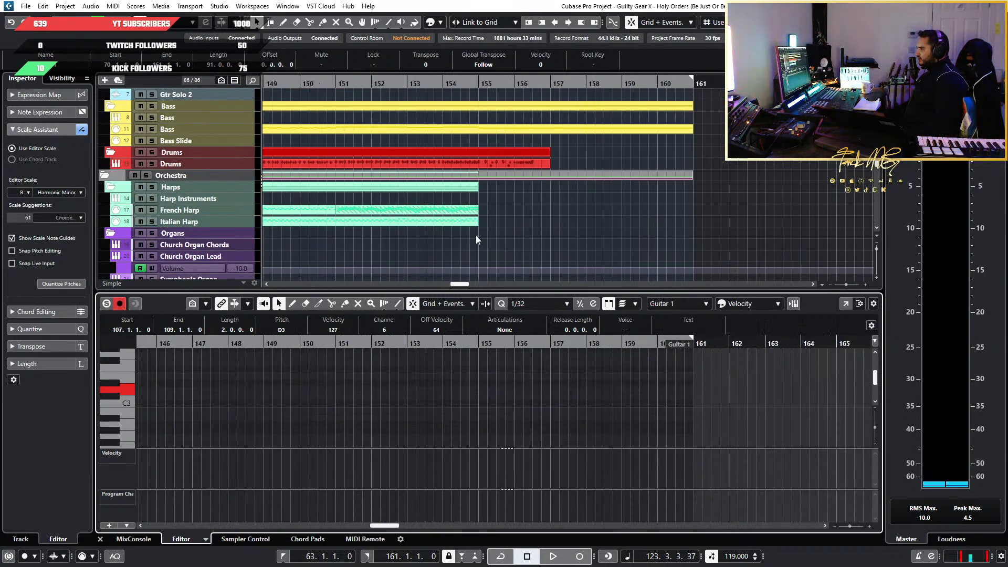
scroll(476, 236, down, 10)
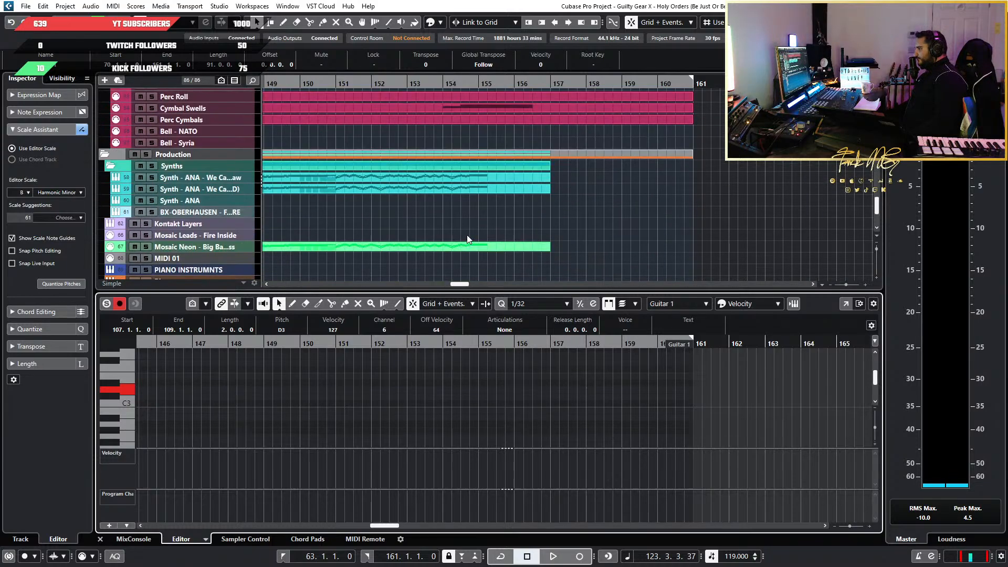
scroll(474, 205, up, 3)
scroll(476, 198, down, 4)
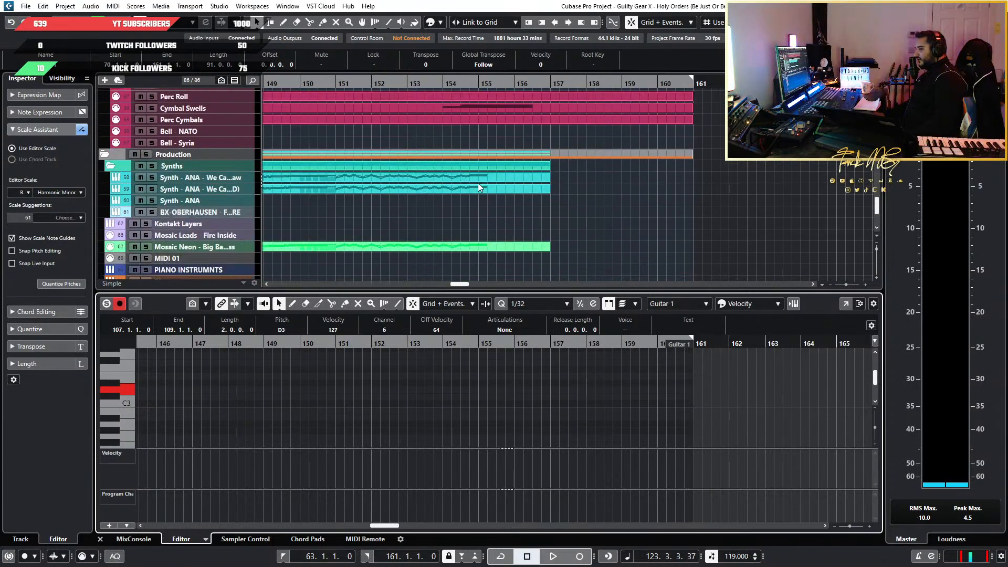
Play the full mix from about bar 153 into bar 155, listening to how the synth leads end
click(429, 82)
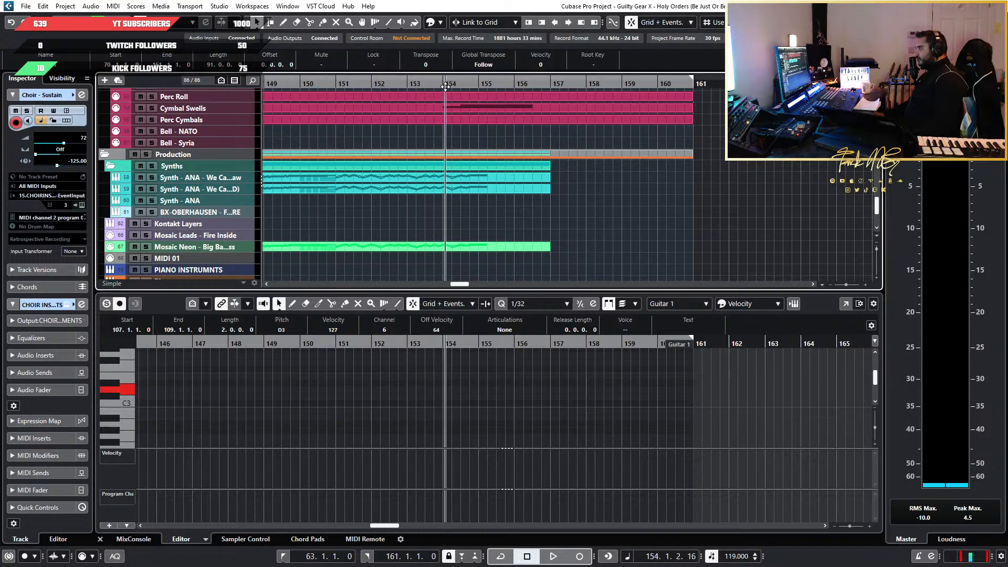
key(space)
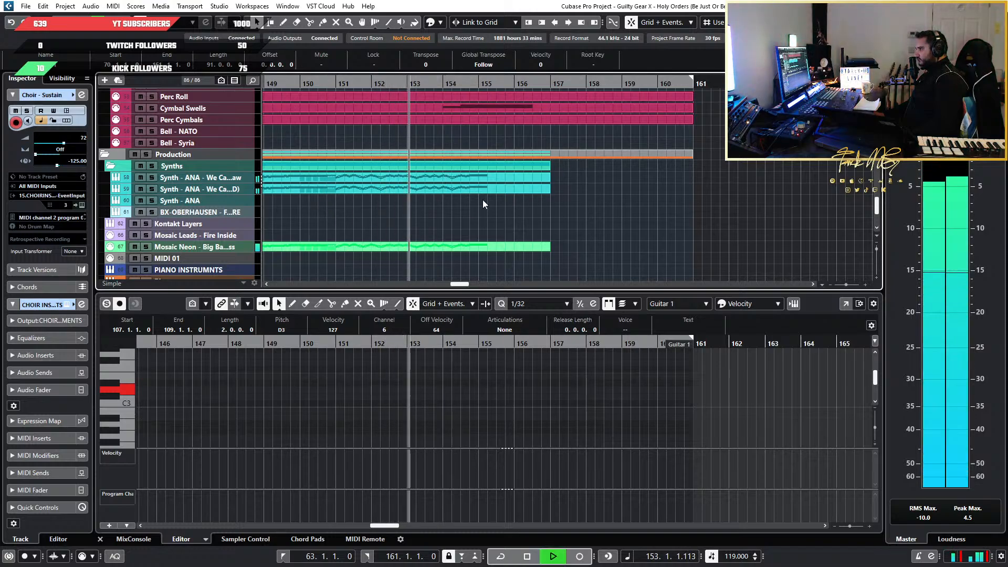
key(h)
key(h)
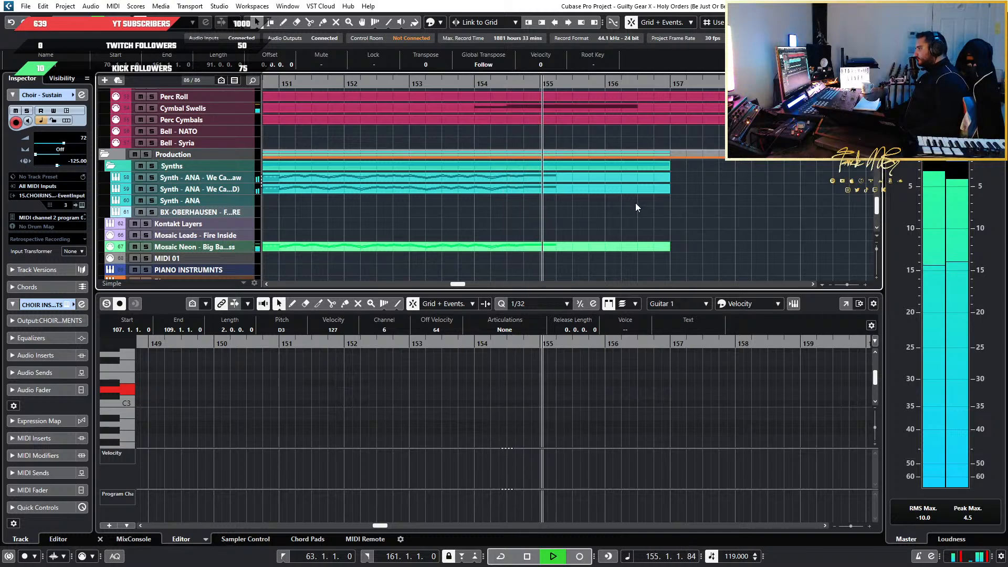
key(space)
Show the outro parts of the two Synth - ANA We Ca... tracks together in the note editor, focused around bar 155
click(572, 180)
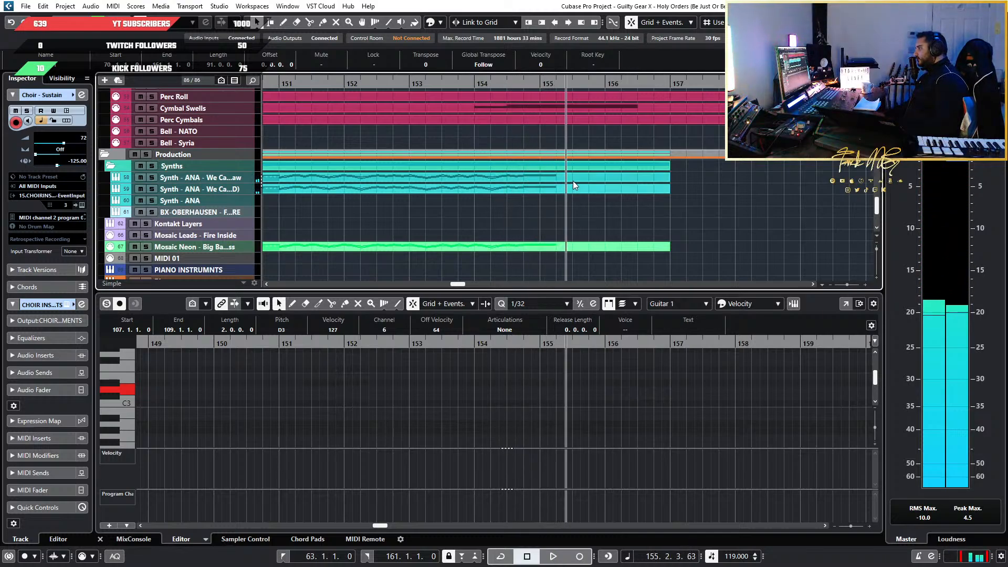
shift+click(578, 190)
key(h)
key(h)
click(655, 408)
key(h)
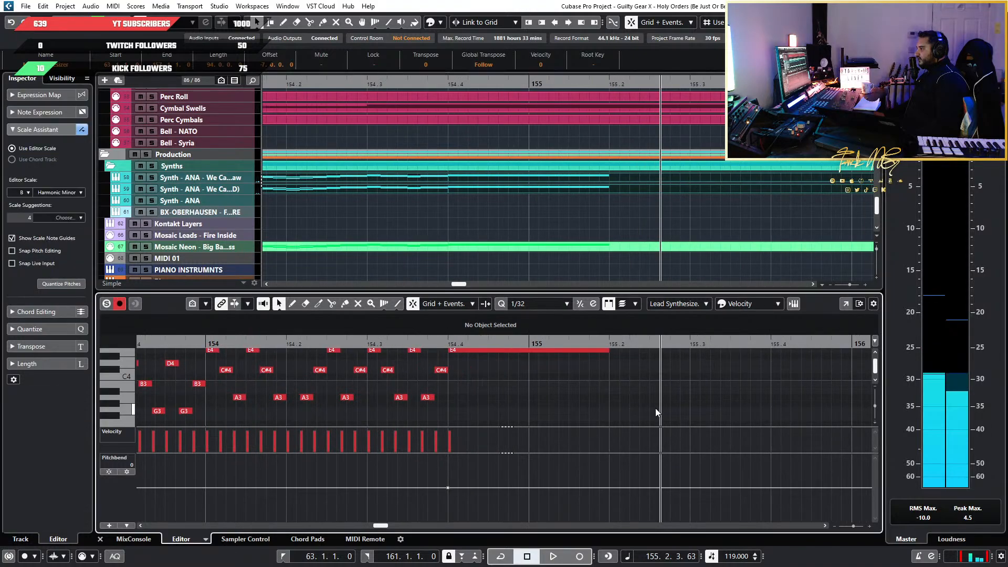
Examine the synth lead's octave layers and its final held notes between bars 151 and 155
scroll(698, 405, up, 2)
scroll(698, 404, down, 3)
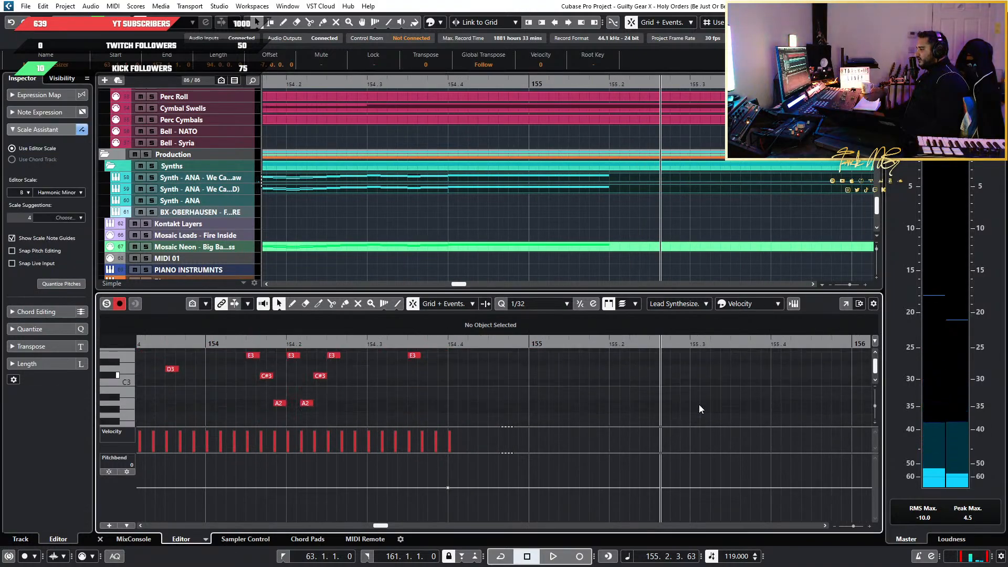
scroll(699, 404, up, 3)
scroll(687, 406, down, 1)
scroll(683, 406, down, 4)
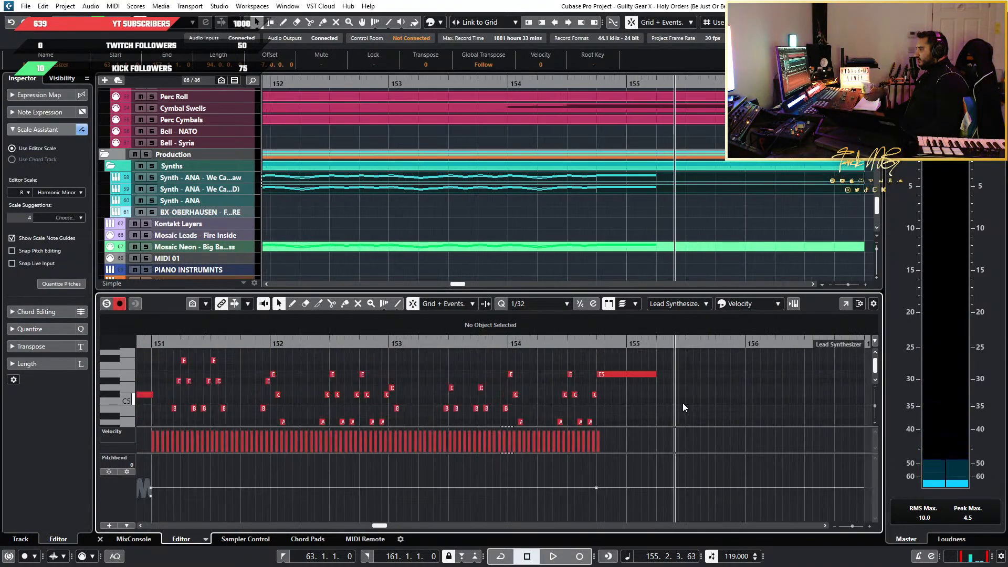
scroll(683, 406, up, 2)
scroll(653, 204, down, 5)
scroll(654, 204, down, 3)
Compare where the guitars, drums, harps, synths and risers end around bar 155 against the synth lead
scroll(658, 232, up, 3)
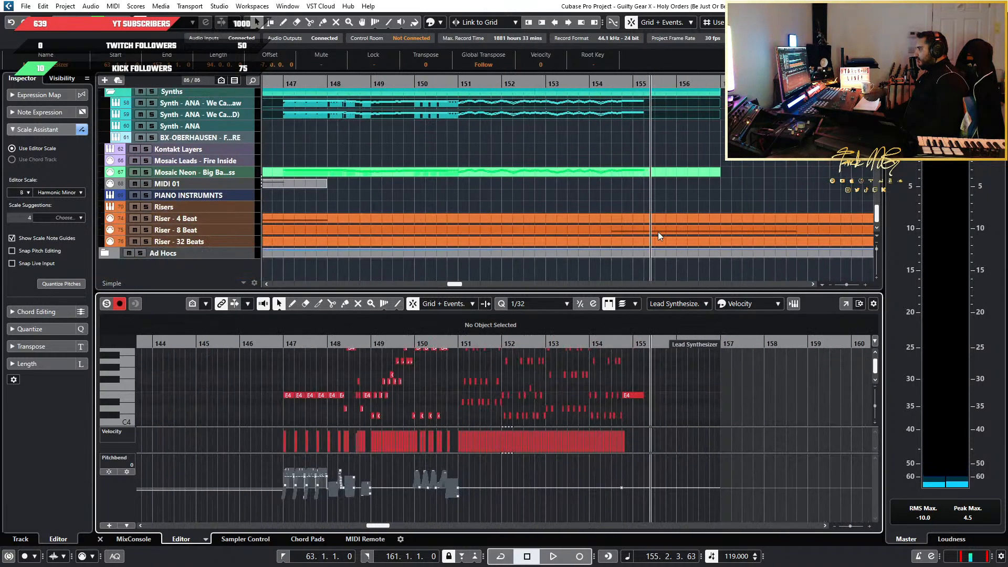
scroll(645, 230, down, 2)
scroll(645, 231, up, 6)
scroll(645, 231, down, 3)
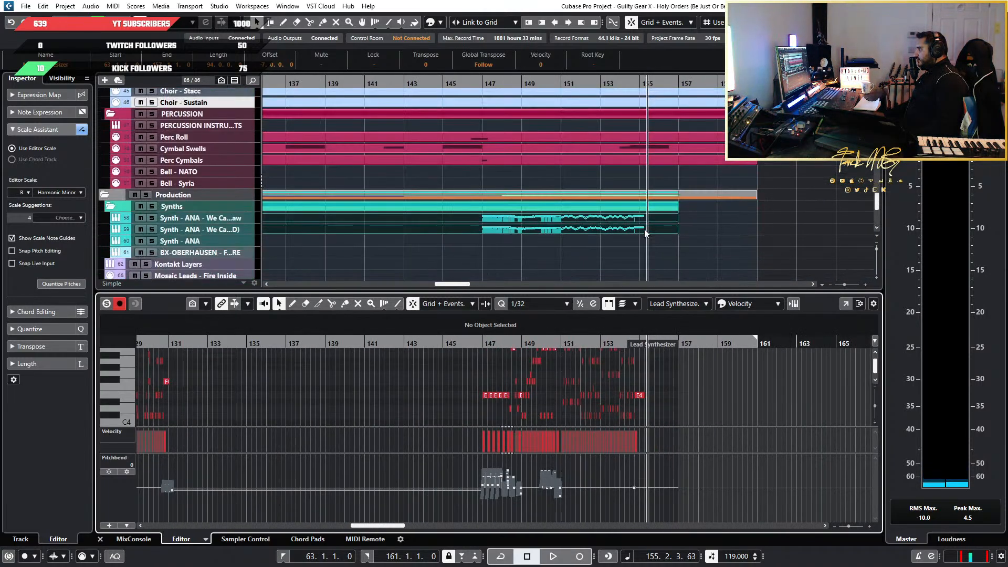
scroll(639, 197, up, 10)
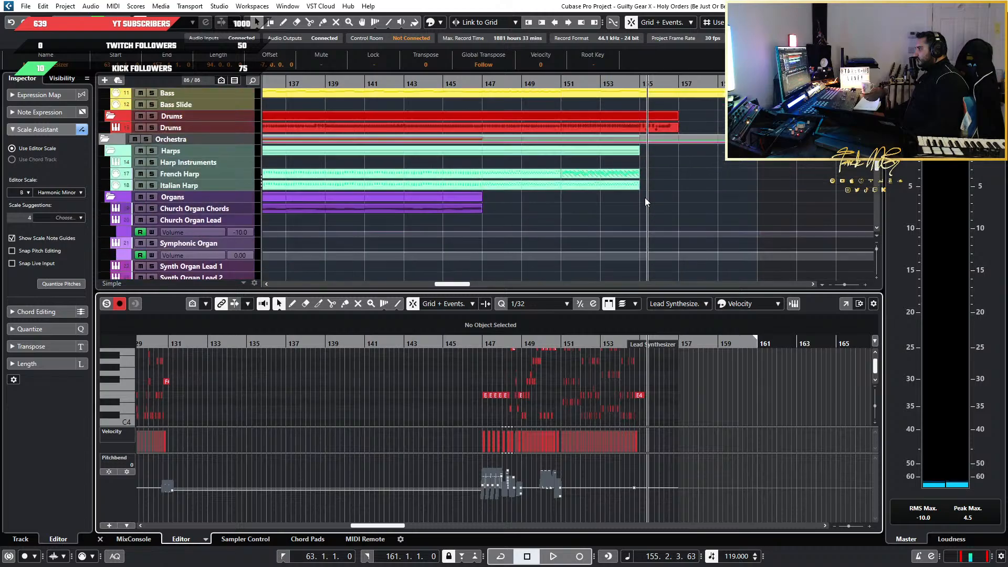
scroll(645, 198, up, 3)
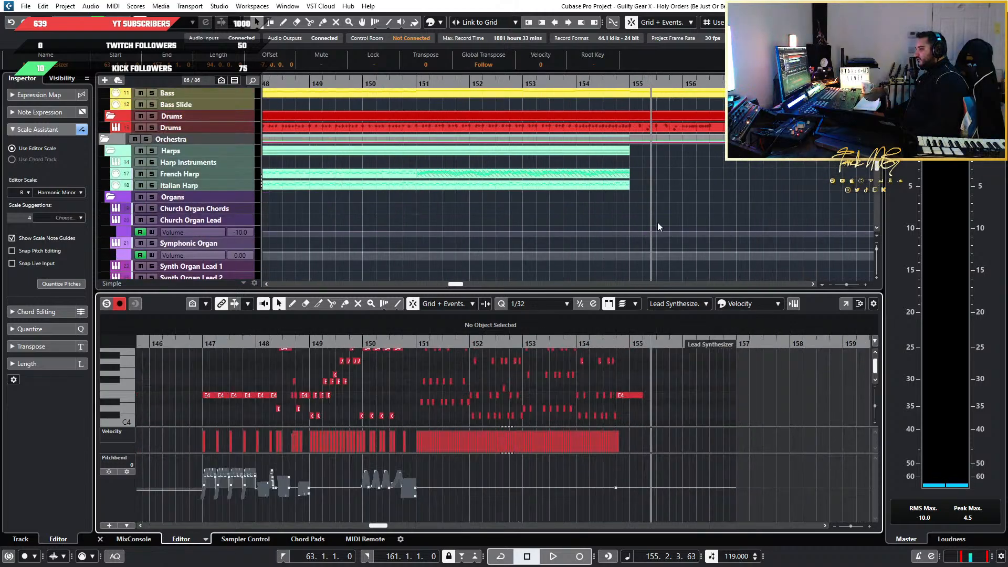
scroll(655, 219, up, 3)
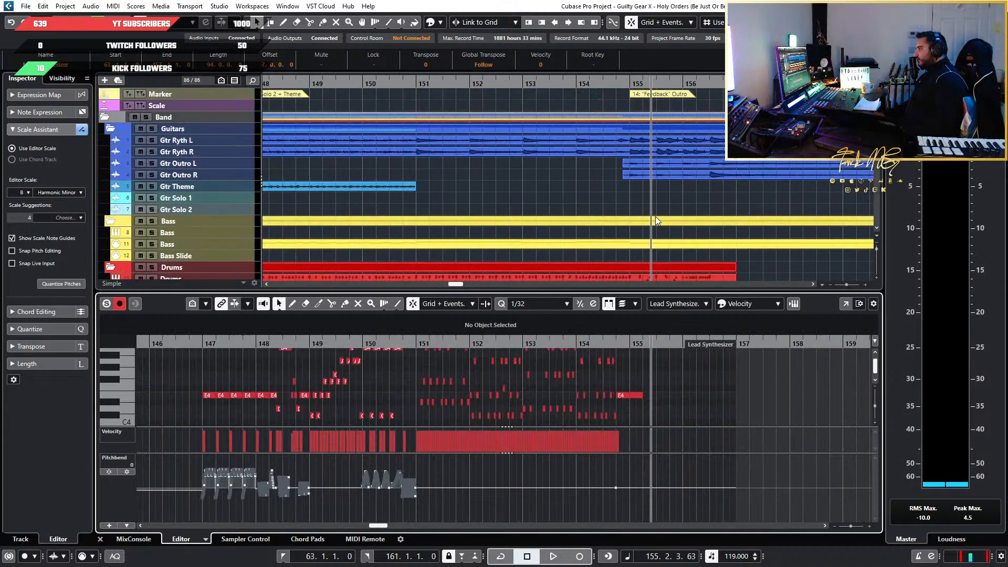
scroll(656, 217, down, 3)
scroll(622, 199, down, 14)
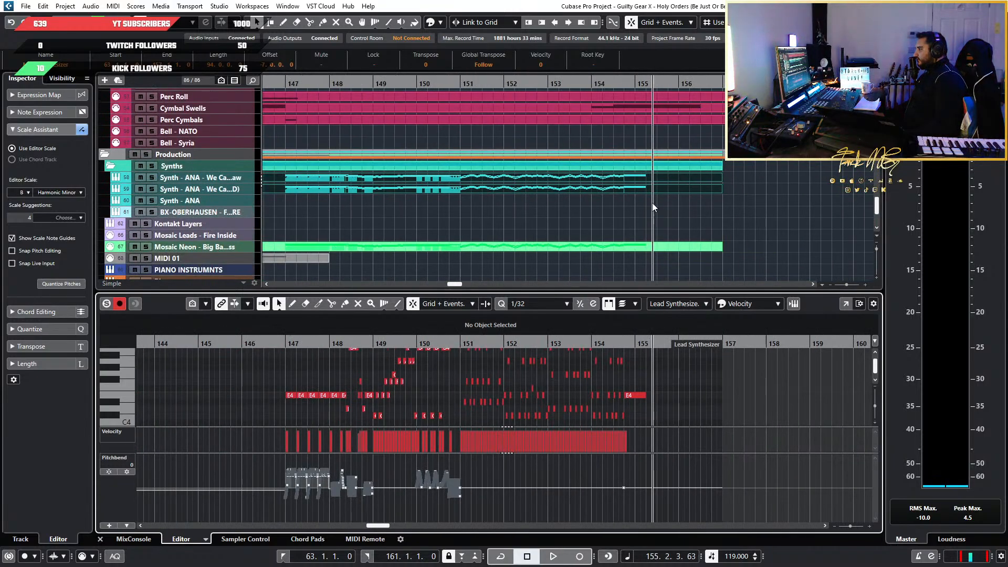
scroll(577, 225, down, 3)
scroll(600, 229, up, 3)
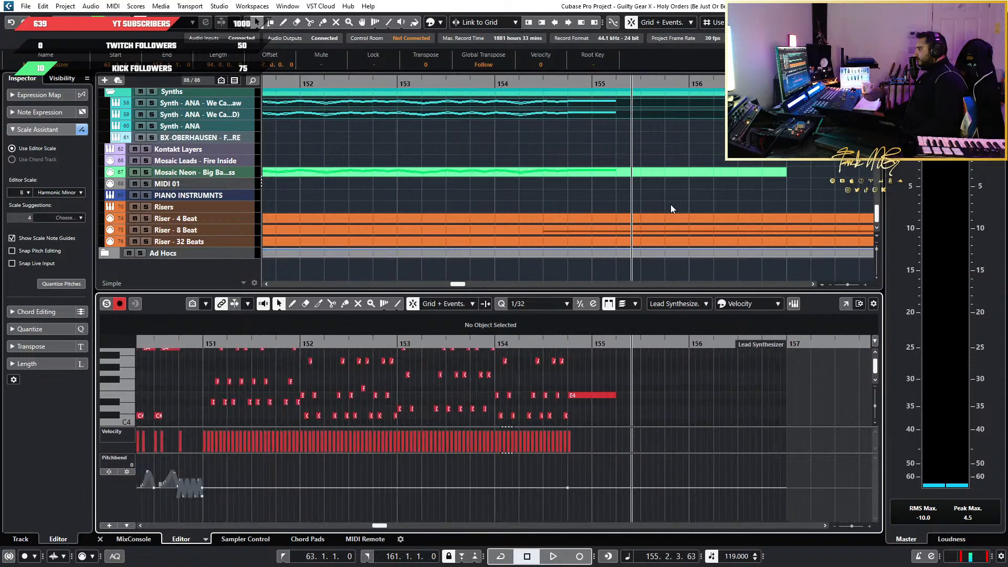
Lengthen the synth leads' final held E4 and E5 notes so they end at bar 156
shift+click(612, 171)
scroll(628, 418, up, 3)
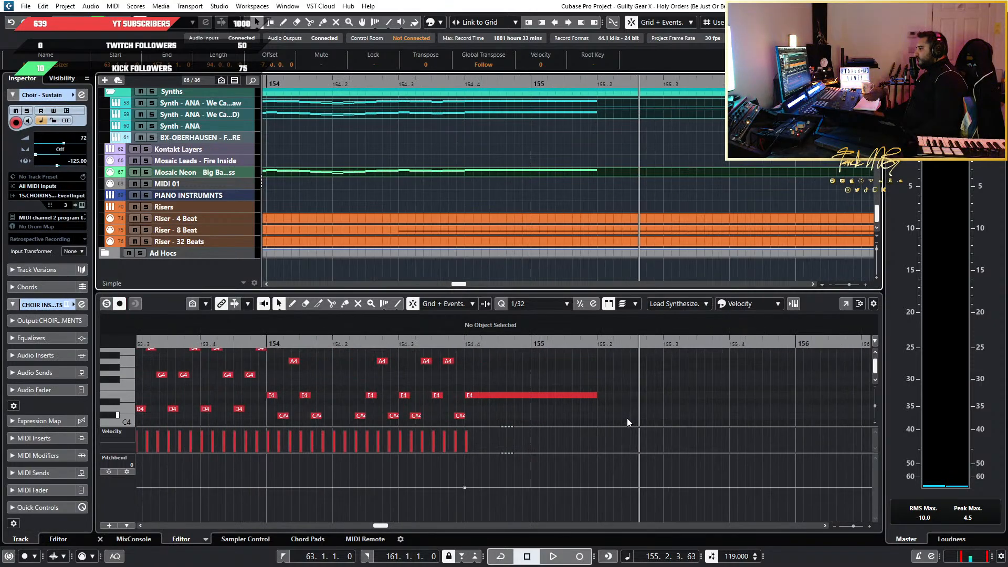
scroll(626, 414, down, 5)
drag(655, 402, 527, 337)
scroll(520, 379, down, 3)
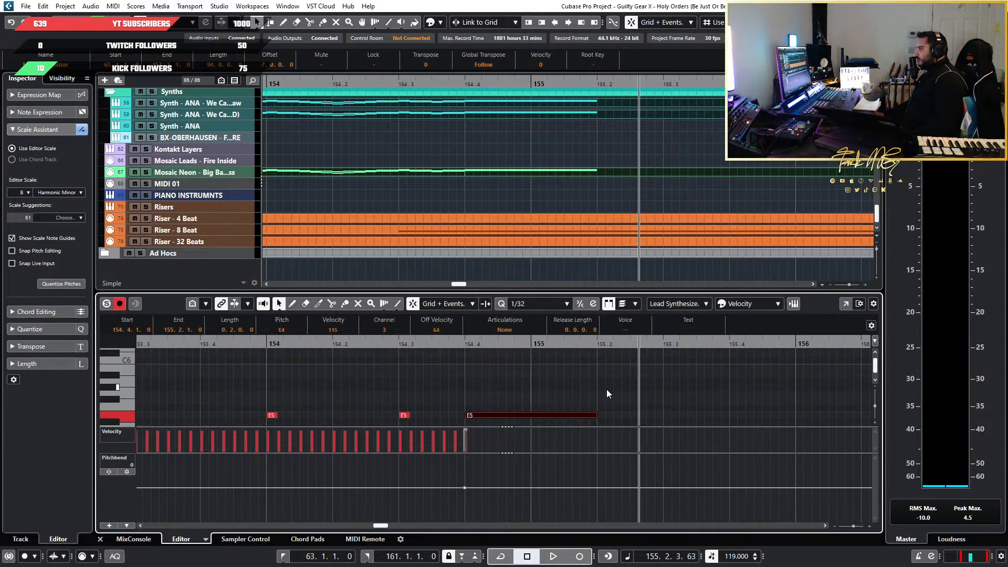
scroll(610, 392, down, 1)
scroll(609, 397, up, 6)
scroll(609, 397, down, 5)
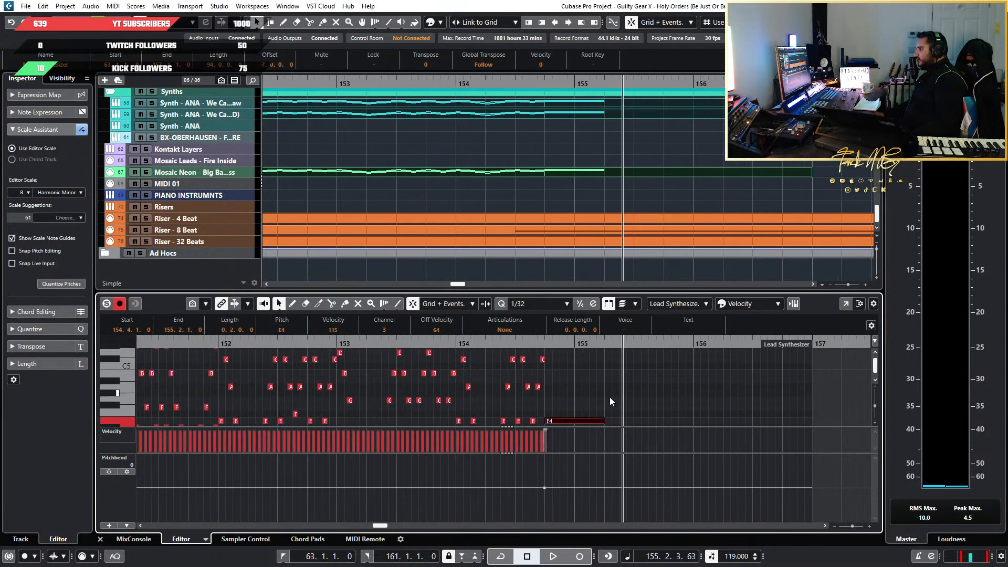
scroll(554, 405, right, 1)
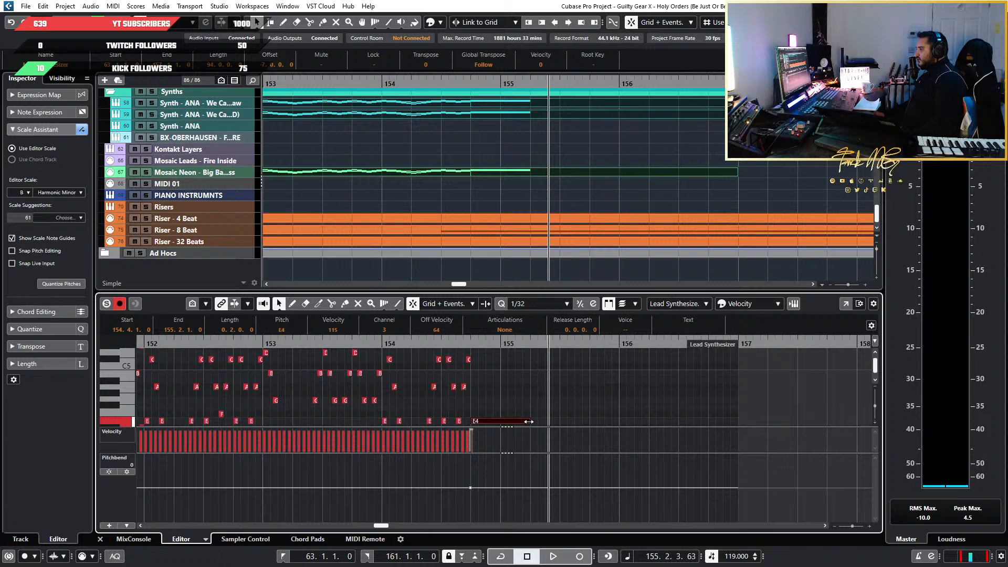
drag(529, 420, 616, 417)
Play the full mix from bar 155 beat 2 to bar 156, listening to the lengthened synth ending
scroll(677, 190, up, 15)
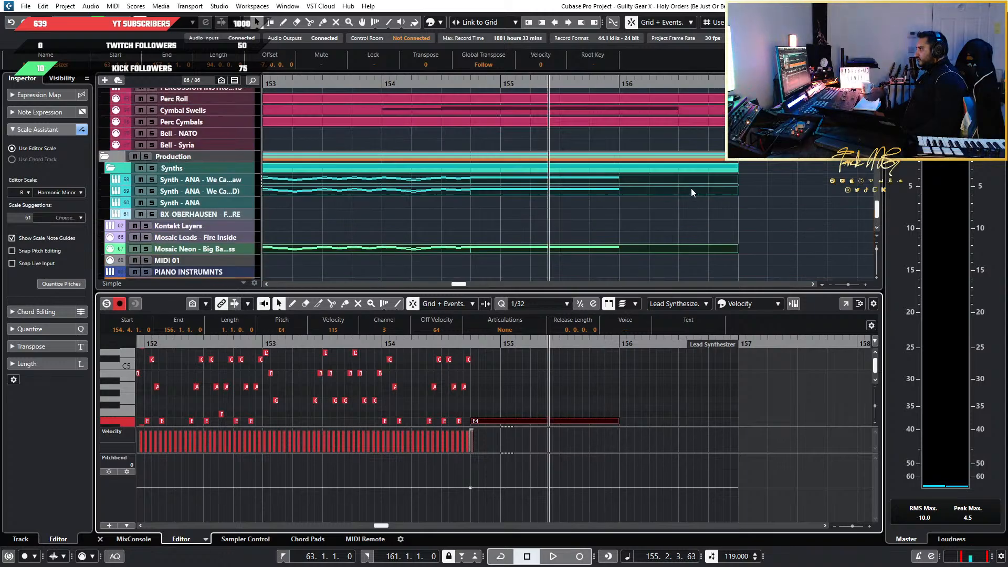
scroll(654, 191, down, 10)
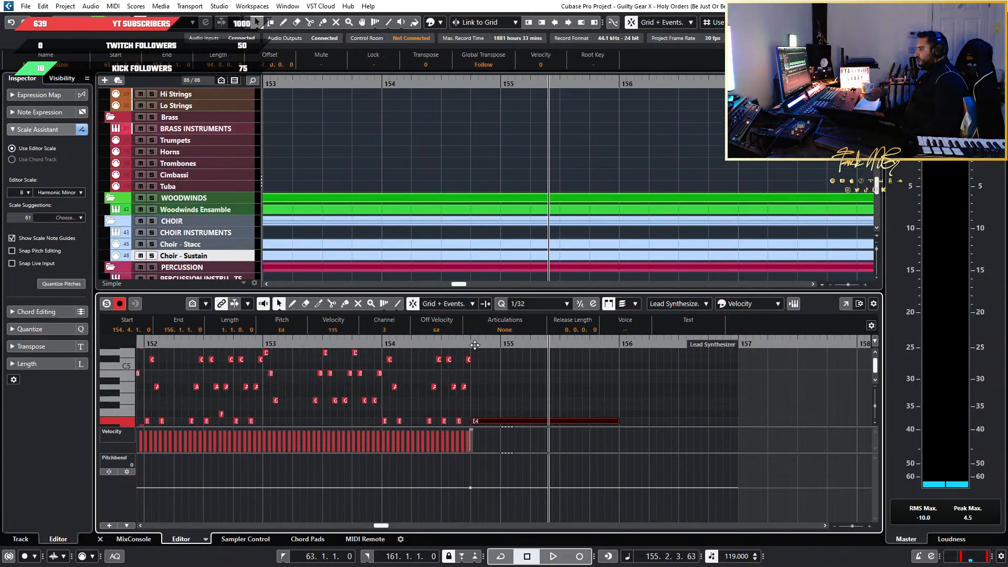
key(space)
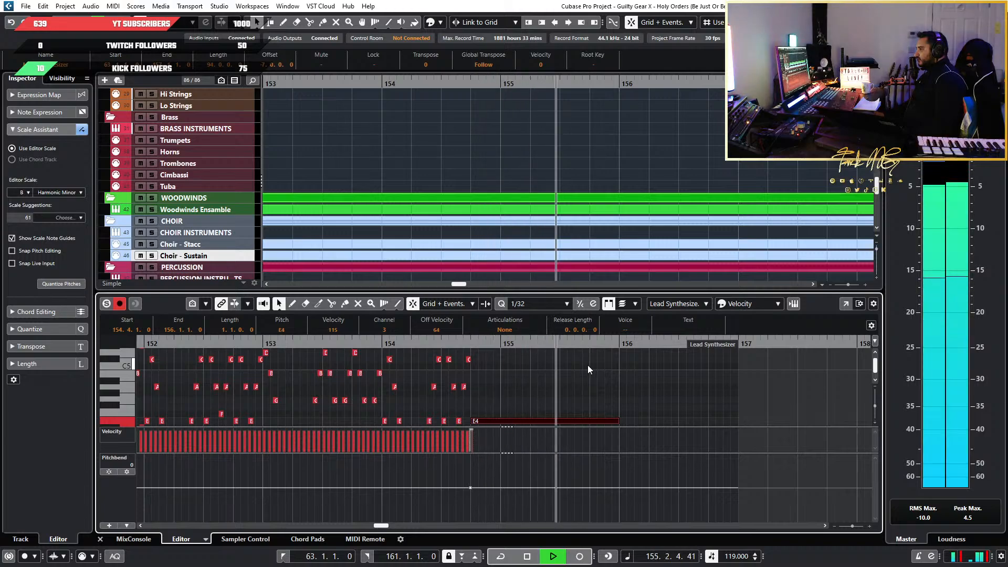
key(space)
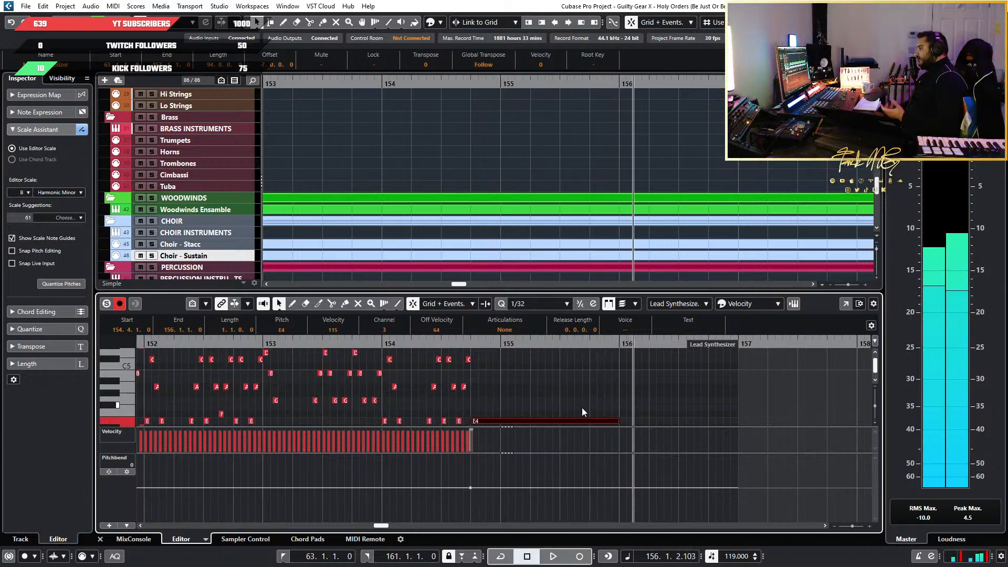
Examine the synth lead's octave layers between bars 147 and 156 against the other tracks
scroll(604, 409, down, 3)
click(612, 408)
scroll(571, 390, down, 5)
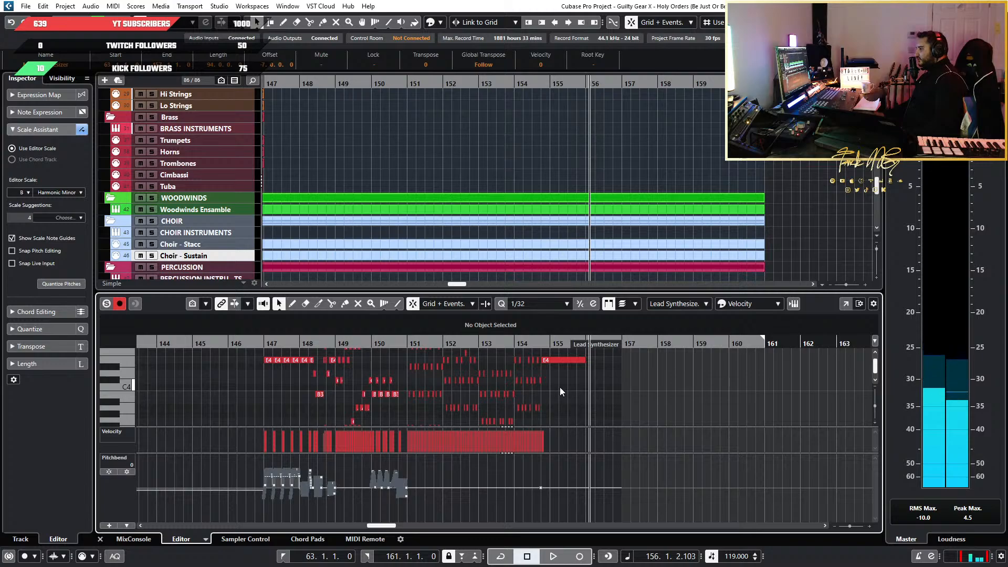
scroll(560, 387, up, 5)
scroll(560, 387, down, 2)
scroll(562, 388, up, 4)
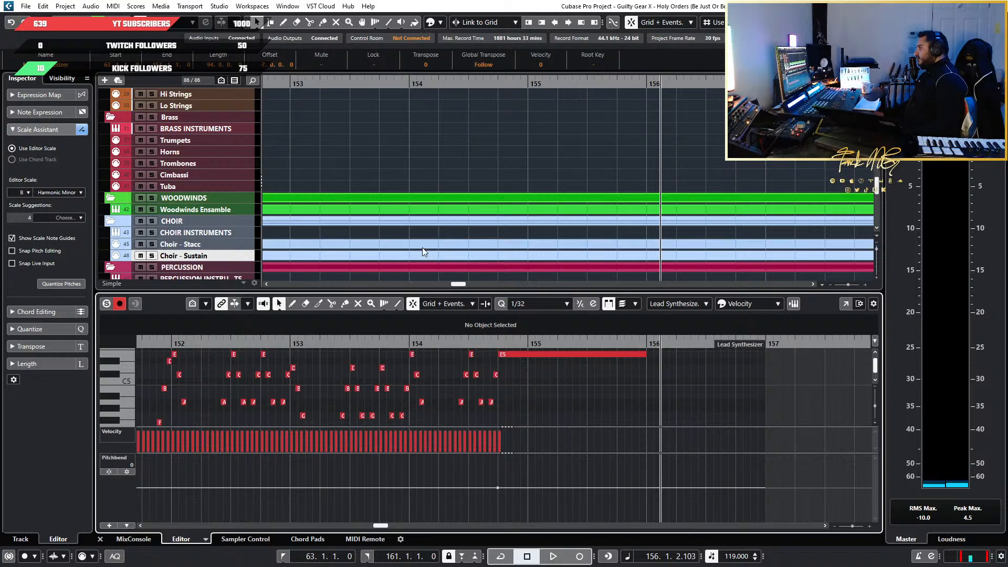
scroll(664, 383, down, 7)
scroll(651, 383, up, 5)
scroll(625, 383, down, 3)
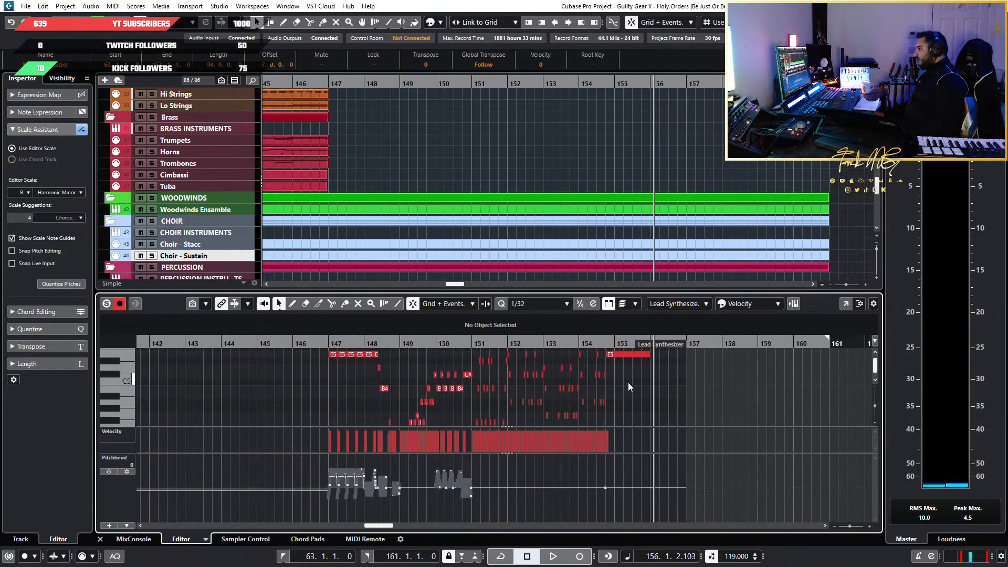
scroll(669, 398, up, 2)
scroll(683, 228, down, 10)
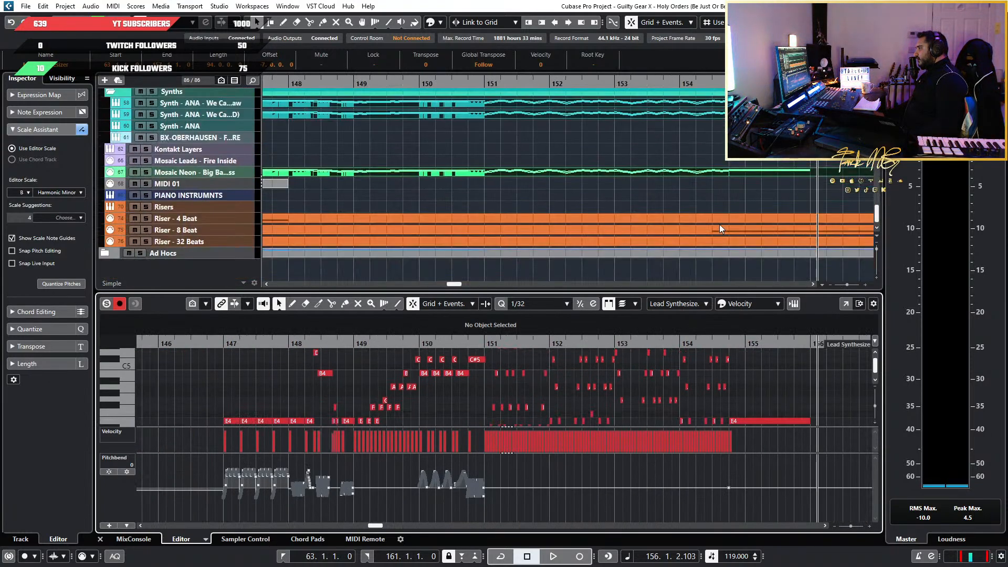
scroll(619, 173, up, 3)
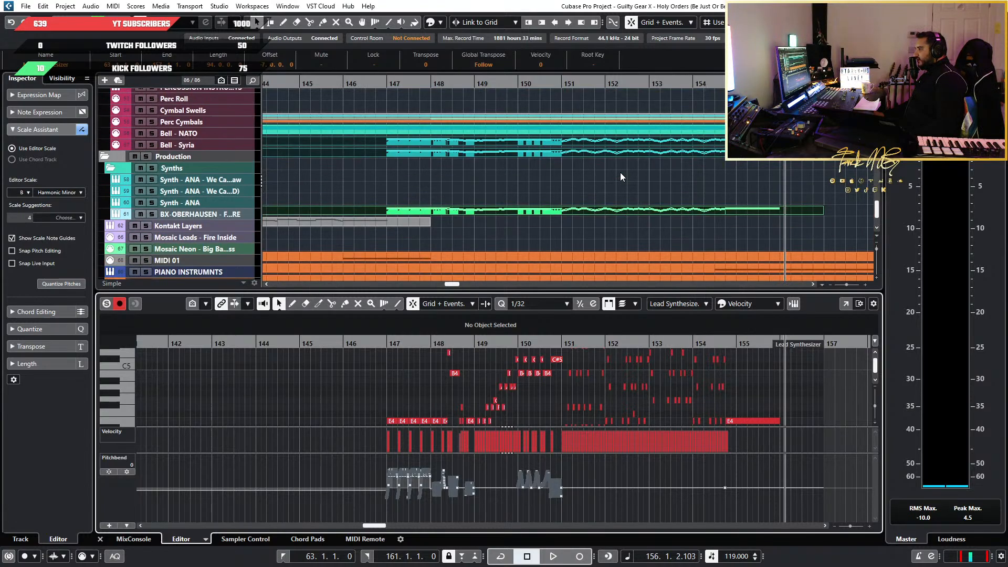
Solo the first Synth - ANA We Ca...aw track, listen from just before bar 147 to bar 152, and unsolo it
click(214, 202)
click(378, 83)
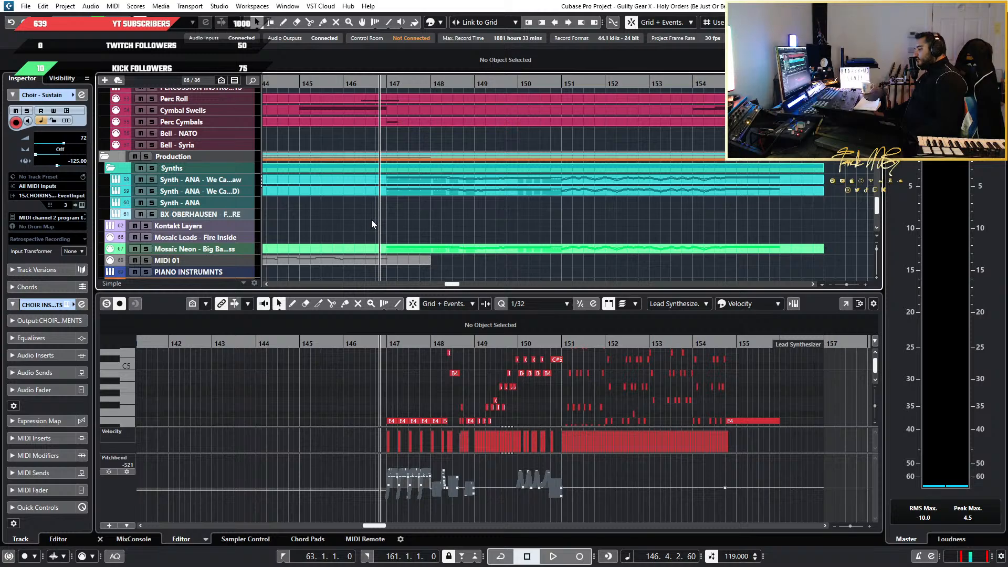
click(153, 179)
key(space)
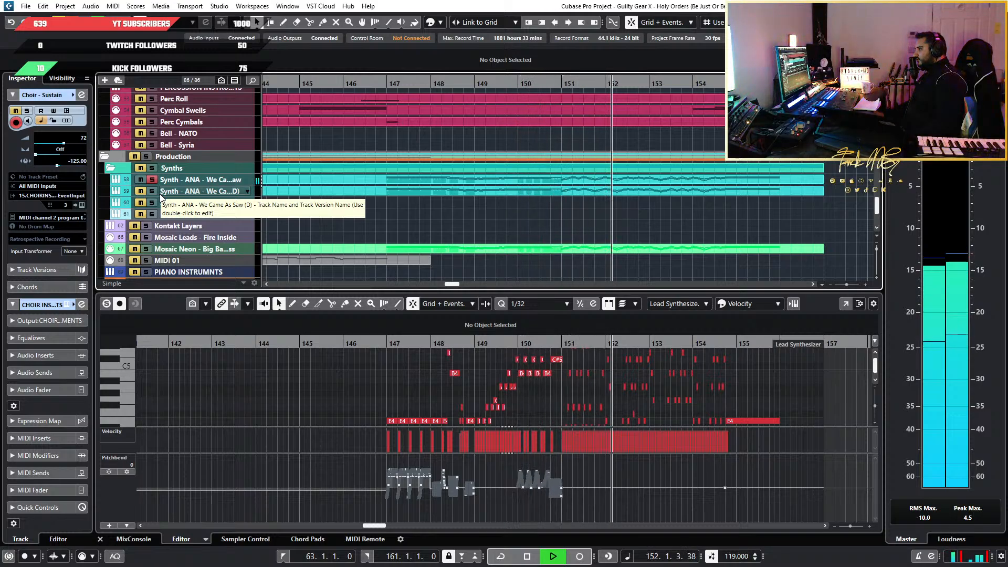
key(space)
click(155, 179)
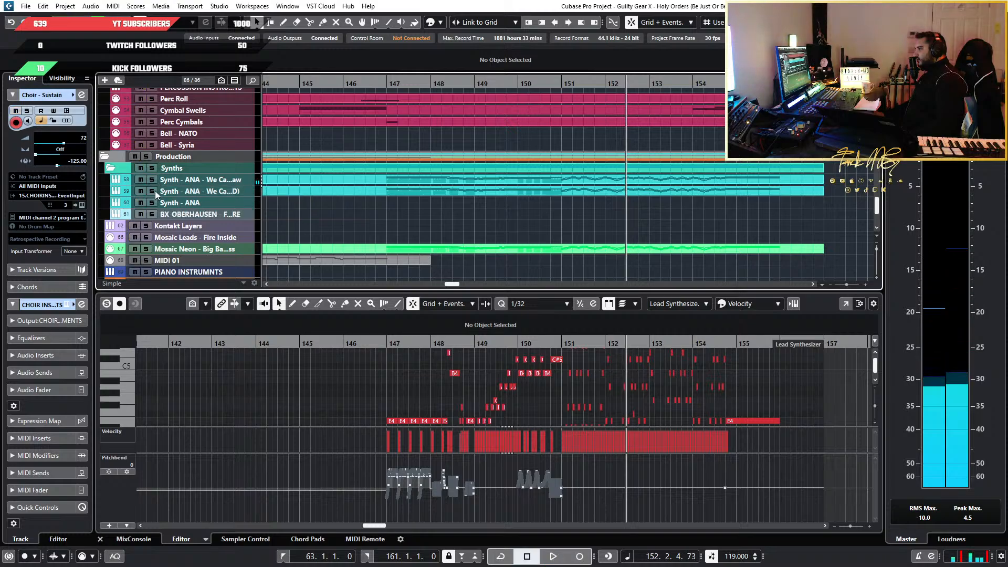
Solo the second Synth - ANA We Ca...D) track, listen on into bar 153, and unsolo it
click(155, 191)
key(space)
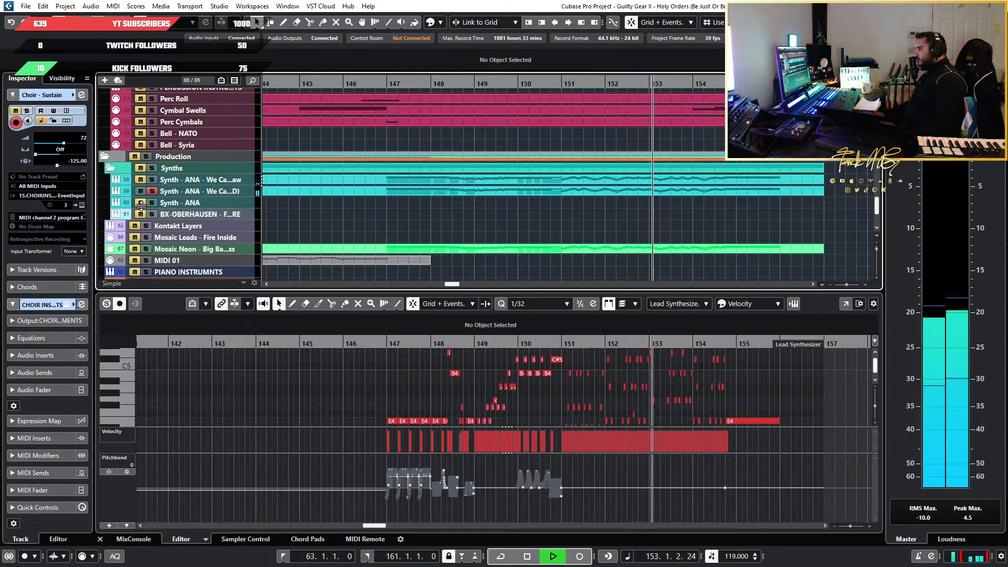
key(space)
click(151, 191)
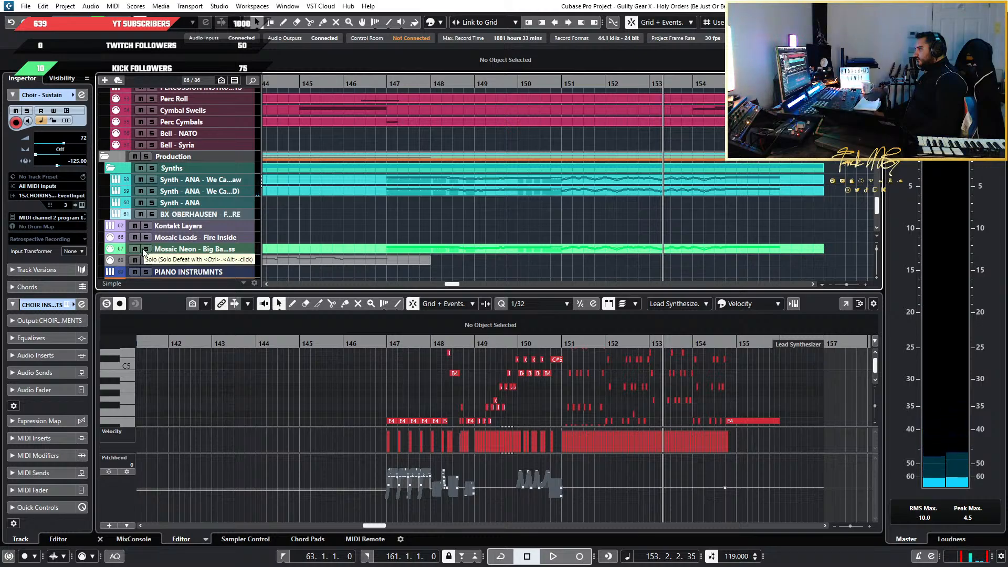
Solo the Mosaic Neon - Big Ba...ss track, listen on into bar 154, and unsolo it
click(146, 249)
key(space)
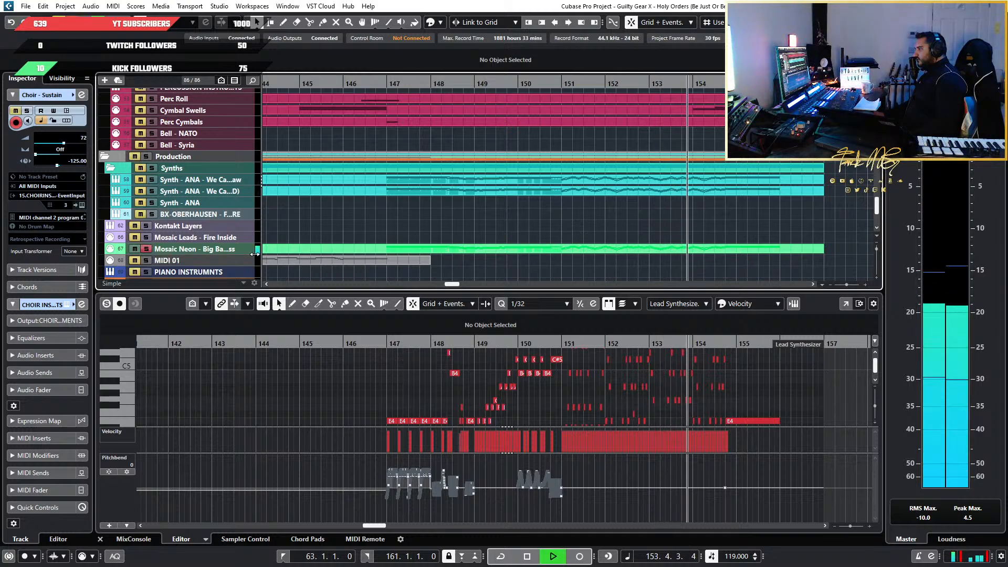
key(space)
click(148, 249)
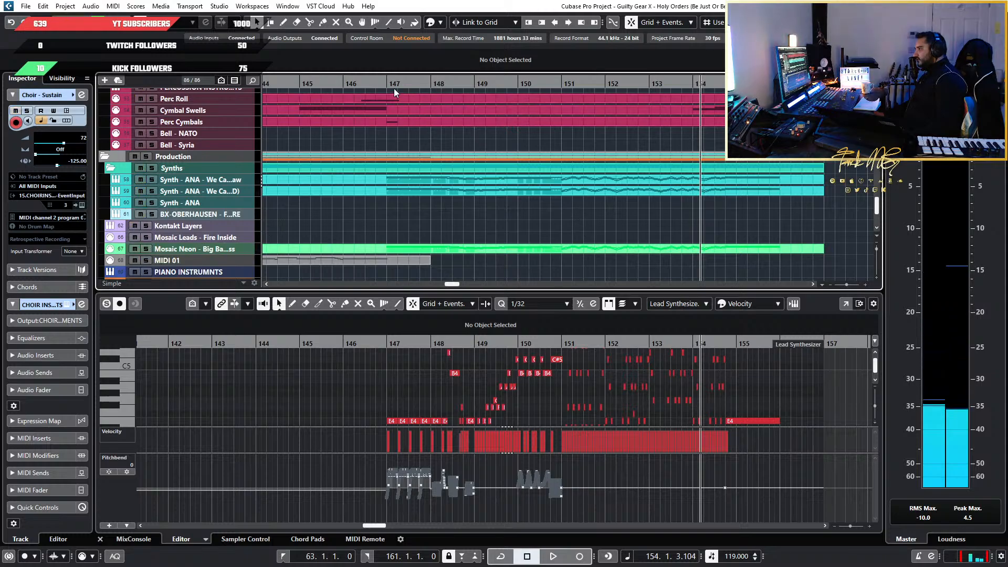
Play the full mix from bar 147 to bar 157 to hear the whole outro
click(394, 86)
key(space)
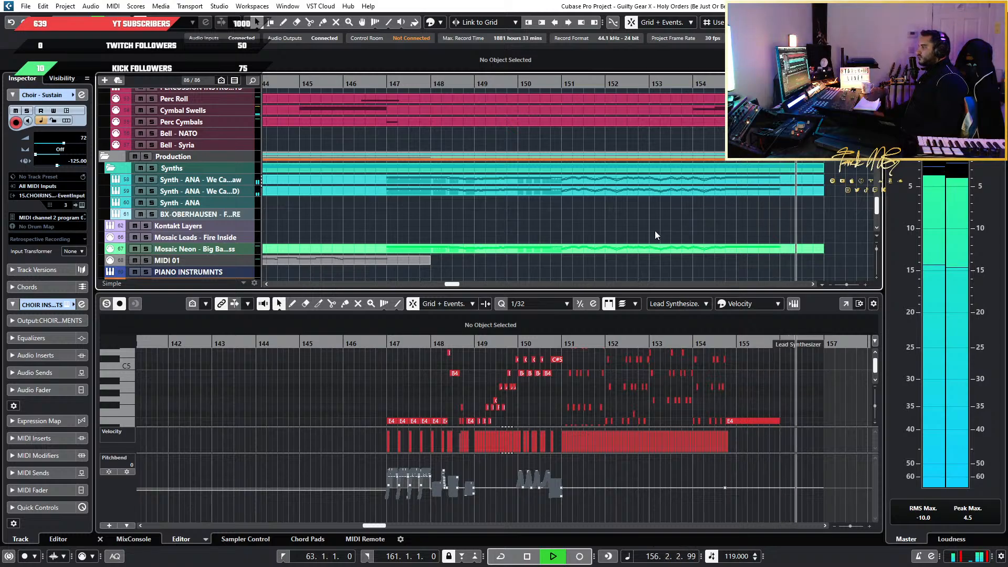
key(space)
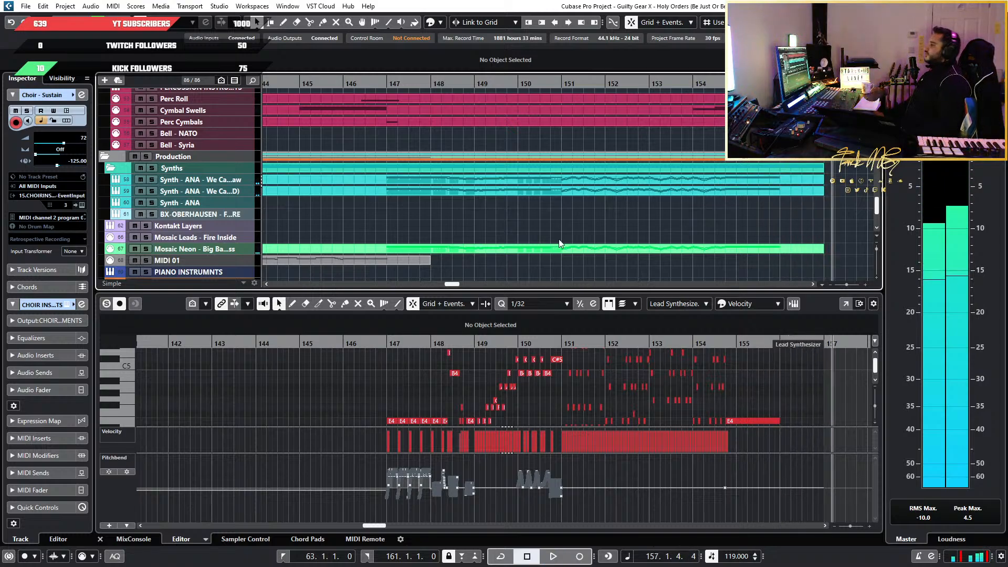
Look over the percussion, synth, piano and riser parts across the whole arrangement from bar 65 to the outro
scroll(560, 238, down, 6)
scroll(519, 246, left, 5)
scroll(537, 244, down, 1)
scroll(766, 229, right, 3)
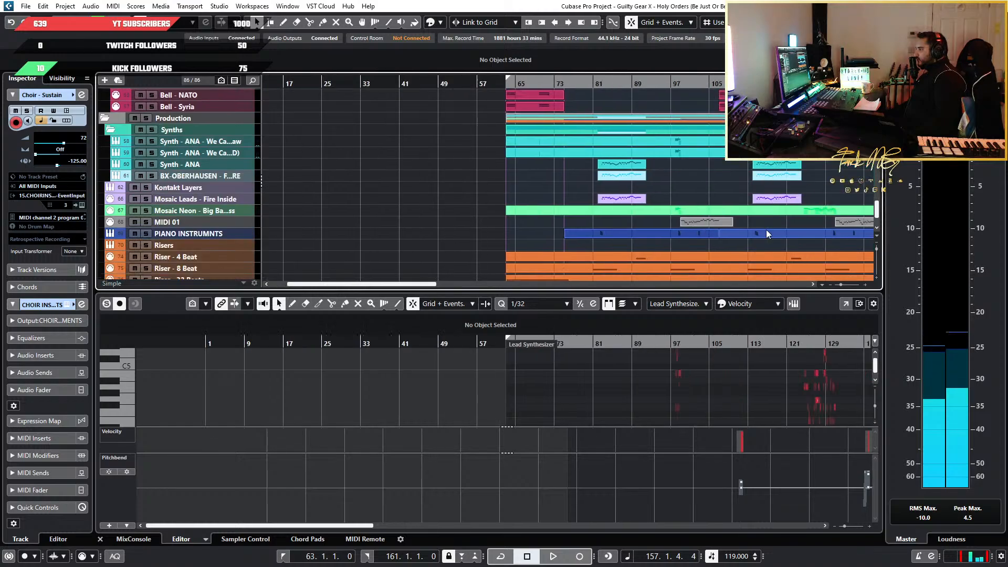
scroll(653, 227, up, 5)
scroll(653, 227, down, 2)
scroll(653, 226, down, 4)
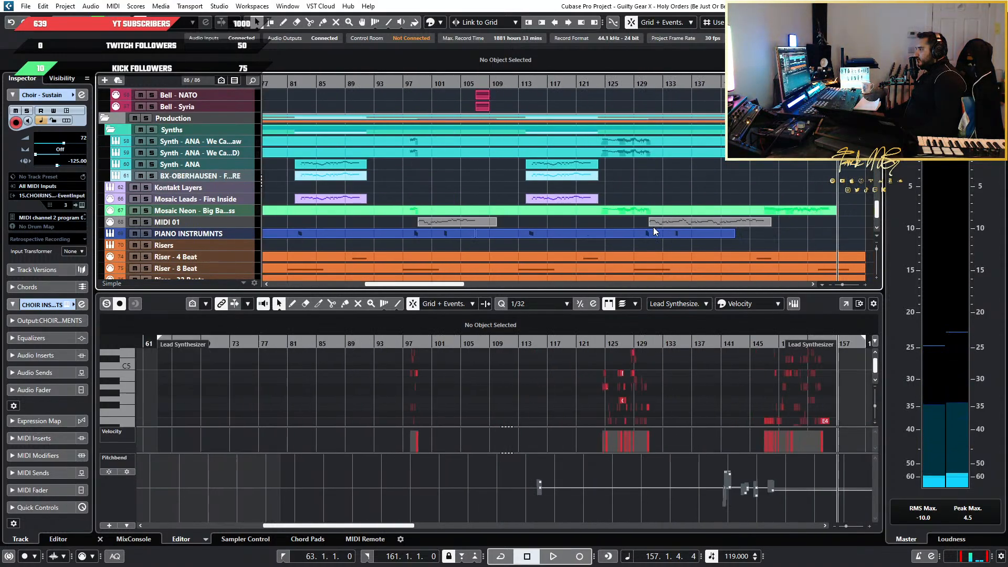
scroll(464, 225, down, 1)
scroll(462, 226, up, 3)
scroll(462, 226, up, 2)
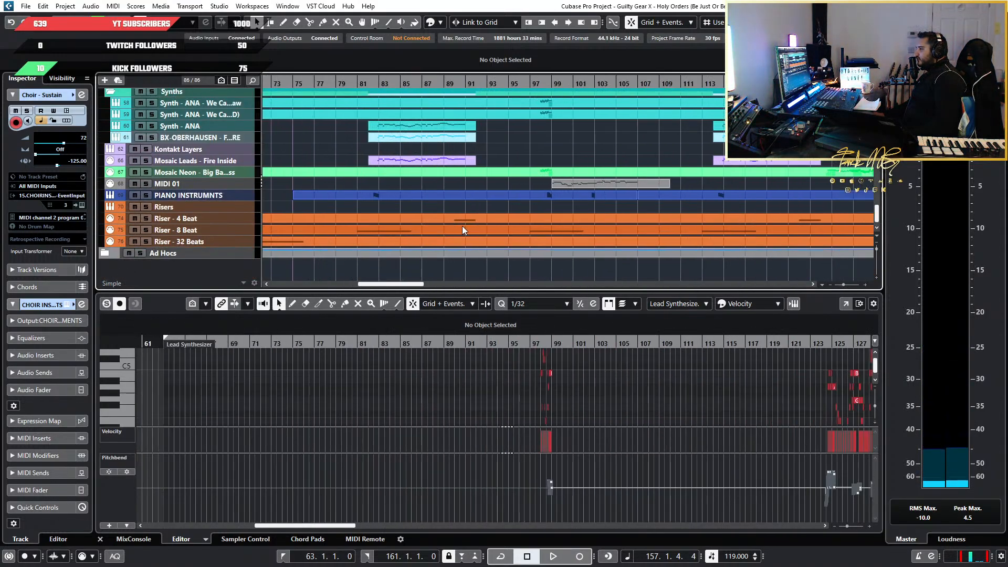
scroll(457, 231, up, 15)
scroll(456, 228, down, 10)
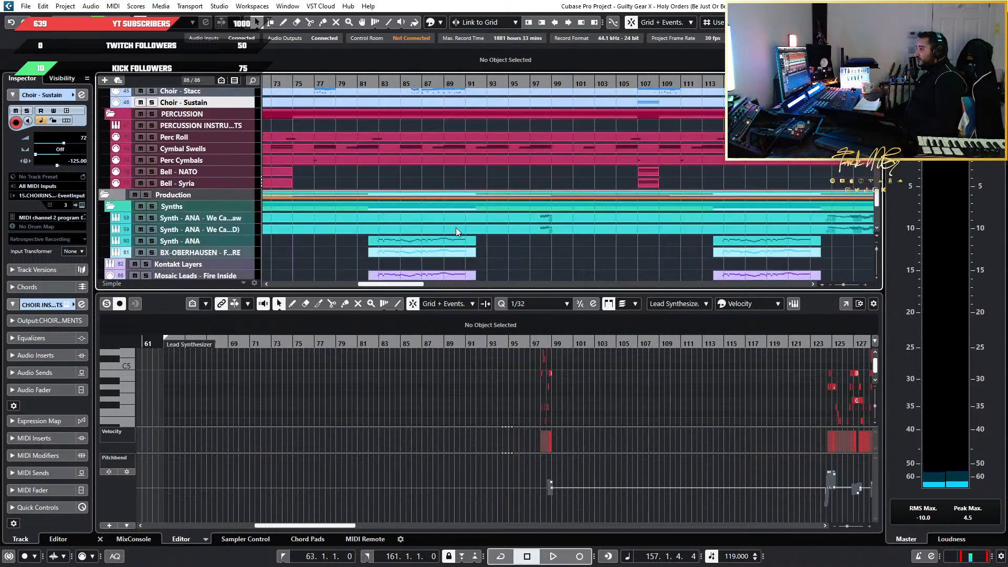
scroll(456, 227, up, 12)
scroll(506, 200, down, 2)
scroll(398, 199, down, 8)
scroll(398, 199, down, 3)
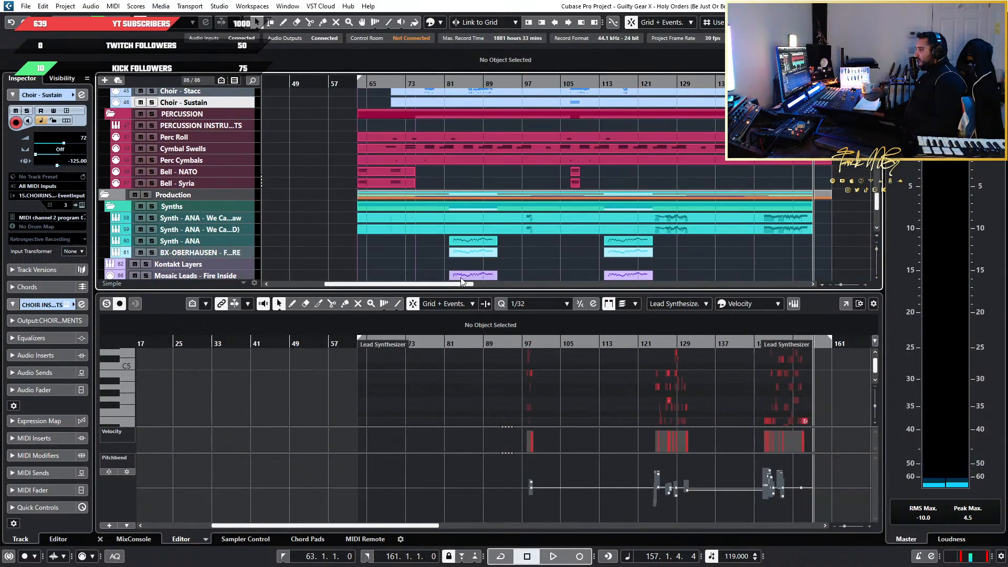
scroll(477, 250, up, 4)
scroll(426, 246, down, 3)
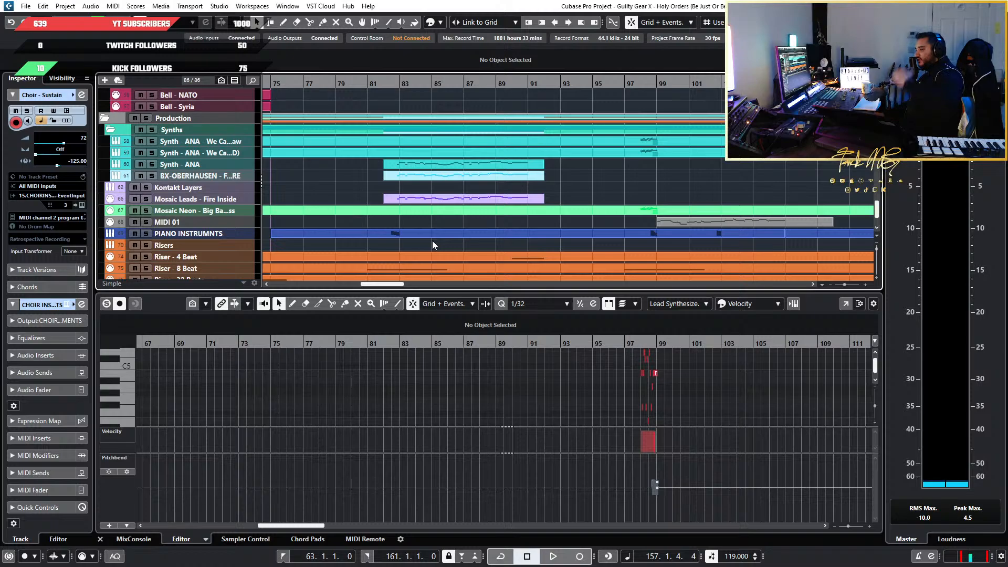
Play the full mix through the Gtr Solo 1 section, from just before bar 83 to bar 92
scroll(441, 168, up, 1)
scroll(443, 159, up, 5)
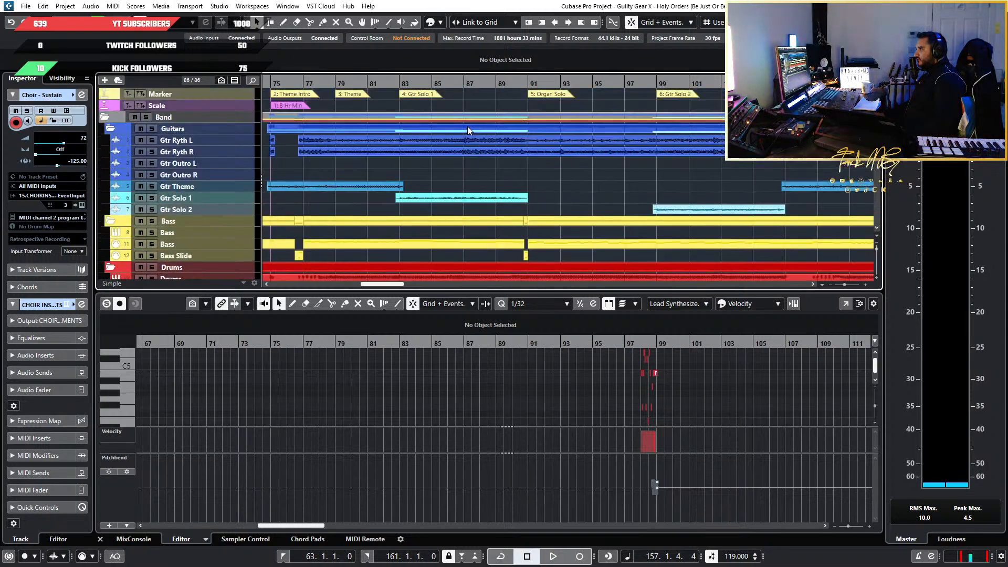
click(399, 82)
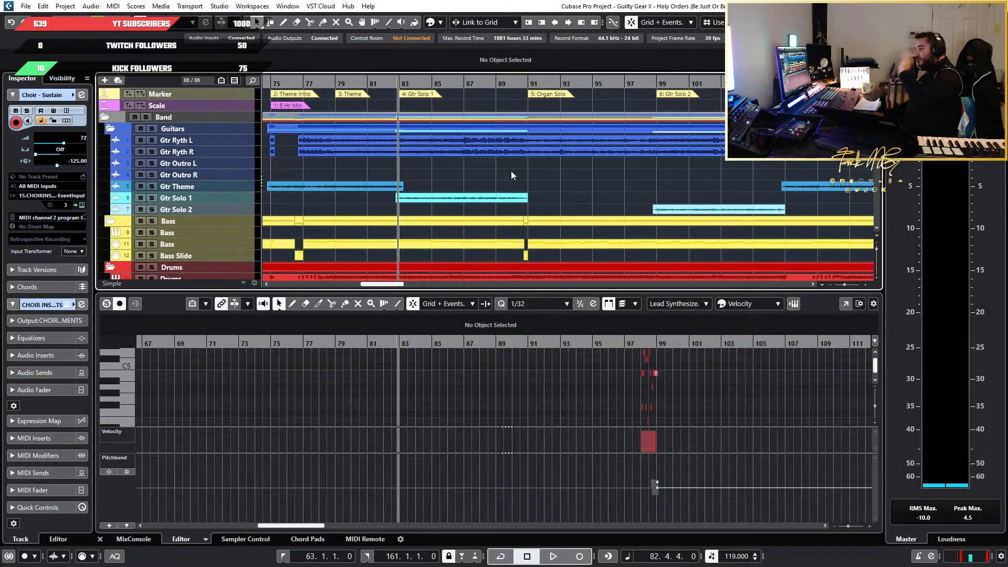
key(space)
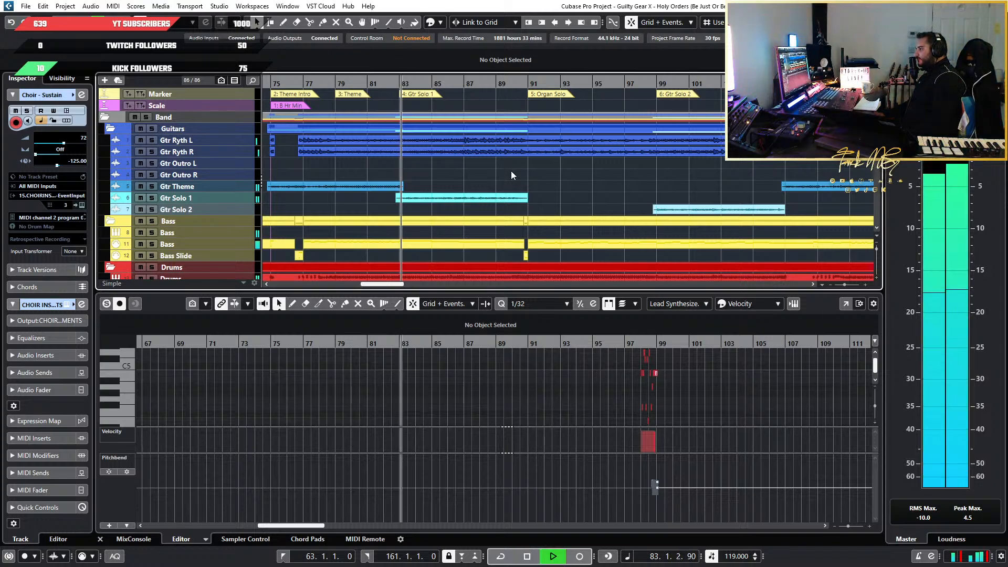
scroll(496, 171, down, 5)
scroll(506, 172, down, 15)
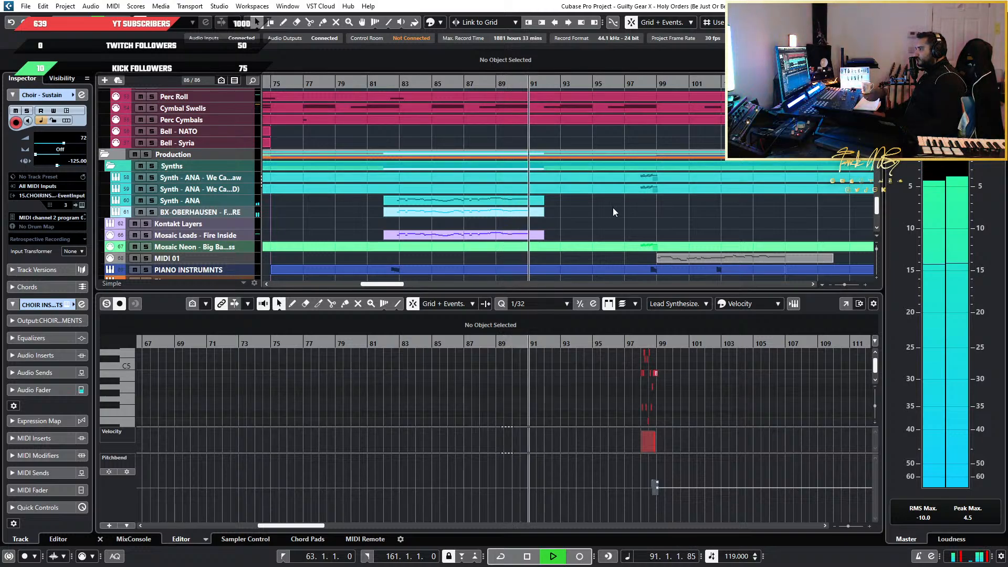
key(space)
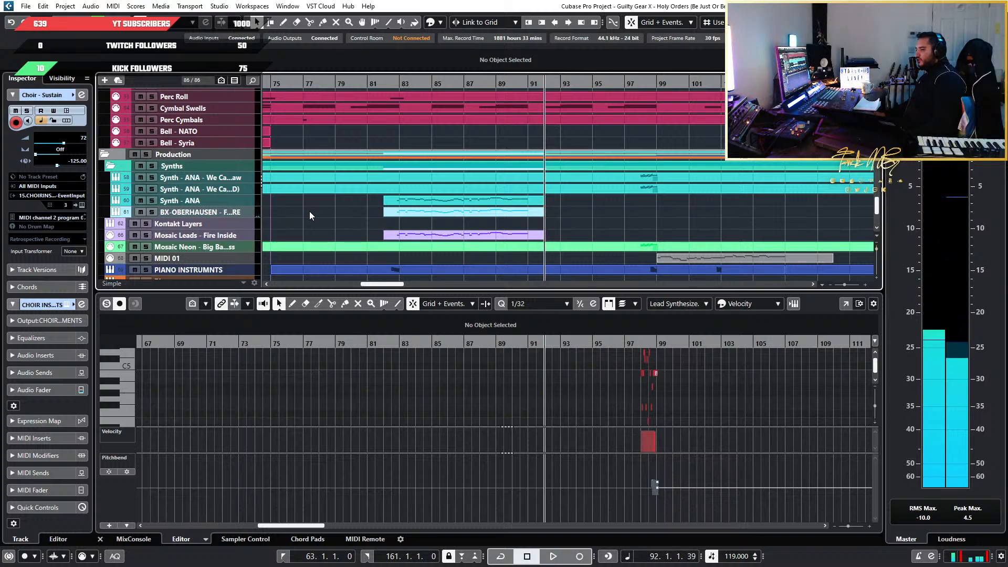
Look over the orchestral, choir, percussion and synth tracks around the first guitar solo, bars 81 to 92
scroll(344, 252, up, 3)
scroll(348, 234, up, 10)
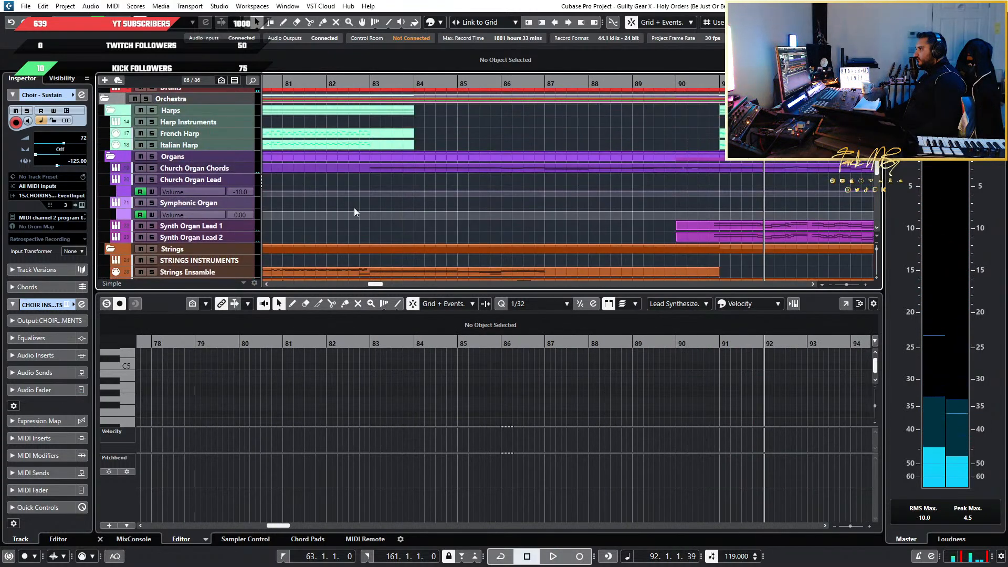
scroll(356, 210, down, 4)
scroll(357, 206, down, 8)
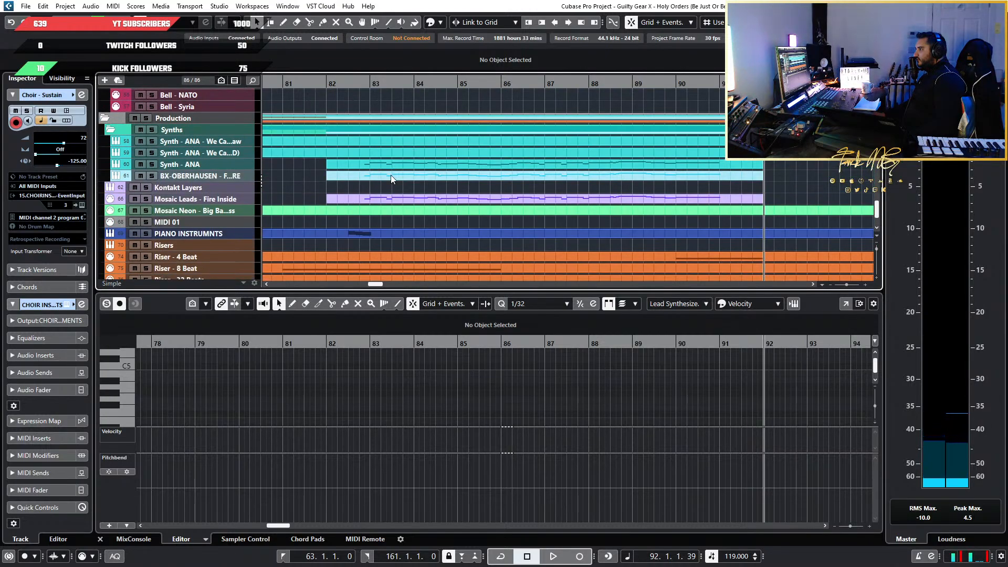
scroll(384, 199, up, 8)
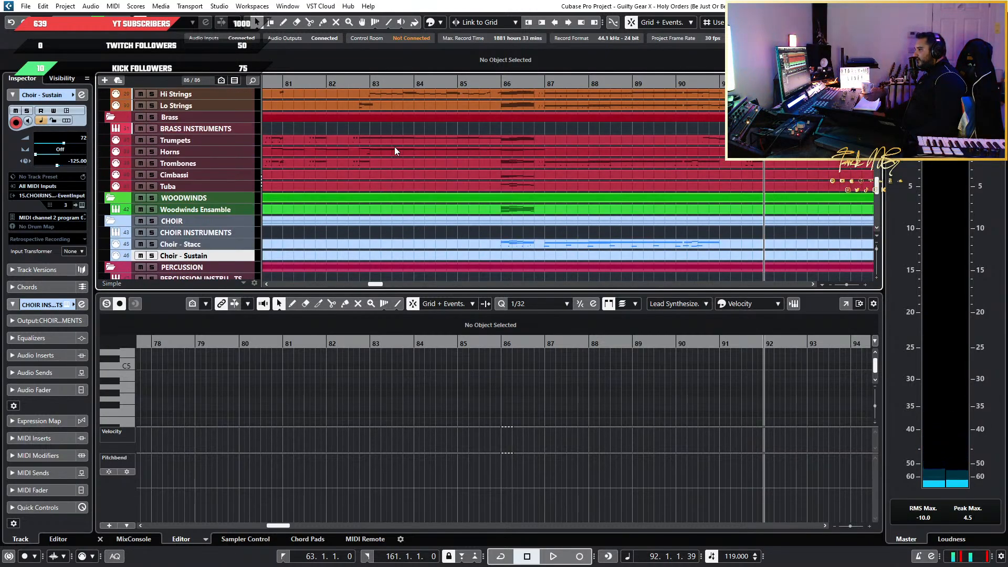
scroll(387, 152, down, 8)
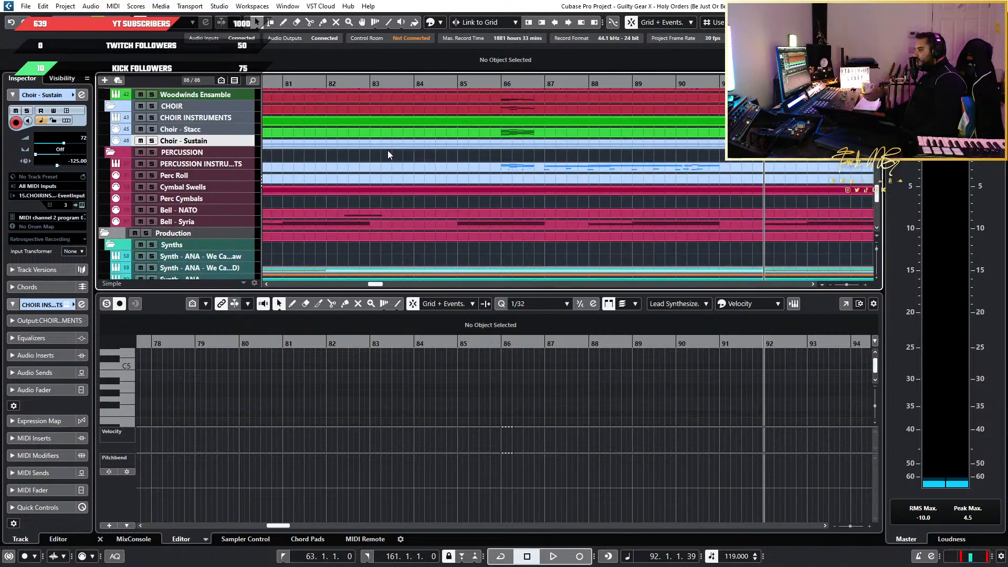
scroll(369, 165, up, 5)
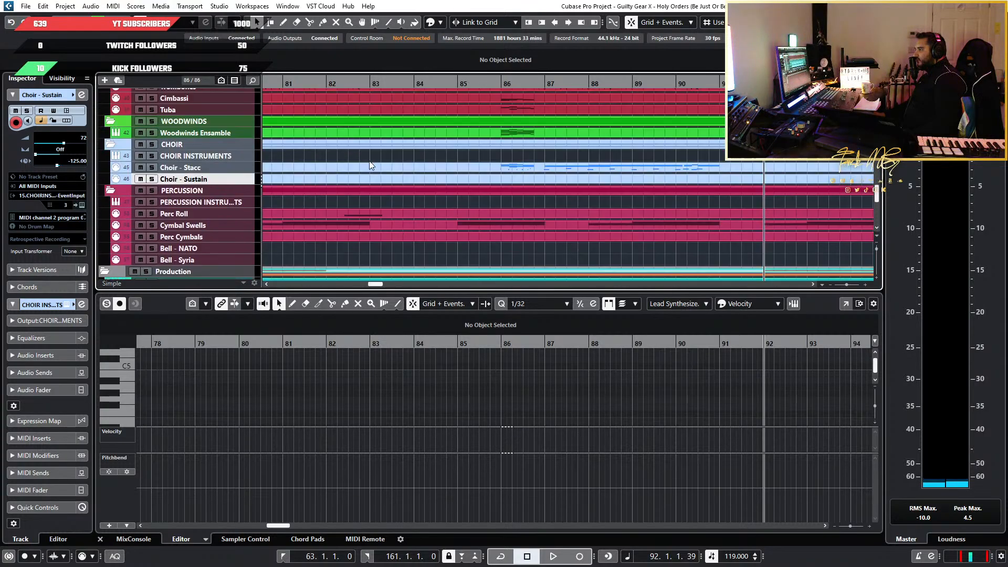
Play the full mix from bar 82 beat 3 into bar 84 to hear the solo's entry with the synth leads
click(354, 84)
scroll(392, 137, down, 5)
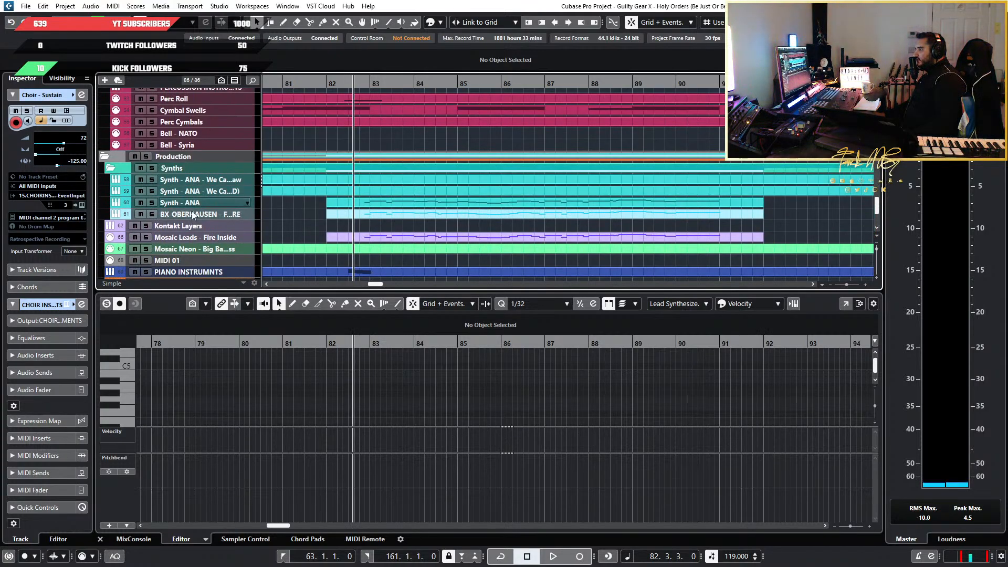
scroll(315, 190, down, 4)
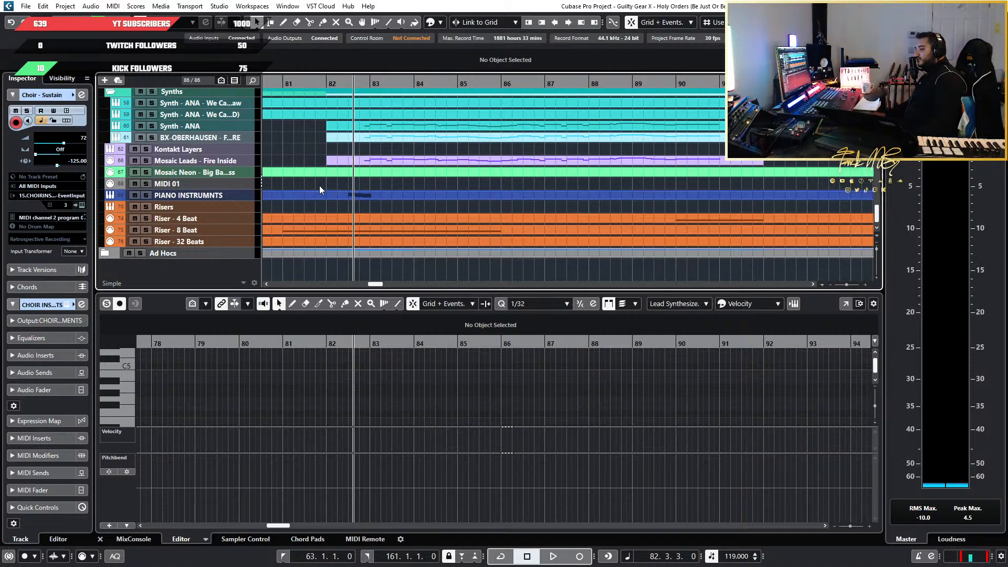
scroll(251, 135, up, 2)
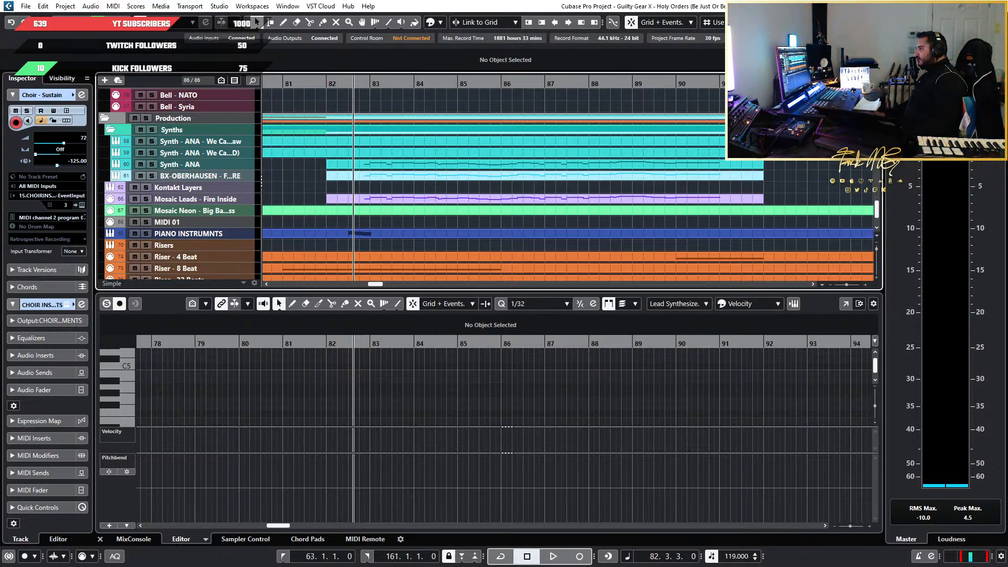
key(space)
scroll(544, 156, down, 4)
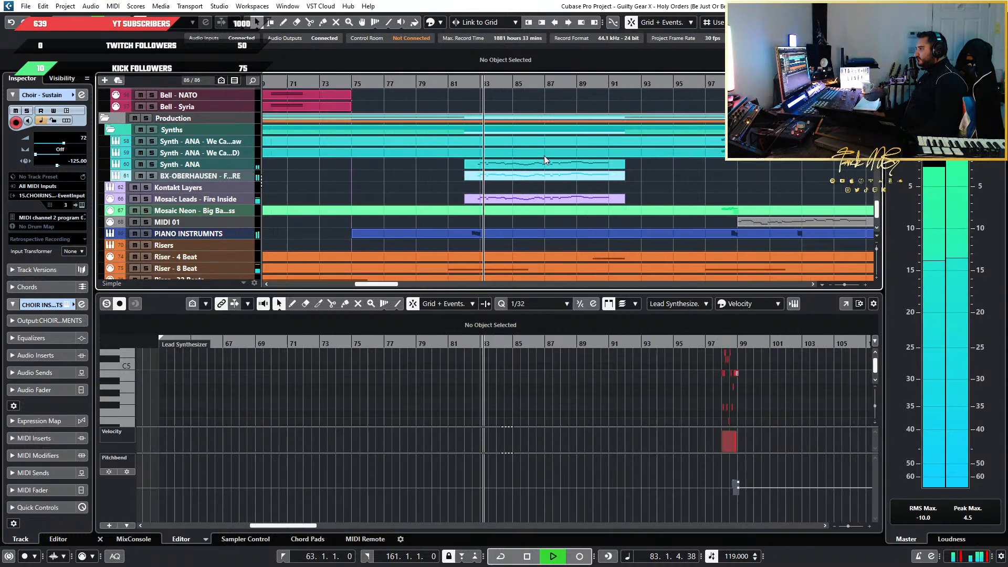
scroll(544, 156, up, 4)
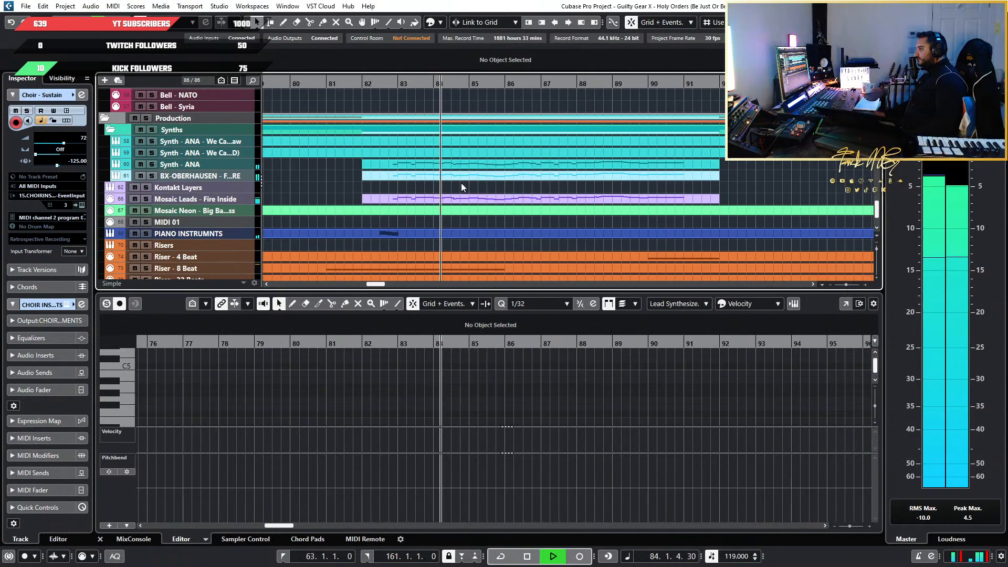
key(space)
Solo Gtr Solo 1 from just before bar 83, unsolo it during playback and listen on with the full mix into bar 87
scroll(399, 180, up, 3)
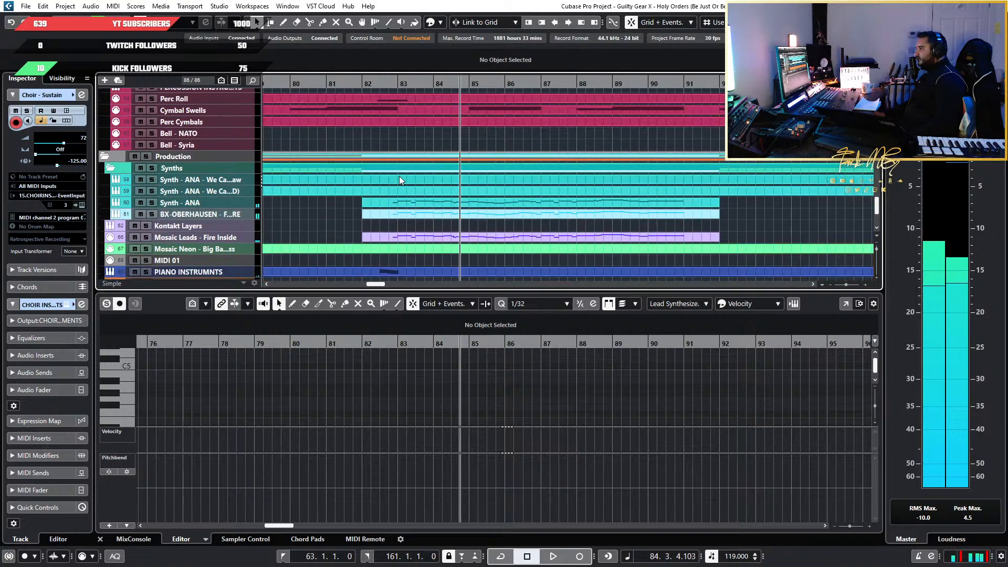
scroll(415, 171, up, 15)
click(390, 82)
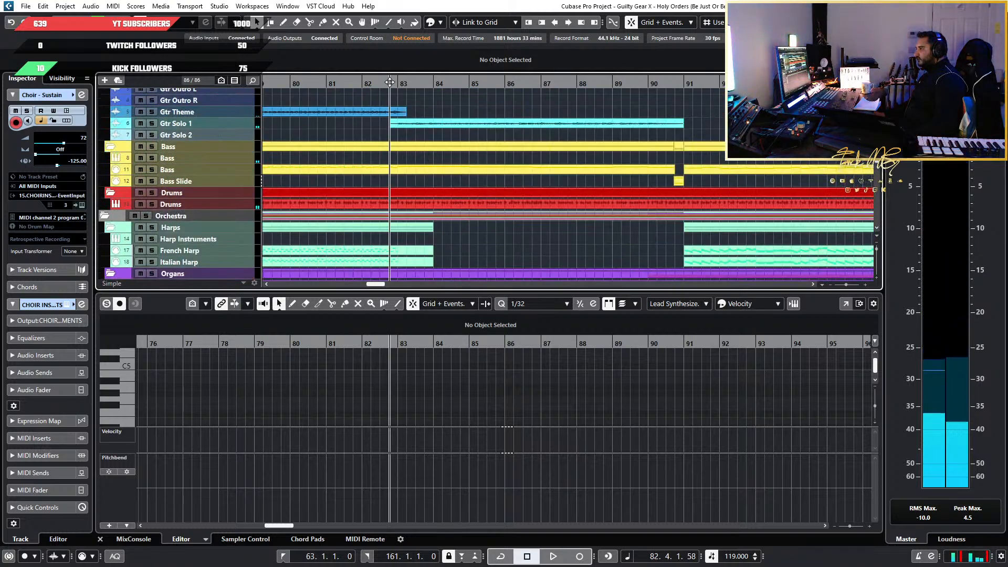
click(152, 124)
key(space)
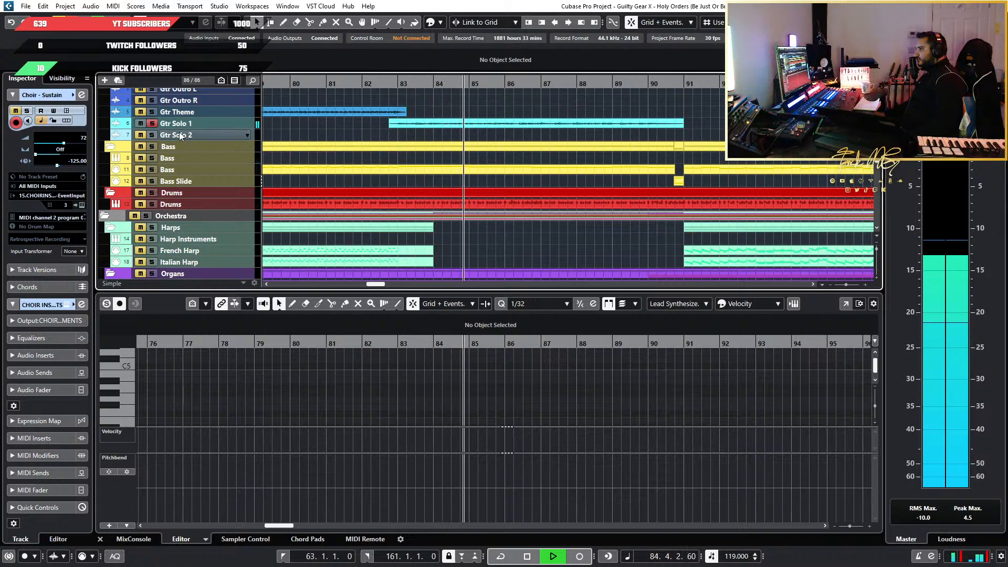
click(153, 124)
scroll(432, 148, down, 6)
key(space)
Solo the Synth - ANA track and play it from bar 82 beat 3 into bar 84
scroll(436, 167, down, 10)
scroll(436, 167, up, 4)
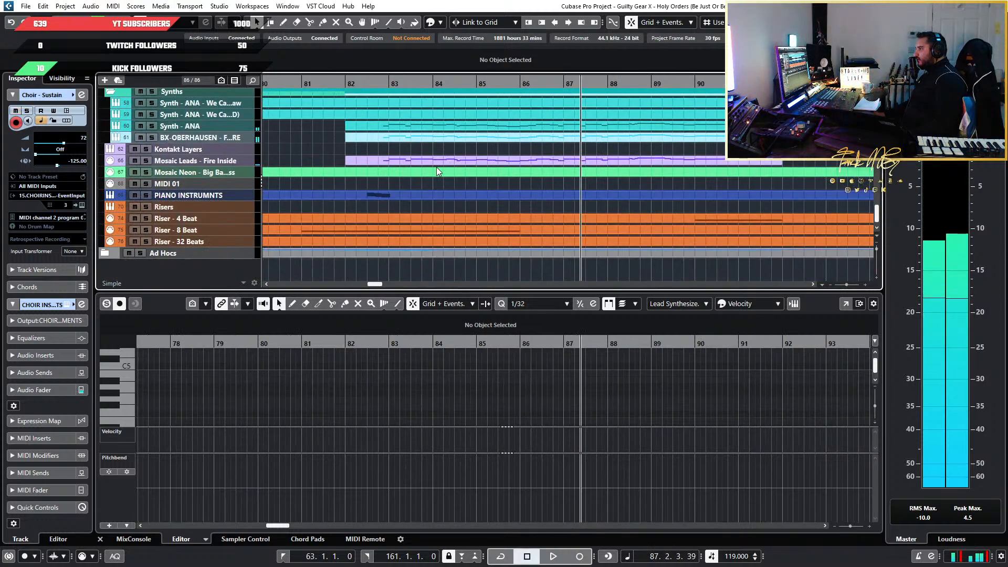
scroll(226, 123, up, 3)
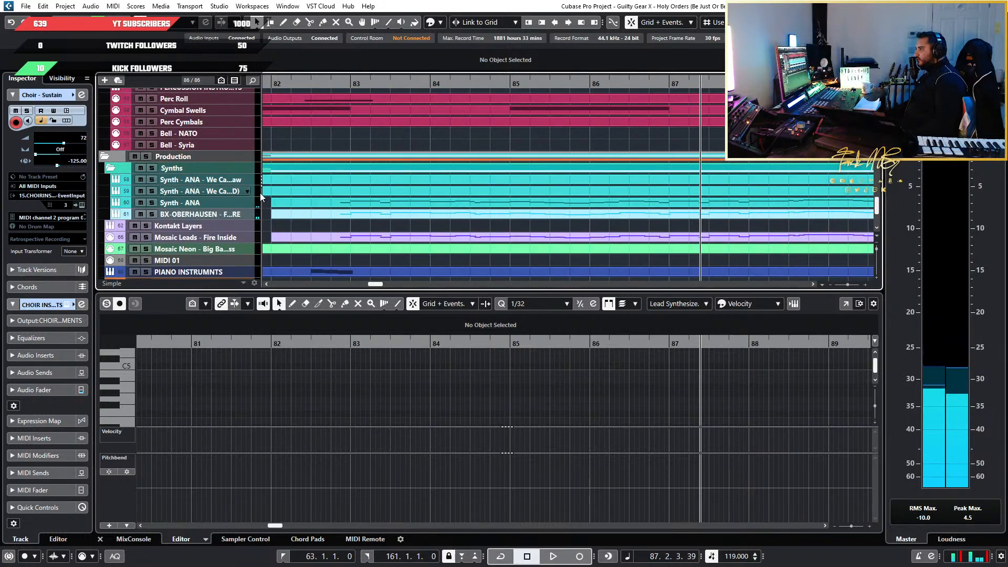
click(152, 203)
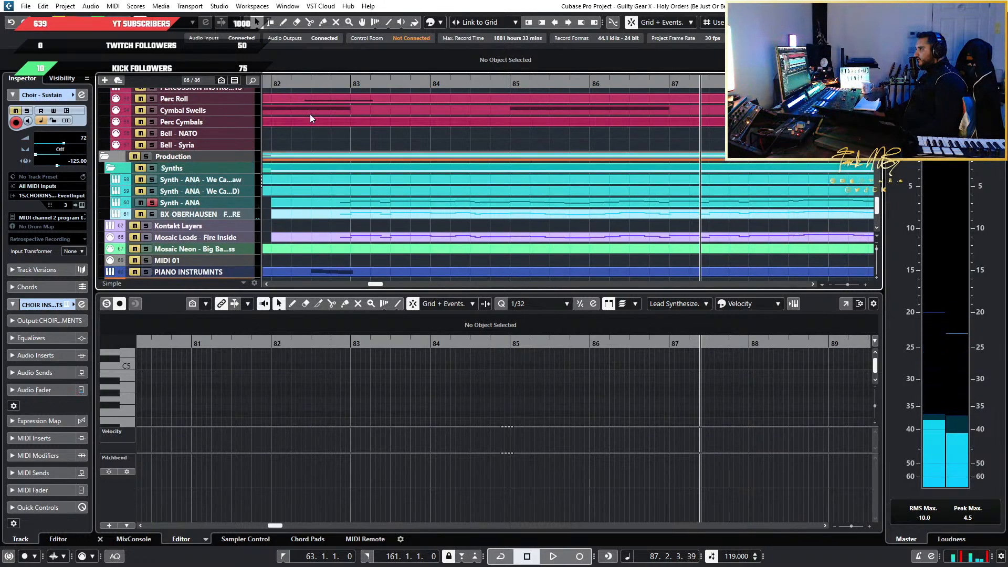
click(334, 84)
click(325, 85)
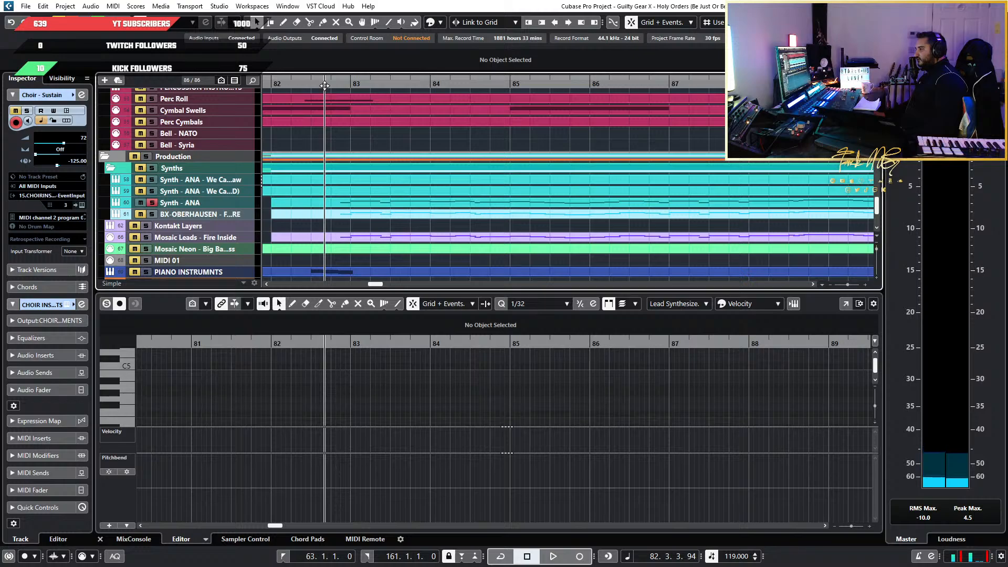
key(space)
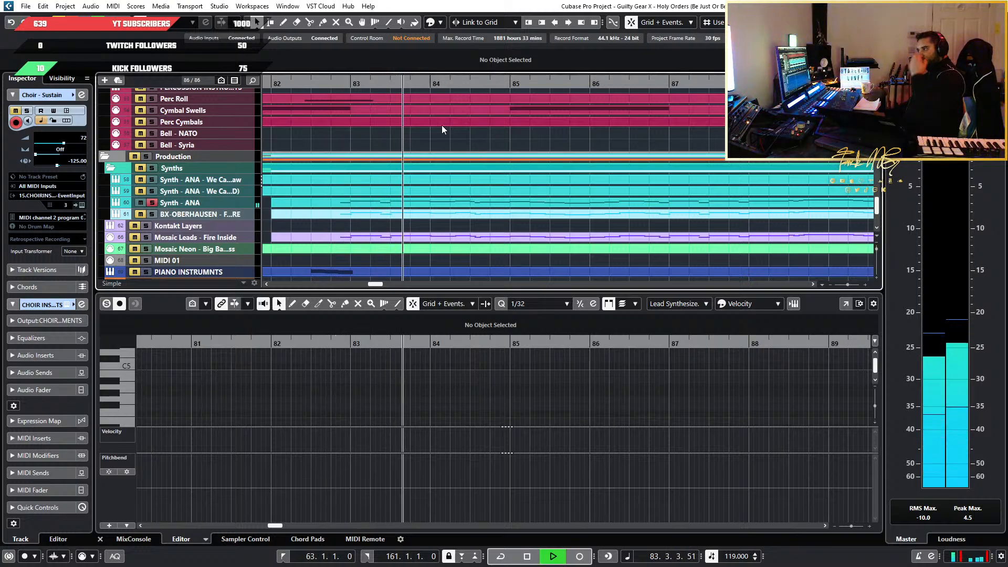
scroll(340, 146, up, 10)
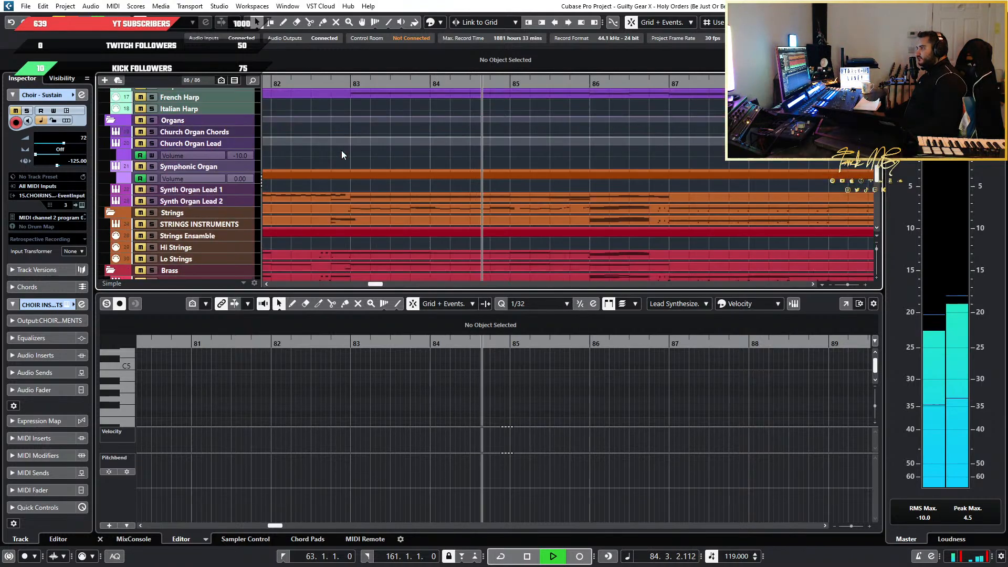
key(space)
Look over the guitar tracks and the synth parts from the first solo section to the outro leads around bars 147 to 157
scroll(449, 169, up, 10)
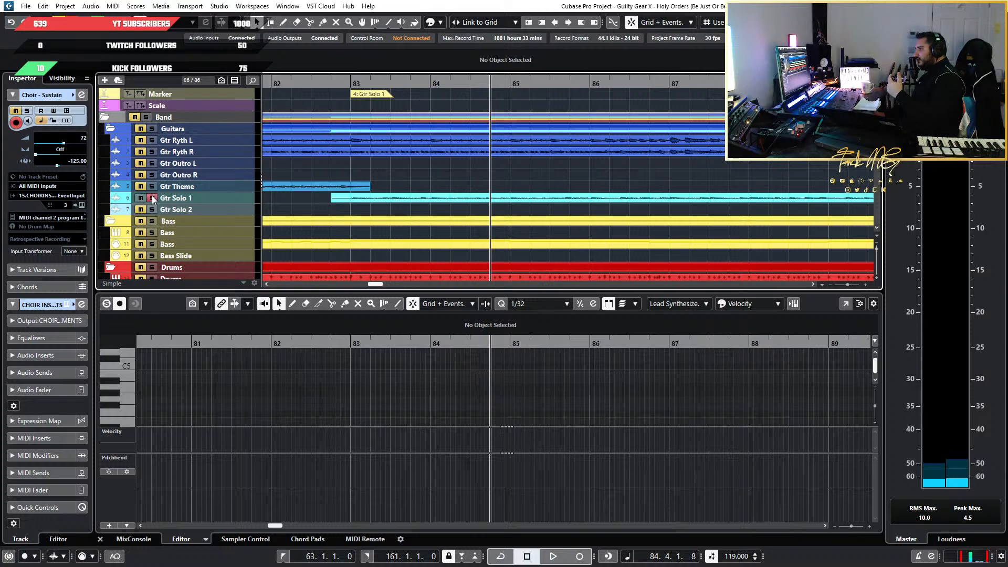
scroll(336, 187, down, 20)
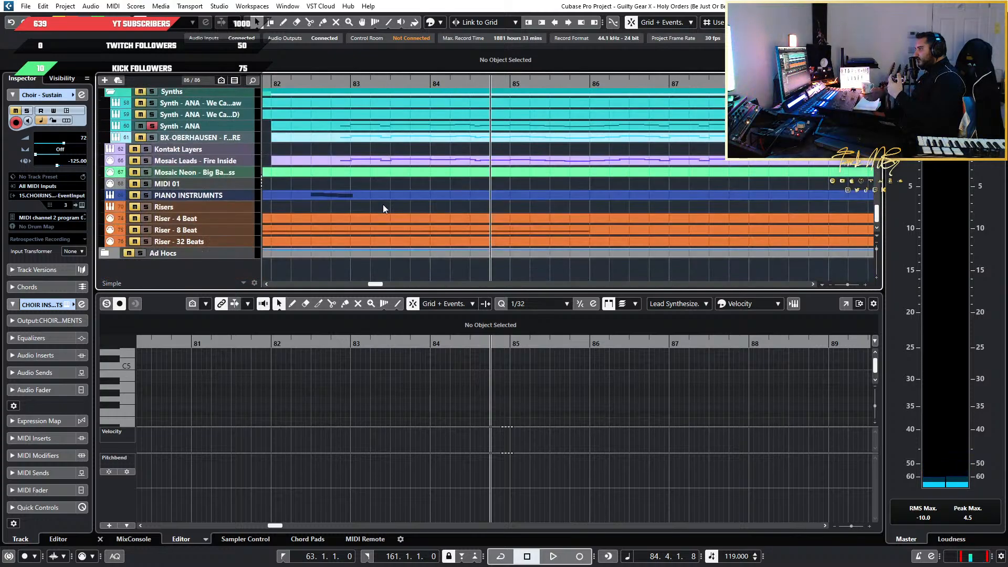
scroll(708, 157, down, 6)
scroll(674, 161, right, 5)
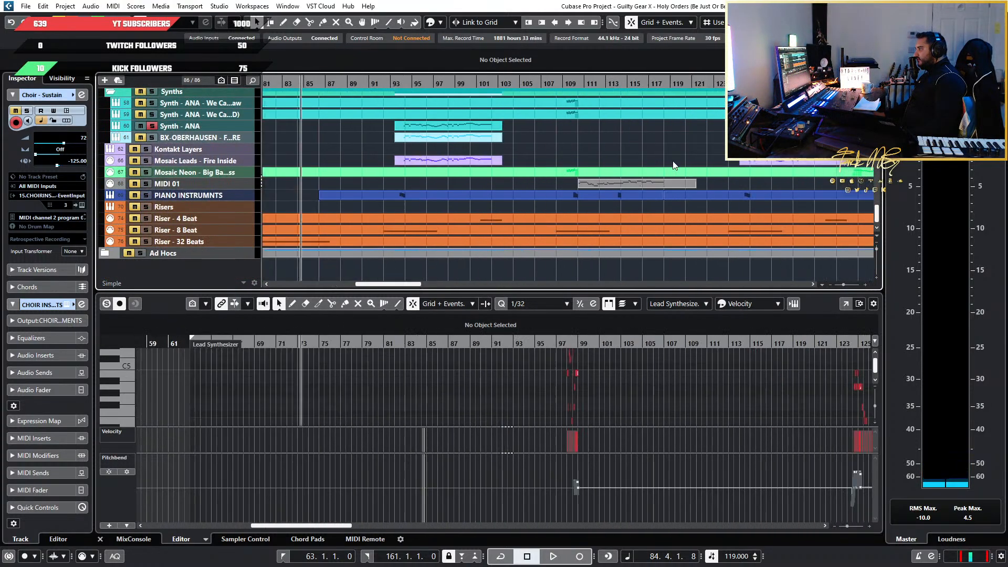
scroll(514, 129, left, 5)
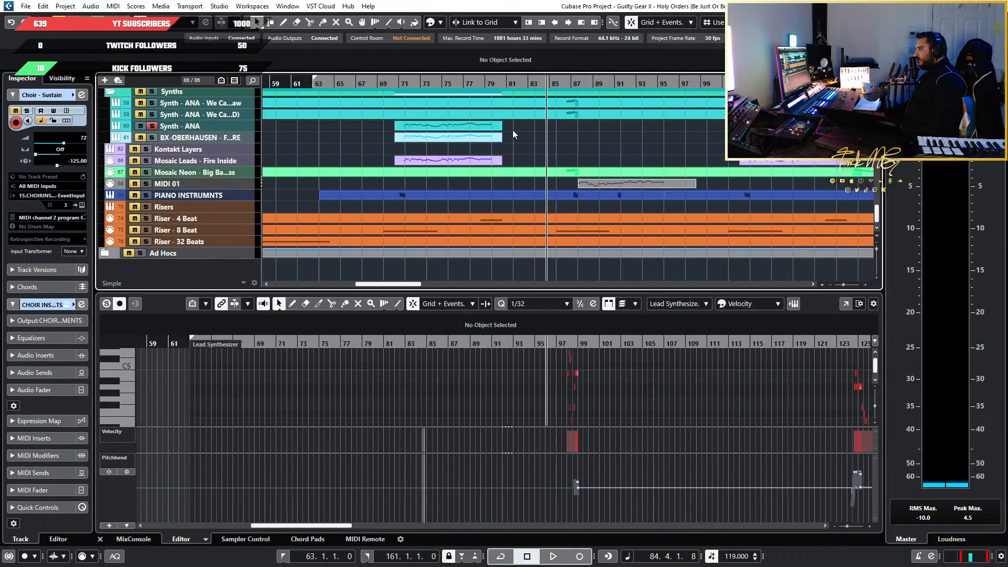
scroll(512, 130, left, 3)
scroll(751, 175, up, 3)
scroll(750, 180, down, 5)
scroll(743, 187, right, 8)
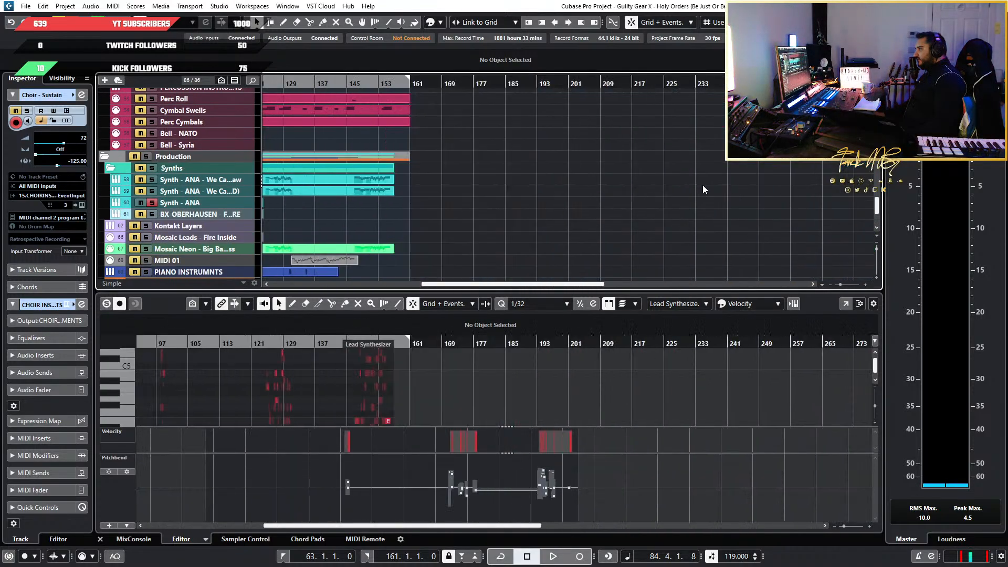
scroll(358, 200, up, 4)
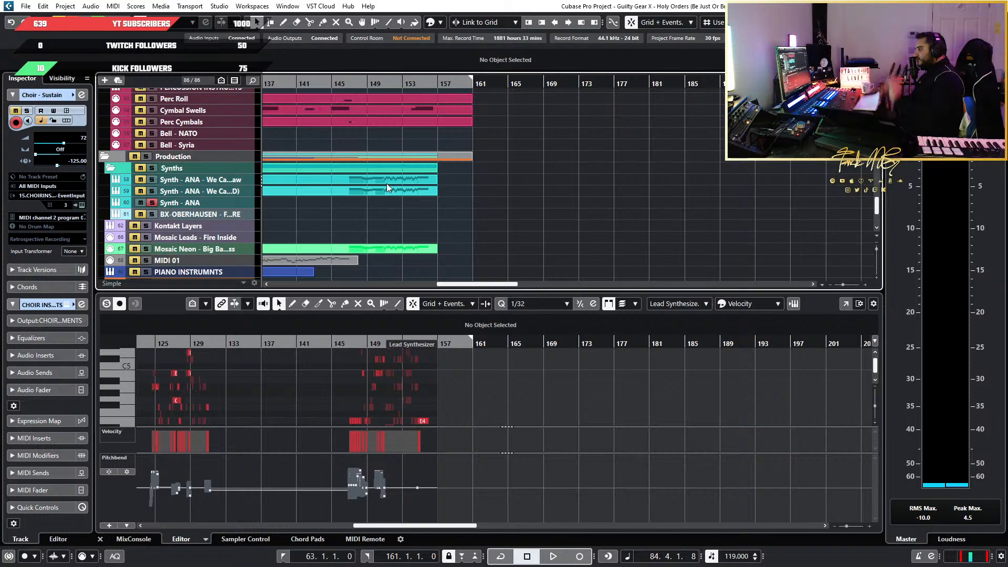
scroll(272, 200, left, 4)
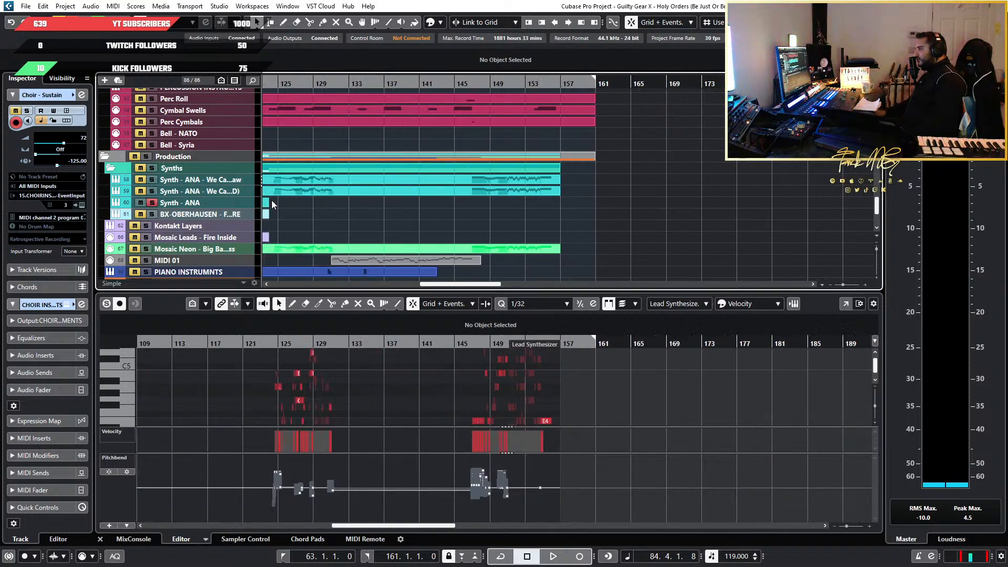
scroll(315, 202, left, 15)
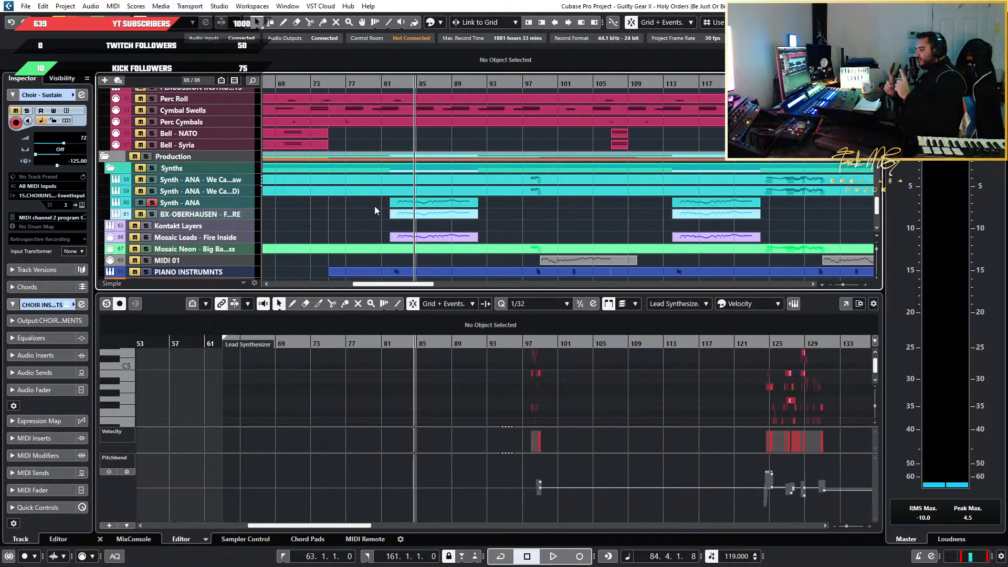
Examine the Synth - ANA, BX-OBERHAUSEN and Mosaic Leads parts in bars 82 to 92 alongside their later repeat, the strings and the piano
scroll(431, 248, up, 7)
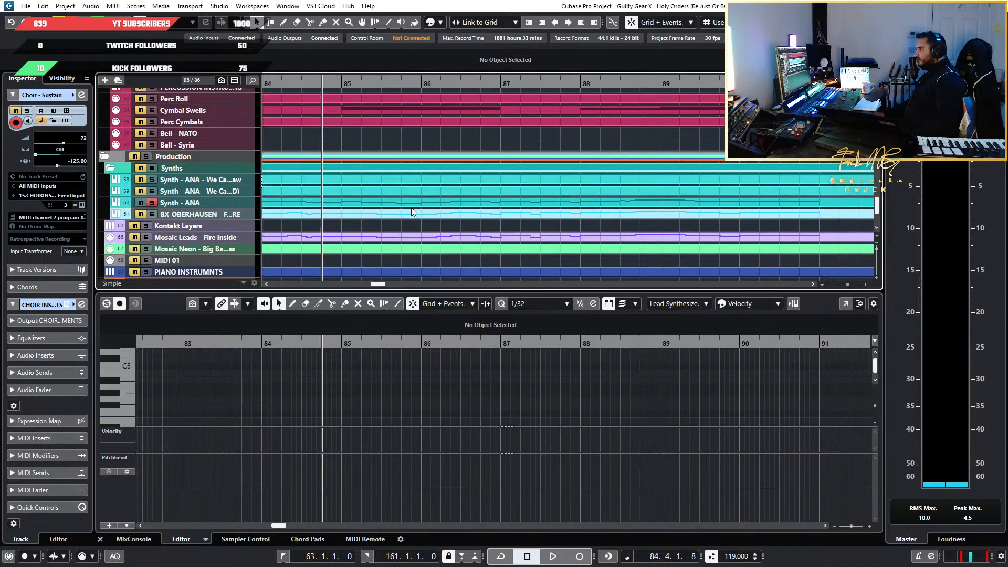
scroll(420, 208, left, 5)
scroll(634, 231, down, 3)
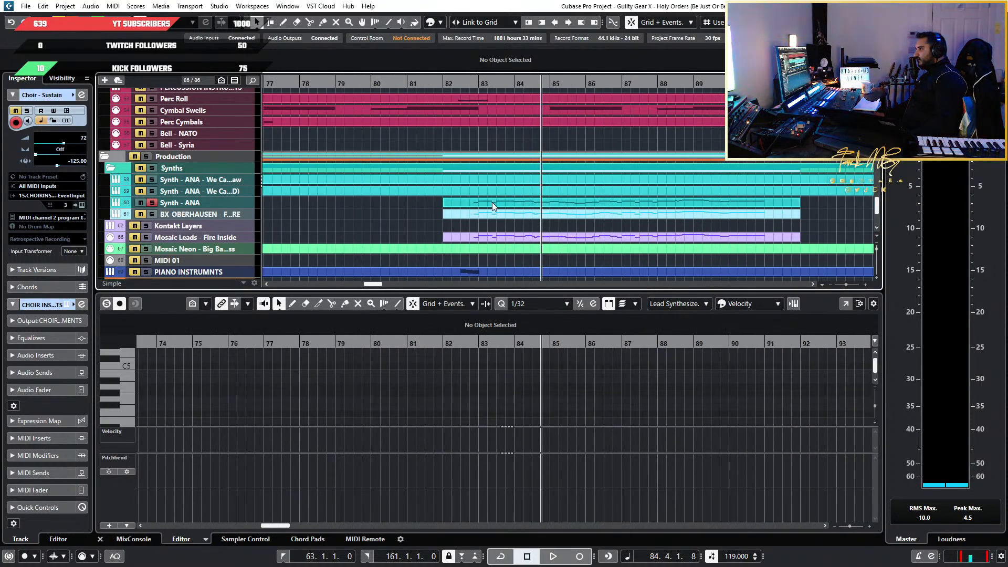
scroll(506, 207, up, 5)
scroll(490, 199, down, 5)
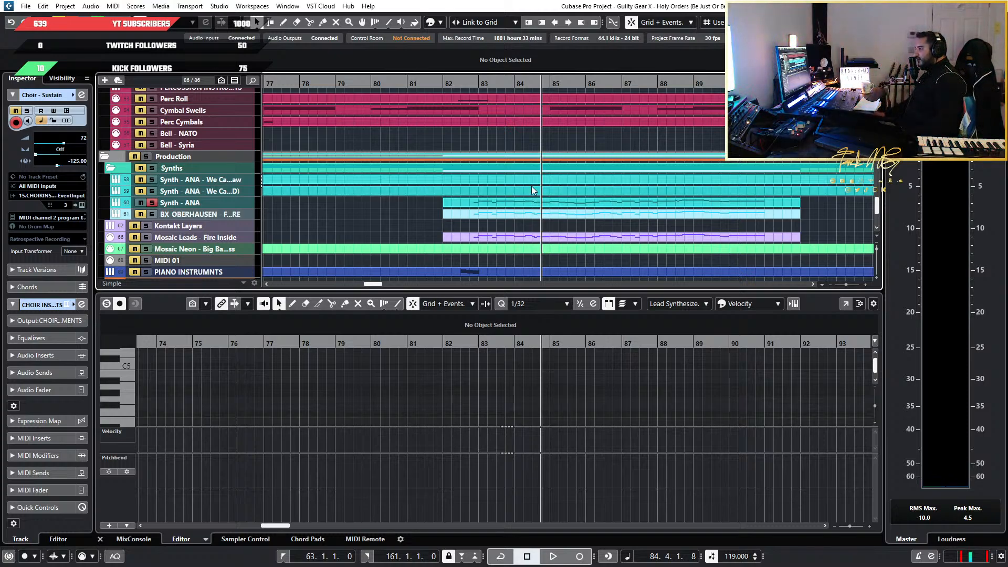
scroll(604, 179, down, 6)
scroll(675, 176, right, 5)
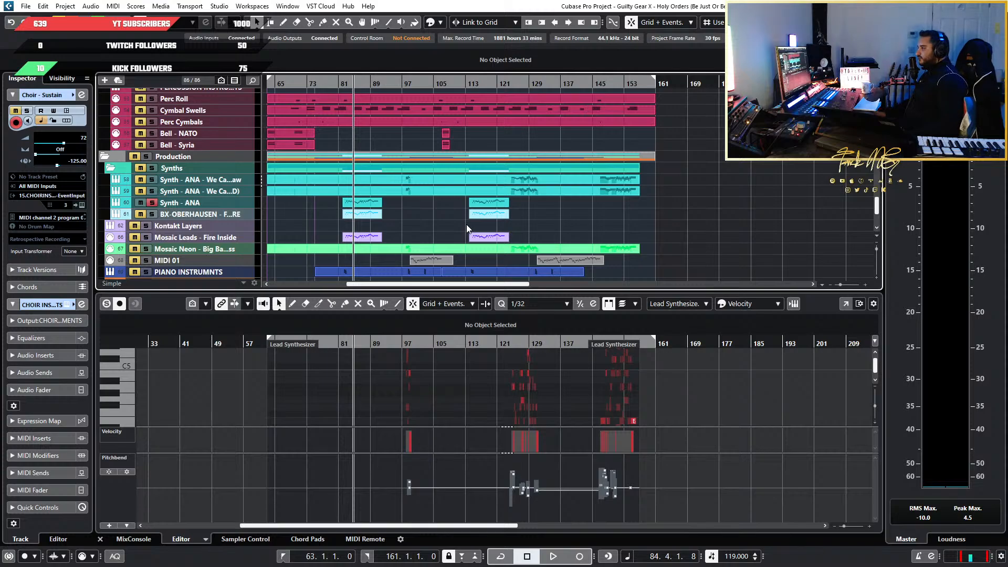
scroll(466, 226, up, 6)
scroll(421, 216, left, 4)
scroll(421, 215, down, 3)
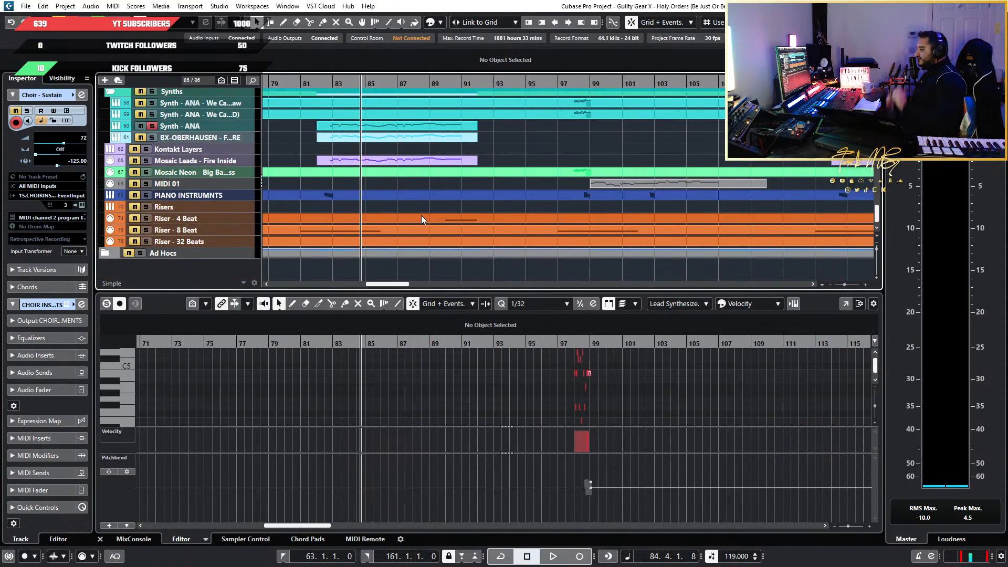
scroll(421, 220, left, 3)
scroll(440, 212, up, 8)
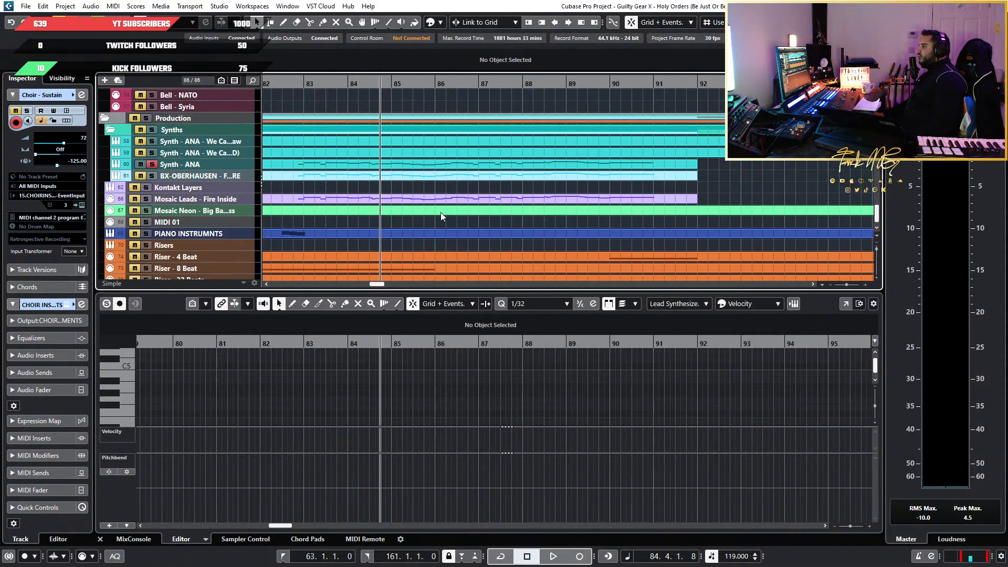
scroll(604, 215, up, 6)
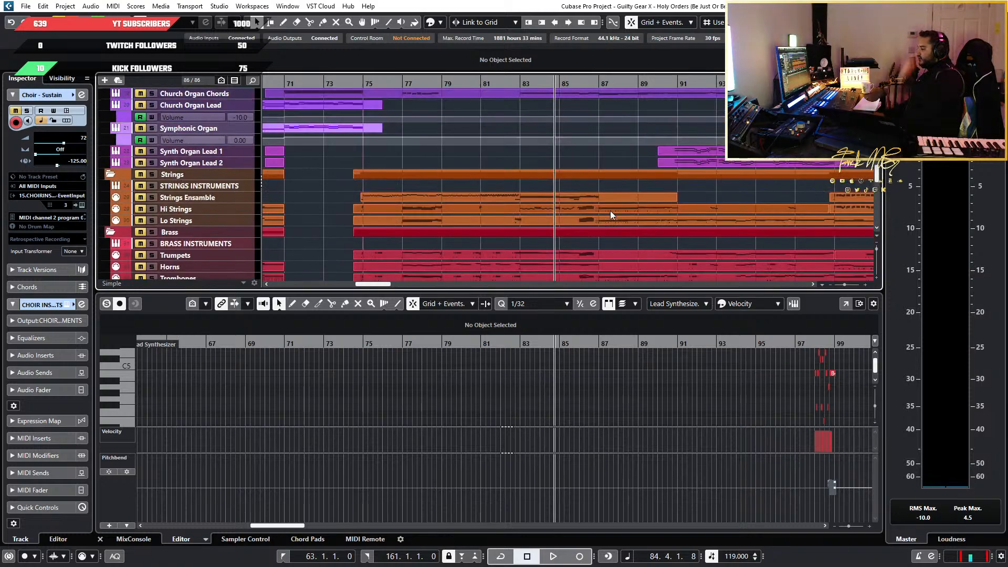
scroll(612, 210, down, 14)
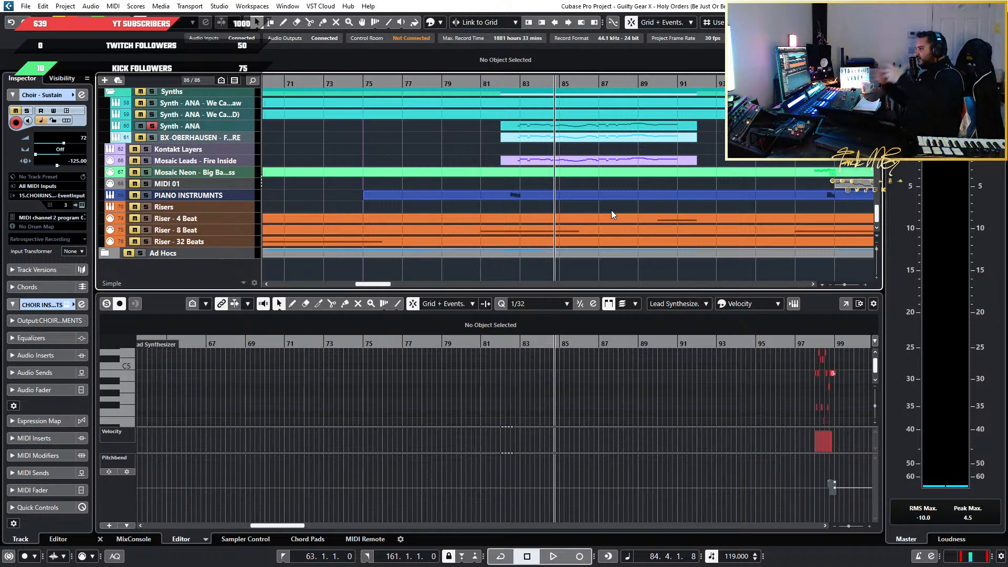
Play the soloed Synth - ANA part again from bar 82 beat 3 into bar 84
scroll(611, 210, up, 5)
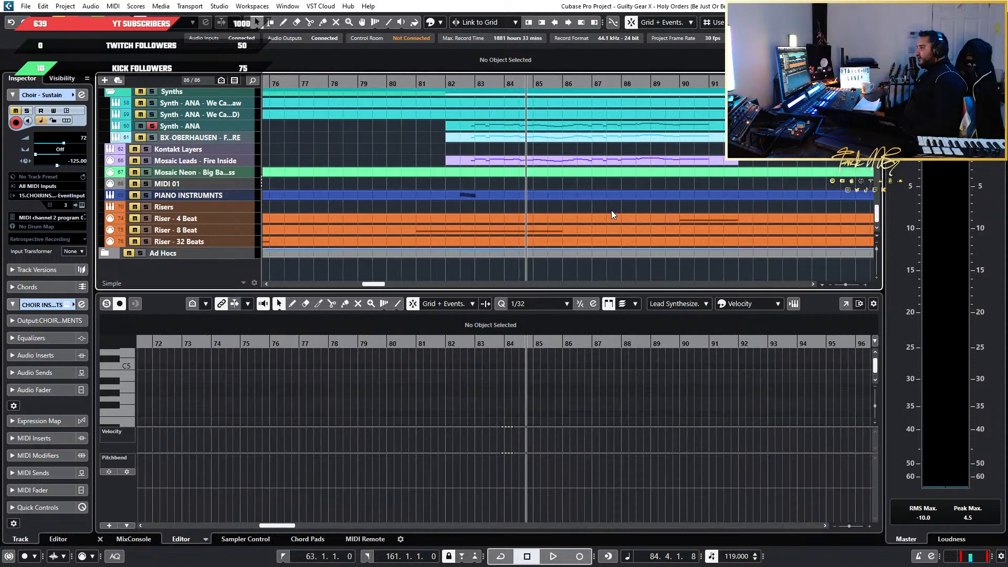
scroll(435, 195, up, 1)
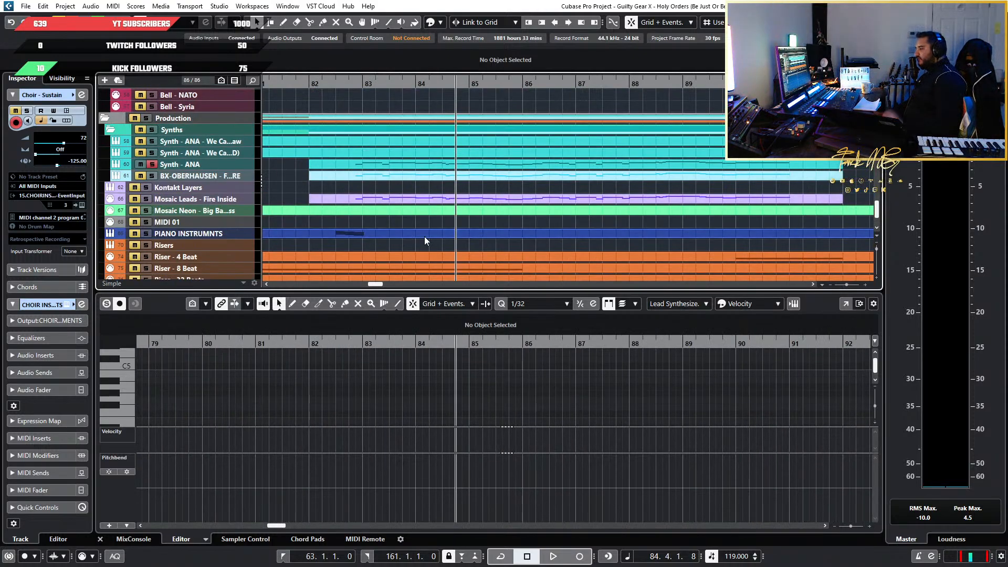
drag(330, 82, 346, 82)
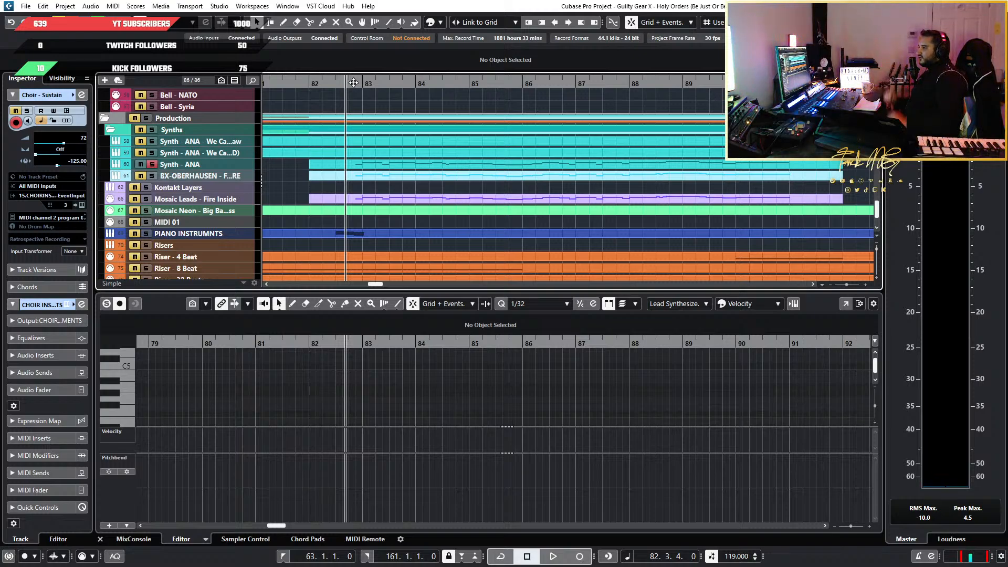
key(space)
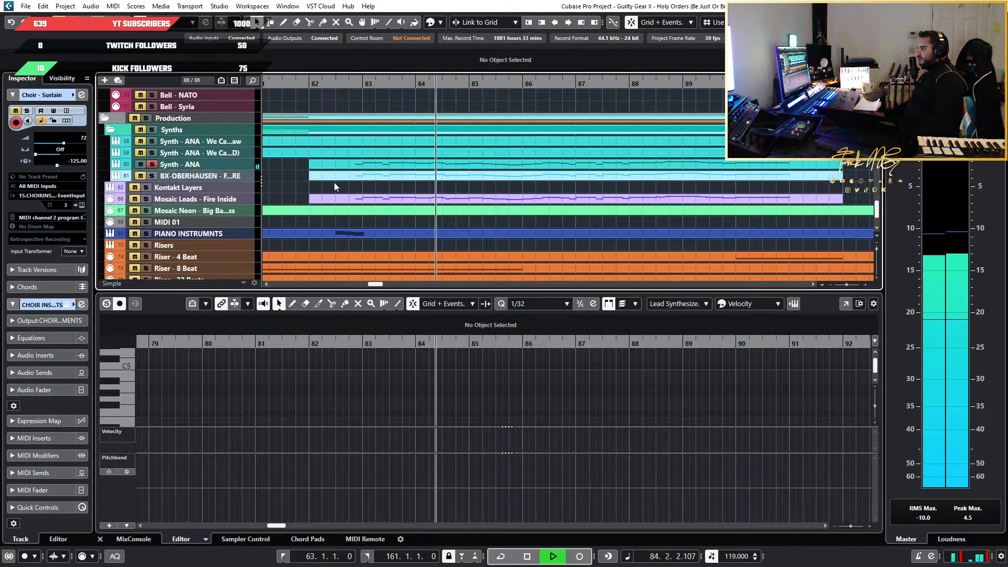
key(space)
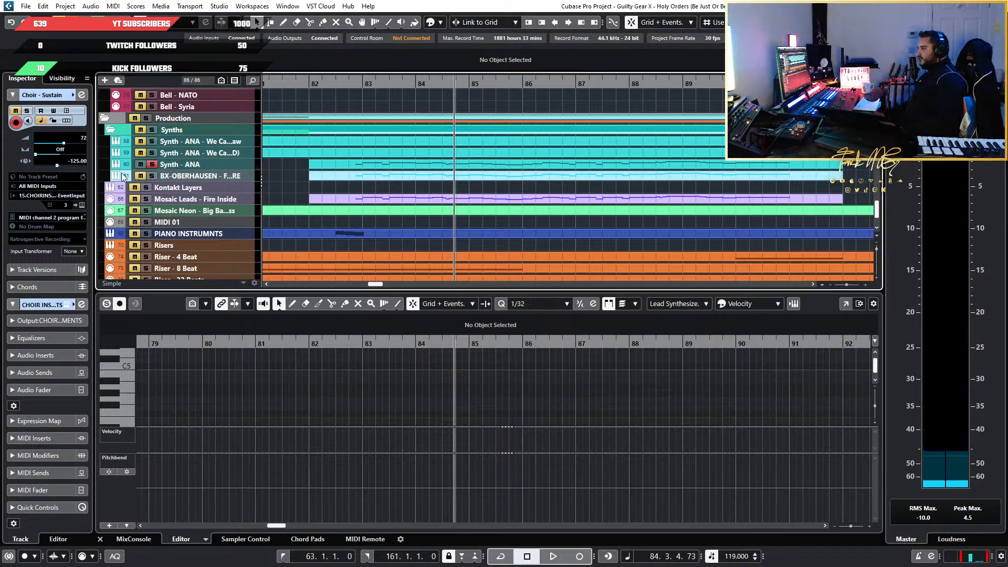
Switch the solo from Synth - ANA to BX-OBERHAUSEN and play its lead from bar 82 into bar 86
click(155, 165)
drag(361, 82, 339, 80)
key(space)
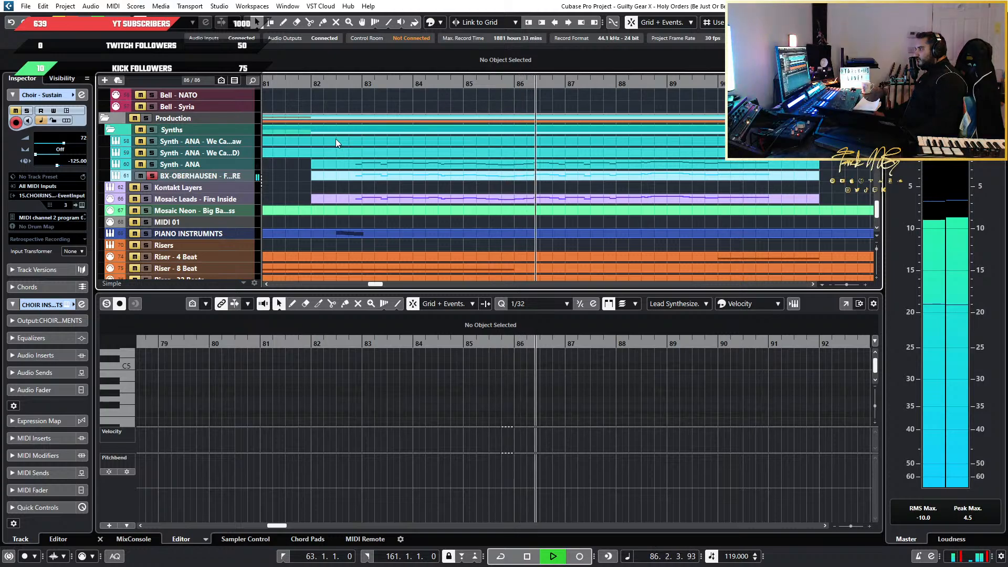
key(space)
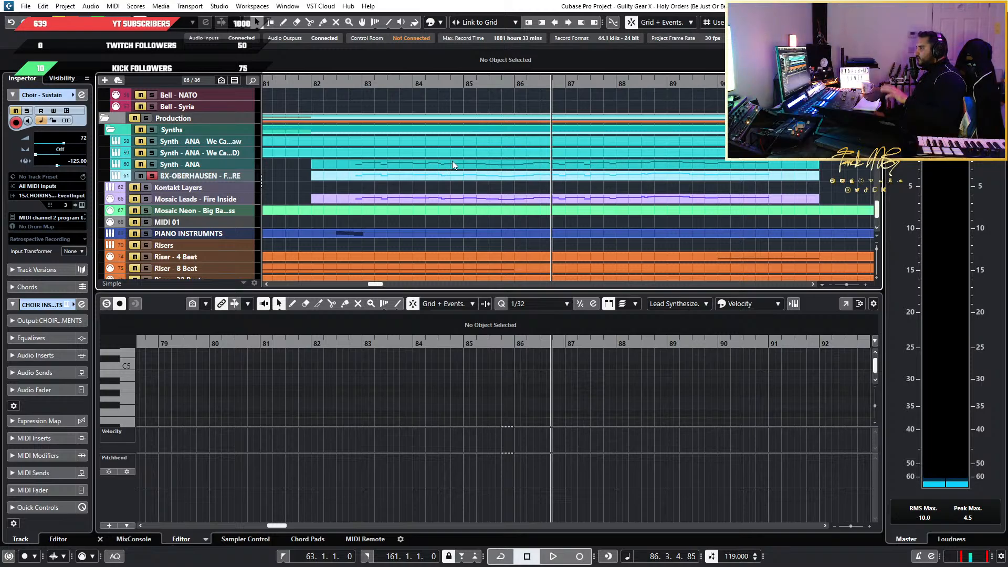
Add Synth - ANA and Mosaic Leads - Fire Inside to the solo, play from bar 86 and narrow the solo to Mosaic Leads
click(153, 164)
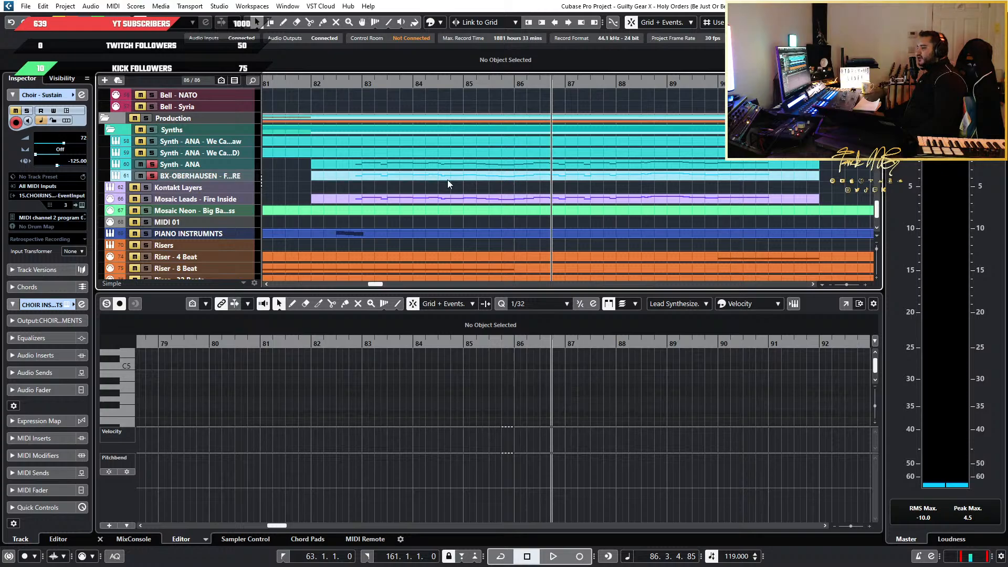
scroll(448, 179, down, 2)
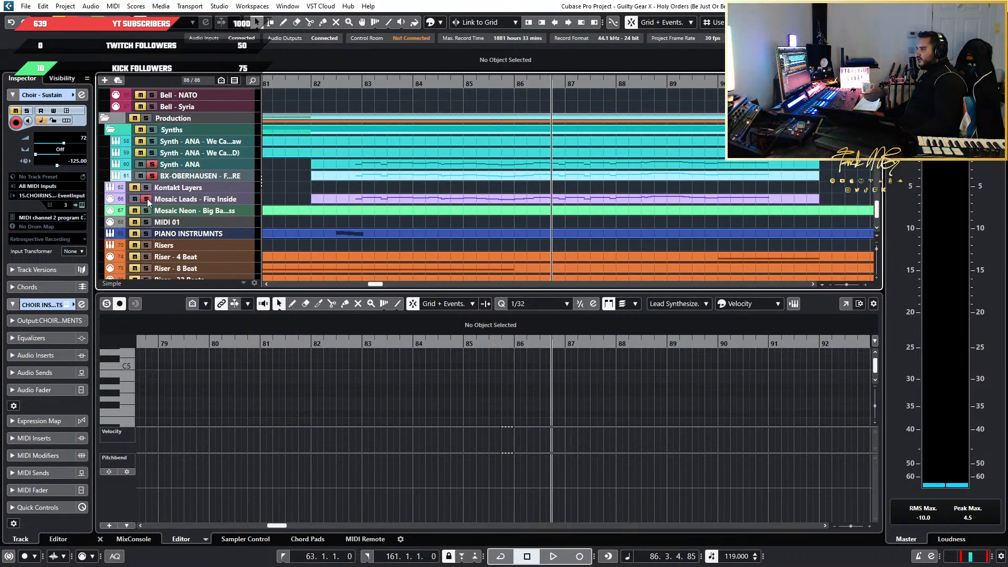
key(space)
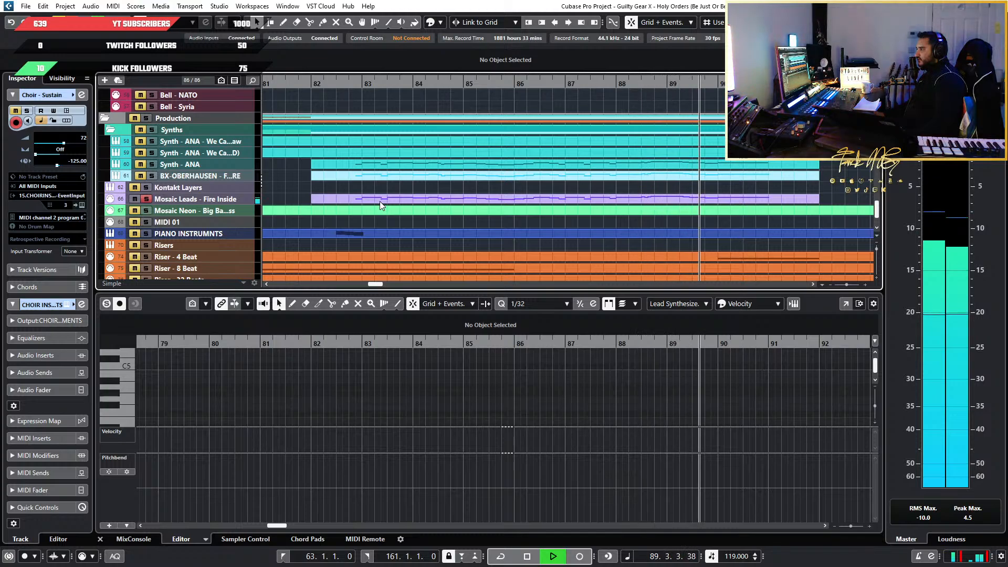
key(space)
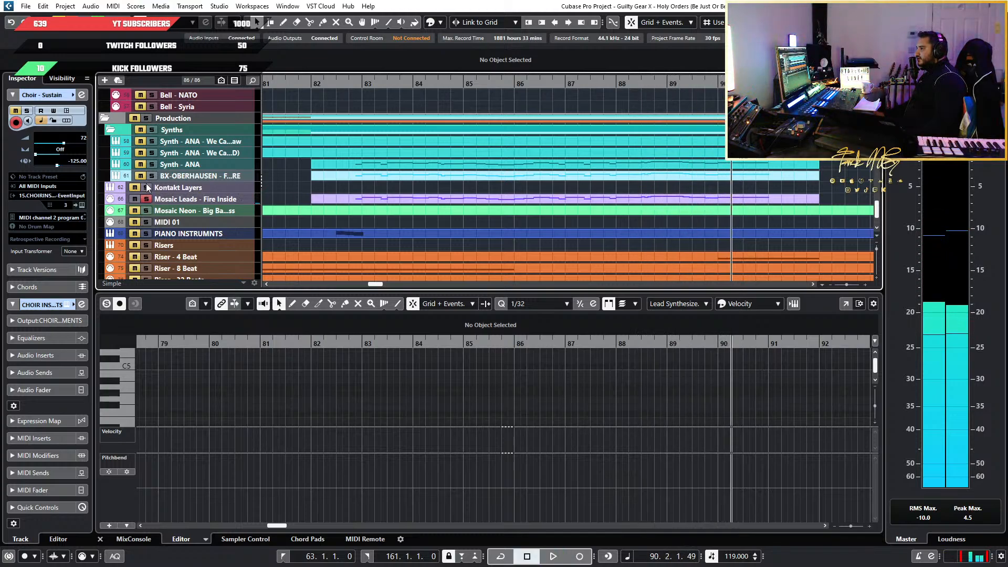
Play the soloed Mosaic Leads - Fire Inside part from bar 82 beat 3 into bar 84
scroll(408, 191, up, 5)
scroll(408, 190, down, 2)
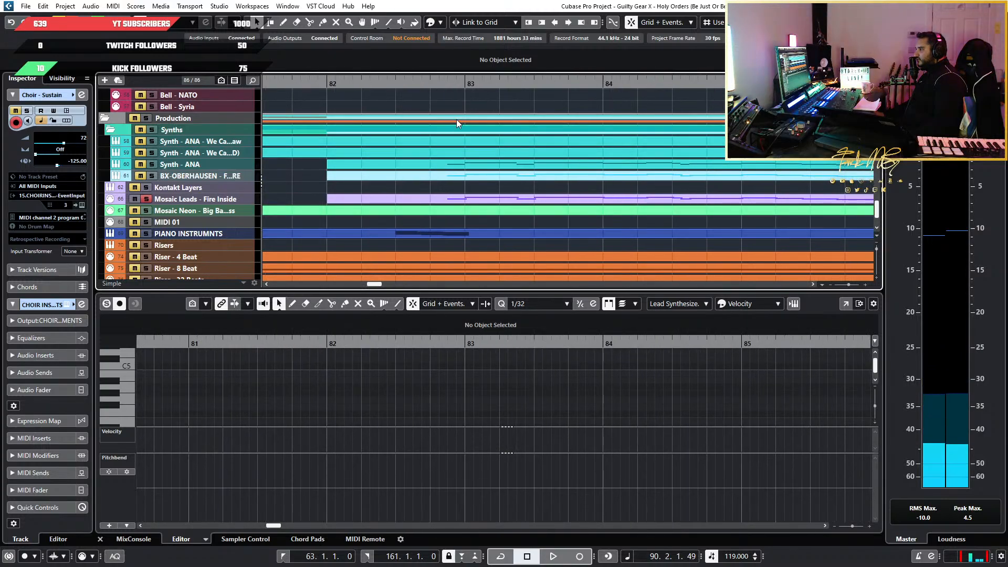
click(409, 83)
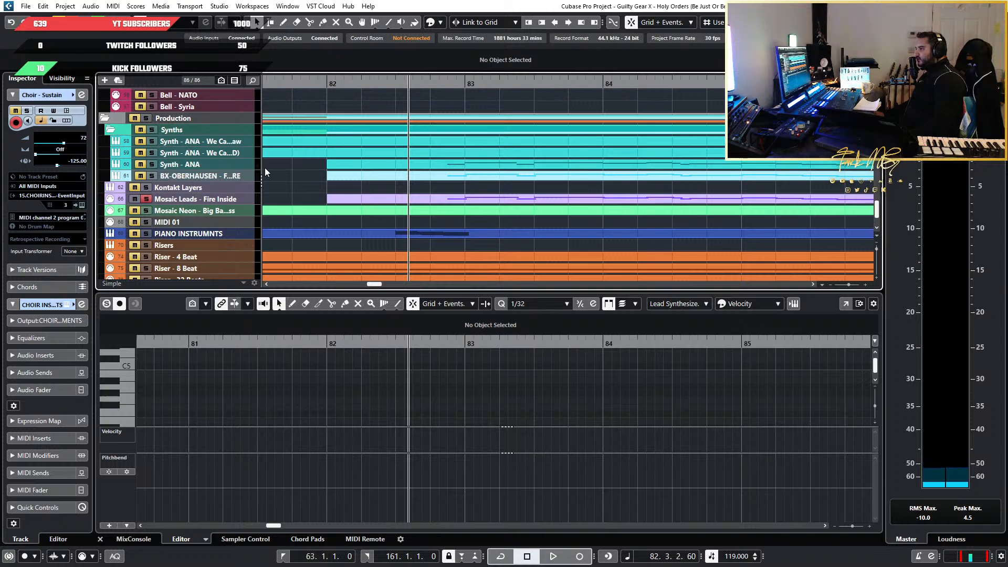
key(space)
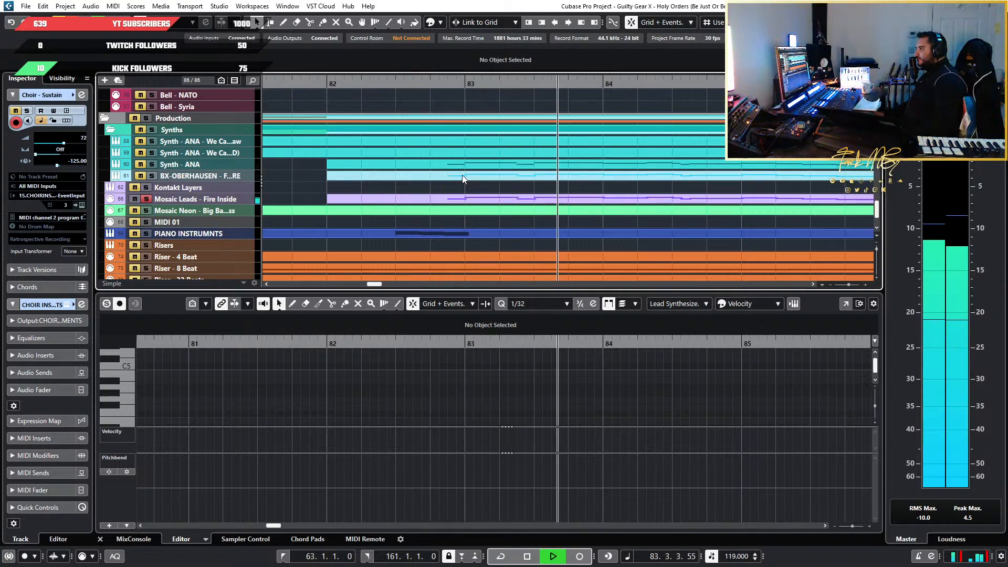
key(space)
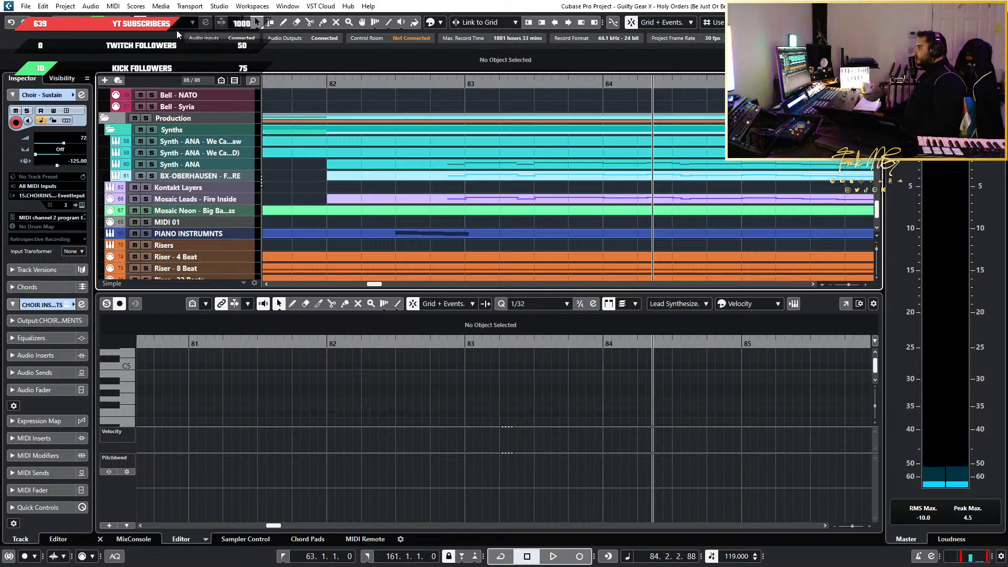
Clear all solos and play the full mix on from bar 84 into bar 91
key(space)
ctrl+scroll(440, 102, down, 3)
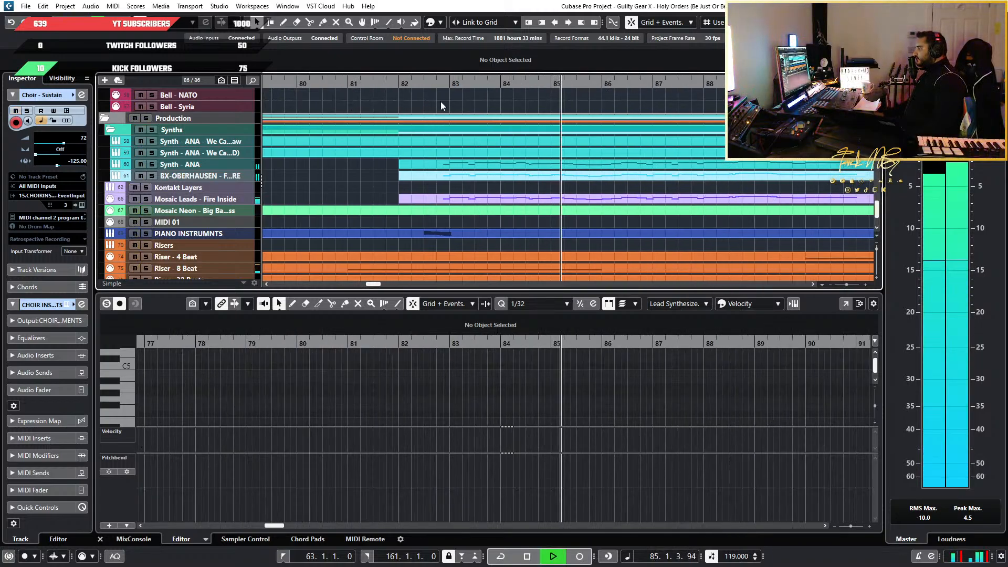
ctrl+scroll(440, 102, down, 2)
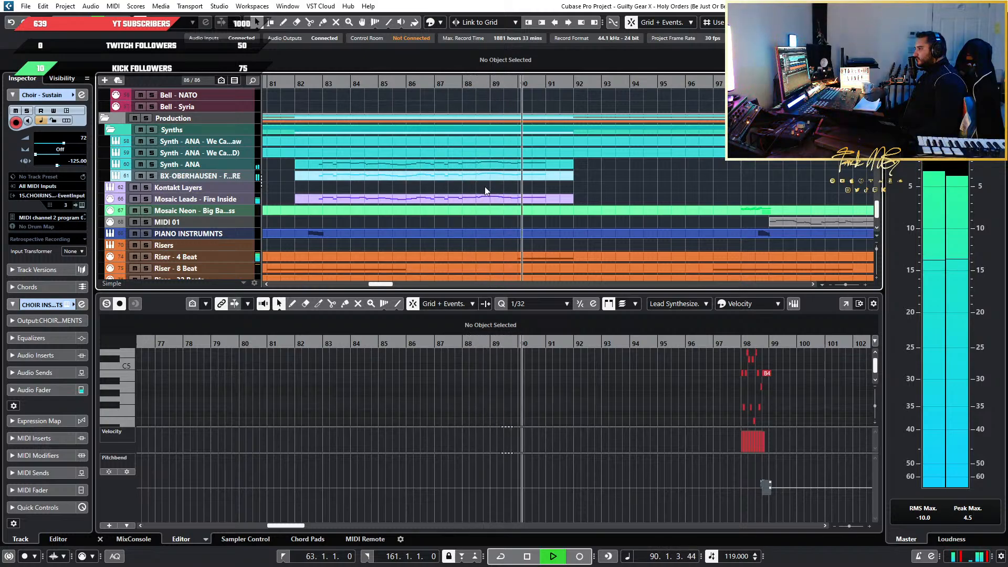
key(space)
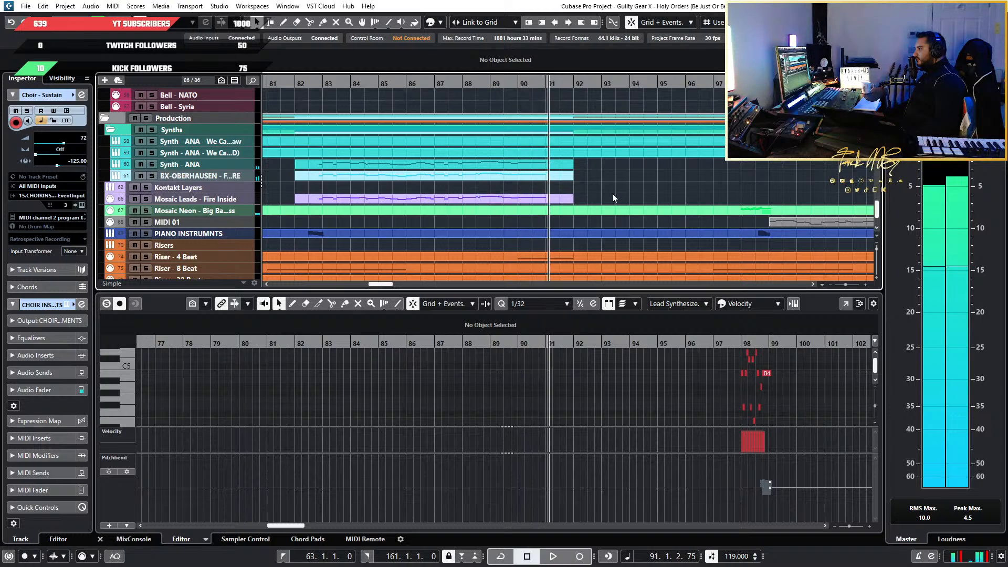
Examine the synth, choir, orchestral and Gtr Solo 2 parts after bar 91, around the second solo and the synth leads' repeat
scroll(679, 194, down, 5)
scroll(560, 199, right, 3)
scroll(559, 197, up, 4)
scroll(550, 191, up, 2)
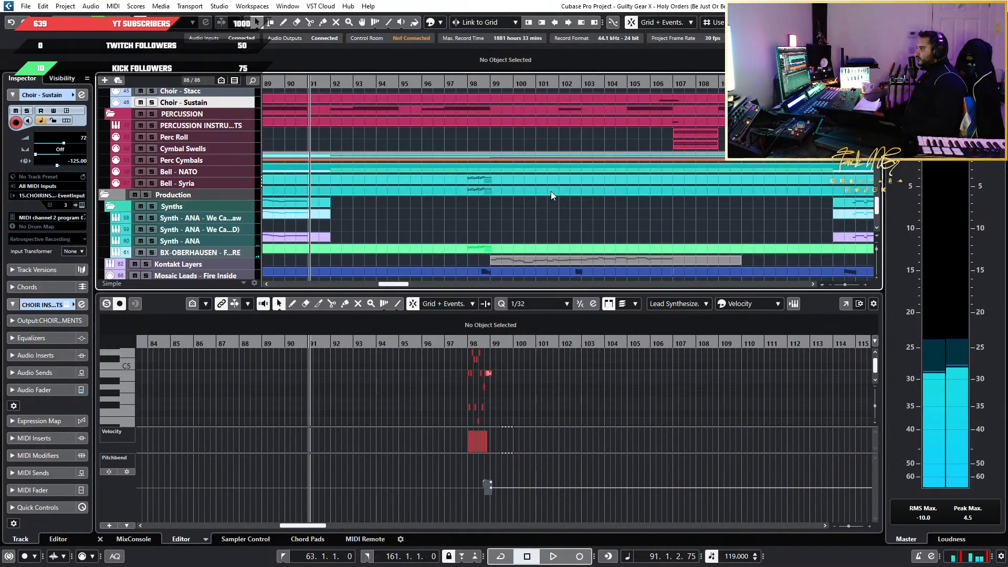
scroll(551, 191, up, 2)
scroll(550, 192, down, 5)
scroll(550, 192, up, 5)
scroll(551, 196, down, 2)
scroll(493, 196, right, 3)
scroll(439, 196, down, 3)
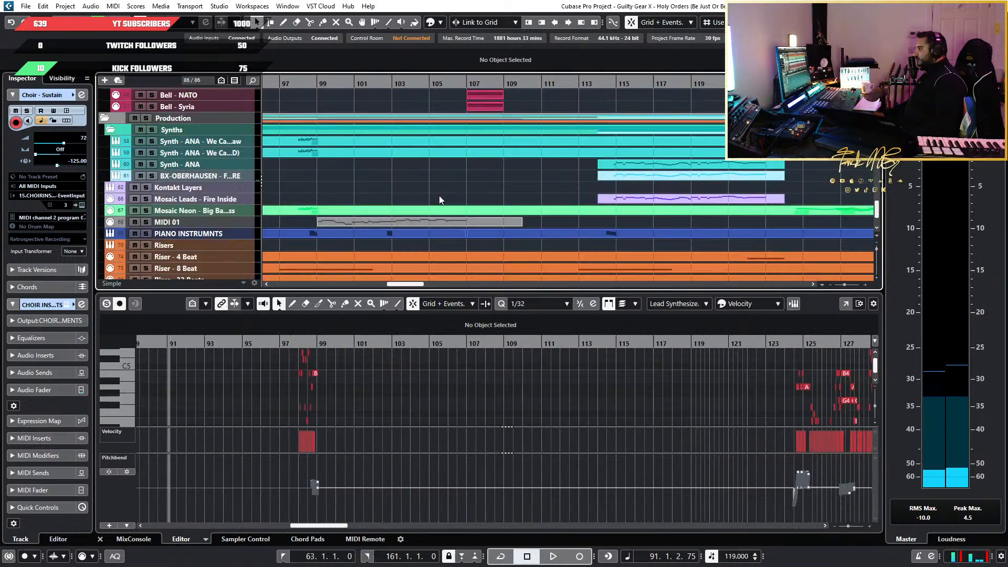
scroll(439, 196, down, 5)
scroll(418, 201, up, 3)
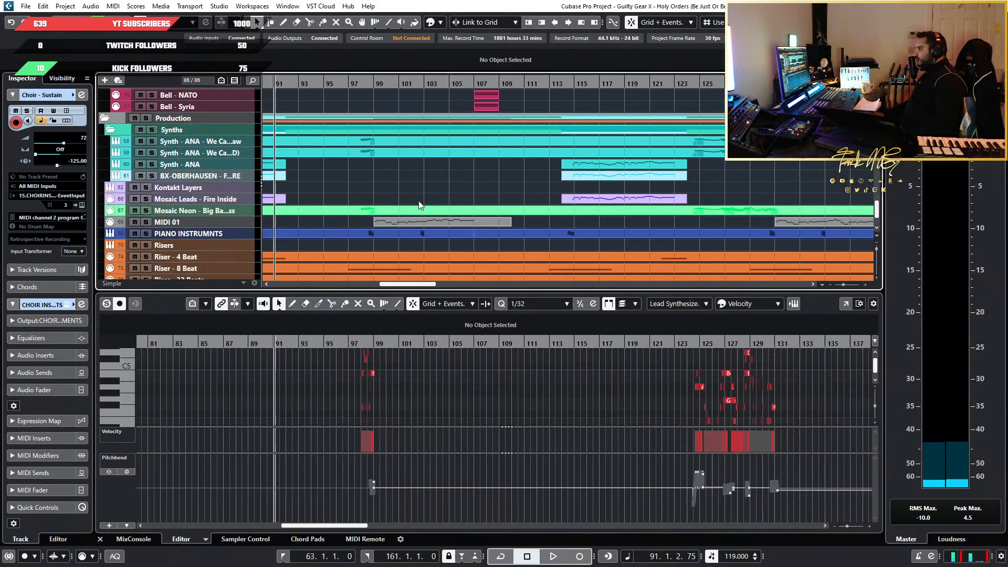
scroll(451, 203, up, 4)
scroll(514, 198, up, 5)
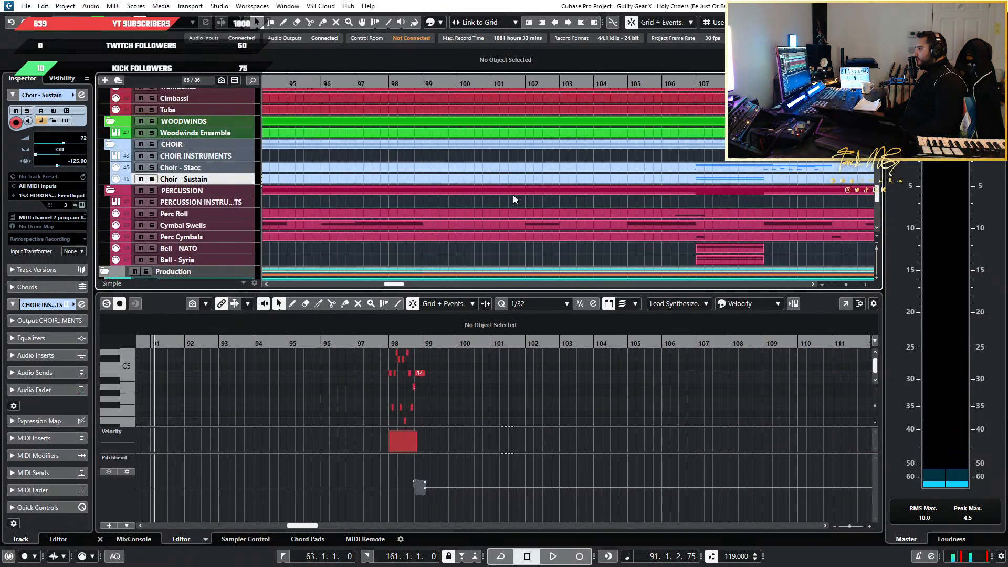
scroll(514, 199, up, 4)
scroll(437, 120, up, 8)
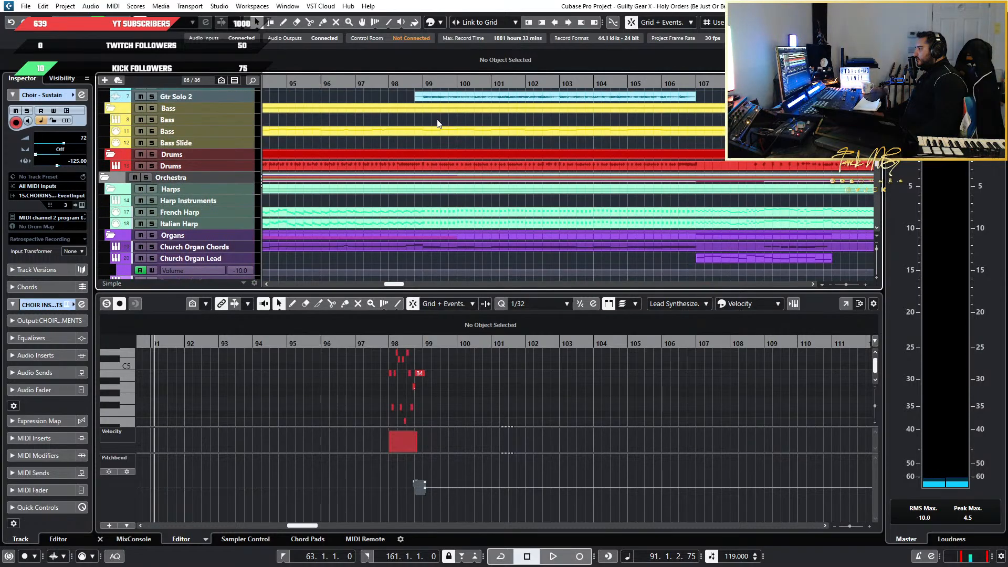
scroll(437, 119, down, 5)
scroll(434, 122, down, 3)
scroll(433, 123, down, 10)
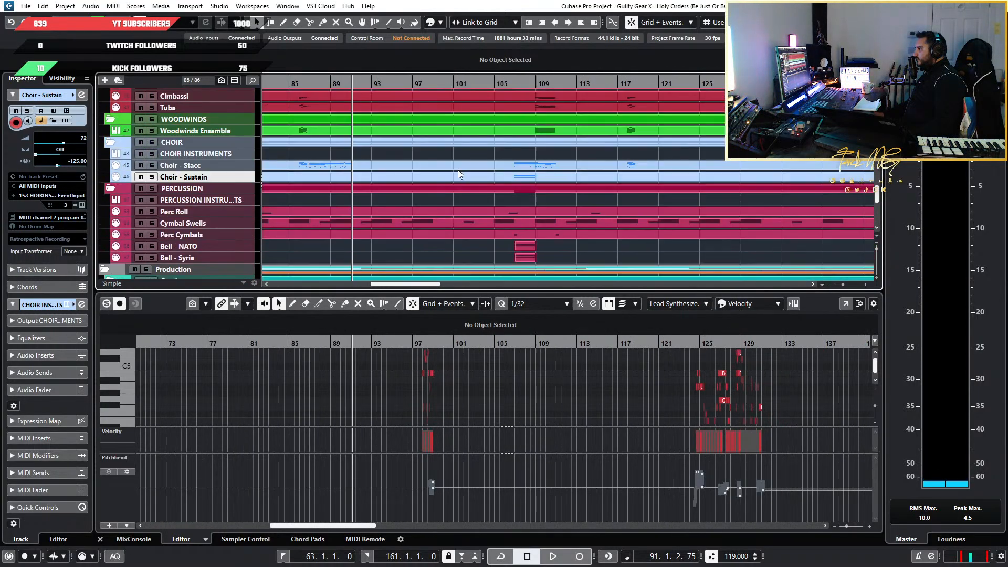
scroll(458, 171, down, 3)
scroll(455, 172, up, 3)
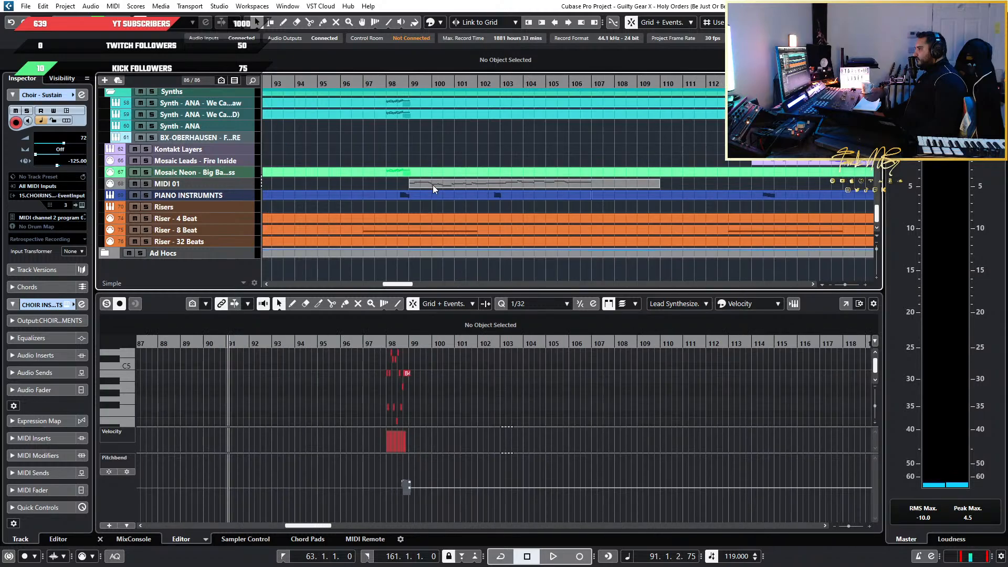
Play the full mix from bar 98 beat 3 into bar 107, reviewing Gtr Solo 2 against the strings, brass and choir parts
click(400, 81)
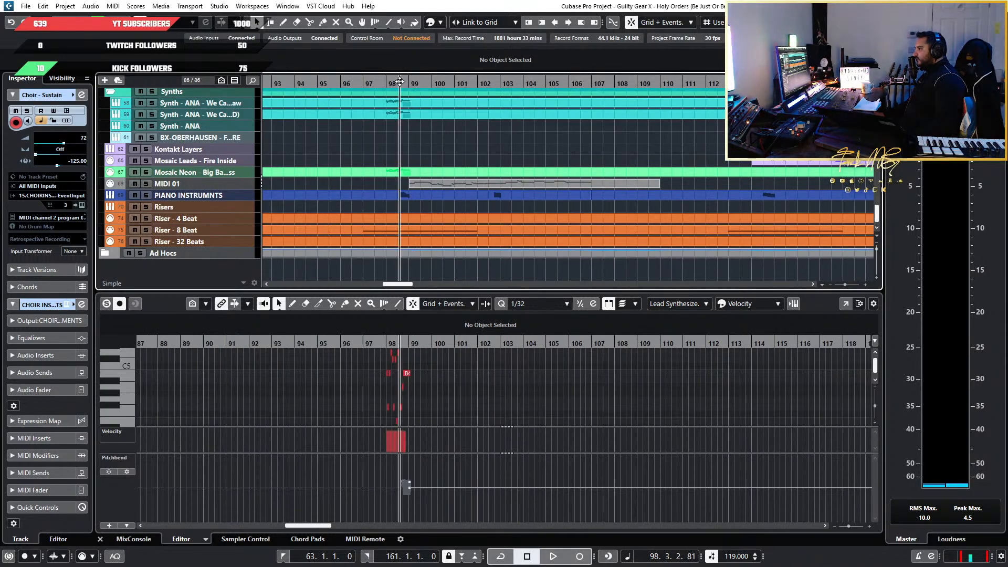
scroll(283, 150, up, 15)
key(space)
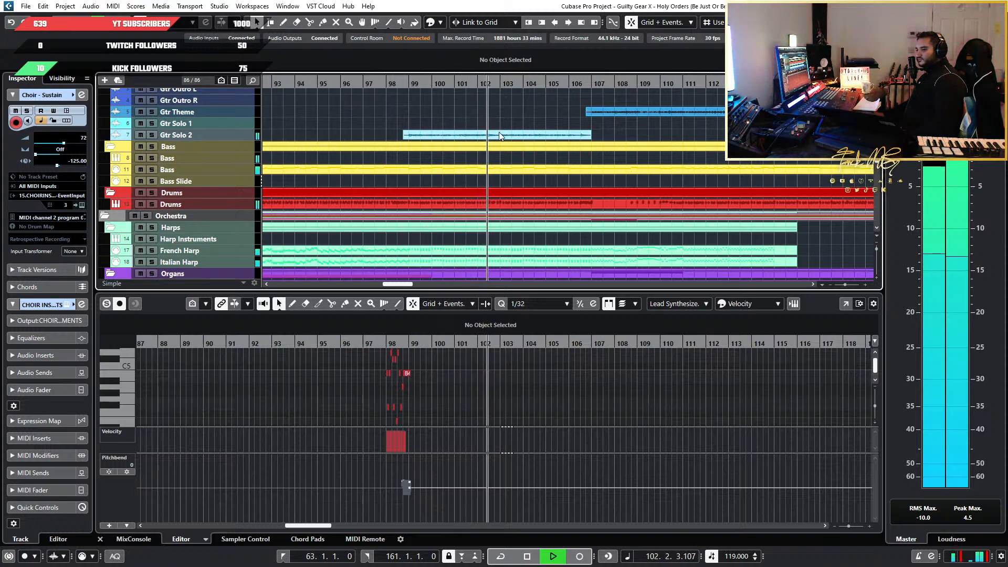
scroll(525, 173, down, 6)
ctrl+scroll(555, 217, down, 3)
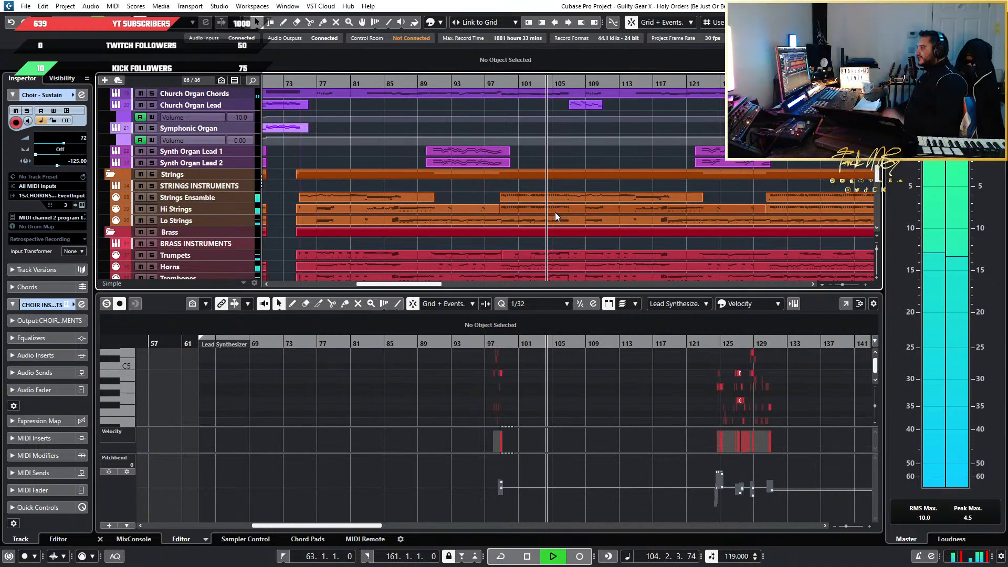
scroll(556, 212, down, 4)
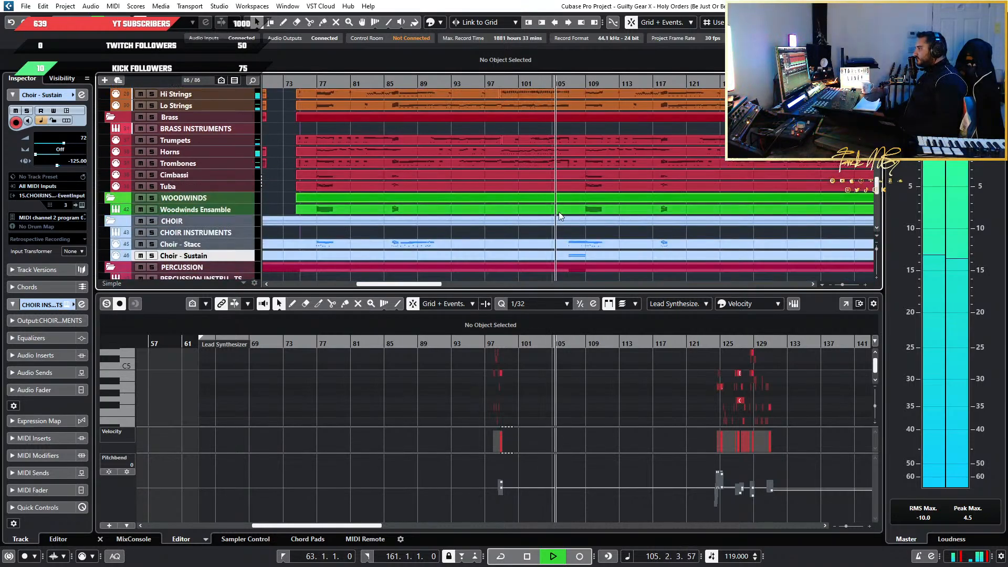
ctrl+scroll(558, 212, up, 5)
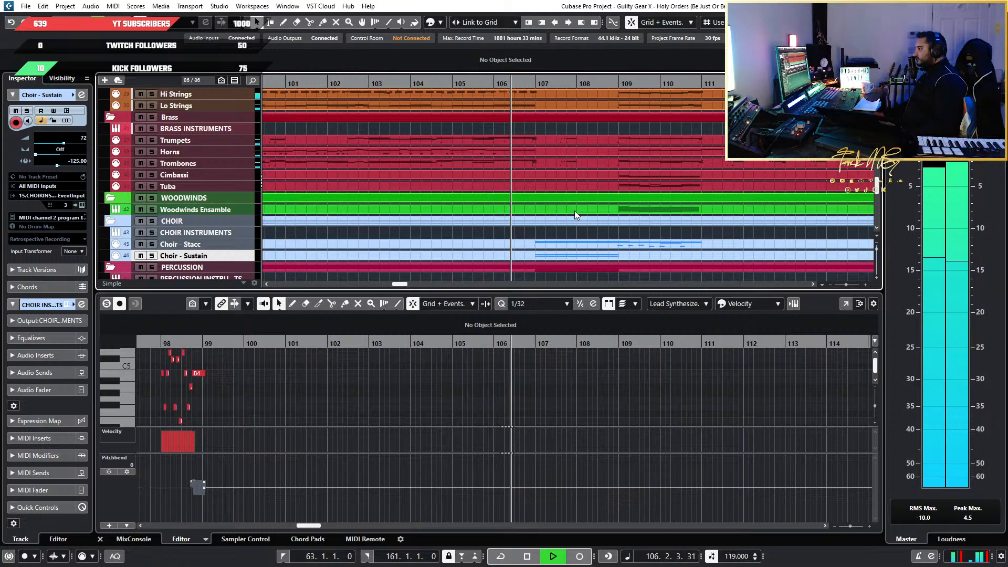
key(space)
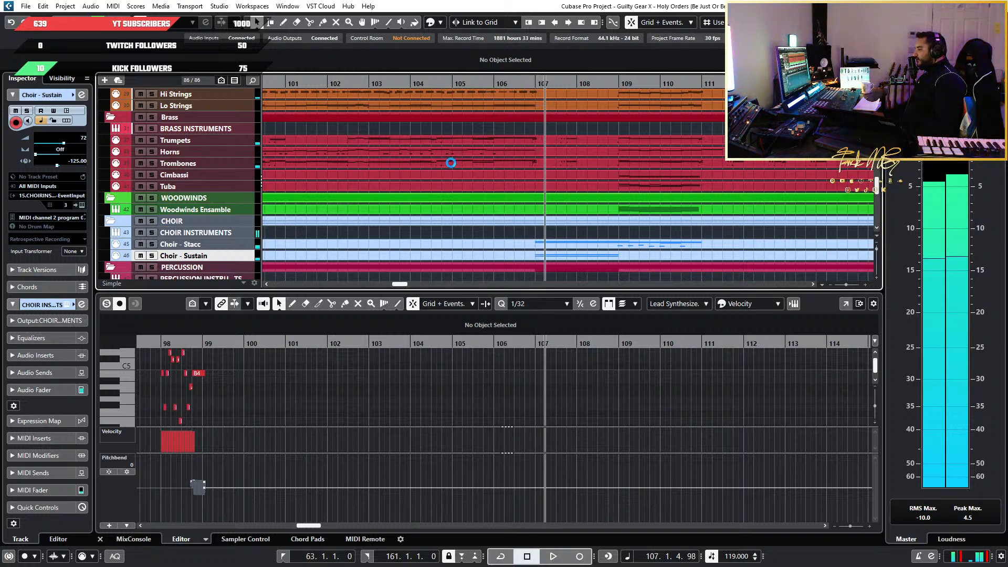
Replay the full mix from bar 98 beat 4 into bar 102, listening to the MIDI 01 part under the second guitar solo
scroll(452, 163, down, 10)
scroll(367, 176, down, 4)
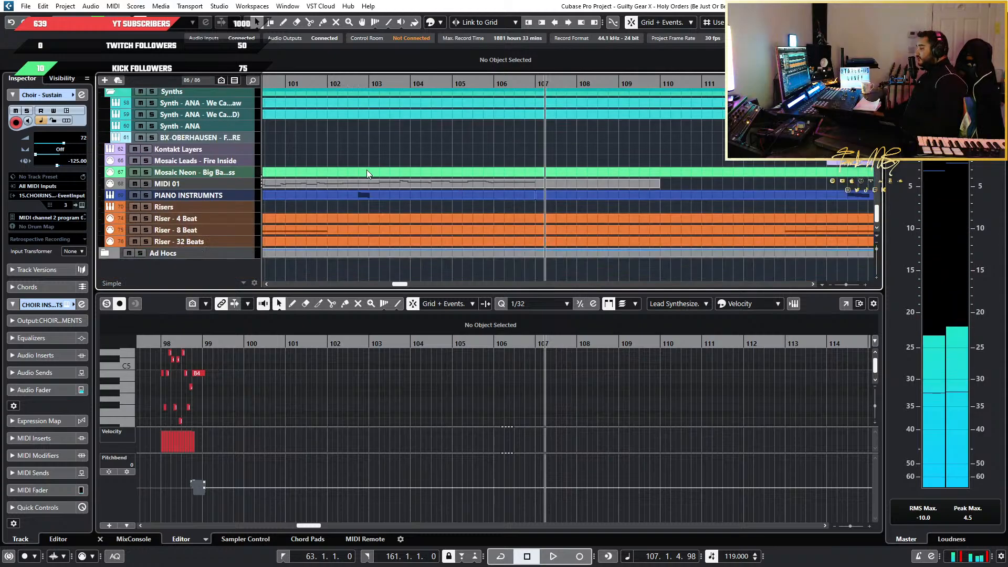
key(g)
click(353, 82)
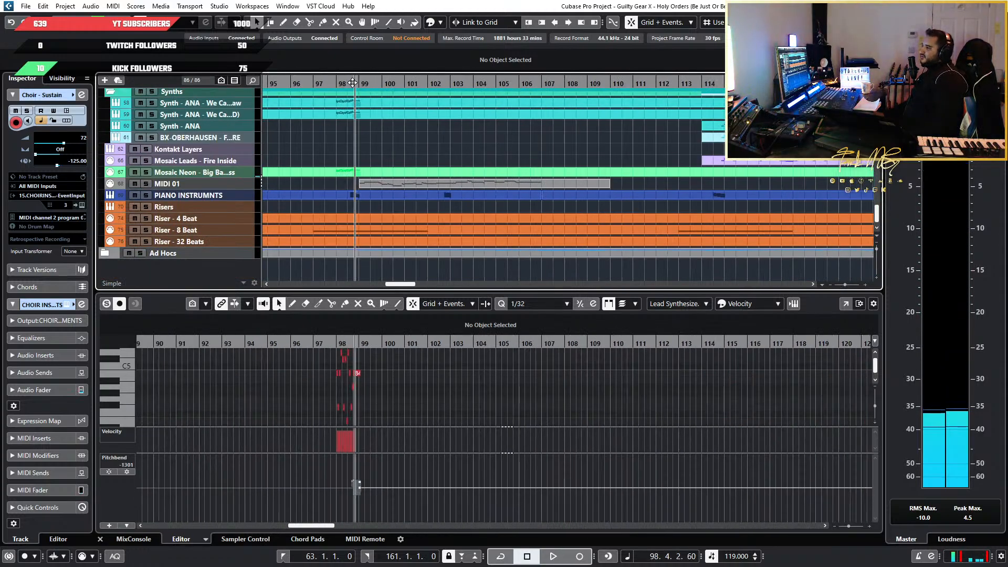
key(h)
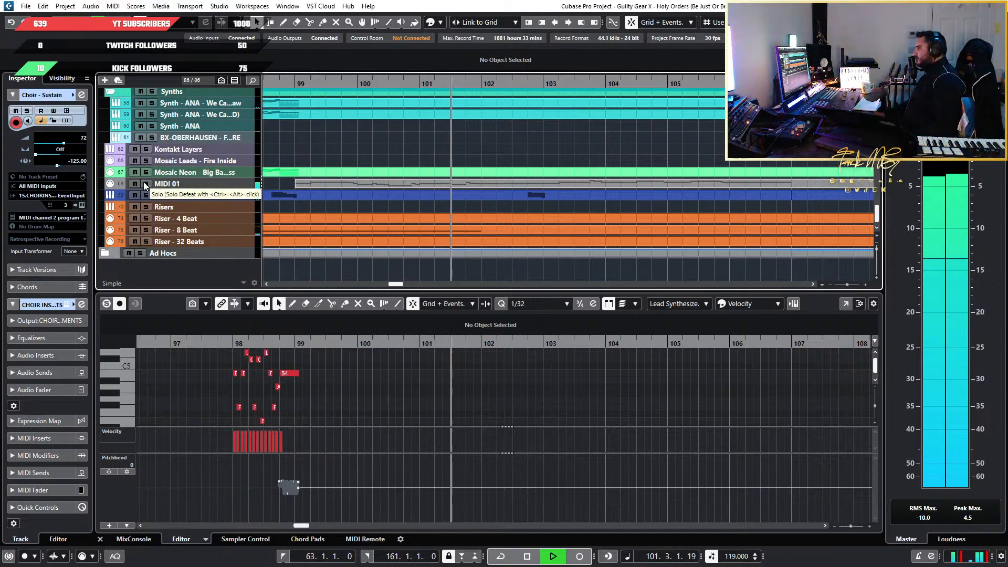
key(space)
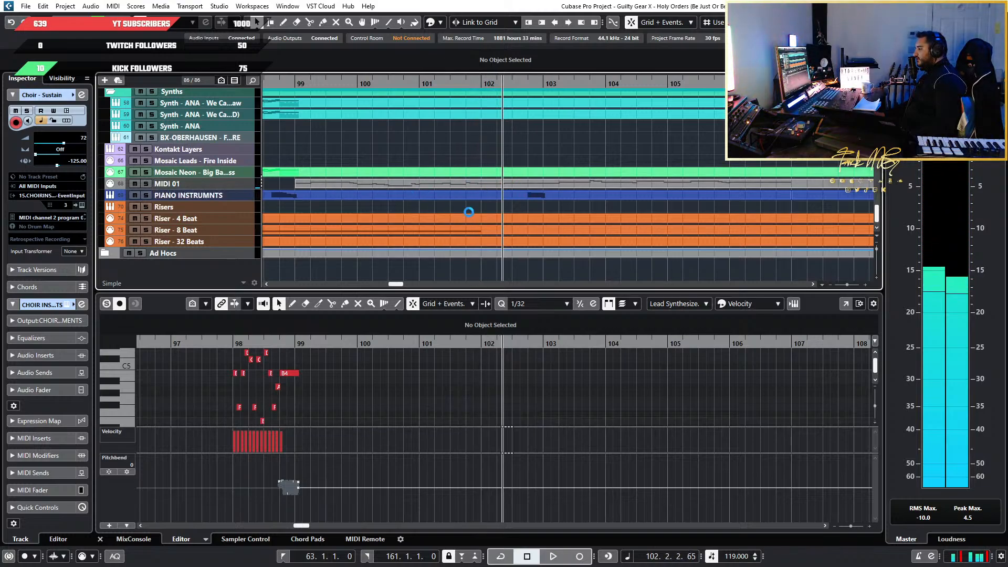
Examine the strings, brass, woodwind and choir parts under the second guitar solo around bars 97 to 107
key(h)
key(h)
key(h)
key(h)
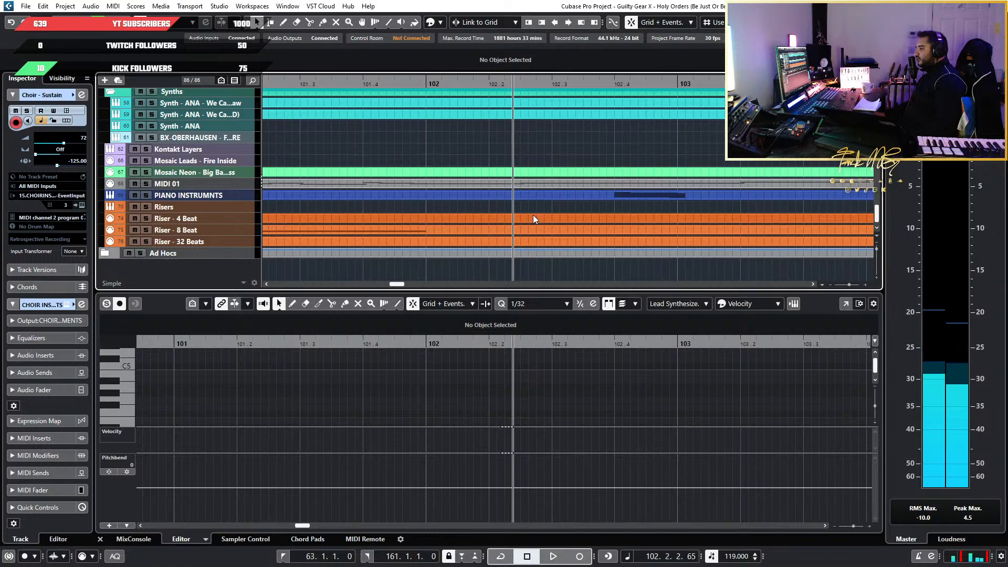
key(g)
key(g)
scroll(492, 199, up, 8)
scroll(491, 199, down, 6)
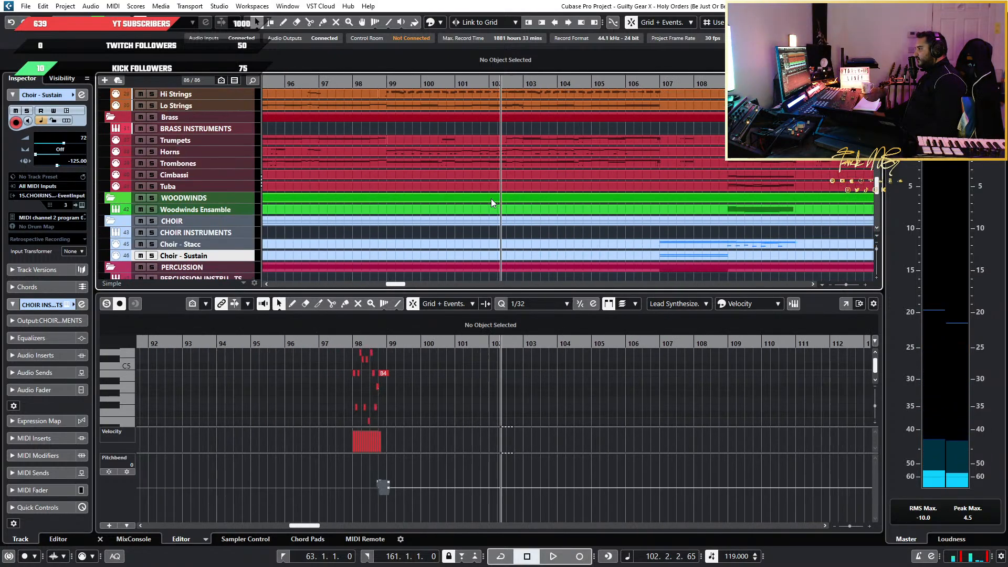
scroll(491, 199, up, 5)
scroll(491, 199, up, 3)
scroll(491, 202, down, 4)
scroll(492, 202, up, 1)
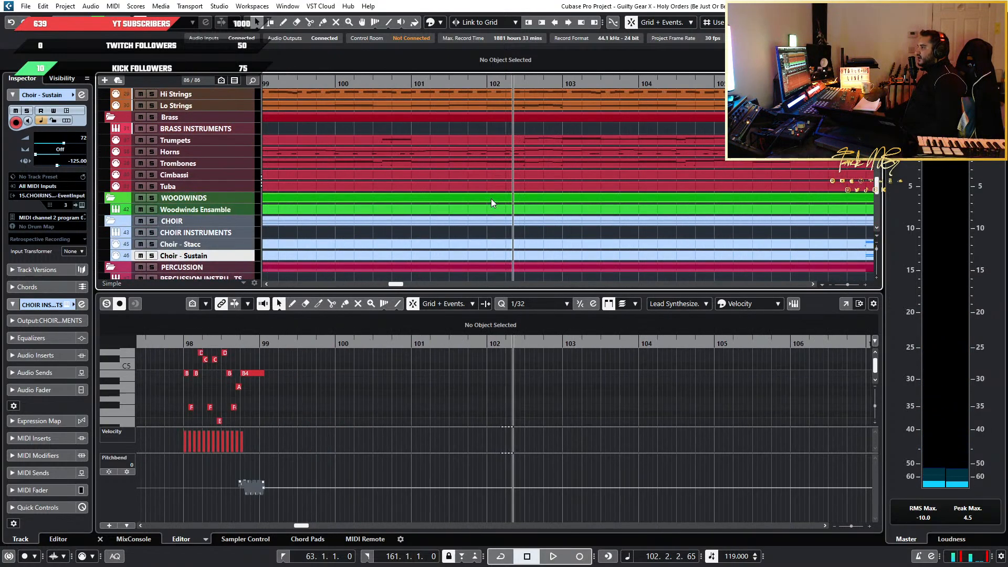
scroll(488, 196, down, 3)
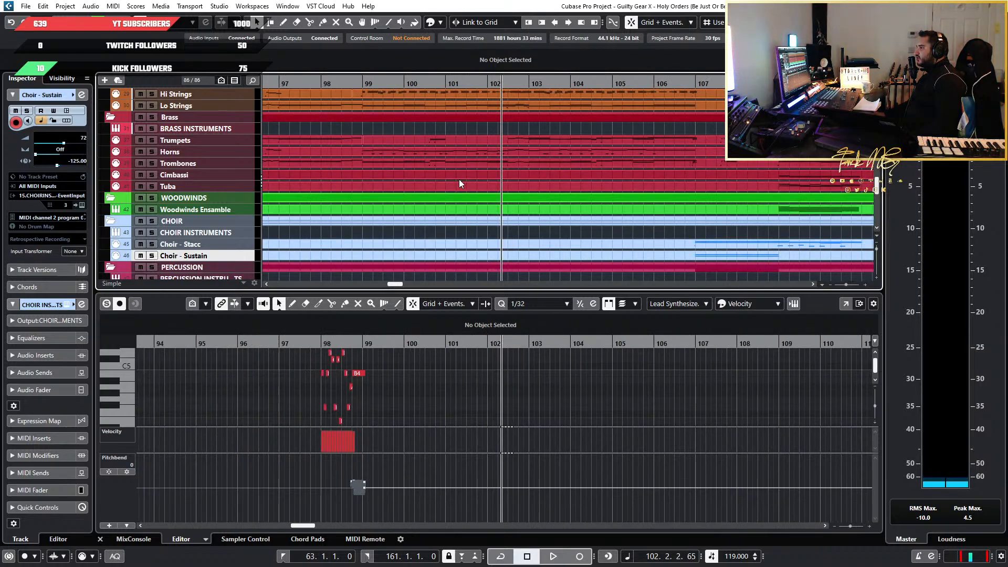
scroll(420, 188, right, 1)
scroll(412, 190, up, 2)
scroll(410, 191, up, 2)
scroll(417, 191, left, 2)
scroll(477, 193, up, 1)
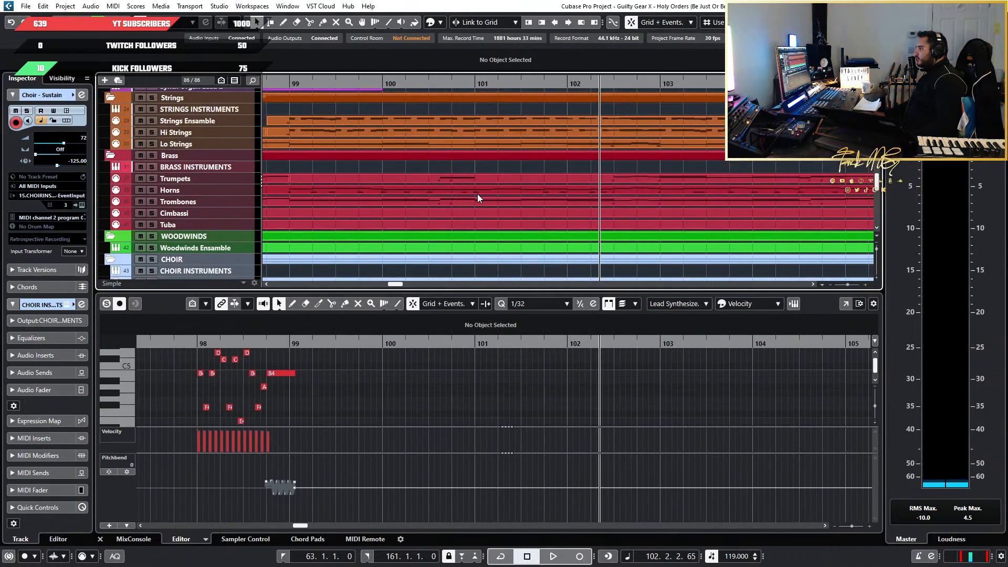
scroll(477, 194, down, 3)
scroll(467, 197, up, 1)
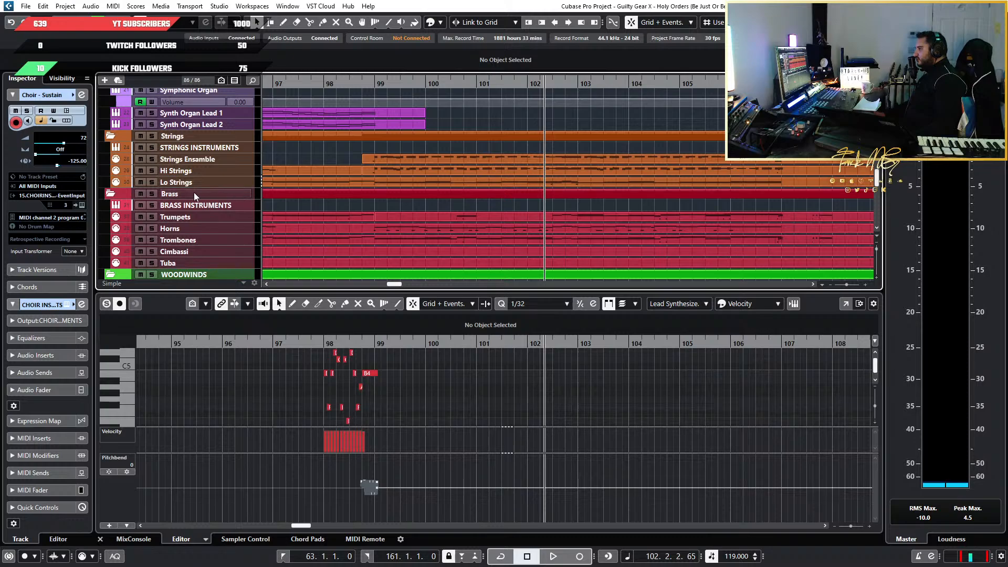
Solo the Horns track and play it from bar 102 into bar 104
click(155, 227)
key(space)
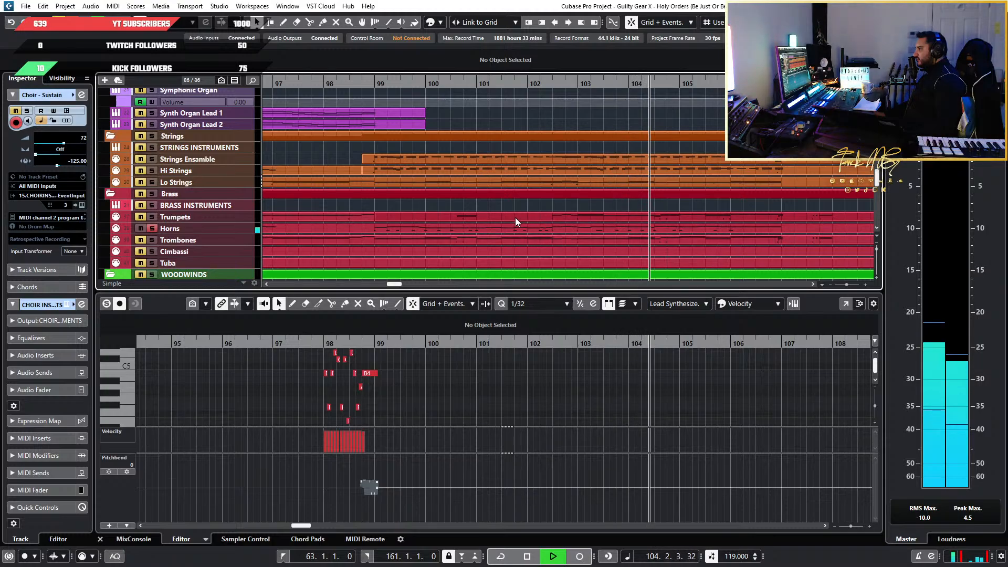
key(space)
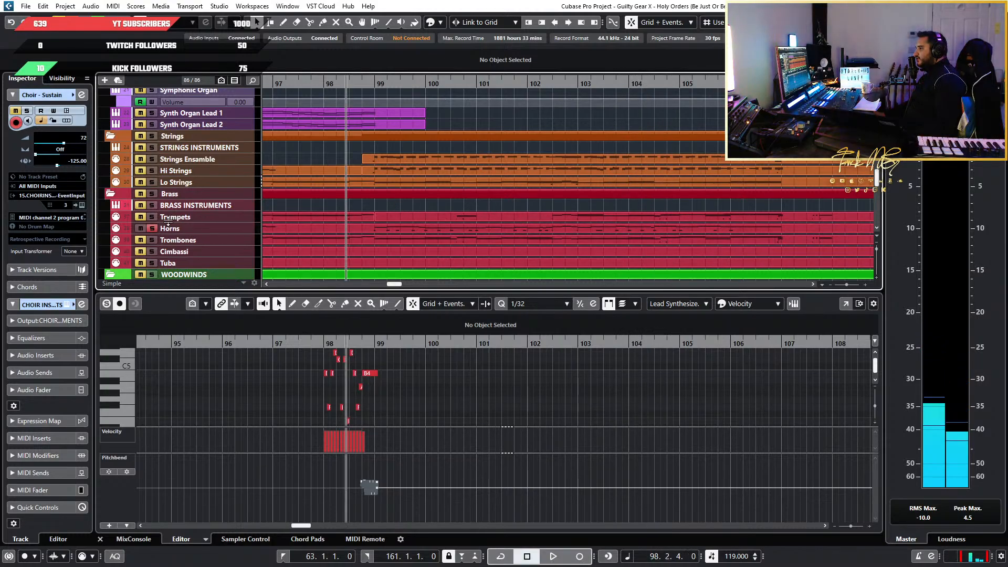
Add Trumpets and Trombones to the soloed Horns and play them from bar 98 beat 2 into bar 105
click(153, 217)
click(153, 240)
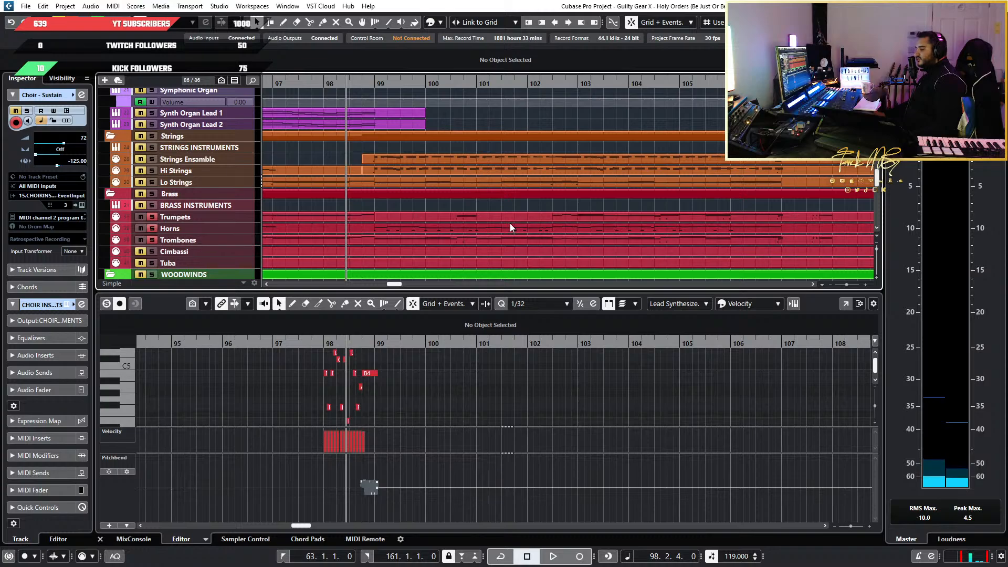
key(space)
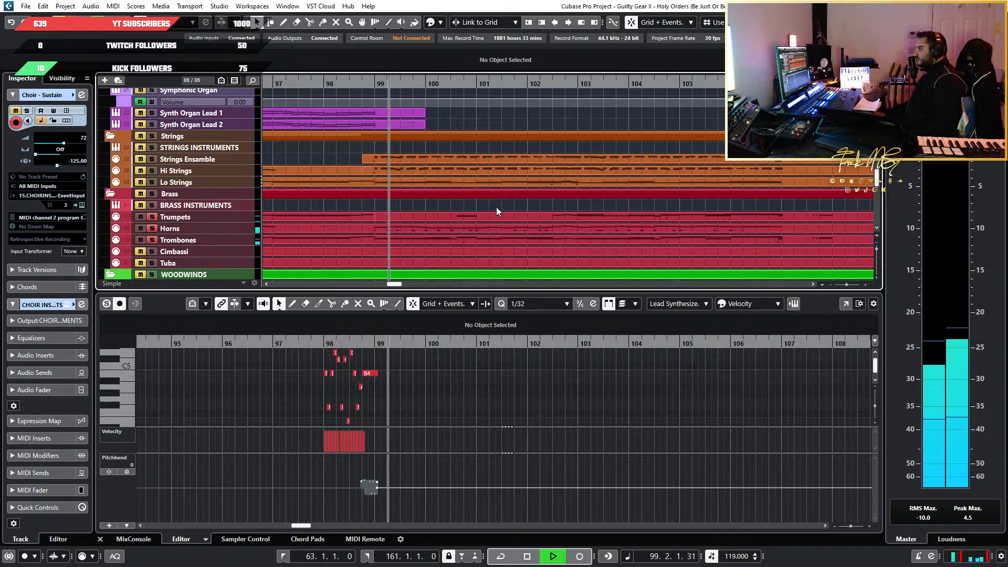
scroll(213, 171, up, 2)
scroll(210, 171, up, 2)
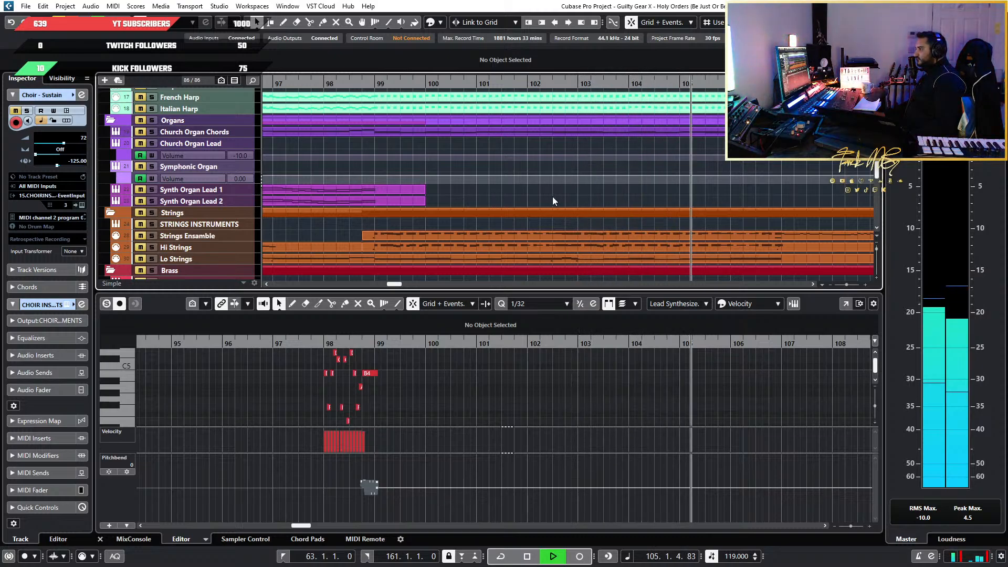
key(space)
Clear the brass solos and play the full mix from bar 92 beat 3 into bar 94
scroll(552, 198, down, 1)
scroll(552, 196, down, 2)
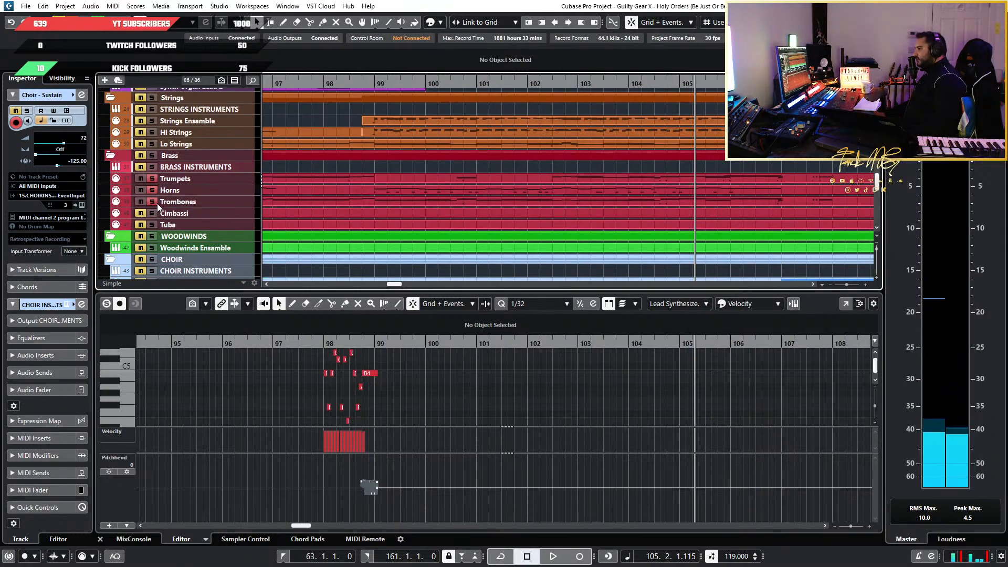
scroll(449, 192, down, 5)
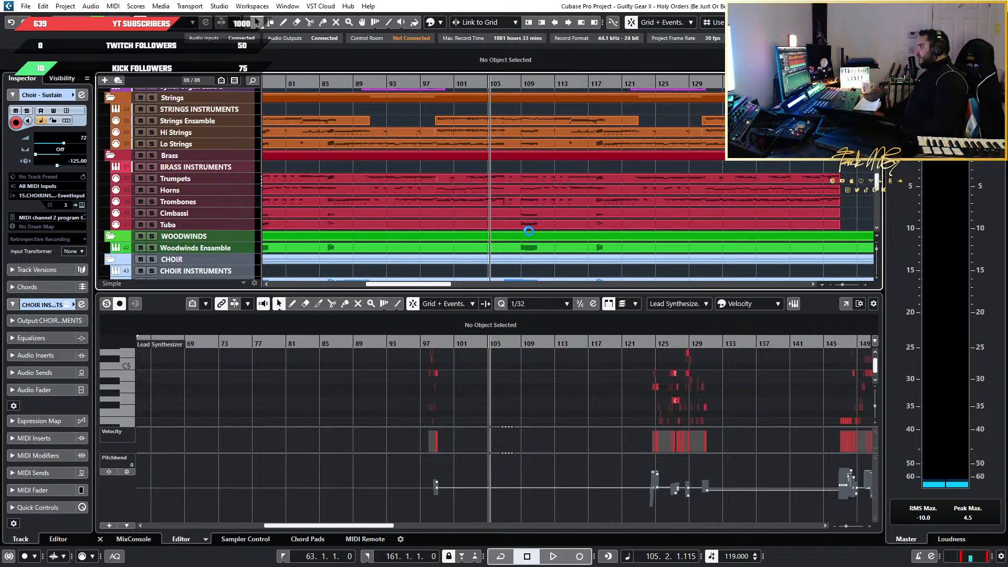
scroll(509, 233, up, 5)
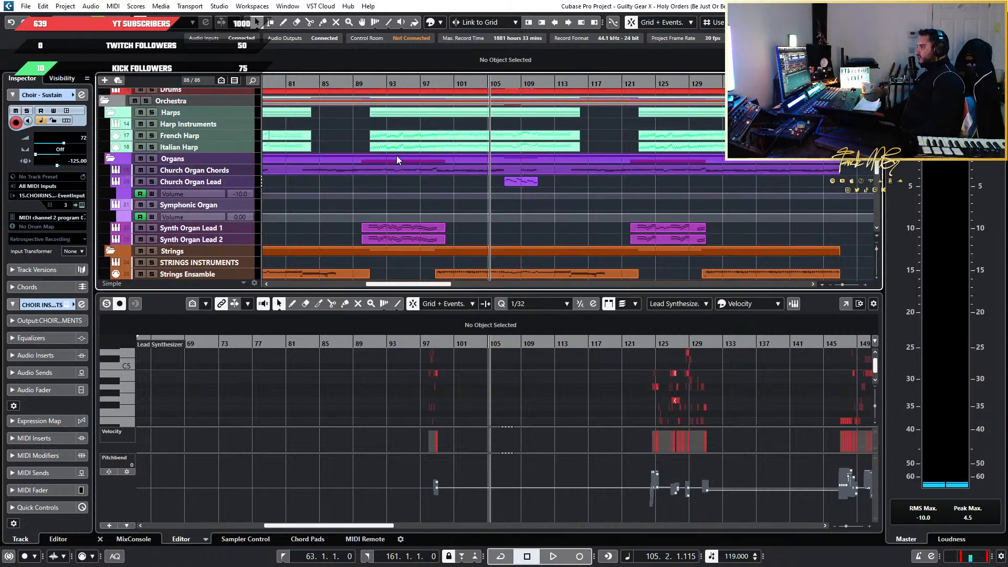
drag(401, 85, 384, 83)
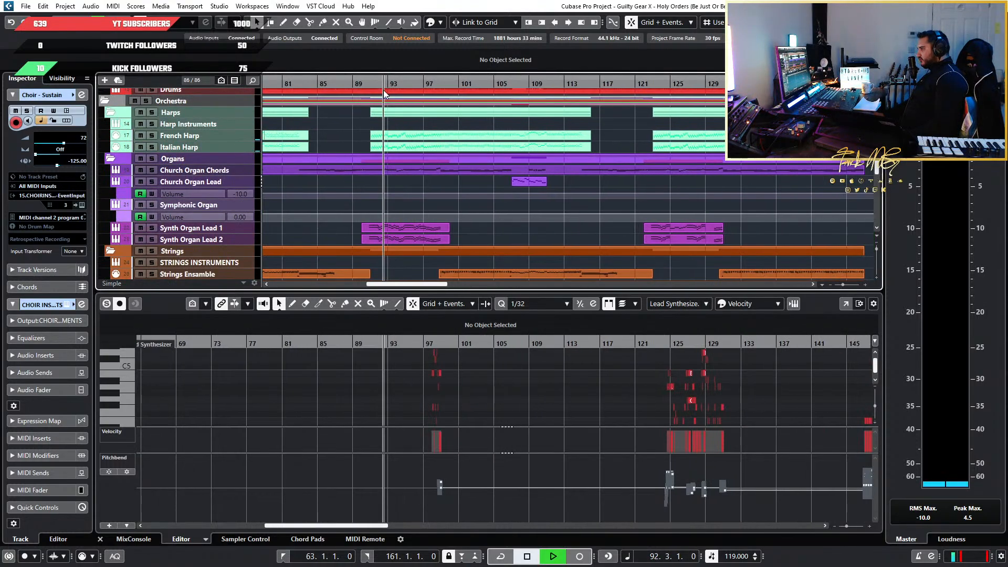
scroll(388, 231, down, 5)
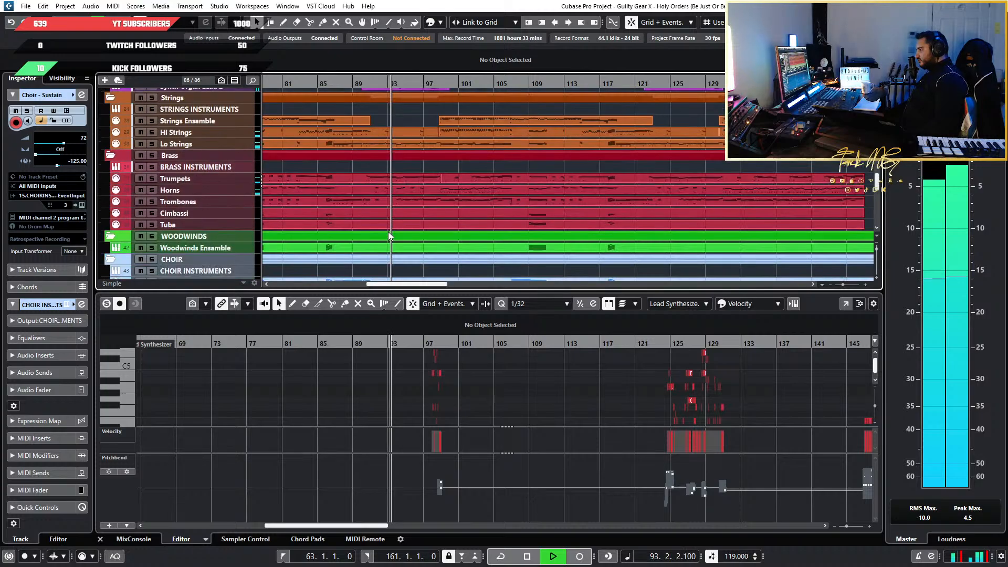
scroll(335, 259, up, 1)
scroll(414, 216, up, 1)
key(space)
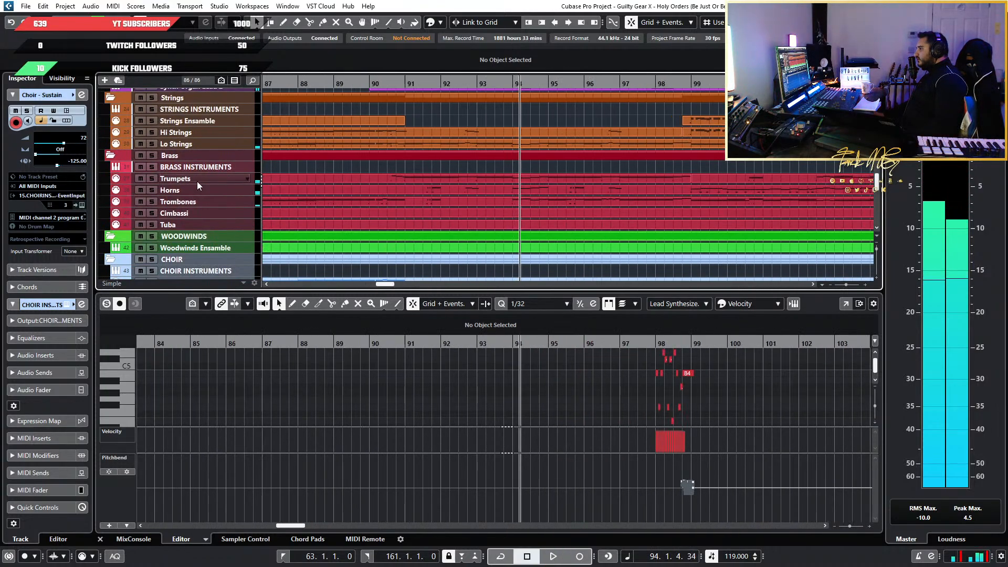
Solo Trumpets and play from bar 91 into bar 96, comparing it with the Synth Organ Lead parts
scroll(380, 193, up, 3)
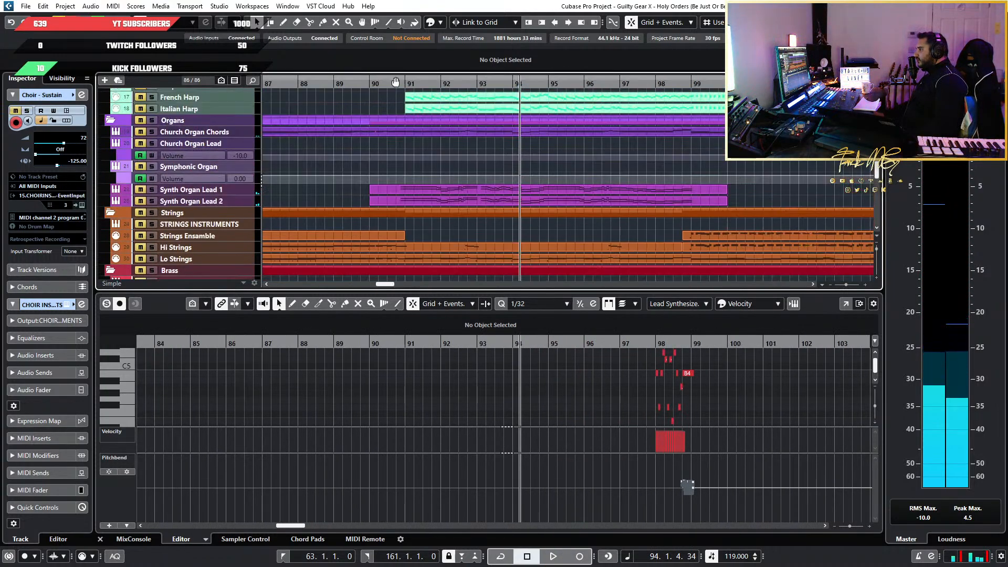
click(402, 83)
key(space)
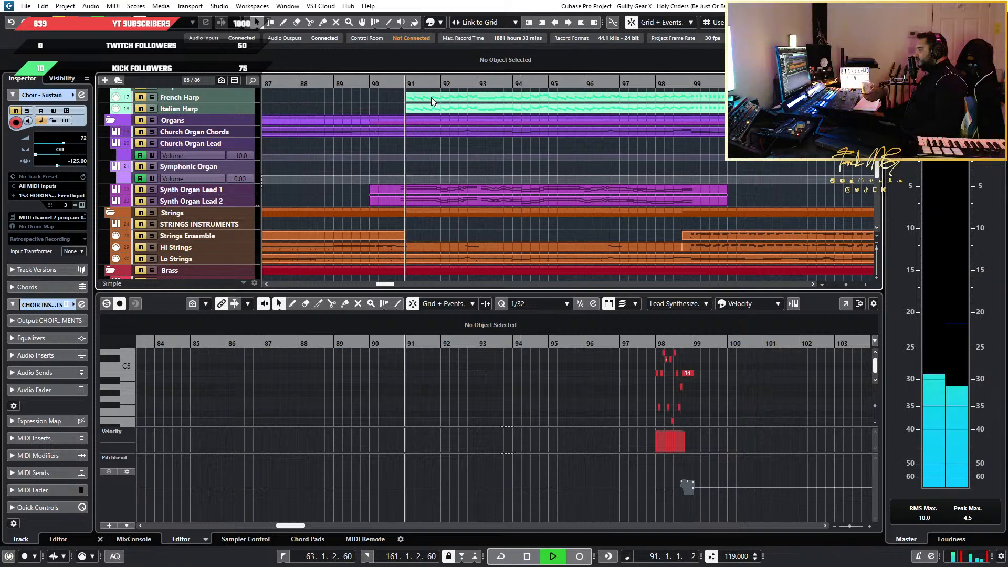
scroll(465, 132, down, 5)
scroll(465, 132, up, 3)
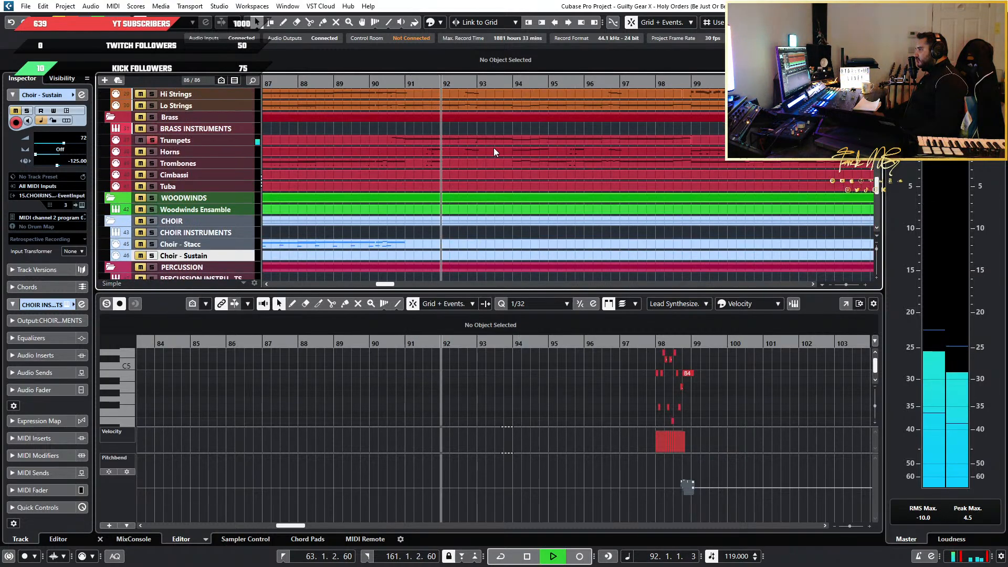
scroll(494, 147, down, 7)
scroll(551, 183, up, 8)
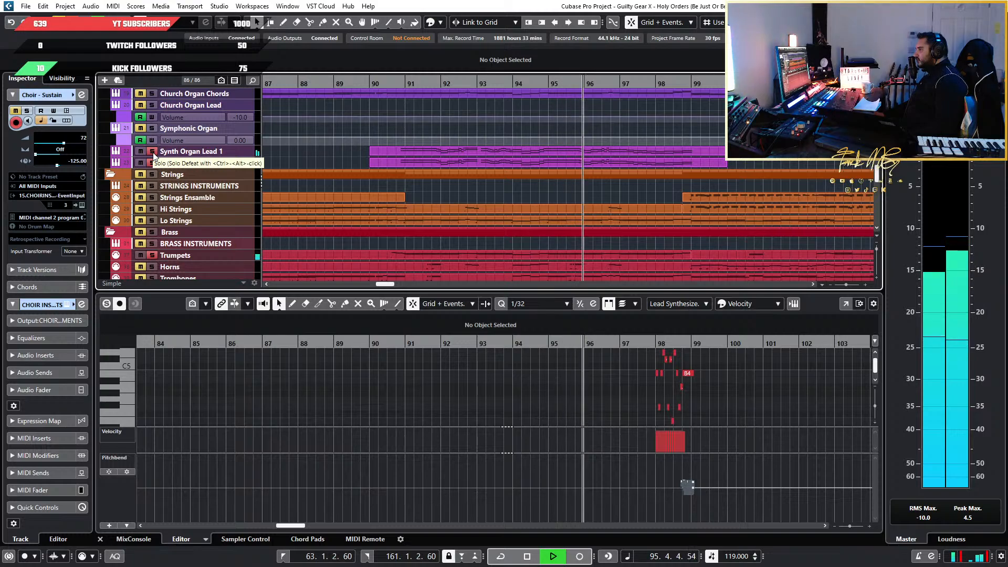
key(space)
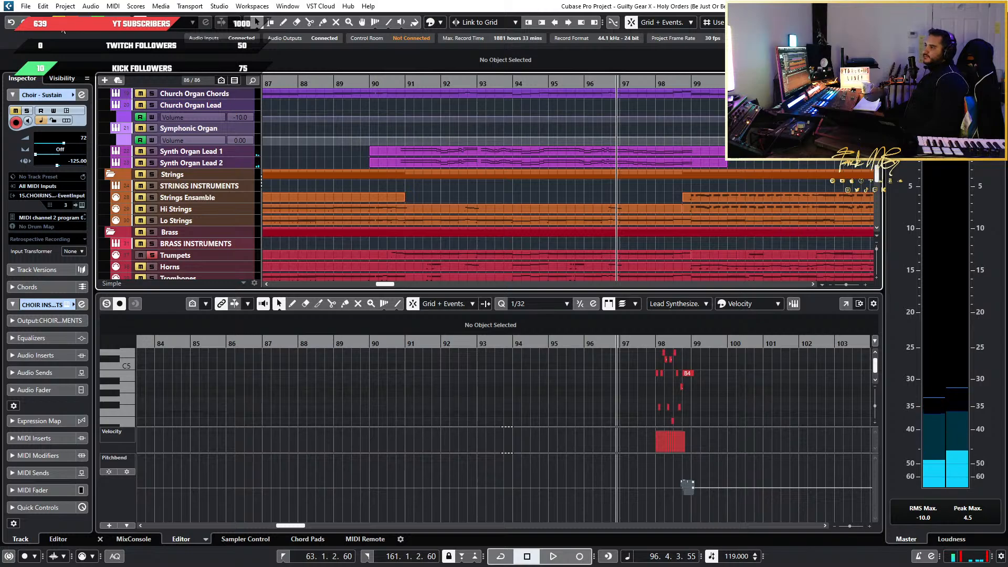
Clear the solos and examine the organ, strings, brass, choir and percussion arrangement across bars 65 to 153
drag(323, 92, 633, 195)
scroll(633, 194, down, 7)
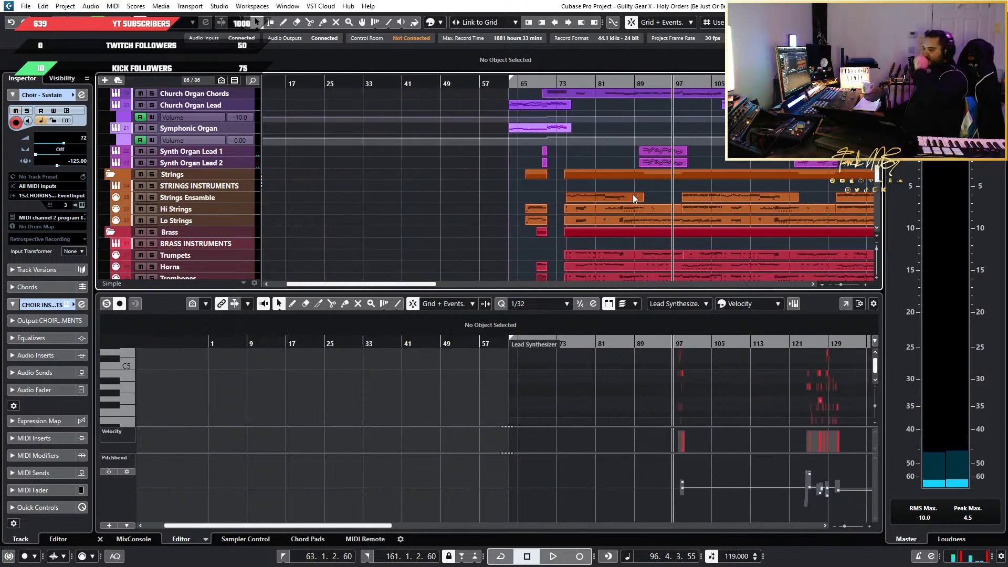
scroll(697, 106, down, 4)
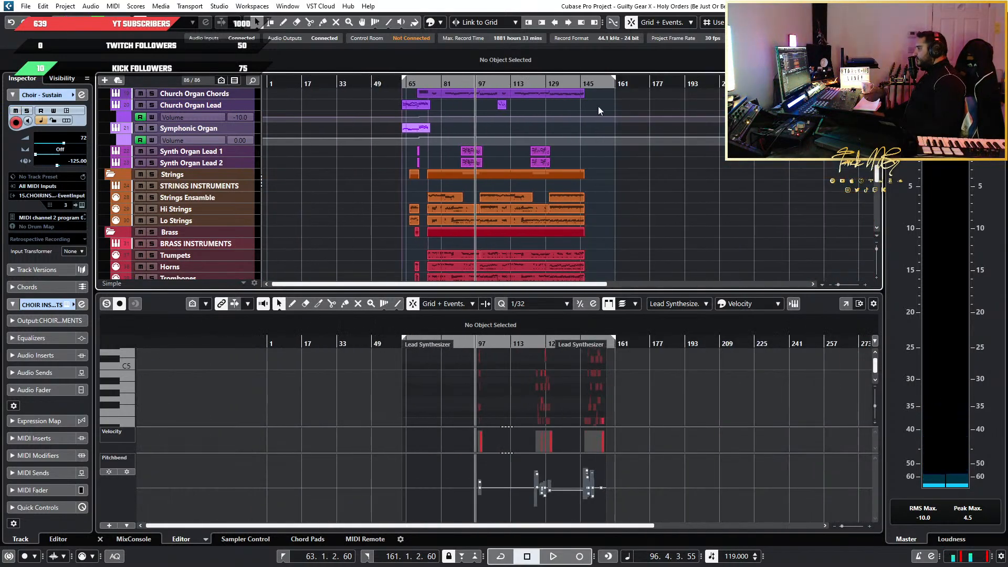
scroll(518, 157, up, 5)
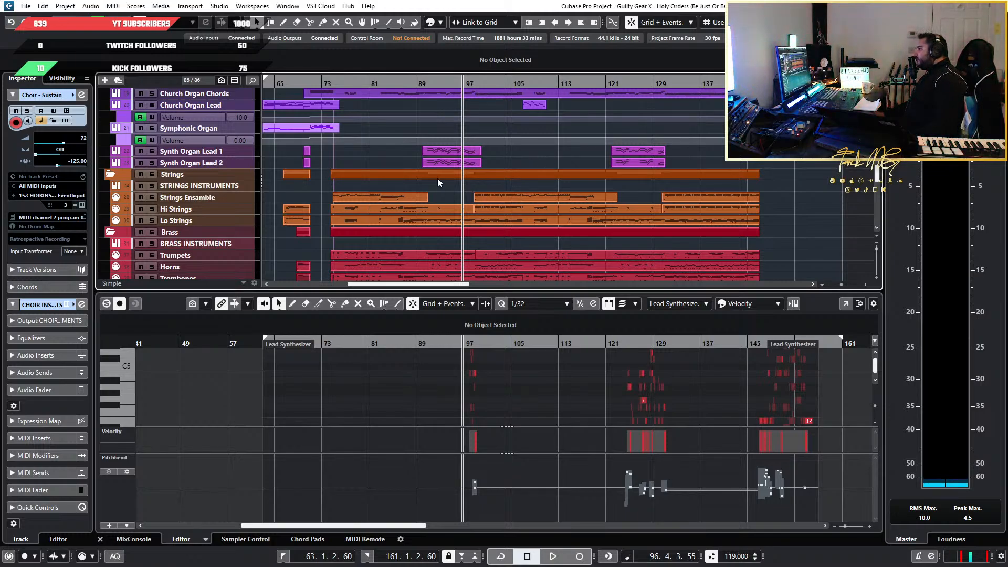
scroll(437, 178, down, 2)
scroll(440, 176, up, 6)
scroll(537, 182, down, 6)
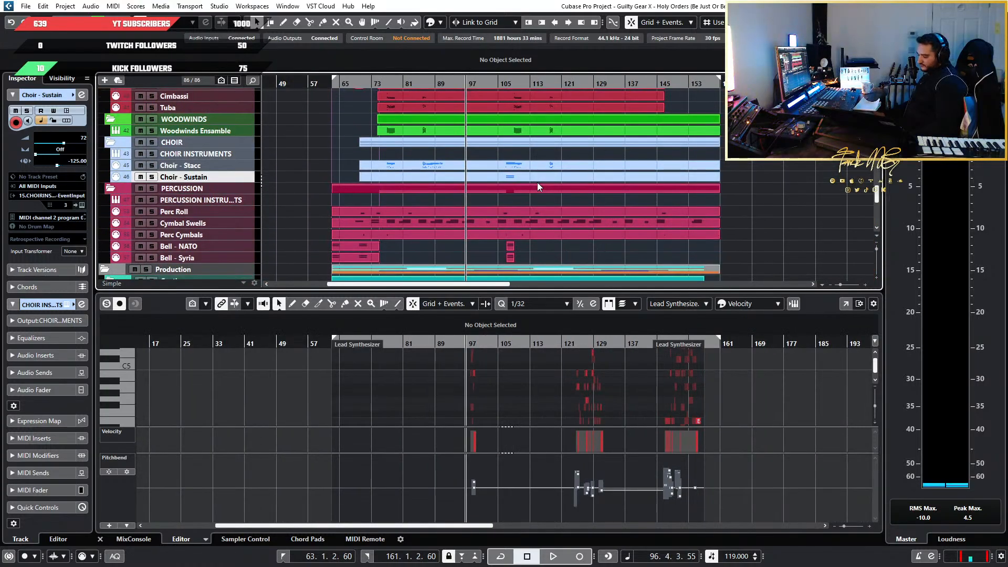
scroll(537, 182, up, 6)
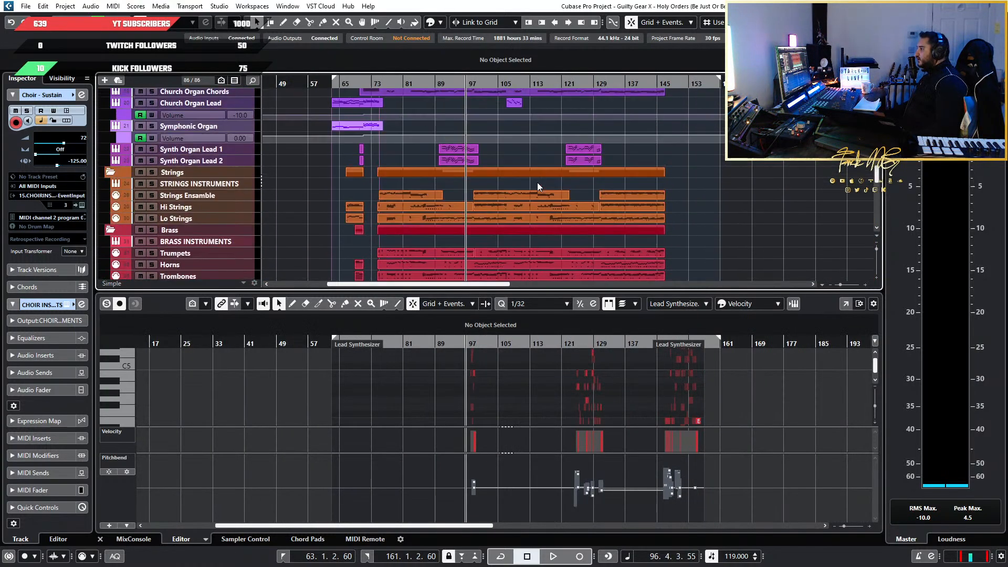
scroll(447, 197, up, 2)
scroll(447, 194, left, 4)
scroll(345, 209, down, 1)
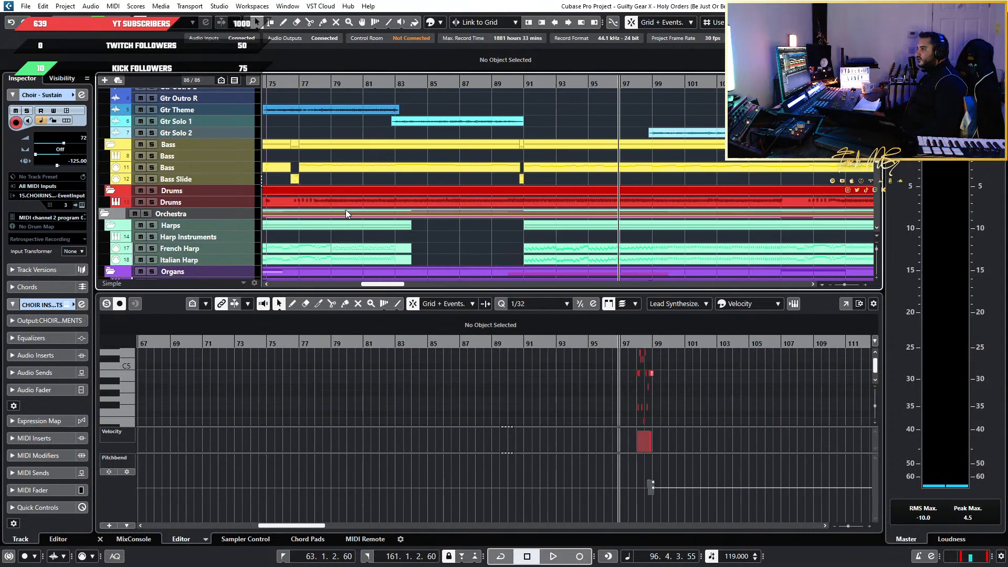
Open the Drums part for editing and examine its kick, snare, tom and cymbal hits from bar 74 on
scroll(380, 220, left, 3)
click(621, 199)
scroll(623, 392, down, 3)
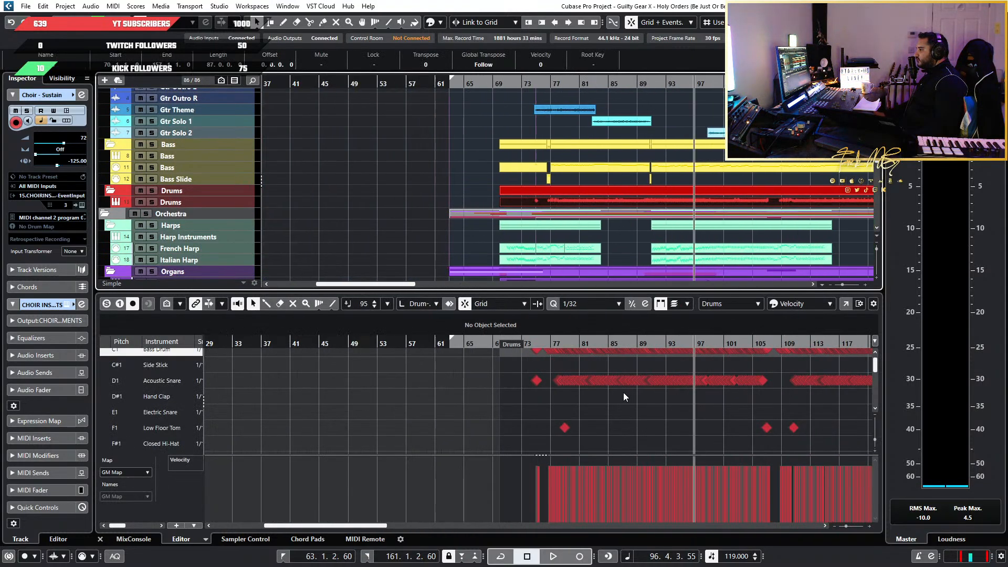
scroll(688, 410, down, 4)
scroll(512, 434, up, 3)
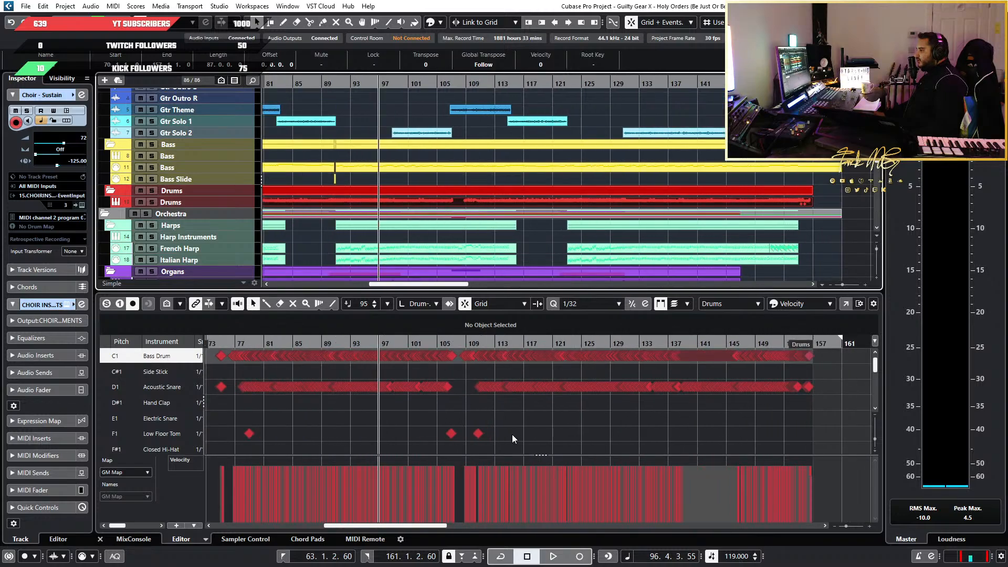
scroll(512, 434, down, 3)
scroll(511, 433, up, 3)
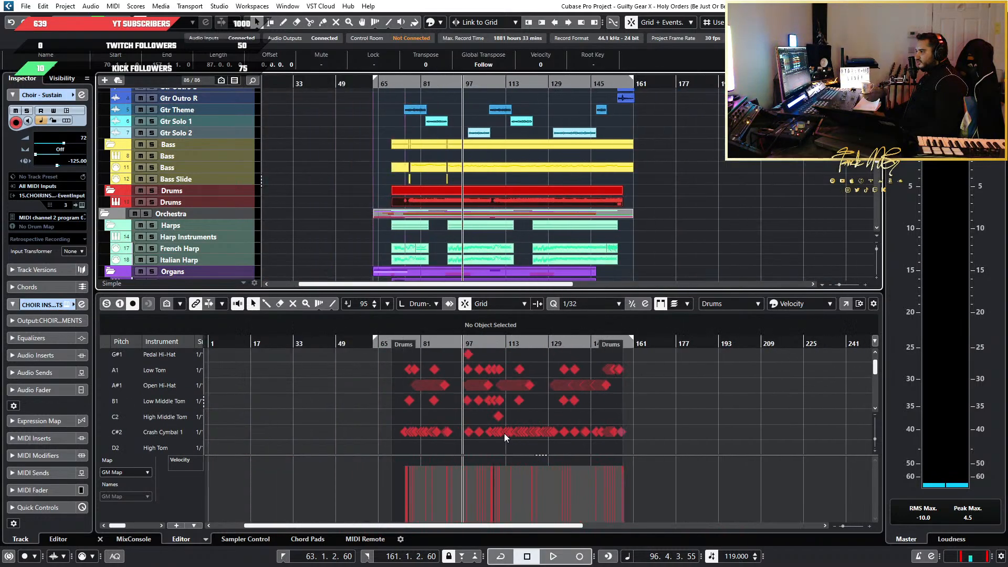
scroll(504, 433, down, 5)
scroll(490, 433, up, 4)
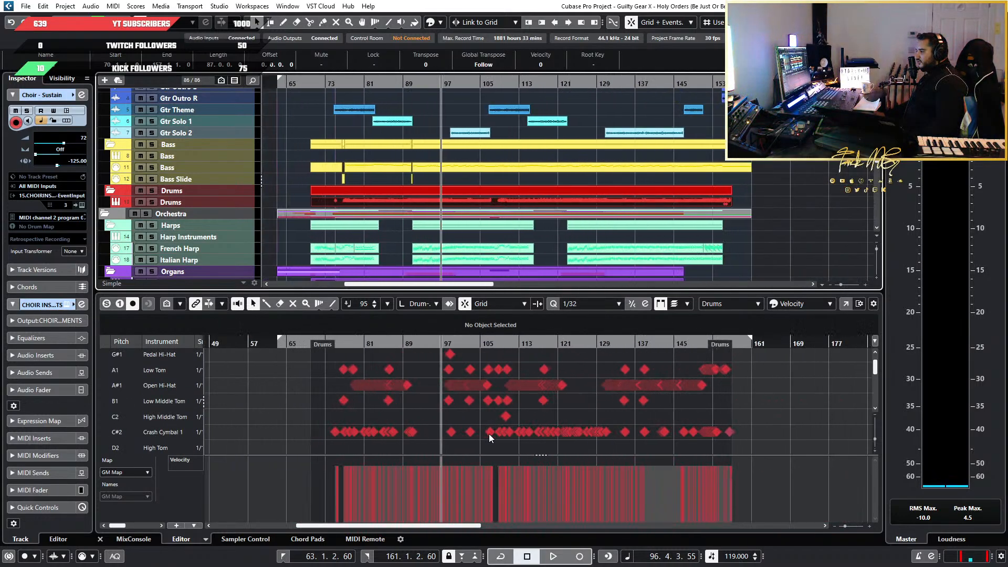
scroll(489, 433, up, 2)
scroll(489, 434, down, 5)
scroll(489, 433, up, 3)
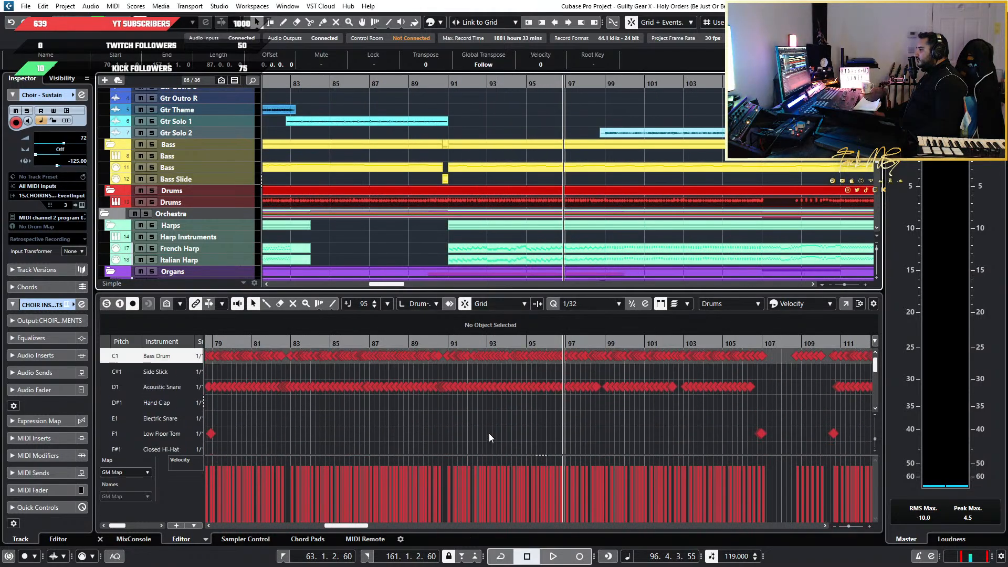
drag(368, 342, 372, 343)
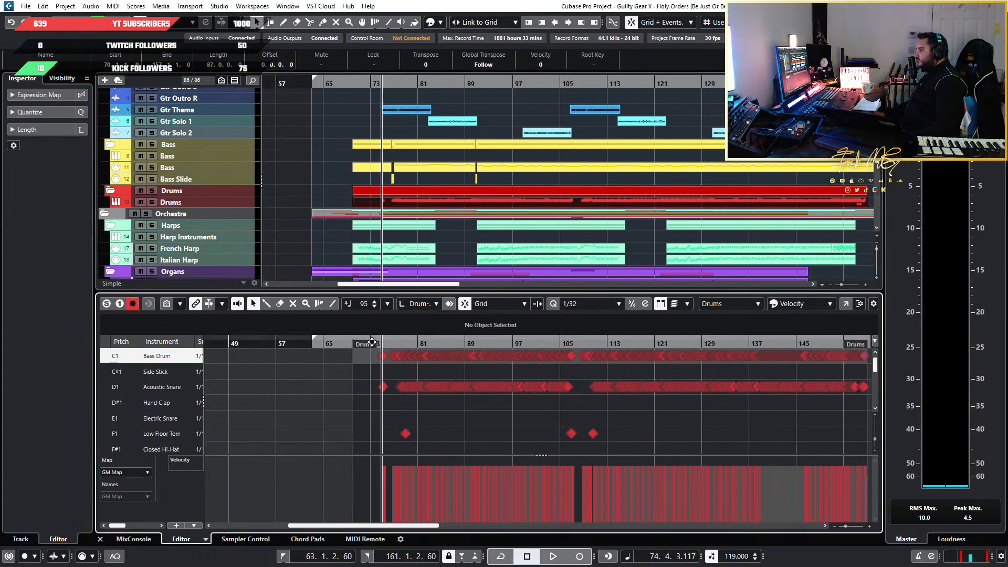
scroll(398, 409, up, 10)
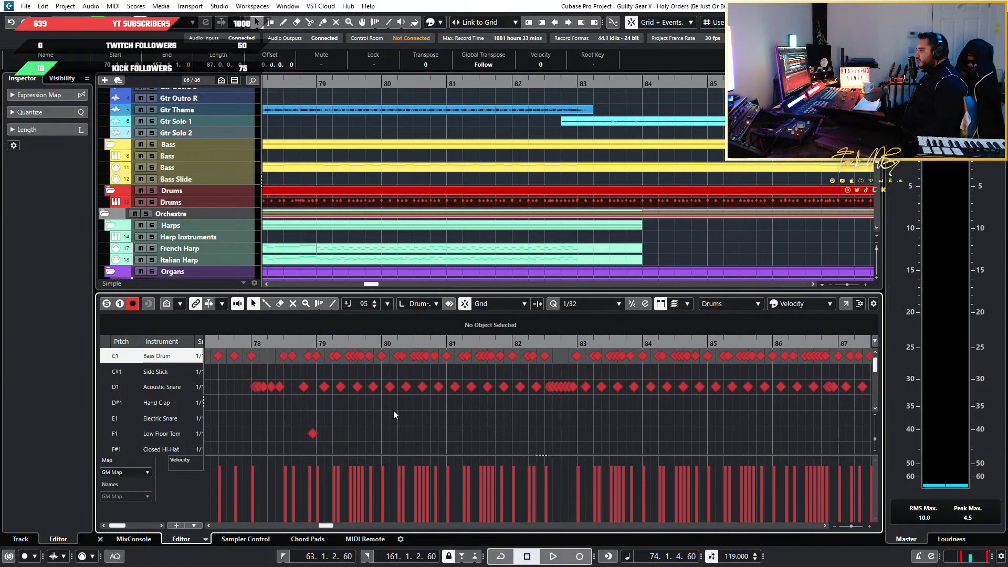
Show the quantize settings for the Drums part and examine its kick and snare timing around bar 80 and across the song
scroll(463, 357, up, 3)
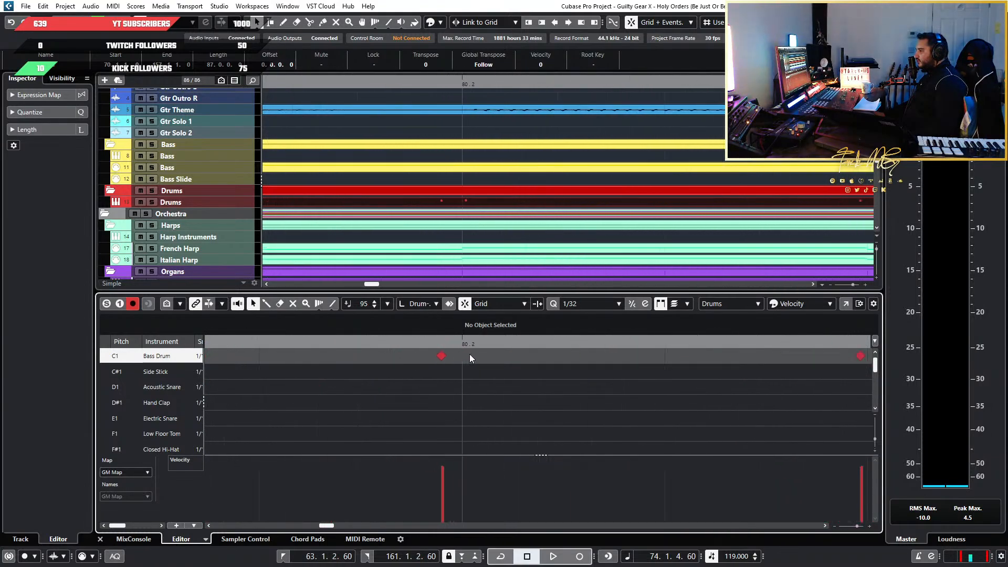
scroll(524, 370, down, 4)
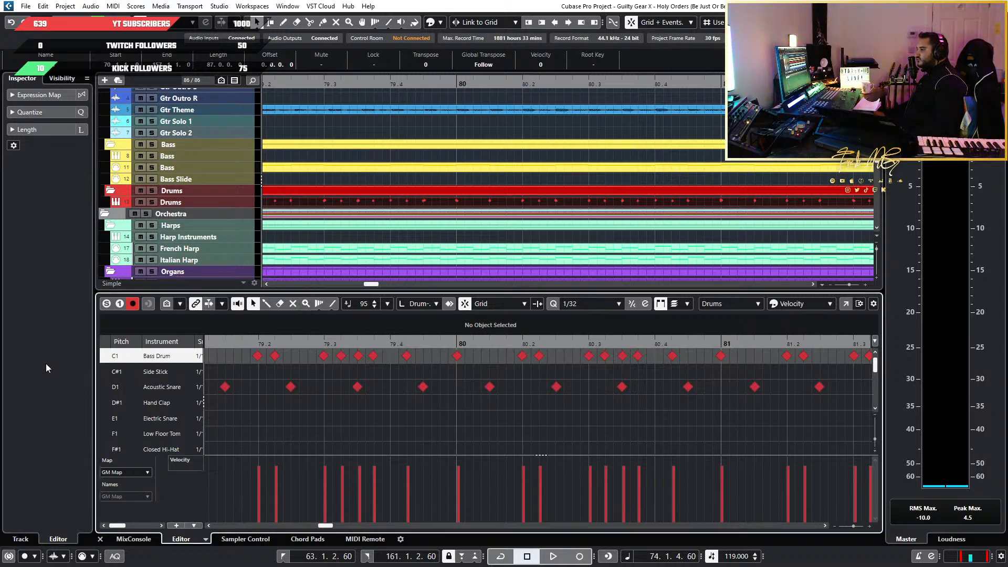
click(32, 112)
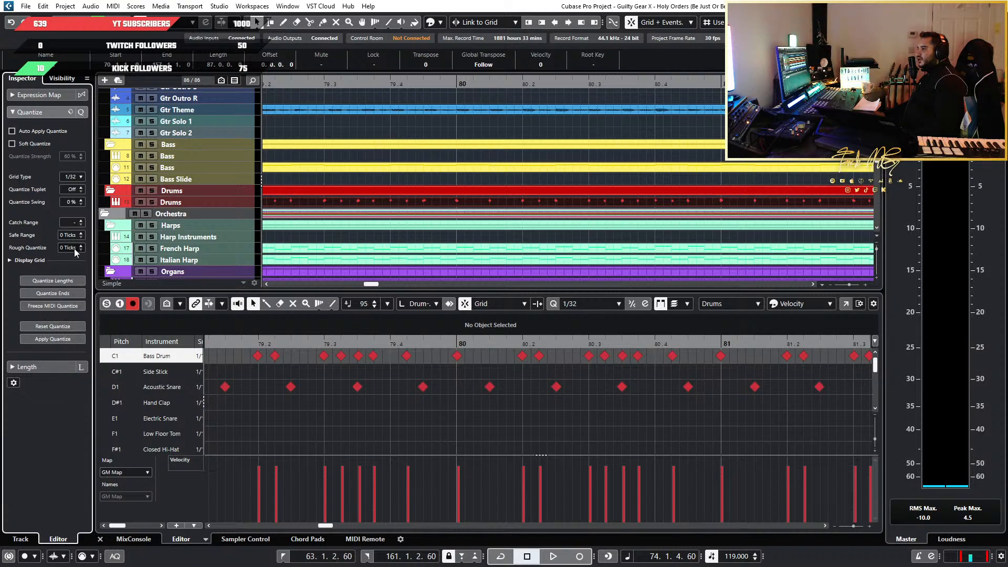
scroll(270, 401, down, 3)
scroll(370, 403, down, 3)
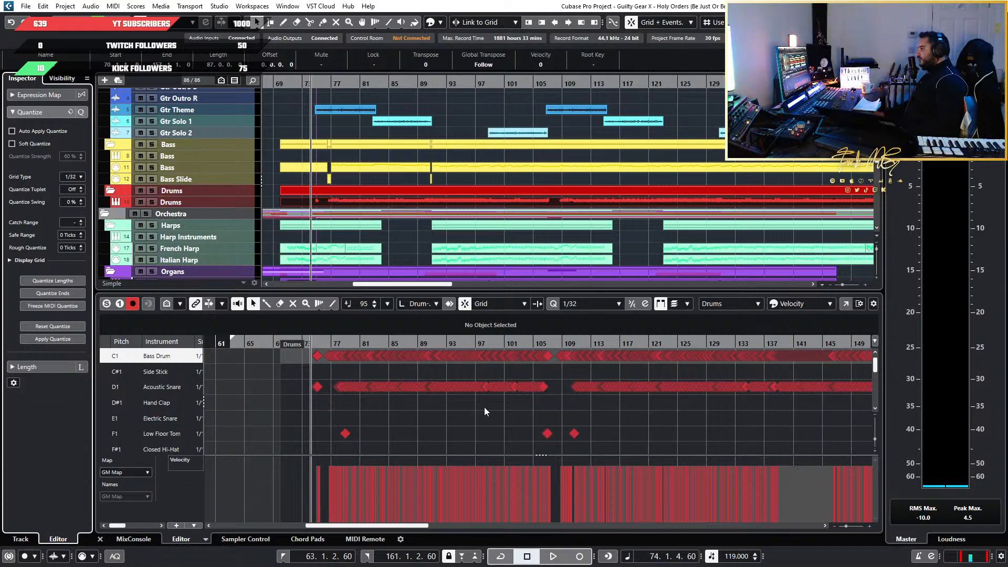
scroll(484, 408, down, 3)
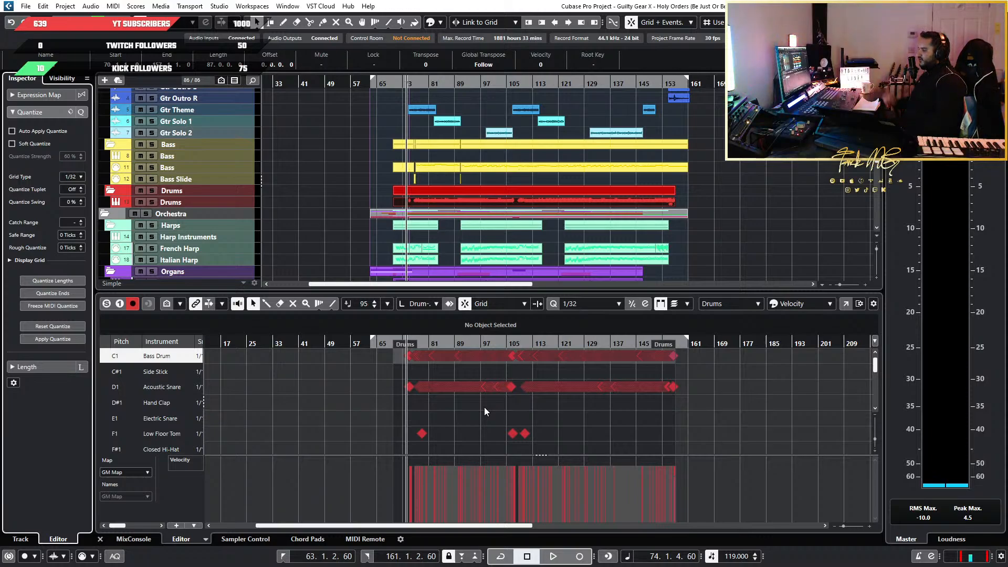
scroll(484, 407, up, 8)
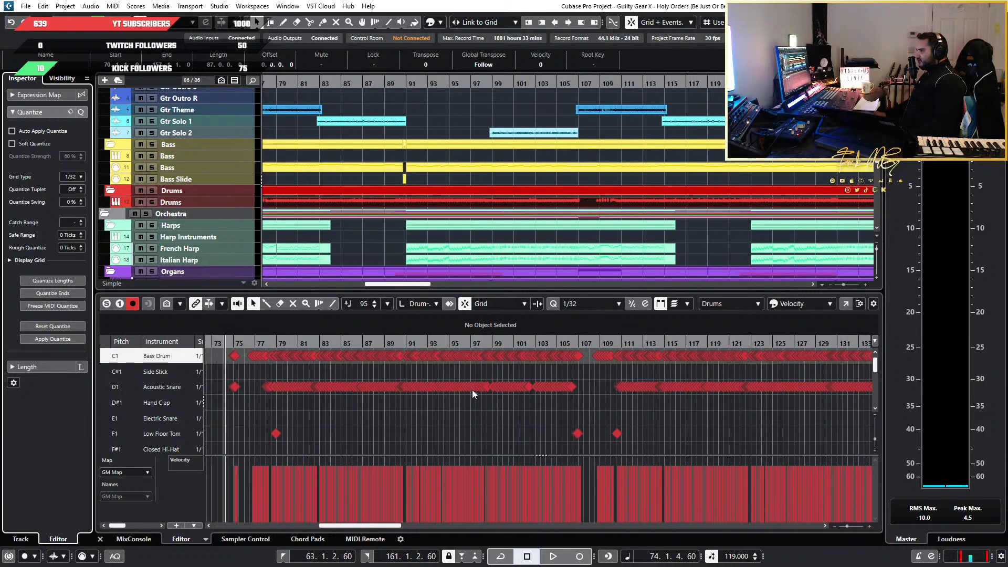
Play the mix from bar 74 into bar 87 while following the snare, tom, open hi-hat and crash hits
scroll(461, 388, left, 2)
scroll(368, 364, up, 5)
key(space)
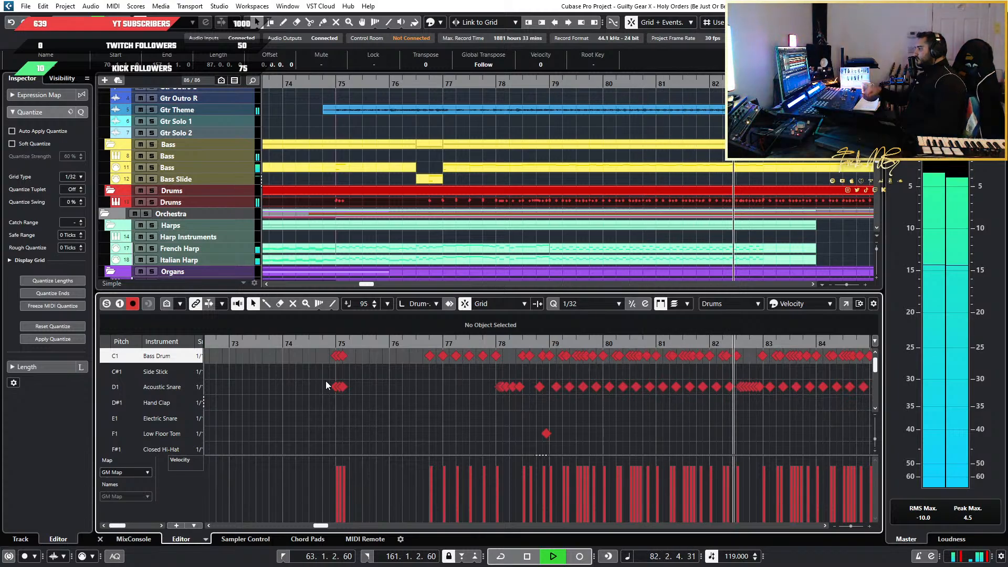
scroll(639, 453, down, 8)
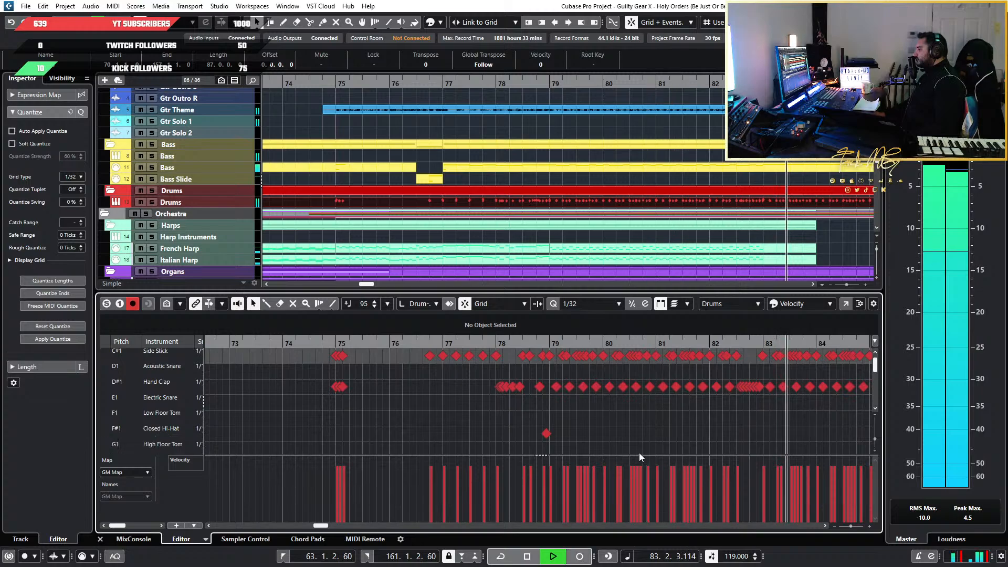
scroll(663, 443, down, 3)
scroll(691, 435, up, 1)
scroll(693, 434, up, 5)
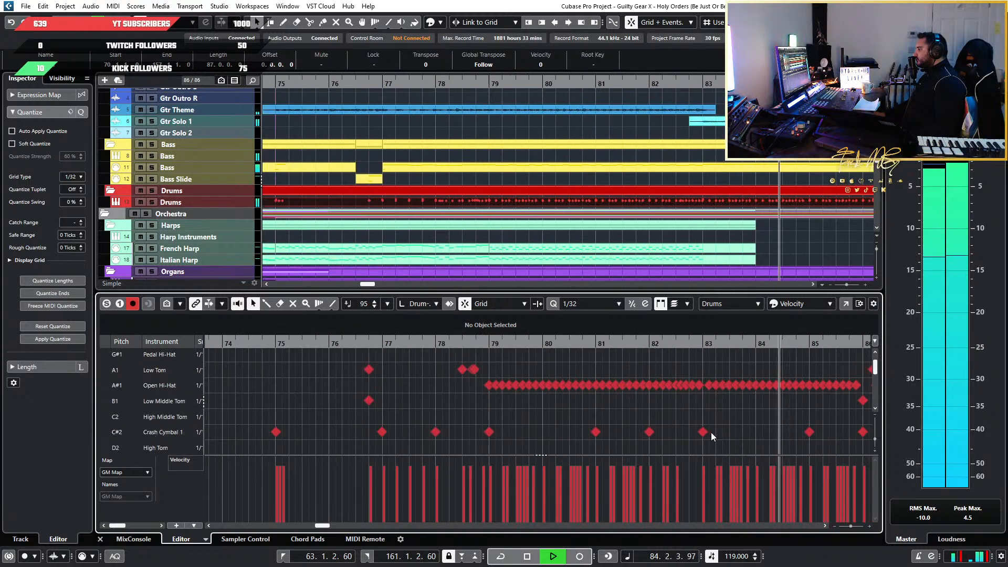
scroll(712, 433, right, 2)
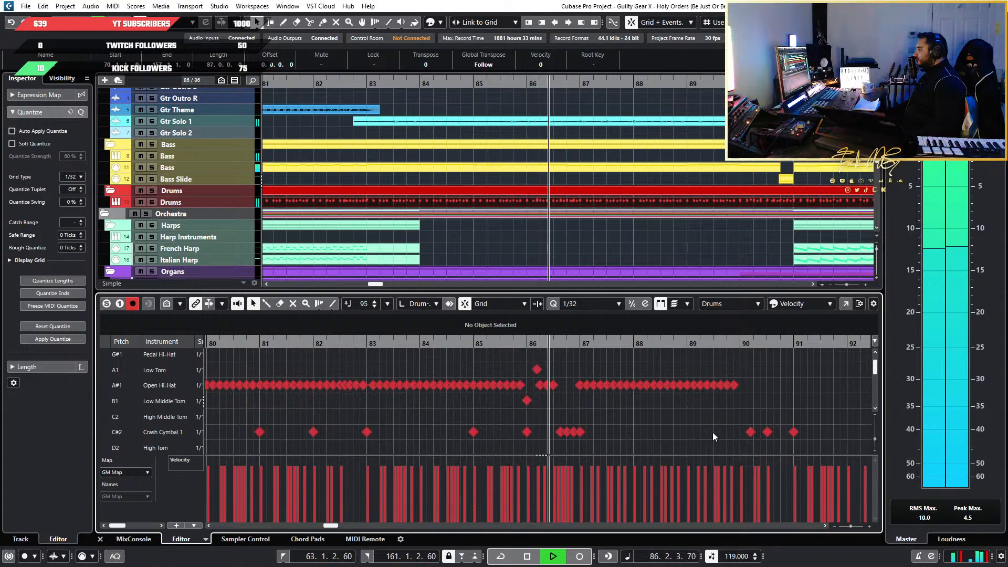
scroll(713, 433, up, 2)
scroll(713, 433, down, 2)
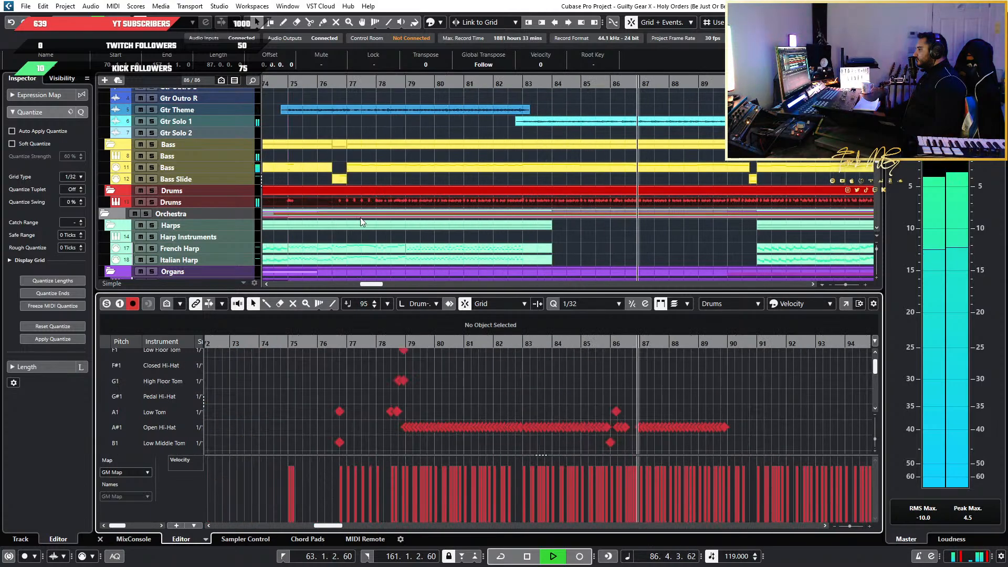
Open the Drums track's EZdrummer 3 instrument in its drum kit view and move its window off the later bars
click(224, 200)
click(82, 205)
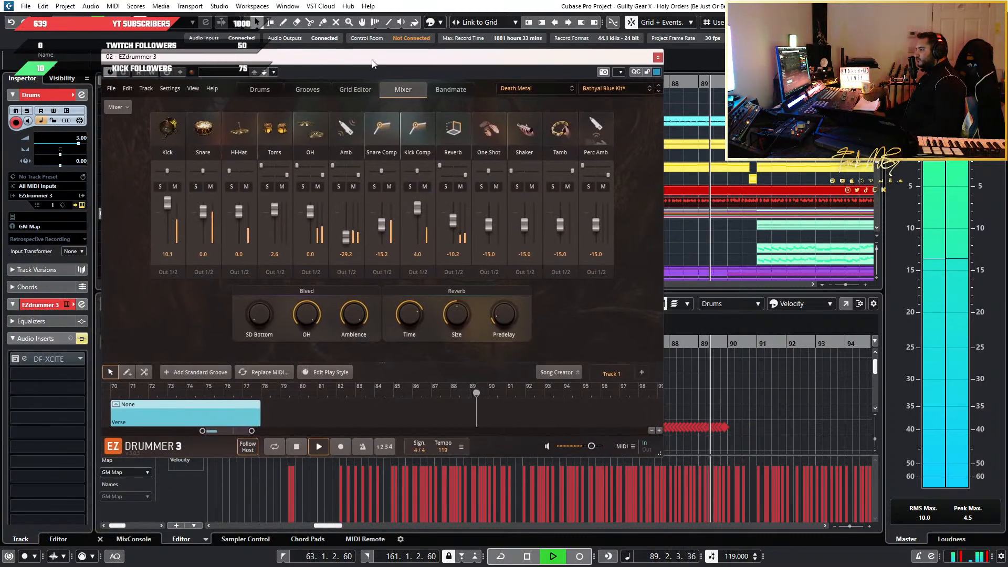
click(259, 89)
drag(438, 60, 297, 1)
Replay the mix from about bar 79 into bar 86, comparing the drum hits with the visible EZdrummer kit
scroll(703, 380, down, 3)
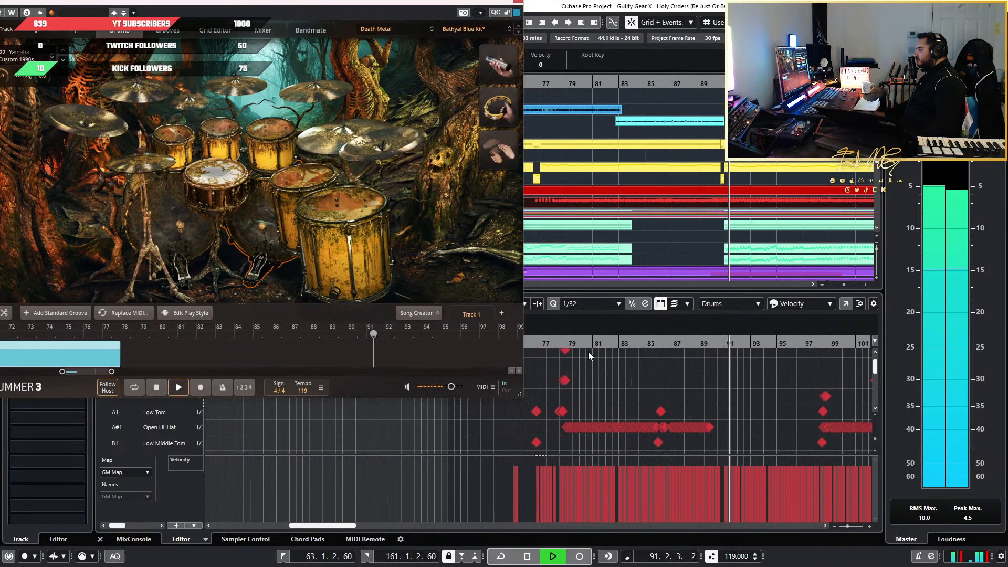
click(568, 344)
scroll(642, 381, up, 4)
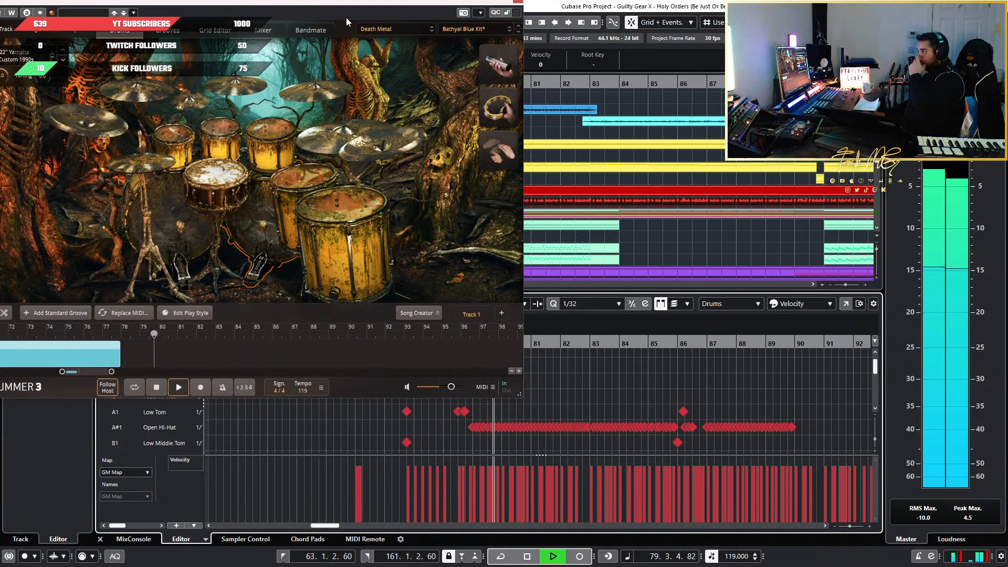
drag(352, 9, 295, 20)
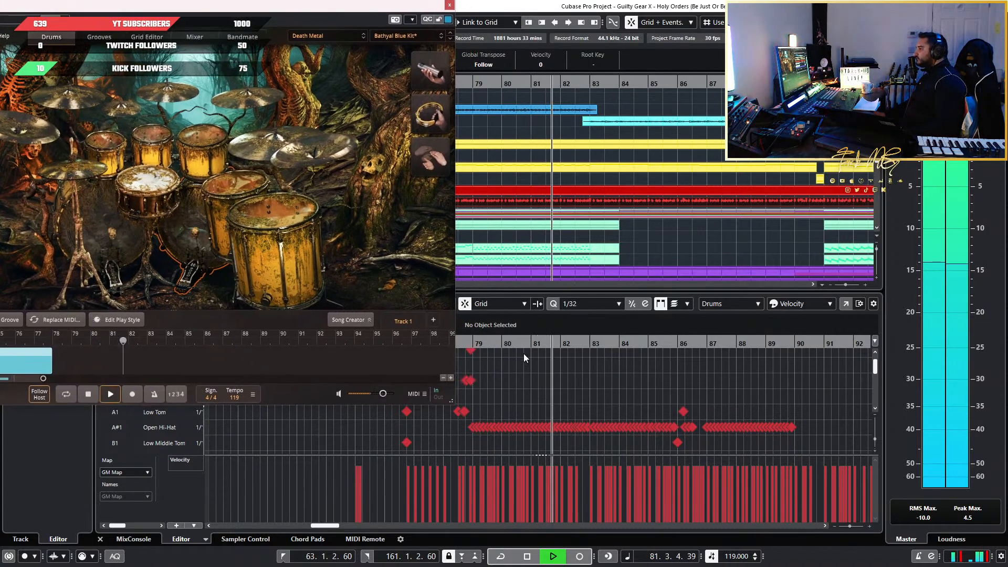
scroll(598, 399, up, 2)
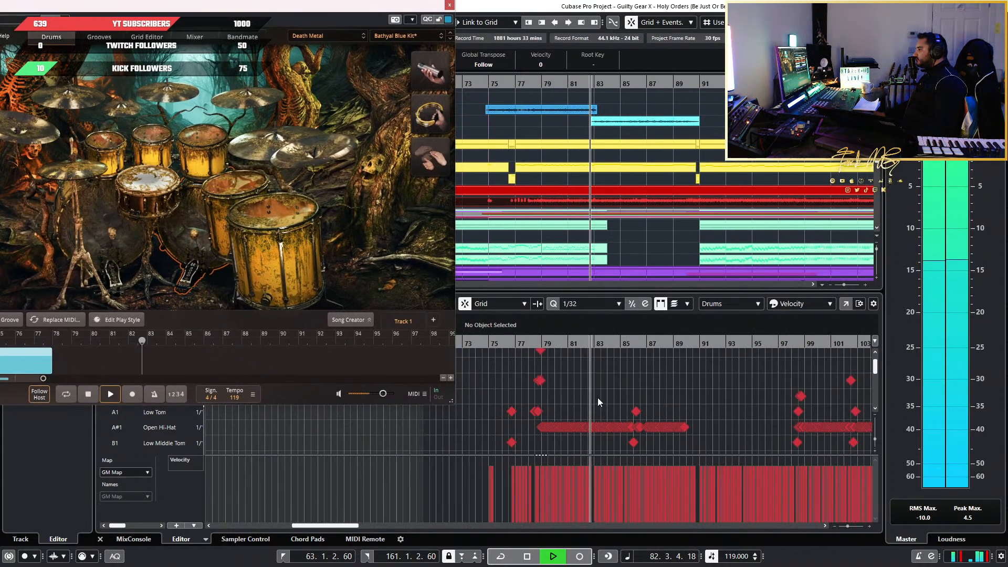
scroll(612, 395, up, 1)
scroll(638, 396, up, 1)
scroll(637, 396, down, 4)
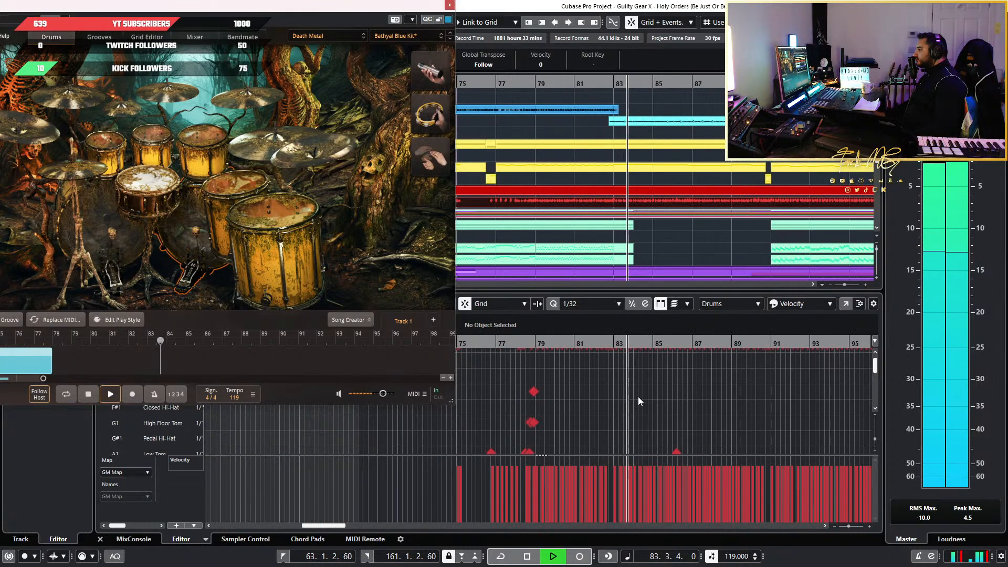
scroll(652, 399, up, 1)
scroll(661, 399, up, 2)
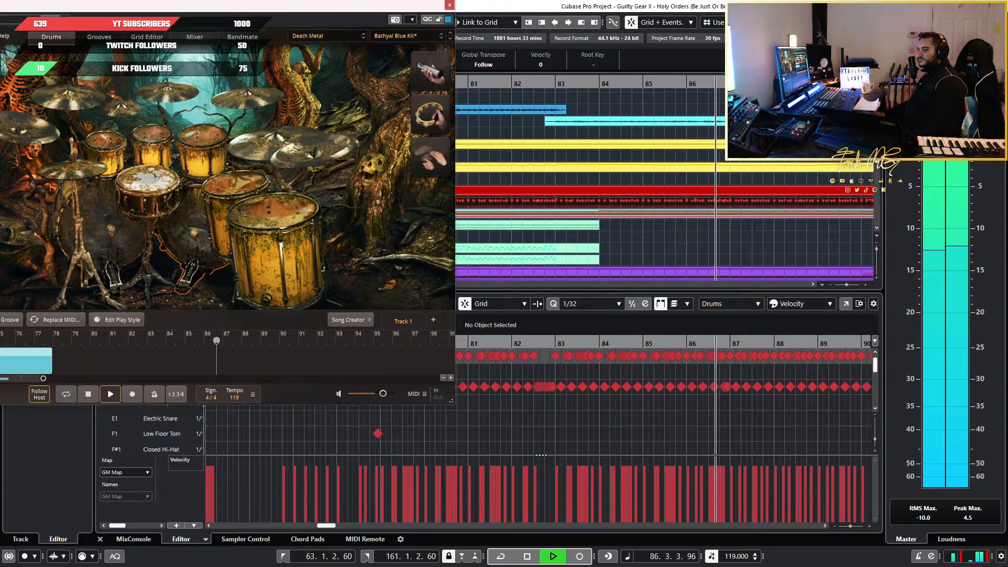
Make the EZdrummer 3 window slightly smaller and place it clear of the track list and drum lanes
drag(0, 7, 294, 29)
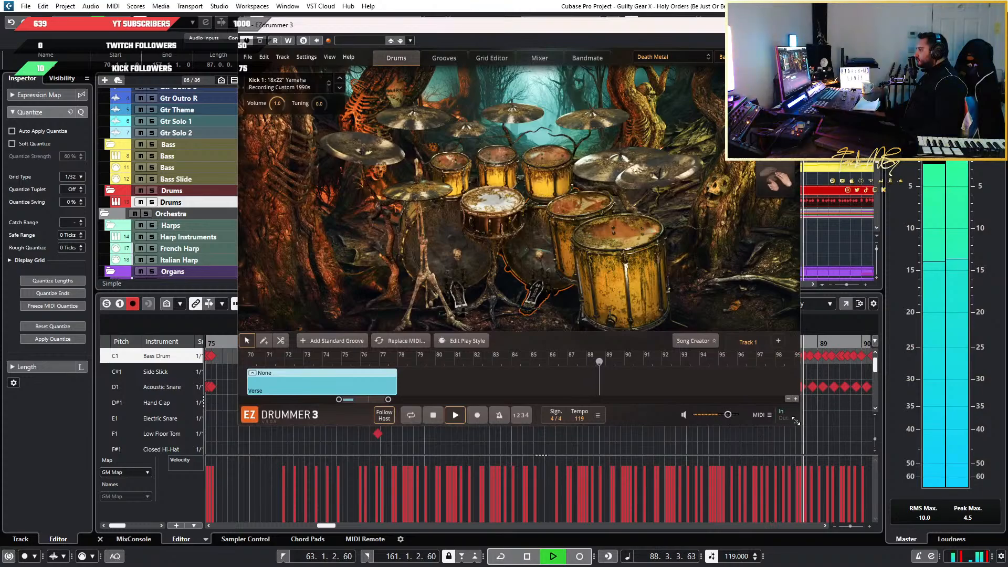
drag(798, 423, 779, 391)
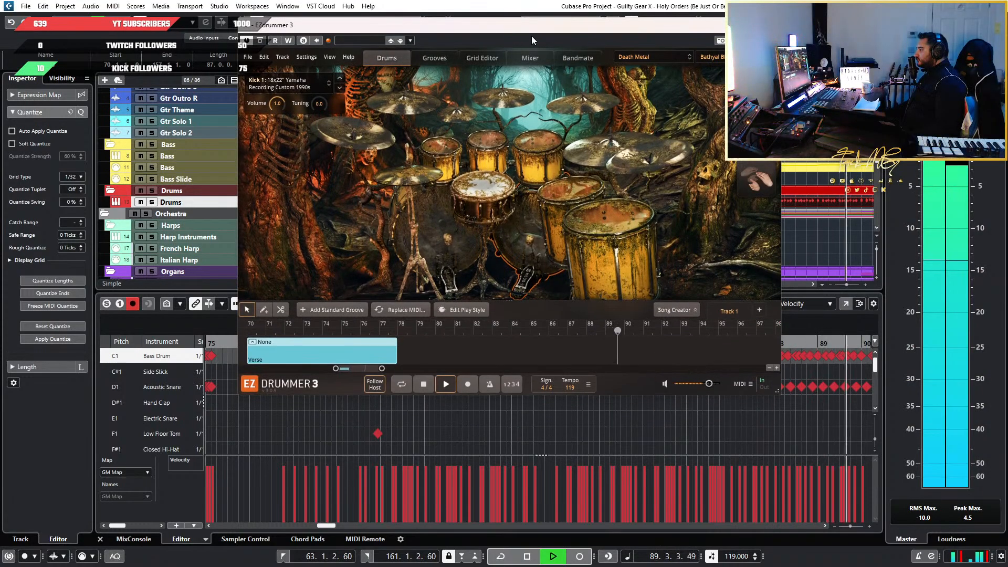
drag(531, 32, 901, 6)
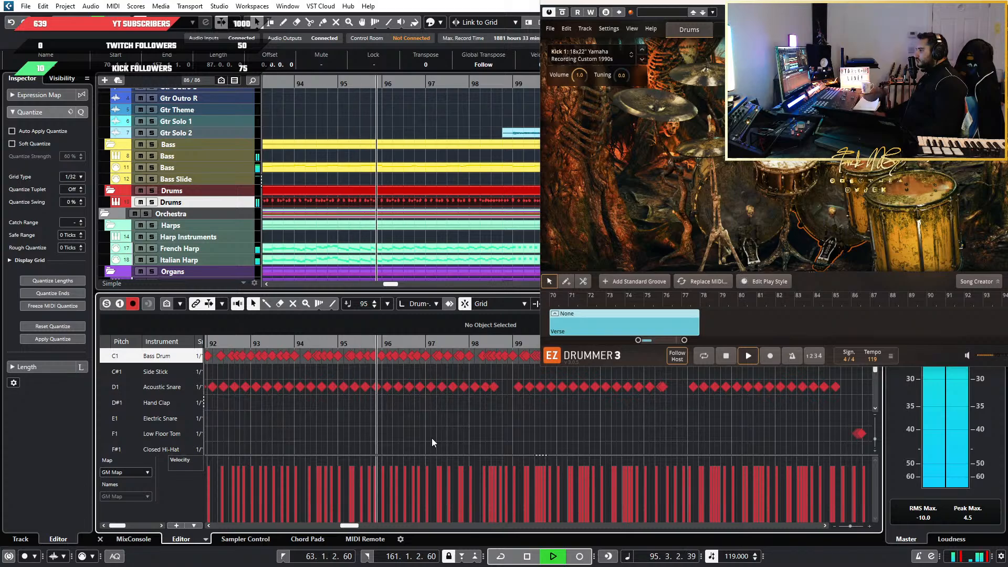
Restart playback from about bar 88 to review the kick and snare pattern at the end of Gtr Solo 1
scroll(431, 438, down, 5)
scroll(431, 438, up, 2)
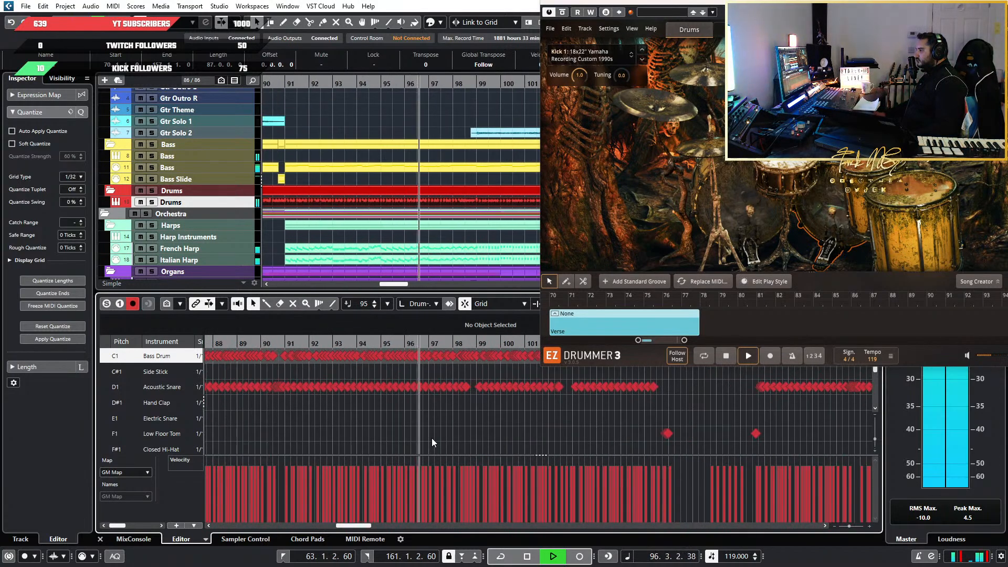
click(215, 343)
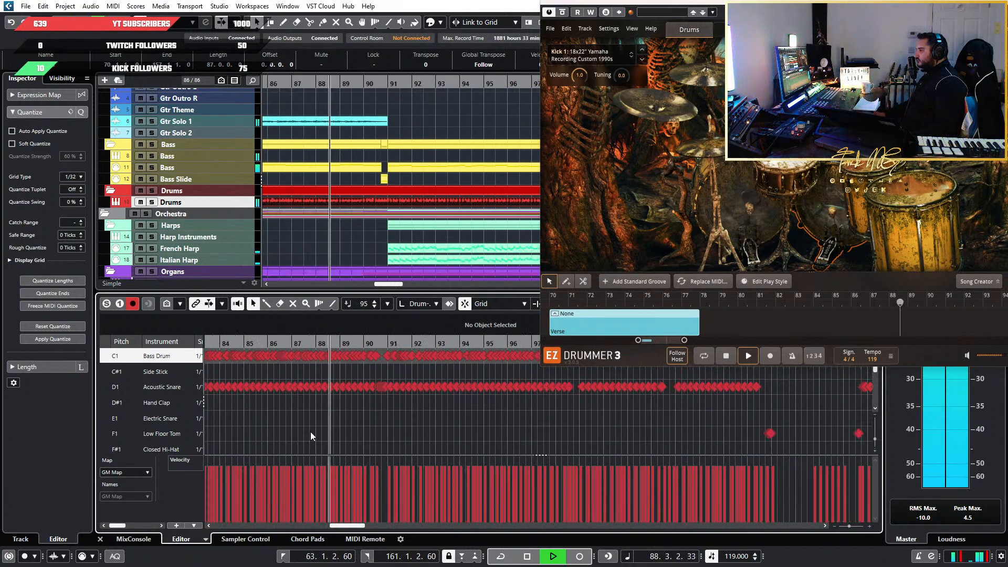
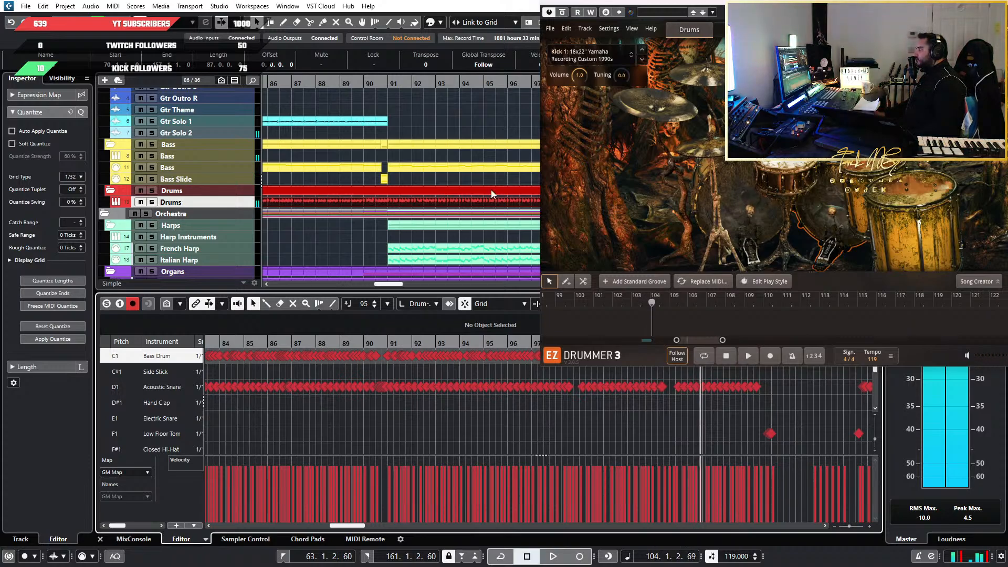
Audition the ride and Crash 1 cymbals on the EZdrummer 3 kit
click(717, 83)
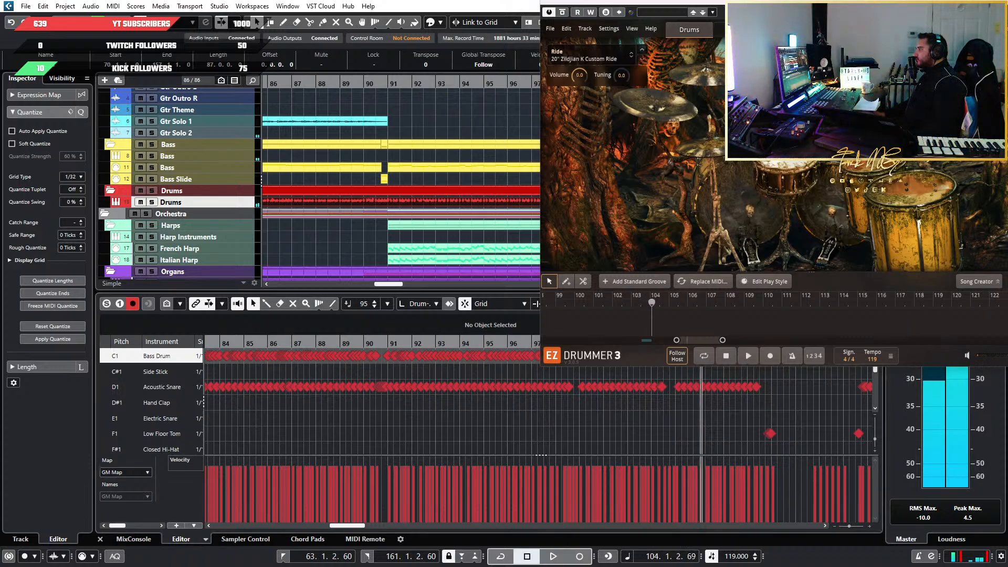
click(711, 102)
click(722, 77)
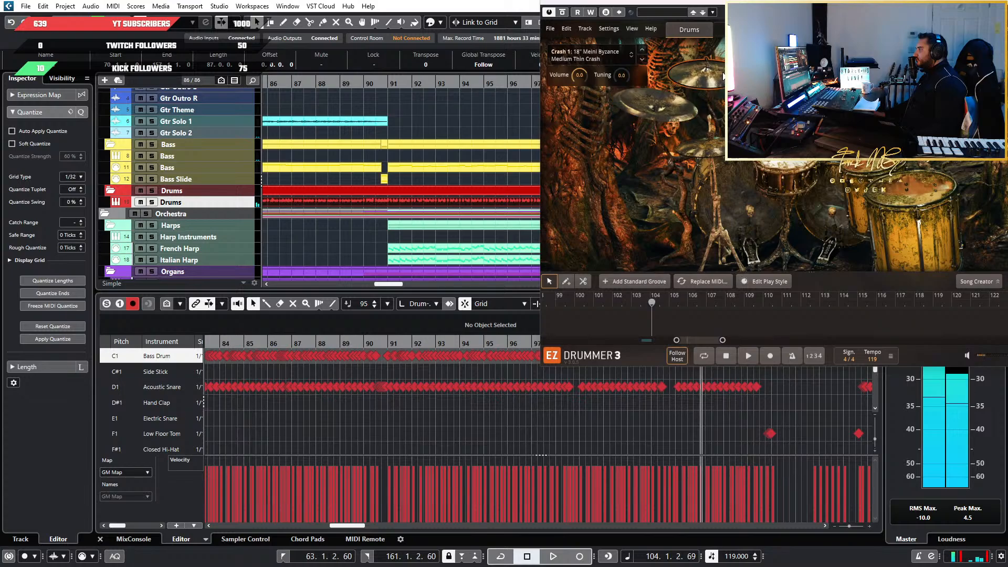
click(692, 83)
Play the mix from about bar 104, replay it from about bar 76, and stop
key(space)
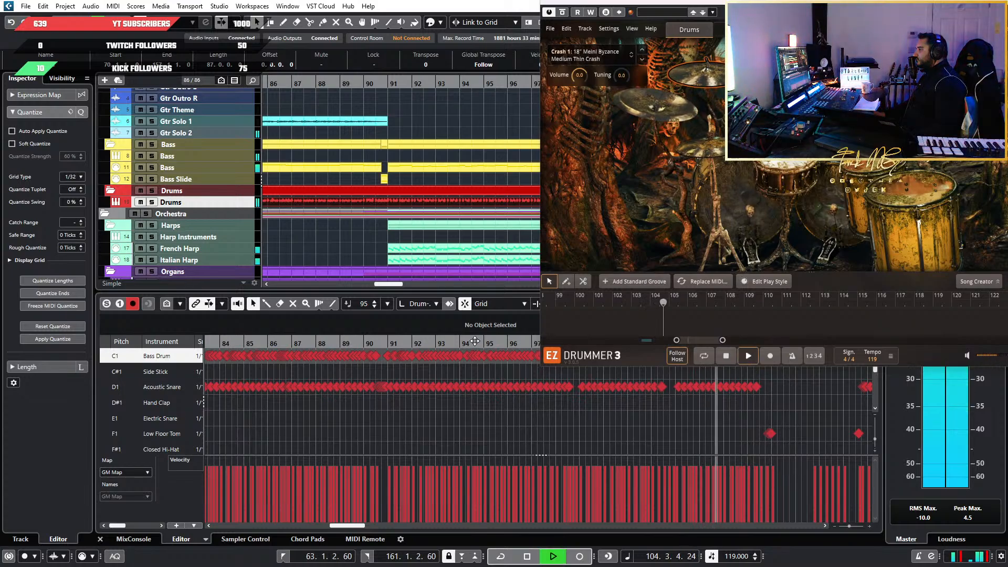
scroll(644, 406, down, 3)
click(413, 342)
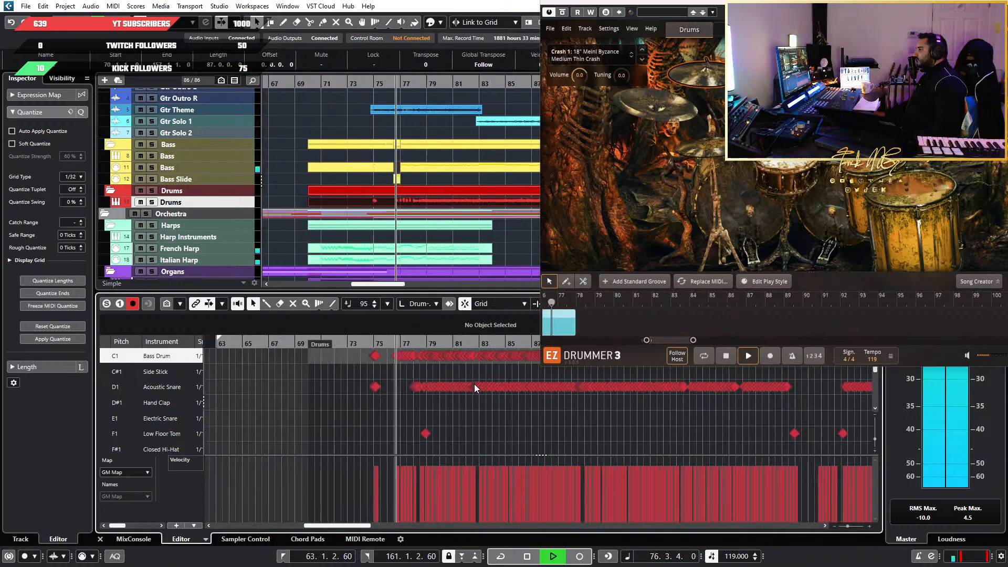
key(space)
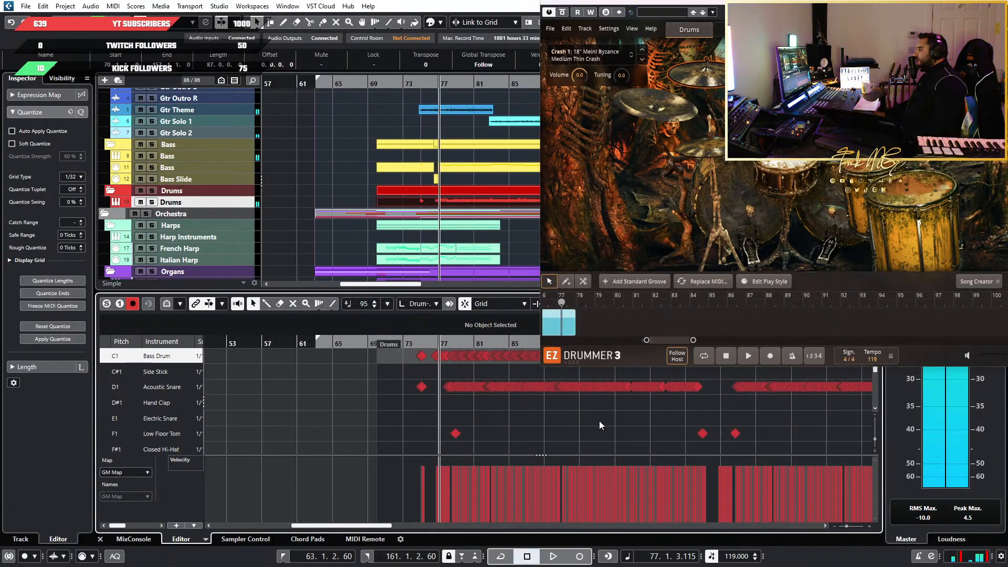
Play back from just before bar 106 to about bar 113, reviewing the tom, open hi-hat and crash hits after Gtr Solo 2
scroll(600, 421, right, 5)
scroll(469, 416, down, 4)
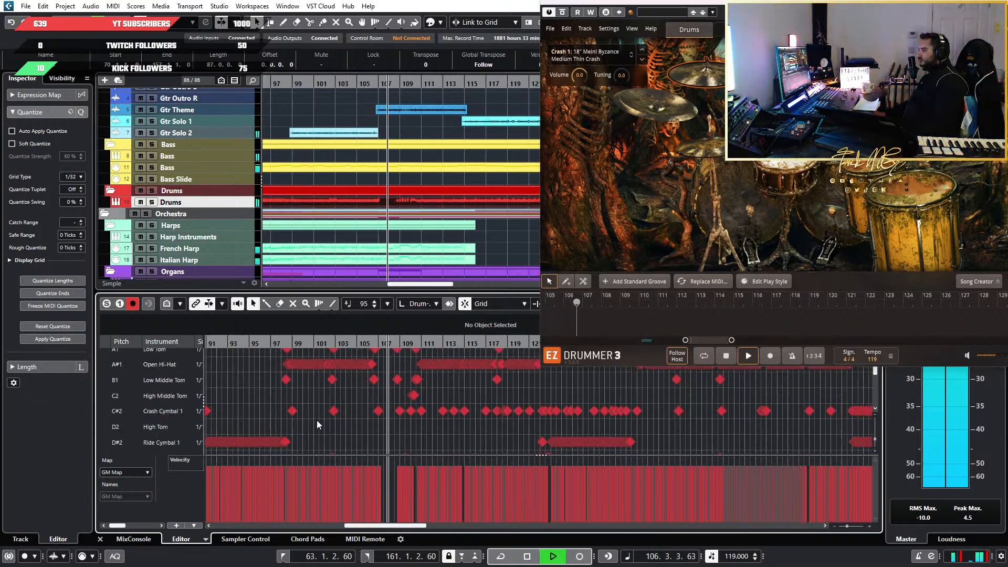
scroll(317, 420, up, 3)
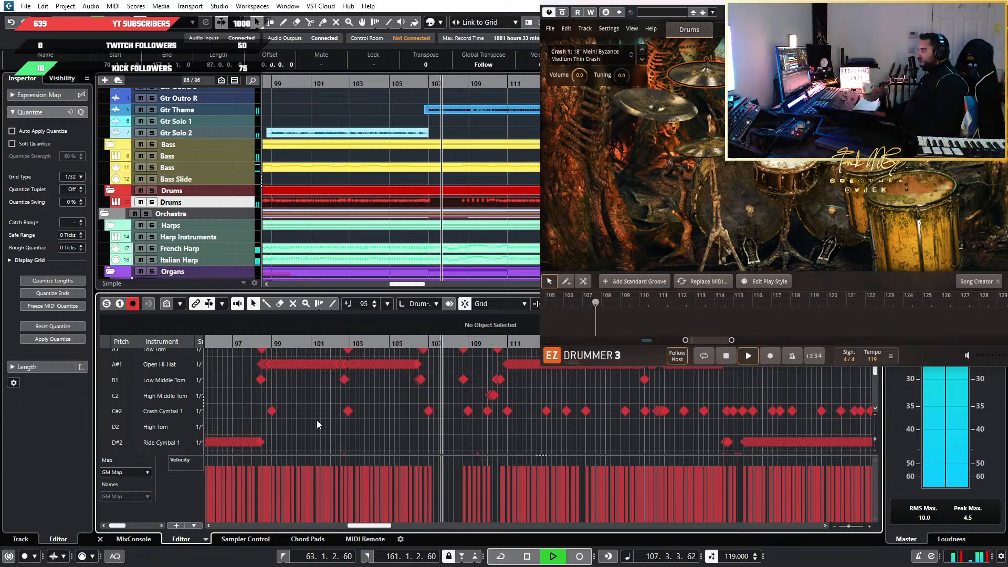
scroll(404, 428, up, 2)
scroll(477, 417, up, 1)
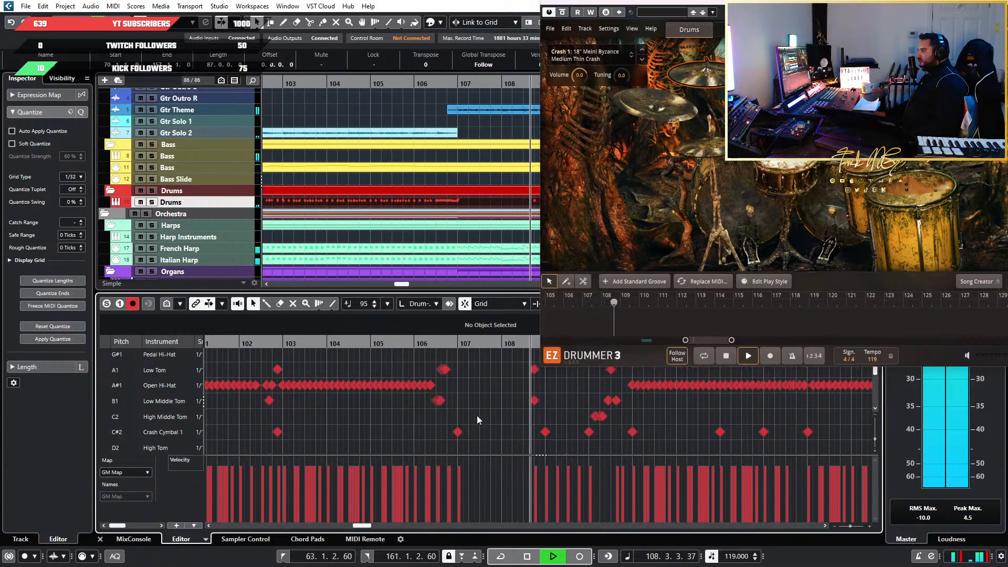
scroll(476, 418, right, 3)
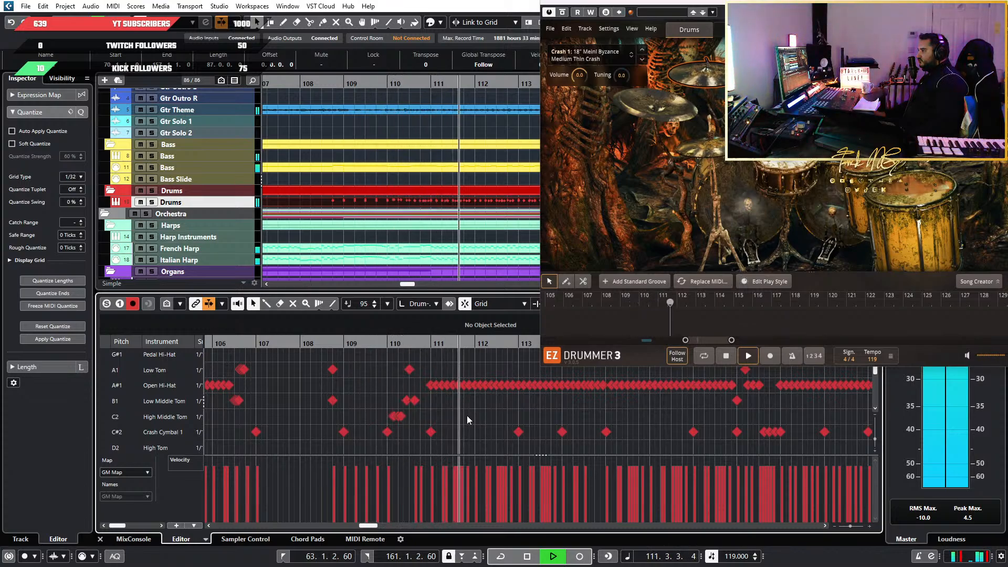
scroll(468, 416, down, 2)
scroll(467, 416, right, 3)
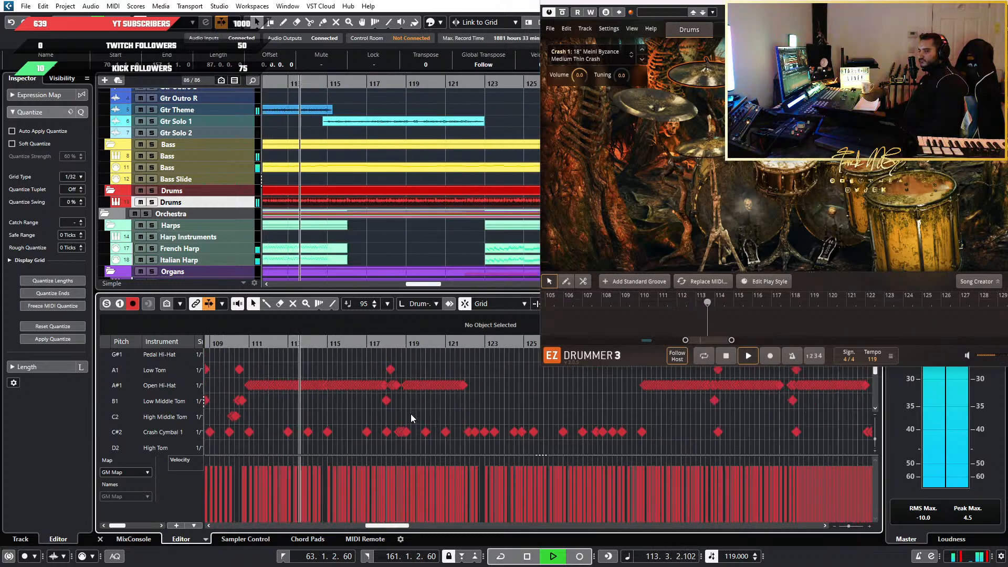
Move the EZdrummer 3 window over the track list, clear of the later bars and with its title bar accessible
drag(691, 4, 227, 4)
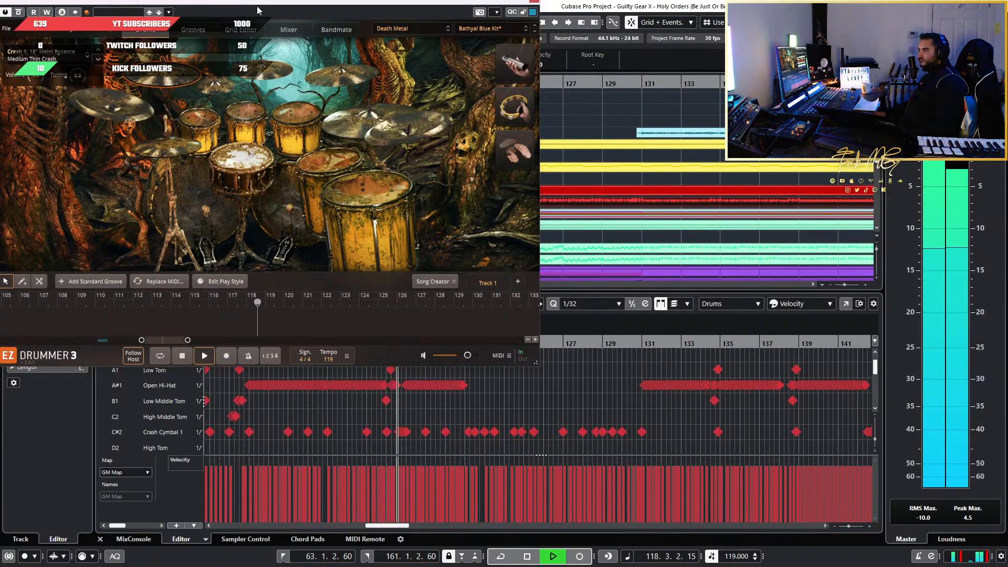
mouse_move(288, 2)
mouse_down()
mouse_move(305, 13)
mouse_move(292, 8)
mouse_up()
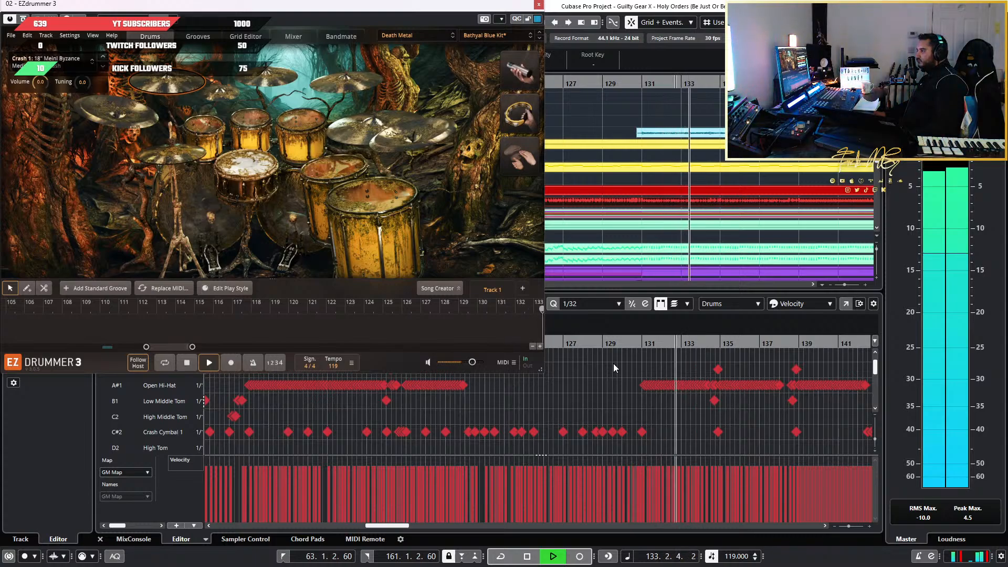
Replay from about bar 125 into bar 131, reviewing the crash cymbal accents and the open hi-hat entry
scroll(613, 363, down, 5)
scroll(672, 377, up, 9)
scroll(672, 376, down, 4)
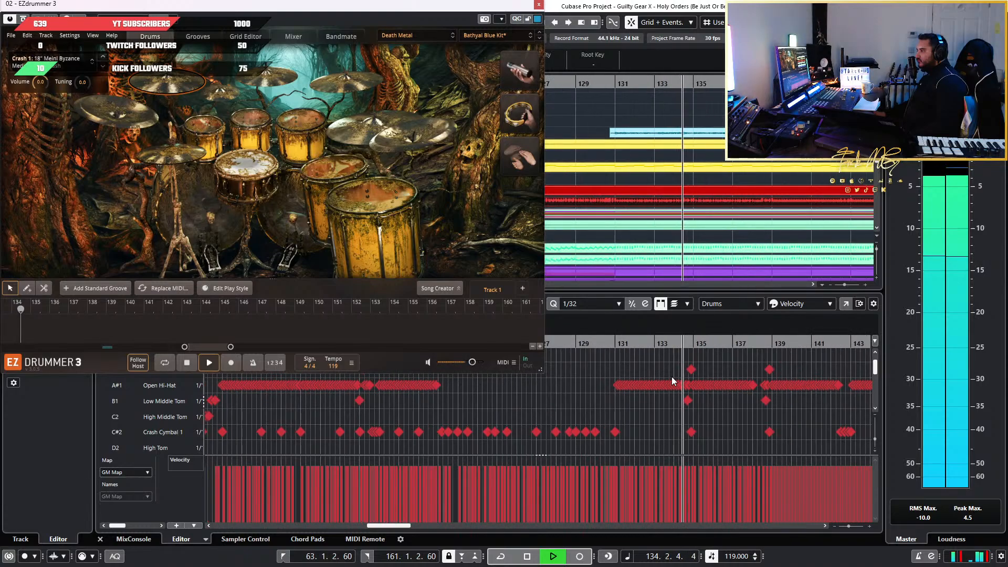
click(591, 346)
scroll(616, 364, up, 4)
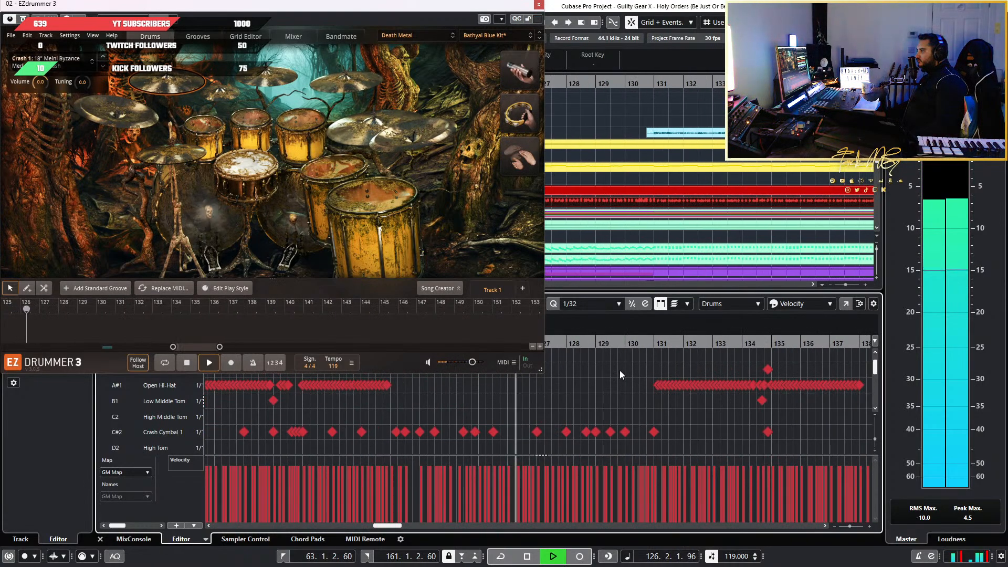
scroll(619, 373, up, 2)
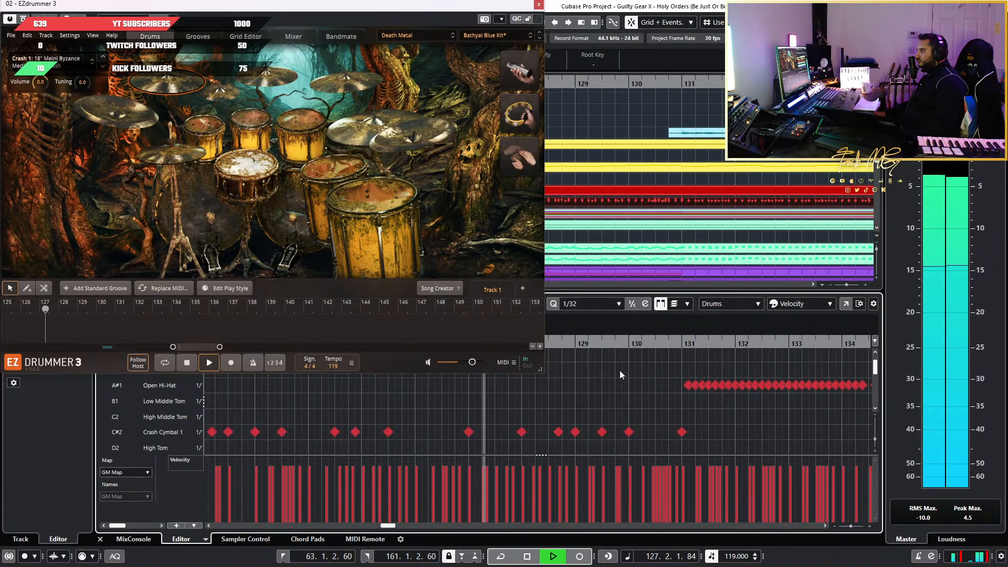
scroll(620, 373, down, 1)
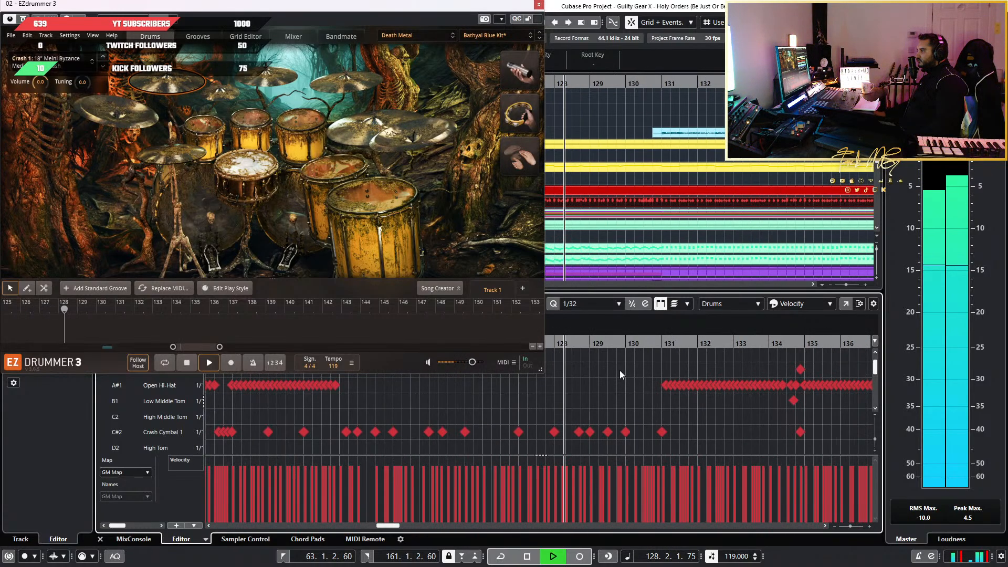
scroll(620, 372, up, 1)
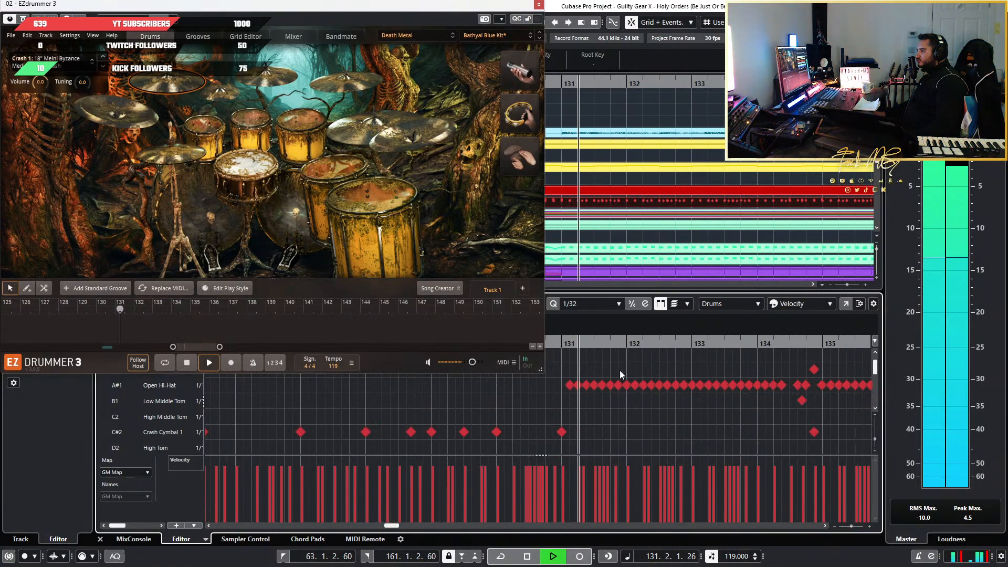
Examine the tom fill and open hi-hat pattern around bars 132 to 136 during playback
scroll(620, 370, up, 4)
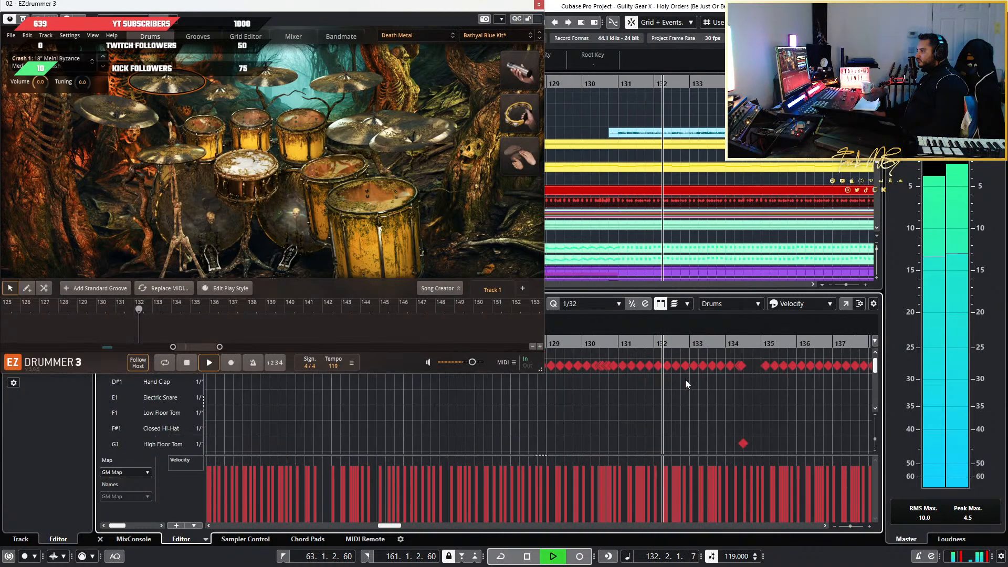
scroll(607, 383, down, 3)
scroll(604, 382, left, 1)
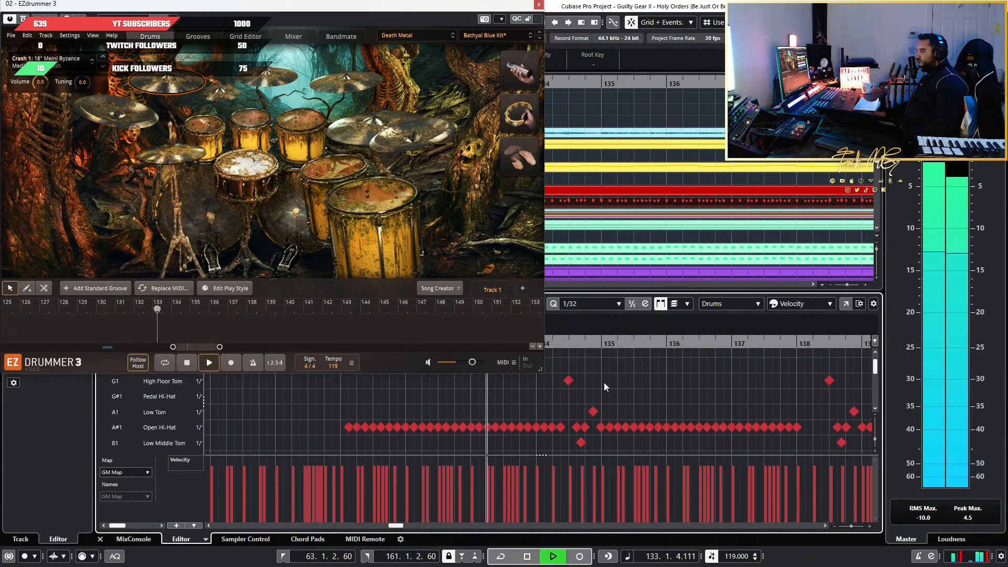
scroll(604, 382, up, 1)
scroll(604, 382, left, 2)
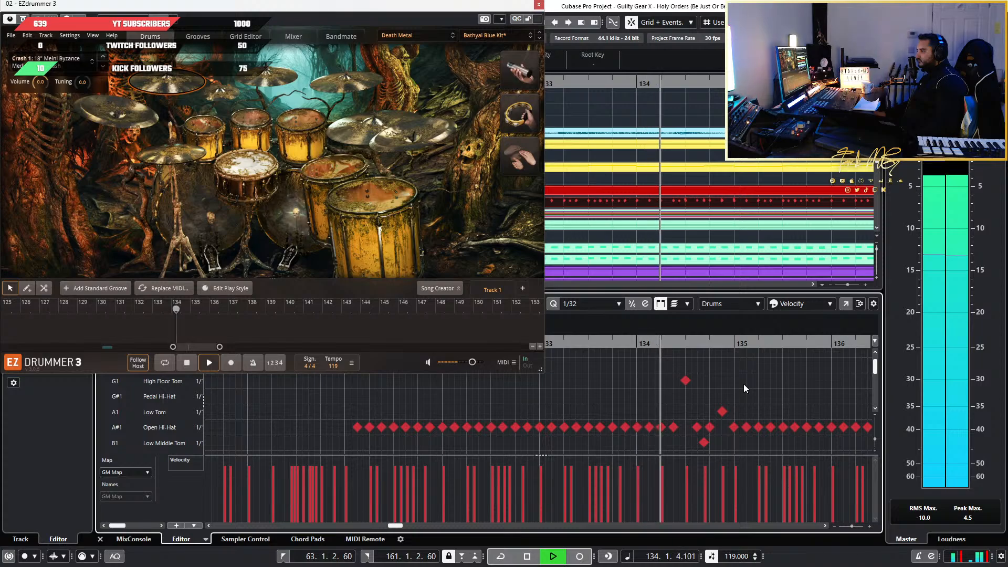
scroll(773, 383, down, 1)
scroll(773, 383, down, 2)
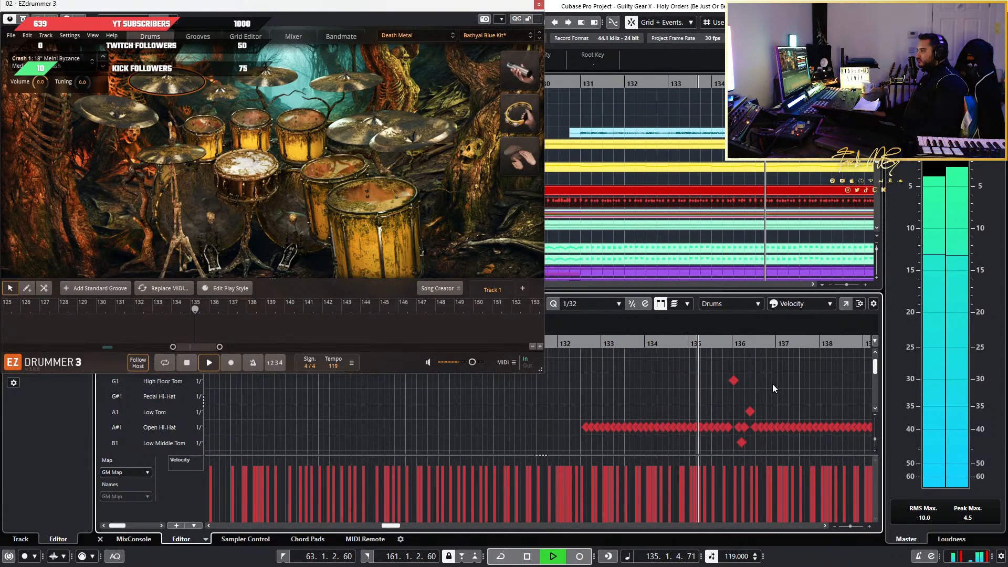
Compare the snare roll and high floor tom hit at bar 138 with the kick and snare pattern from bar 139
scroll(773, 383, up, 3)
scroll(777, 384, up, 4)
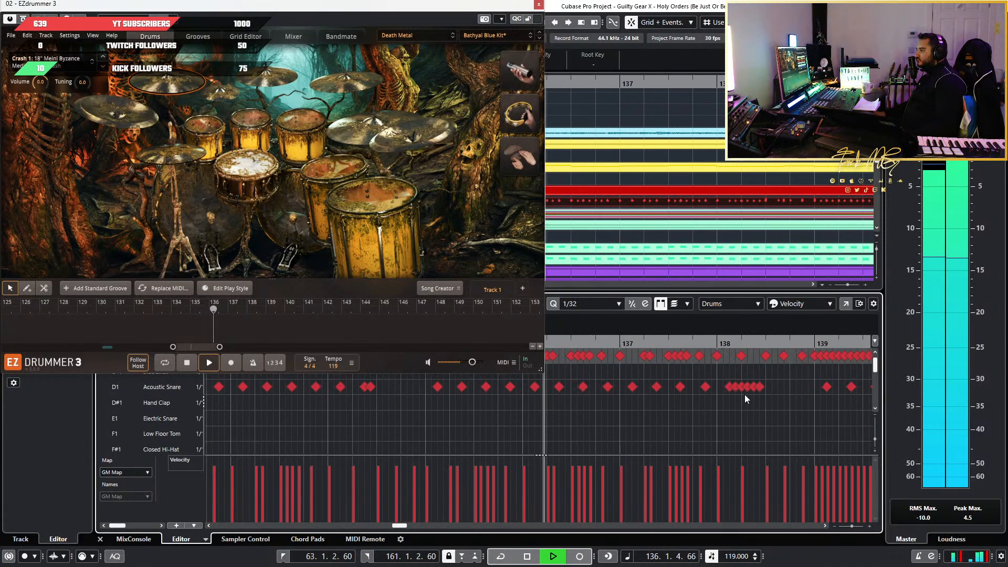
scroll(684, 386, down, 3)
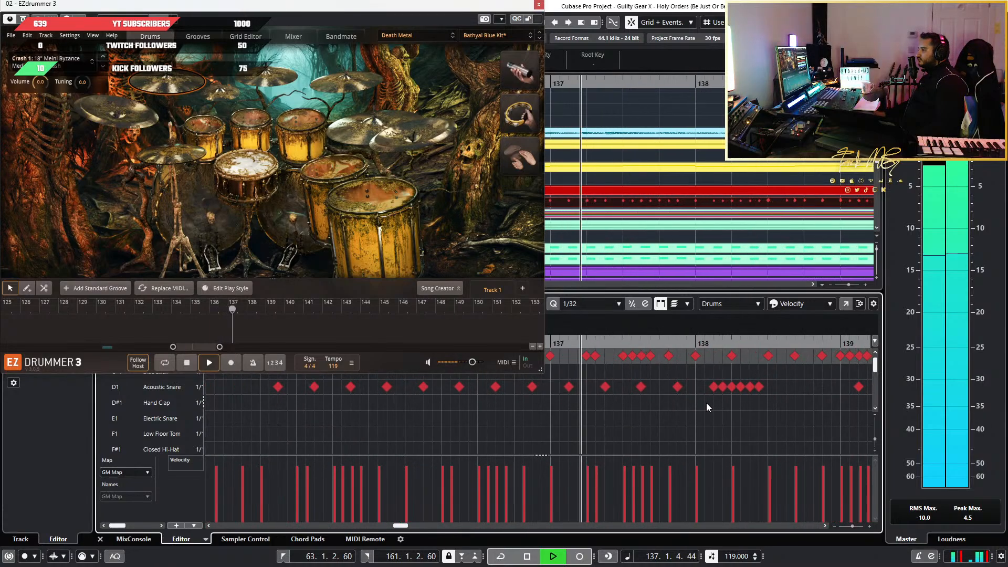
scroll(743, 423, up, 2)
scroll(736, 422, down, 1)
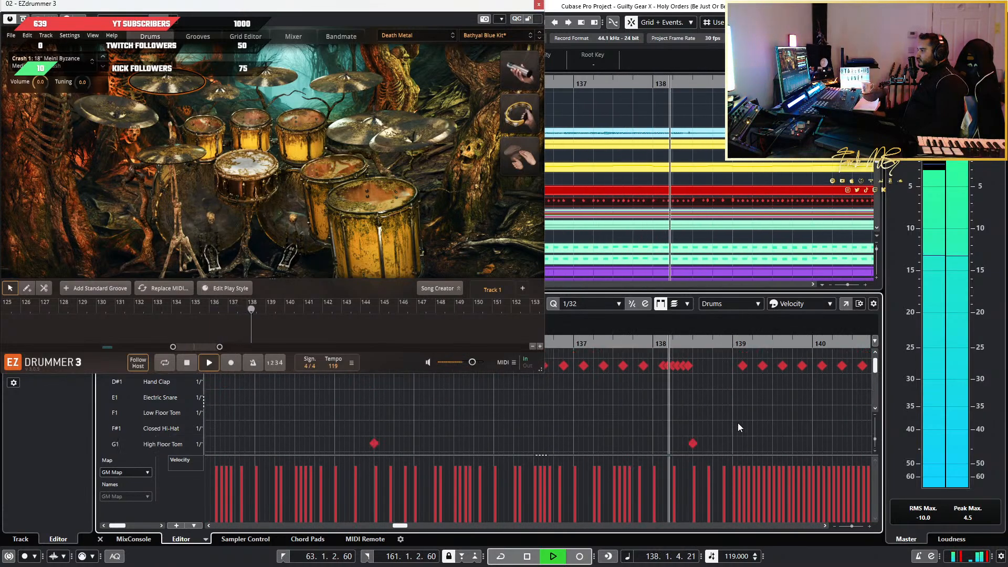
scroll(744, 417, down, 2)
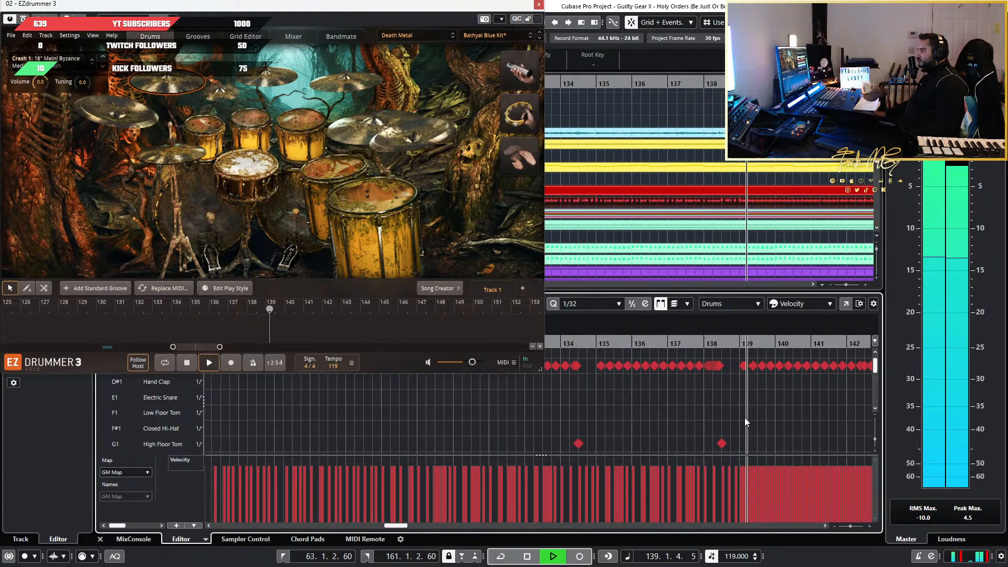
scroll(745, 417, up, 1)
scroll(745, 418, right, 2)
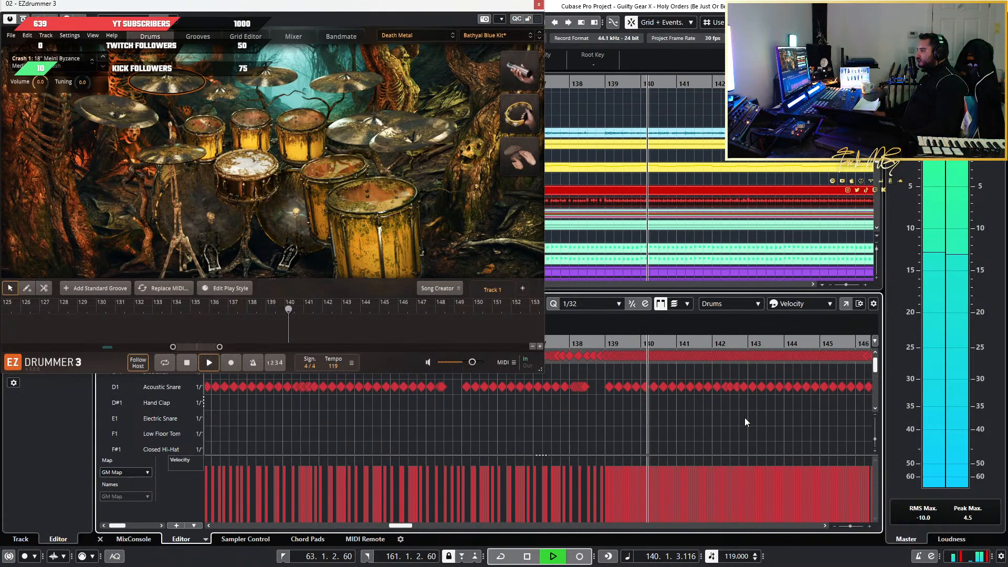
Follow playback from about bar 140 to the end of the drum part, reviewing the kick and snare against the final guitar parts
scroll(745, 417, right, 2)
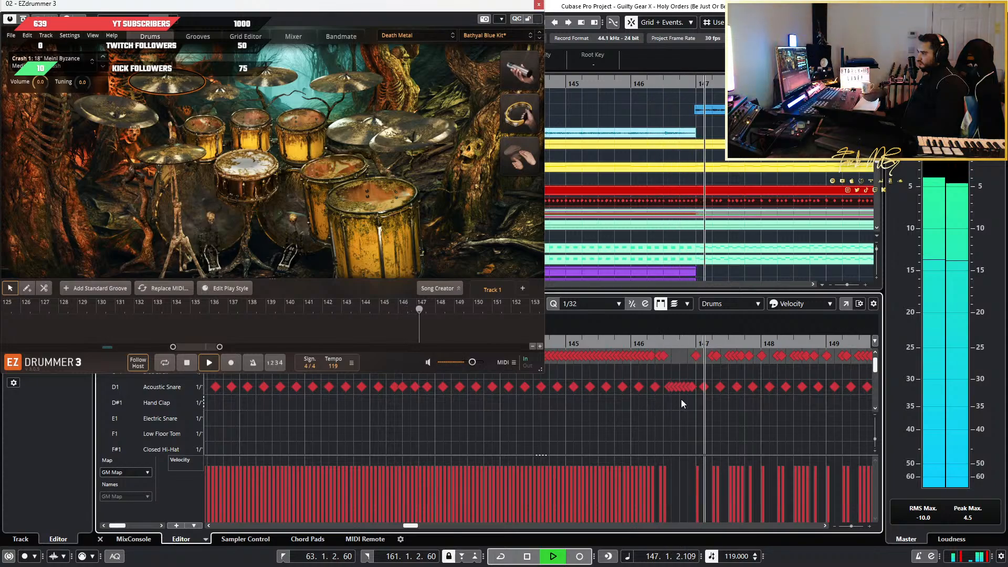
scroll(665, 407, down, 5)
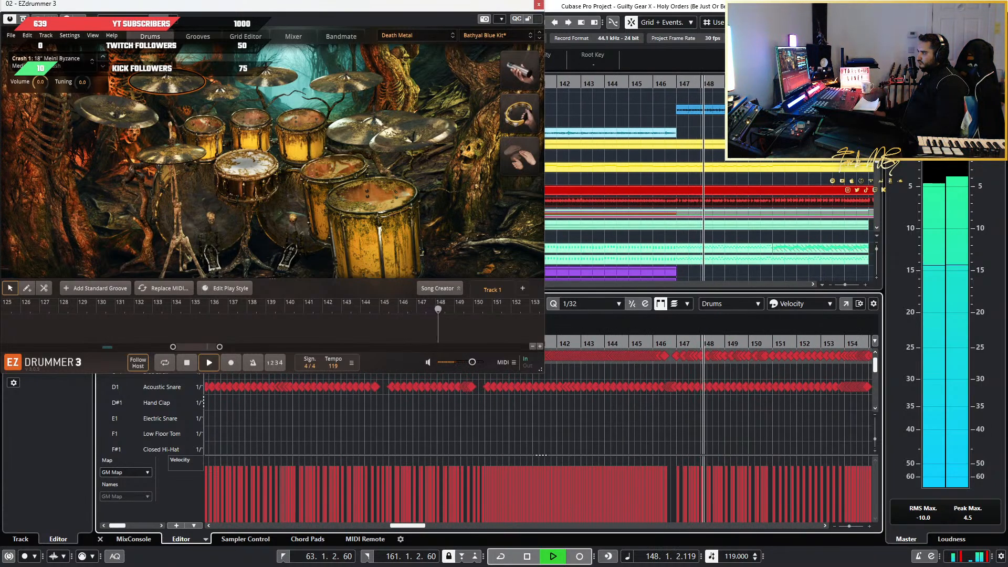
scroll(755, 414, right, 3)
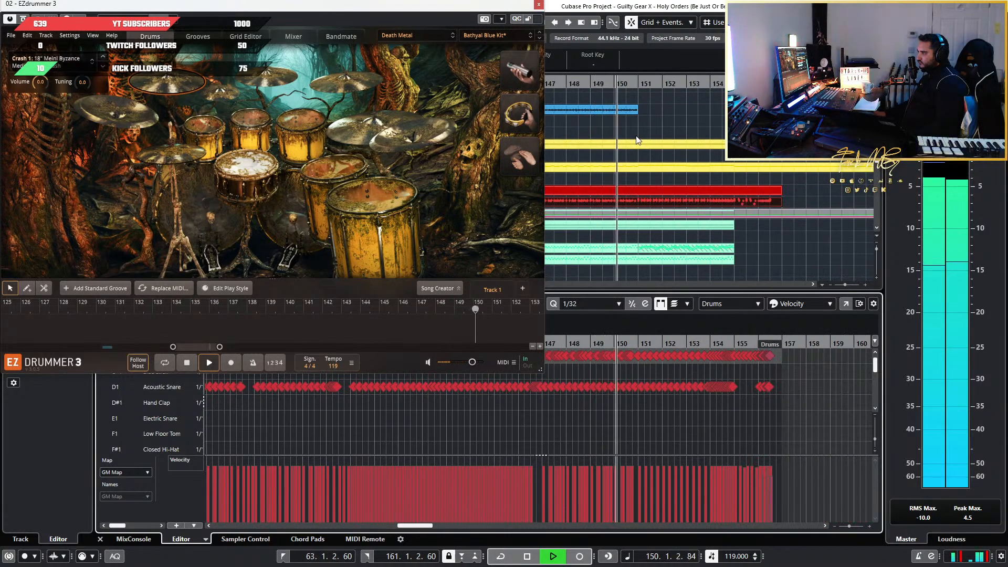
scroll(646, 135, left, 3)
scroll(782, 183, up, 3)
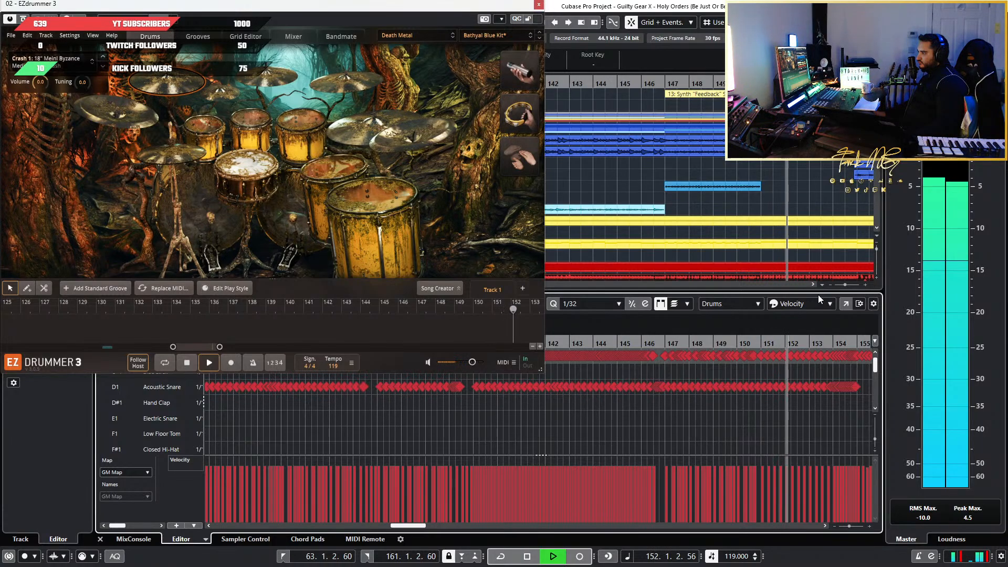
scroll(771, 441, down, 1)
scroll(772, 440, up, 2)
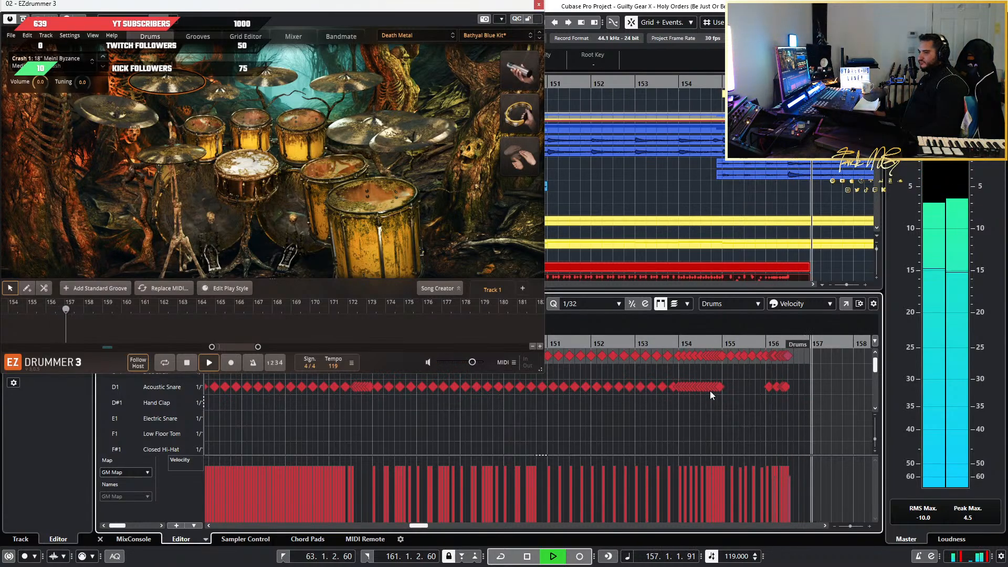
Stop playback and examine the closing snare roll at bar 154 and its velocities in the drum editor
key(space)
scroll(731, 409, up, 4)
scroll(732, 409, down, 3)
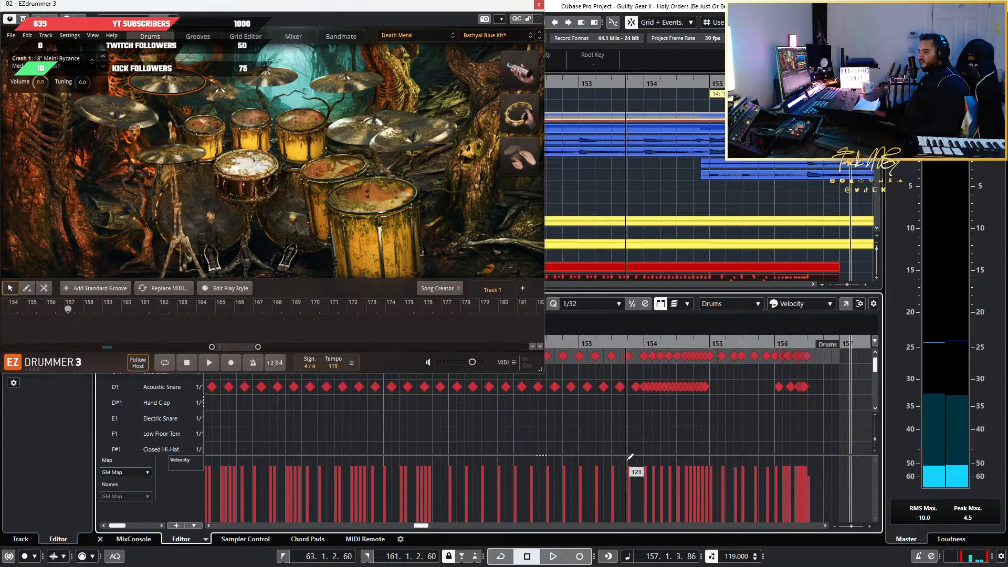
scroll(693, 412, up, 3)
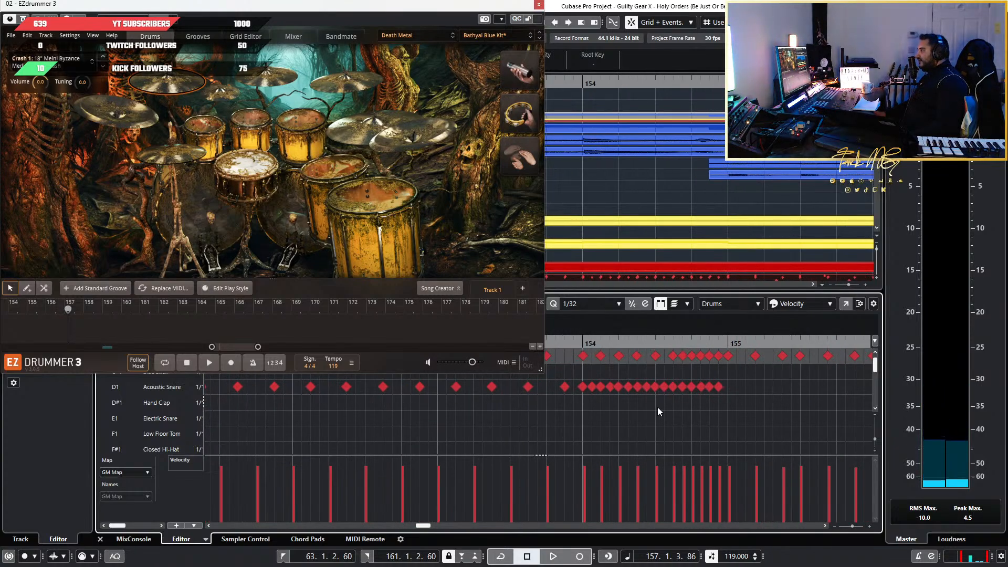
scroll(657, 407, down, 4)
scroll(656, 163, up, 1)
scroll(656, 163, down, 6)
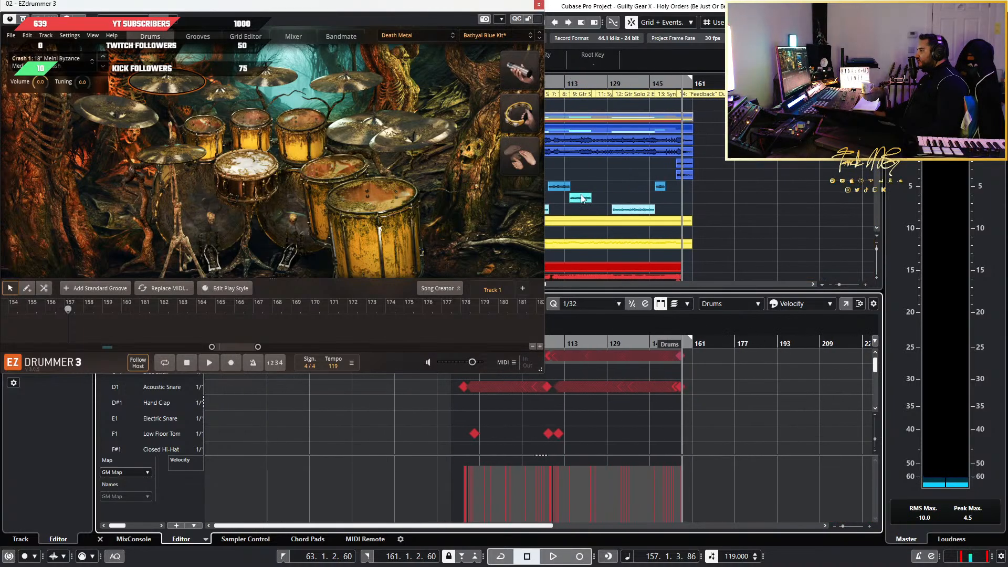
Move the EZdrummer 3 window off the arrangement and bring the song sections from about bar 69 to bar 121 into view
drag(485, 7, 190, 134)
scroll(629, 188, up, 8)
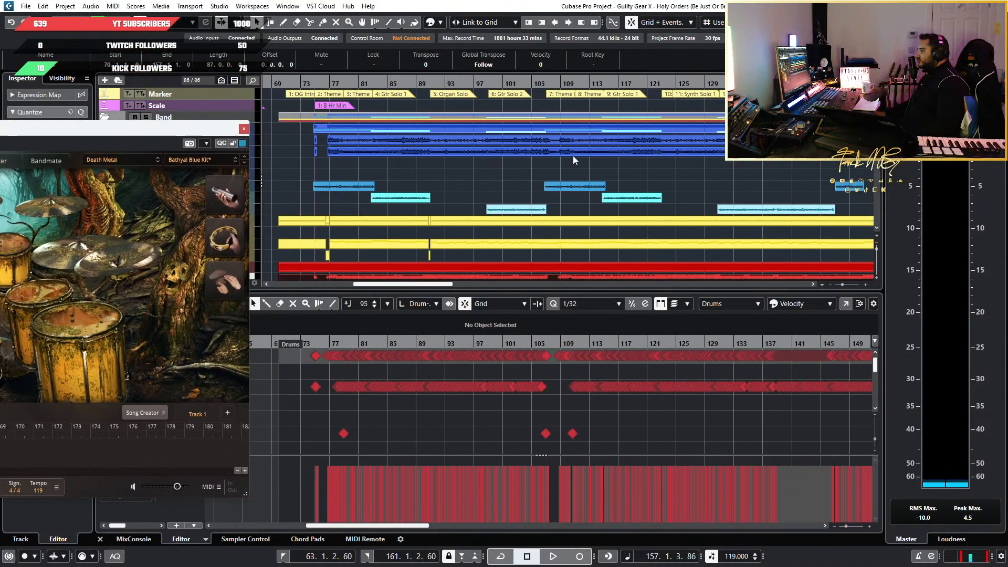
Play the opening of the Synth "Feedback" Solo 2 + Theme section at bar 147 and stop within the bar
scroll(599, 188, up, 5)
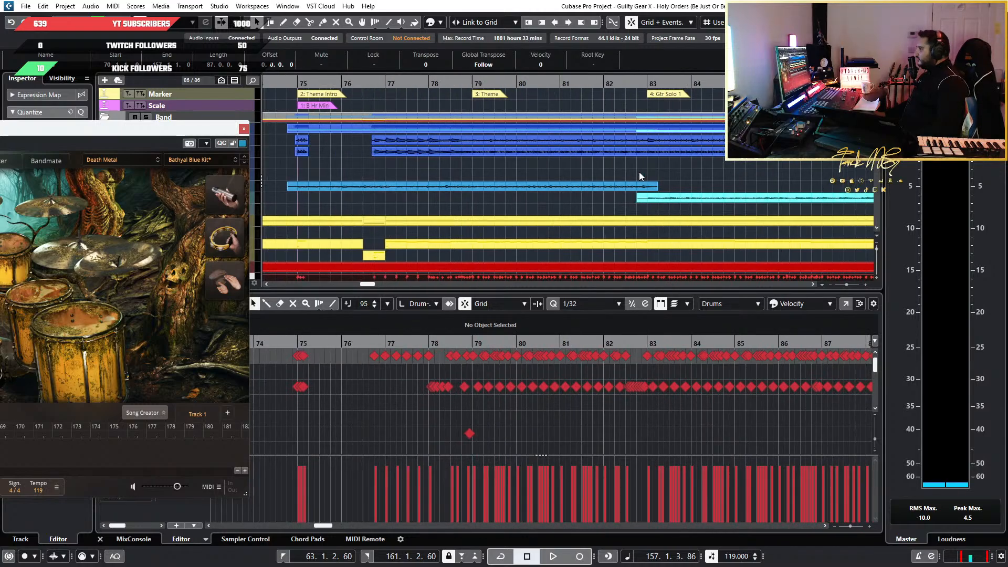
scroll(650, 199, down, 5)
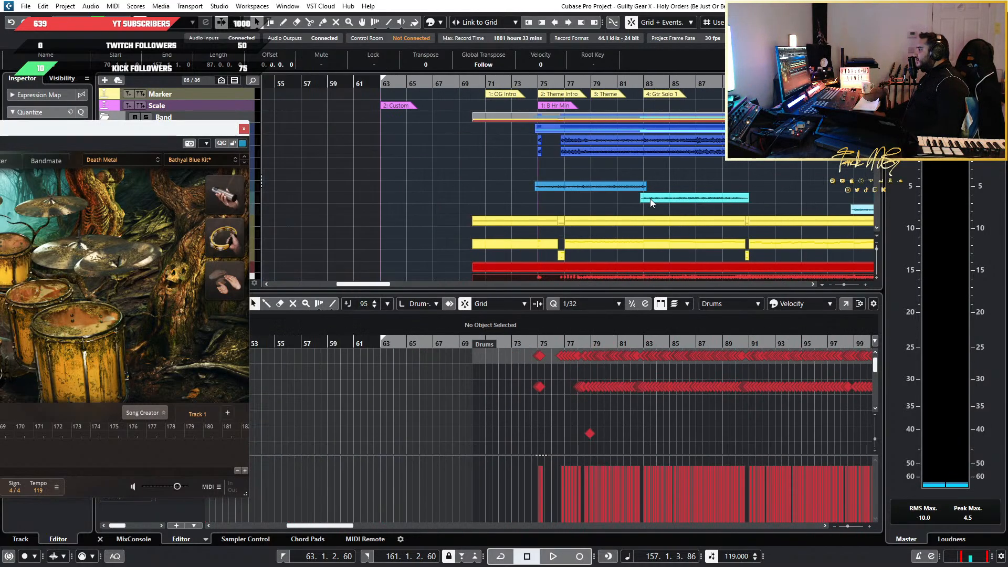
scroll(650, 200, down, 1)
scroll(650, 201, right, 6)
scroll(645, 199, up, 1)
scroll(656, 192, right, 2)
scroll(658, 190, up, 6)
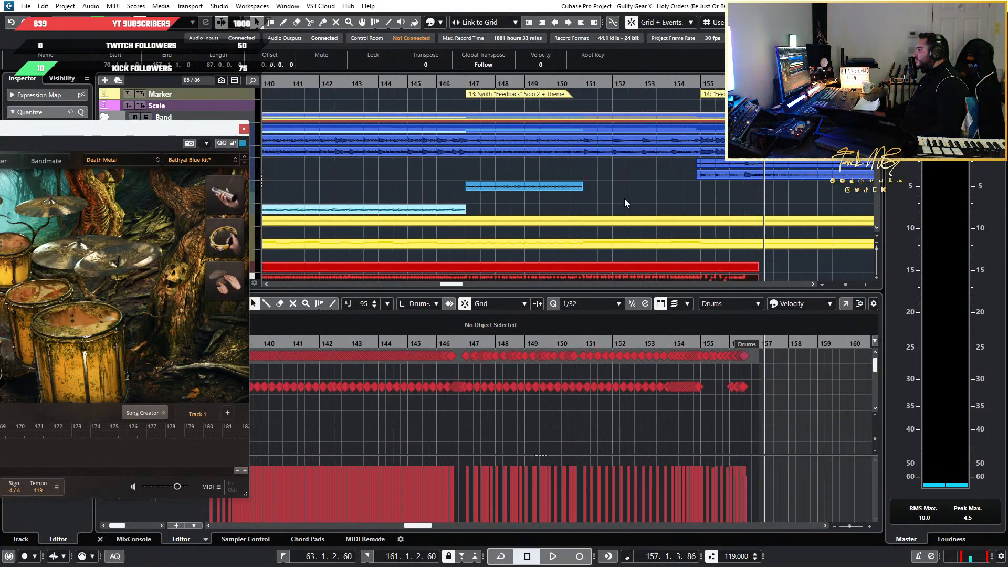
click(356, 85)
key(space)
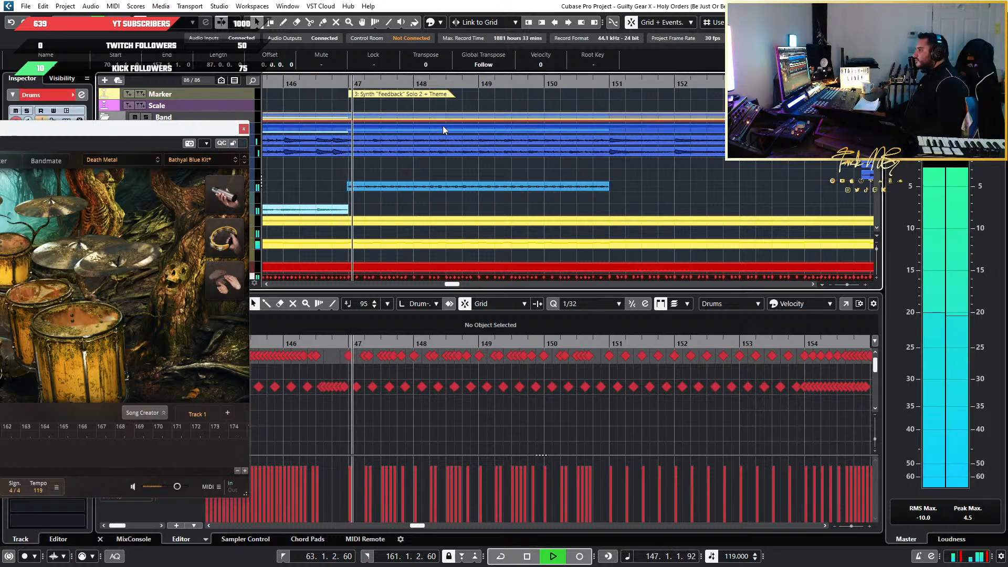
key(space)
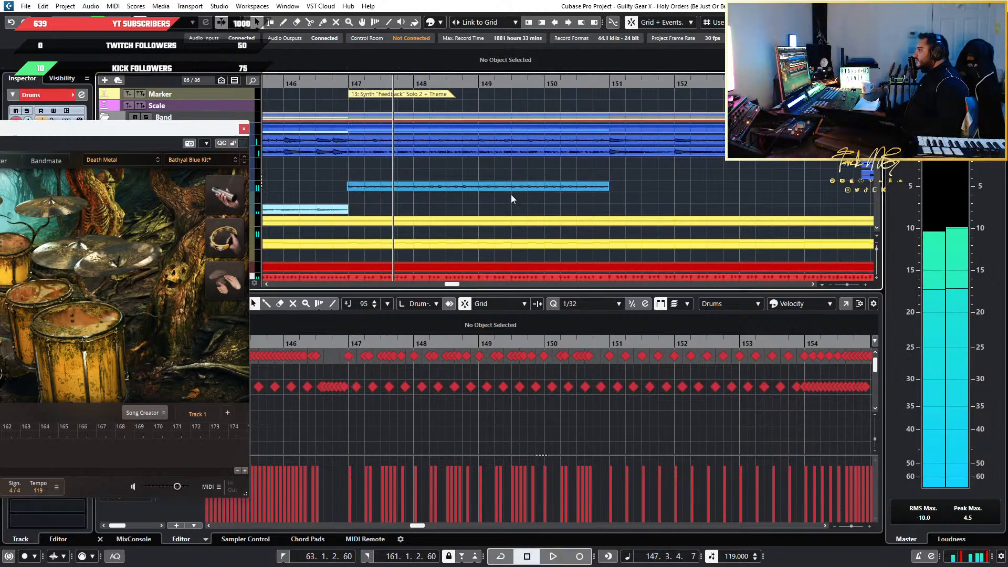
Select the Gtr Theme event at bar 147 and move the EZdrummer 3 window clear of the track list
click(505, 188)
scroll(594, 169, down, 3)
scroll(588, 171, down, 2)
scroll(584, 176, up, 2)
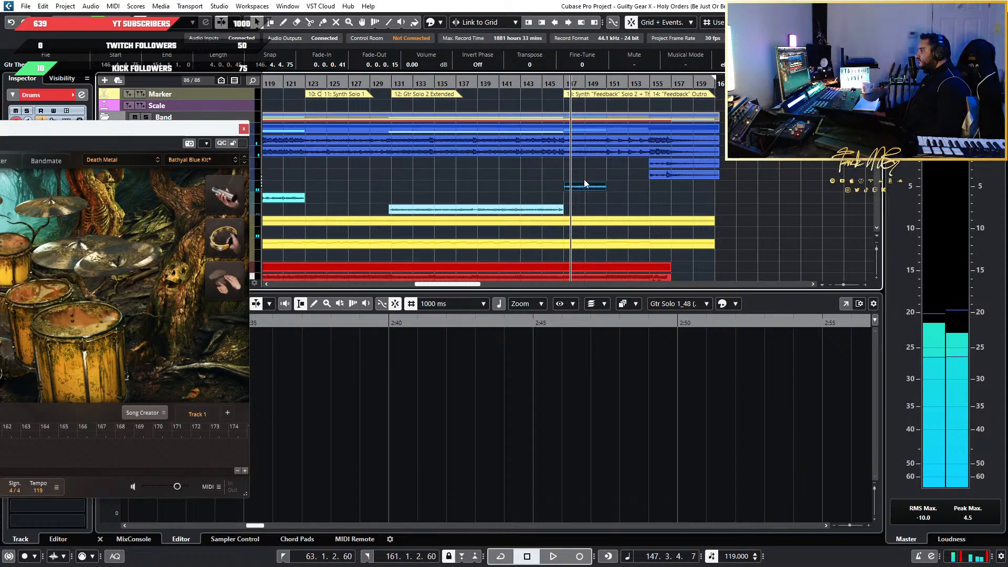
scroll(599, 185, up, 3)
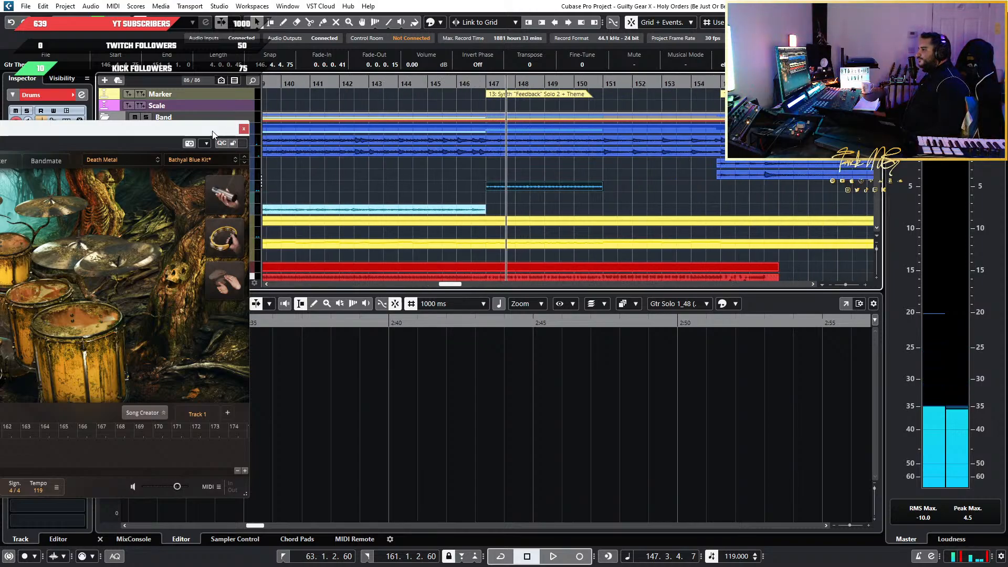
drag(212, 134, 297, 309)
Play the guitar theme from bar 78 and stop in bar 81
scroll(577, 180, down, 2)
scroll(577, 176, up, 4)
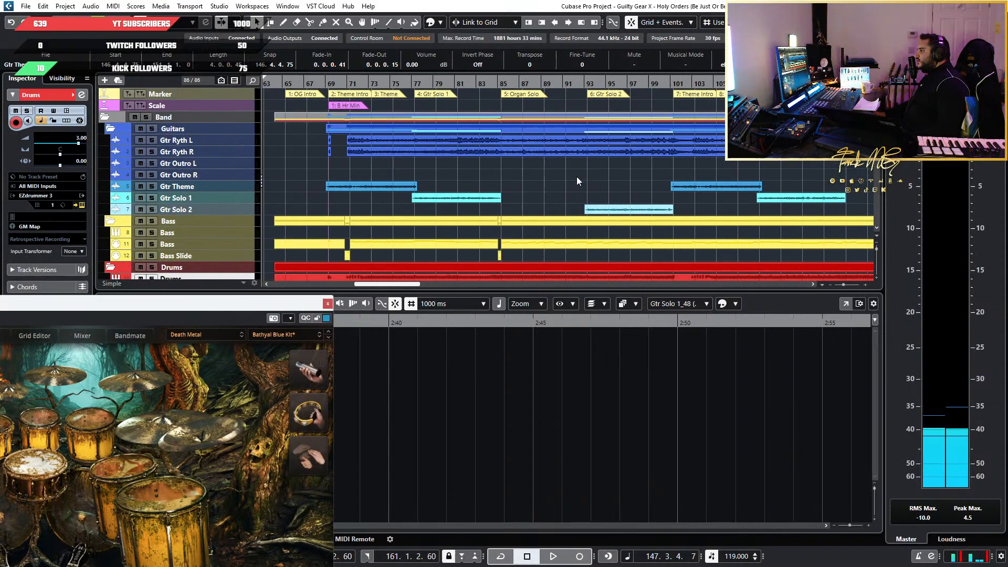
scroll(547, 190, left, 4)
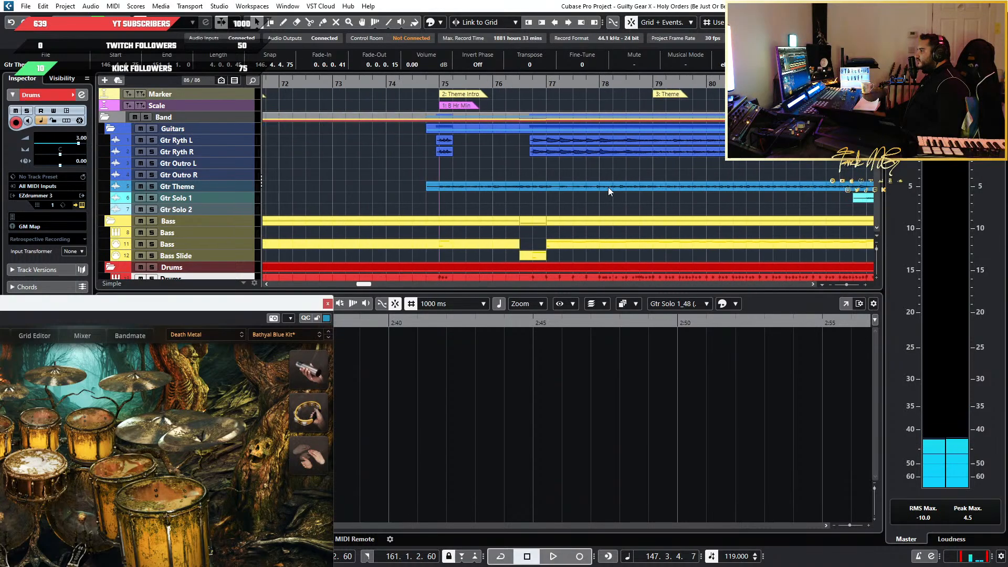
click(630, 81)
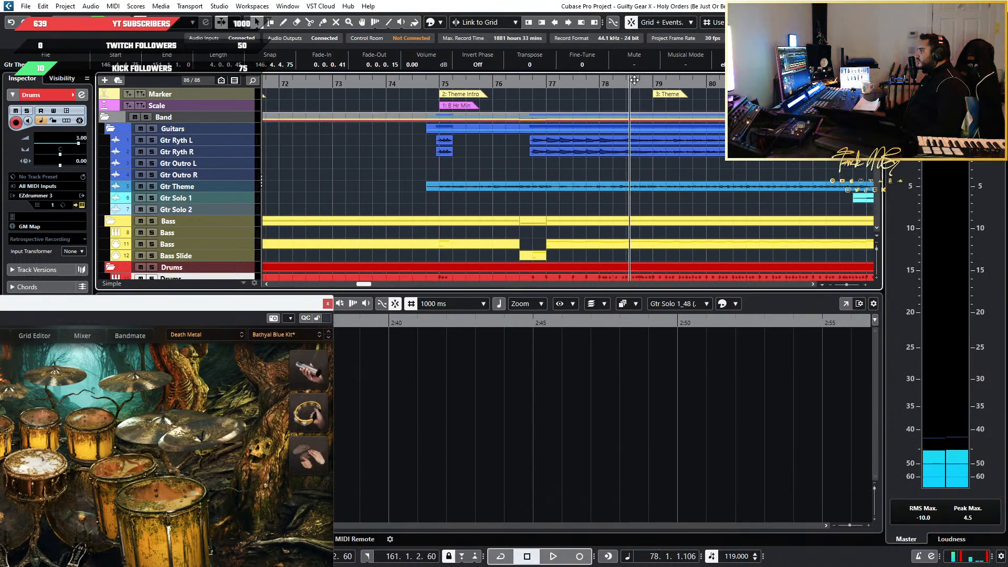
key(space)
scroll(776, 201, down, 3)
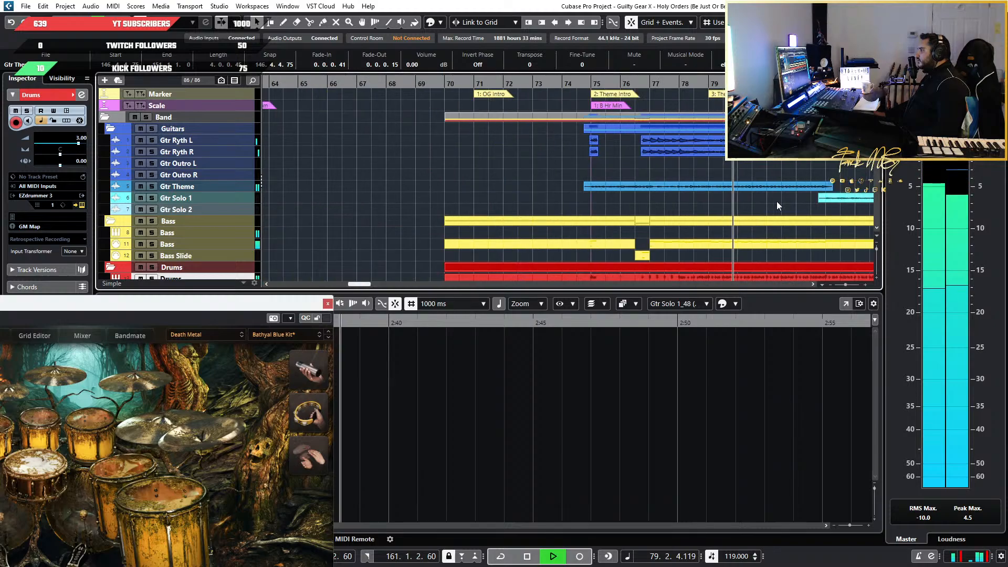
scroll(709, 201, up, 5)
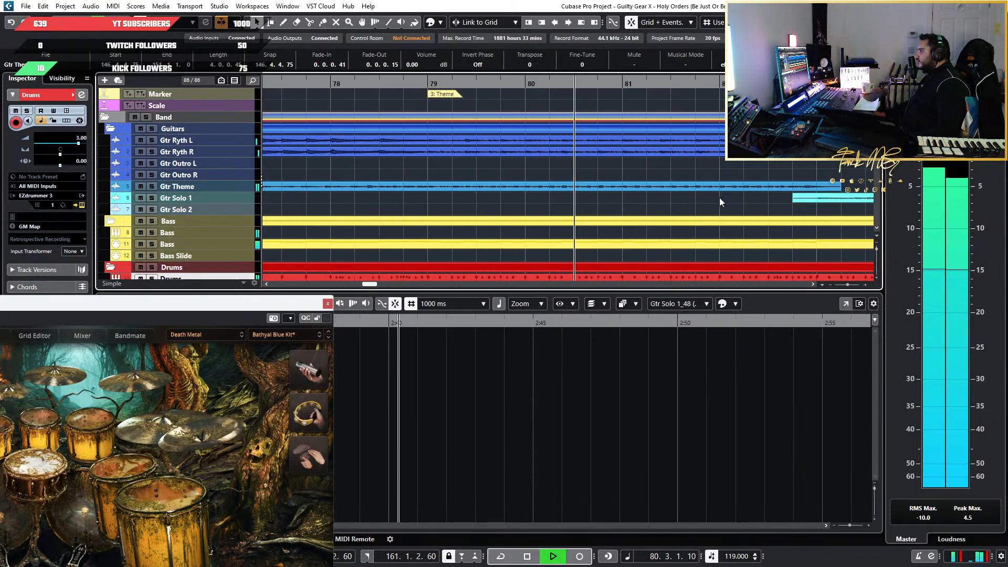
scroll(678, 191, down, 2)
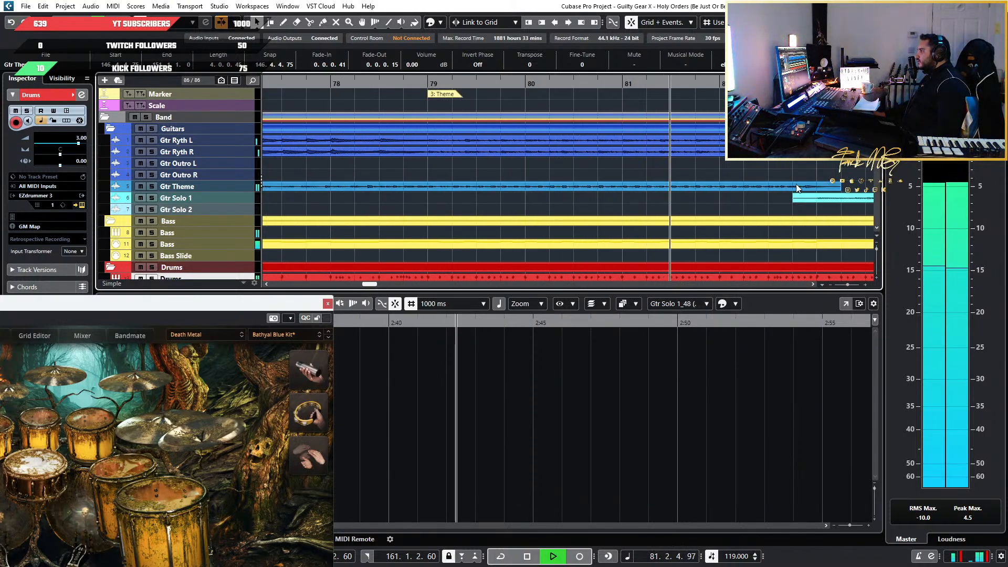
key(space)
Play the transition from the end of the Gtr Theme event into Gtr Solo 1, starting midway through bar 82
scroll(676, 191, right, 3)
scroll(687, 190, up, 3)
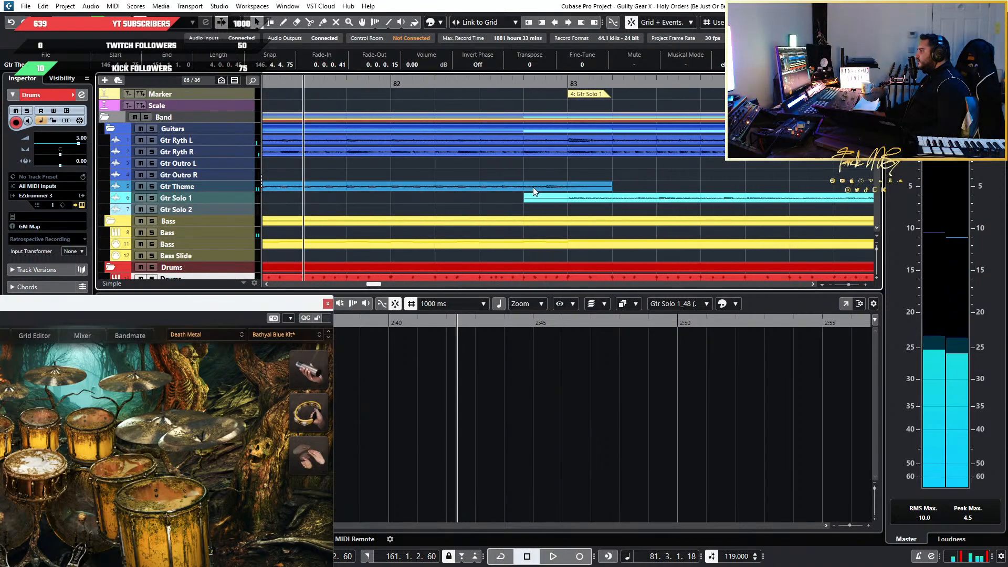
click(500, 83)
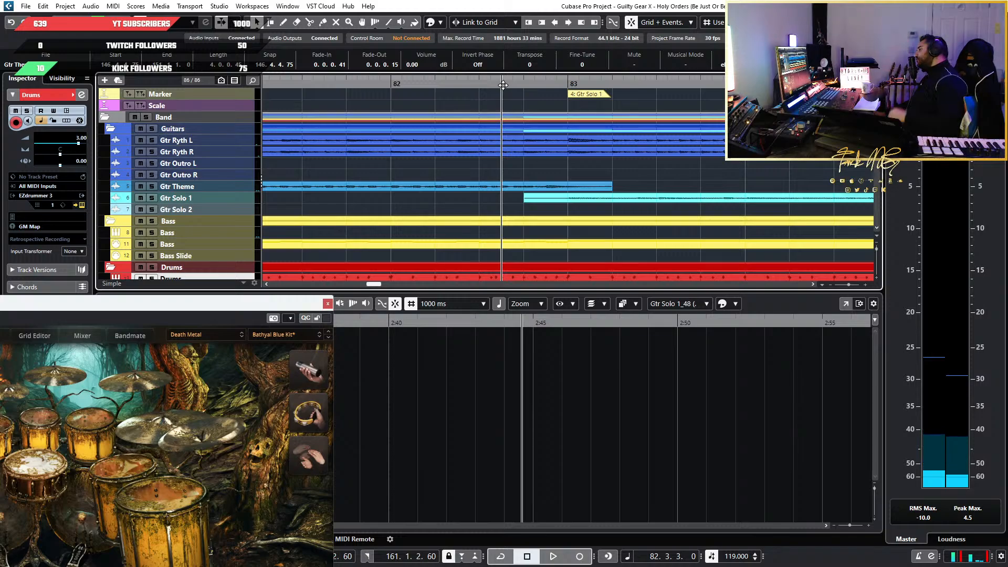
key(space)
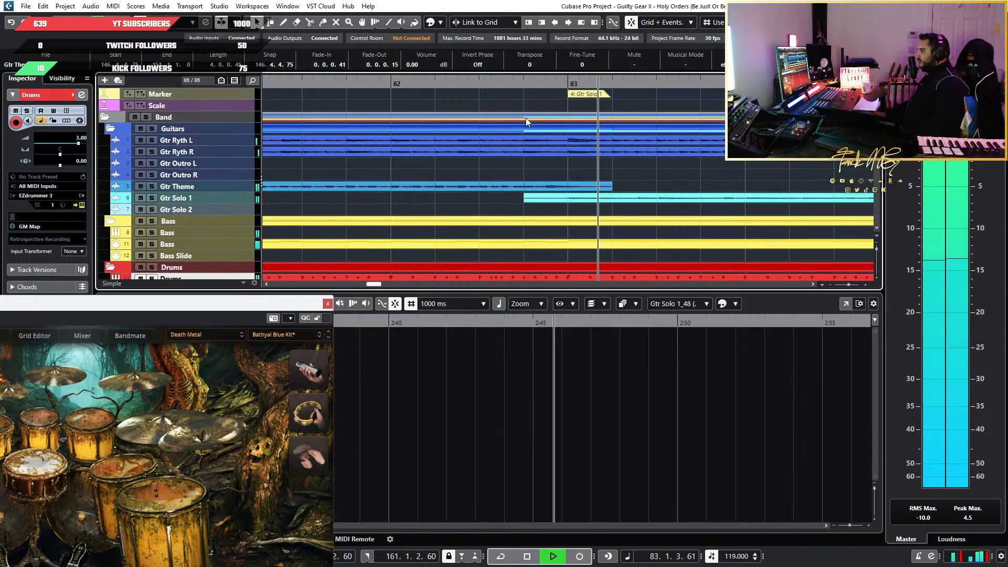
Replay the Theme section from just before bar 79 and stop in bar 81 to locate the phrase boundary
scroll(450, 174, down, 4)
scroll(281, 169, up, 2)
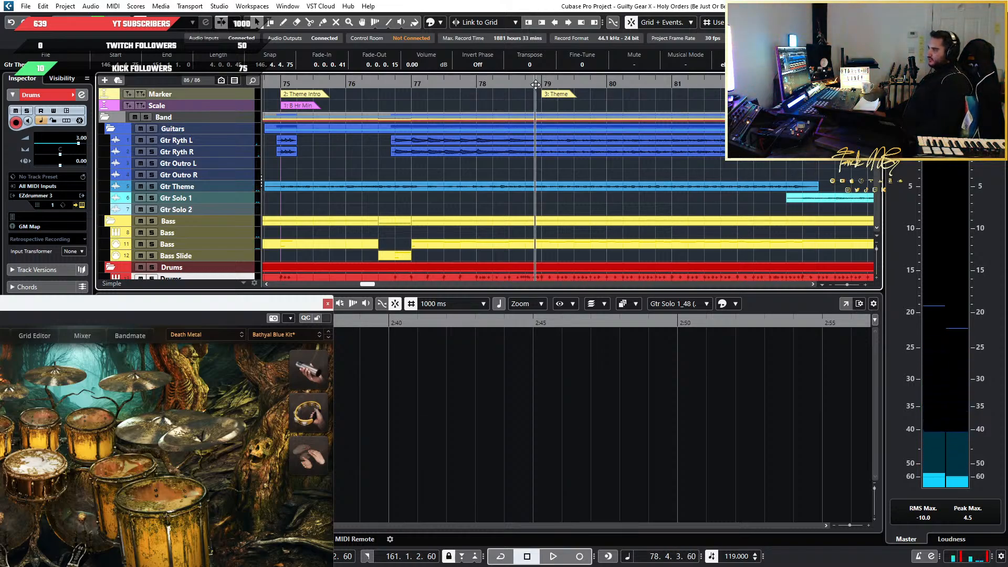
key(space)
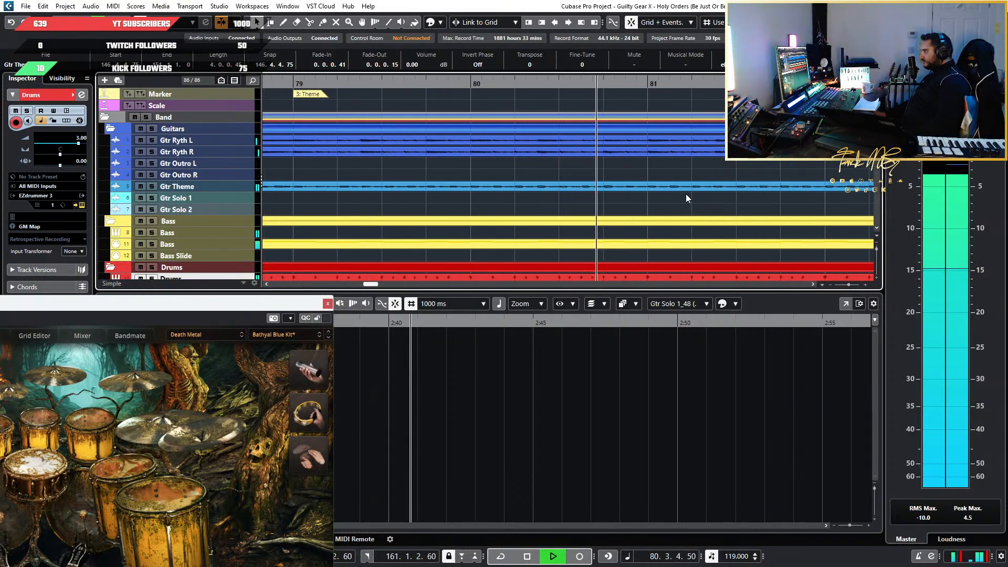
key(space)
scroll(677, 197, up, 2)
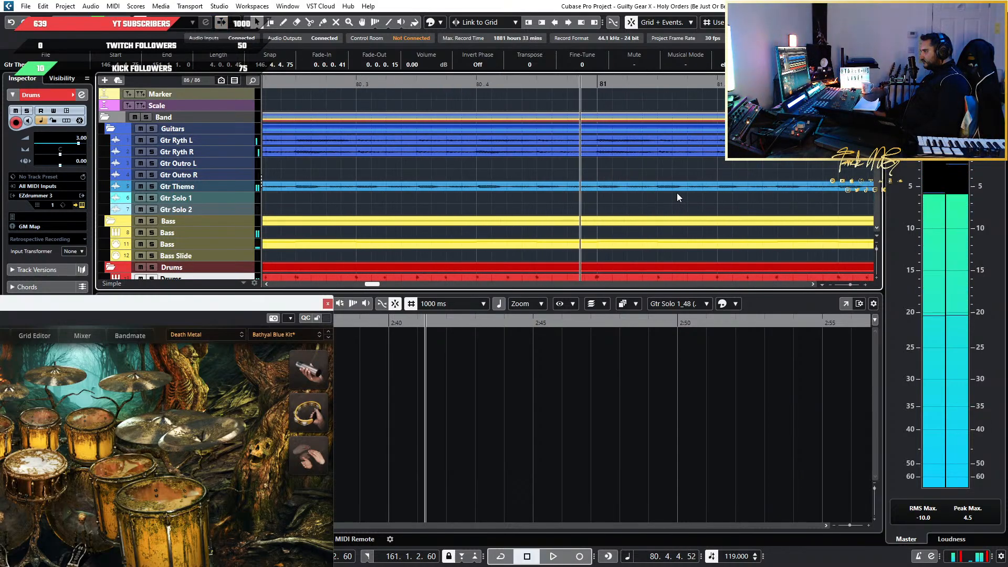
key(space)
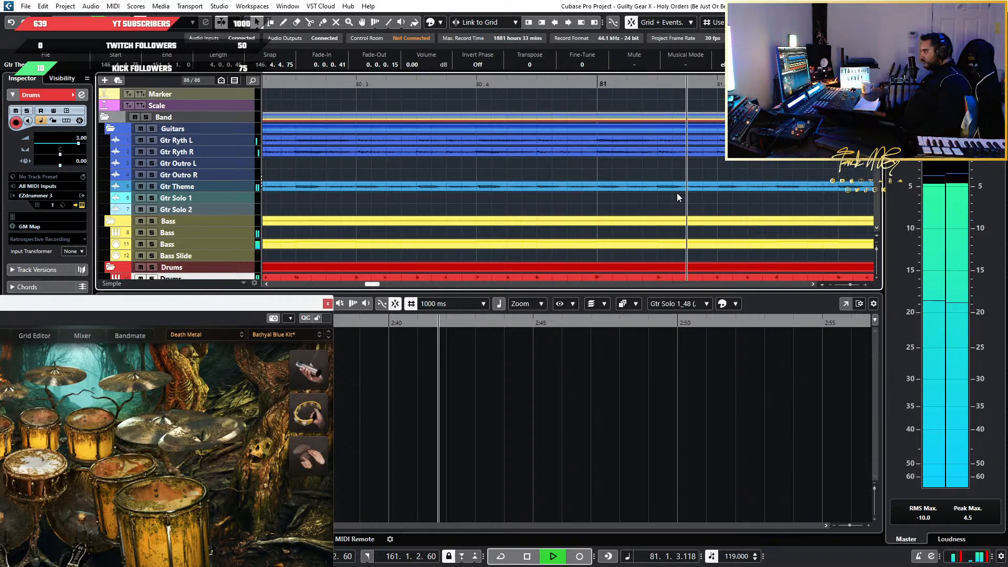
key(space)
Try to split the first Gtr Theme event at bar 81 and return to the selection tool
scroll(676, 193, up, 2)
click(625, 188)
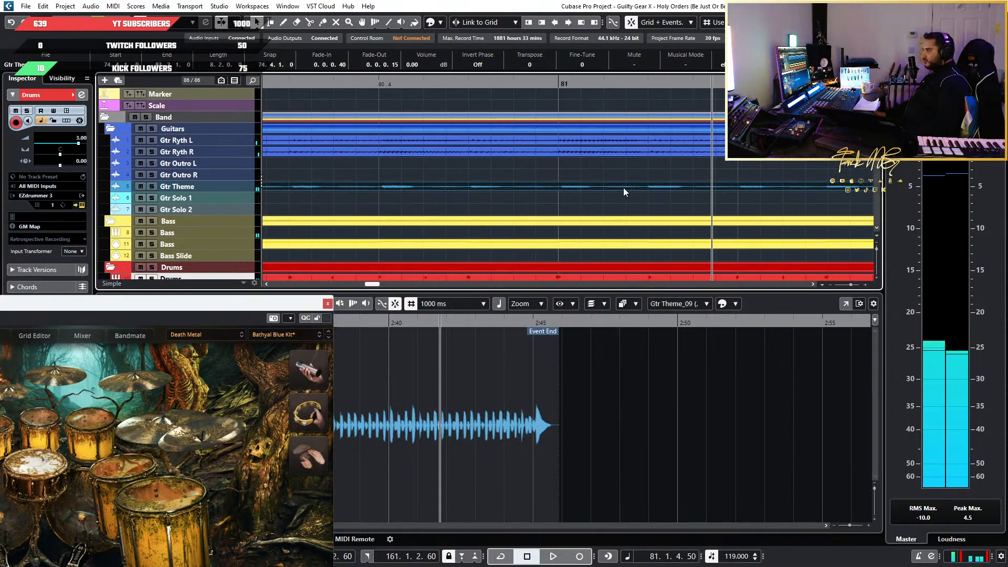
key(3)
click(560, 187)
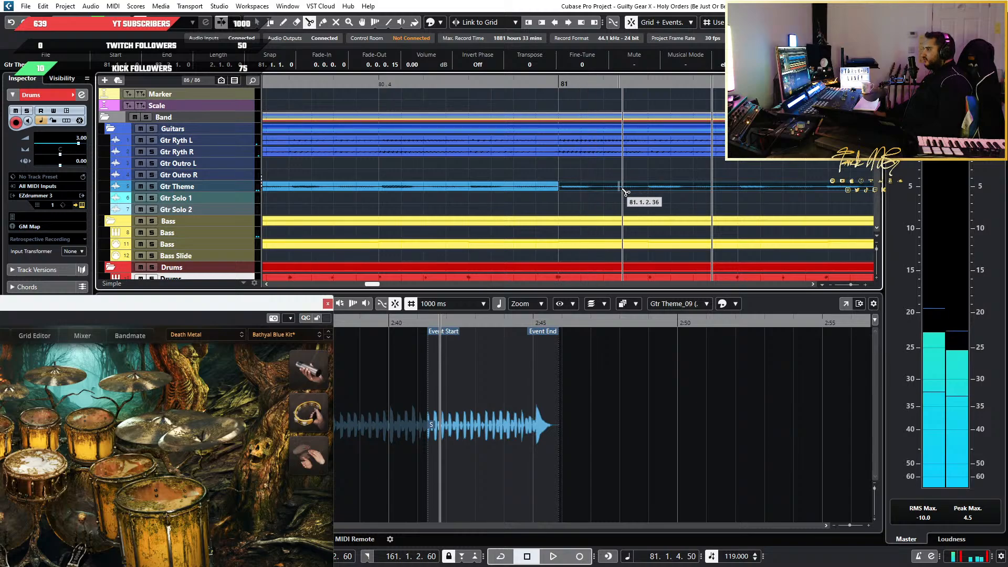
key(ctrl+z)
scroll(629, 192, down, 4)
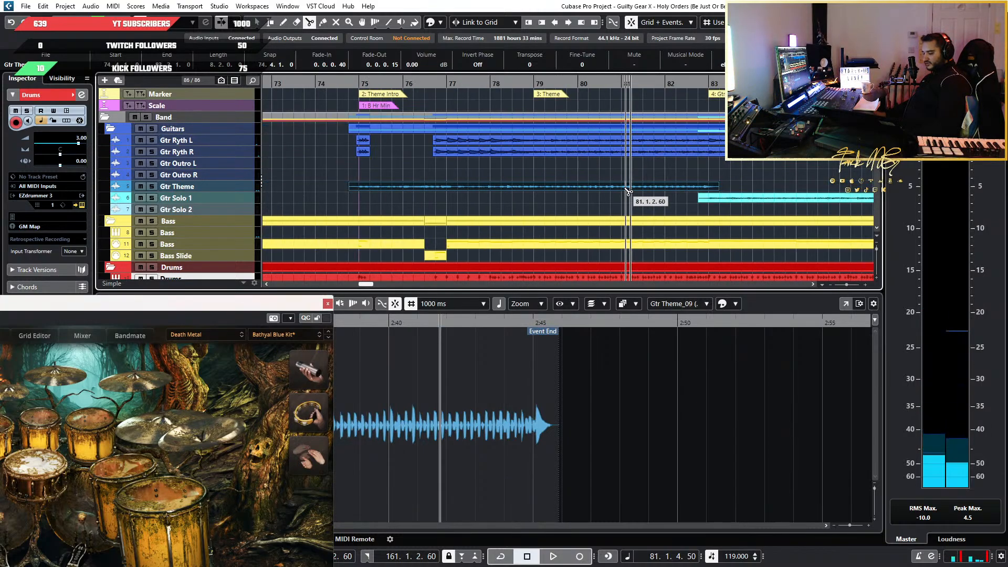
key(1)
Place the playhead at bar 147 and examine the start of the Gtr Theme event against the grid
scroll(625, 188, down, 5)
scroll(624, 188, right, 4)
scroll(525, 191, up, 3)
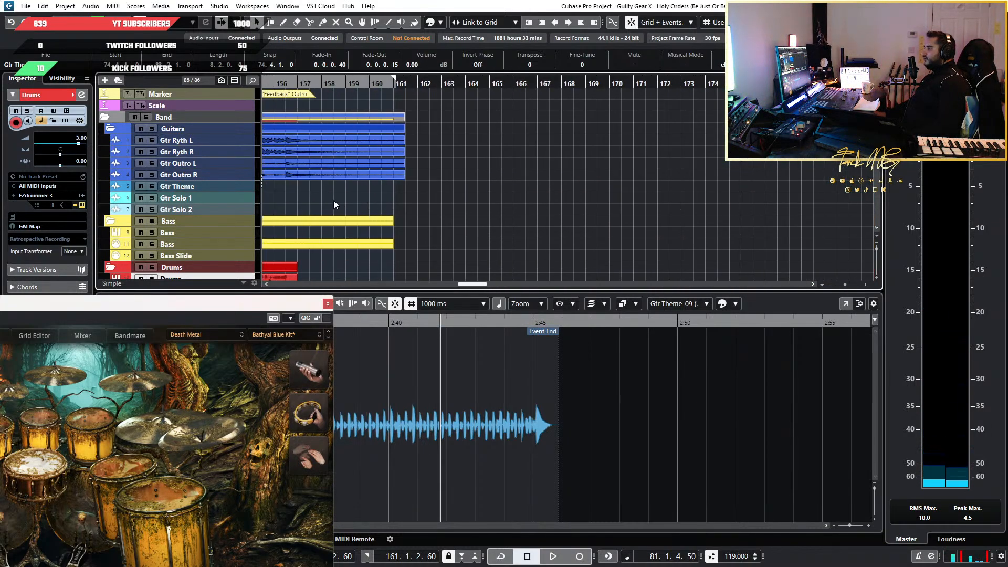
scroll(332, 200, left, 5)
scroll(411, 192, up, 3)
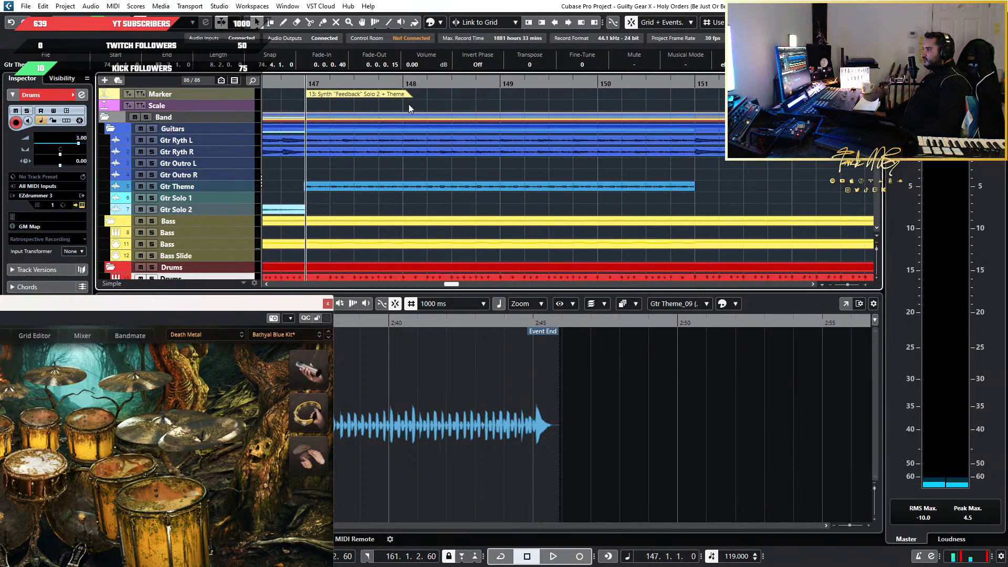
scroll(386, 166, up, 3)
drag(387, 166, 572, 171)
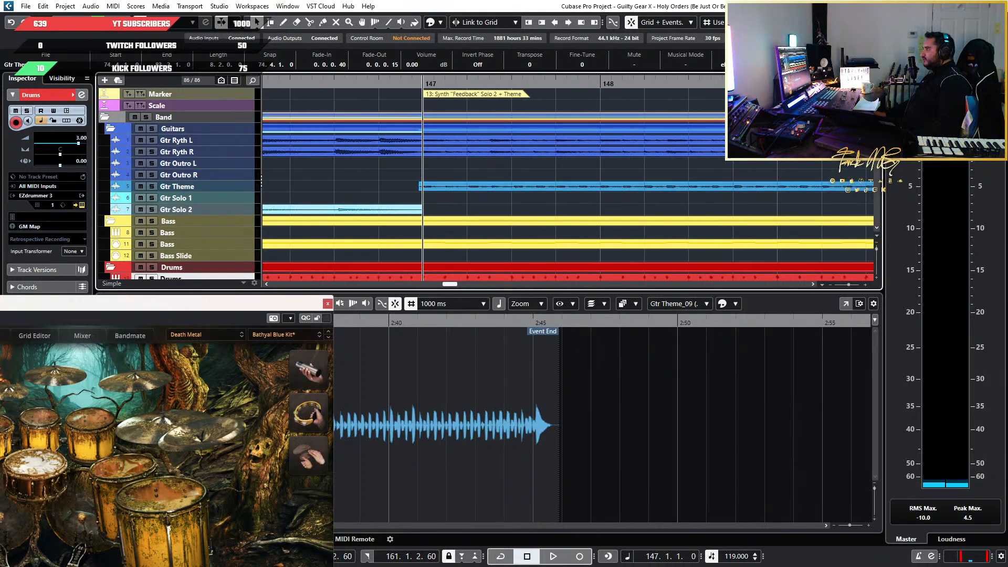
click(820, 22)
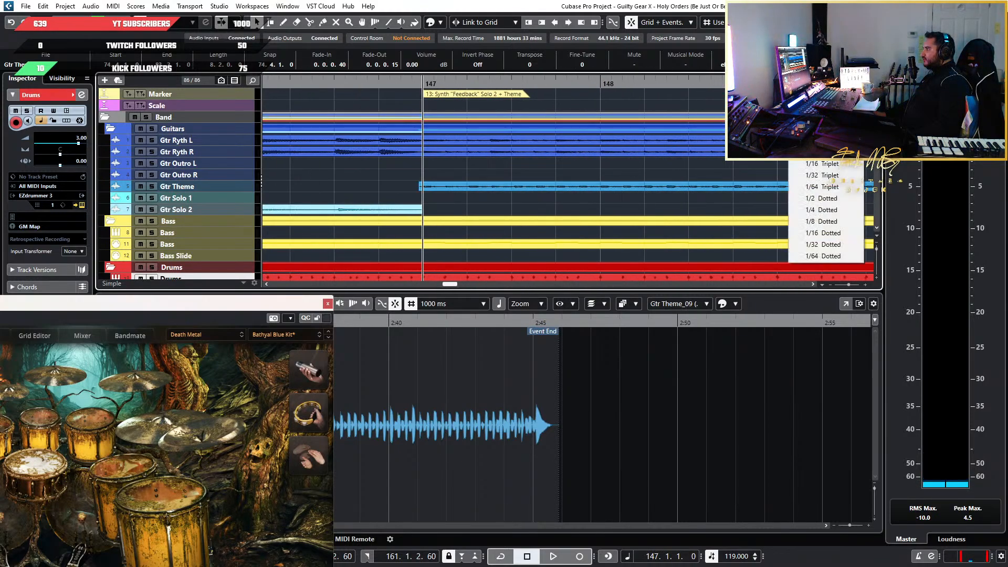
click(676, 167)
Return to the first Theme section and play it from around bar 80 into bar 81
scroll(676, 167, down, 5)
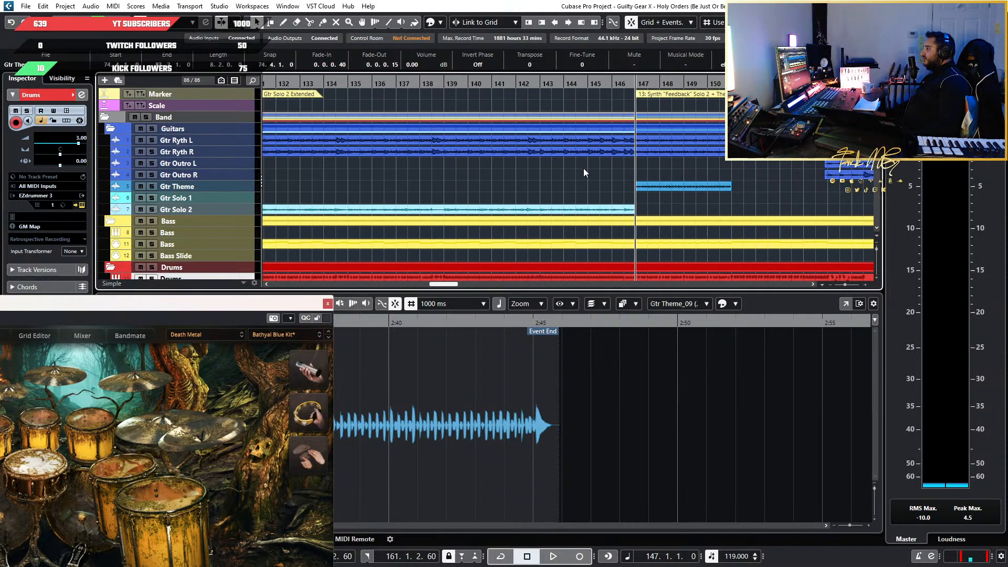
scroll(540, 168, left, 8)
scroll(539, 168, left, 6)
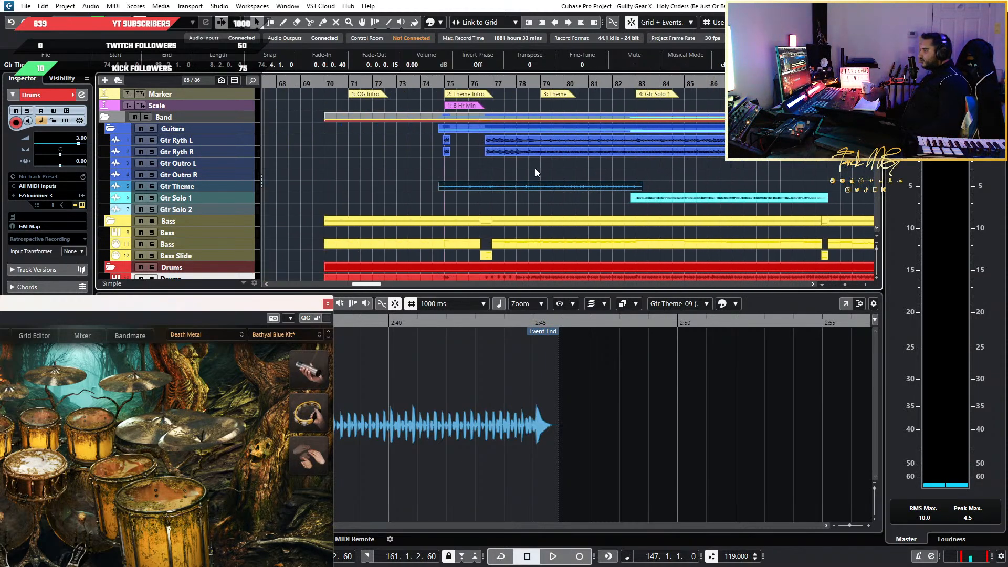
scroll(539, 169, up, 6)
scroll(557, 149, down, 2)
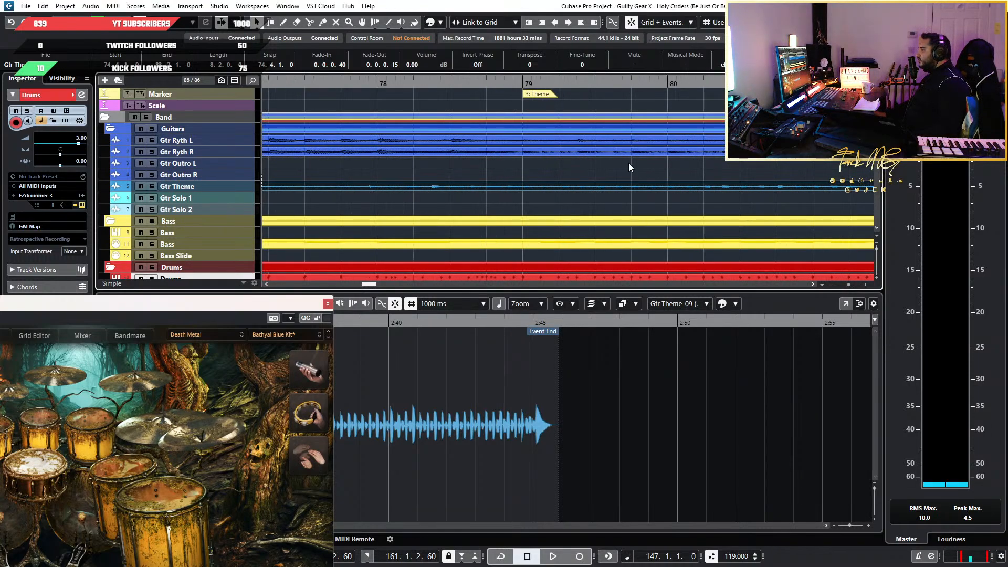
scroll(629, 163, right, 2)
click(639, 82)
key(space)
scroll(714, 115, right, 4)
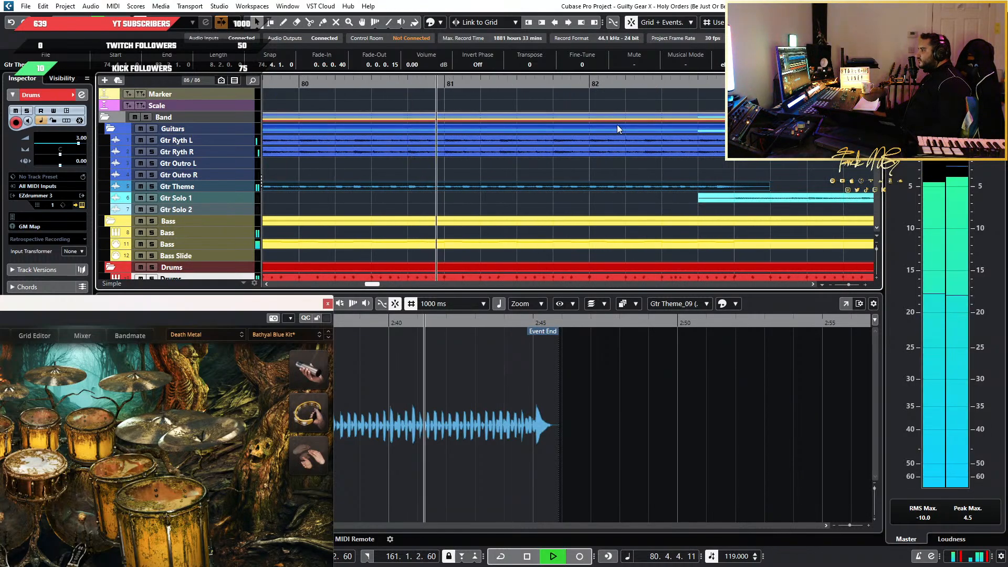
key(space)
Choose a quantize value for the grid and try again to split the Gtr Theme event at bar 81
click(825, 22)
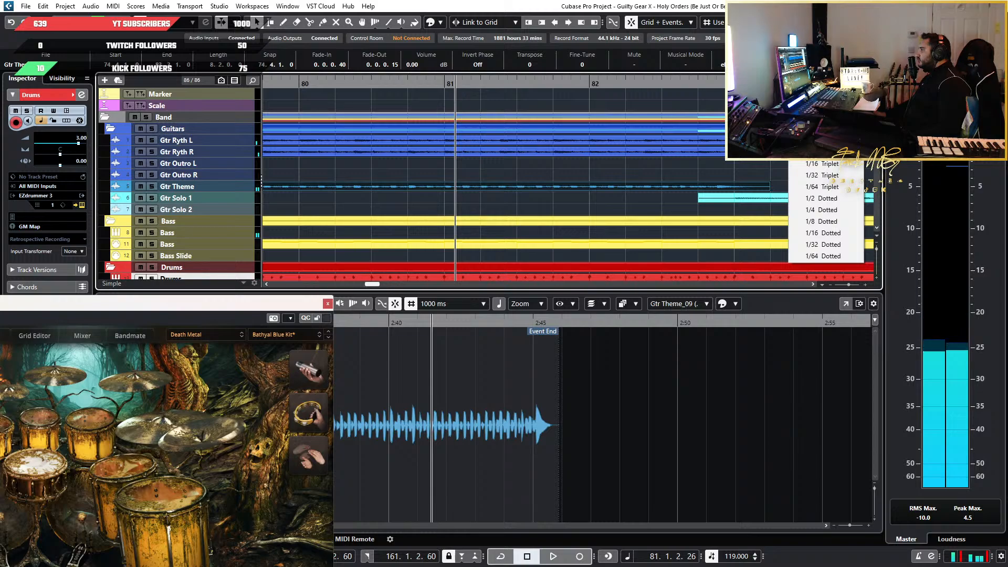
click(819, 37)
scroll(470, 170, up, 3)
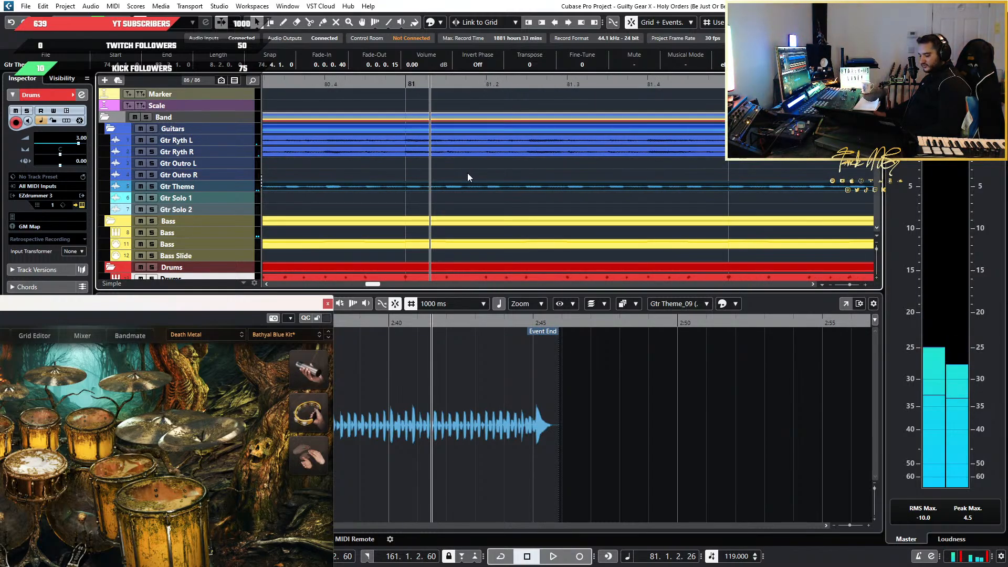
key(3)
click(414, 192)
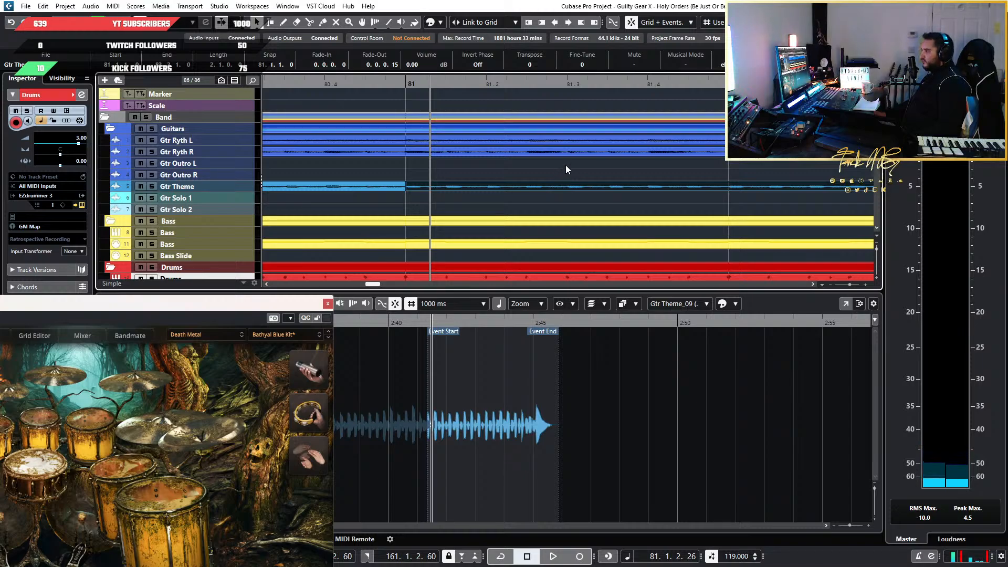
key(ctrl+z)
scroll(587, 176, down, 5)
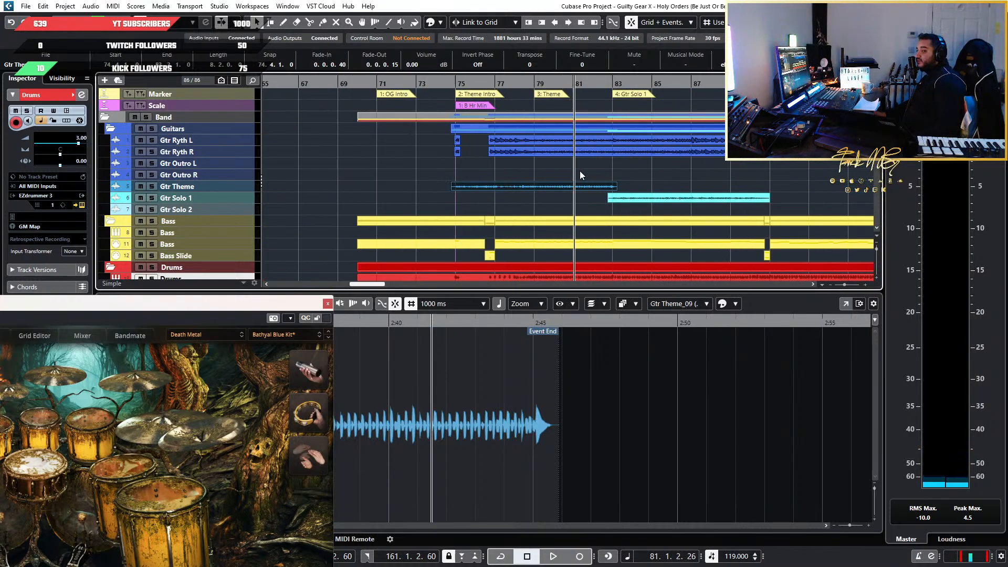
Delete the Gtr Theme event that starts just before bar 147
scroll(587, 171, right, 5)
scroll(698, 179, down, 5)
scroll(724, 170, right, 4)
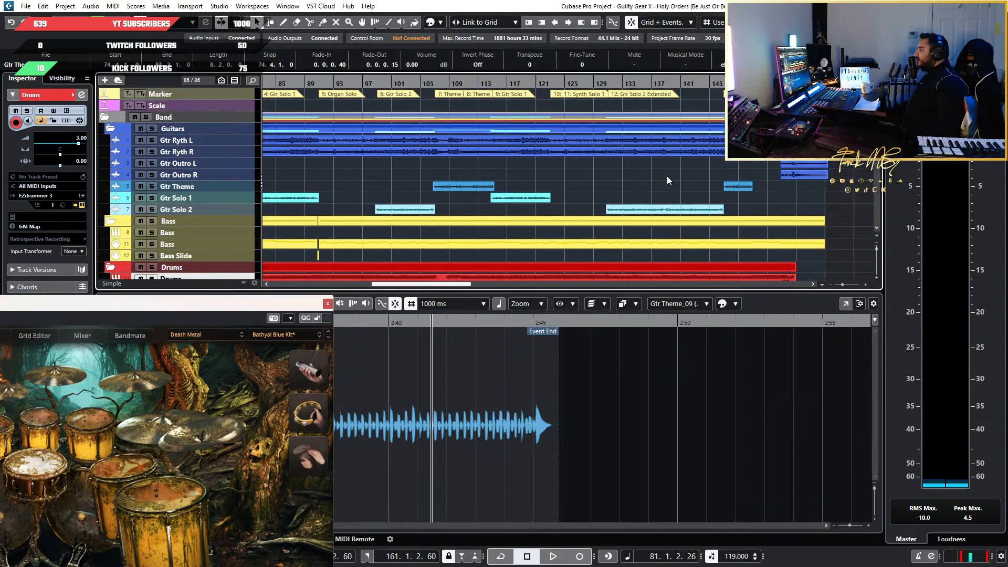
scroll(713, 180, up, 8)
scroll(746, 188, right, 3)
scroll(659, 187, up, 1)
click(636, 187)
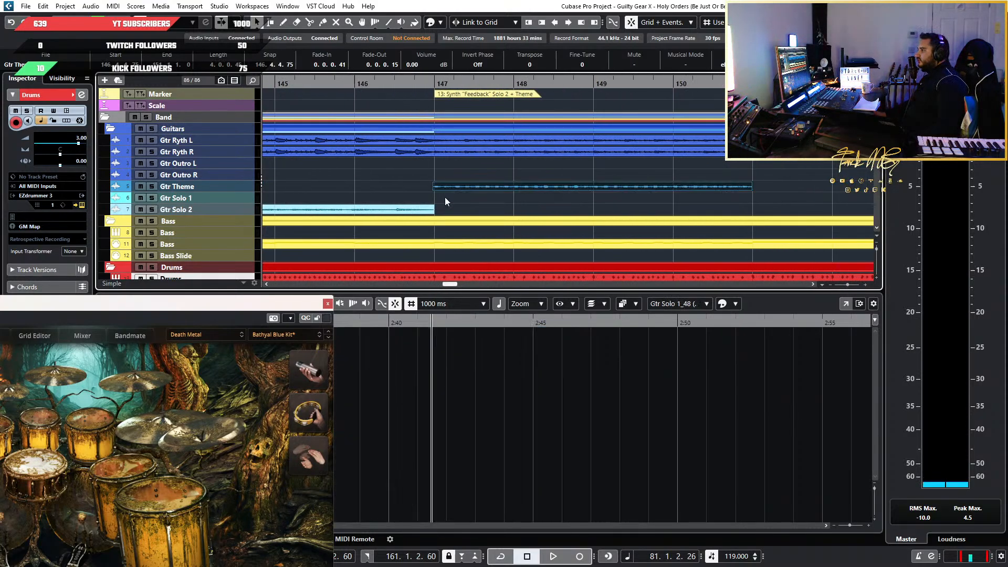
scroll(427, 197, up, 4)
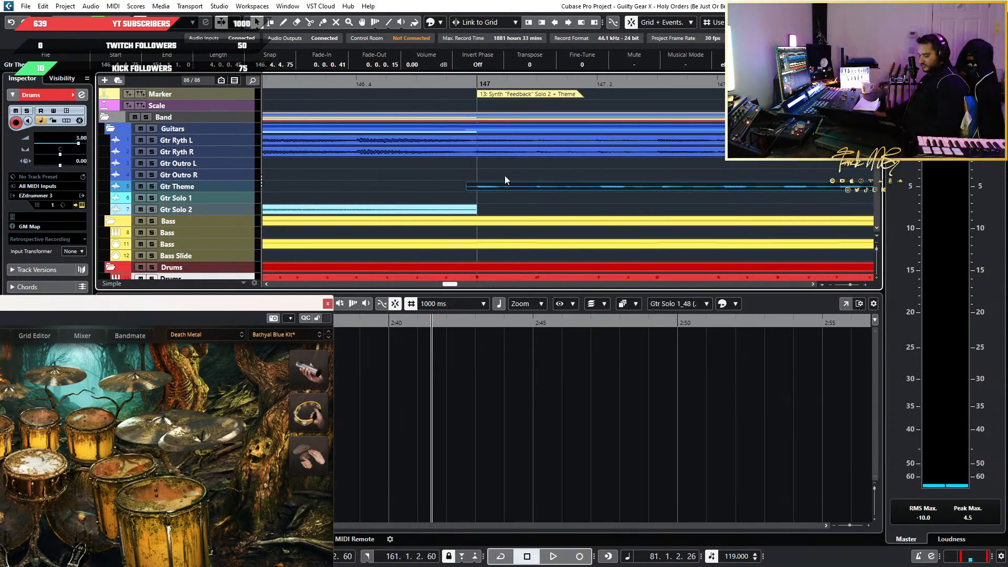
key(Delete)
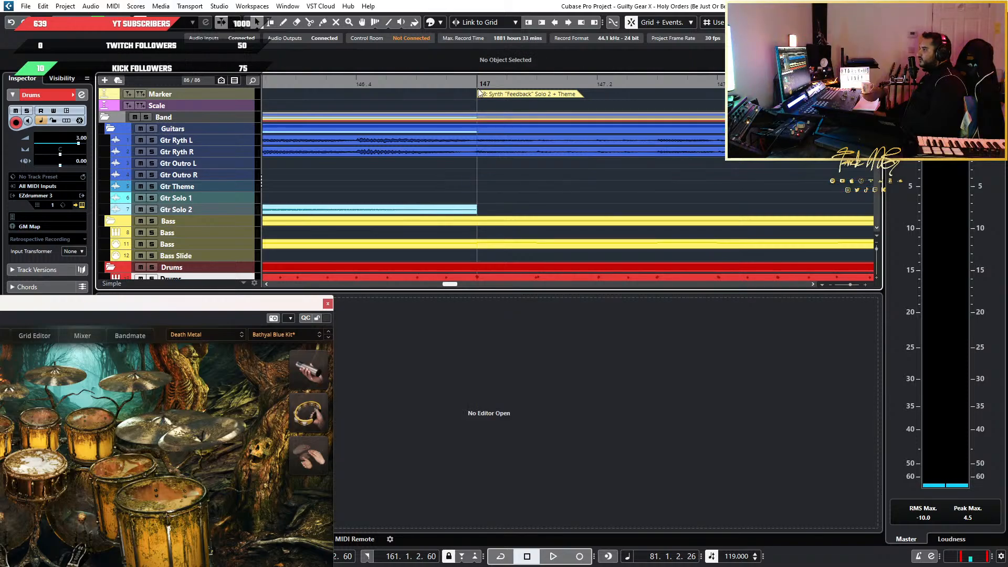
Place the playhead at bar 147 and paste the copied two-bar Gtr Theme phrase there
click(478, 79)
click(476, 84)
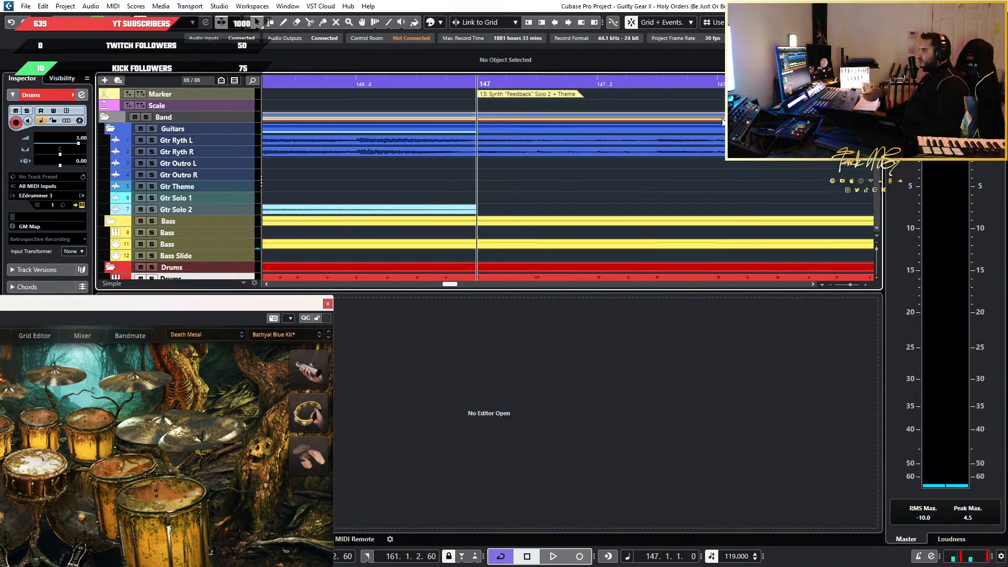
key(ctrl+z)
scroll(471, 188, up, 3)
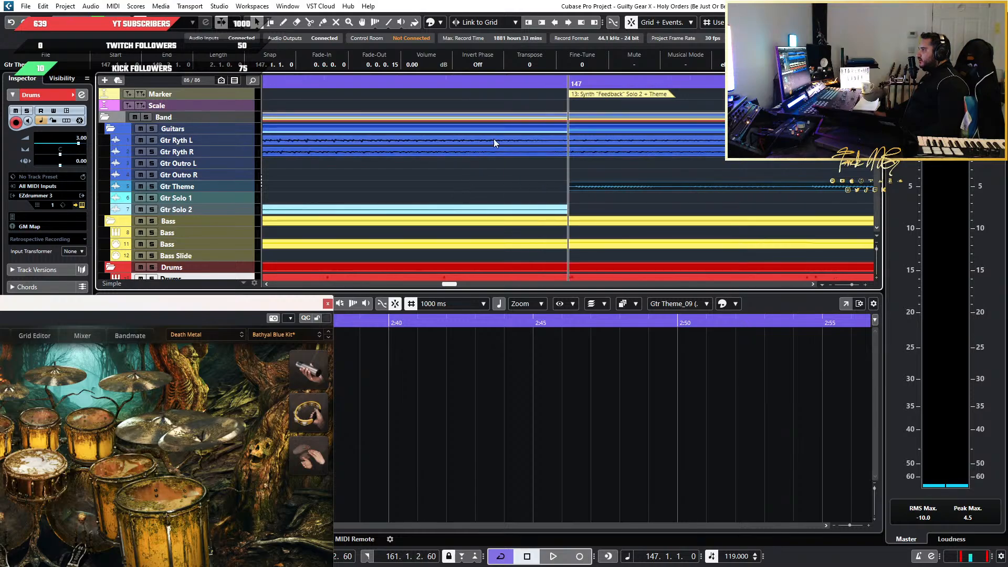
Enlarge the Gtr Theme track's height and choose another quantize value for the grid
click(234, 190)
drag(234, 192, 243, 228)
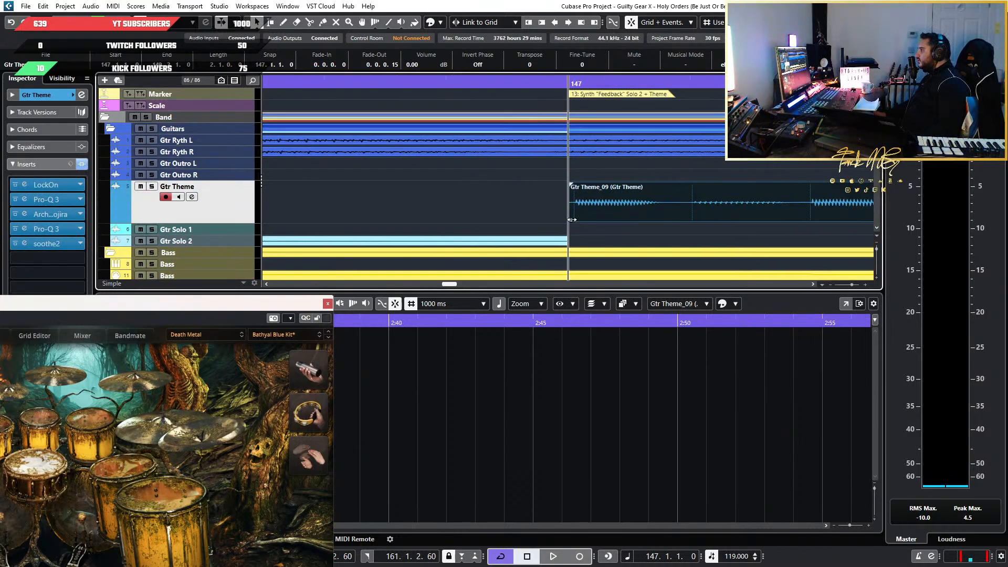
click(829, 22)
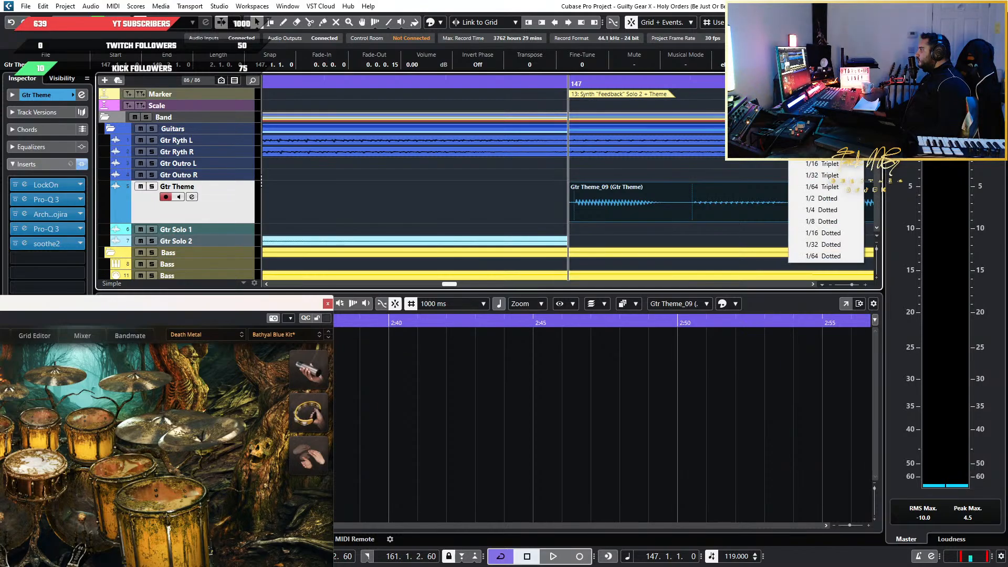
click(823, 83)
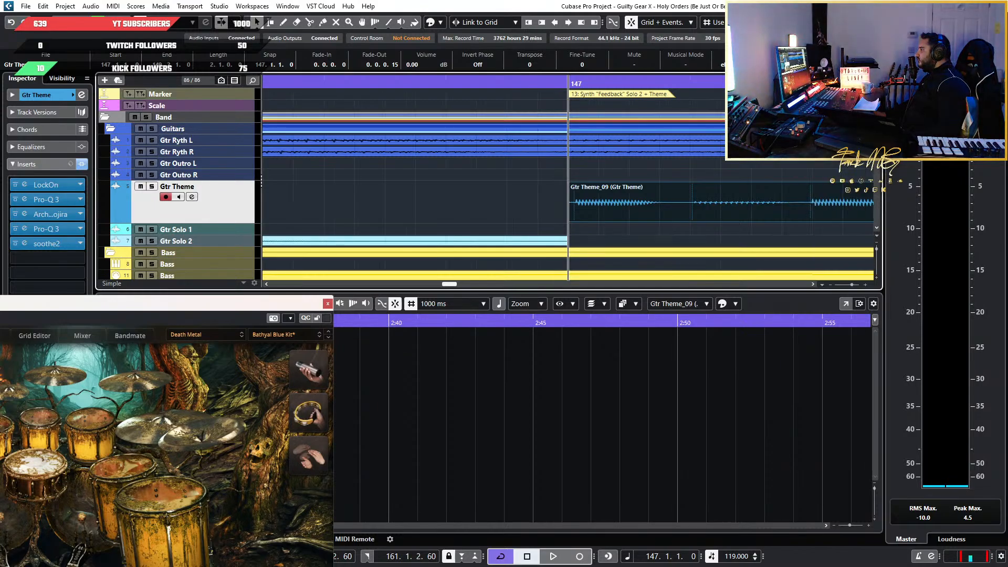
Extend the start of the pasted Gtr Theme event back to 146.4.4.90 and add a 0.0.0.28 fade-in
scroll(573, 235, up, 3)
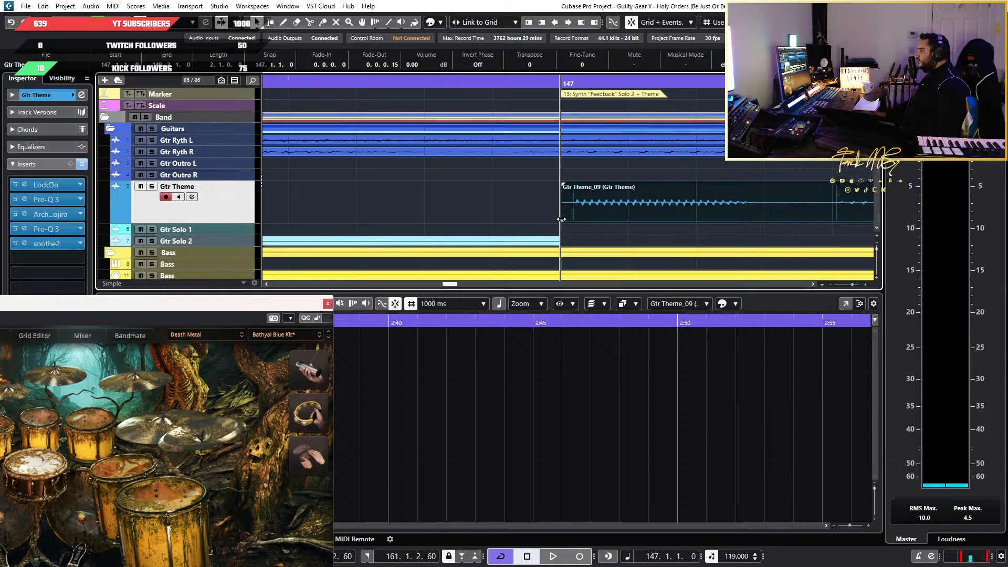
drag(561, 219, 509, 217)
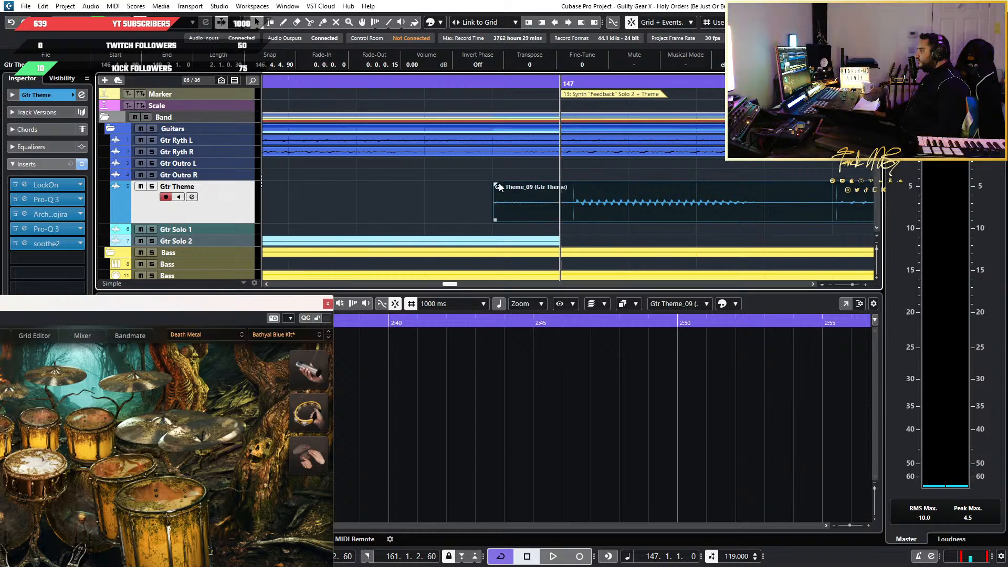
drag(496, 184, 574, 187)
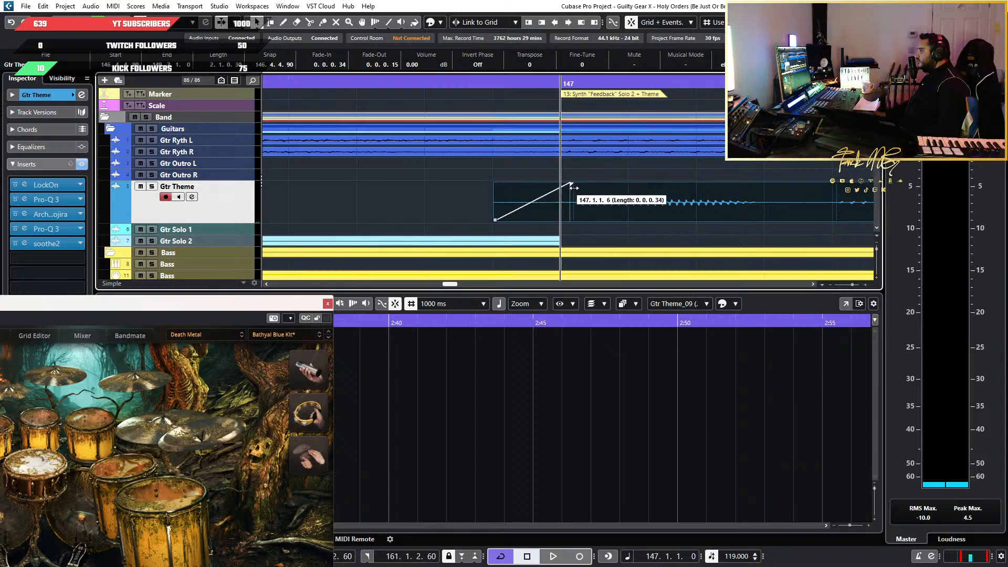
scroll(505, 196, down, 4)
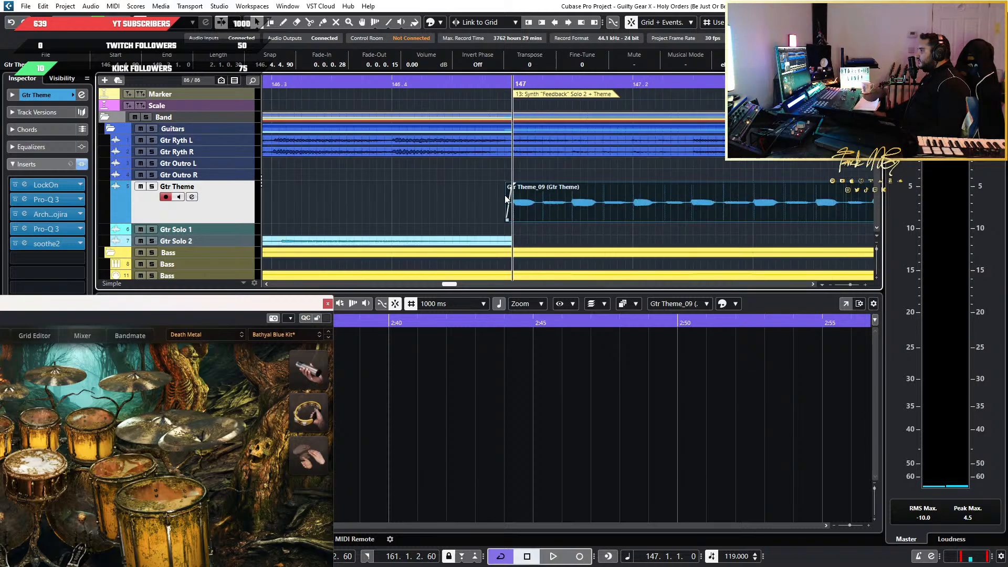
Play the pasted Gtr Theme phrase from bar 147 to just past bar 149
key(space)
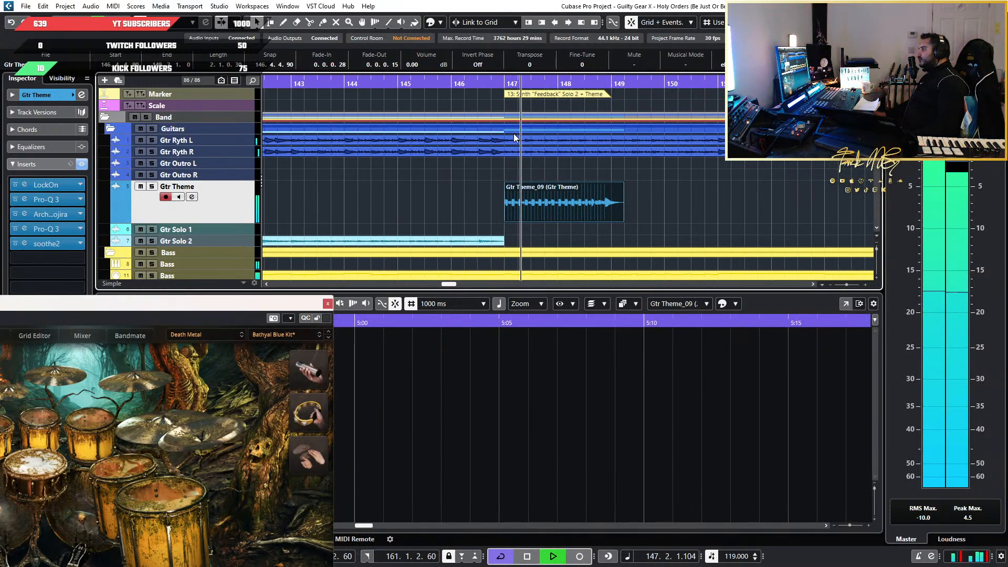
click(688, 209)
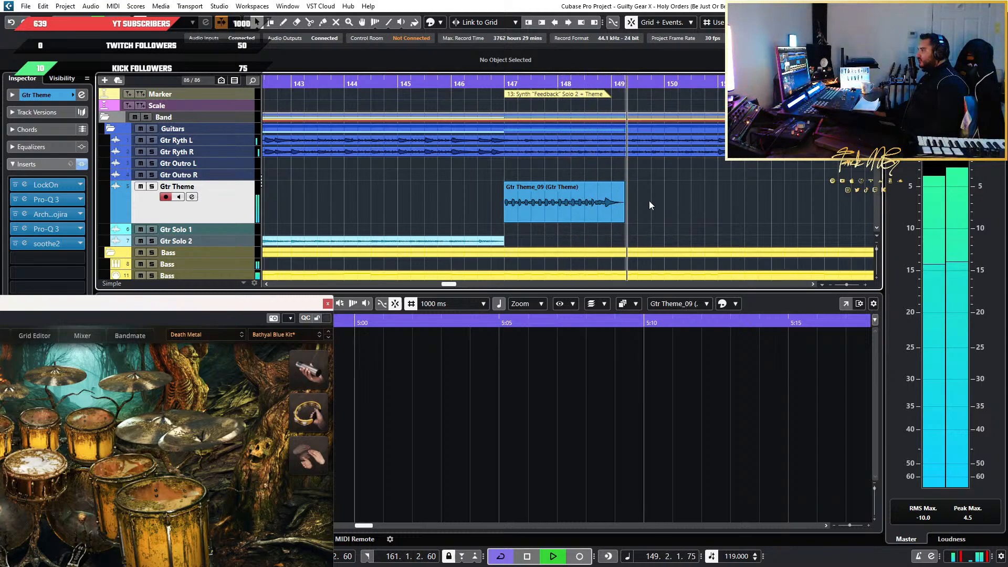
key(space)
Delete the two-bar Gtr Theme event at bar 147
scroll(425, 199, down, 3)
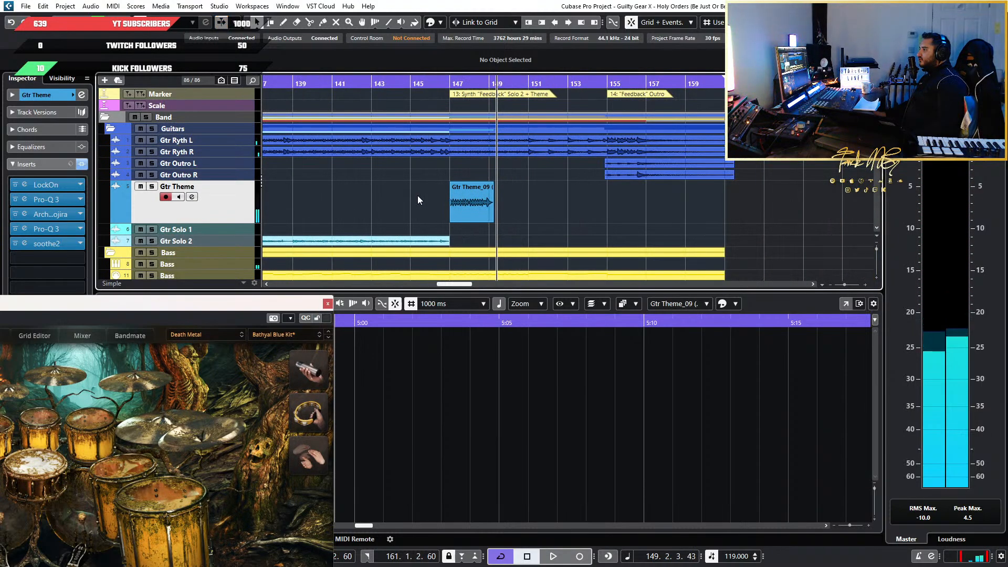
scroll(418, 199, down, 2)
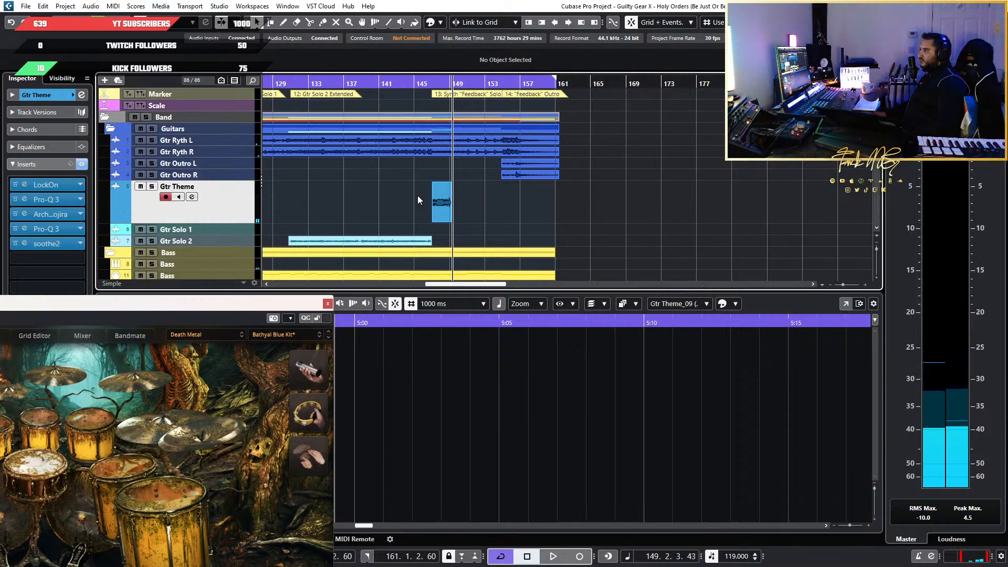
scroll(460, 206, up, 3)
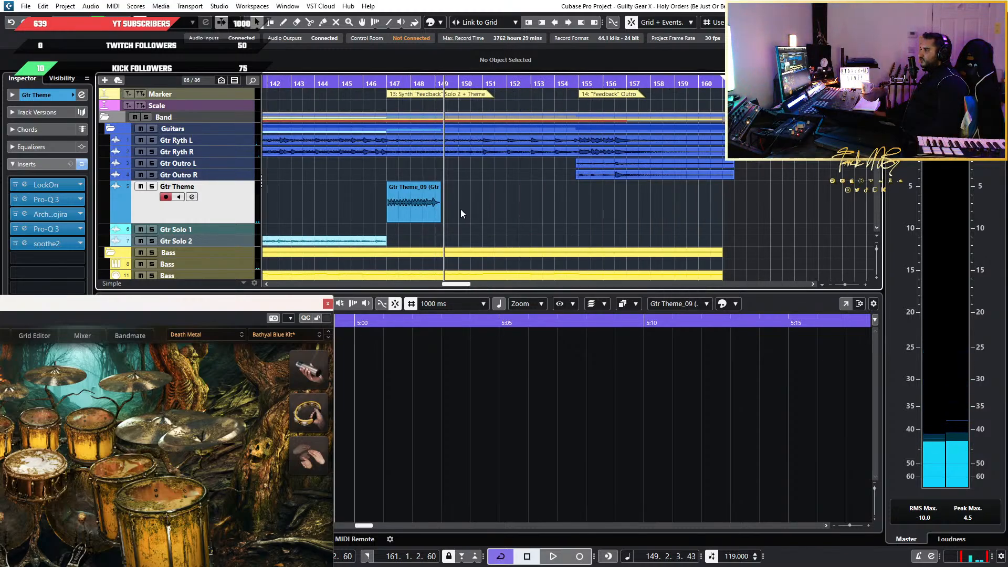
drag(525, 196, 318, 202)
key(Delete)
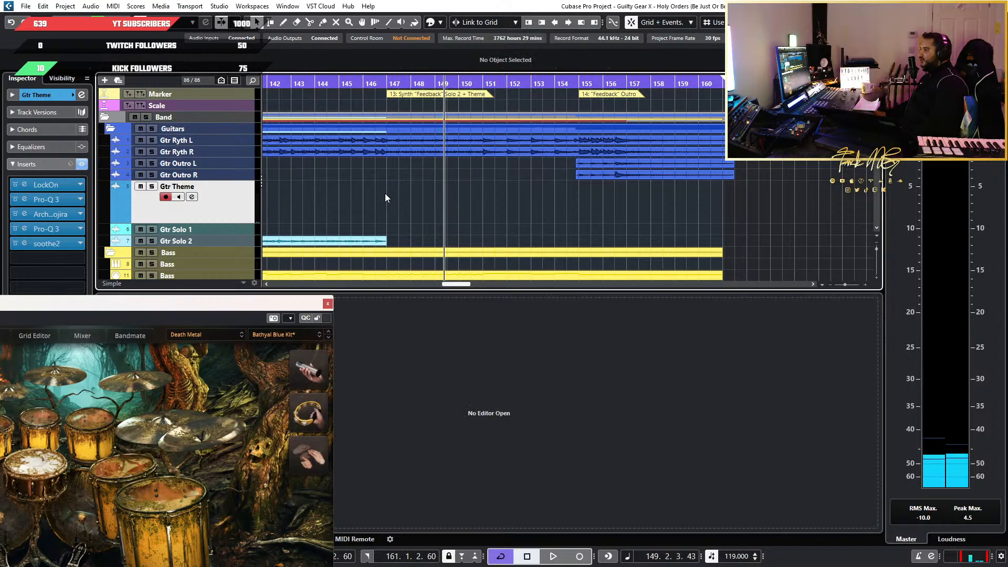
Return to the first Theme section and play the Gtr Theme phrase from bar 79 to bar 83, then replay its opening
scroll(396, 201, down, 3)
scroll(396, 201, left, 5)
scroll(525, 209, up, 7)
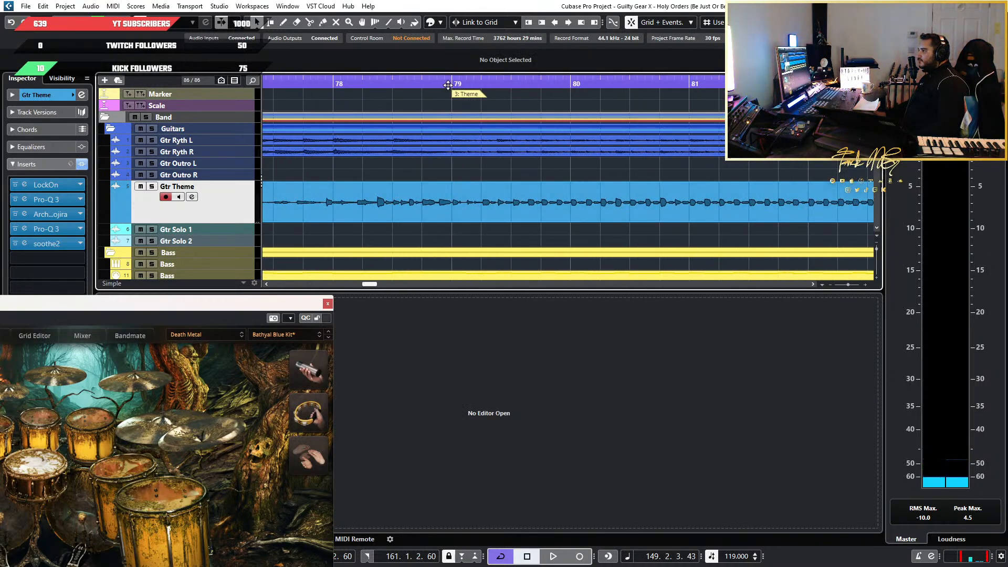
scroll(577, 147, down, 3)
scroll(449, 209, up, 3)
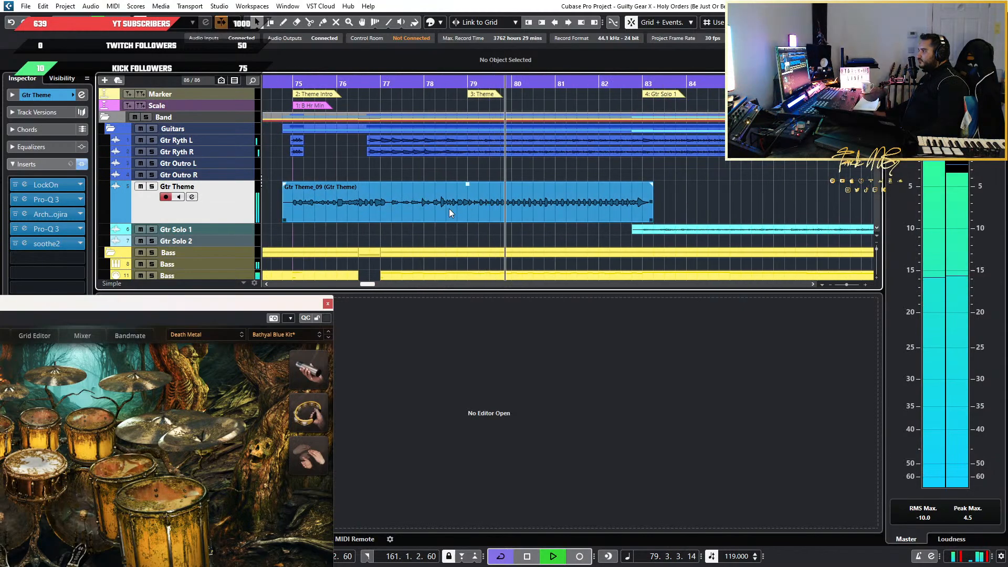
scroll(503, 209, down, 1)
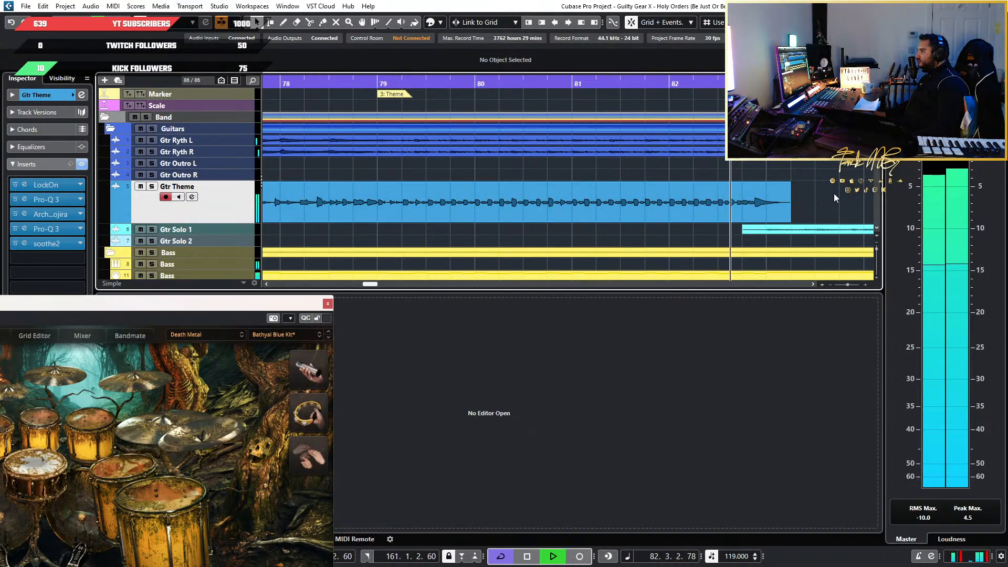
key(space)
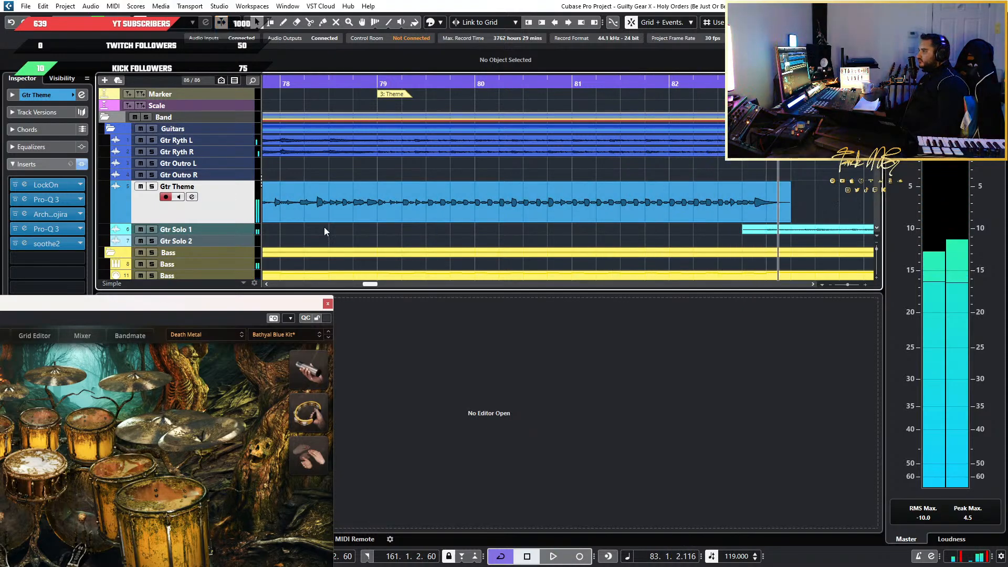
scroll(324, 227, up, 3)
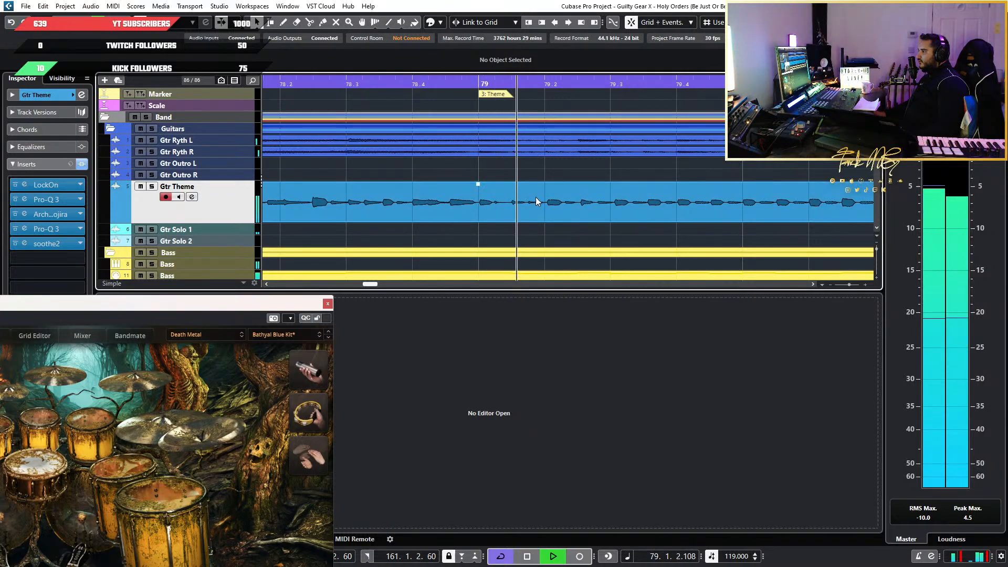
key(space)
Try to split the first Gtr Theme event at the start of bar 79
click(487, 212)
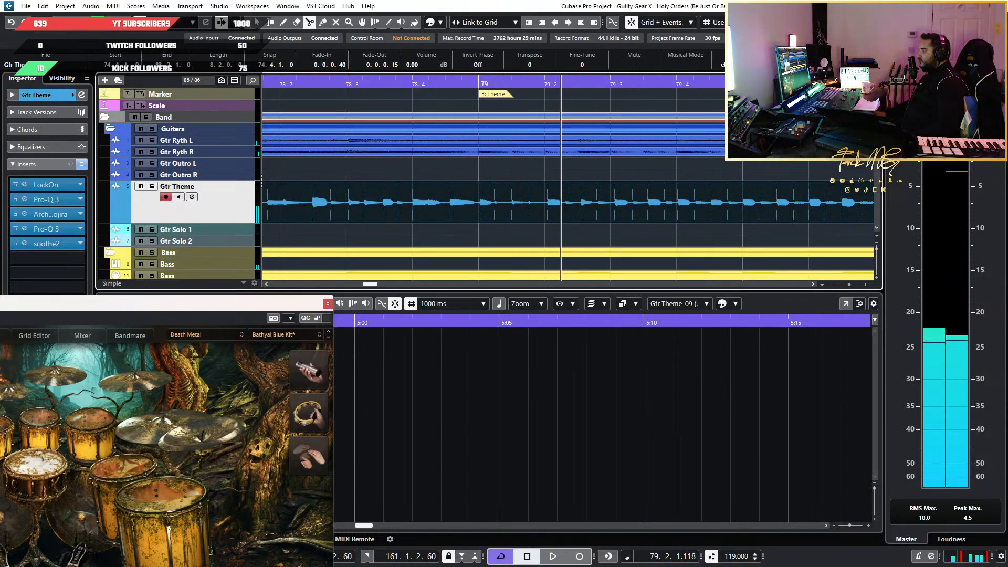
click(480, 215)
key(1)
key(ctrl+z)
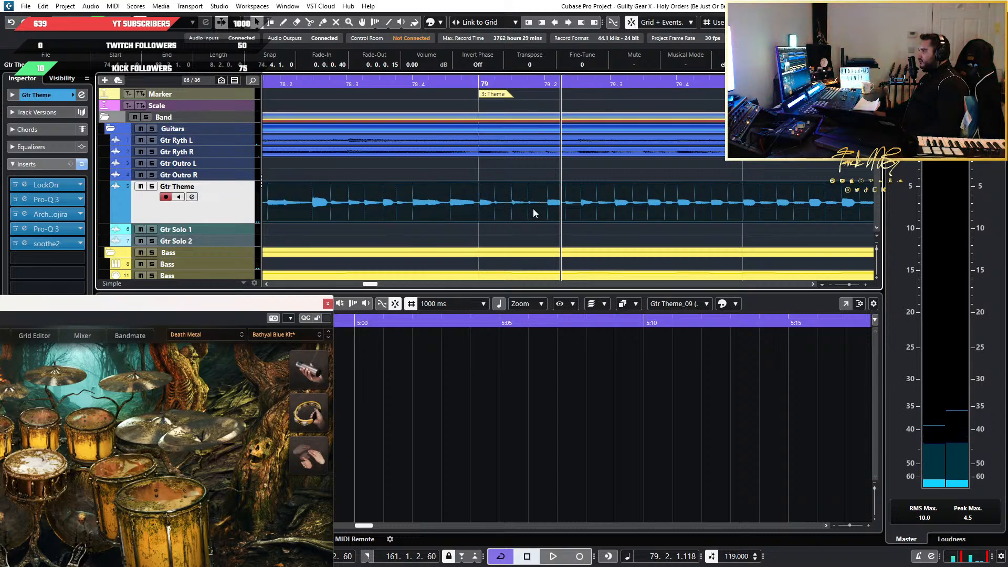
Split the first Gtr Theme event at bar 79, copy the part from bar 79 onward and undo the split
scroll(475, 209, down, 3)
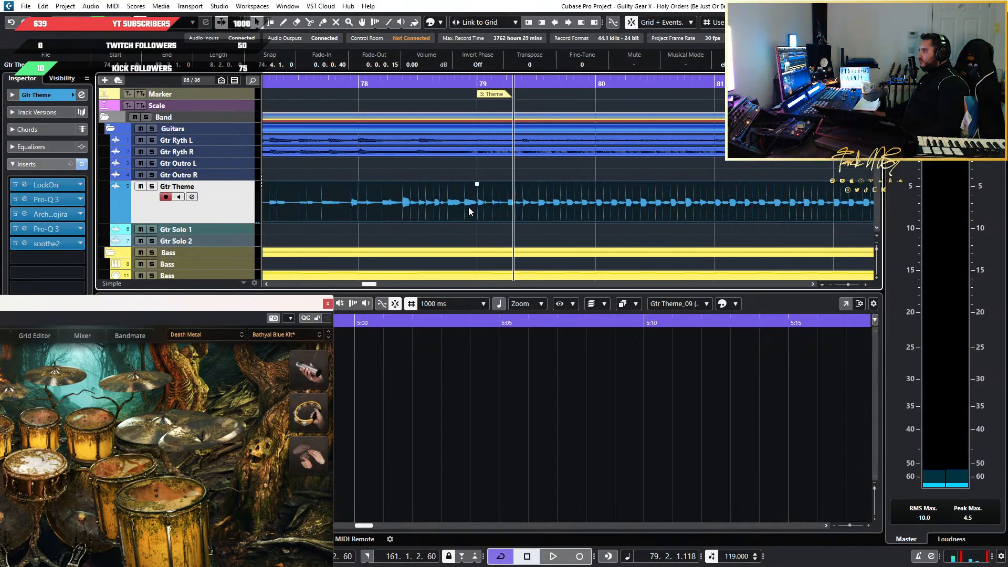
scroll(468, 207, up, 3)
key(3)
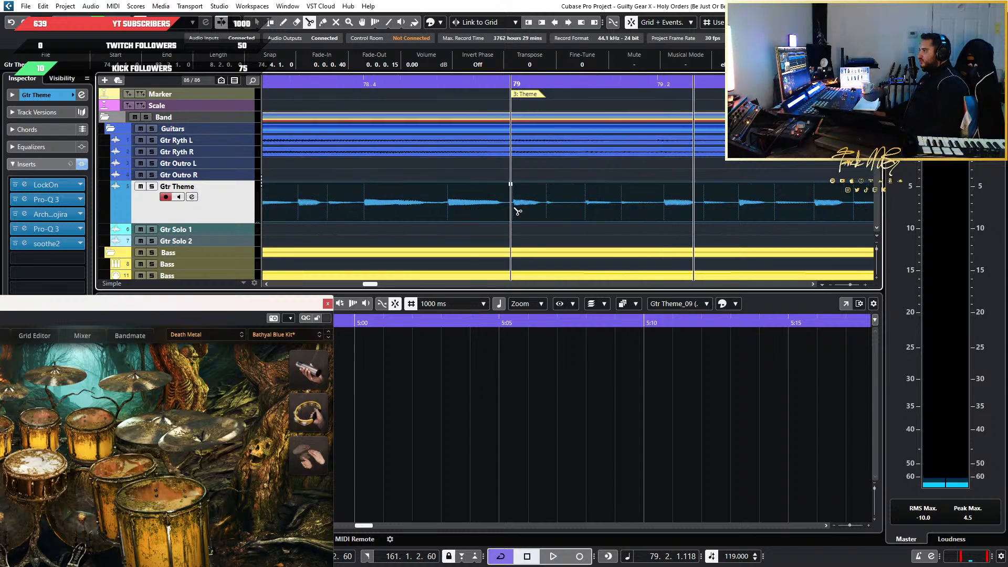
click(517, 212)
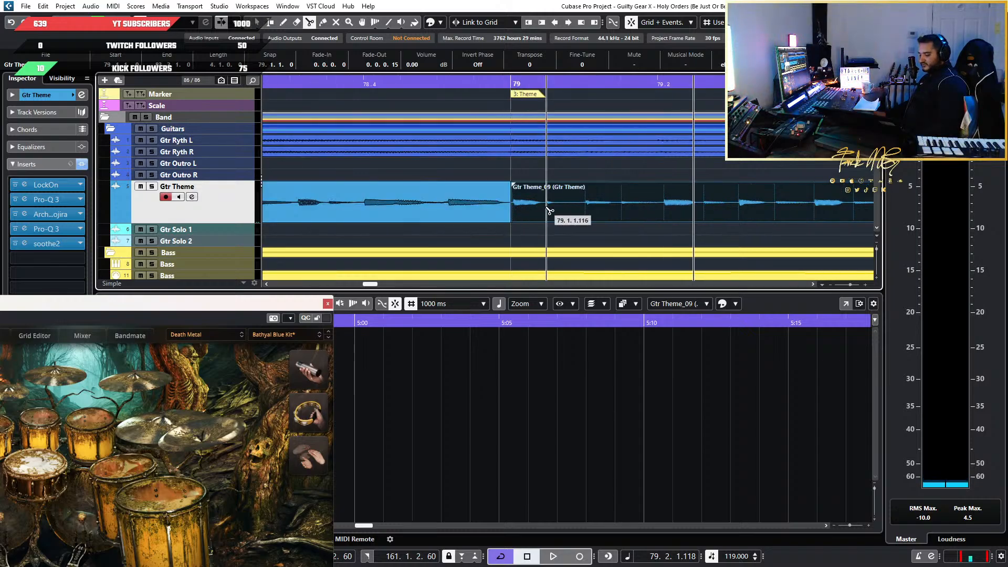
key(ctrl+z)
scroll(558, 211, down, 5)
key(1)
Paste the copied four-bar Gtr Theme phrase on its track at bar 147
scroll(559, 213, down, 2)
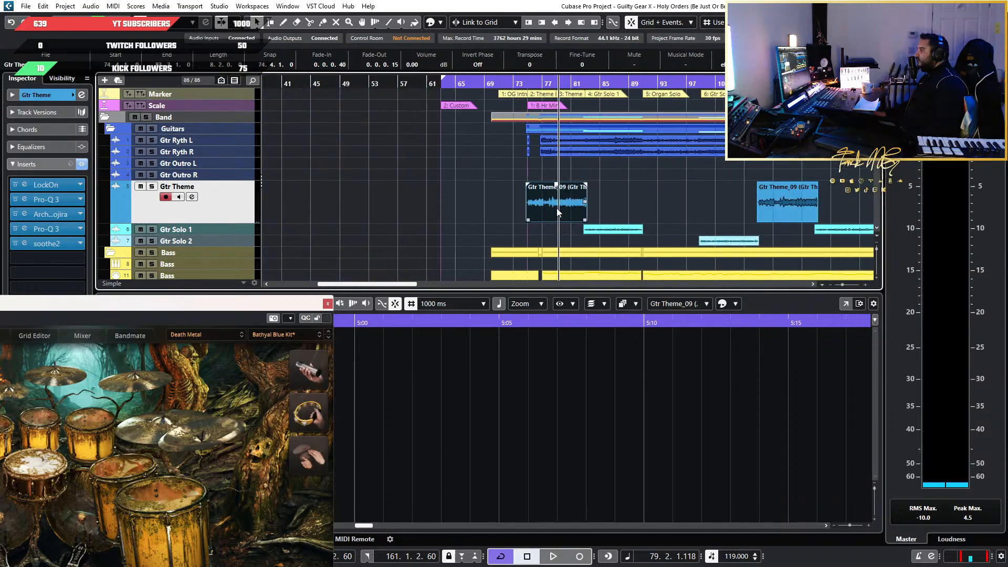
scroll(558, 212, down, 5)
scroll(572, 207, up, 5)
scroll(686, 202, right, 5)
scroll(608, 204, up, 5)
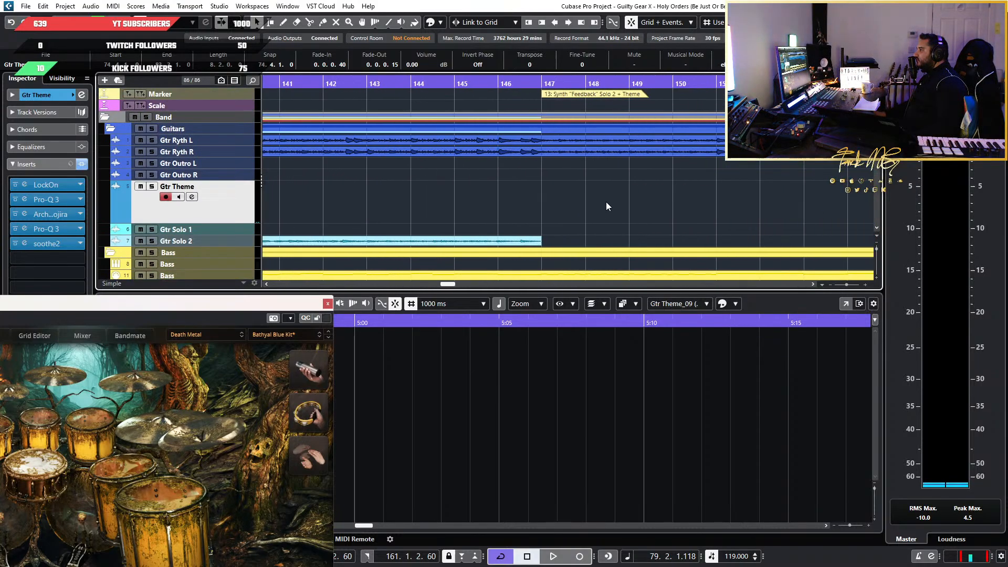
scroll(606, 205, up, 2)
scroll(575, 231, up, 4)
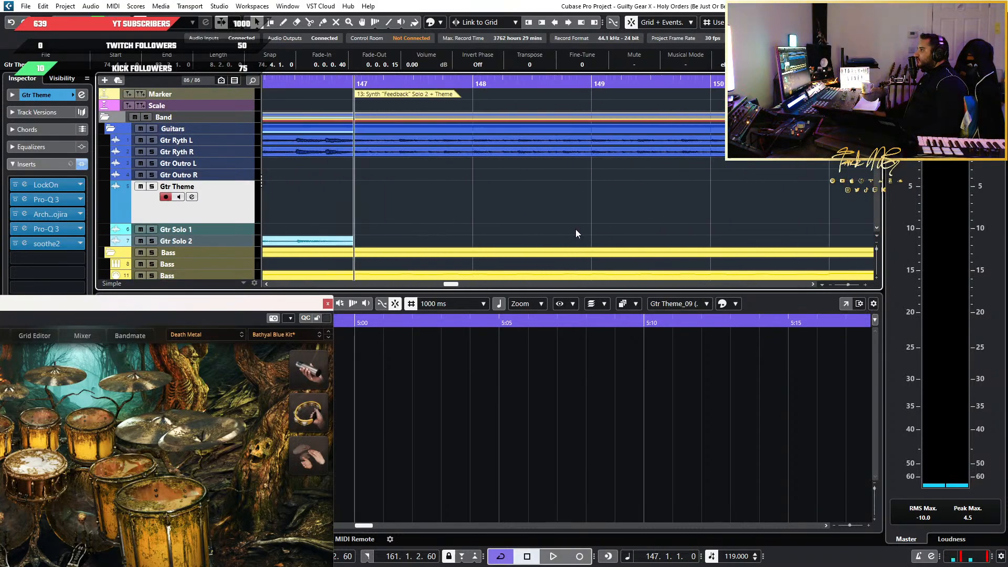
scroll(544, 187, left, 2)
key(ctrl+v)
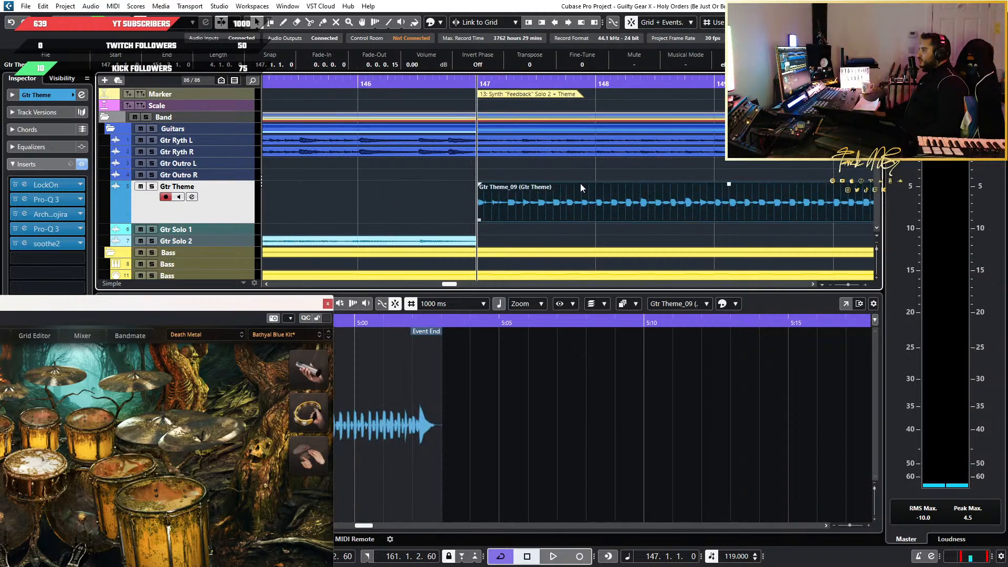
Play the newly pasted four-bar Gtr Theme phrase from bar 147
scroll(537, 192, down, 6)
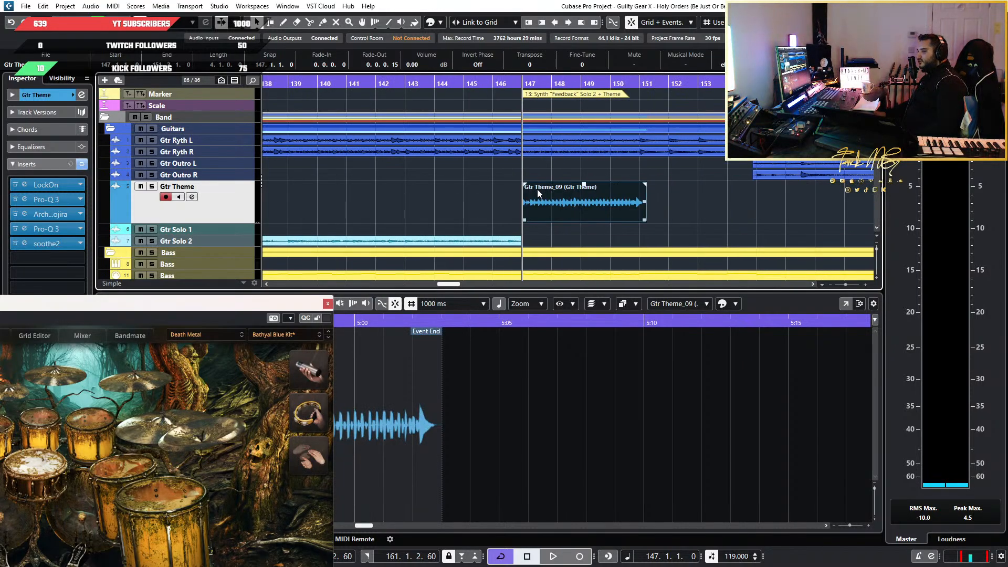
key(space)
click(479, 201)
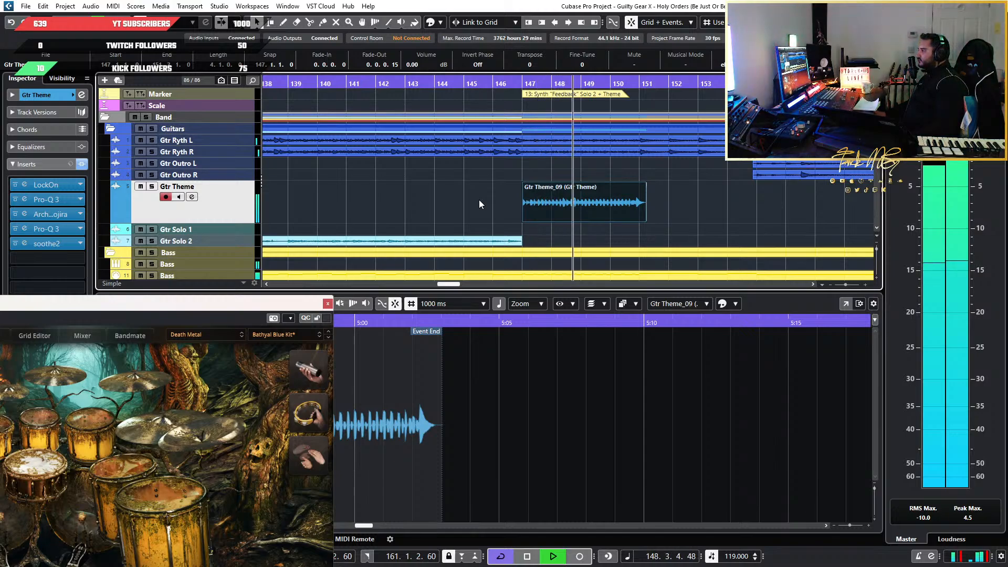
Play the pasted Gtr Theme event through its ending just past bar 151 and stop playback
click(640, 214)
scroll(641, 213, up, 6)
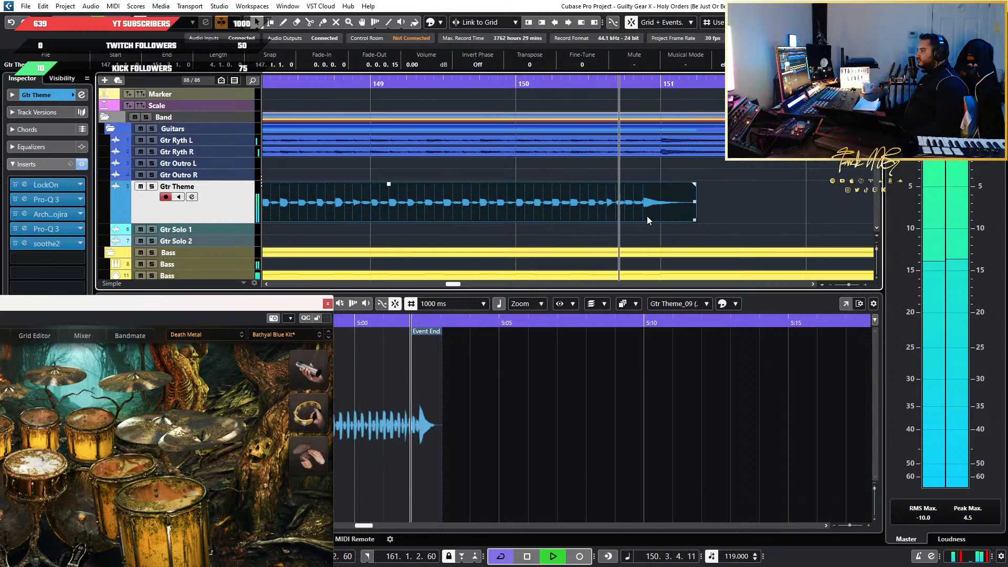
scroll(647, 216, down, 5)
key(space)
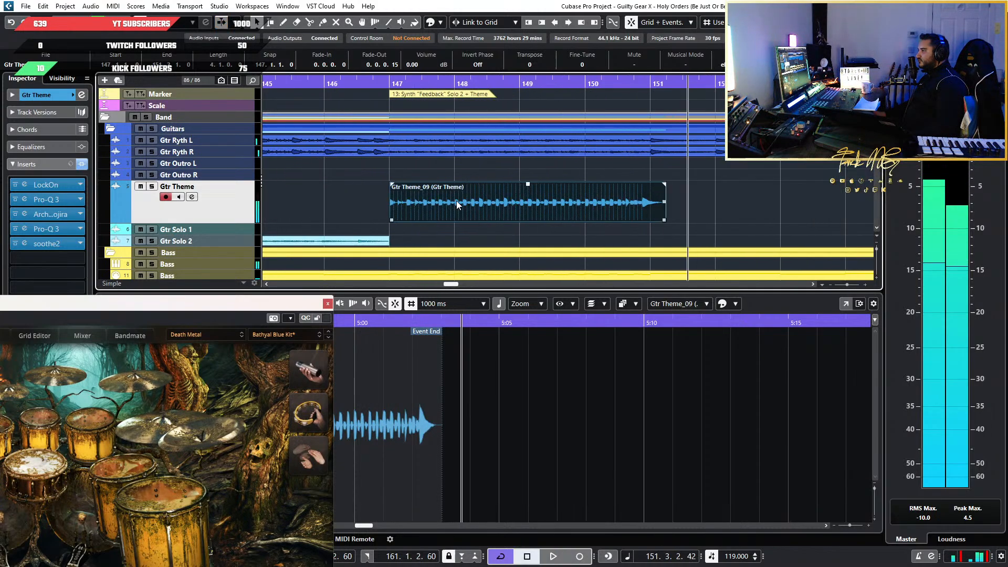
Extend the start of the pasted Gtr Theme event to 146.4.4.90, with a 0.0.0.30 fade-in leading up to bar 147
scroll(456, 205, up, 4)
scroll(341, 205, up, 9)
click(729, 84)
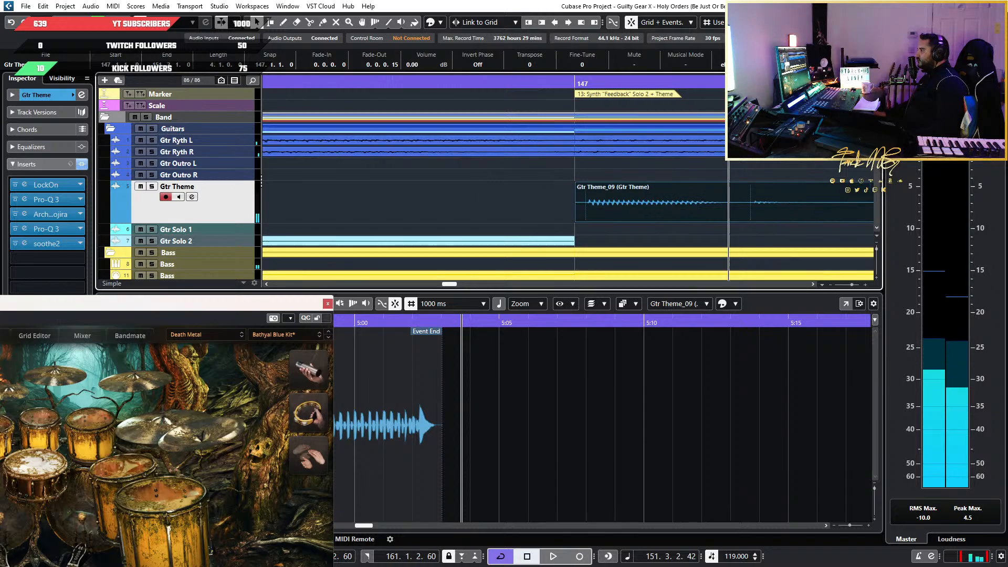
click(821, 22)
click(822, 95)
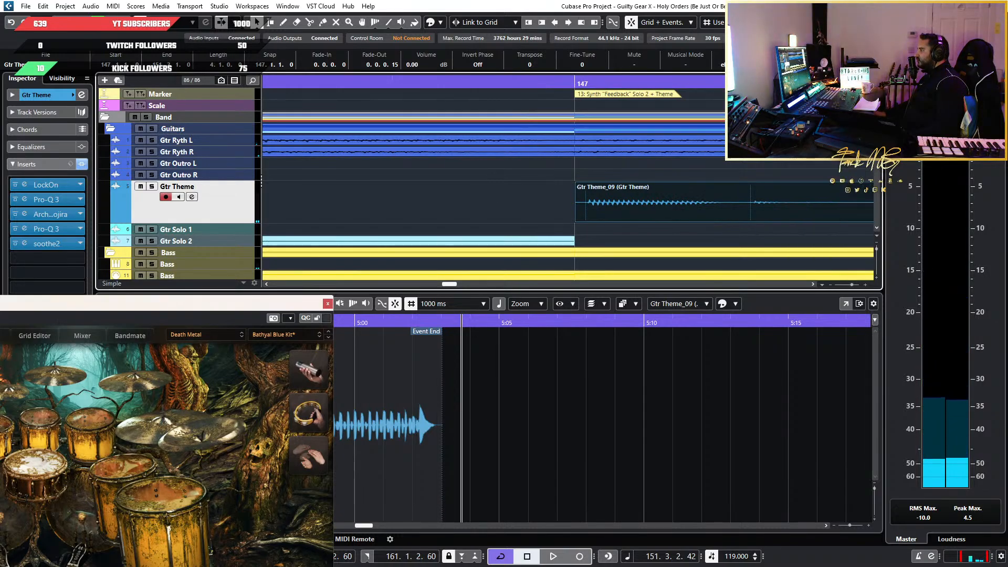
scroll(578, 232, up, 2)
drag(679, 220, 578, 220)
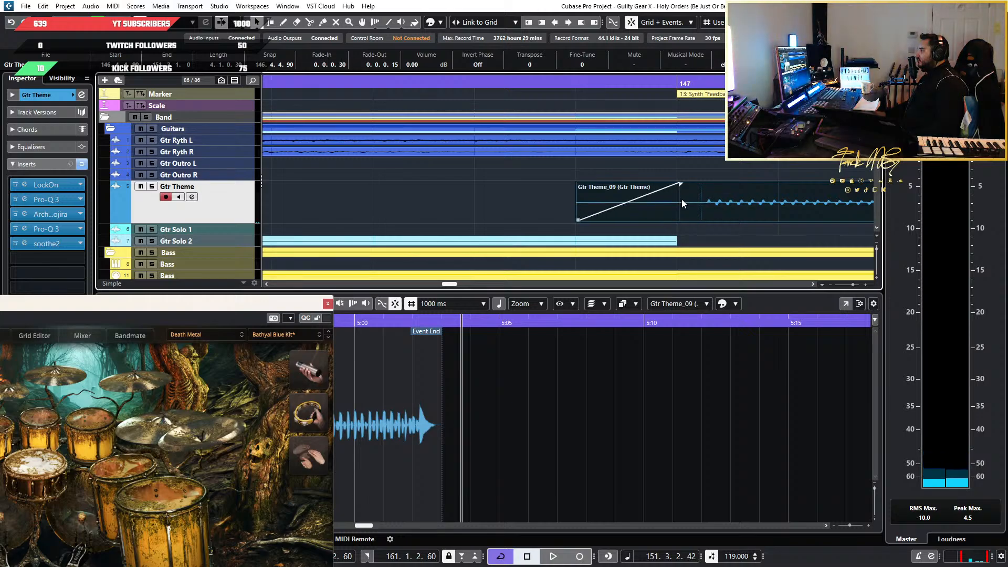
Play the transition into the extended Gtr Theme event from beat 146.4
scroll(682, 204, up, 3)
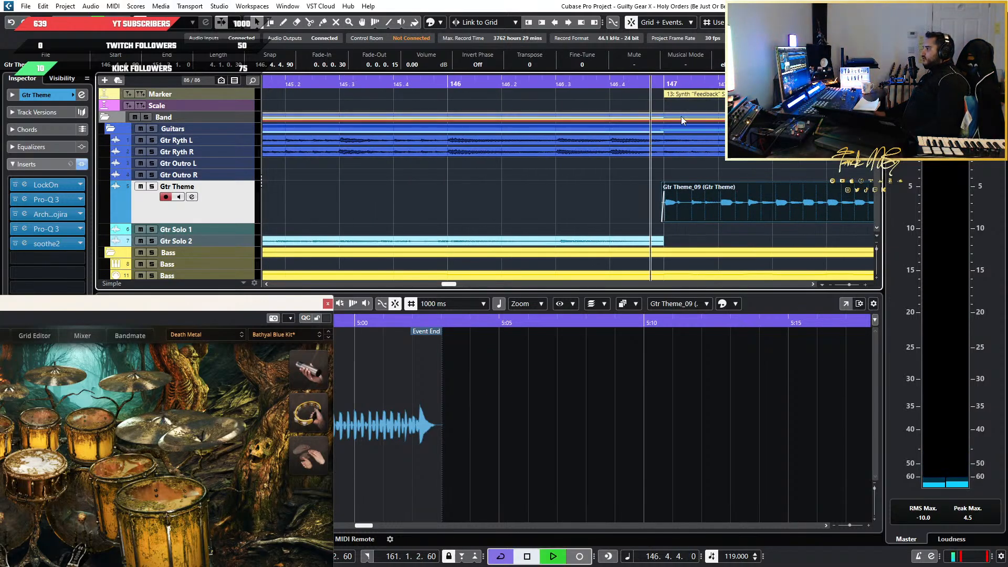
key(space)
scroll(647, 192, down, 3)
scroll(772, 215, down, 4)
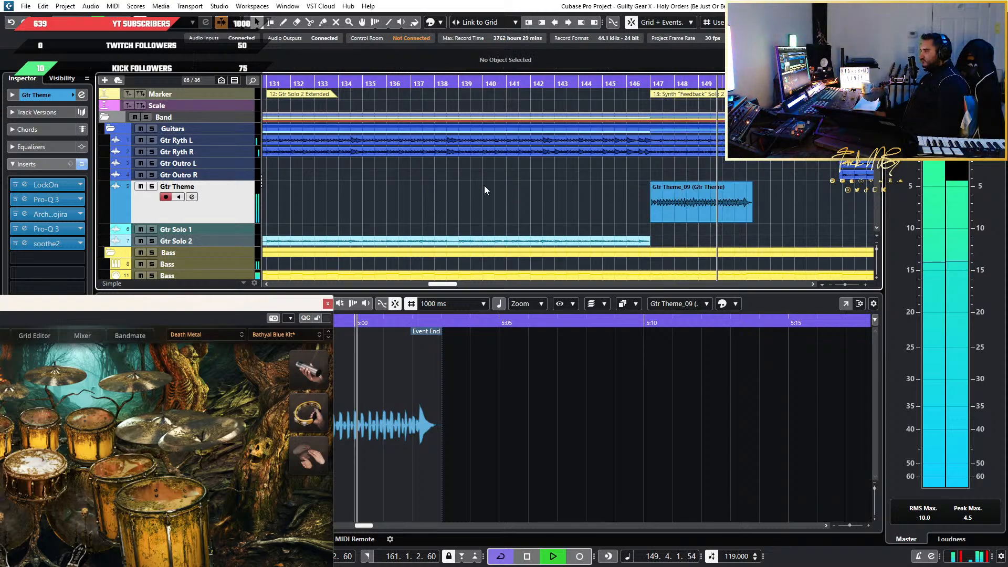
scroll(563, 178, down, 3)
scroll(598, 194, up, 4)
scroll(625, 213, right, 3)
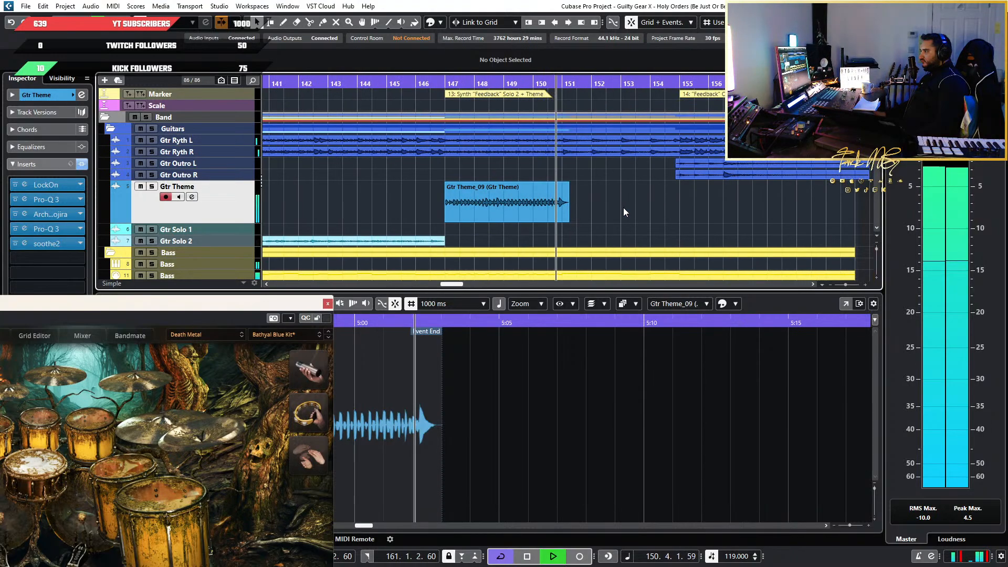
Lengthen the fade-out at the end of the pasted Gtr Theme event, just past bar 151
scroll(577, 210, up, 3)
scroll(575, 202, up, 3)
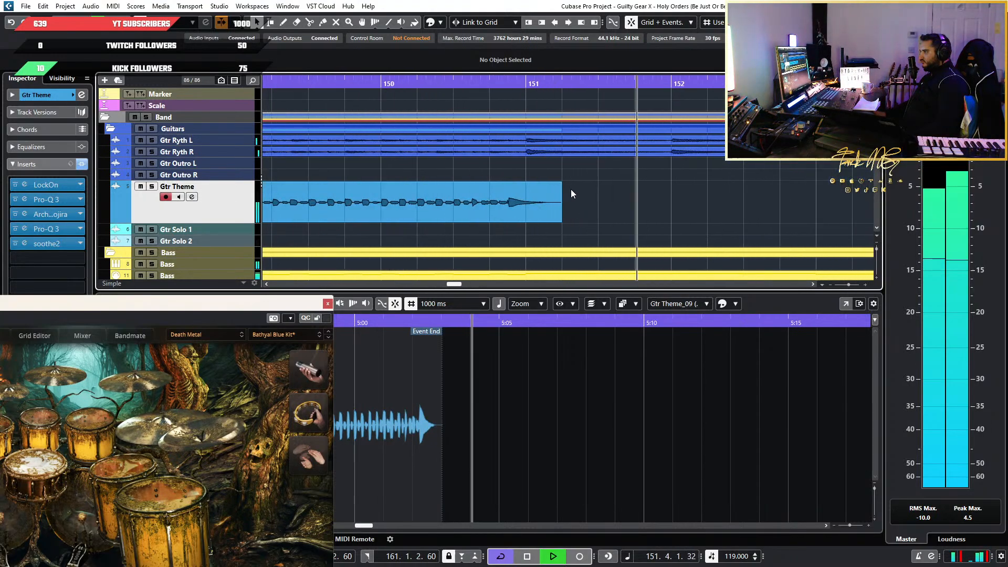
drag(562, 183, 547, 183)
click(616, 188)
scroll(616, 188, down, 8)
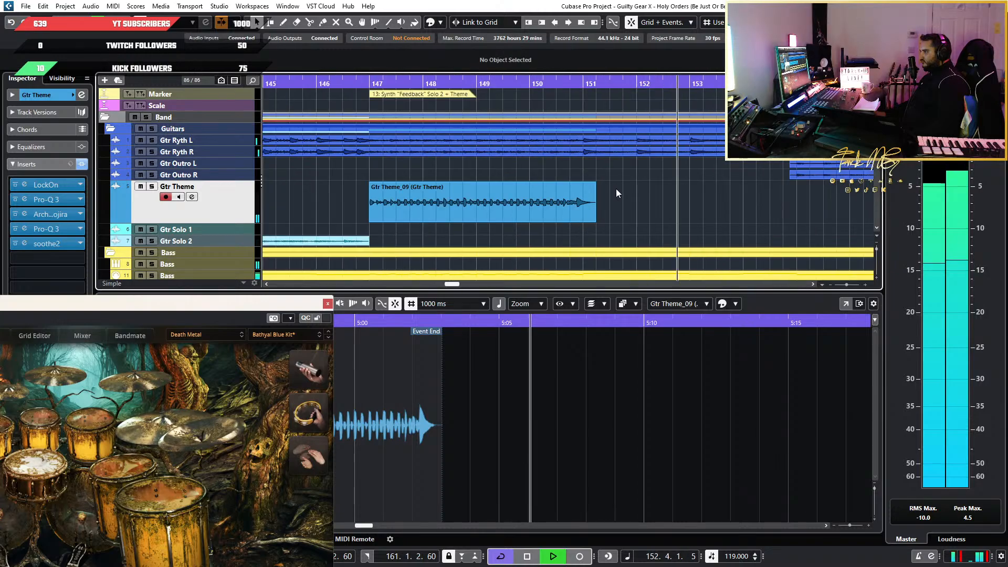
Stop playback and compare the earlier Gtr Theme ending near bar 115 with the pasted phrase at bar 147
scroll(353, 192, up, 6)
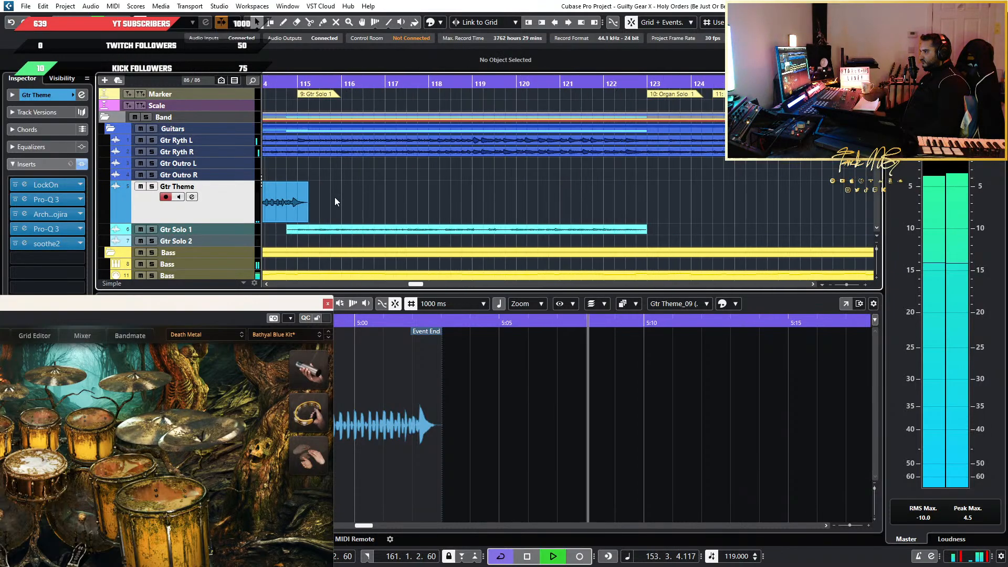
key(space)
scroll(321, 201, up, 2)
scroll(430, 197, down, 6)
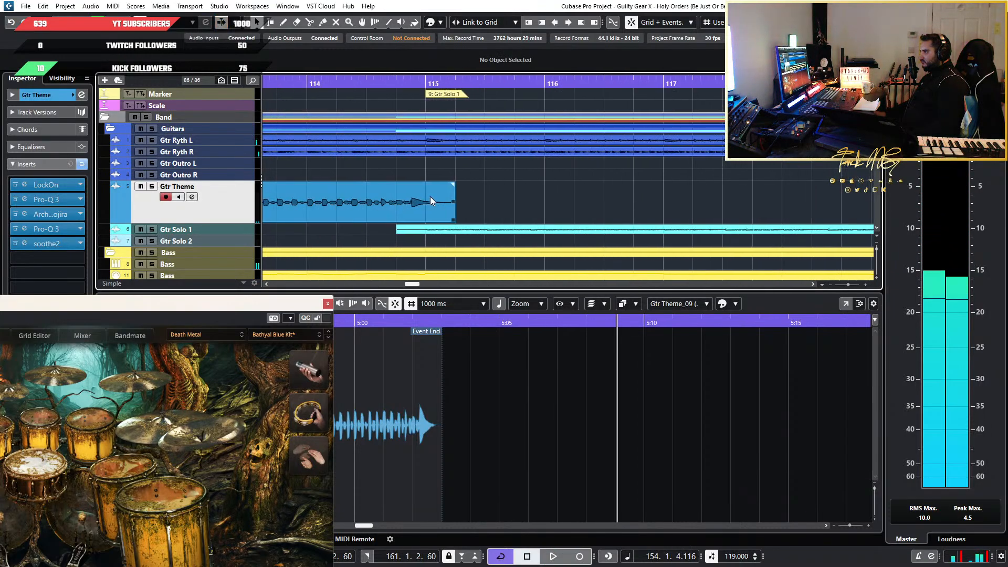
scroll(450, 194, down, 2)
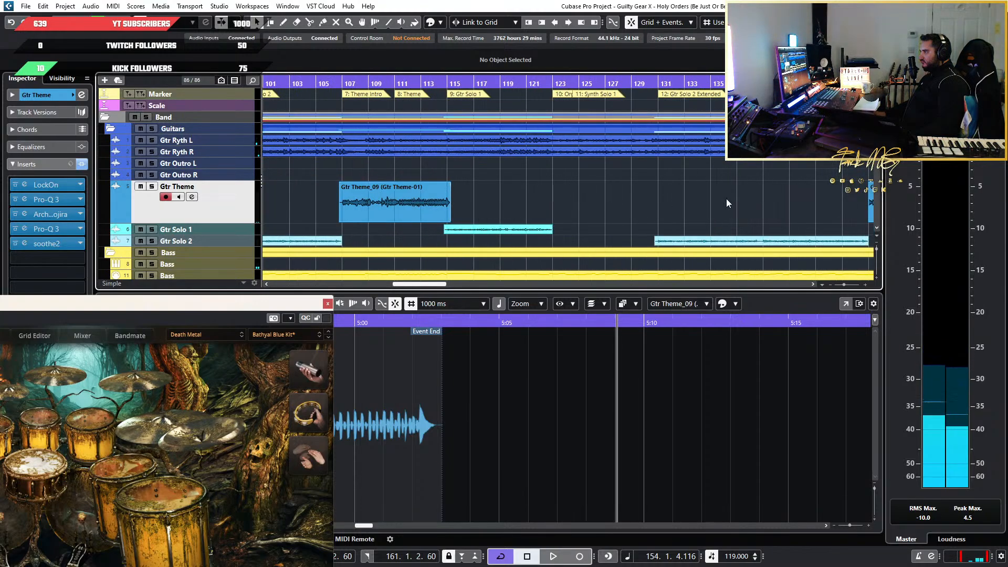
scroll(735, 199, down, 2)
scroll(810, 200, up, 6)
scroll(338, 208, down, 5)
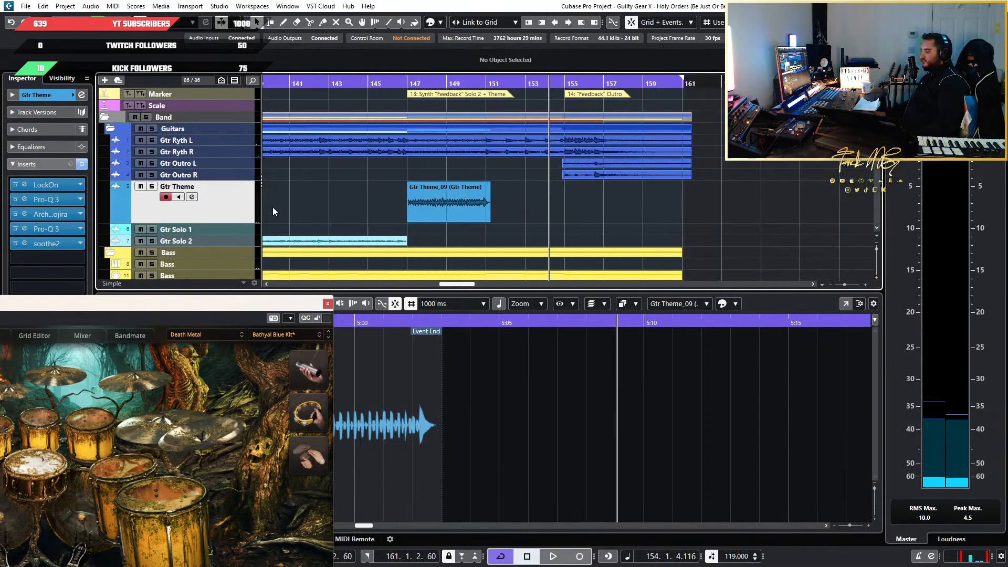
Reduce the Gtr Theme track height and open the Drums part in the drum editor around bars 154 to 156
key(z)
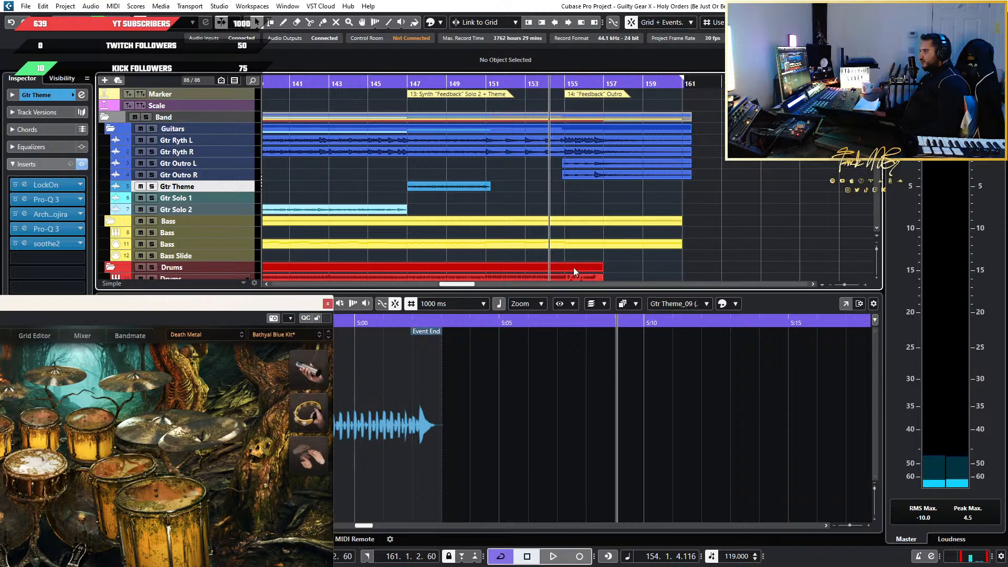
scroll(627, 269, down, 5)
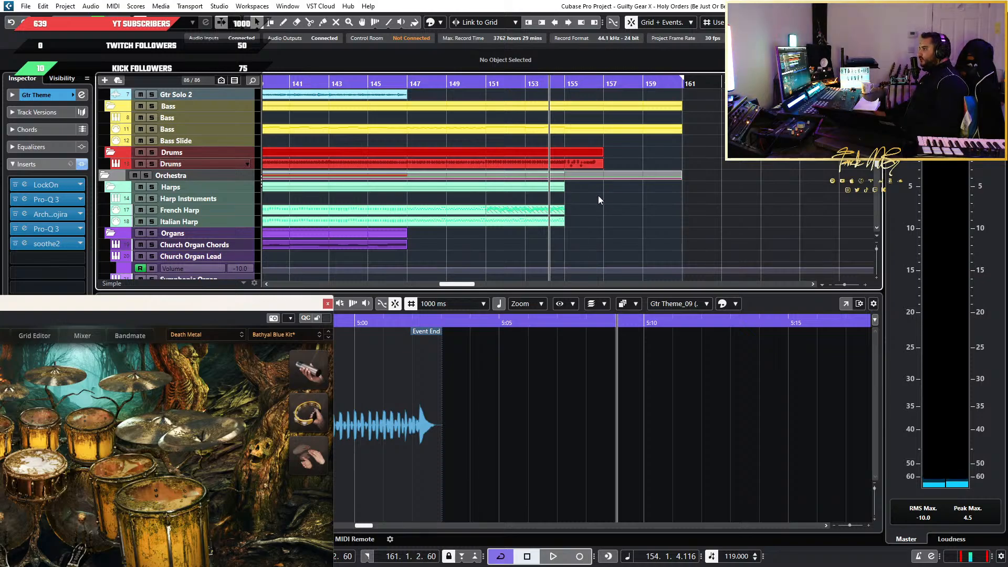
click(581, 160)
scroll(585, 436, up, 8)
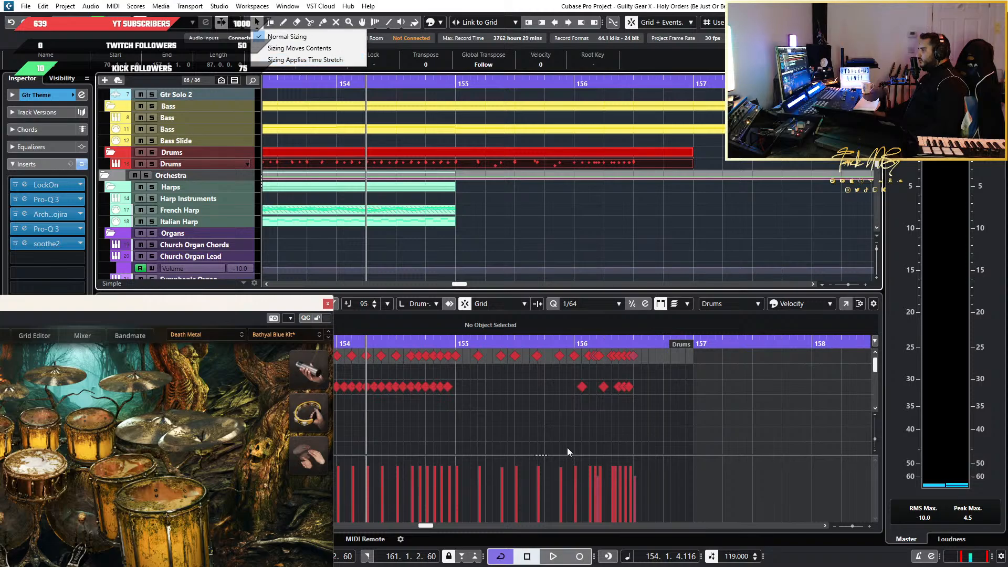
scroll(488, 411, down, 3)
Play the drum part from bar 152 into the fill at bar 154
scroll(486, 415, left, 4)
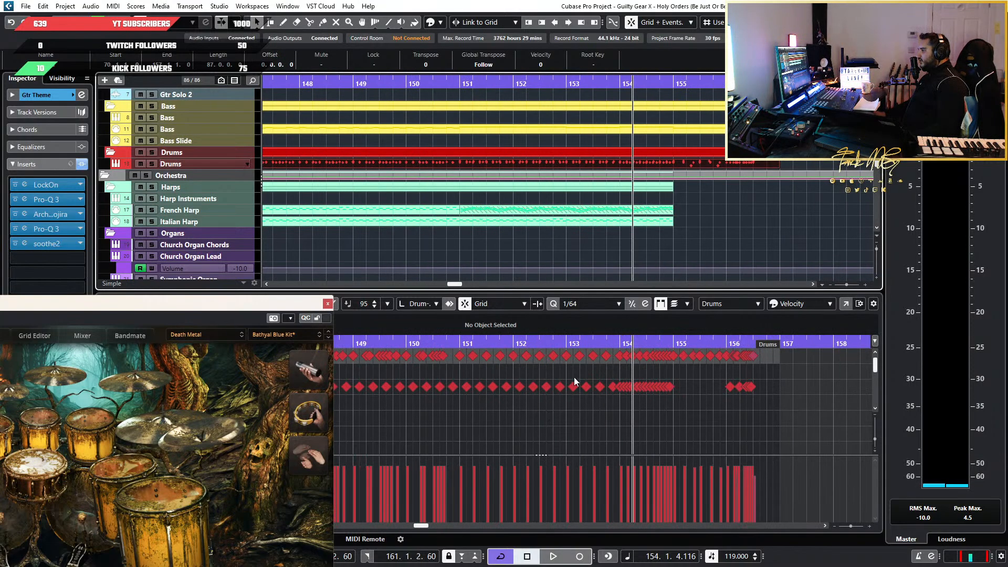
click(513, 342)
key(space)
scroll(625, 410, up, 4)
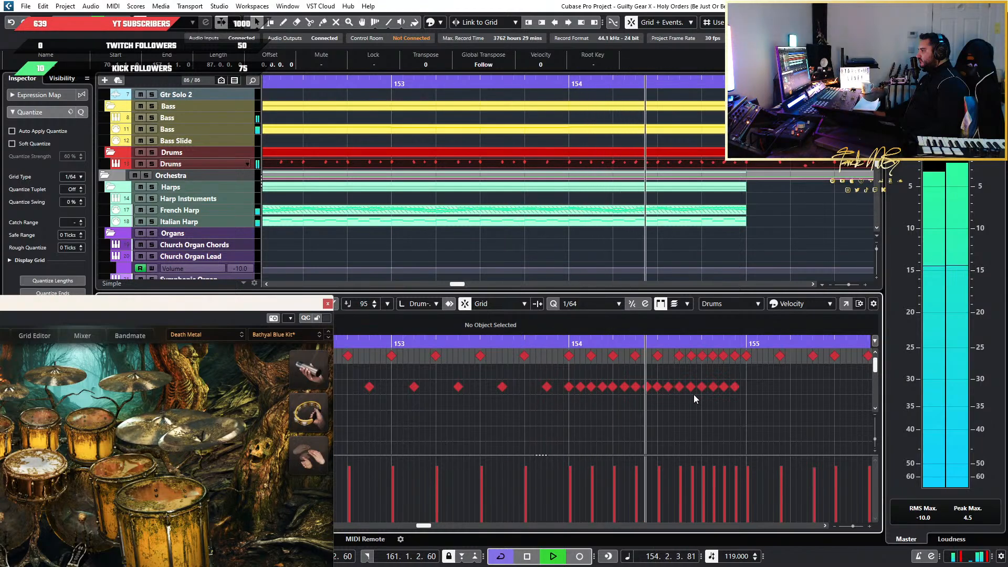
key(space)
Draw an extra hit just after beat 154.3 on the drum row below Side Stick, moving the drum plug-in window aside
scroll(685, 401, up, 4)
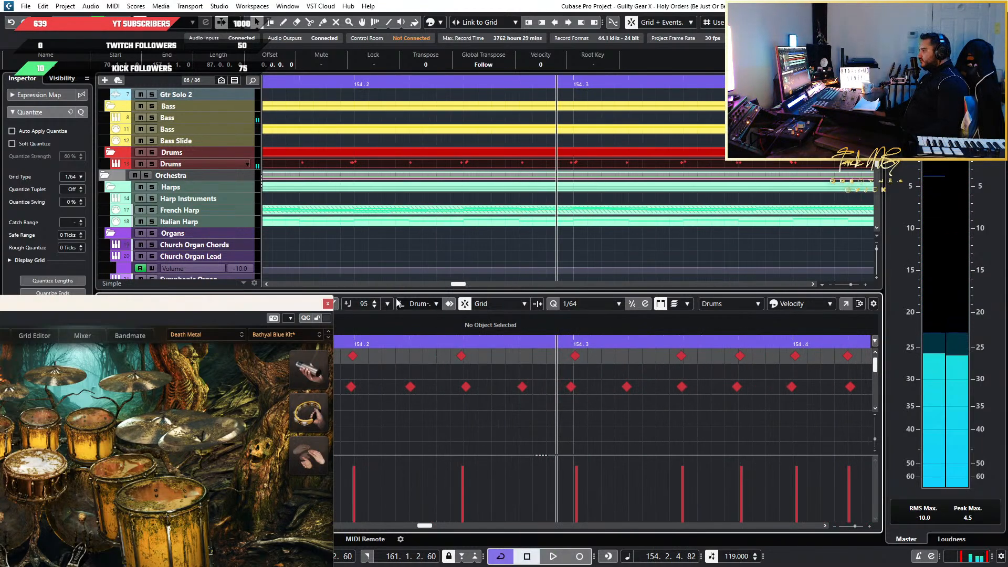
drag(269, 306, 208, 388)
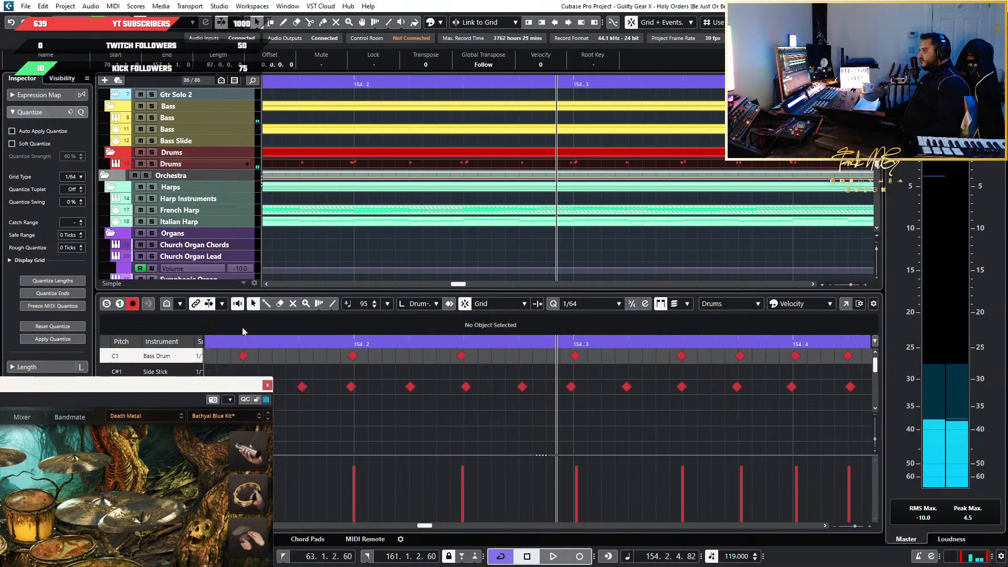
click(265, 304)
scroll(604, 393, down, 2)
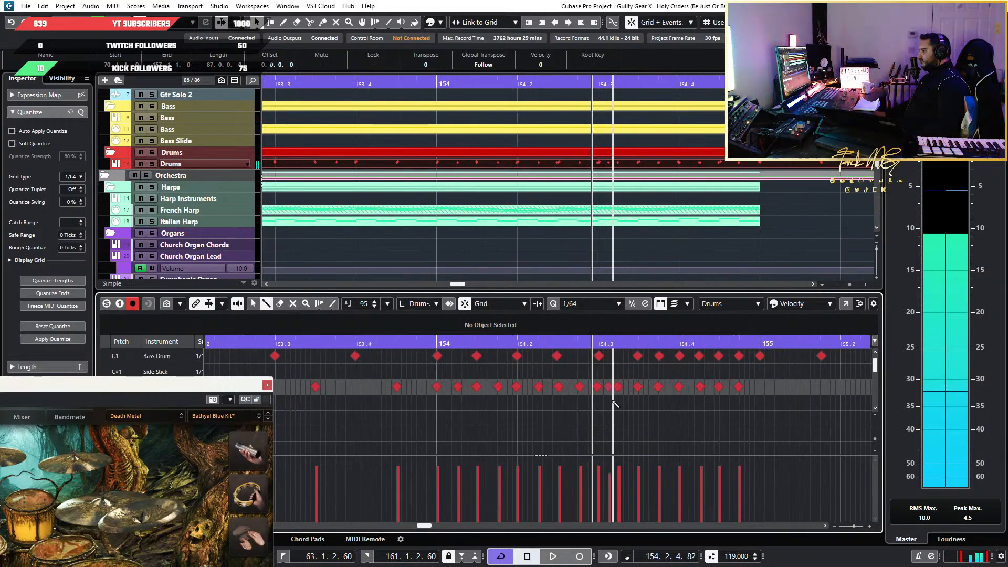
scroll(609, 397, up, 5)
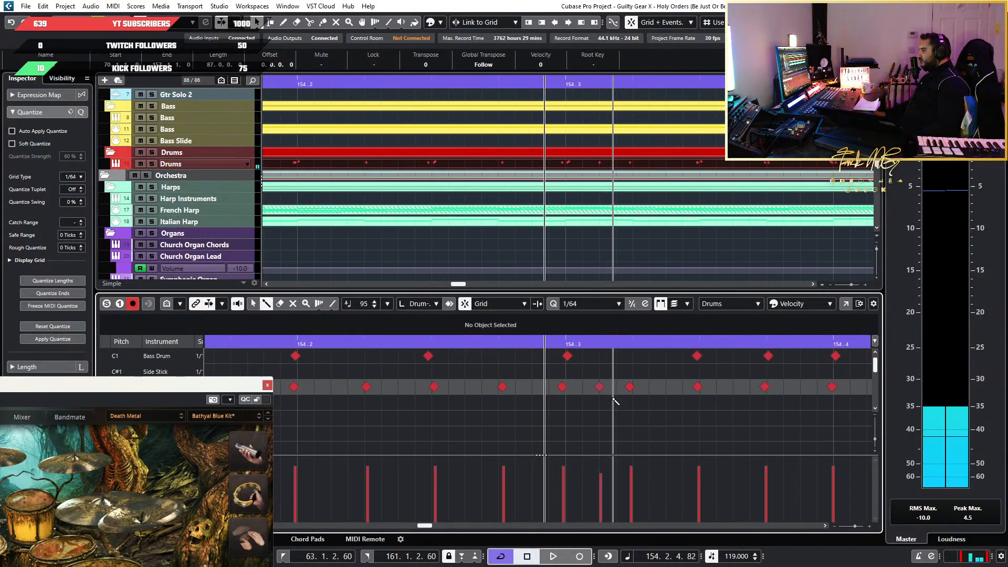
Play the edited drum fill from just before bar 154 and inspect the added hit after beat 154.3
scroll(614, 400, down, 5)
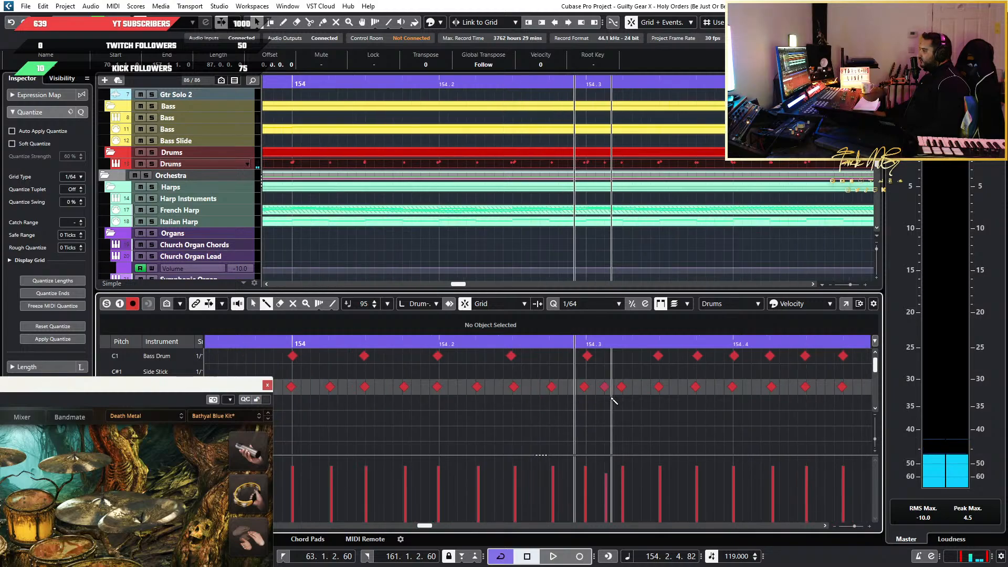
click(417, 347)
key(space)
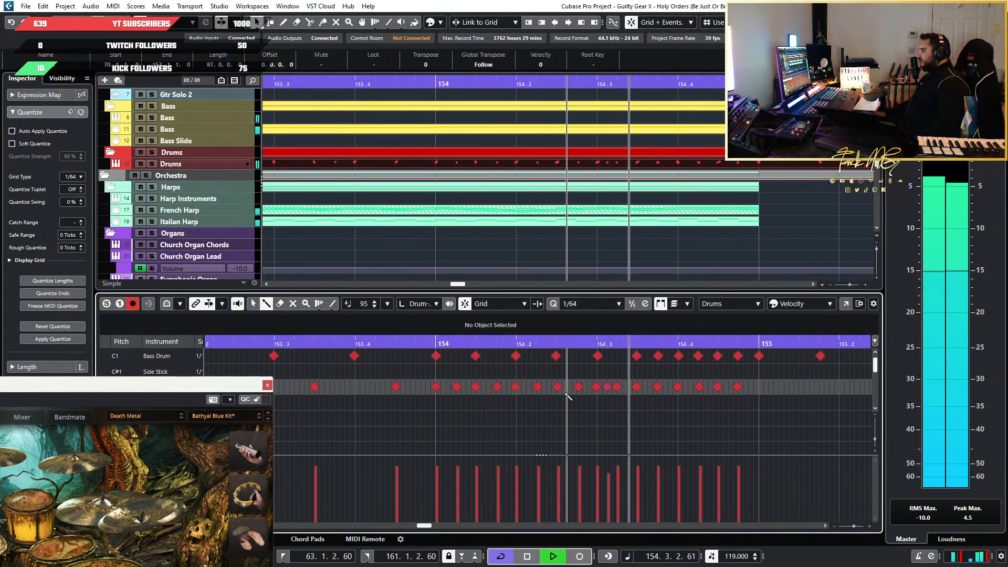
key(space)
scroll(578, 409, up, 4)
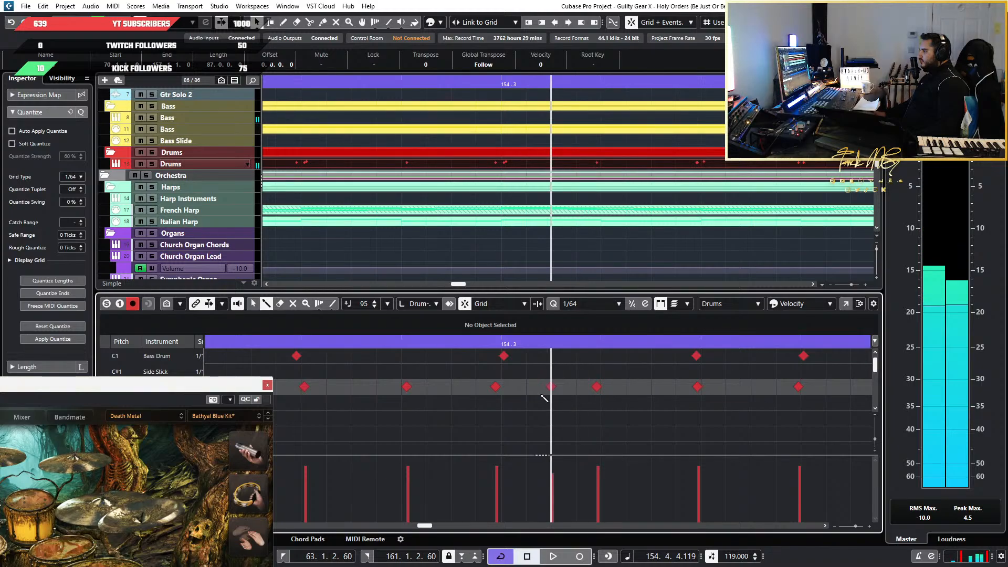
Play the drum part from bar 153 through the fill in bar 154
scroll(391, 359, down, 4)
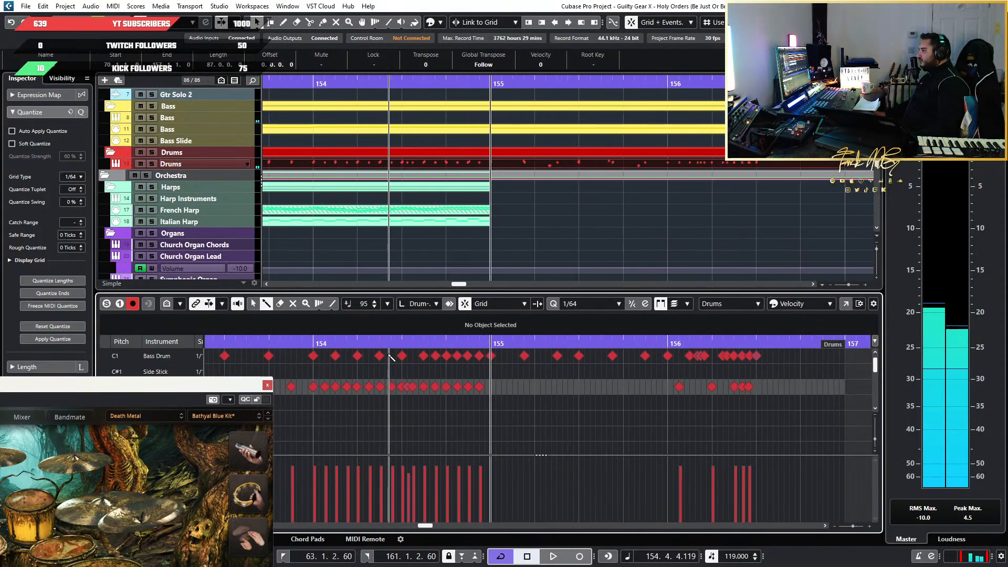
scroll(390, 358, down, 2)
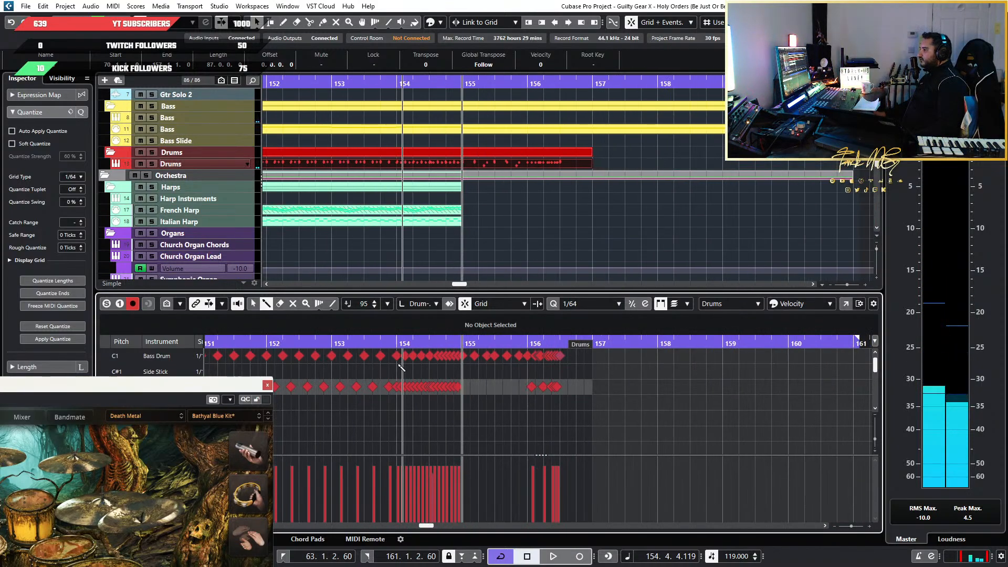
click(358, 345)
key(space)
scroll(443, 417, up, 3)
scroll(488, 419, up, 2)
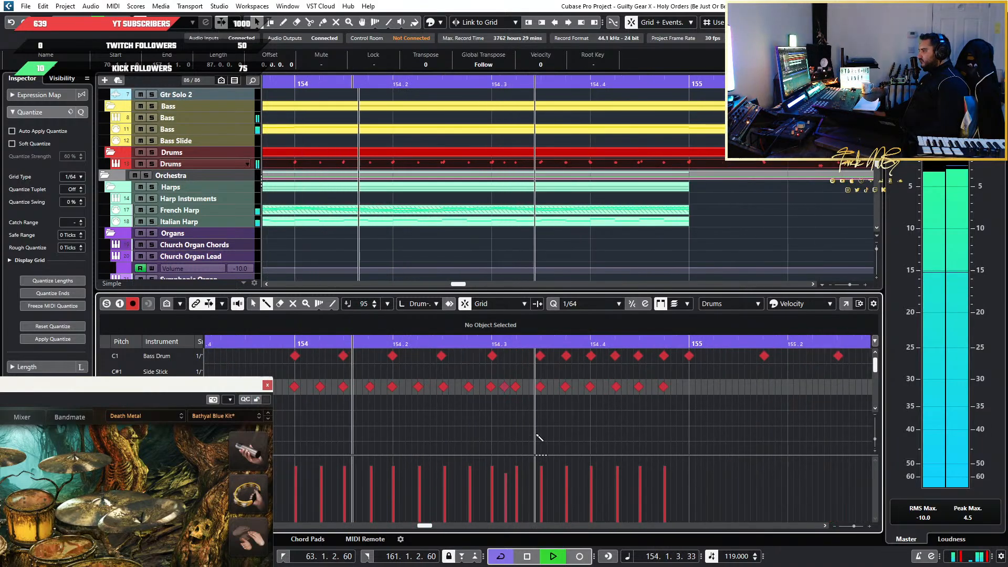
key(space)
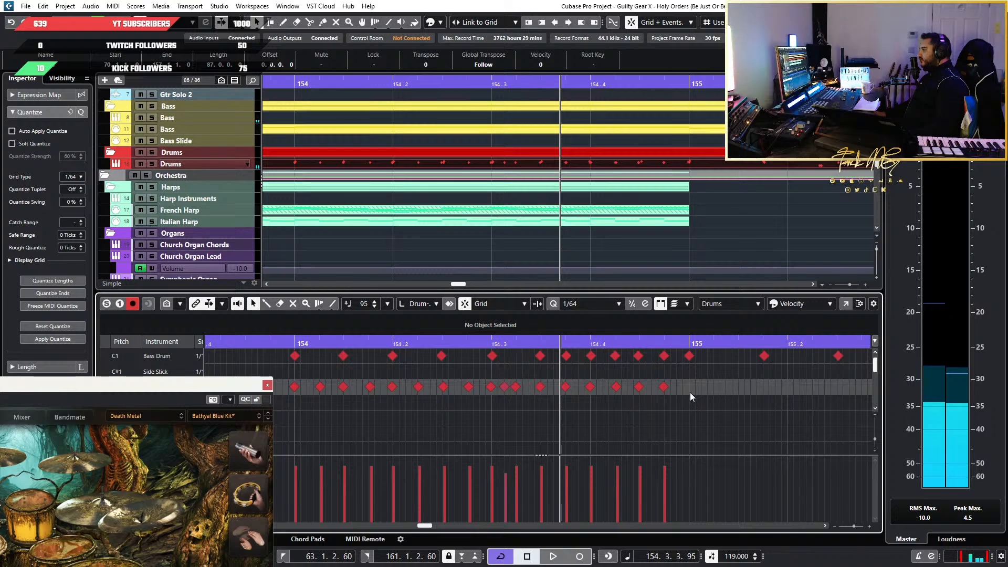
Reposition the drum plug-in window so its full kit is visible beside the notes of the bar 154 fill
drag(176, 388, 422, 183)
click(201, 308)
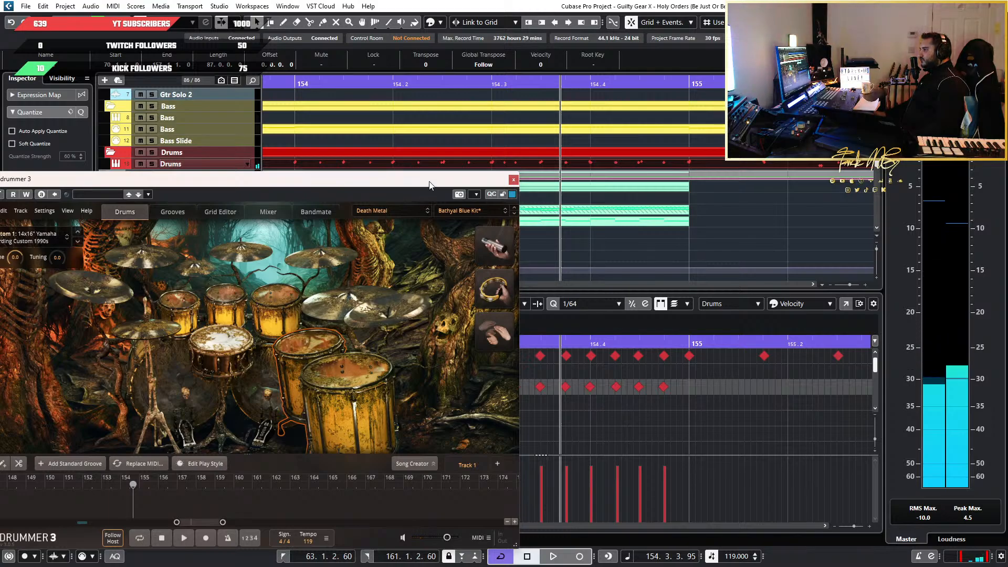
drag(429, 184, 272, 177)
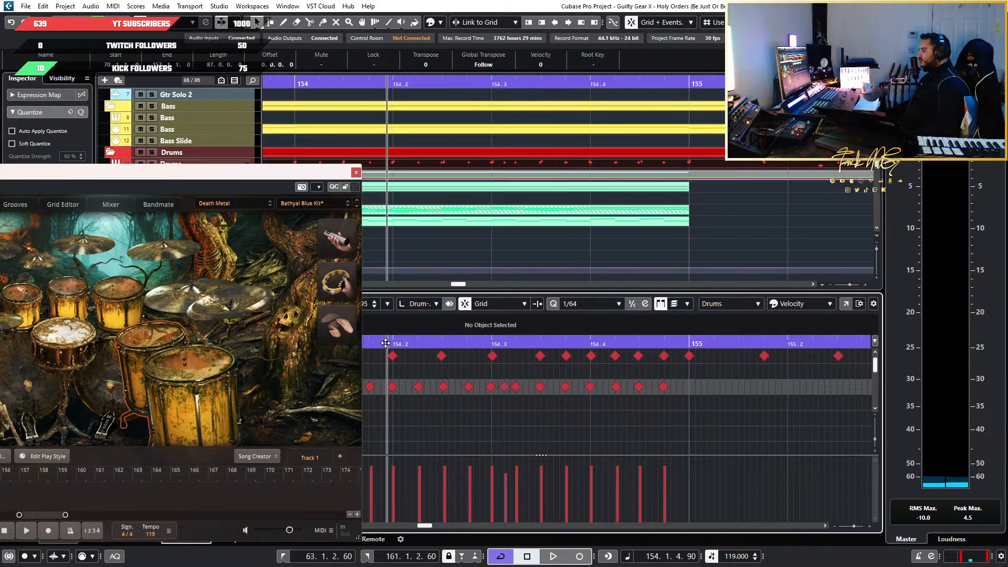
Replay the bar 154 drum fill from just after beat 154.2, and again from shortly before bar 154
click(407, 338)
key(space)
key(space)
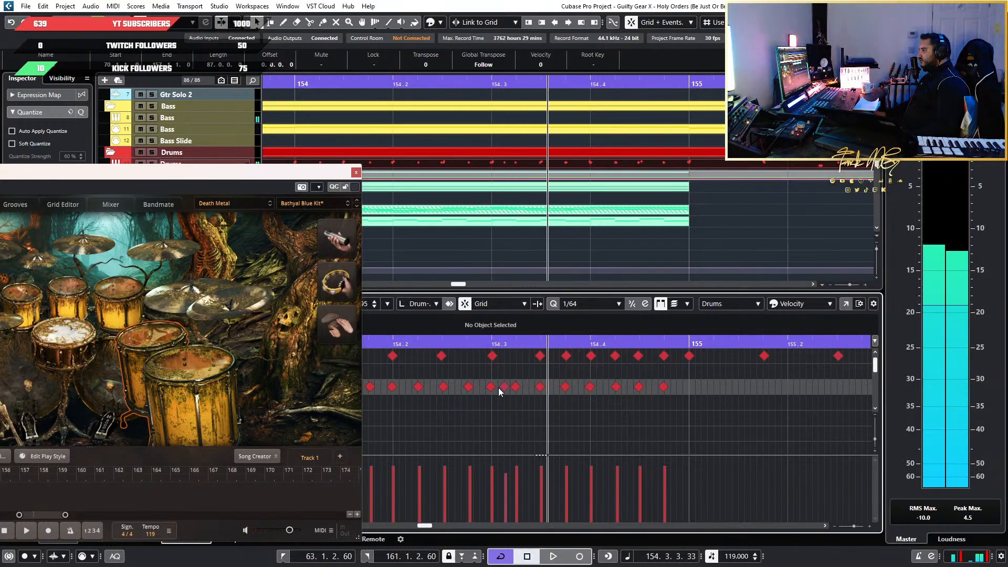
key(g)
click(434, 341)
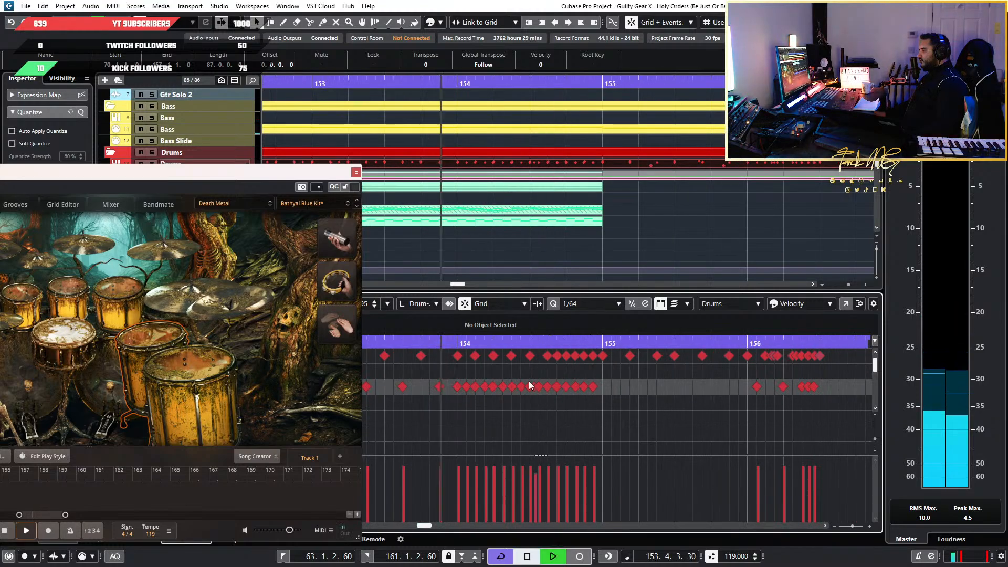
key(space)
key(space)
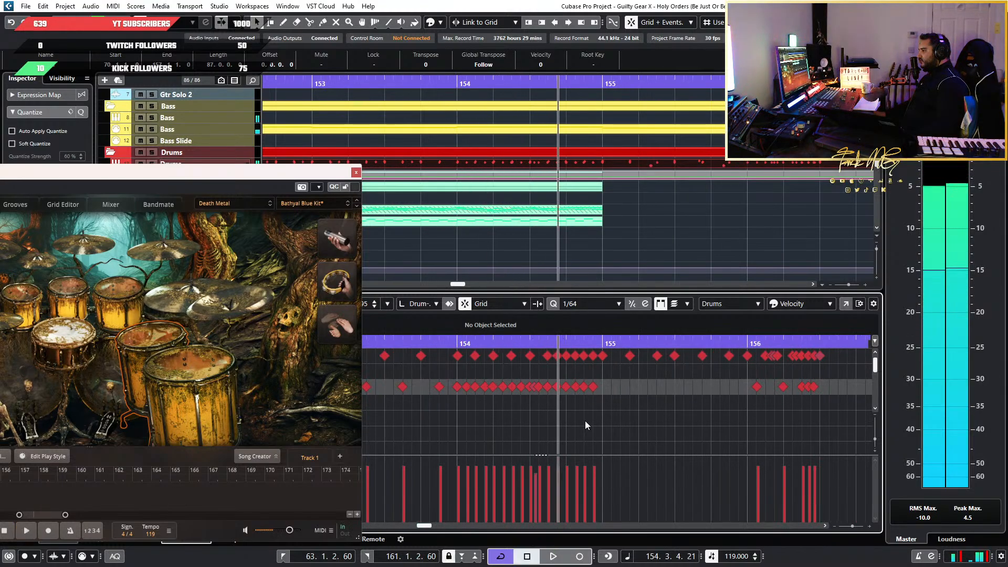
Move the last four snare hits of the bar 154 fill, from beat 154.4 on, to the High Middle Tom row
key(h)
drag(638, 382, 536, 396)
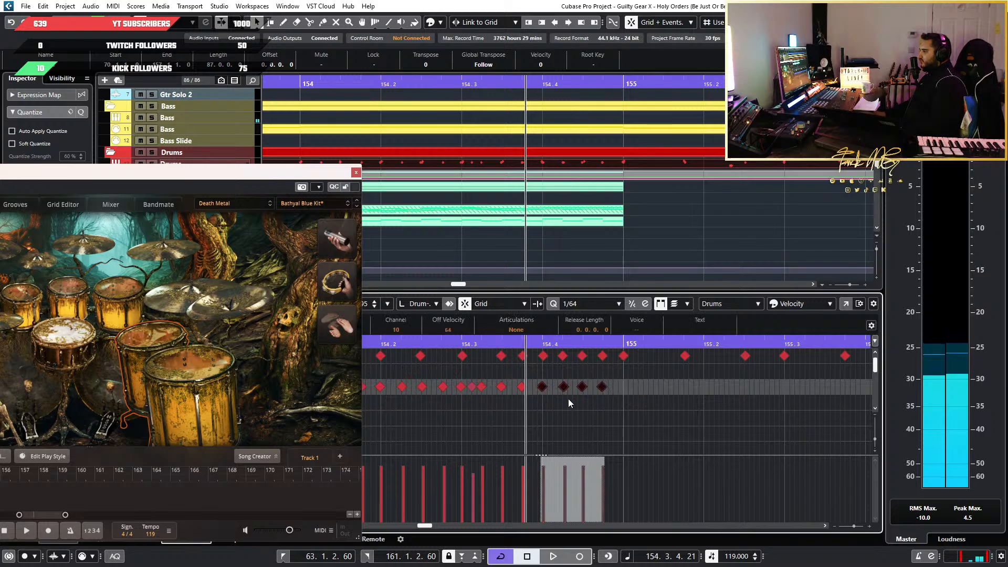
key(Down)
key(Down)
key(Down)
key(Down)
key(Down)
key(Down)
key(Down)
key(Down)
key(Down)
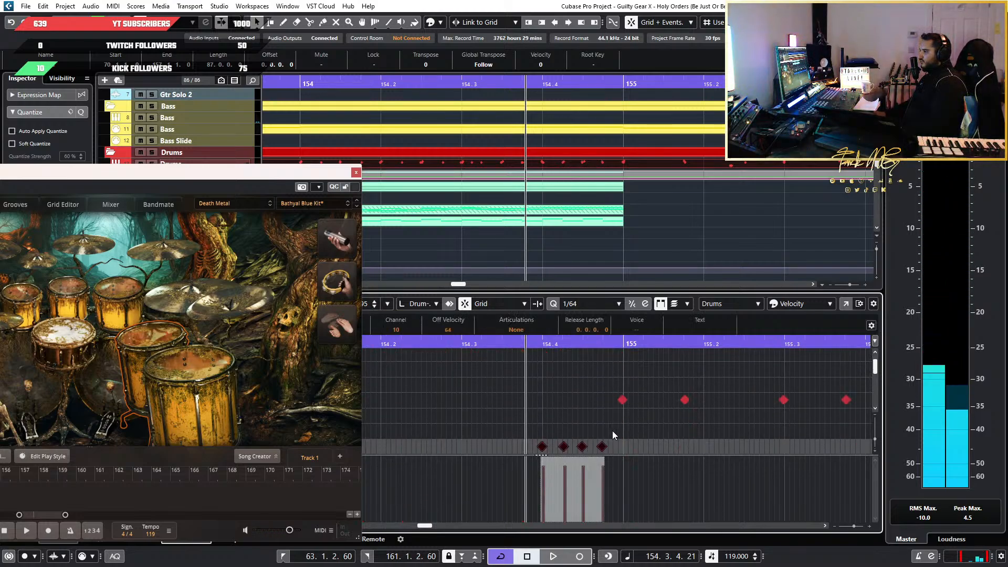
Shift the last three of the four High Middle Tom hits before bar 155 to the Low Middle Tom row
drag(612, 430, 559, 454)
key(Up)
key(Up)
key(Down)
click(653, 418)
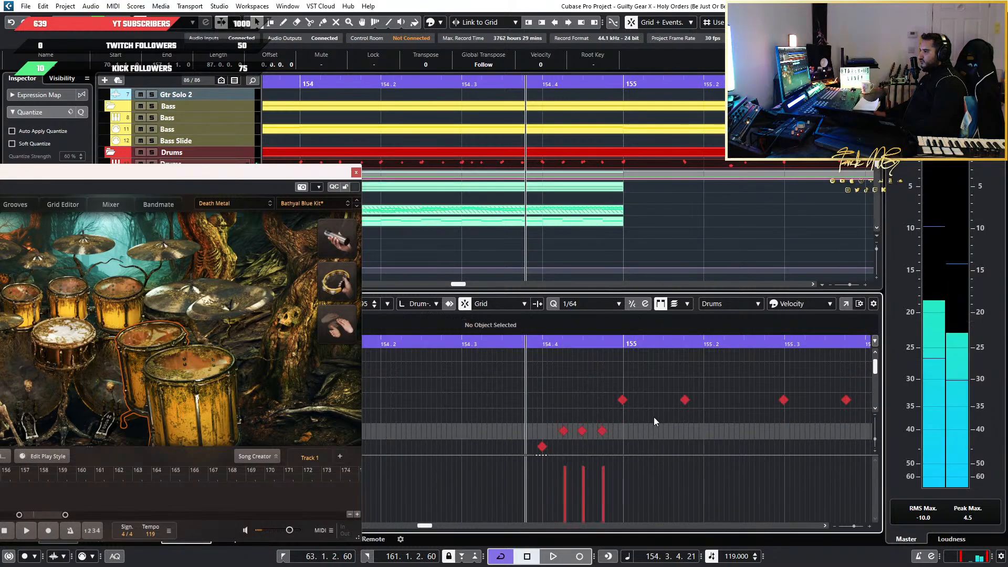
Place the last two hits before bar 155 on Low Tom and High Floor Tom, so the run descends
drag(612, 422, 581, 436)
key(Up)
key(Up)
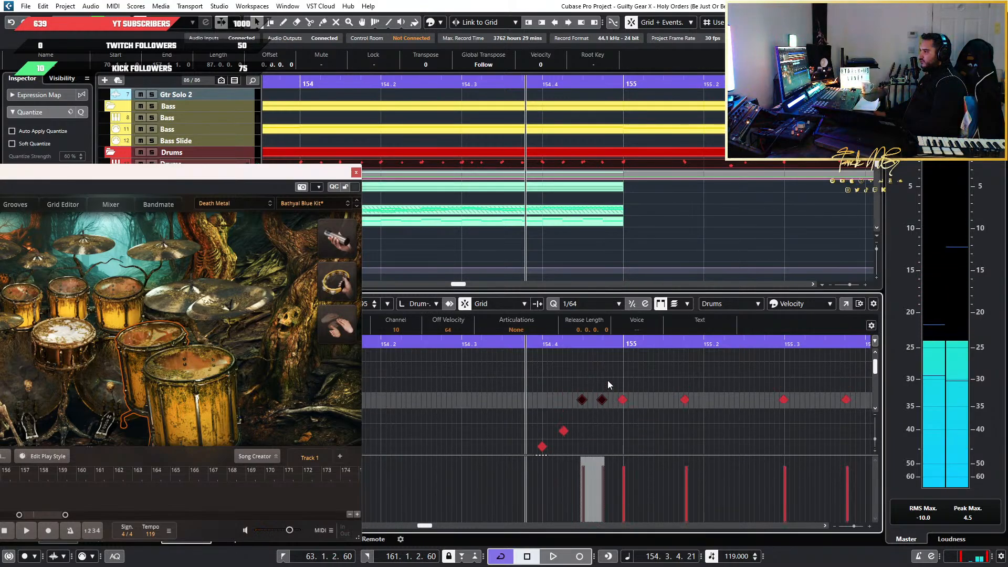
click(599, 403)
key(Up)
key(Up)
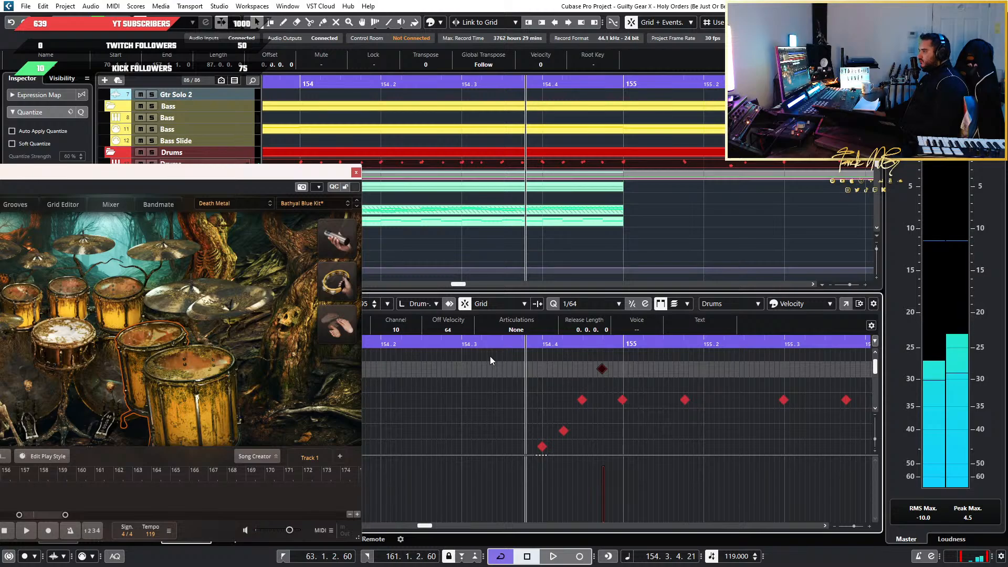
Play the bar 154 fill with its new descending tom ending, including a lead-in from bar 153
key(space)
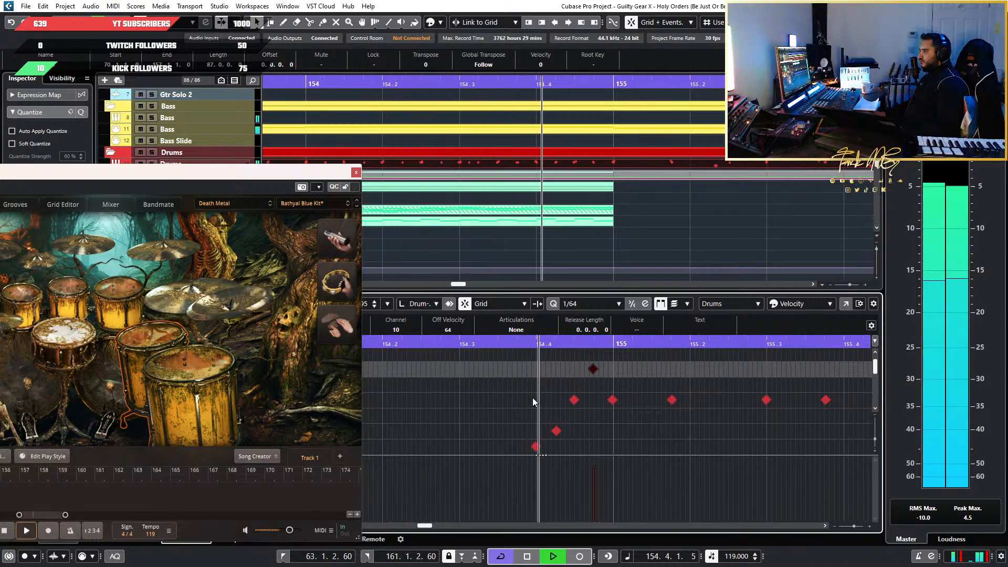
key(space)
scroll(621, 436, down, 3)
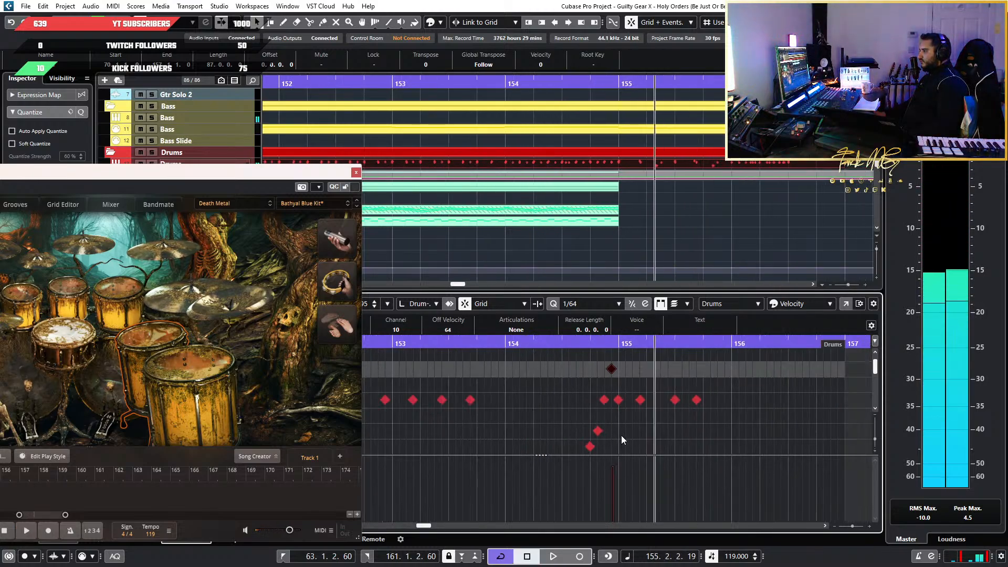
scroll(492, 376, up, 3)
key(space)
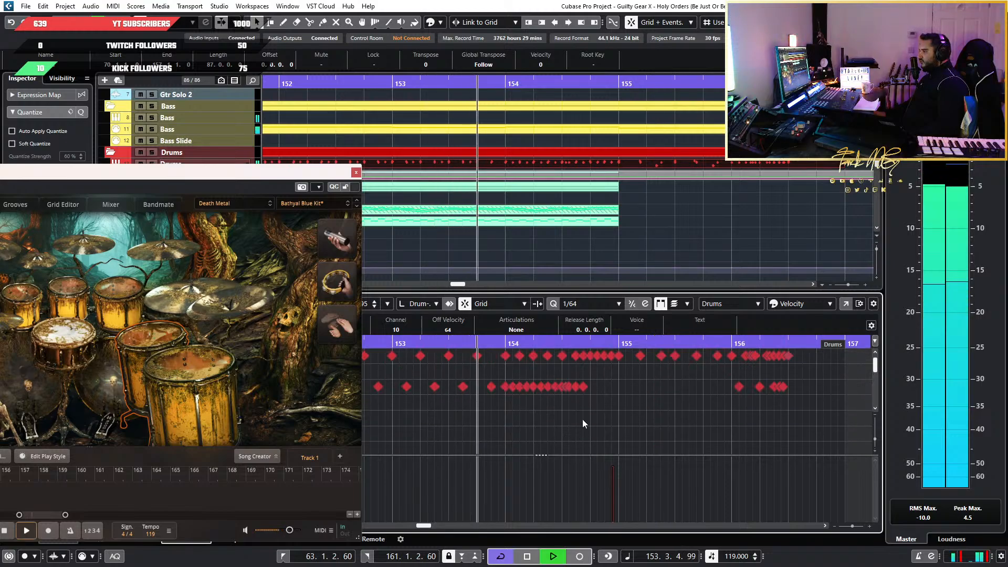
scroll(541, 423, up, 1)
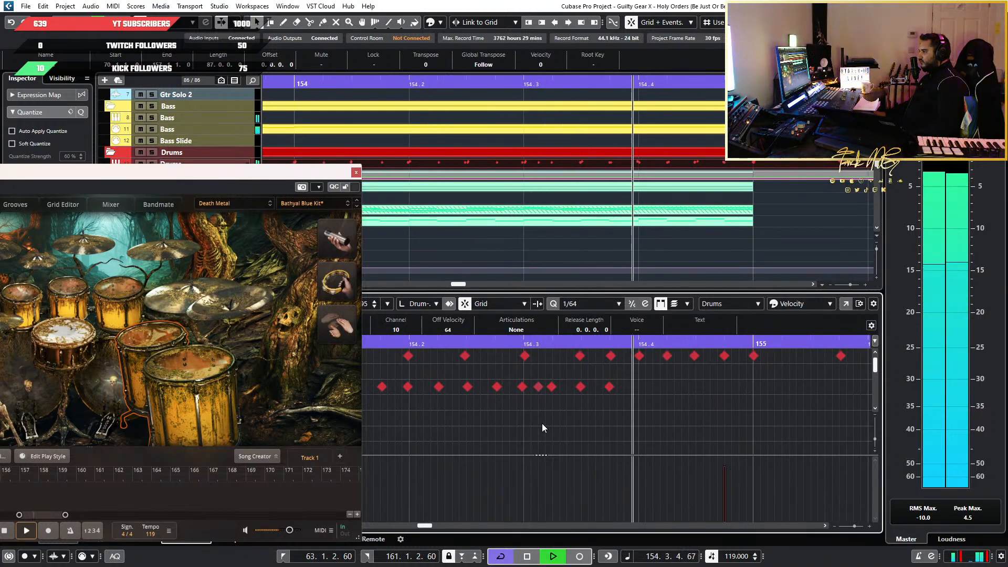
key(space)
Select the extra snare hit just after beat 154.3 and replay the fill into bar 155 to judge it
click(538, 387)
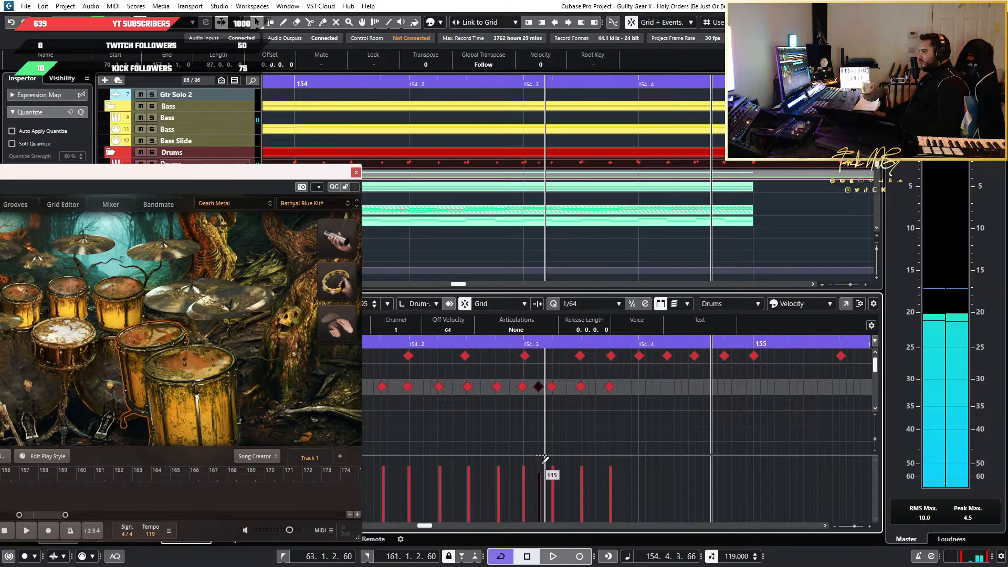
key(space)
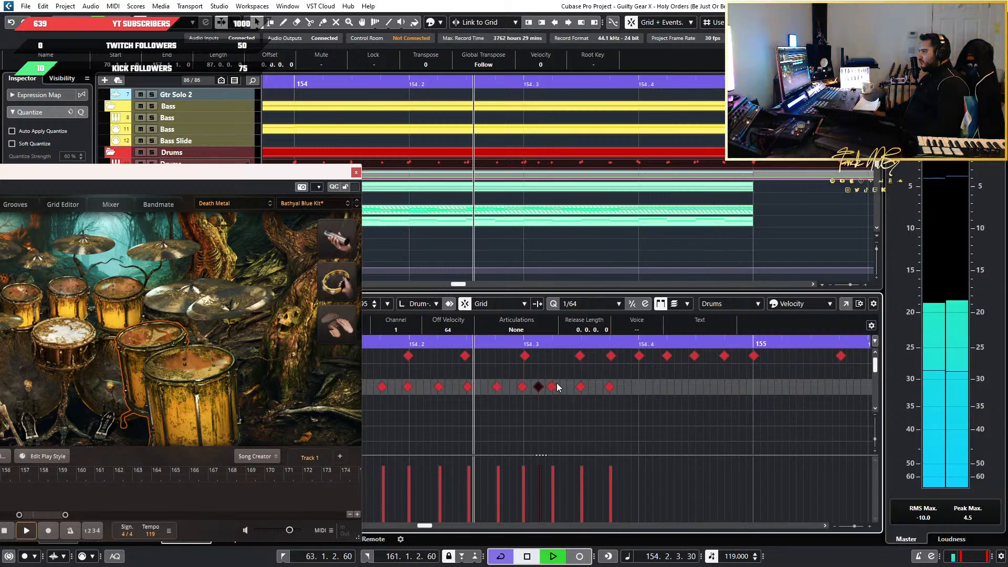
key(space)
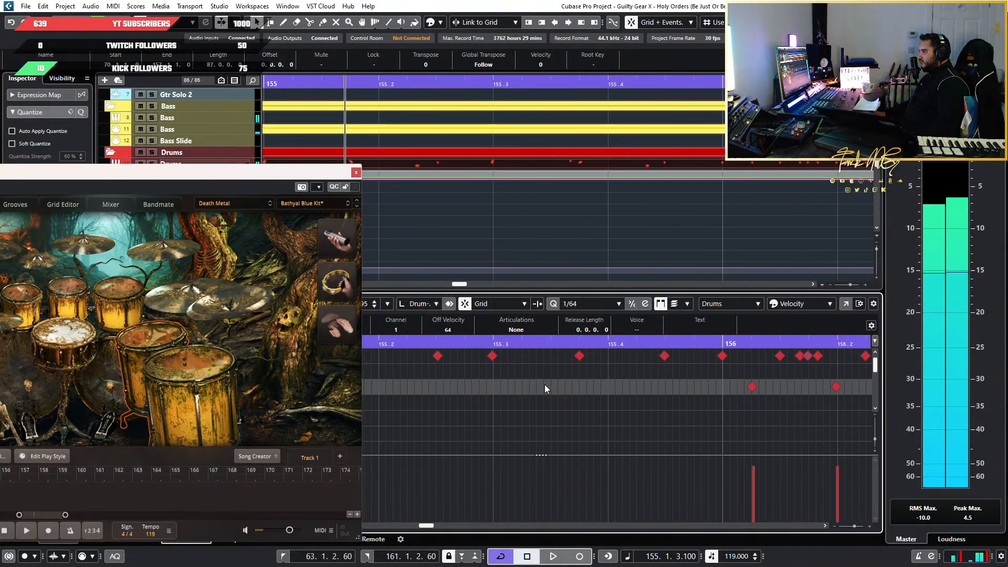
scroll(470, 394, left, 4)
scroll(552, 417, up, 8)
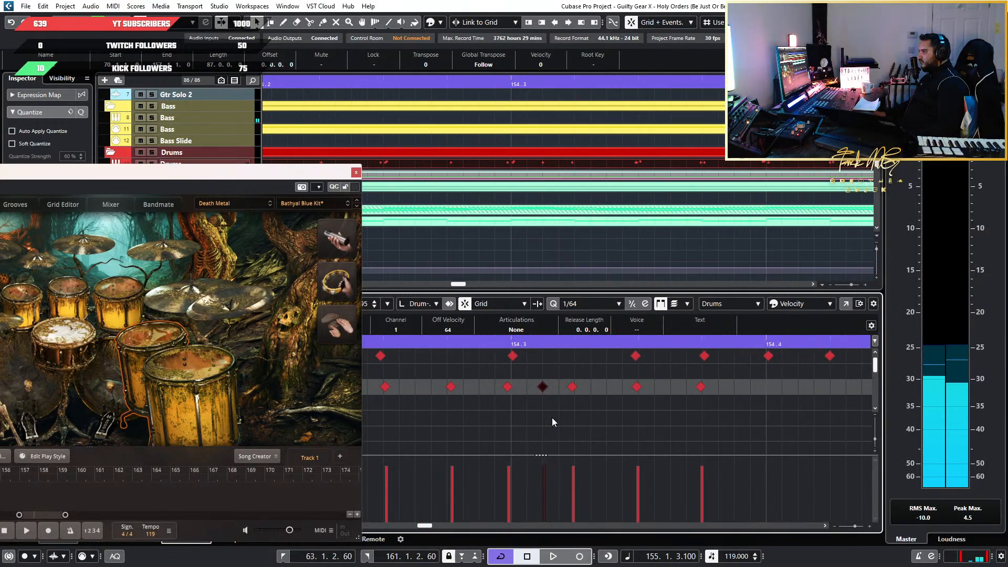
scroll(552, 418, down, 5)
scroll(552, 417, down, 4)
key(space)
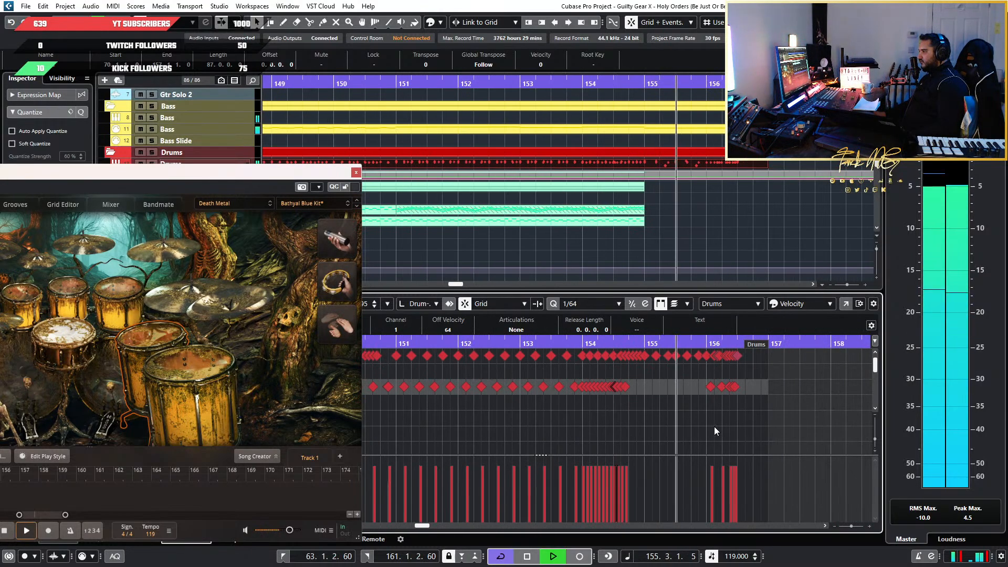
key(space)
Replay the transition from the bar 154 fill into bar 155 and examine the drum notes up to bar 156
scroll(610, 402, up, 3)
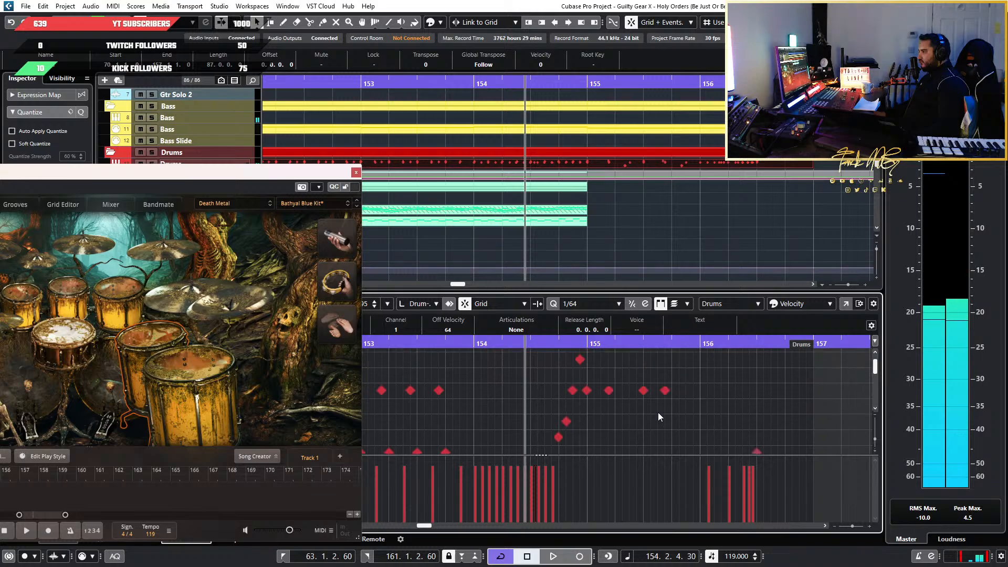
scroll(657, 412, up, 3)
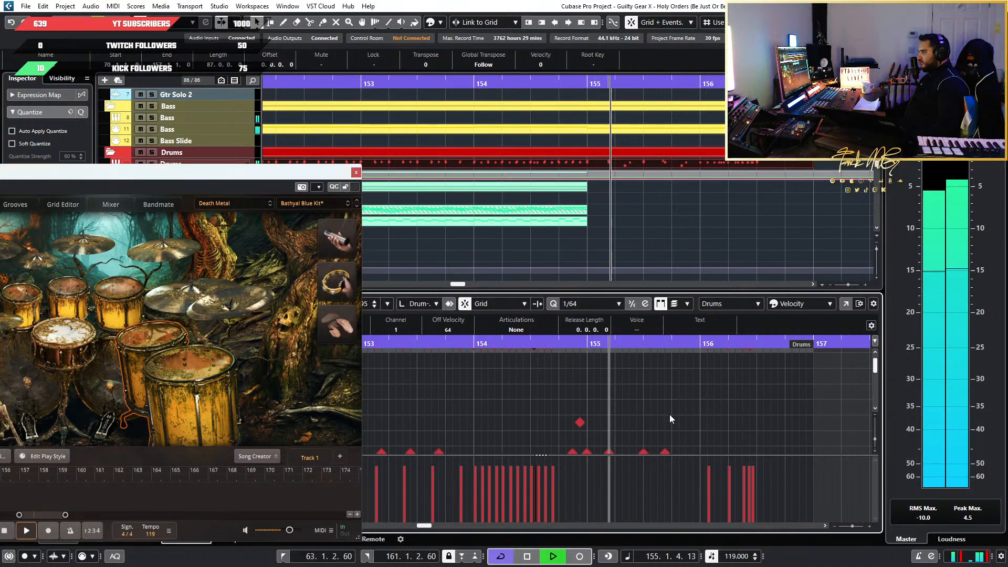
key(space)
scroll(670, 415, up, 3)
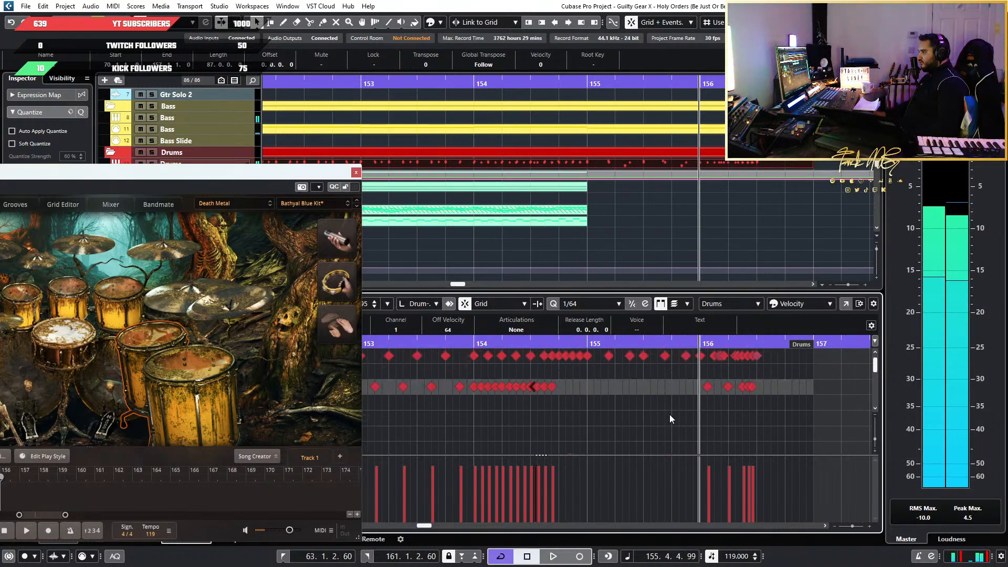
scroll(670, 417, up, 1)
scroll(669, 417, up, 2)
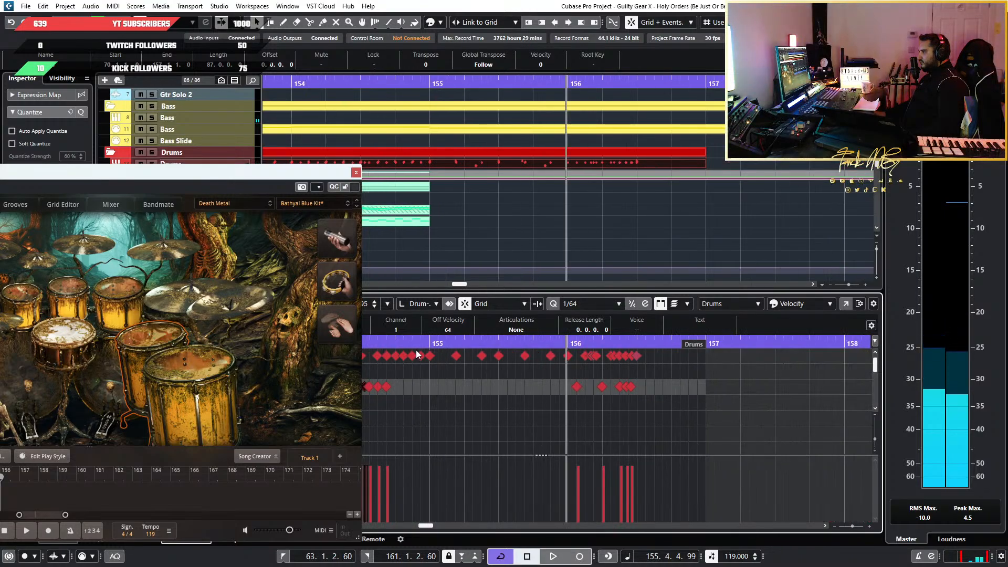
key(space)
key(space)
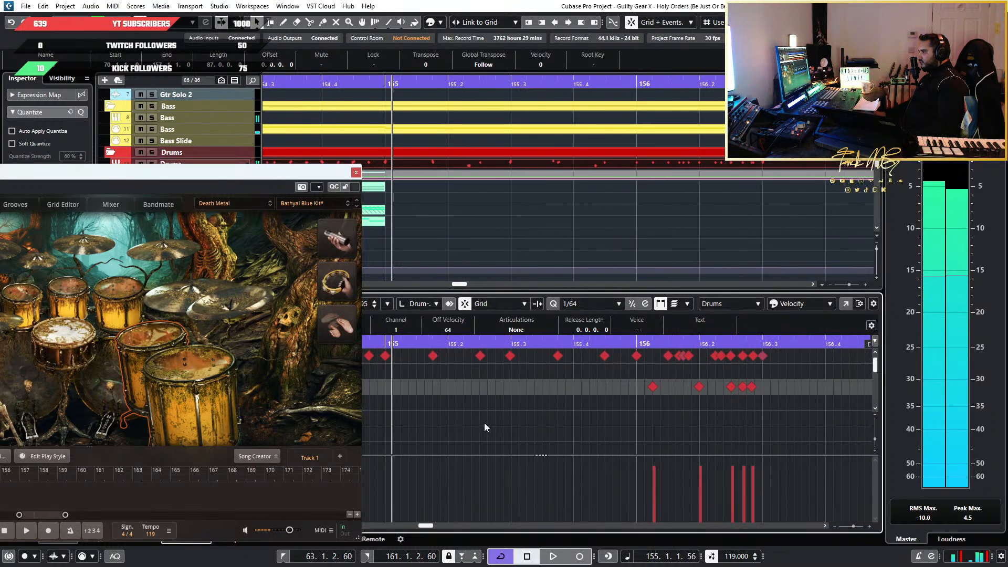
Examine the tom and cymbal hits from bar 155 on, and play the drums through to beat 156.2
scroll(484, 423, left, 2)
scroll(513, 427, down, 6)
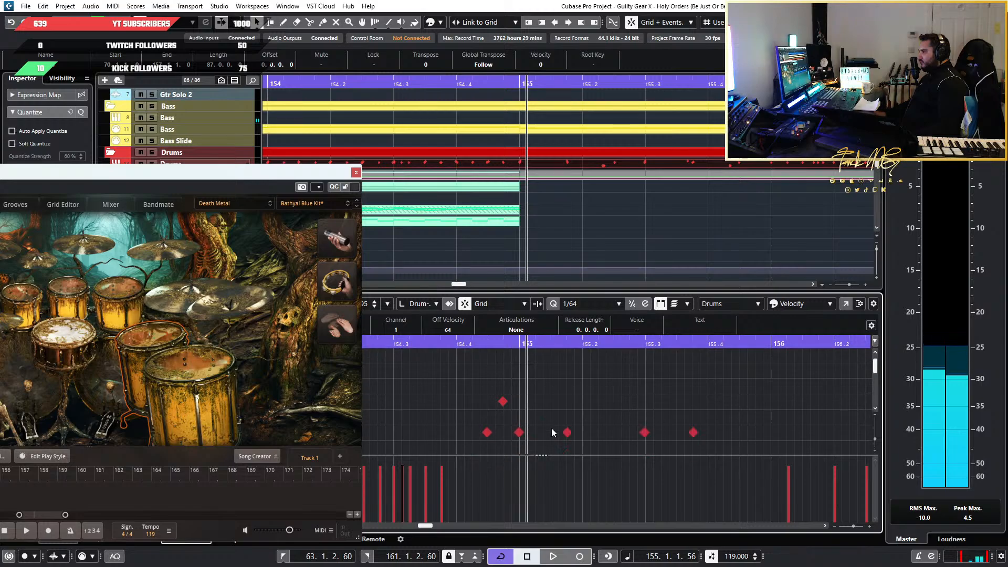
scroll(552, 427, down, 4)
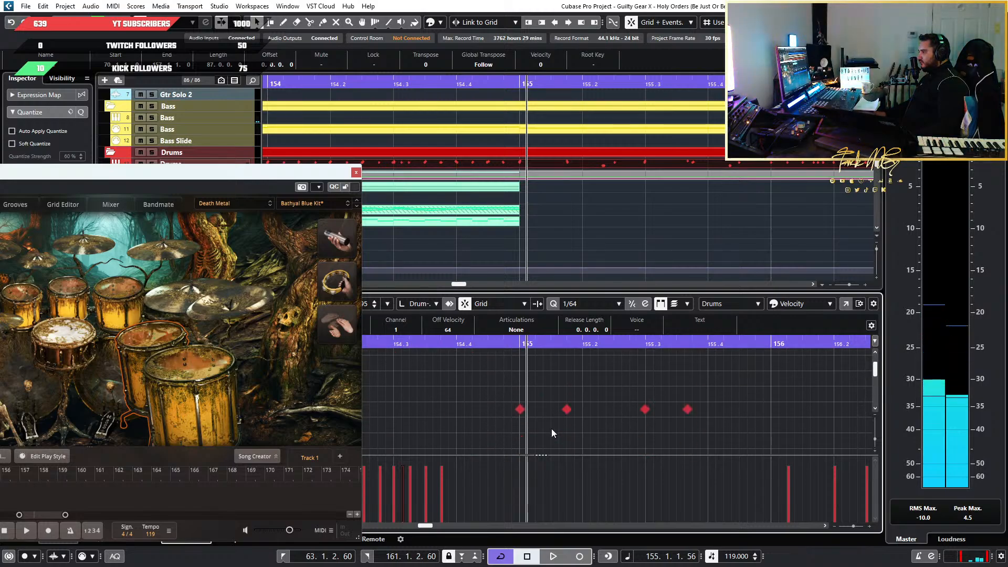
scroll(544, 421, down, 3)
scroll(544, 420, down, 2)
key(space)
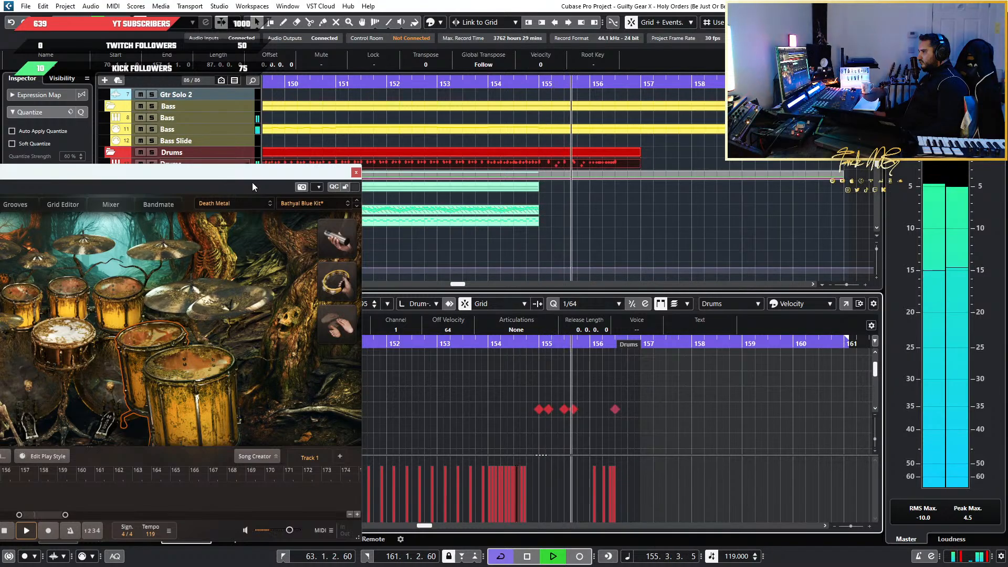
key(space)
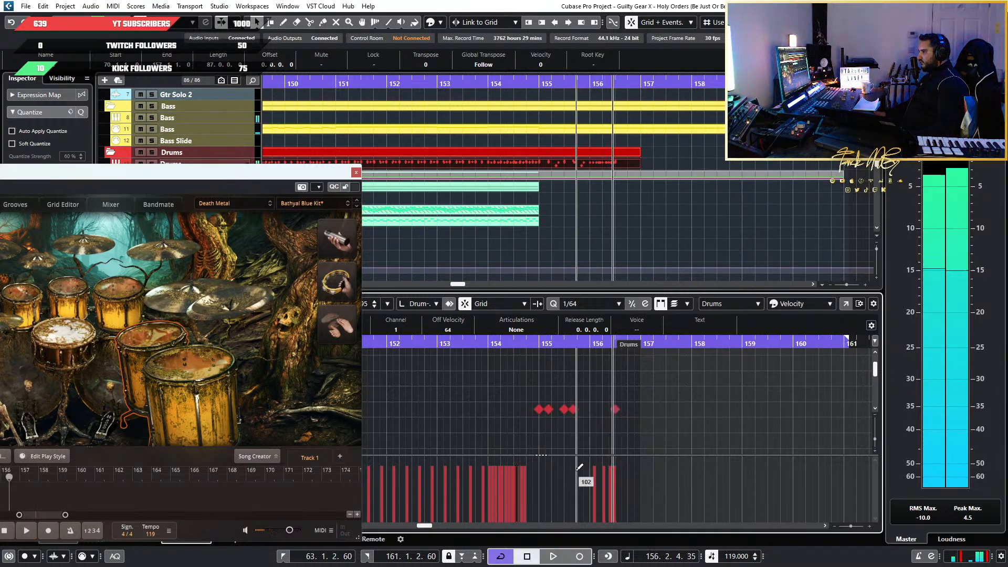
Close the drum plug-in window to reveal the instrument names and play the drums into bar 155
scroll(543, 430, up, 2)
scroll(543, 430, up, 2)
scroll(543, 430, down, 1)
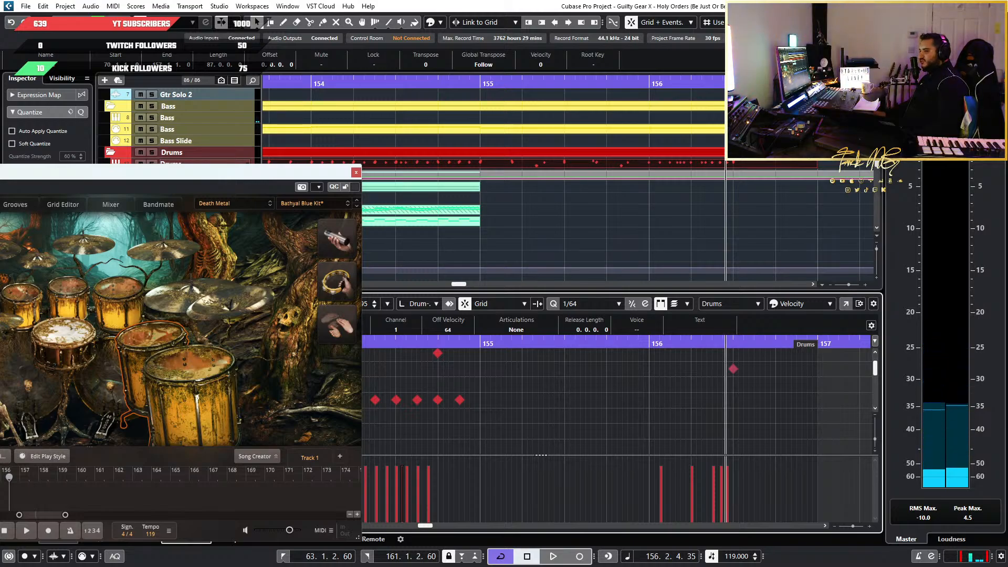
click(356, 172)
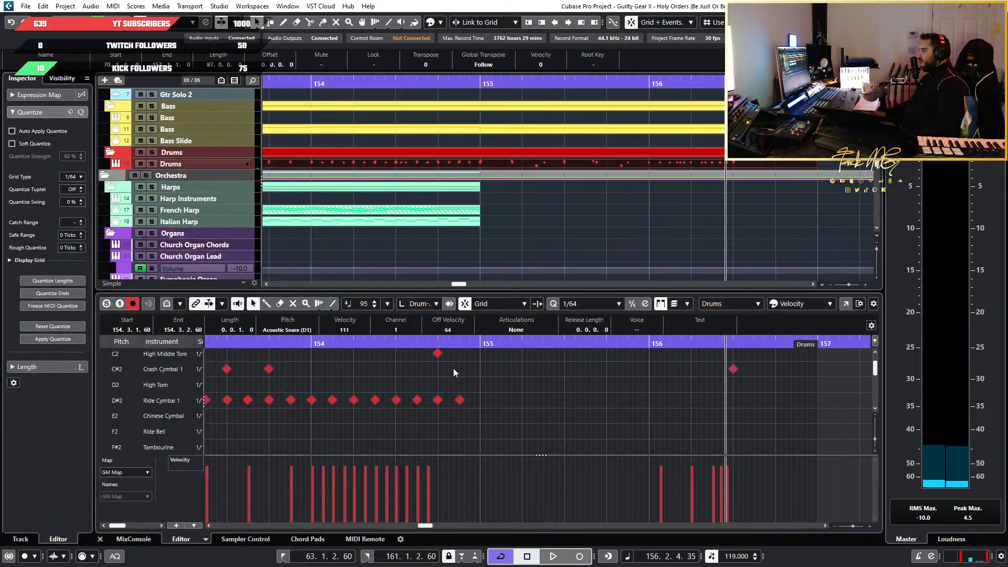
key(space)
scroll(535, 385, down, 3)
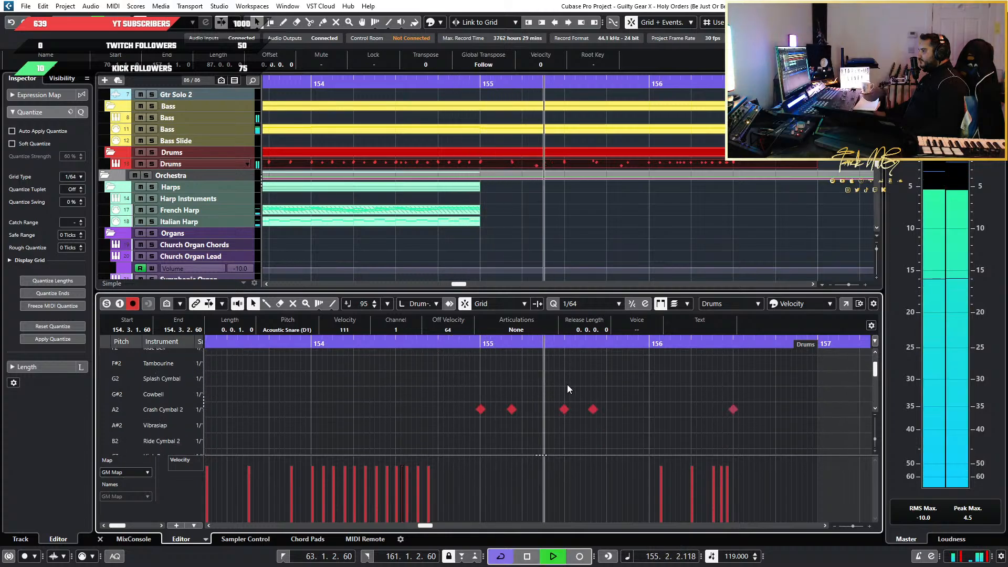
key(space)
Inspect the cymbal and tom rows around bar 155 and play the tom hits from just after beat 154.4
key(h)
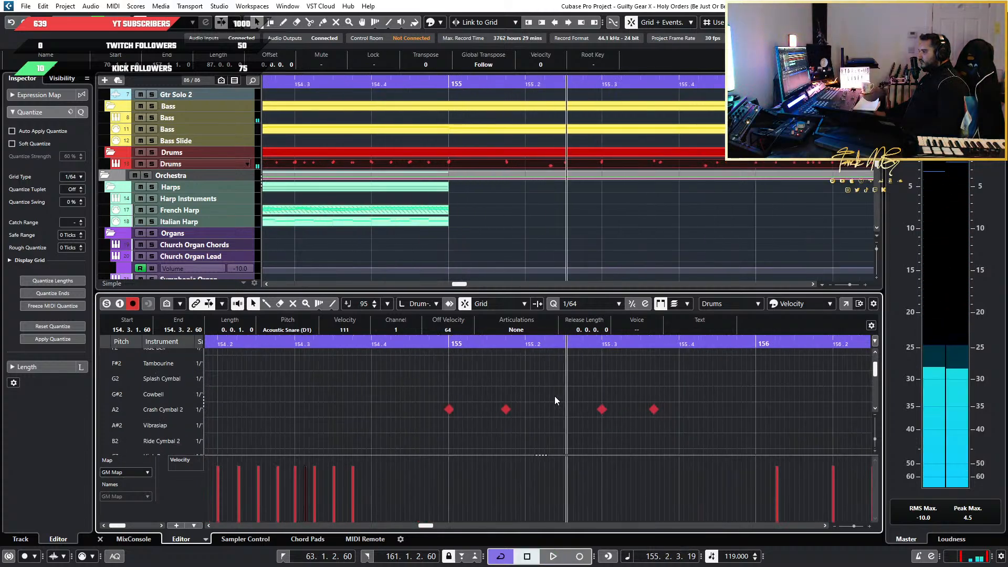
scroll(528, 402, down, 6)
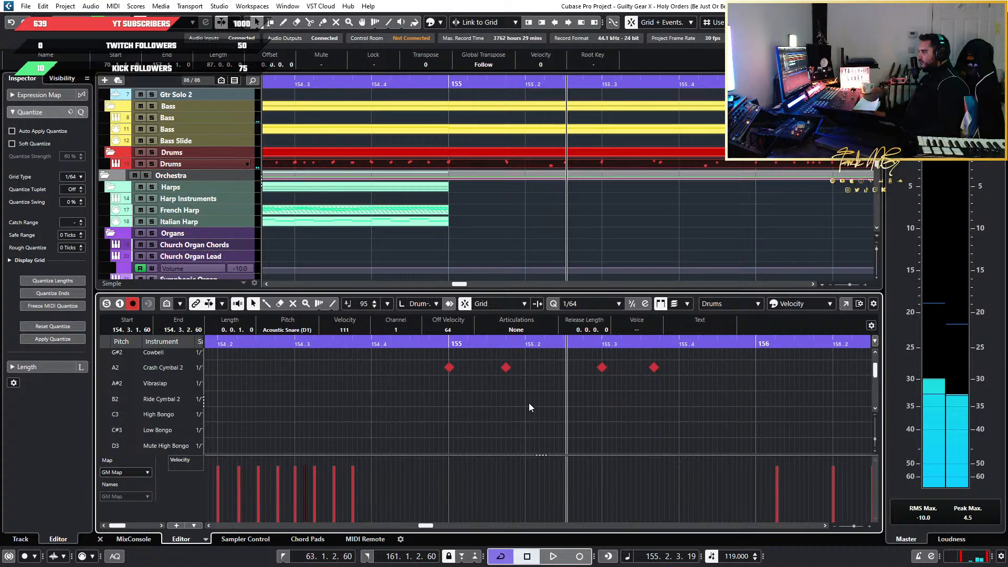
scroll(529, 407, up, 9)
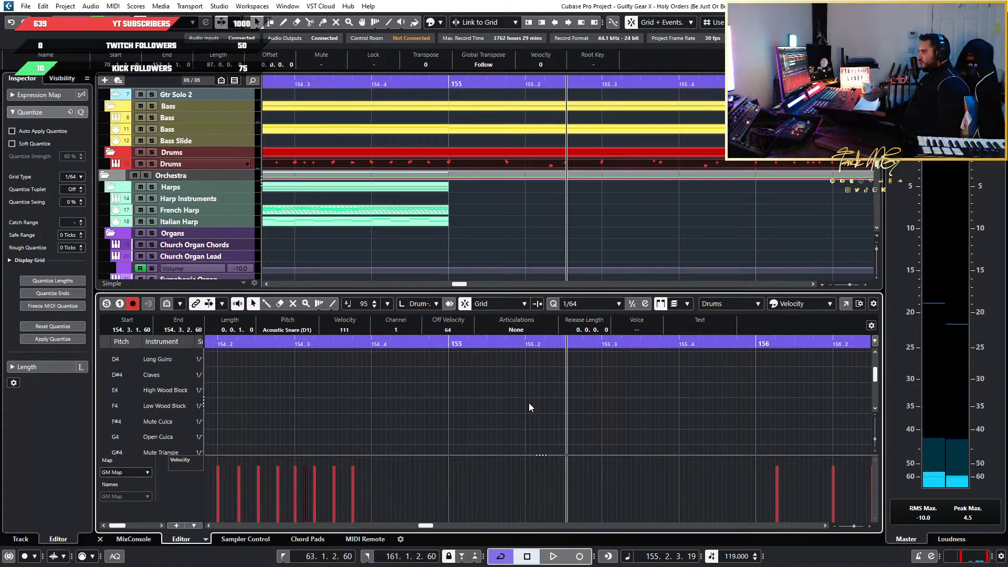
scroll(528, 405, up, 1)
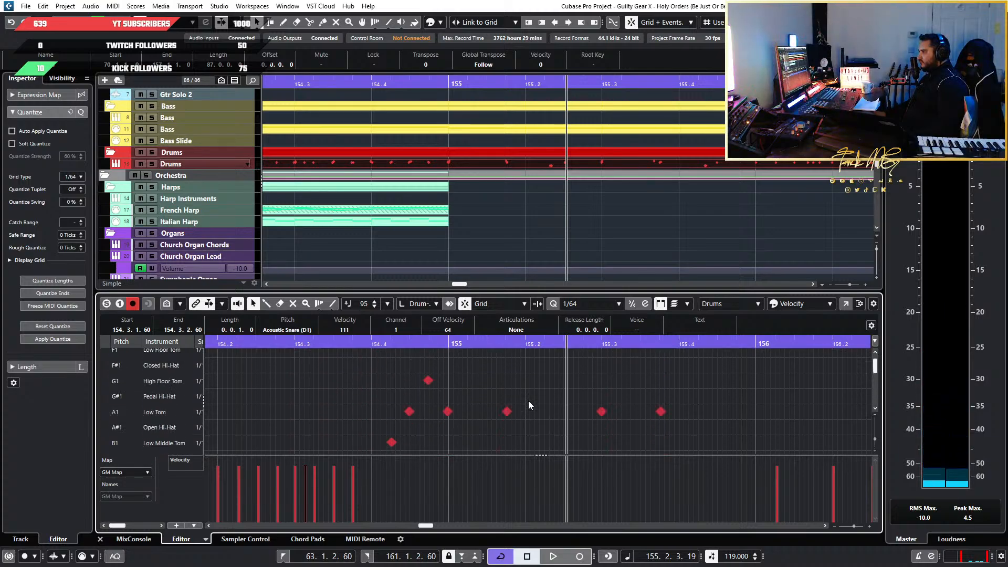
click(408, 344)
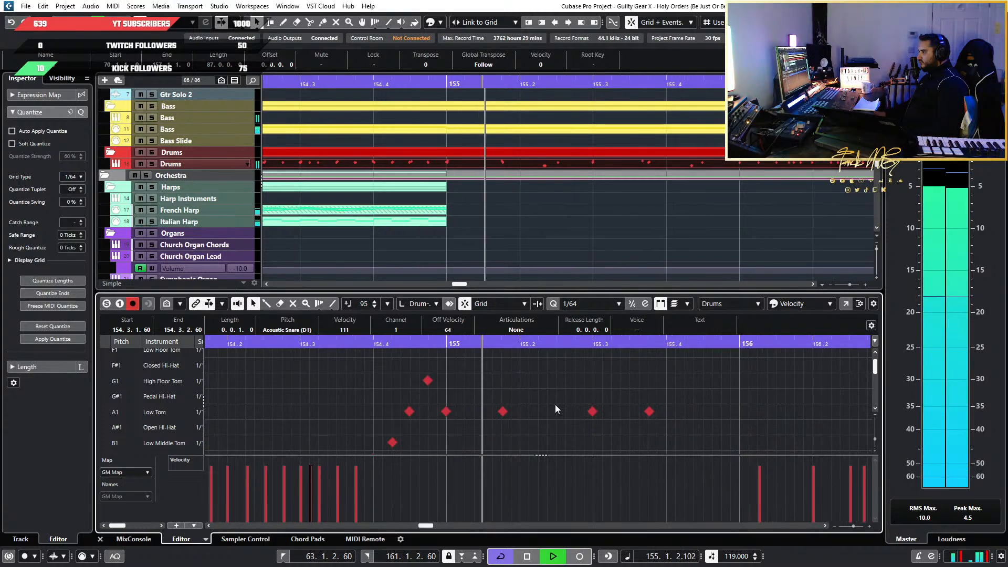
drag(542, 395, 443, 423)
click(489, 427)
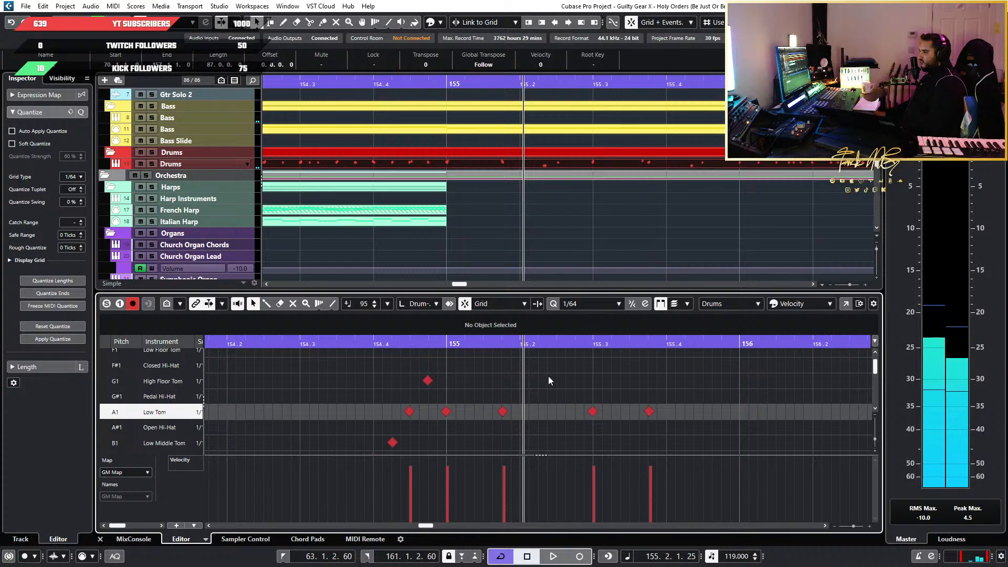
Move the Low Tom hits at 155.1.4 and 155.3.4 to High Floor Tom and play the fill from beat 154.4
drag(546, 376, 509, 421)
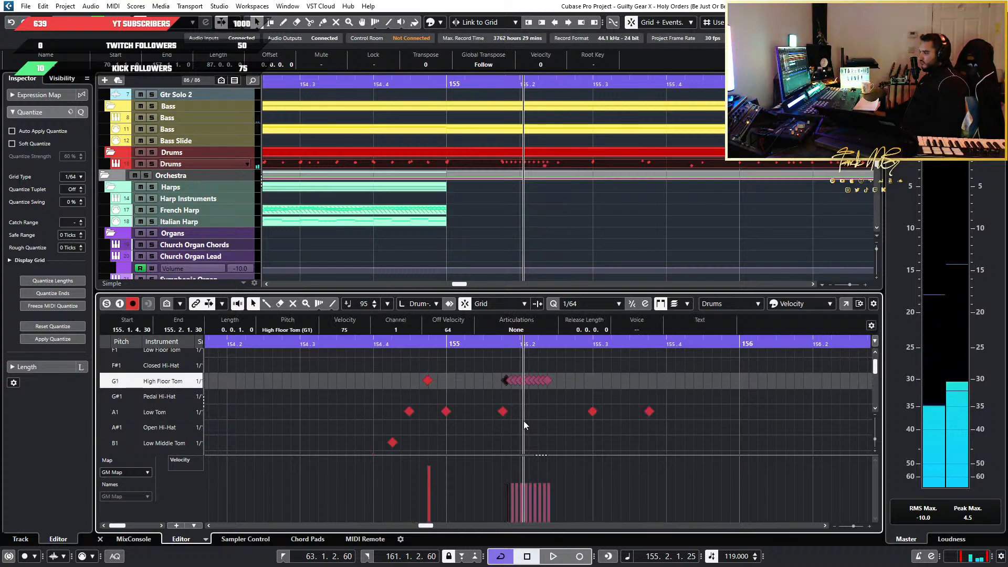
key(ctrl+z)
key(ctrl+z)
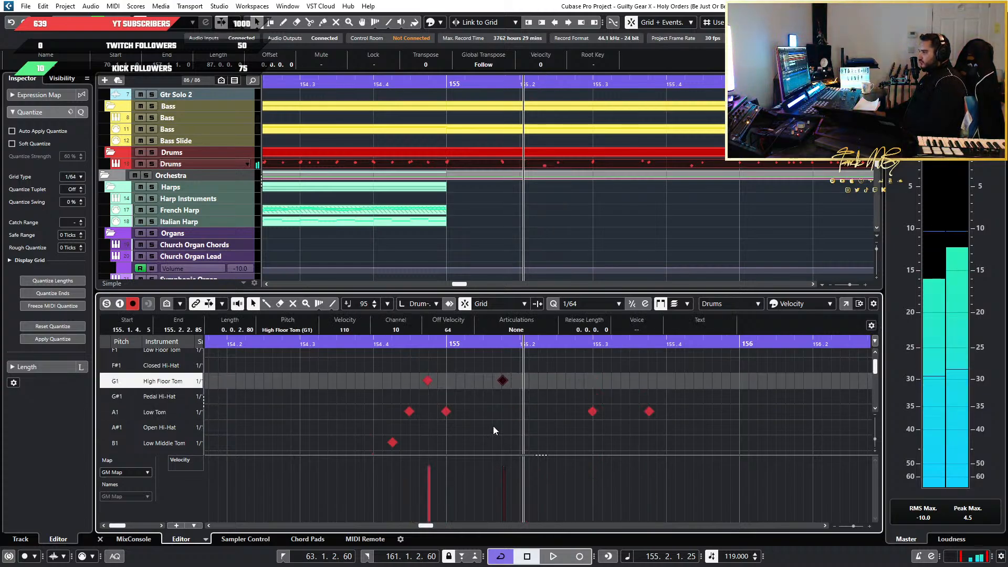
drag(603, 385, 577, 428)
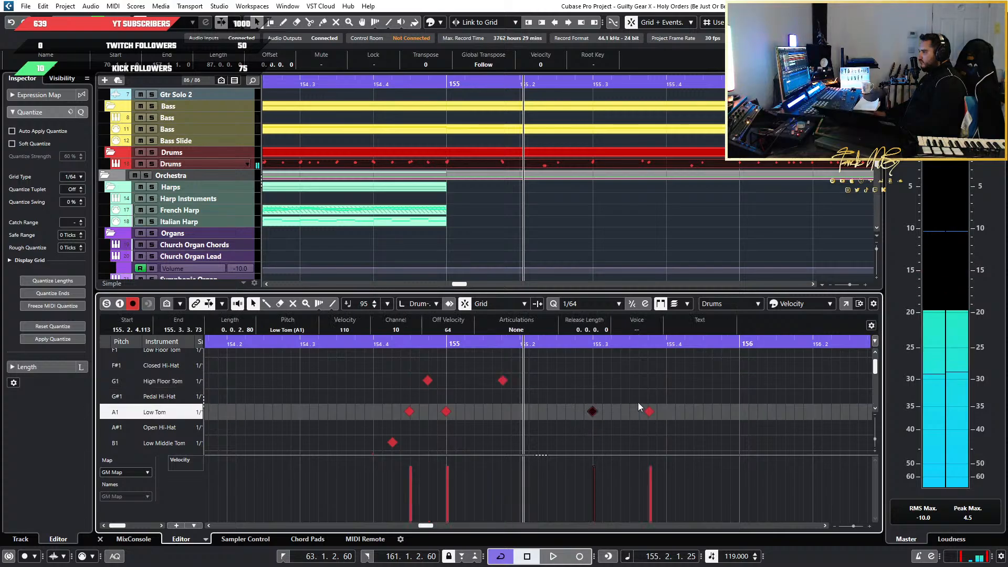
drag(693, 390, 634, 435)
key(Up)
key(Up)
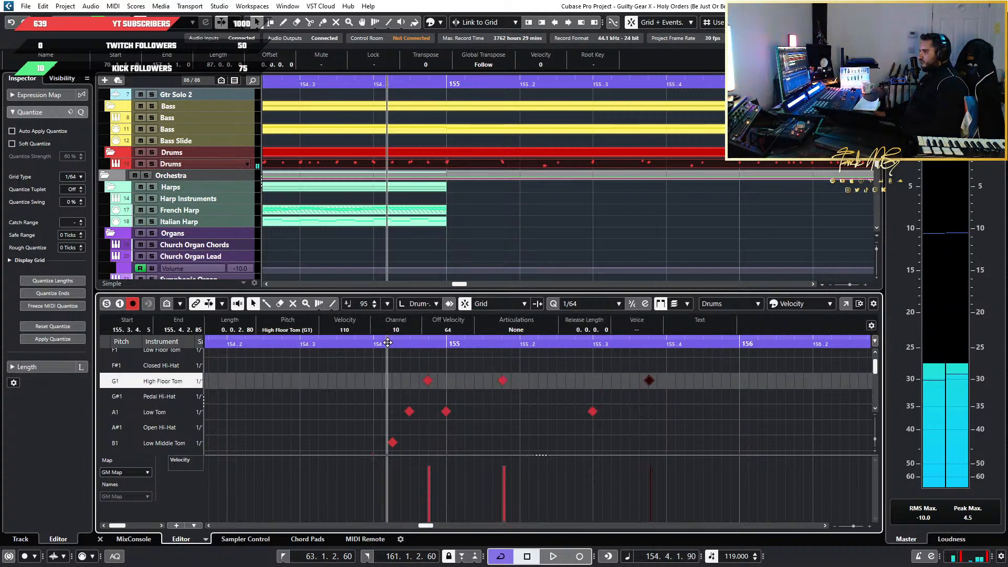
key(space)
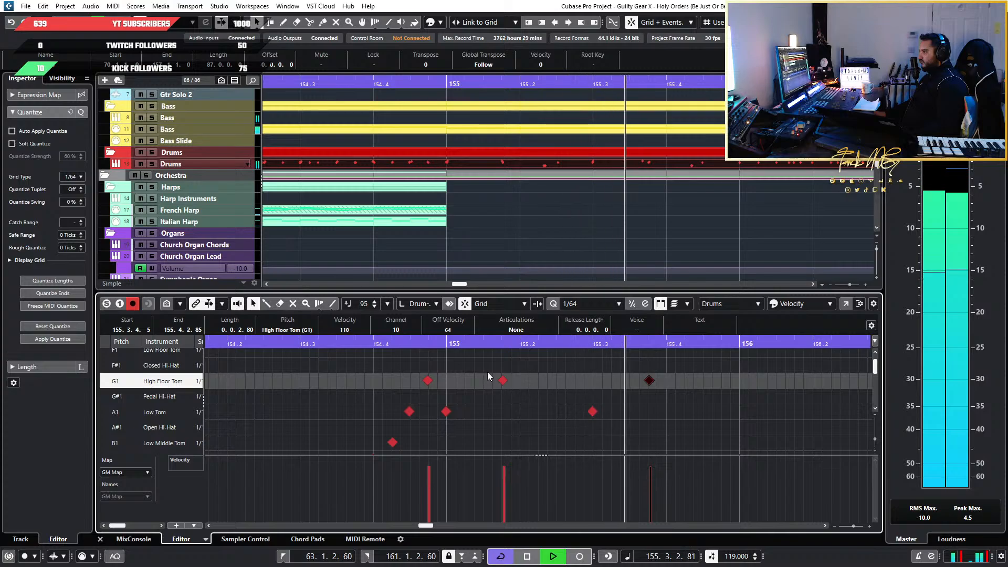
key(space)
Add Acoustic Snare notes at 155.2.3 and 155.4.3, in line with the bass drum hits
scroll(559, 447, up, 2)
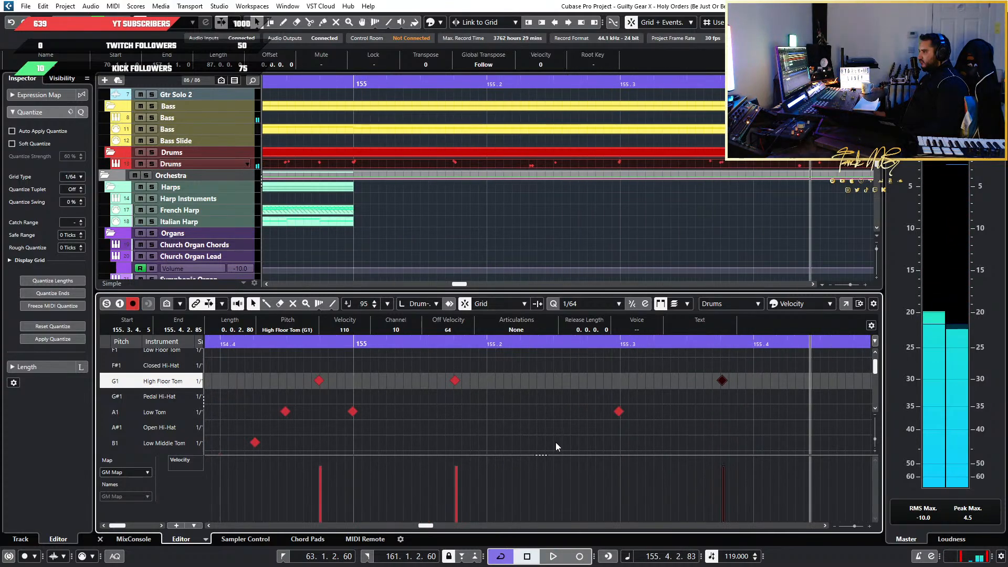
scroll(556, 442, up, 3)
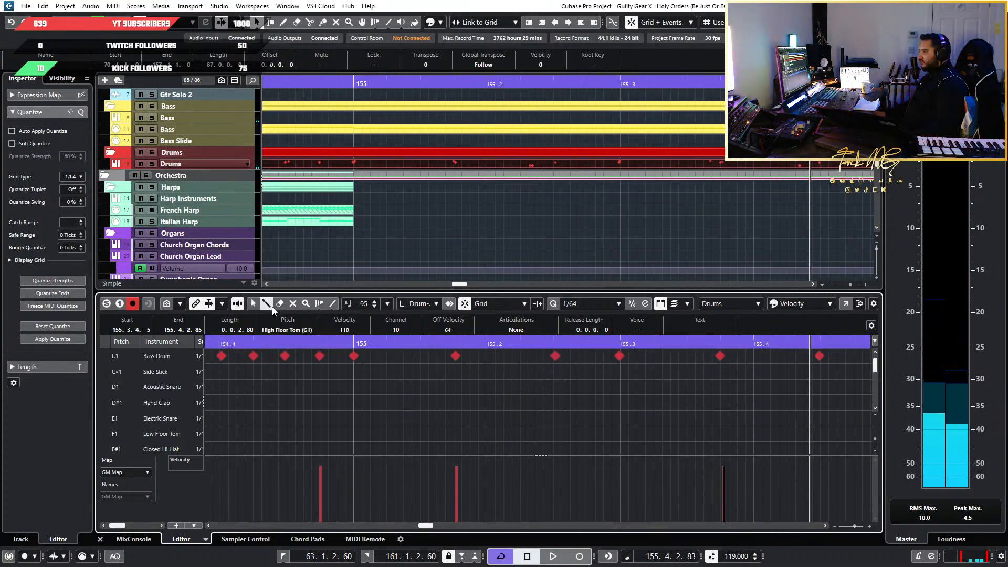
scroll(488, 439, down, 2)
scroll(503, 414, up, 2)
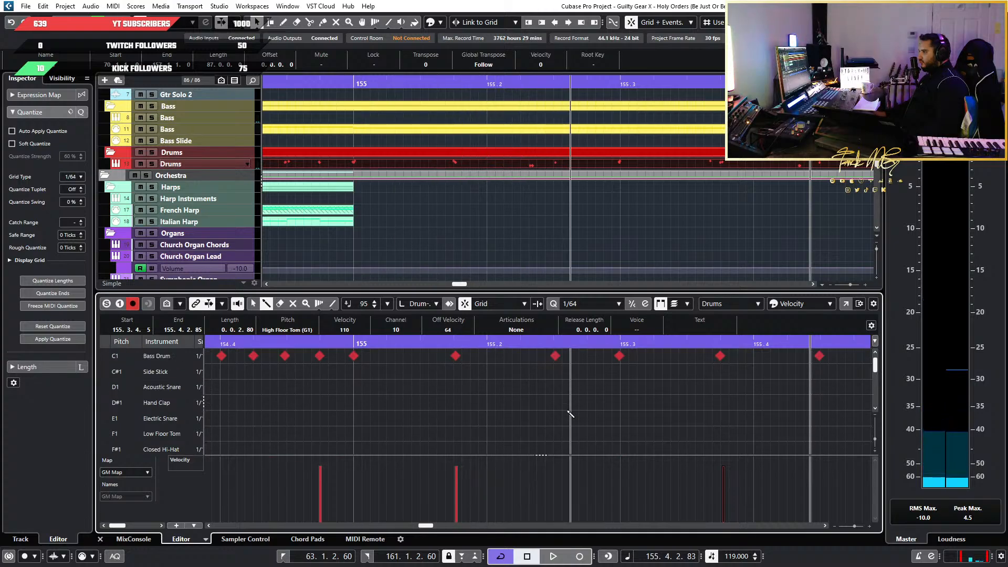
click(554, 387)
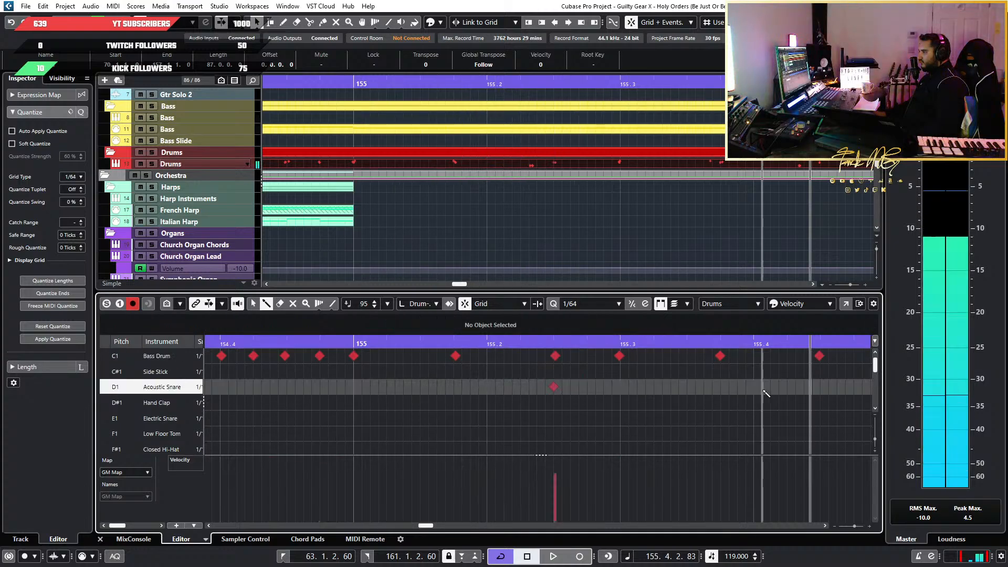
click(820, 387)
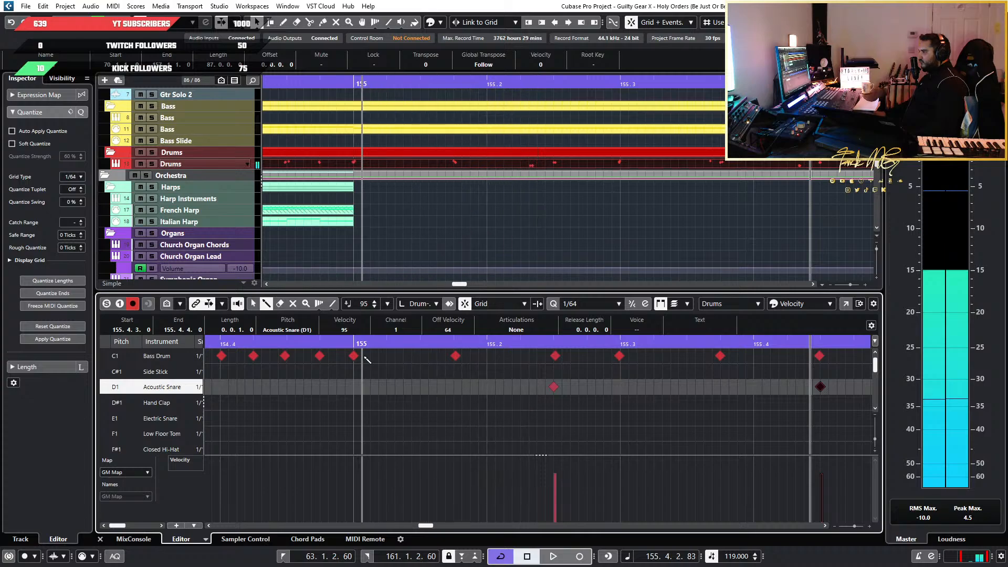
Play bar 155 into bar 156 and raise the velocity of the two new bar 155 snare notes to 116
key(space)
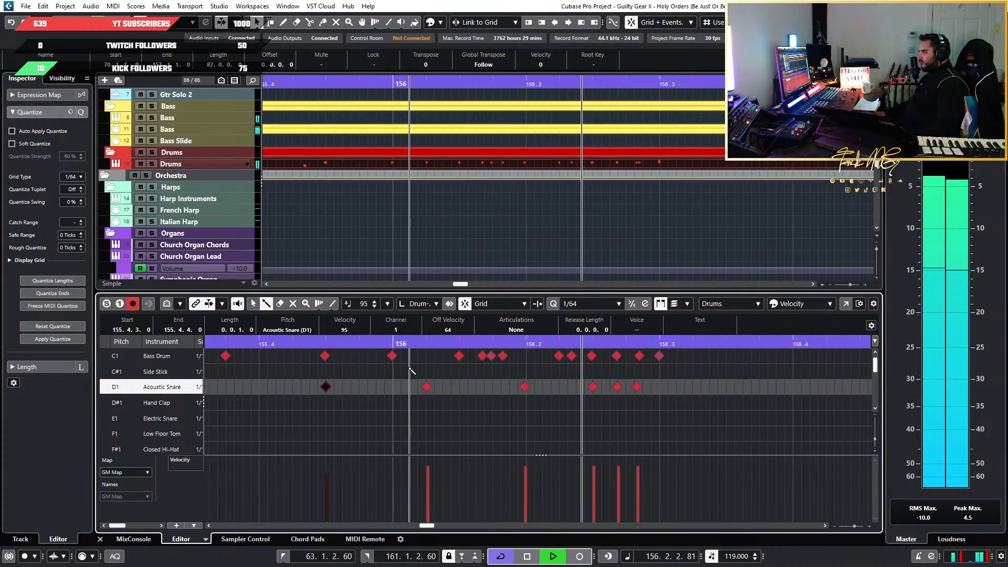
key(space)
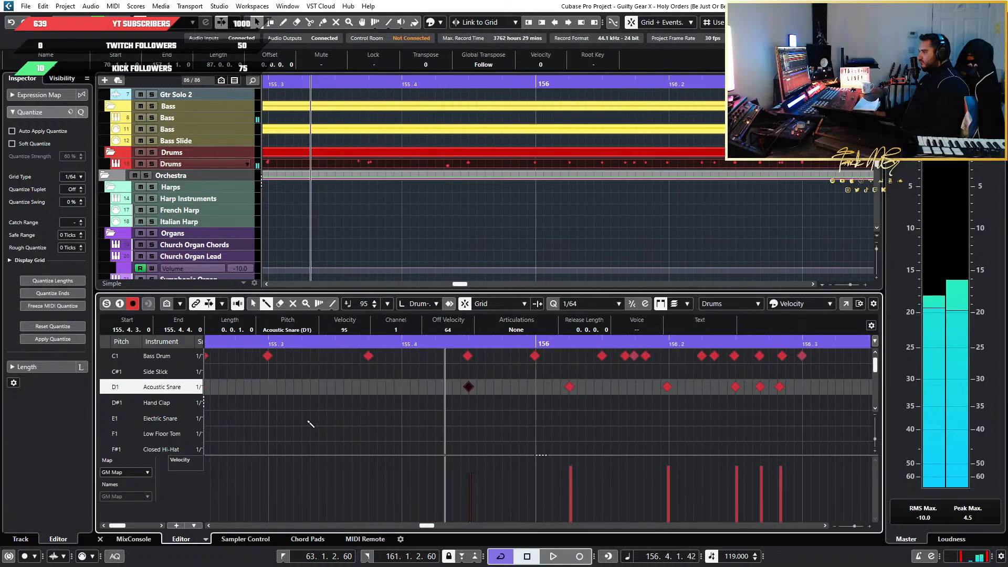
scroll(310, 422, left, 3)
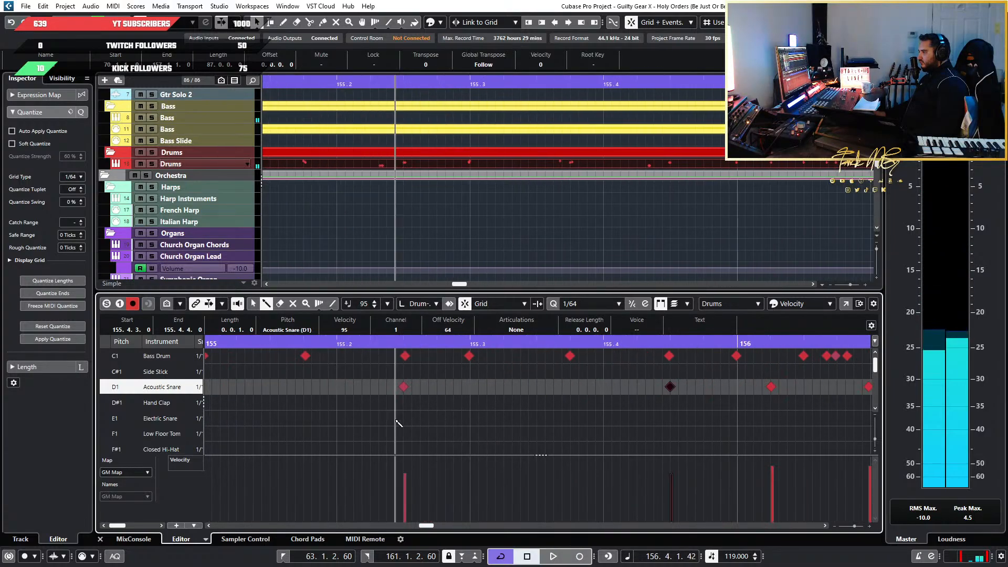
click(407, 461)
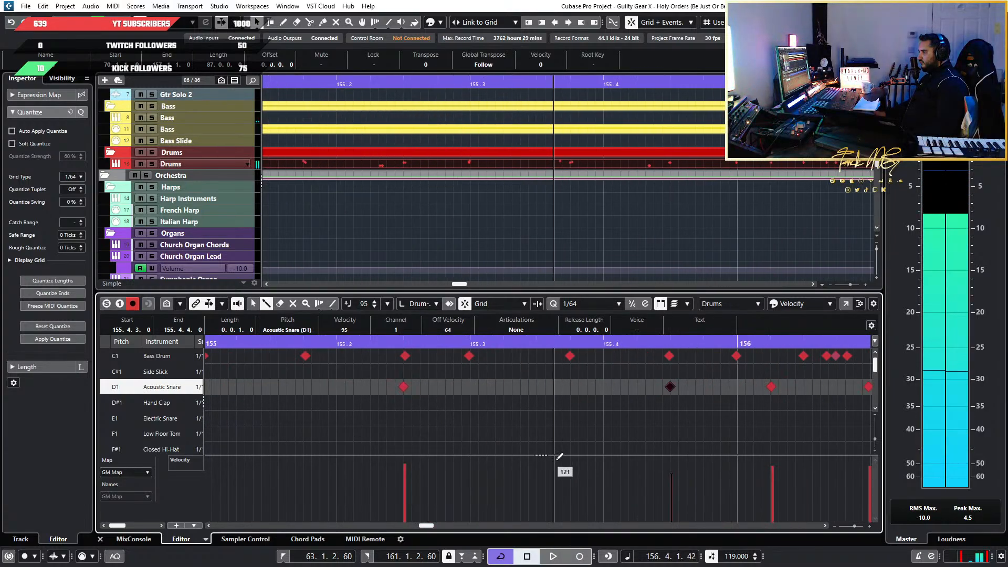
click(675, 461)
Play the drums from about 154.3.3 through the end of the drum part into bar 157
scroll(470, 409, down, 4)
drag(304, 347, 304, 345)
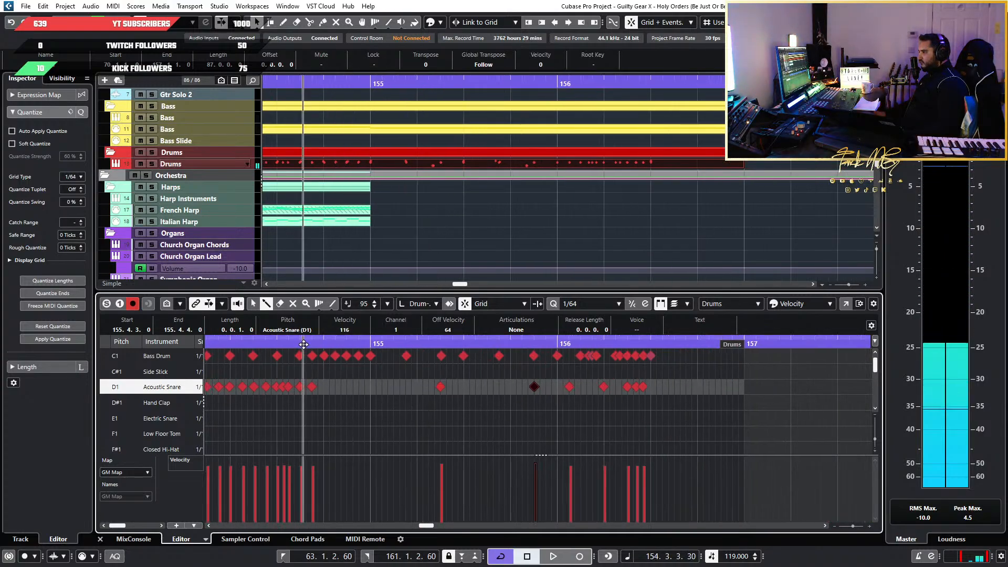
key(space)
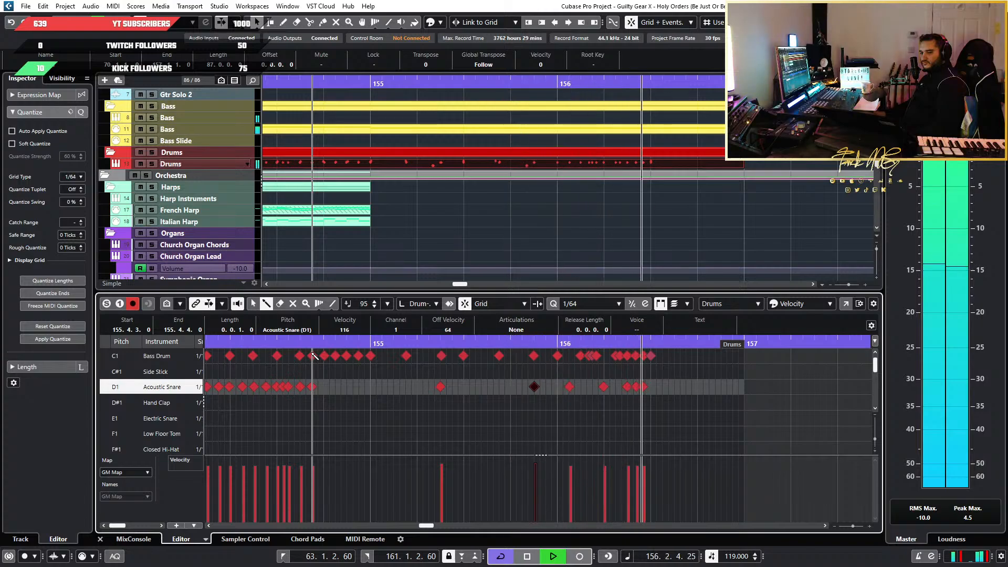
scroll(657, 414, down, 3)
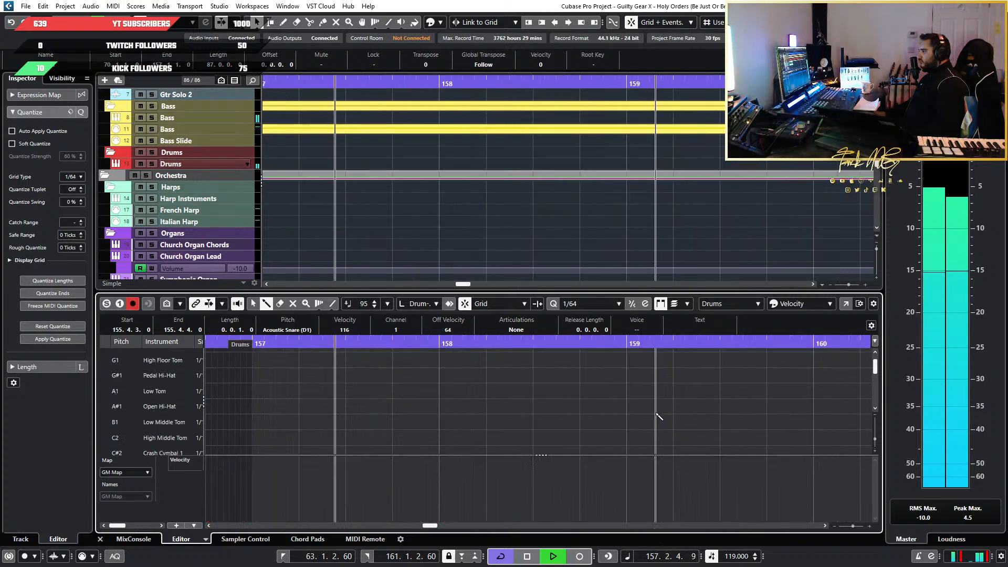
key(space)
Examine the tom, hi-hat, cymbal and snare rows backwards from bar 157 through the earlier drum sections
key(g)
key(g)
key(g)
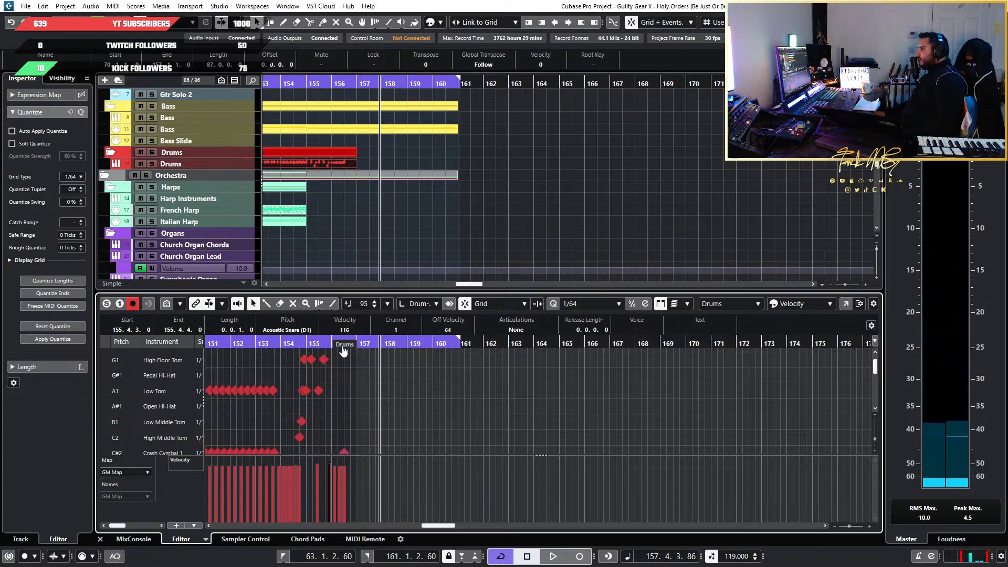
key(h)
key(h)
key(h)
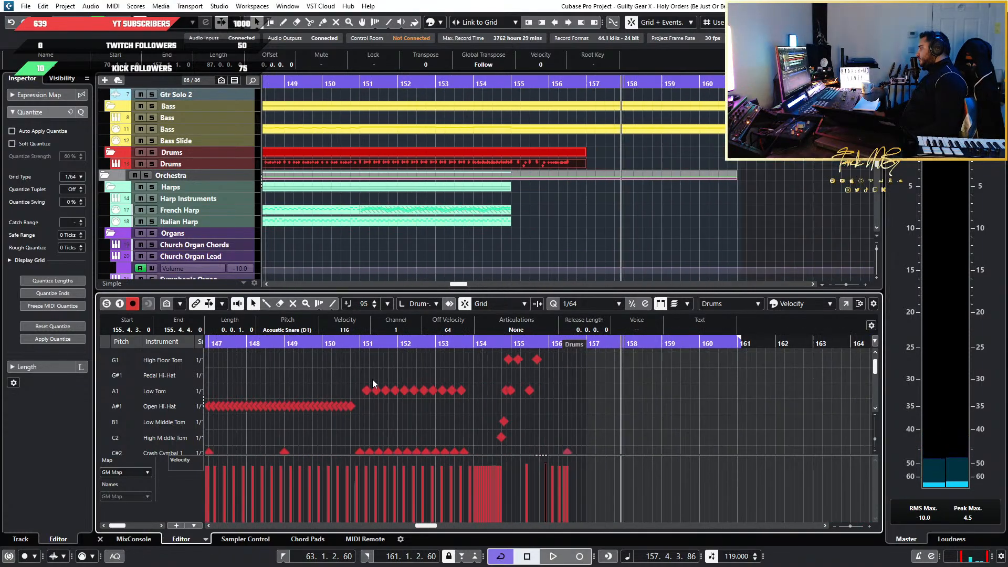
key(g)
key(g)
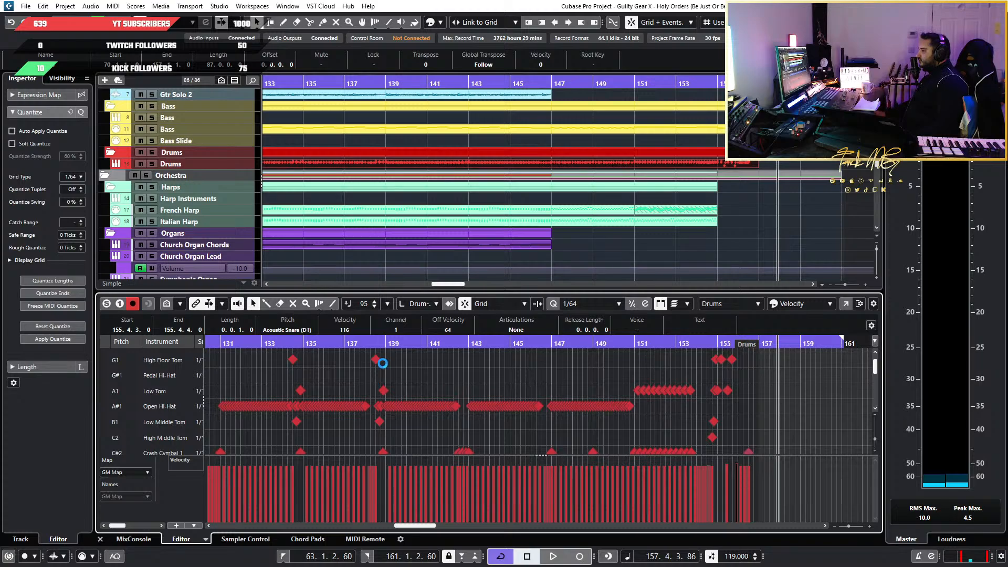
scroll(383, 363, down, 4)
key(g)
key(g)
key(g)
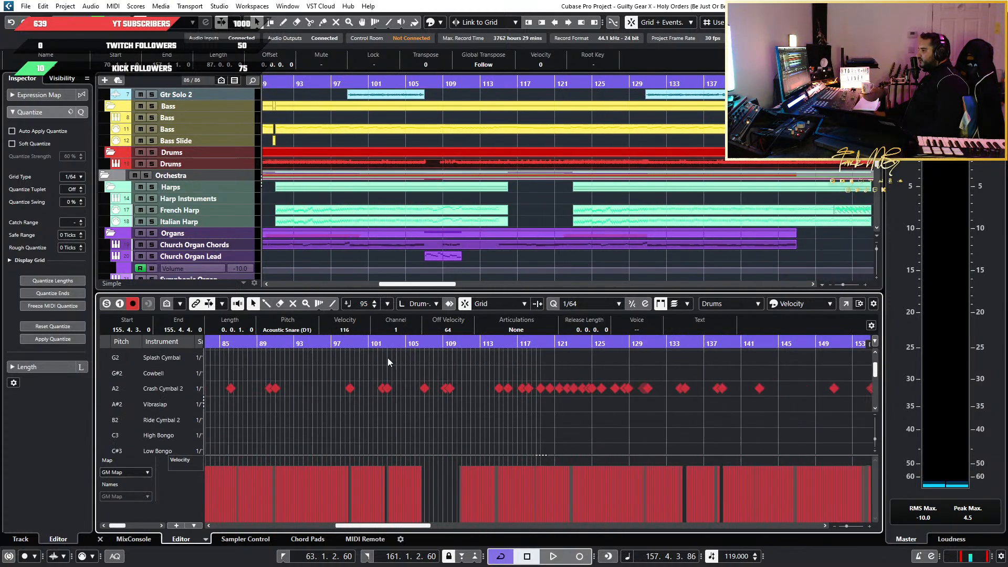
scroll(528, 375, up, 3)
key(h)
key(h)
key(h)
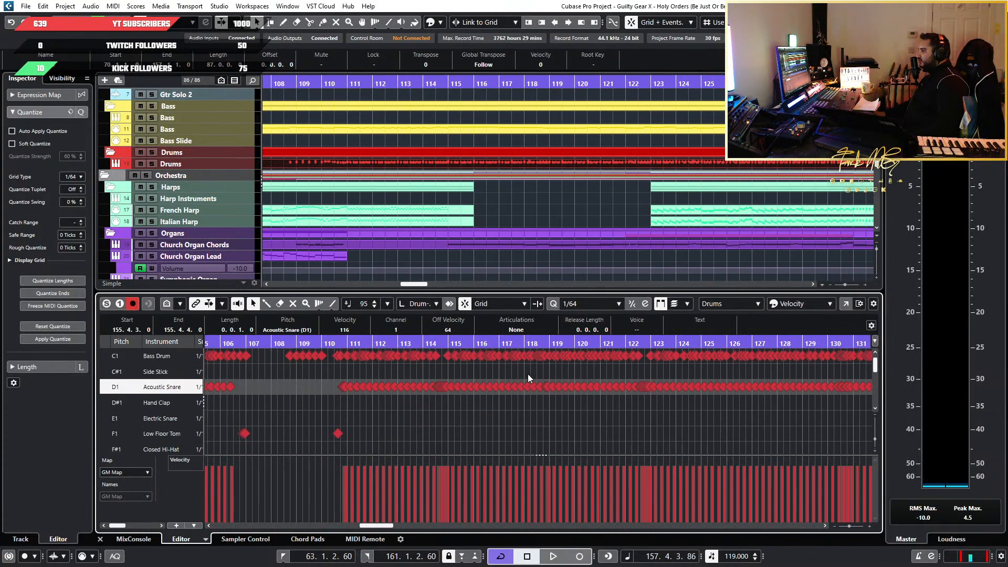
Examine the whole drum part in overview, and inspect the bass drum and snare rows around bar 85
key(g)
key(g)
key(g)
key(g)
key(g)
key(g)
key(g)
scroll(430, 370, down, 3)
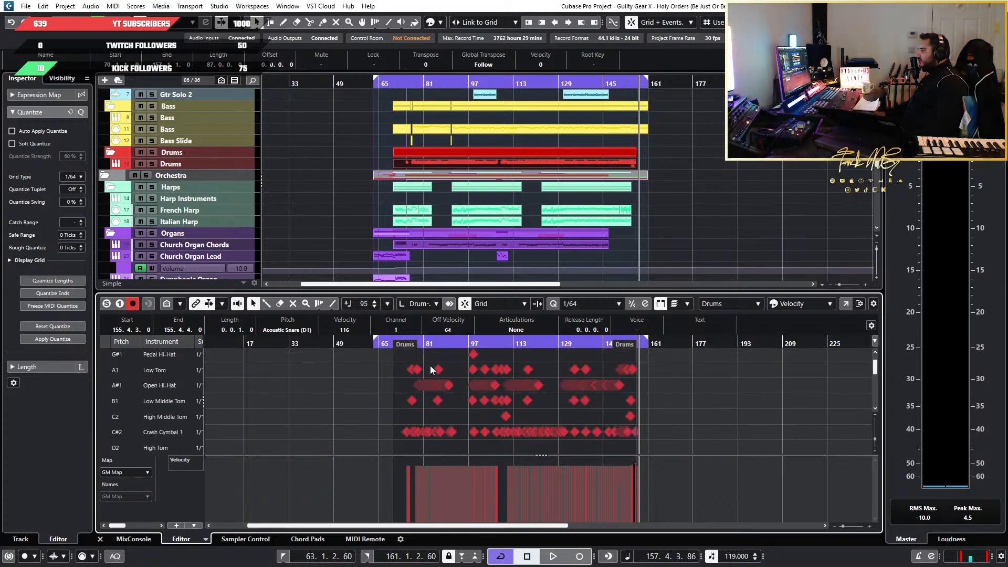
key(h)
key(h)
key(h)
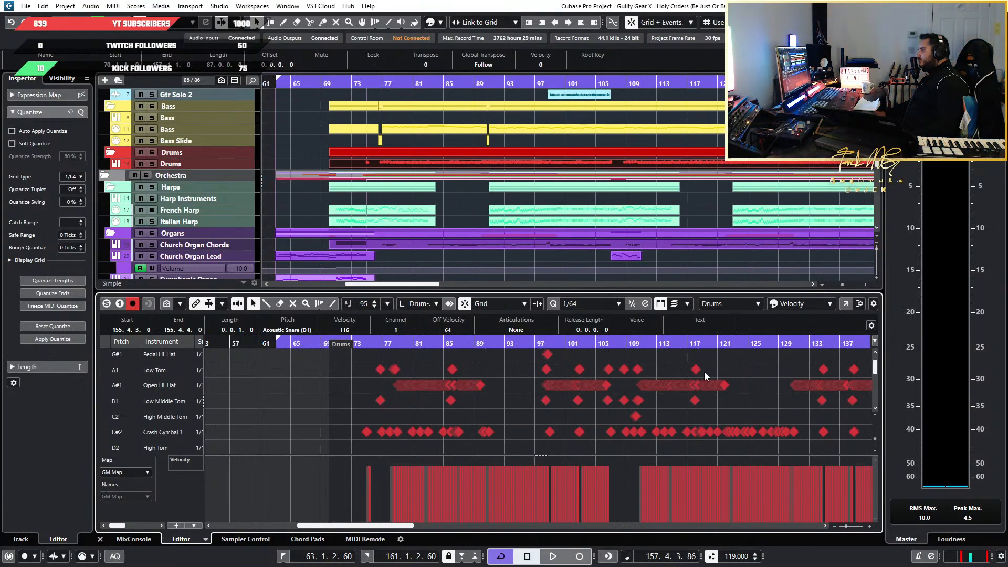
key(h)
key(h)
scroll(525, 389, up, 3)
key(h)
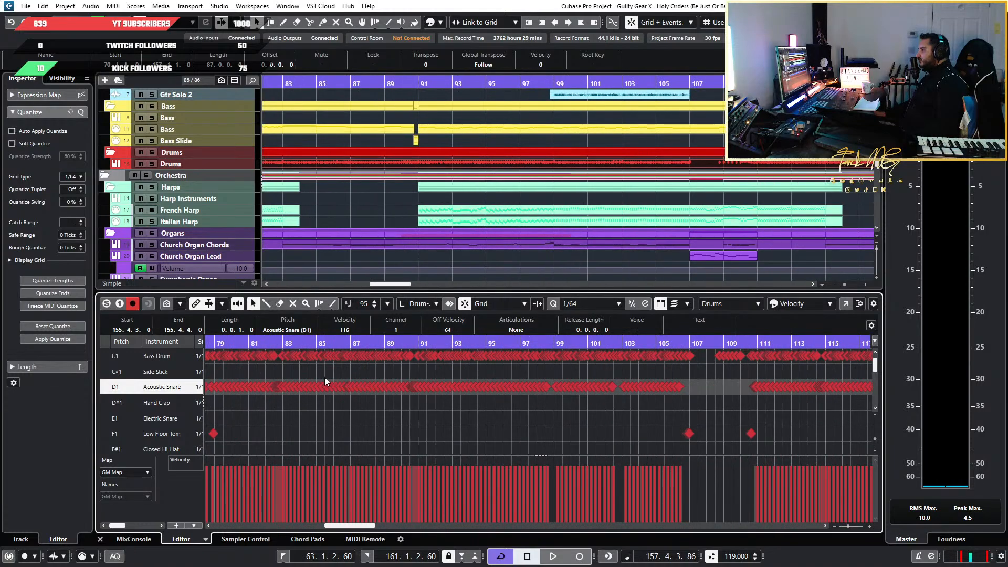
click(325, 377)
key(h)
key(h)
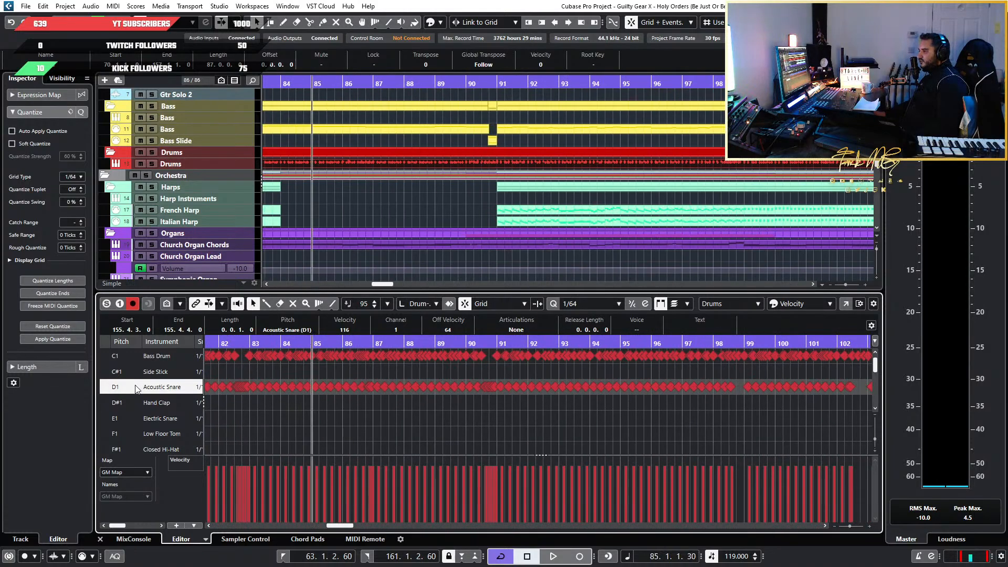
Select all Acoustic Snare notes in the drum part and bring the first ones at bar 75 into close view
key(g)
key(g)
key(g)
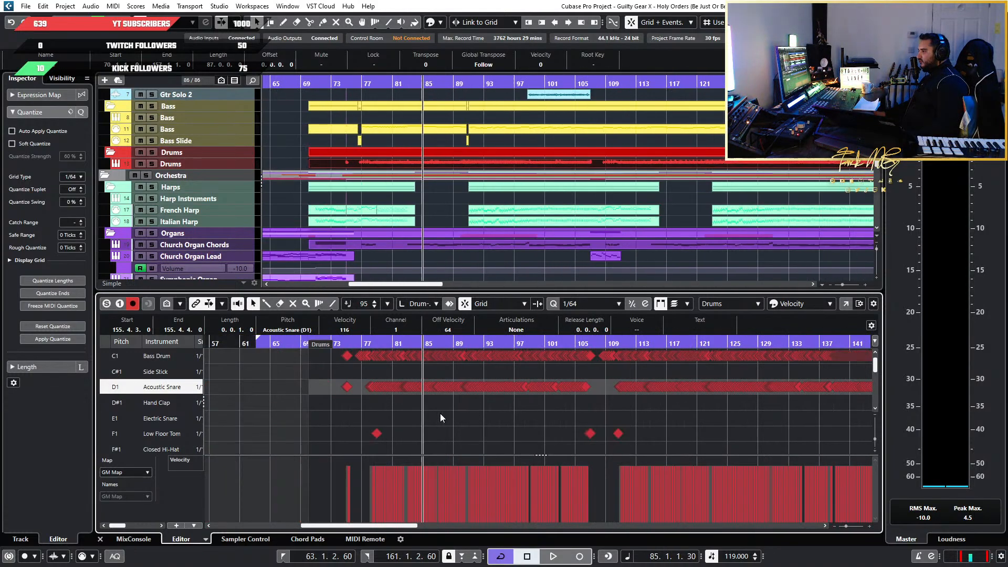
key(g)
key(g)
drag(782, 385, 312, 402)
scroll(336, 411, up, 6)
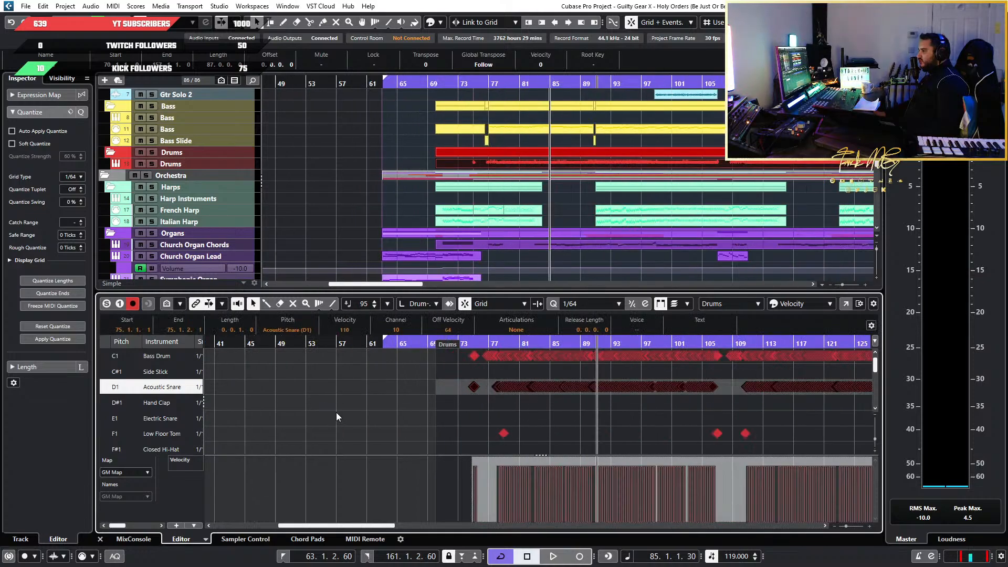
scroll(656, 418, up, 4)
scroll(683, 416, right, 5)
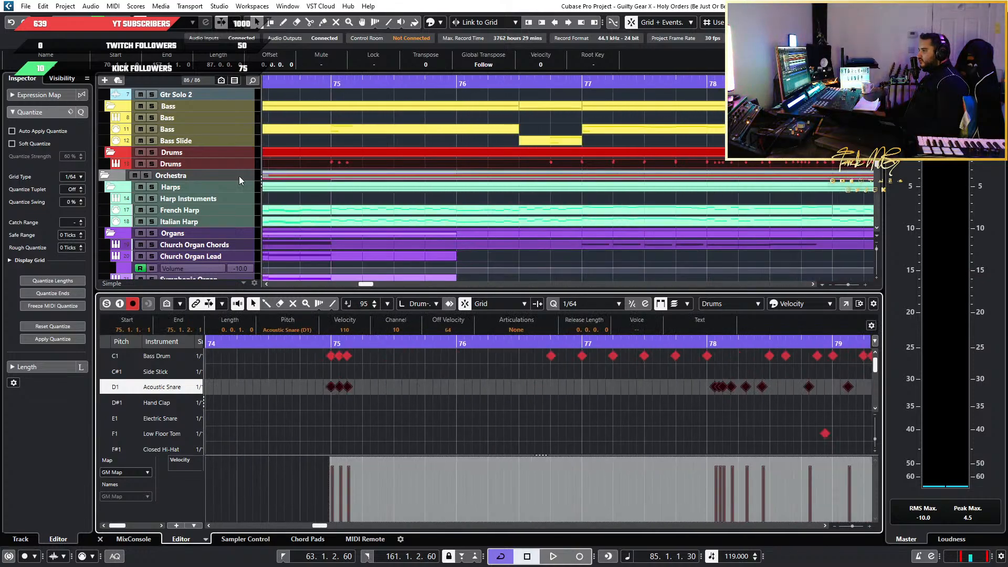
Configure a Logical Editor transform action for notes with Value 2 as target and Set Random Values Between as operation
click(113, 6)
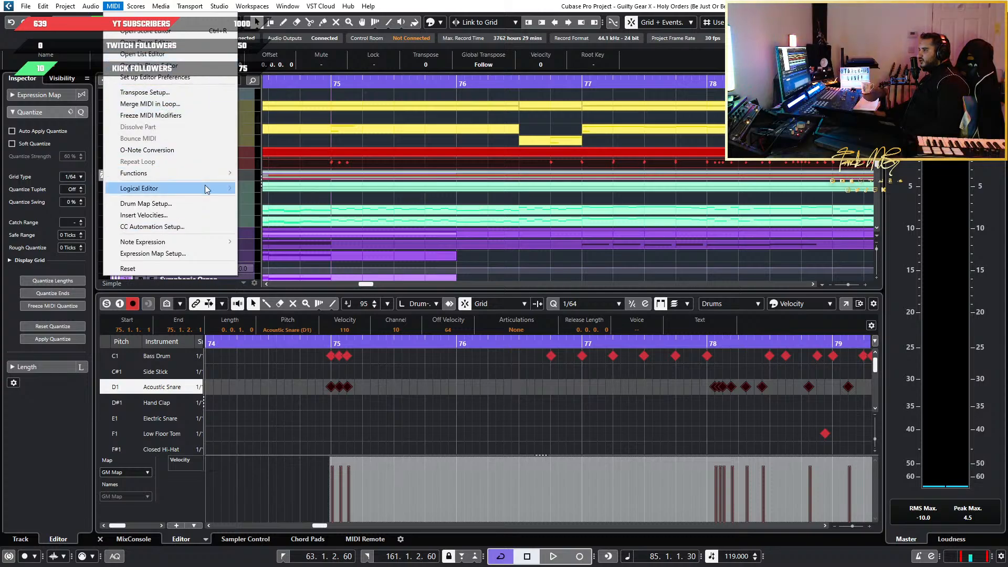
mouse_move(207, 189)
click(281, 189)
drag(483, 109, 438, 18)
click(178, 206)
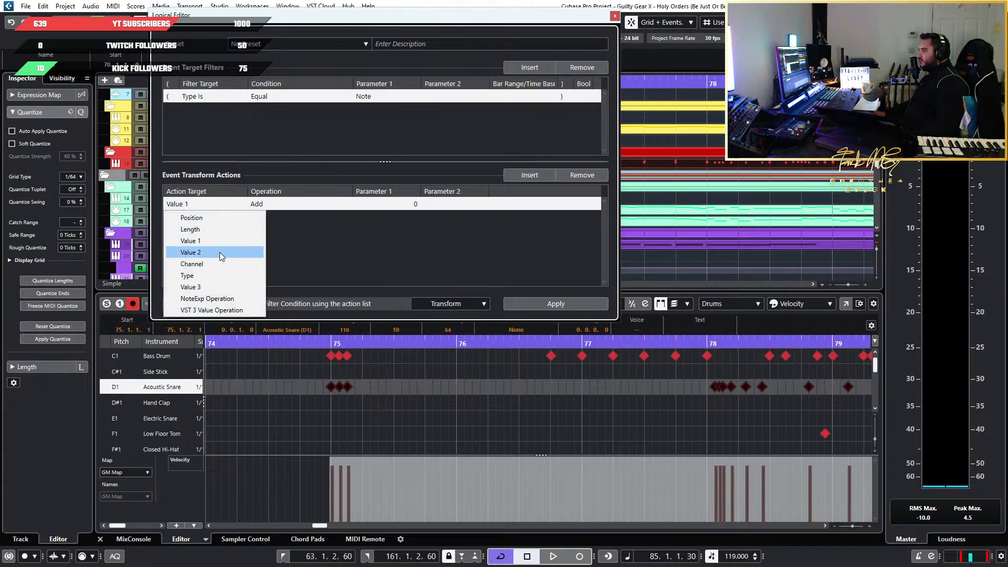
click(220, 252)
click(267, 204)
click(350, 275)
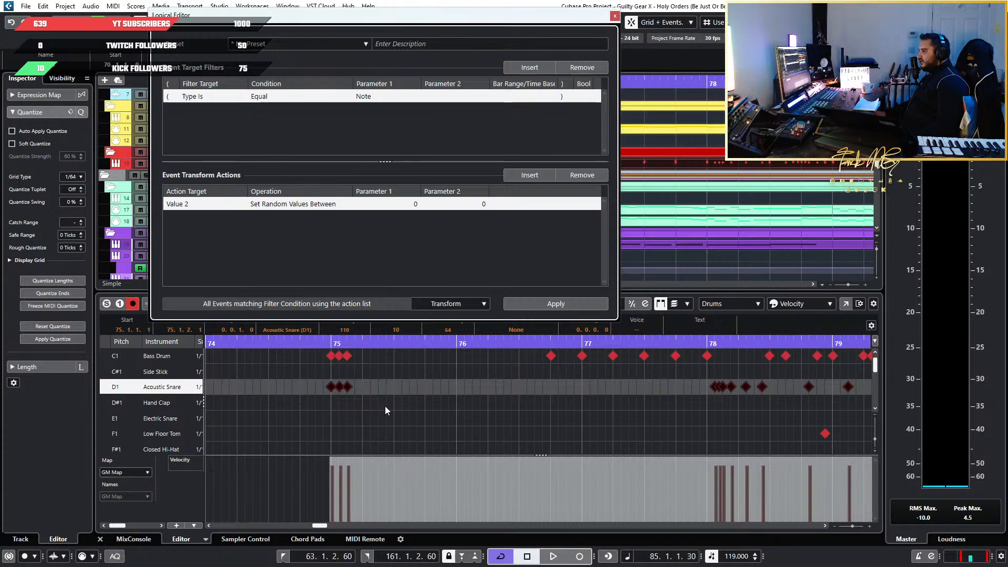
Deselect the snare notes, show the bar 75 hits up close, and move the Logical Editor window clear of the track list
click(523, 403)
scroll(319, 406, up, 5)
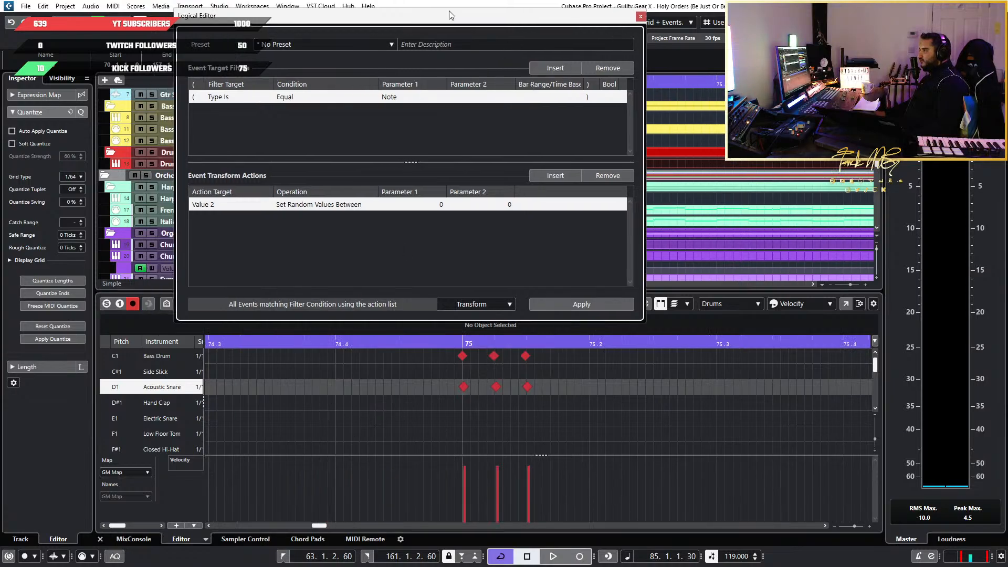
drag(425, 15, 338, 5)
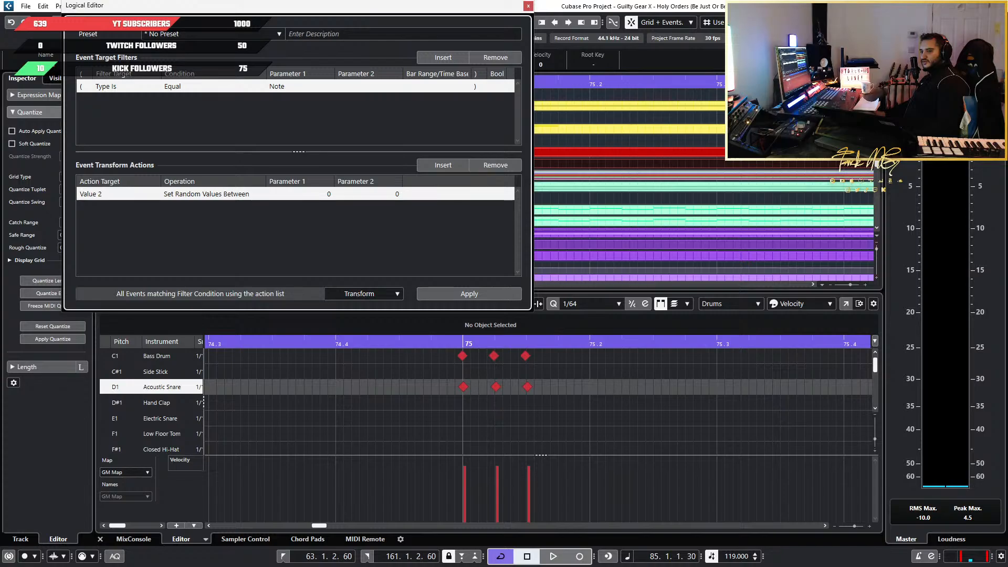
drag(379, 8, 773, 14)
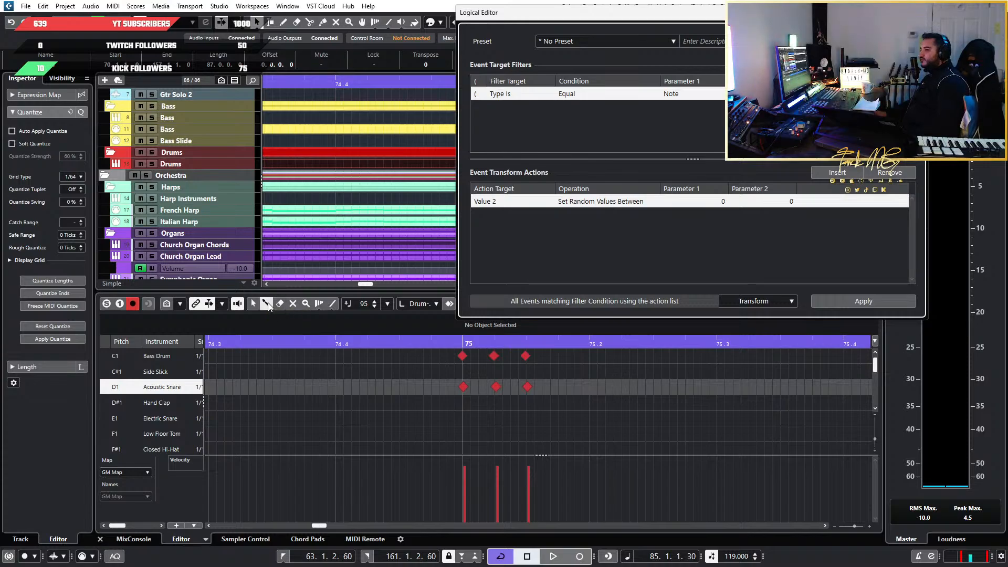
Set the first Acoustic Snare hit at bar 75 to a velocity of about 113 as a test
scroll(477, 413, down, 9)
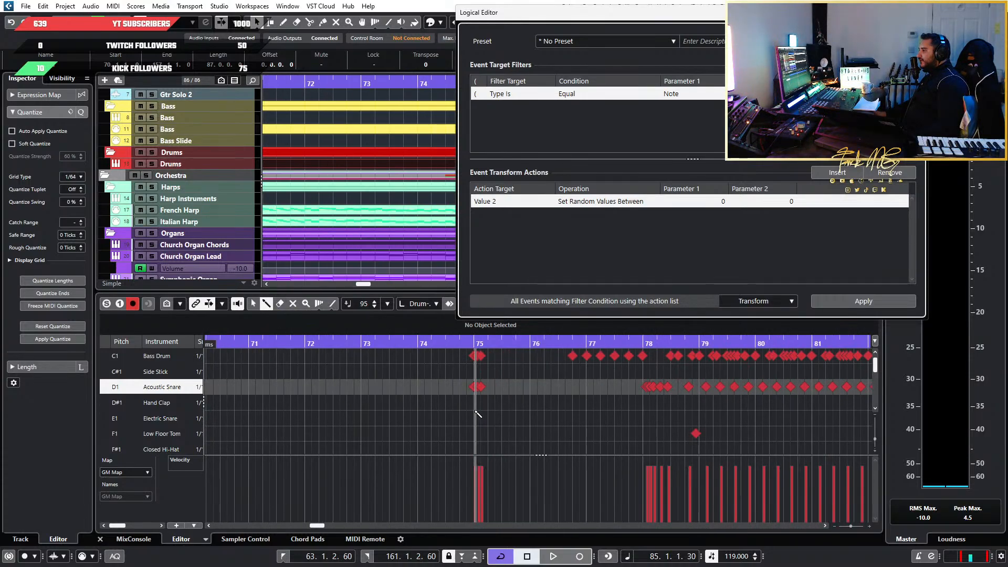
scroll(581, 421, right, 3)
scroll(437, 424, up, 4)
scroll(352, 423, left, 3)
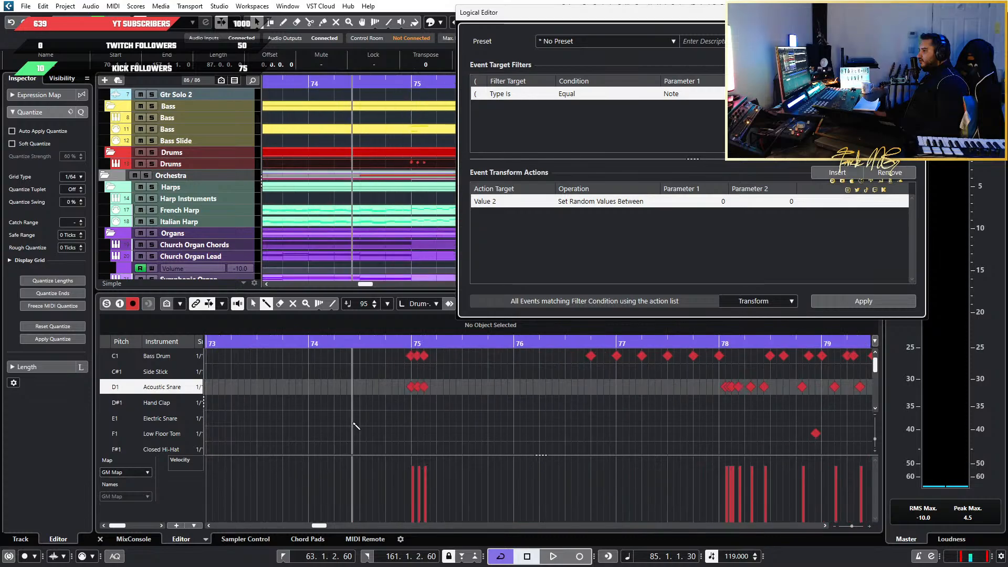
scroll(406, 423, up, 7)
scroll(493, 439, right, 1)
drag(316, 491, 317, 459)
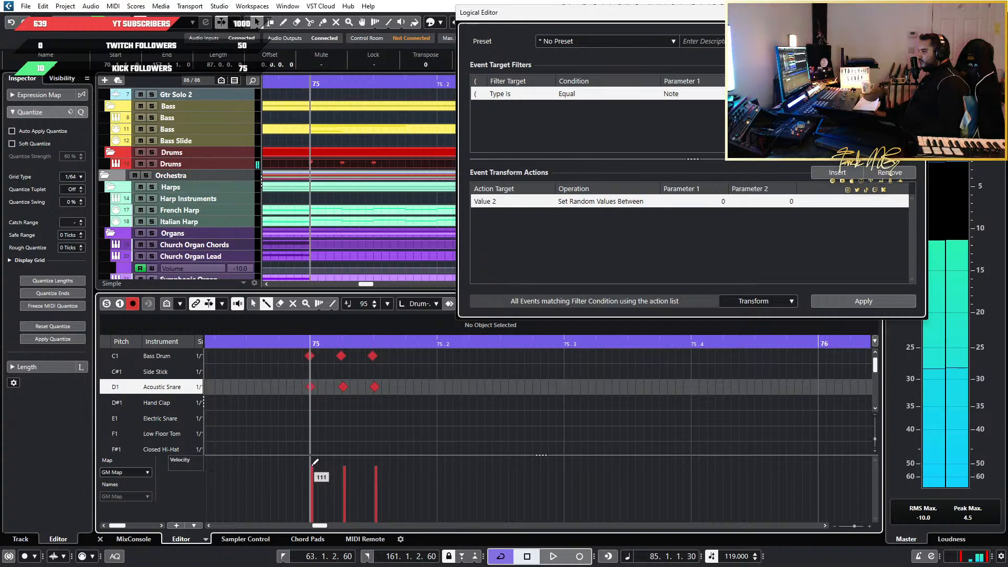
scroll(417, 386, down, 15)
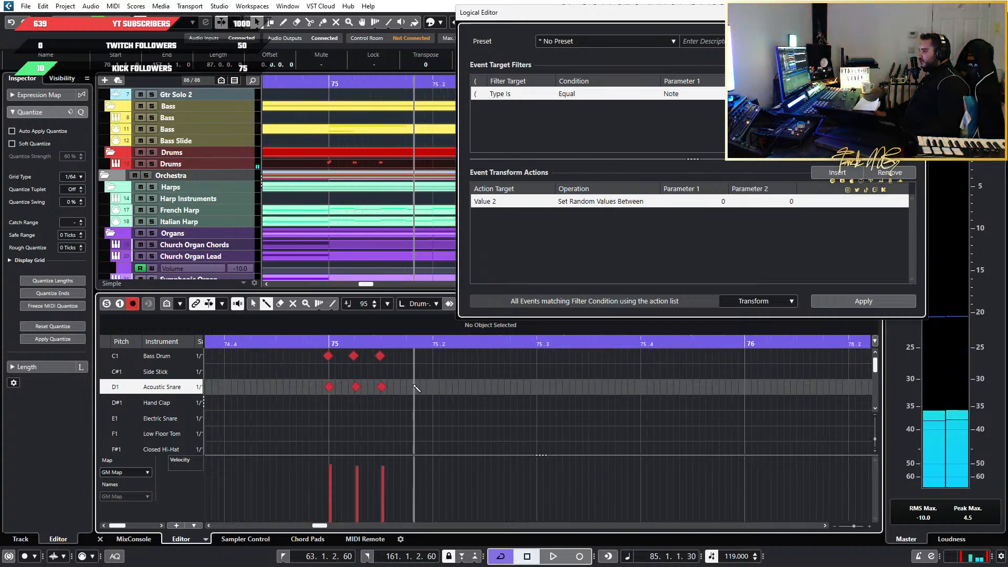
Select all Acoustic Snare notes, randomize their velocities between 110 and 115, and clear the selection
scroll(497, 385, down, 5)
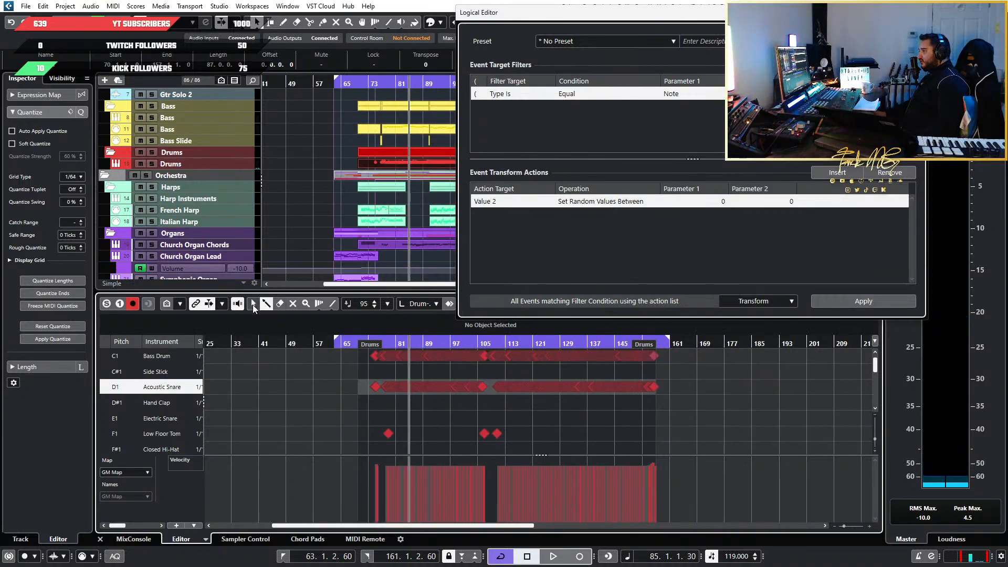
drag(788, 383, 296, 386)
click(717, 203)
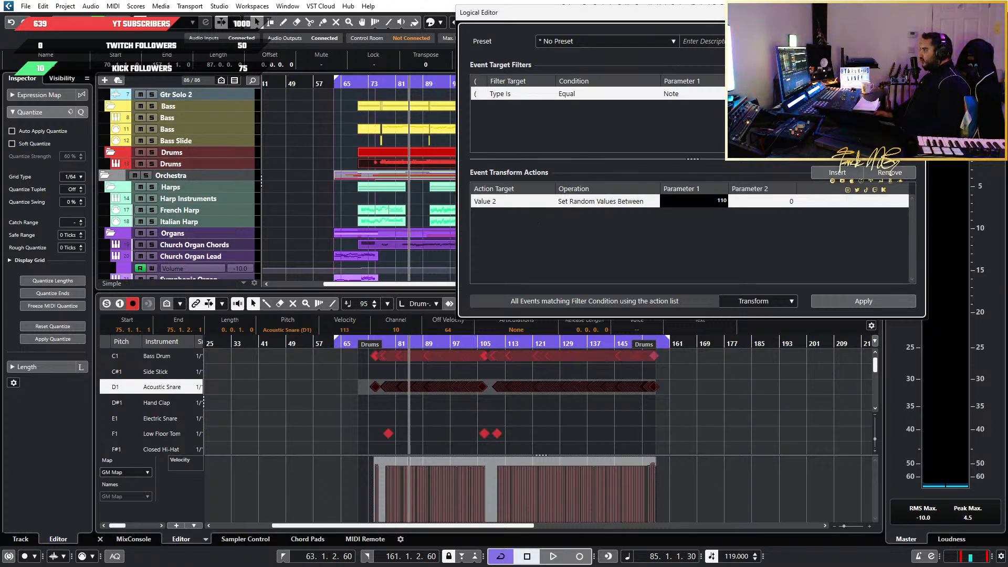
key(Tab)
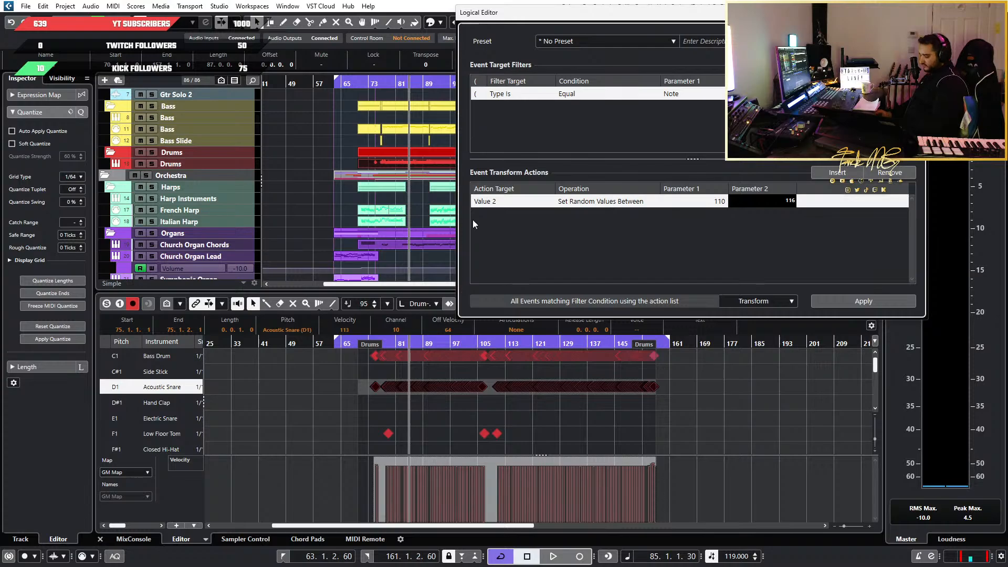
text(115)
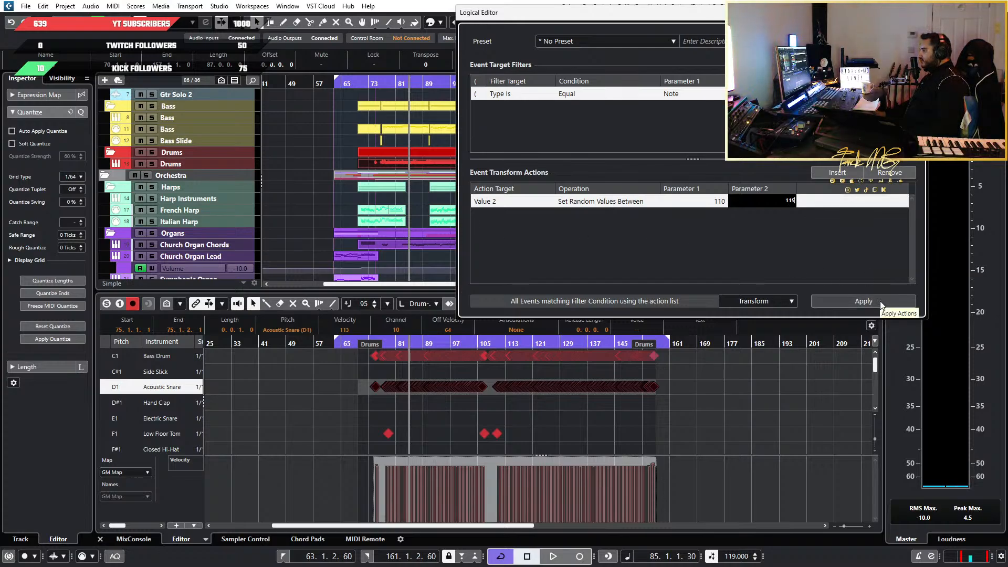
click(880, 301)
scroll(449, 408, up, 10)
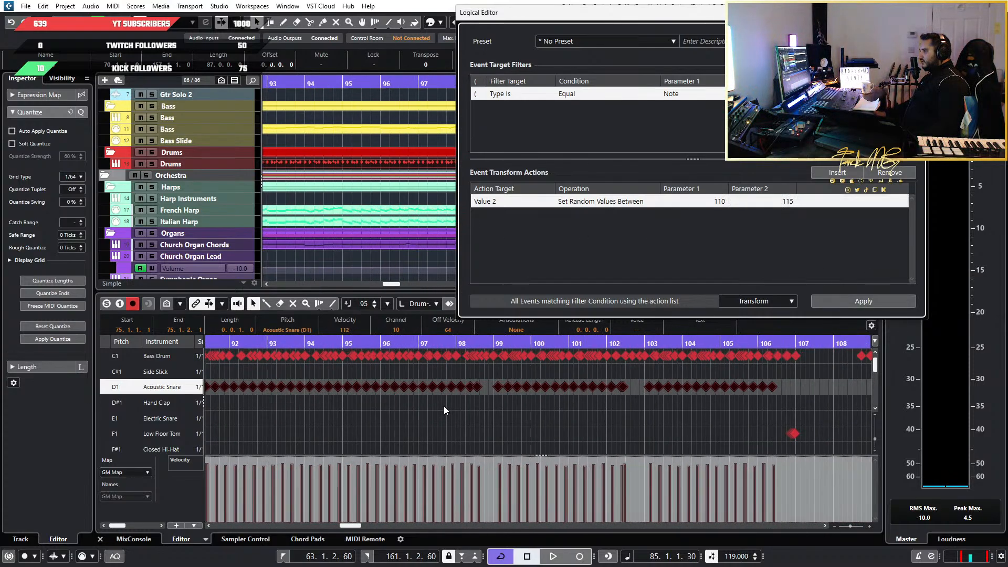
scroll(444, 406, left, 8)
scroll(426, 404, up, 5)
click(344, 411)
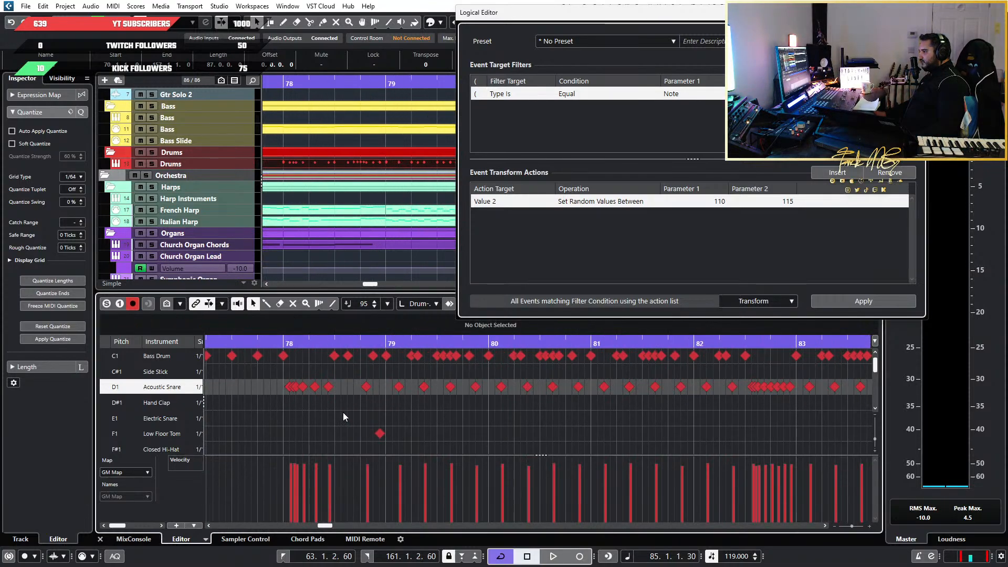
Play the drum part from just before bar 75 into bar 78 to hear the randomized snare hits
scroll(314, 415, up, 6)
scroll(294, 417, left, 3)
scroll(469, 395, down, 3)
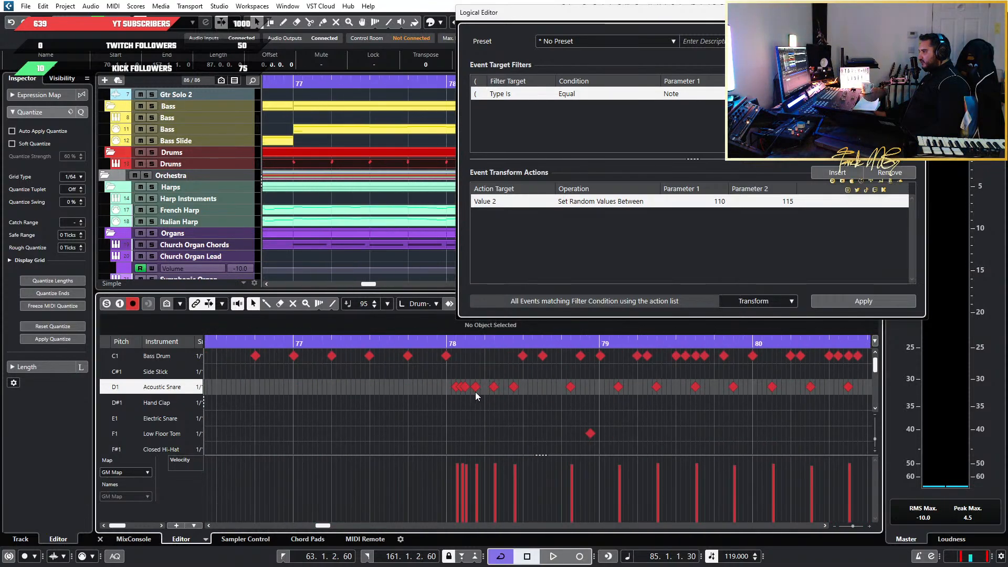
scroll(420, 391, down, 3)
scroll(341, 385, down, 1)
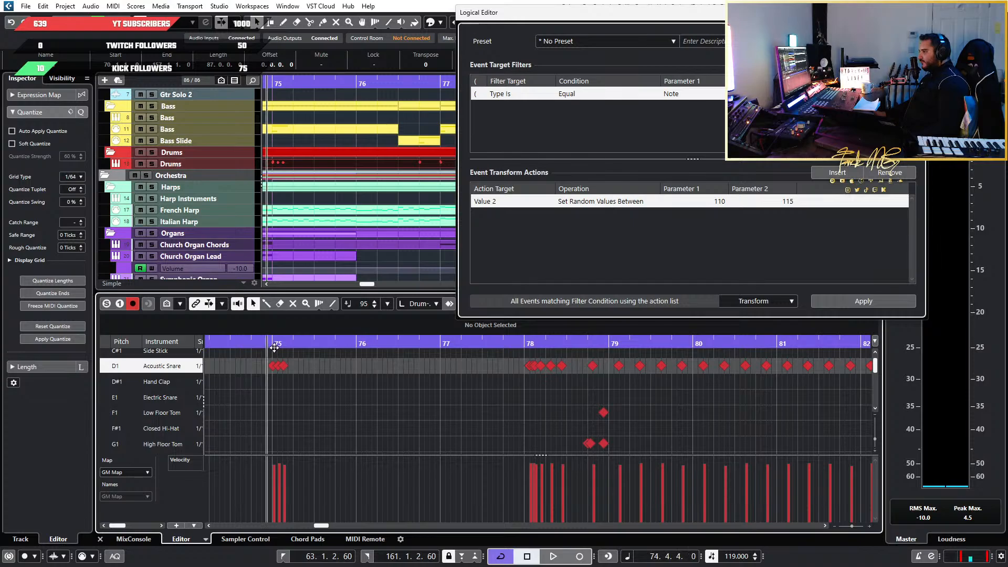
key(space)
scroll(493, 397, up, 1)
scroll(536, 393, up, 1)
scroll(588, 370, right, 2)
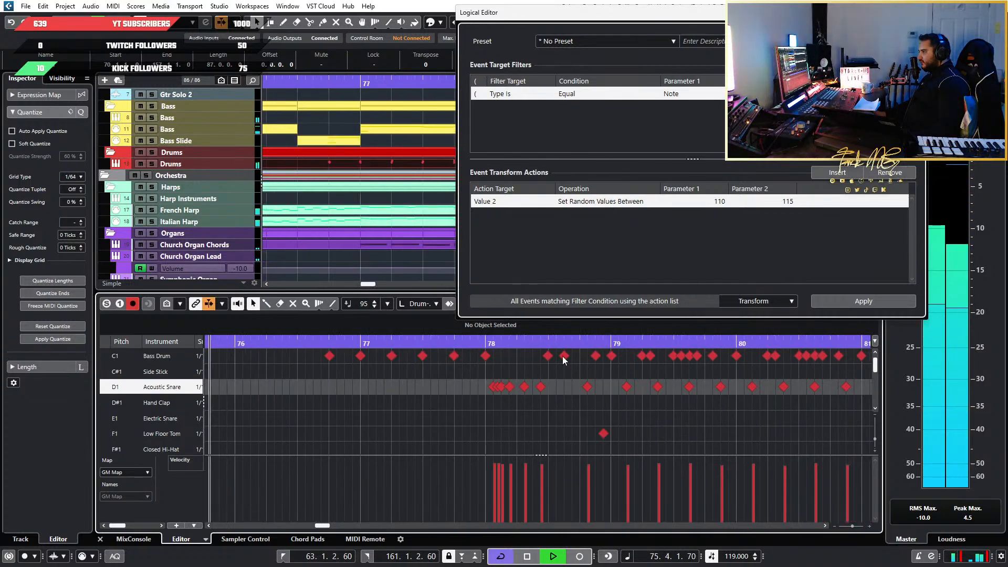
key(space)
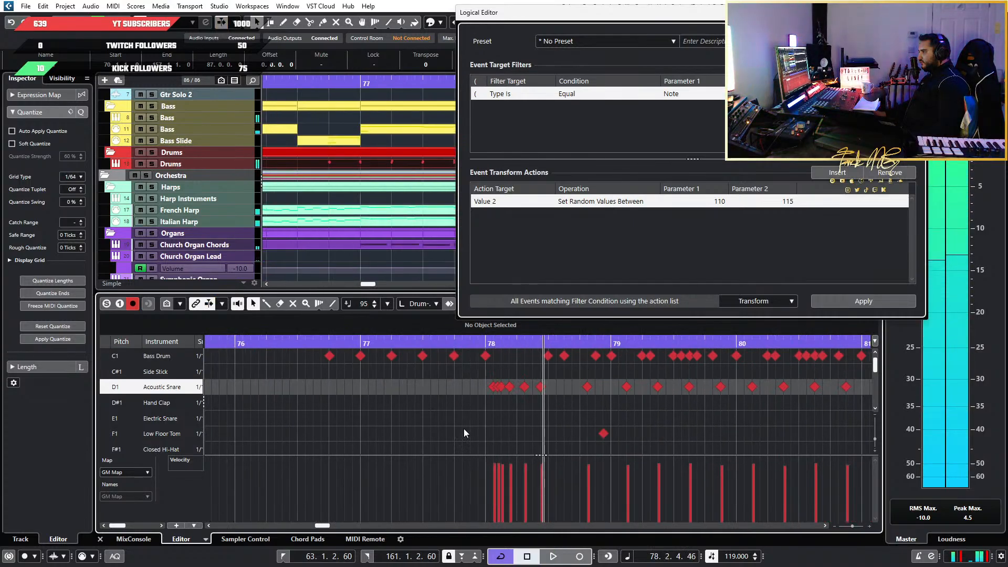
Lower the velocity of the second snare hit in the bar 78 roll and audition the roll
scroll(468, 429, up, 6)
drag(571, 470, 573, 476)
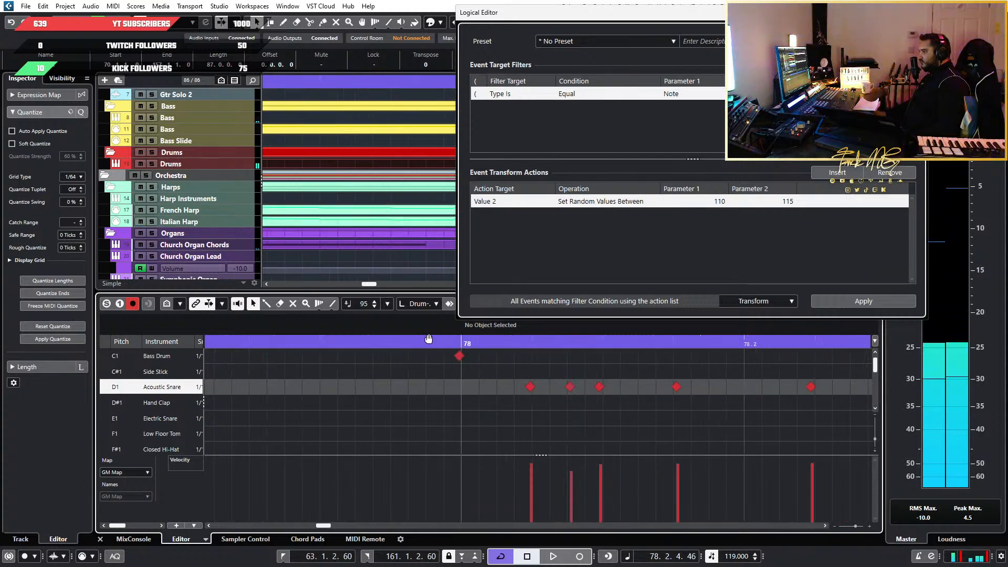
click(408, 340)
key(space)
Continue playback from bar 78, and audition the snare fill starting at beat 3 of bar 82
key(space)
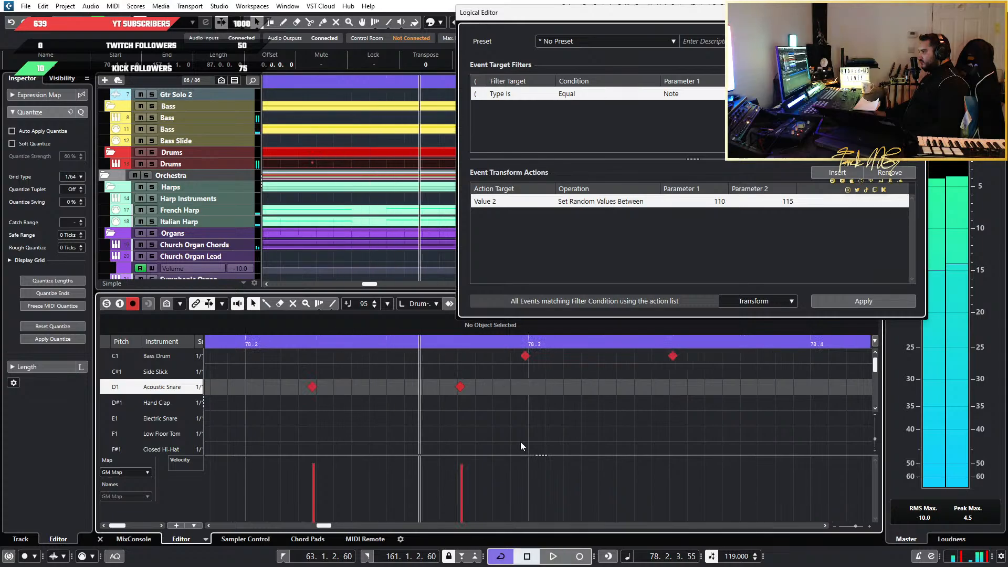
scroll(488, 441, down, 6)
key(space)
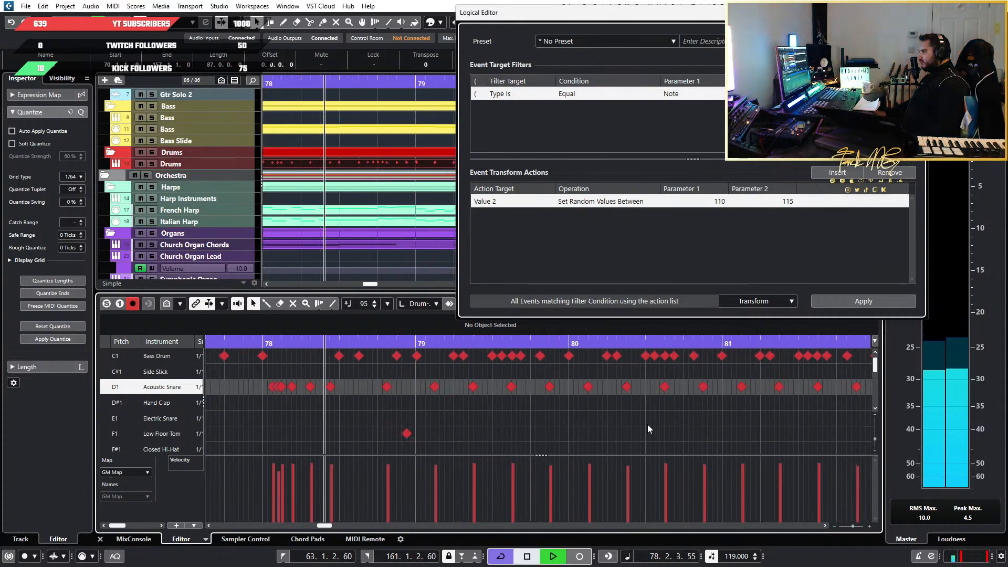
scroll(648, 425, down, 4)
key(space)
scroll(573, 418, up, 6)
click(512, 344)
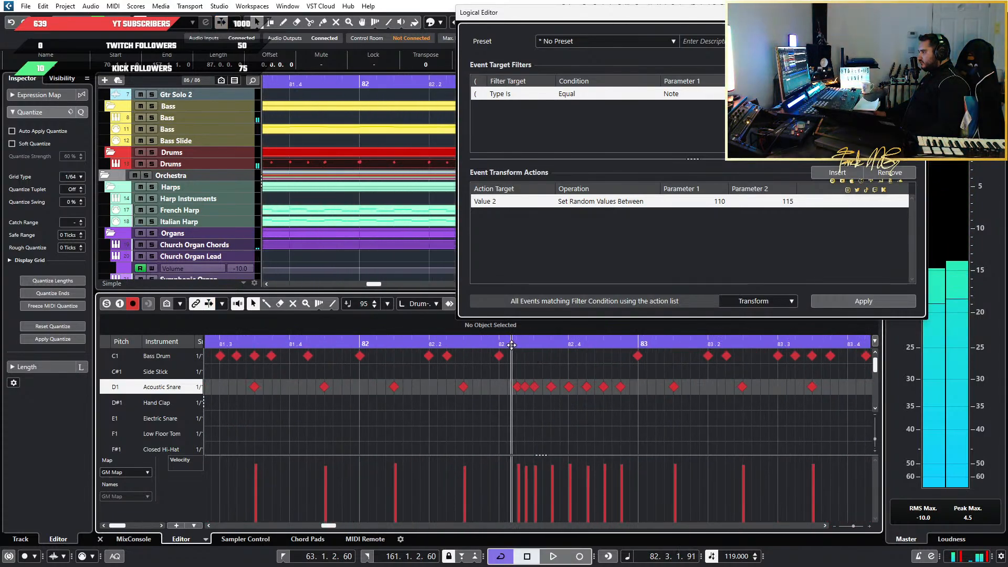
key(space)
key(space)
Lower the bar 82 fill's second snare hit to about 83, ramp its last five hits upward from velocity 92, and audition it
scroll(548, 462, up, 2)
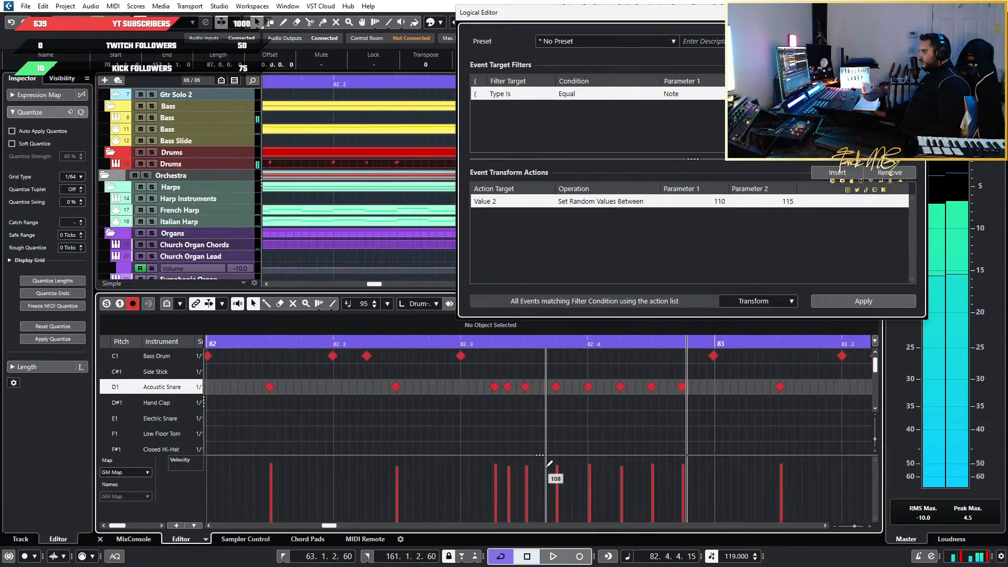
drag(516, 478, 509, 480)
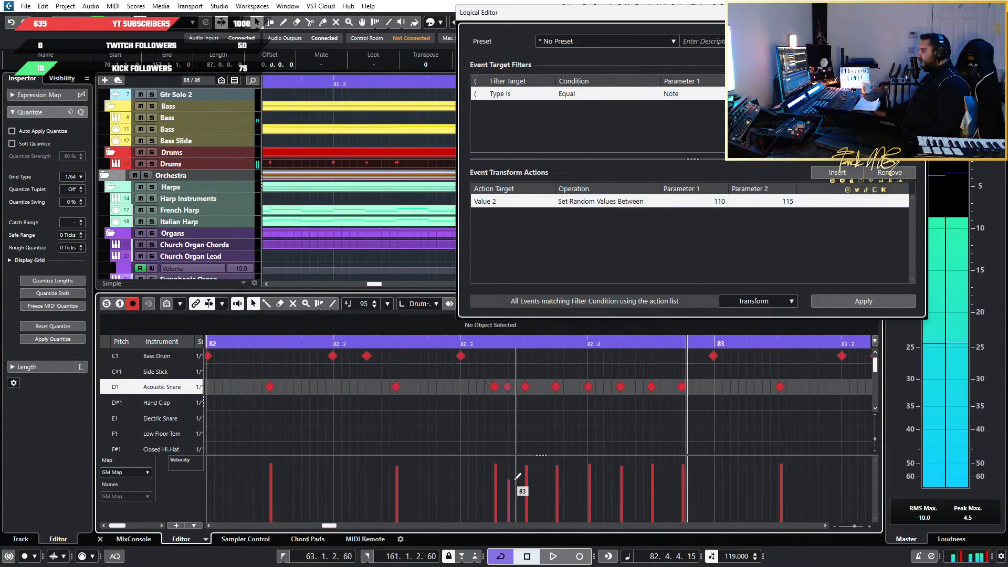
drag(692, 404, 552, 391)
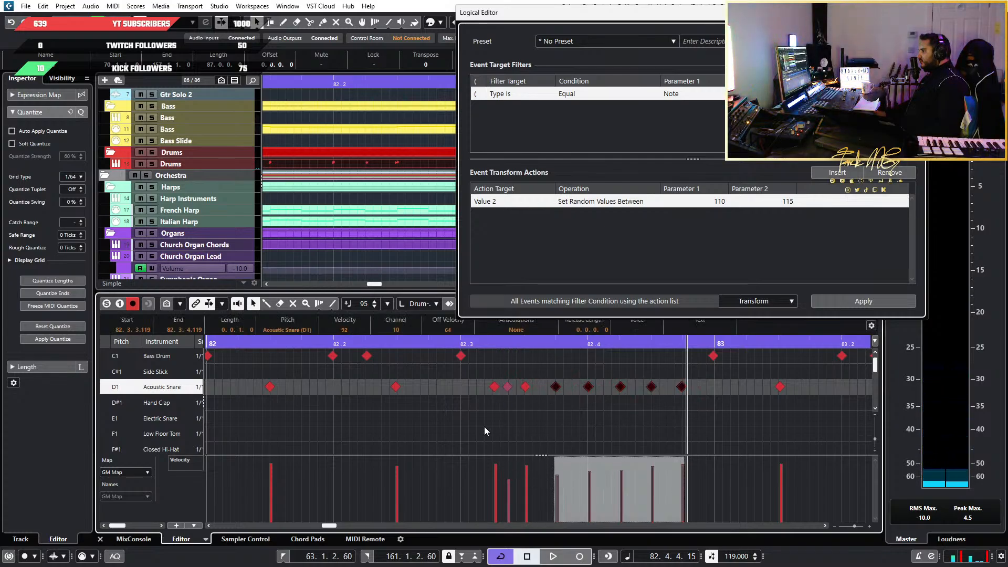
click(374, 342)
key(space)
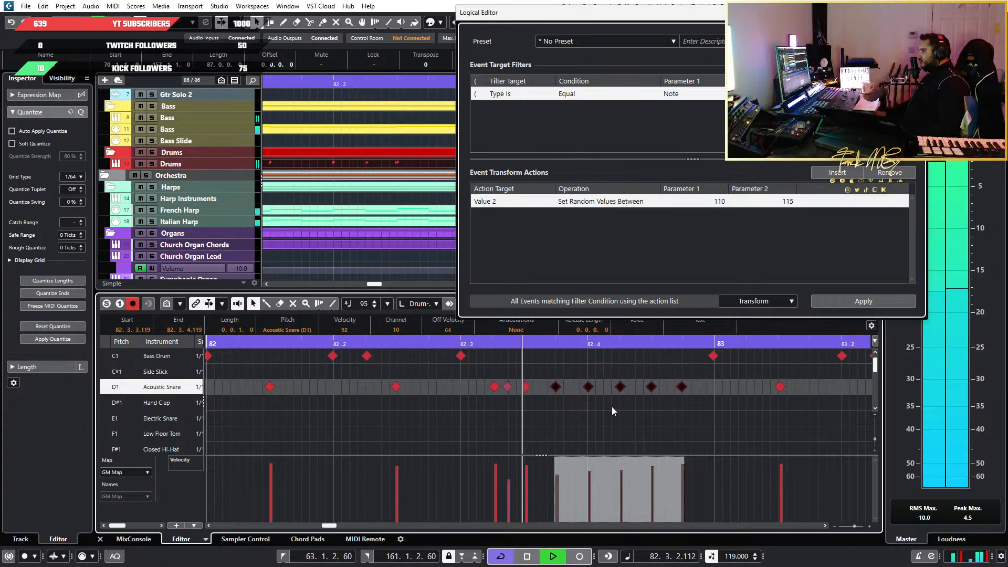
key(space)
Lower the velocity of the middle hit in the quick three-note snare group at the end of bar 86
scroll(612, 406, down, 5)
scroll(610, 407, right, 7)
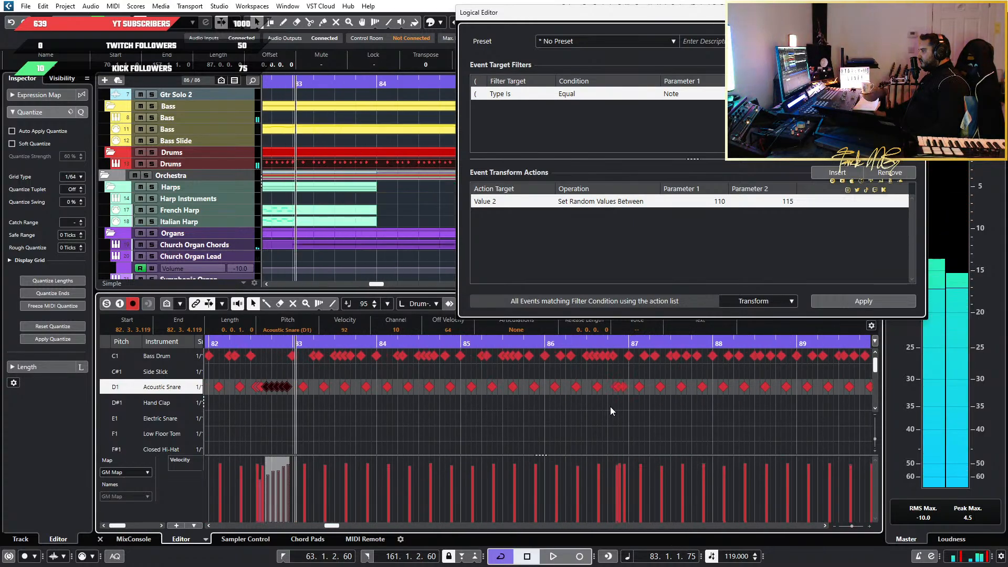
scroll(625, 390, up, 6)
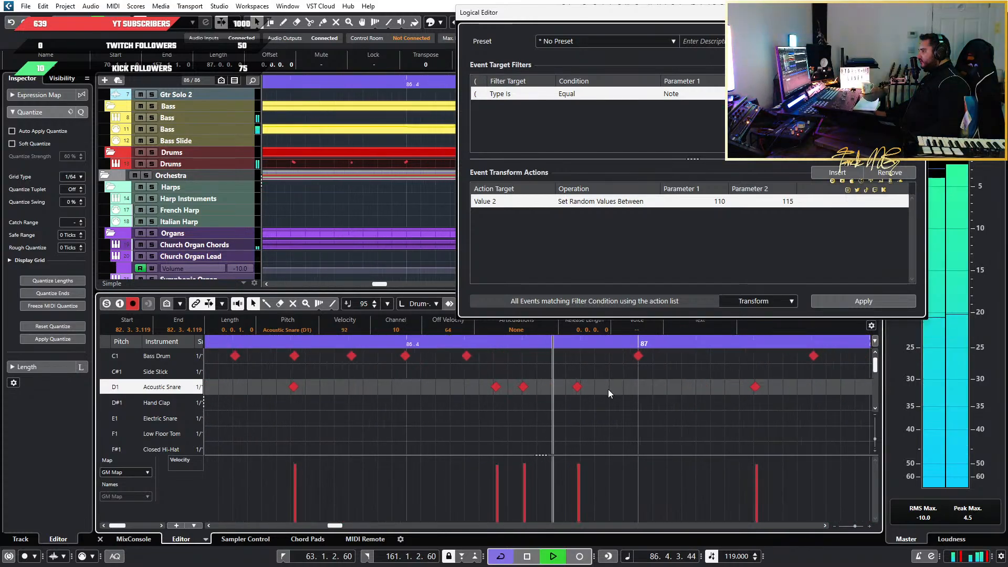
key(space)
click(525, 473)
Locate the snare fill at the end of bar 90 and play it from beat 3 up to bar 91
scroll(583, 403, down, 5)
scroll(598, 398, right, 8)
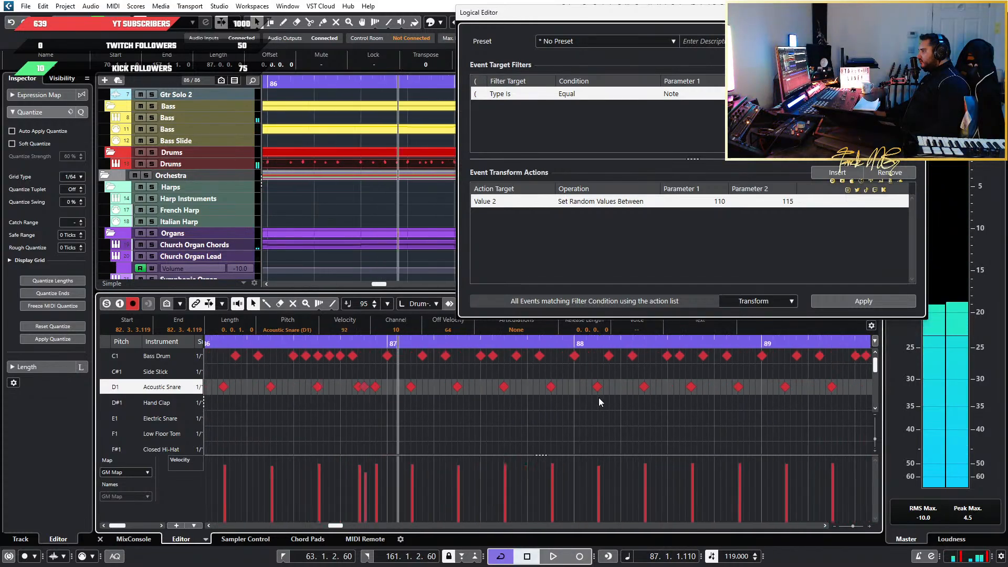
scroll(668, 404, up, 5)
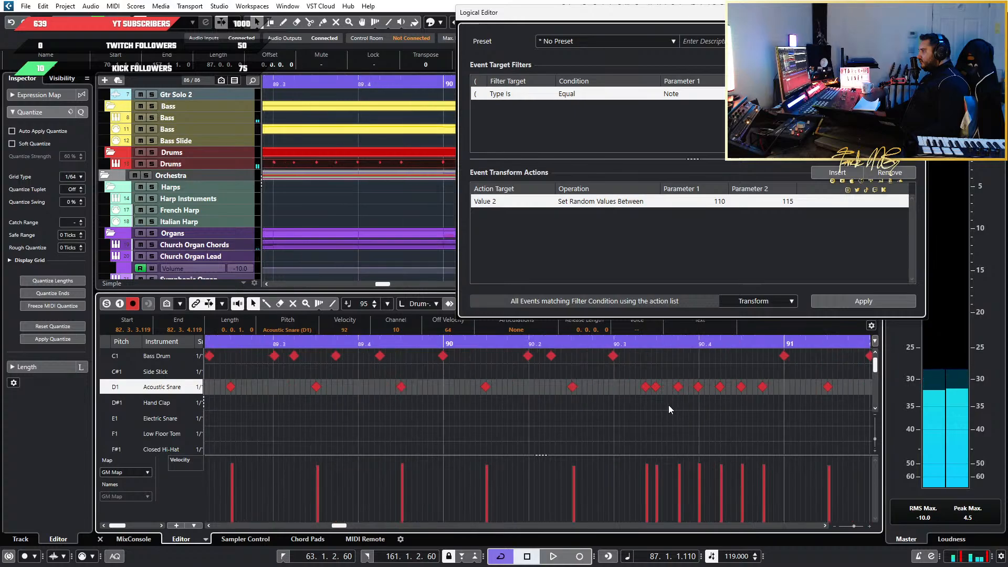
click(611, 344)
key(space)
key(space)
scroll(389, 423, down, 1)
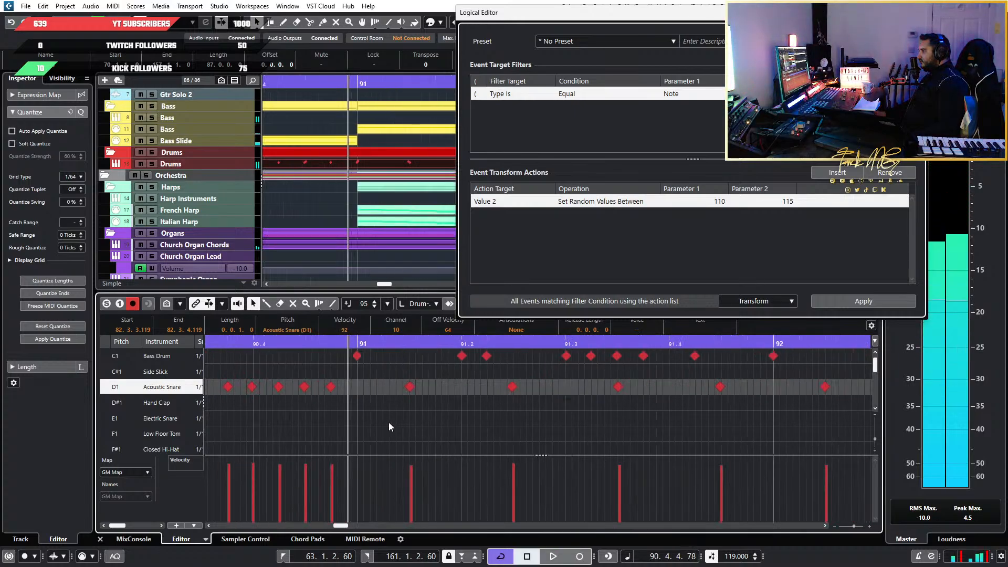
Lower the velocity of the second snare hit in the bar 90 fill, listening to the fill around the change
scroll(336, 421, left, 4)
scroll(341, 421, up, 4)
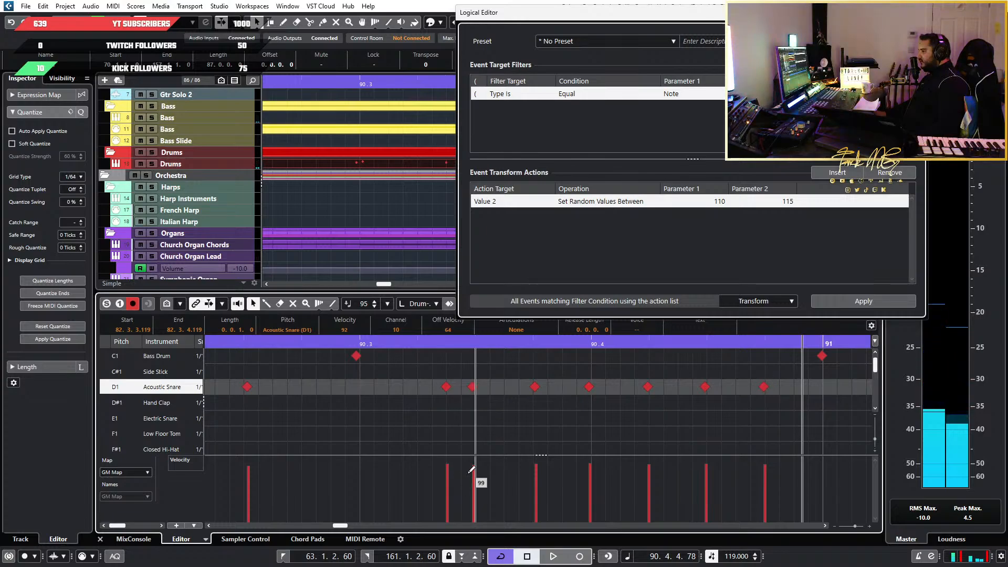
key(space)
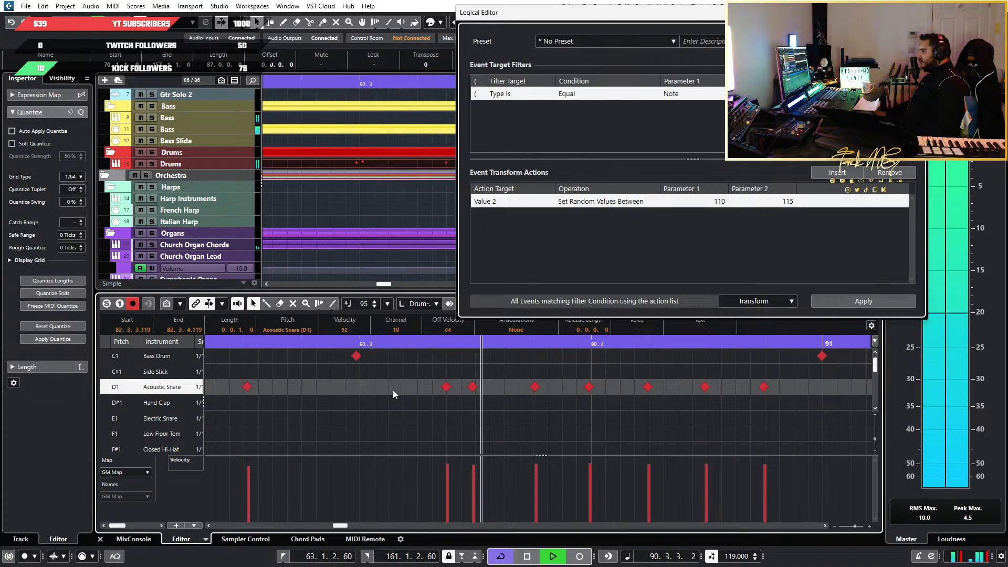
key(space)
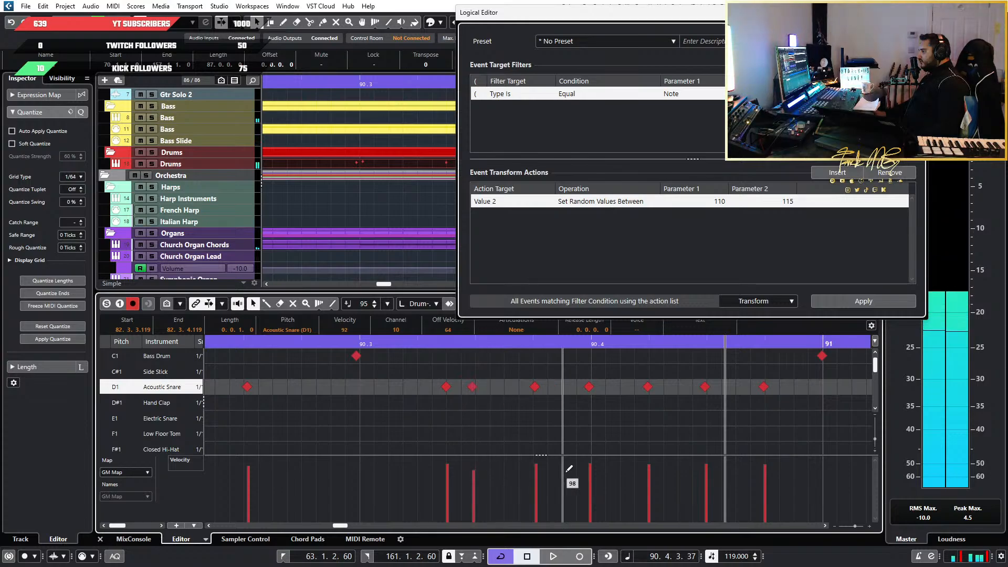
Select the bar 90 fill's last five snare hits, ramp their velocities up from 91, raise the second and fourth hits, and audition the fill
drag(786, 356, 515, 418)
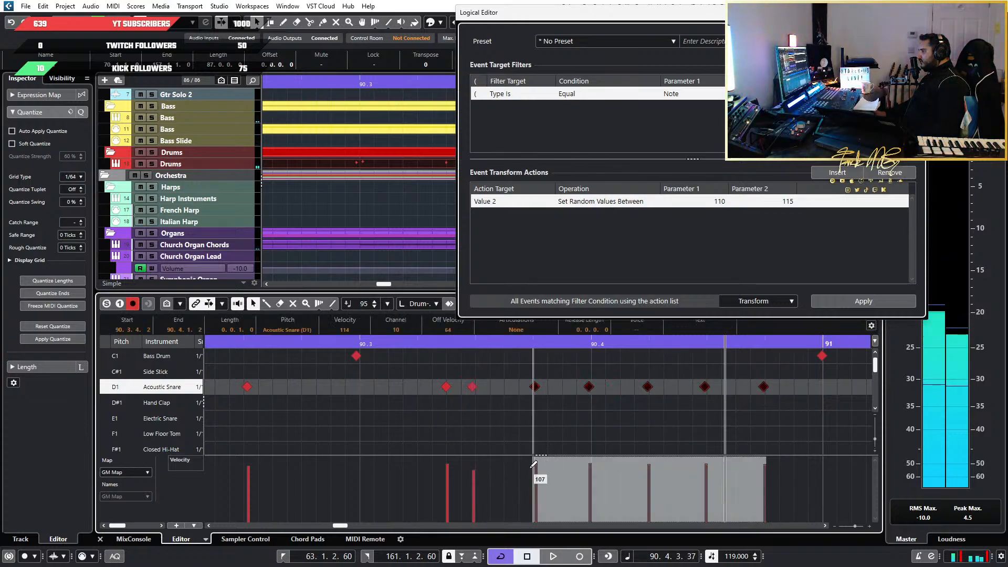
click(592, 467)
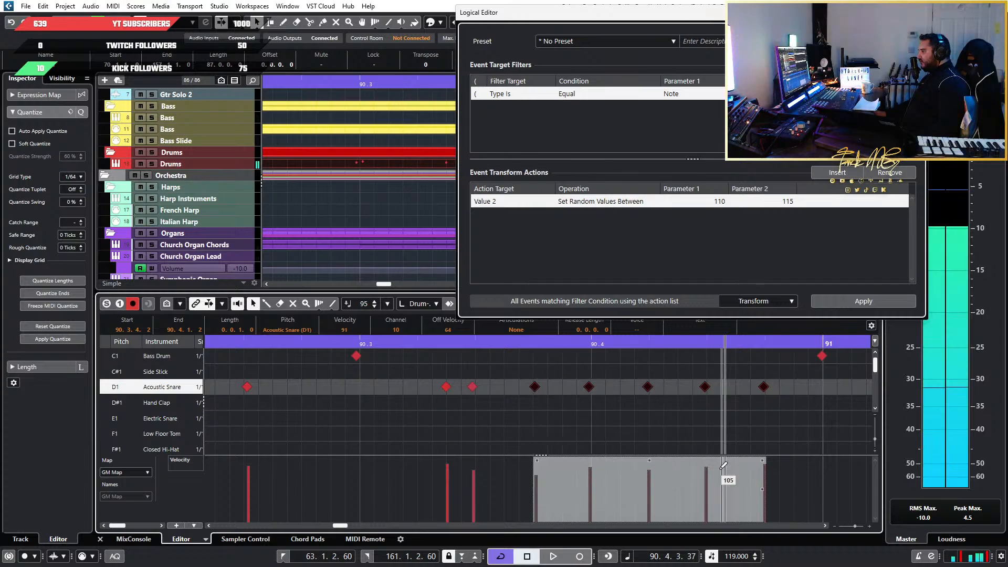
click(707, 464)
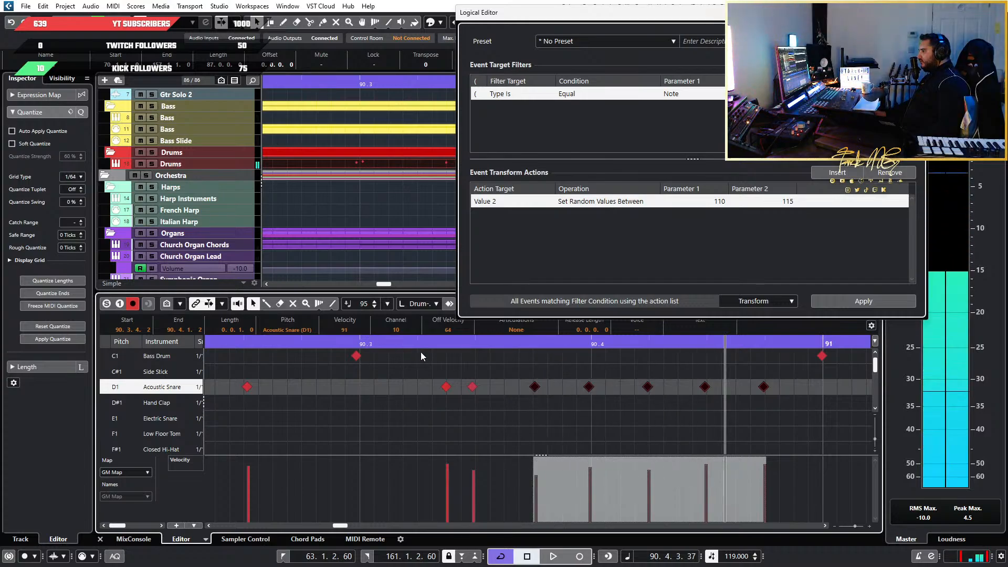
key(space)
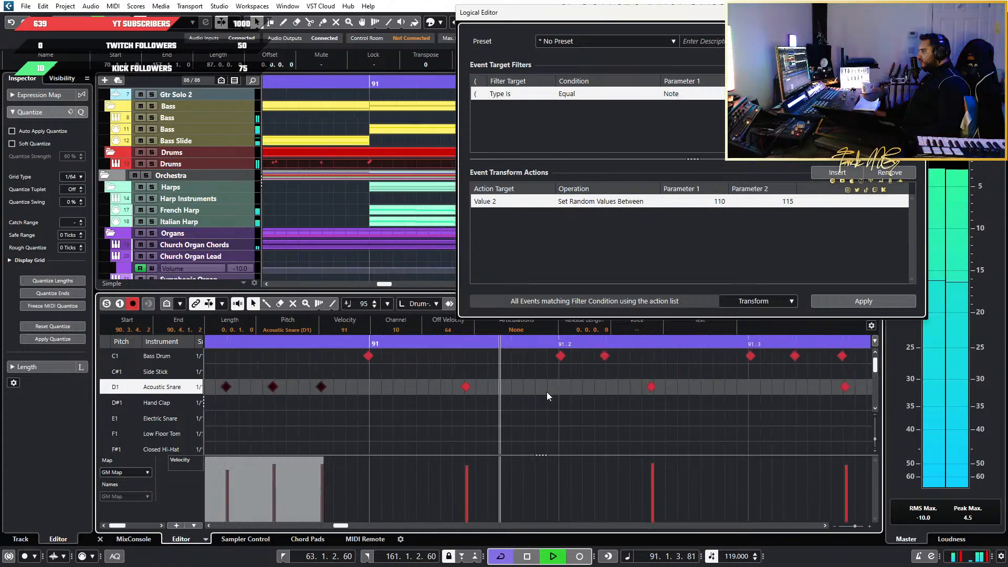
scroll(546, 392, down, 4)
key(space)
scroll(546, 391, down, 2)
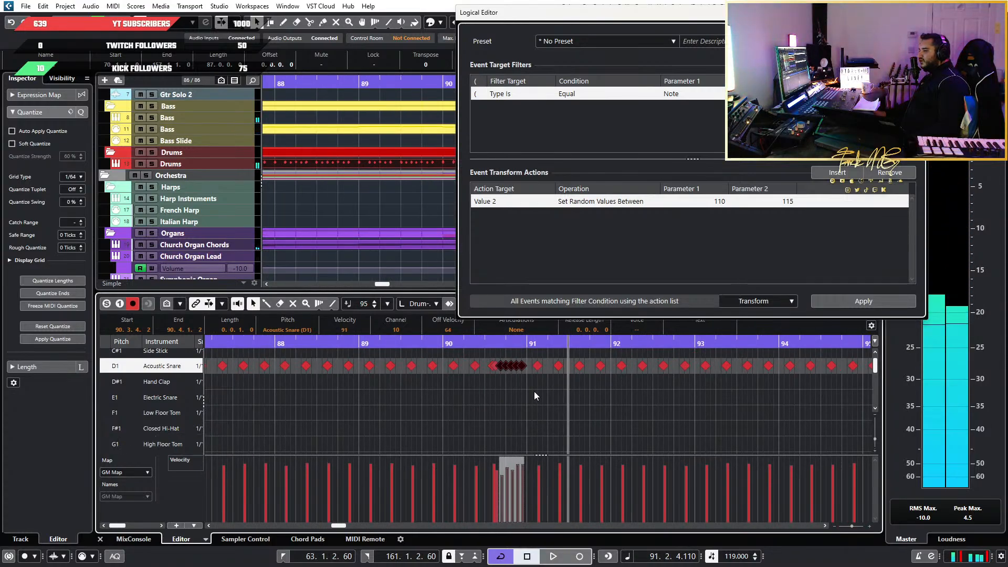
Locate the double snare hit in the second beat of bar 102 and play it back
scroll(541, 395, right, 6)
scroll(548, 398, right, 3)
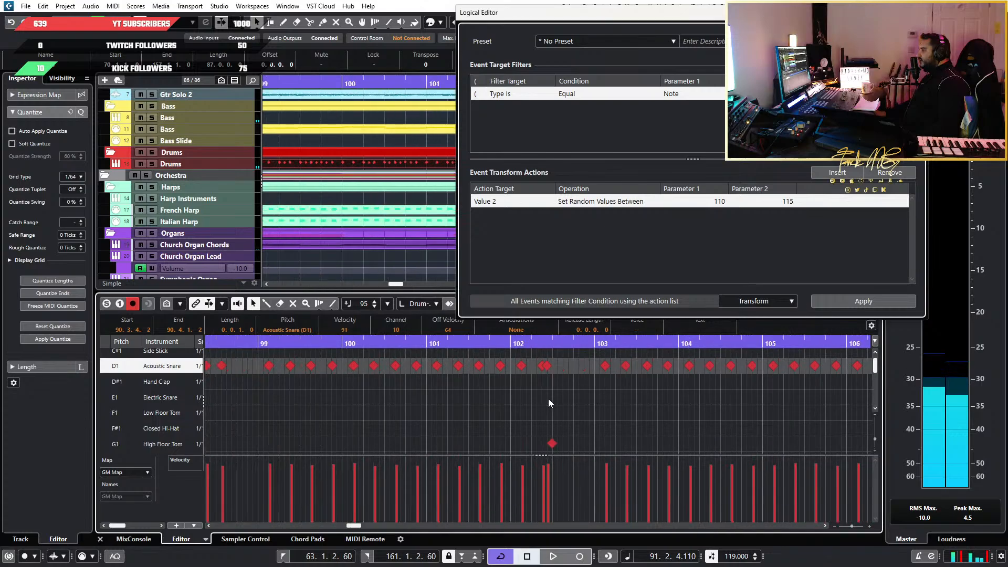
scroll(539, 392, up, 4)
click(463, 348)
click(461, 348)
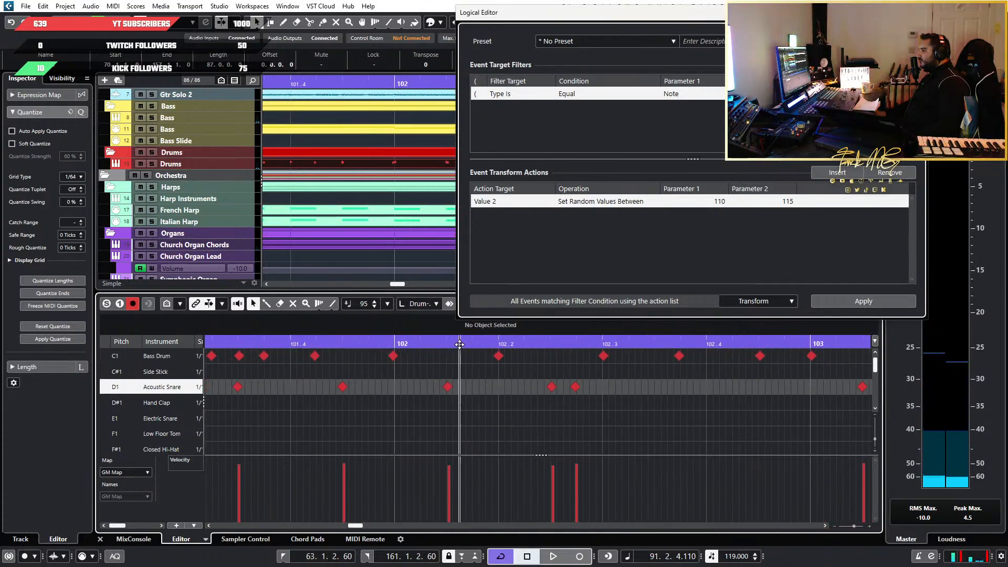
key(space)
Locate the four-note snare group at the end of bar 110 and play it from beat 3
scroll(615, 418, down, 4)
scroll(614, 418, right, 5)
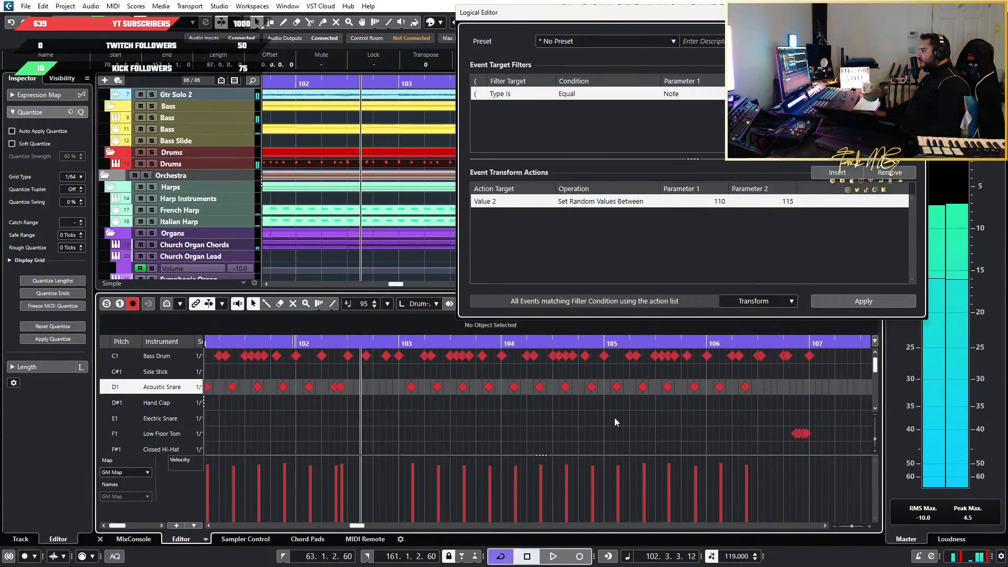
scroll(598, 411, right, 2)
scroll(597, 410, right, 5)
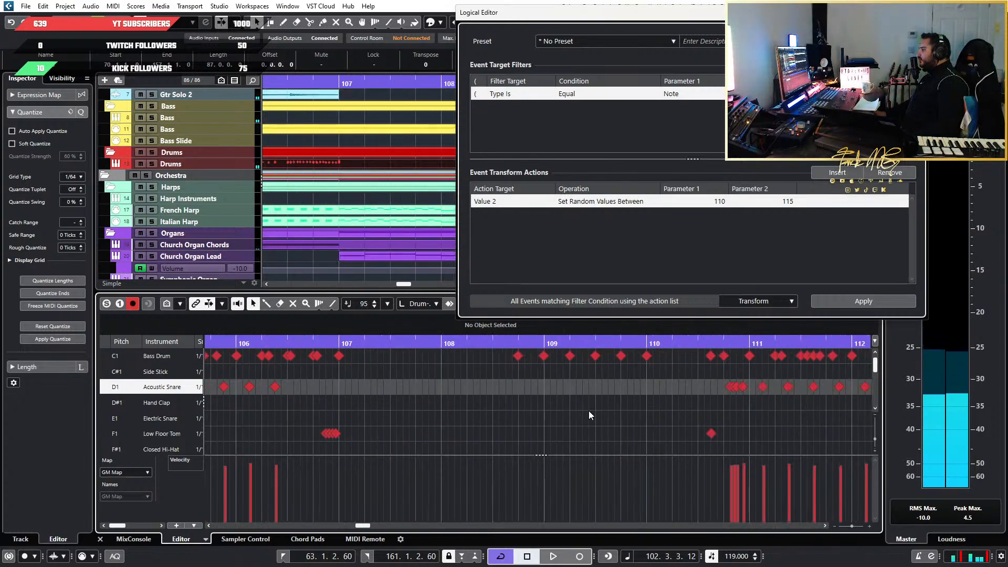
scroll(575, 398, up, 2)
click(478, 342)
key(space)
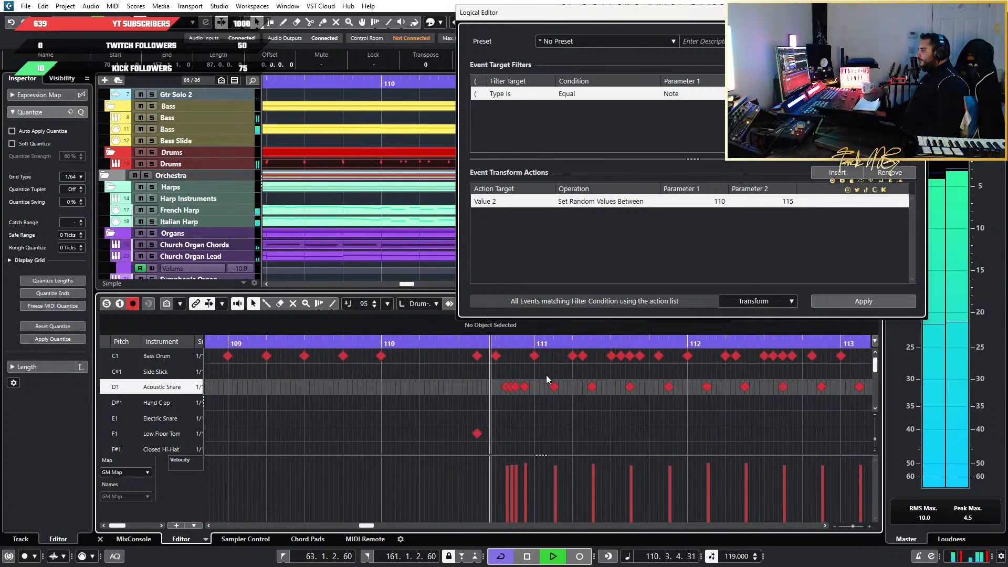
Lower the velocity of the second snare hit in the bar 110 group and replay the passage into bar 111
scroll(499, 452, up, 2)
drag(581, 466, 582, 474)
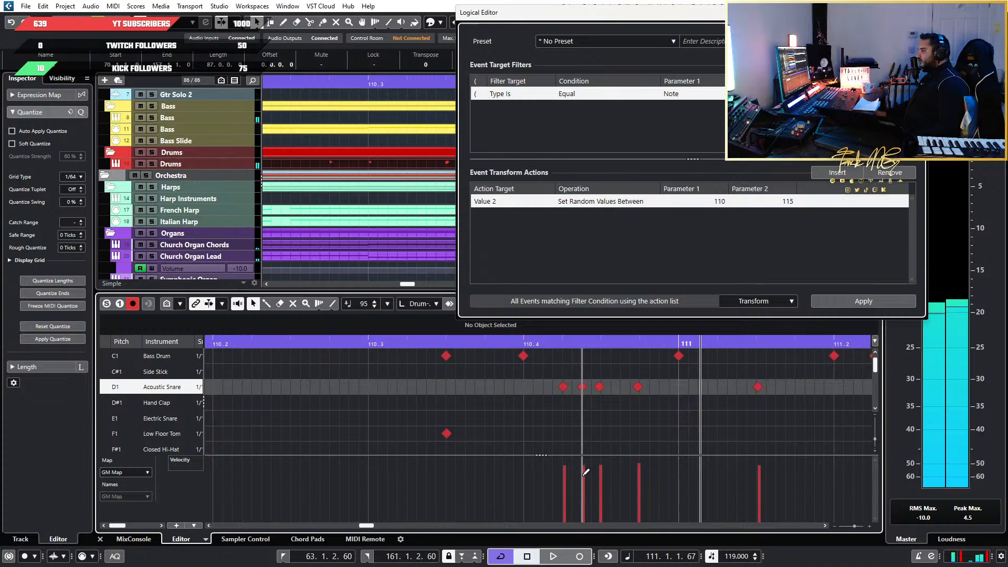
key(space)
scroll(609, 389, down, 3)
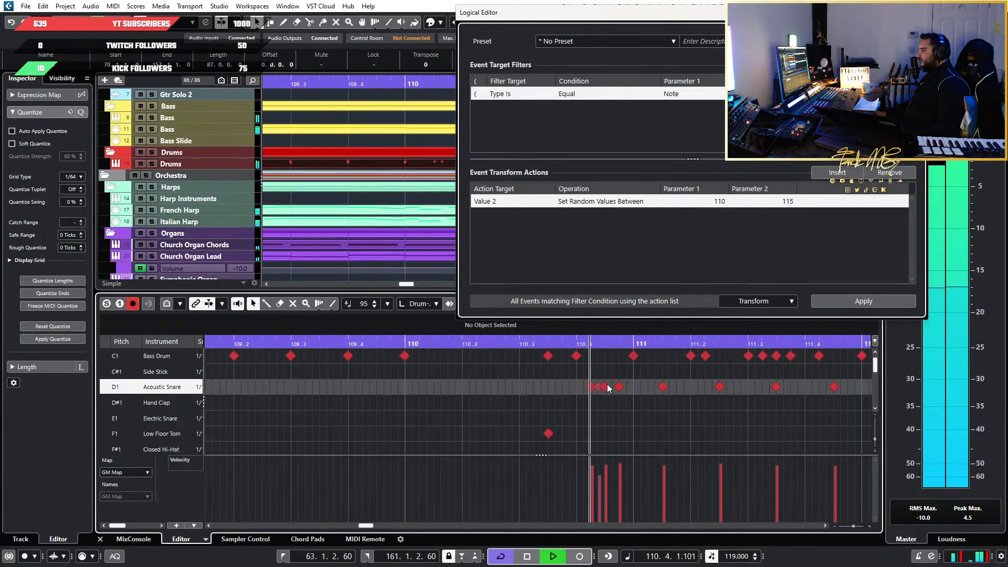
key(space)
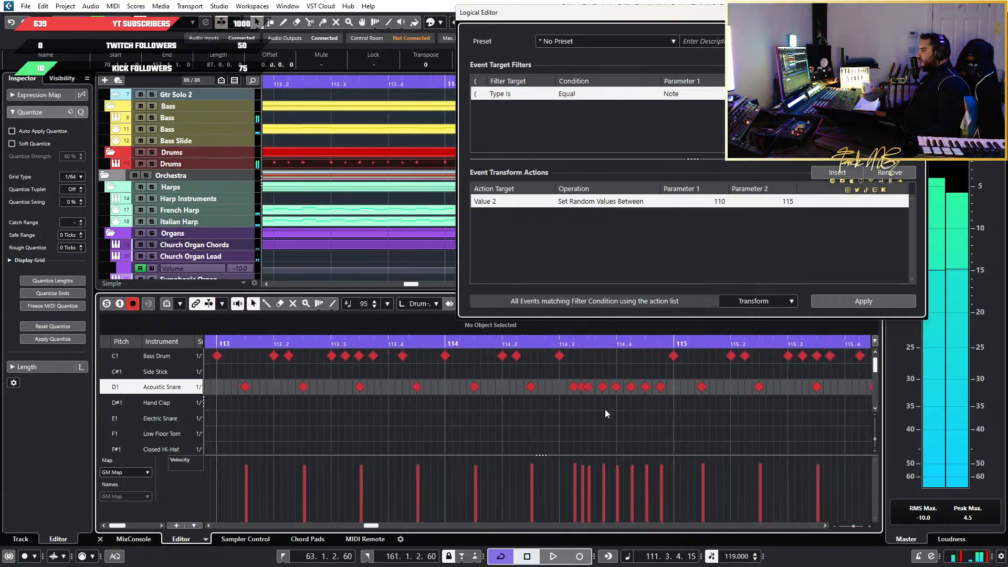
Lower the bar 114 roll's second snare hit, ramp its last five hits up from 93 with the second and fourth raised, and audition it
scroll(575, 408, up, 4)
scroll(637, 436, down, 3)
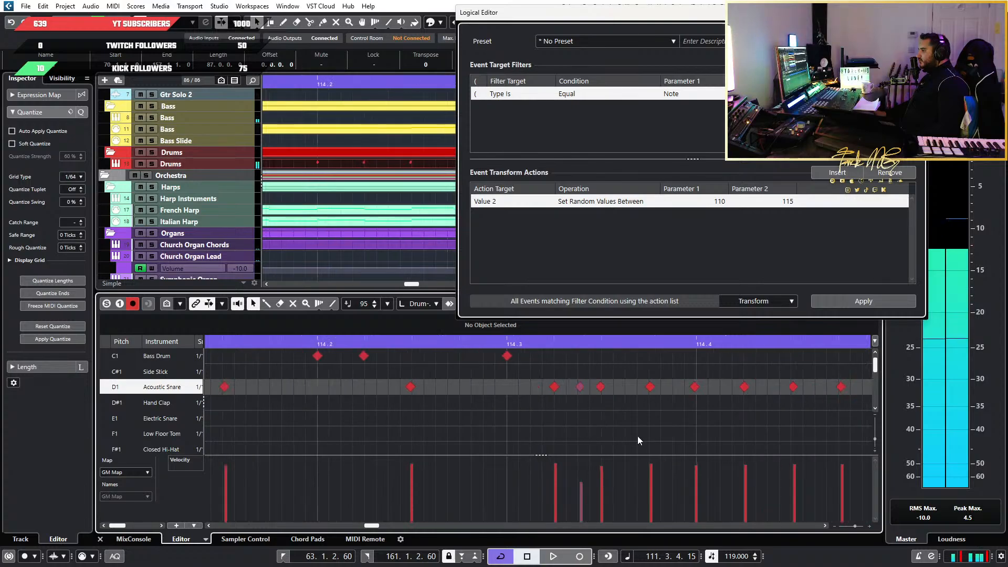
drag(734, 411, 641, 383)
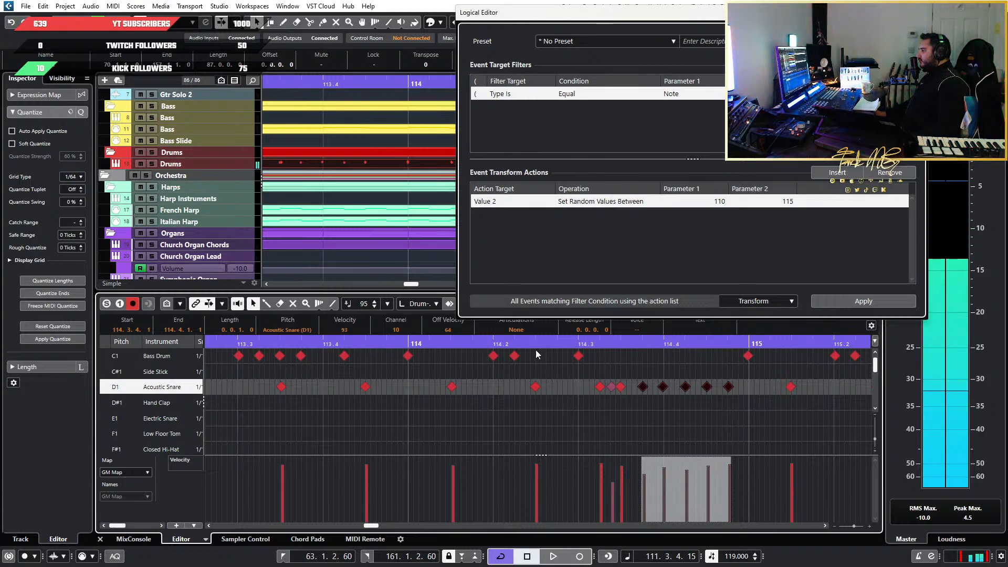
key(space)
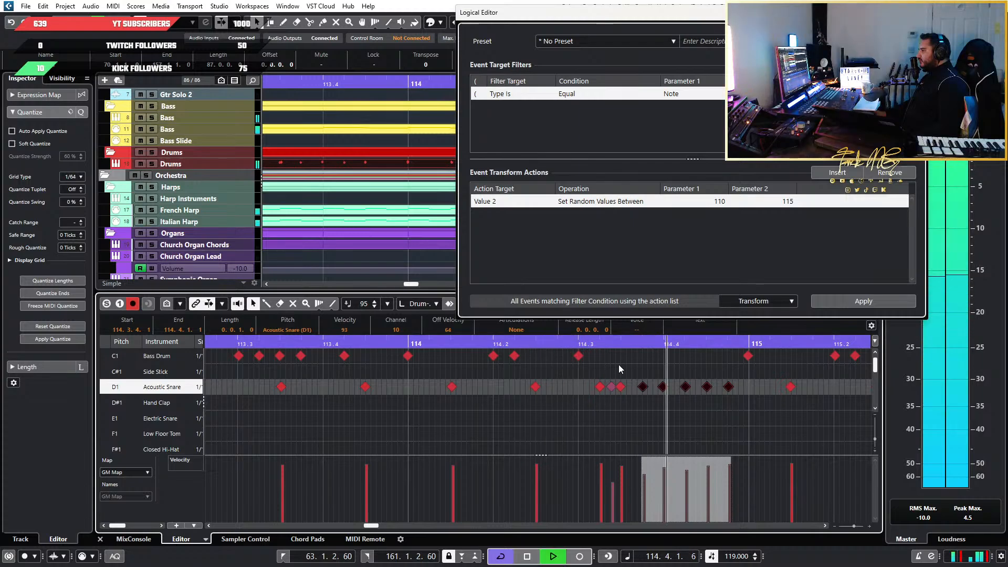
key(space)
Lower the velocity of the middle hit in the three-note snare group at the end of bar 118 to about 94
scroll(618, 367, down, 3)
scroll(618, 366, down, 1)
scroll(619, 366, up, 1)
scroll(617, 371, down, 4)
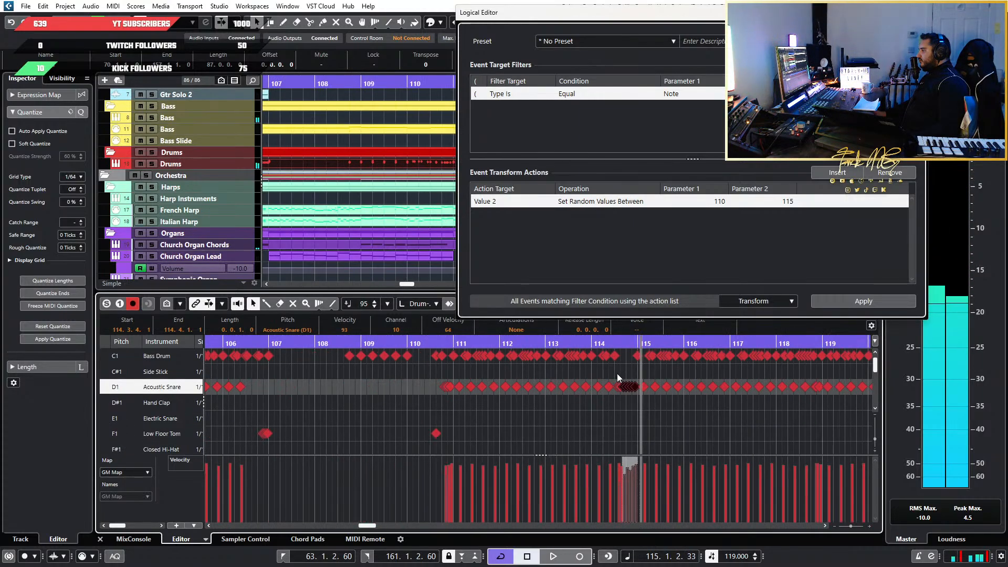
scroll(615, 376, right, 5)
scroll(586, 408, up, 4)
scroll(342, 414, left, 1)
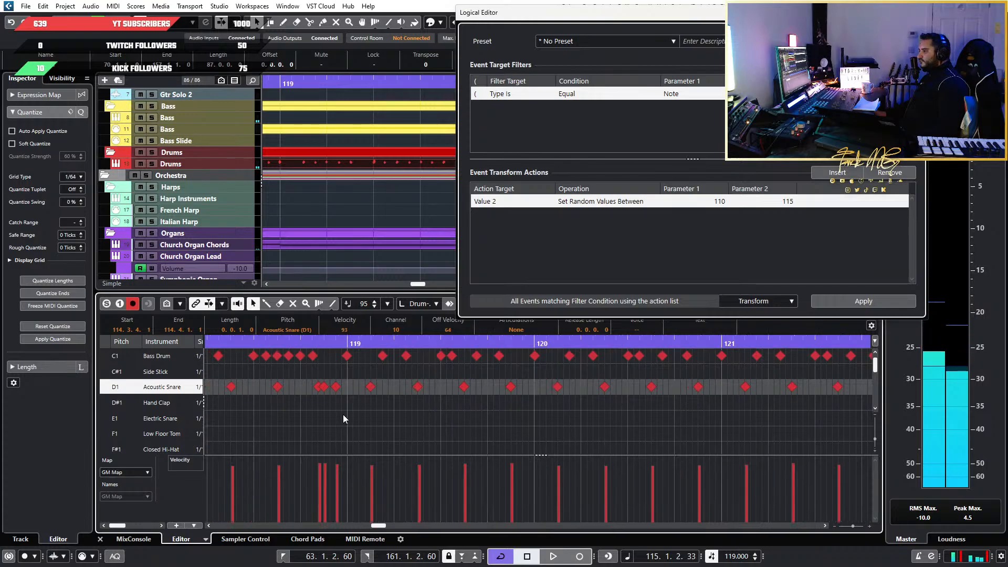
scroll(355, 415, up, 2)
scroll(366, 416, left, 1)
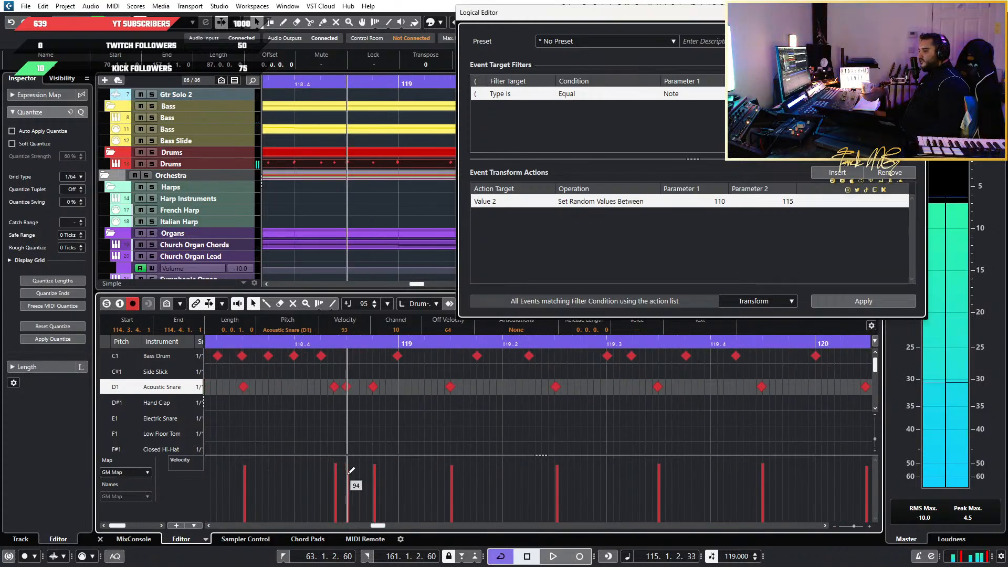
Lower the velocity of the second snare hit in the roll at the end of bar 122
scroll(553, 395, down, 2)
scroll(591, 401, right, 4)
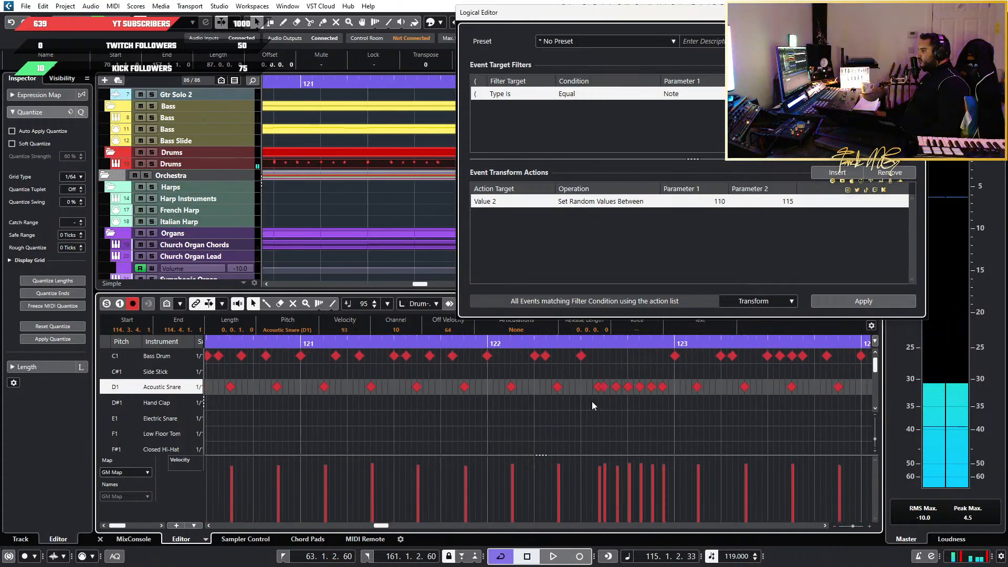
scroll(591, 401, up, 2)
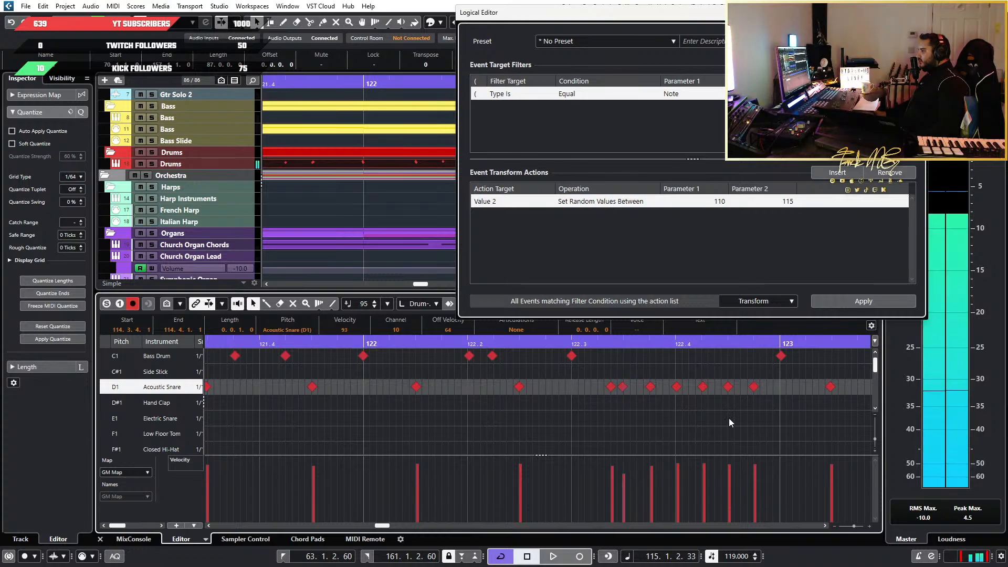
Select the bar 122 roll's last five snare hits, ramp their velocities up from 97 with the second and fourth raised, and audition it
drag(759, 404, 648, 387)
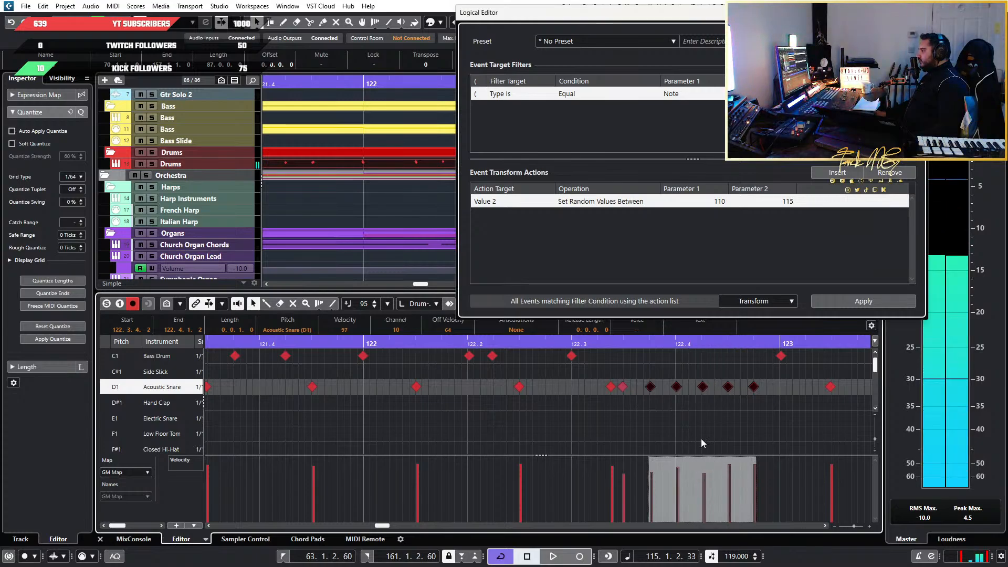
click(545, 358)
key(space)
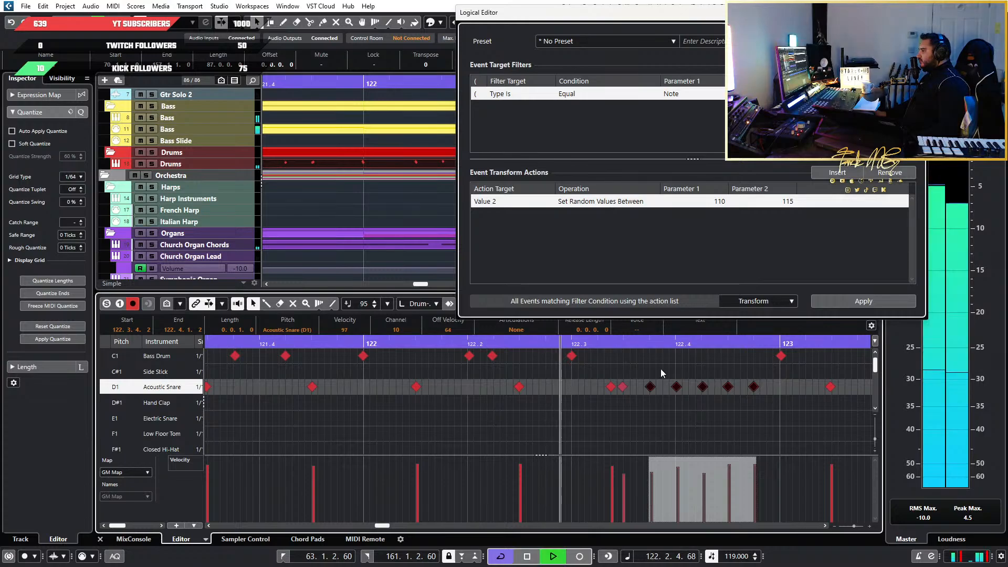
key(space)
Reselect the last five snare hits of the bar 122 roll, restart their velocity ramp from 87, and play the roll into bar 123
drag(765, 365, 636, 415)
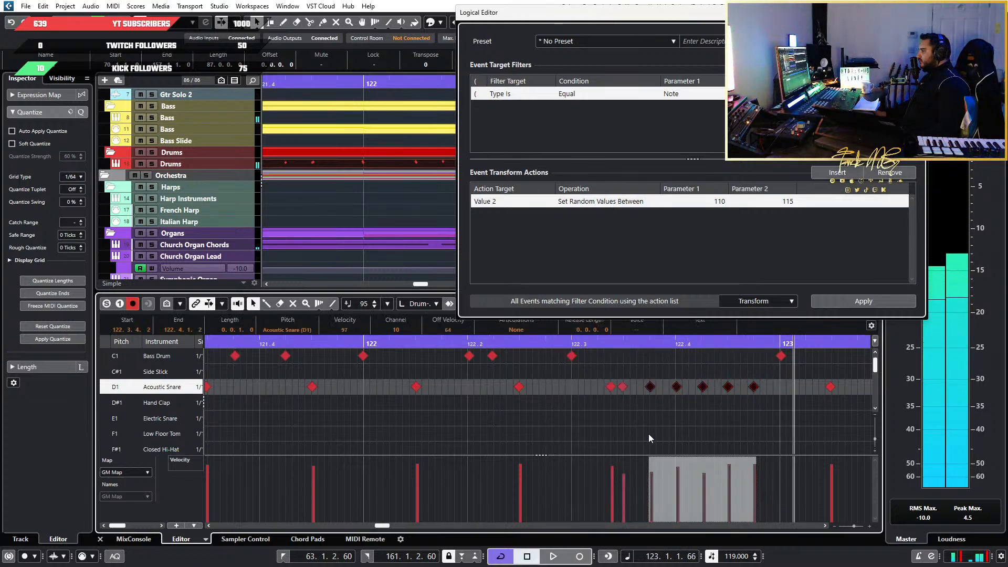
click(541, 346)
key(space)
scroll(580, 363, down, 5)
scroll(580, 362, right, 3)
key(space)
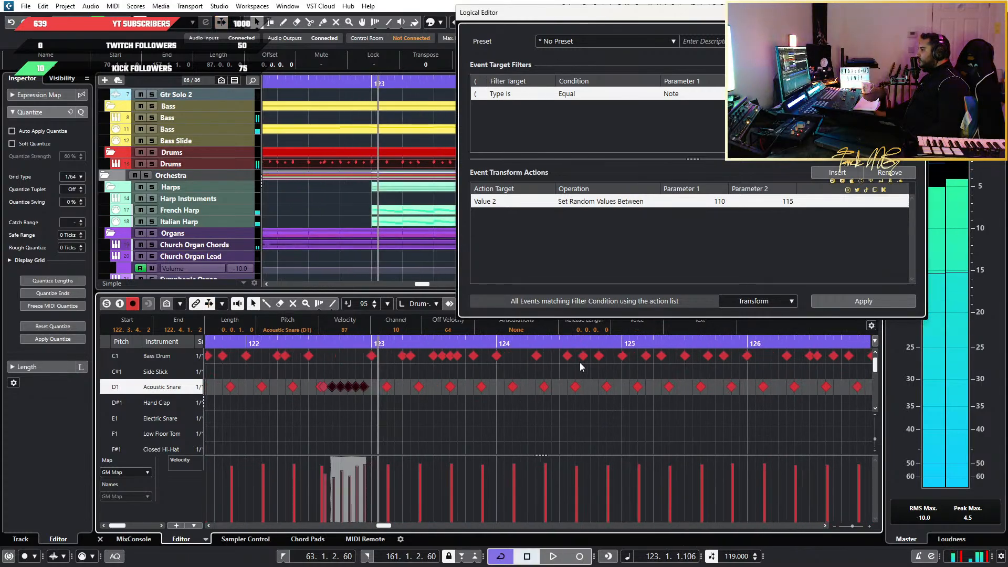
Locate the syncopated snare hits in bar 130, clear the note selection, and play the hits to judge their velocities
scroll(580, 362, down, 6)
scroll(596, 373, down, 2)
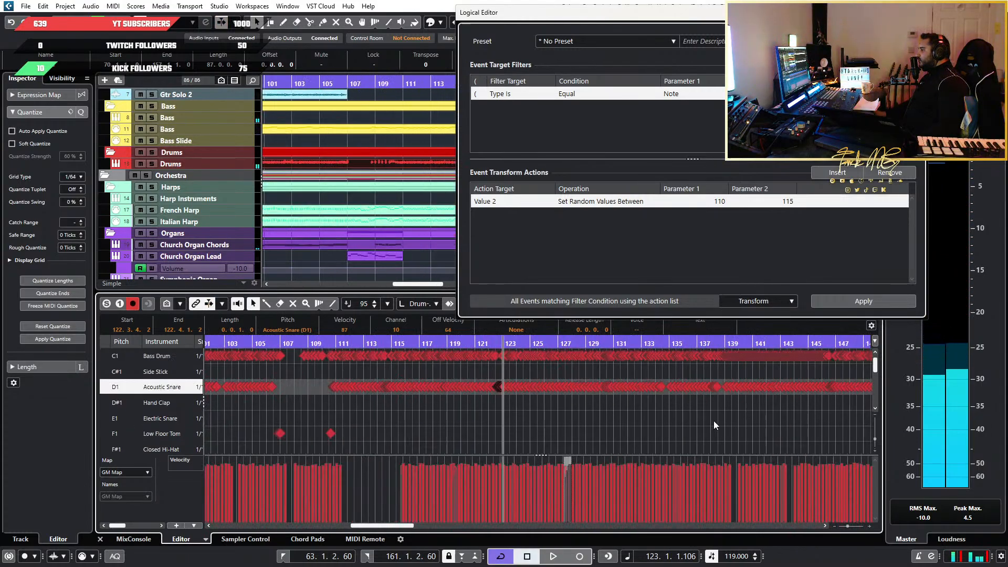
scroll(713, 421, right, 4)
scroll(348, 404, up, 4)
scroll(316, 401, down, 1)
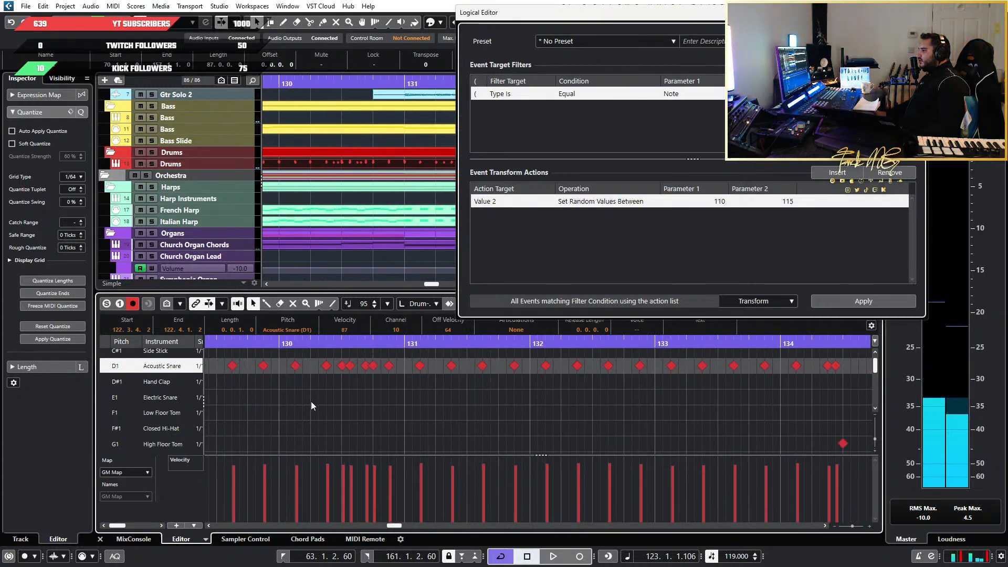
scroll(373, 398, up, 4)
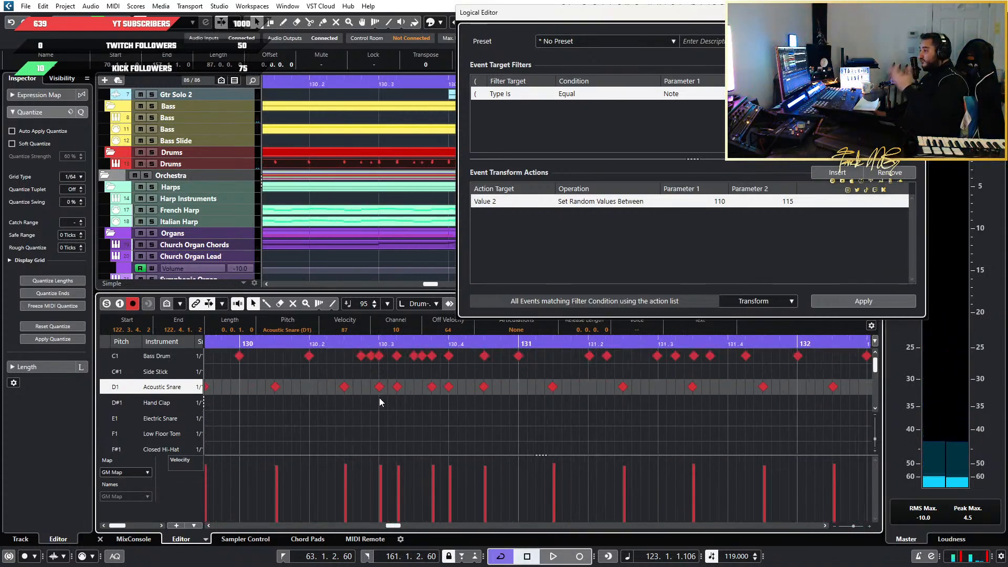
scroll(412, 424, up, 2)
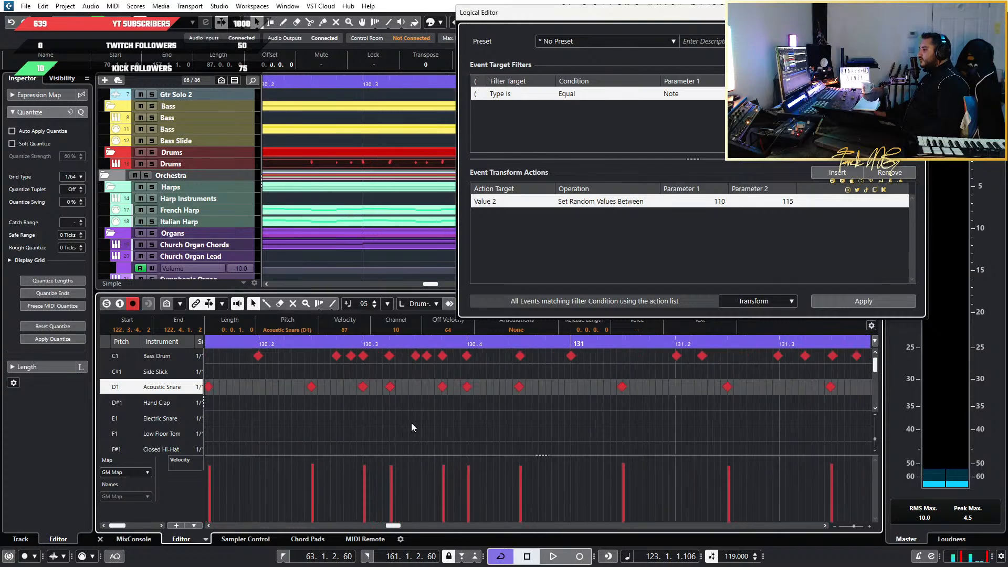
click(540, 417)
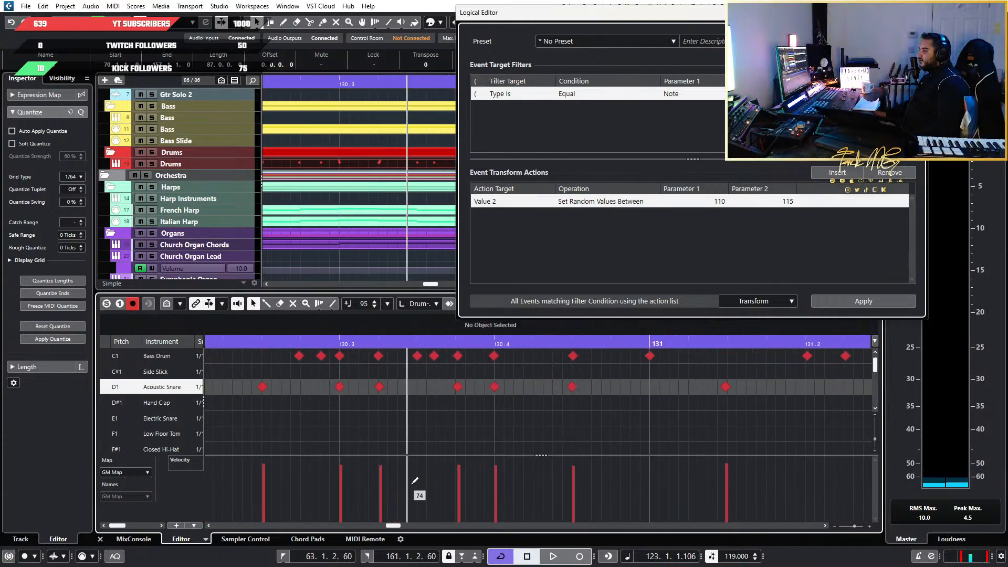
key(space)
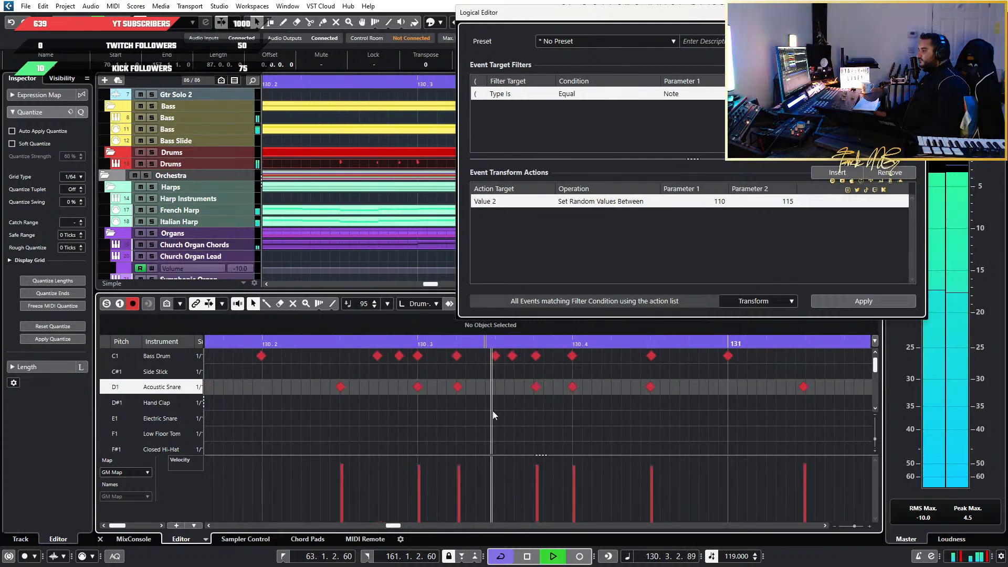
key(space)
Locate the six-note snare fill at the start of bar 138 and play it from the end of bar 137
scroll(628, 419, down, 3)
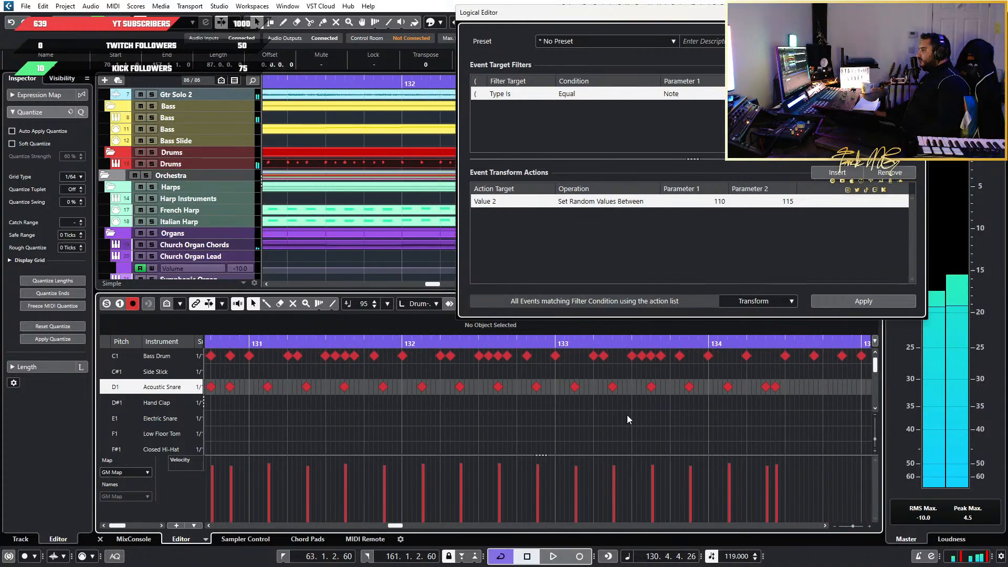
scroll(628, 420, right, 5)
scroll(544, 418, up, 3)
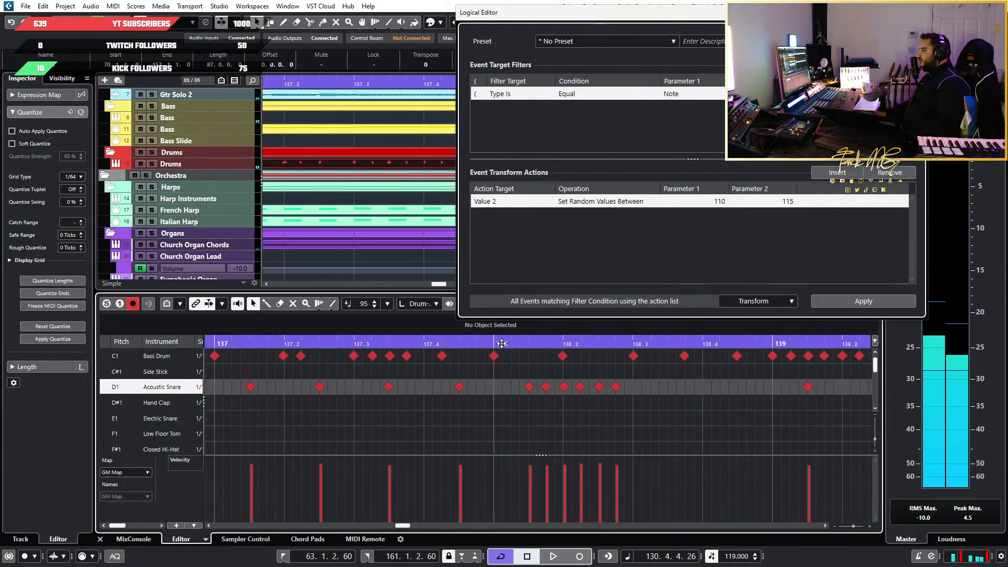
click(473, 344)
key(space)
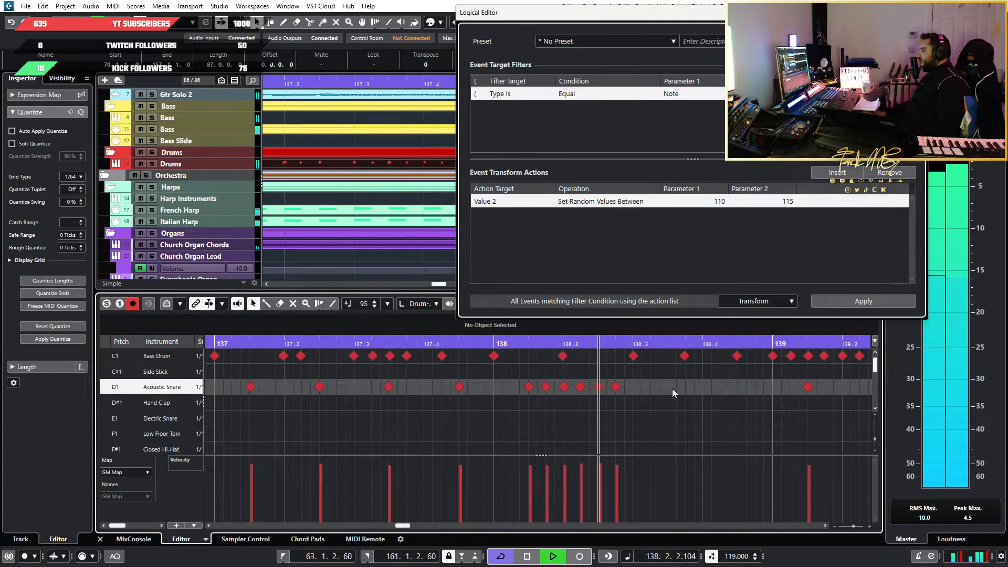
key(space)
Select the six snare hits of the bar 138 fill, ramp their velocities up from 85, raise the fourth hit, and audition the fill
drag(643, 373, 522, 401)
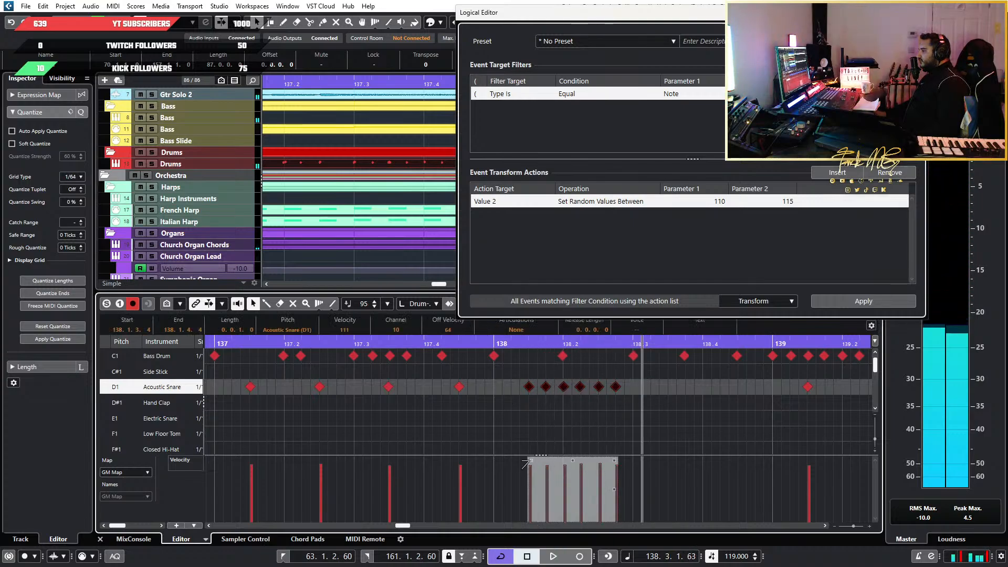
drag(529, 462, 530, 475)
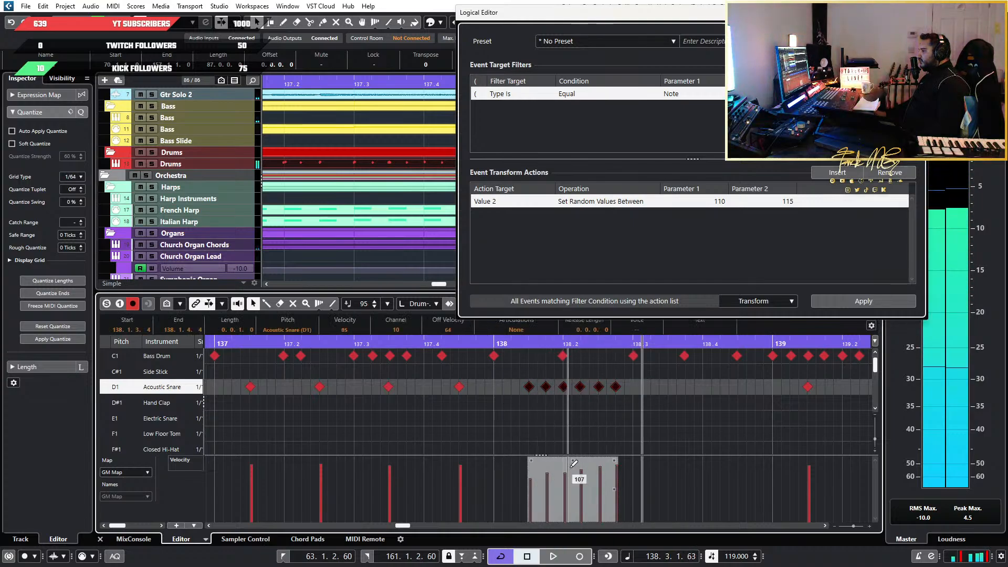
click(448, 346)
key(space)
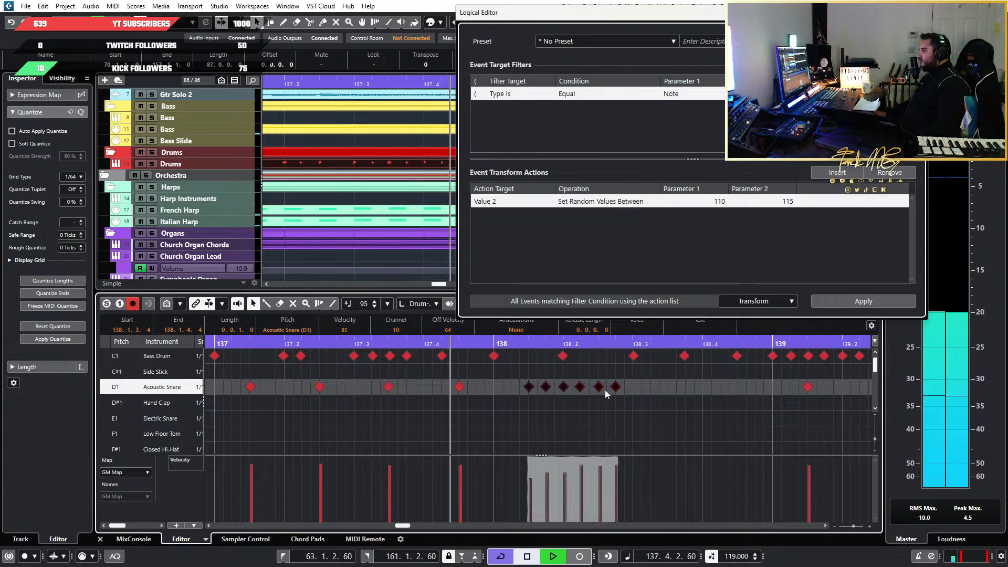
scroll(607, 392, down, 3)
scroll(624, 401, right, 1)
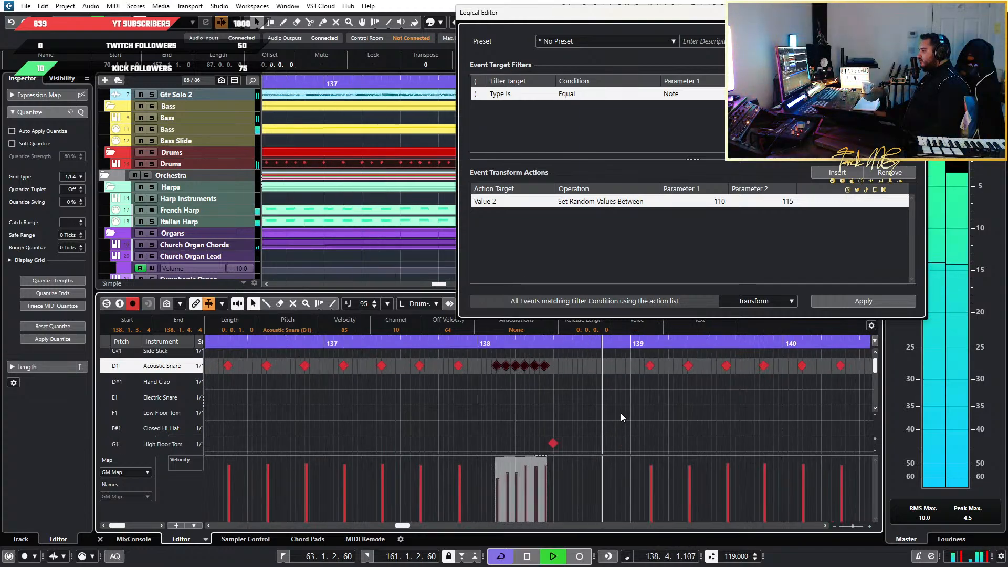
key(space)
Lower the velocity of the second snare hit in the roll at the end of bar 146 to about 96
scroll(651, 413, up, 1)
scroll(651, 412, right, 5)
scroll(651, 413, right, 2)
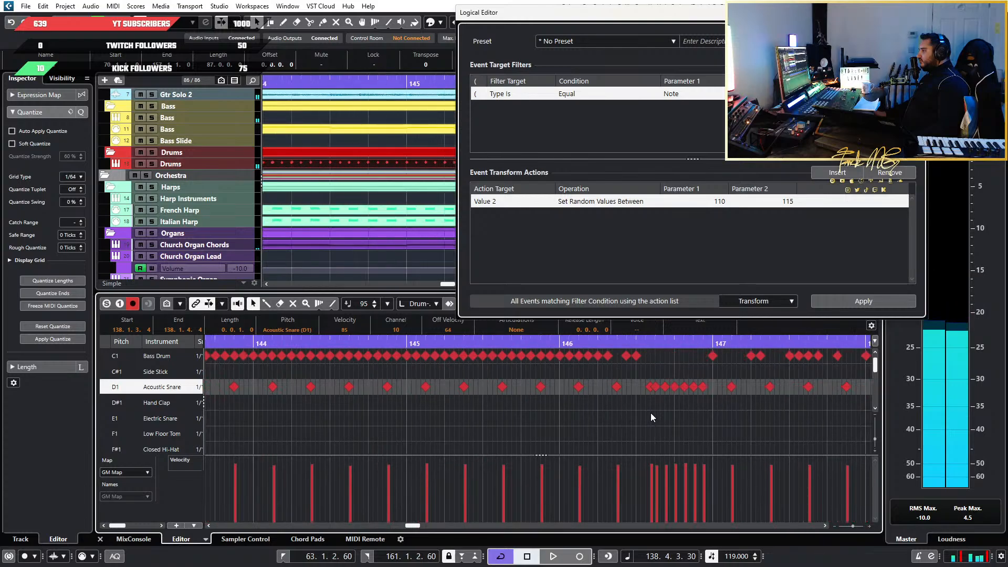
scroll(659, 404, up, 2)
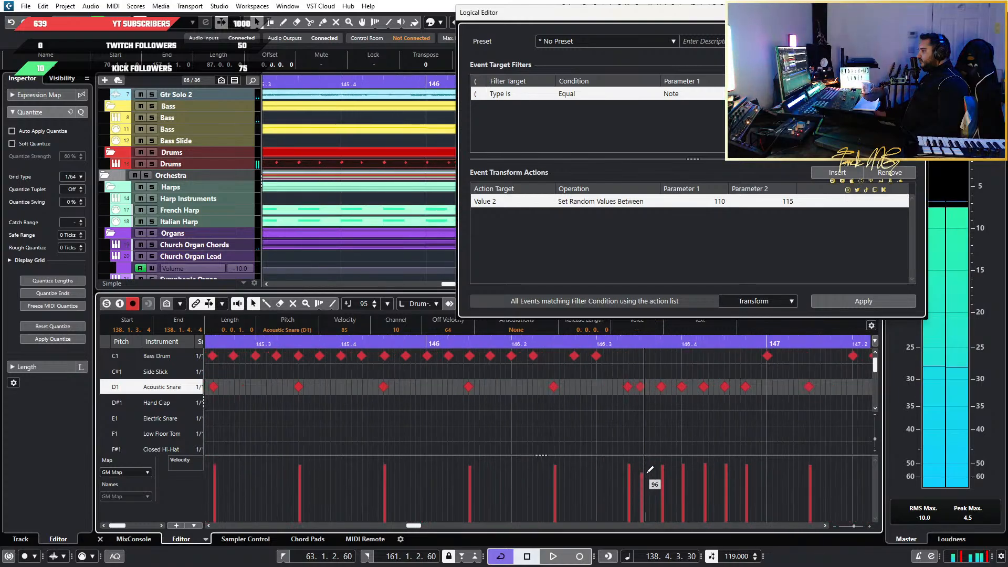
Select the last five snare hits of the roll at the end of bar 146 and ramp their velocities up from 88
mouse_move(754, 374)
mouse_down()
mouse_move(669, 405)
mouse_move(637, 393)
mouse_move(648, 394)
mouse_up()
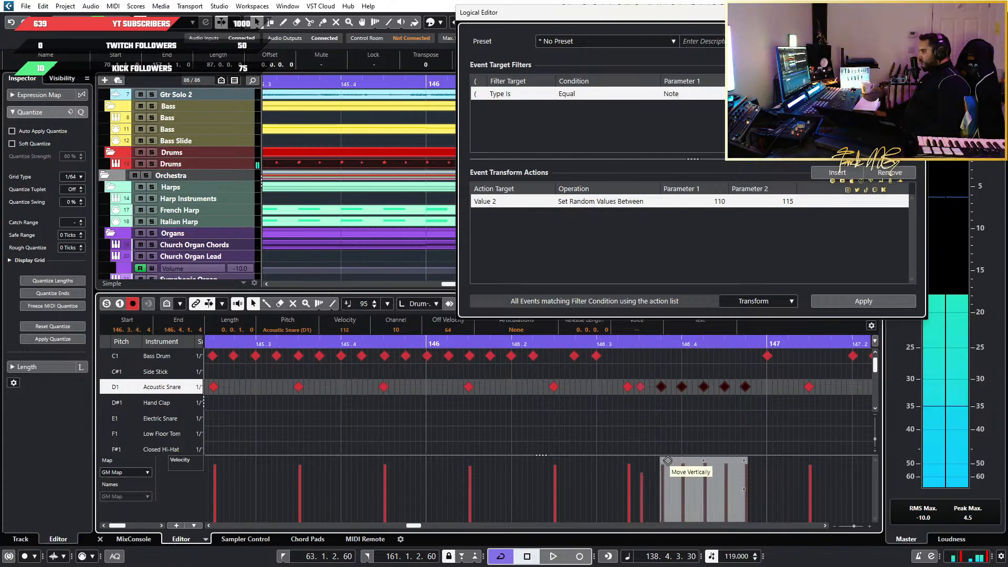
drag(662, 477, 747, 470)
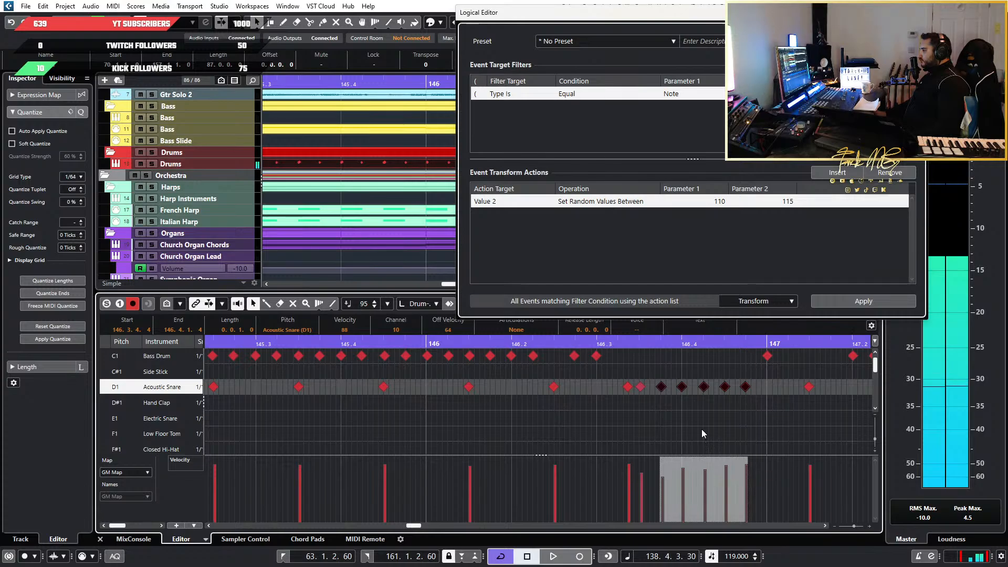
Locate the snare roll in bar 154 and play it from the end of bar 153
scroll(697, 421, right, 10)
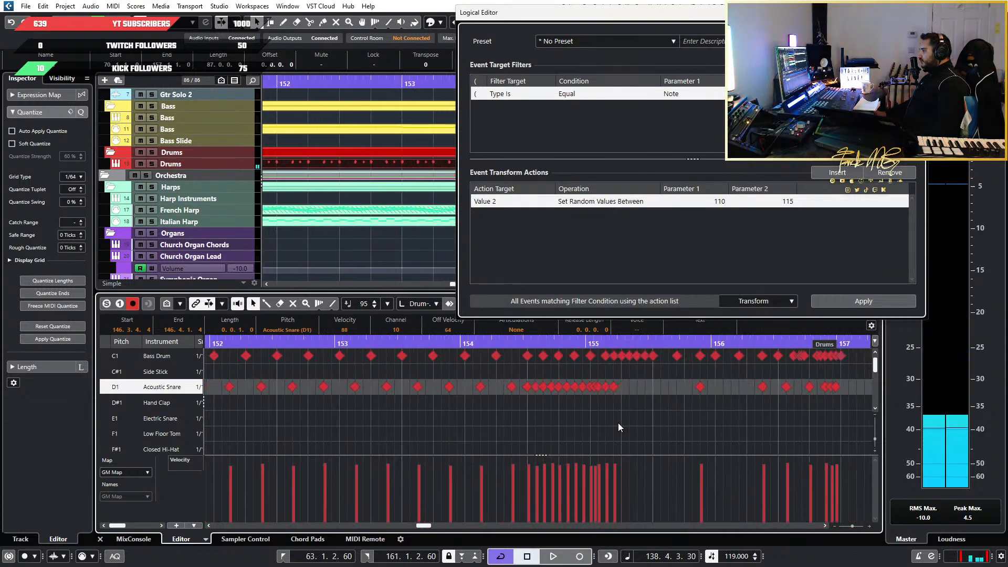
ctrl+scroll(571, 425, up, 3)
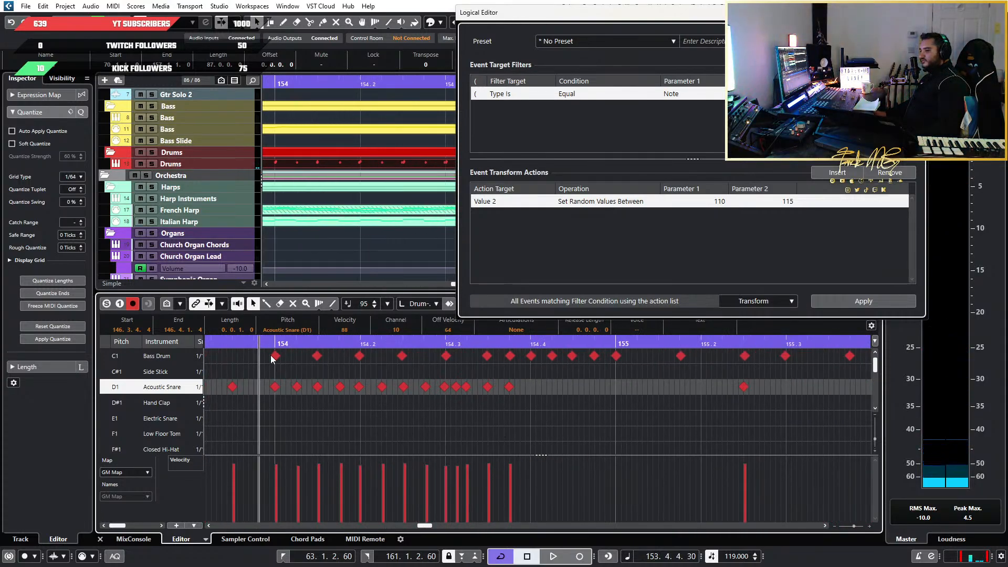
key(space)
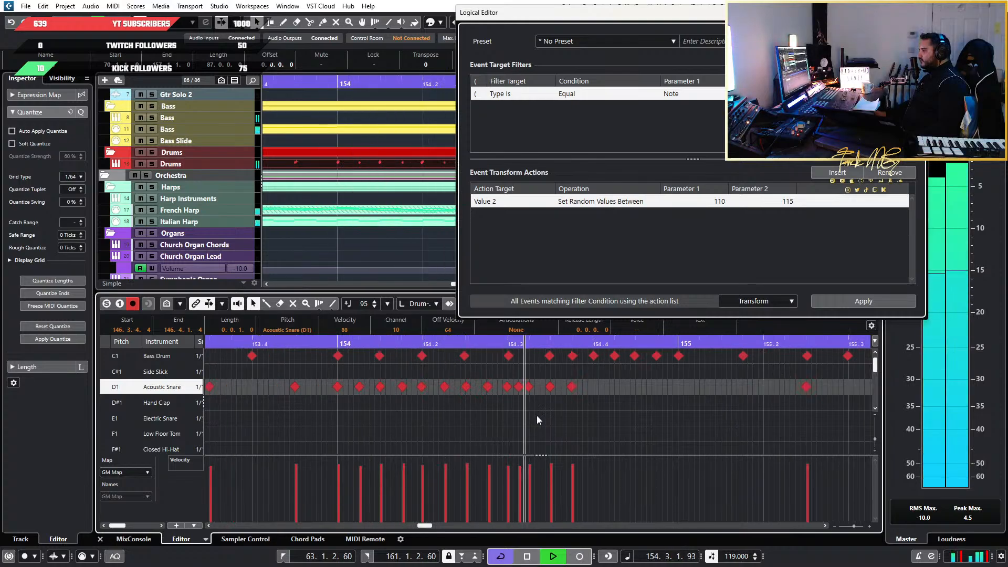
key(space)
Lower the velocity of the quick snare hit just after beat 3 of bar 154 to 88
ctrl+scroll(495, 417, up, 4)
click(544, 413)
click(547, 387)
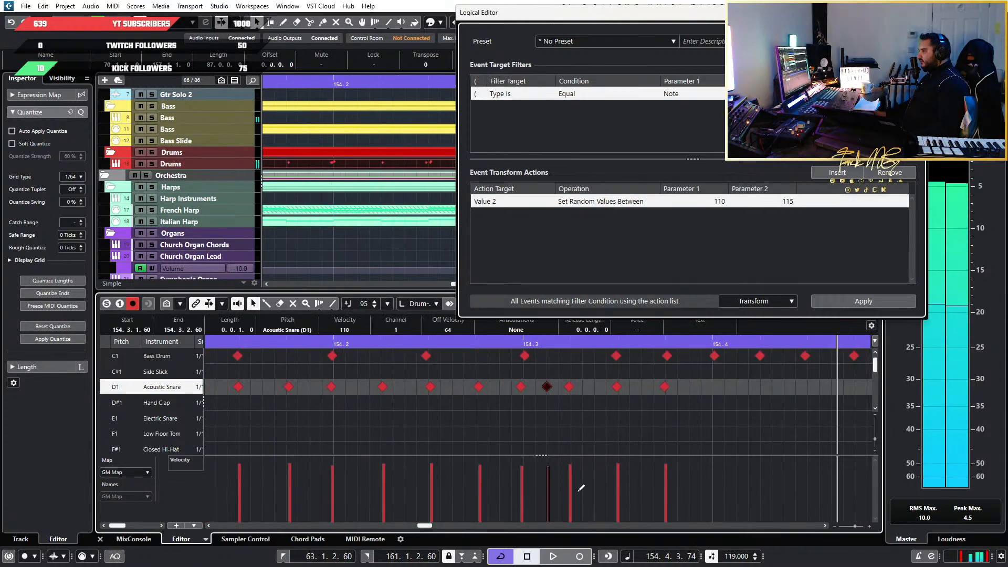
drag(556, 478, 554, 481)
Select the nine snare hits of the roll from the start of bar 154 through beat 3
ctrl+scroll(458, 402, down, 3)
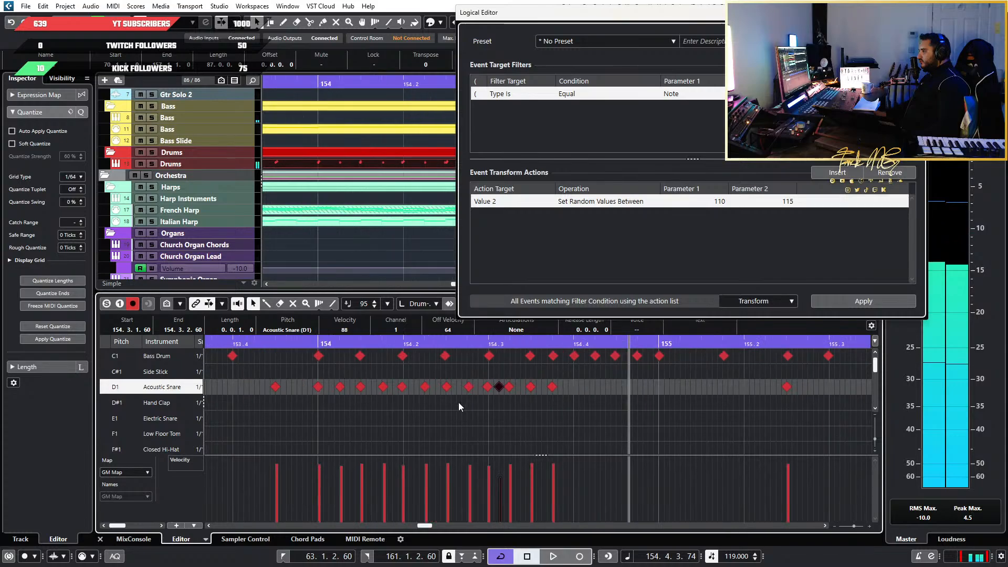
ctrl+scroll(357, 398, up, 2)
drag(348, 381, 572, 412)
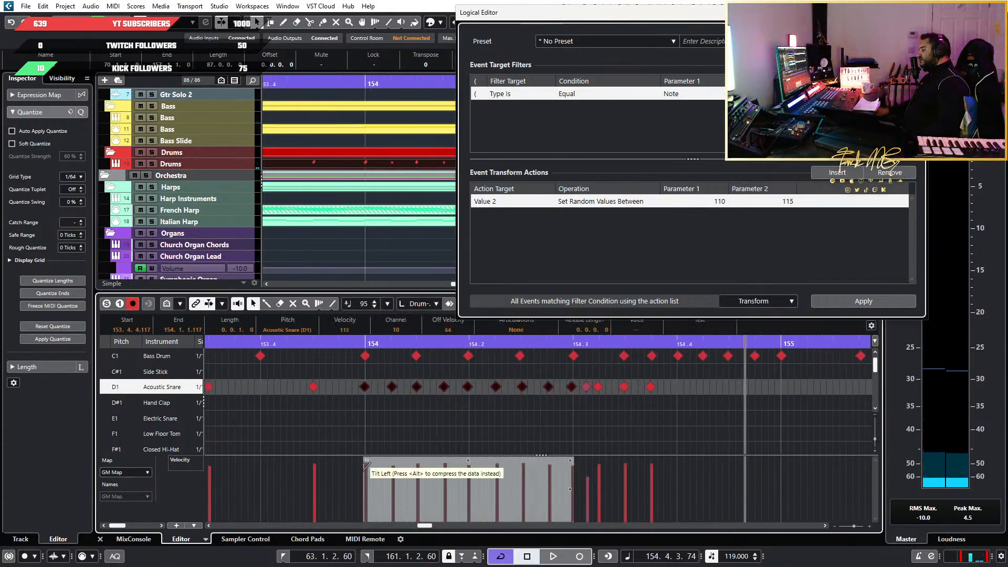
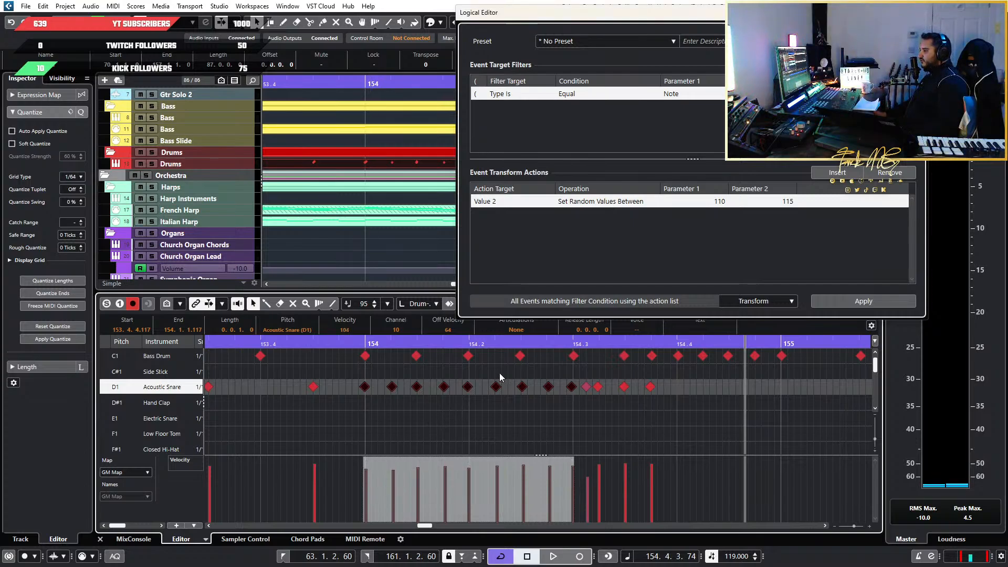
Clear the note selection and play back the acoustic snare roll from just before bar 154
click(267, 342)
click(322, 404)
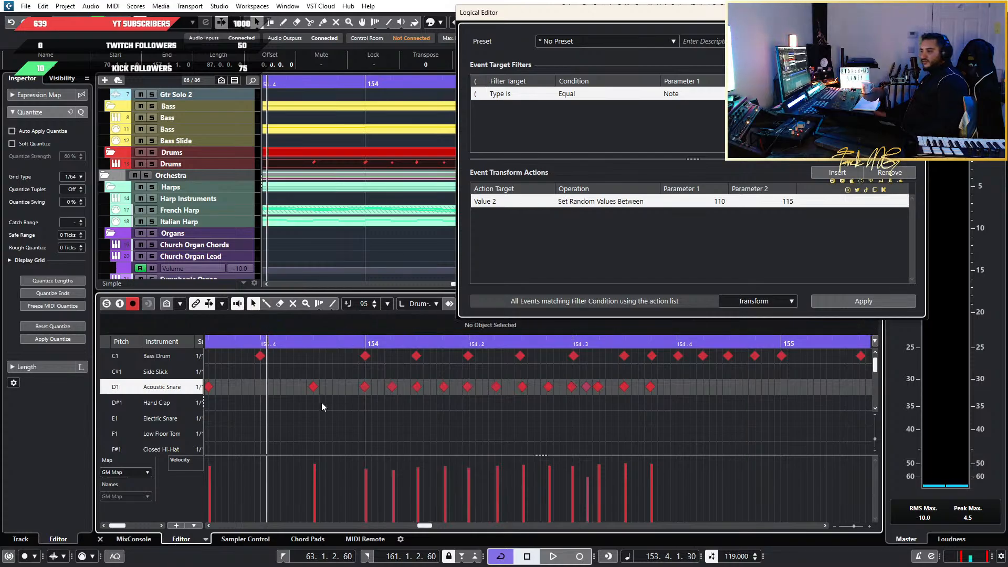
scroll(438, 394, down, 7)
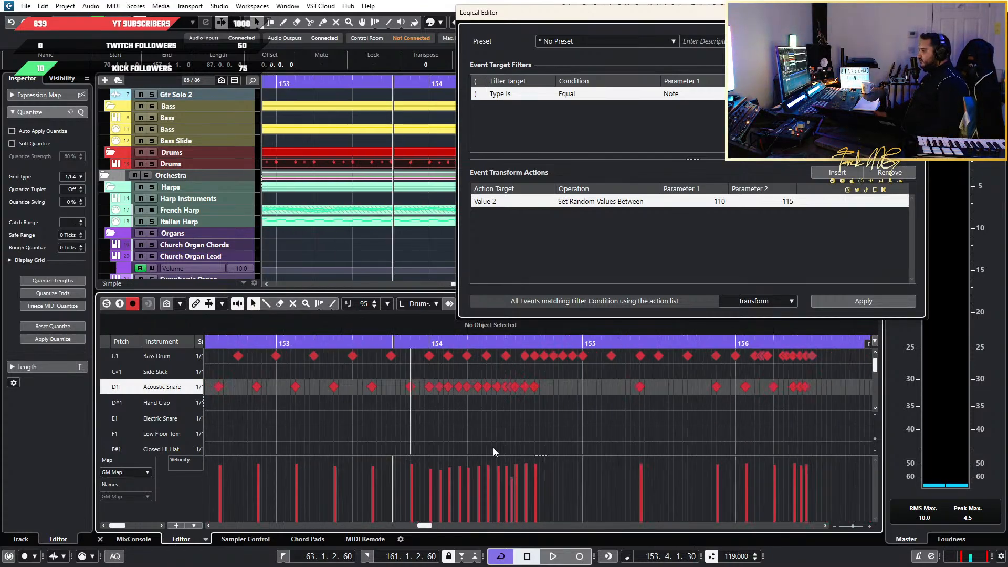
key(space)
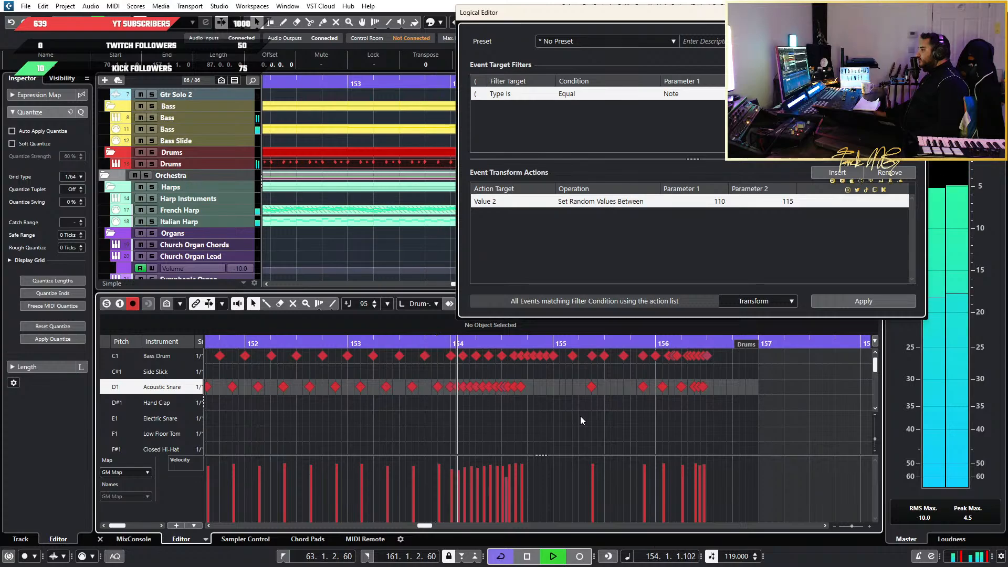
key(space)
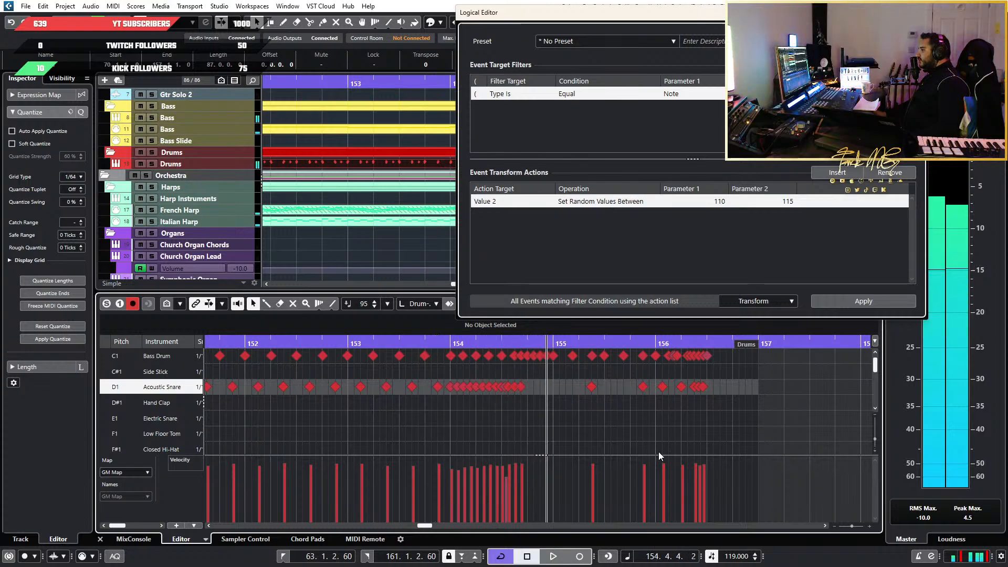
Play back the closing drum fill in bar 156
scroll(677, 444, up, 5)
click(735, 344)
key(space)
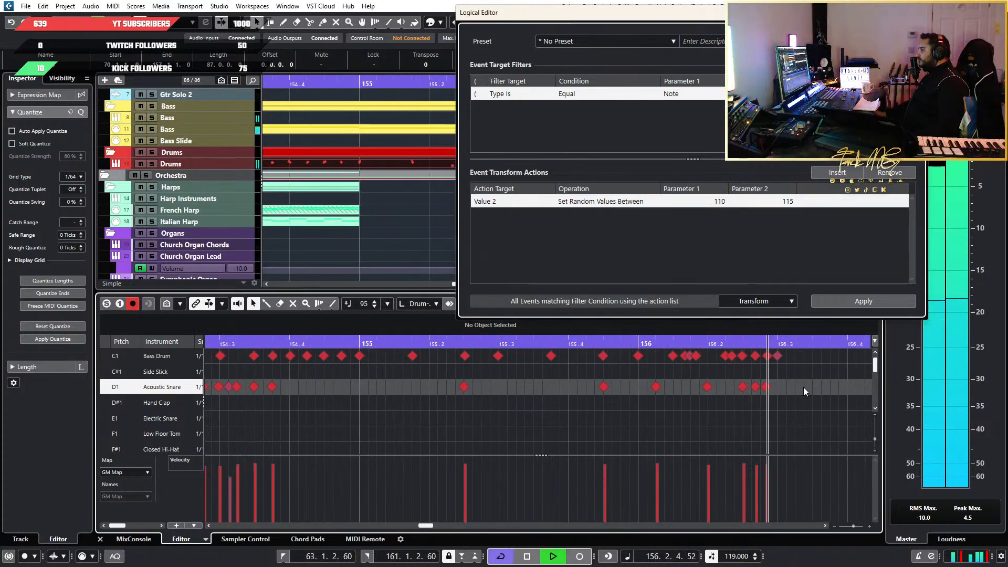
key(space)
Go back to the start of the Drums part and play the opening kick and snare hits at bar 75
scroll(402, 380, down, 4)
scroll(403, 384, down, 8)
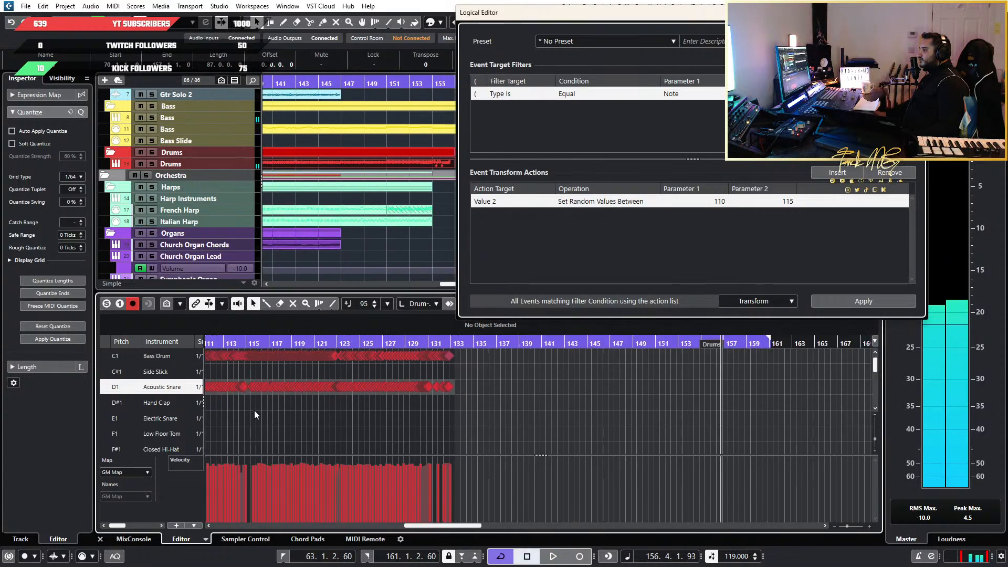
scroll(373, 433, up, 2)
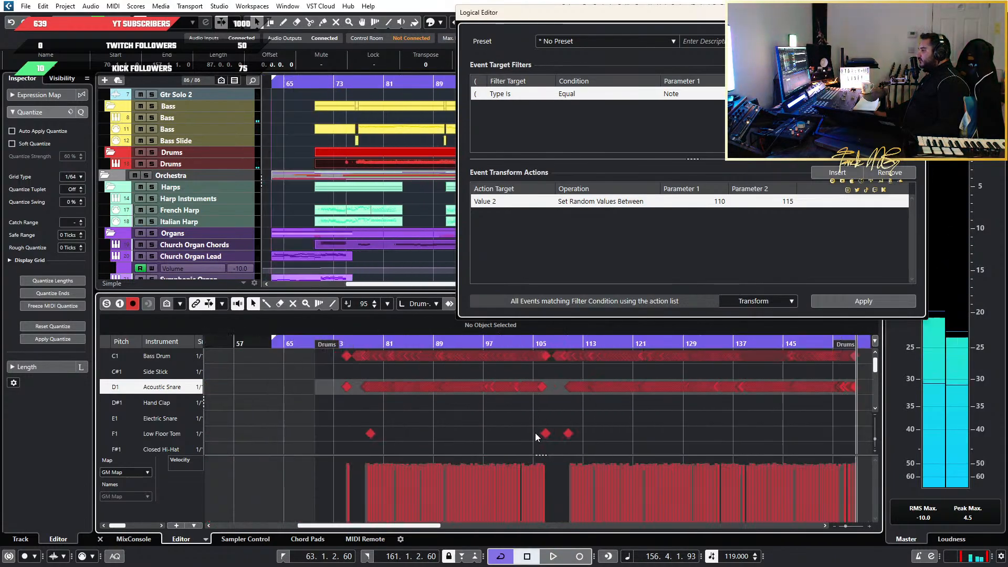
scroll(438, 421, up, 8)
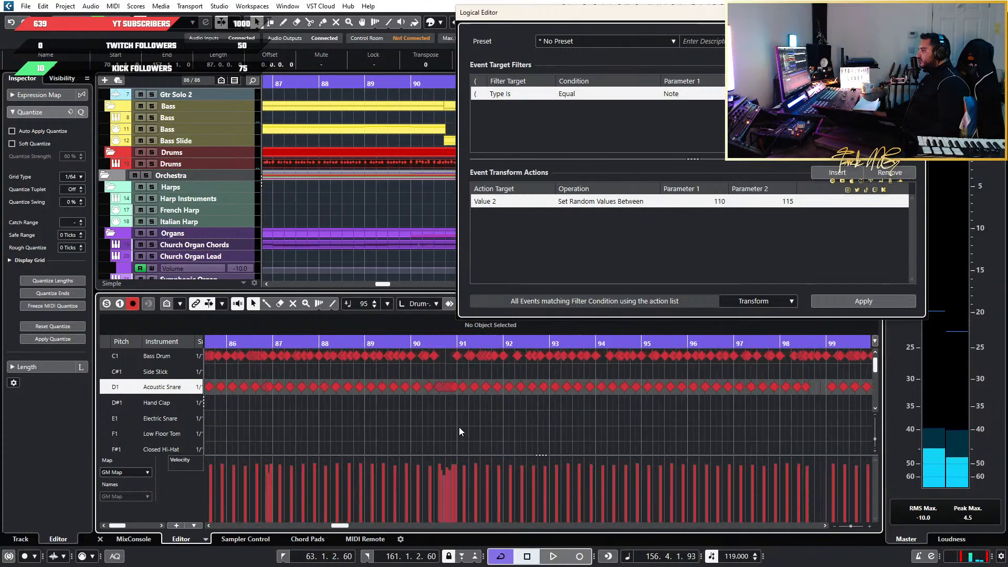
scroll(459, 426, down, 5)
scroll(457, 424, left, 3)
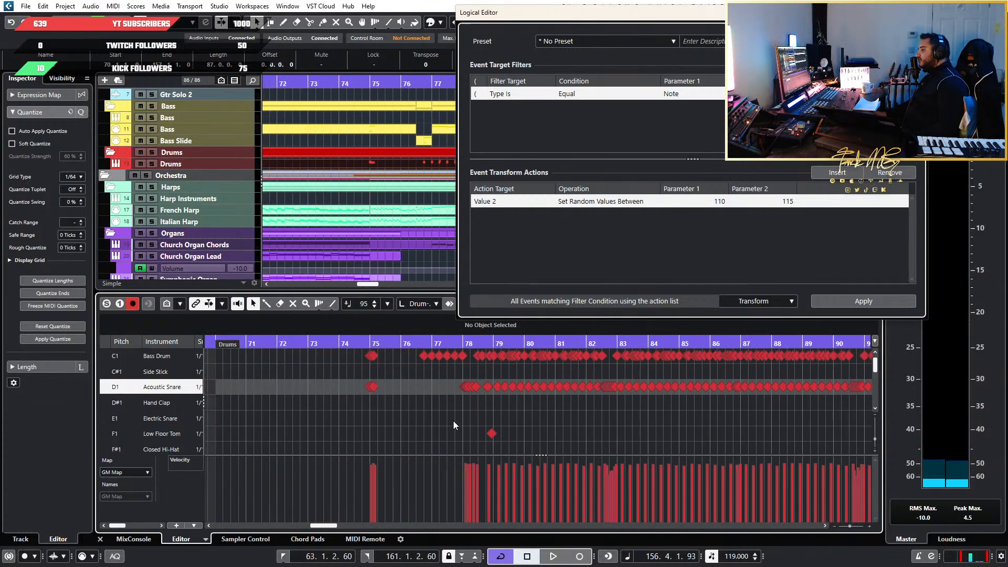
scroll(450, 420, up, 4)
click(271, 346)
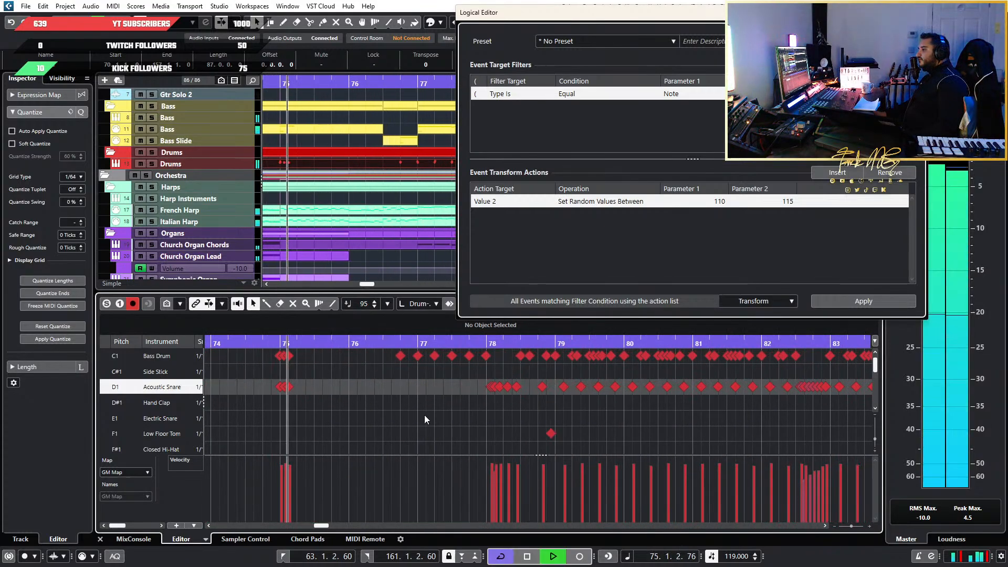
scroll(473, 377, down, 6)
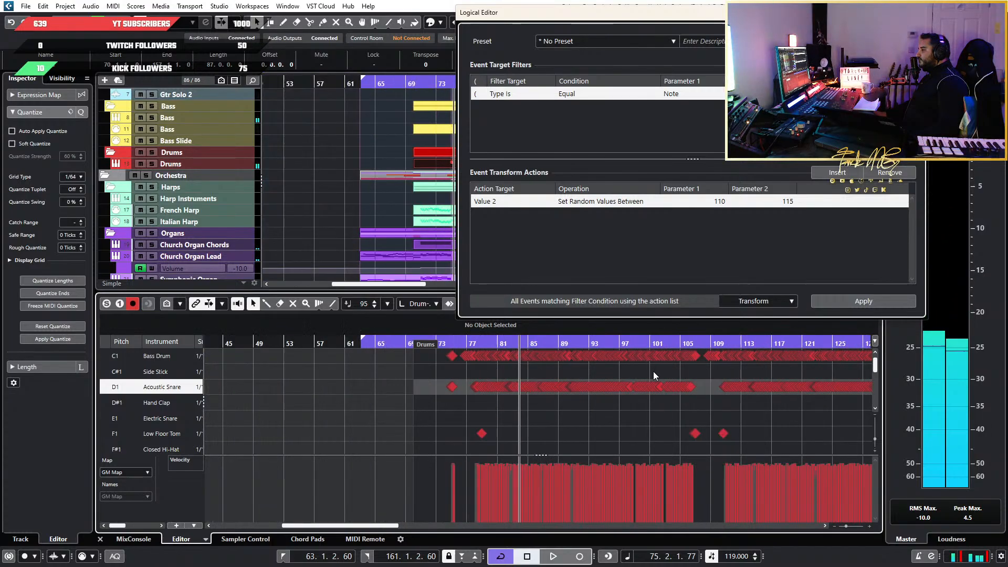
Select all the Bass Drum notes in the Drums part
drag(840, 363, 472, 357)
scroll(515, 383, up, 6)
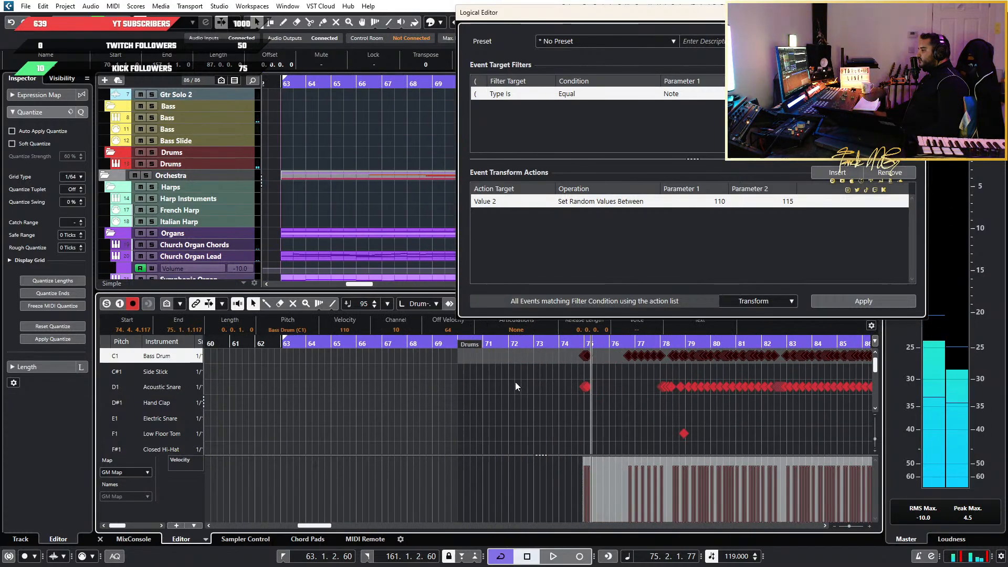
scroll(549, 434, up, 2)
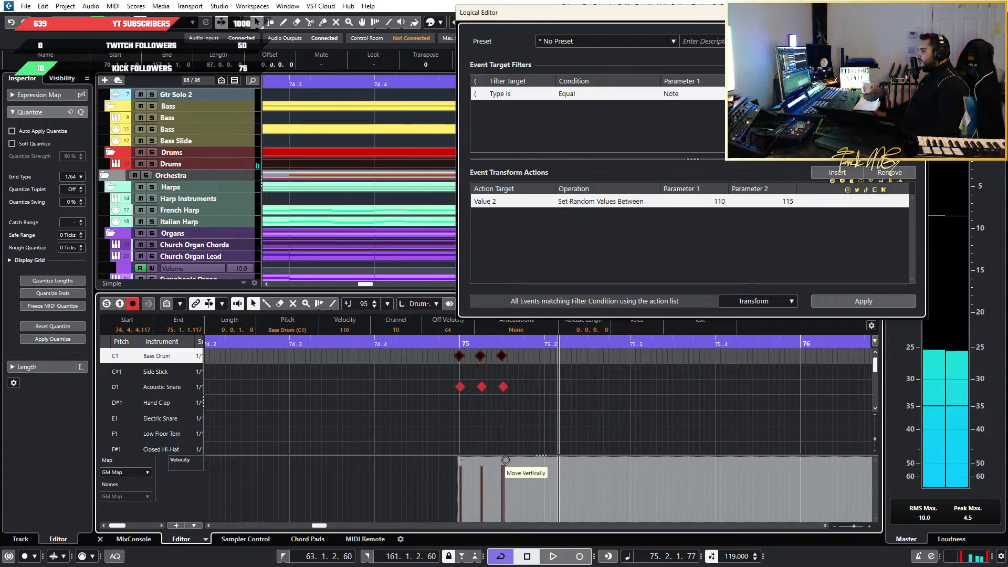
Try several velocities on the first Bass Drum hit at bar 75, ending at 113
drag(504, 470, 505, 463)
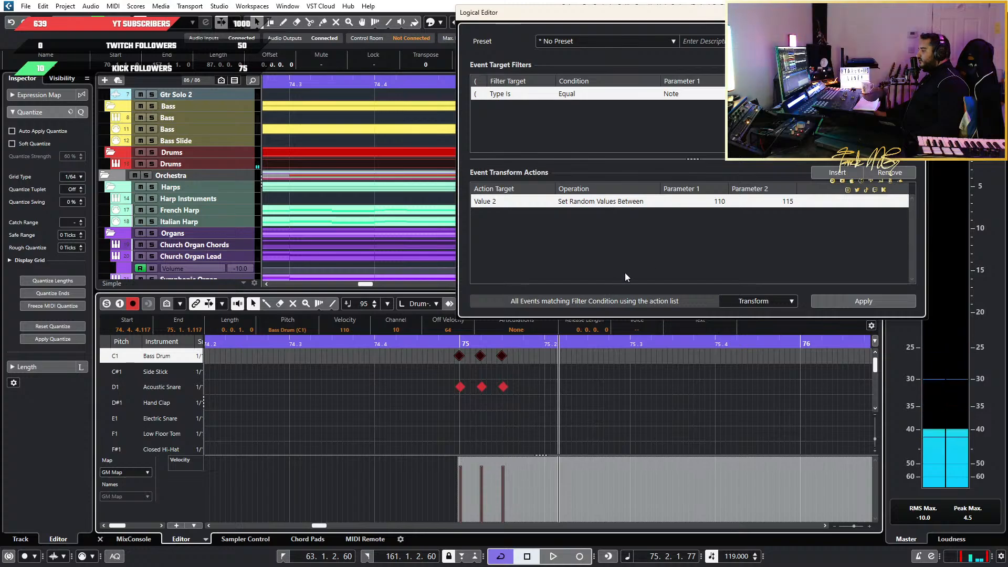
click(460, 473)
click(461, 468)
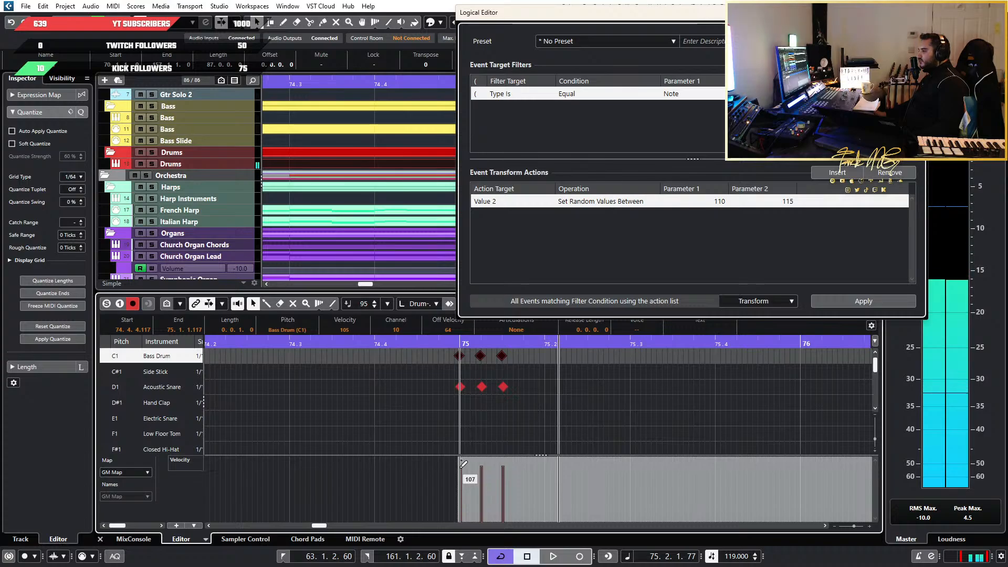
click(461, 468)
click(461, 465)
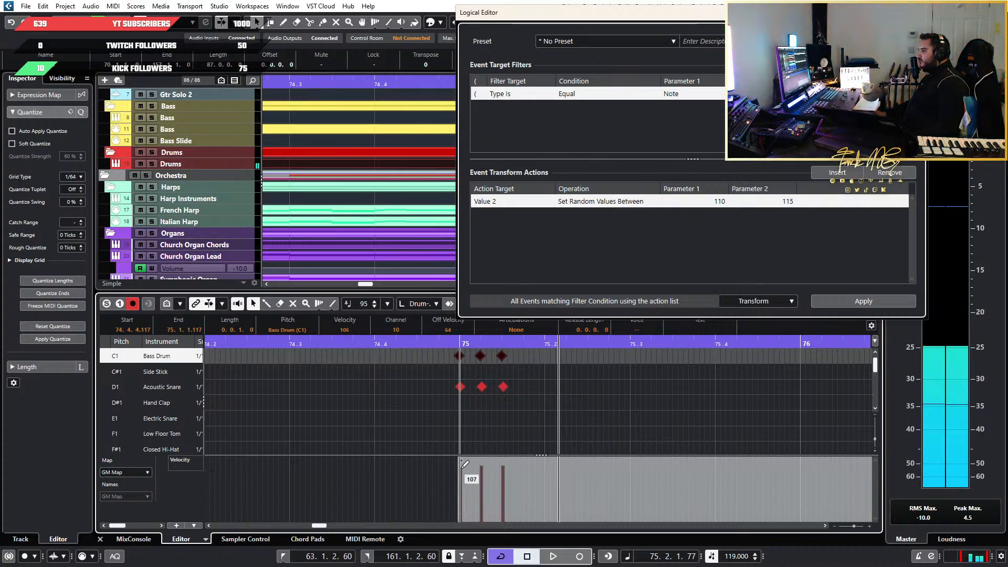
click(462, 461)
click(458, 466)
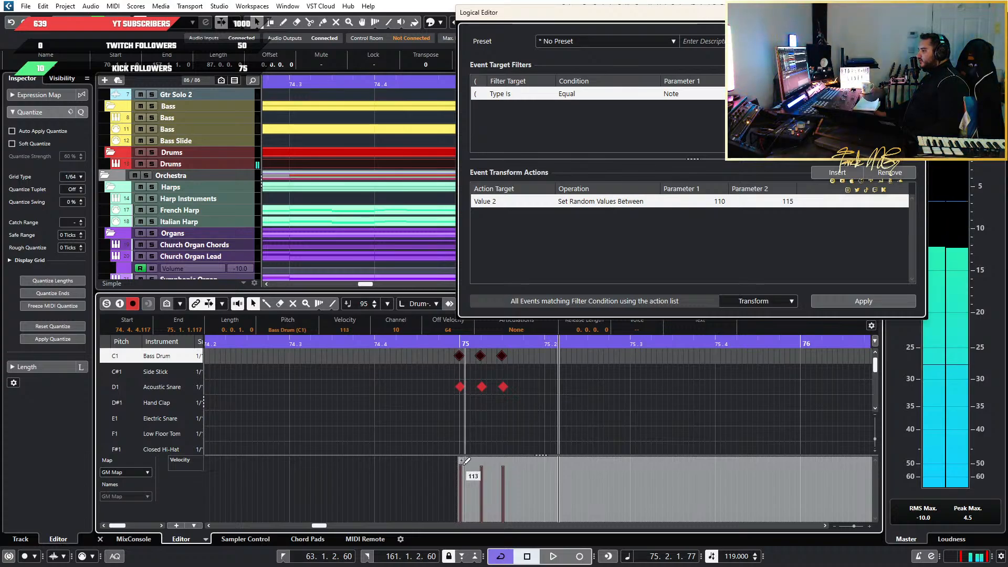
Set the random velocity range to 107 through 112 and apply it to the selected Bass Drum notes
click(727, 200)
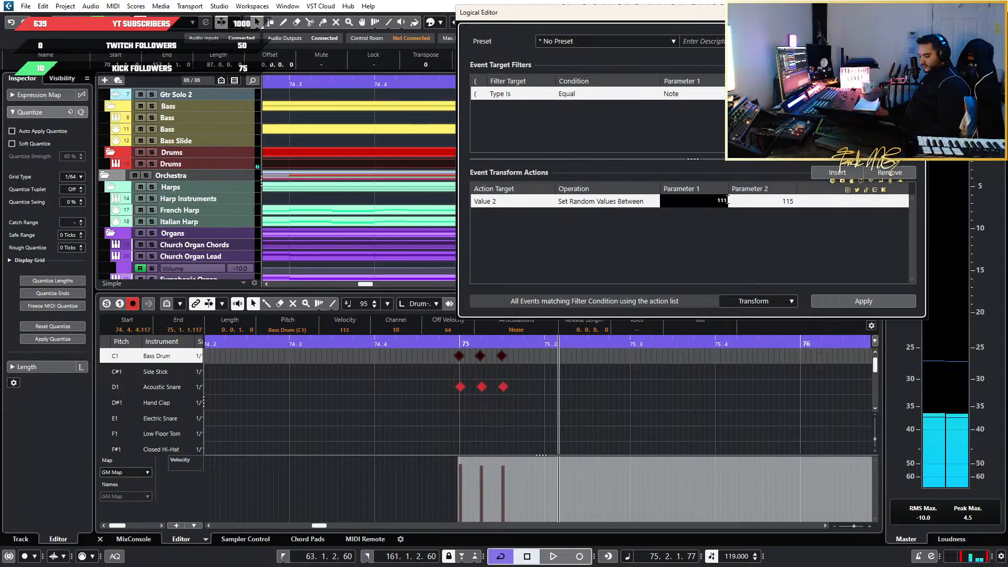
key(Tab)
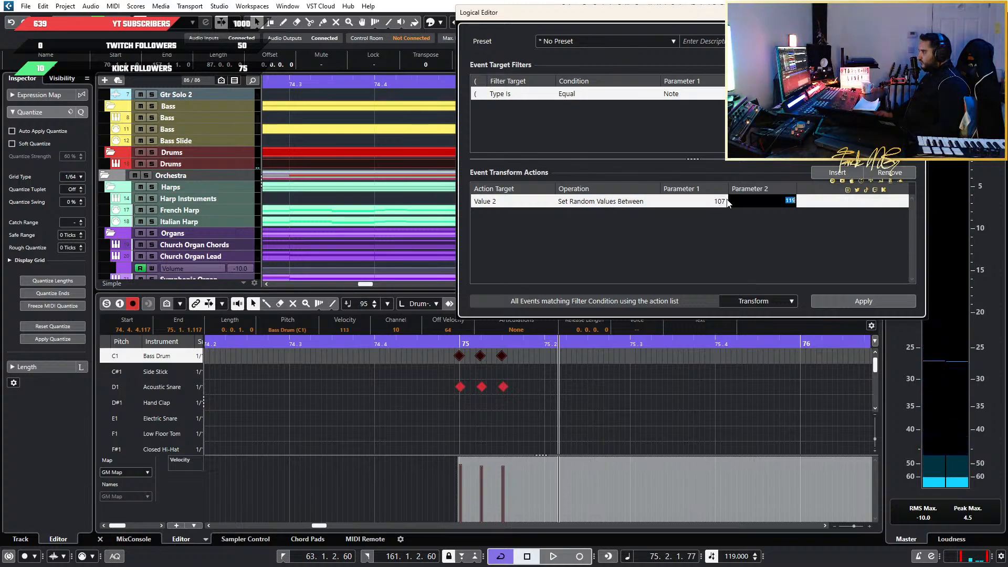
key(Return)
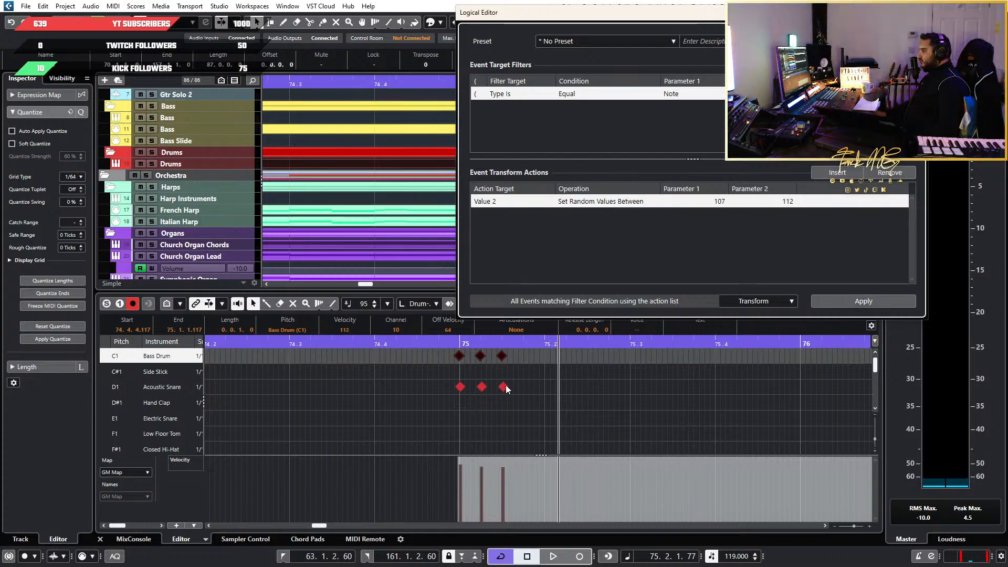
Play back the drums from just before bar 75 and clear the note selection
click(445, 342)
key(space)
scroll(640, 408, down, 4)
scroll(642, 410, right, 4)
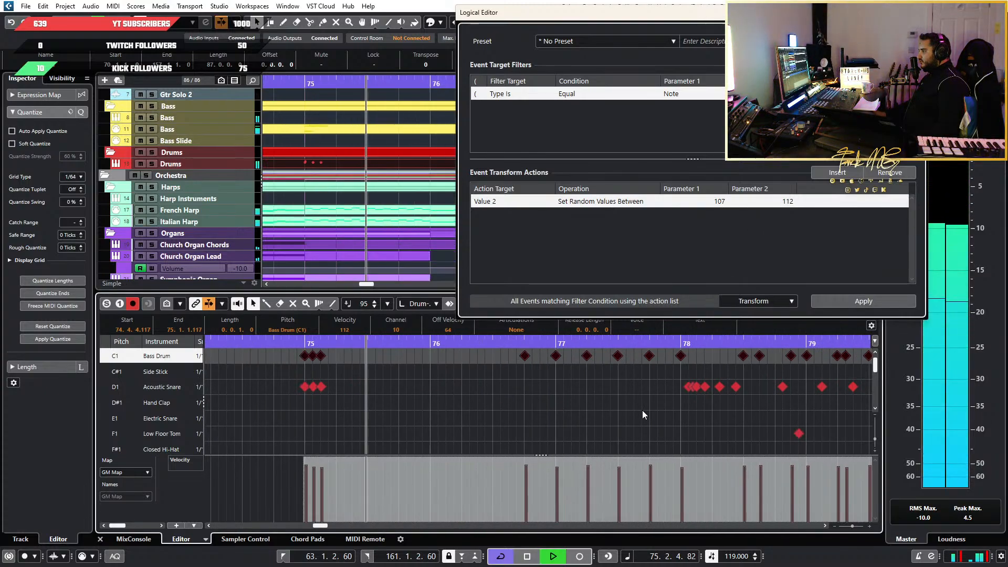
key(space)
scroll(642, 411, right, 4)
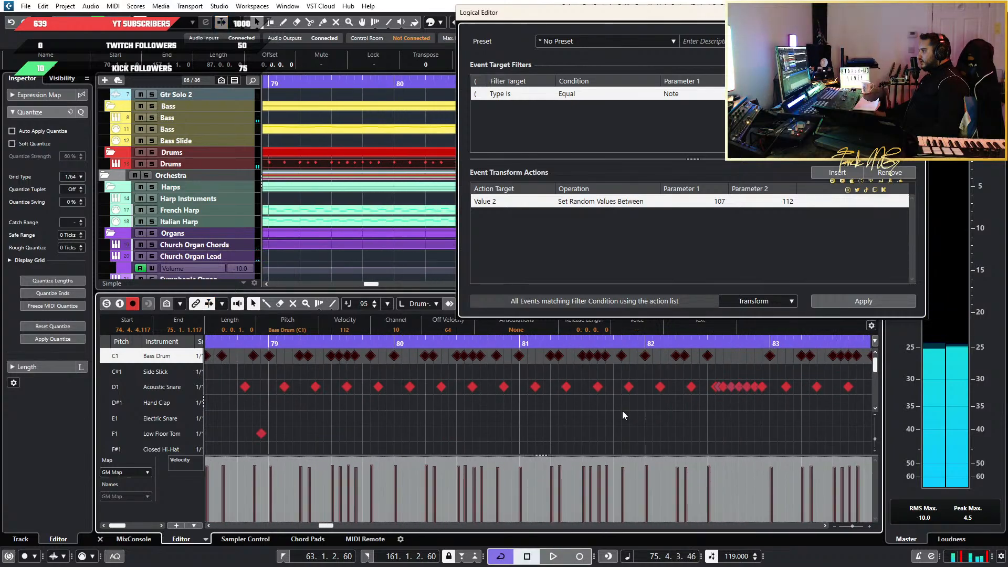
scroll(538, 415, down, 3)
click(543, 420)
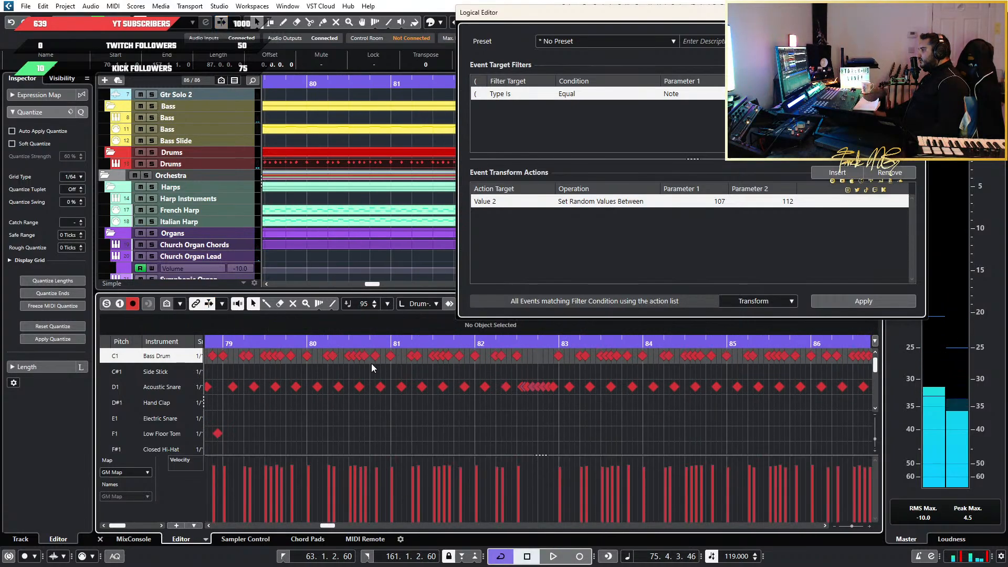
Examine the Bass Drum velocities around bars 81 to 90 and play the drums back from around bar 83
scroll(541, 372, up, 4)
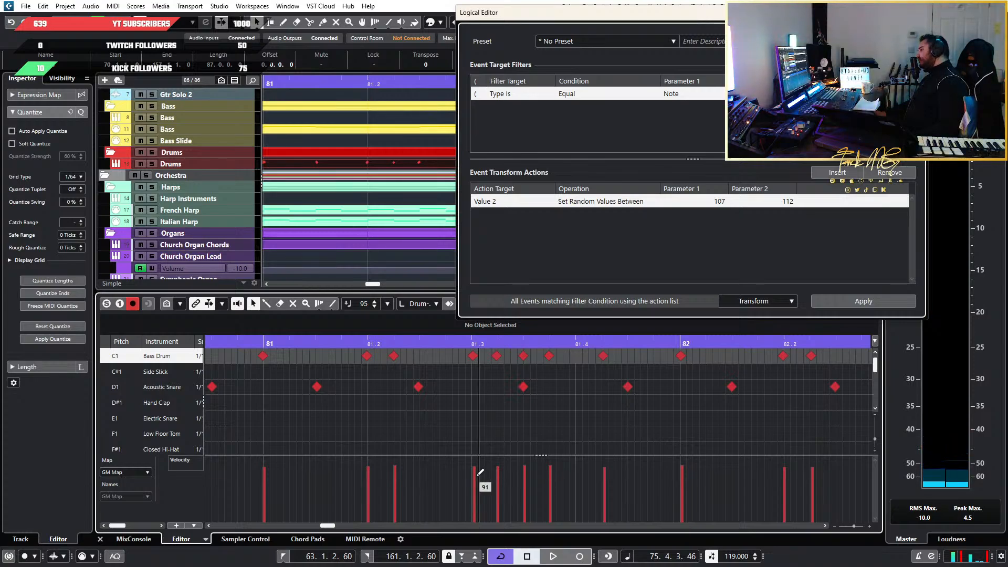
scroll(453, 418, down, 5)
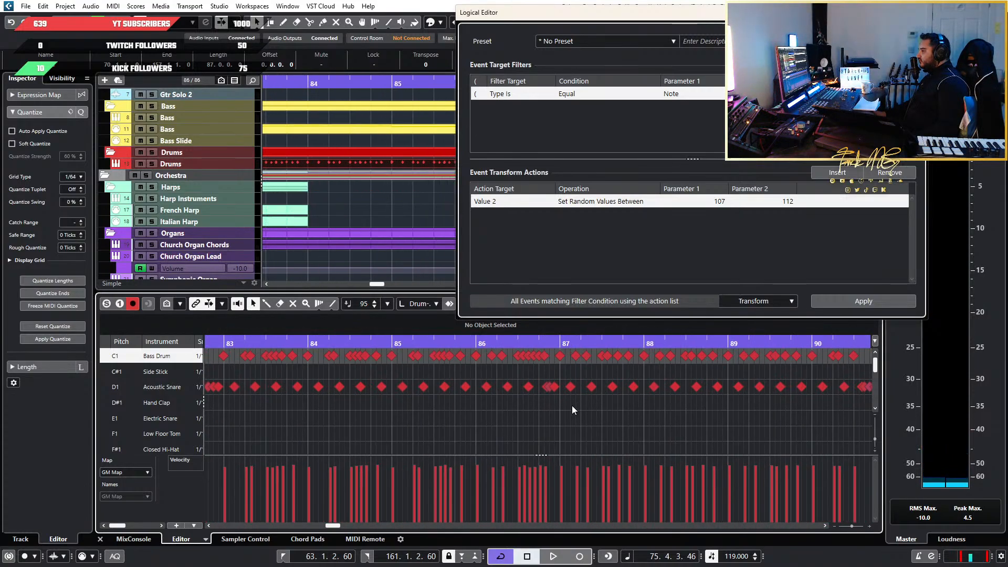
scroll(506, 401, up, 2)
scroll(478, 404, down, 2)
scroll(467, 404, left, 2)
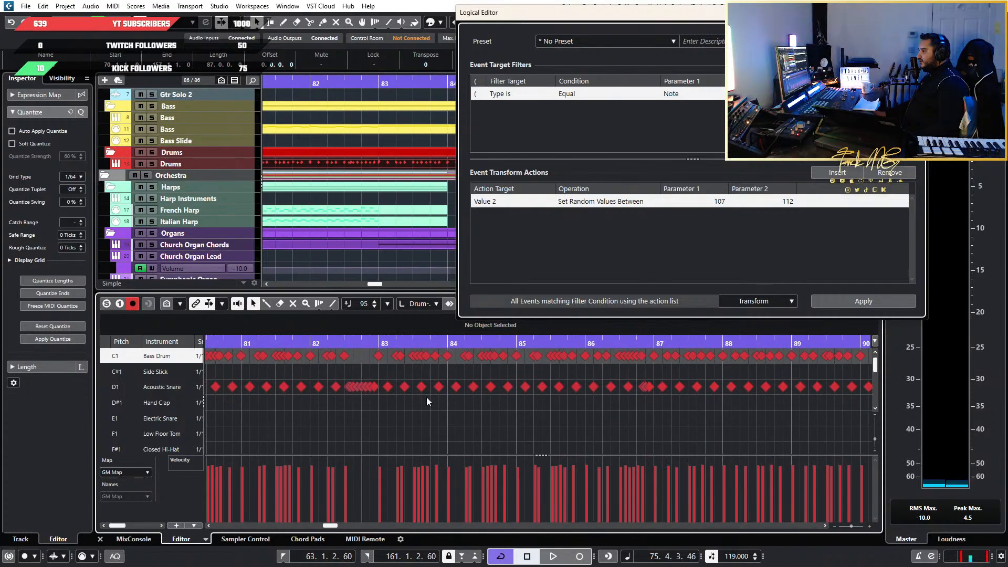
scroll(422, 397, up, 3)
click(373, 345)
key(space)
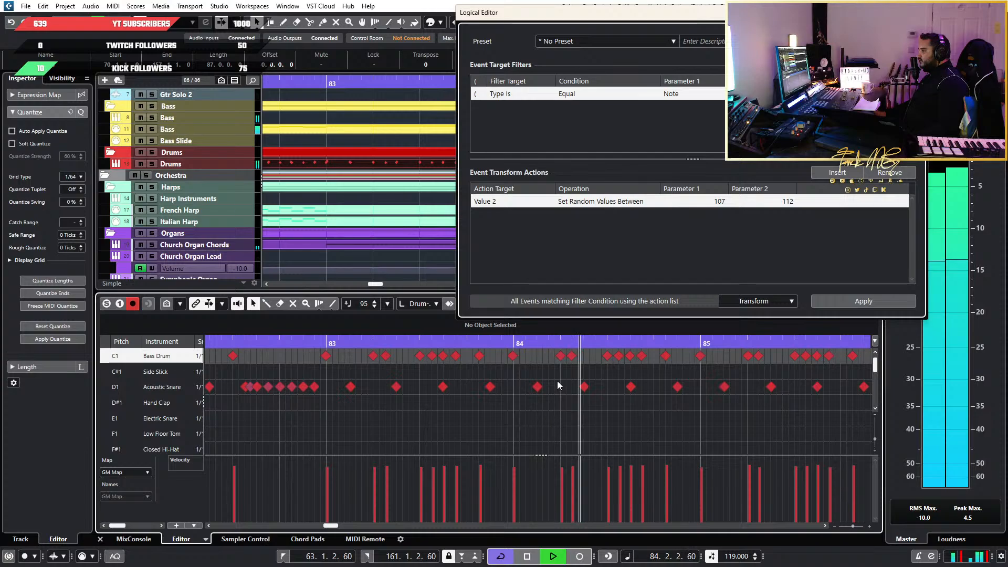
key(space)
scroll(453, 382, down, 2)
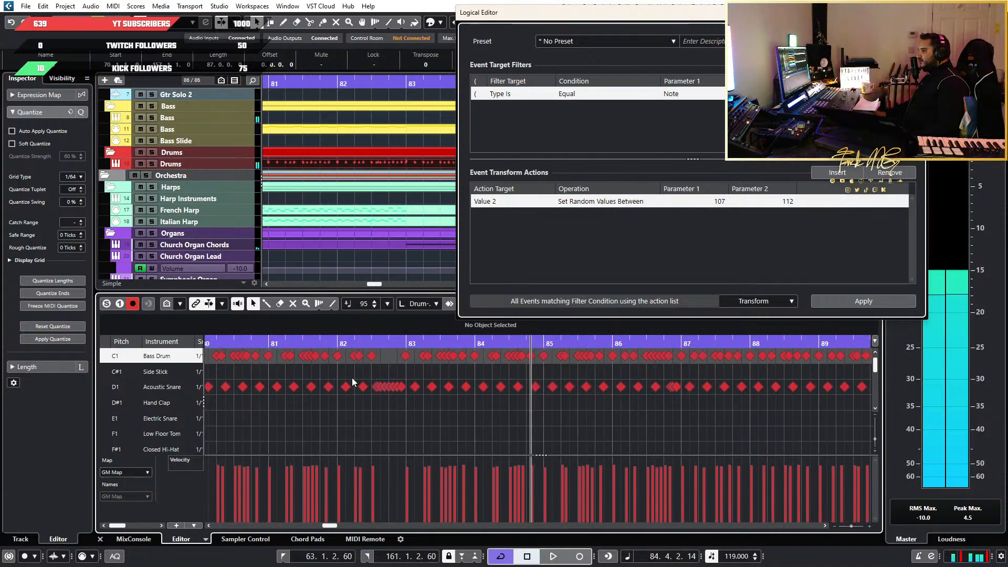
Select the rapid Bass Drum note runs in bars 79 to 86 together, leaving the slower hits out
scroll(362, 375, left, 2)
scroll(540, 379, up, 2)
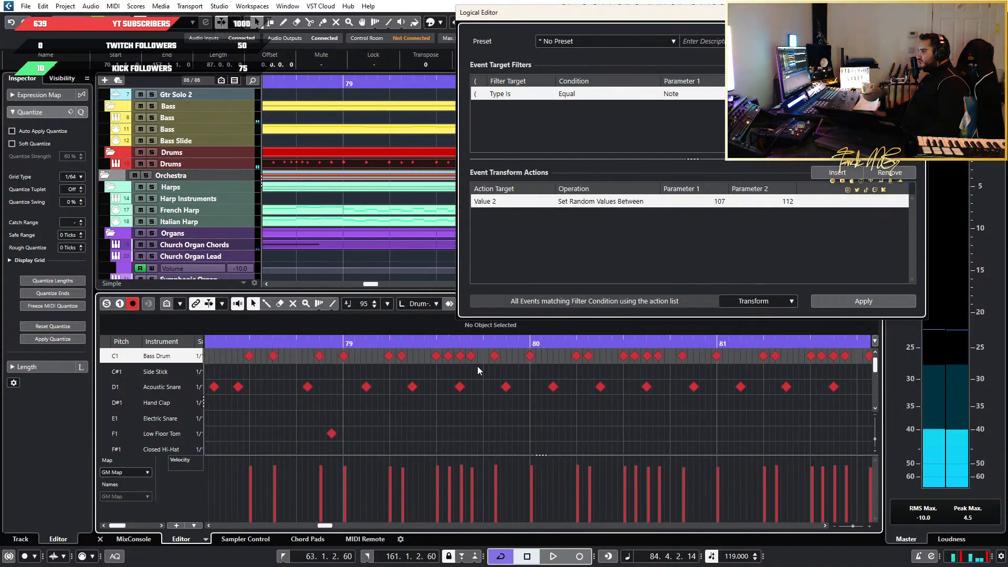
drag(477, 366, 438, 357)
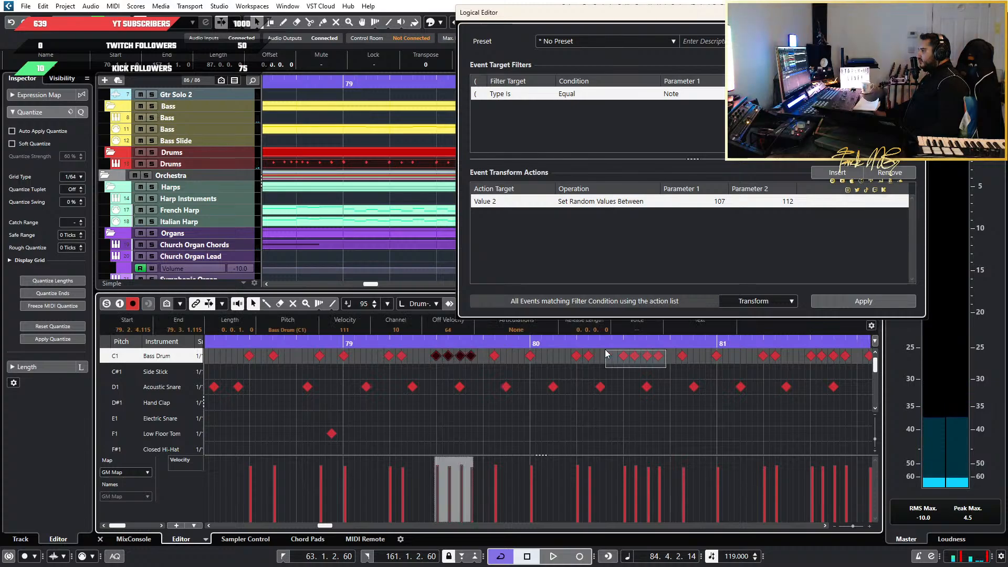
scroll(521, 371, down, 3)
scroll(624, 388, up, 3)
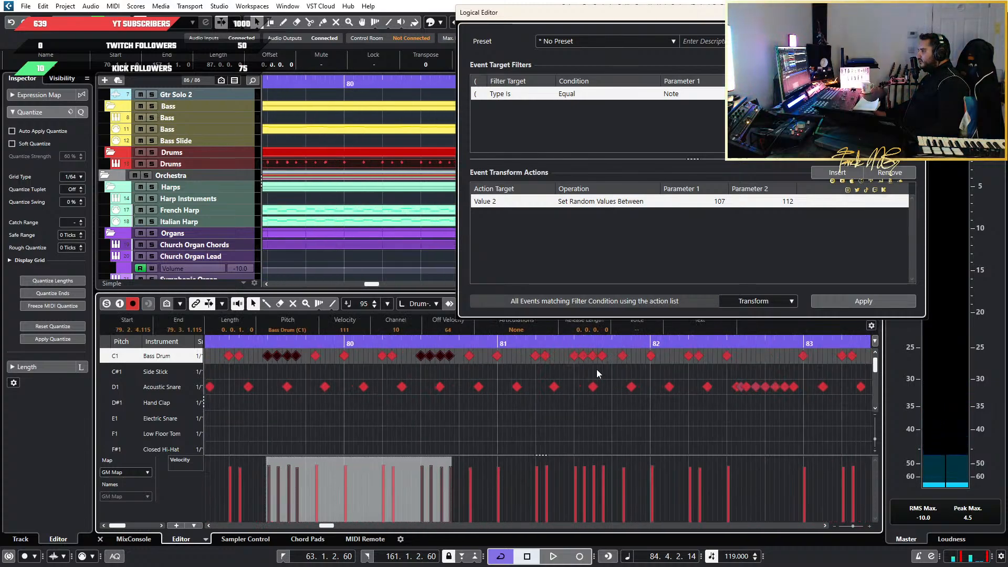
mouse_move(601, 367)
mouse_down()
mouse_move(570, 355)
mouse_move(609, 353)
mouse_up()
scroll(637, 374, right, 3)
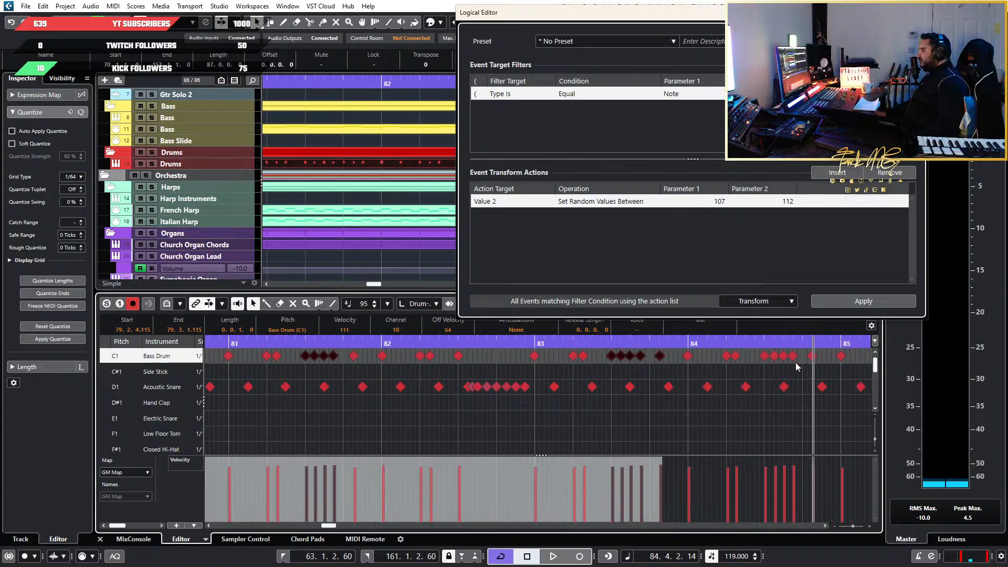
drag(796, 363, 759, 357)
scroll(761, 358, down, 1)
scroll(760, 358, right, 4)
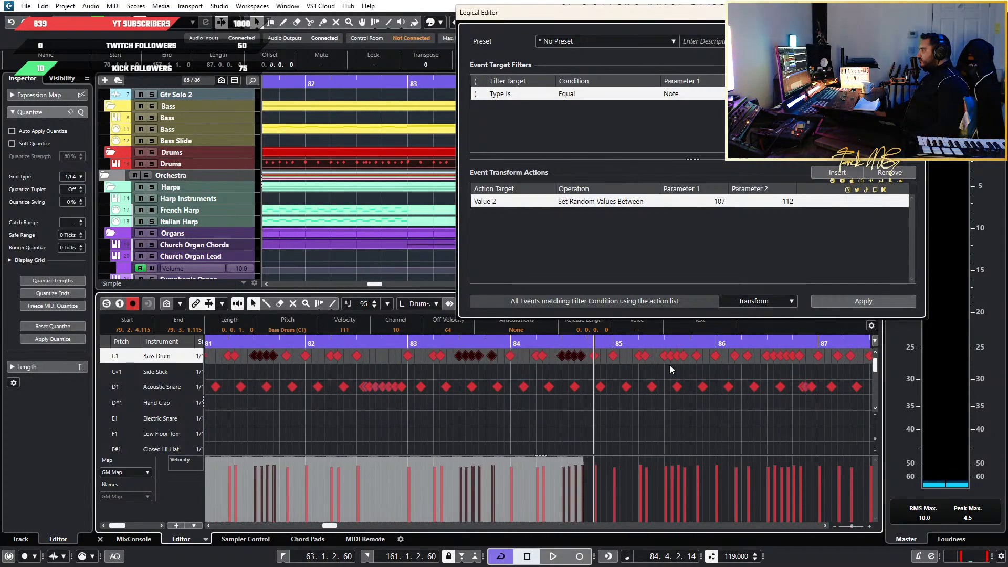
scroll(792, 366, up, 1)
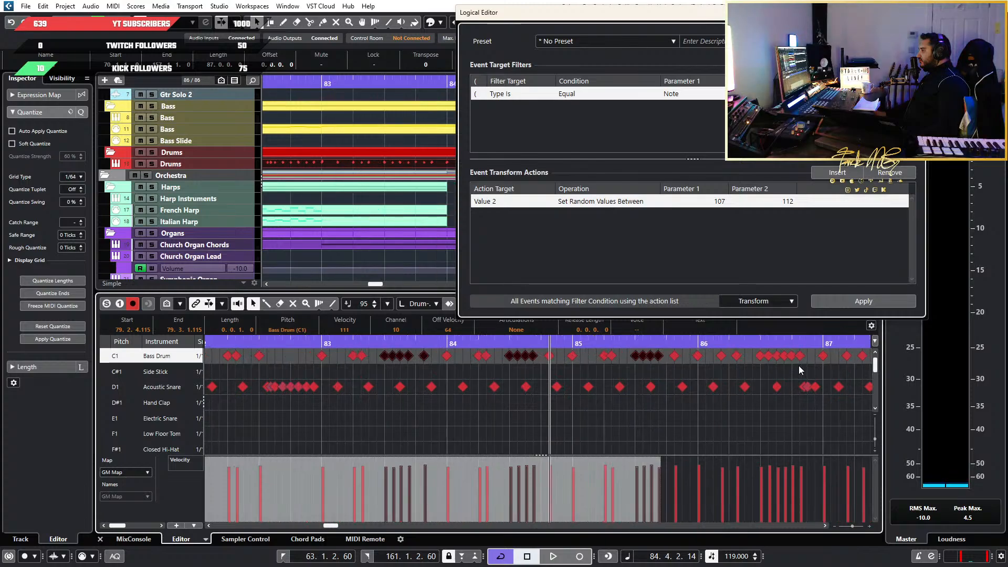
drag(745, 357, 746, 358)
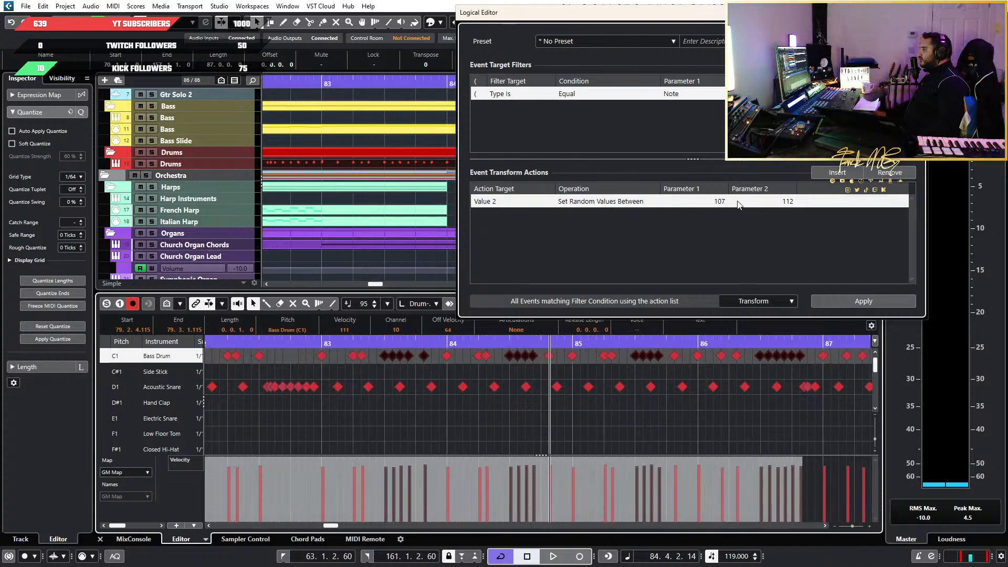
Set the random velocity range to 104 through 109 and apply it to the selected Bass Drum runs in bars 79 to 86
scroll(756, 370, down, 4)
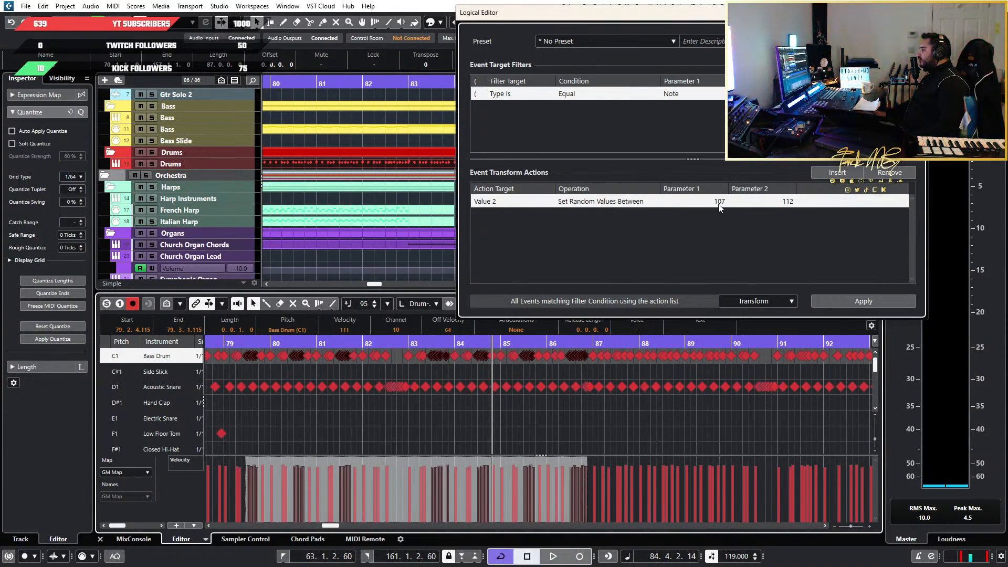
click(720, 205)
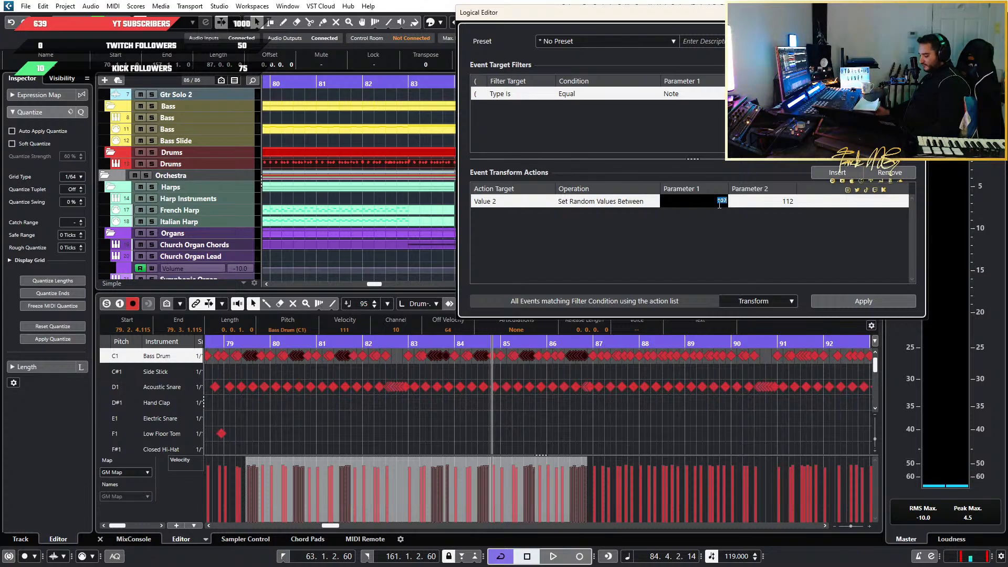
key(Tab)
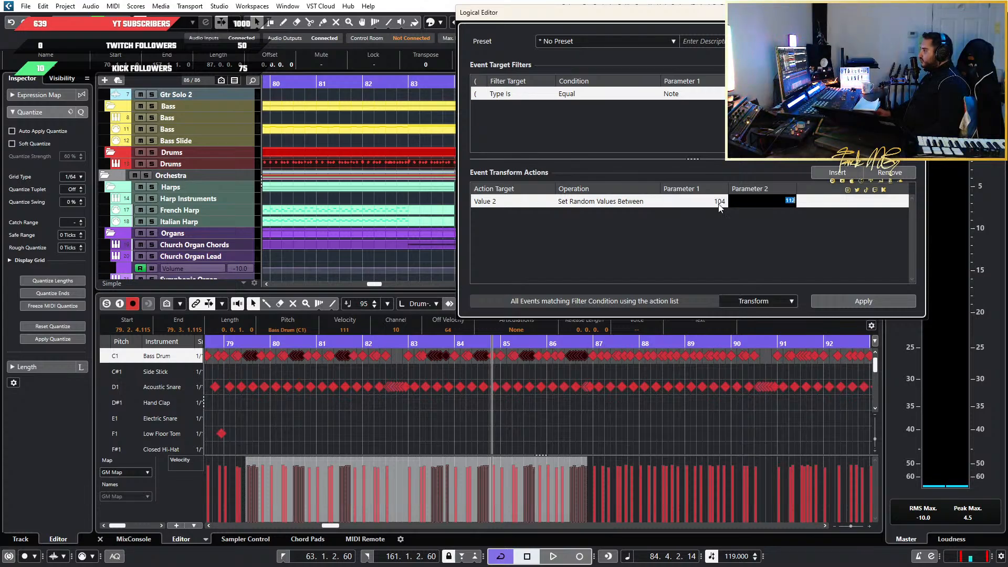
text(10)
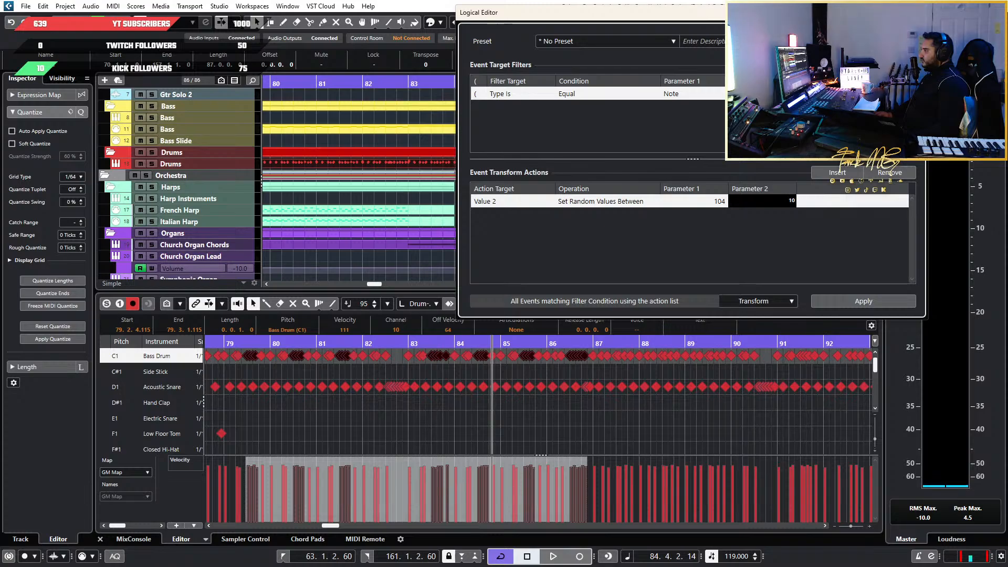
key(Return)
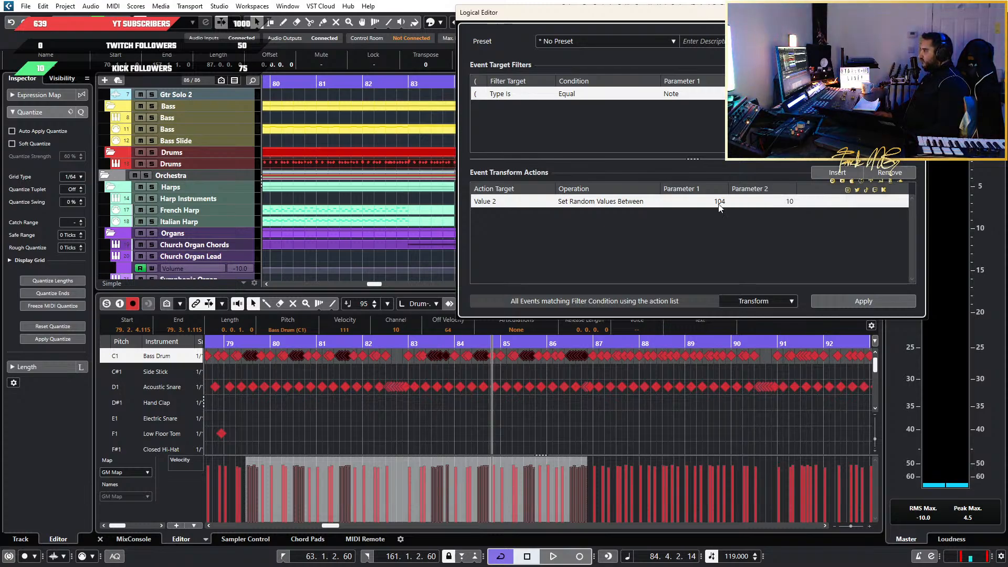
click(780, 201)
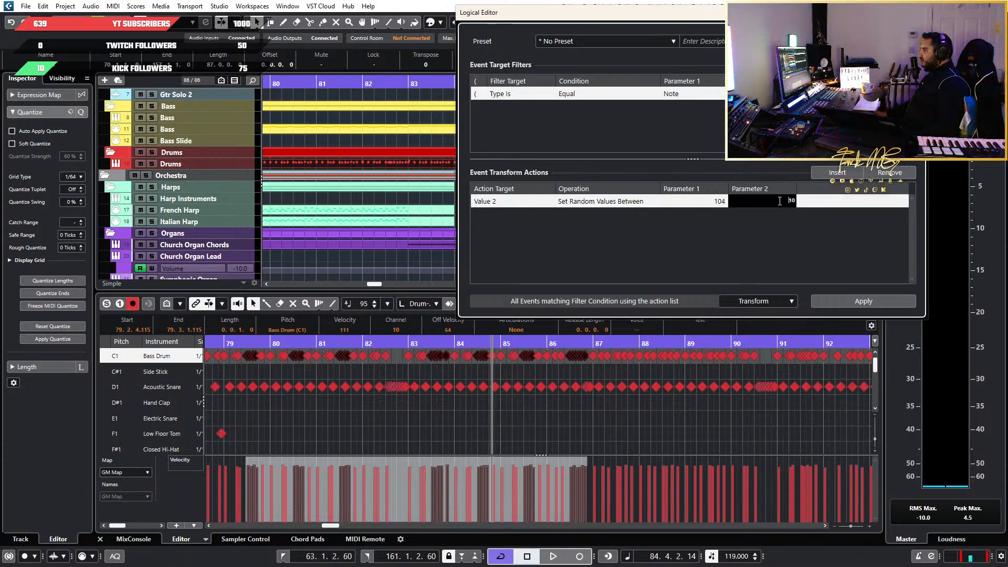
double_click(779, 201)
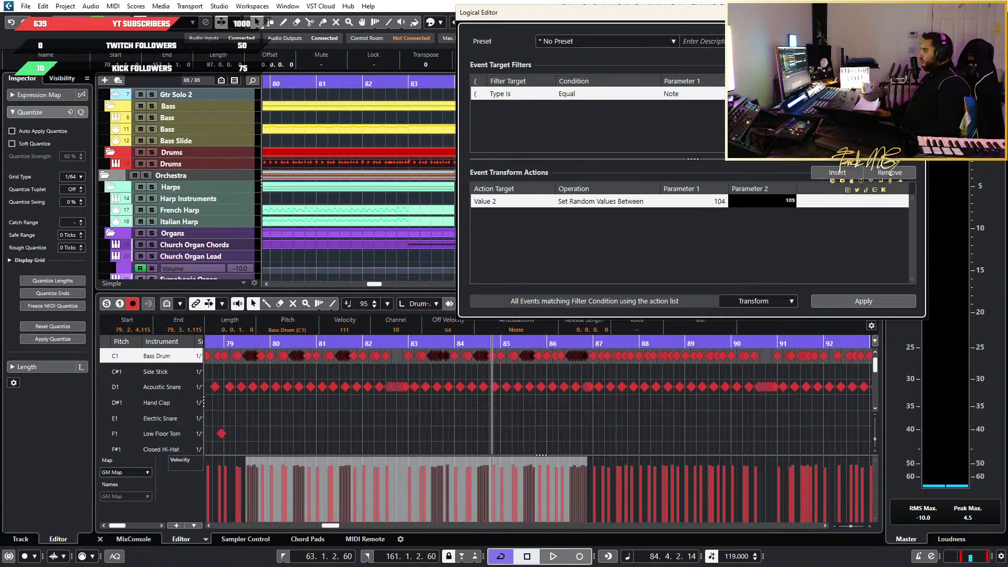
text(109)
key(Return)
click(855, 296)
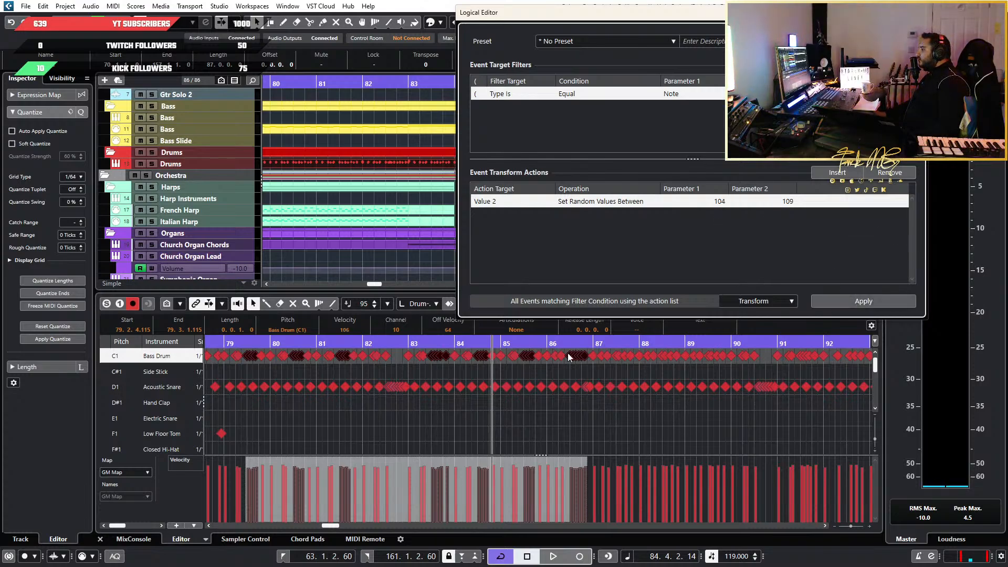
Play the song back from late bar 84 into bar 87 to hear the softened Bass Drum runs
key(space)
scroll(569, 426, up, 4)
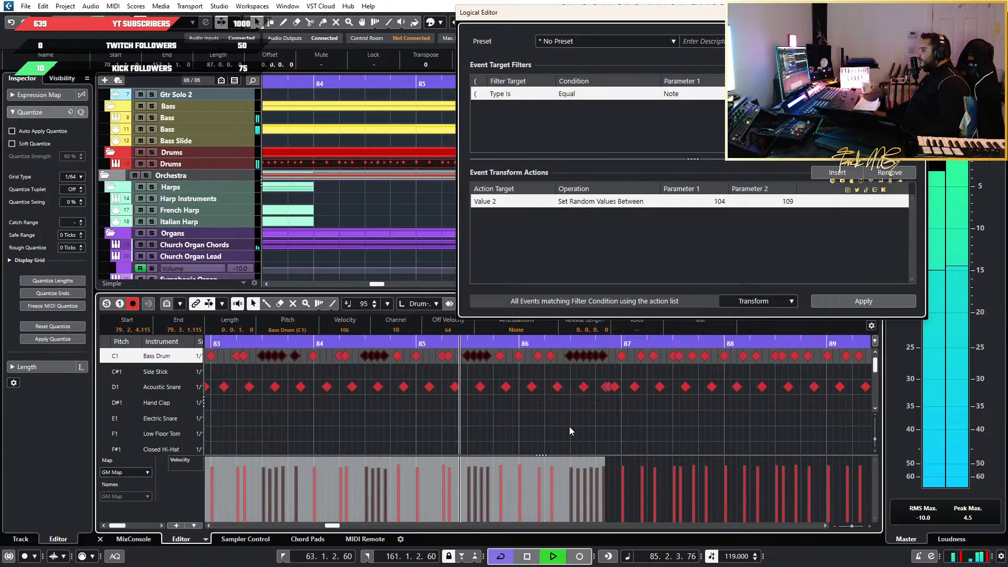
scroll(569, 427, down, 3)
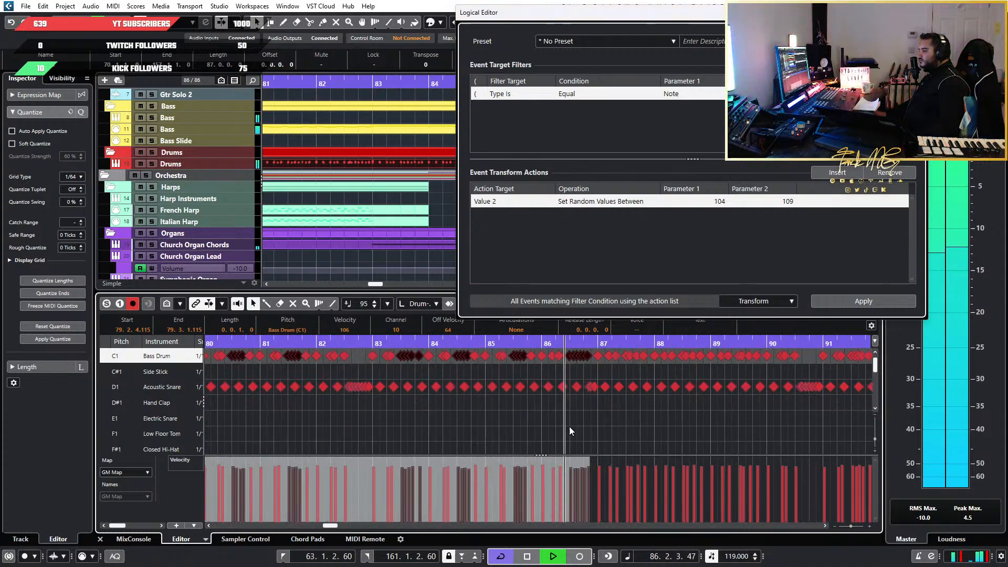
scroll(651, 435, up, 4)
key(space)
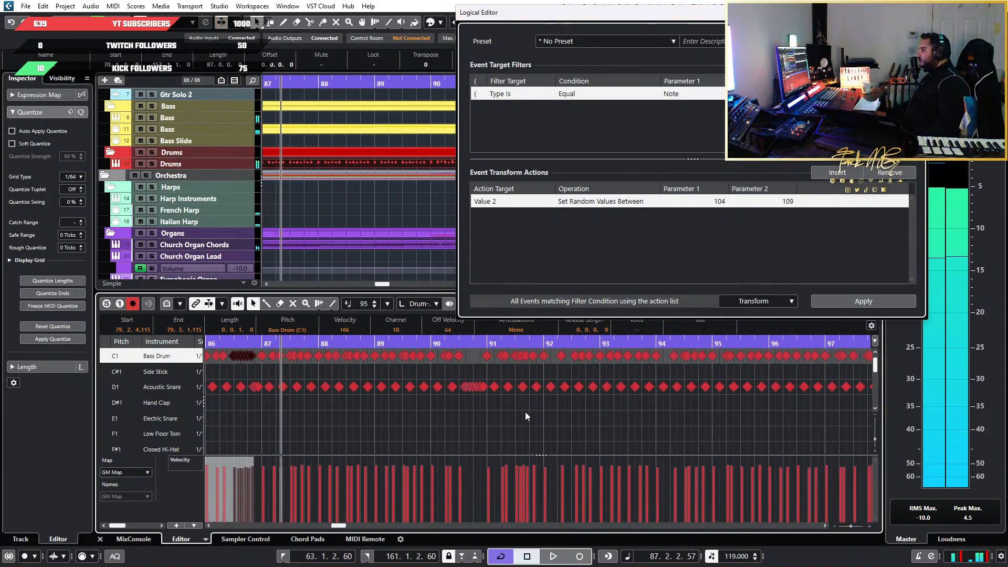
Select the rapid Bass Drum runs in bars 91, 99 and 100 together
drag(475, 370, 550, 352)
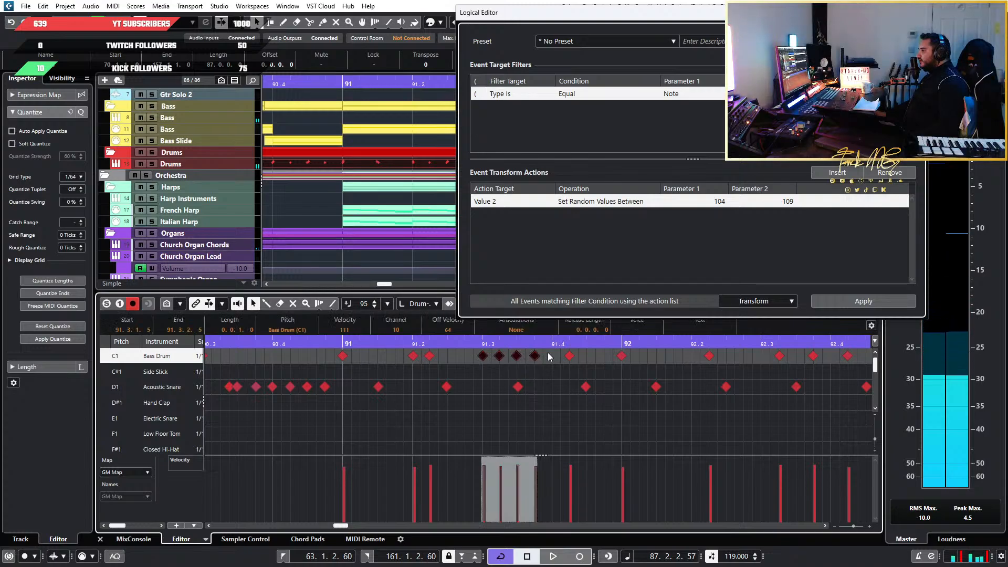
scroll(528, 396, down, 1)
scroll(528, 397, right, 5)
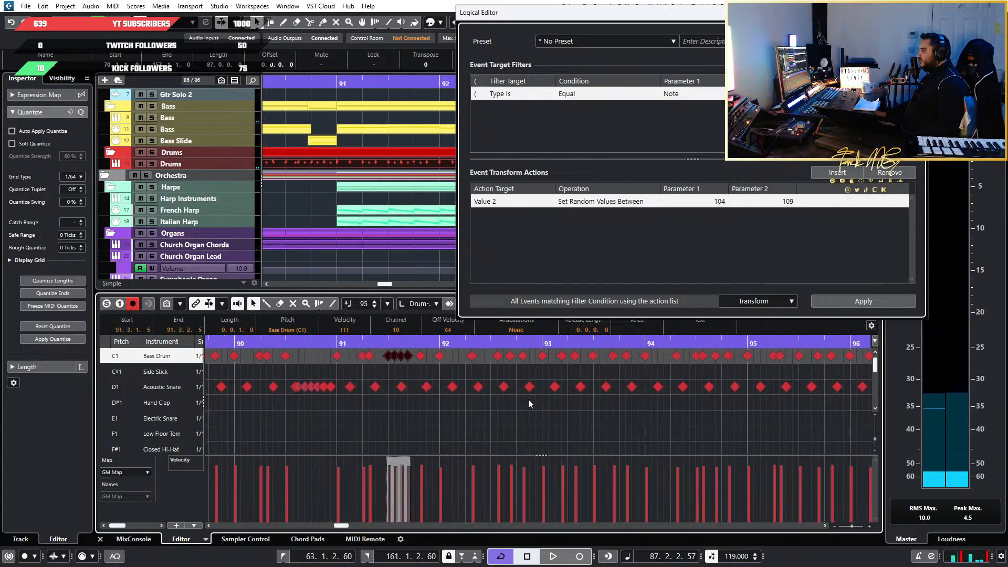
scroll(528, 399, right, 8)
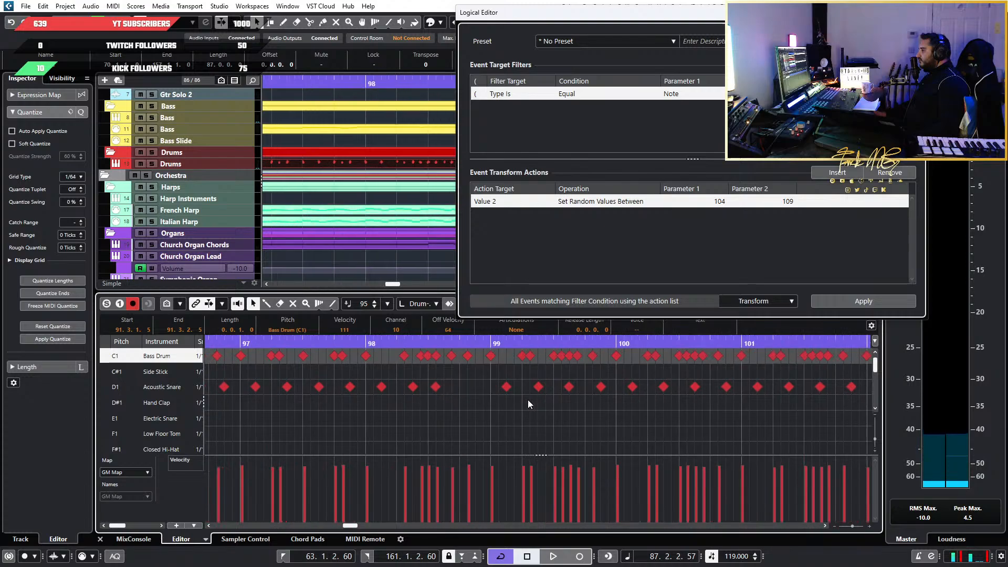
drag(568, 359, 580, 355)
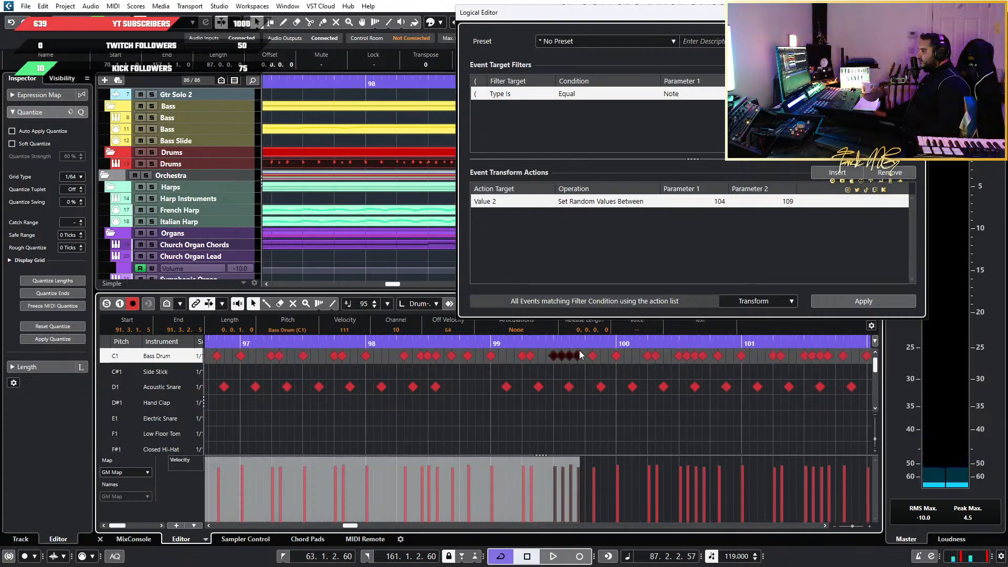
drag(692, 351, 704, 351)
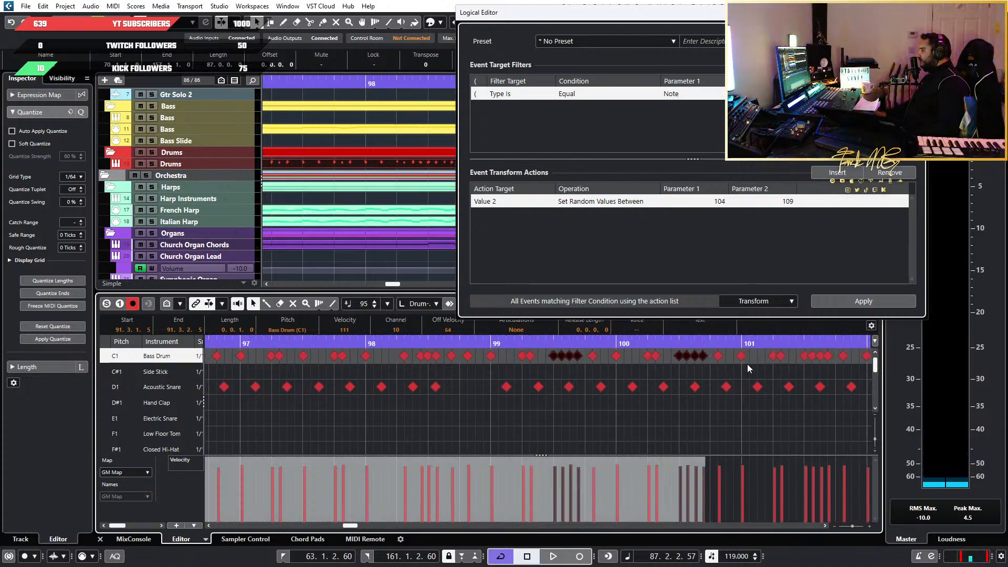
Add the rapid Bass Drum runs in bars 101 to 105 to the selection and apply random velocities between 104 and 109
scroll(745, 365, down, 1)
scroll(734, 376, right, 3)
scroll(714, 374, up, 4)
drag(630, 351, 694, 352)
scroll(681, 366, down, 1)
scroll(652, 372, right, 3)
scroll(675, 361, right, 3)
scroll(675, 361, right, 3)
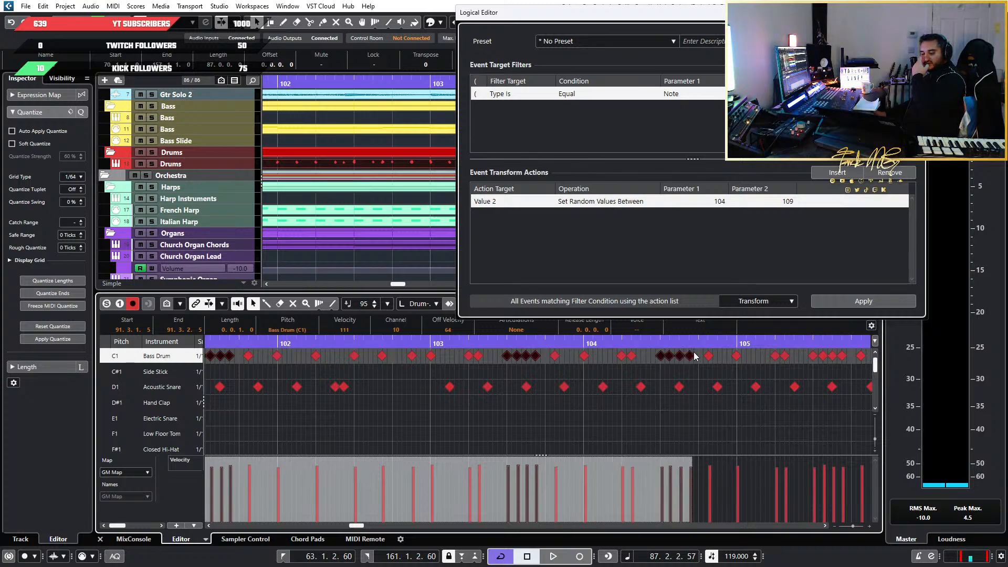
scroll(728, 377, down, 4)
scroll(733, 376, right, 6)
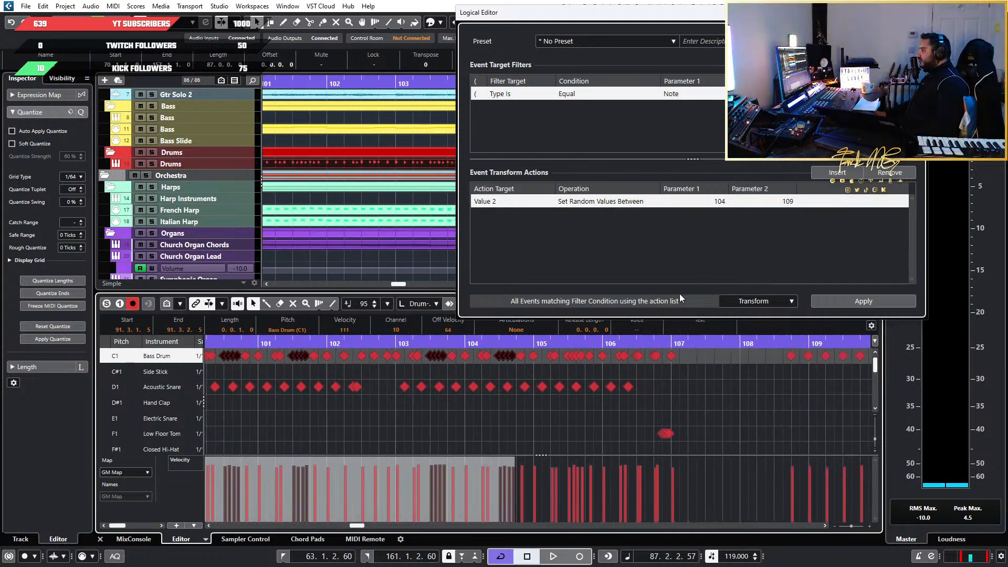
scroll(634, 386, up, 3)
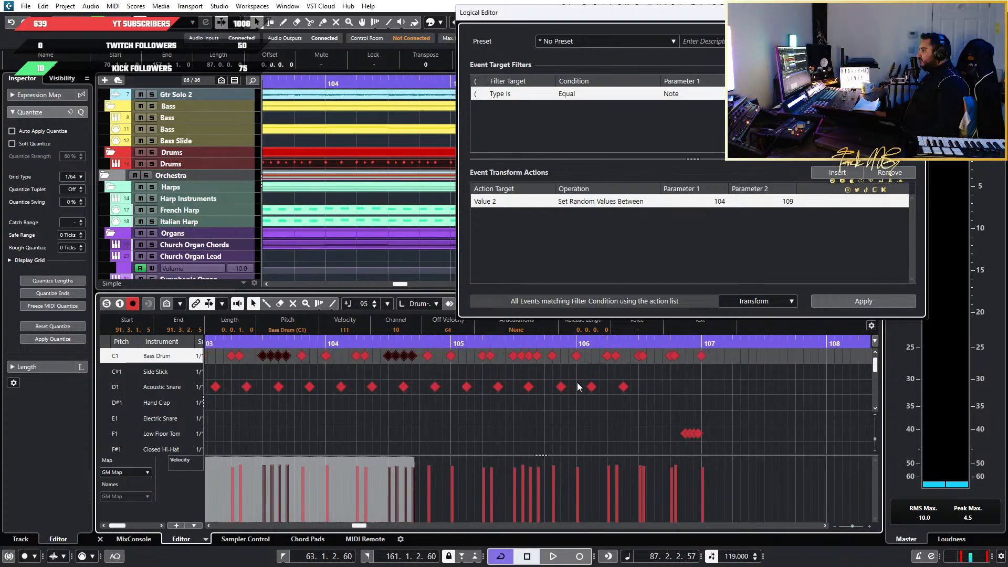
drag(513, 366, 546, 351)
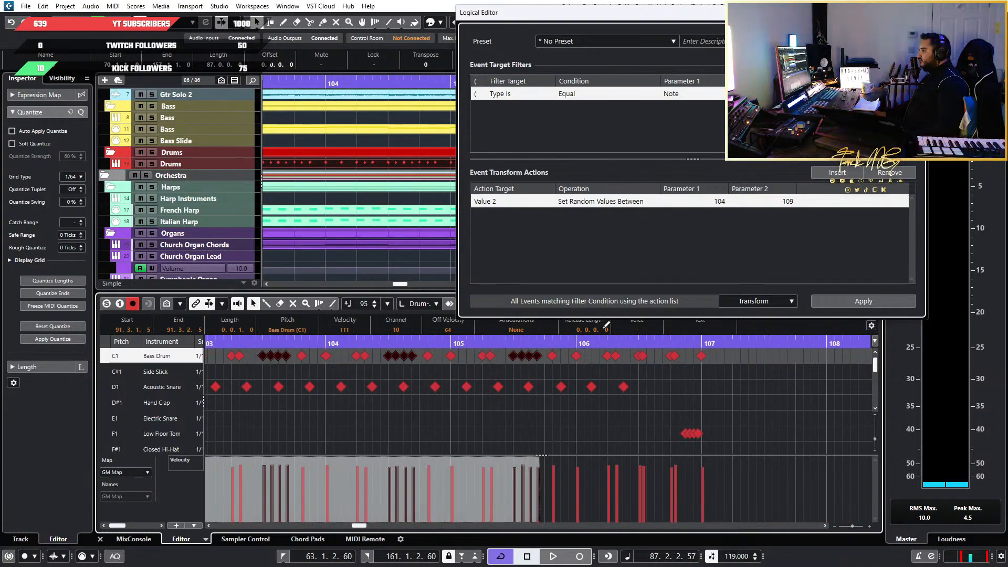
double_click(720, 202)
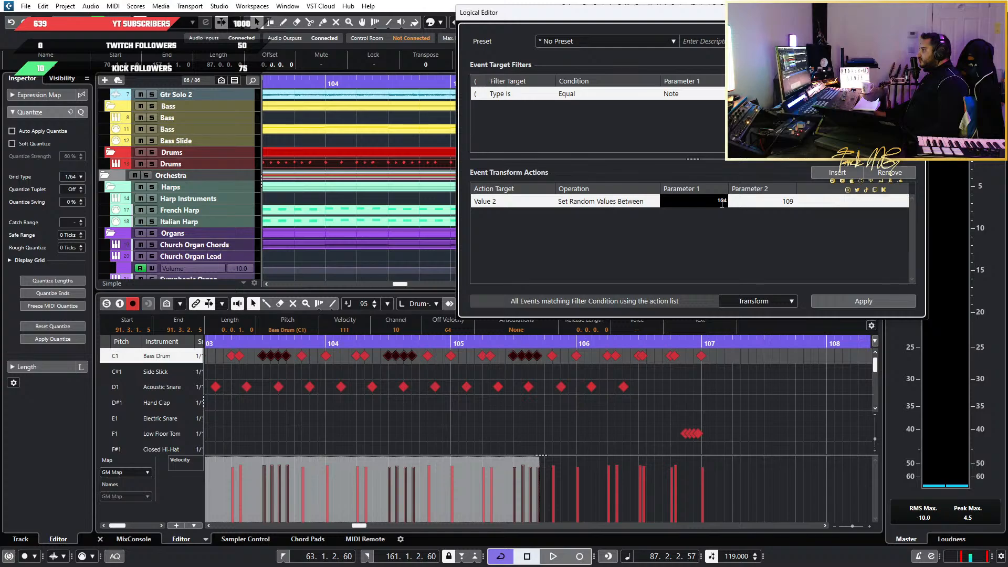
click(845, 301)
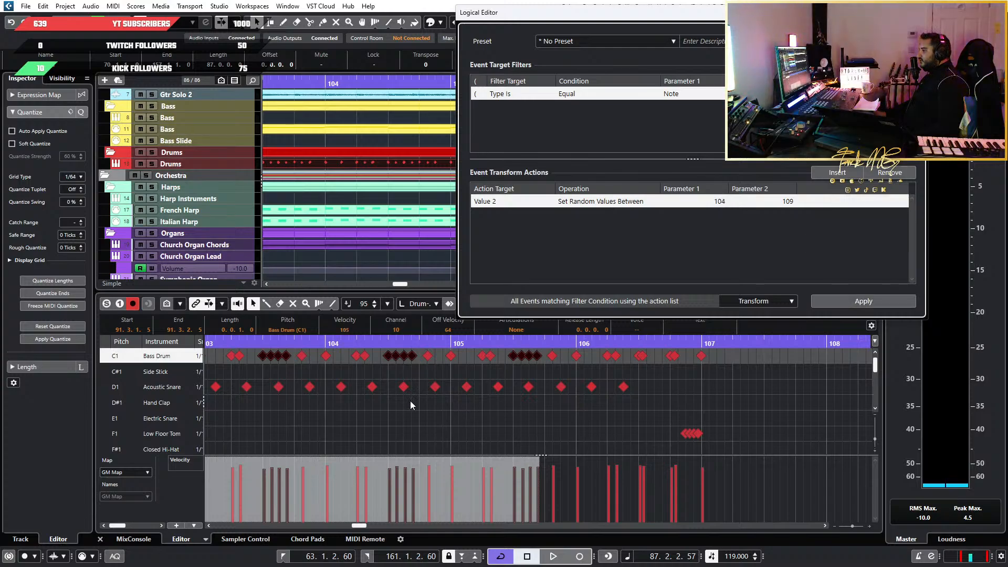
Play the song back from around bar 104 to late bar 106
click(363, 339)
key(space)
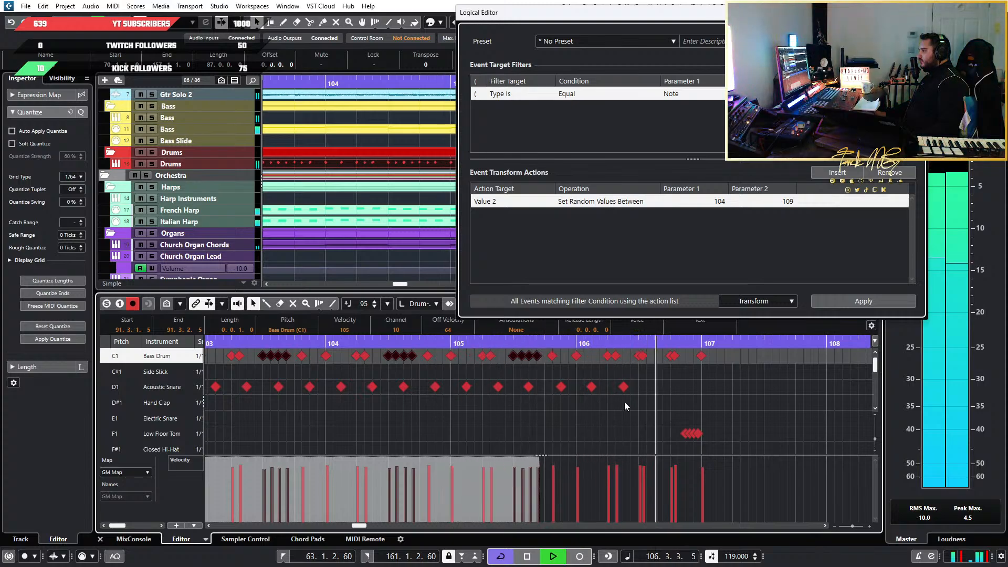
key(space)
Select the rapid Bass Drum runs in bars 111, 112 and 113 together, leaving the slower hits out
scroll(740, 407, down, 3)
scroll(729, 408, right, 4)
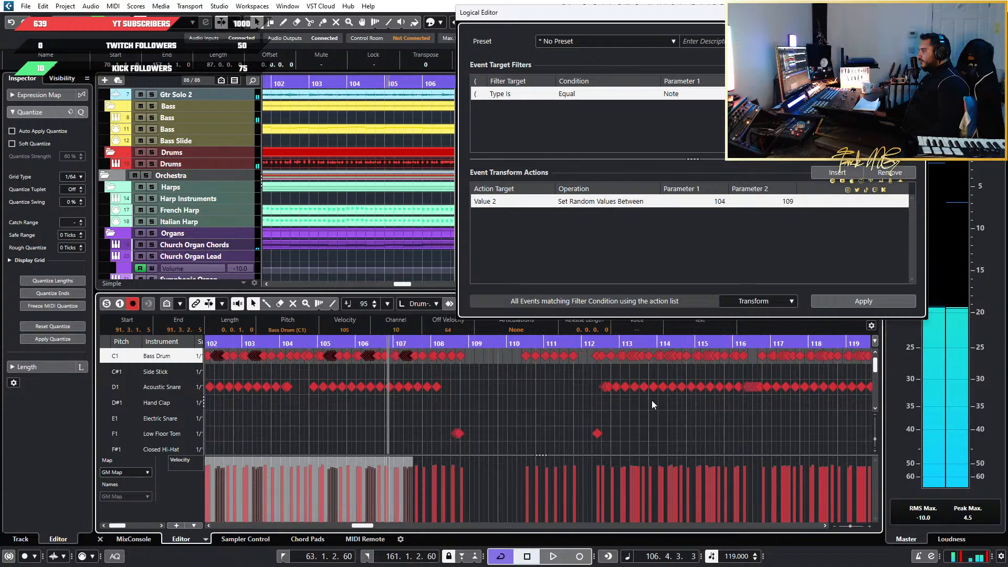
scroll(530, 391, up, 1)
scroll(484, 387, up, 2)
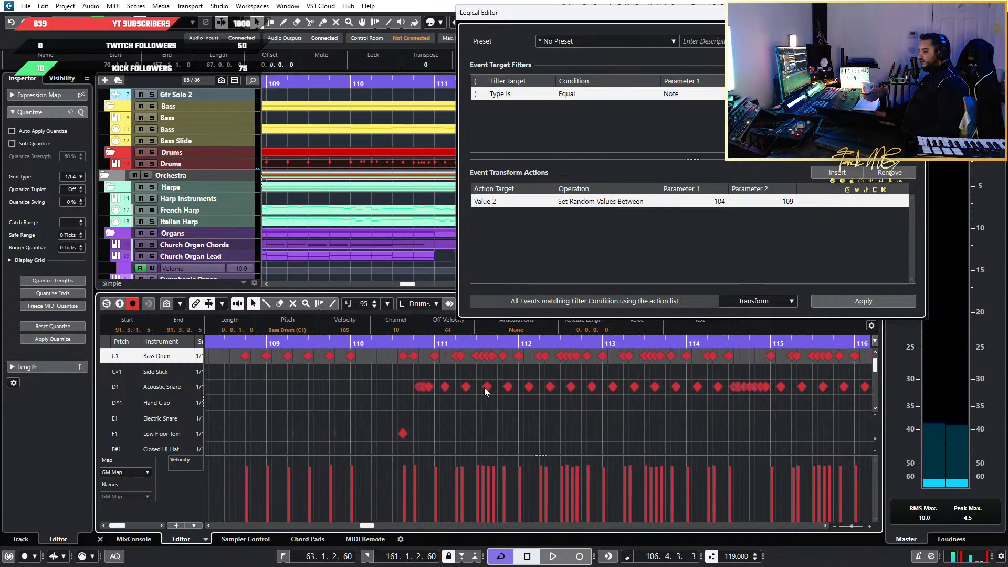
scroll(450, 386, up, 3)
drag(502, 367, 551, 351)
scroll(741, 354, down, 2)
drag(734, 353, 742, 354)
scroll(693, 363, right, 2)
scroll(656, 370, up, 2)
scroll(732, 365, down, 2)
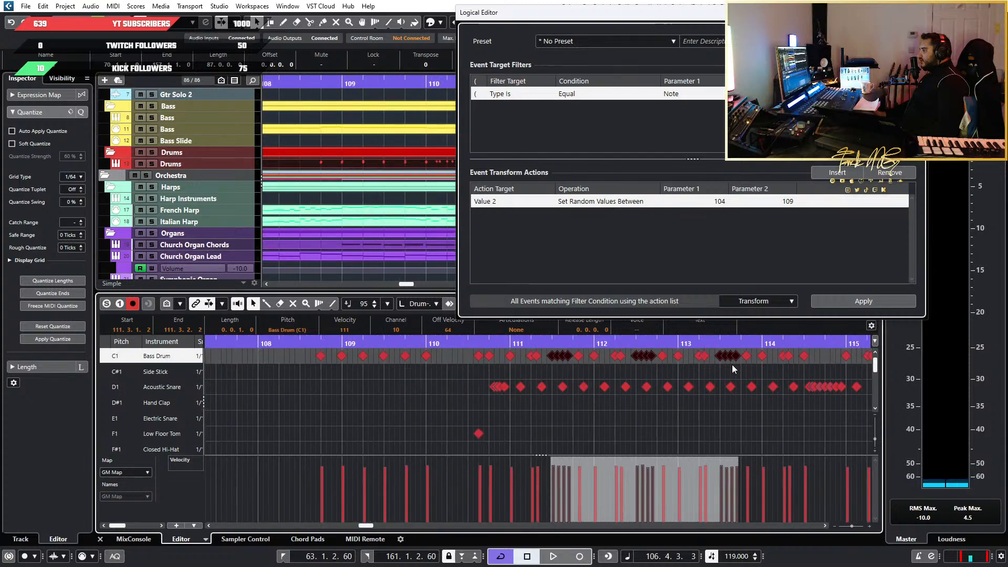
Add the rapid Bass Drum runs in bars 115 to 118 and bar 123 to the selection and apply the 104 to 109 velocity randomization
scroll(727, 365, right, 2)
scroll(536, 370, up, 2)
drag(457, 365, 529, 355)
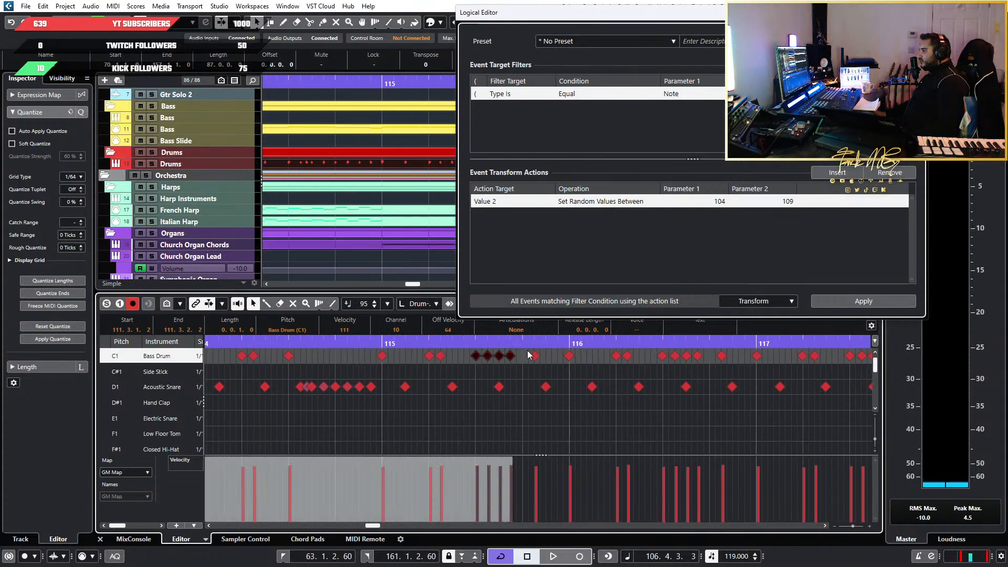
scroll(717, 355, down, 2)
scroll(689, 370, right, 2)
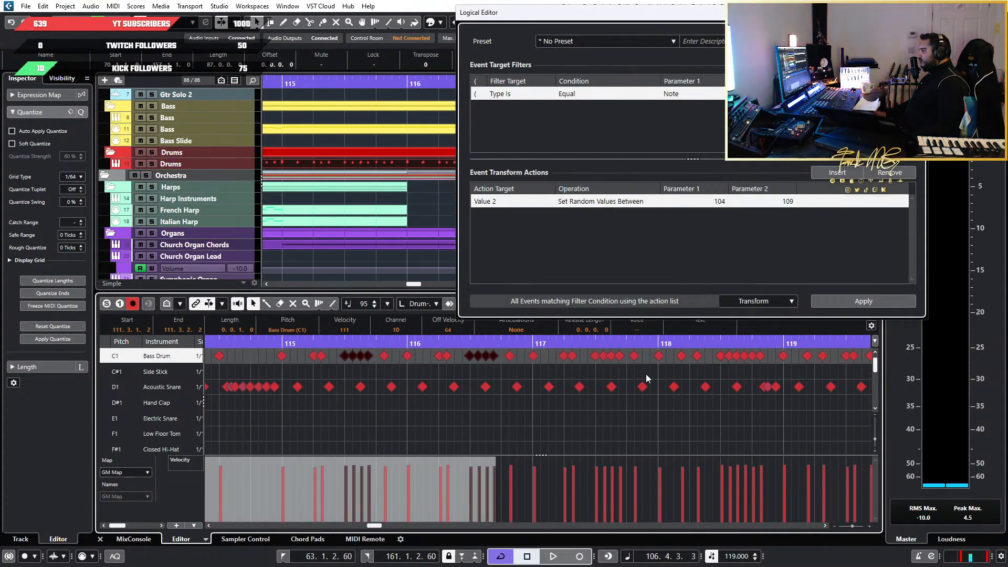
drag(631, 357, 638, 359)
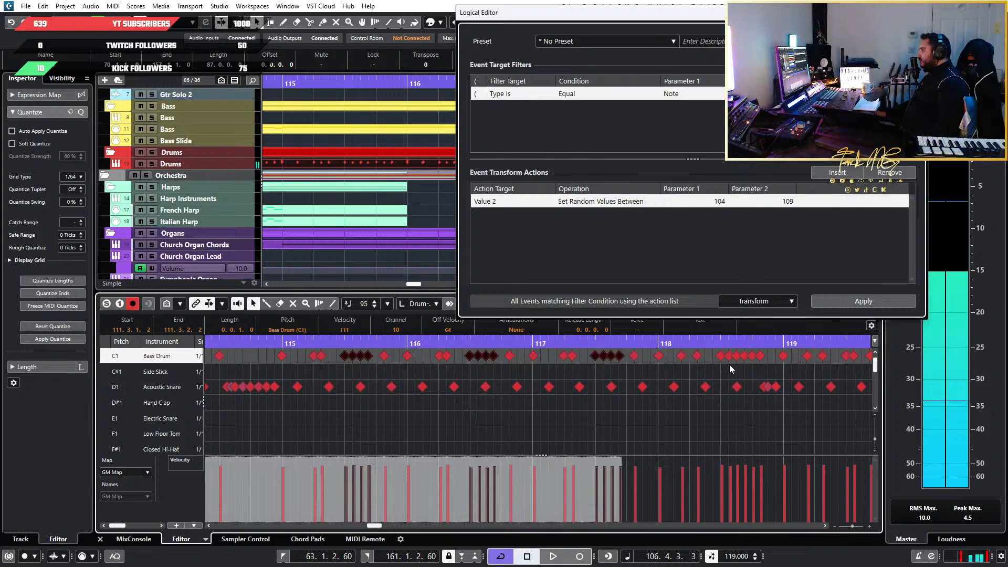
drag(713, 363, 771, 353)
scroll(763, 376, right, 5)
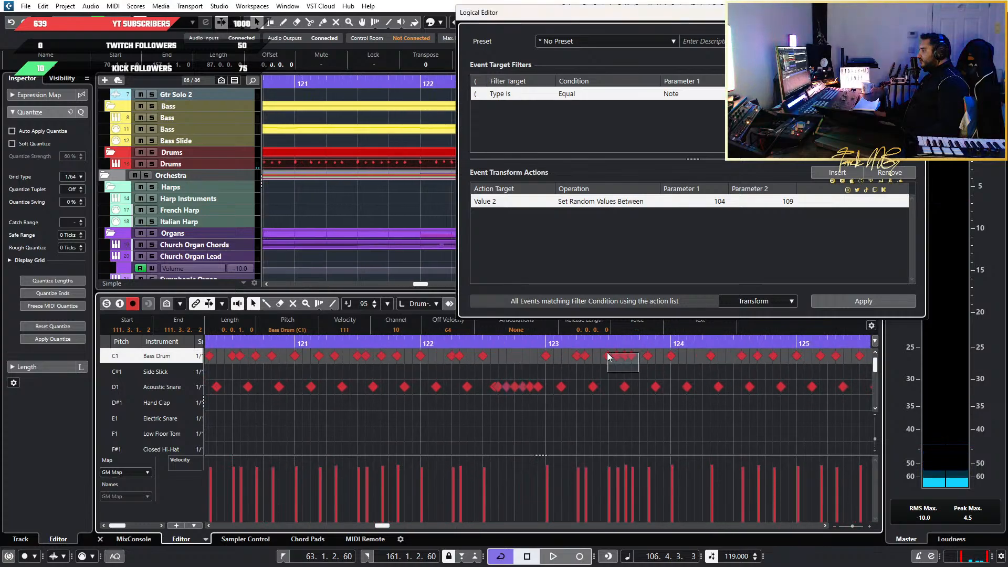
drag(607, 352, 636, 360)
click(832, 301)
Select the rapid Bass Drum runs in bars 131, 132 and 133 together, leaving out the slower hits between them
scroll(691, 391, right, 5)
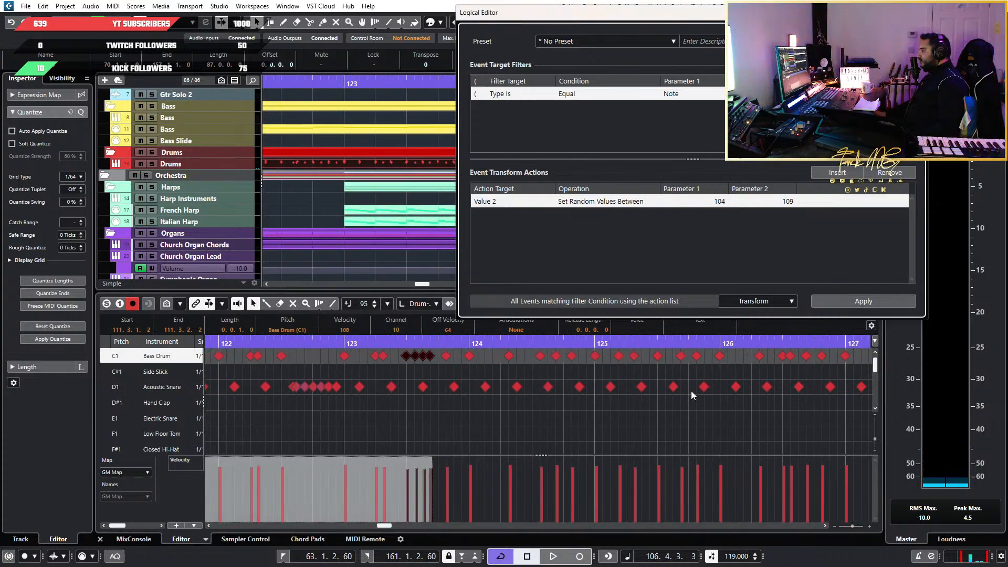
scroll(686, 386, right, 3)
scroll(570, 382, up, 4)
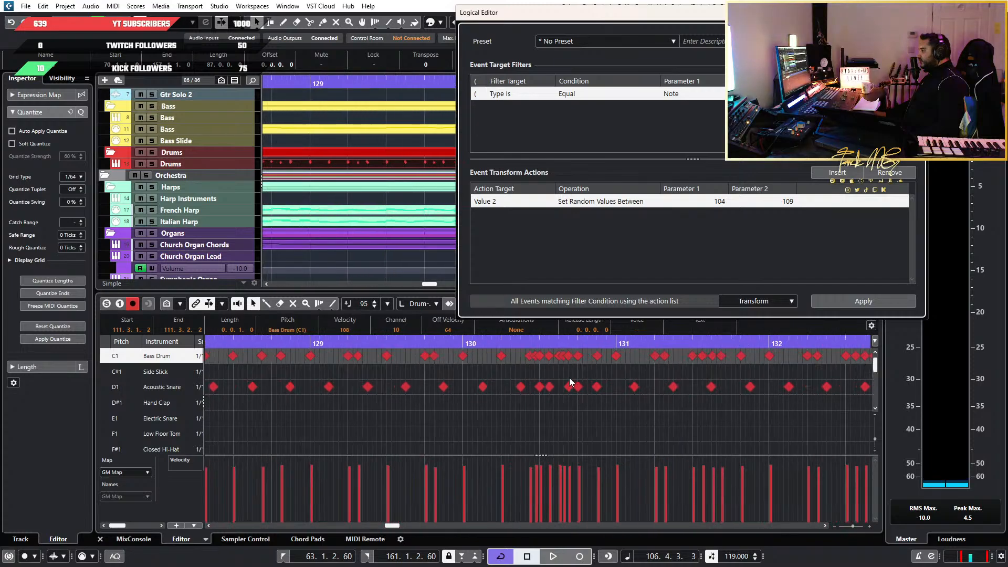
scroll(594, 370, down, 2)
scroll(597, 370, down, 2)
scroll(597, 369, right, 2)
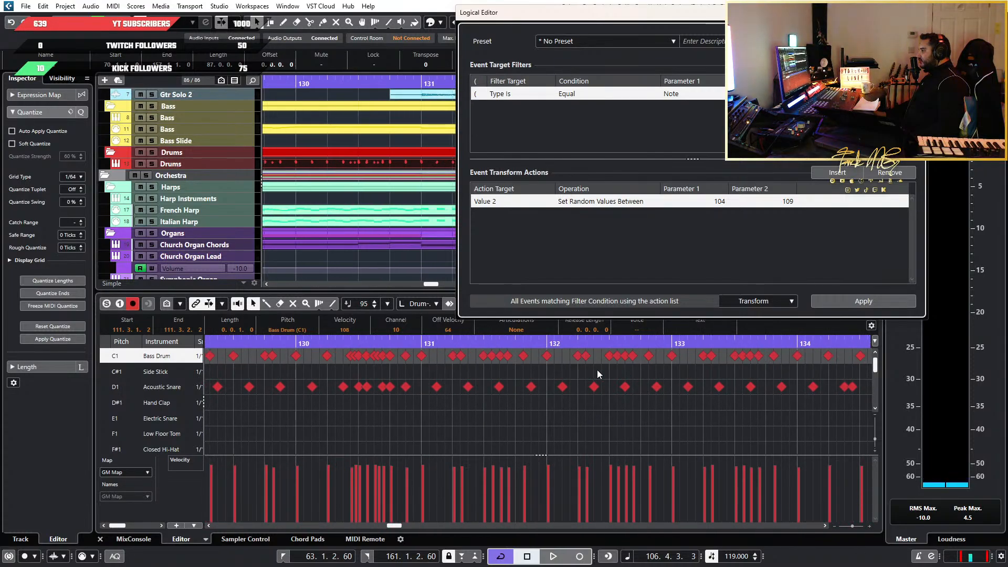
drag(468, 369, 512, 351)
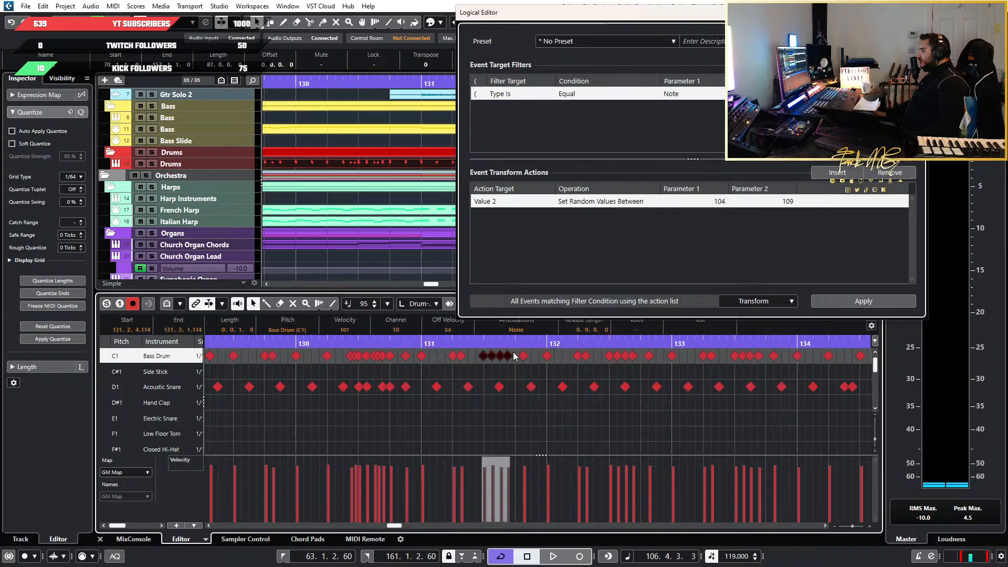
drag(596, 361, 636, 357)
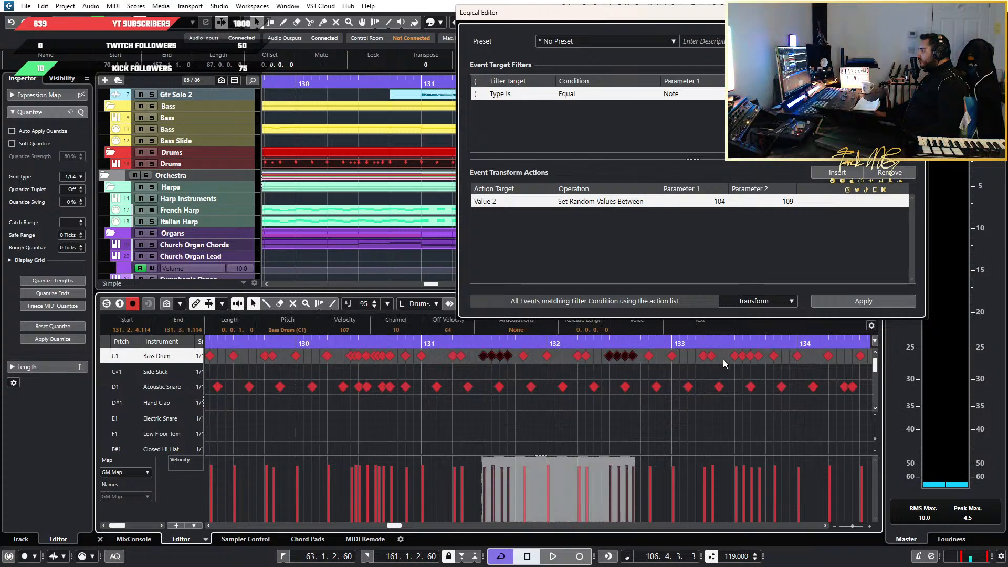
drag(758, 358, 757, 359)
Select the rapid Bass Drum runs in bars 132, 133 and 136 and apply random velocities between 104 and 109
scroll(748, 367, right, 3)
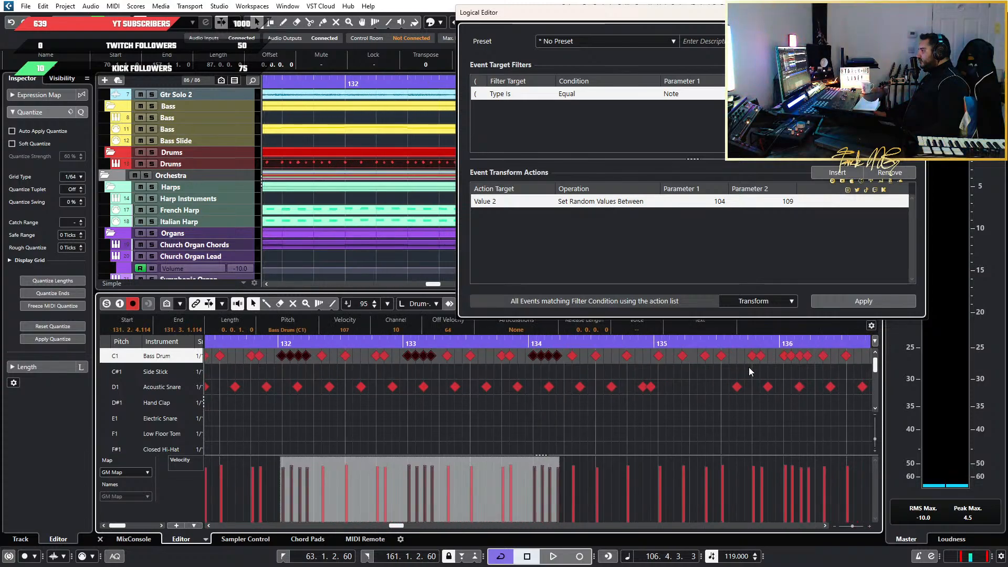
drag(666, 356, 668, 355)
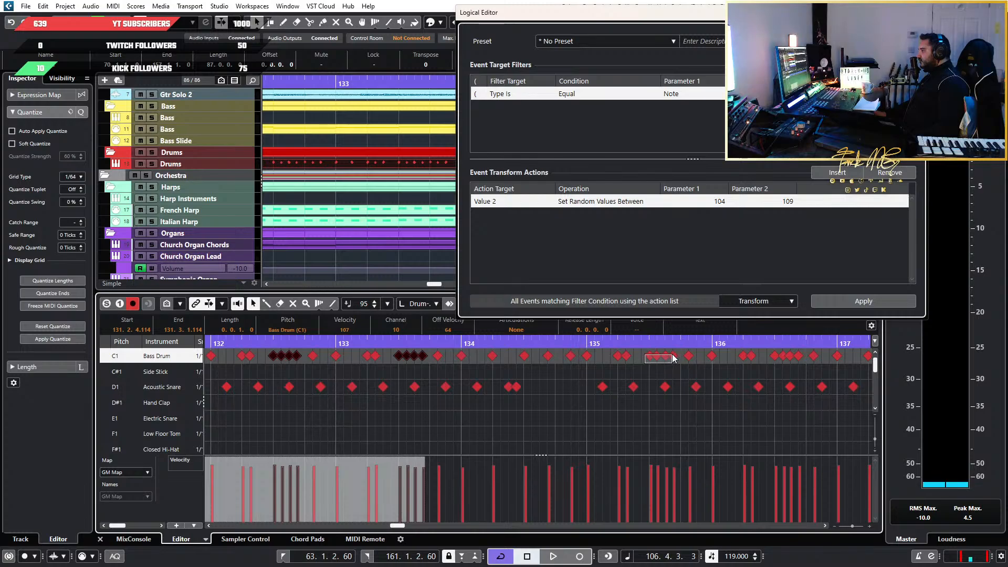
drag(750, 356, 806, 353)
drag(420, 374, 399, 353)
drag(298, 363, 259, 353)
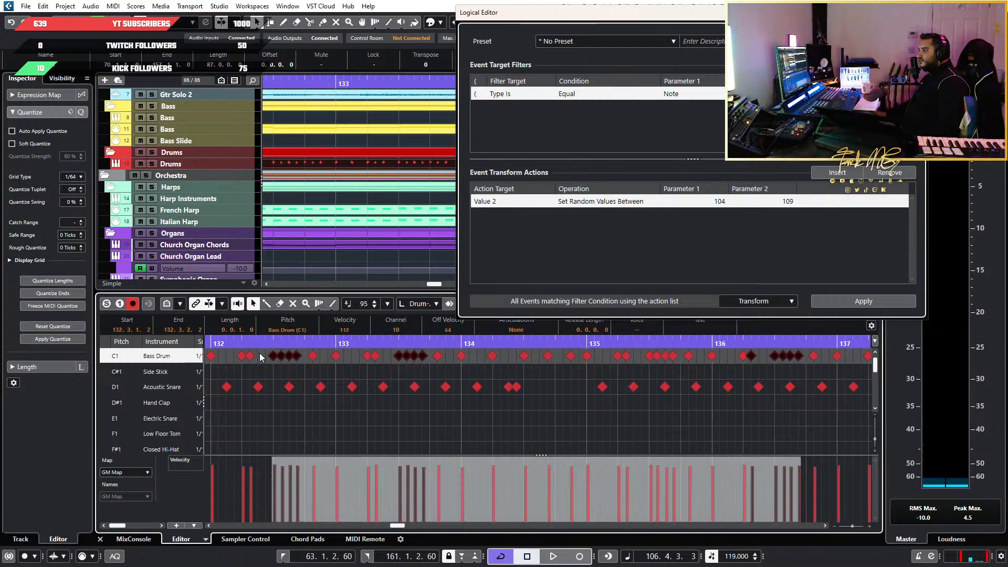
Select only the rapid Bass Drum run in bar 131 and apply the 104 to 109 velocity randomization
scroll(590, 357, down, 3)
scroll(499, 368, left, 3)
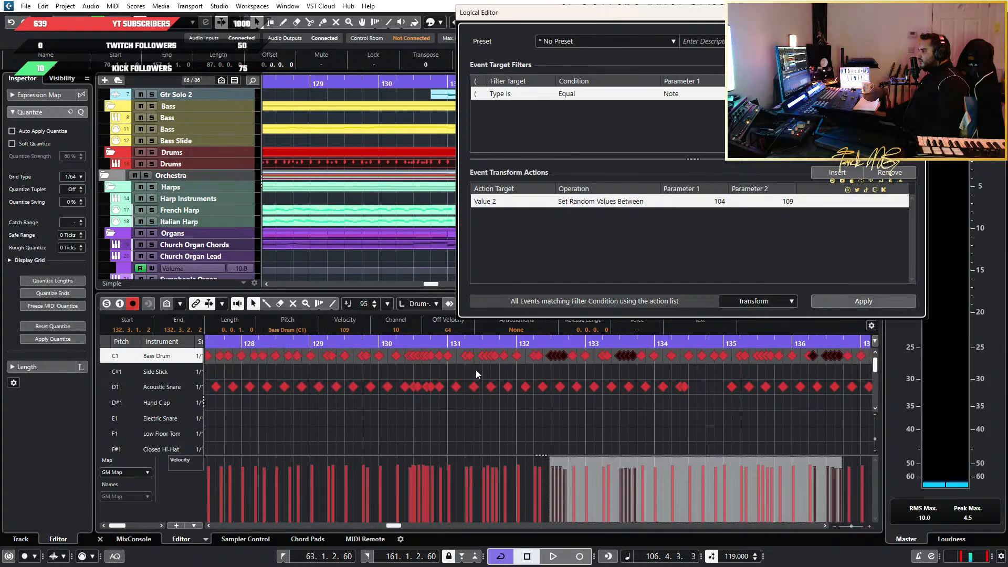
scroll(476, 370, up, 4)
drag(551, 363, 507, 349)
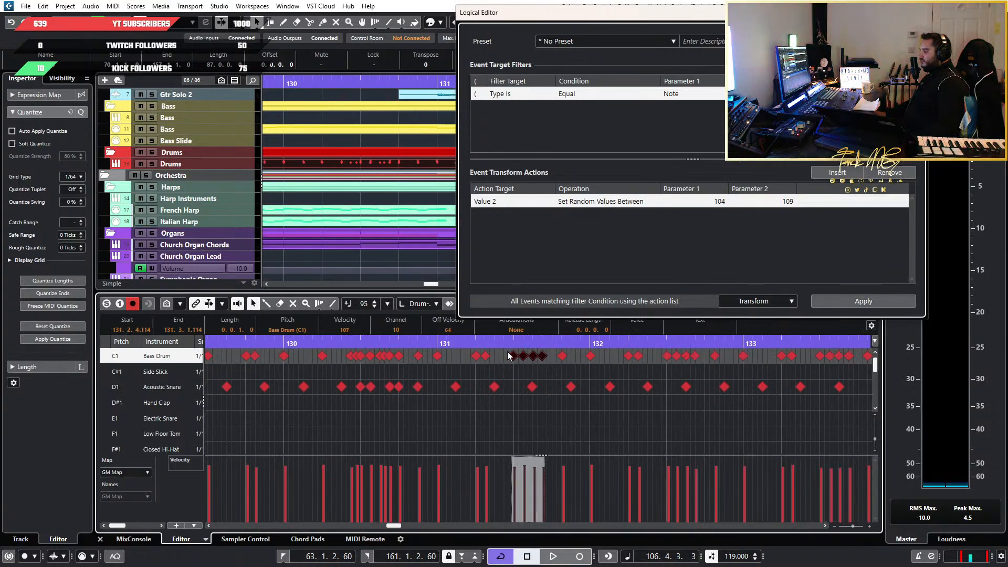
click(862, 302)
Select the rapid Bass Drum run in bar 137 and apply random velocities between 104 and 109
scroll(736, 349, right, 8)
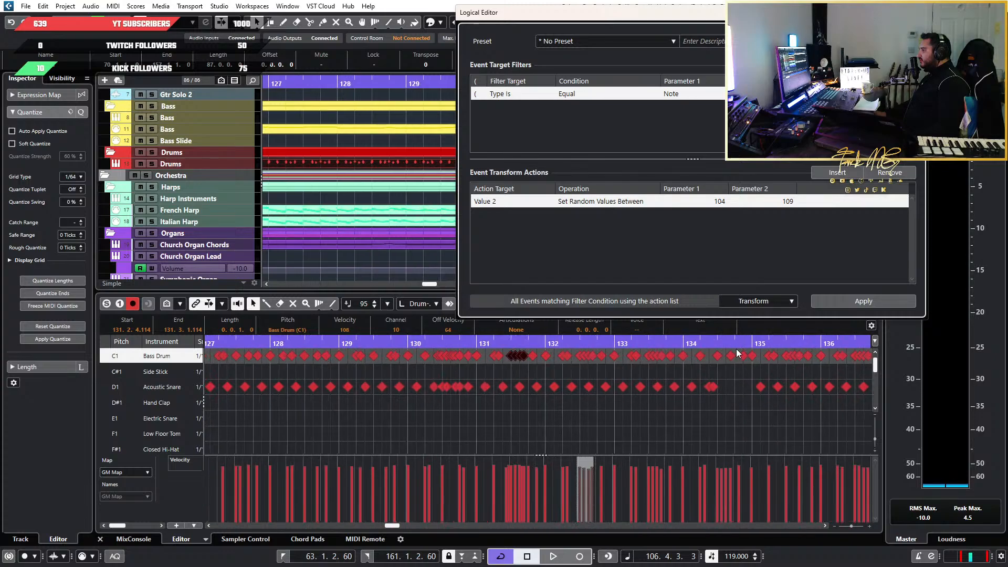
scroll(767, 362, right, 3)
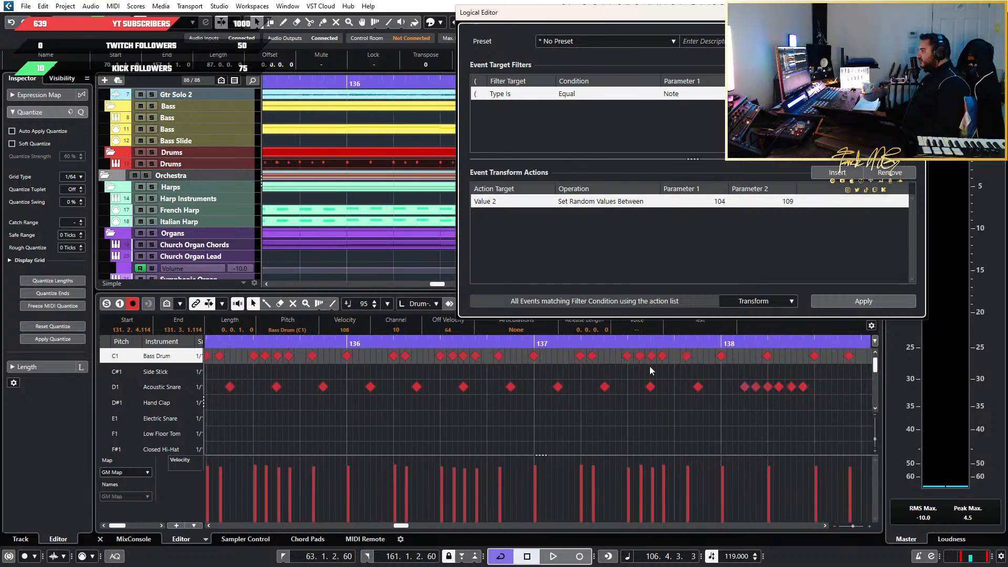
drag(621, 364, 671, 349)
click(873, 306)
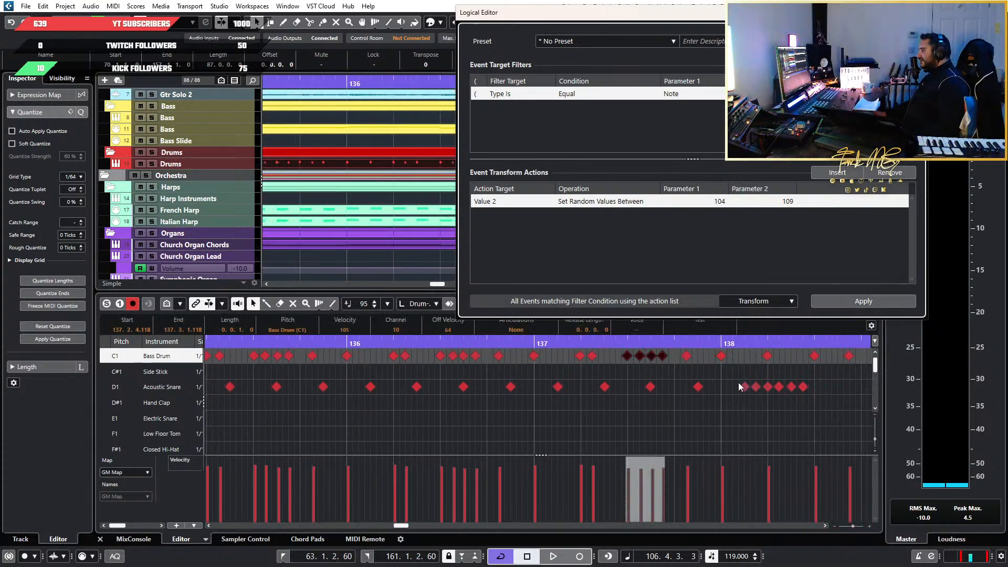
Select the continuous Bass Drum notes from bar 139 through bar 146 and randomize their velocities between 100 and 105
scroll(738, 382, down, 3)
scroll(689, 379, right, 4)
scroll(686, 370, down, 5)
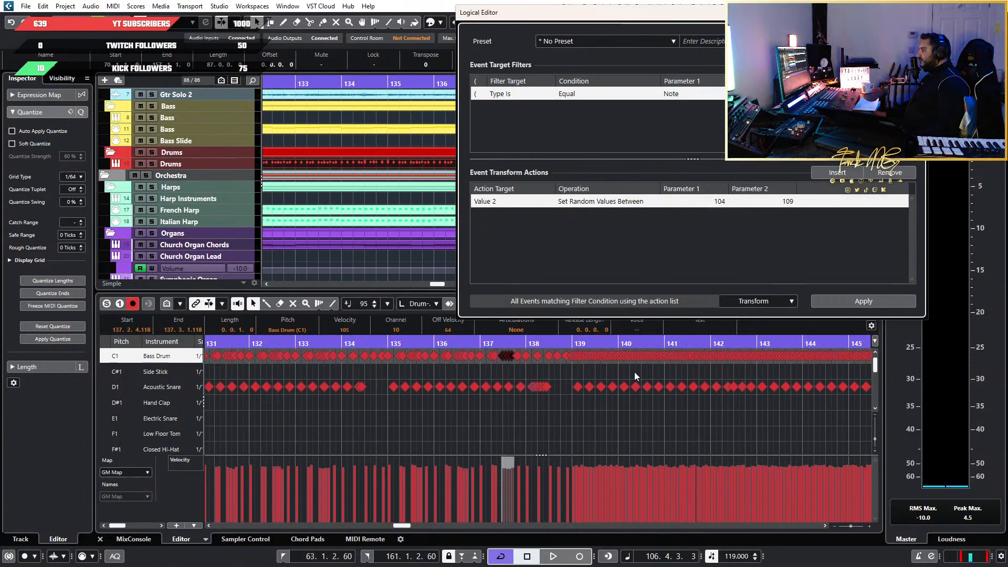
scroll(726, 373, up, 5)
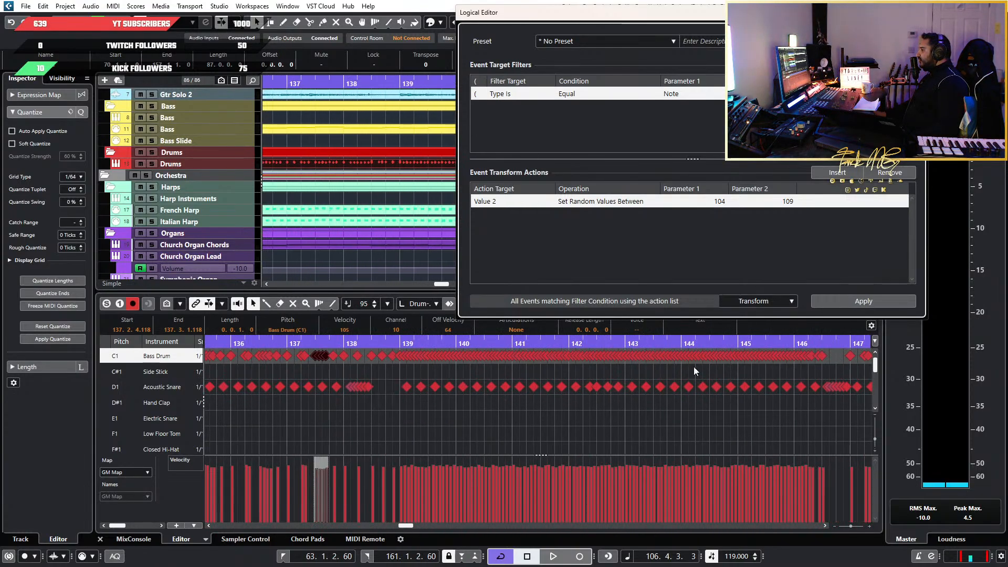
scroll(399, 369, up, 3)
drag(399, 368, 793, 332)
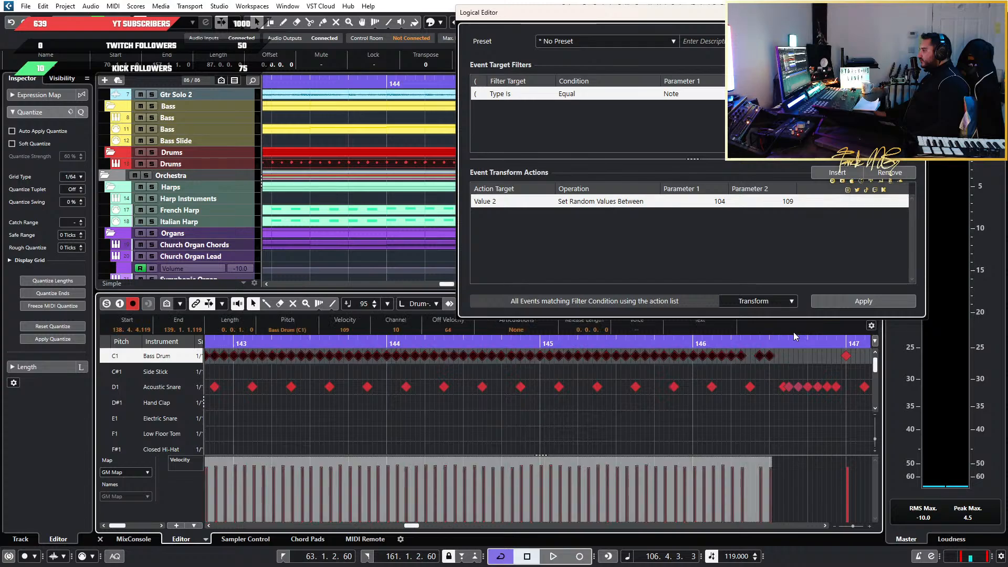
click(720, 203)
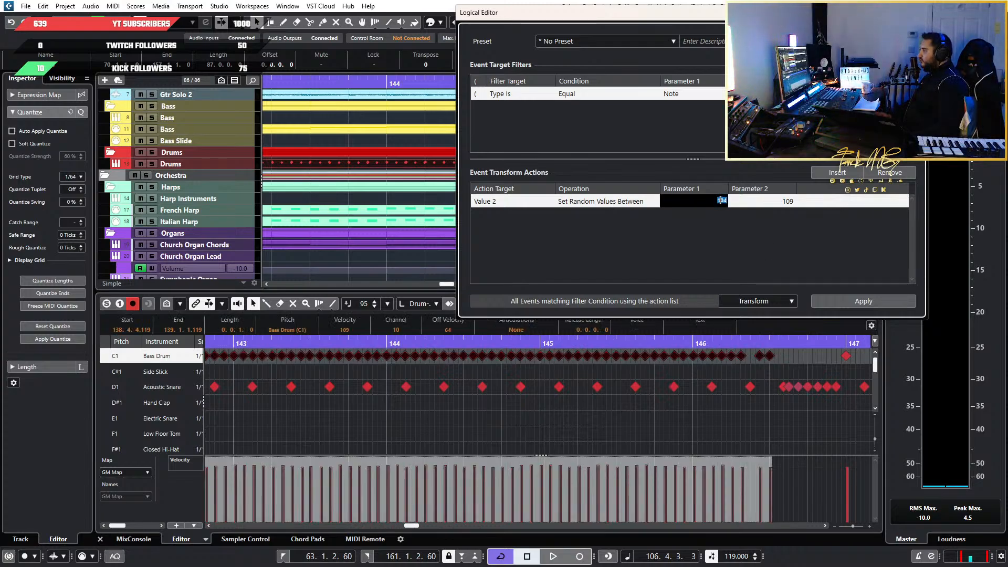
text(100)
click(793, 204)
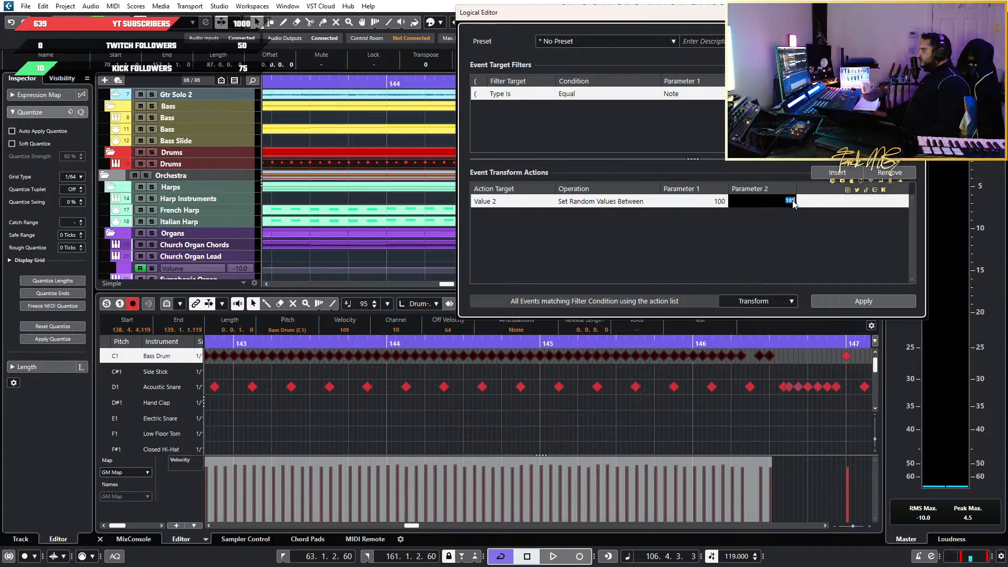
text(10)
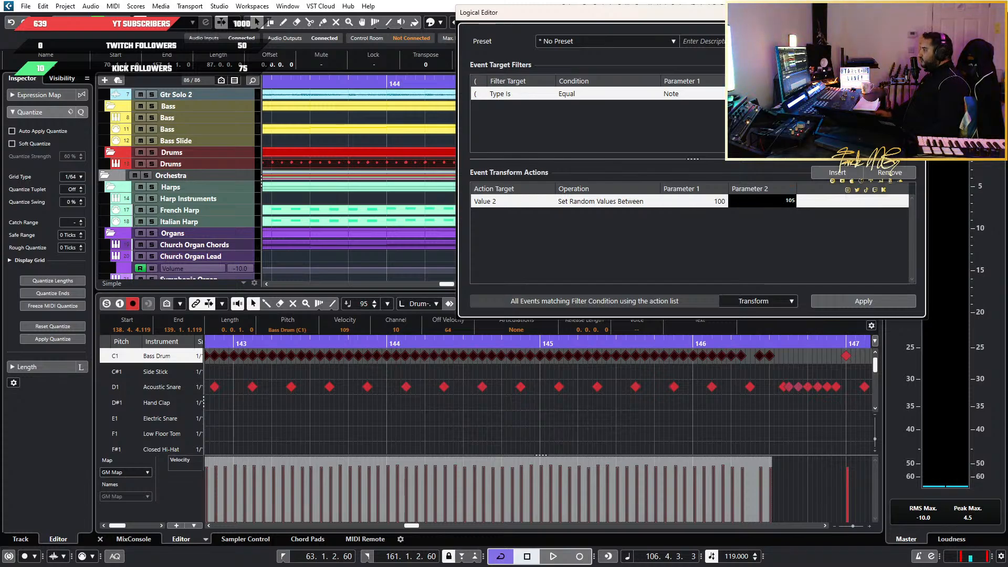
click(866, 300)
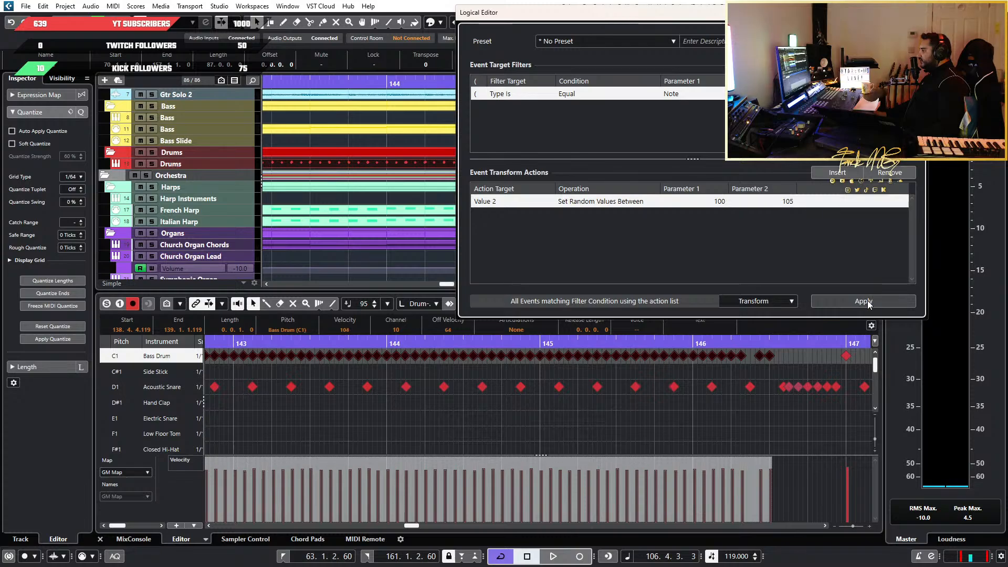
Play the song from bar 138 into bar 141 to hear the start of the continuous Bass Drum passage
click(359, 343)
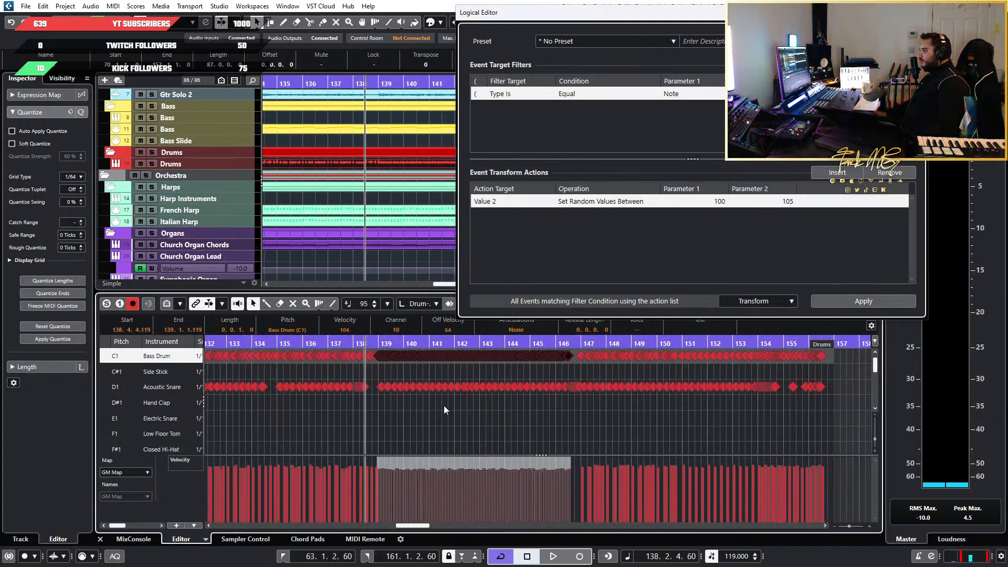
key(space)
click(456, 423)
scroll(456, 423, up, 2)
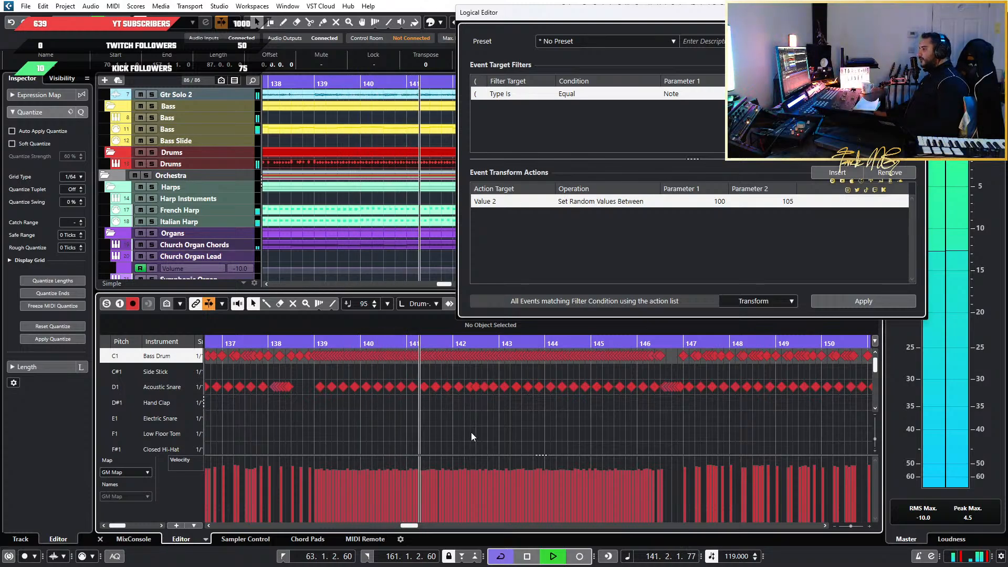
key(space)
Reselect the continuous Bass Drum notes in bars 139 to 146 and apply random velocities between 97 and 102
scroll(572, 375, down, 3)
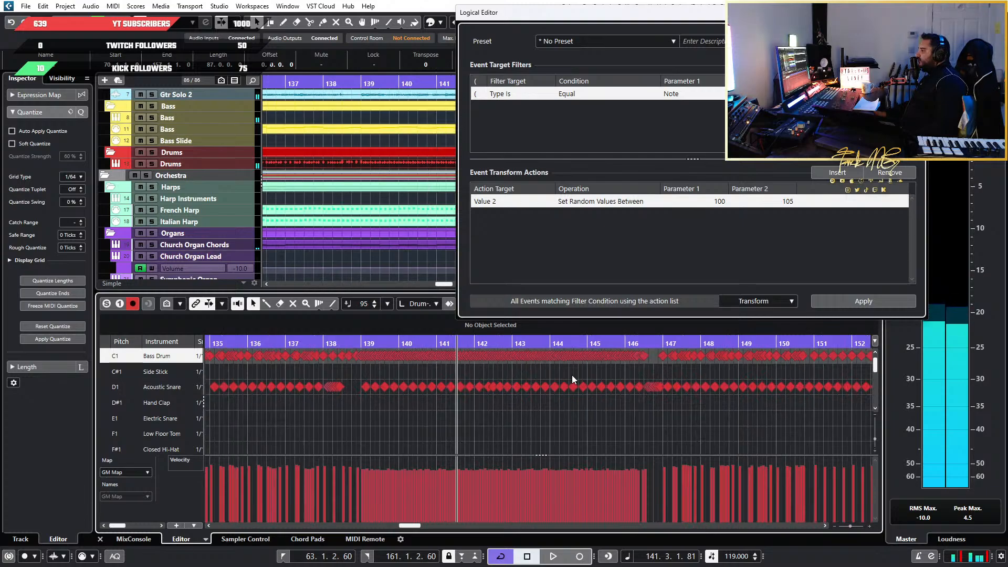
scroll(558, 374, up, 5)
scroll(625, 366, down, 1)
scroll(625, 366, down, 2)
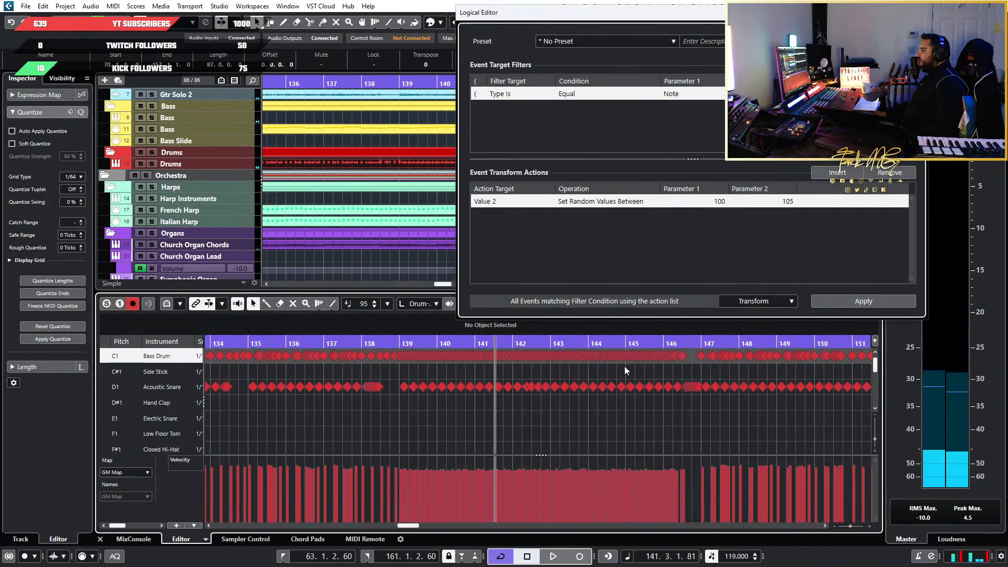
scroll(512, 374, up, 3)
scroll(745, 368, down, 2)
scroll(469, 376, up, 4)
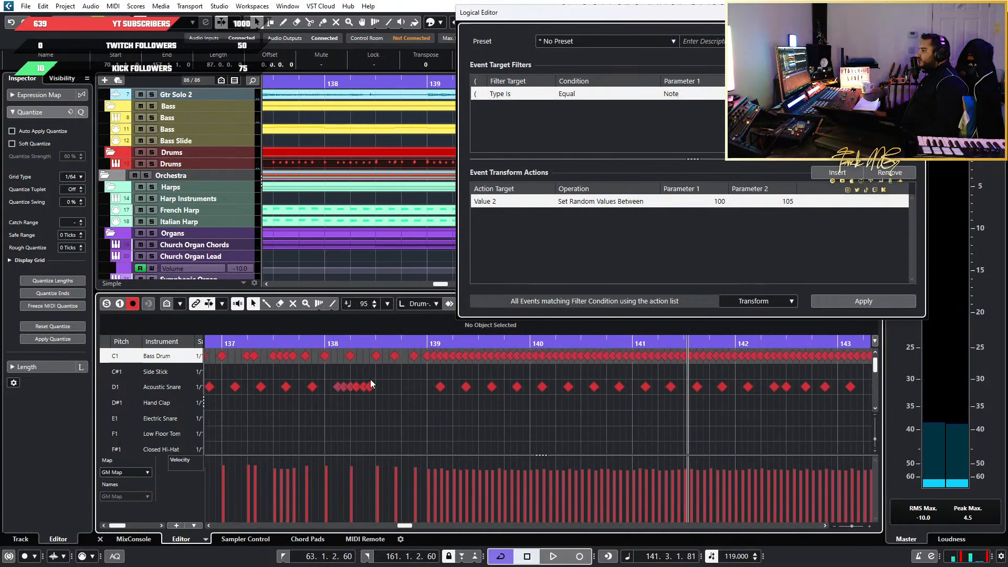
drag(426, 367, 754, 335)
double_click(721, 201)
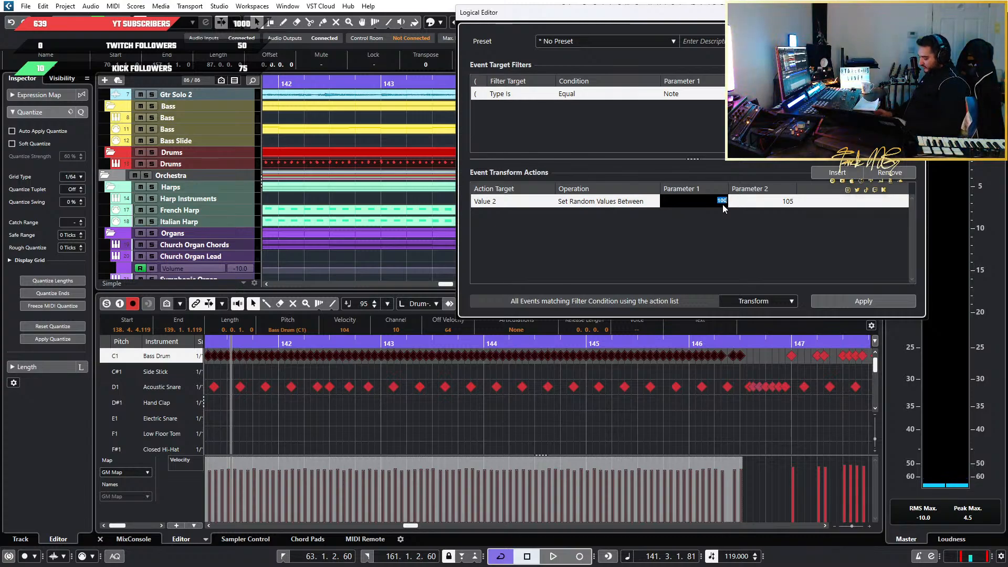
key(Tab)
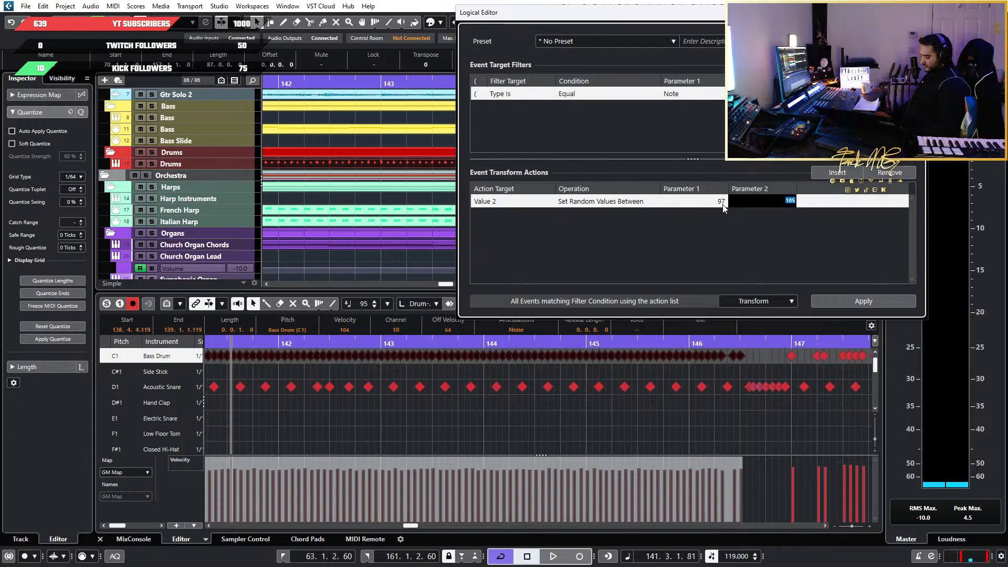
click(887, 301)
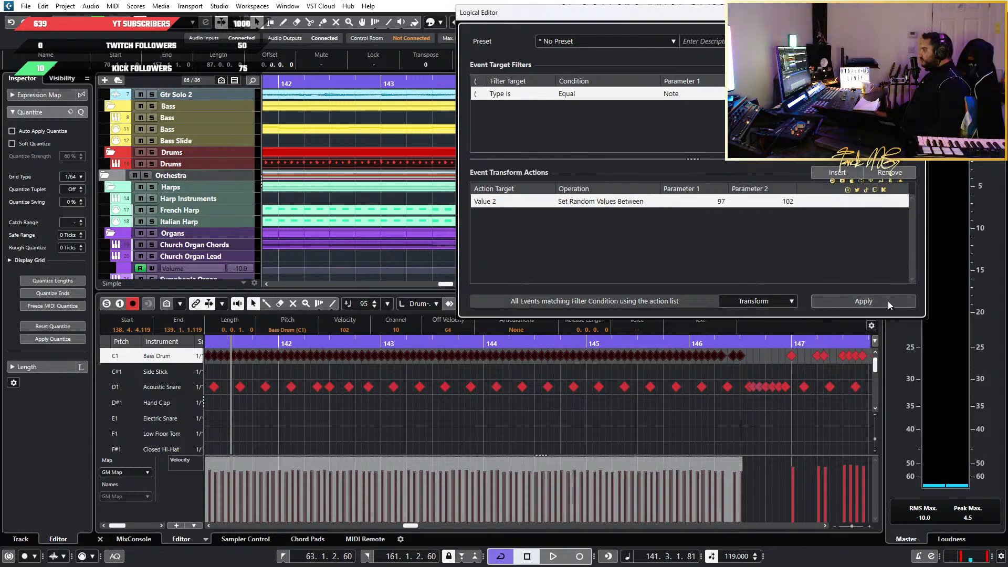
Play the continuous Bass Drum passage from bar 141 into bar 145 with the note selection cleared
key(g)
key(space)
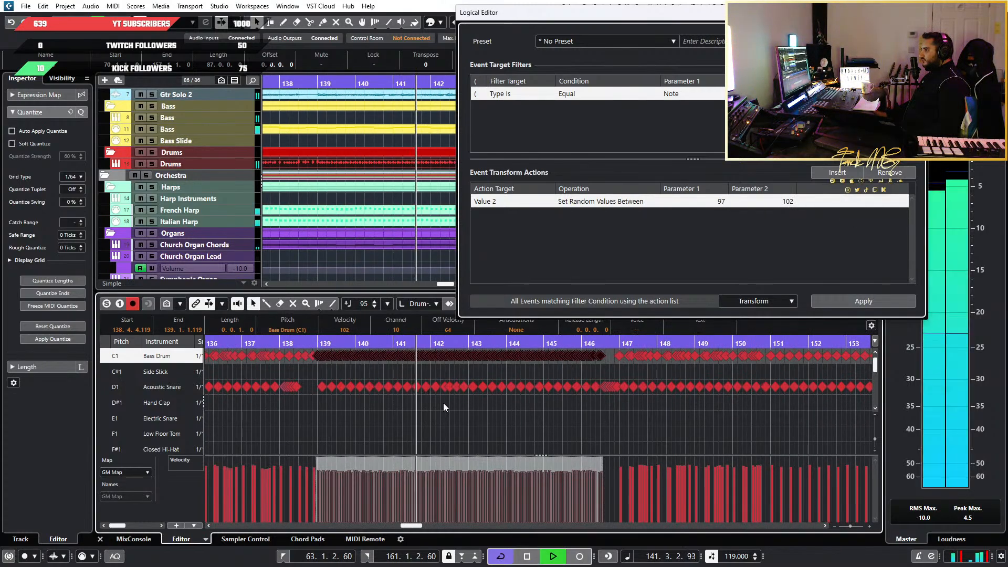
click(510, 430)
key(h)
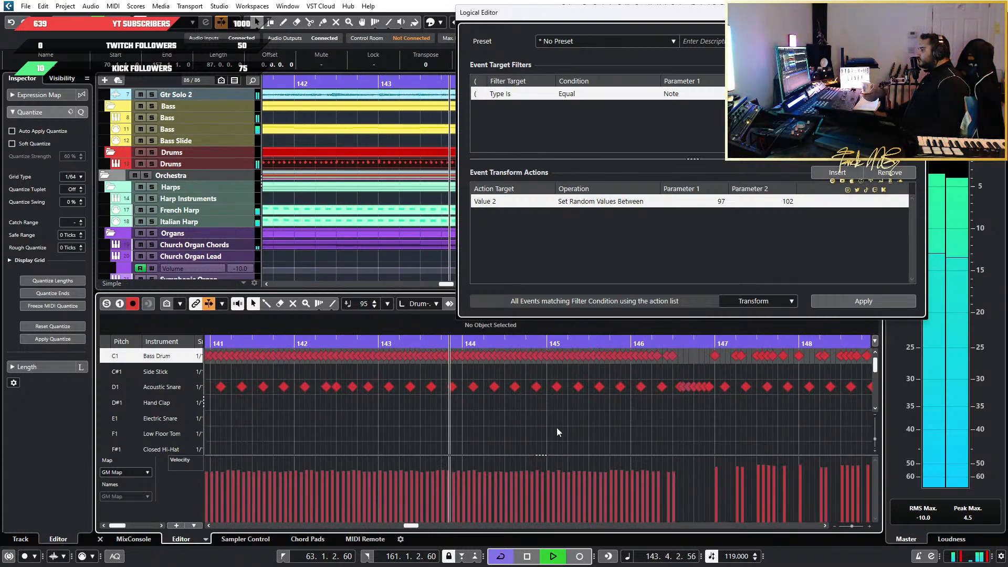
key(g)
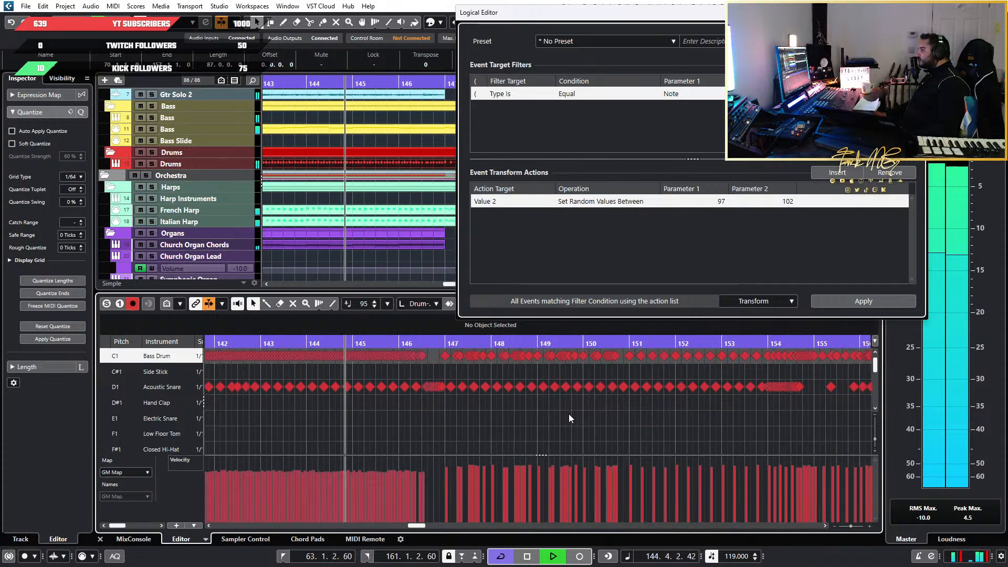
key(h)
key(space)
Select the four rapid Bass Drum runs in bars 147 to 150 and randomize their velocities between 107 and 112
drag(360, 363, 380, 354)
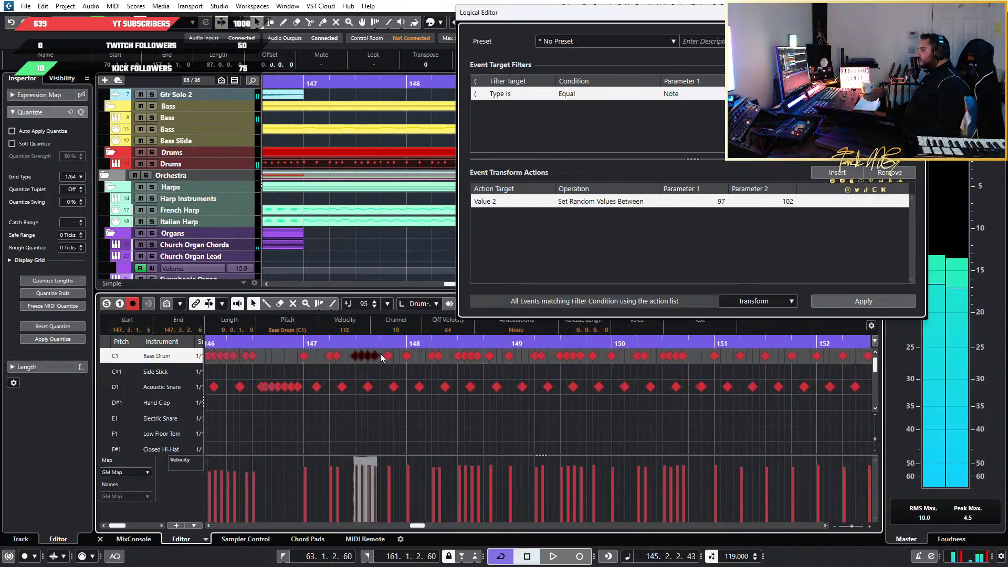
drag(449, 370, 482, 351)
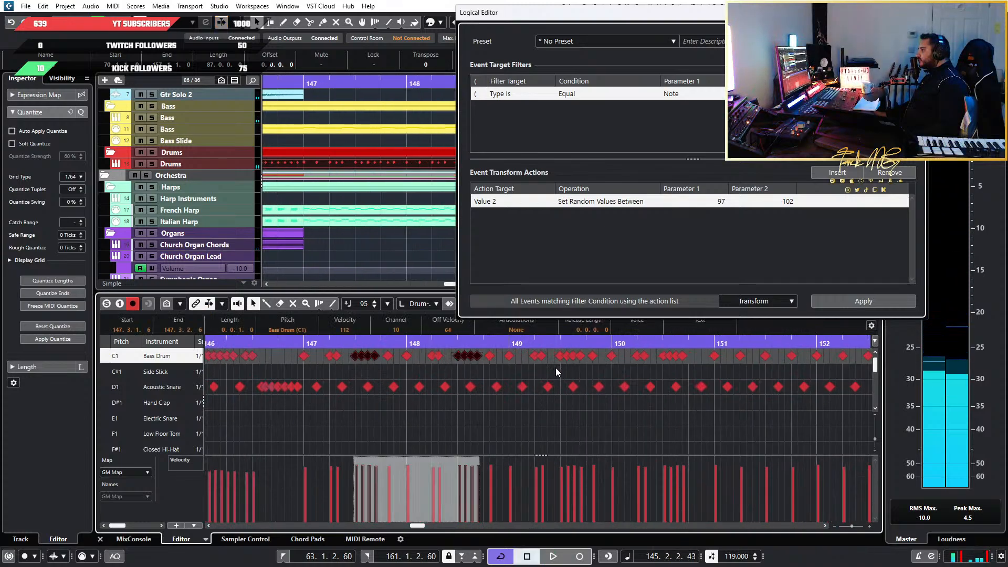
drag(556, 367, 587, 352)
drag(654, 361, 684, 351)
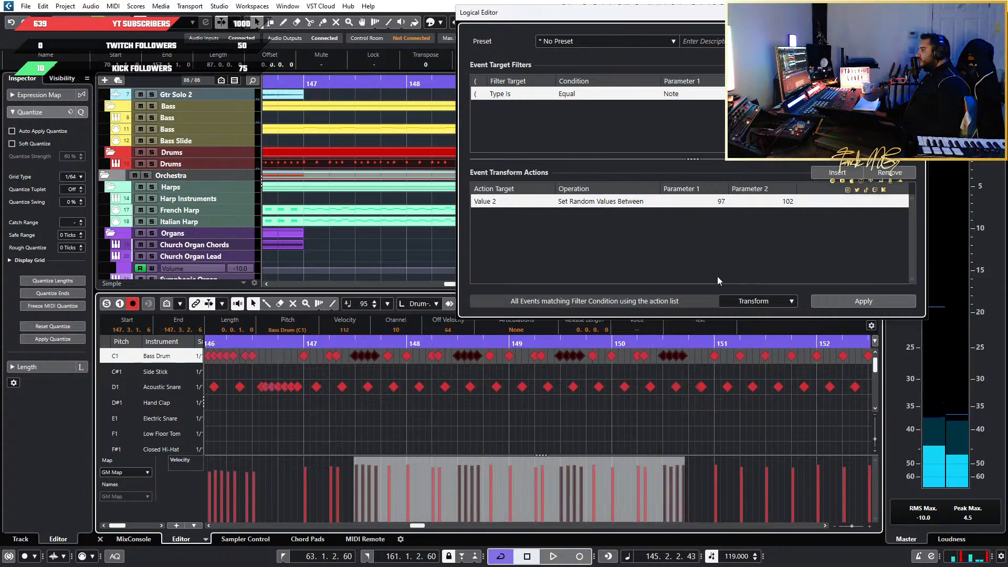
click(727, 201)
double_click(722, 201)
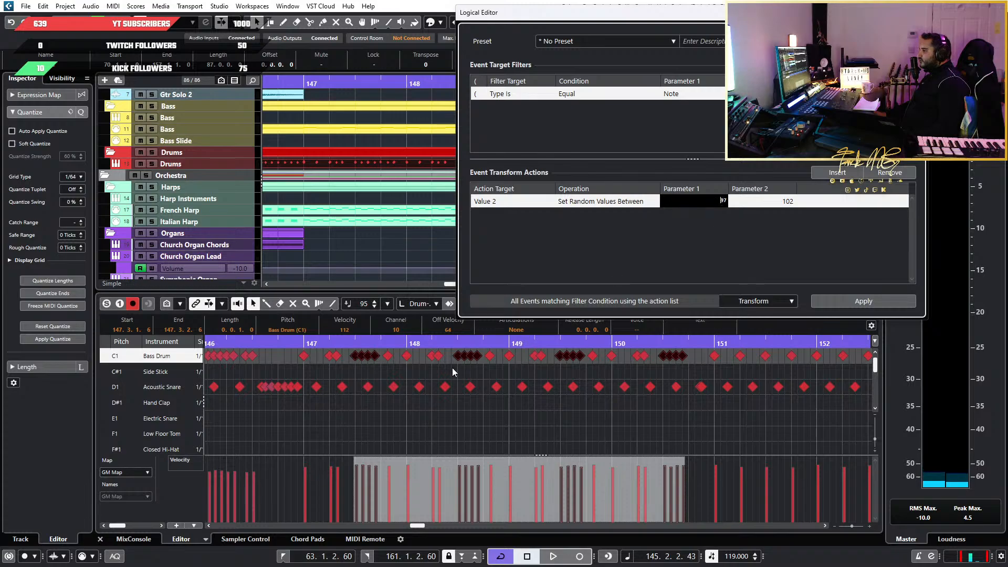
key(ctrl+a)
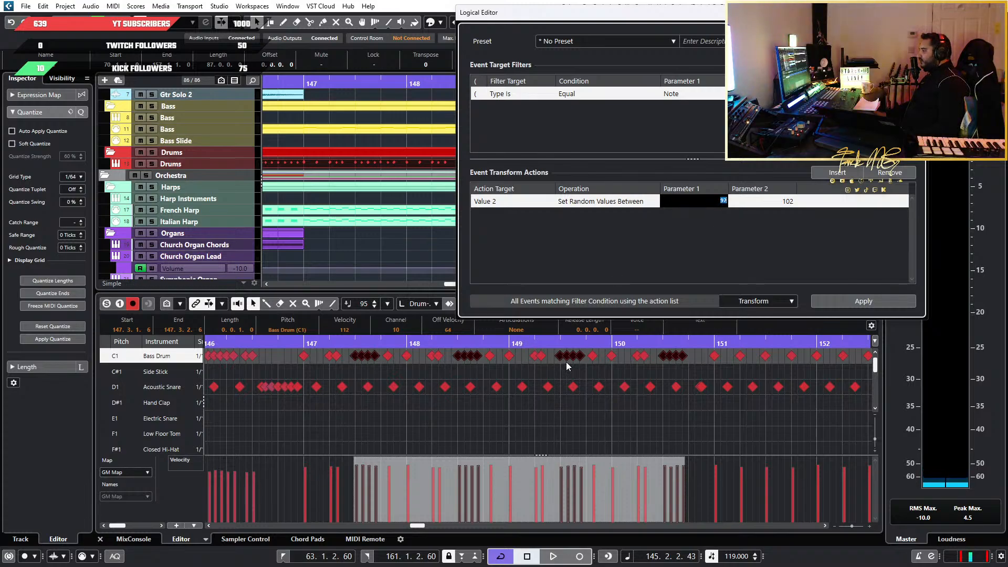
scroll(452, 397, down, 4)
scroll(395, 389, up, 6)
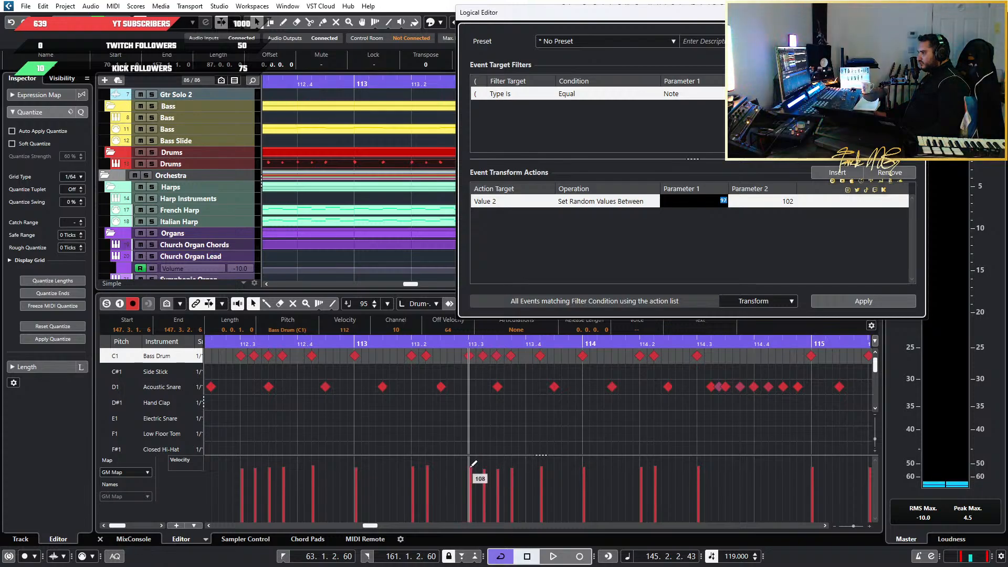
scroll(609, 387, down, 6)
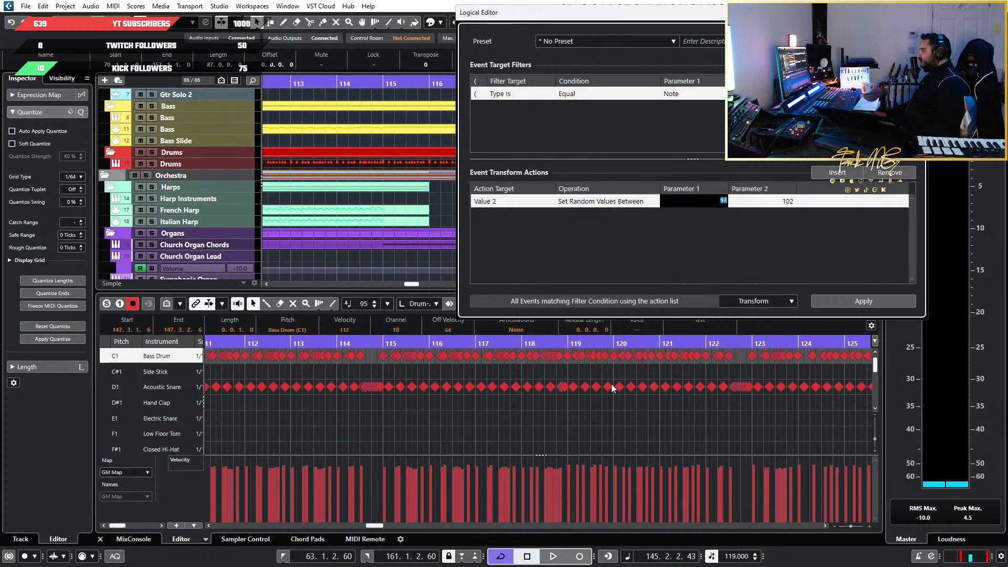
scroll(610, 383, up, 5)
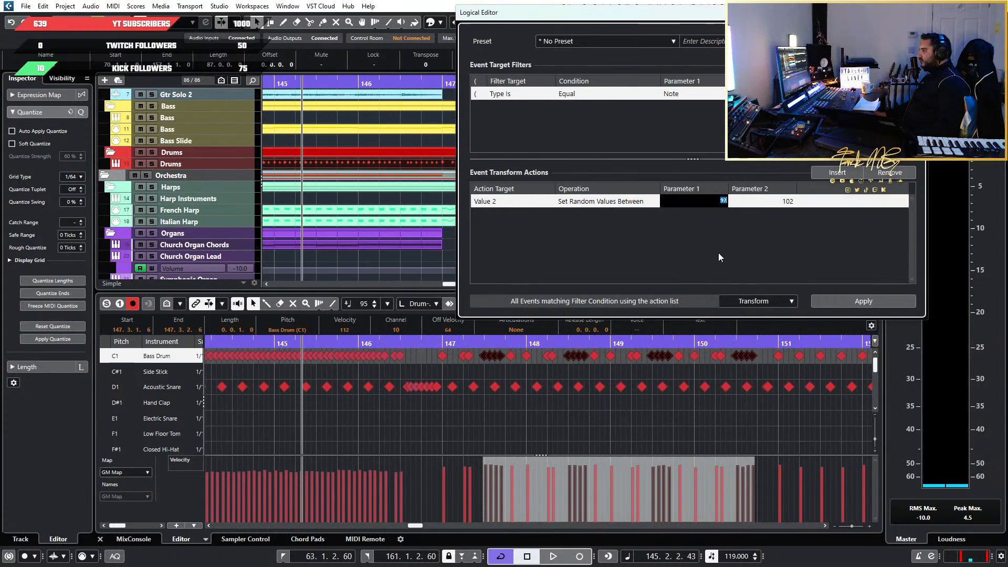
text(107)
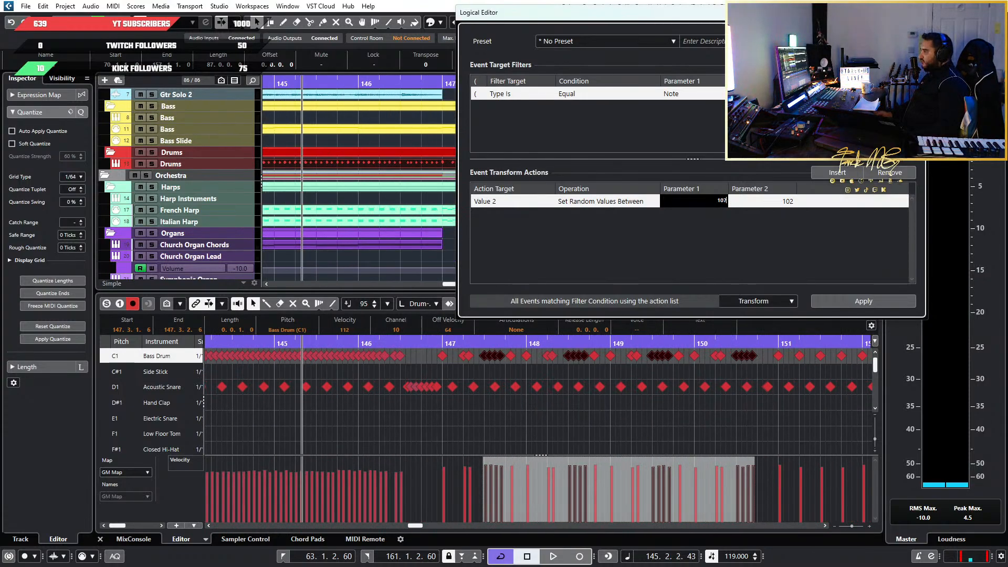
key(Tab)
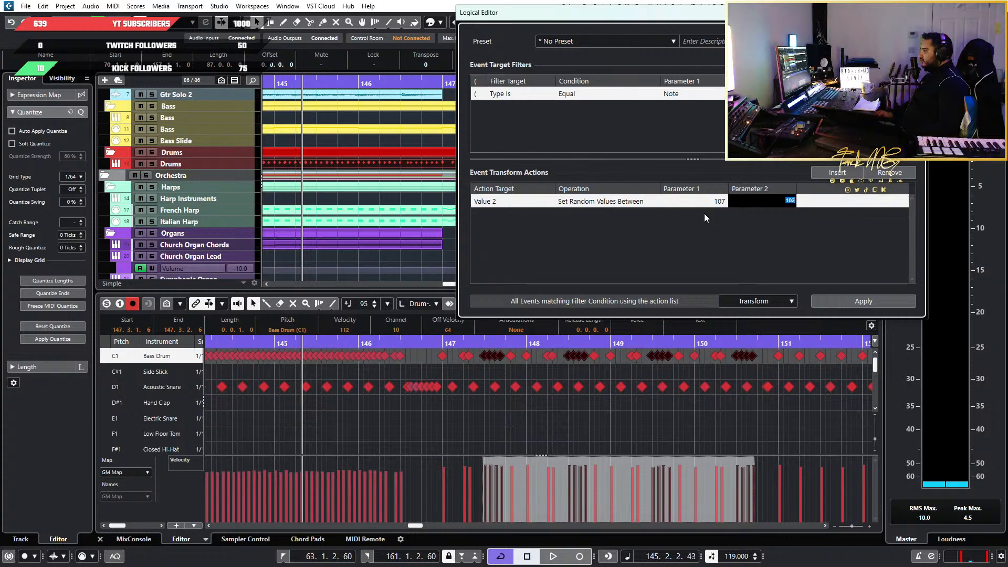
text(11)
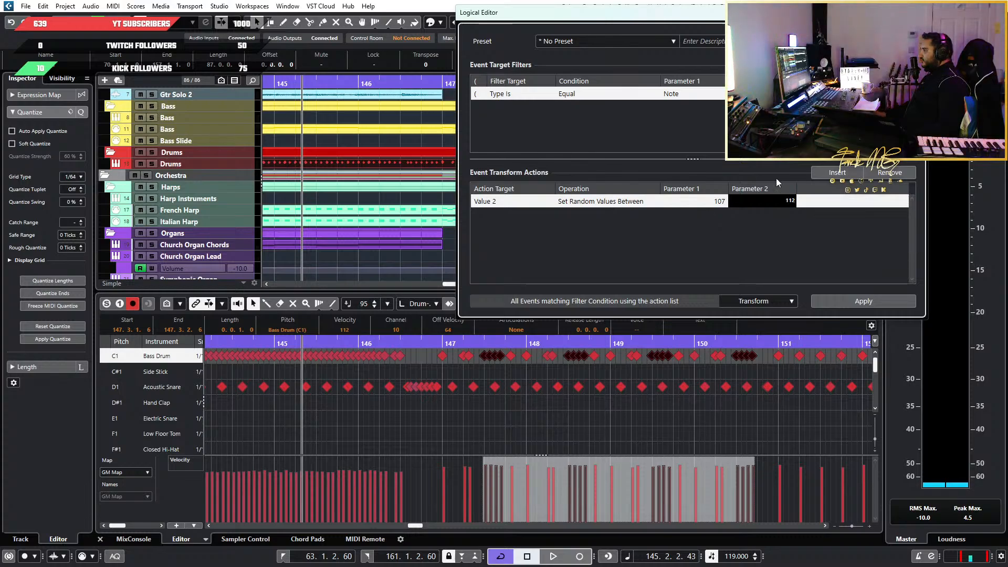
click(845, 297)
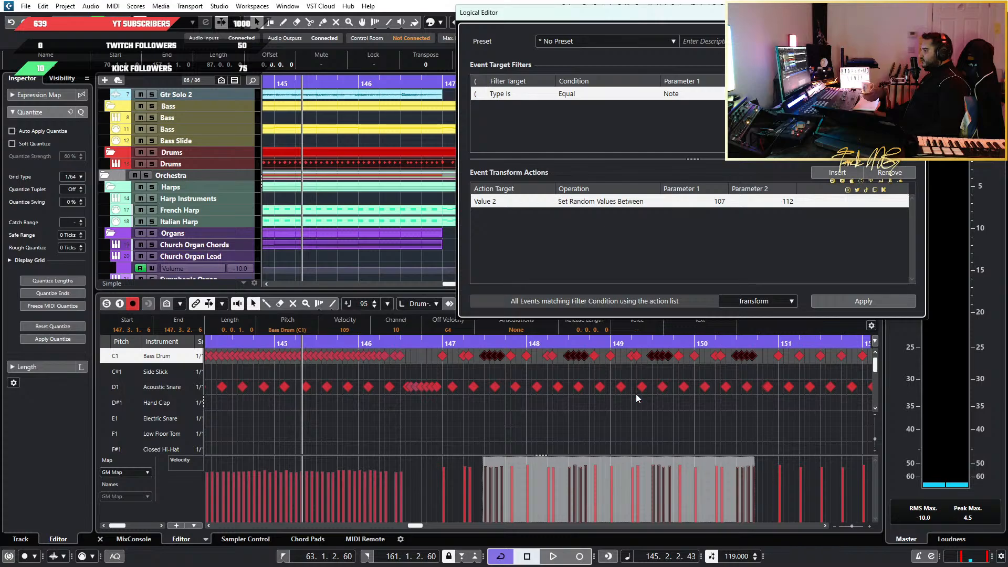
Select the rapid Bass Drum run from bar 154 beat 3 to the start of bar 155 and randomize its velocities between 107 and 112
key(space)
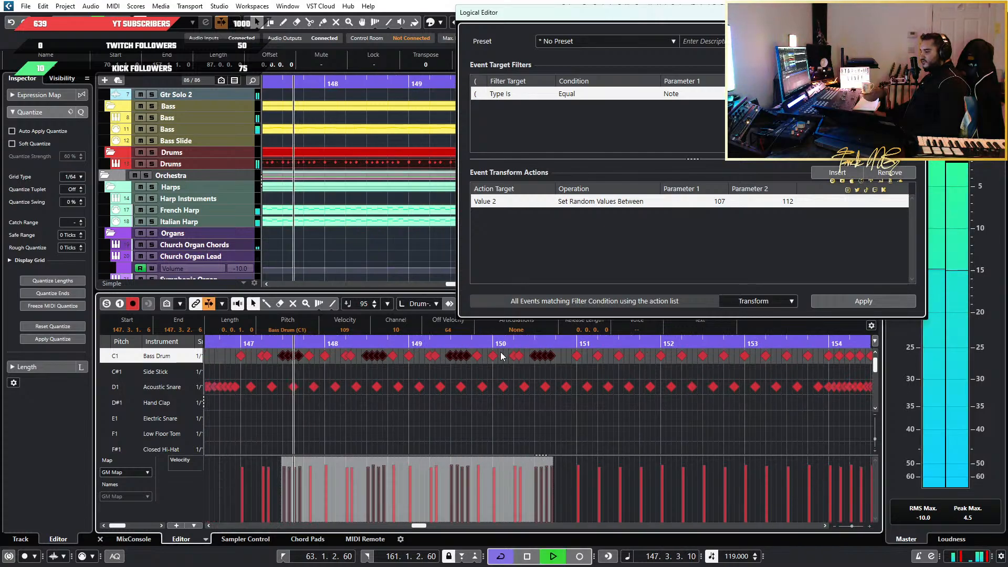
scroll(546, 380, right, 4)
scroll(626, 382, up, 3)
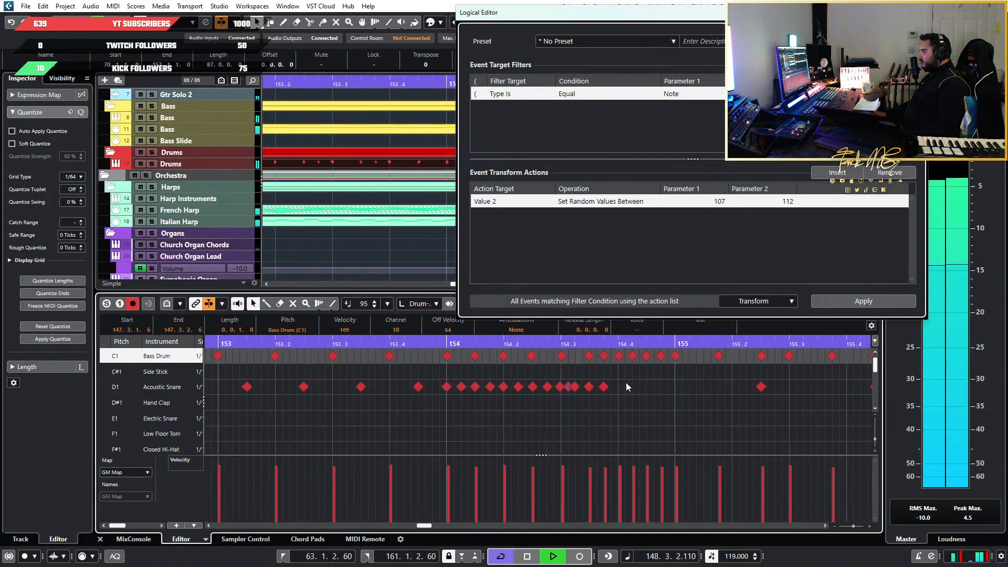
scroll(626, 383, up, 2)
key(space)
drag(566, 362, 706, 352)
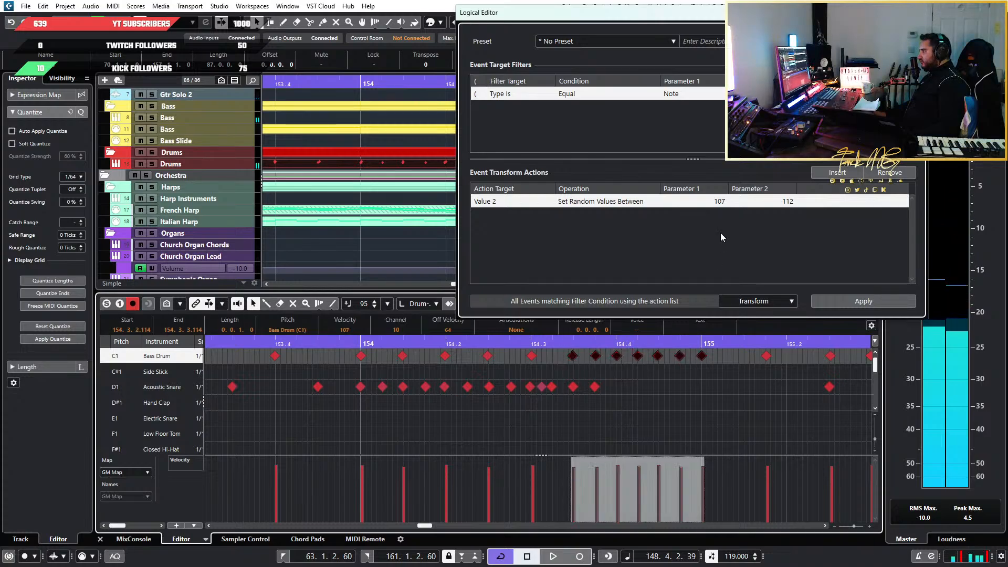
click(863, 301)
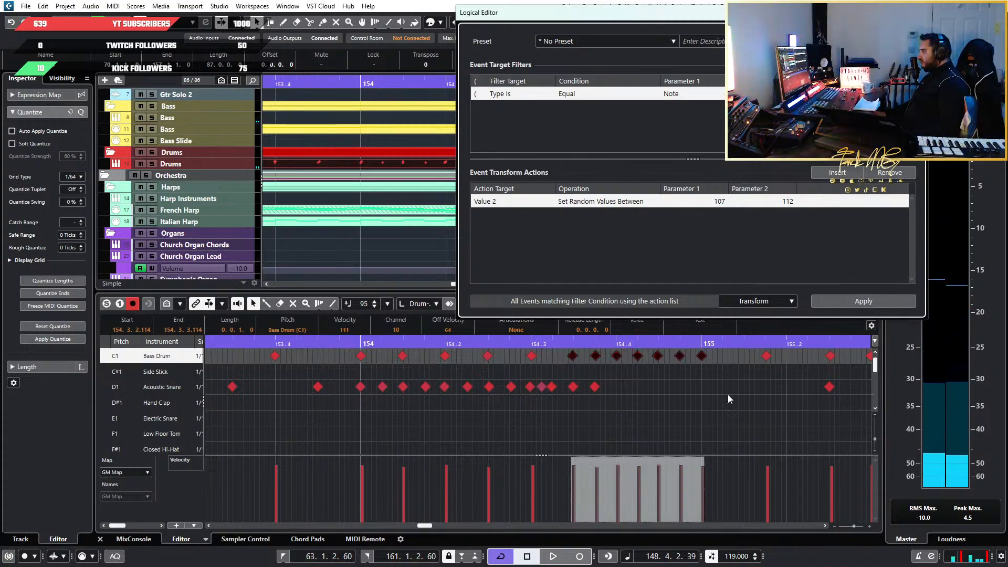
Play the drum part from bar 148 into bar 150
key(space)
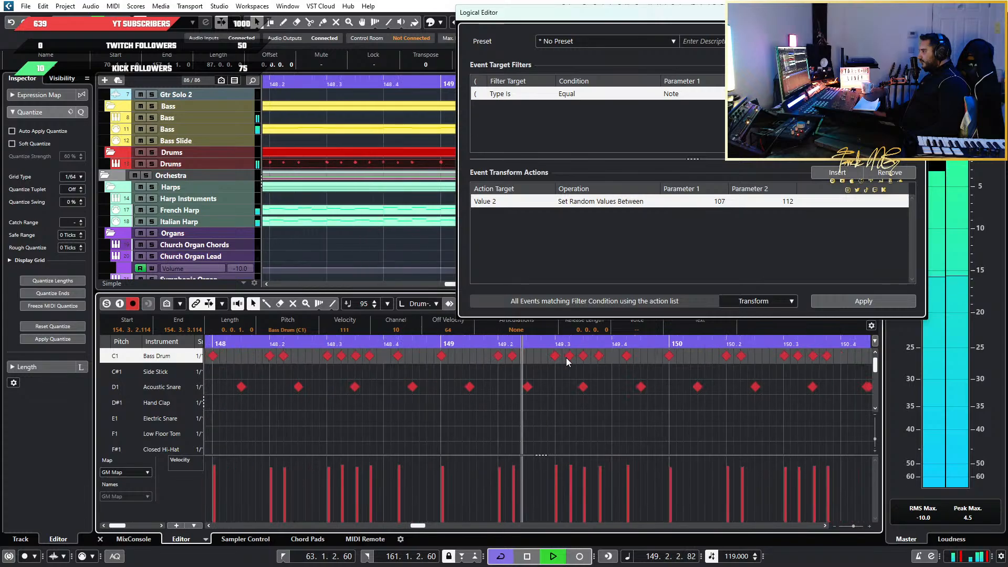
scroll(607, 376, down, 4)
key(space)
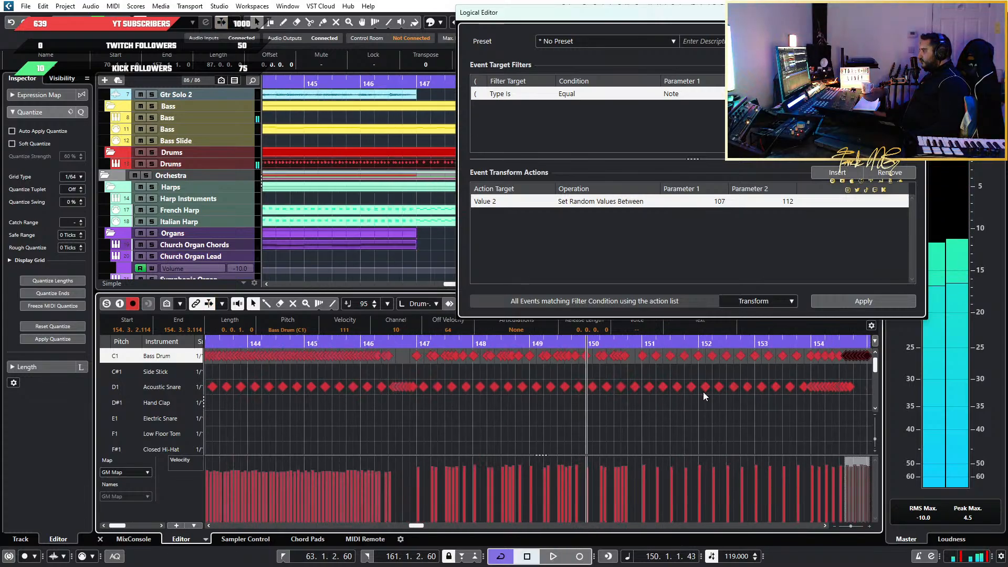
Randomize the velocities of the last two rapid Bass Drum clusters in bar 156 between 107 and 112, and close the Logical Editor
scroll(703, 392, down, 3)
scroll(704, 391, right, 4)
scroll(409, 381, up, 4)
scroll(382, 380, left, 3)
scroll(459, 387, up, 3)
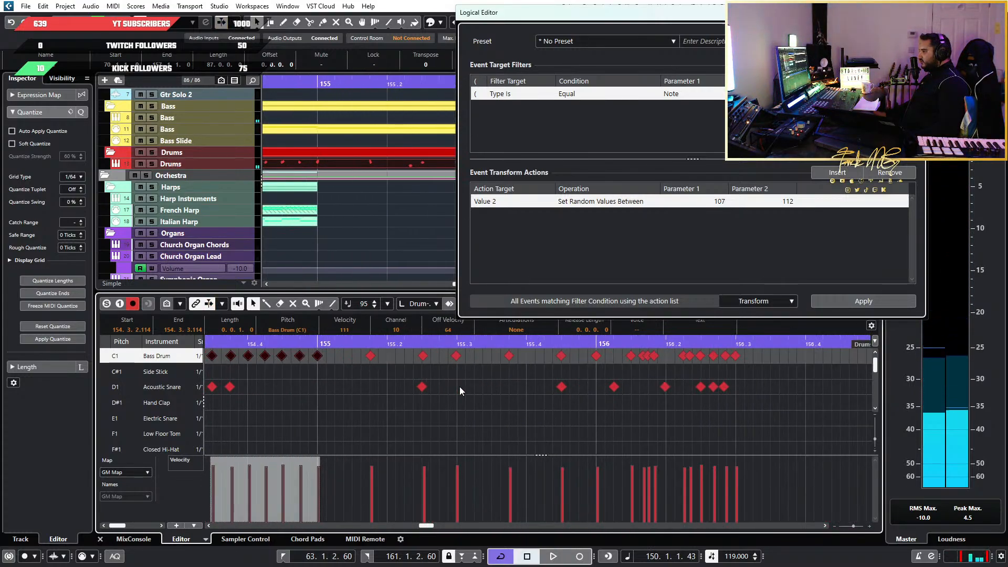
scroll(459, 386, up, 1)
drag(827, 364, 725, 350)
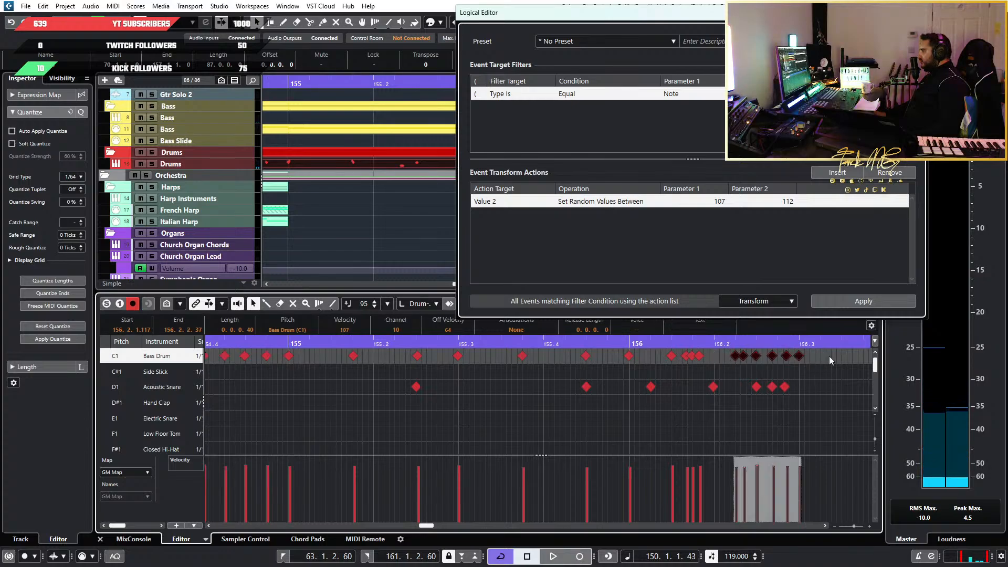
drag(840, 368, 680, 350)
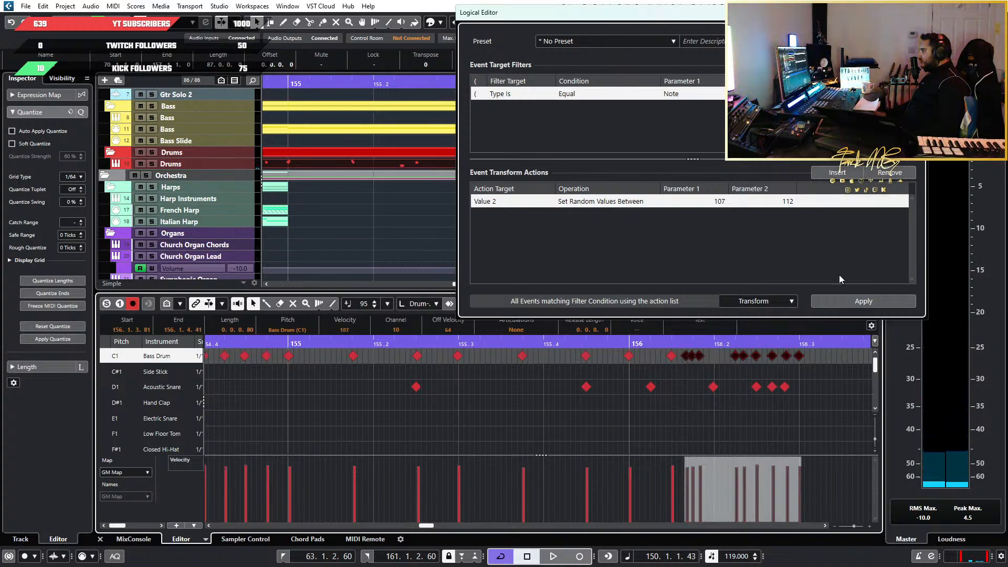
click(861, 300)
click(855, 383)
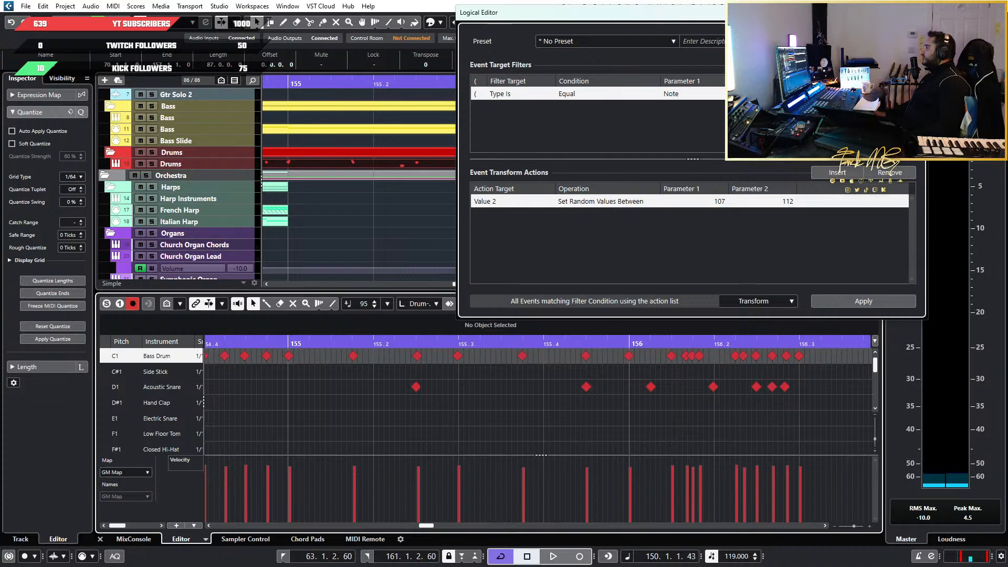
click(916, 12)
Examine the tom, Open Hi-Hat and crash cymbal rows across the drum part, ending at the hi-hat passage around bar 79
scroll(414, 399, down, 9)
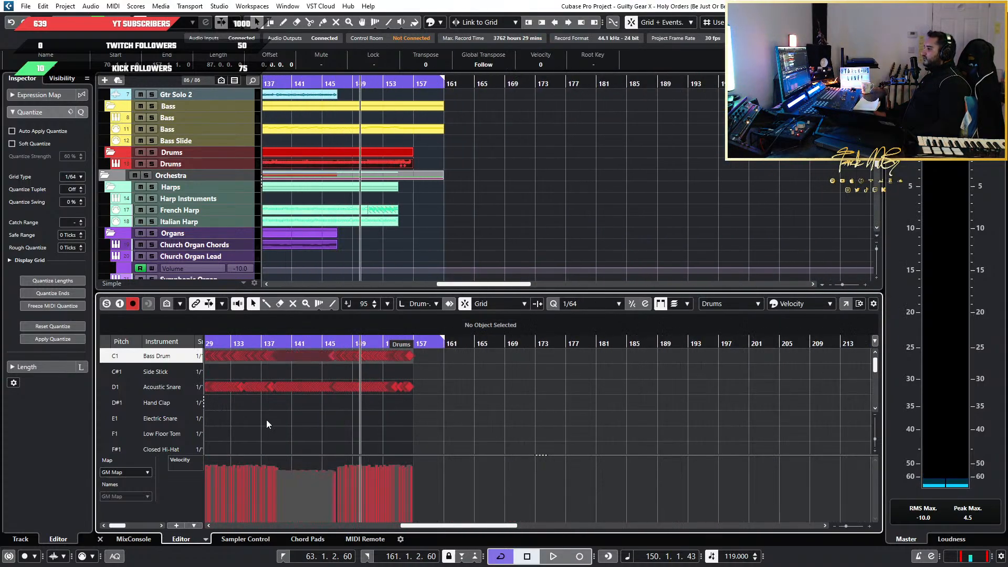
scroll(267, 424, up, 4)
scroll(404, 417, left, 4)
scroll(405, 418, down, 2)
scroll(404, 418, down, 5)
scroll(326, 420, down, 3)
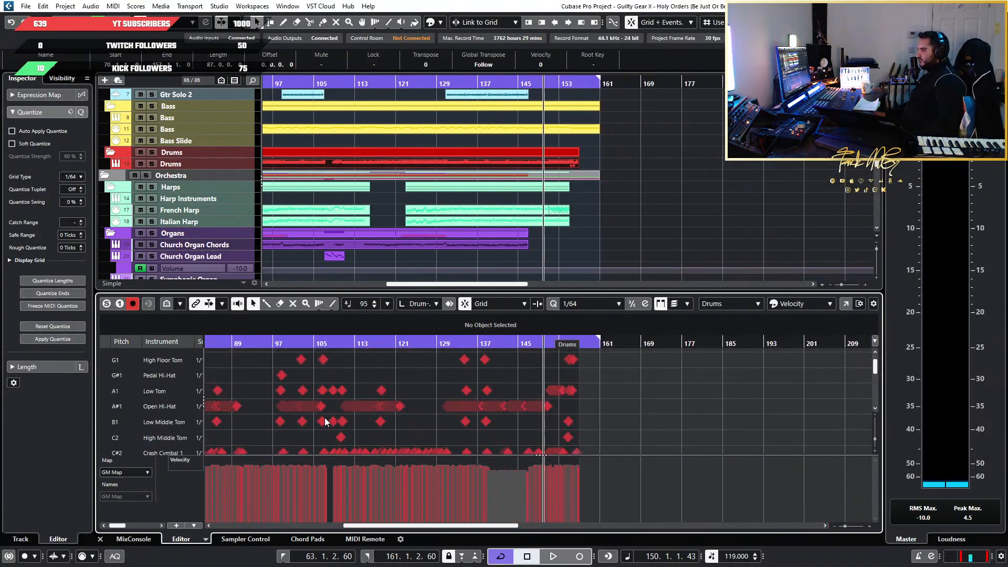
scroll(325, 419, down, 2)
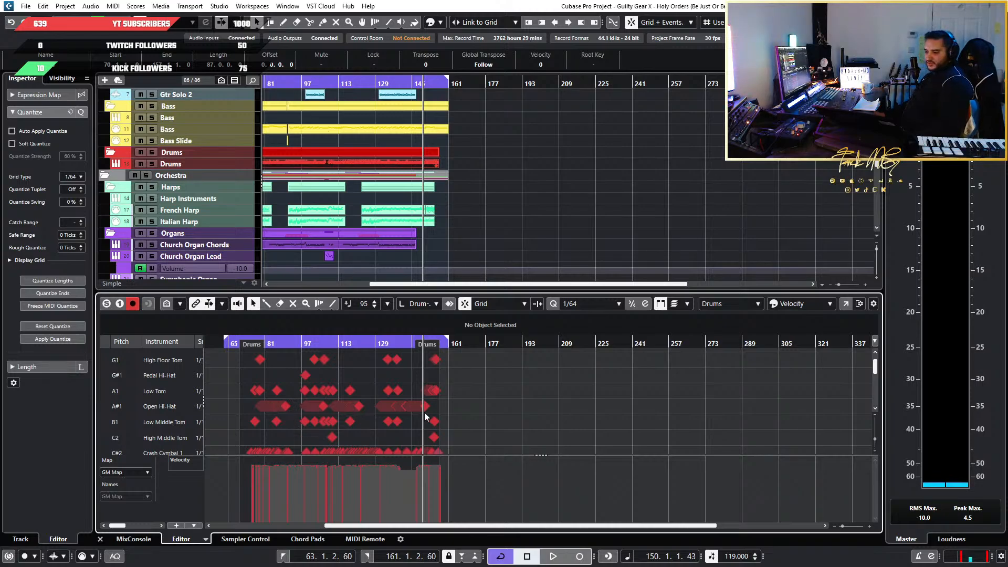
scroll(357, 430, up, 2)
scroll(357, 430, up, 6)
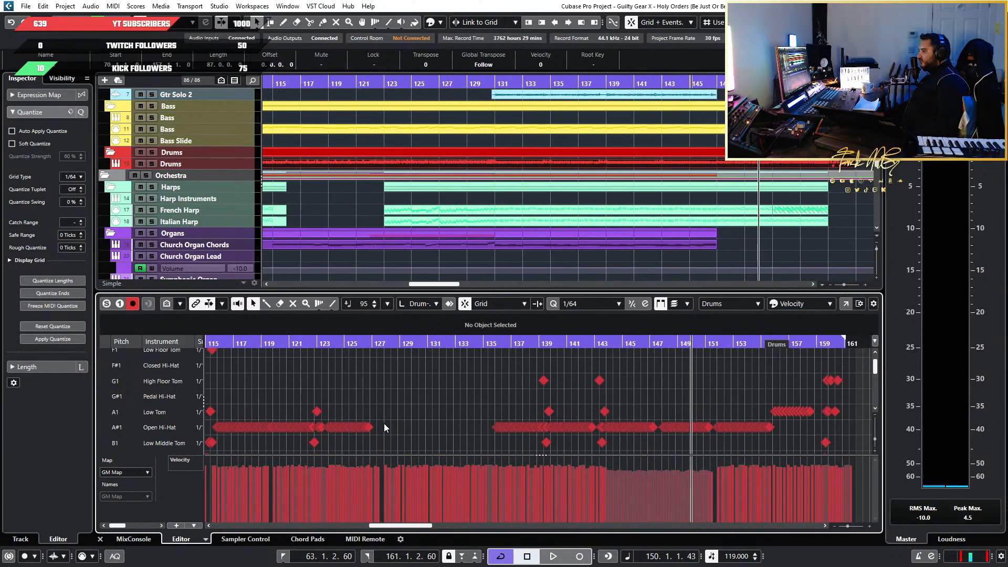
scroll(389, 427, up, 1)
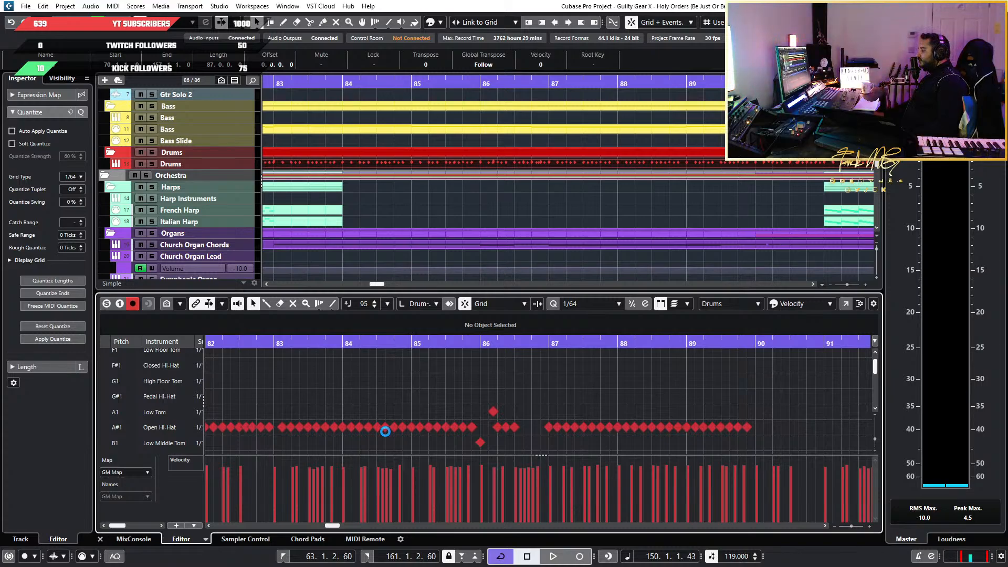
scroll(385, 431, down, 7)
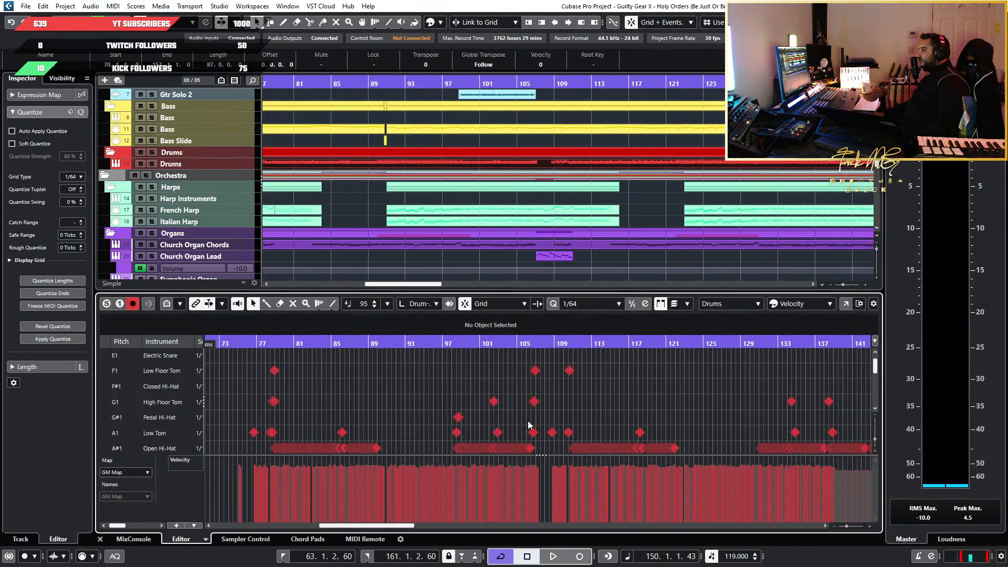
scroll(719, 404, down, 3)
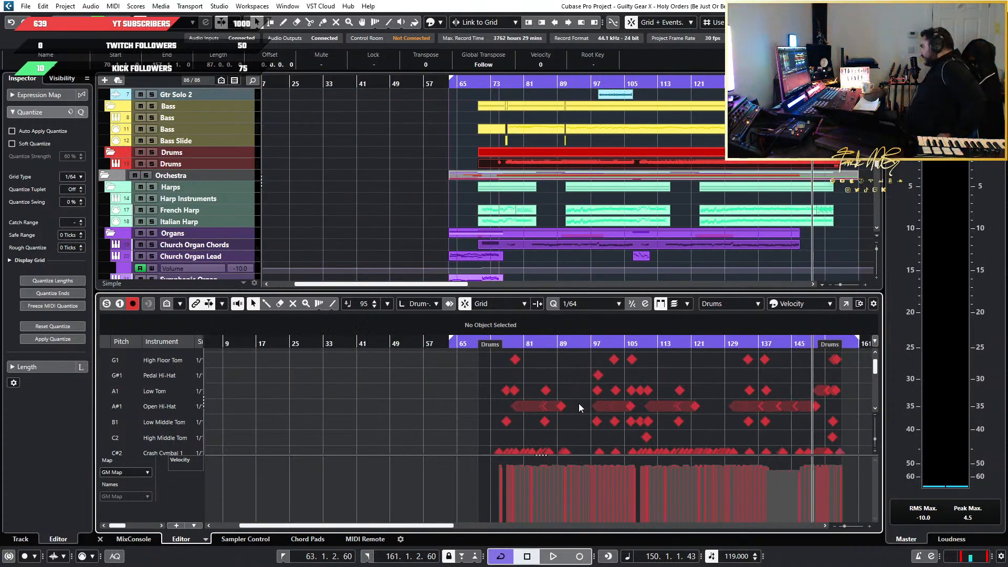
scroll(533, 389, up, 3)
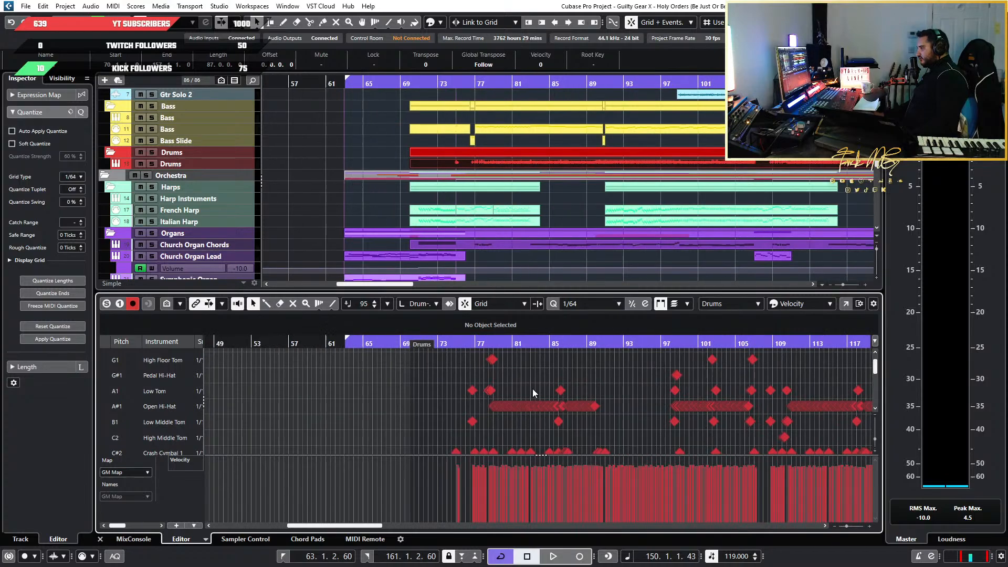
scroll(533, 389, down, 4)
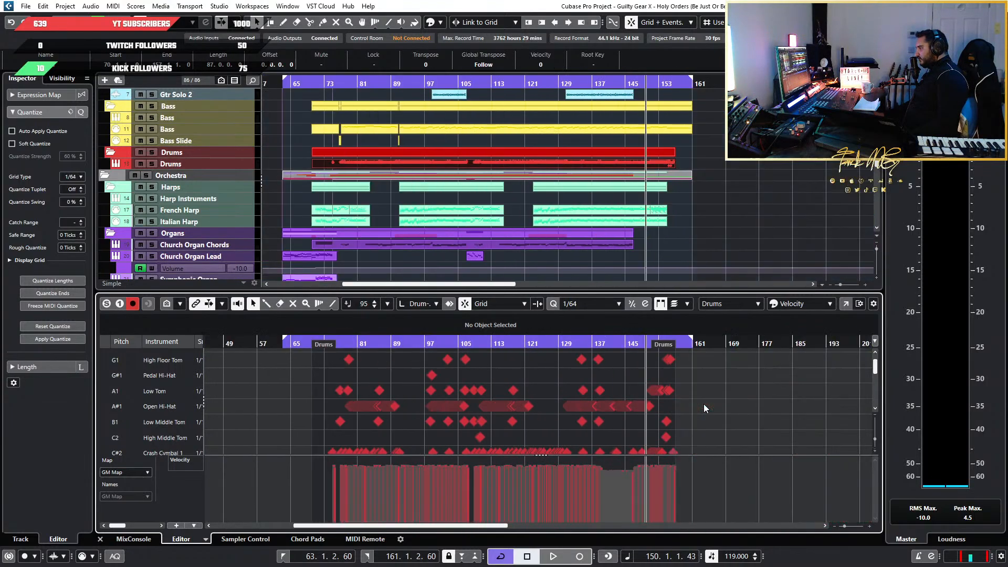
scroll(424, 402, up, 7)
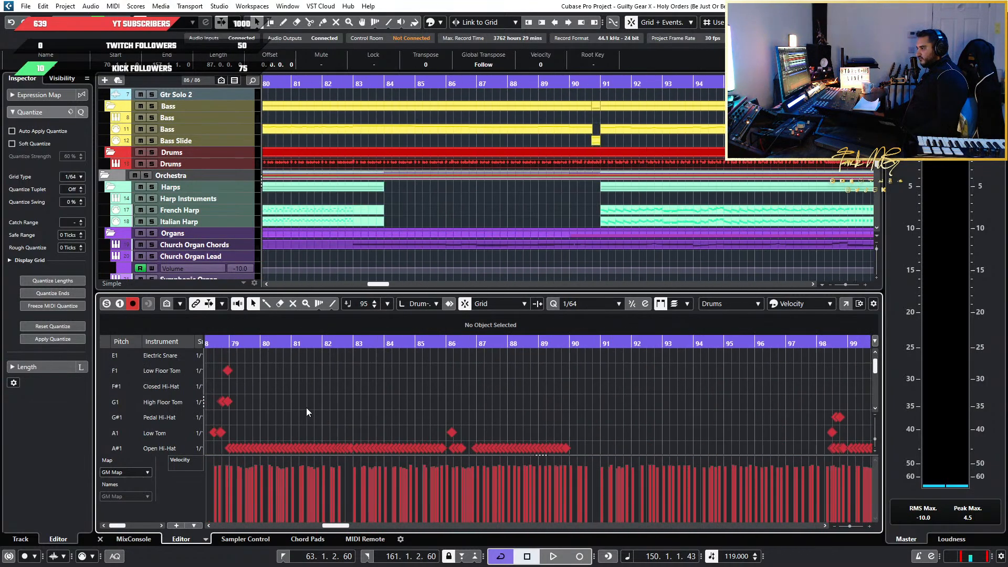
scroll(307, 408, down, 3)
scroll(308, 408, up, 3)
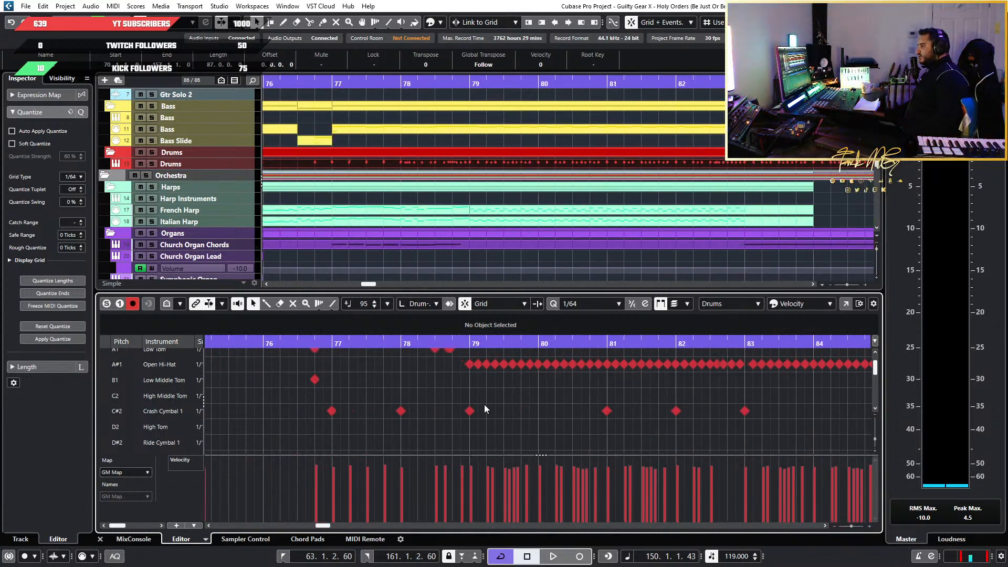
scroll(484, 409, down, 1)
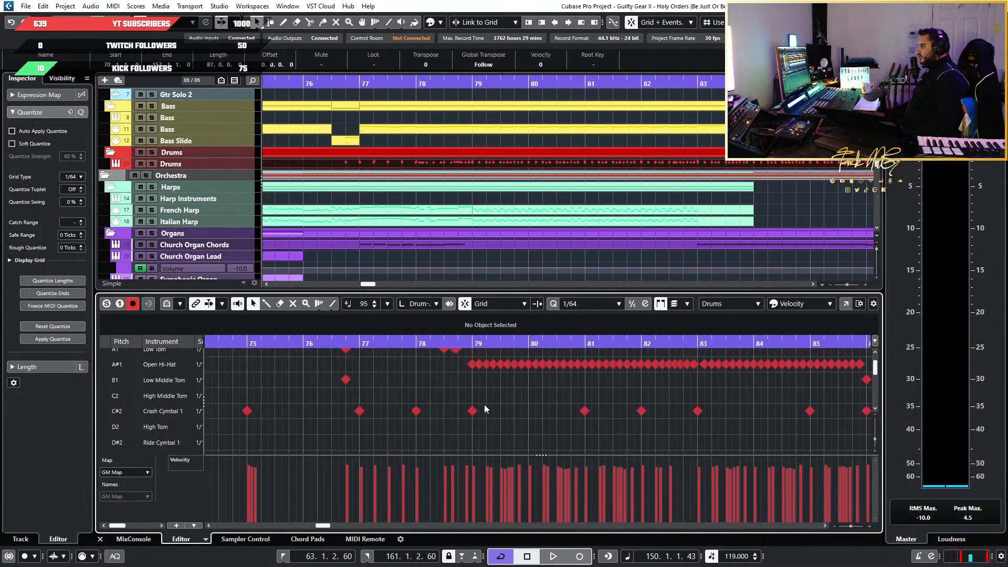
Play the start of the Open Hi-Hat passage from bar 79
click(467, 341)
key(space)
key(space)
scroll(464, 395, up, 3)
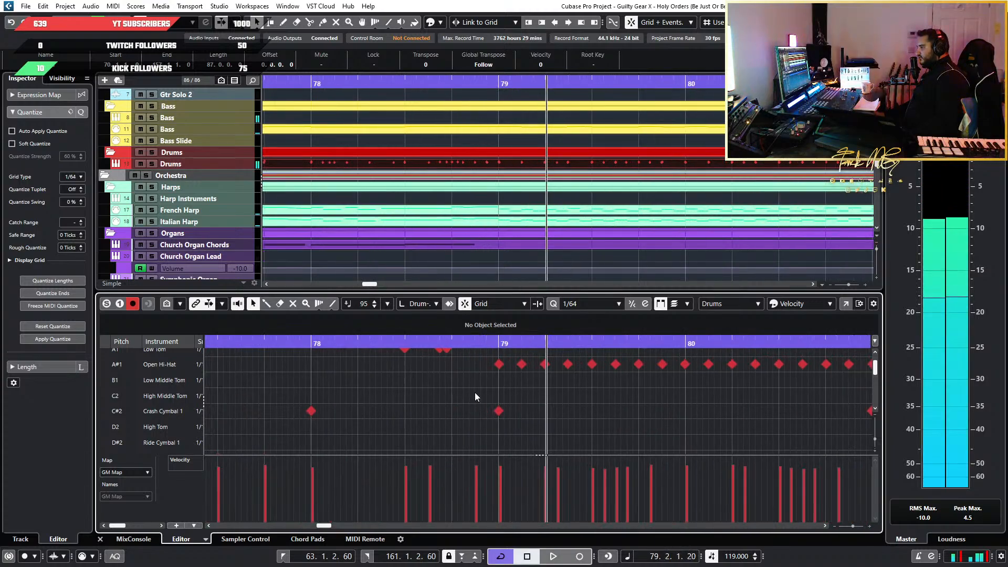
Locate to bar 79, audition its first Open Hi-Hat and Crash Cymbal 1 notes, and check the surrounding drum rows
scroll(475, 397, up, 2)
click(518, 344)
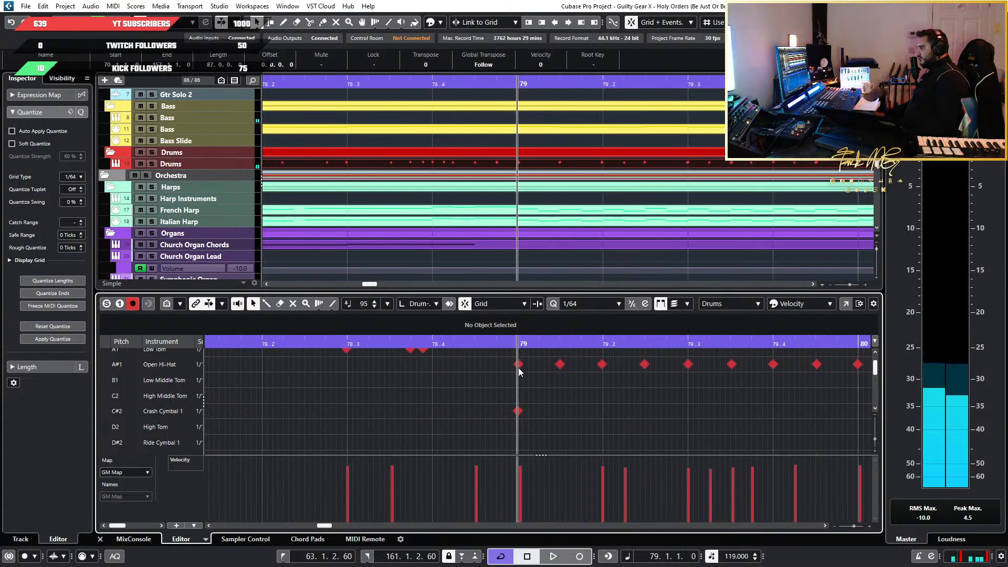
click(519, 367)
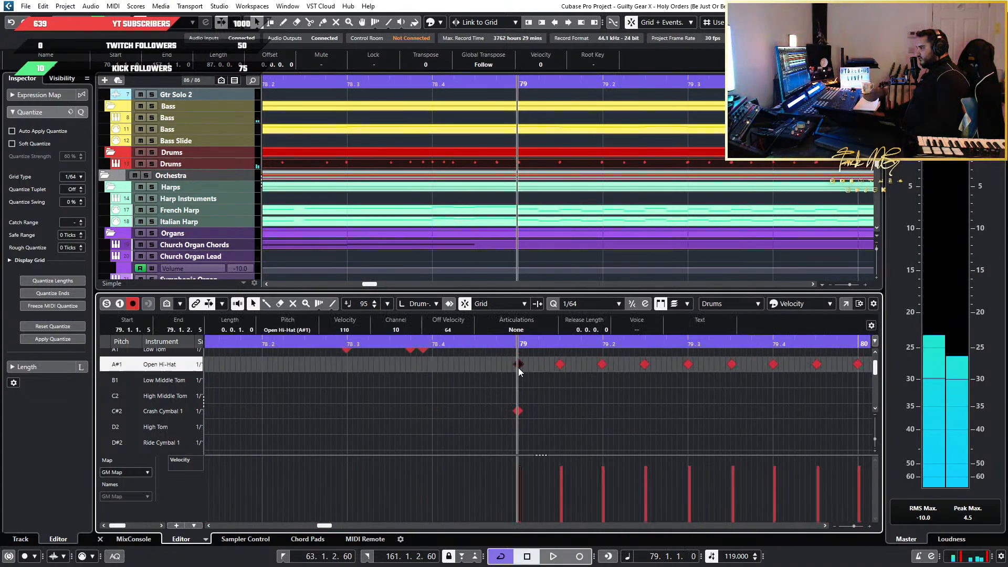
click(519, 415)
scroll(578, 421, down, 2)
scroll(578, 422, up, 5)
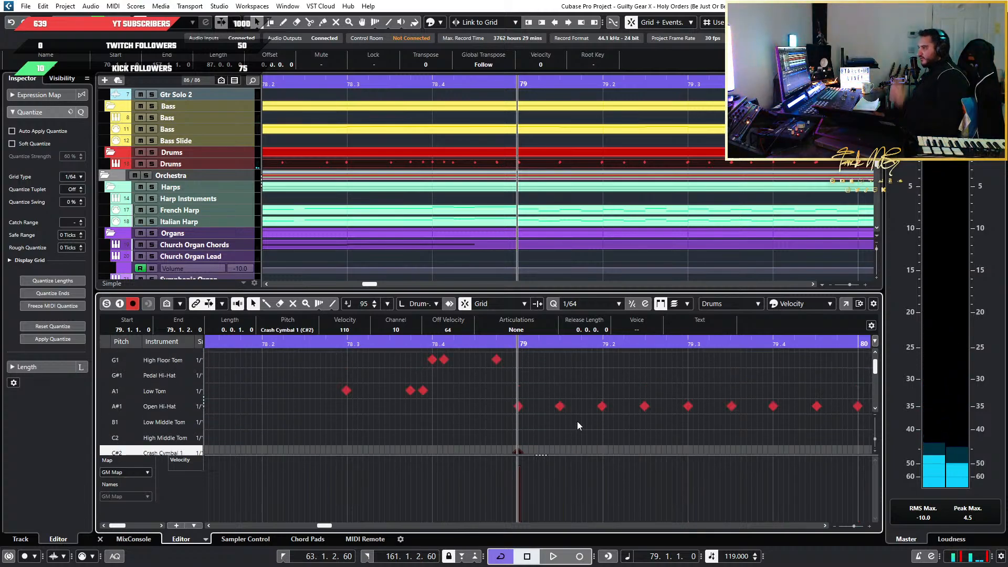
scroll(576, 420, down, 4)
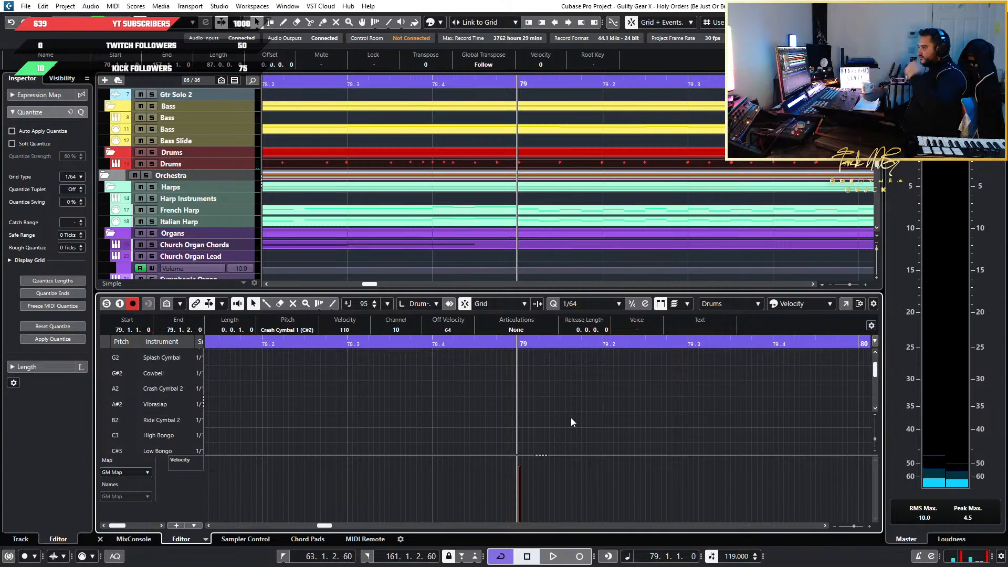
scroll(571, 417, up, 3)
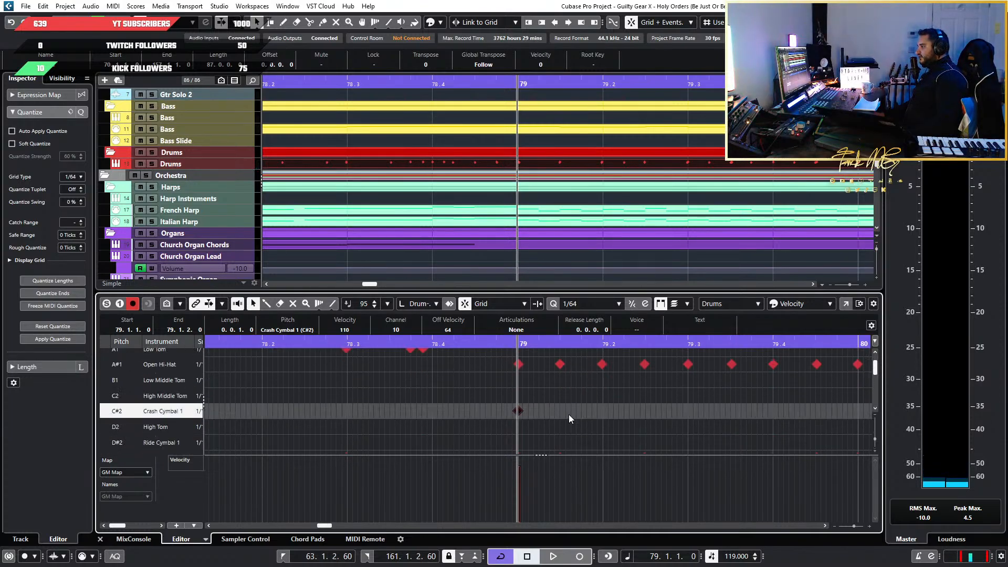
scroll(569, 414, down, 1)
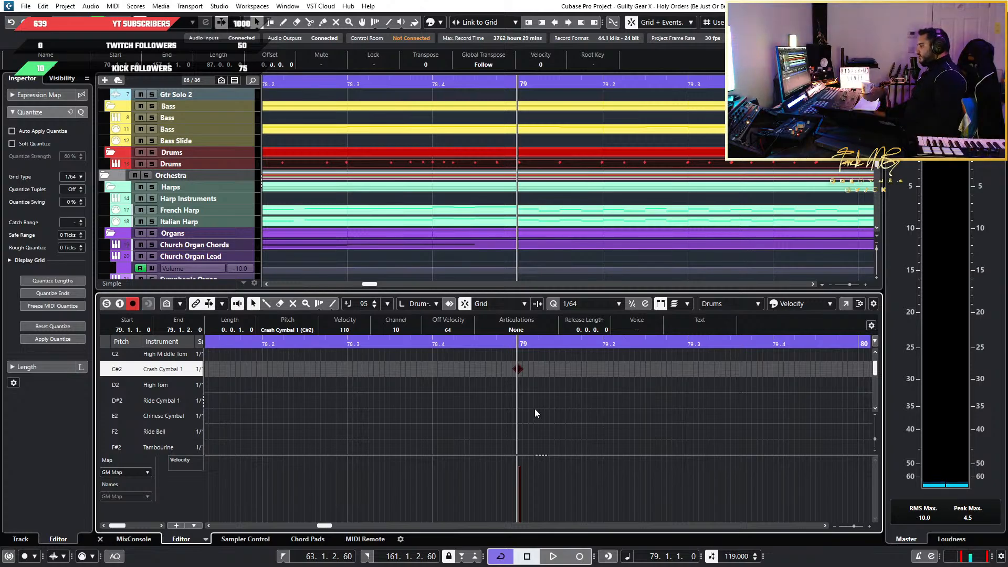
Compare the timing of the Bass Drum, Open Hi-Hat and Crash Cymbal 1 notes at the start of bar 79
drag(519, 344, 528, 310)
scroll(524, 396, up, 3)
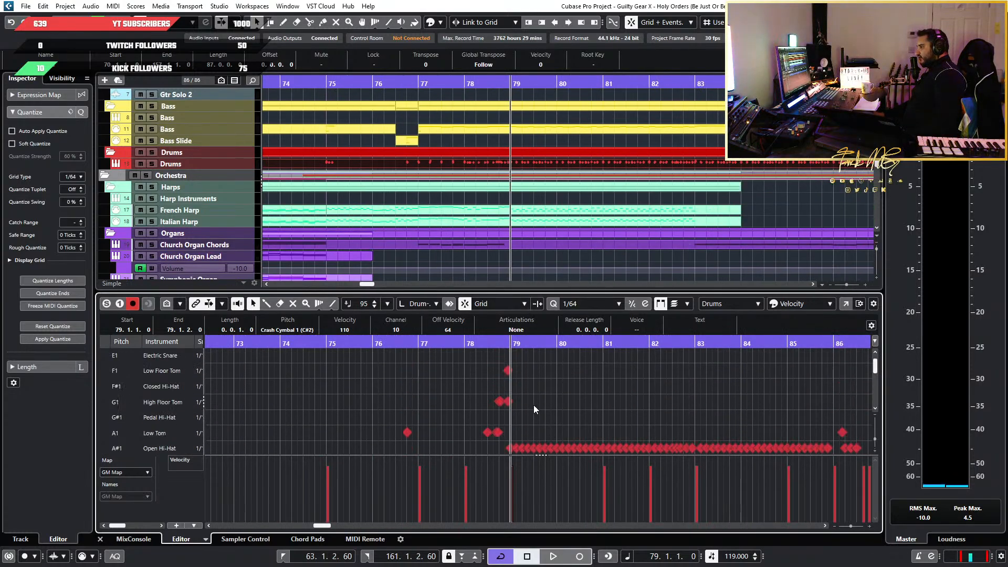
scroll(491, 415, up, 10)
scroll(617, 427, up, 2)
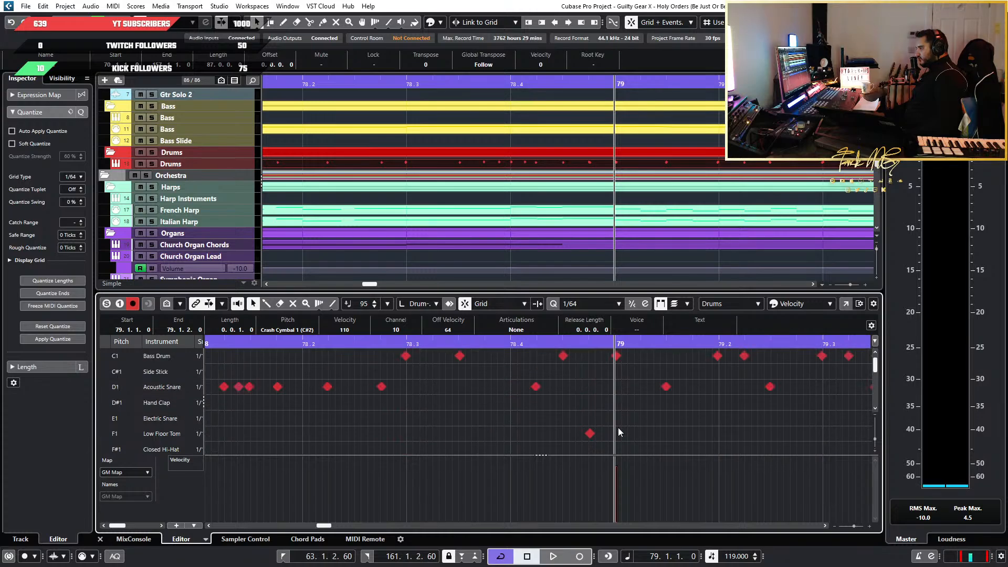
scroll(618, 428, down, 5)
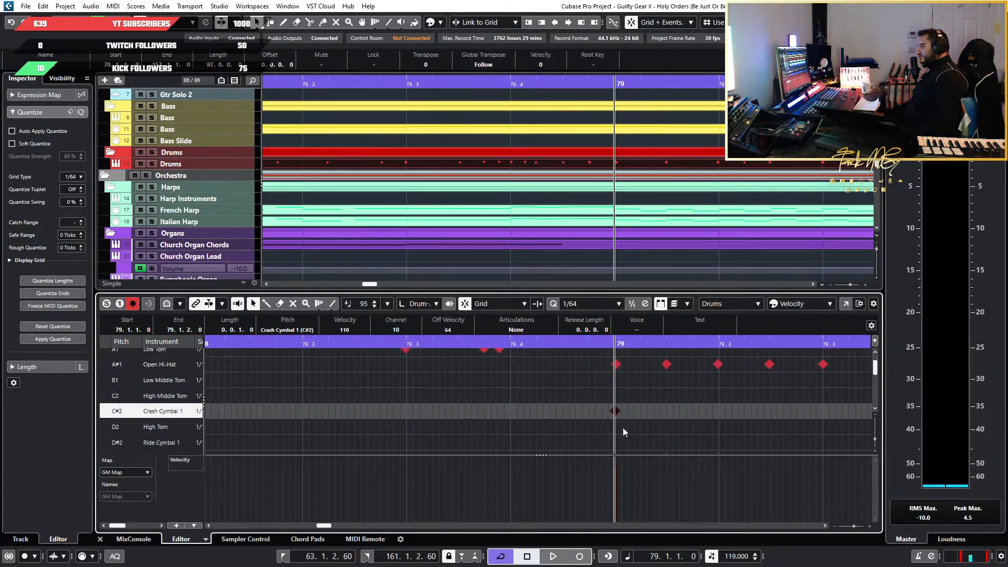
scroll(622, 428, up, 3)
scroll(598, 423, down, 2)
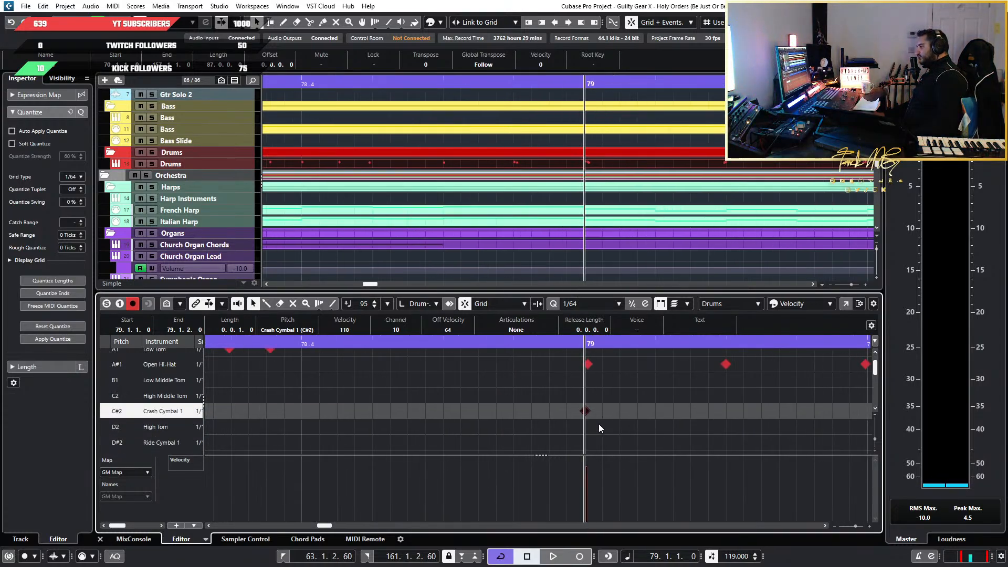
scroll(599, 424, up, 2)
scroll(599, 424, up, 5)
scroll(598, 412, down, 5)
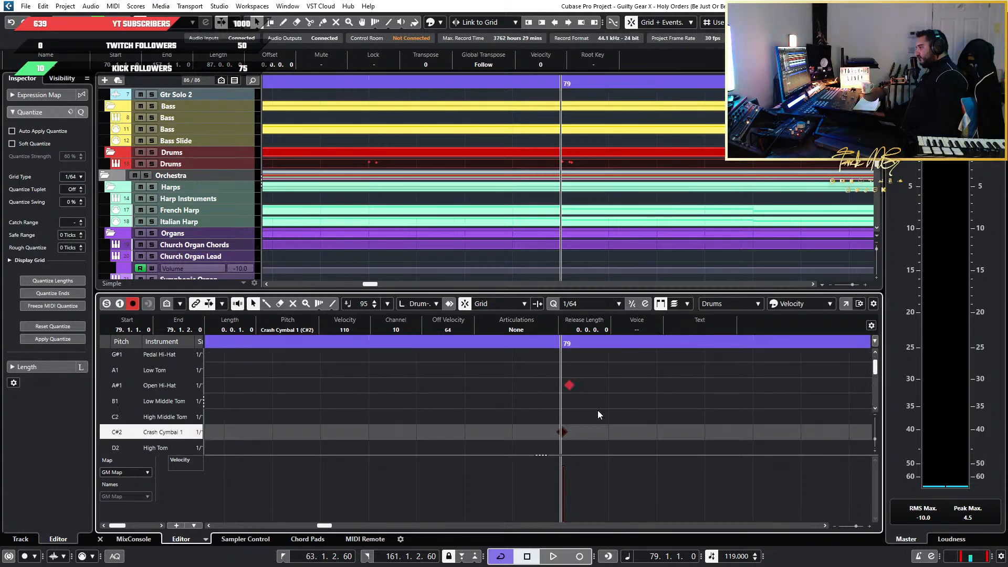
scroll(564, 397, up, 5)
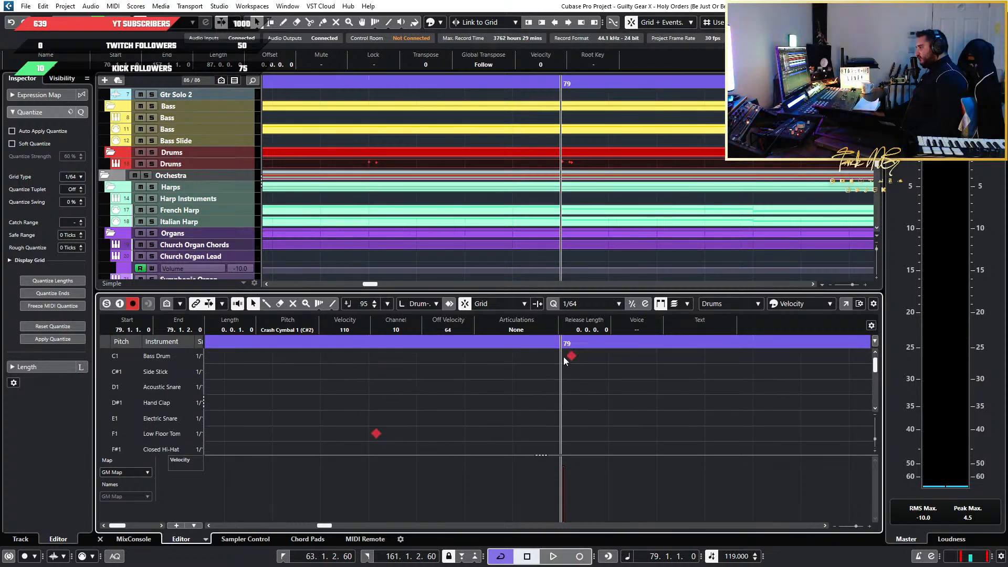
scroll(563, 358, down, 5)
Deselect the crash note and examine the cymbal rows and the orchestral tracks around bar 79
click(582, 387)
scroll(582, 386, down, 4)
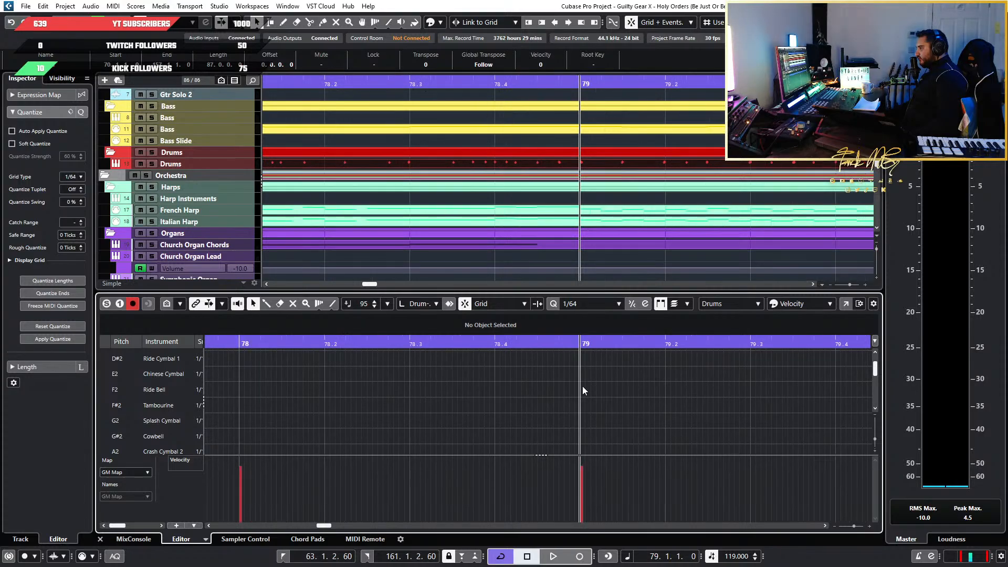
scroll(583, 390, down, 4)
scroll(583, 390, up, 2)
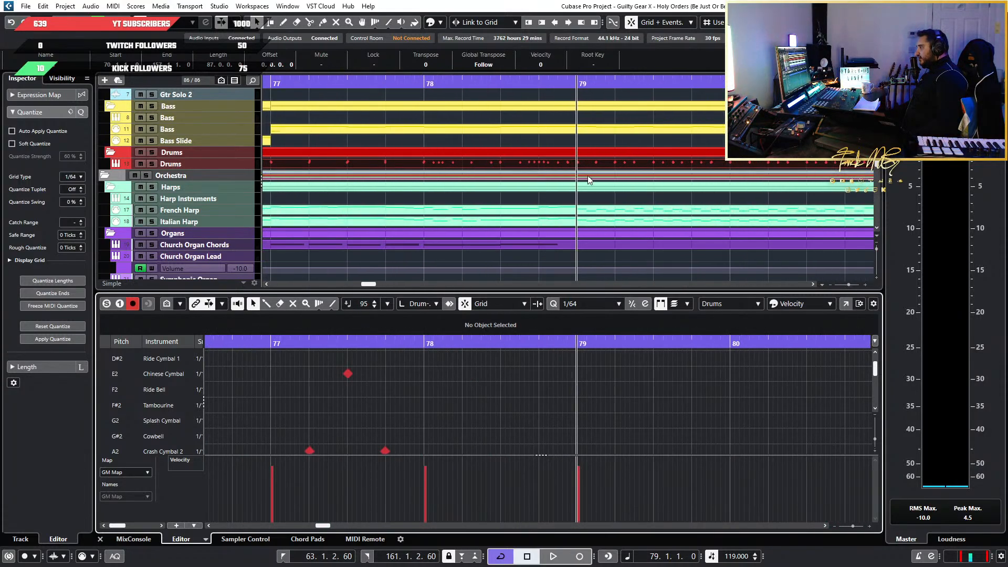
scroll(588, 180, down, 8)
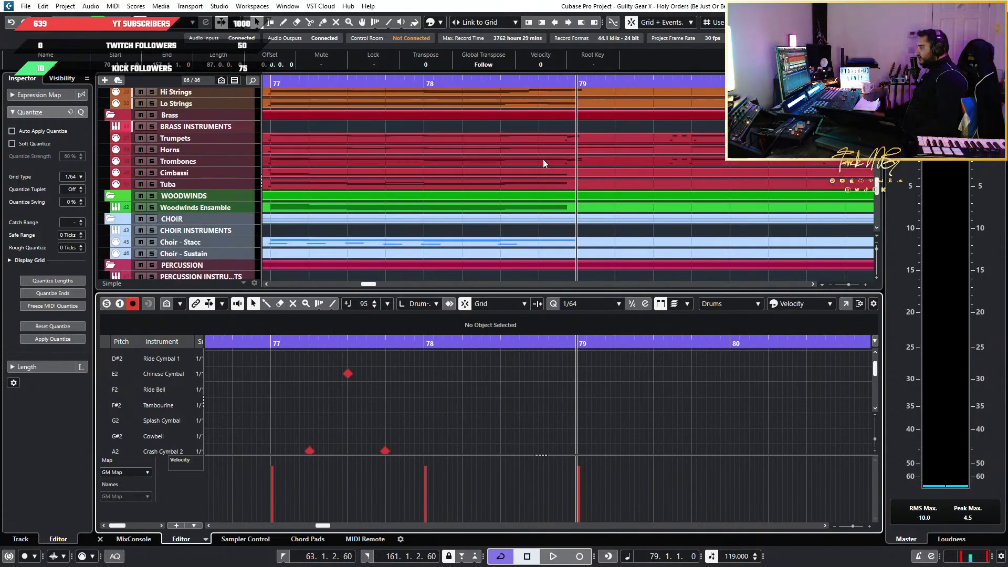
scroll(615, 422, down, 4)
scroll(614, 420, up, 7)
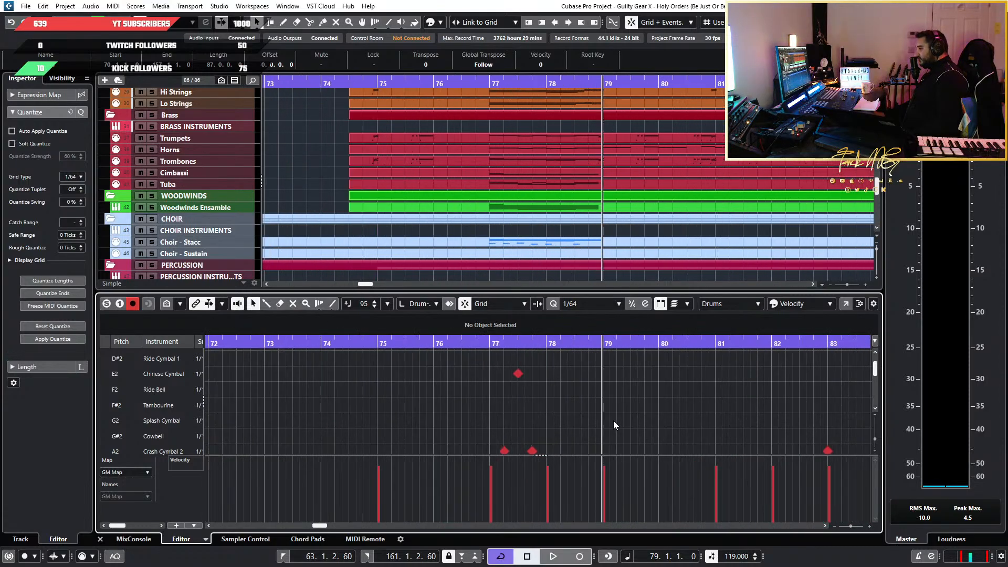
scroll(595, 415, up, 3)
scroll(596, 414, up, 3)
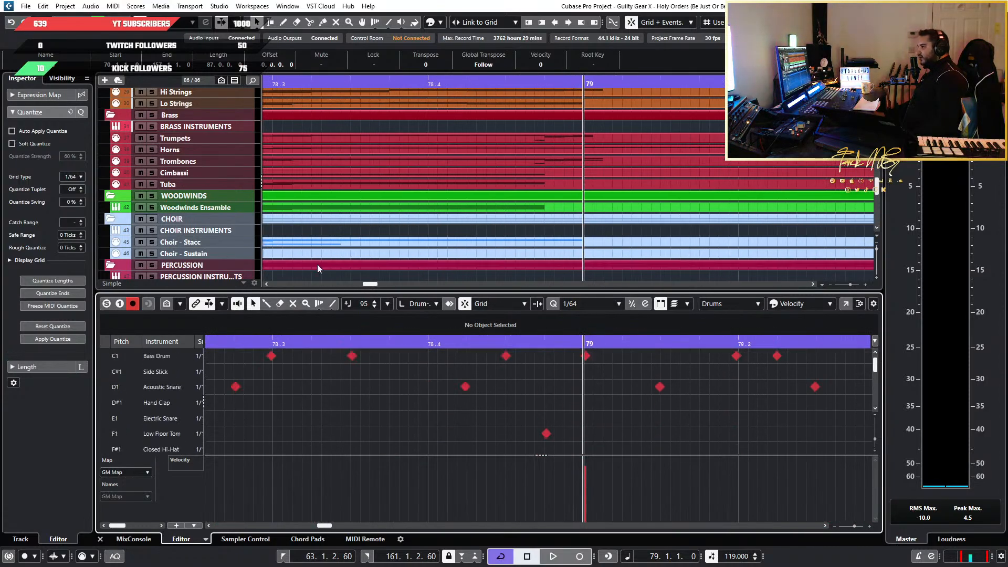
Audition the Crash Cymbal 1 note at bar 79 again, leaving the Drumstick tool for Object Selection
click(266, 303)
scroll(602, 405, down, 5)
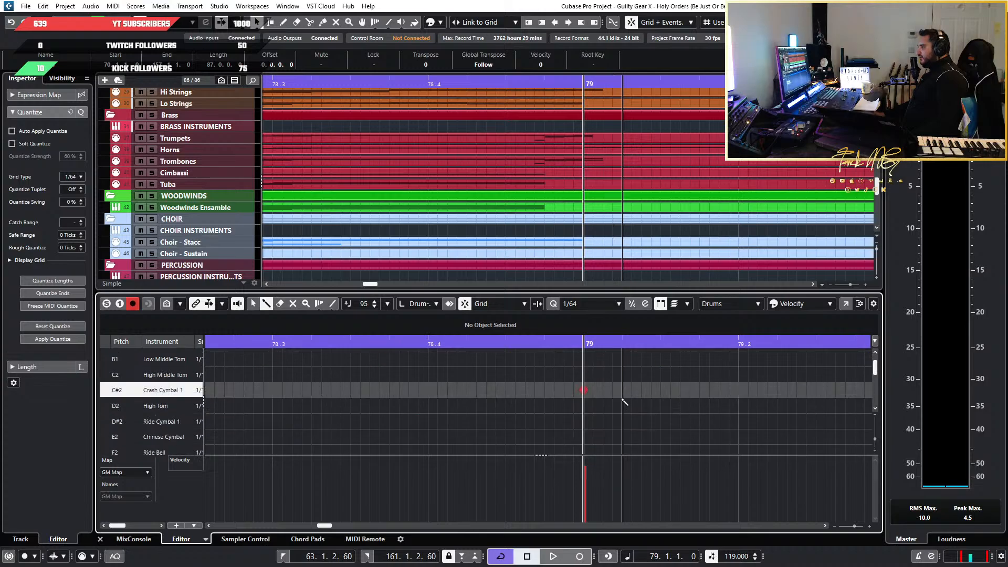
scroll(623, 401, up, 2)
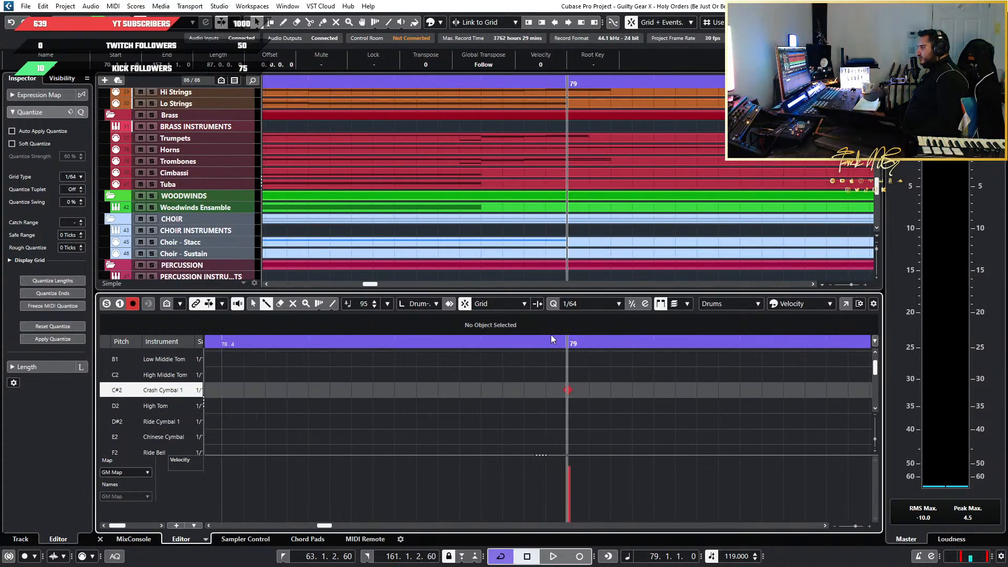
click(252, 304)
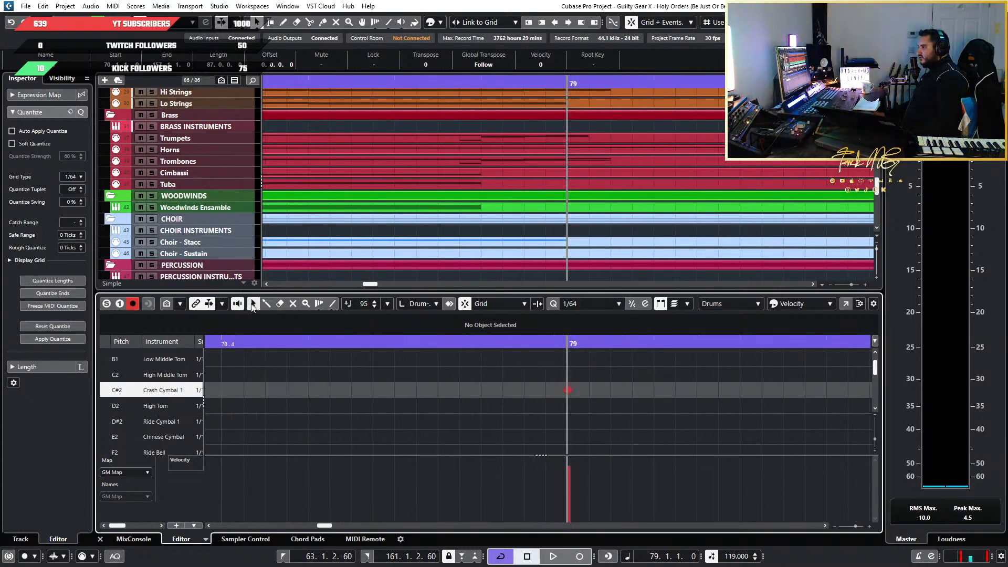
click(566, 391)
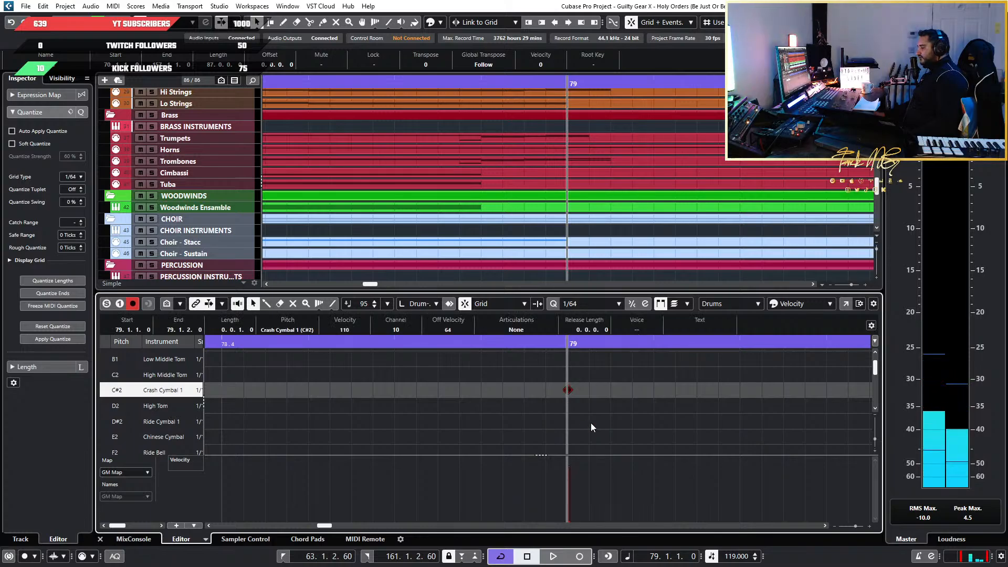
scroll(589, 404, down, 2)
scroll(588, 399, up, 2)
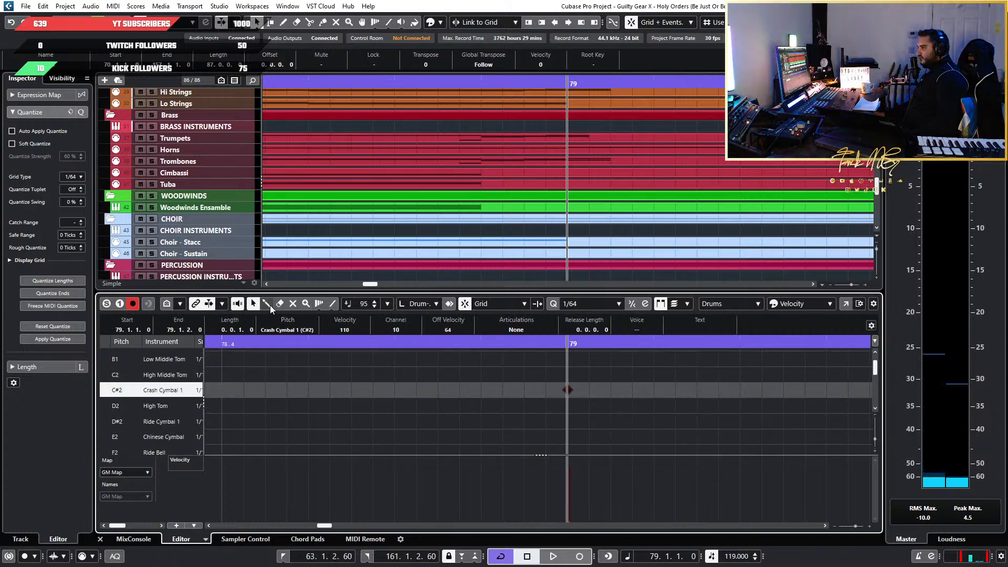
Activate the Drumstick tool and examine the kick, snare, tom, hi-hat and cymbal rows leading into bar 79
click(267, 305)
scroll(577, 423, down, 1)
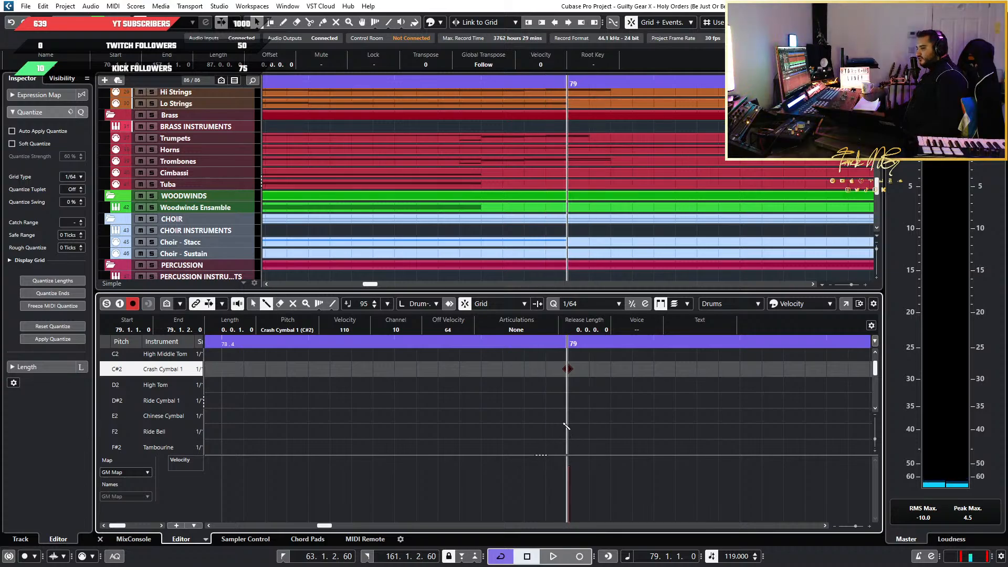
scroll(566, 425, down, 4)
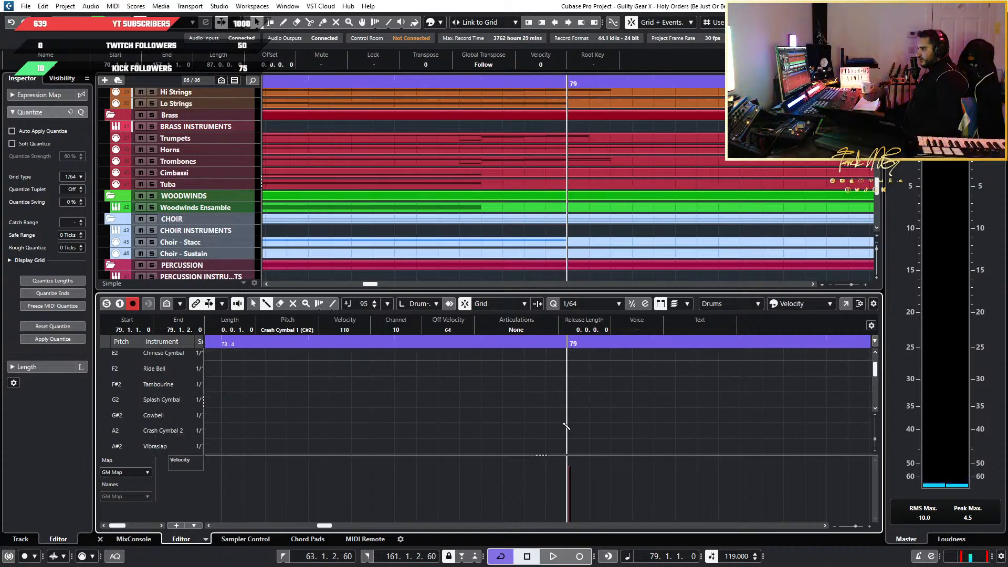
scroll(566, 426, up, 16)
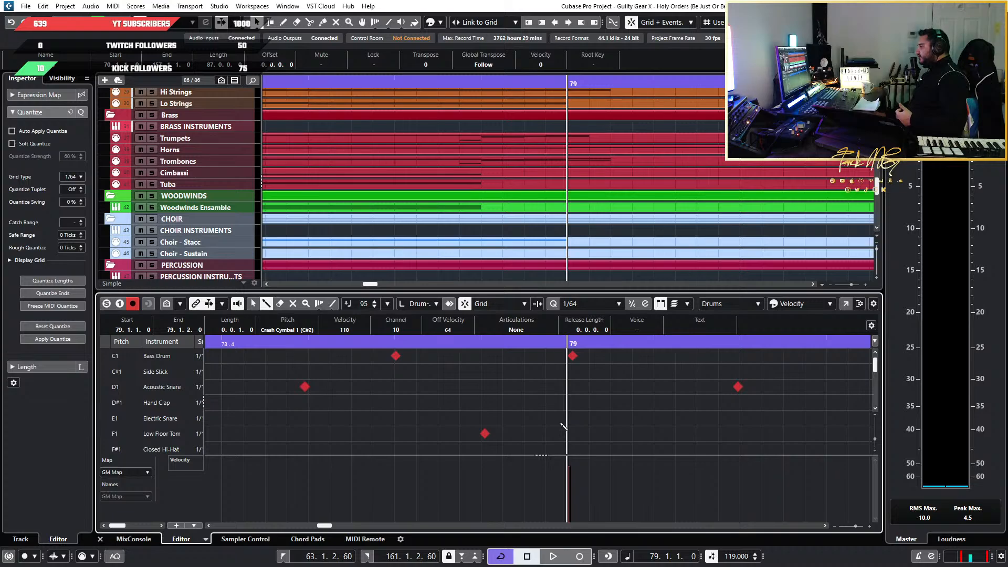
scroll(564, 427, down, 3)
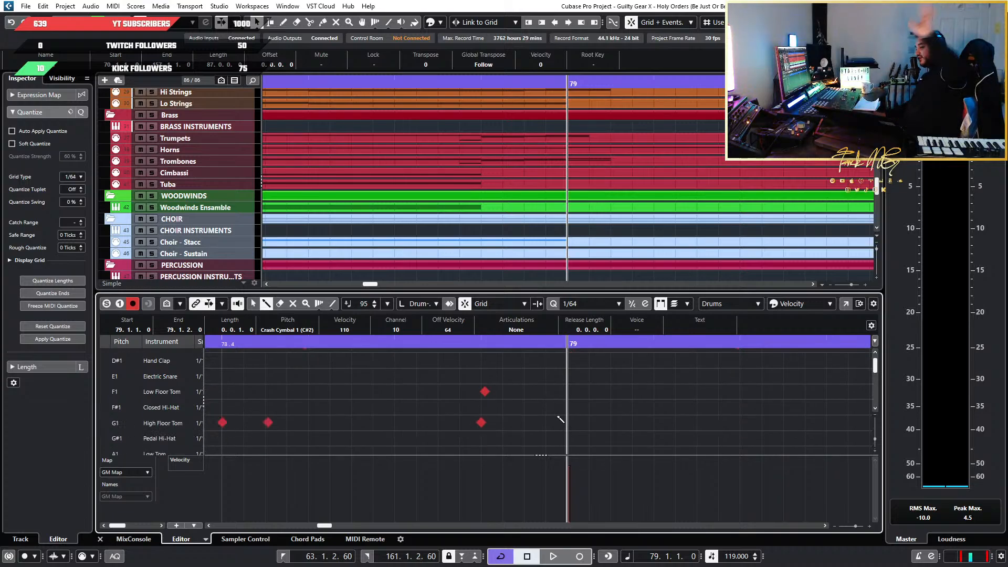
scroll(561, 419, down, 7)
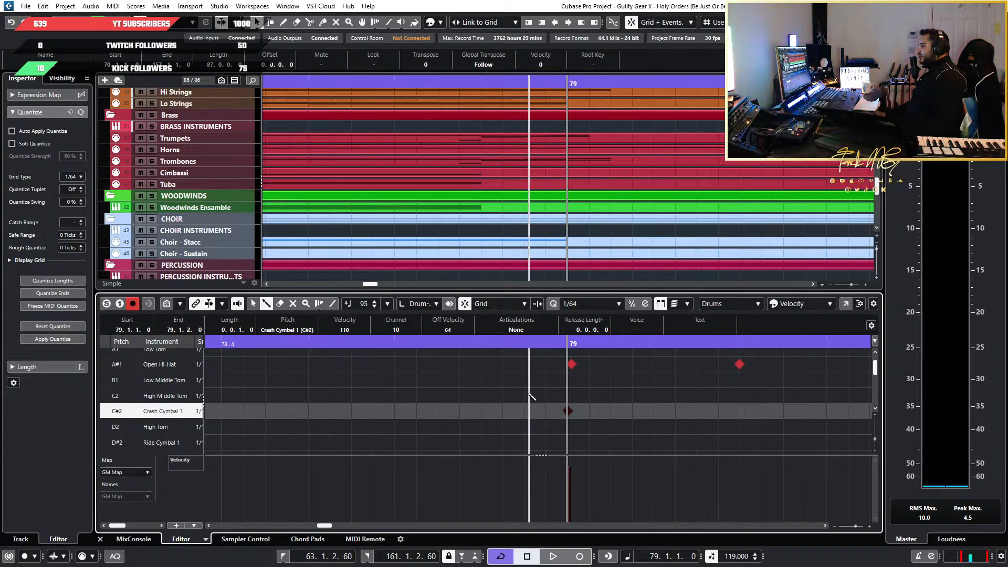
scroll(528, 397, up, 2)
scroll(565, 387, down, 8)
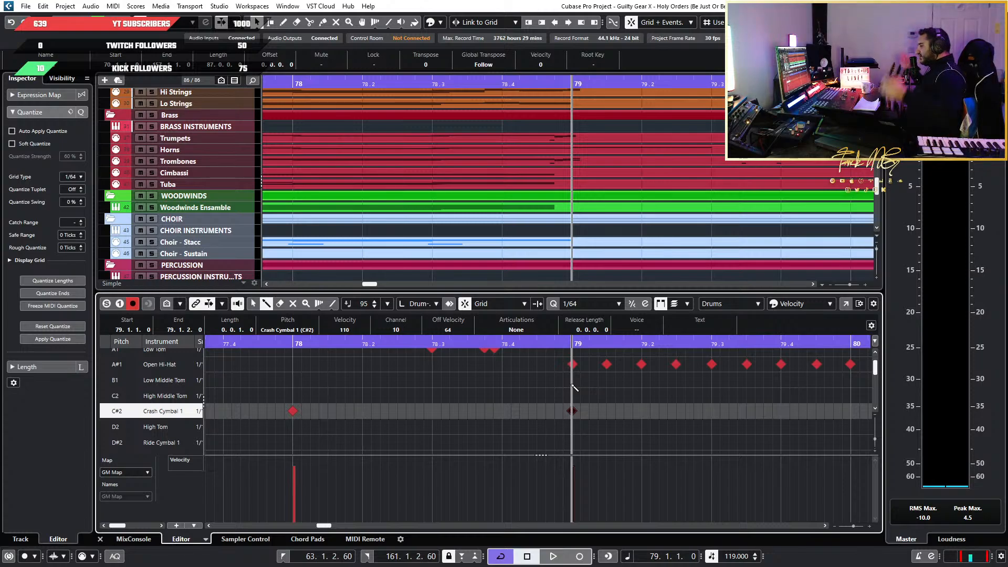
Examine the Open Hi-Hat and Crash Cymbal 1 patterns across bars 76 to 90, and return to the Object Selection tool
scroll(583, 405, down, 3)
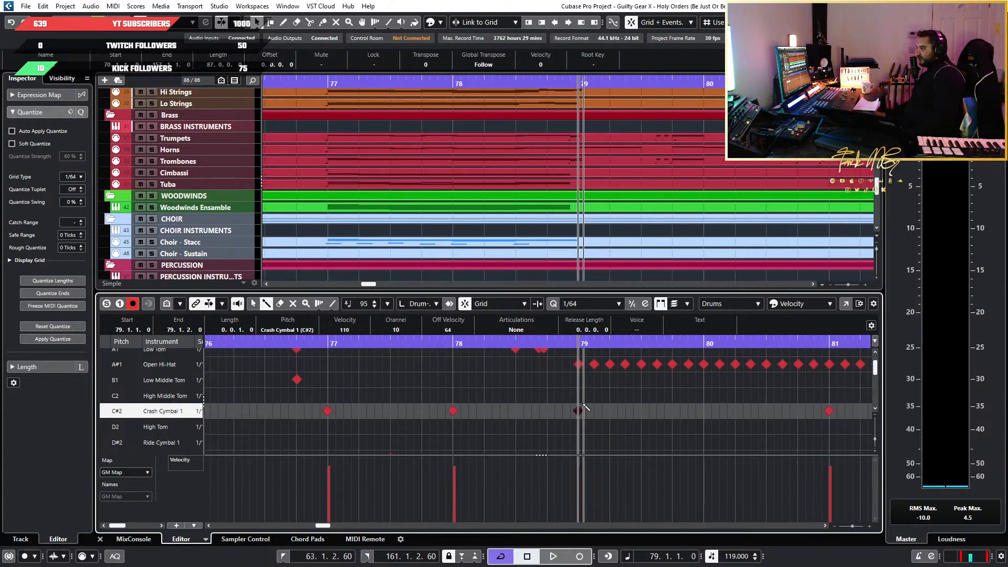
scroll(583, 405, up, 6)
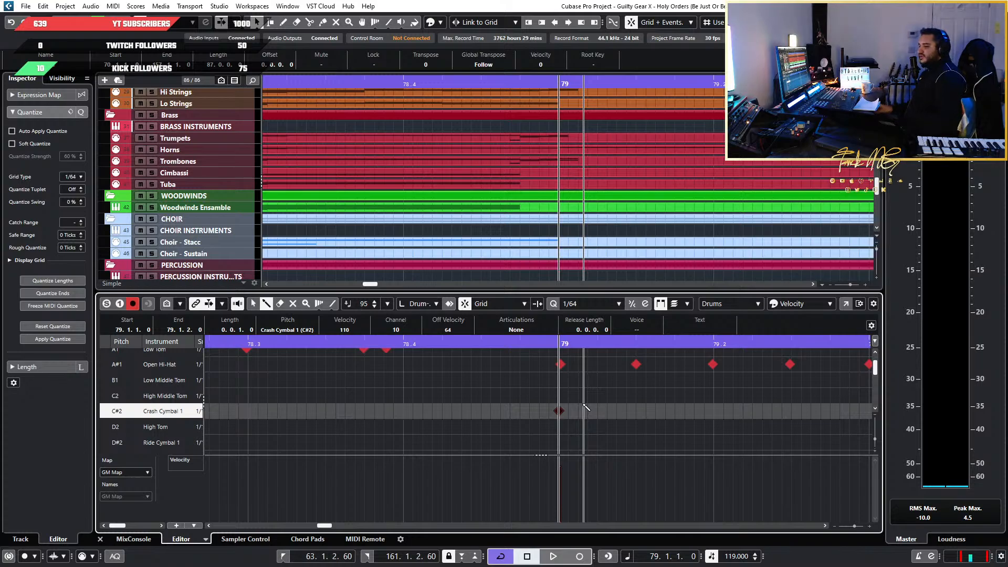
scroll(609, 436, down, 4)
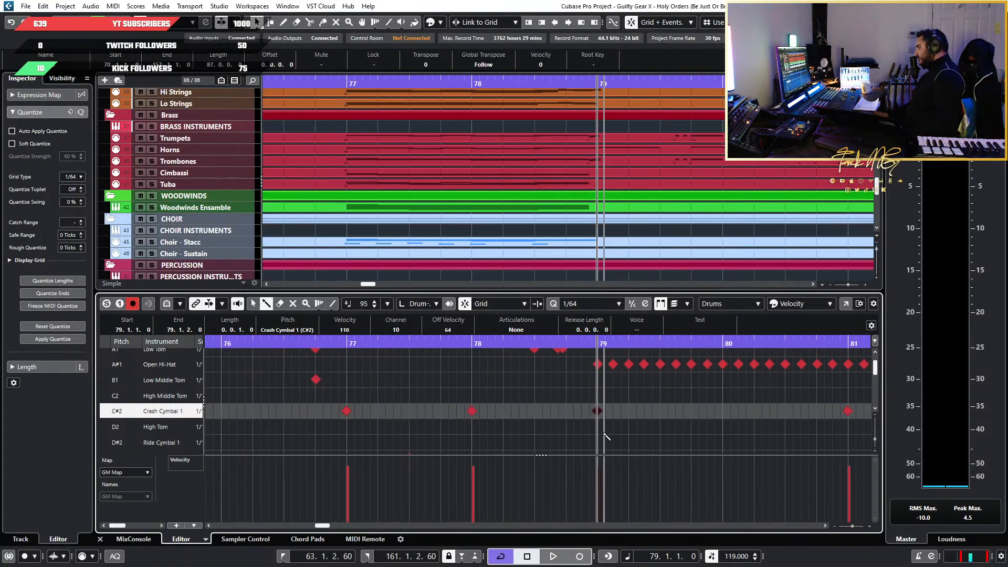
scroll(604, 411, down, 2)
scroll(641, 413, right, 2)
scroll(641, 413, right, 2)
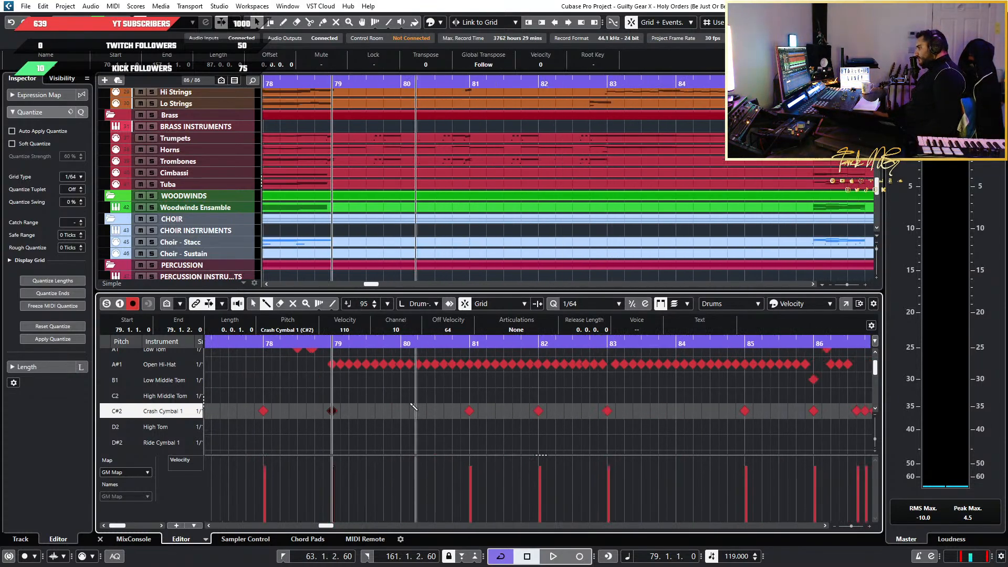
scroll(394, 408, up, 4)
scroll(391, 408, down, 5)
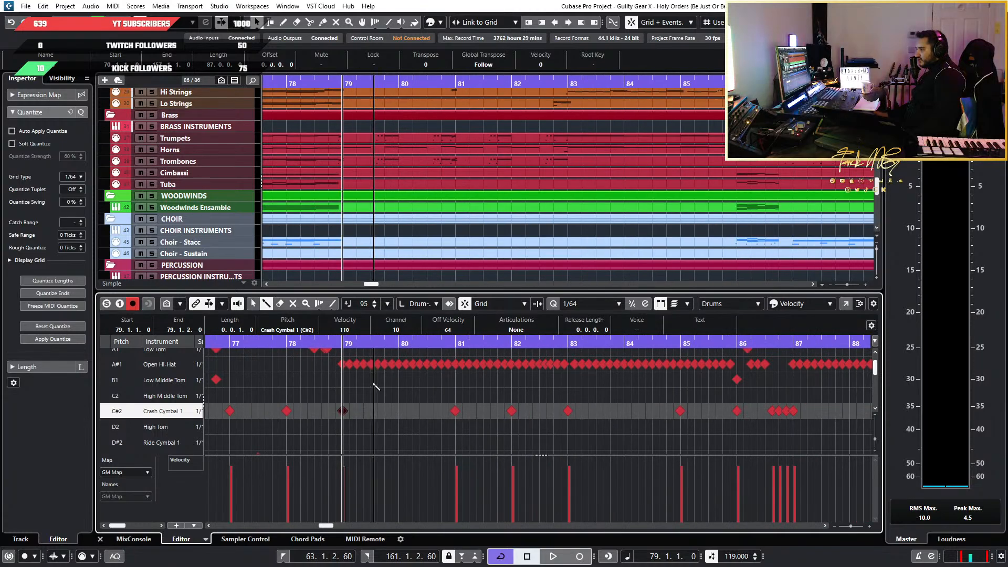
scroll(644, 423, up, 3)
scroll(645, 424, down, 3)
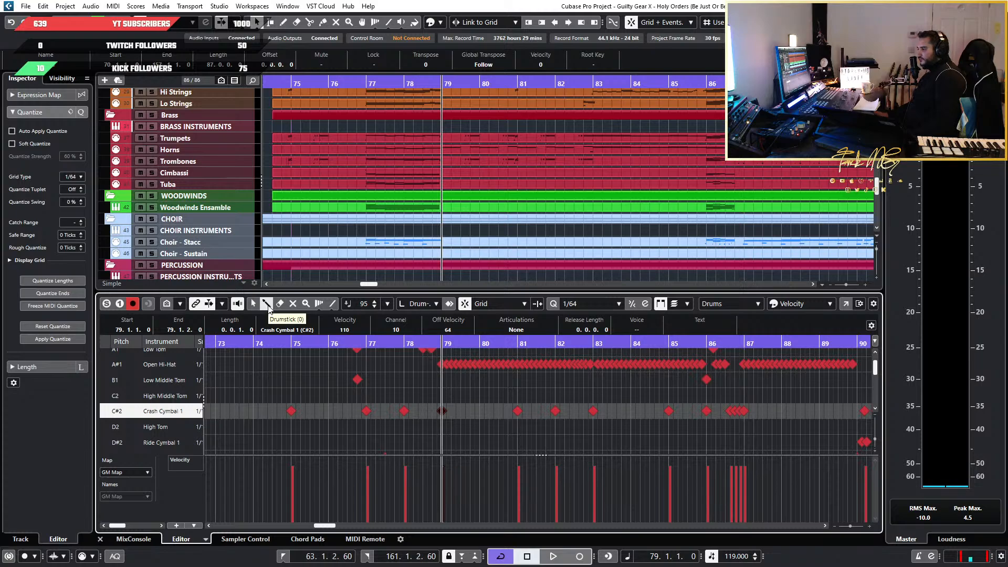
click(253, 306)
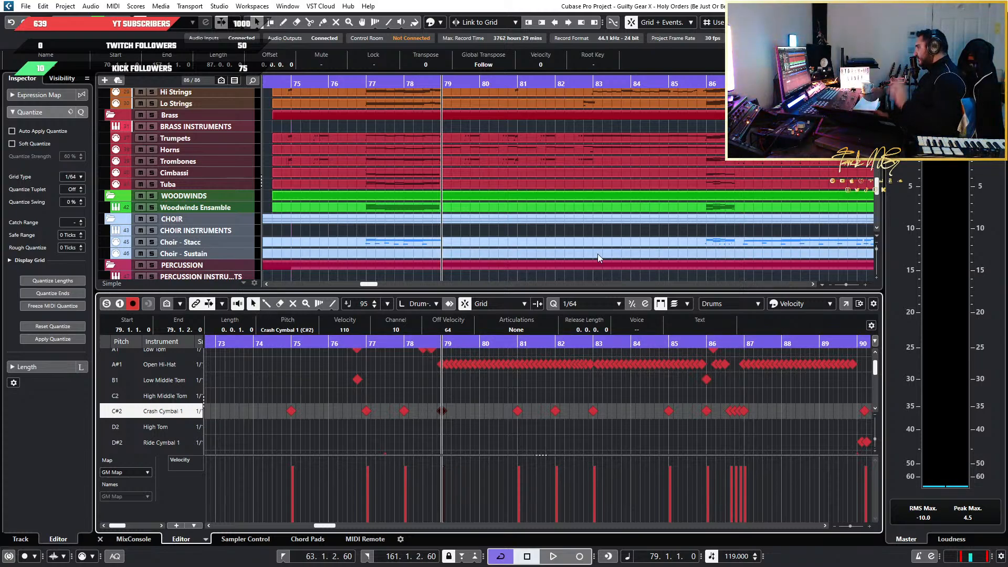
Select all notes in every kick, snare, tom, hi-hat and cymbal row across the full length of the Drums parts
scroll(645, 395, down, 5)
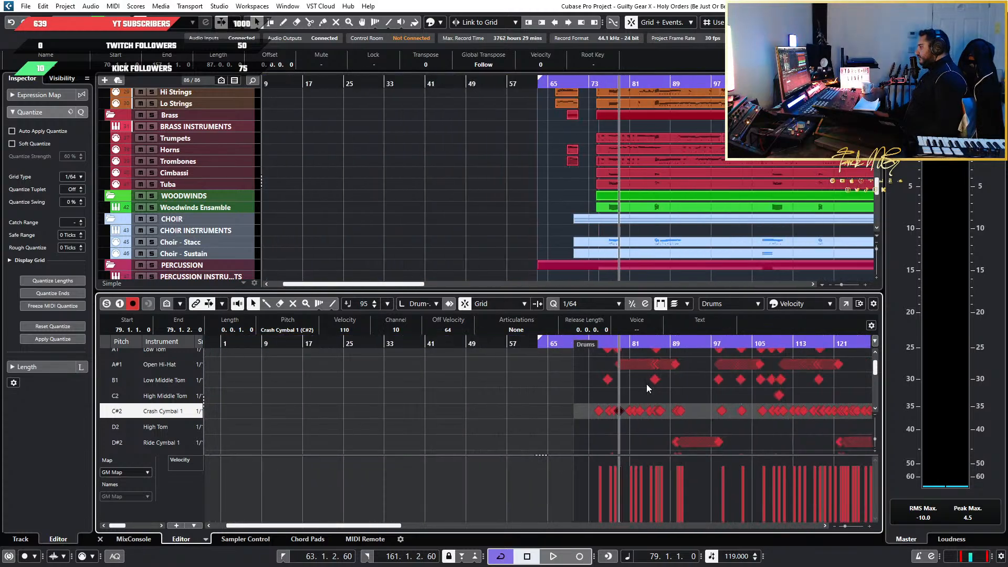
scroll(647, 383, down, 5)
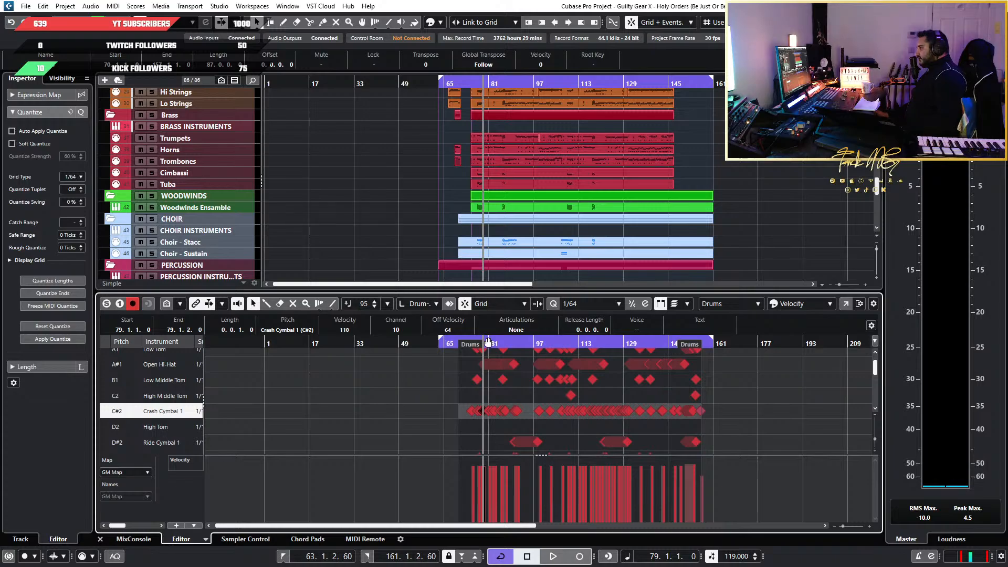
scroll(560, 362, up, 4)
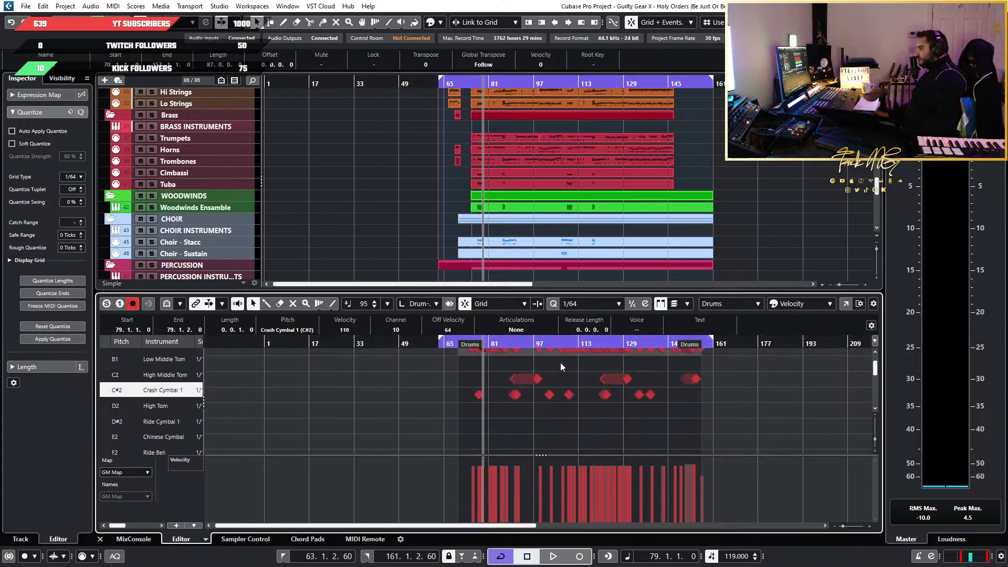
scroll(644, 178, up, 8)
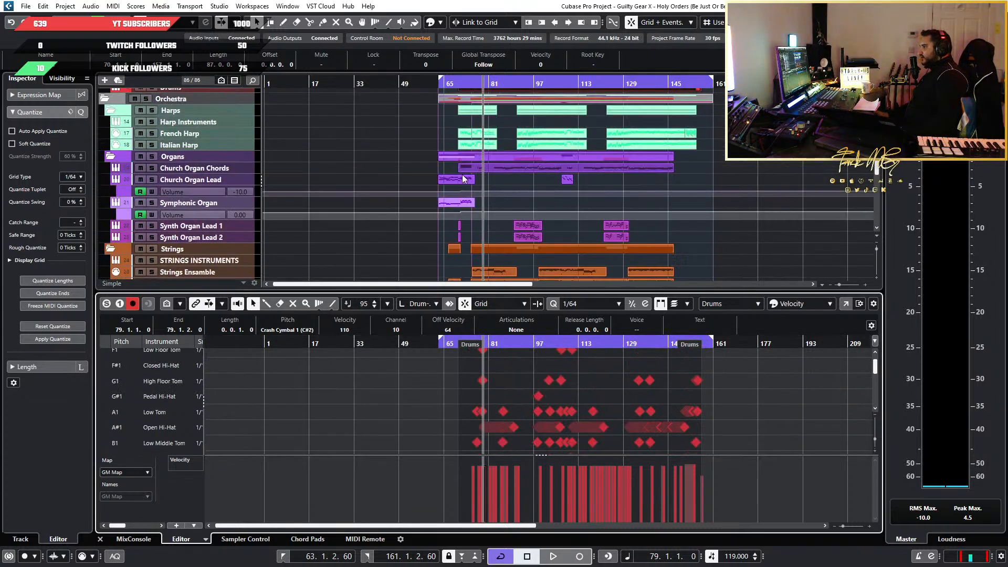
scroll(559, 146, down, 8)
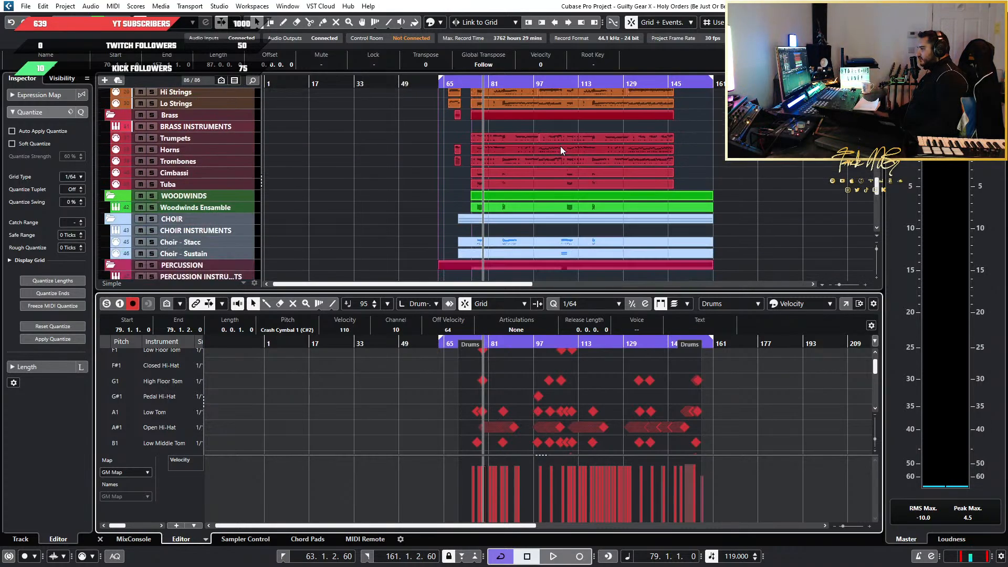
scroll(560, 146, down, 8)
scroll(603, 449, down, 7)
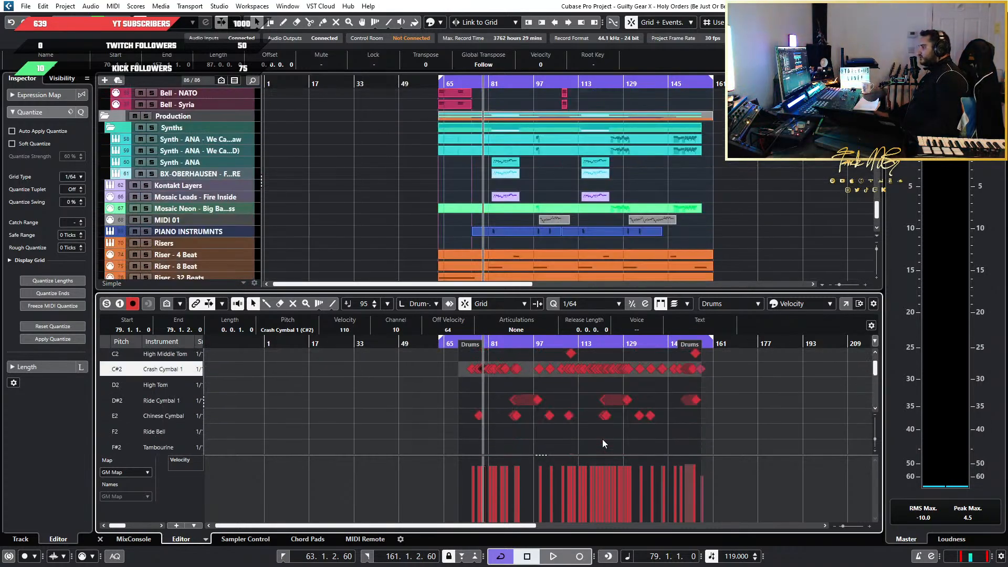
drag(767, 439, 408, 315)
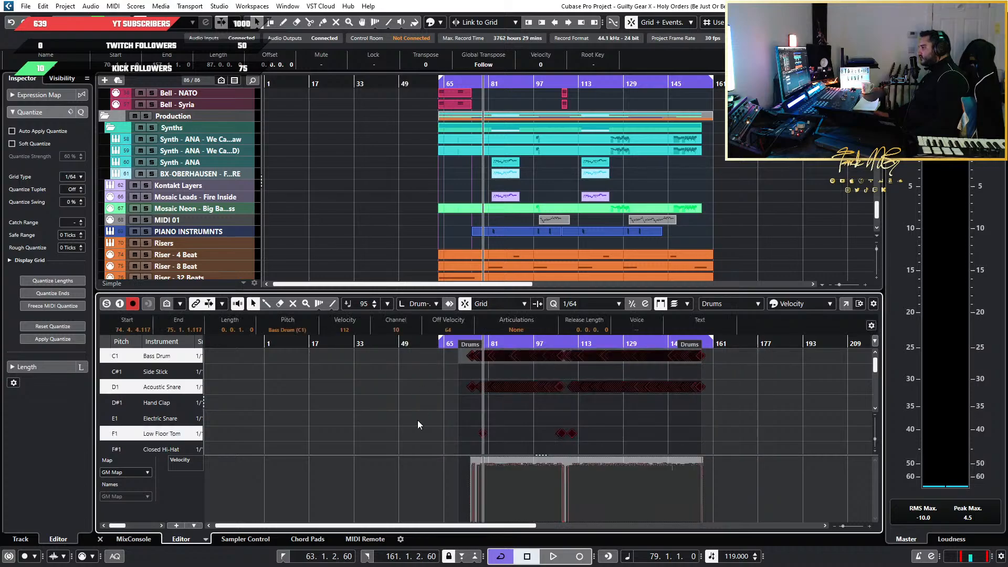
scroll(417, 418, down, 8)
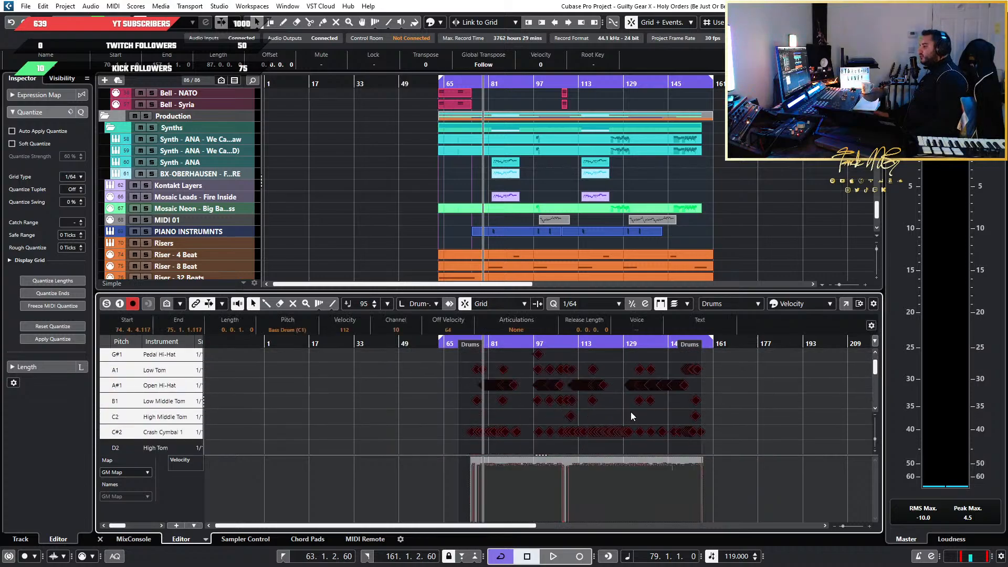